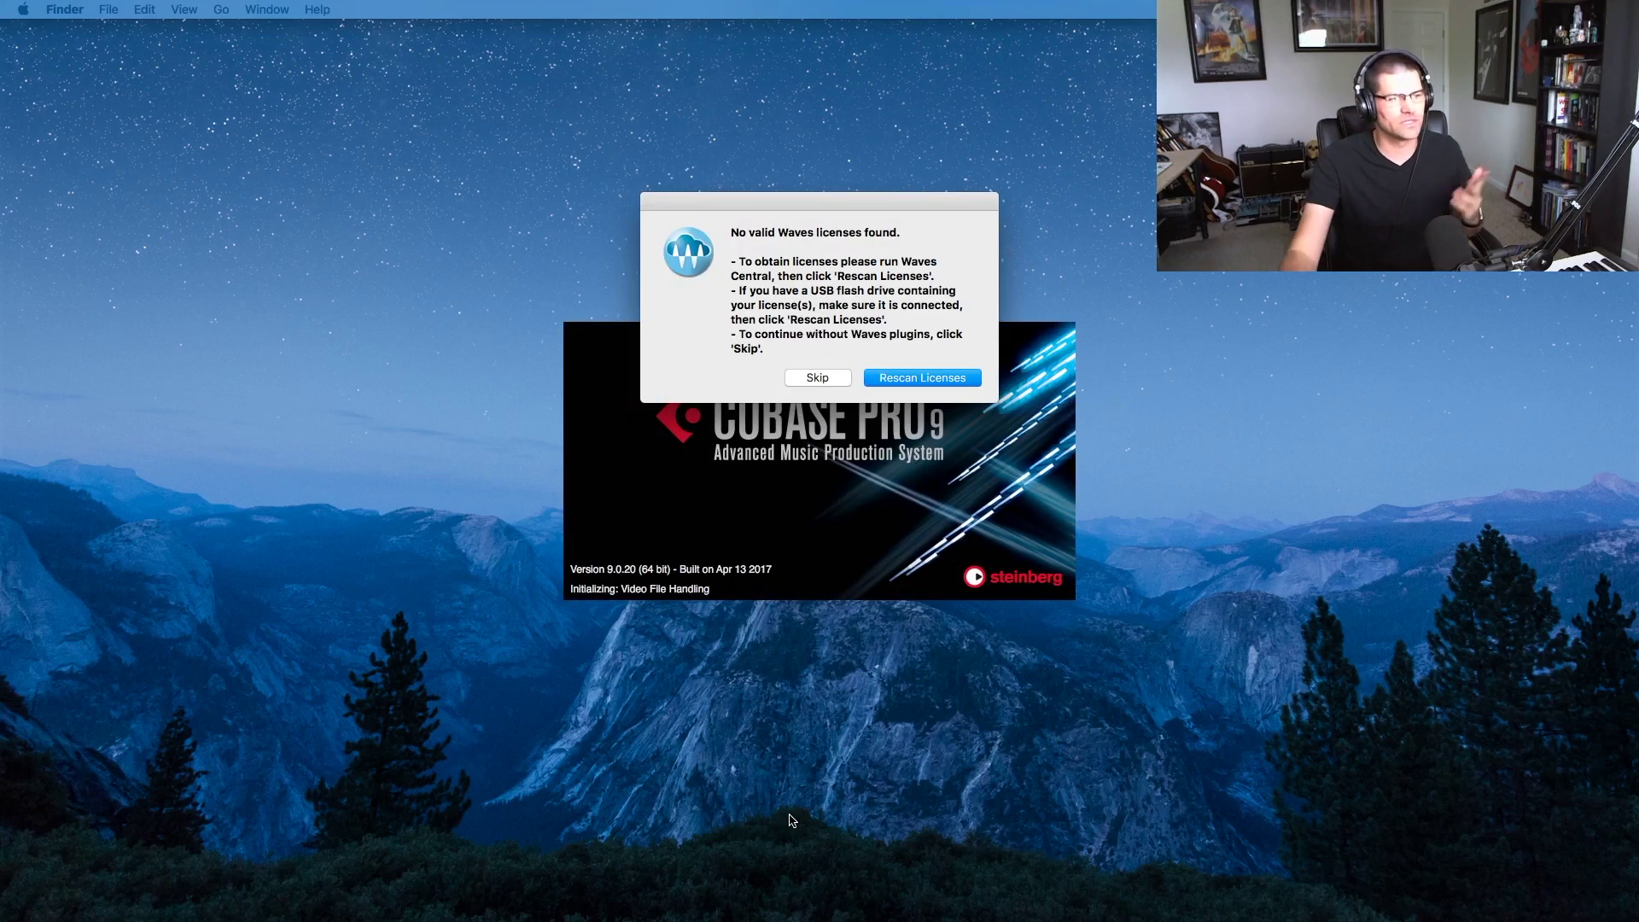
- Continue without the Waves plugins and create a new project from the Empty template in the default location
left_click(818, 379)
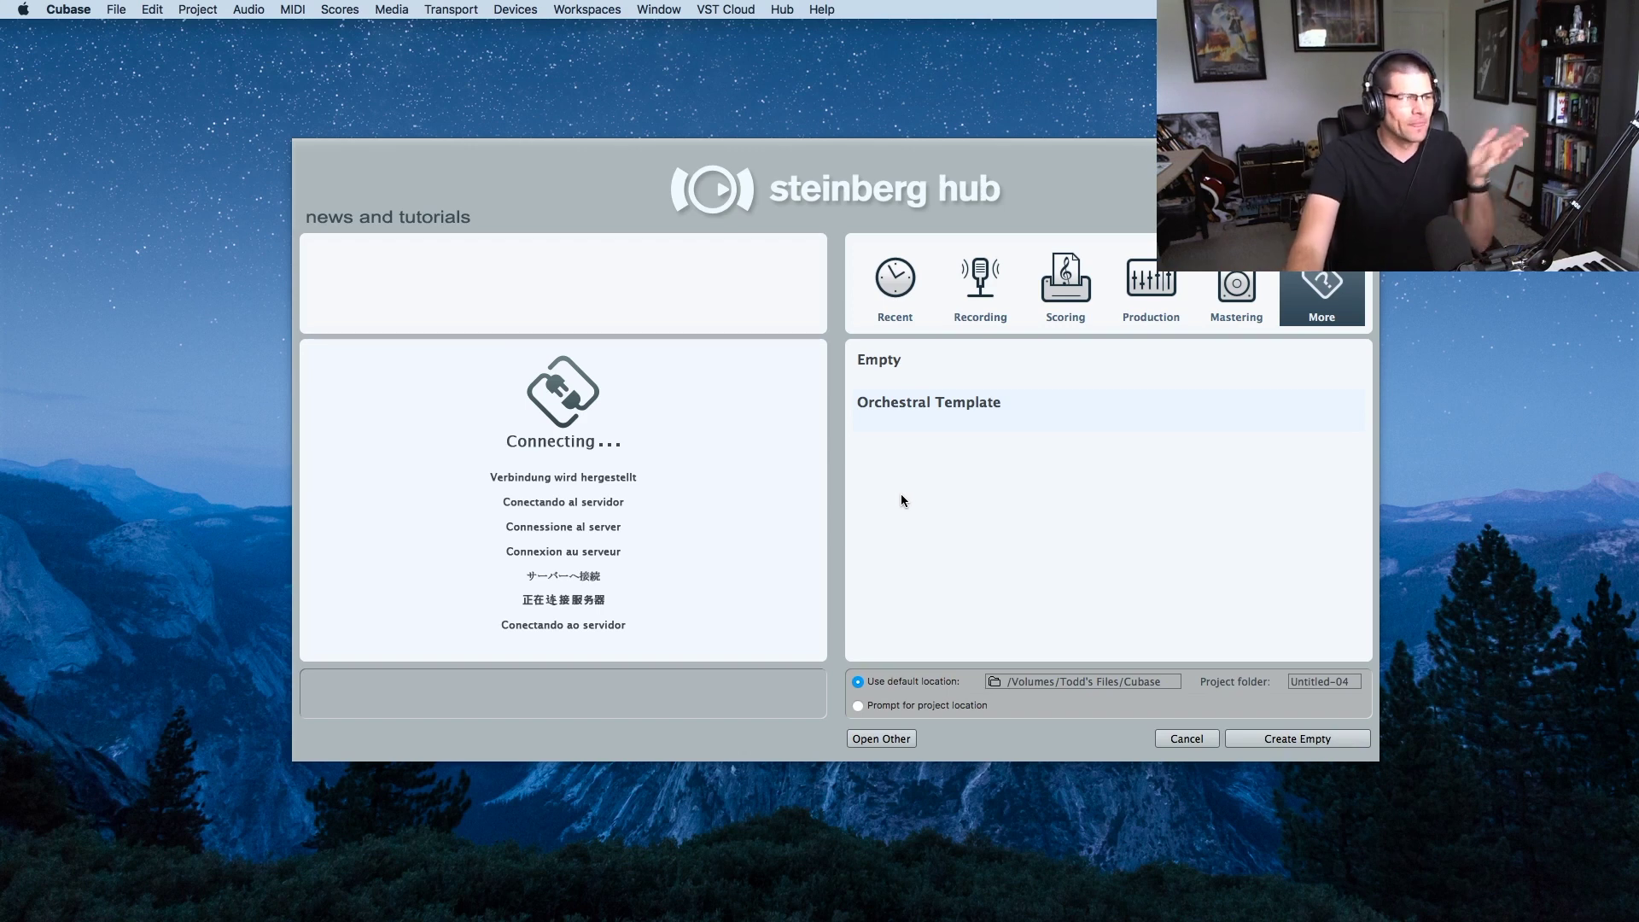
left_click(901, 362)
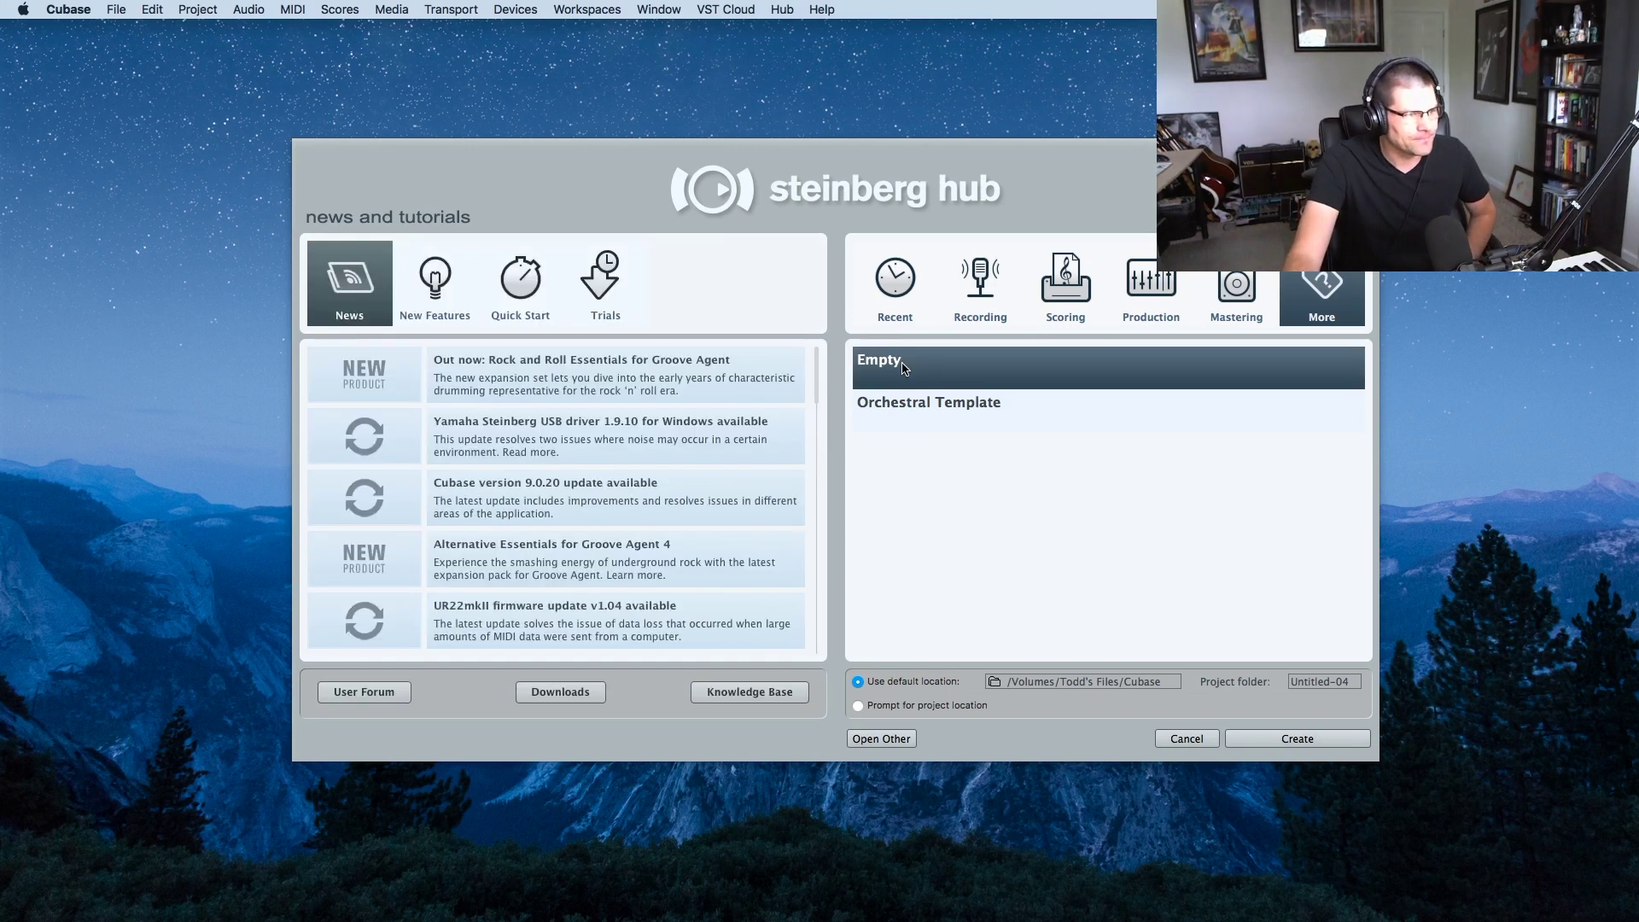
left_click(1298, 739)
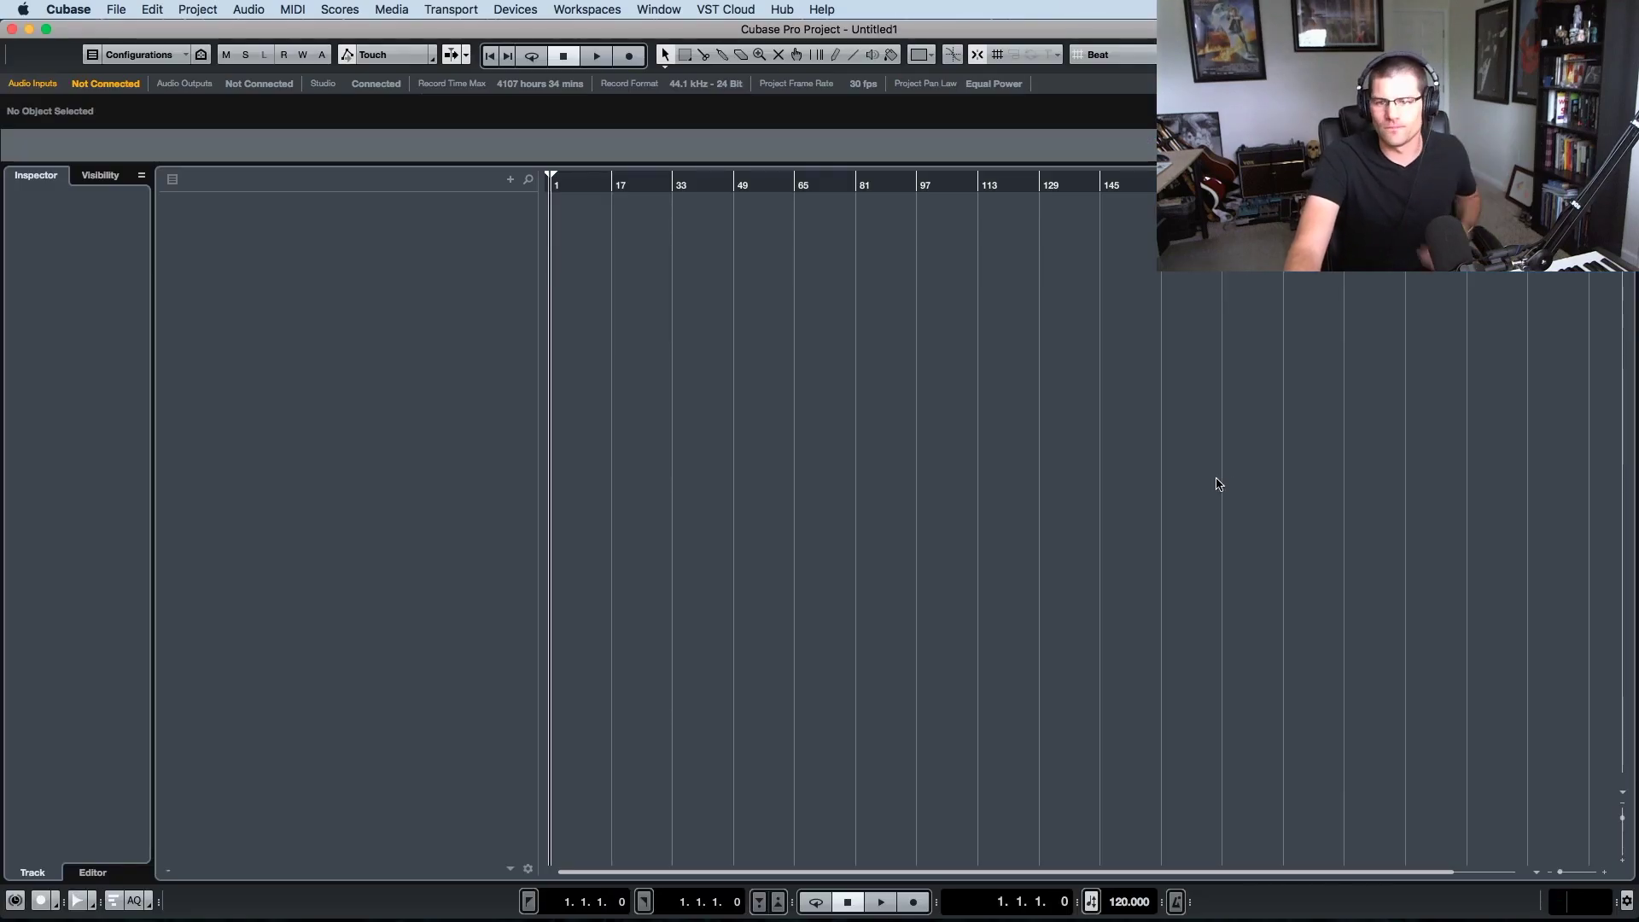
- Add four folder tracks to the empty project
left_click(1551, 873)
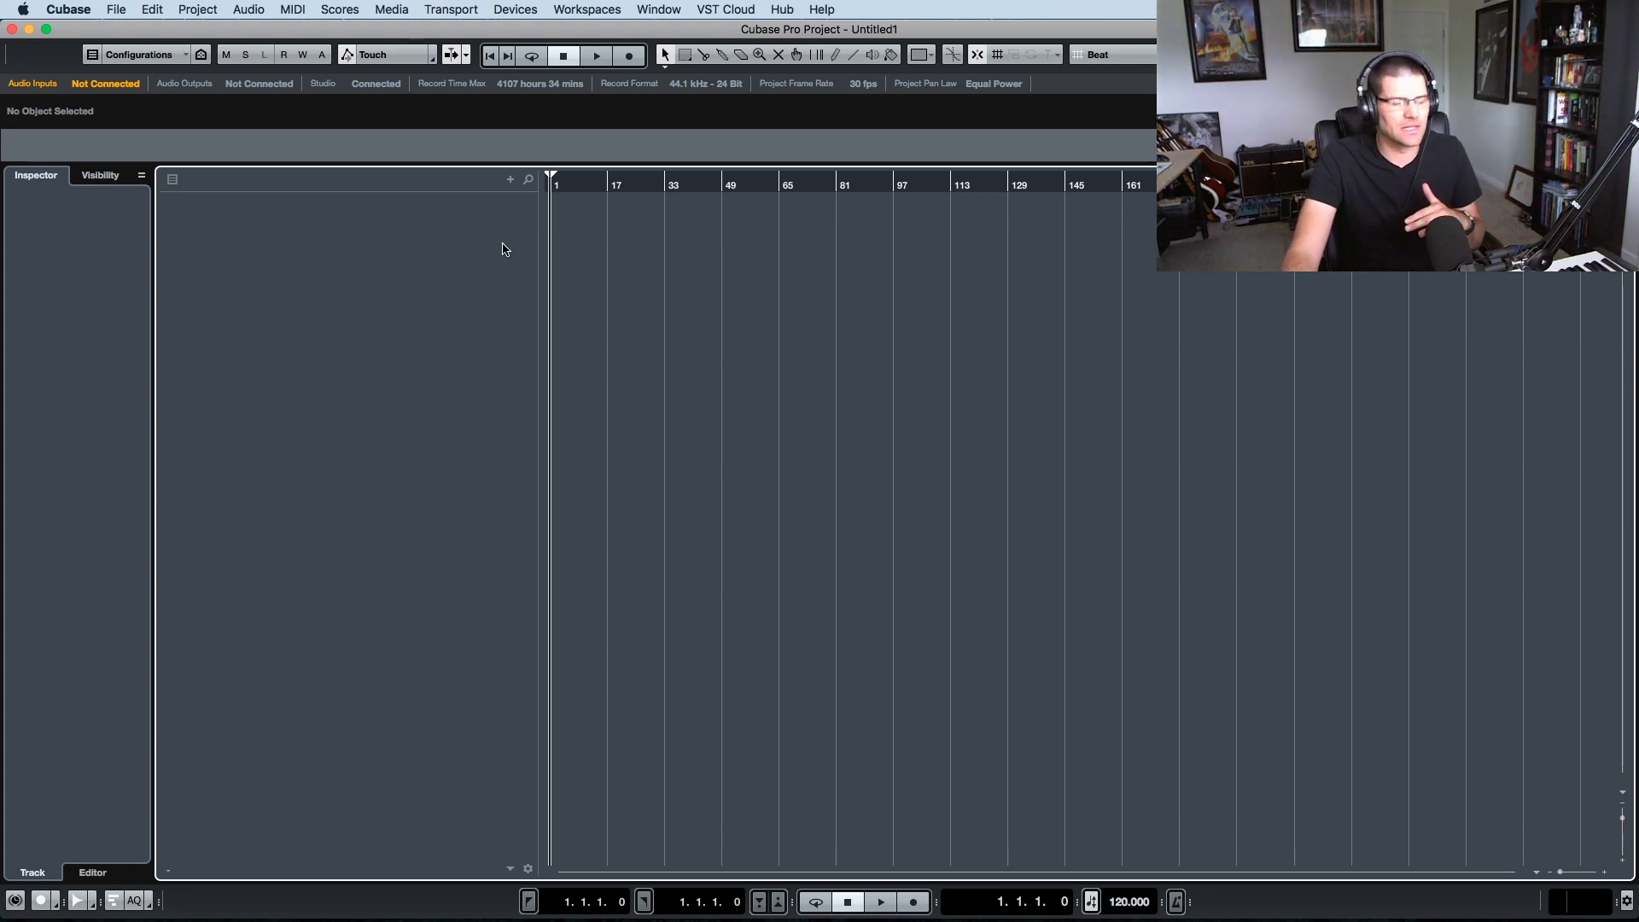
left_click(509, 180)
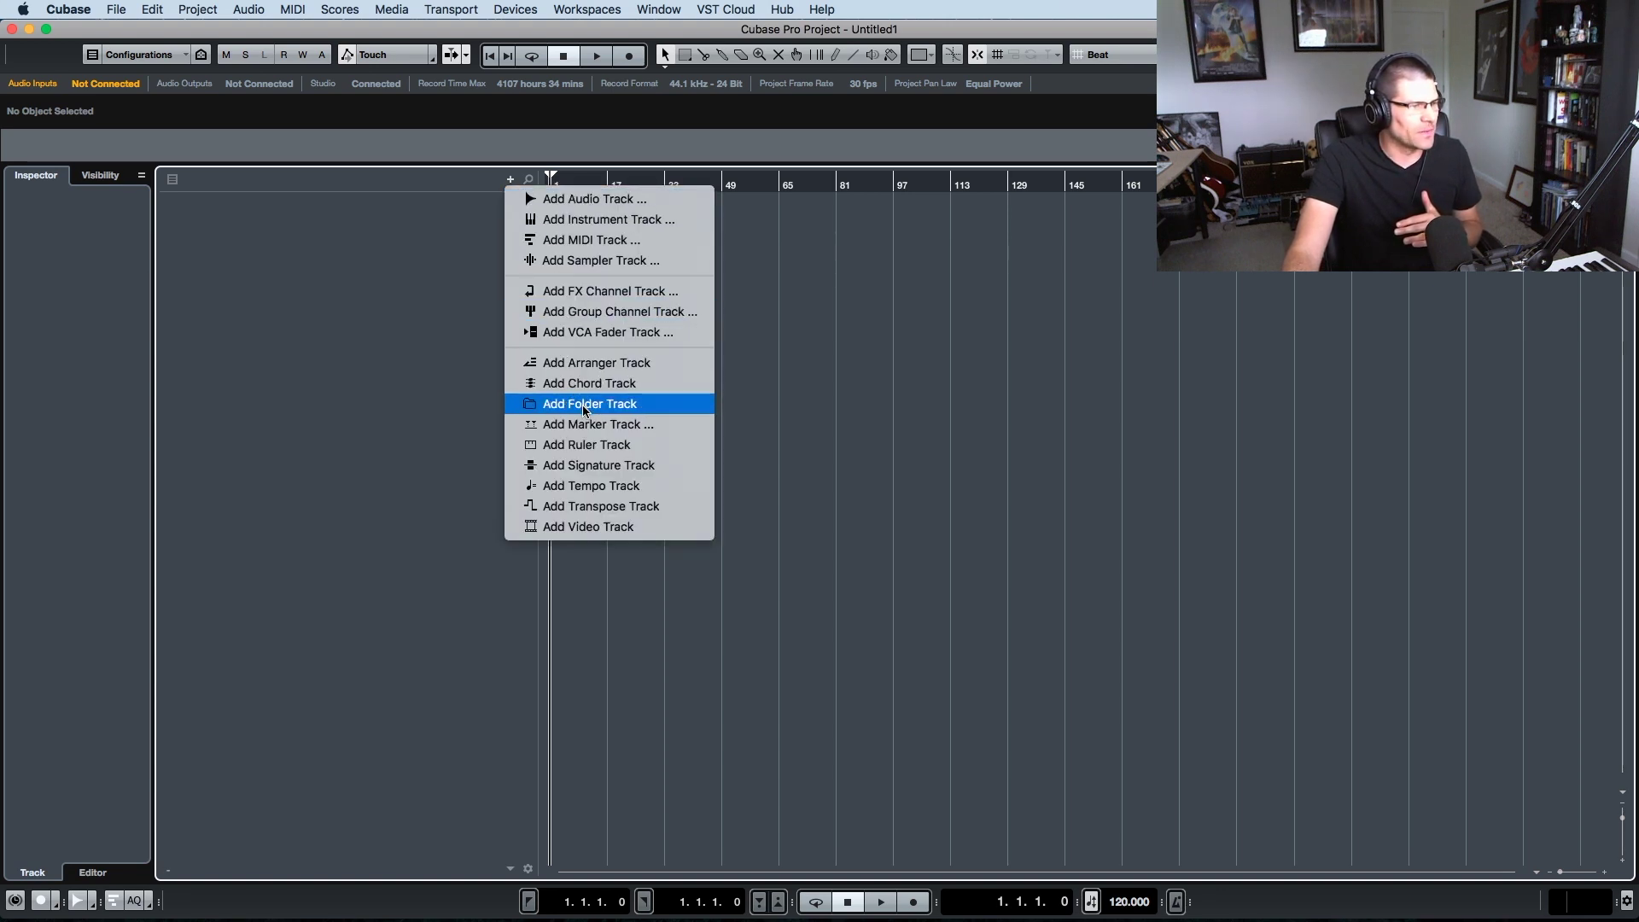
left_click(586, 408)
left_click(510, 180)
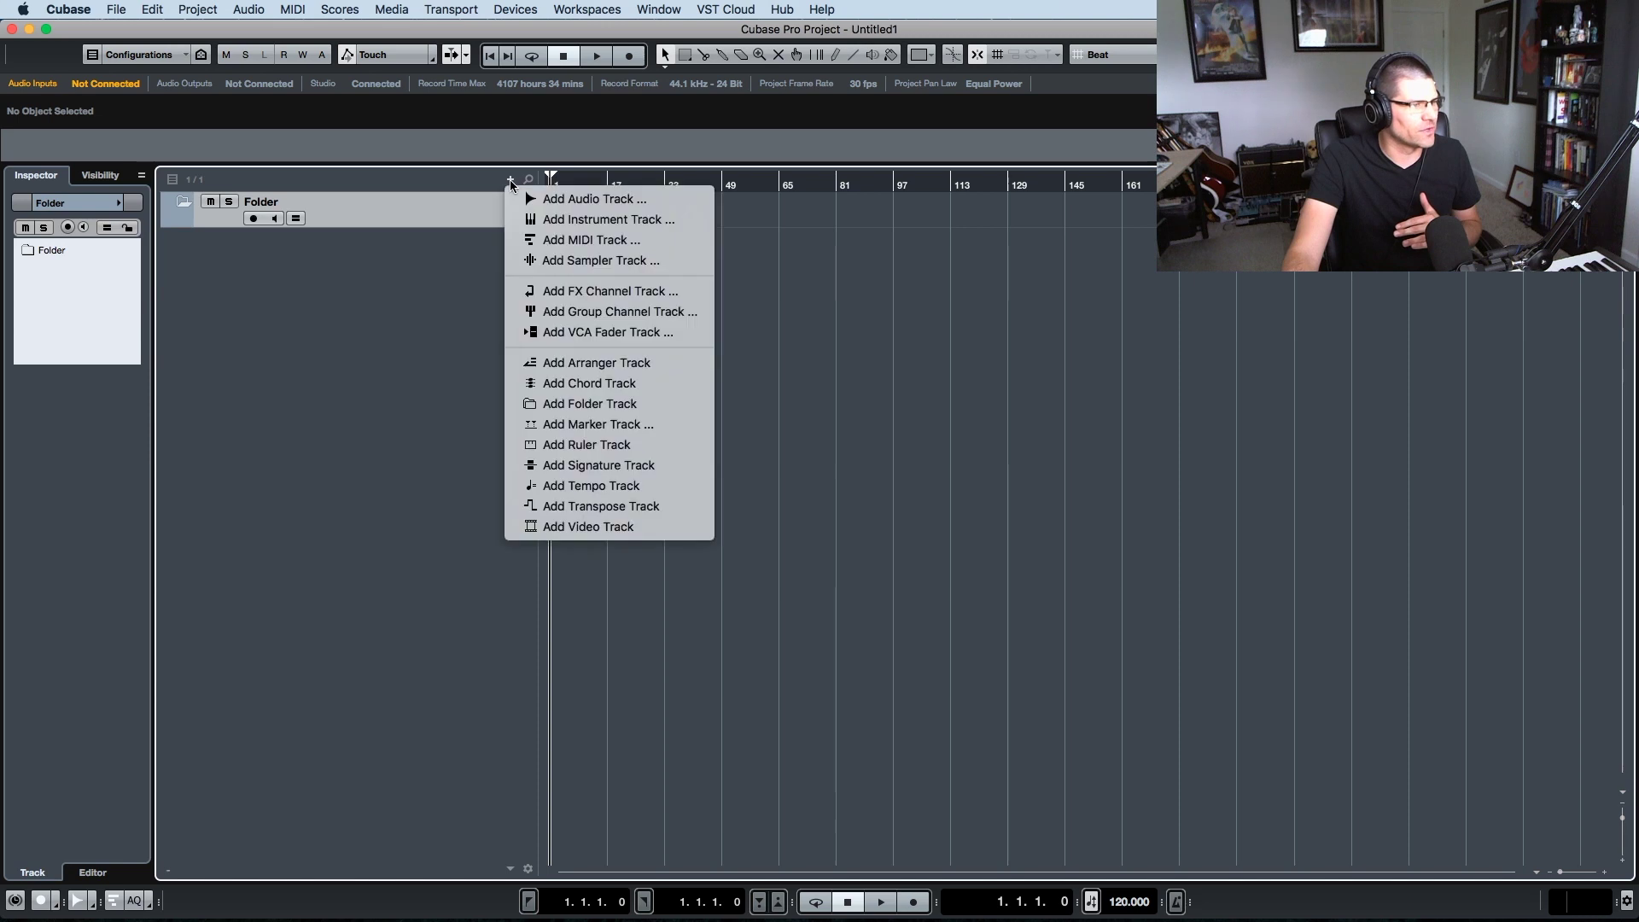
left_click(581, 405)
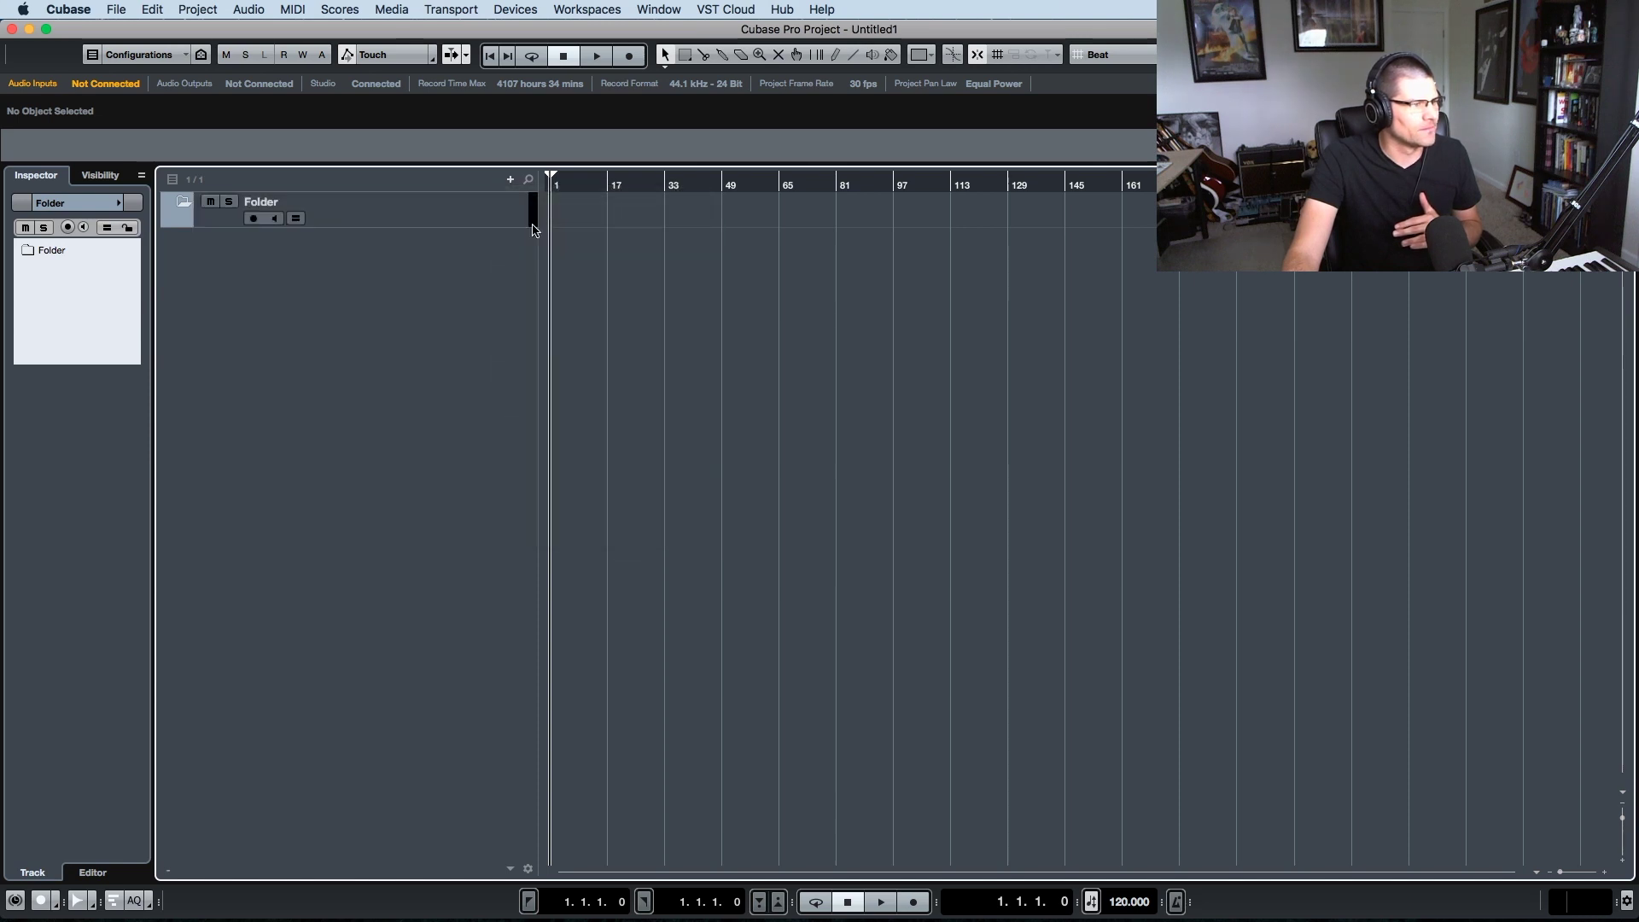
left_click(510, 181)
left_click(586, 404)
left_click(511, 180)
left_click(586, 403)
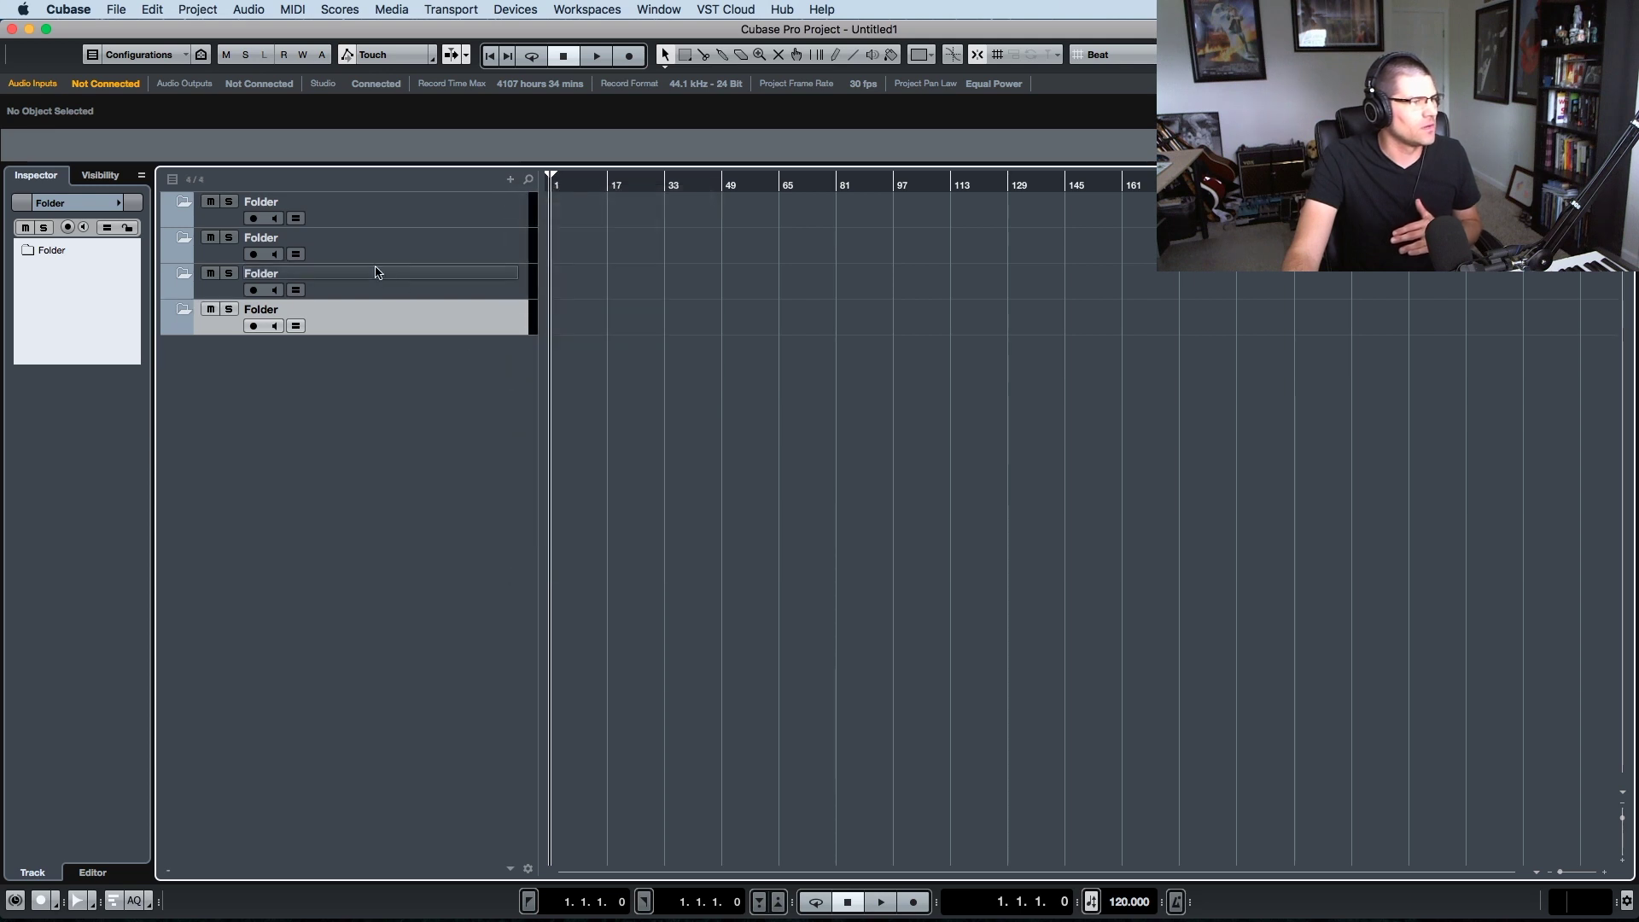
- Rename the first folder track Woodwinds and the second one Brass
left_click(293, 210)
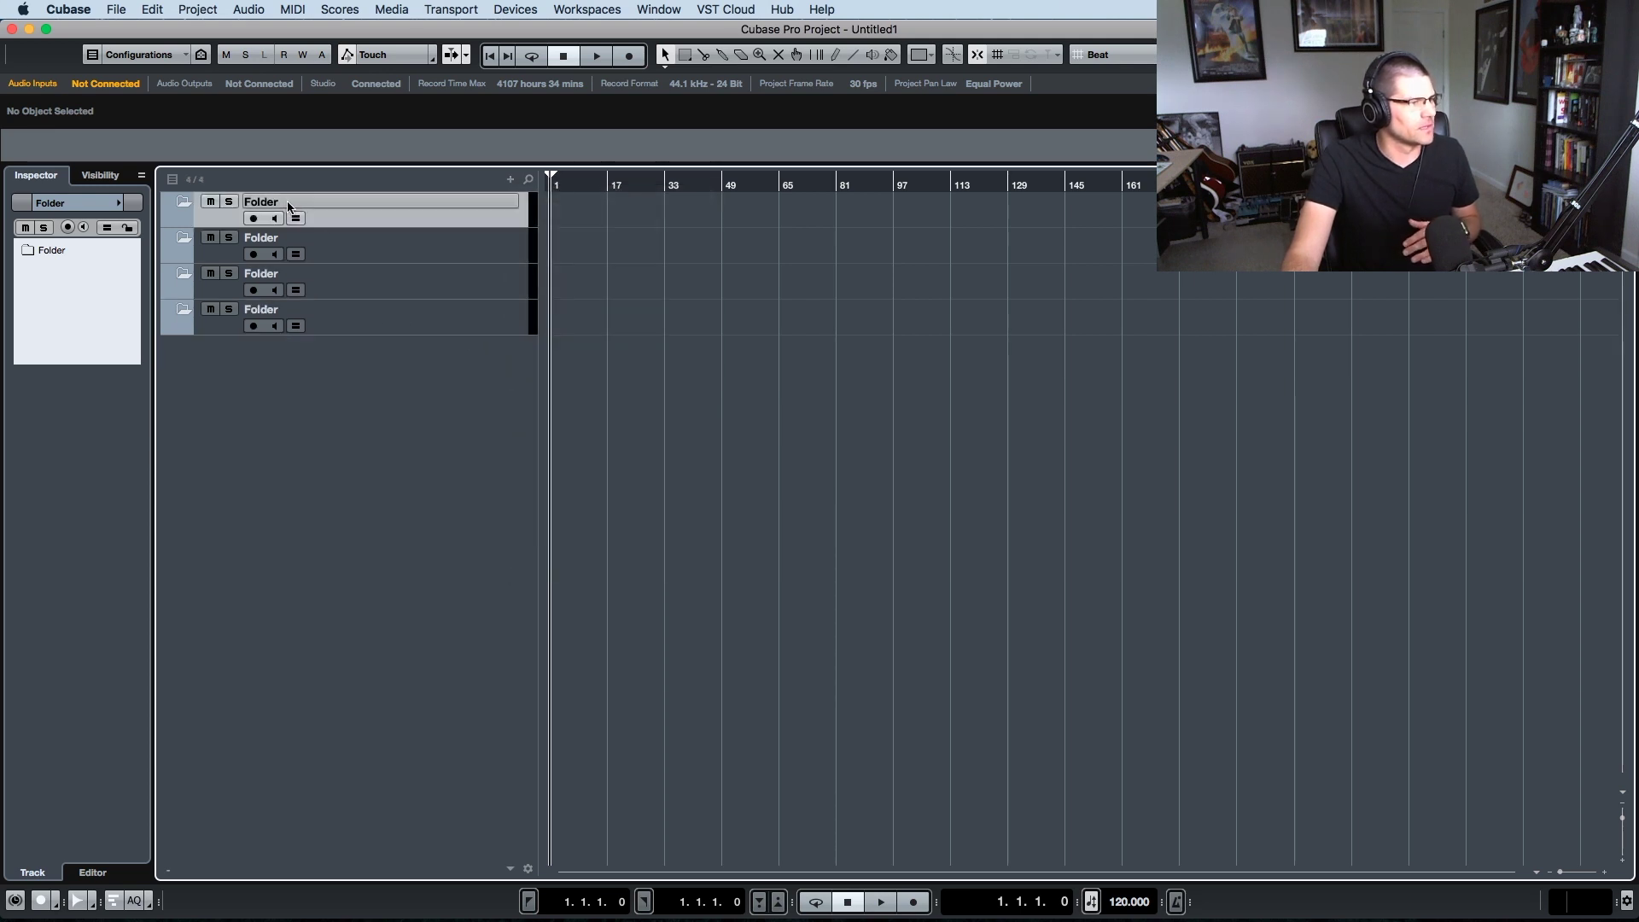
double_click(277, 204)
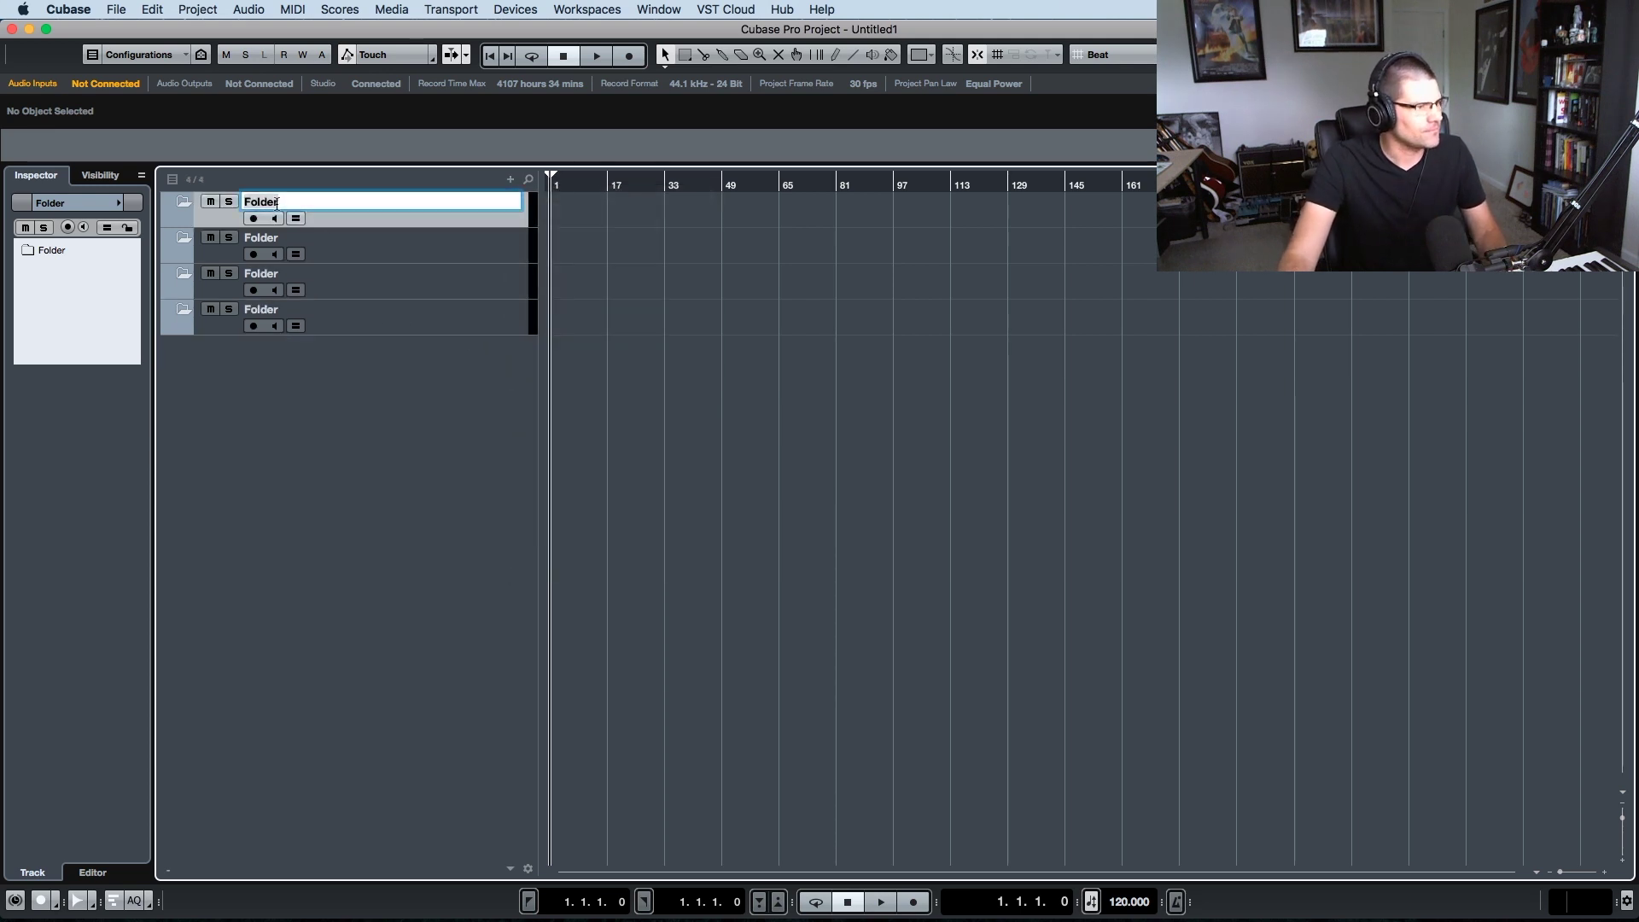
type("Woodwind")
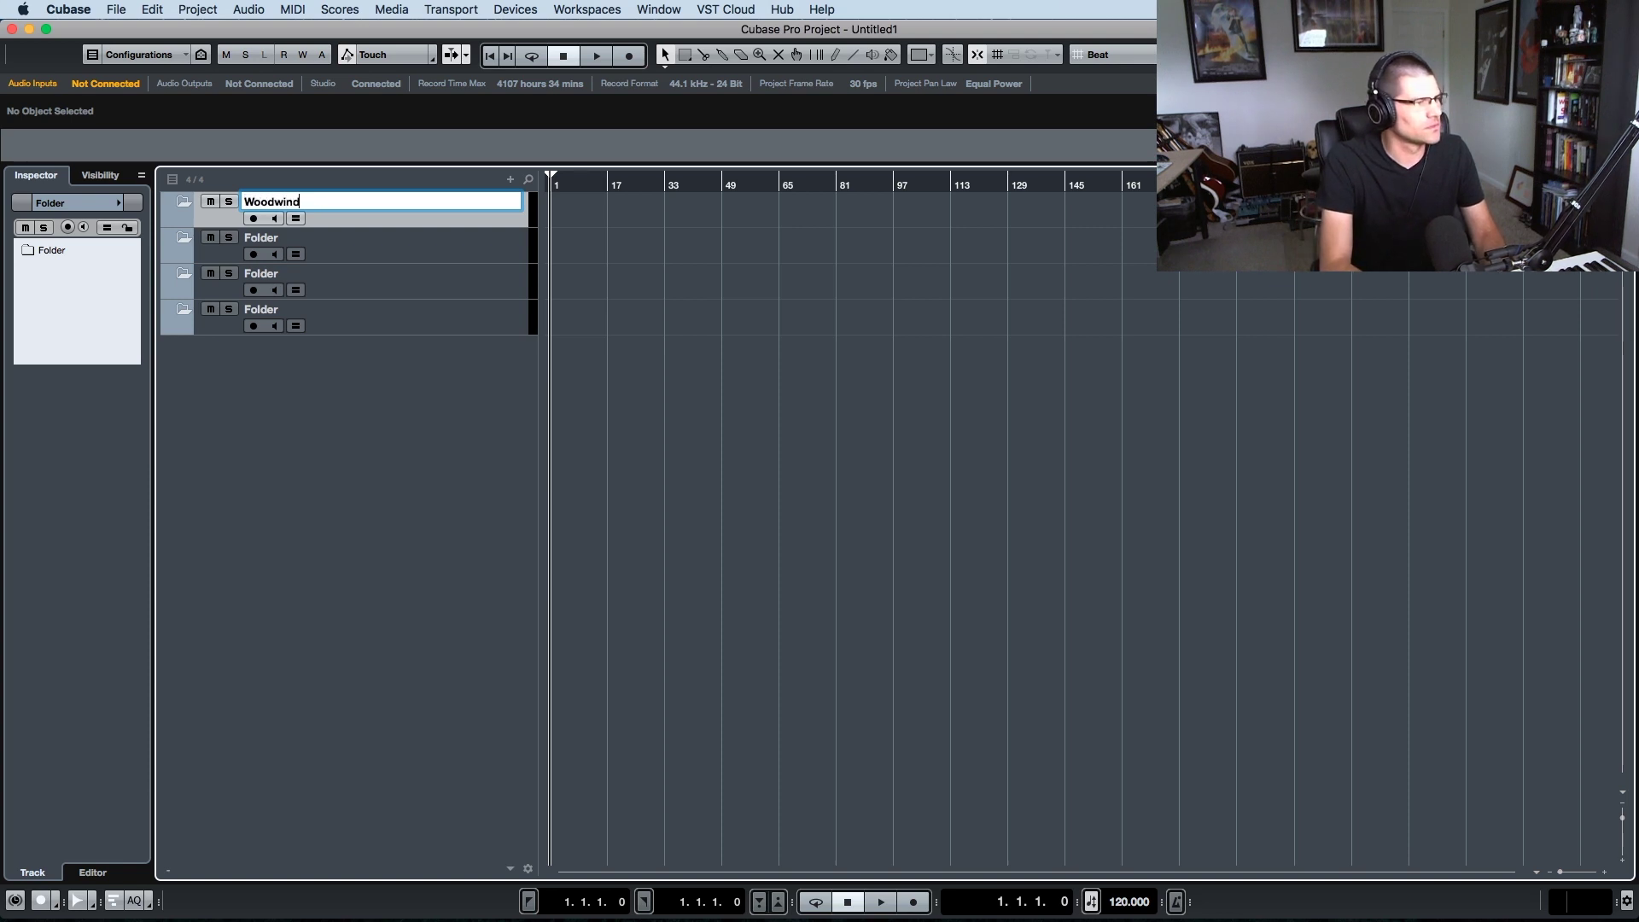
type("s")
key("Return")
double_click(285, 241)
type("Brass")
key("Return")
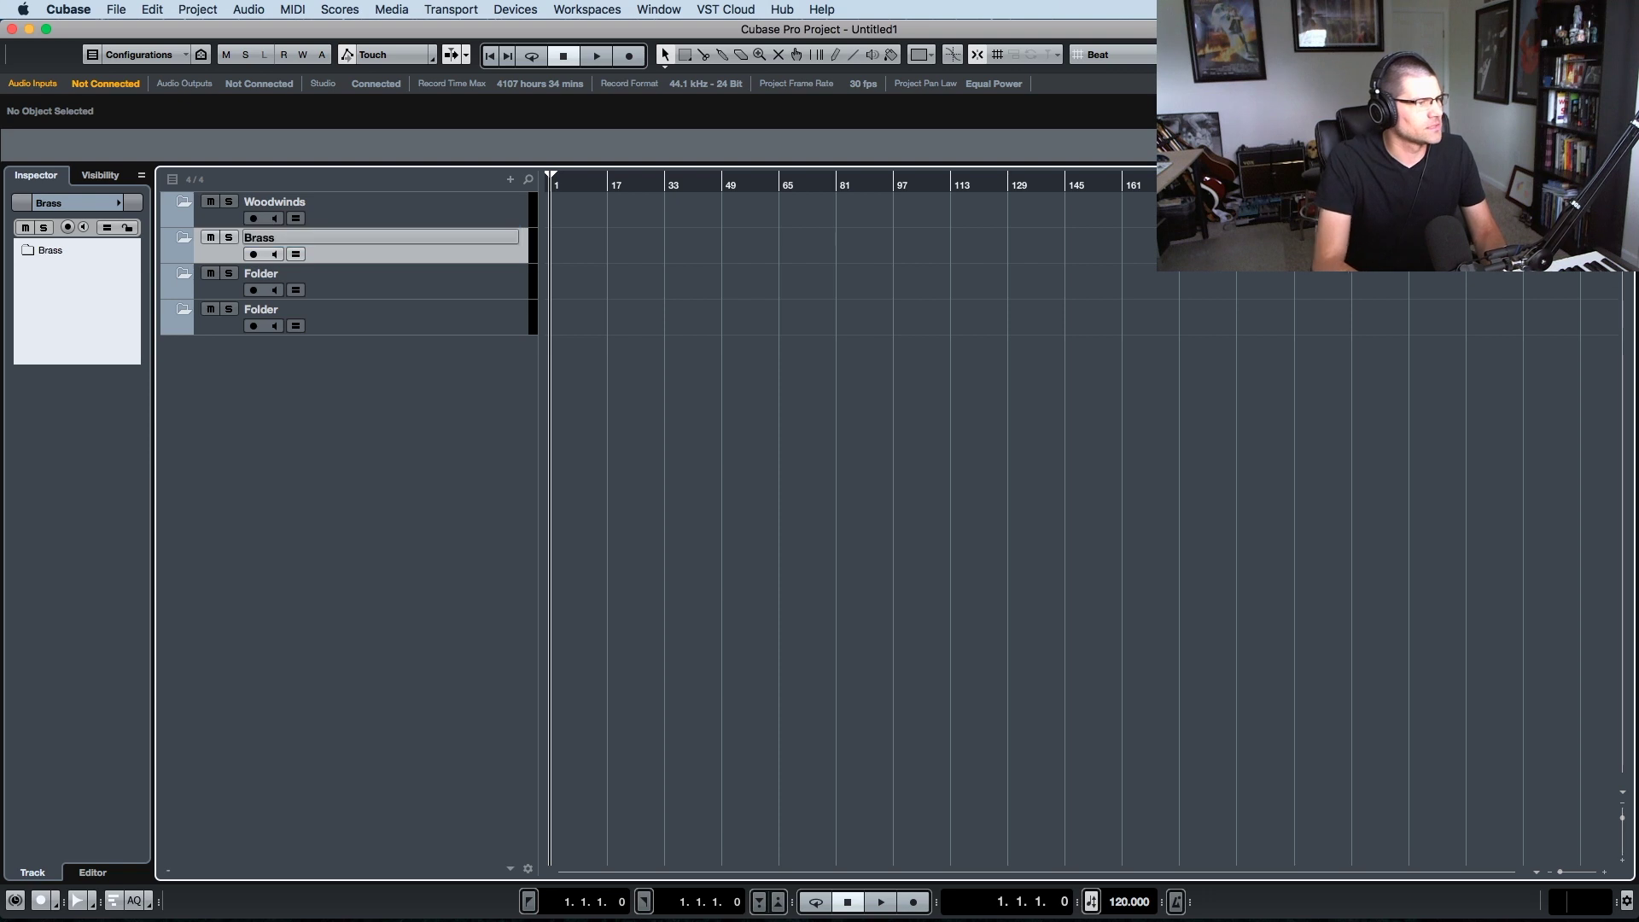
- Rename the third folder track Percussion and the fourth one Strings
double_click(275, 279)
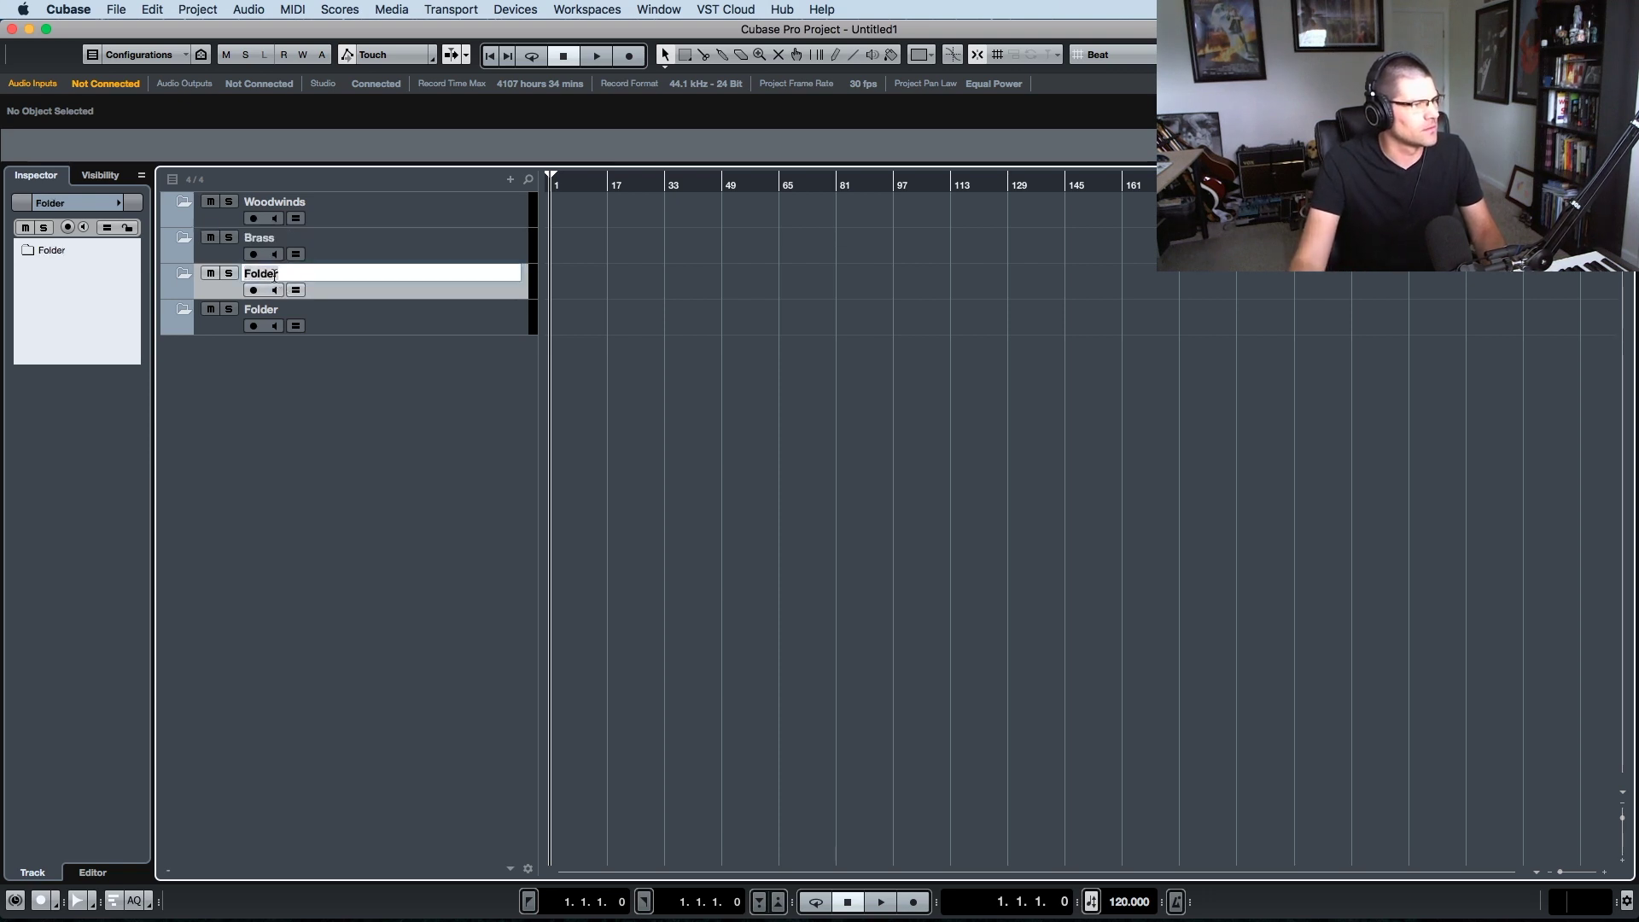
type("Percussion")
key("Return")
double_click(280, 311)
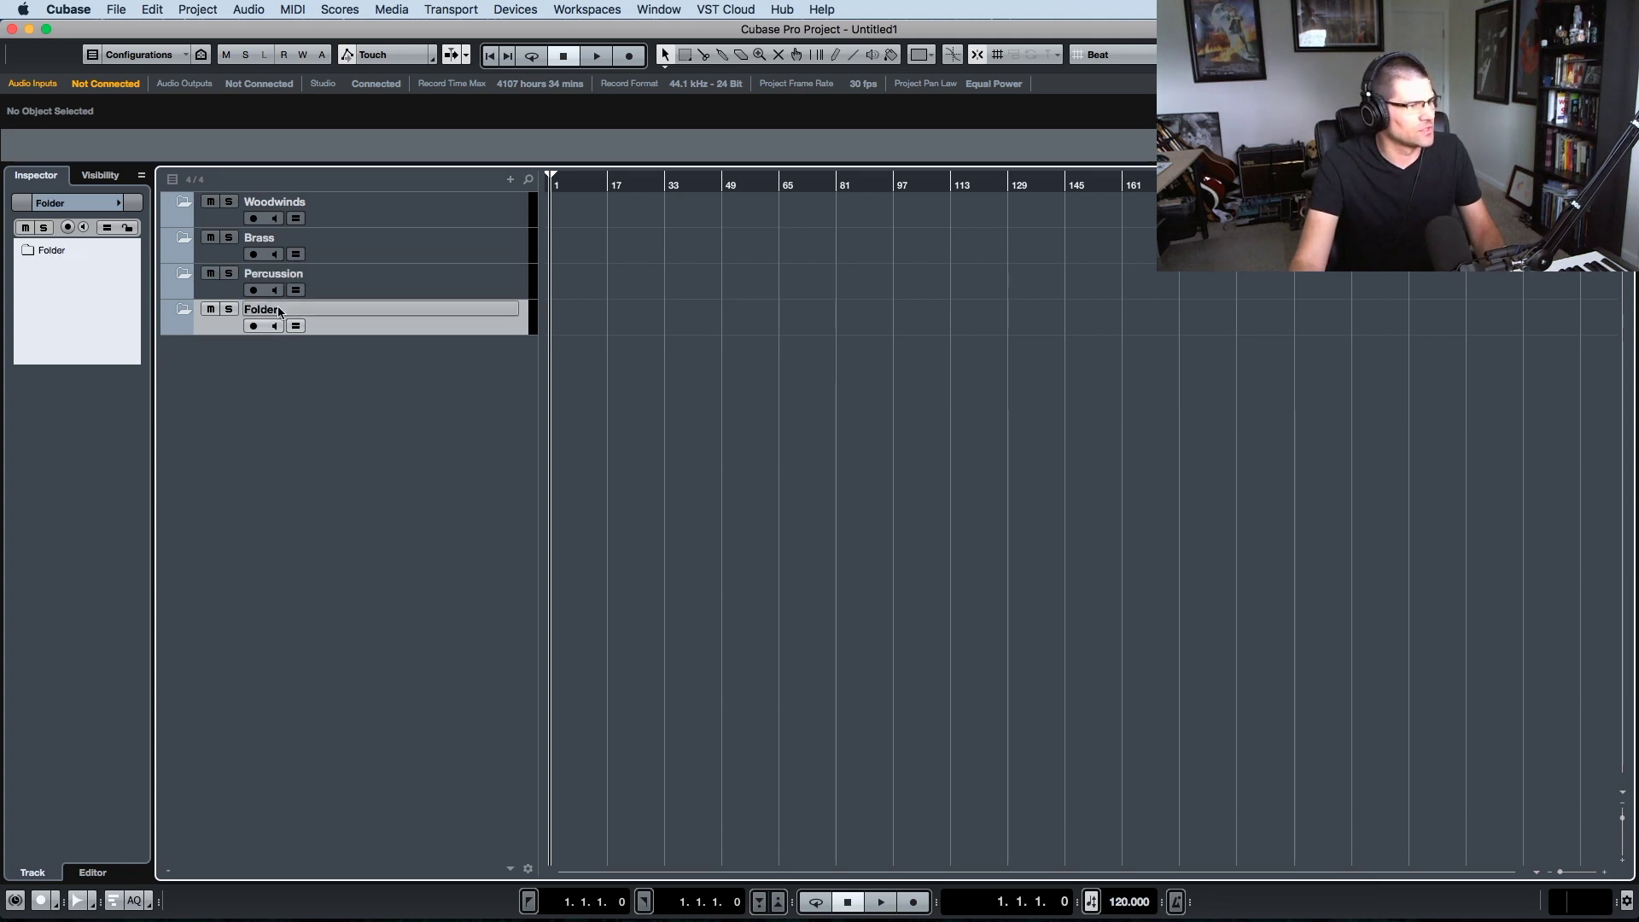
type("Strings")
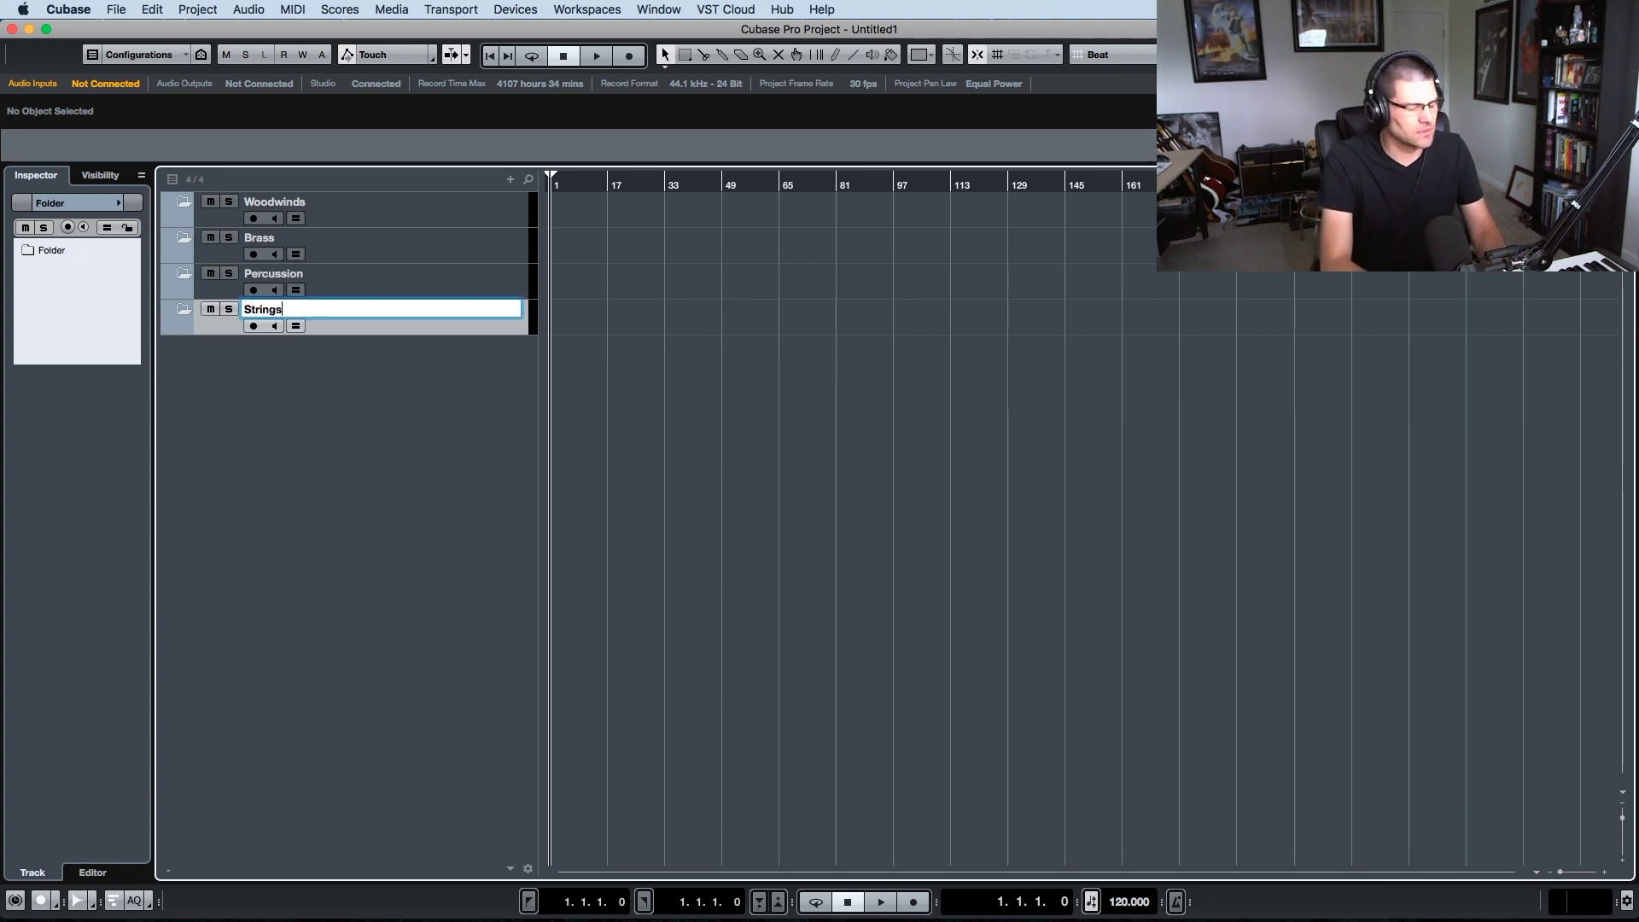
key("Return")
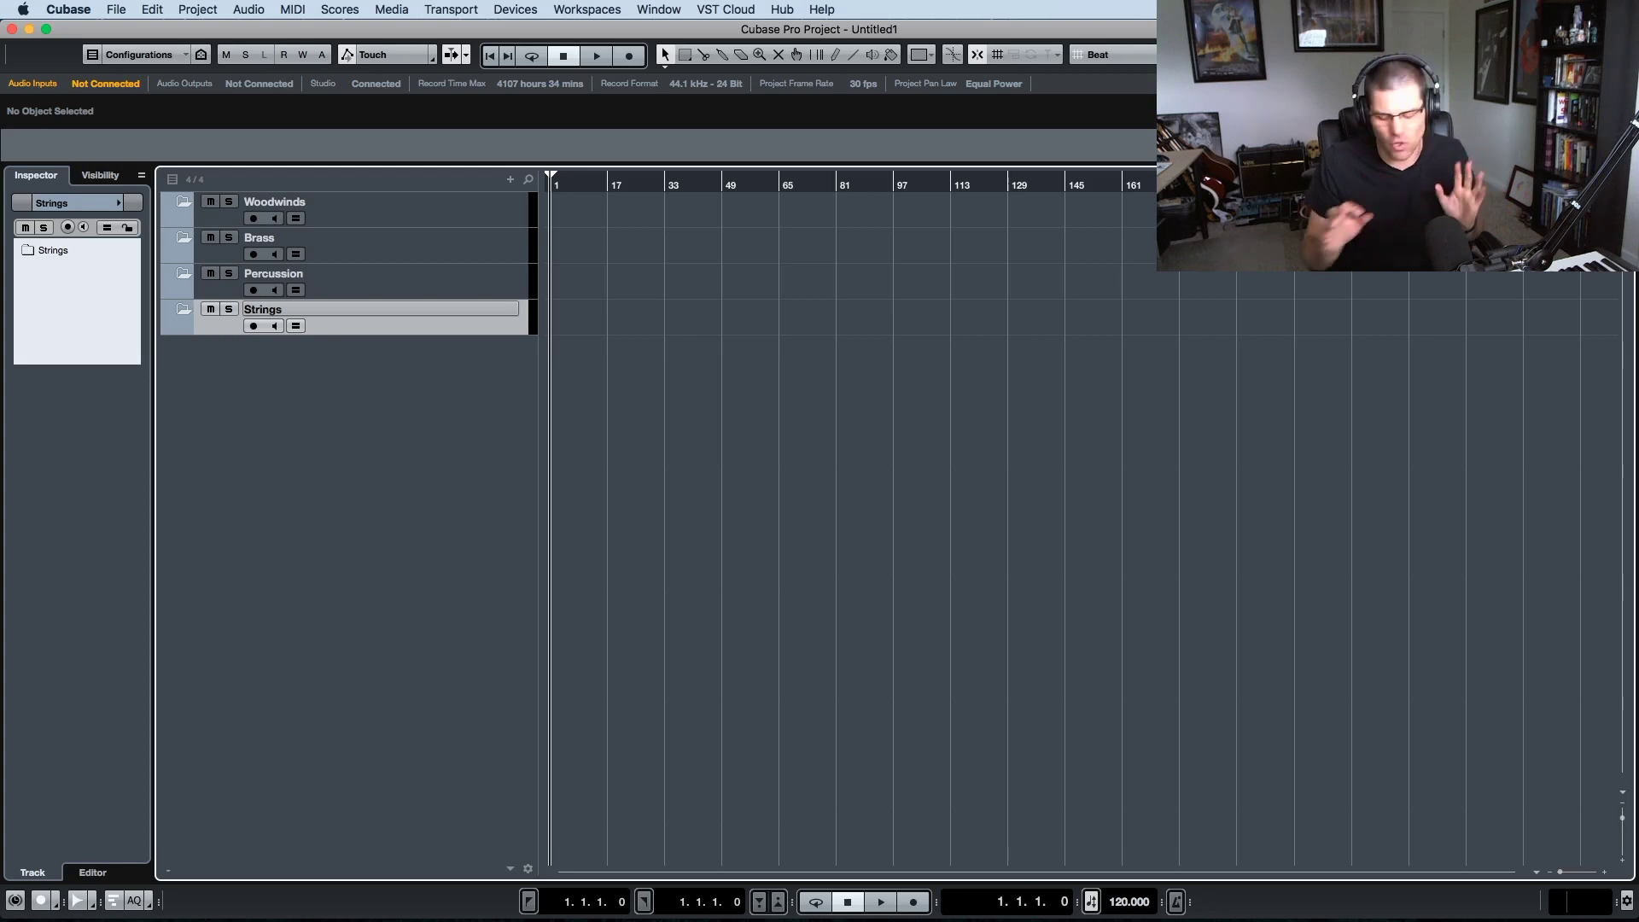
- Assign orange Color 2 to the Woodwinds folder track and amber Color 3 to the Brass folder track
left_click(369, 213)
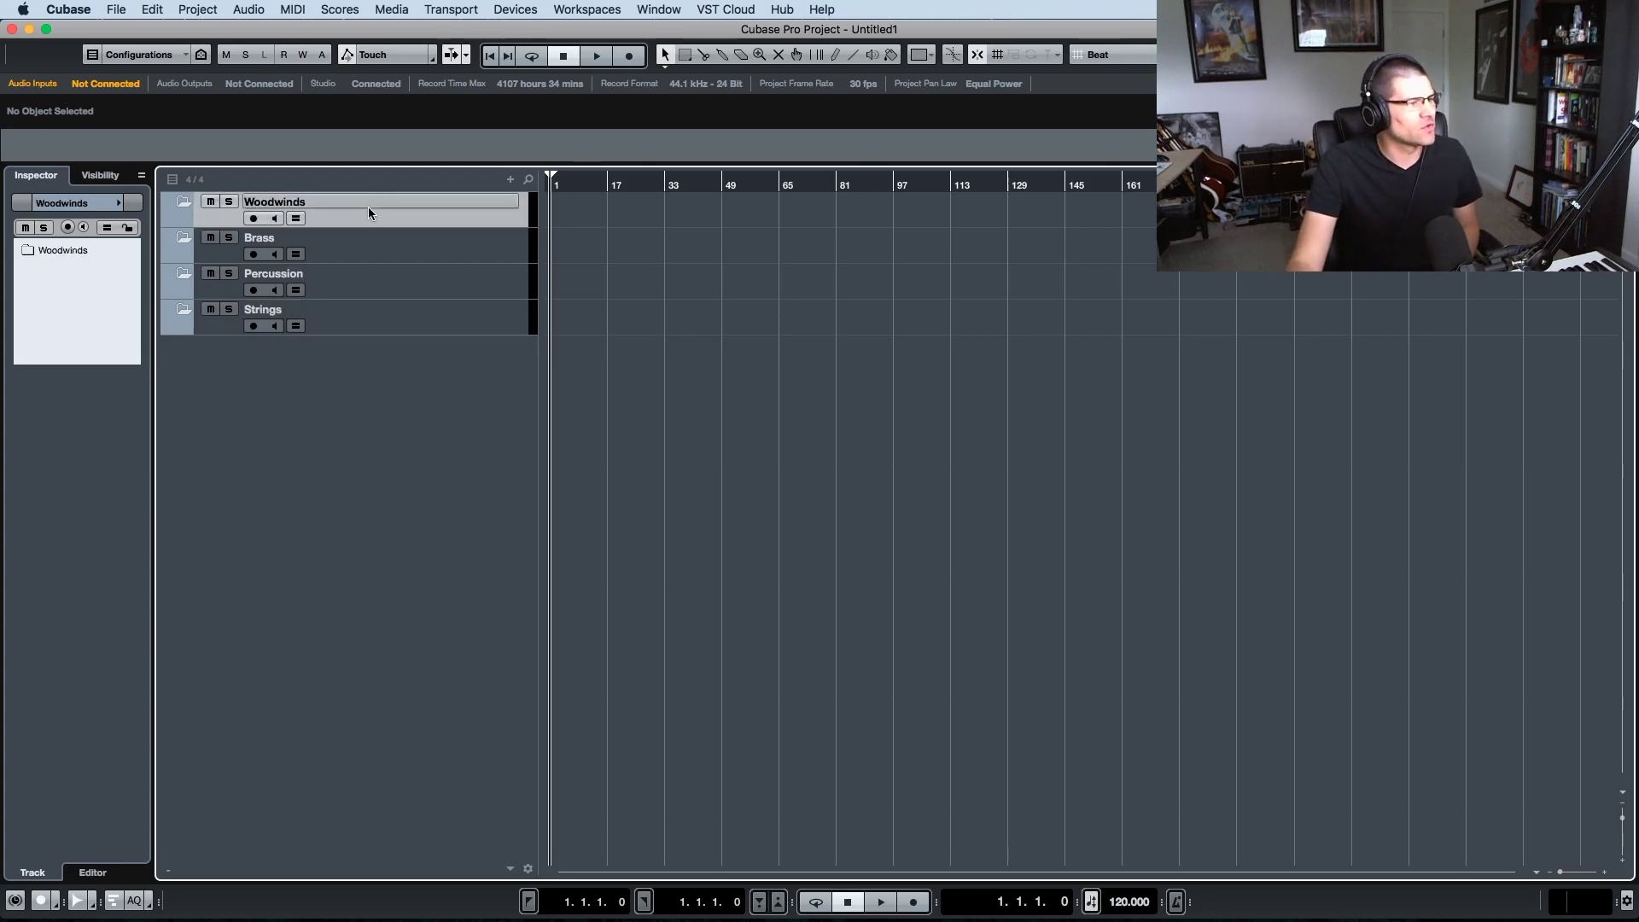
left_click(118, 204)
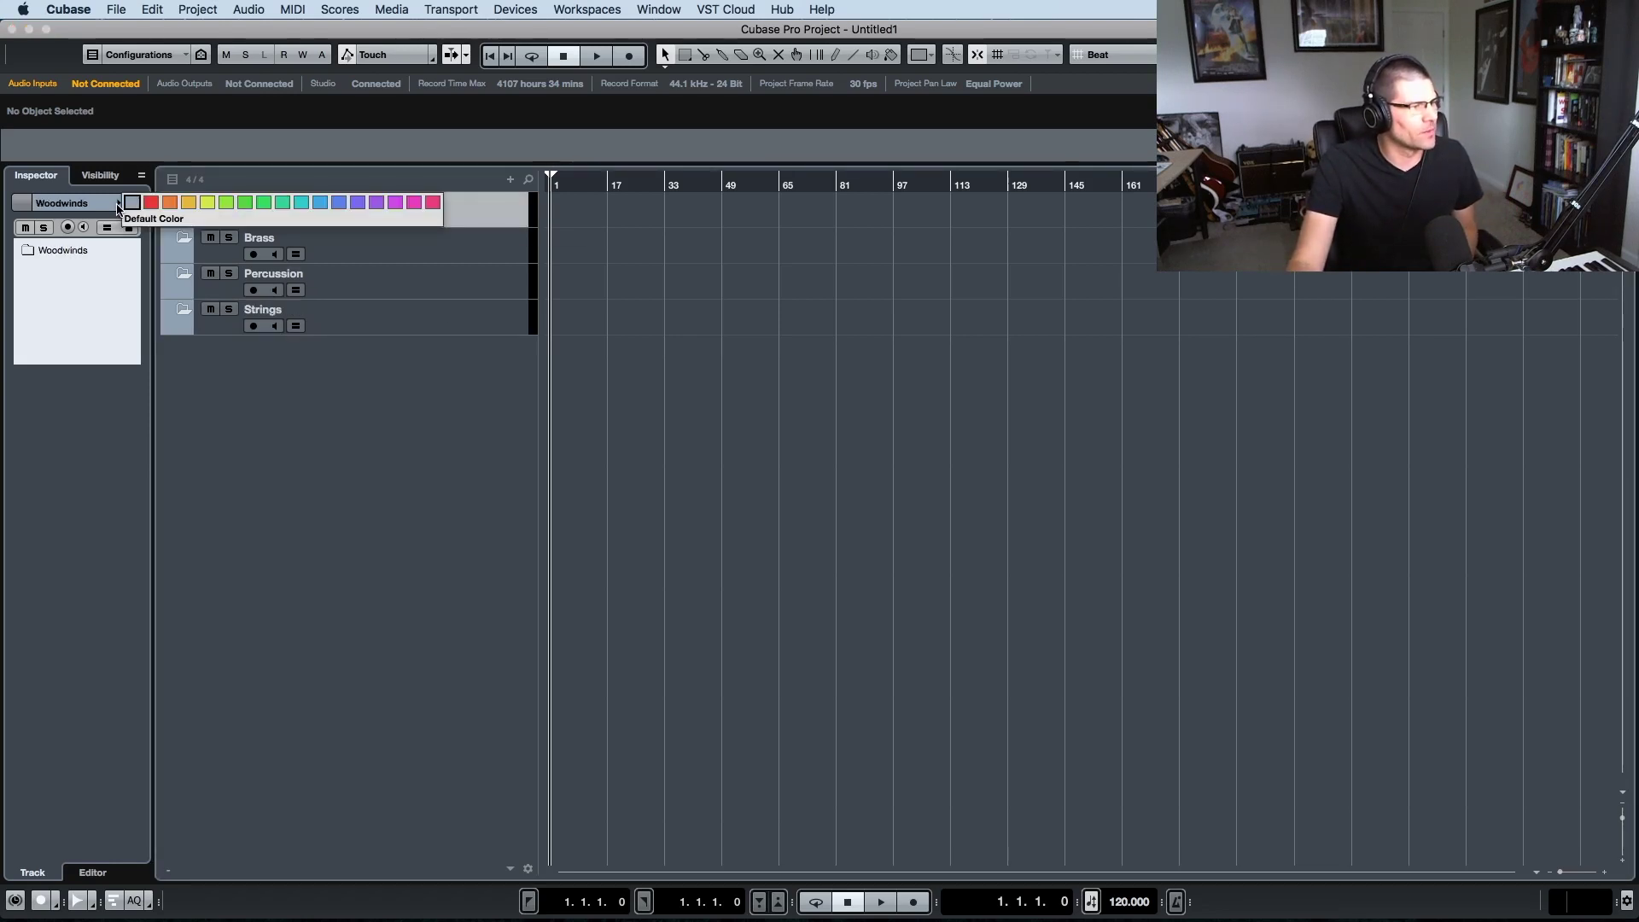
left_click(118, 207)
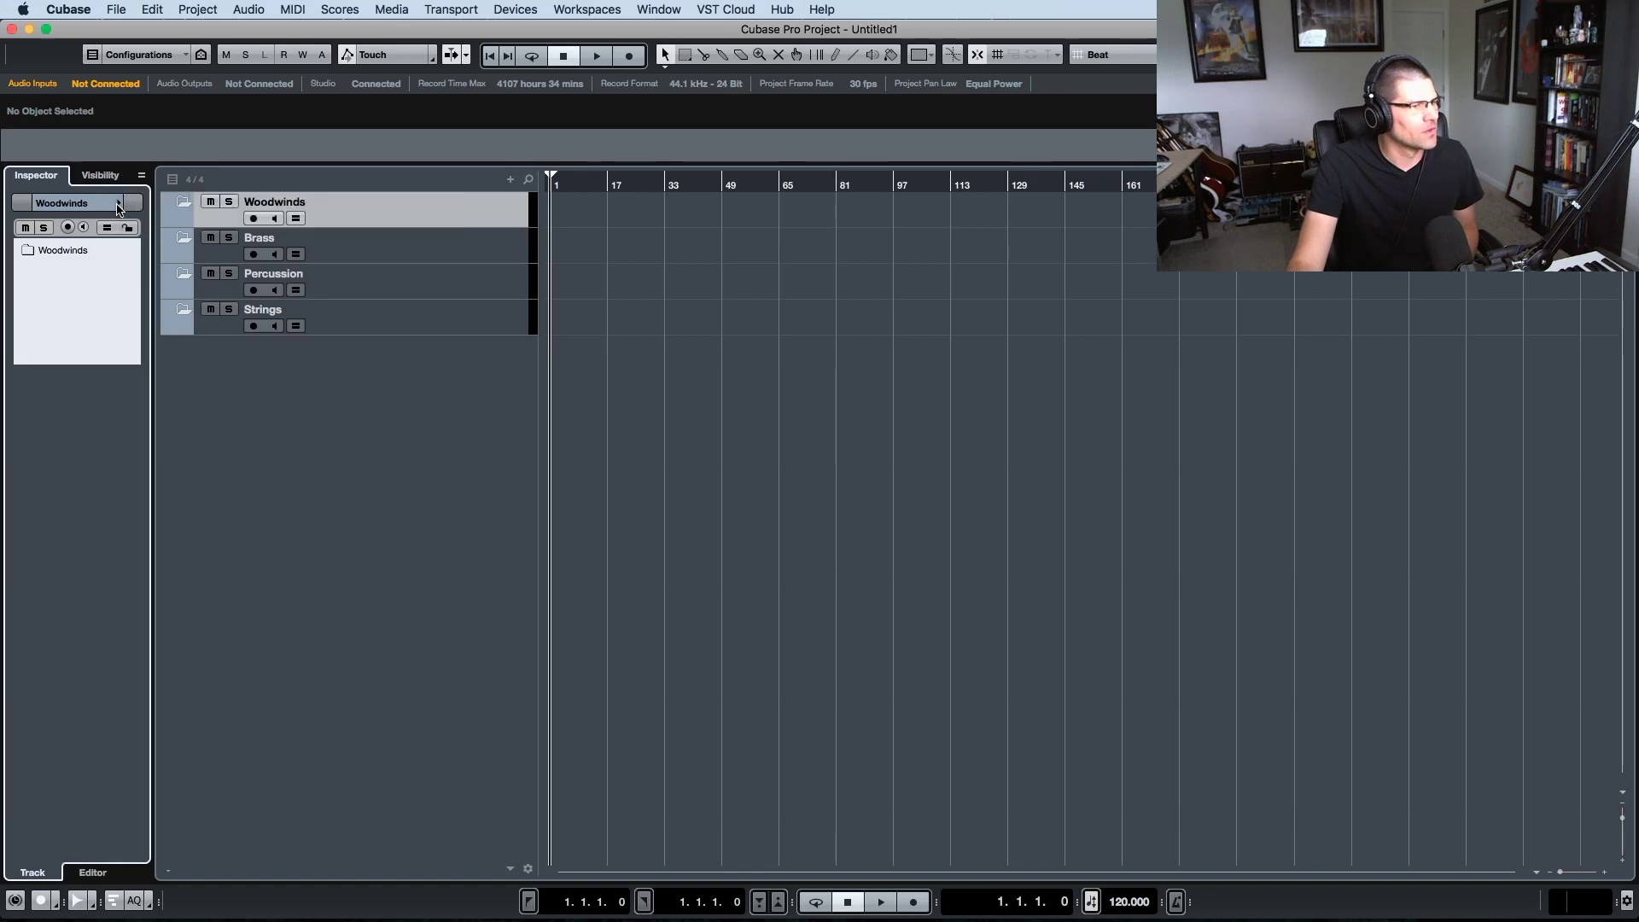
left_click(931, 56)
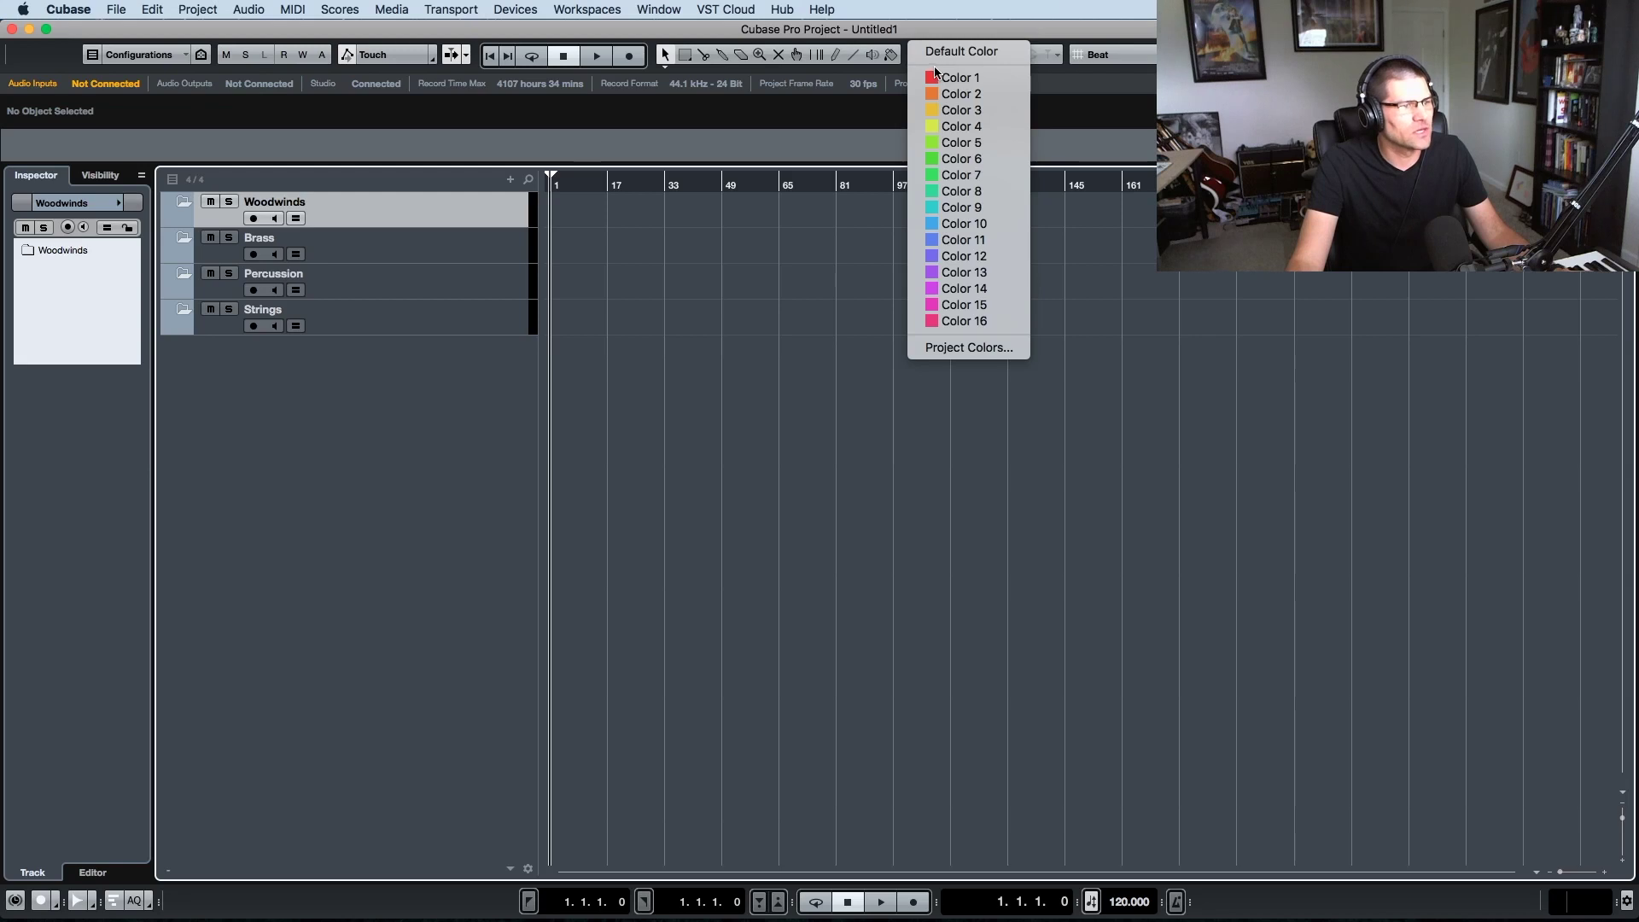
key("Escape")
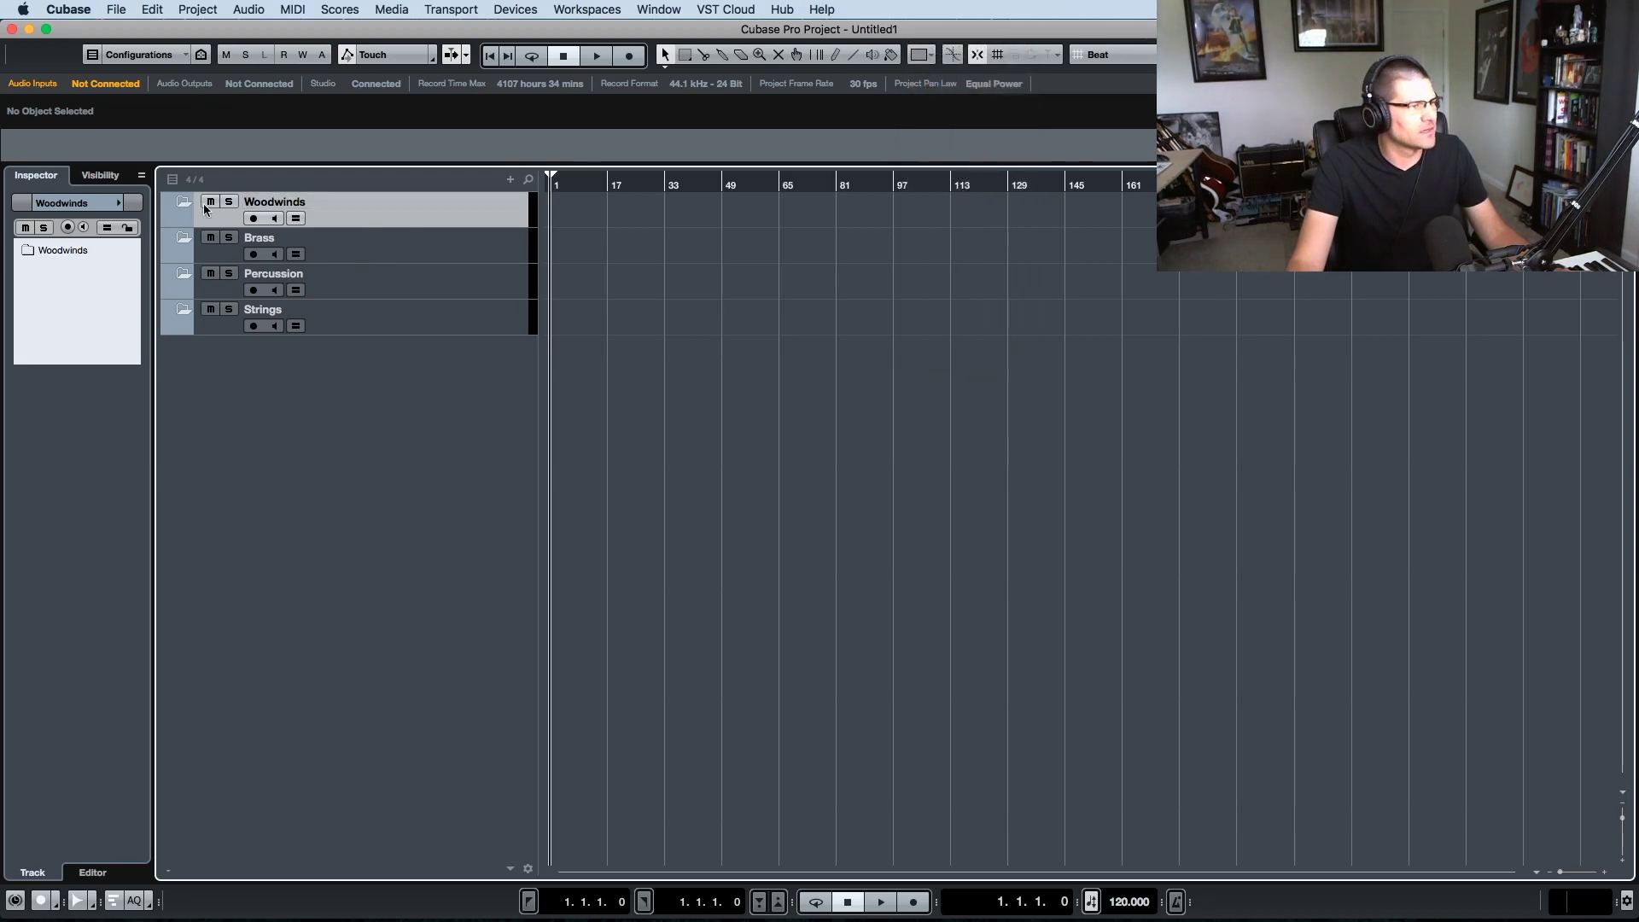
left_click(120, 207)
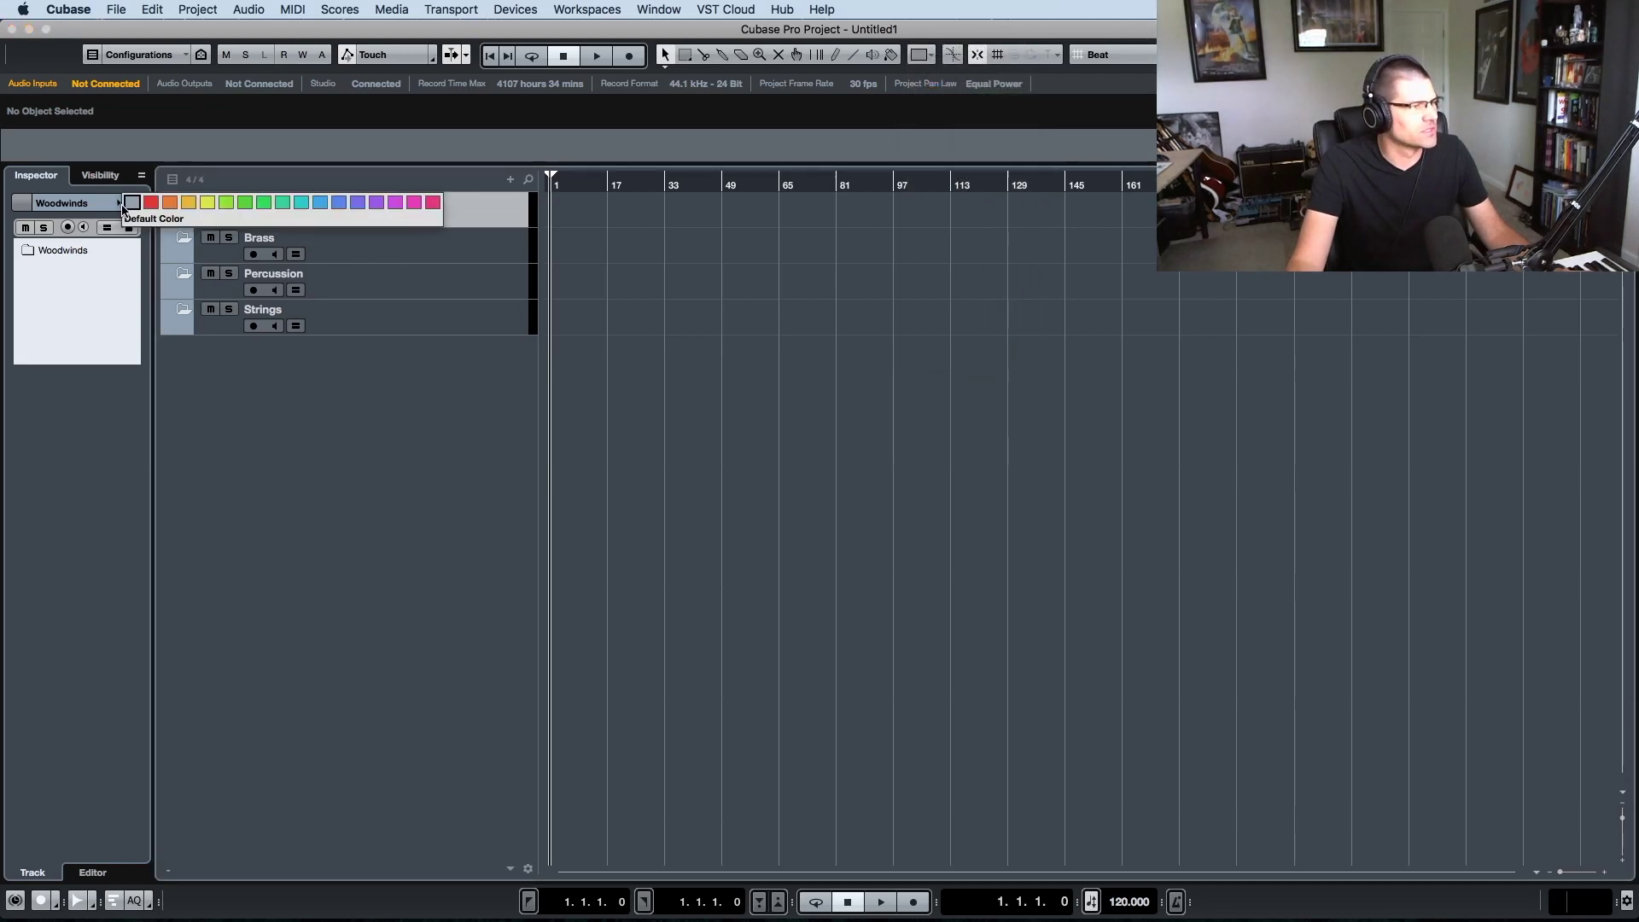
left_click(171, 205)
left_click(256, 244)
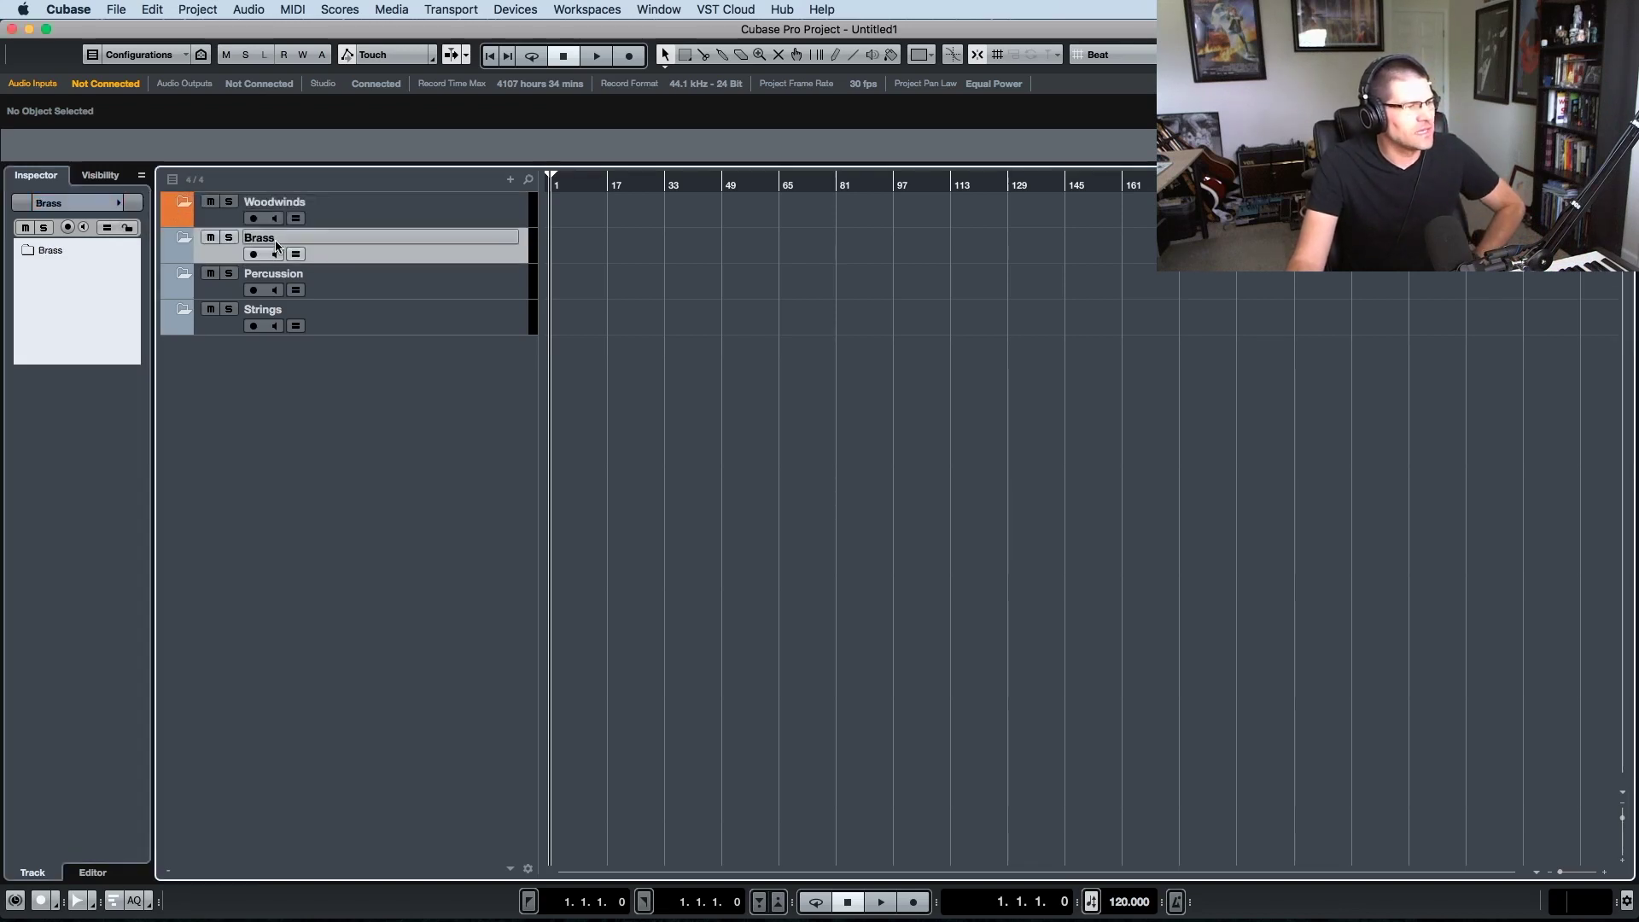
left_click(120, 207)
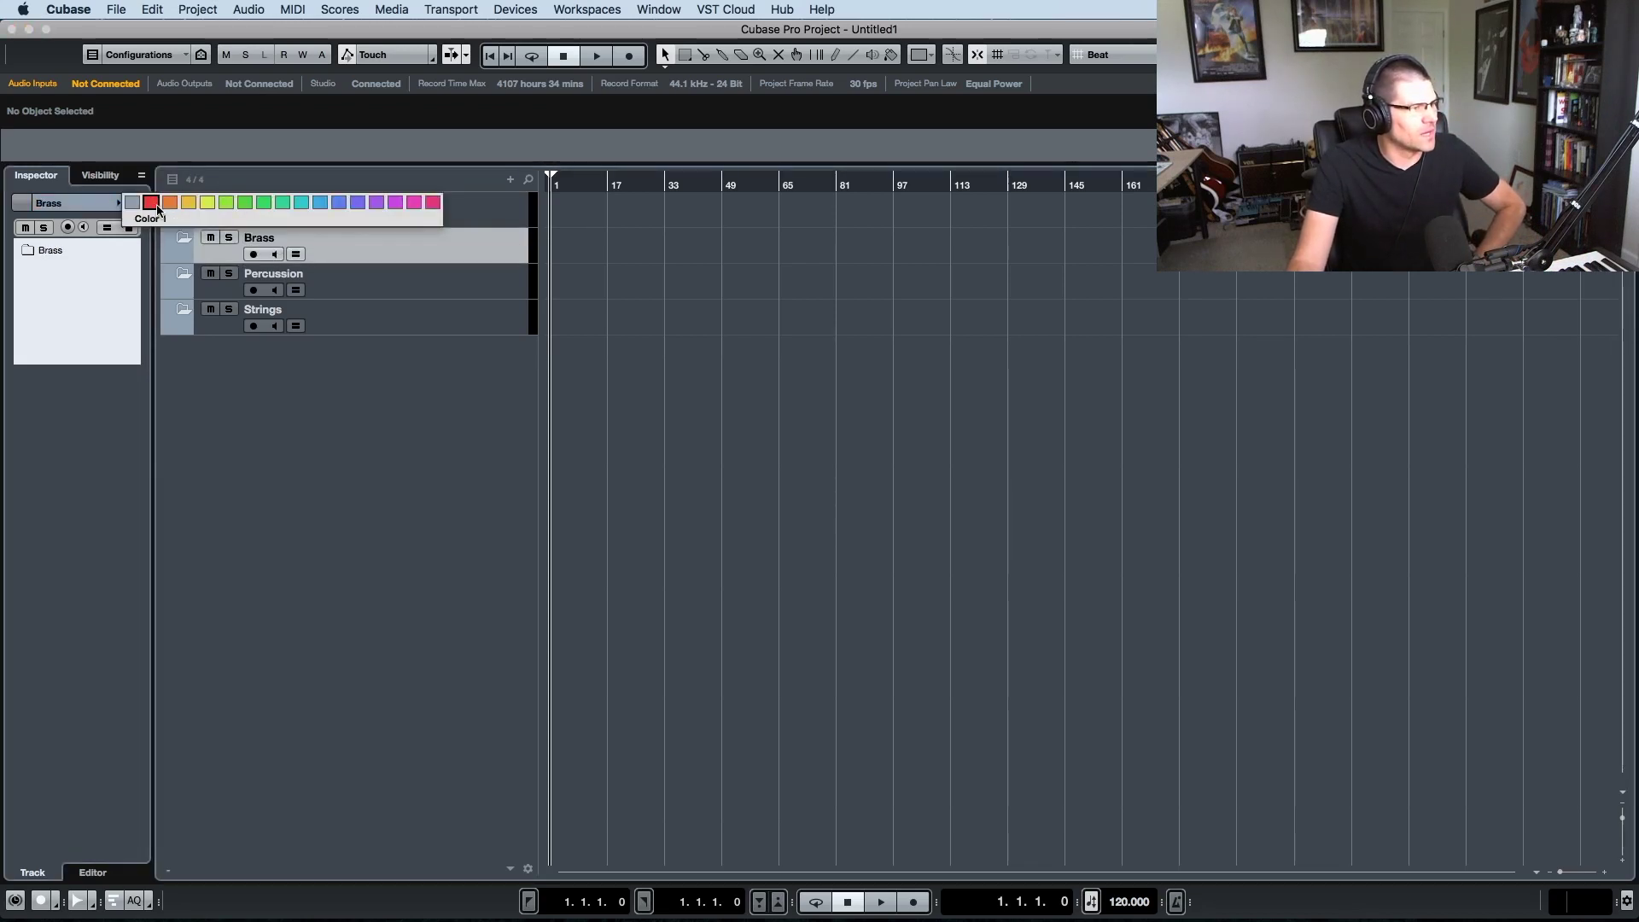
left_click(190, 207)
- Assign yellow Color 4 to the Percussion folder track and light green Color 5 to the Strings folder track
left_click(293, 283)
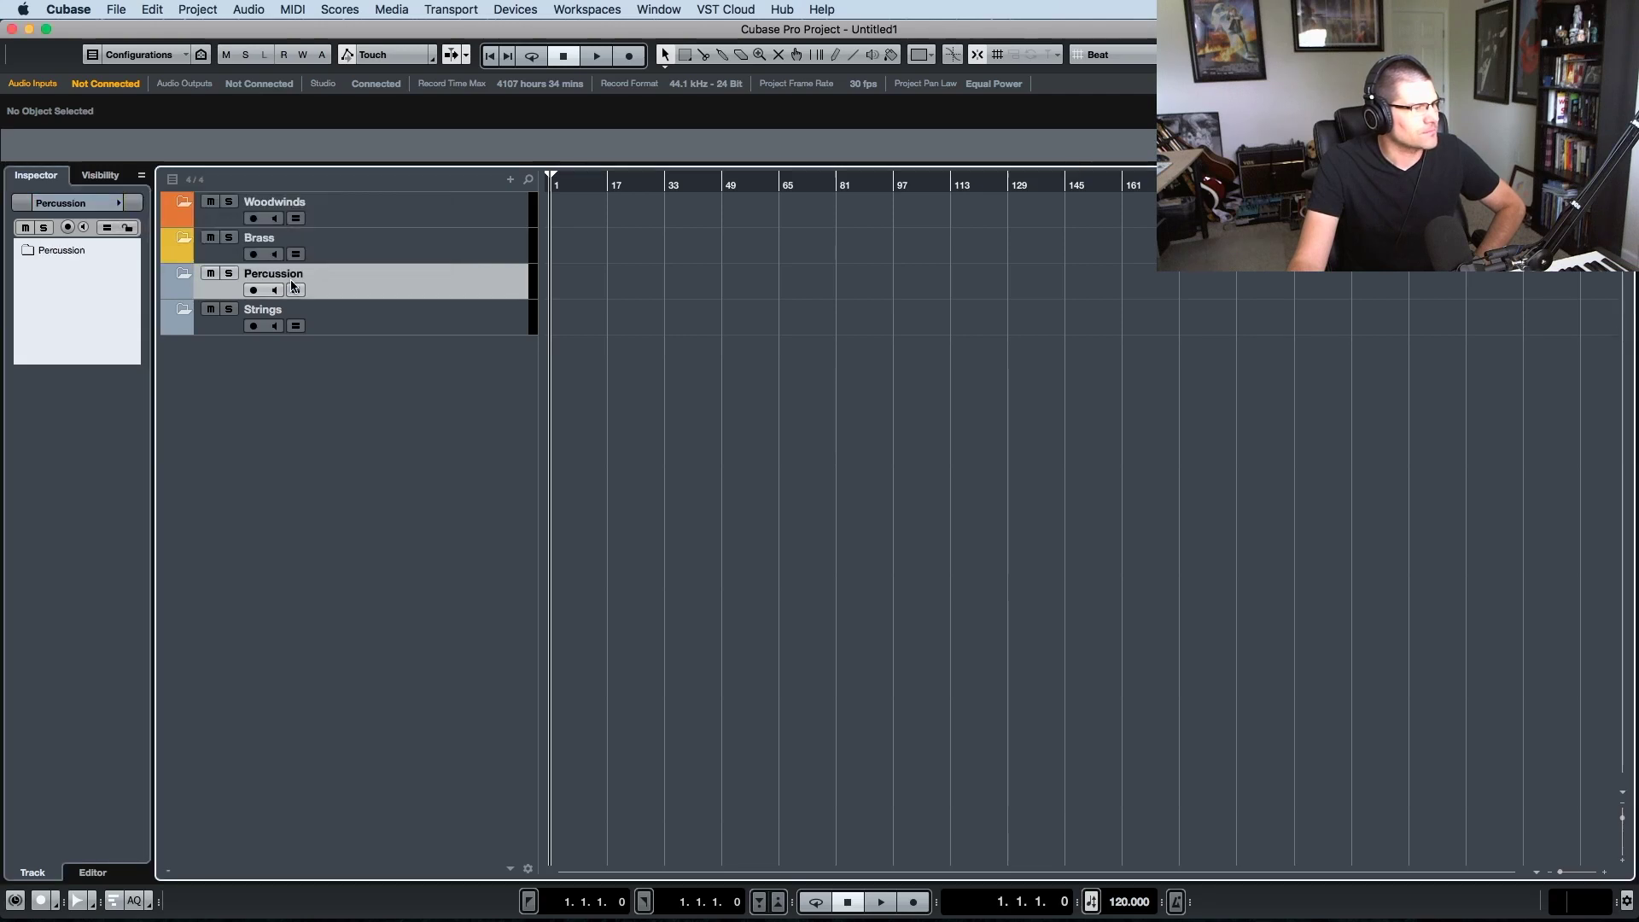
left_click(118, 205)
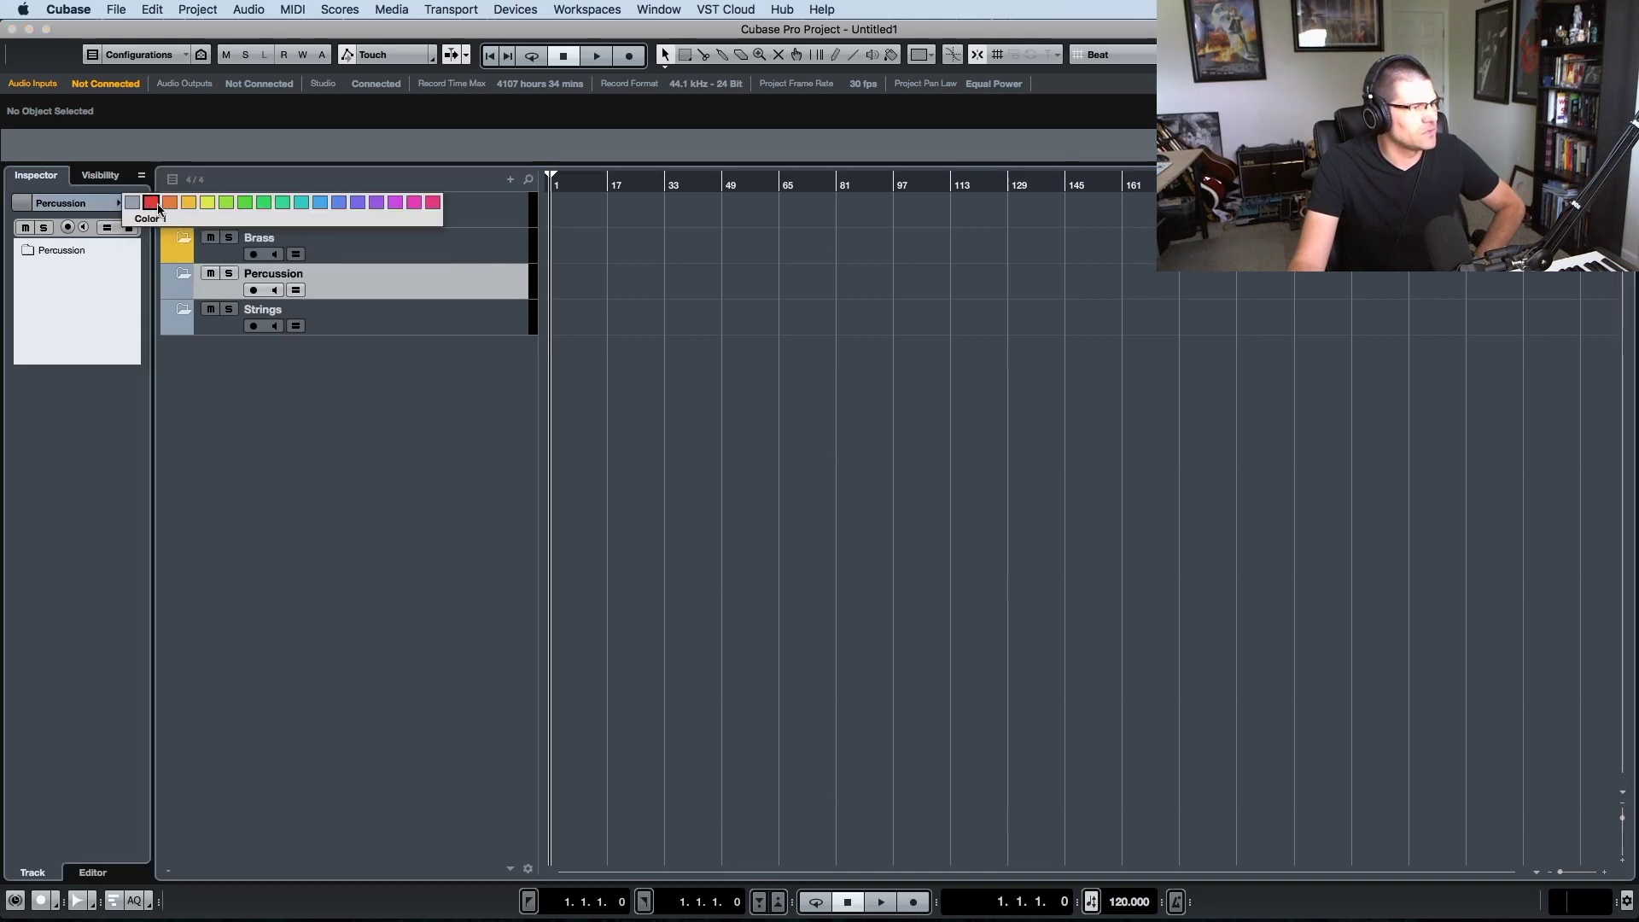
left_click(207, 202)
left_click(292, 318)
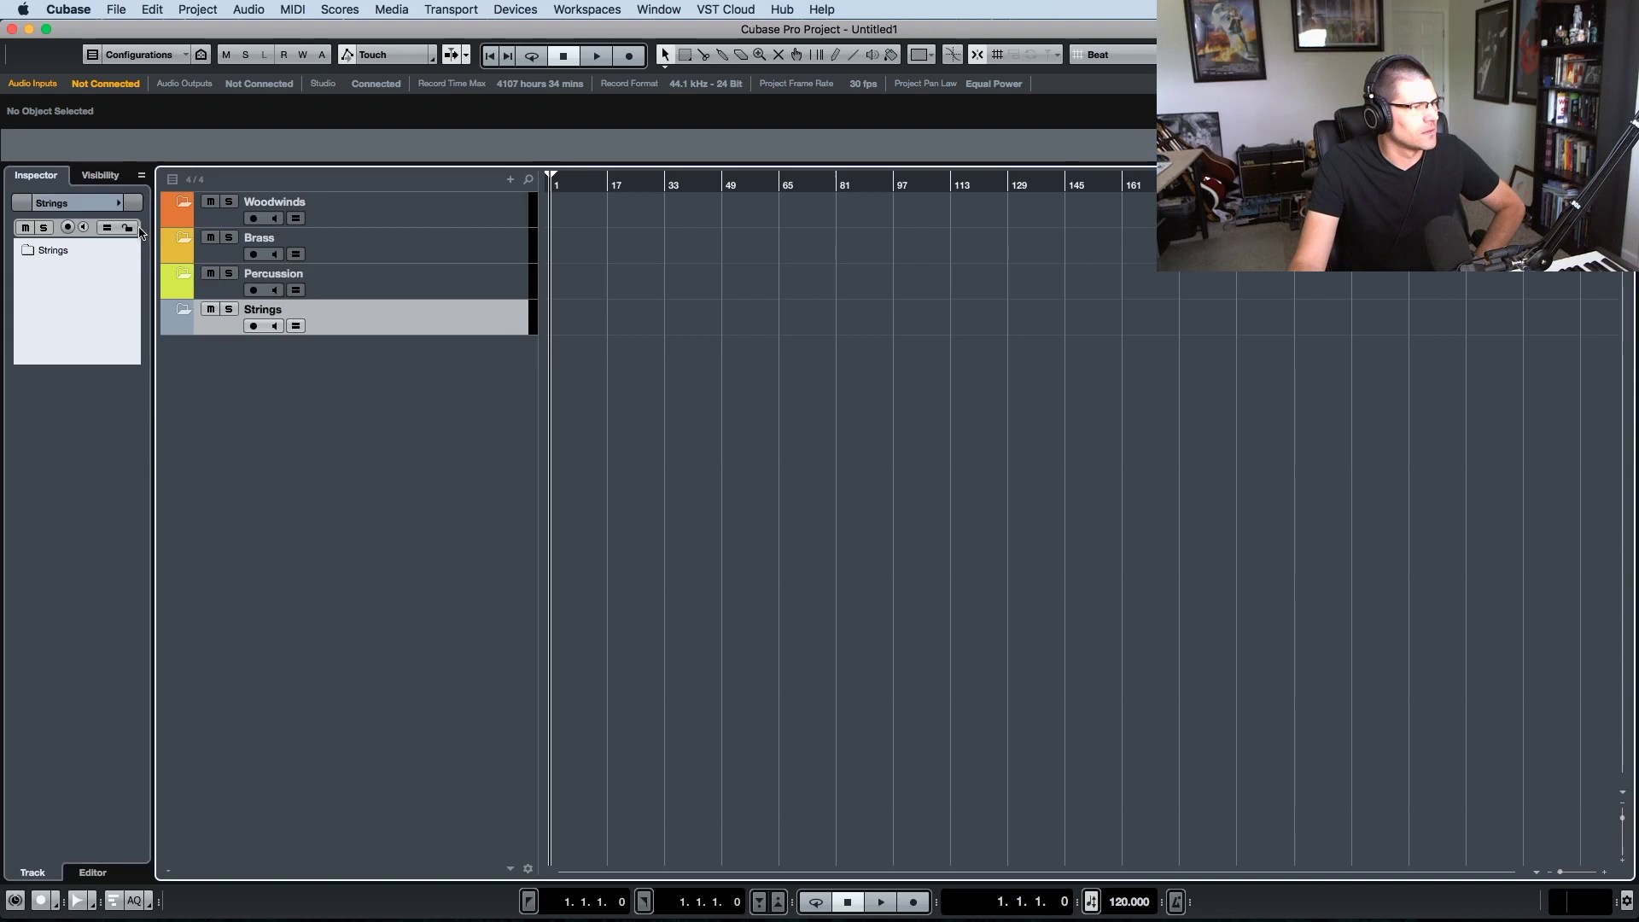
left_click(118, 205)
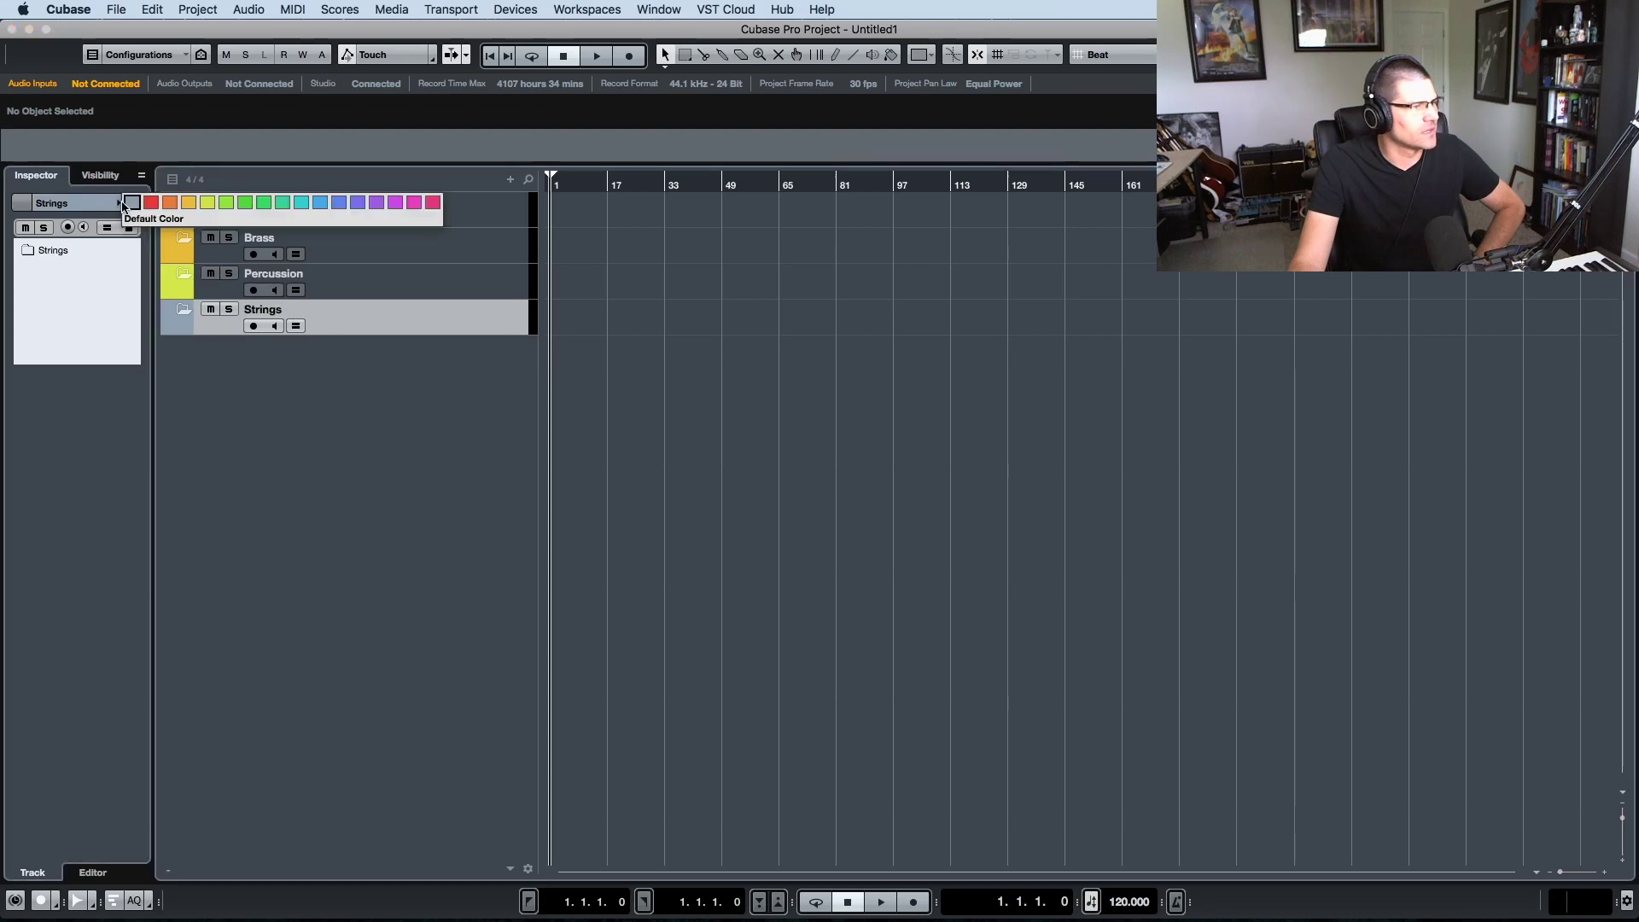
left_click(226, 203)
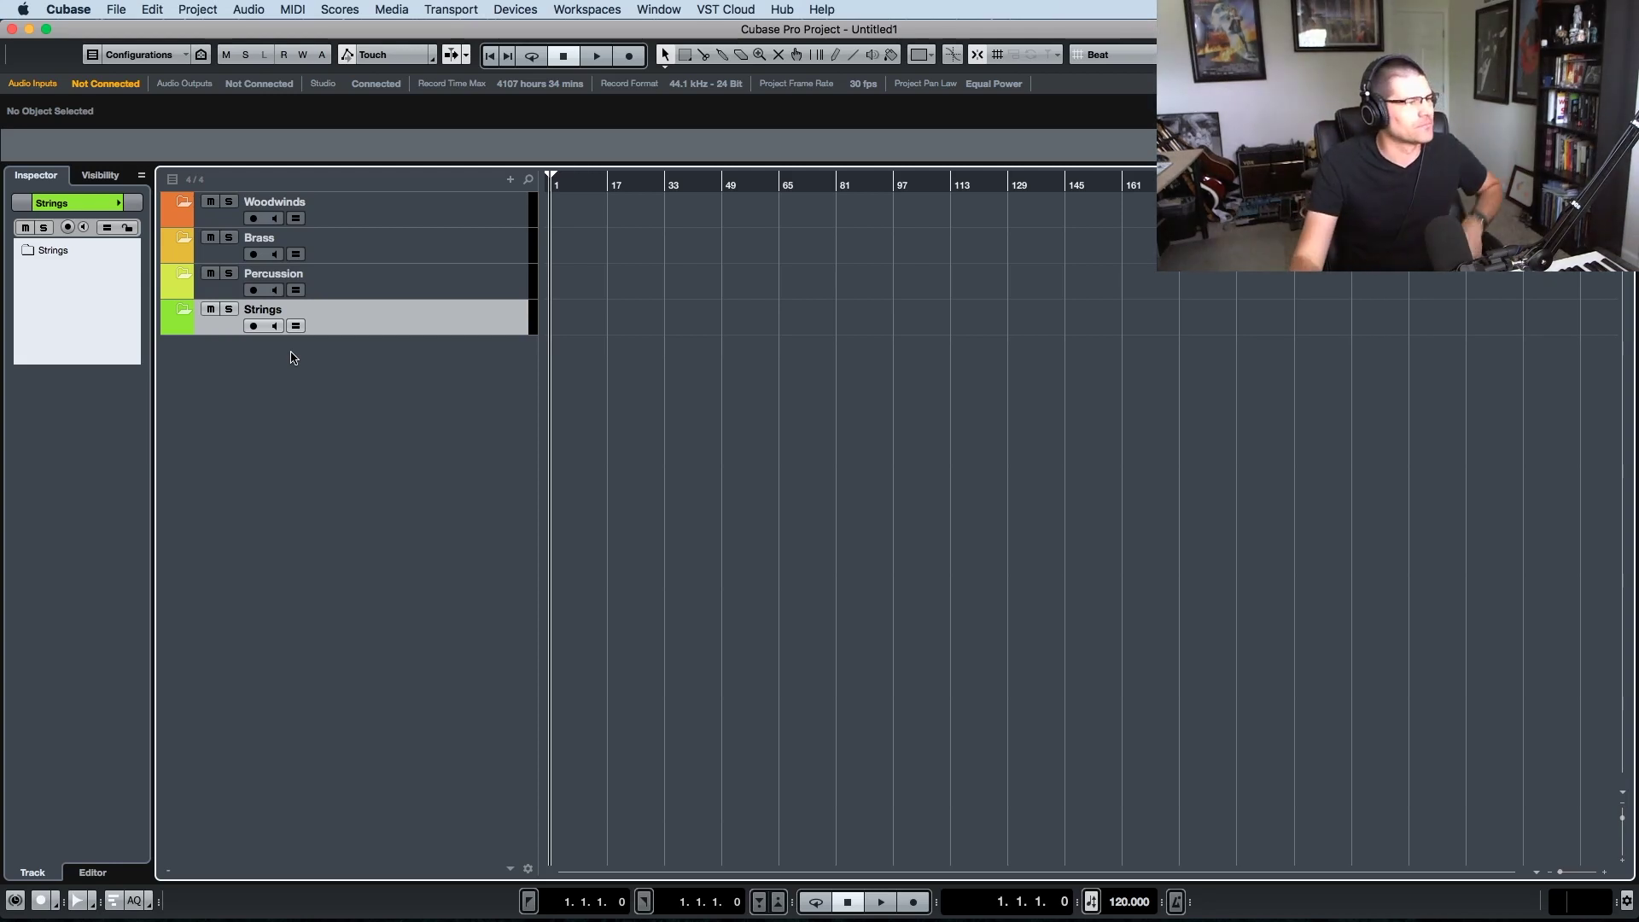
- Add two instrument tracks that use Kontakt 5, and close the second instance's plug-in window
left_click(511, 181)
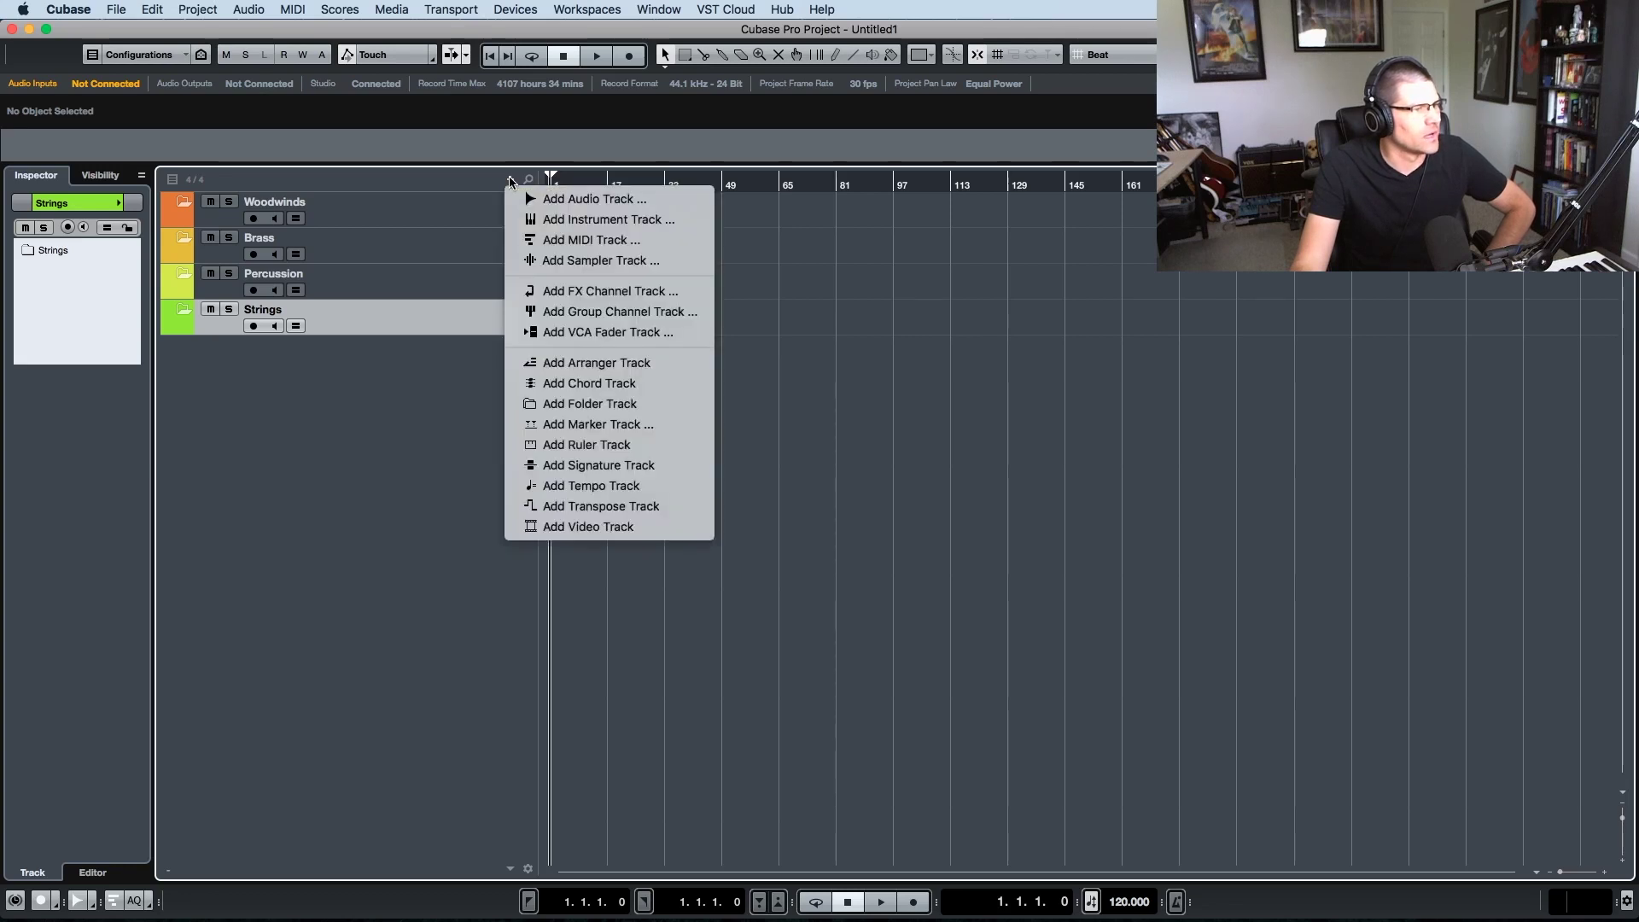
left_click(577, 218)
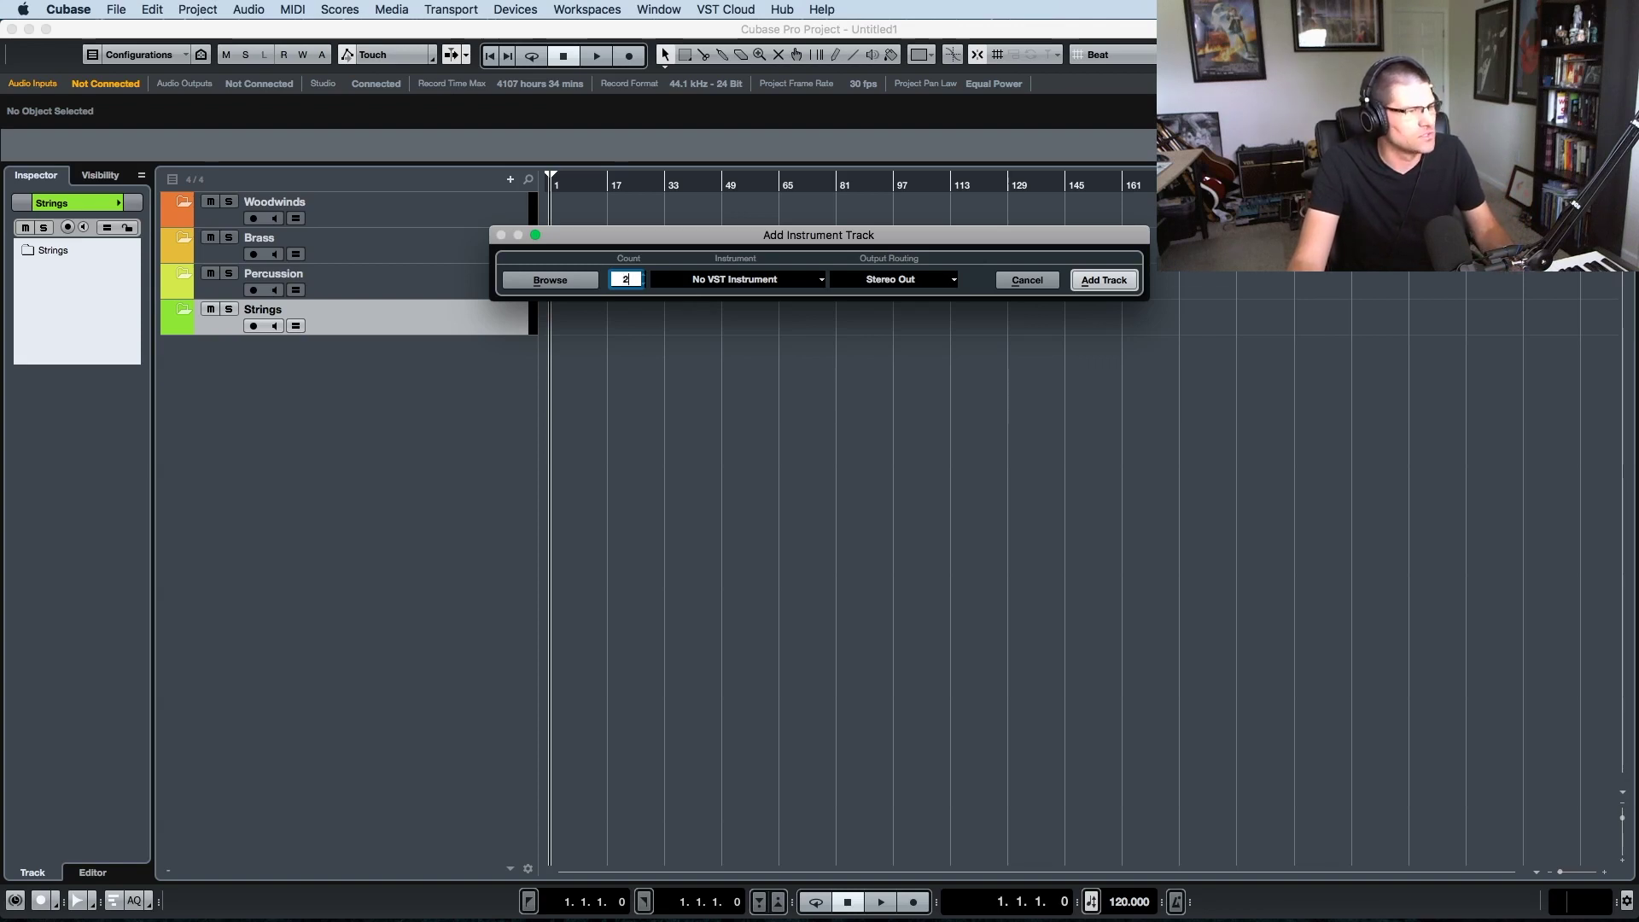
left_click(823, 279)
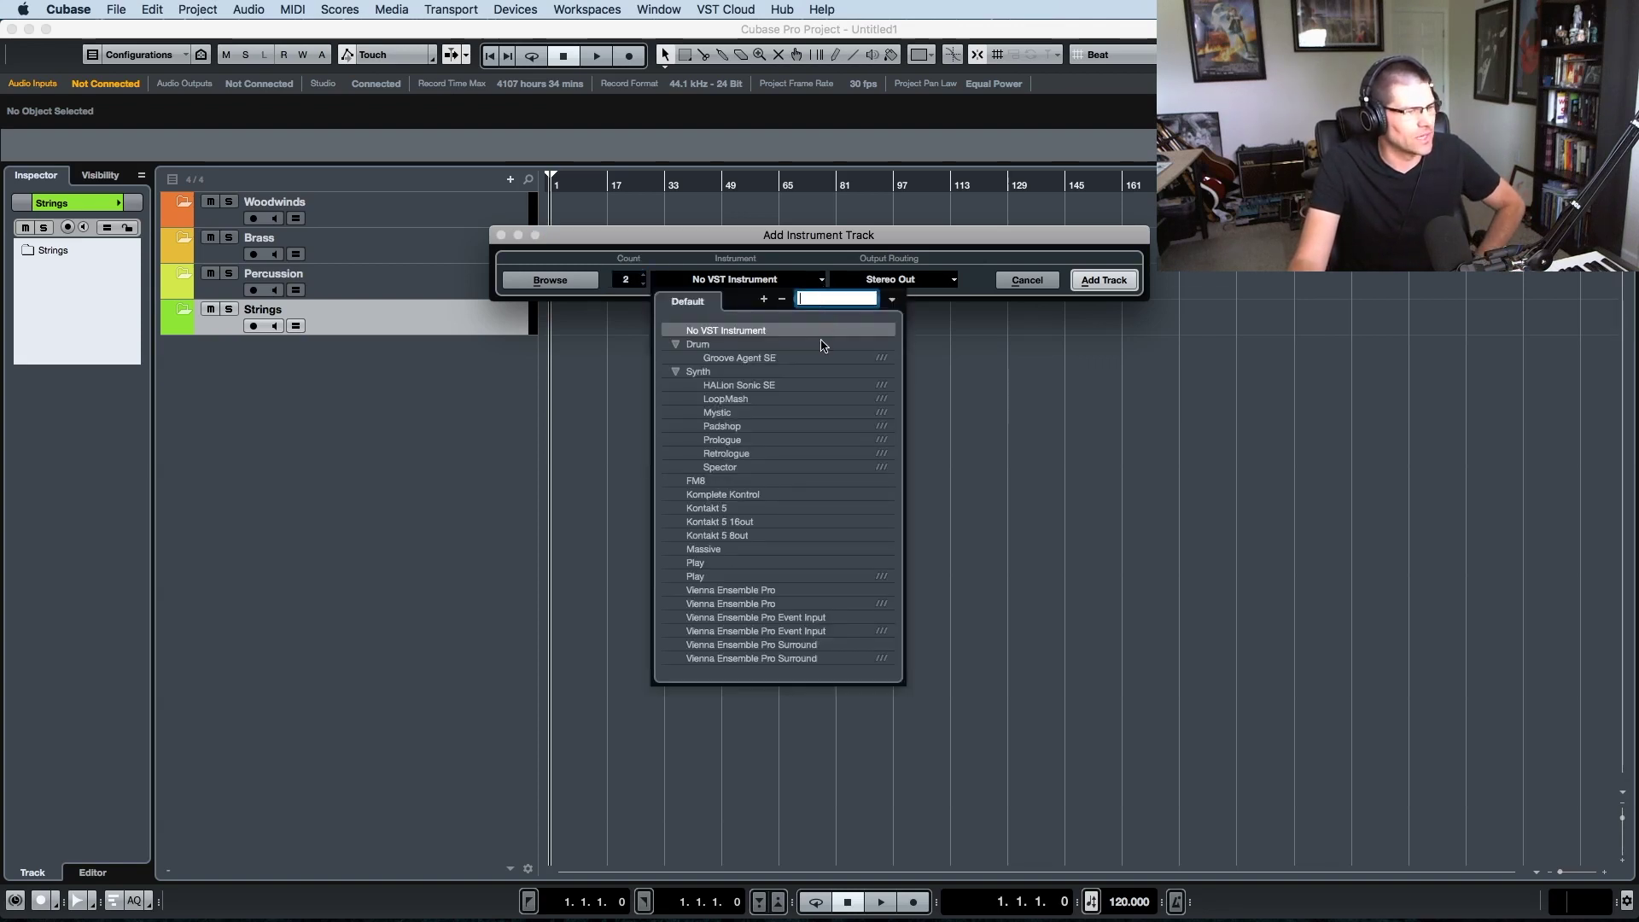
left_click(756, 510)
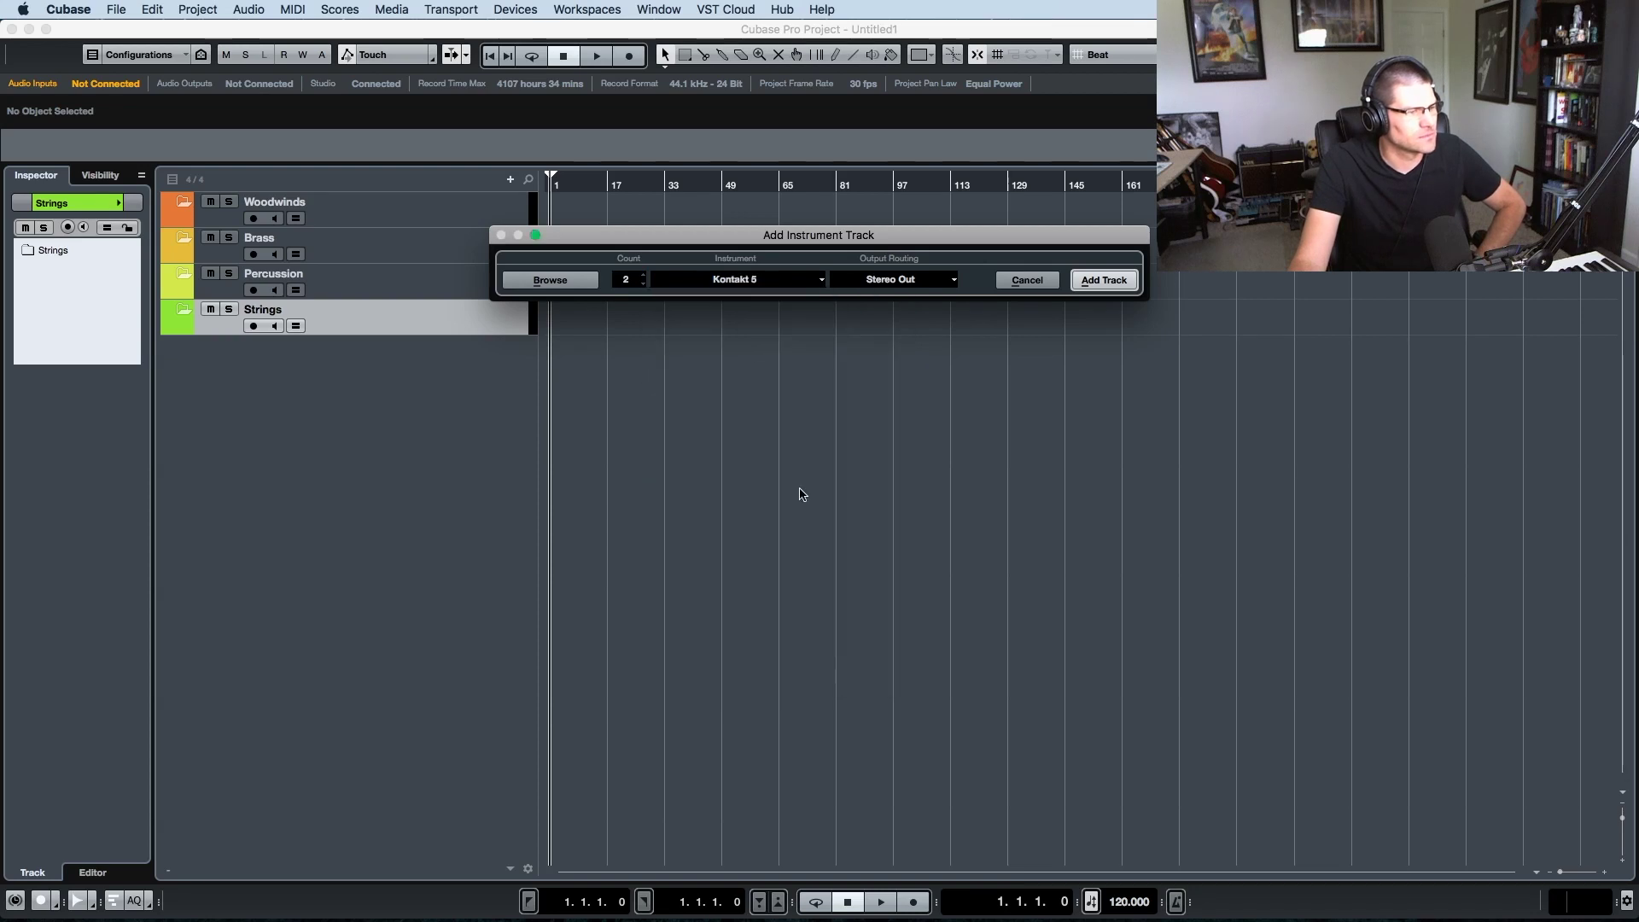
left_click(1107, 282)
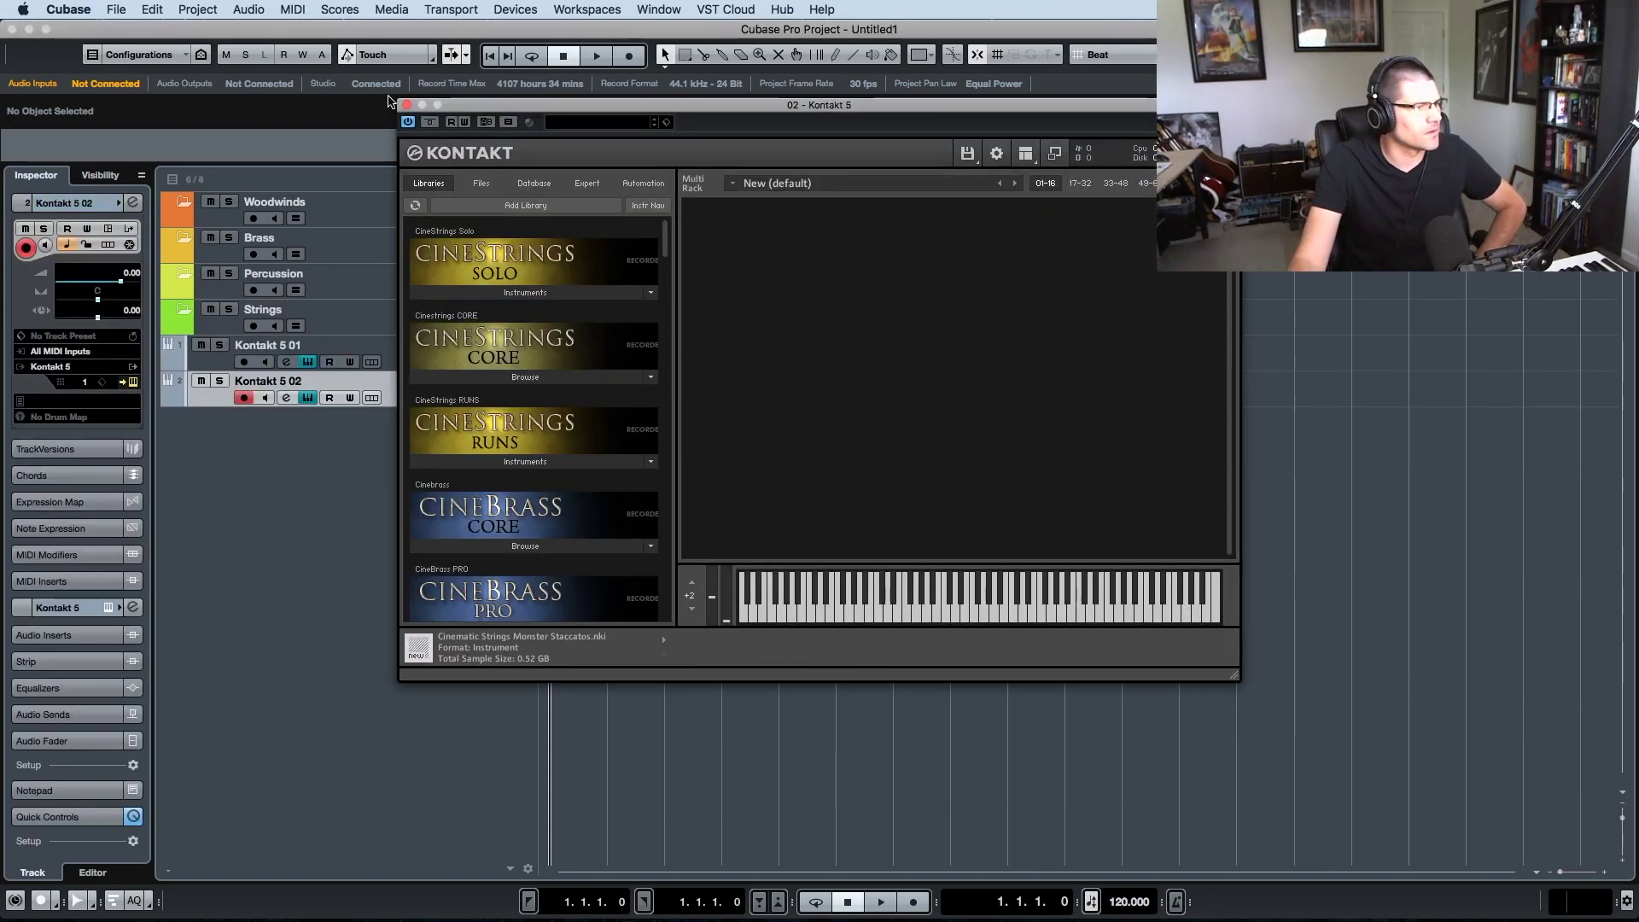
left_click(406, 104)
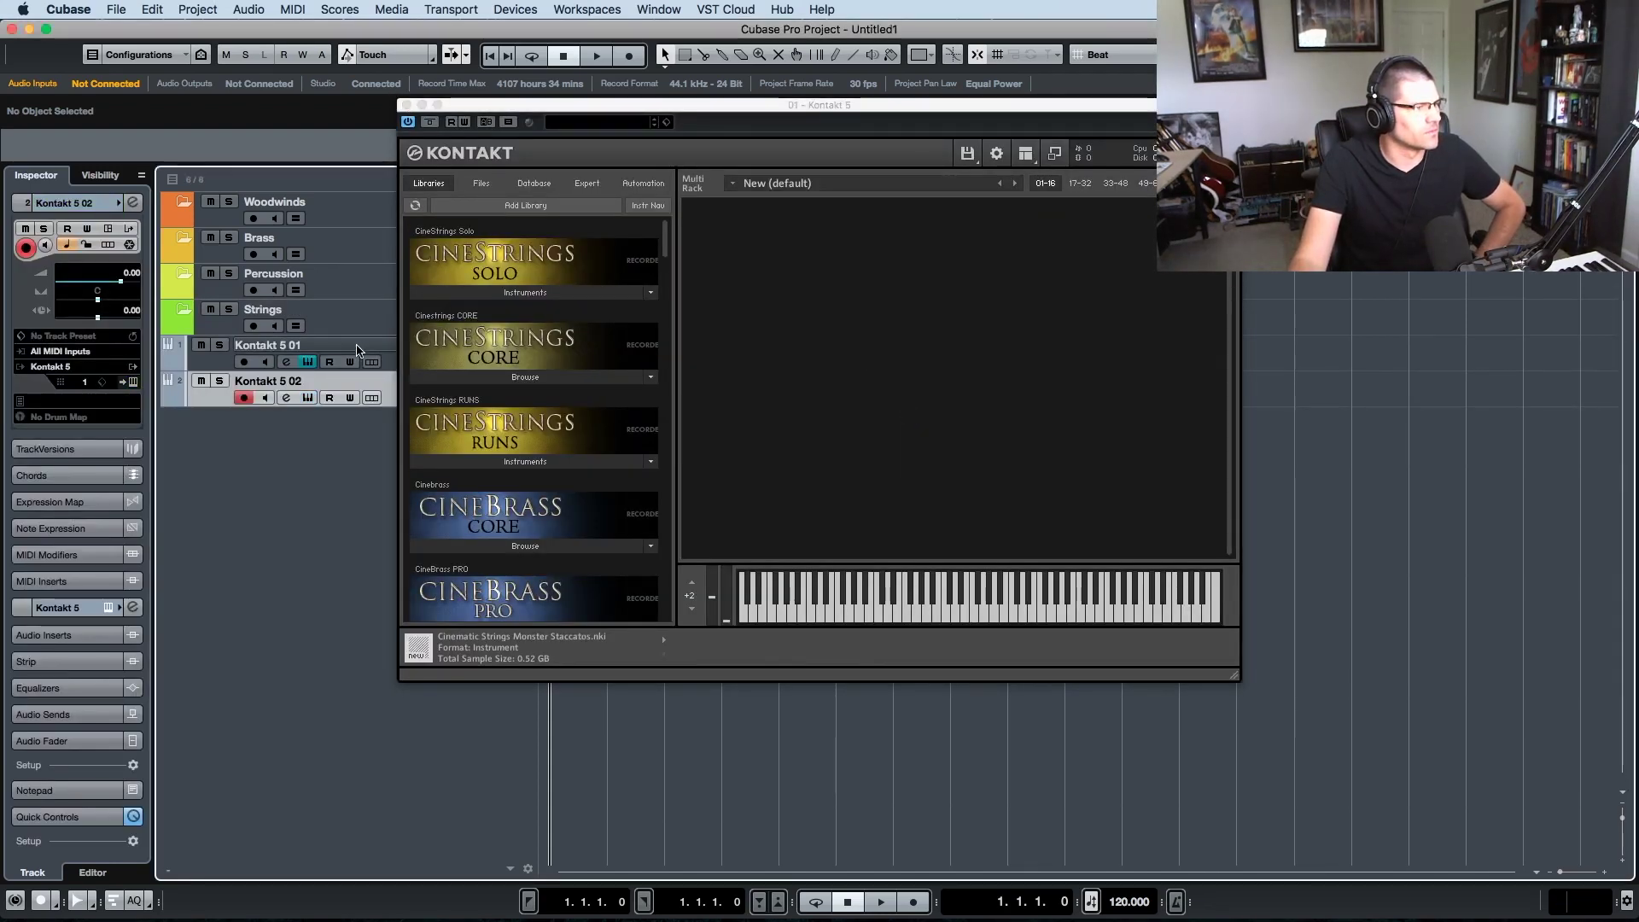
- With the open Kontakt window closed, move both Kontakt 5 tracks above the Woodwinds folder and shrink all track rows to minimal height
left_click(406, 104)
left_click(372, 362)
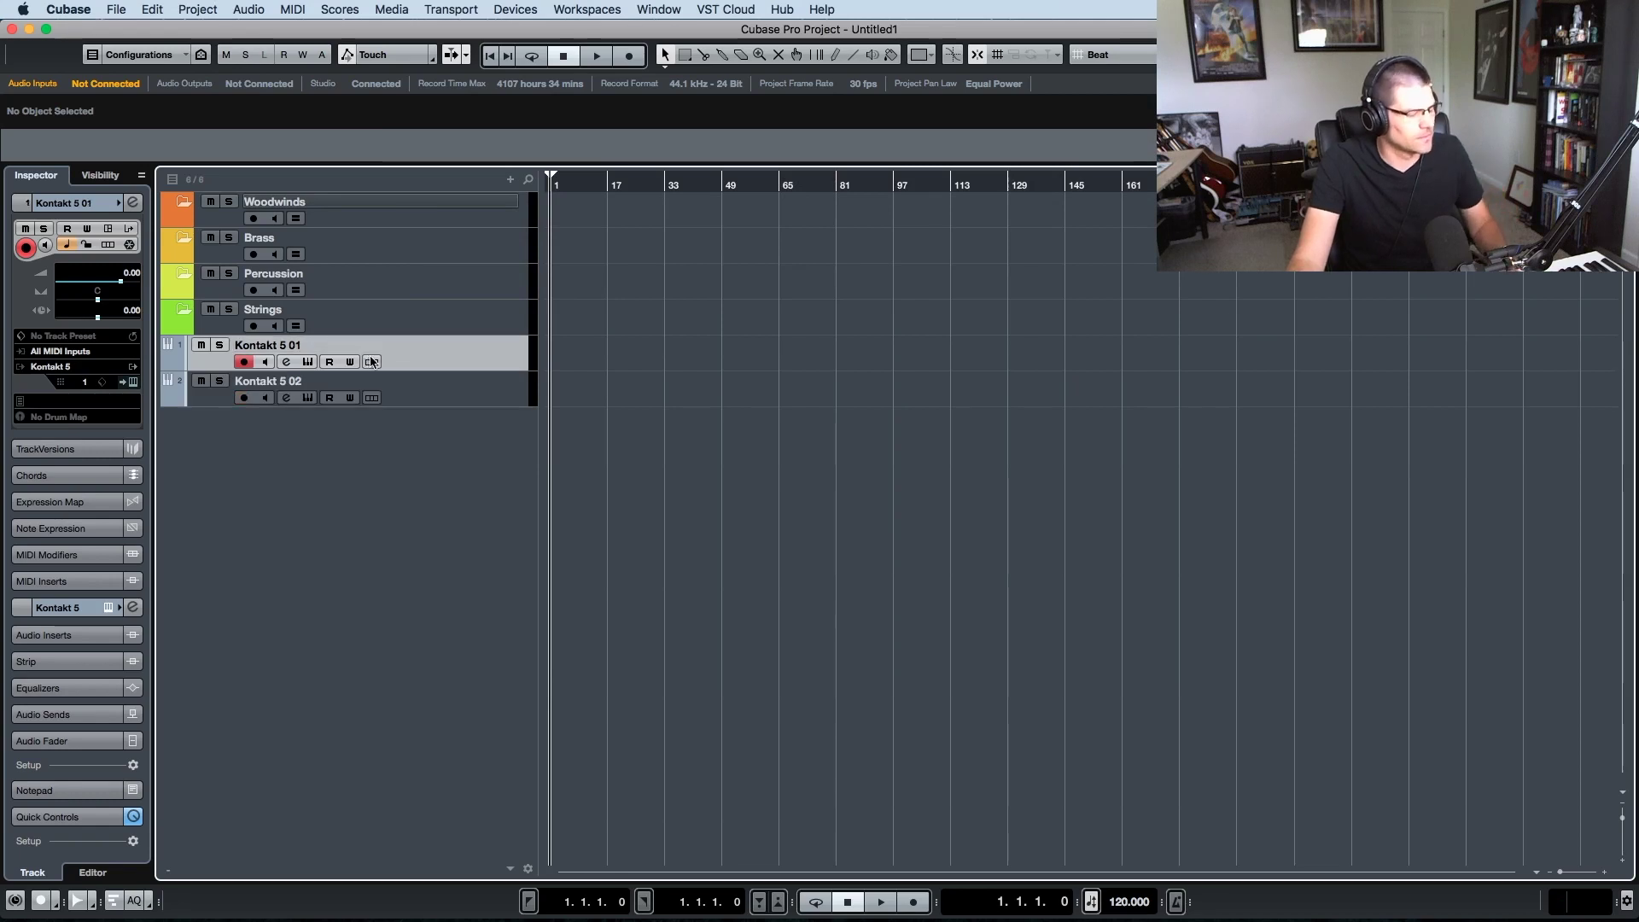
left_click(391, 381, "shift")
left_click_drag(376, 345, 372, 214)
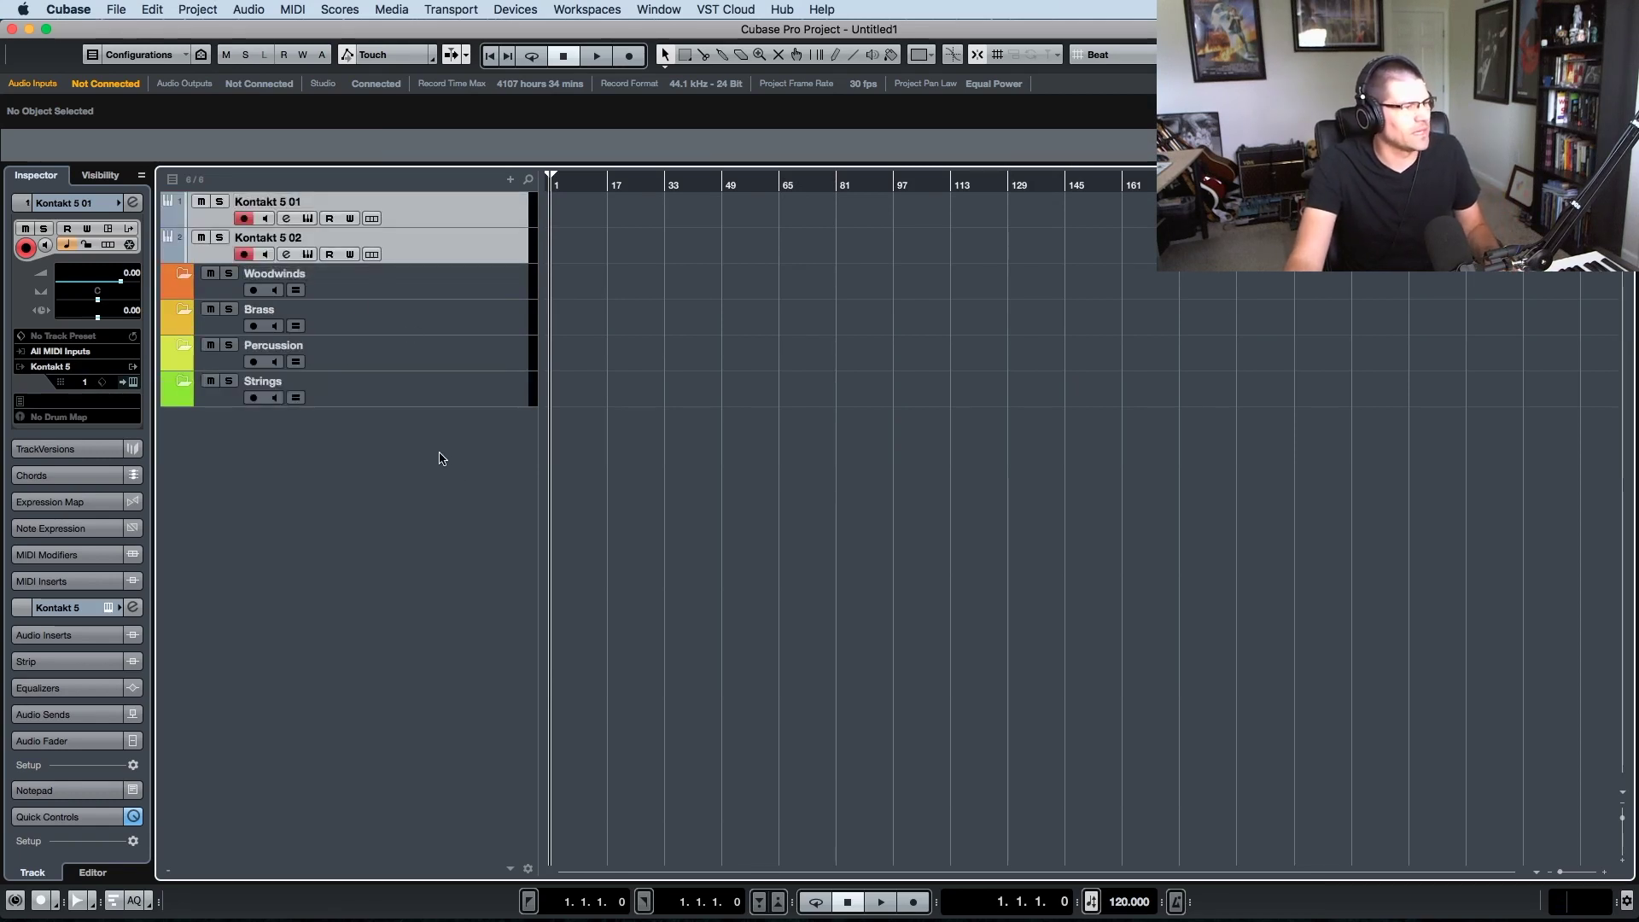
left_click_drag(1625, 825, 1626, 819)
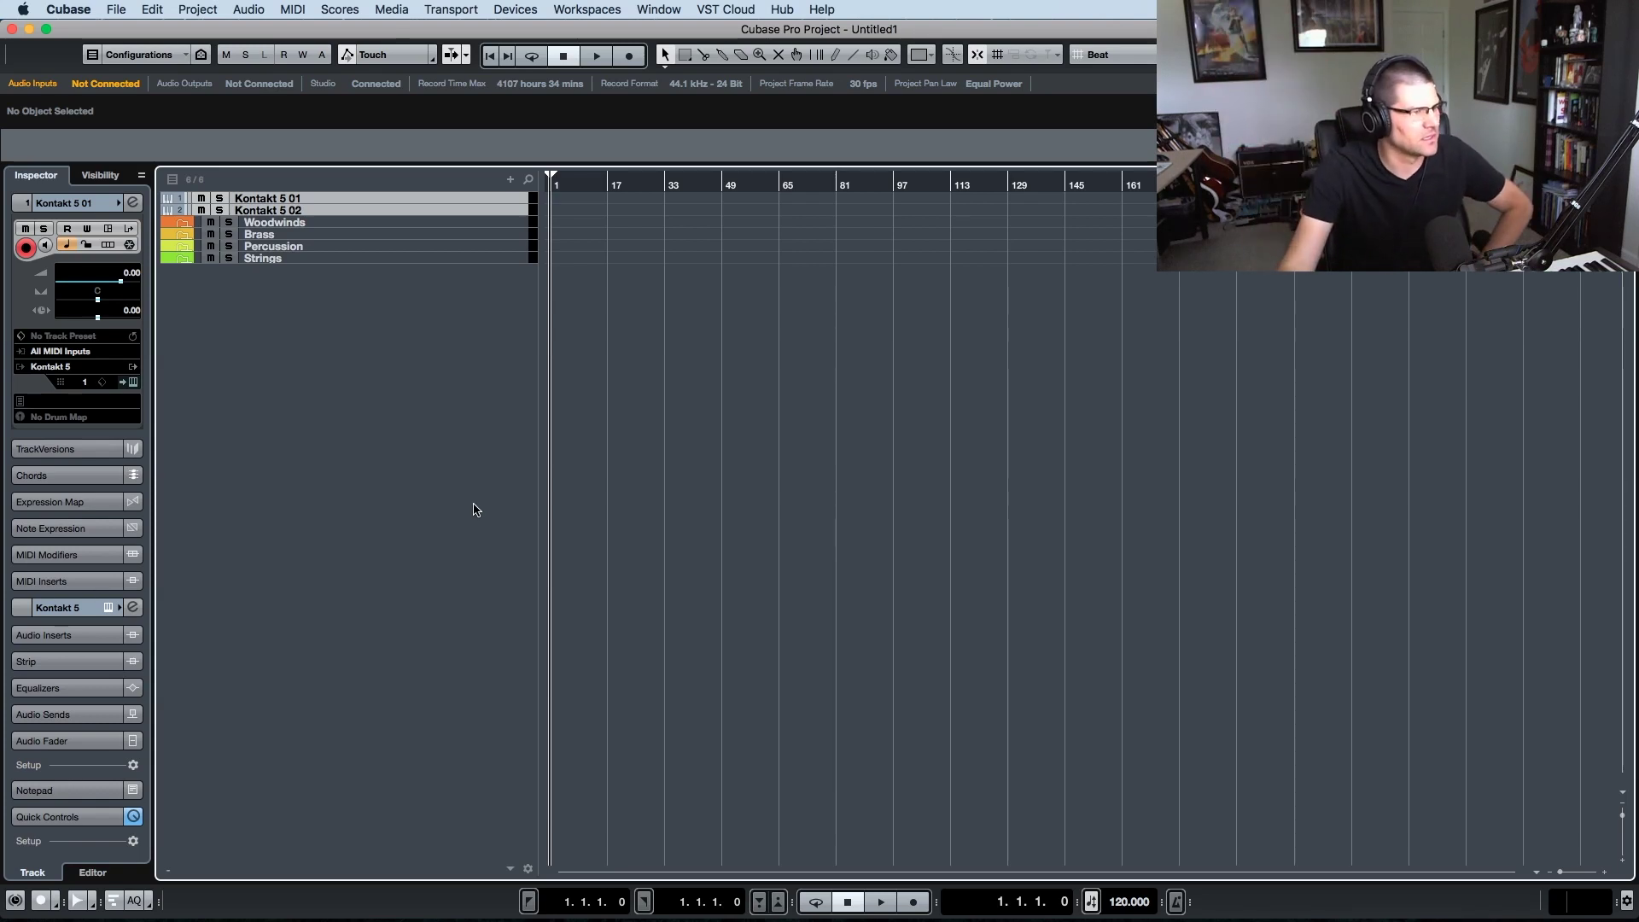
- Assign the red track color to both the Kontakt 5 01 and Kontakt 5 02 tracks
left_click(119, 204)
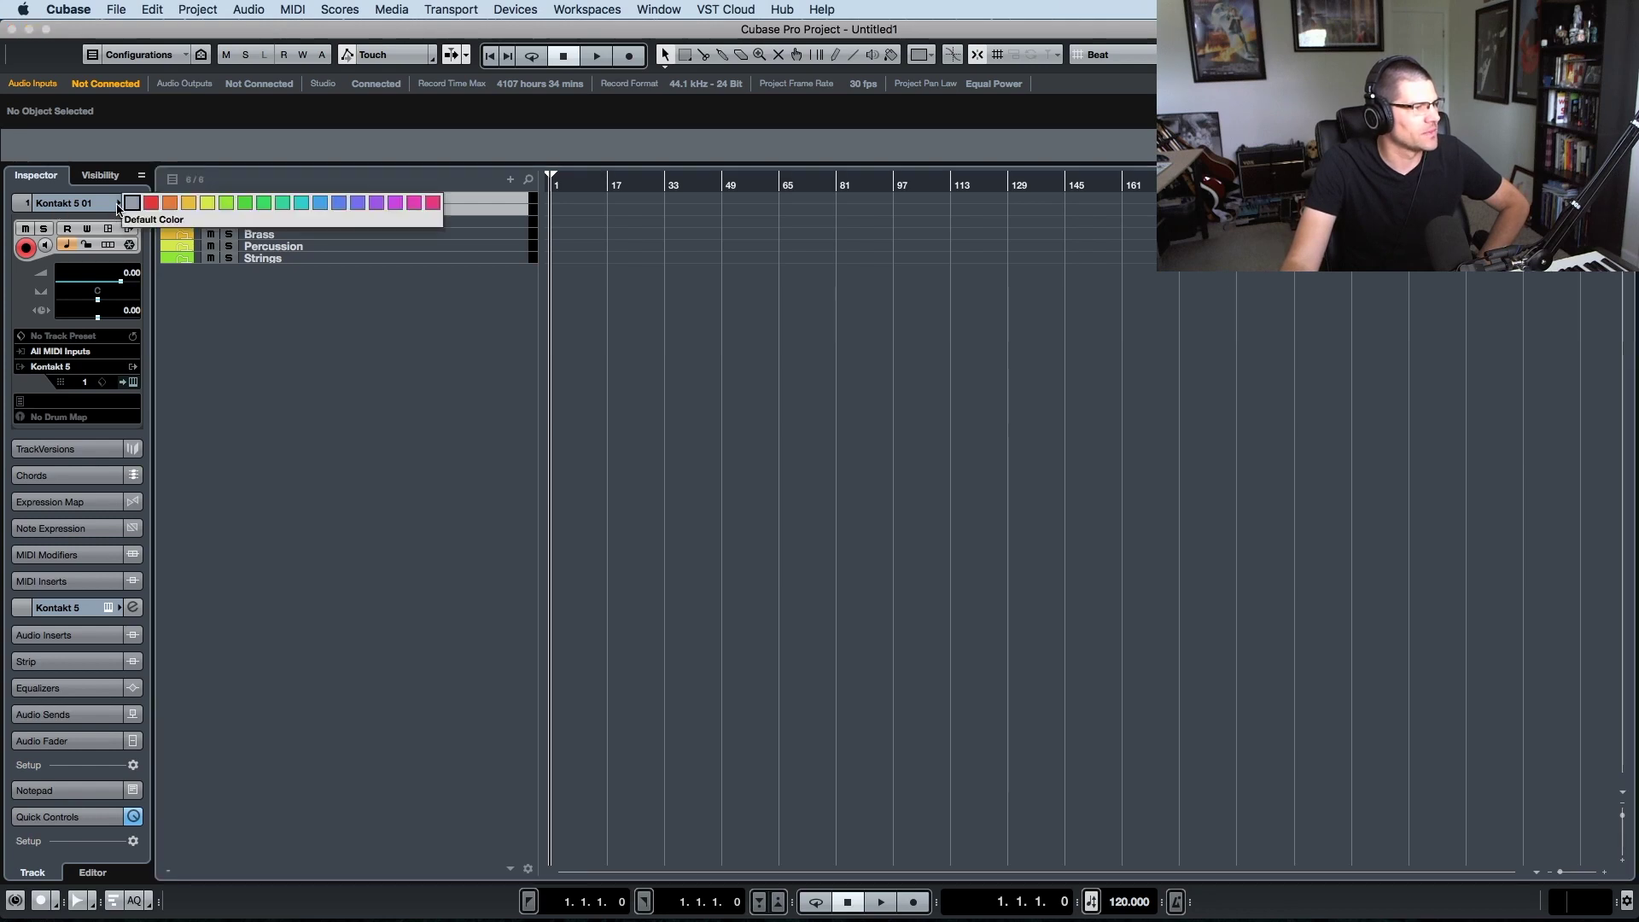
left_click(148, 205)
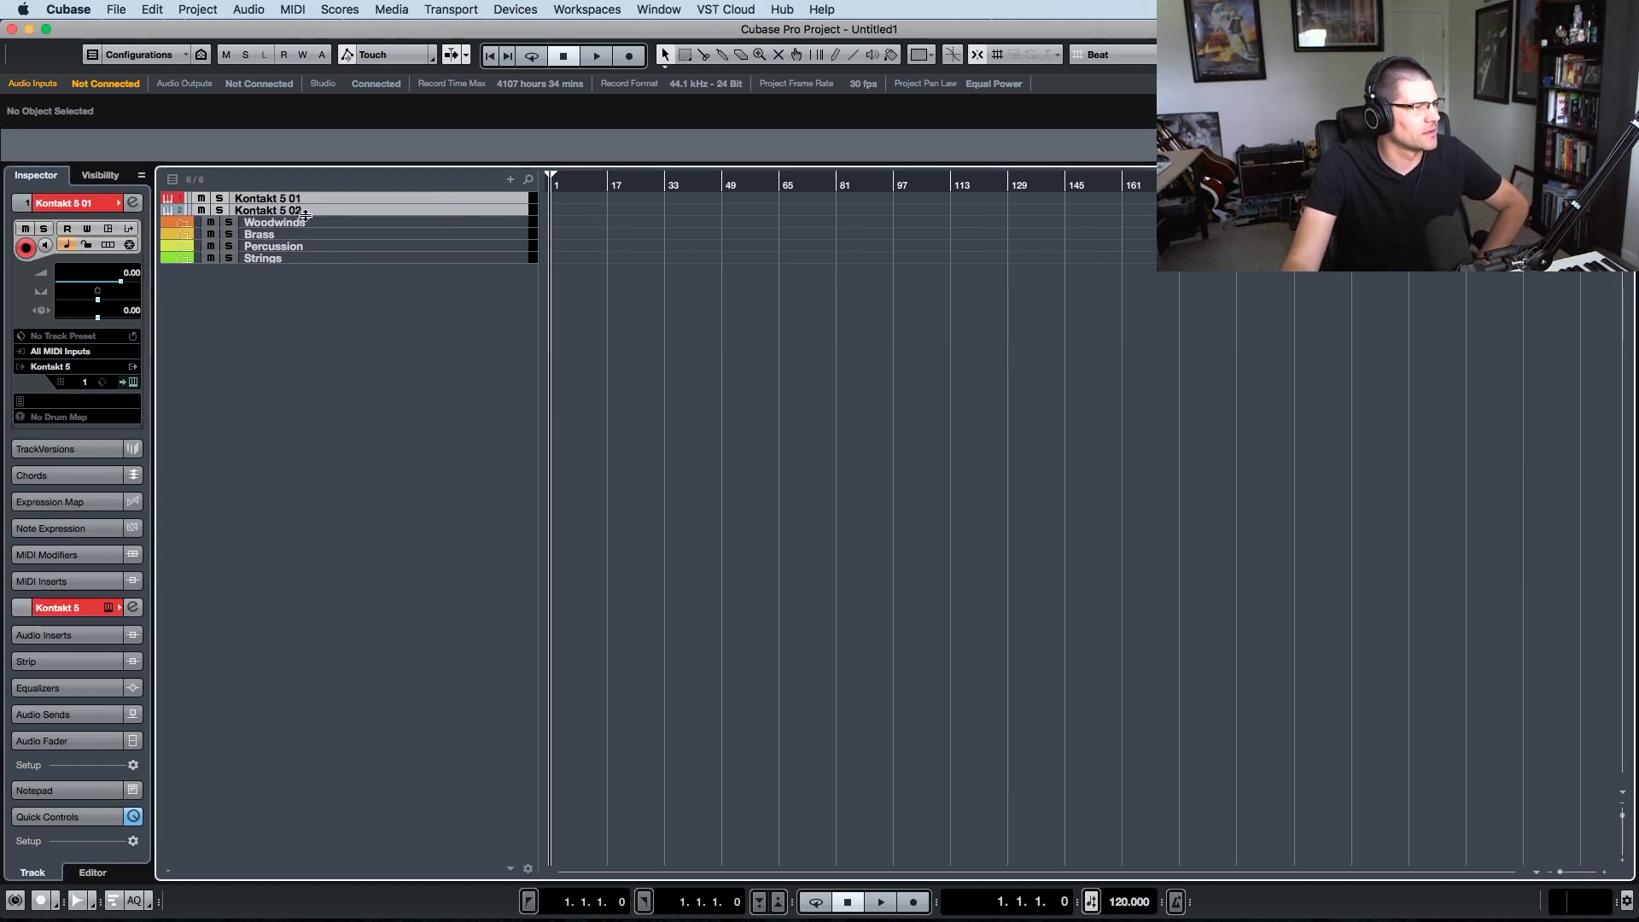
left_click(306, 212)
left_click(117, 206)
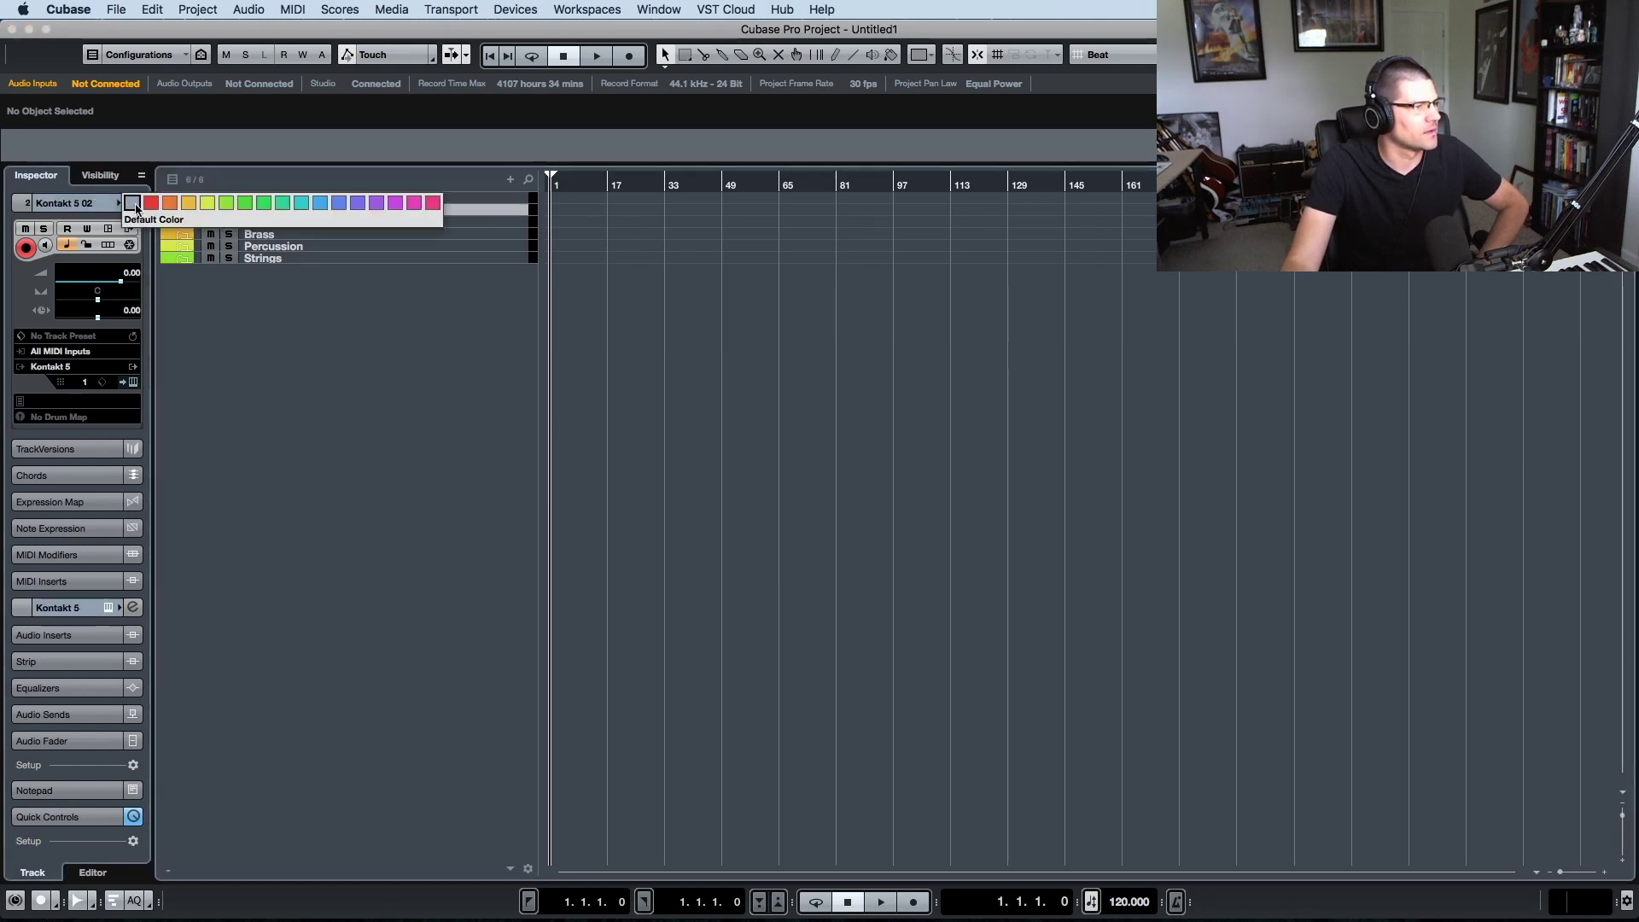
left_click(149, 205)
- Rename both red Kontakt tracks Sketch Piano and select the Woodwinds folder track
left_click(289, 200)
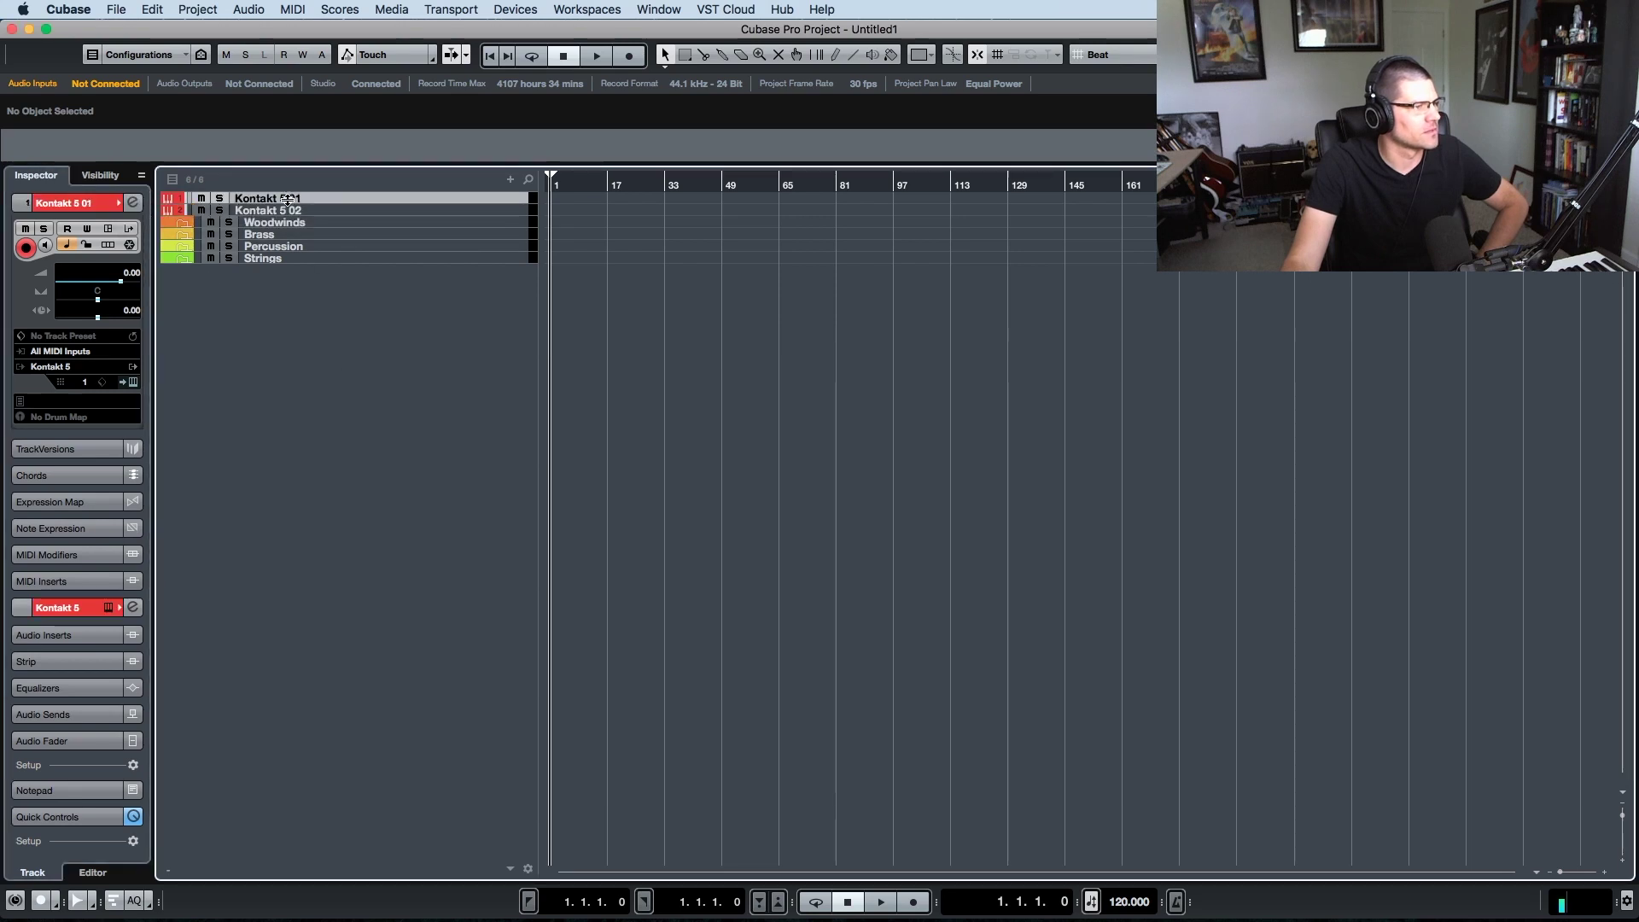
double_click(287, 199)
type("Sketch Piano")
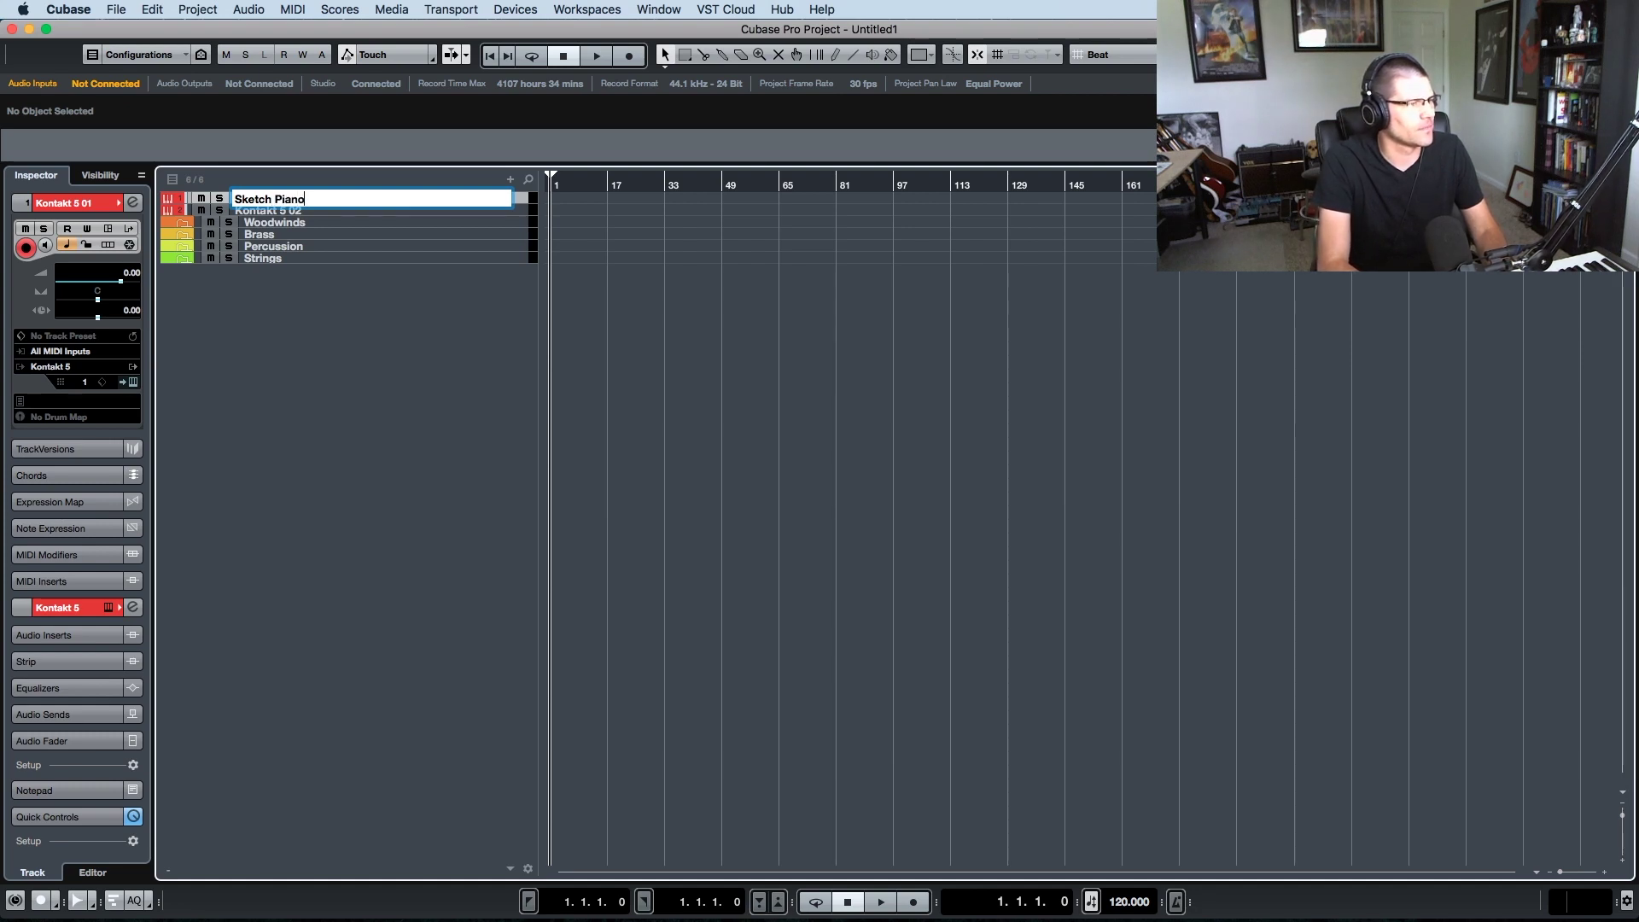
key("Return")
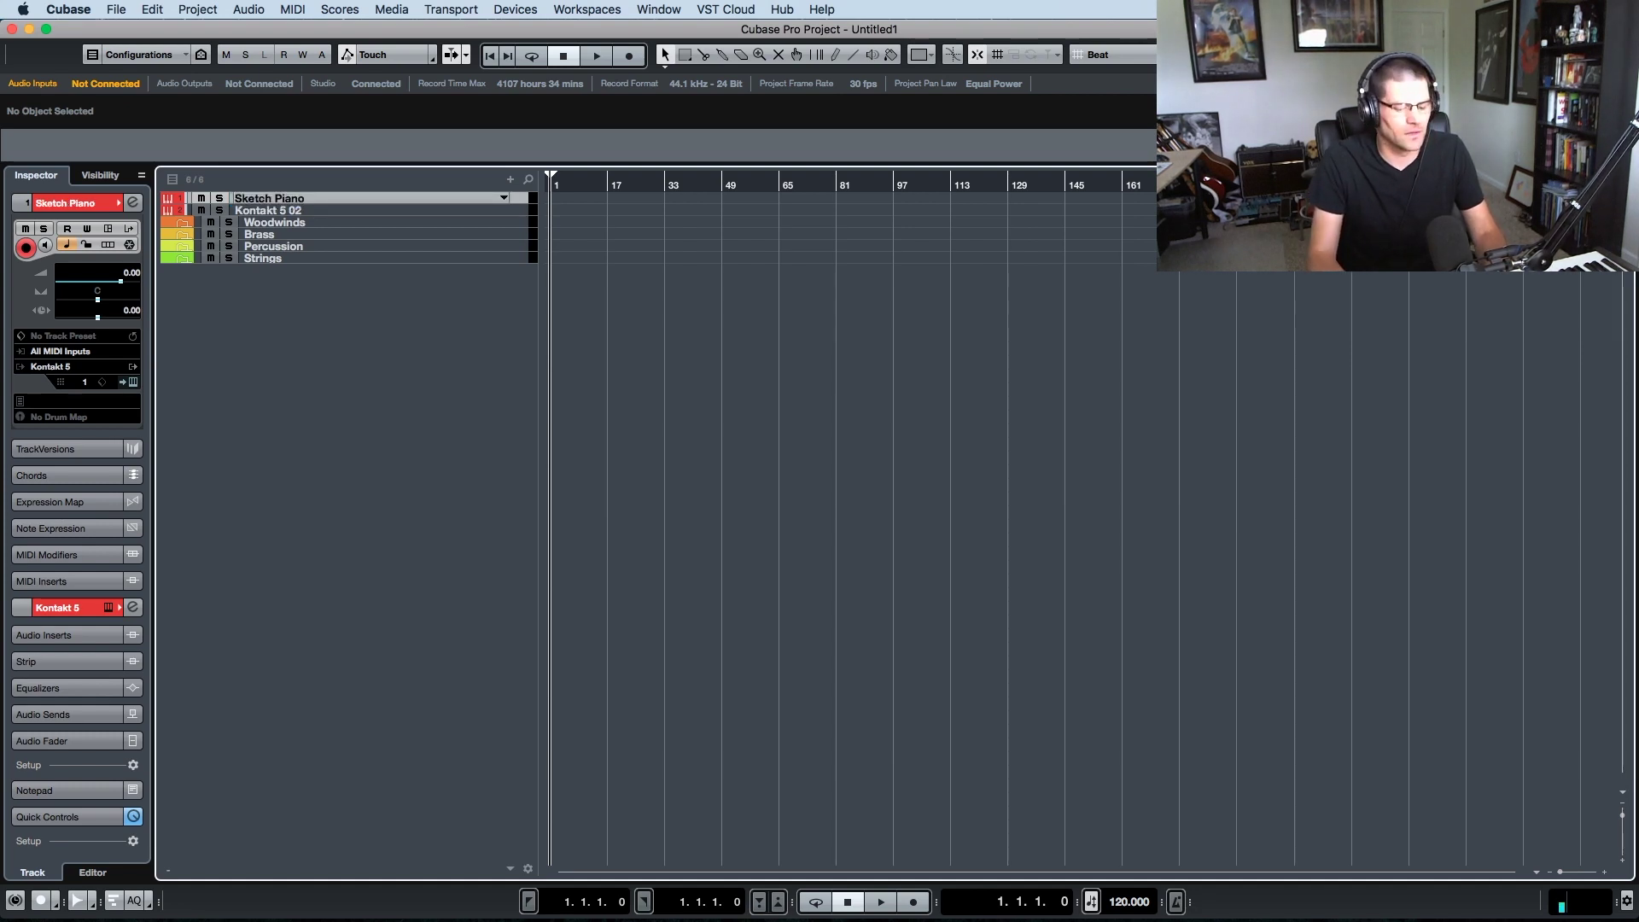
double_click(271, 211)
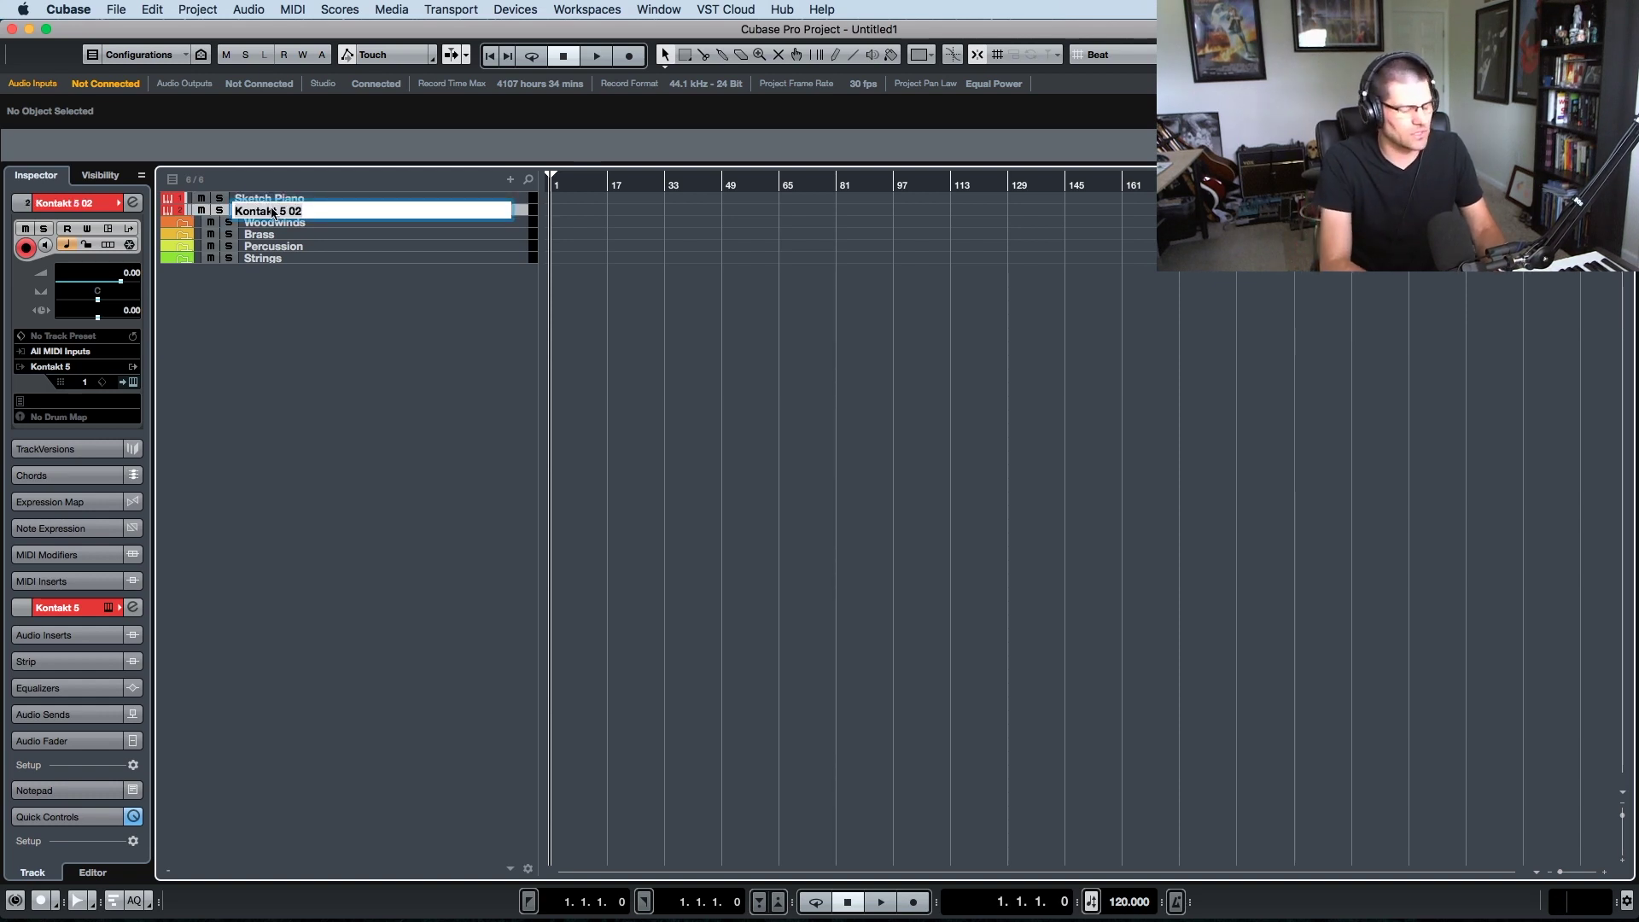
type("Sketch")
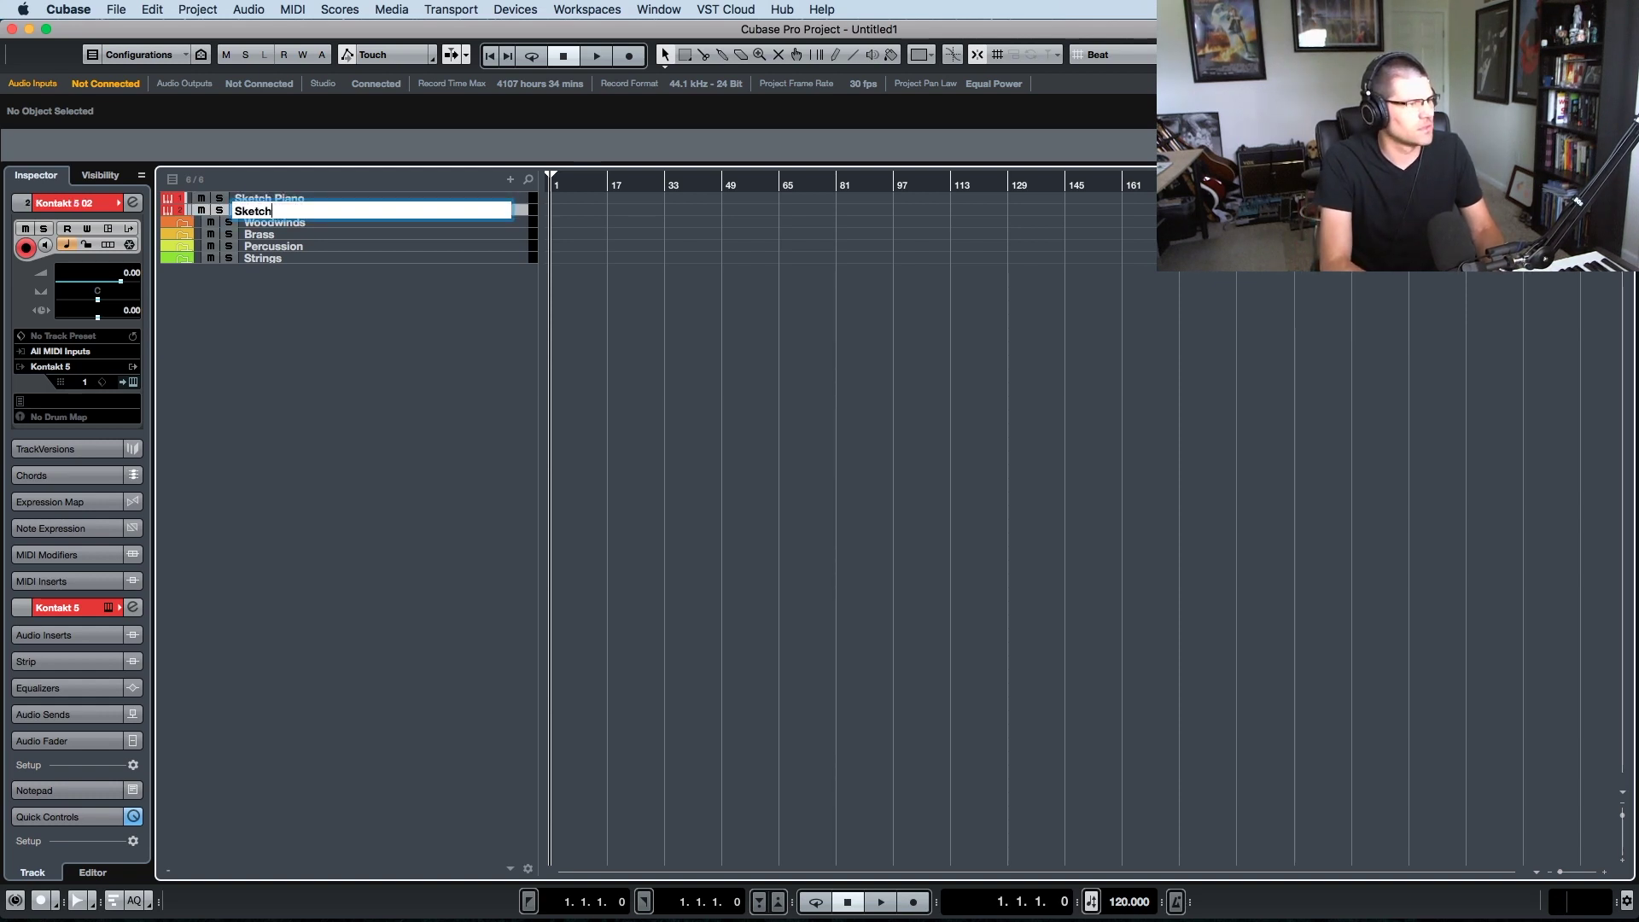
type(" Piano")
key("Return")
left_click(341, 198)
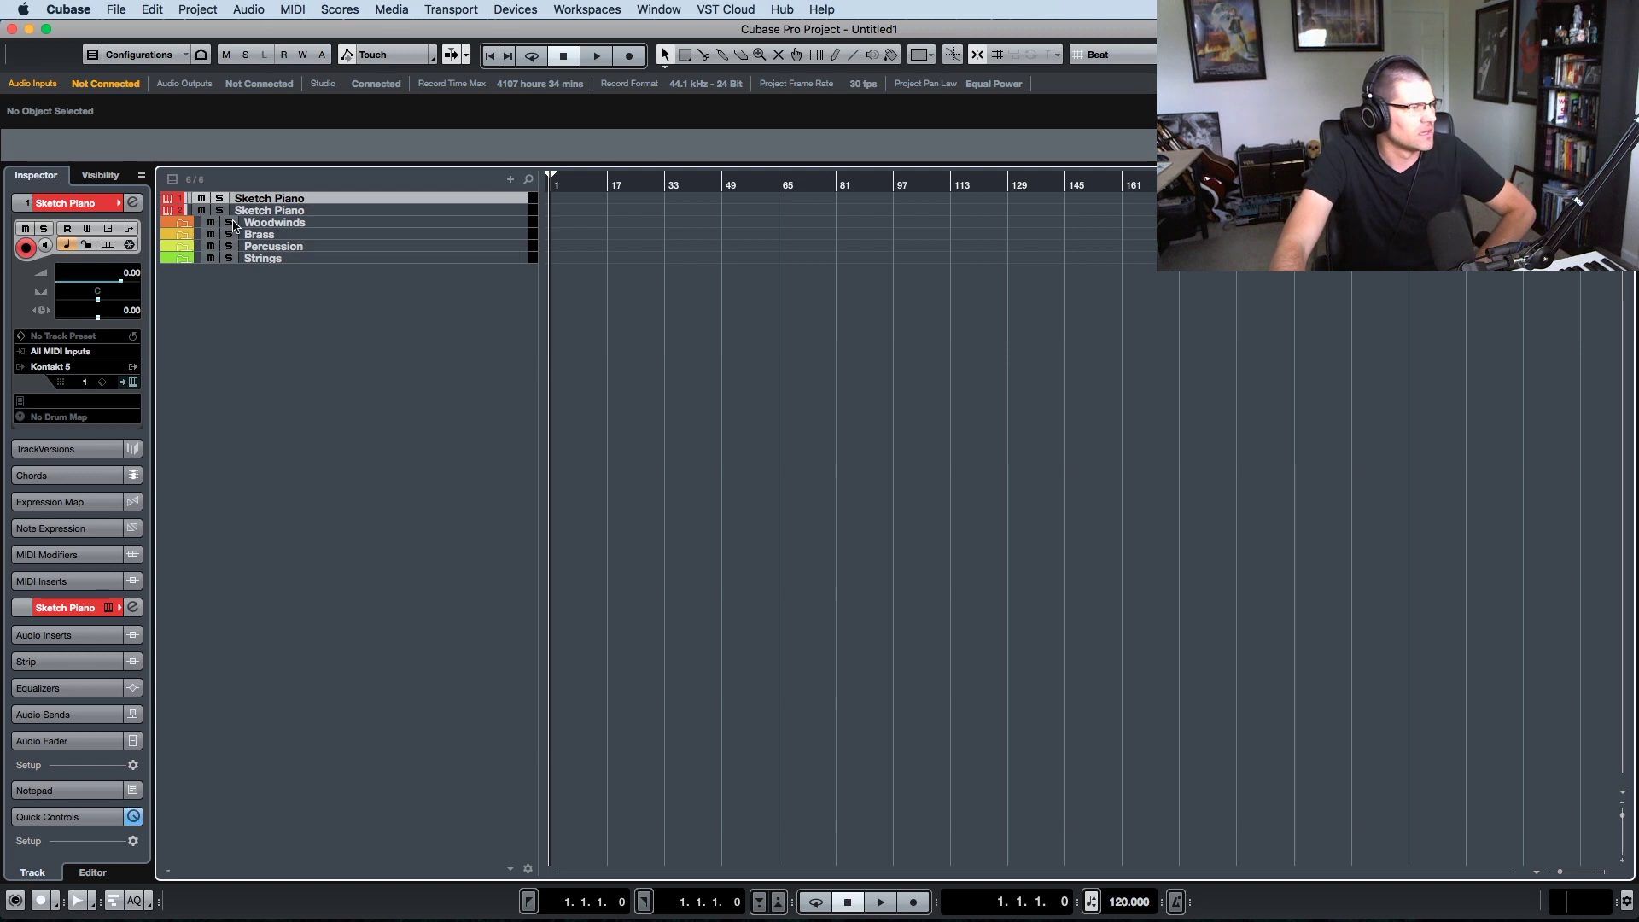
left_click(190, 223)
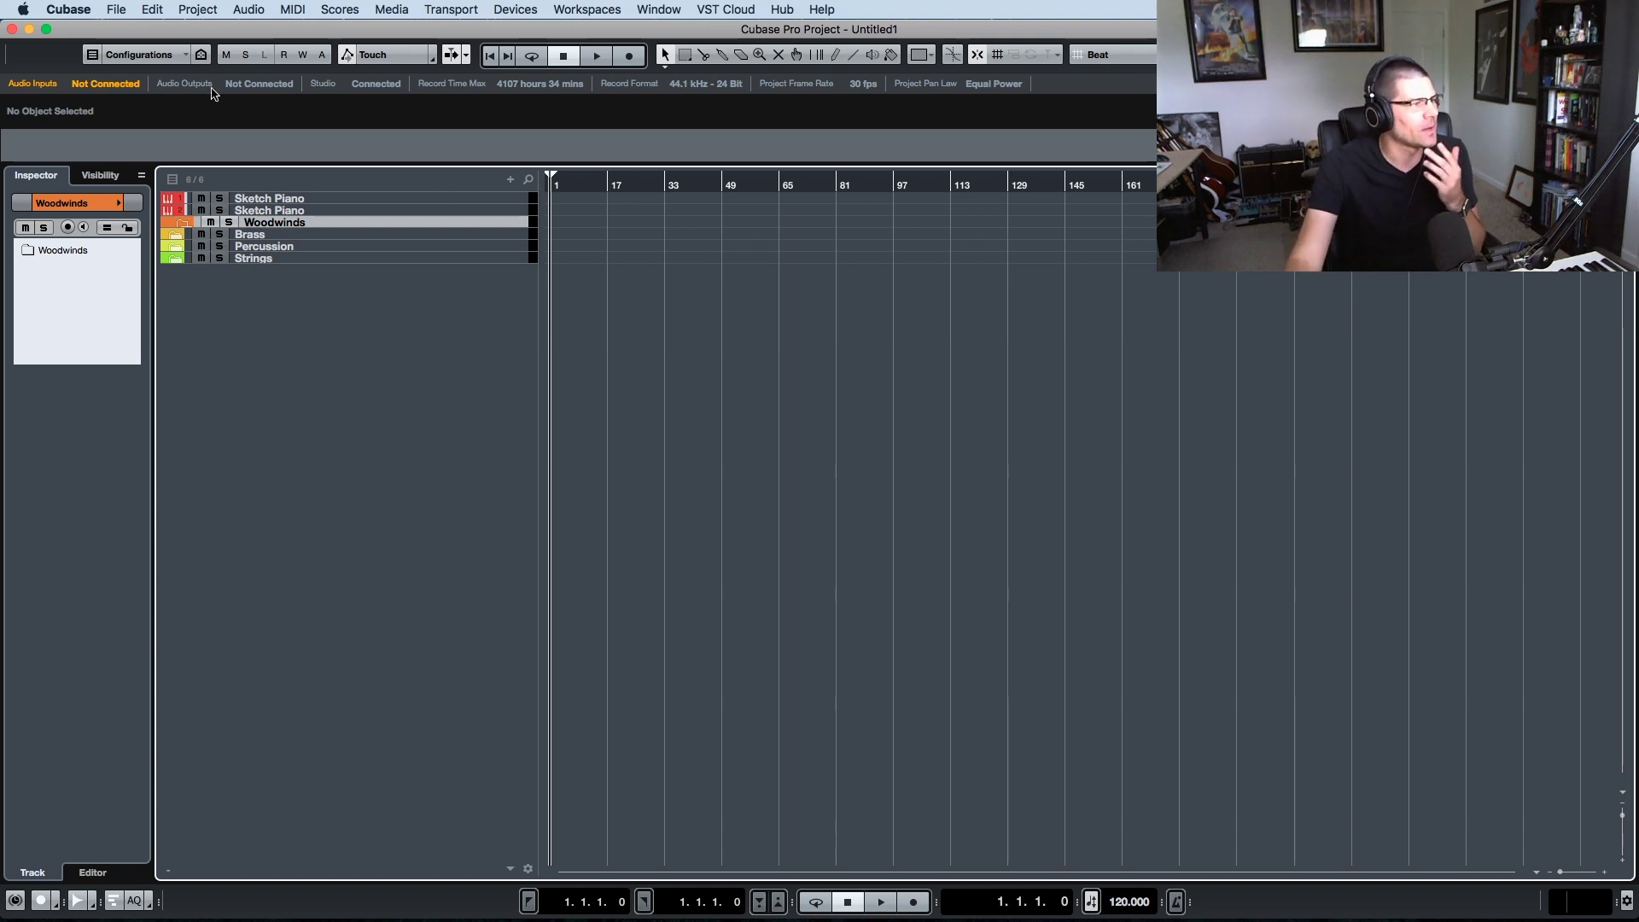
- View the Mac's system overview with its processor and memory specifications, and close it
left_click(23, 10)
left_click(45, 30)
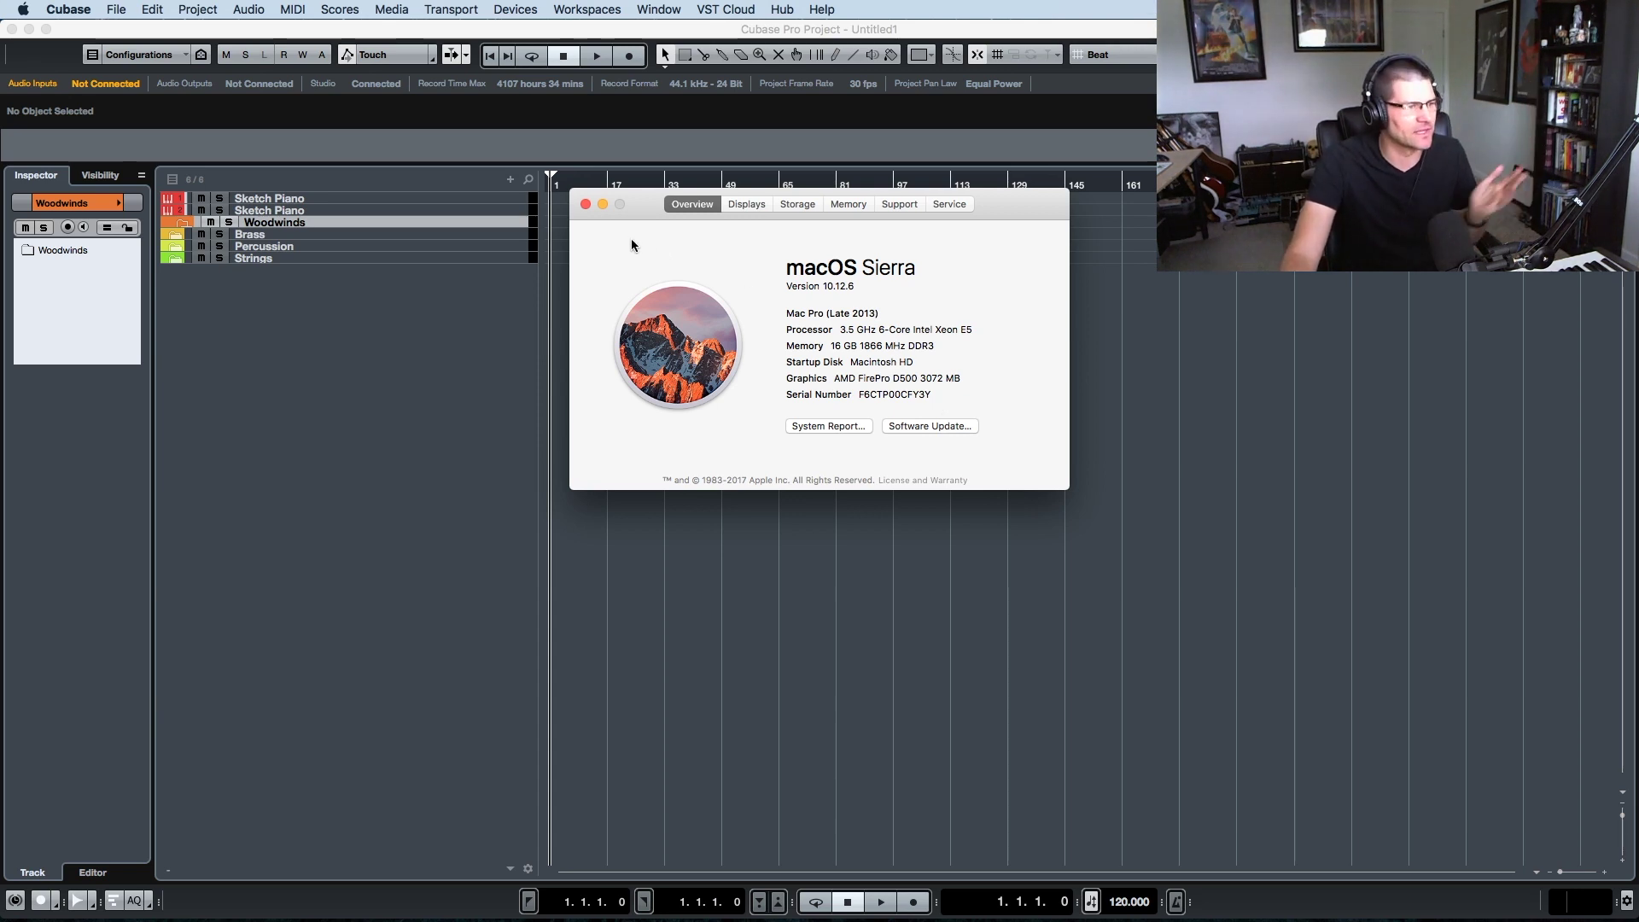
left_click(586, 205)
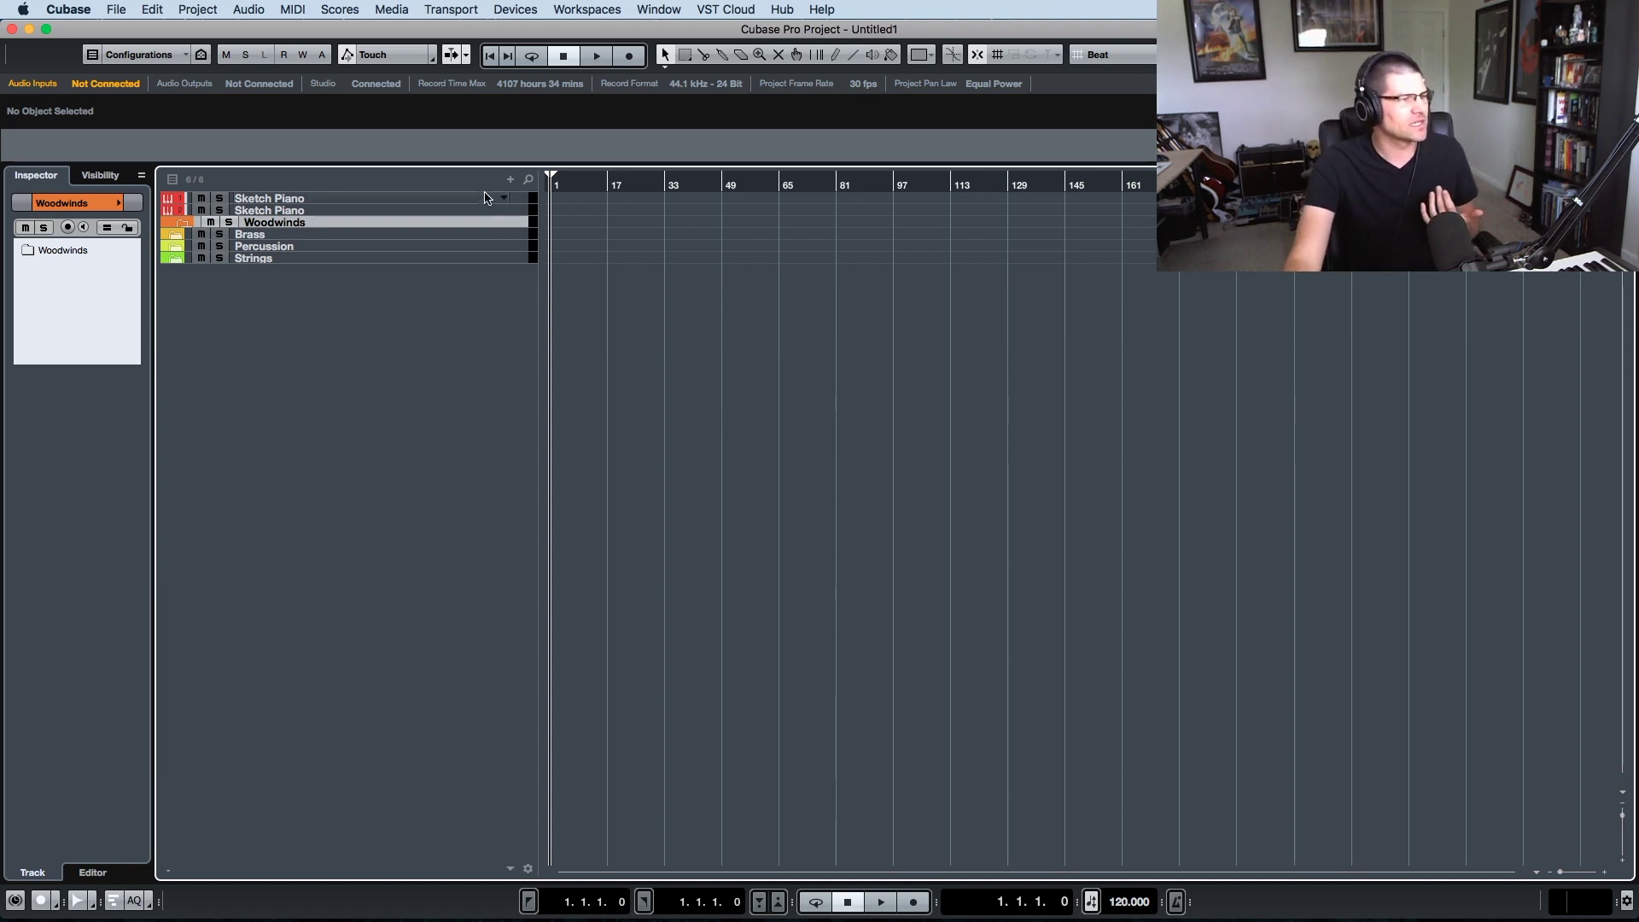
- Add one instrument track using Kontakt 5 with Stereo Out routing directly below the Woodwinds folder track
left_click(509, 179)
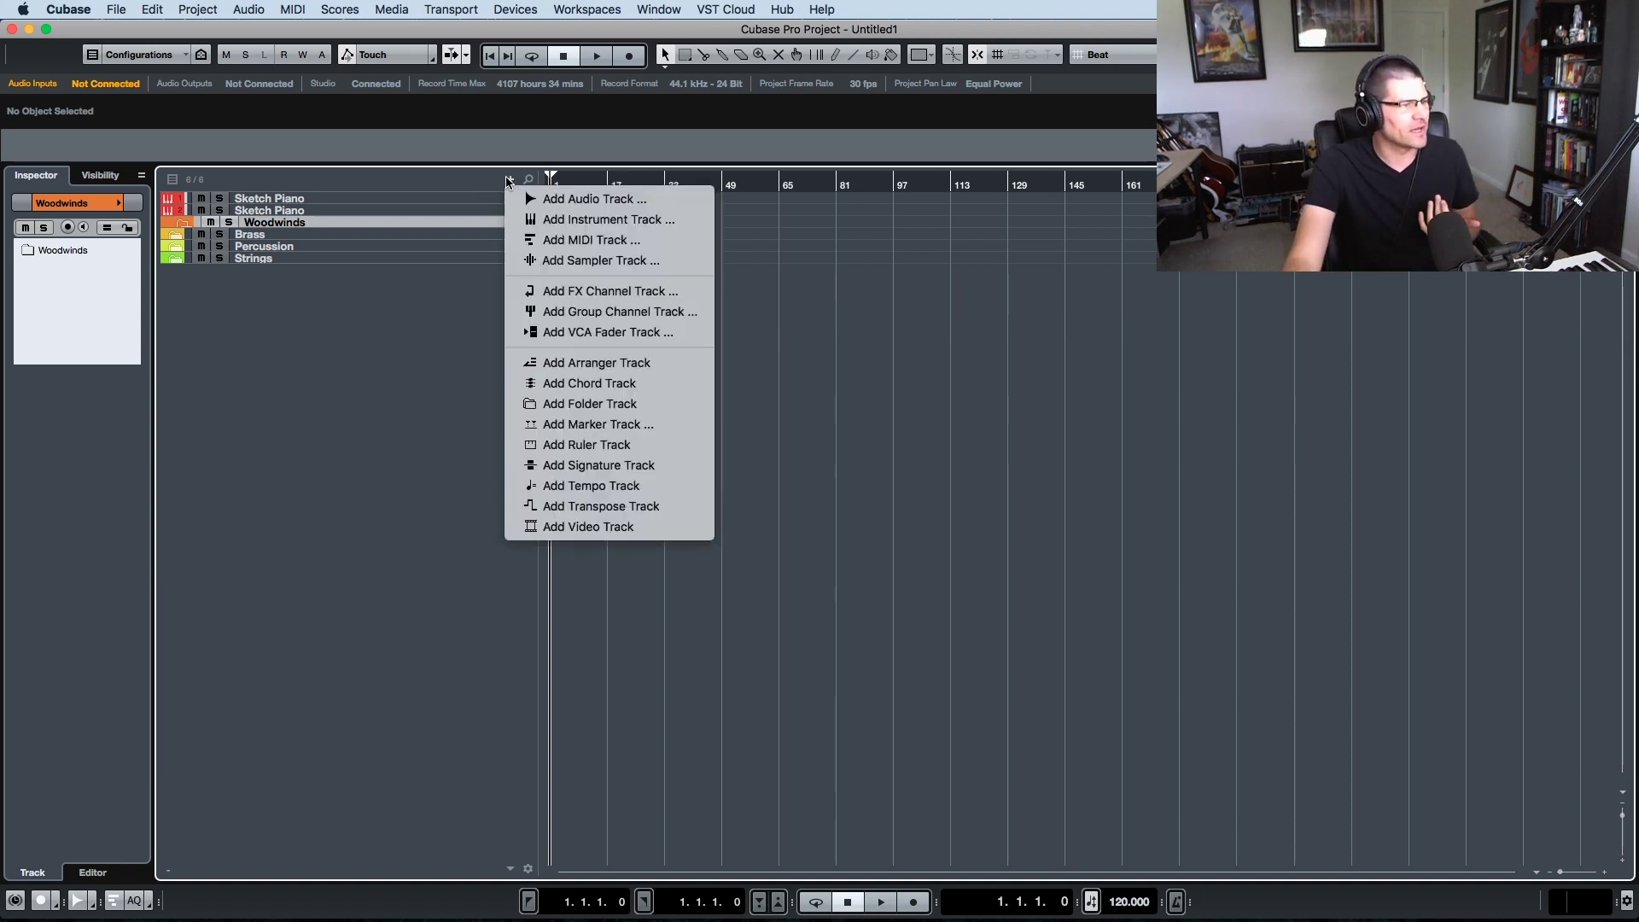
left_click(572, 222)
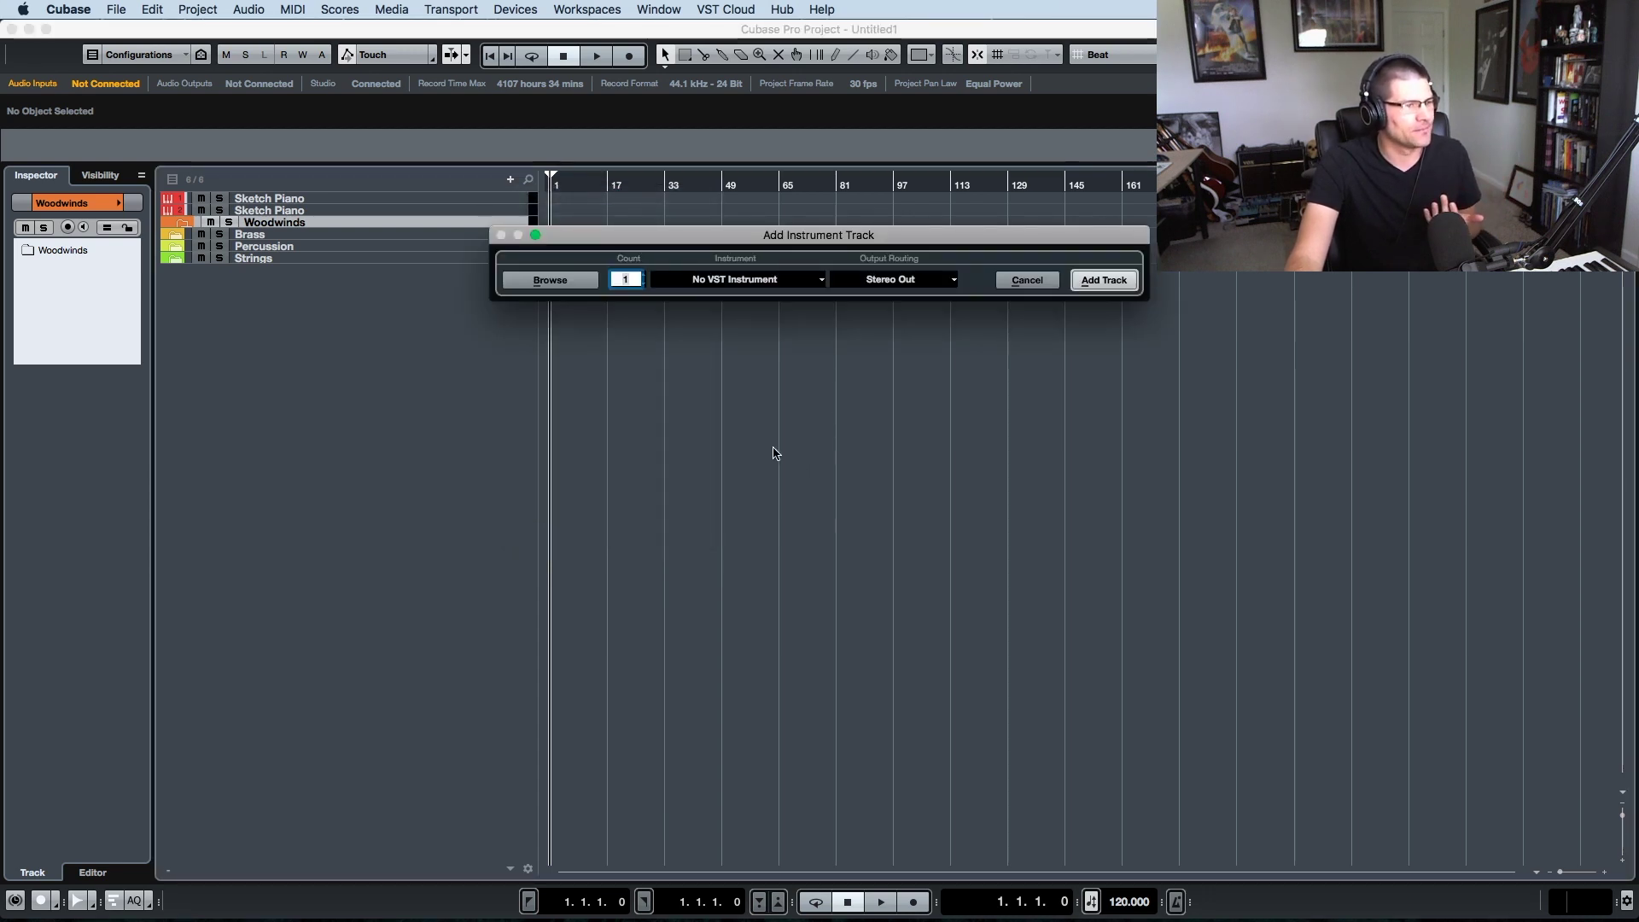
left_click(818, 282)
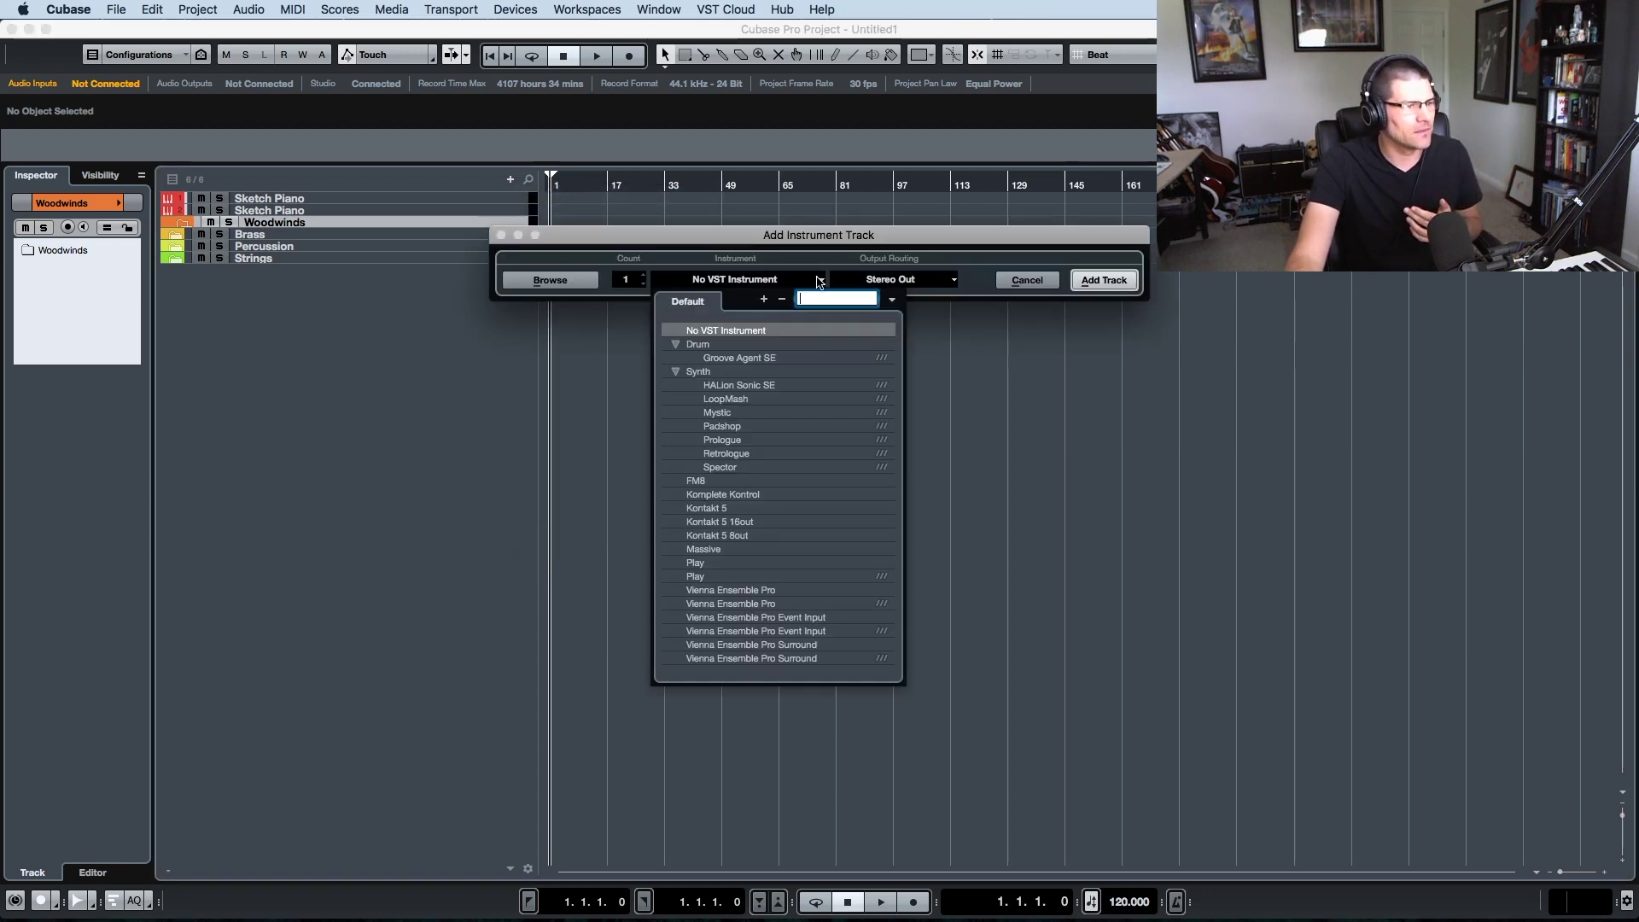
left_click(744, 507)
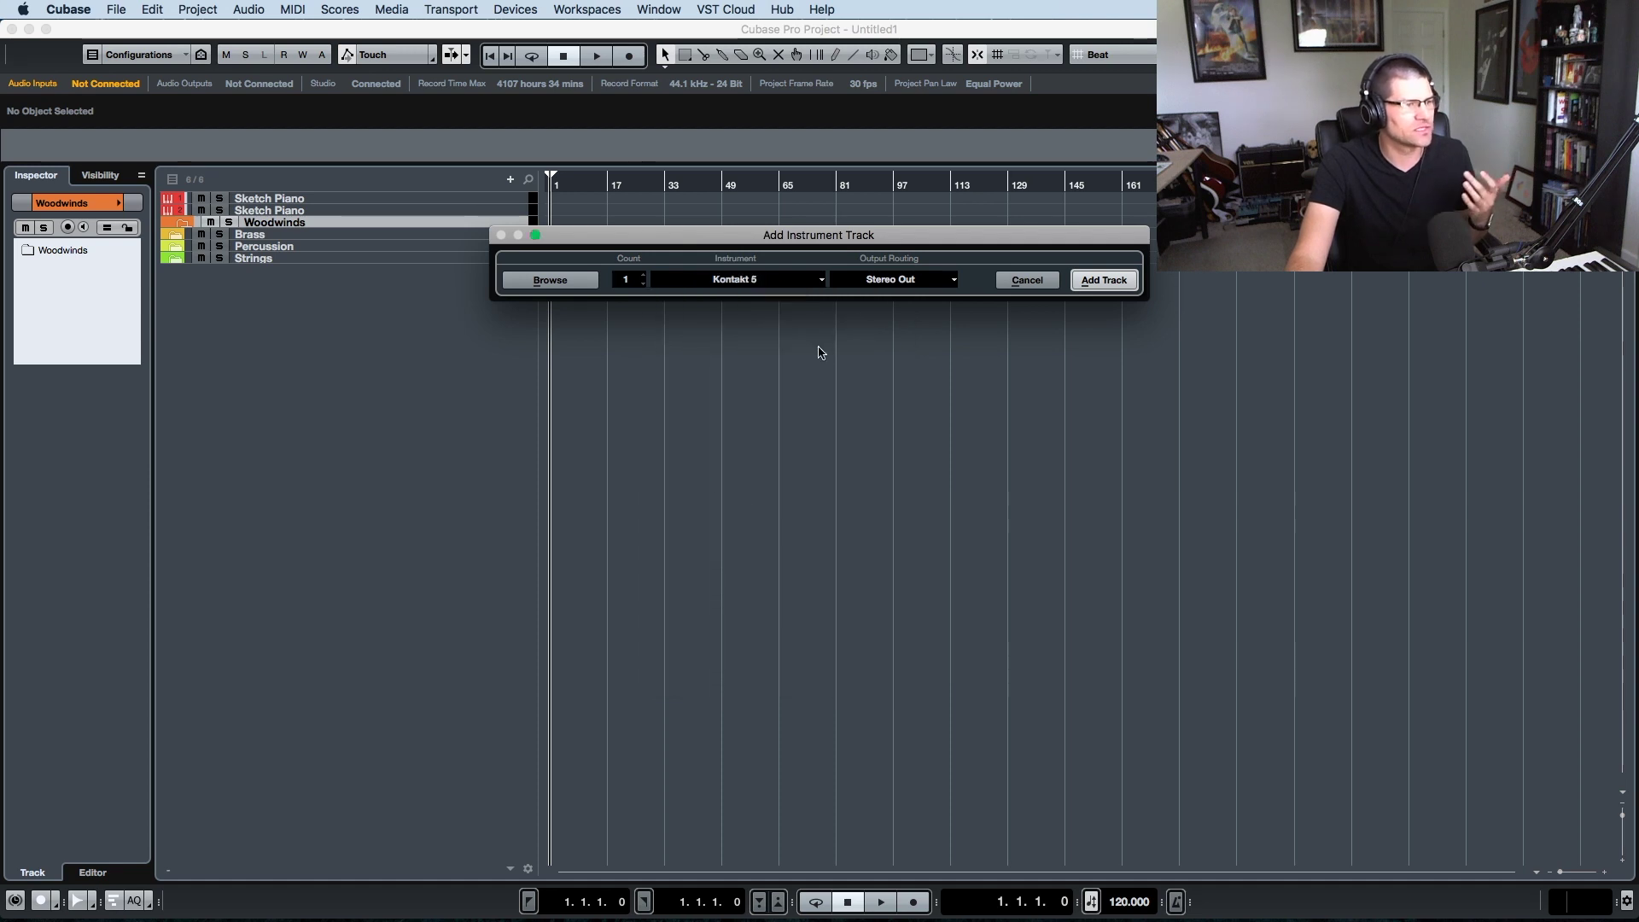
left_click(1103, 282)
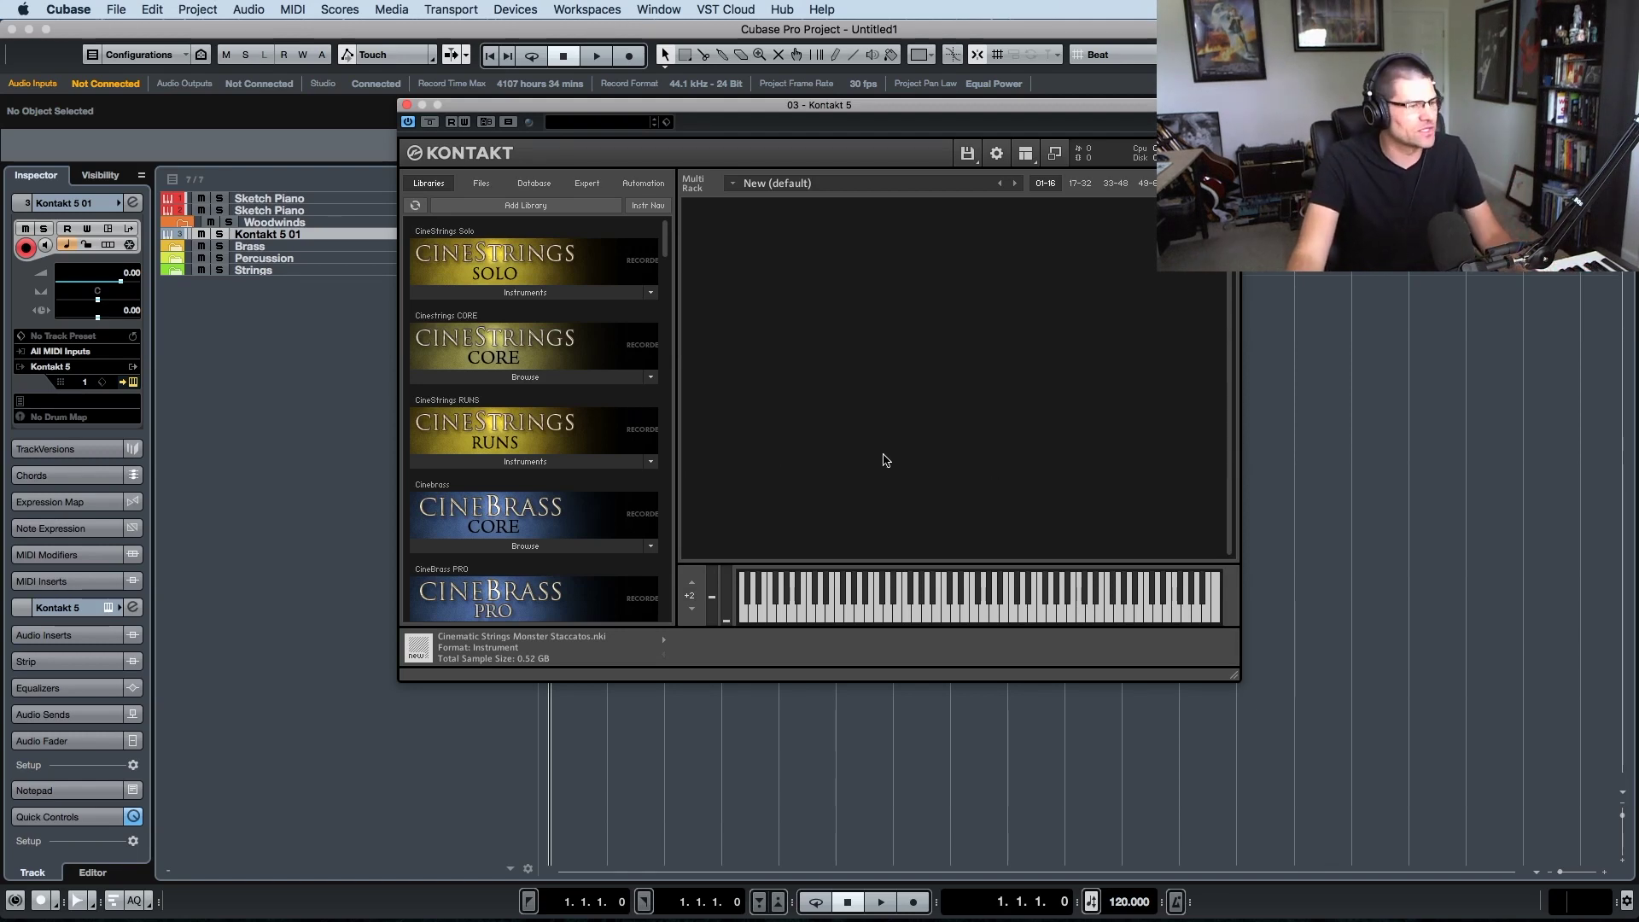
- Find the CineWinds CORE library in Kontakt and expand its instrument list
scroll(576, 427, "down", 2)
scroll(577, 427, "down", 10)
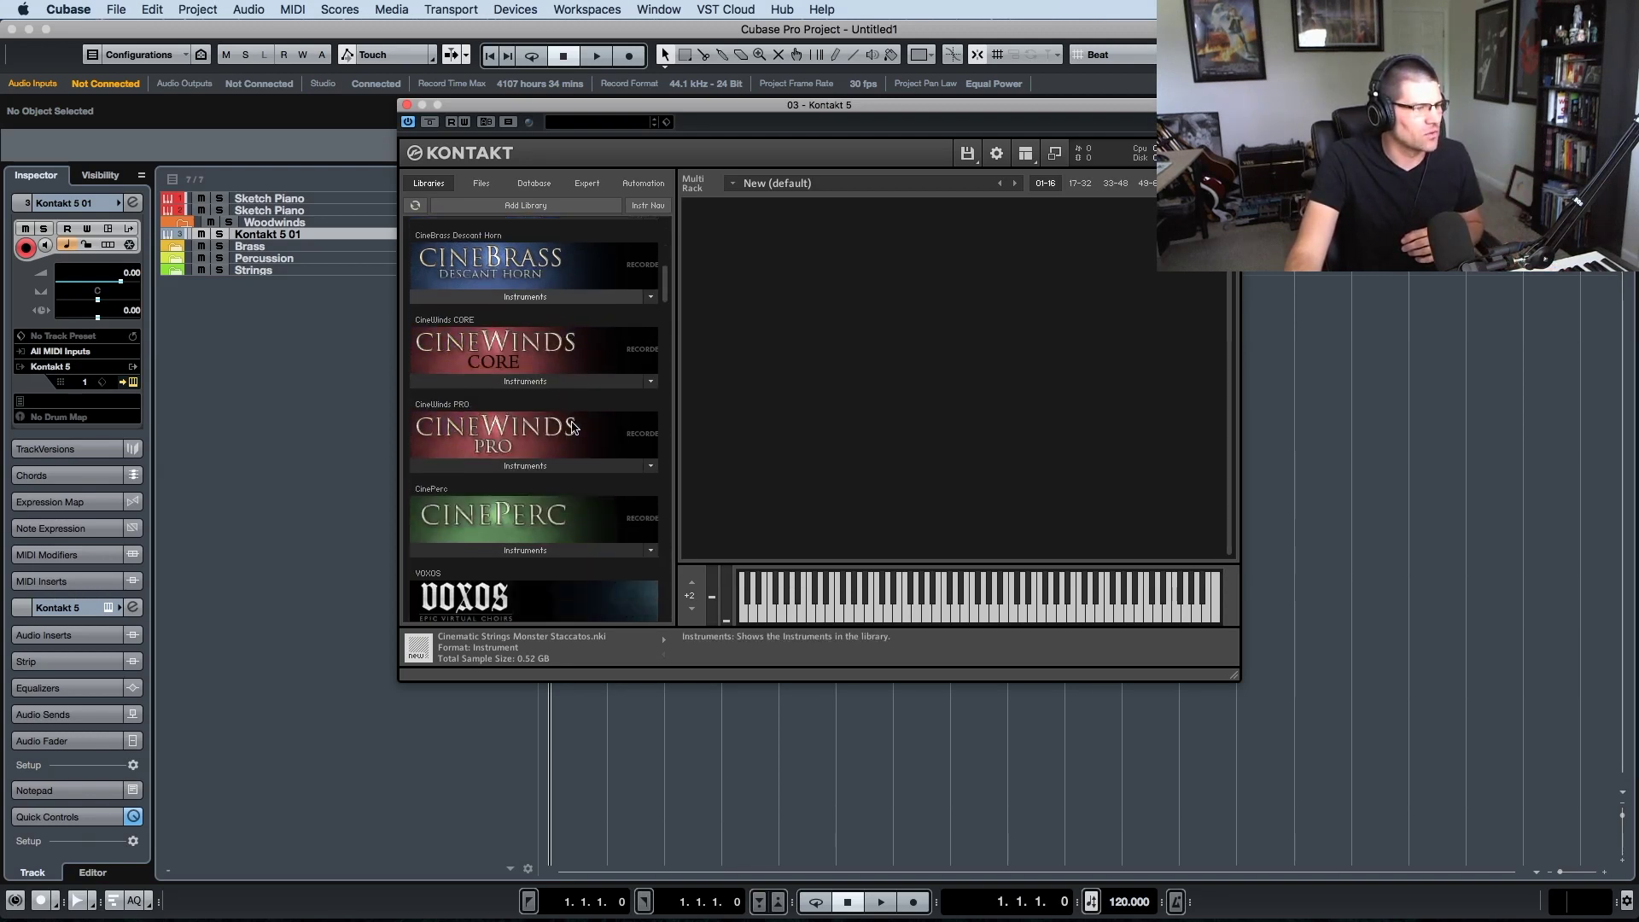
scroll(572, 427, "up", 2)
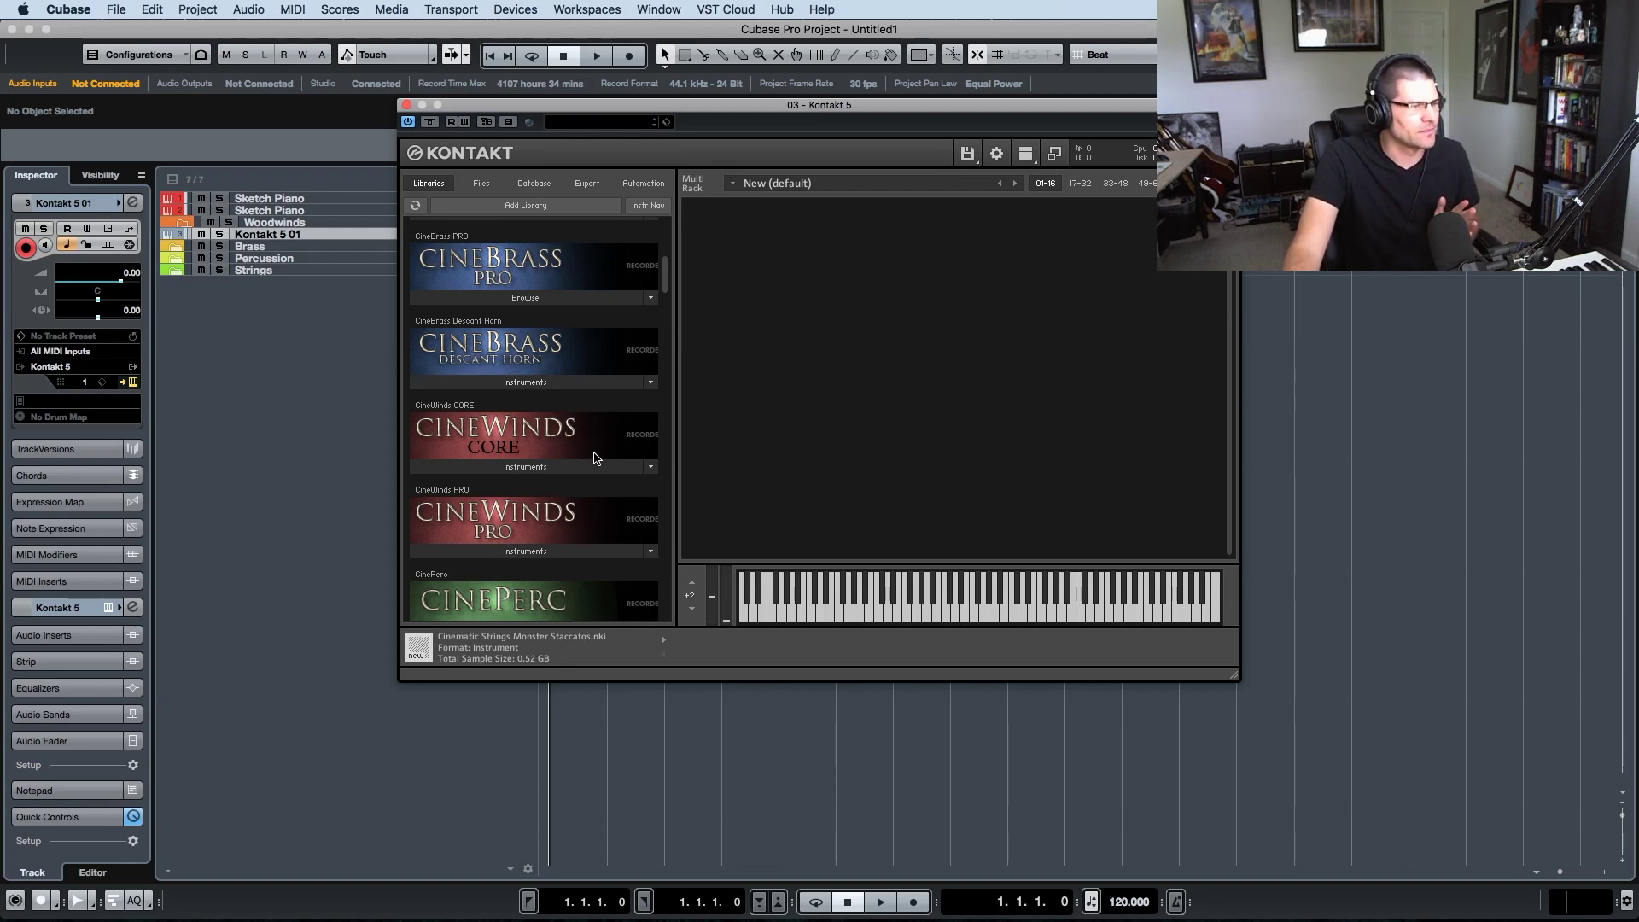
scroll(572, 452, "down", 1)
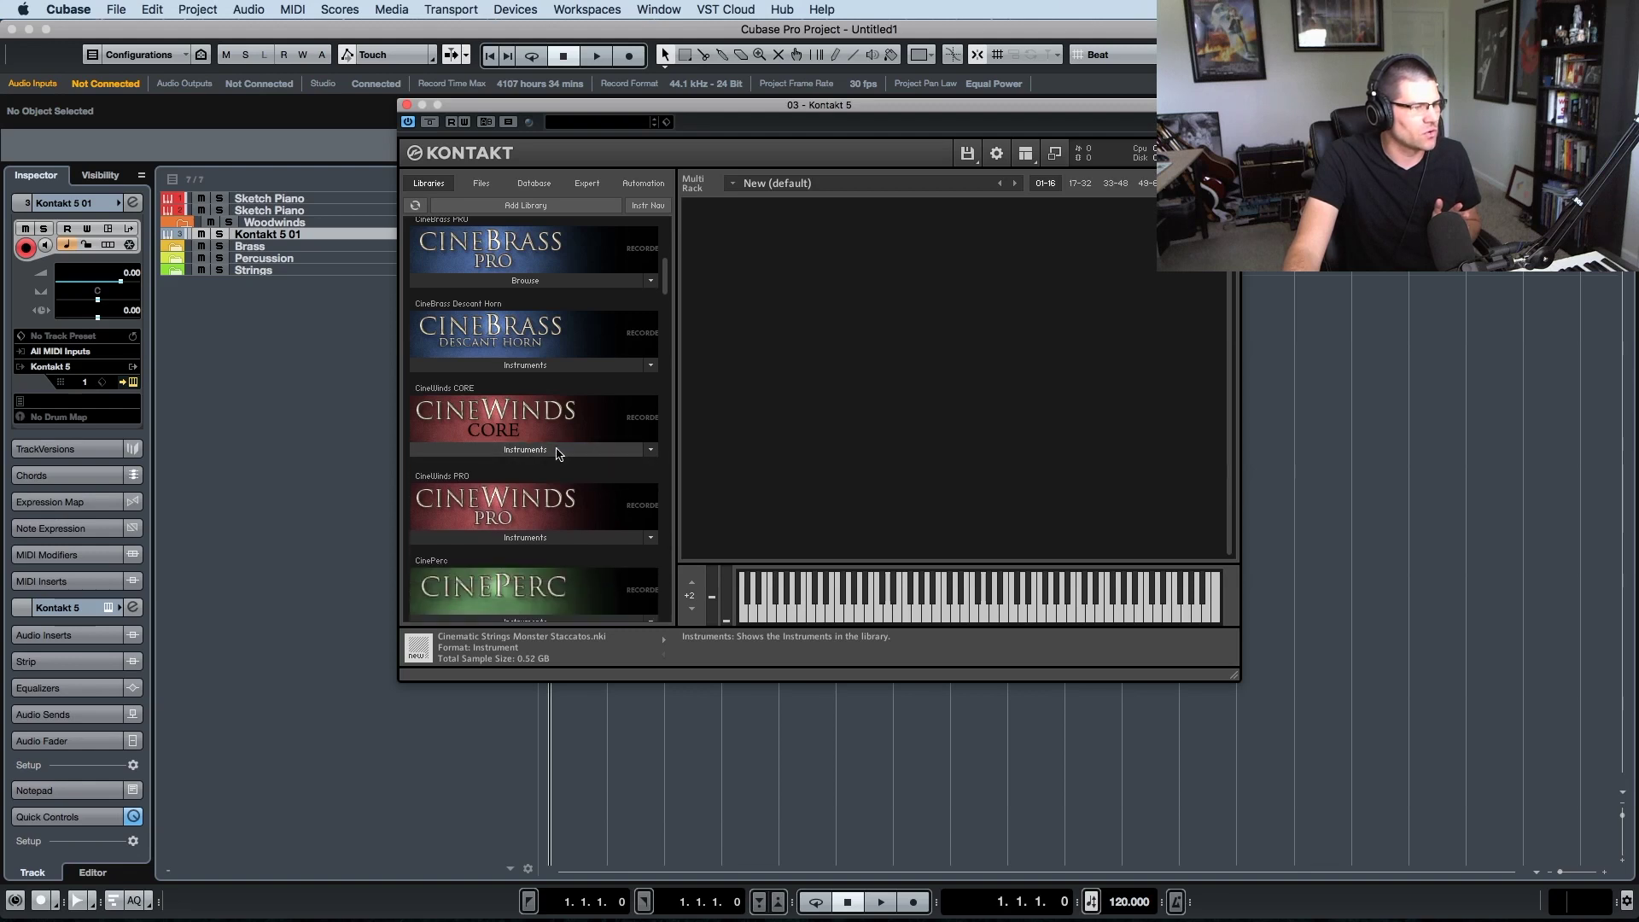
left_click(555, 450)
scroll(559, 453, "down", 3)
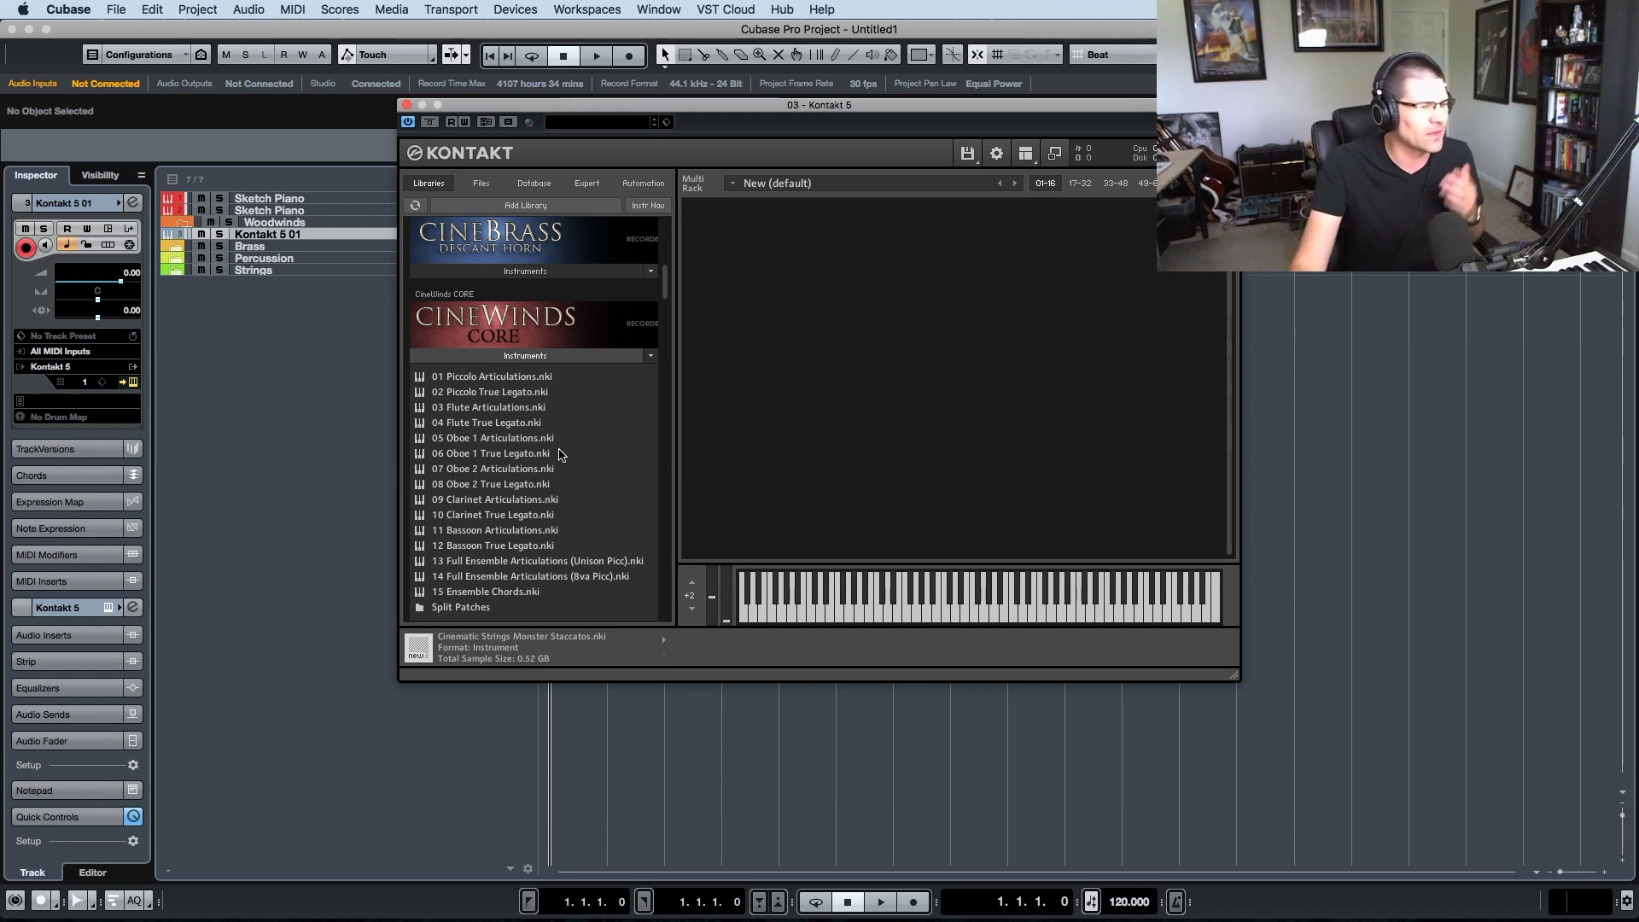
- Load 01 Piccolo Eighths.nki from the Split Patches folder of CineWinds CORE into Kontakt
double_click(492, 608)
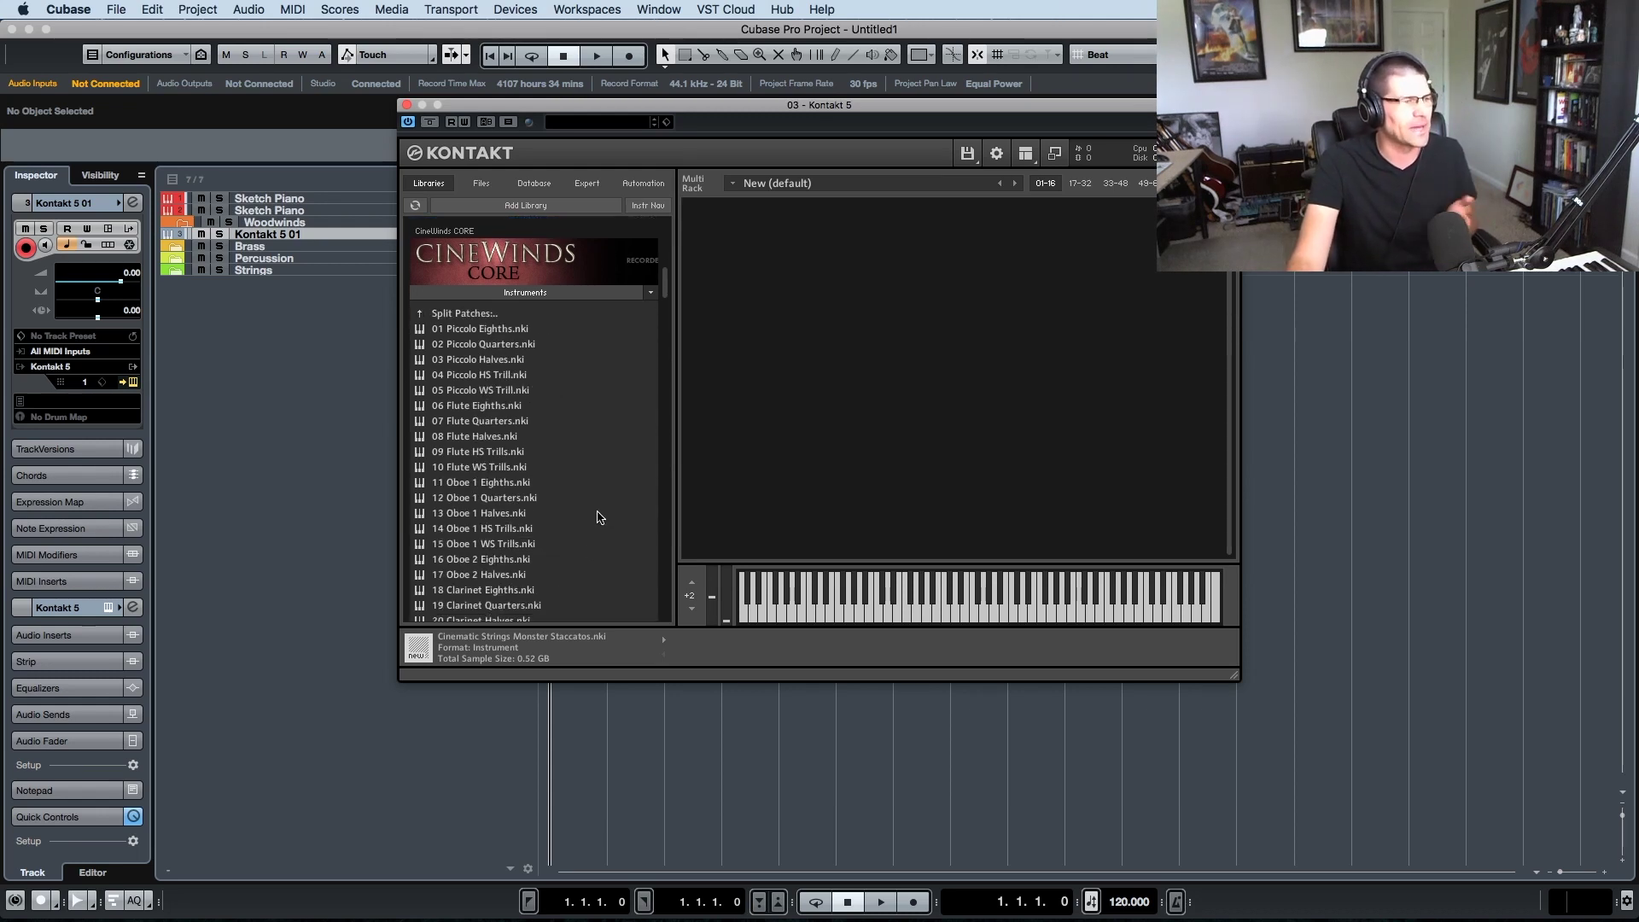
scroll(614, 492, "down", 6)
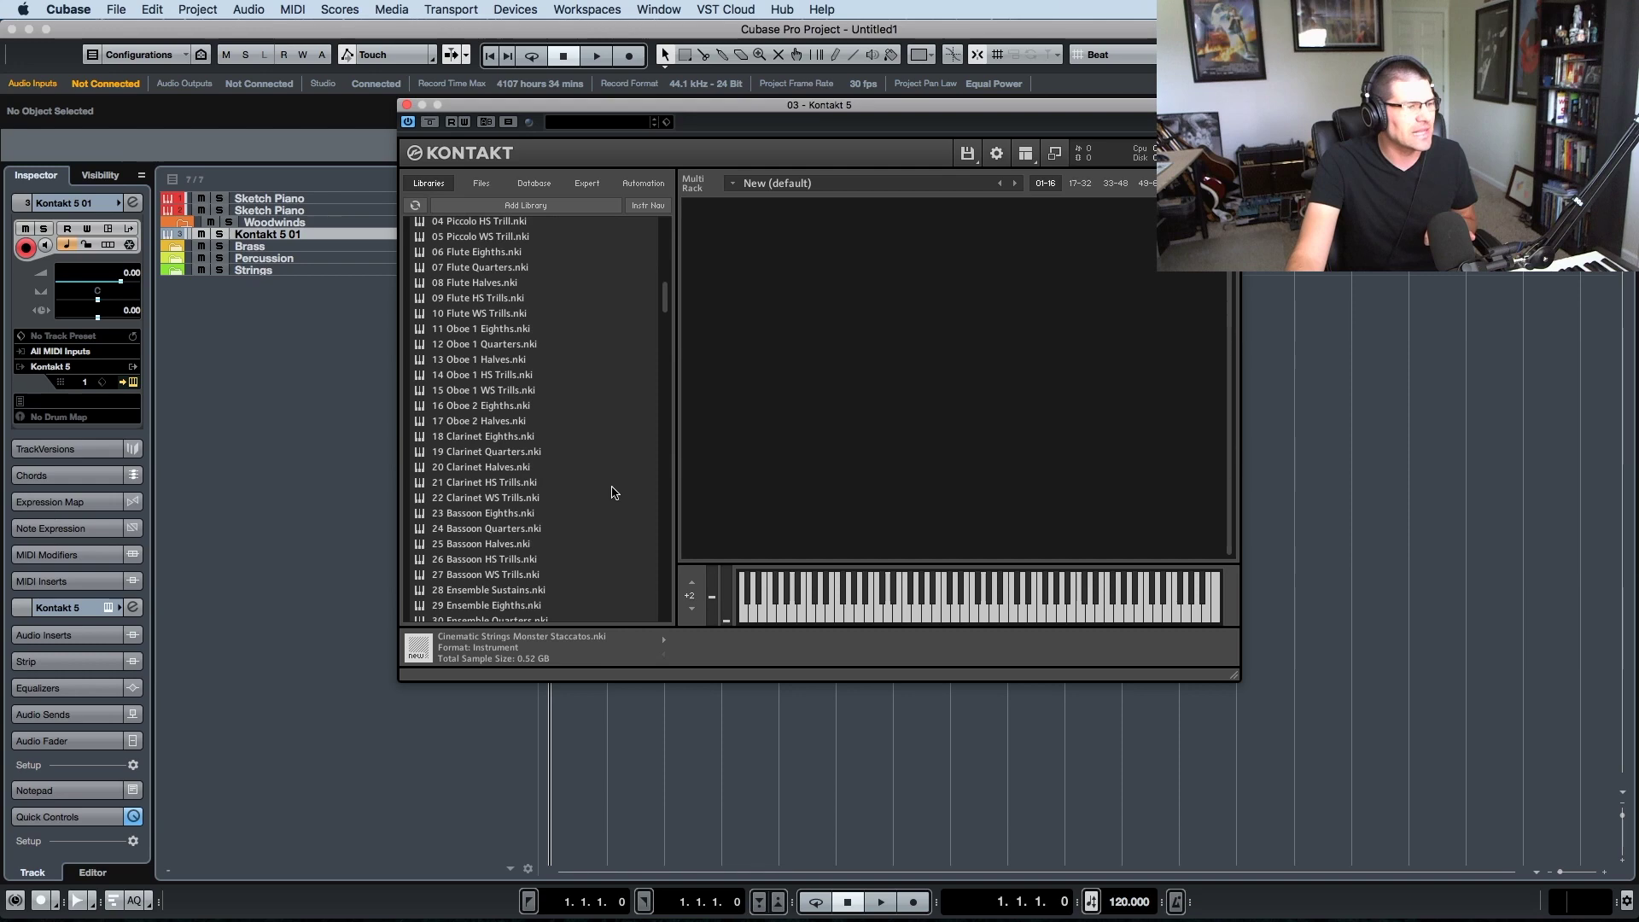
scroll(614, 492, "up", 10)
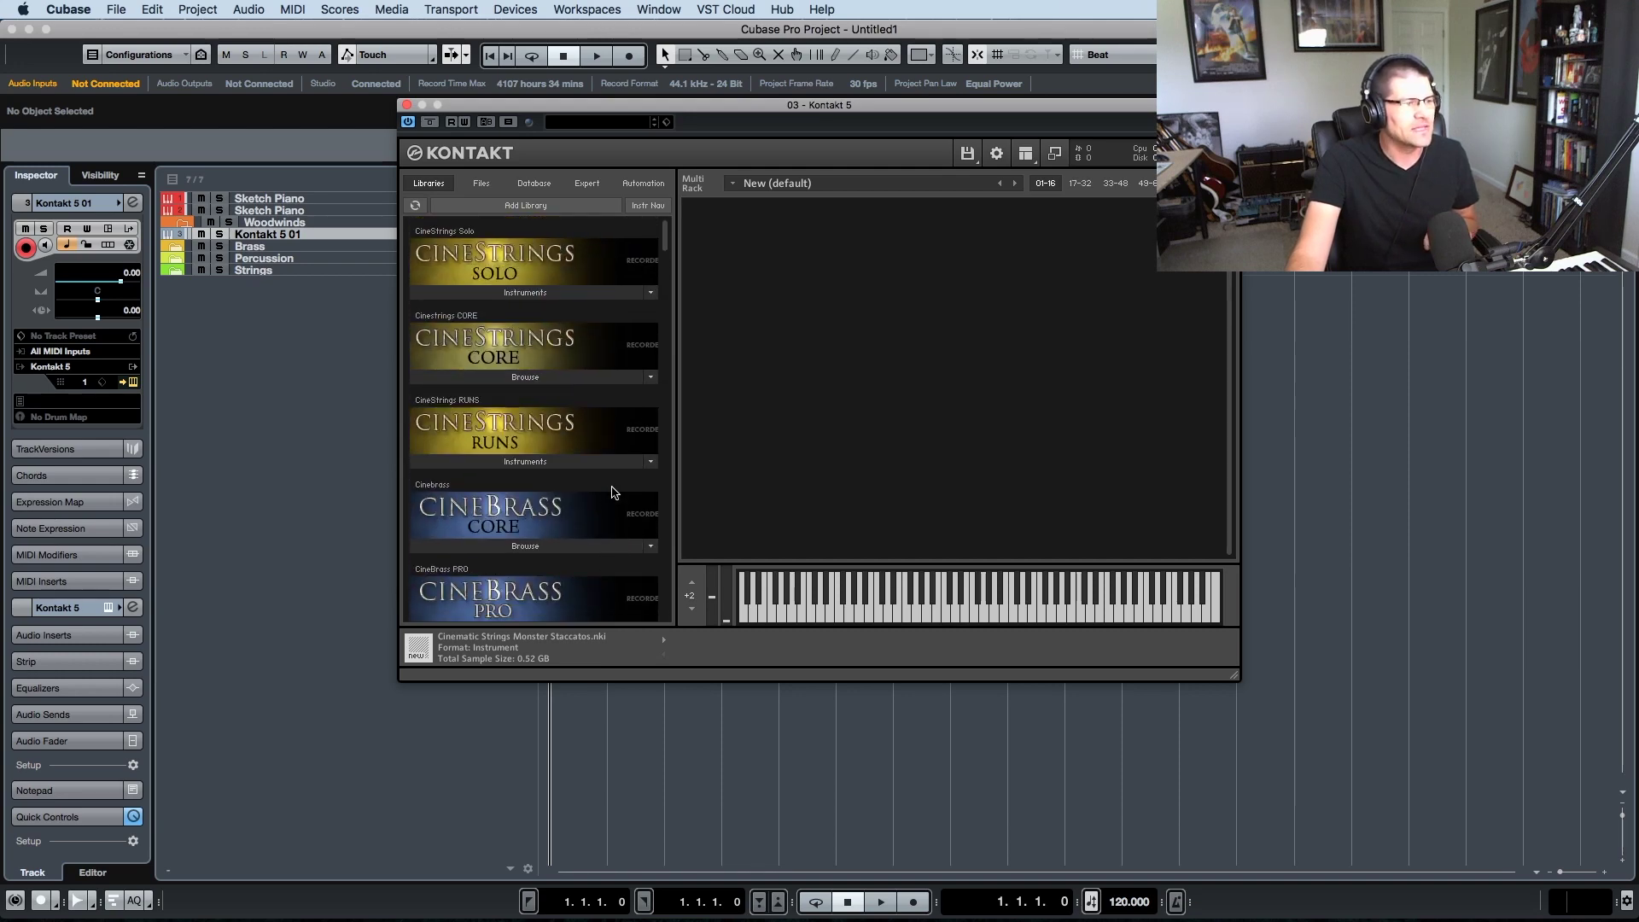
scroll(614, 493, "down", 4)
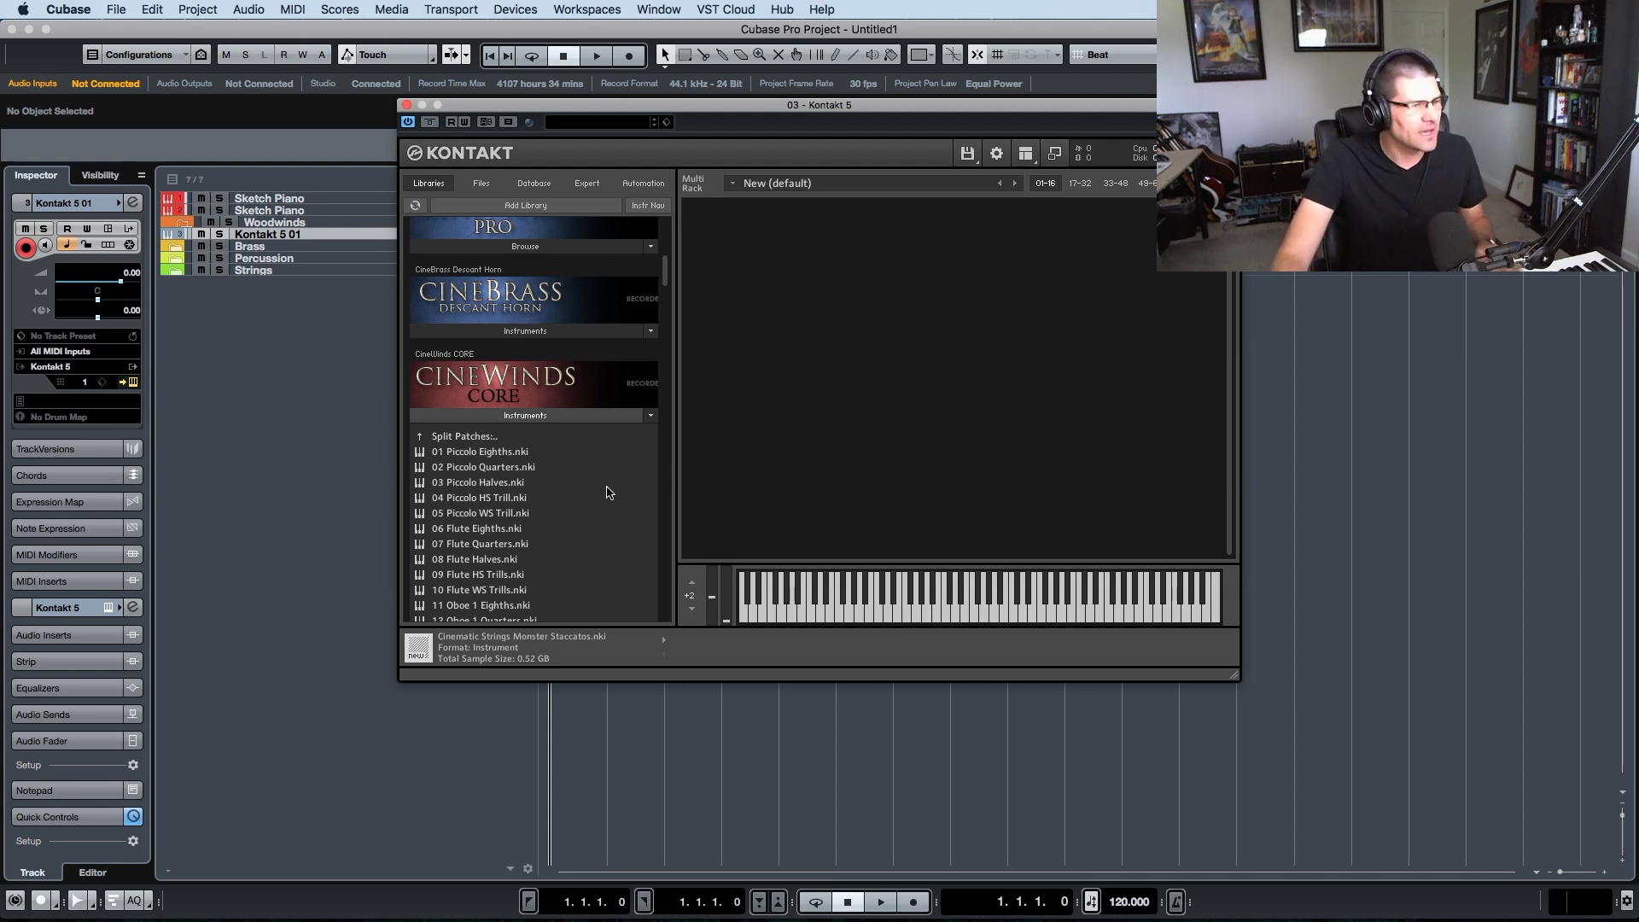
double_click(517, 459)
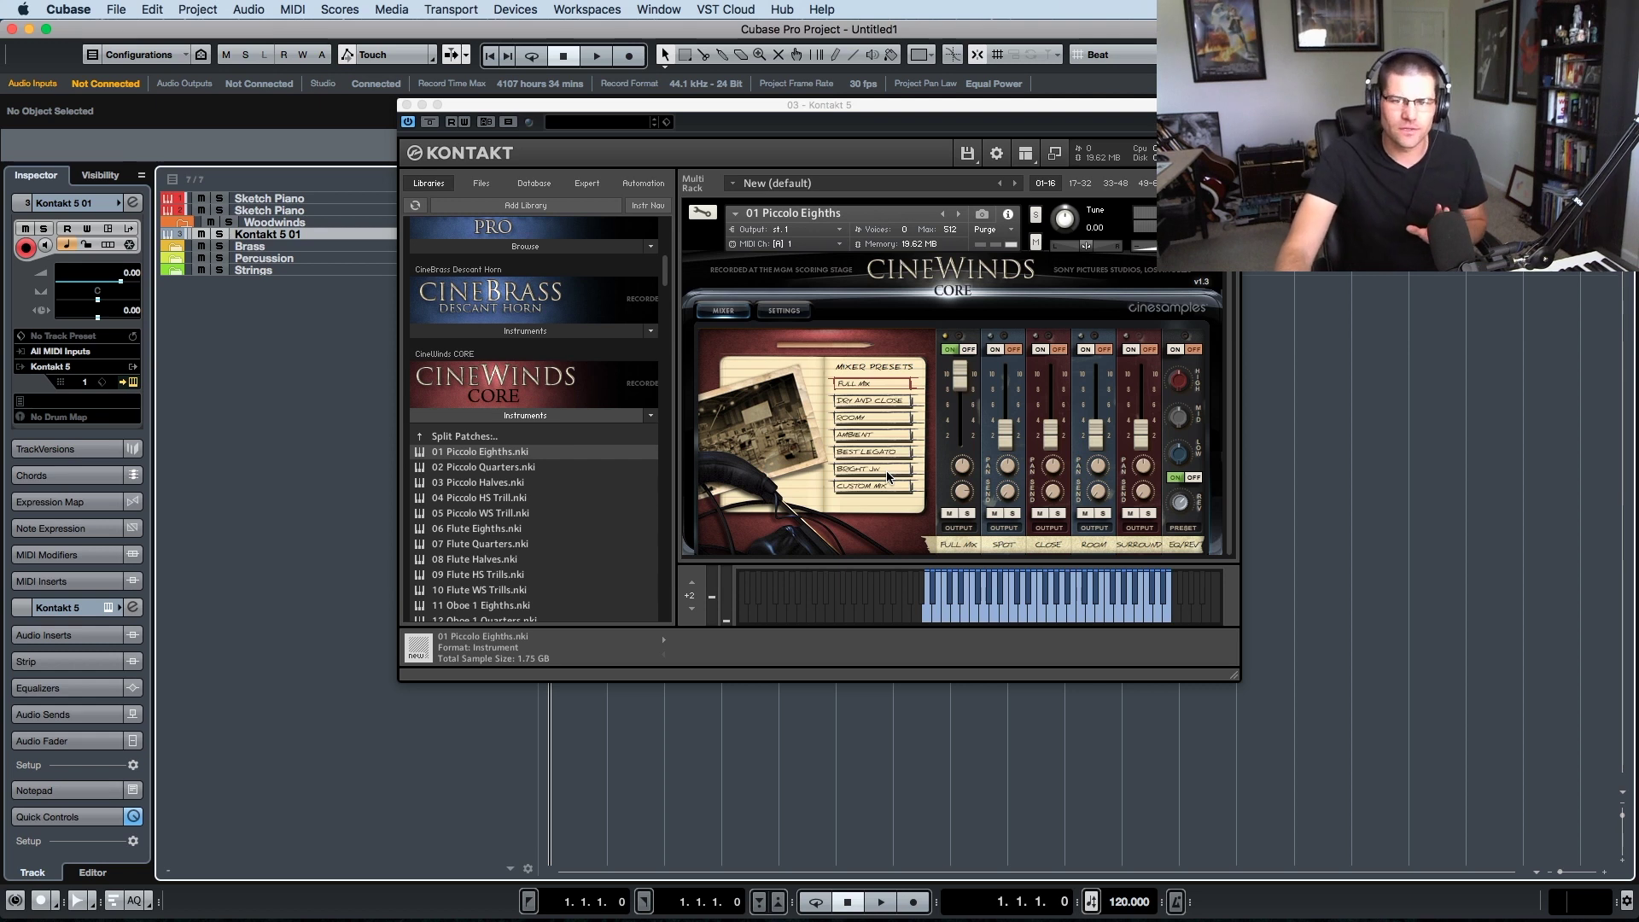
- Rename the Kontakt 5 01 track as CW- Piccolo Eighths
left_click_drag(938, 111, 895, 149)
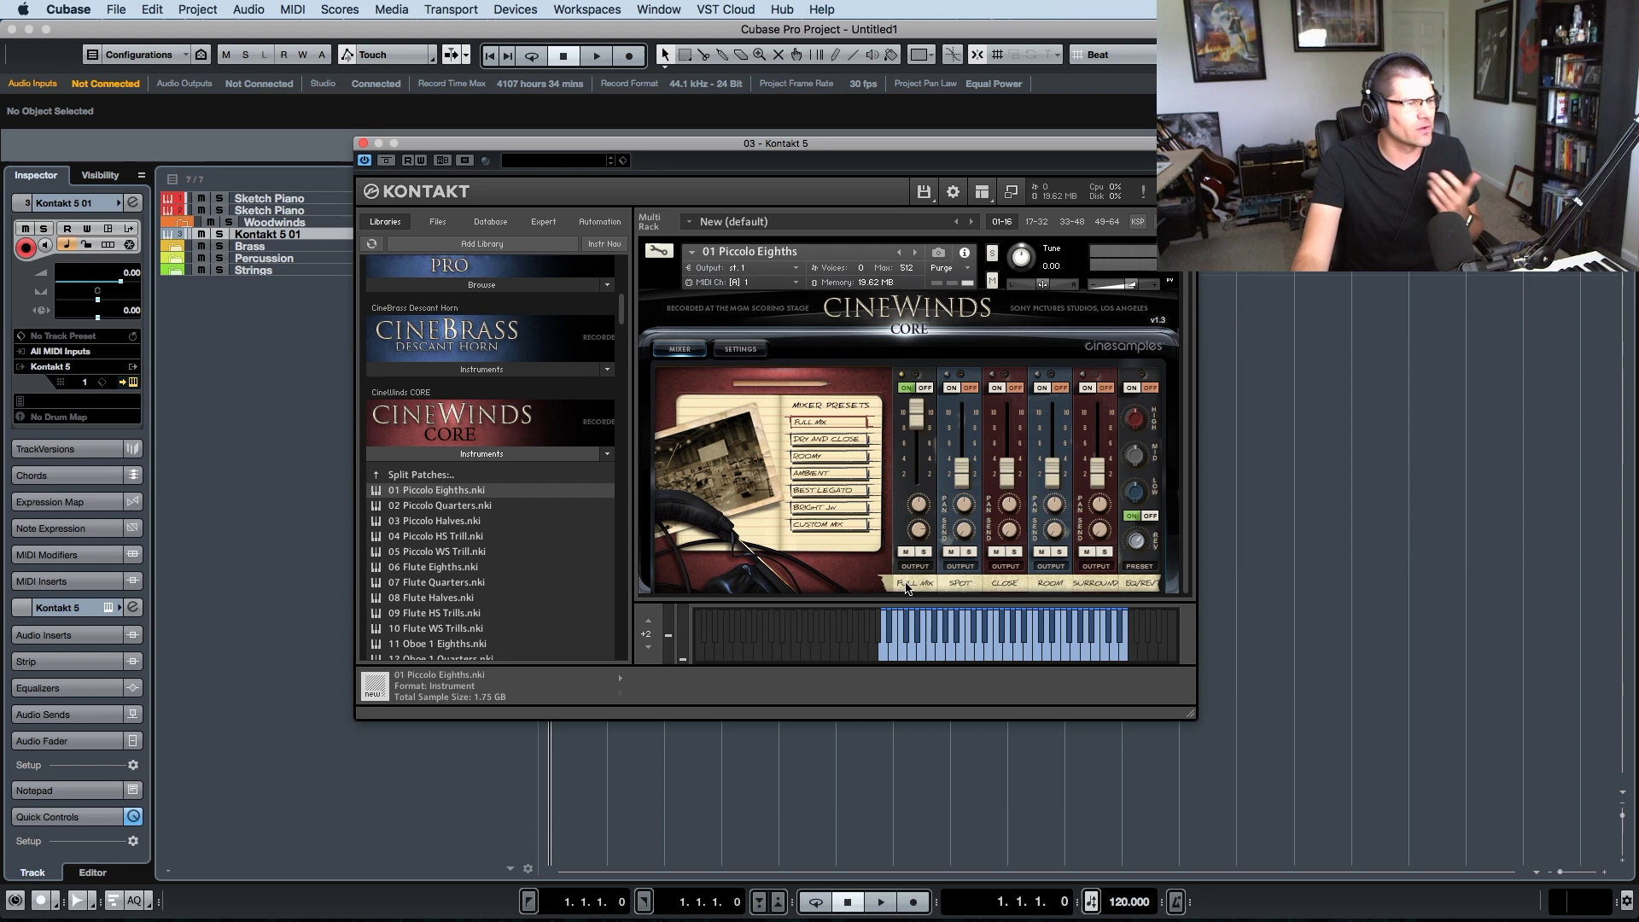
left_click_drag(467, 147, 611, 158)
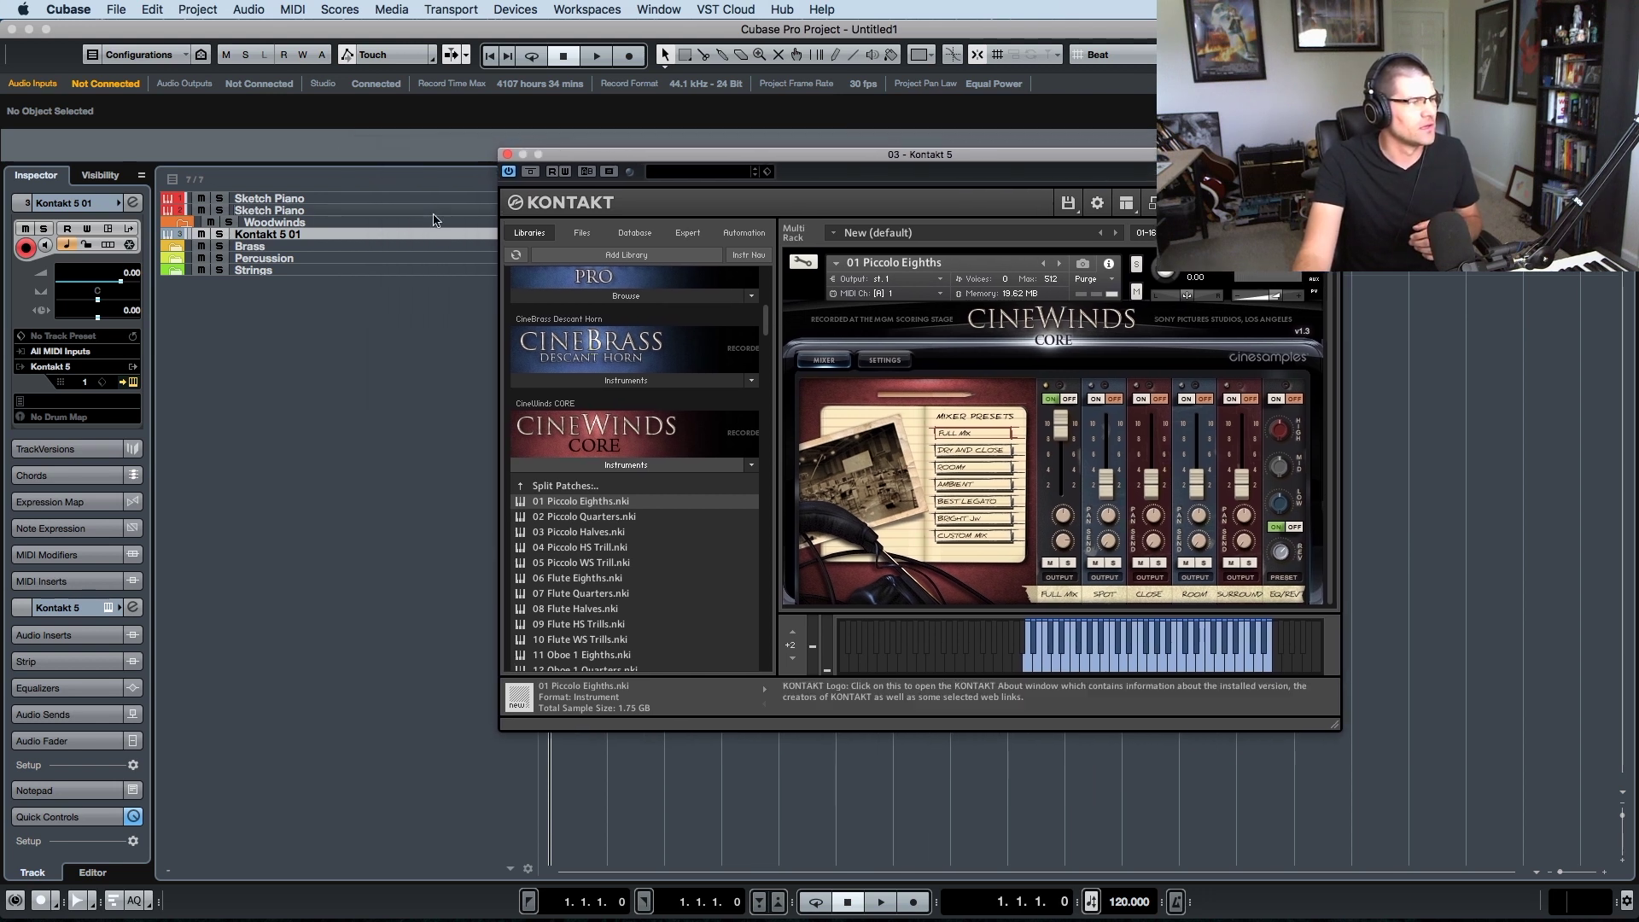
double_click(348, 234)
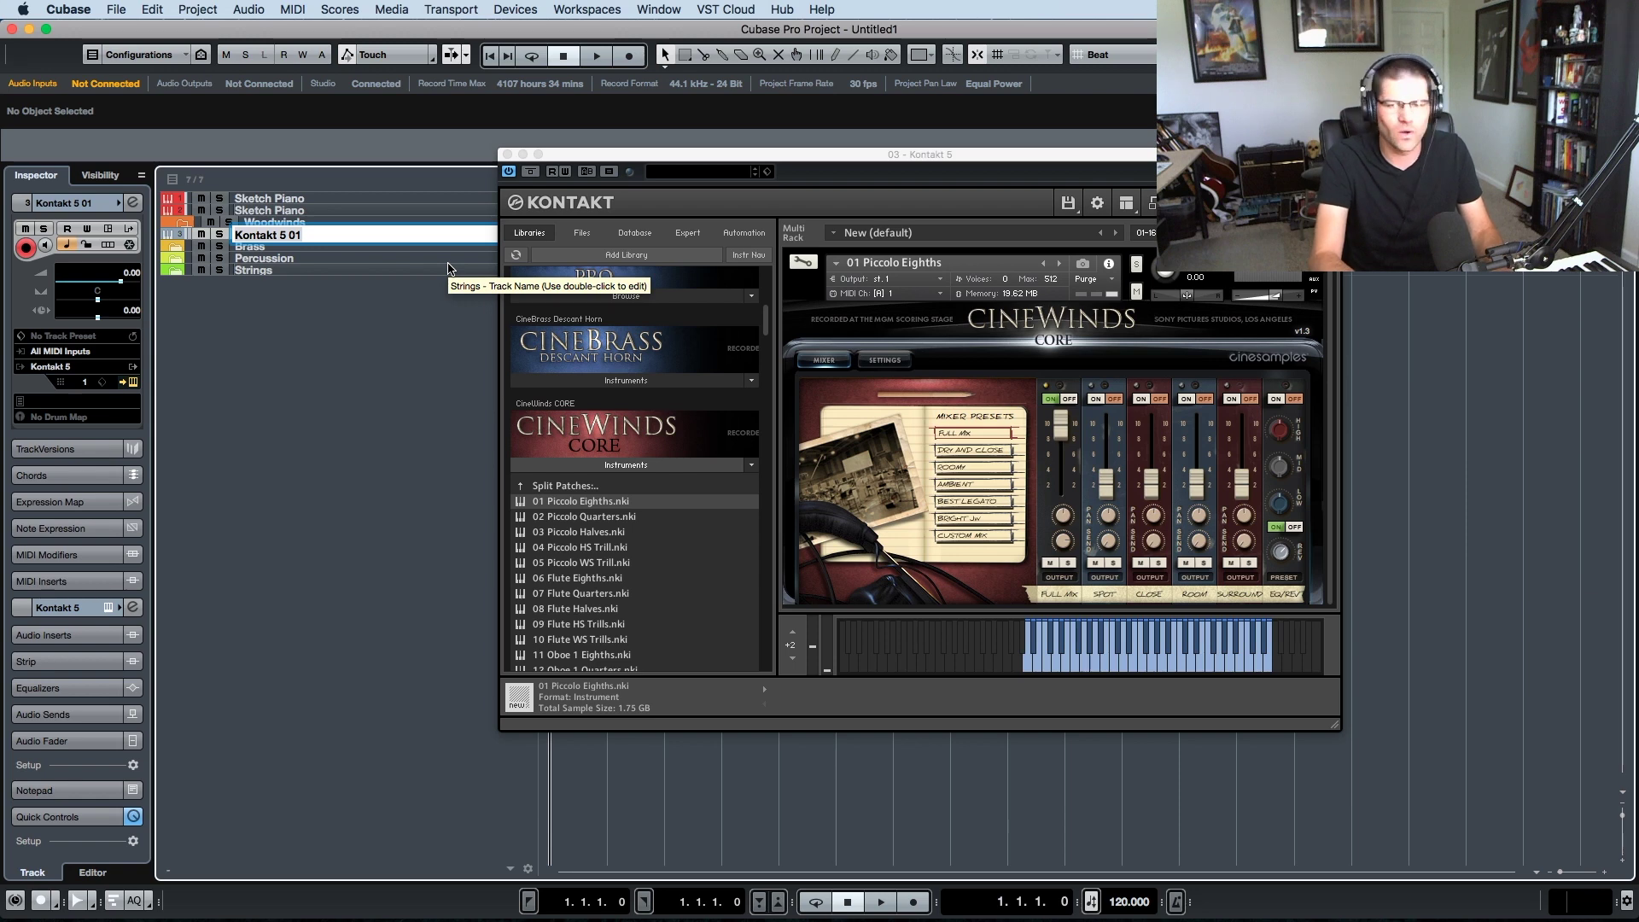
key("BackSpace")
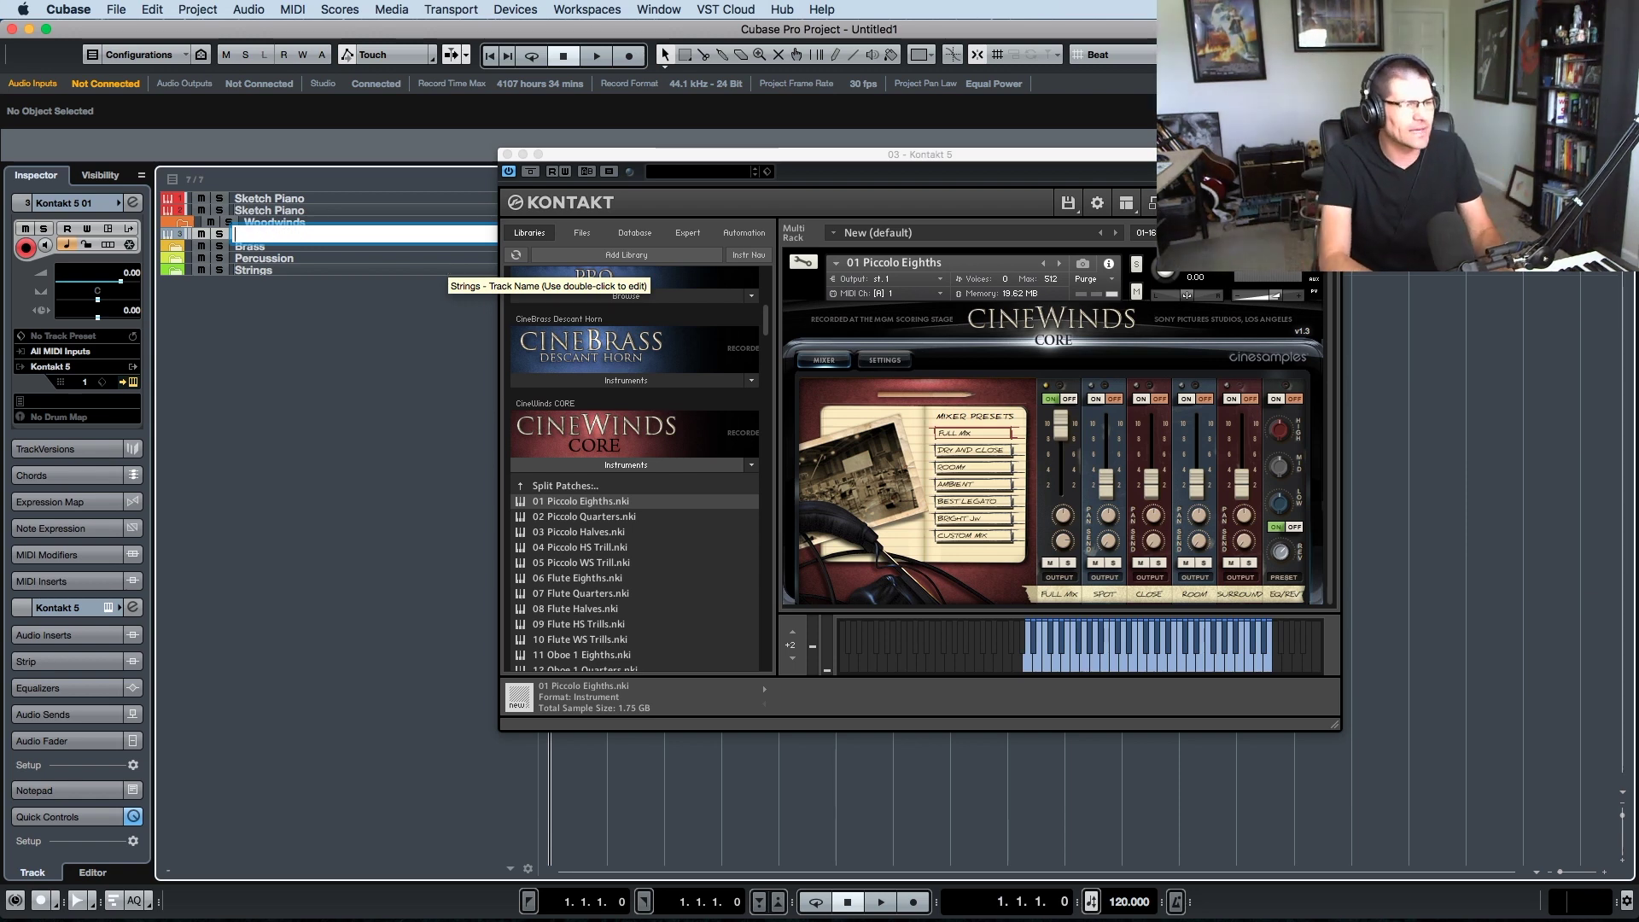
type("CW")
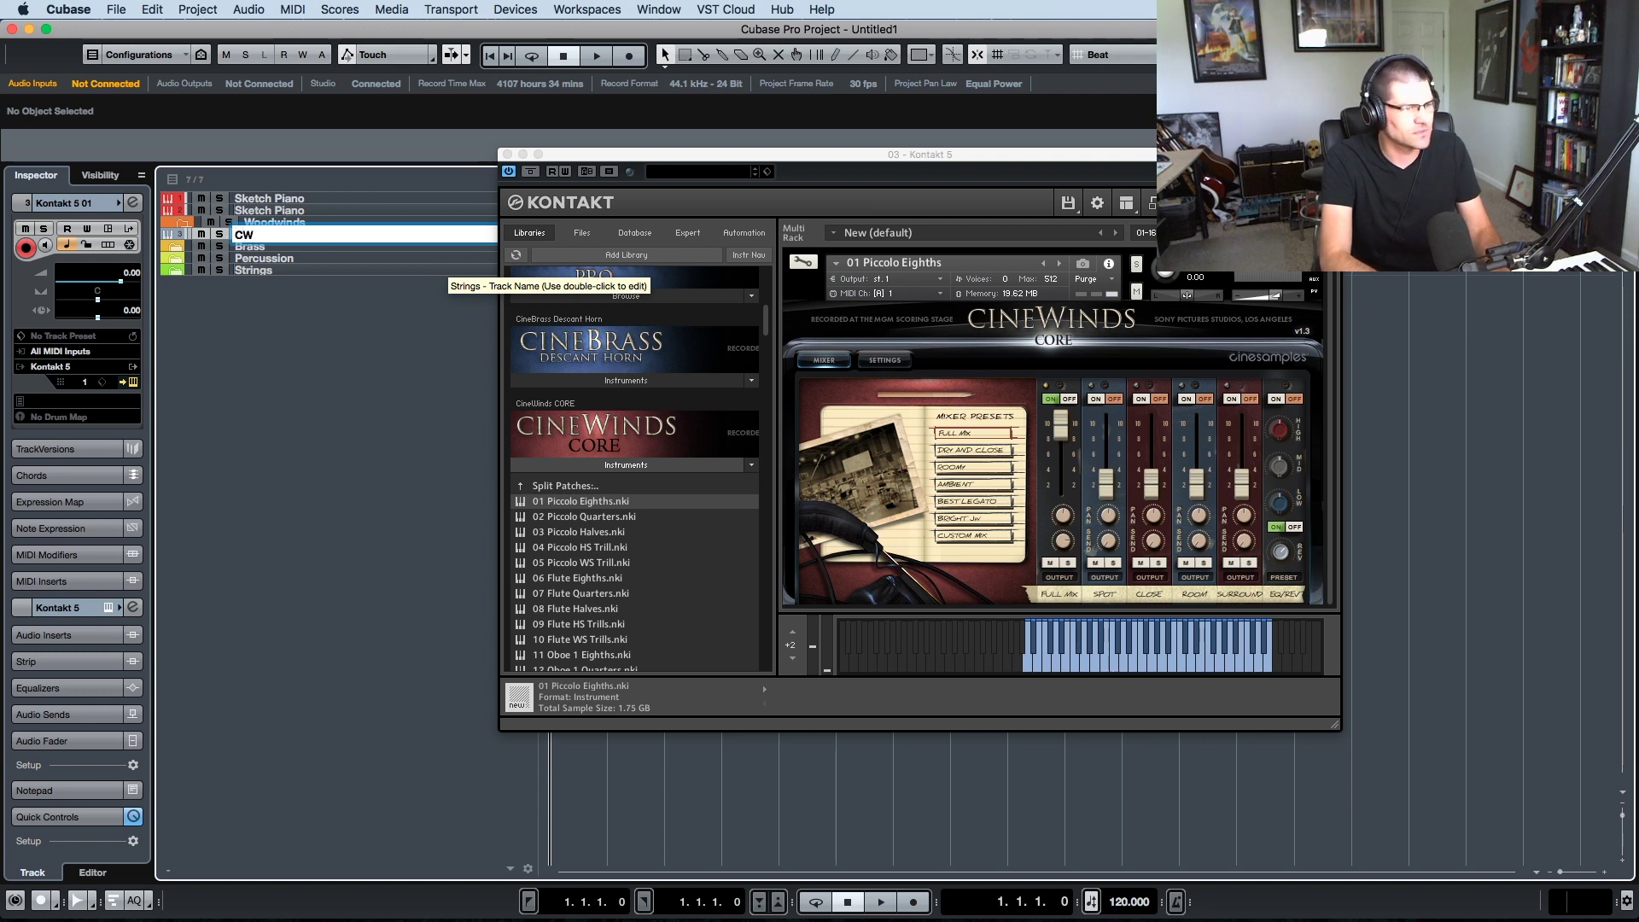
type("-")
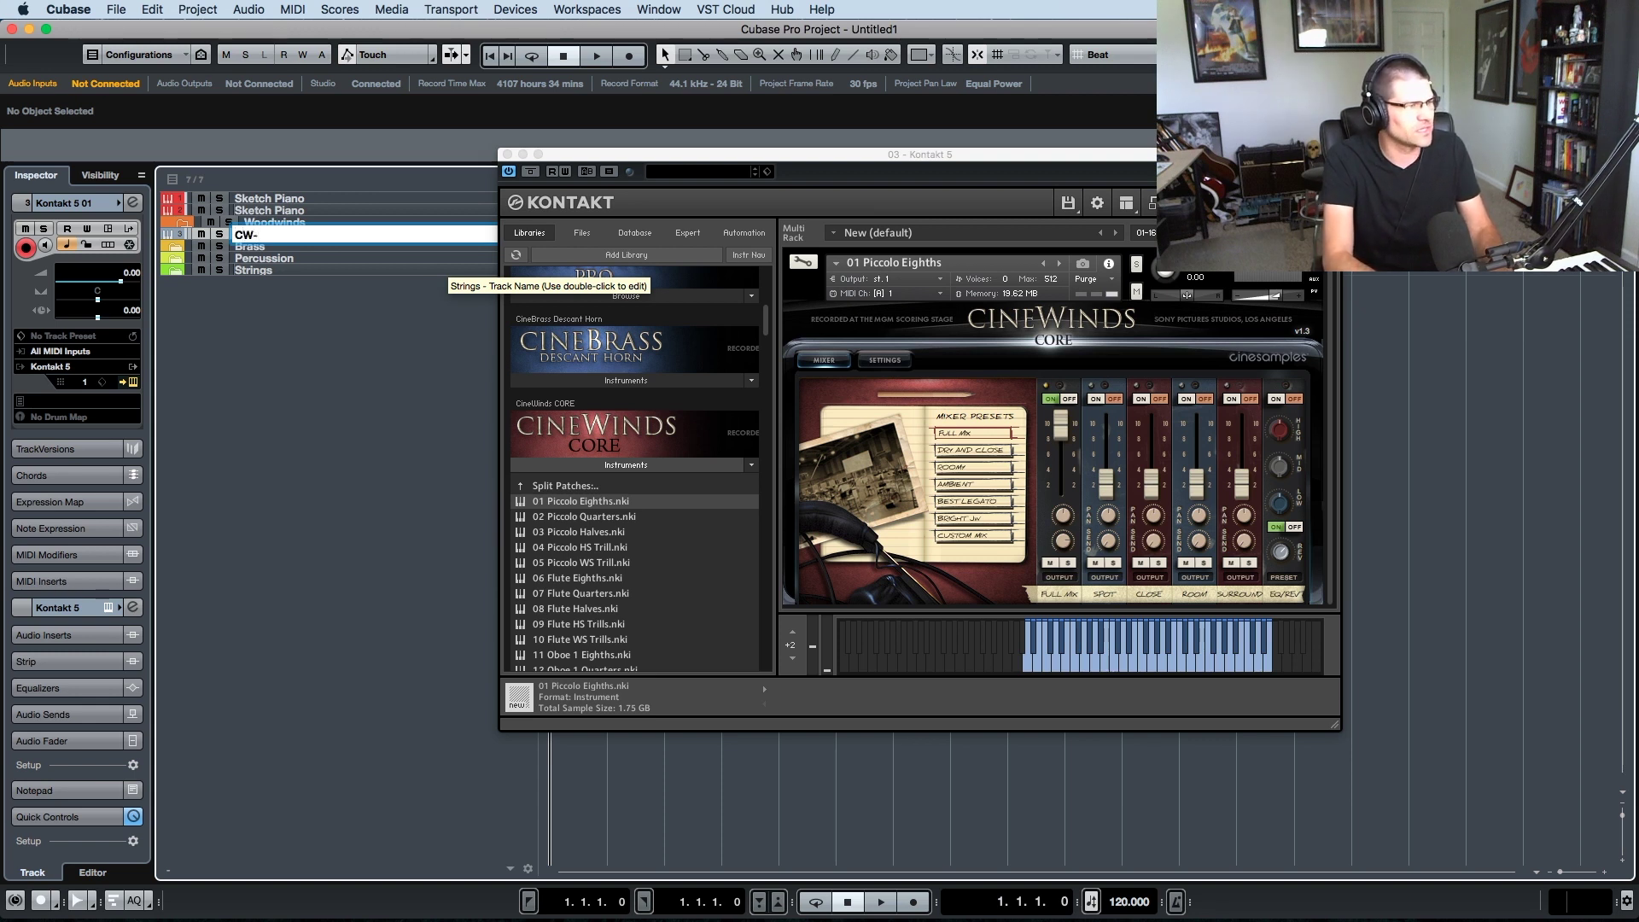
type(" Picco")
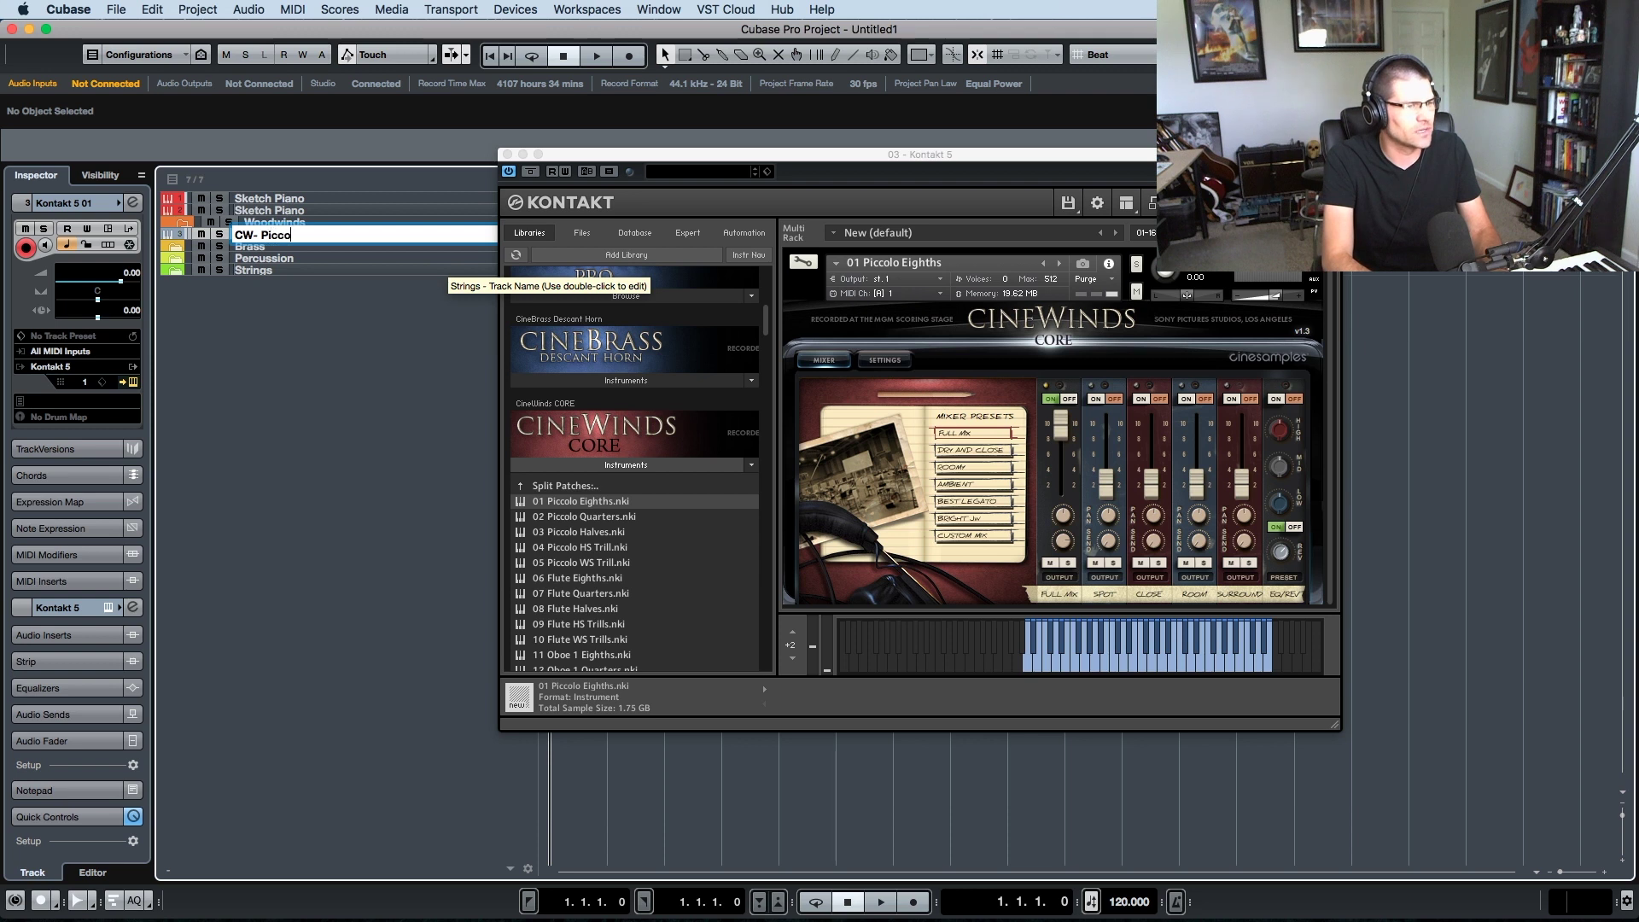
type("lo E")
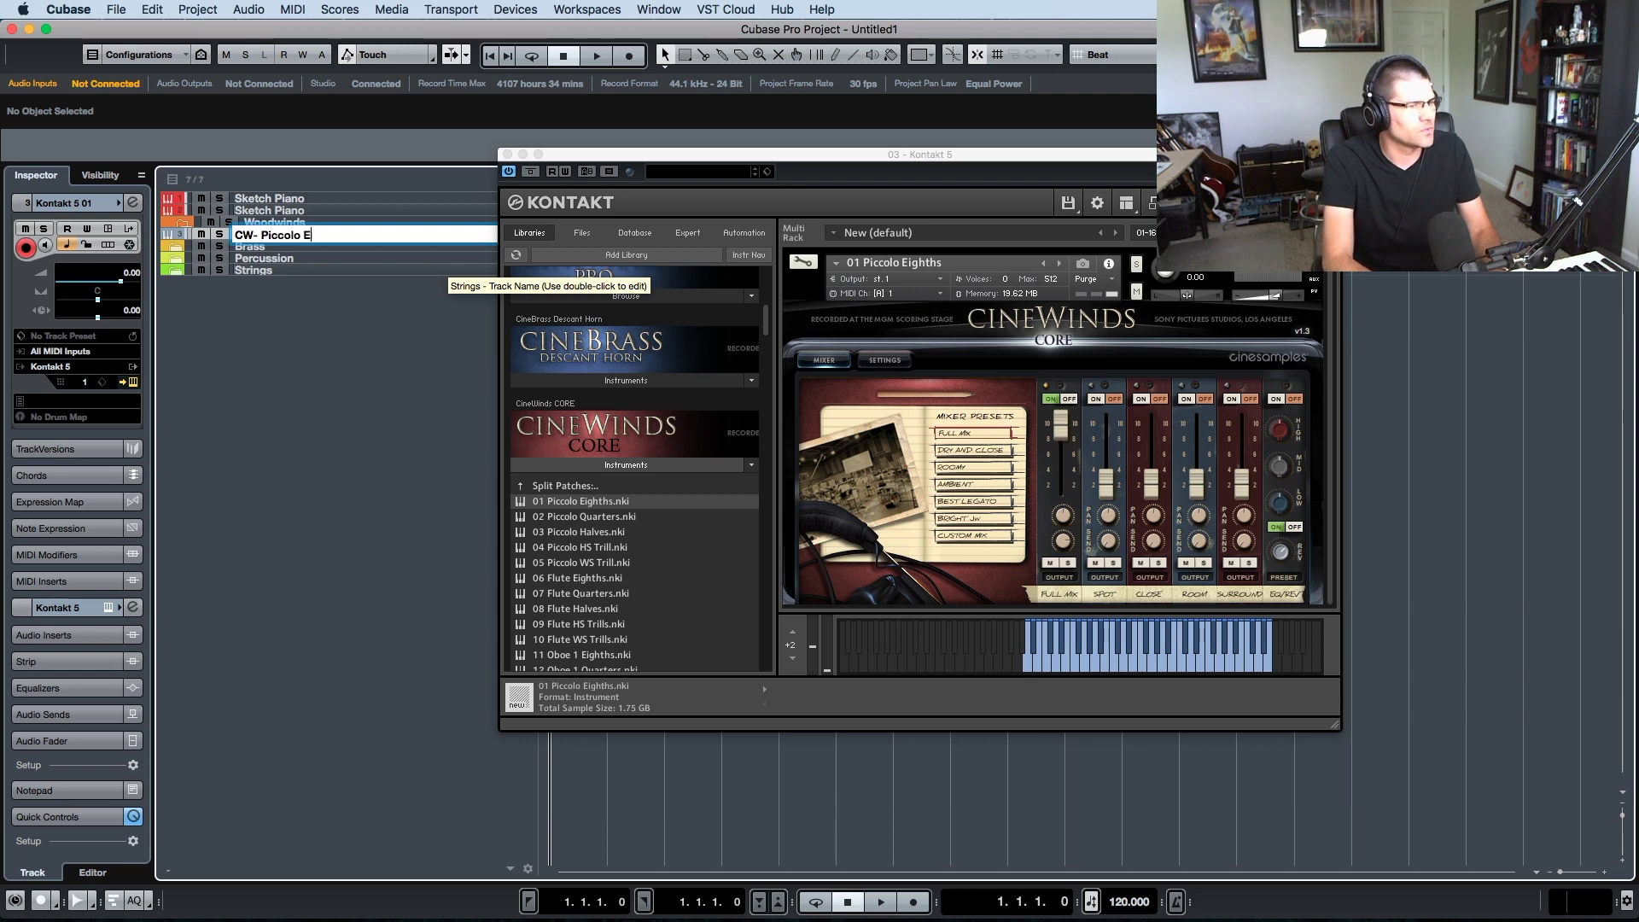
type("ighths")
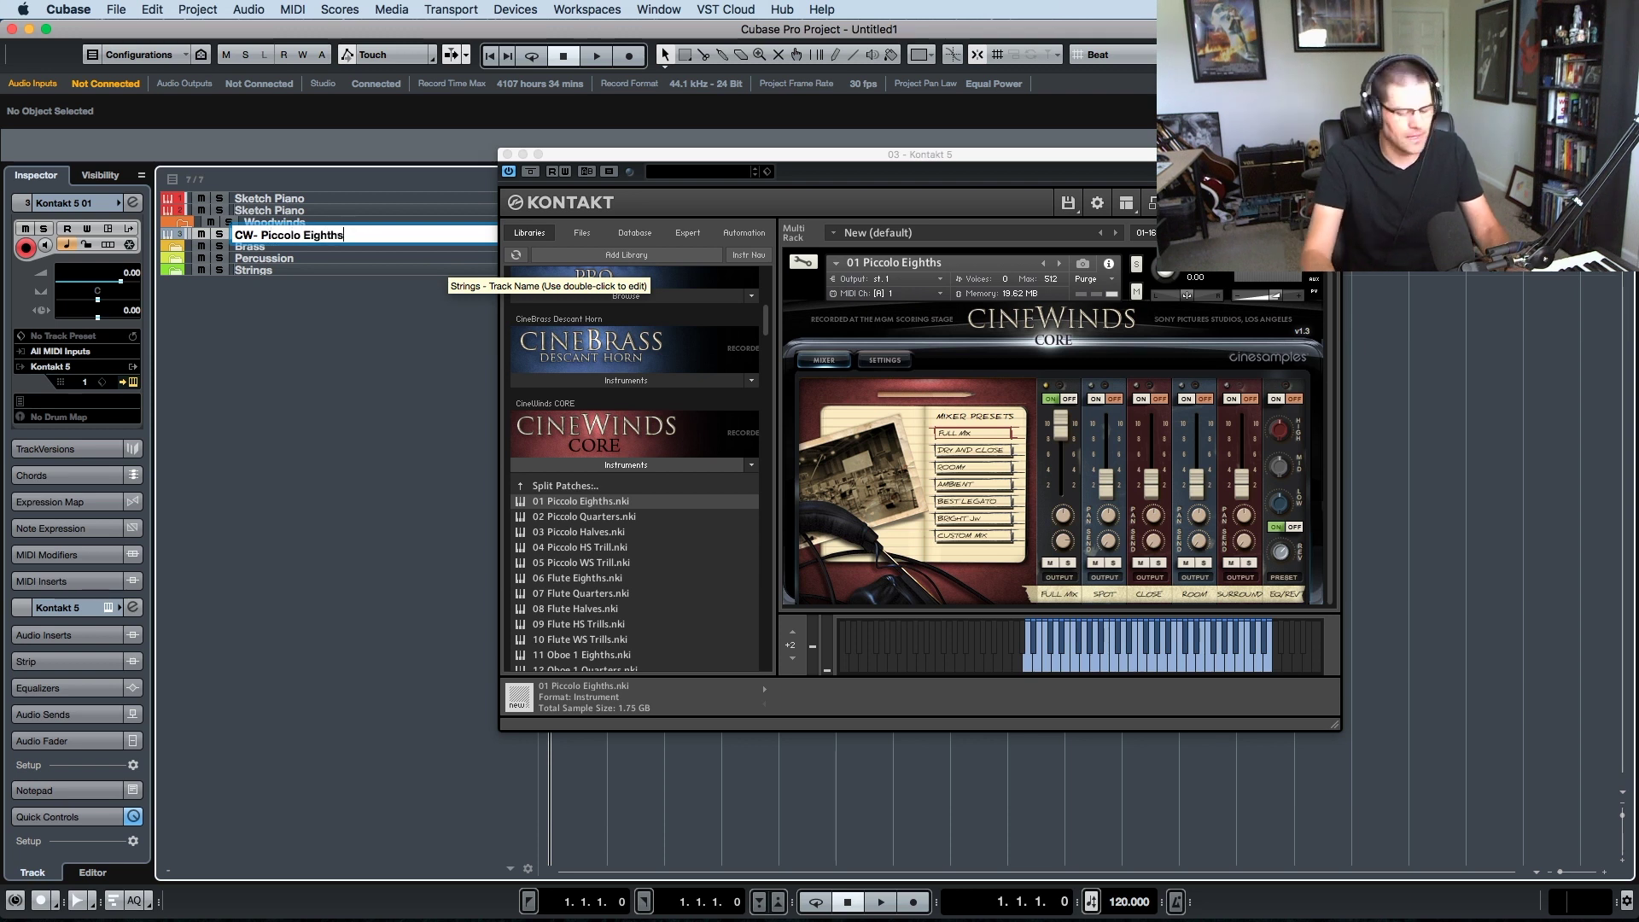
key("Return")
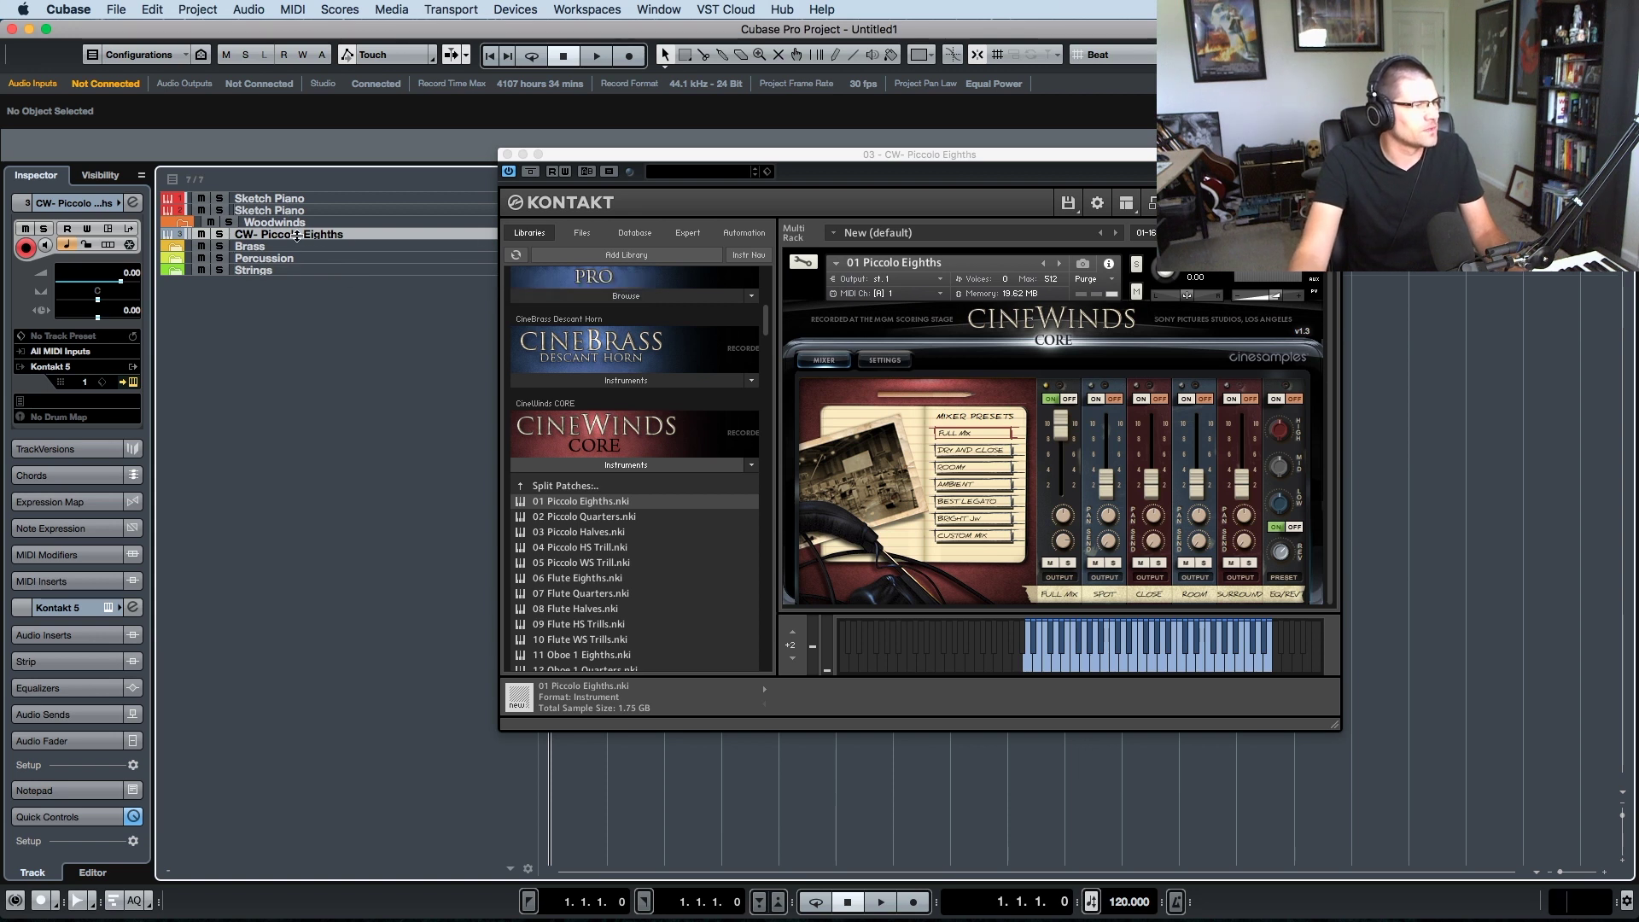
- Place the CW- Piccolo Eighths track inside the Woodwinds folder, colour it orange with Color 2, and close its Kontakt window
left_click_drag(296, 240, 283, 236)
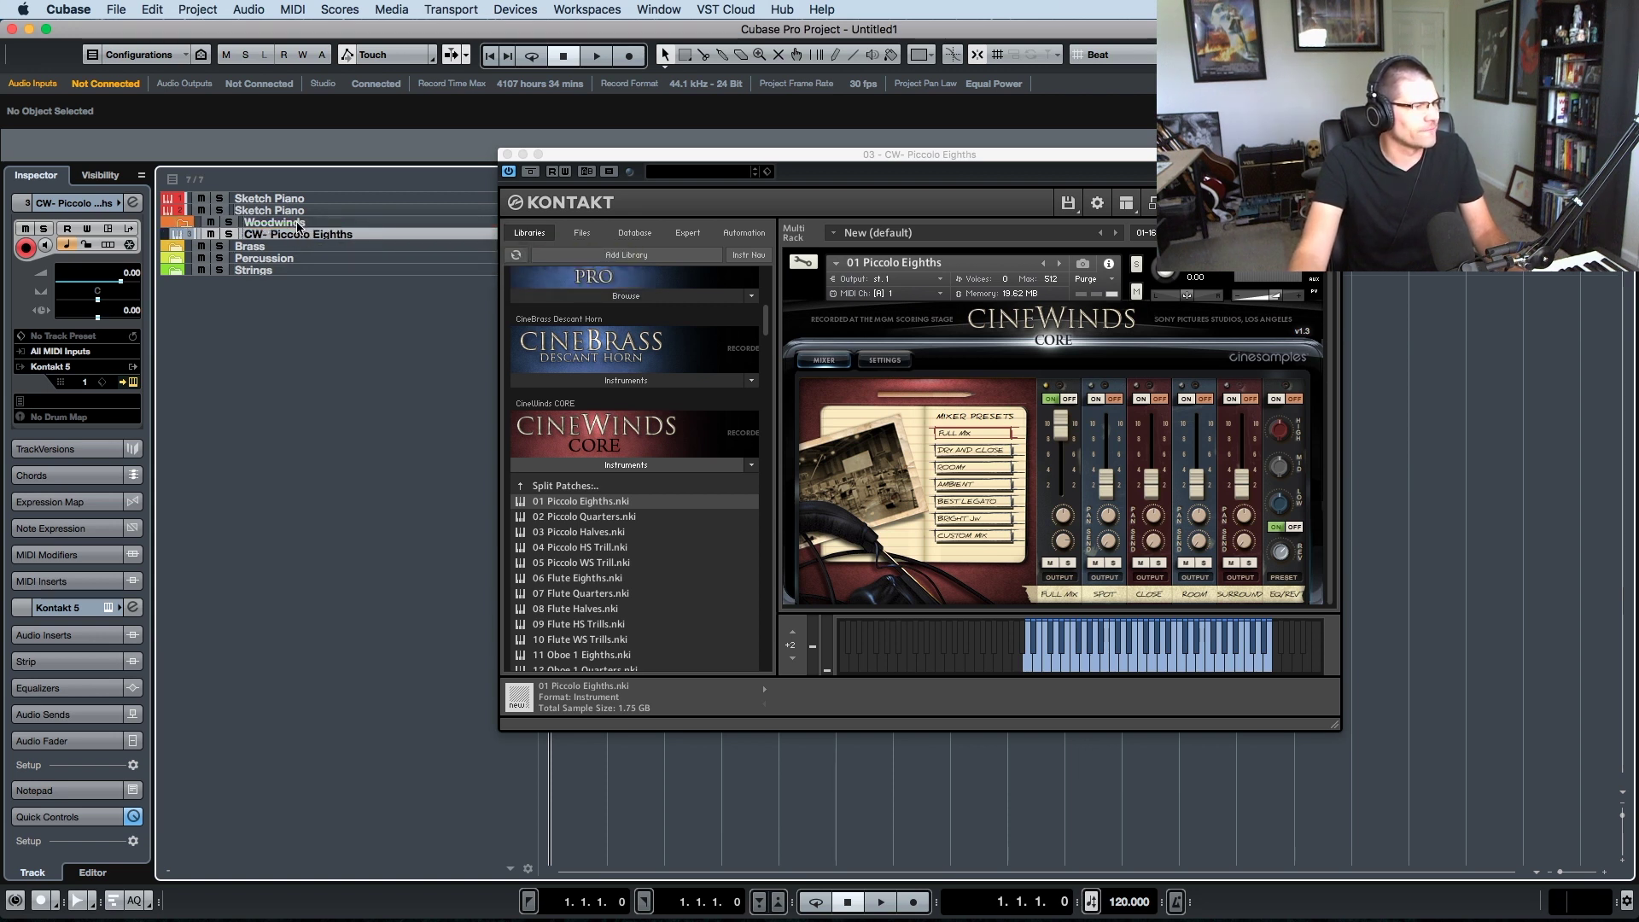
left_click(120, 202)
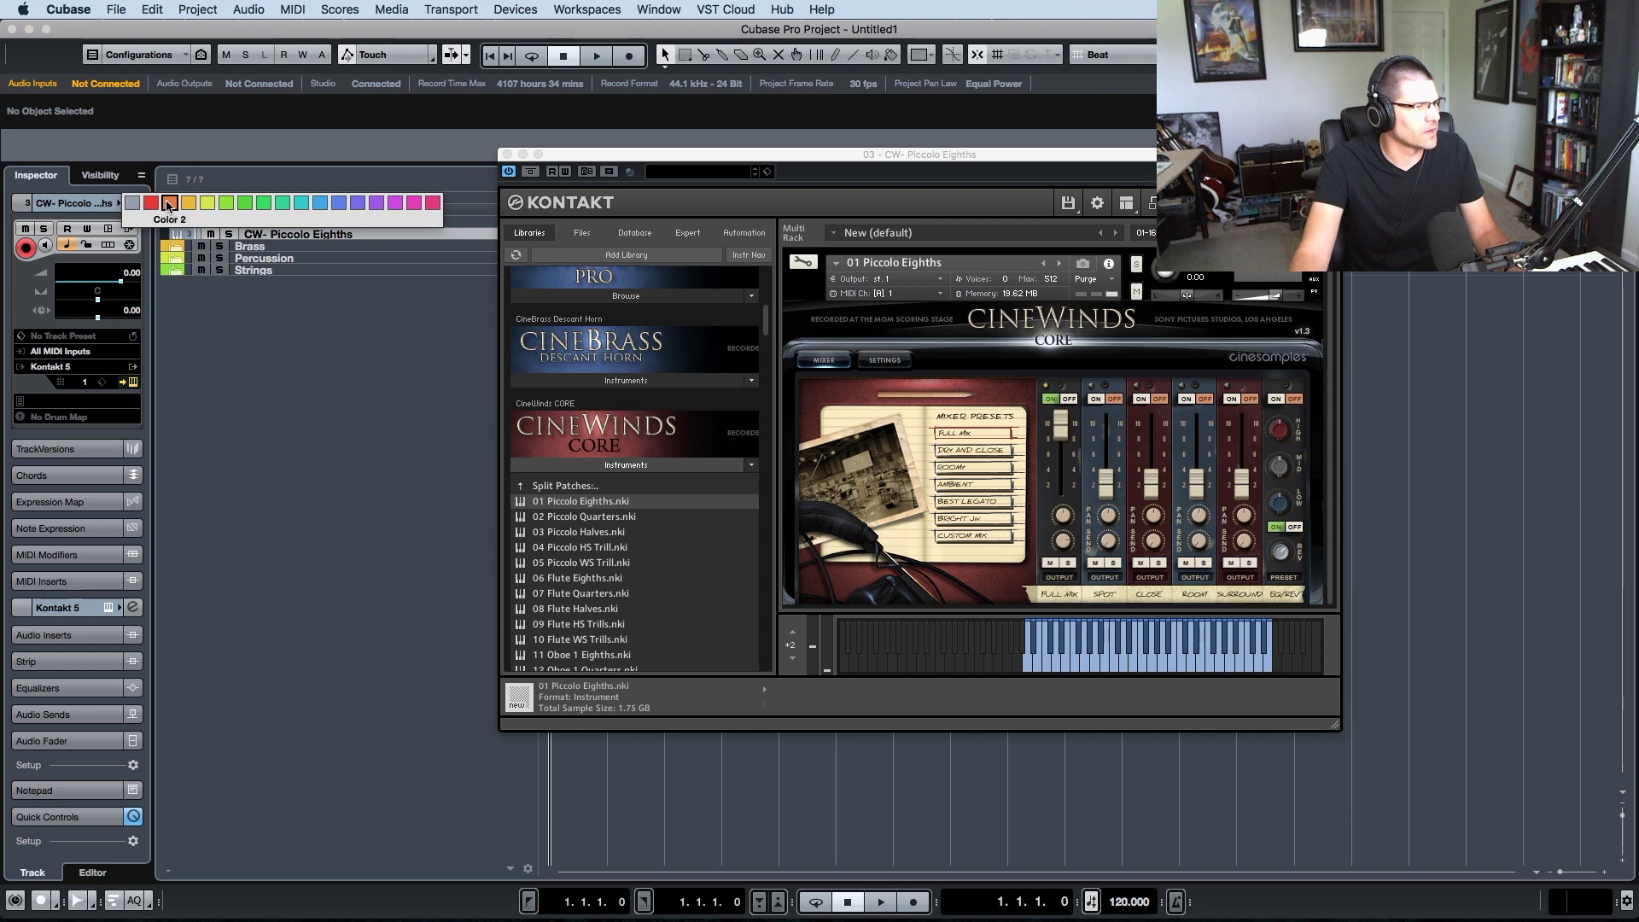
left_click(170, 203)
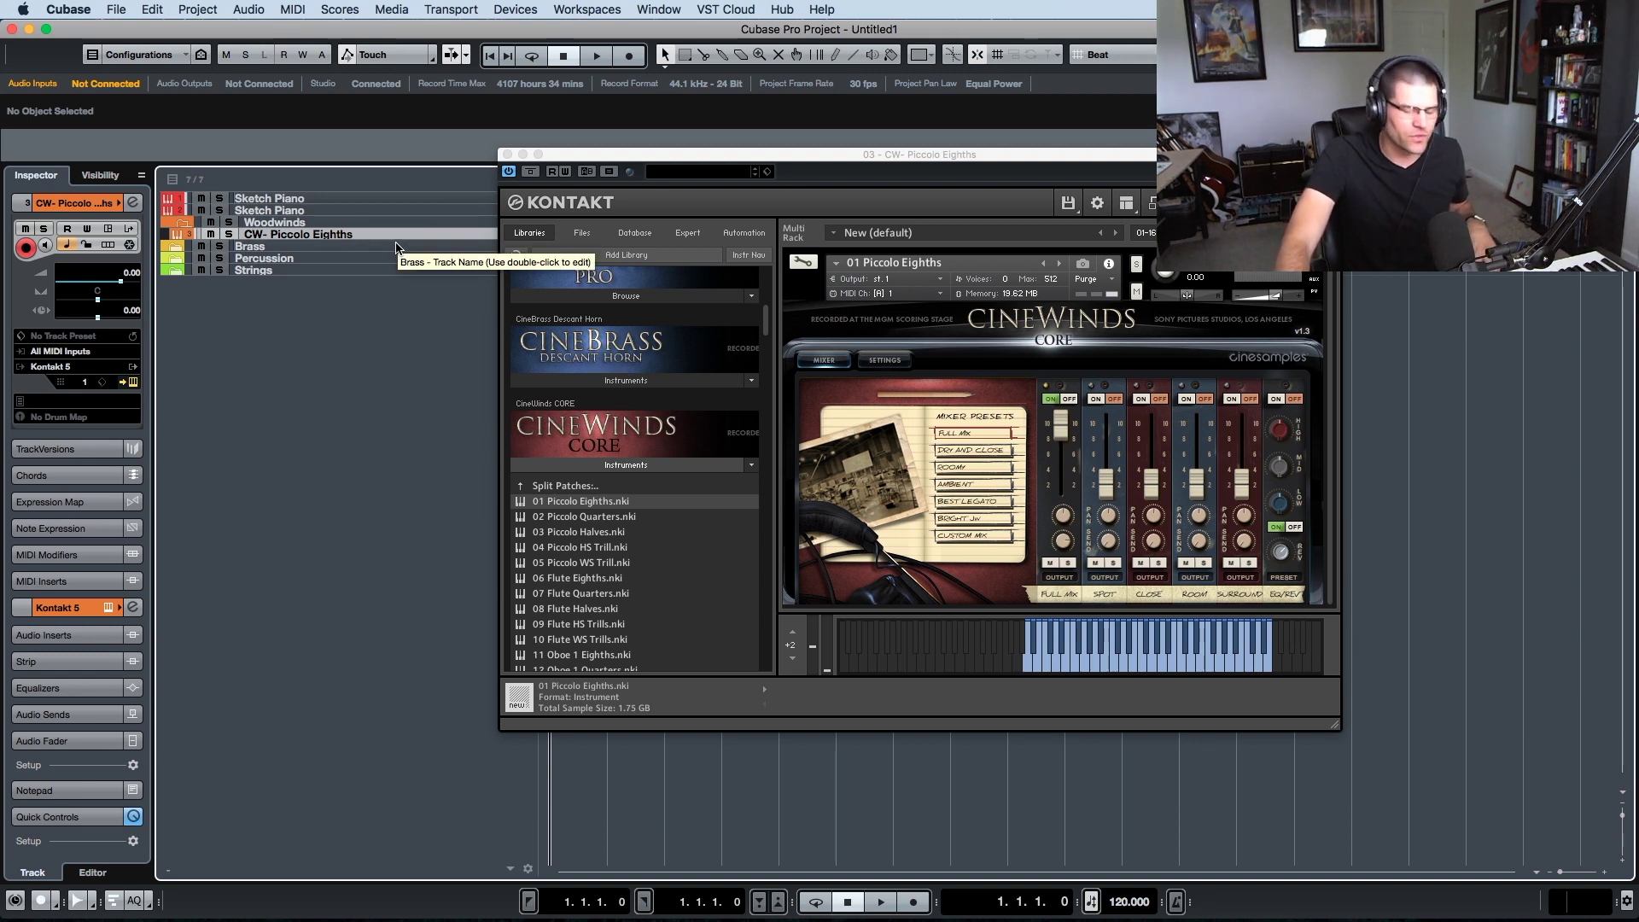
left_click(508, 155)
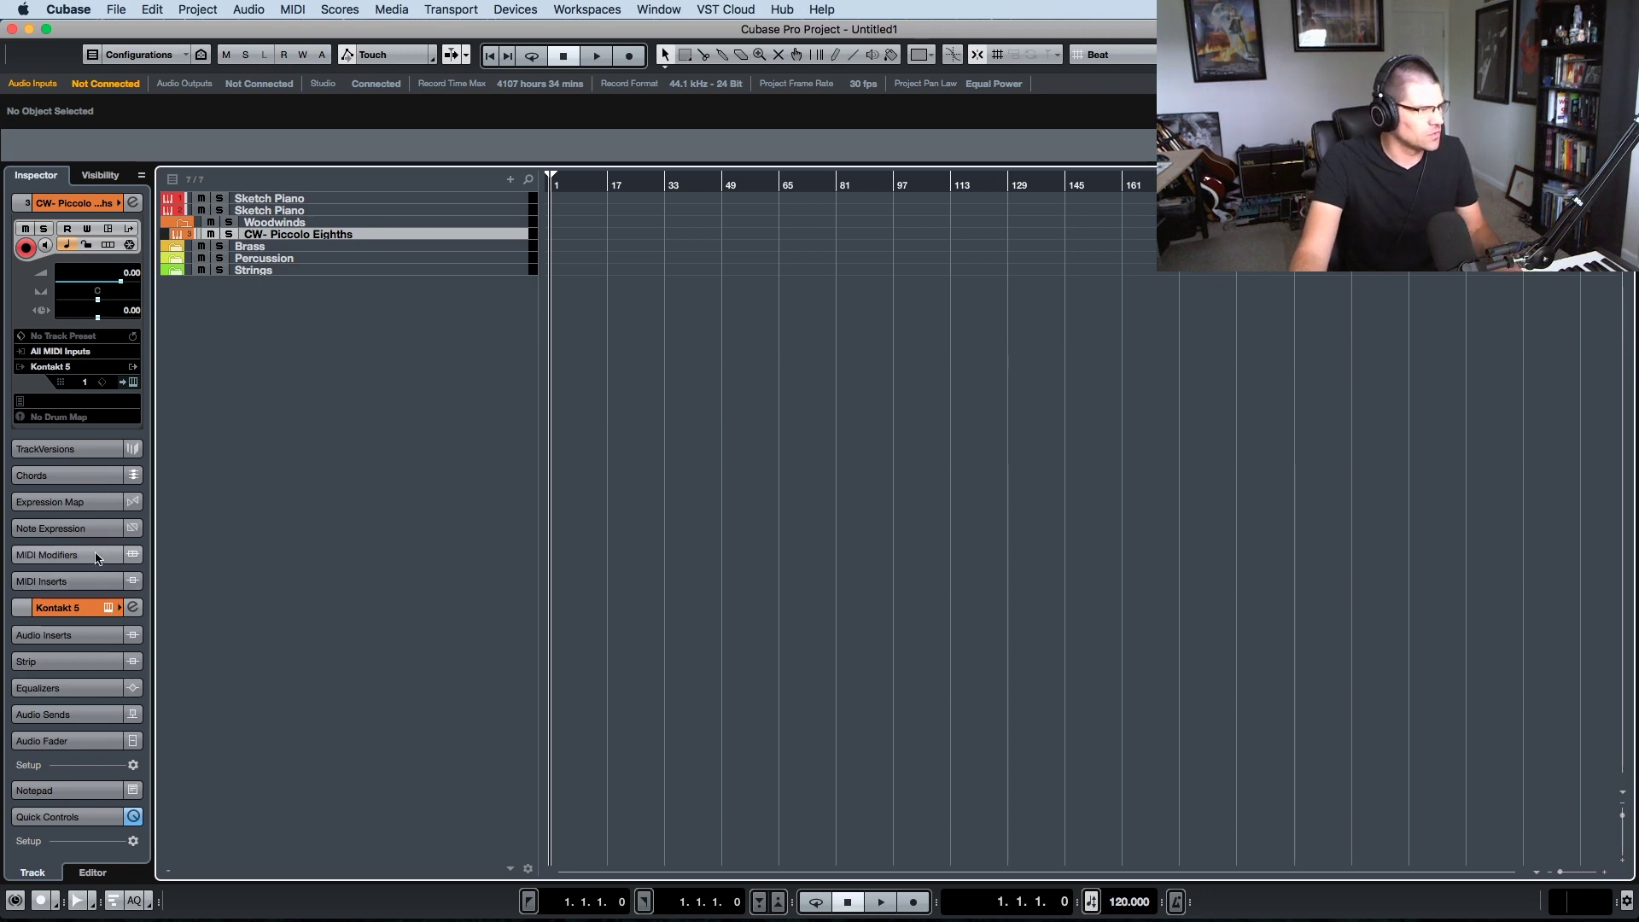
- In the first Sketch Piano track's Note Expression settings, MIDI-learn CC 40 for CC 1 (Modulation) and make that parameter visible
left_click(93, 502)
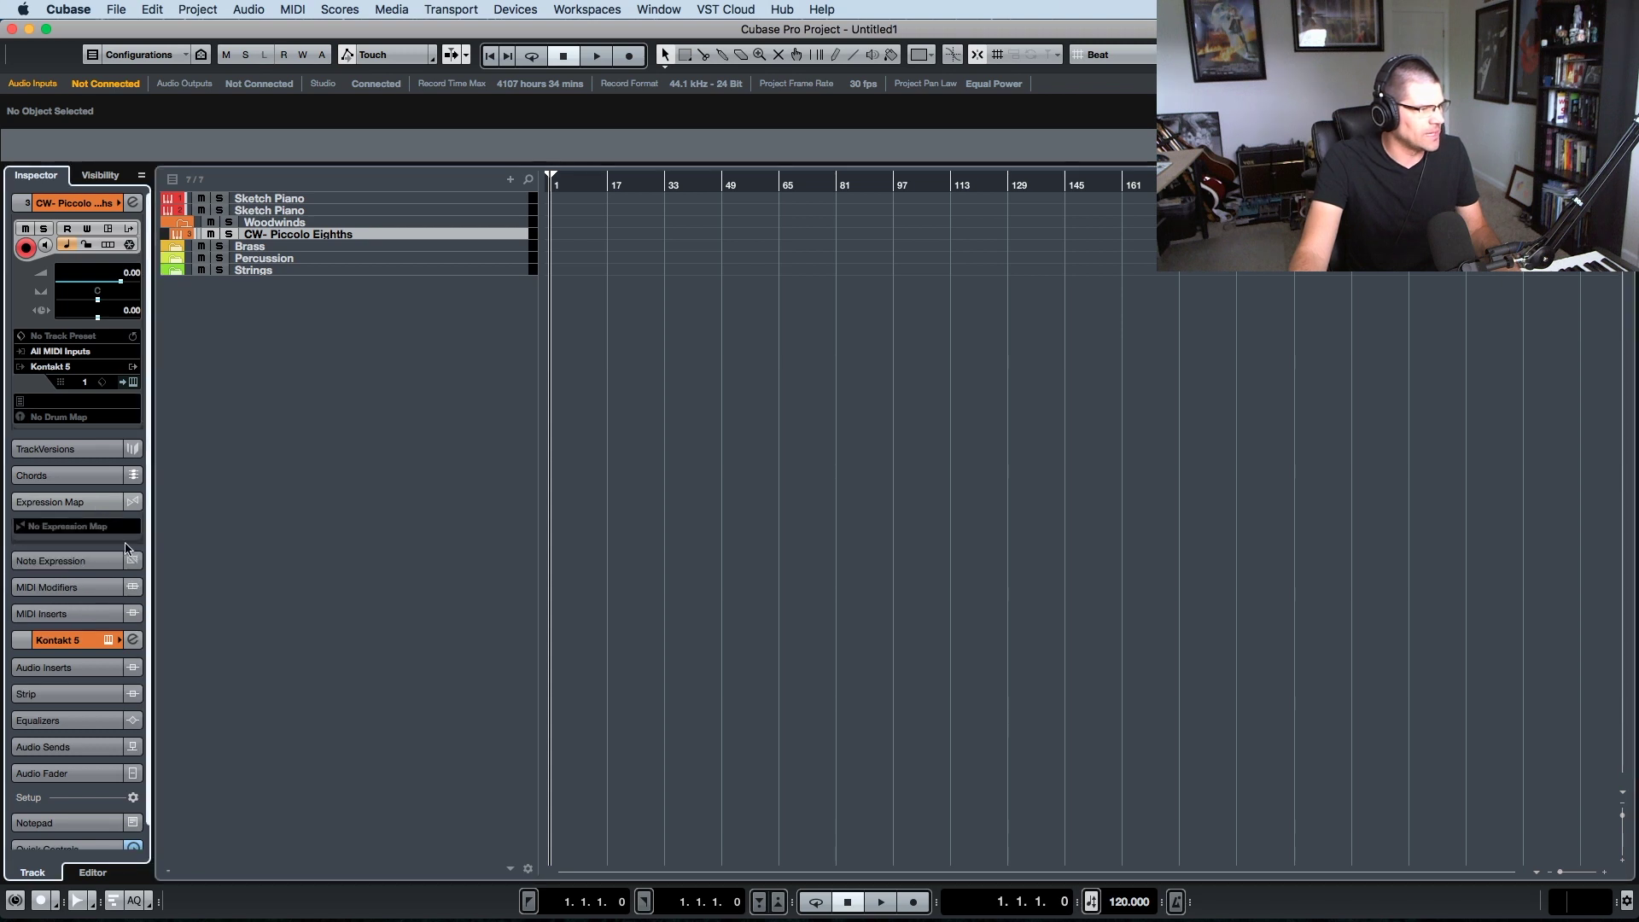
left_click(89, 564)
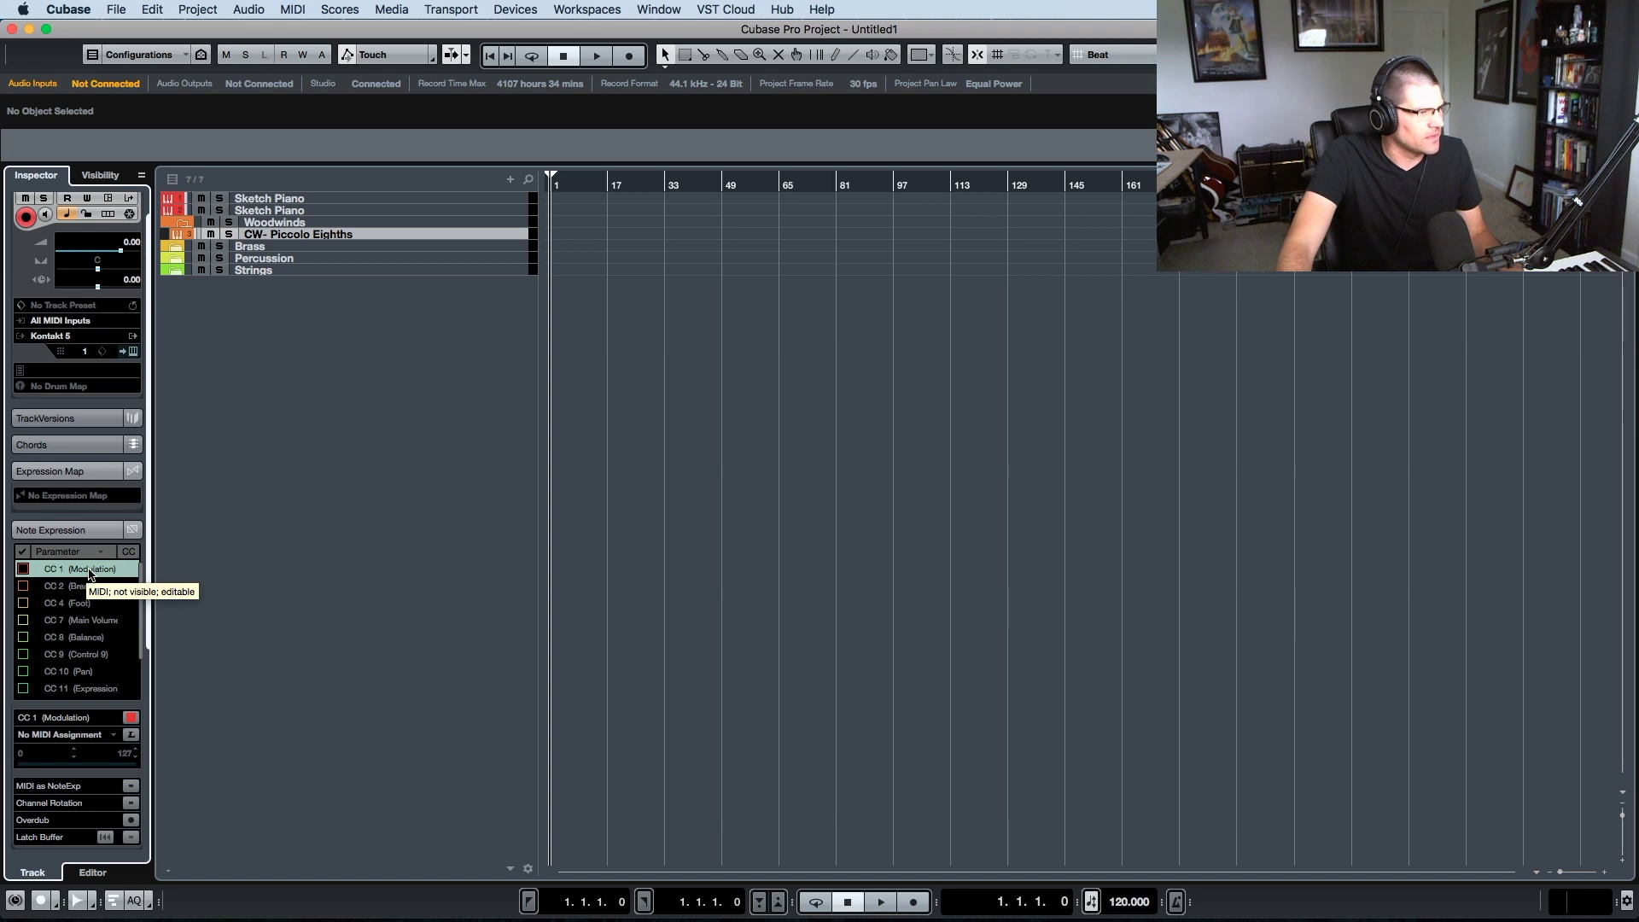
left_click(130, 735)
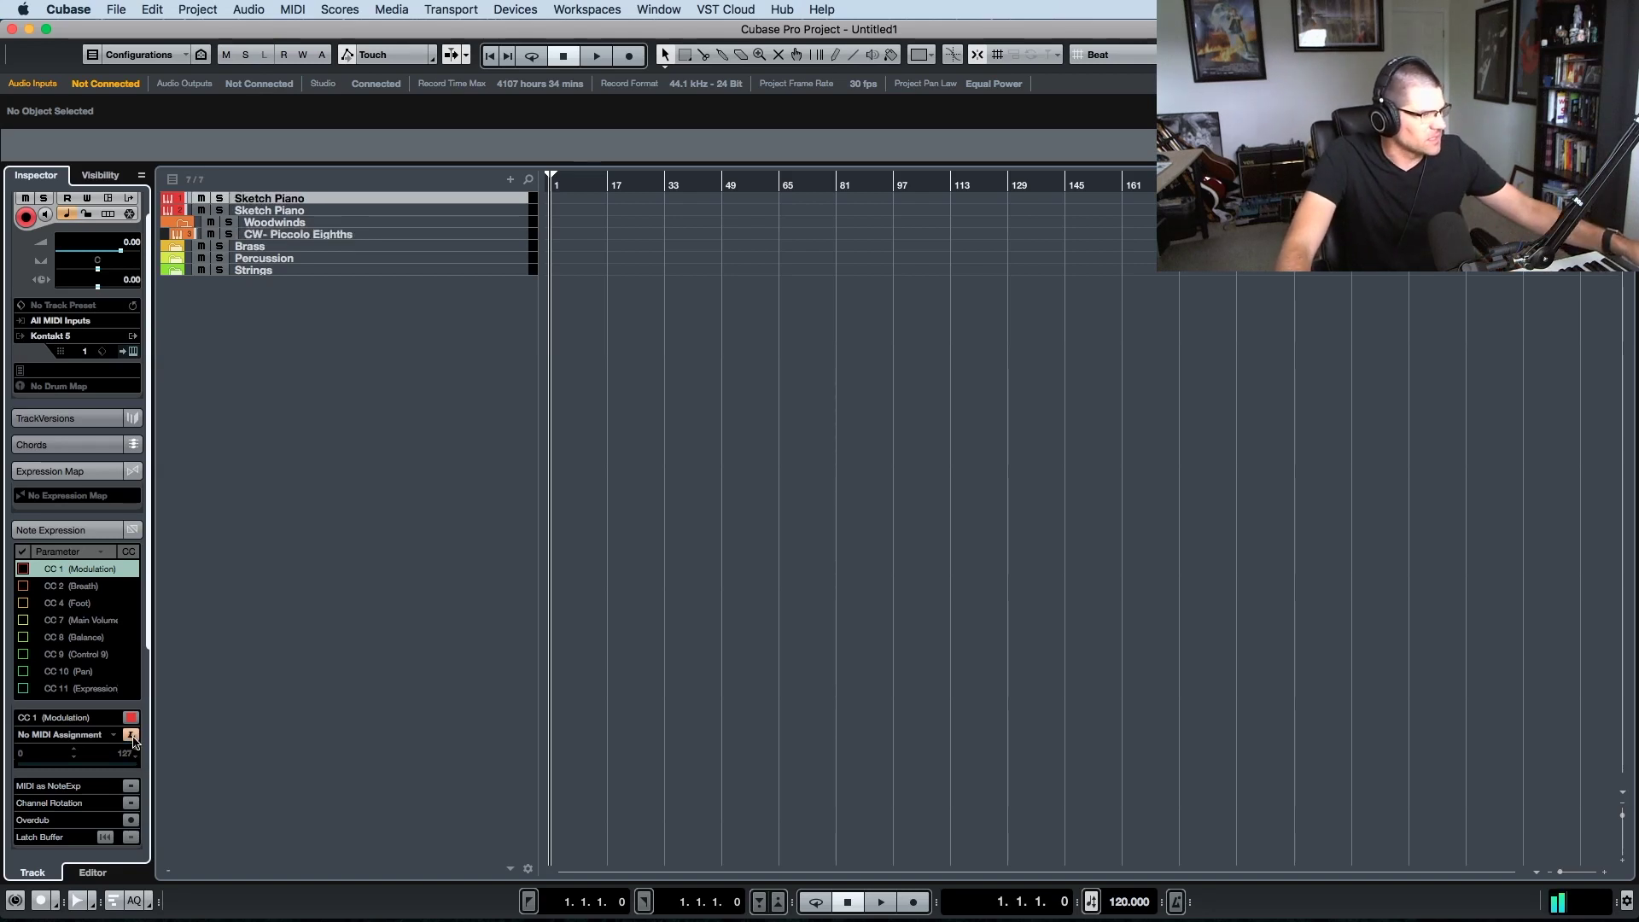
left_click(131, 735)
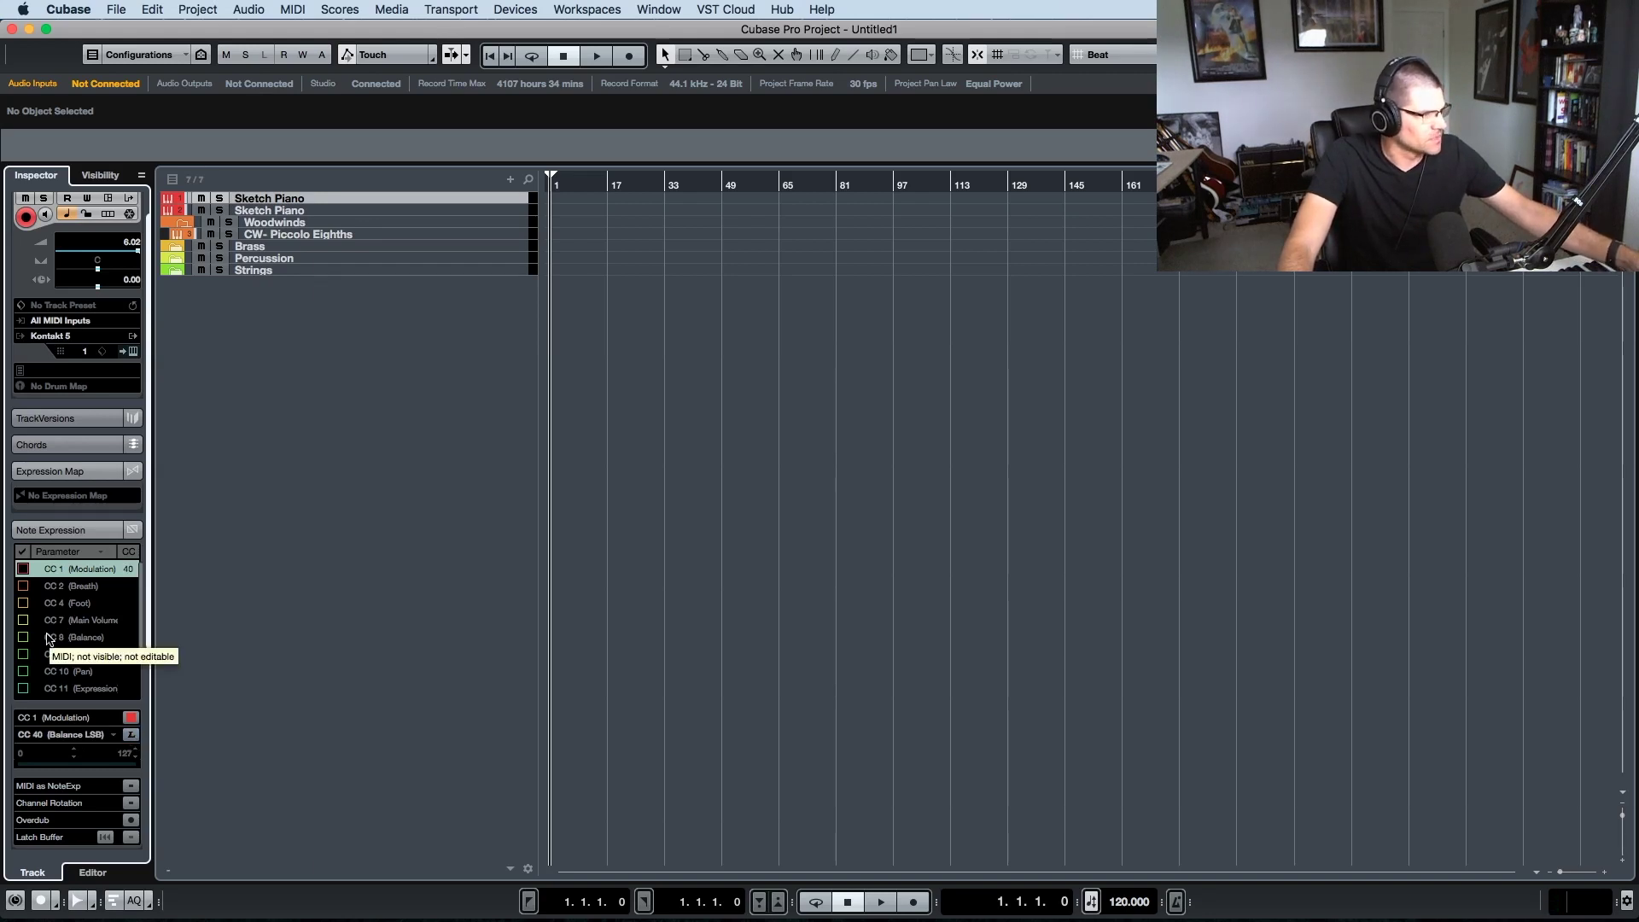
left_click(23, 570)
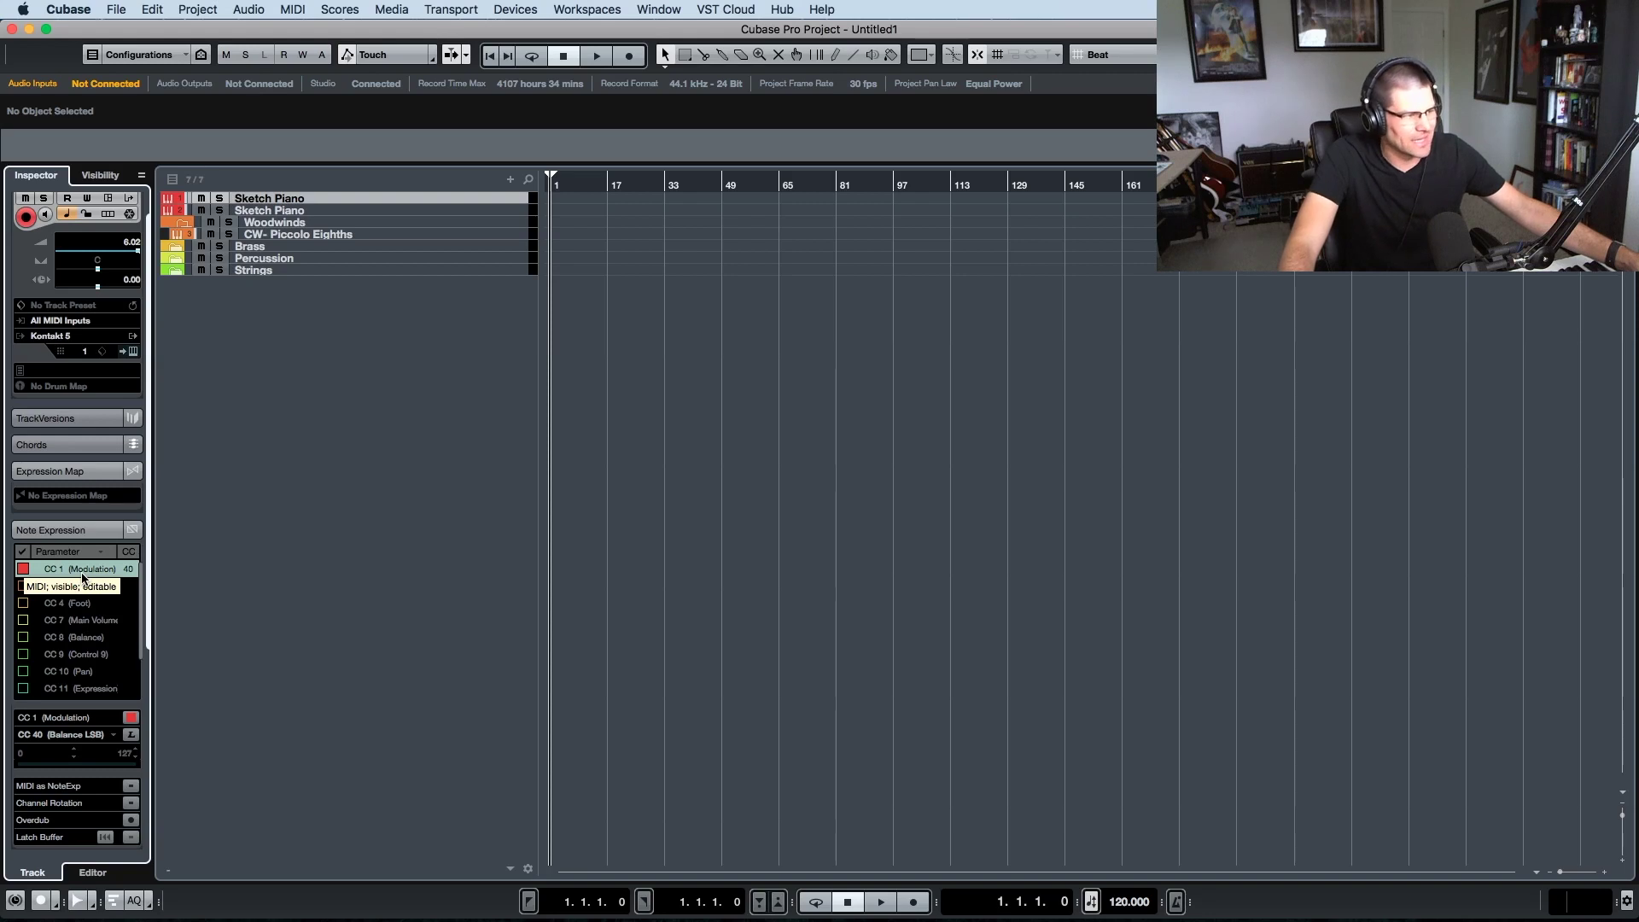
- Make CC 7 (Main Volume) and CC 11 (Expression) visible in Note Expression, and MIDI-learn CC 41 and CC 42 for them respectively
left_click(76, 622)
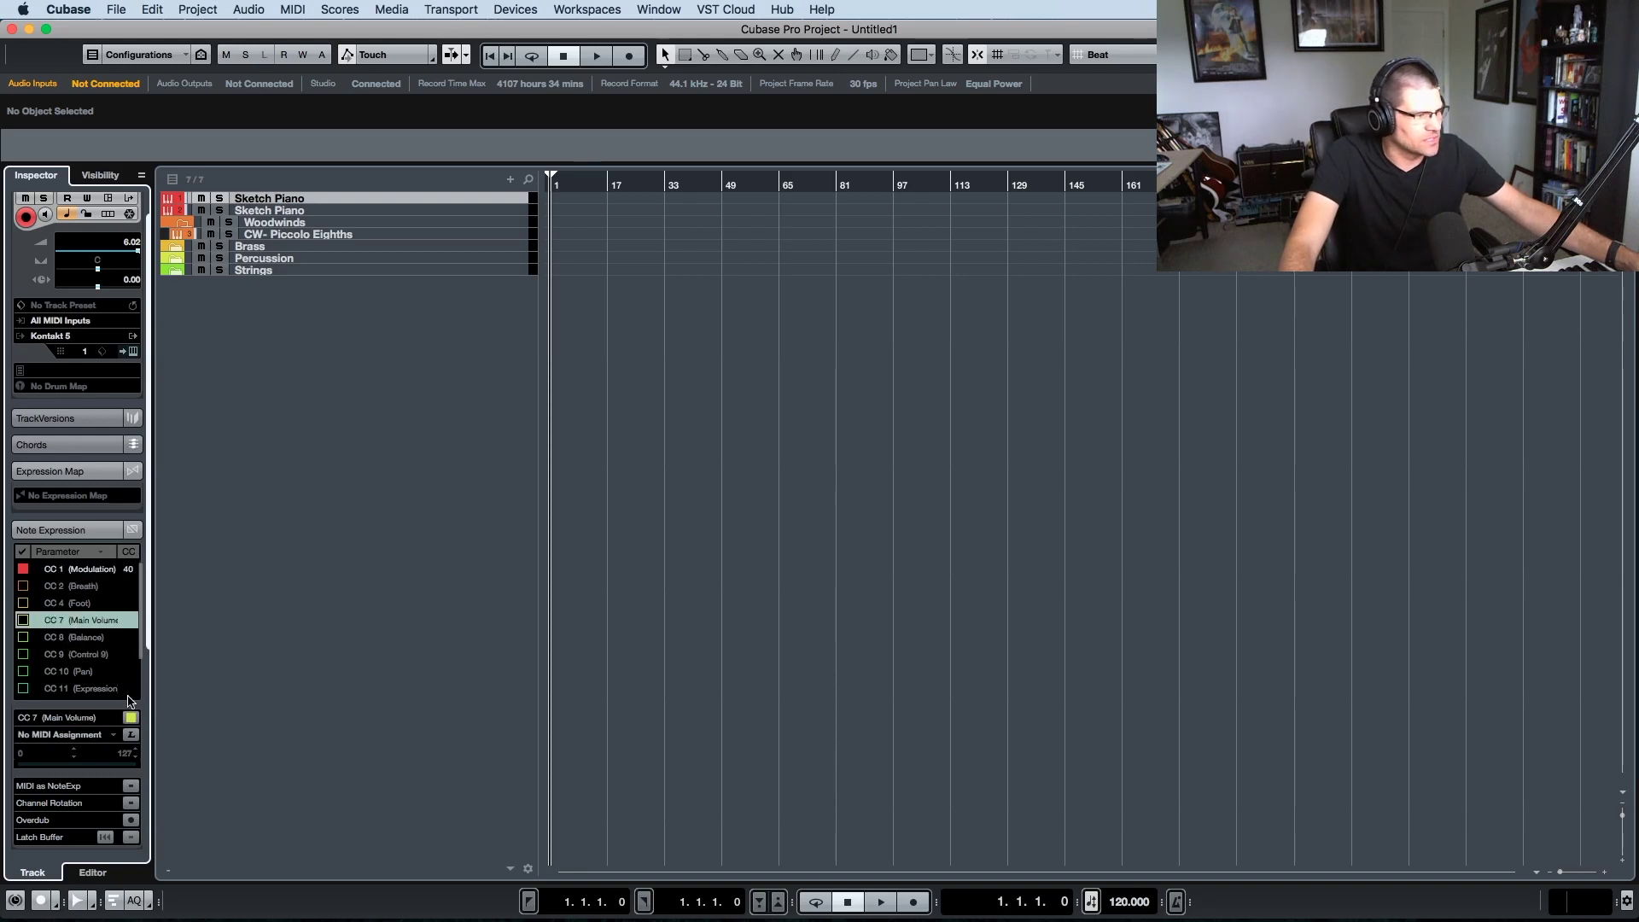
left_click(133, 736)
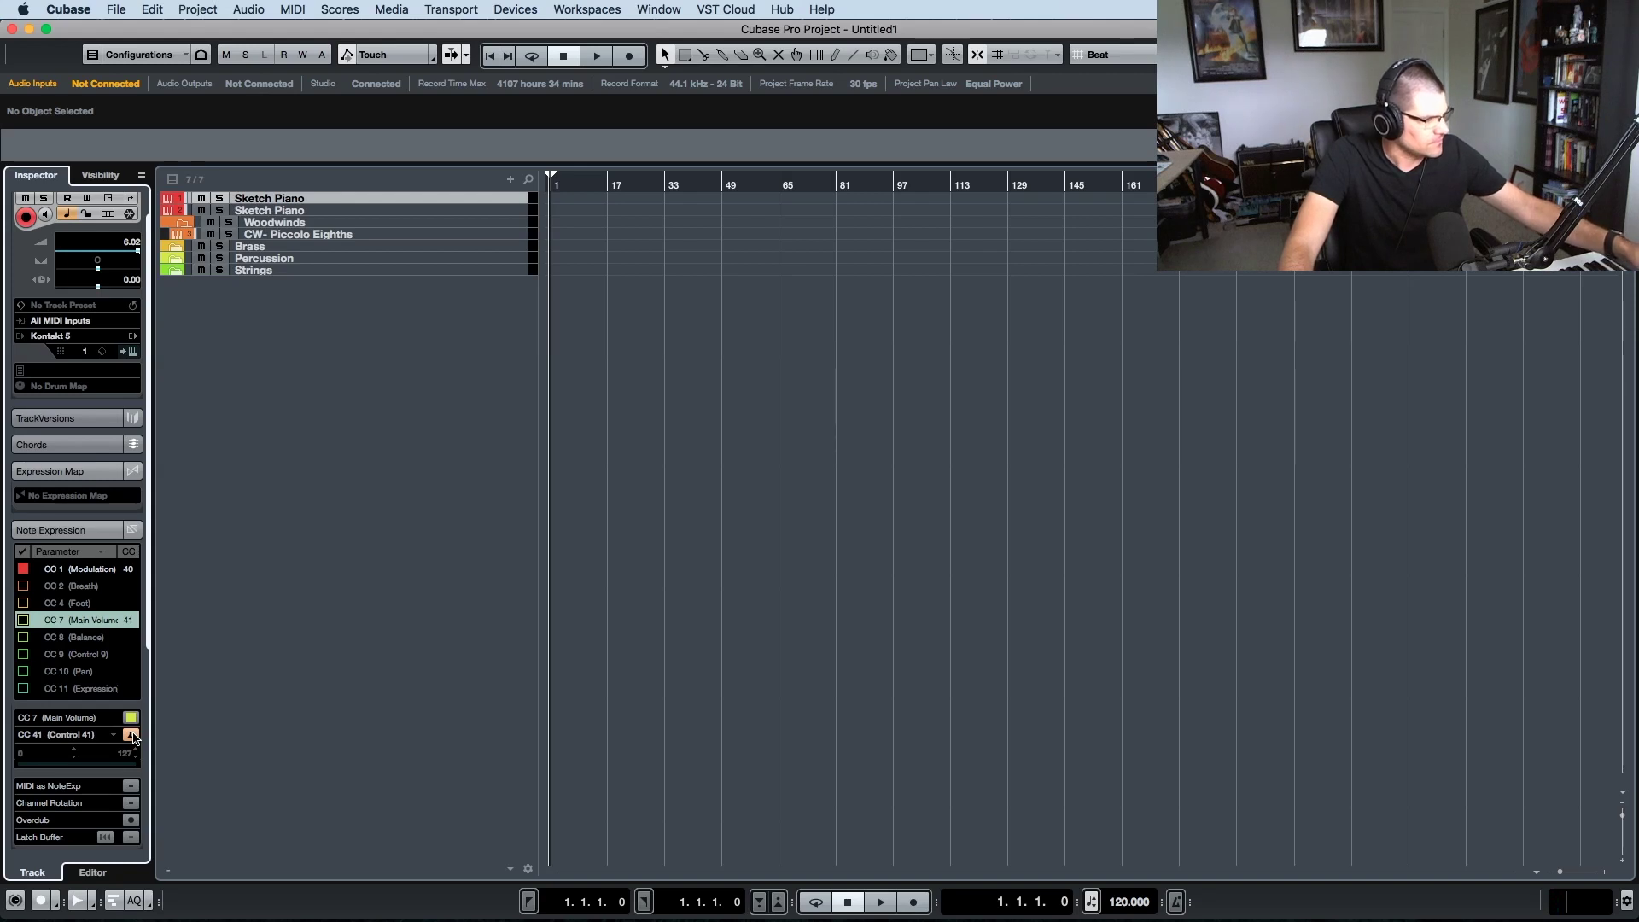
left_click(23, 621)
left_click(130, 736)
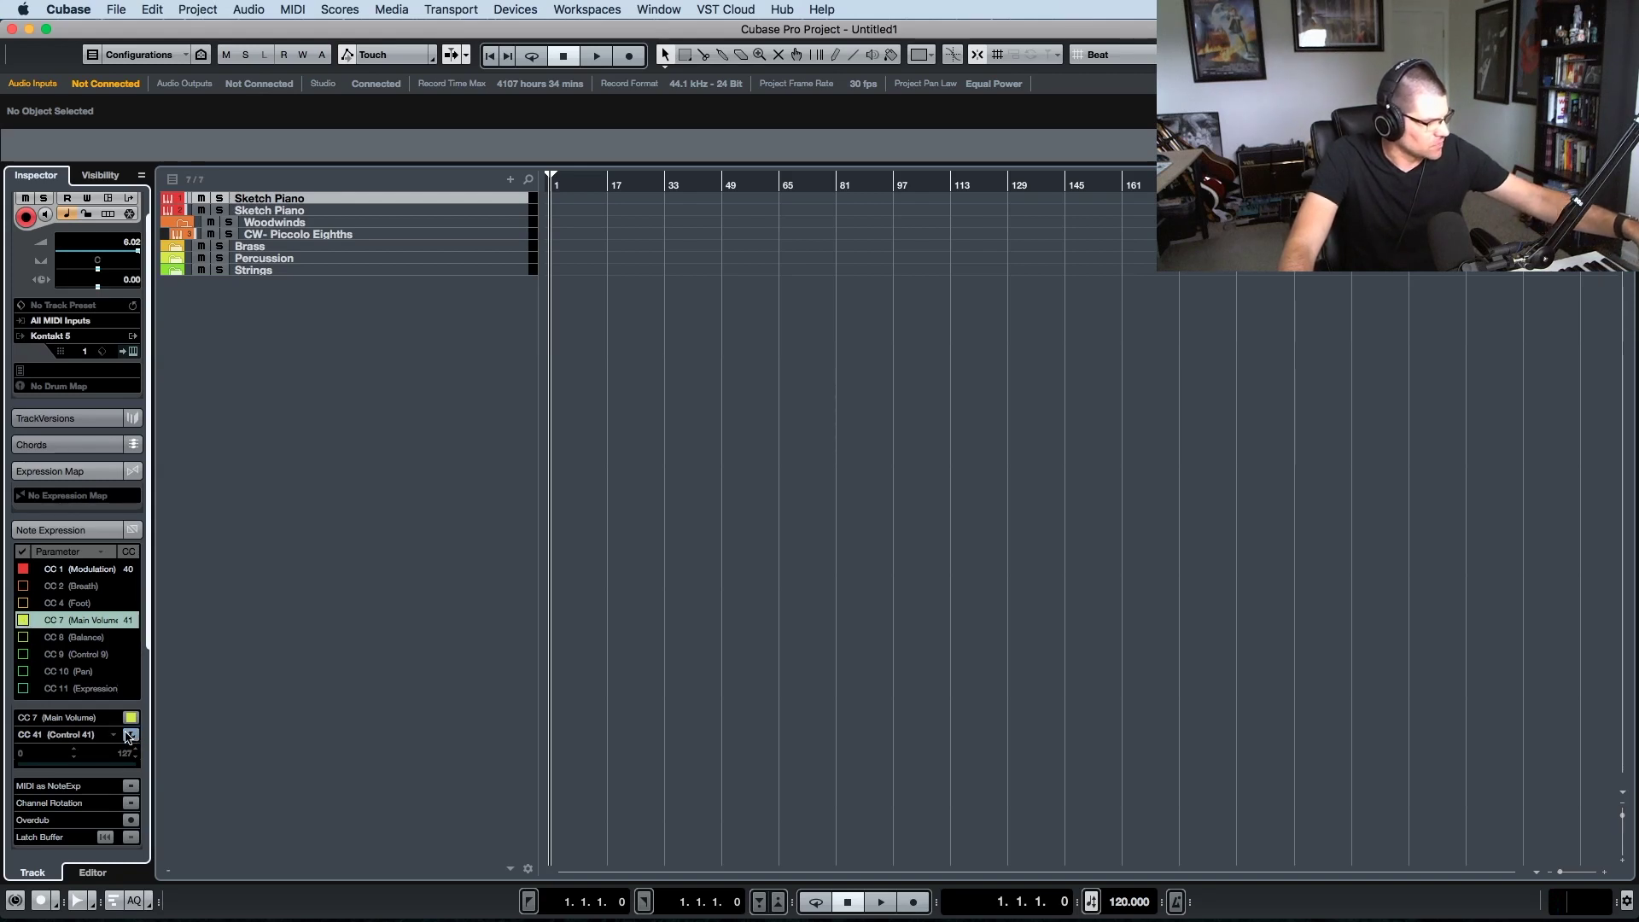
left_click(24, 688)
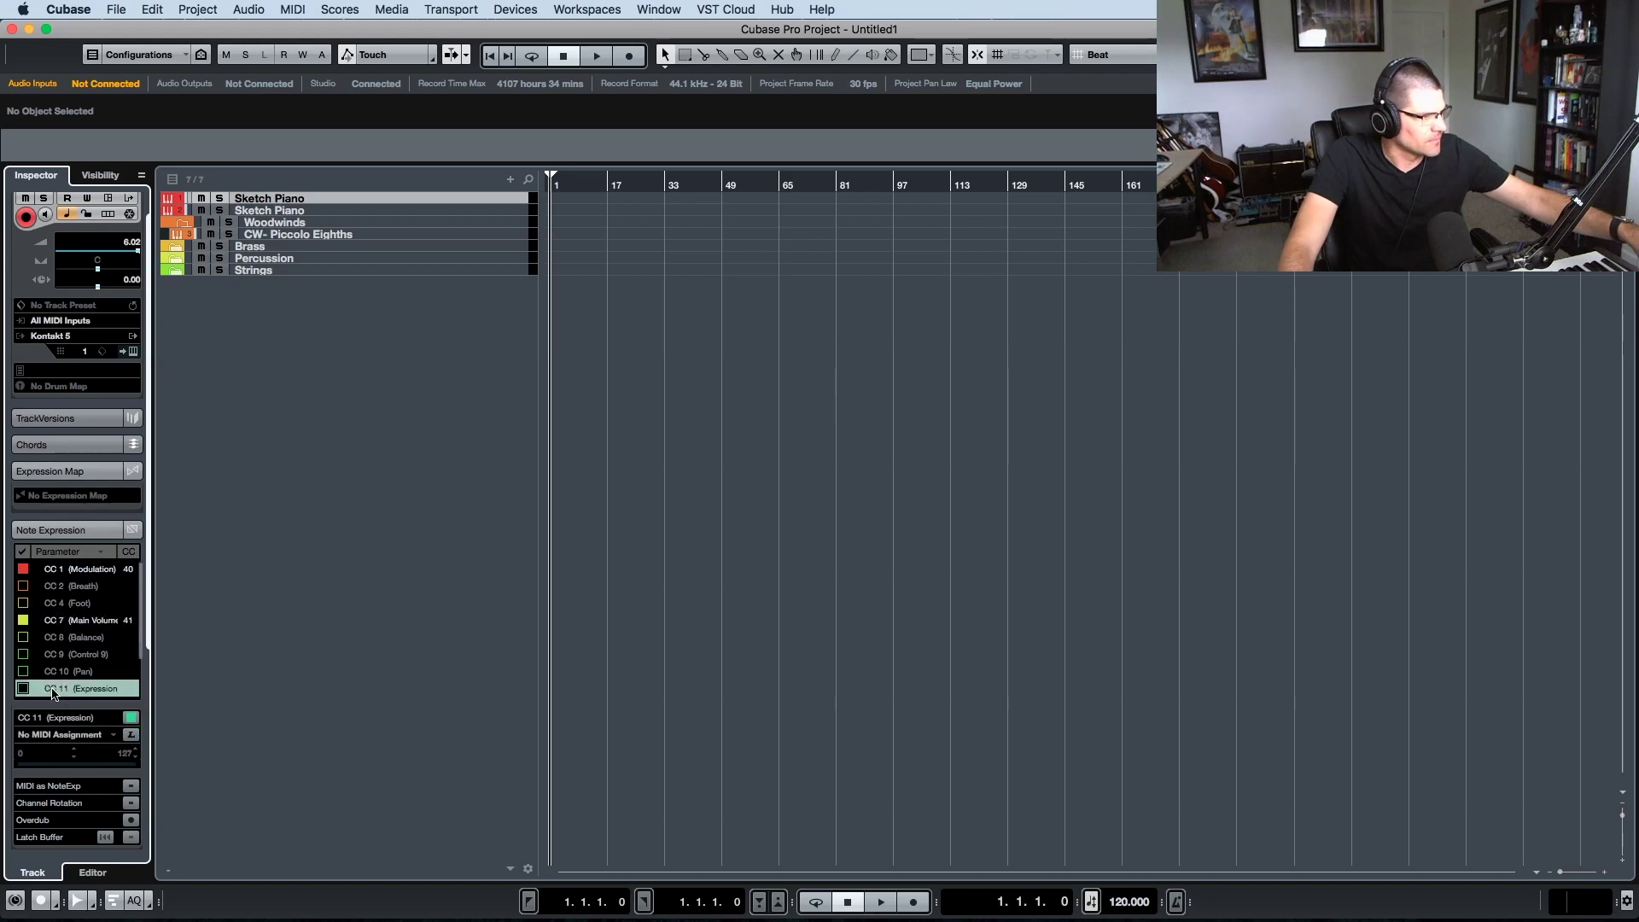
left_click(130, 736)
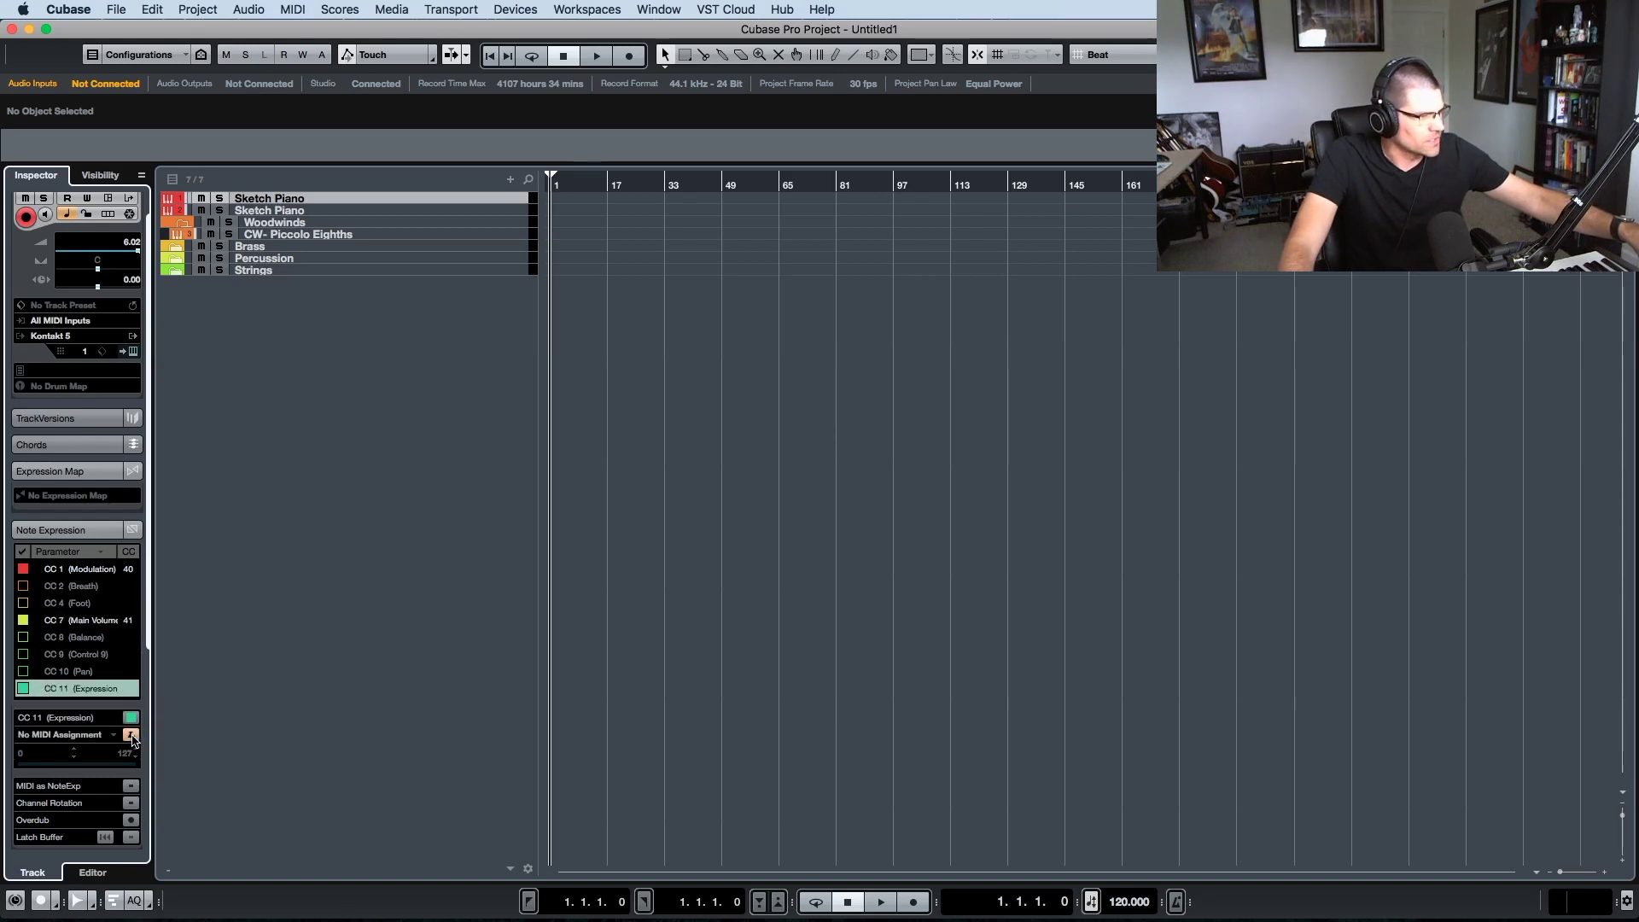
left_click(131, 736)
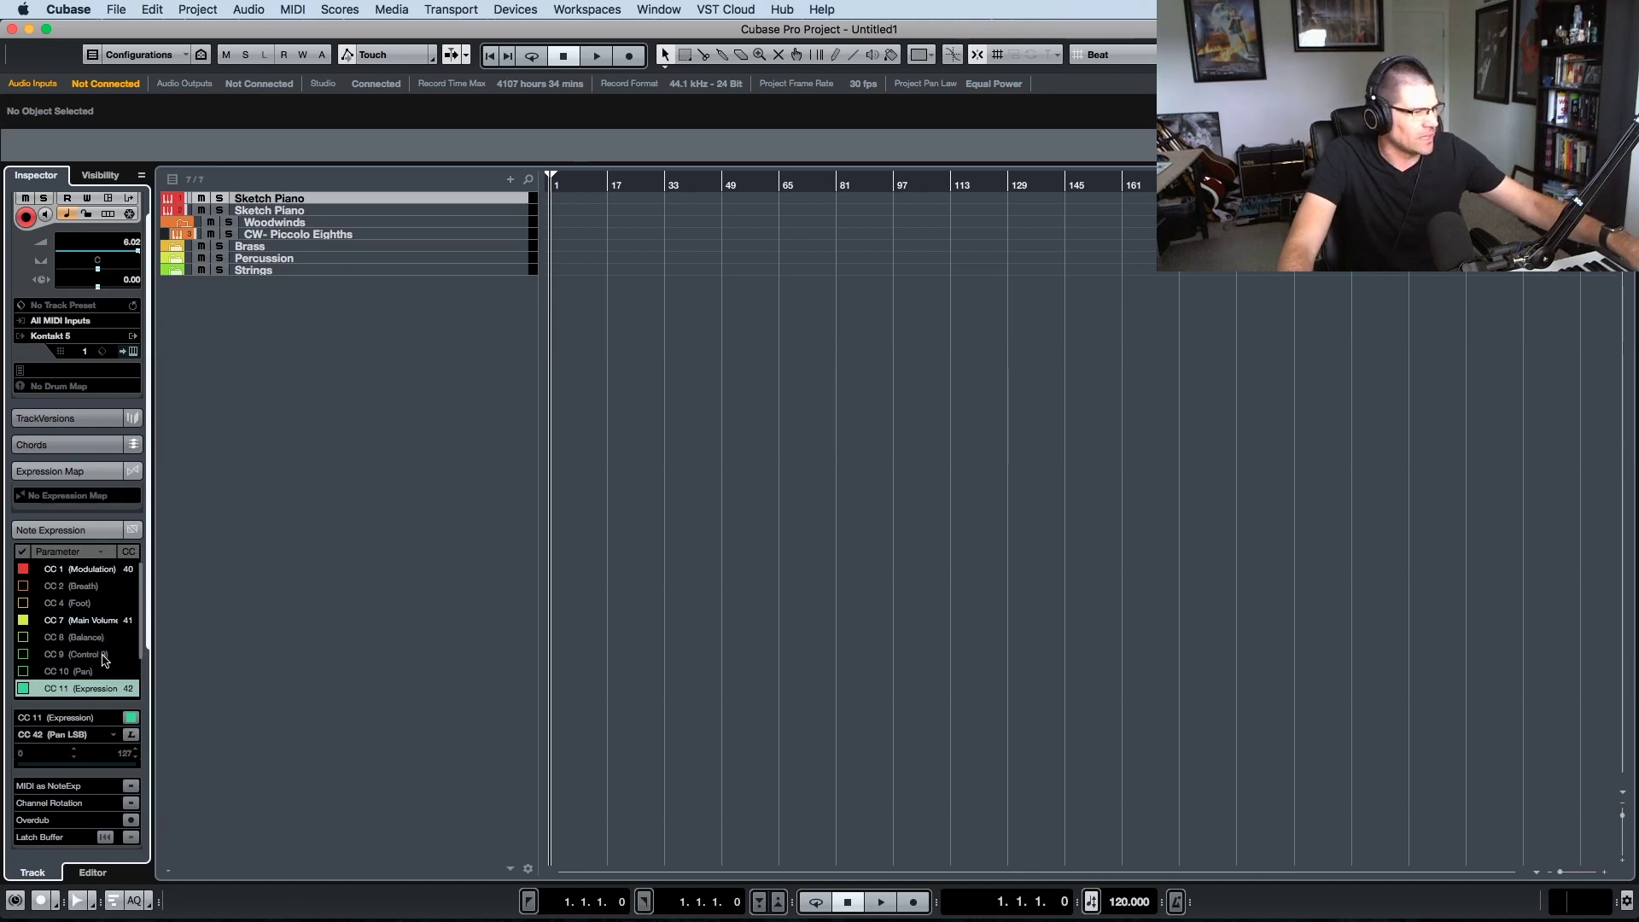
- Make CC 2 (Breath) and CC 9 (Control 9) visible in Note Expression, and MIDI-learn CC 43 and CC 44 for them respectively
left_click(70, 585)
left_click(23, 586)
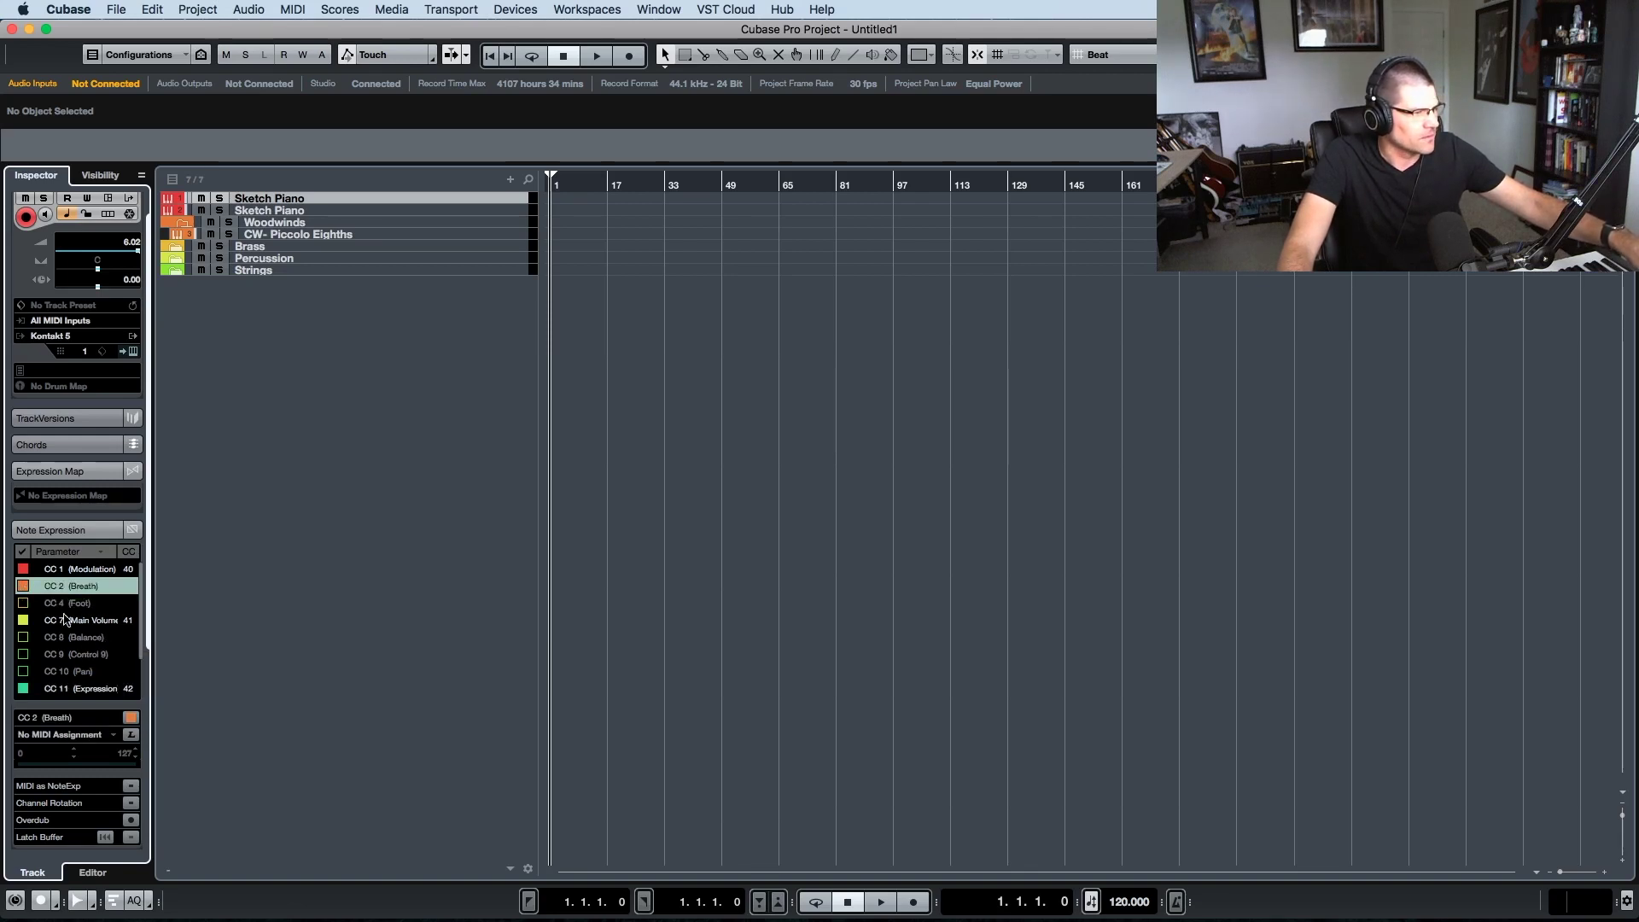
left_click(130, 735)
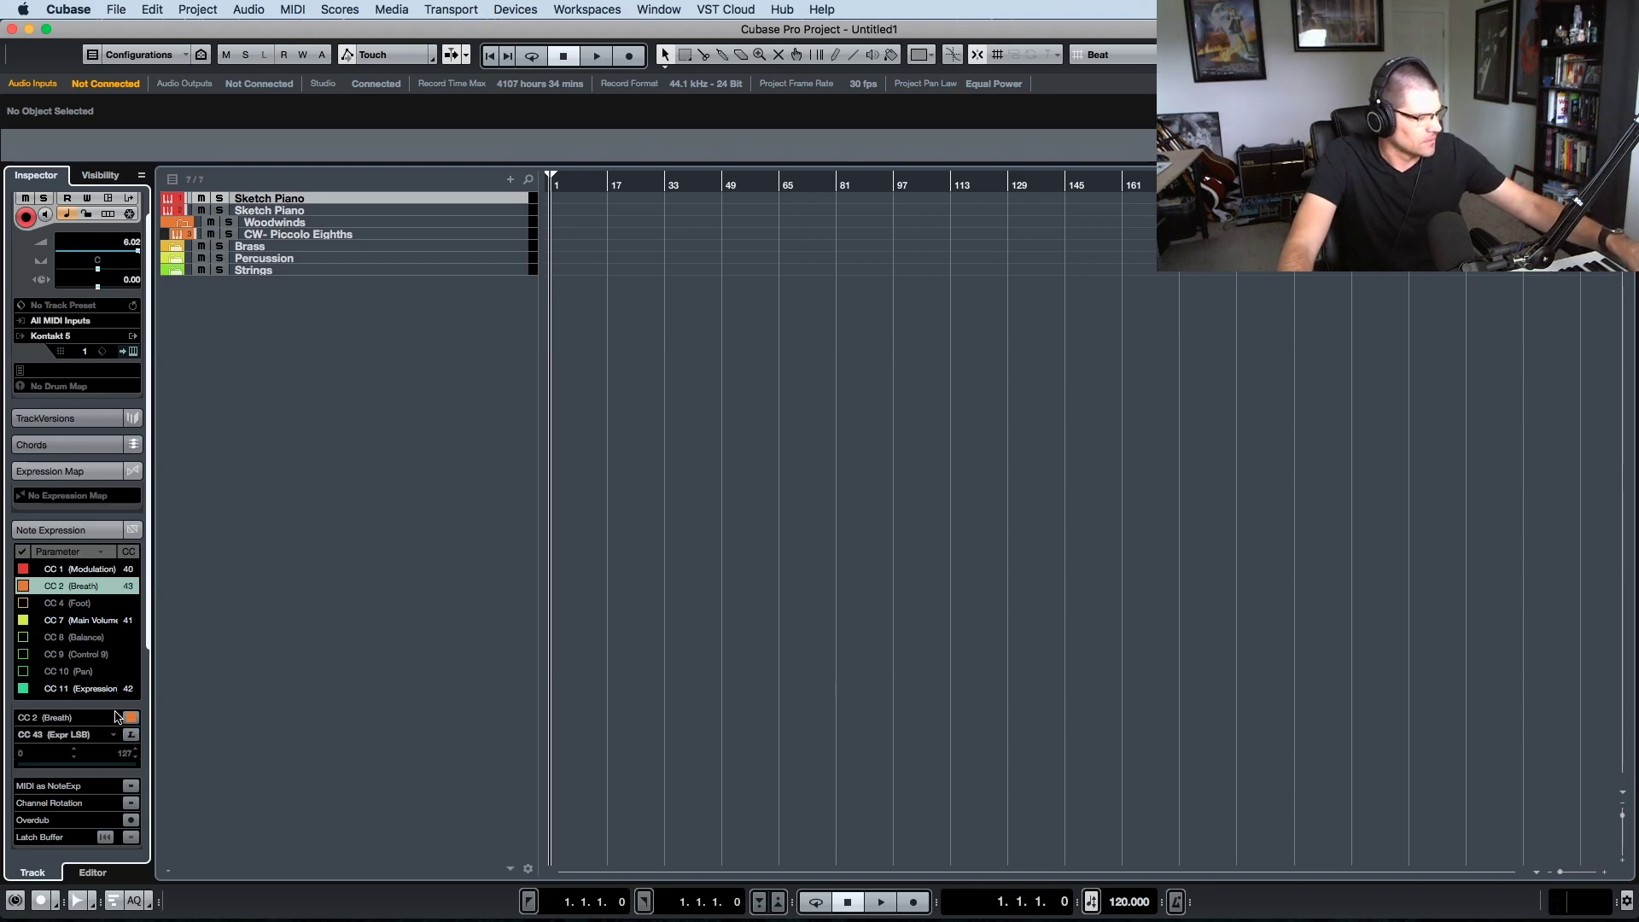
left_click(53, 656)
left_click(23, 655)
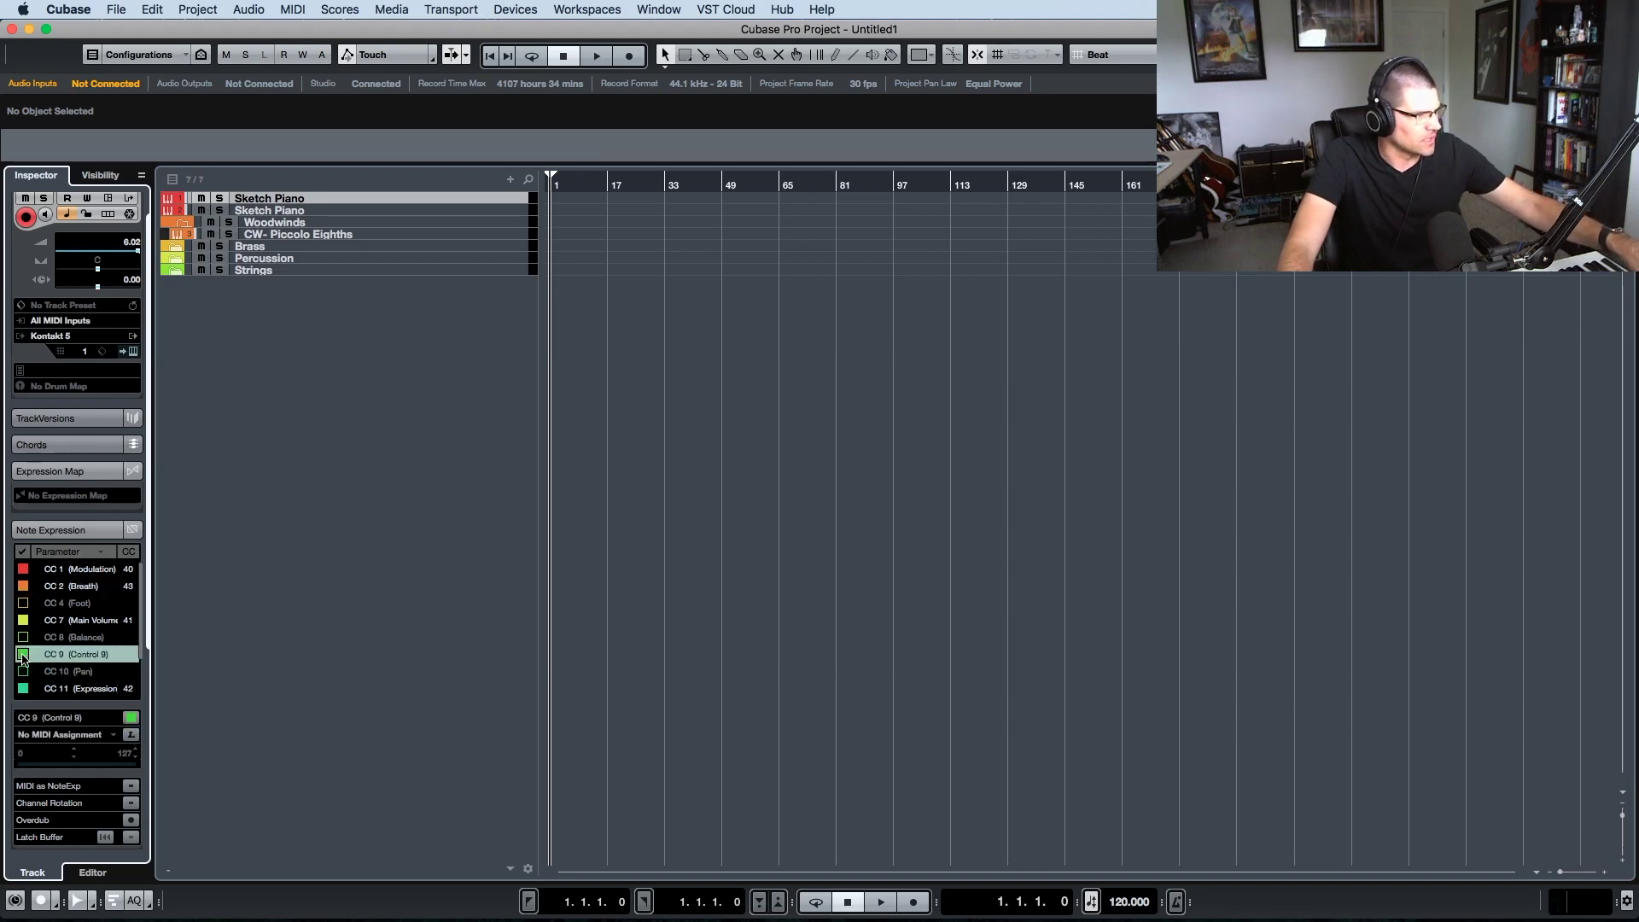
left_click(131, 735)
left_click(131, 735)
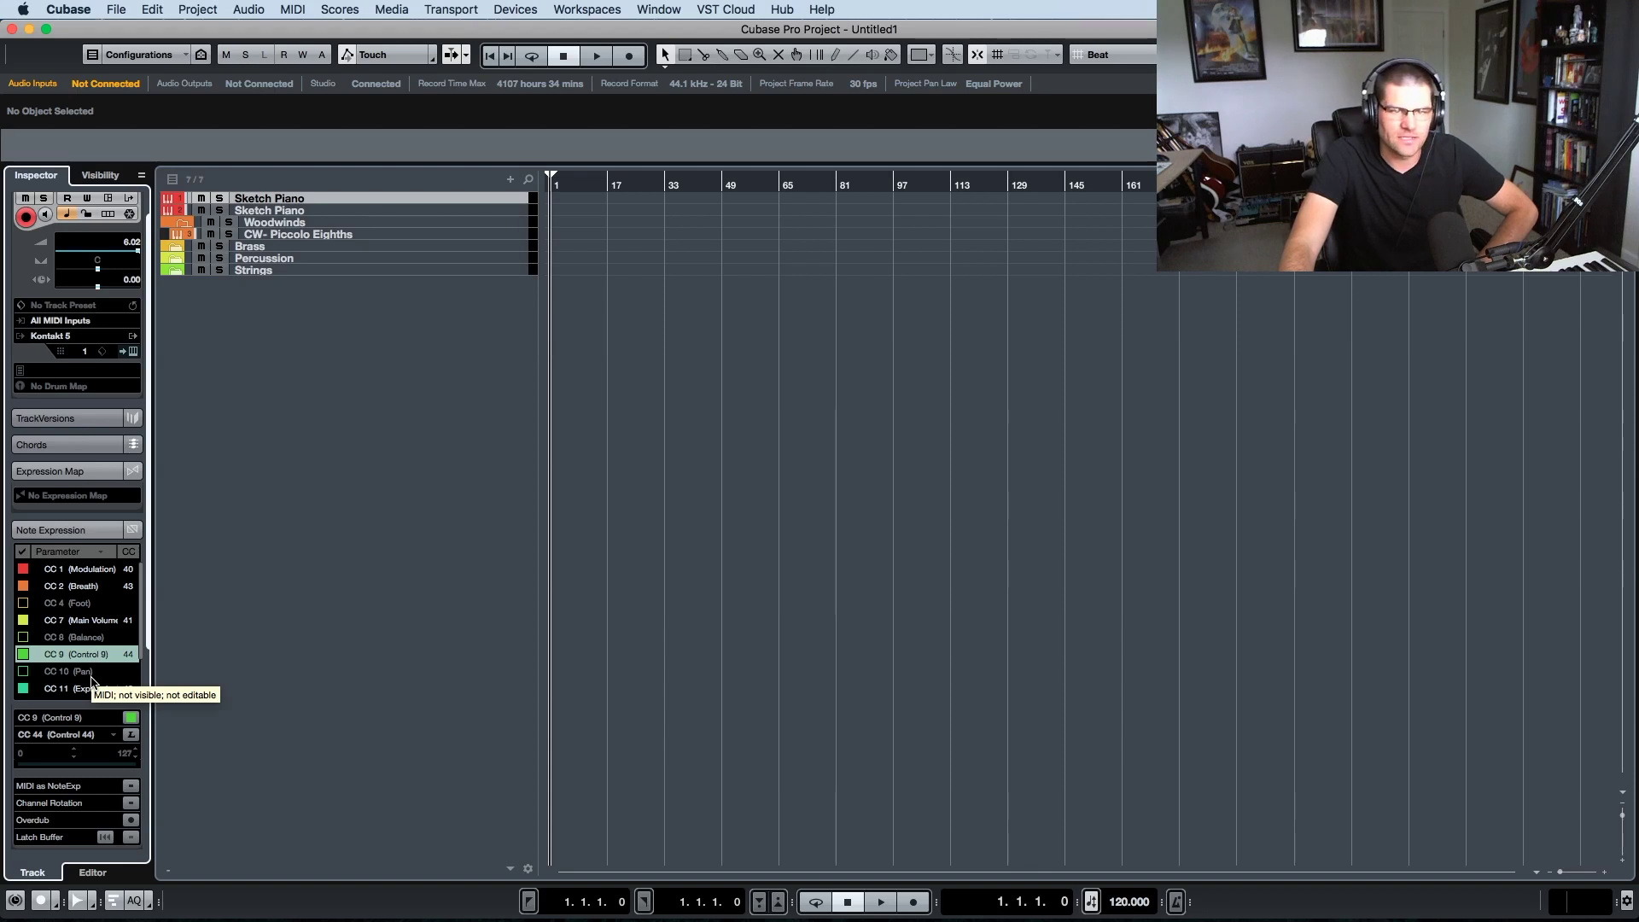
left_click(100, 552)
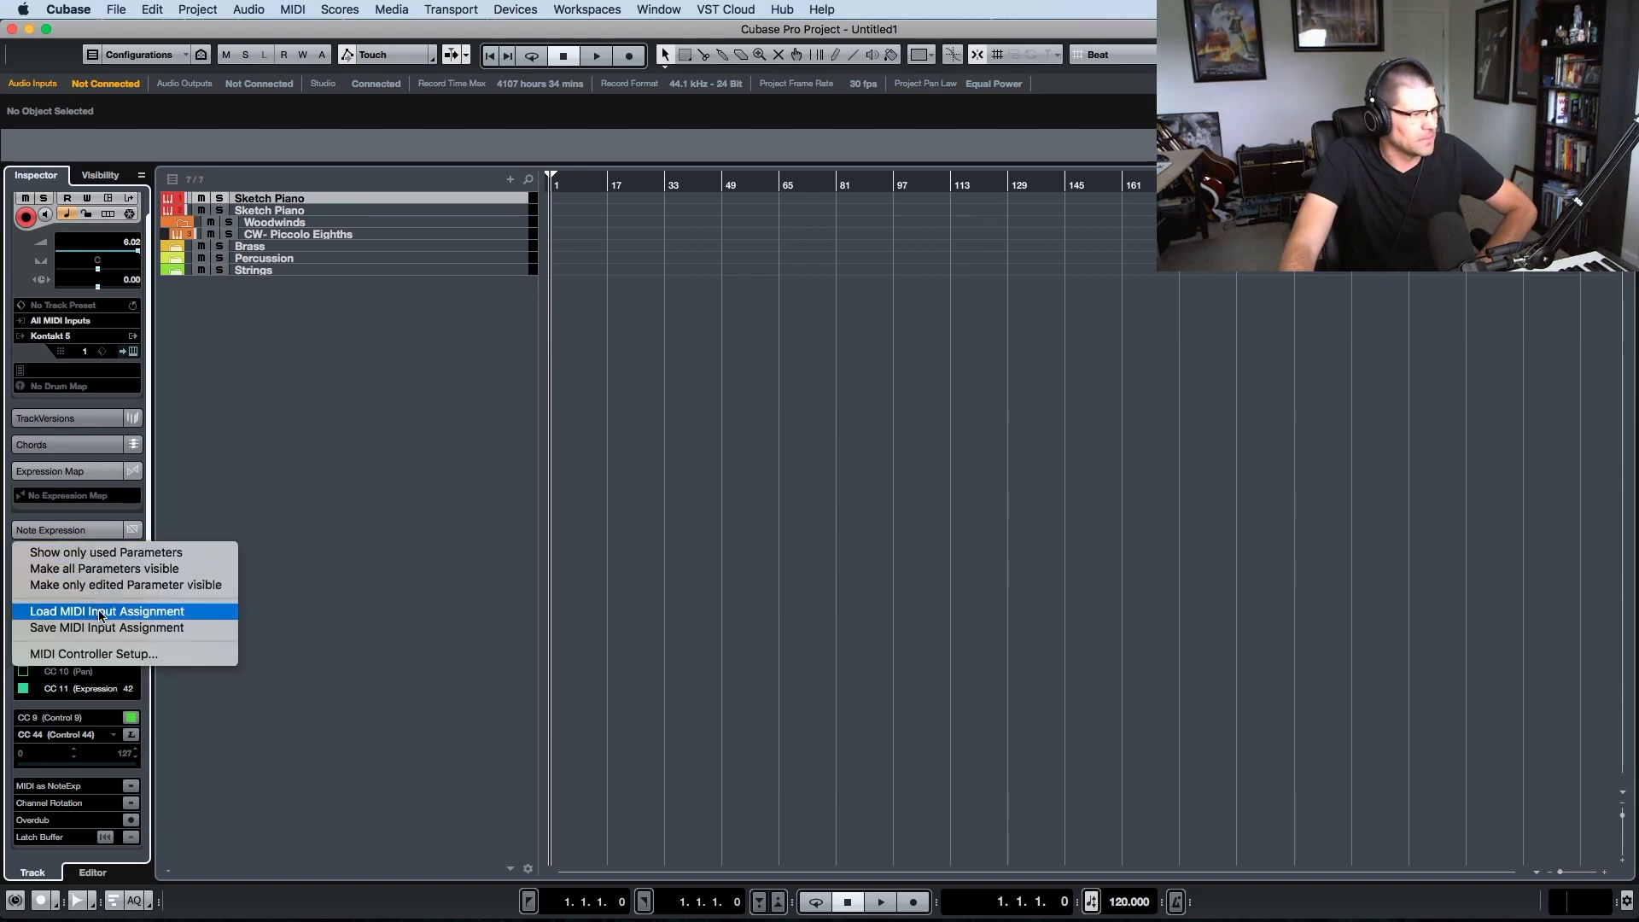
left_click(273, 507)
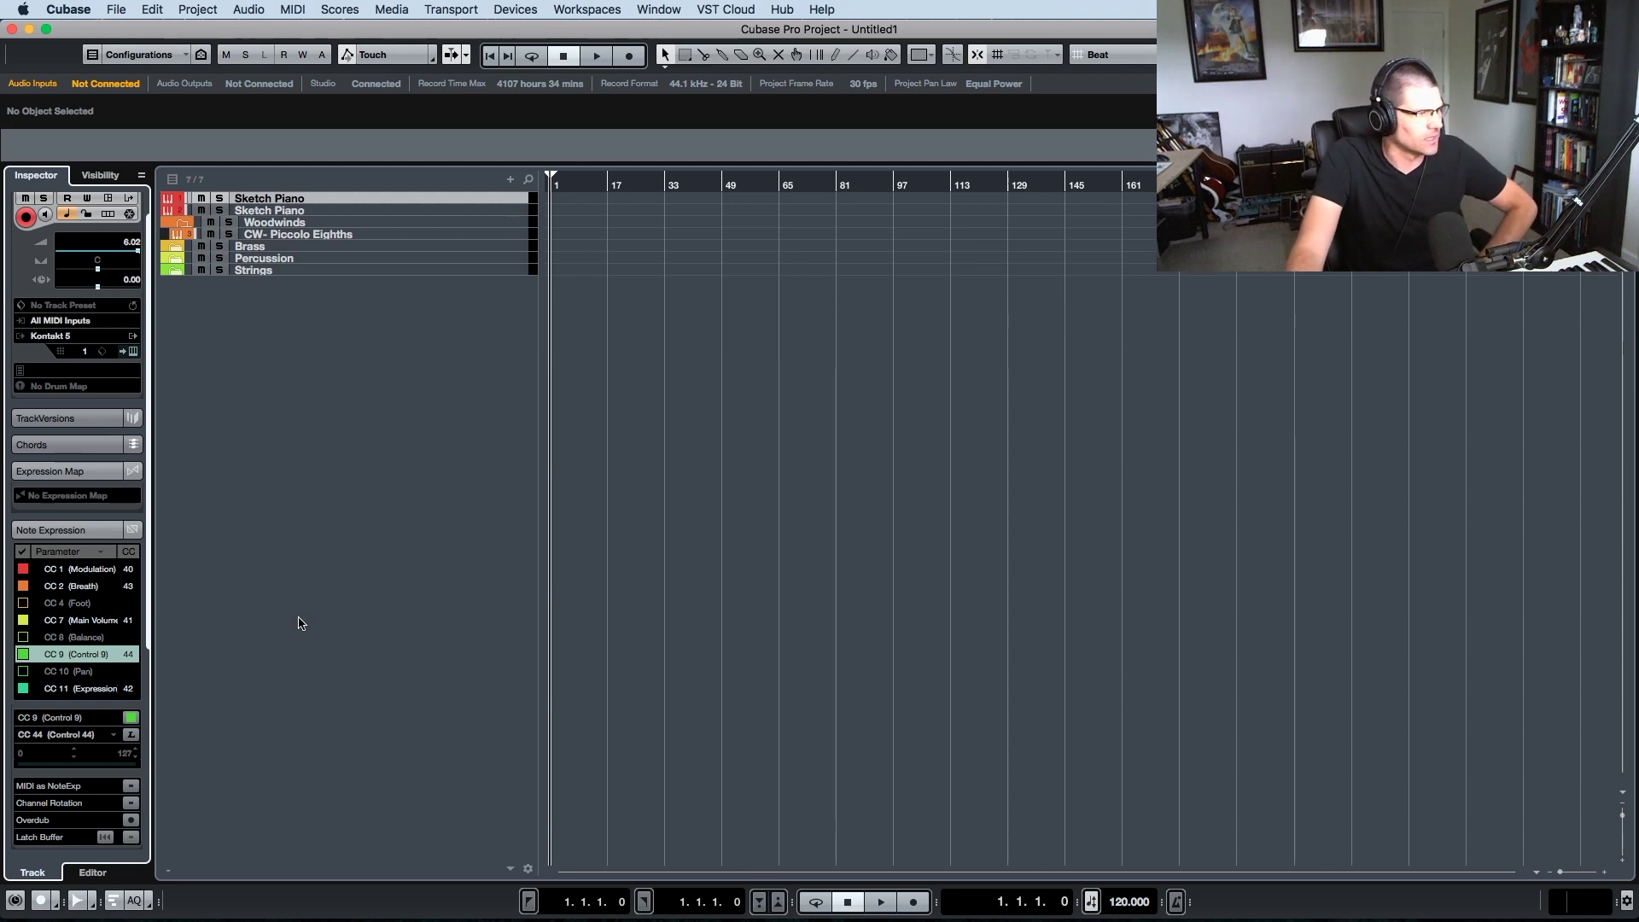
- On the CW- Piccolo Eighths track, make CC 1 (Modulation), CC 7 (Main Volume), CC 9 (Control 9) and CC 11 (Expression) visible in Note Expression
left_click(309, 236)
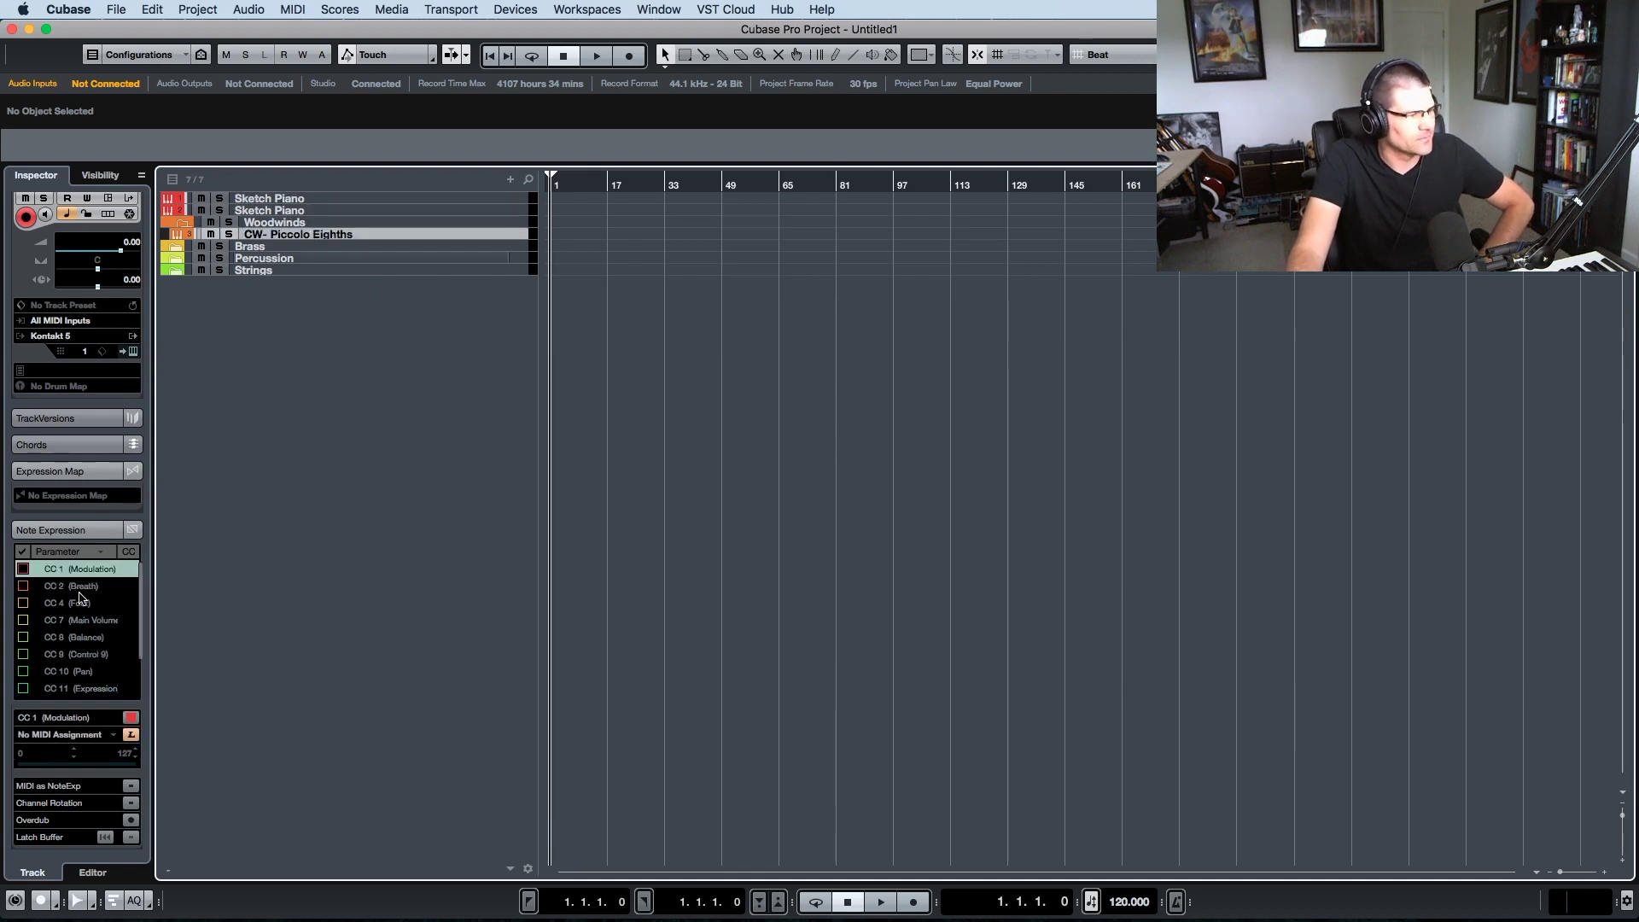
left_click(23, 569)
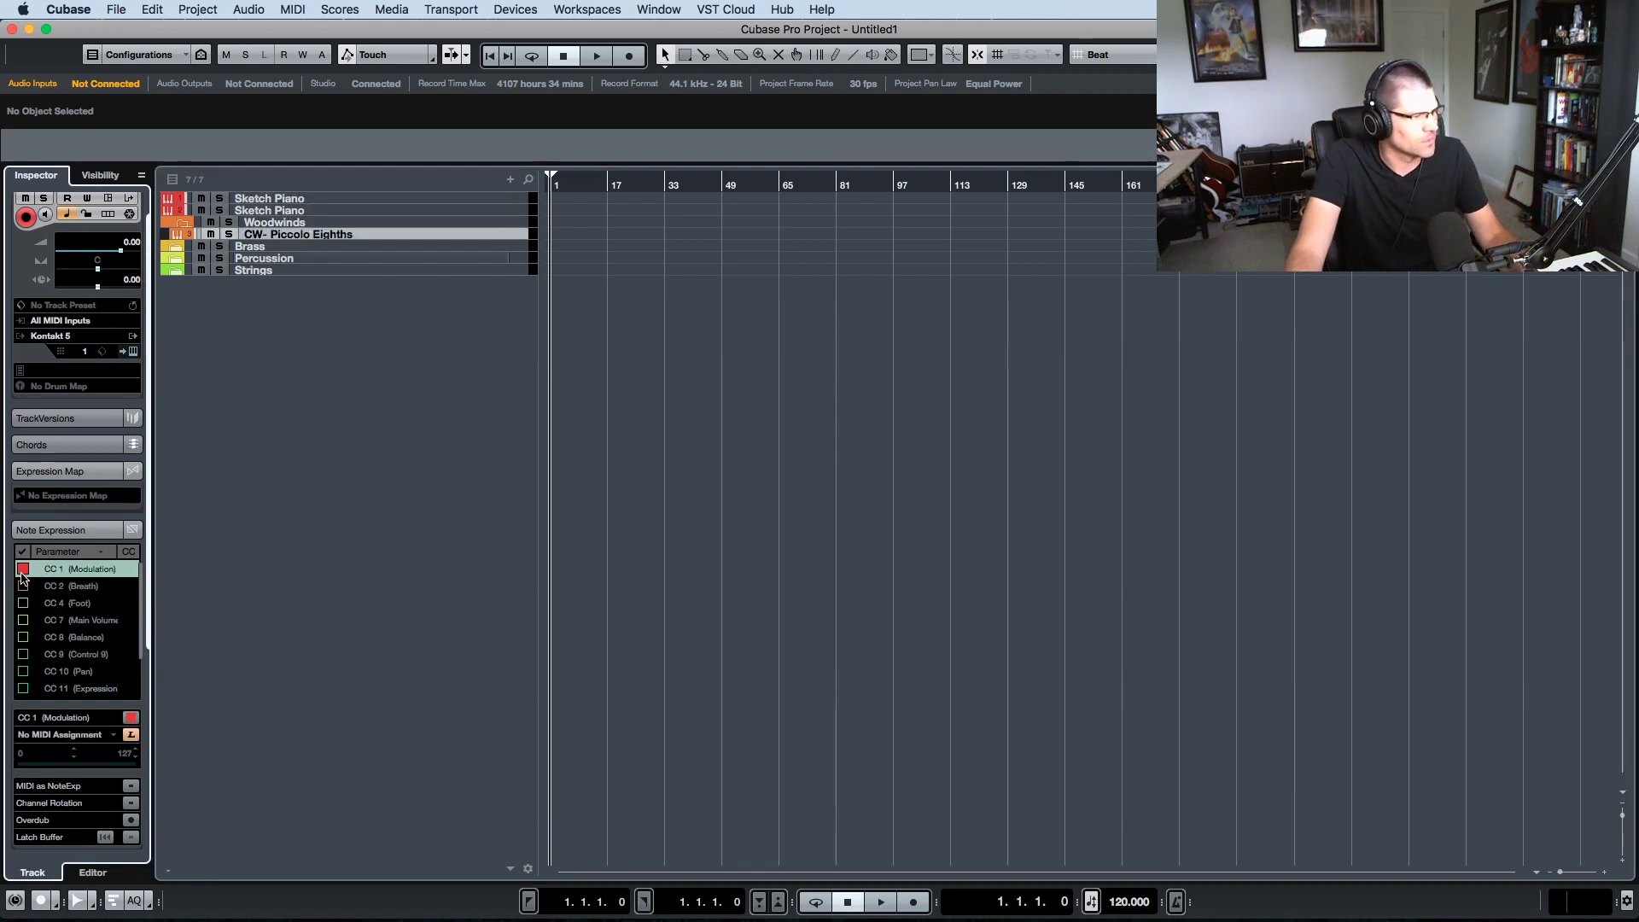
left_click(23, 620)
left_click(23, 654)
left_click(24, 689)
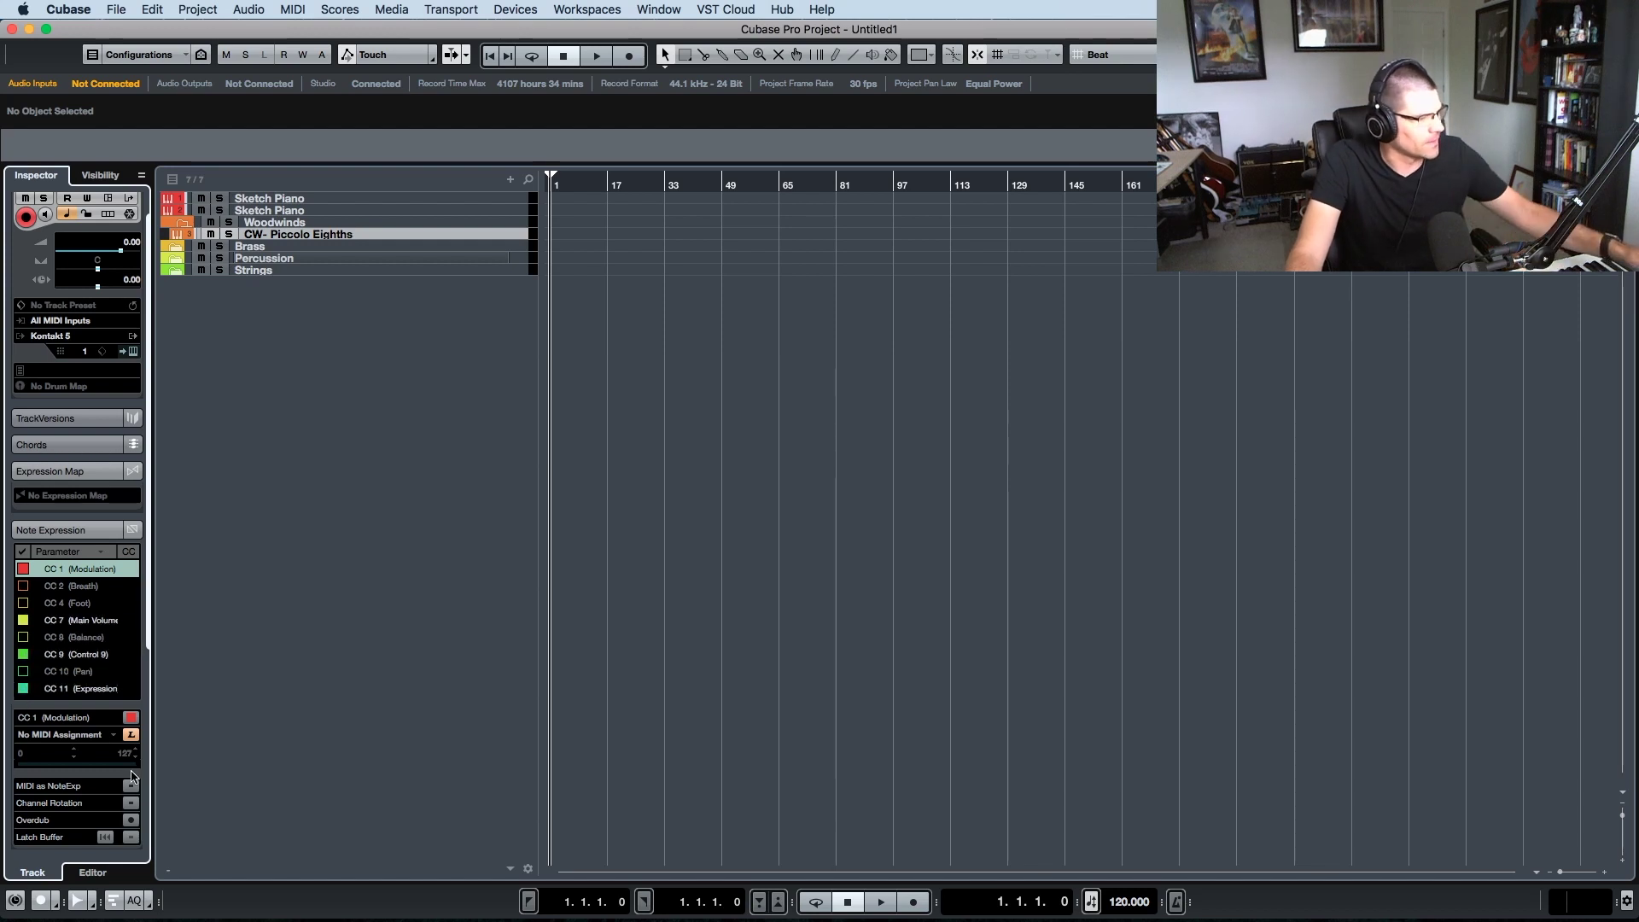
- MIDI-learn CC 40 for CC 1, CC 41 for CC 7, CC 42 for CC 11, CC 43 for CC 2 and CC 44 for CC 9
left_click(69, 620)
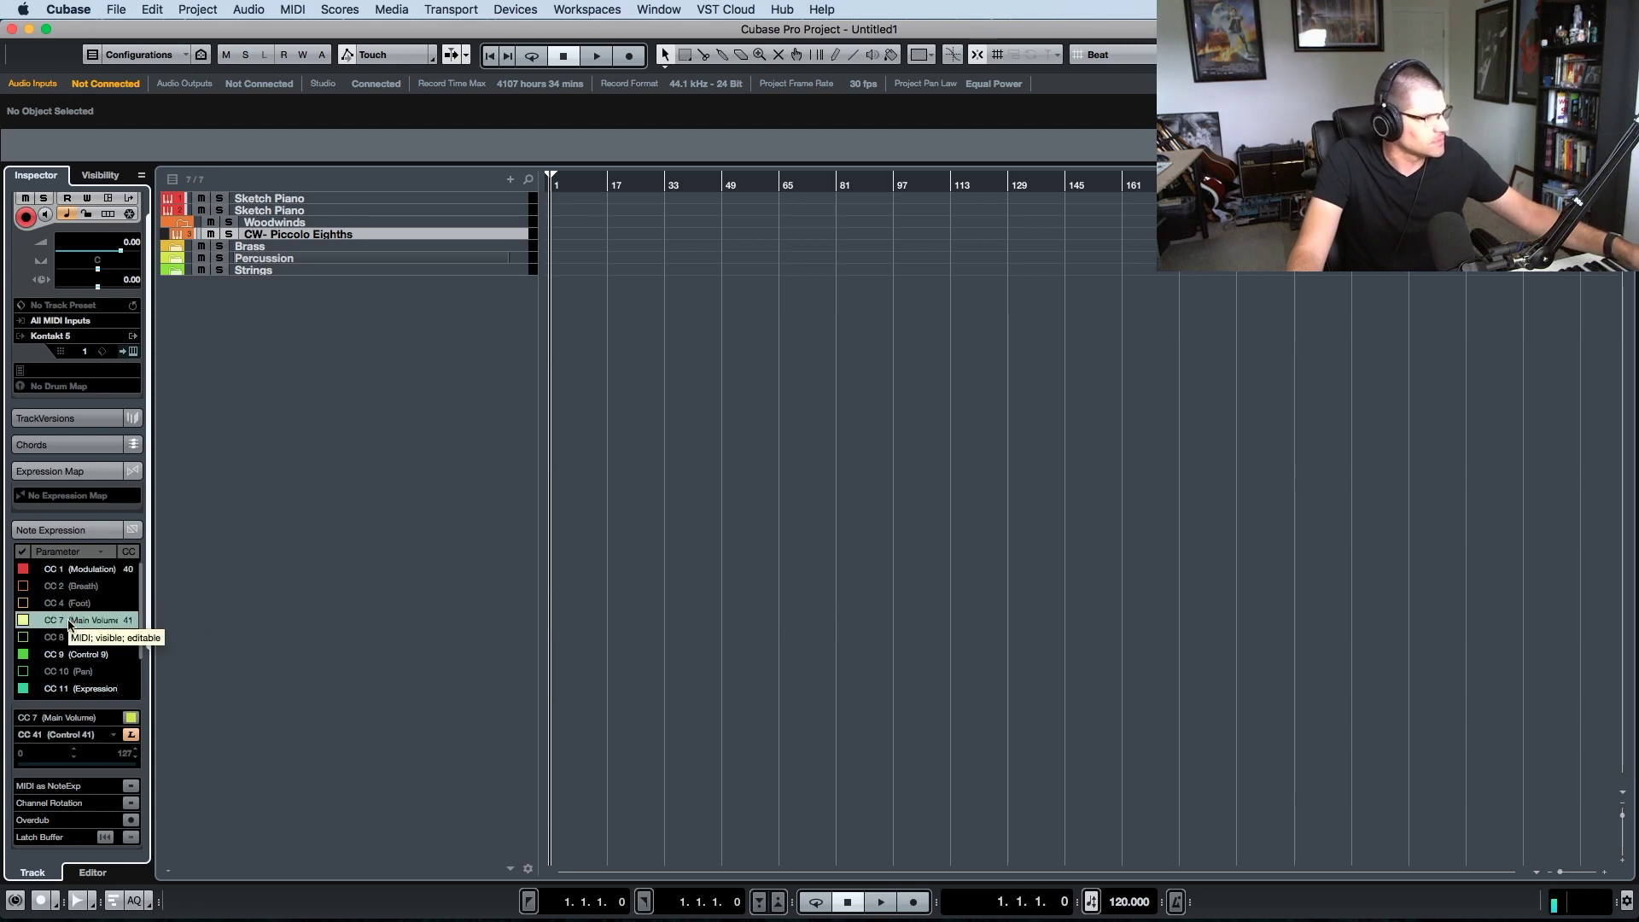
left_click(79, 689)
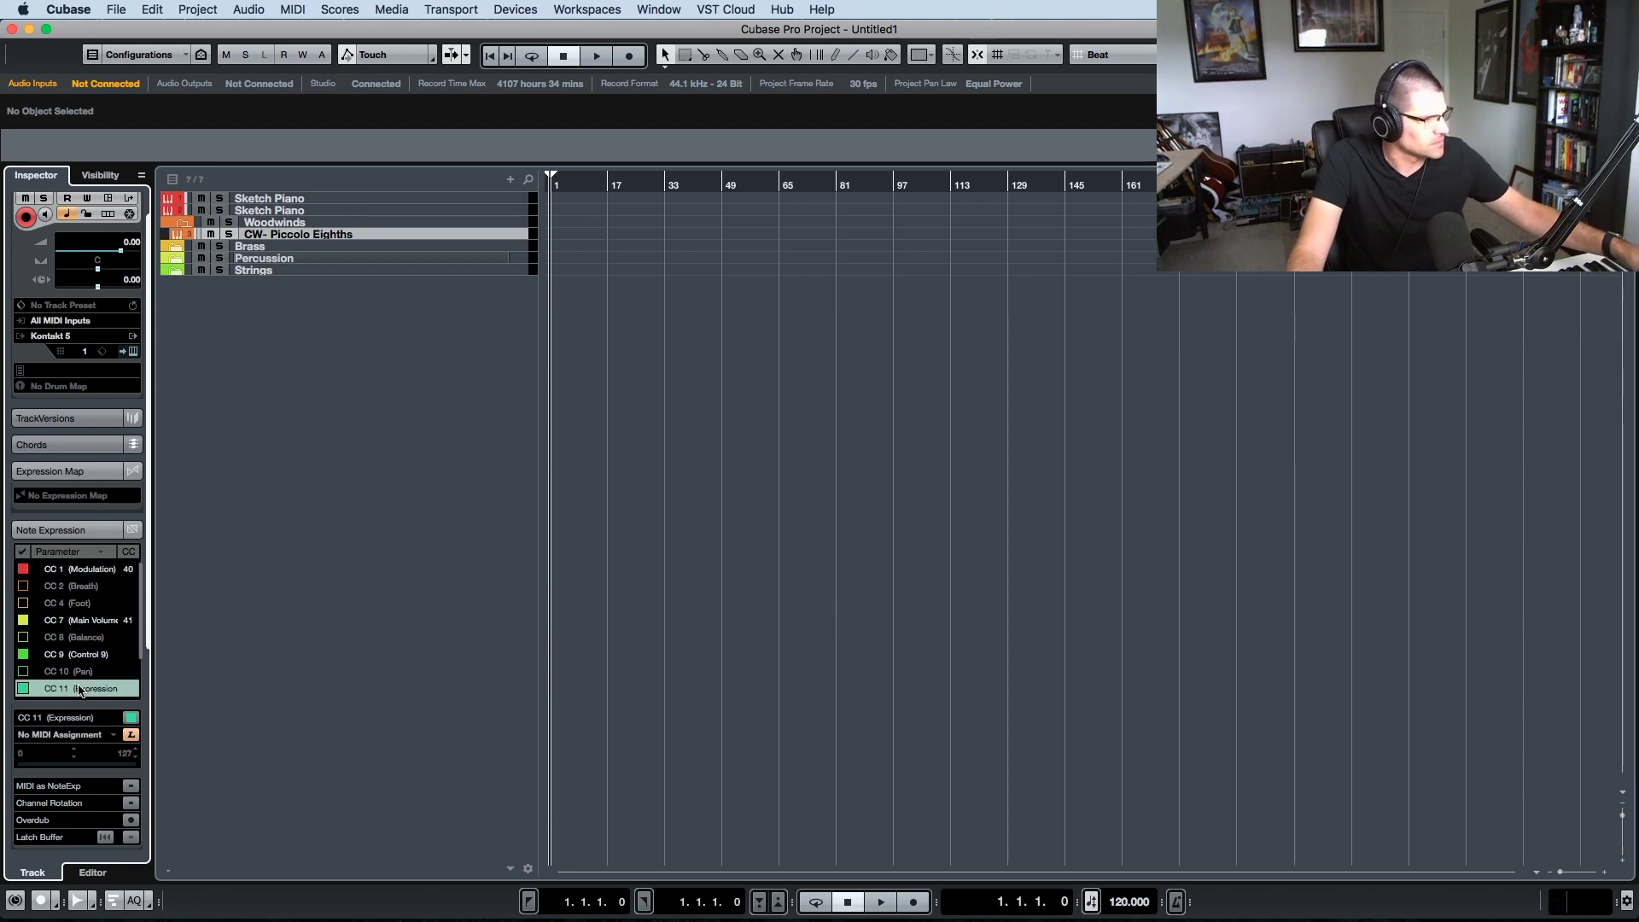
left_click(68, 587)
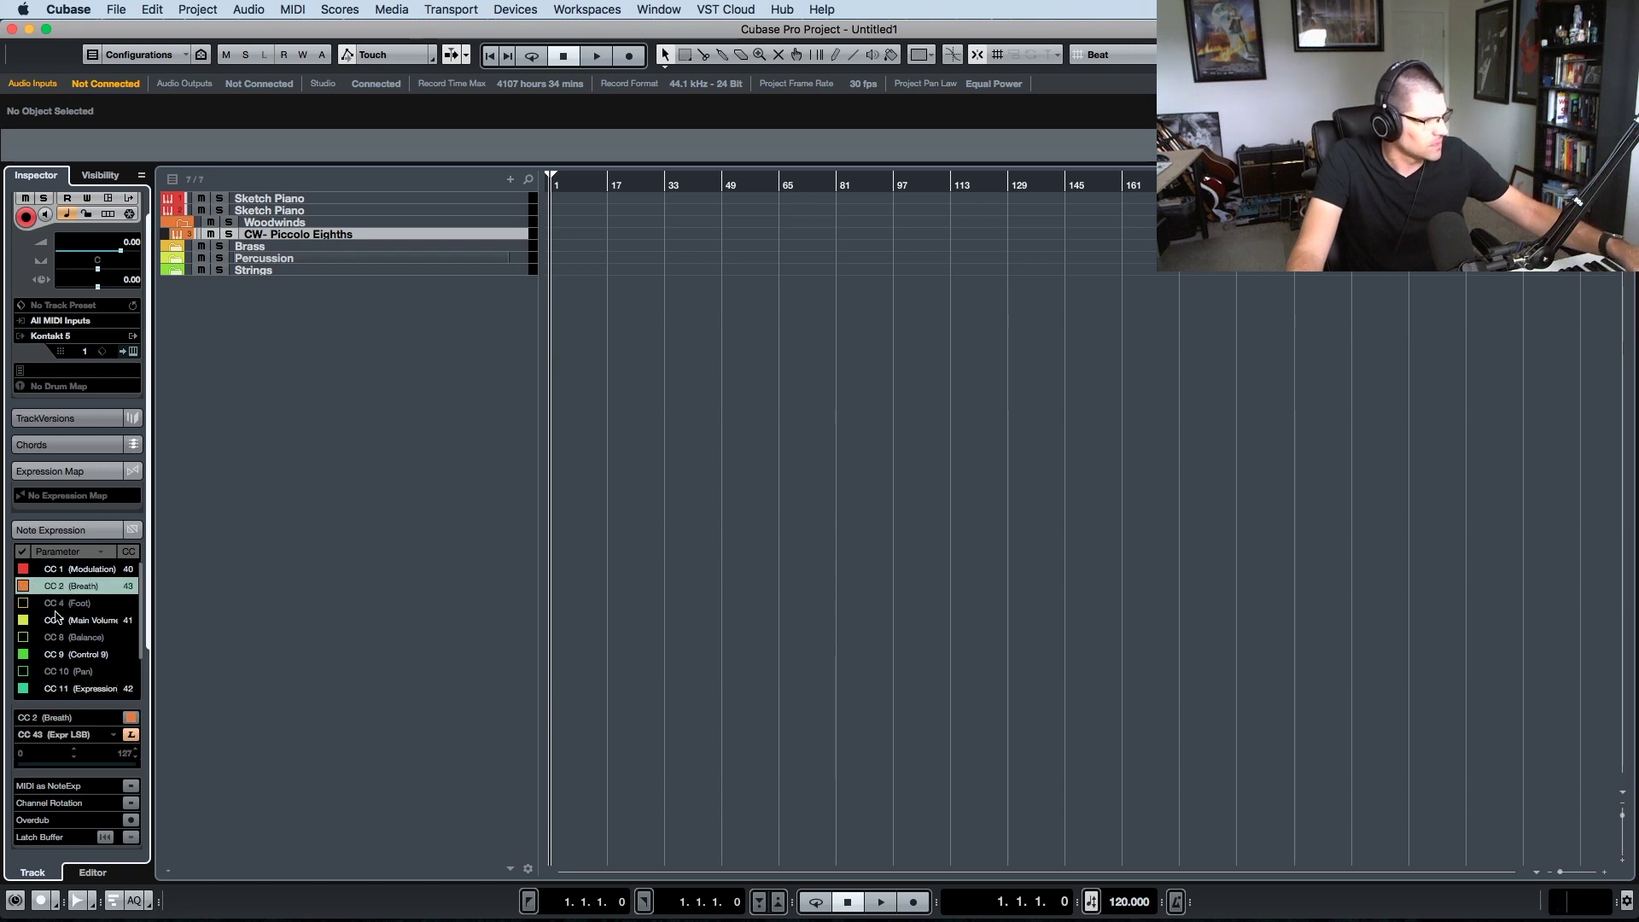
left_click(68, 655)
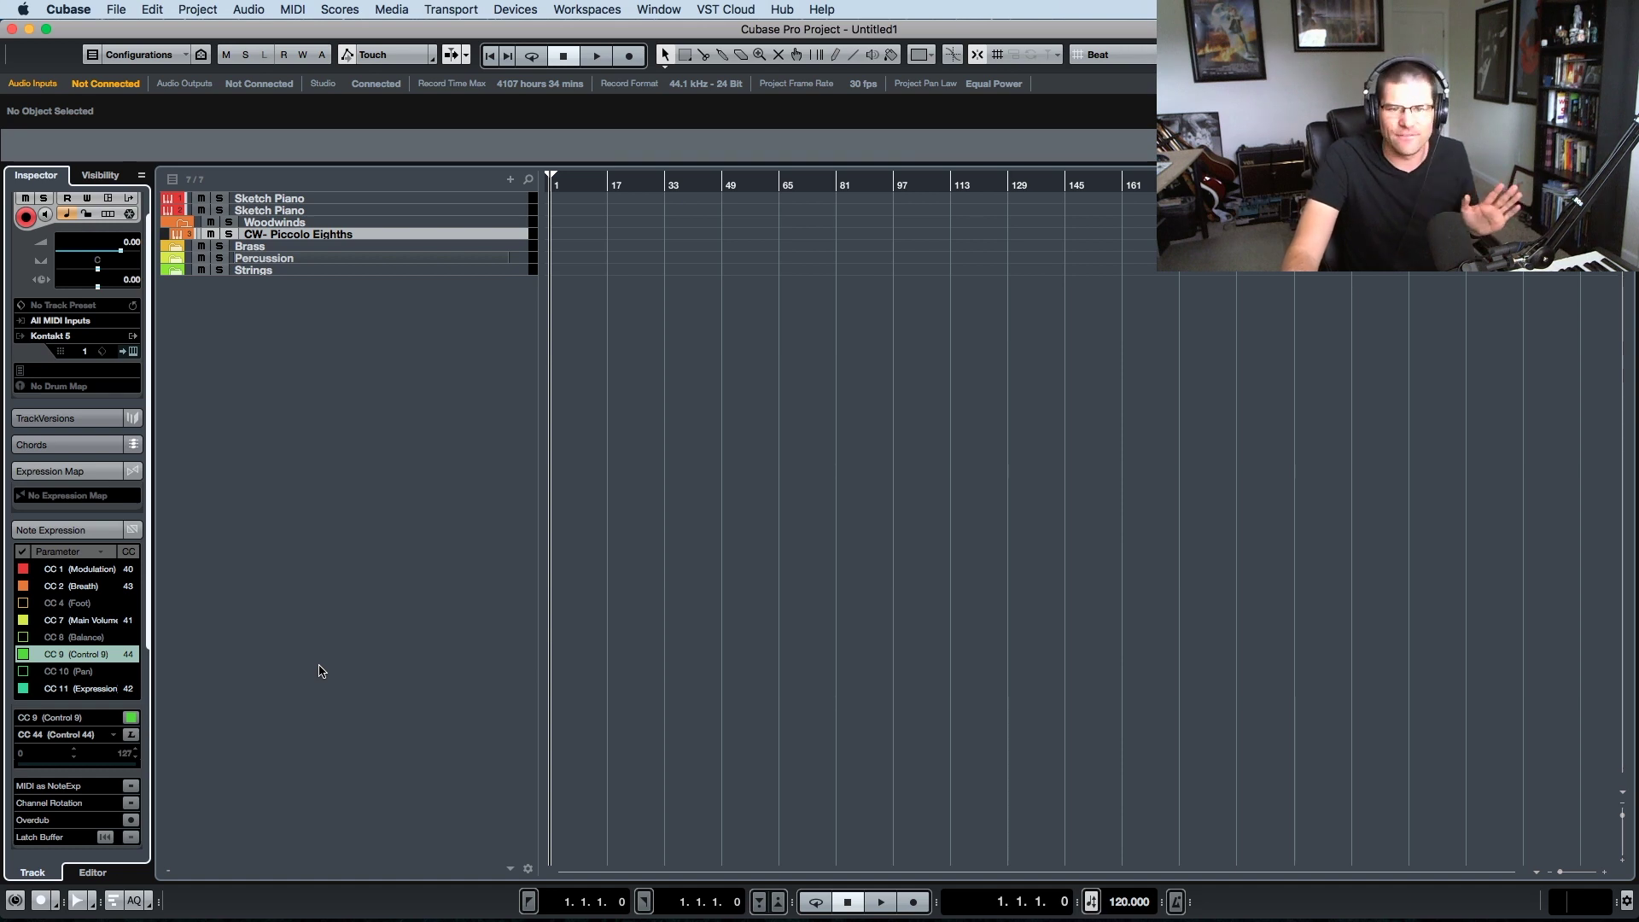
- Duplicate the CW- Piccolo Eighths track and shorten the copy's name to CW-
right_click(317, 236)
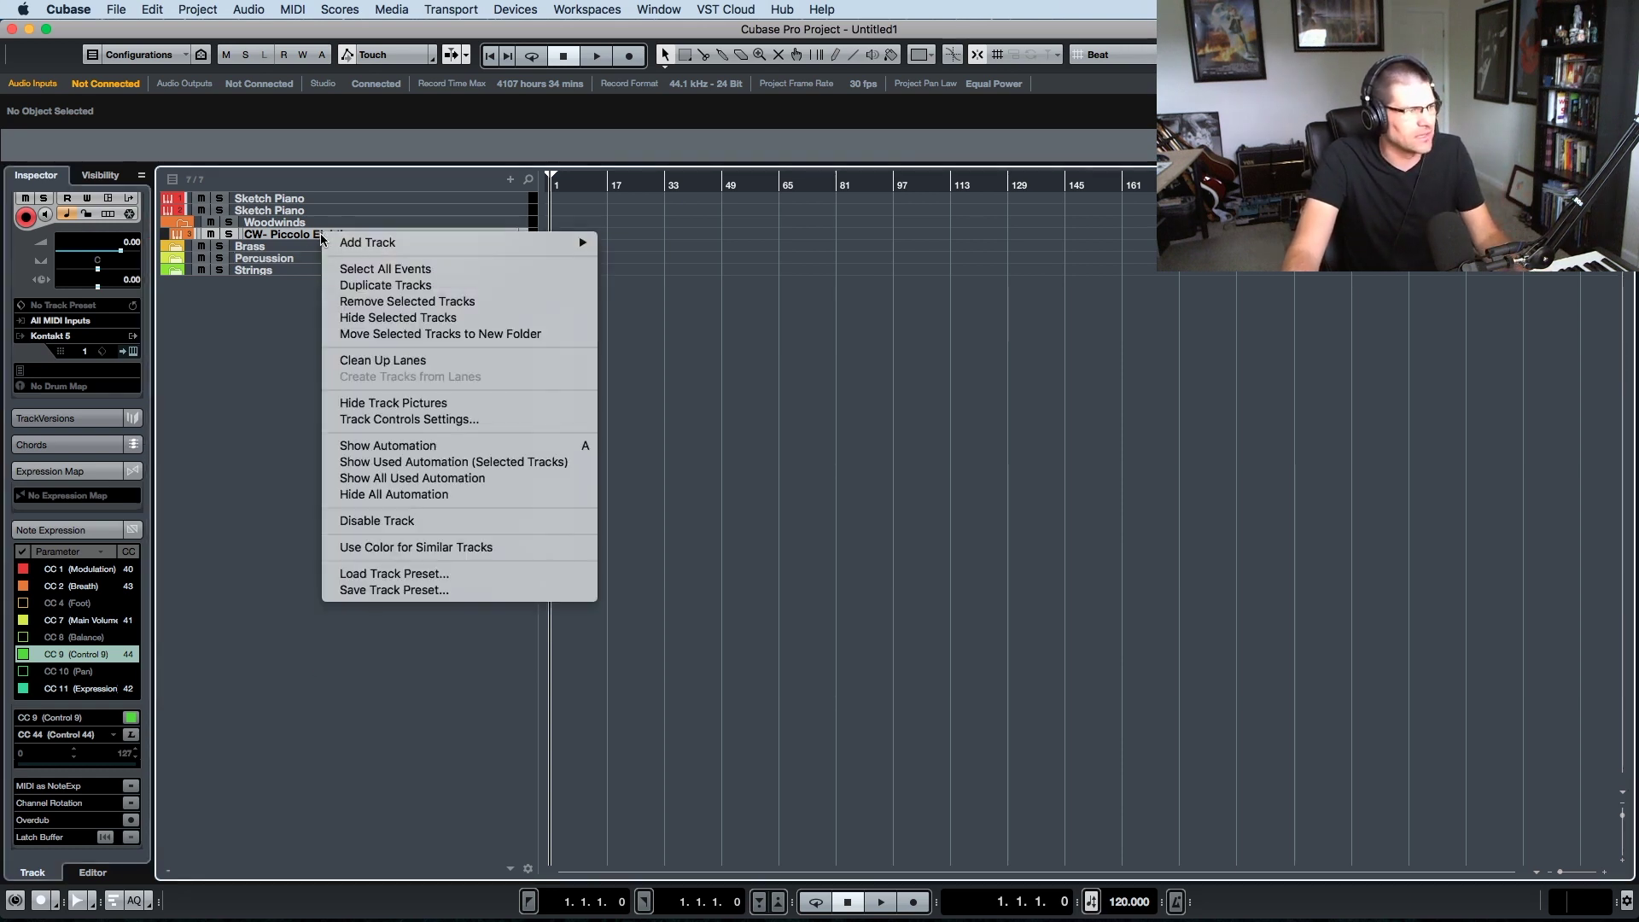
left_click(376, 287)
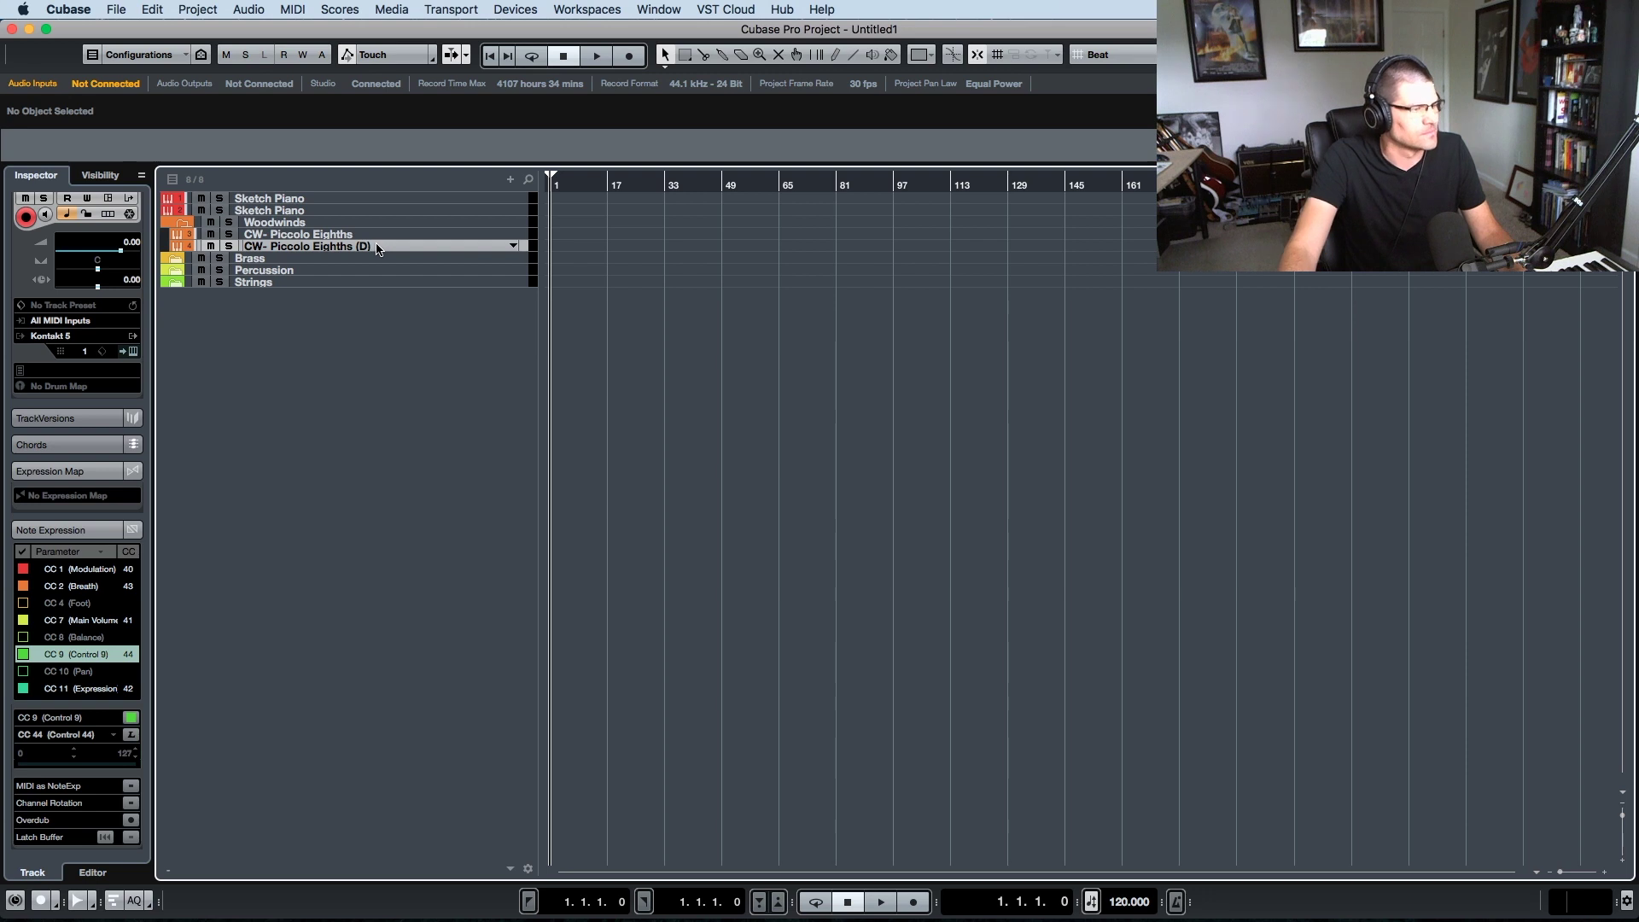
double_click(377, 248)
left_click(384, 249)
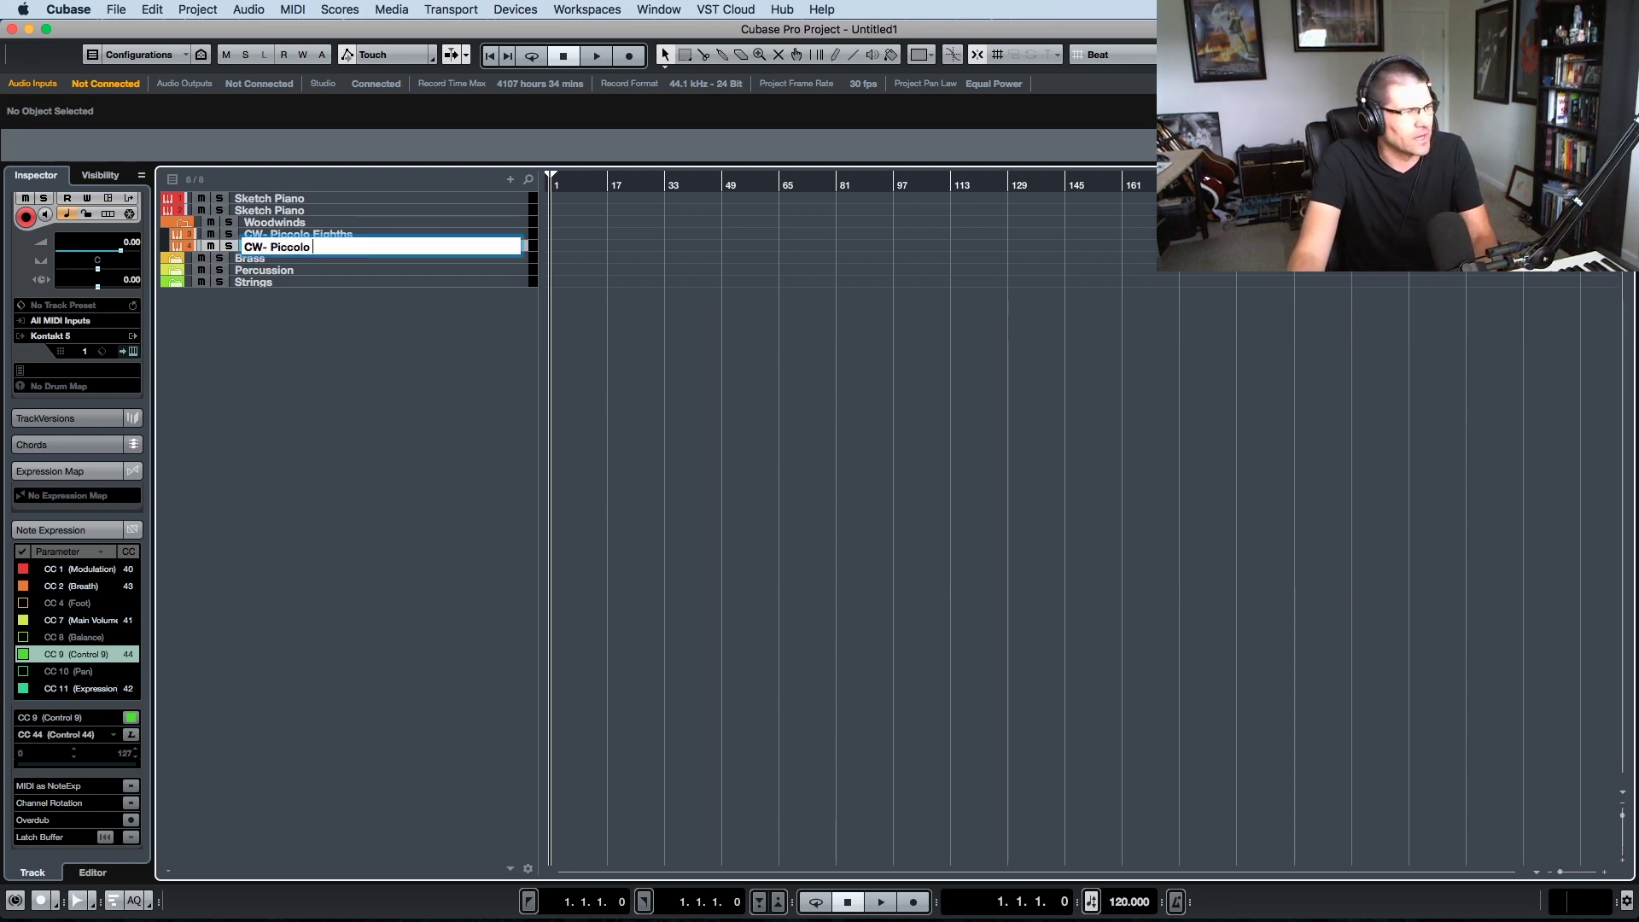
key("BackSpace")
key("BackSpace")
key("BackSpace")
key("BackSpace")
key("BackSpace")
key("Return")
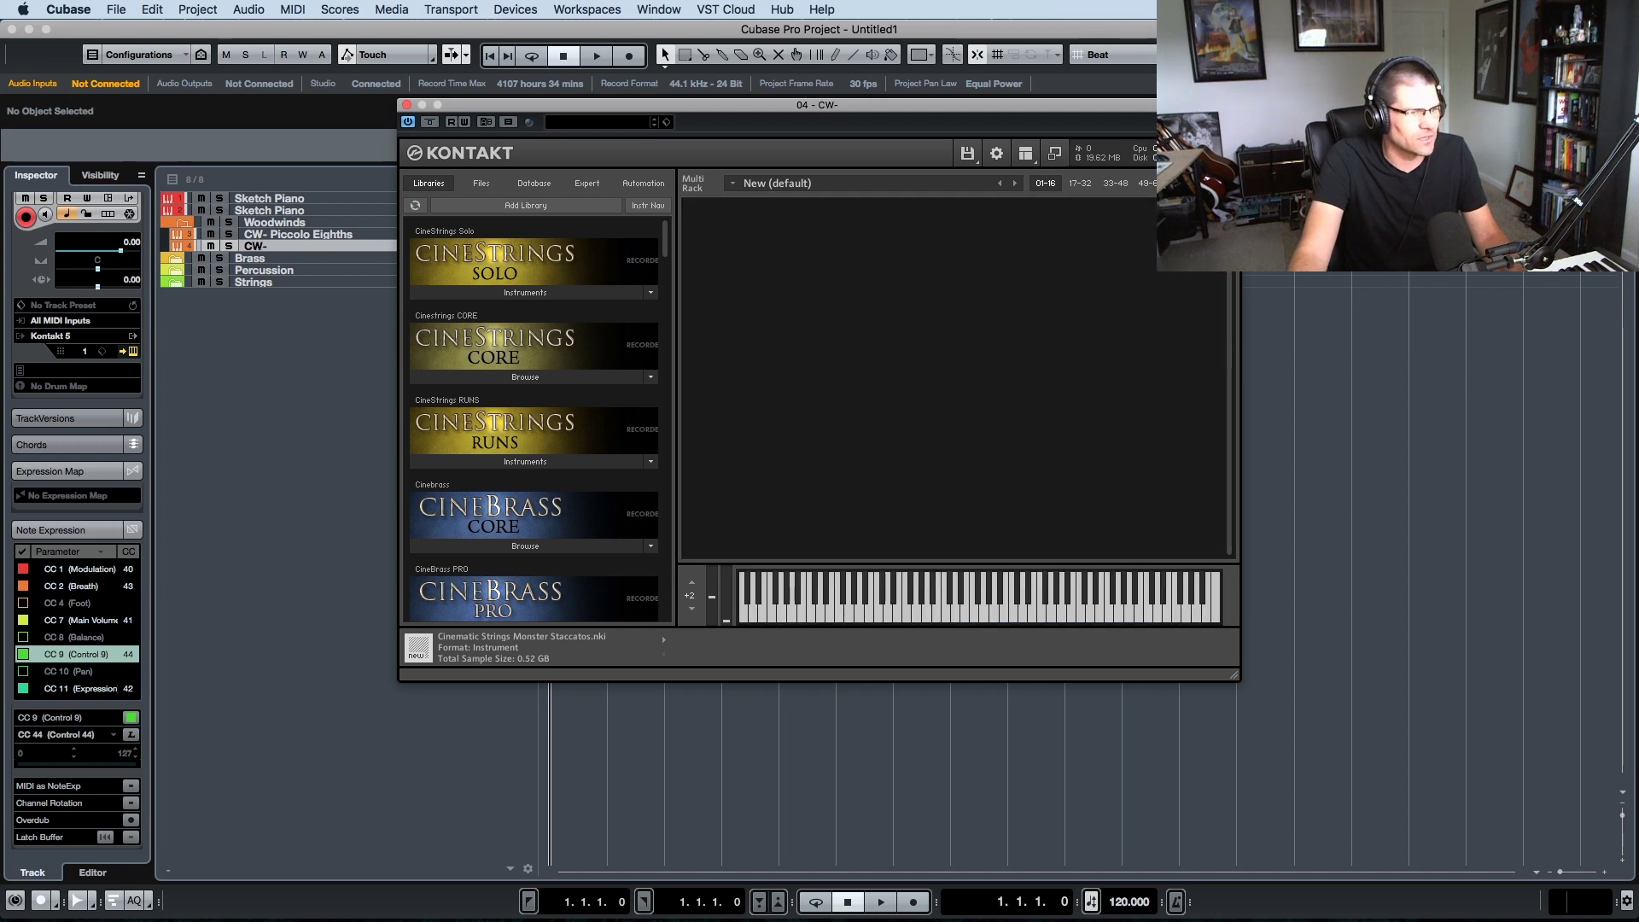
- Load the 02 Piccolo Quarters patch from the CineWinds CORE library into the CW- track's Kontakt instance
scroll(603, 350, "down", 2)
scroll(603, 350, "down", 4)
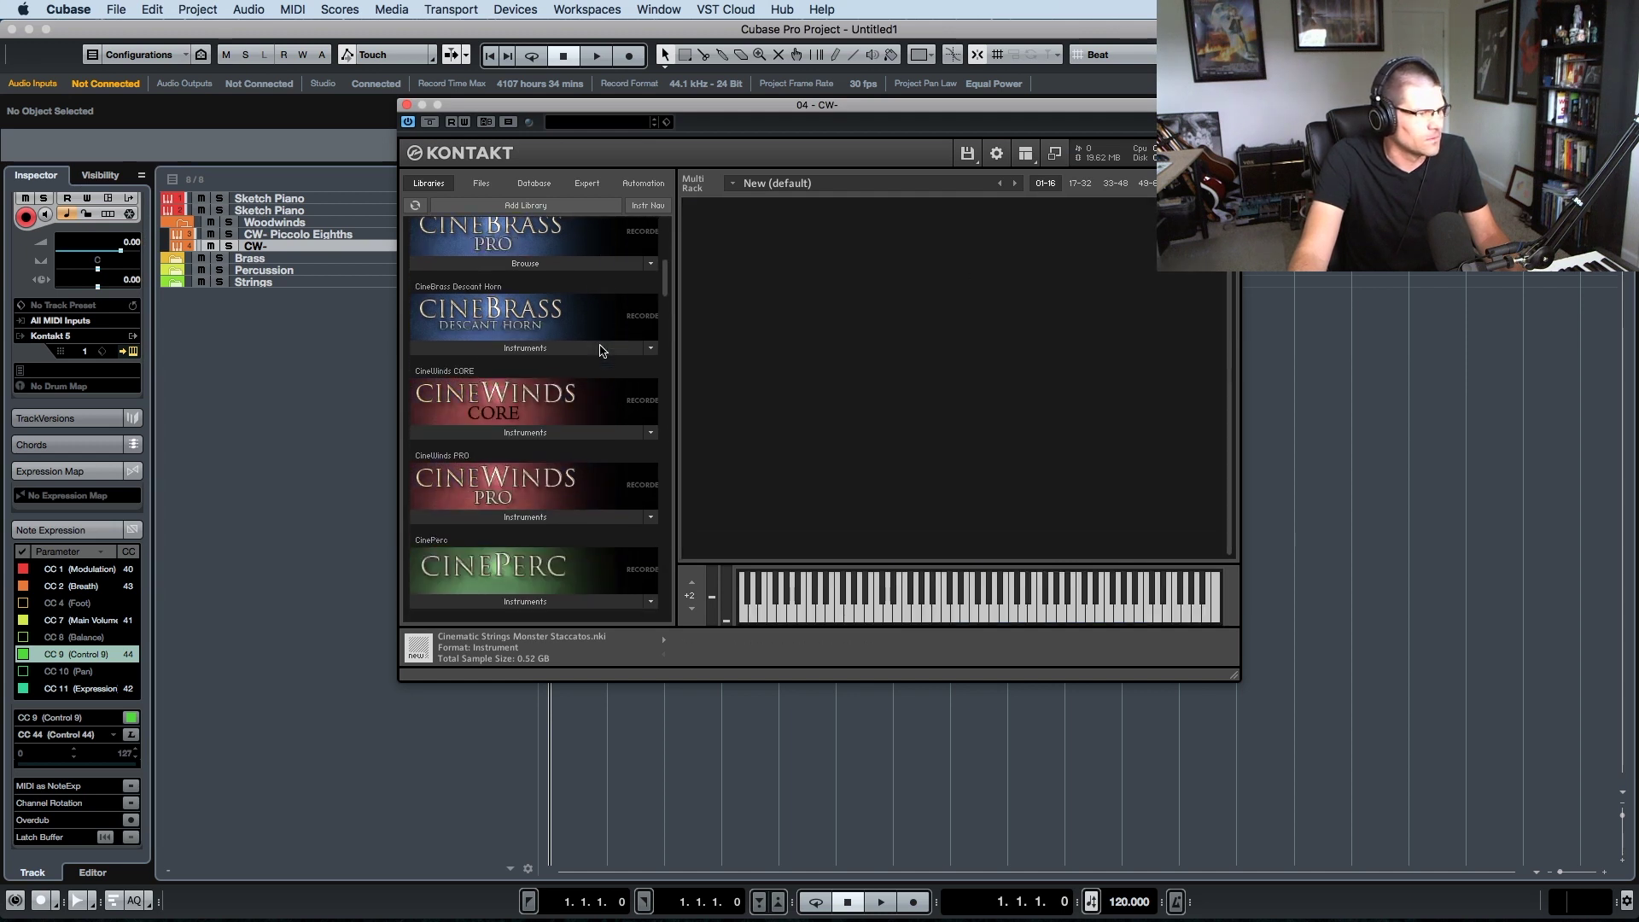
left_click(561, 422)
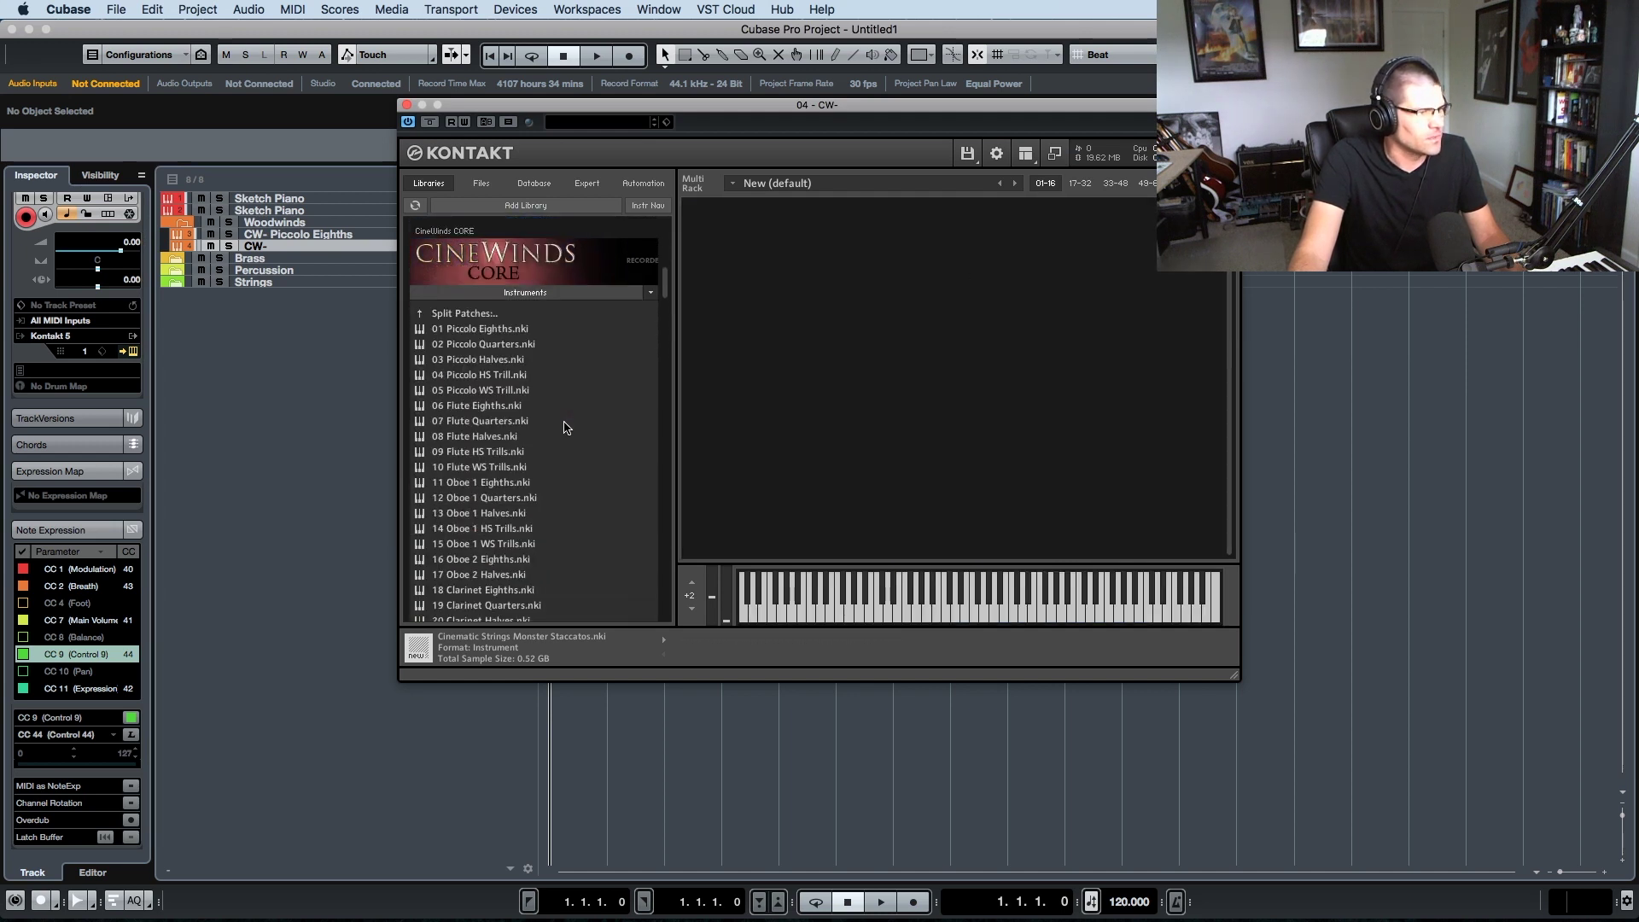
double_click(489, 345)
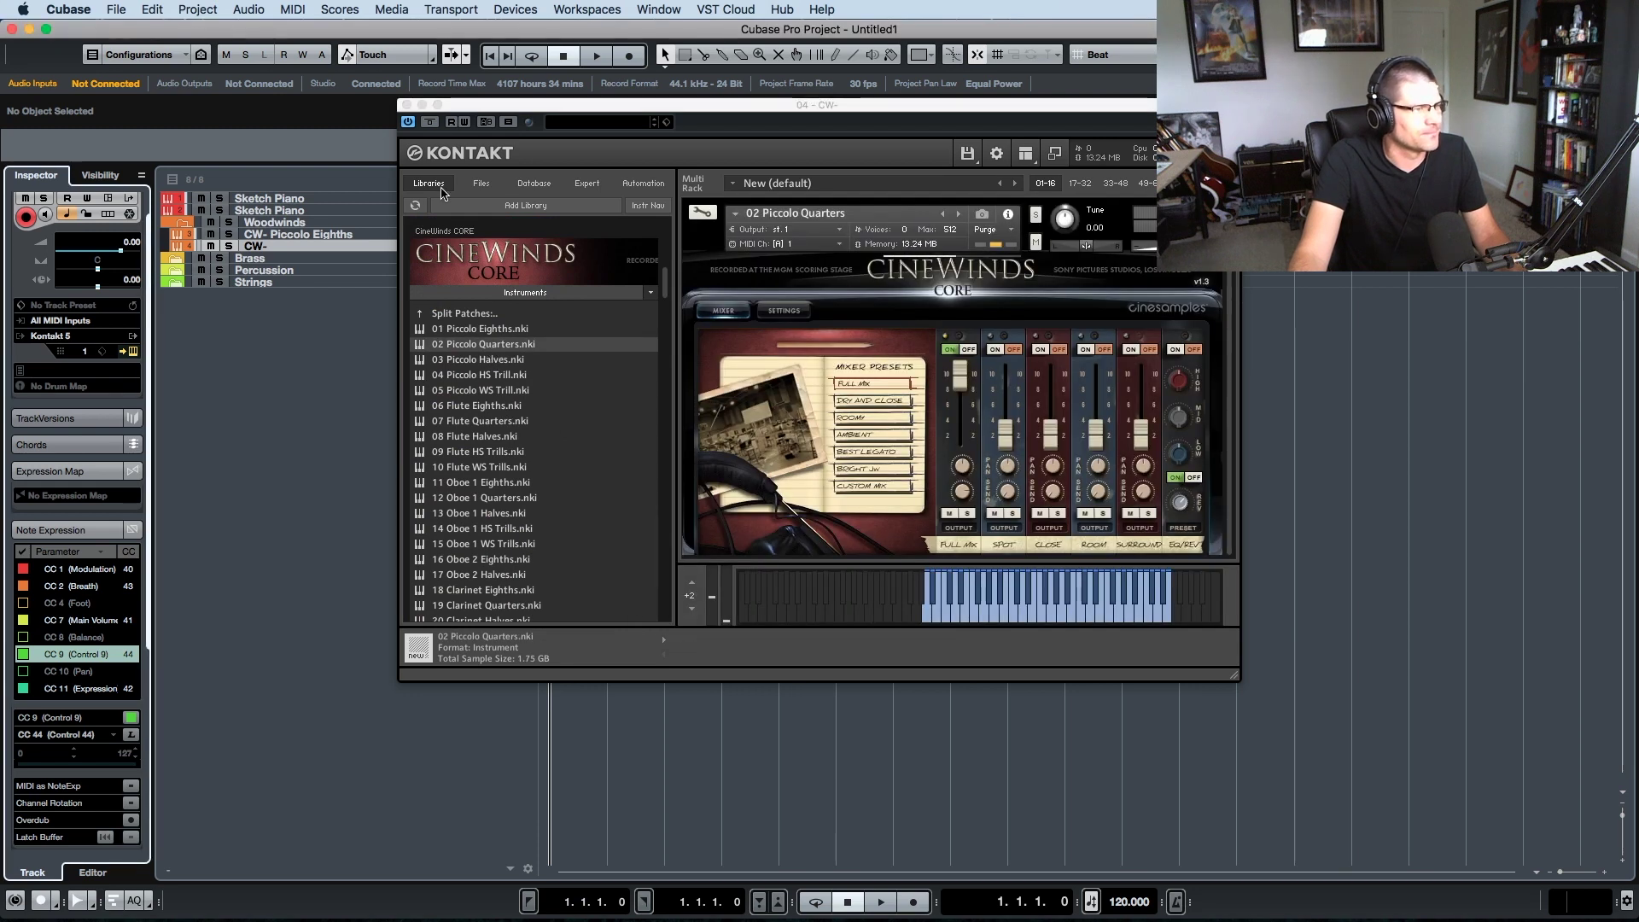
- Move the Kontakt window aside, rename the CW- track as CW- Piccolo Quarters, and close the Kontakt window
left_click(349, 242)
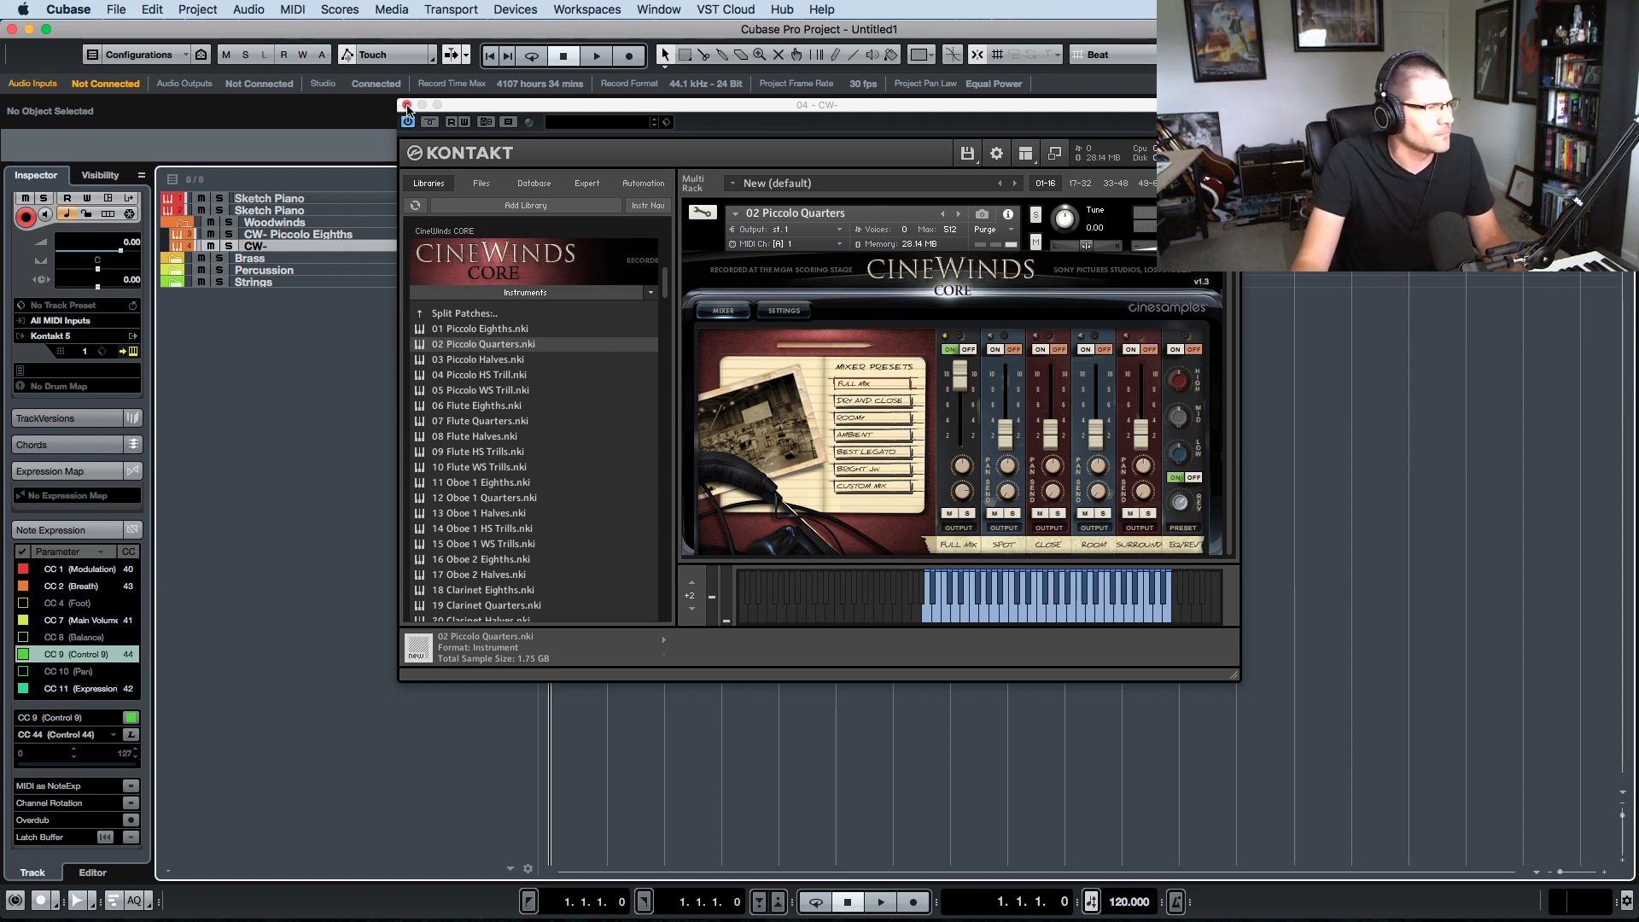
left_click_drag(475, 115, 646, 161)
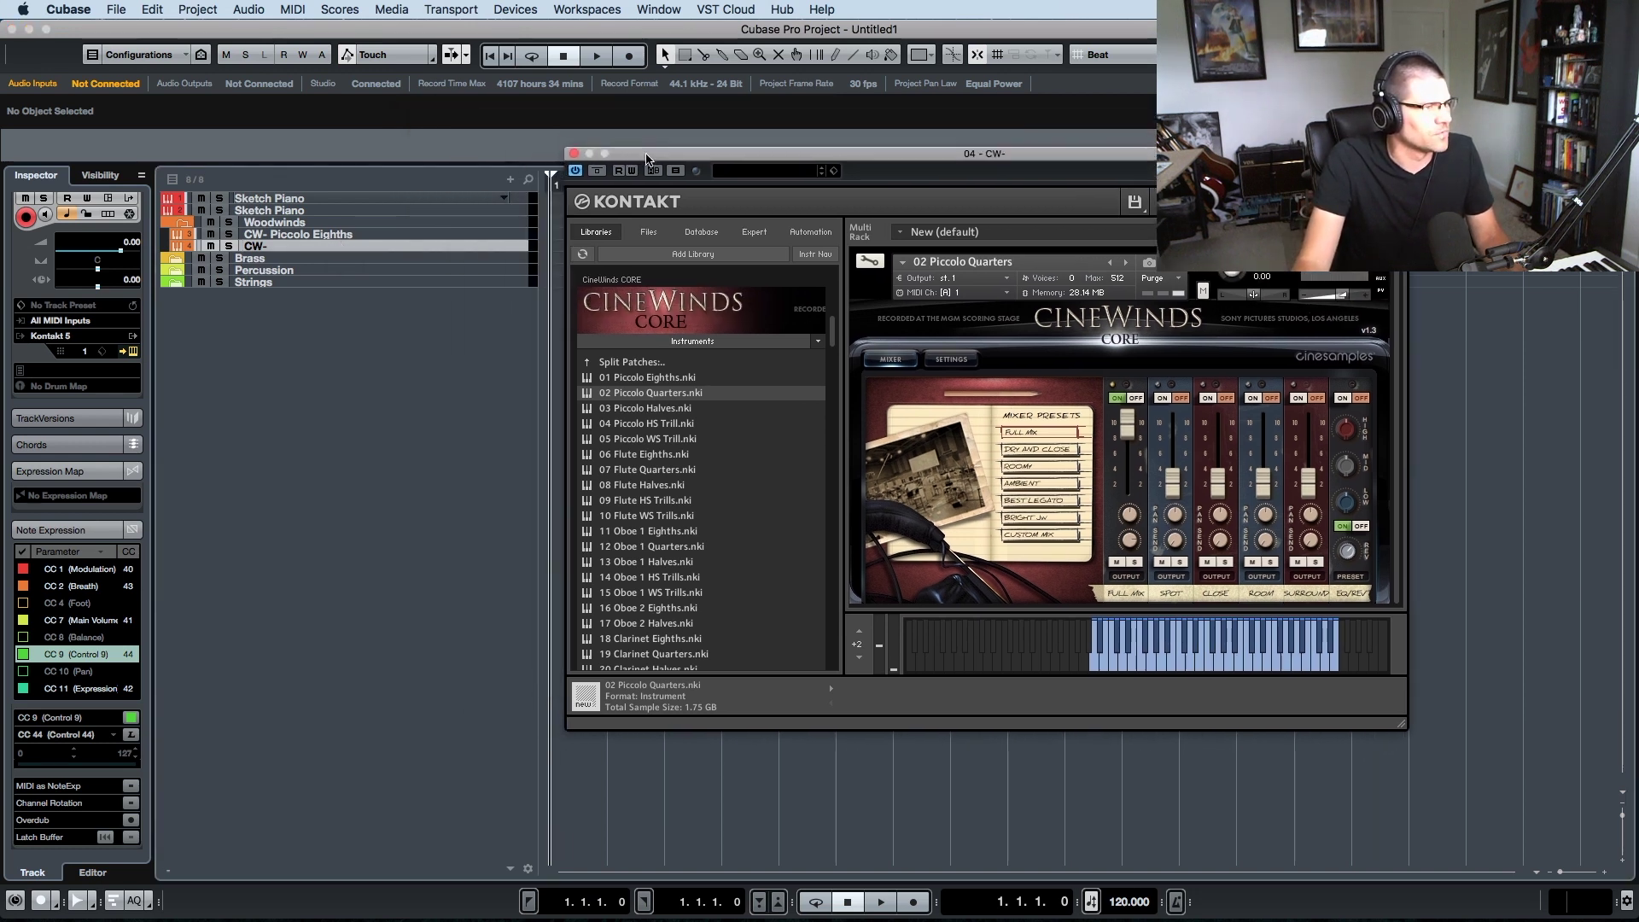
left_click(308, 249)
right_click(306, 245)
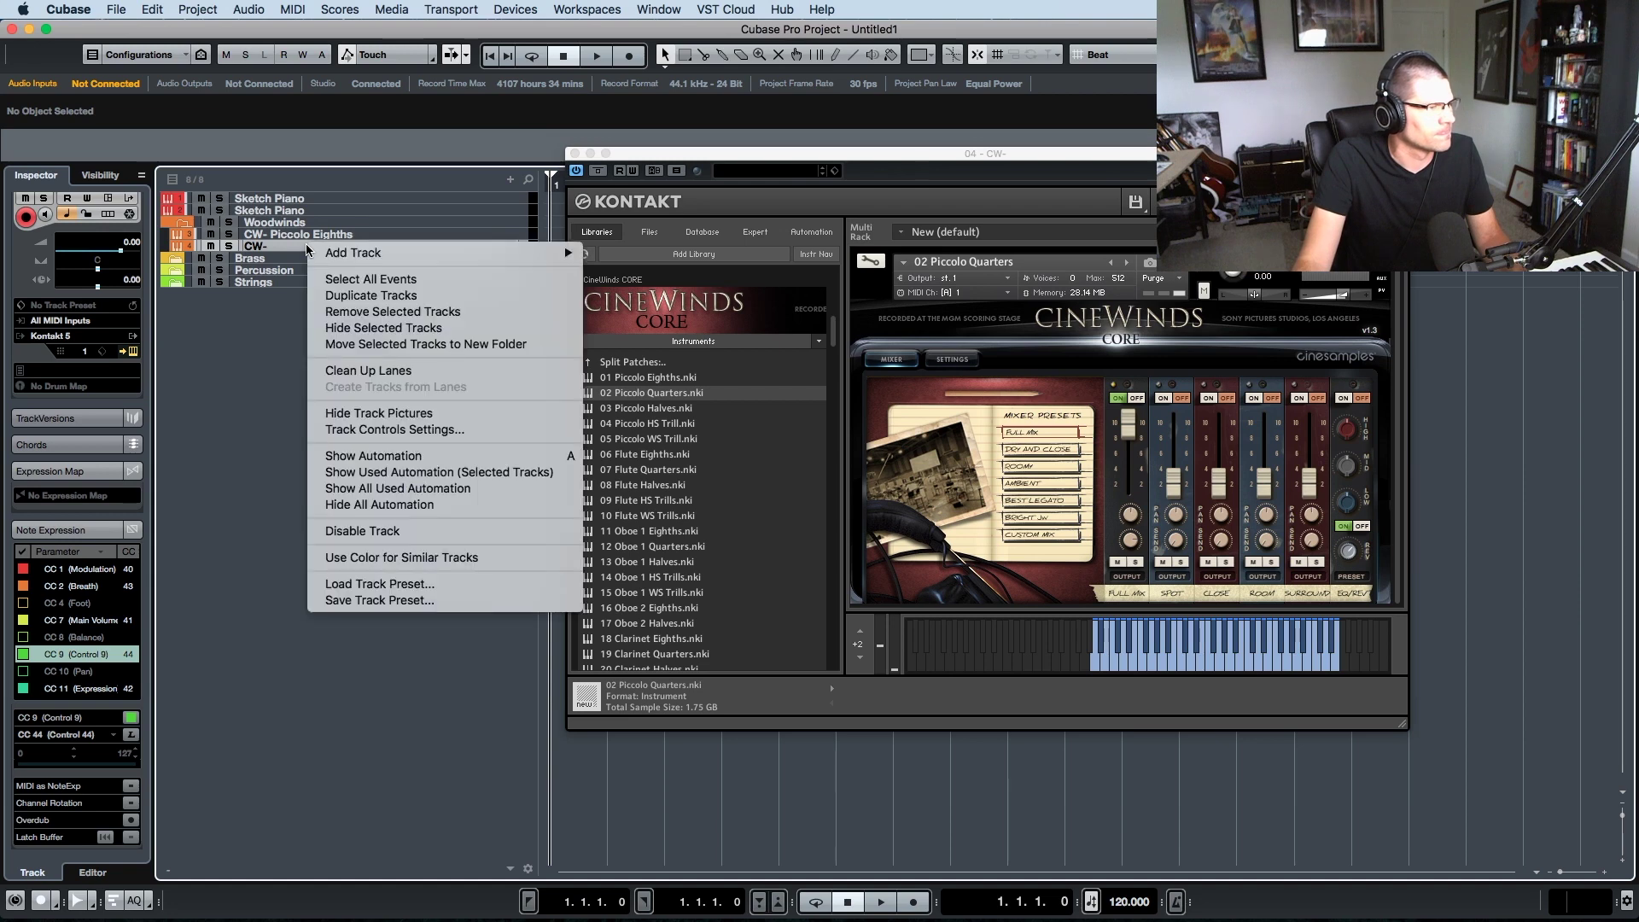
left_click(311, 250)
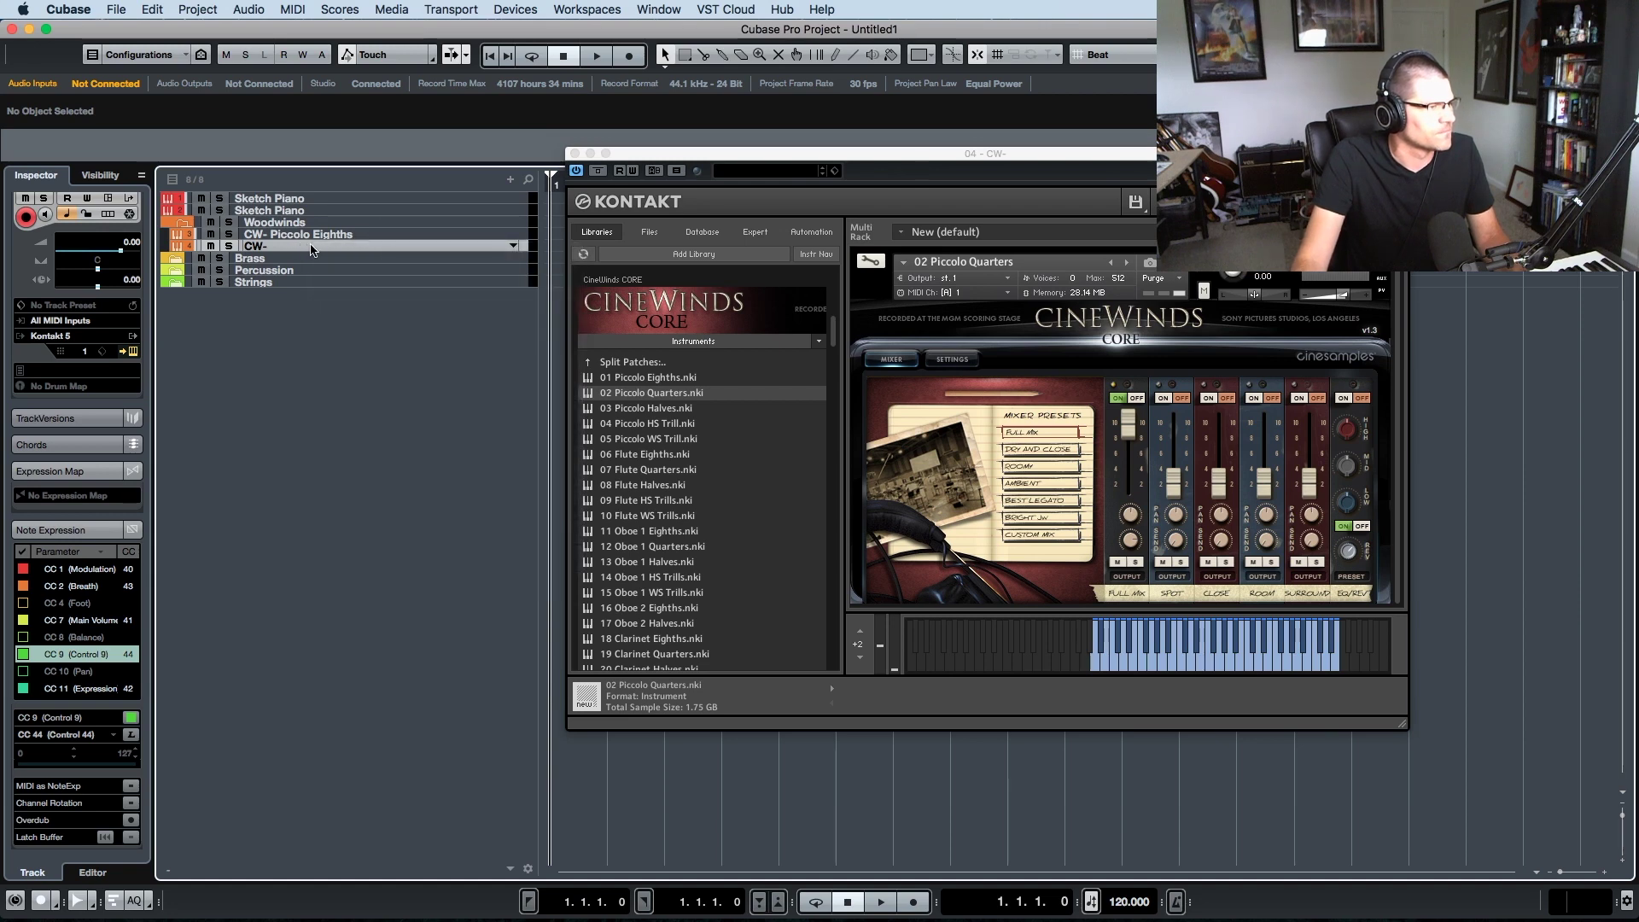
double_click(311, 247)
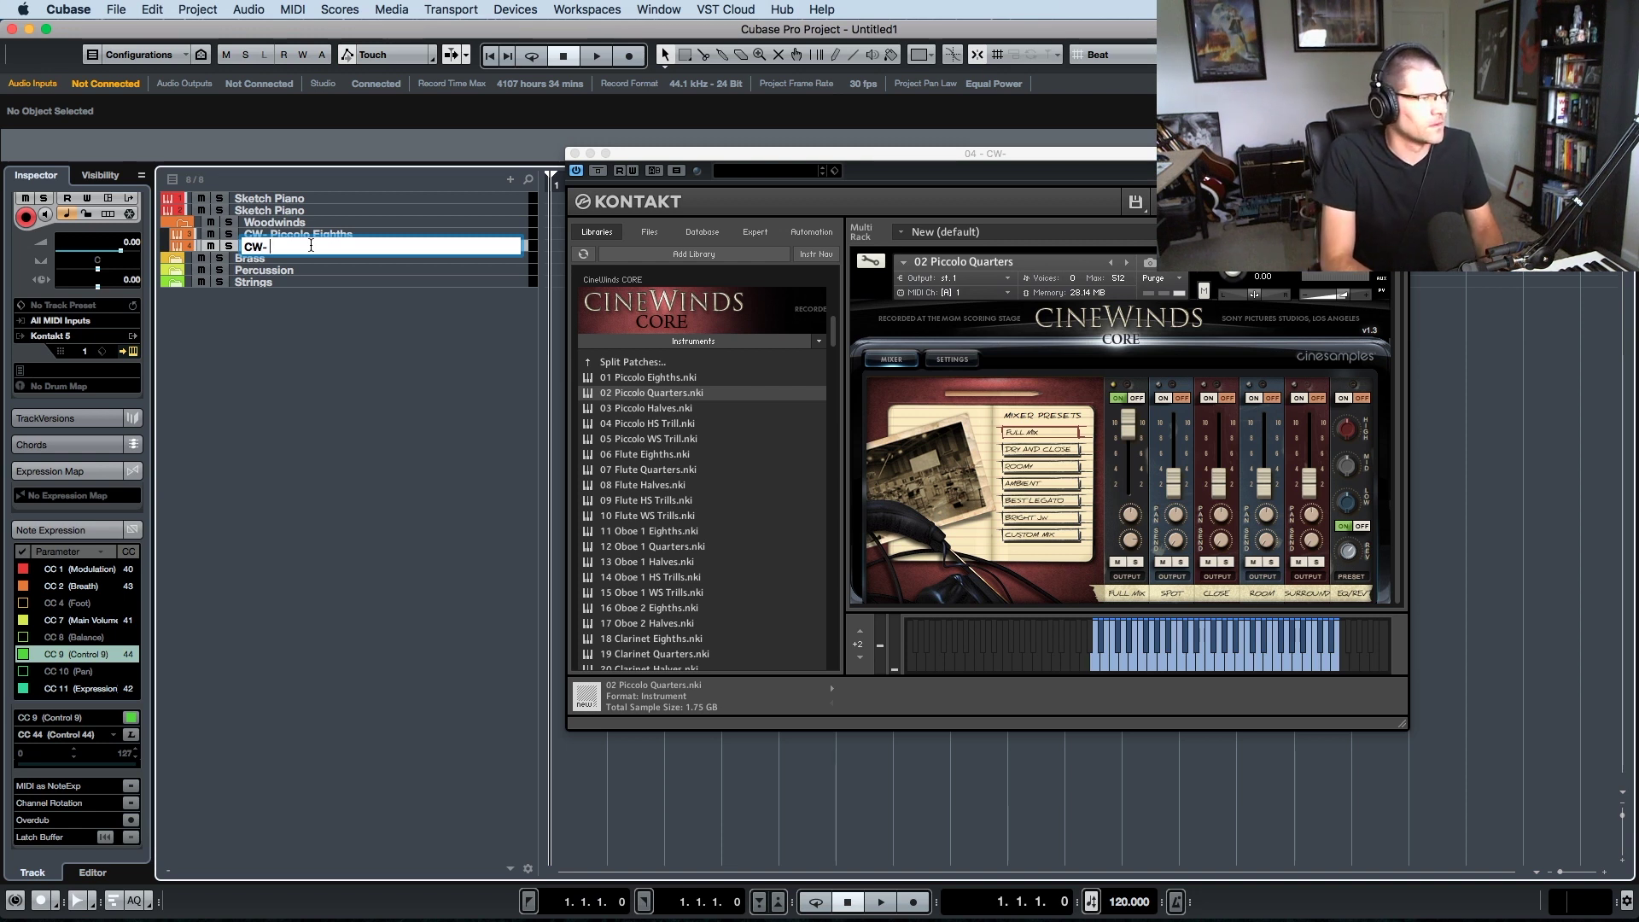
type("Piccolo Quarters")
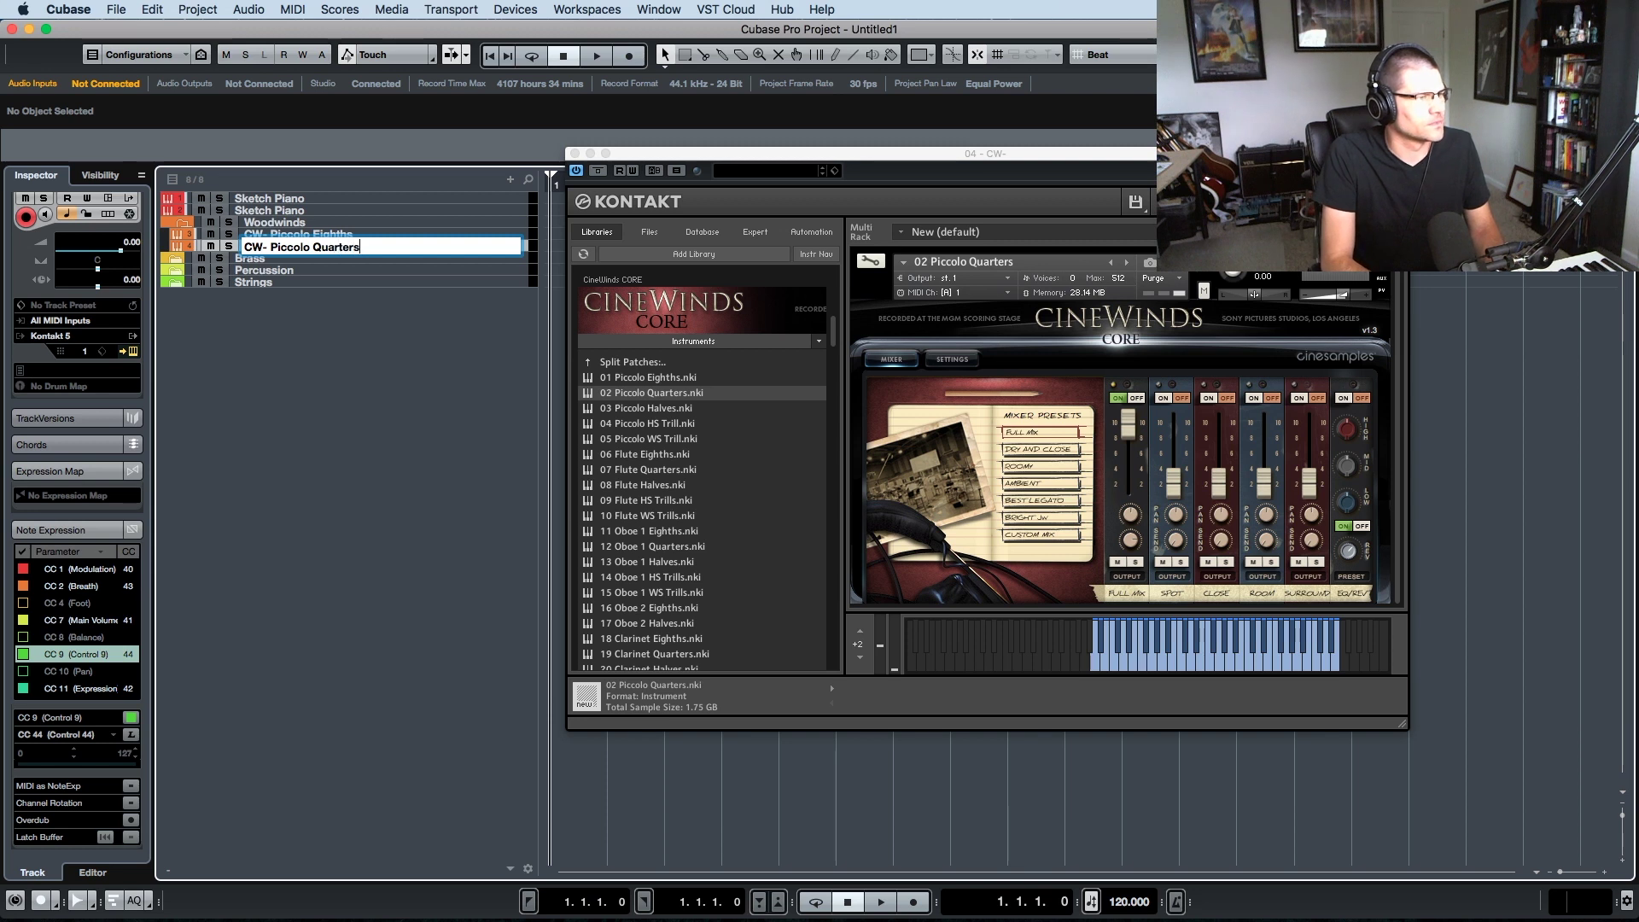
key("Return")
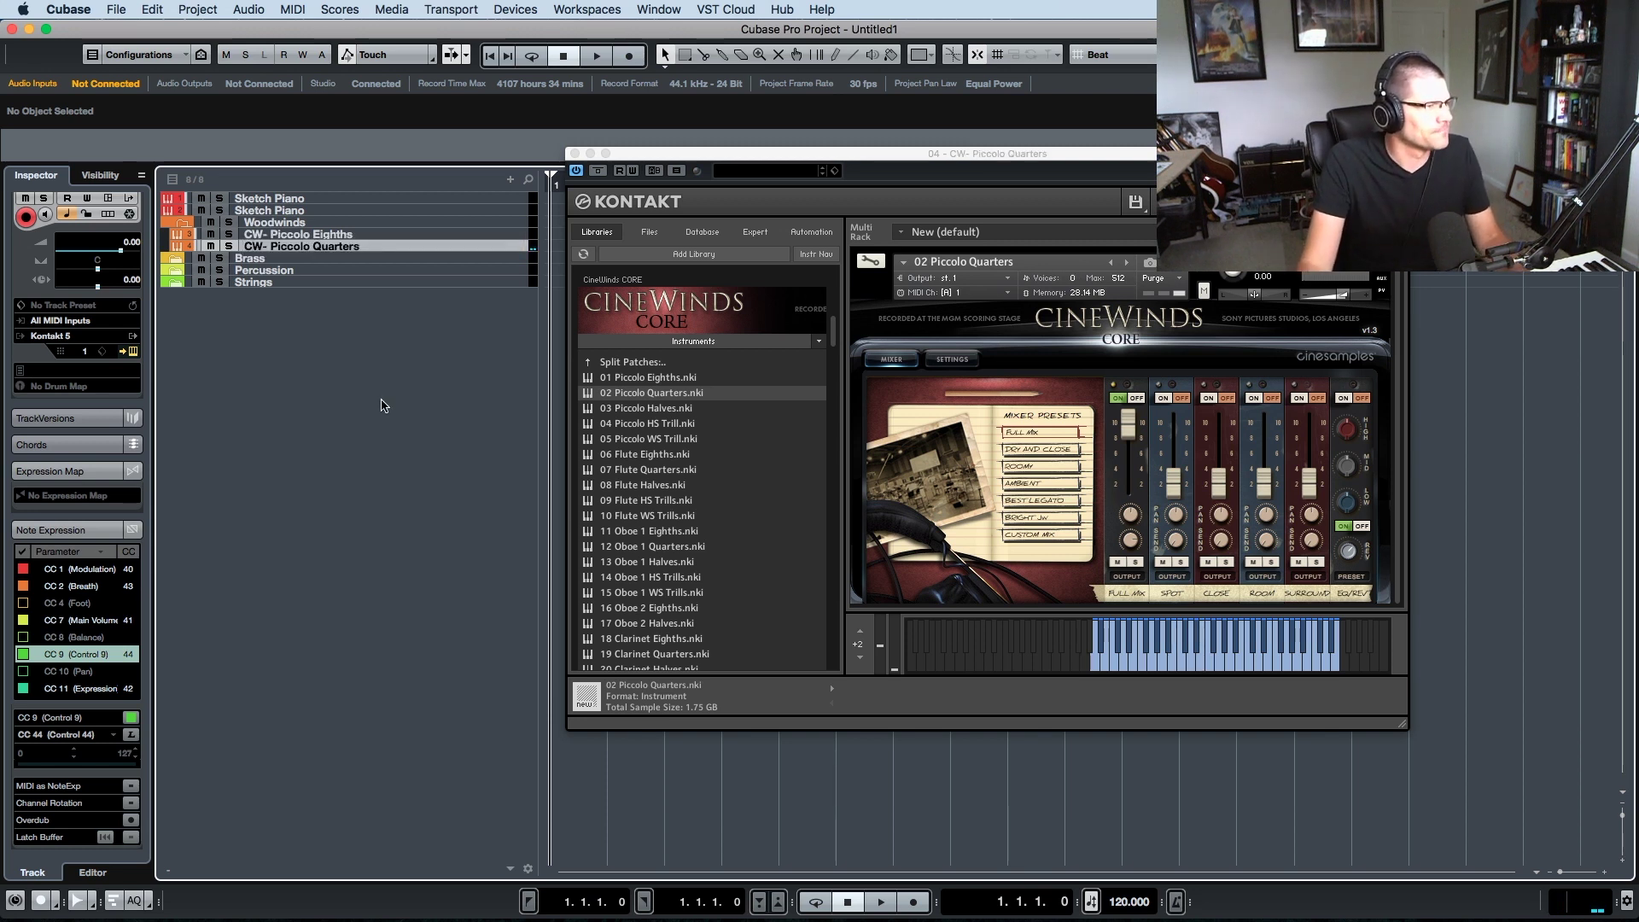
left_click(575, 155)
- Duplicate the CW- Piccolo Quarters track and remove the 02 Piccolo Quarters patch from the copy's Kontakt instance
right_click(342, 246)
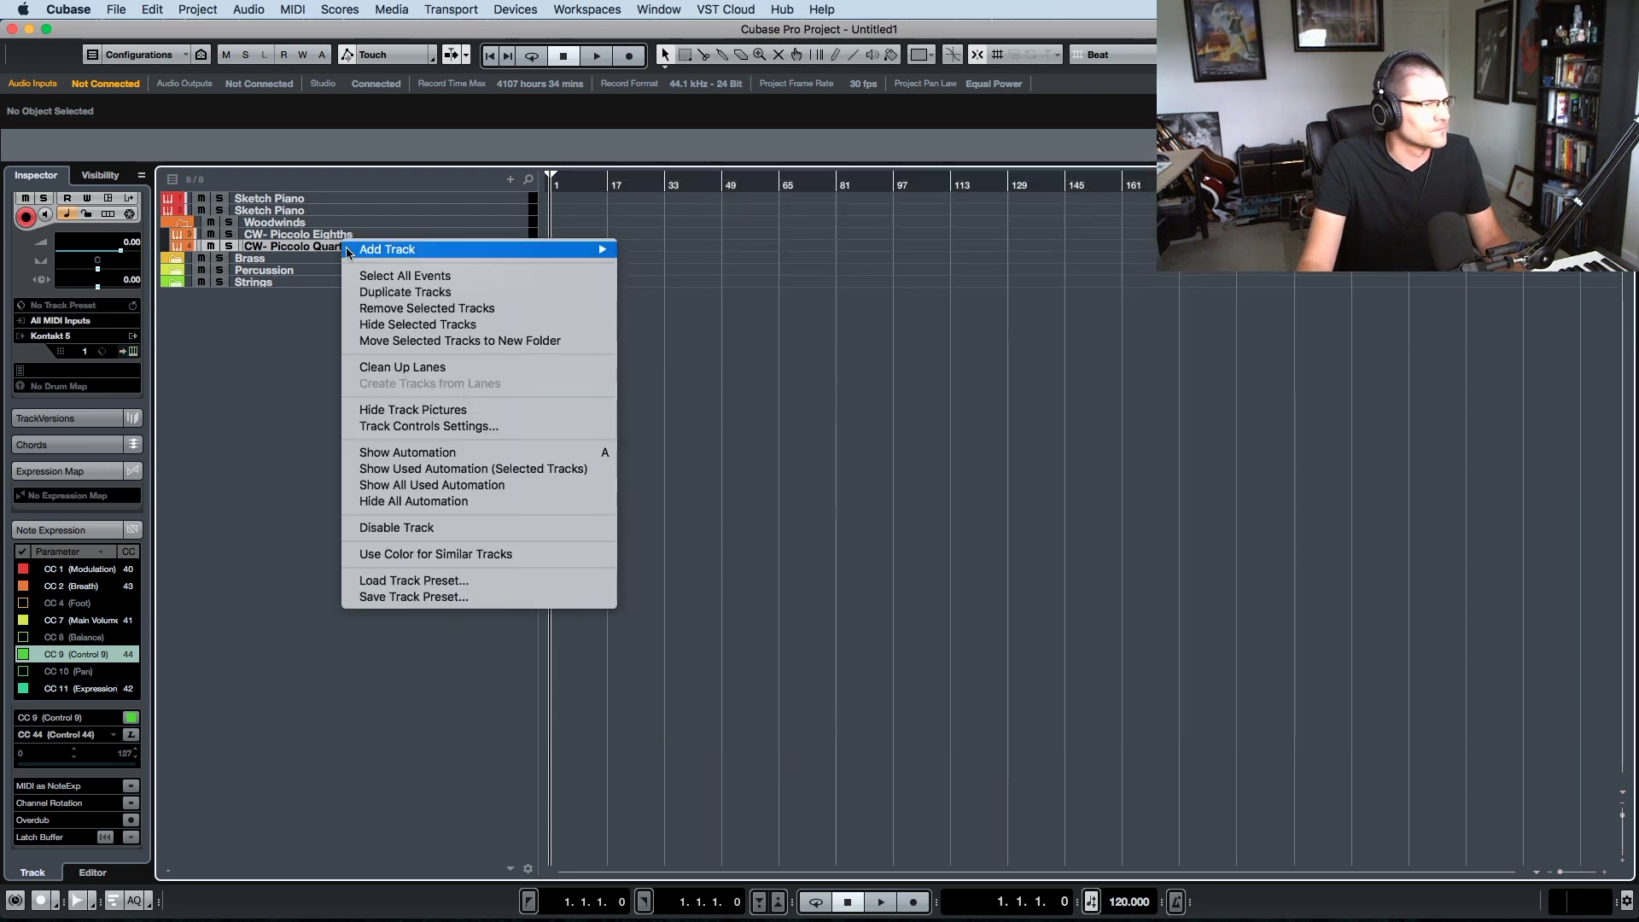
left_click(394, 301)
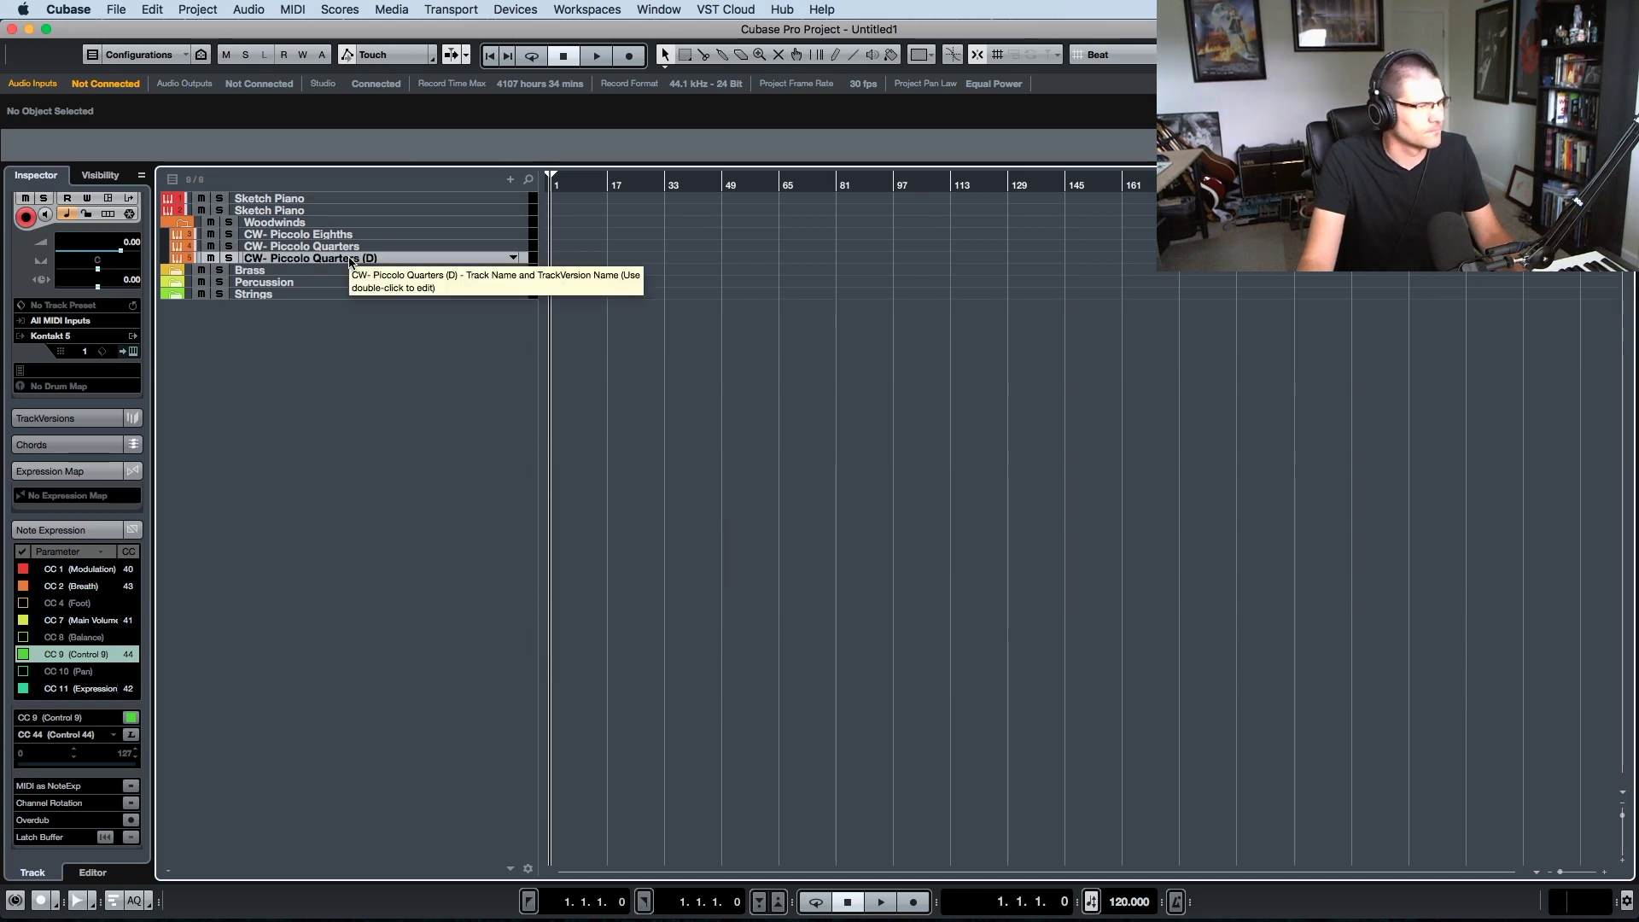
key("alt+F3")
key("alt+F3")
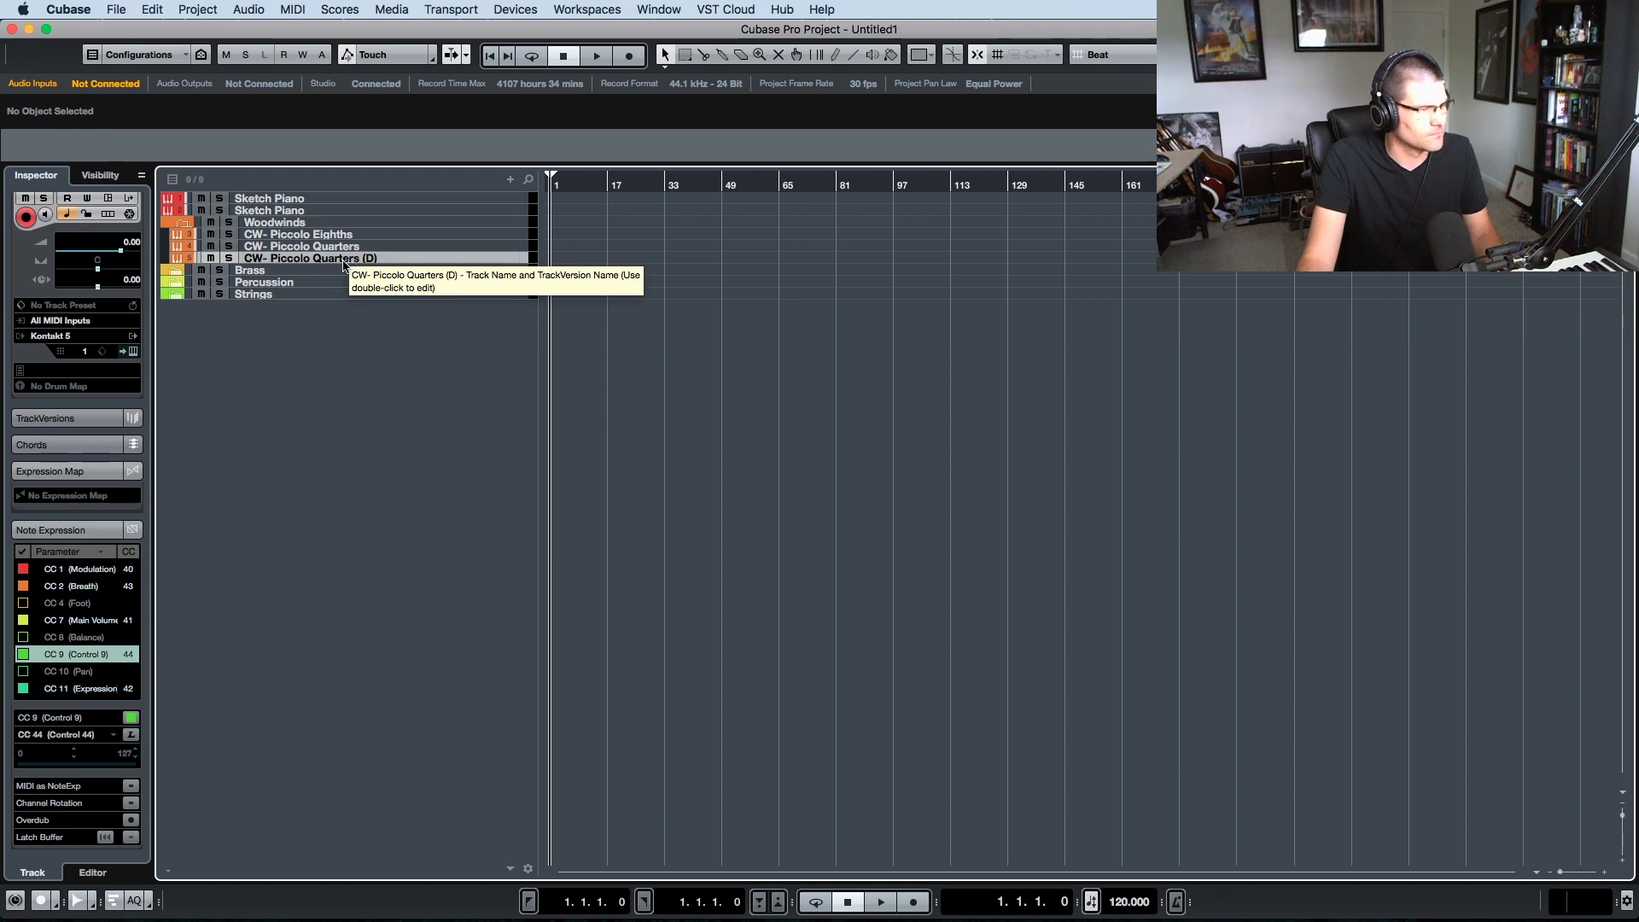
left_click(133, 351)
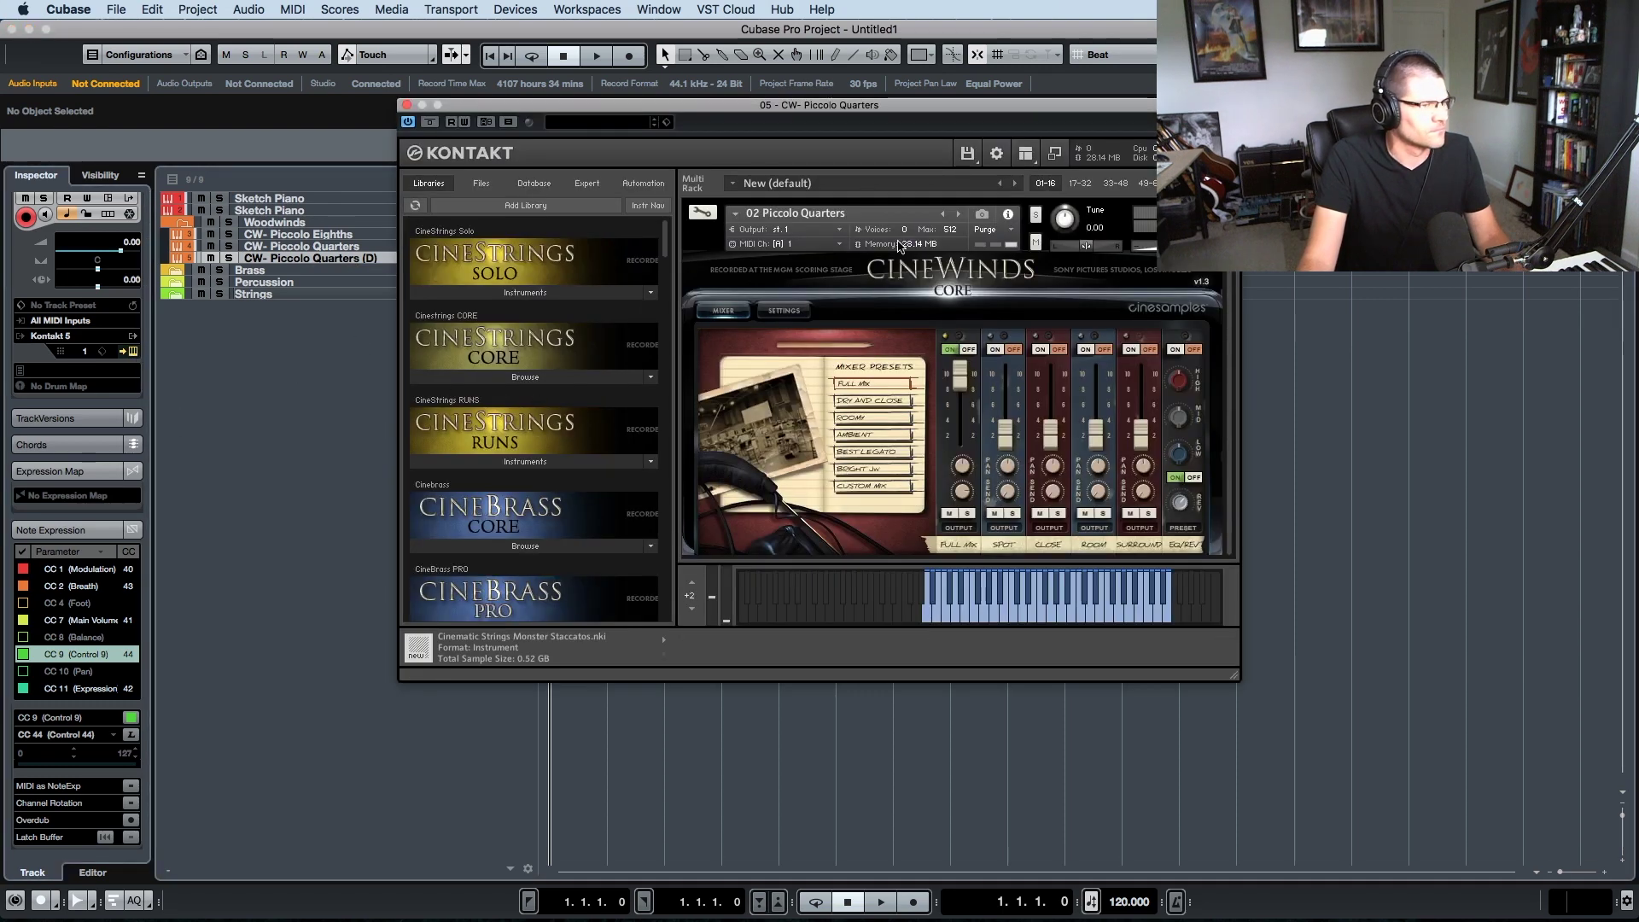
left_click(1217, 211)
- Load the 03 Piccolo Halves patch from the CineWinds CORE library into the duplicated track's Kontakt instance
scroll(614, 311, "down", 8)
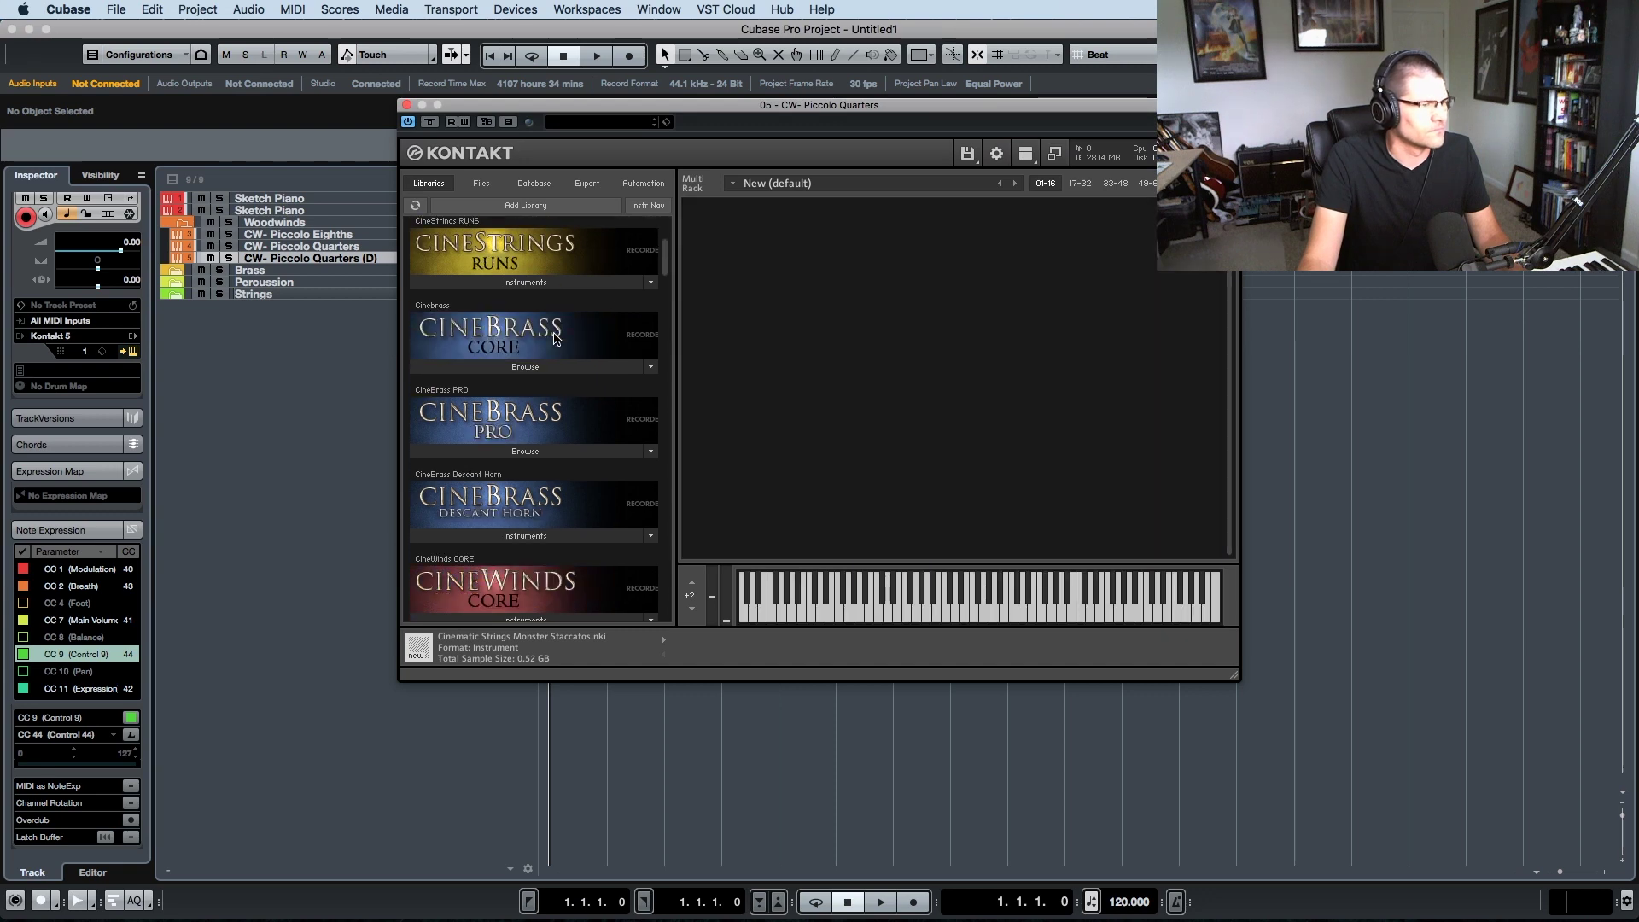
left_click(547, 492)
scroll(551, 492, "down", 4)
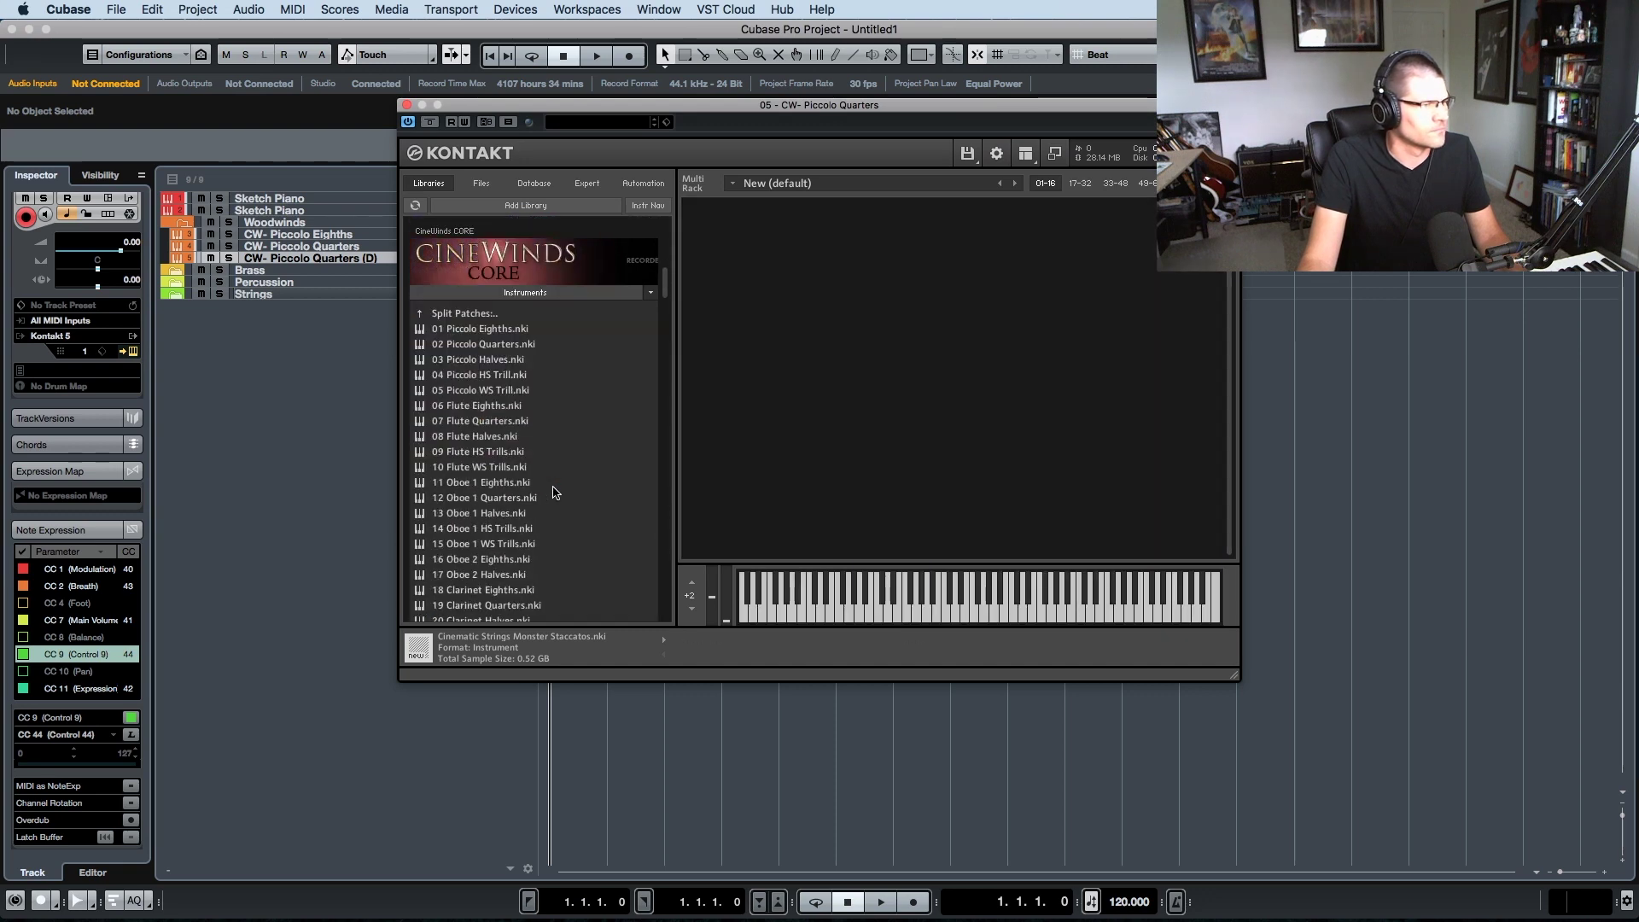
double_click(499, 360)
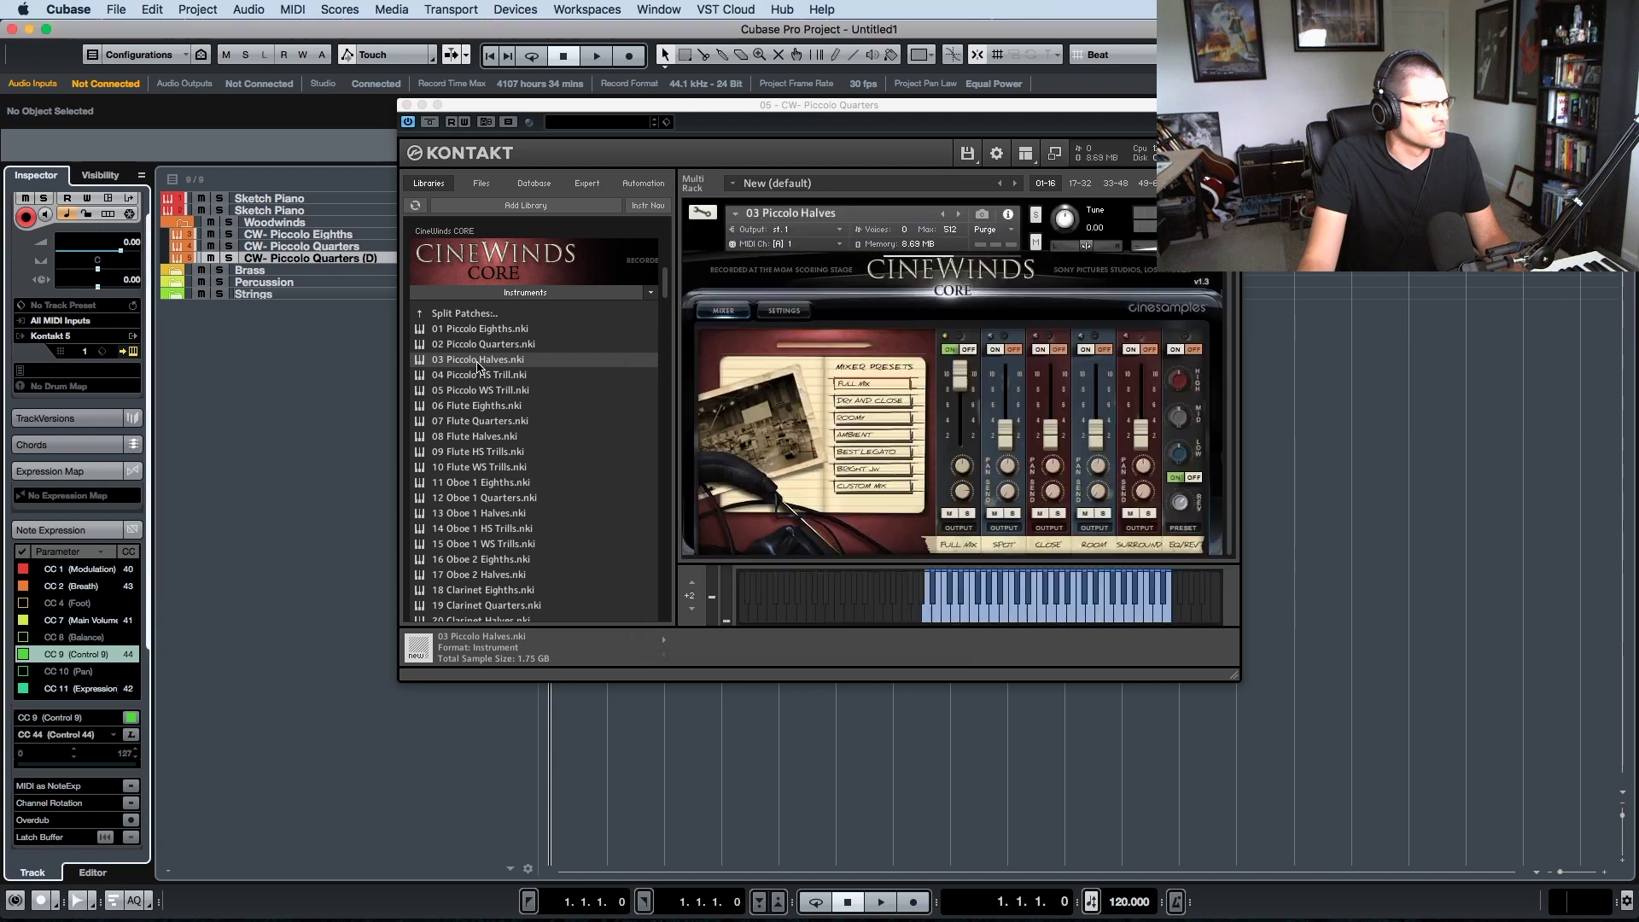
- Rename the CW- Piccolo Quarters (D) track as CW- Piccolo Halves
double_click(378, 259)
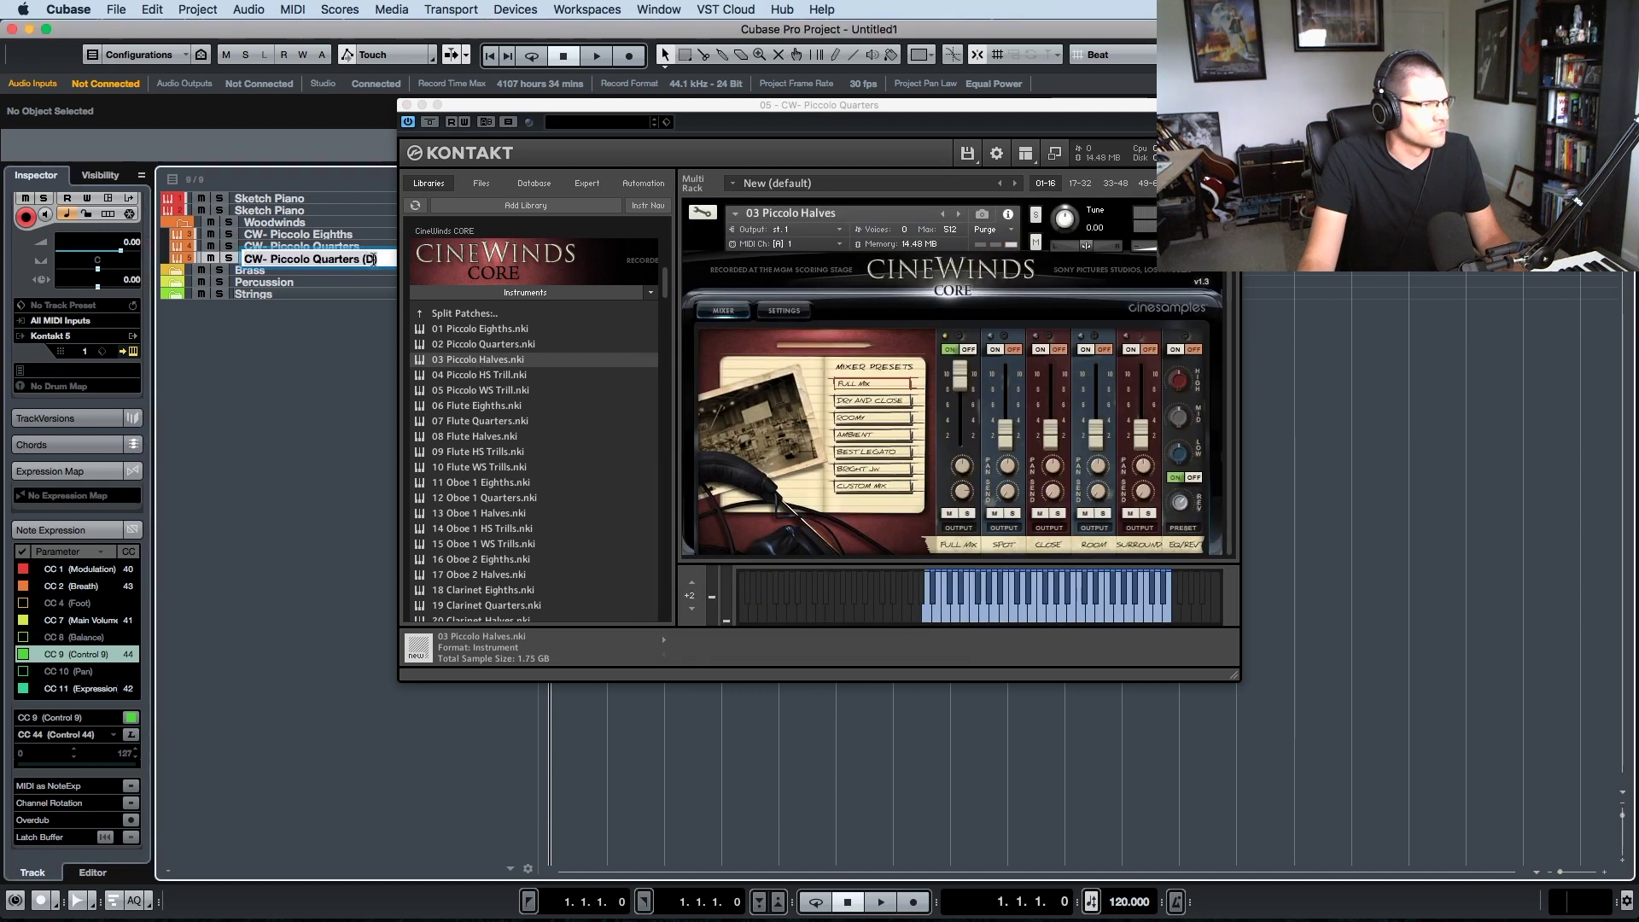
key("BackSpace")
key("BackSpace")
key("BackSpace")
key("BackSpace")
key("BackSpace")
key("BackSpace")
key("BackSpace")
key("BackSpace")
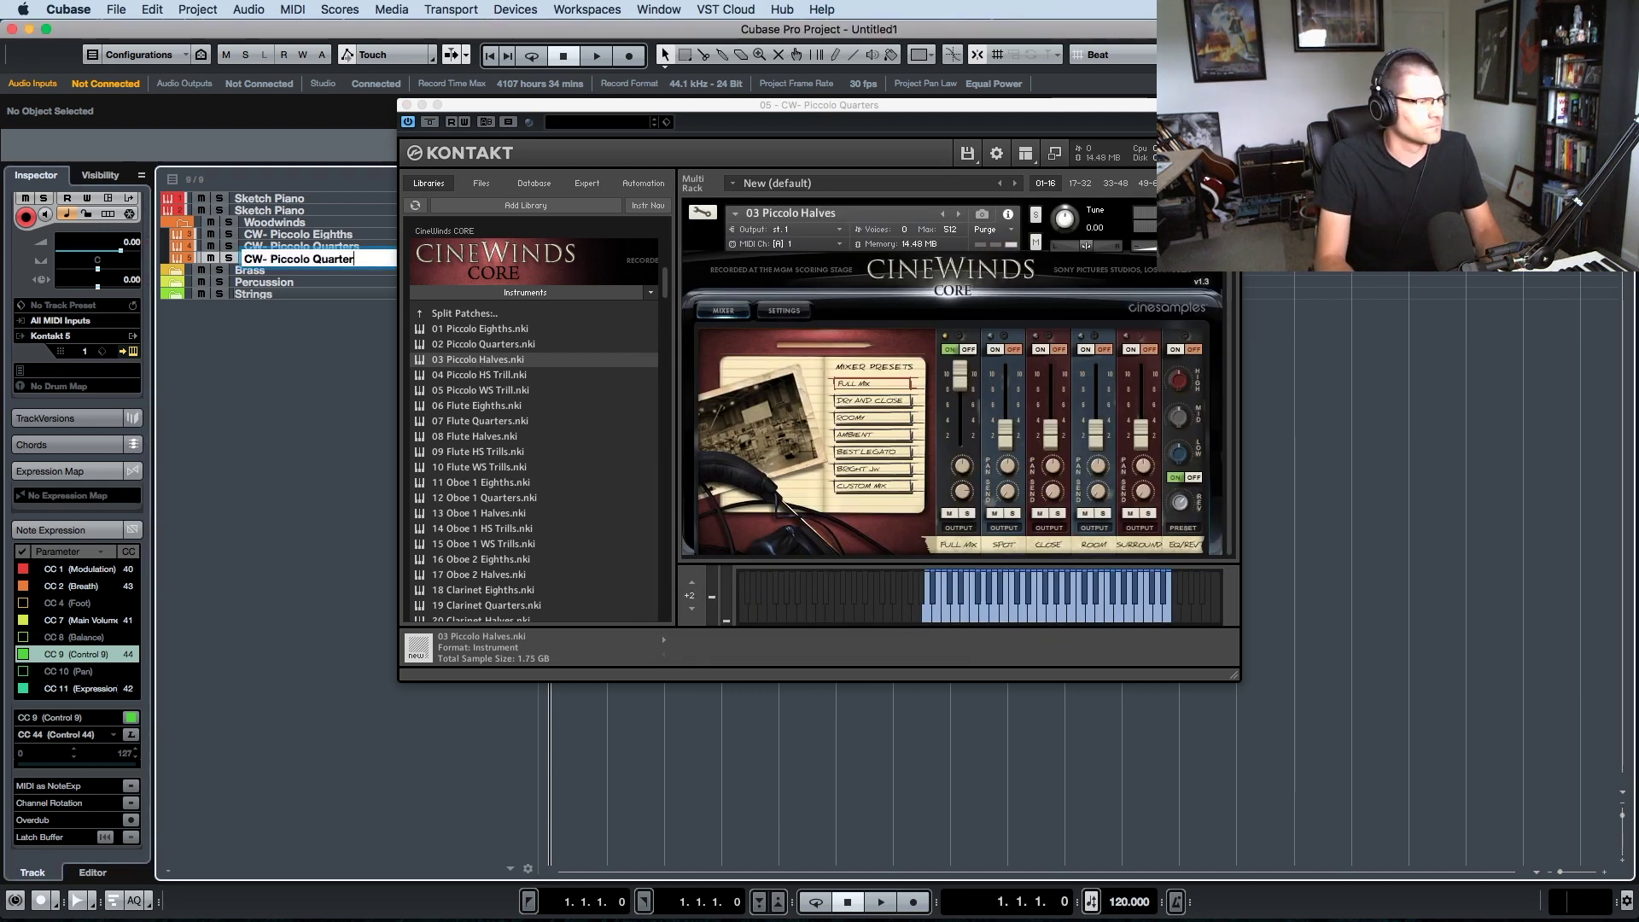
key("BackSpace")
type("Halves")
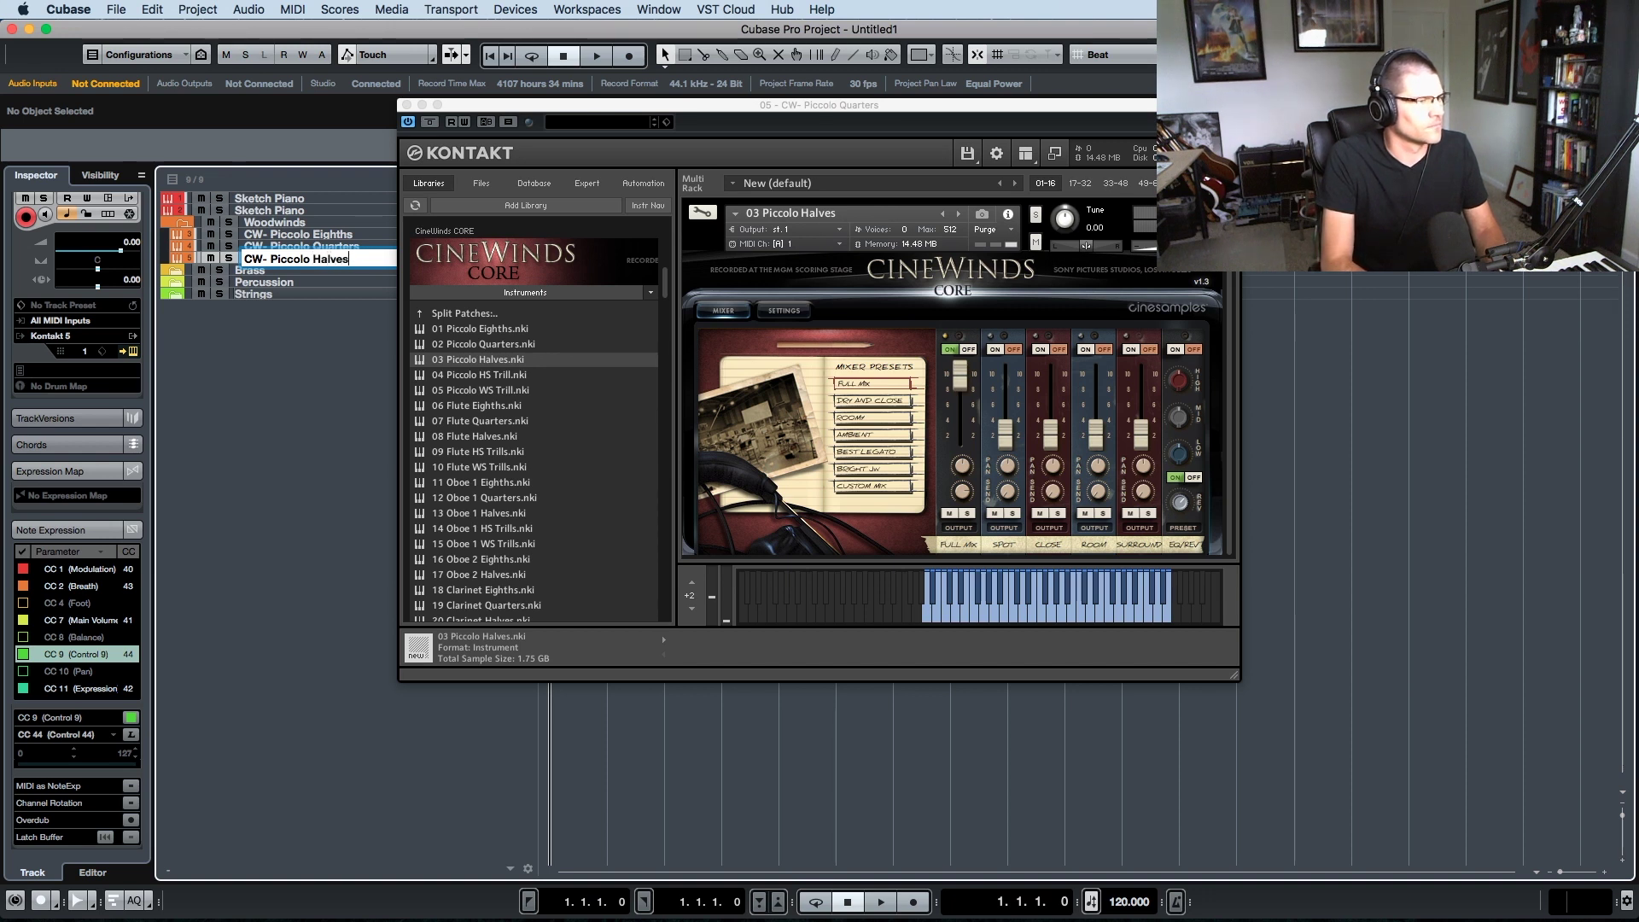
key("Return")
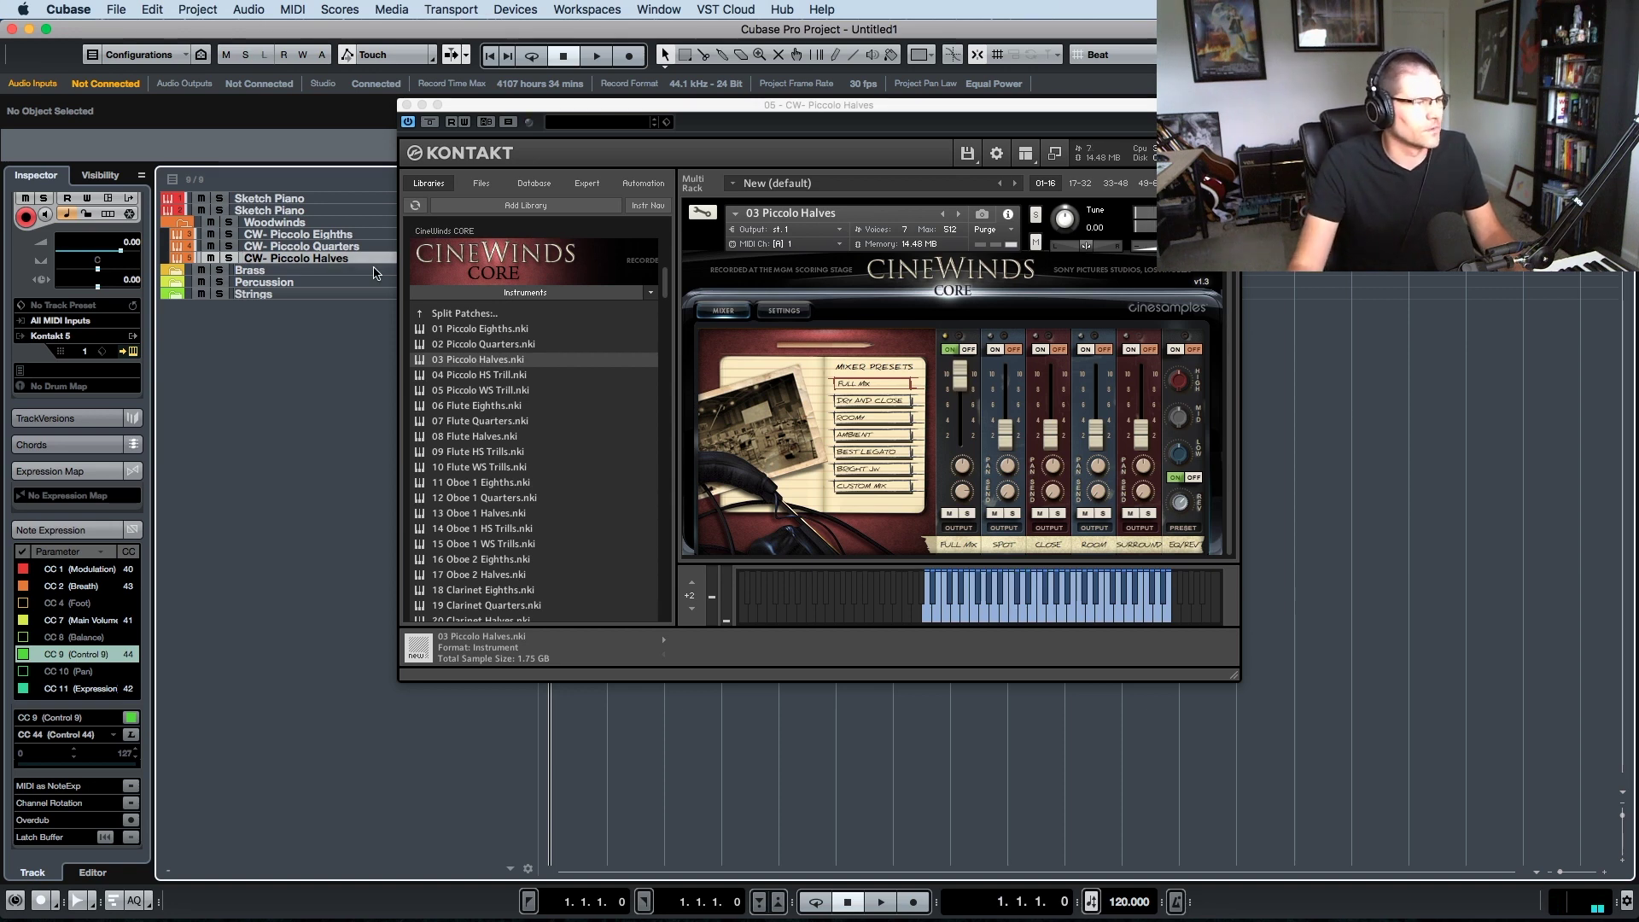
- Duplicate the CW- Piccolo Halves track and, with the Kontakt window closed, select the CW- Piccolo Eighths track
right_click(317, 260)
left_click(367, 310)
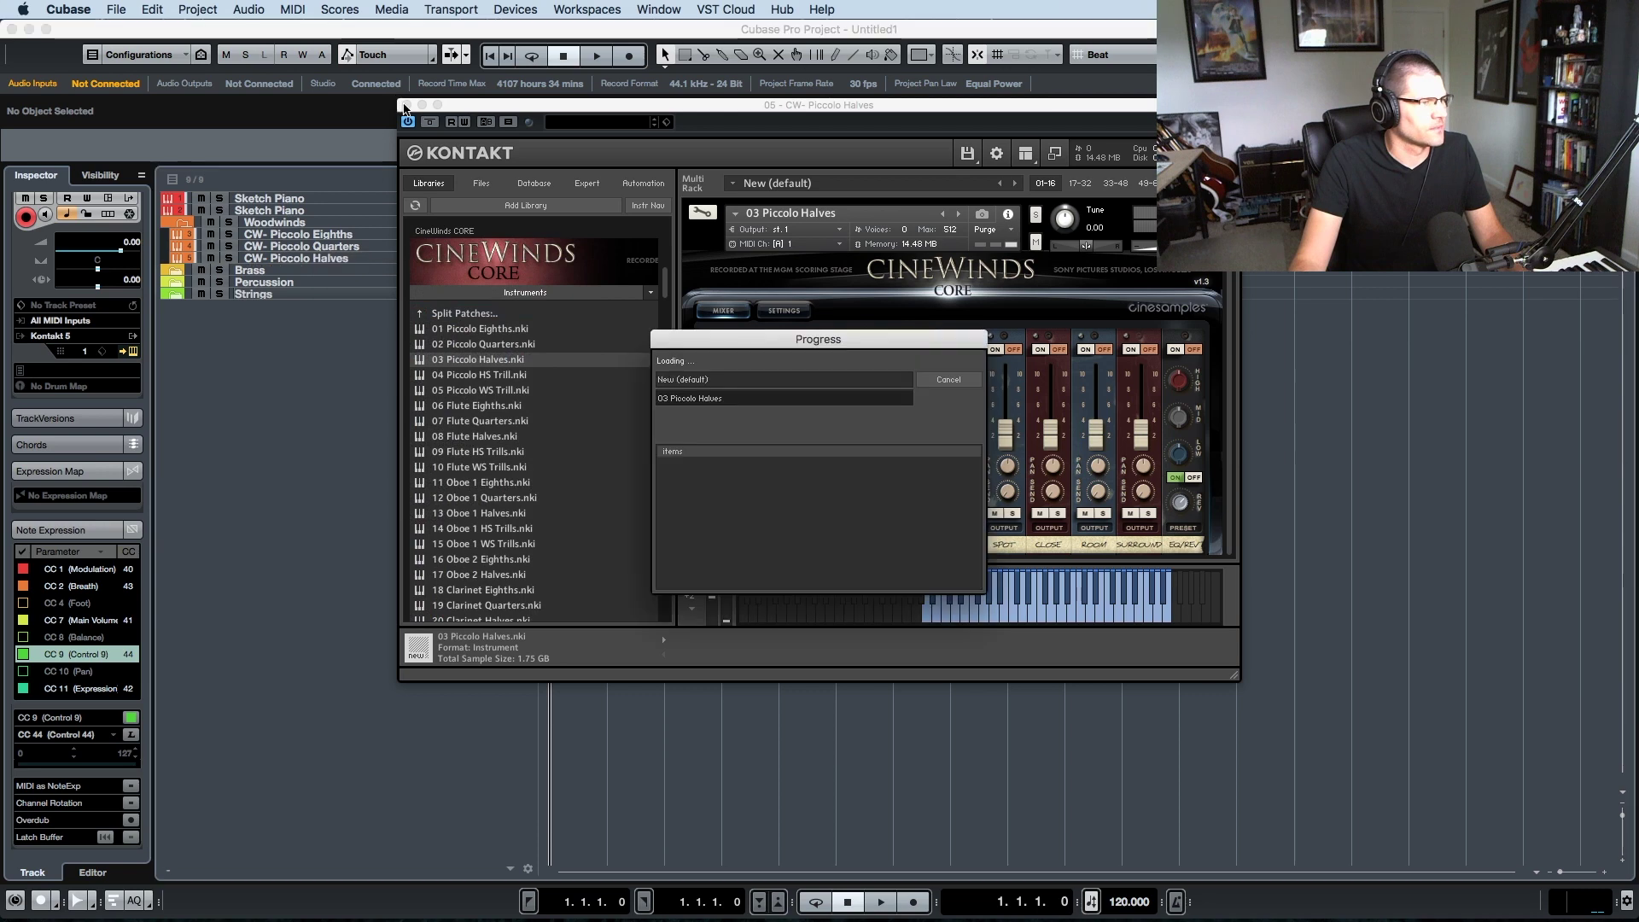
left_click(406, 105)
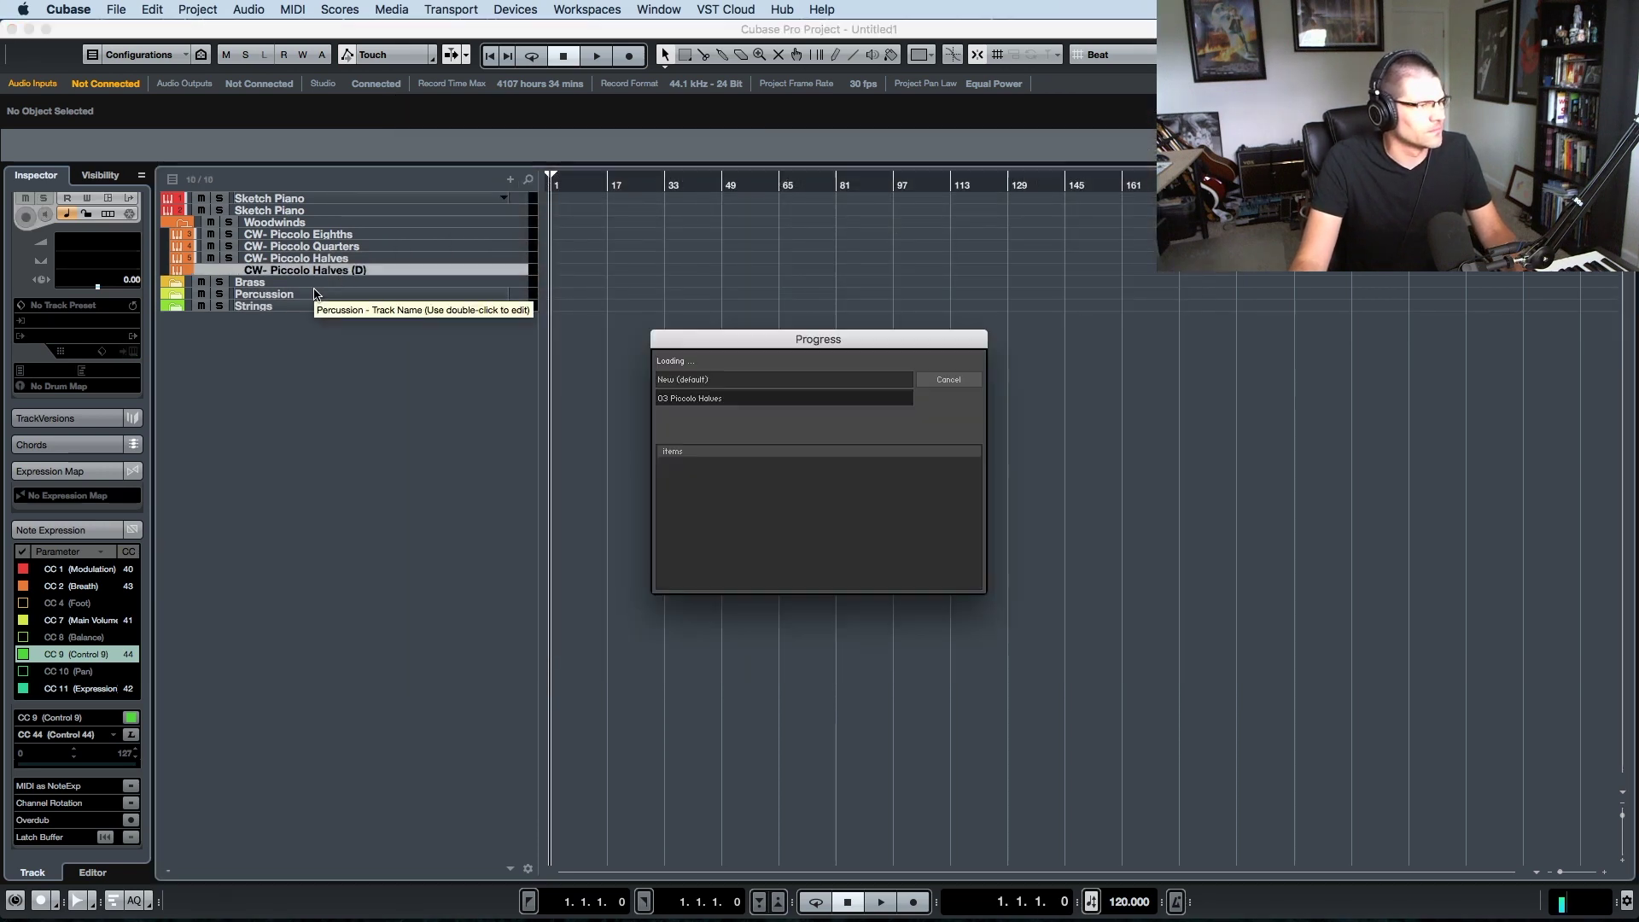
left_click(292, 237)
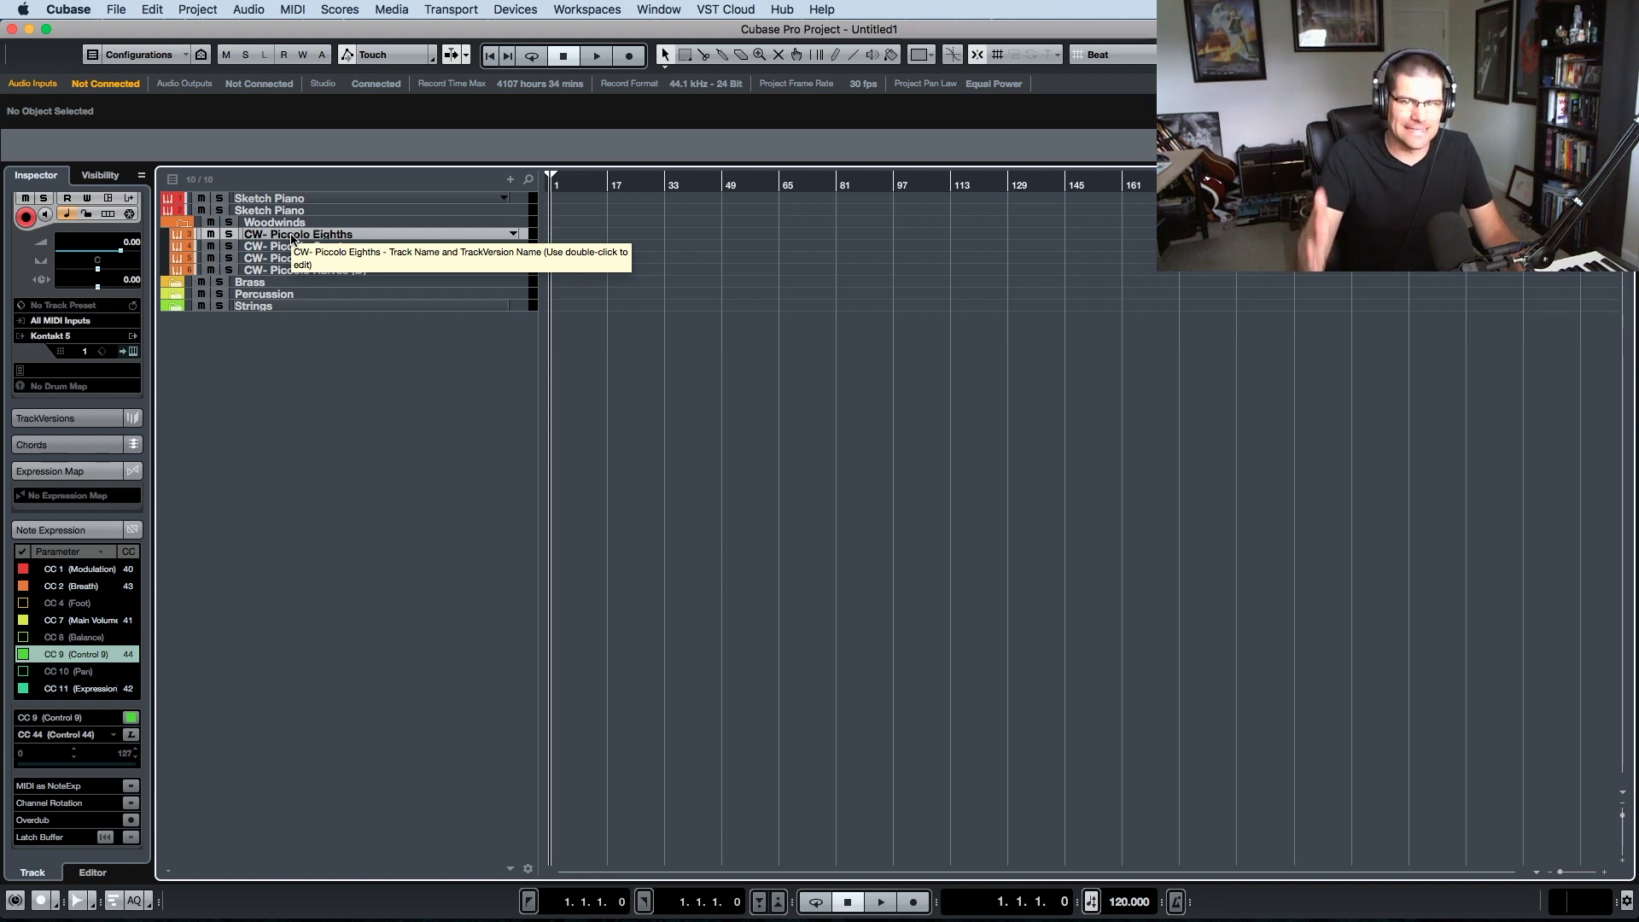
- Review the key command assigned to Disable/Enable Track in the Audio commands, and close the key commands list
left_click(114, 10)
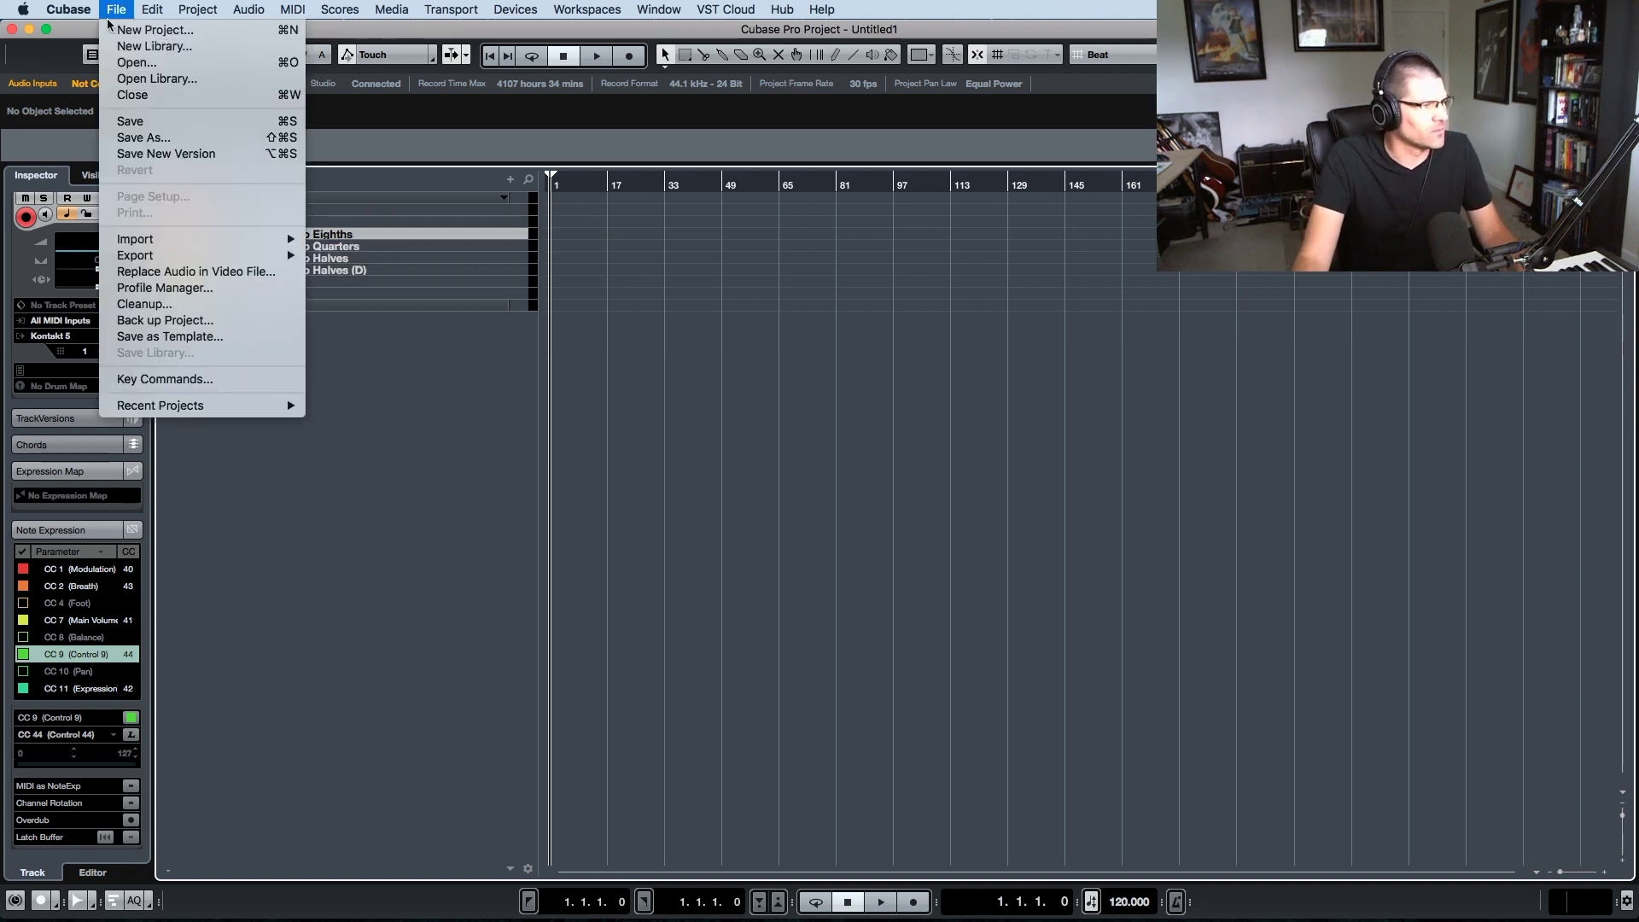
left_click(180, 381)
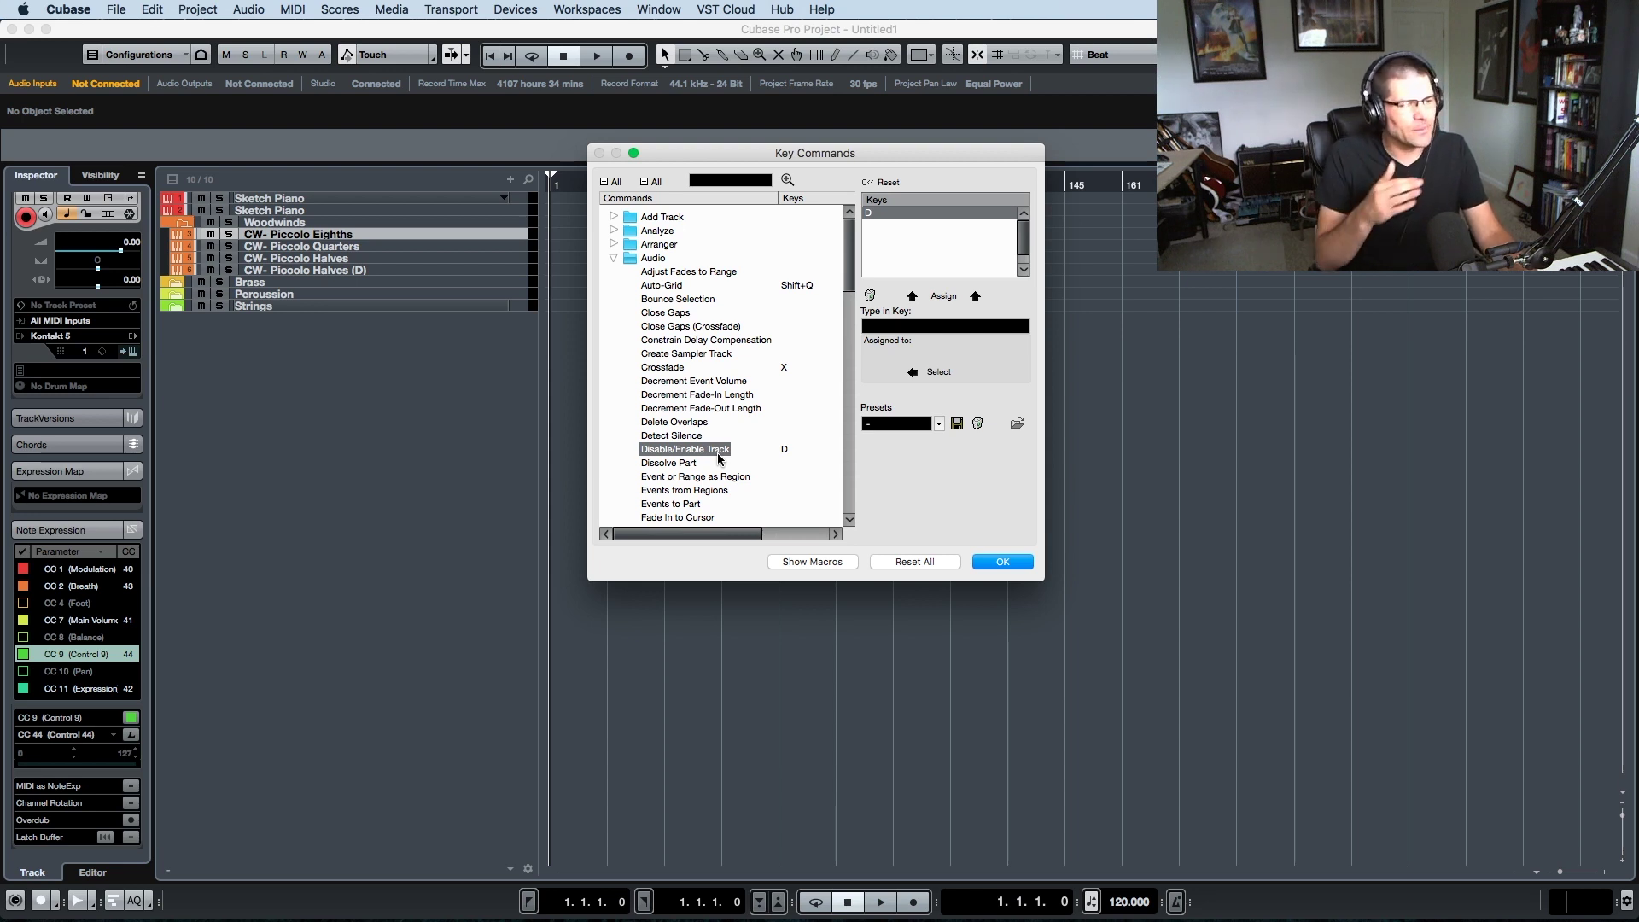
left_click(1013, 561)
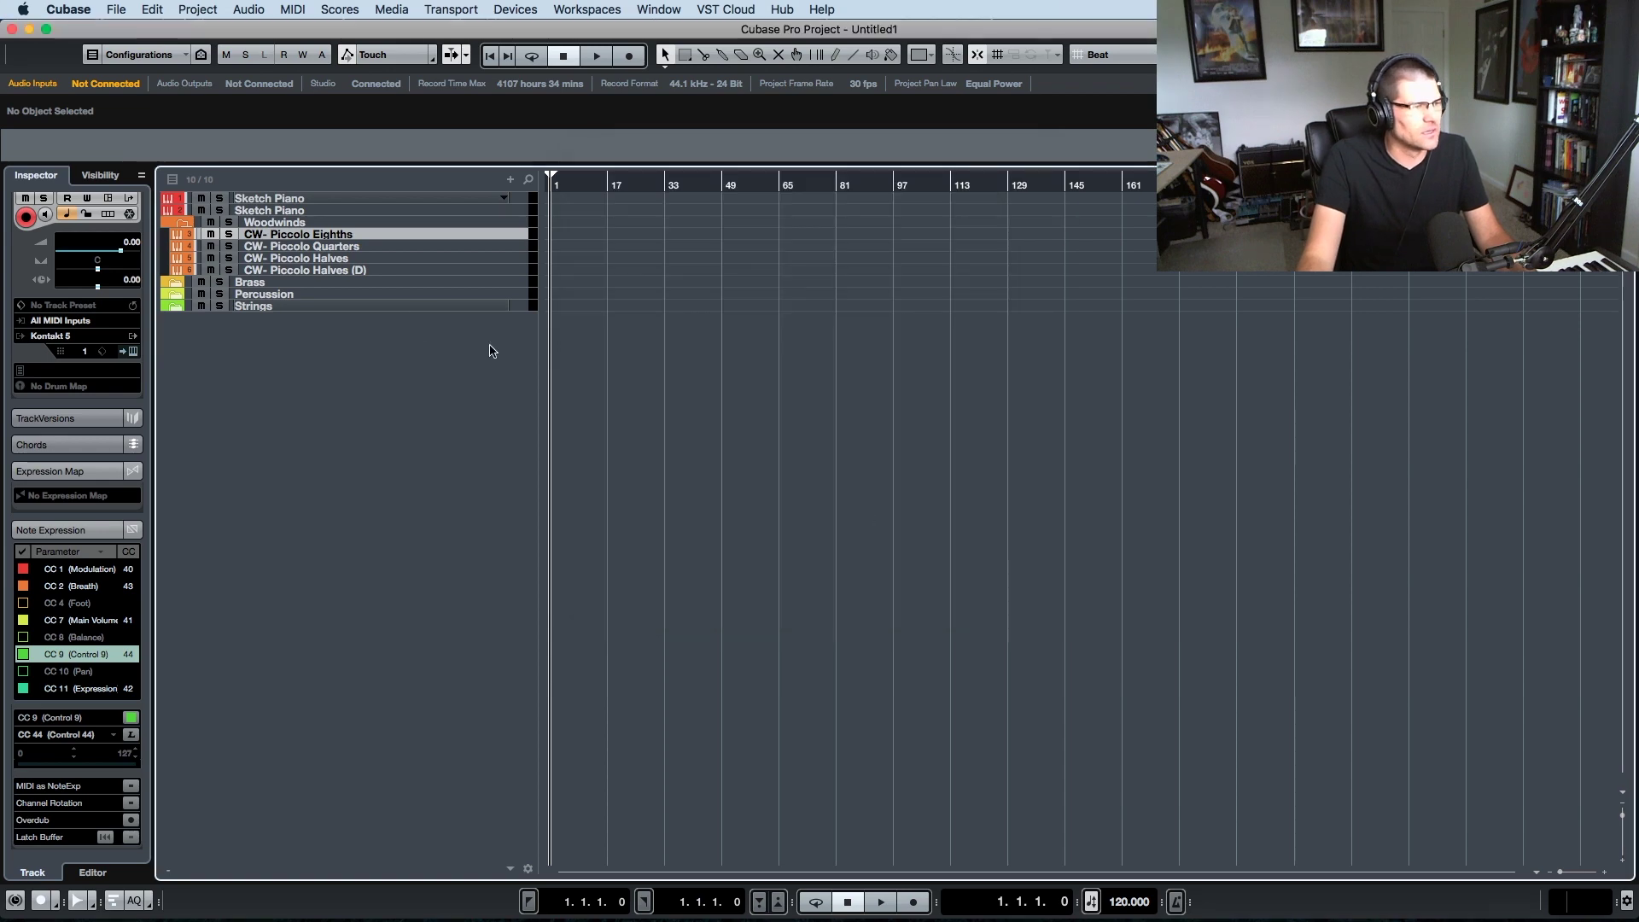
- Examine the patch loaded in the CW- Piccolo Quarters track's Kontakt instance and close its window
left_click(329, 247)
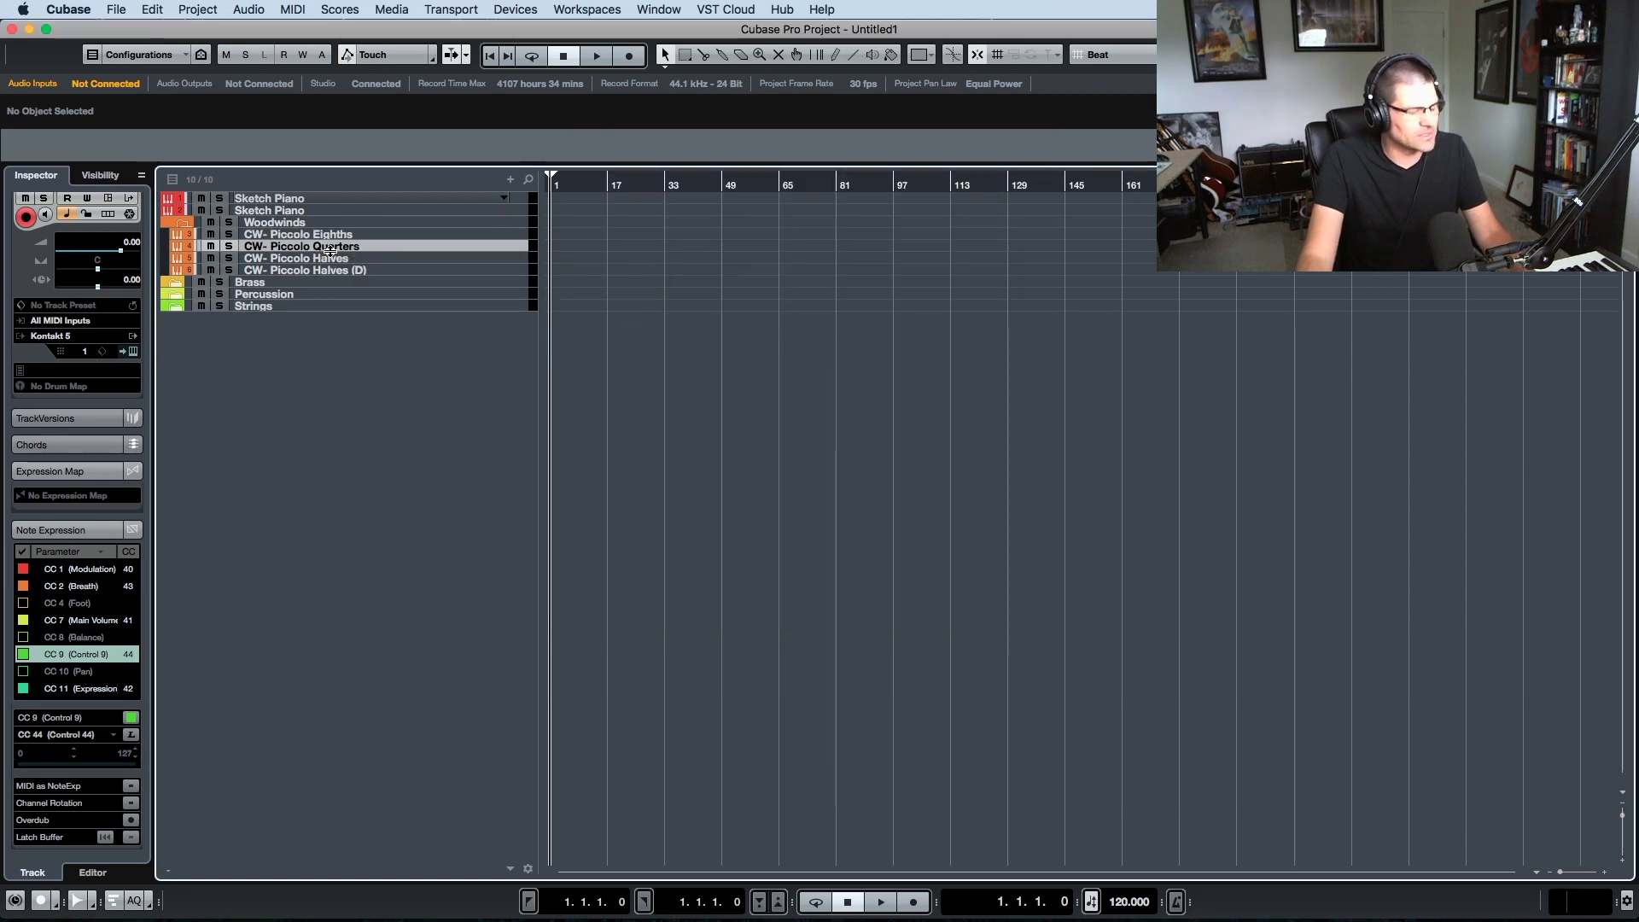
left_click(133, 351)
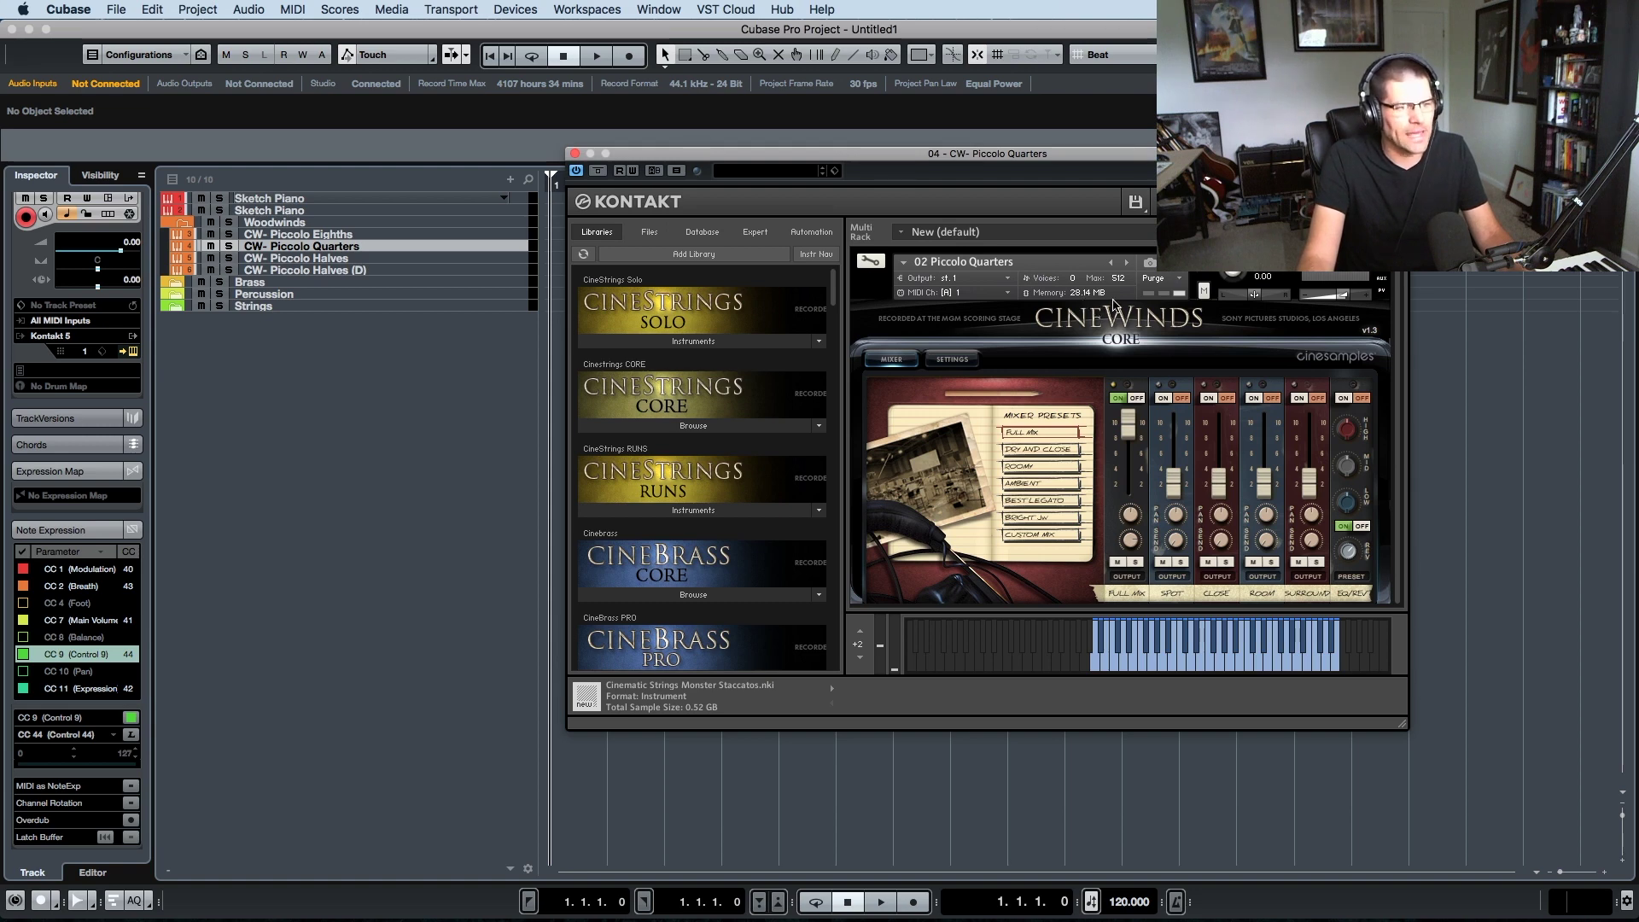
left_click(575, 155)
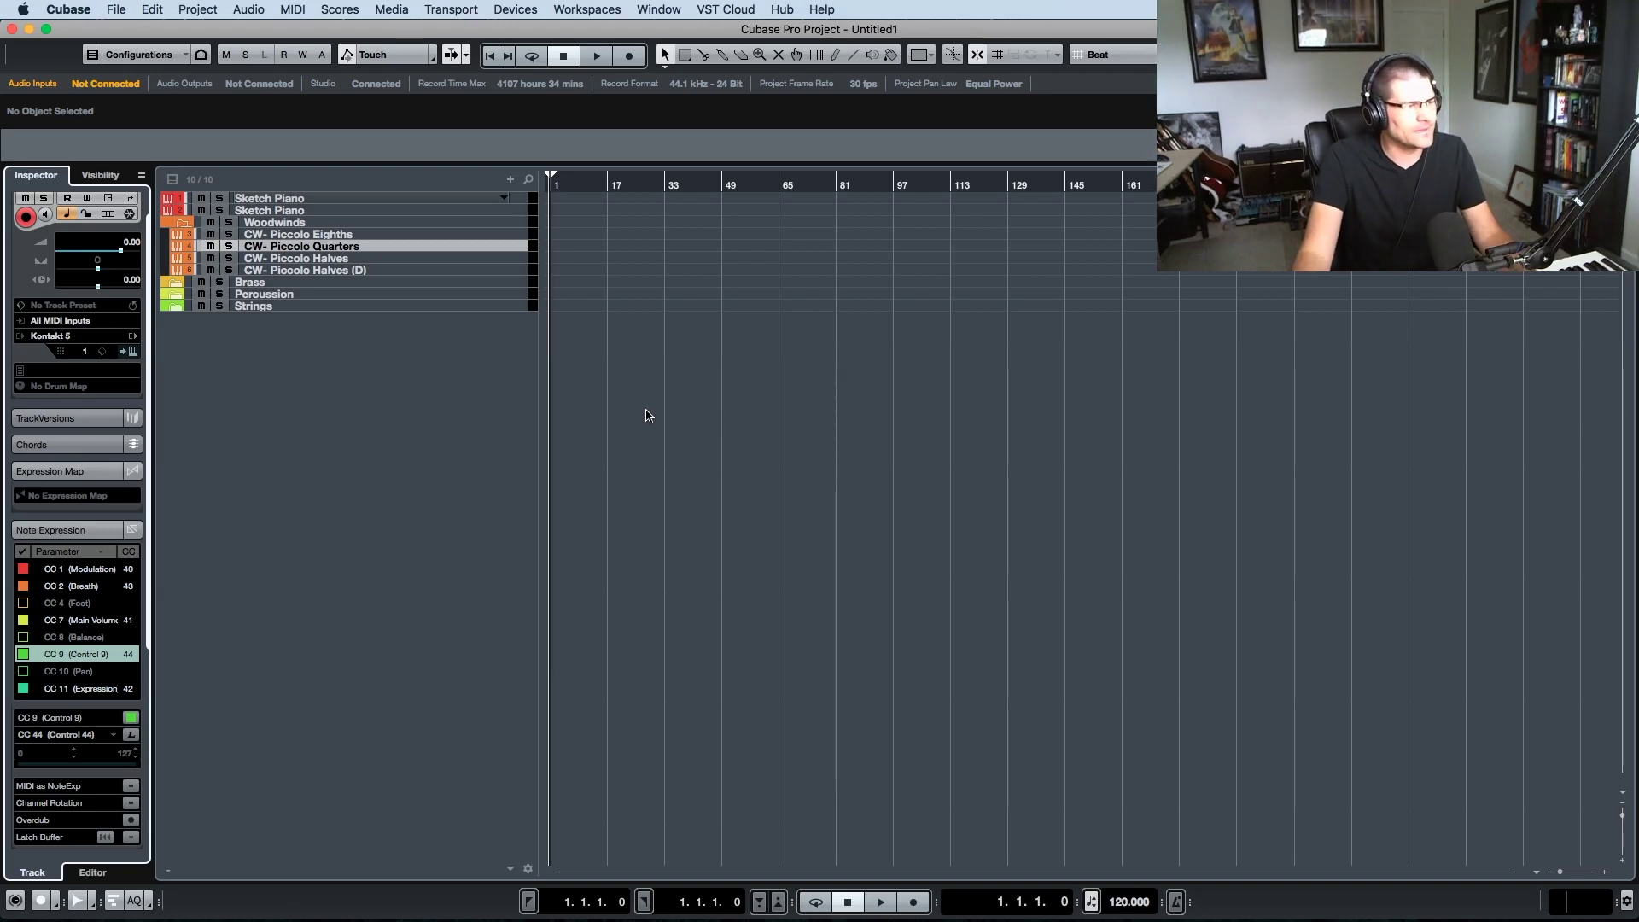
- Open the CW- Piccolo Halves (D) track's Kontakt instance and remove the 03 Piccolo Halves patch
left_click(318, 270)
left_click(132, 351)
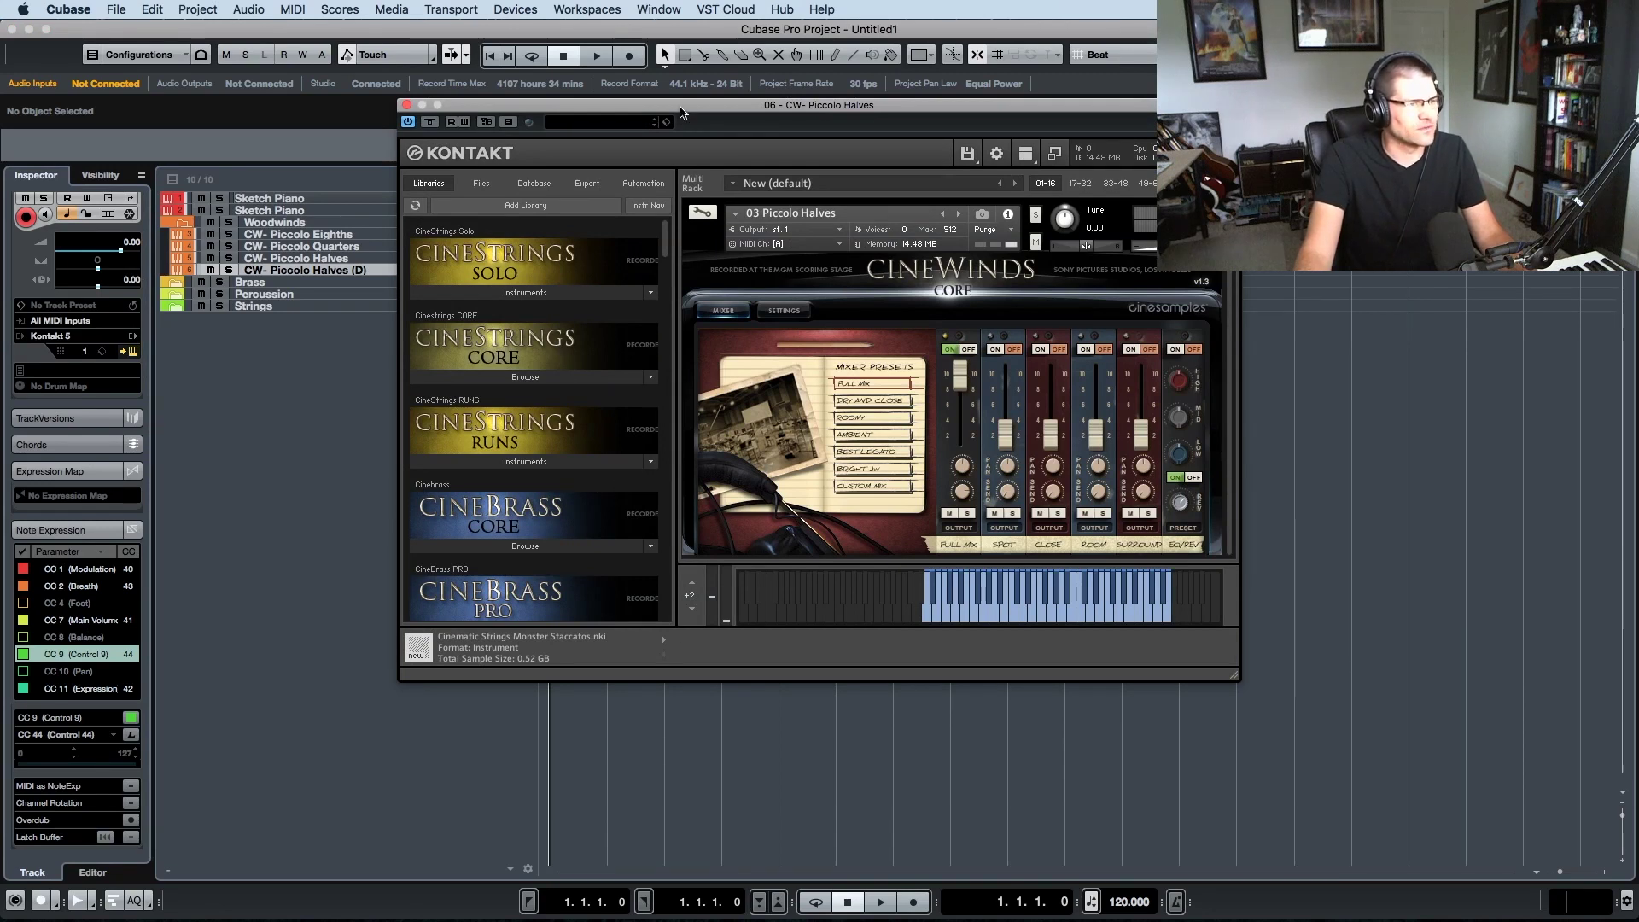
left_click_drag(681, 111, 714, 112)
key("Delete")
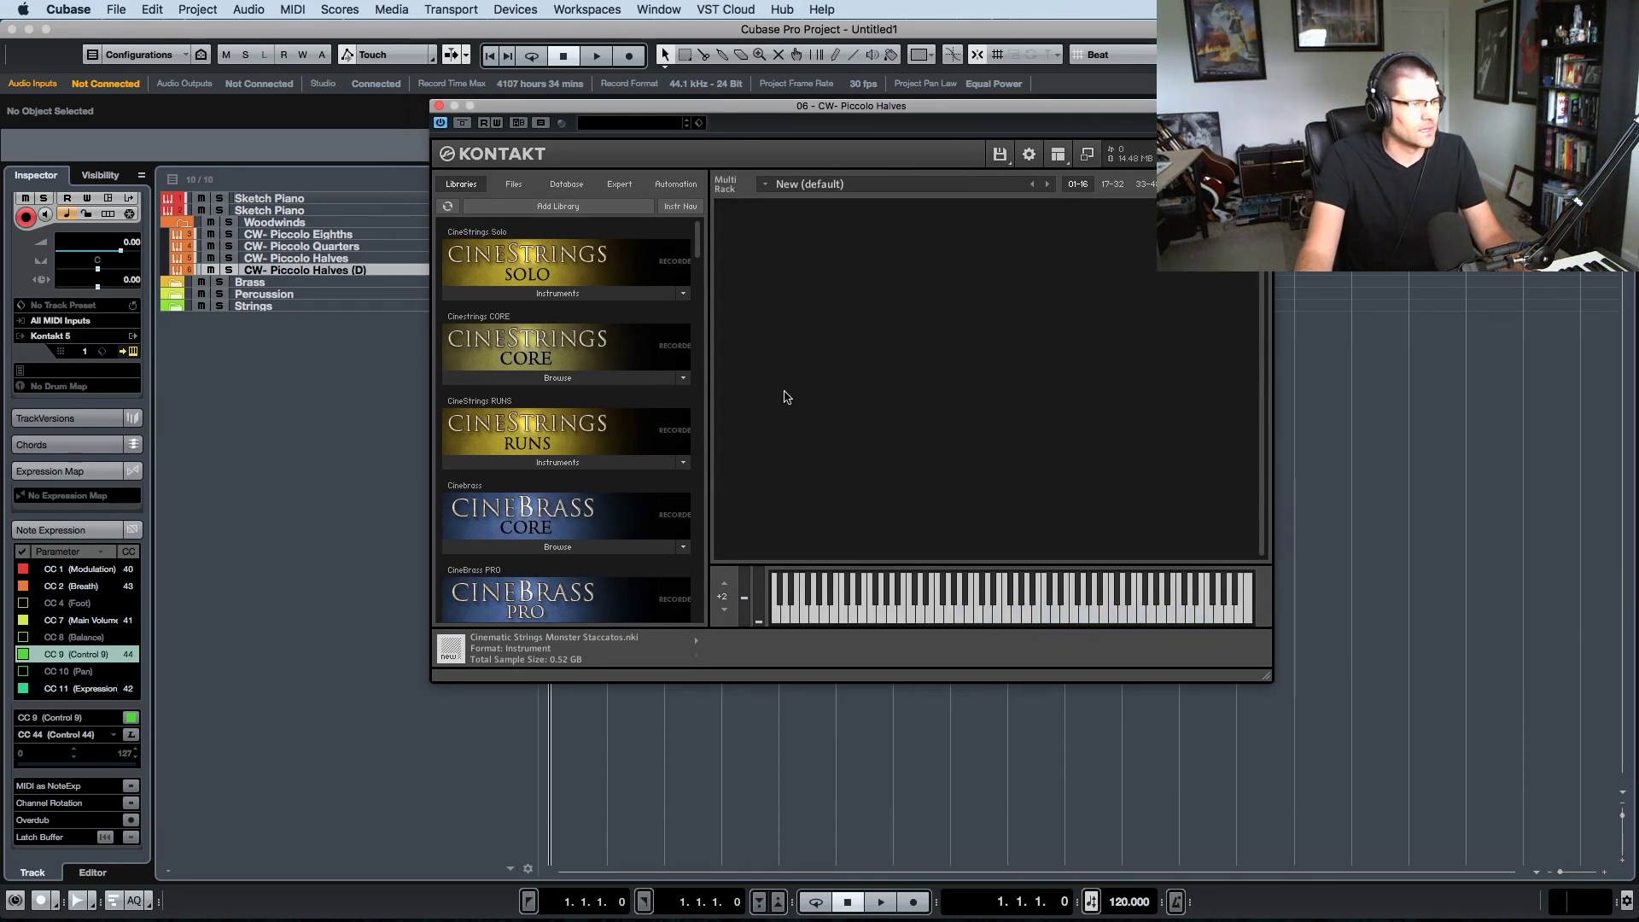
- Load the 04 Piccolo HS Trill patch from the CineWinds CORE library and move the Kontakt window clear of the track list
scroll(596, 462, "down", 5)
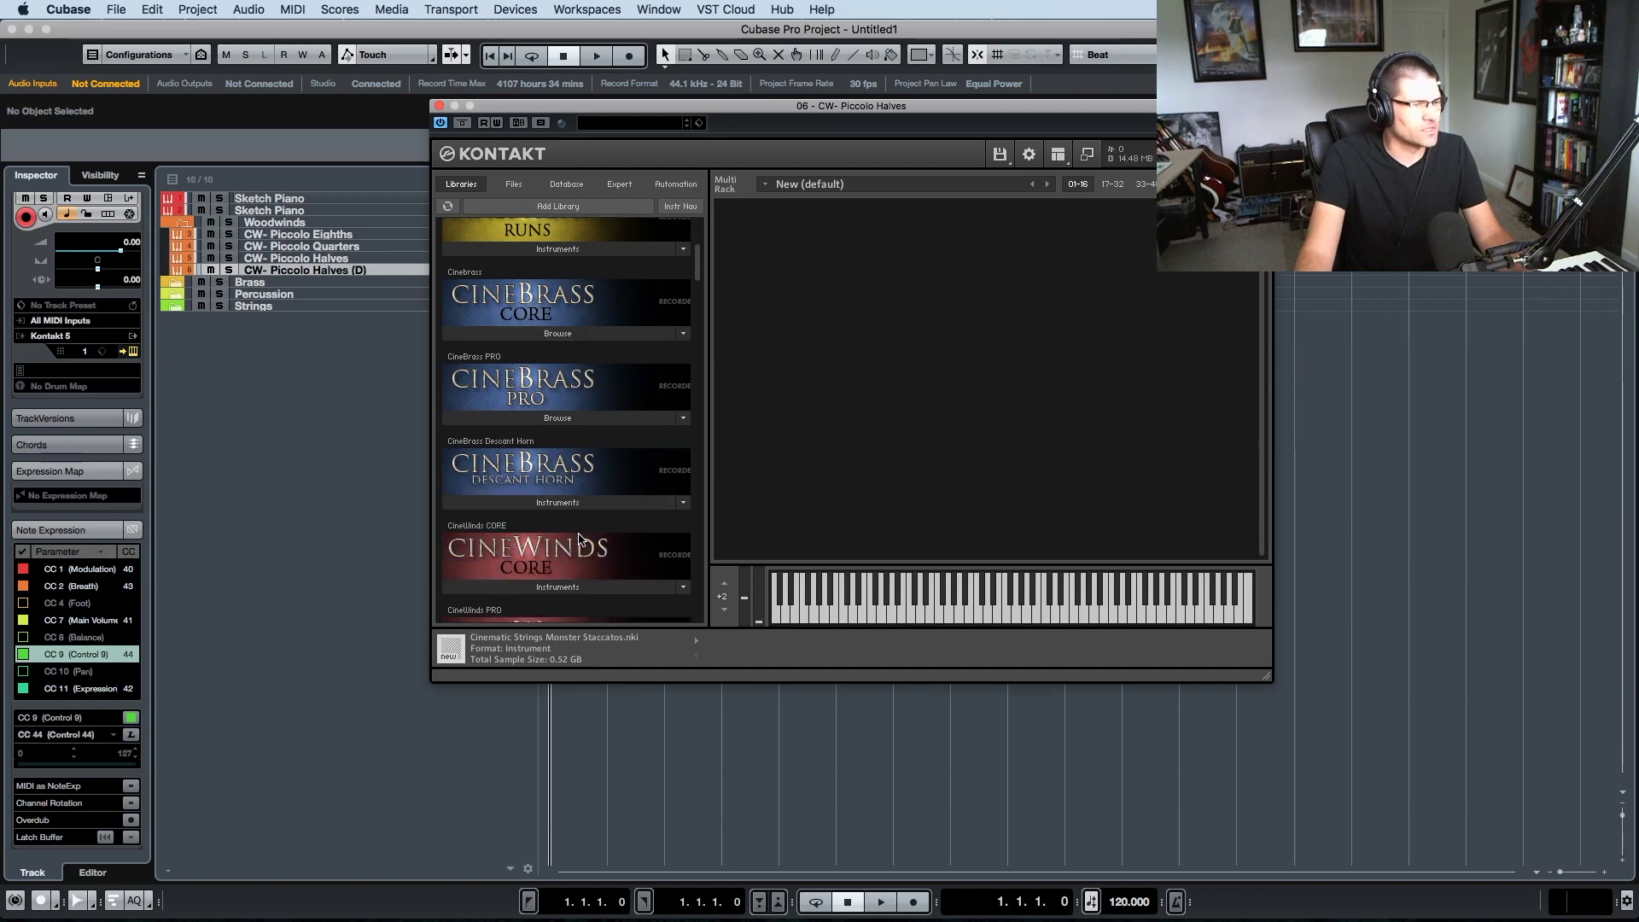
scroll(576, 534, "down", 3)
left_click(555, 468)
scroll(566, 468, "down", 3)
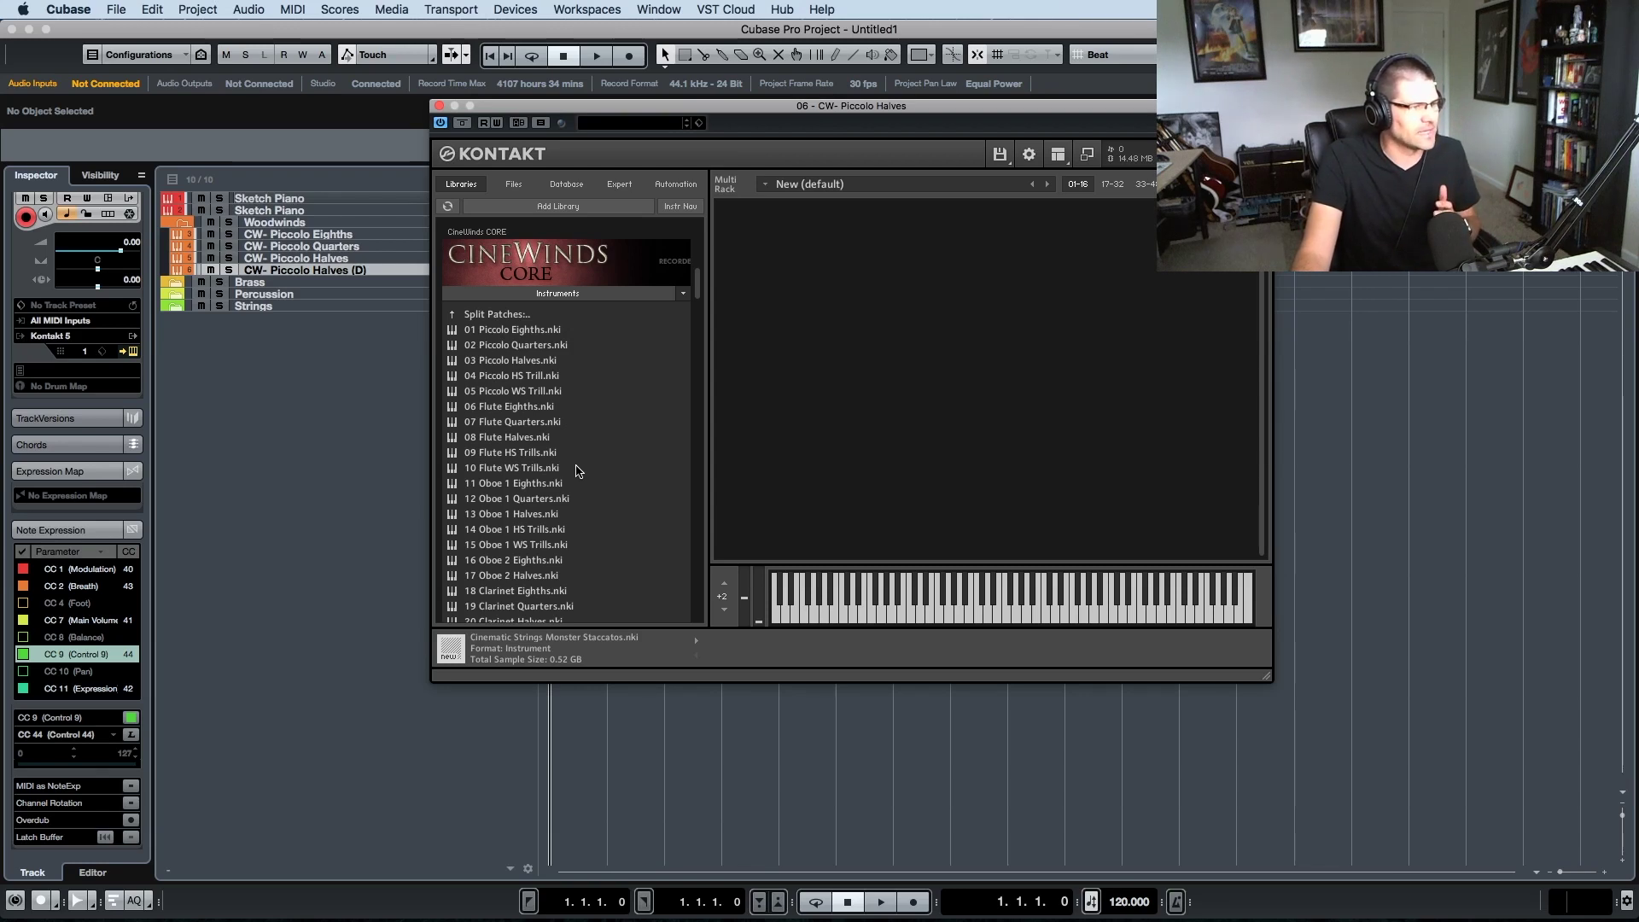
double_click(529, 377)
left_click_drag(602, 159, 727, 187)
- Rename the CW- Piccolo Halves (D) track as CW- Piccolo HS Trill and close its Kontakt window
left_click(362, 272)
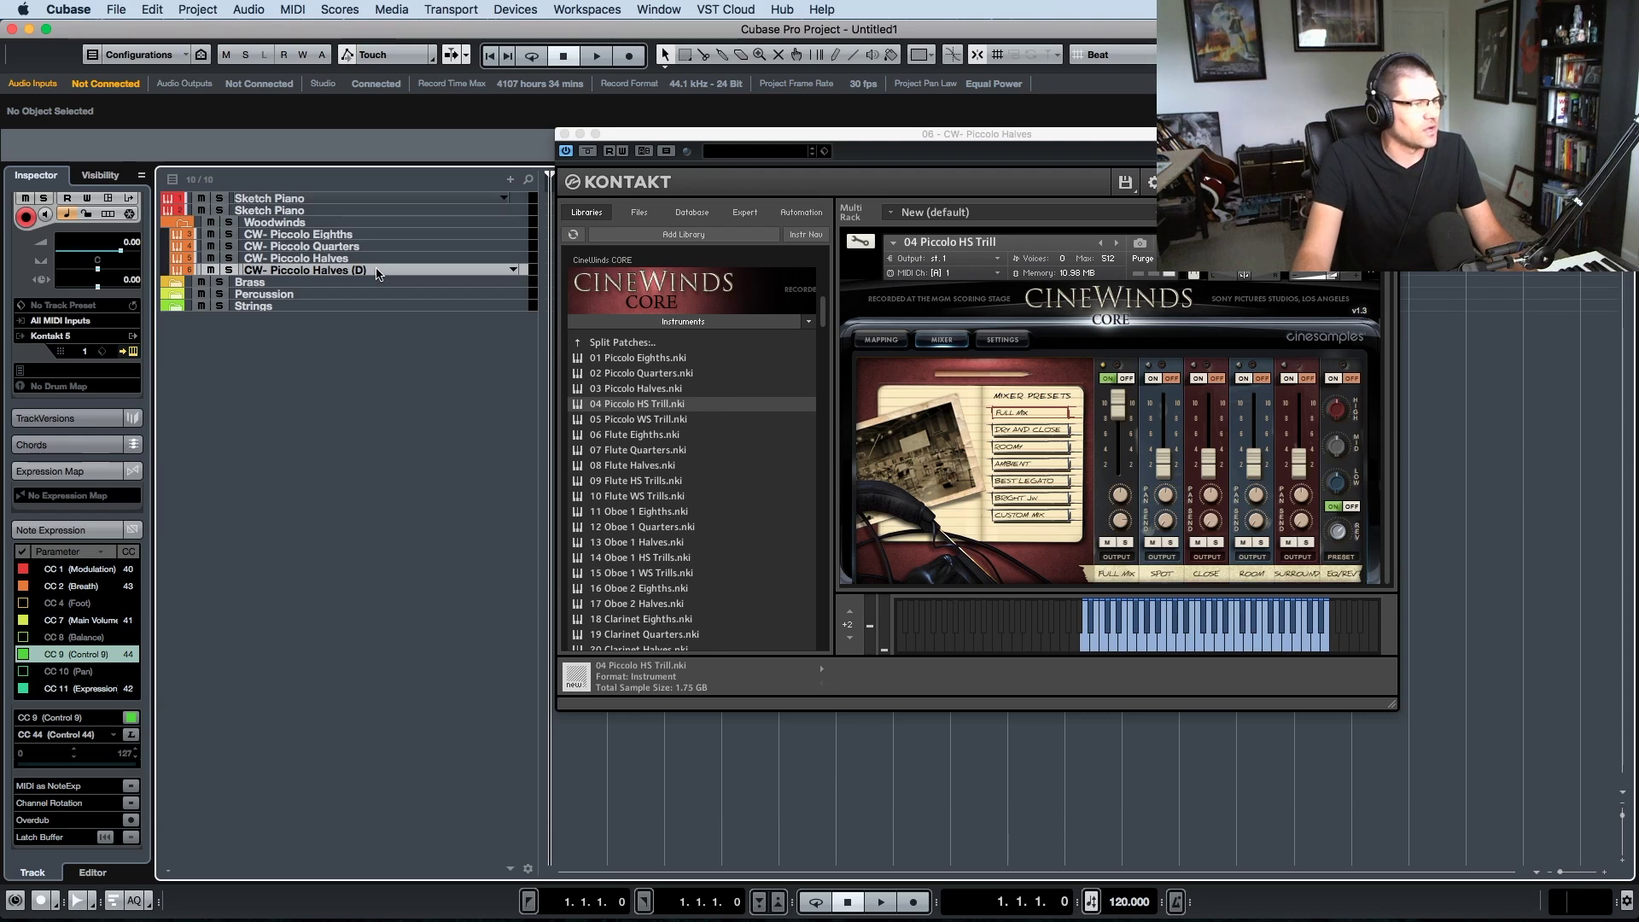
double_click(377, 271)
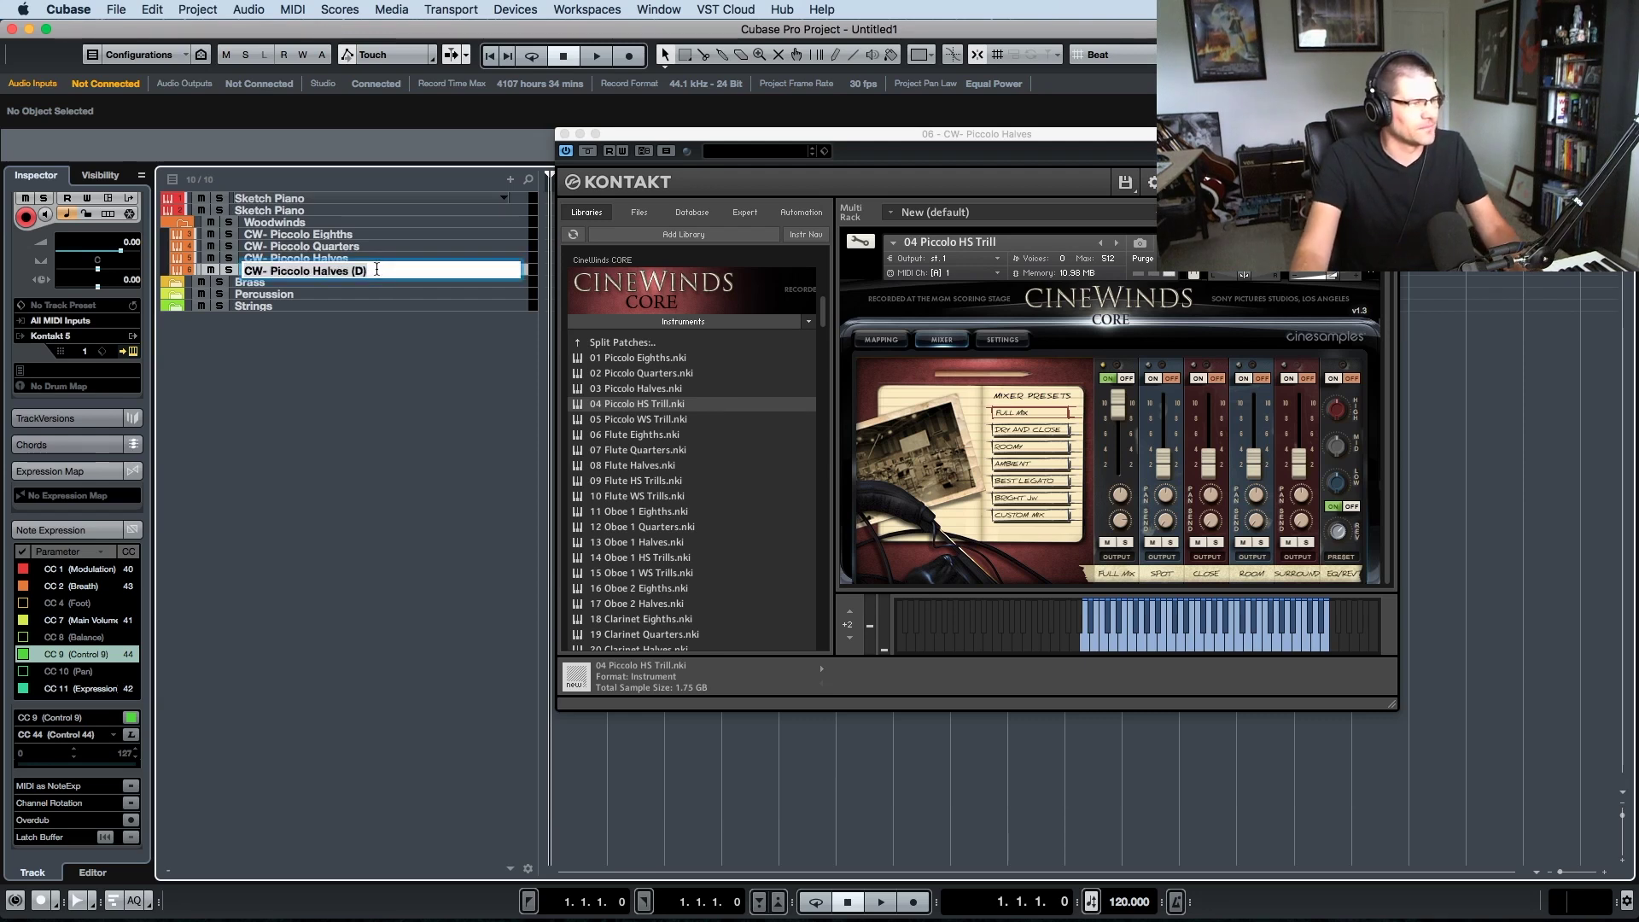
key("Right")
key("BackSpace")
key("BackSpace")
key("BackSpace")
key("BackSpace")
key("BackSpace")
key("BackSpace")
key("BackSpace")
key("BackSpace")
key("BackSpace")
key("BackSpace")
type("H")
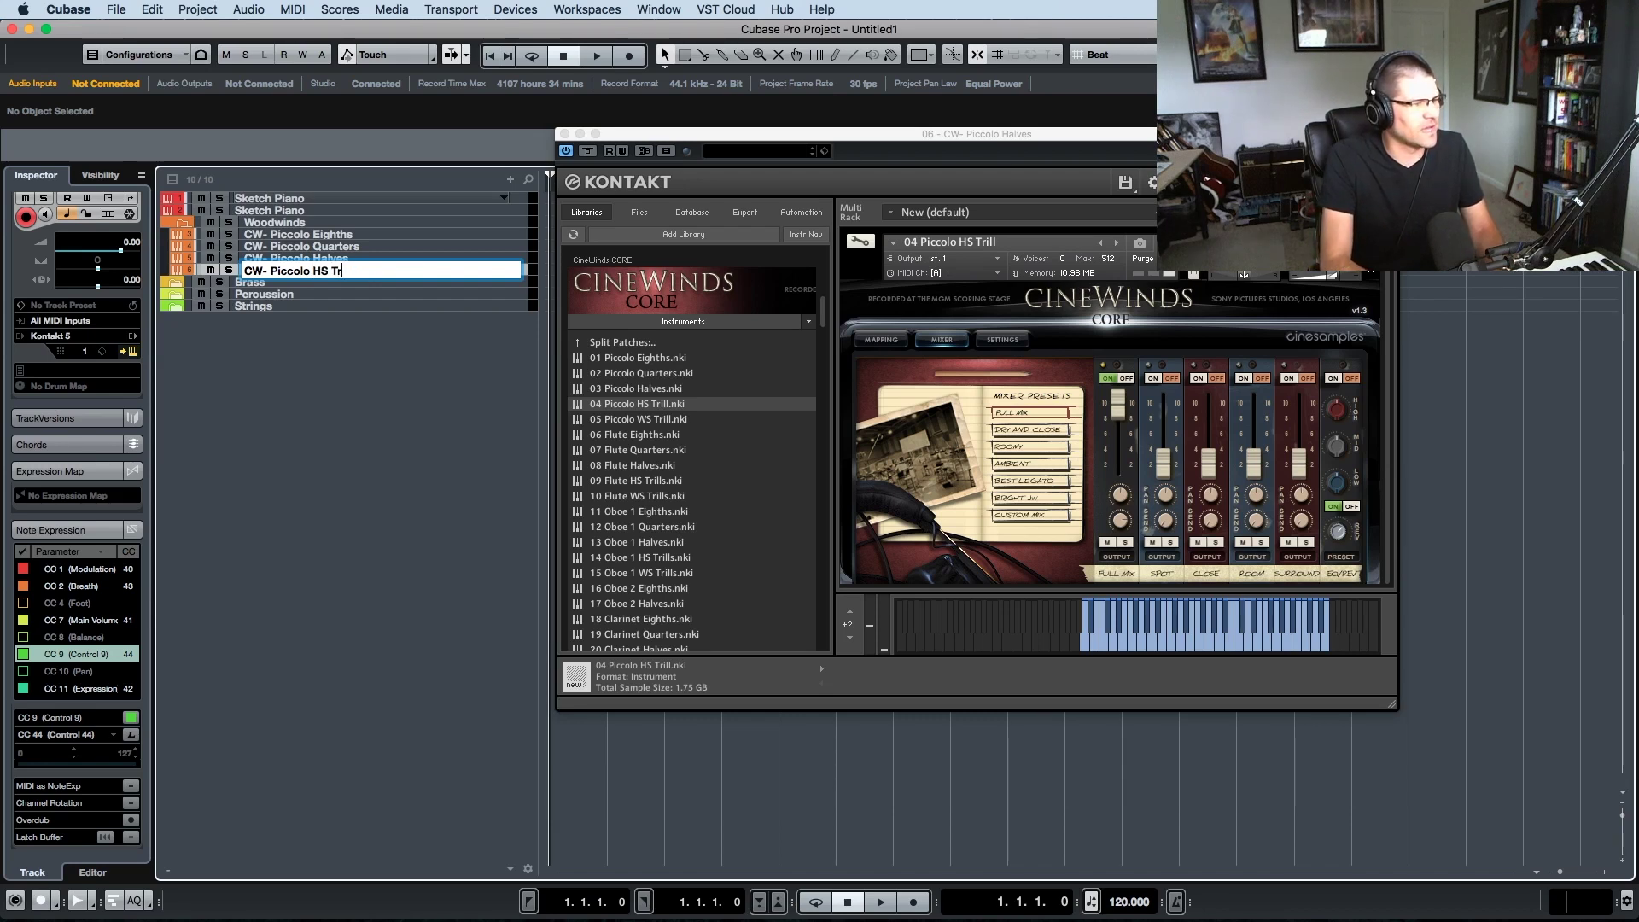
key("Return")
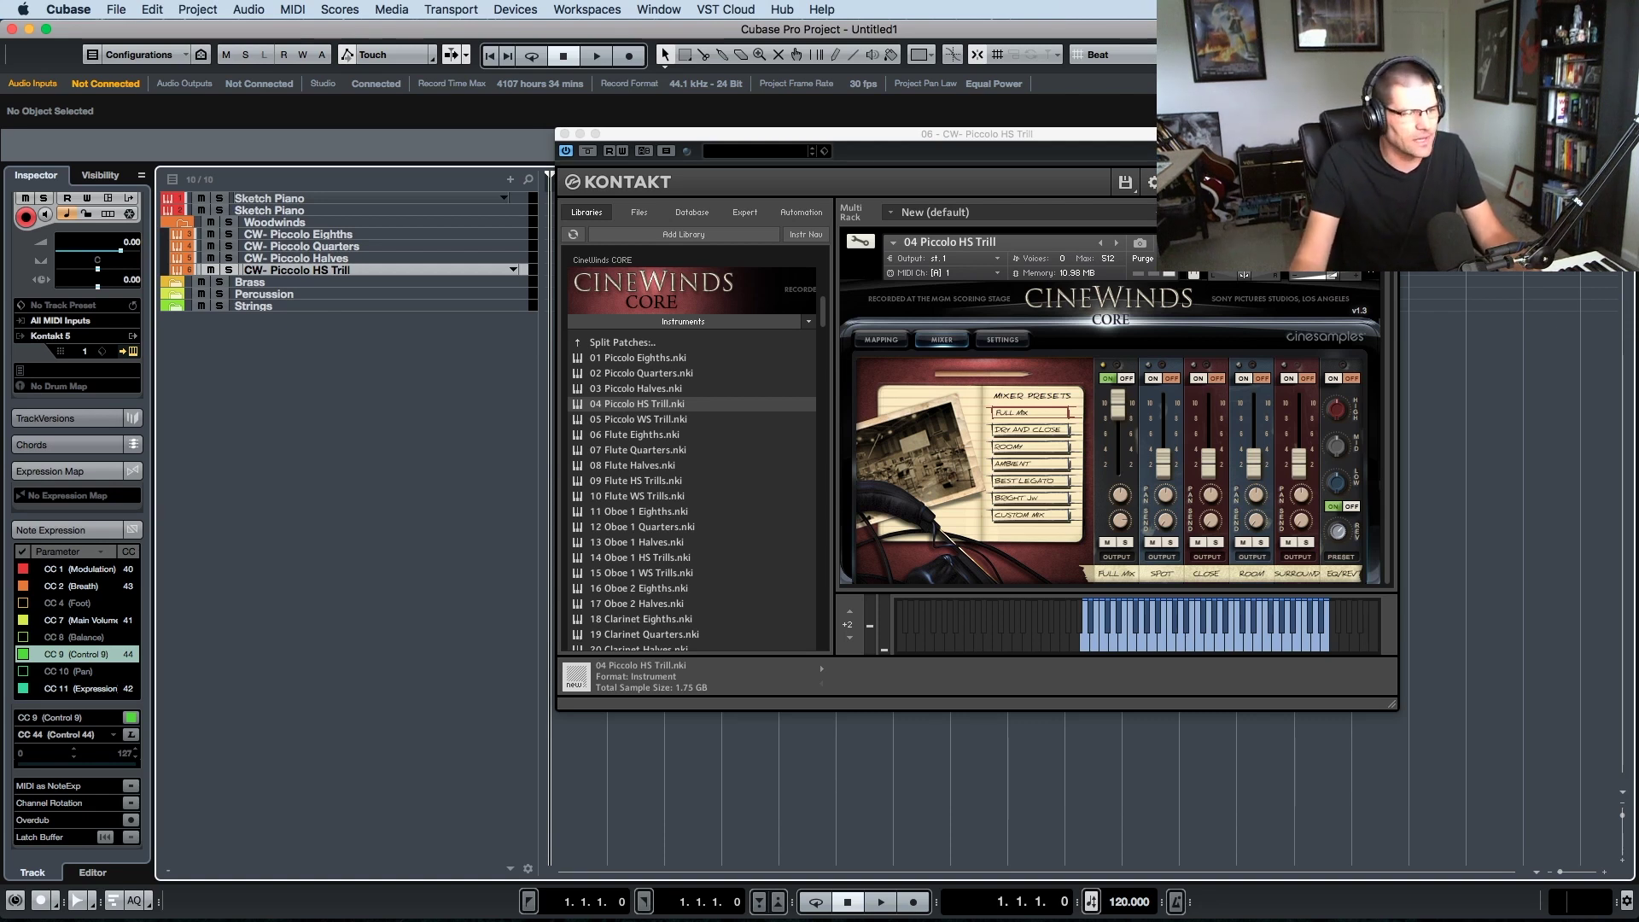
left_click_drag(747, 133, 771, 138)
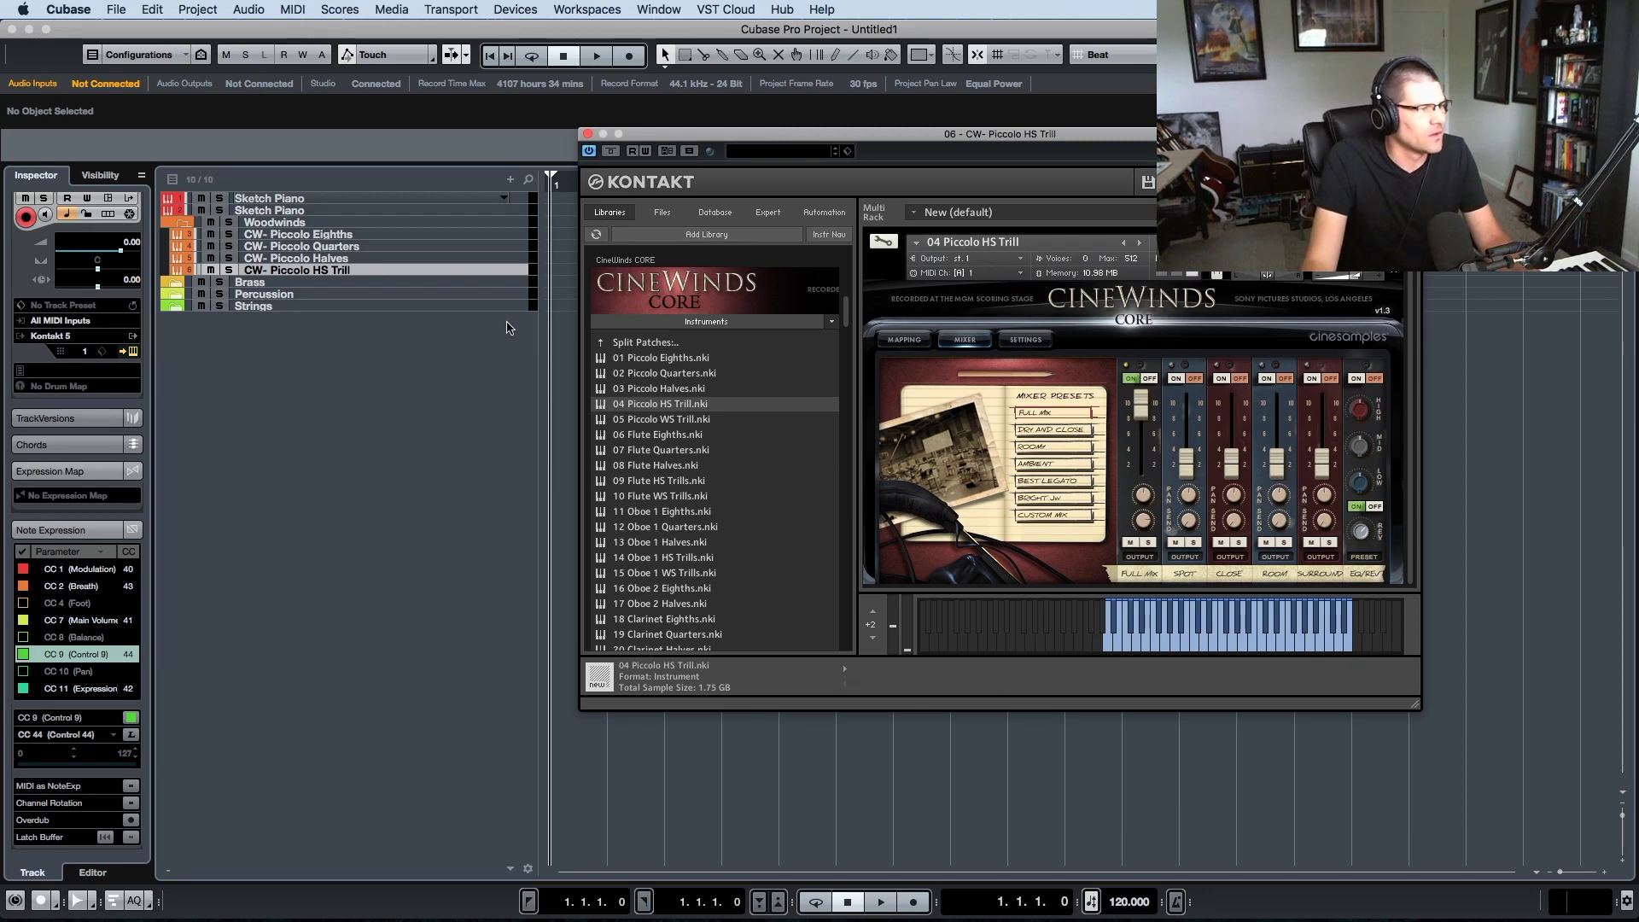
left_click(588, 134)
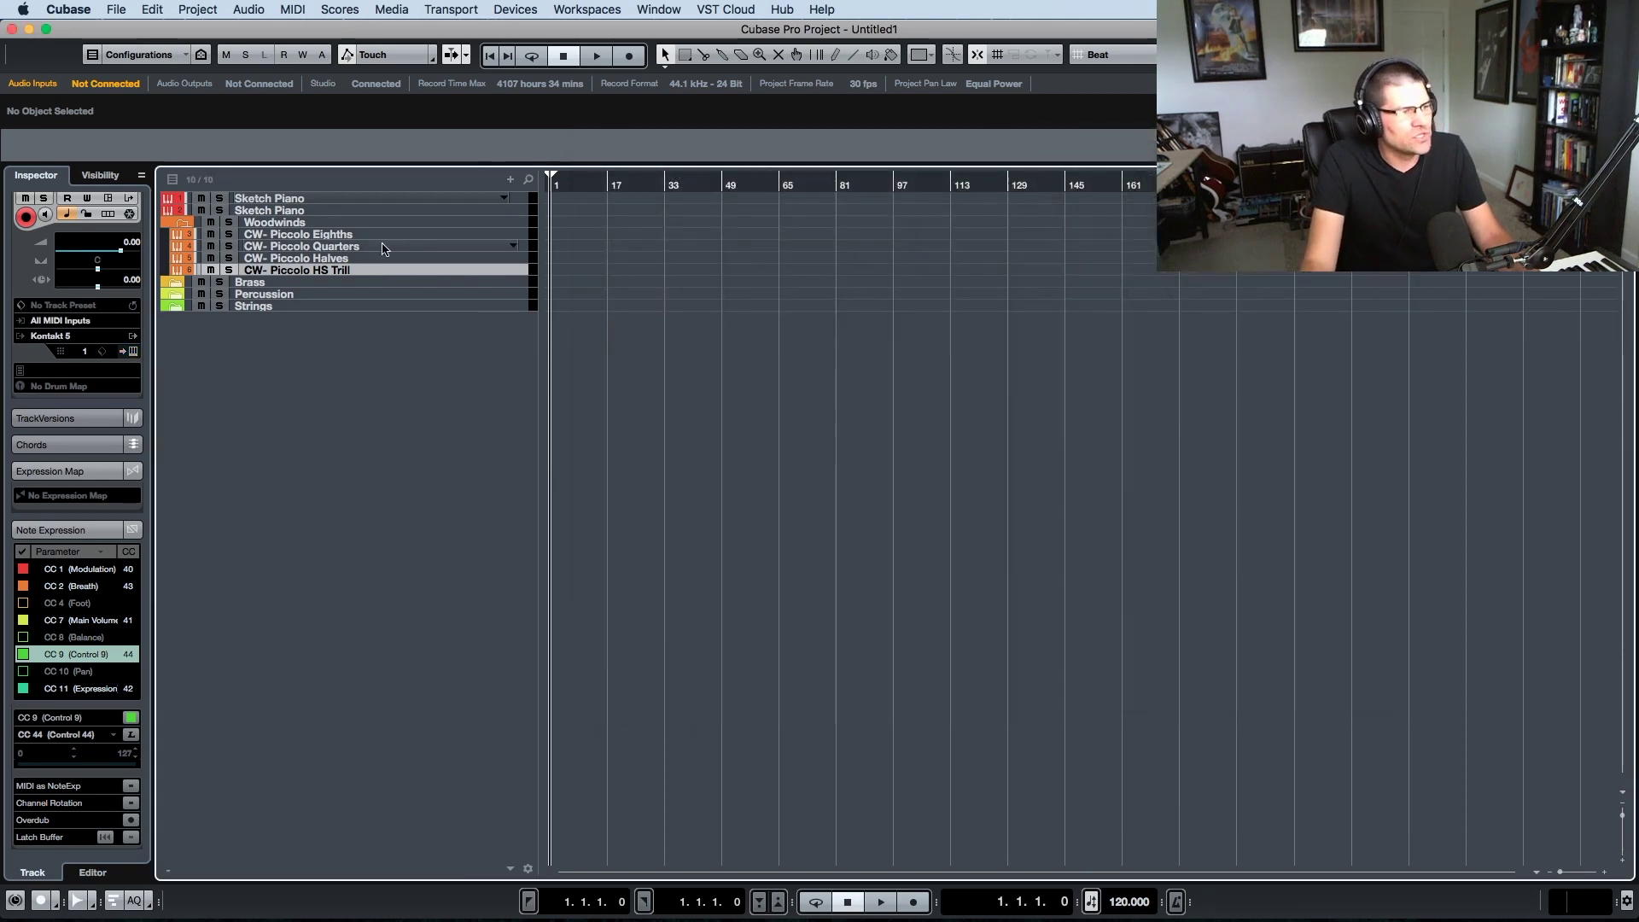
- Disable the CW- Piccolo Eighths, CW- Piccolo Quarters and CW- Piccolo Halves tracks one after another
left_click(346, 235)
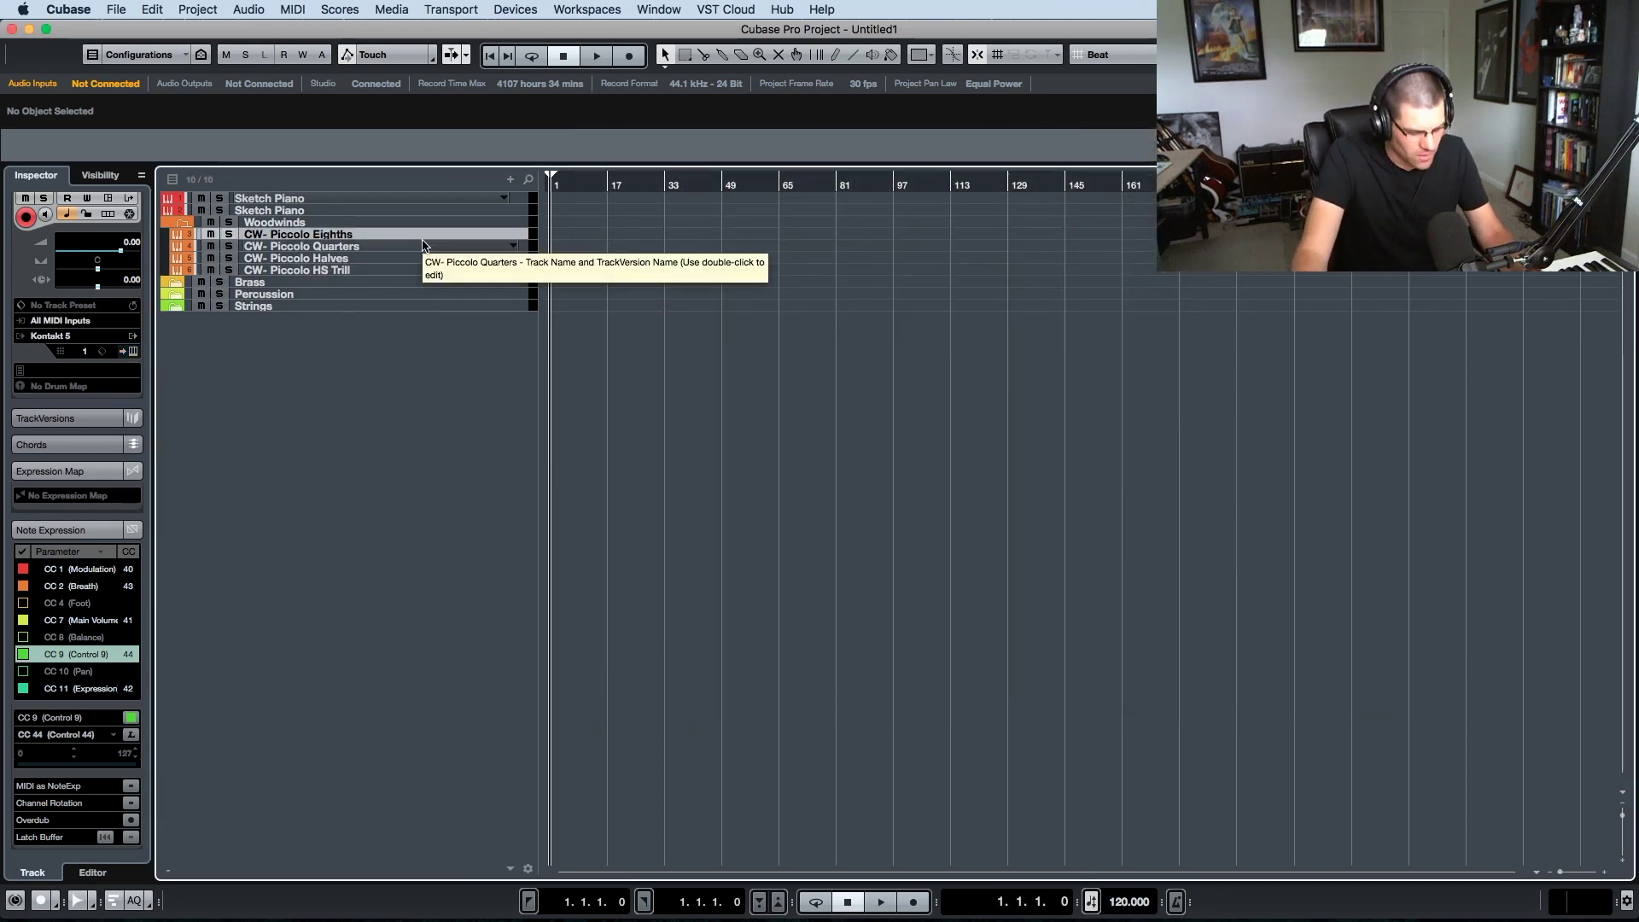
key("shift+d")
left_click(351, 247)
key("shift+d")
left_click(379, 260)
key("shift+d")
- Duplicate the CW- Piccolo HS Trill track and remove the 04 Piccolo HS Trill patch from the copy's Kontakt instance
left_click(354, 270)
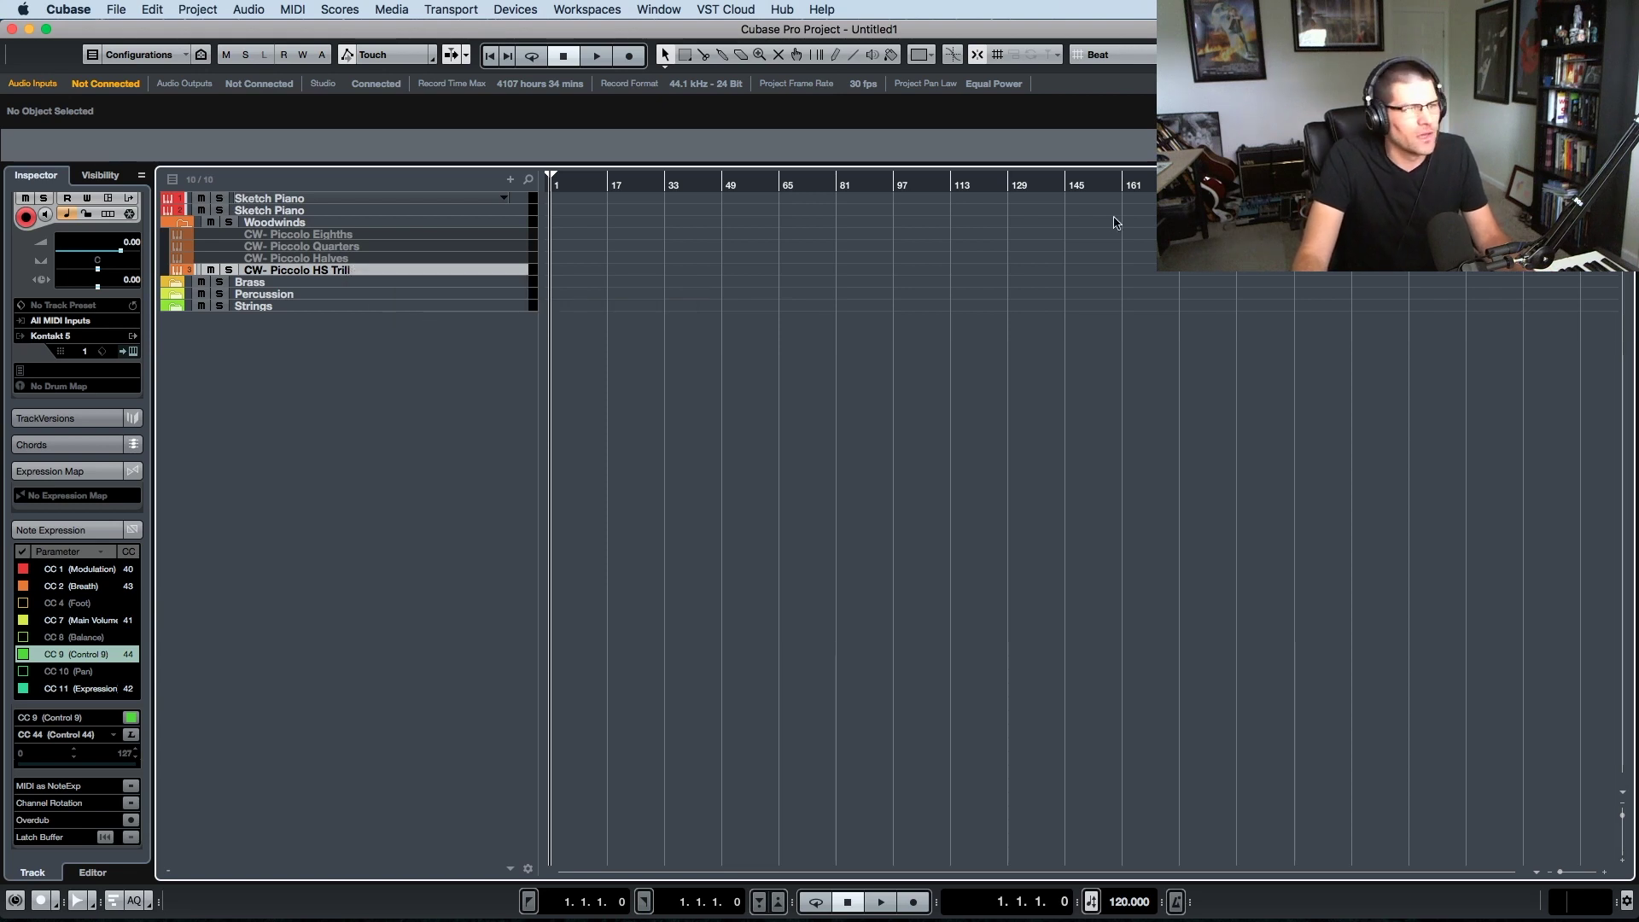
right_click(358, 271)
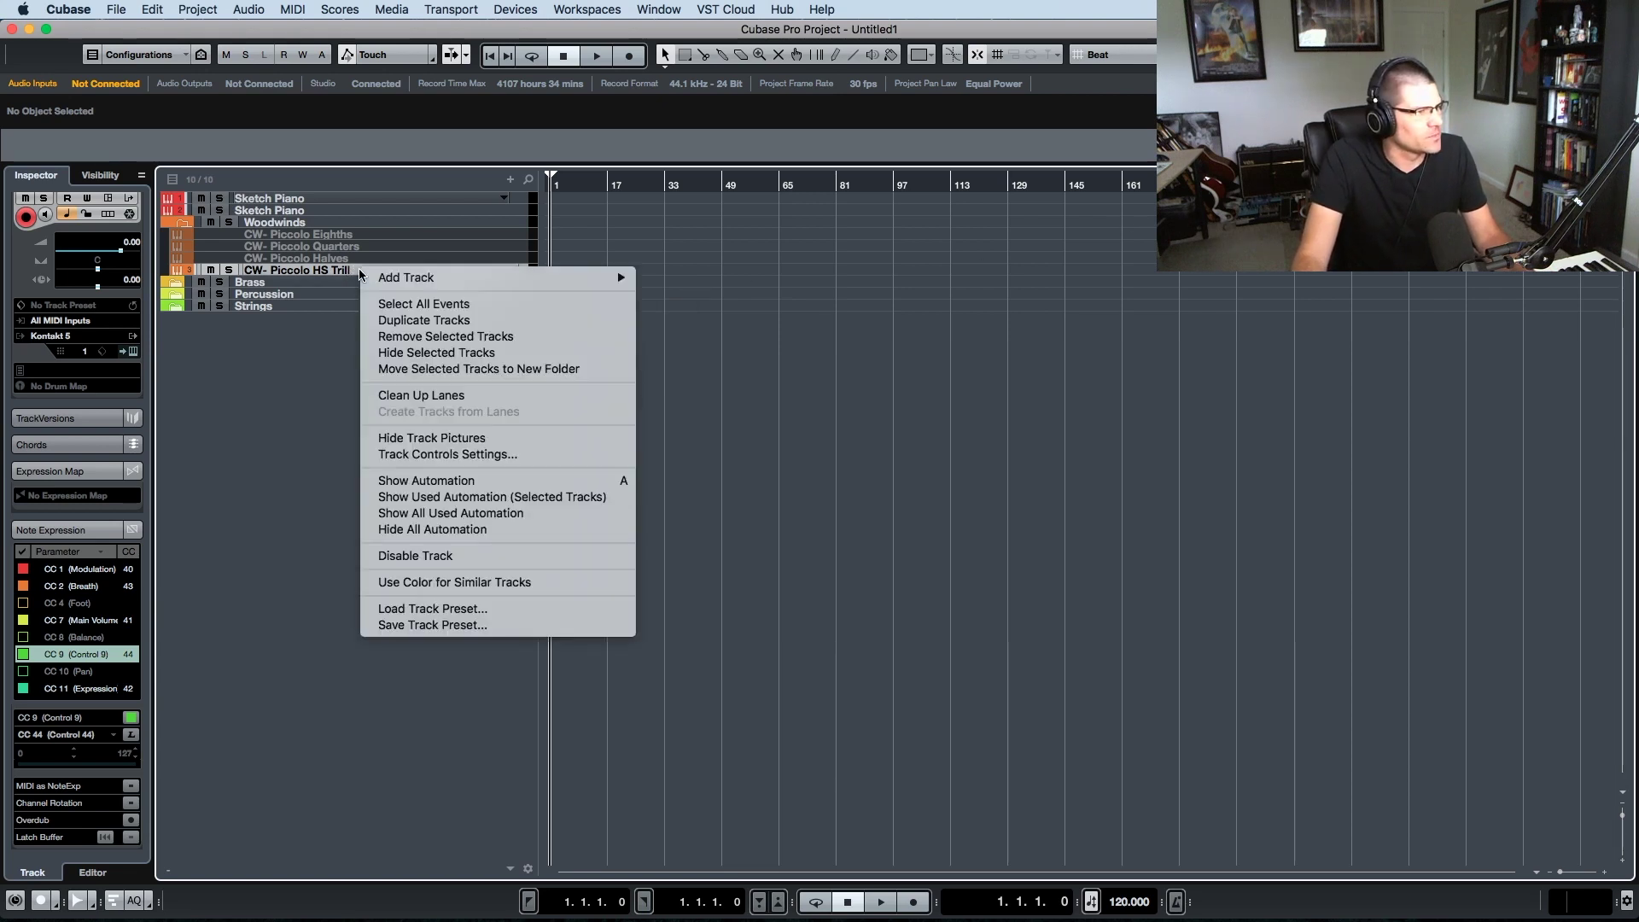
left_click(401, 317)
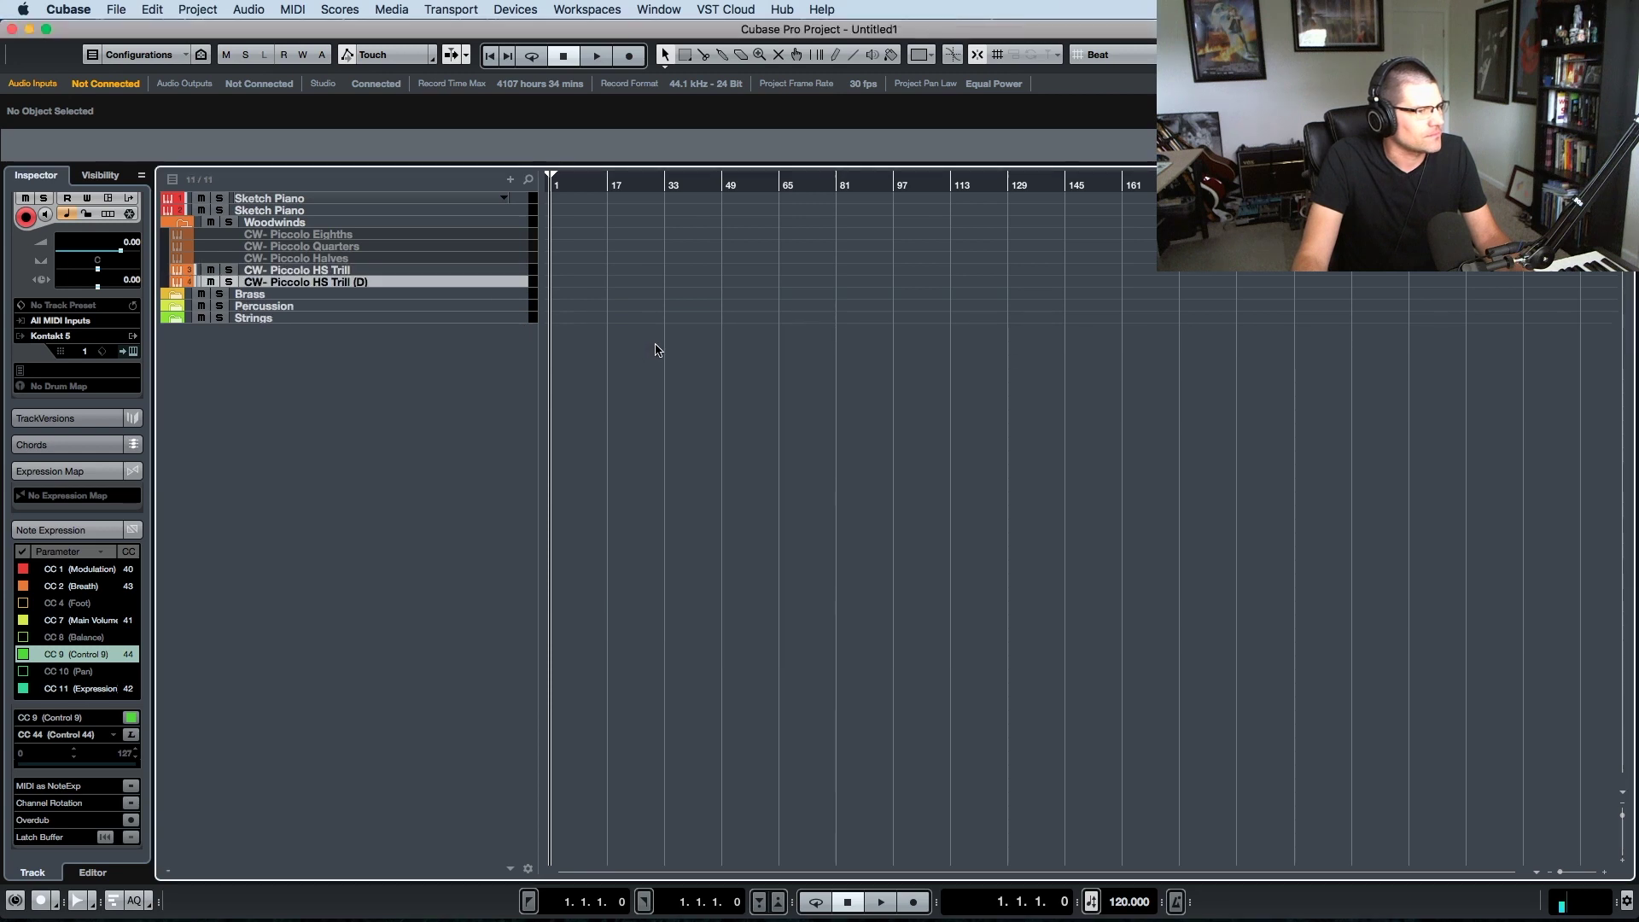
left_click(133, 351)
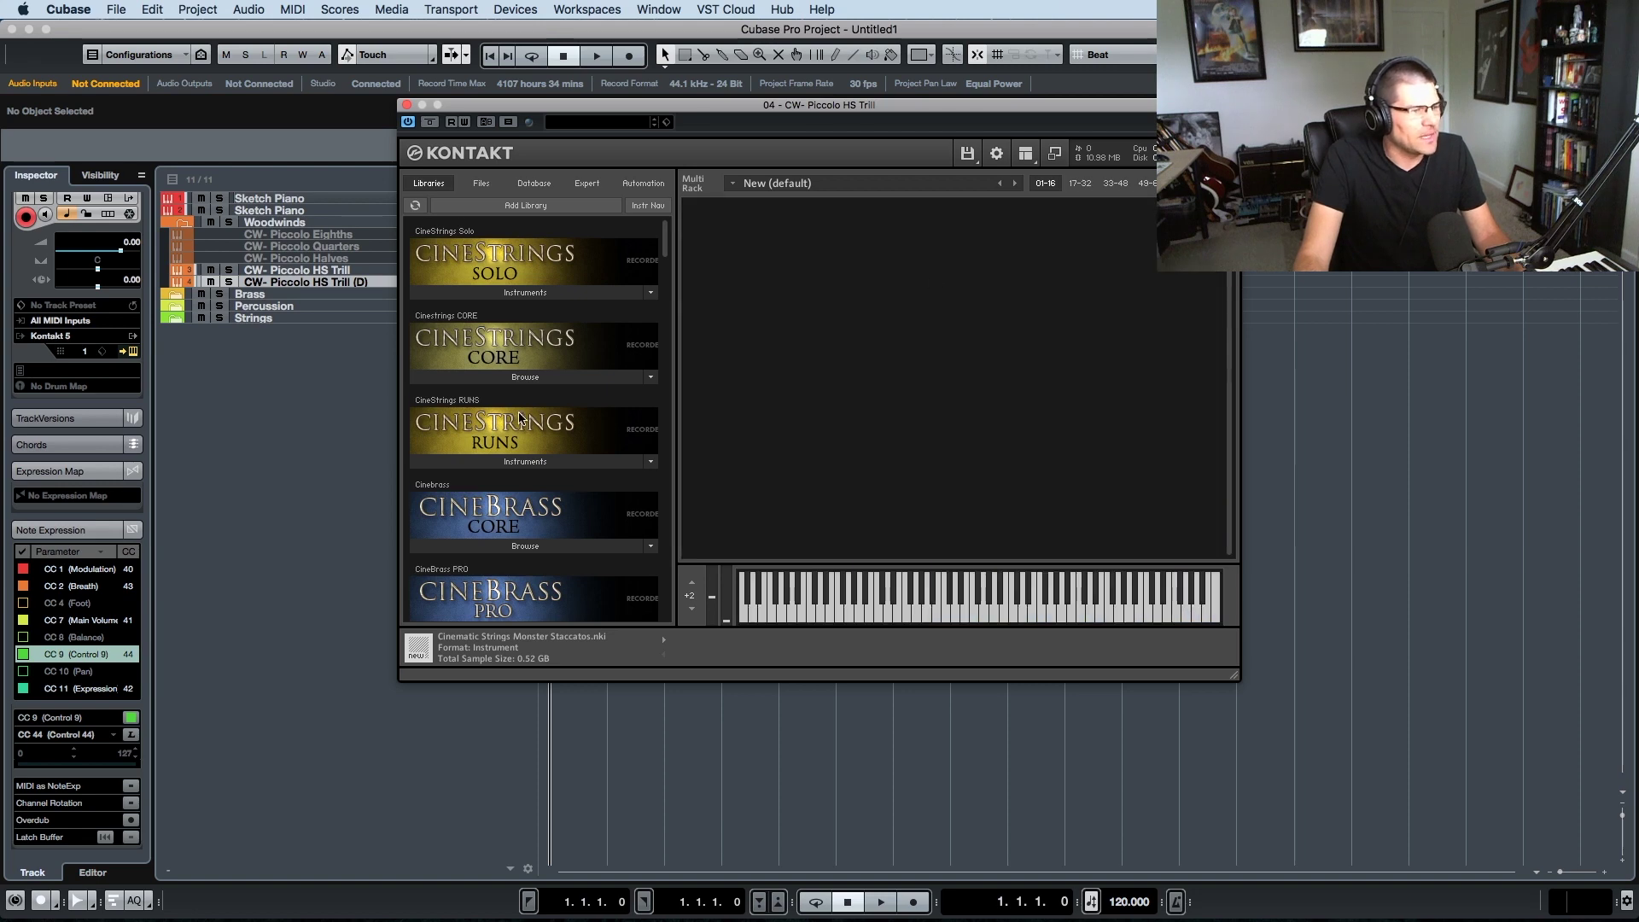
- Load the 05 Piccolo WS Trill patch from the CineWinds CORE library into the duplicated track's Kontakt instance
scroll(520, 417, "down", 10)
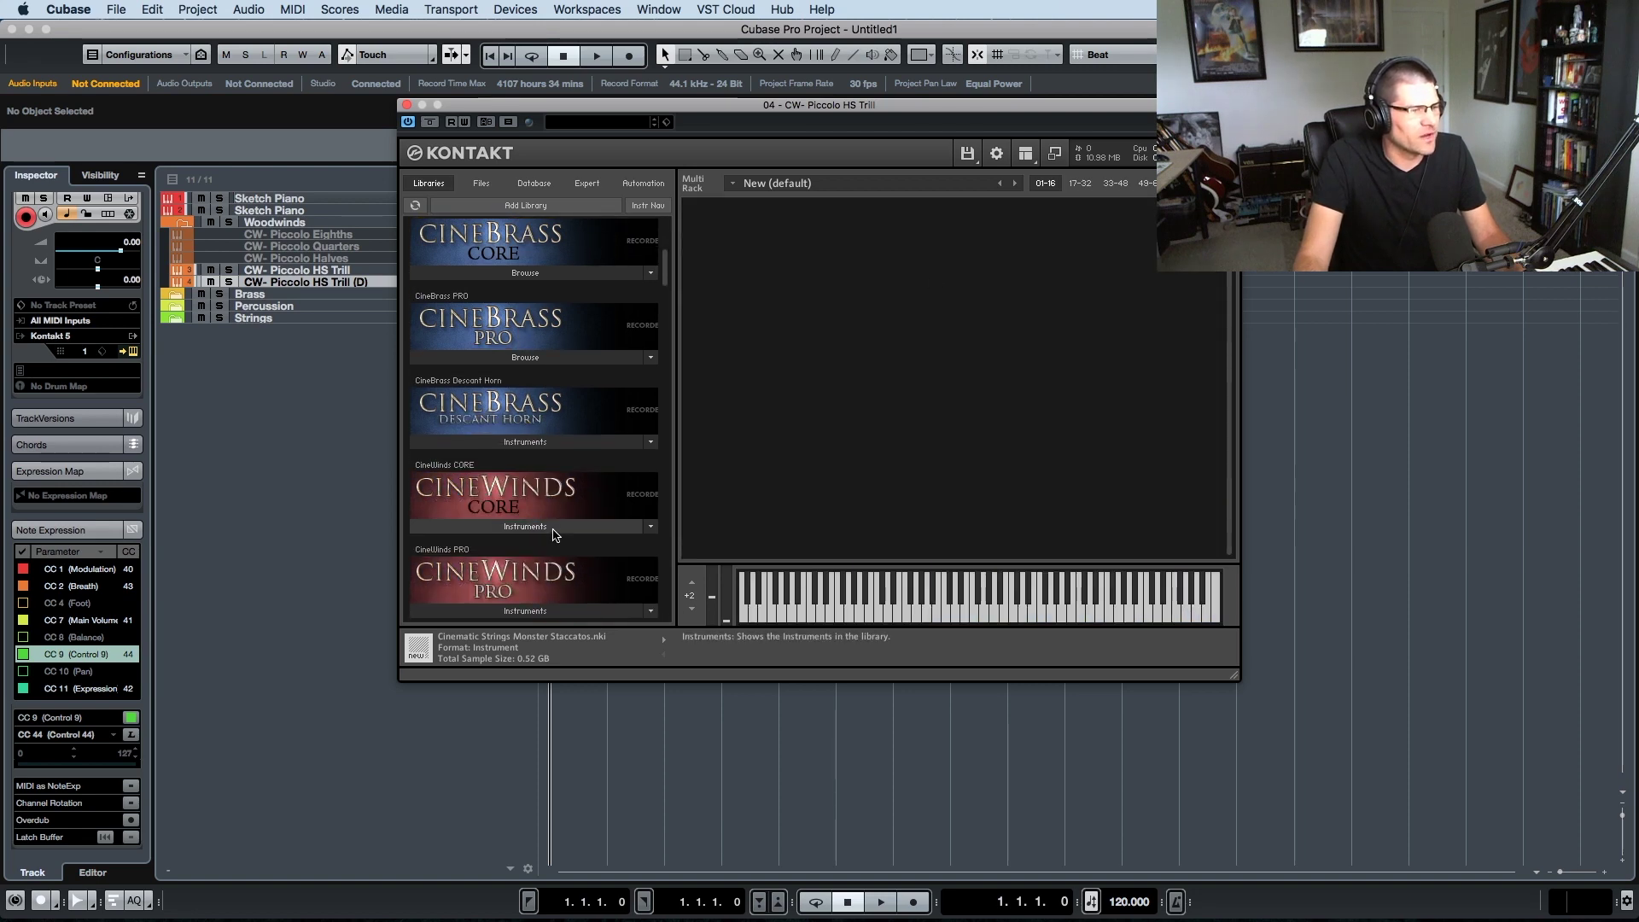
left_click(553, 528)
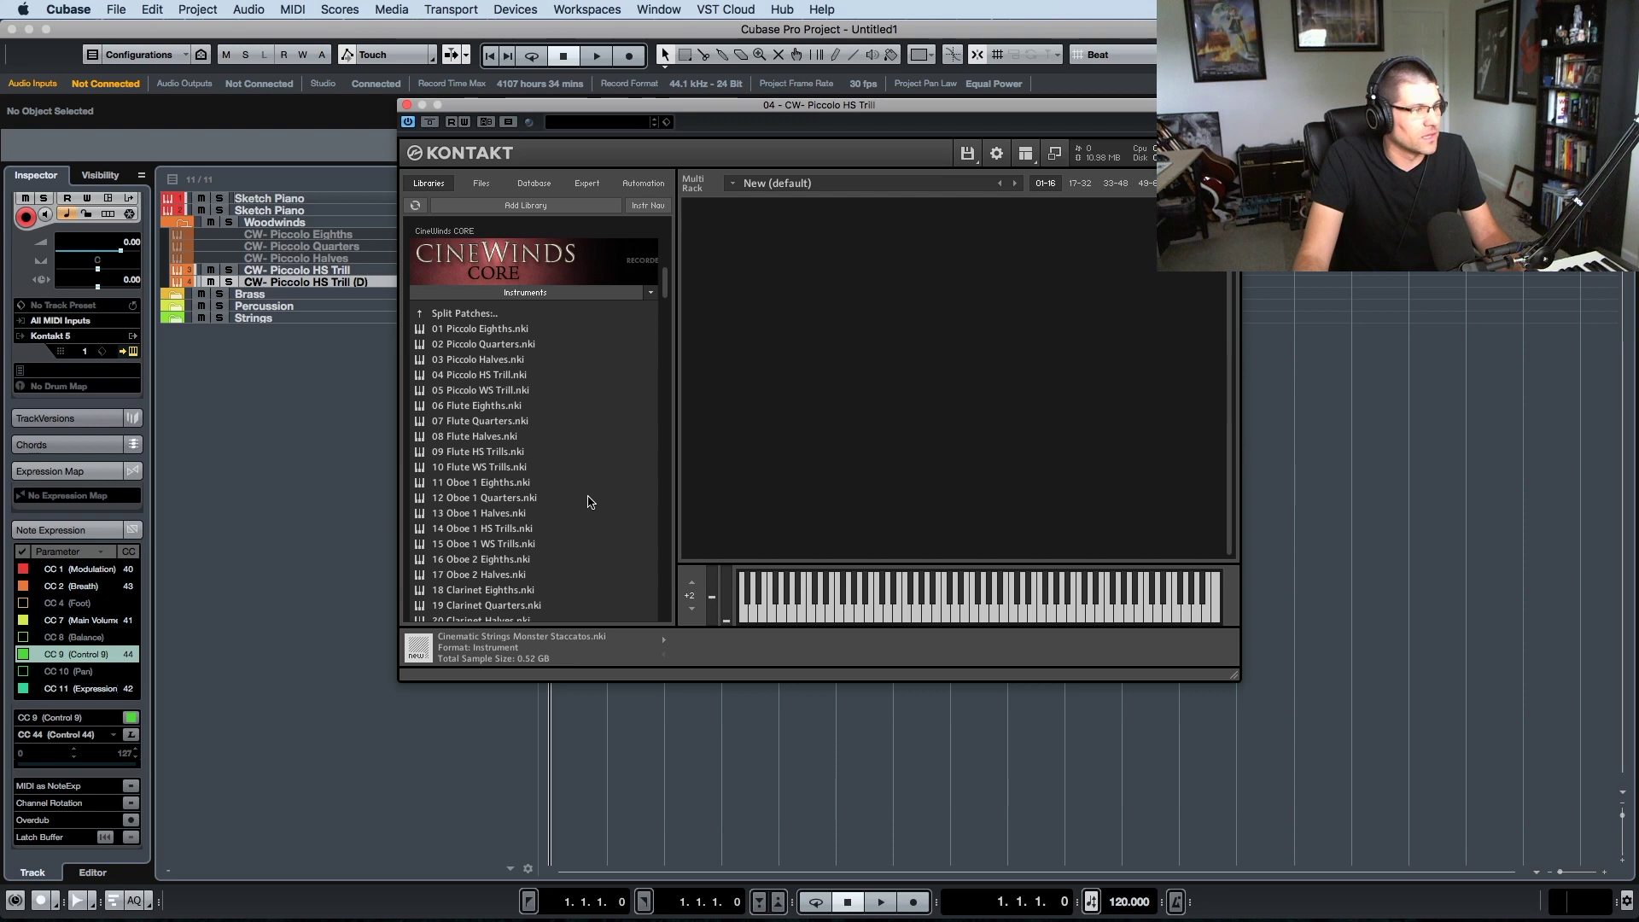
double_click(510, 393)
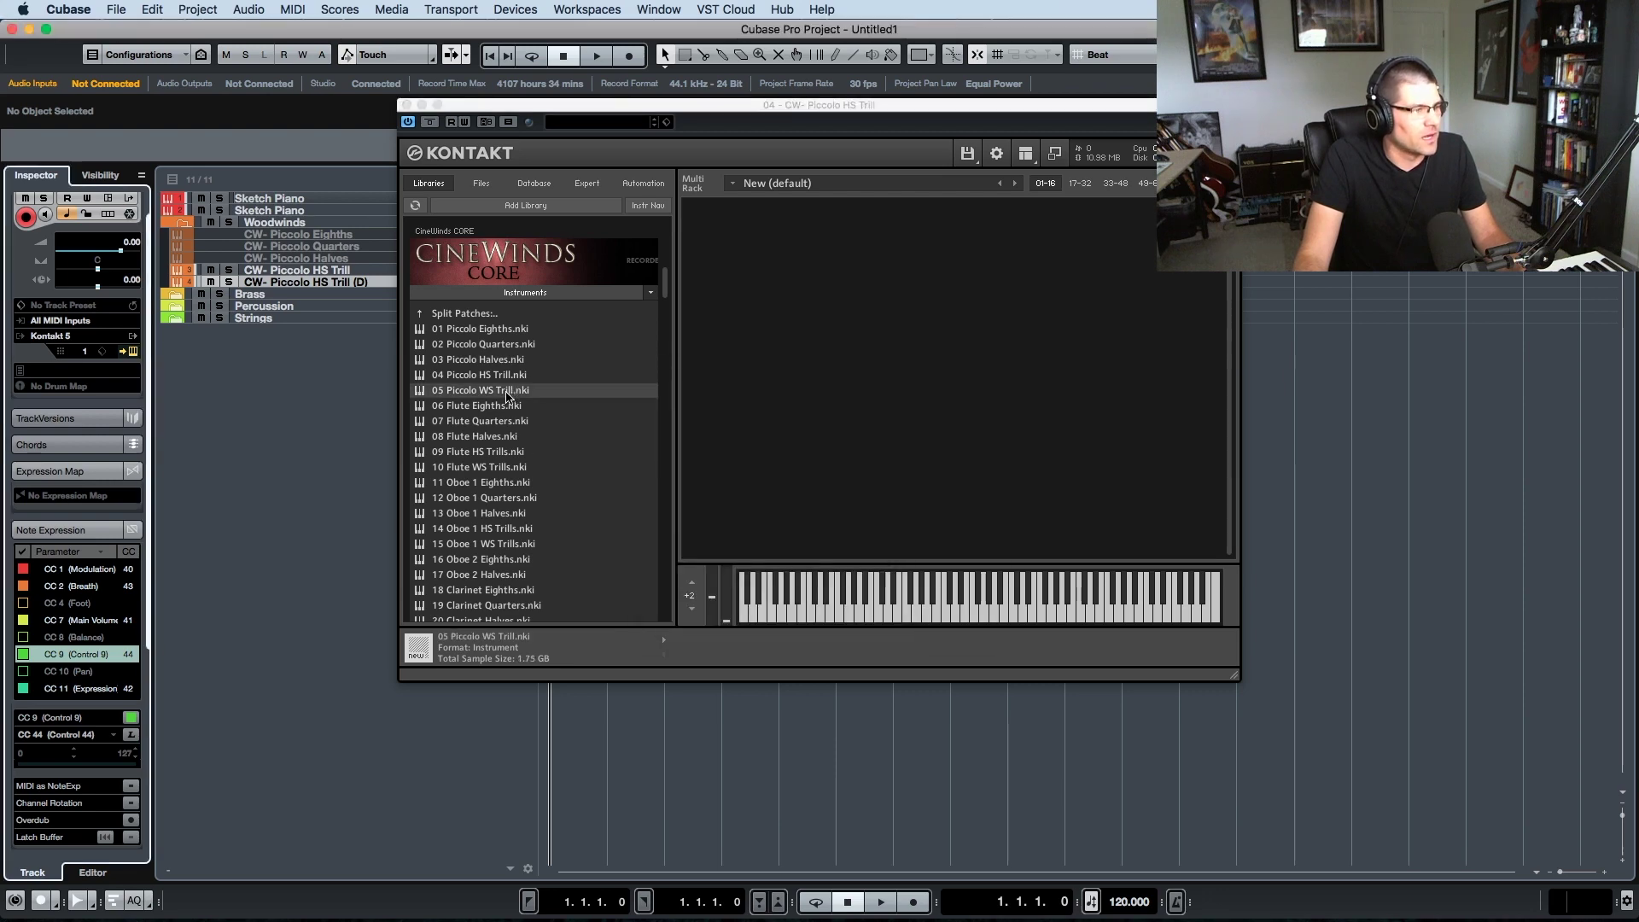
- Rename the CW- Piccolo HS Trill (D) track as CW- Piccolo WS Trill and close its Kontakt window
double_click(362, 285)
key("Right")
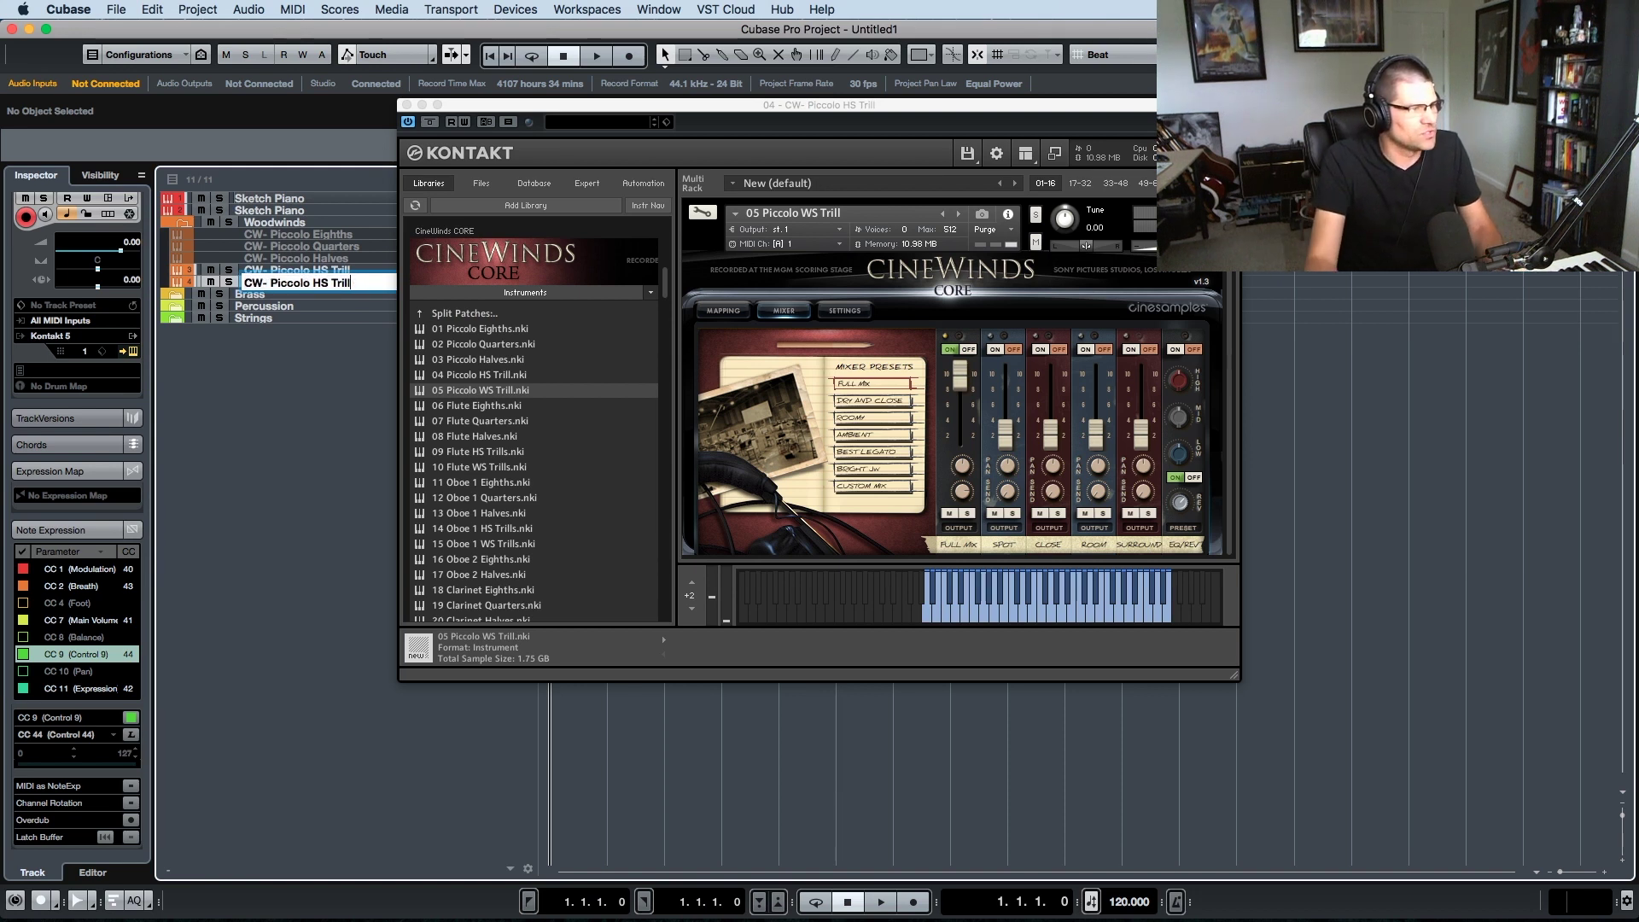
double_click(322, 282)
type("WS")
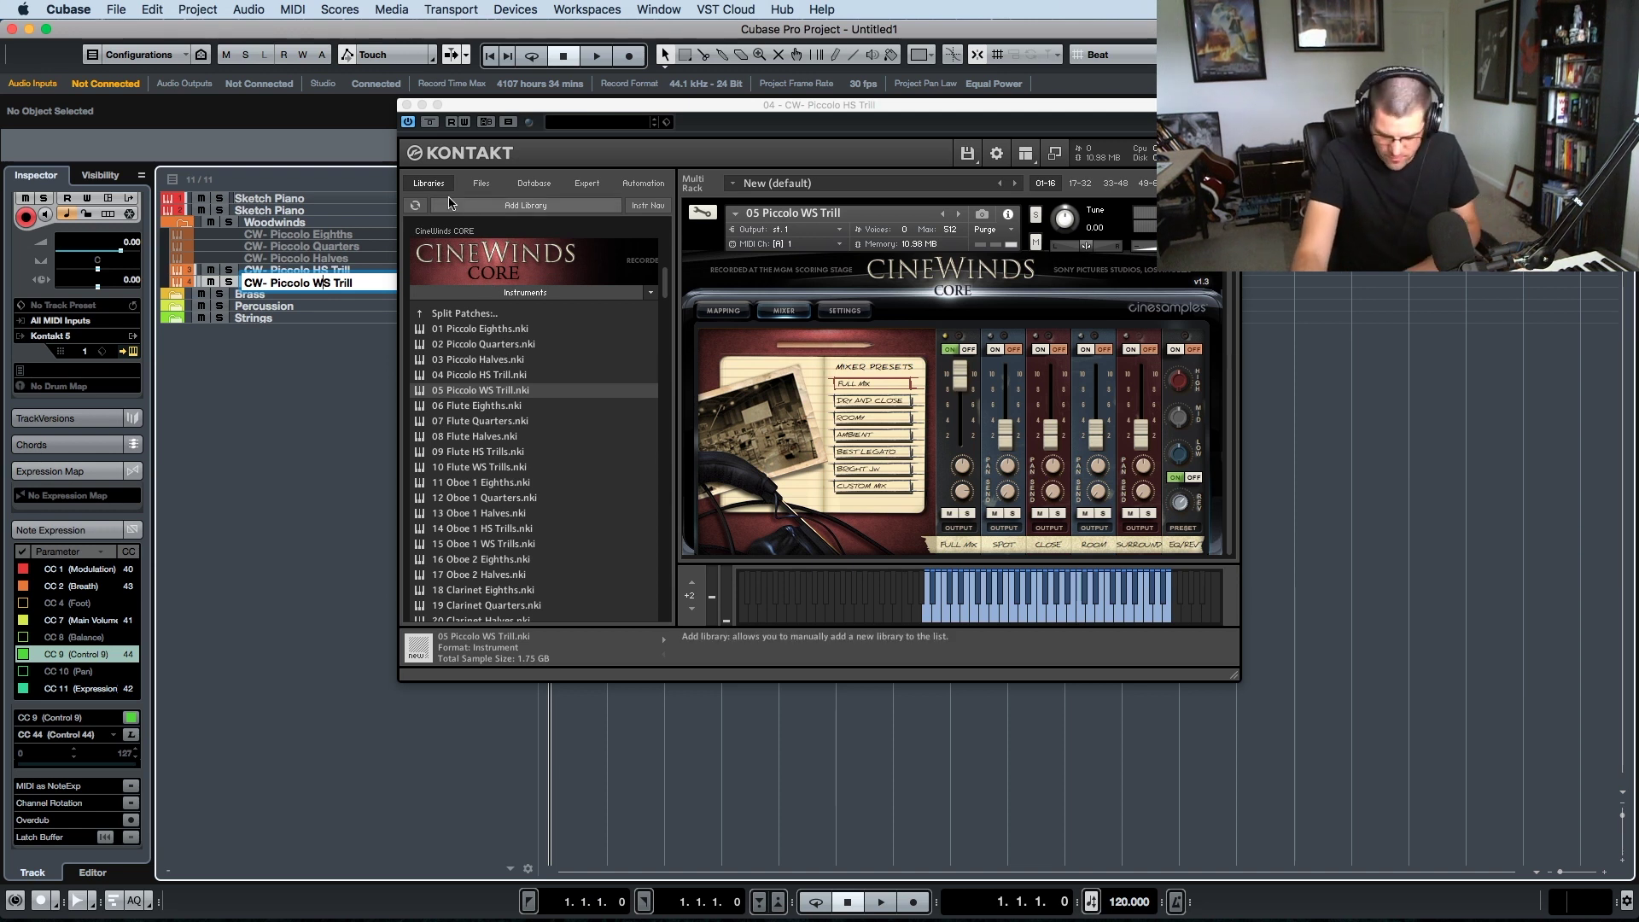
left_click(408, 105)
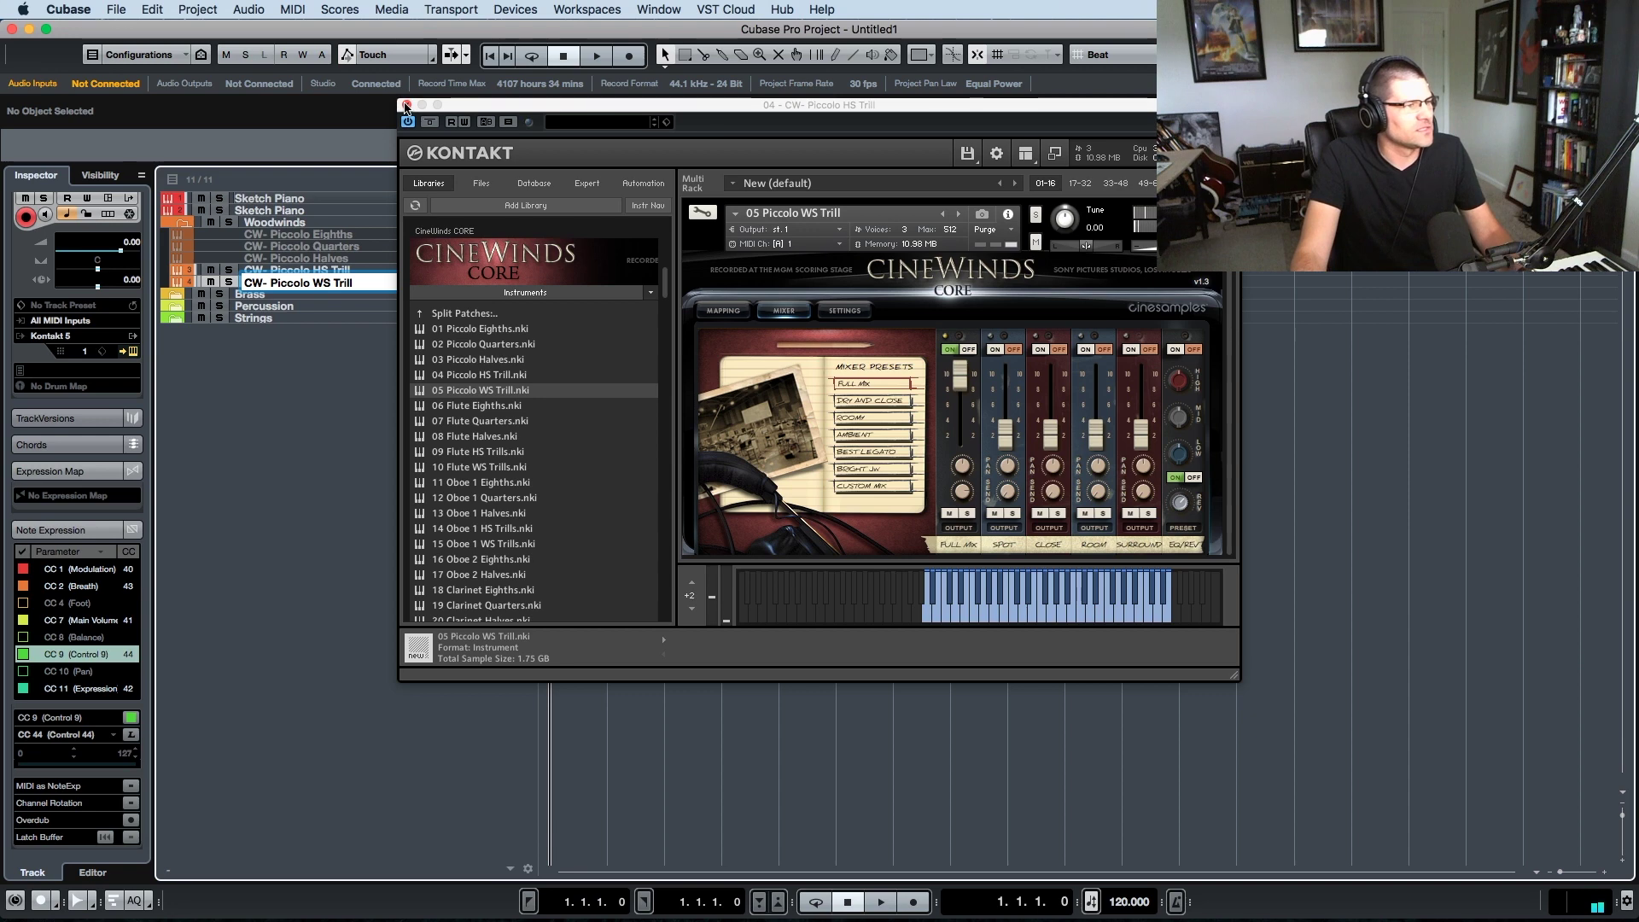
key("Escape")
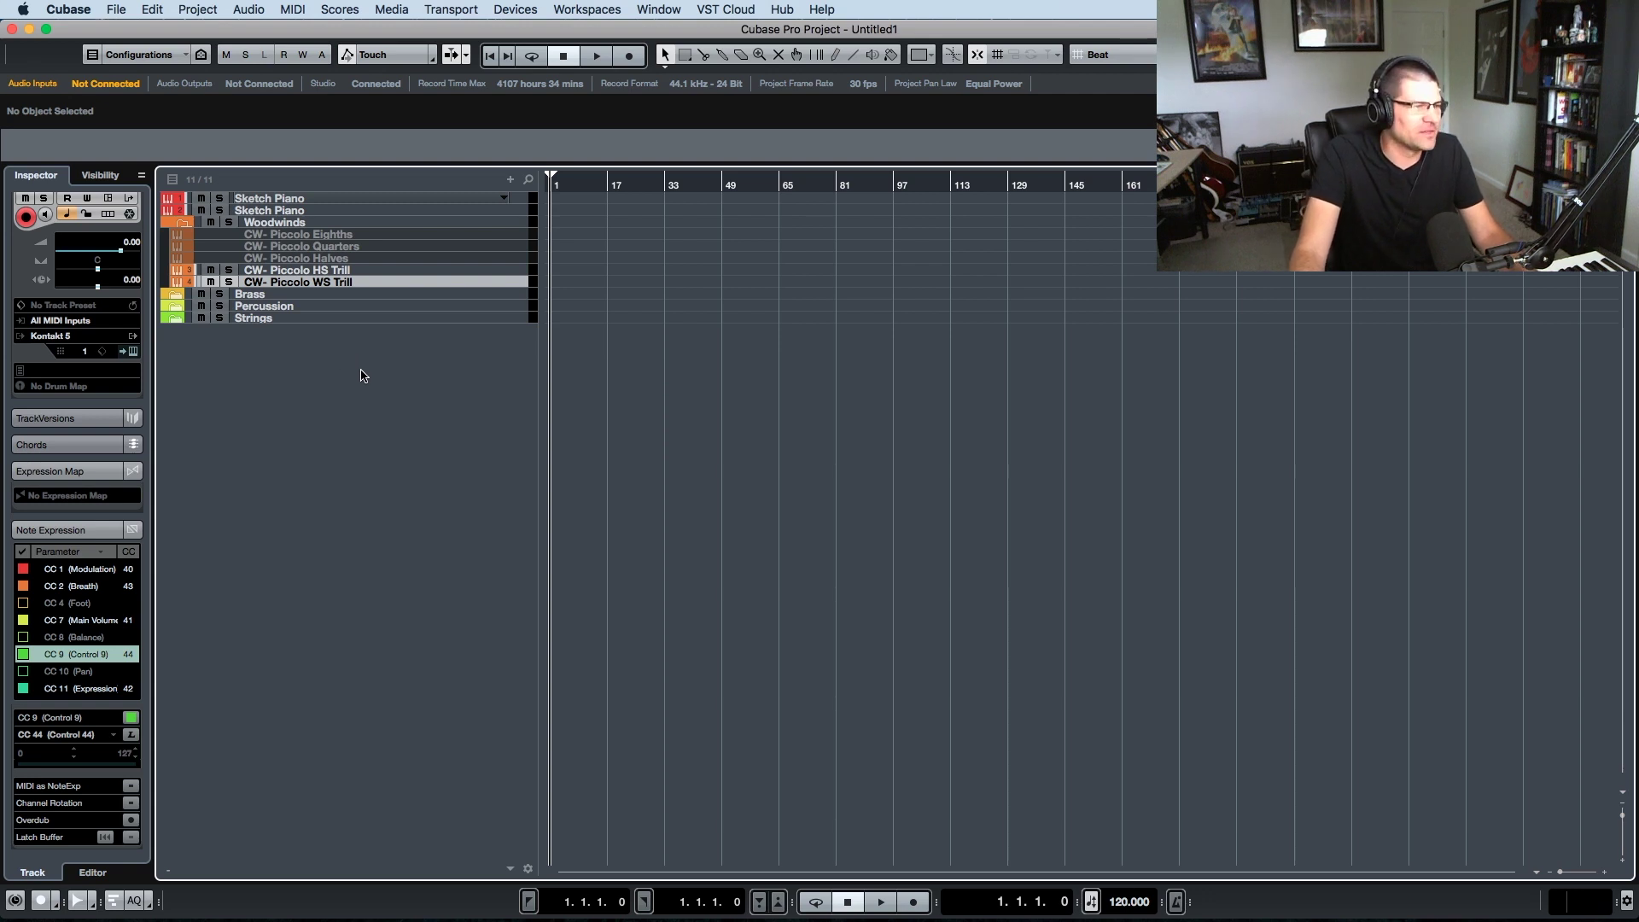
- Start saving the project as a template and enter Orchestral Template as the new preset name
left_click(117, 10)
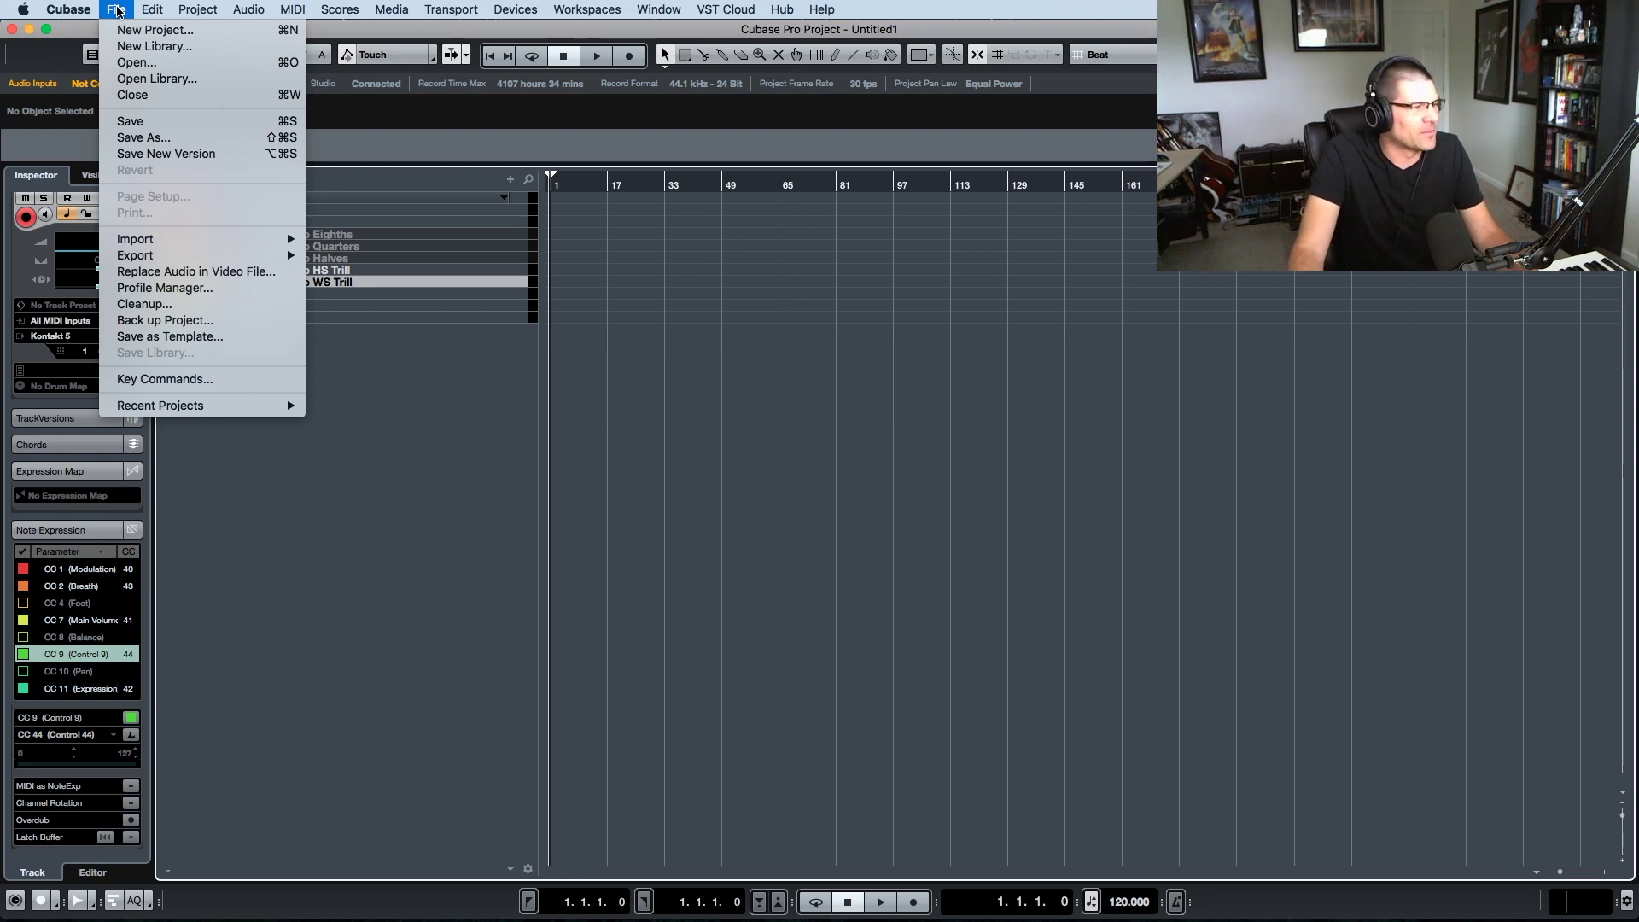
left_click(174, 336)
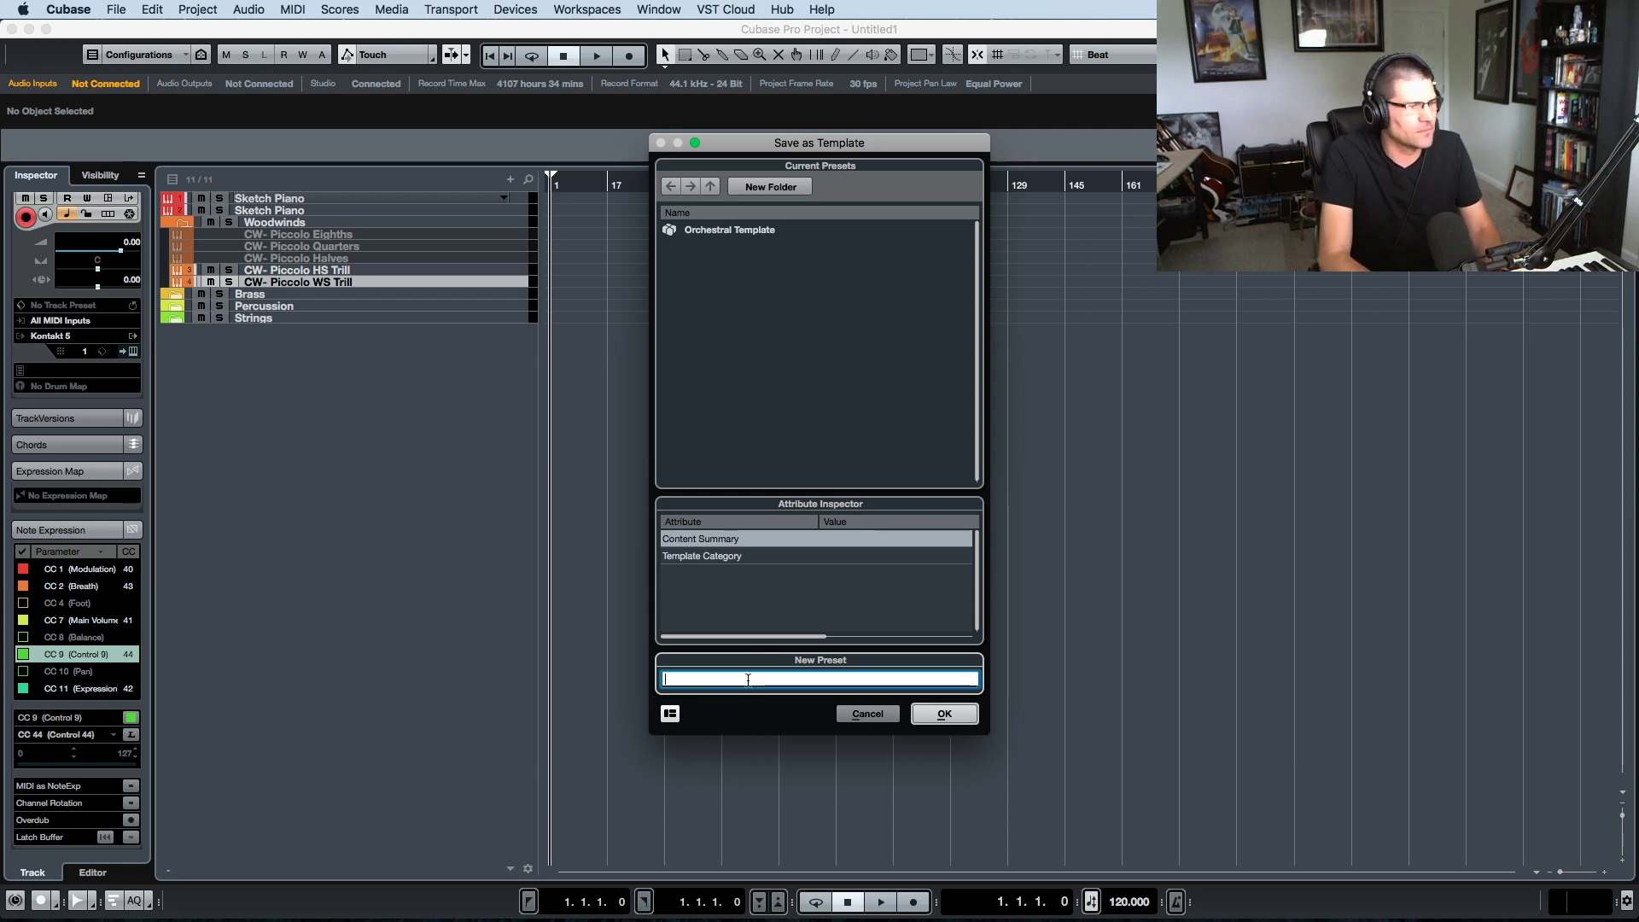
type("Orchestral Template")
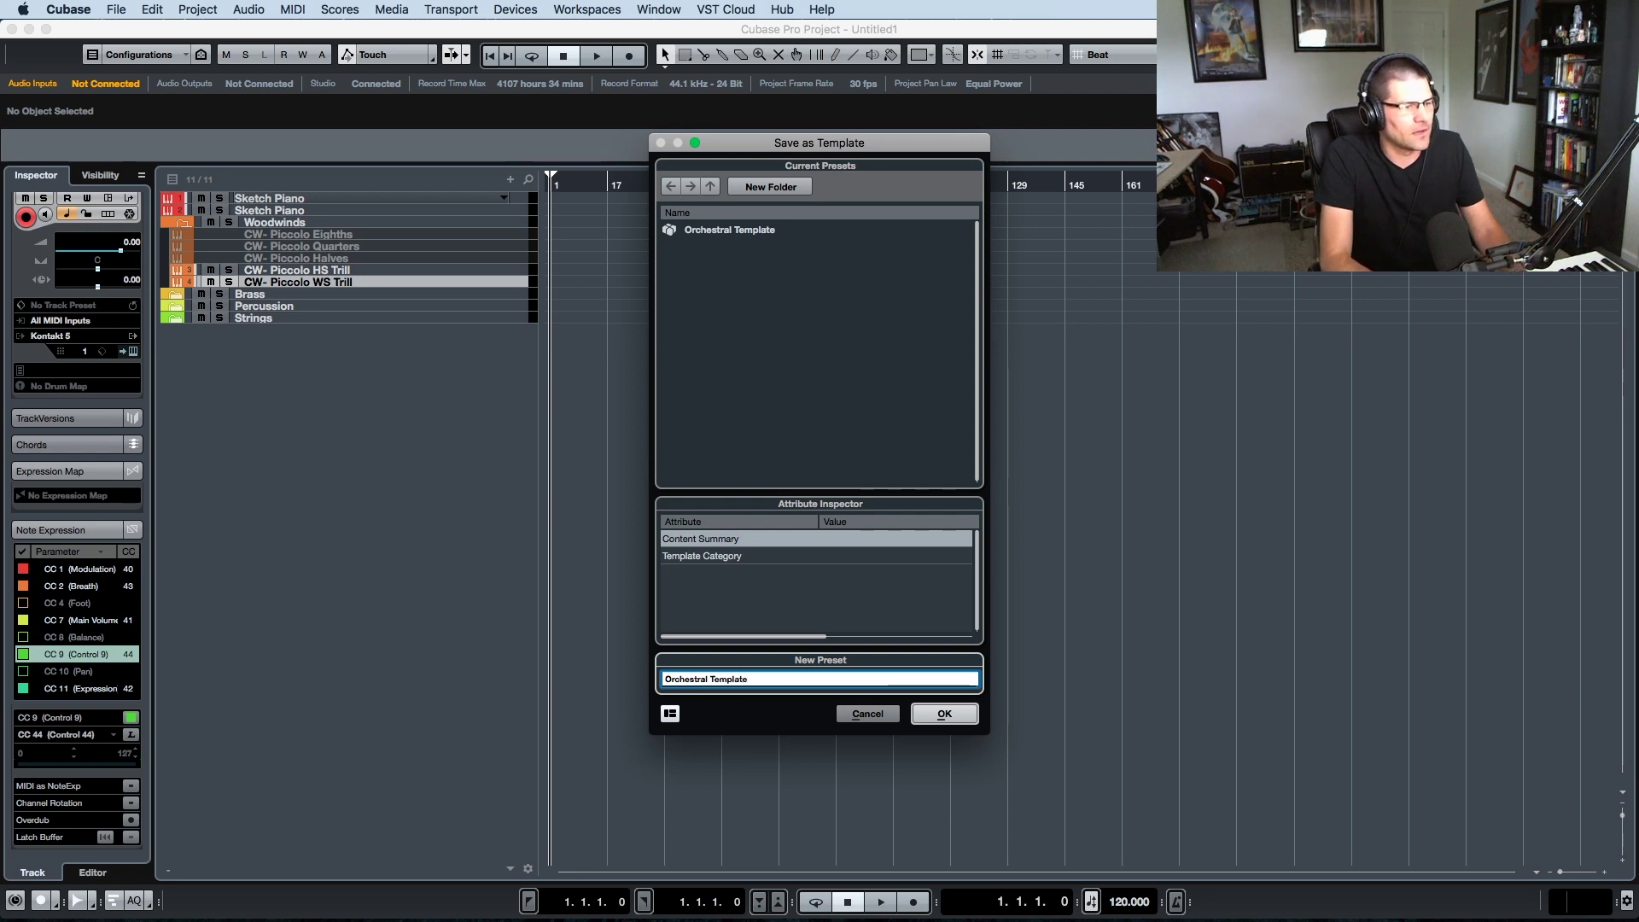
left_click(667, 679)
type("Full")
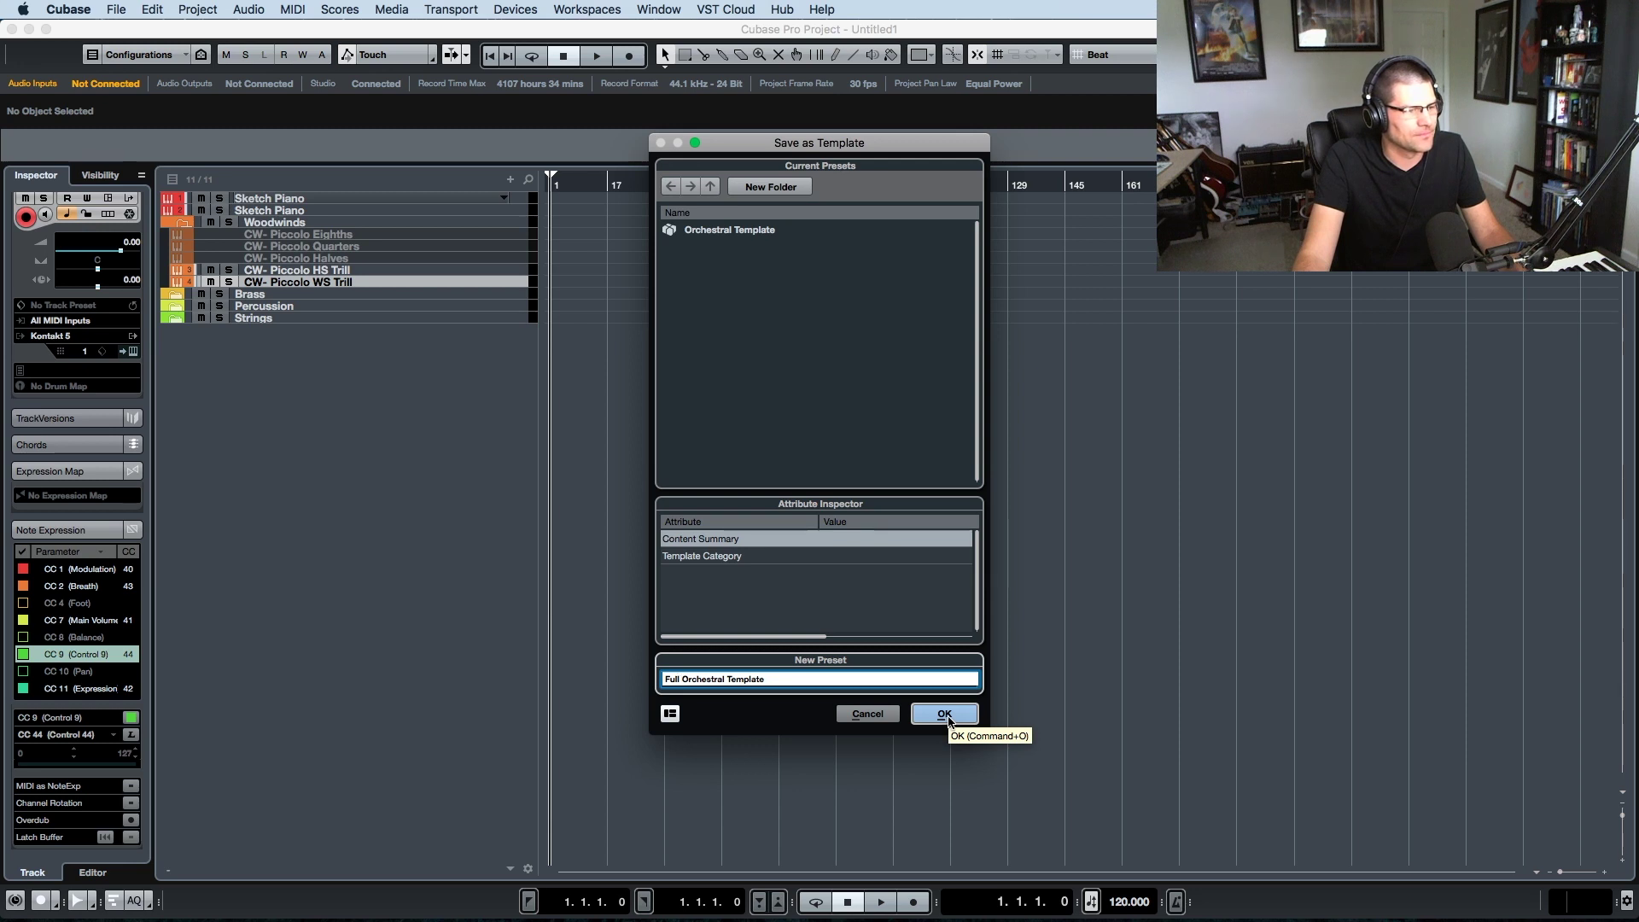
key("BackSpace")
key("BackSpace")
key("BackSpace")
key("BackSpace")
key("BackSpace")
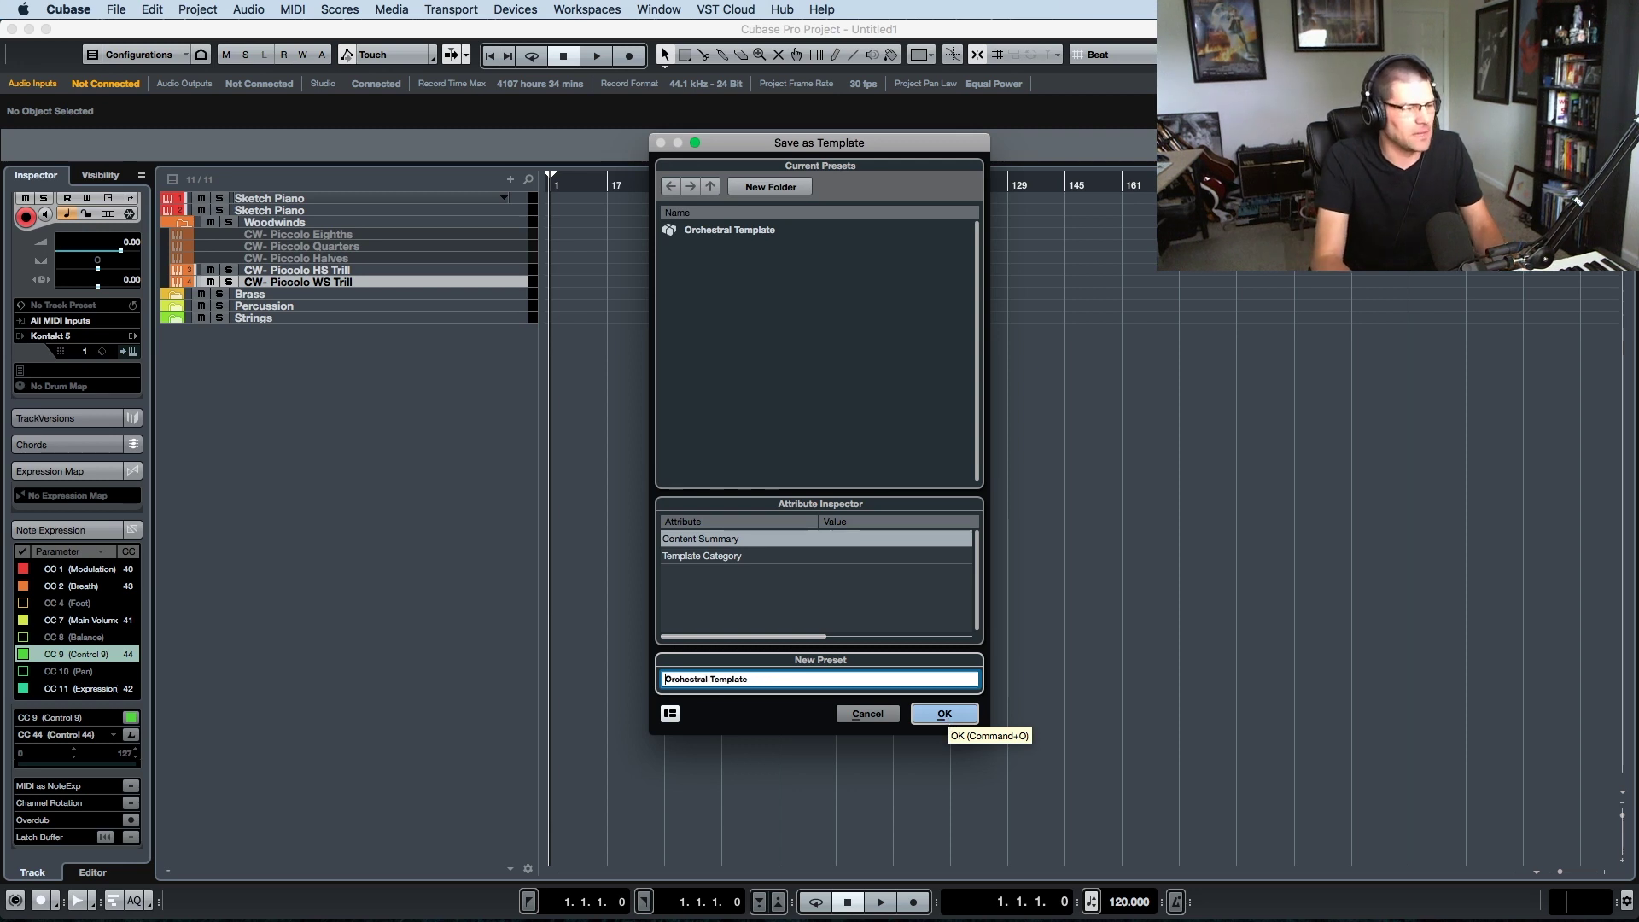
- Put Main in front of the preset name and save the template as Main Orchestral Template
type("Main")
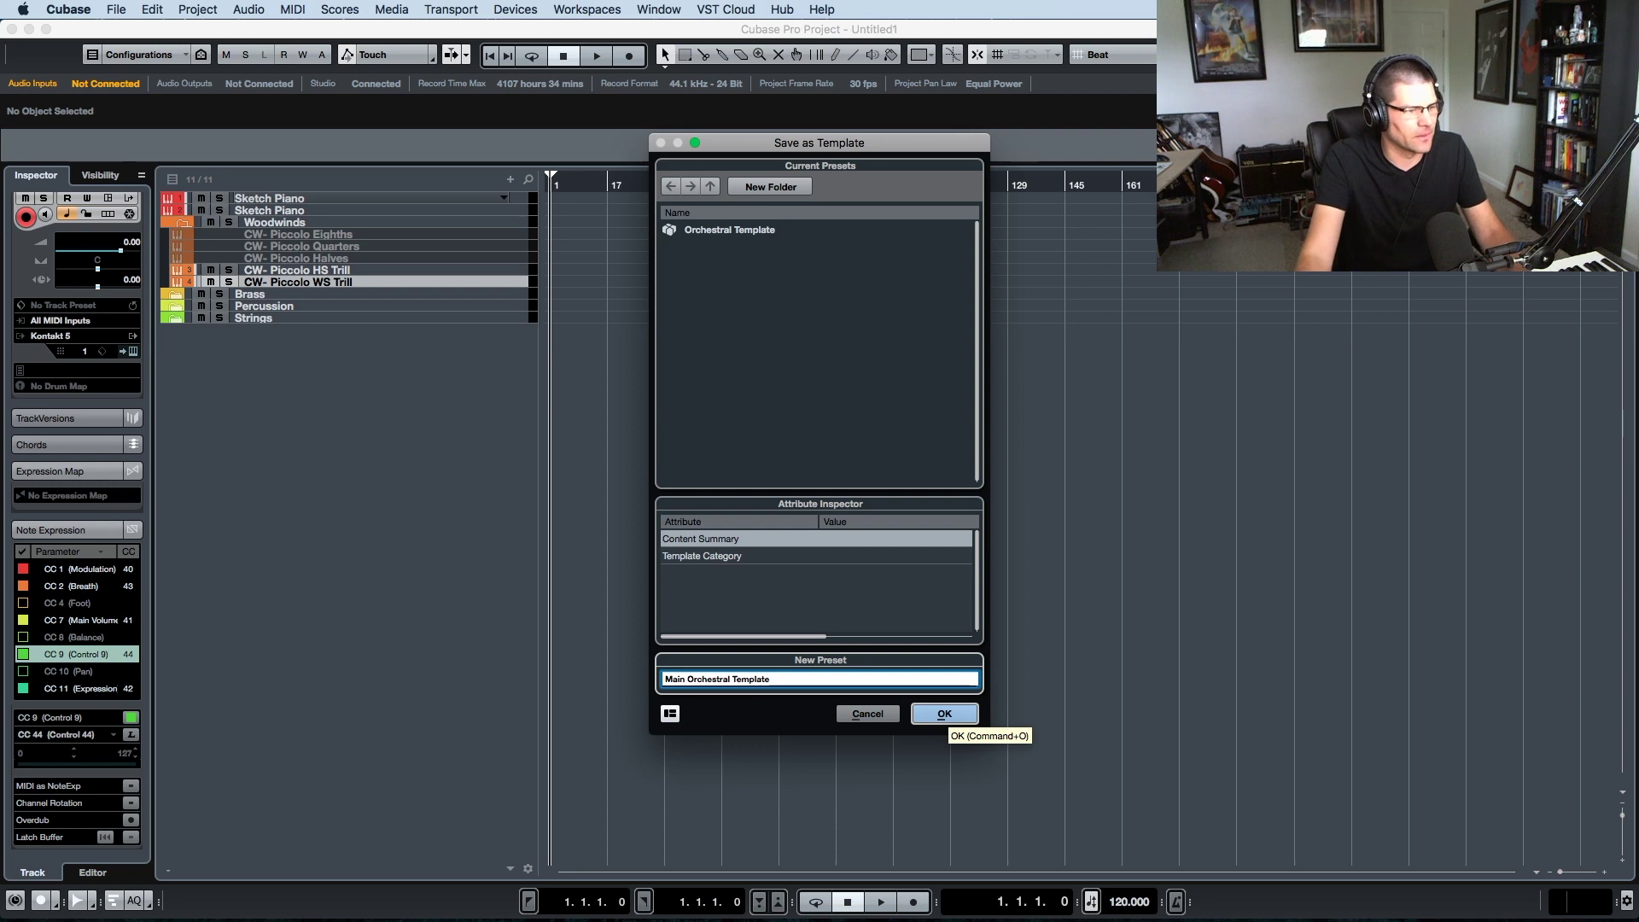
left_click(947, 715)
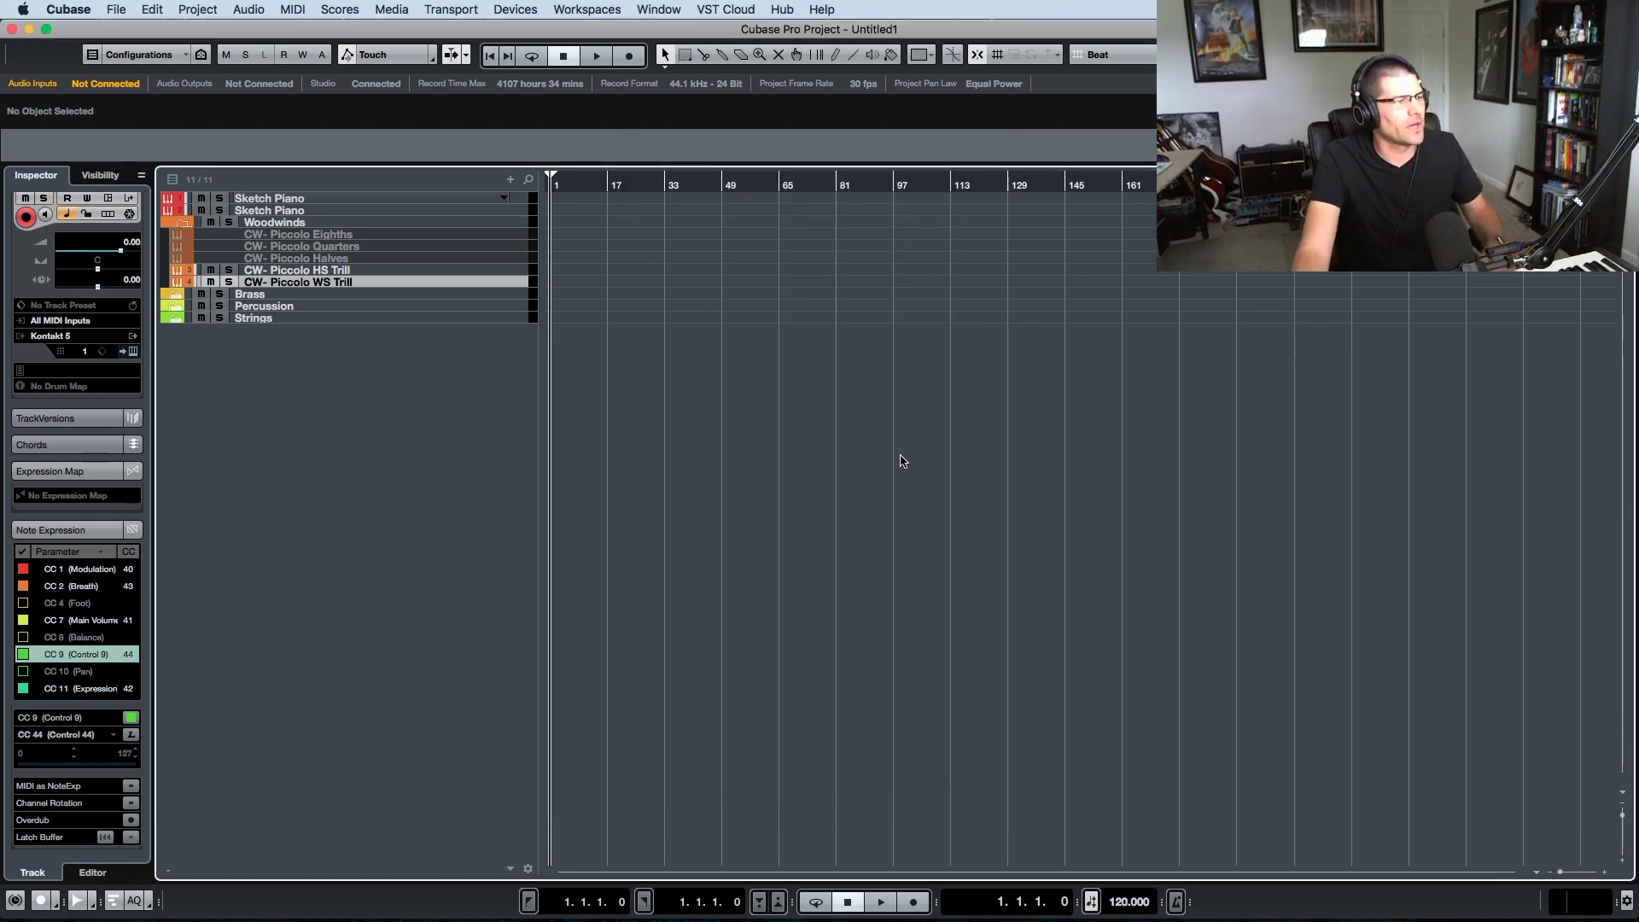
- Disable the CW- Piccolo HS Trill track and duplicate the CW- Piccolo WS Trill track
left_click(299, 271)
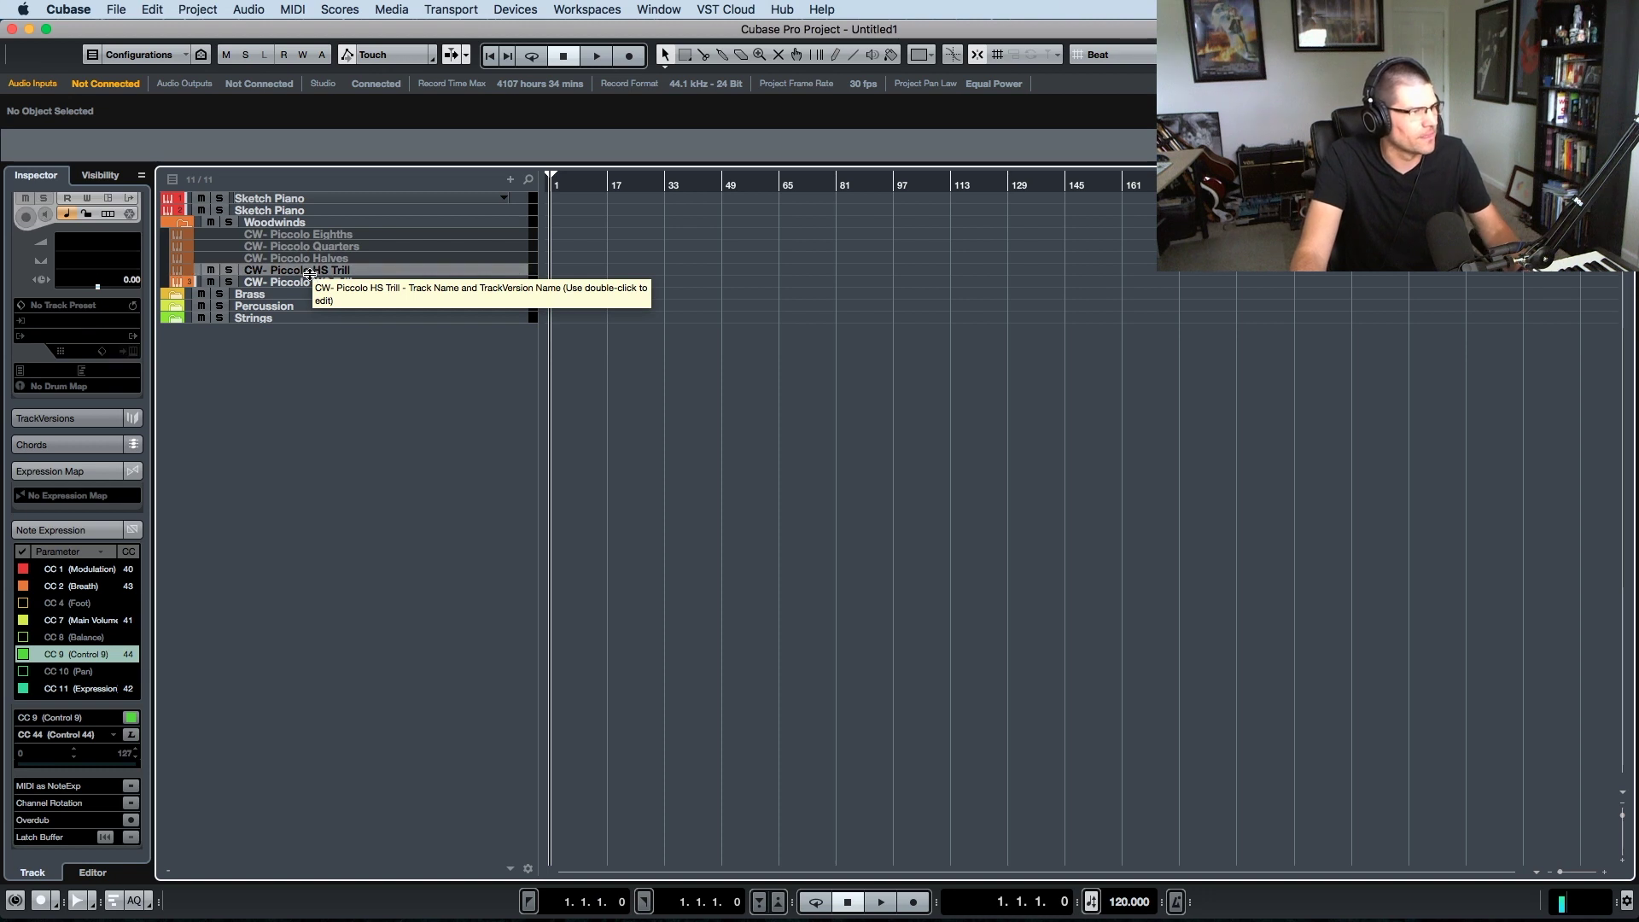
left_click(321, 283)
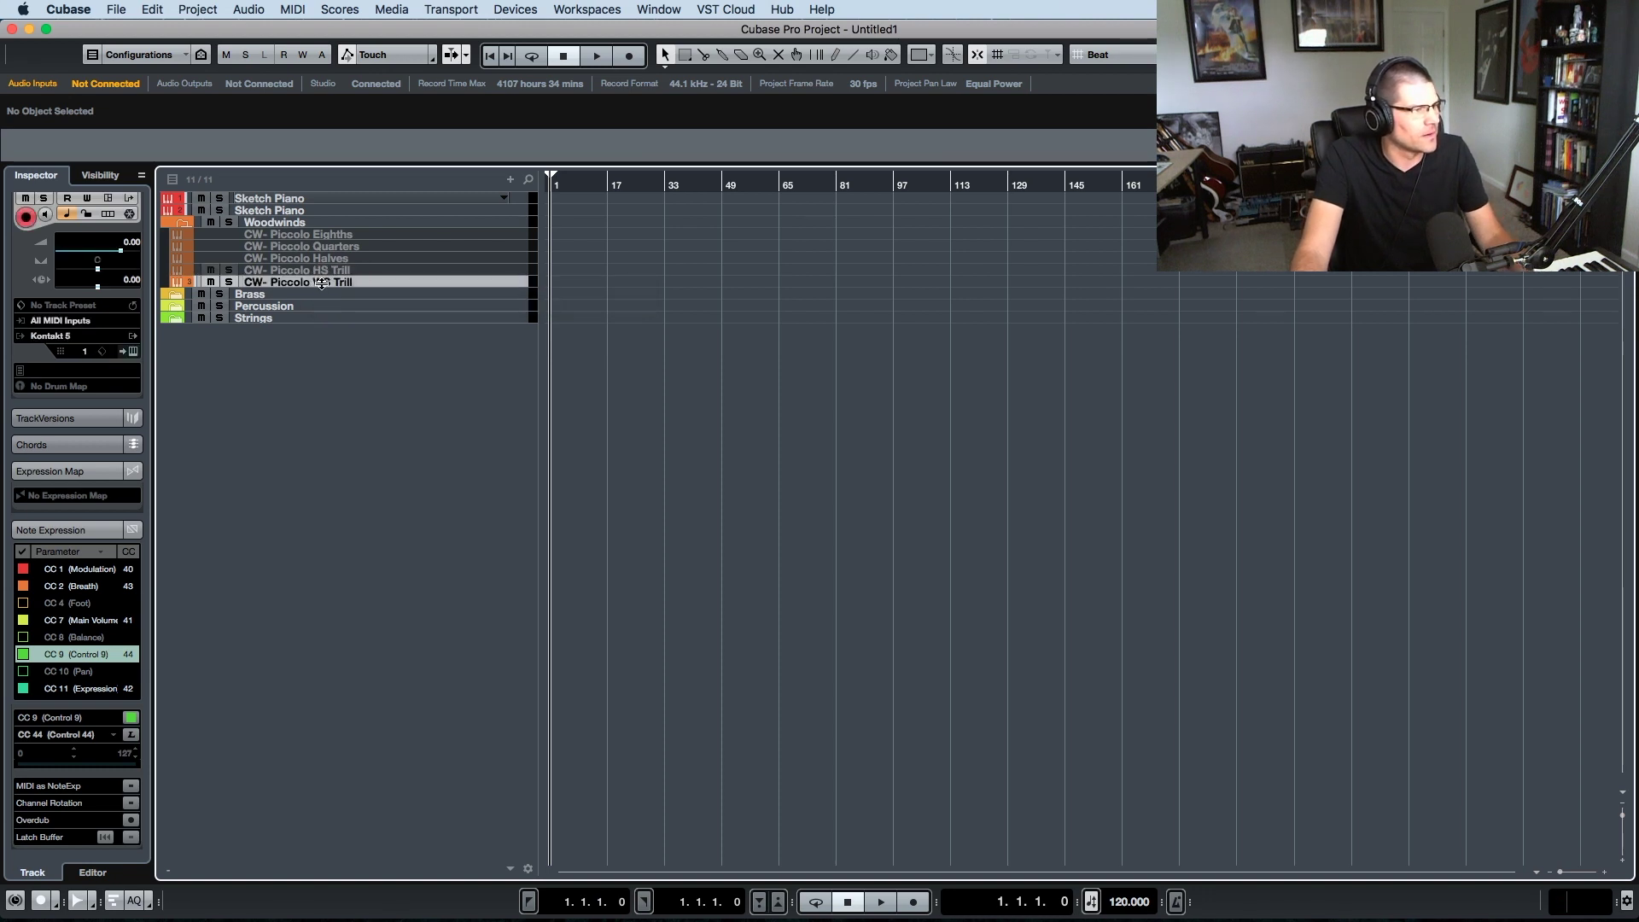
right_click(321, 282)
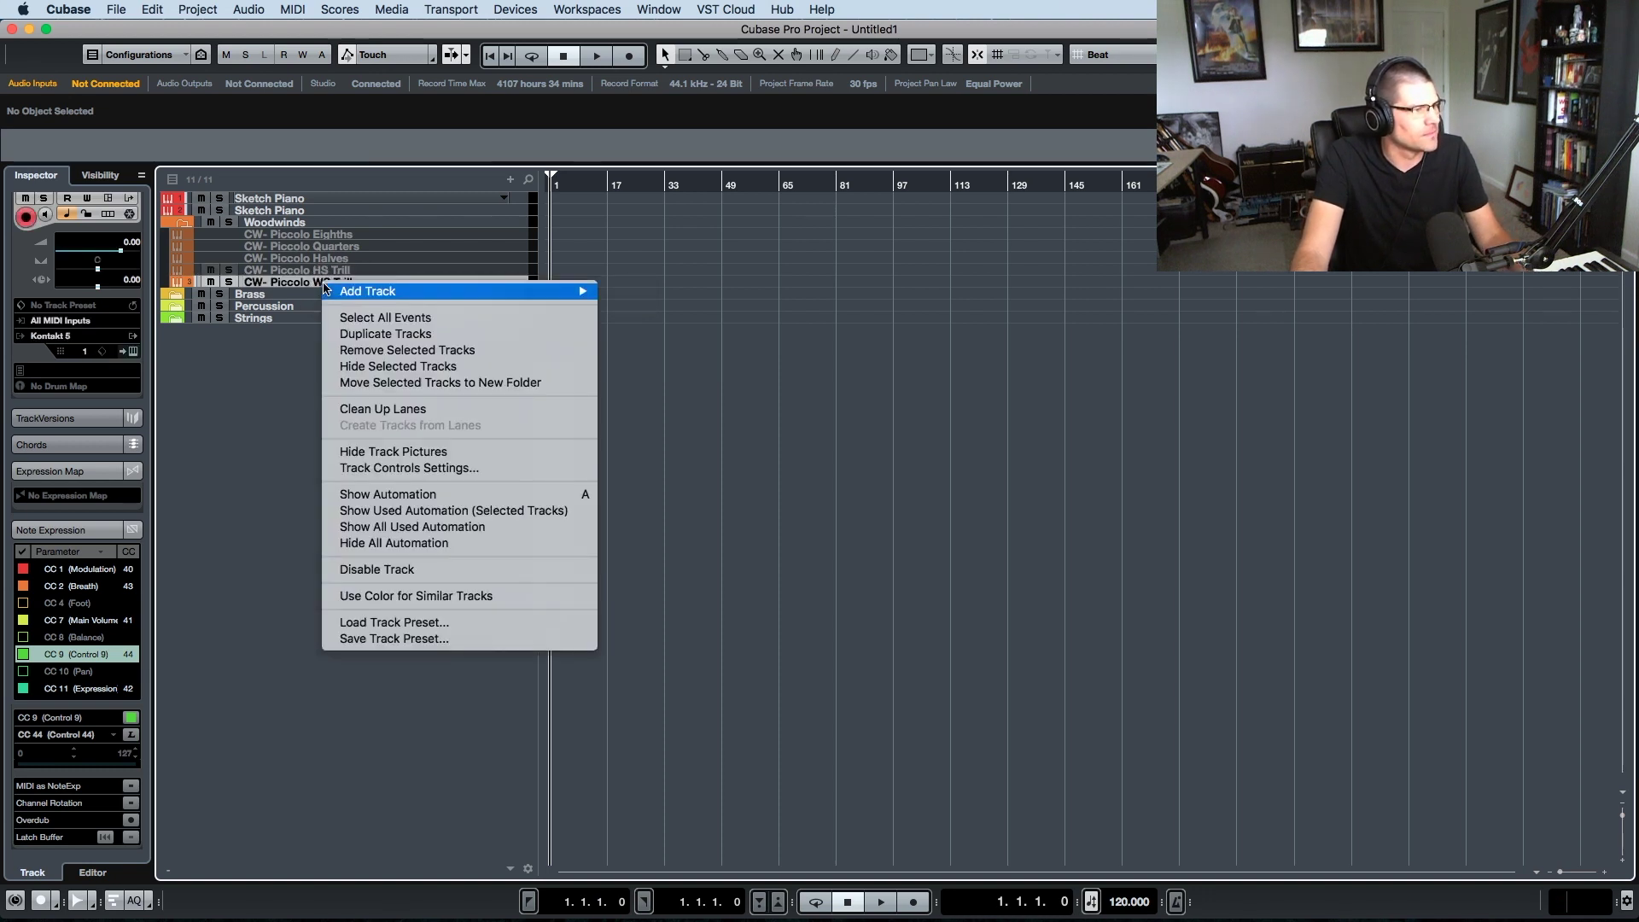
right_click(301, 281)
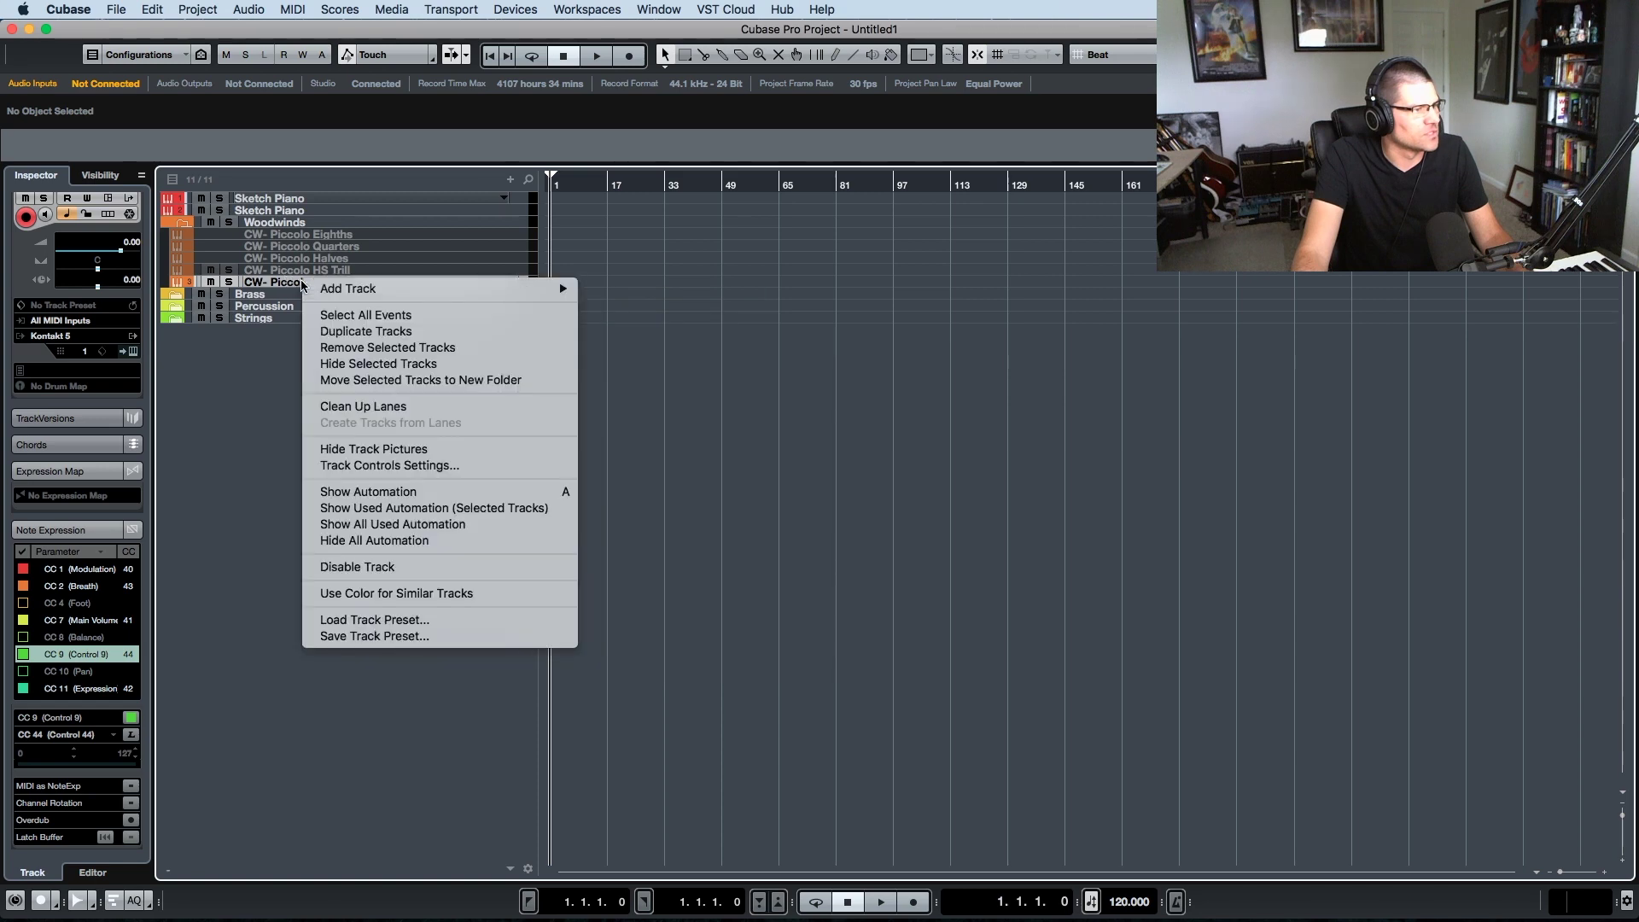
left_click(357, 335)
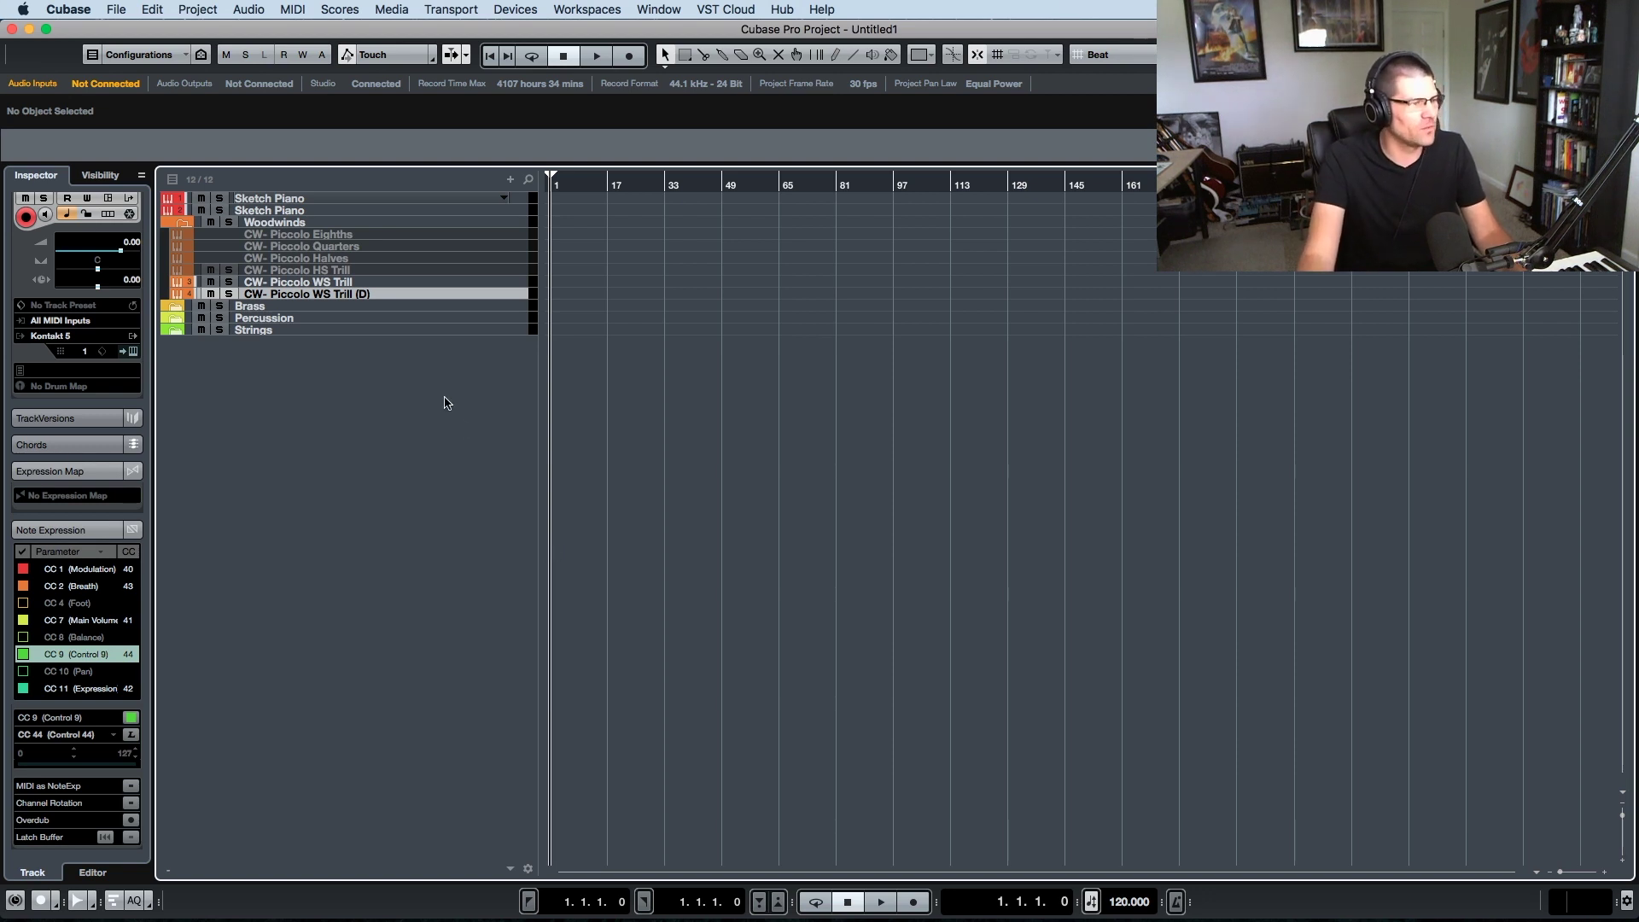
- Open the Kontakt instance of the CW- Piccolo WS Trill (D) track and remove its 05 Piccolo WS Trill patch
left_click(134, 351)
scroll(653, 428, "down", 5)
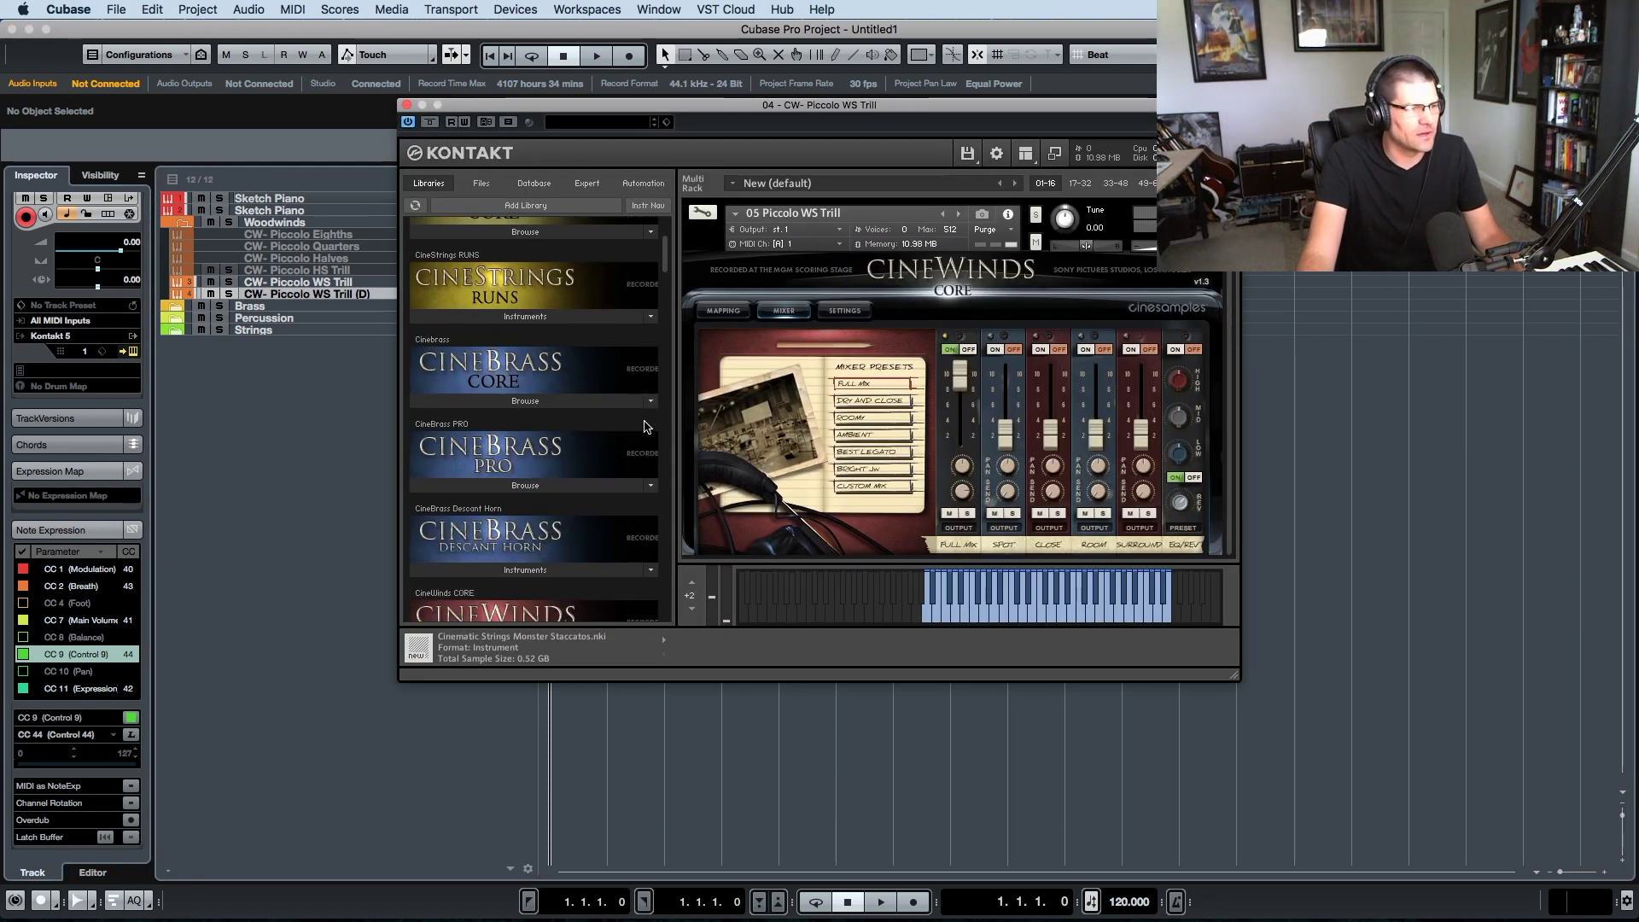
scroll(646, 427, "down", 3)
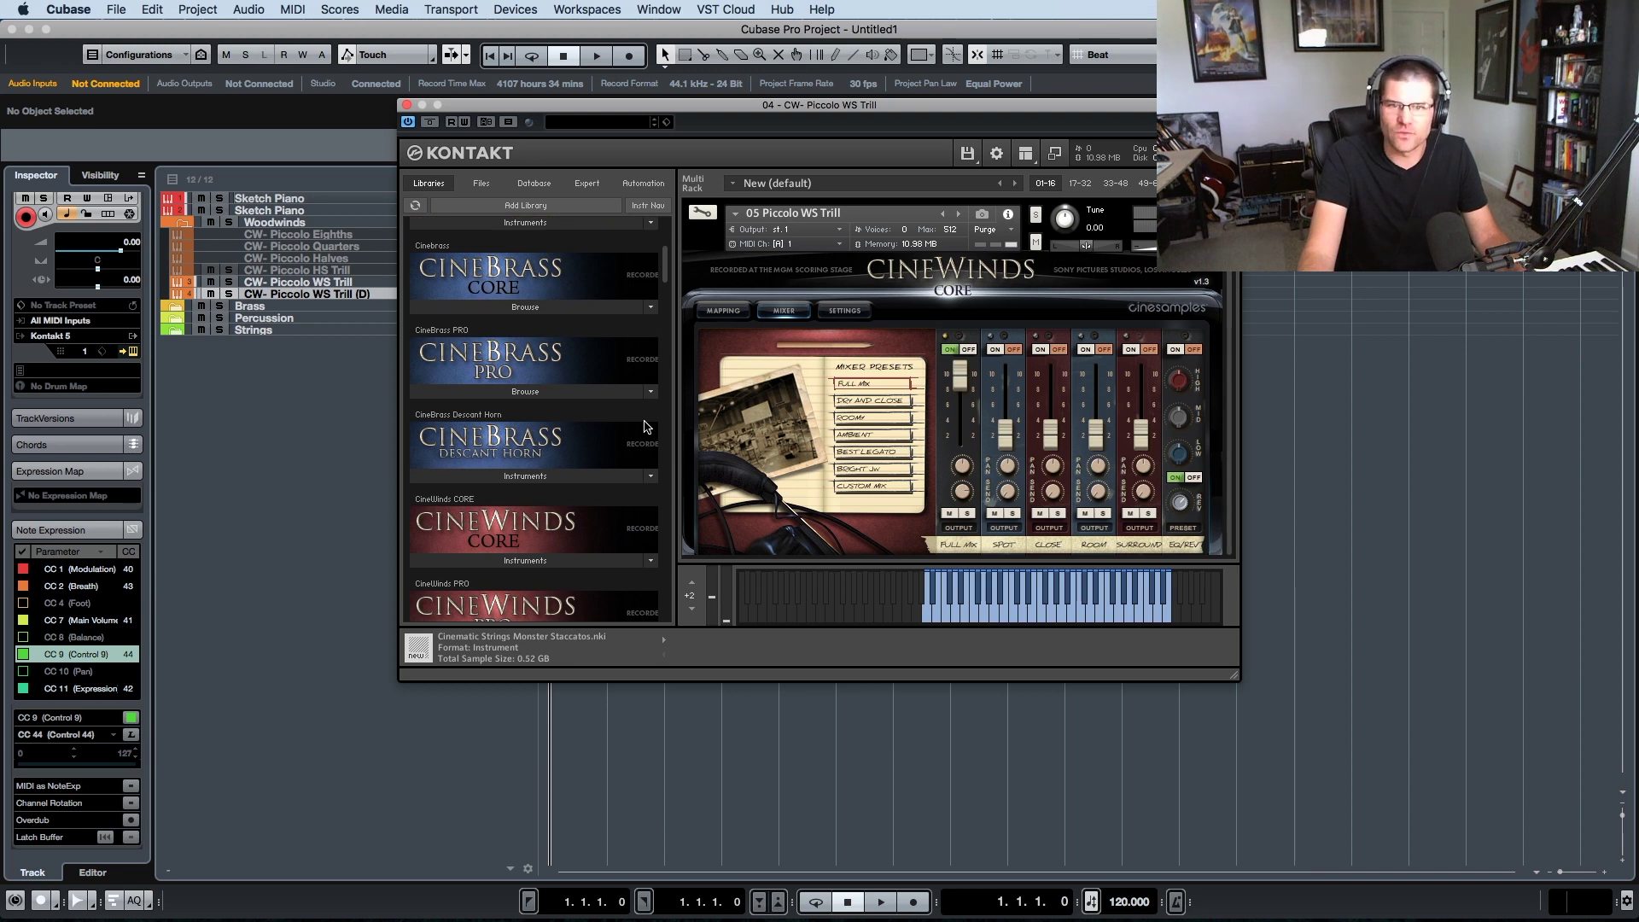
scroll(642, 427, "down", 1)
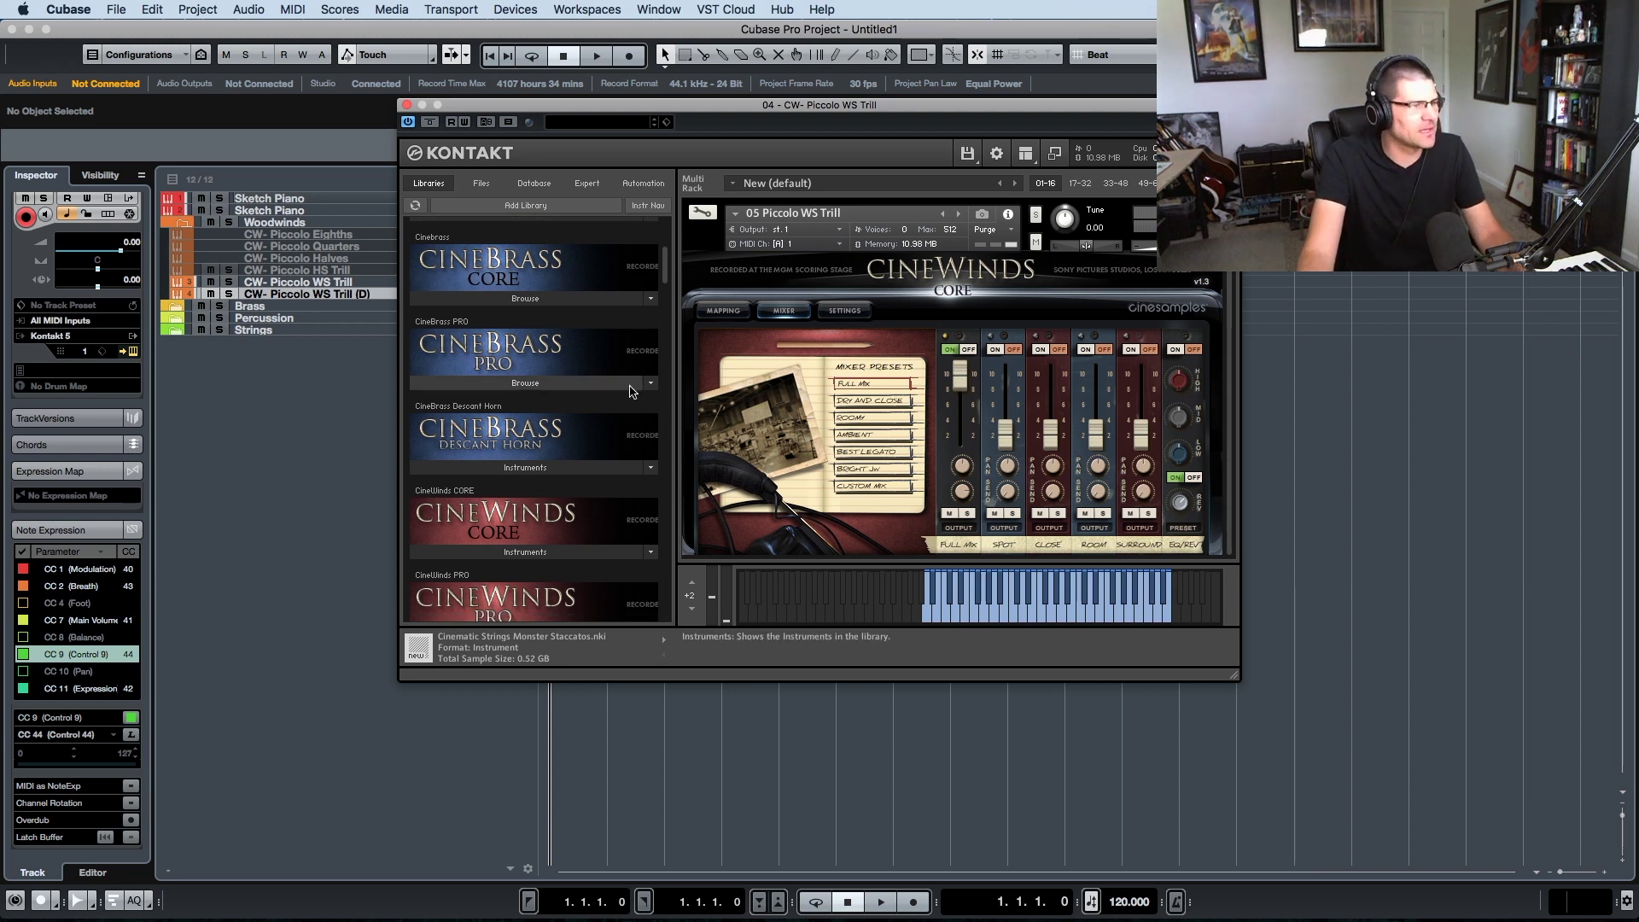
left_click_drag(637, 115, 686, 157)
scroll(649, 380, "down", 2)
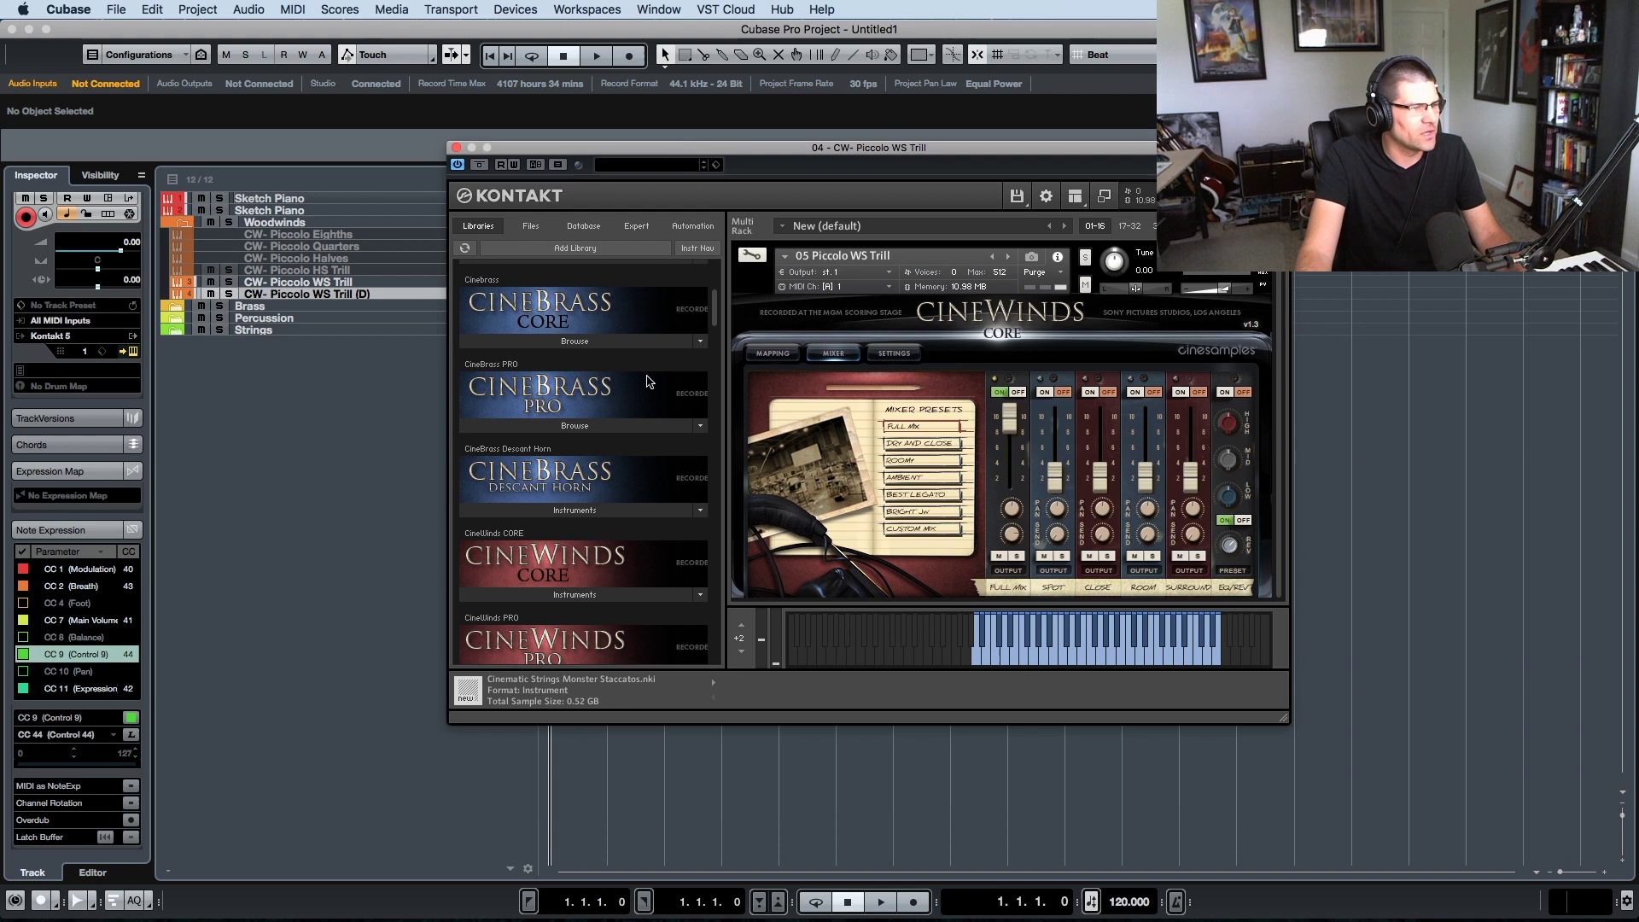
scroll(633, 414, "down", 2)
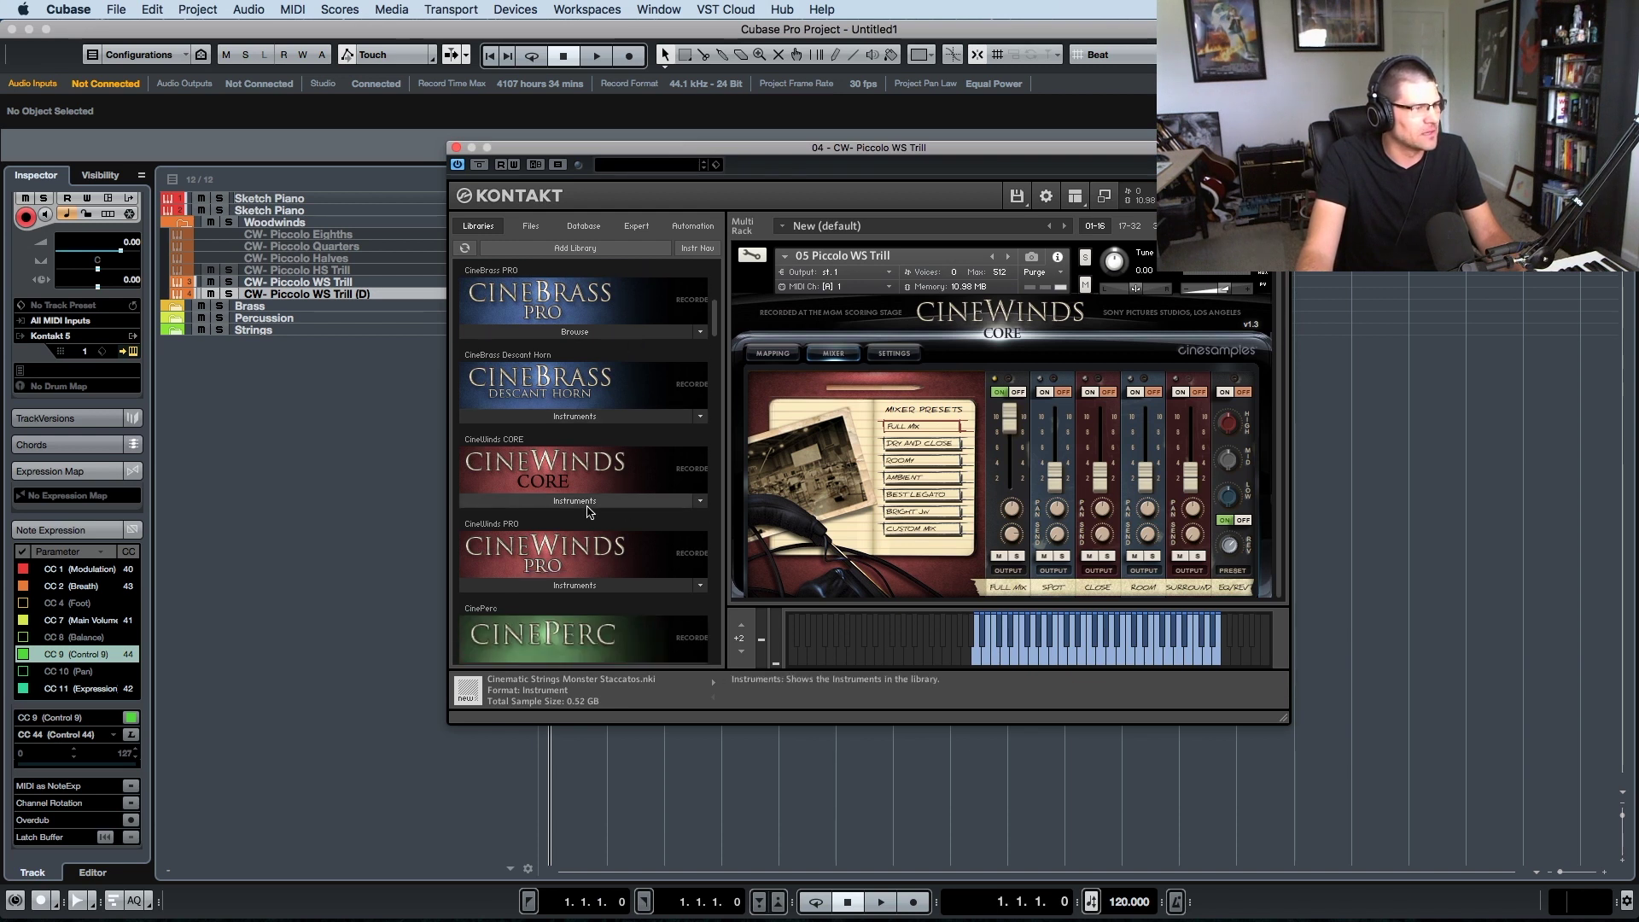
left_click(1262, 256)
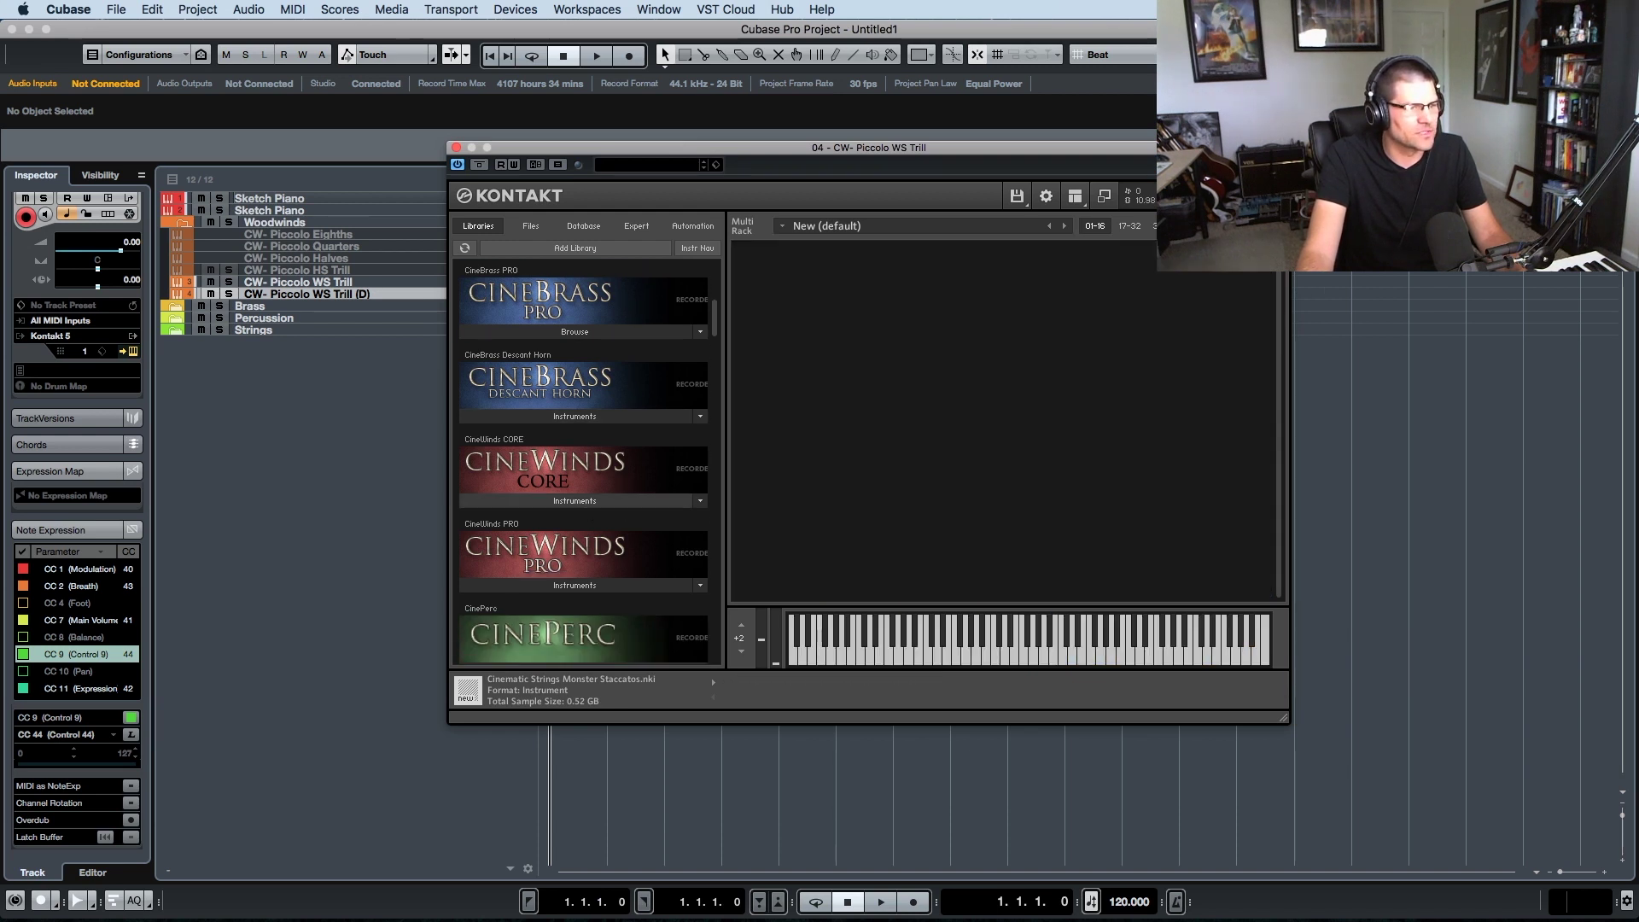
- Load the 06 Flute Eighths patch from the CineWinds CORE library into the emptied Kontakt instance
left_click(575, 500)
scroll(624, 507, "down", 1)
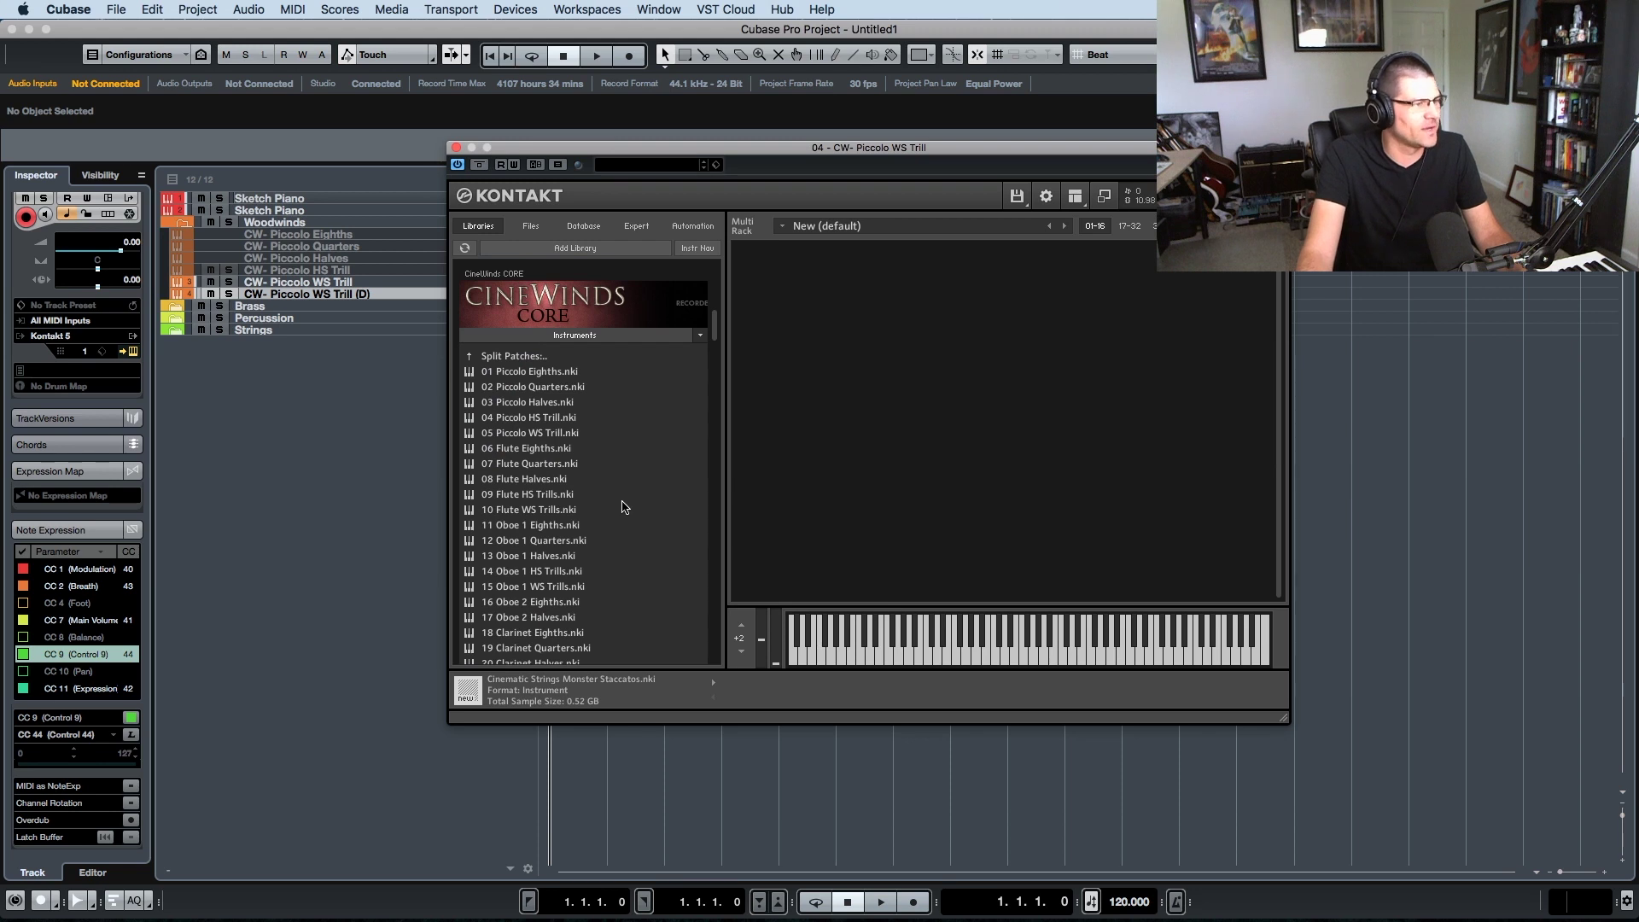
double_click(563, 451)
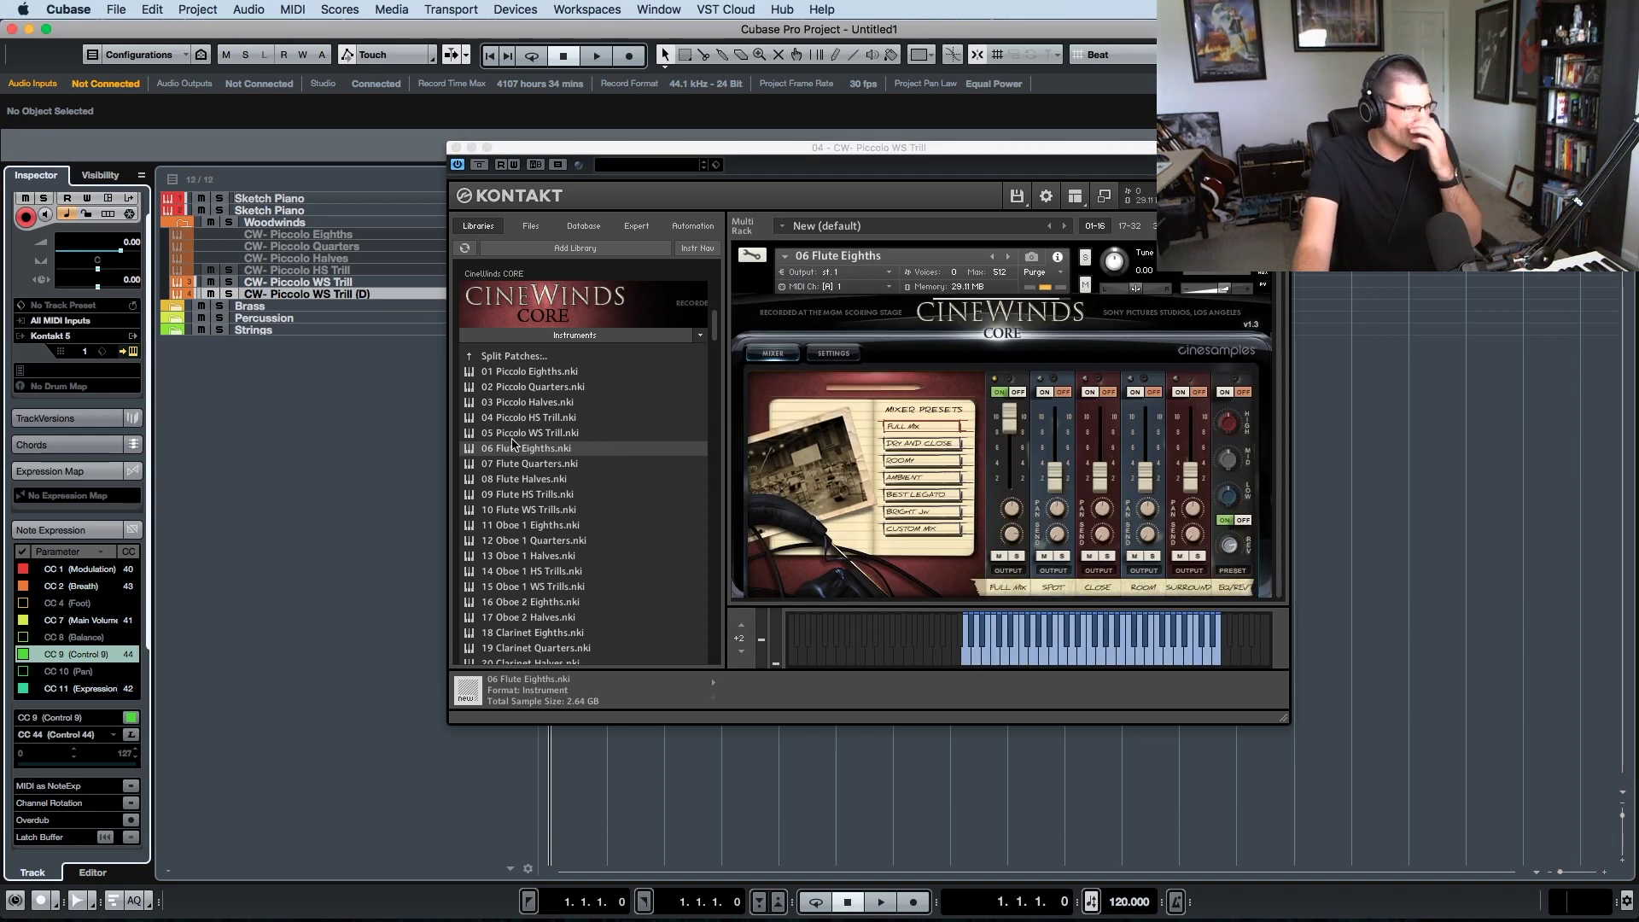
- Rename the CW- Piccolo WS Trill (D) track as CW- Flute Eighths and close its Kontakt window
double_click(343, 295)
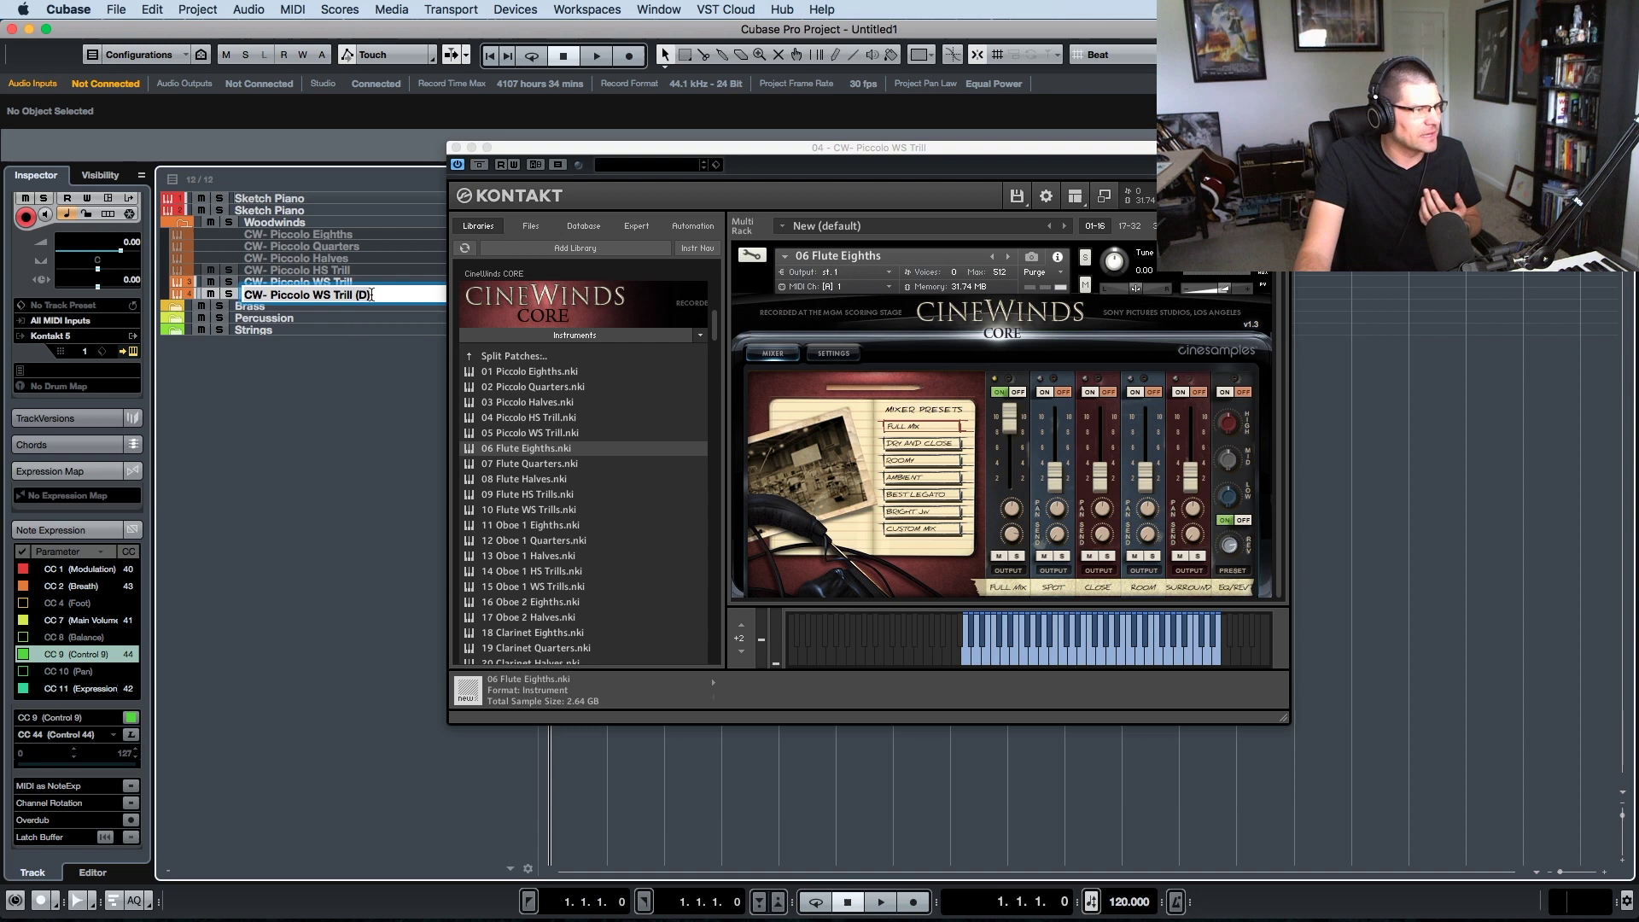
left_click(271, 294)
key("shift+End")
key("Delete")
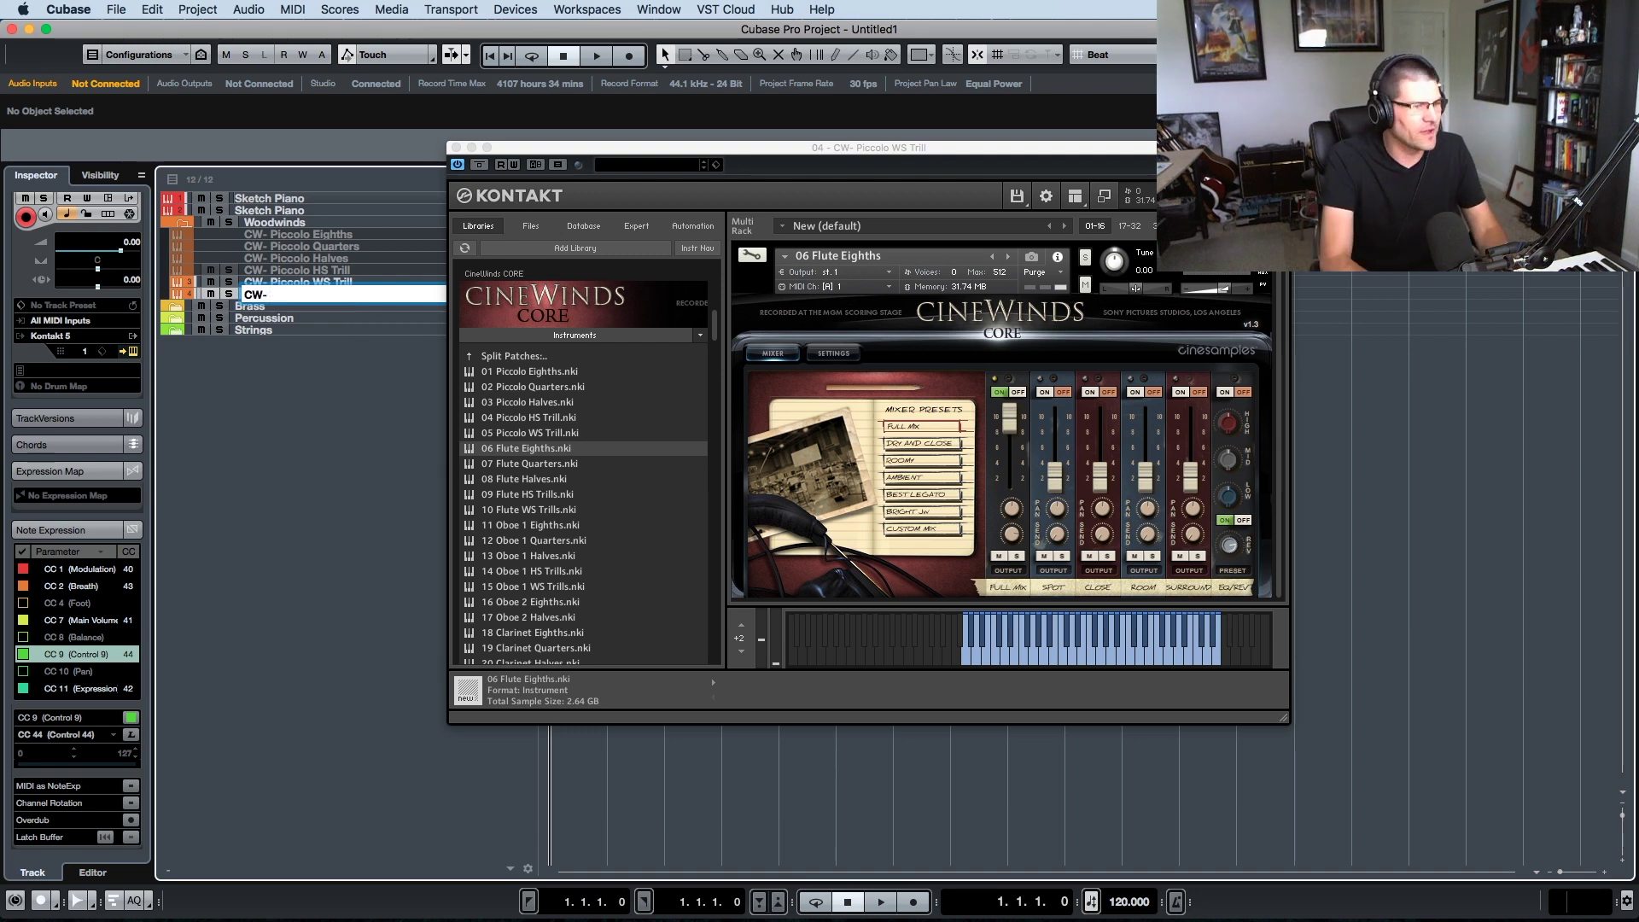
type("Flute Eighths")
key("Return")
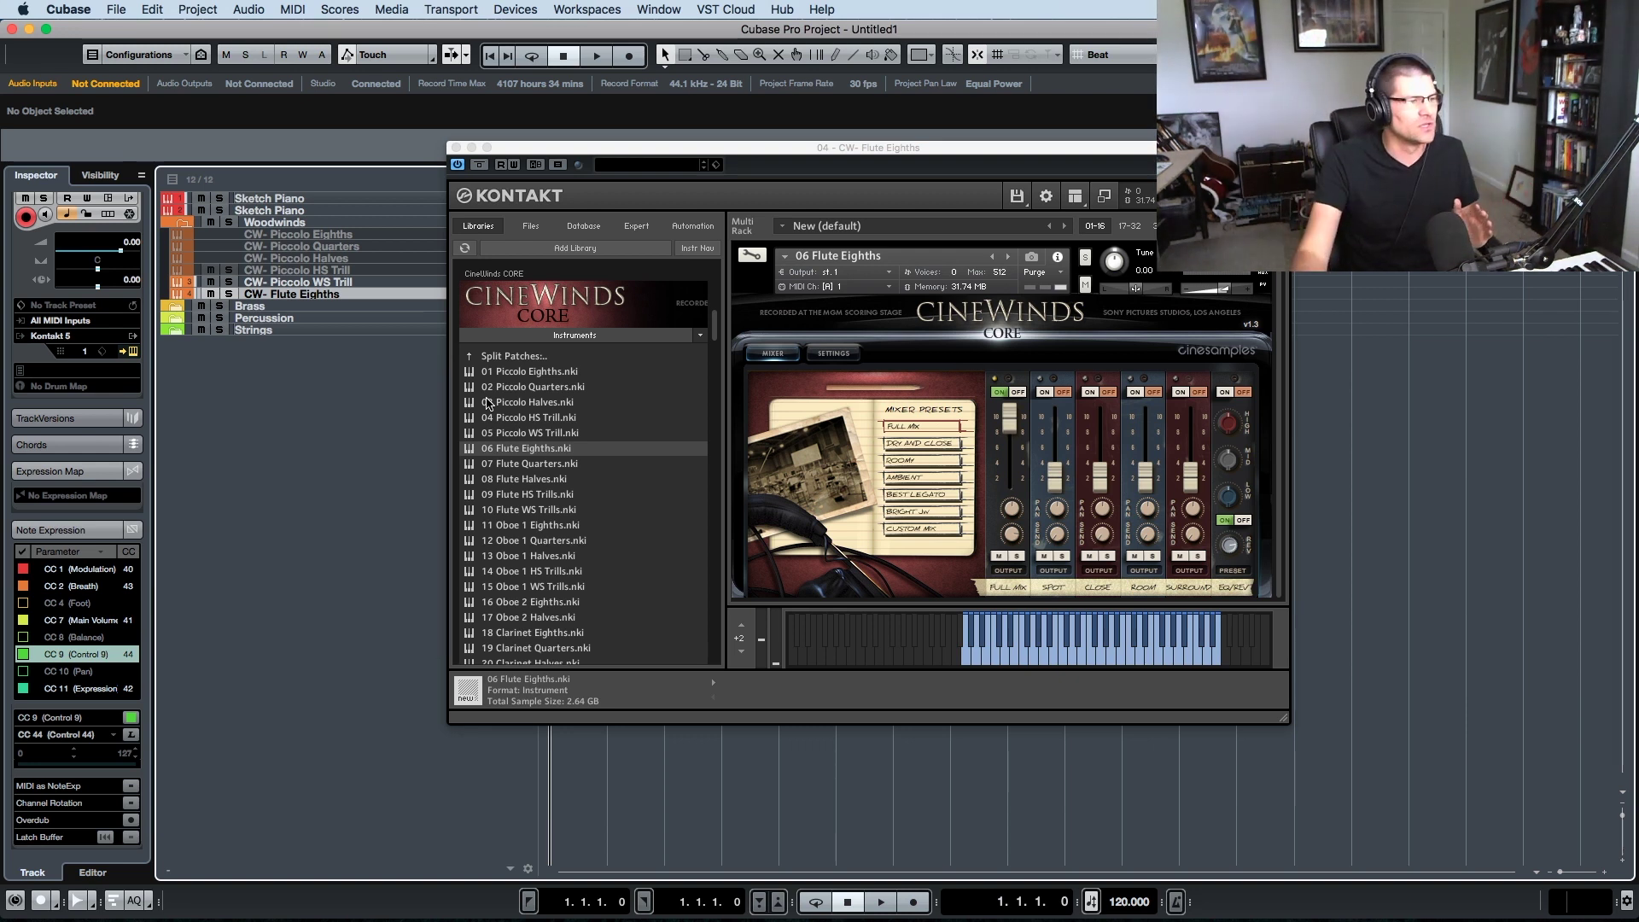
left_click(456, 149)
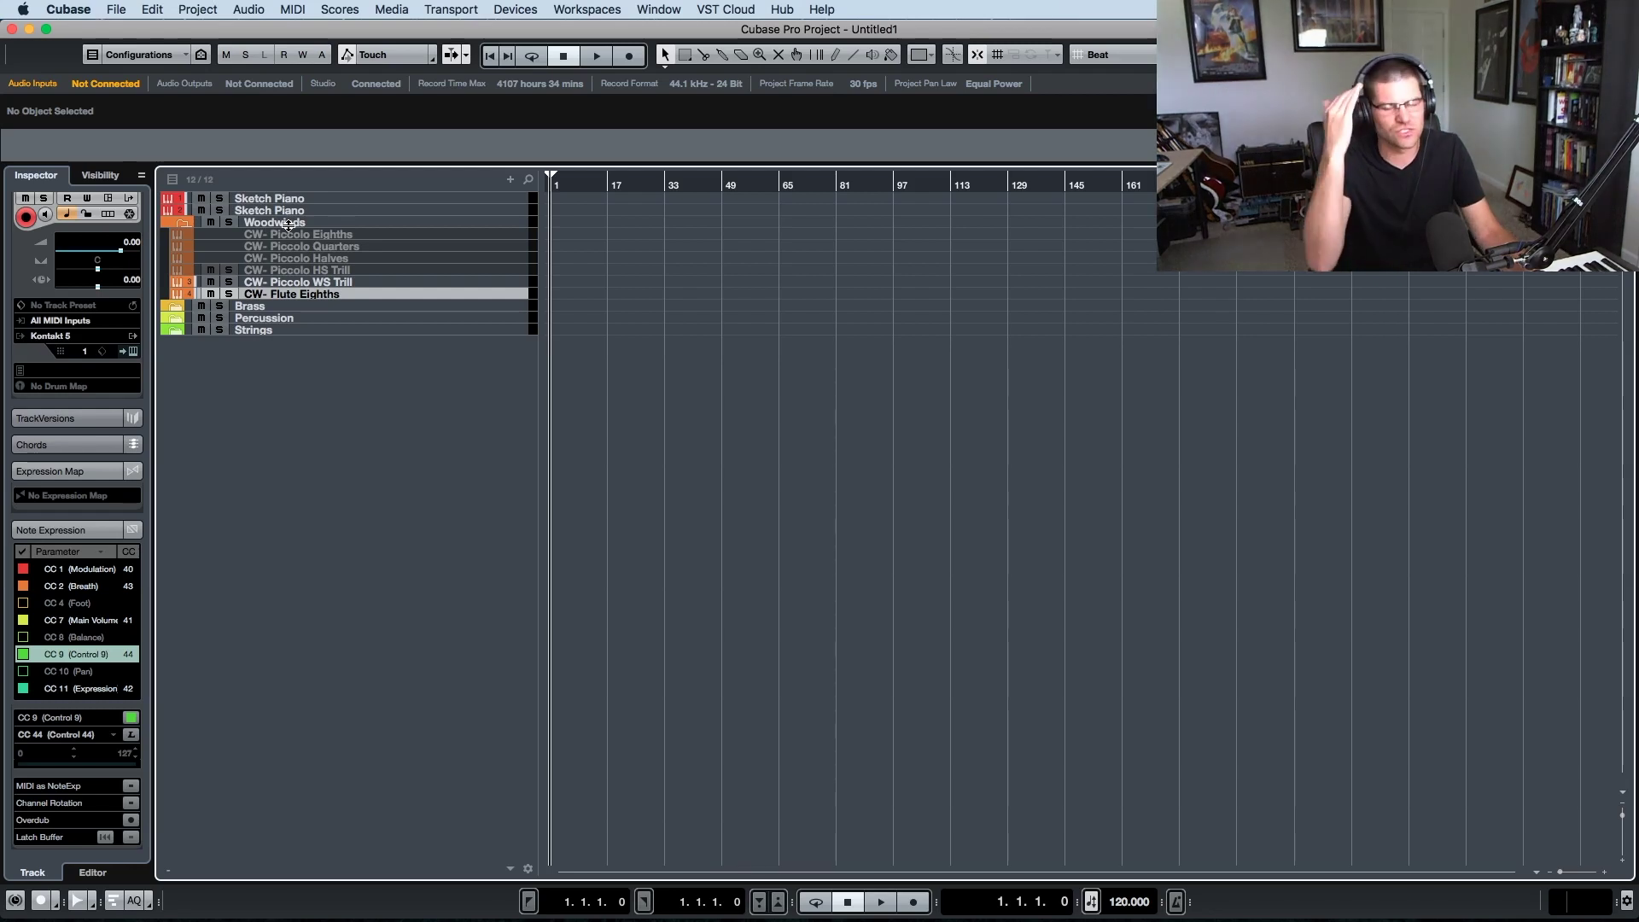
- Duplicate the CW- Flute Eighths track and remove the 06 Flute Eighths patch from the copy's Kontakt instance
right_click(332, 297)
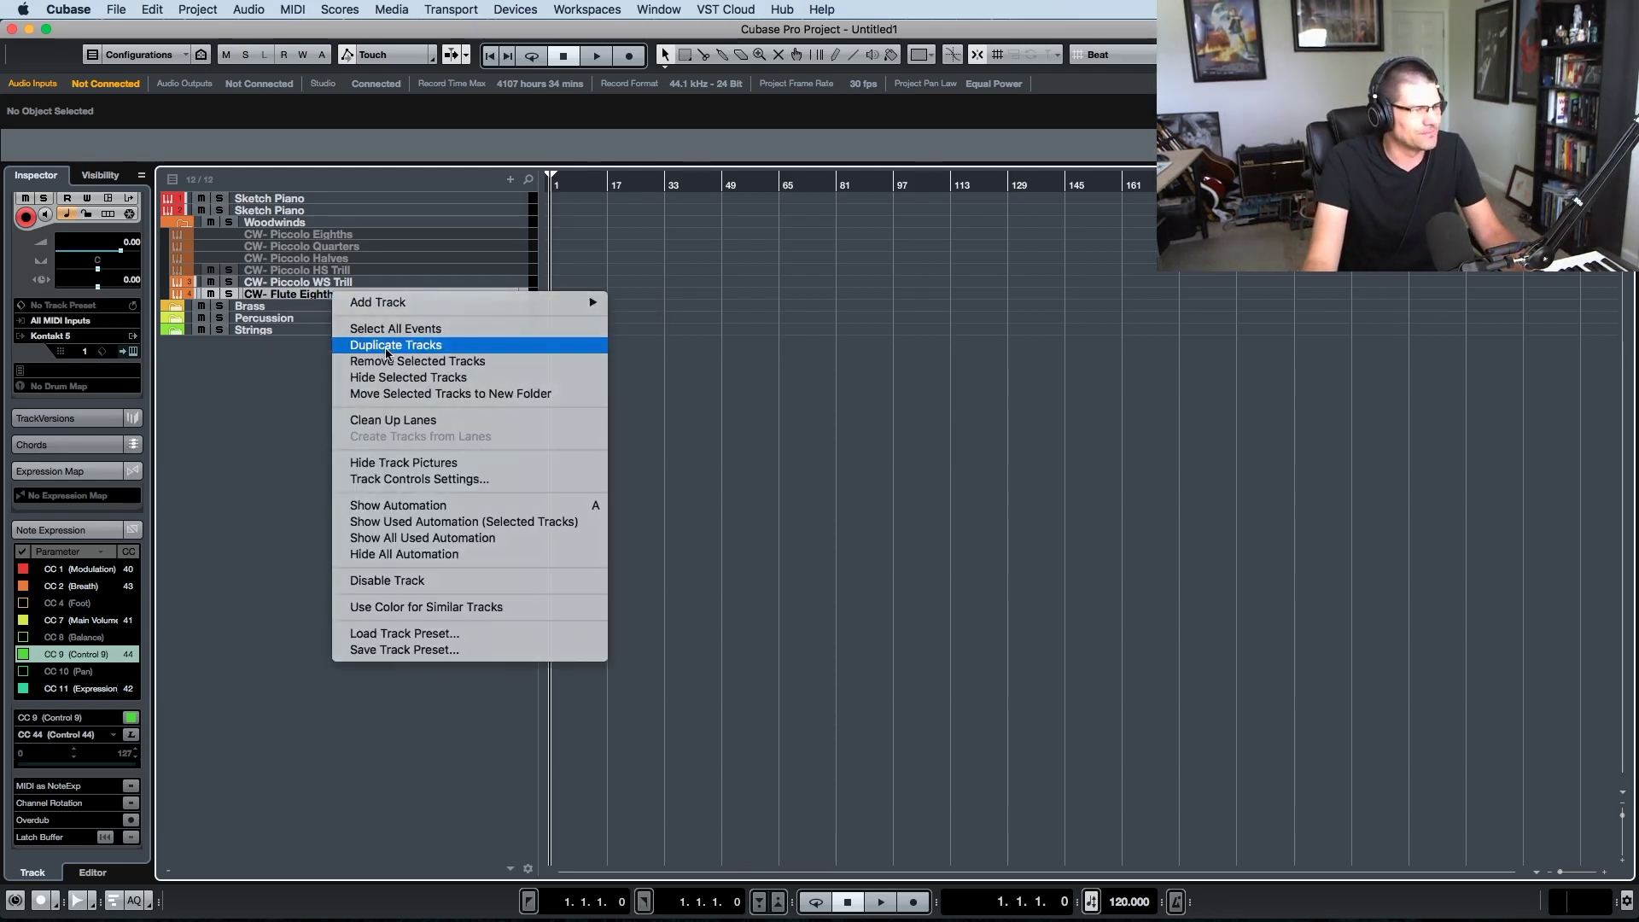
left_click(382, 346)
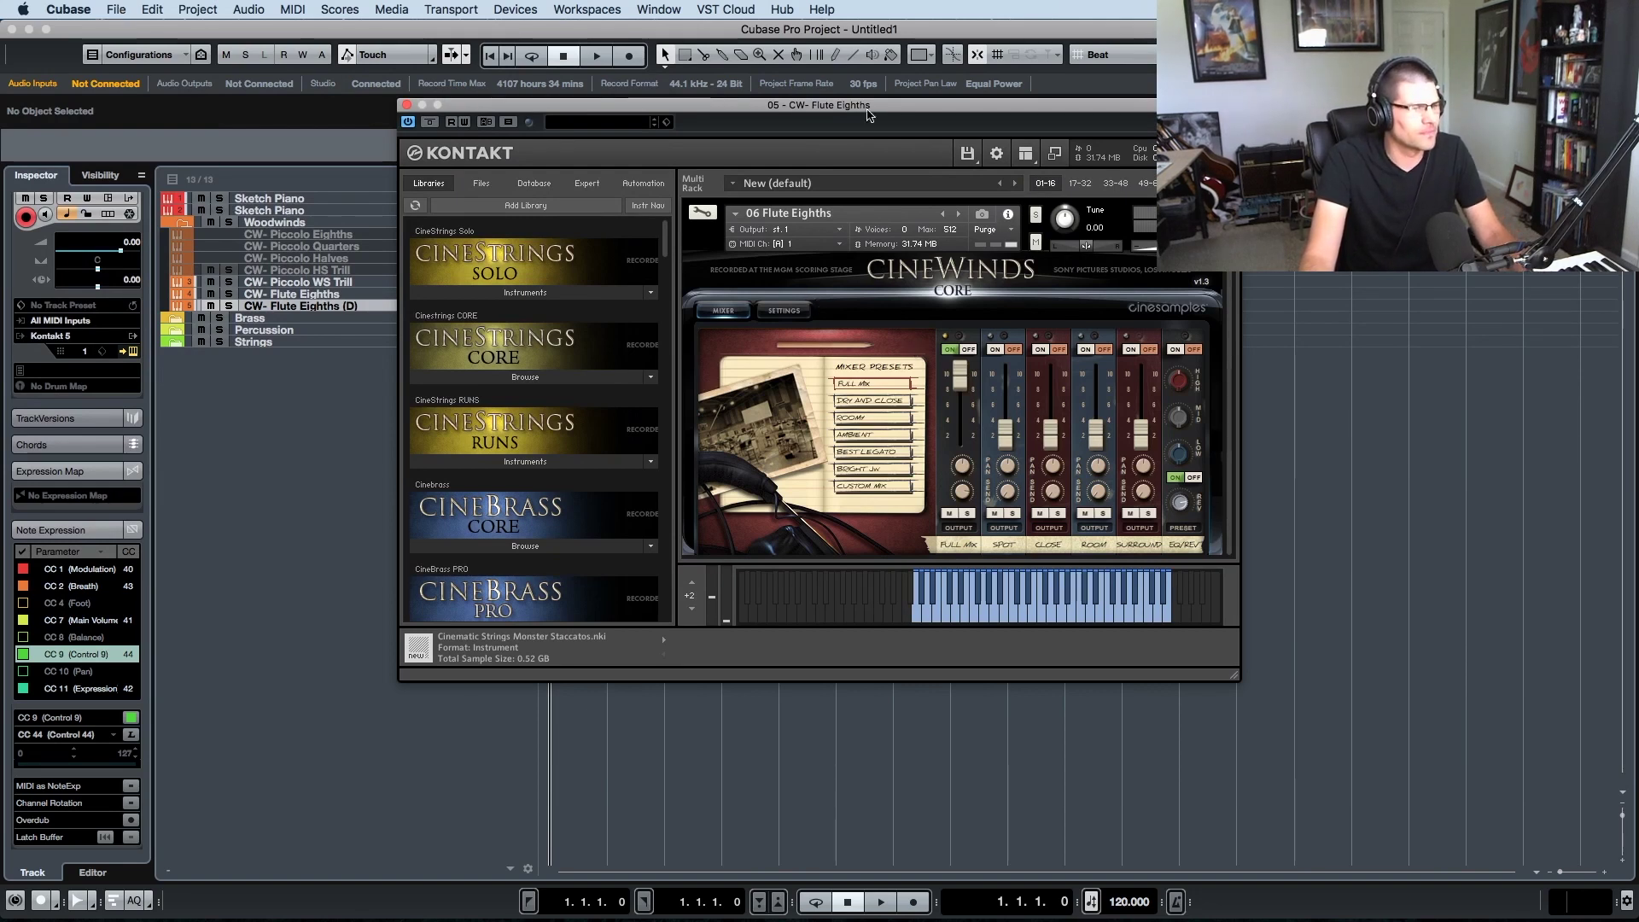
left_click_drag(849, 94, 950, 169)
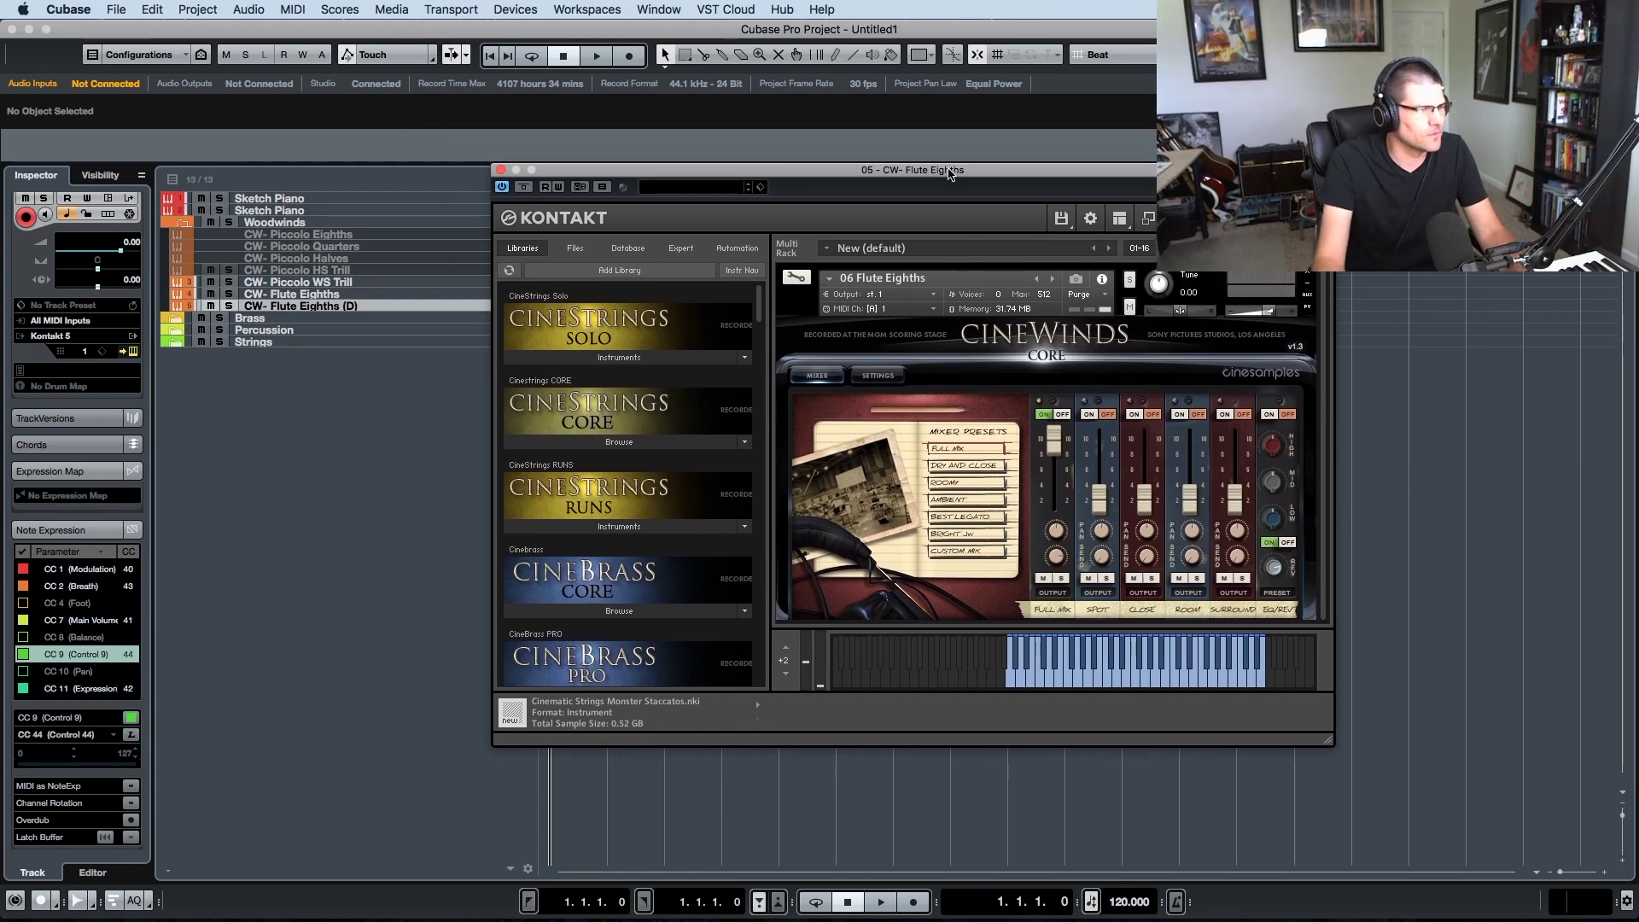
left_click(1309, 275)
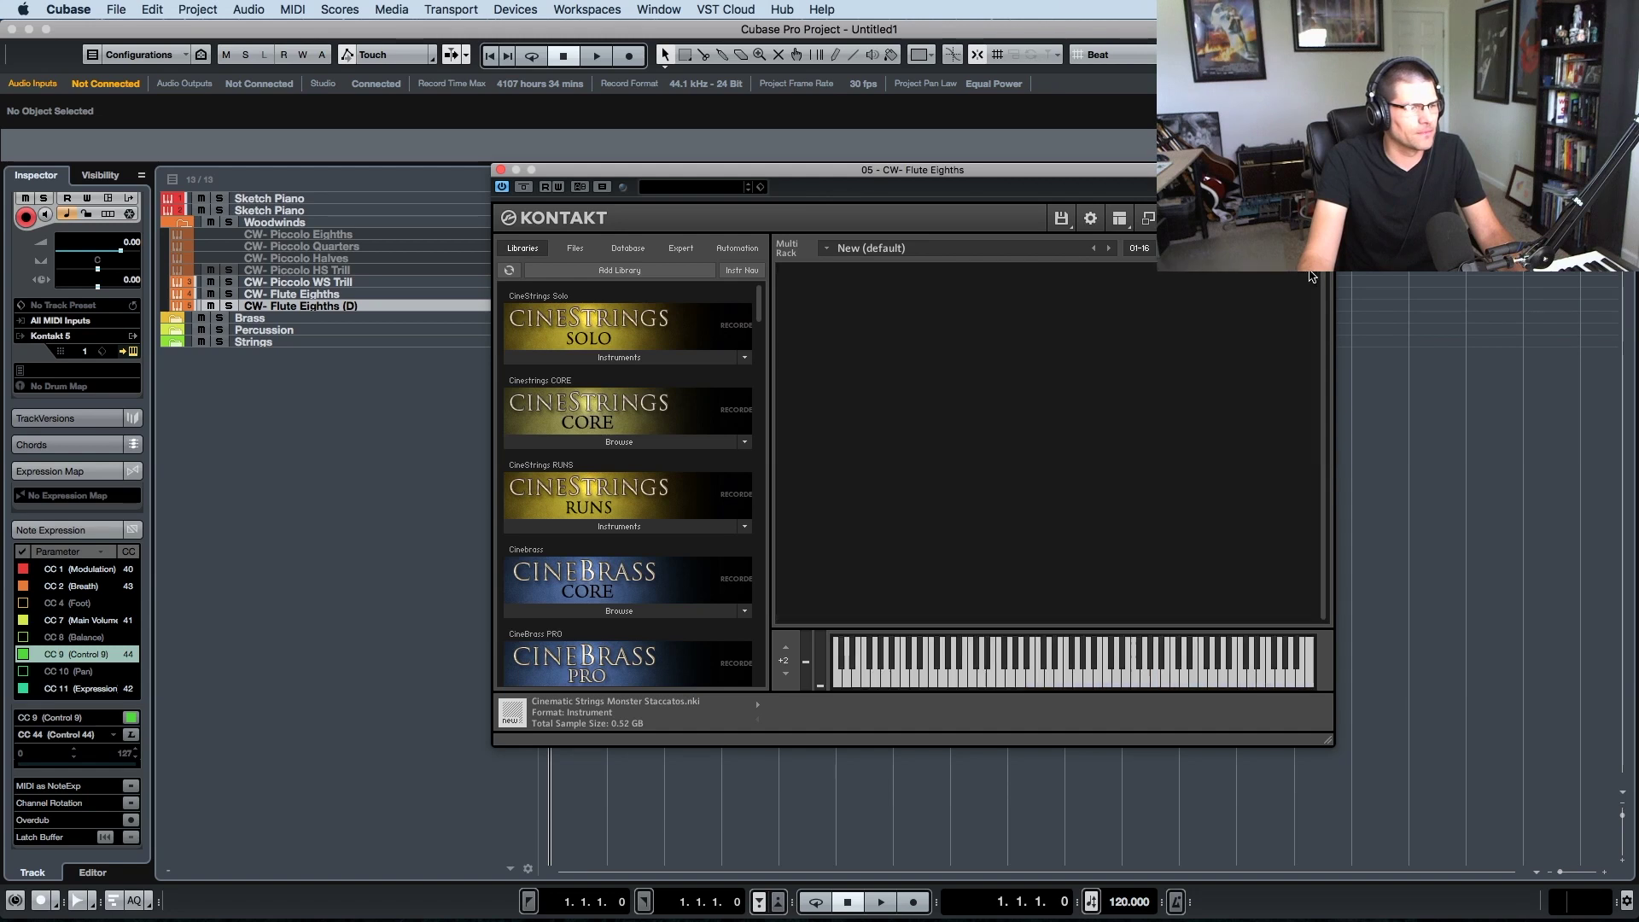
- Load the 07 Flute Quarters patch from the CineWinds CORE library into the duplicated track's Kontakt instance
scroll(671, 419, "down", 5)
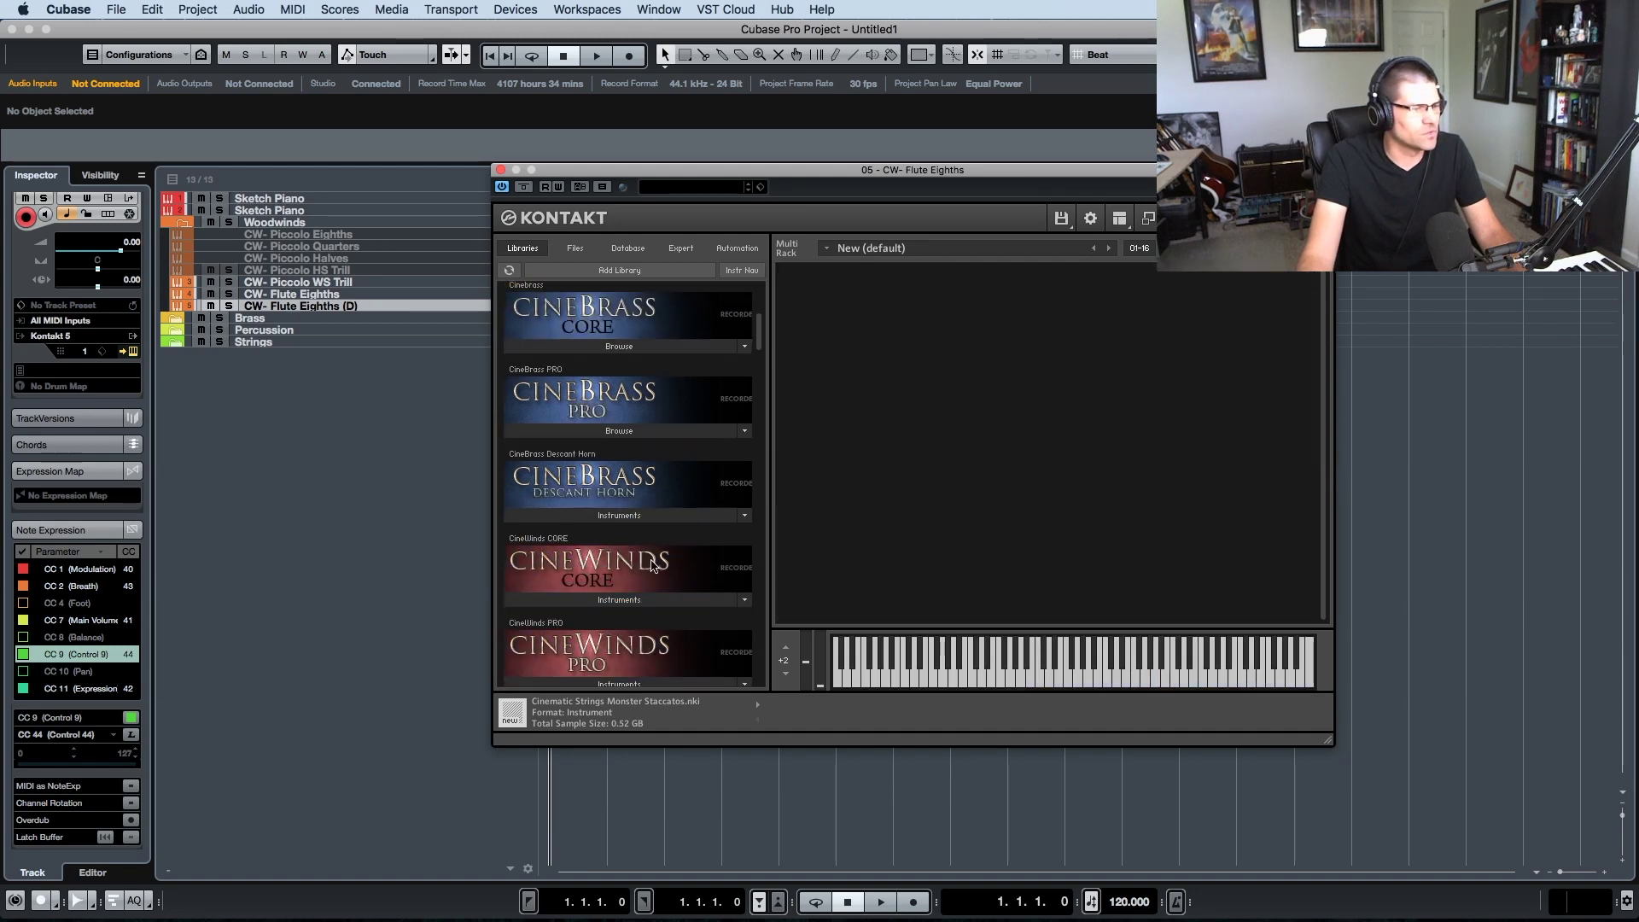
left_click(639, 601)
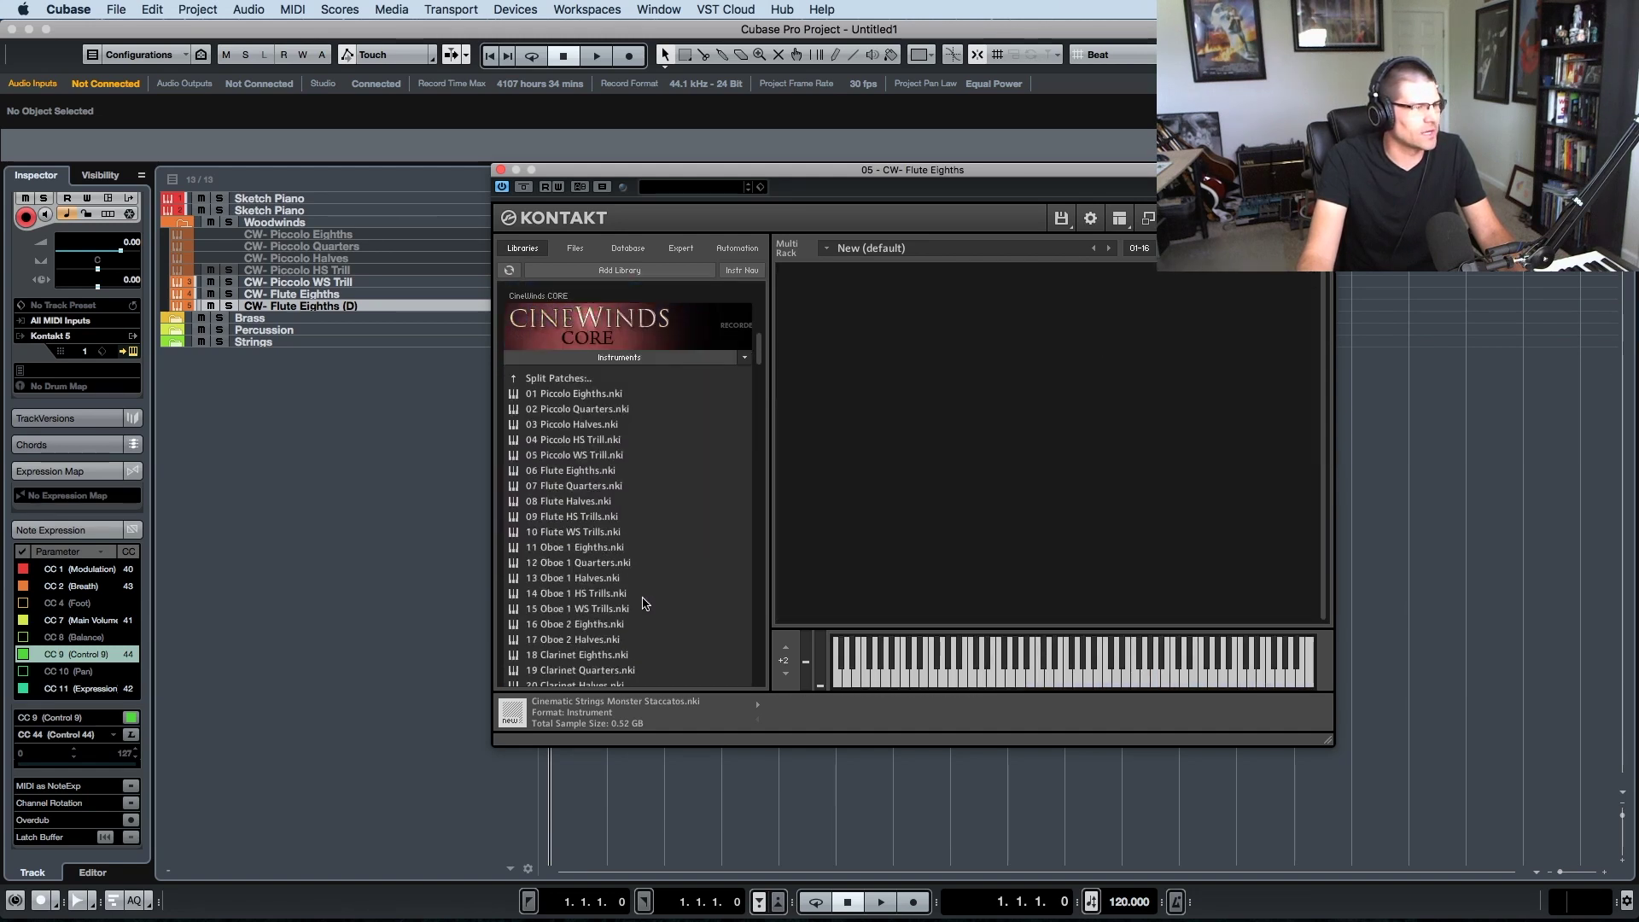
double_click(612, 487)
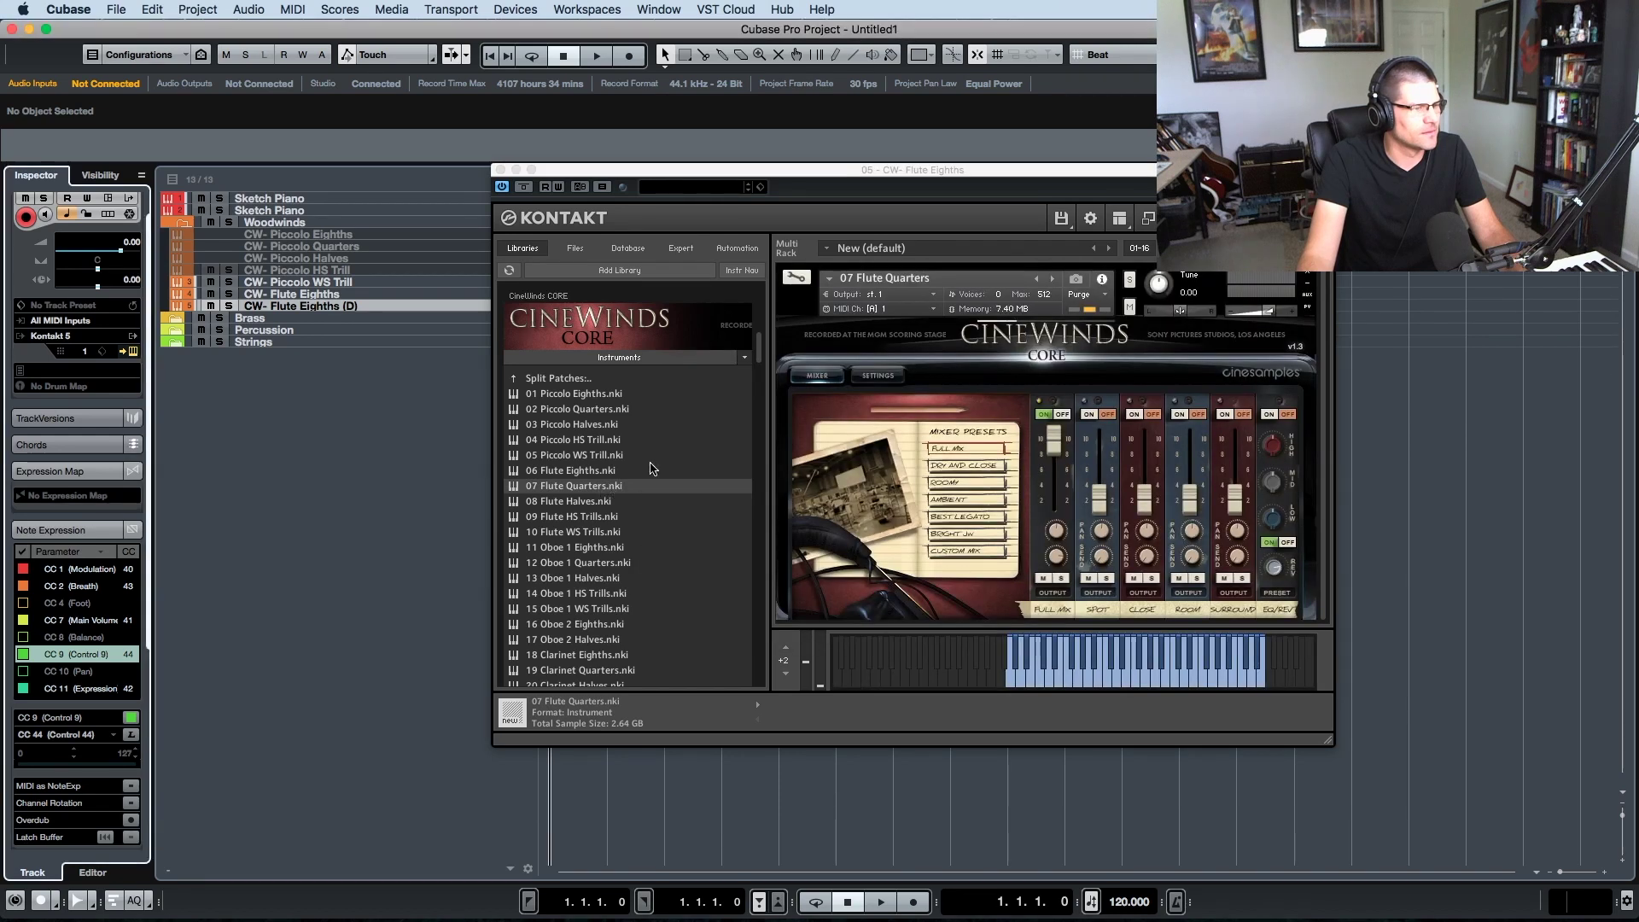
- Rename the CW- Flute Eighths (D) track as CW- Flute Quarters and close its Kontakt window
double_click(348, 307)
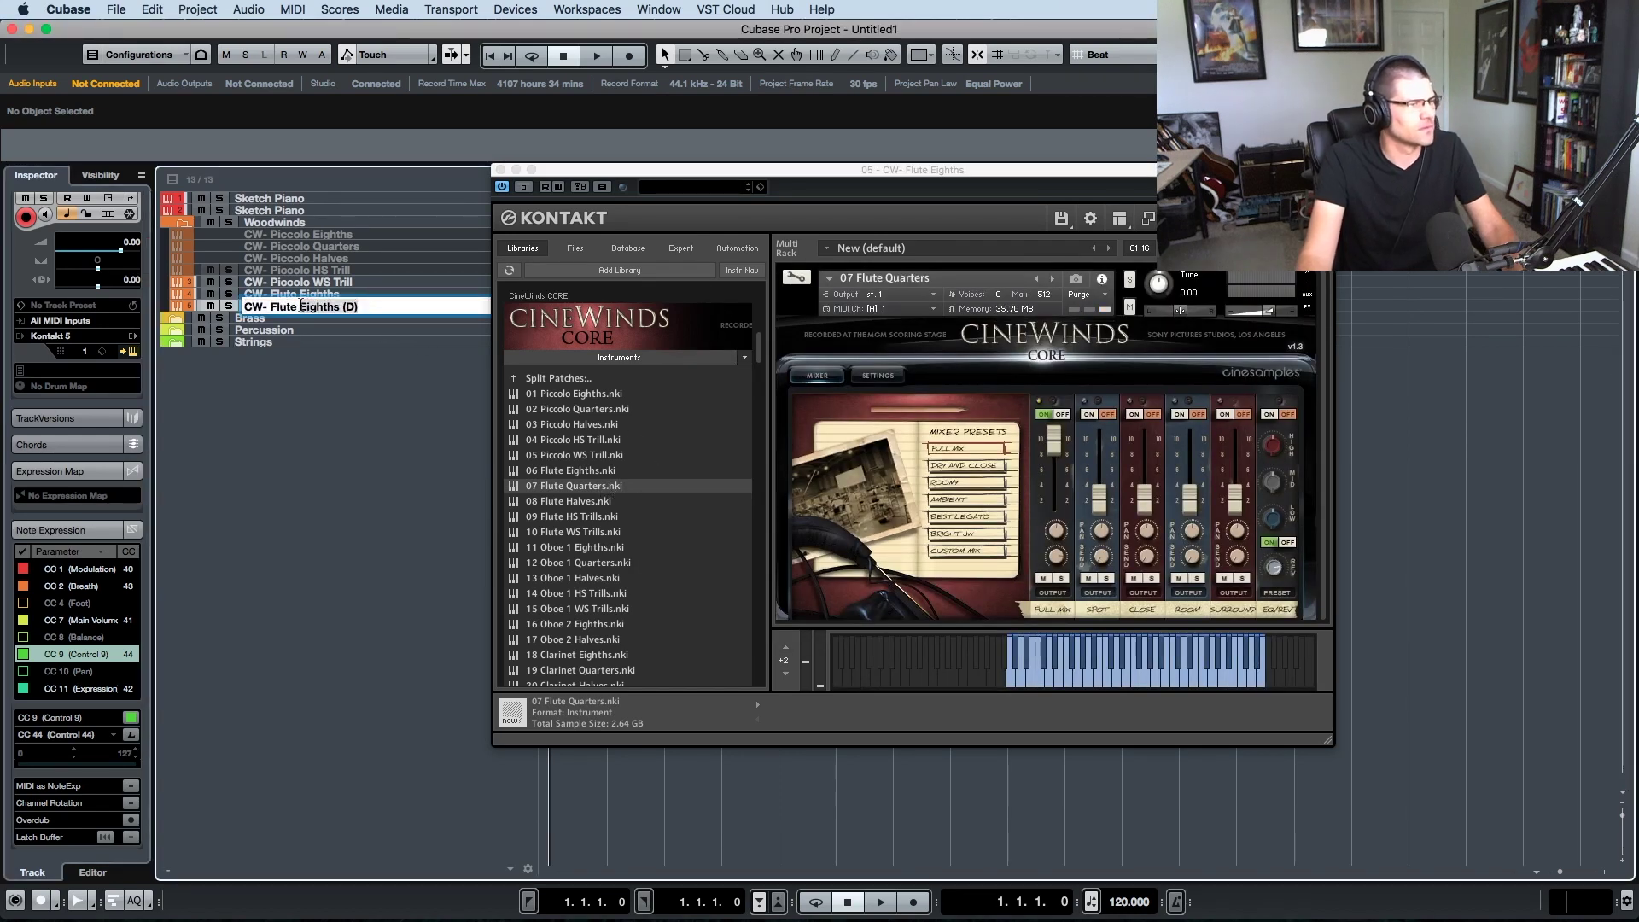
key("BackSpace")
key("BackSpace")
key("BackSpace")
key("BackSpace")
key("BackSpace")
key("BackSpace")
key("BackSpace")
key("BackSpace")
key("BackSpace")
key("BackSpace")
key("BackSpace")
type("Quarters")
key("Return")
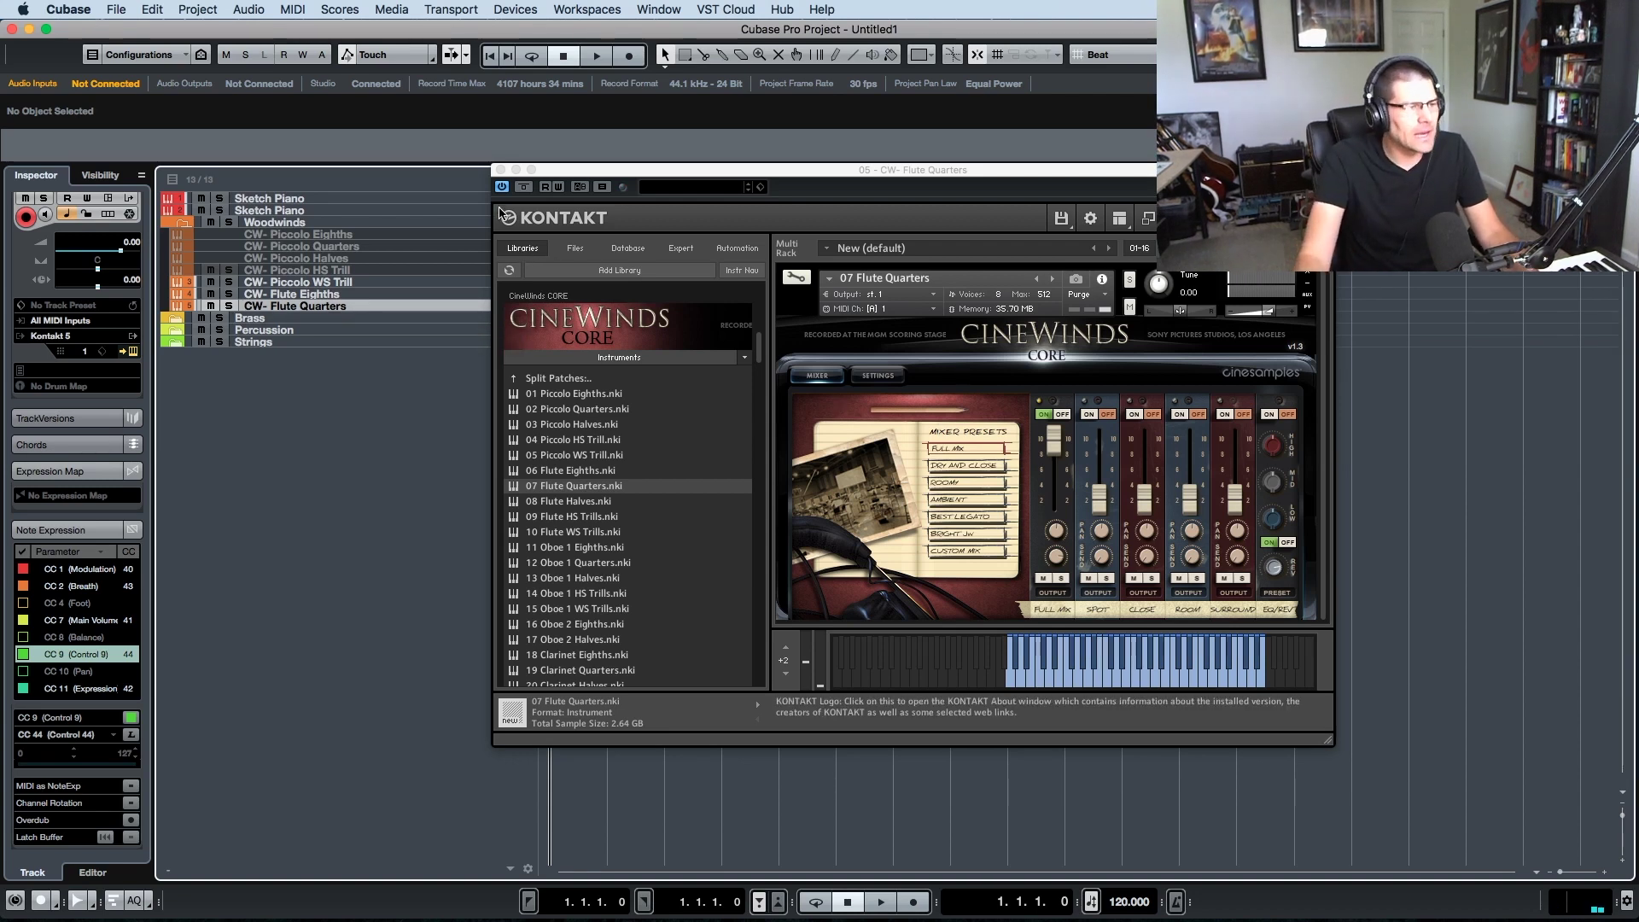
left_click(502, 170)
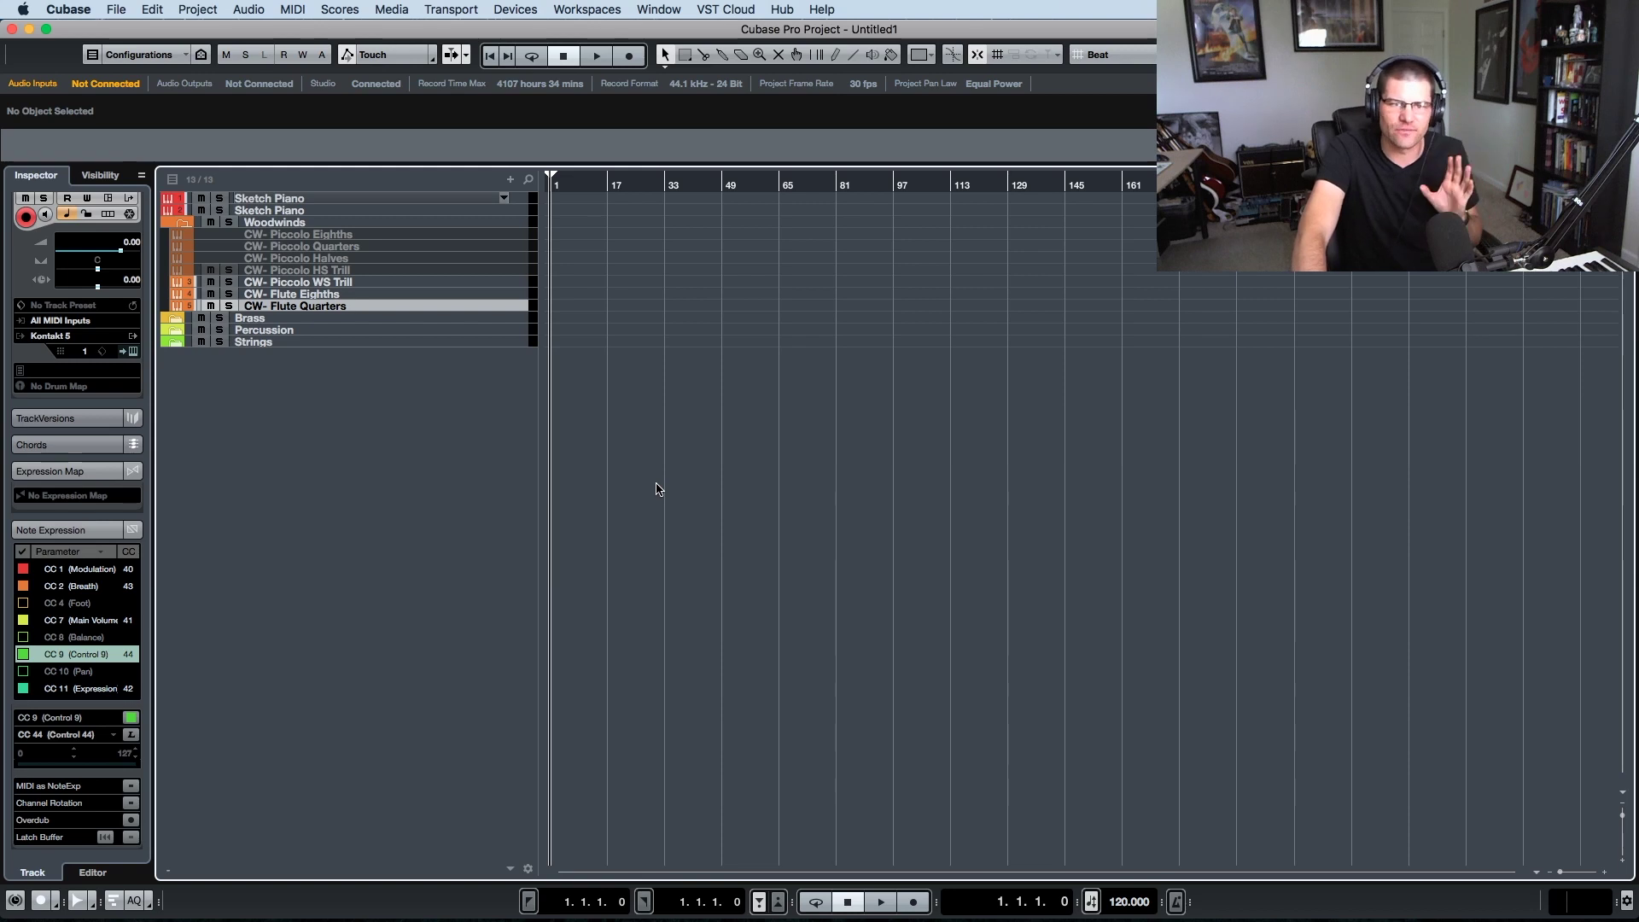
- Disable the CW- Piccolo WS Trill and CW- Flute Eighths tracks
left_click(289, 294)
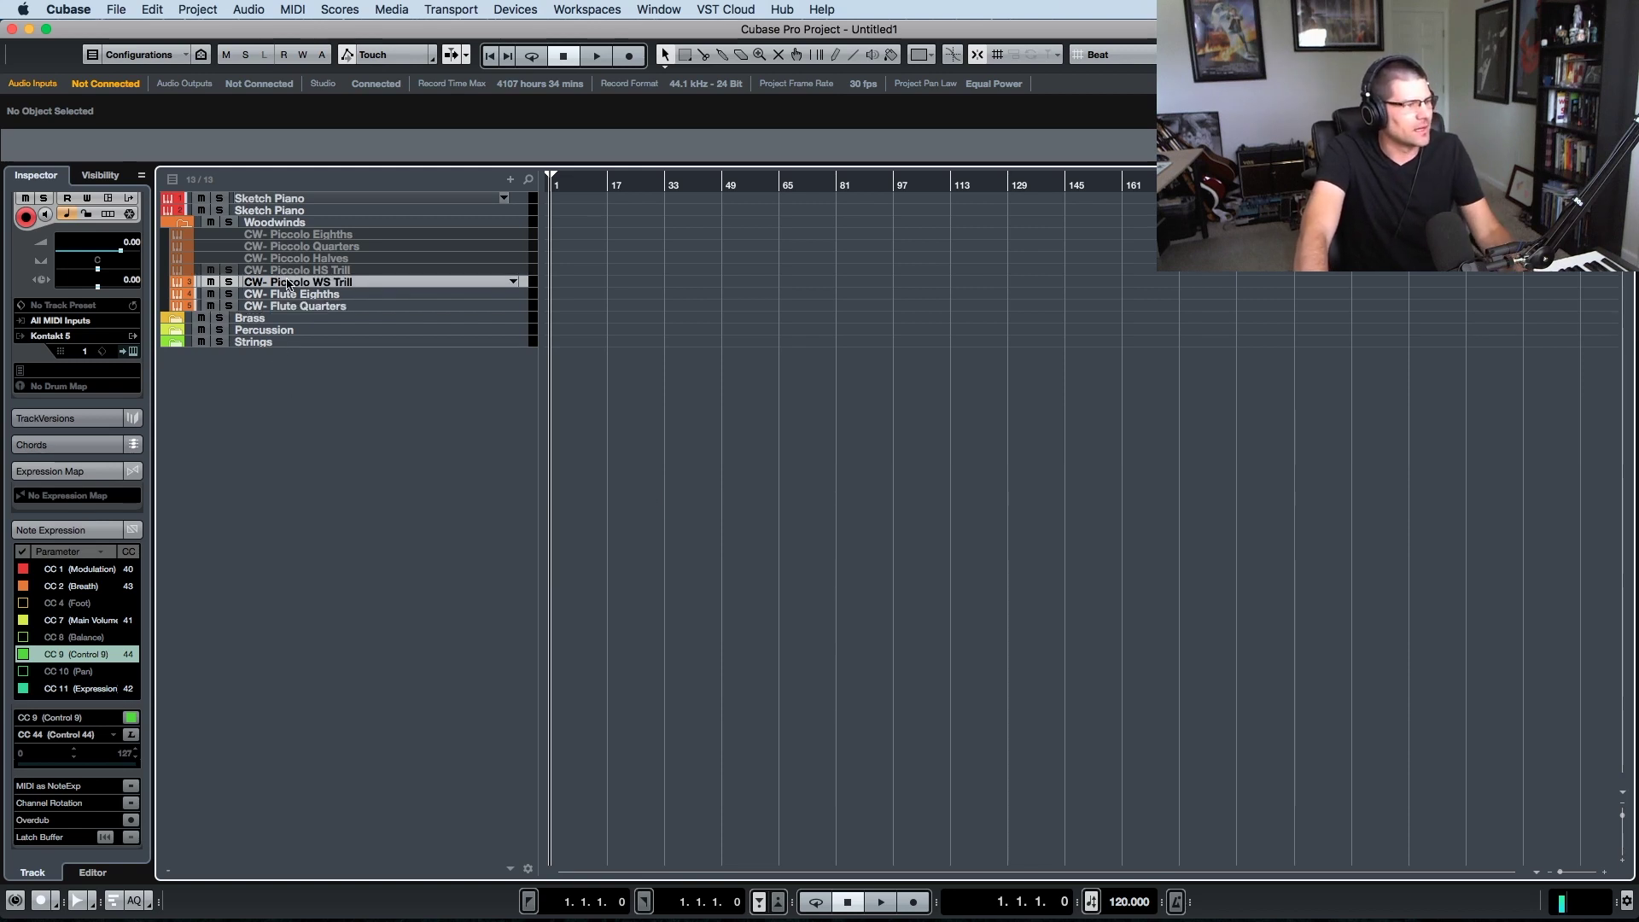
key("Down")
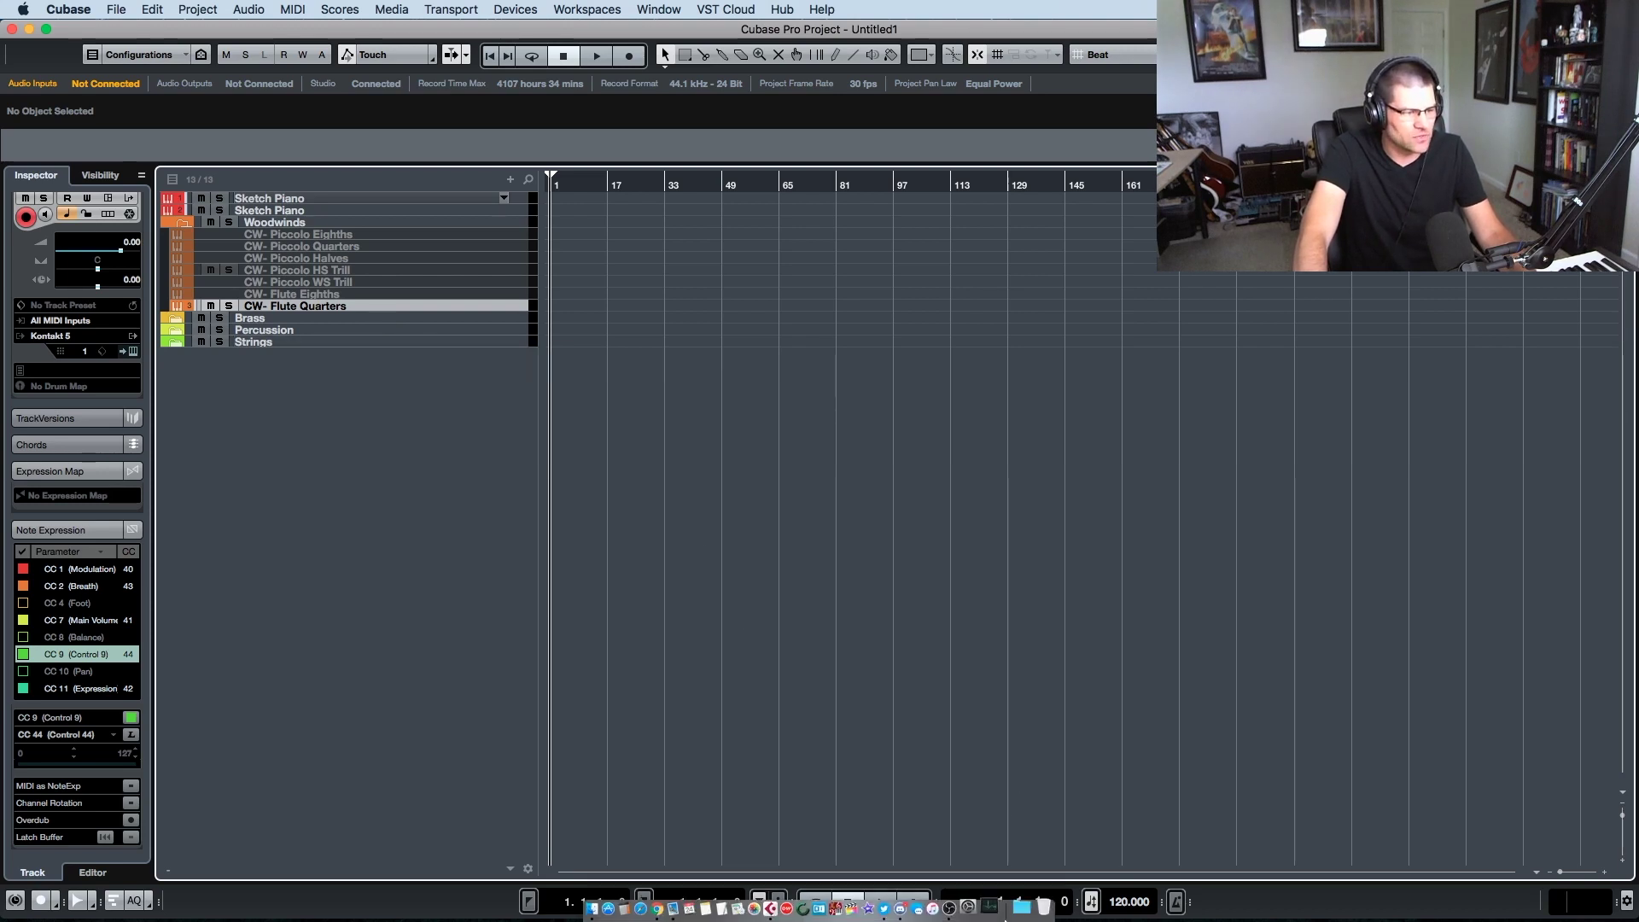
left_click(979, 910)
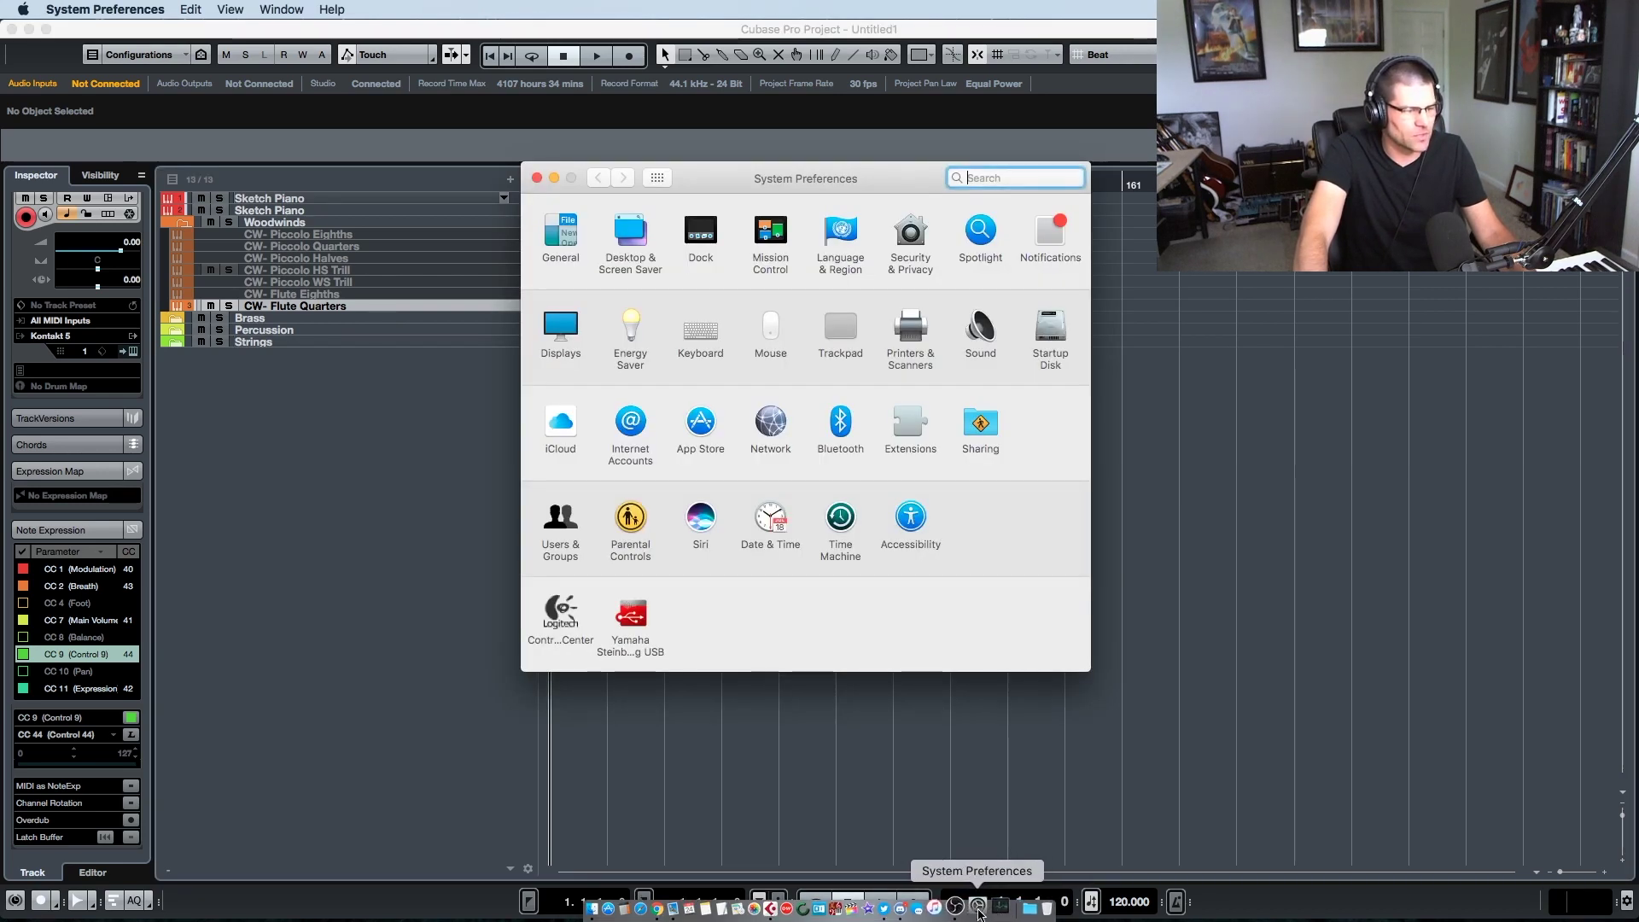
right_click(979, 911)
left_click(991, 866)
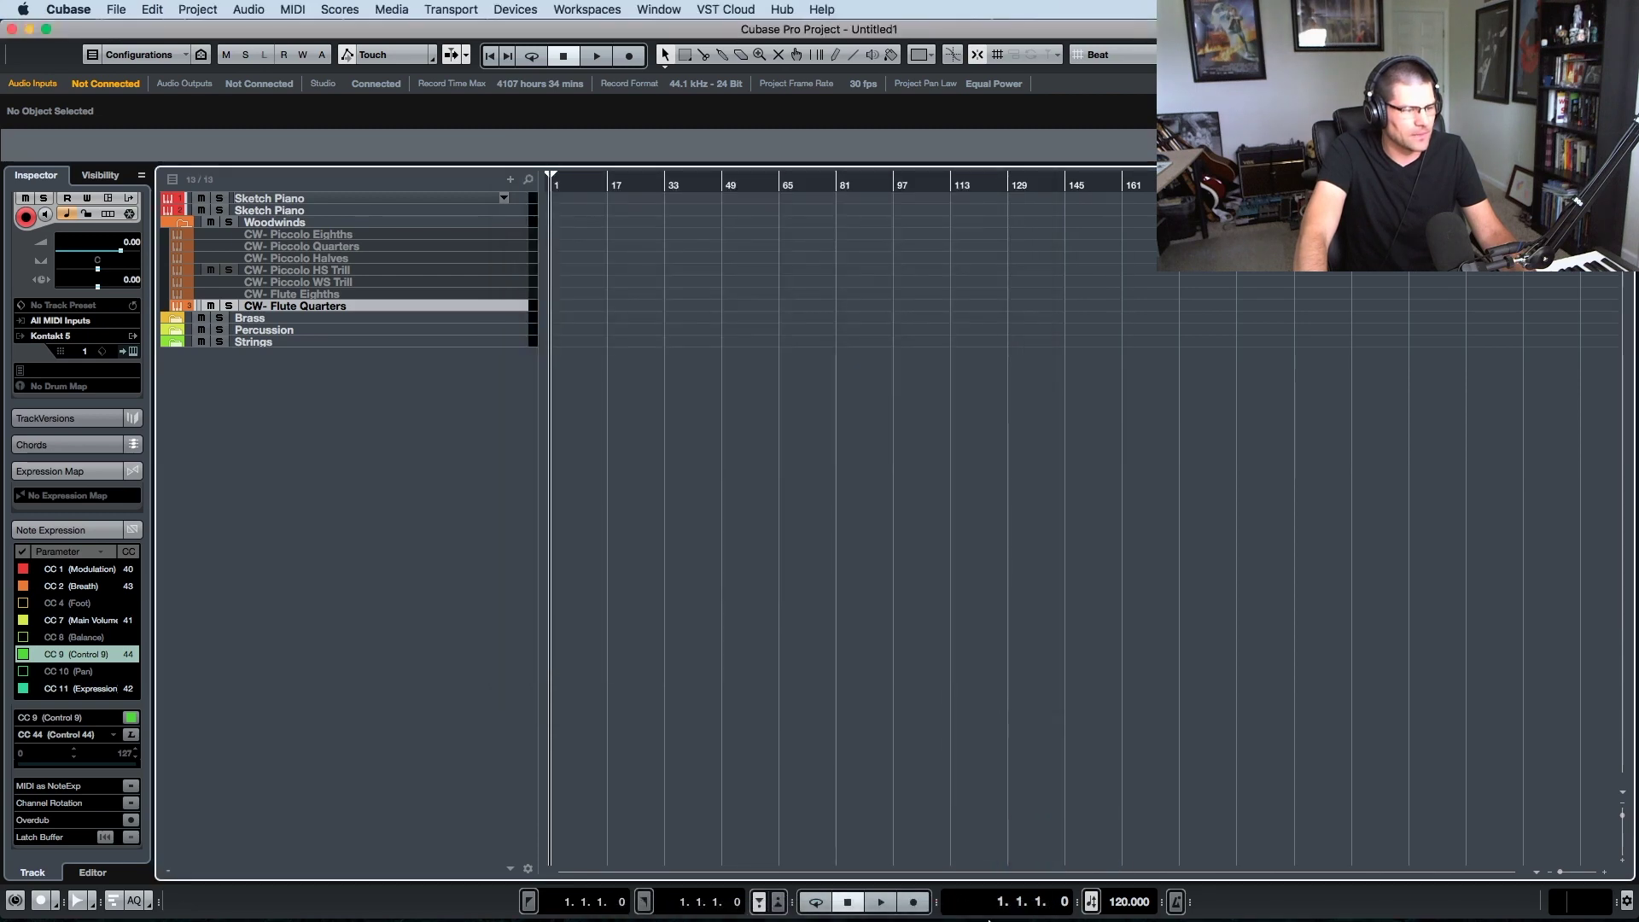
- Switch to Activity Monitor, examine the memory used by Cubase and the system, and close its window
left_click(990, 906)
left_click_drag(887, 305, 823, 239)
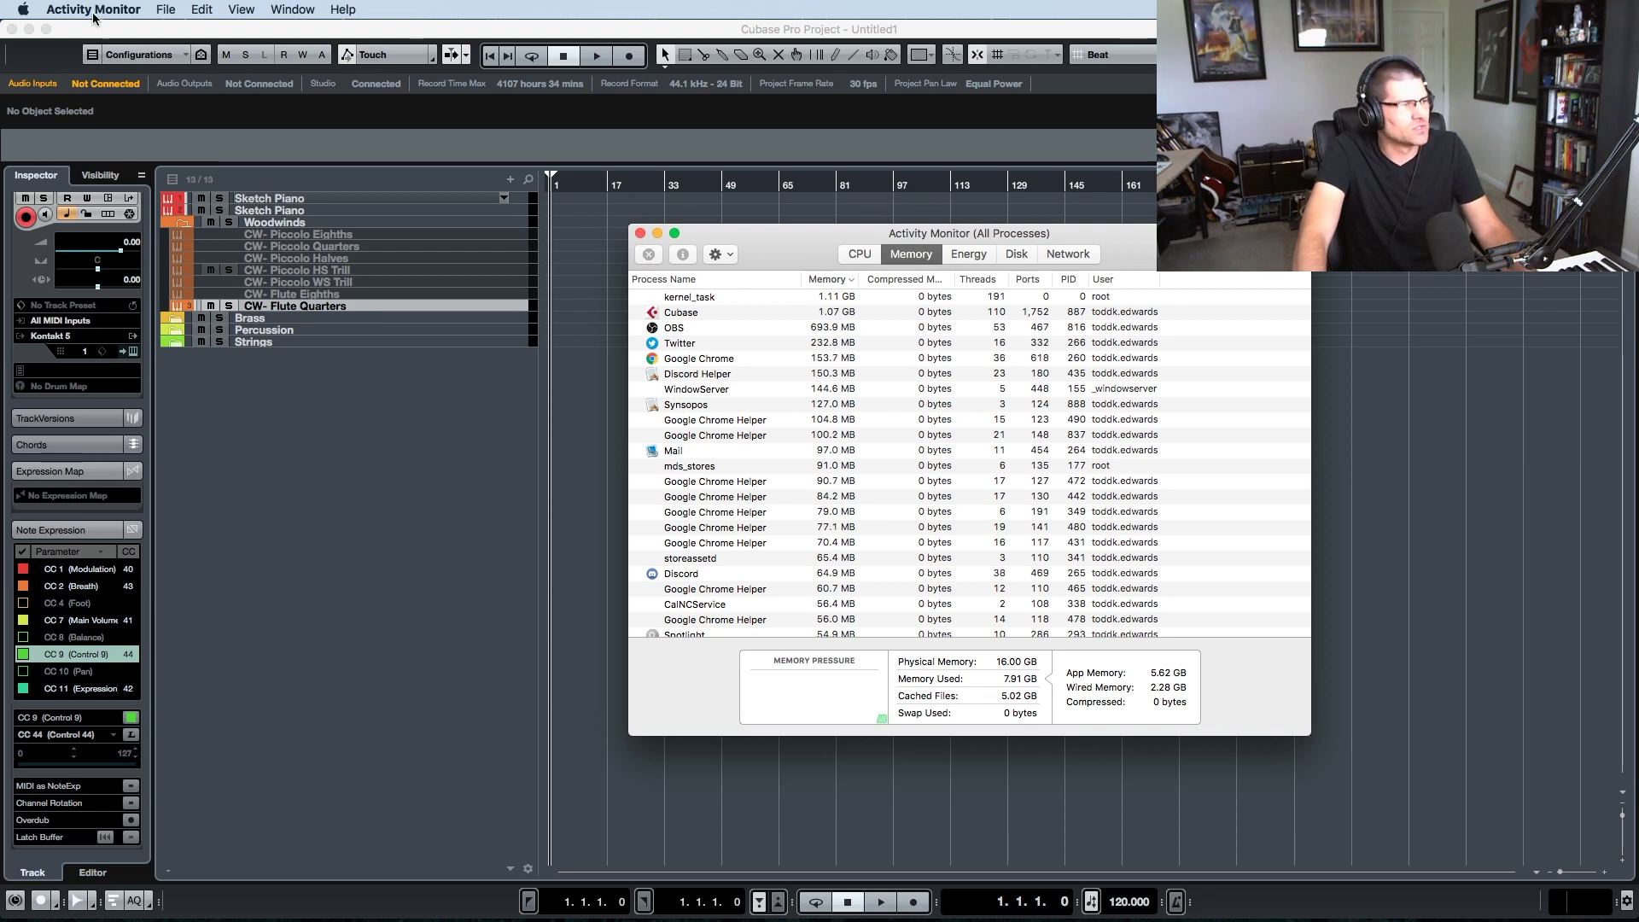
key("super+w")
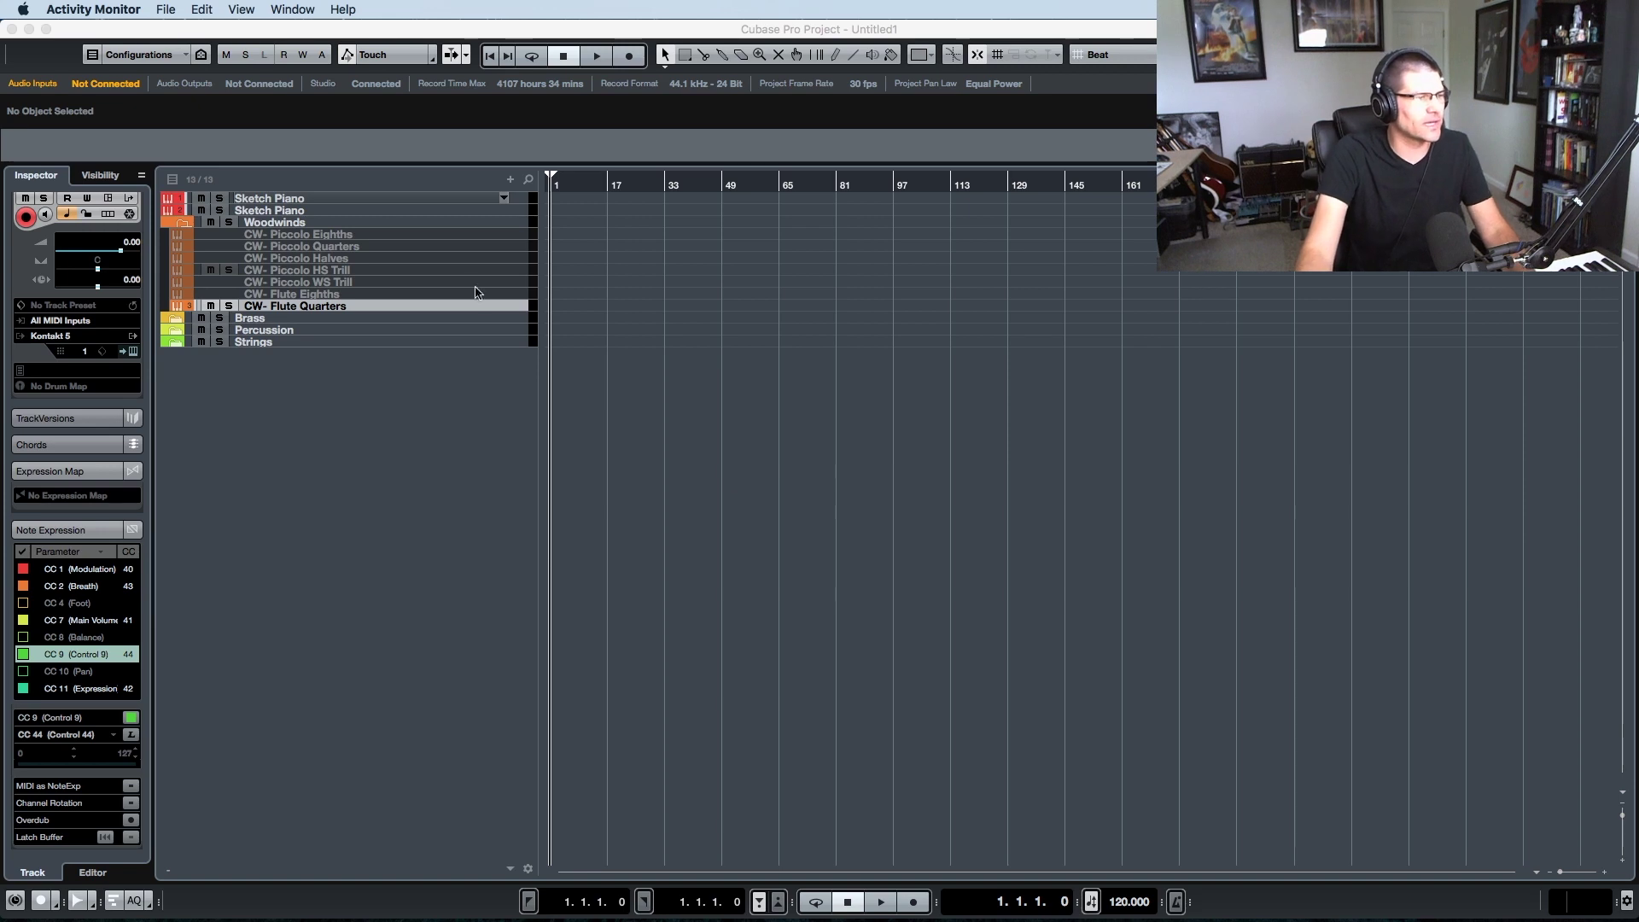
- Load CSP Piano.nki from the Cinematic Studio Piano library into the first Sketch Piano track's Kontakt instance and close its window
left_click(314, 200)
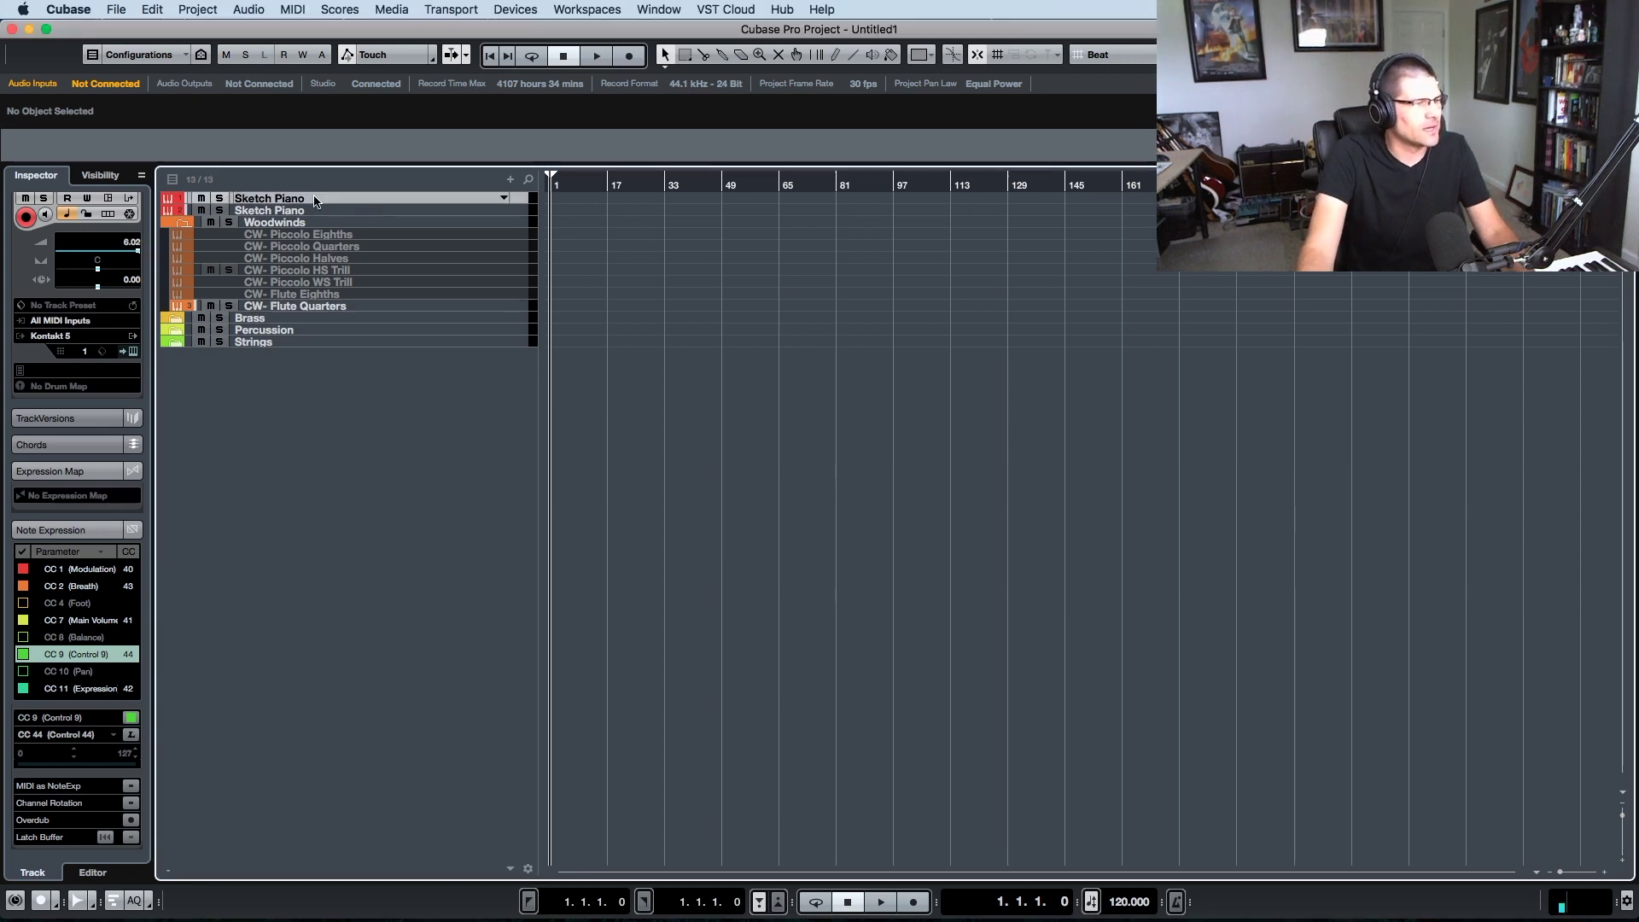
left_click(133, 352)
scroll(547, 438, "down", 8)
scroll(547, 438, "down", 4)
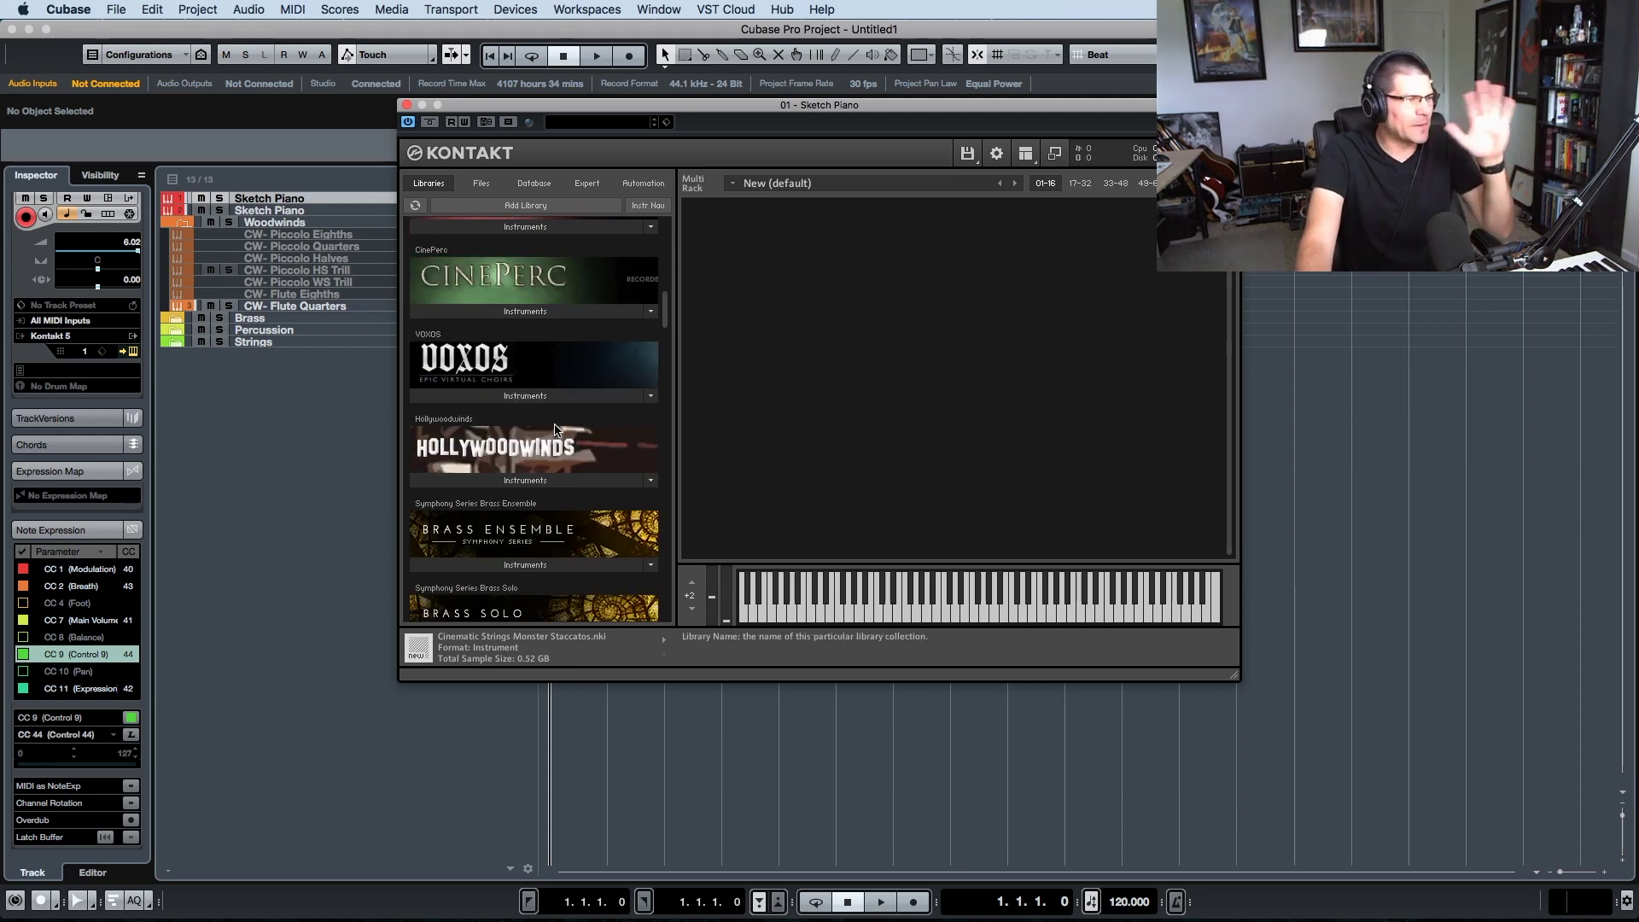
scroll(555, 430, "down", 10)
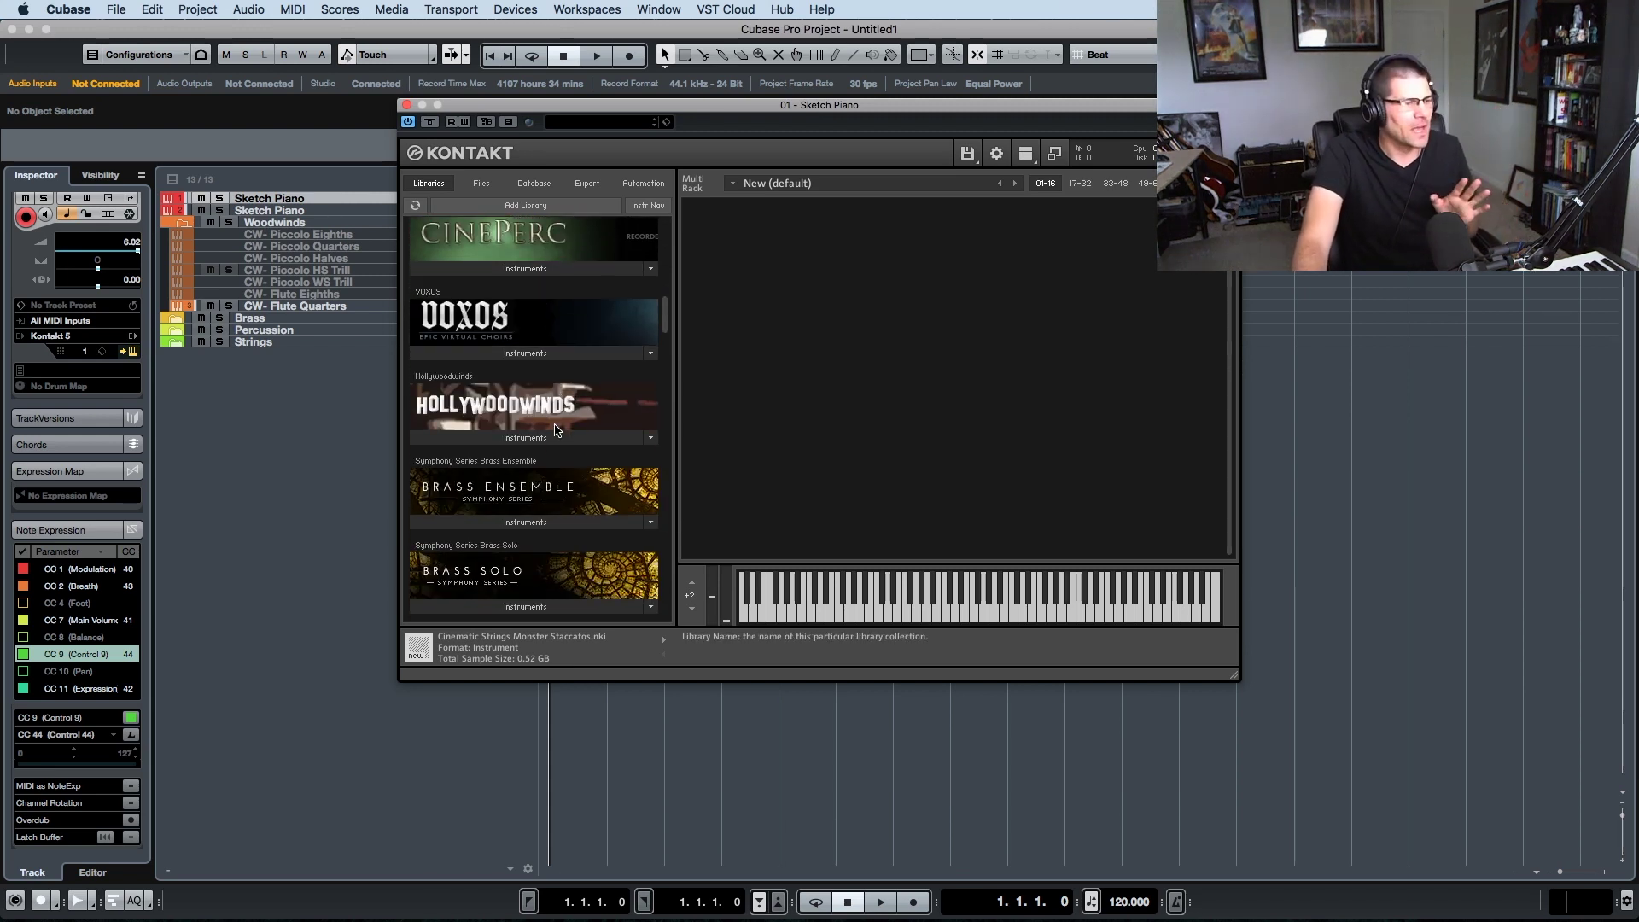
scroll(555, 429, "down", 8)
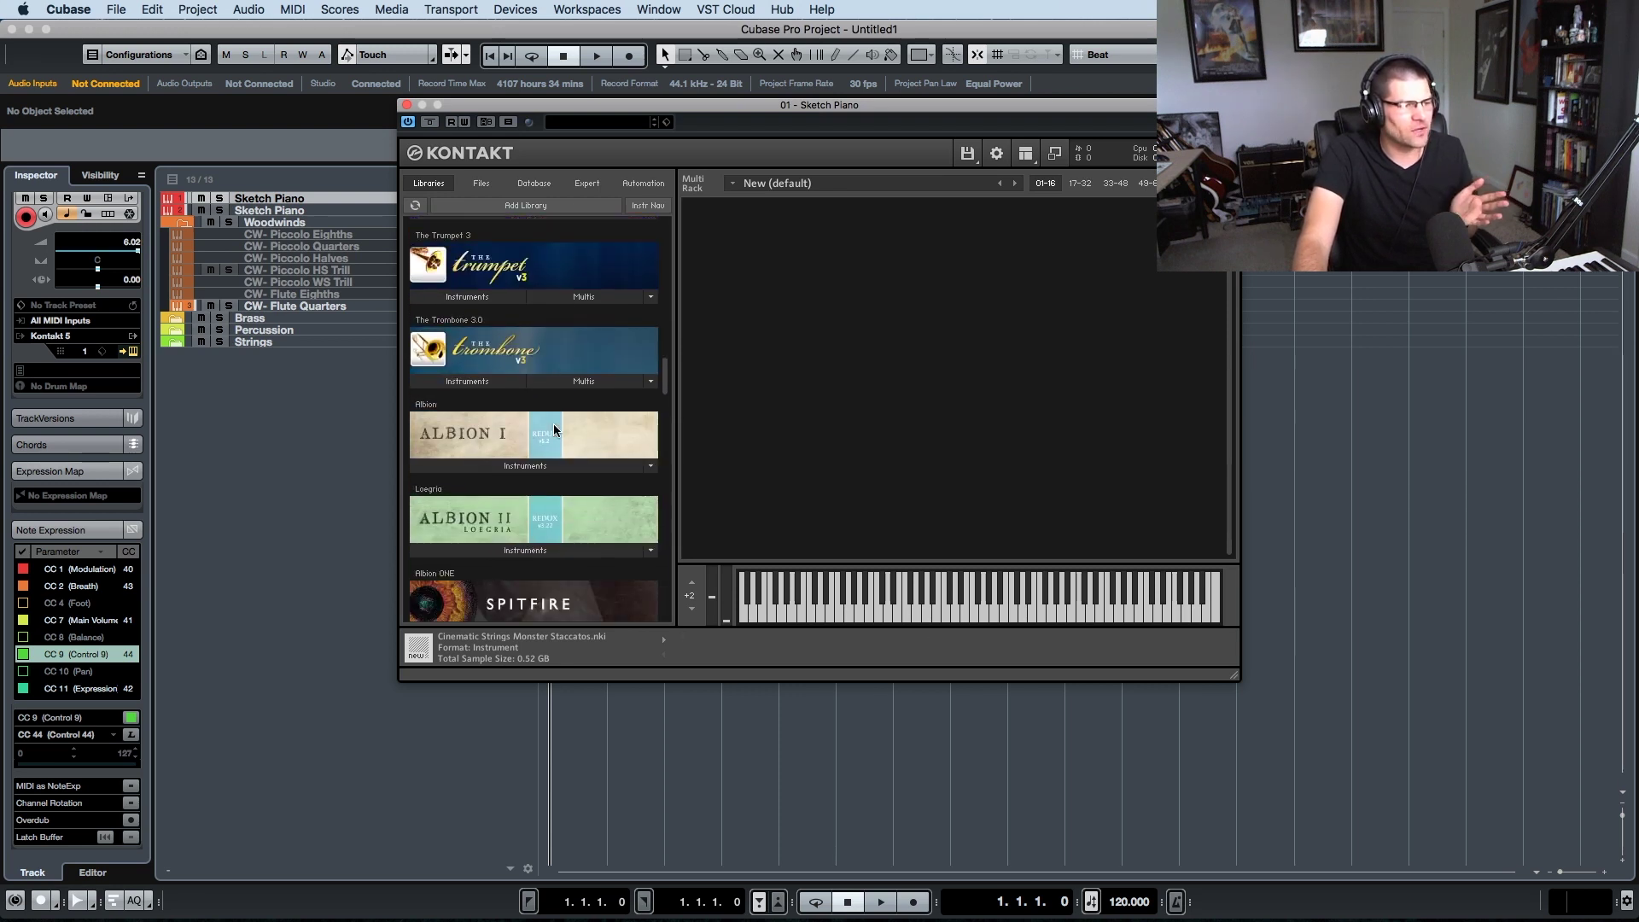
scroll(565, 422, "down", 4)
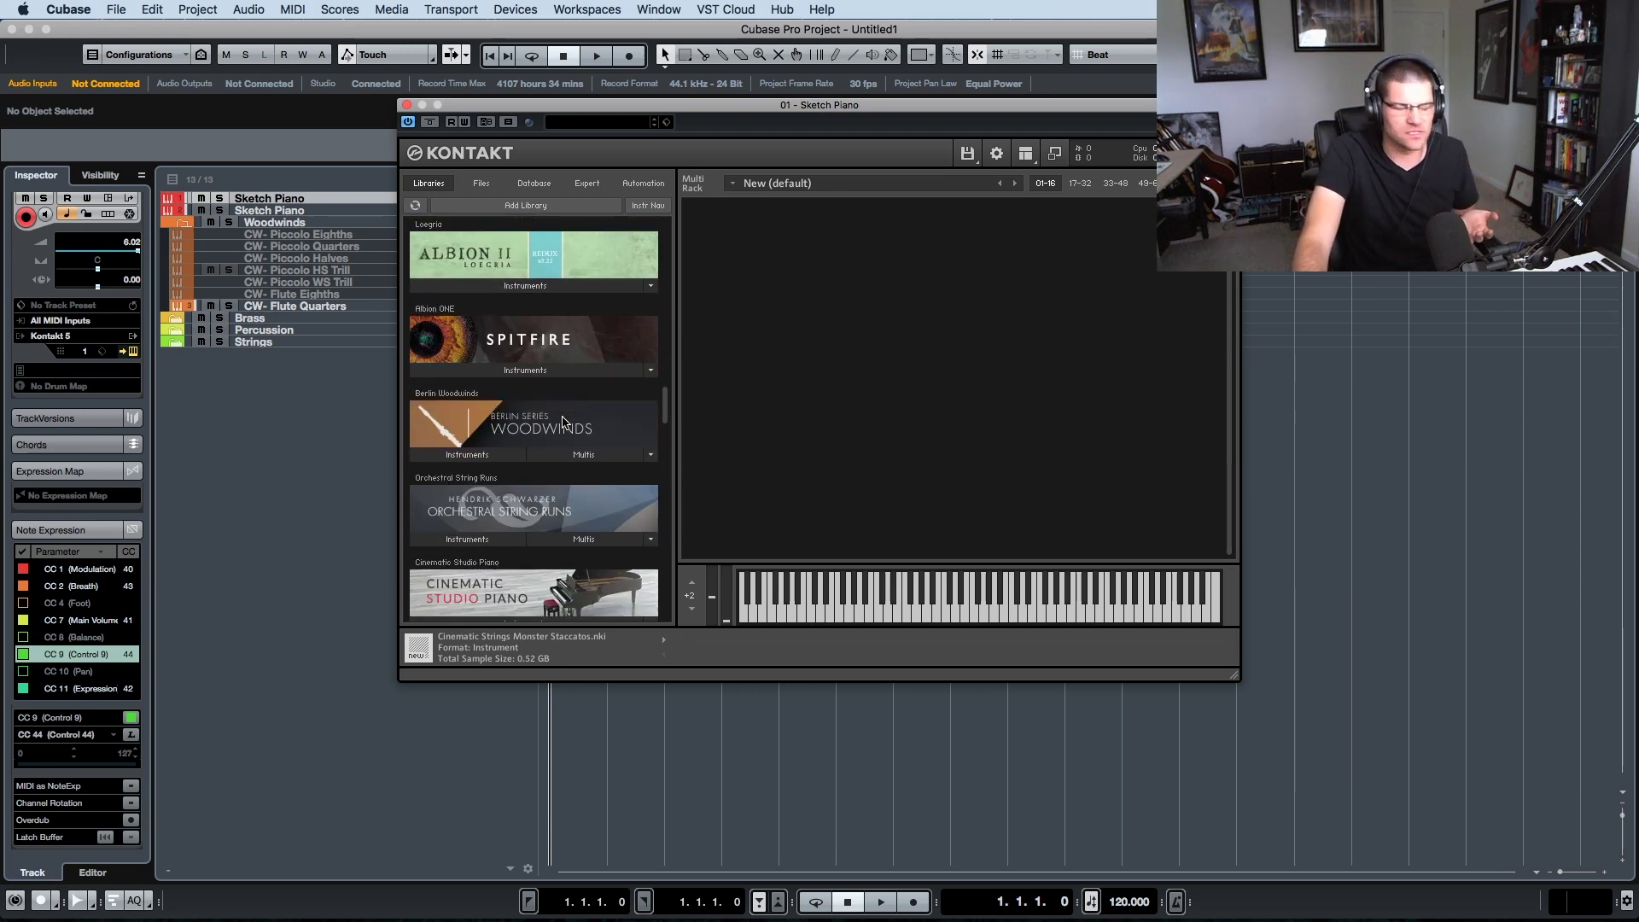
left_click(525, 529)
double_click(538, 566)
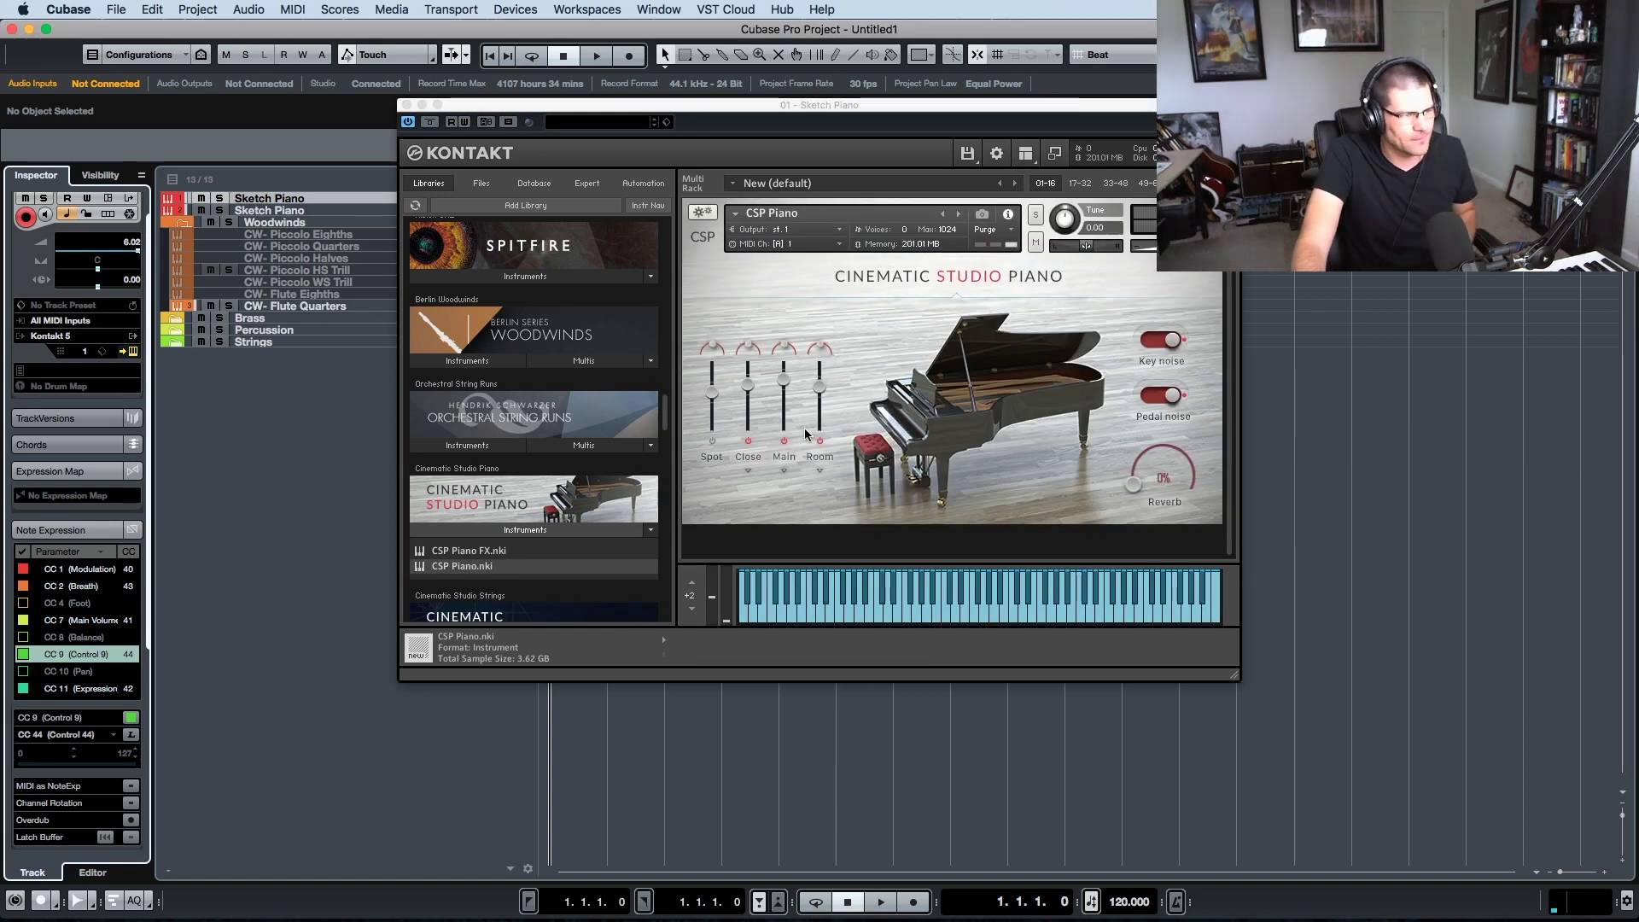
left_click(408, 104)
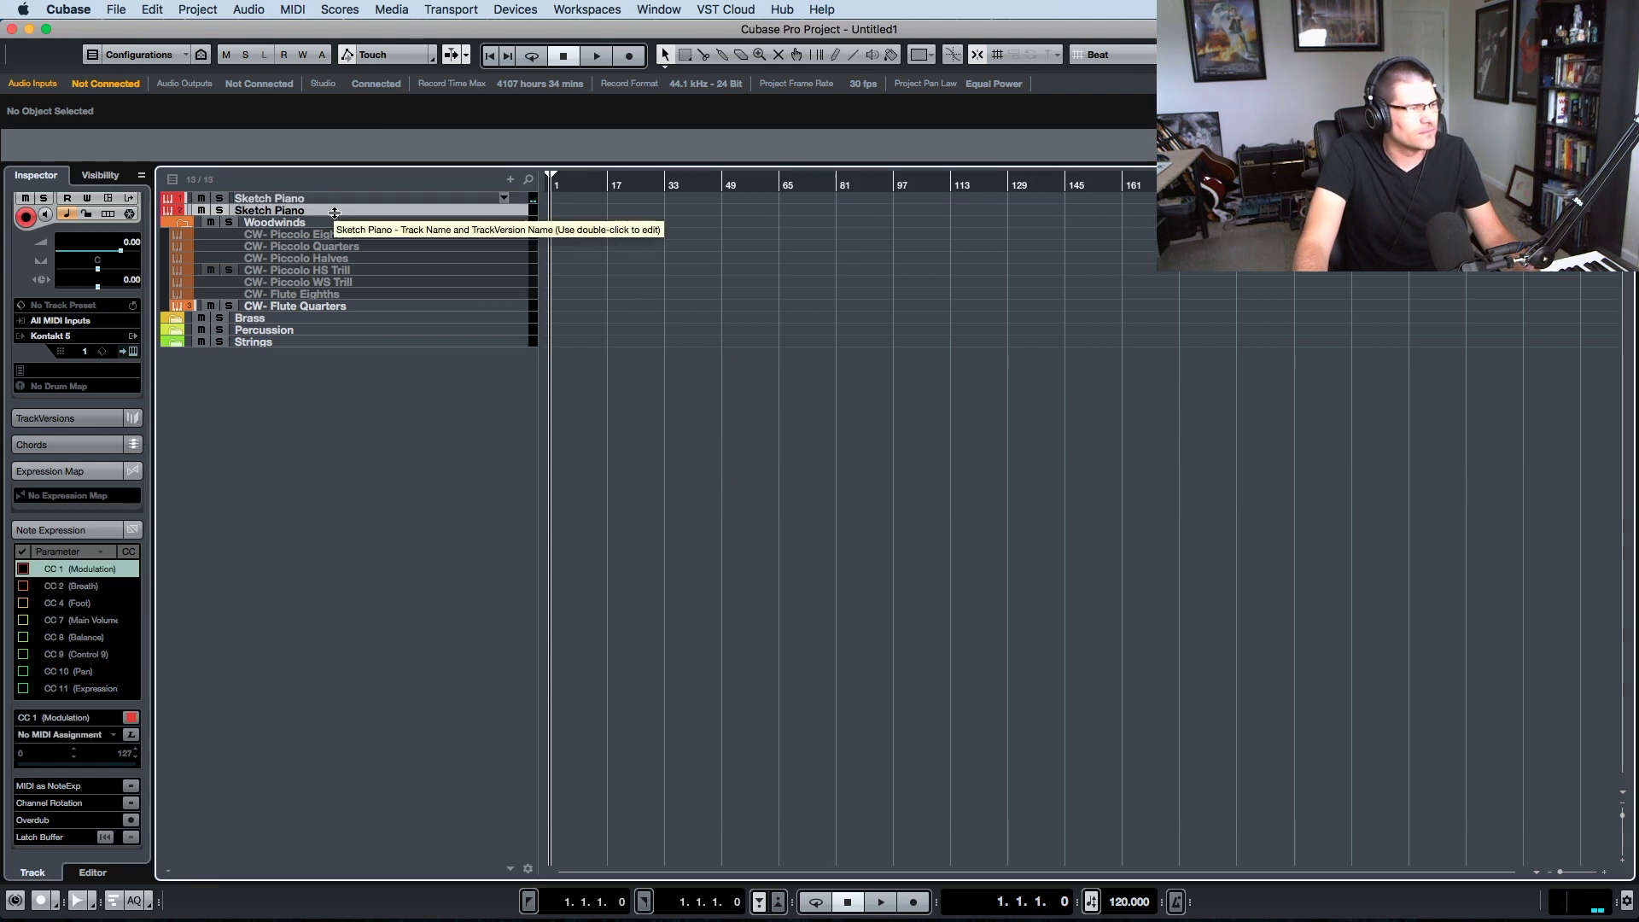
- Load CSP Piano.nki into the second Sketch Piano track's Kontakt instance and close its window
left_click(133, 351)
scroll(588, 444, "down", 10)
scroll(587, 444, "down", 15)
scroll(587, 436, "down", 15)
left_click(526, 538)
double_click(500, 576)
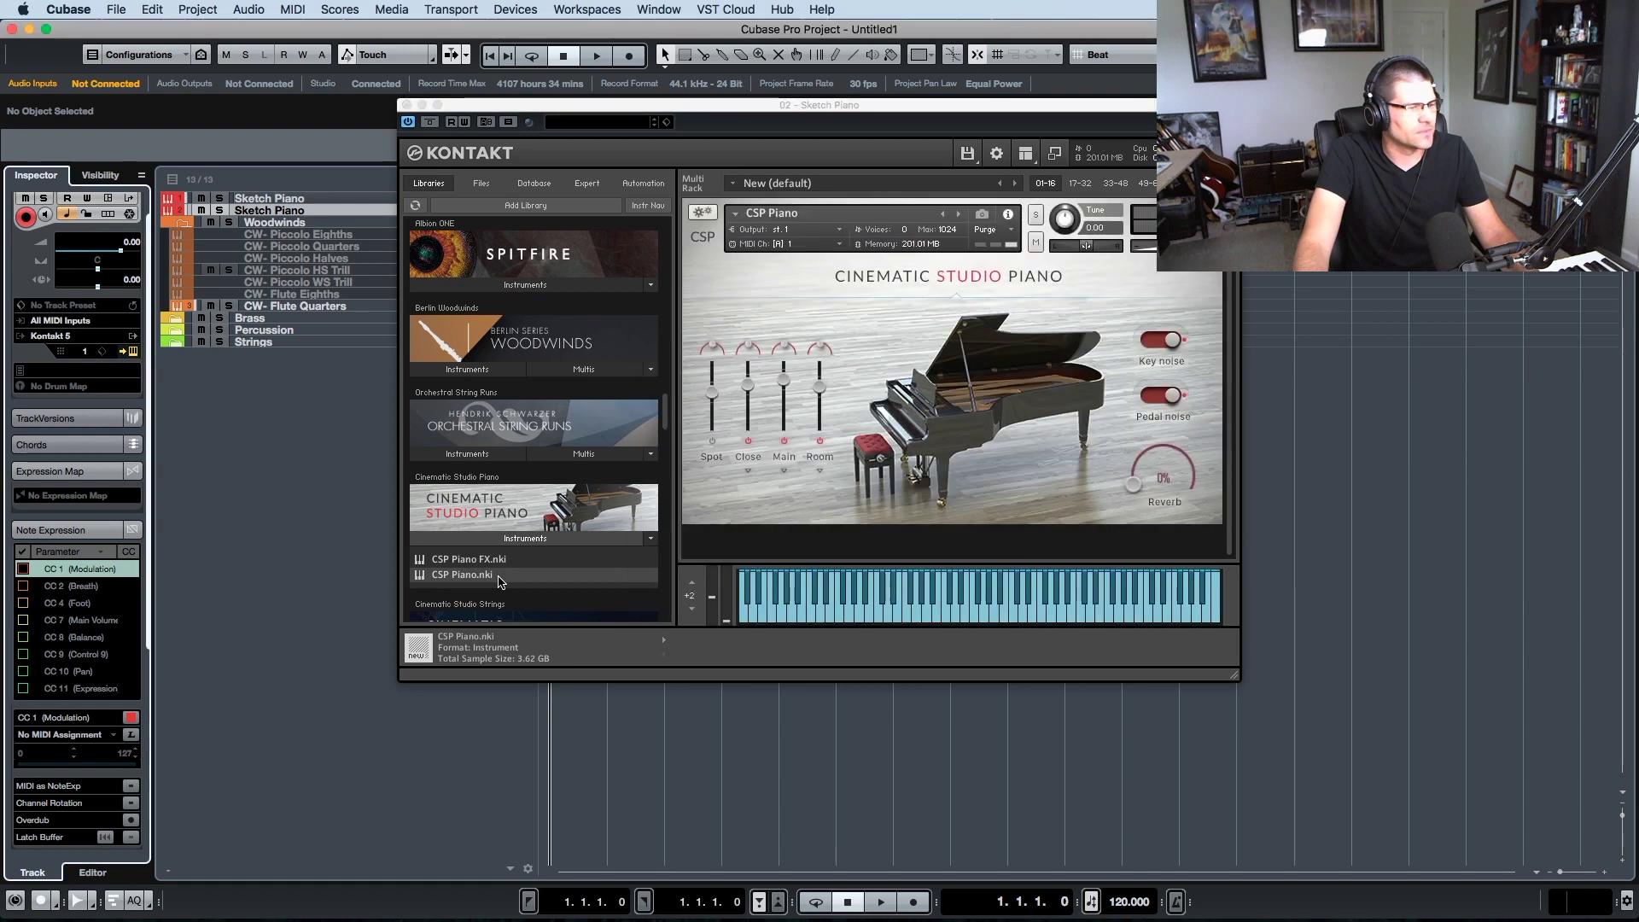
left_click(407, 104)
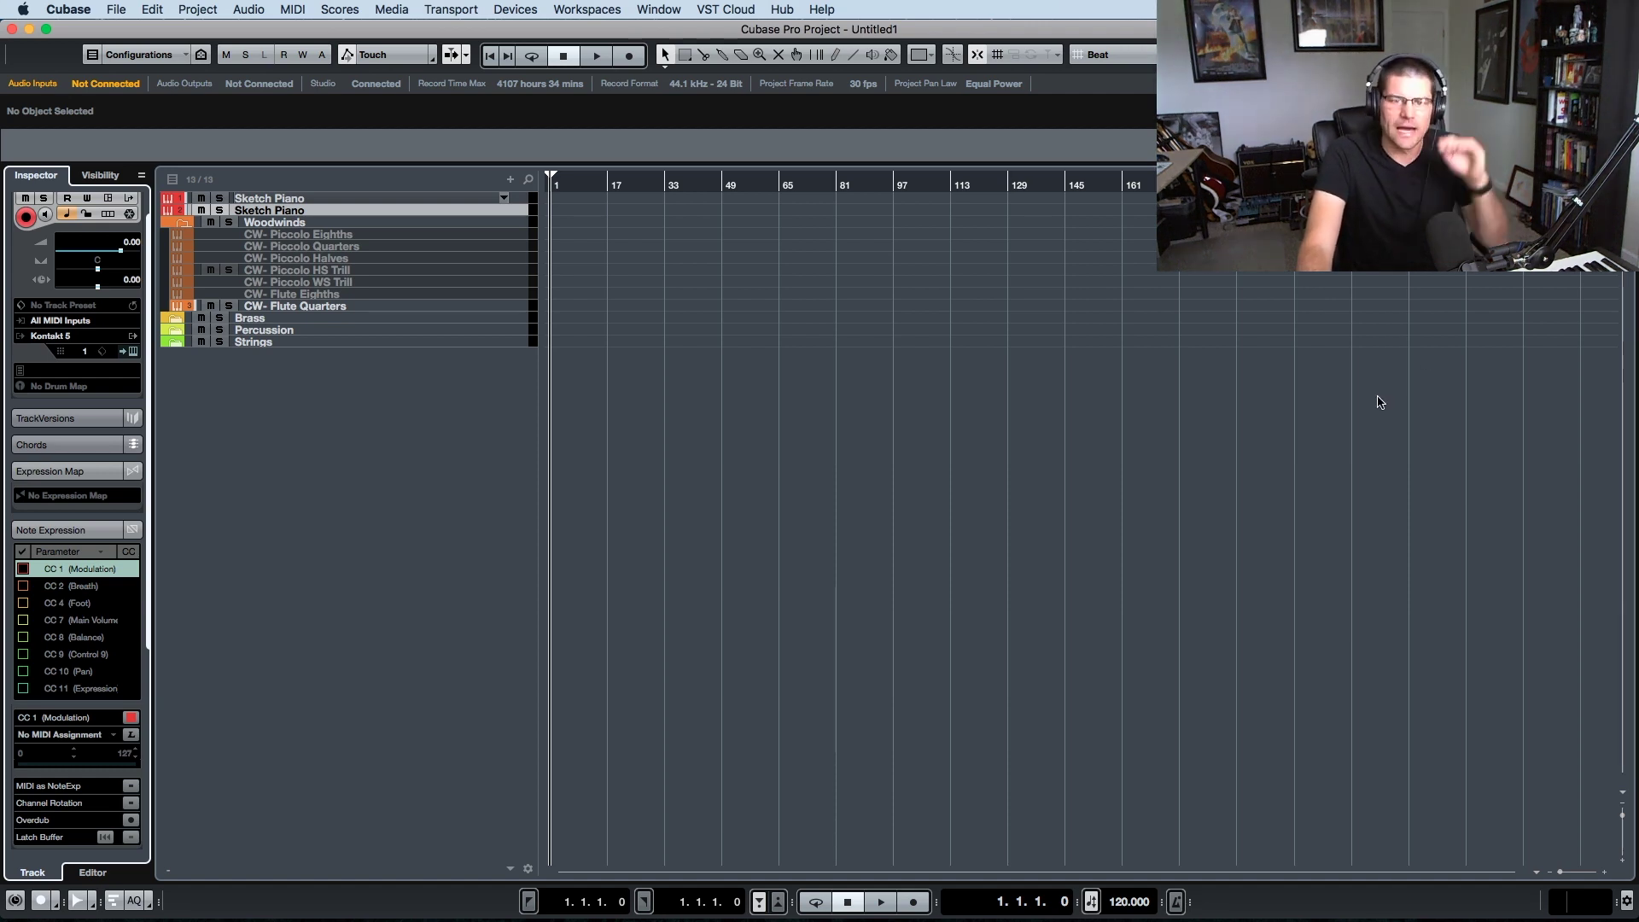
- Divide the track list, add a chord track and move it into the upper section
left_click(1625, 185)
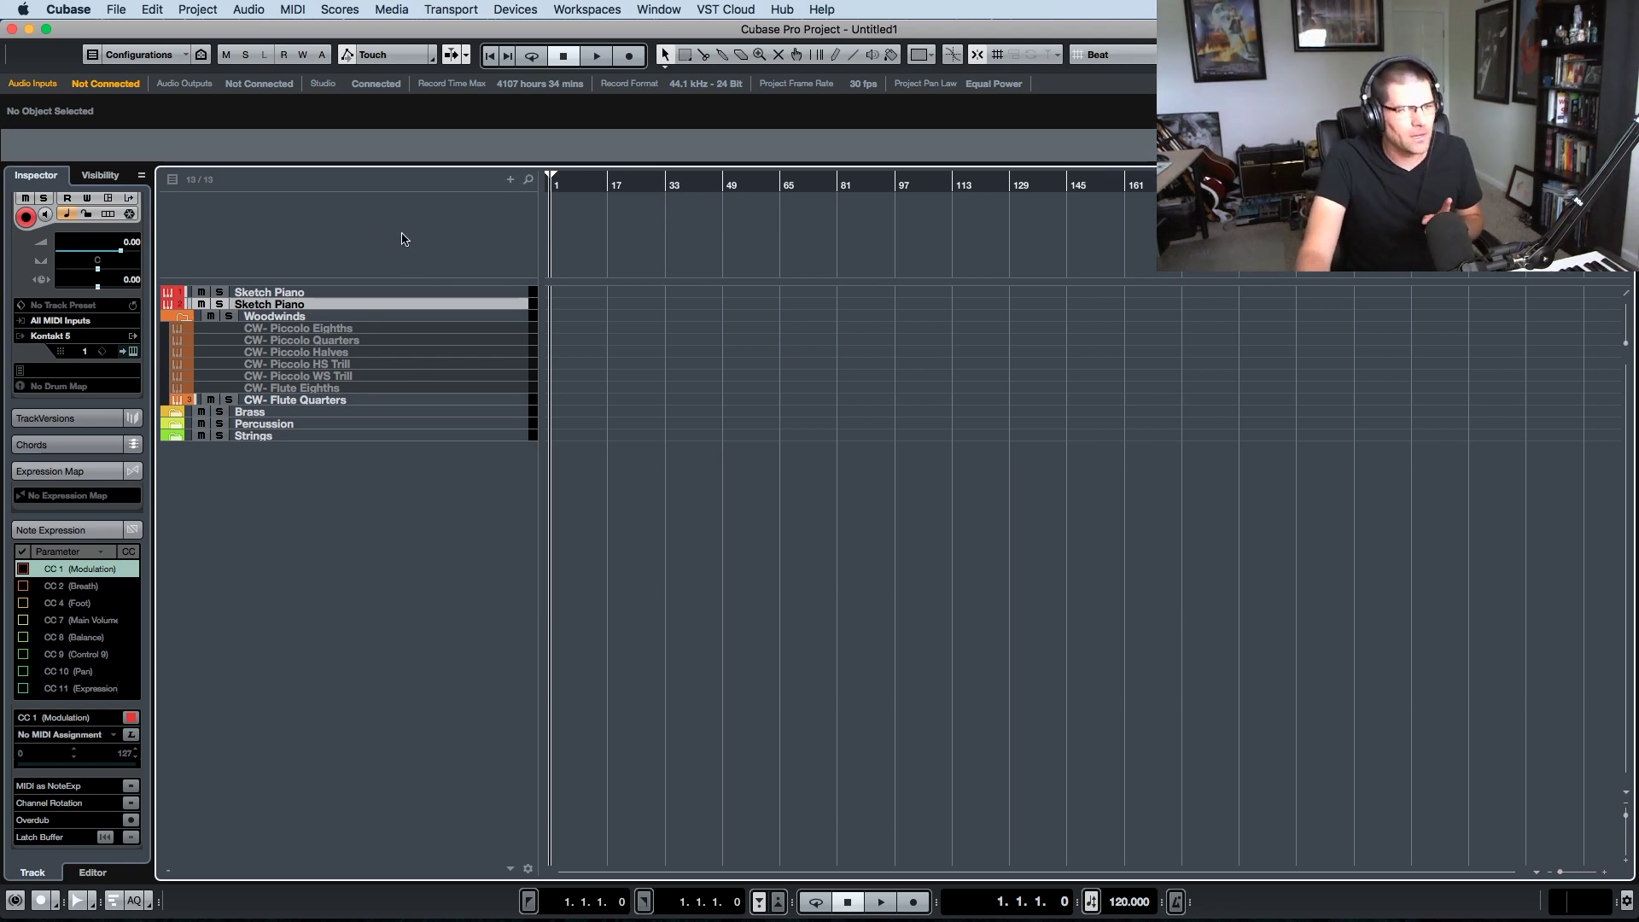
left_click(510, 180)
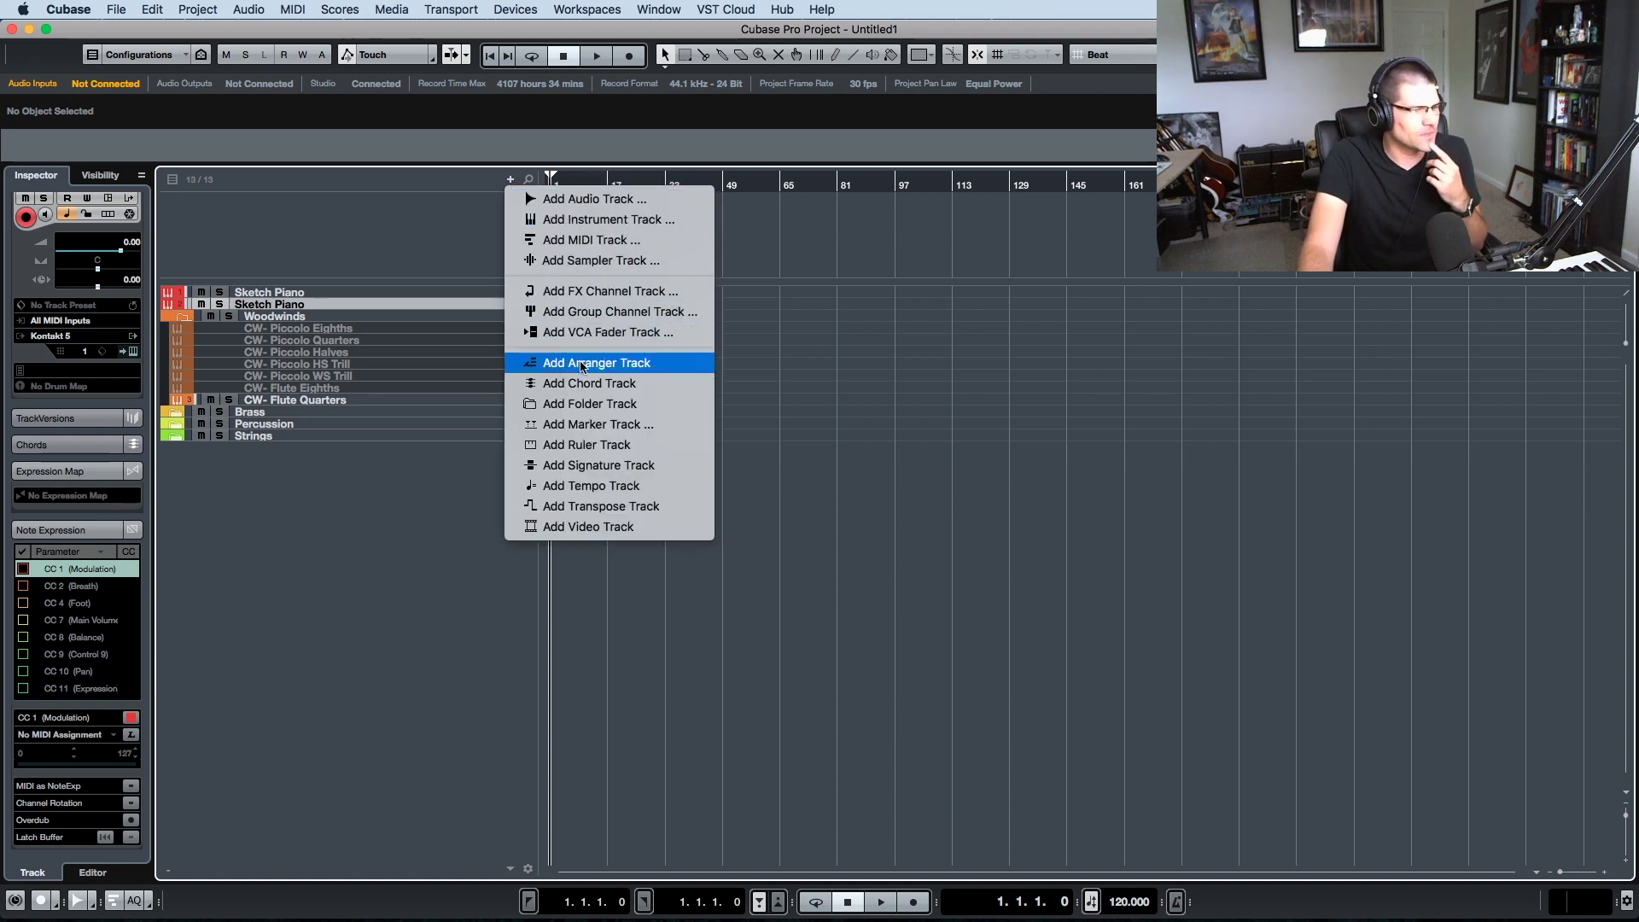
left_click(595, 384)
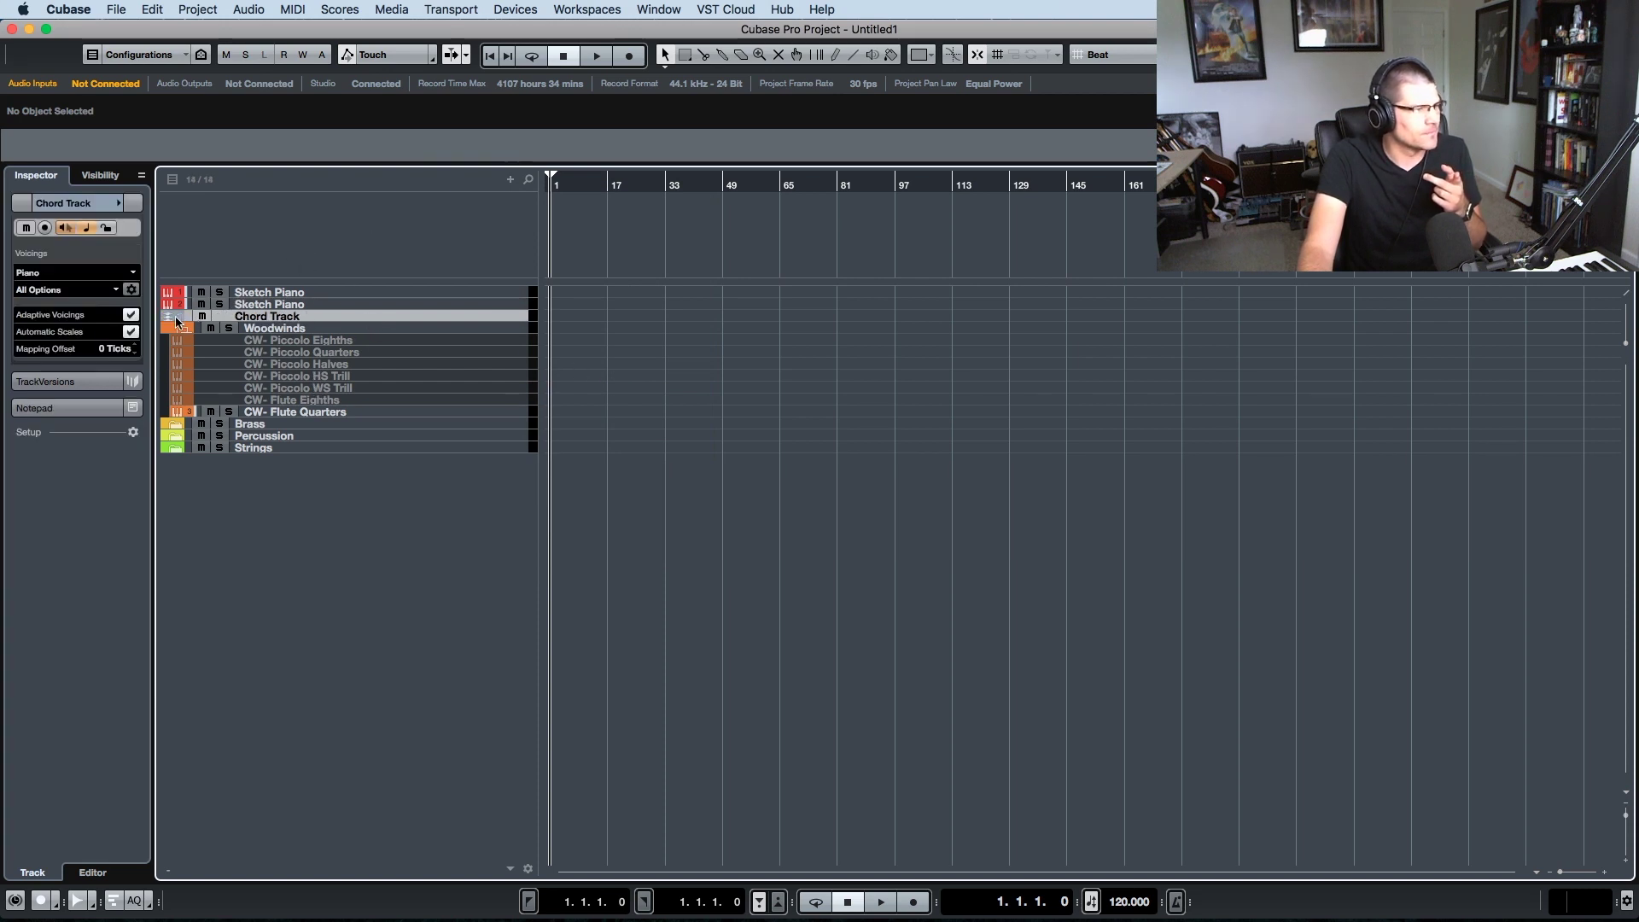
left_click_drag(181, 321, 205, 256)
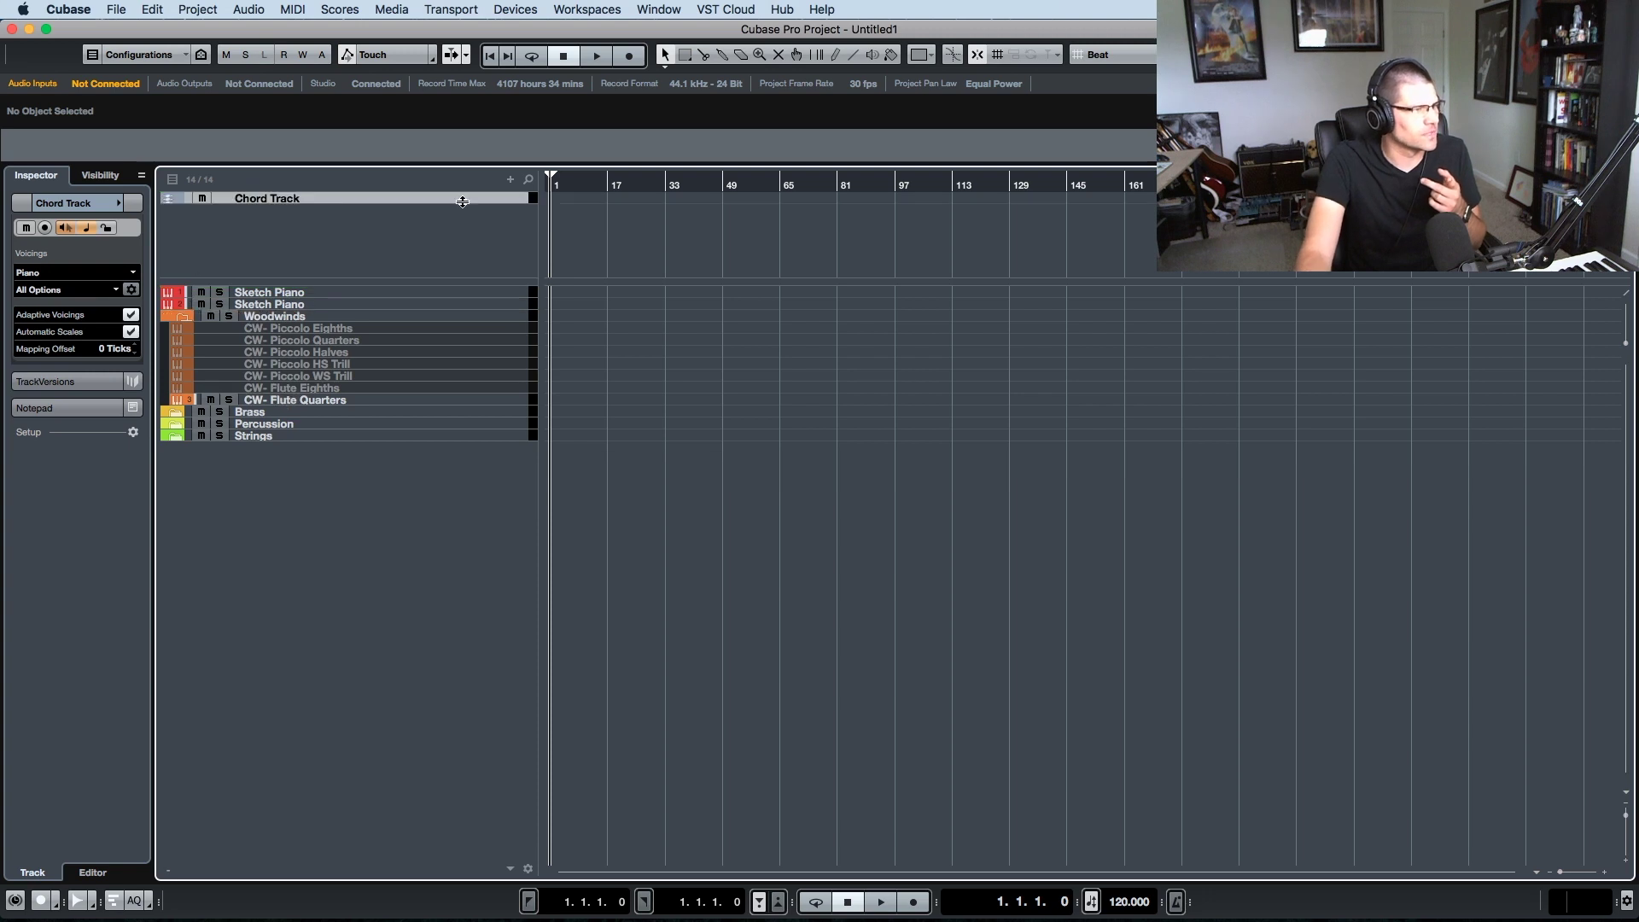
- Add a signature track, a ruler track and a tempo track below the chord track
left_click(511, 179)
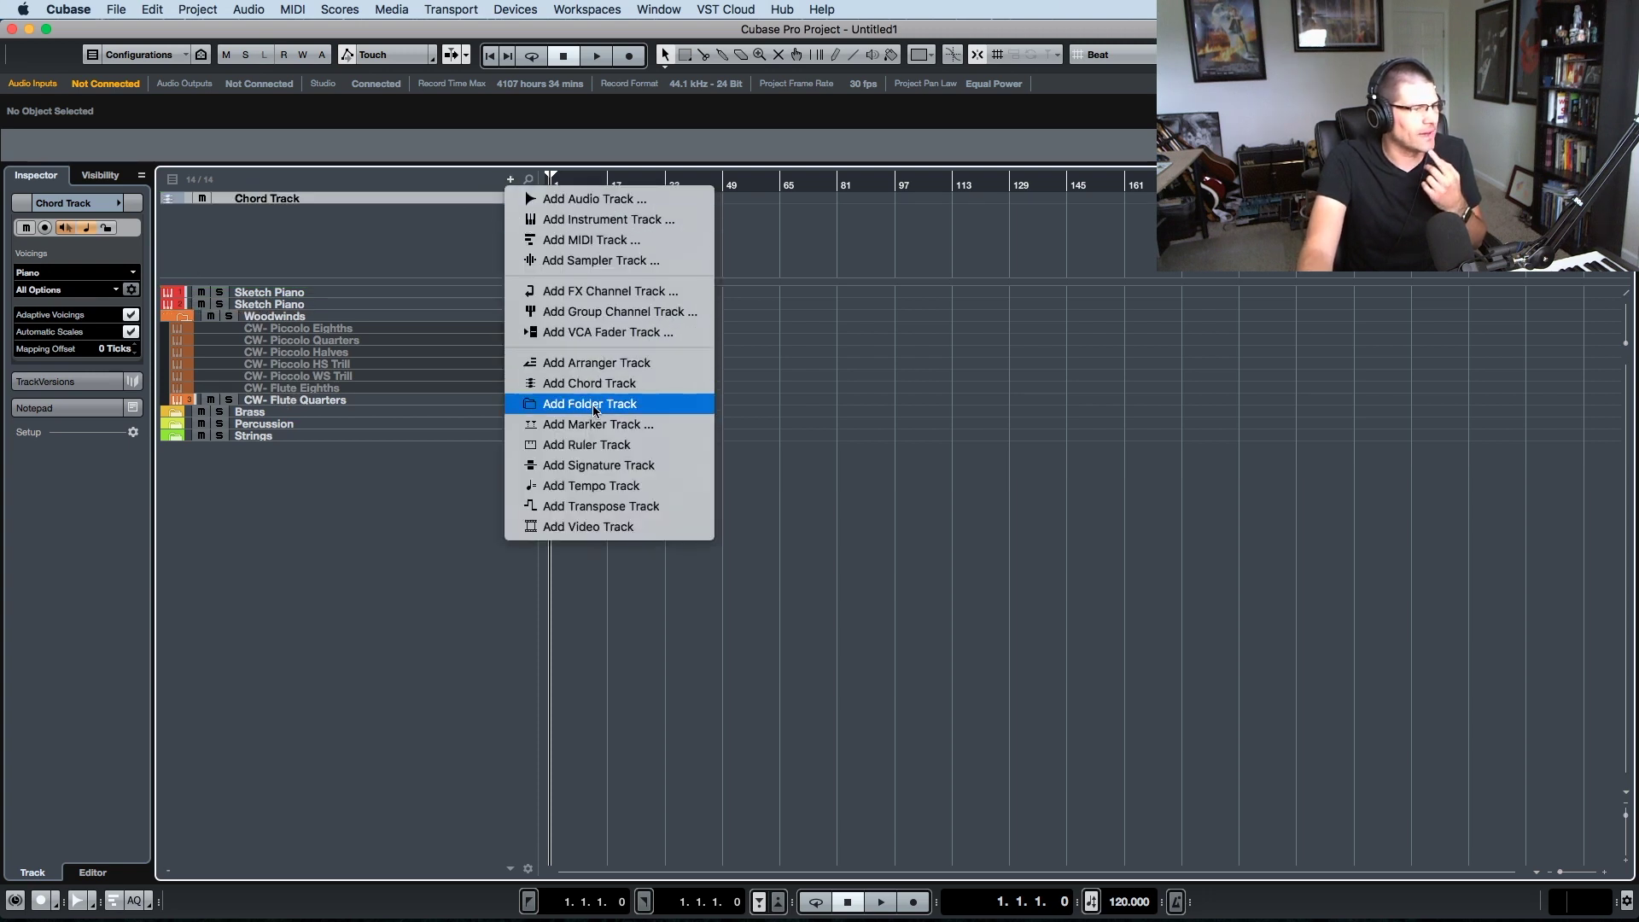
left_click(600, 464)
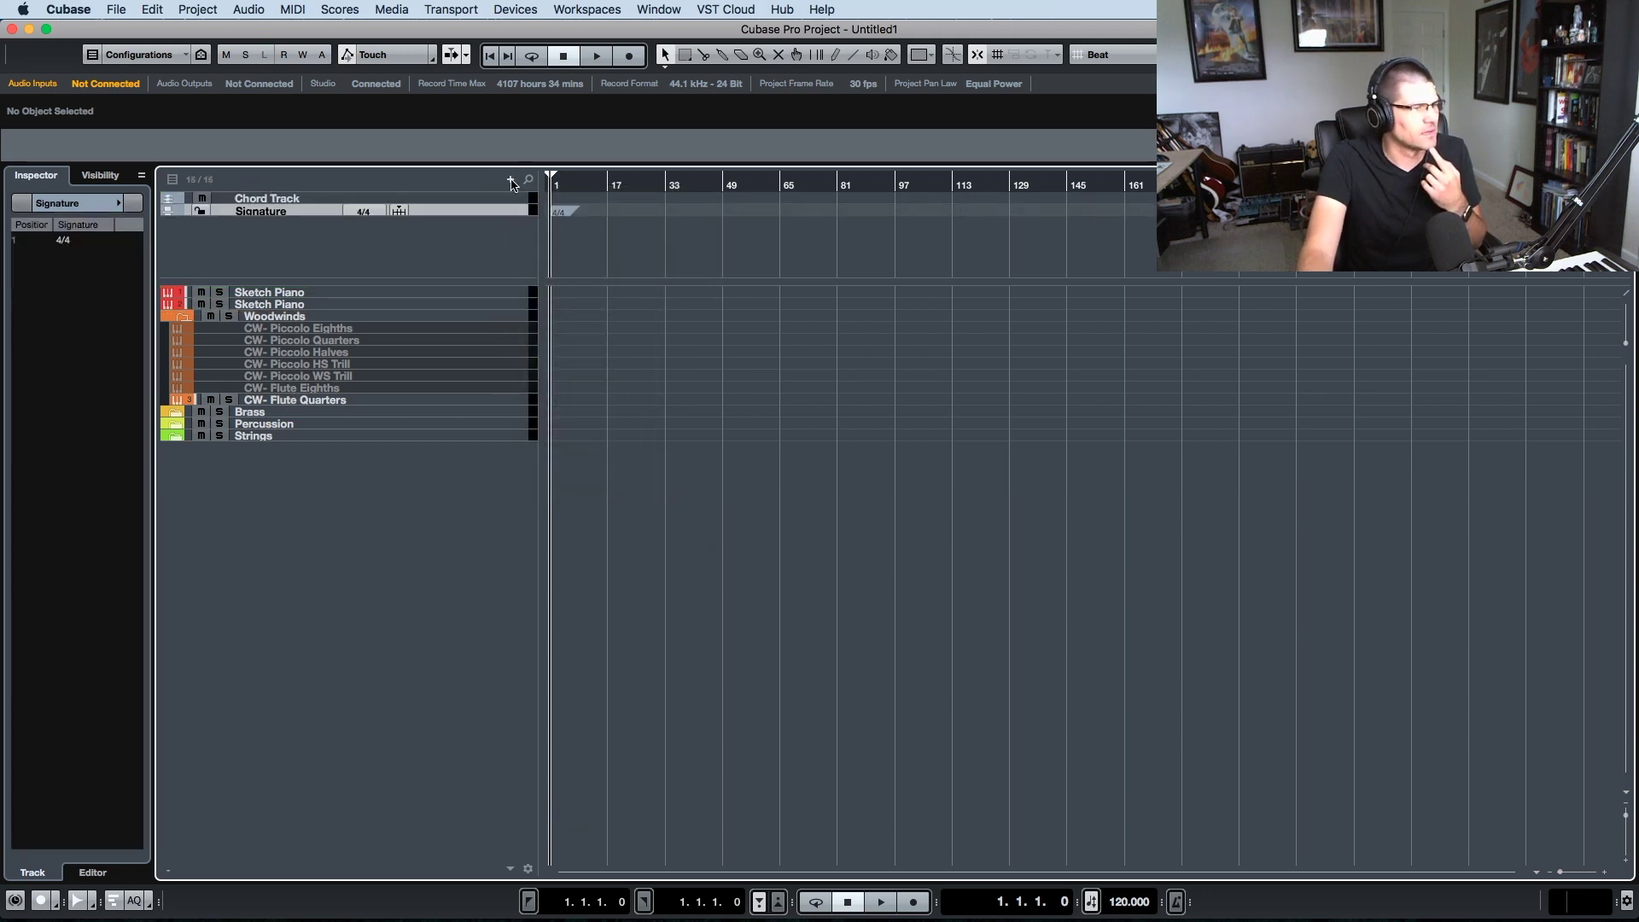
left_click(510, 179)
left_click(593, 445)
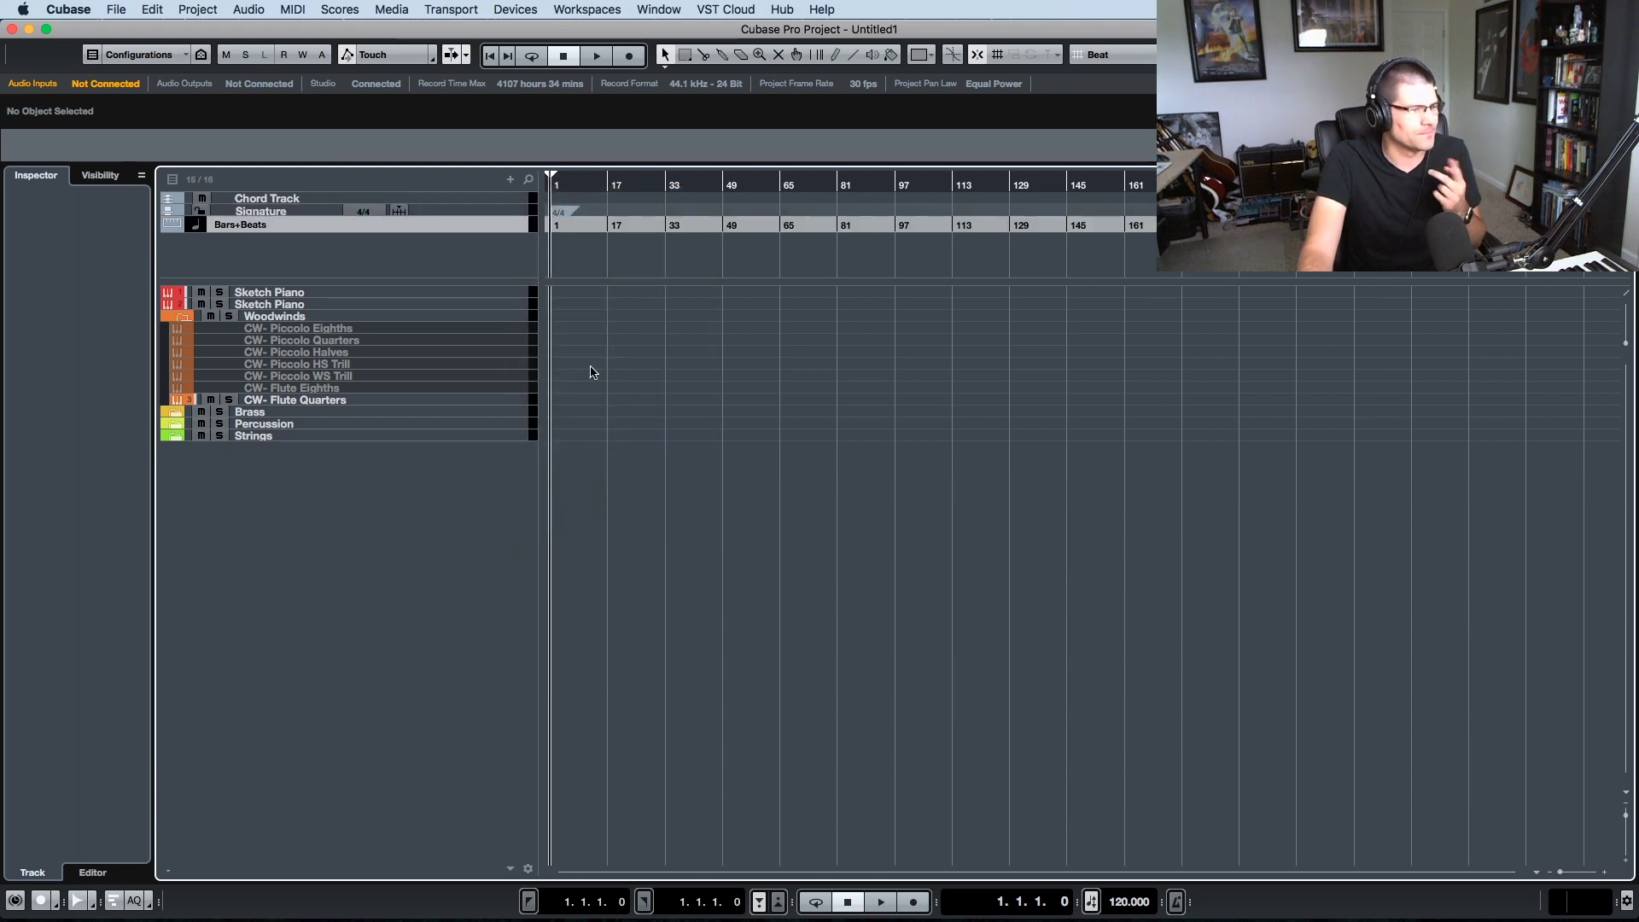
left_click(511, 179)
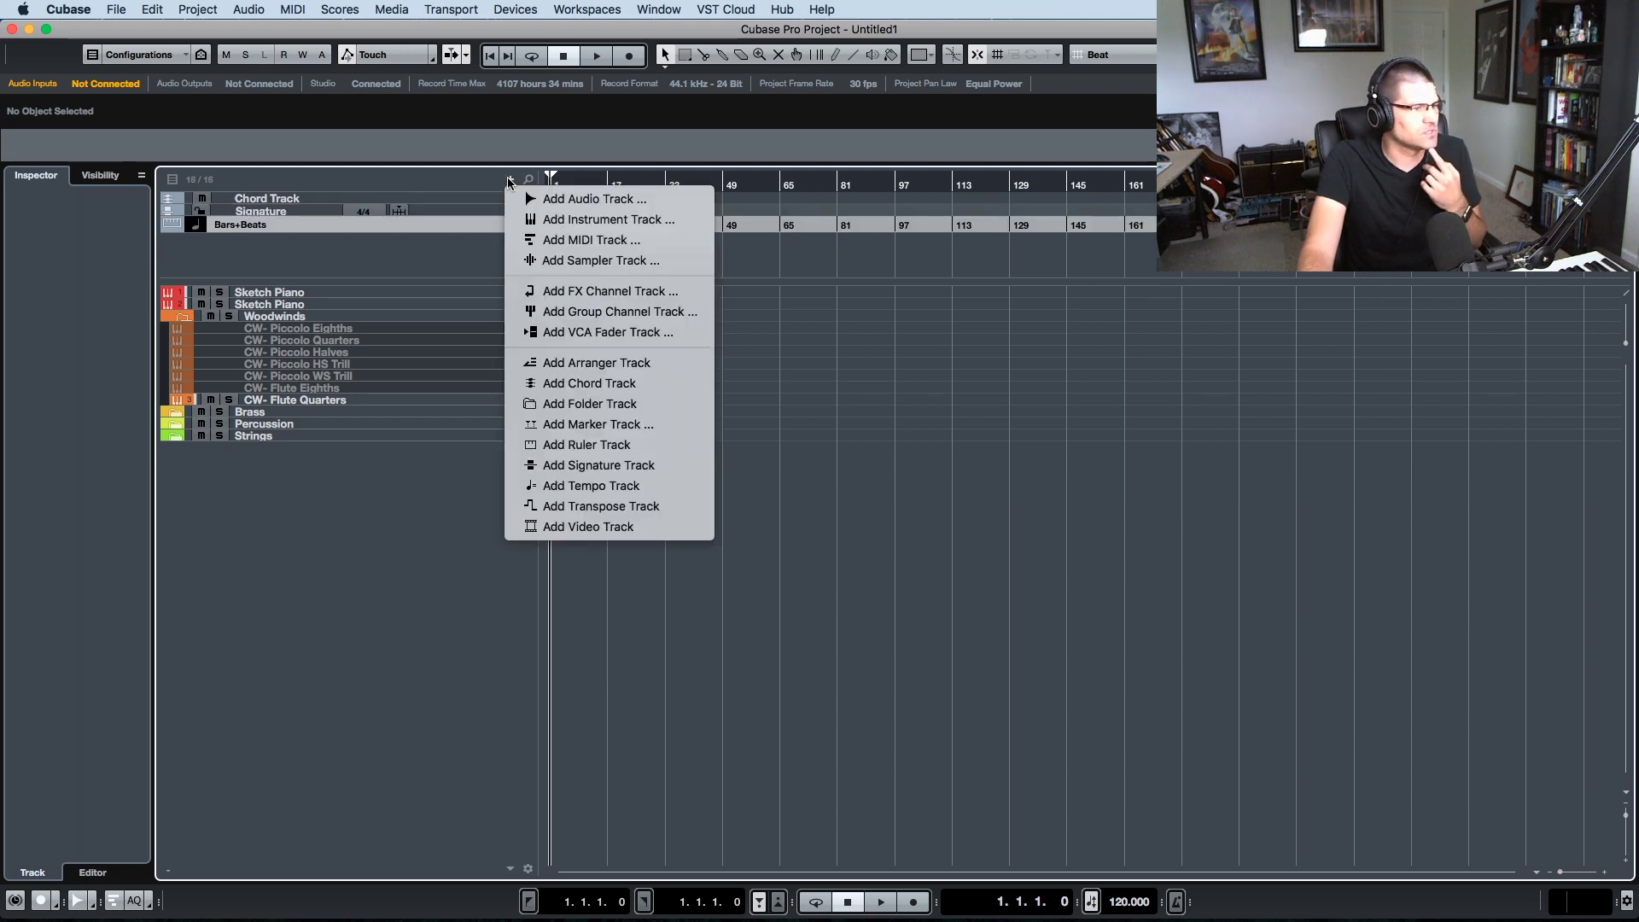
left_click(588, 487)
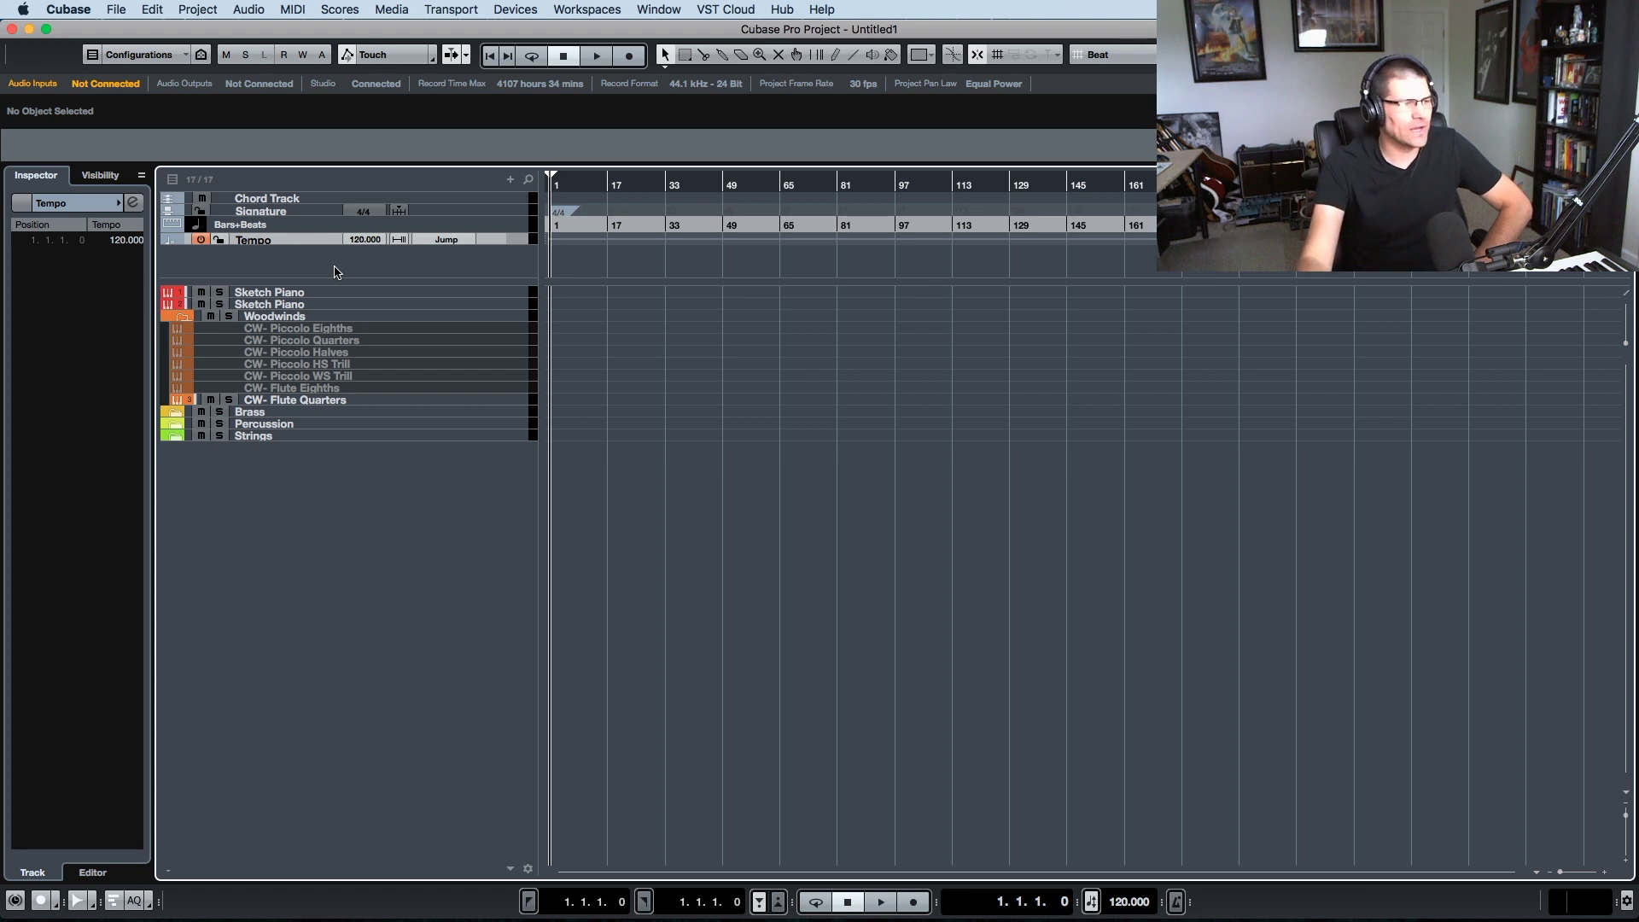
- Add a folder track below the tempo track, name it Reference Tracks and toggle the folder's open state
left_click(510, 179)
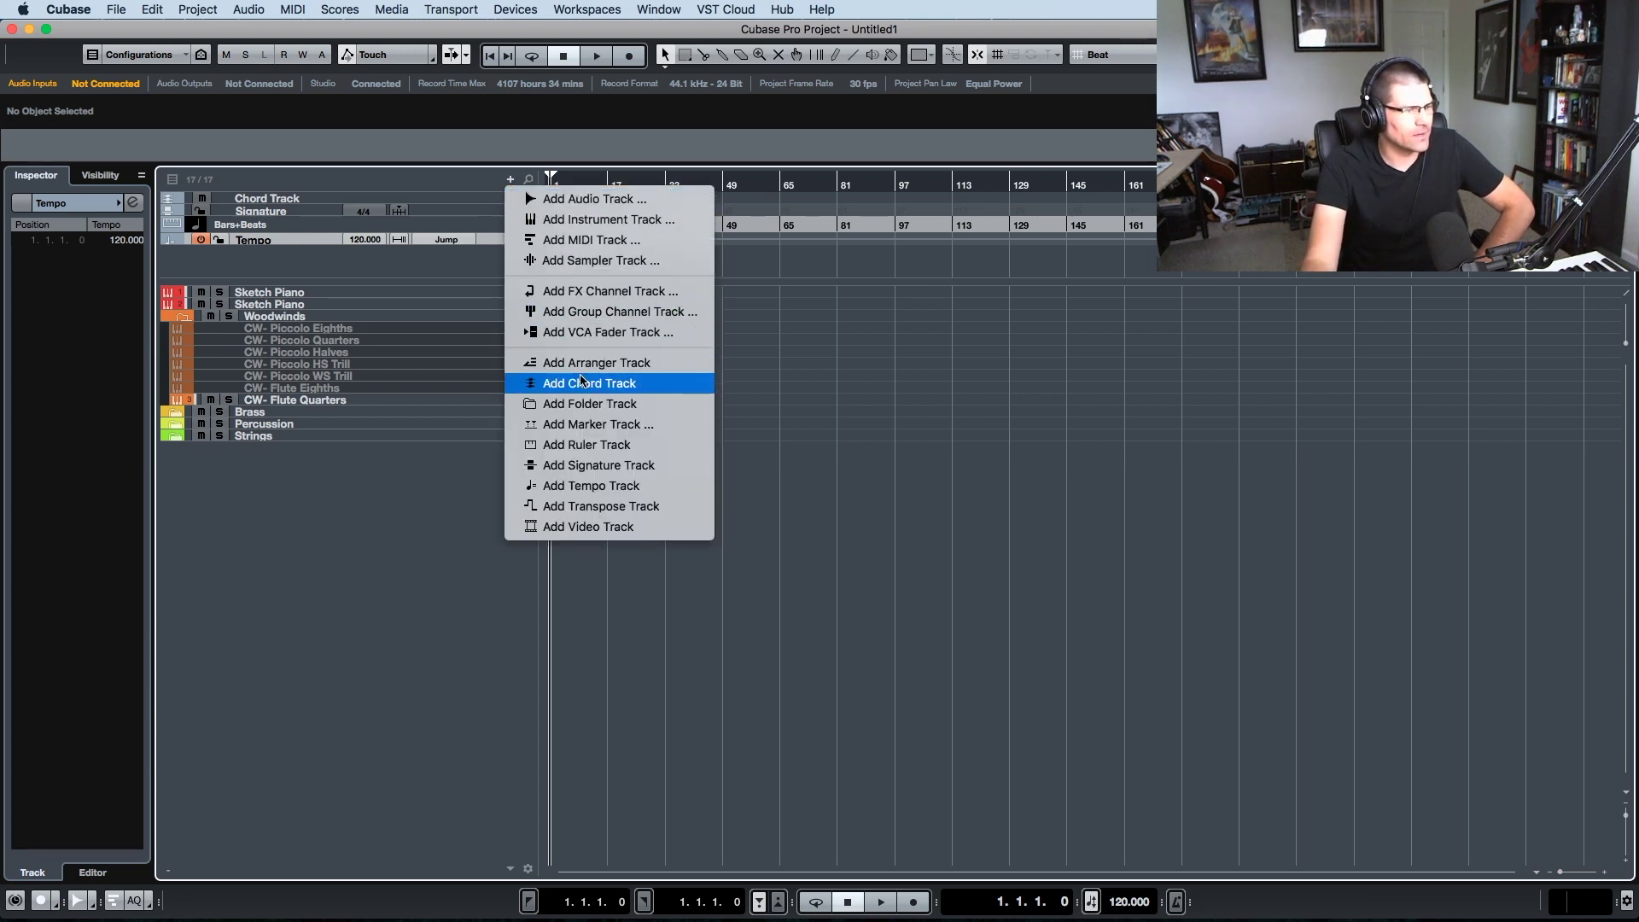
left_click(601, 407)
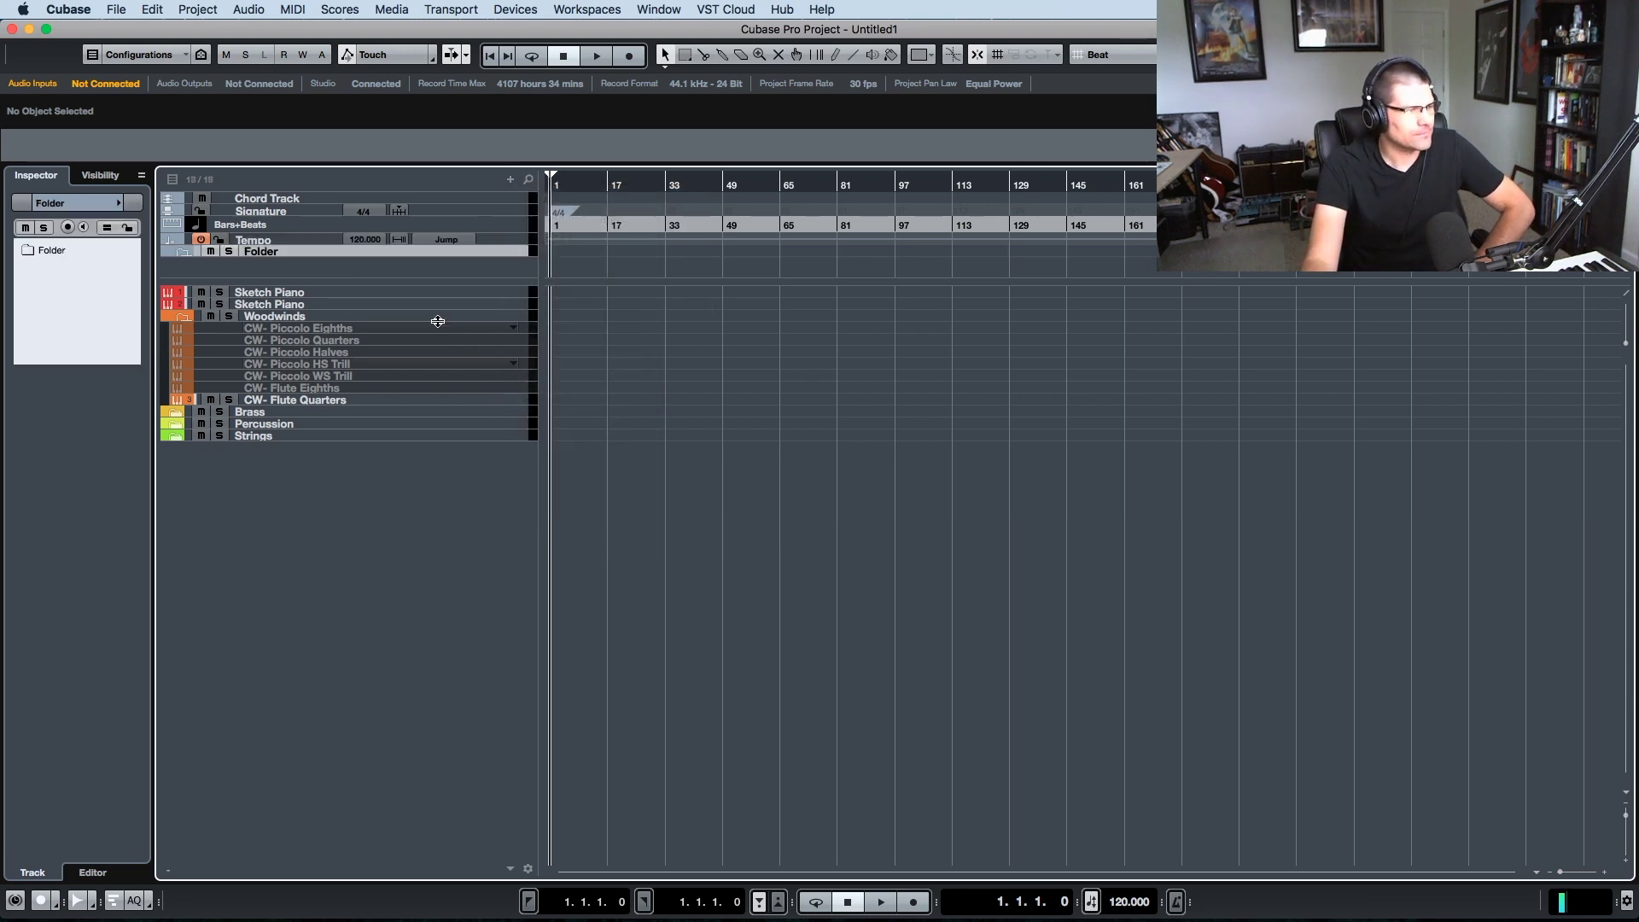
double_click(288, 252)
type("Ref")
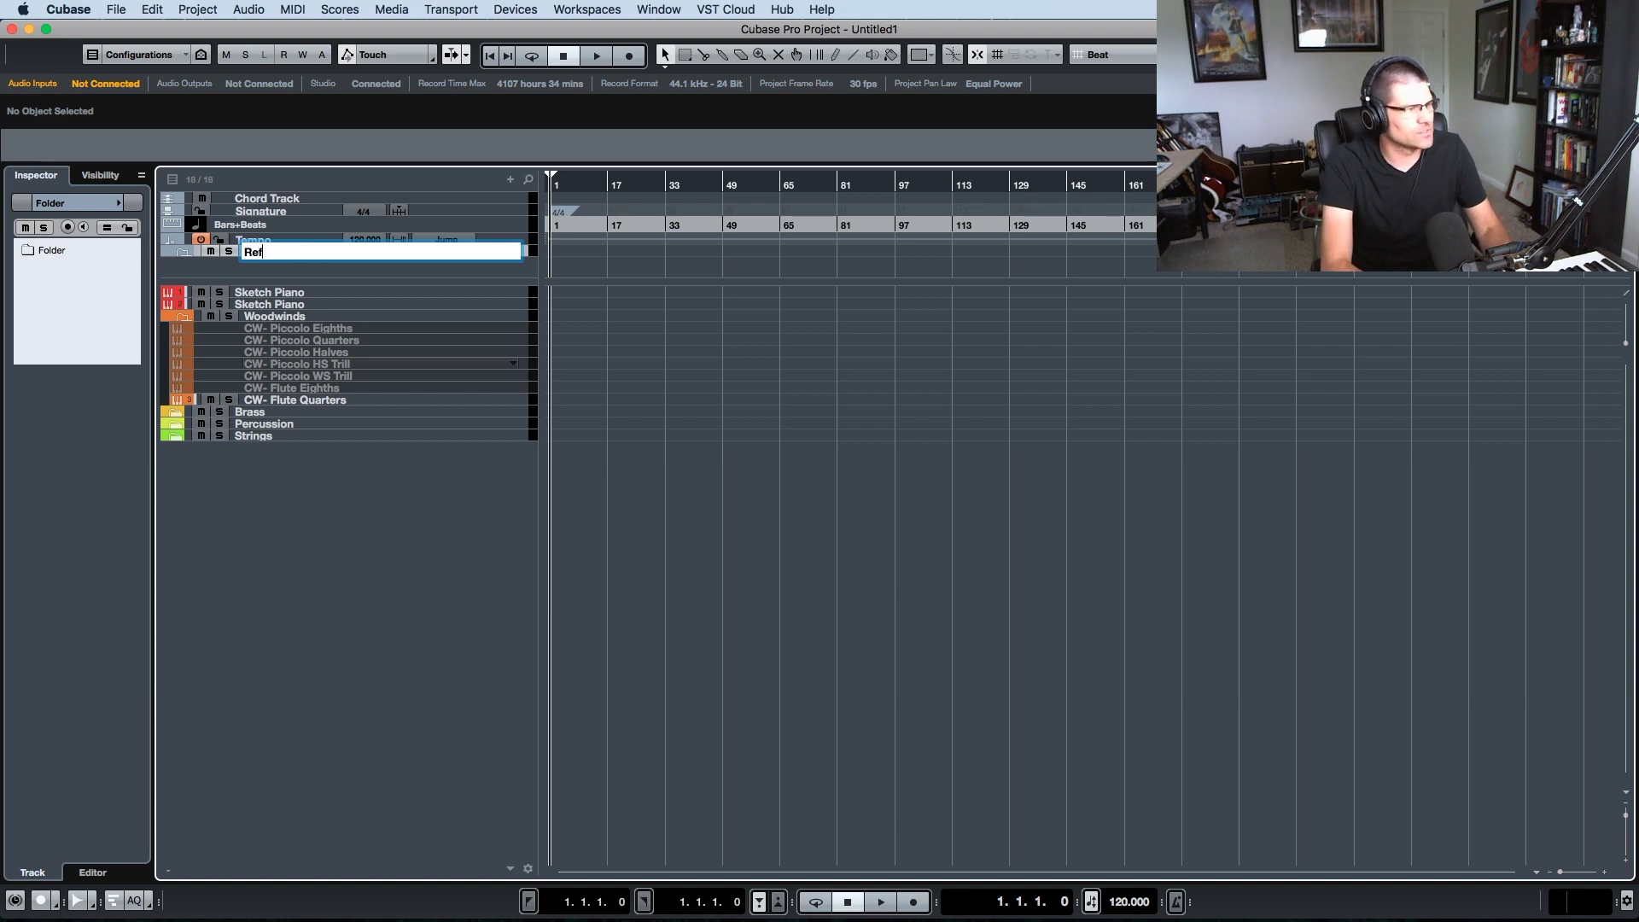
type("erecn")
key("BackSpace")
key("BackSpace")
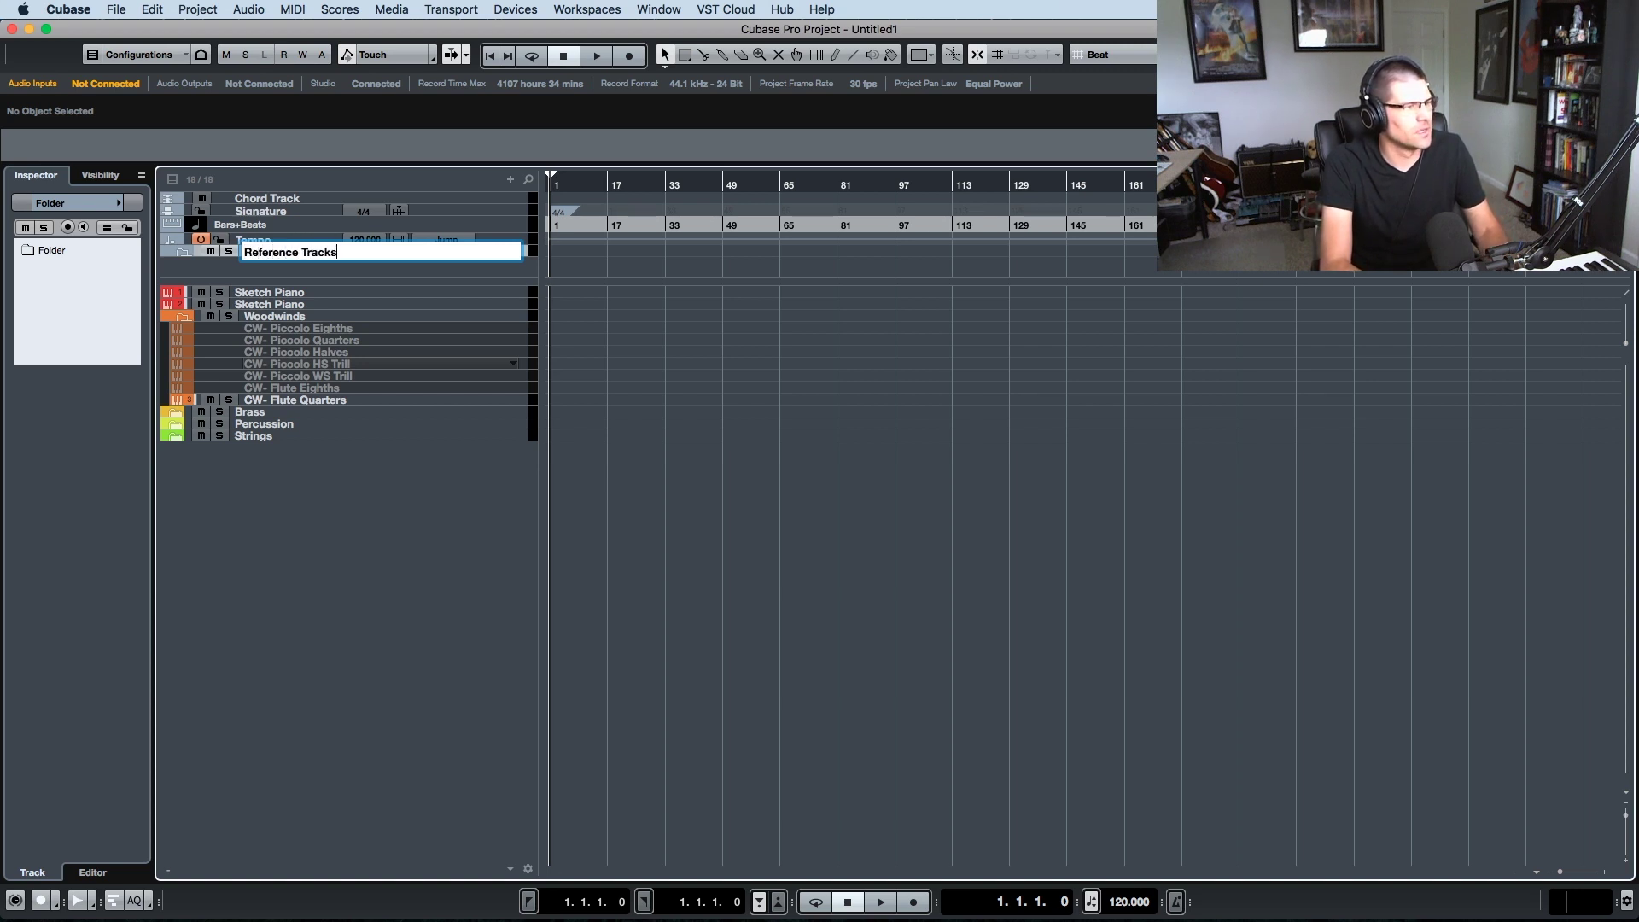
key("Return")
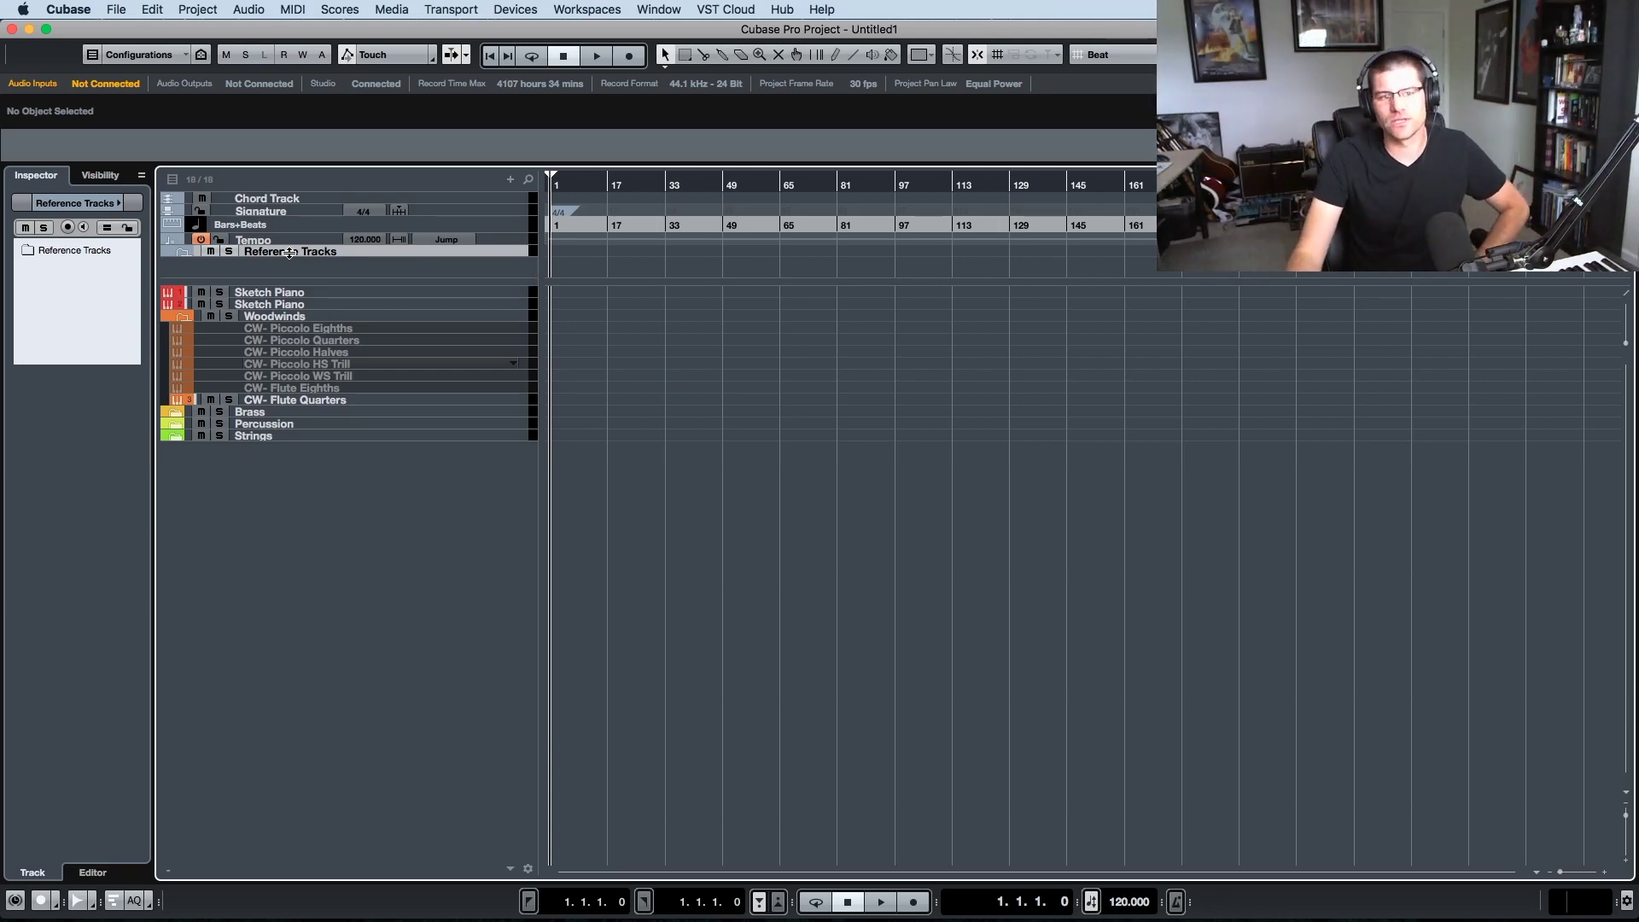
left_click(183, 254)
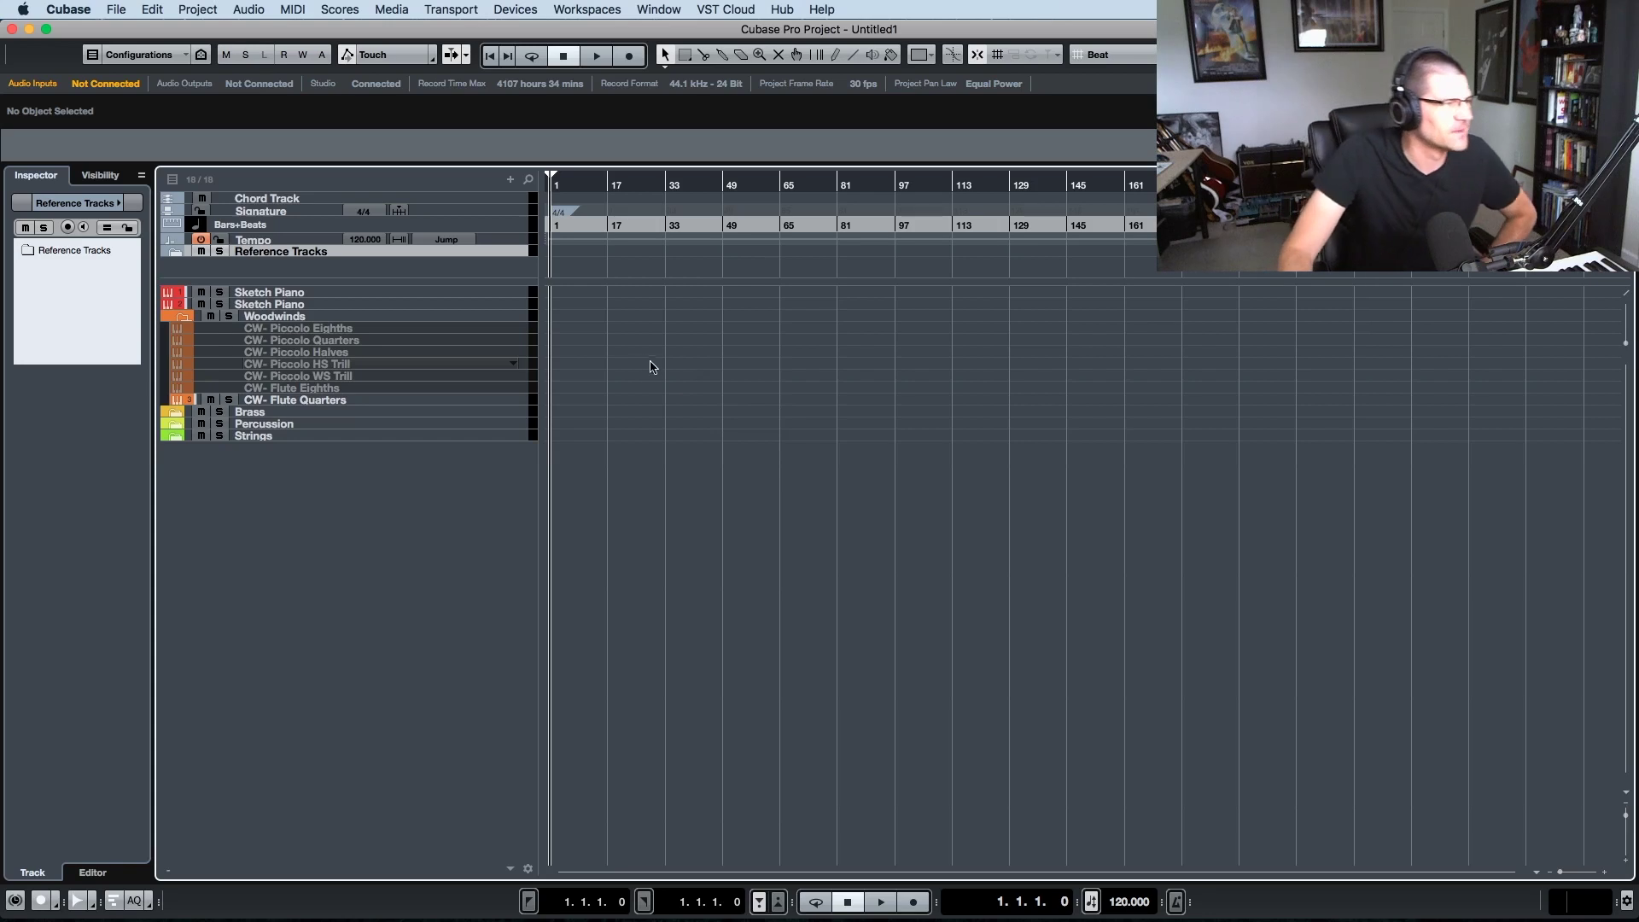
- Move the ruler track above the chord track and set its display format to Seconds
left_click_drag(292, 225, 291, 199)
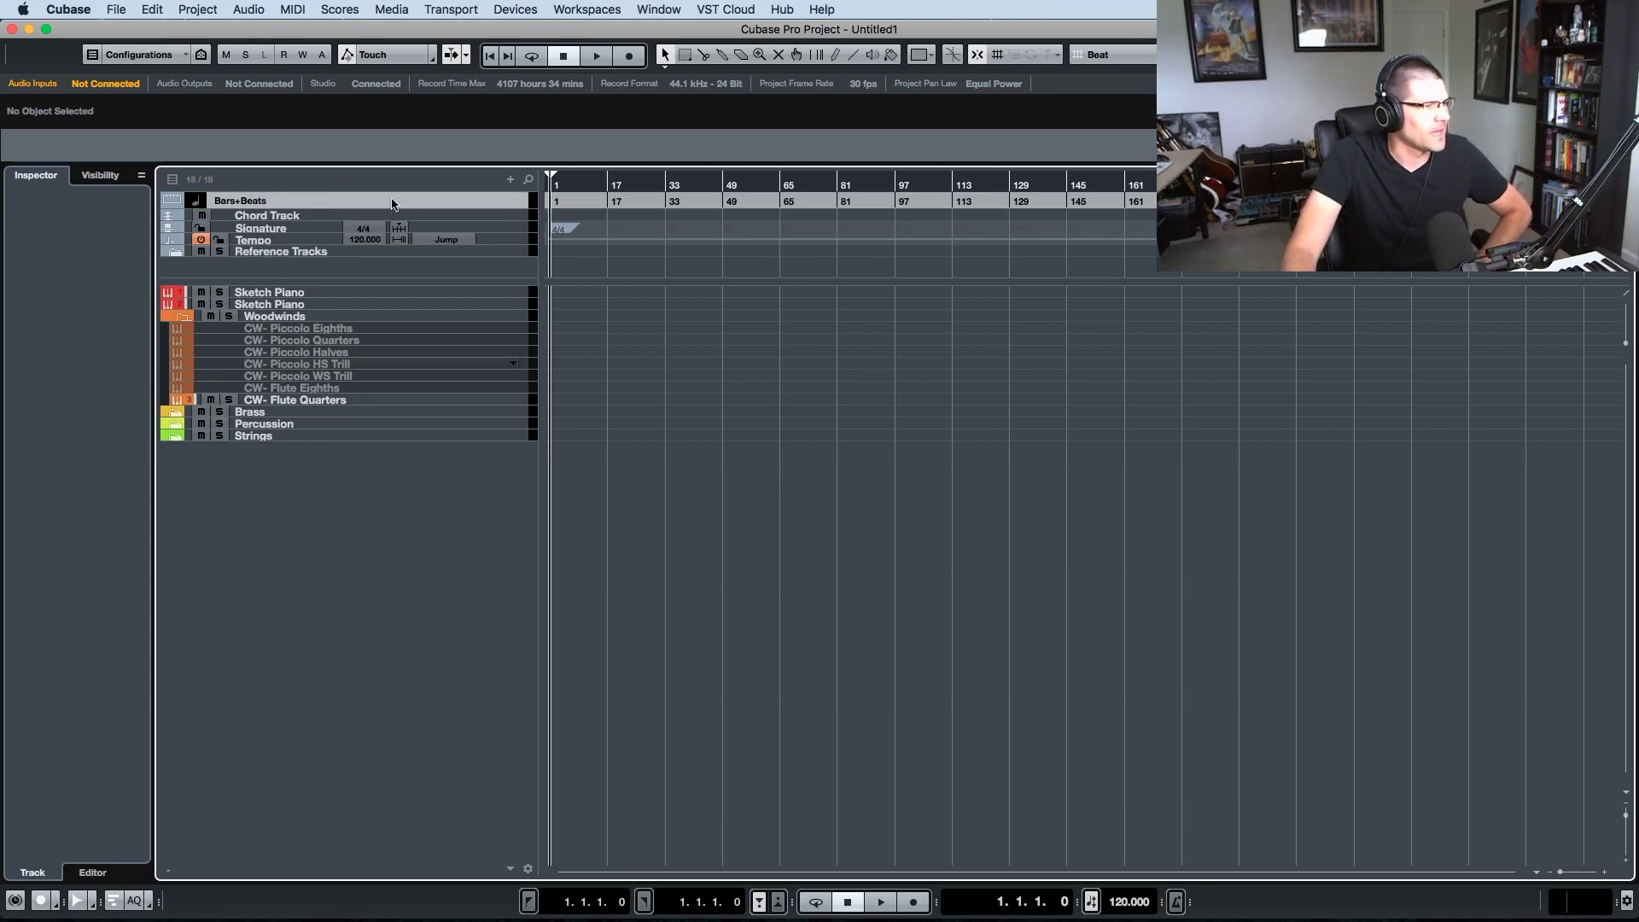
left_click(240, 202)
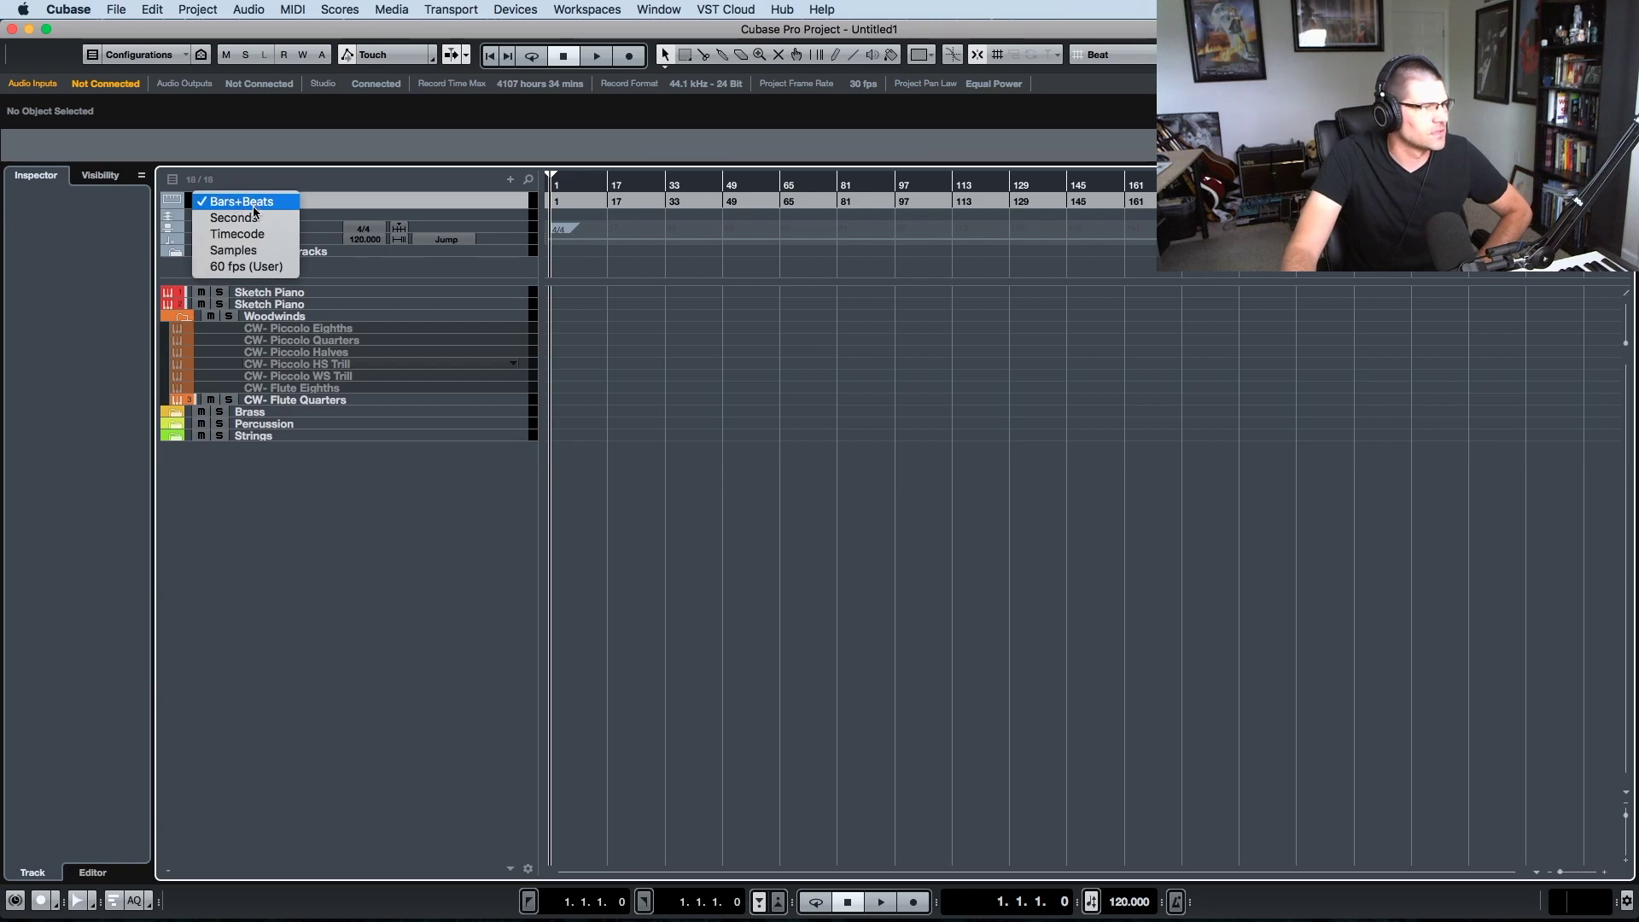
left_click(258, 218)
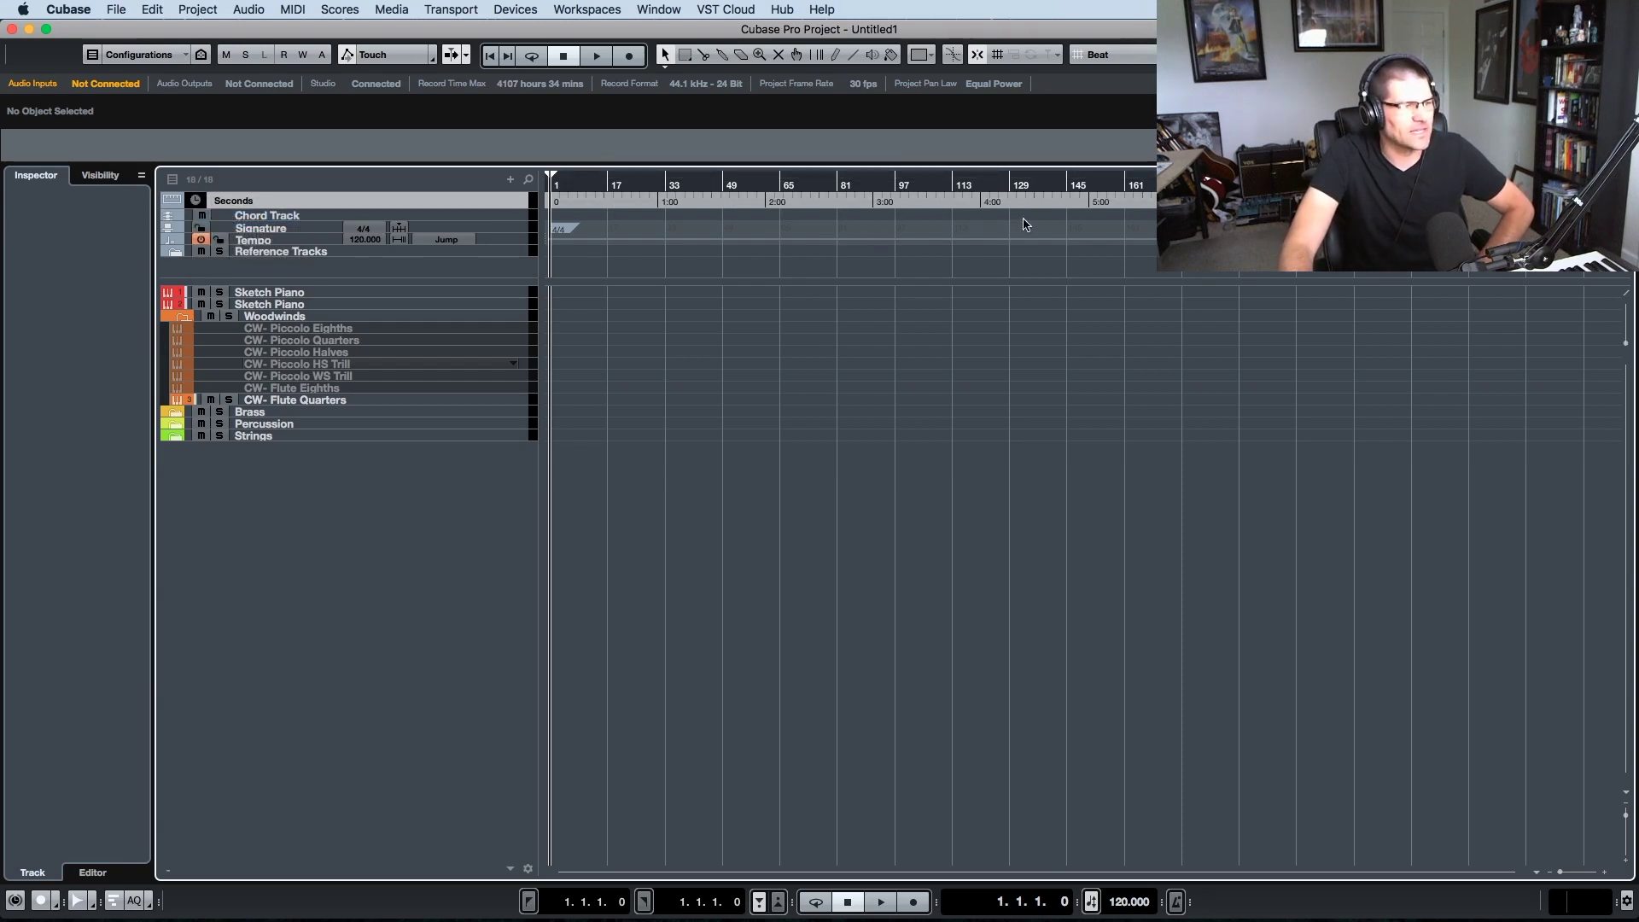
- Increase the chord track's height and set it to play through the Sketch Piano track
left_click(291, 220)
left_click_drag(306, 220, 308, 240)
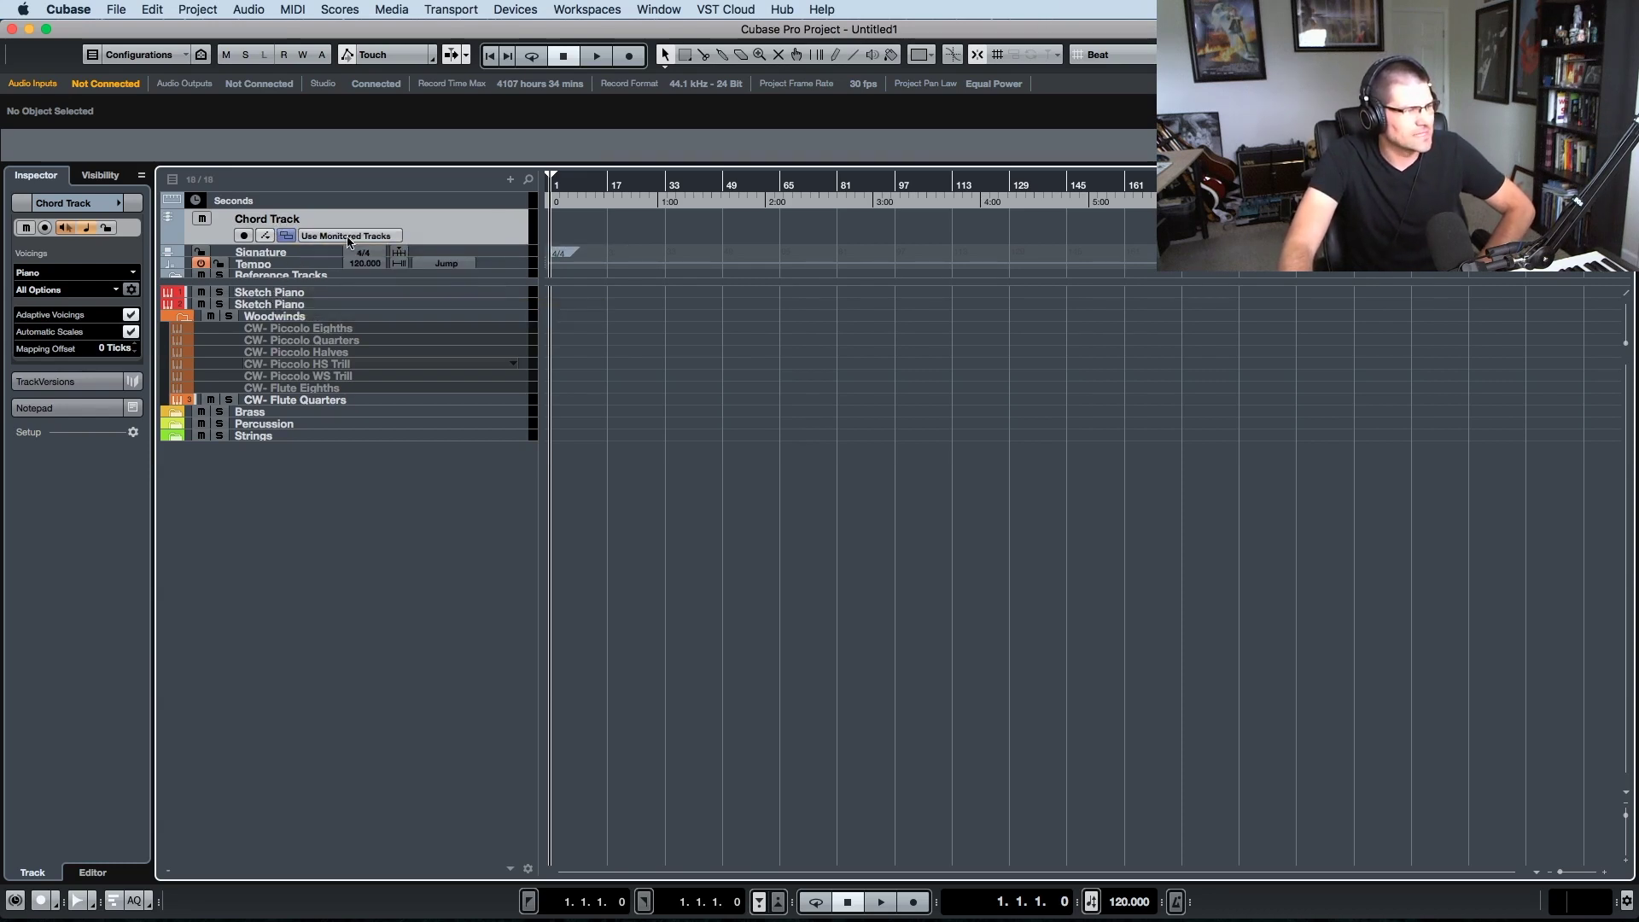
left_click(348, 235)
left_click(367, 262)
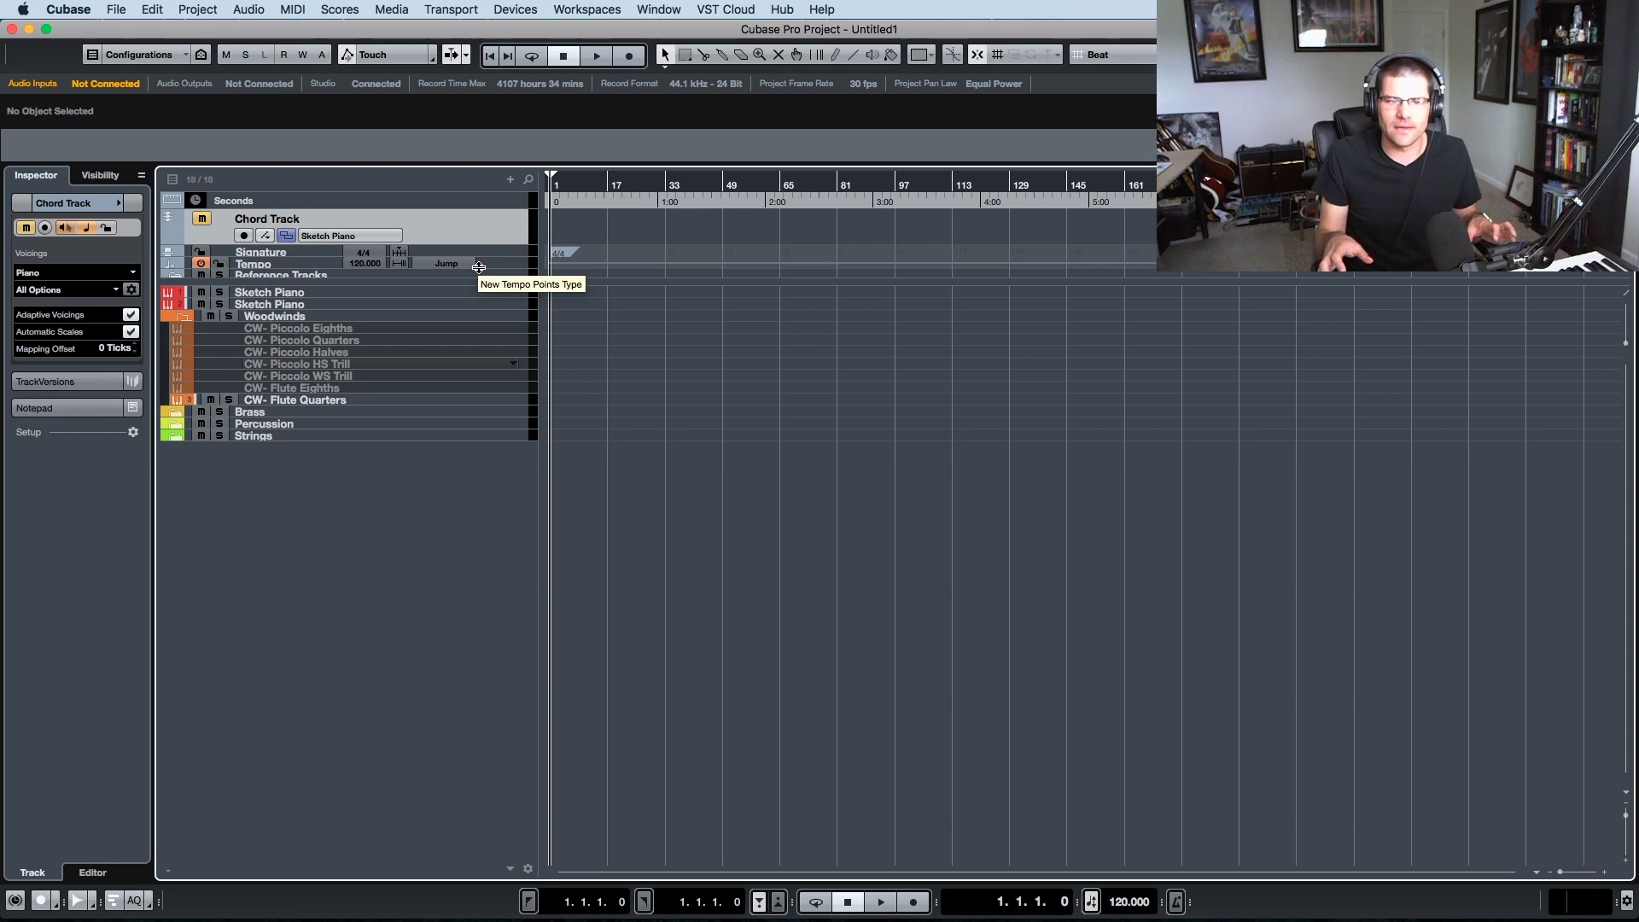
- Draw a chord event at the start of the chord track, define it as G11/D and play it back briefly
key("8")
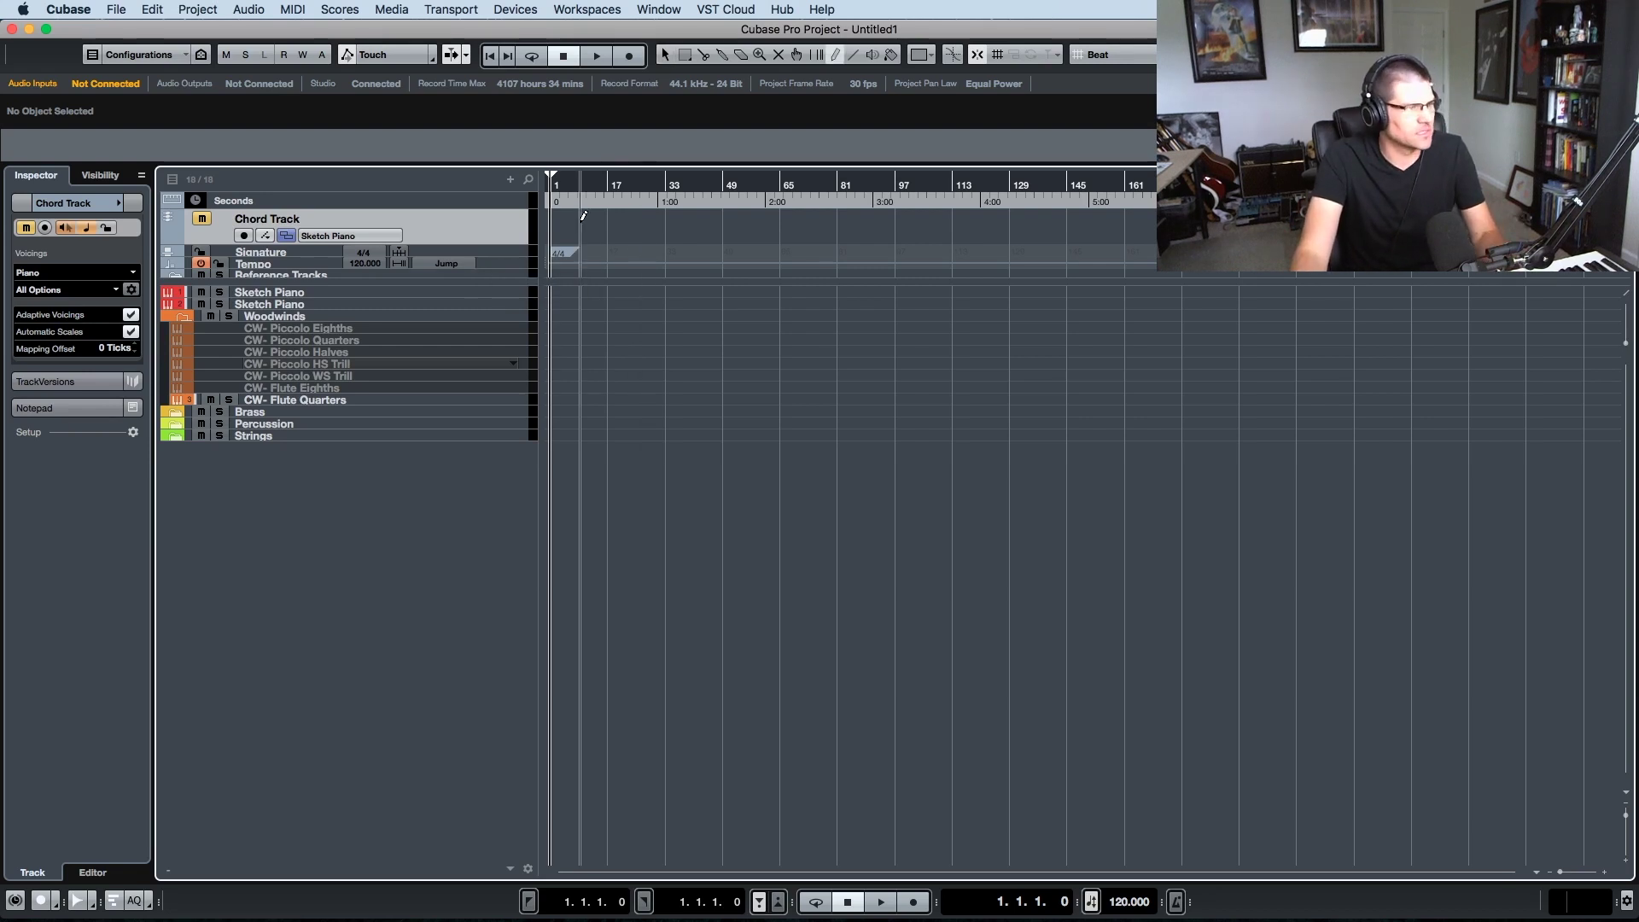
left_click(555, 217)
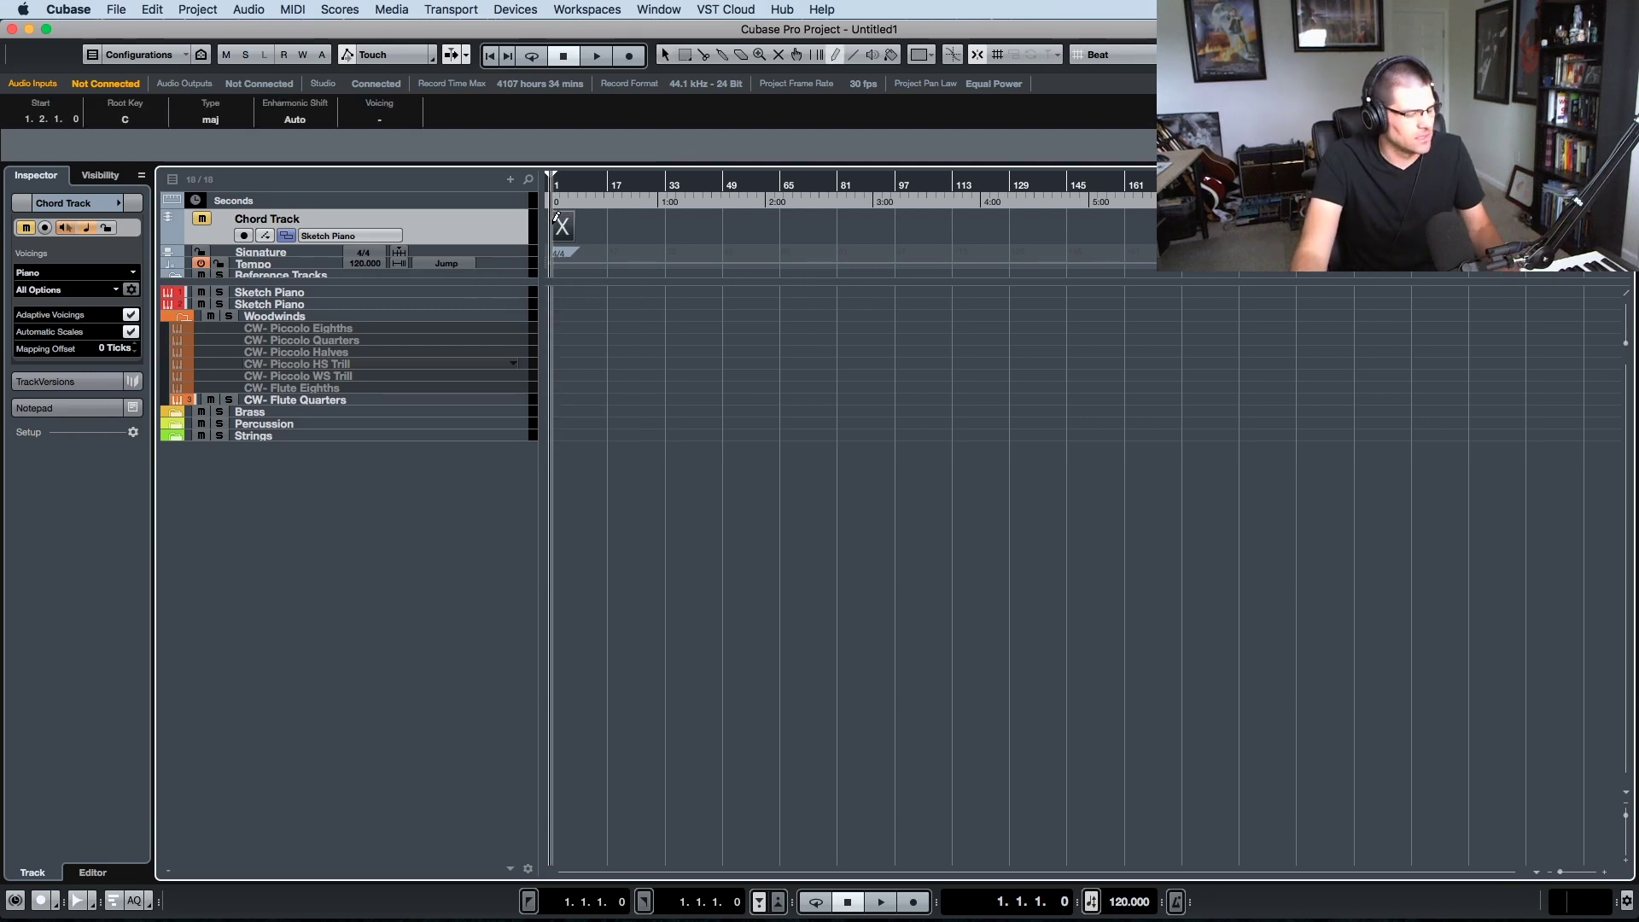
key("1")
double_click(568, 228)
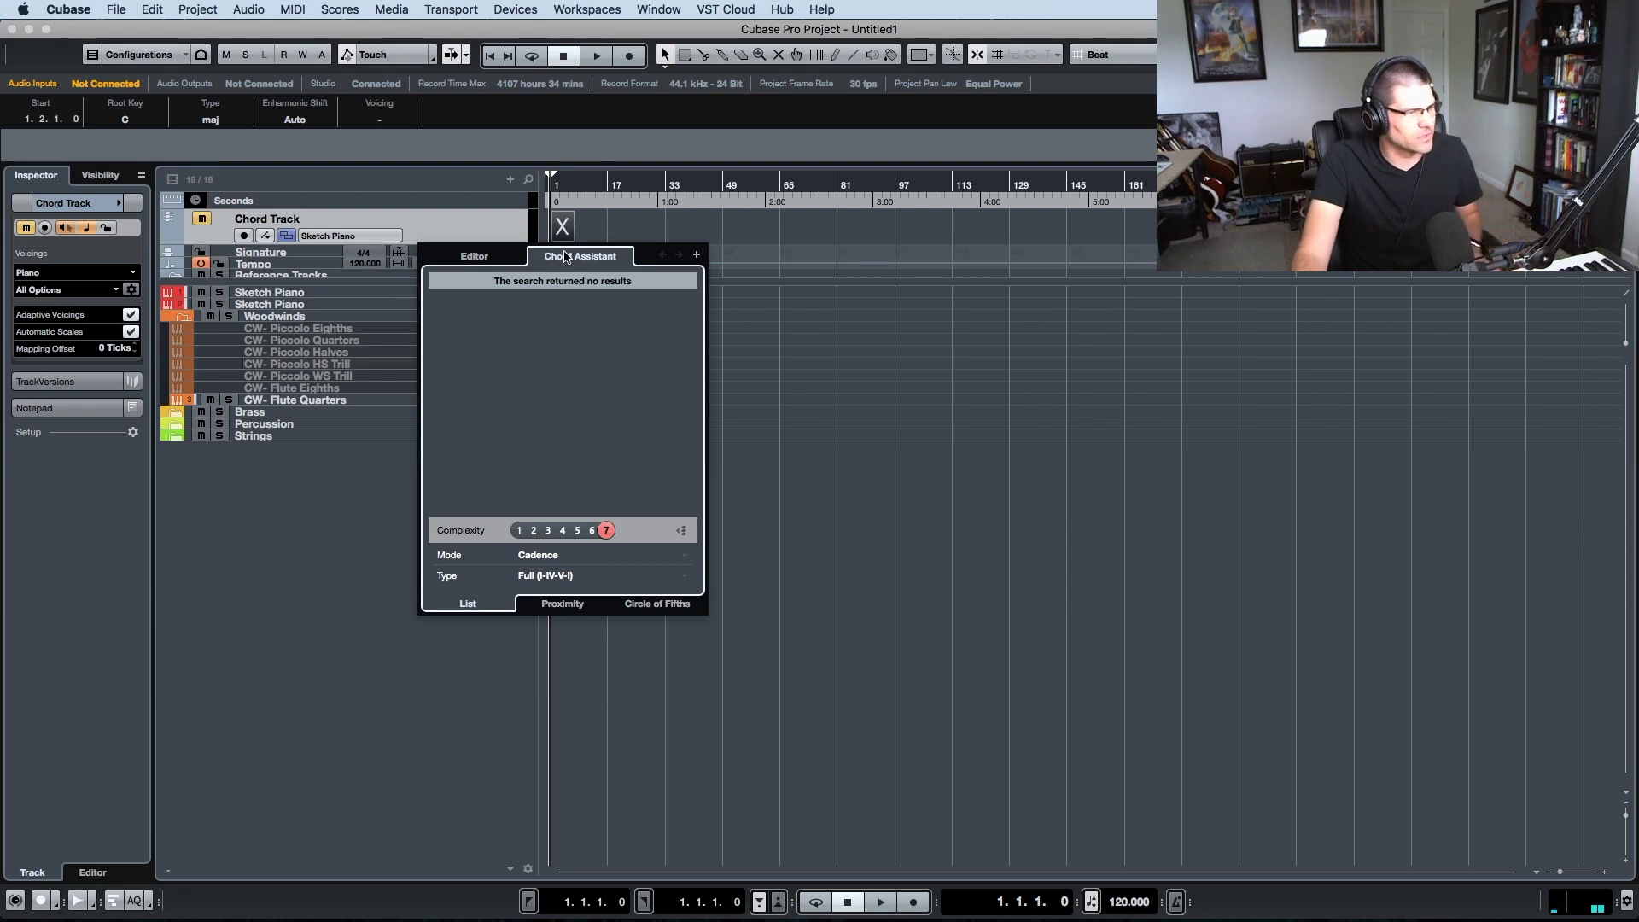
left_click(488, 259)
left_click(784, 334)
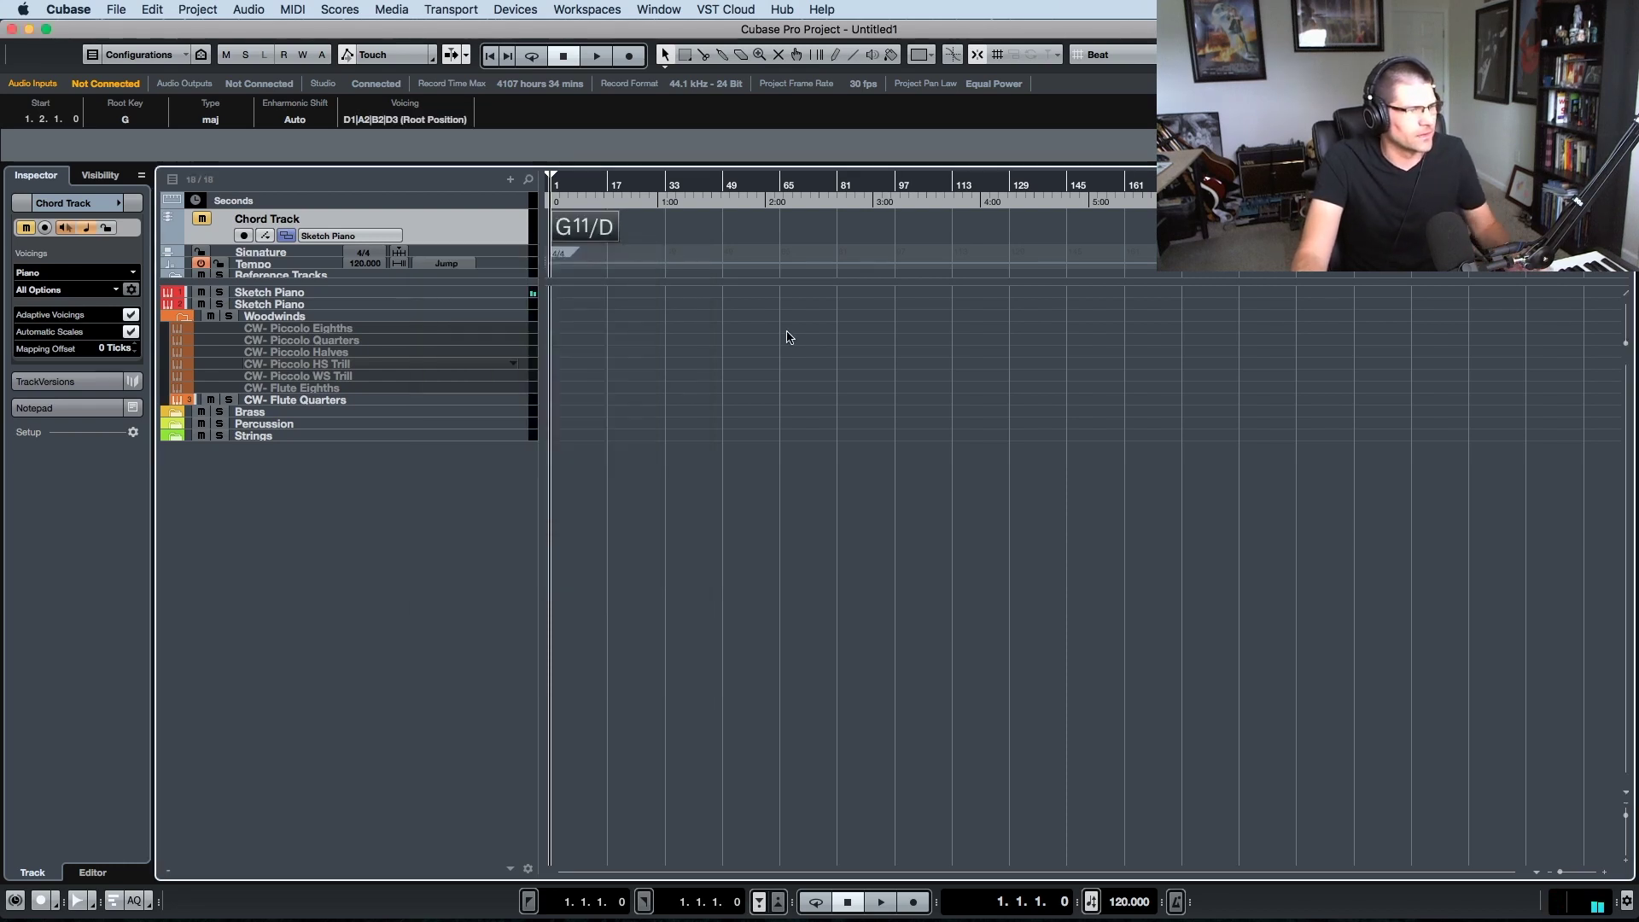
key("space")
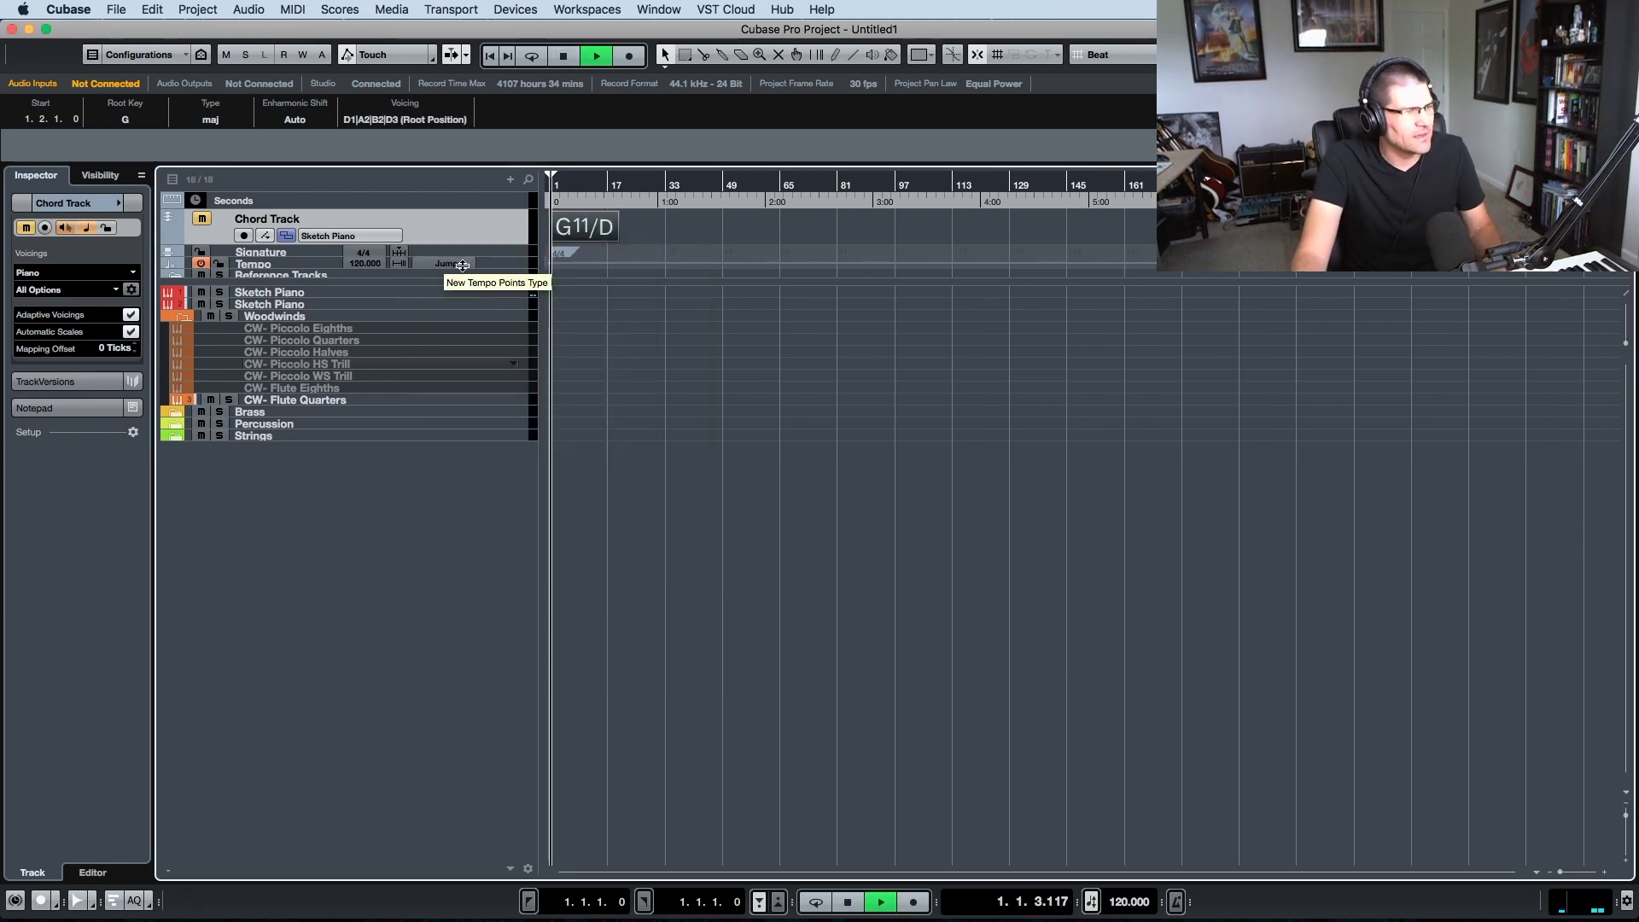
key("space")
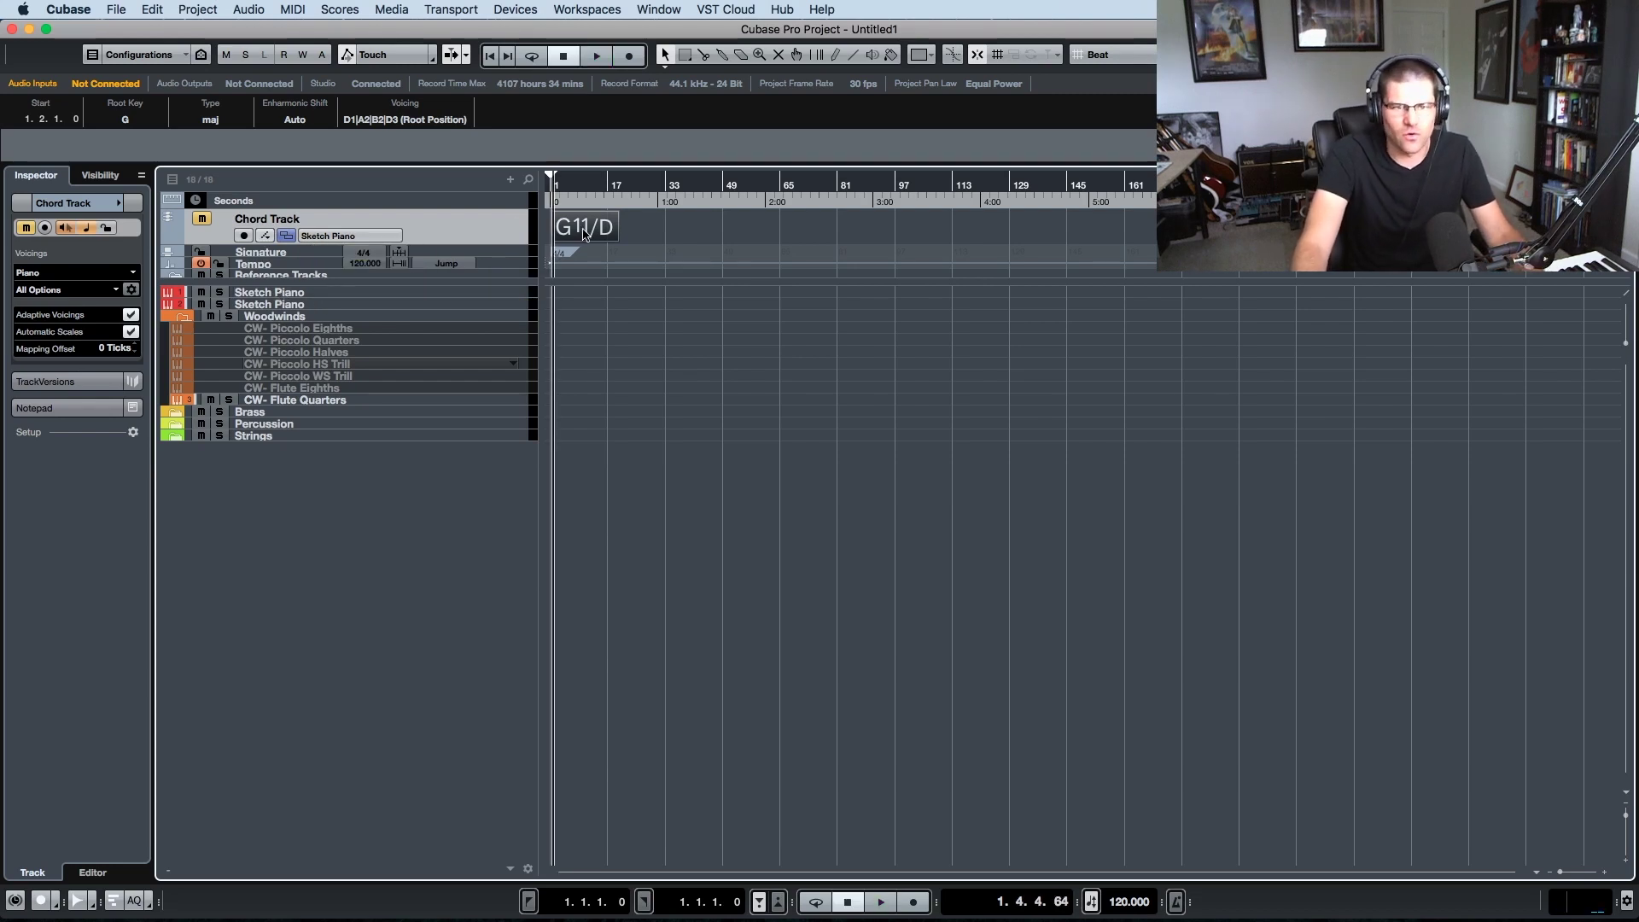
- Unmute the chord track and audition the G11/D chord event from the start of the project, stopping after a few bars
left_click(202, 219)
double_click(585, 226)
key("space")
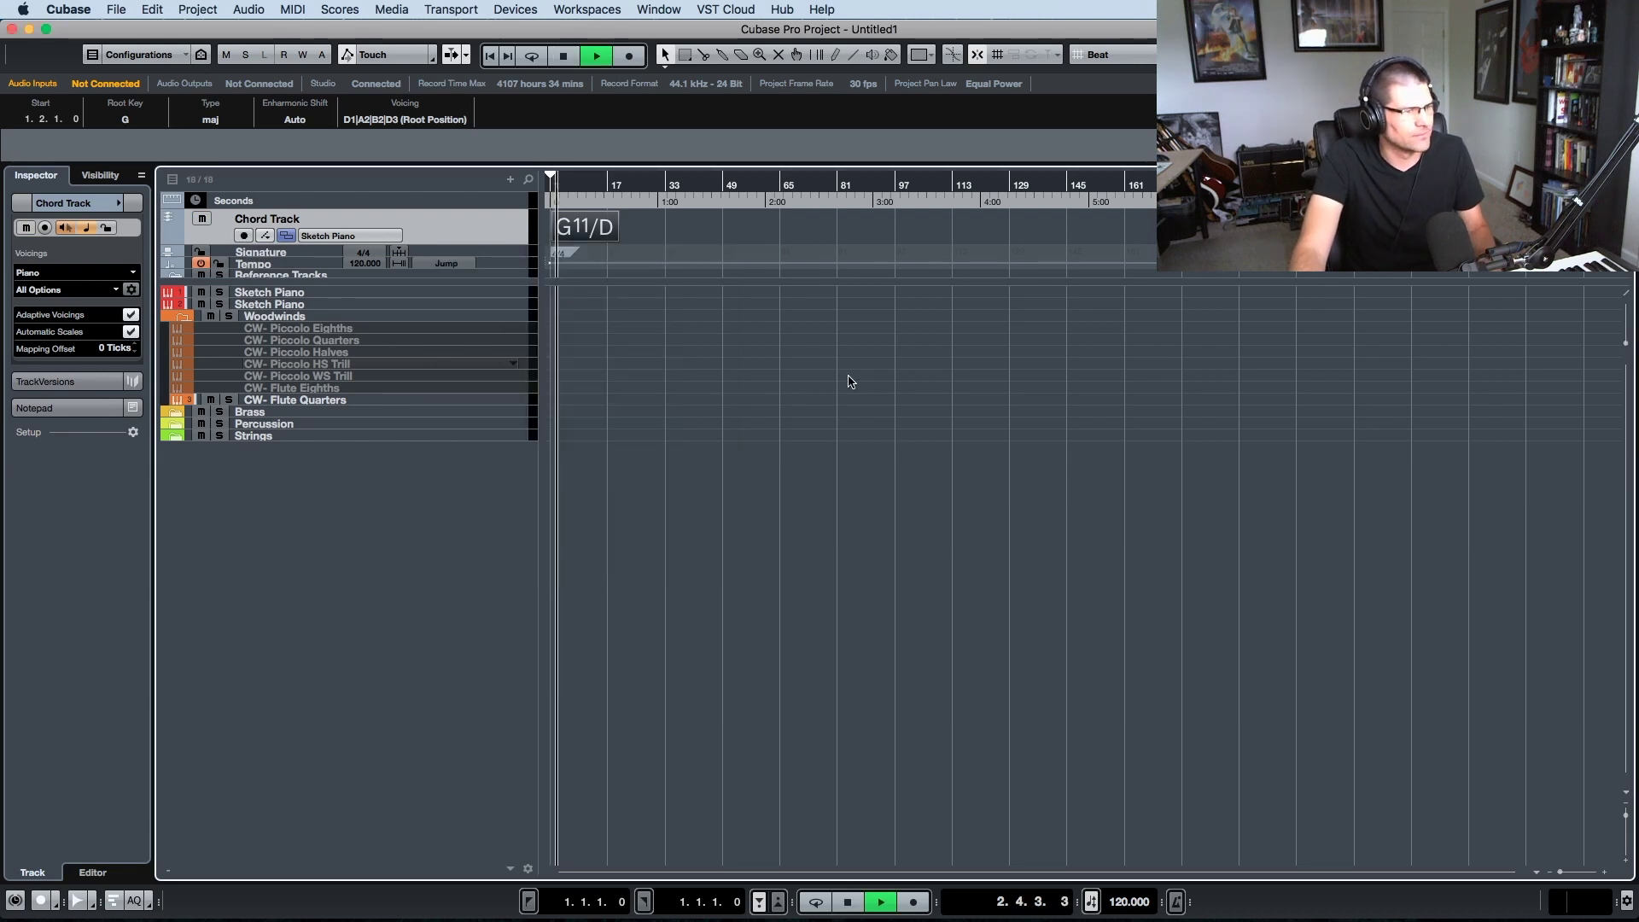
key("space")
key("Return")
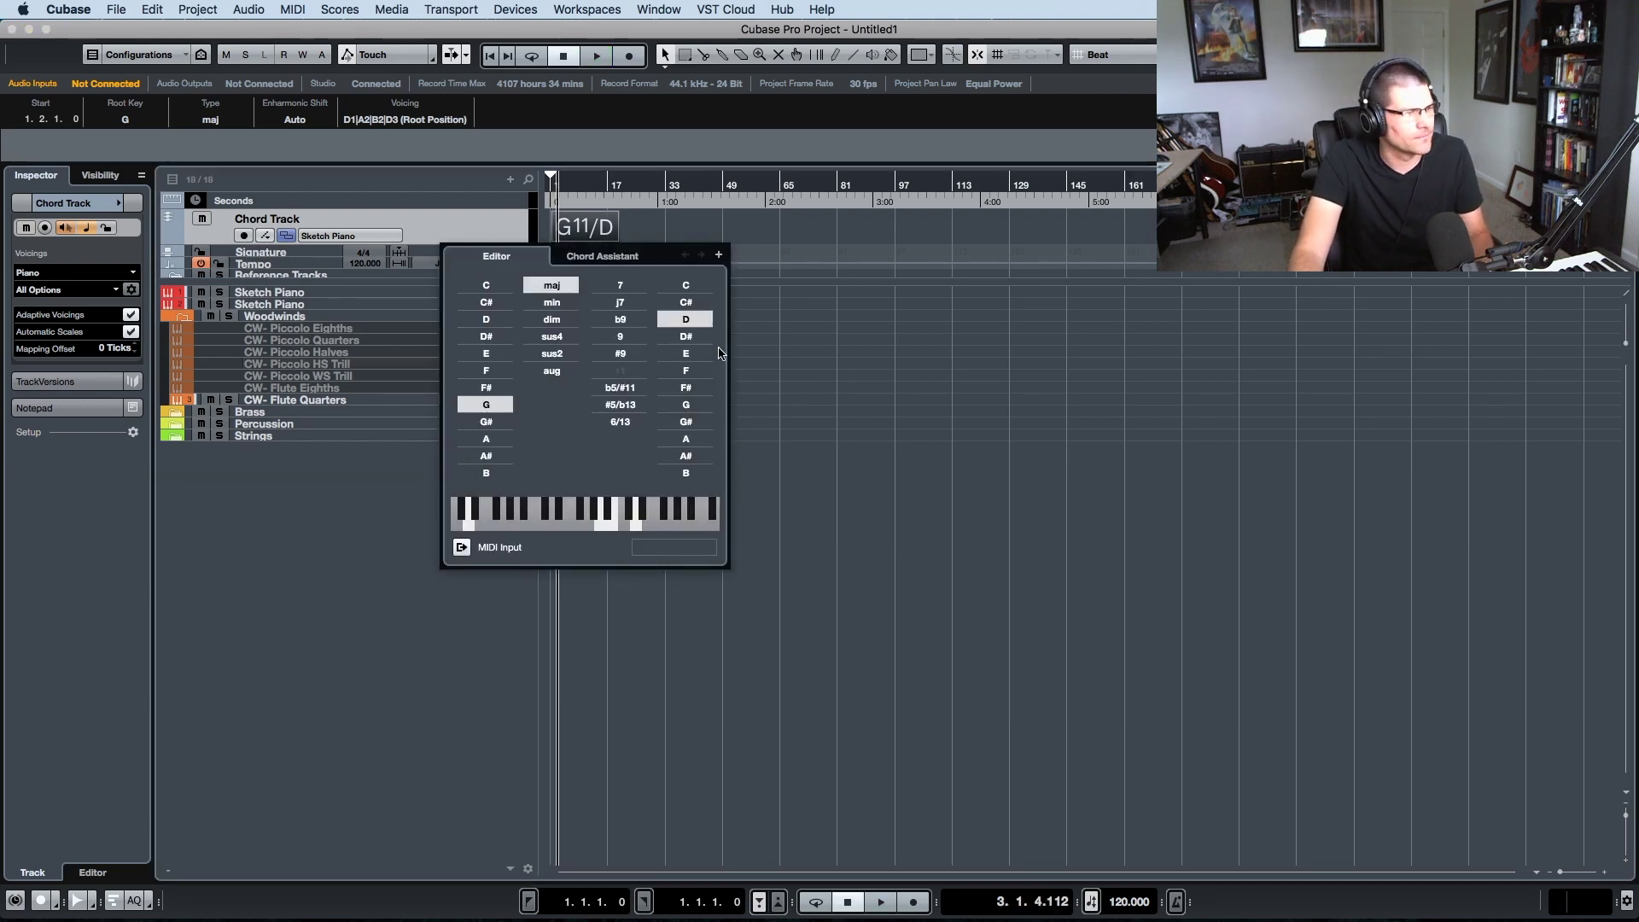
key("space")
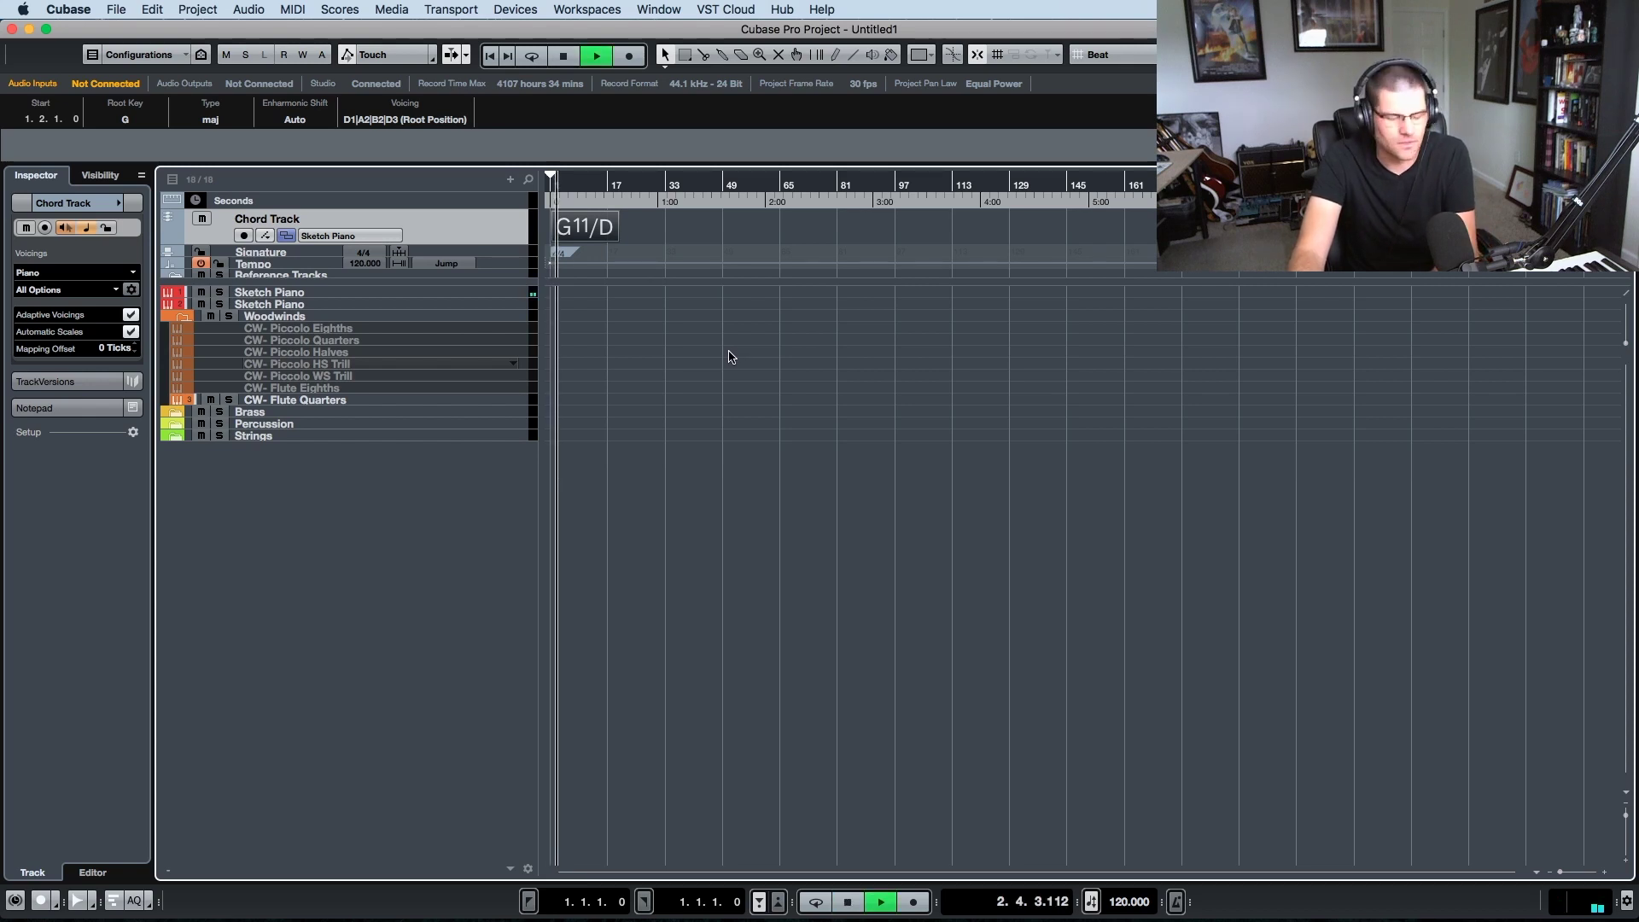
left_click(692, 370)
key("space")
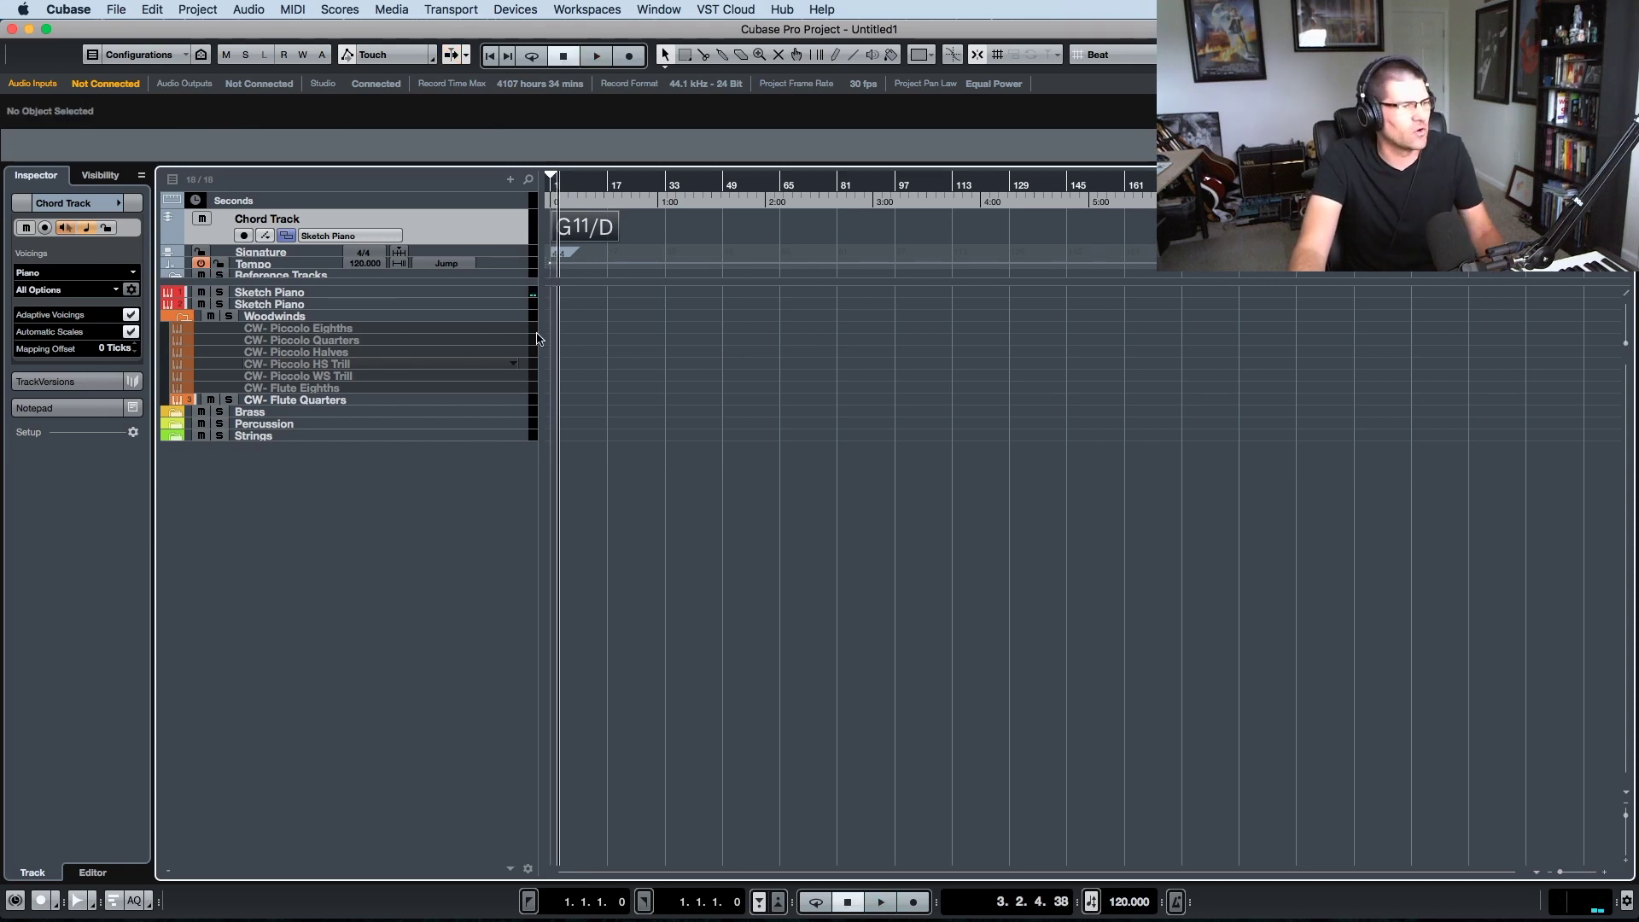
- Mute the chord track and delete its G11/D chord event
left_click(204, 220)
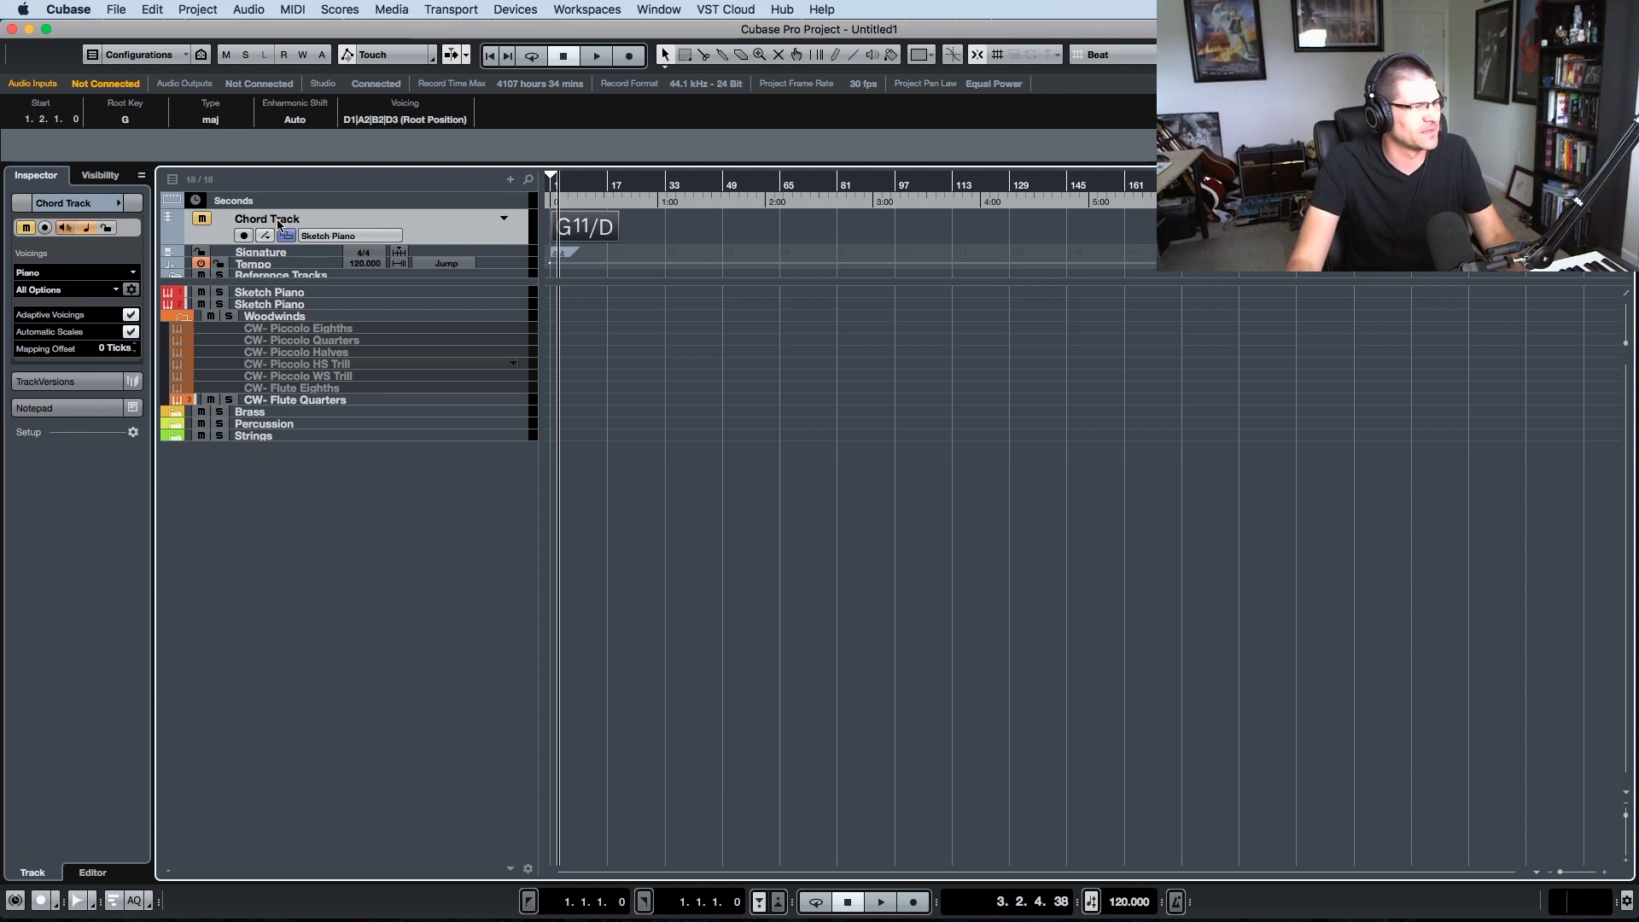
left_click(581, 227)
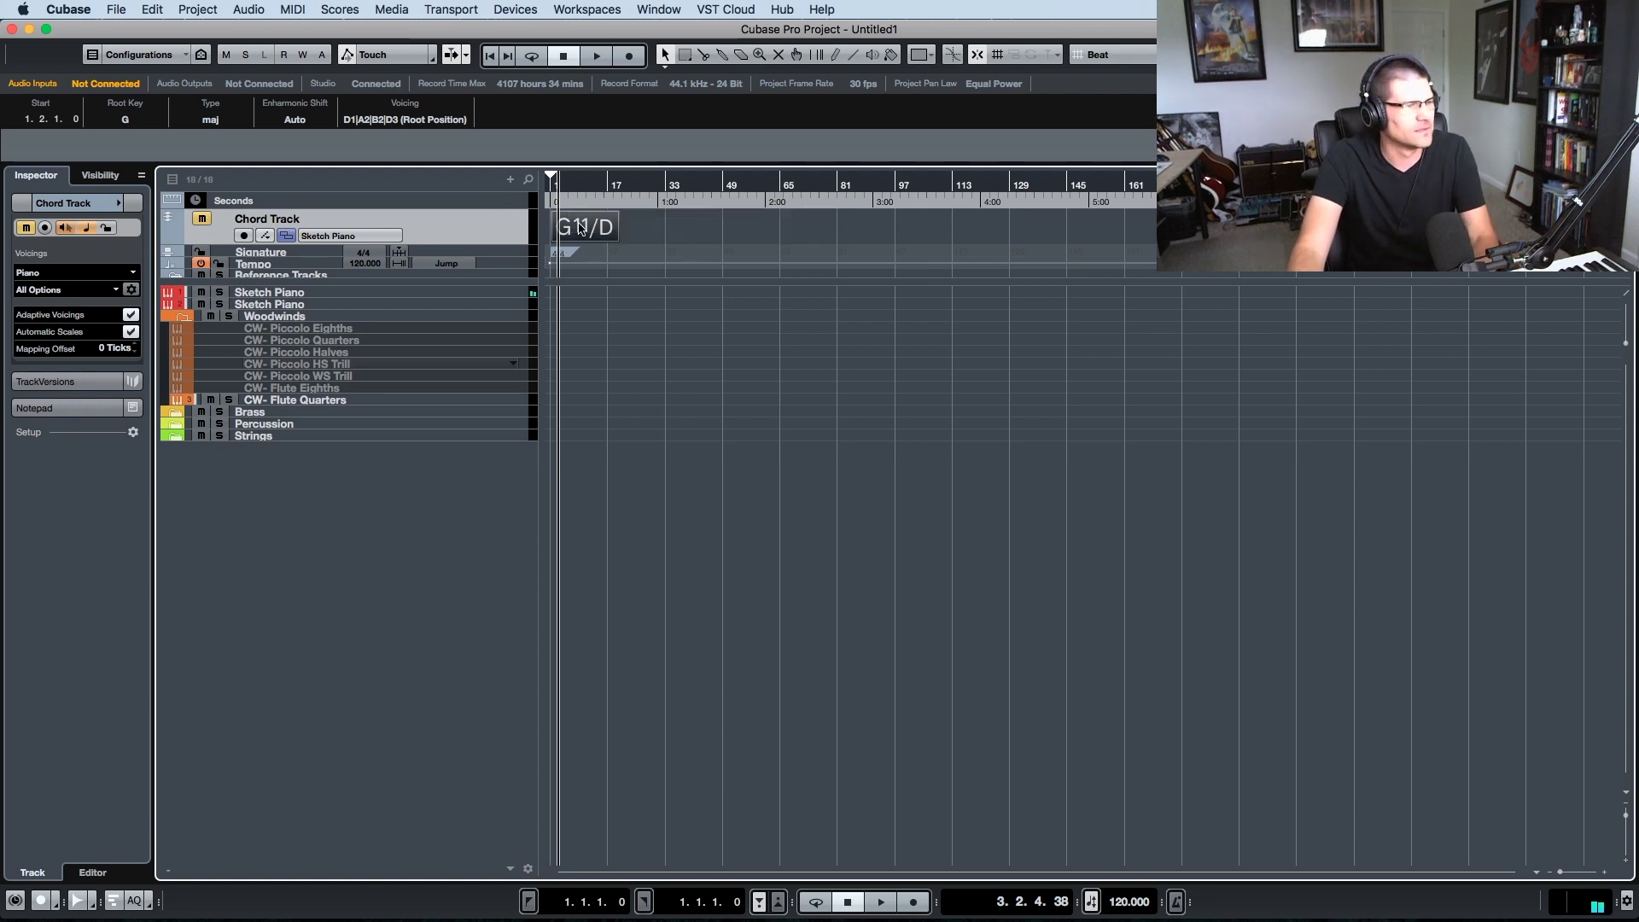
key("Delete")
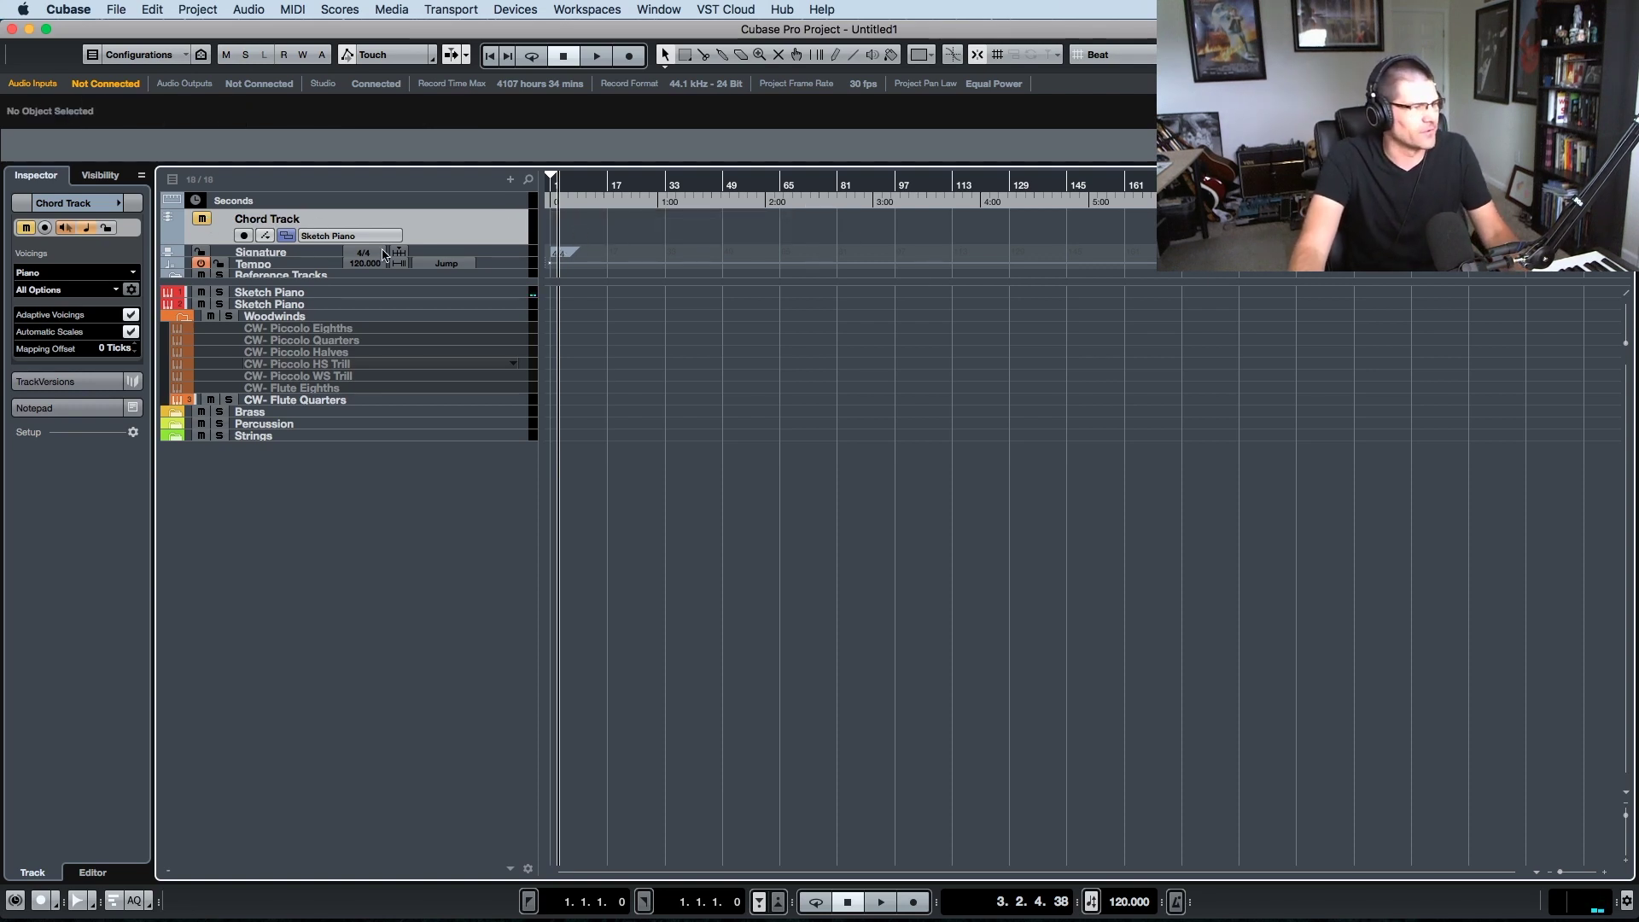
- Enlarge the divided section of global tracks and increase the heights of the Signature and Tempo tracks
left_click_drag(382, 282, 383, 335)
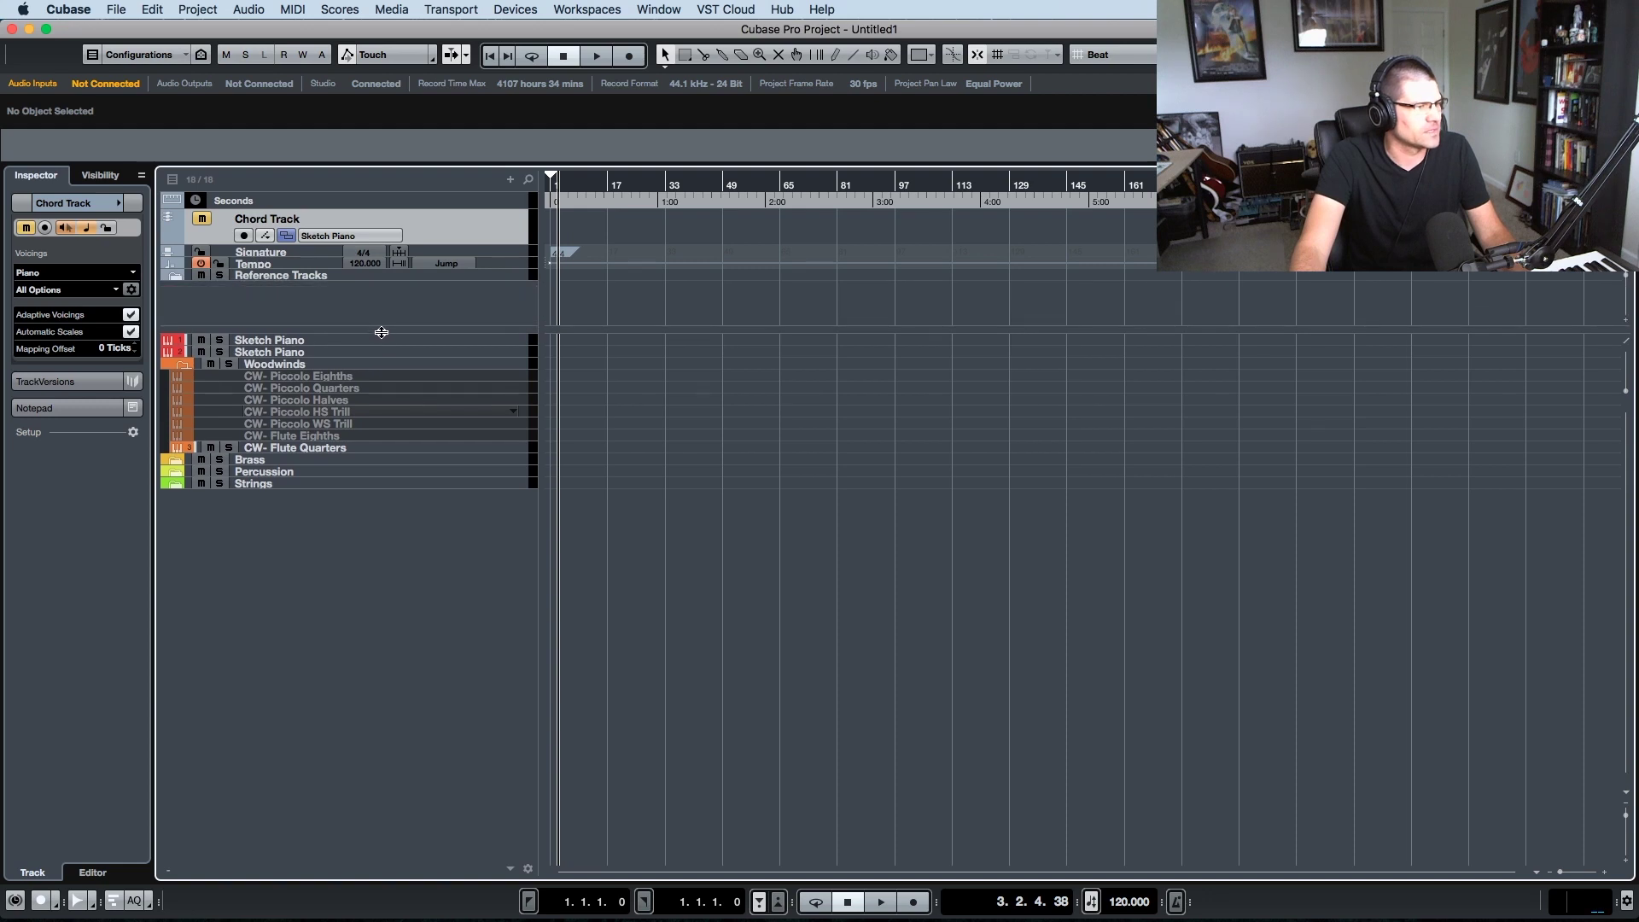
left_click(504, 268)
left_click(502, 254)
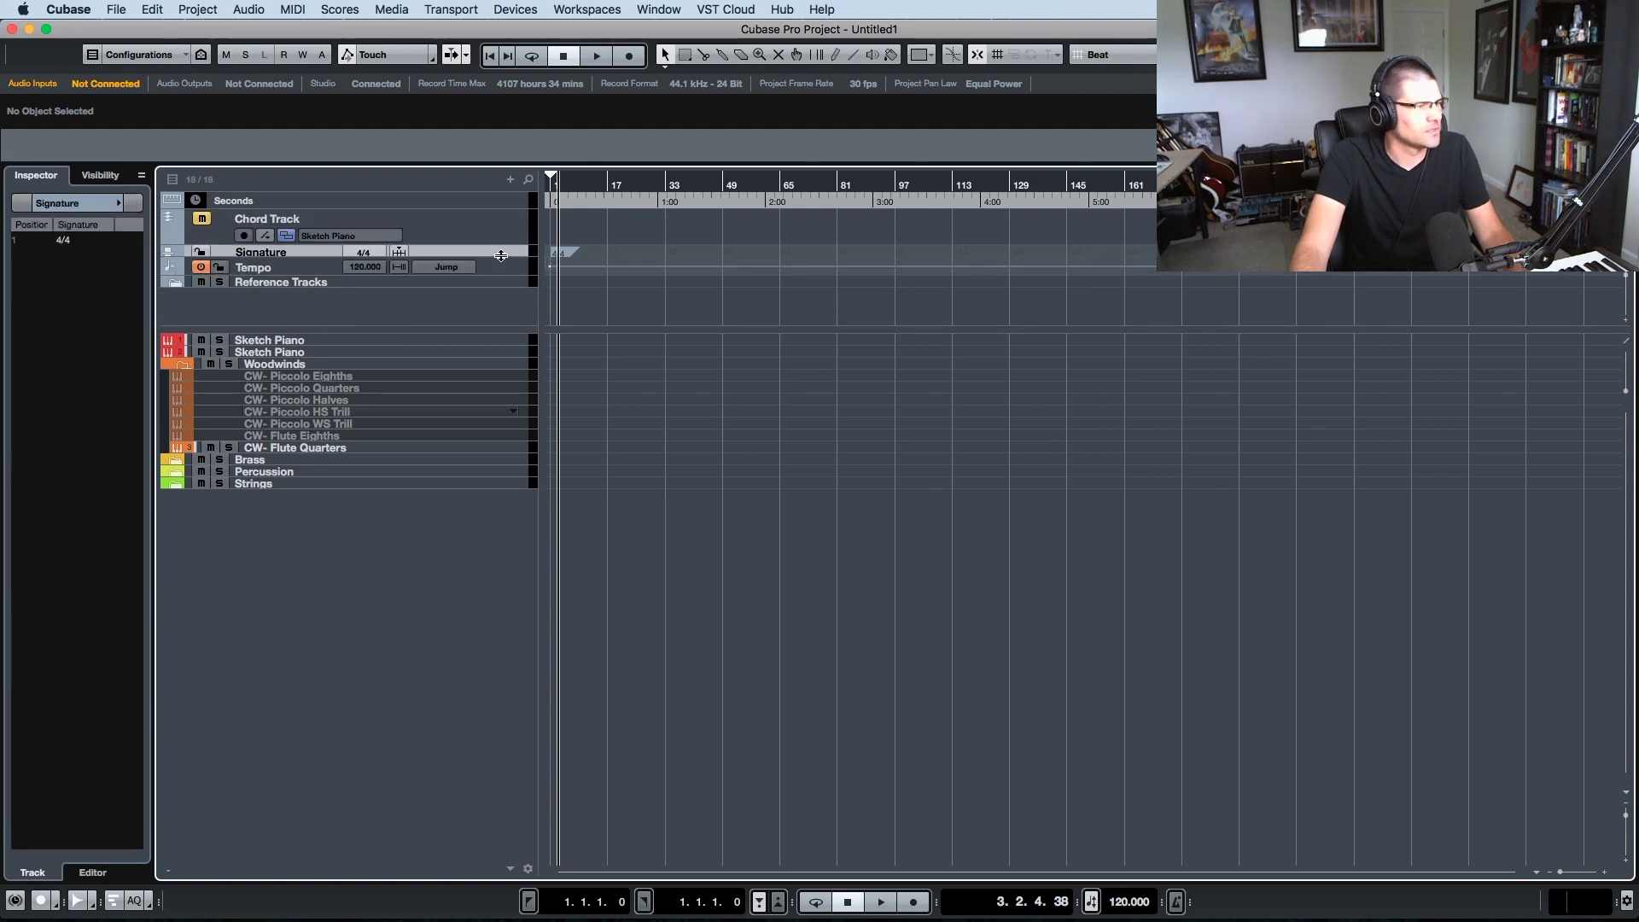
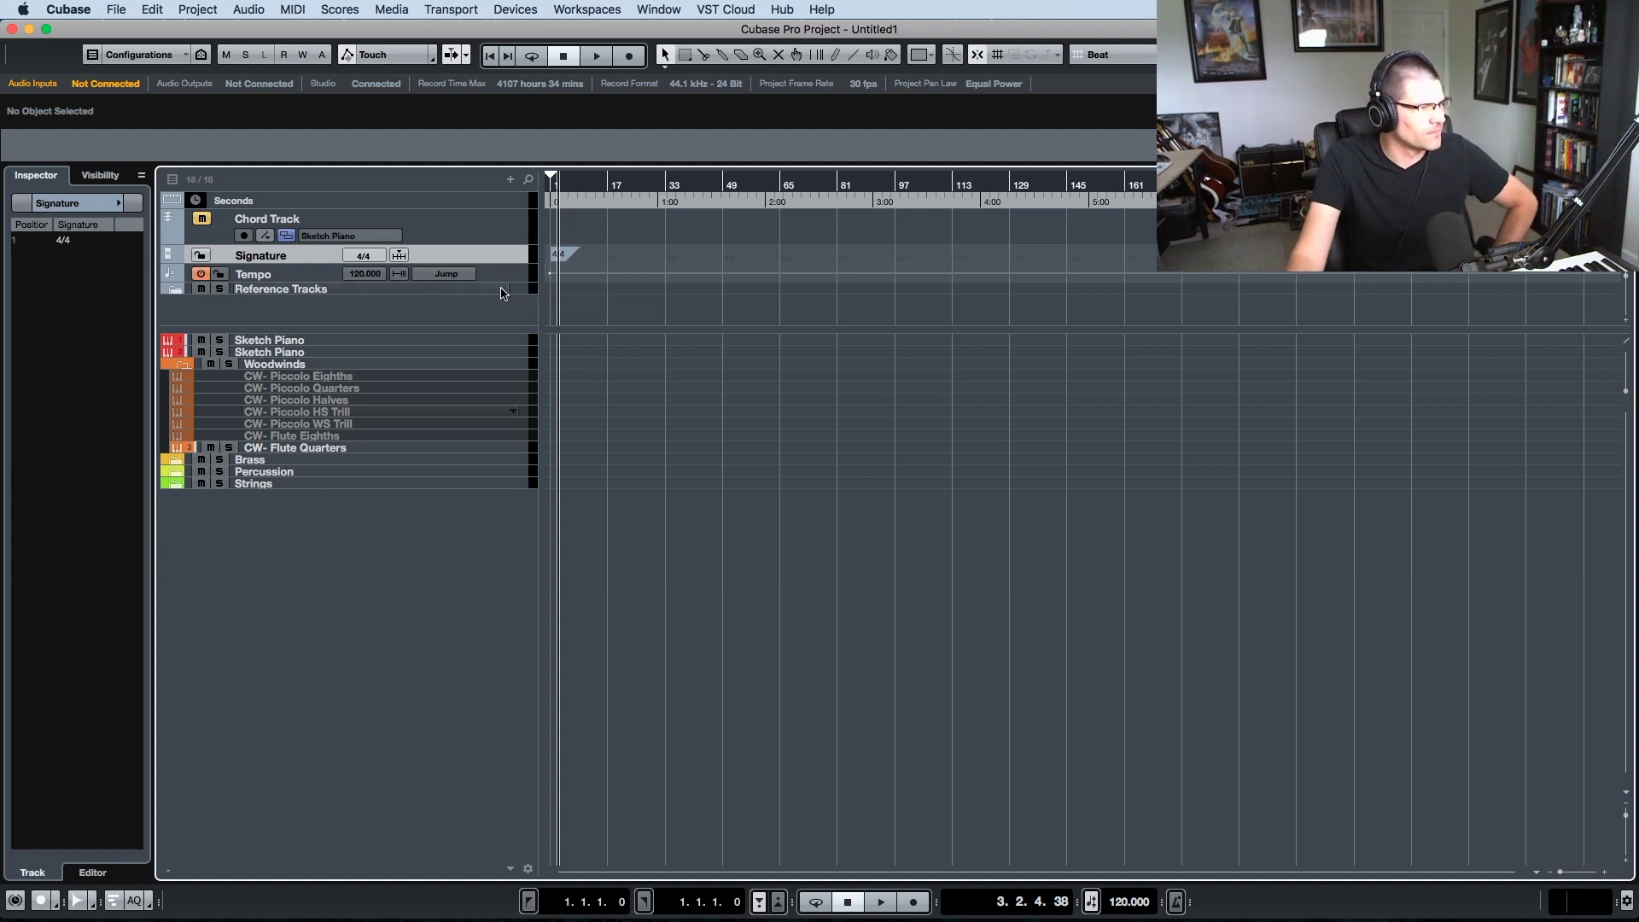
- Duplicate the CW- Flute Quarters track and show the Kontakt instrument of the copy
left_click(345, 448)
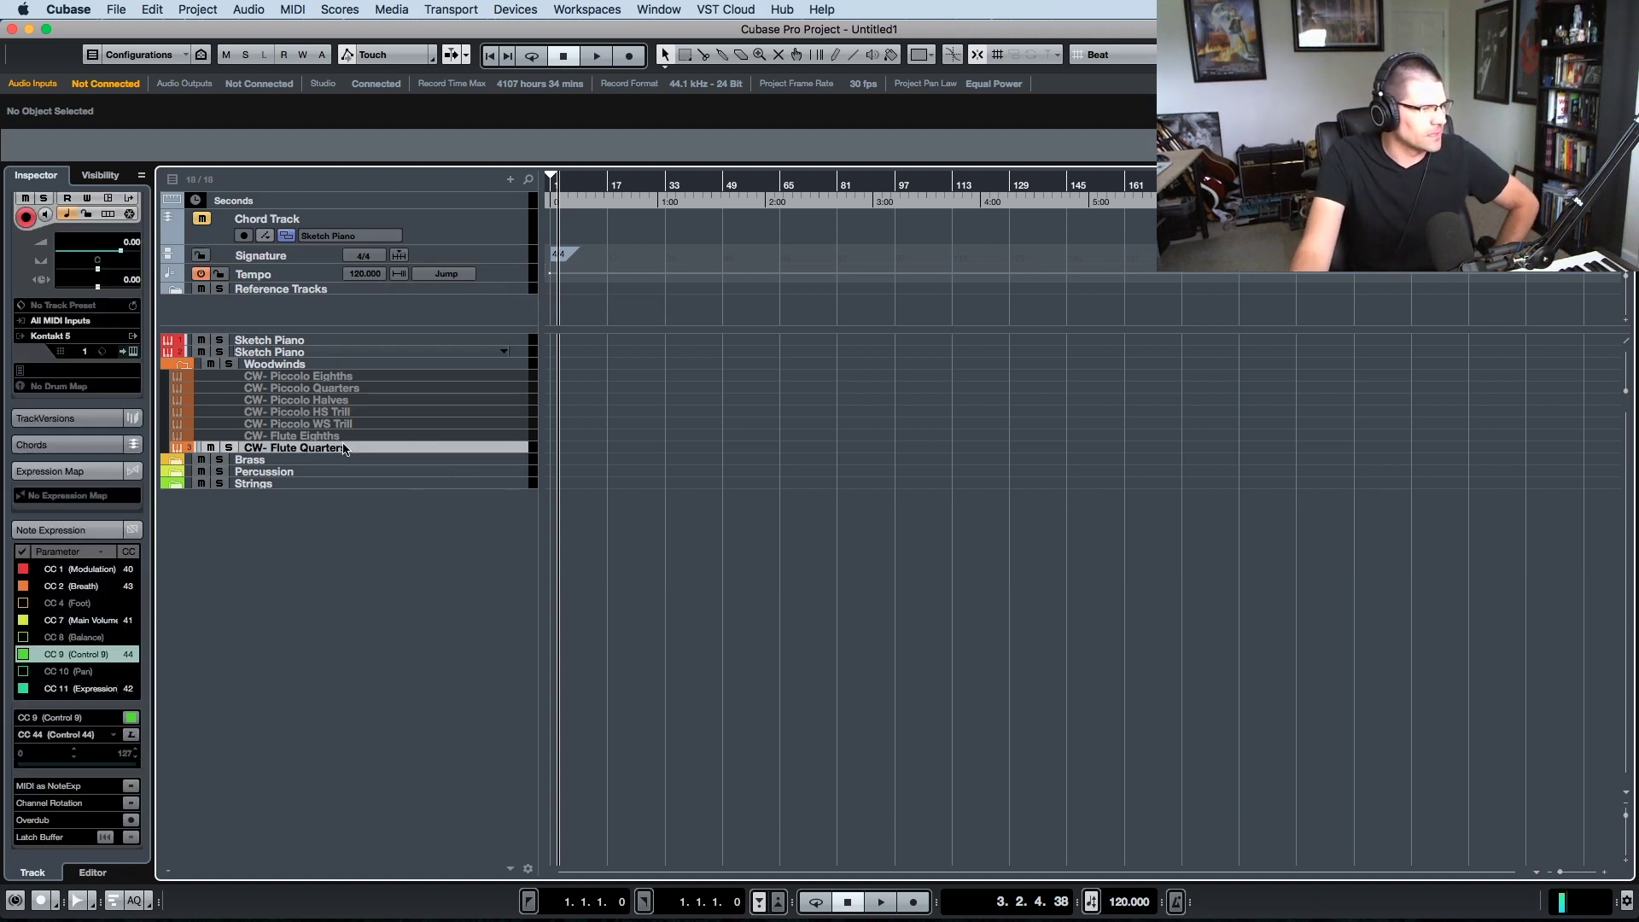
right_click(426, 451)
key("Escape")
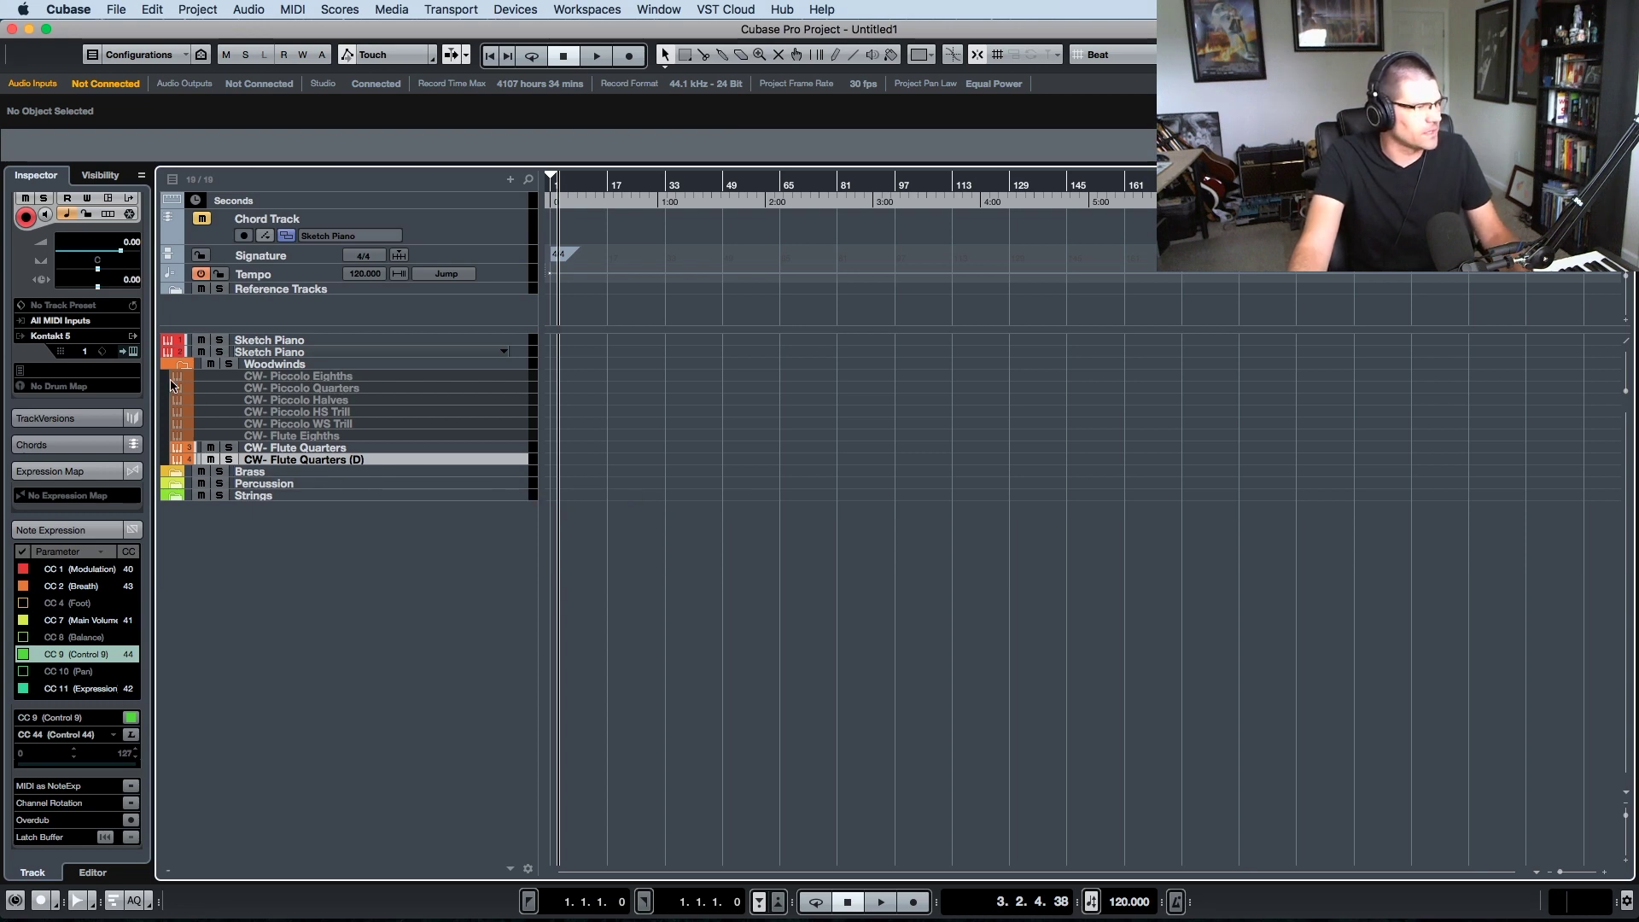
left_click(134, 353)
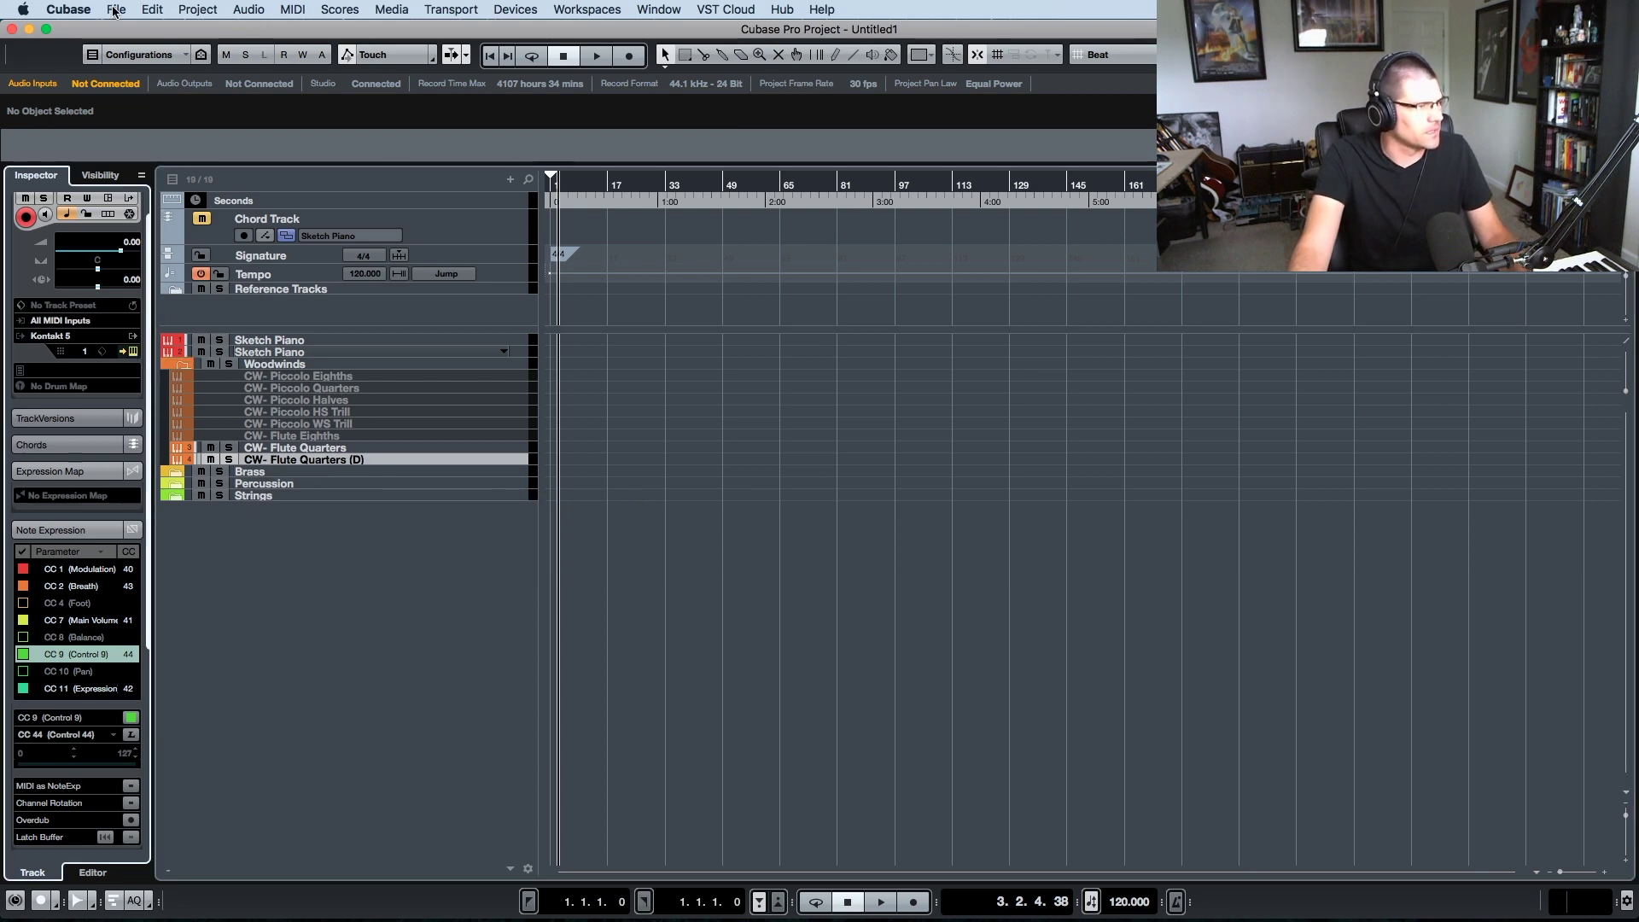
- Open the Key Commands settings and look through the commands in the Project category
left_click(117, 10)
left_click(184, 379)
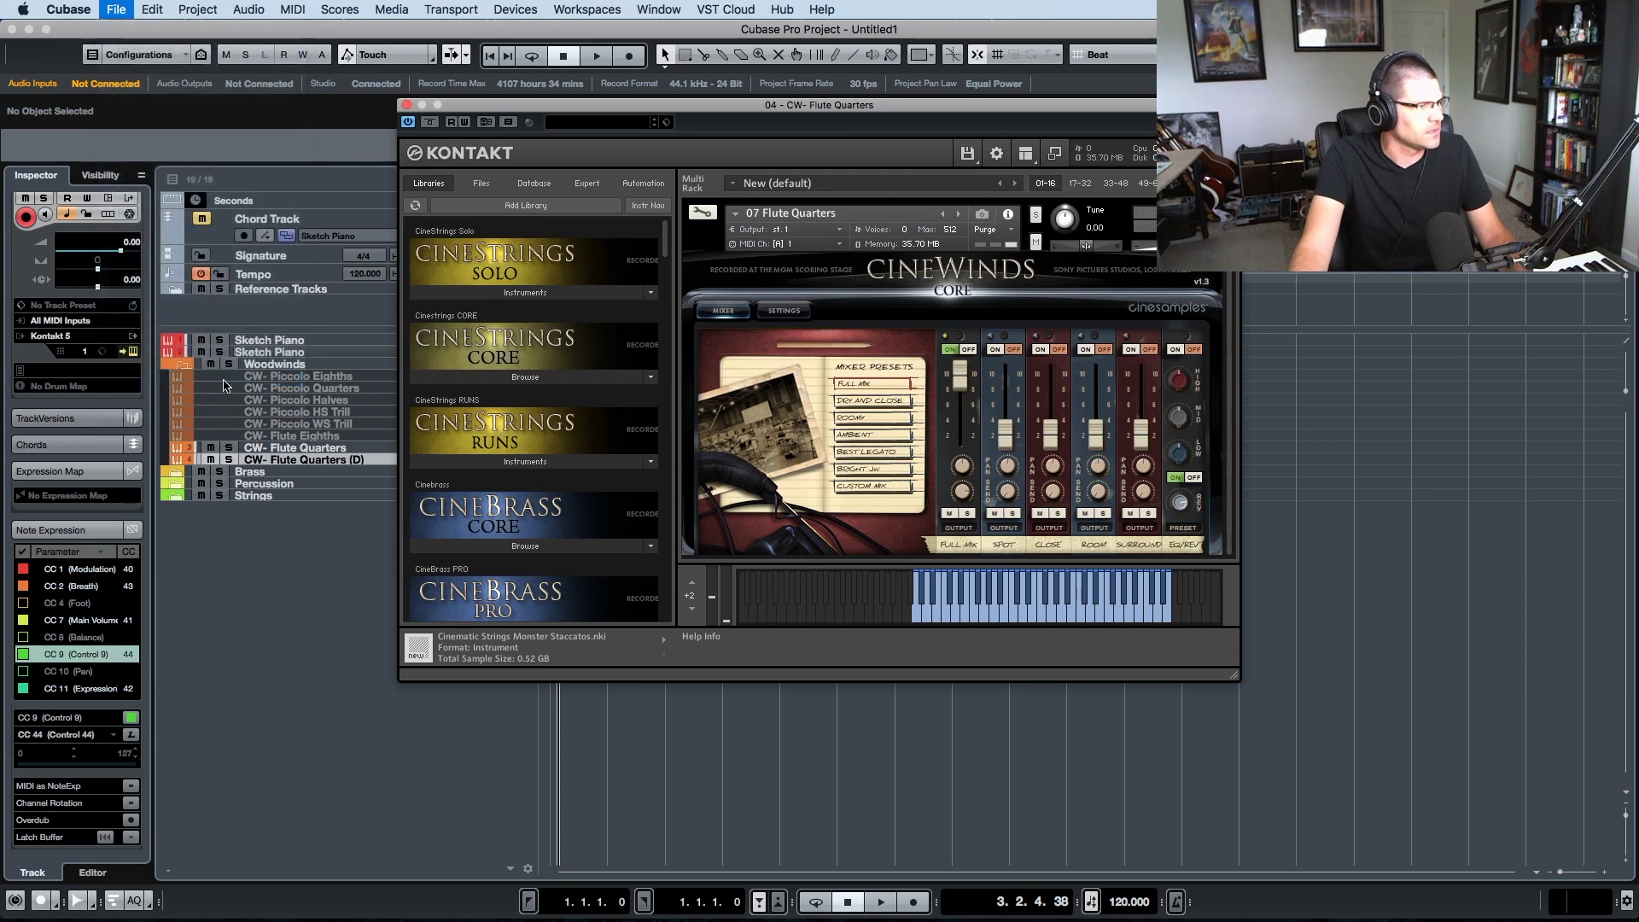
scroll(788, 369, "down", 3)
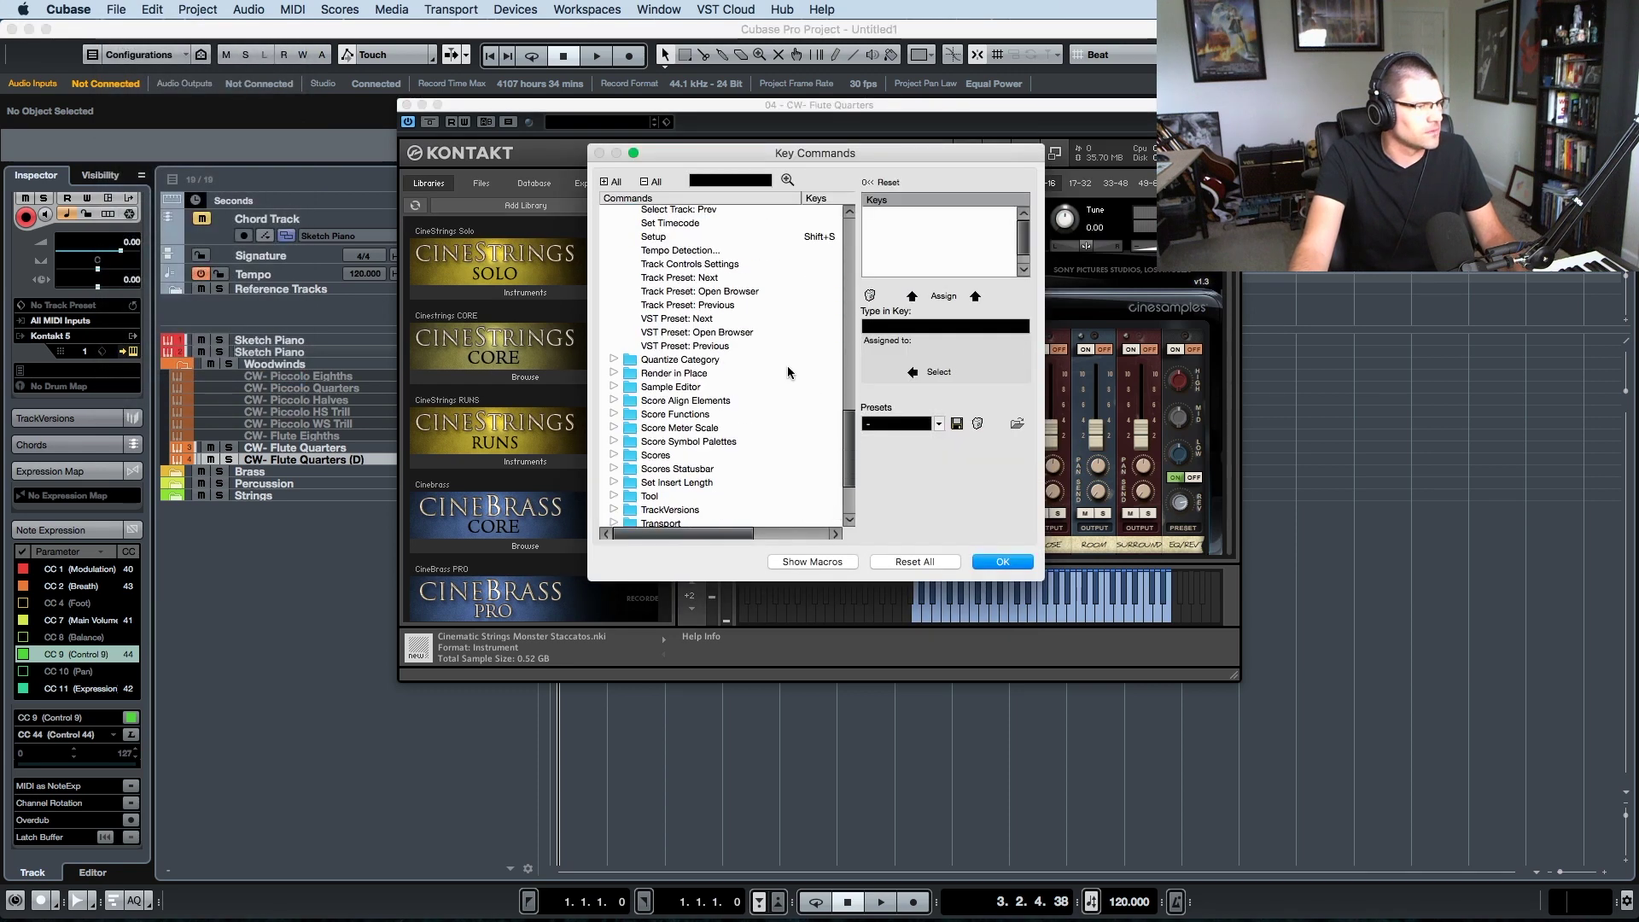
scroll(787, 369, "down", 2)
scroll(788, 367, "up", 5)
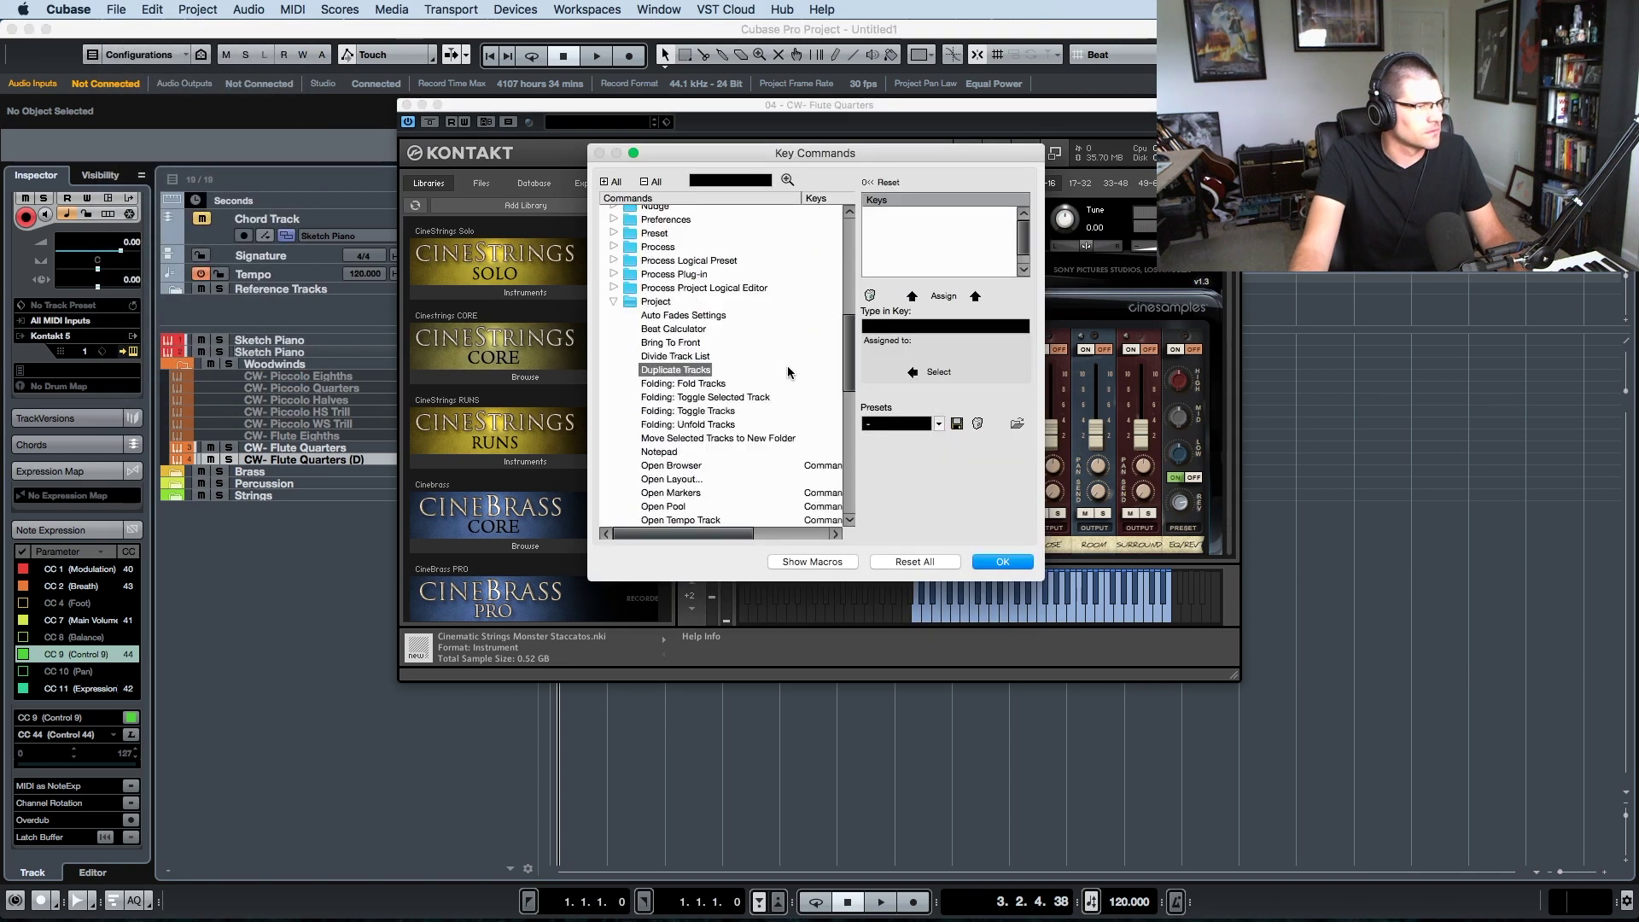
scroll(720, 428, "down", 10)
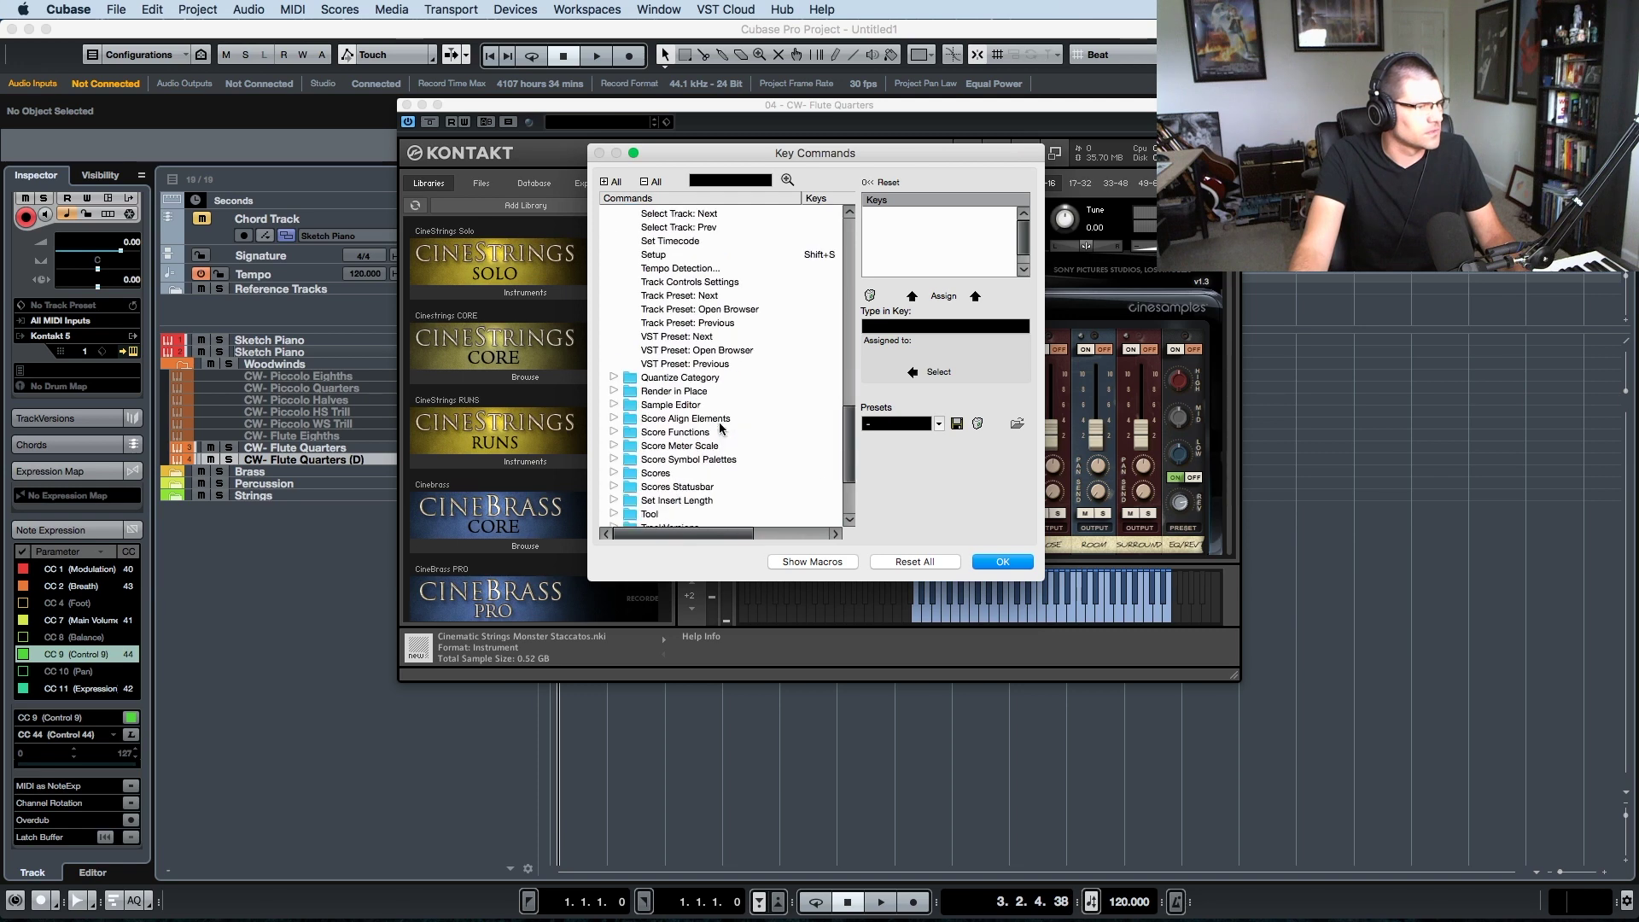
- Check which commands are assigned to the keys F, G, D, S, J, E, W, T and Y, and close Key Commands
left_click(943, 328)
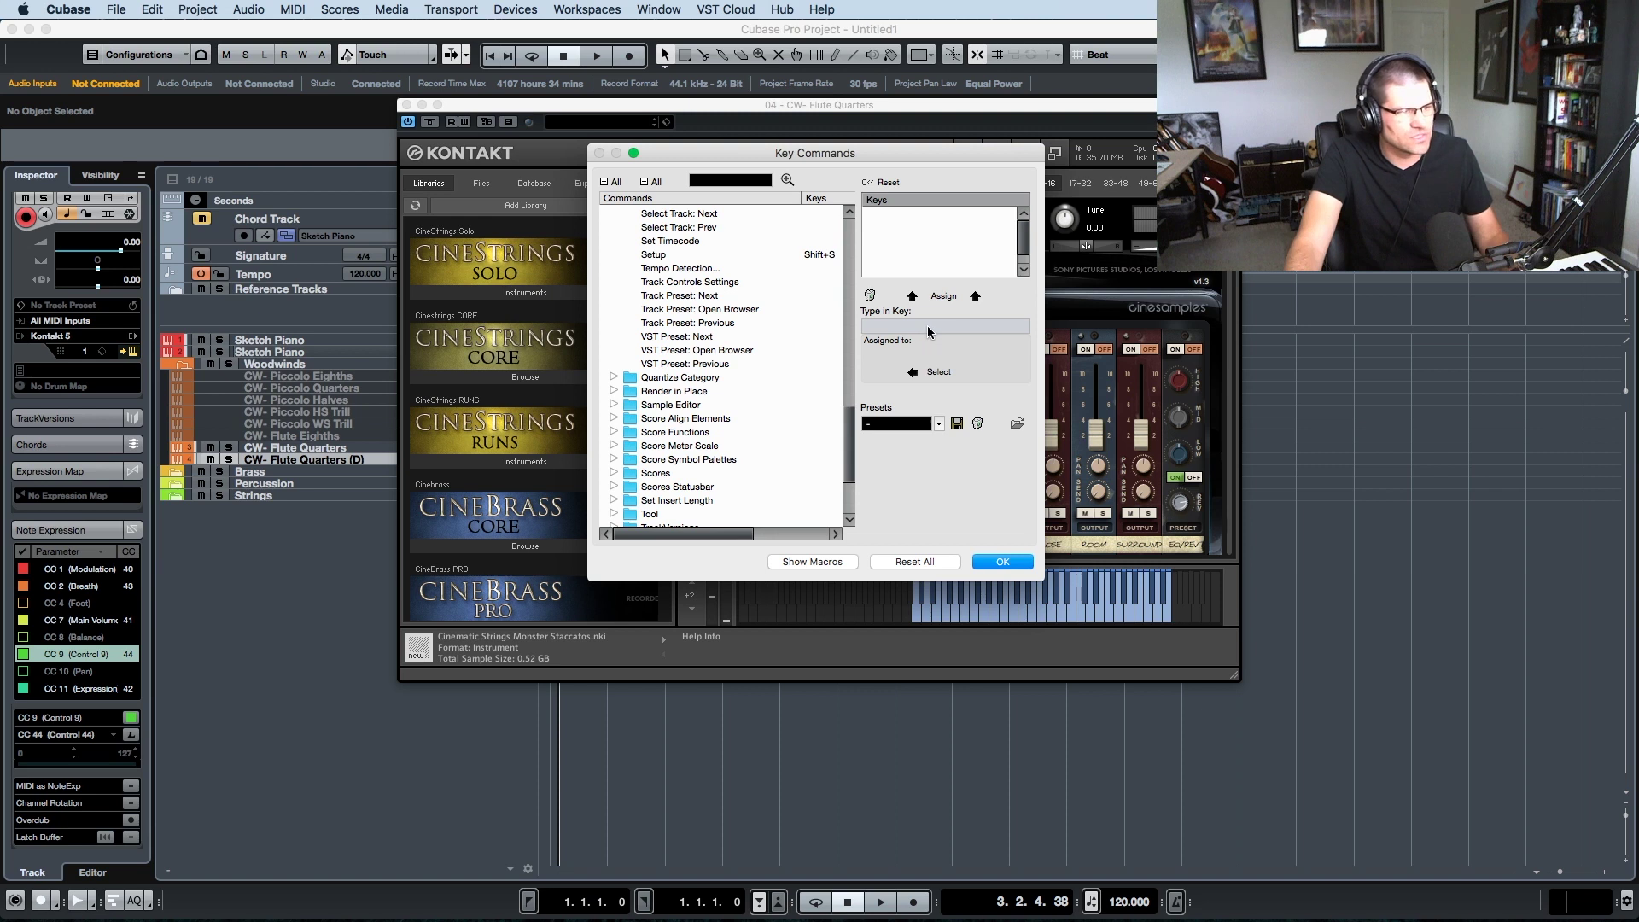
key("f")
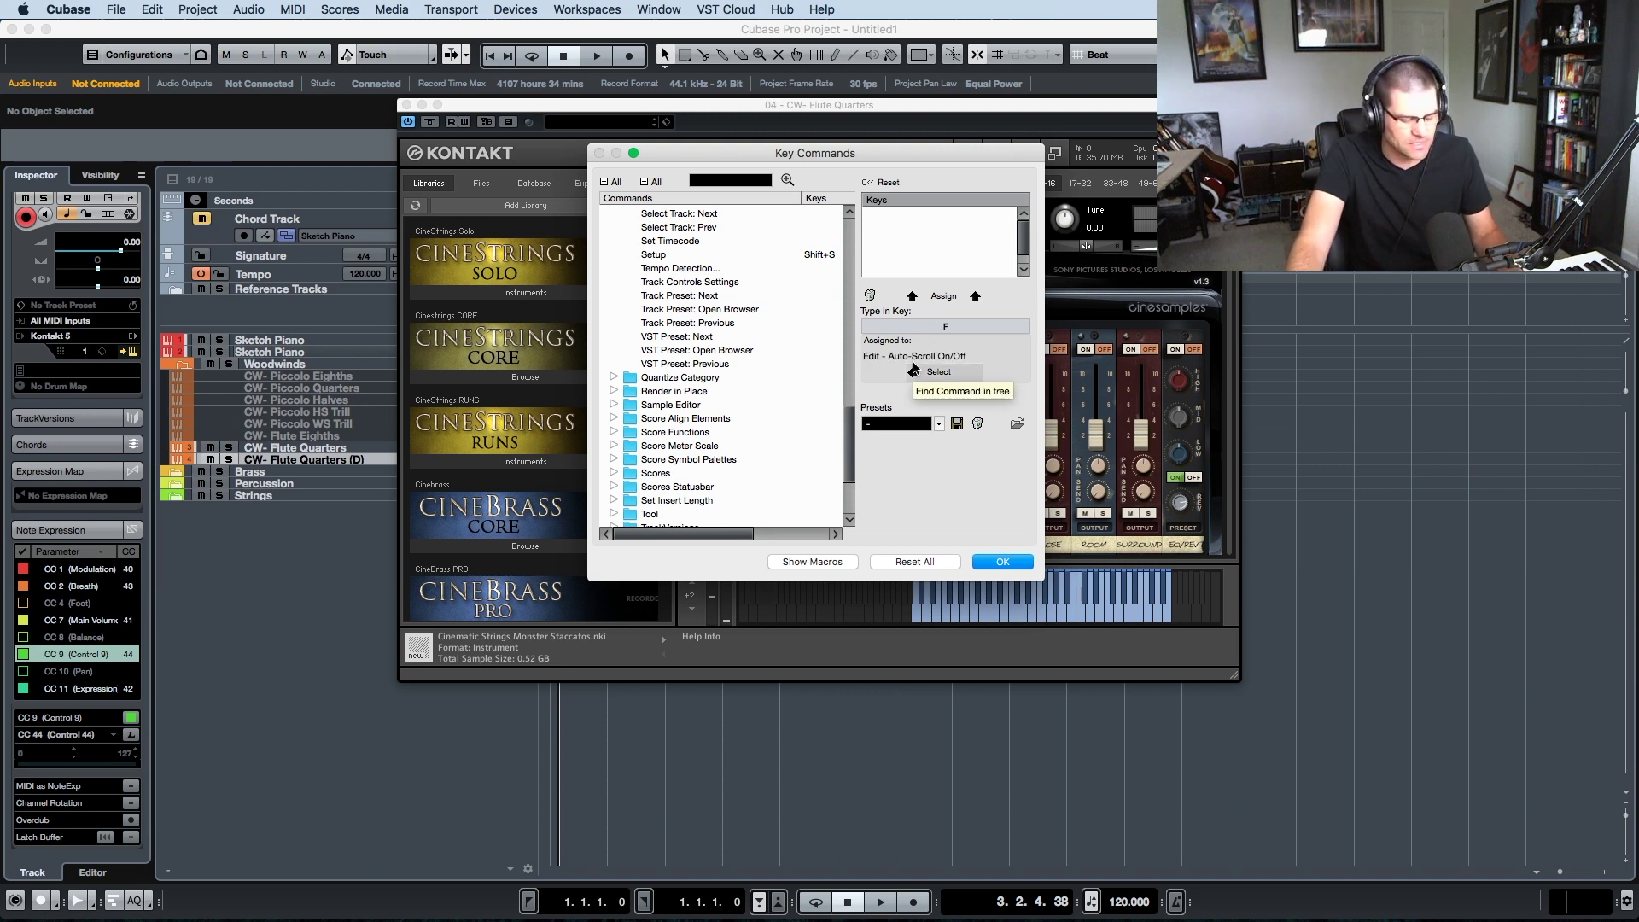
key("g")
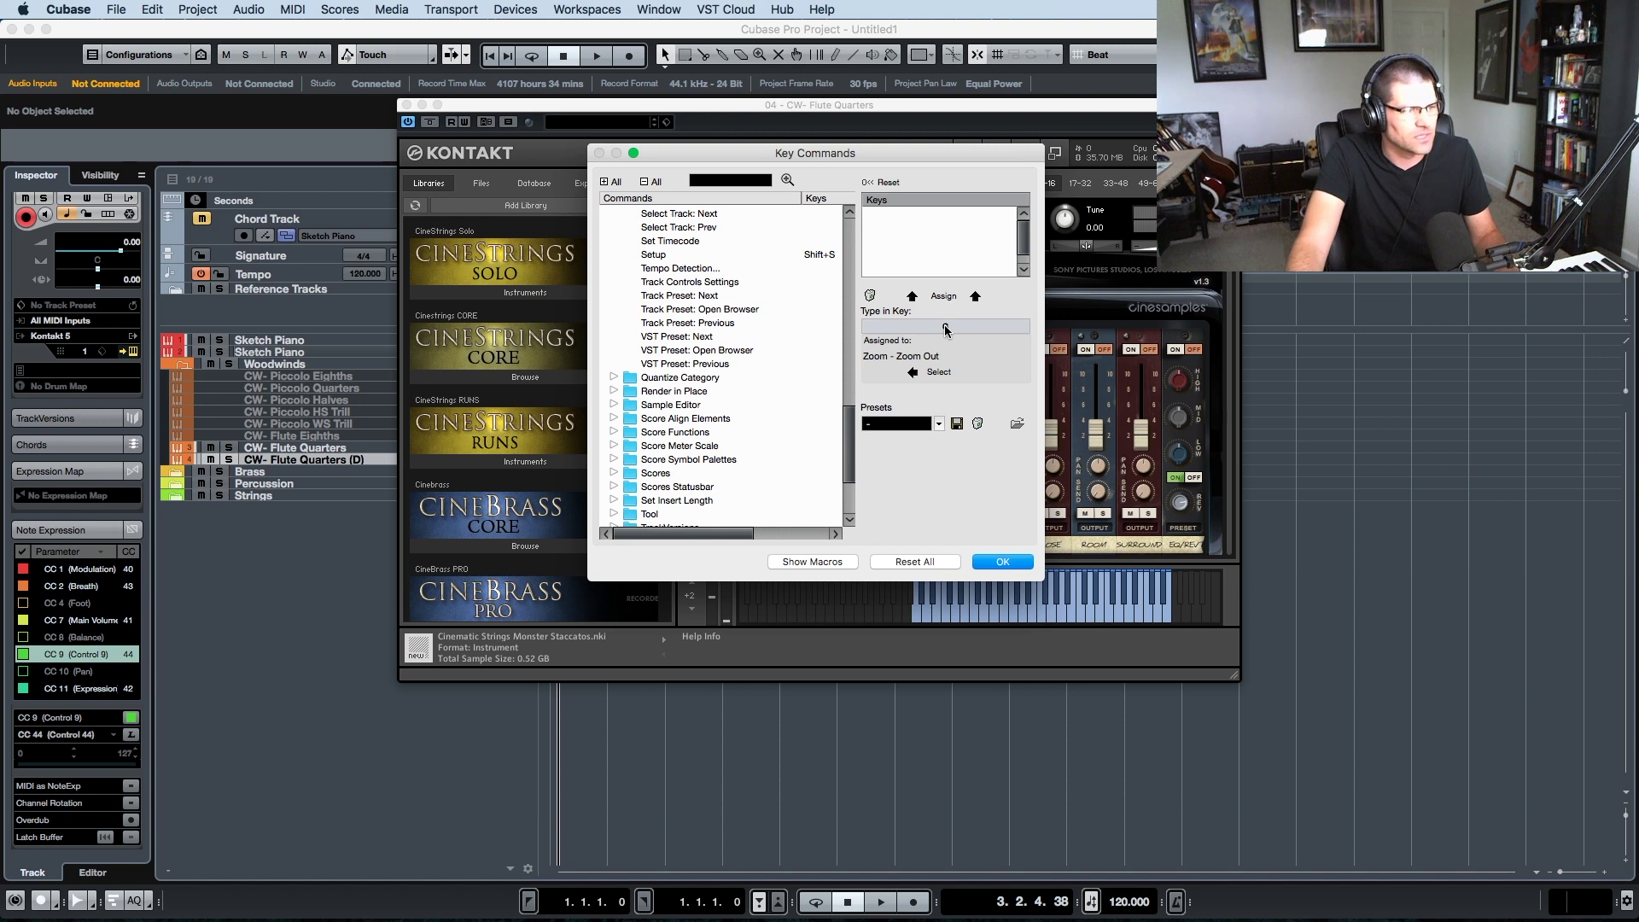
key("d")
key("s")
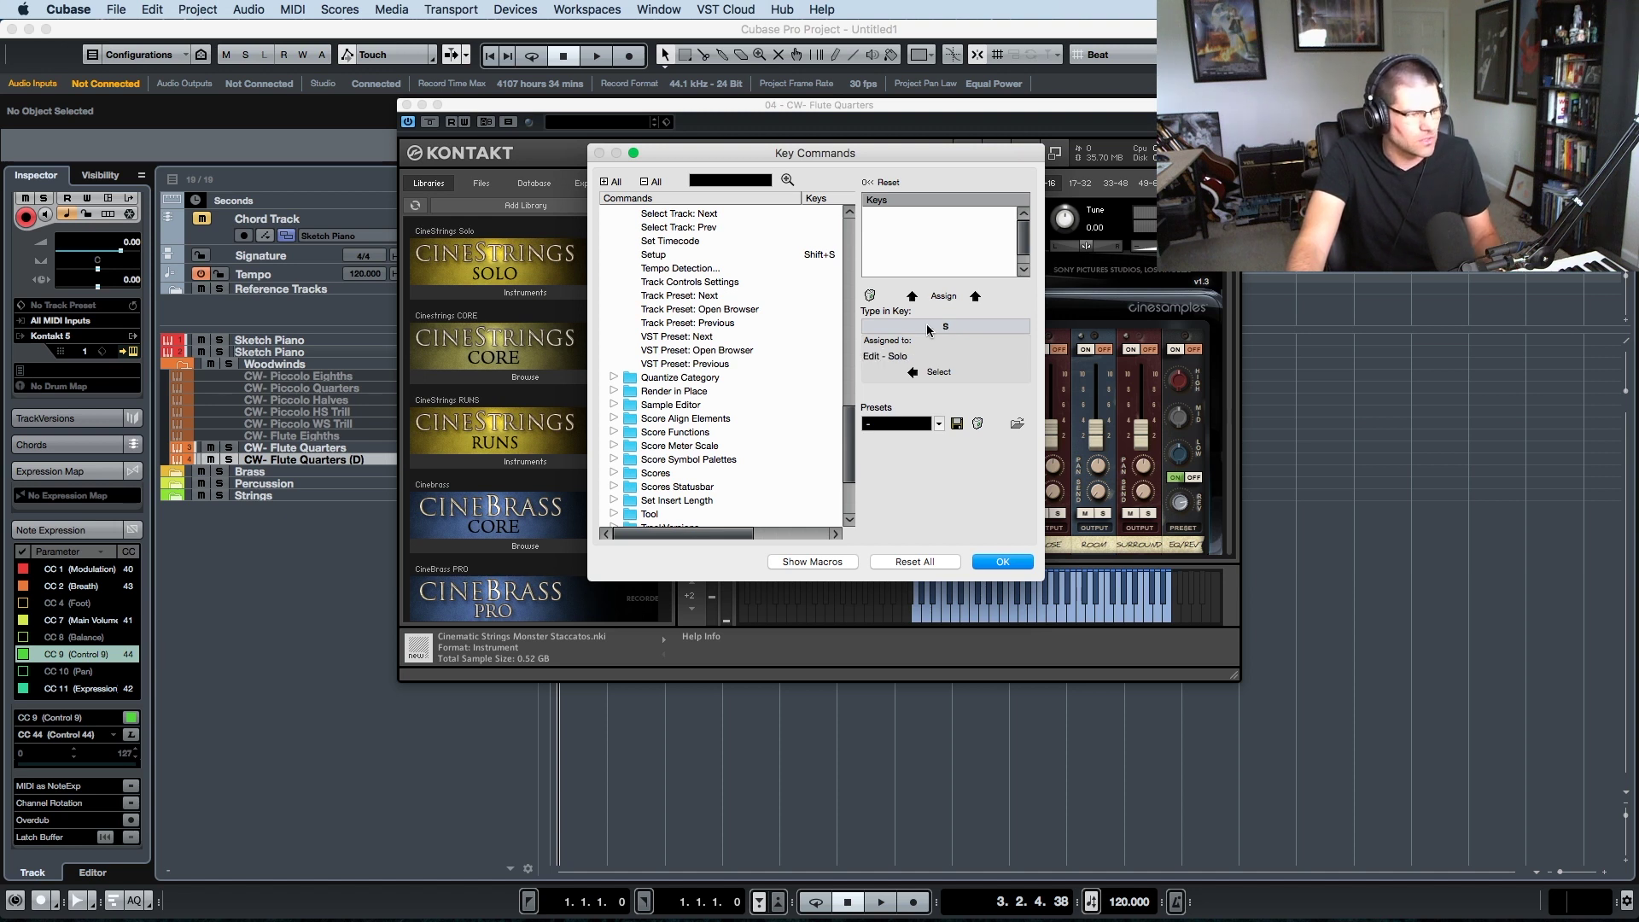
key("j")
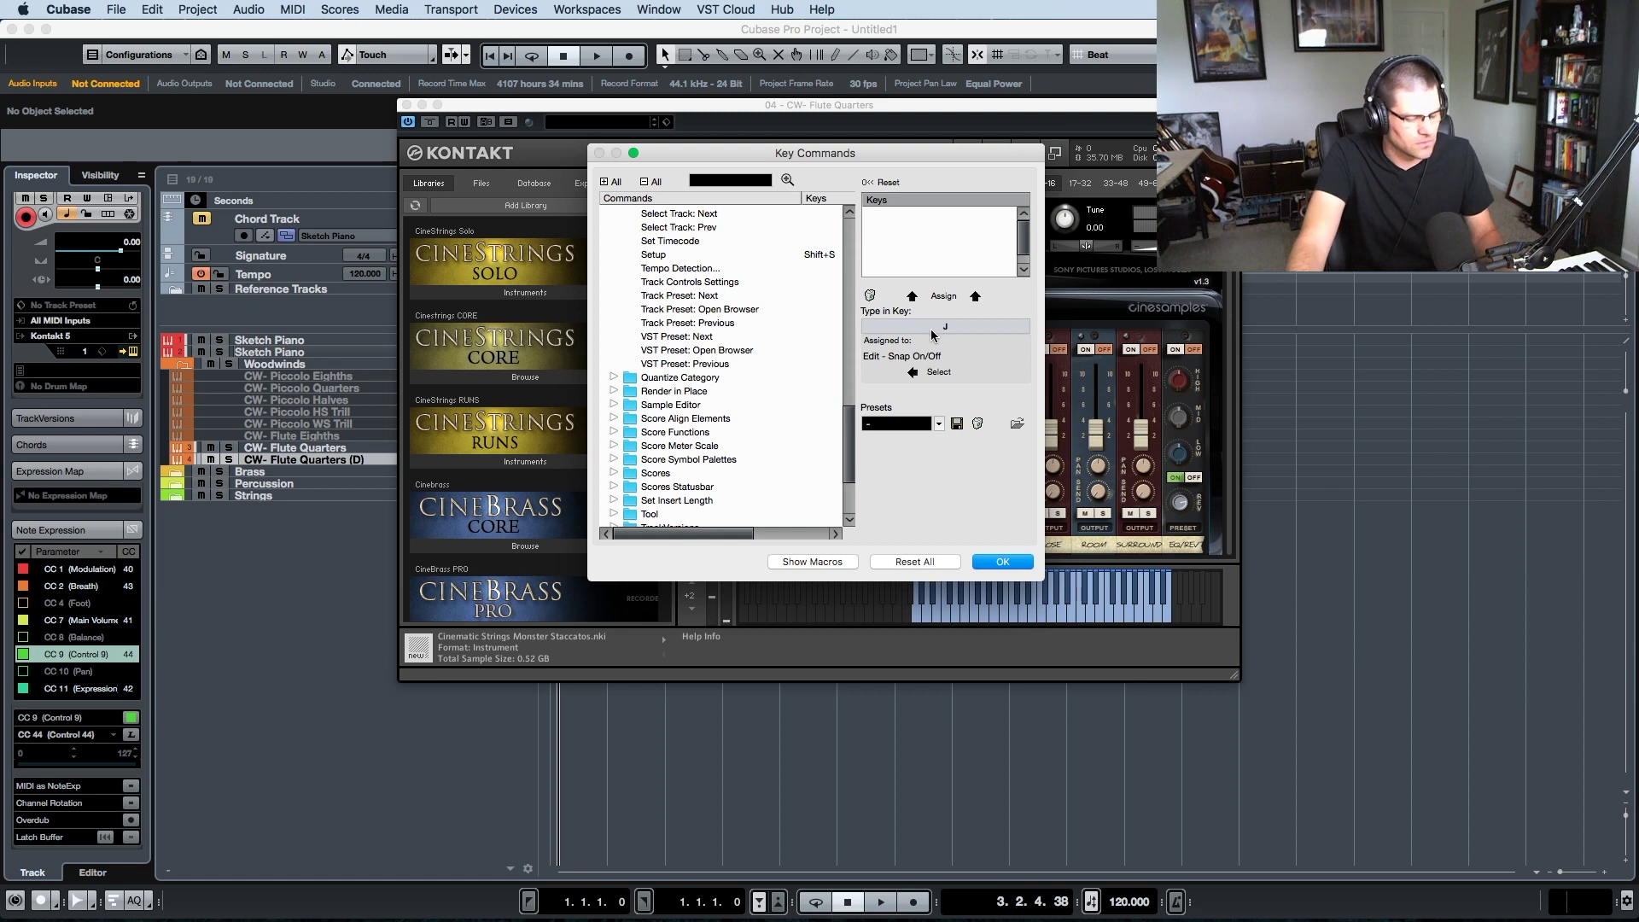
key("e")
key("w")
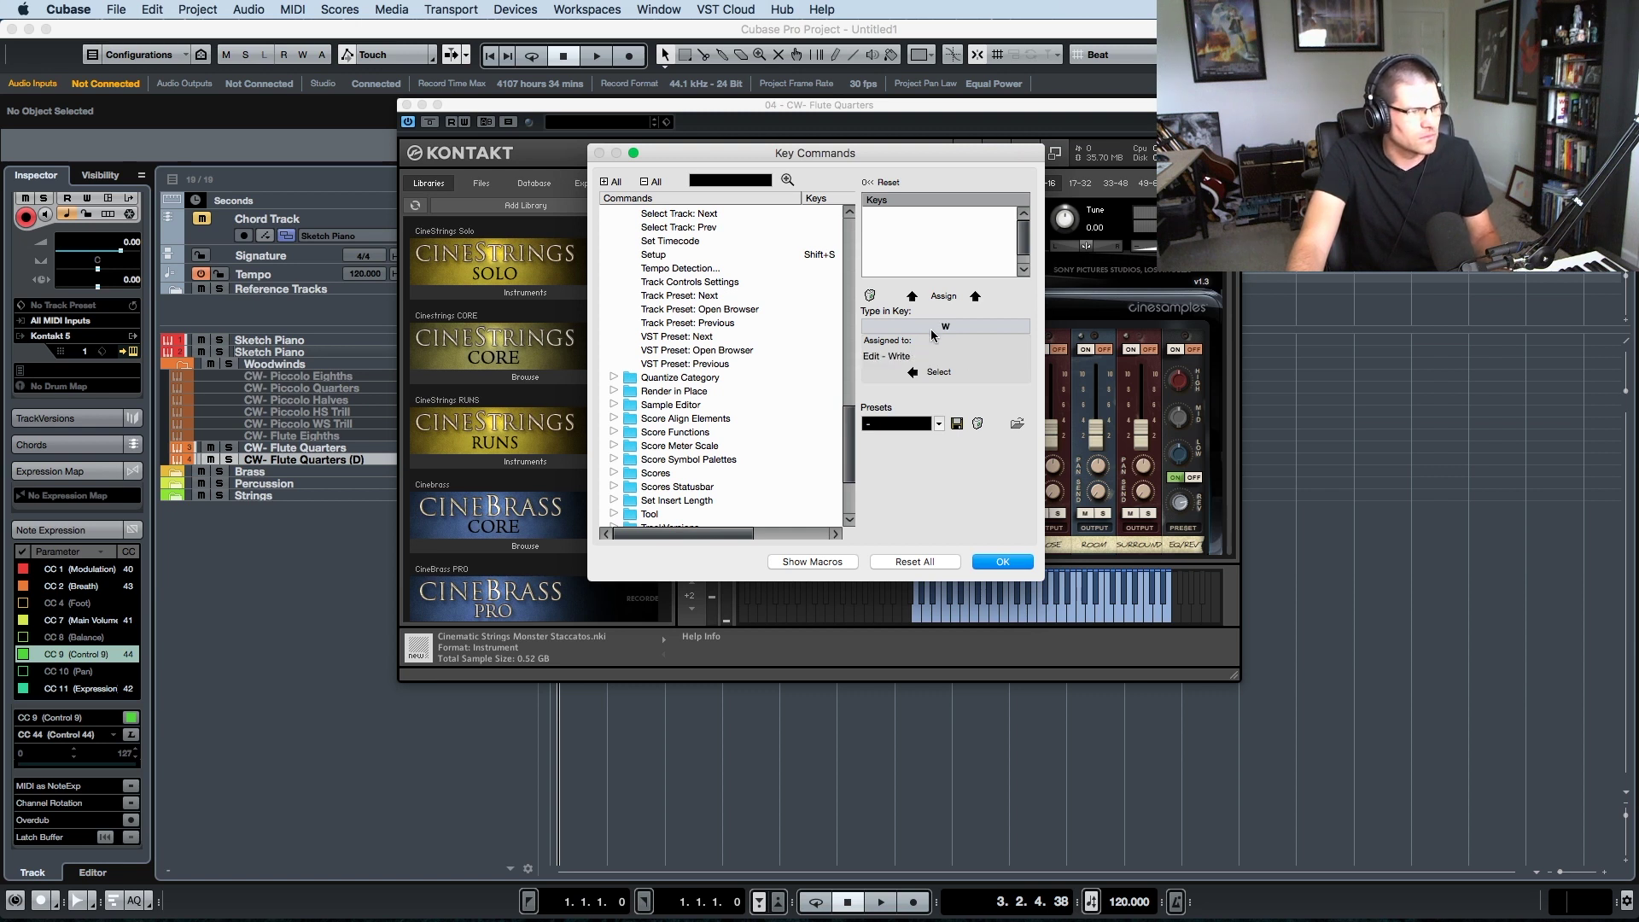
key("t")
key("y")
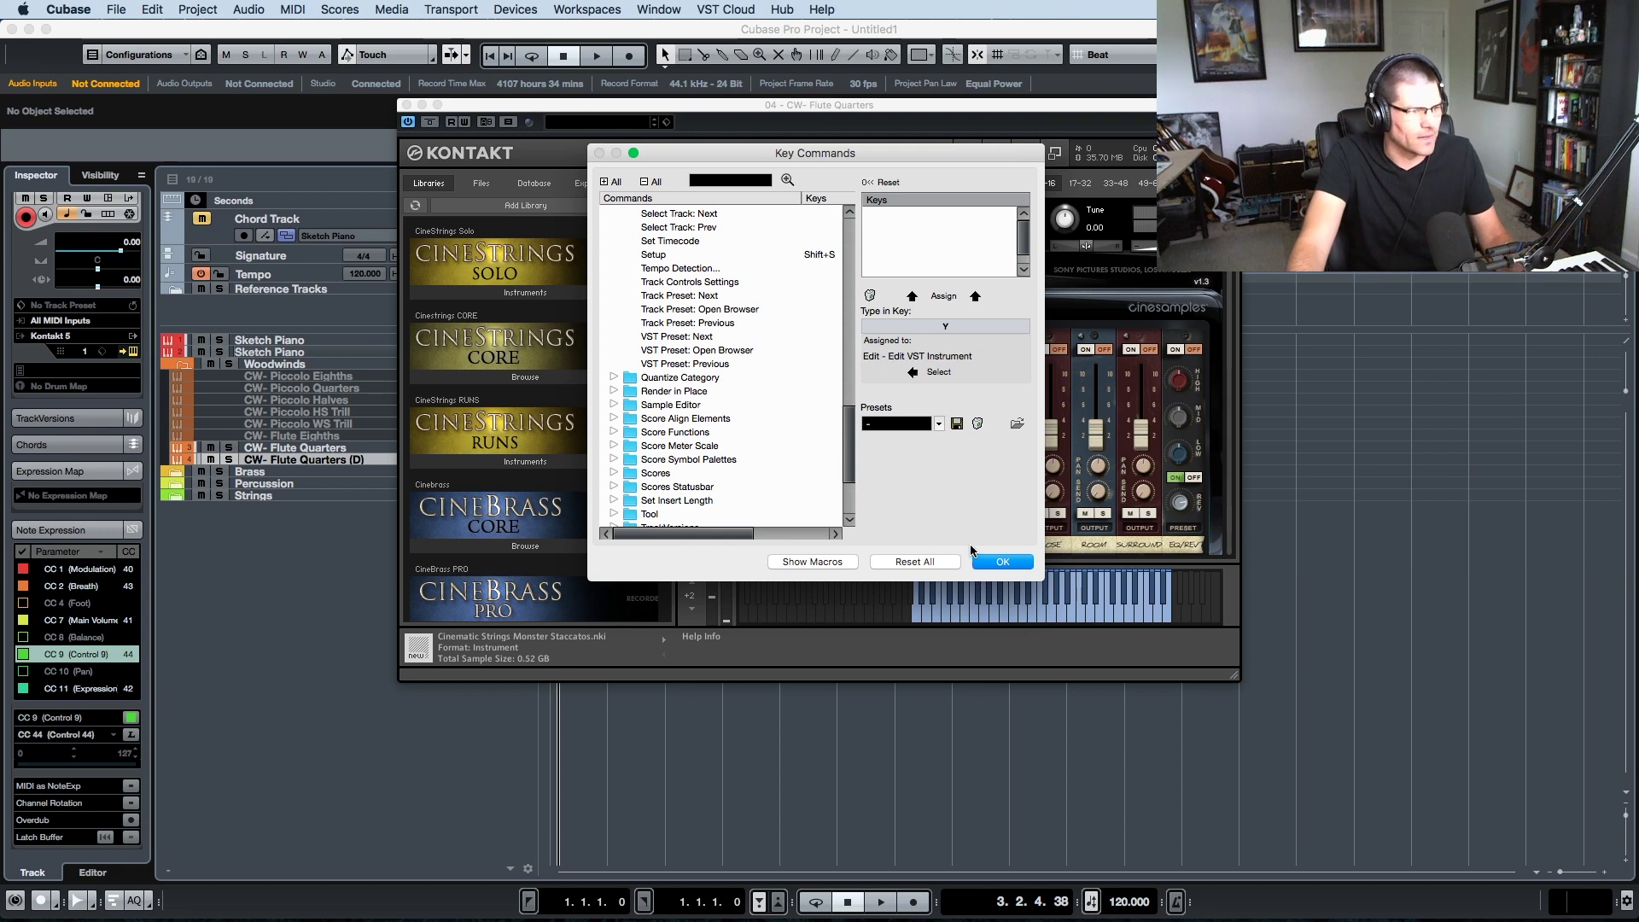
left_click(1001, 562)
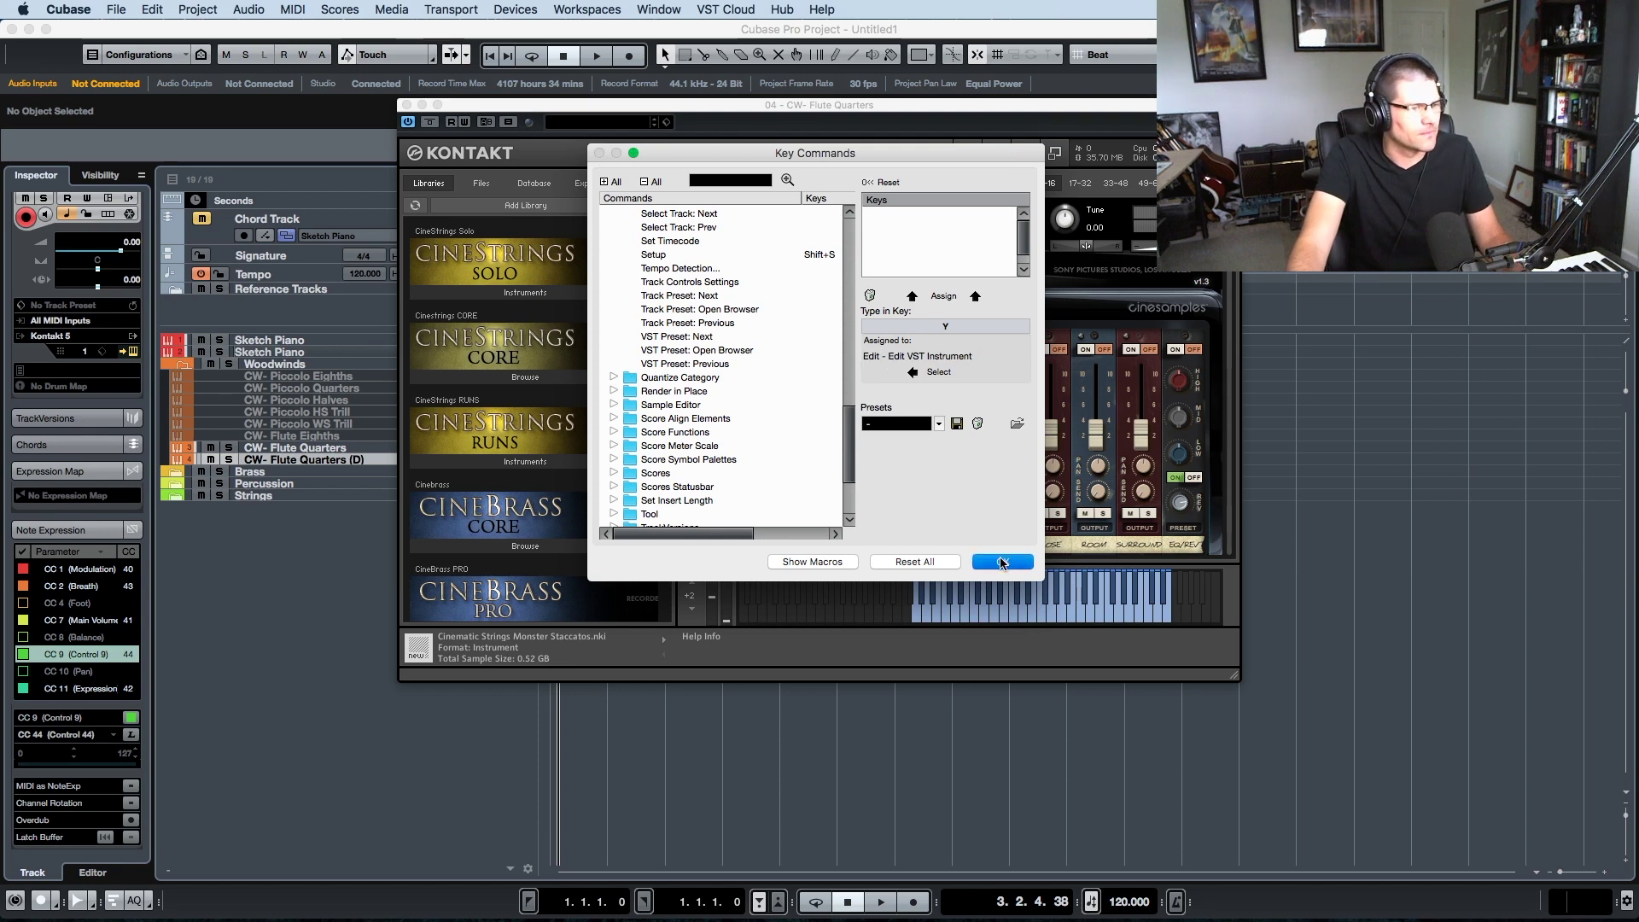
- Hide and reopen the duplicated track's Kontakt window with its key command, and shift the window slightly lower
key("y")
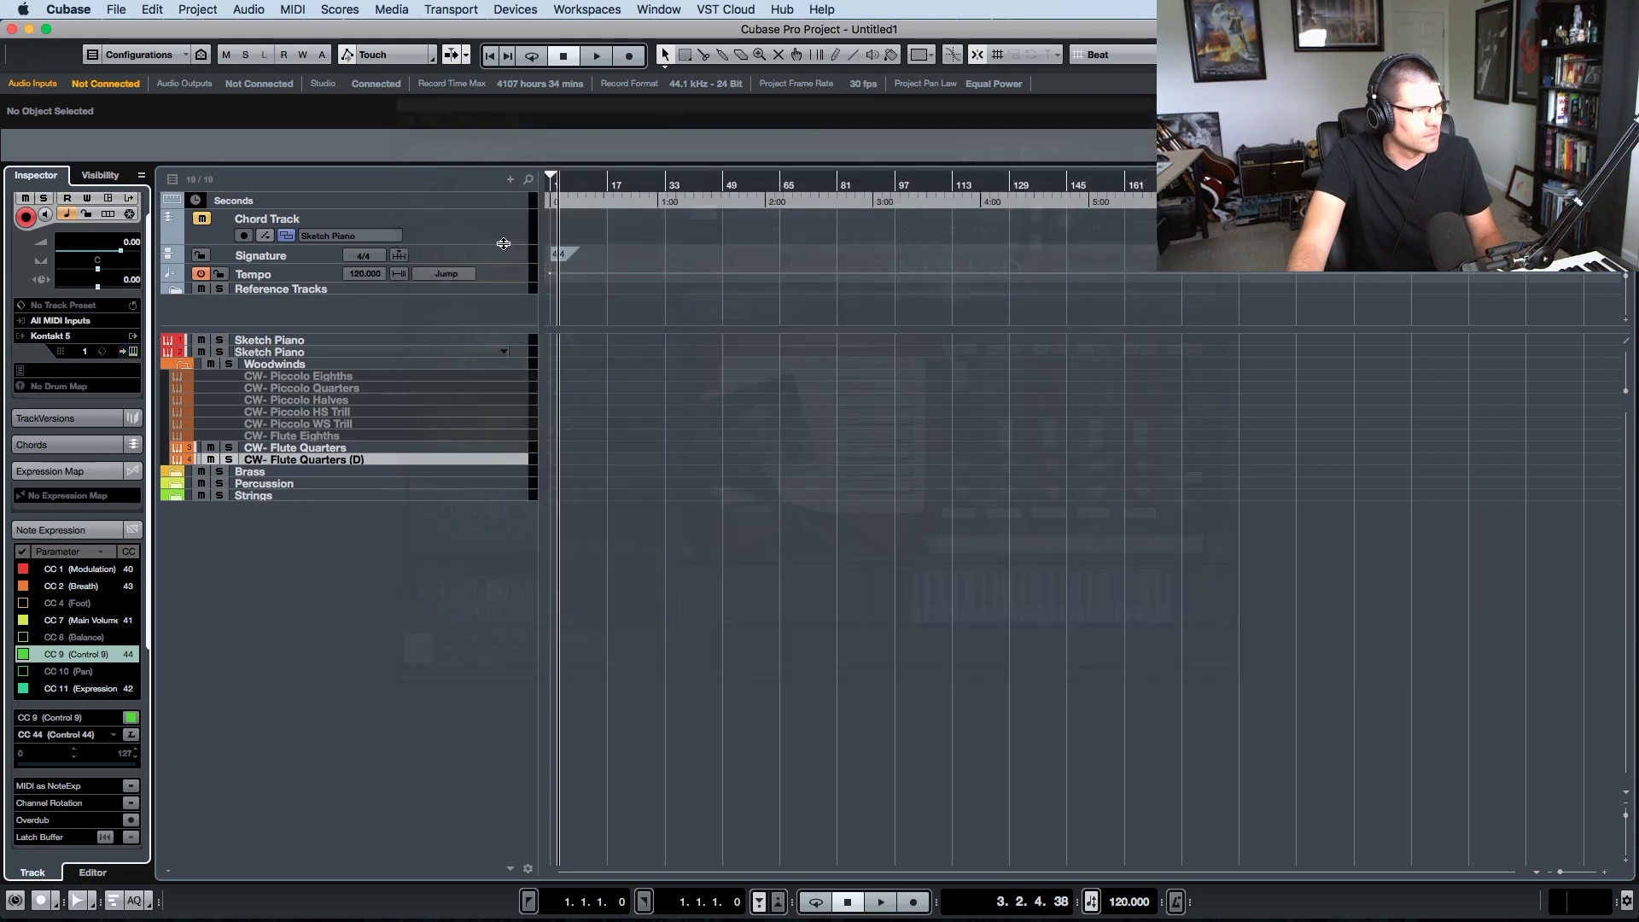
key("y")
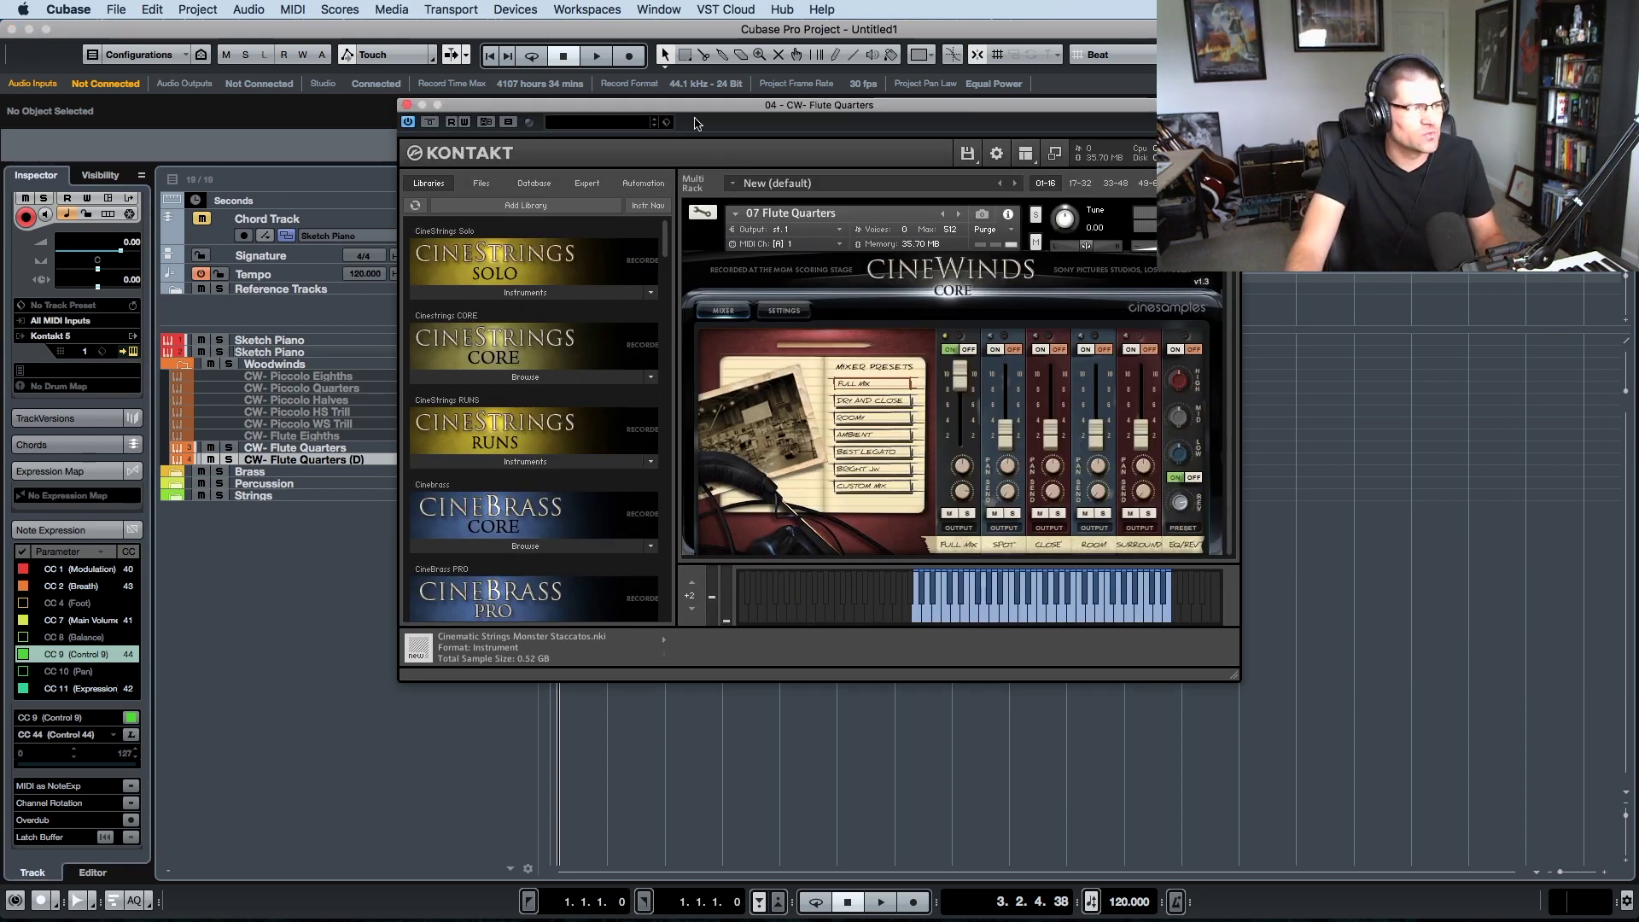
mouse_move(693, 109)
left_mouse_down()
mouse_move(634, 162)
mouse_move(697, 132)
left_mouse_up()
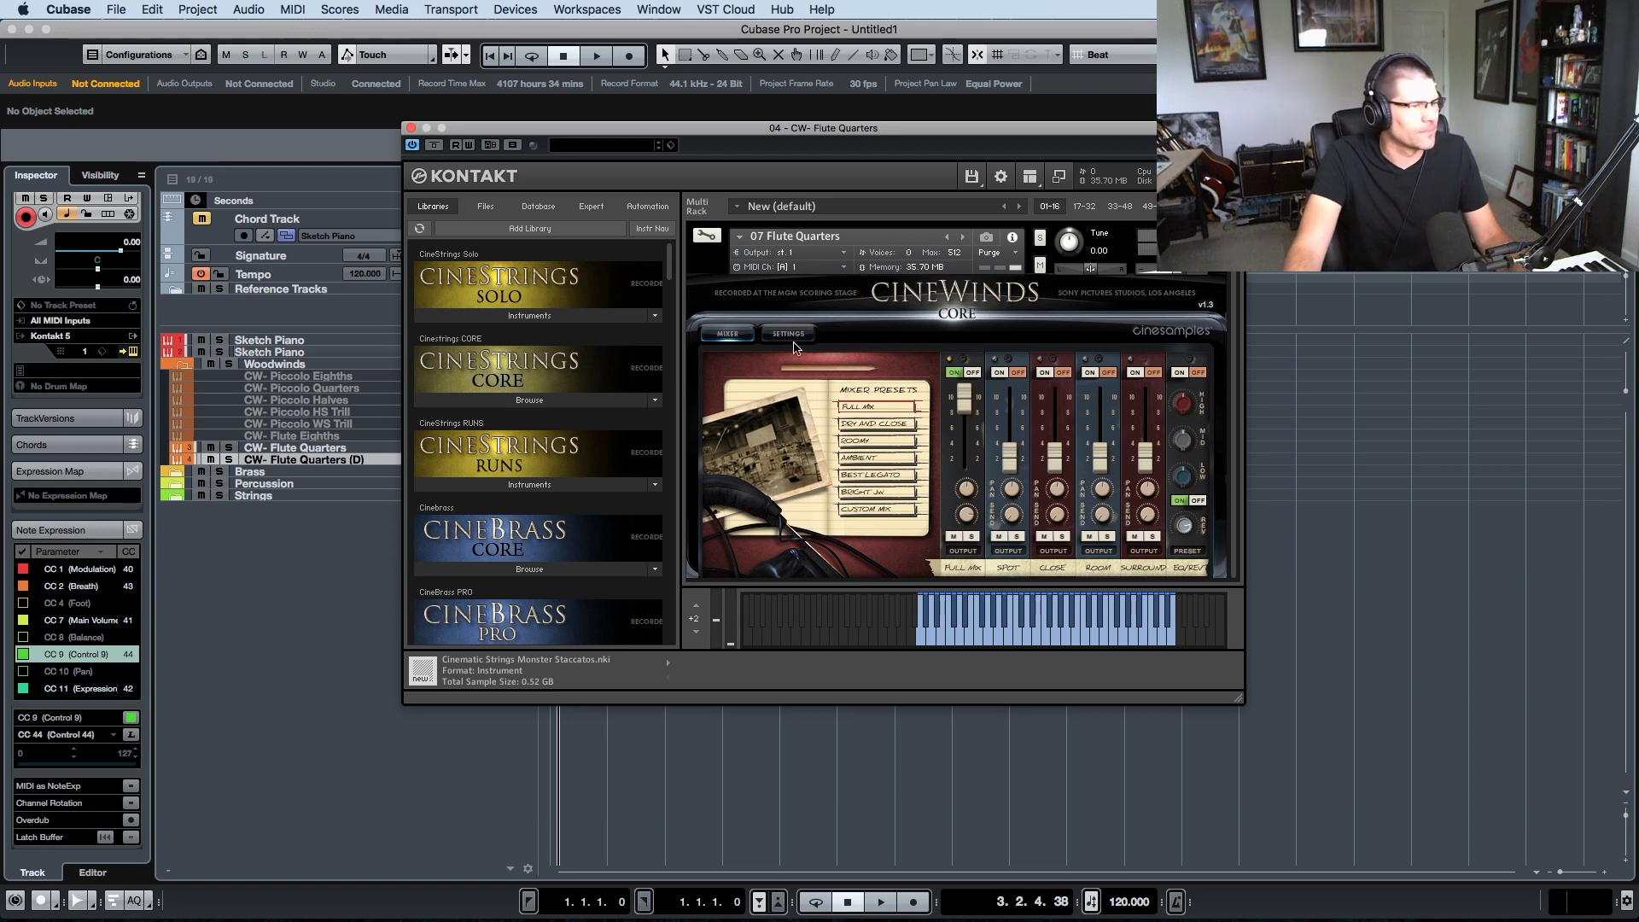
- Replace the 07 Flute Quarters patch in Kontakt with 08 Flute Halves.nki from the CineWinds CORE library
scroll(570, 421, "down", 6)
scroll(569, 421, "down", 2)
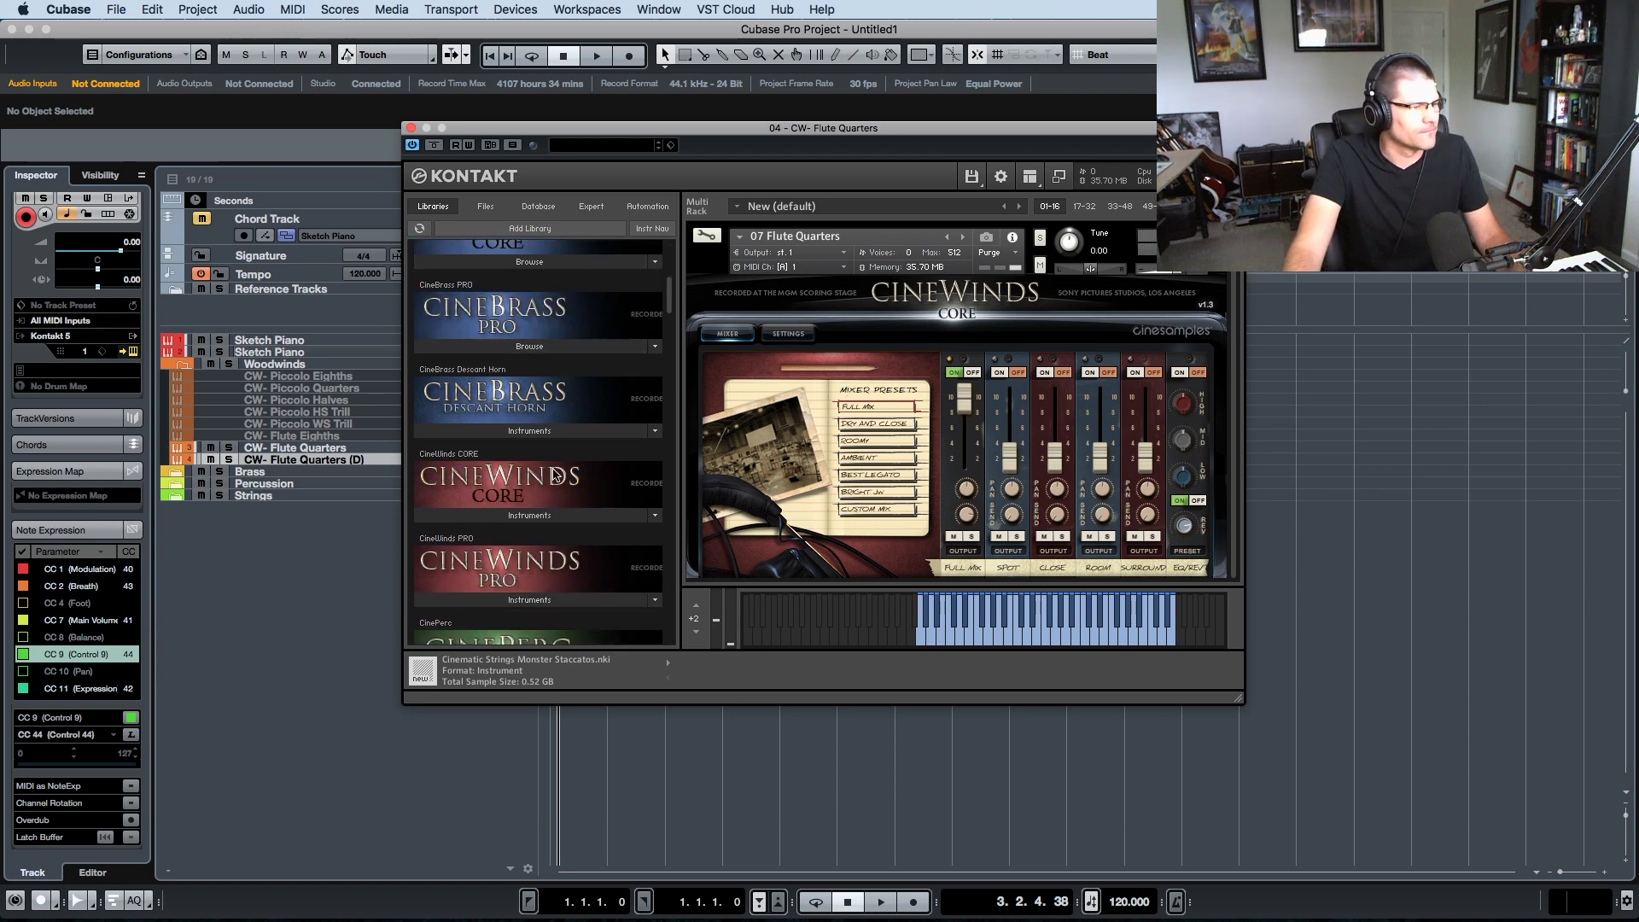
left_click(556, 521)
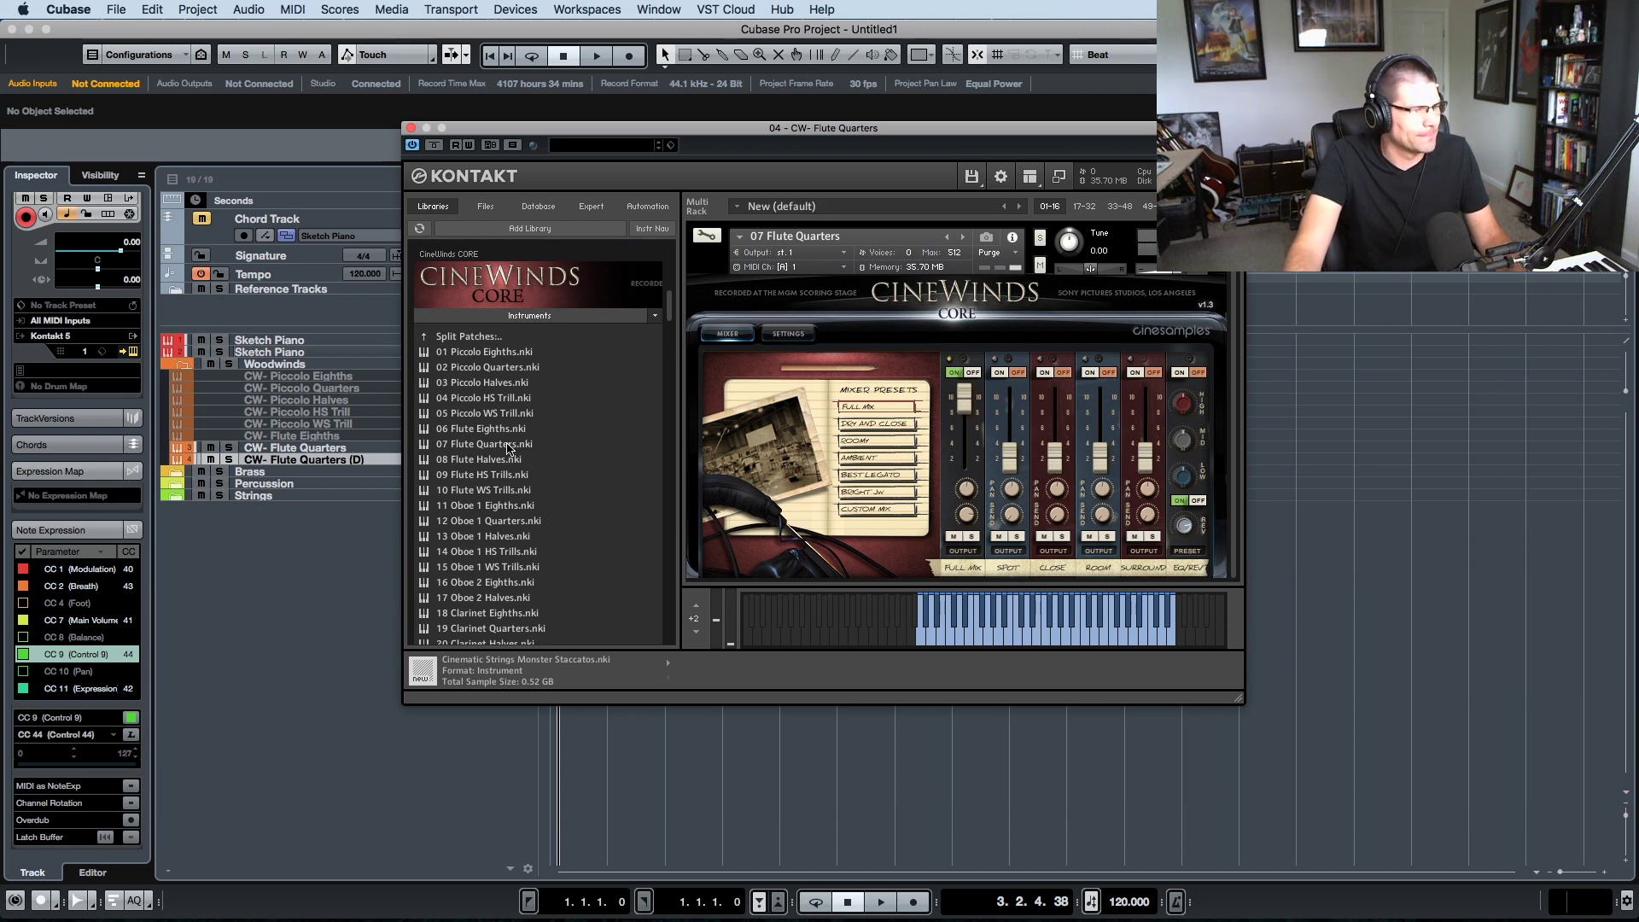
left_click(497, 462)
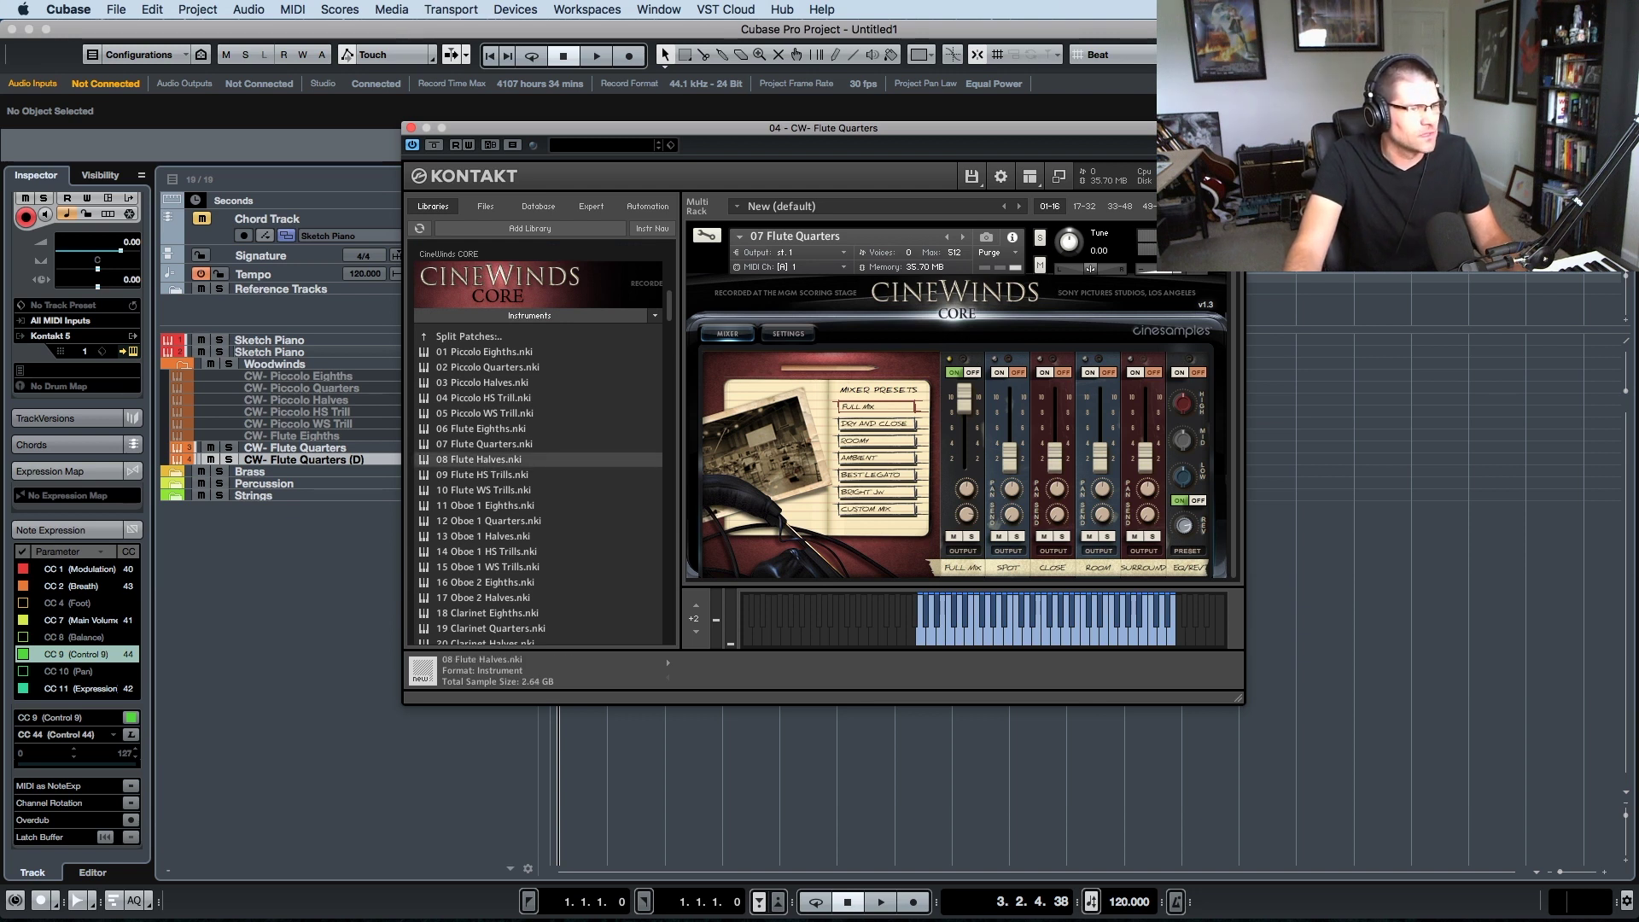
left_click_drag(525, 461, 926, 275)
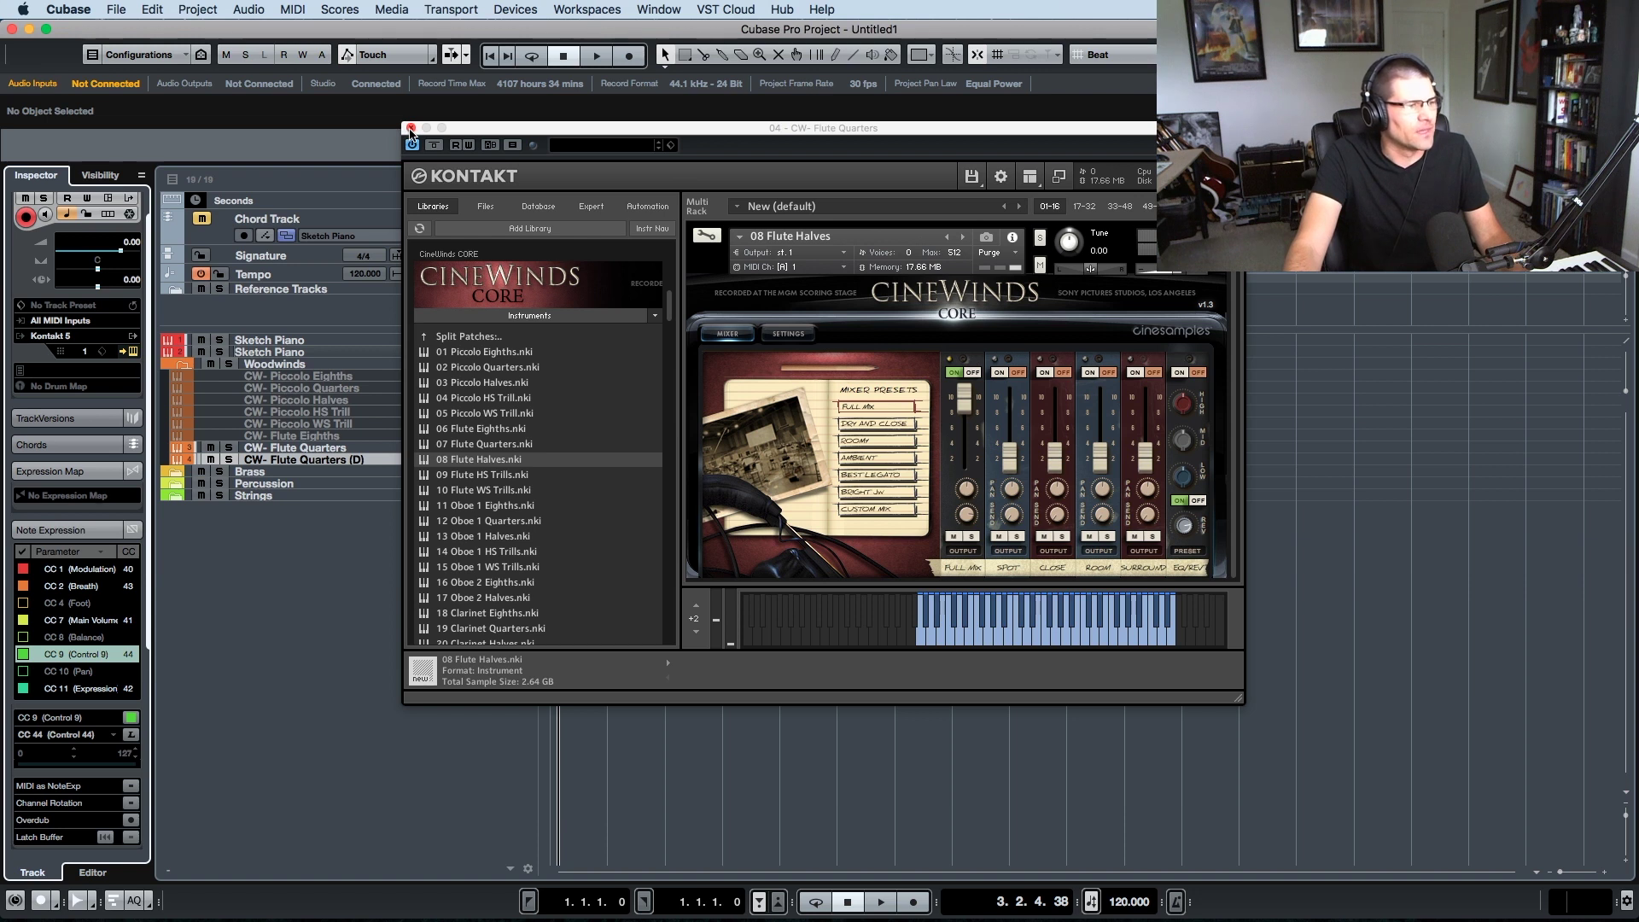
- Rename the duplicated flute track to CW- Flute Halves
left_click(341, 464)
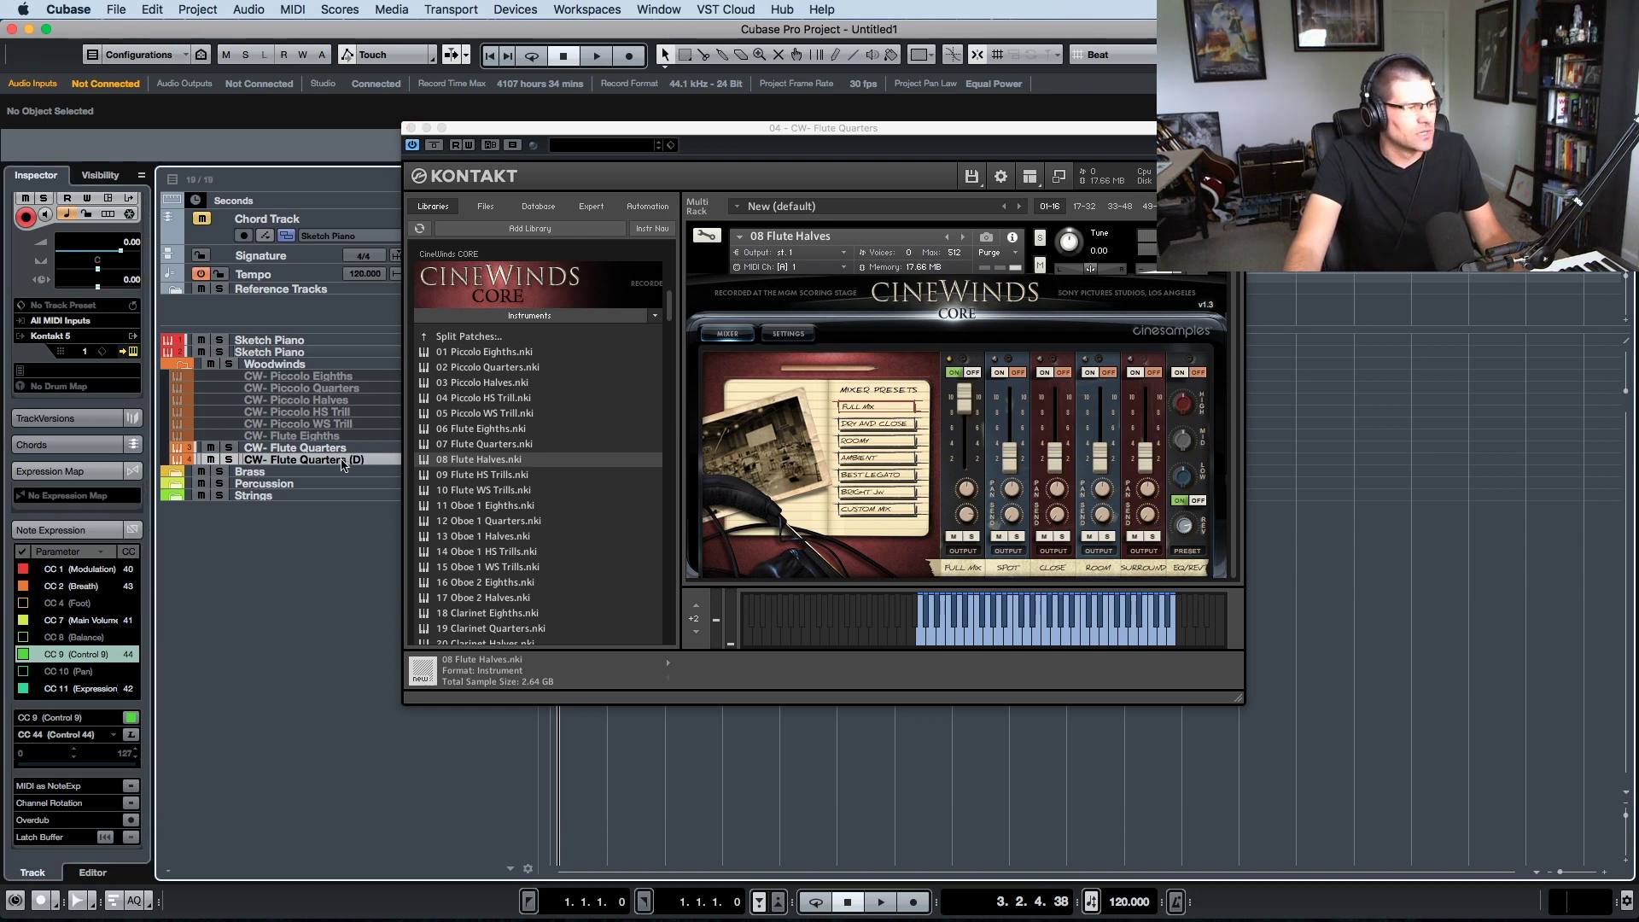
double_click(342, 464)
left_click(378, 462)
key("BackSpace")
key("BackSpace")
key("BackSpace")
key("BackSpace")
key("BackSpace")
key("BackSpace")
key("BackSpace")
key("BackSpace")
key("BackSpace")
key("BackSpace")
key("BackSpace")
key("BackSpace")
key("BackSpace")
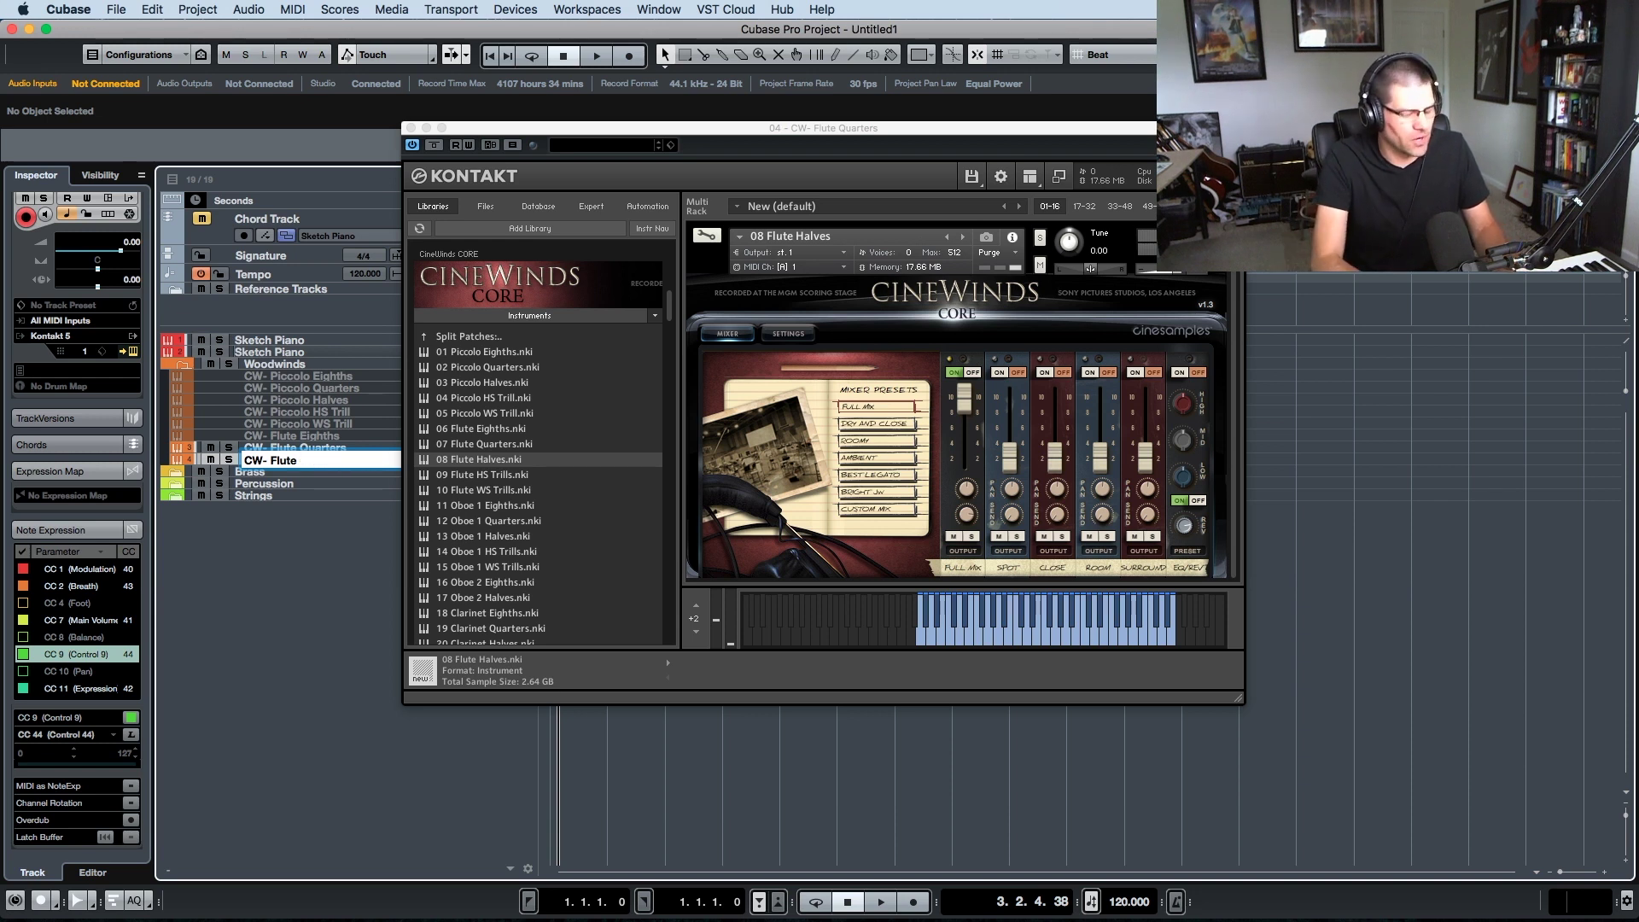
type("Halves")
key("Return")
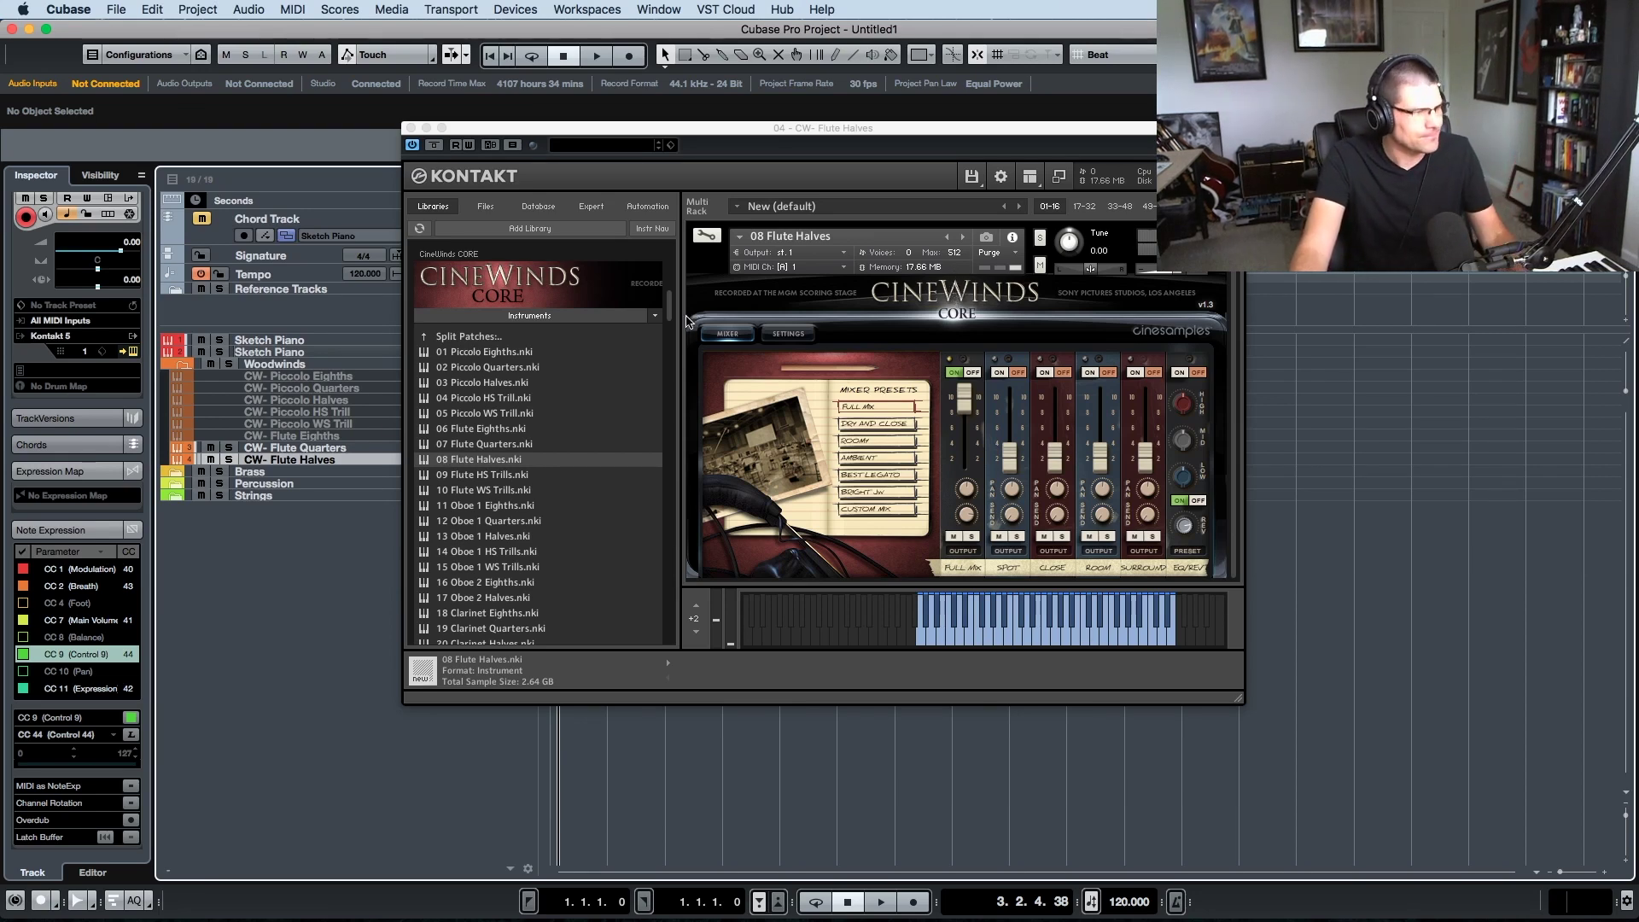
- Close the Kontakt window, disable the CW- Flute Quarters track and duplicate the CW- Flute Halves track
key("super+w")
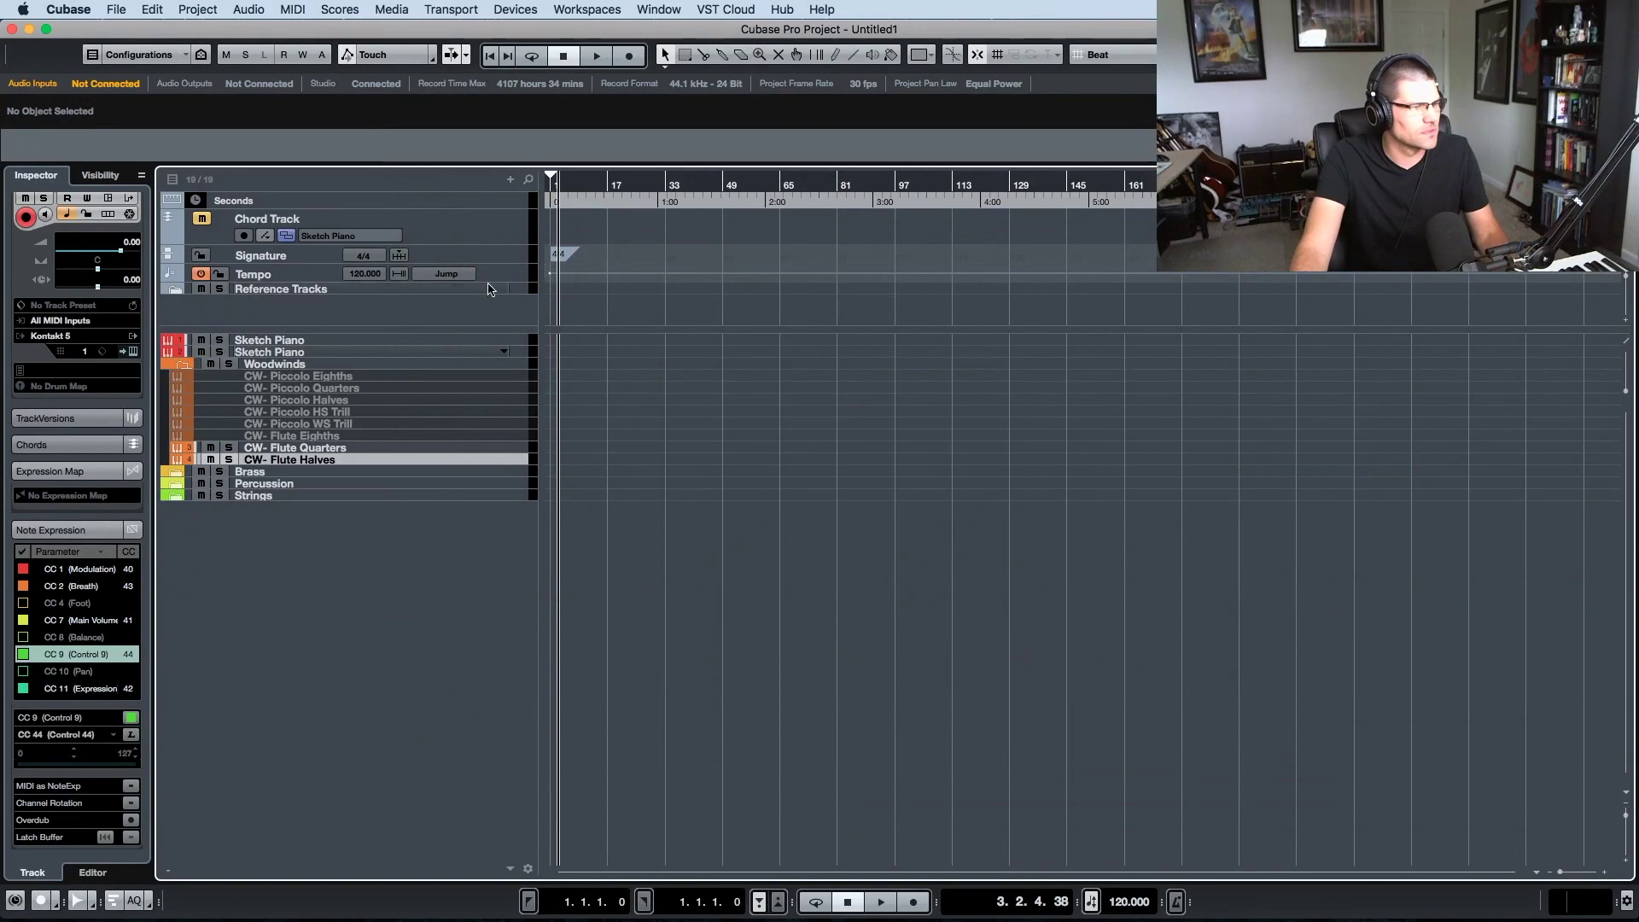
left_click(369, 449)
left_click(367, 460)
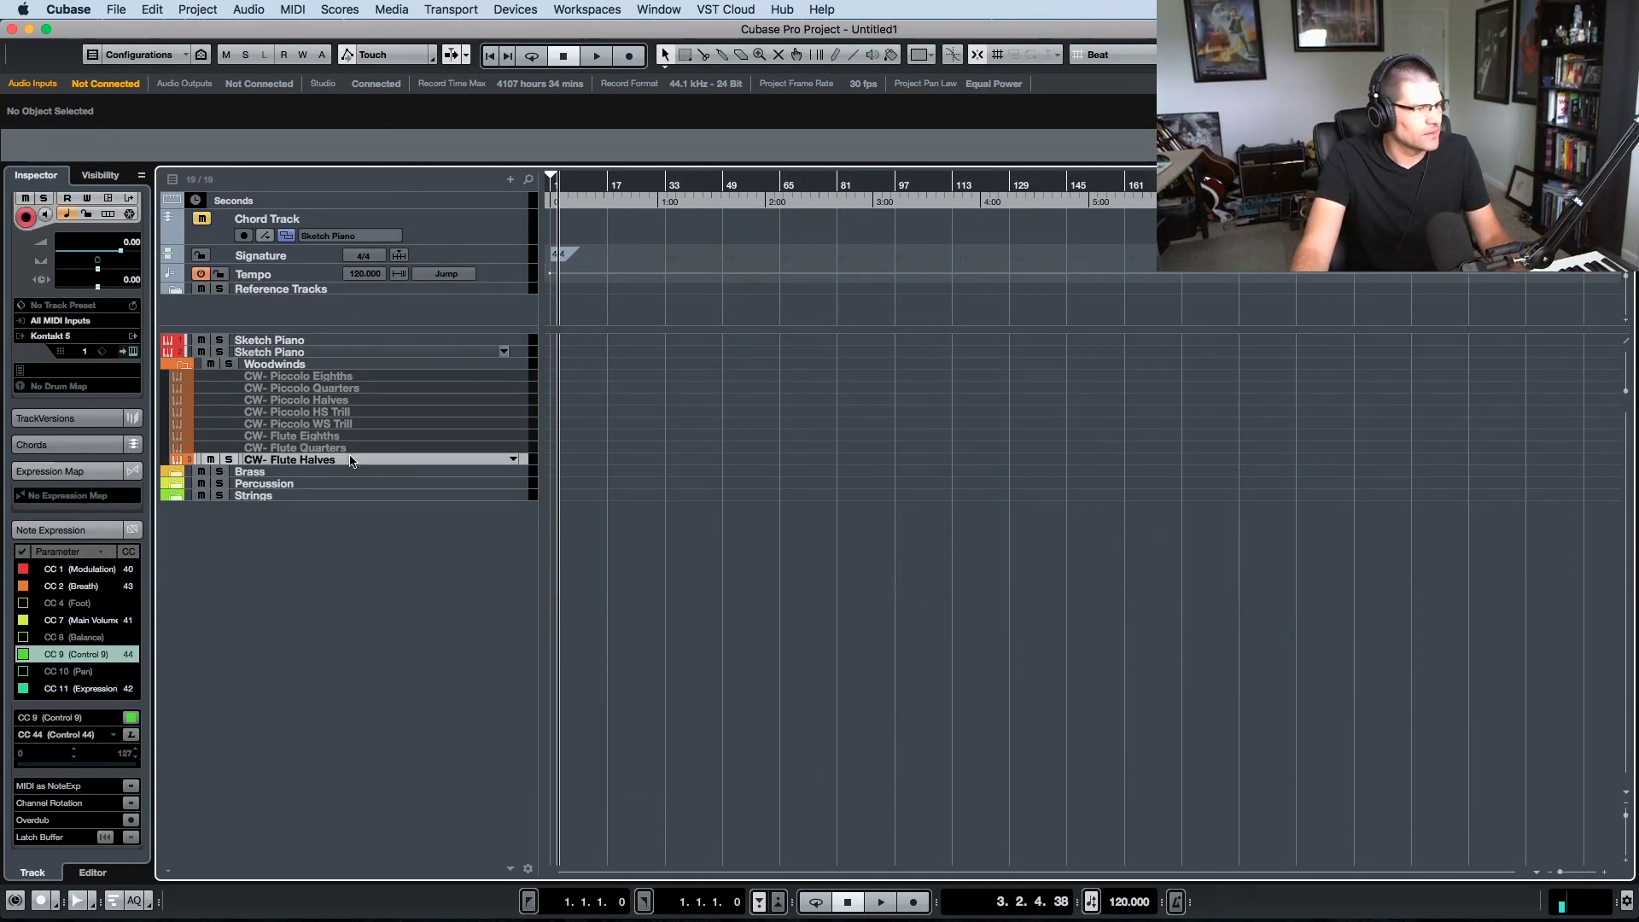
right_click(366, 458)
left_click(427, 507)
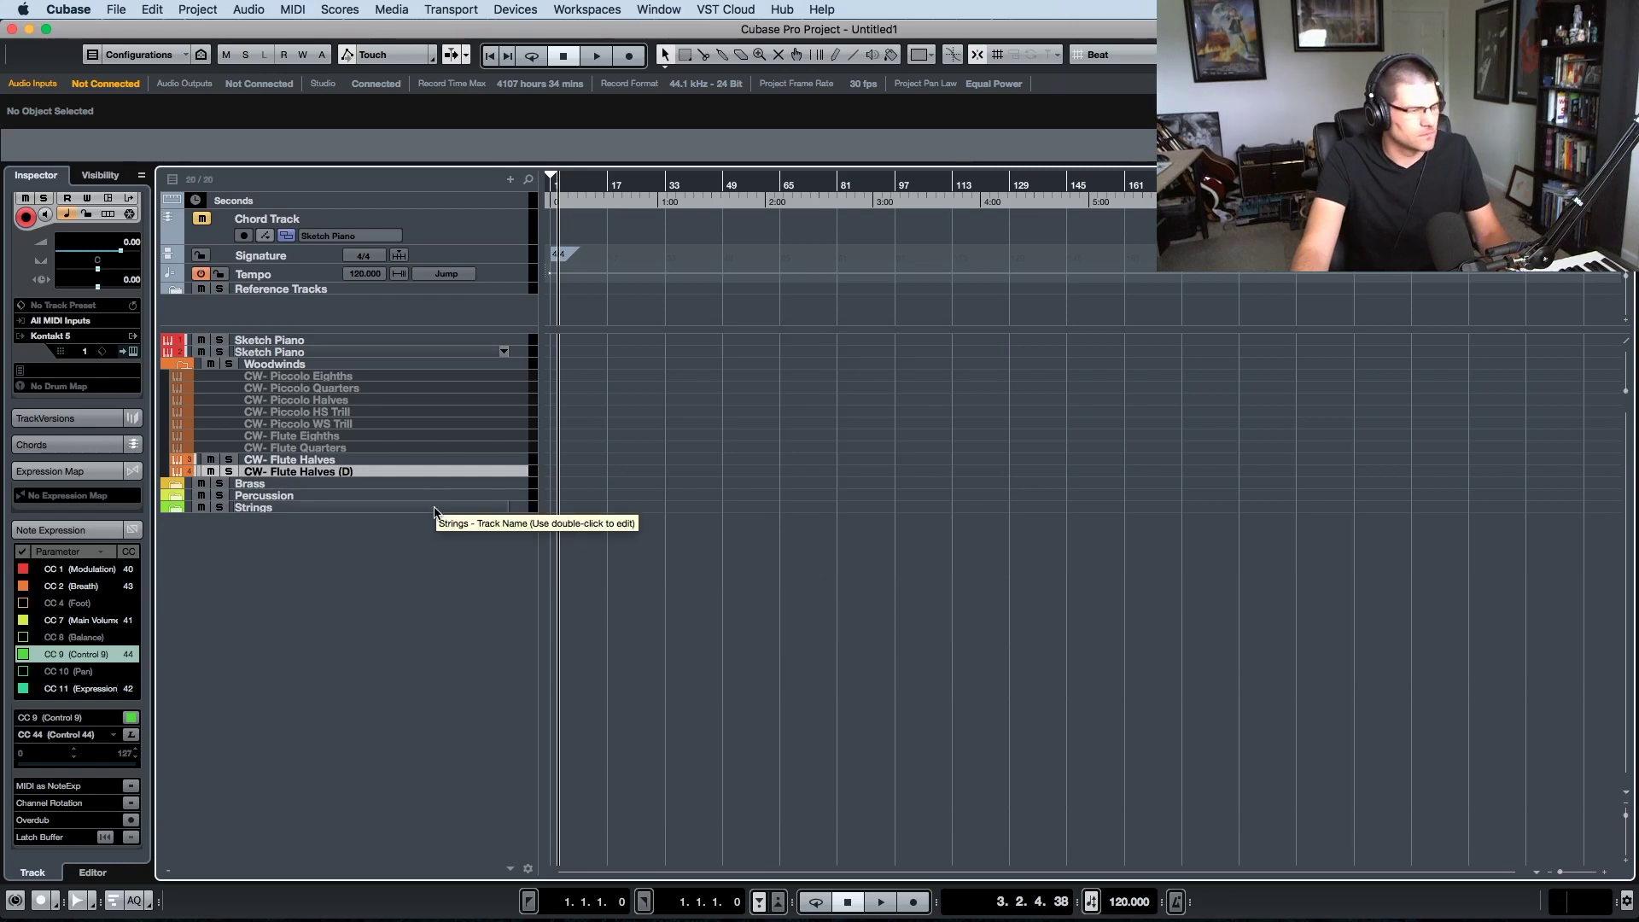
- Replace the duplicated track's Kontakt patch with 09 Flute HS Trills.nki from the CineWinds CORE library
key("e")
left_click_drag(817, 108, 874, 141)
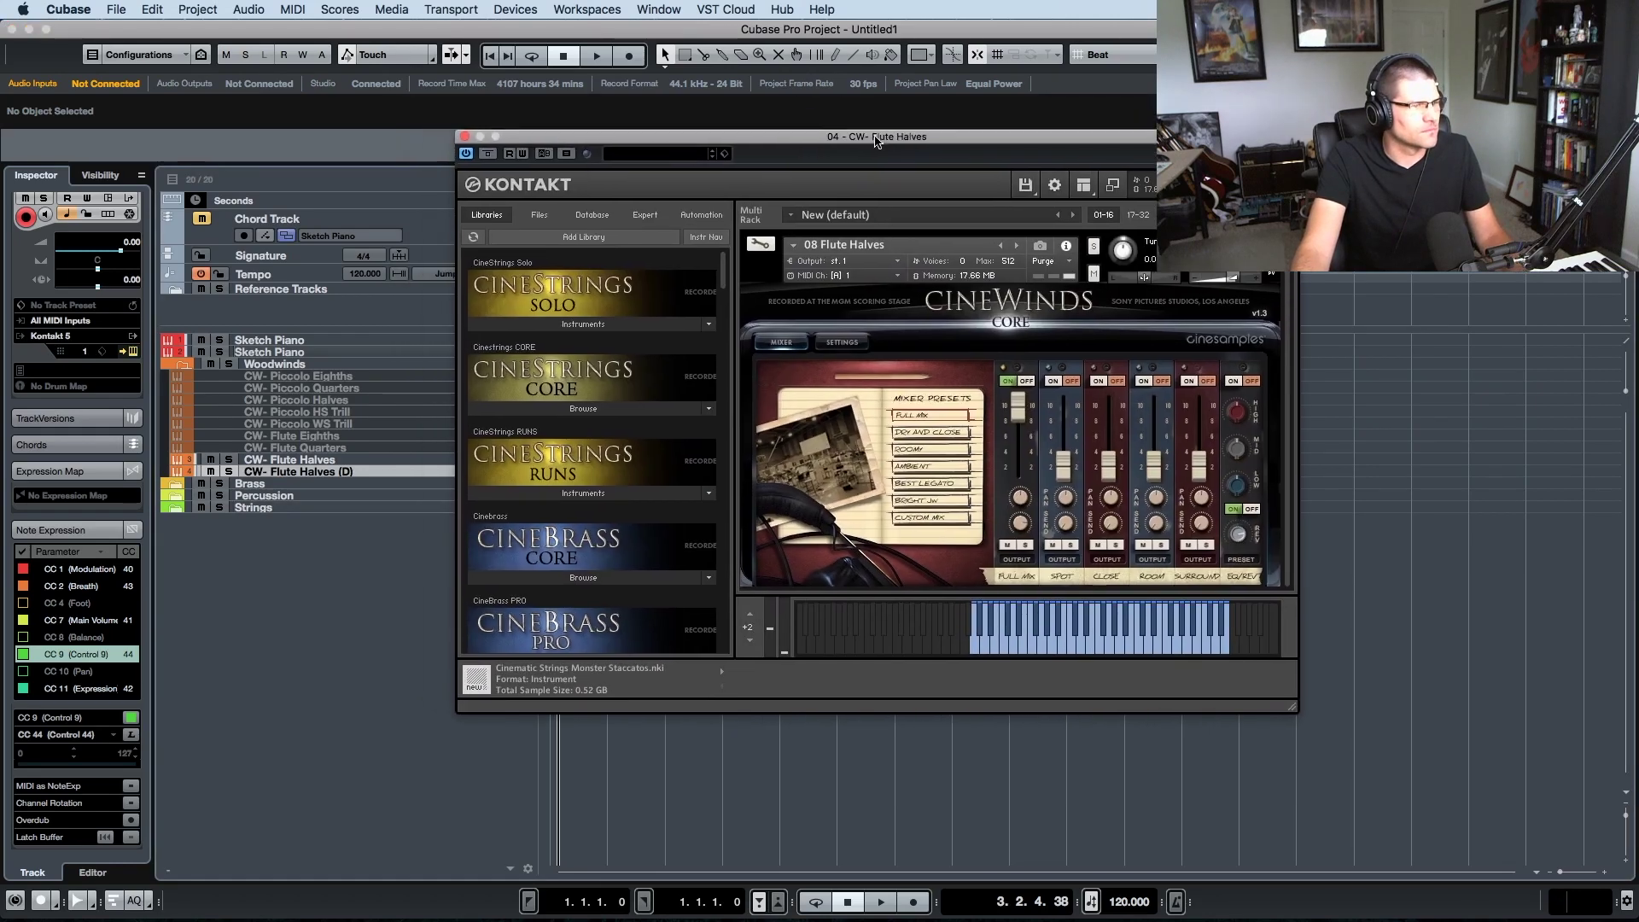
scroll(651, 425, "down", 5)
scroll(651, 424, "down", 3)
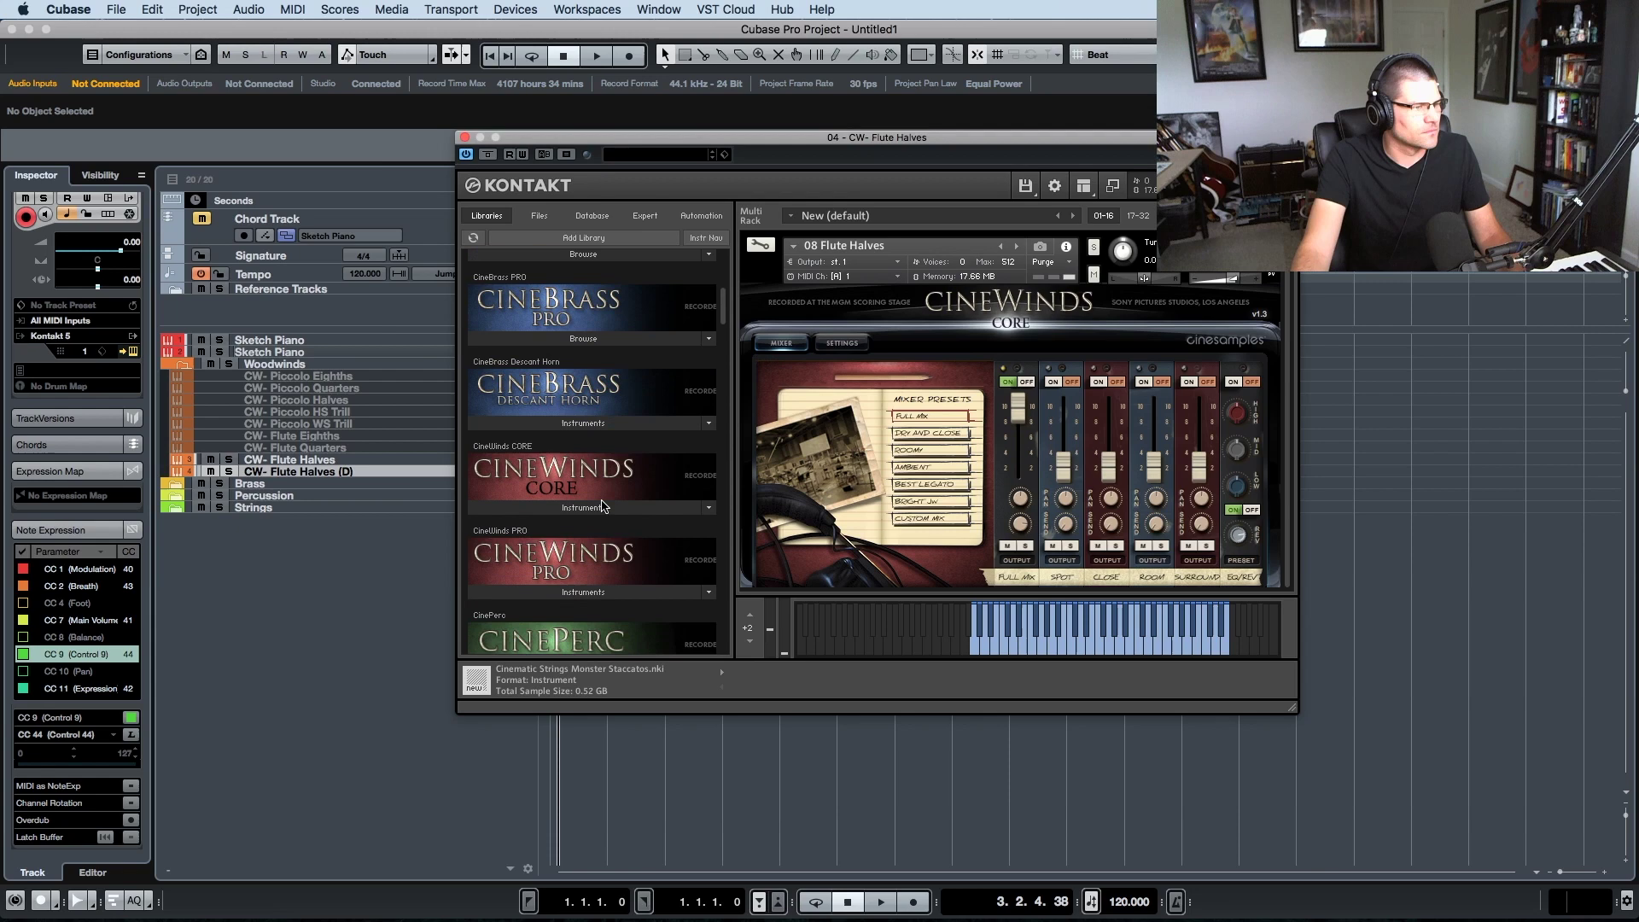
left_click(610, 512)
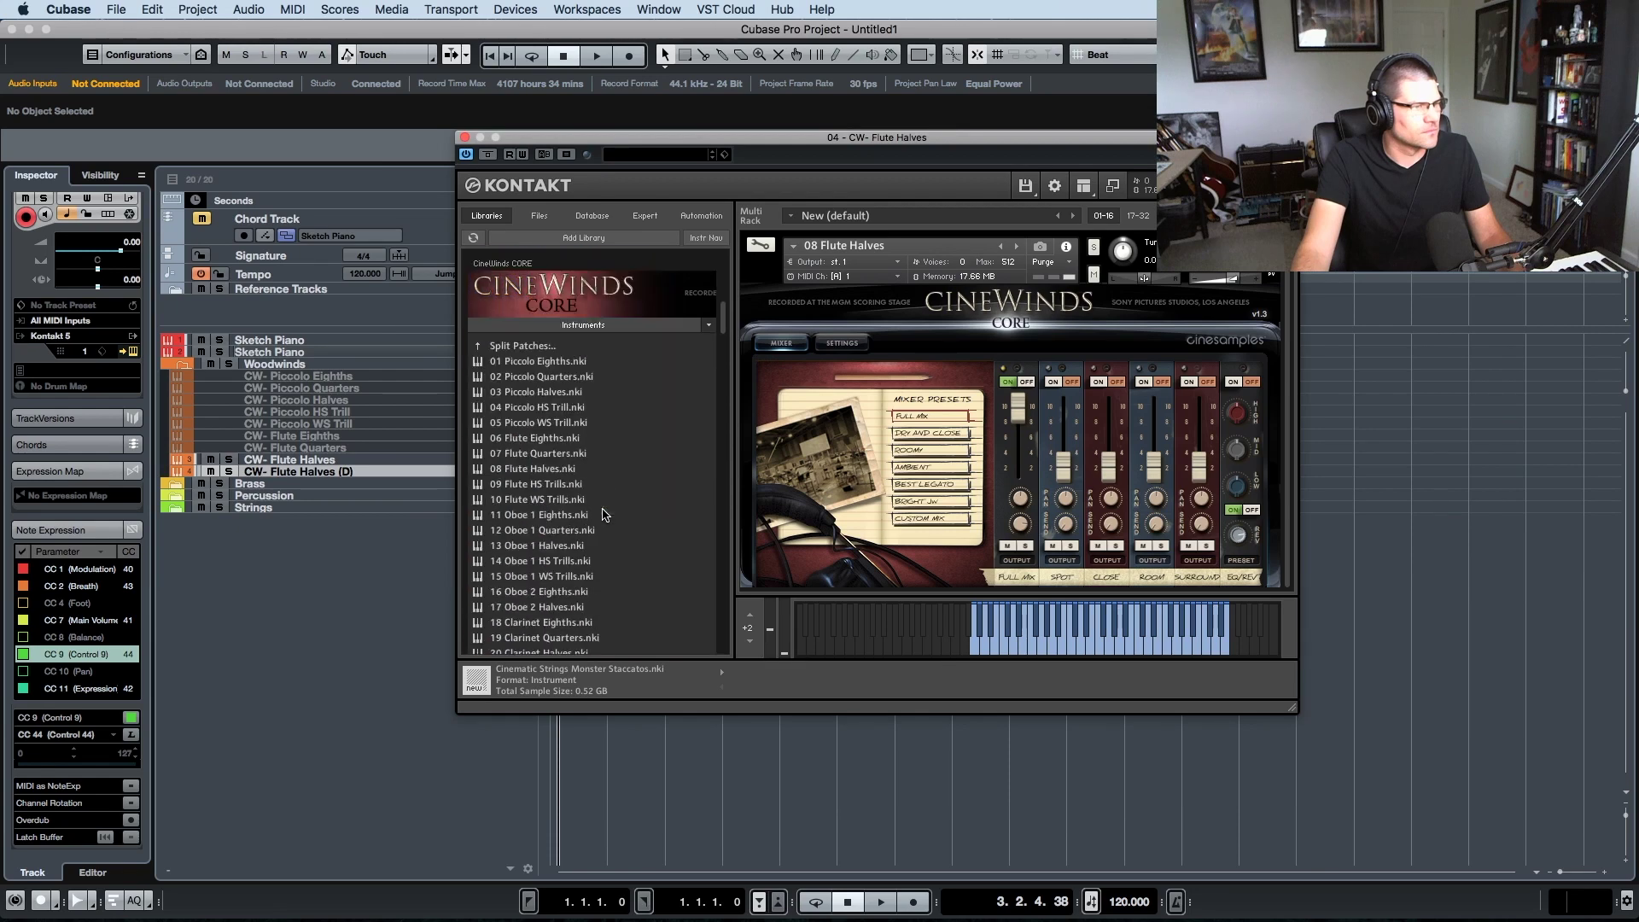
left_click(560, 486)
double_click(538, 485)
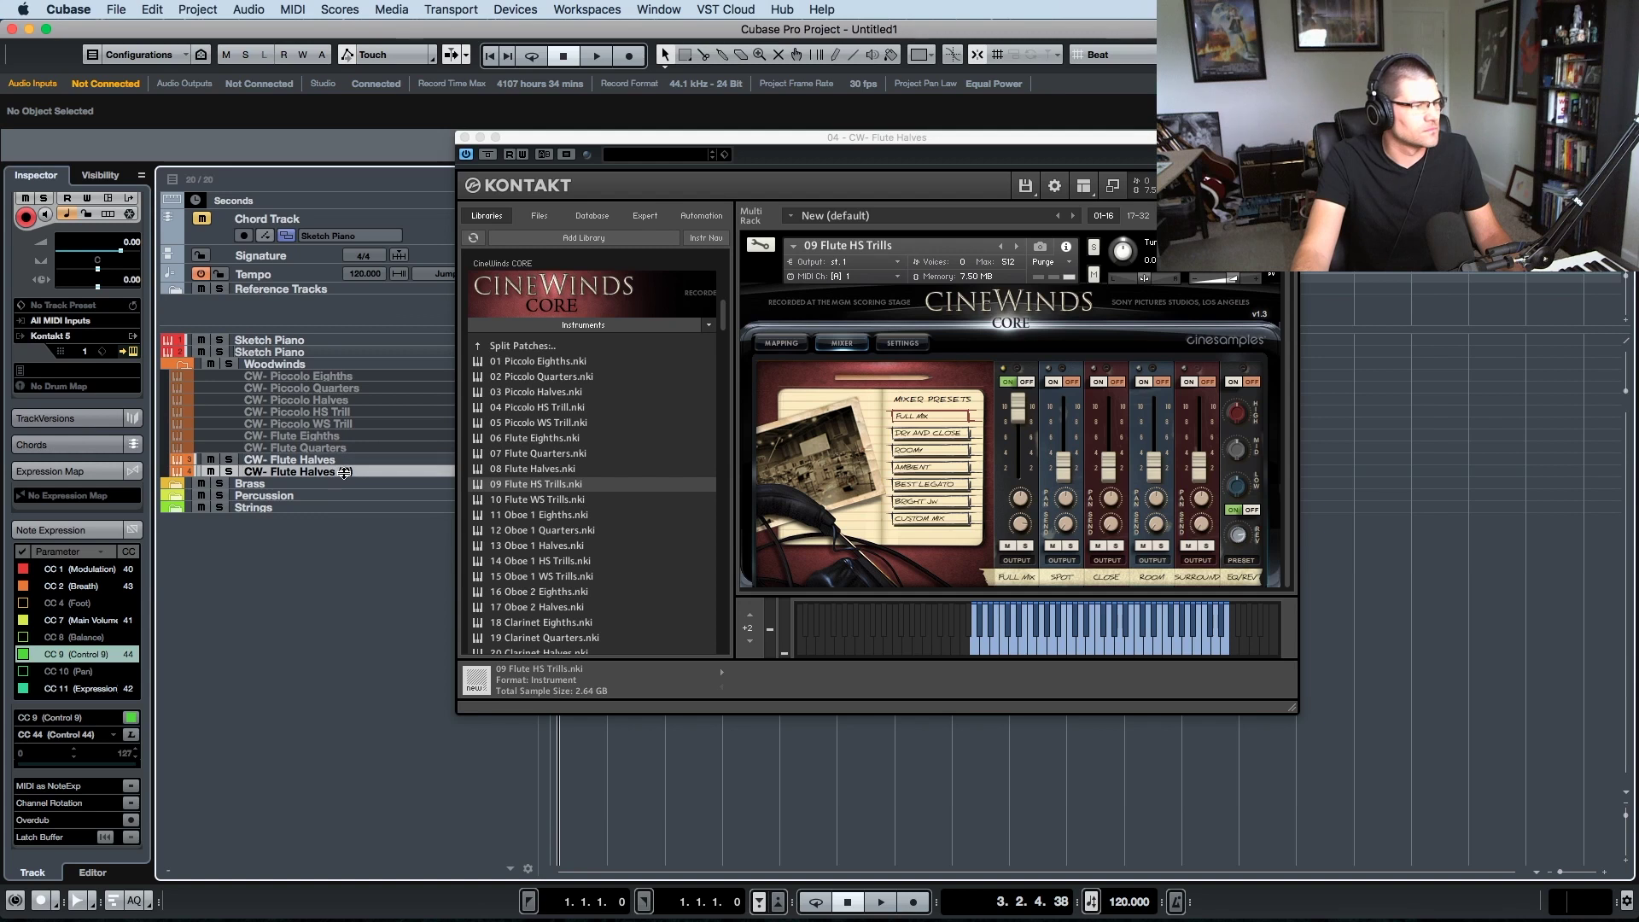
- Rename the duplicated Flute Halves track to CW- Flute HS Trills and close its Kontakt window
double_click(373, 475)
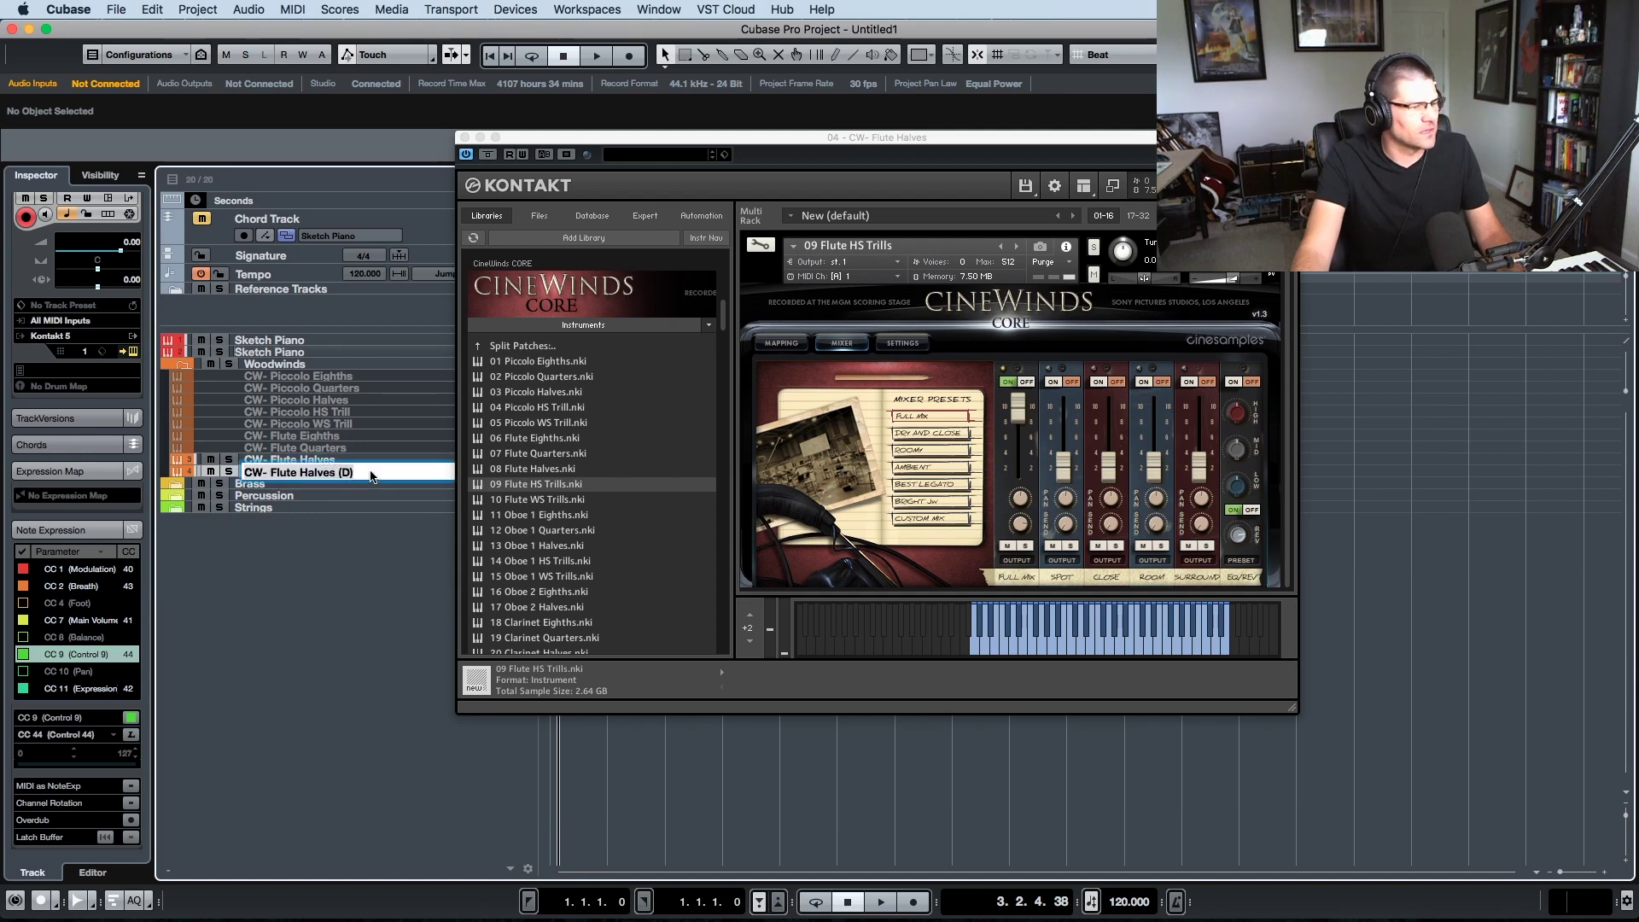
key("BackSpace")
key("BackSpace")
key("BackSpace")
key("BackSpace")
key("BackSpace")
key("BackSpace")
key("BackSpace")
key("BackSpace")
key("BackSpace")
key("BackSpace")
key("BackSpace")
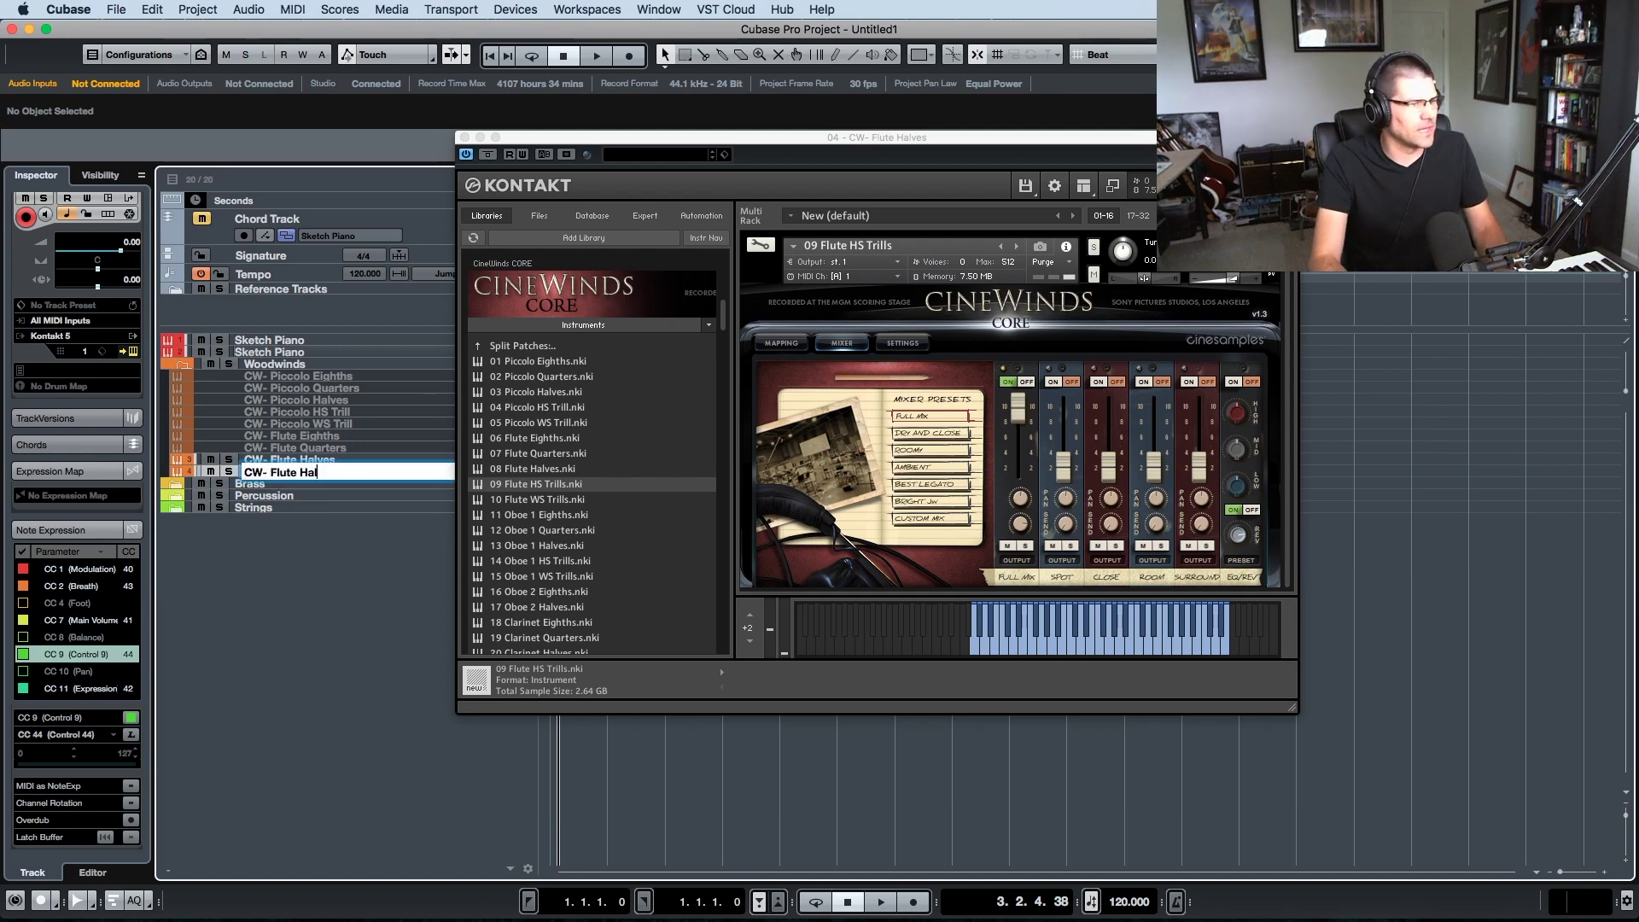
type("HS Trills")
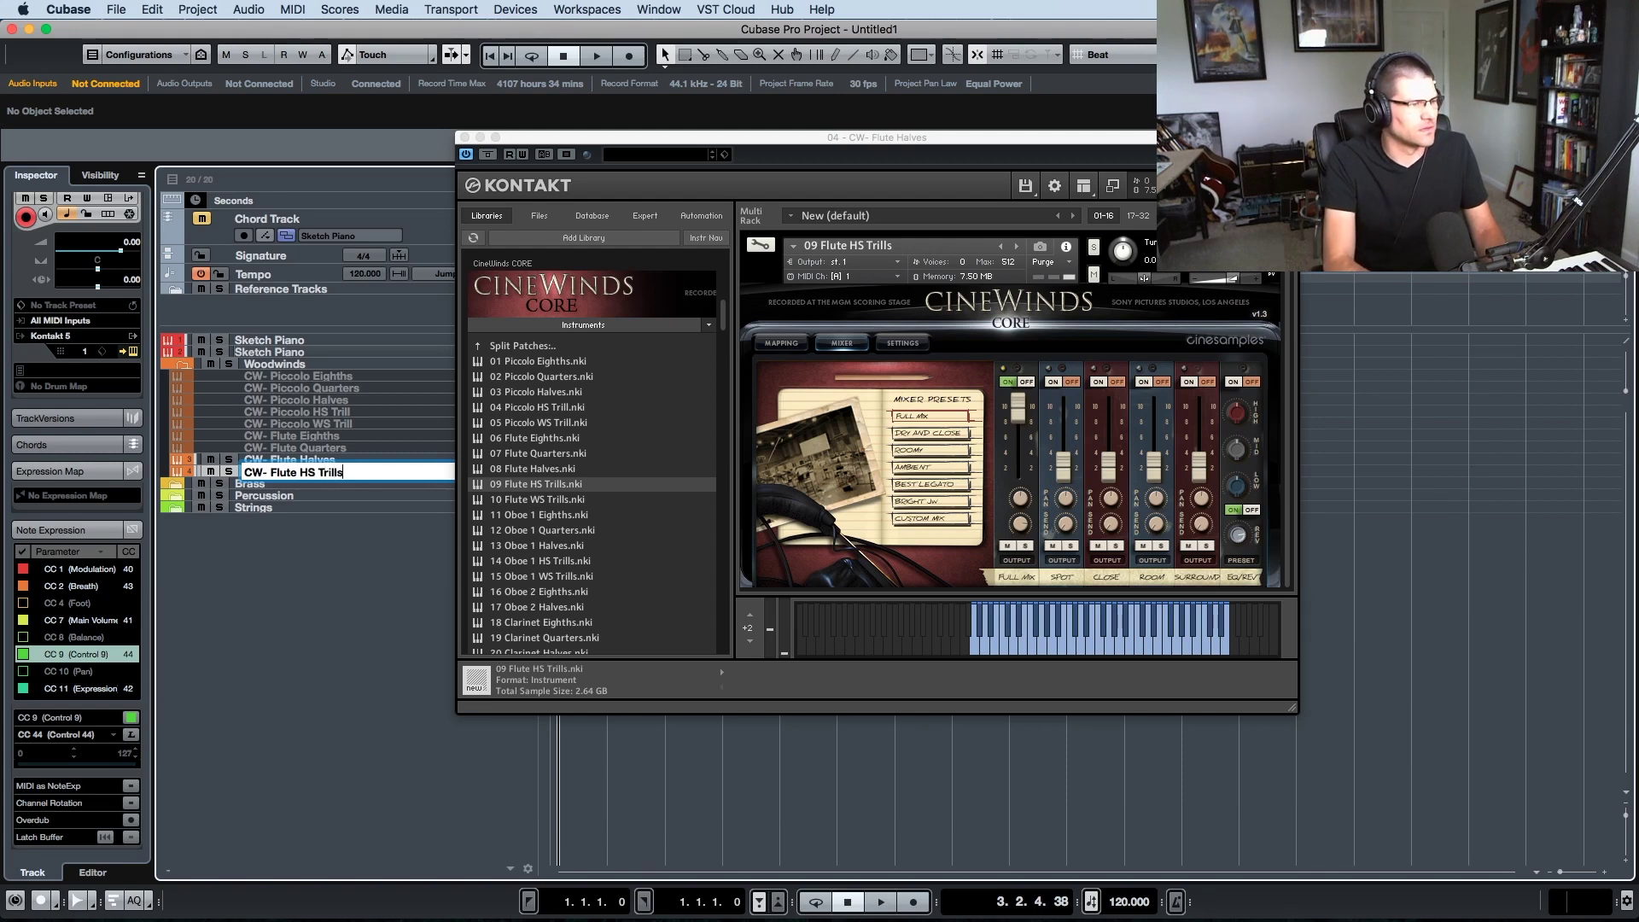
key("Return")
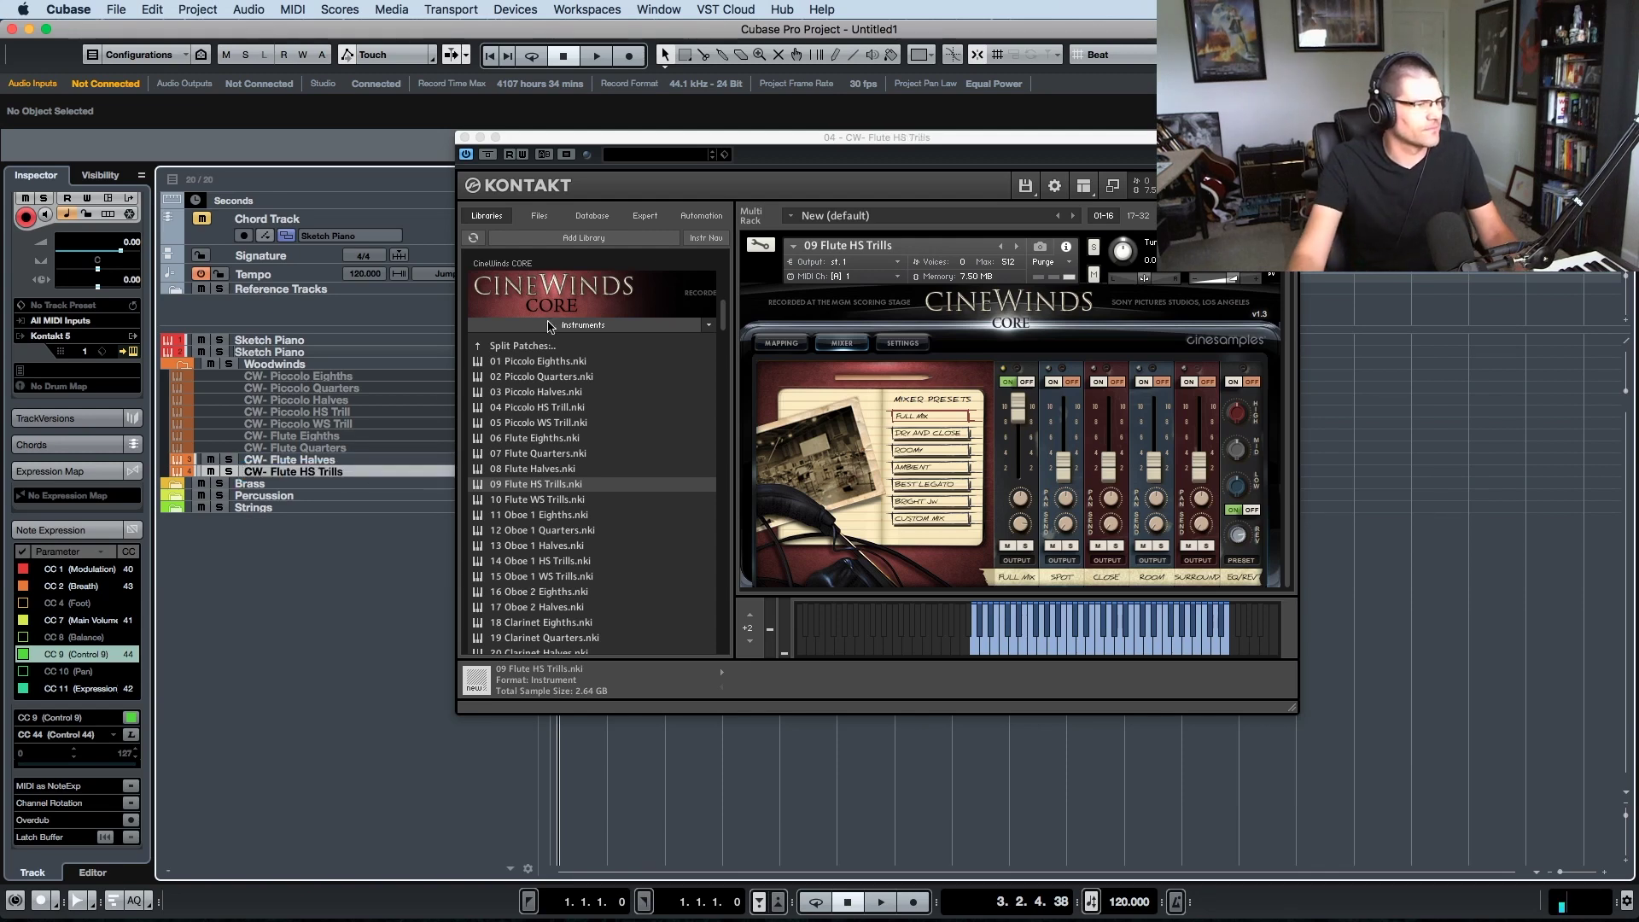
key("super+w")
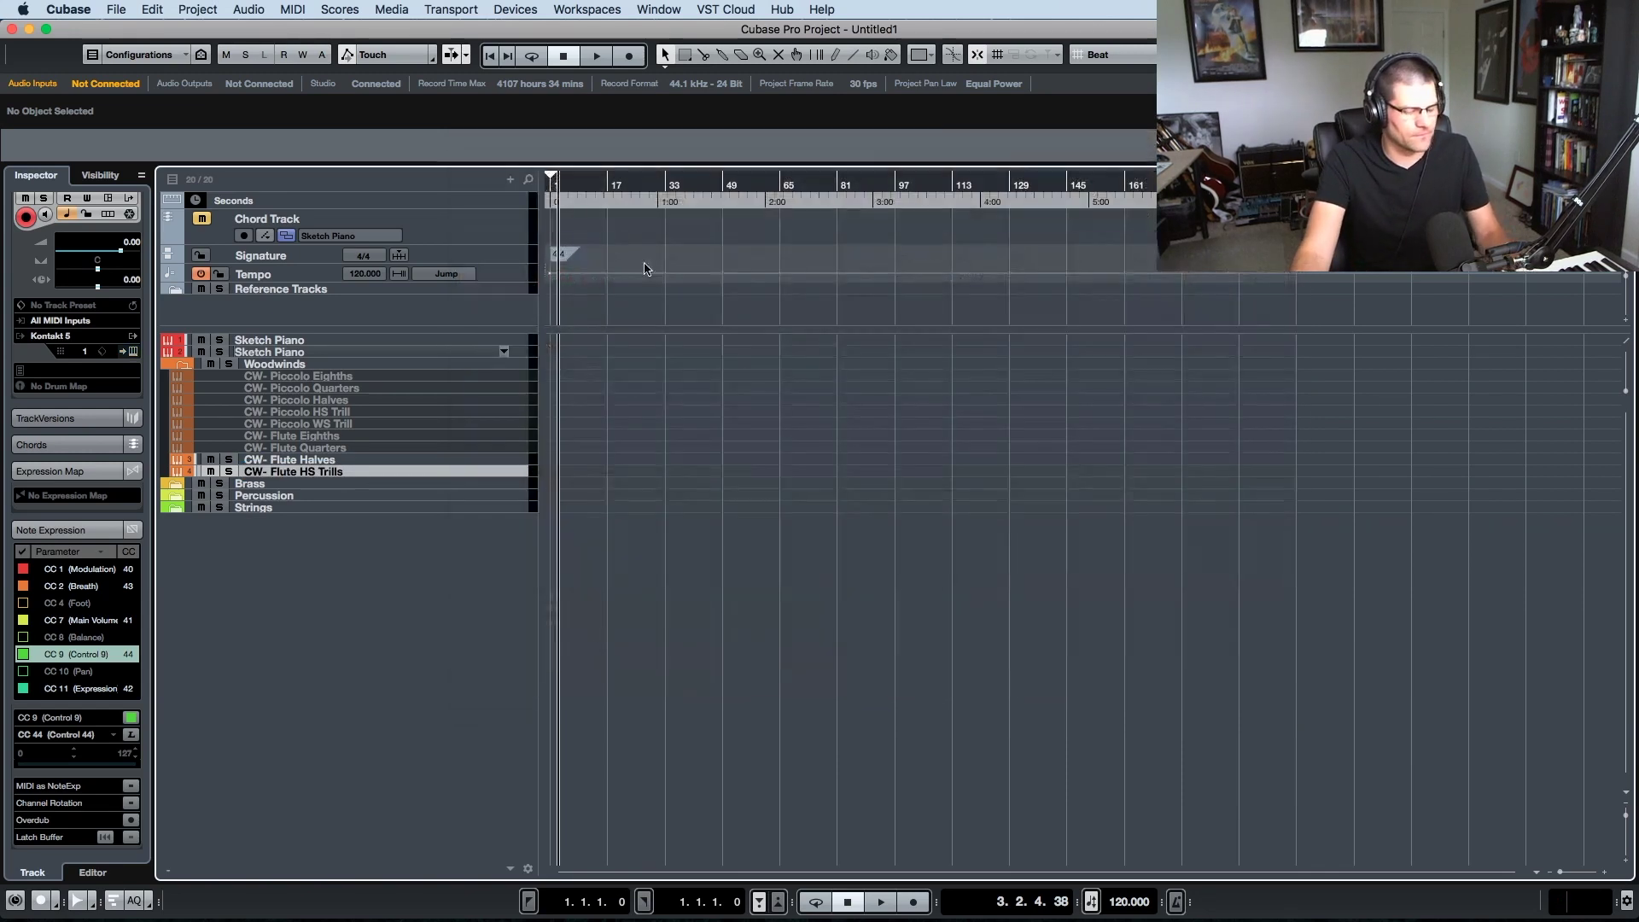
- Save the project as a template, overwriting the existing Main Orchestral Template
left_click(116, 9)
left_click(178, 337)
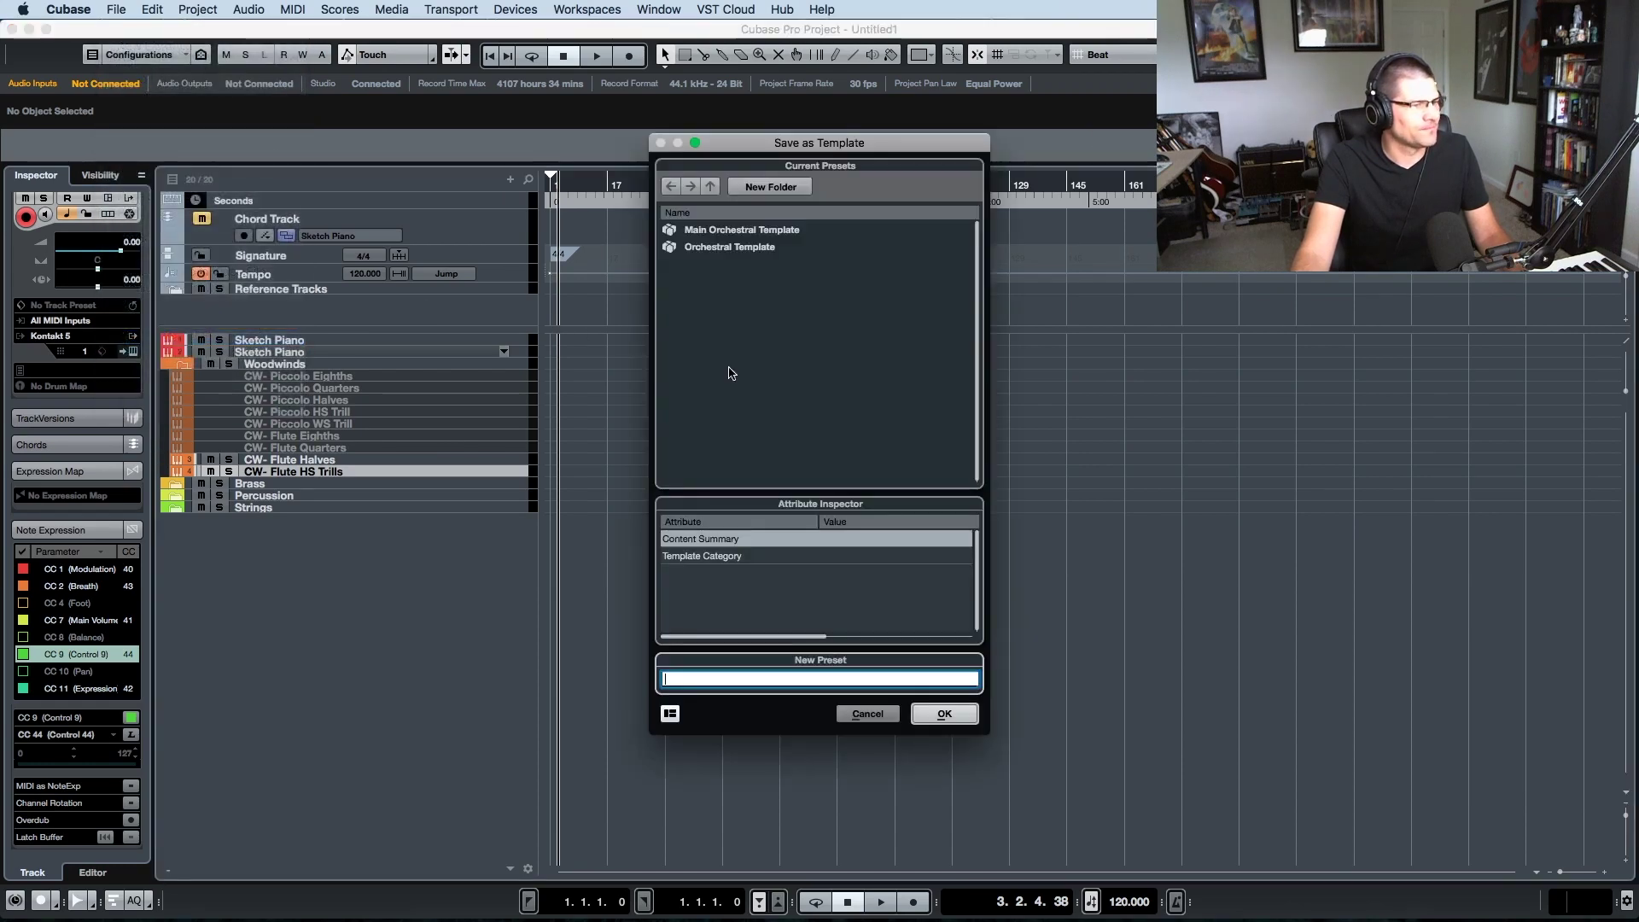
left_click(944, 714)
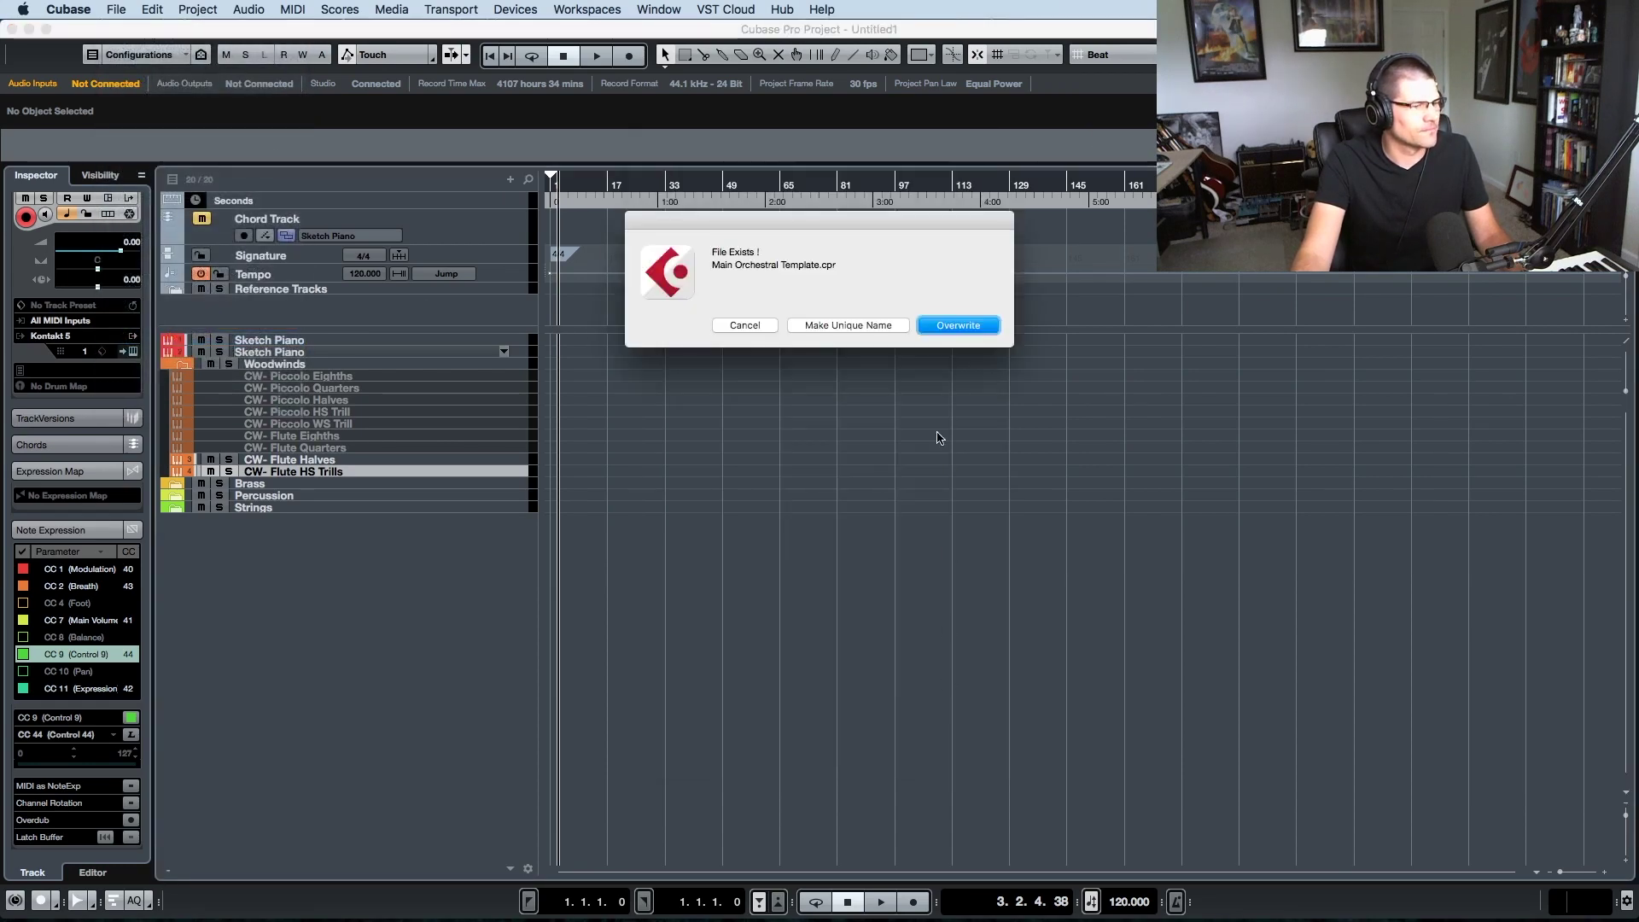
left_click(954, 326)
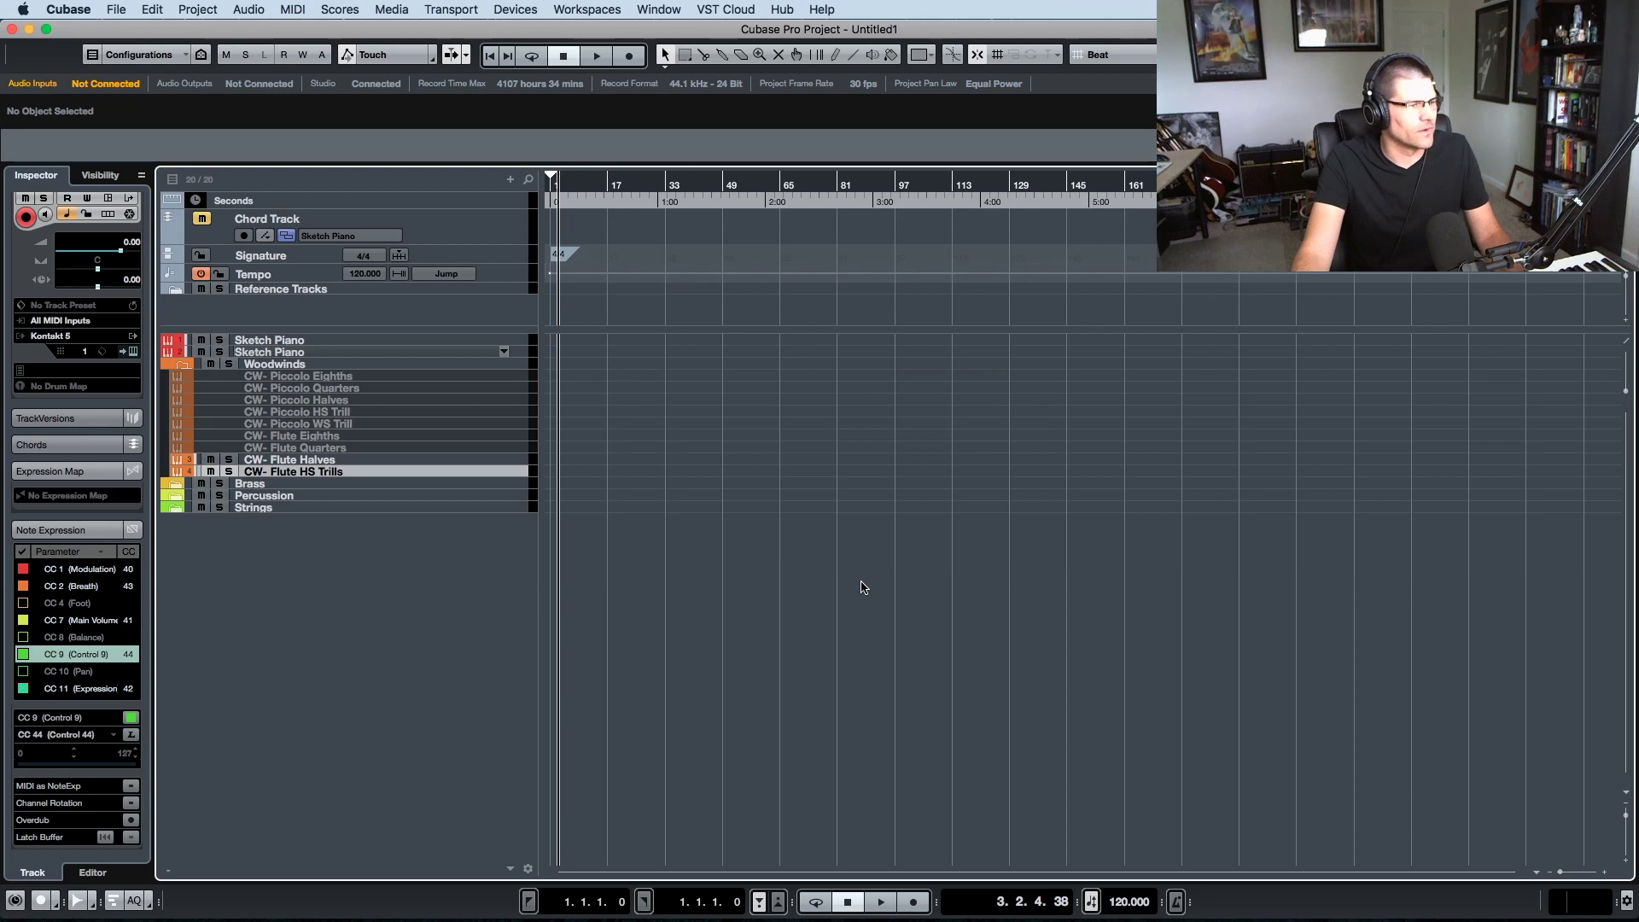
- Disable the CW- Flute Halves track and duplicate the CW- Flute HS Trills track
left_click(315, 461)
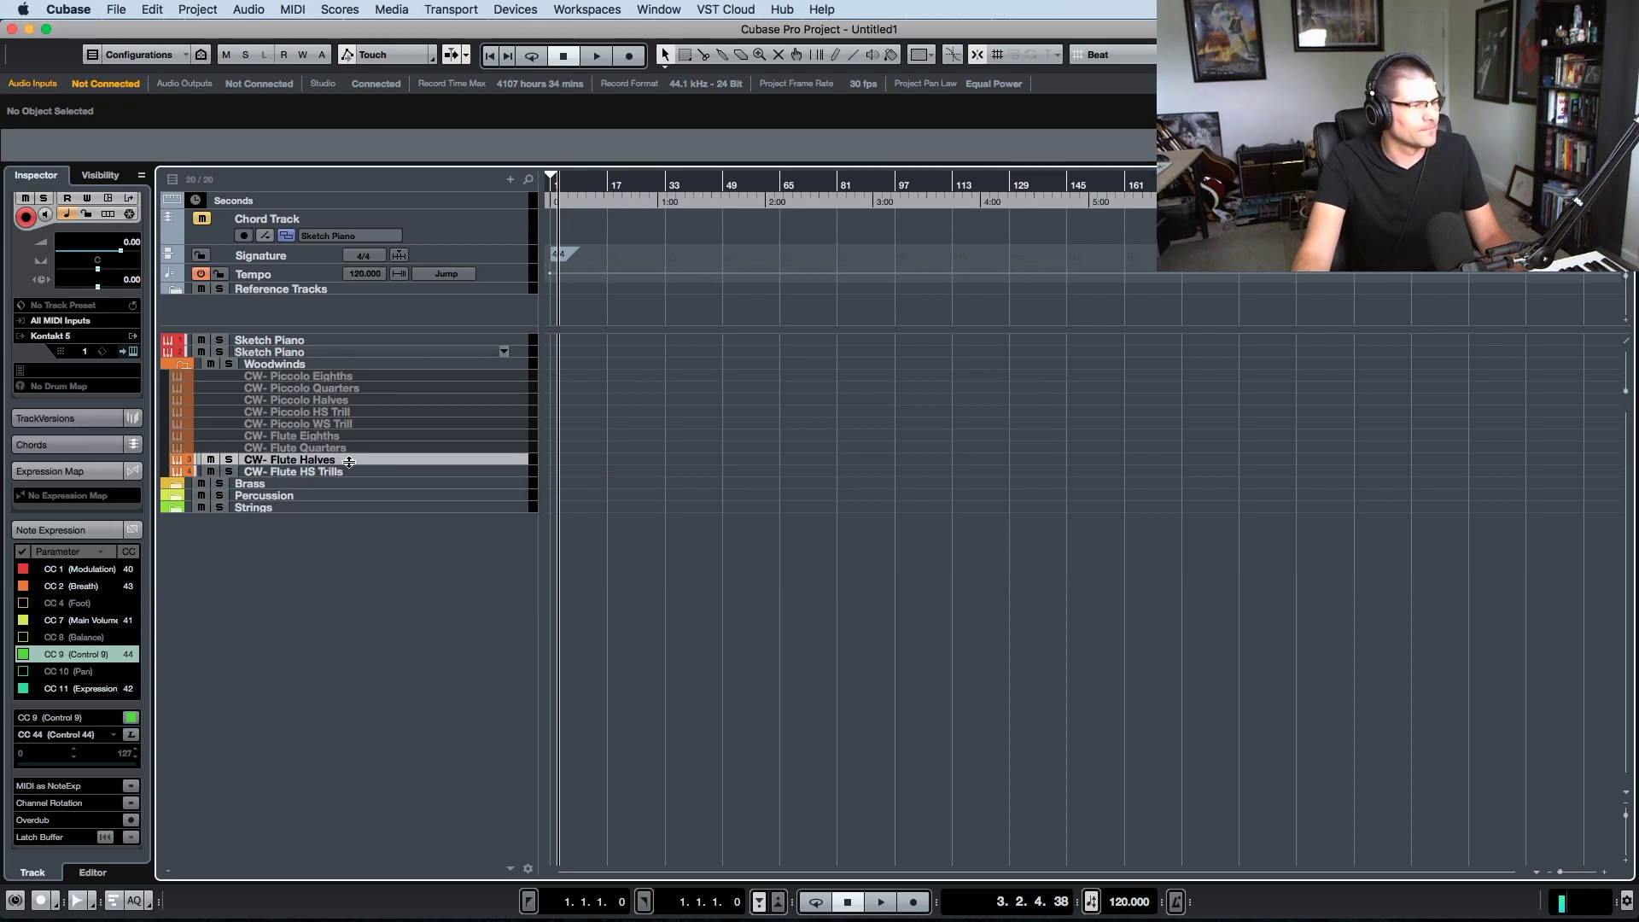
left_click(367, 472)
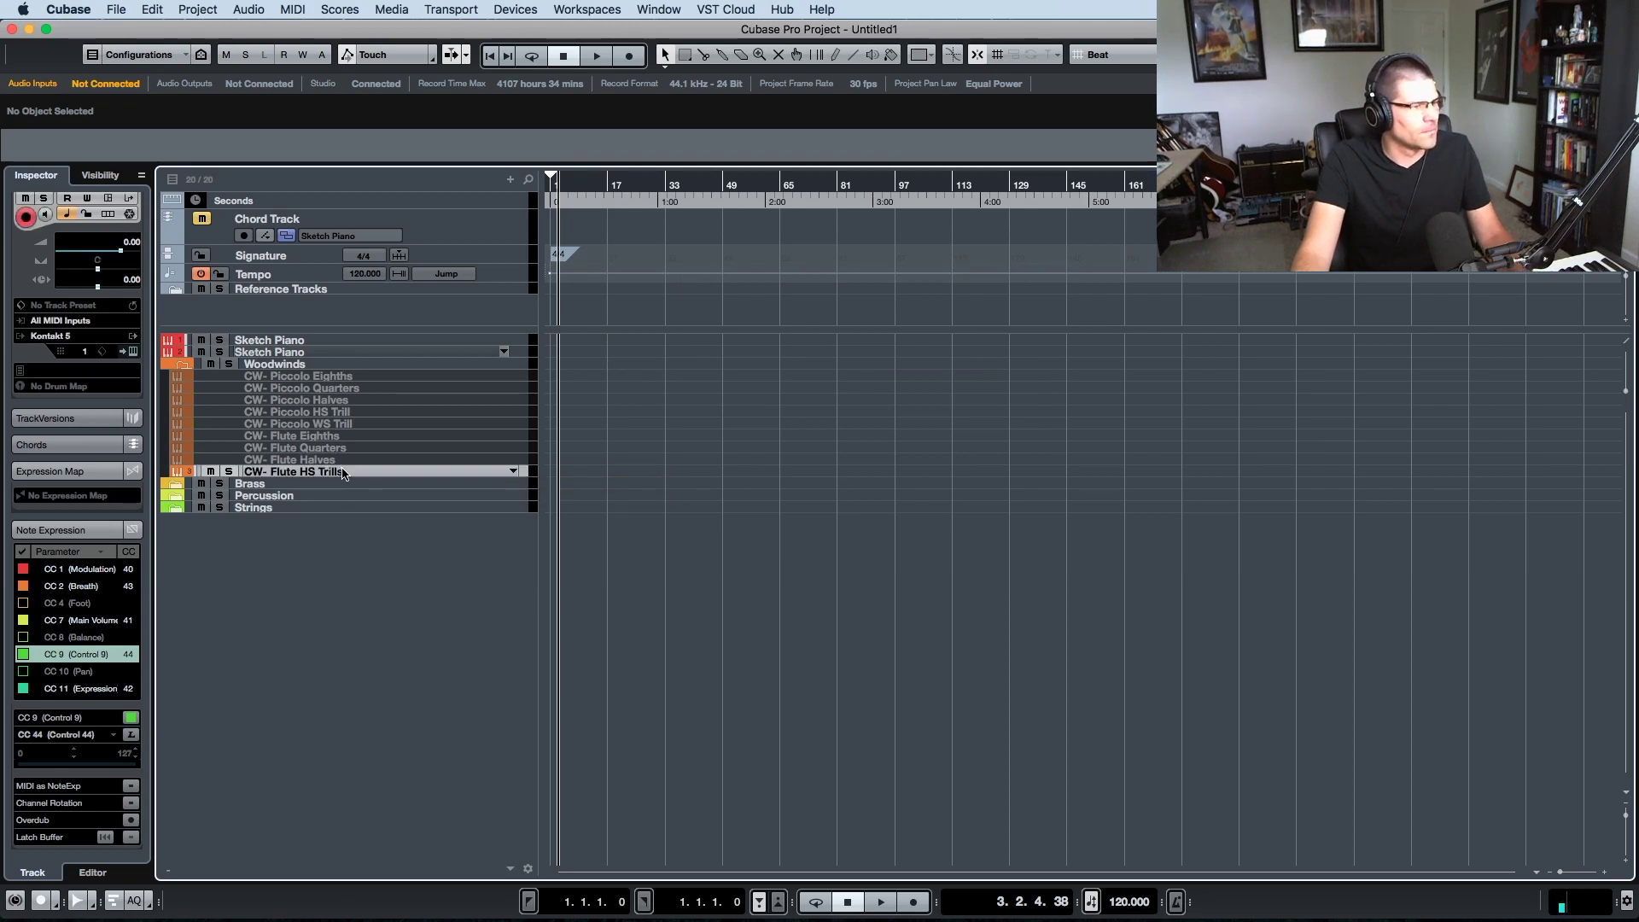
right_click(386, 473)
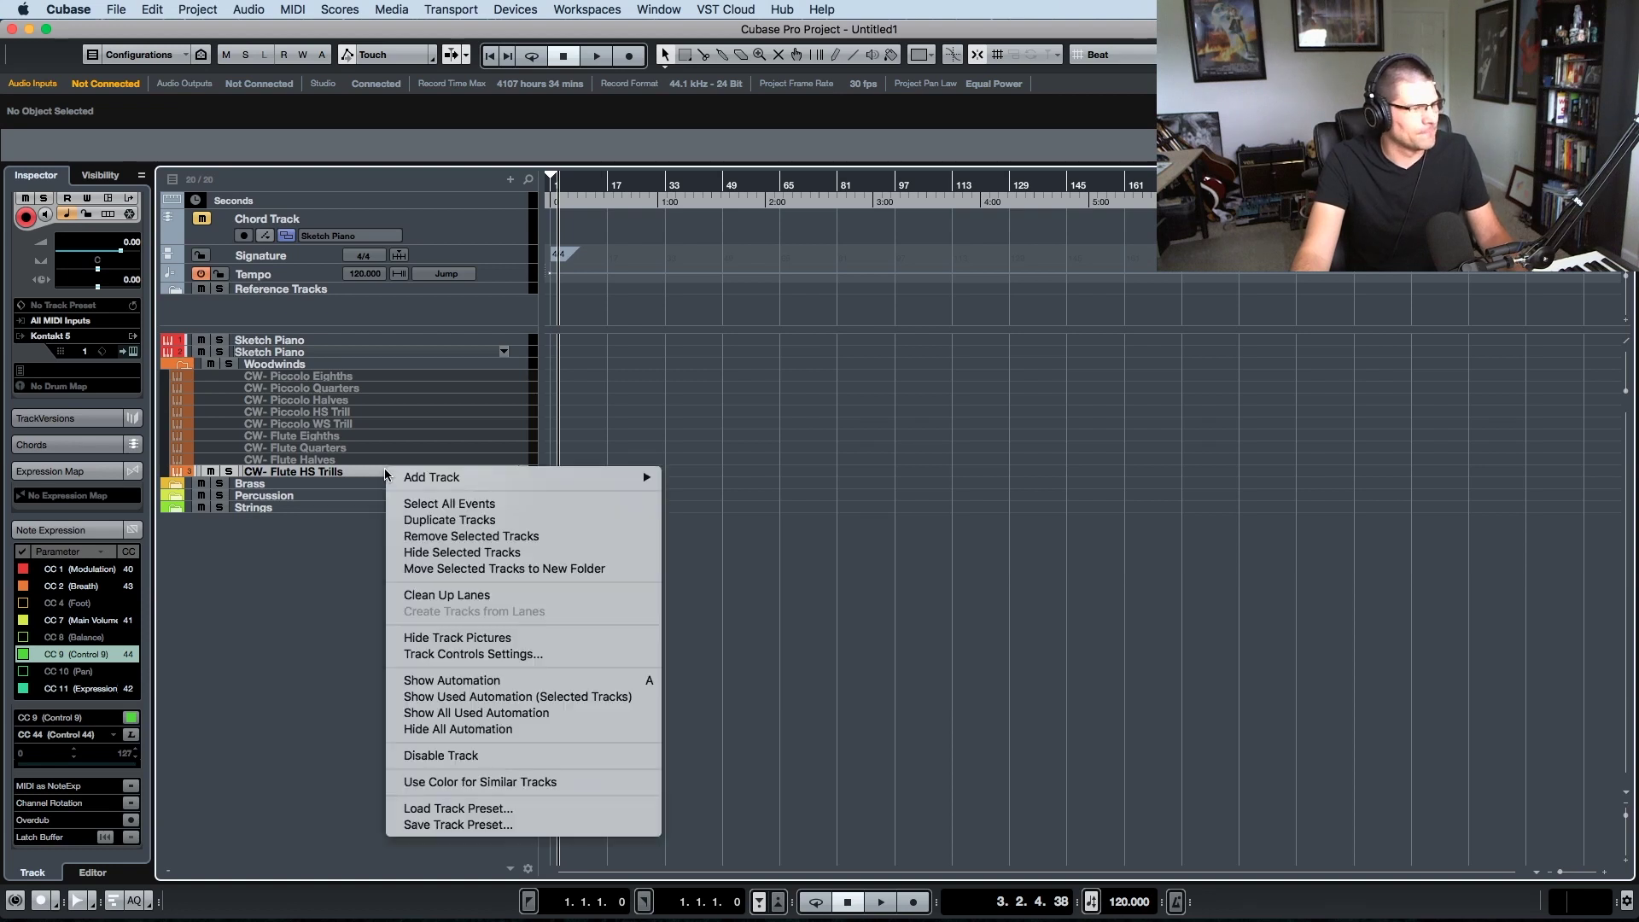
left_click(458, 519)
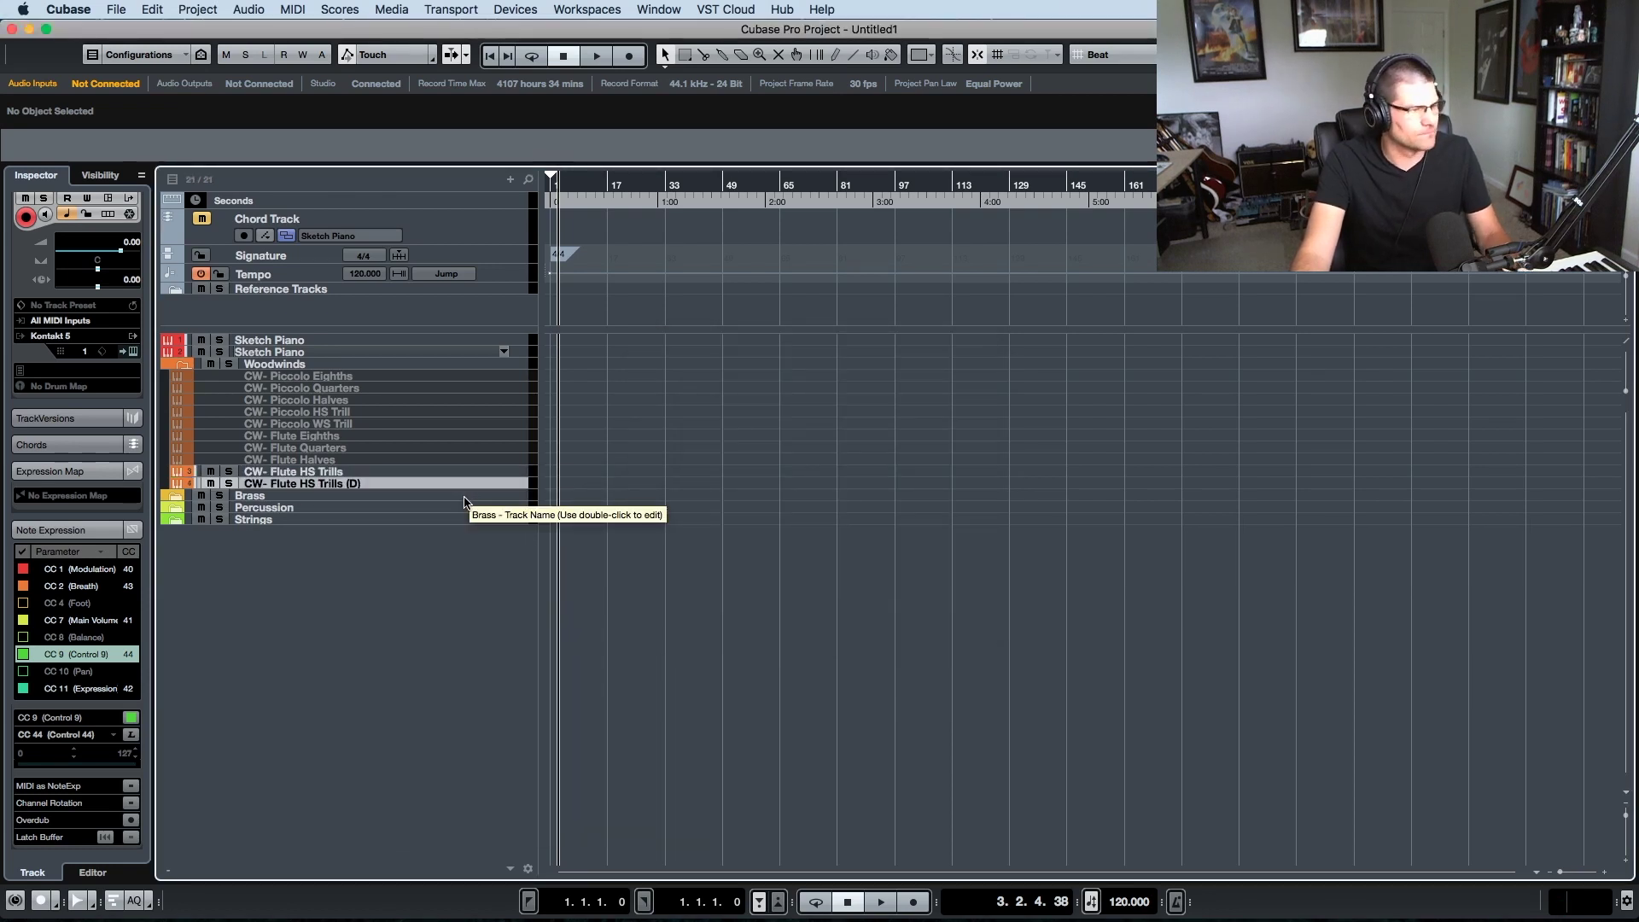
- Load 10 Flute WS Trills.nki from CineWinds CORE over the 09 Flute HS Trills patch in the duplicate's Kontakt
left_click(472, 498)
scroll(555, 513, "down", 5)
left_click(556, 502)
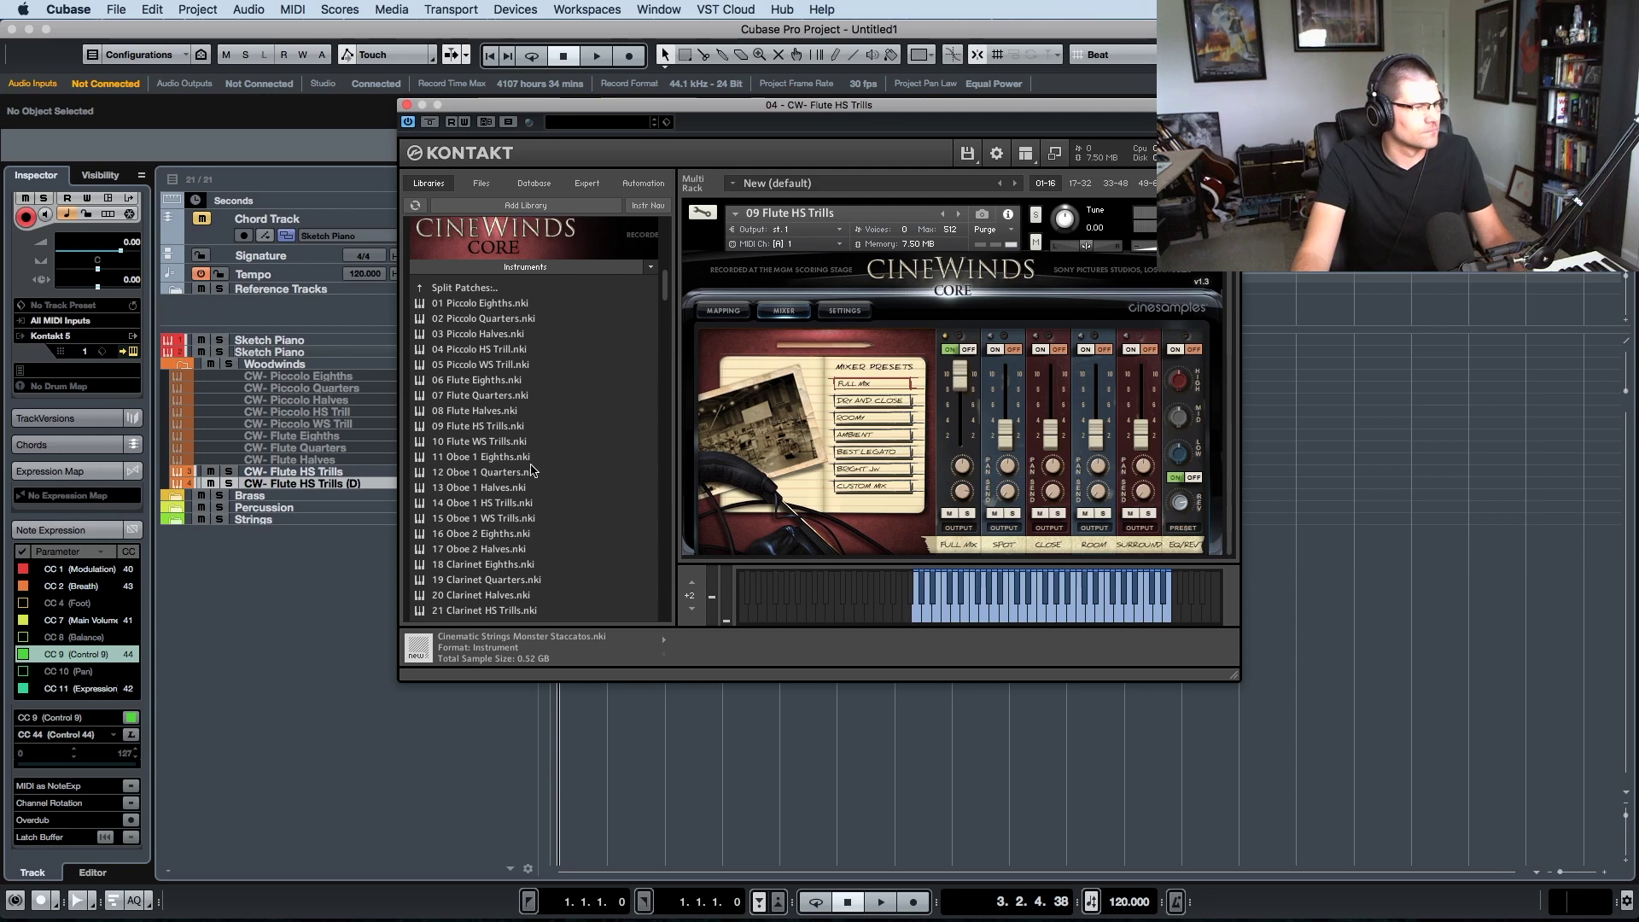
left_click(513, 442)
left_click_drag(517, 441, 774, 305)
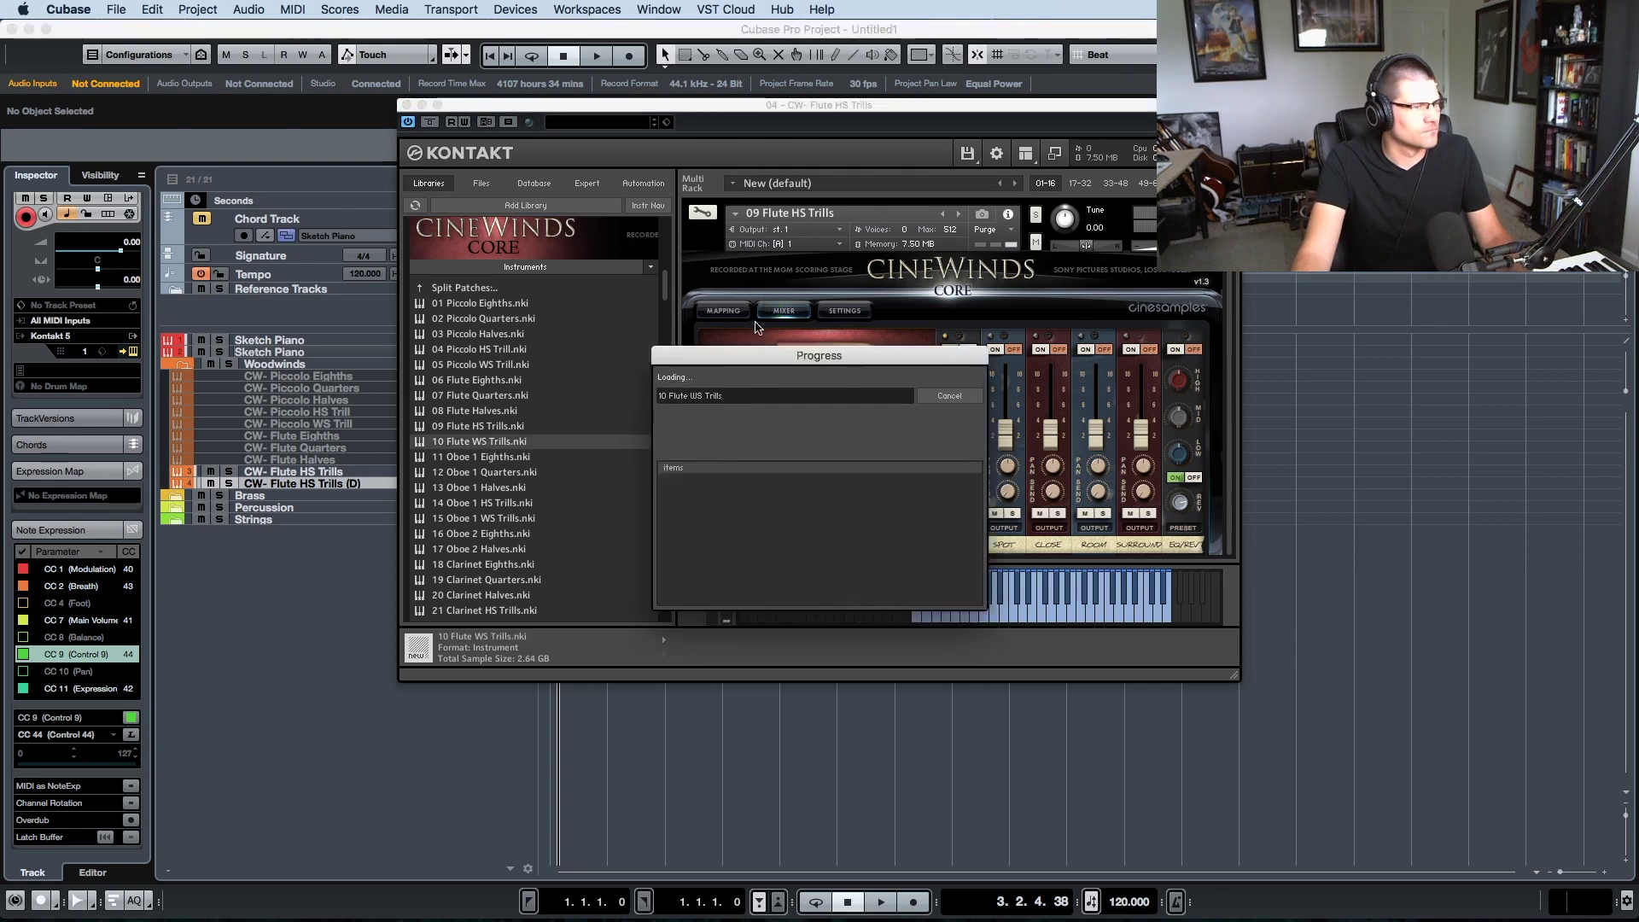
- Rename the duplicated HS Trills track to CW- Flute WS Trills and close its Kontakt window
double_click(364, 487)
key("Right")
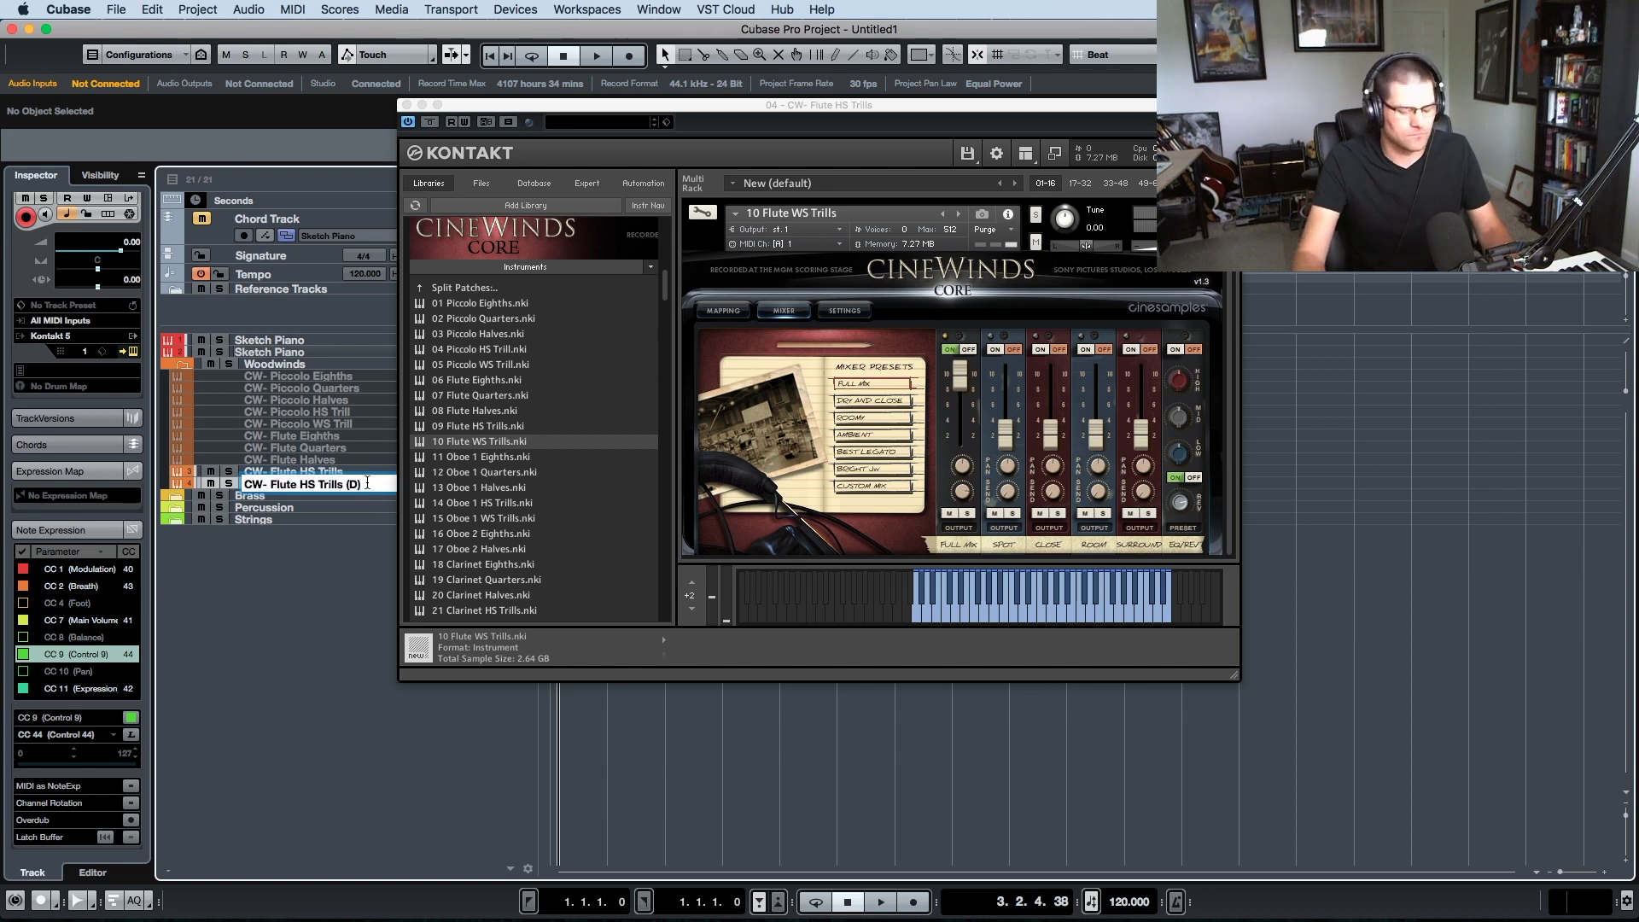
key("BackSpace")
key("BackSpace")
key("BackSpace")
key("BackSpace")
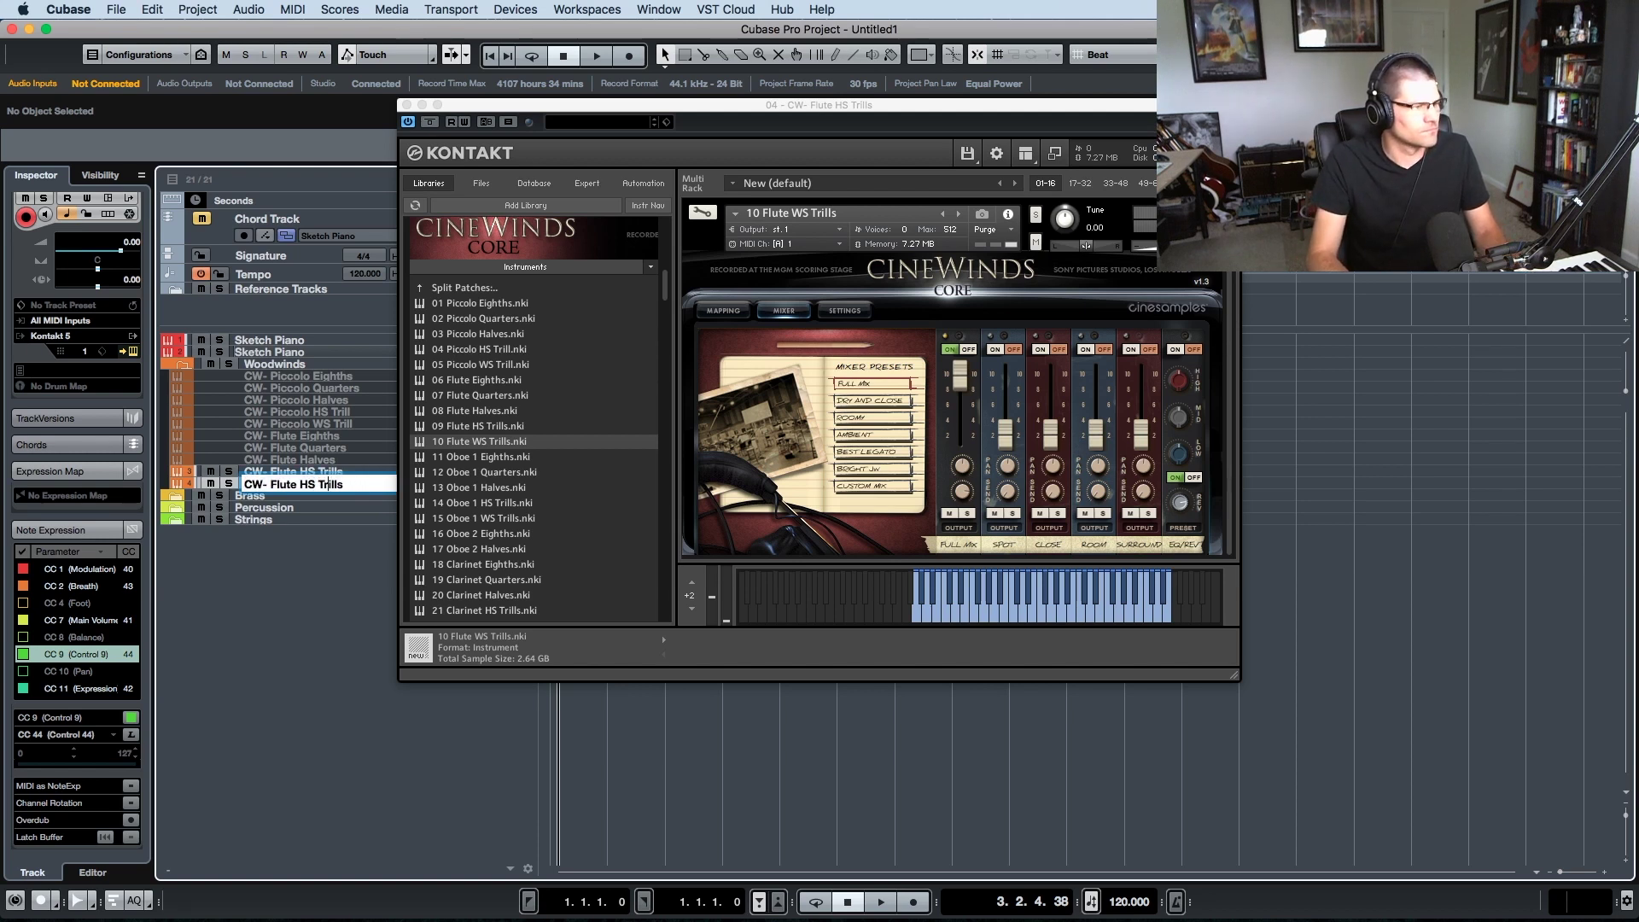
double_click(307, 484)
type("WS")
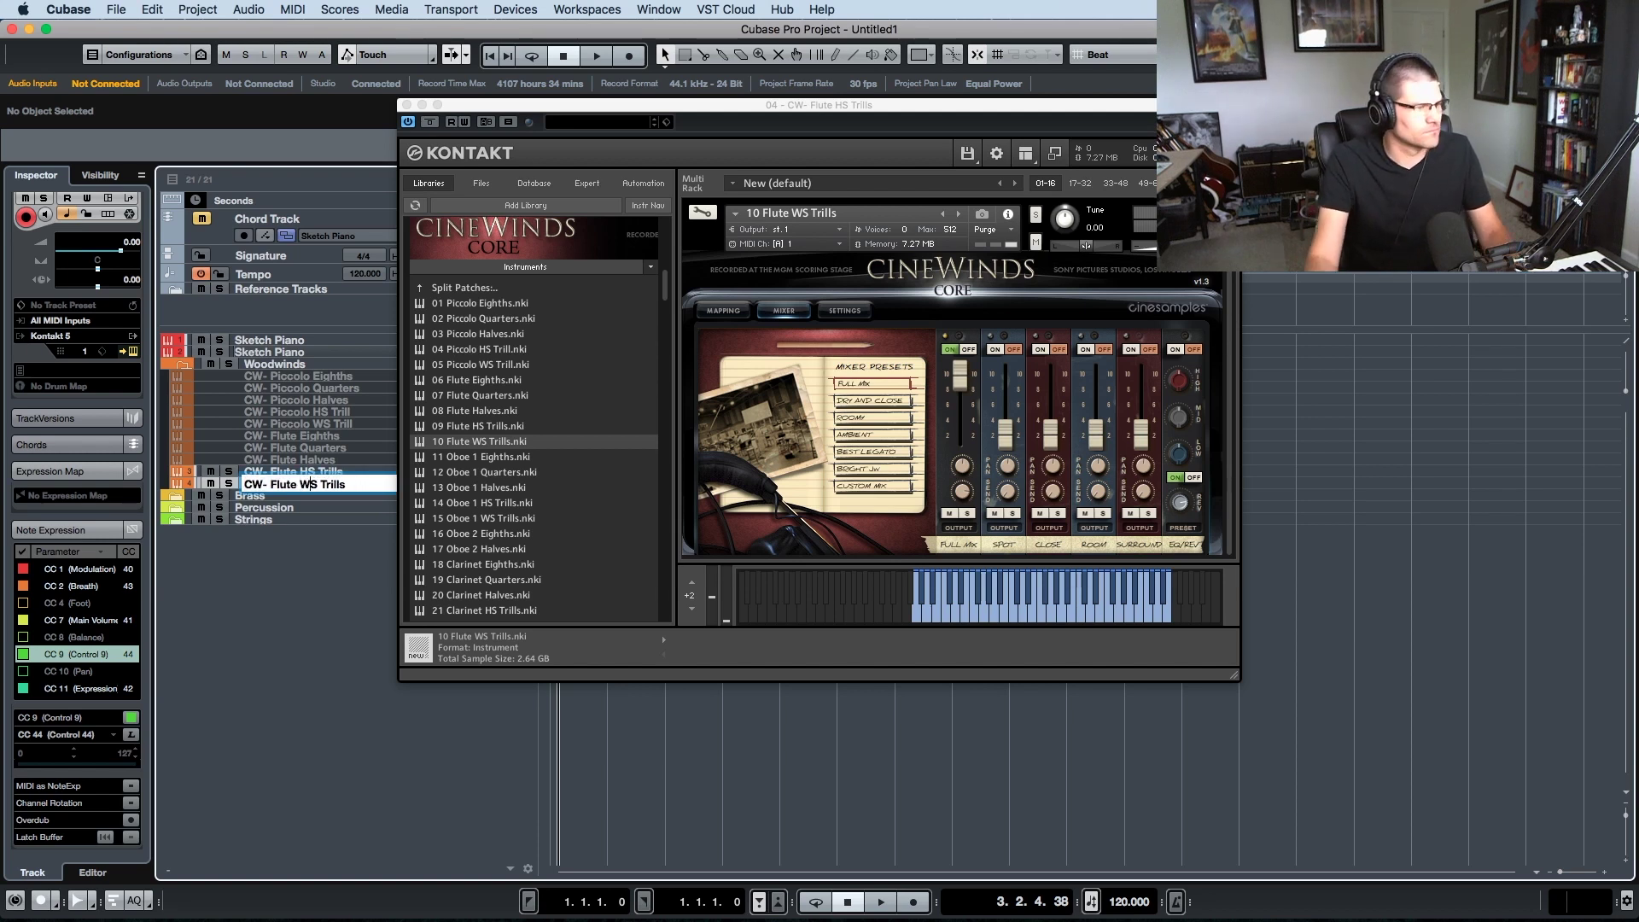
key("Return")
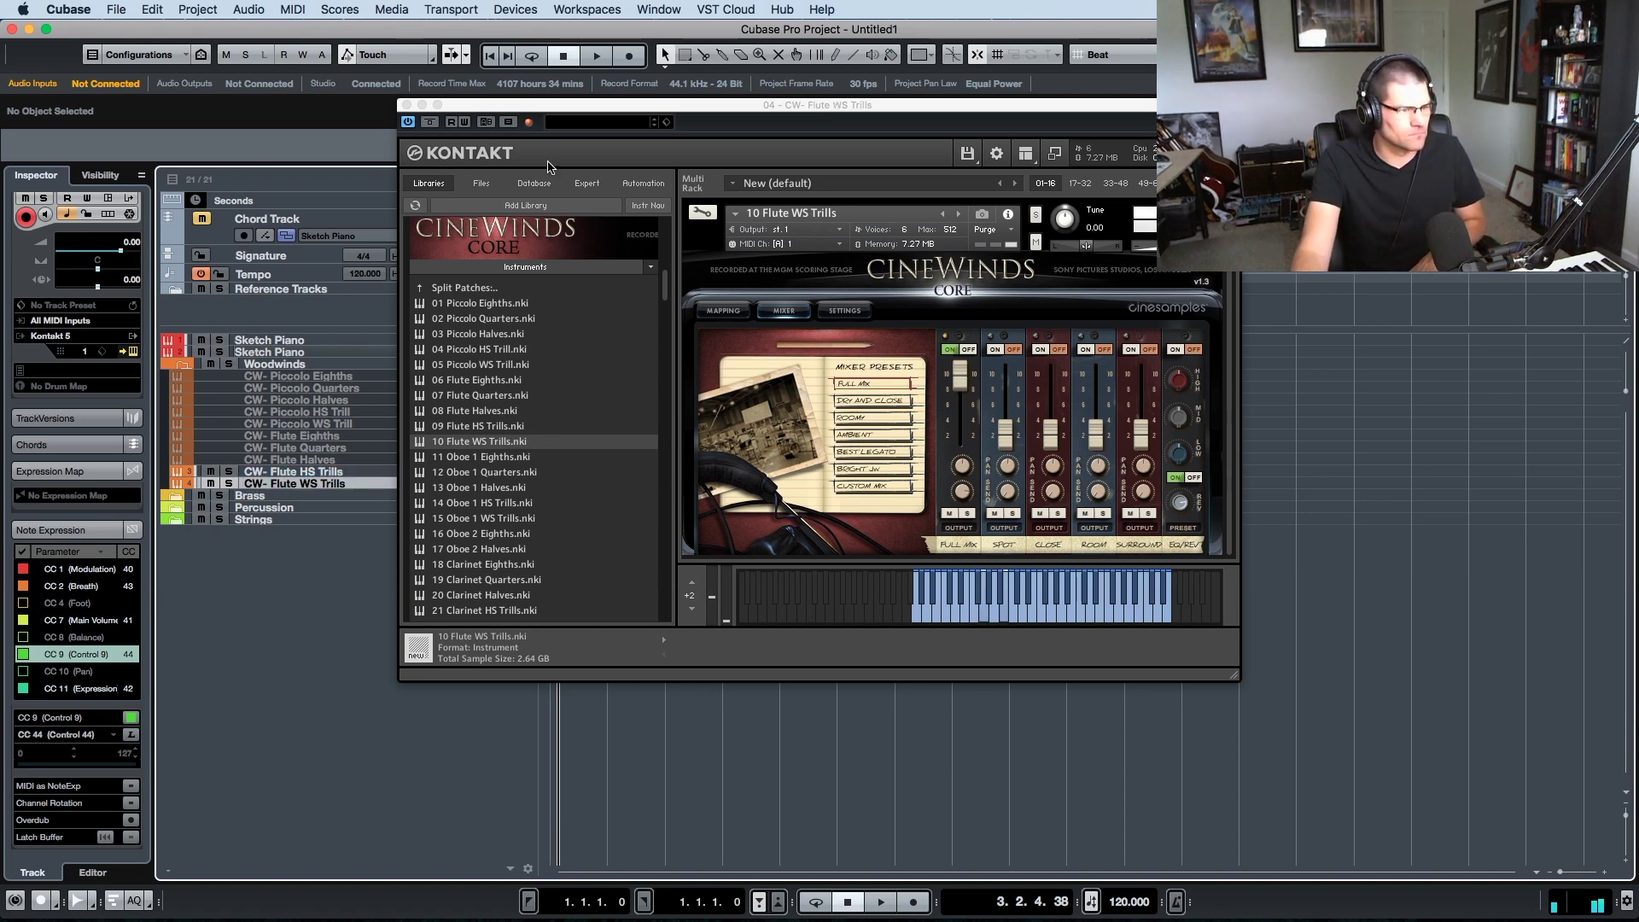
left_click(407, 104)
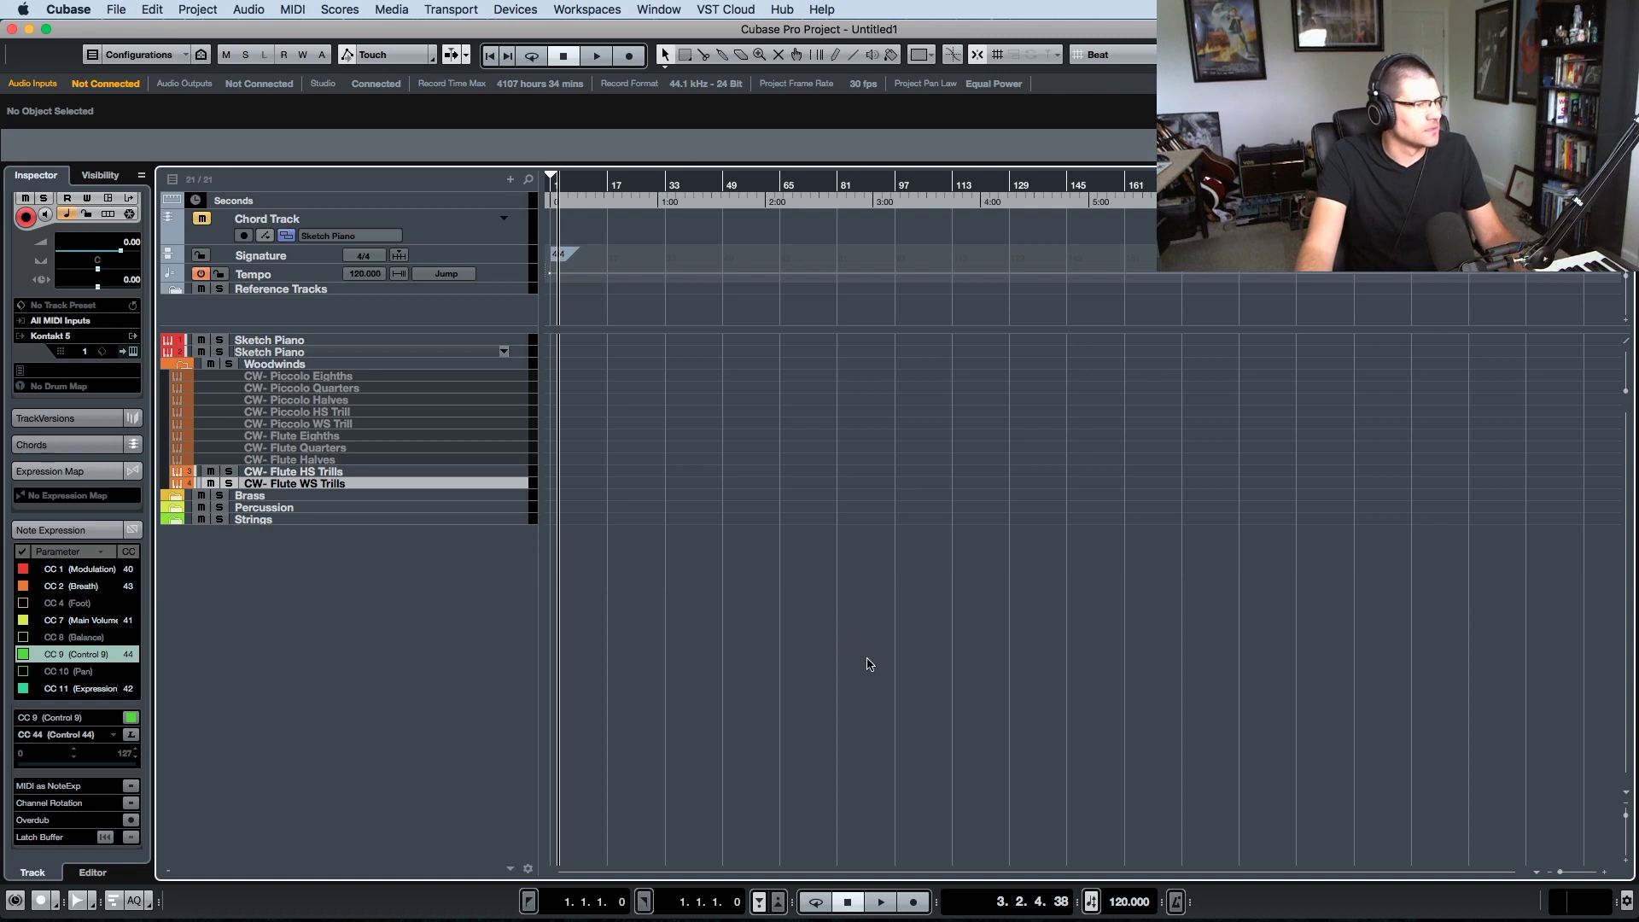
- Disable the CW- Flute HS Trills track and duplicate the CW- Flute WS Trills track
left_click(333, 472)
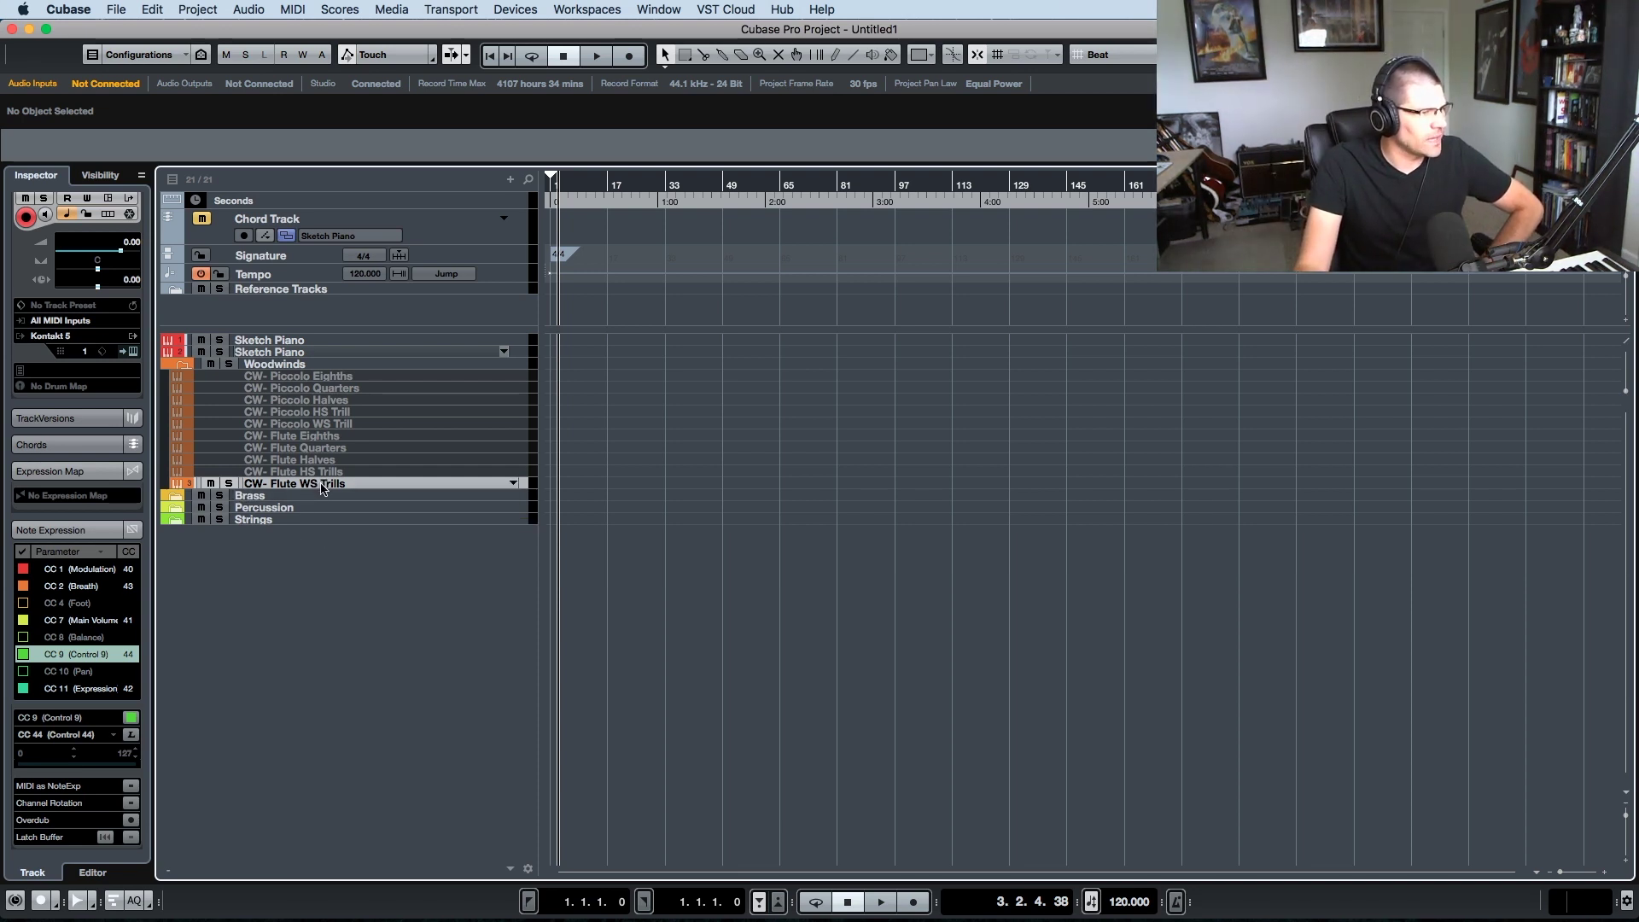
right_click(323, 486)
left_click(411, 535)
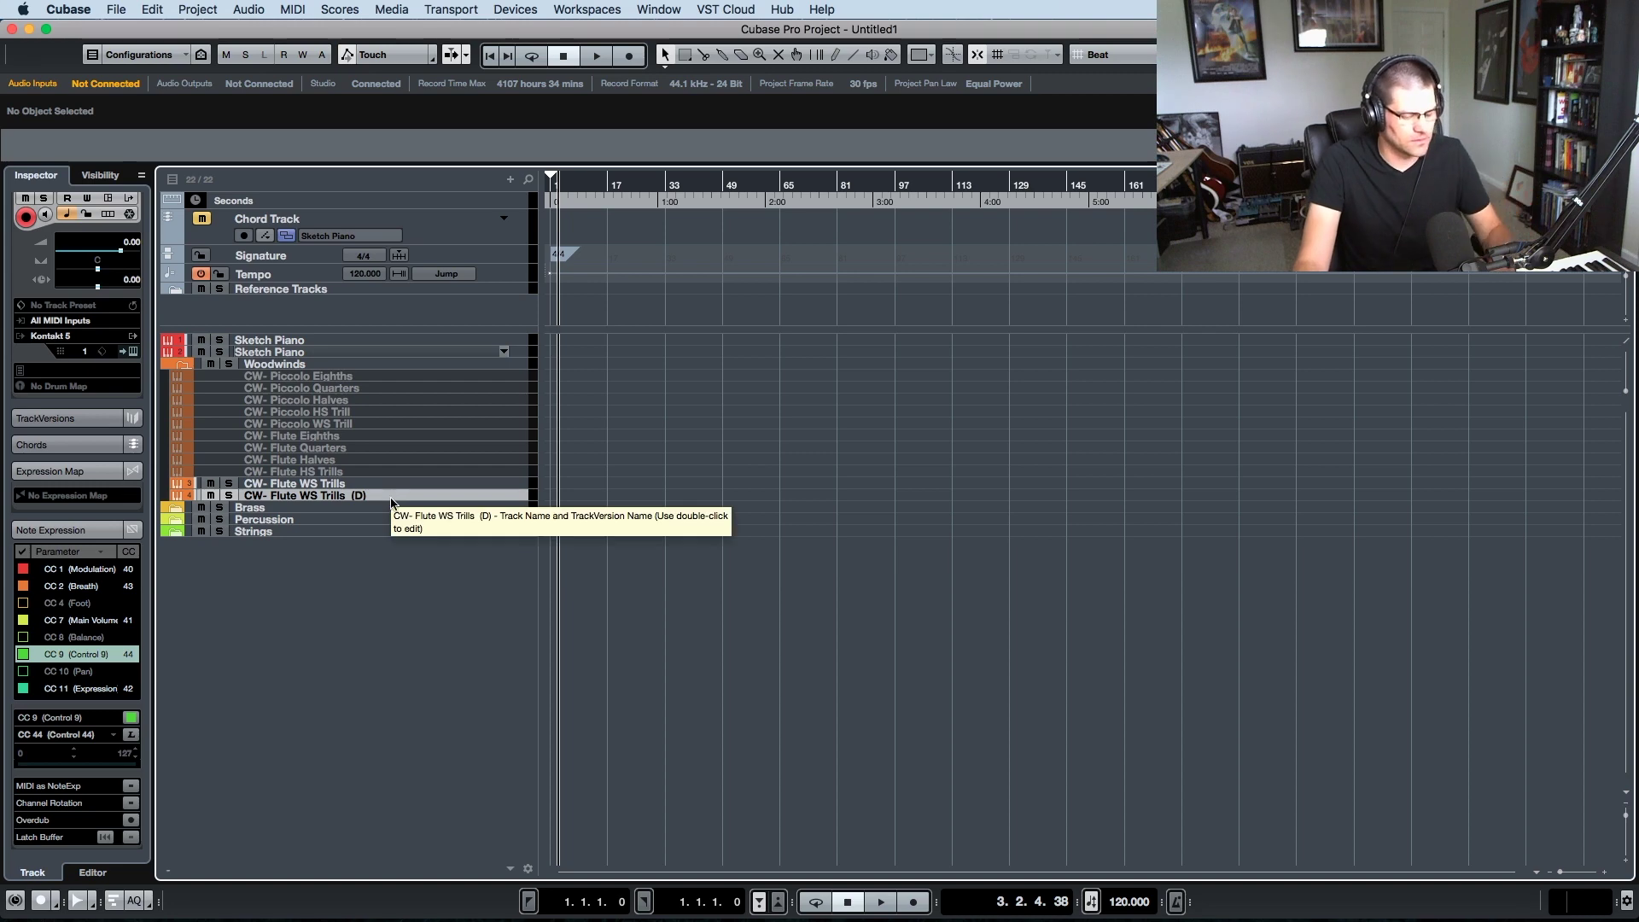
- Replace the 10 Flute WS Trills patch in the new duplicate's Kontakt with 11 Oboe 1 Eighths.nki from CineWinds CORE
key("e")
scroll(581, 461, "down", 5)
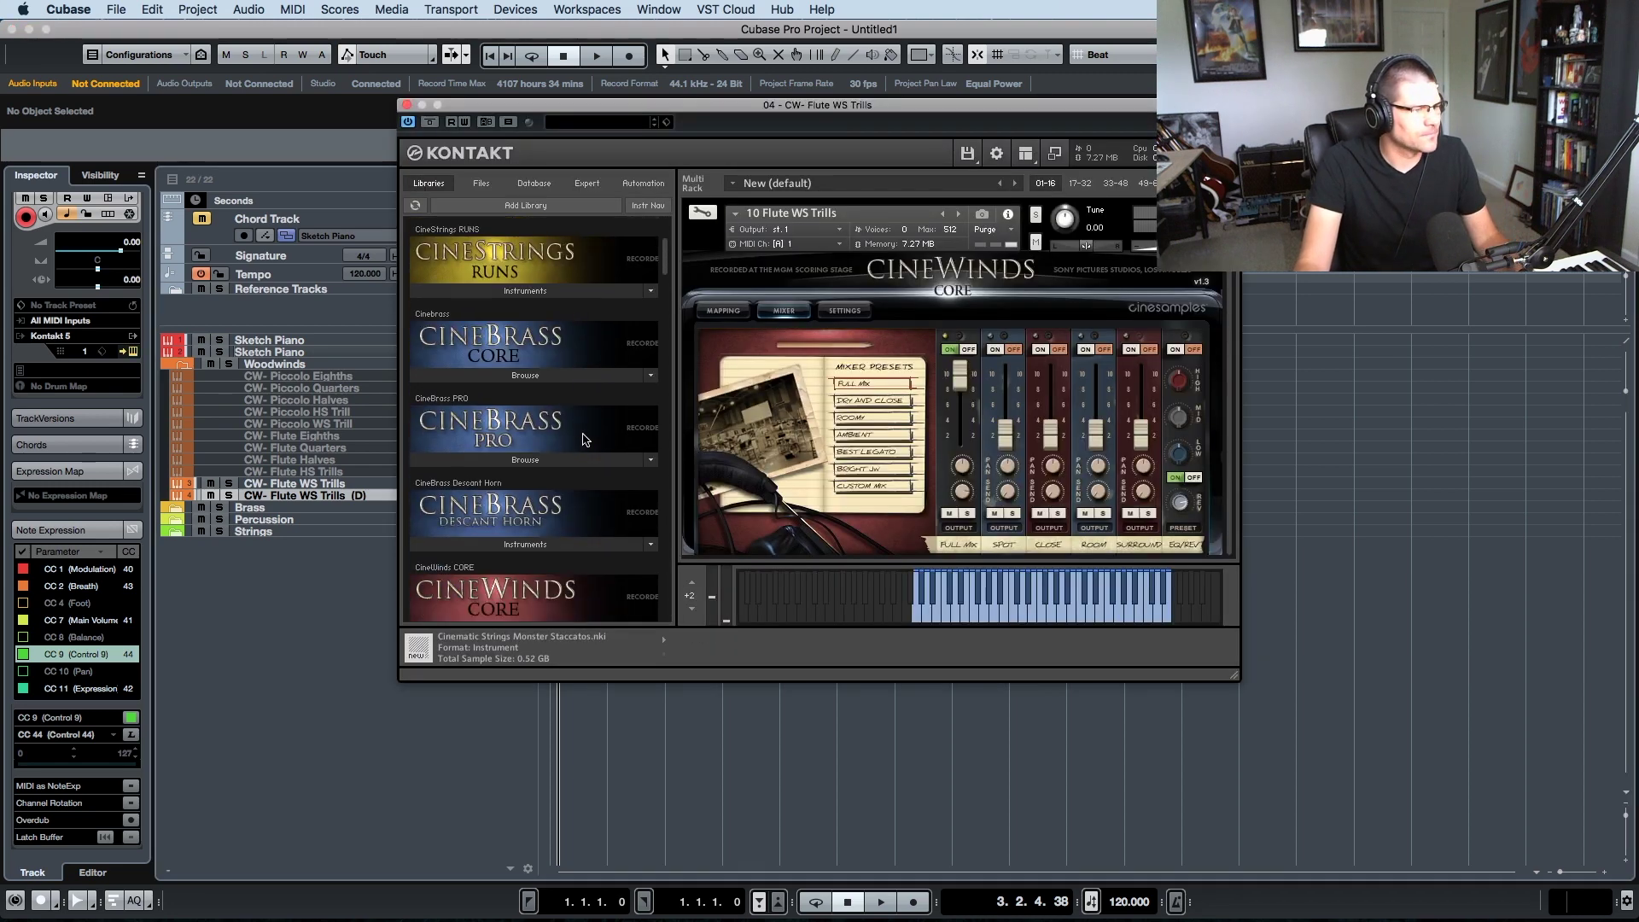
left_click(574, 536)
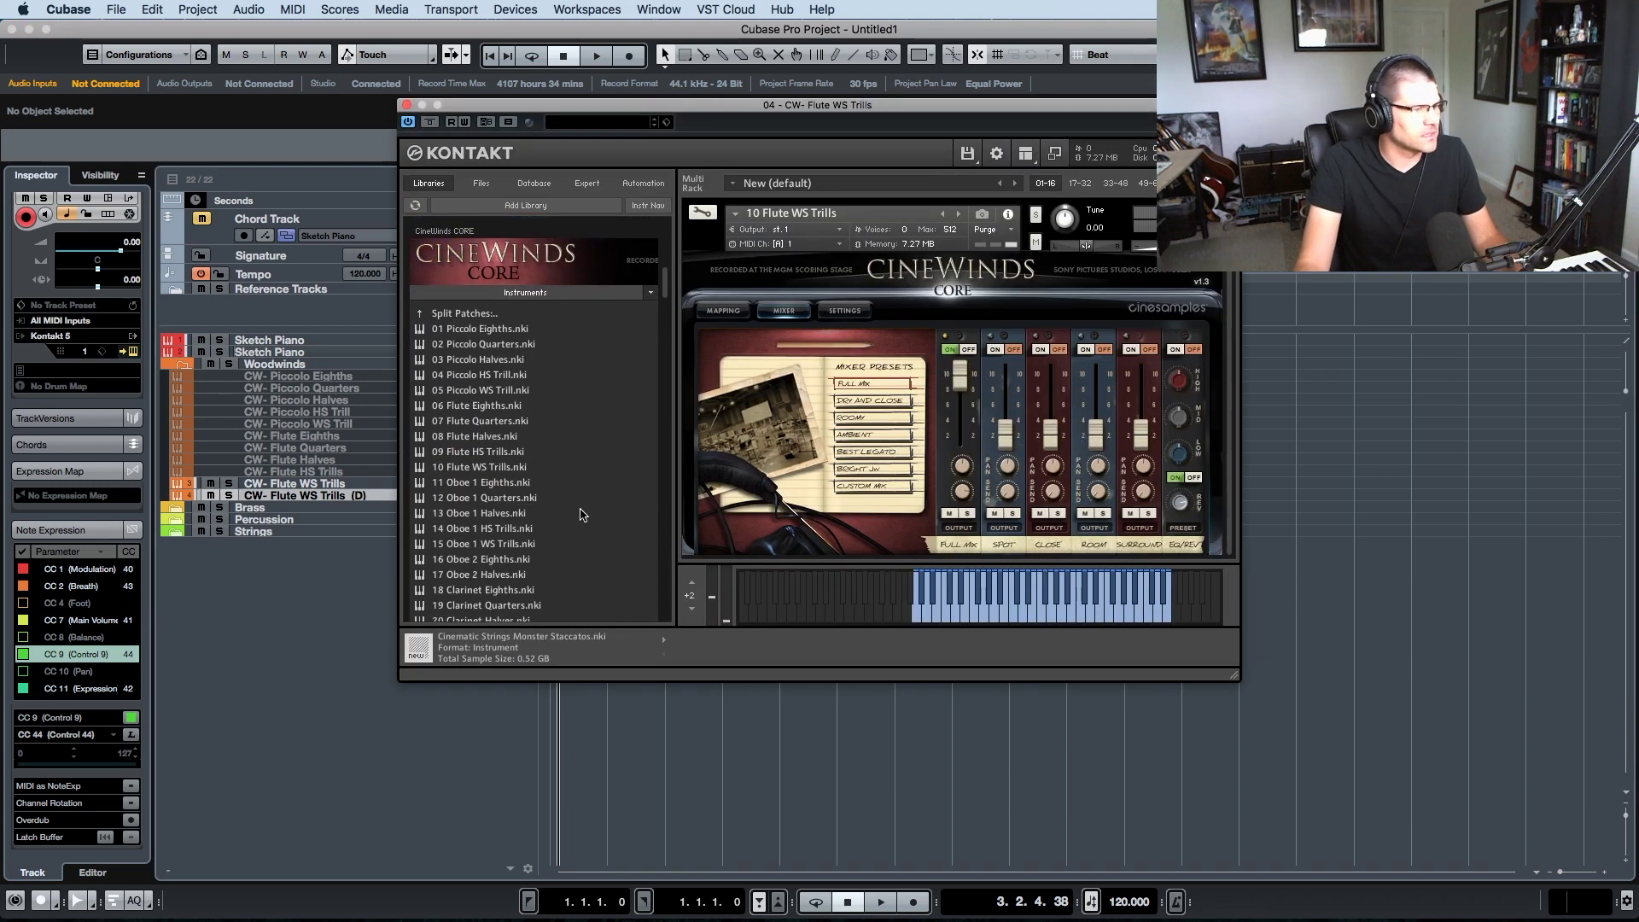
left_click(524, 485)
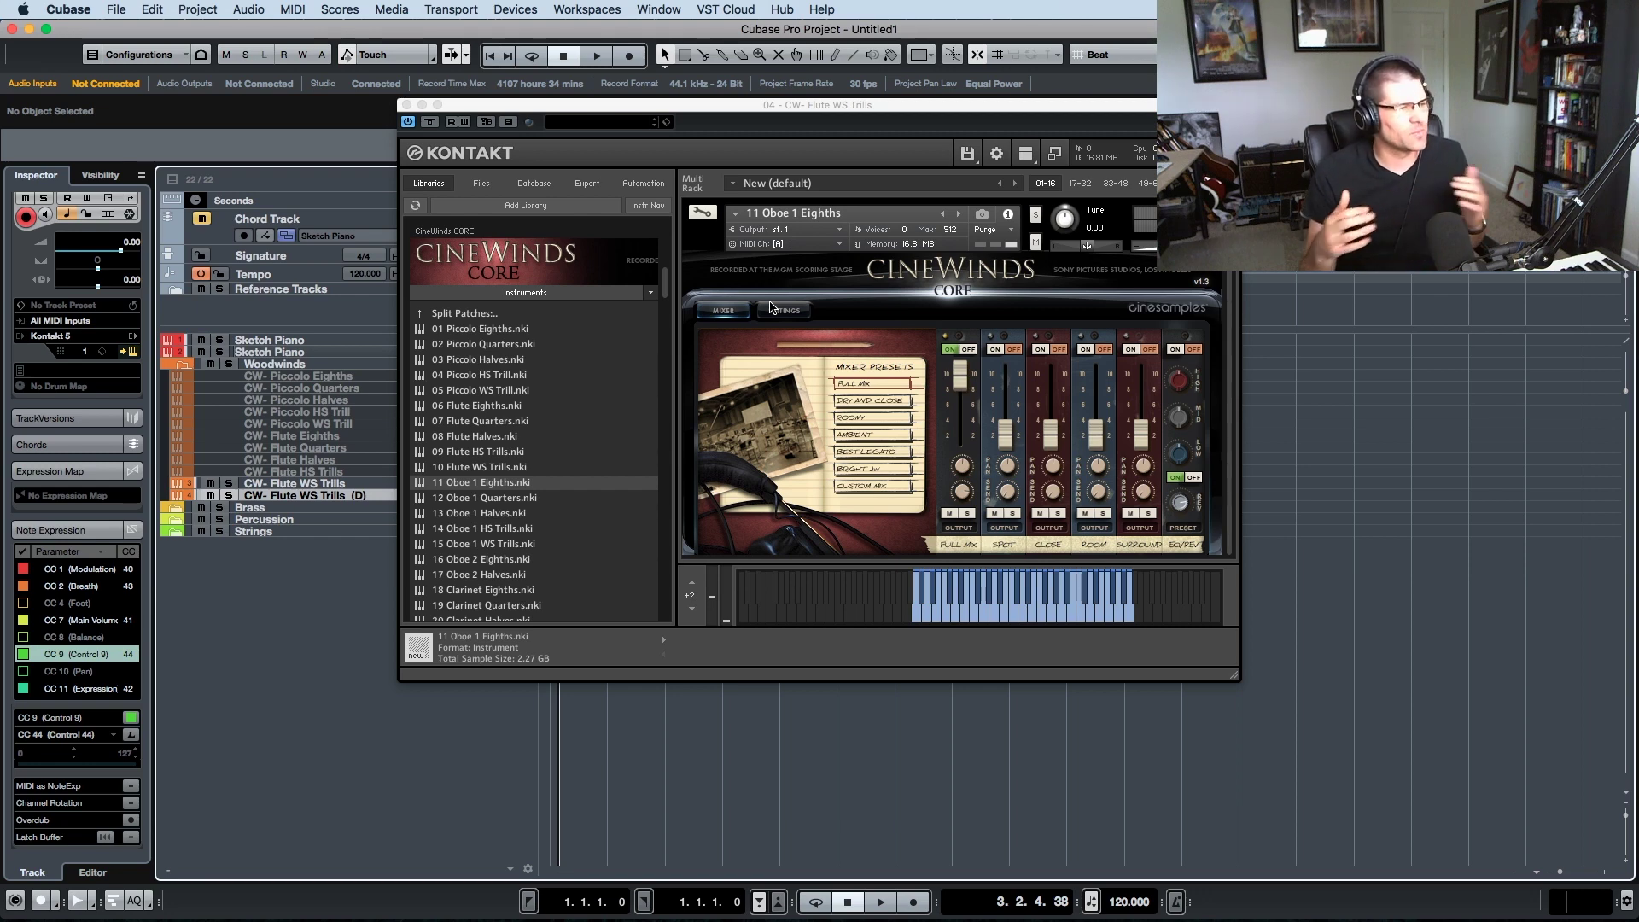
- Rename the duplicated CW- Flute WS Trills (D) track to CW- Oboe 1 Eighths
key("super+w")
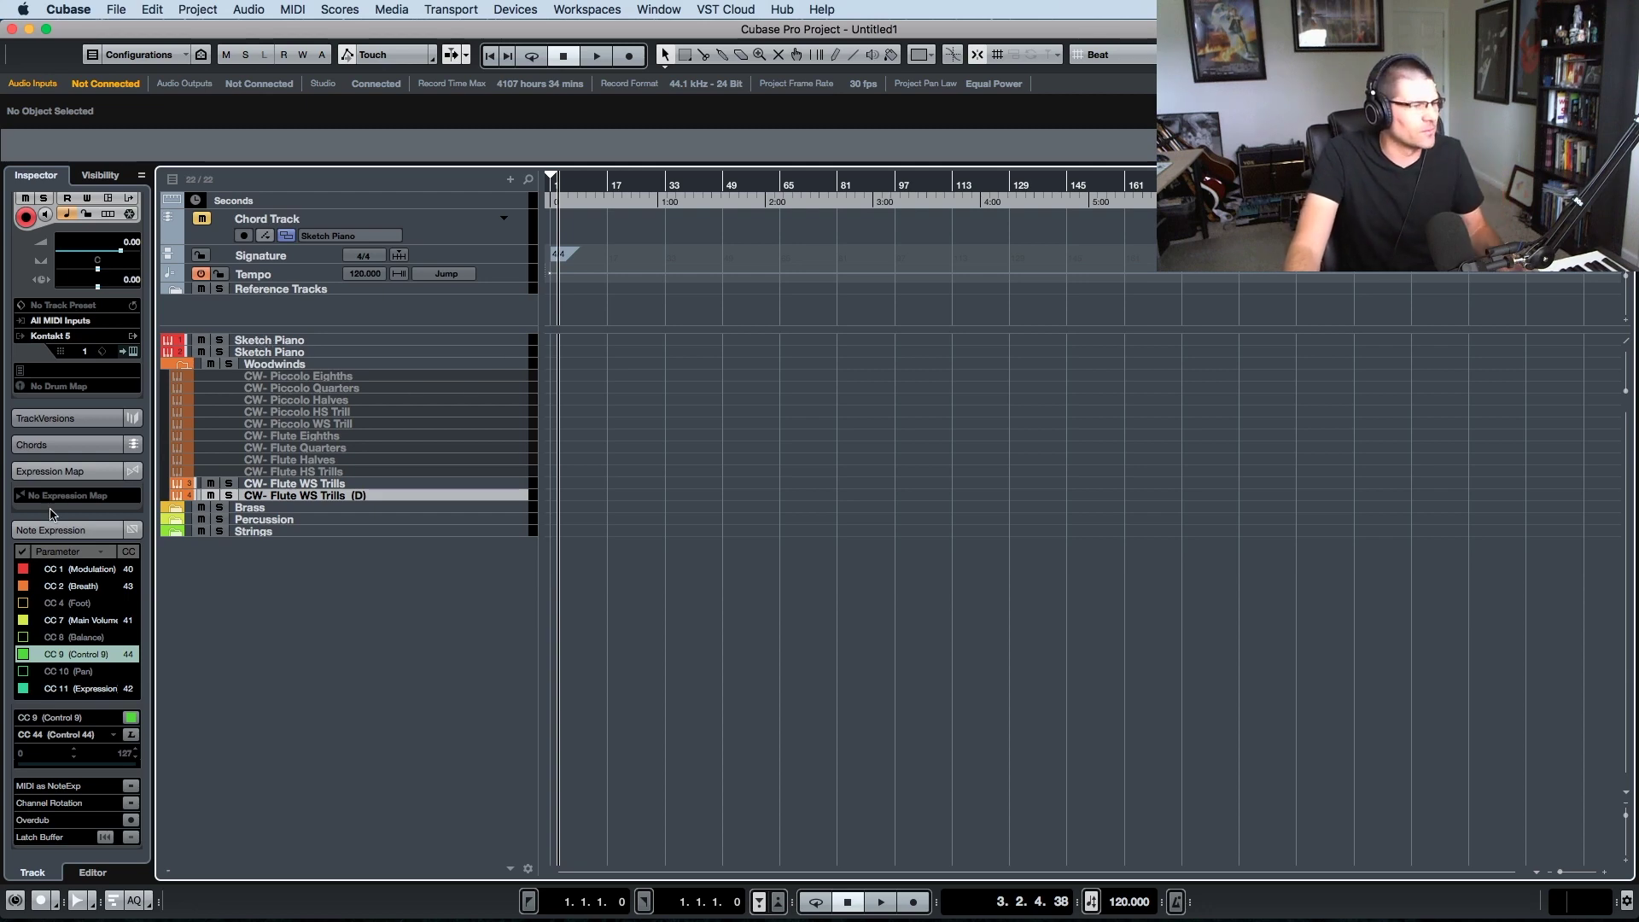
key("e")
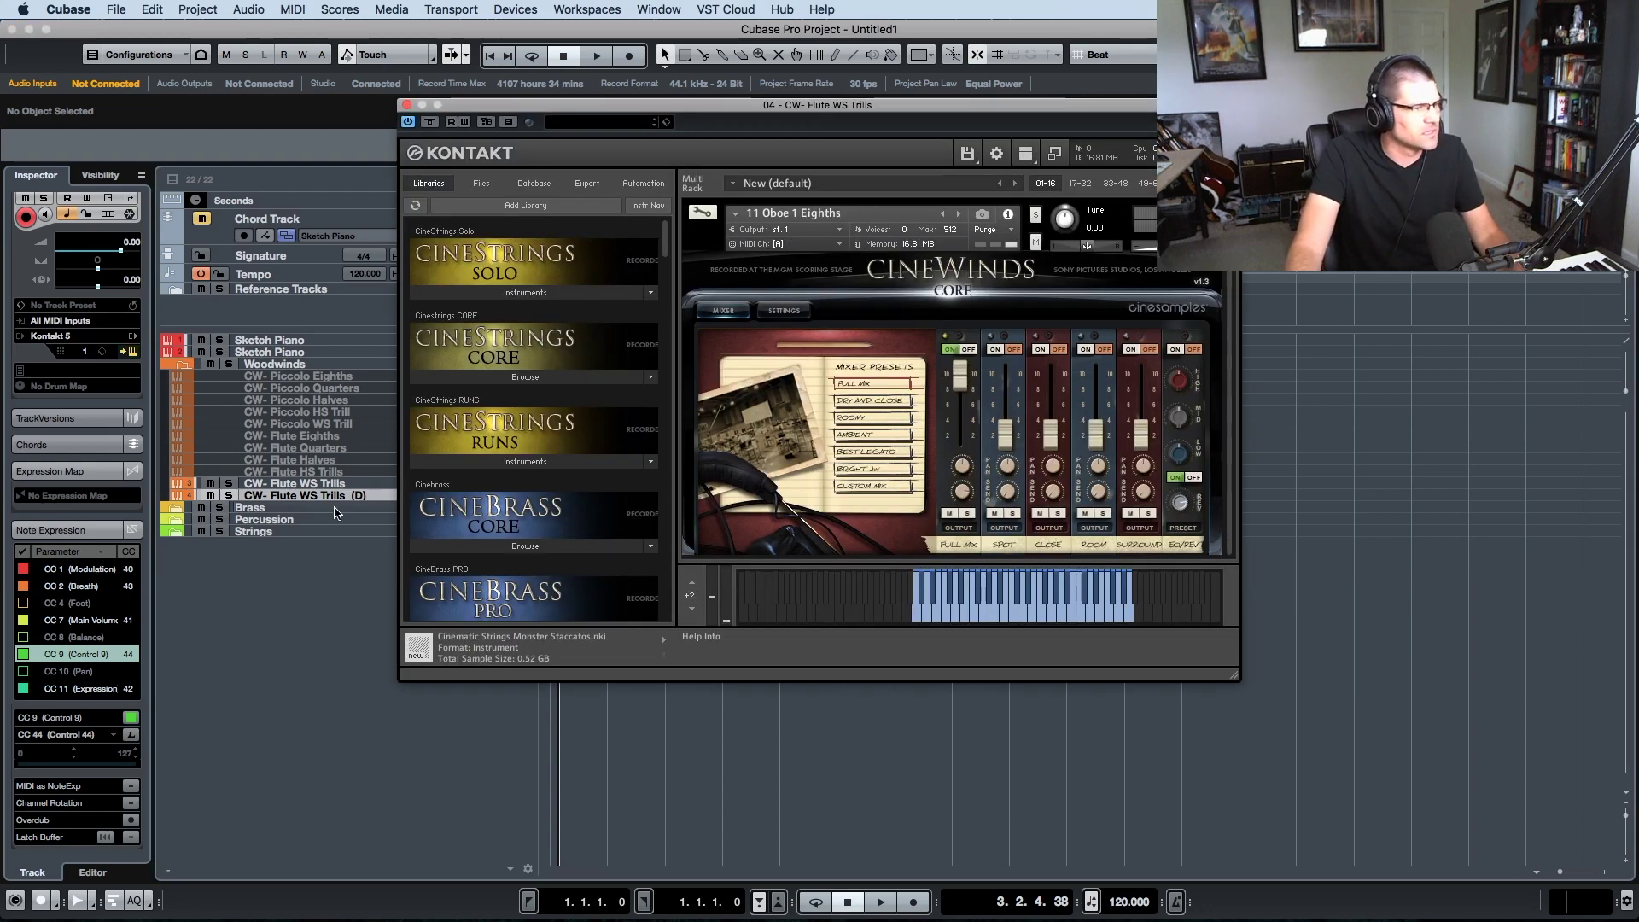
left_click(307, 497)
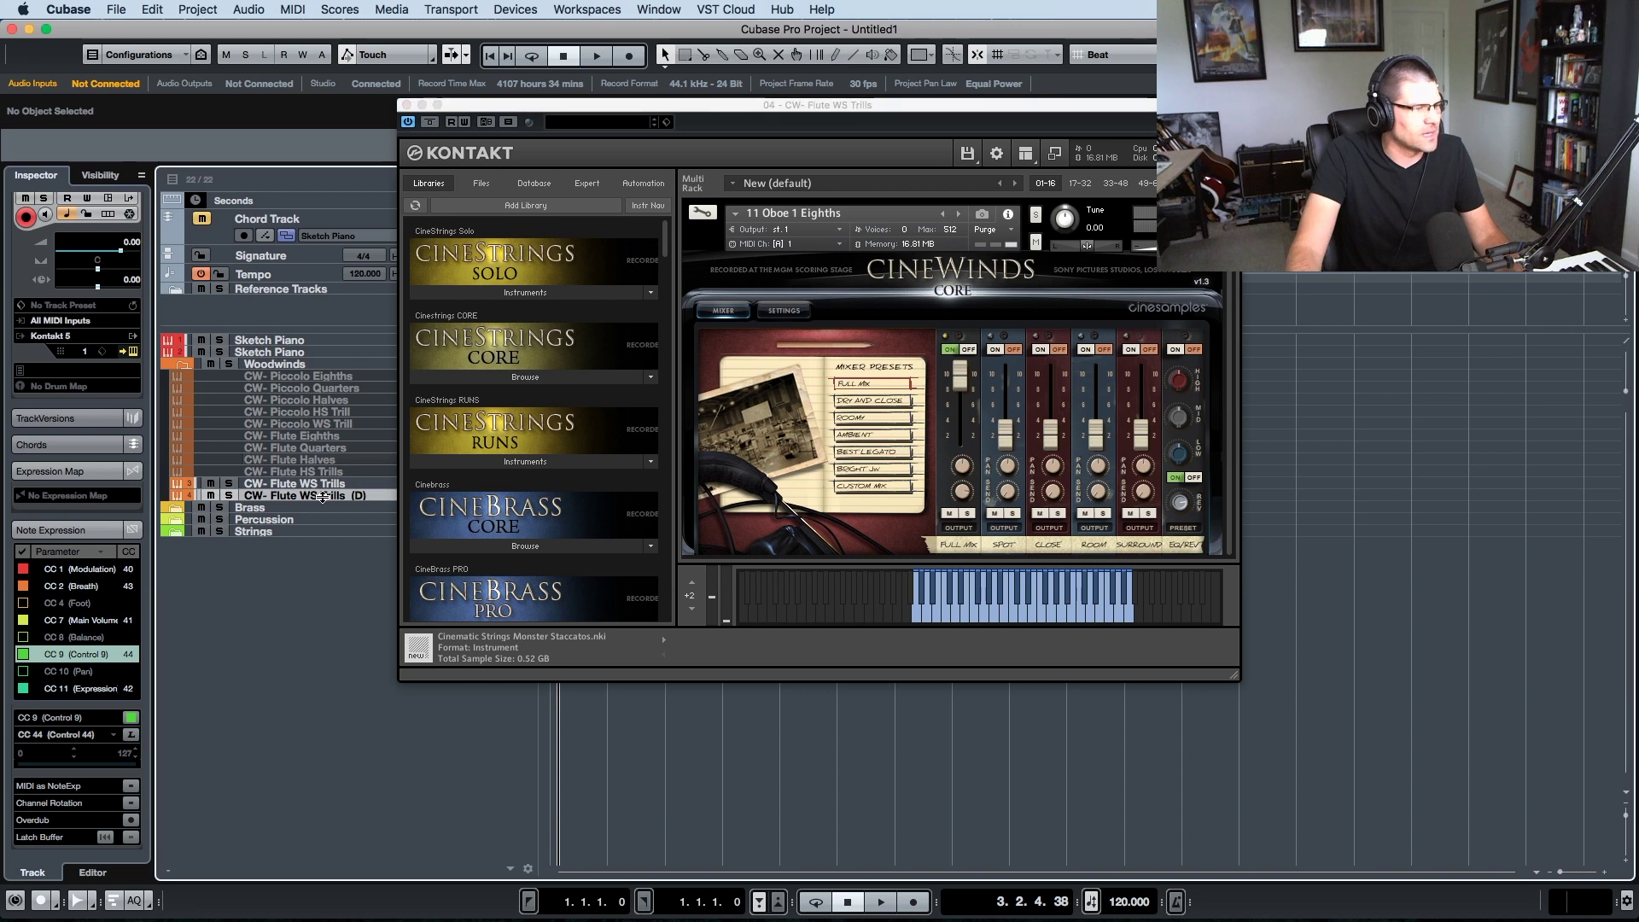
double_click(317, 496)
left_click(383, 495)
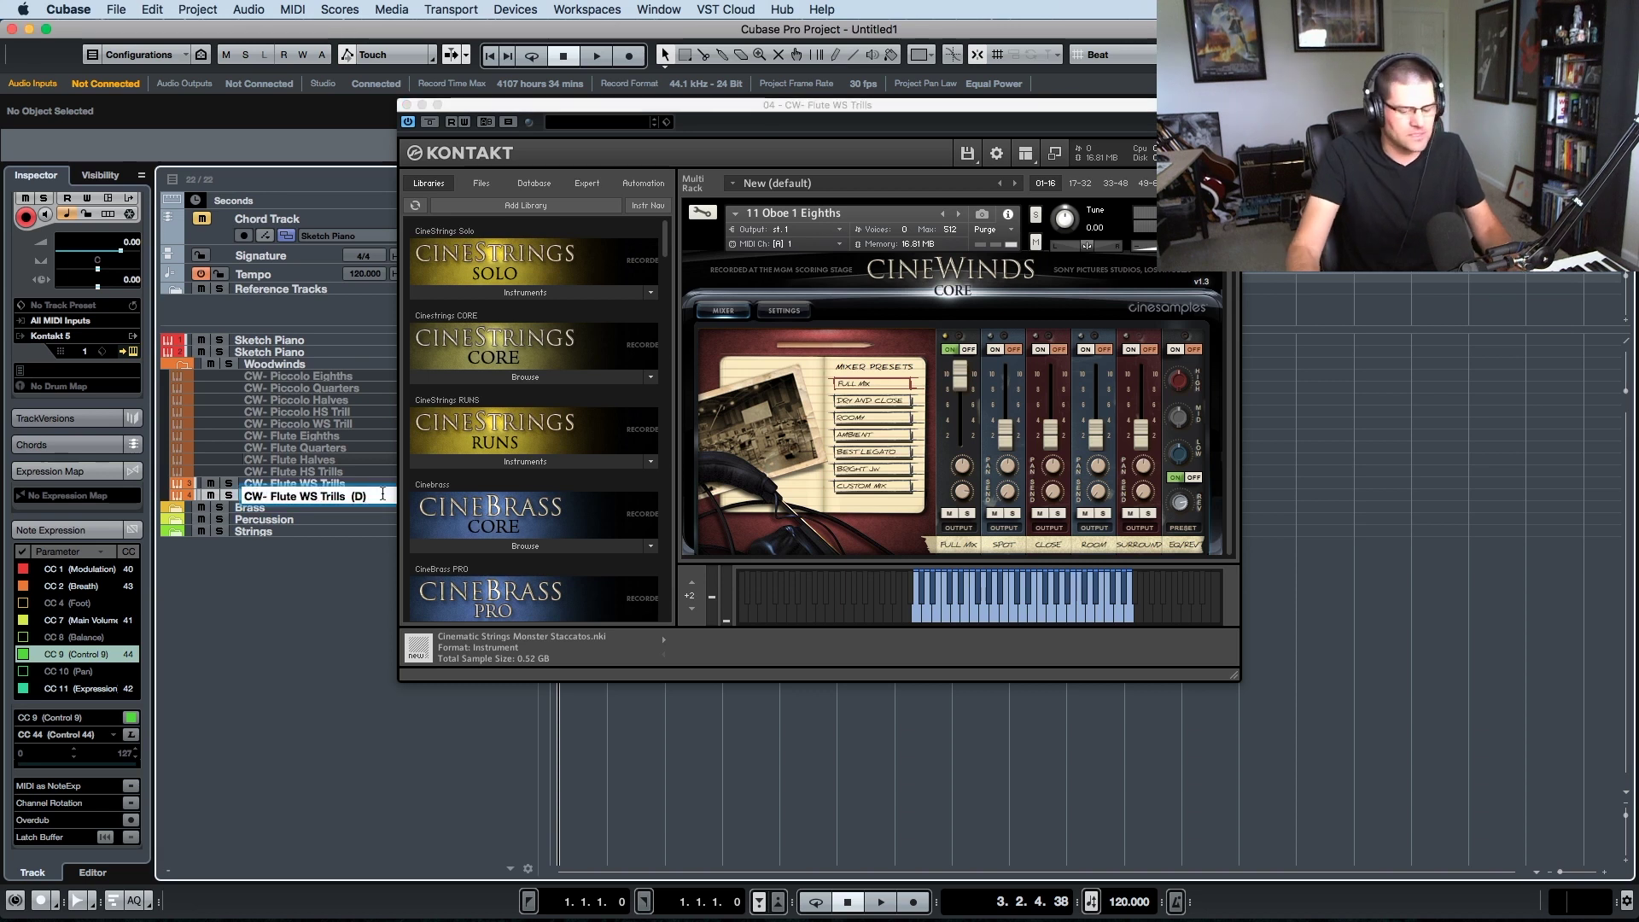
key("BackSpace")
key("BackSpace")
key("BackSpace")
key("BackSpace")
key("BackSpace")
key("BackSpace")
key("BackSpace")
key("BackSpace")
key("BackSpace")
key("BackSpace")
key("BackSpace")
key("BackSpace")
key("BackSpace")
key("BackSpace")
key("BackSpace")
key("BackSpace")
key("BackSpace")
key("BackSpace")
key("BackSpace")
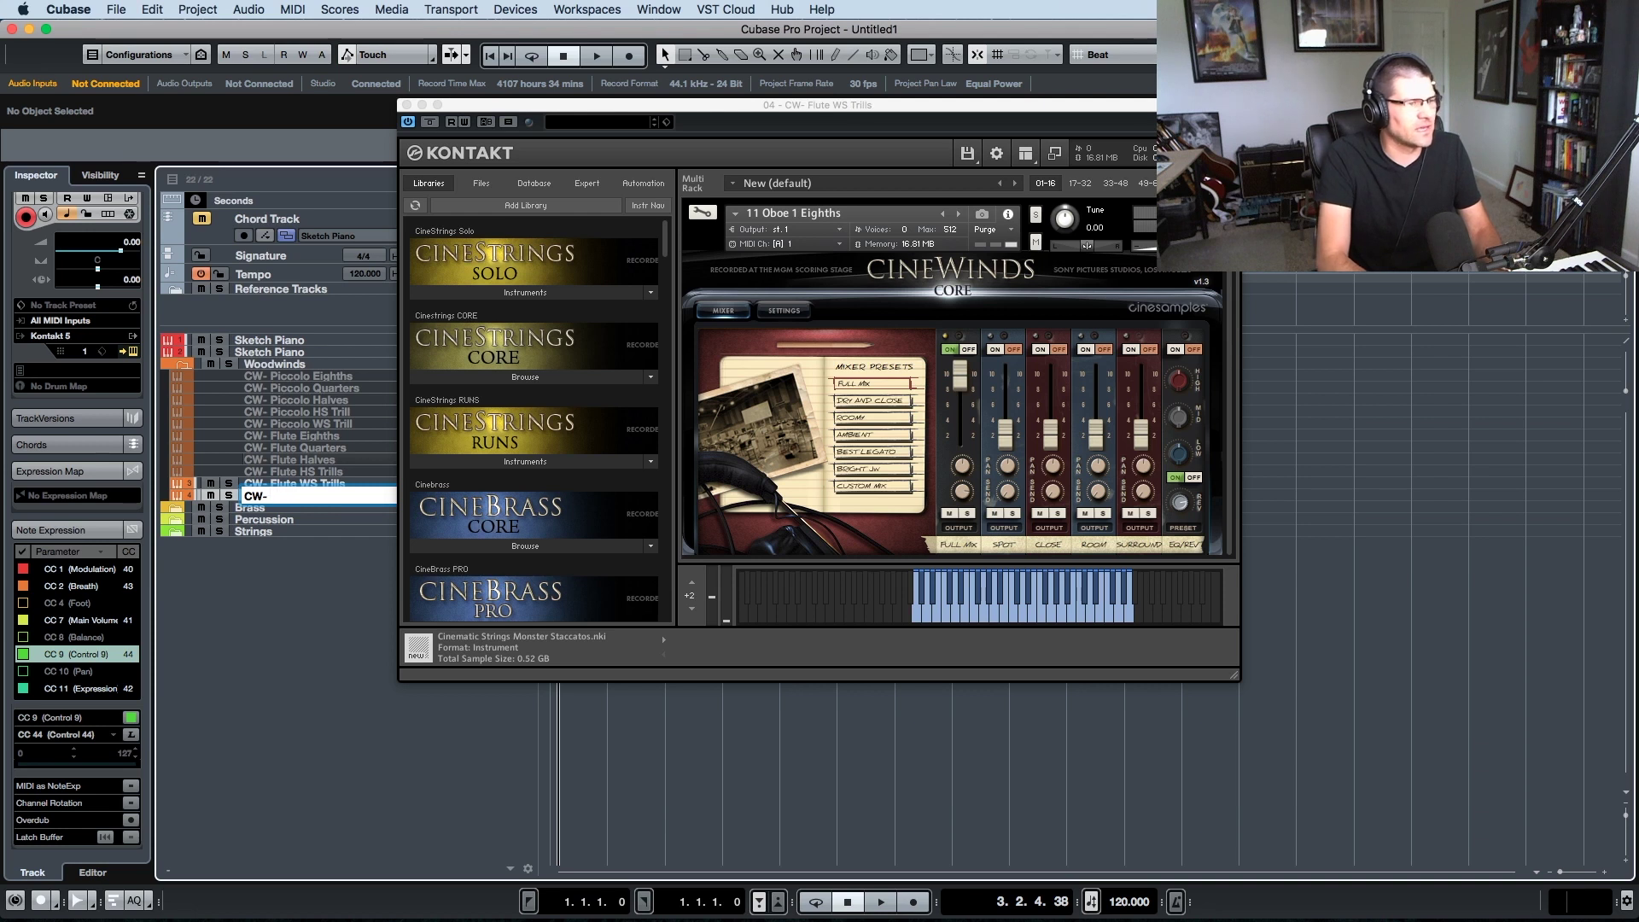
type("Ob")
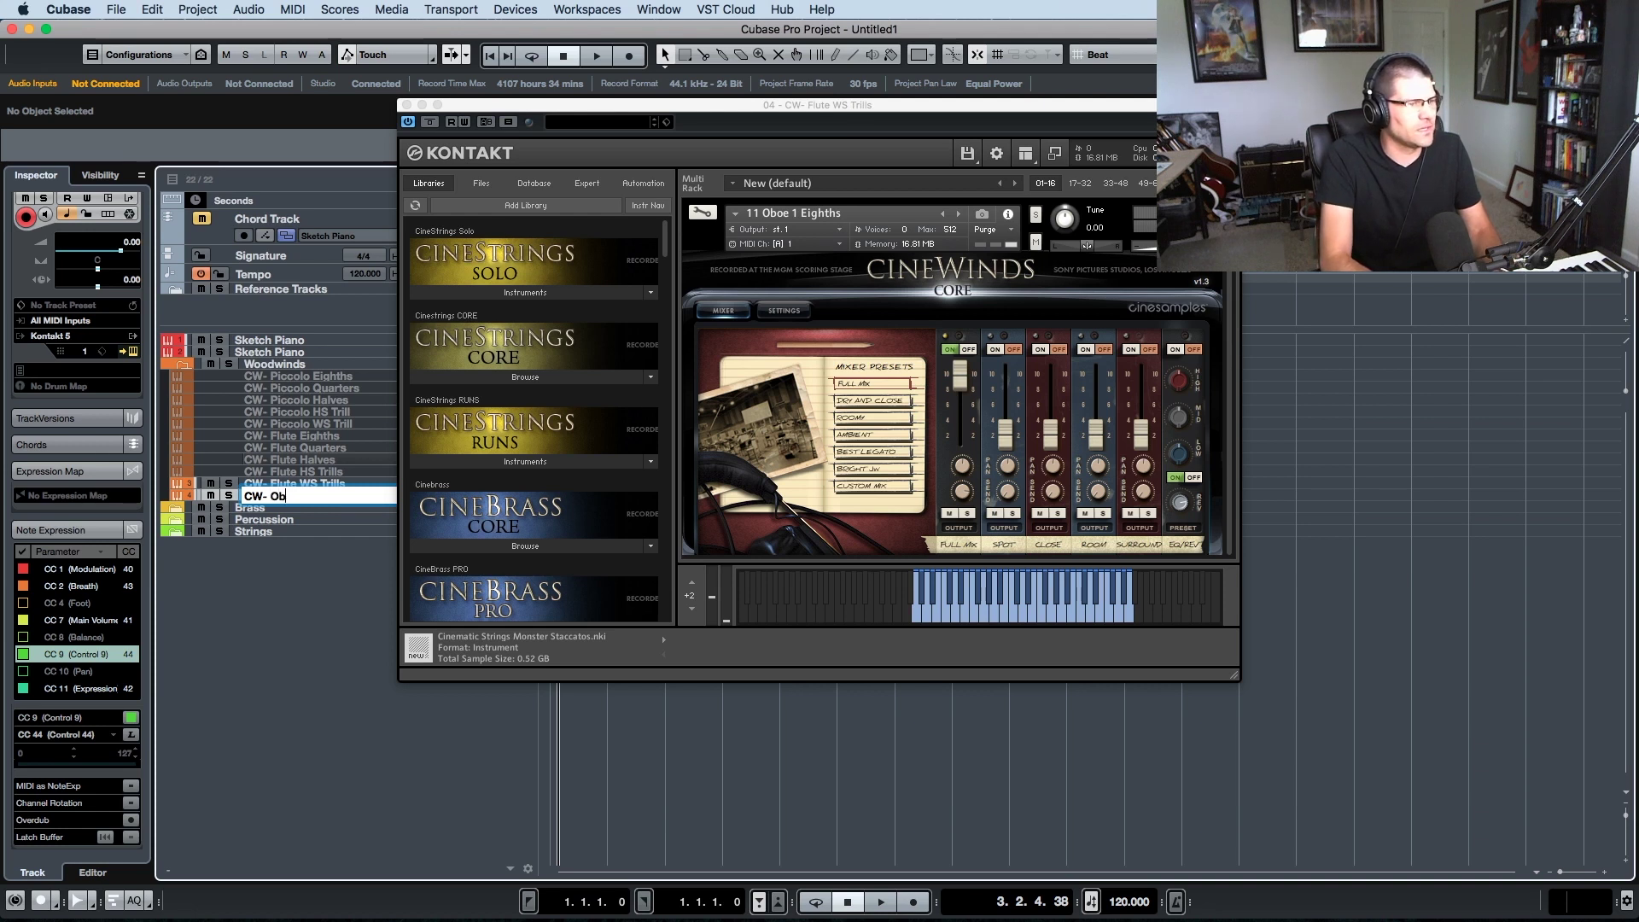
type("oe 1 Eighths")
key("Return")
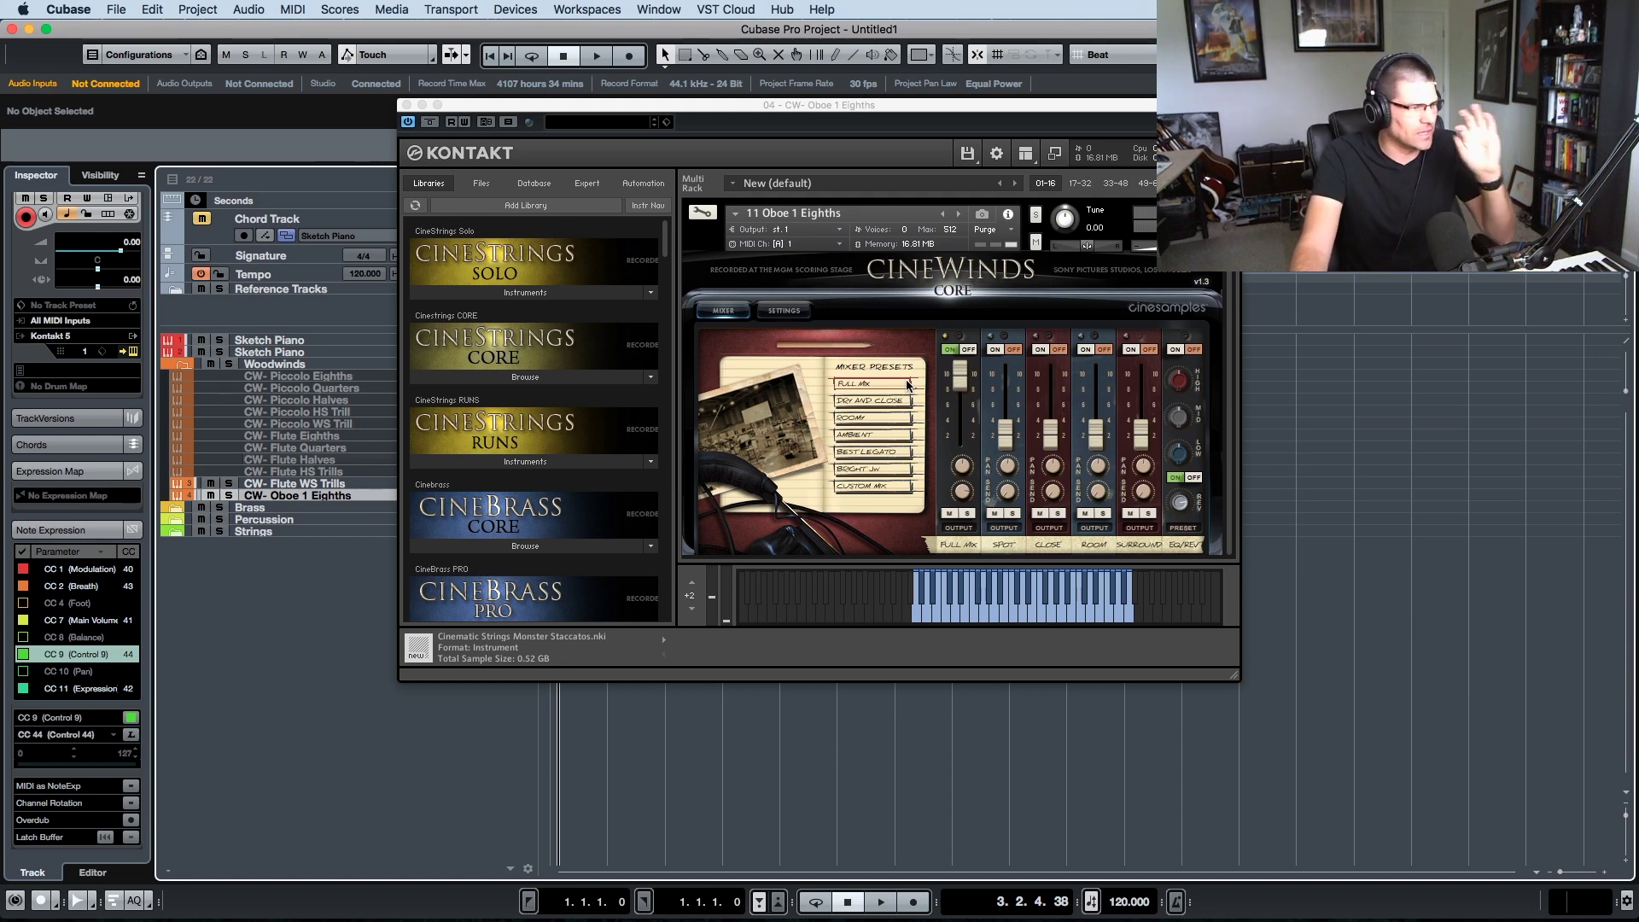
- Close the oboe track's Kontakt window and disable the CW- Flute WS Trills track
left_click(407, 104)
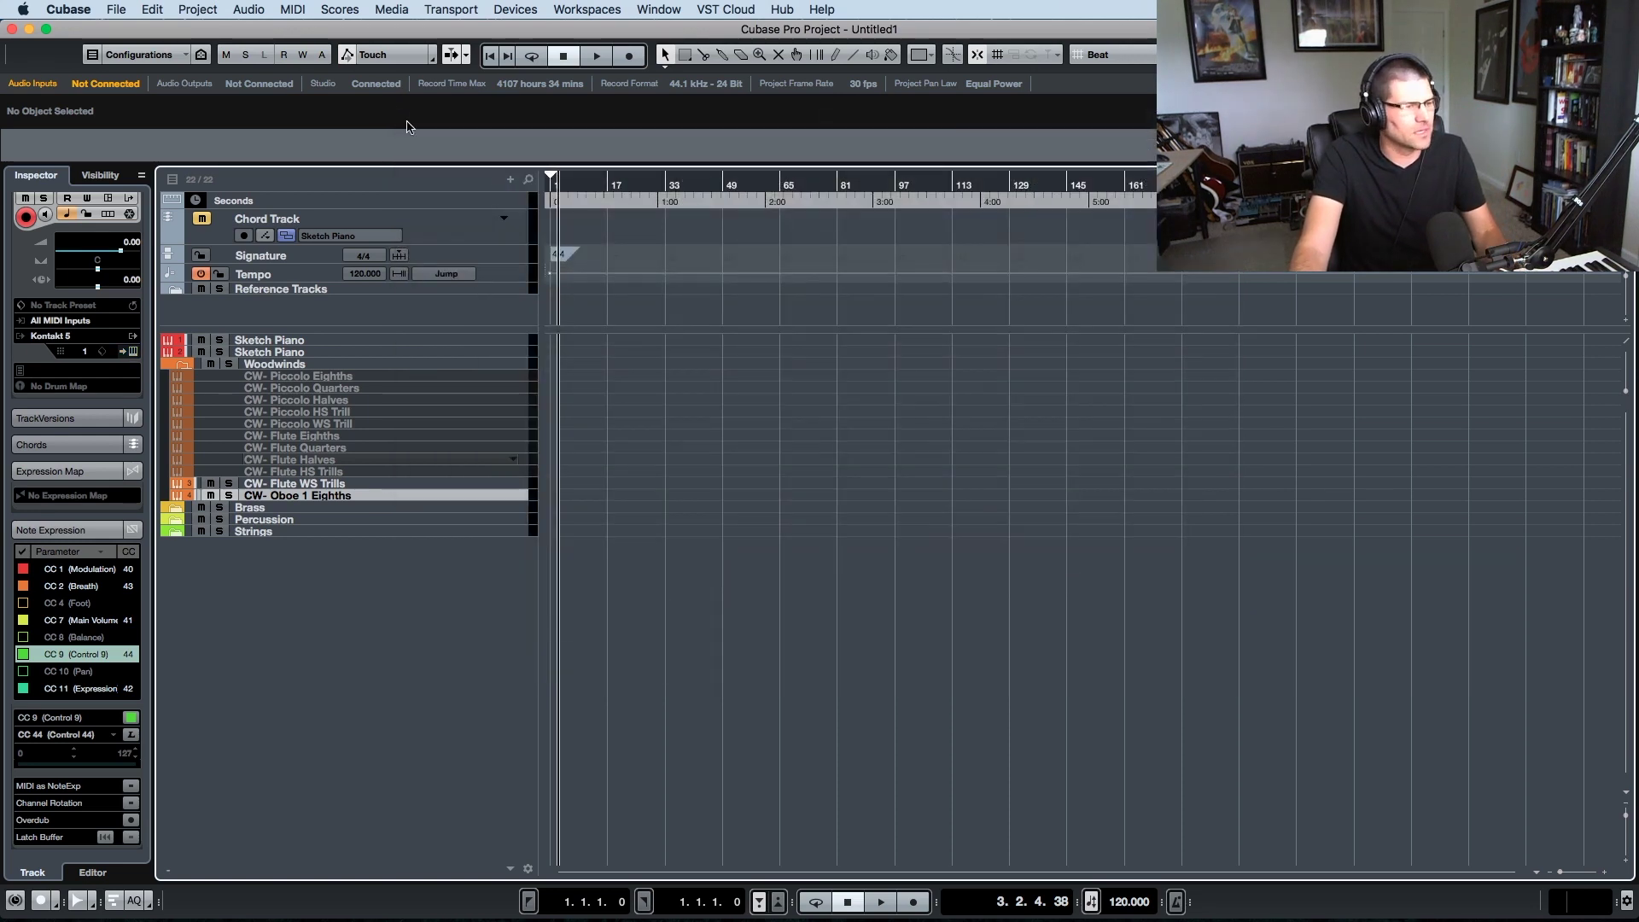
left_click(359, 484)
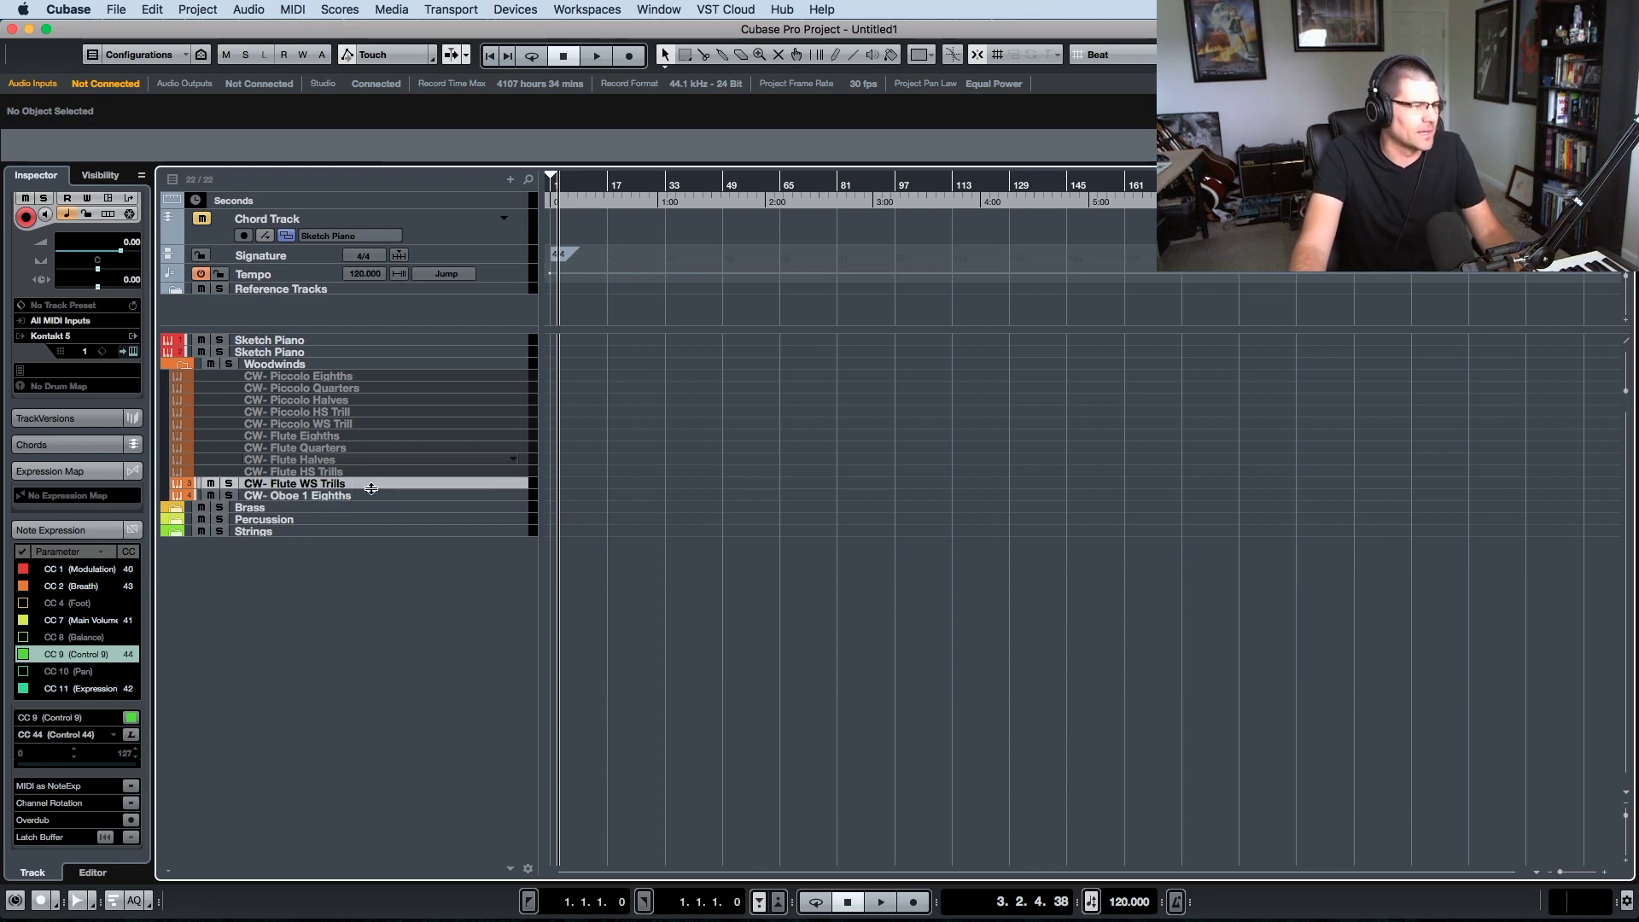
left_click(370, 494)
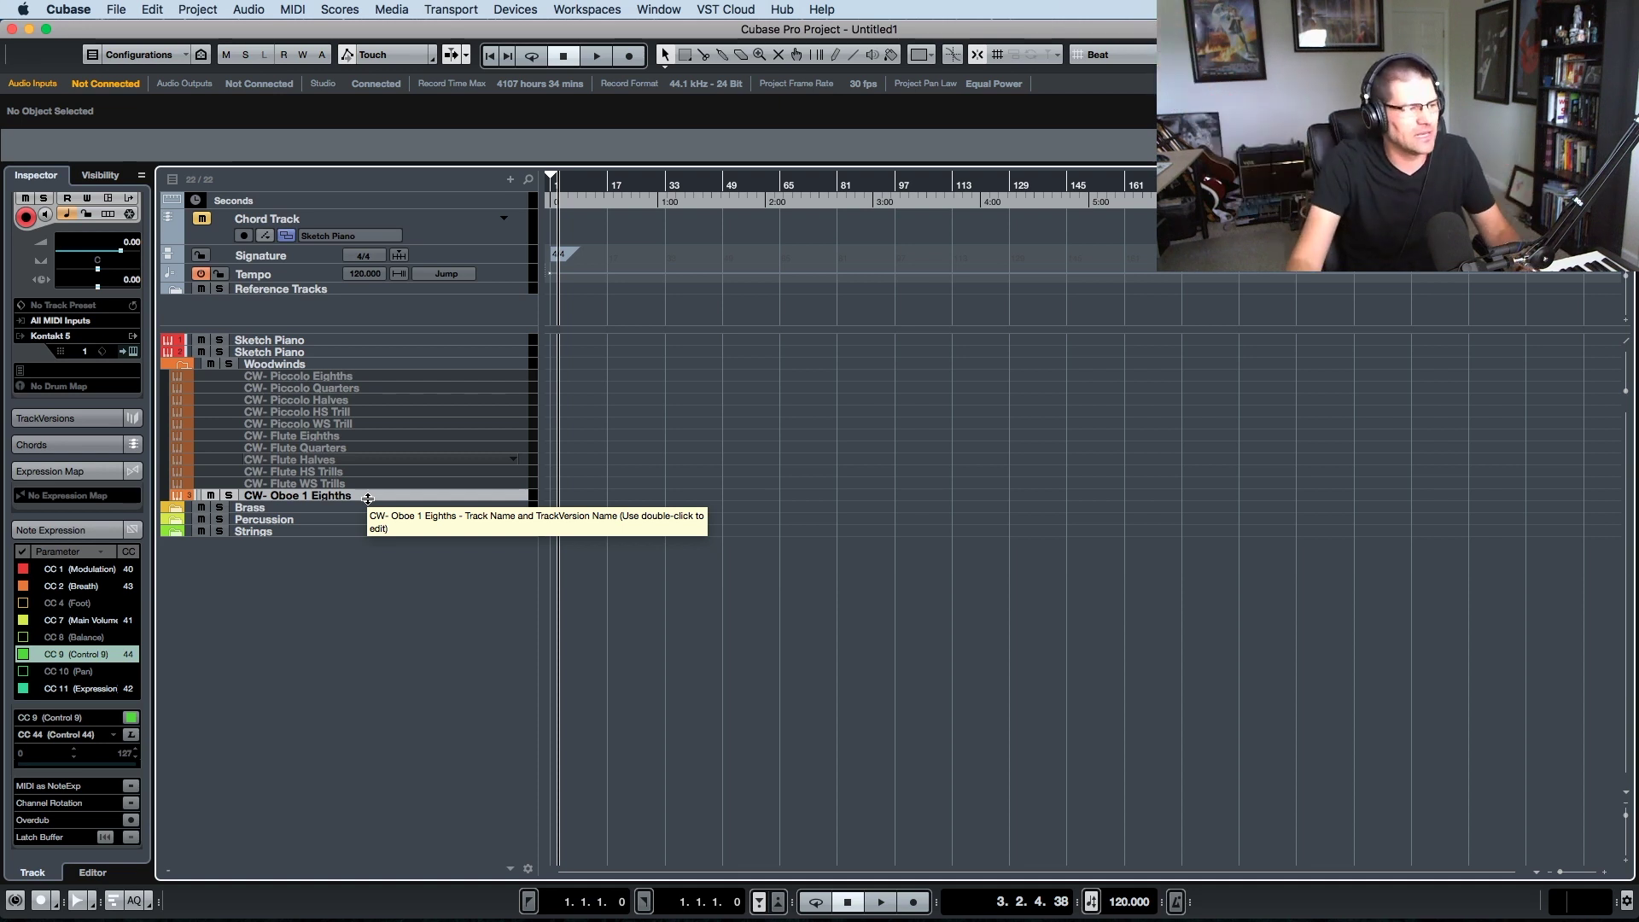
- Check Cubase's memory use and the system's total memory use in Activity Monitor, and close its window
mouse_move(841, 912)
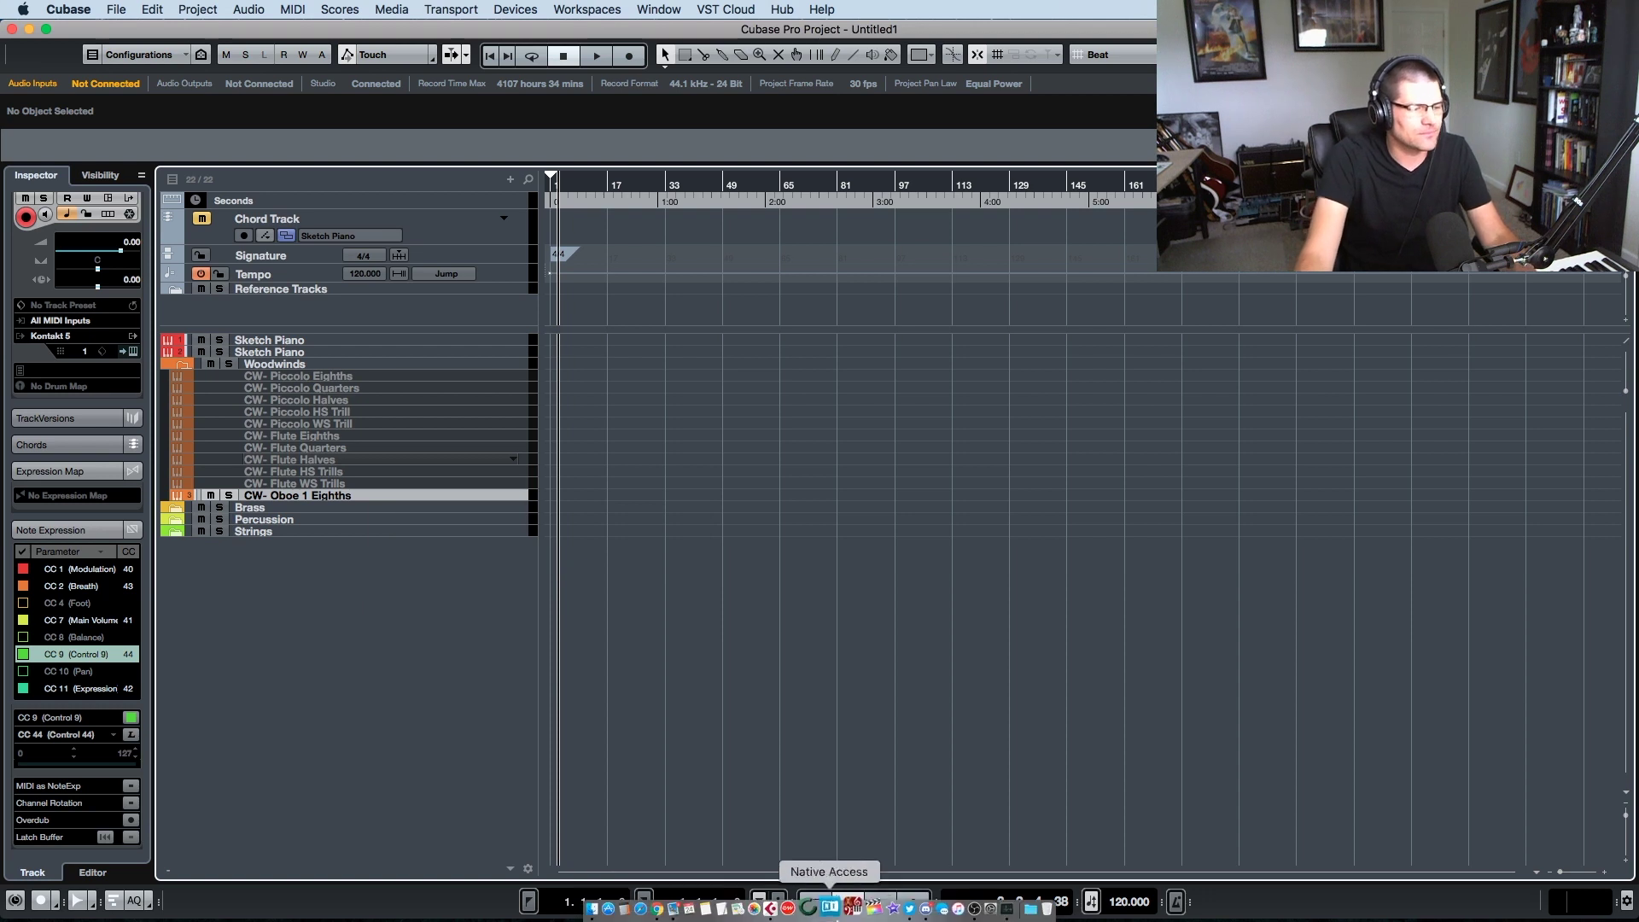
left_click(996, 907)
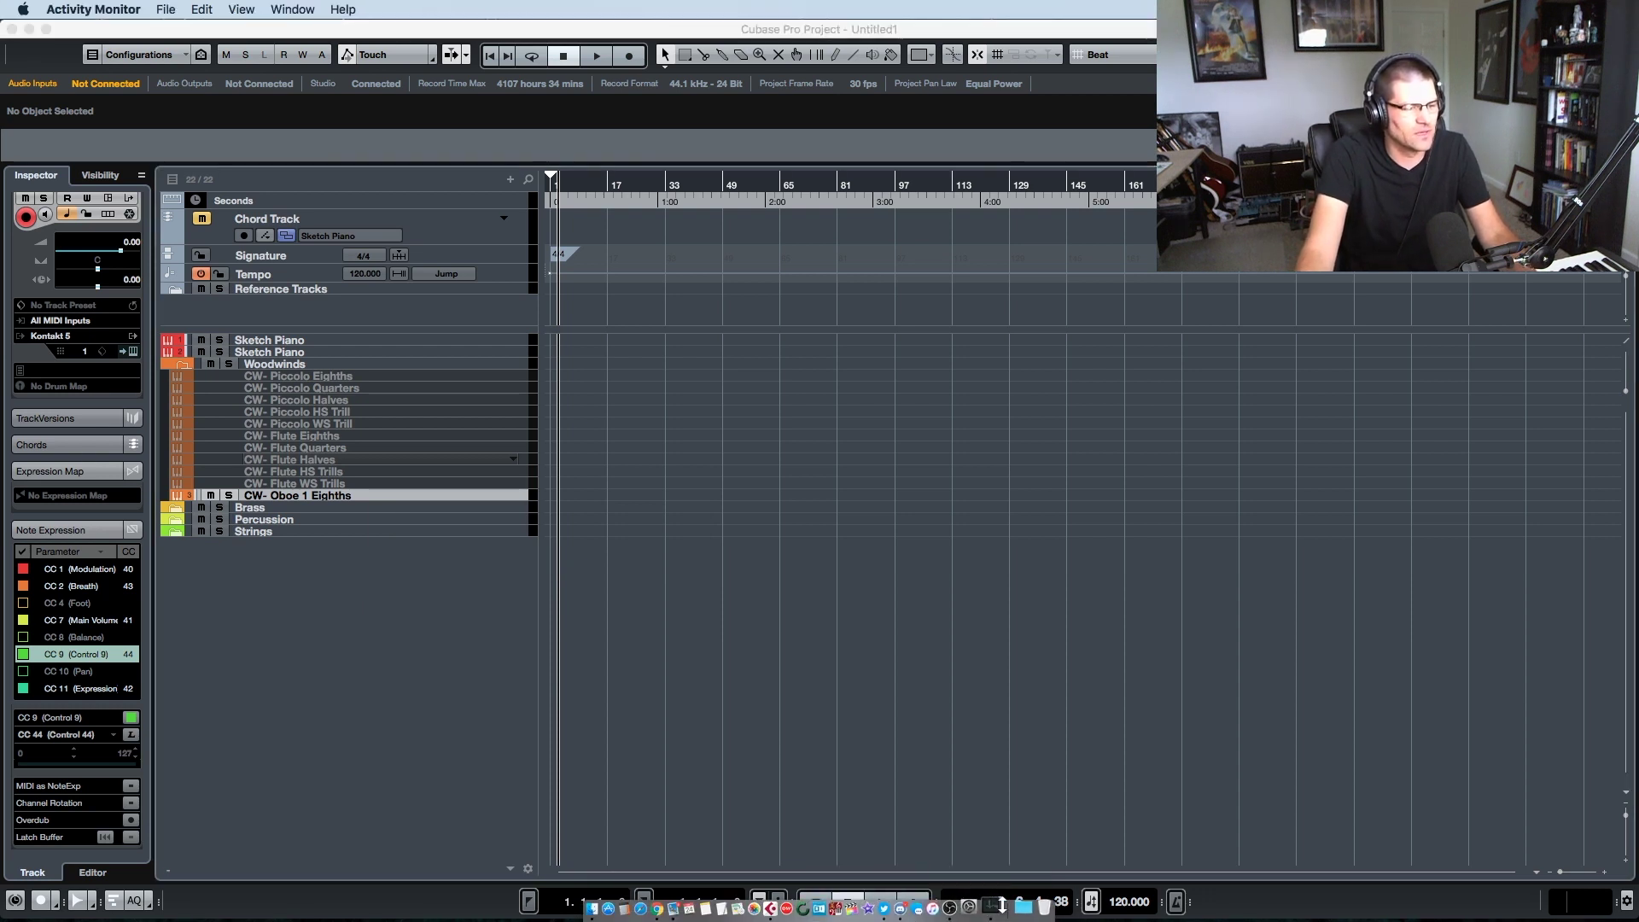
left_click(880, 659)
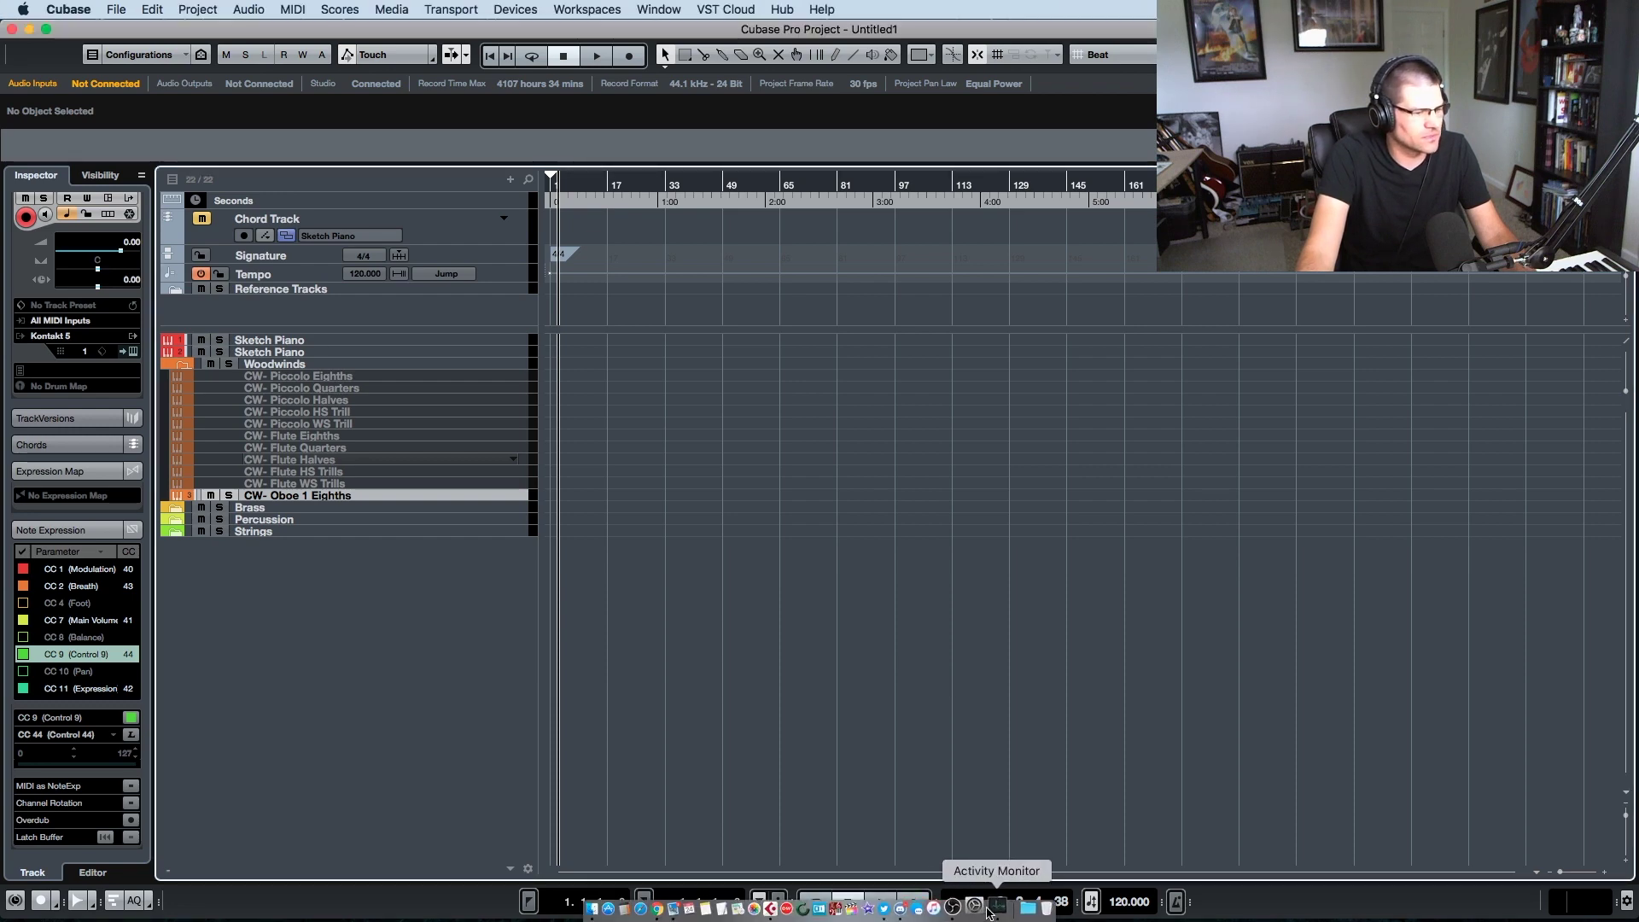
right_click(990, 908)
left_click(1038, 732)
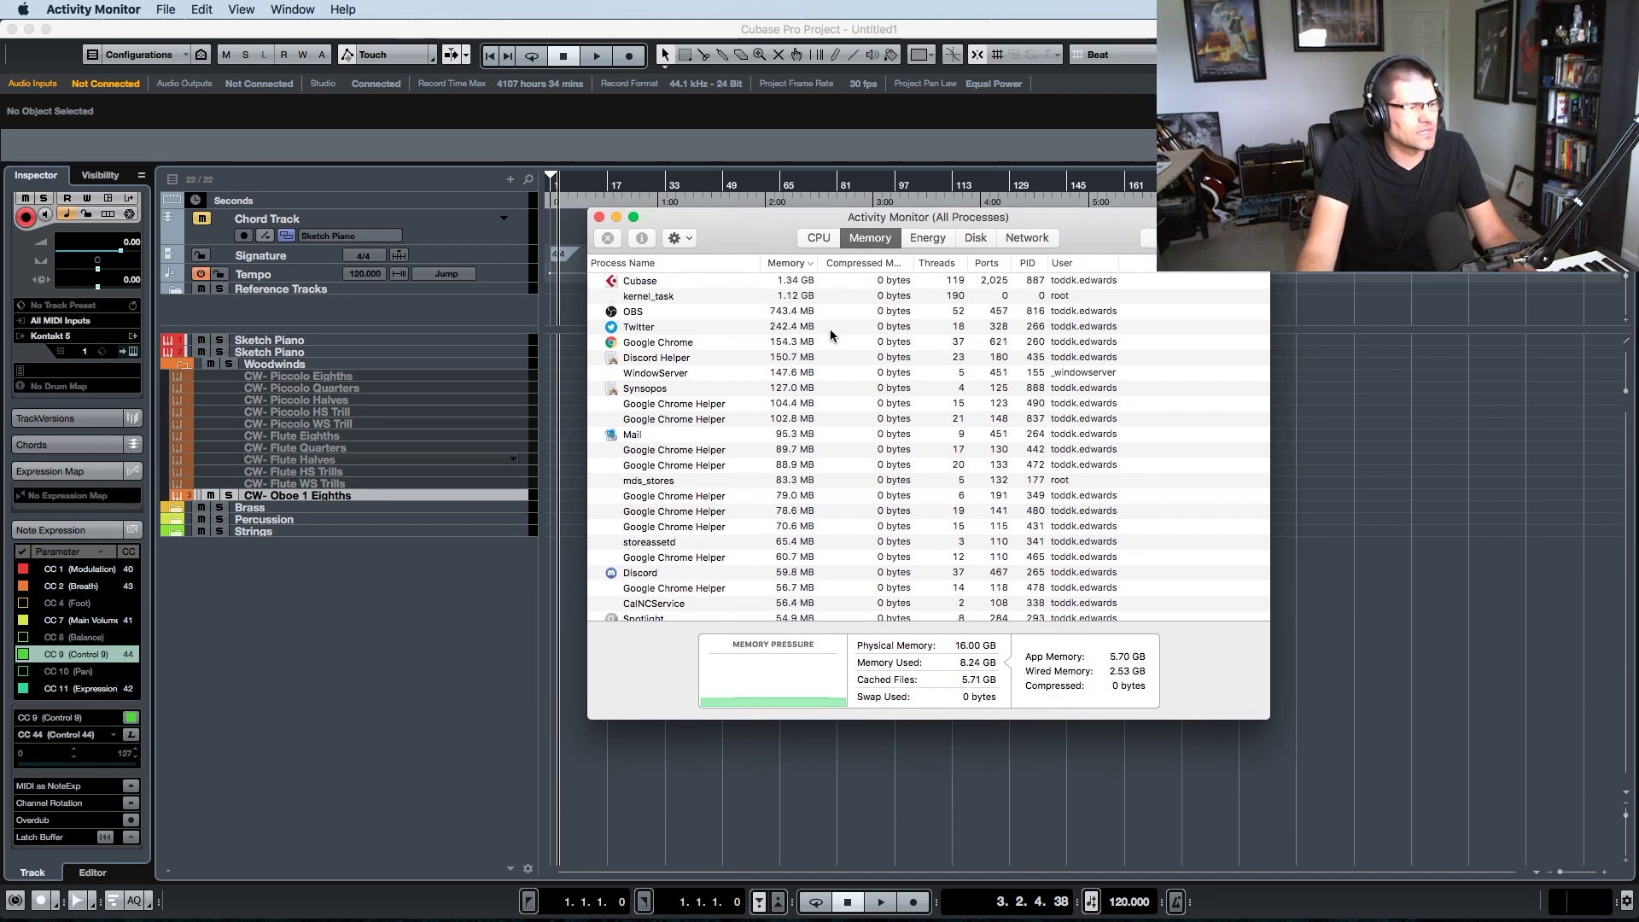
scroll(667, 363, "down", 1)
scroll(667, 363, "up", 1)
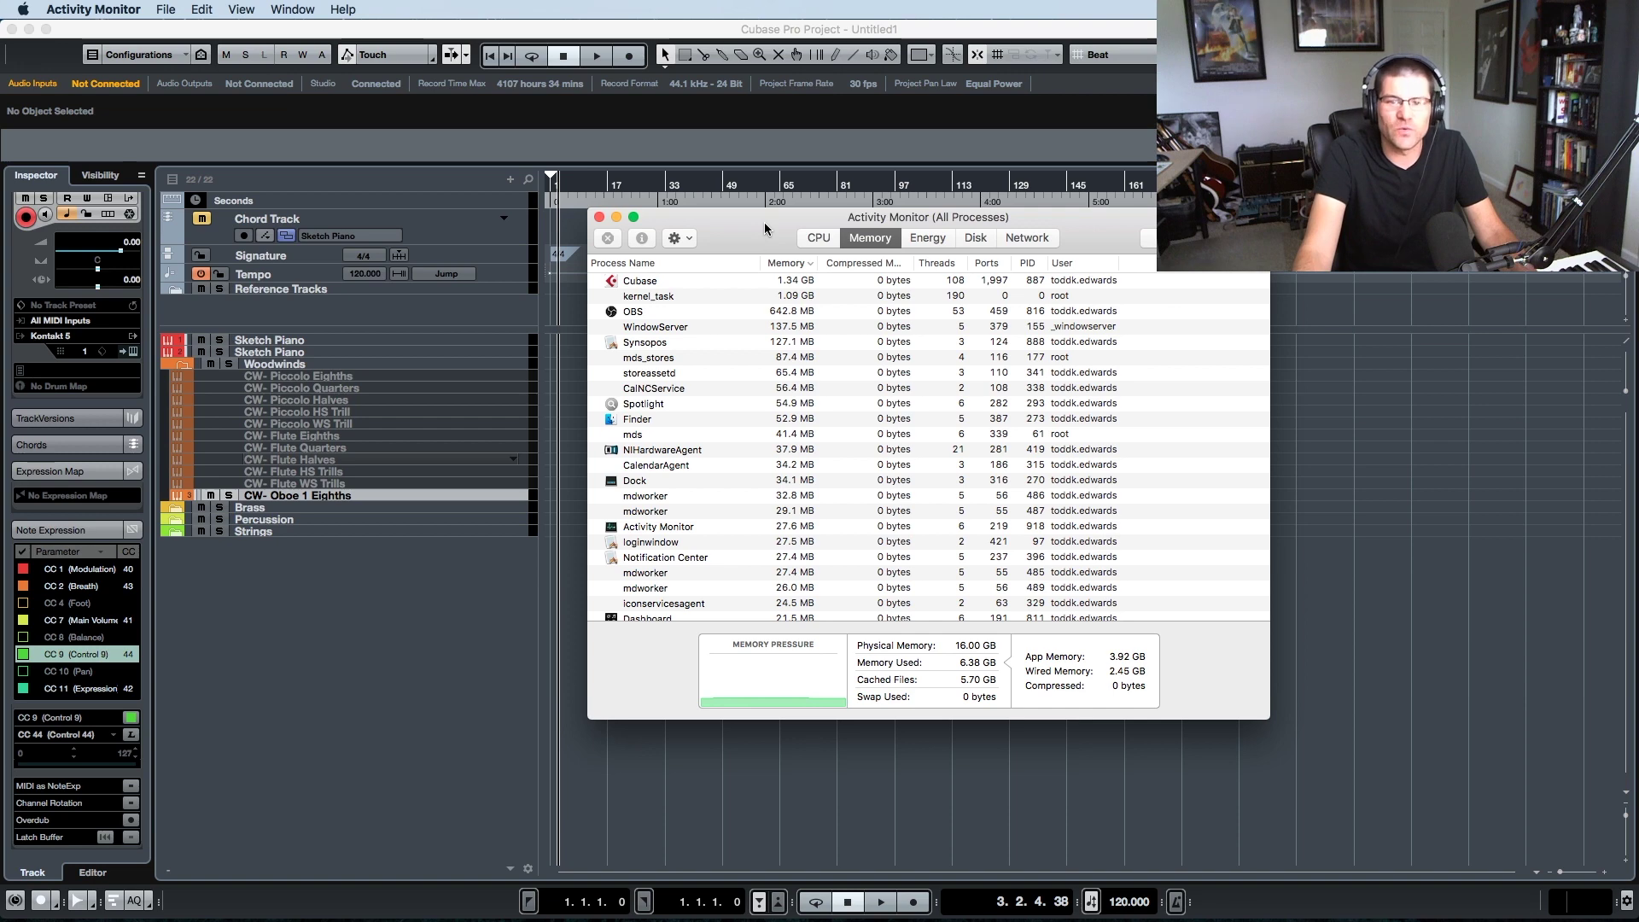
key("super+w")
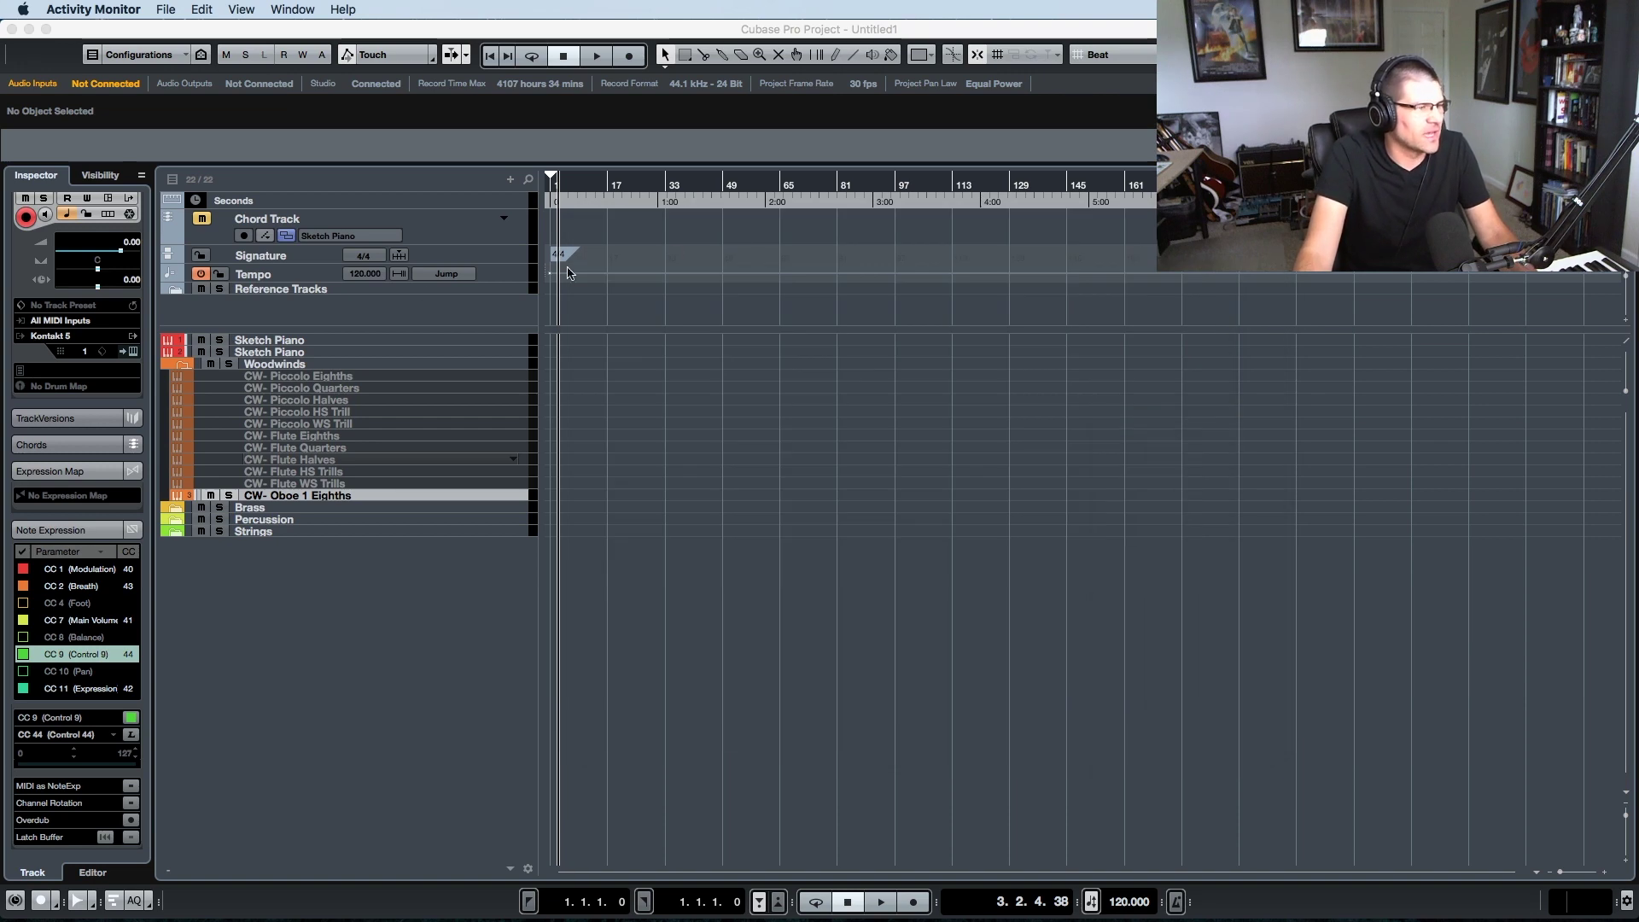
- Disable both Sketch Piano tracks
left_click(338, 340)
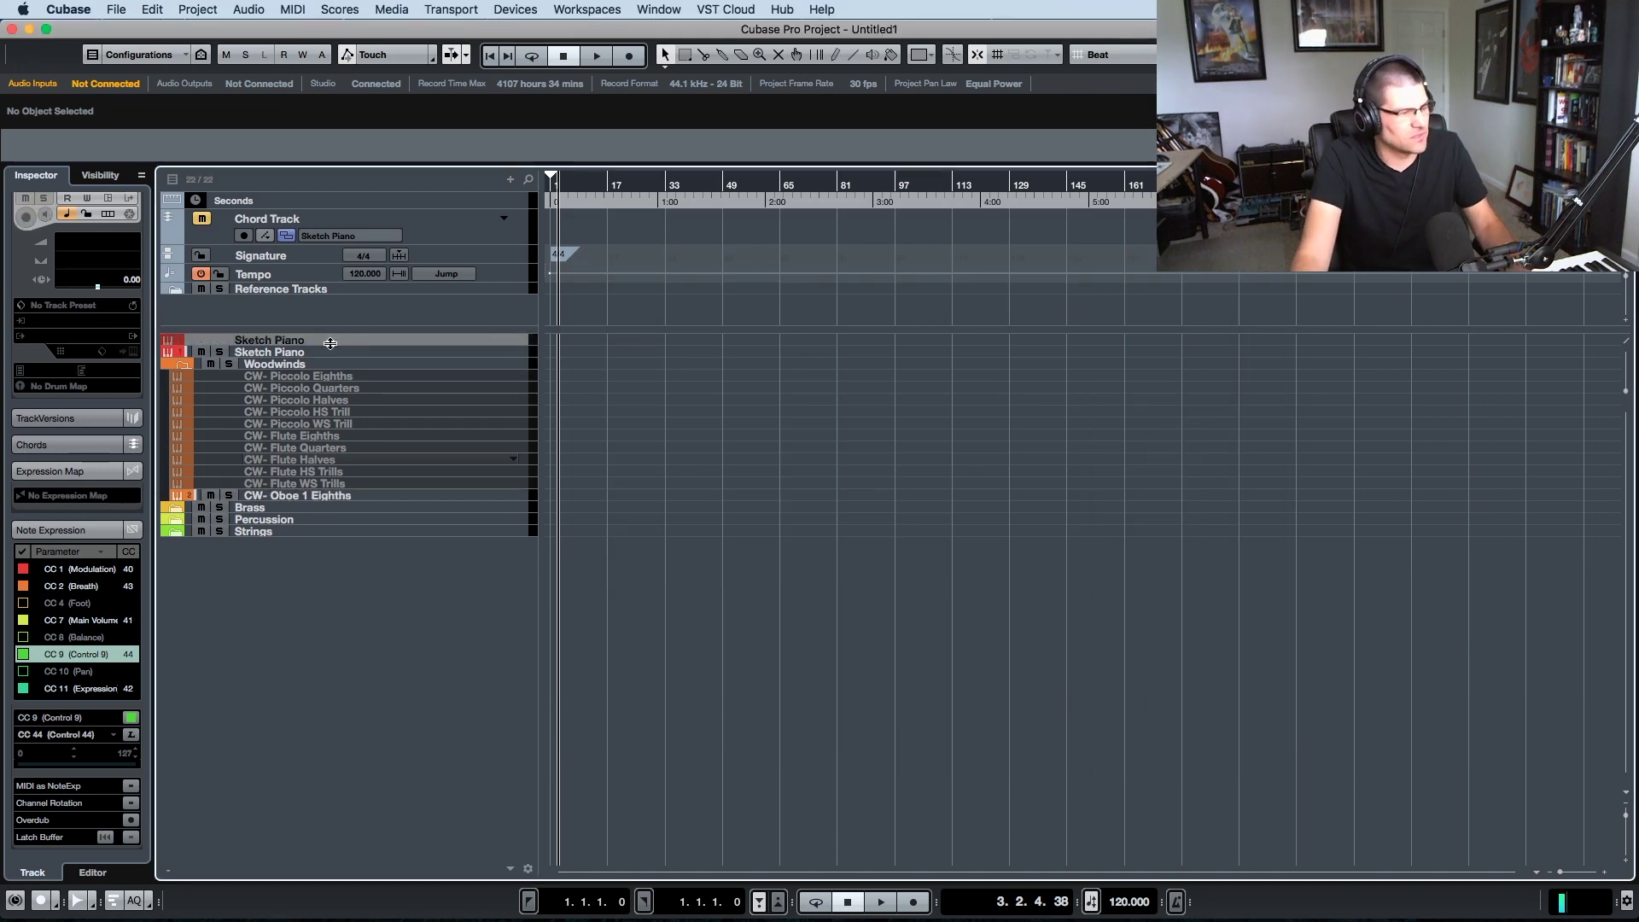
left_click(316, 353, "shift")
- Enable all the disabled CW- Piccolo and CW- Flute tracks in the Woodwinds folder, plus both Sketch Piano tracks
left_click(345, 496)
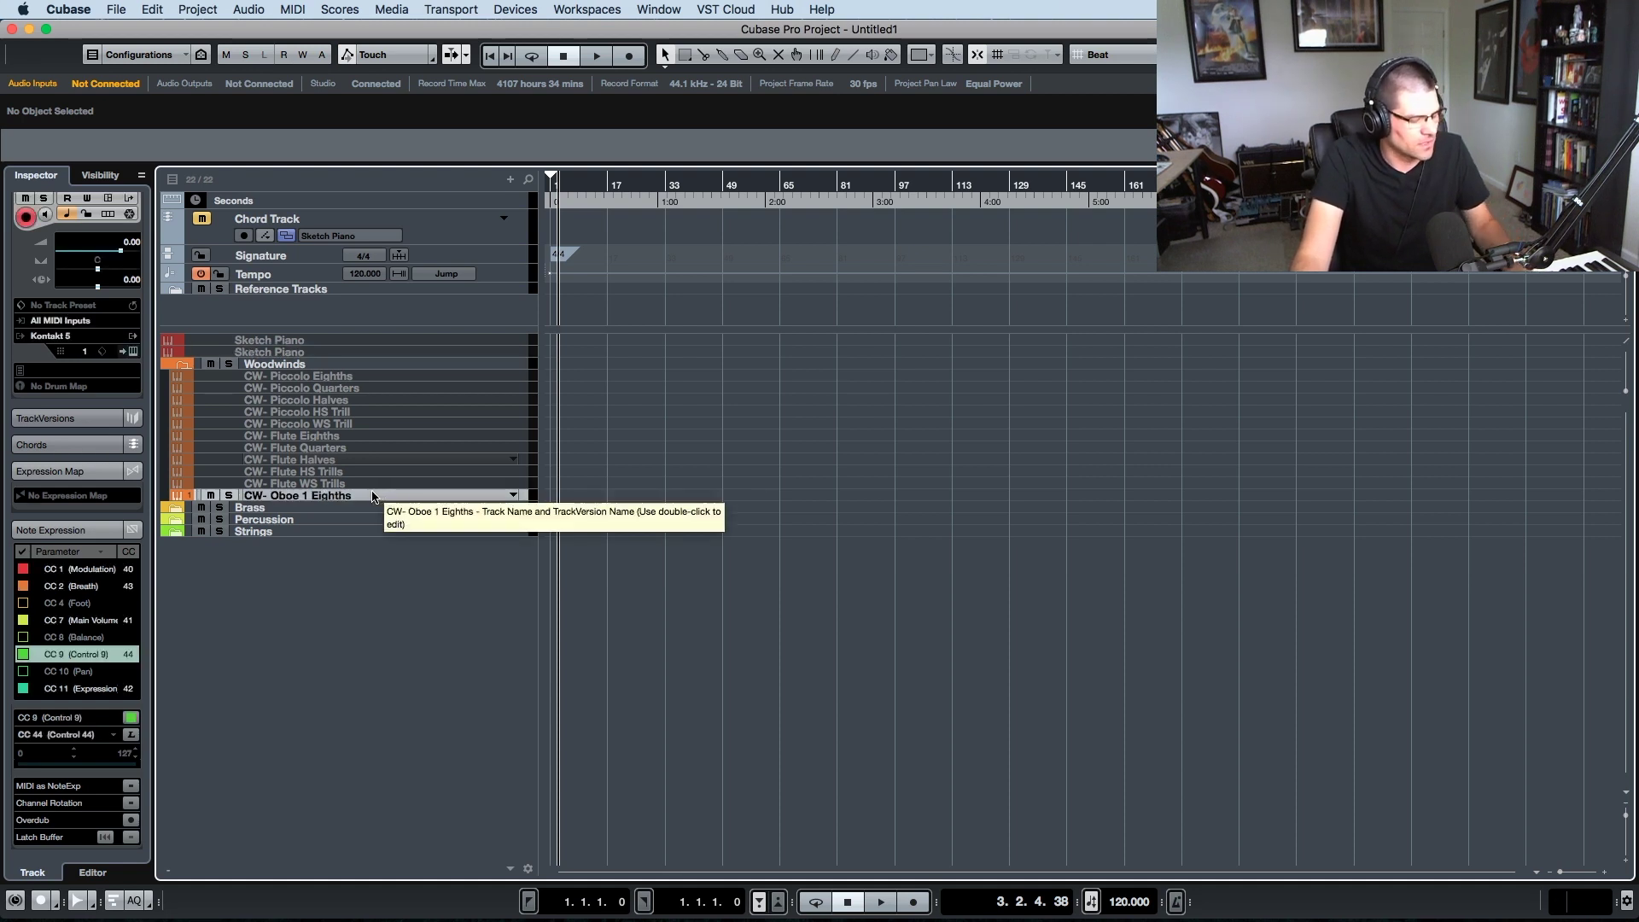
left_click(299, 377, "shift")
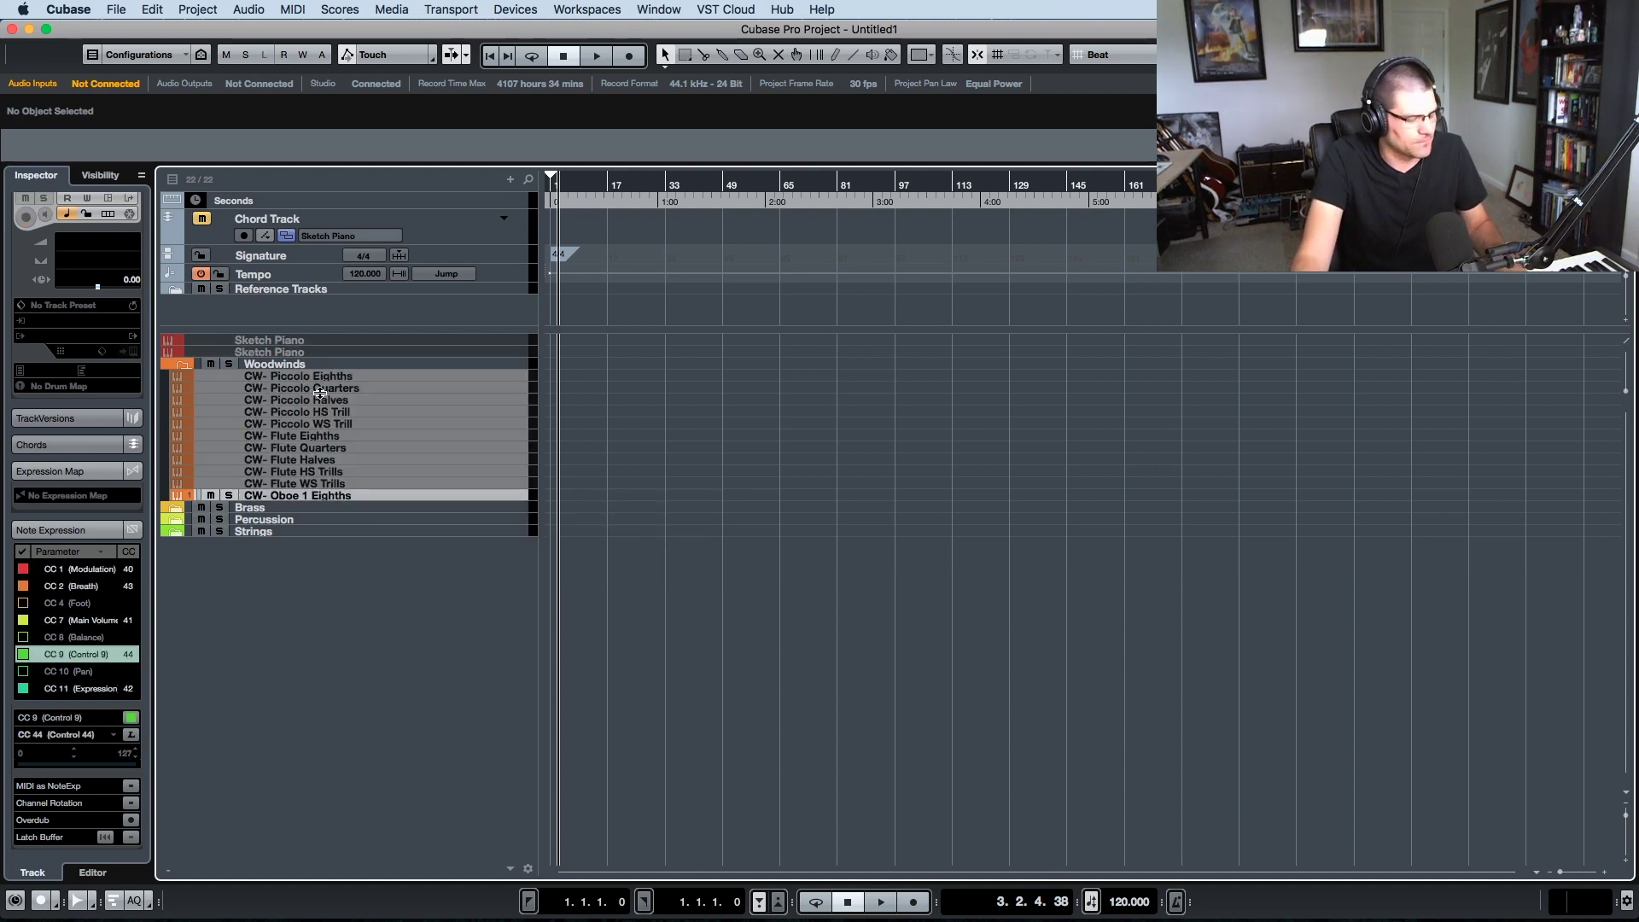
key("shift+d")
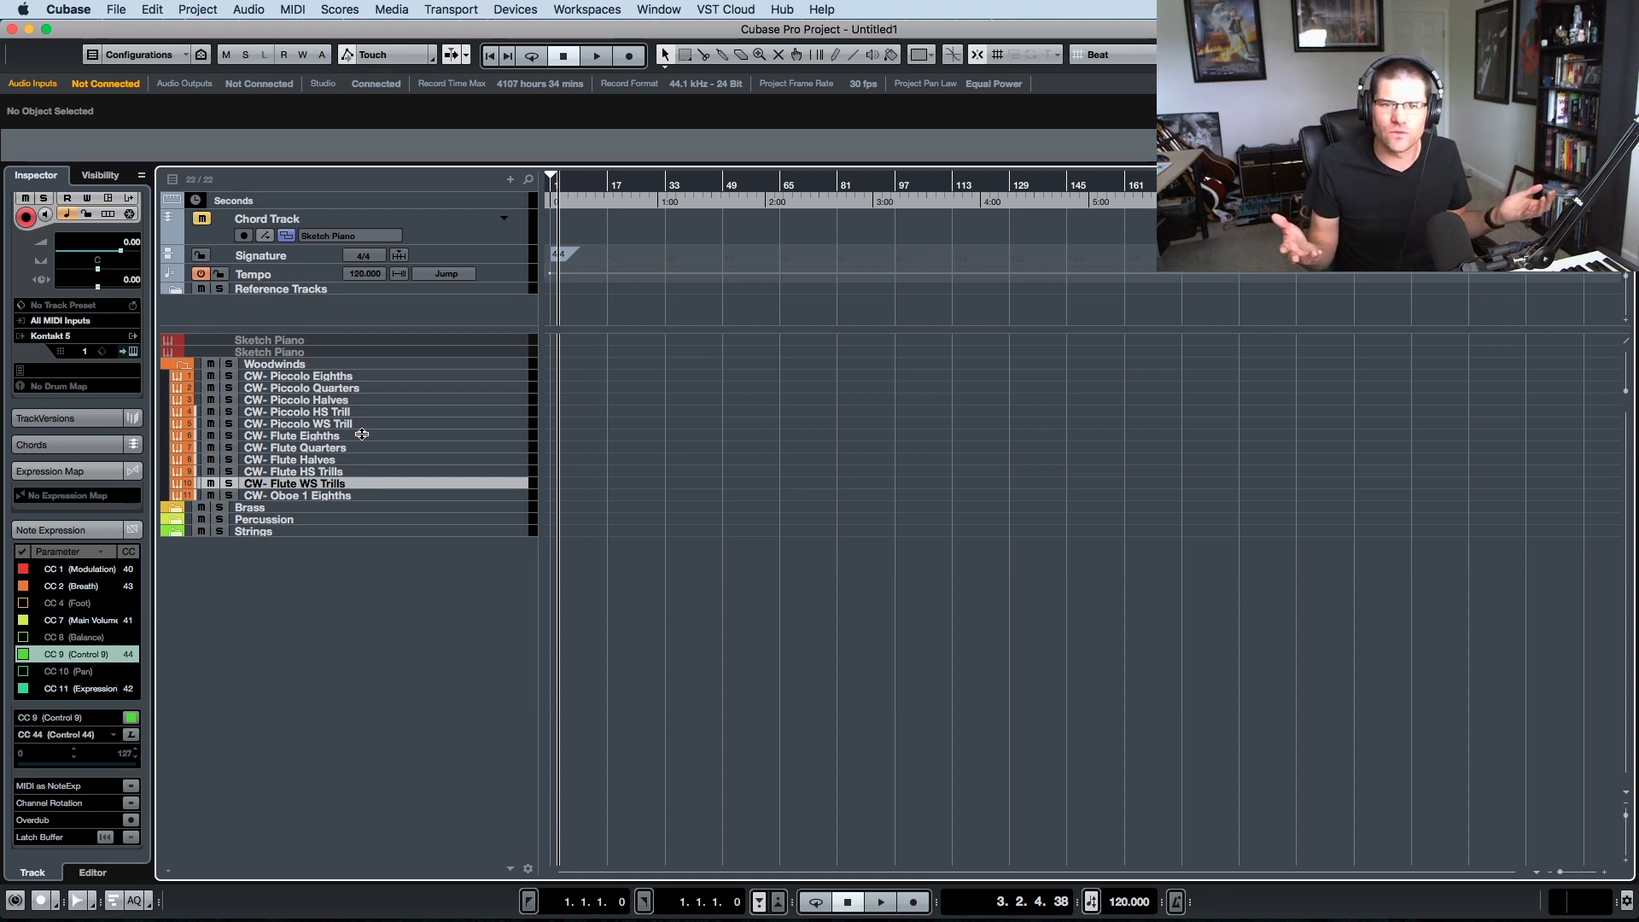
left_click(321, 341)
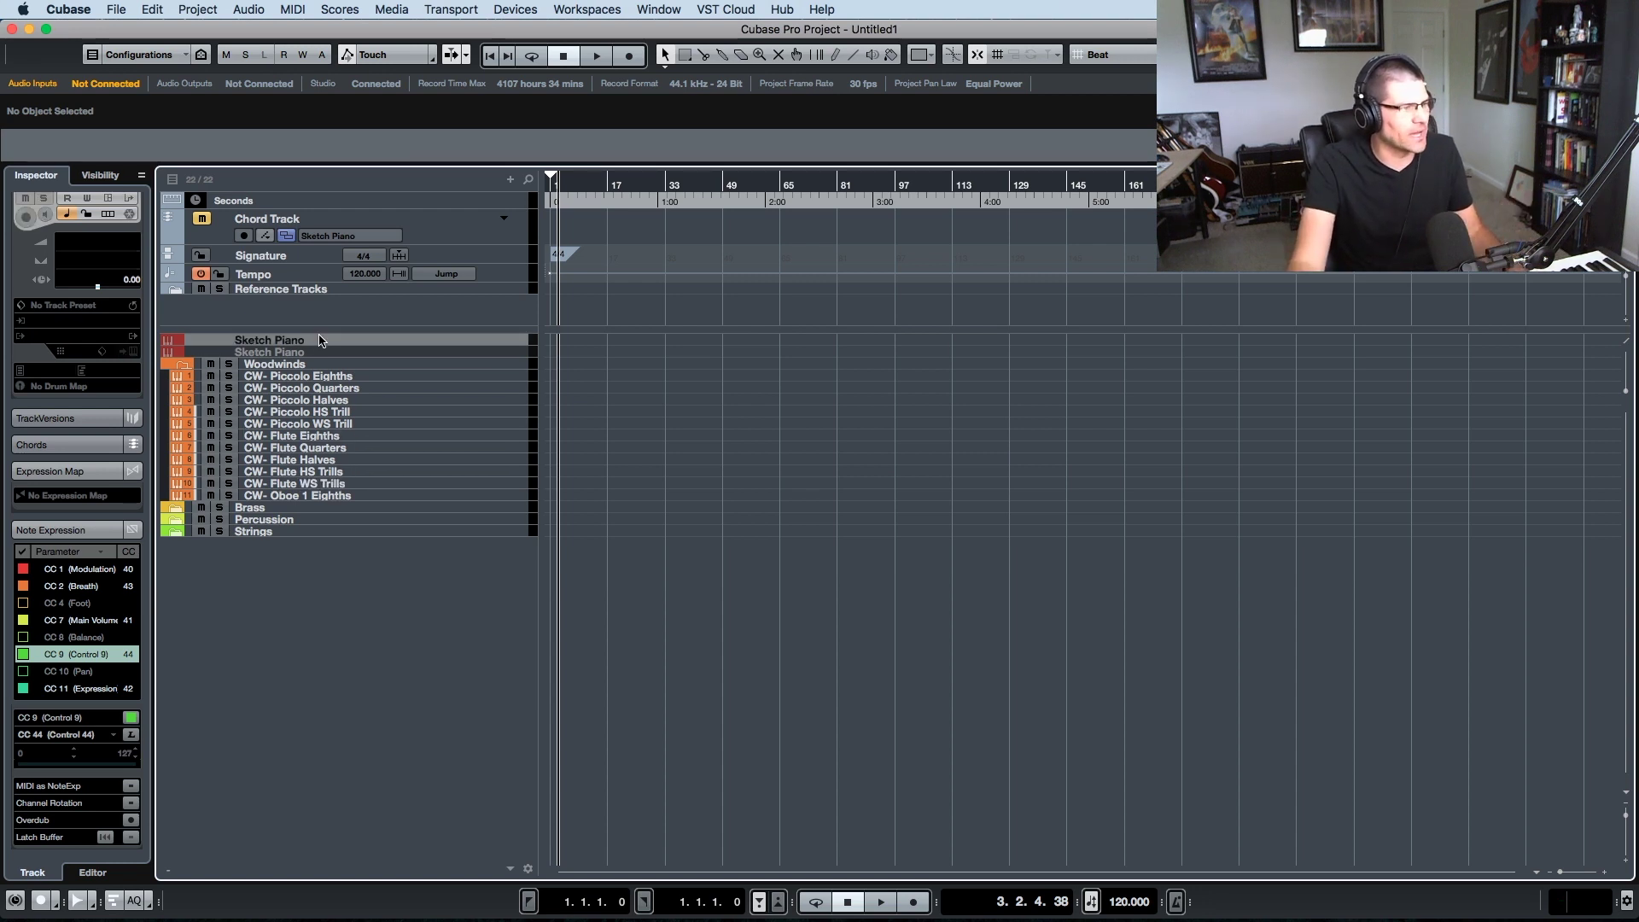
left_click(322, 351, "shift")
key("shift+d")
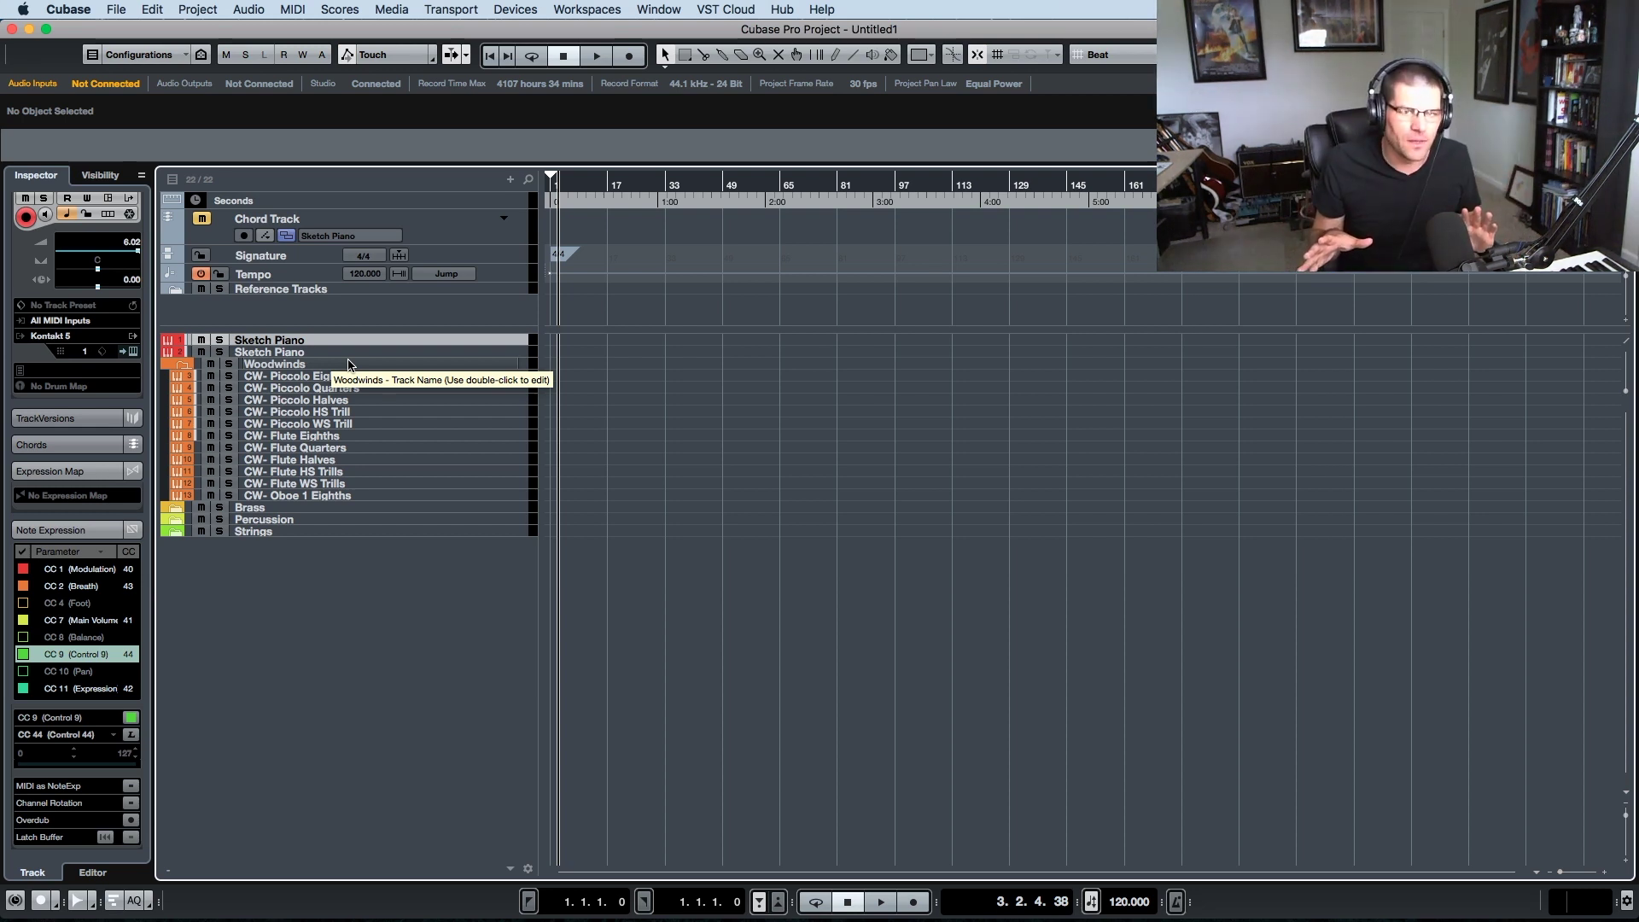
- Disable the tracks from CW- Piccolo Eighths through CW- Flute WS Trills, plus both Sketch Piano tracks
left_click(332, 413)
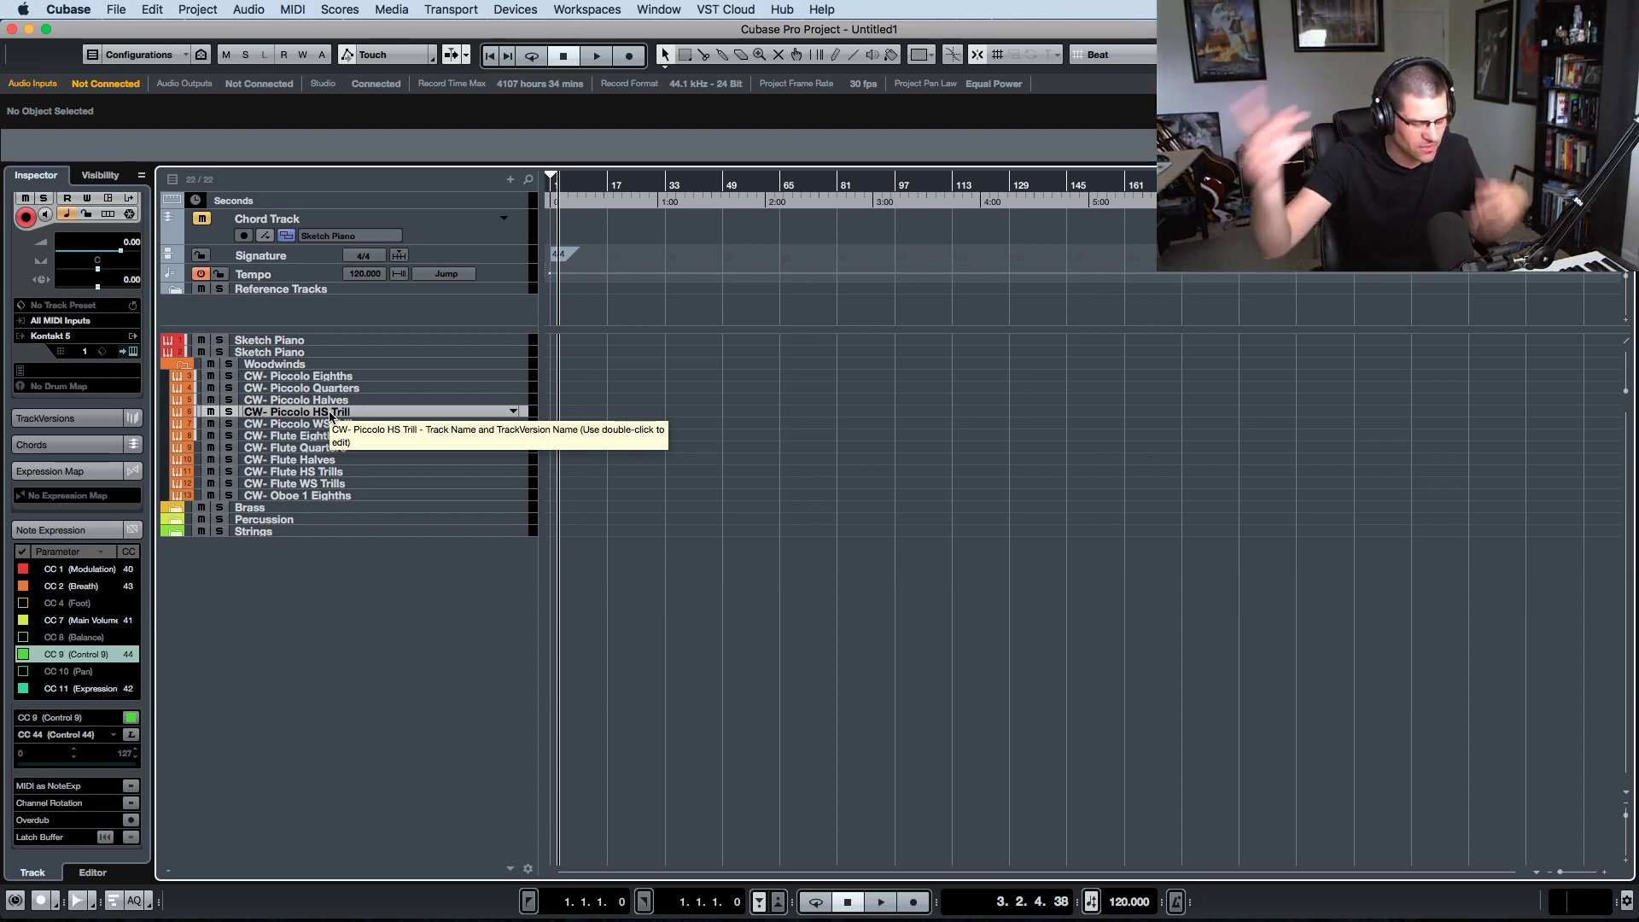
left_click(331, 415)
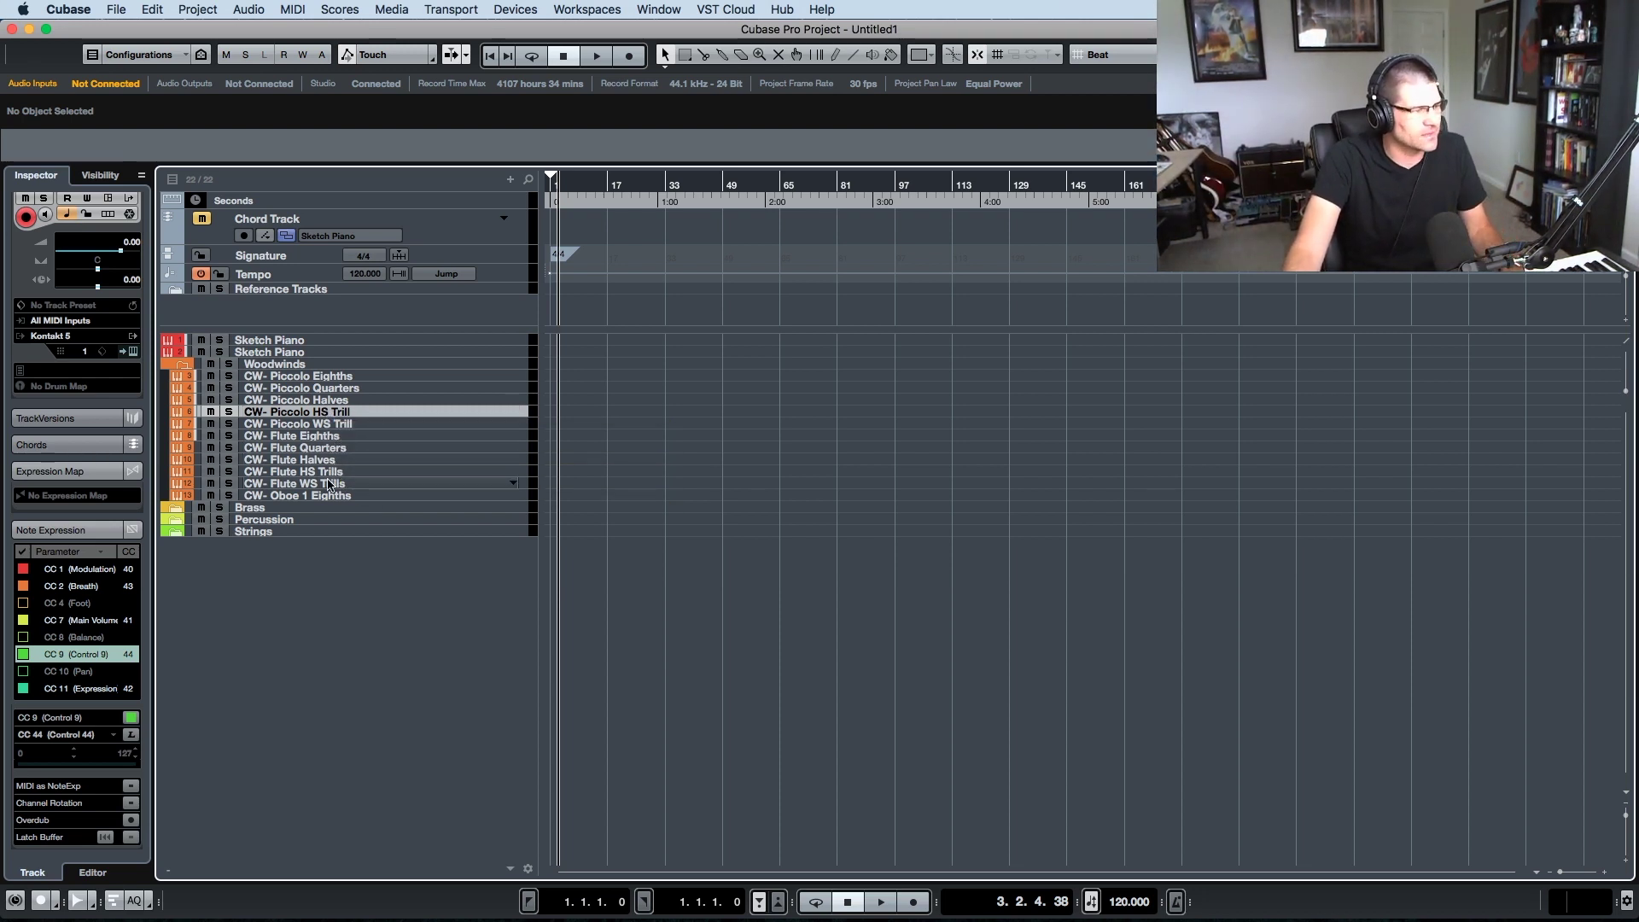
left_click(331, 483)
left_click(306, 380, "shift")
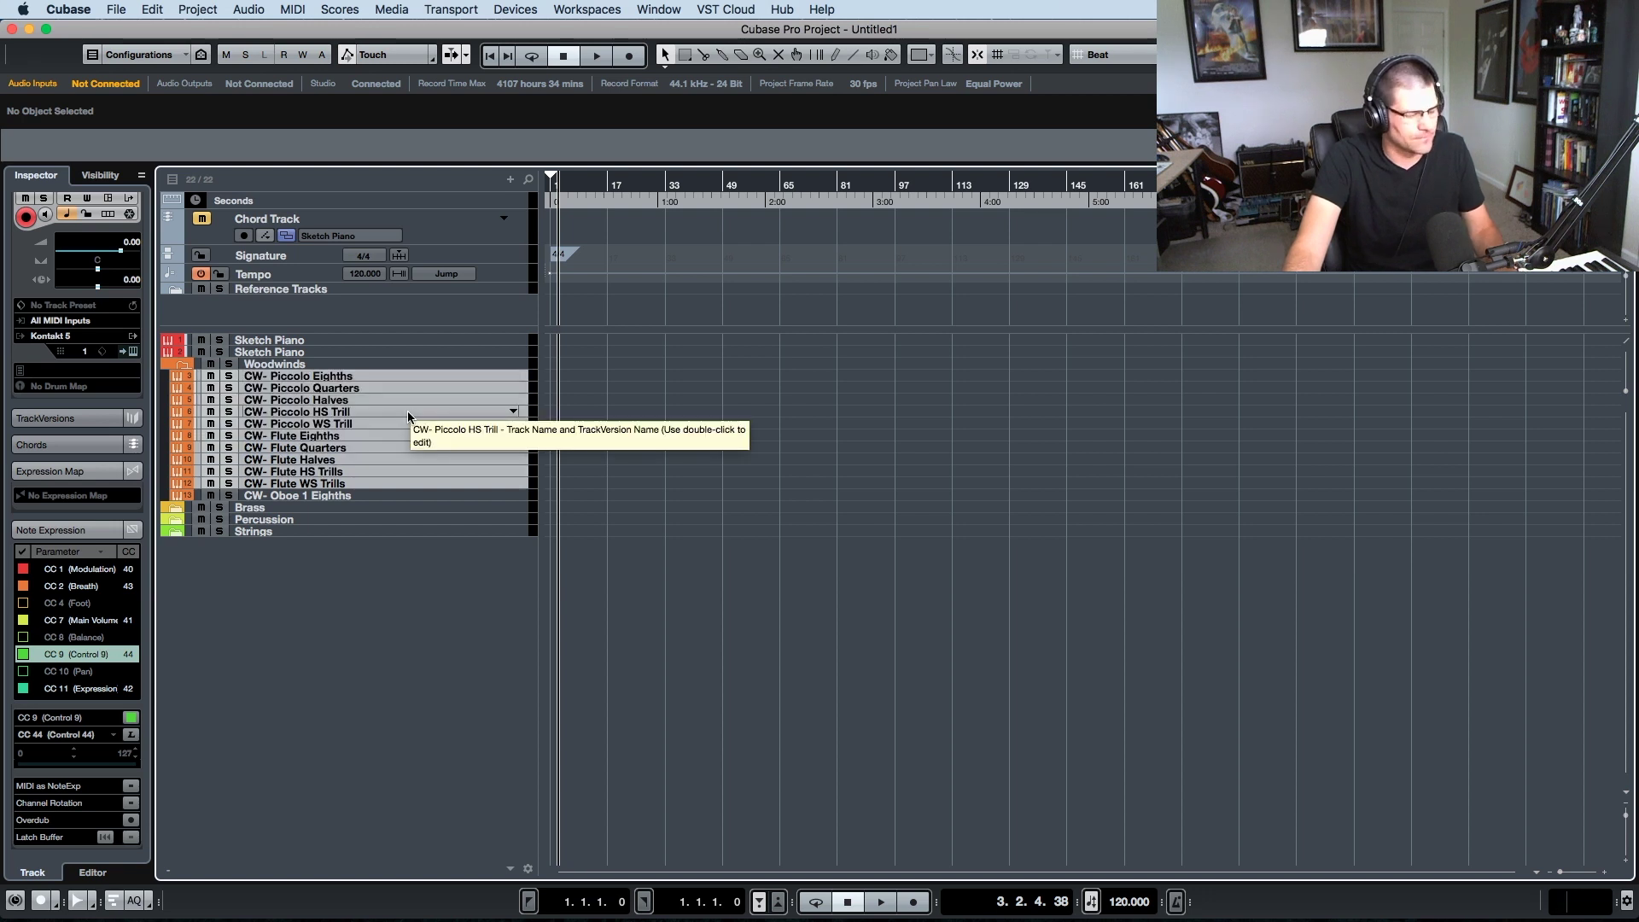
left_click(314, 341)
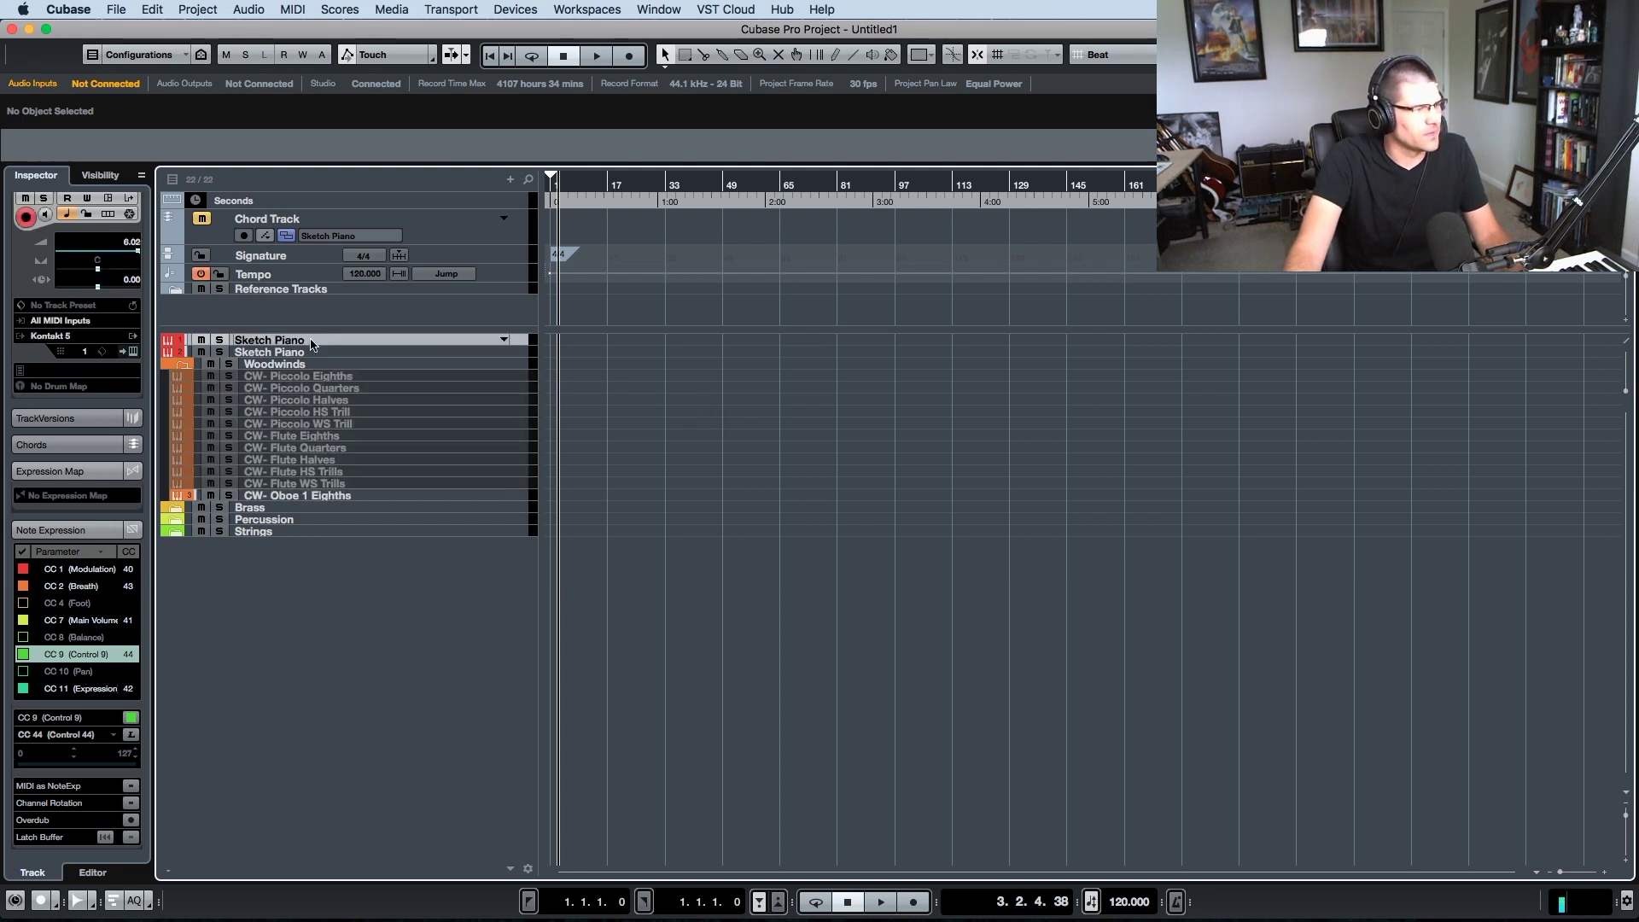
left_click(319, 353, "shift")
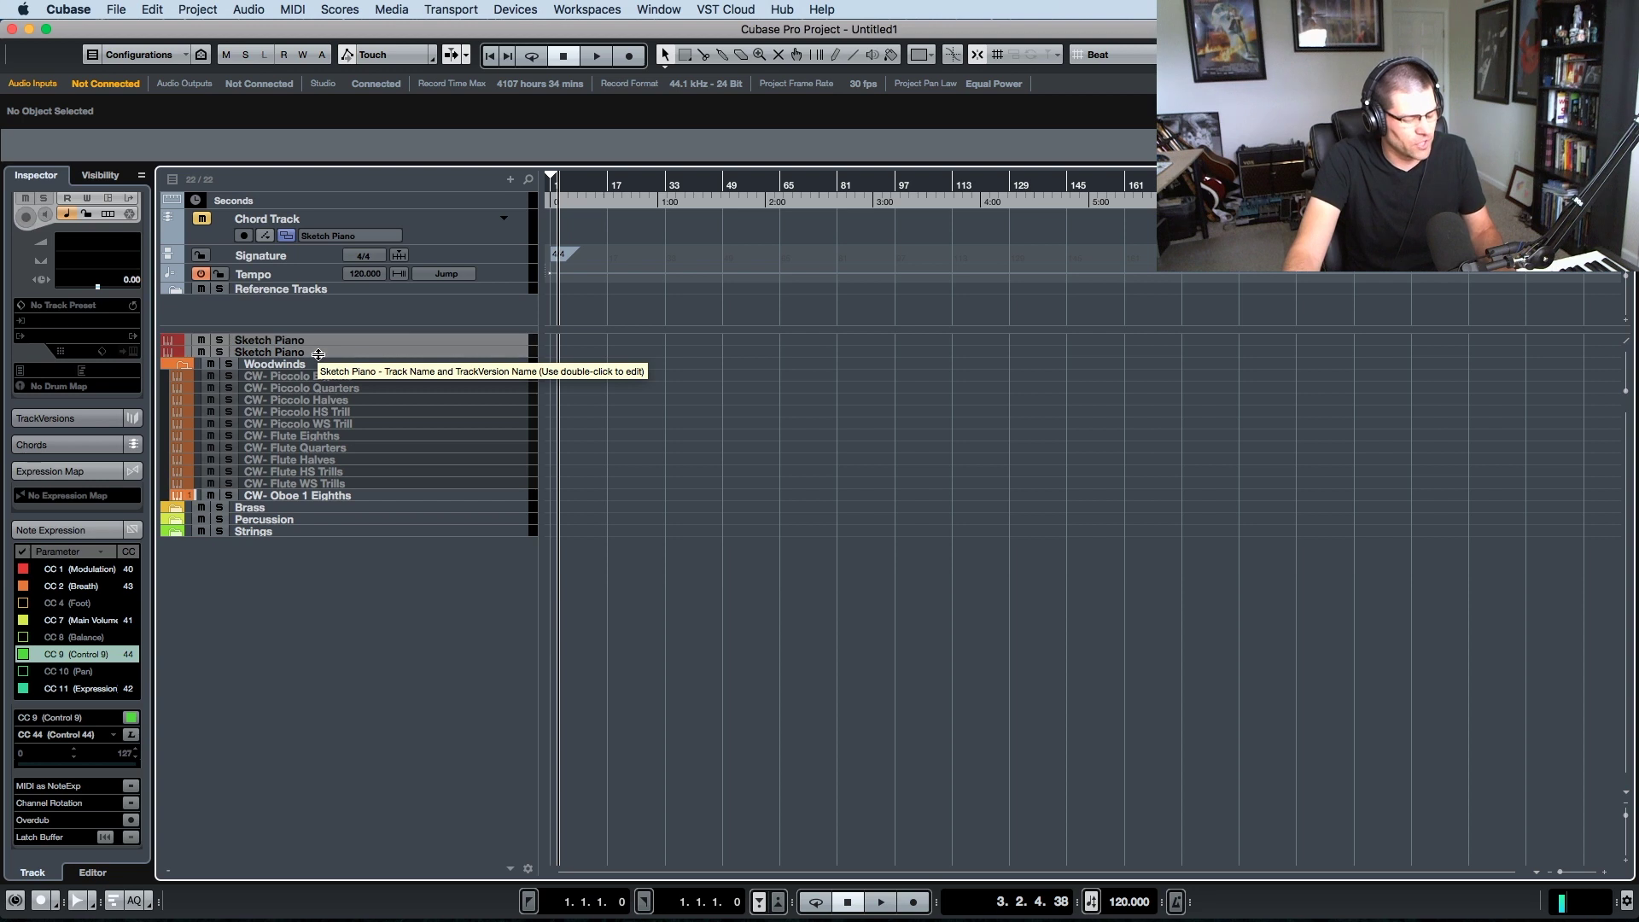
- Duplicate the CW- Oboe 1 Eighths track
left_click(324, 496)
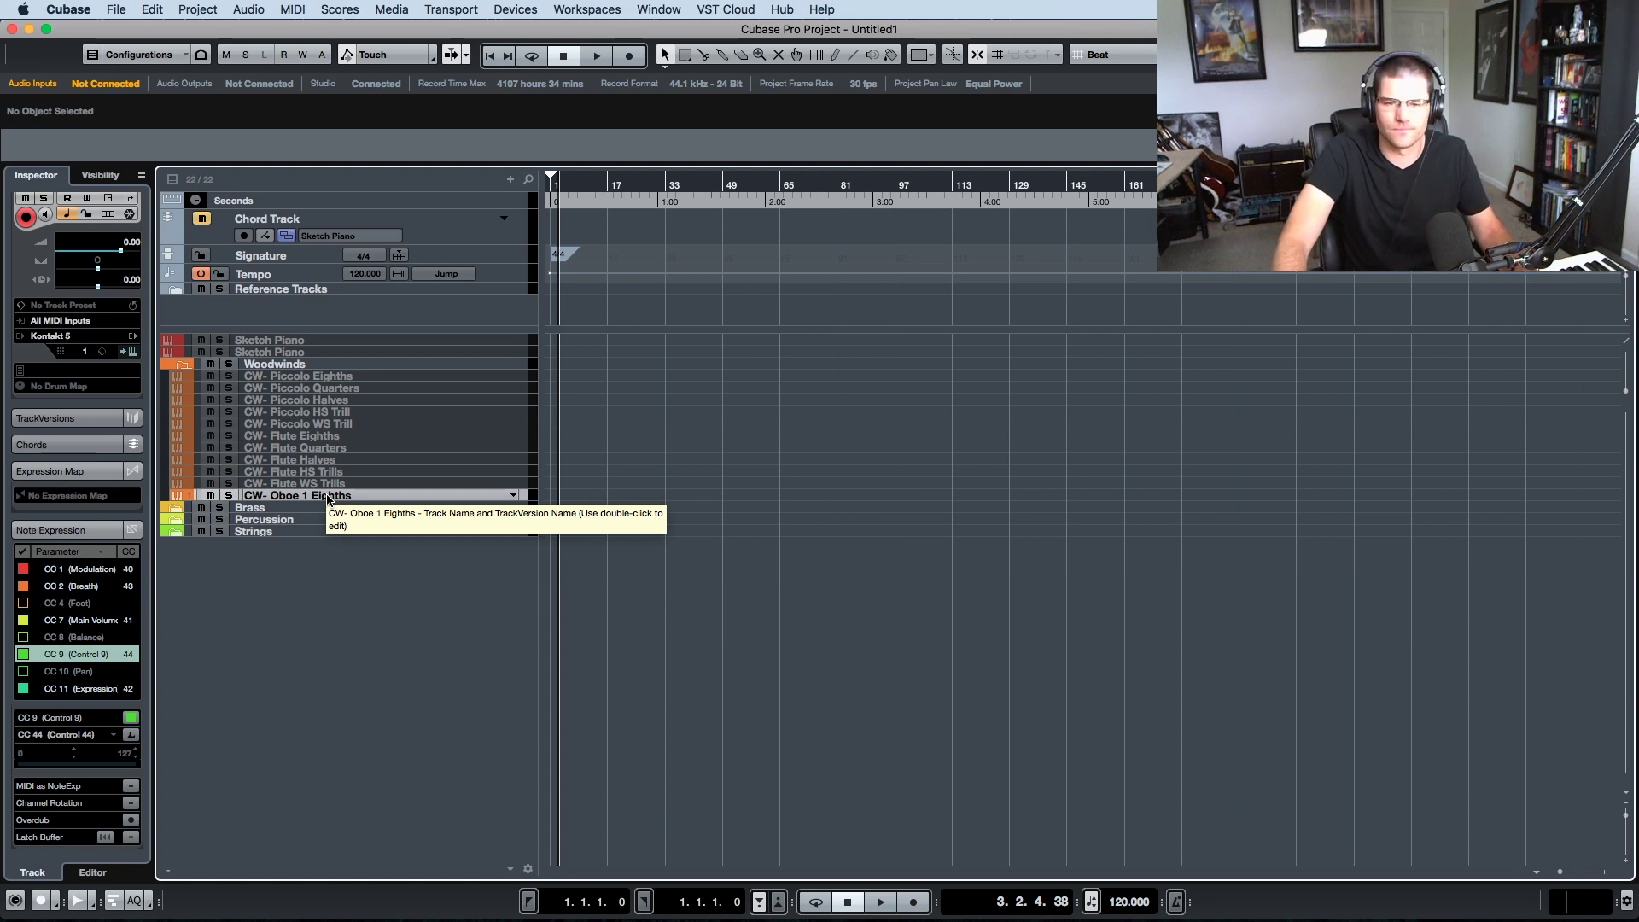
right_click(331, 500)
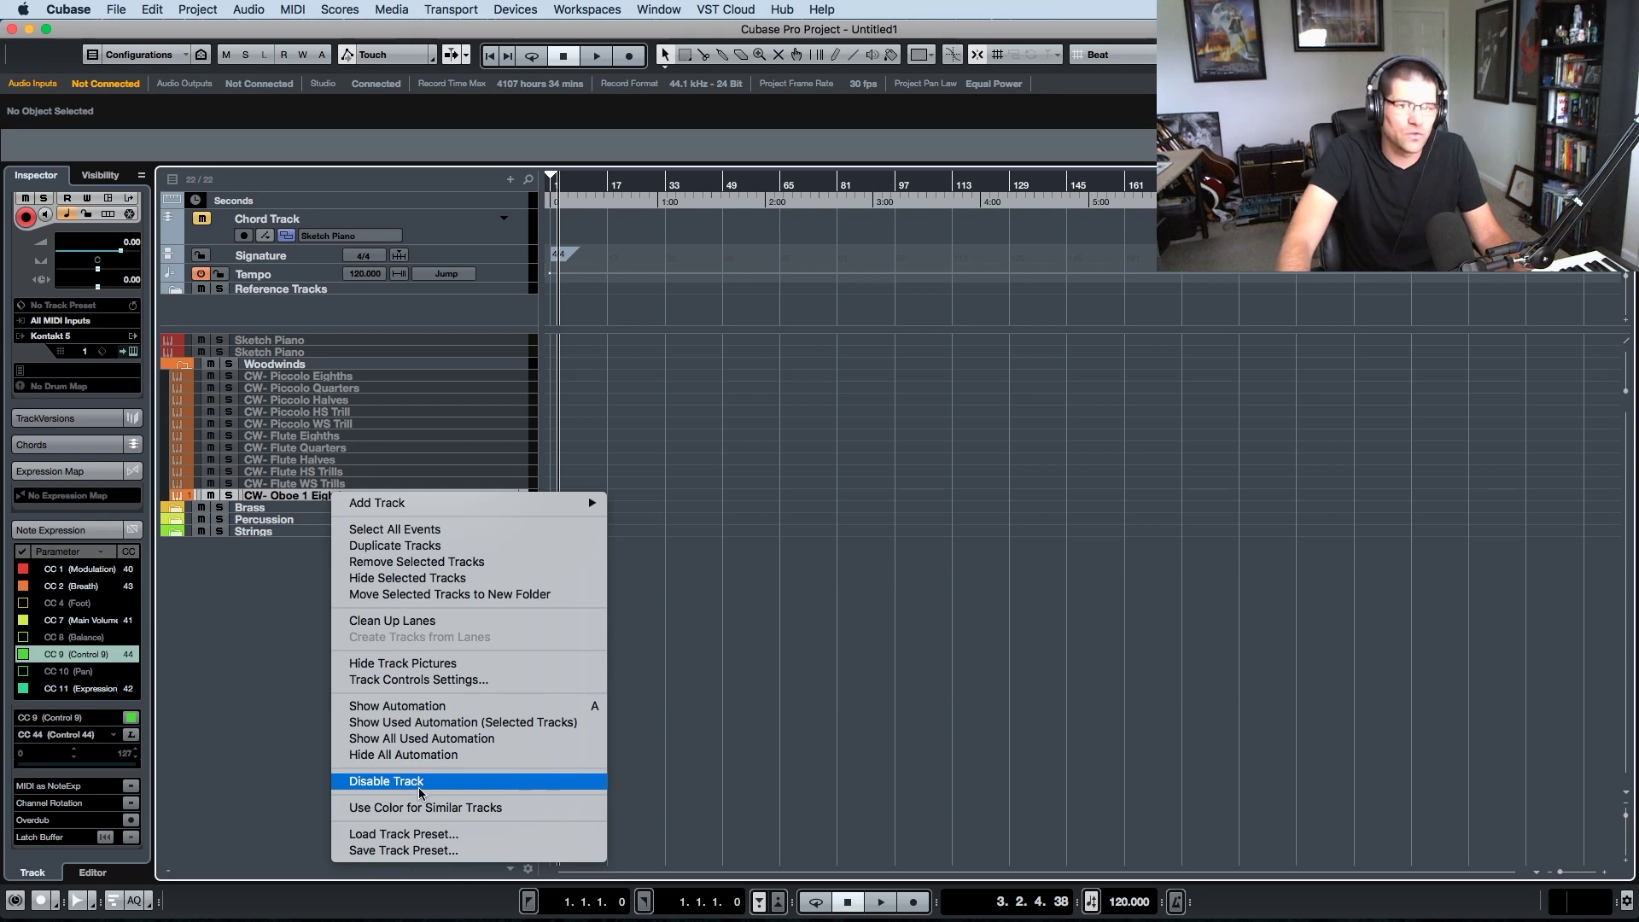
left_click(380, 546)
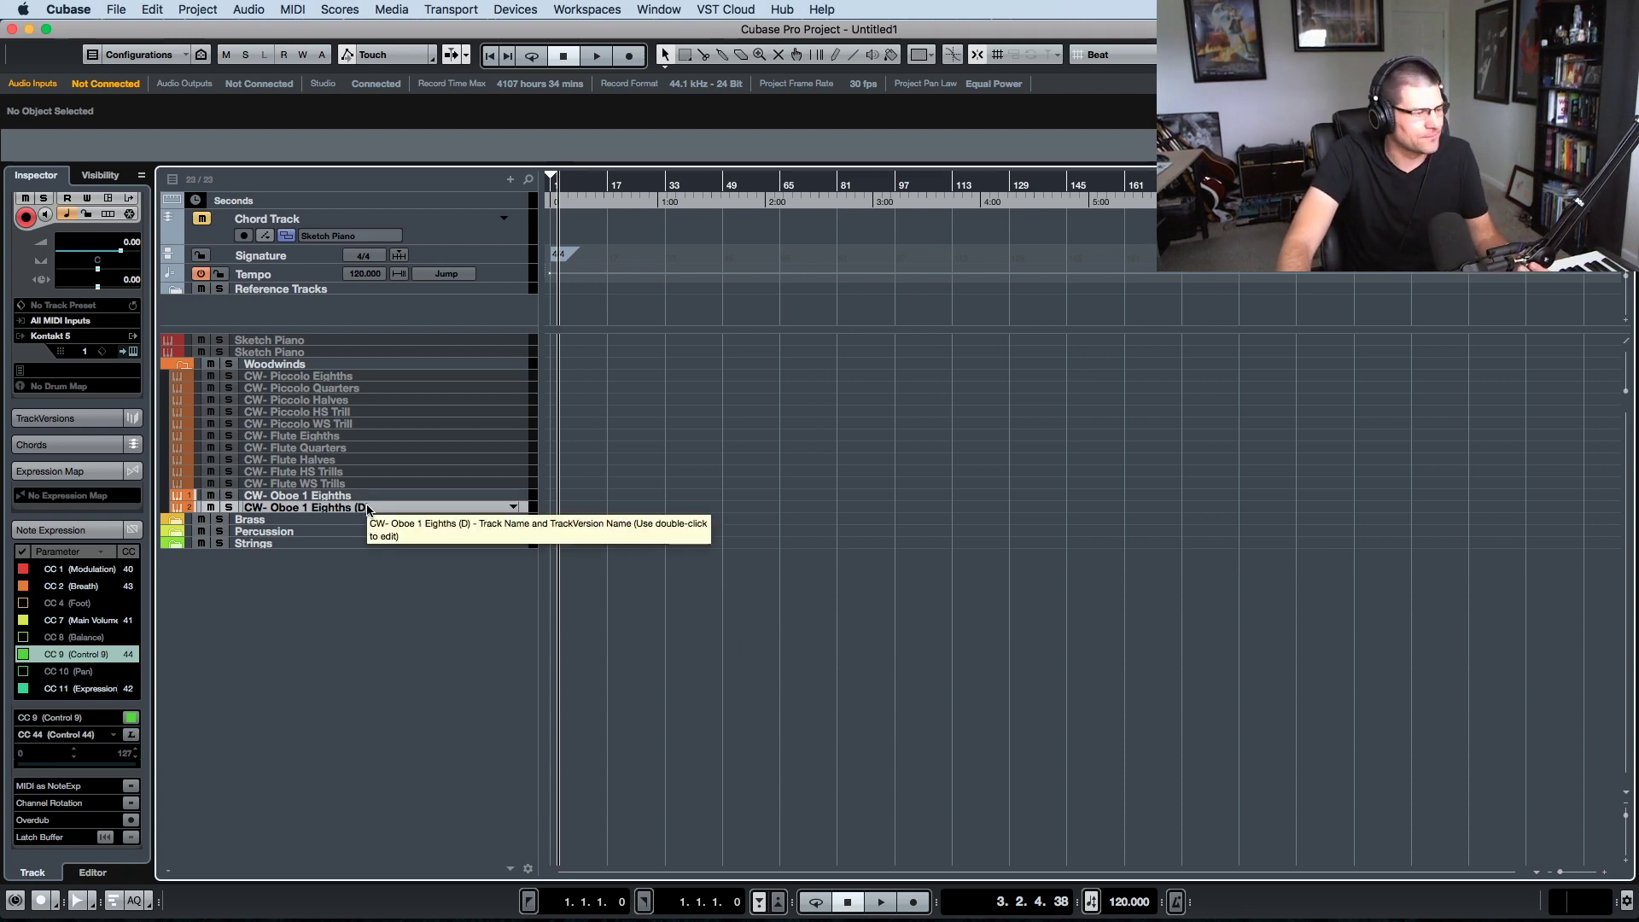
- Replace the 11 Oboe 1 Eighths patch in the duplicate's Kontakt with 12 Oboe 1 Quarters.nki from CineWinds CORE
right_click(368, 509)
left_click(326, 512)
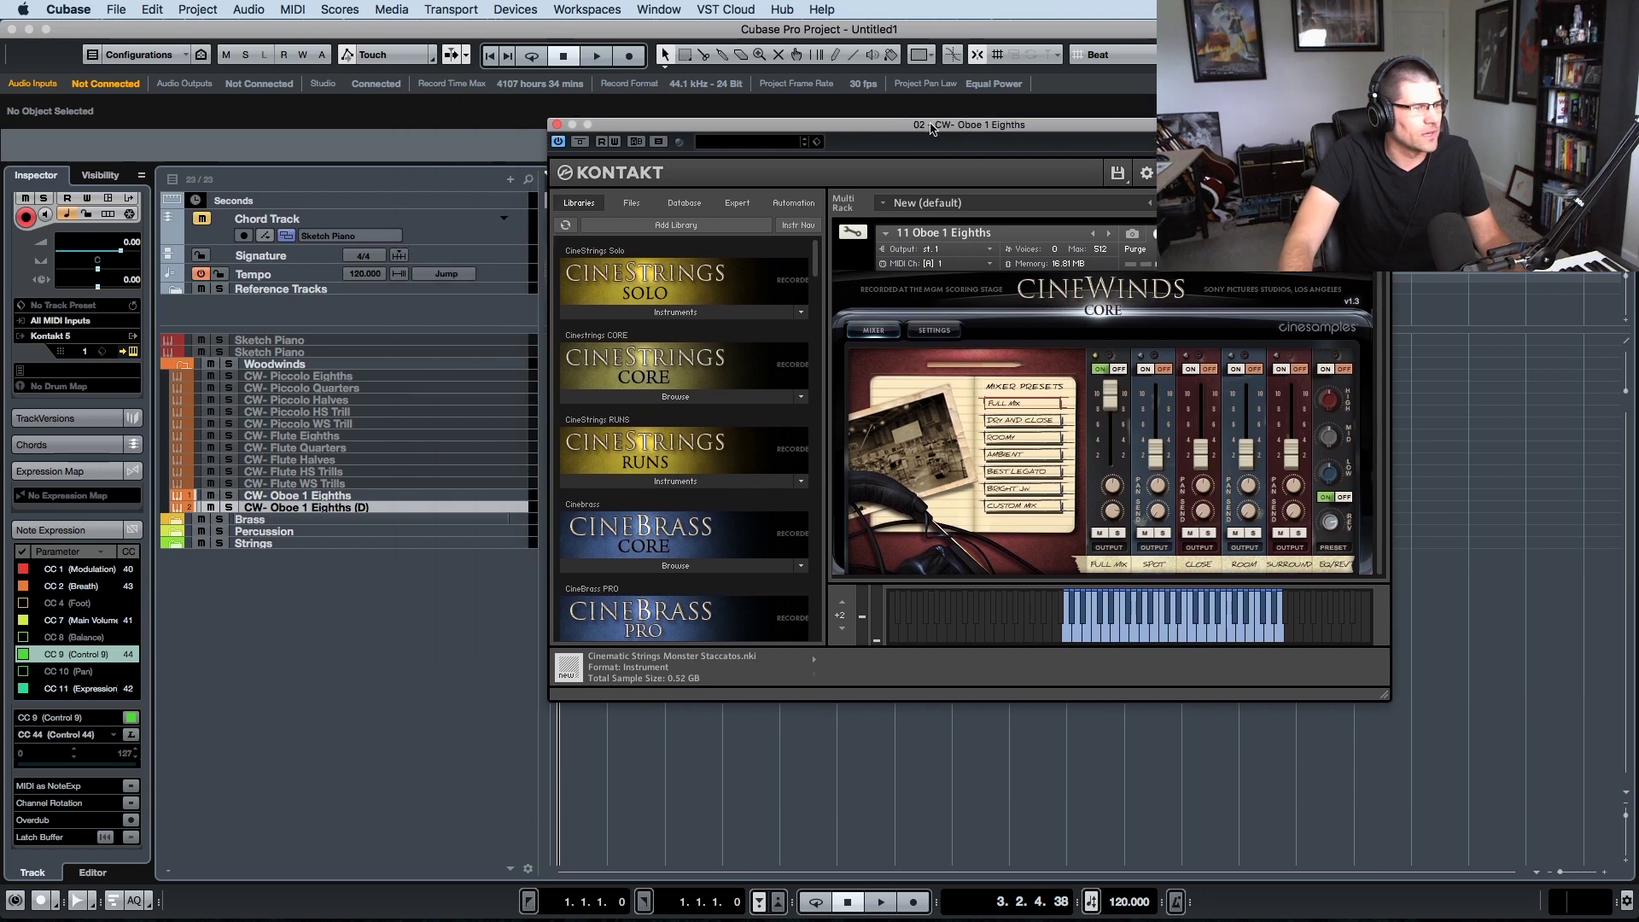
left_click_drag(931, 128, 937, 136)
scroll(688, 539, "down", 5)
left_click(685, 531)
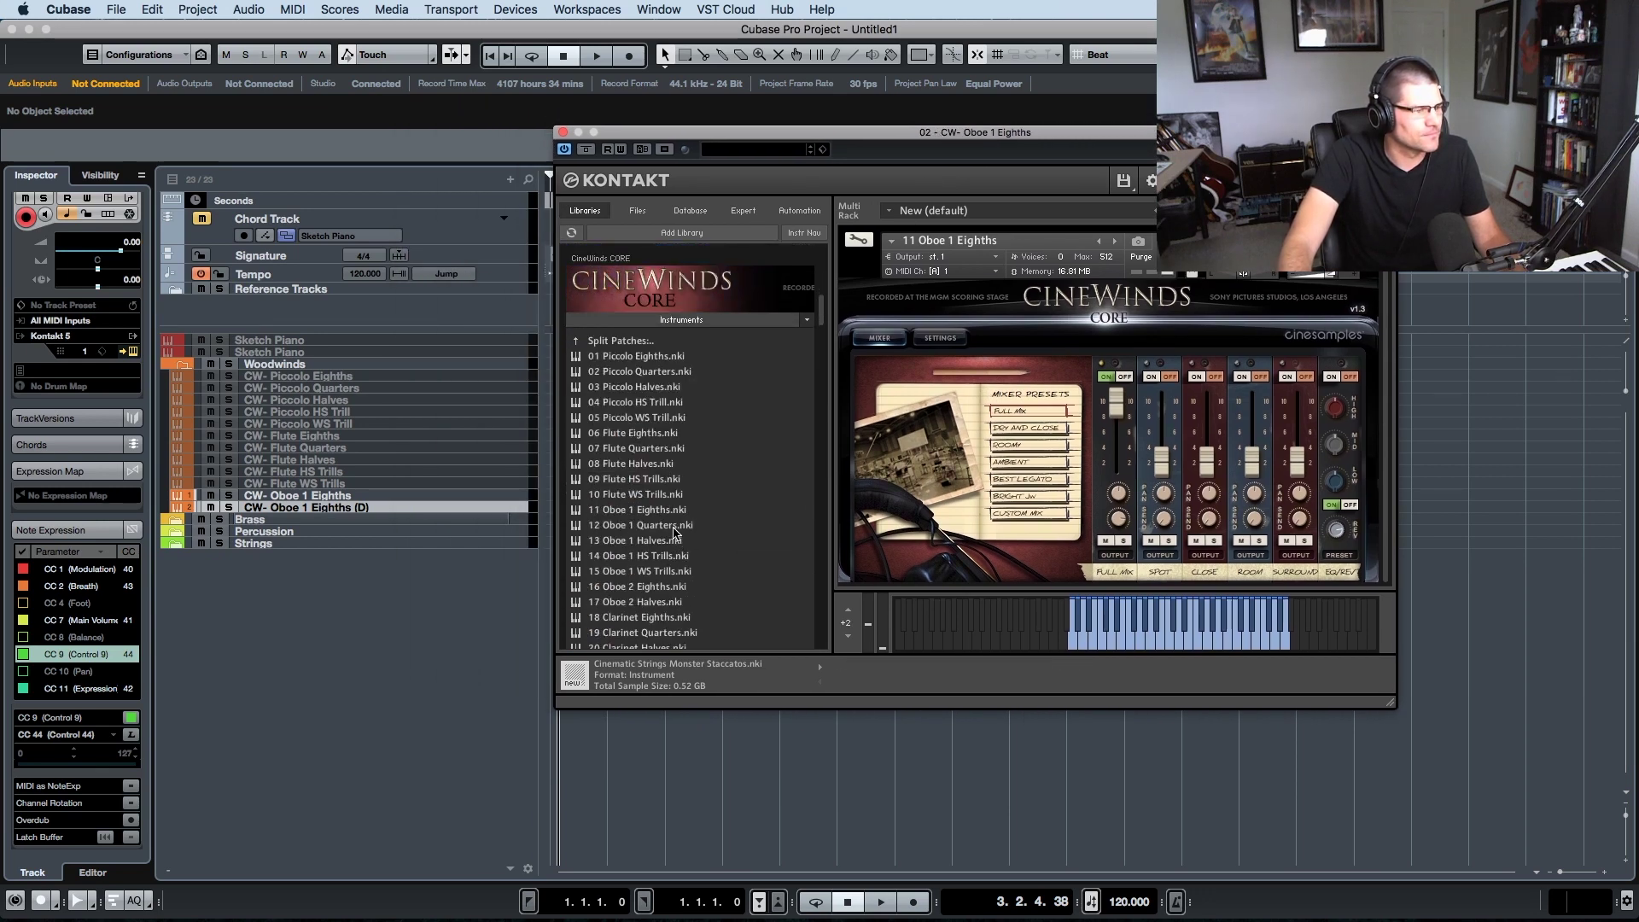
double_click(675, 531)
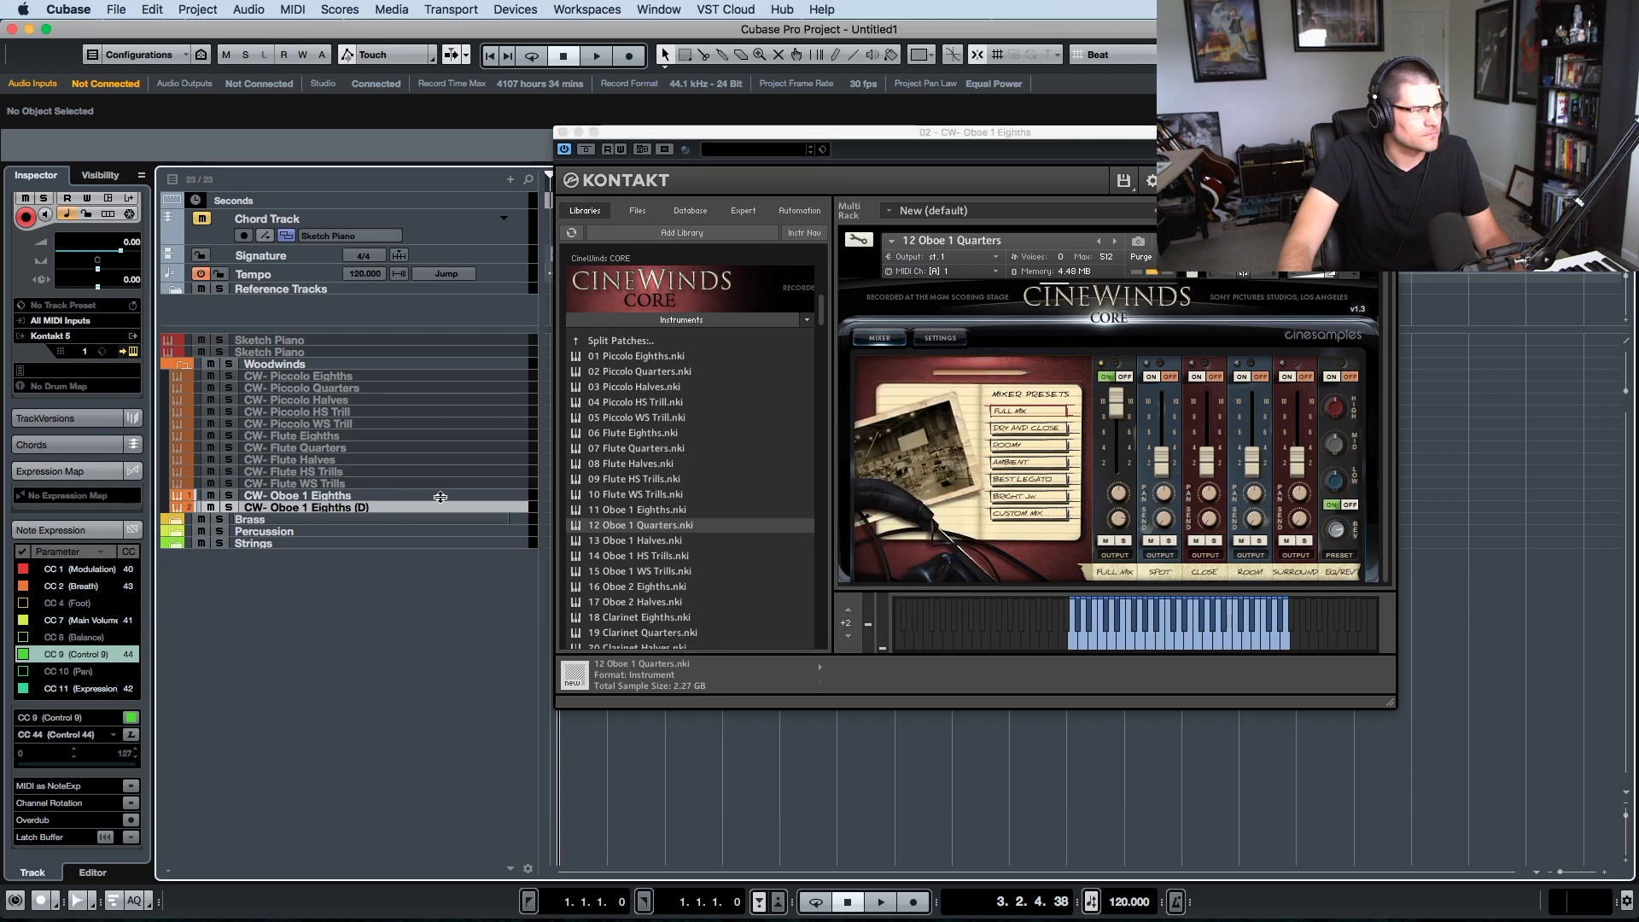
- Rename the duplicated CW- Oboe 1 Eighths (D) track to CW- Oboe 1 Quarters
double_click(379, 509)
key("BackSpace")
key("BackSpace")
key("BackSpace")
key("BackSpace")
key("BackSpace")
key("BackSpace")
key("BackSpace")
key("BackSpace")
key("BackSpace")
key("BackSpace")
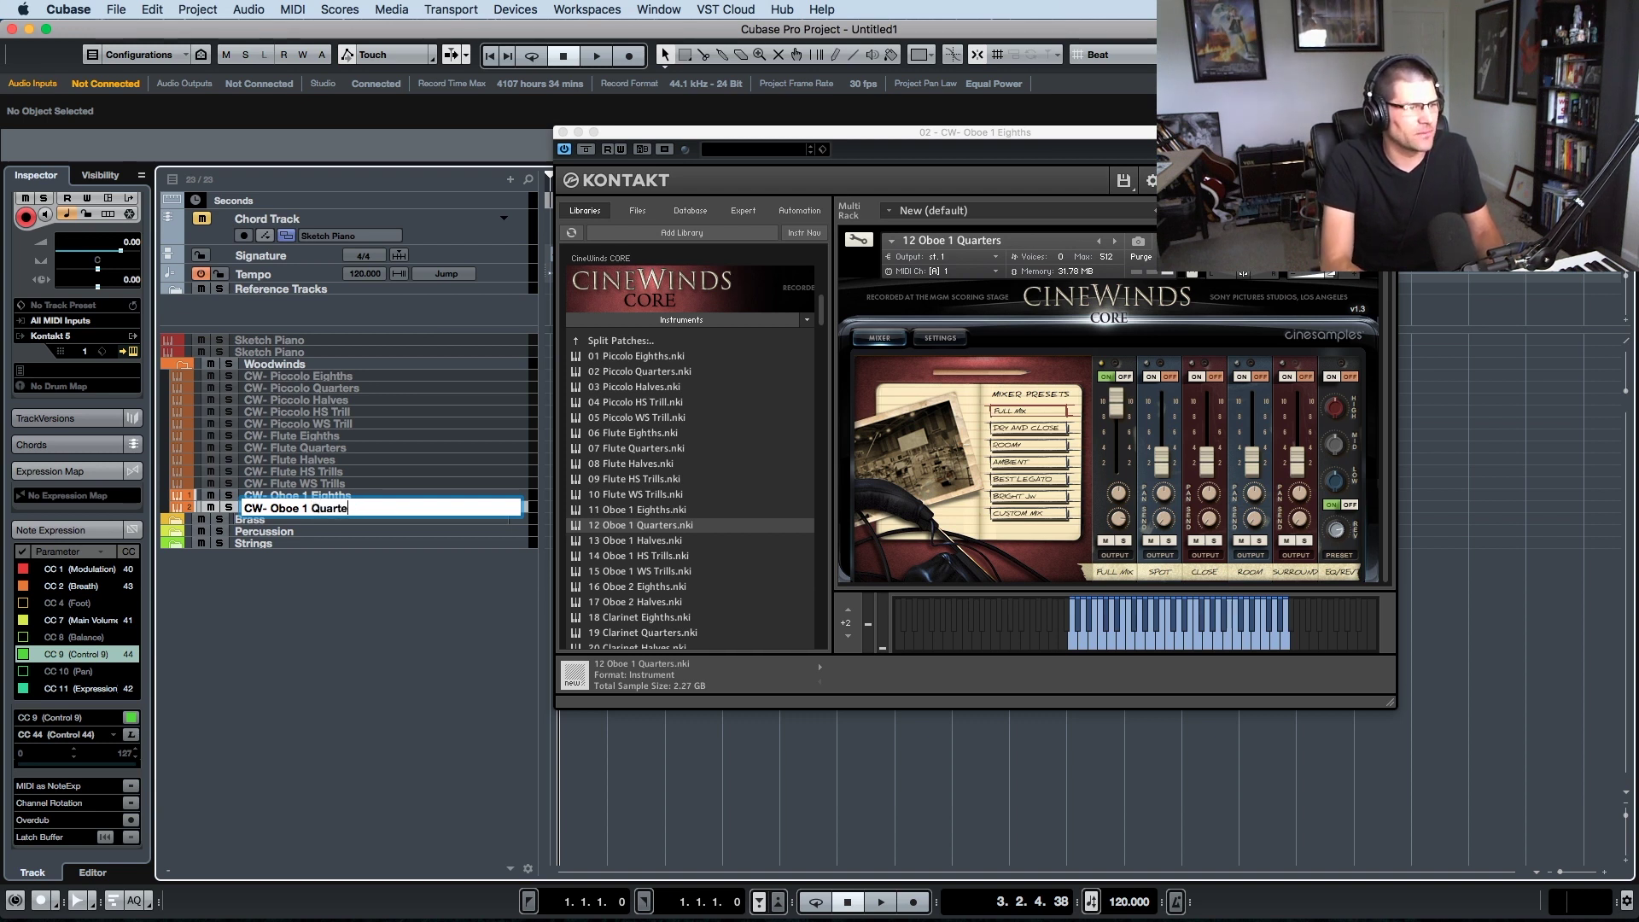
type("Quarters")
key("Return")
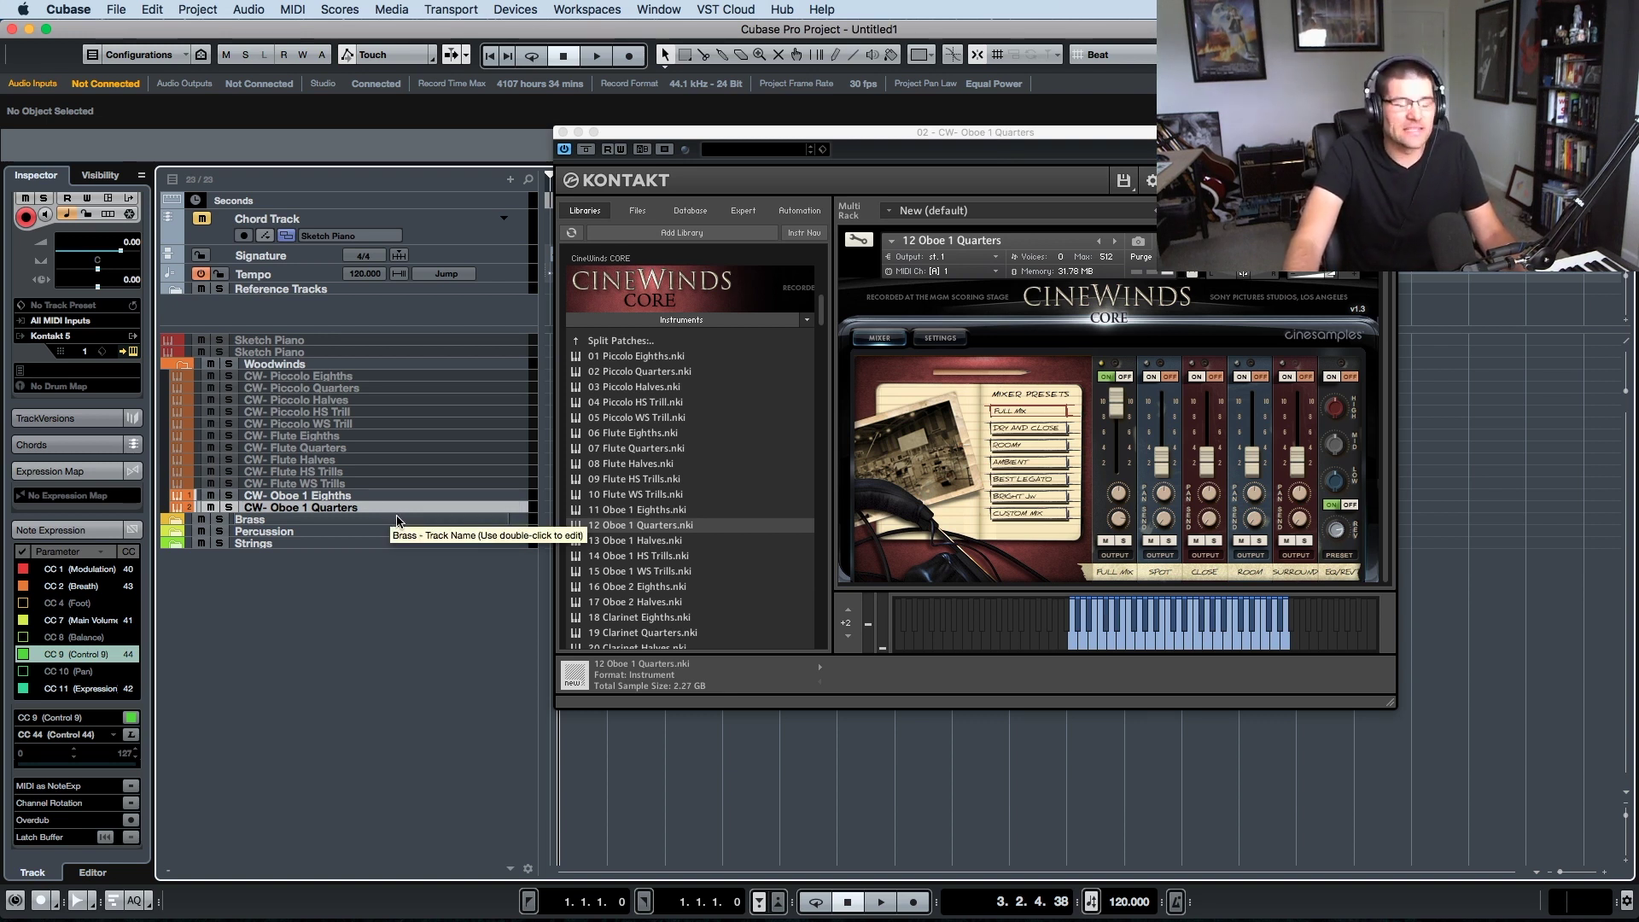
- Disable the CW- Oboe 1 Eighths track and duplicate the CW- Oboe 1 Quarters track
key("super+w")
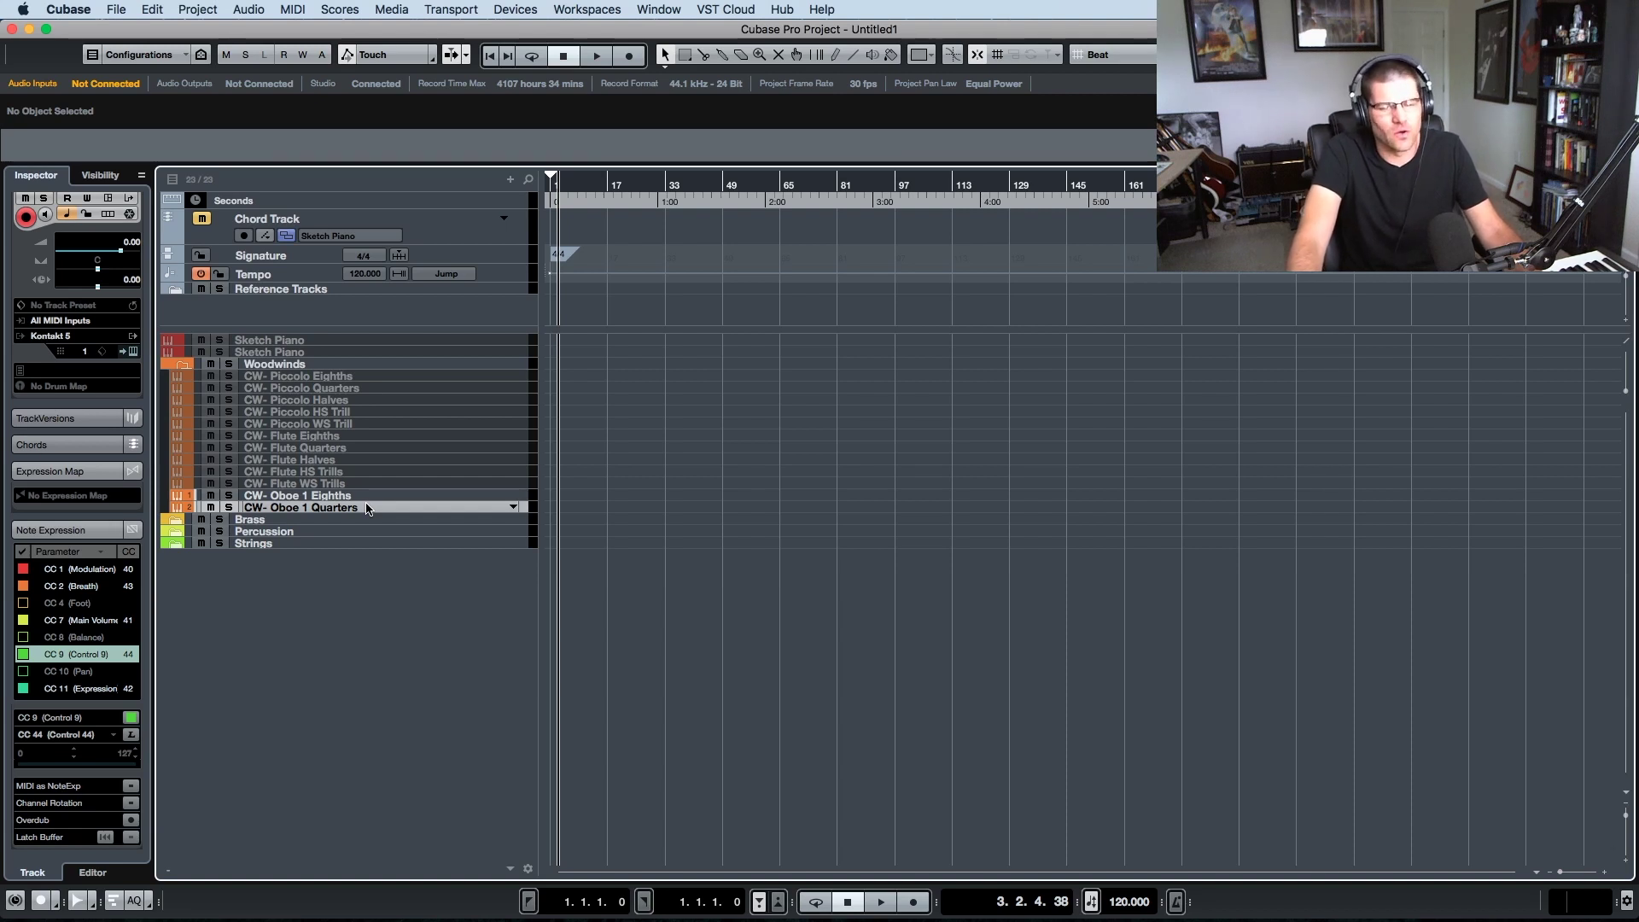
left_click(326, 497)
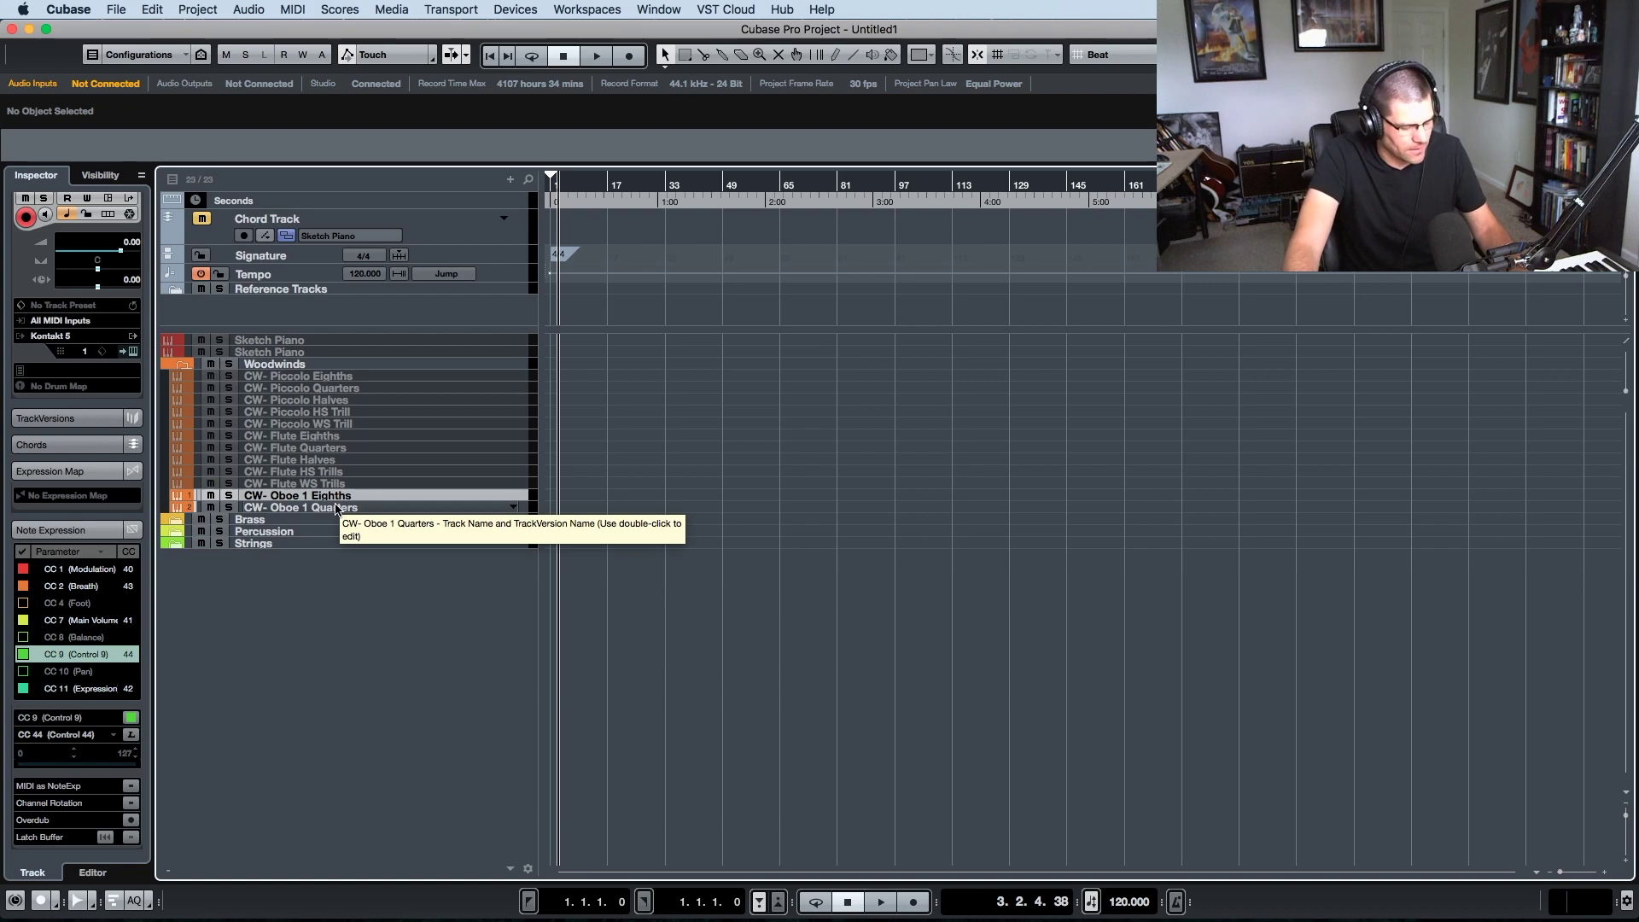
left_click(342, 510)
right_click(347, 510)
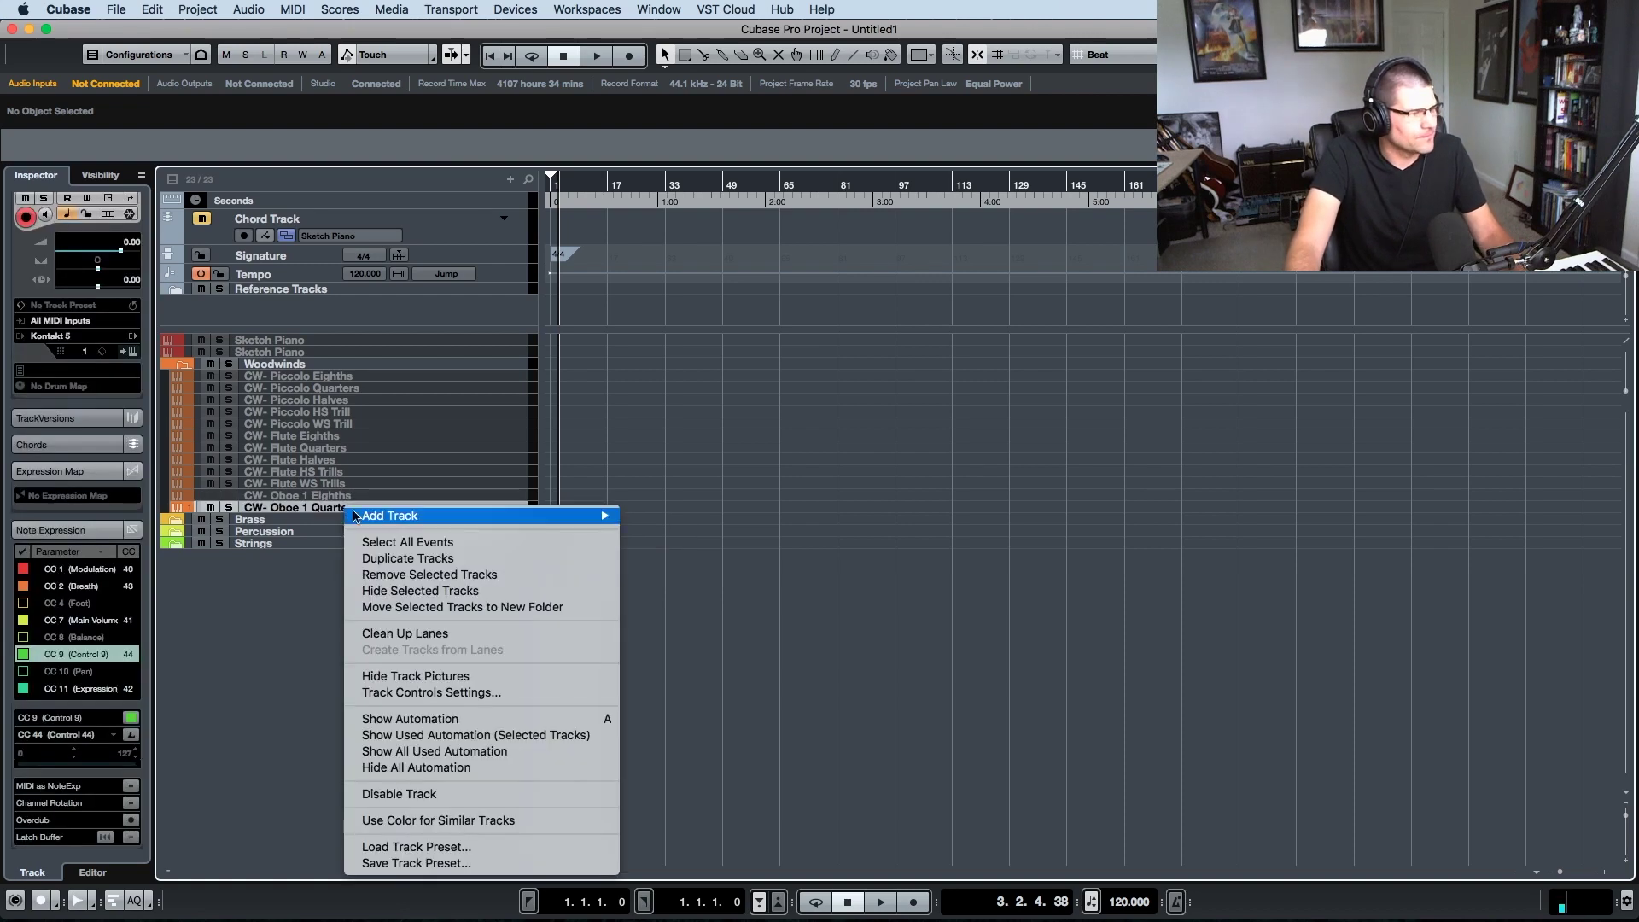
left_click(418, 559)
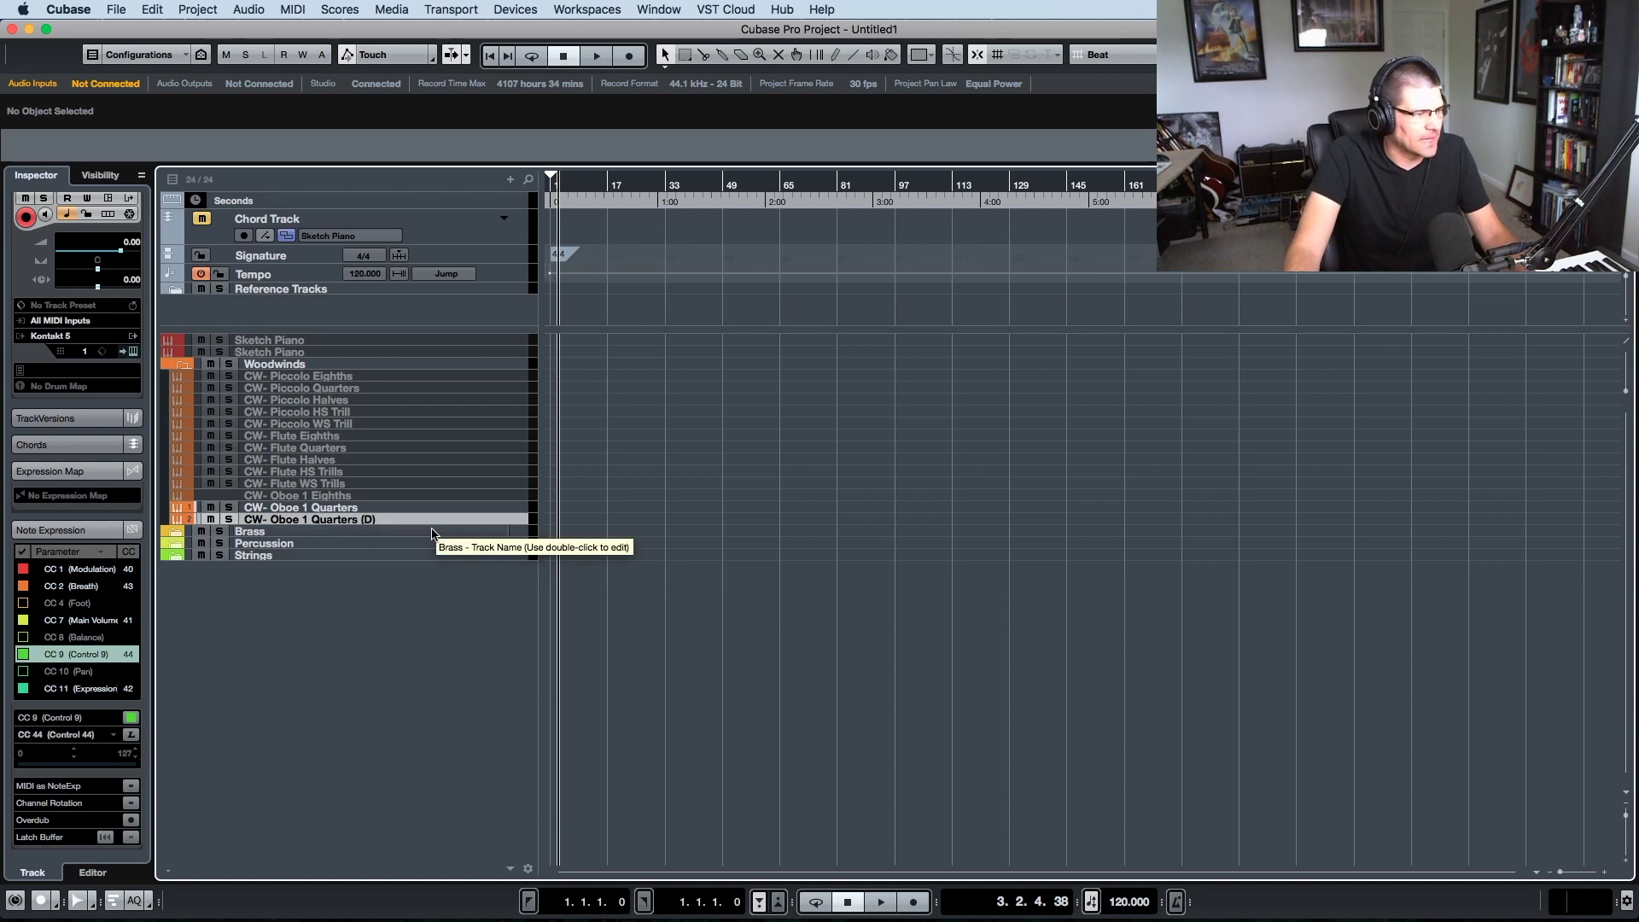
- Replace the 12 Oboe 1 Quarters patch in the duplicate's Kontakt with 13 Oboe 1 Halves.nki from CineWinds CORE
right_click(391, 520)
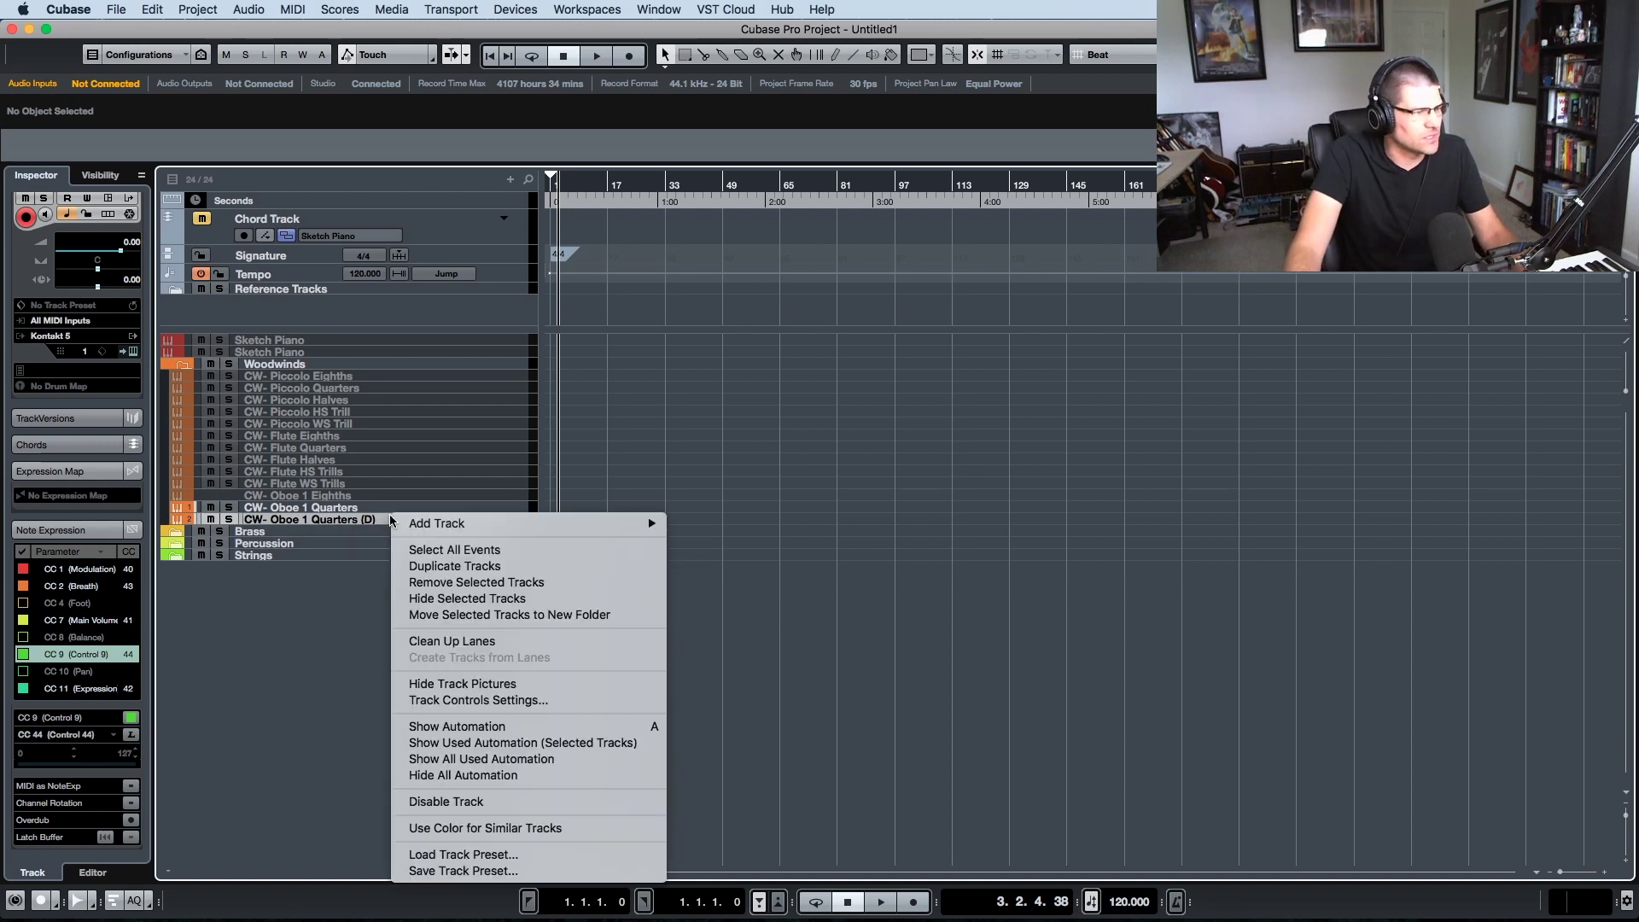
left_click(748, 482)
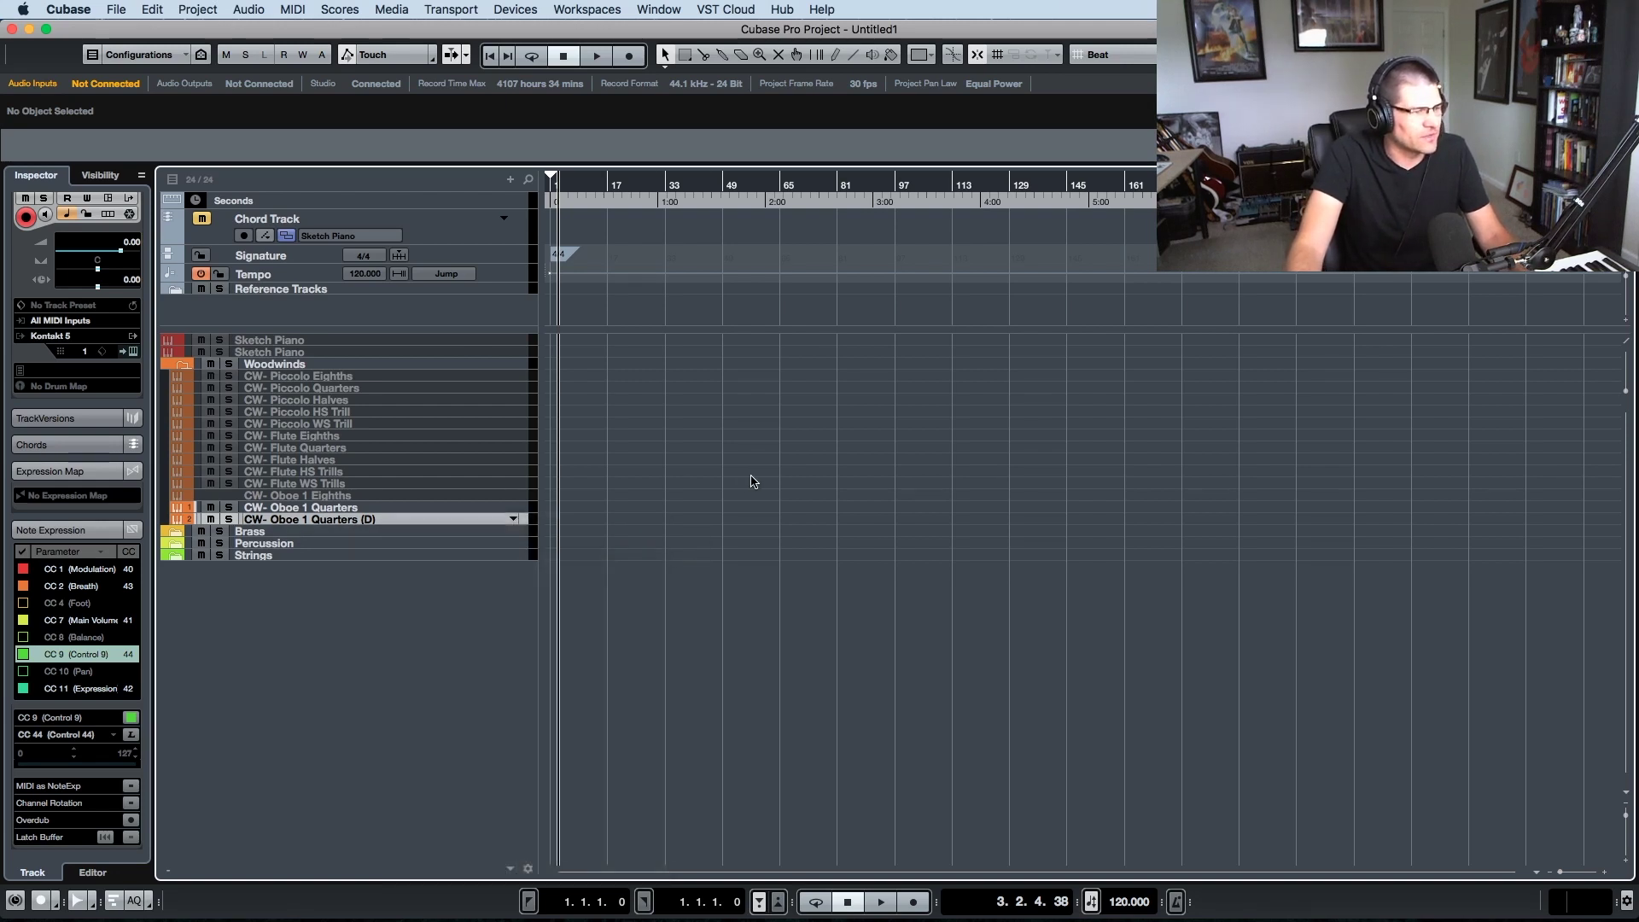
key("Return")
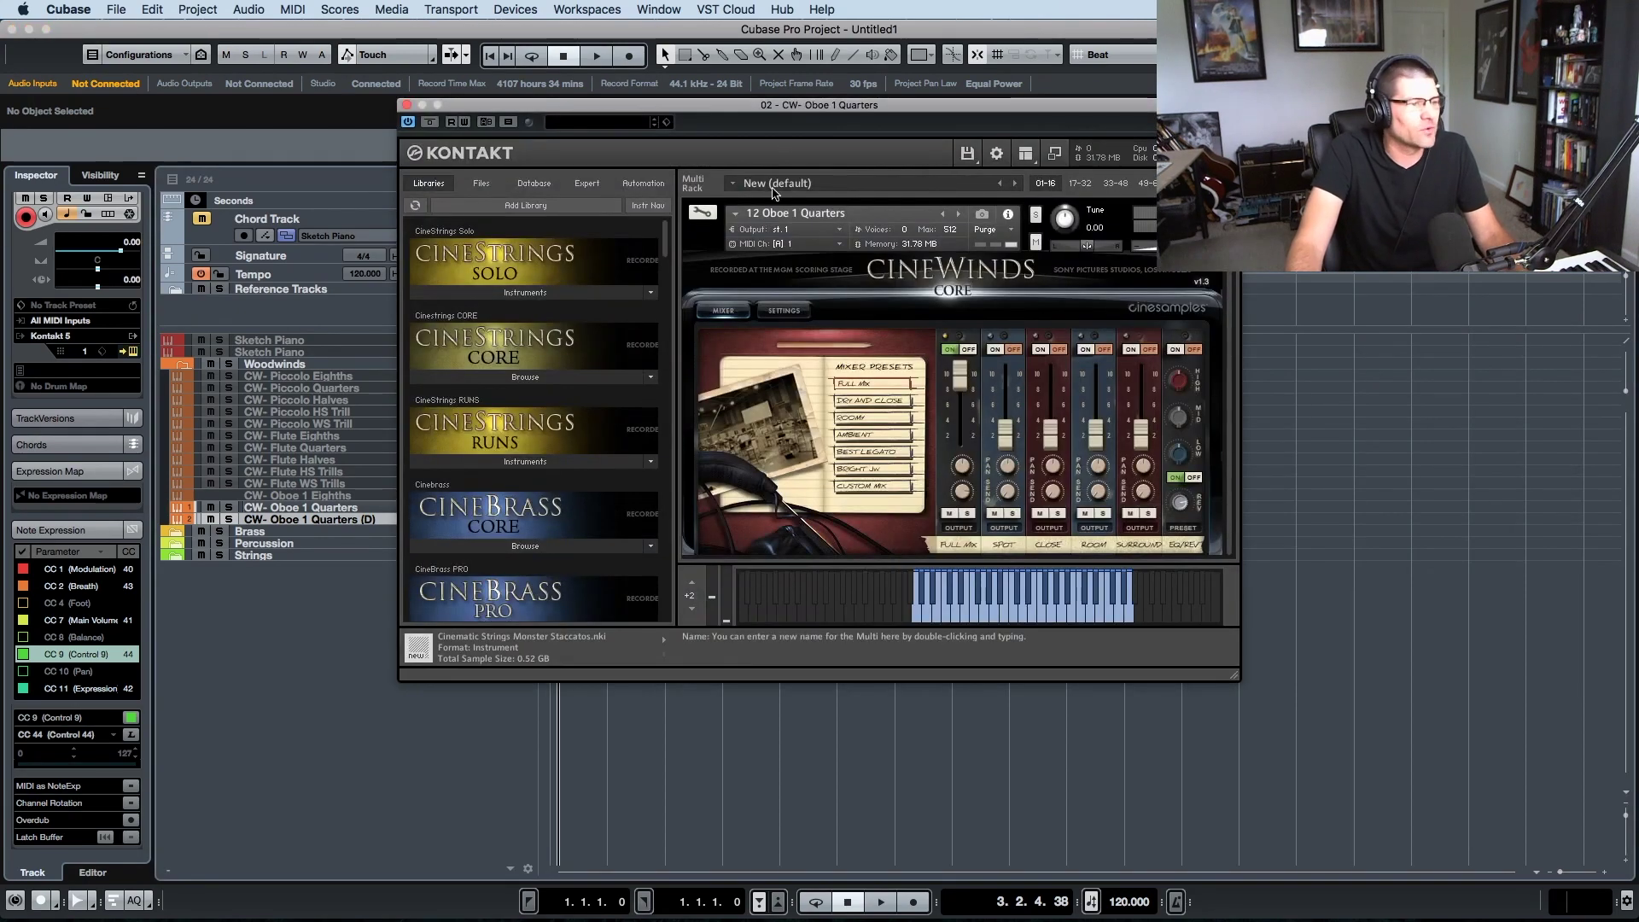
left_click_drag(809, 137, 964, 141)
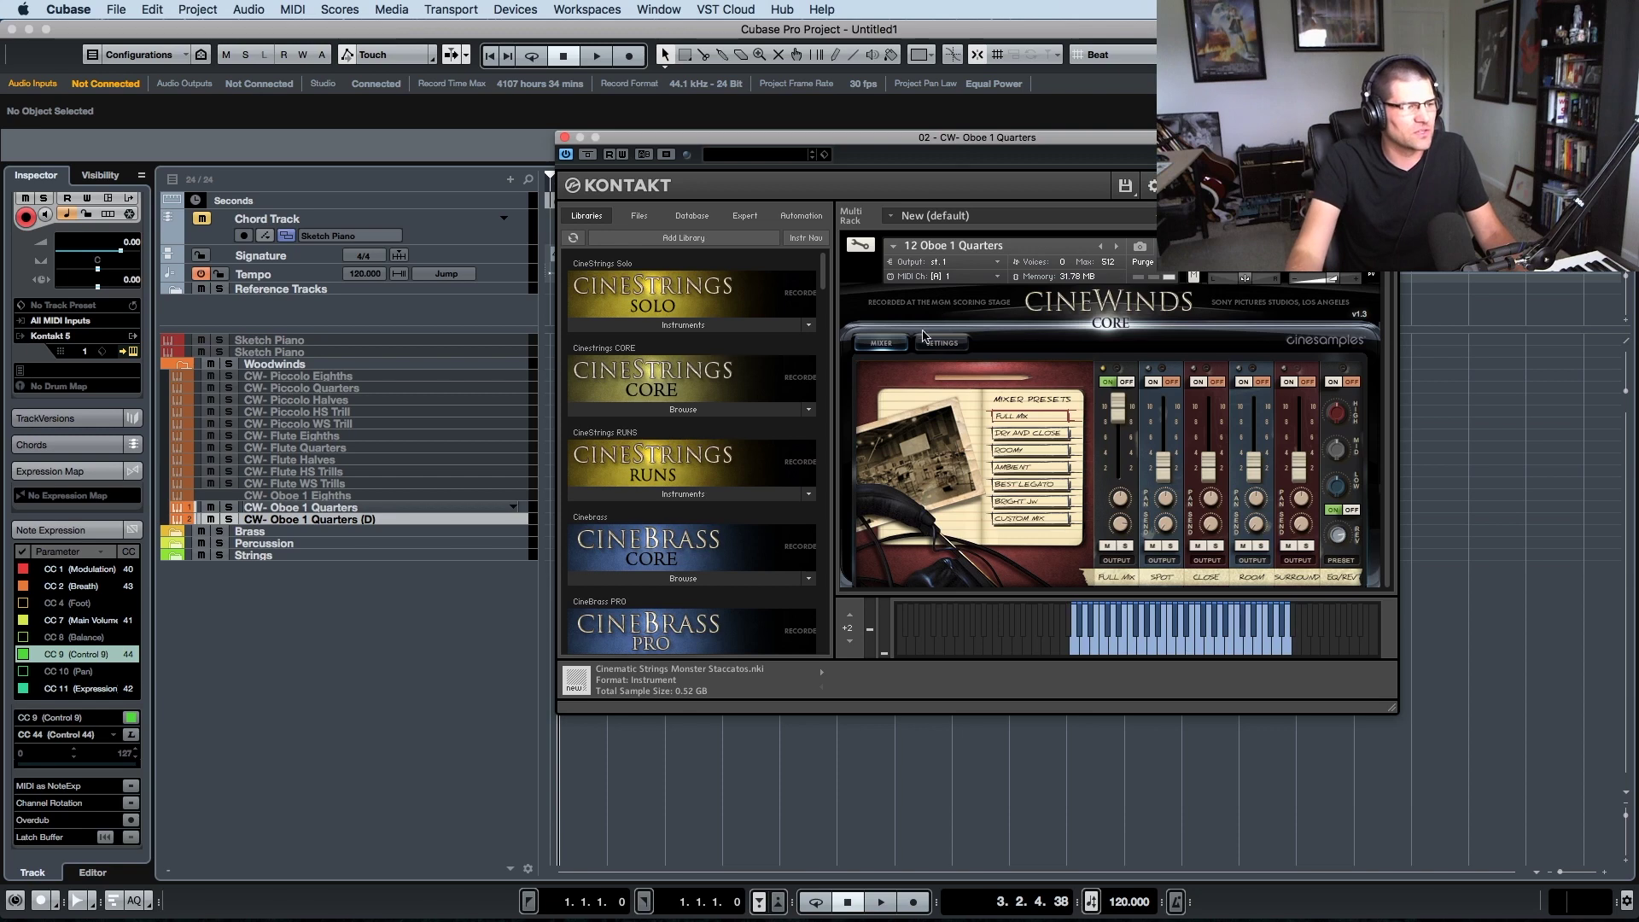
scroll(649, 493, "down", 5)
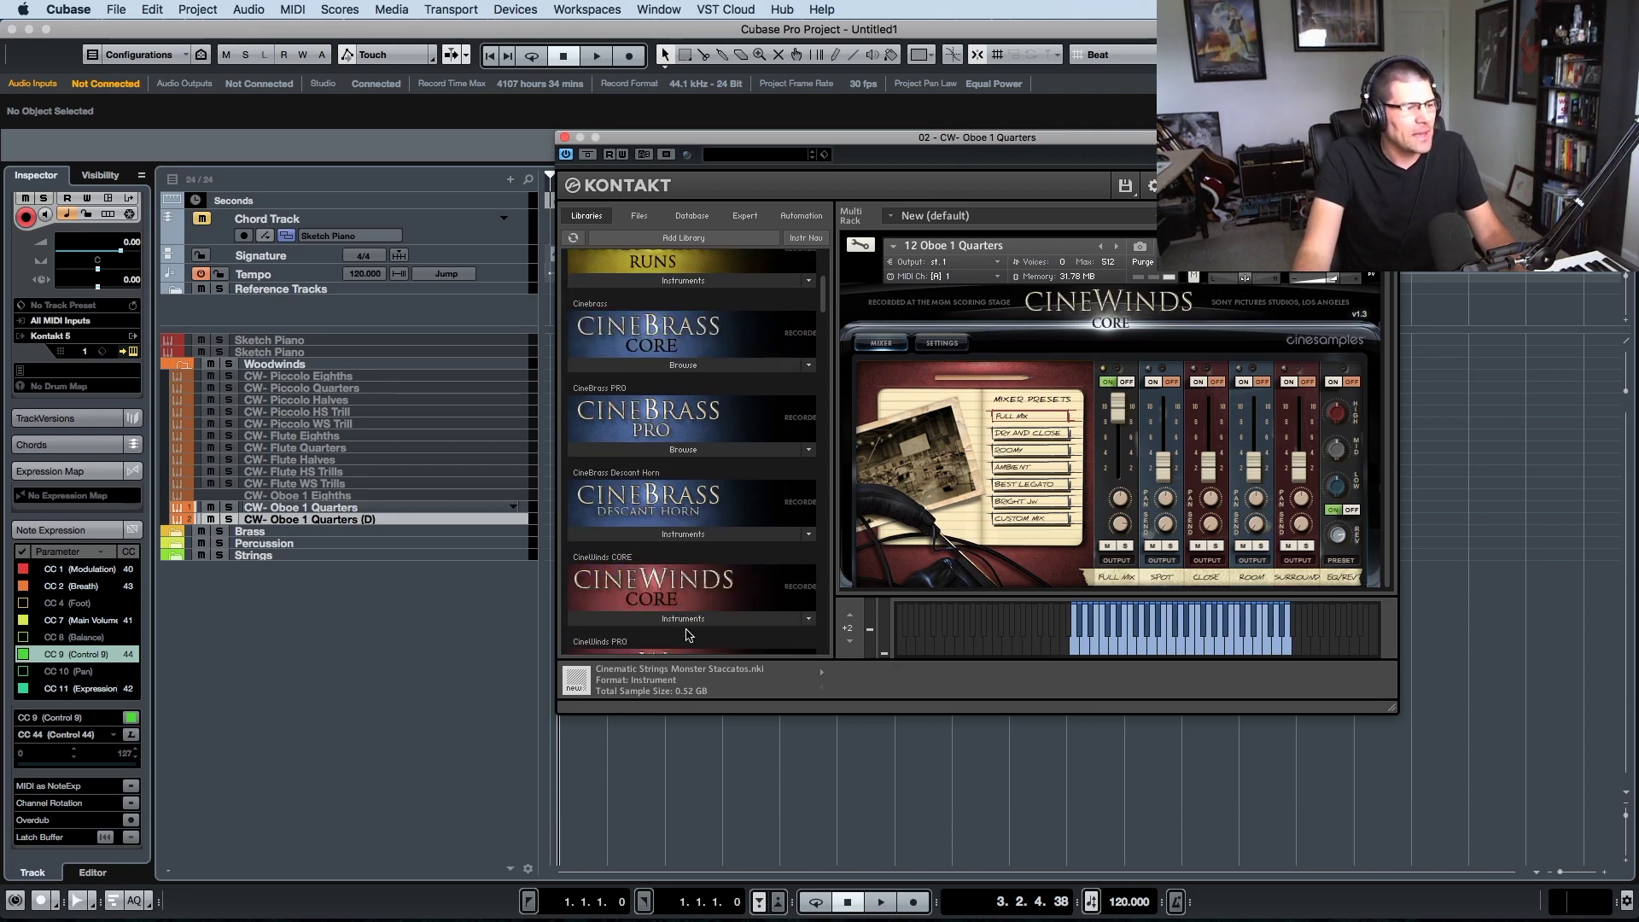
left_click(688, 620)
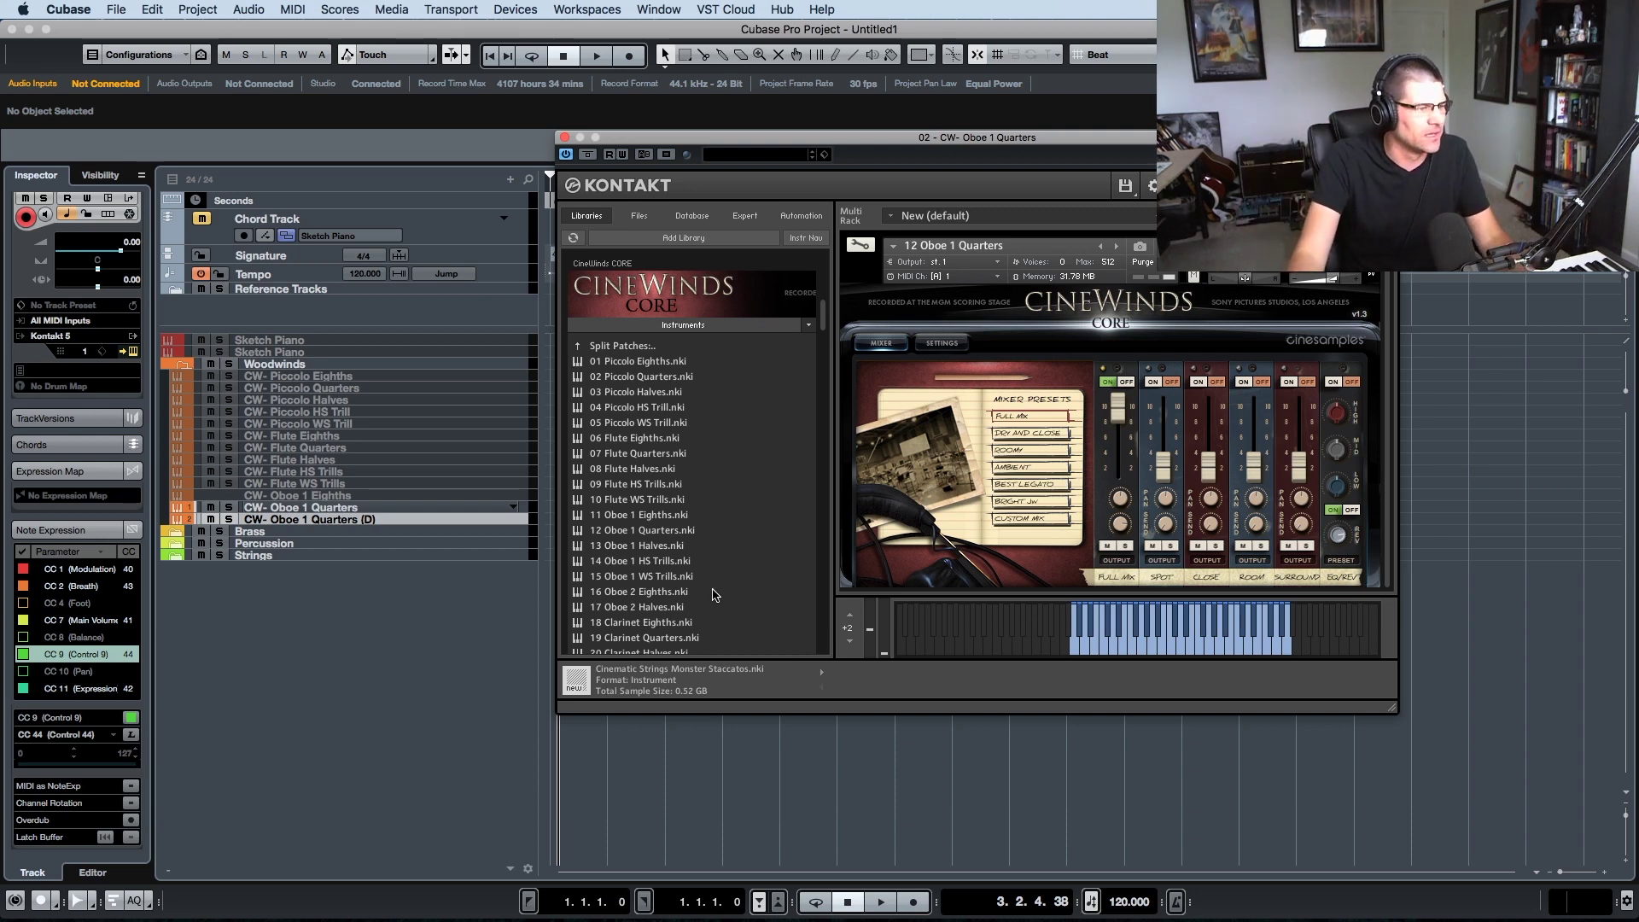
left_click(654, 533)
left_click(649, 547)
left_click_drag(647, 548, 899, 391)
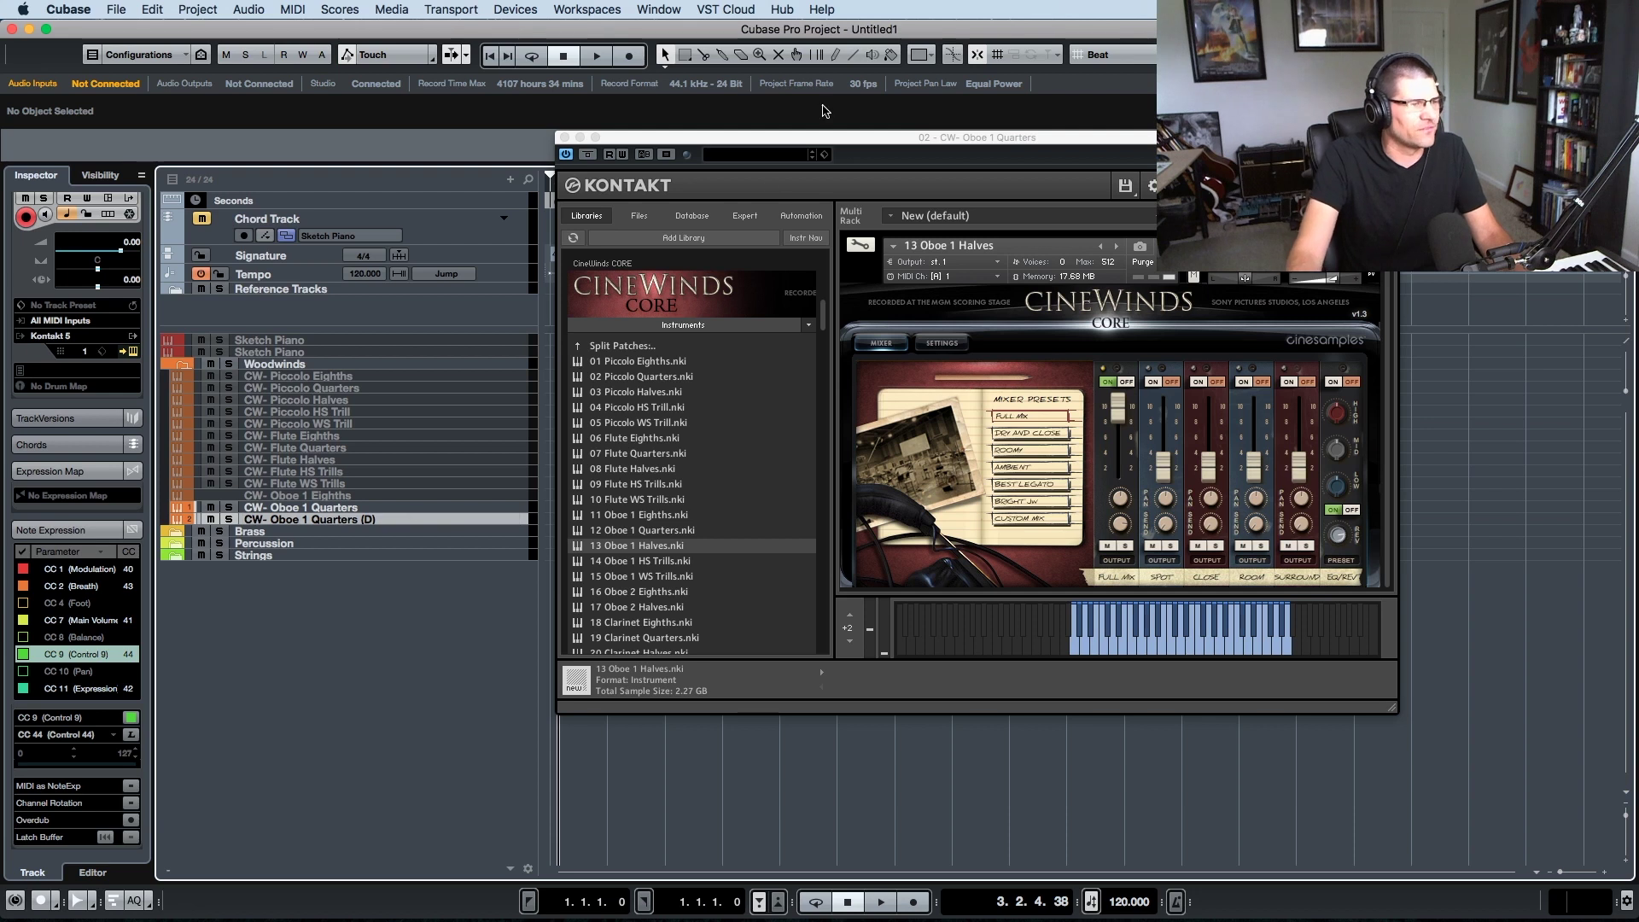
- Rename the duplicated CW- Oboe 1 Quarters (D) track to CW- Oboe 1 Halves
mouse_move(806, 142)
left_mouse_down()
mouse_move(880, 145)
mouse_move(836, 147)
left_mouse_up()
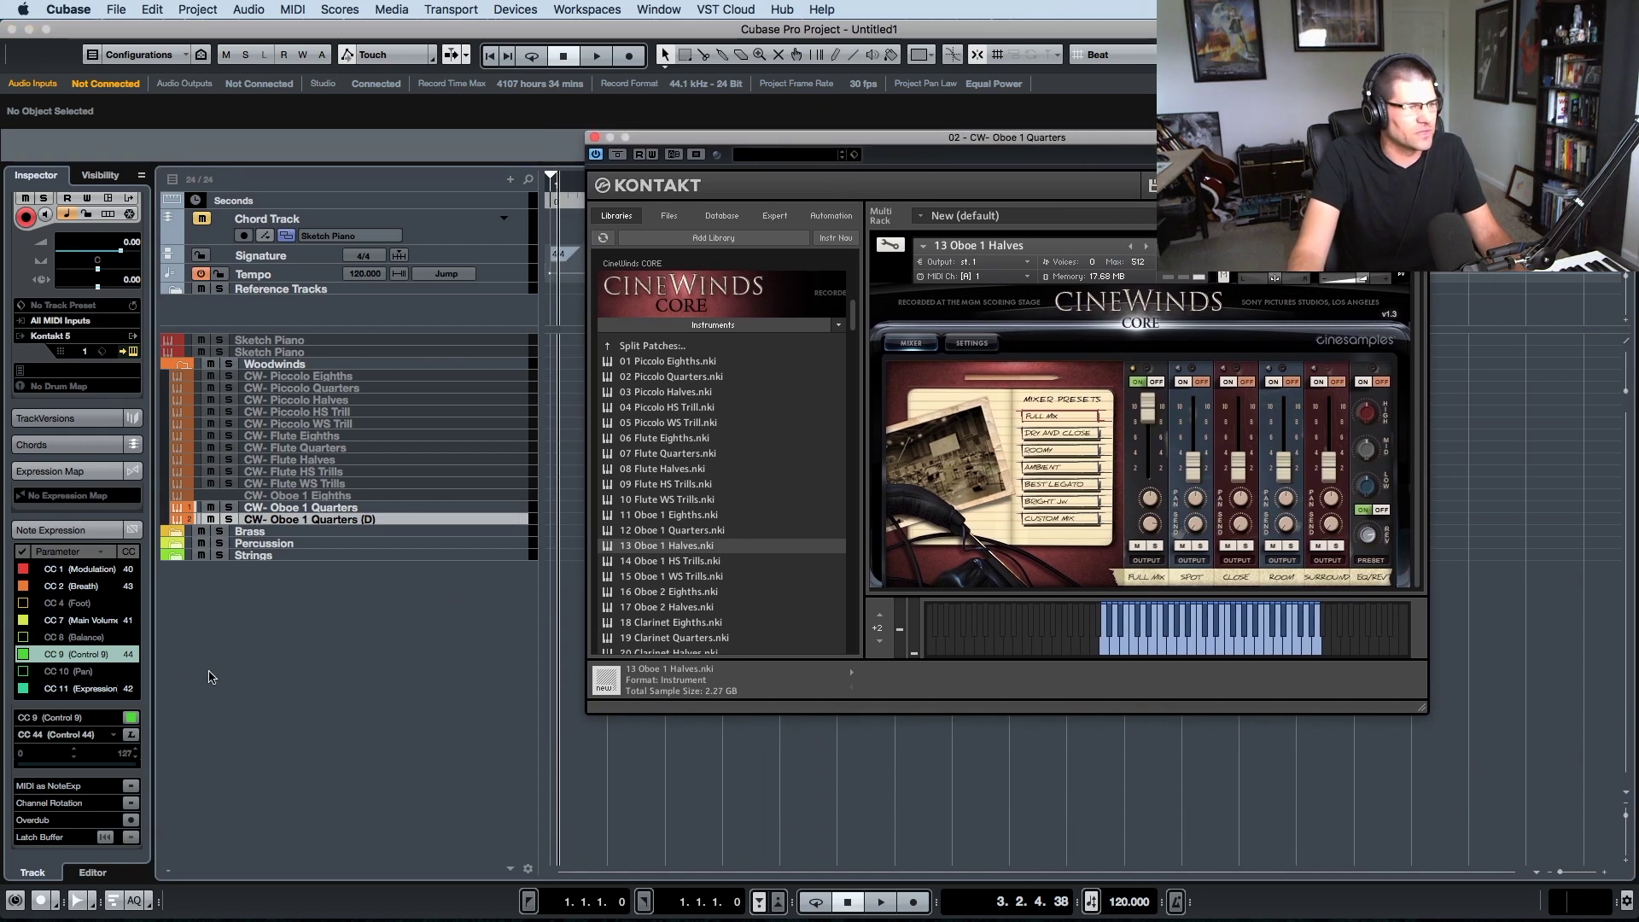
double_click(357, 515)
left_click(396, 520)
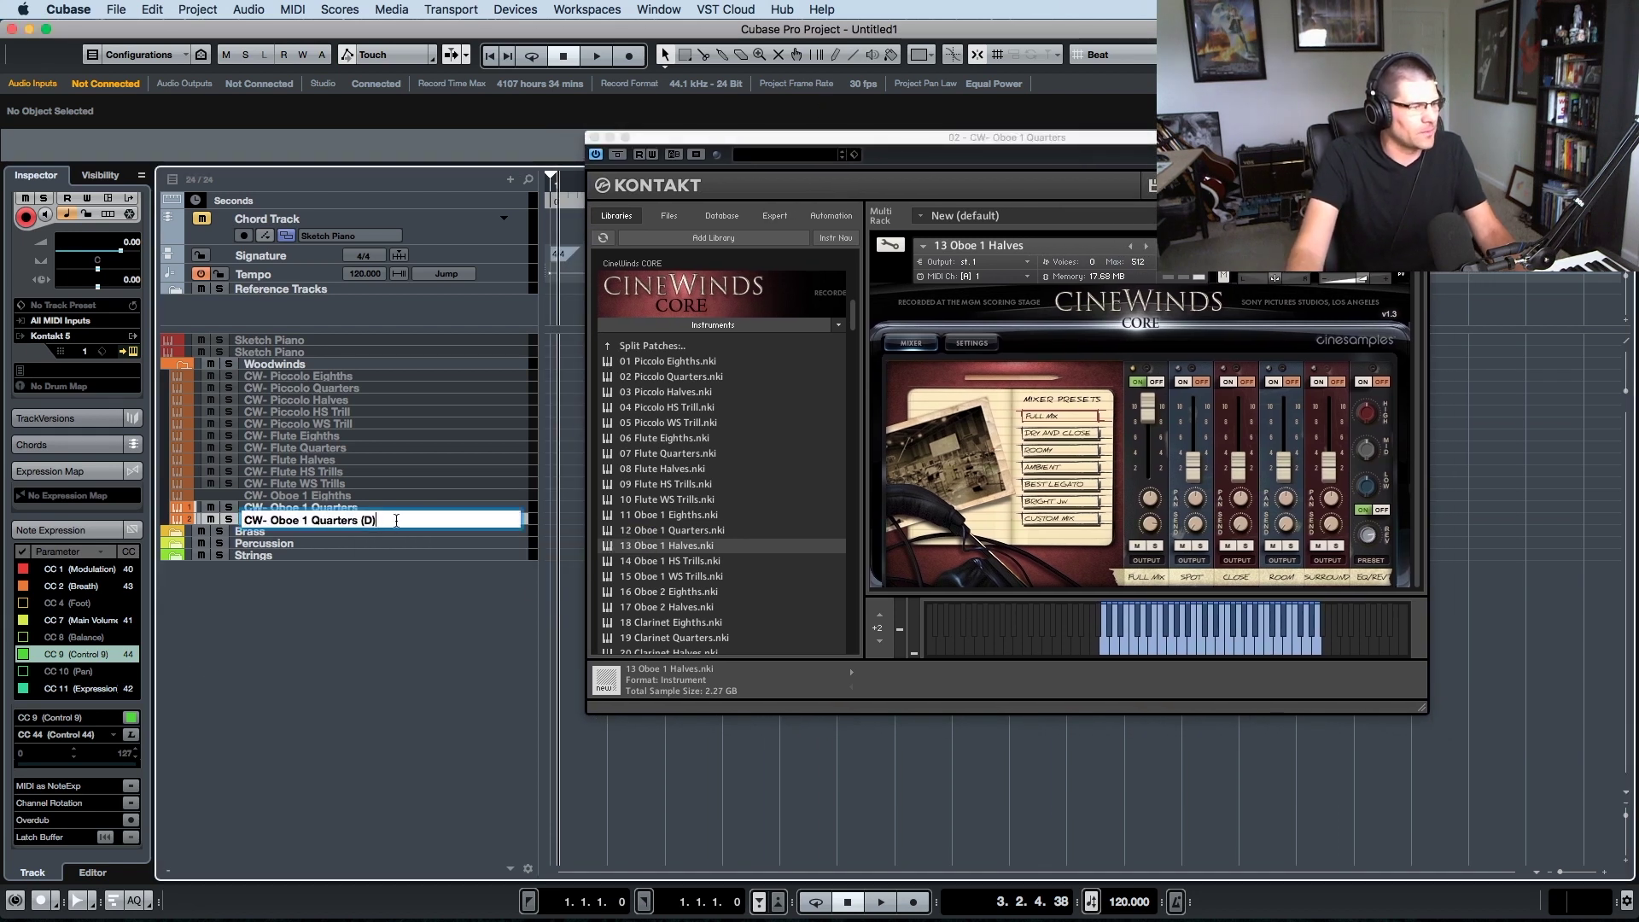
key("BackSpace")
key("BackSpace")
key("BackSpace")
key("BackSpace")
key("BackSpace")
key("BackSpace")
key("BackSpace")
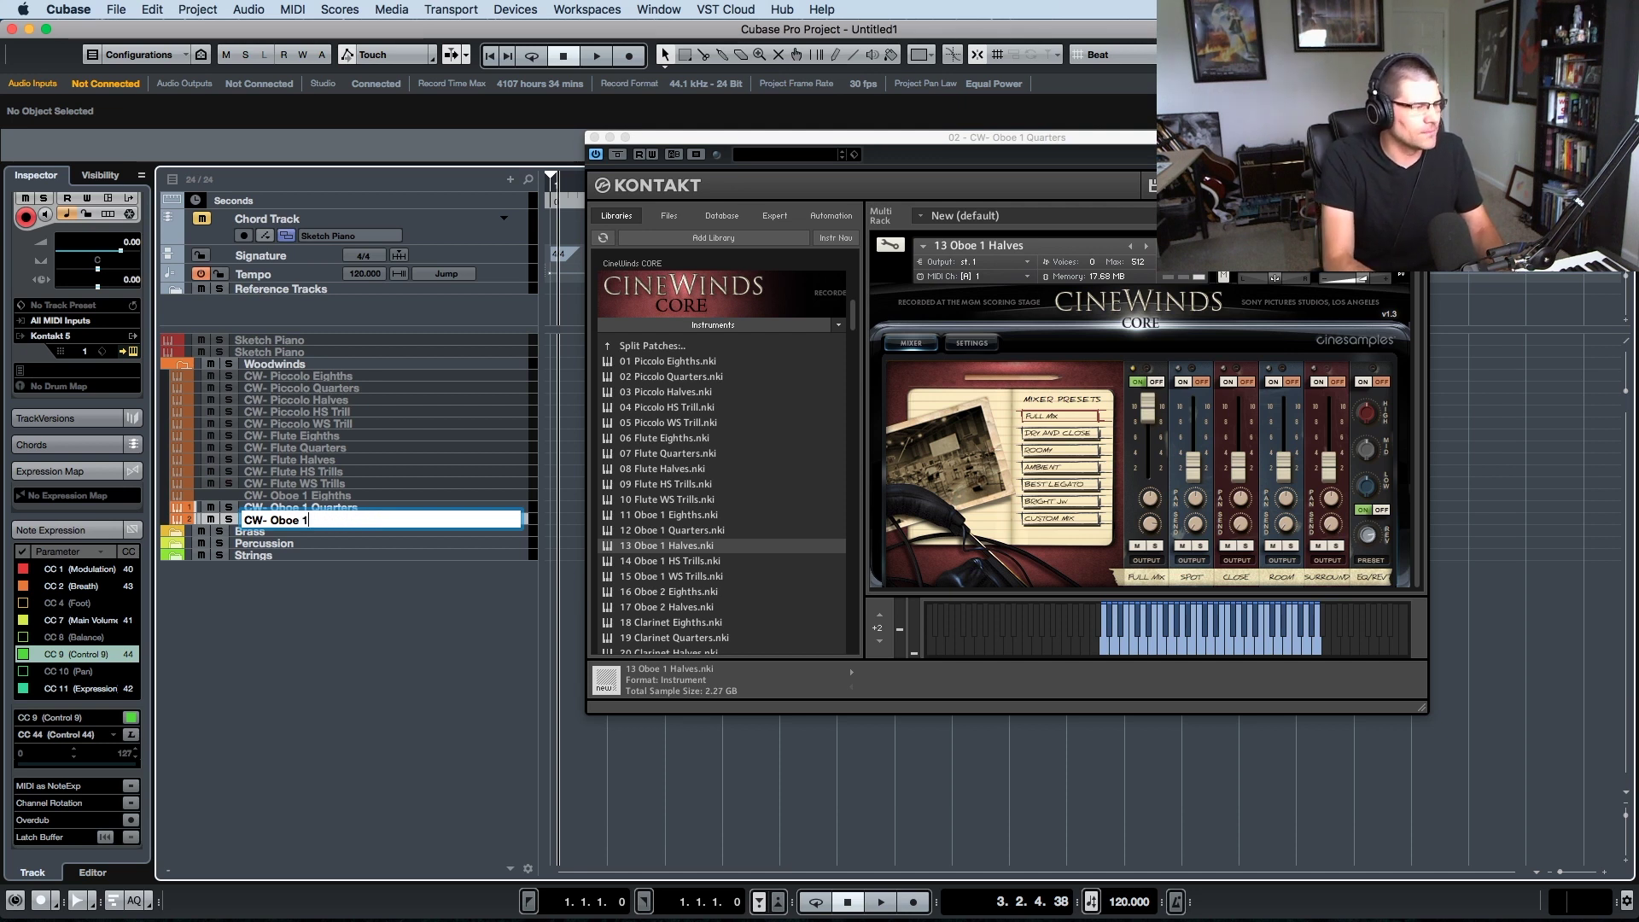
type("Halves")
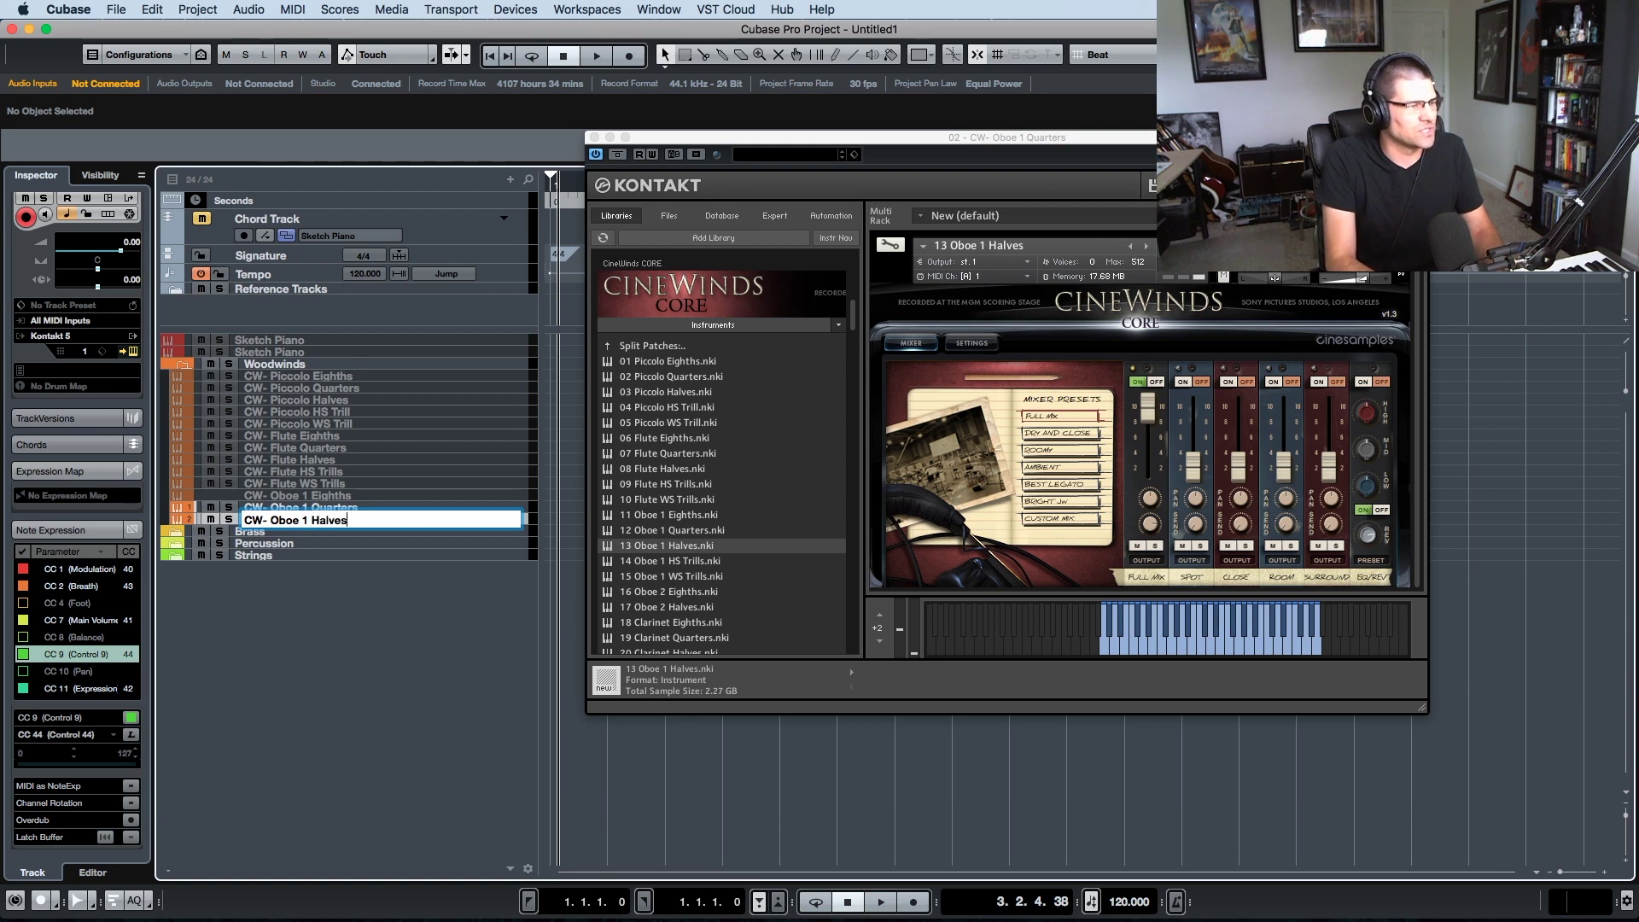
key("Return")
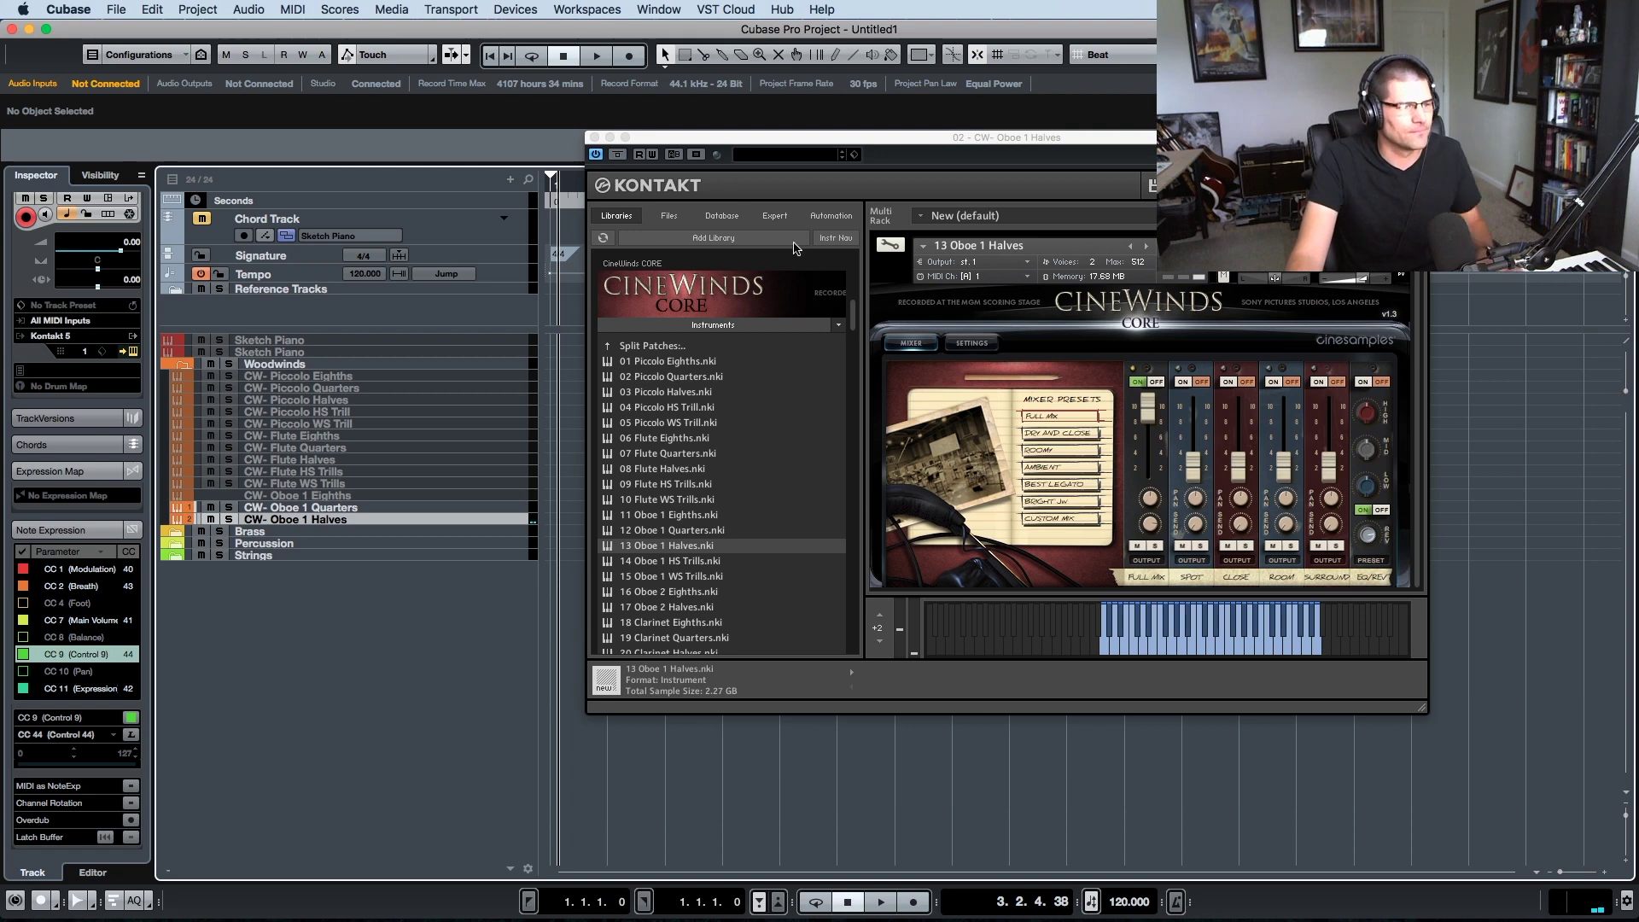
- Close Kontakt, disable the CW- Oboe 1 Quarters track and duplicate the CW- Oboe 1 Halves track
left_click(595, 137)
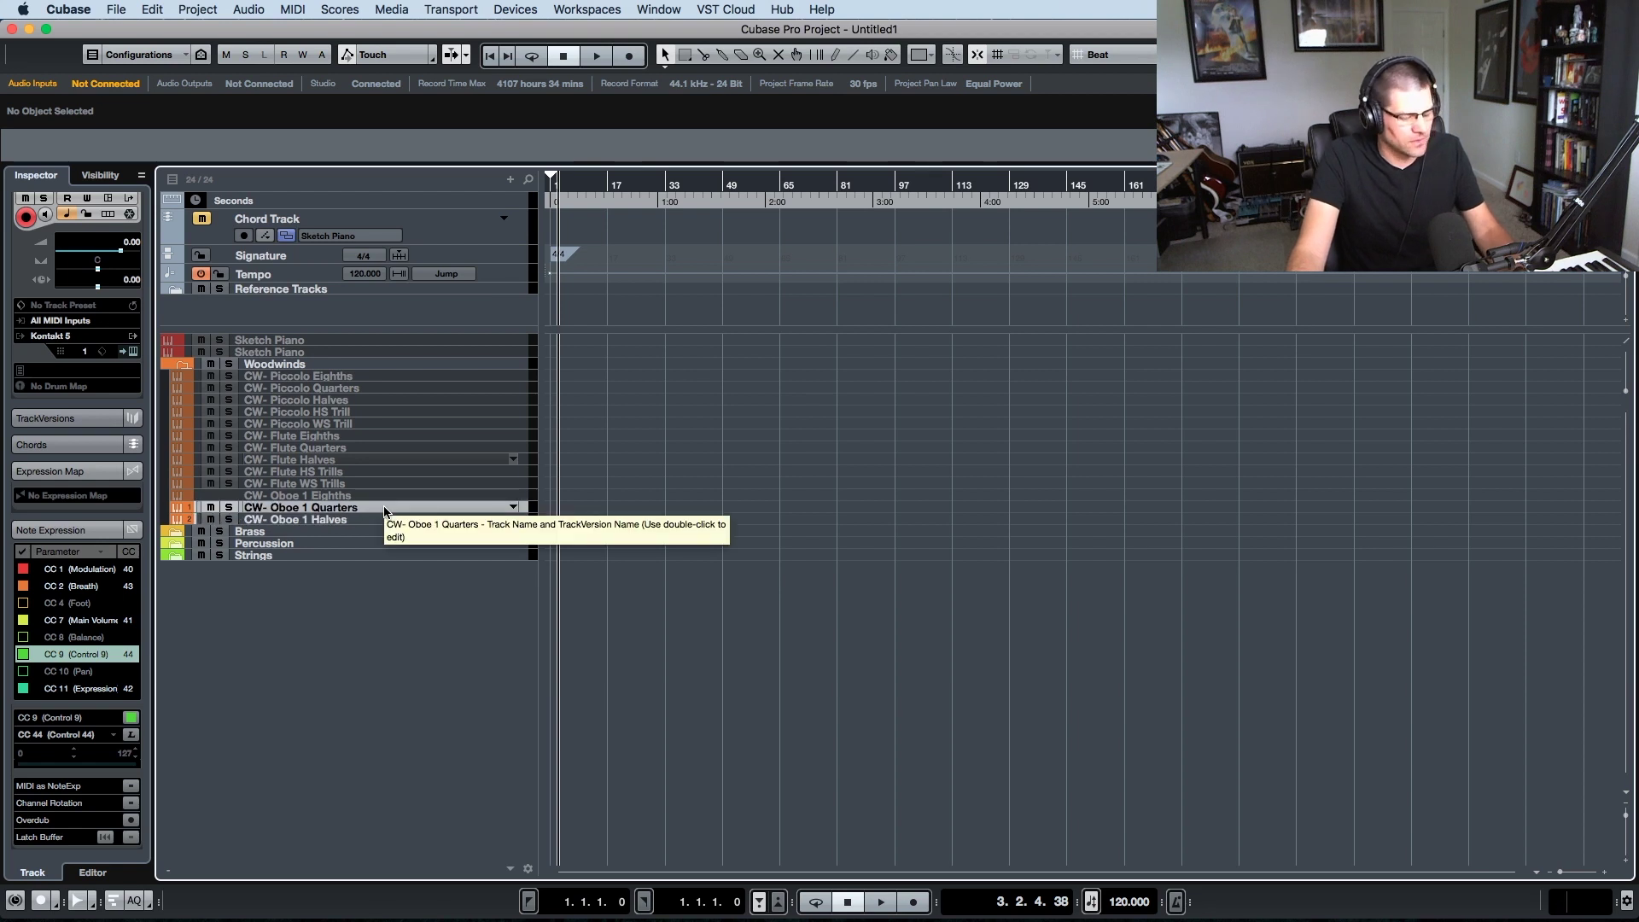
left_click(383, 518)
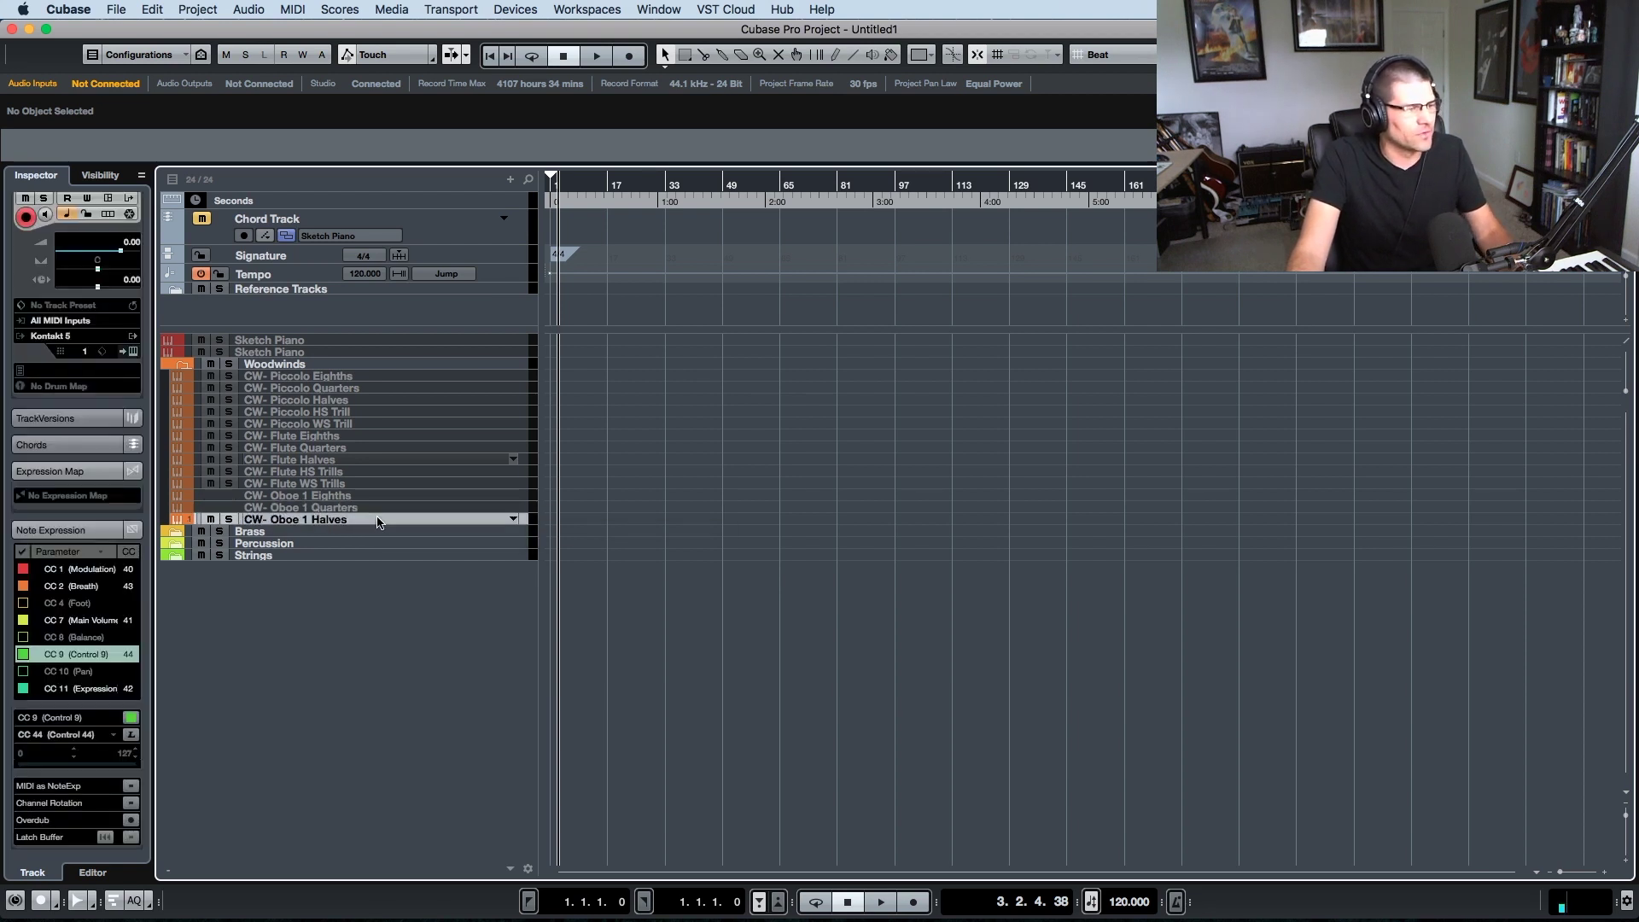
right_click(379, 523)
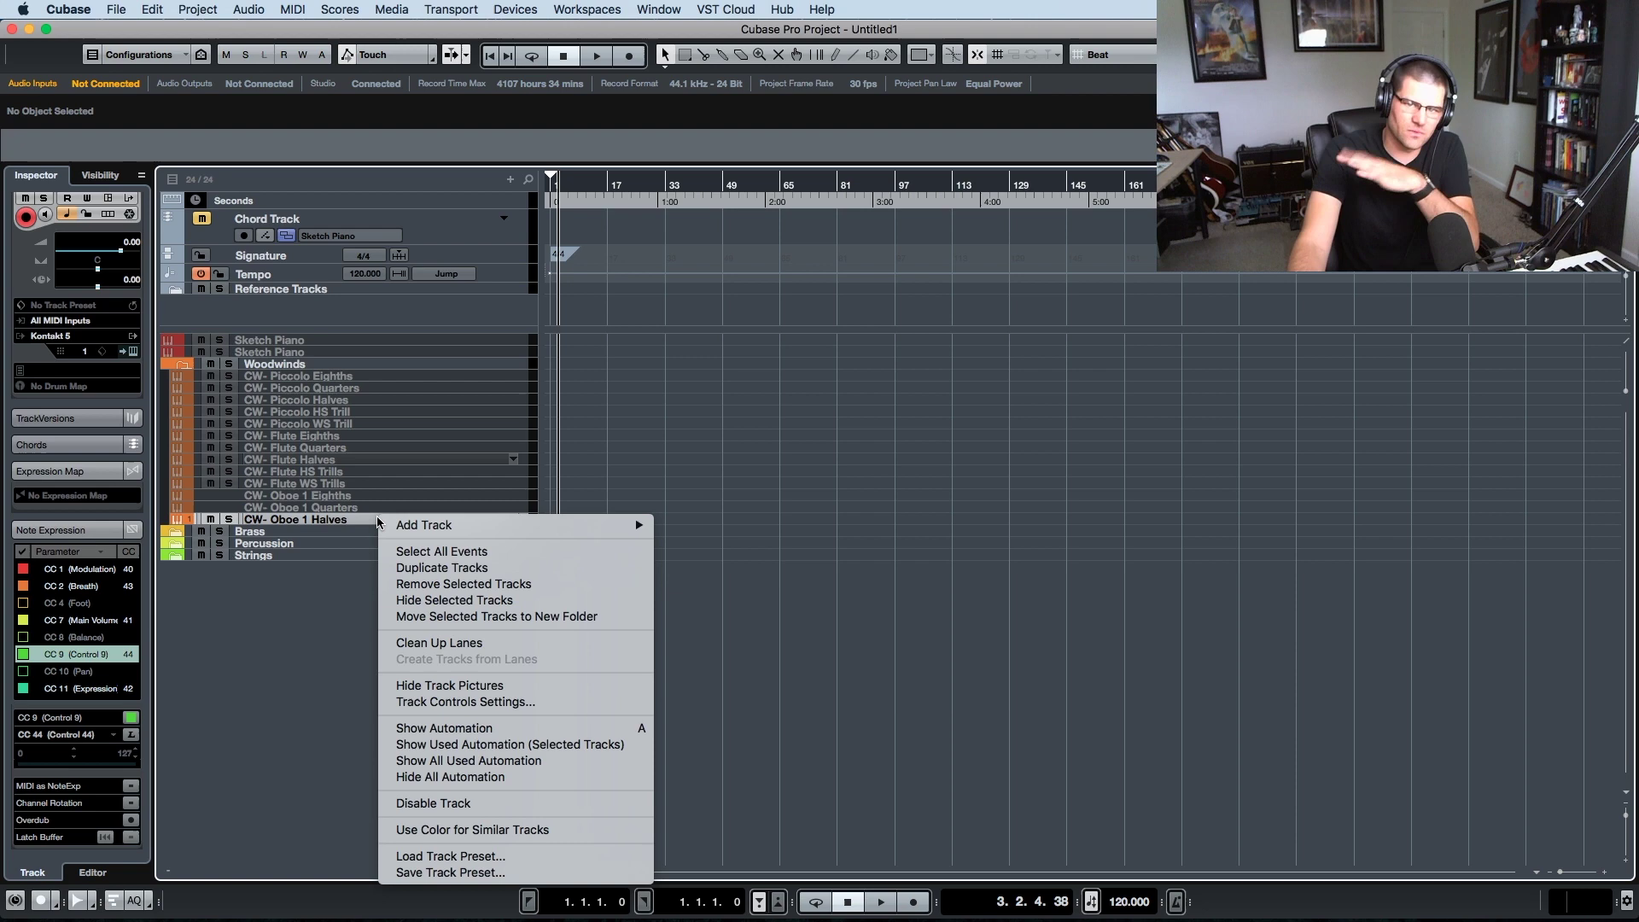
left_click(314, 521)
right_click(314, 520)
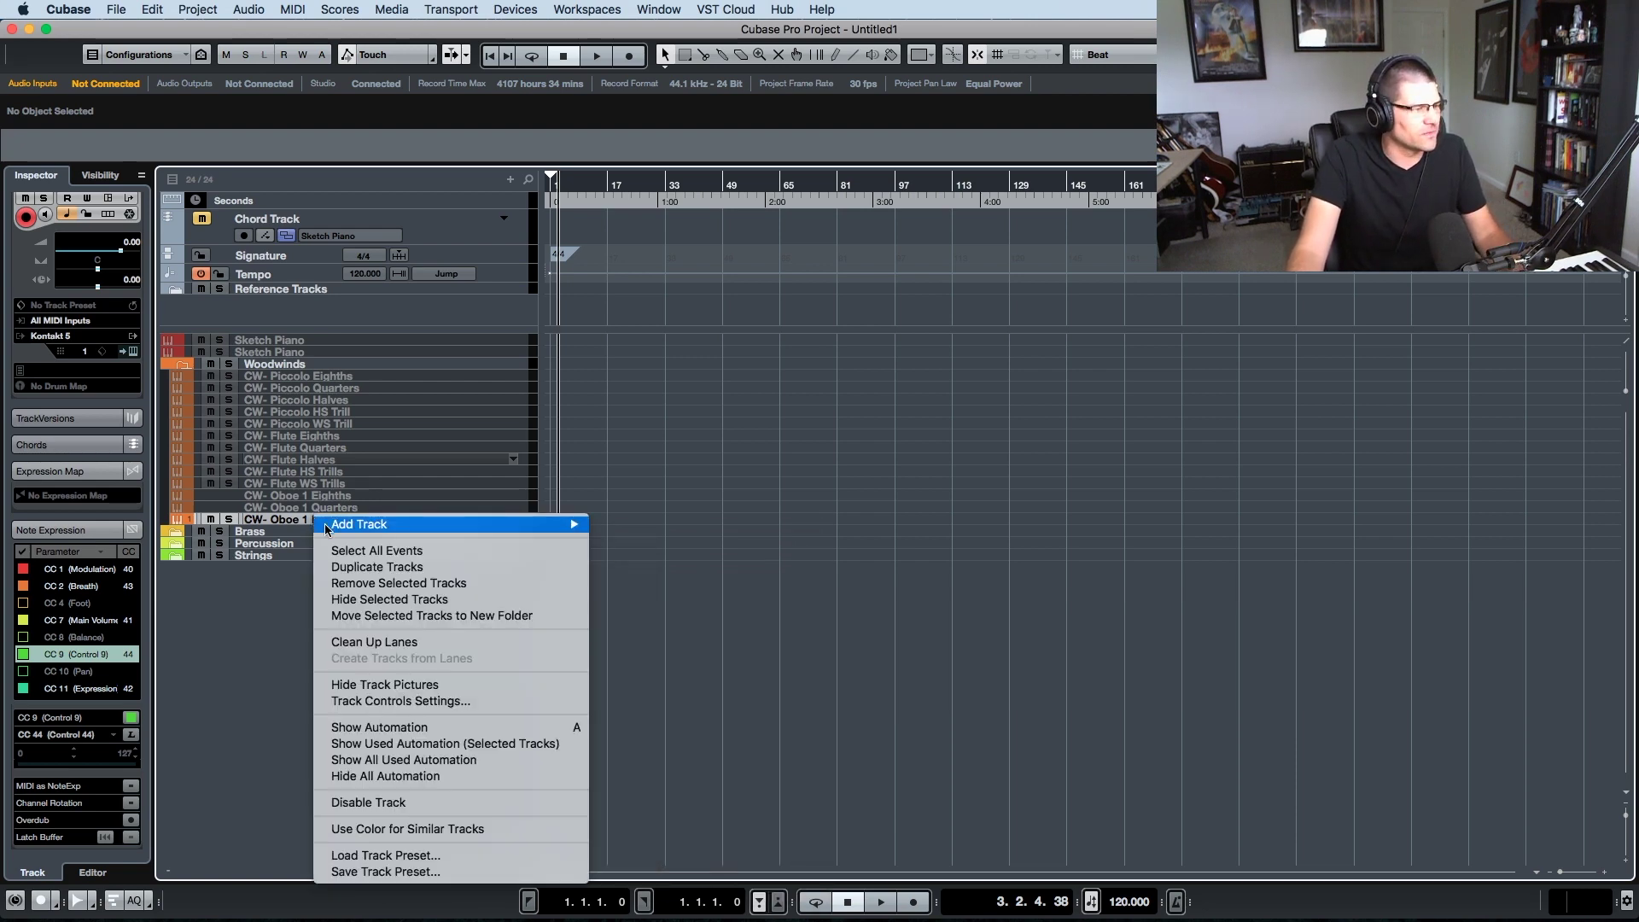
left_click(360, 567)
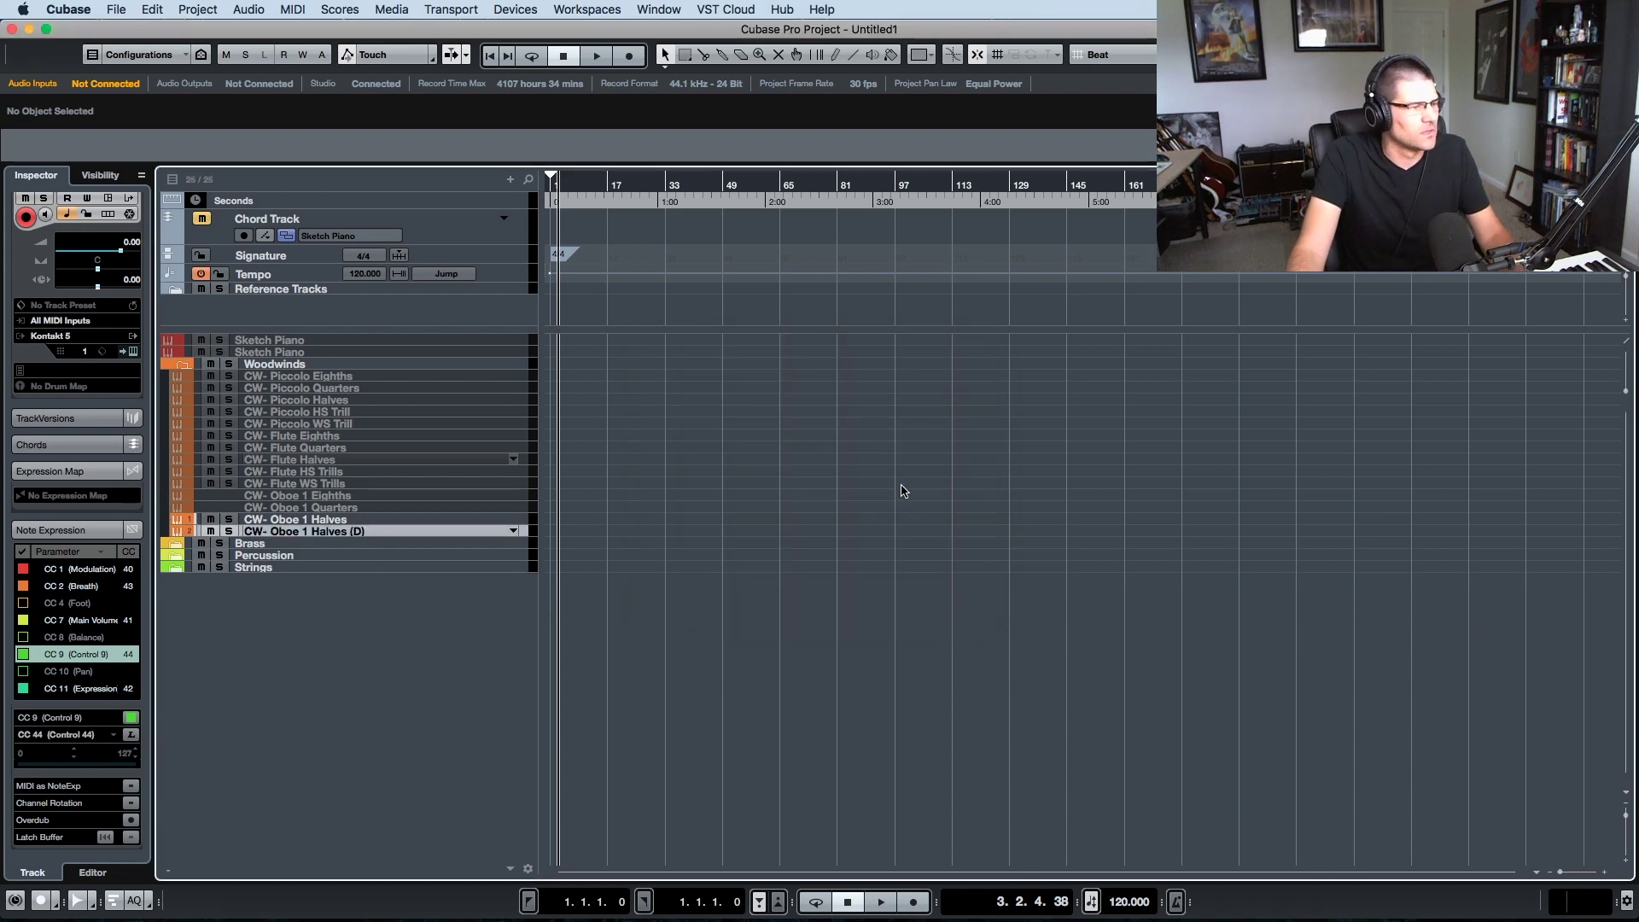
- Replace the 13 Oboe 1 Halves patch in the duplicate's Kontakt with 14 Oboe 1 HS Trills.nki from CineWinds CORE
scroll(530, 444, "down", 6)
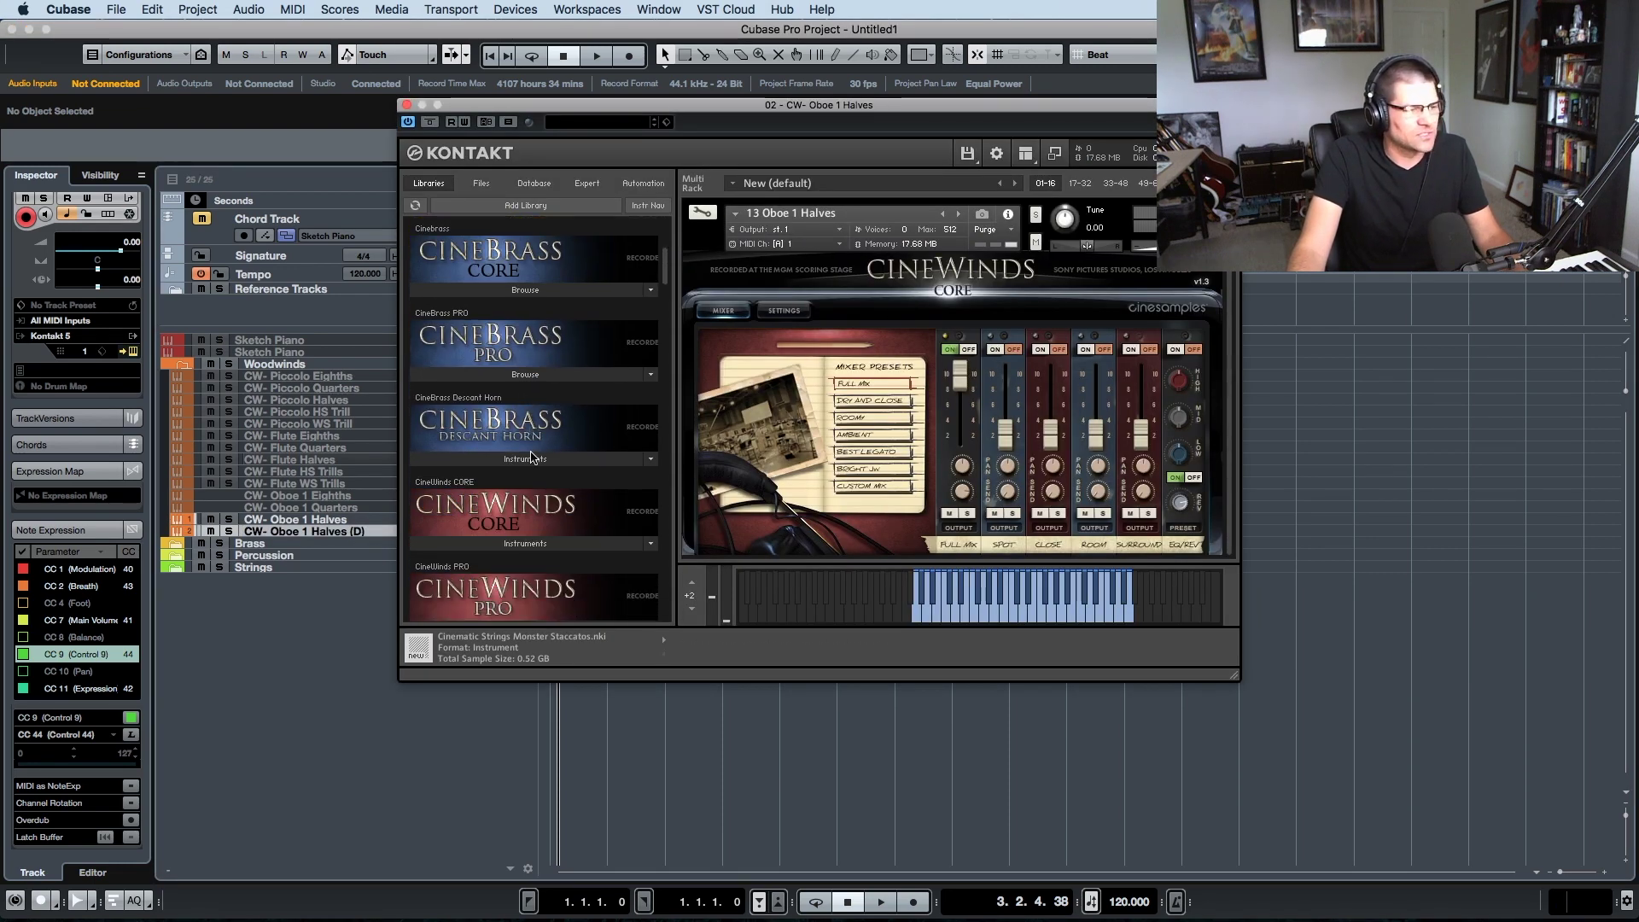
left_click(530, 544)
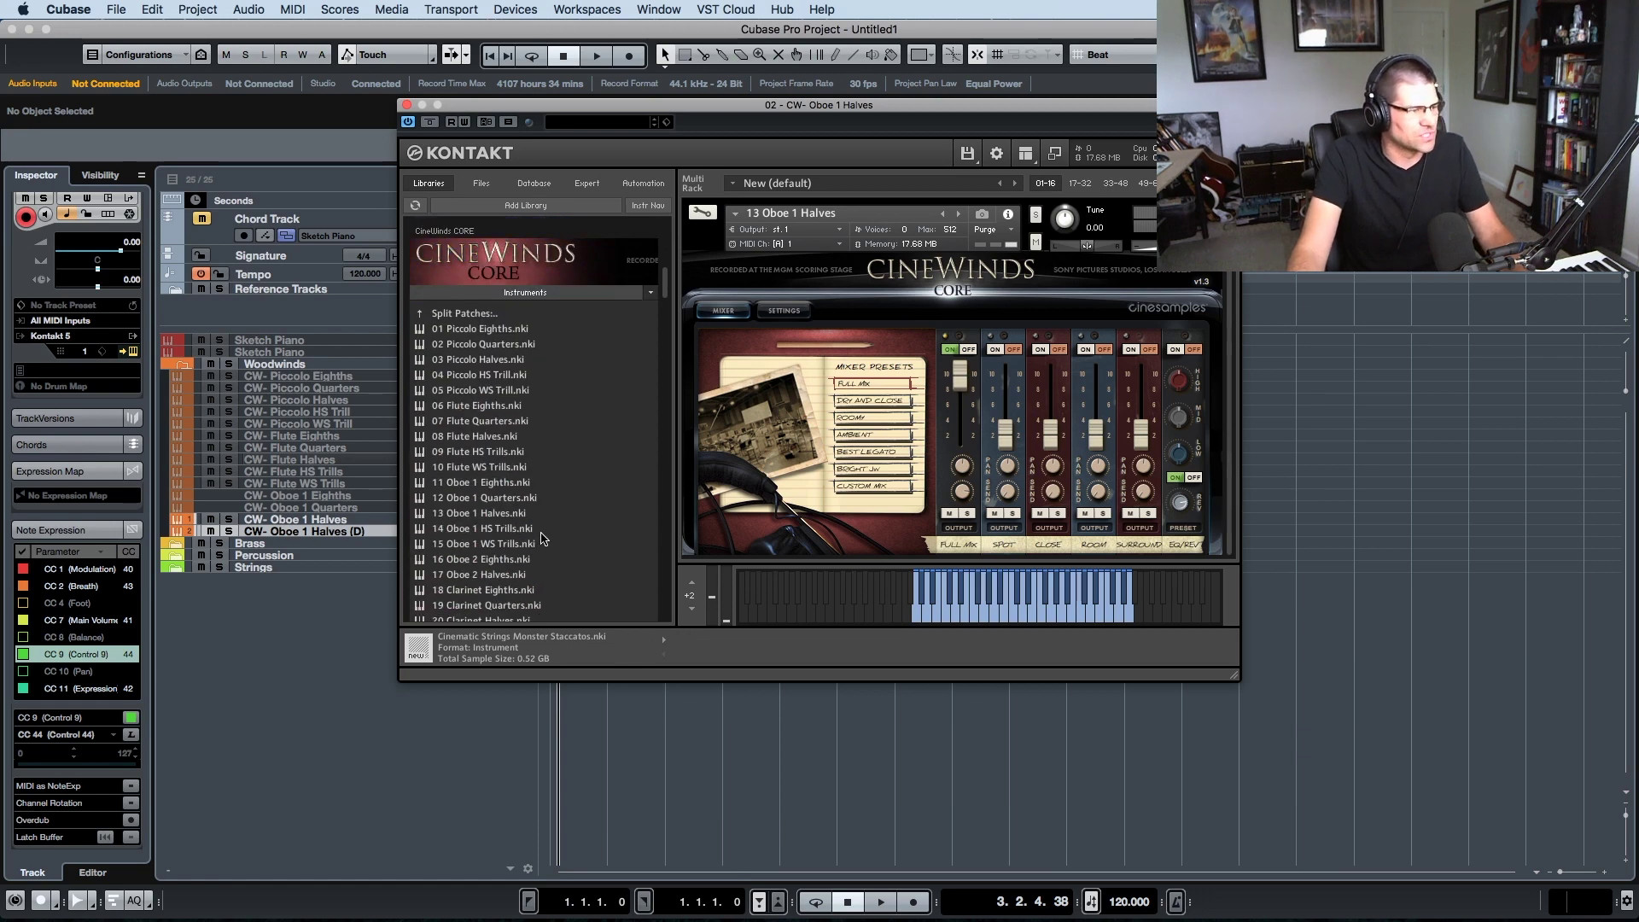
left_click(524, 530)
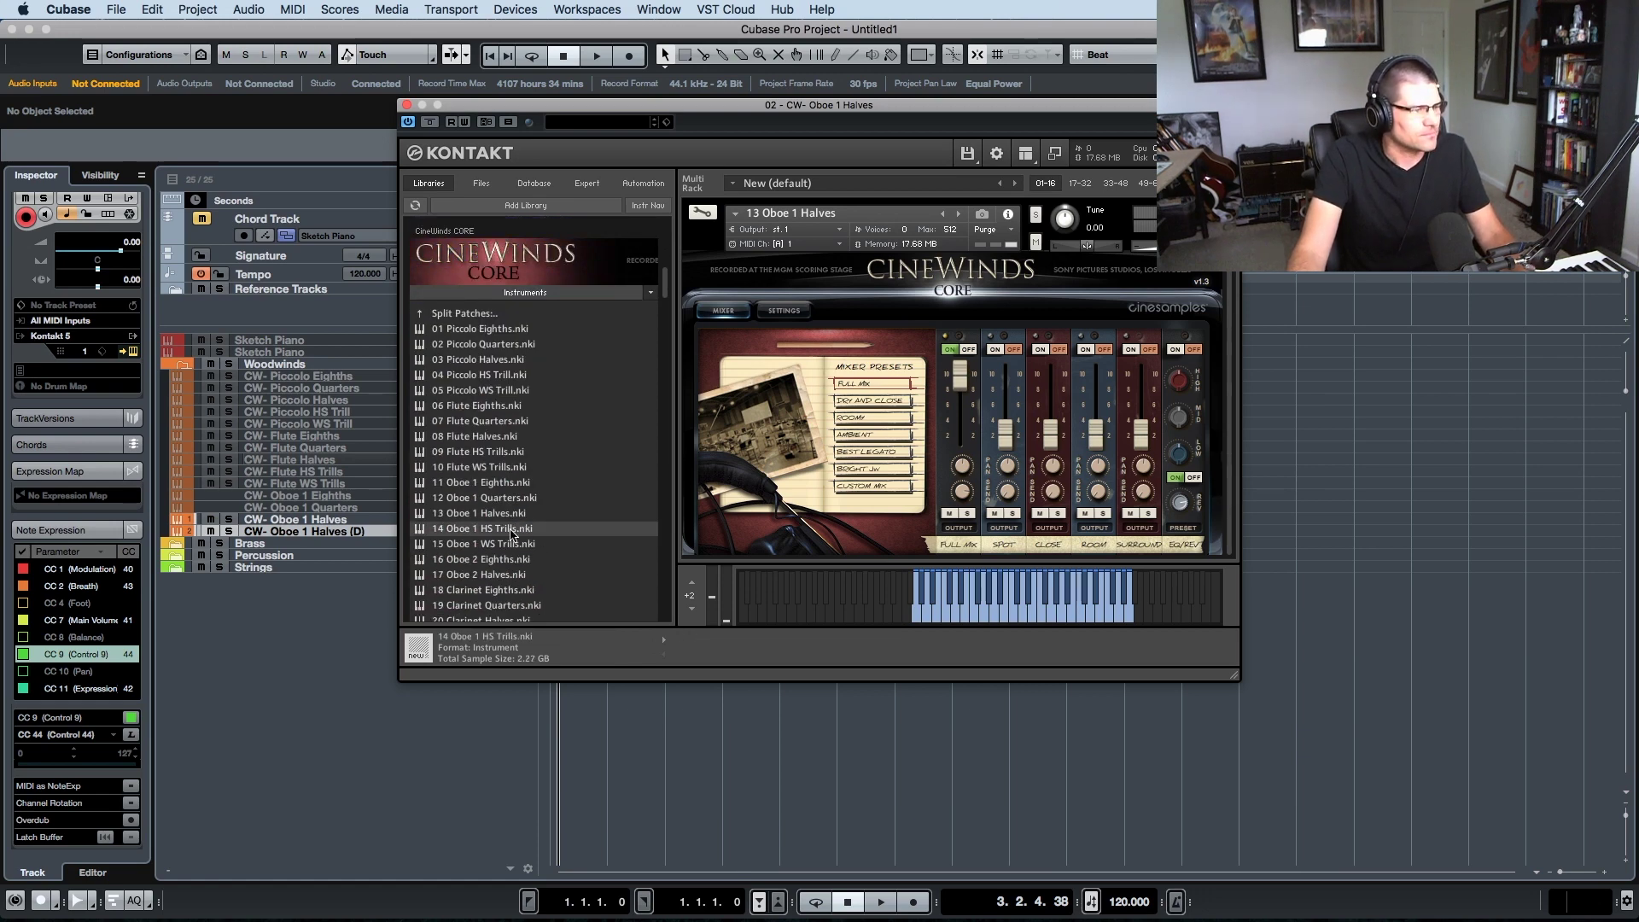
left_click_drag(512, 534, 887, 371)
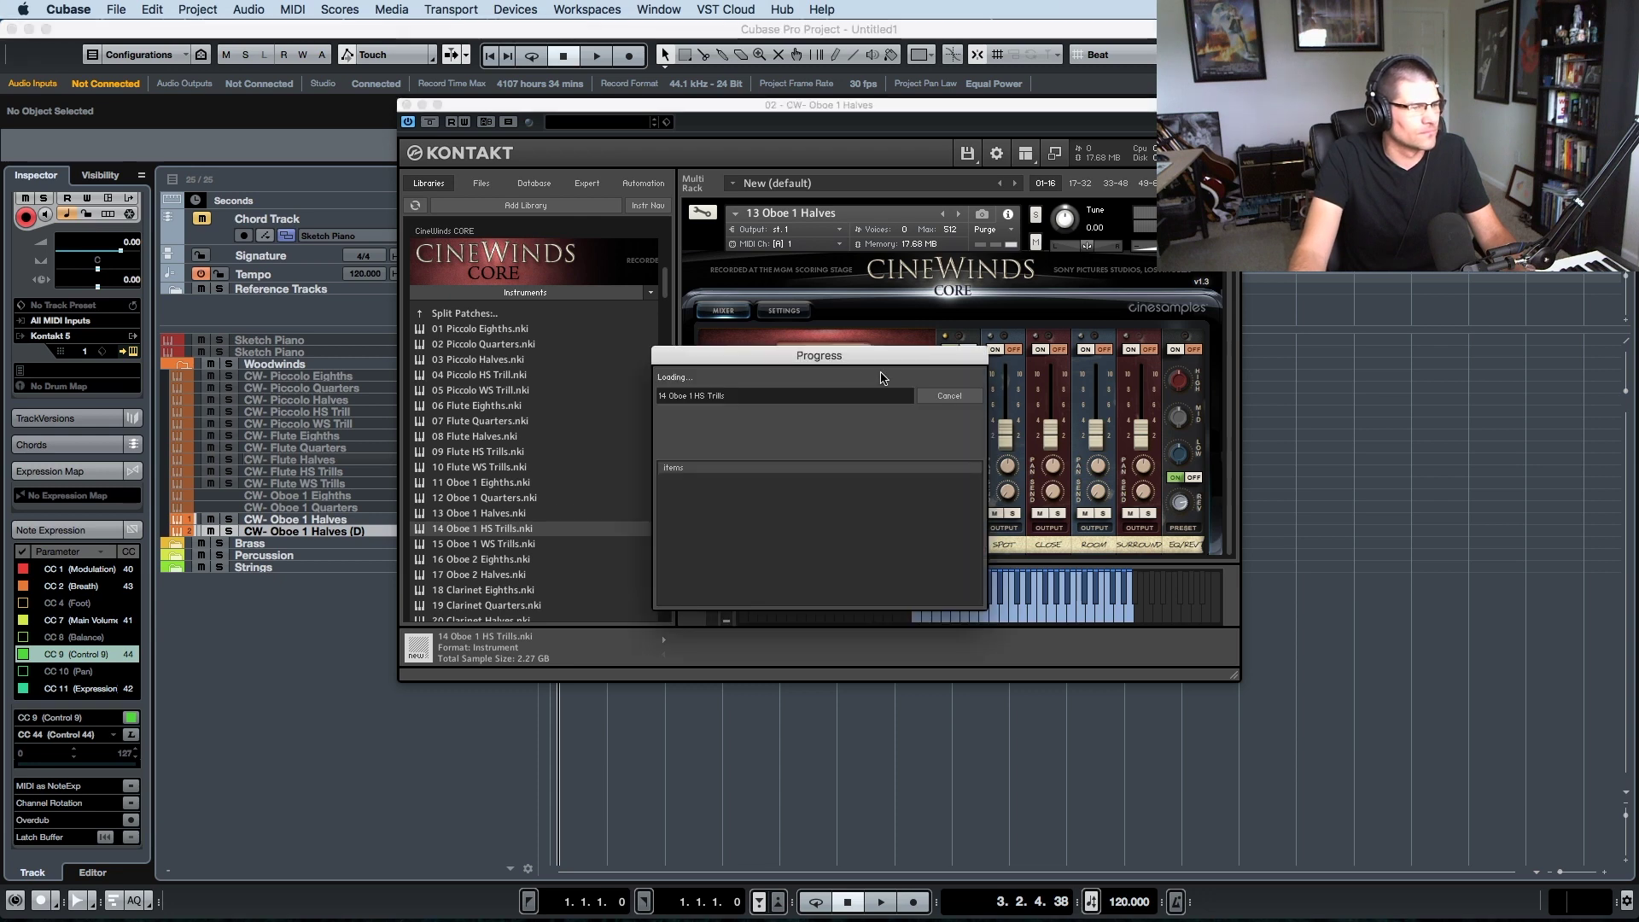
- Rename the duplicated CW- Oboe 1 Halves (D) track to CW- Oboe 1 HS Trills
left_click_drag(706, 109, 880, 128)
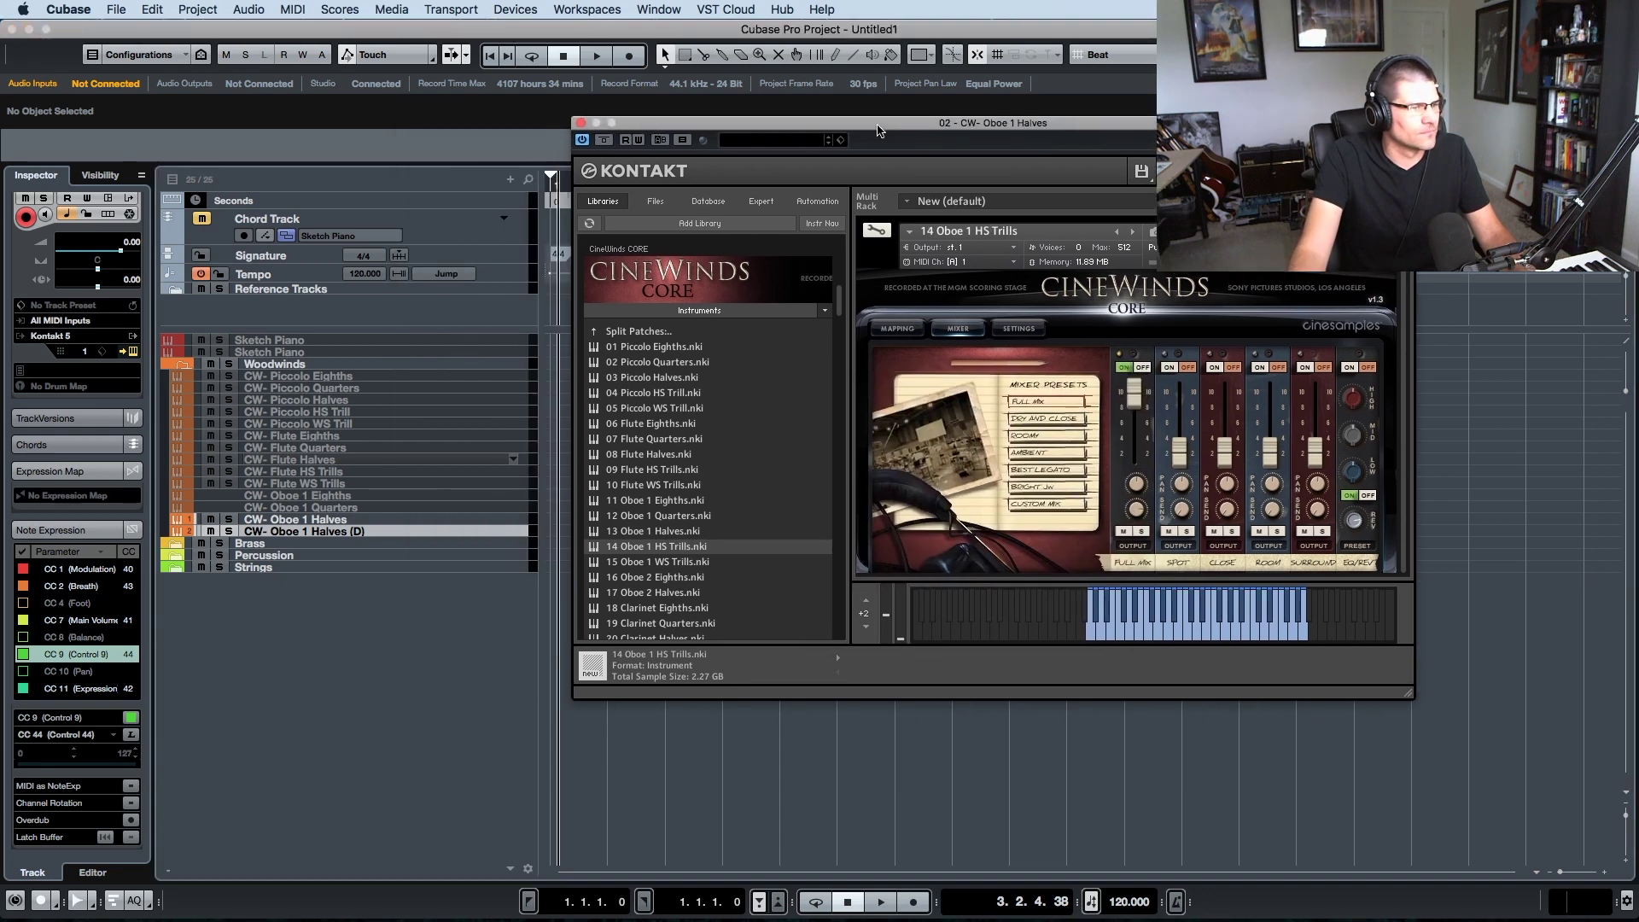
left_click(355, 533)
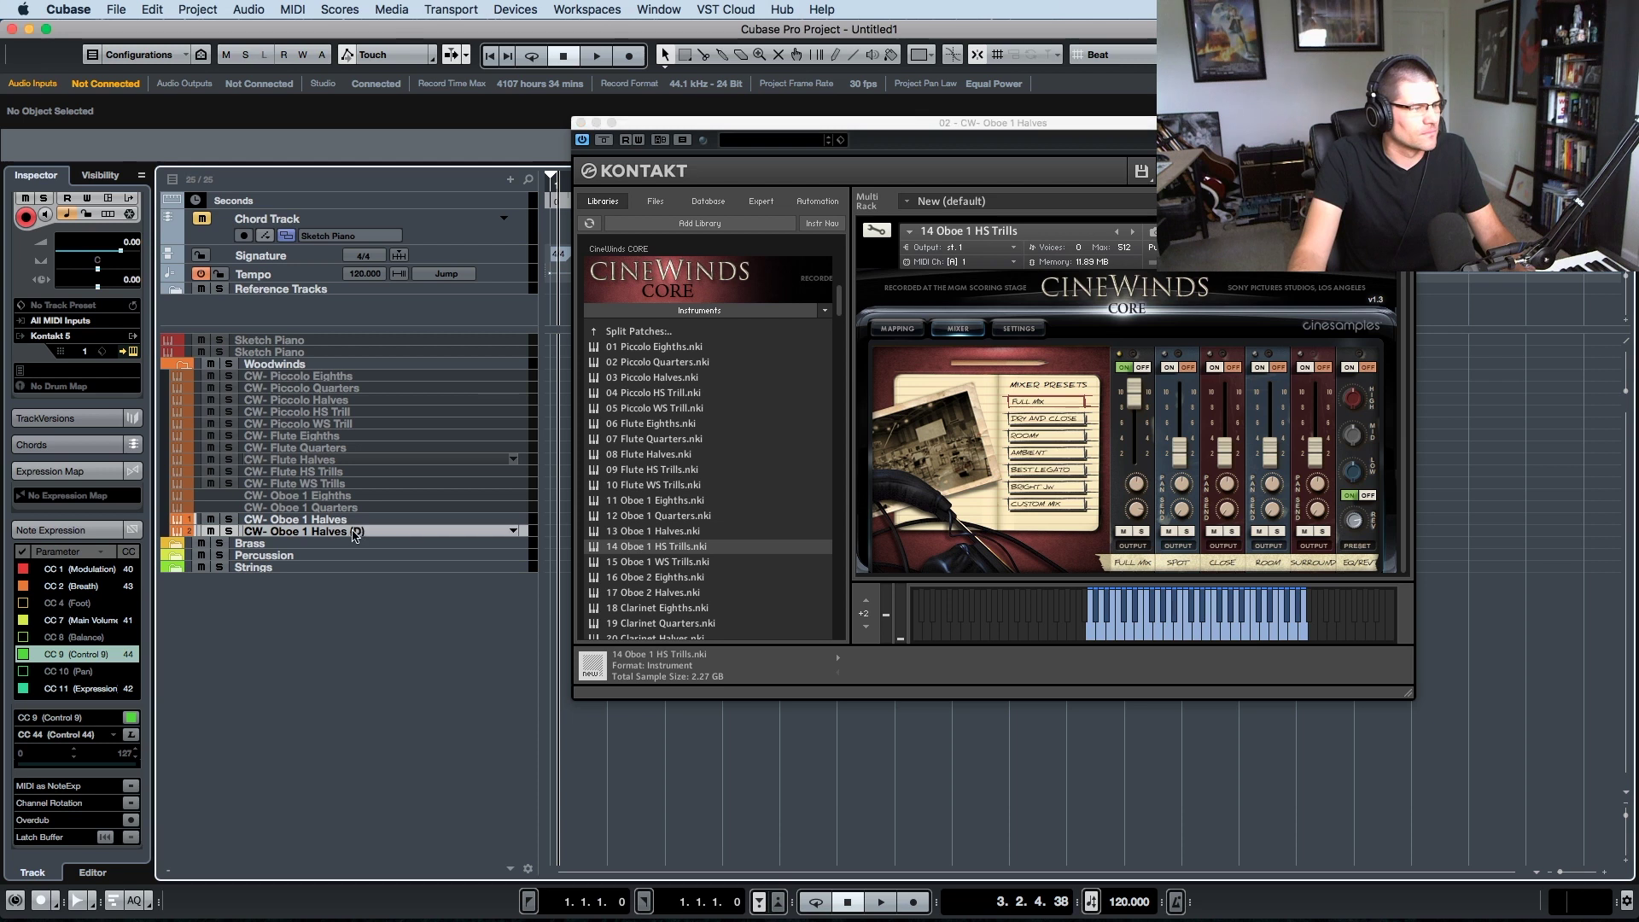
double_click(372, 533)
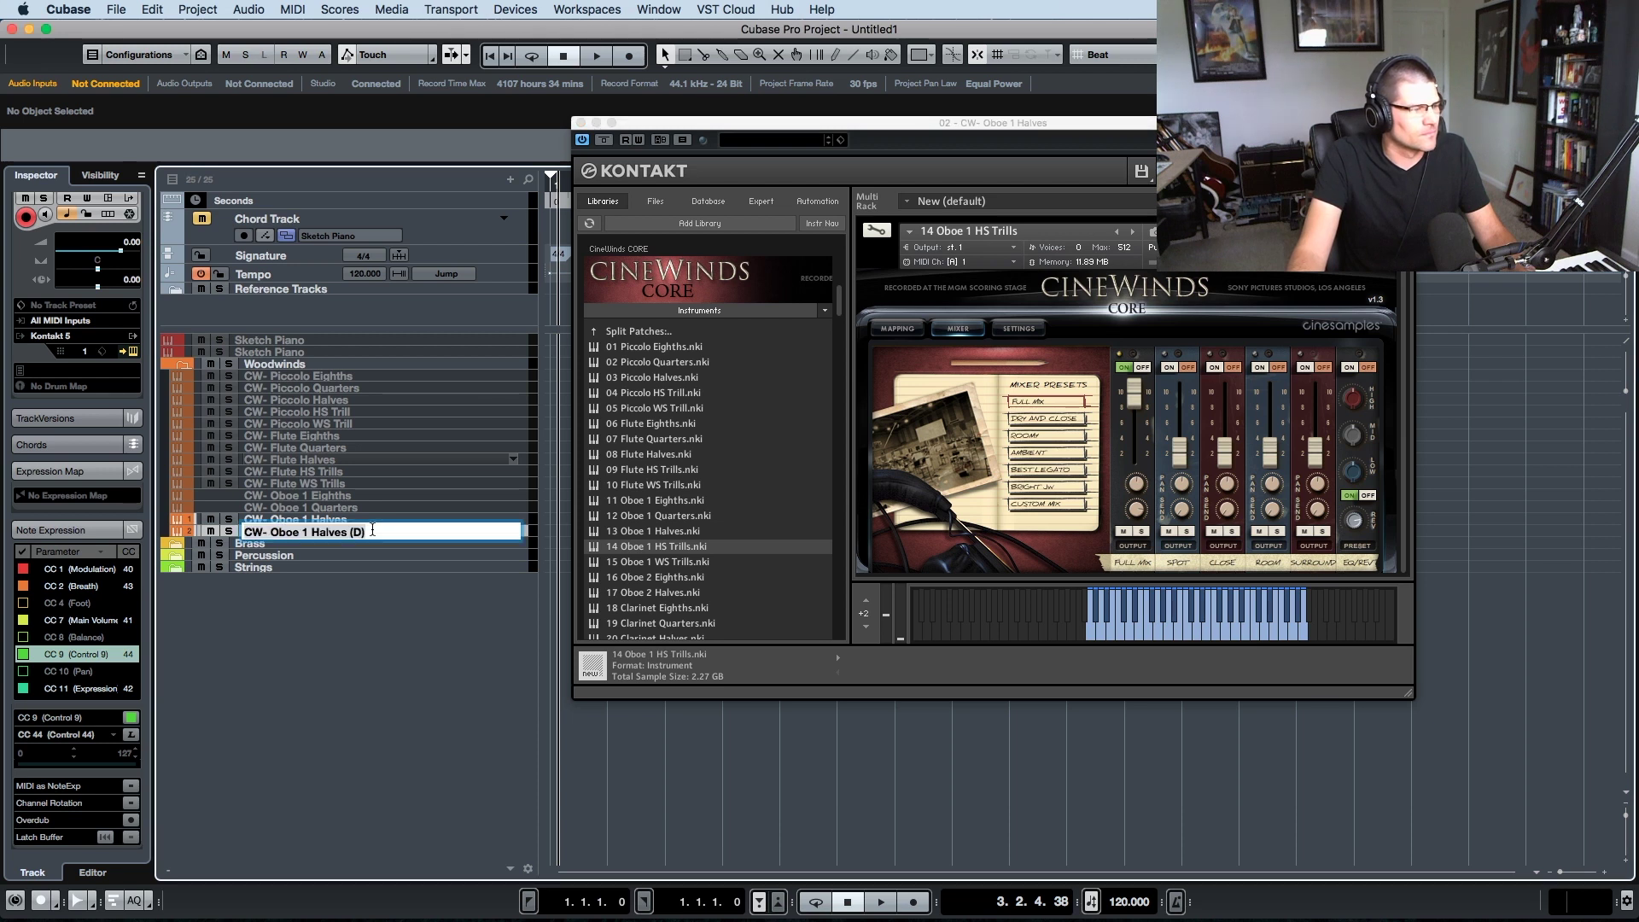
key("BackSpace")
key("BackSpace")
key("BackSpace")
key("BackSpace")
key("BackSpace")
key("BackSpace")
key("BackSpace")
key("BackSpace")
key("BackSpace")
key("BackSpace")
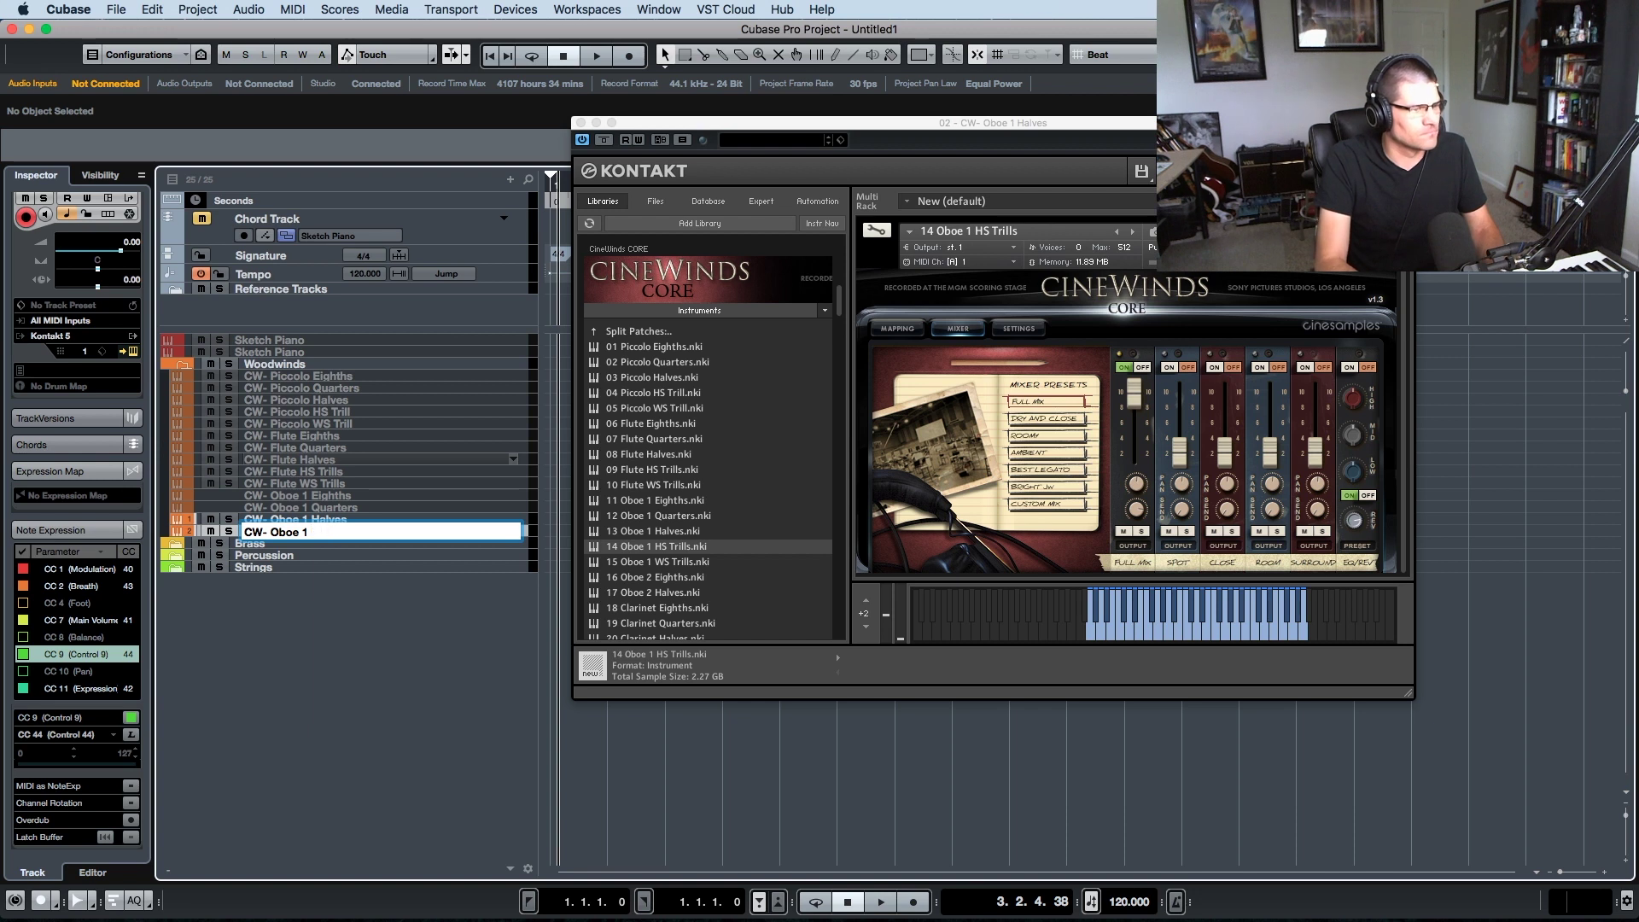
type("H")
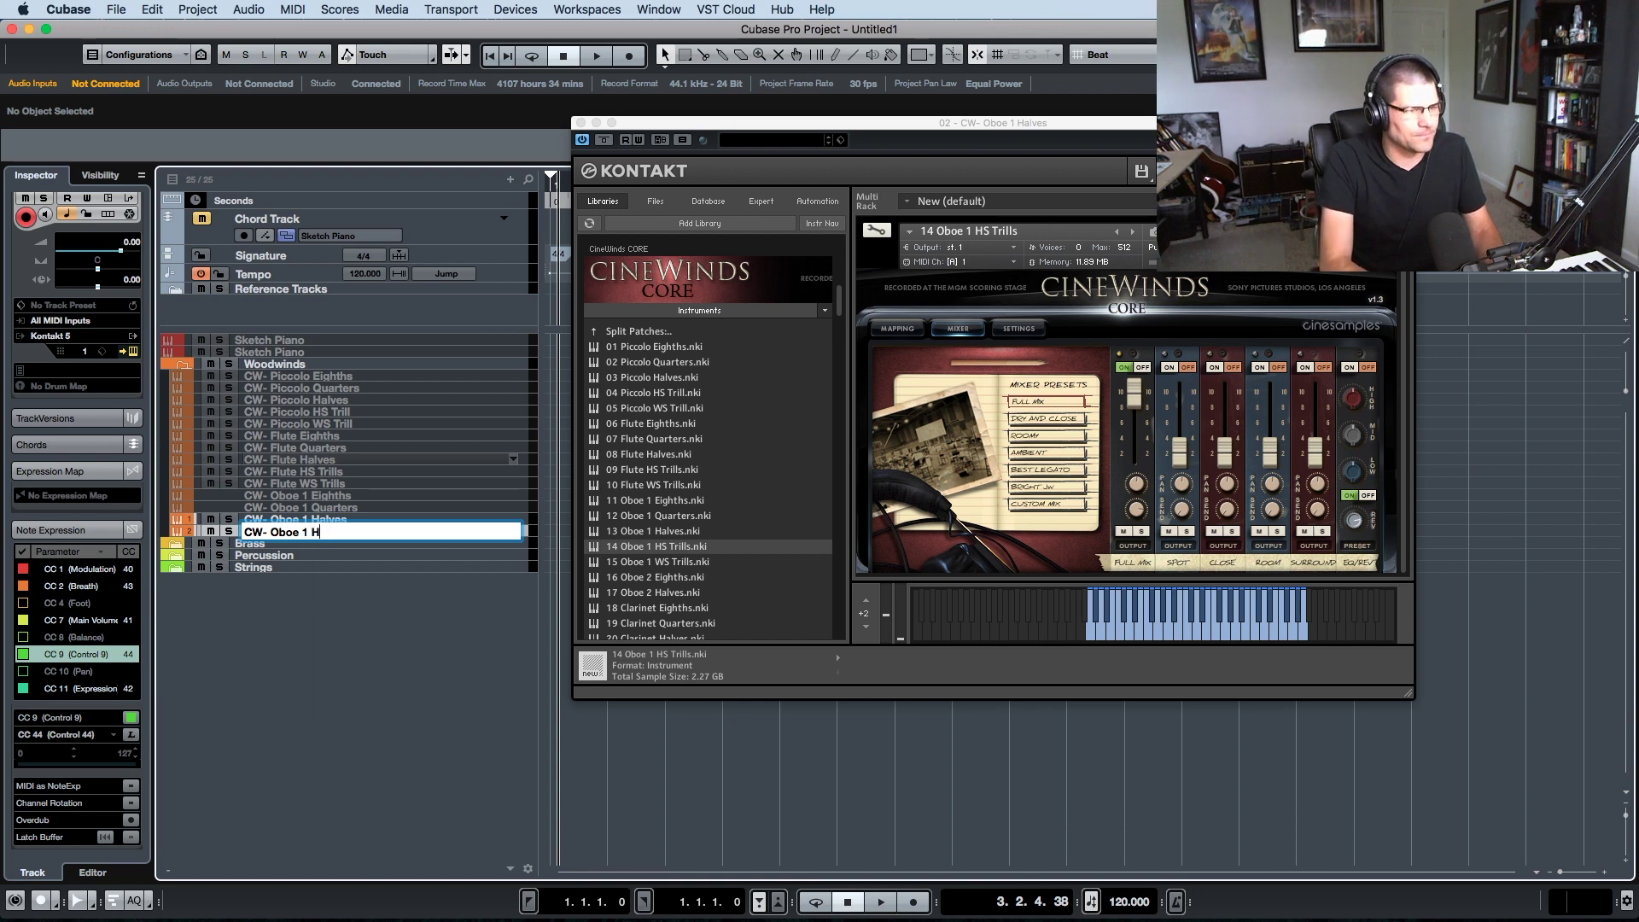
type("S Trills")
key("Return")
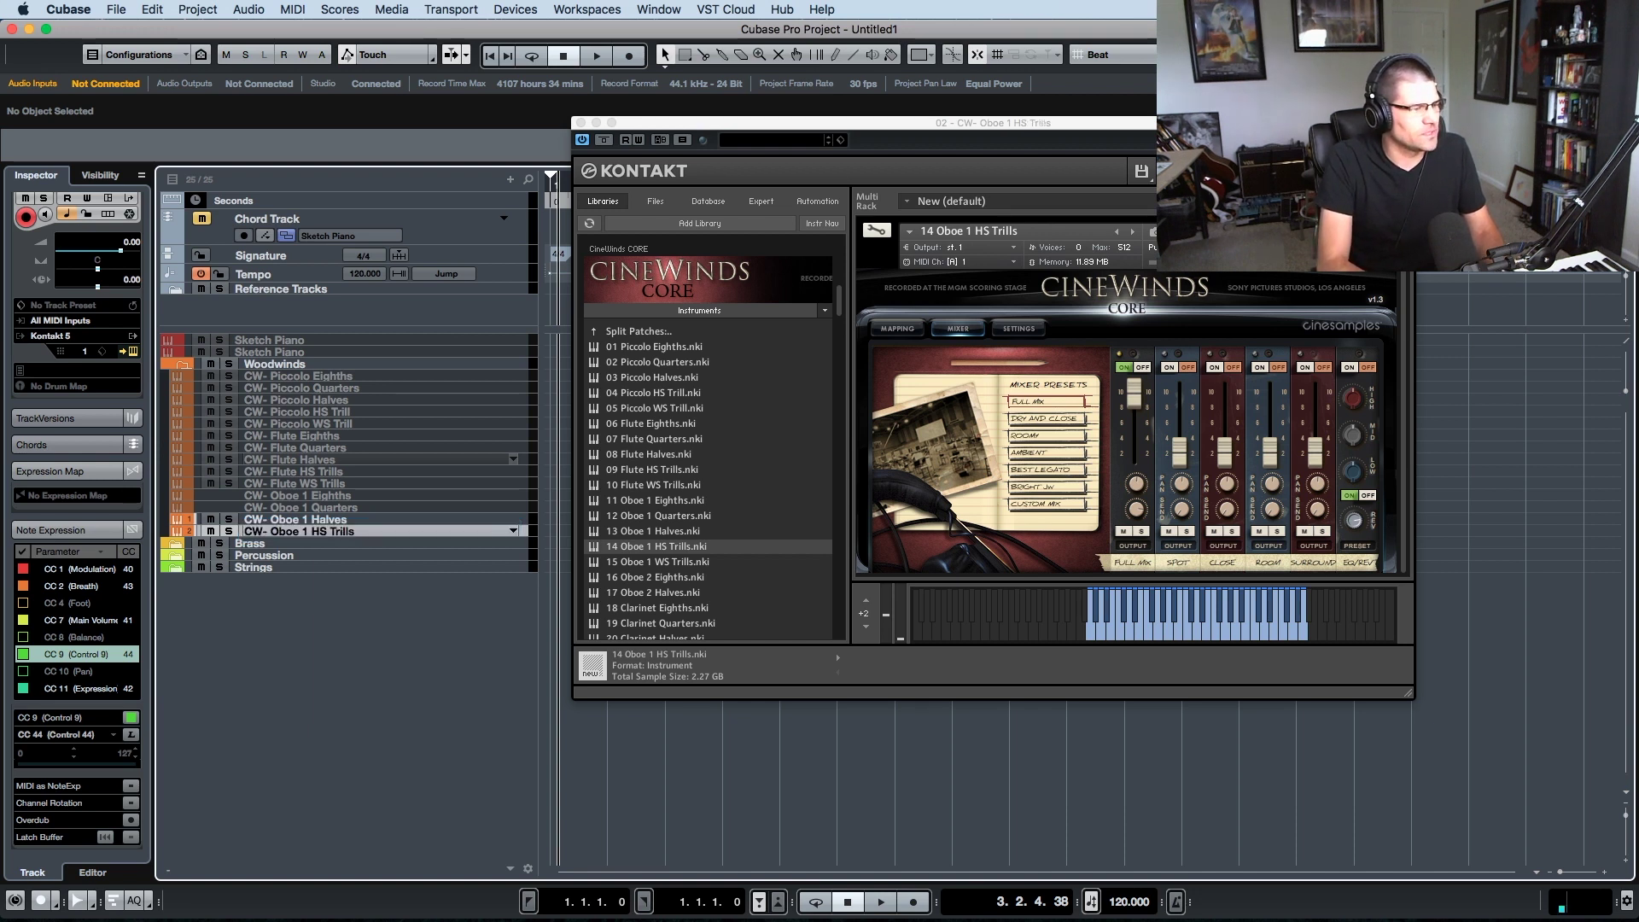
- Close Kontakt, disable the CW- Oboe 1 Halves track and duplicate the CW- Oboe 1 HS Trills track
left_click(579, 123)
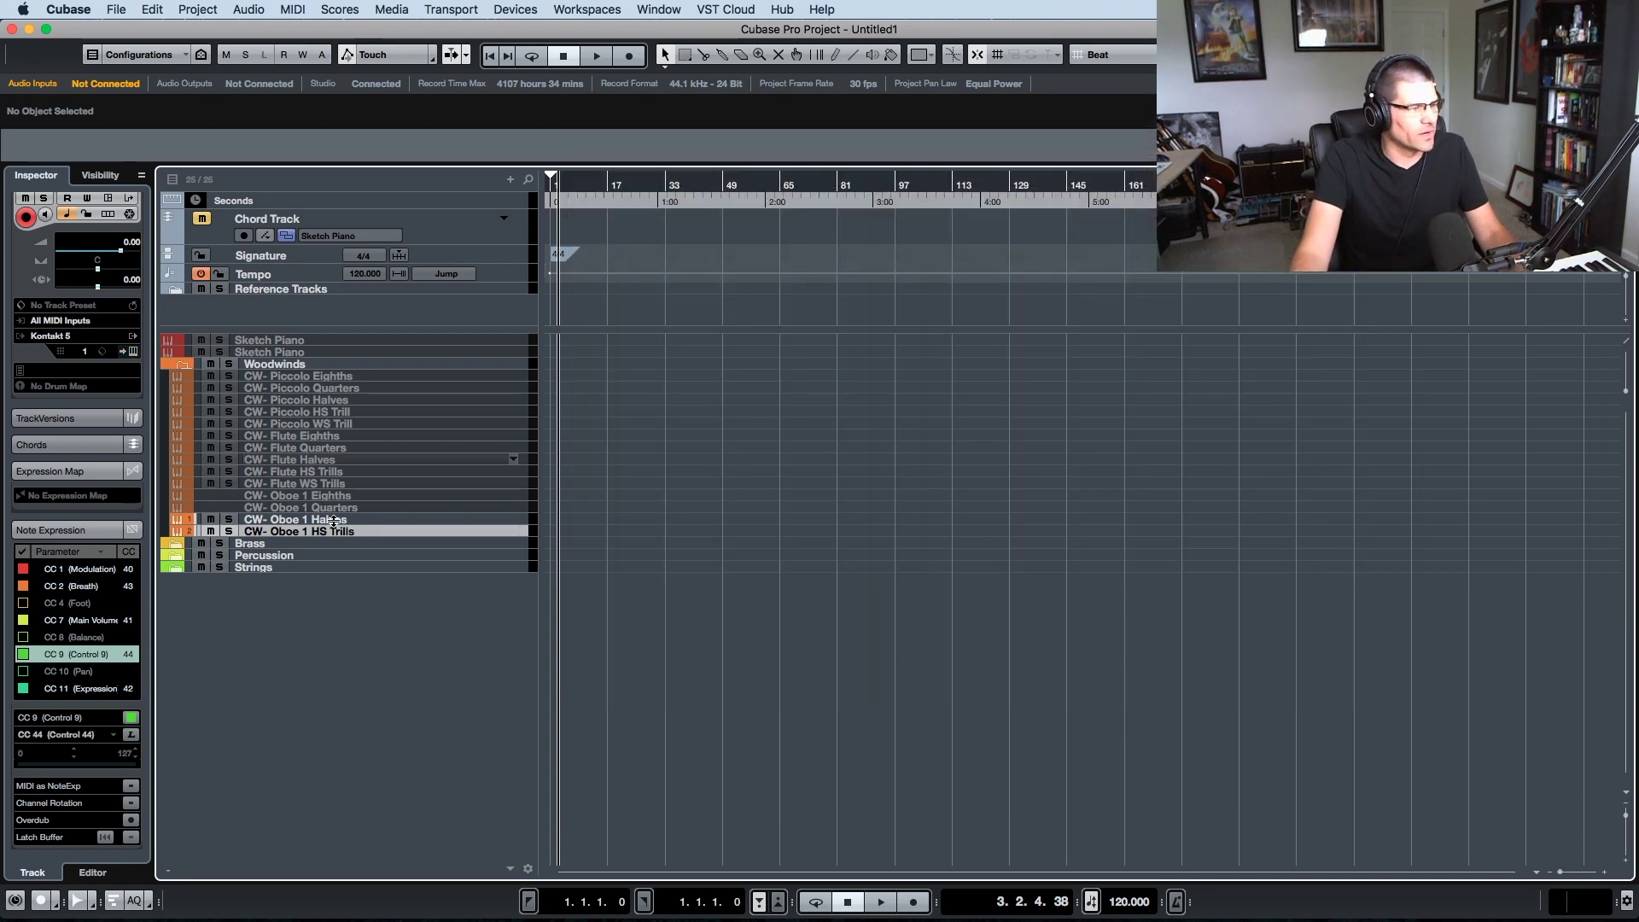
left_click(368, 533)
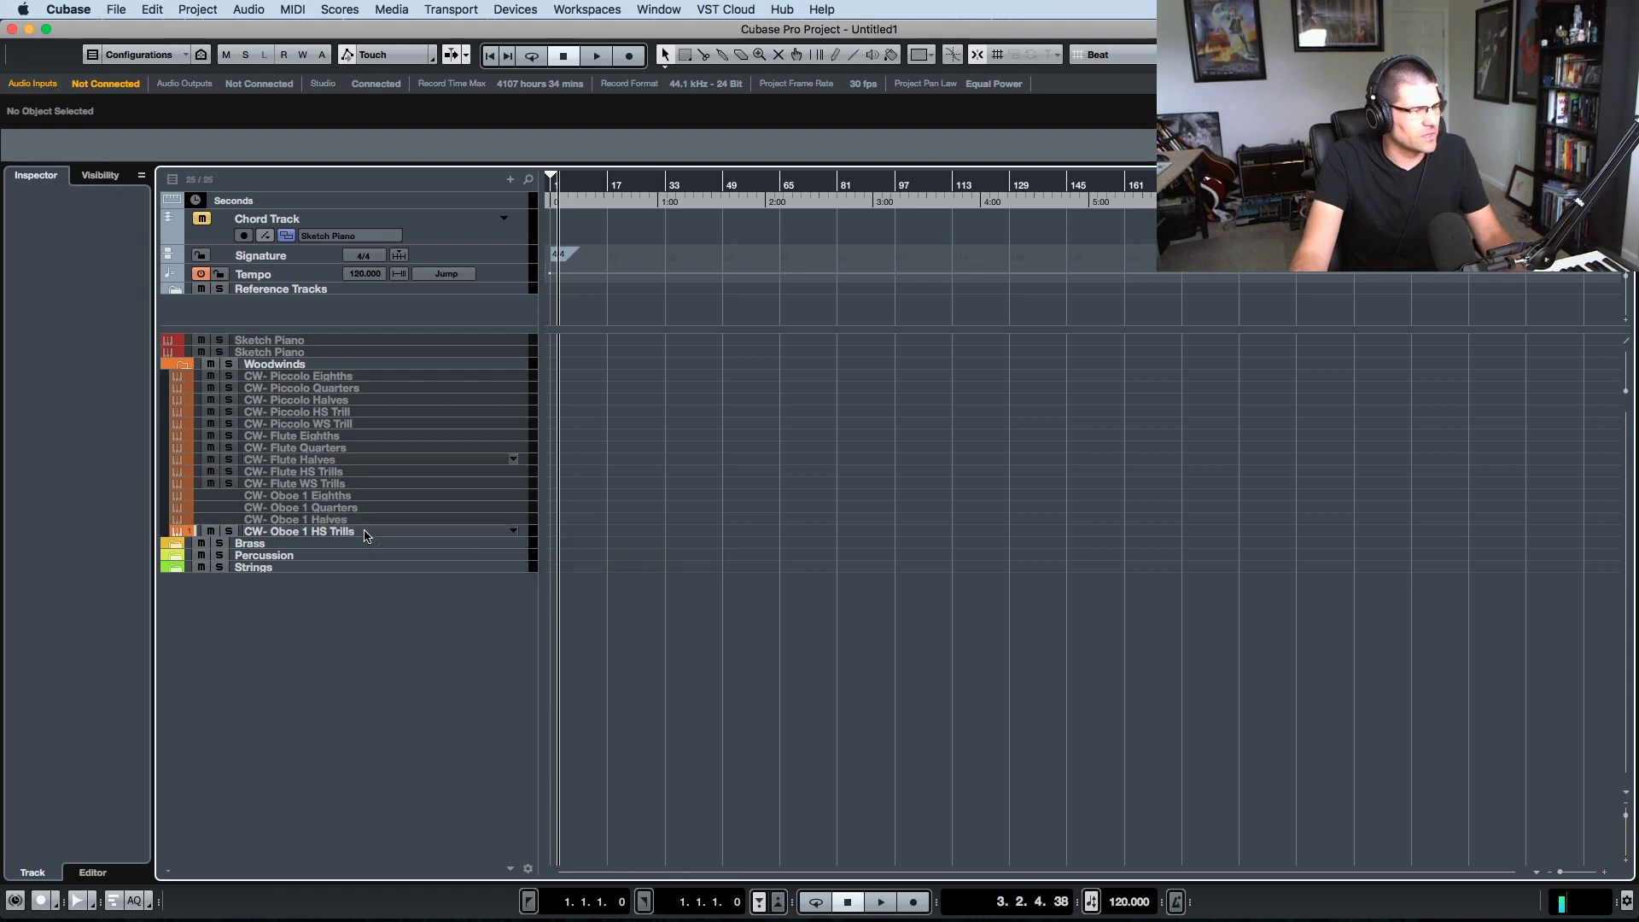
right_click(359, 532)
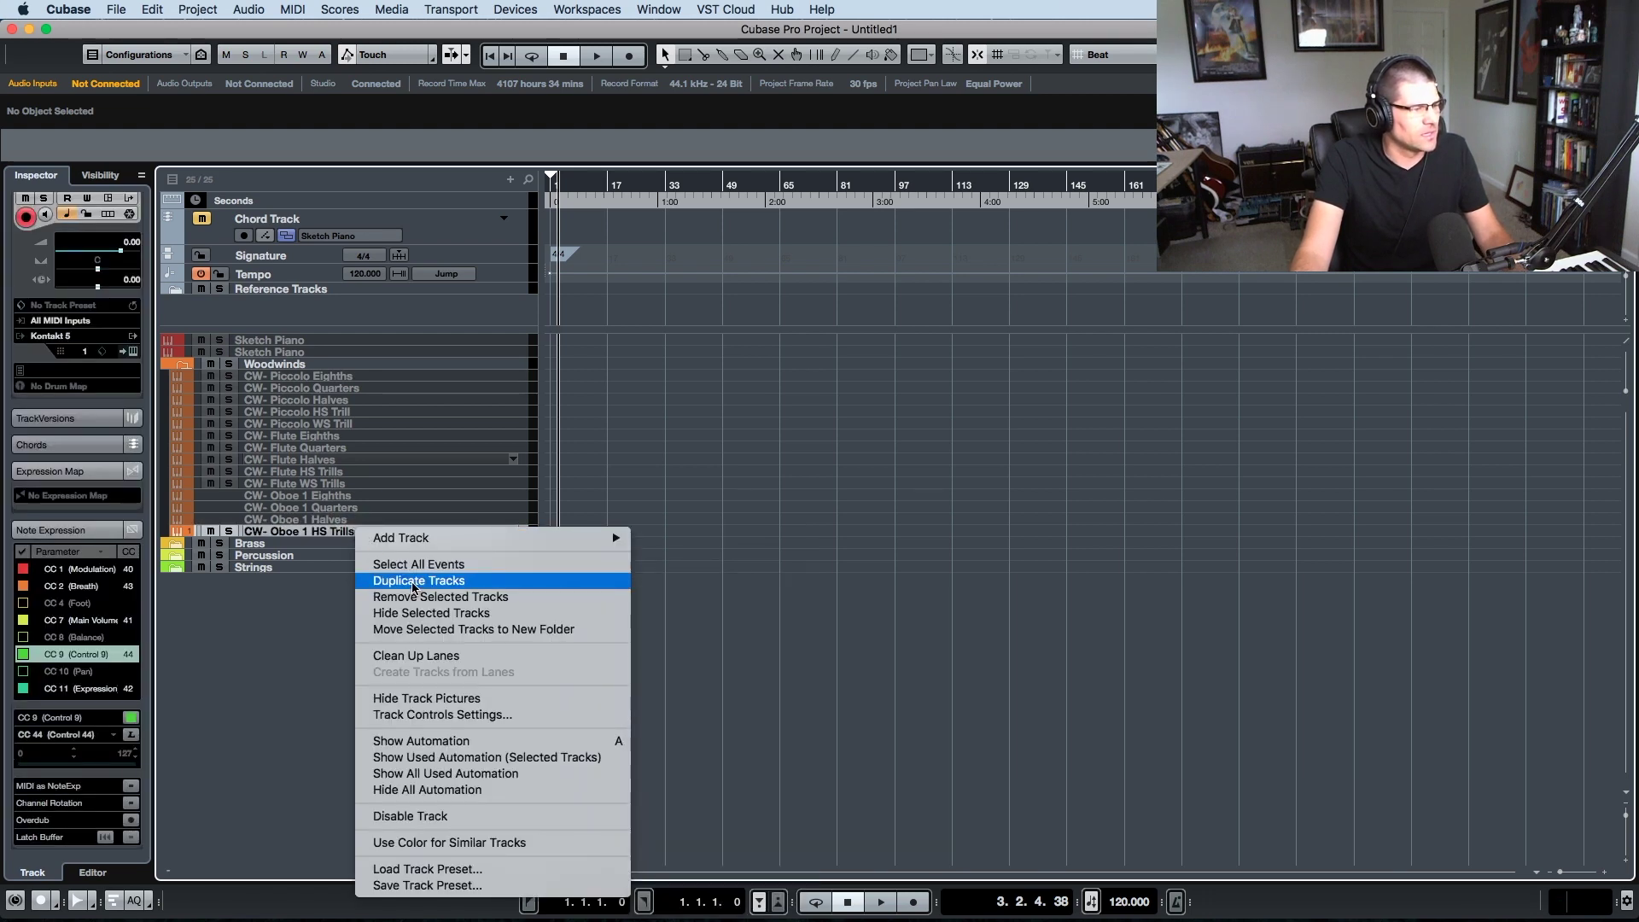
left_click(411, 584)
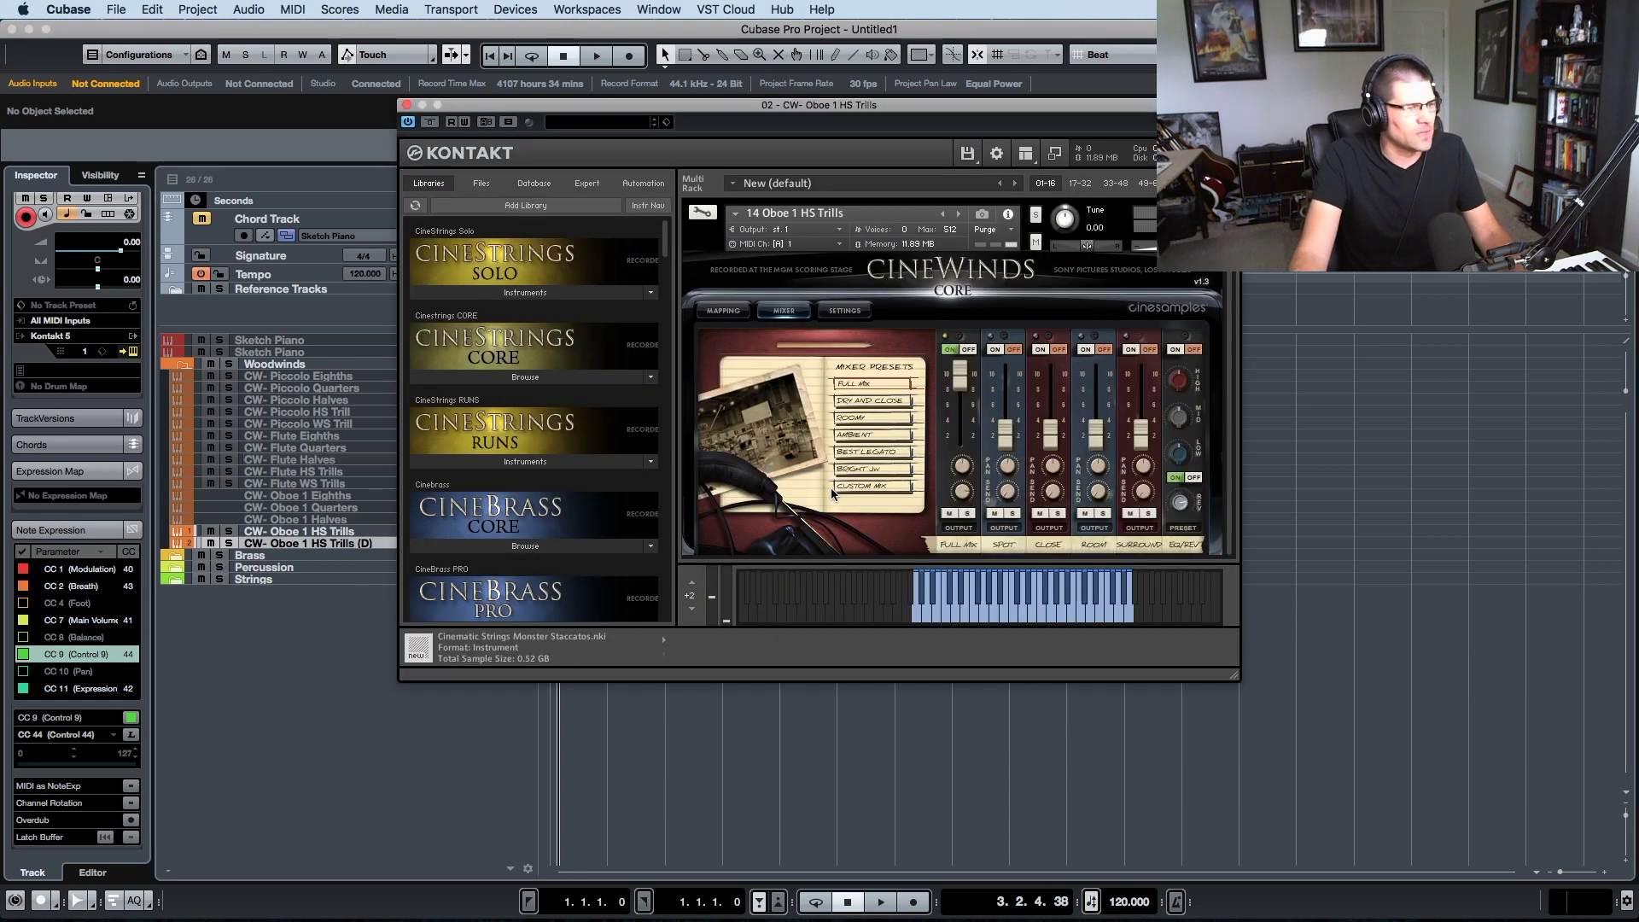
- Replace the 14 Oboe 1 HS Trills patch in the duplicate's Kontakt with 15 Oboe 1 WS Trills.nki from CineWinds CORE
left_click_drag(680, 106, 828, 130)
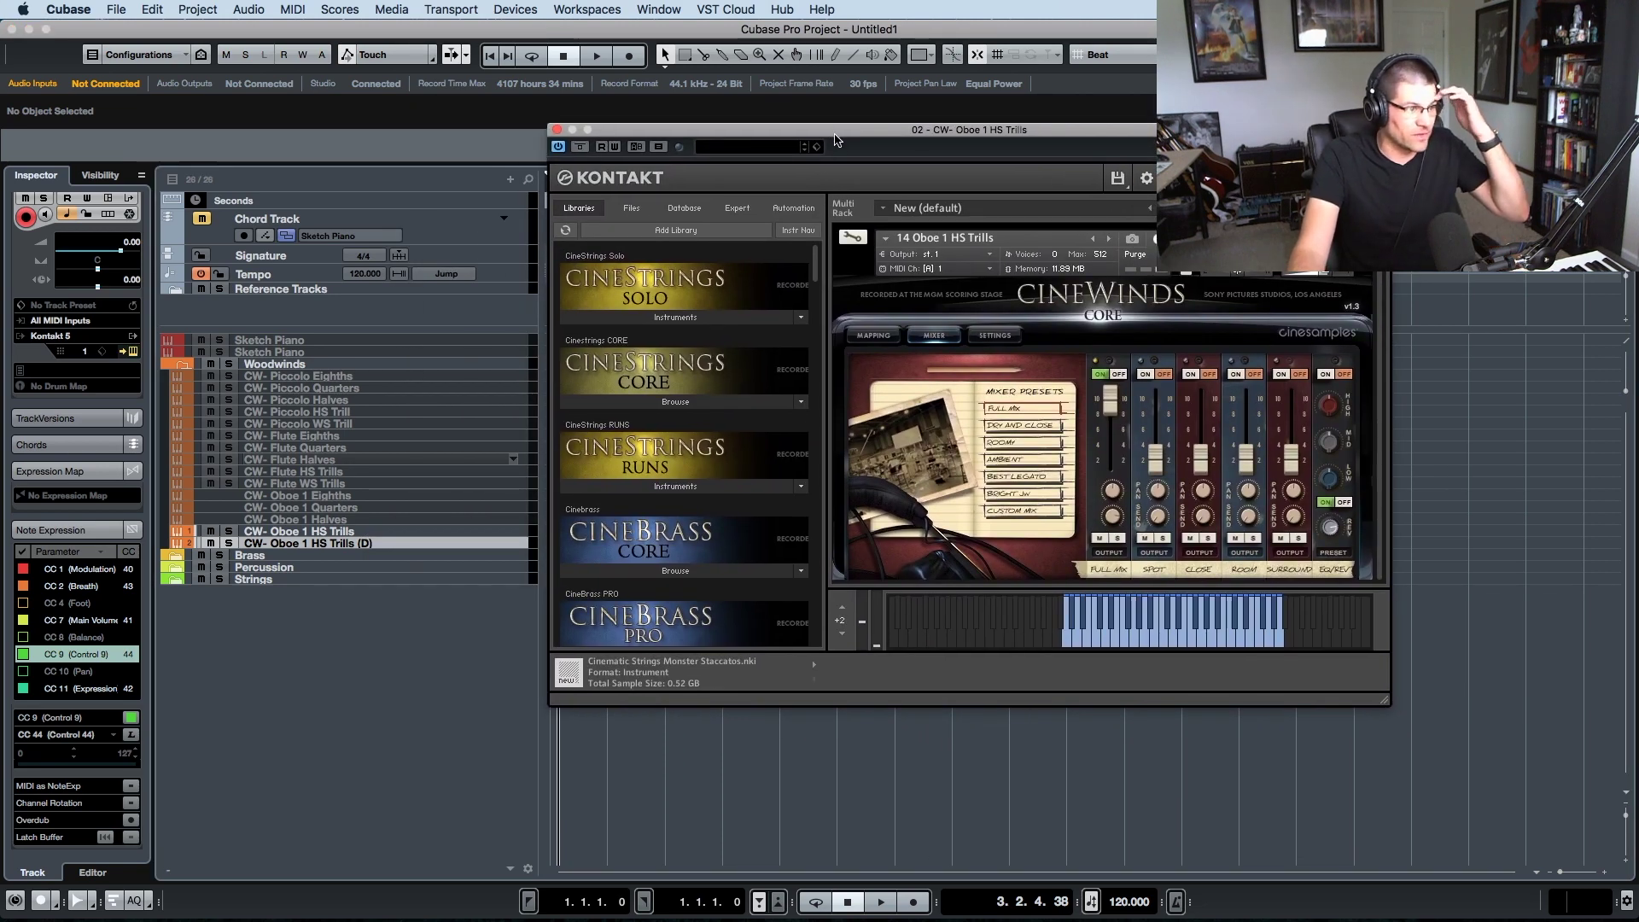
scroll(717, 422, "down", 5)
scroll(717, 422, "down", 5)
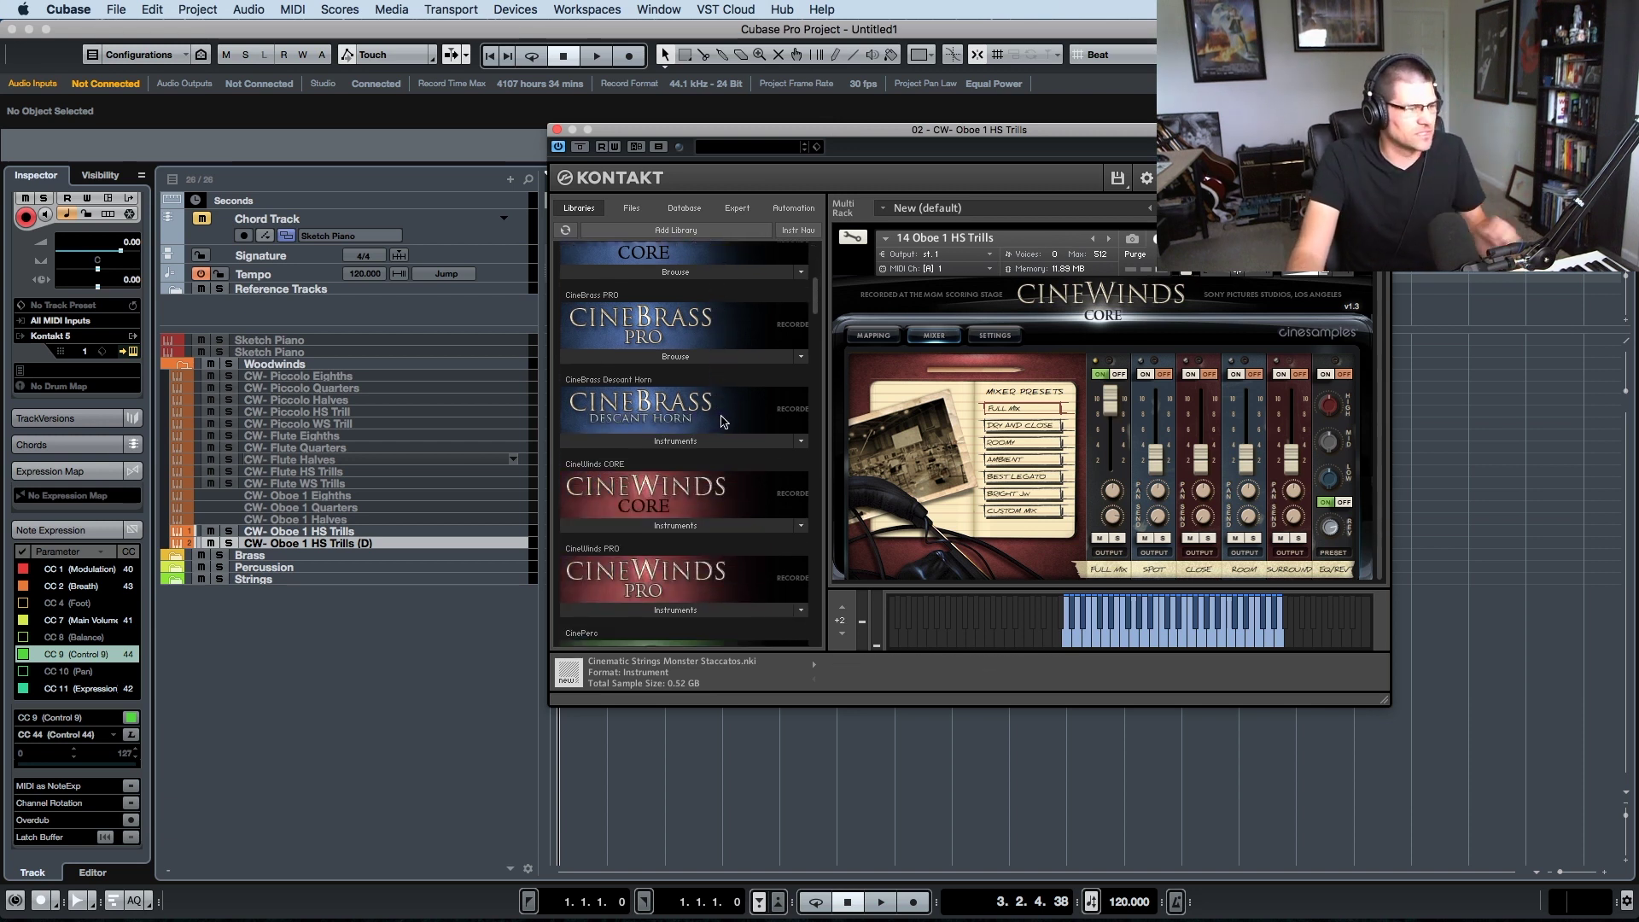
scroll(683, 418, "down", 1)
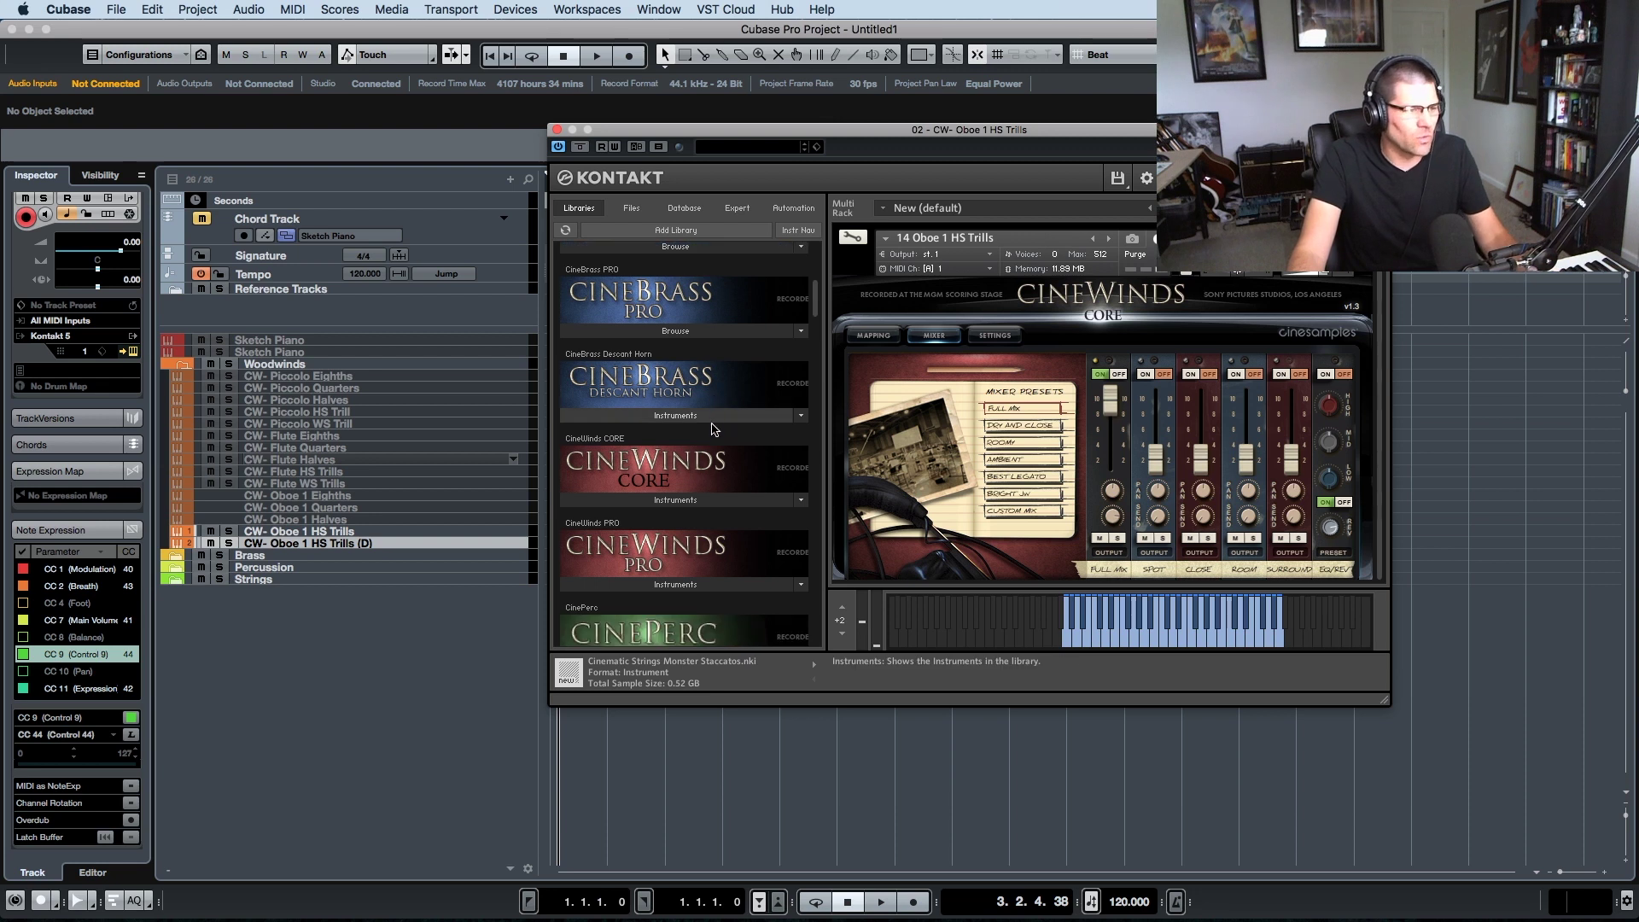
left_click(656, 501)
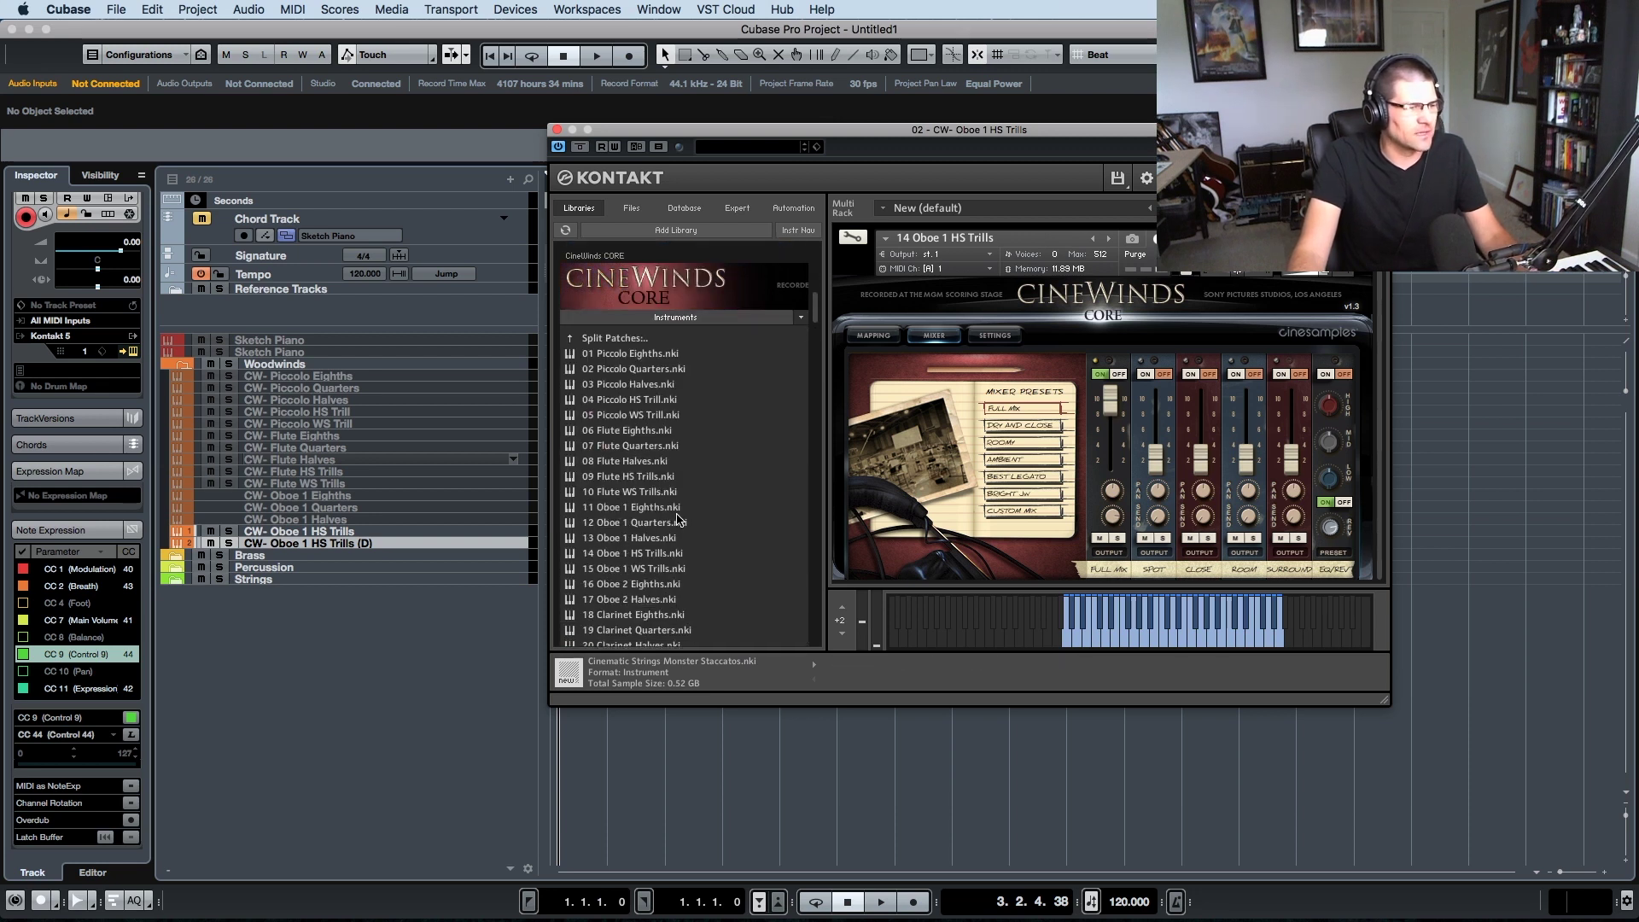
scroll(679, 519, "down", 1)
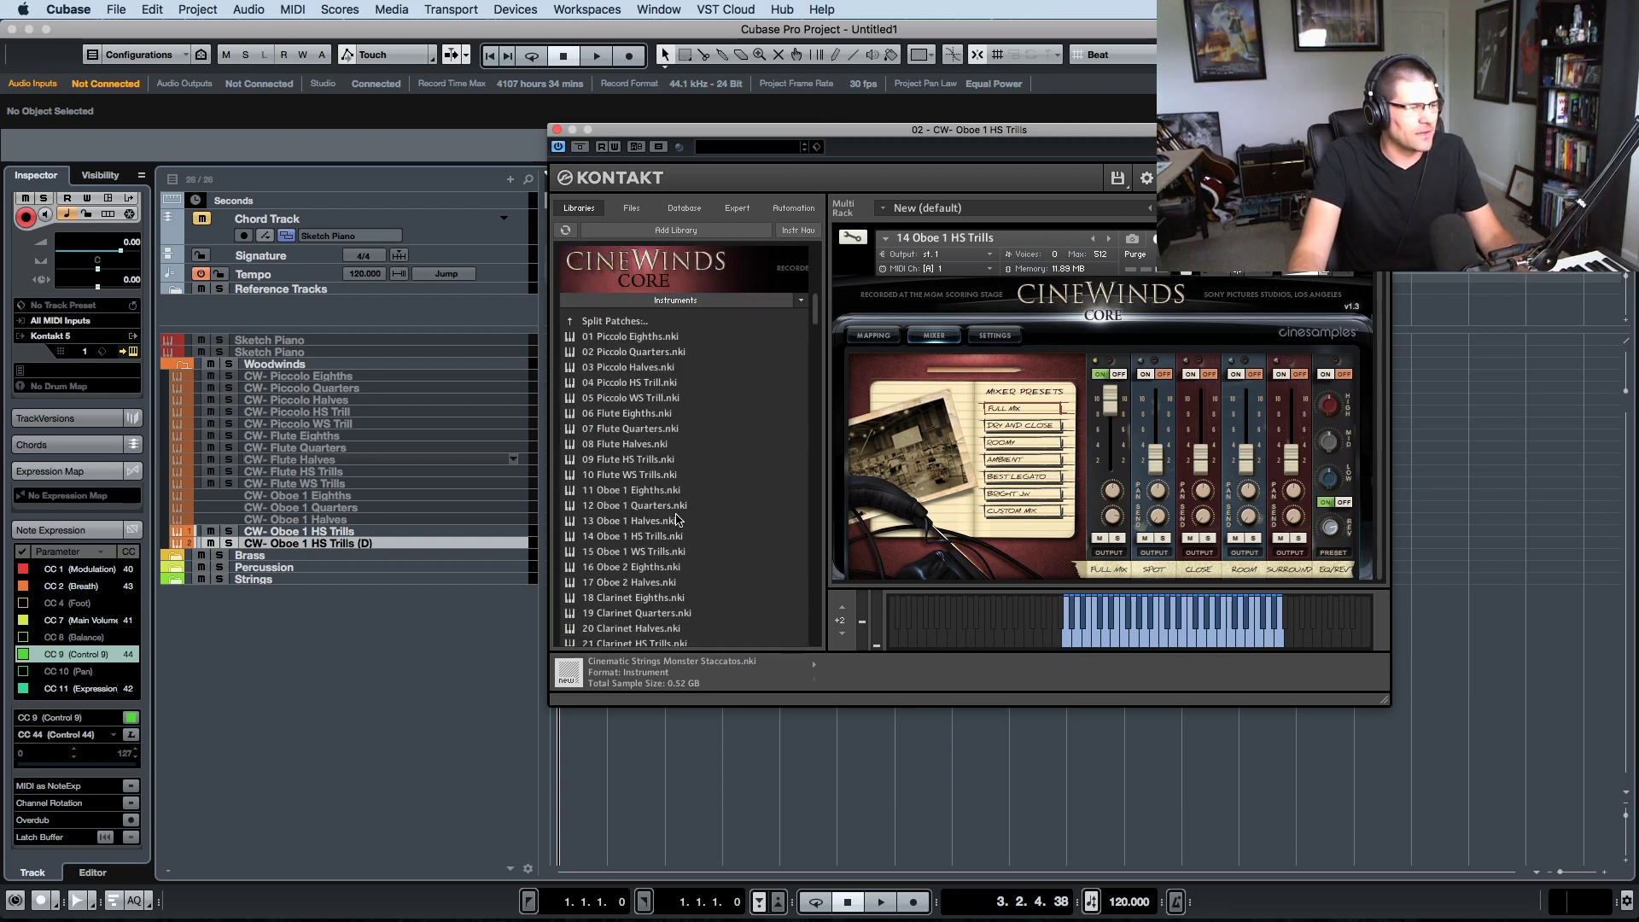
double_click(646, 553)
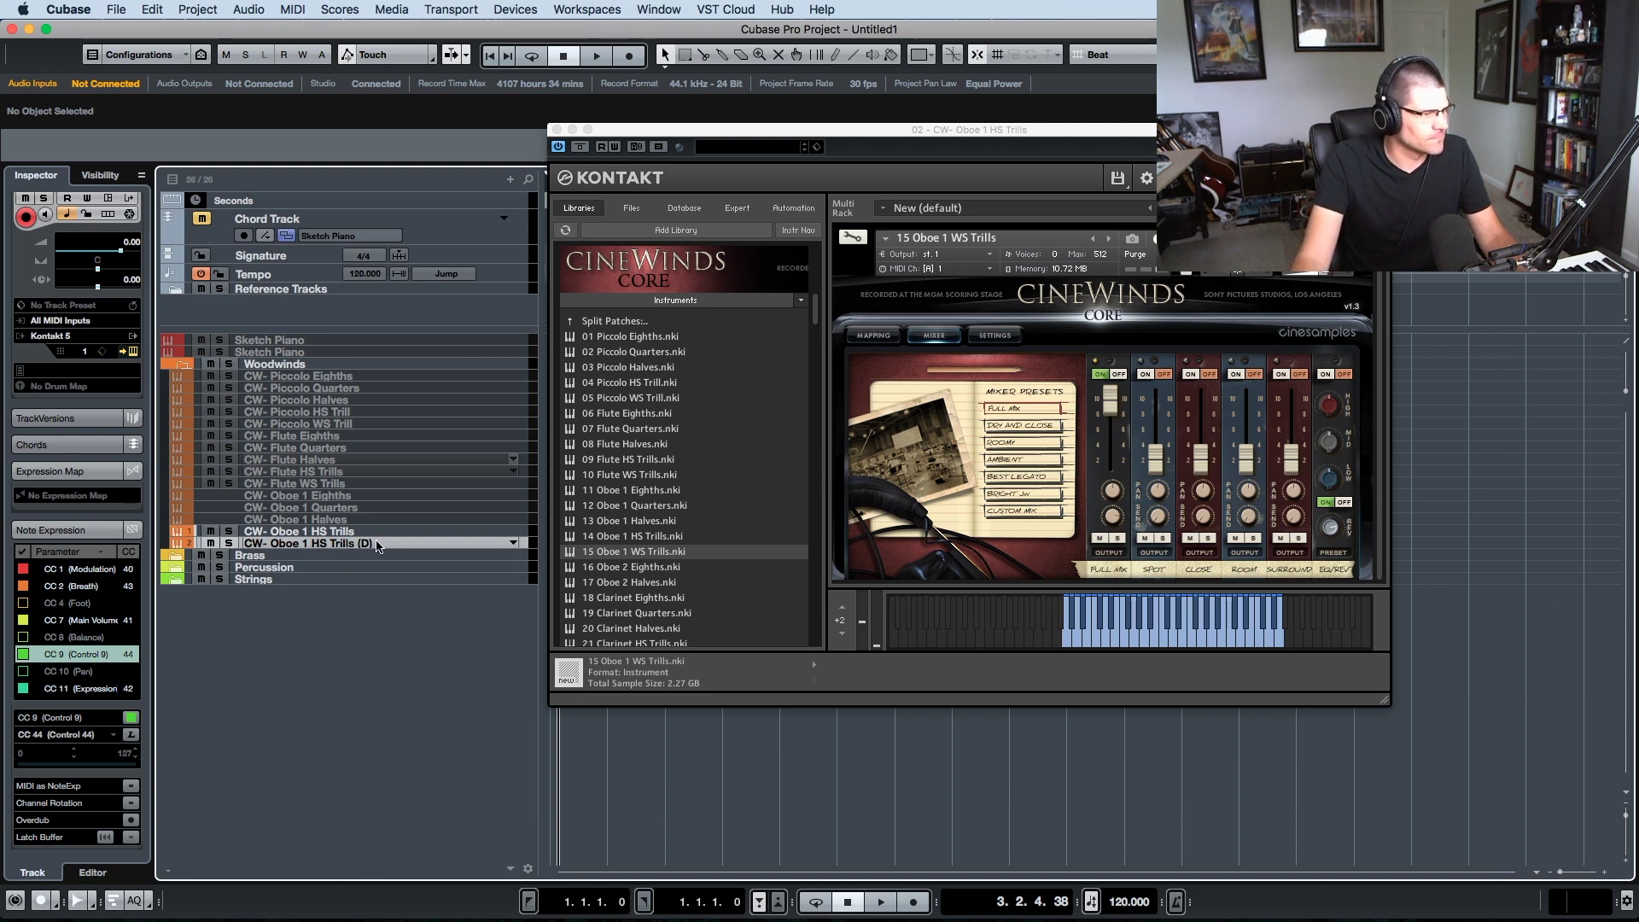
- Rename the duplicated CW- Oboe 1 HS Trills (D) track to CW- Oboe 1 WS Trills
double_click(378, 547)
key("Right")
key("BackSpace")
key("BackSpace")
key("BackSpace")
key("BackSpace")
key("BackSpace")
key("BackSpace")
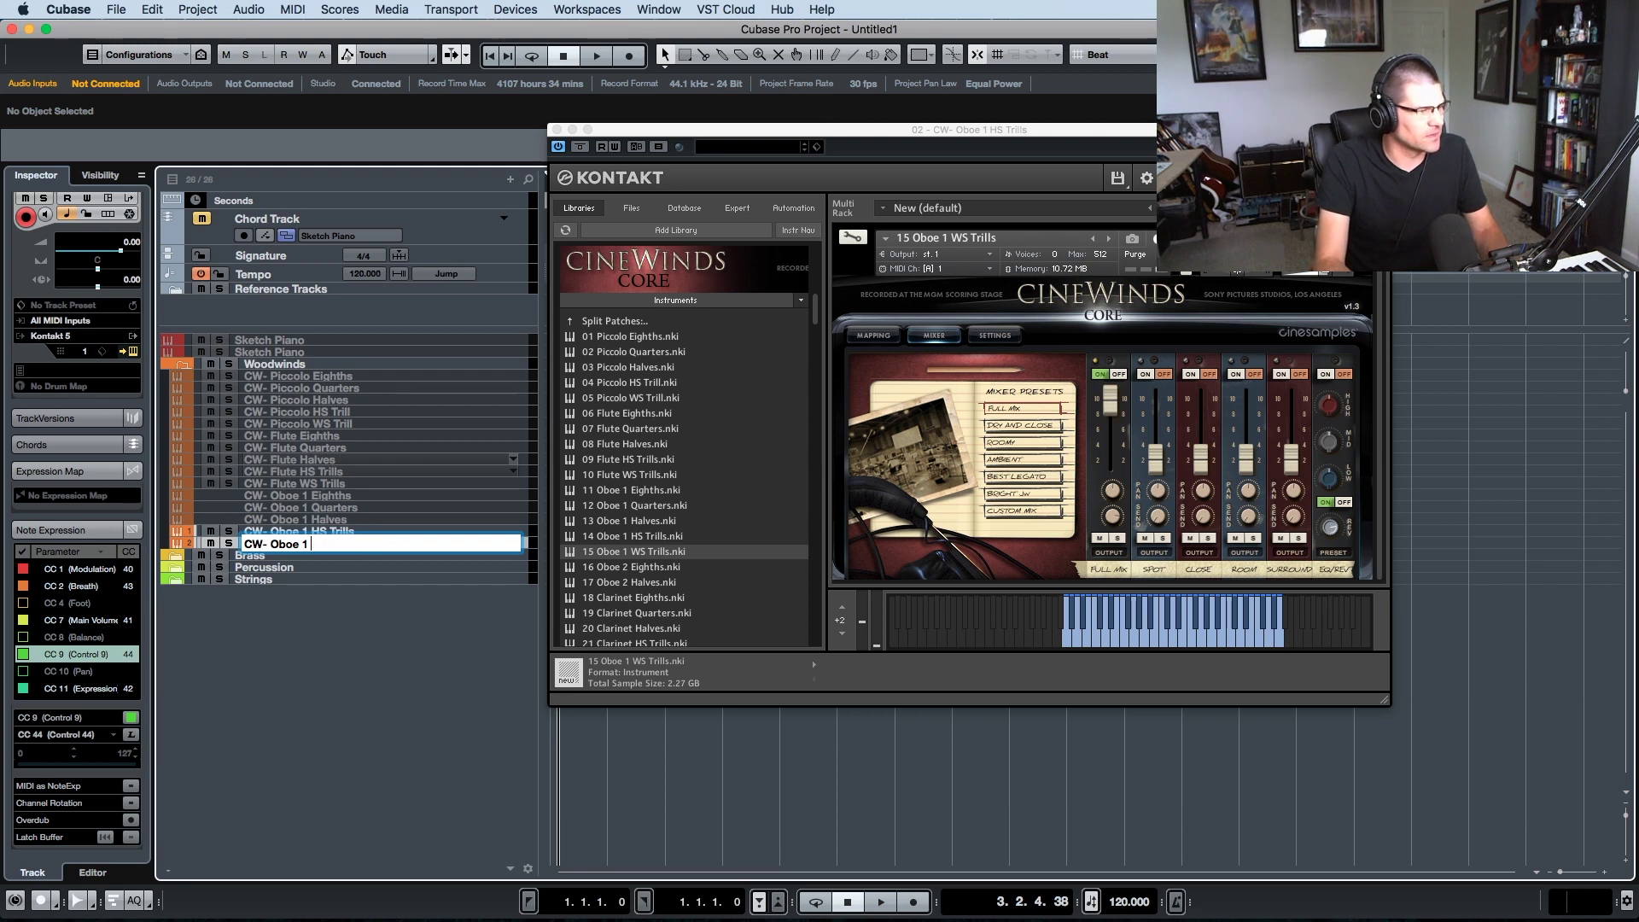
type("WS Trills")
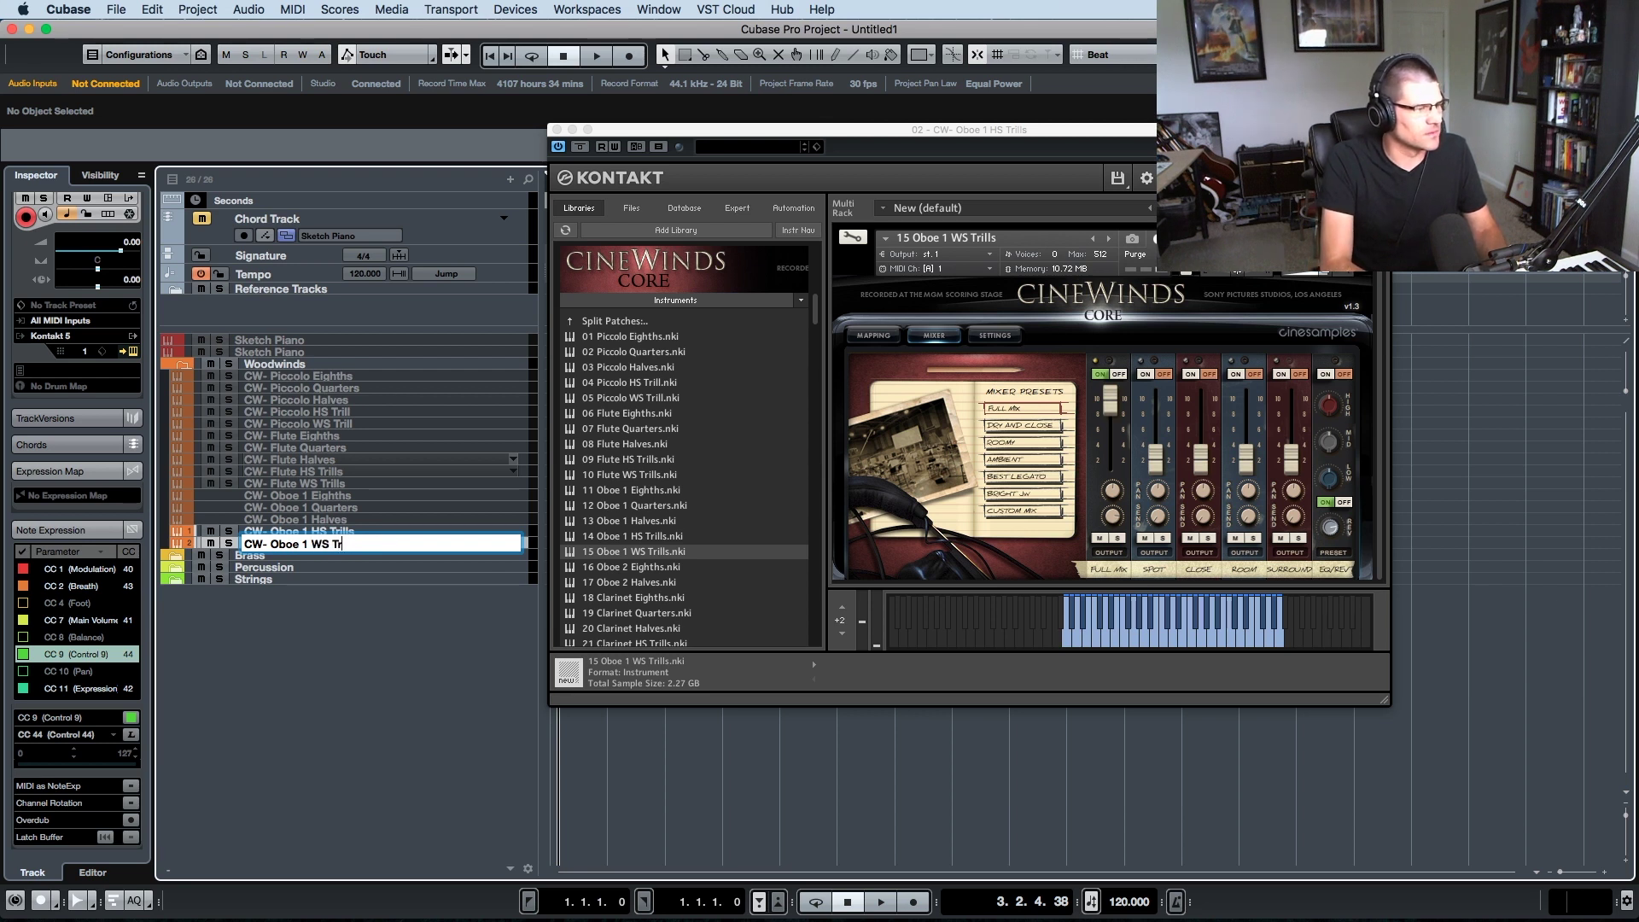
key("Return")
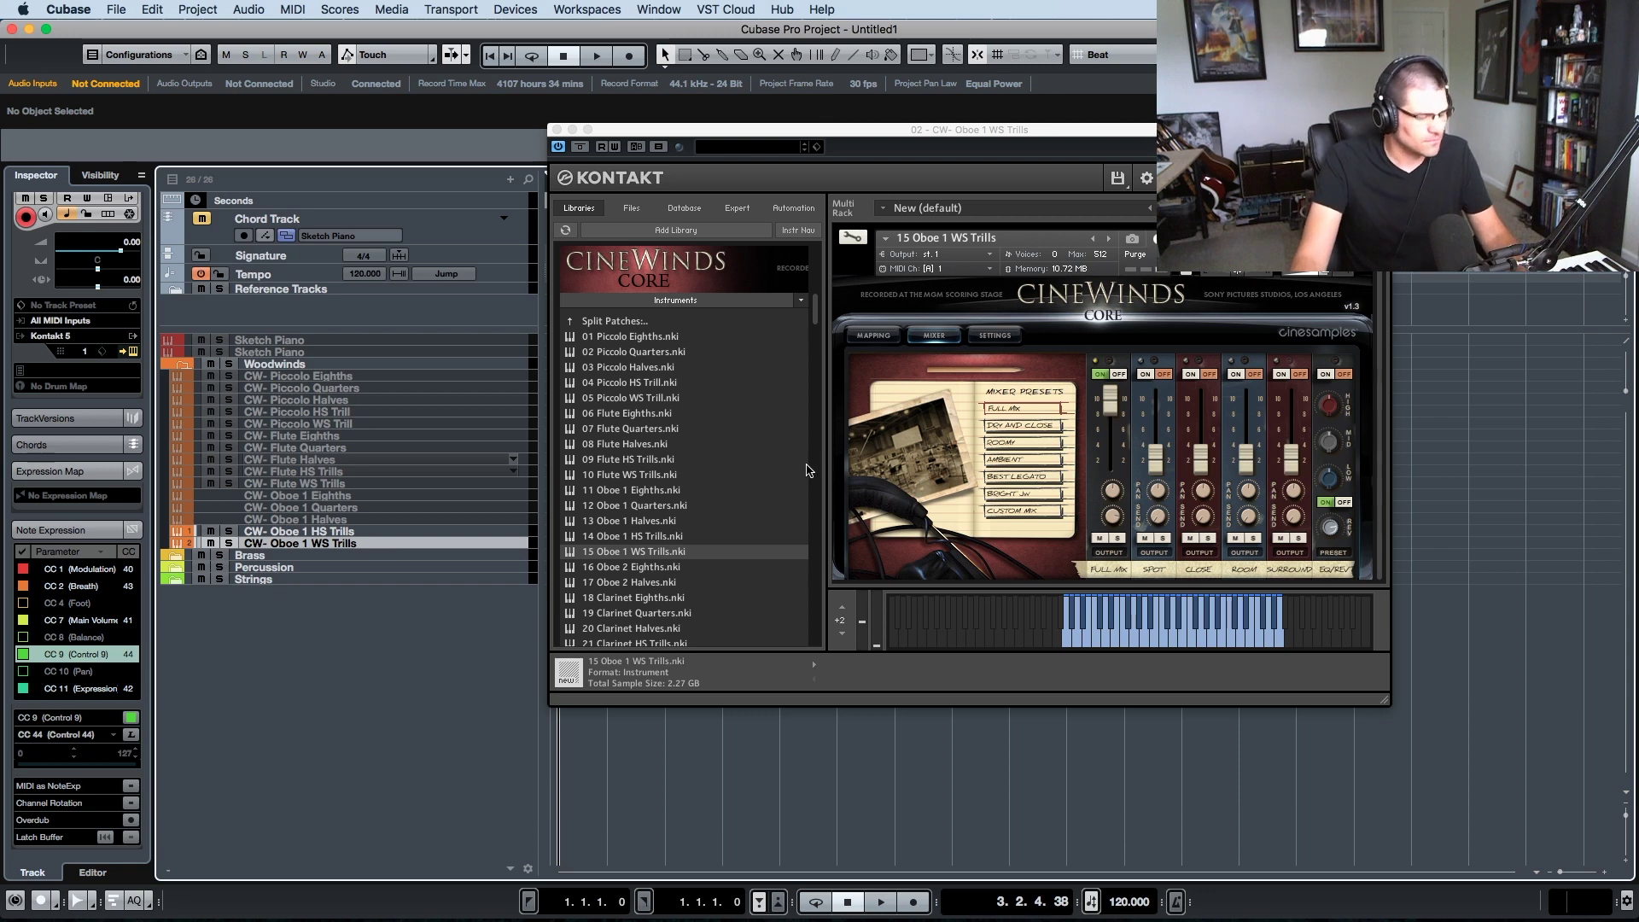
- Close Kontakt, disable the CW- Oboe 1 HS Trills track and duplicate the CW- Oboe 1 WS Trills track
key("super+w")
left_click(336, 532)
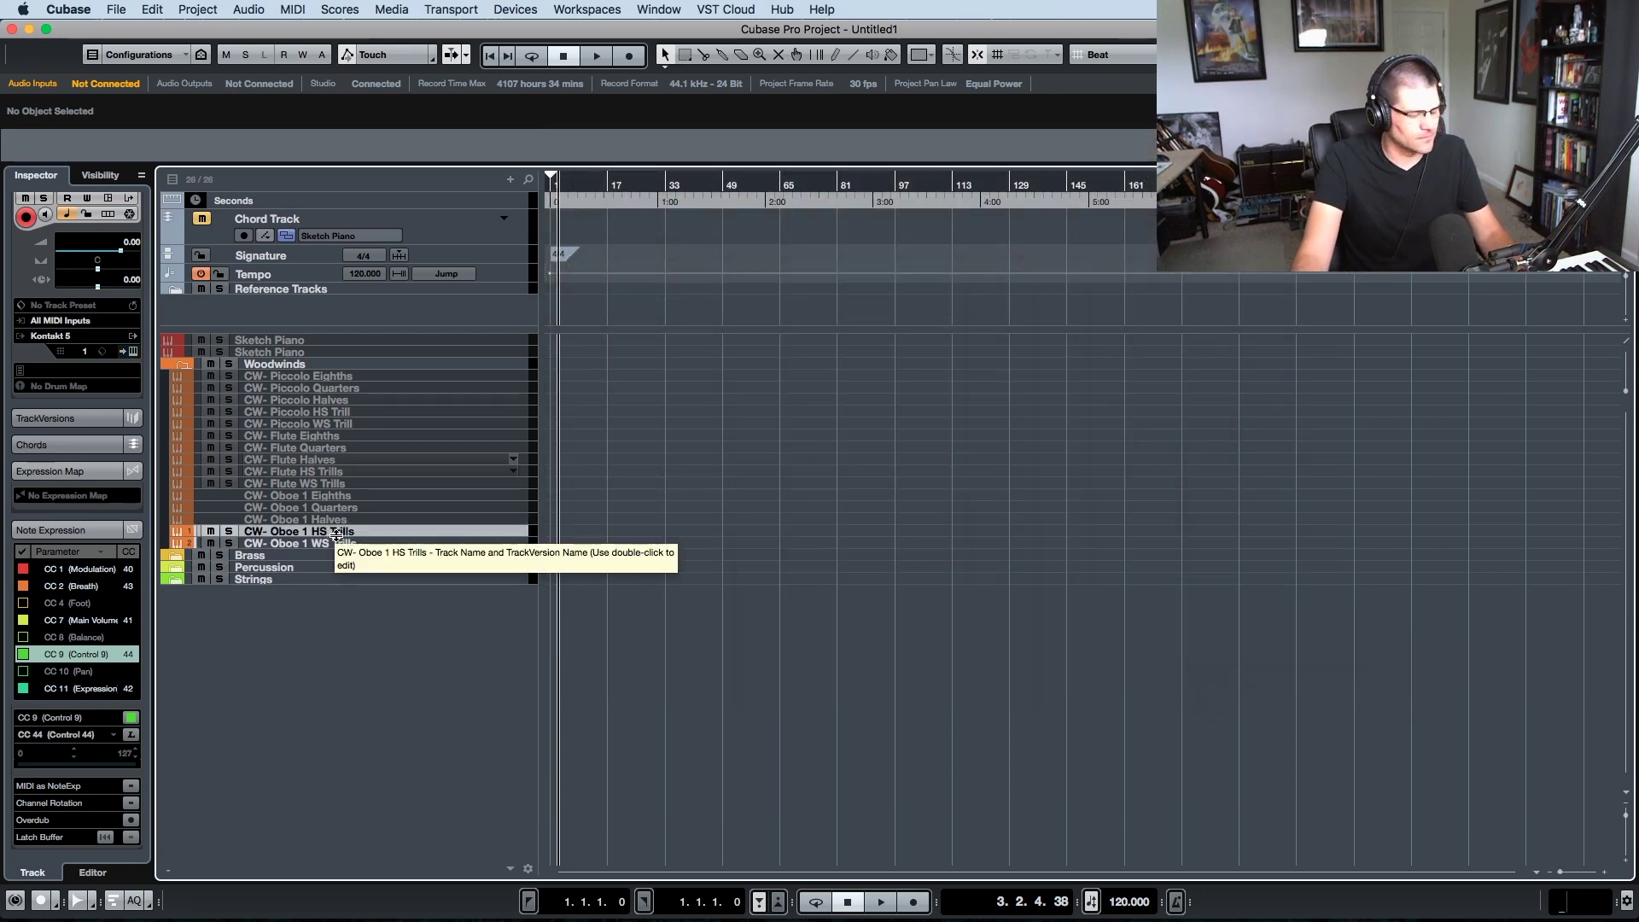
left_click(354, 545)
right_click(356, 547)
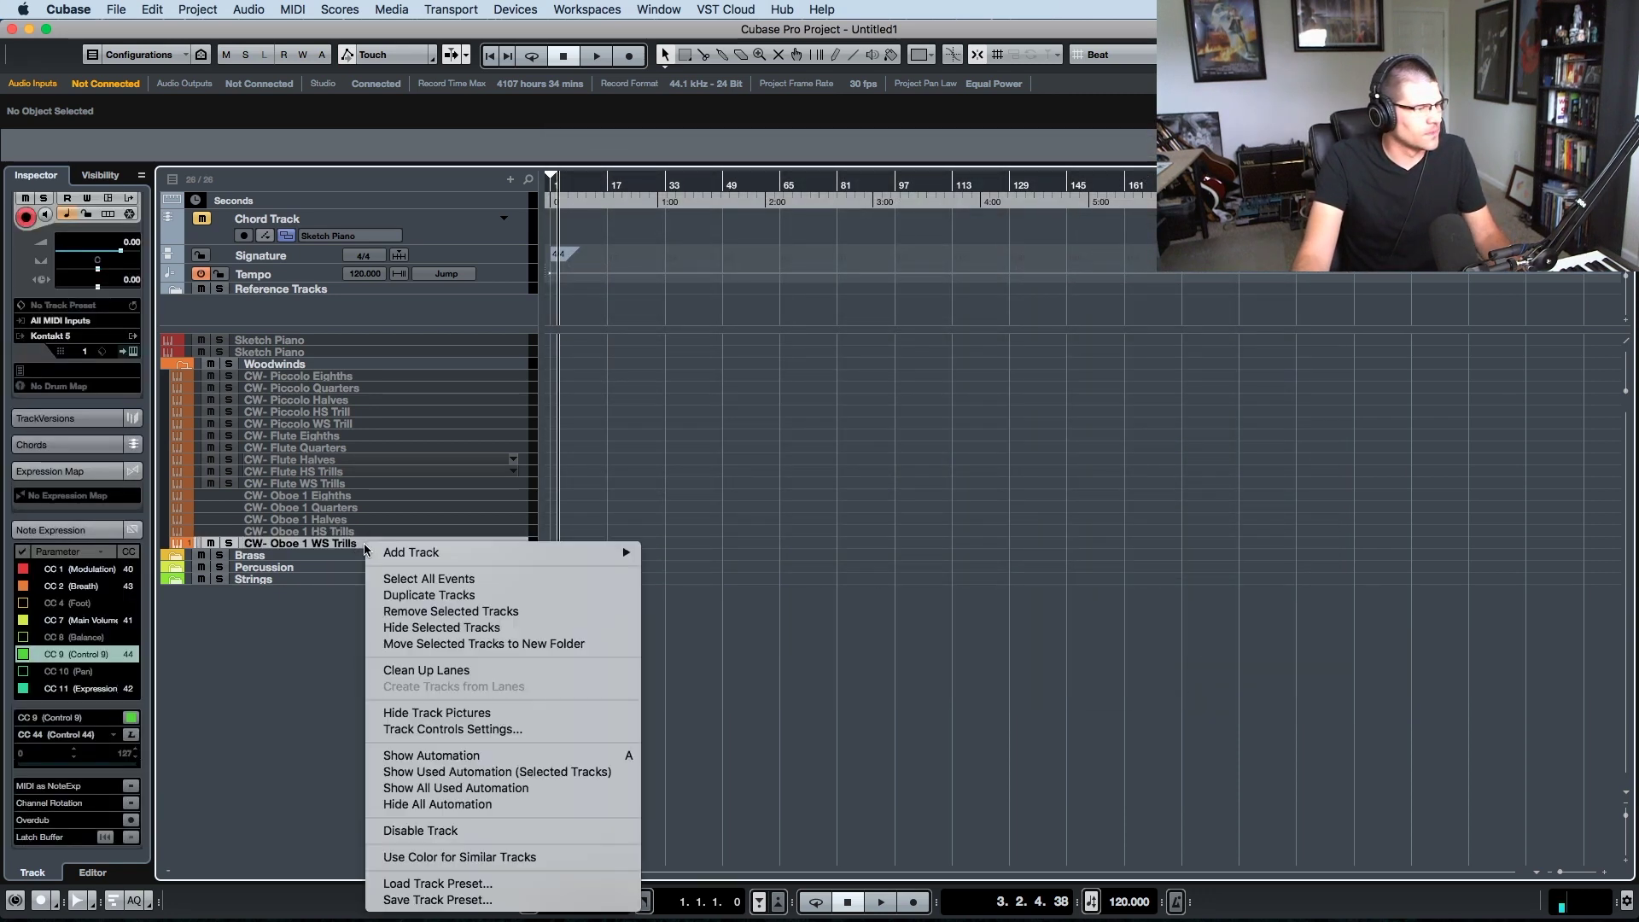
left_click(446, 600)
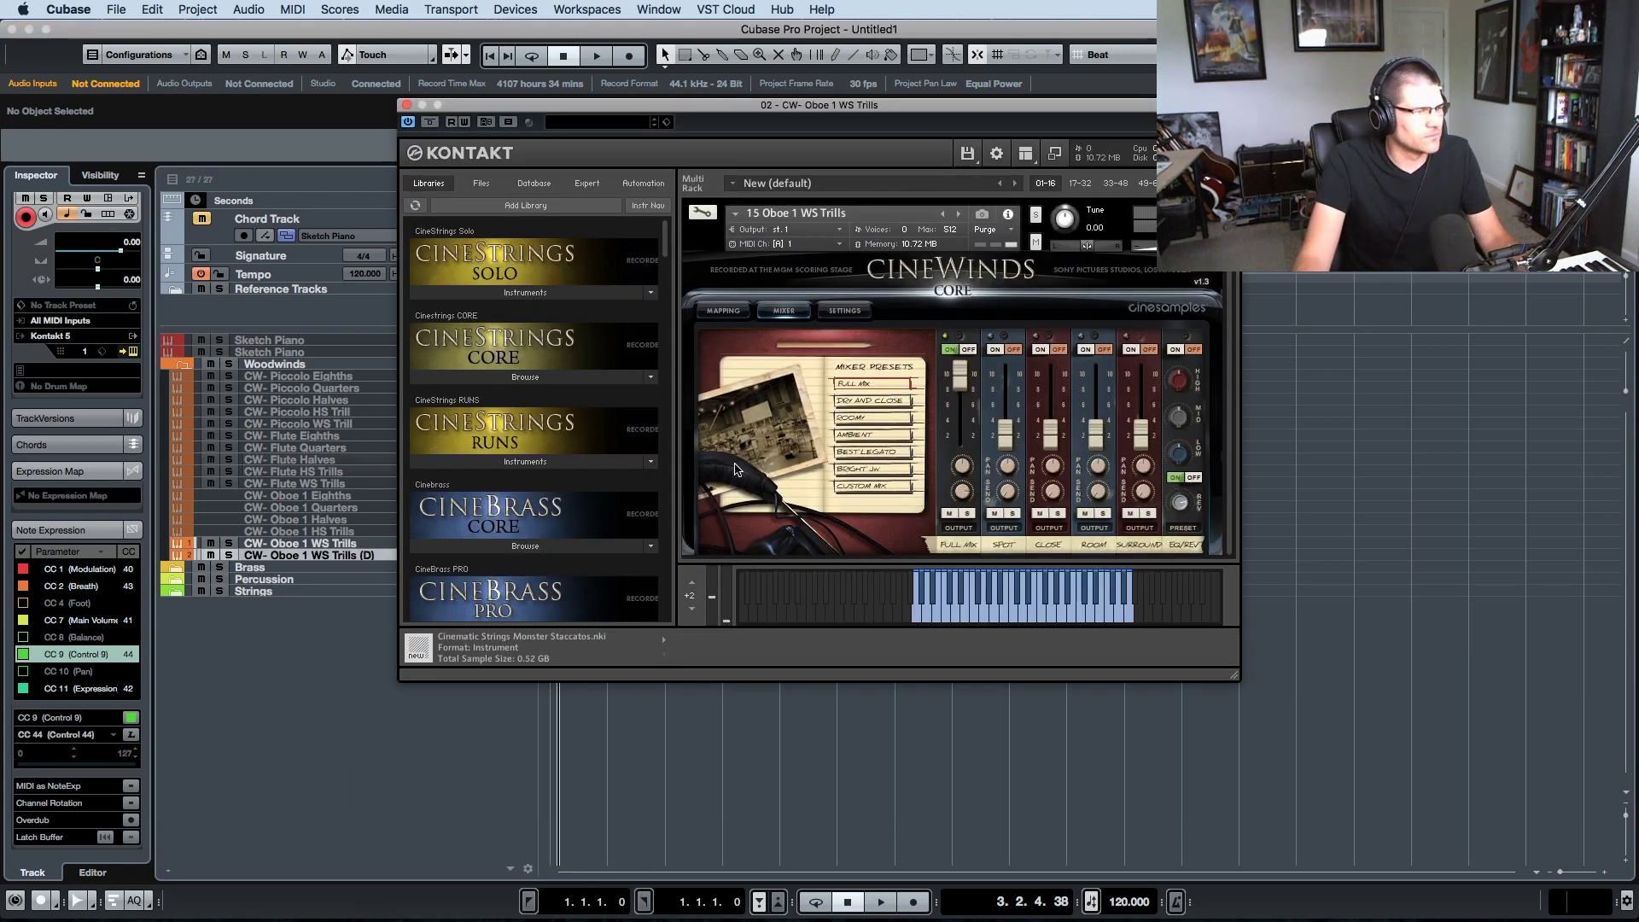
- Open the CineWinds CORE instrument list in Kontakt for the duplicated CW- Oboe 1 WS Trills (D) track
scroll(576, 459, "down", 4)
scroll(577, 458, "down", 2)
left_click(539, 512)
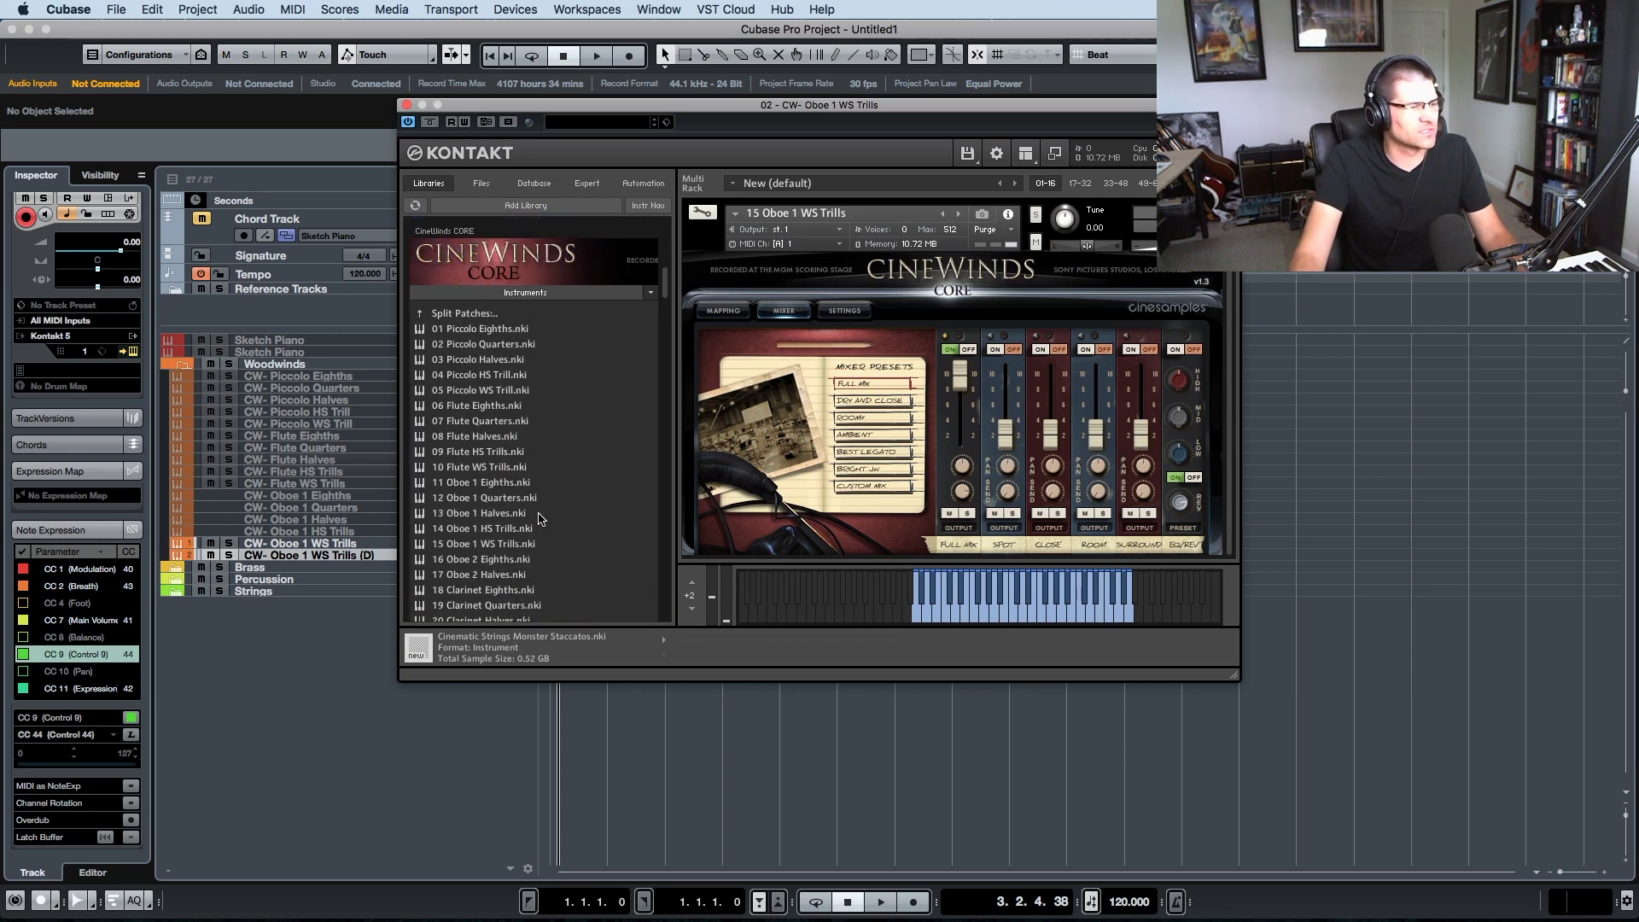
scroll(542, 517, "down", 1)
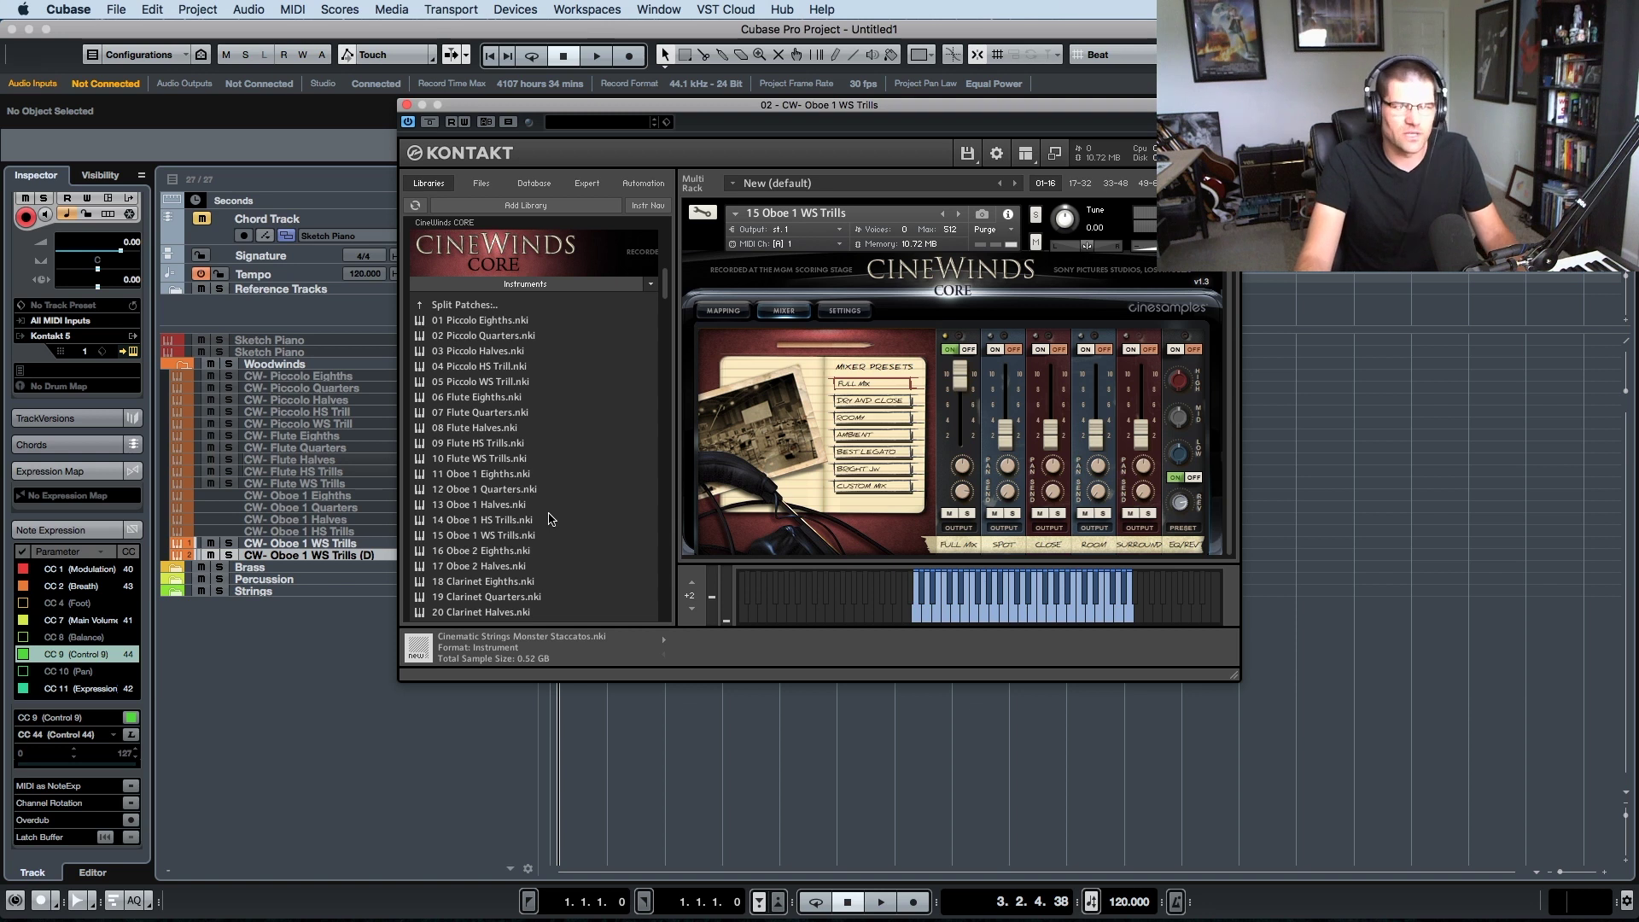
- Load the CineWinds CORE patch 16 Oboe 2 Eighths into the Kontakt instance of the duplicated Oboe 1 WS Trills track
scroll(550, 518, "down", 2)
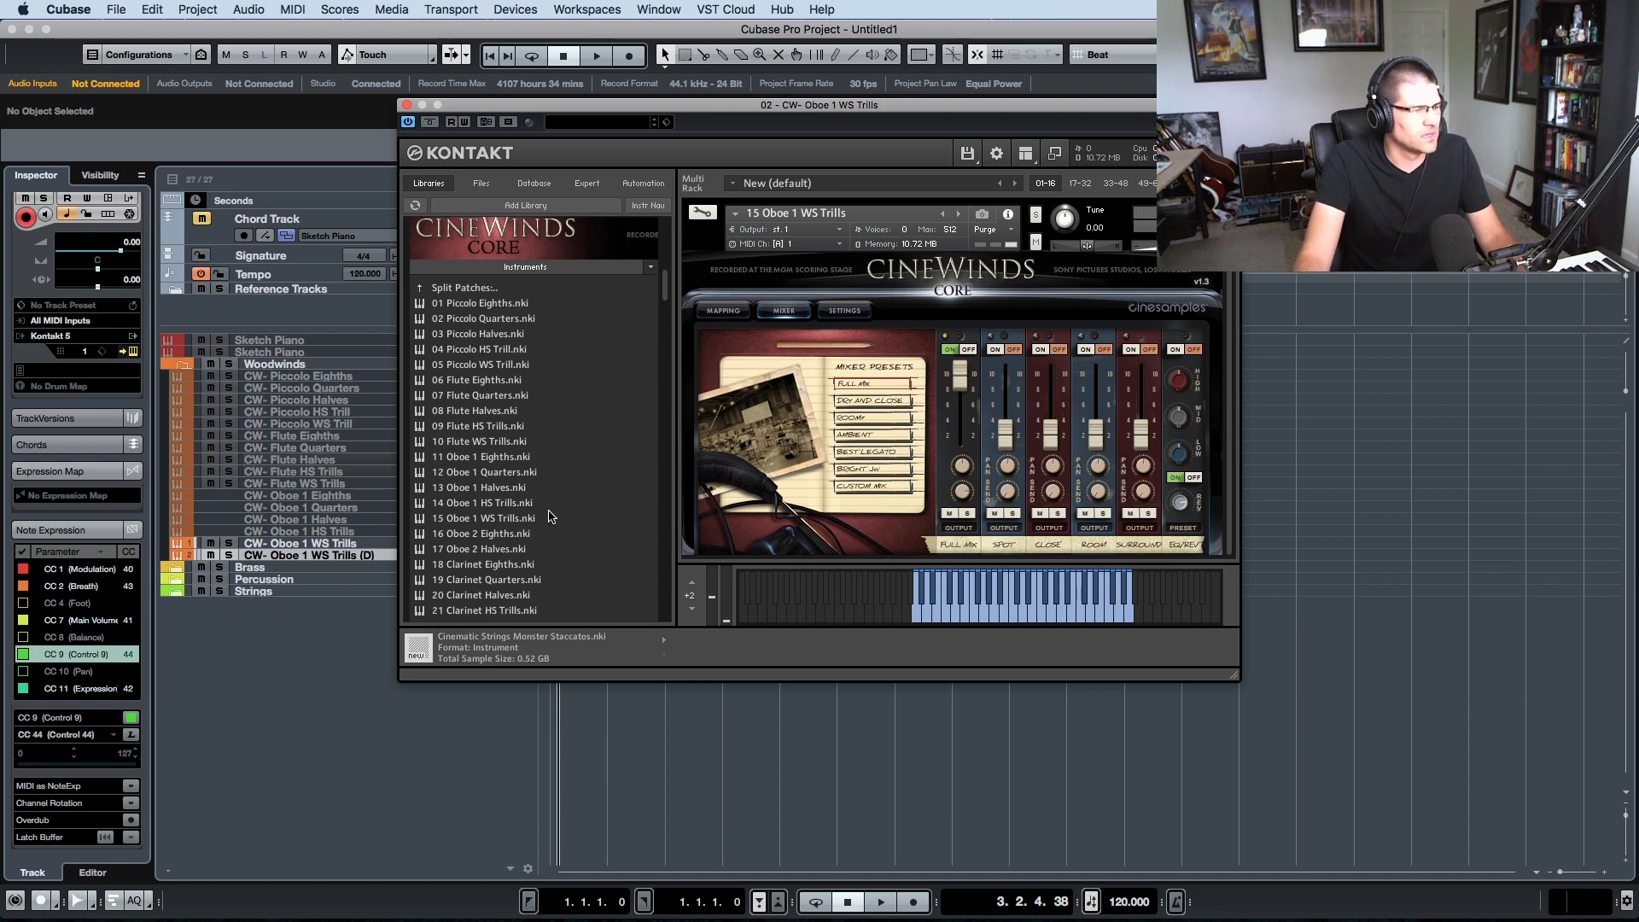
left_click(518, 534)
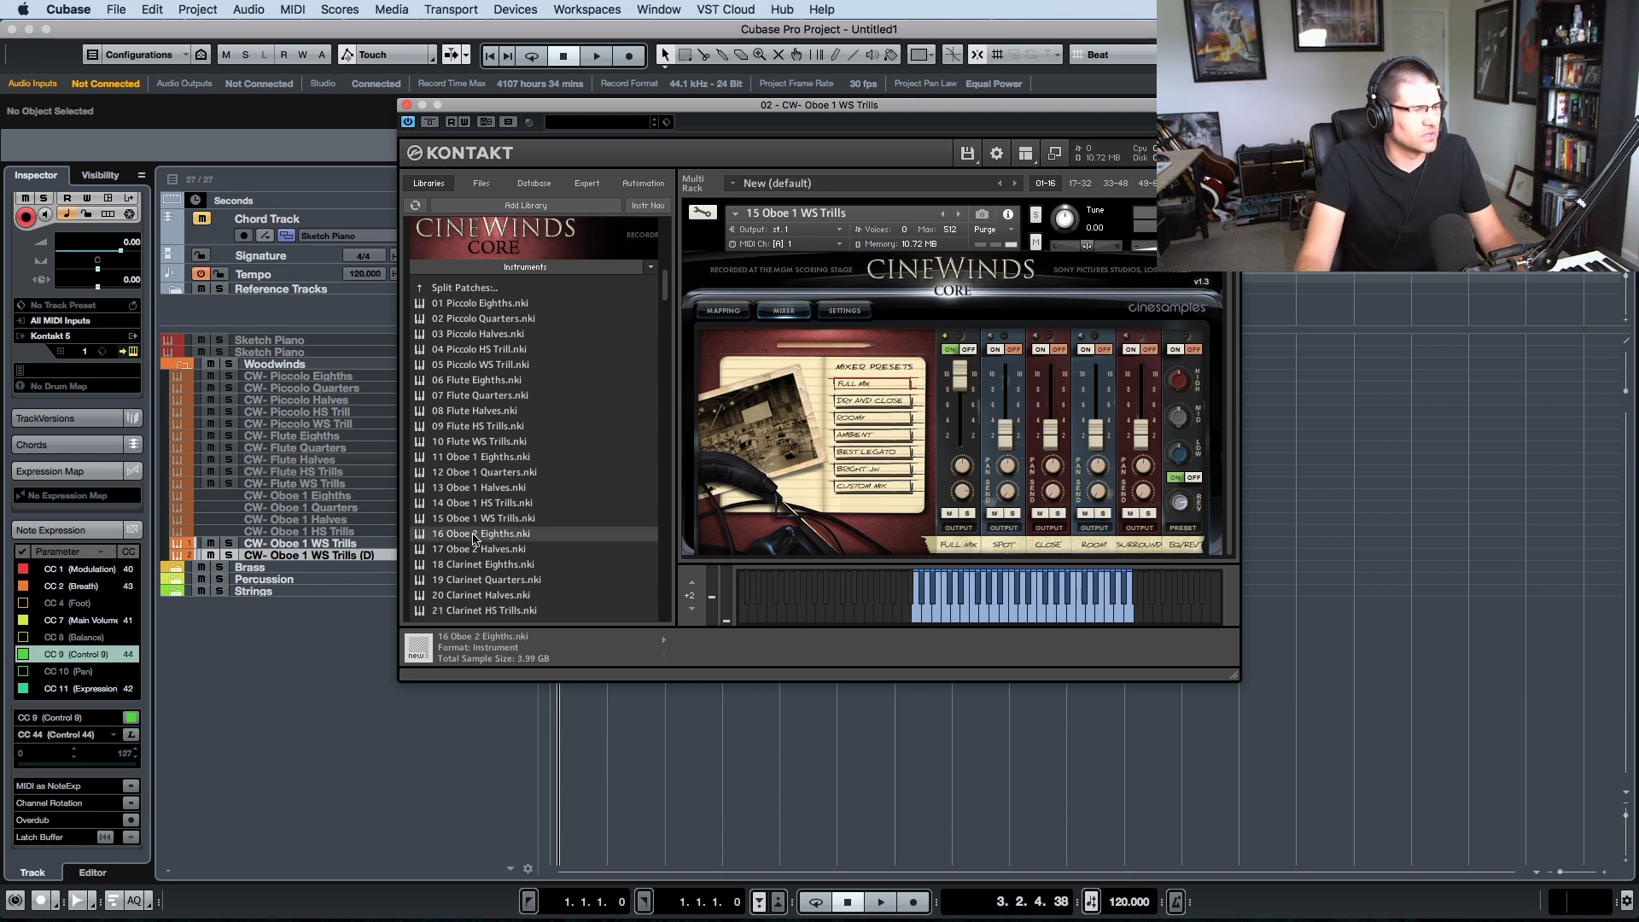
left_click_drag(739, 110, 862, 130)
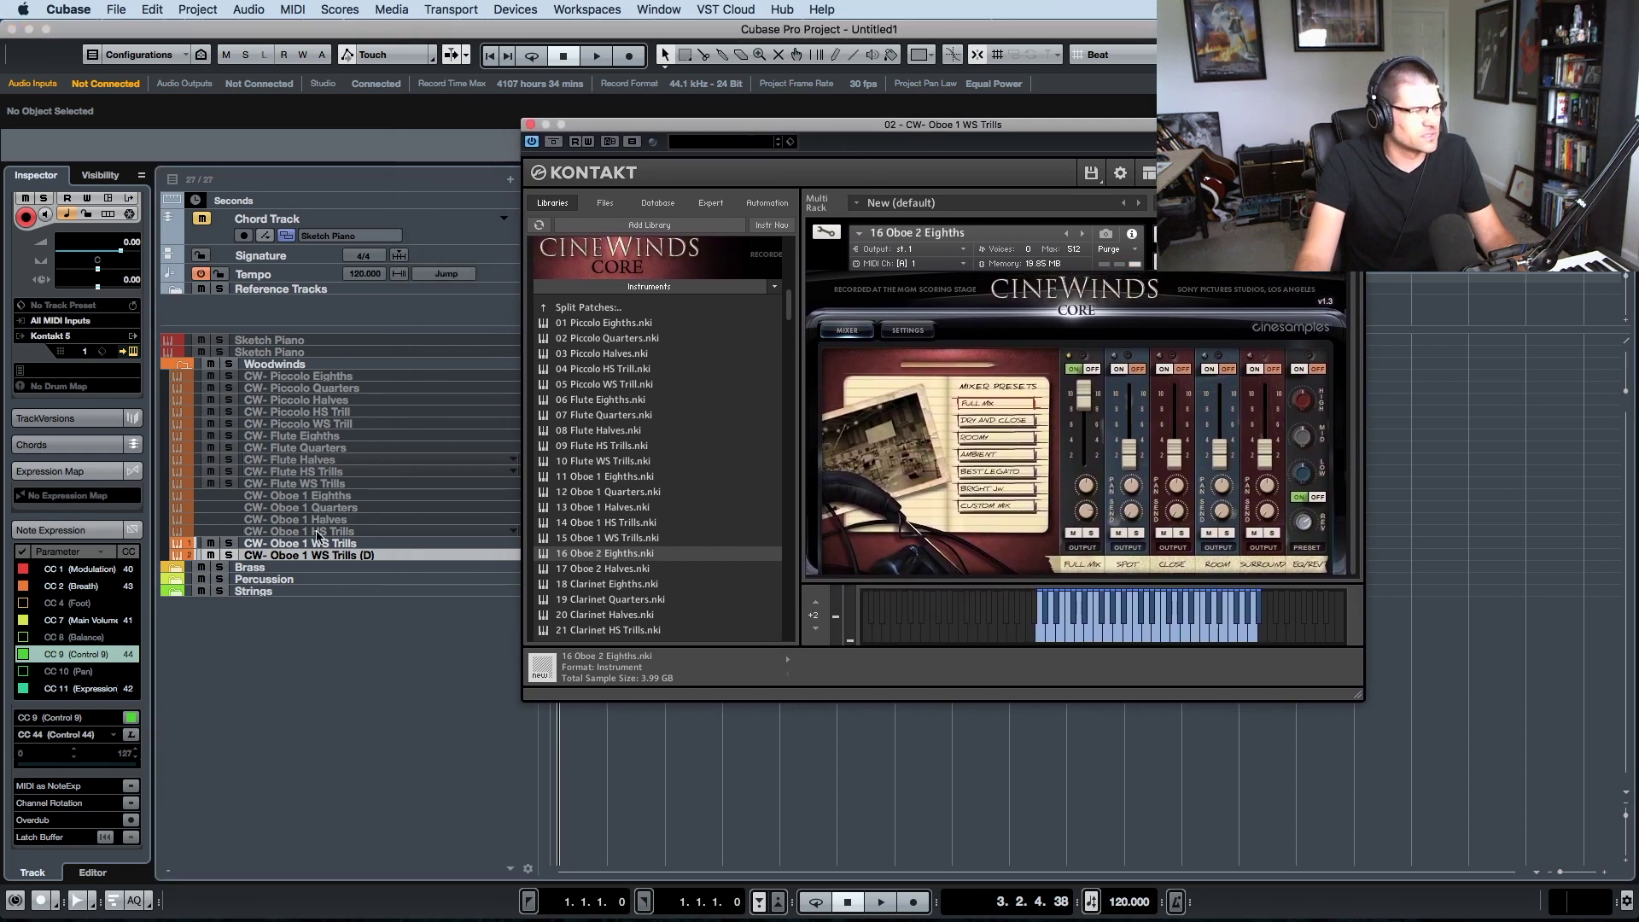
- Rename the duplicated Oboe 1 WS Trills track as CW- Oboe 2 Eighths and close its Kontakt window
double_click(352, 557)
left_click(386, 555)
key("BackSpace")
key("BackSpace")
key("BackSpace")
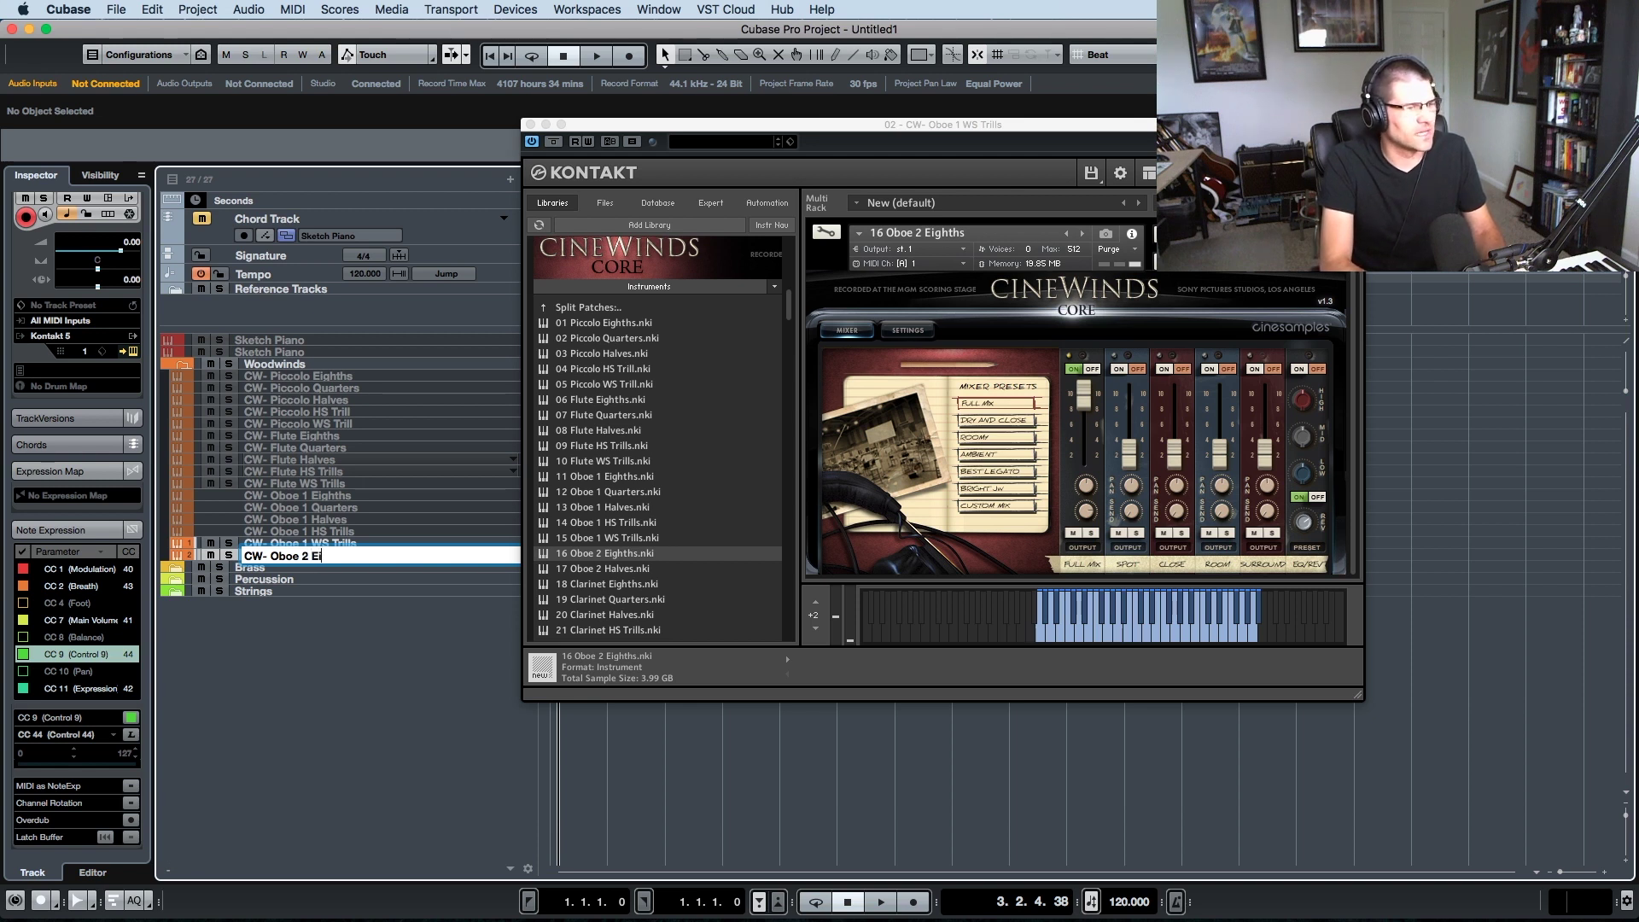
type("hs")
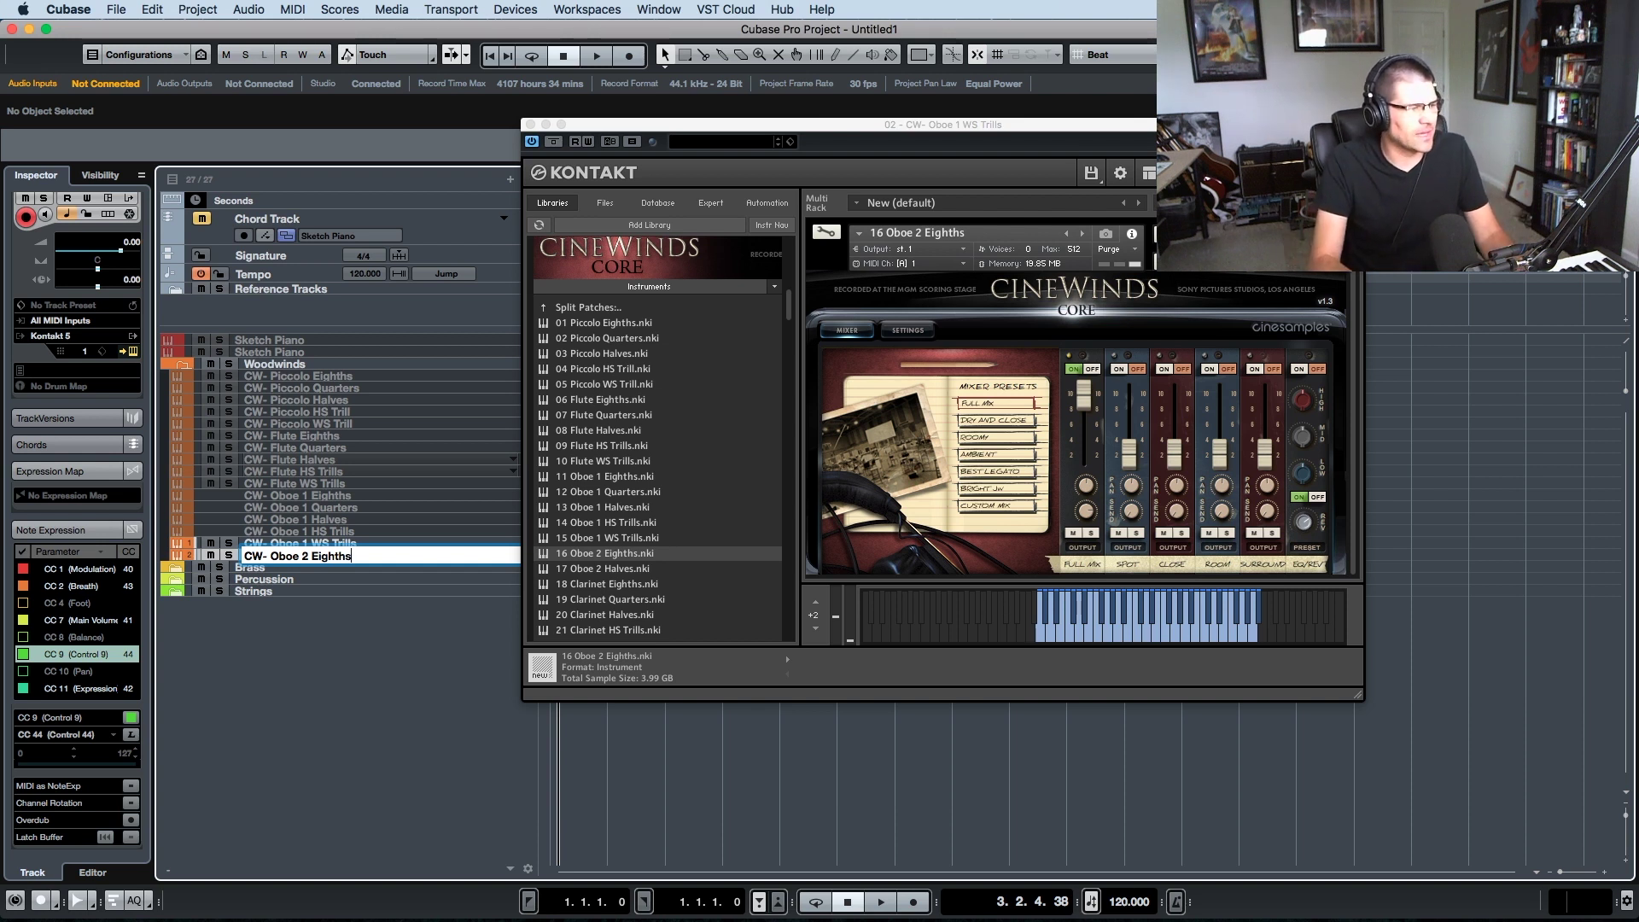
key("Return")
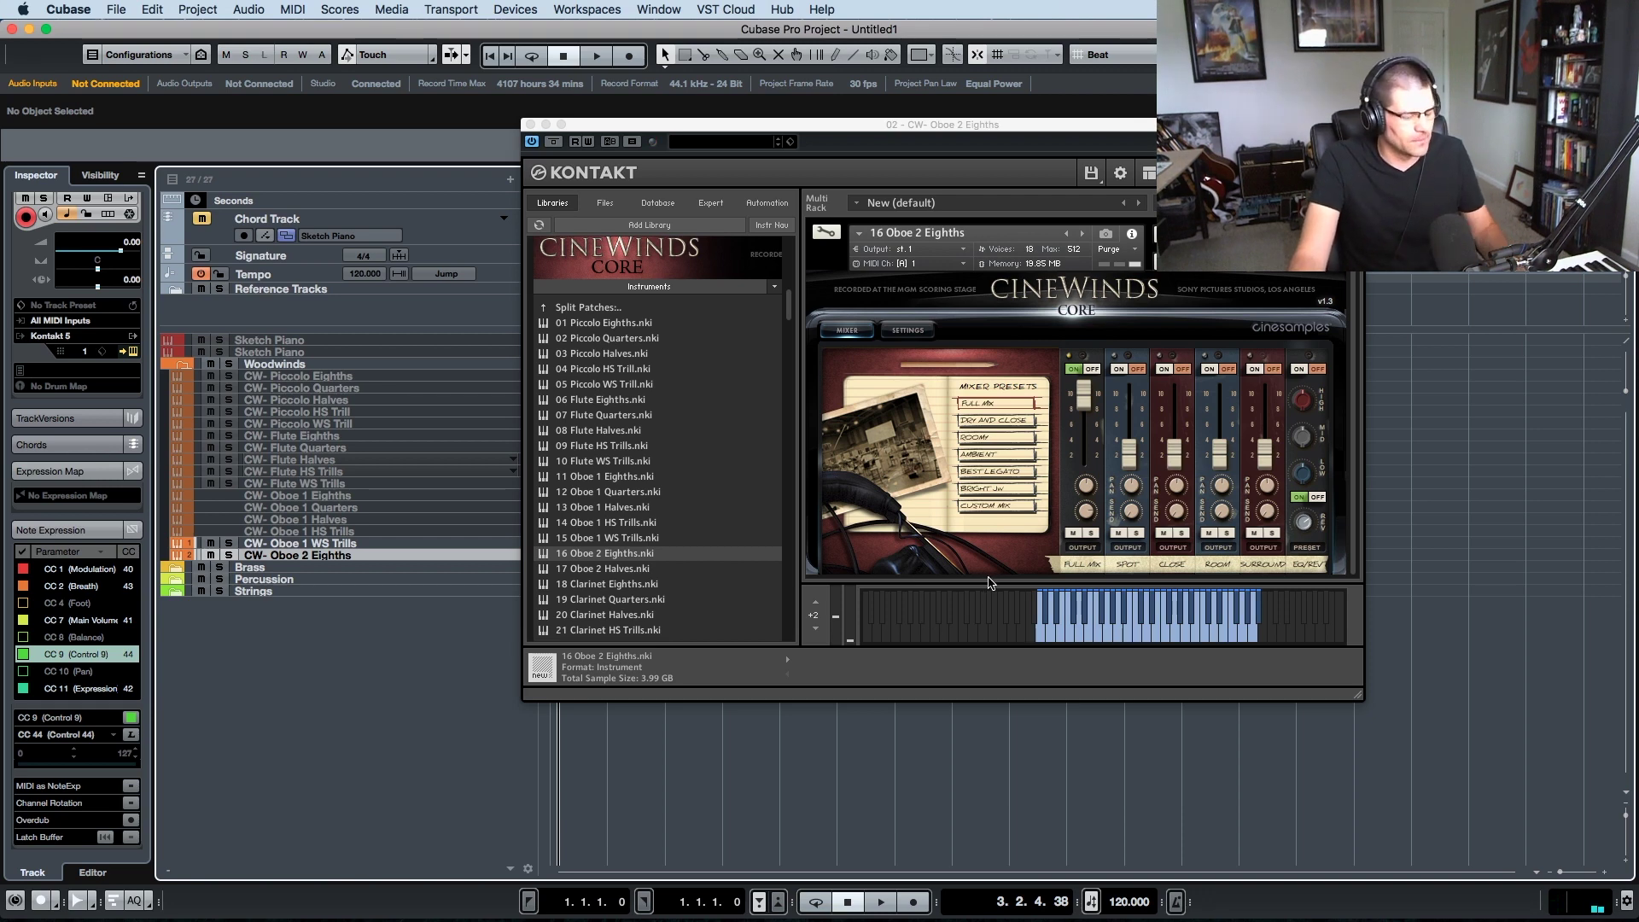
key("super+w")
- Disable the CW- Oboe 1 WS Trills track and duplicate the CW- Oboe 2 Eighths track
left_click(350, 544)
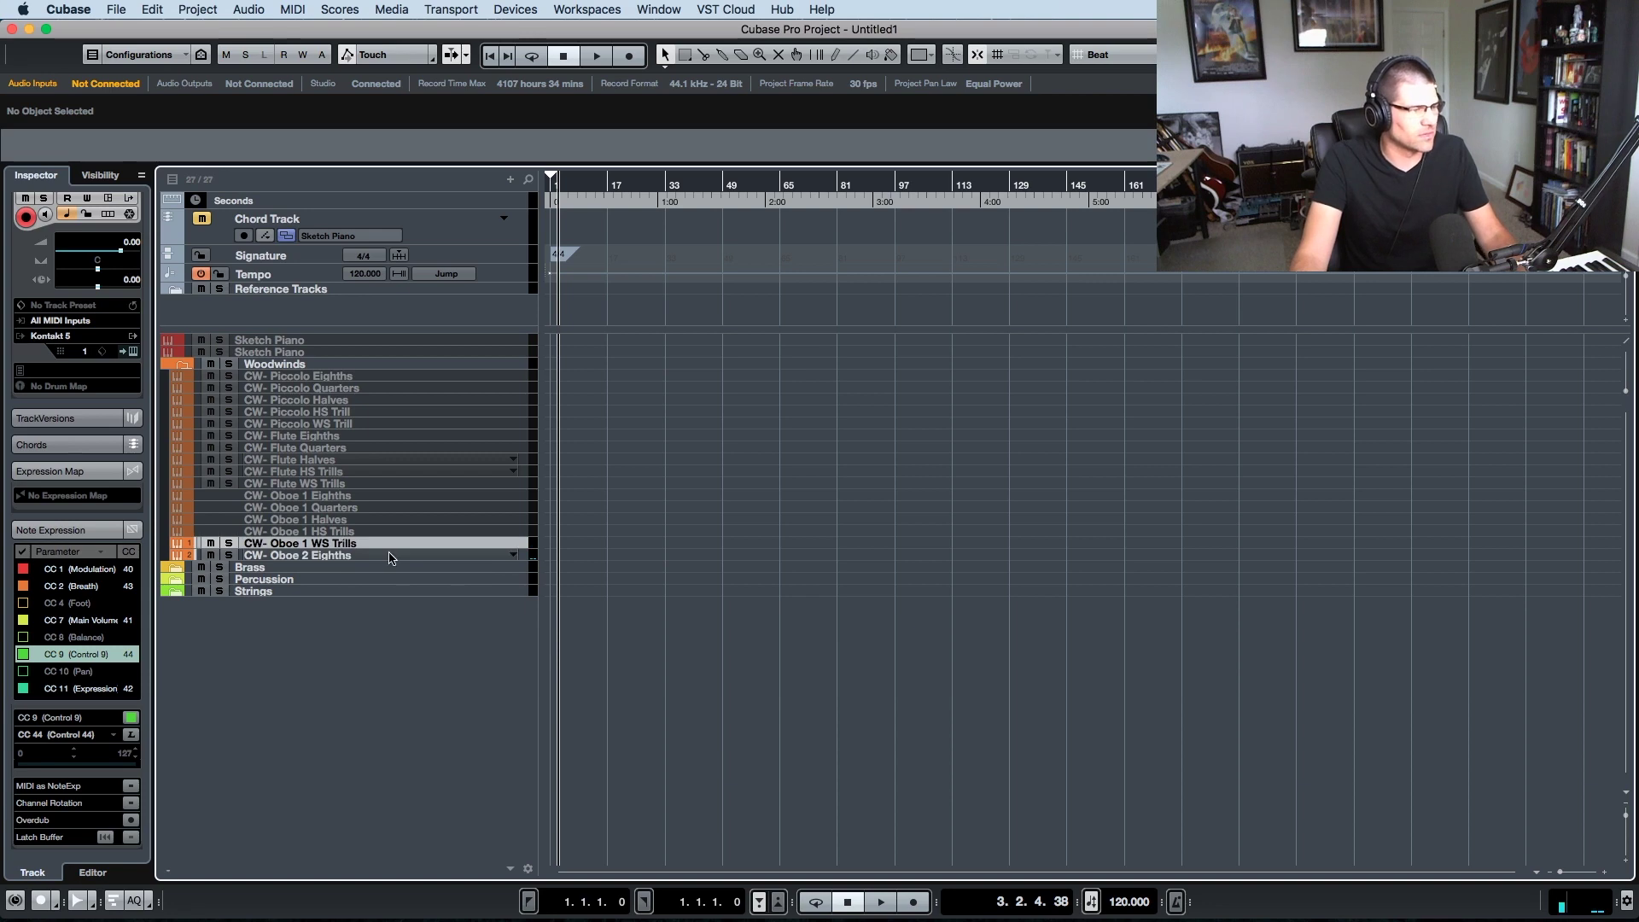
left_click(359, 556)
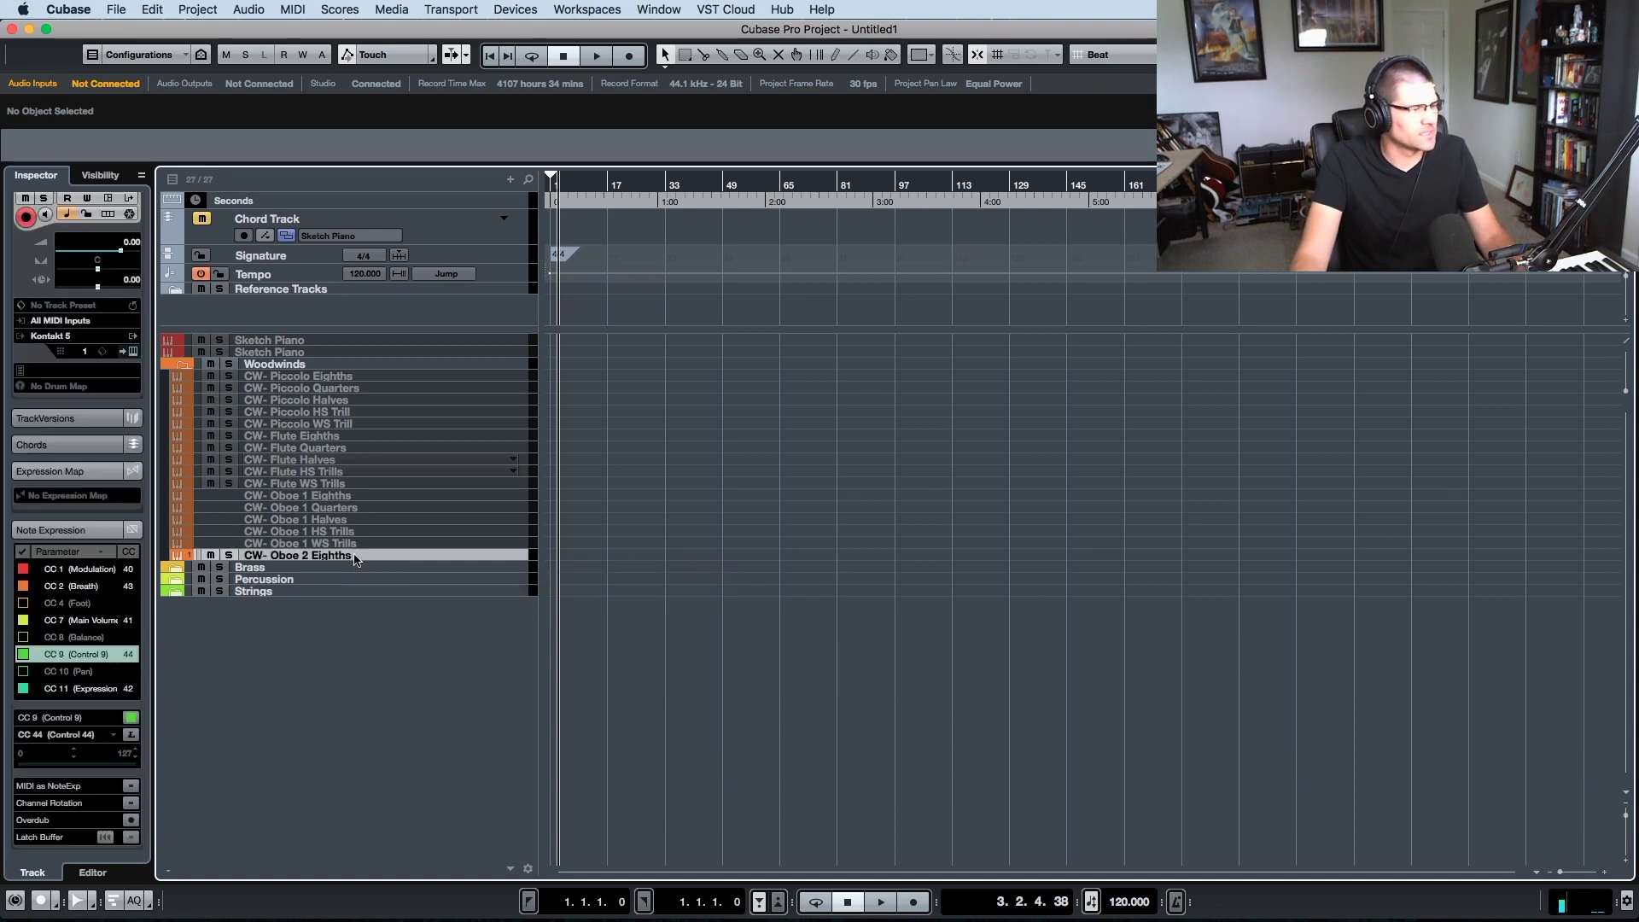
right_click(355, 557)
left_click(418, 605)
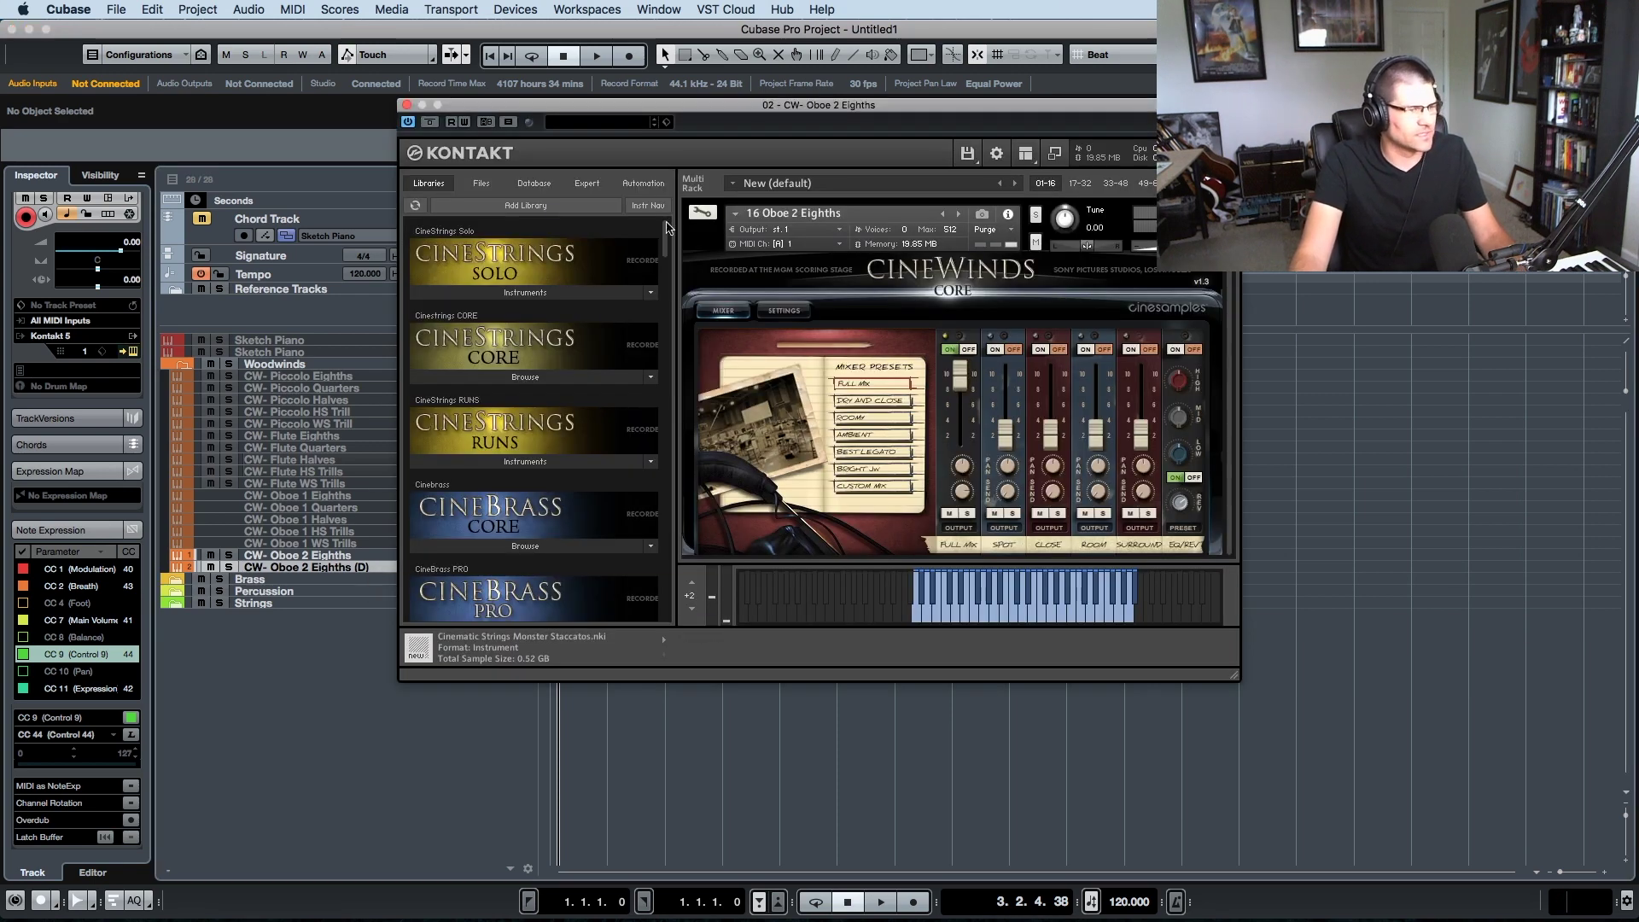
- Move the Kontakt window clear of the track list and shorten the duplicated track's name to CW- Oboe 2 E
left_click_drag(715, 114, 885, 148)
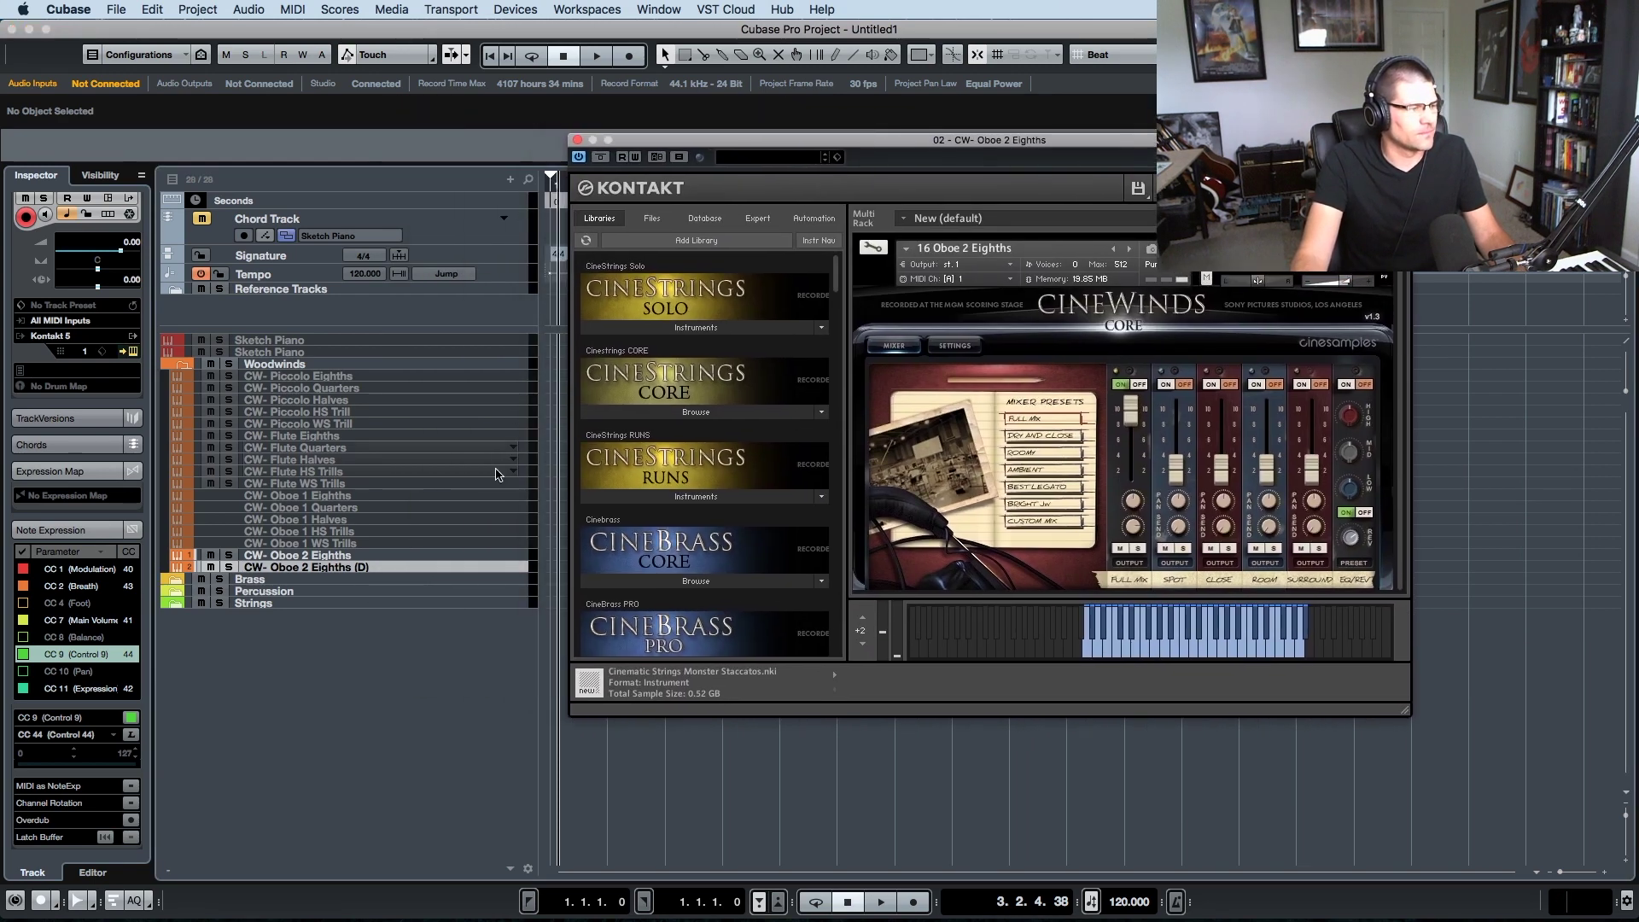
double_click(360, 570)
key("Right")
key("BackSpace")
key("BackSpace")
key("BackSpace")
key("BackSpace")
key("BackSpace")
key("BackSpace")
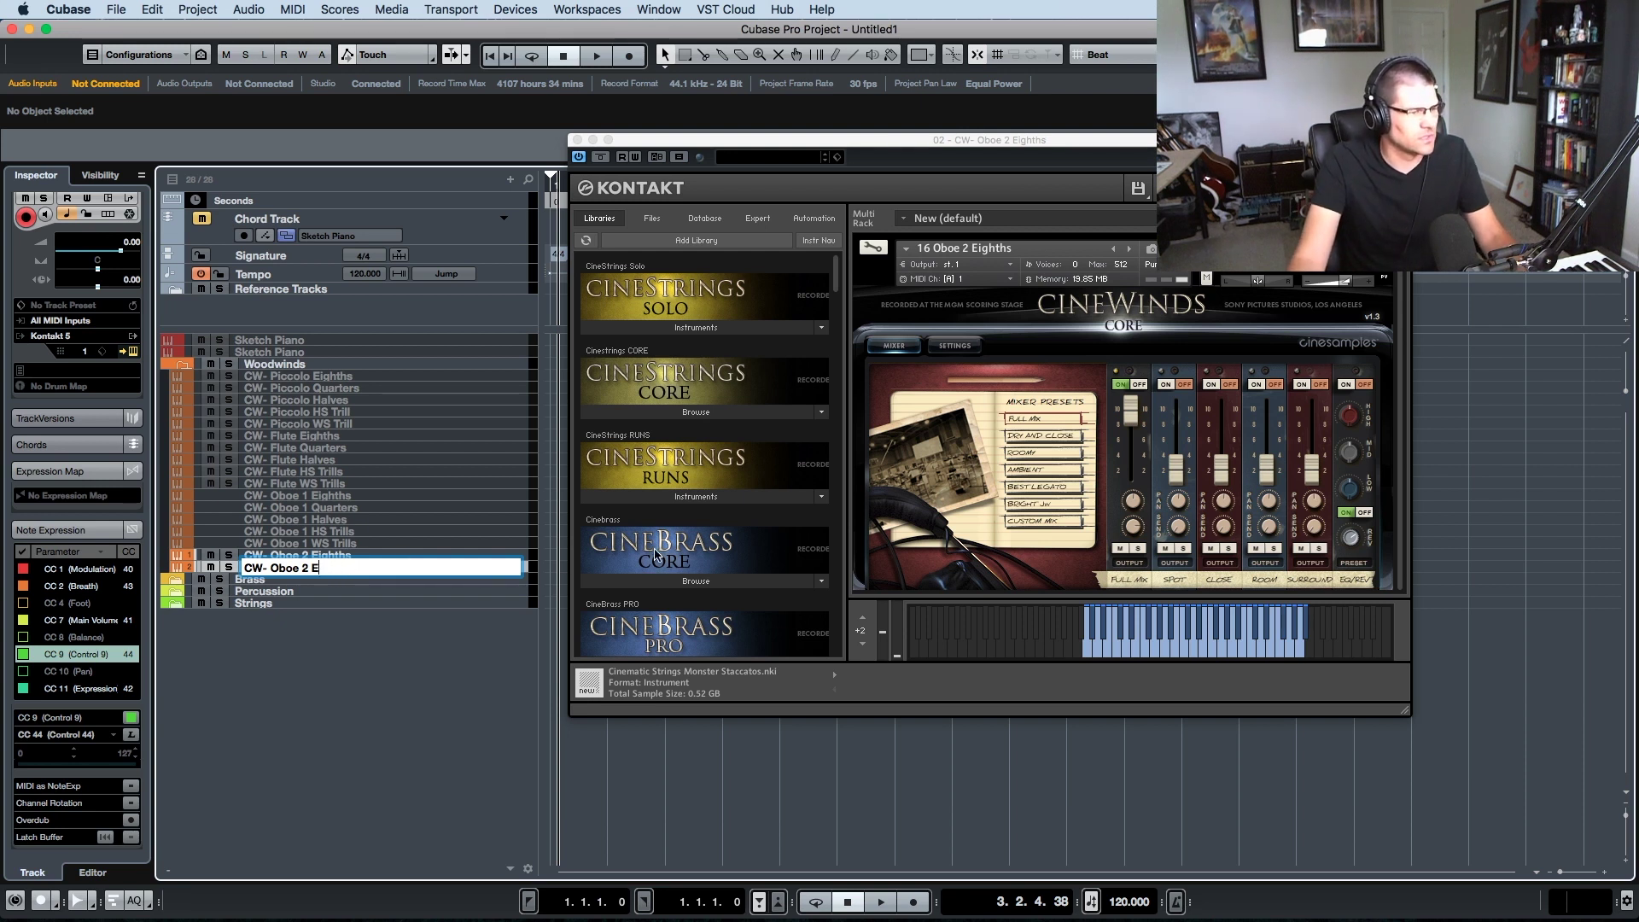
- Load the CineWinds CORE patch 17 Oboe 2 Halves into the duplicated track's Kontakt instance
scroll(656, 556, "down", 5)
left_click(678, 567)
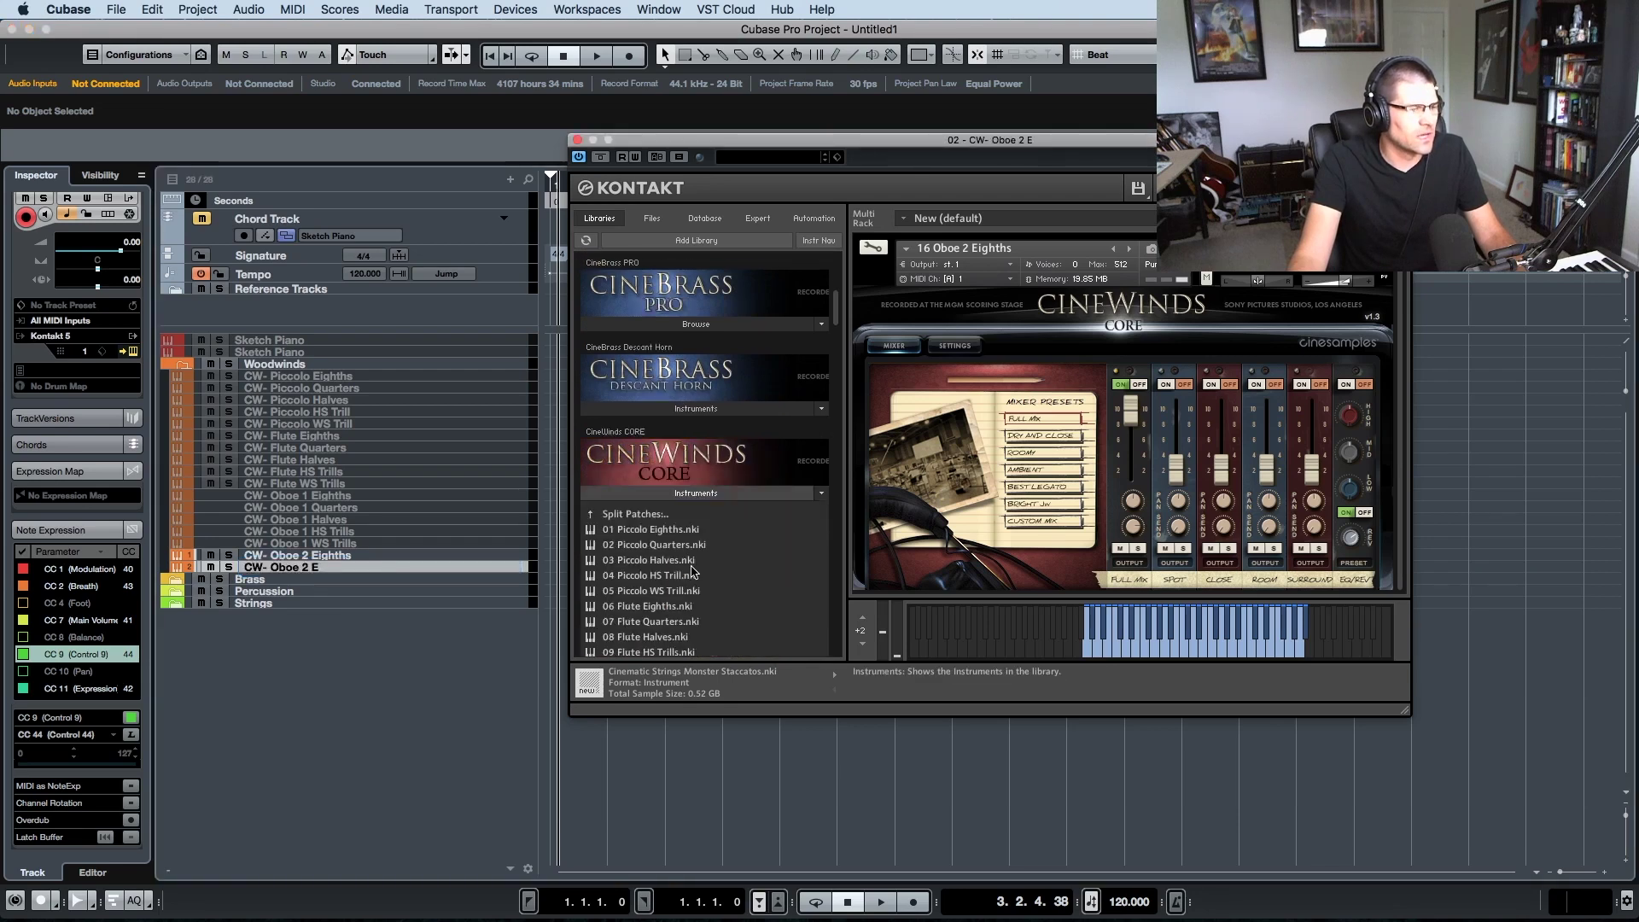
scroll(720, 579, "down", 1)
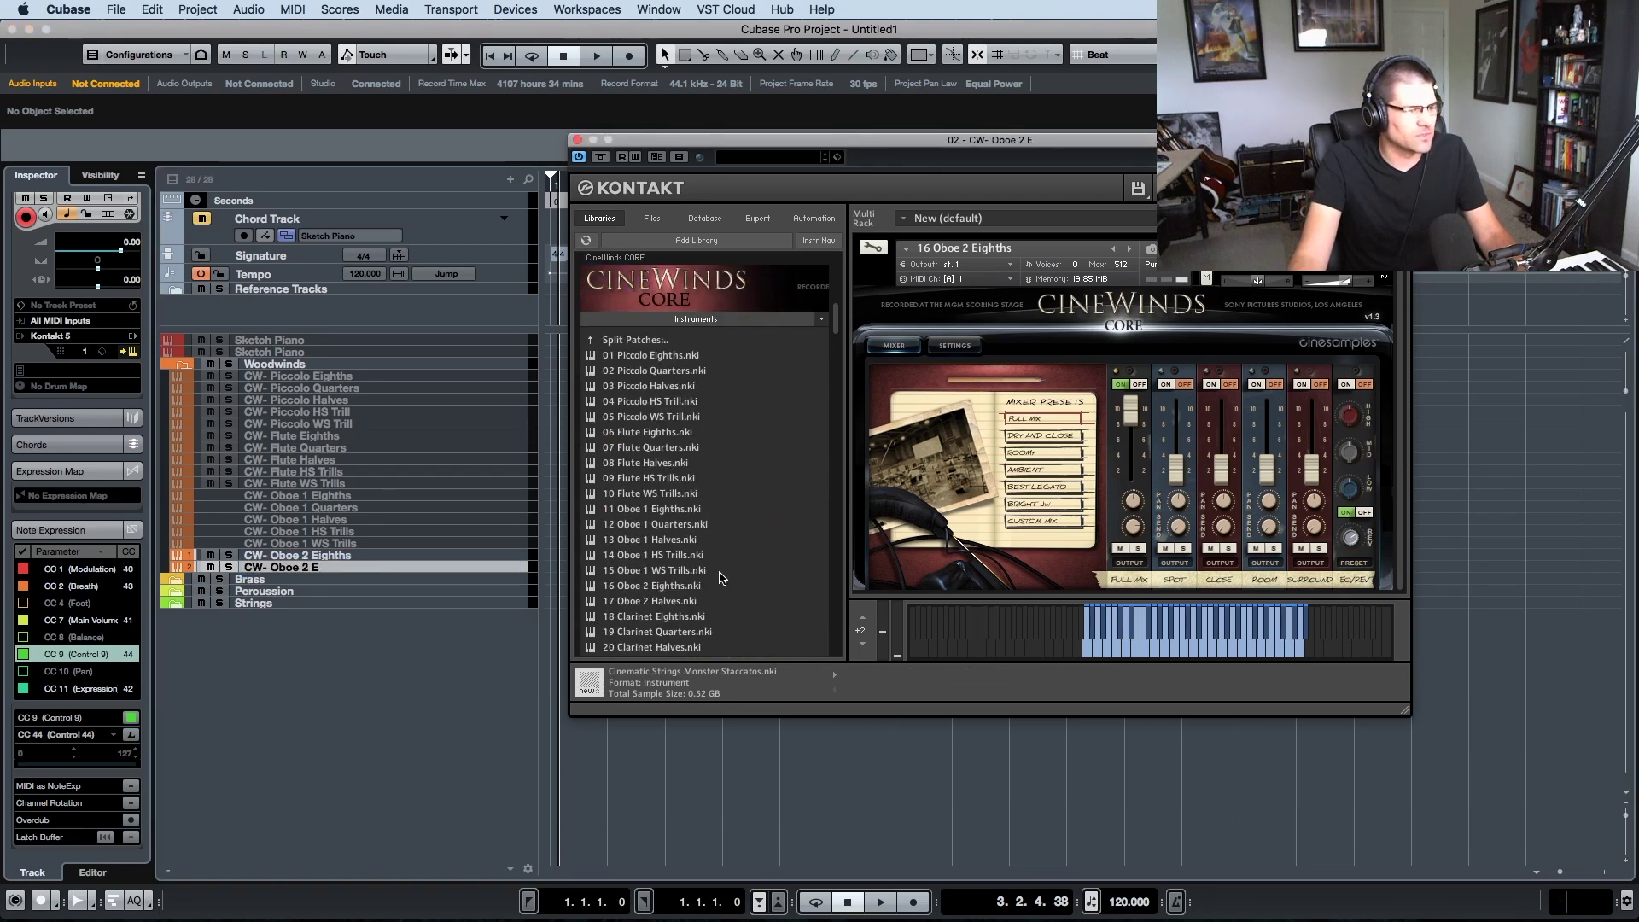
left_click(690, 586)
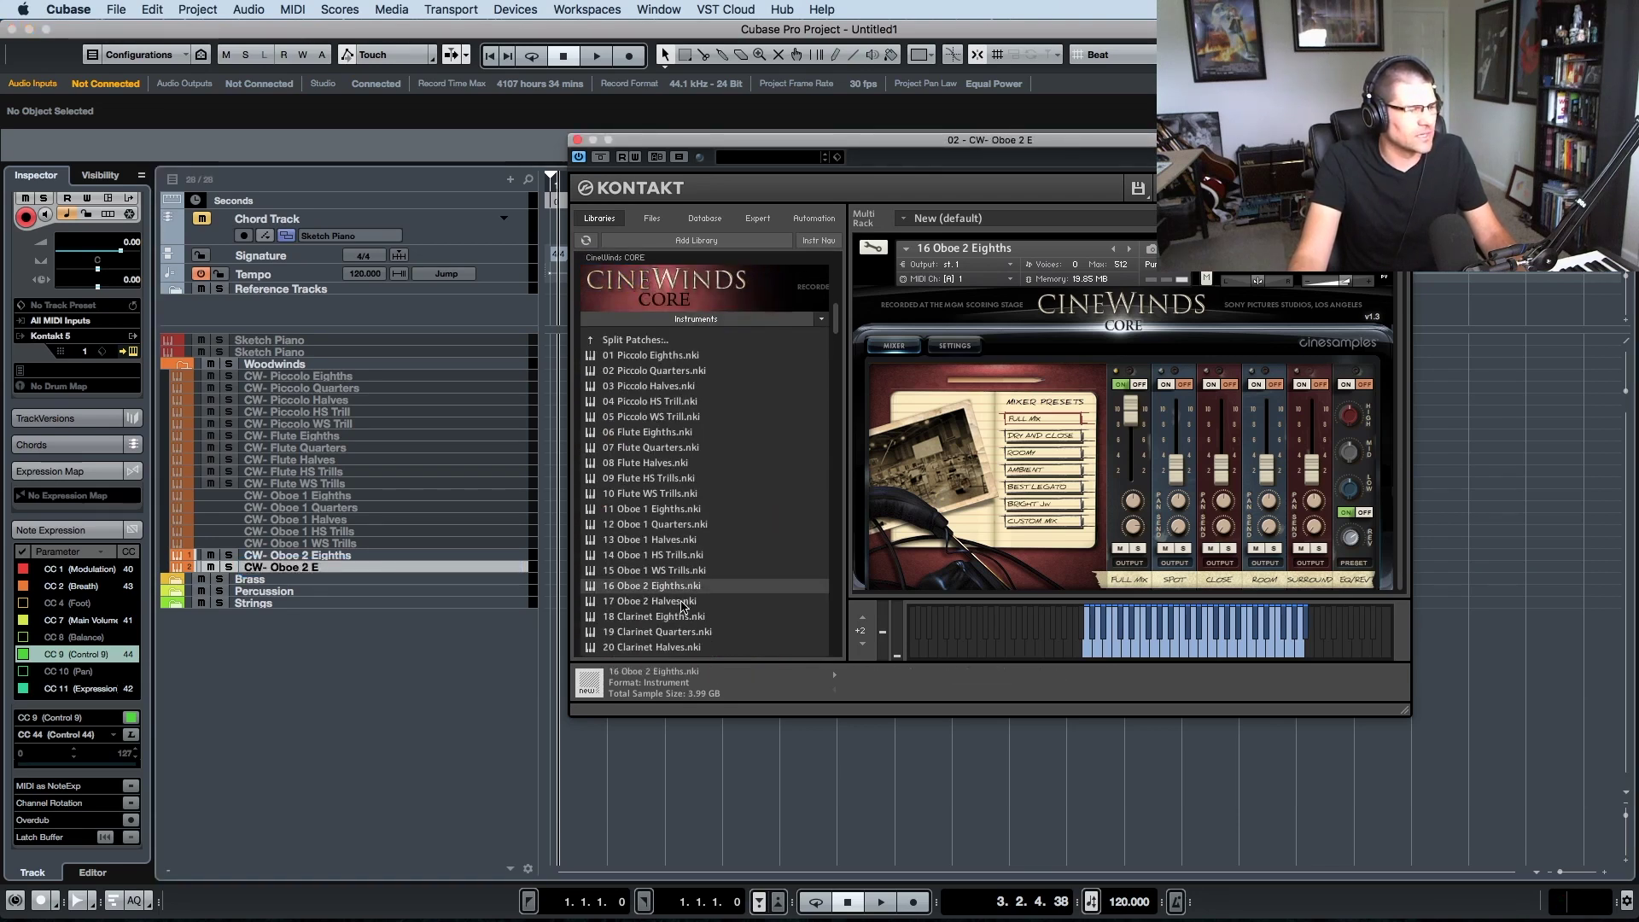
left_click(684, 603)
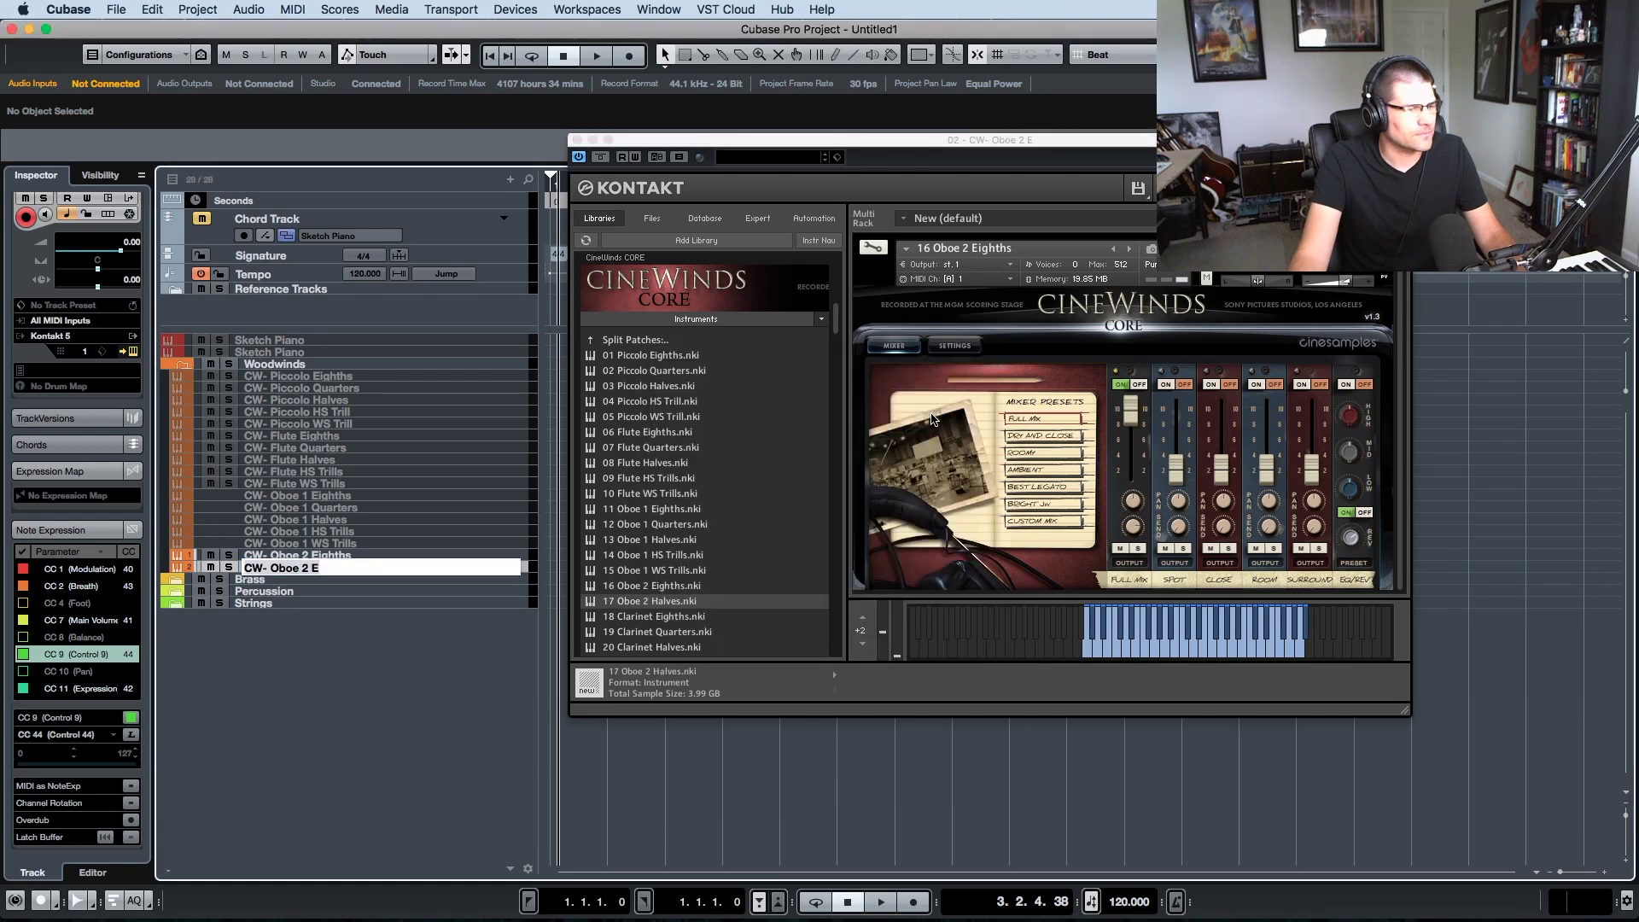
- Rename the duplicated track as CW- Oboe 2 Halves and close its Kontakt window
double_click(348, 567)
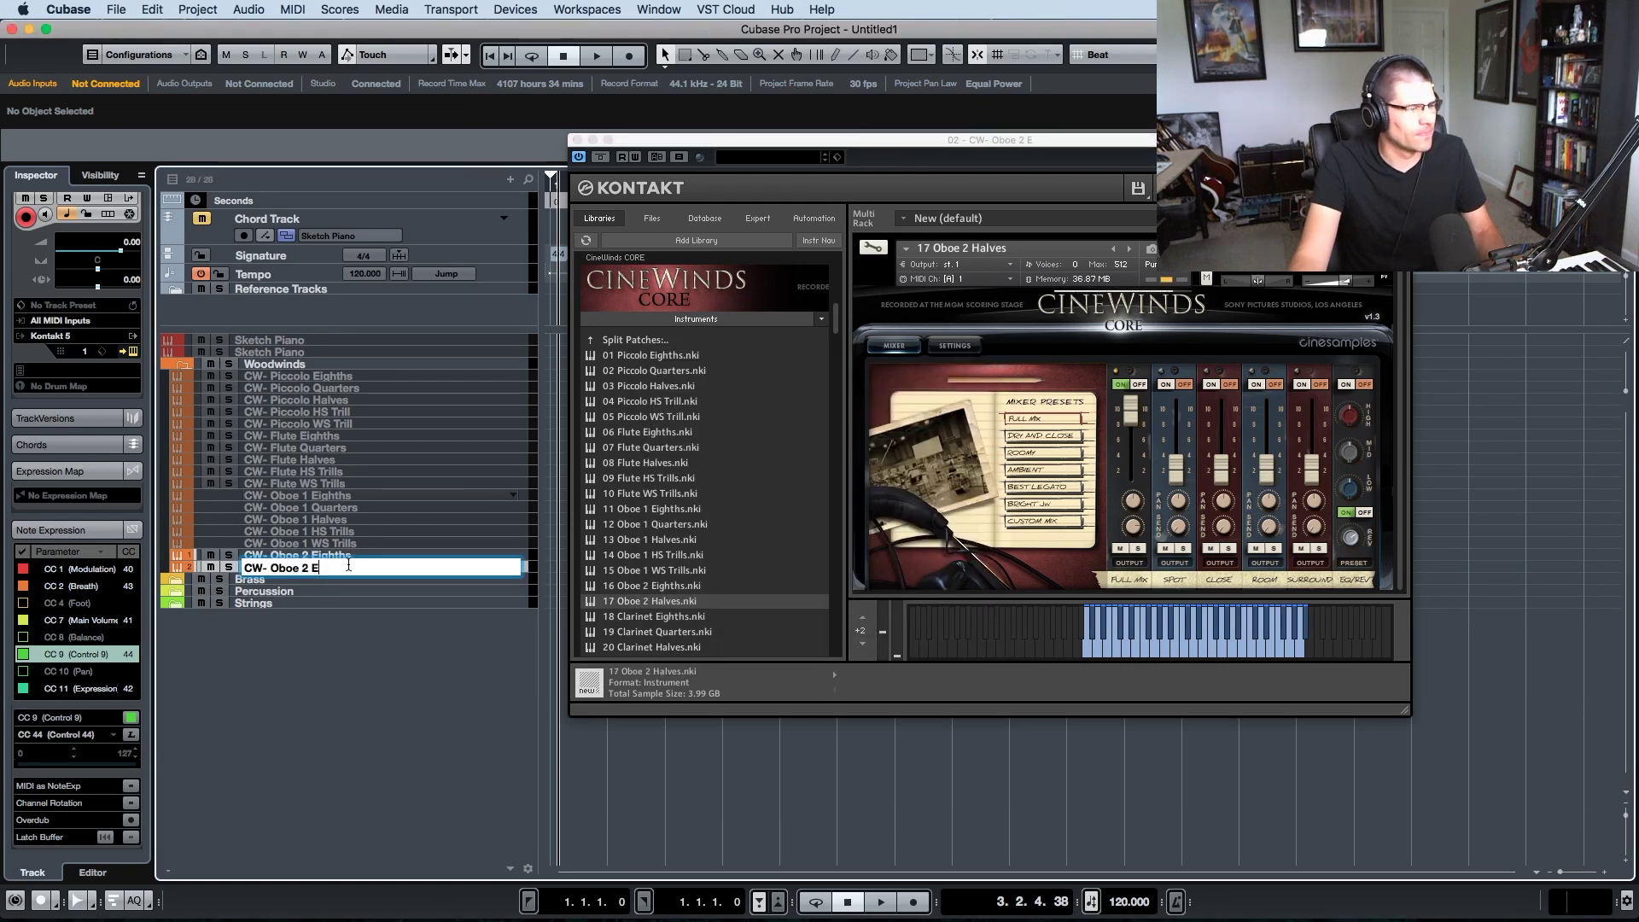
key("BackSpace")
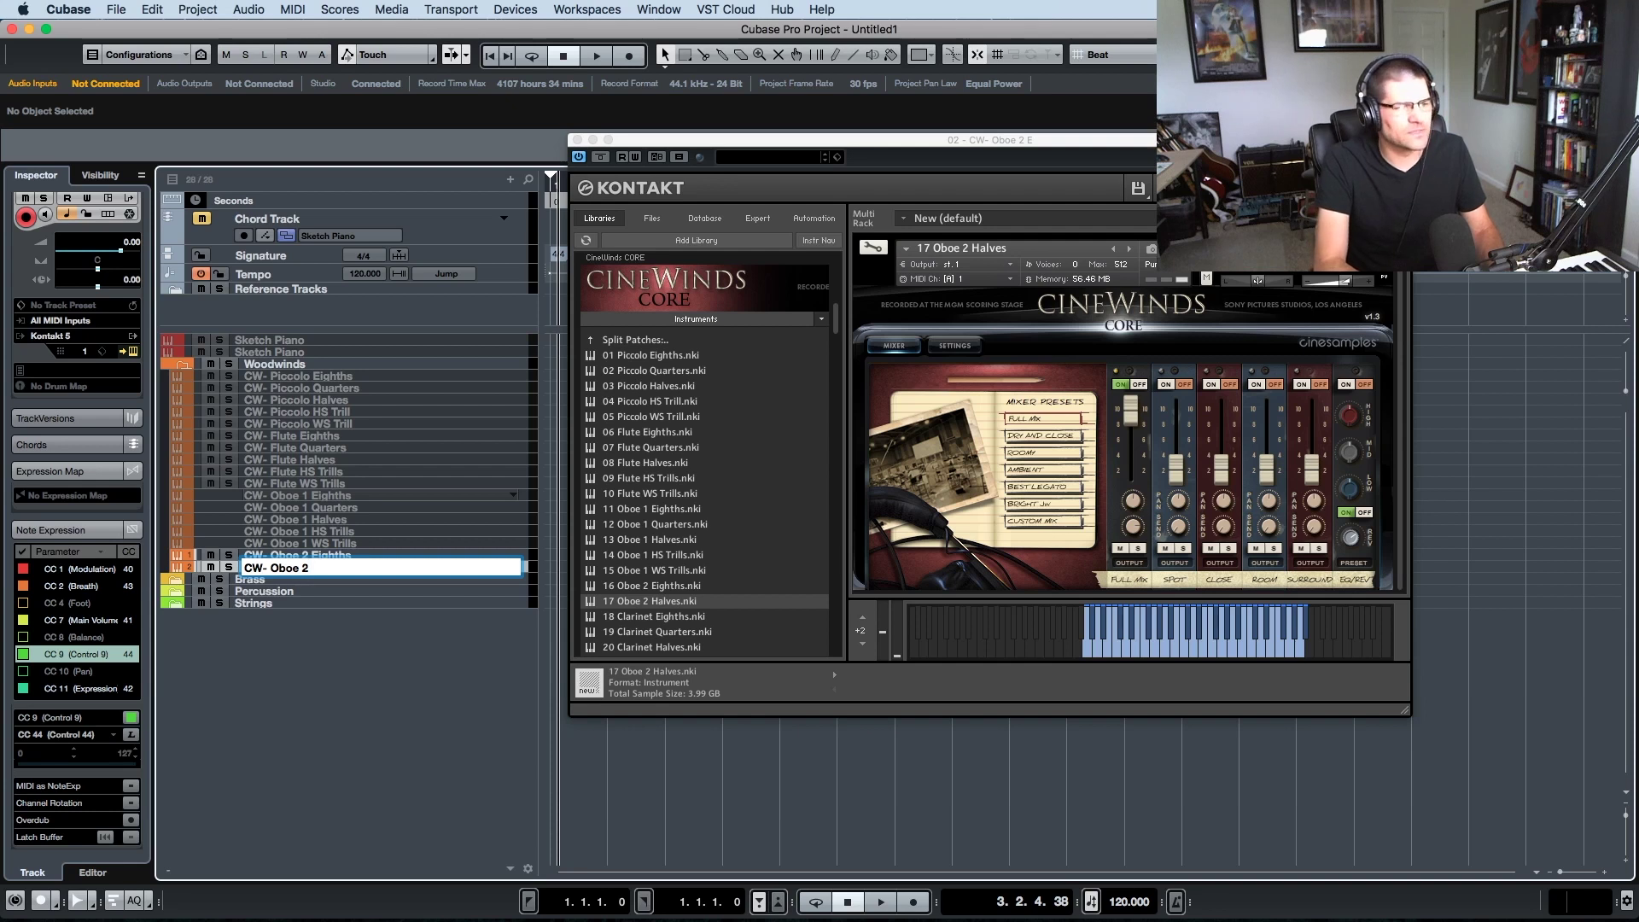
type("Halves")
key("Return")
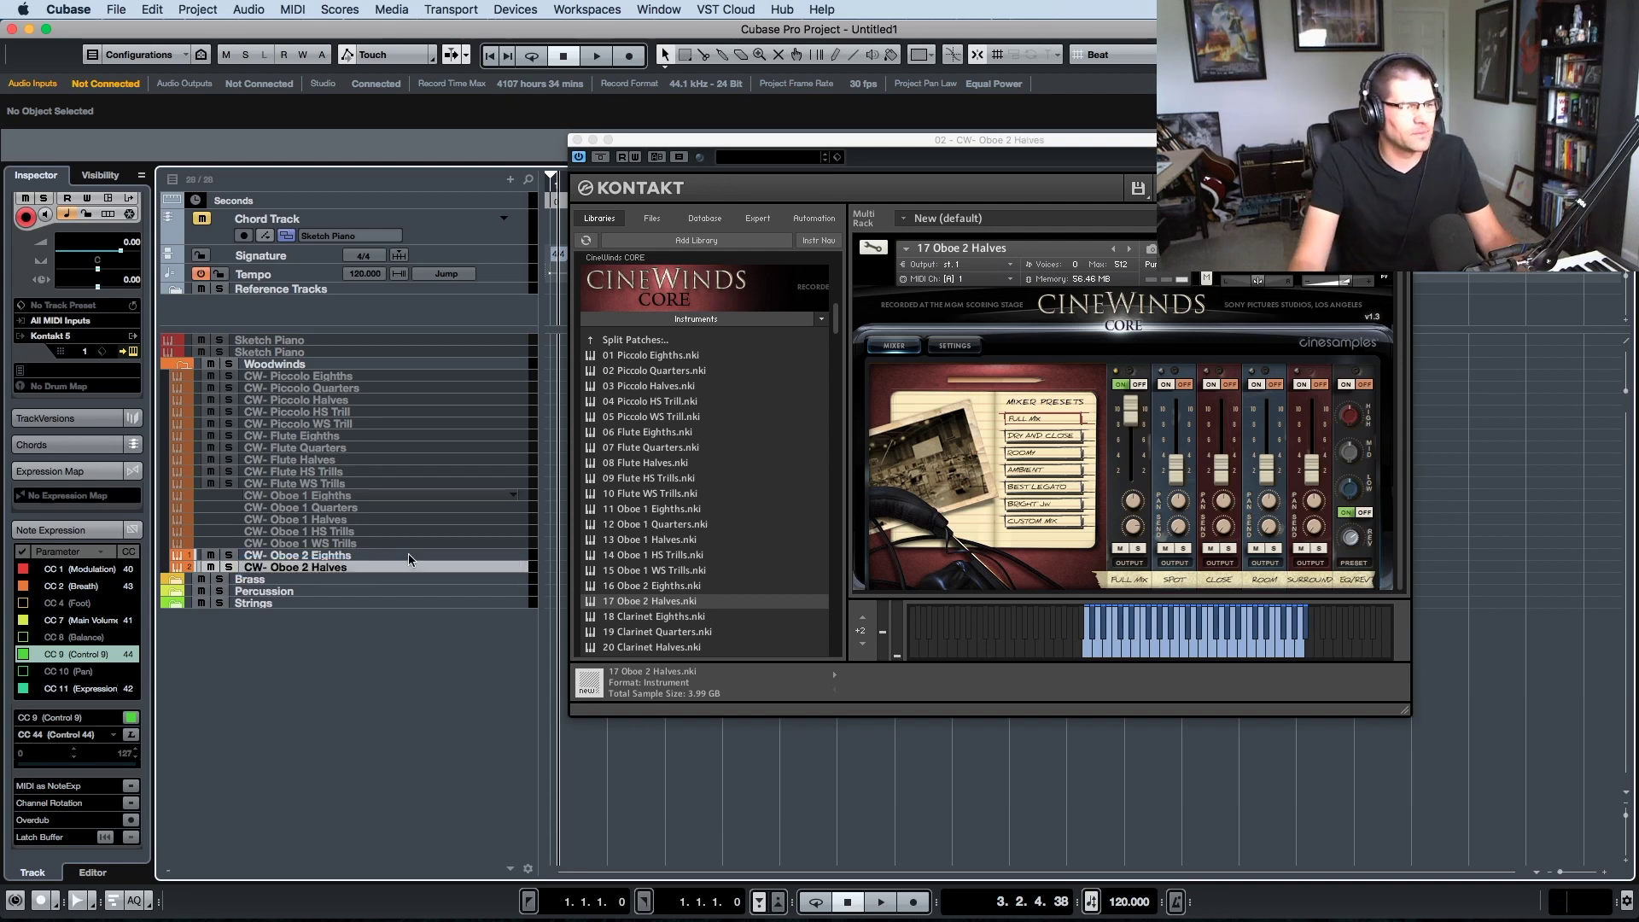
key("super+w")
- Disable the CW- Oboe 2 Eighths track and duplicate the CW- Oboe 2 Halves track
left_click(357, 556)
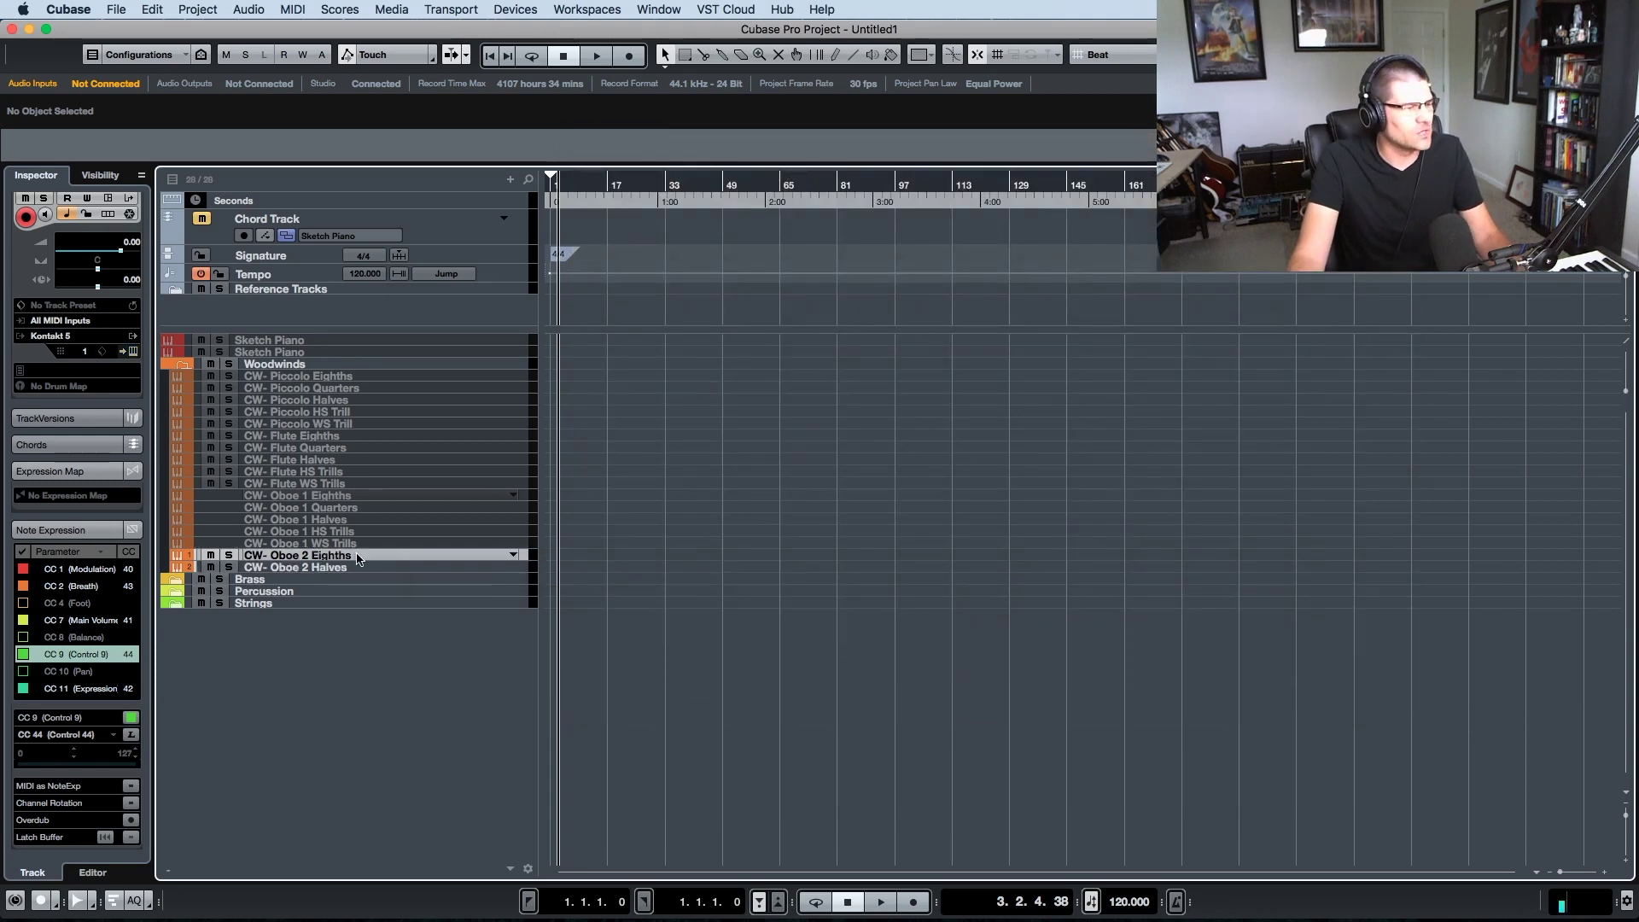
key("shift+d")
left_click(349, 569)
key("shift+d")
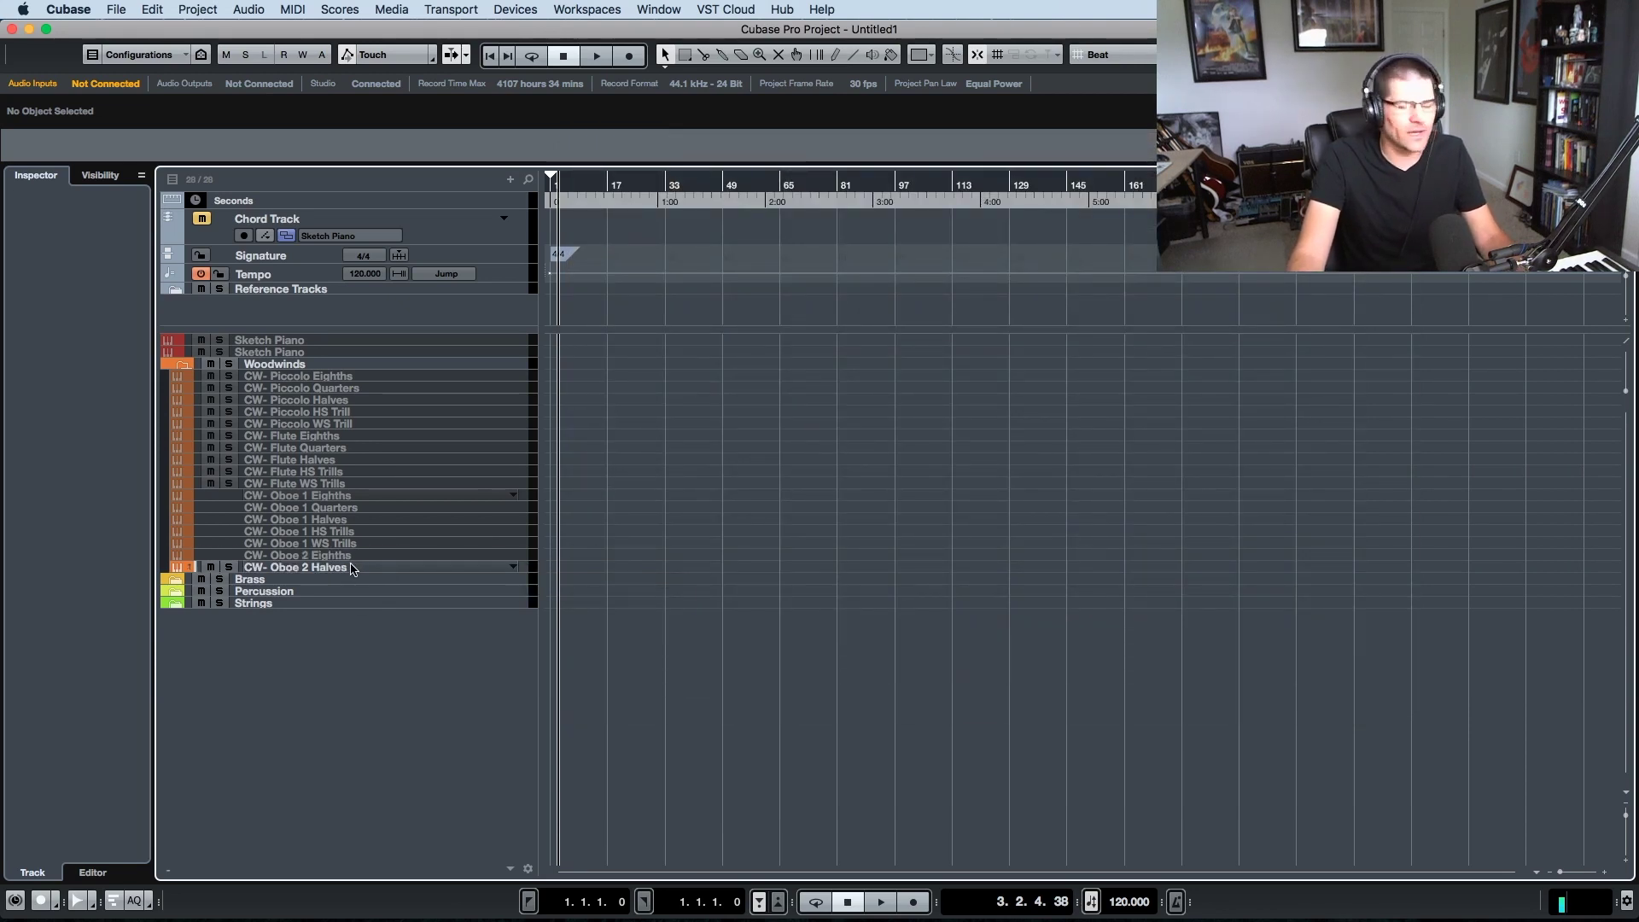
right_click(347, 569)
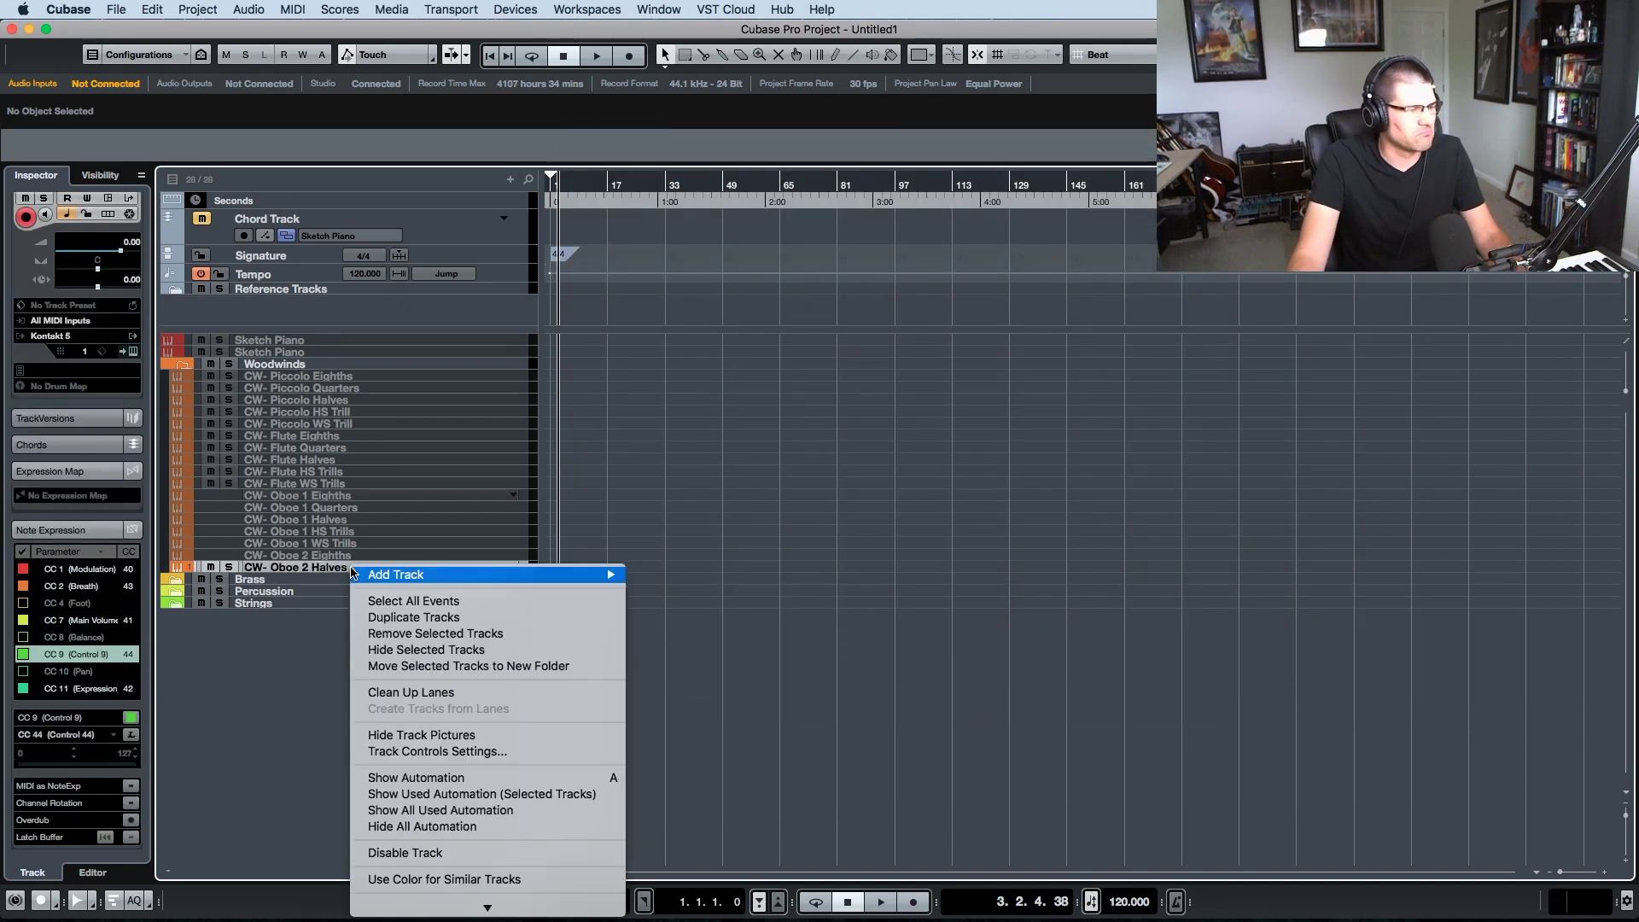
left_click(405, 618)
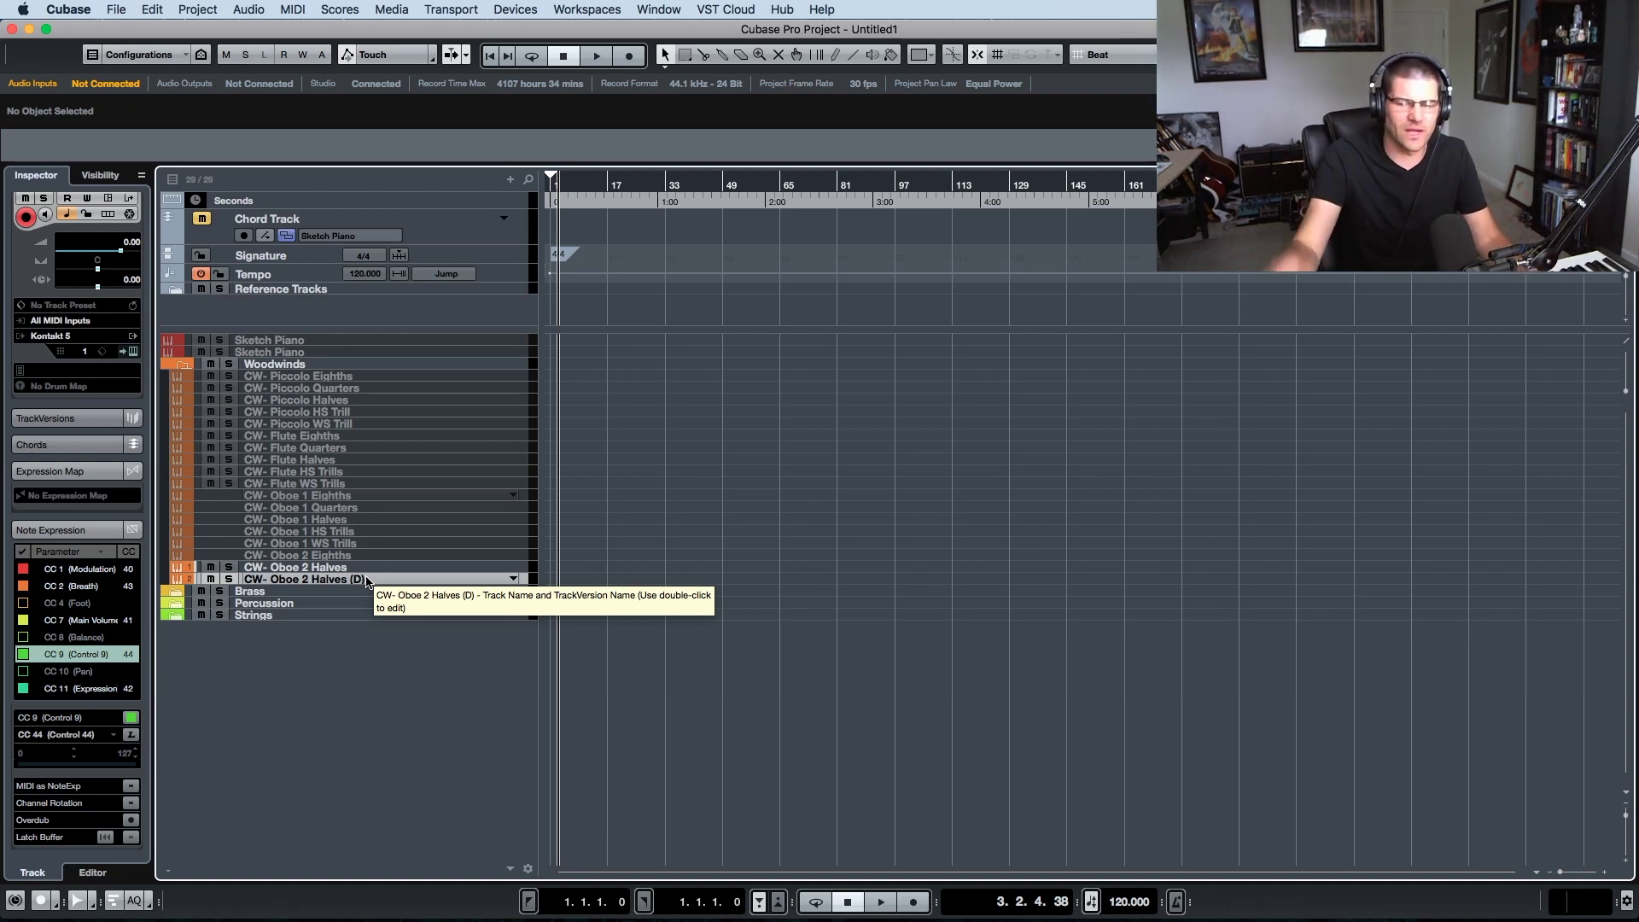
- Open Kontakt for the duplicated Oboe 2 Halves track and load the CineWinds CORE patch 18 Clarinet Eighths
left_click(132, 351)
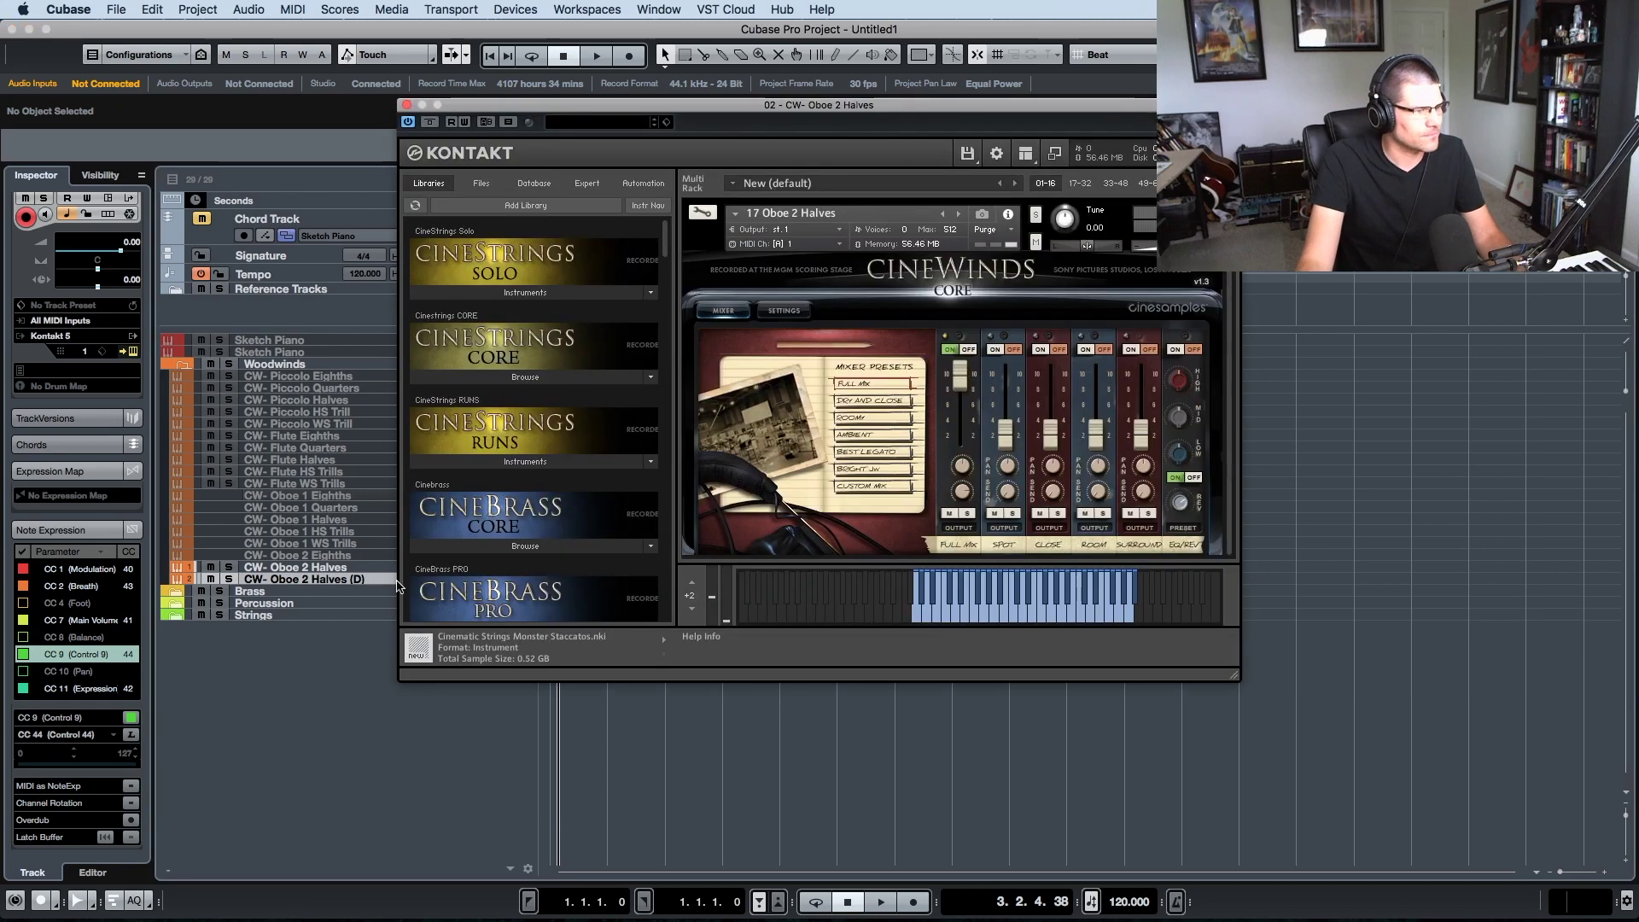
left_click_drag(884, 111, 1041, 139)
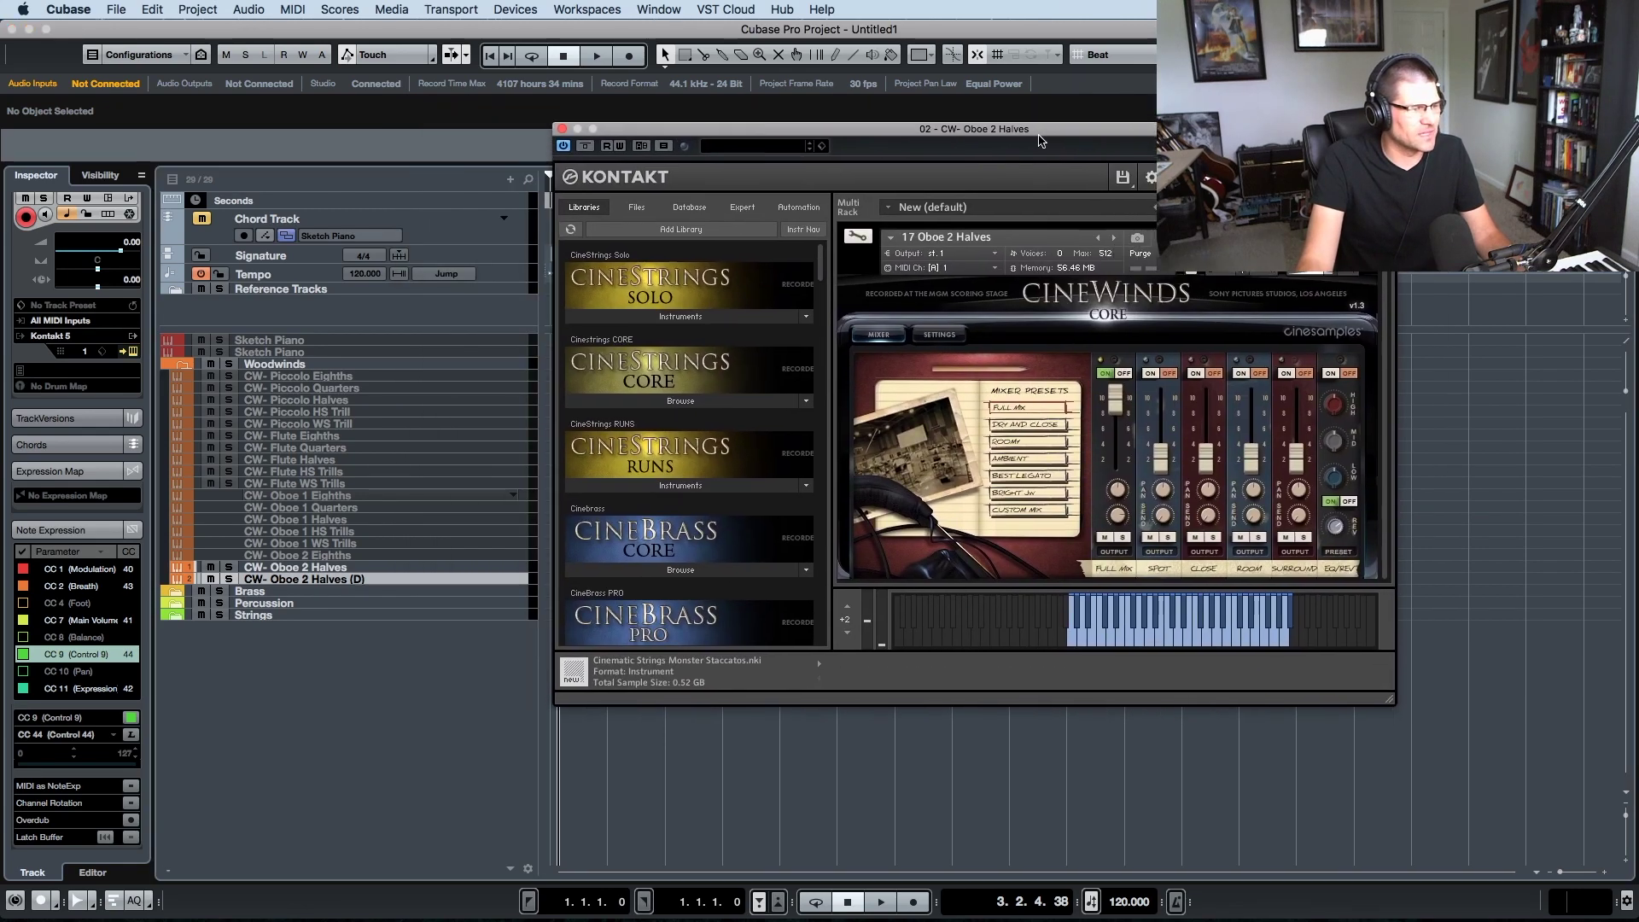
scroll(705, 513, "down", 5)
scroll(707, 517, "down", 2)
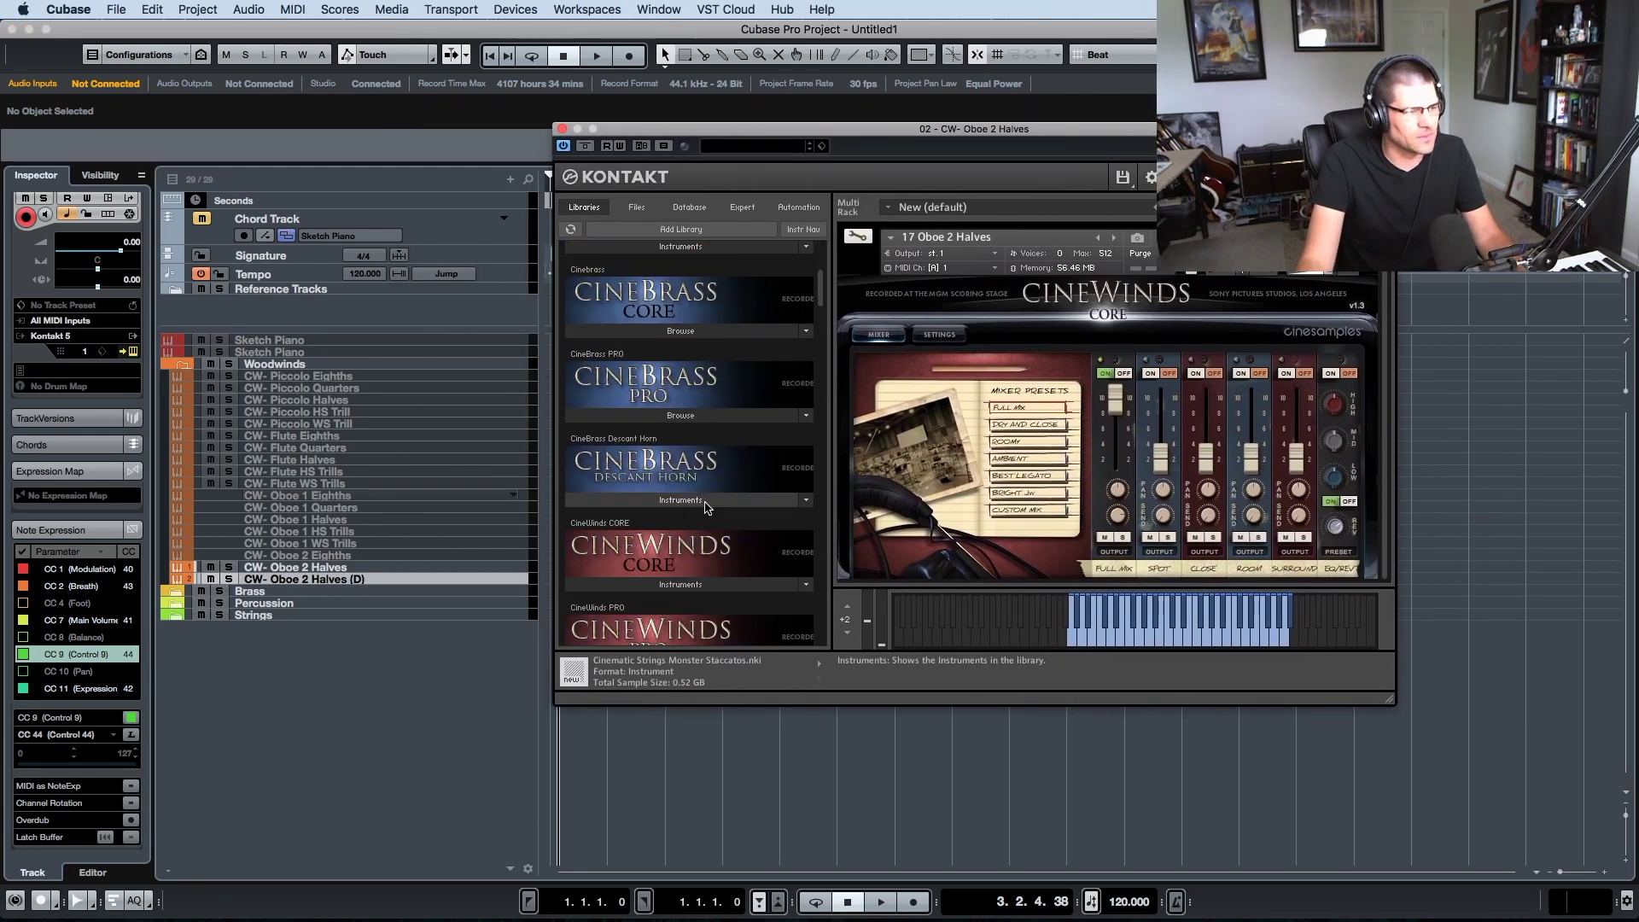
left_click(717, 585)
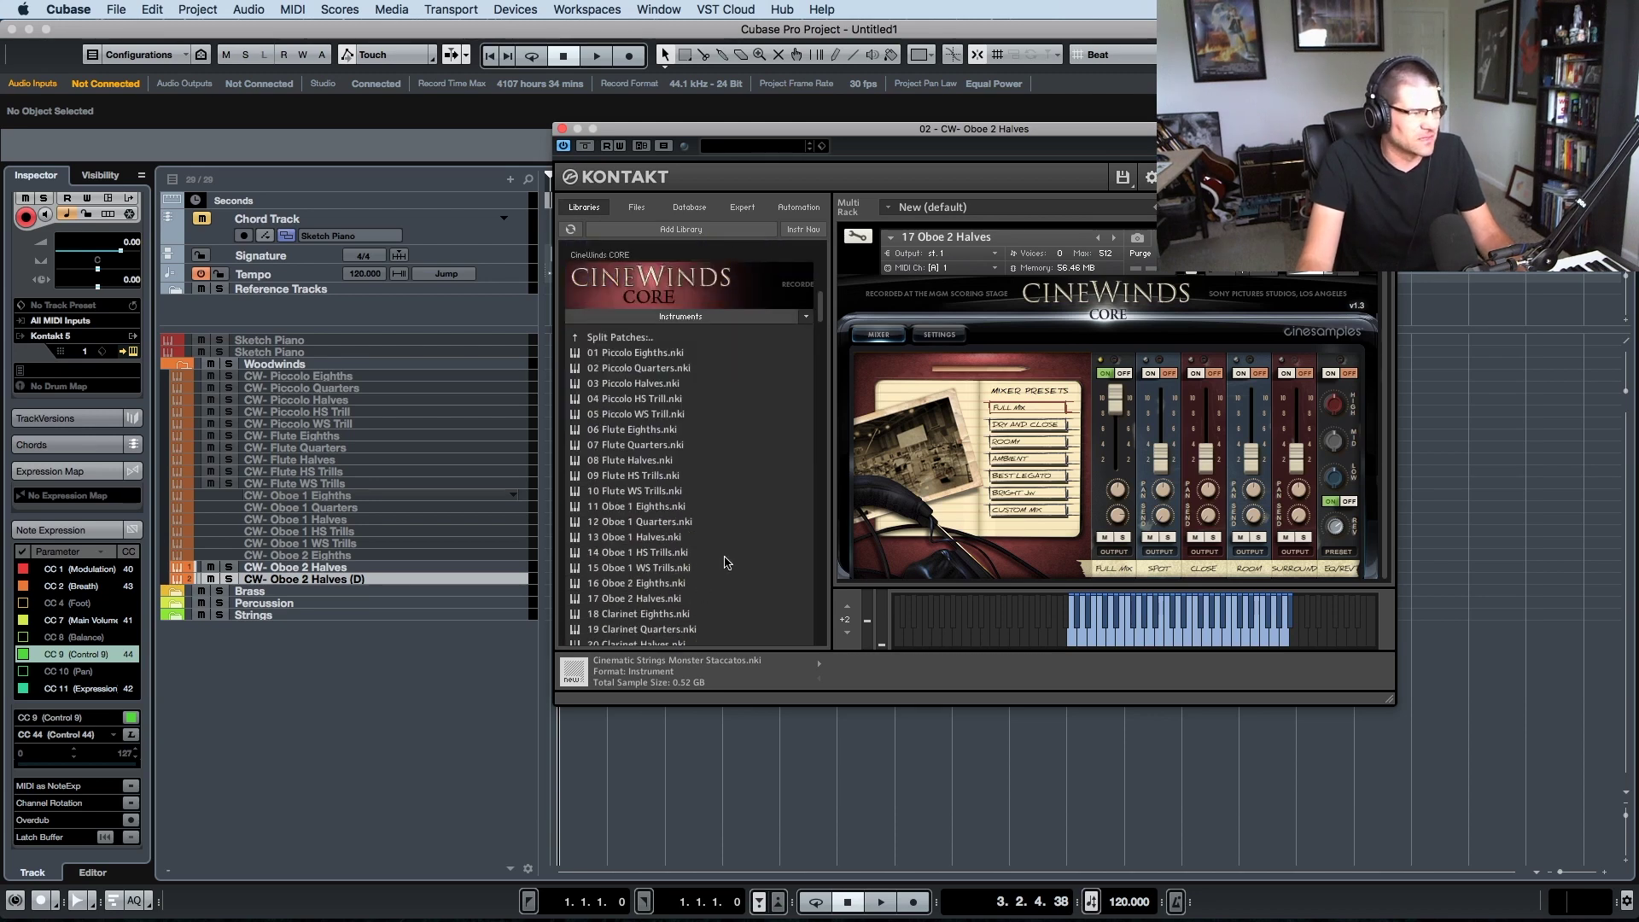
scroll(725, 562, "down", 1)
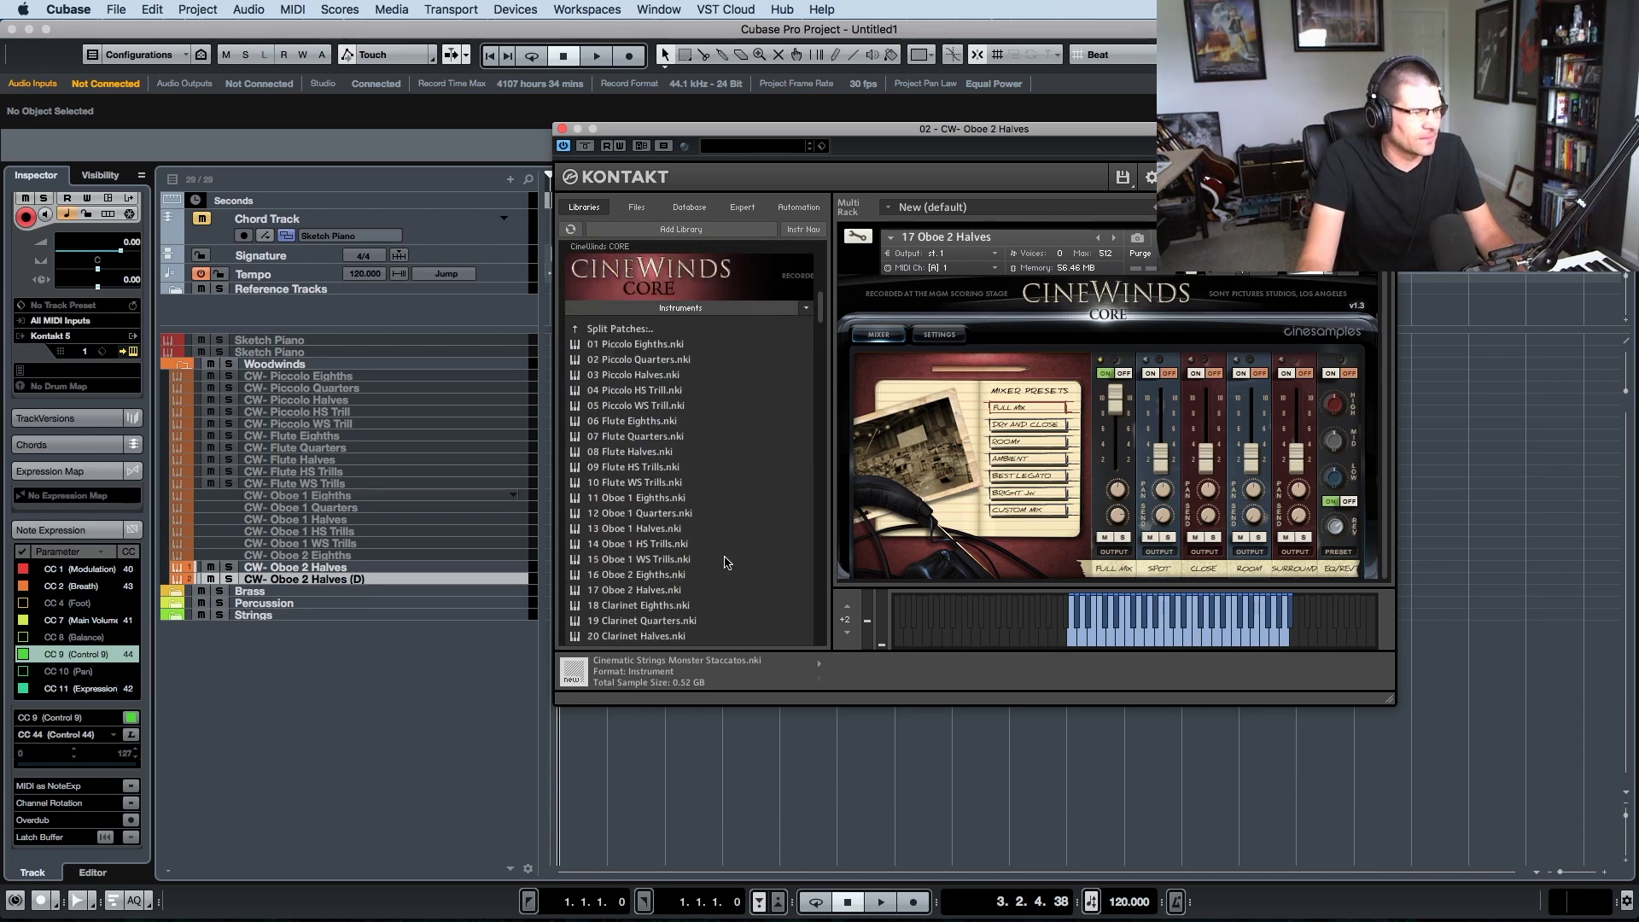
left_click(672, 608)
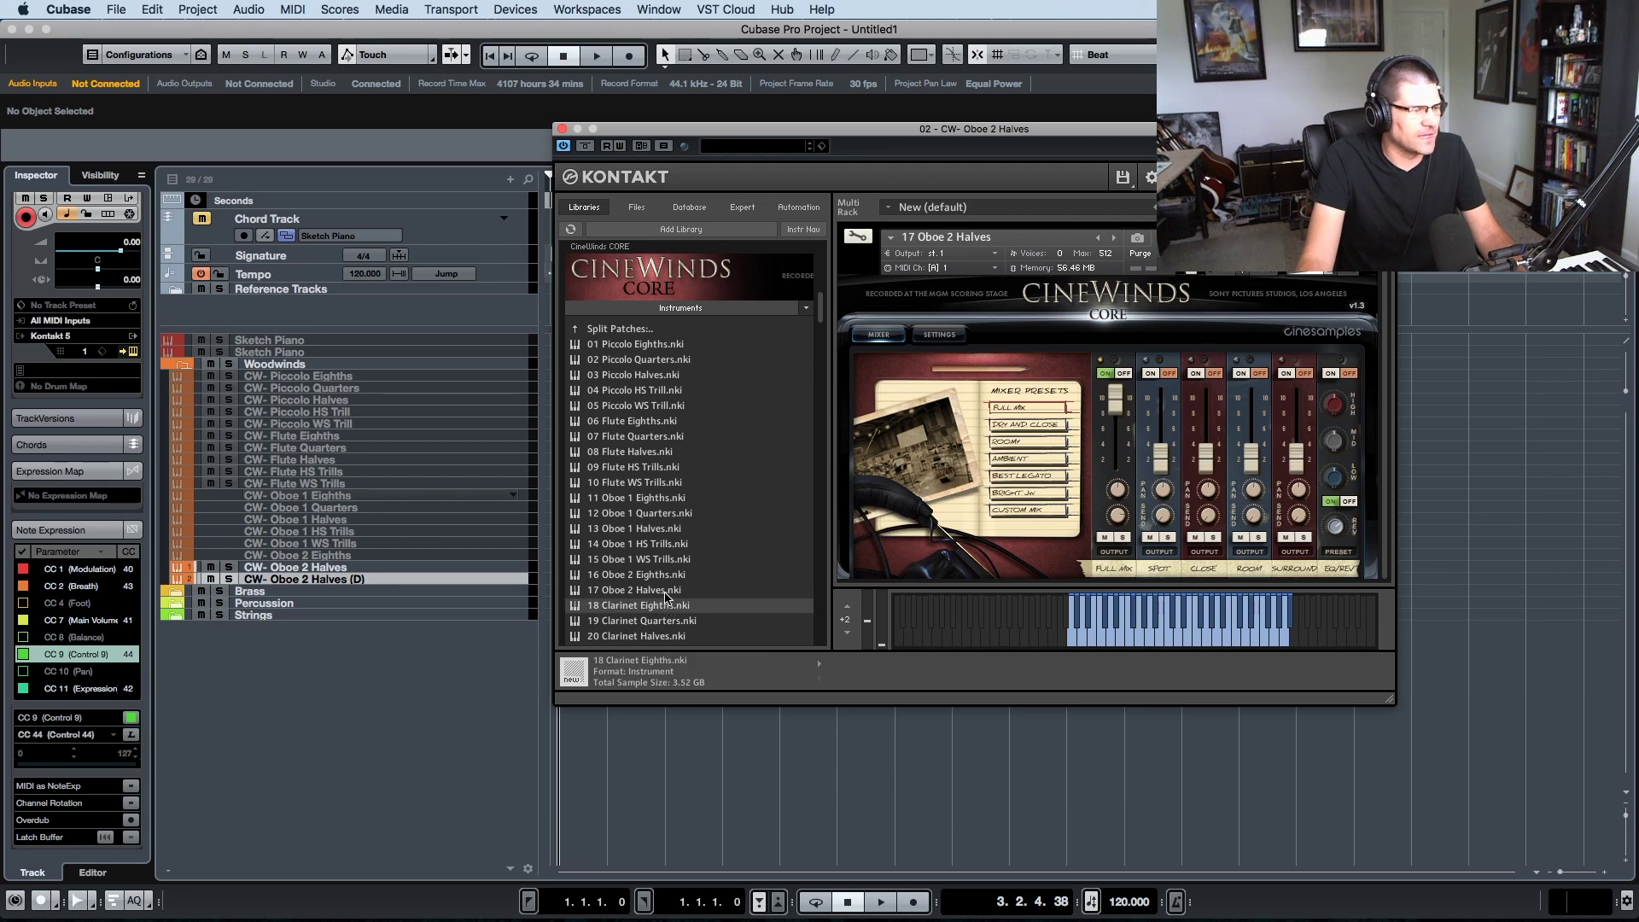
scroll(675, 596, "down", 3)
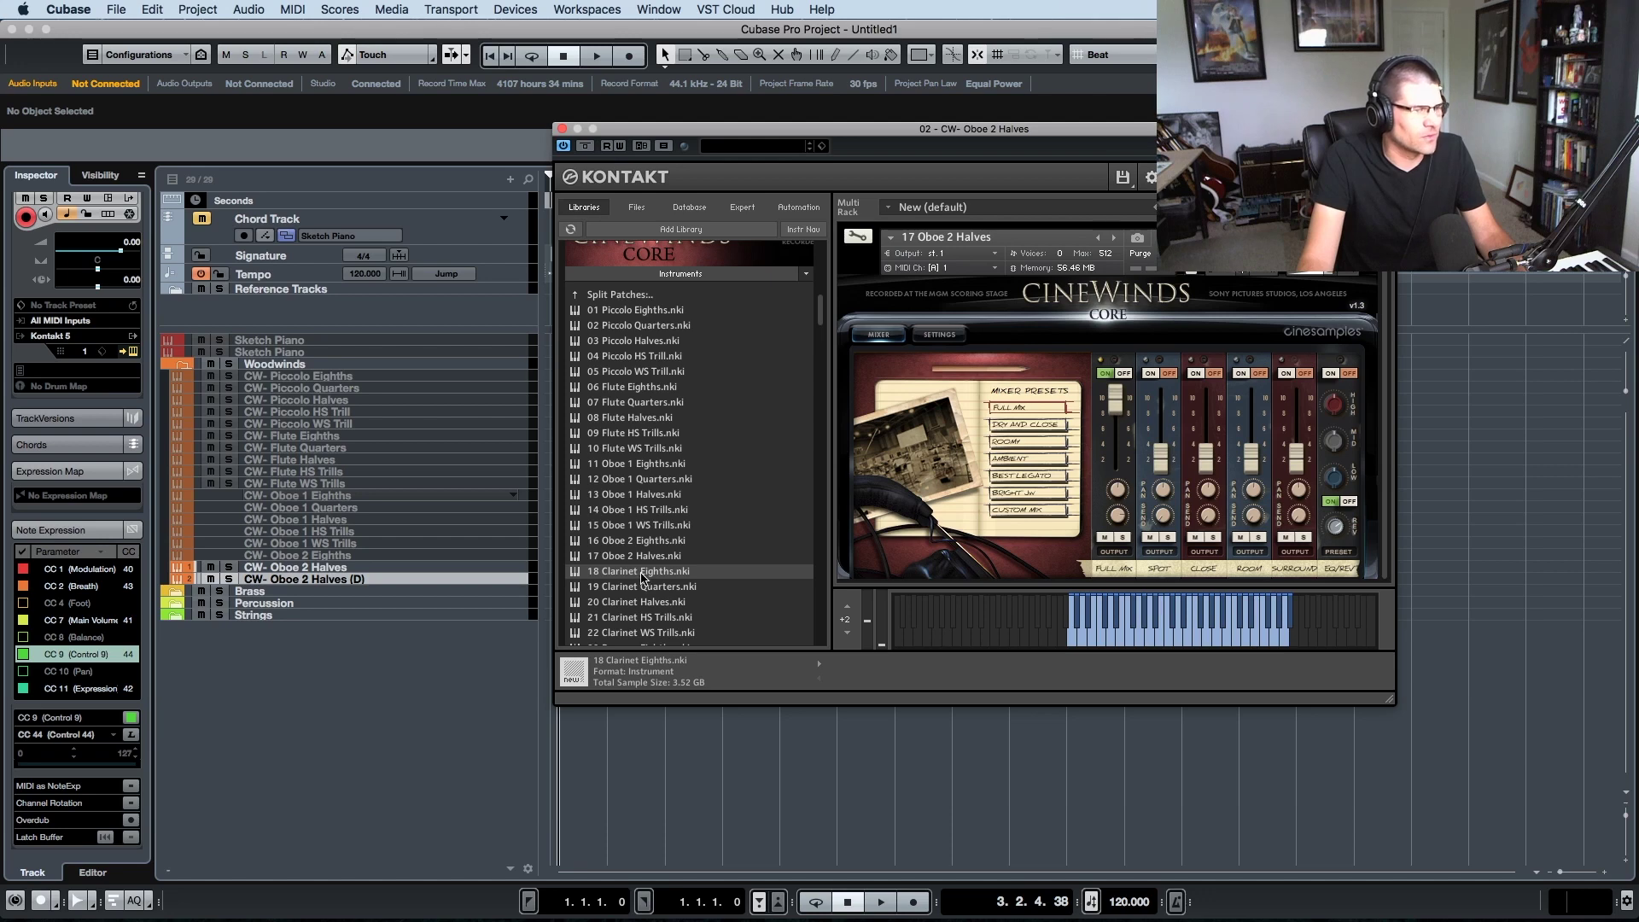
left_click_drag(639, 577, 901, 431)
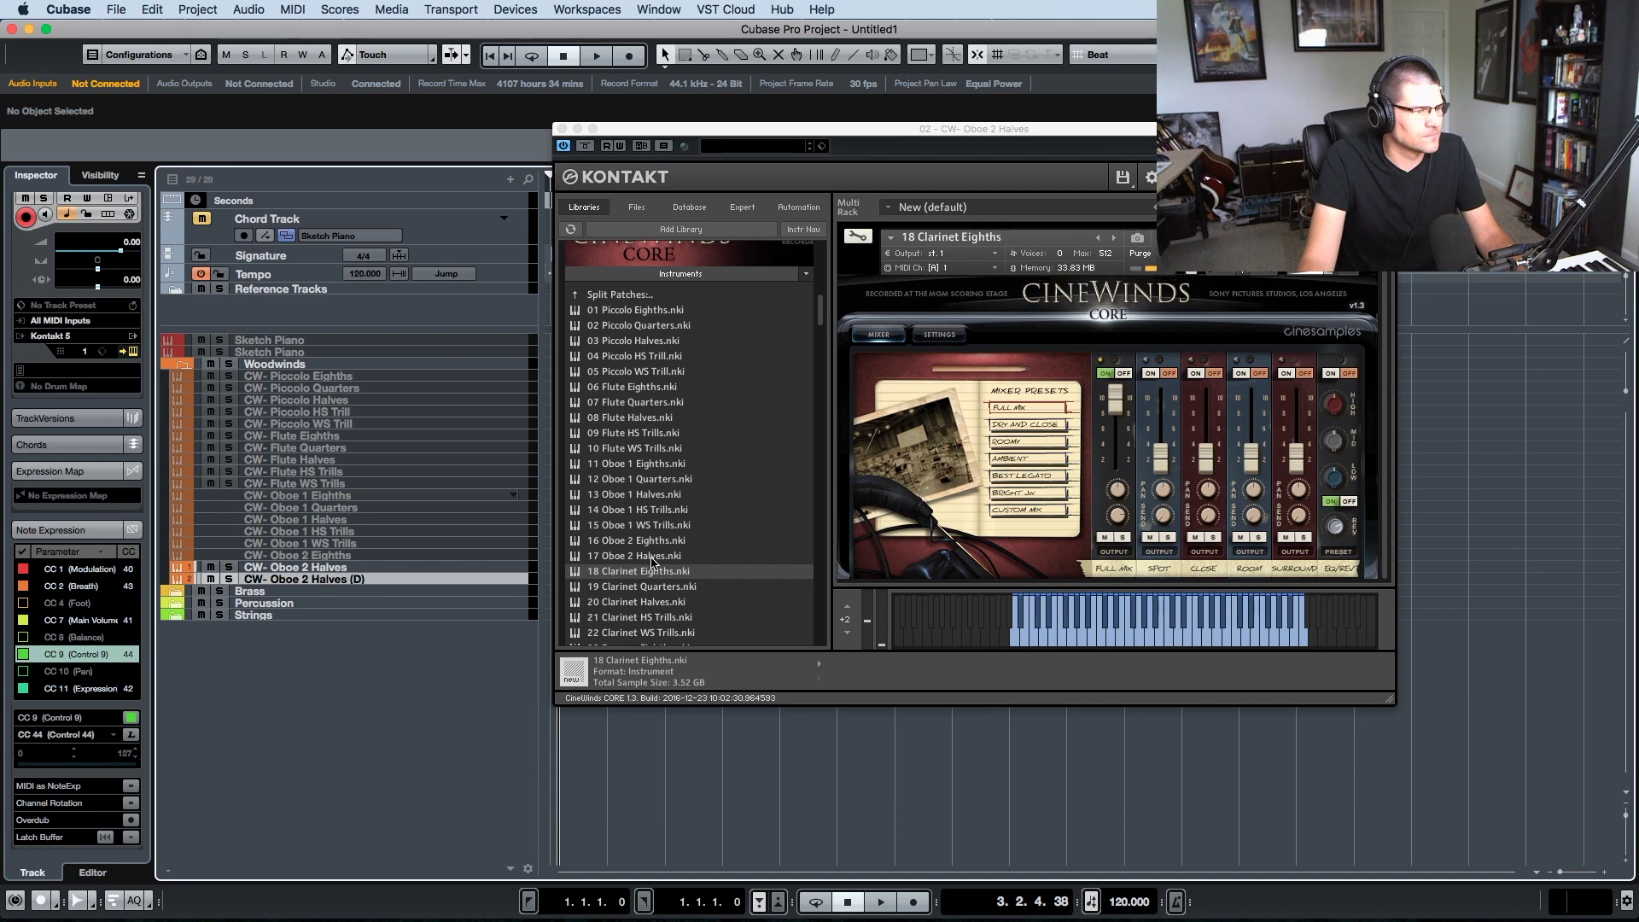
- Rename the duplicated Oboe 2 Halves track as CW- Clarinet Eighths
double_click(342, 579)
left_click_drag(374, 580, 280, 582)
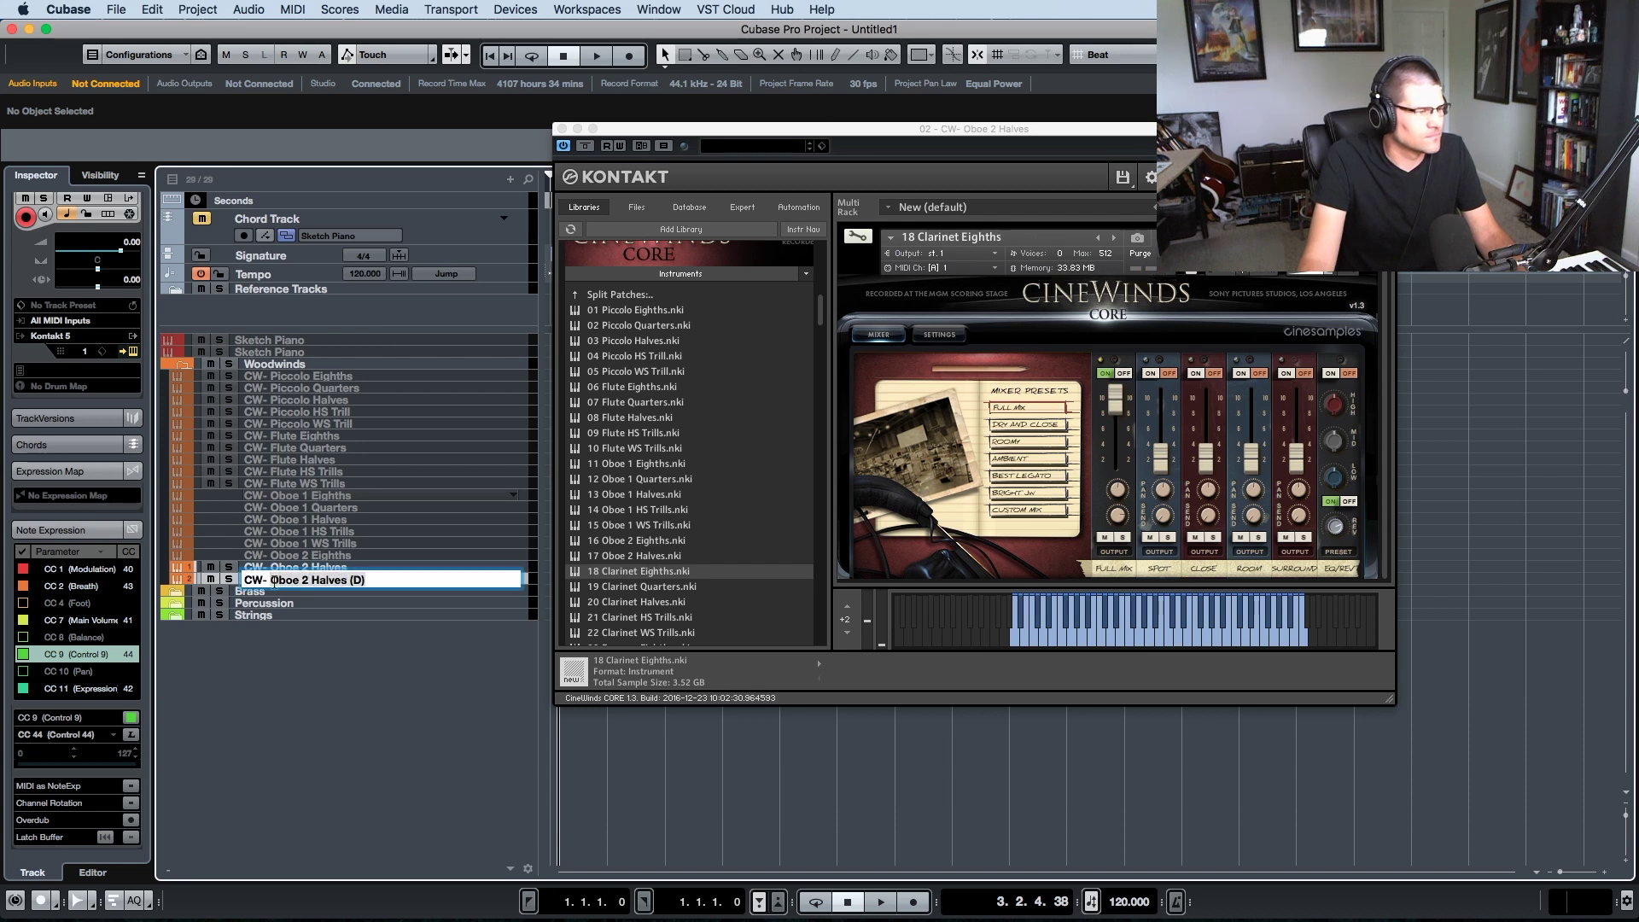
type("Clarinet Ei")
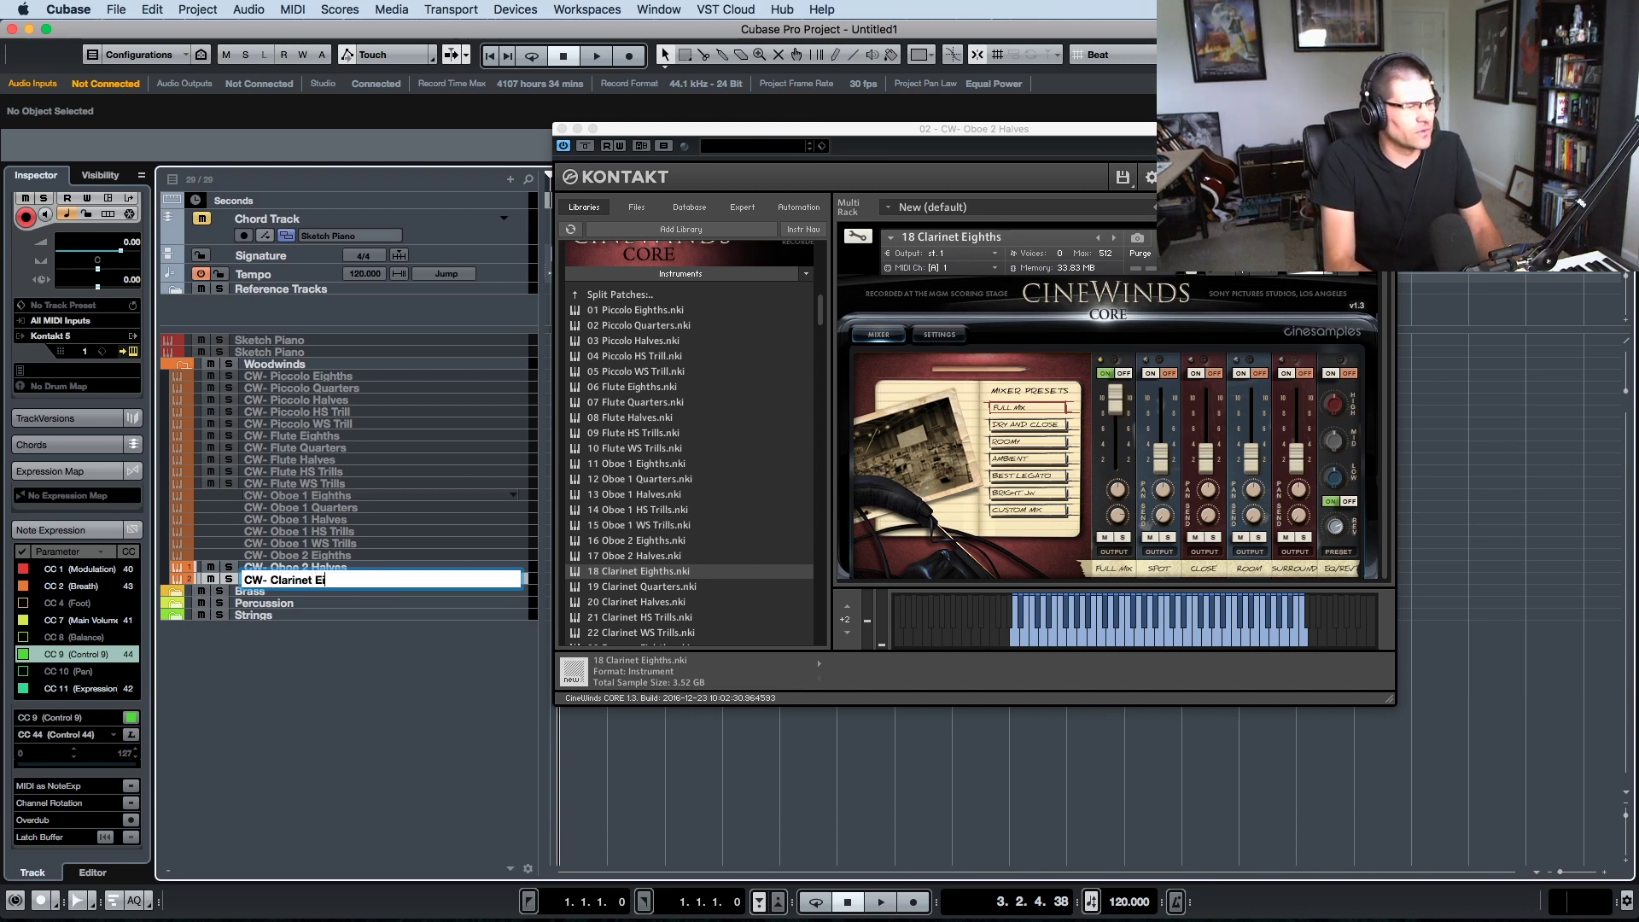
type("ghths")
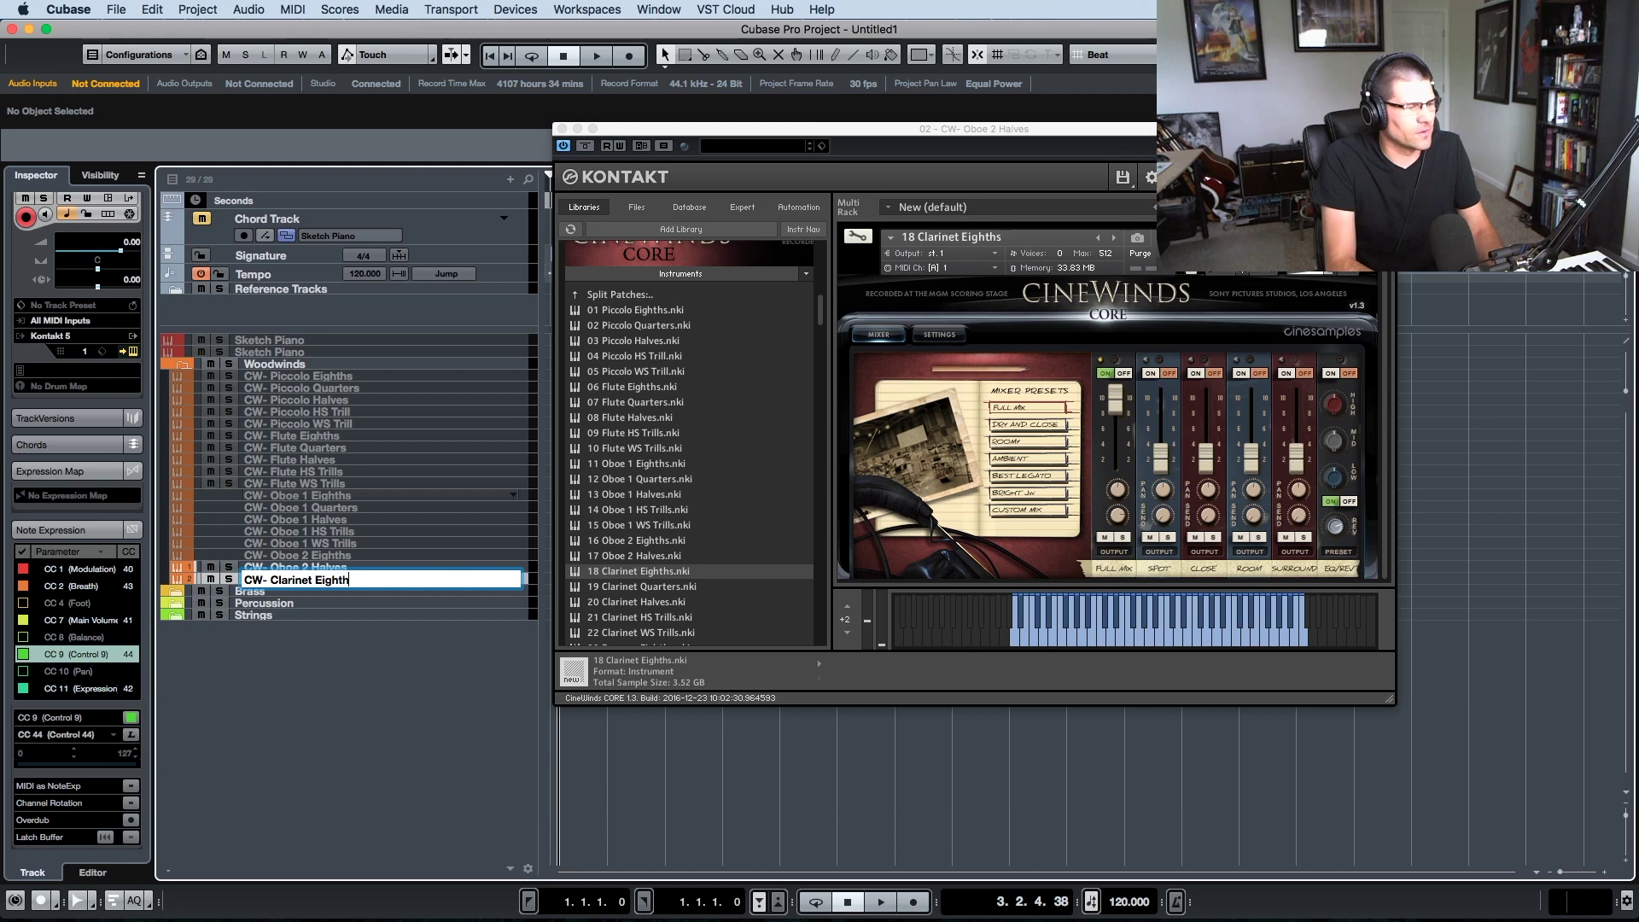
key("Return")
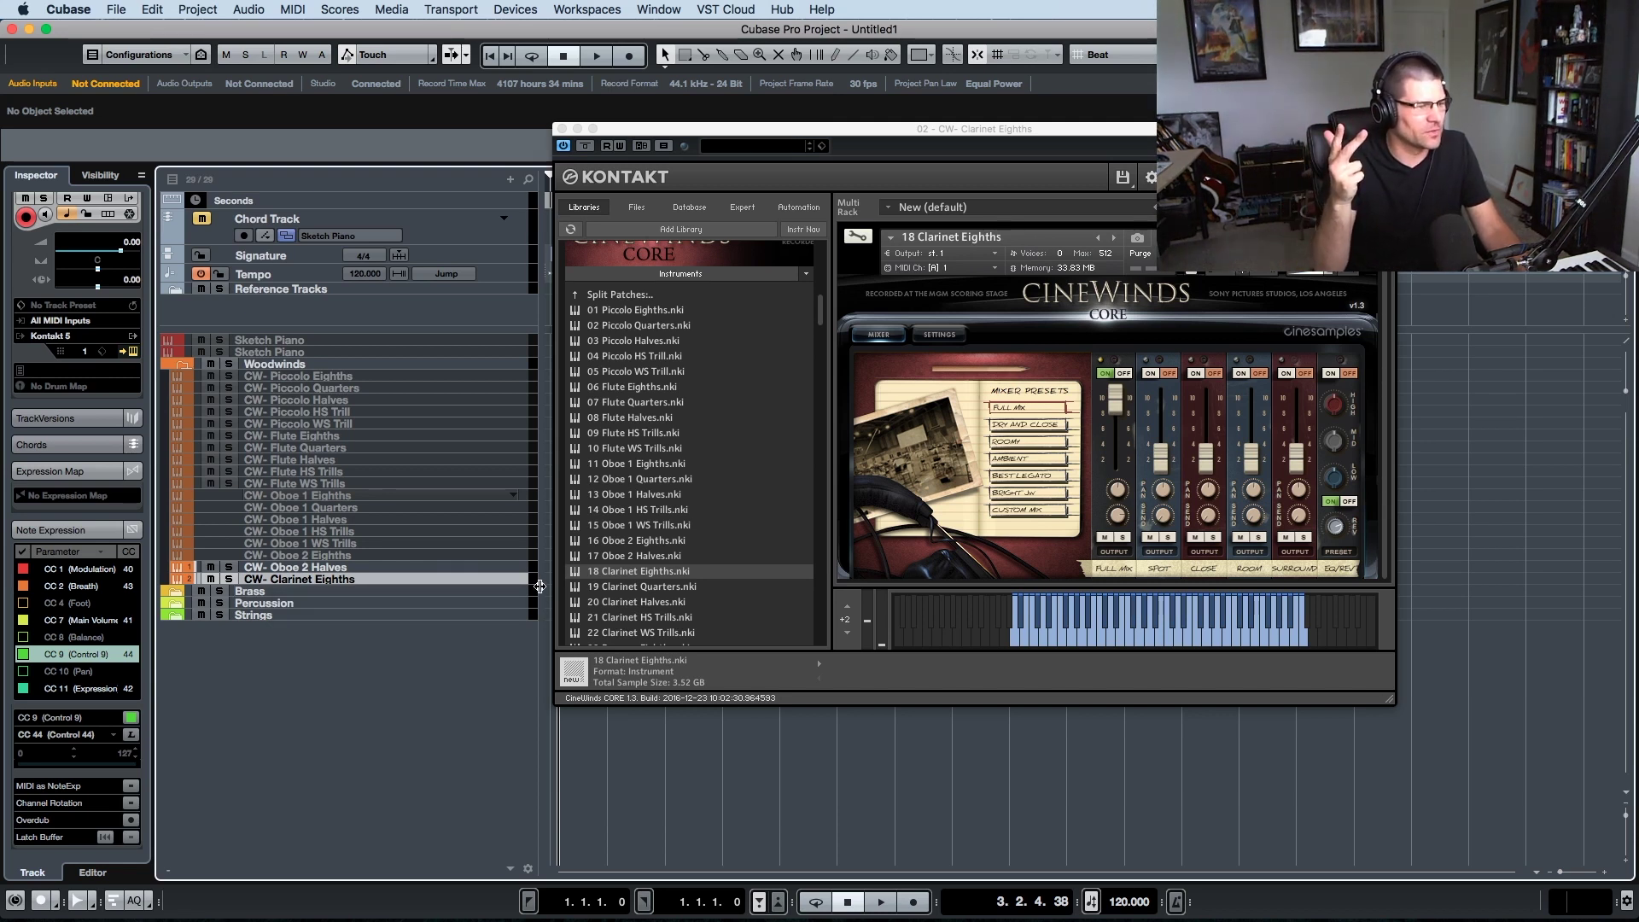
scroll(631, 589, "down", 5)
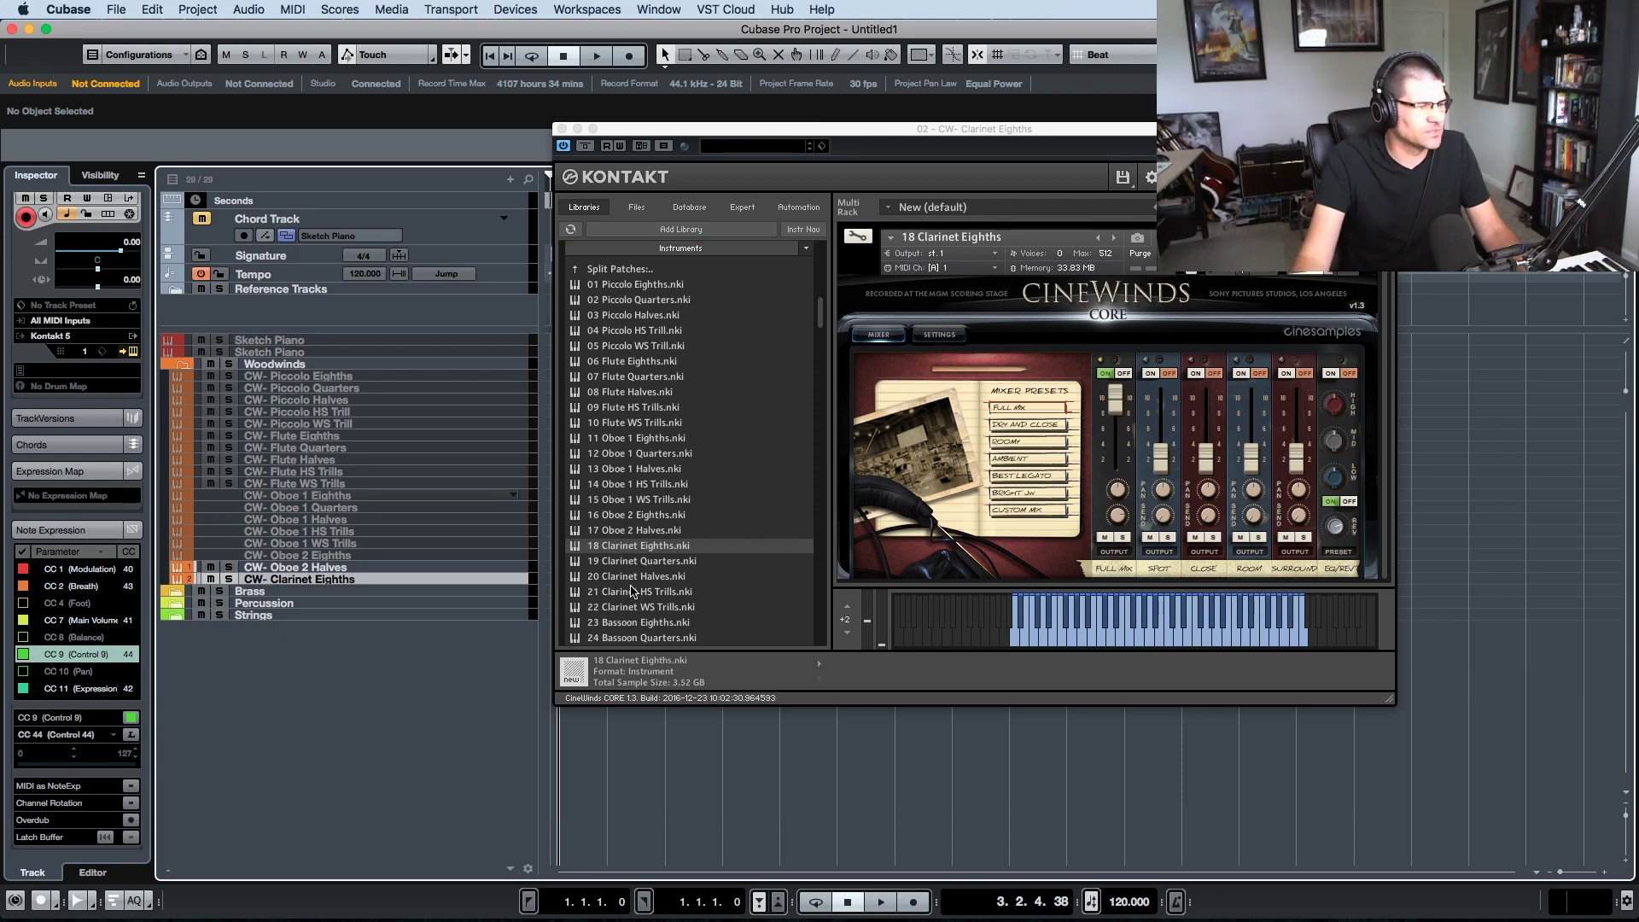
scroll(632, 589, "down", 1)
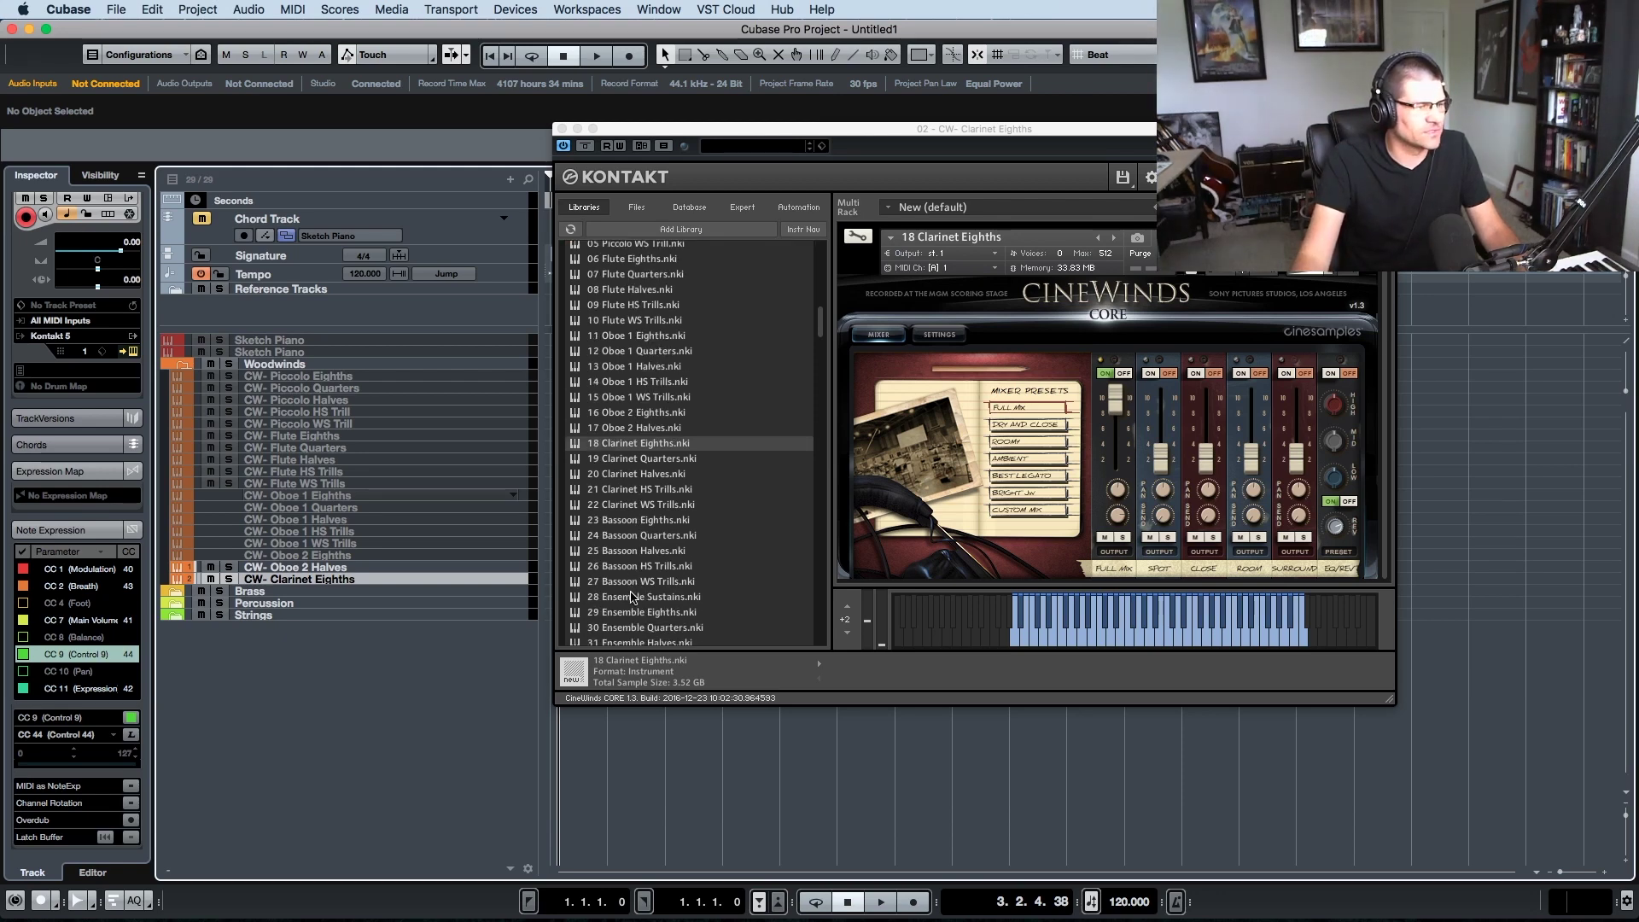
scroll(632, 593, "up", 20)
scroll(632, 598, "down", 20)
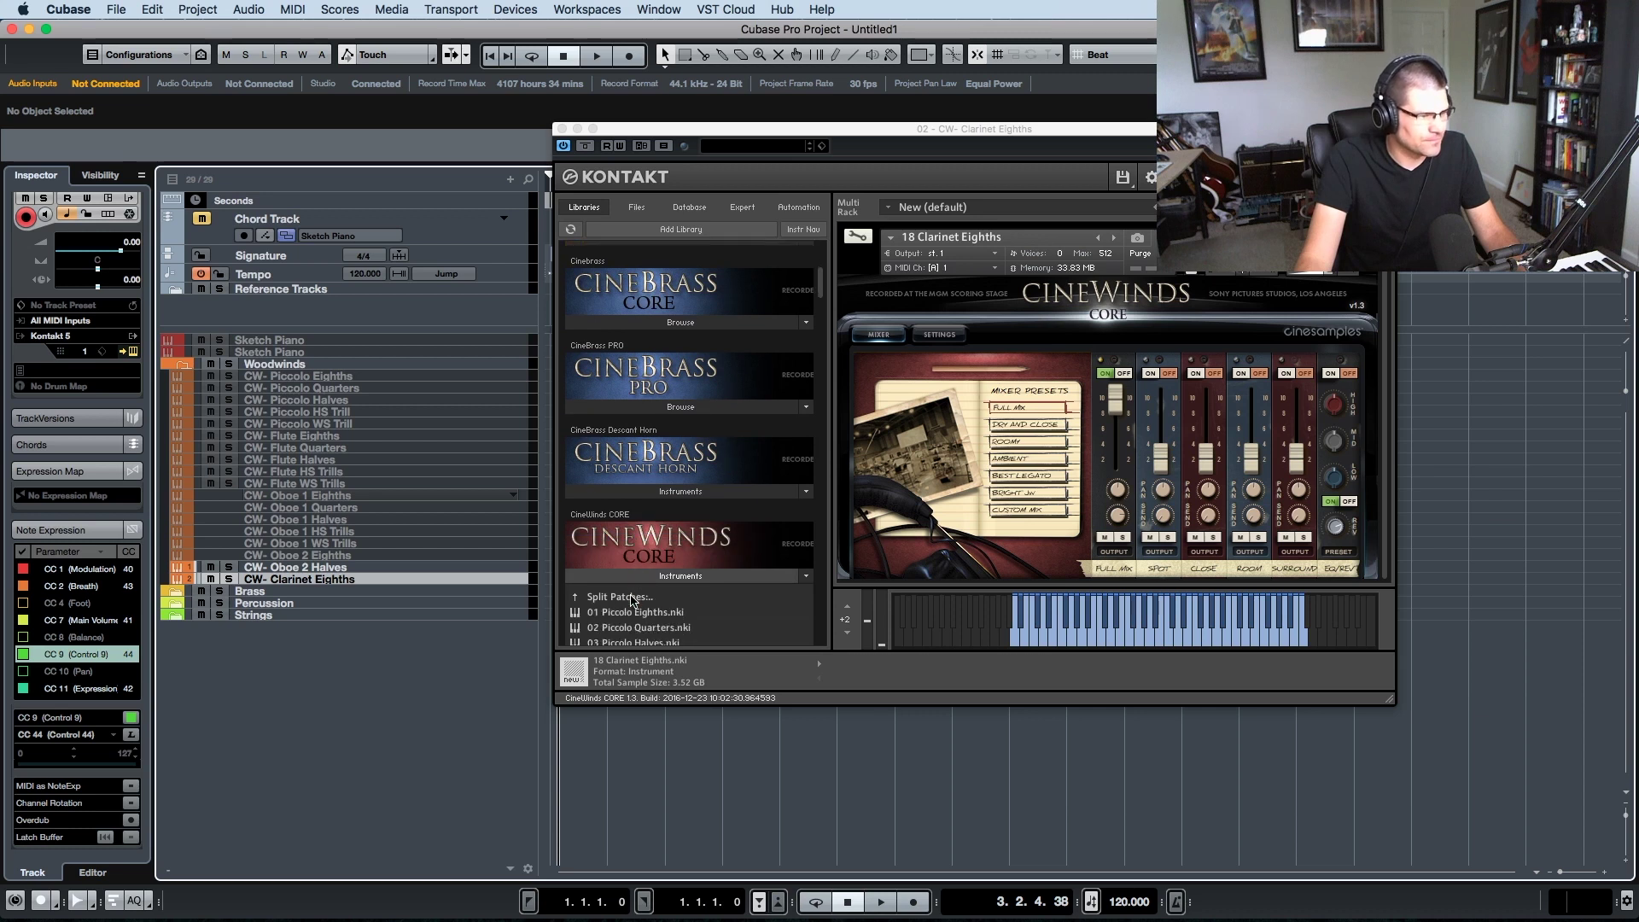
scroll(632, 601, "down", 5)
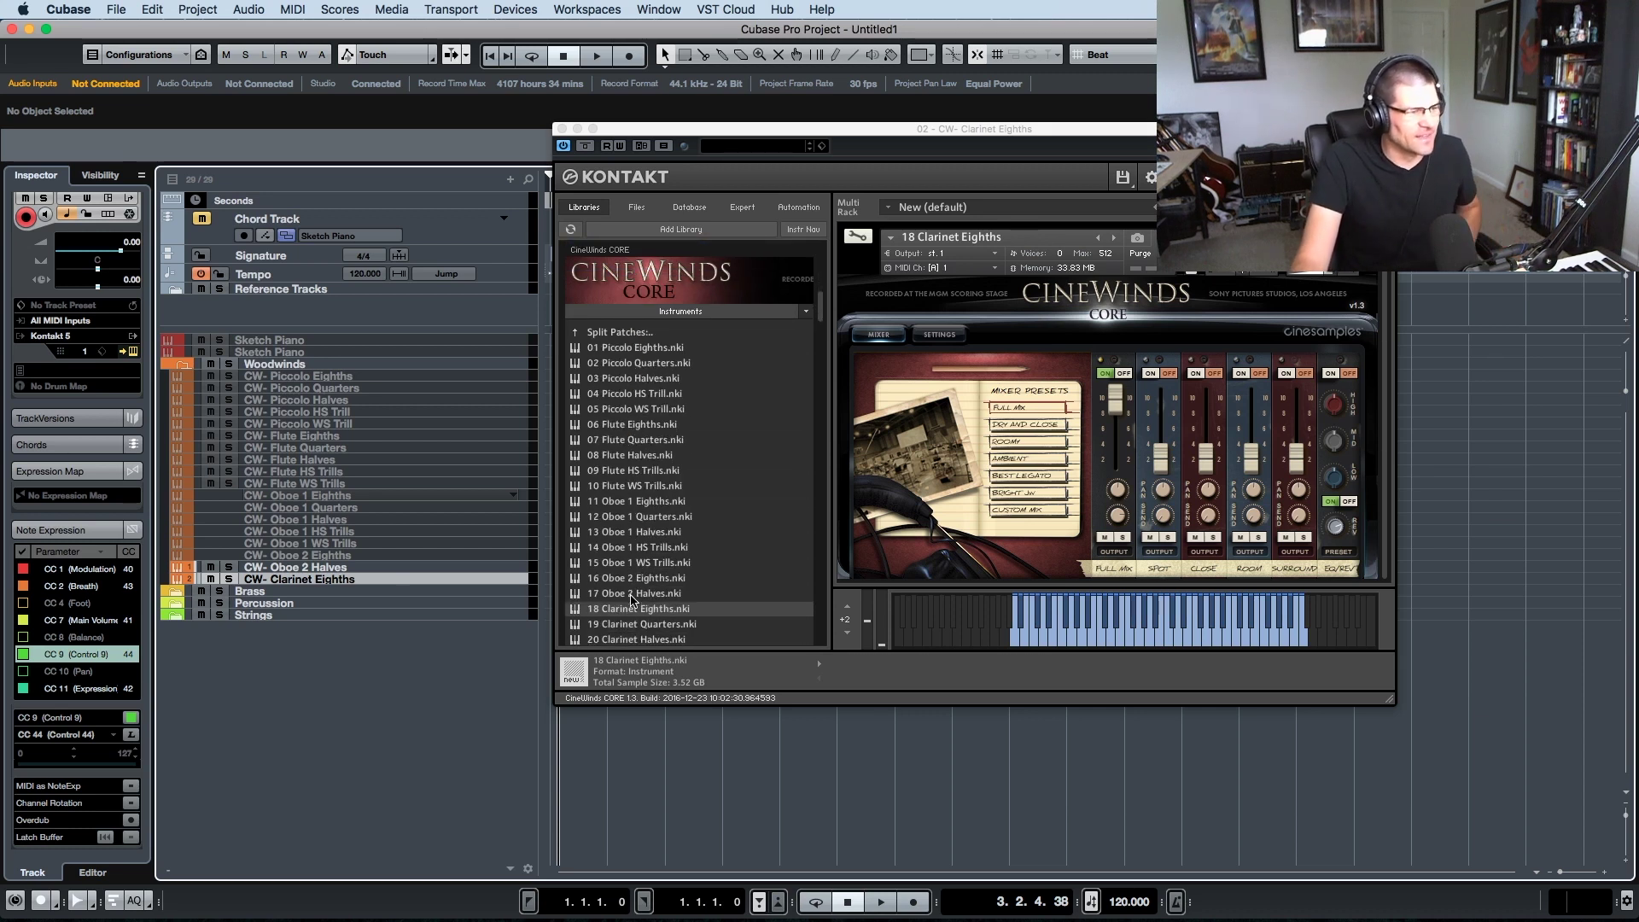
scroll(633, 601, "down", 4)
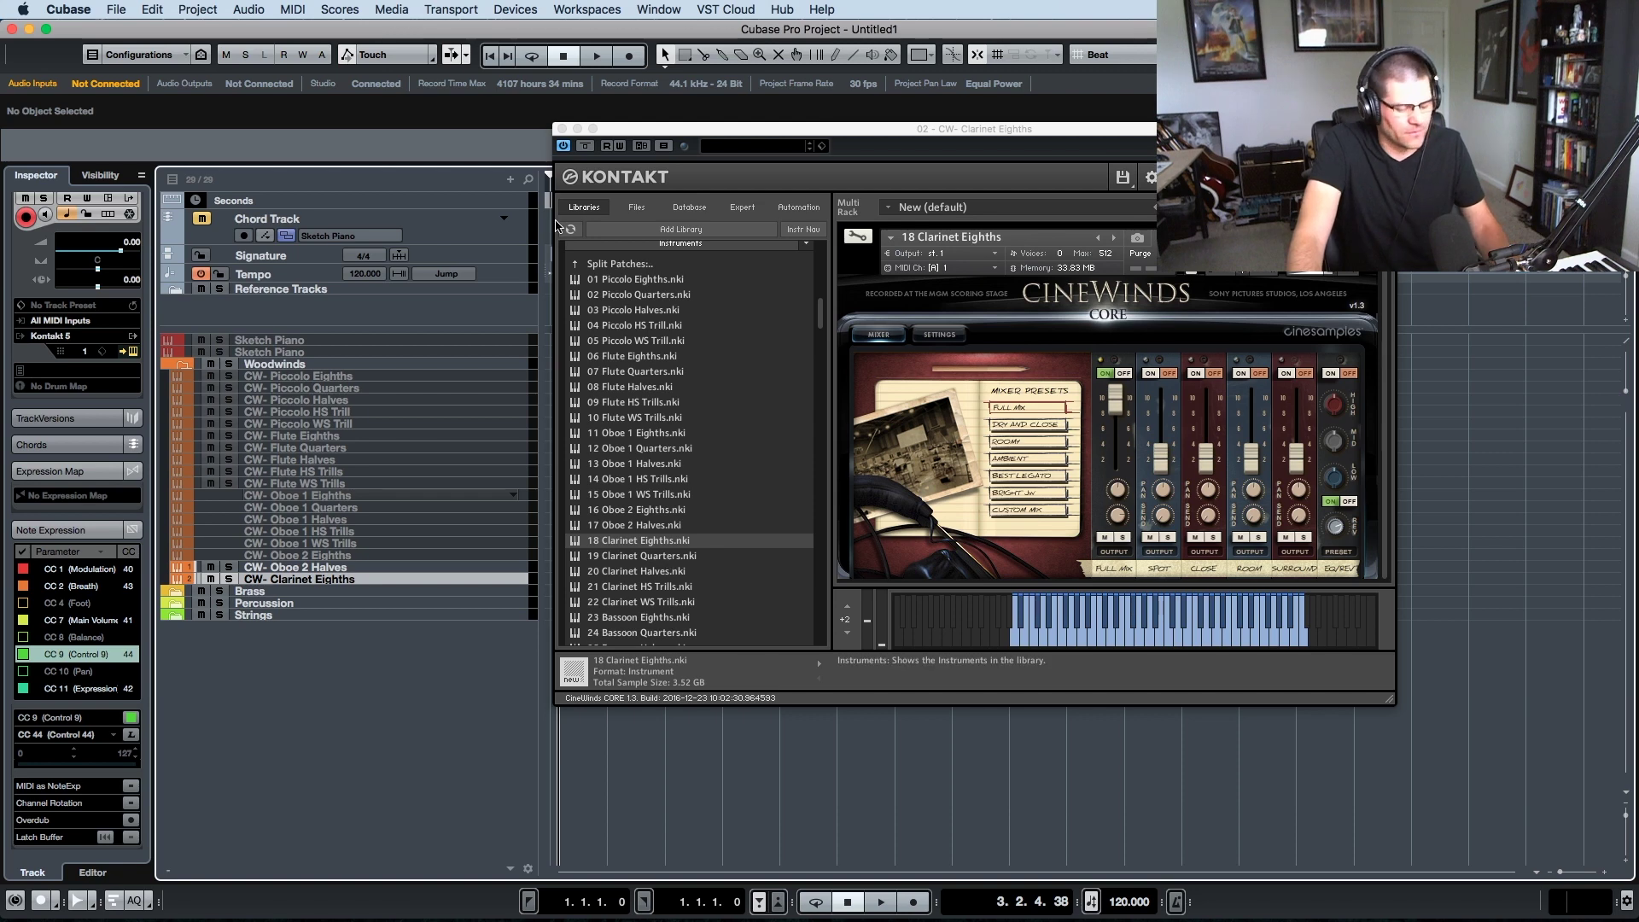
- Close the Kontakt window and duplicate the CW- Clarinet Eighths track
key("super+w")
right_click(351, 581)
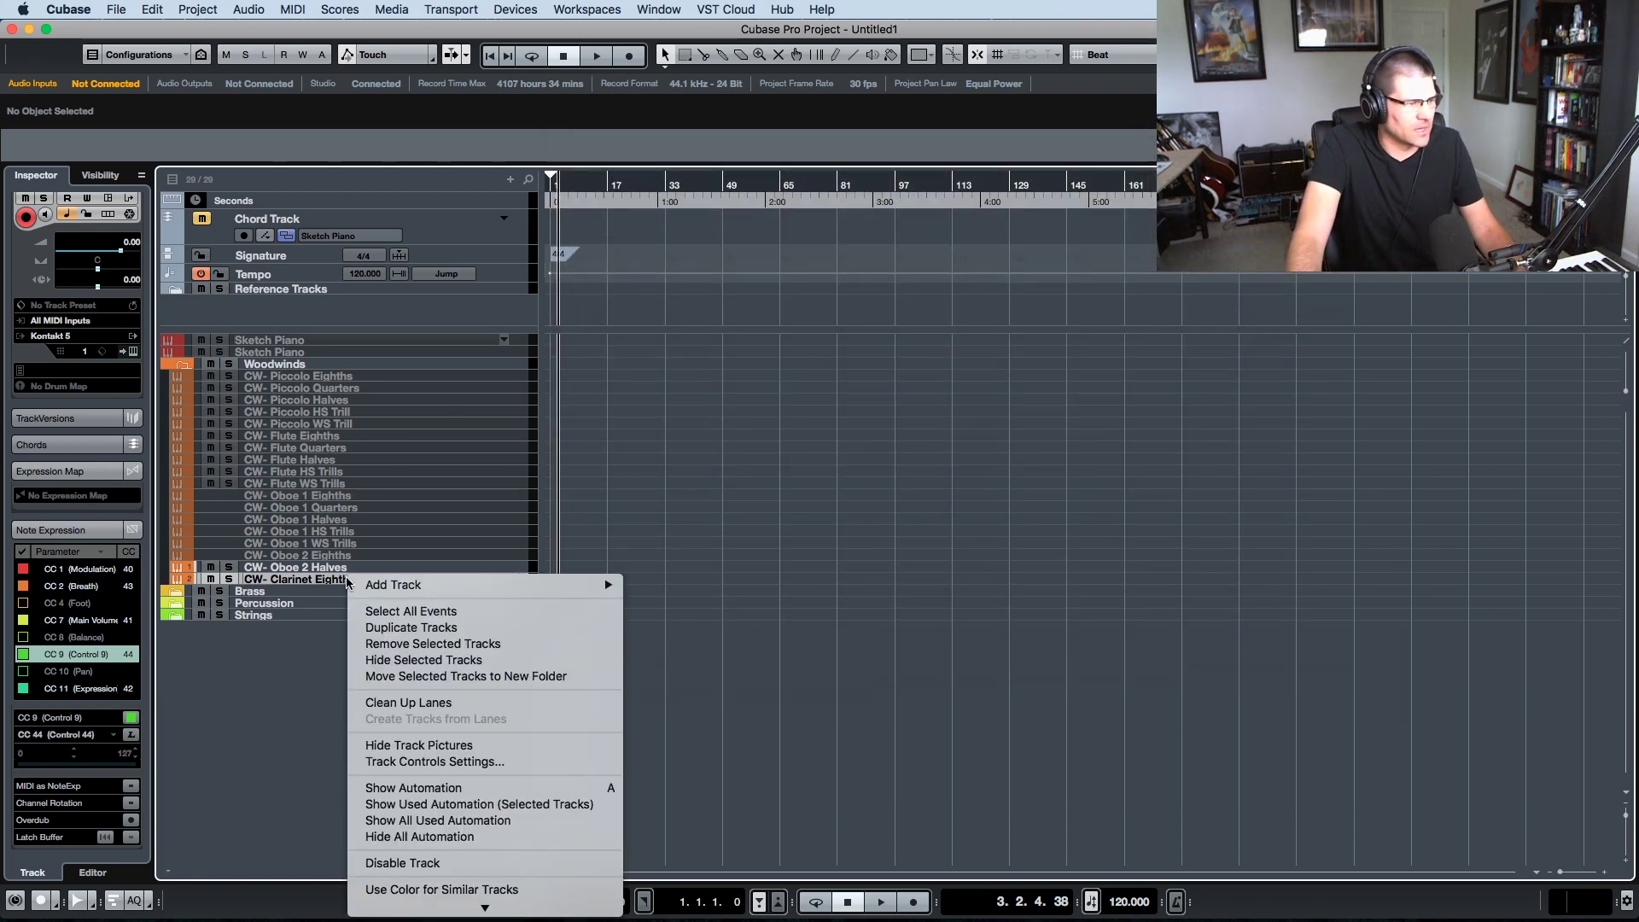
mouse_move(352, 583)
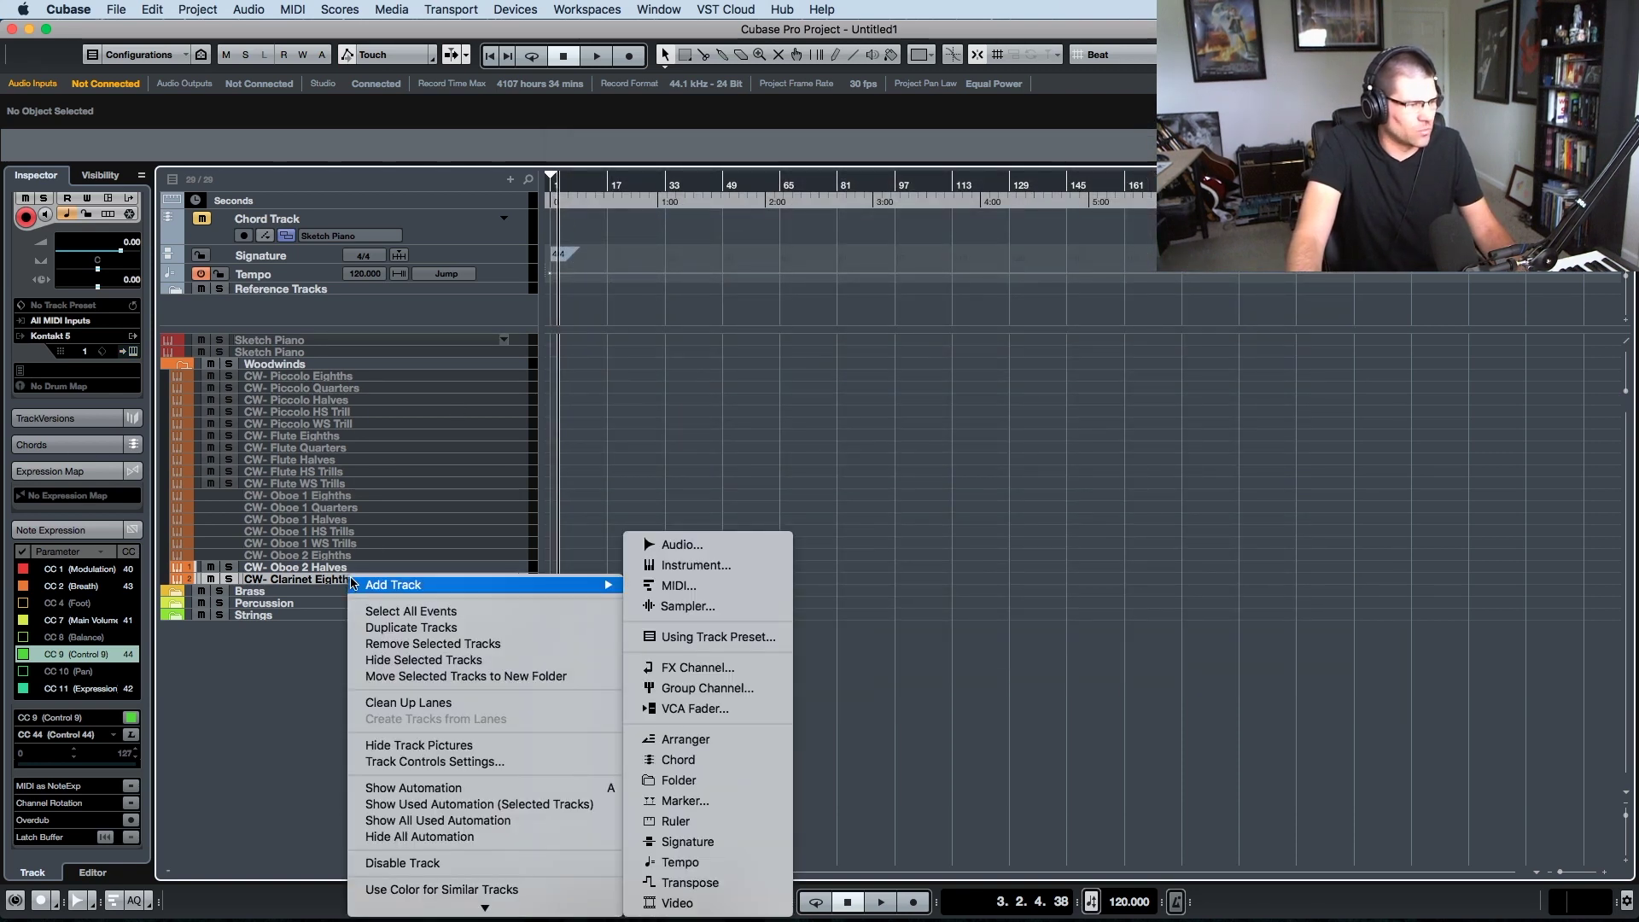
left_click(405, 630)
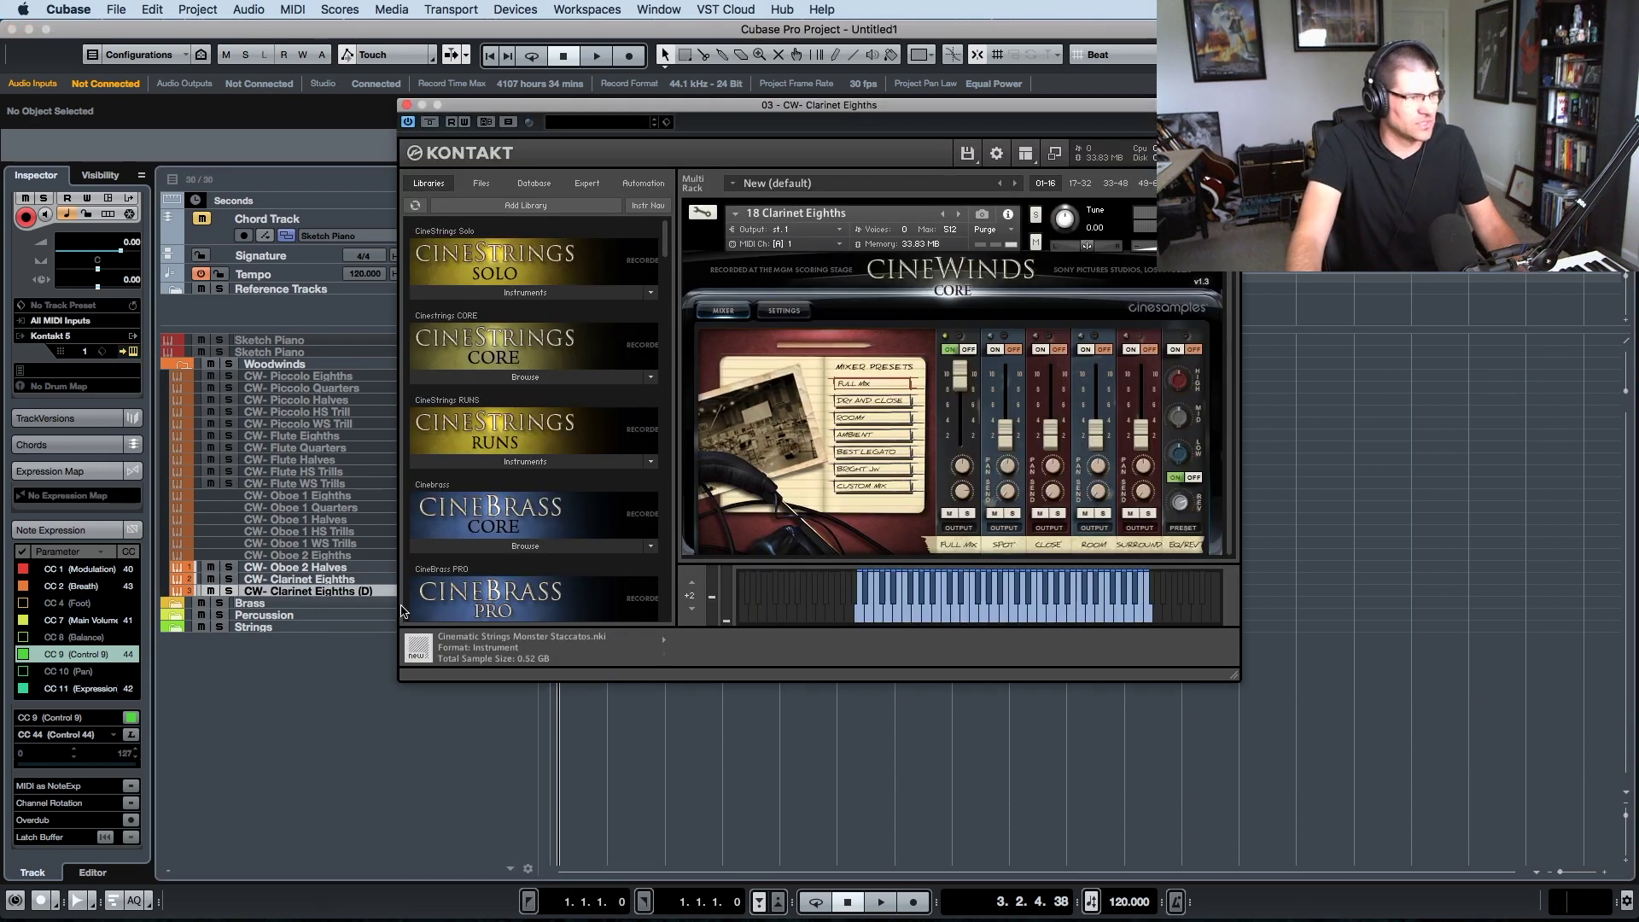
- Load the CineWinds CORE patch 19 Clarinet Quarters in place of the current patch in the duplicate's Kontakt, then uncover the track list
scroll(566, 417, "down", 5)
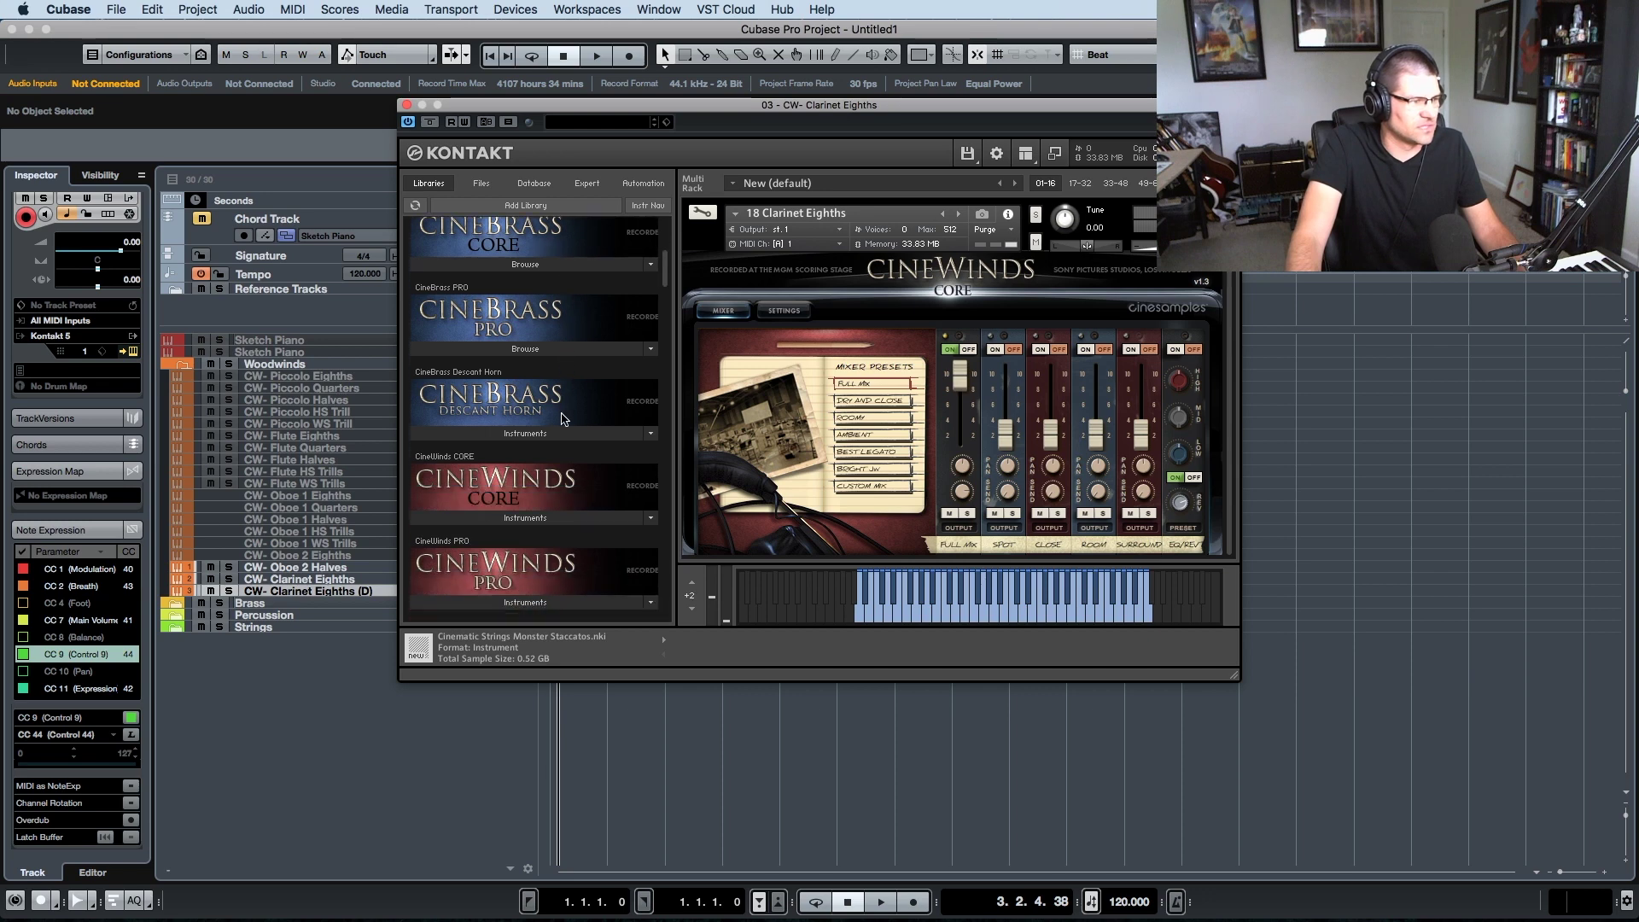
left_click(555, 483)
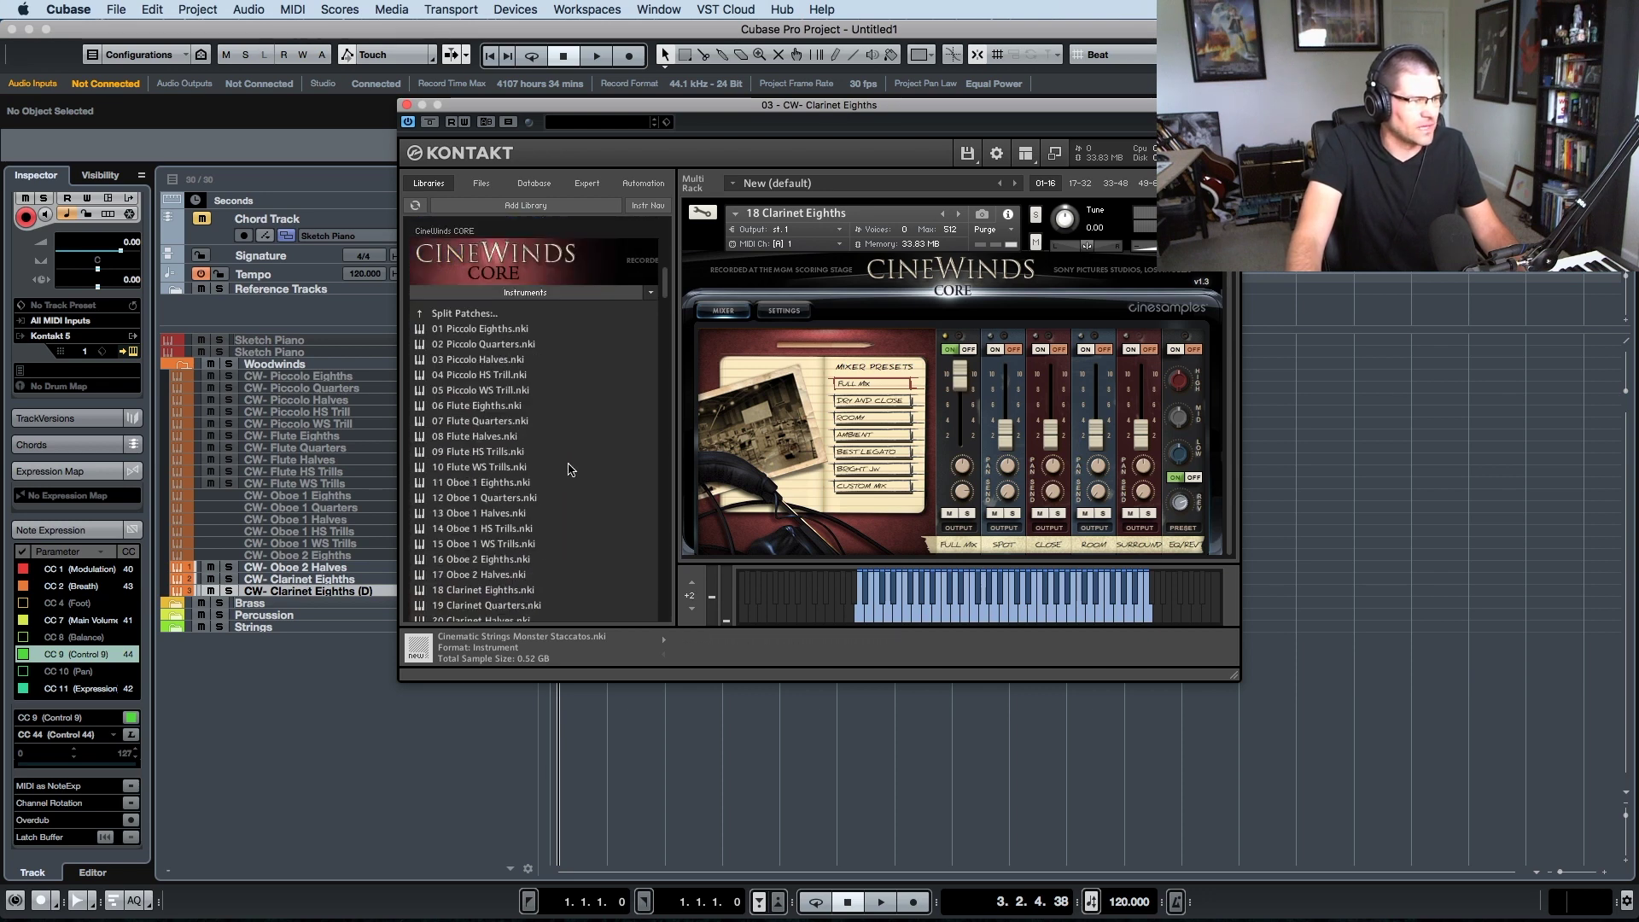
scroll(563, 475, "down", 5)
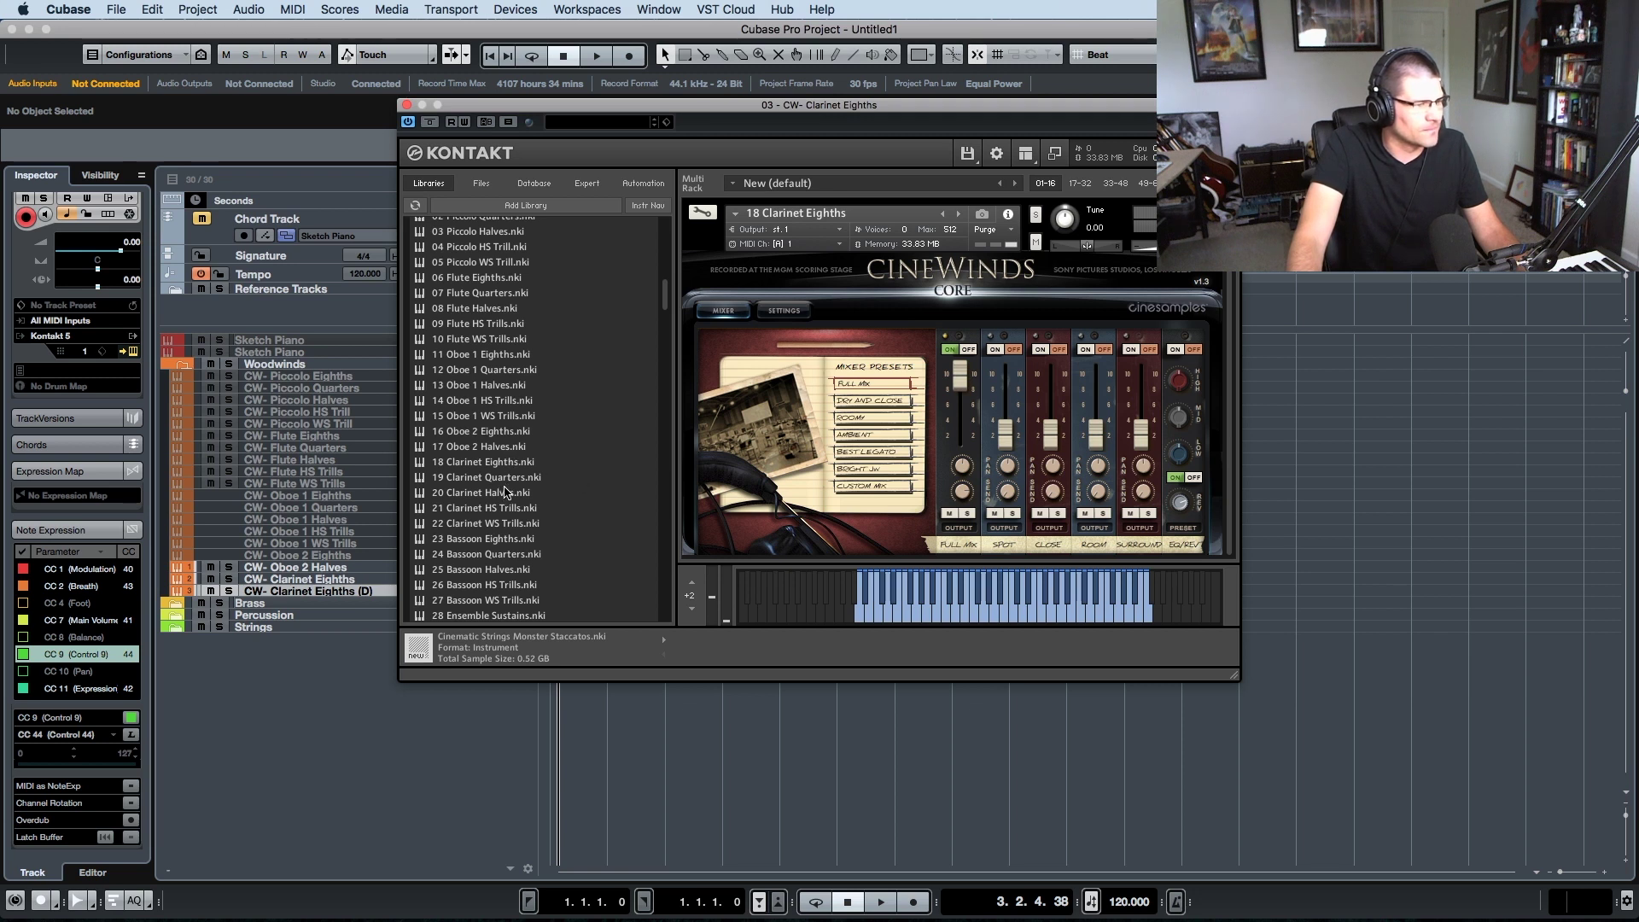
left_click_drag(505, 480, 745, 341)
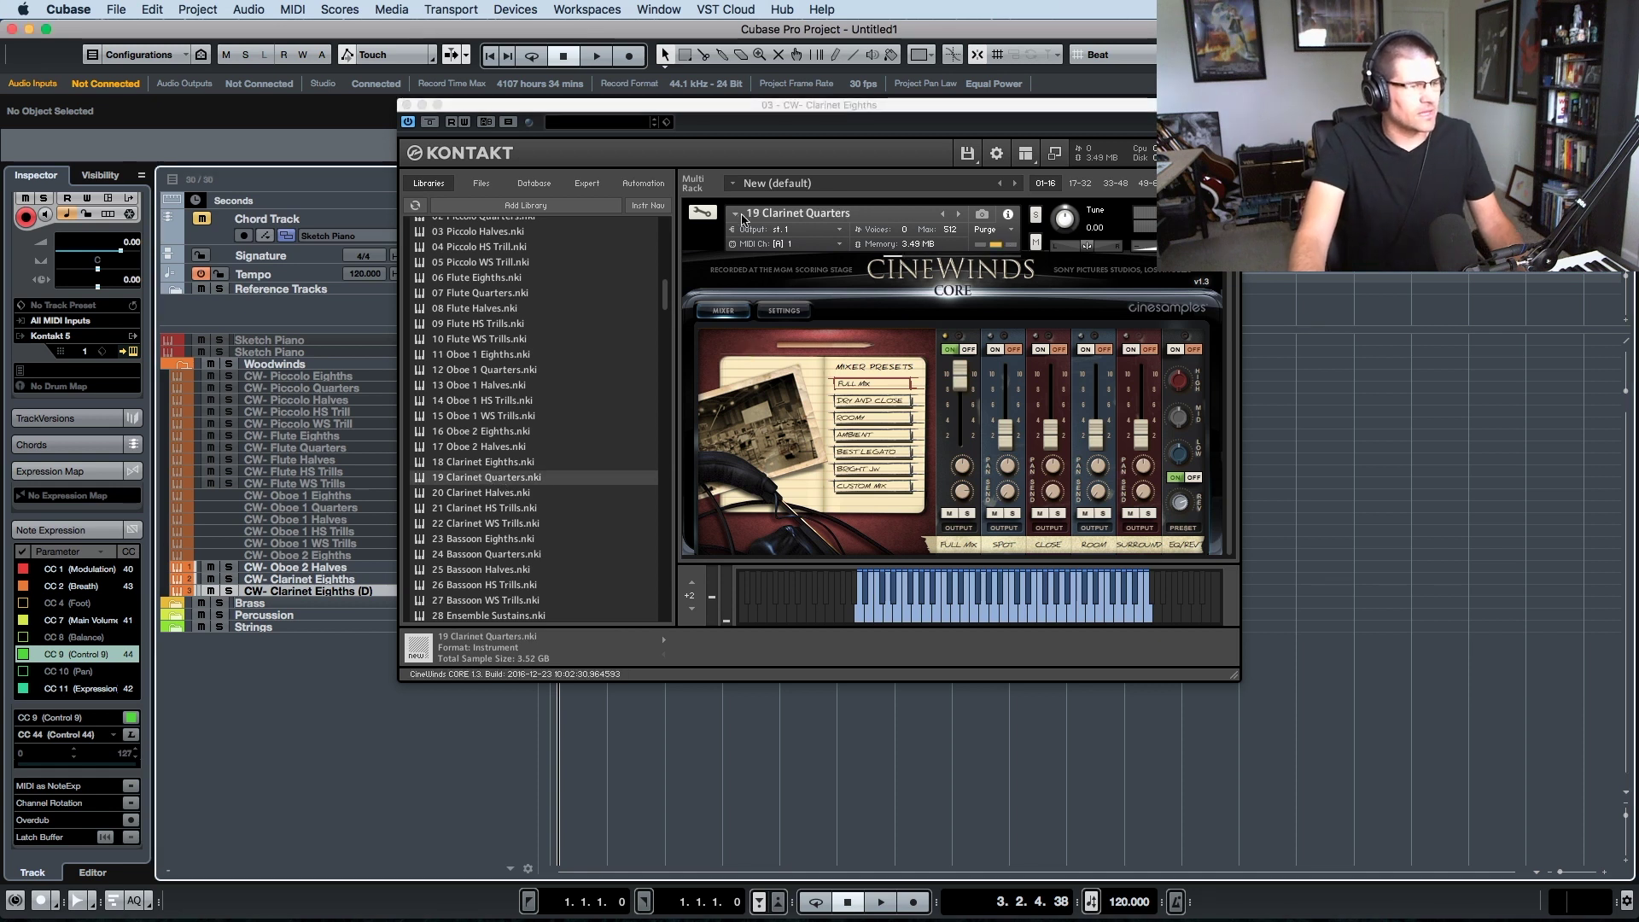
left_click_drag(716, 110, 896, 139)
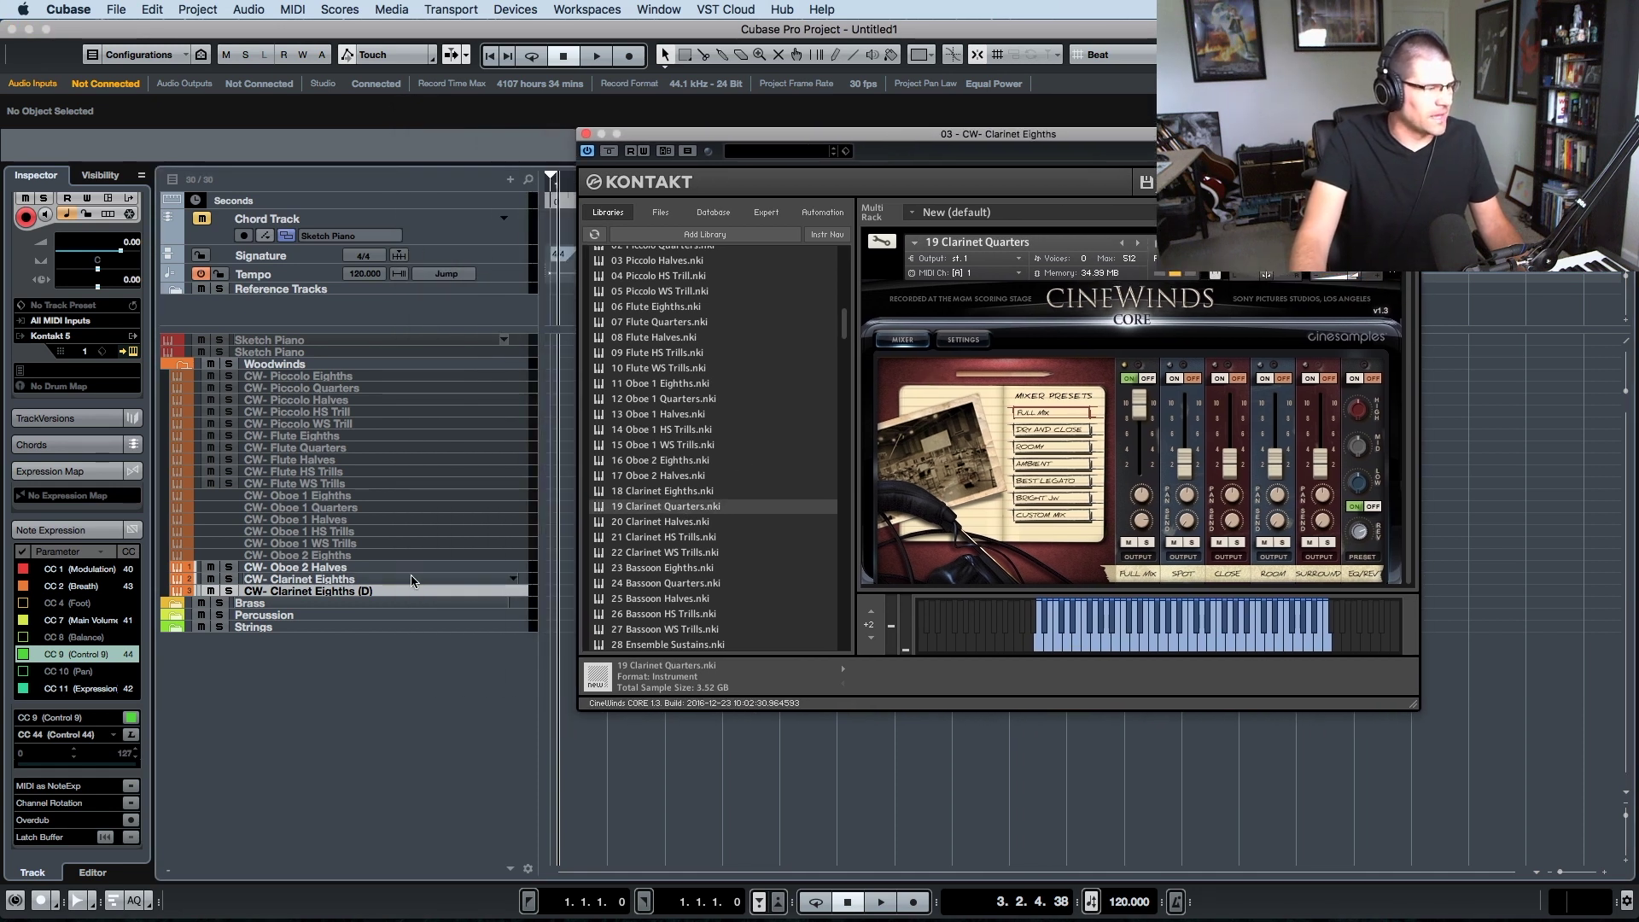
- Rename the duplicated Clarinet Eighths track as CW- Clarinet Quarters and close its Kontakt window
left_click(391, 595)
double_click(390, 593)
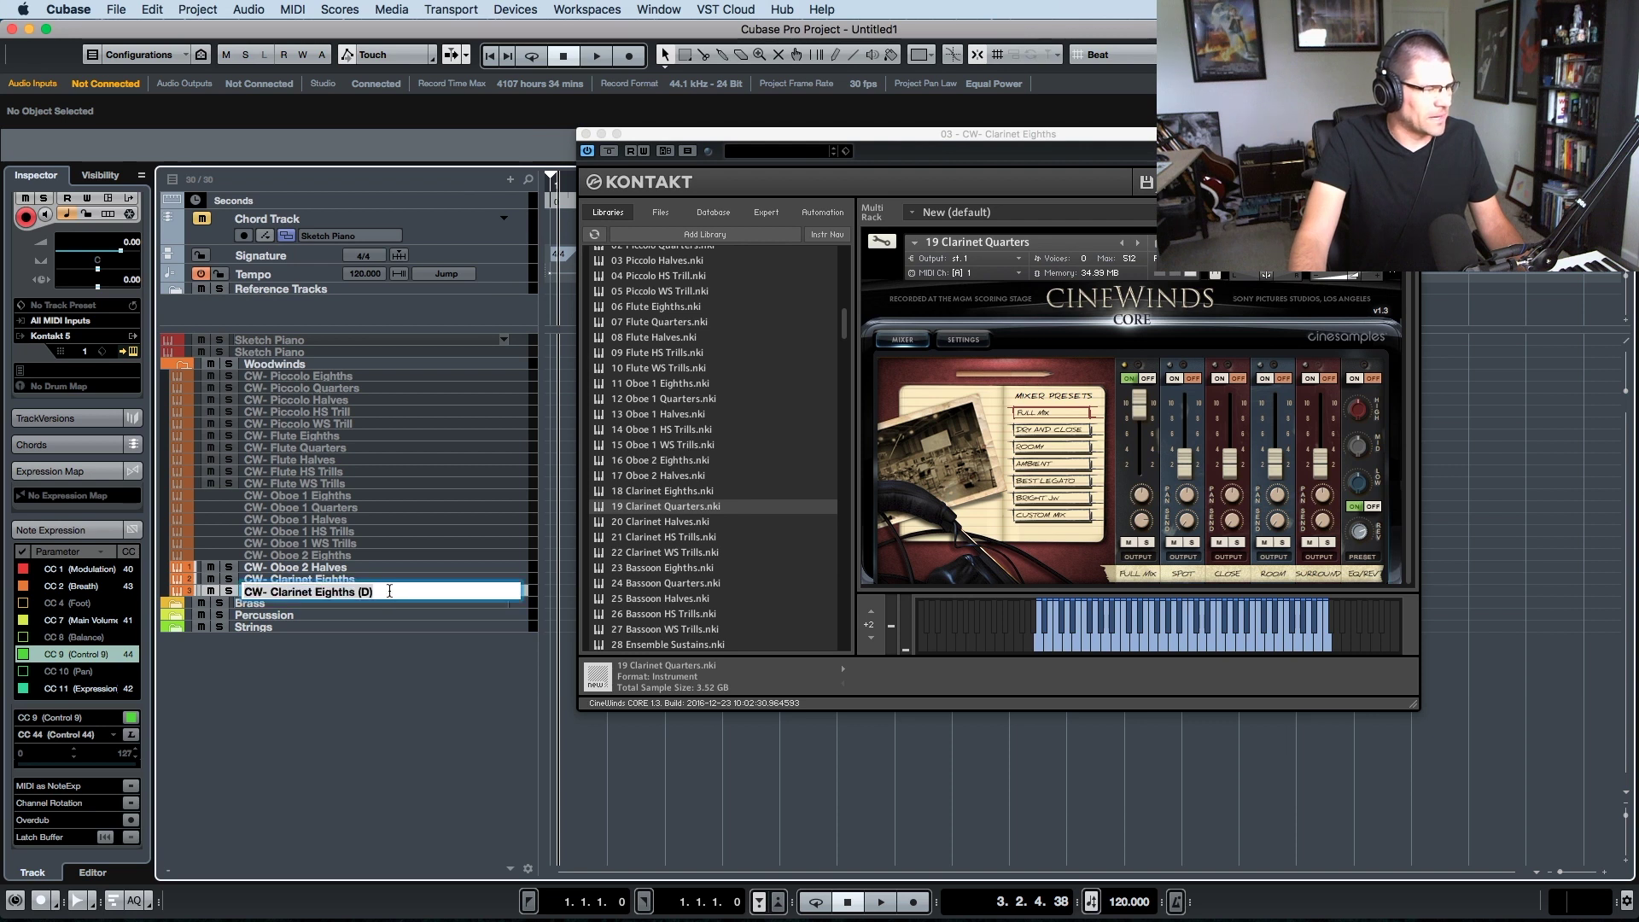
key("BackSpace")
key("BackSpace")
key("BackSpace")
key("BackSpace")
key("BackSpace")
key("BackSpace")
key("BackSpace")
key("BackSpace")
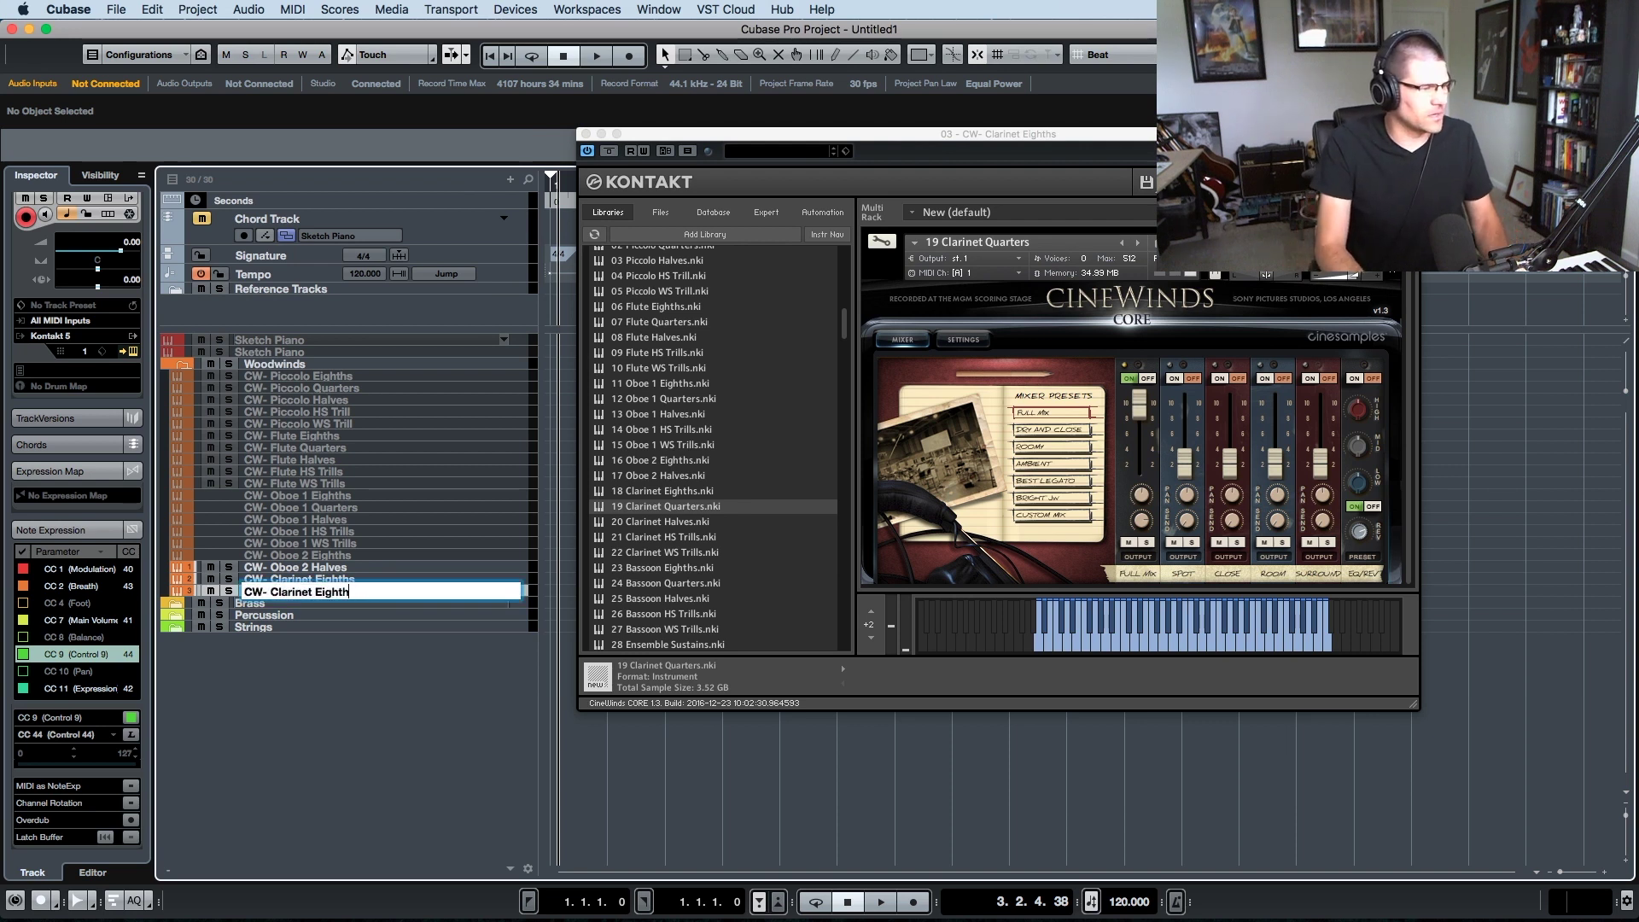
key("BackSpace")
key("BackSpace")
key("BackSpace")
type("Quarters")
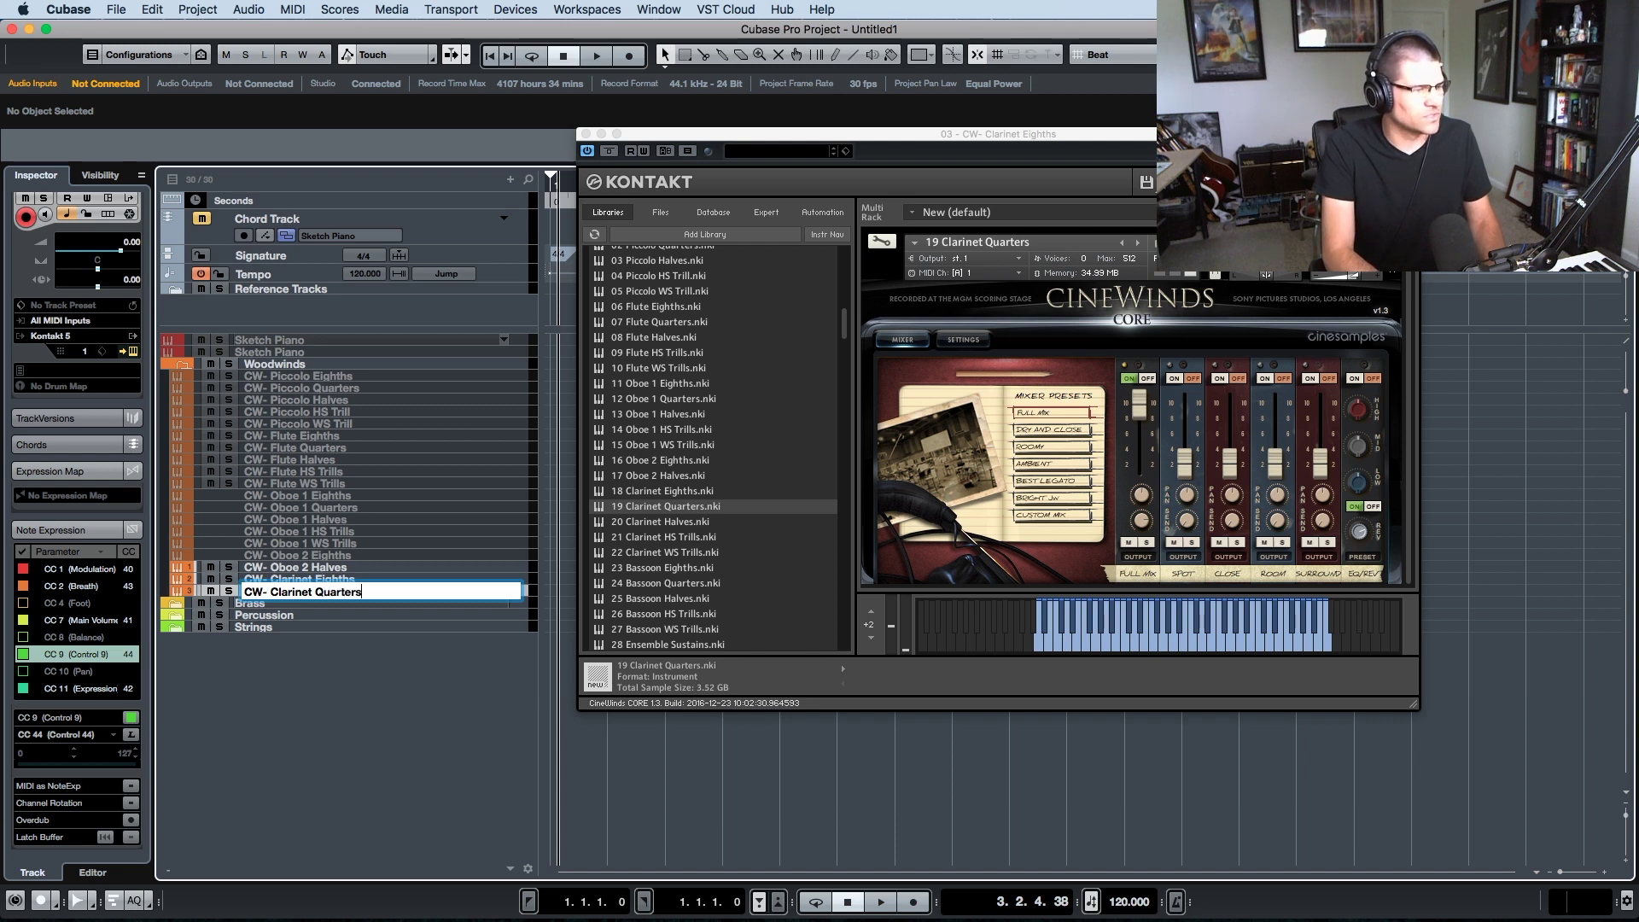
key("Return")
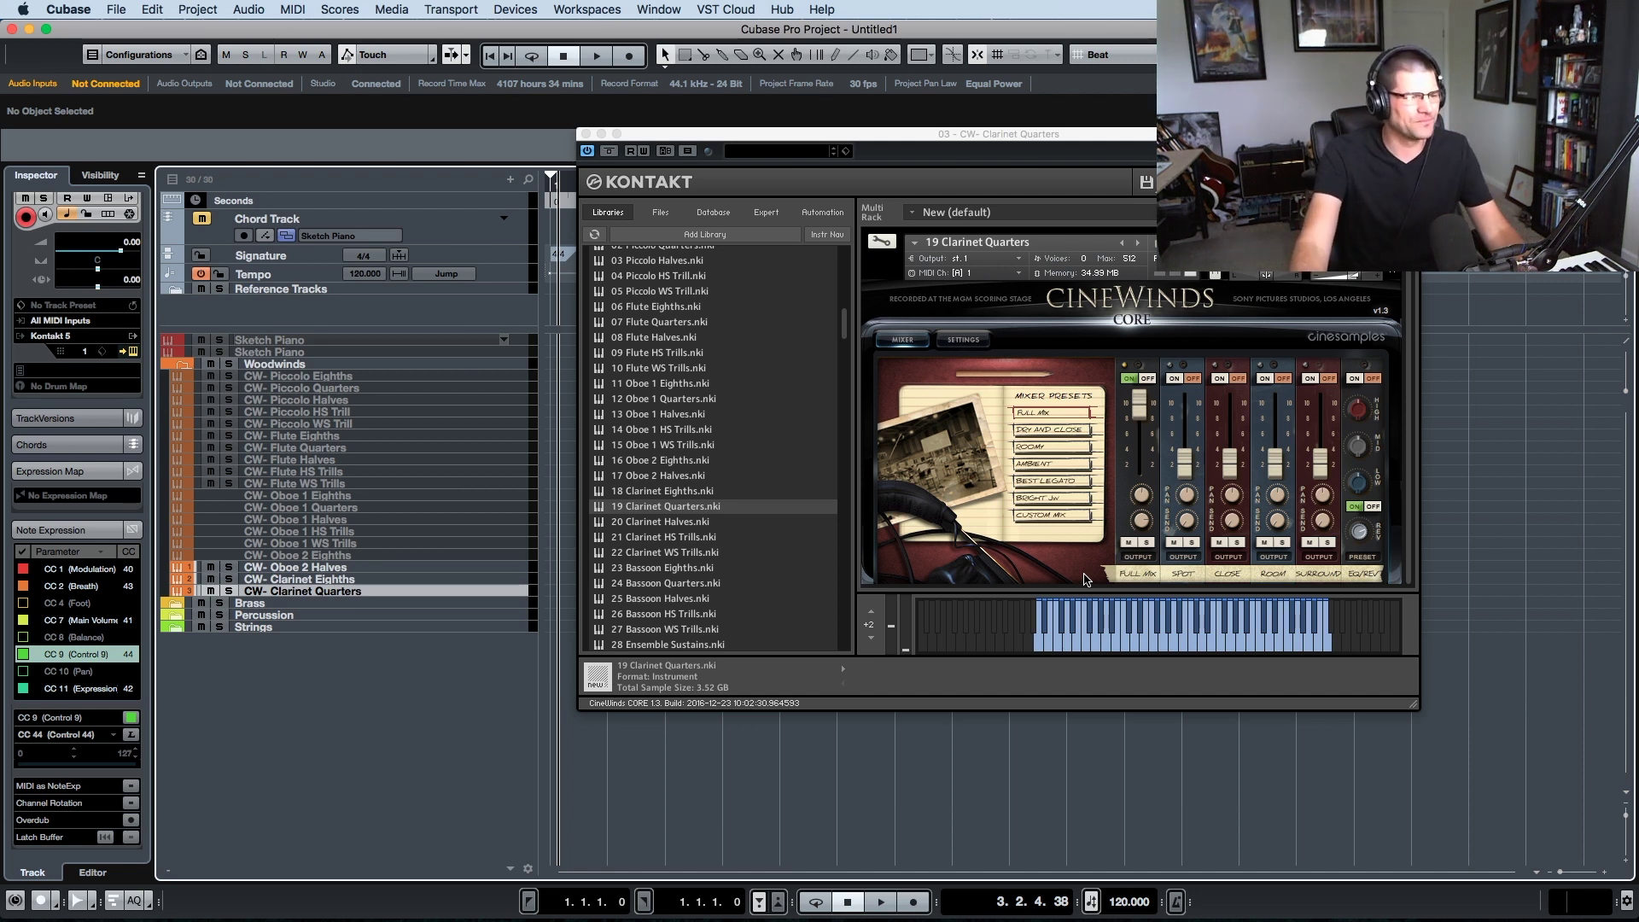
key("super+w")
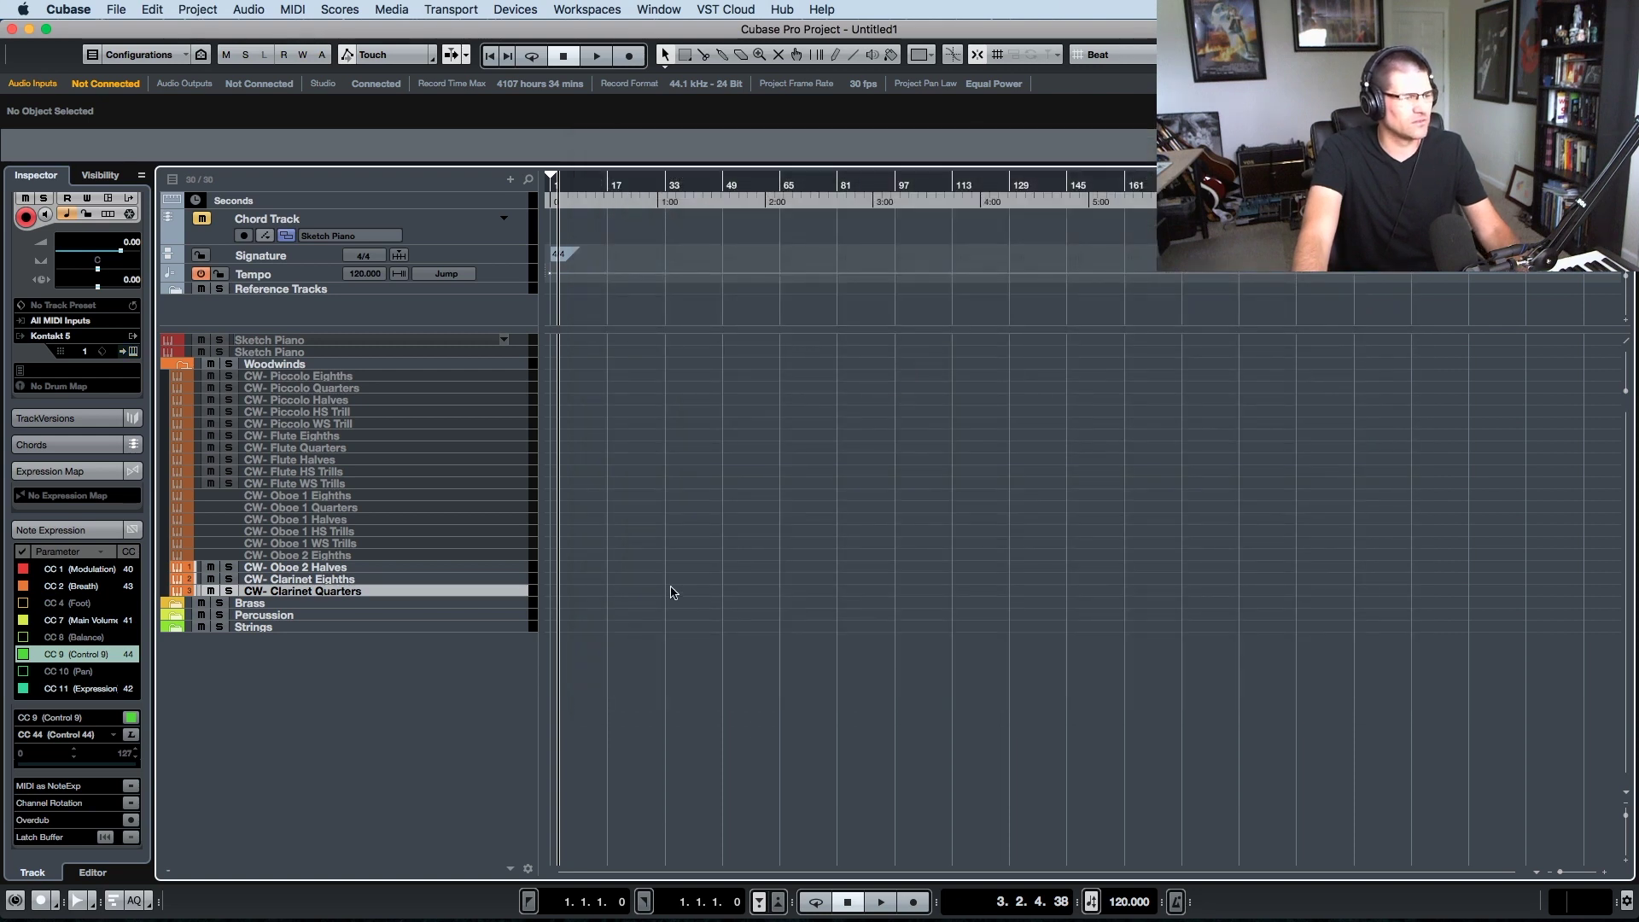
- Disable the CW- Oboe 2 Halves and CW- Clarinet Eighths tracks together
left_click(352, 570)
left_click_drag(352, 569, 354, 581)
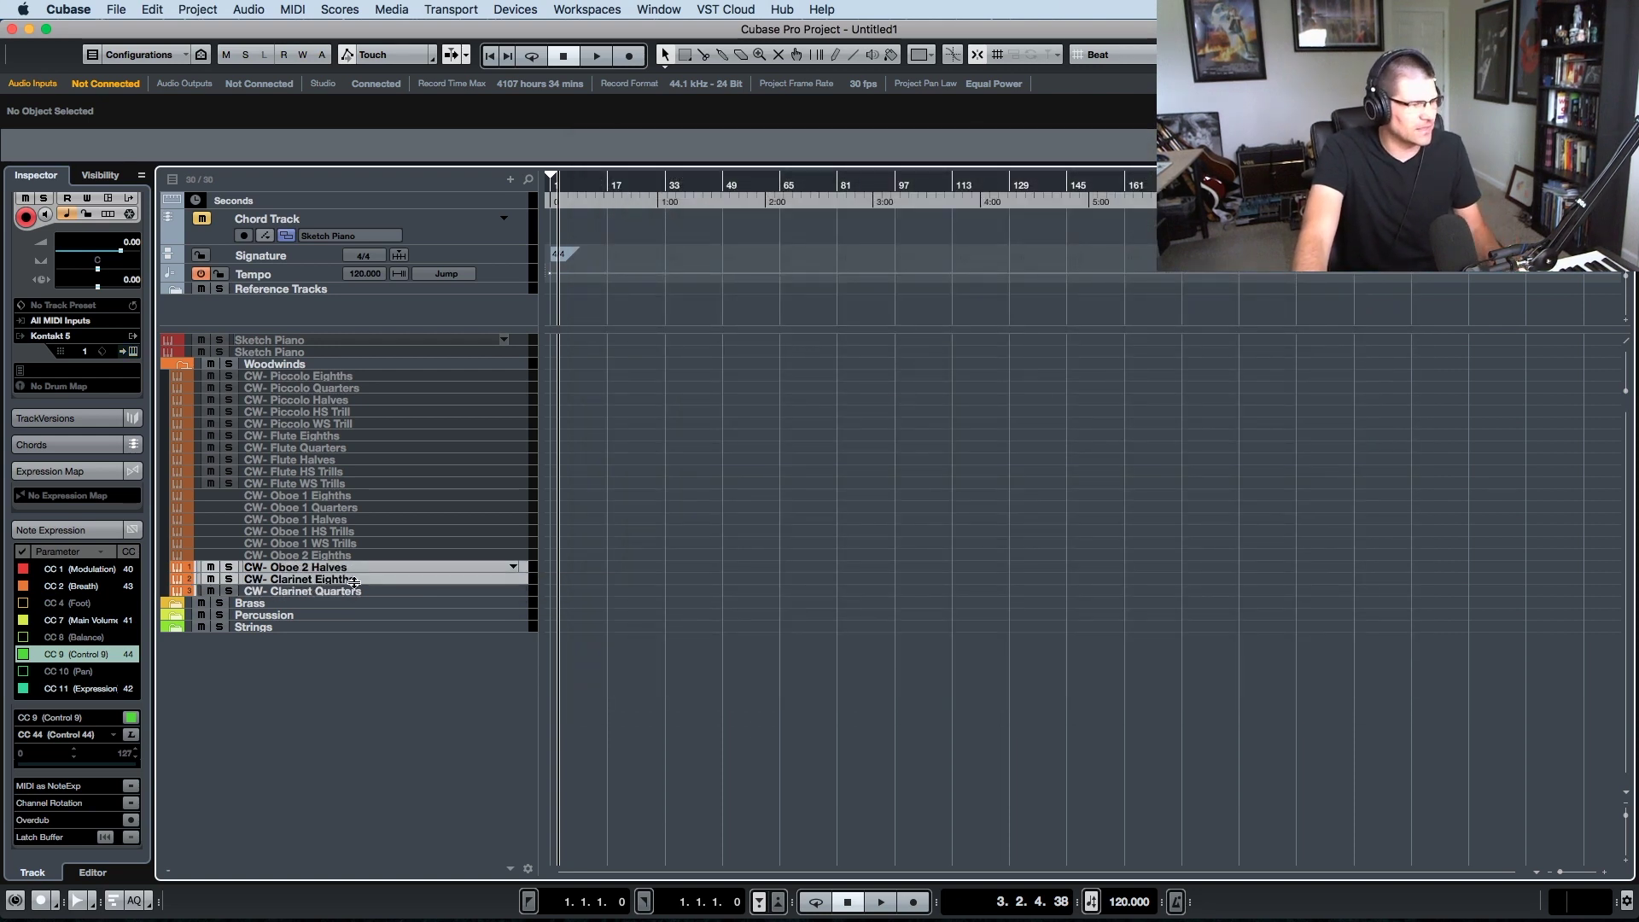
left_click(370, 591)
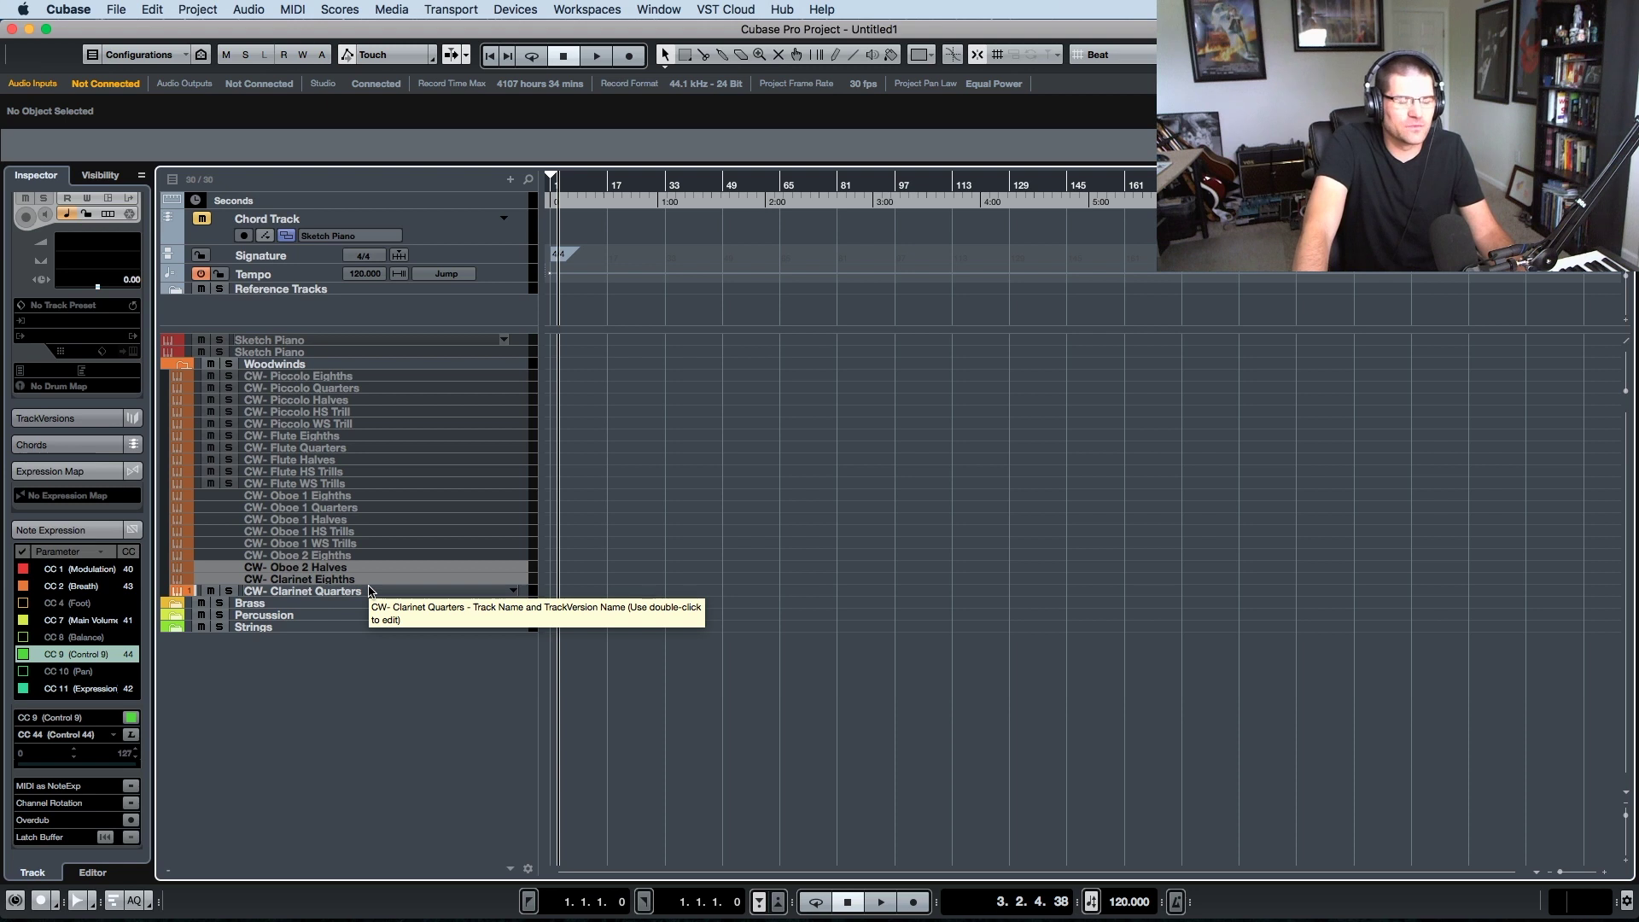
- Duplicate the CW- Clarinet Quarters track
left_click(372, 593)
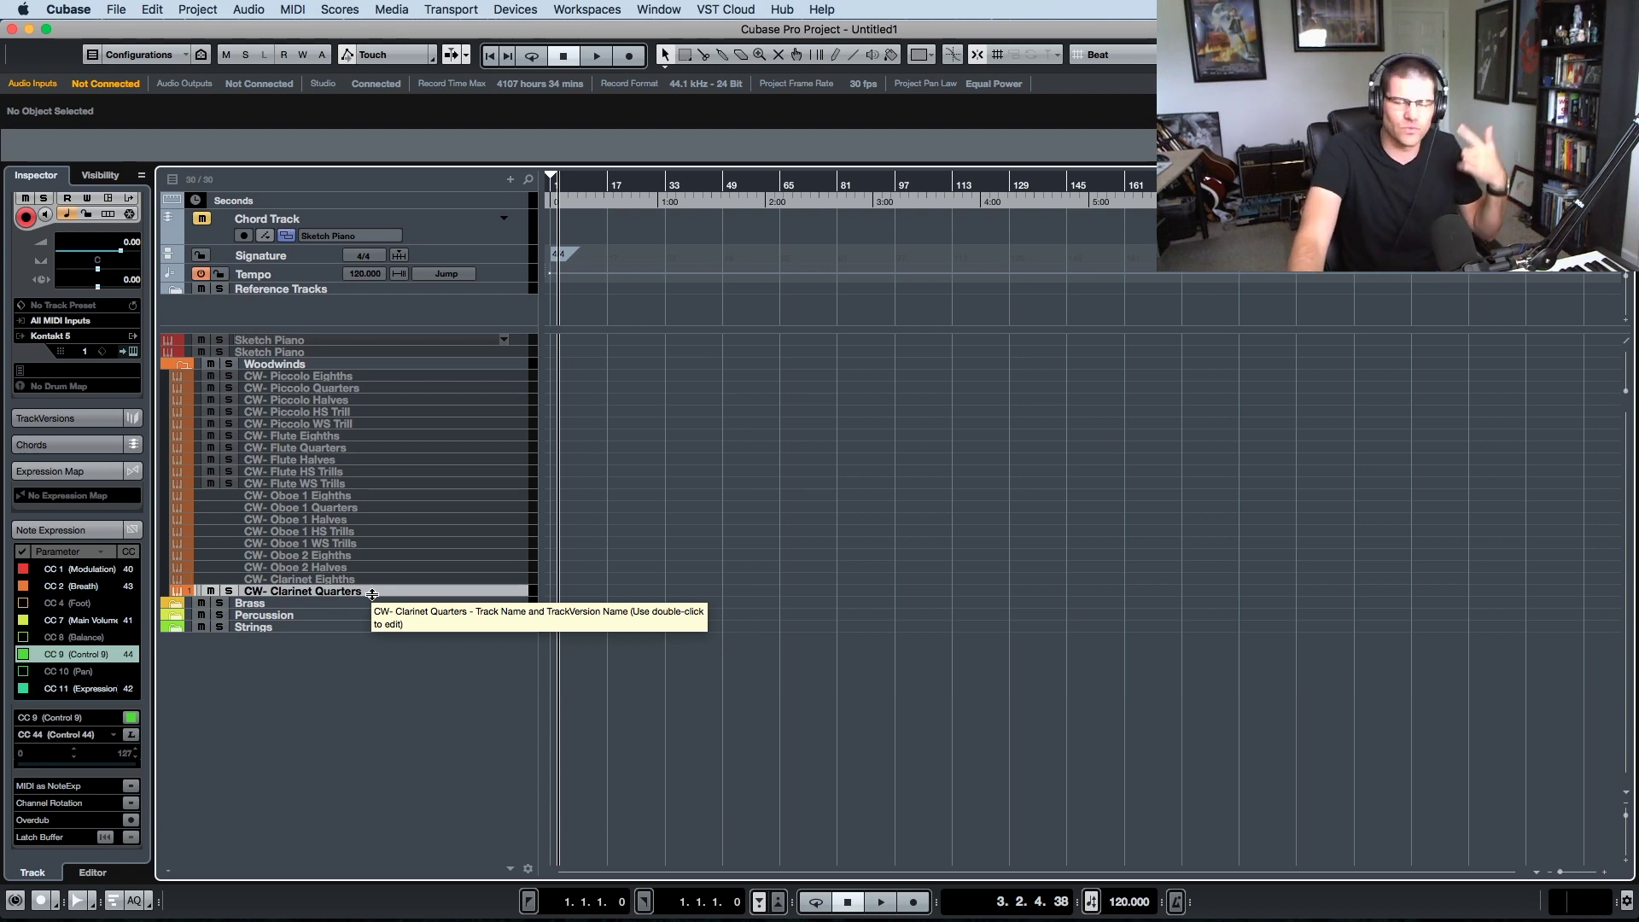
right_click(380, 595)
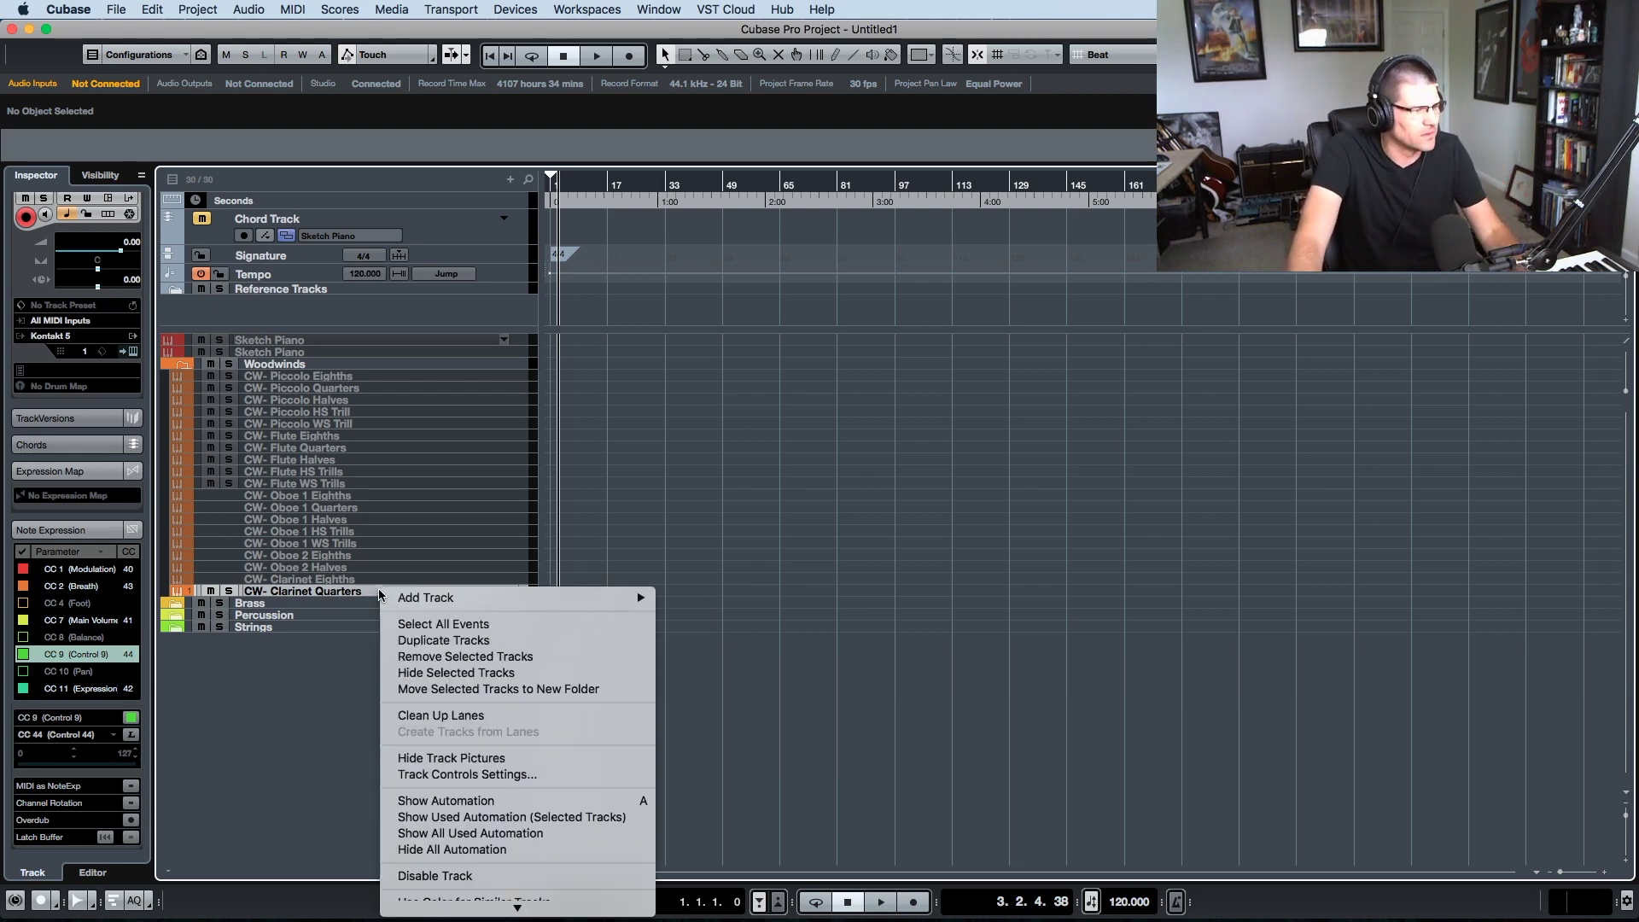
left_click(446, 641)
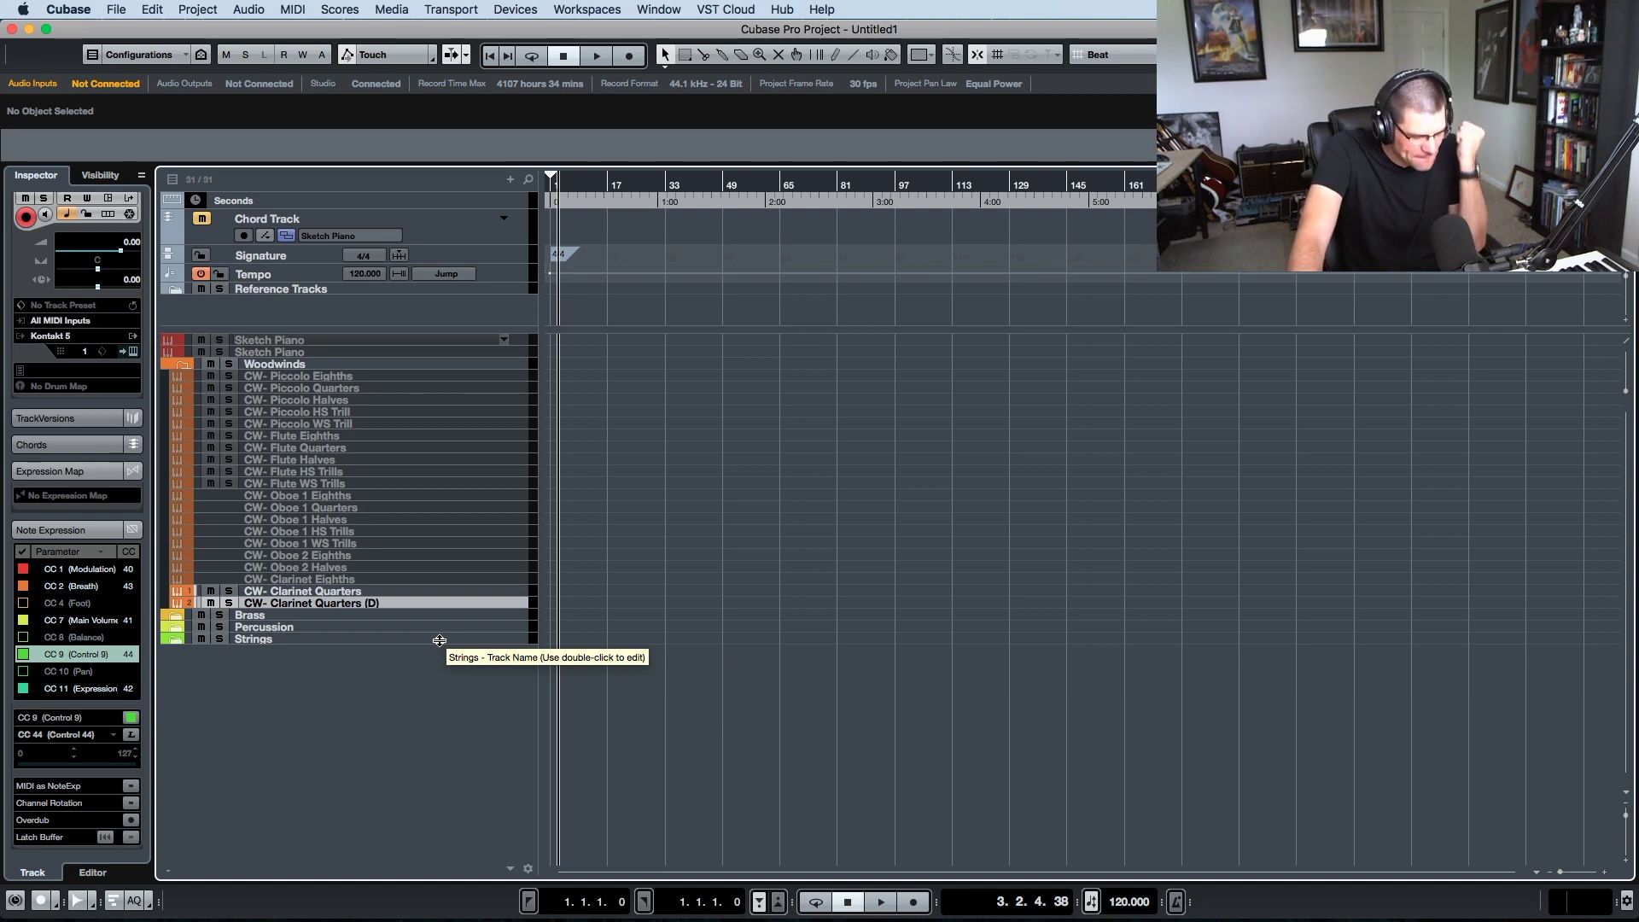
- Open Kontakt for the duplicated Clarinet Quarters track and load the CineWinds CORE patch 20 Clarinet Halves
key("e")
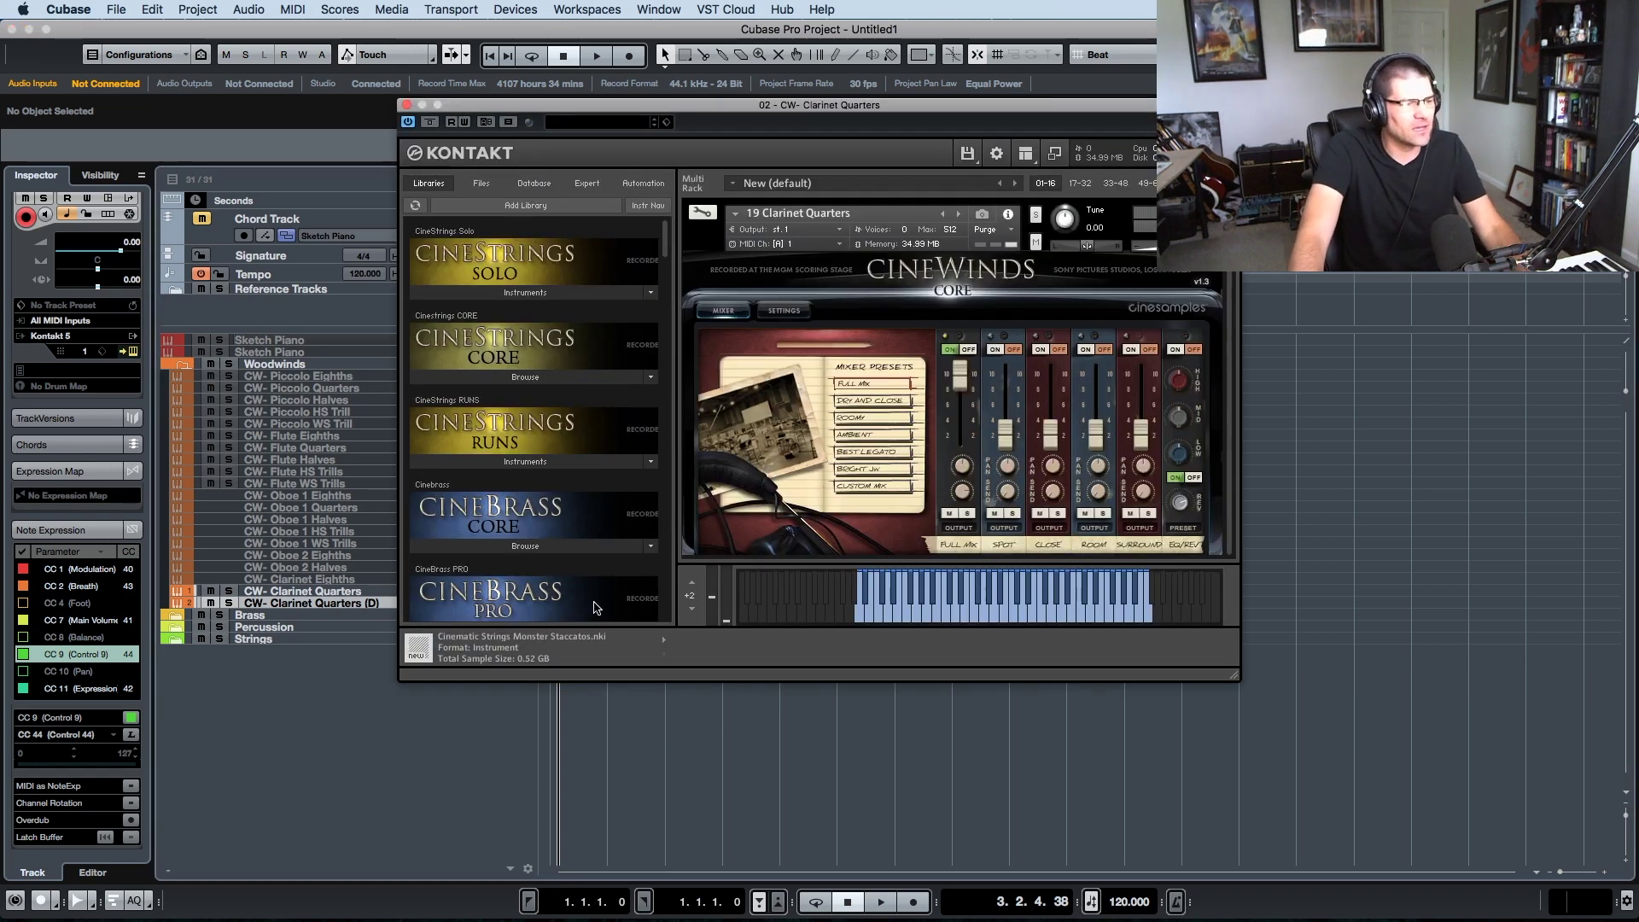
scroll(533, 468, "down", 10)
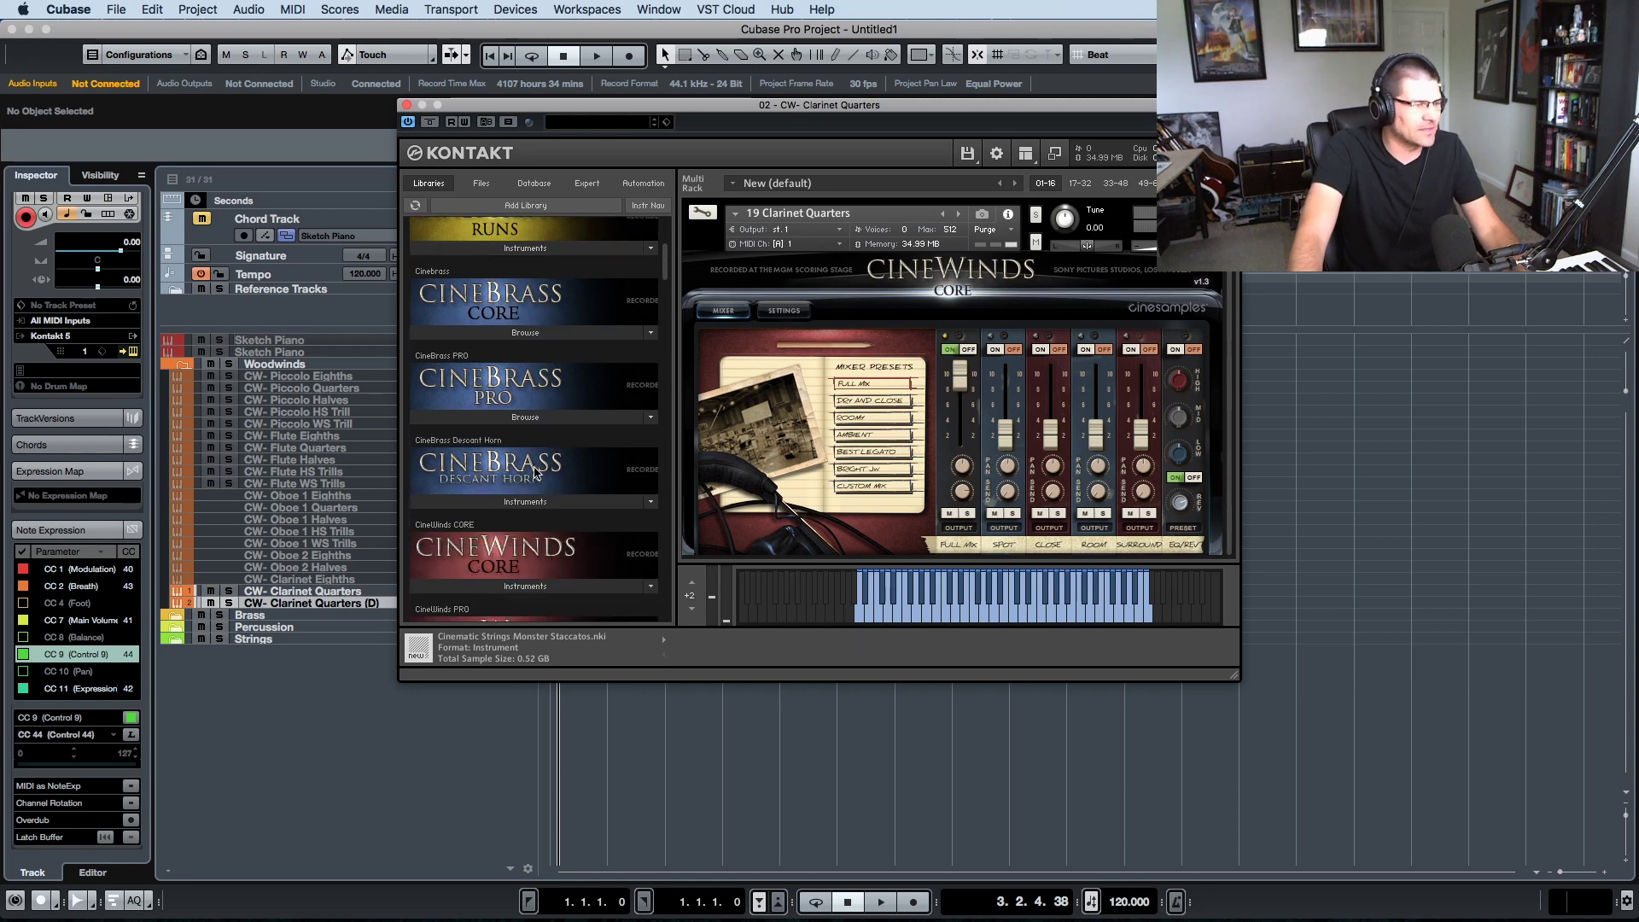
scroll(538, 470, "down", 1)
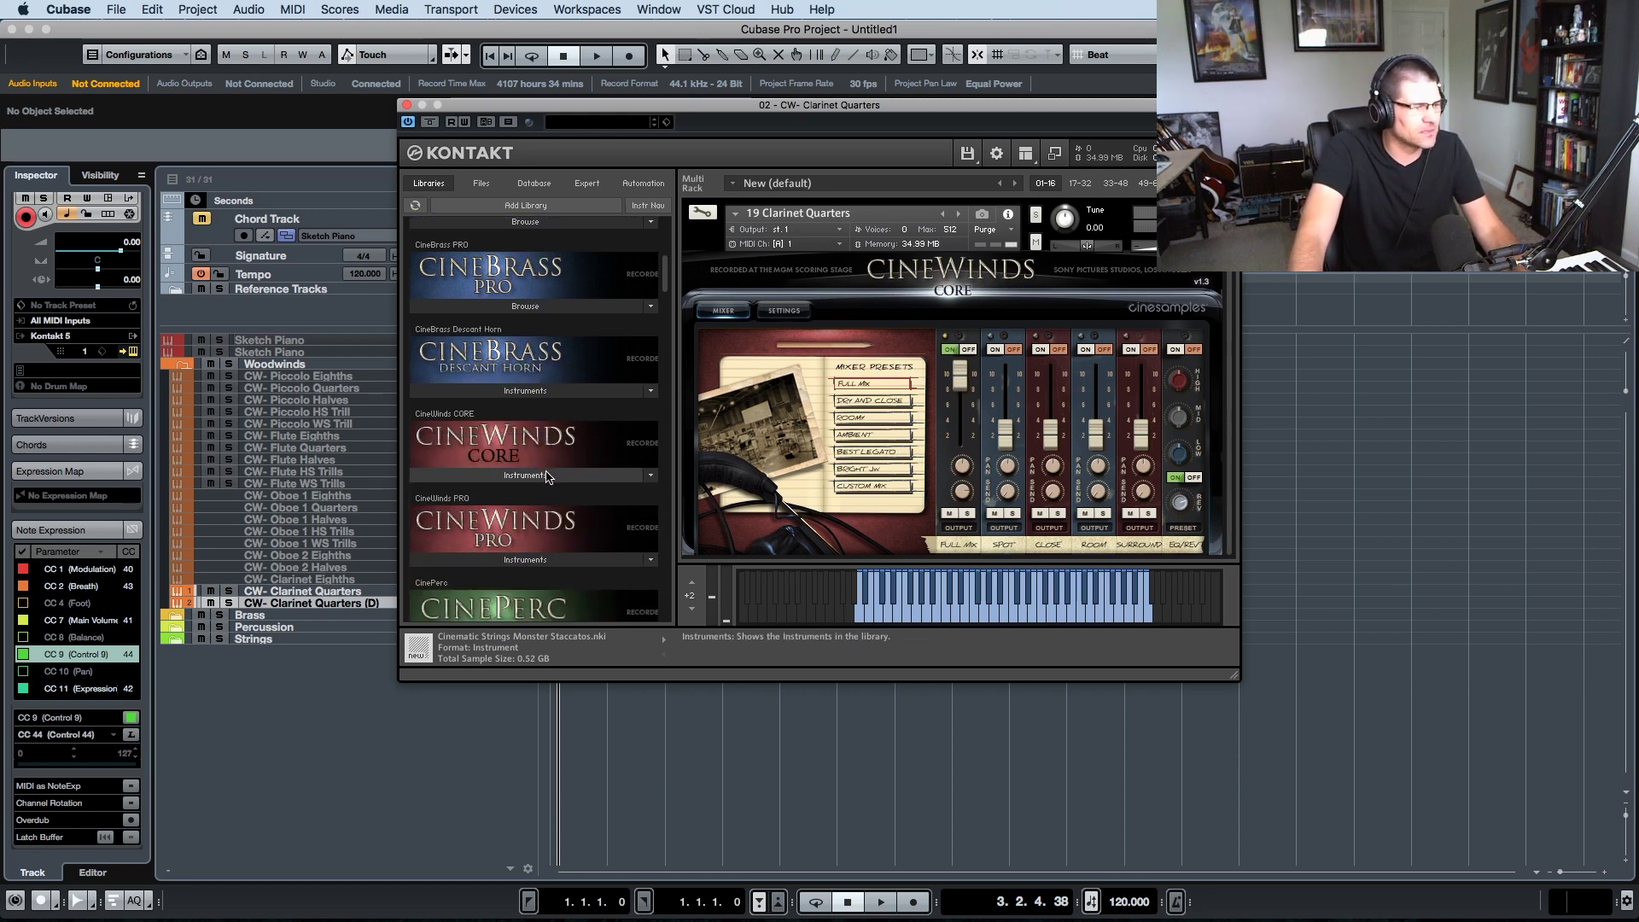
left_click(551, 476)
scroll(564, 482, "down", 2)
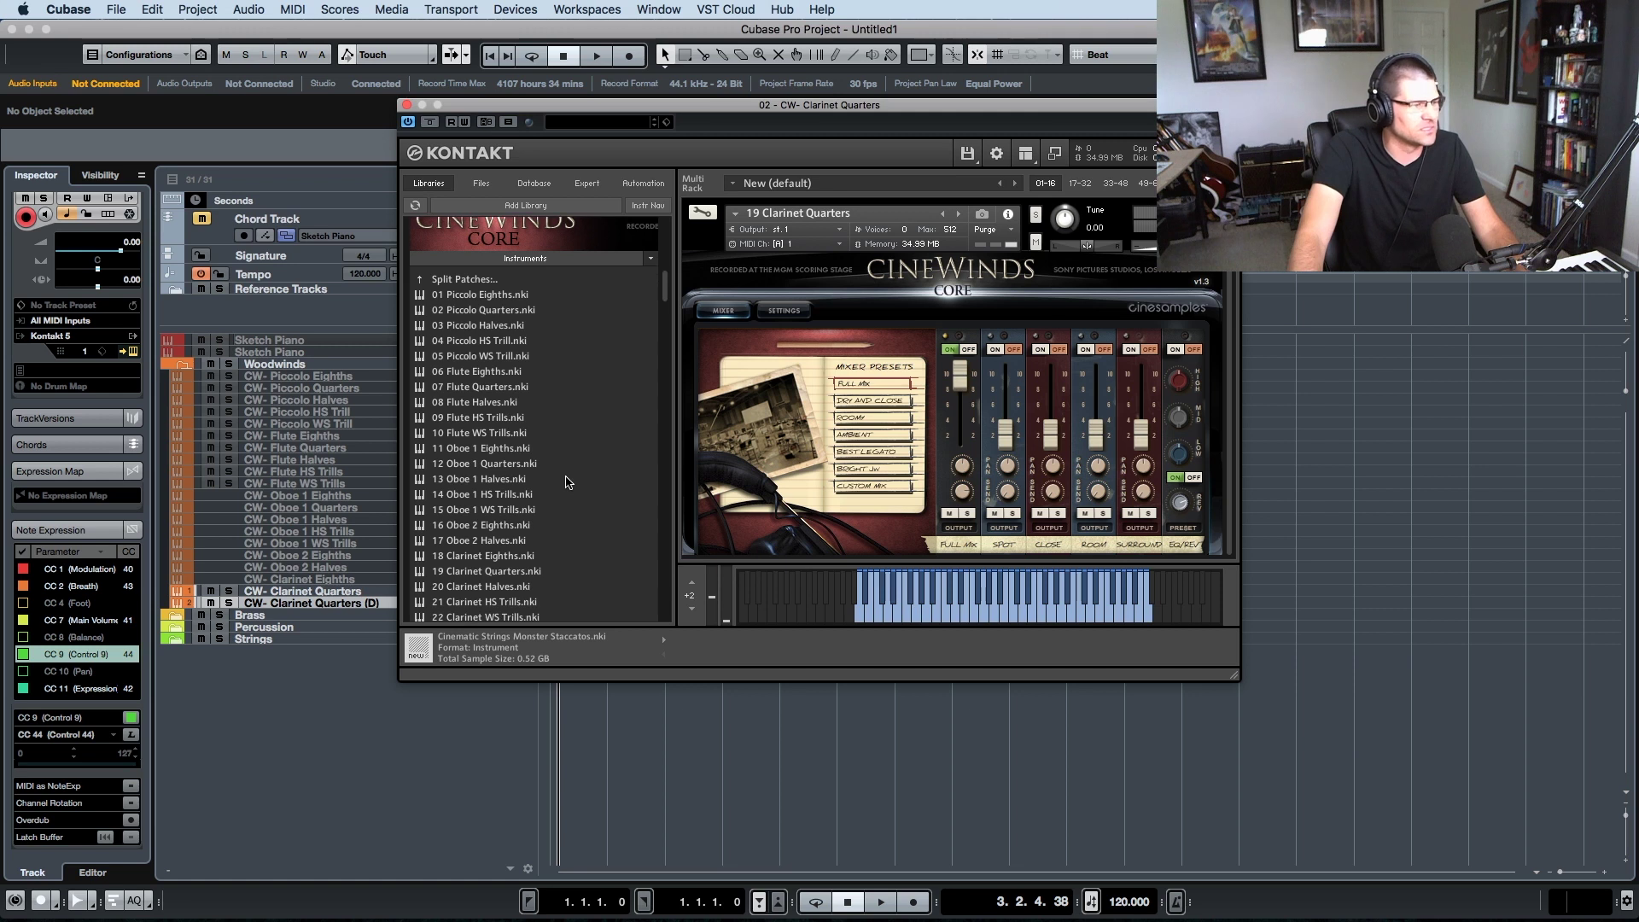
scroll(565, 483, "down", 1)
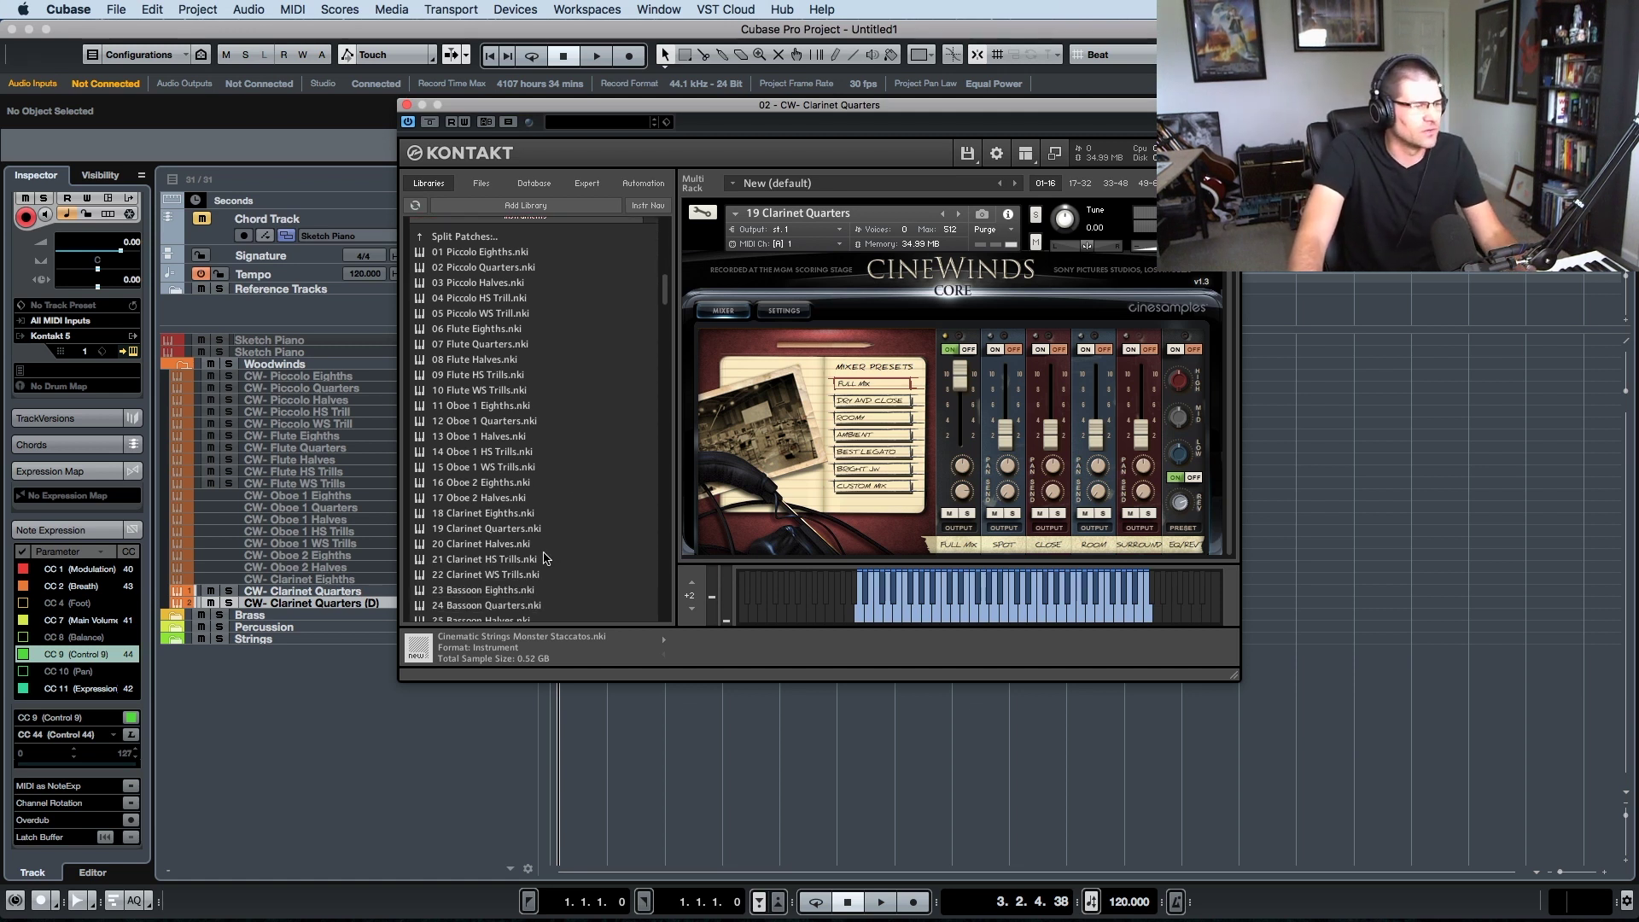
double_click(515, 547)
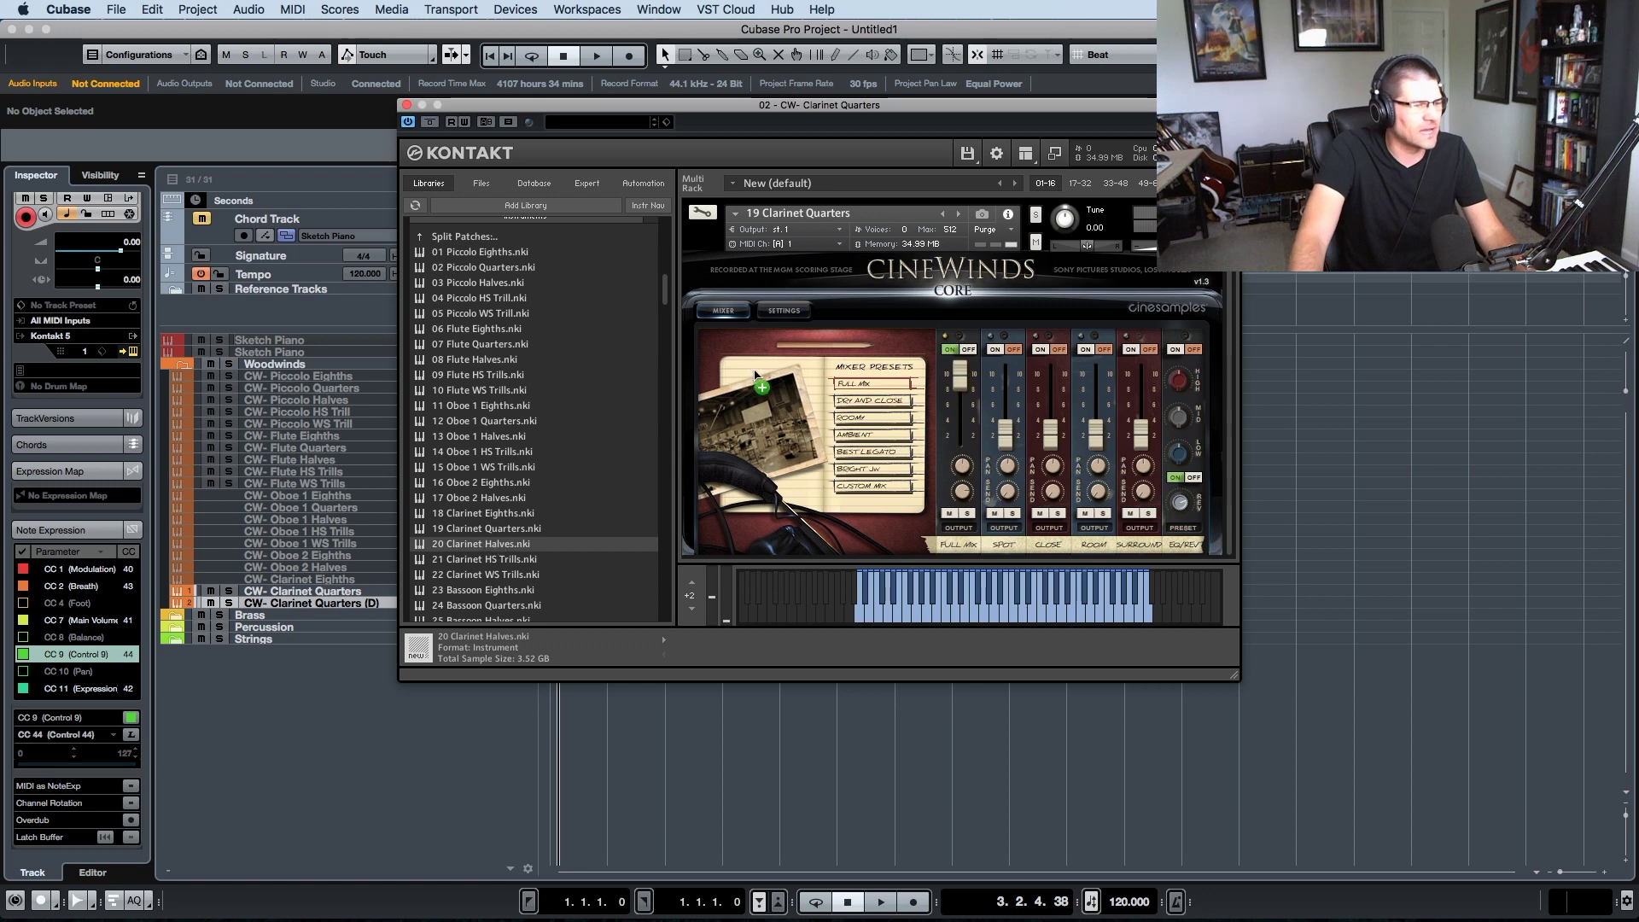
left_click_drag(814, 106, 924, 116)
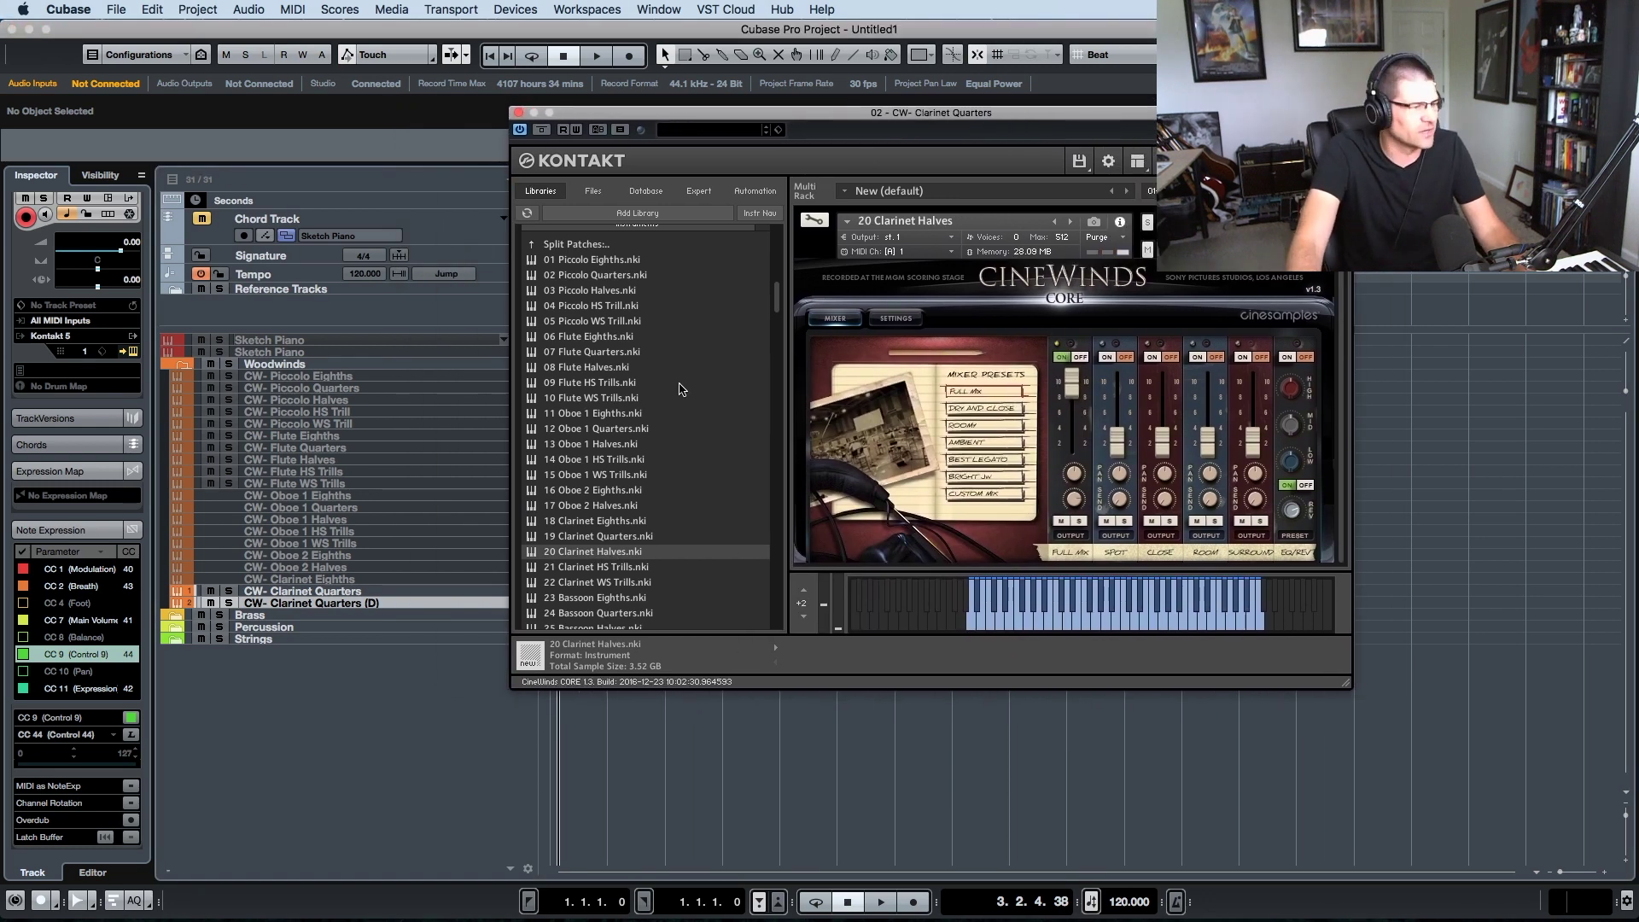
- Rename the duplicated Clarinet Quarters track as CW- Clarinet Halves
double_click(337, 604)
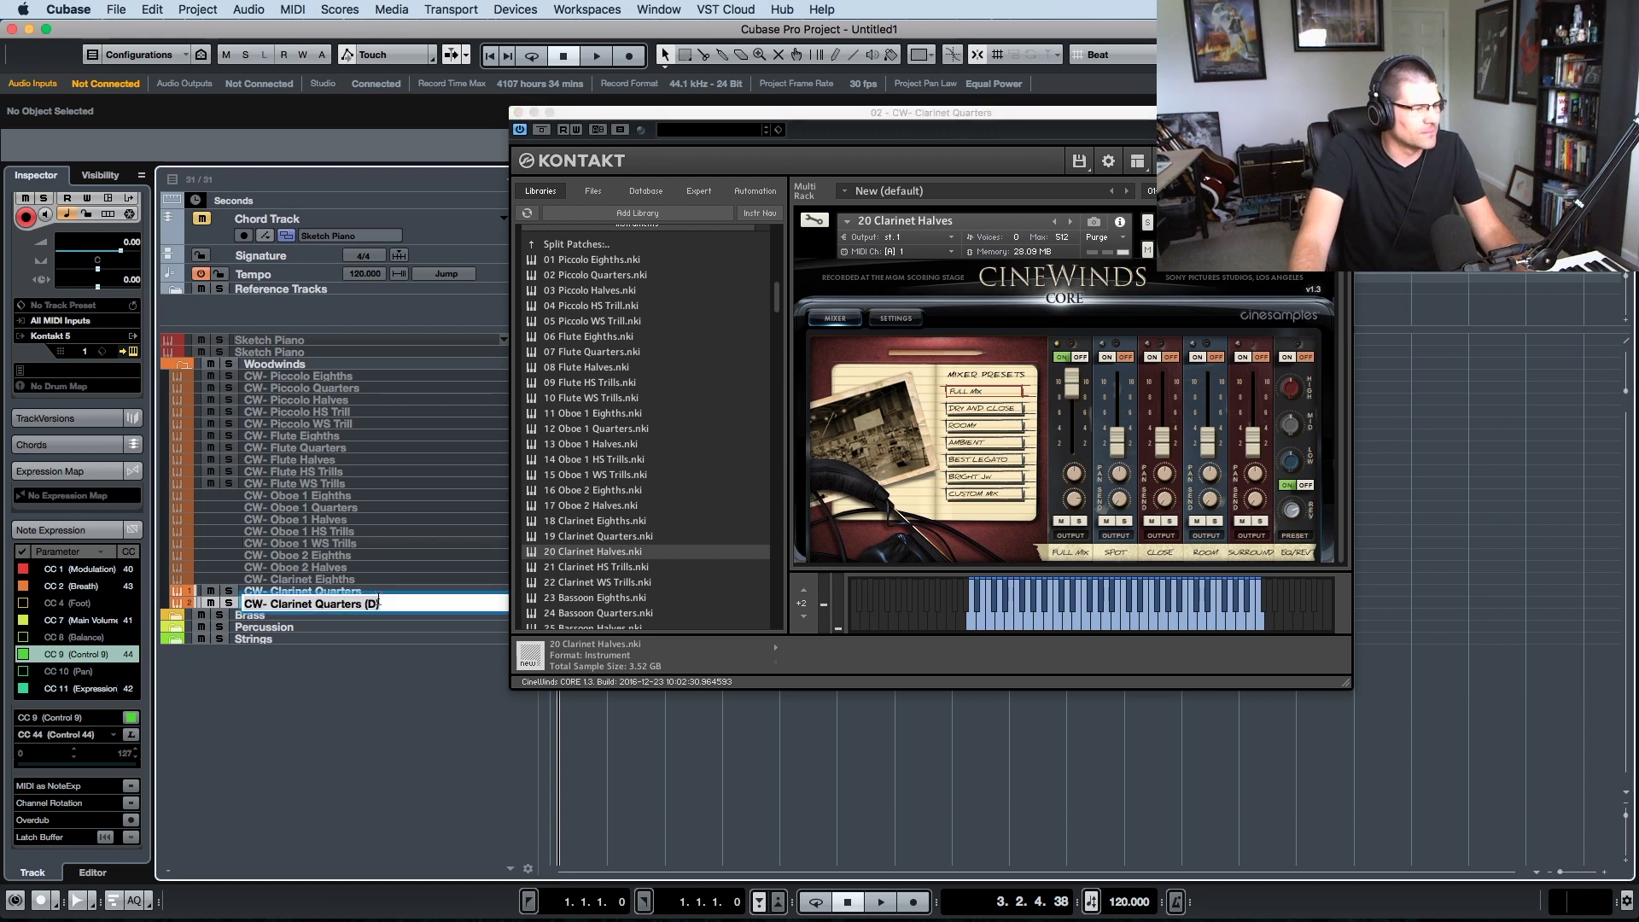
key("BackSpace")
key("BackSpace")
key("BackSpace")
key("BackSpace")
key("BackSpace")
key("BackSpace")
key("BackSpace")
key("BackSpace")
key("BackSpace")
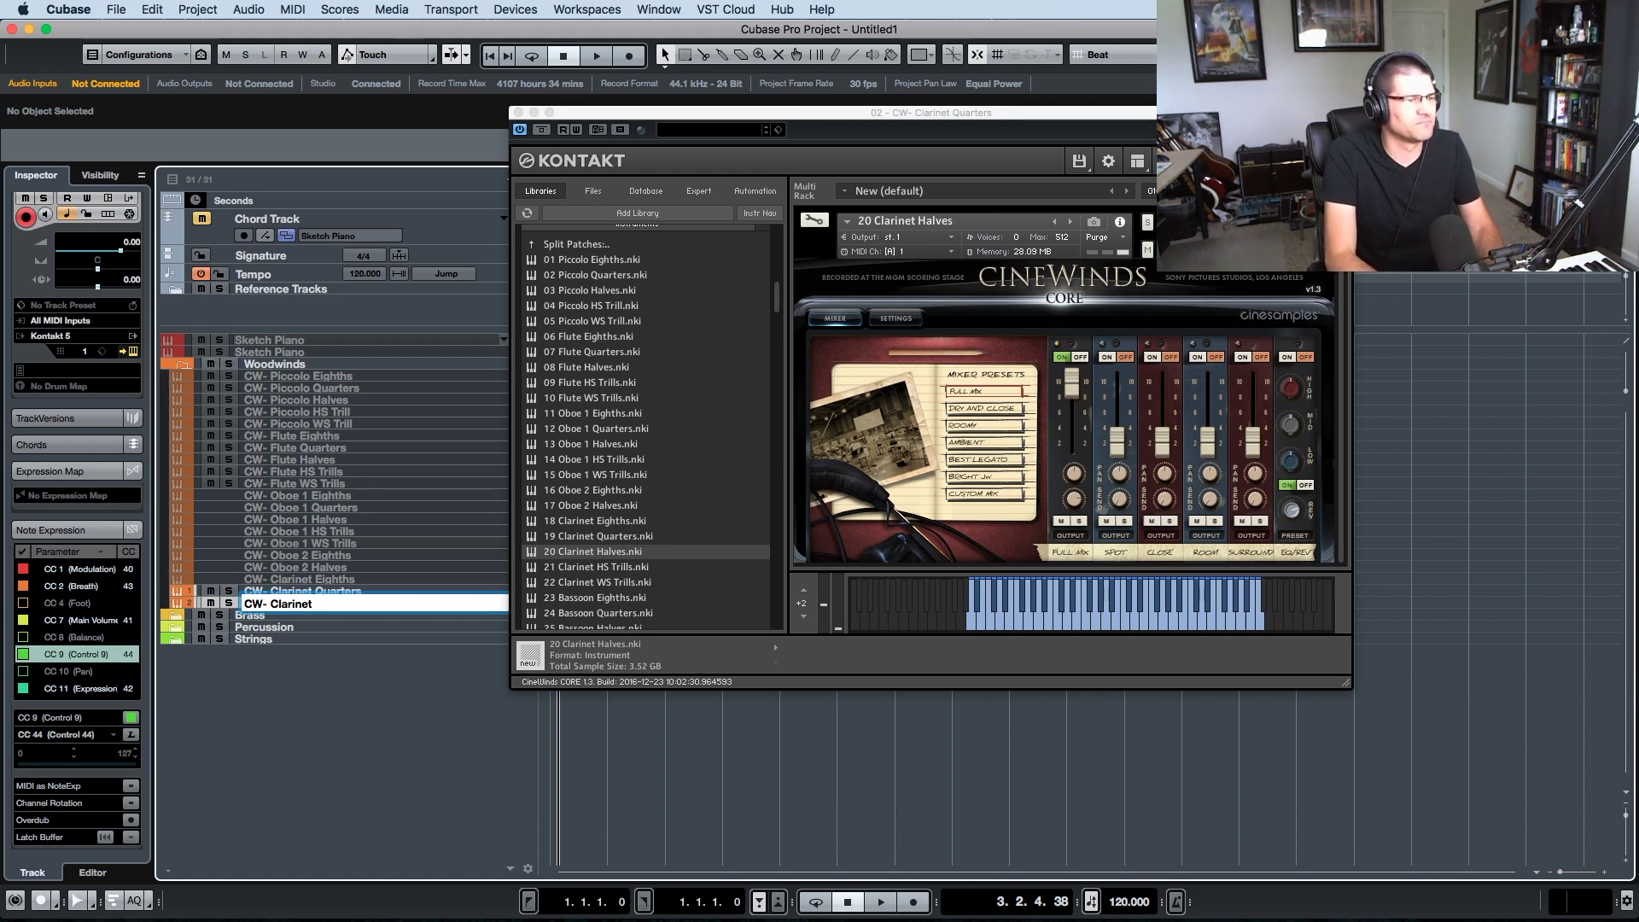
type("Halves")
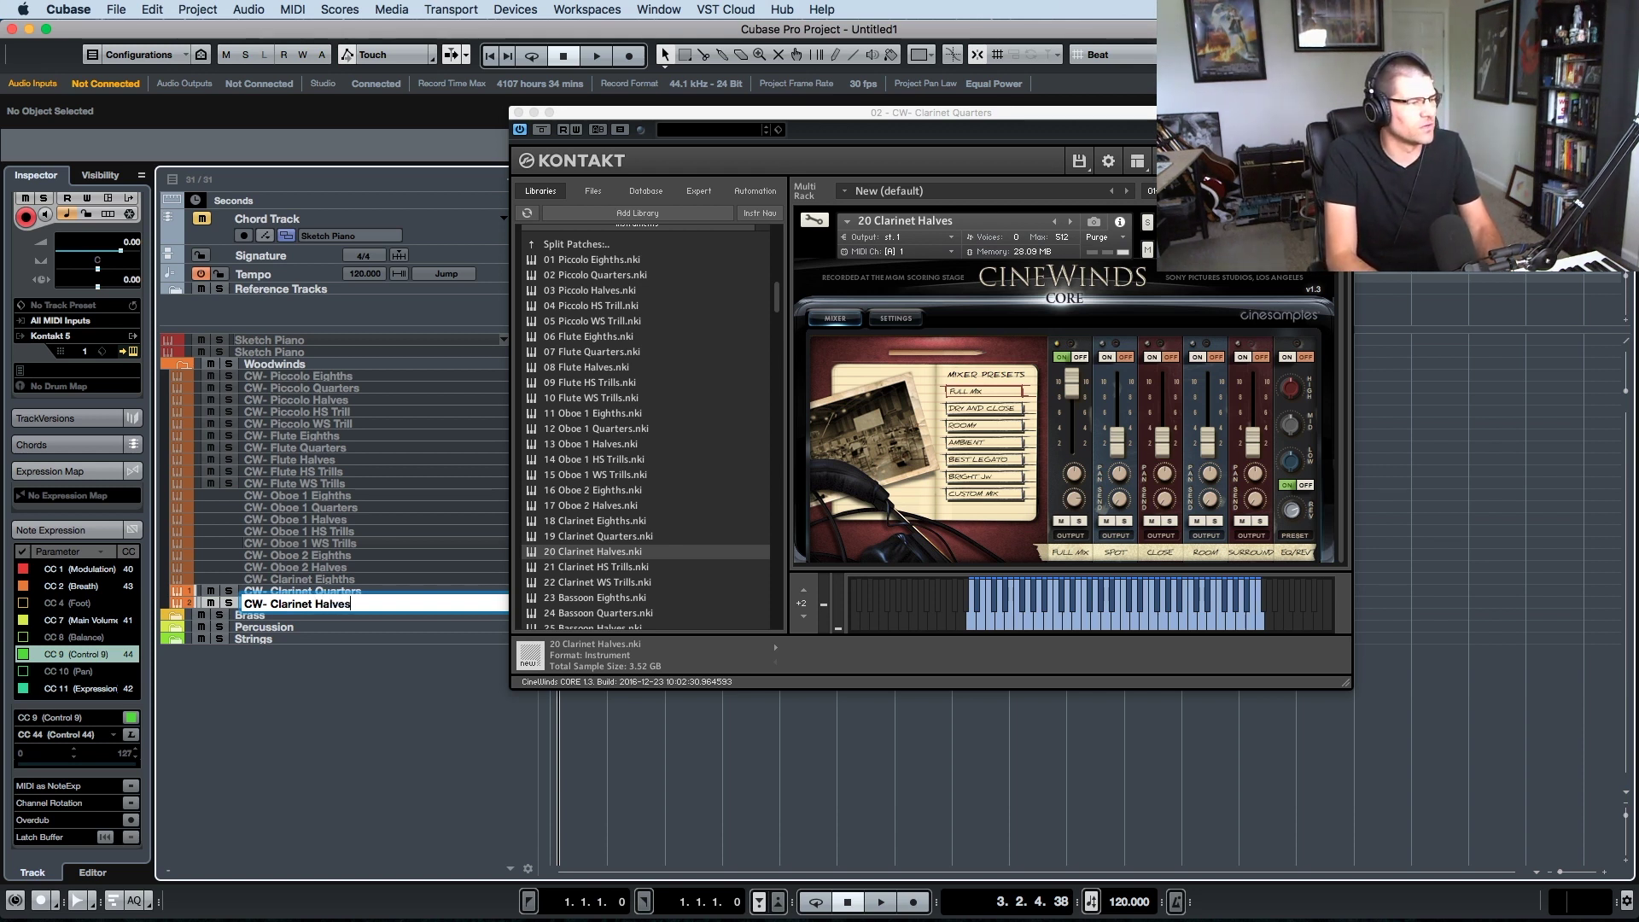
key("Return")
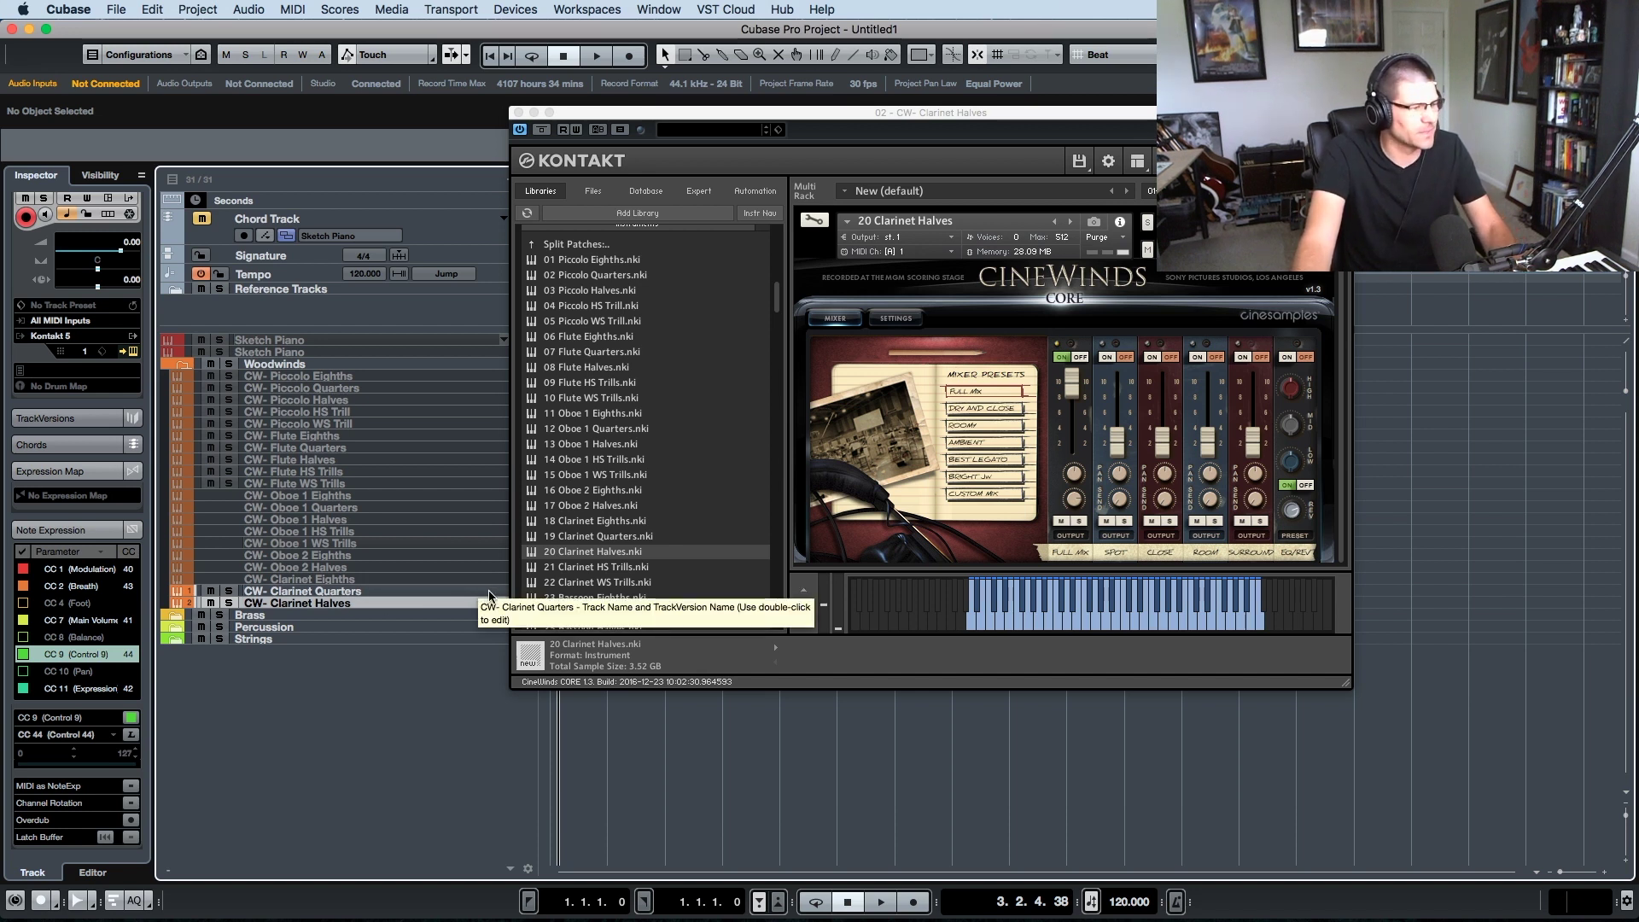
- Close the Kontakt window, duplicate the CW- Clarinet Halves track and open the duplicate's Kontakt
left_click(518, 111)
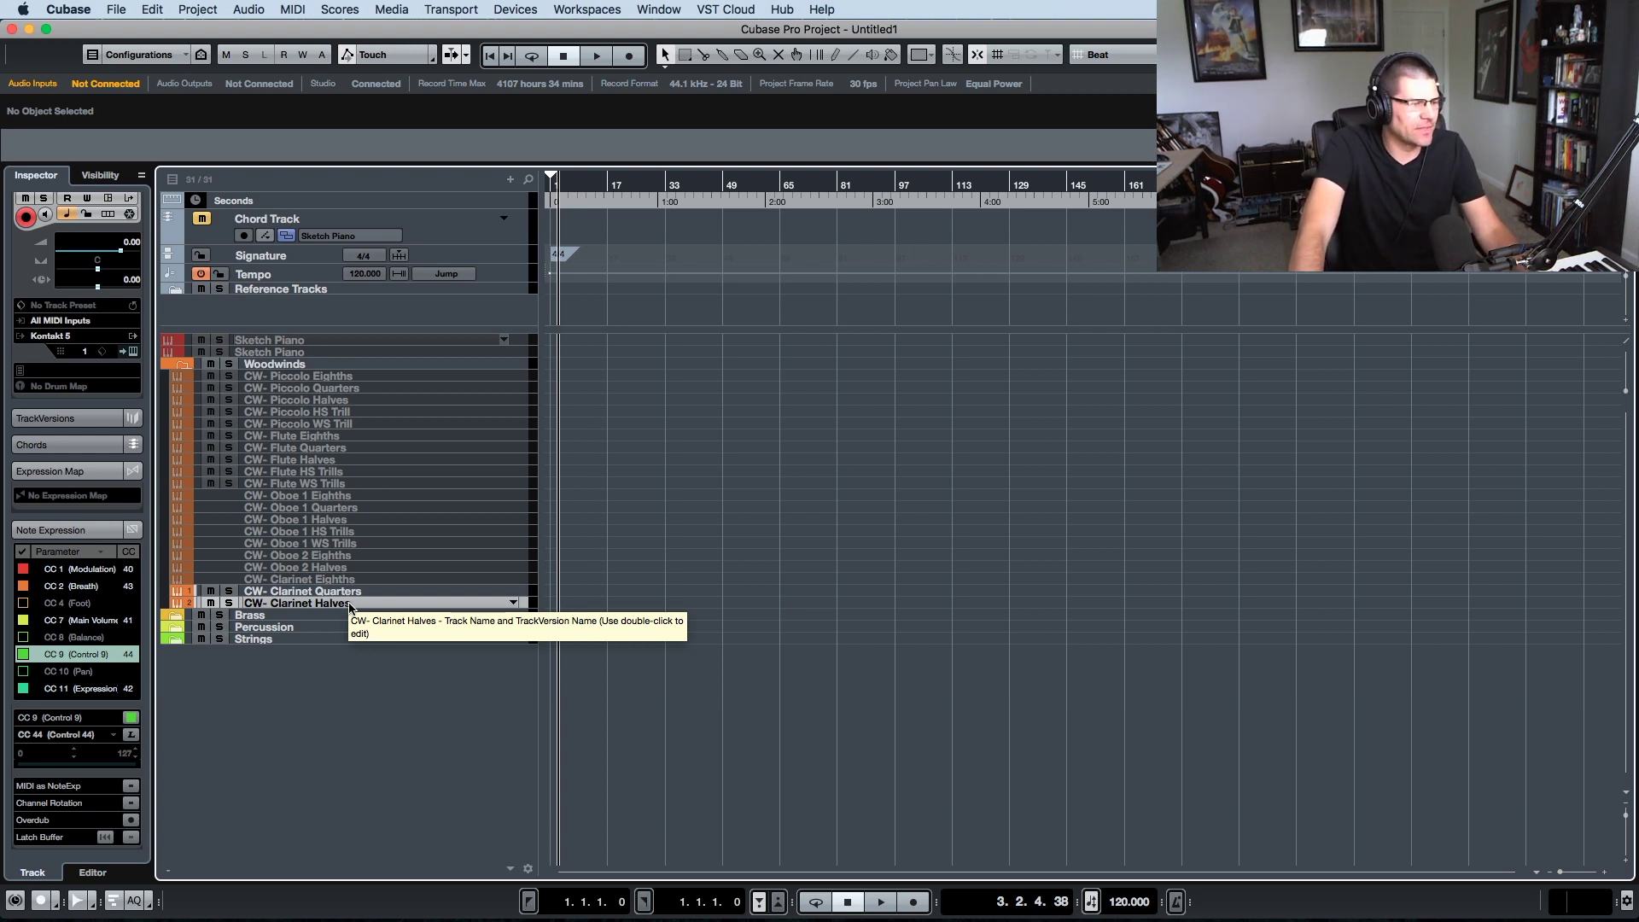
right_click(349, 607)
left_click(428, 654)
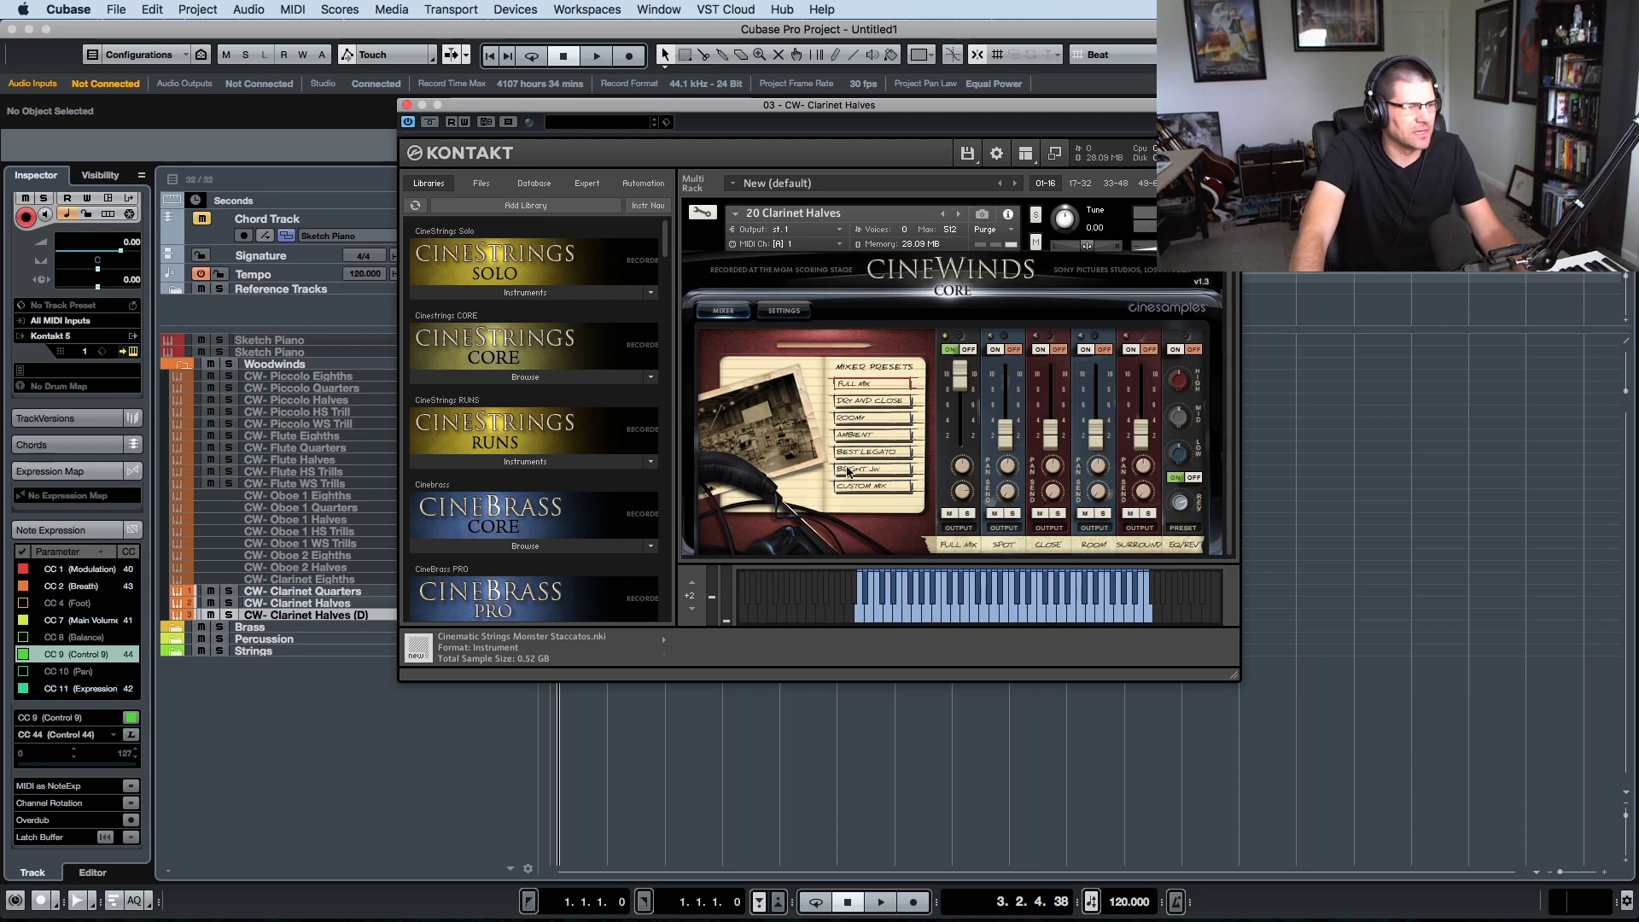
- Load the CineWinds CORE patch 21 Clarinet HS Trills into the duplicated Clarinet Halves track's Kontakt
scroll(578, 446, "down", 1)
scroll(578, 446, "down", 3)
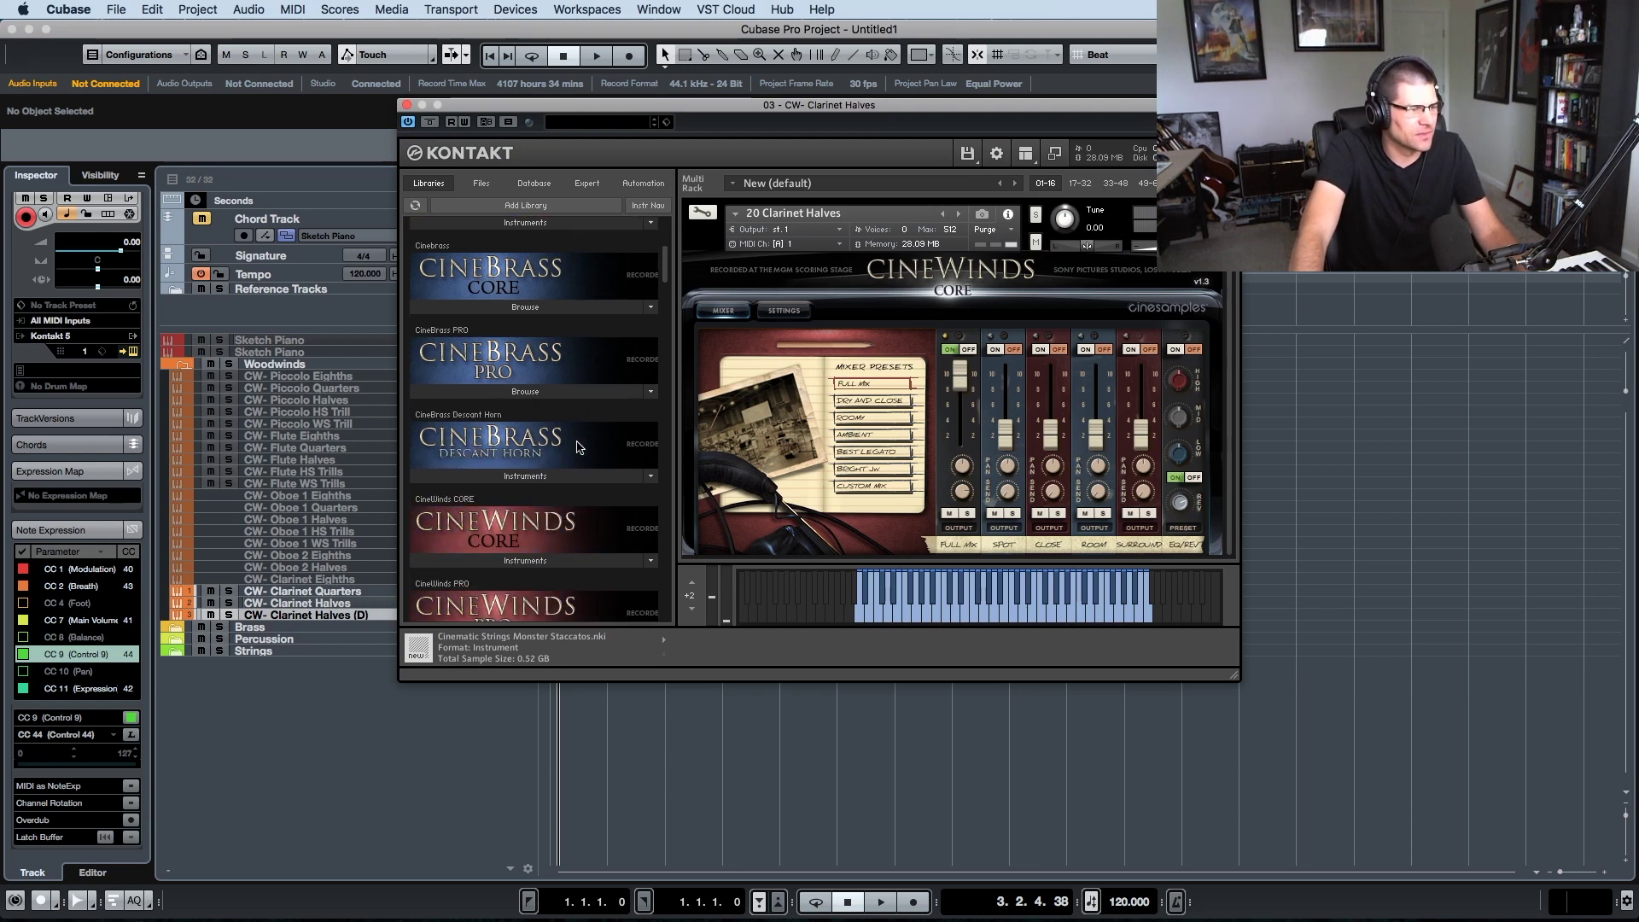
left_click(542, 523)
scroll(541, 527, "down", 6)
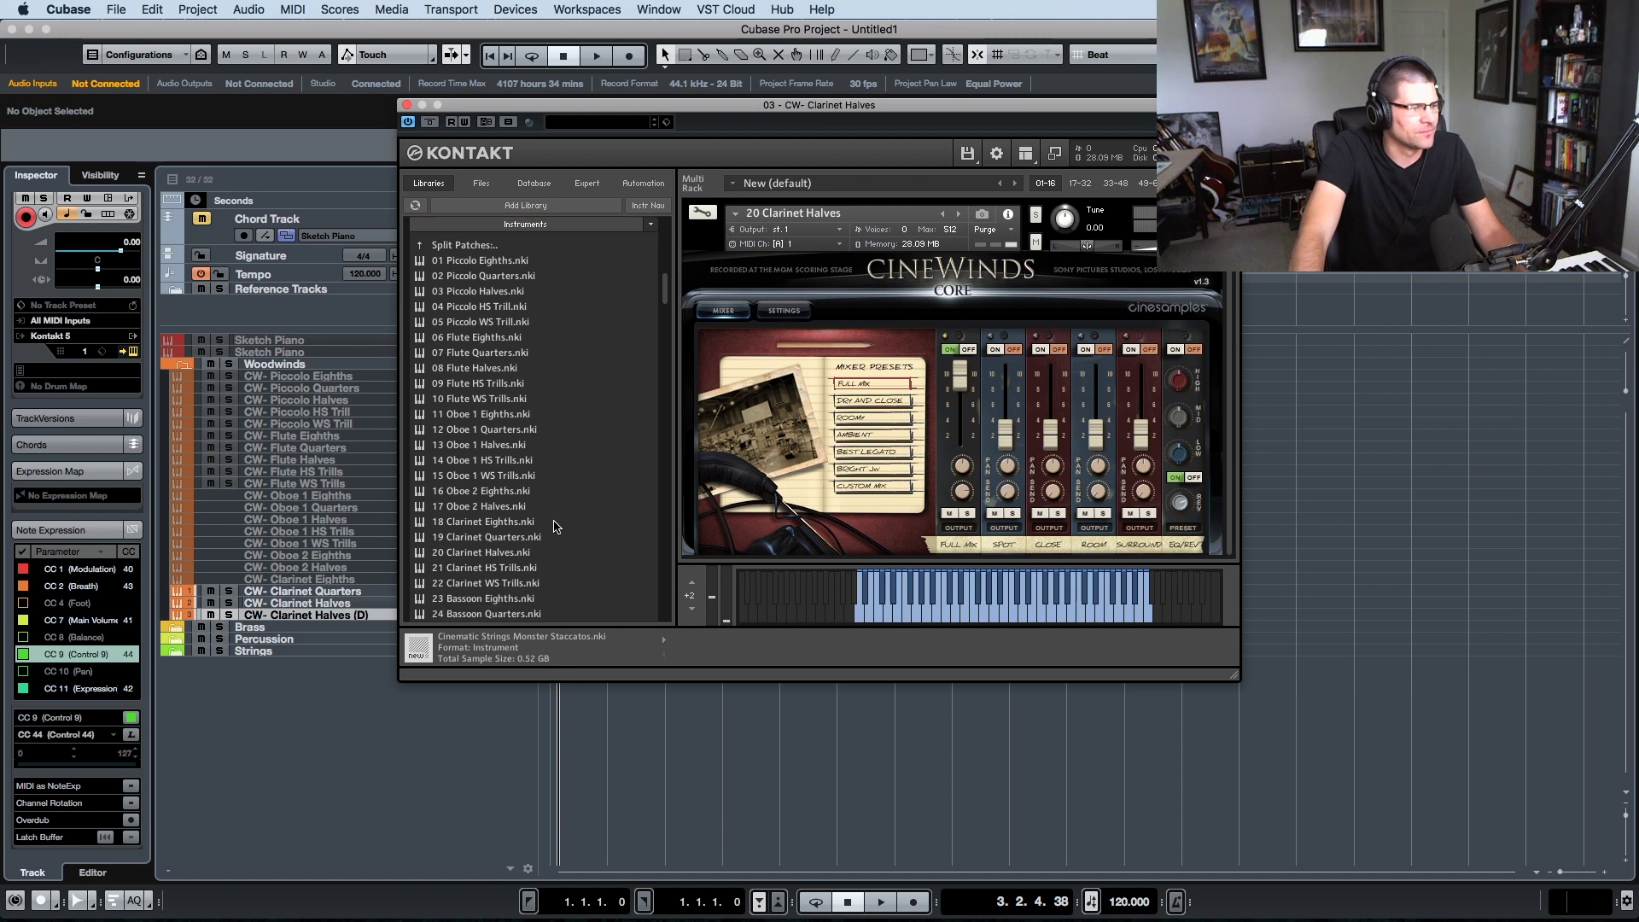
scroll(557, 527, "down", 1)
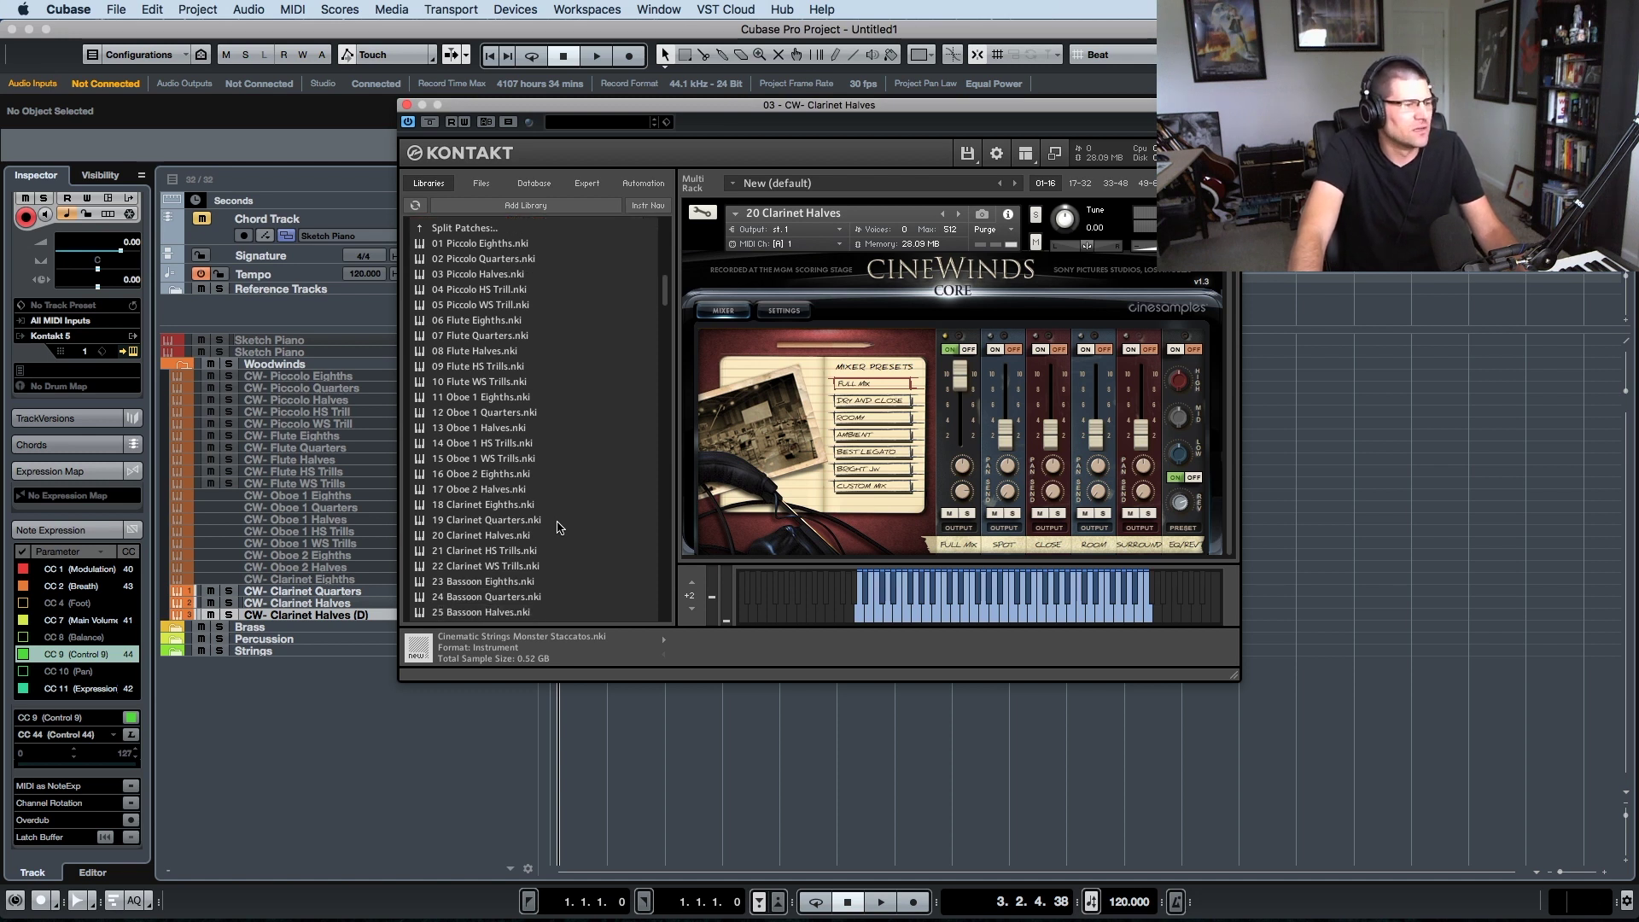
left_click(499, 552)
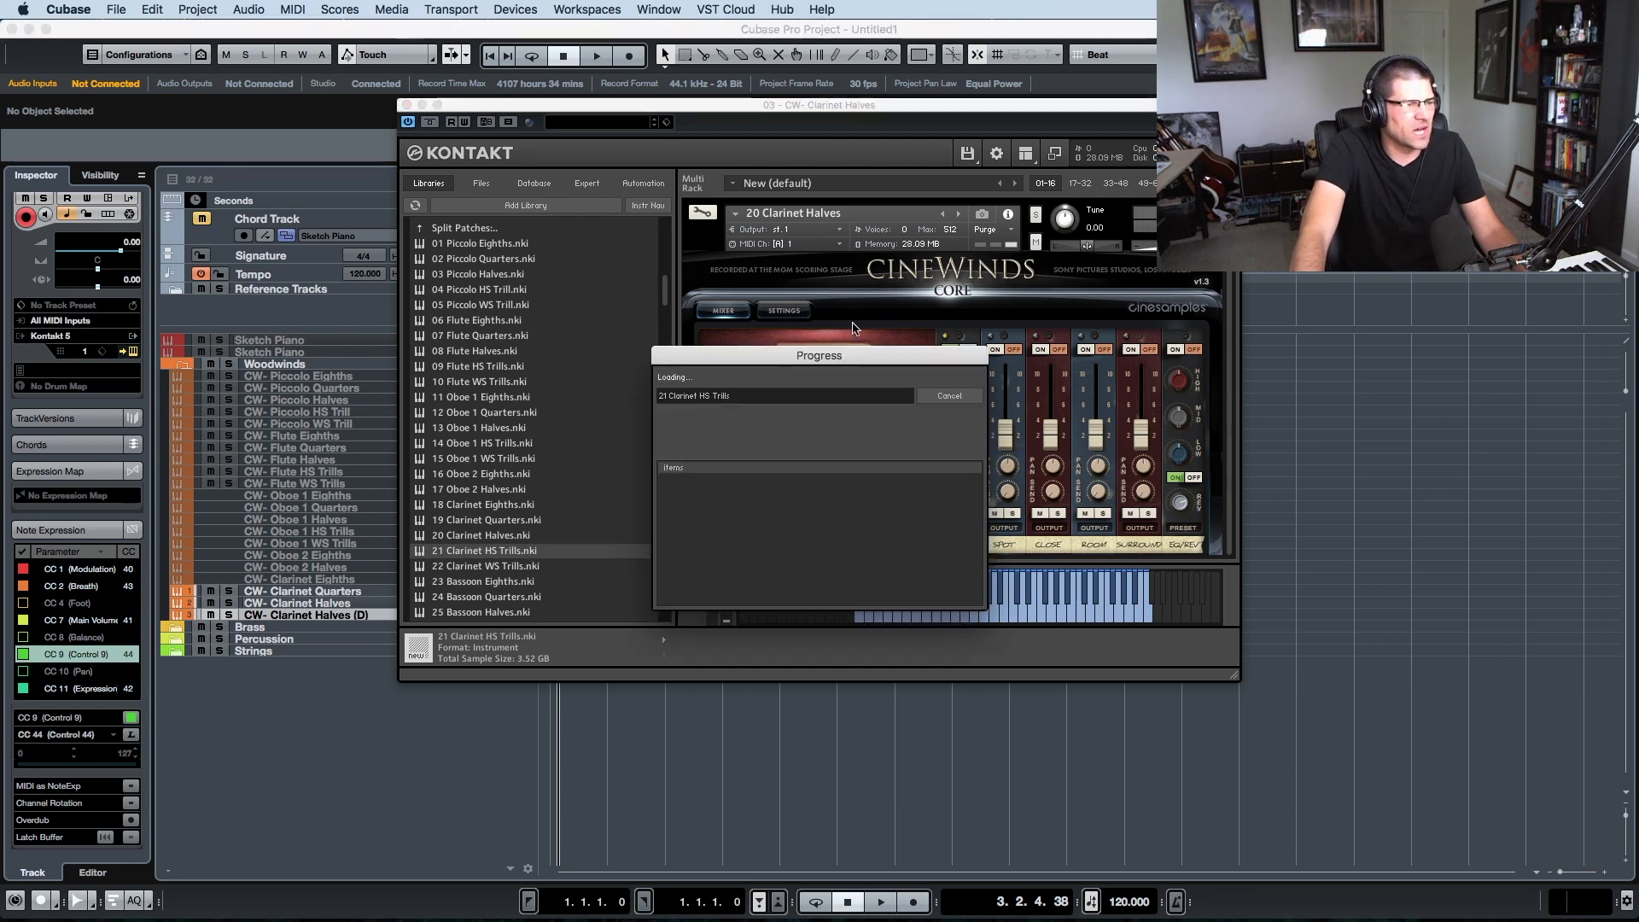
- Rename the duplicated Clarinet Halves track as CW- Clarinet HS Trills
left_click_drag(733, 110, 868, 122)
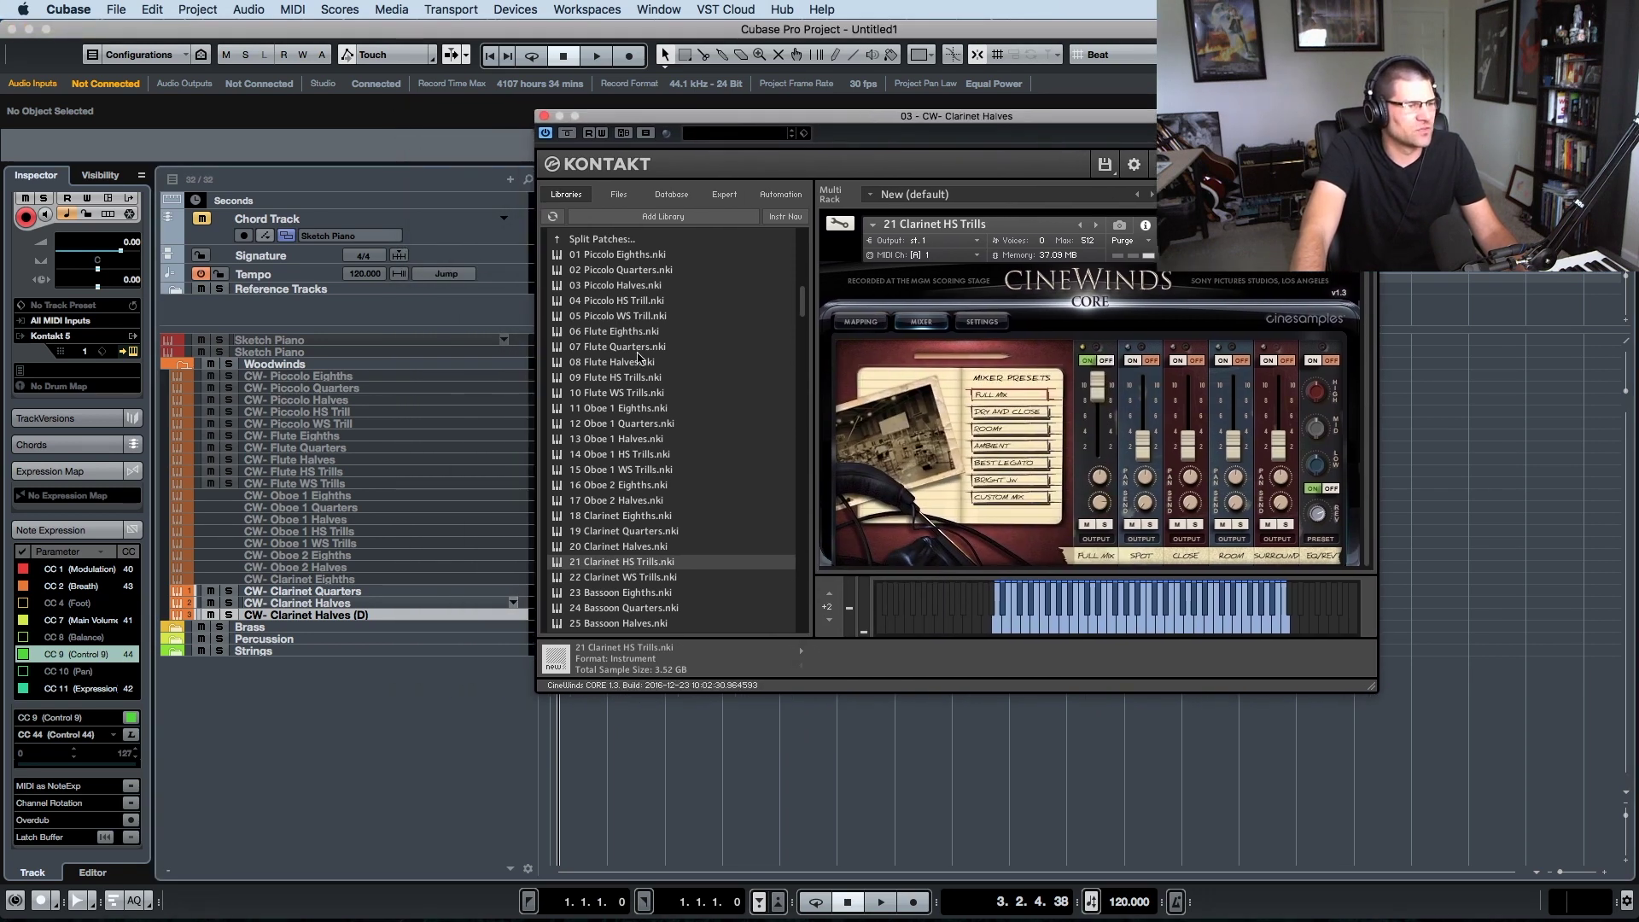
left_click(334, 621)
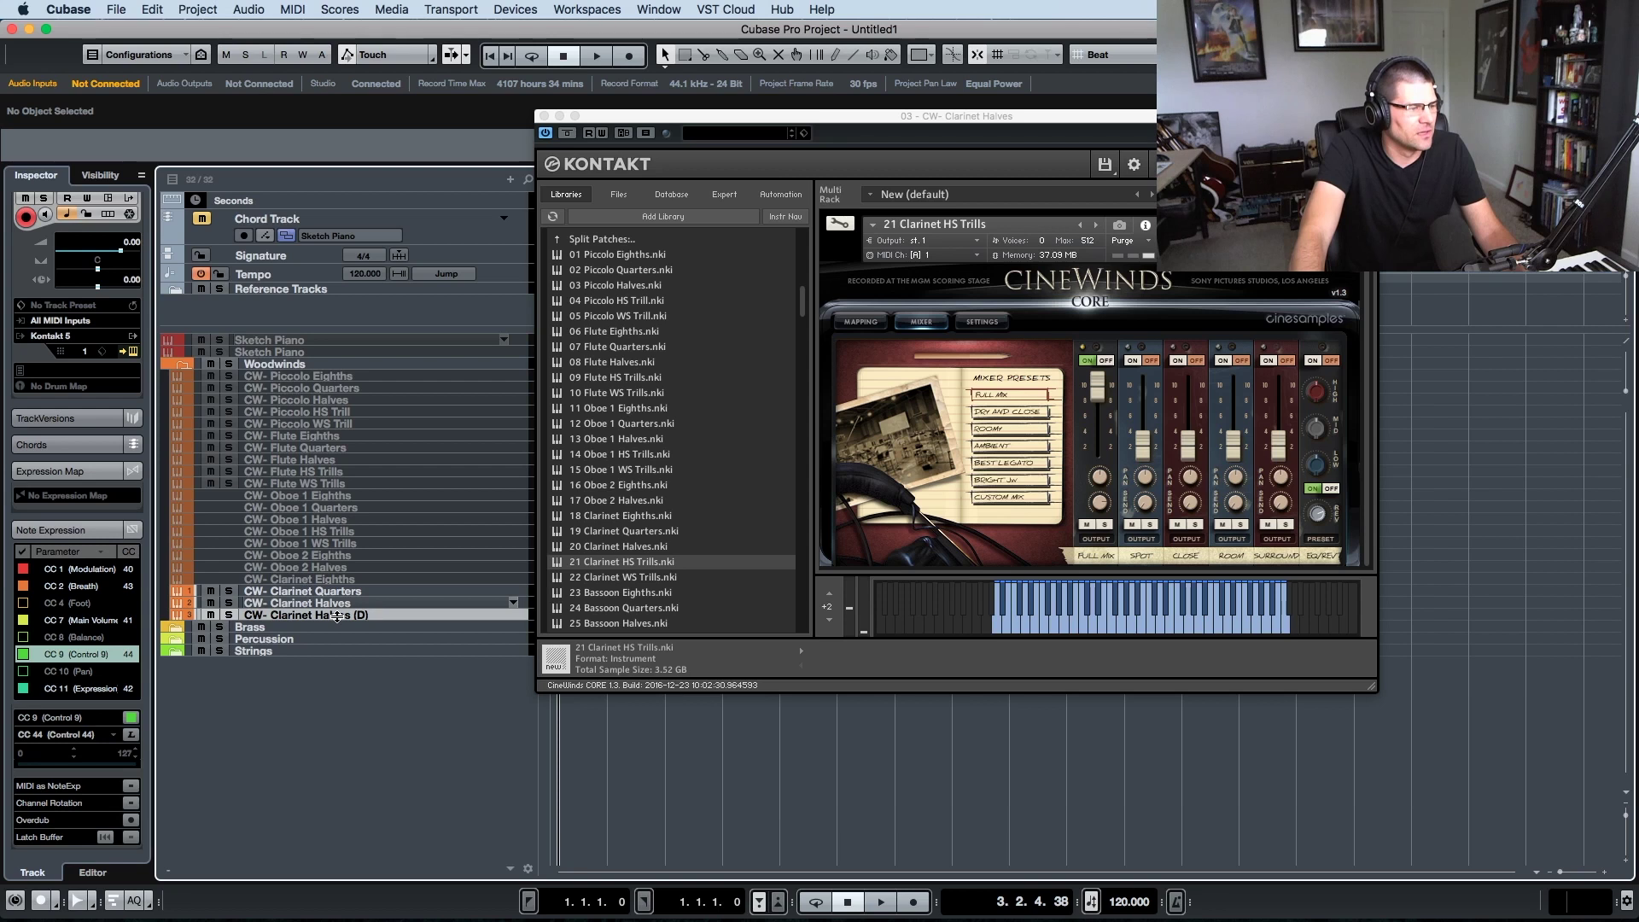
double_click(340, 616)
left_click(392, 616)
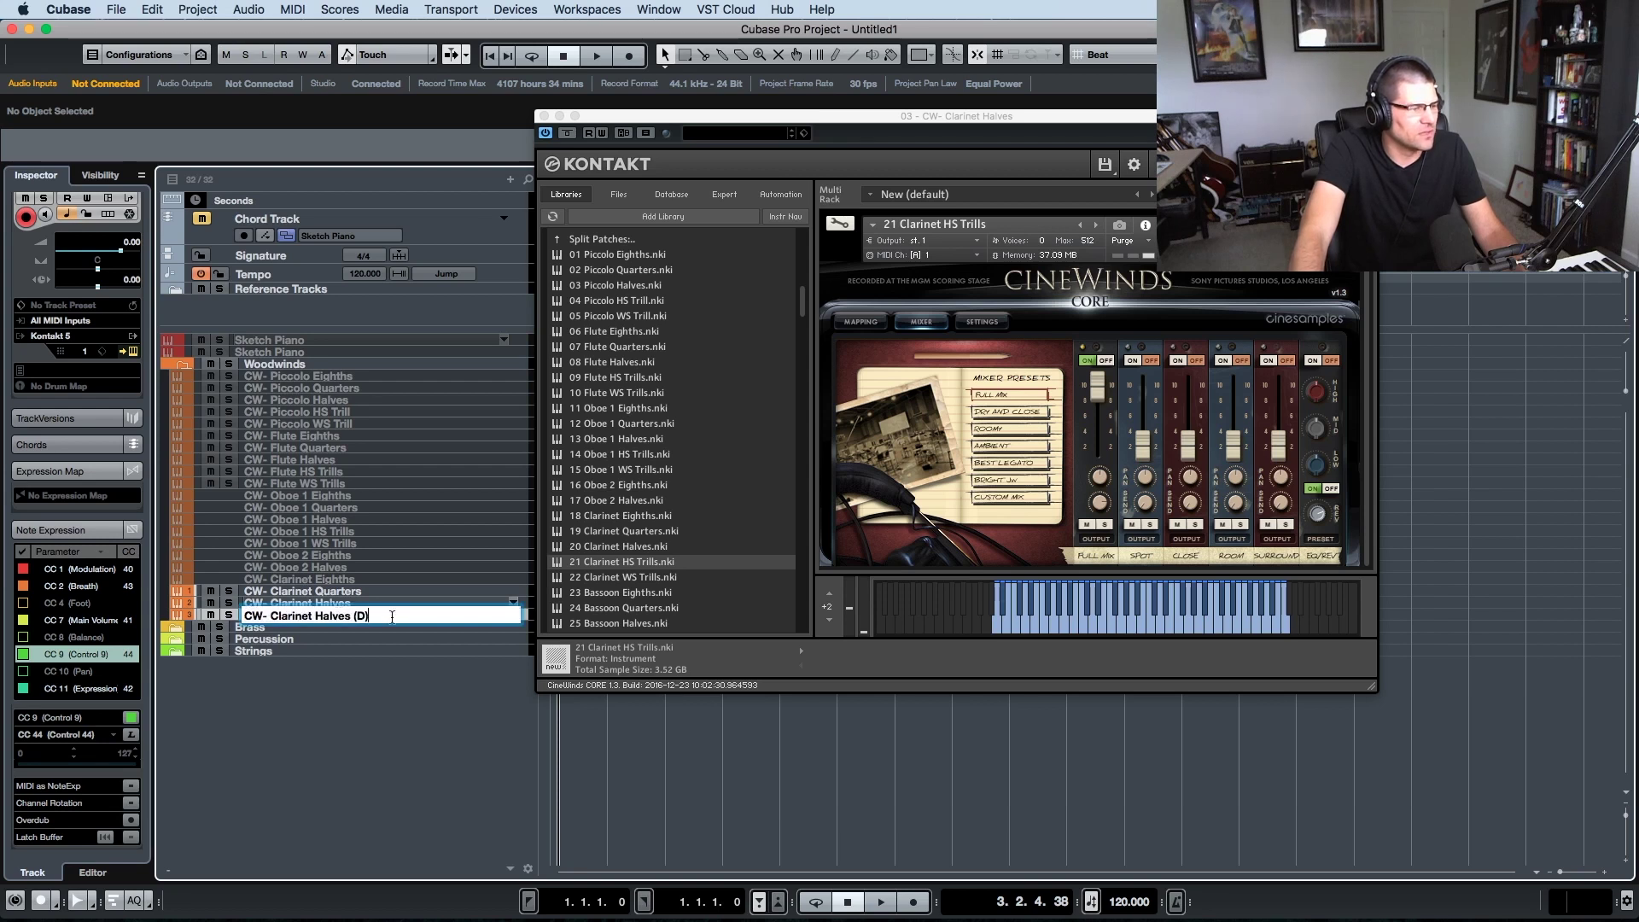
key("BackSpace")
key("BackSpace")
key("BackSpace")
key("BackSpace")
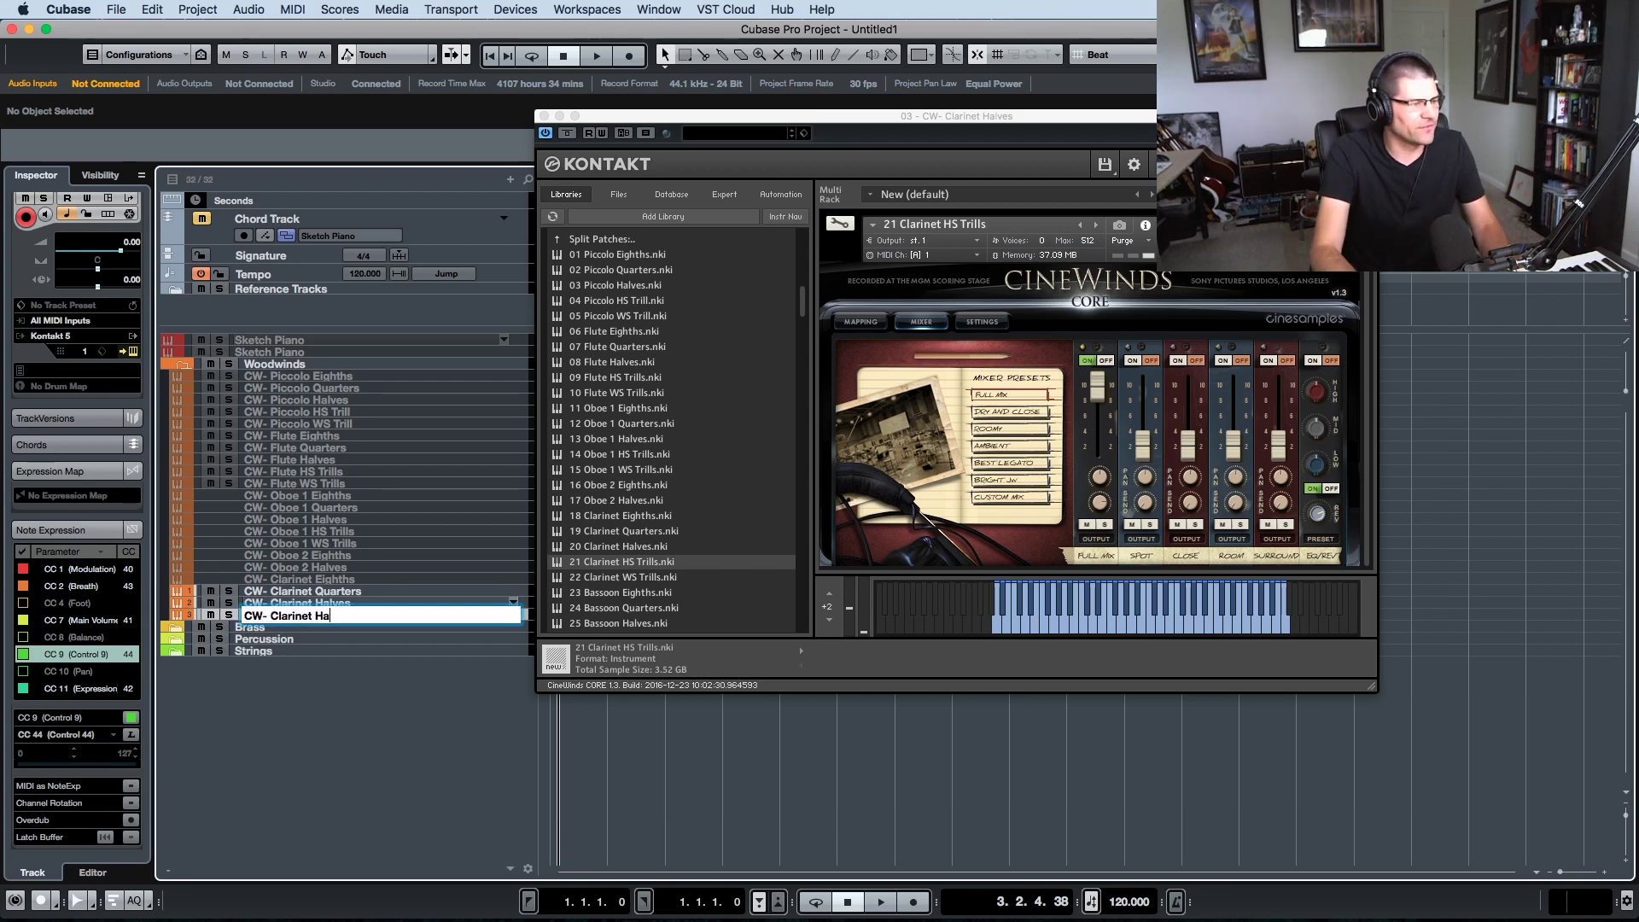
type("HS Trills")
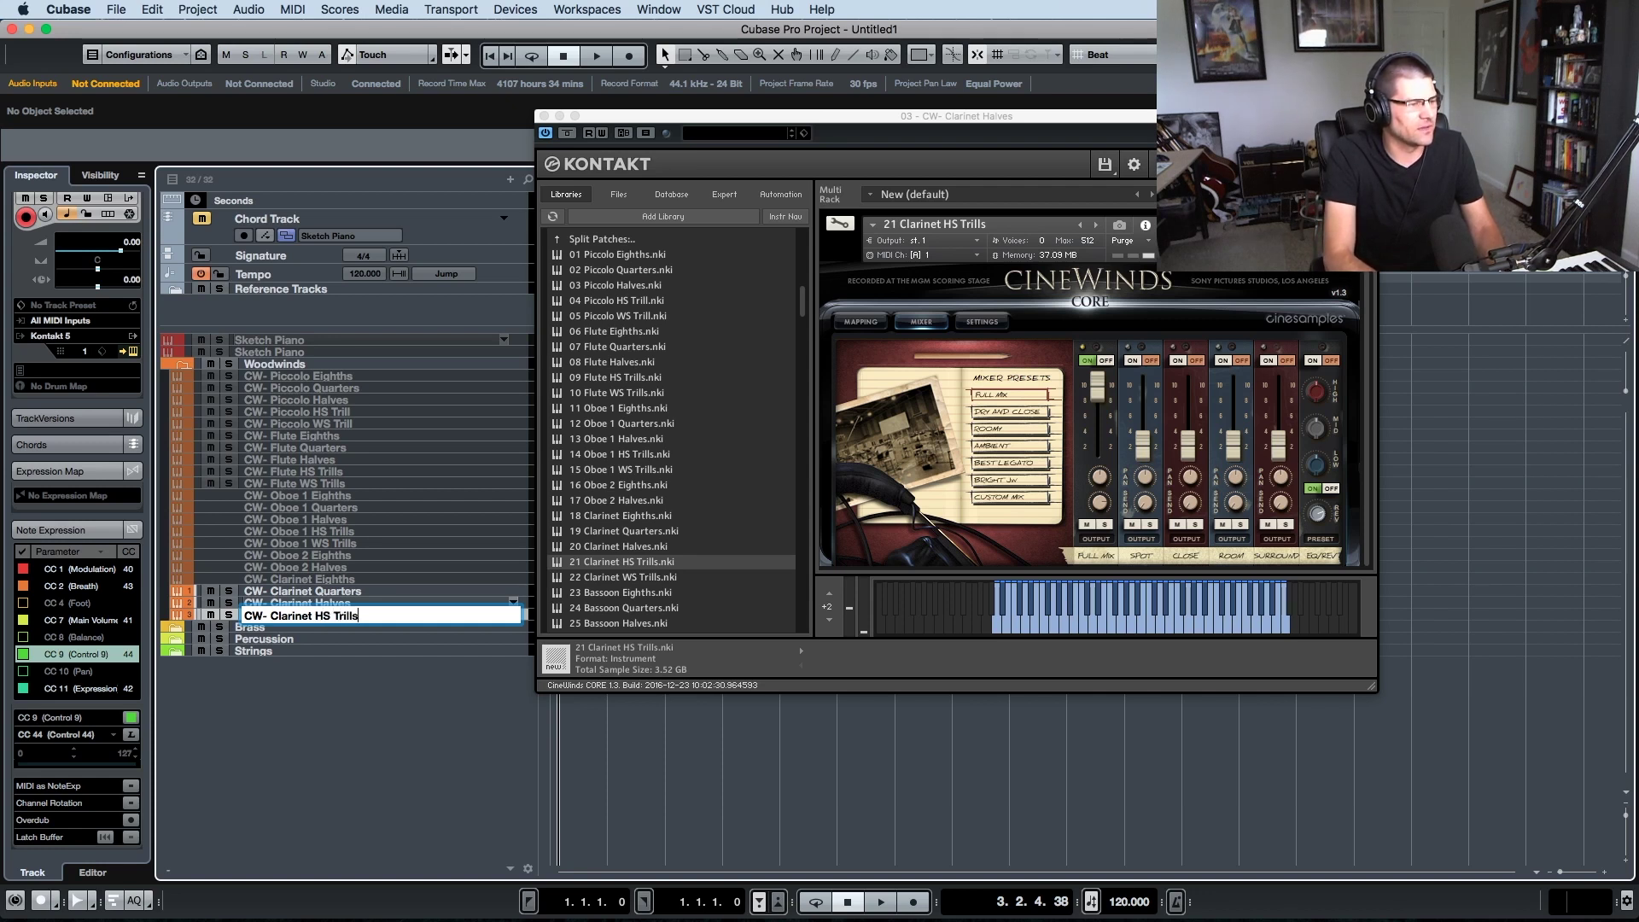
key("Return")
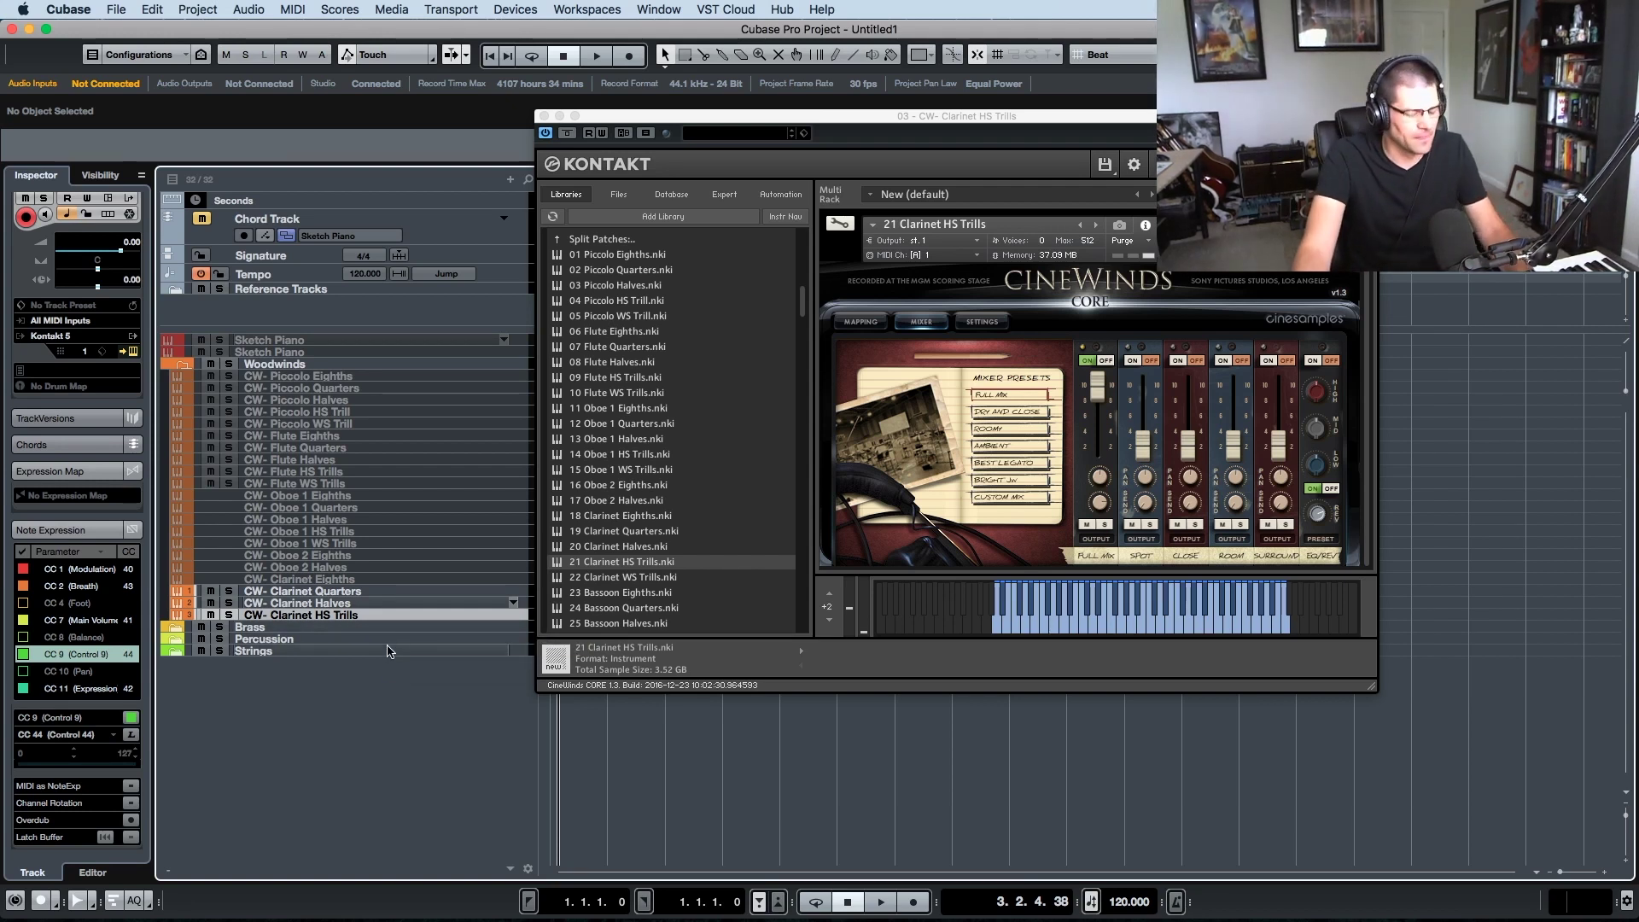
- Close the Kontakt window and disable the CW- Clarinet Quarters and CW- Clarinet Halves tracks
left_click_drag(739, 118, 751, 125)
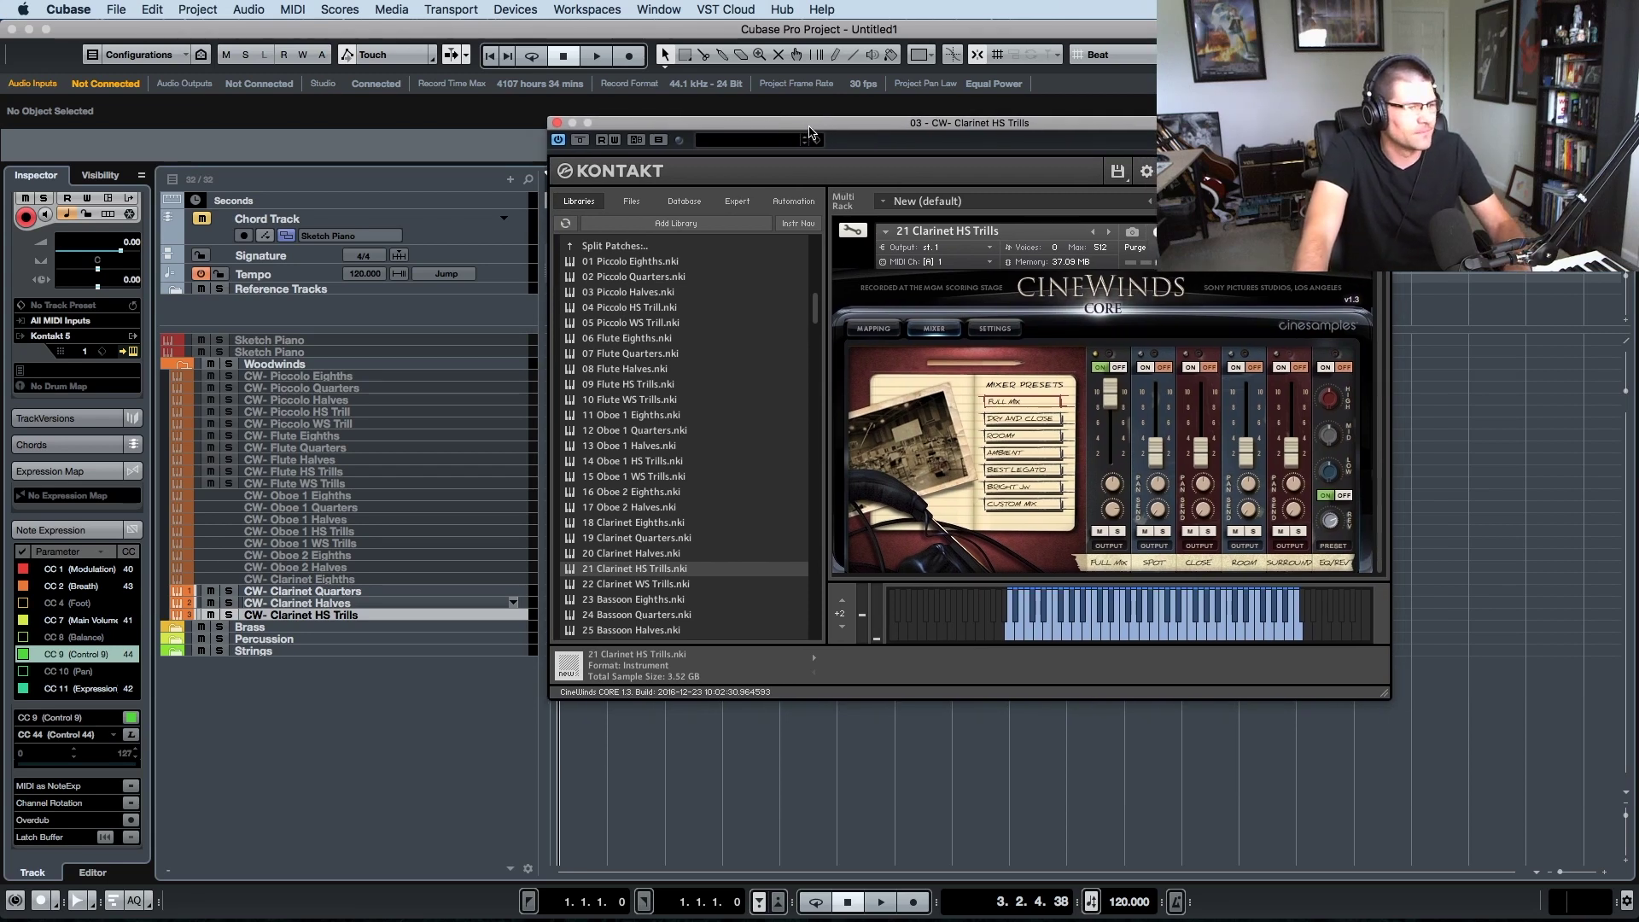
key("super+w")
left_click(290, 591)
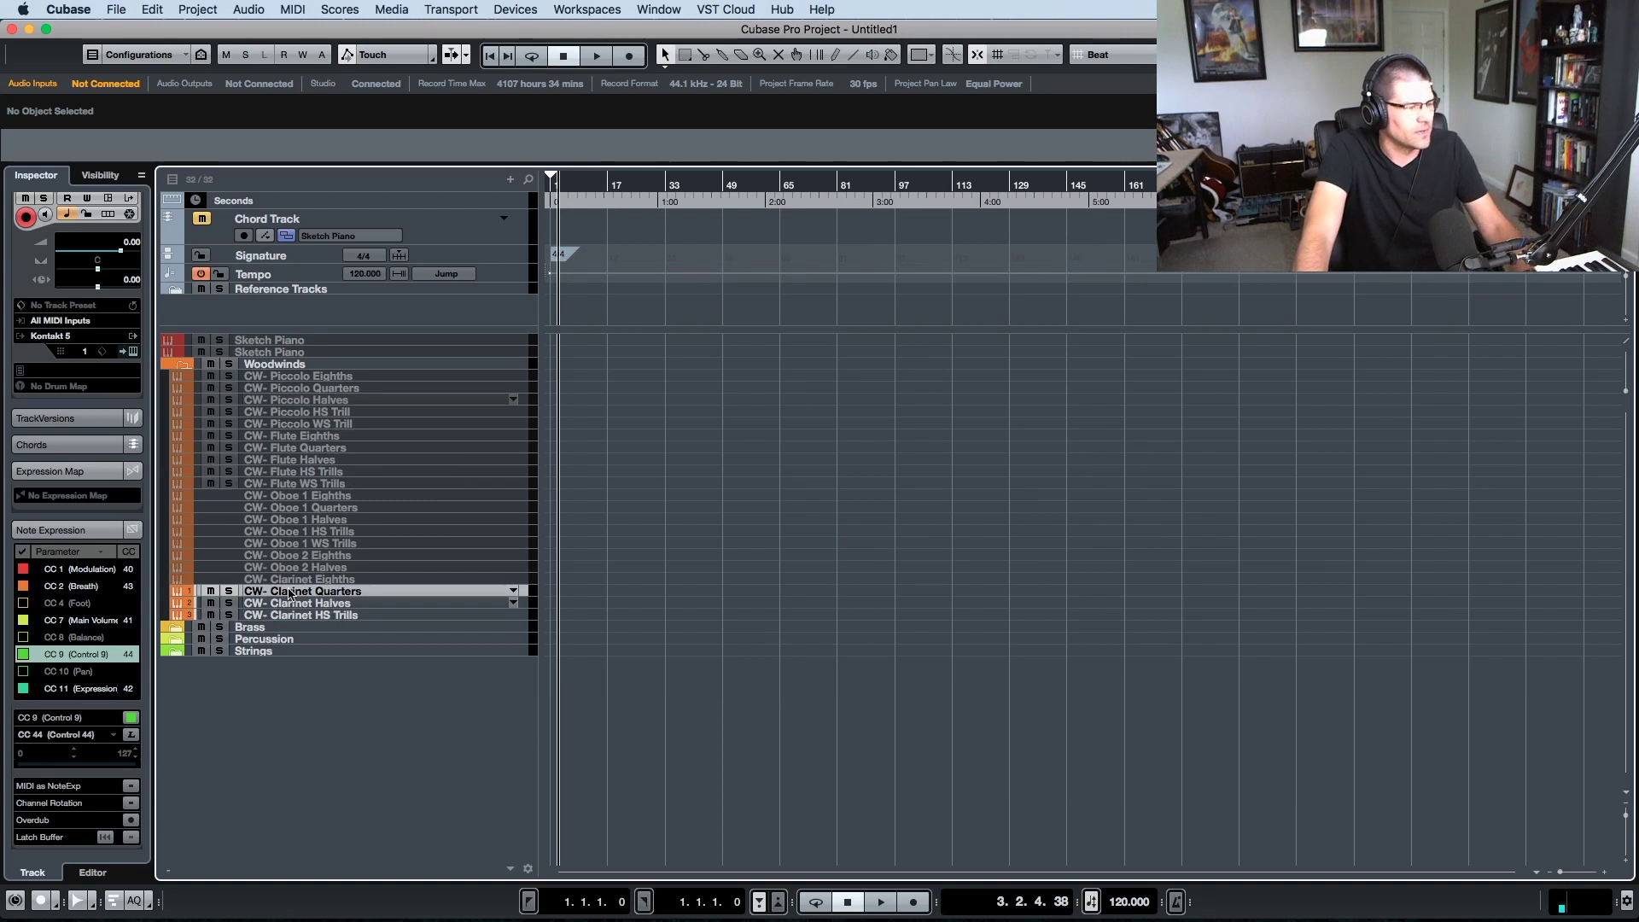
- Duplicate the CW- Clarinet HS Trills track and open the duplicate's Kontakt
left_click(354, 615)
right_click(355, 614)
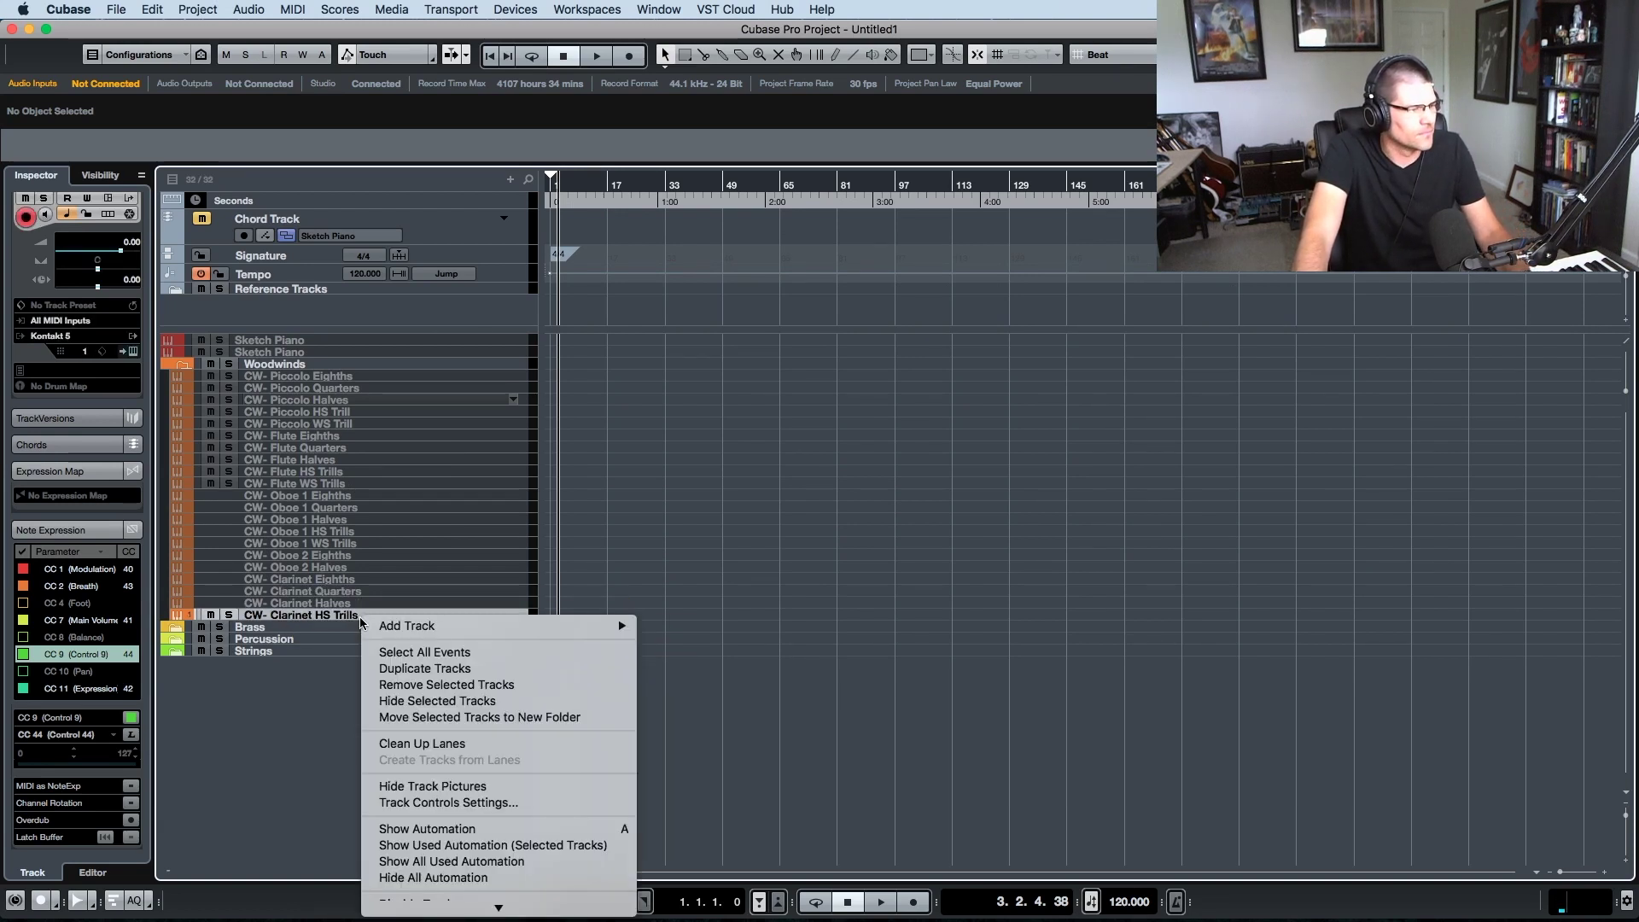
left_click(436, 667)
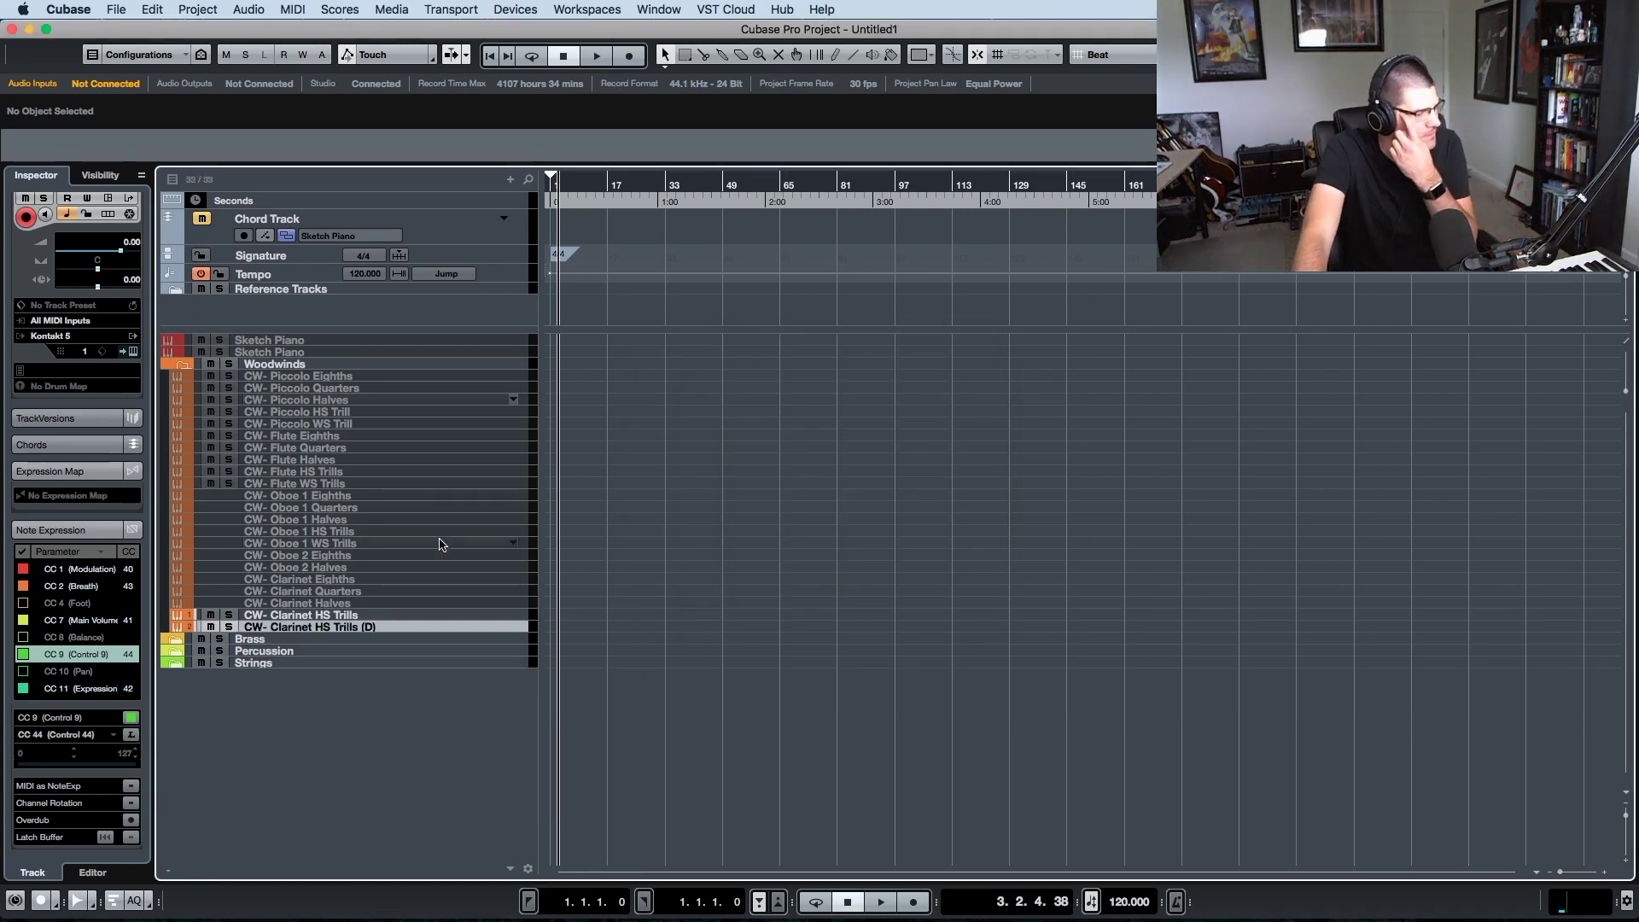
key("e")
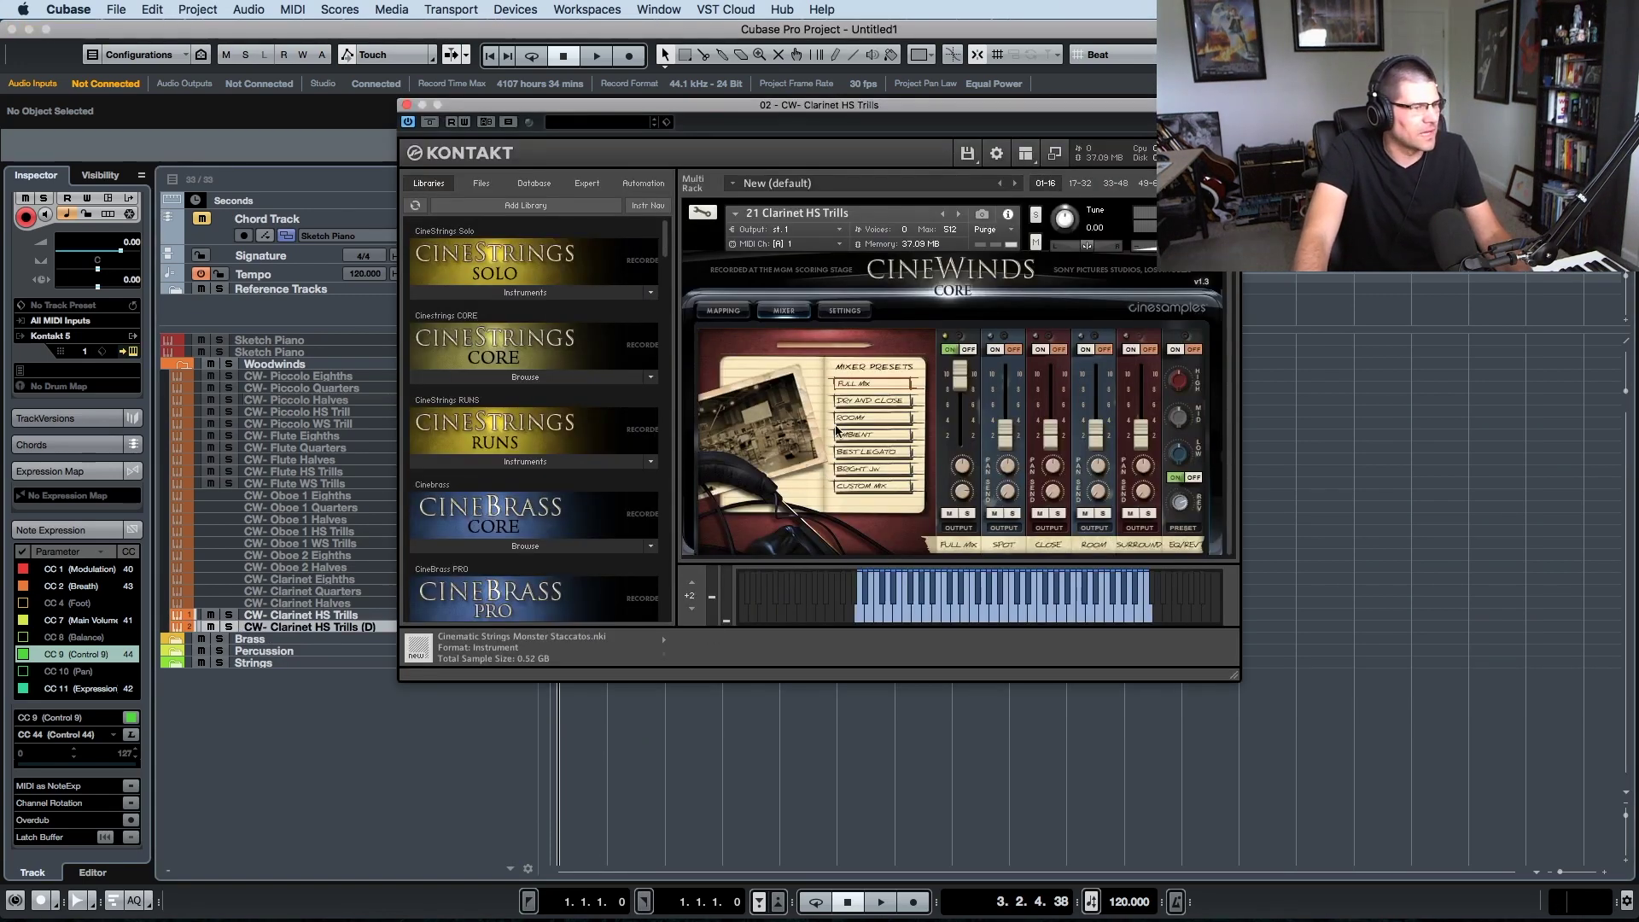
- Load the CineWinds CORE patch 22 Clarinet WS Trills in place of the HS Trills patch
scroll(562, 459, "down", 5)
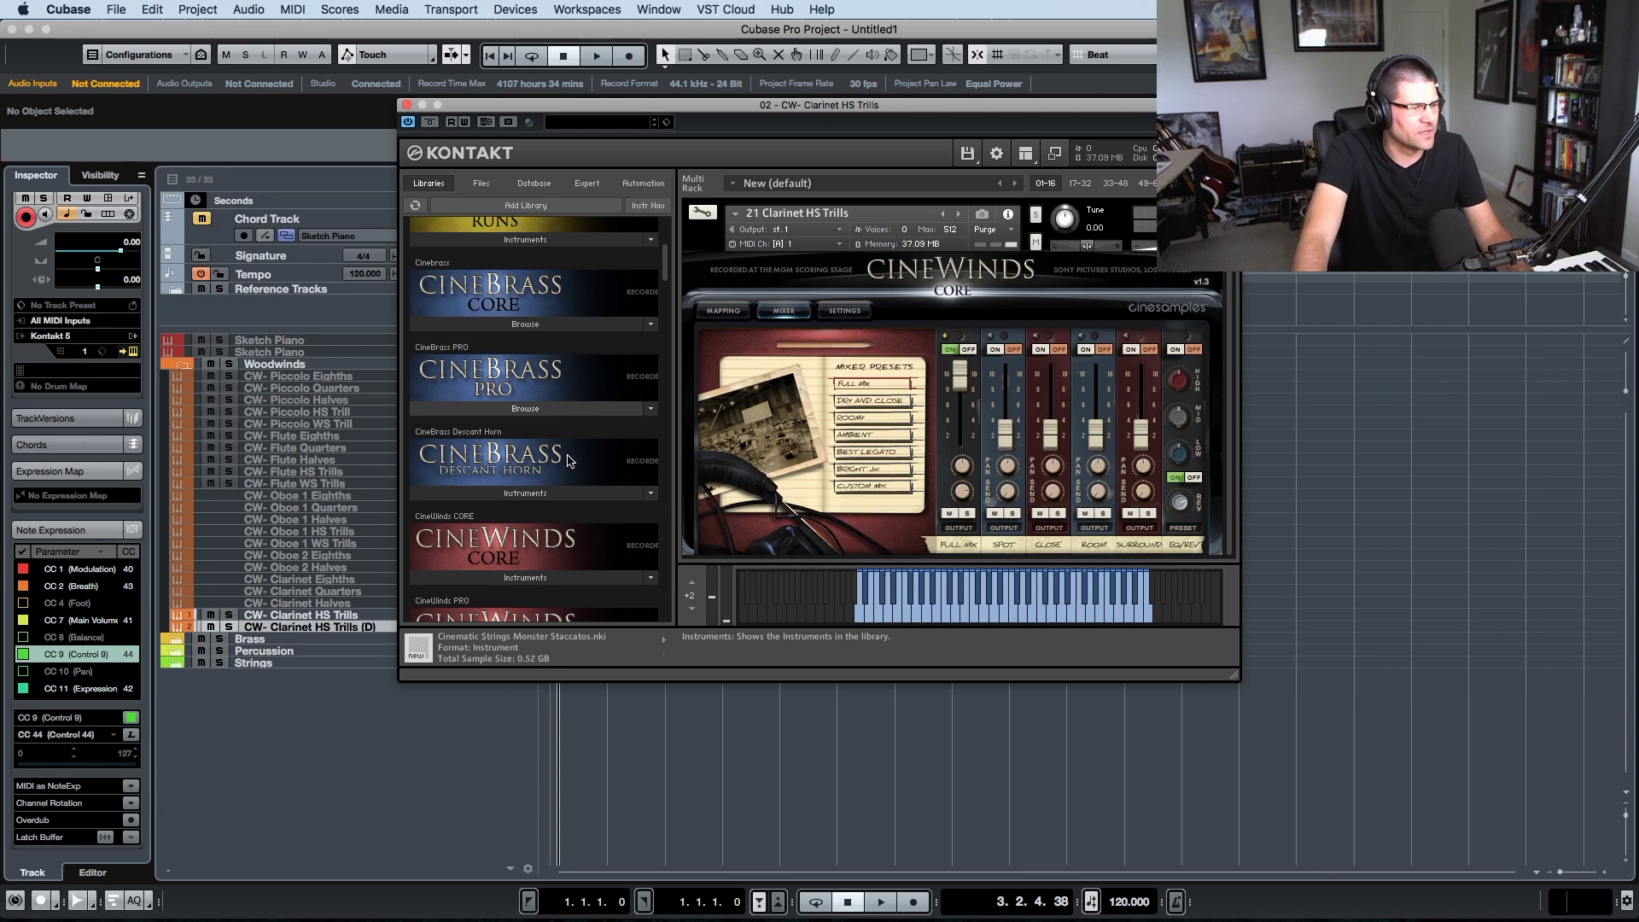
scroll(567, 556, "down", 1)
left_click(567, 556)
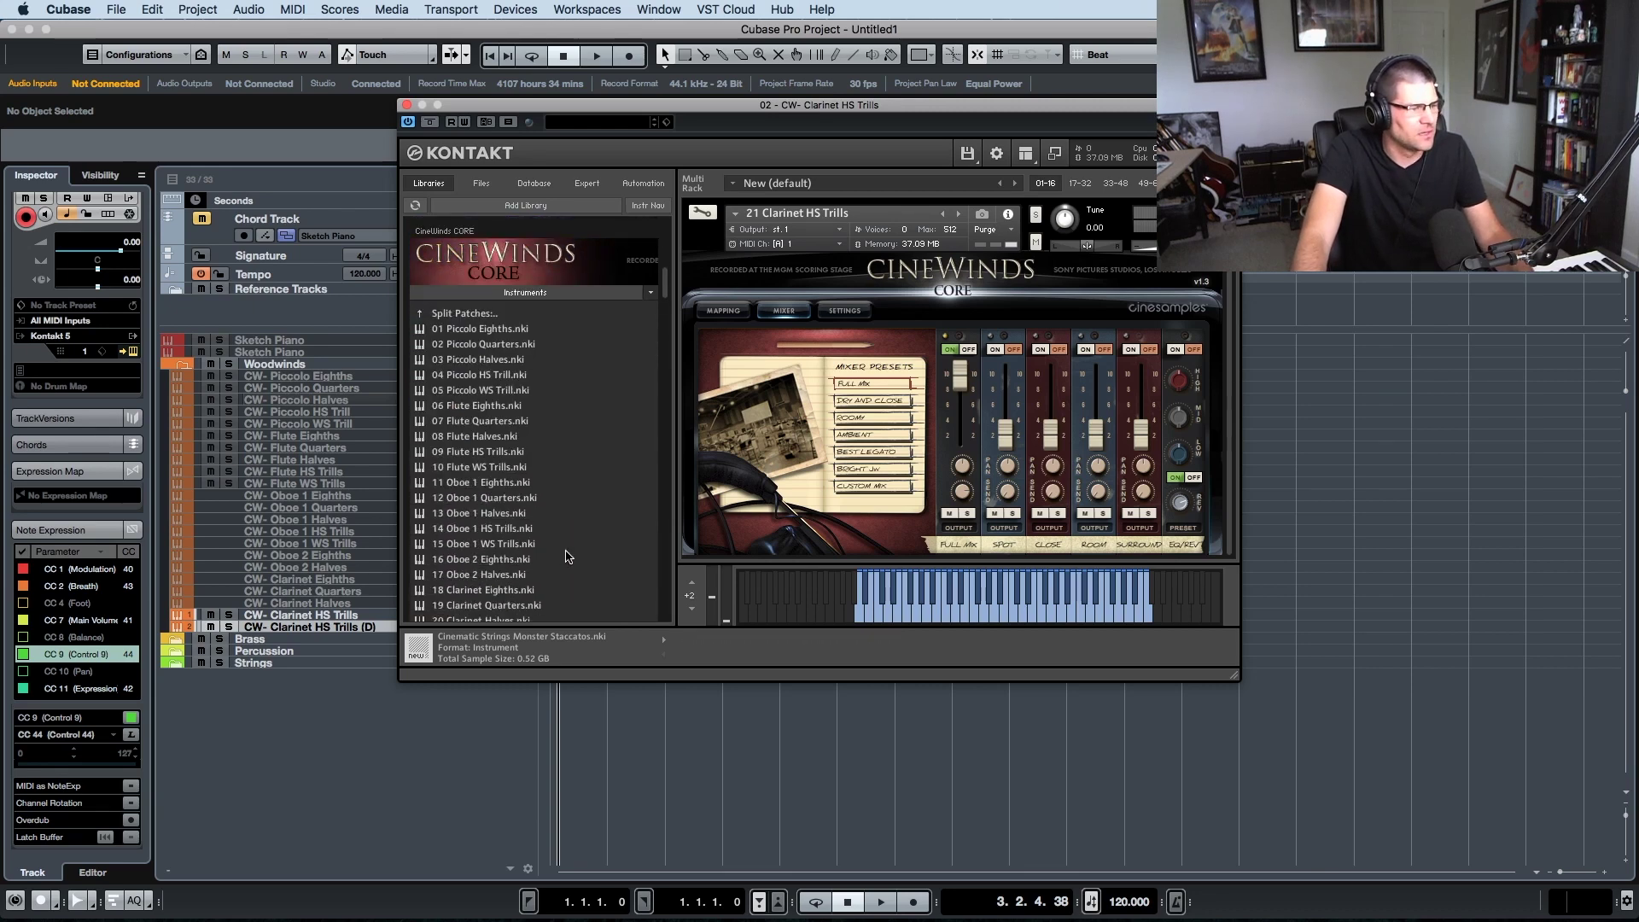
scroll(567, 551, "down", 1)
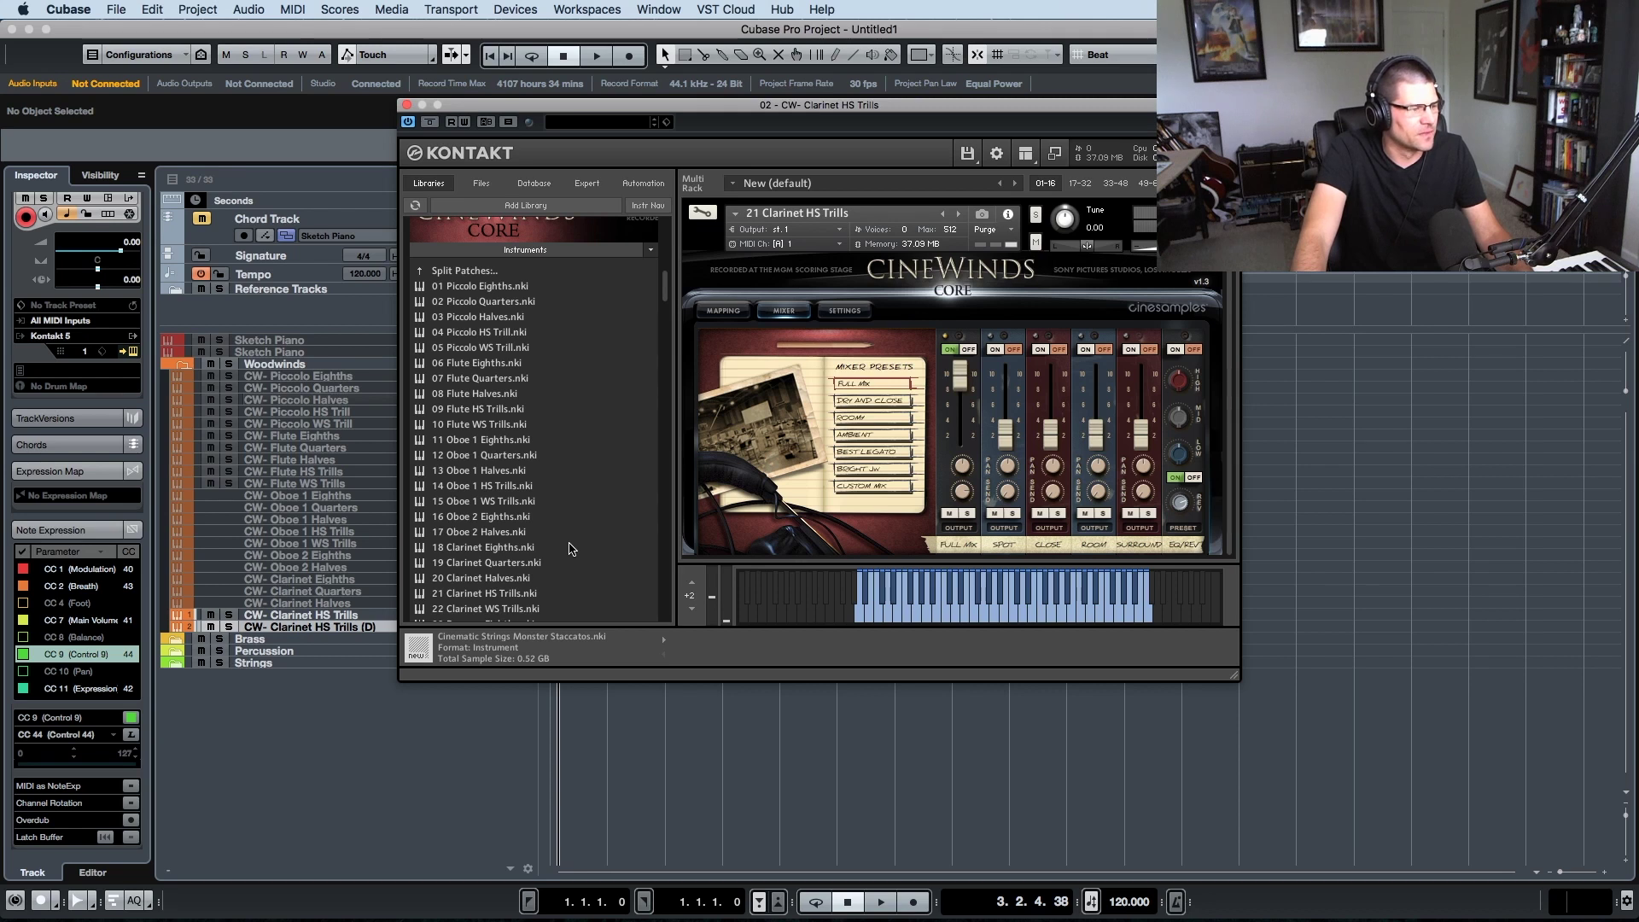
scroll(571, 551, "down", 2)
left_click_drag(502, 568, 888, 314)
- Rename the duplicated Clarinet HS Trills track as CW- Clarinet WS Trills and close its Kontakt window
left_click_drag(754, 114, 877, 124)
left_click(376, 629)
double_click(376, 629)
key("Right")
key("BackSpace")
key("BackSpace")
key("BackSpace")
key("BackSpace")
key("BackSpace")
key("BackSpace")
key("BackSpace")
key("BackSpace")
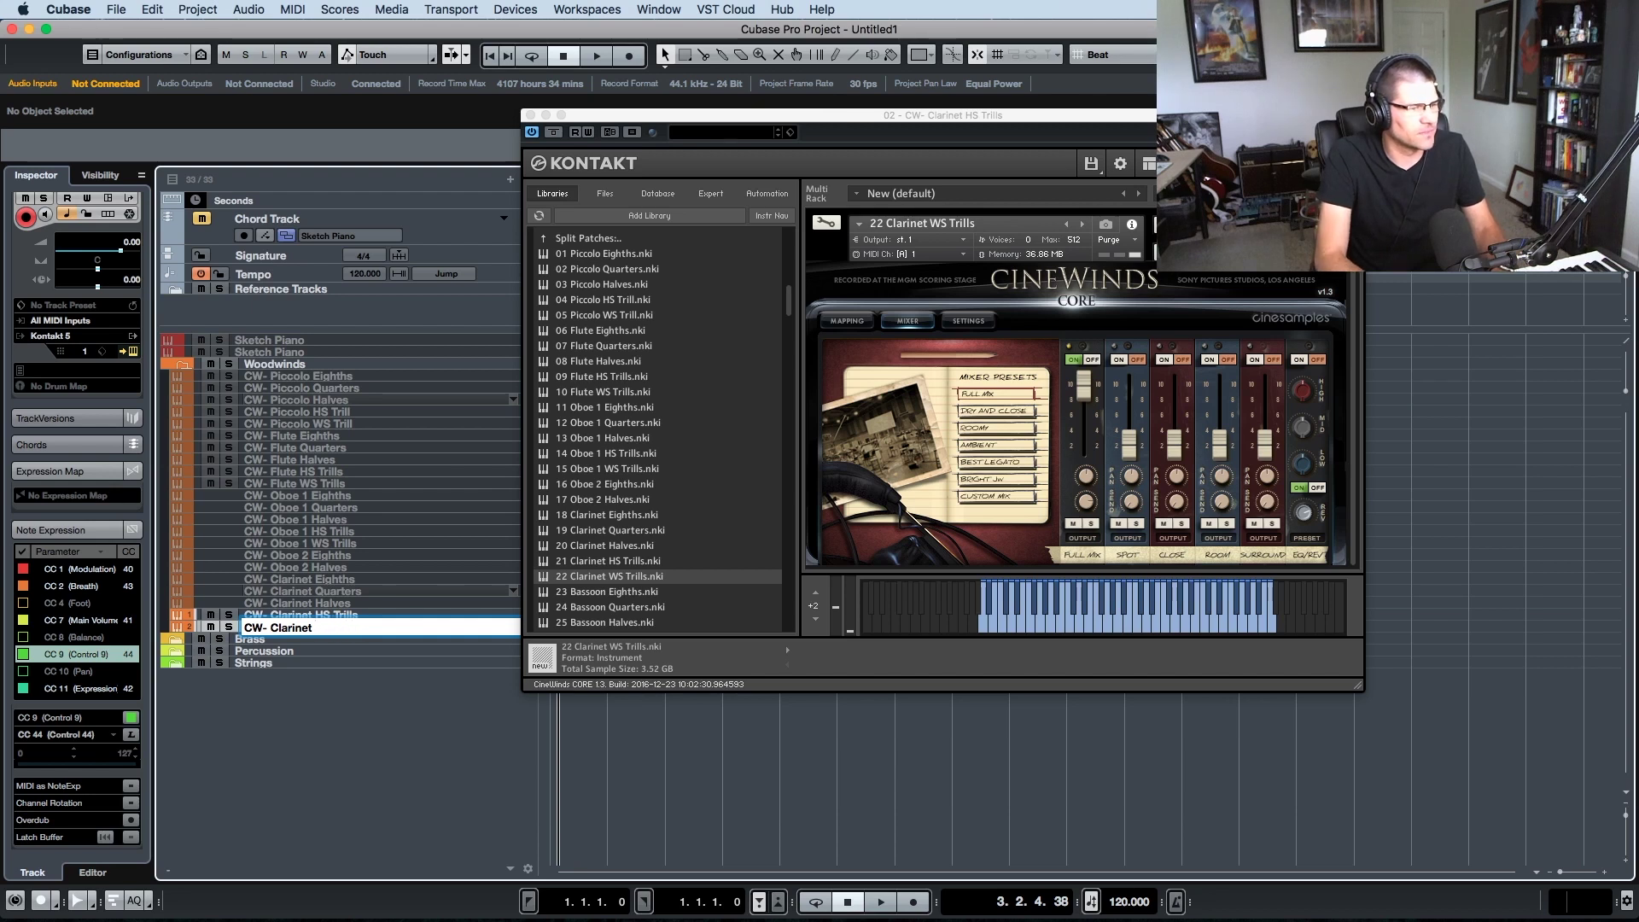
type("WS Trills")
key("Return")
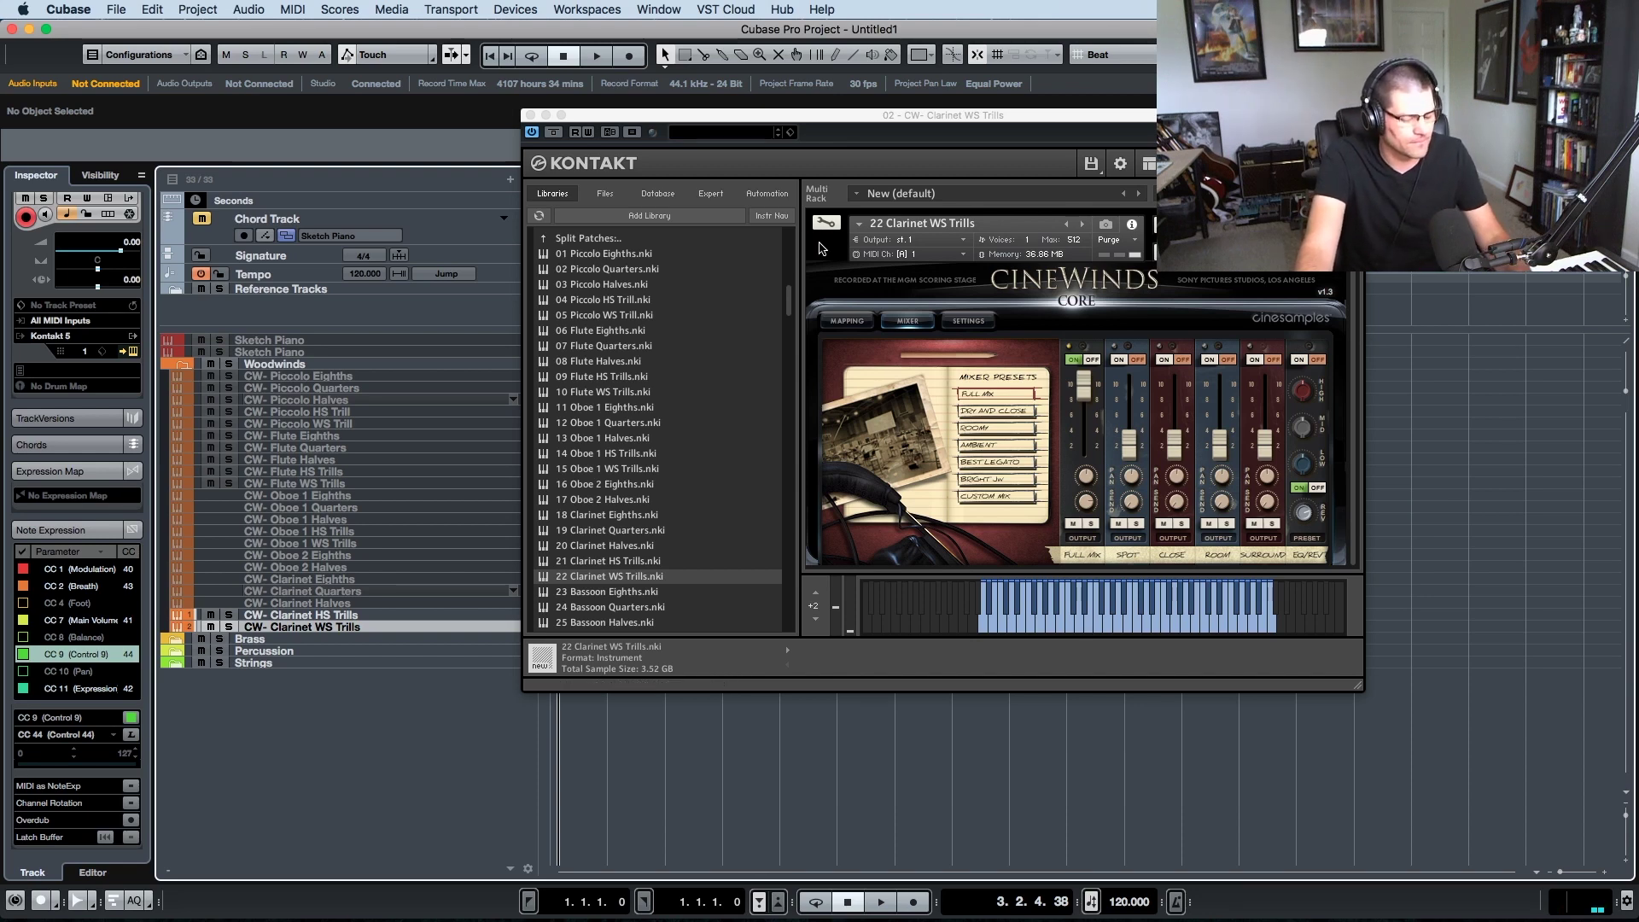
key("super+w")
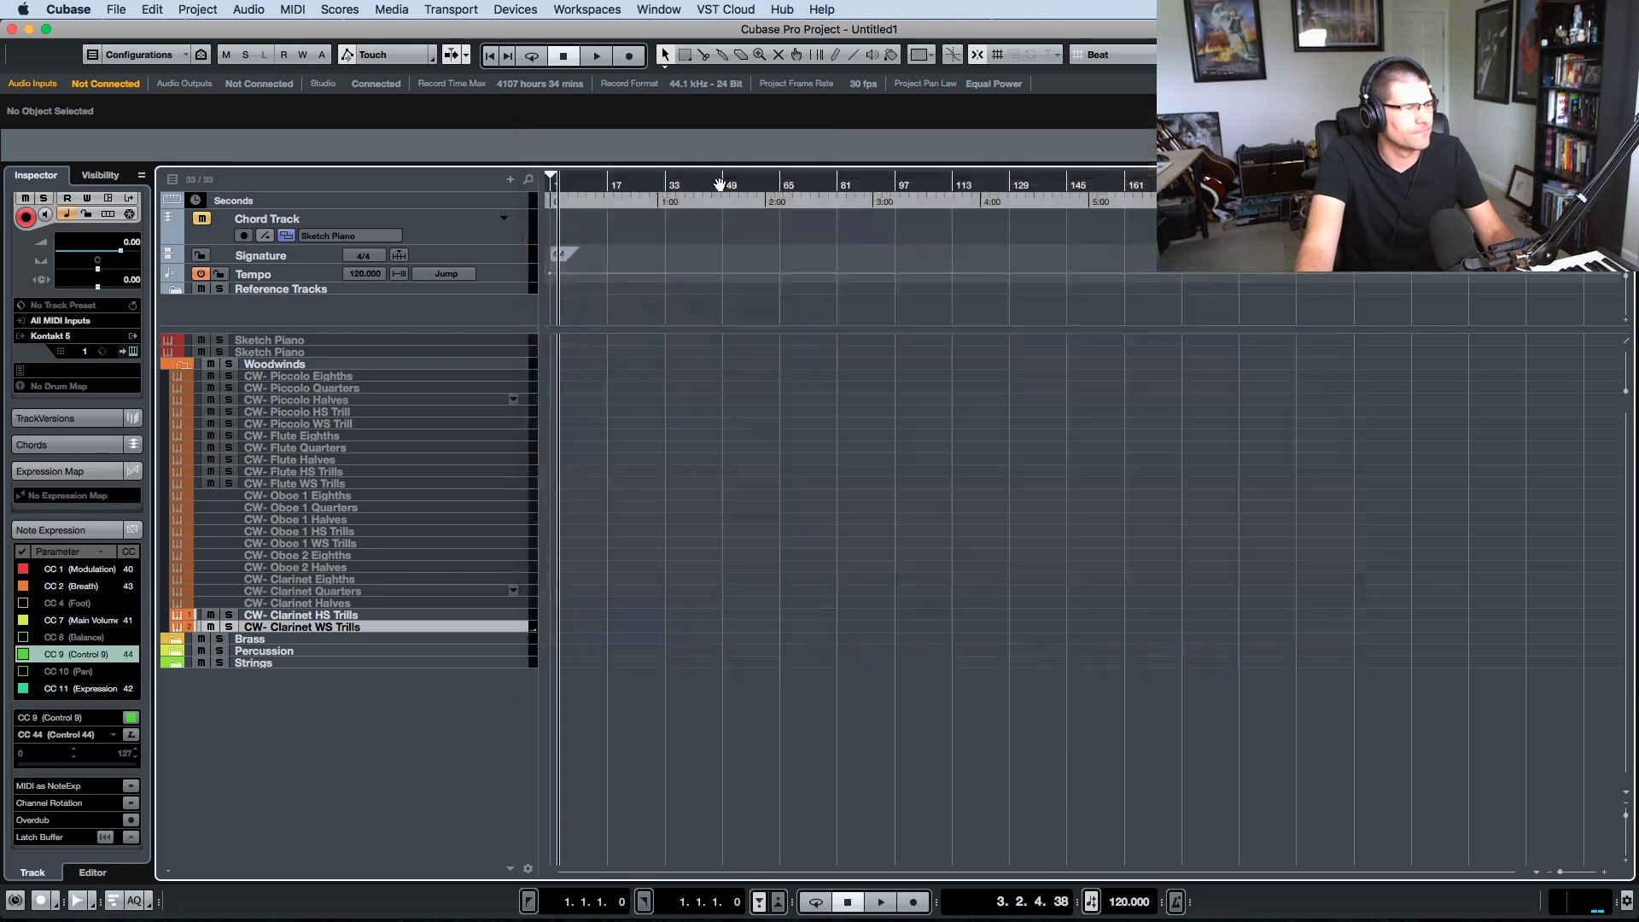
- Duplicate the CW- Clarinet WS Trills track and open the duplicate's Kontakt
right_click(357, 631)
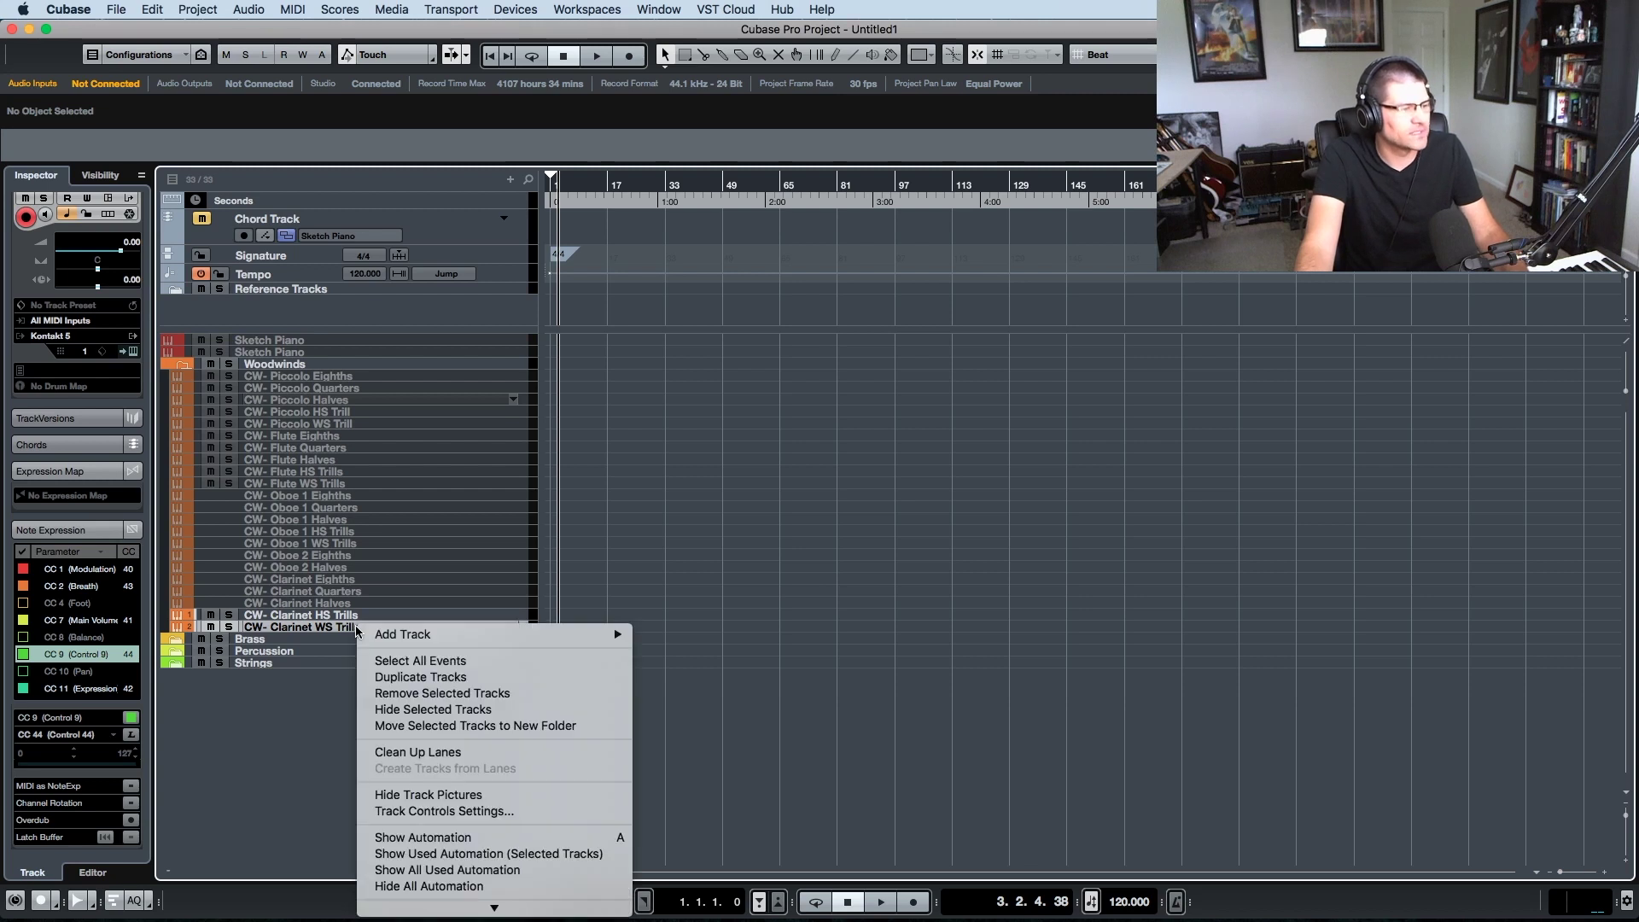
left_click(427, 678)
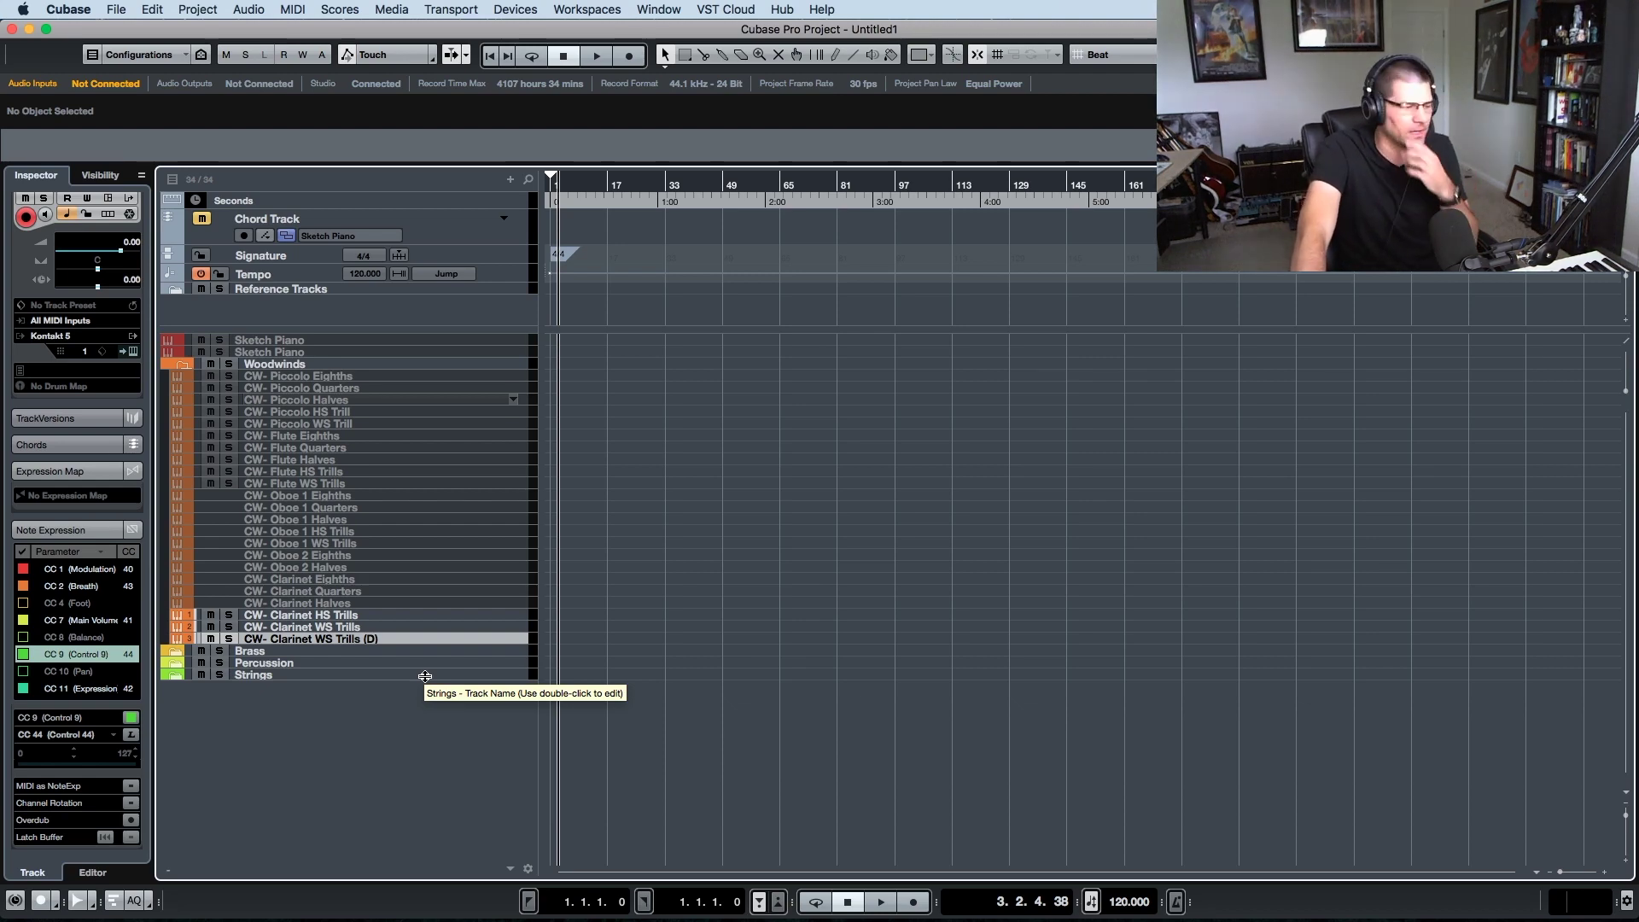
key("super+e")
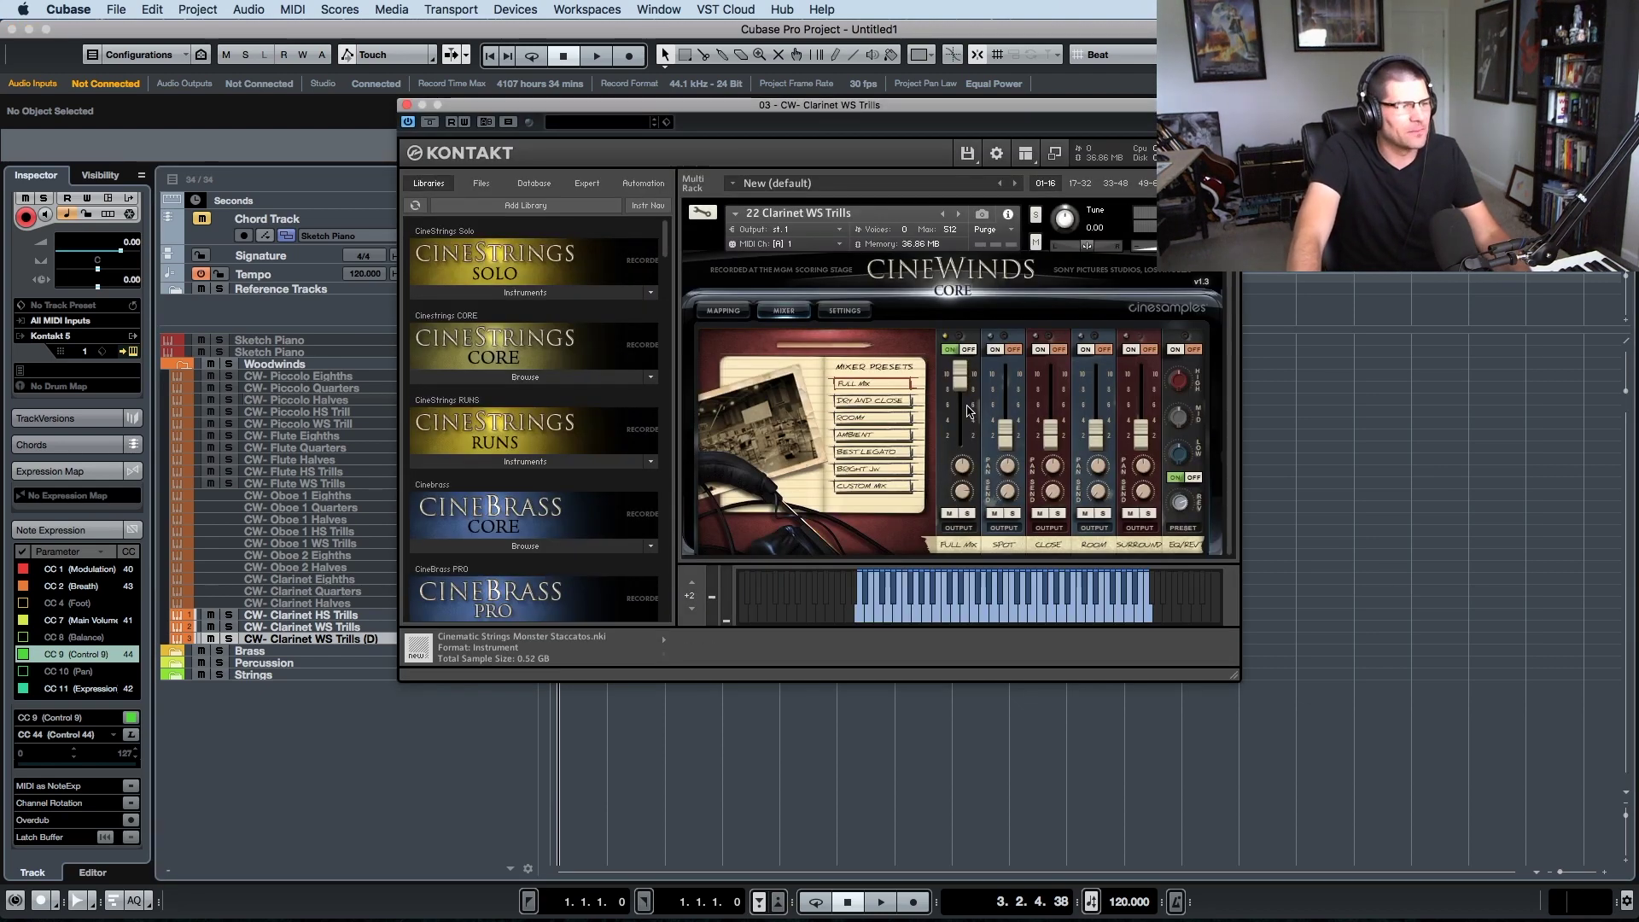
- Load the CineWinds CORE patch 23 Bassoon Eighths into the duplicated Clarinet WS Trills track's Kontakt
left_click_drag(818, 105, 992, 116)
scroll(766, 365, "down", 5)
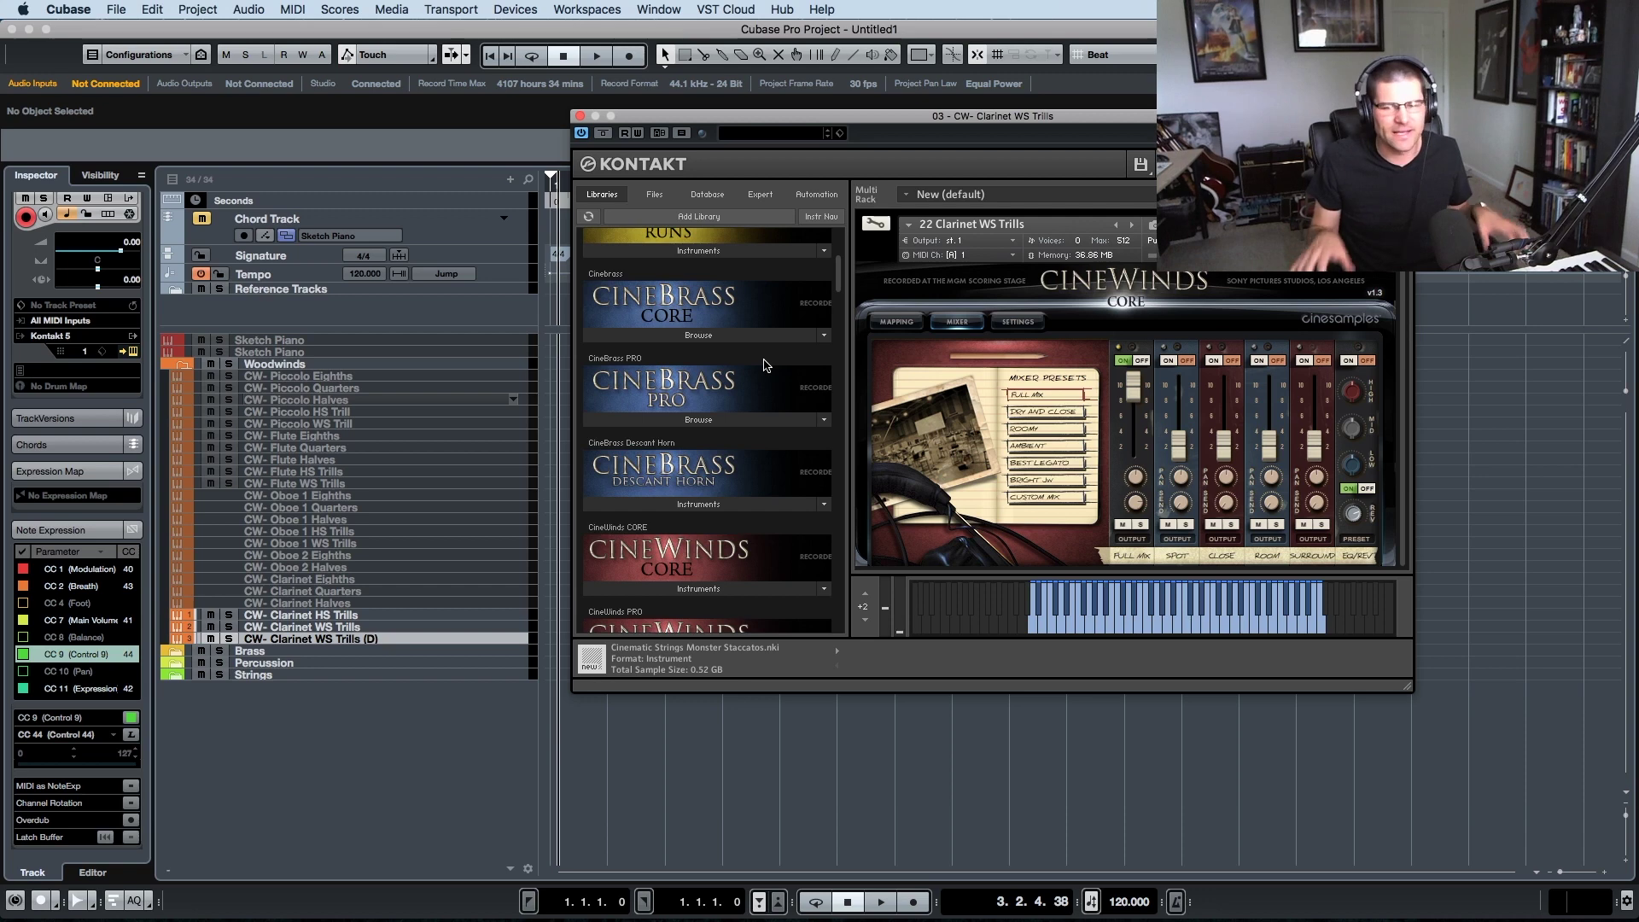
scroll(754, 425, "down", 2)
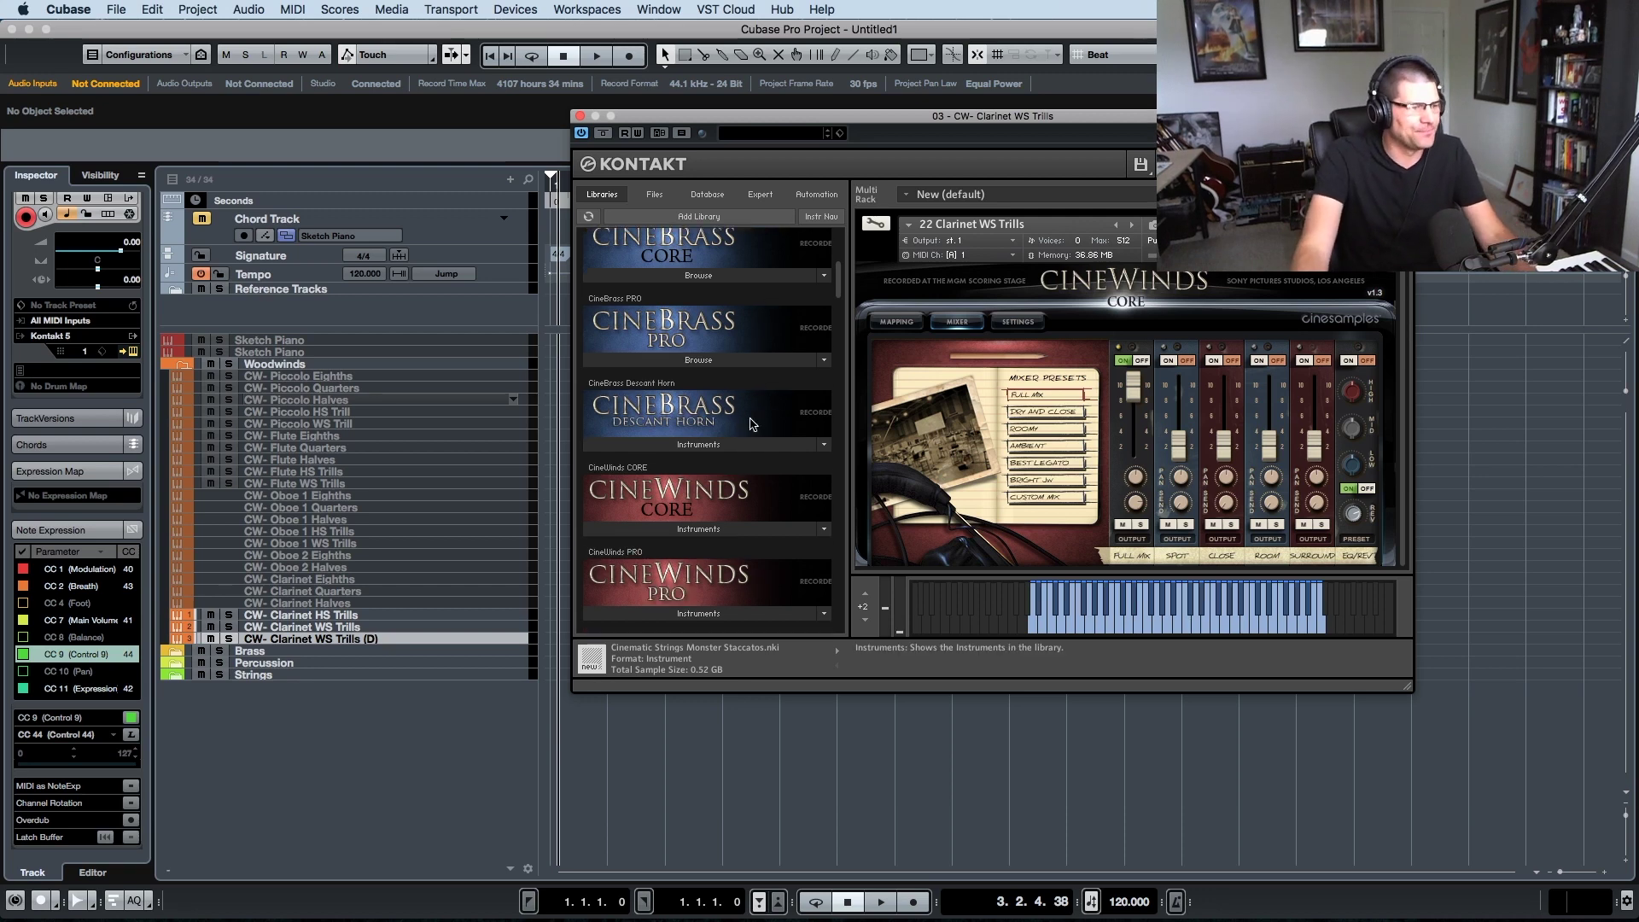
left_click(714, 521)
scroll(726, 538, "down", 3)
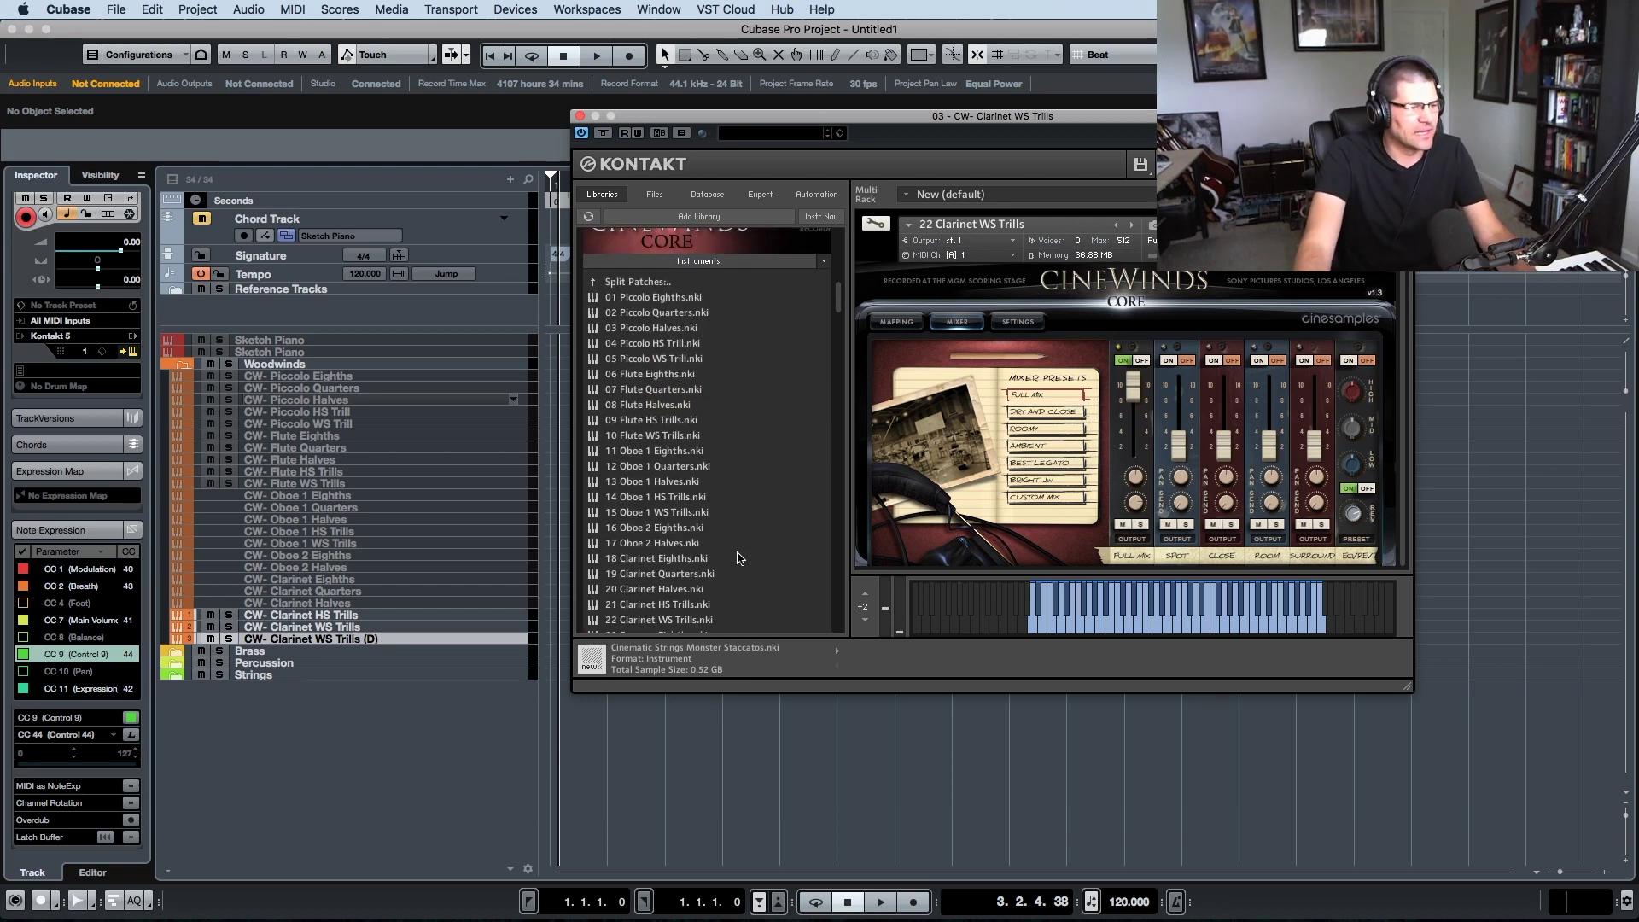
scroll(737, 558, "down", 3)
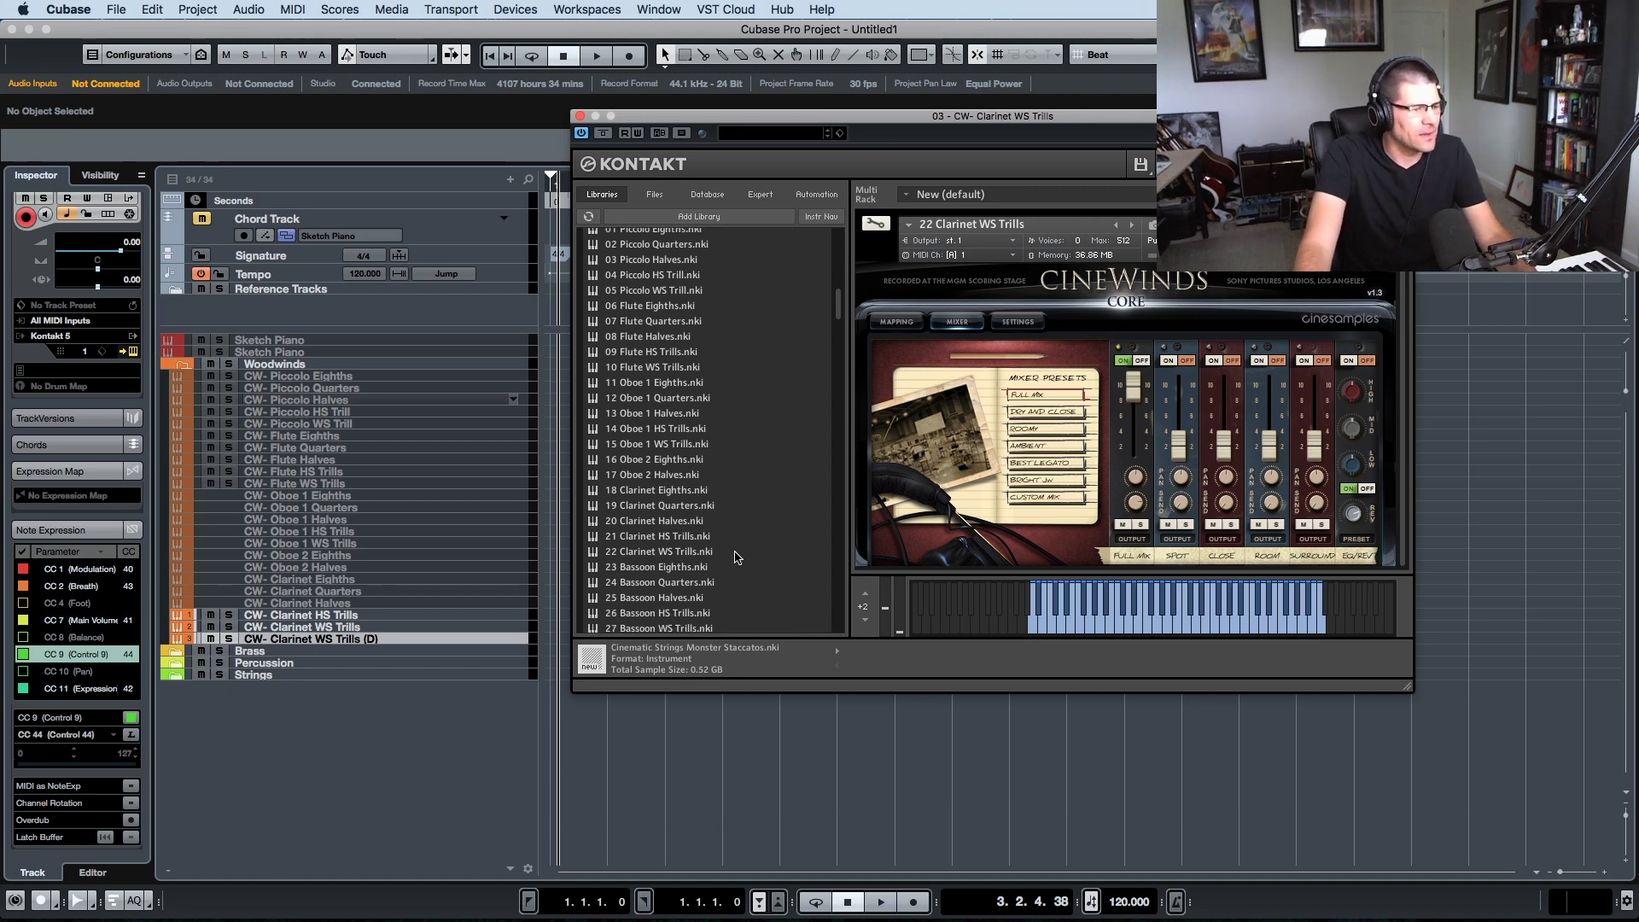
scroll(692, 555, "down", 1)
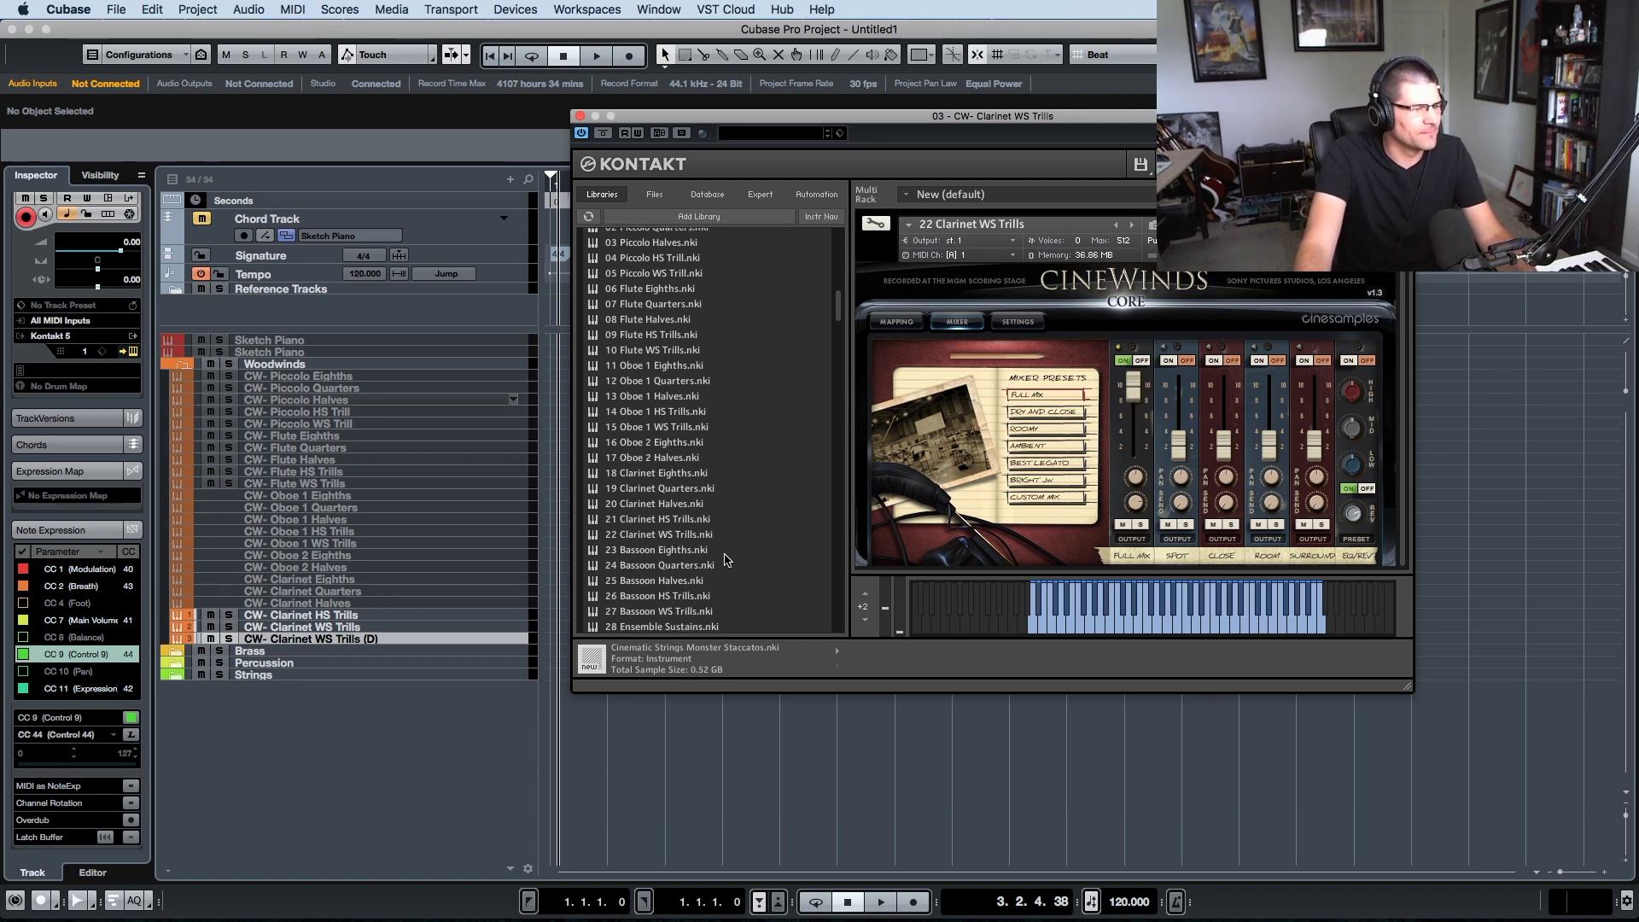
left_click(683, 550)
double_click(667, 550)
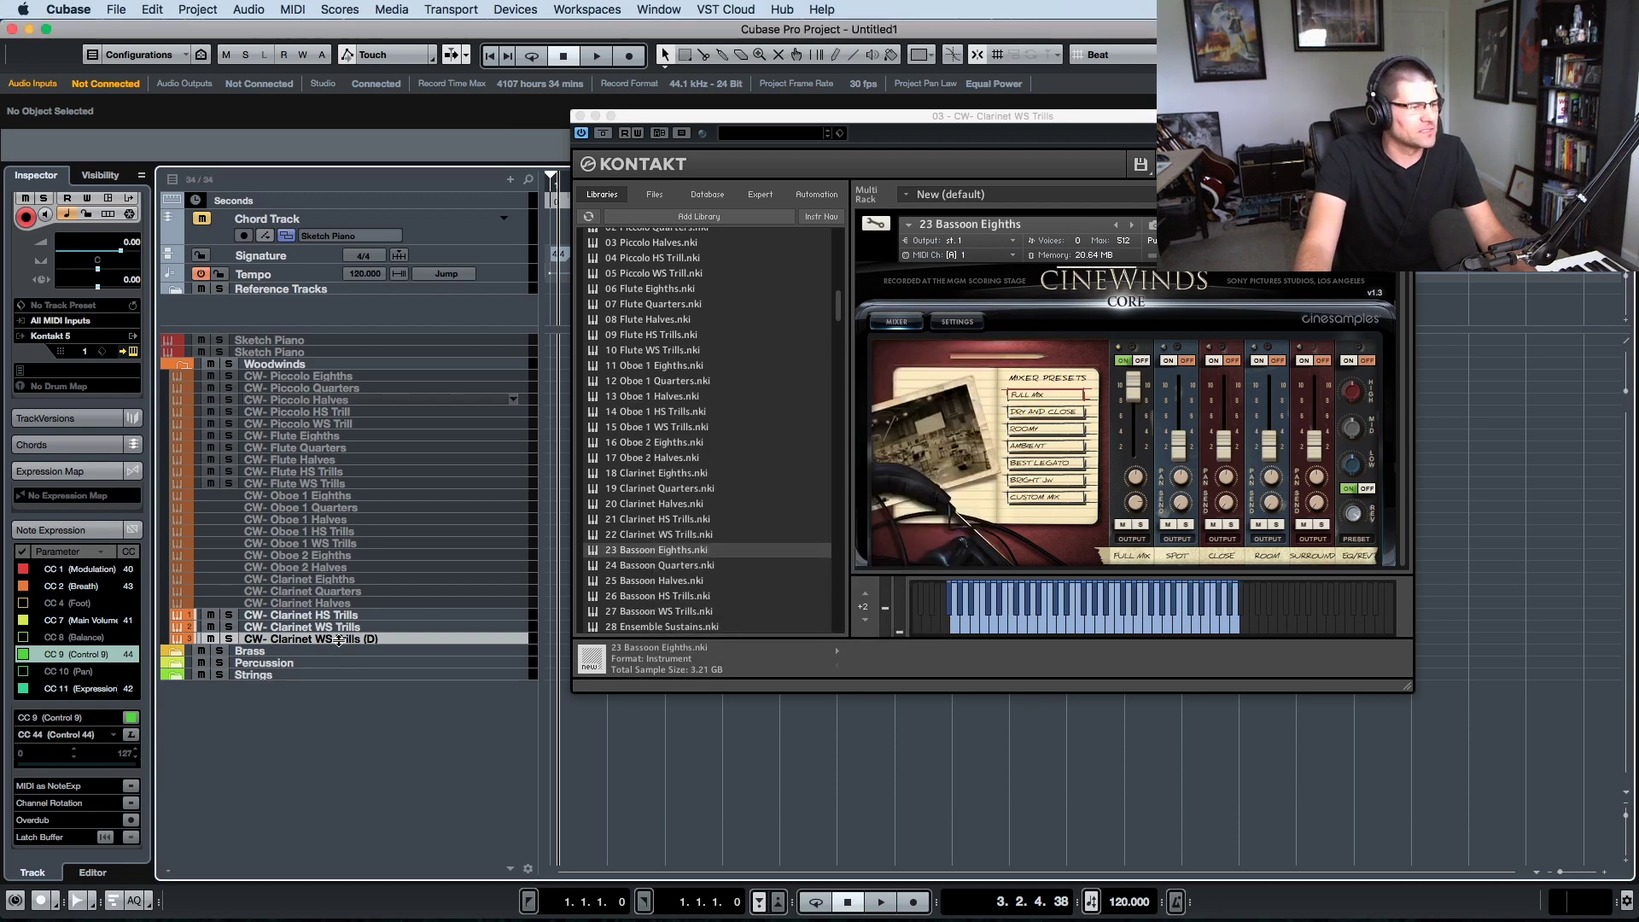
- Rename the duplicated Clarinet WS Trills track as CW- Bassoon Eighths and close its Kontakt window
double_click(392, 639)
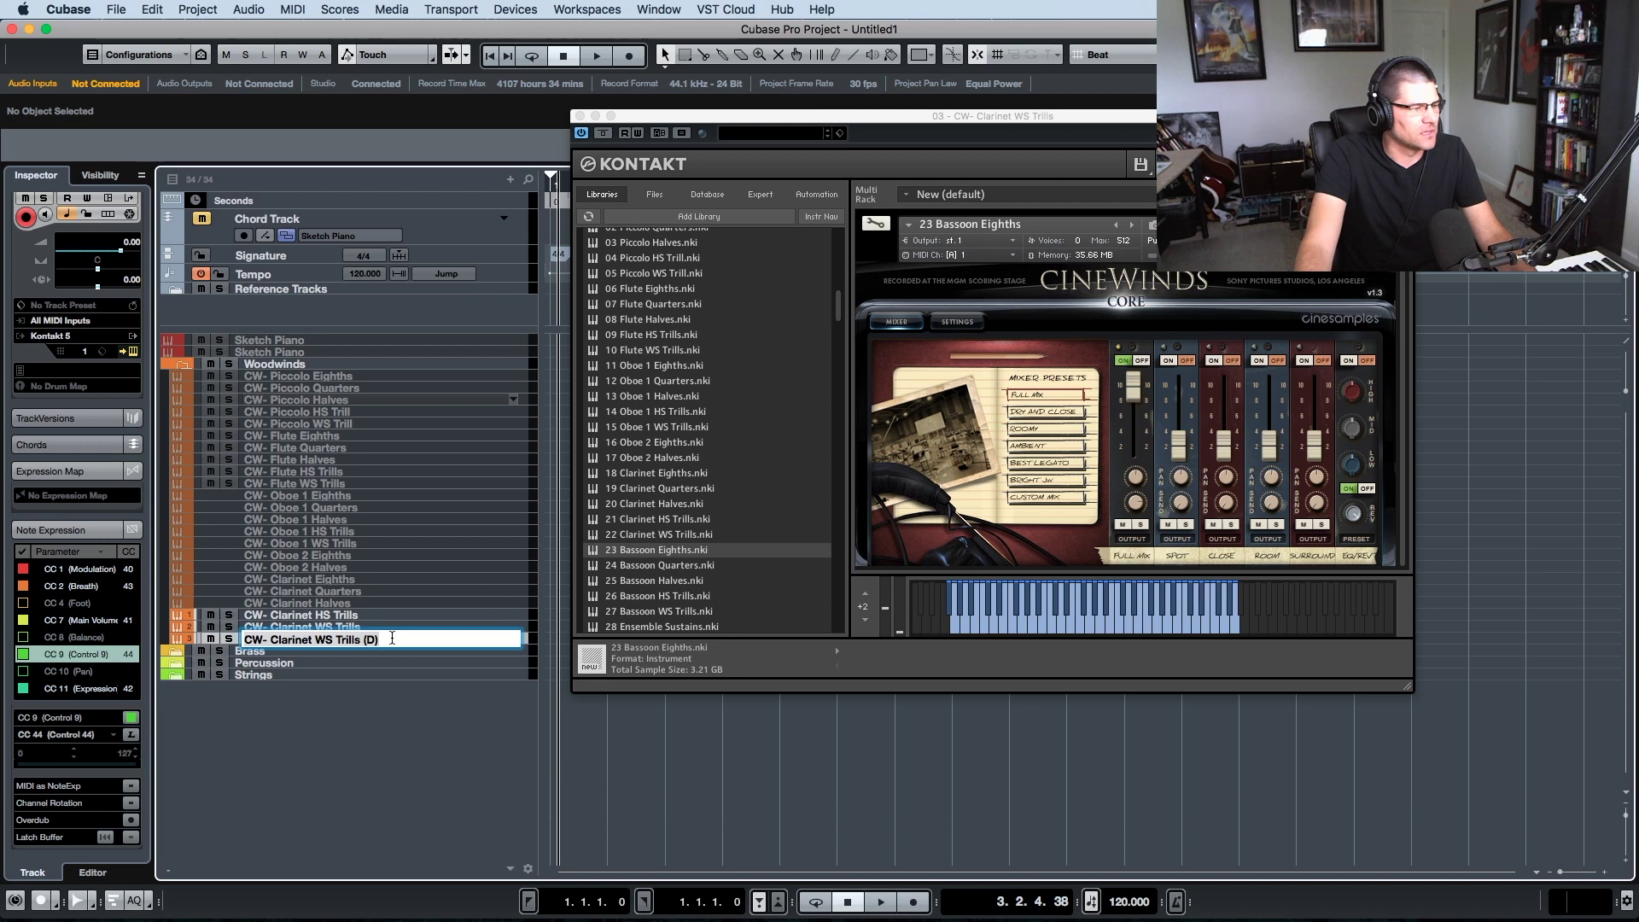
key("Right")
key("BackSpace")
key("BackSpace")
key("BackSpace")
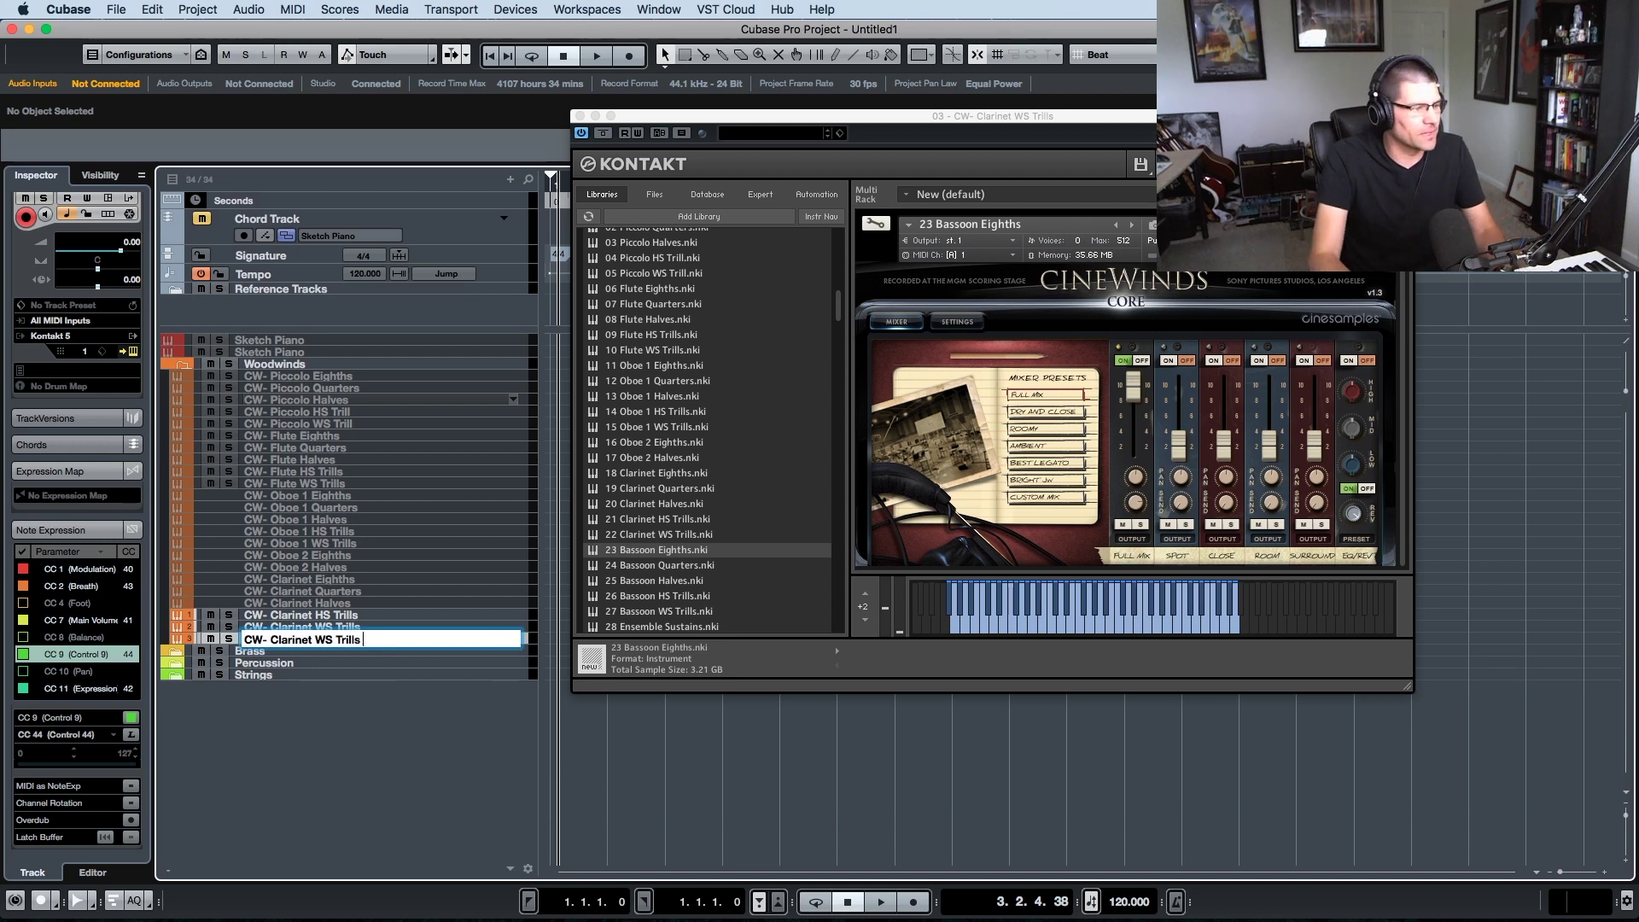
key("BackSpace")
key("BackSpace")
key("BackSpace")
key("BackSpace")
key("BackSpace")
key("BackSpace")
key("BackSpace")
key("BackSpace")
key("BackSpace")
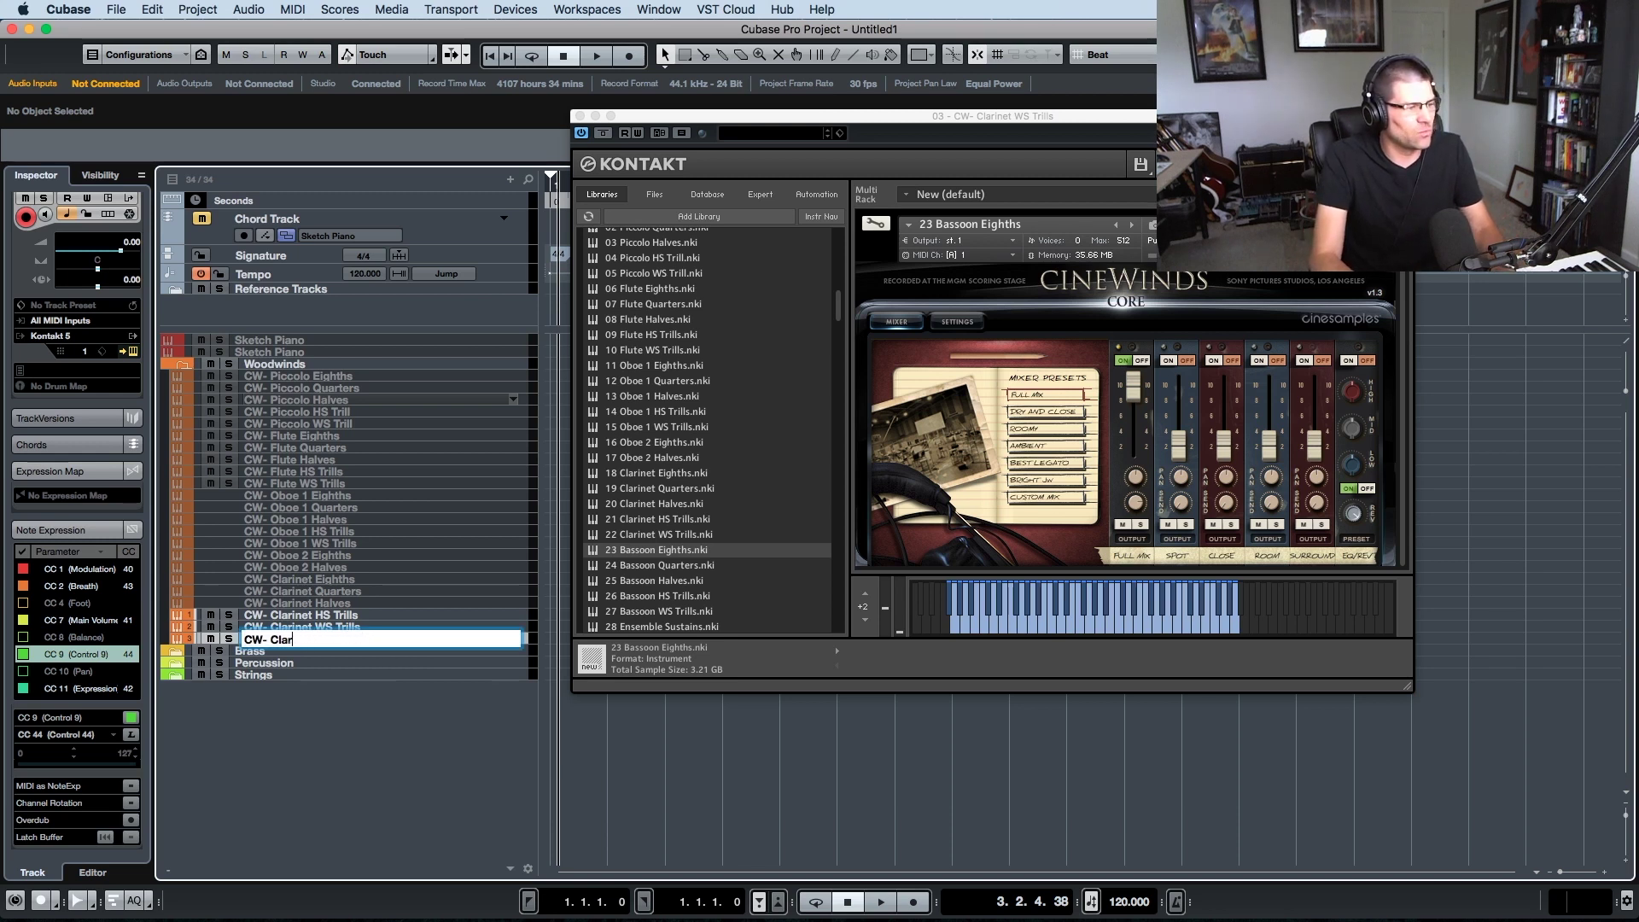
type("B")
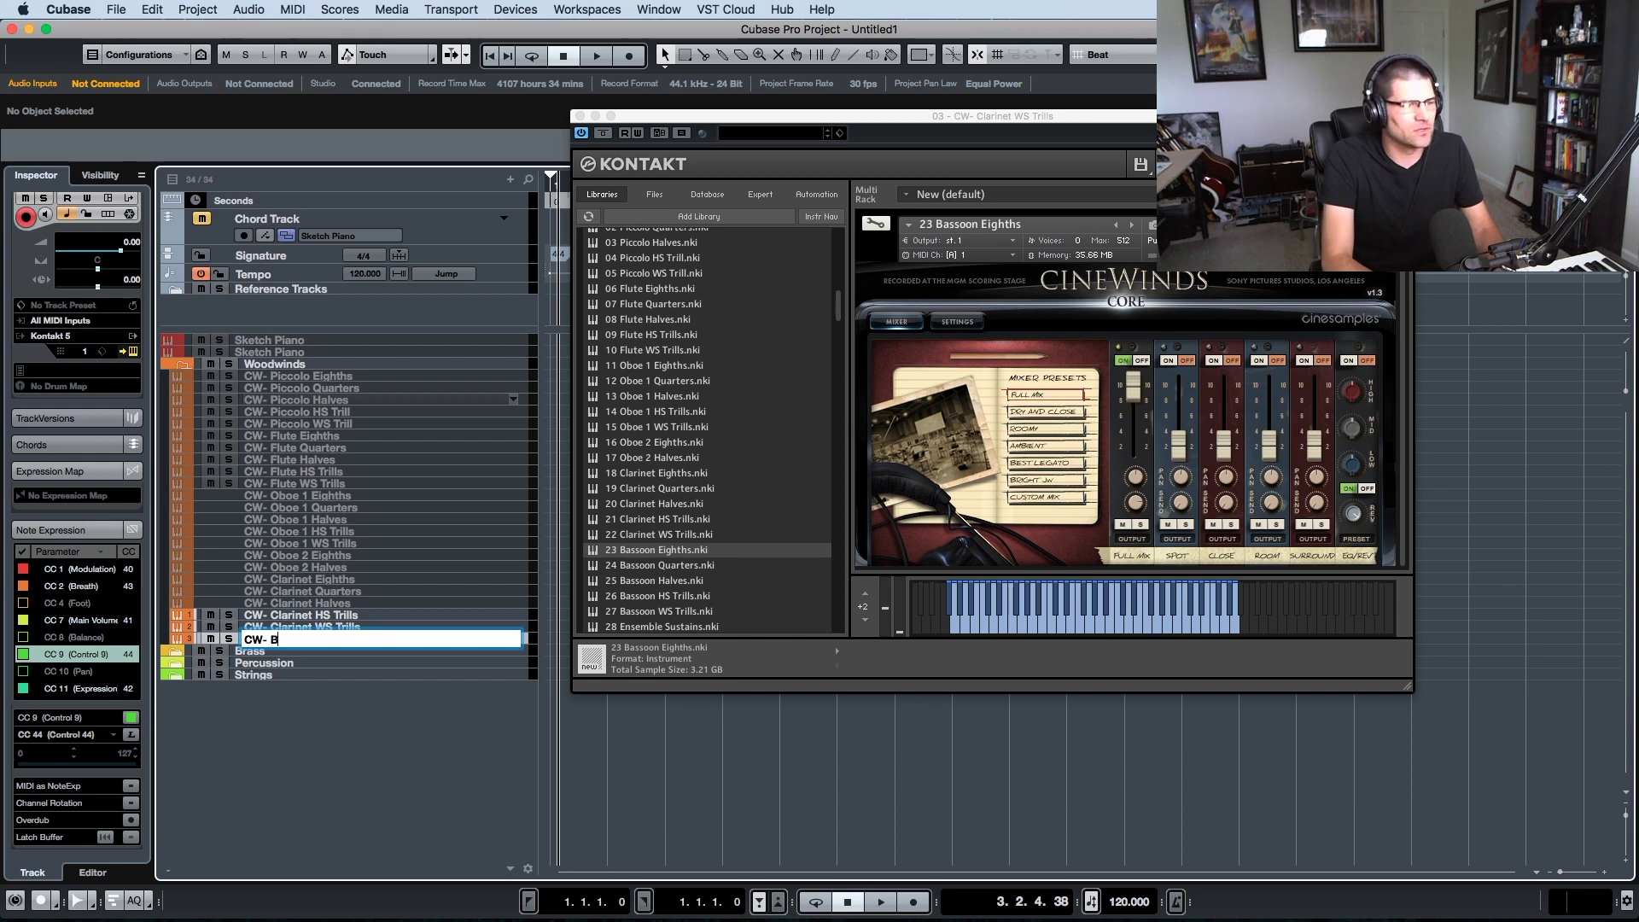
type("assoon")
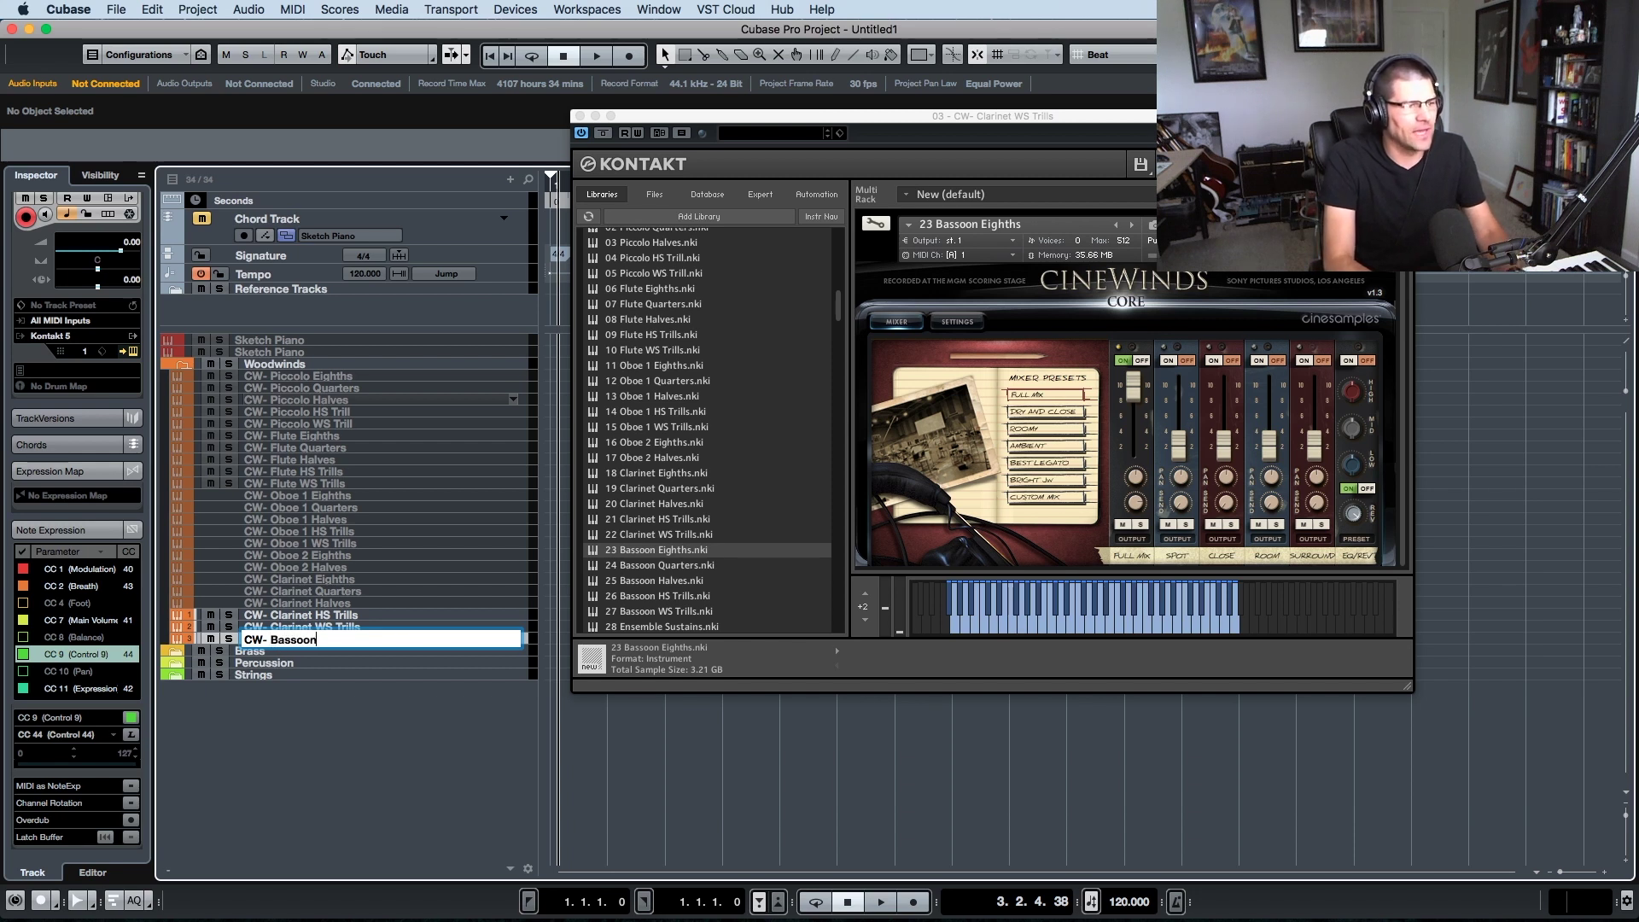
type(" Eighh")
key("BackSpace")
key("BackSpace")
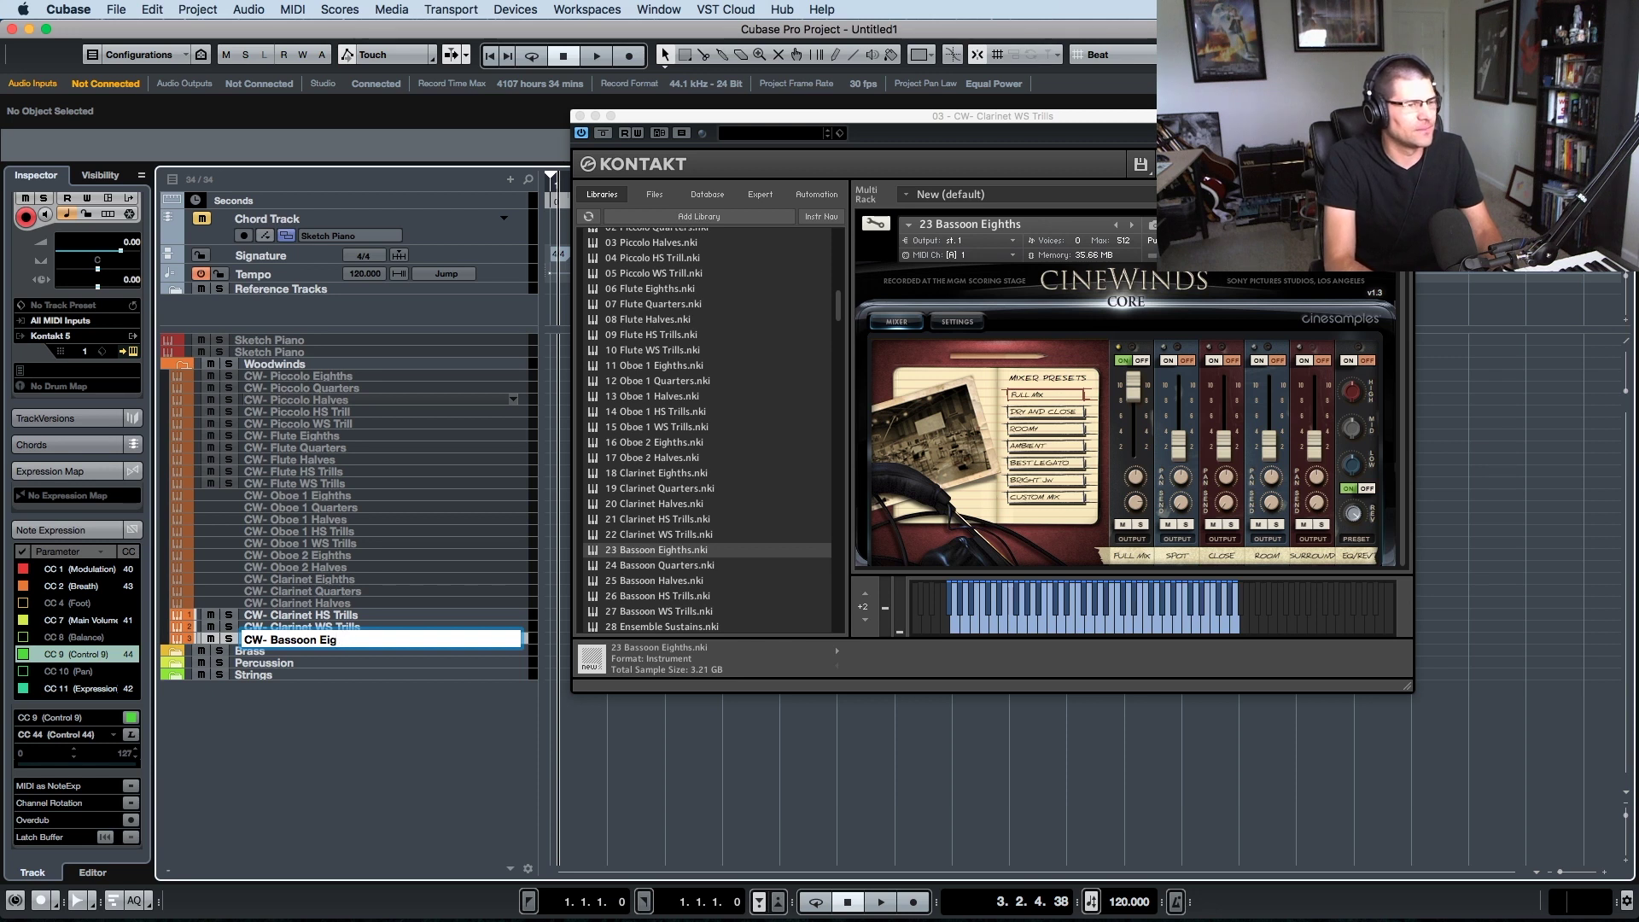
type("hths")
key("Return")
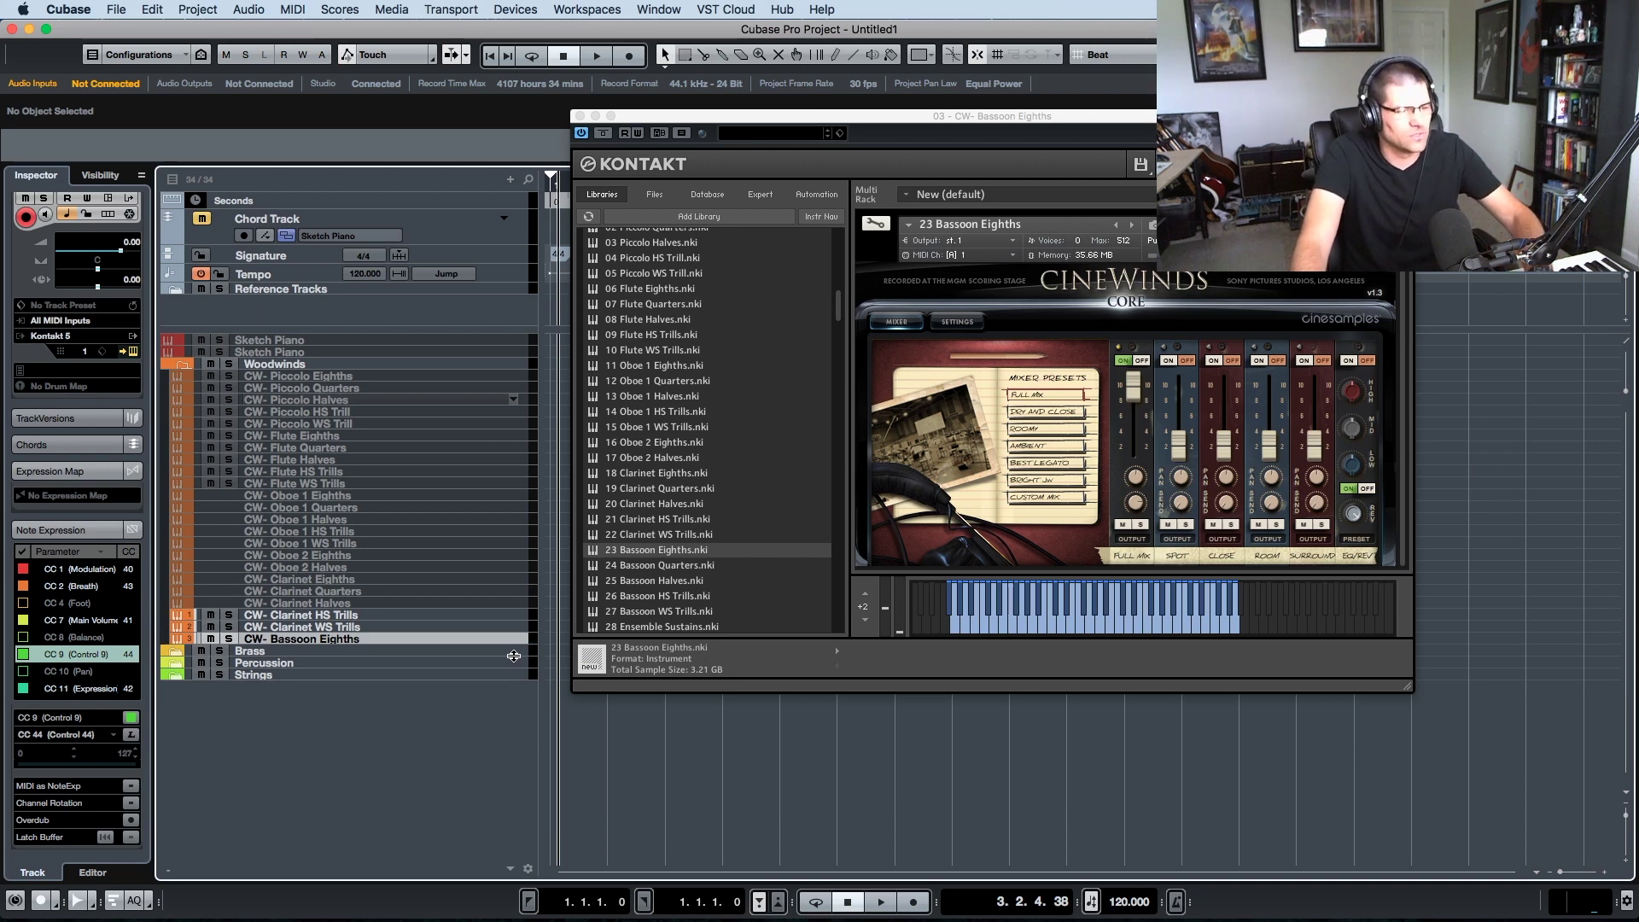
key("super+w")
- Disable the CW- Clarinet HS Trills and CW- Clarinet WS Trills tracks together
left_click(351, 615)
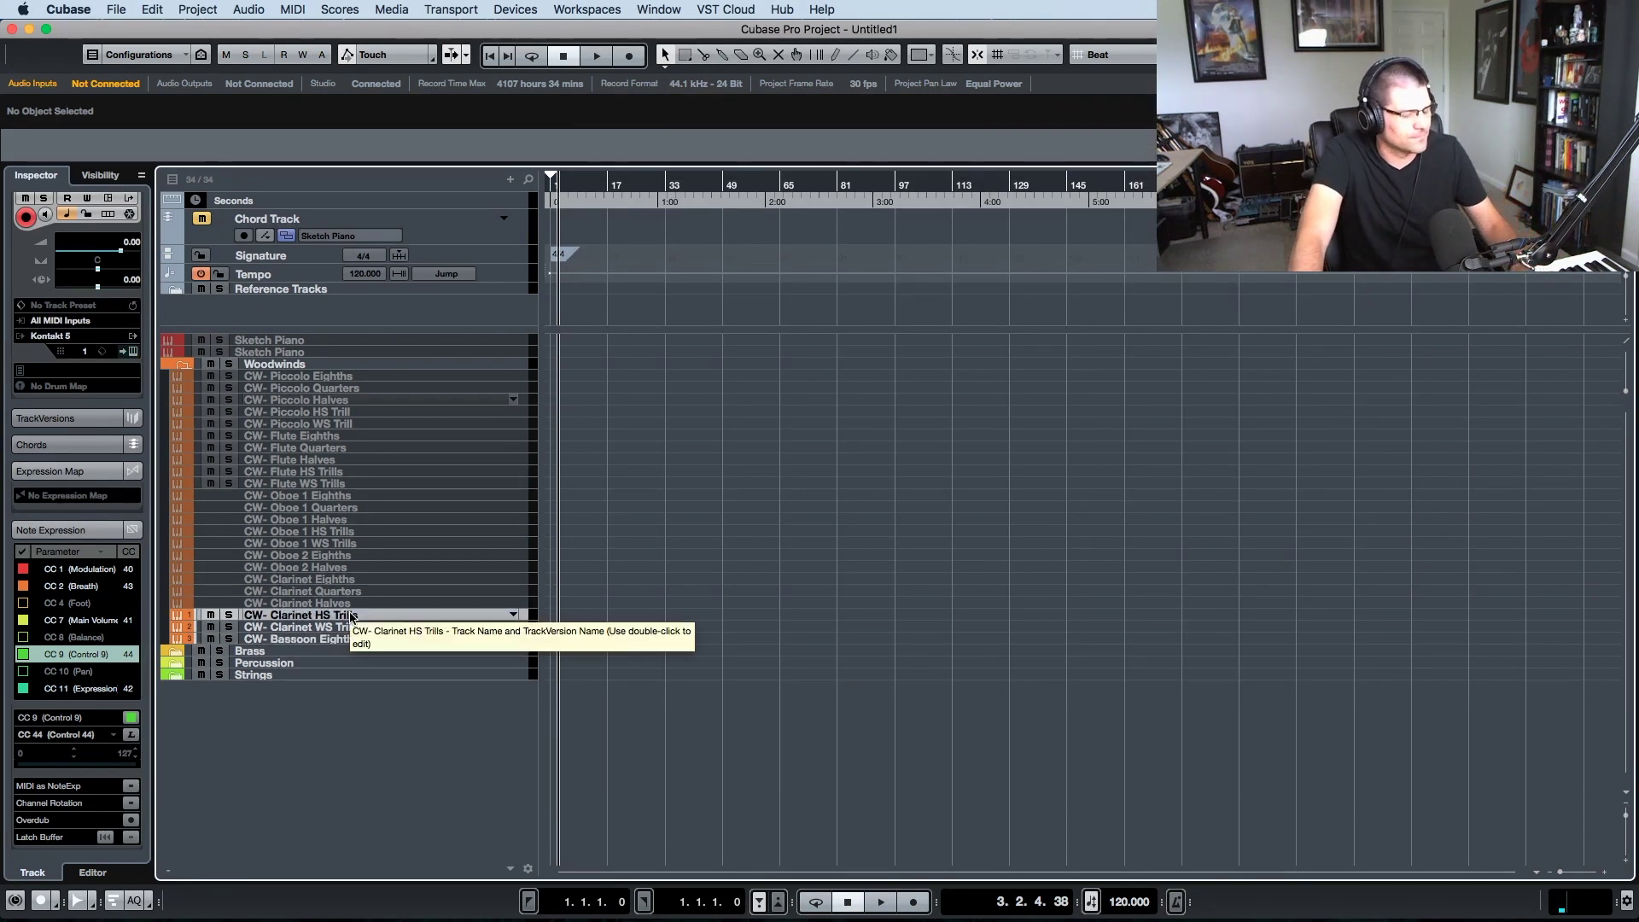
left_click(358, 629, "shift")
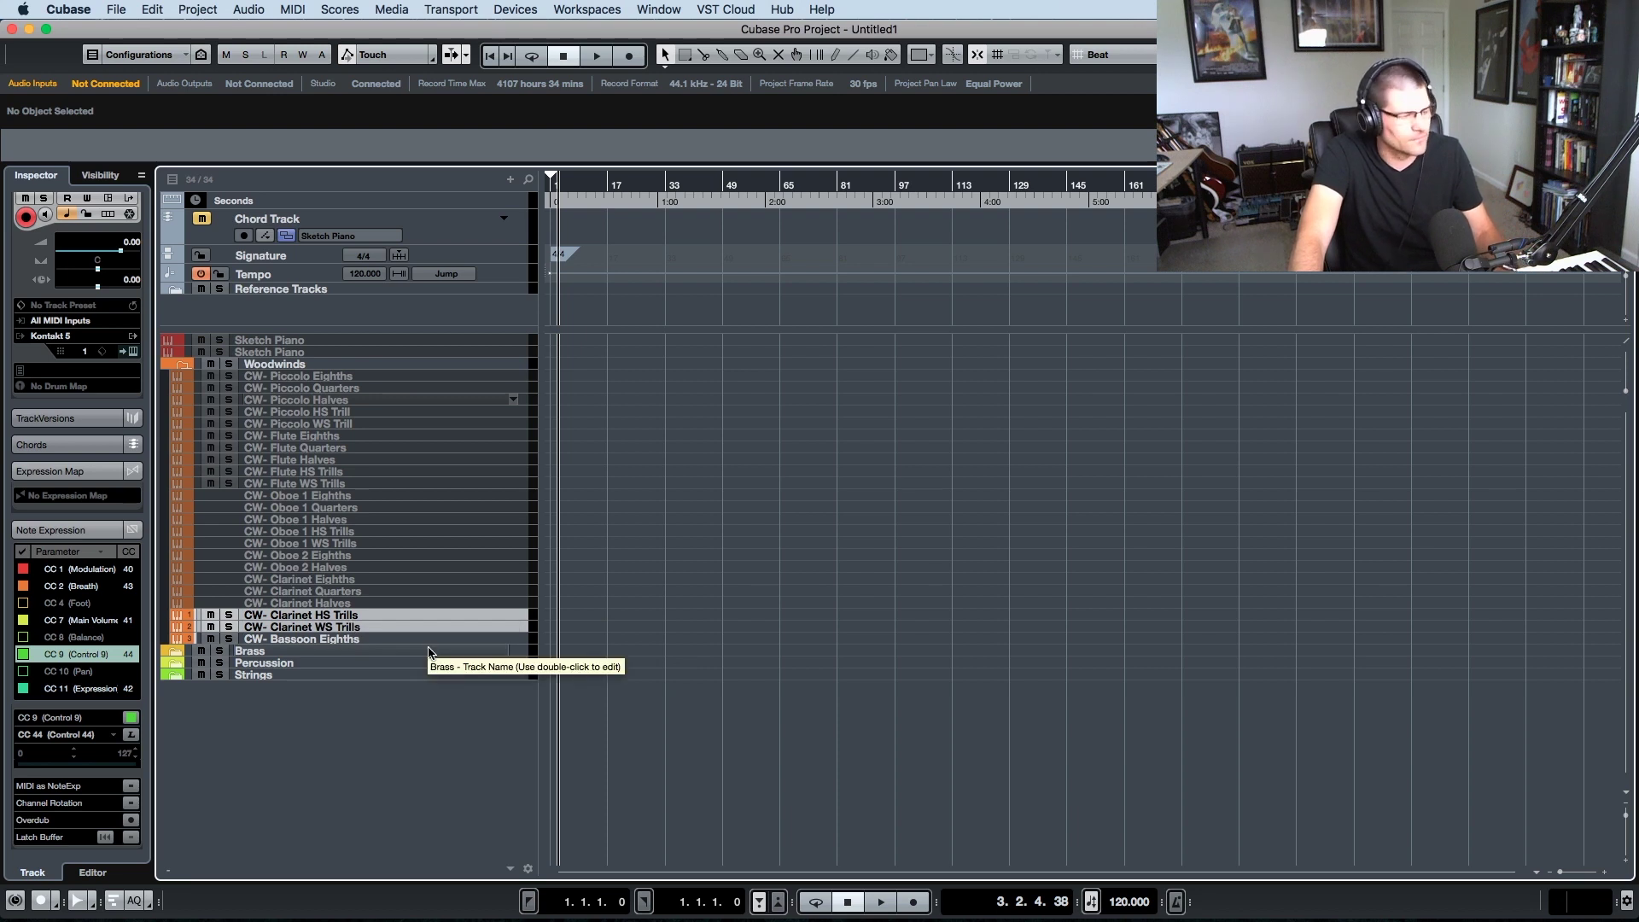
- Duplicate the CW- Bassoon Eighths track and move the duplicate's Kontakt window clear of the track names
left_click(366, 639)
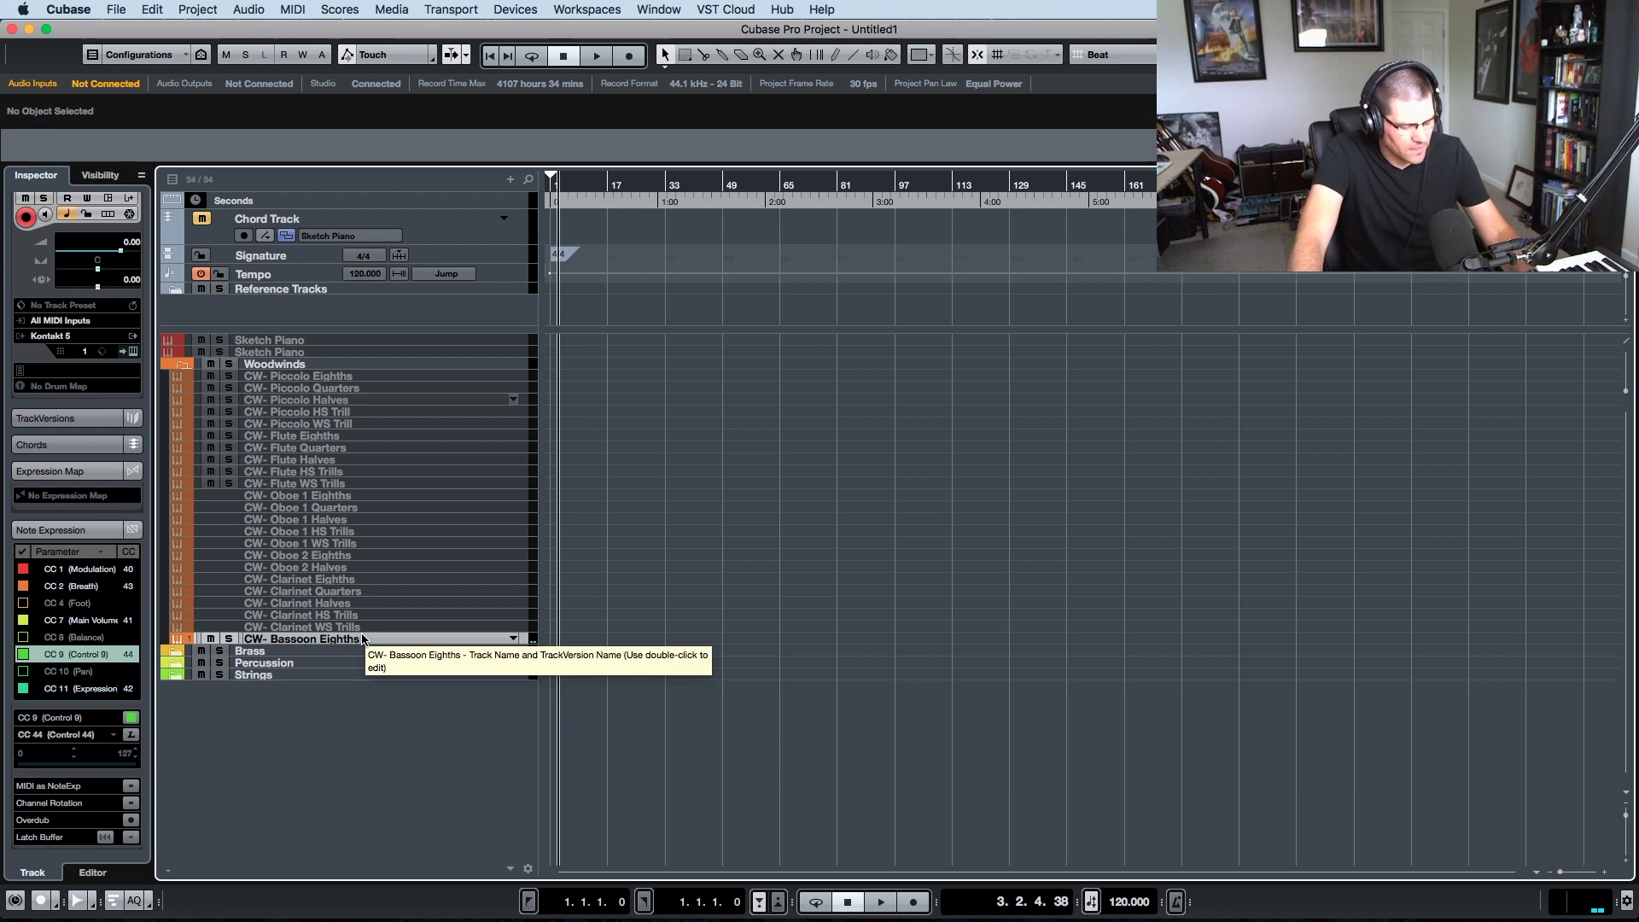
right_click(366, 639)
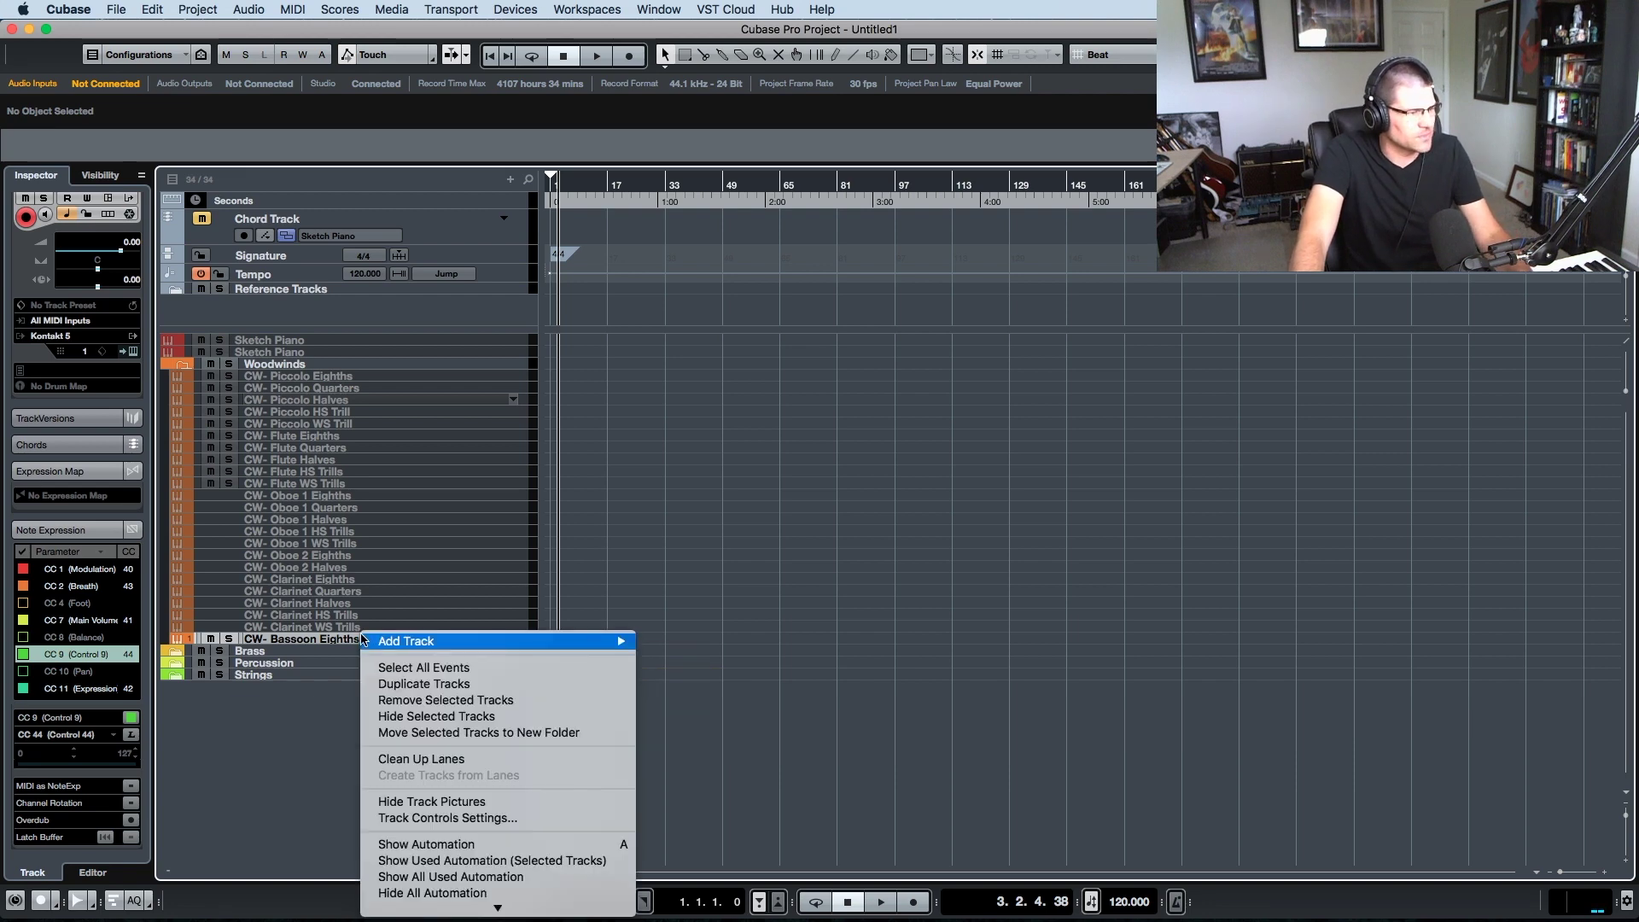
left_click(424, 684)
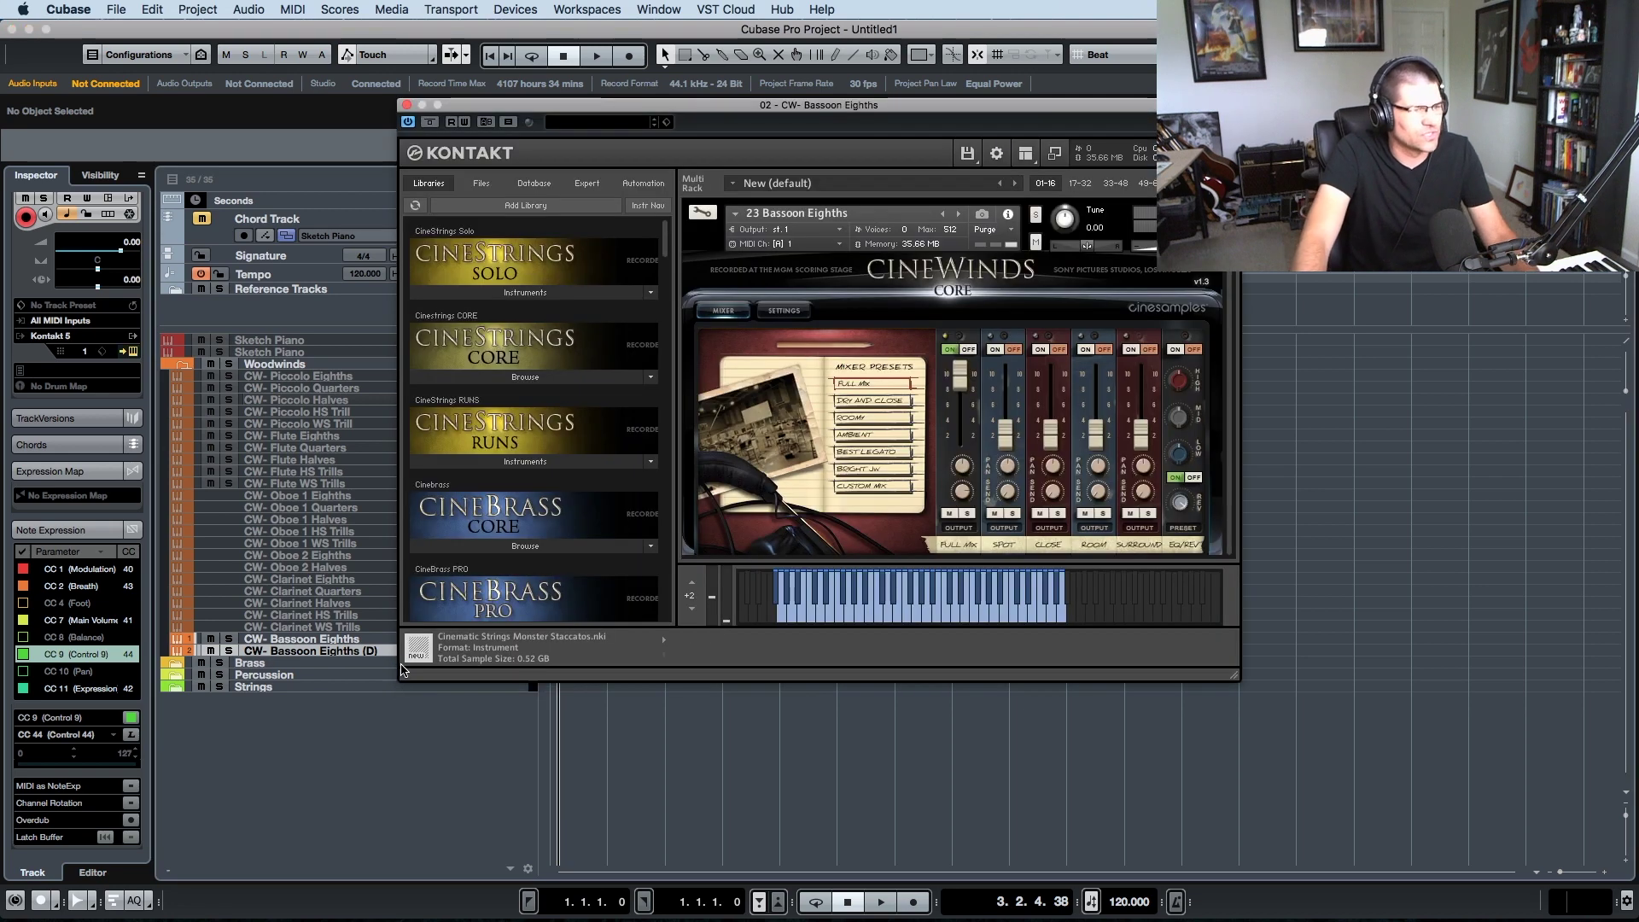
left_click_drag(746, 119, 913, 139)
- Load the CineWinds CORE patch 24 Bassoon Quarters in place of the Bassoon Eighths patch
scroll(720, 469, "down", 5)
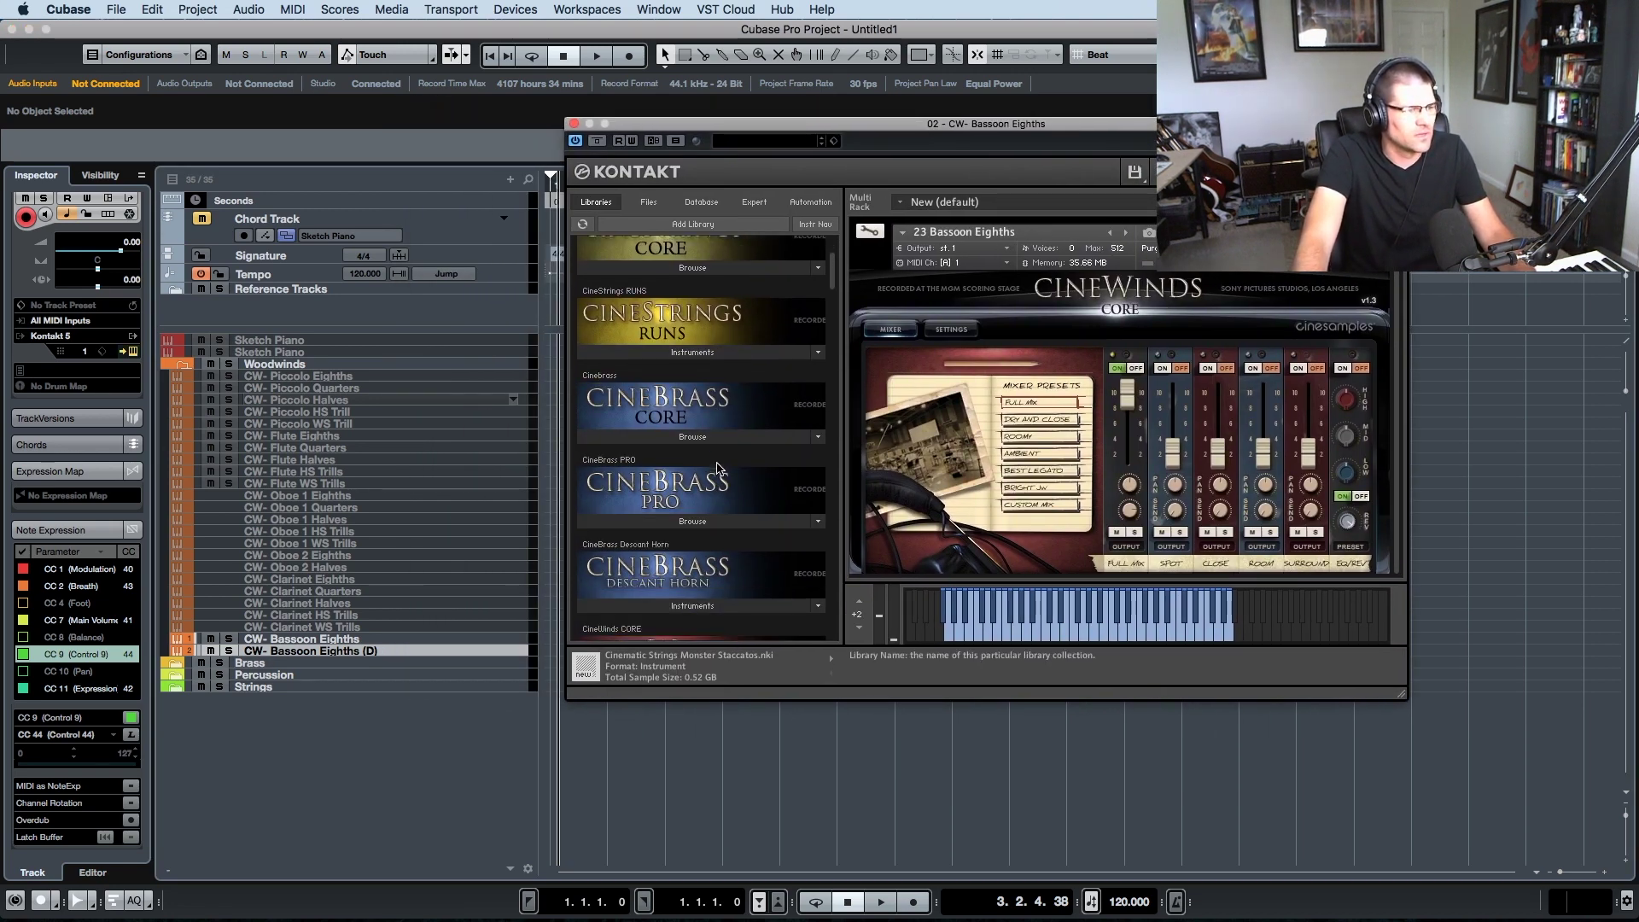
scroll(717, 468, "down", 1)
scroll(720, 466, "down", 2)
left_click(732, 484)
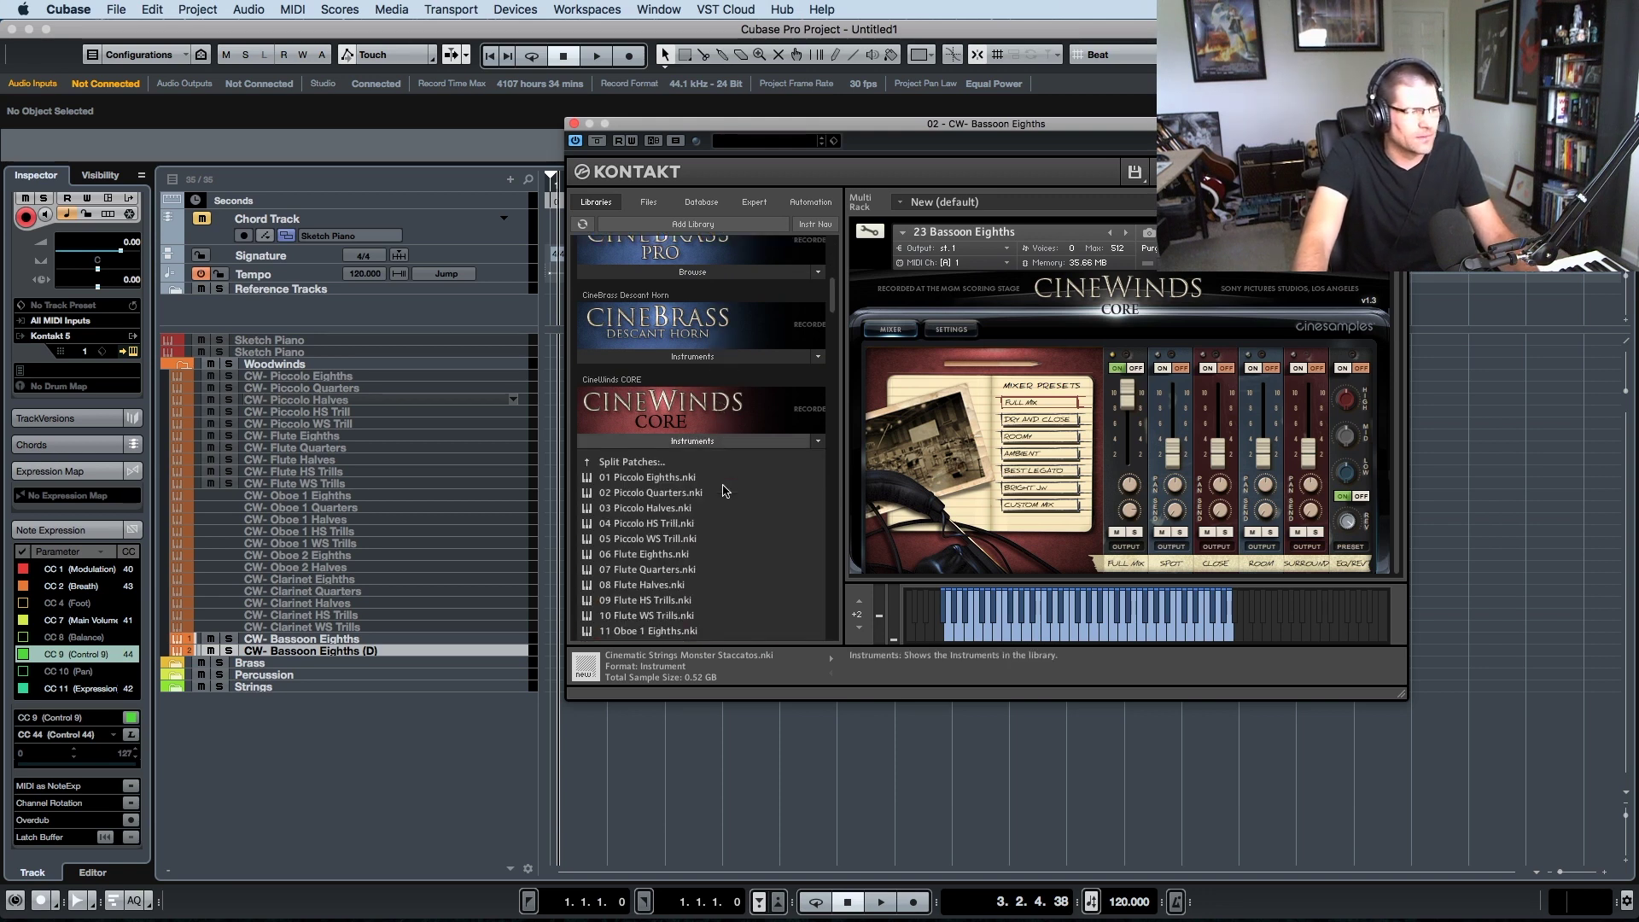
scroll(730, 528, "down", 1)
scroll(730, 527, "down", 1)
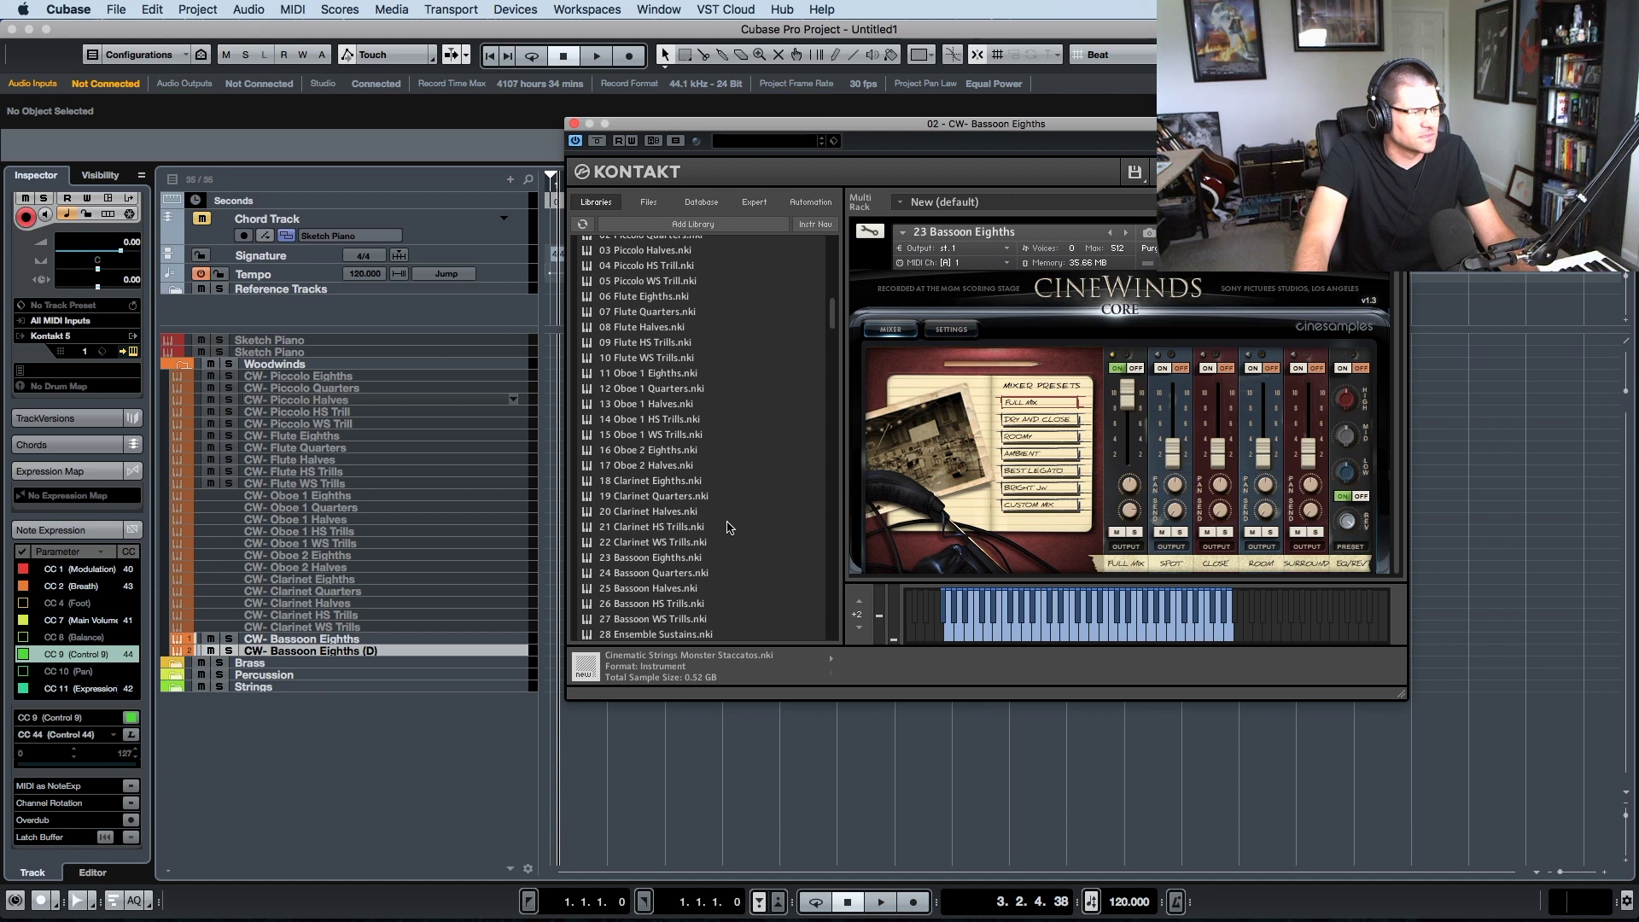
scroll(730, 528, "down", 1)
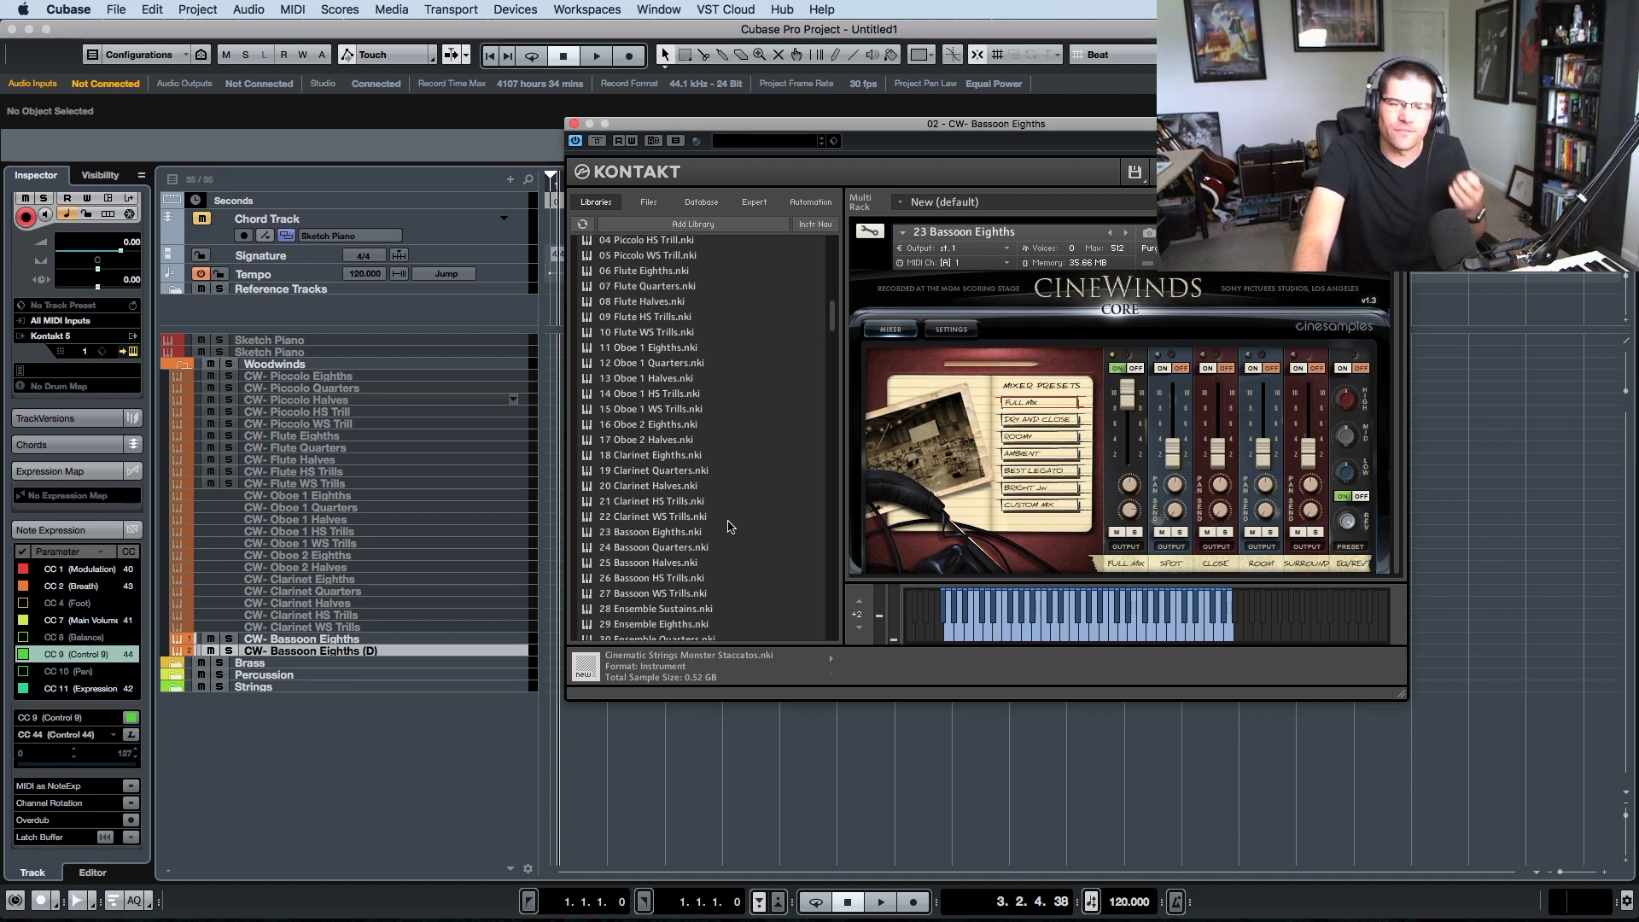
scroll(726, 533, "down", 1)
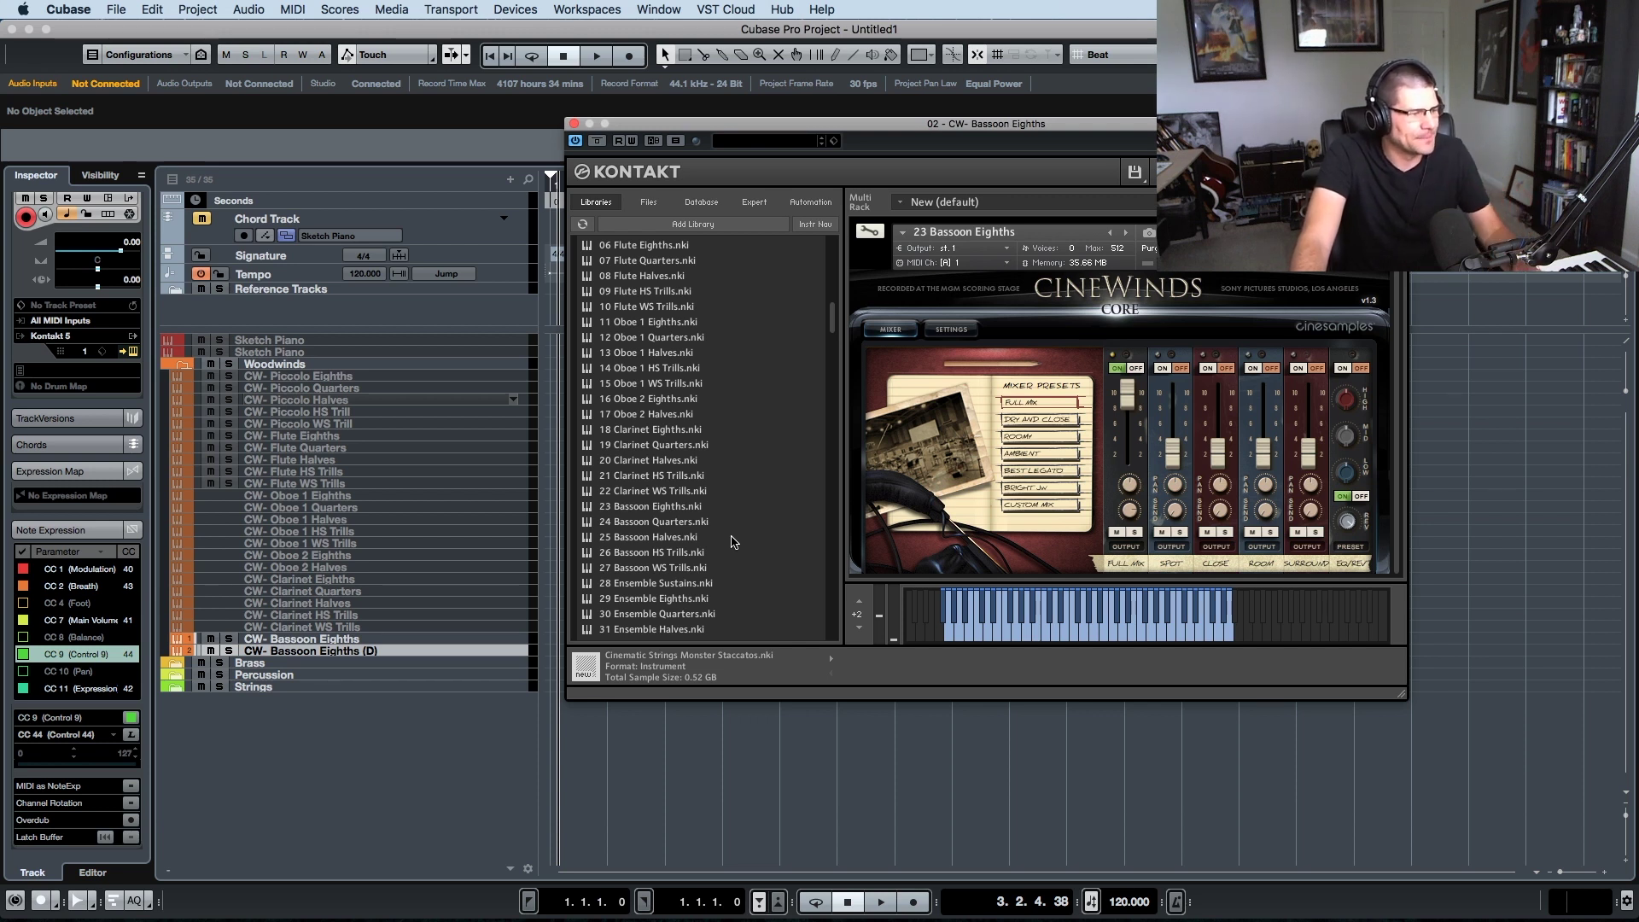
left_click(684, 522)
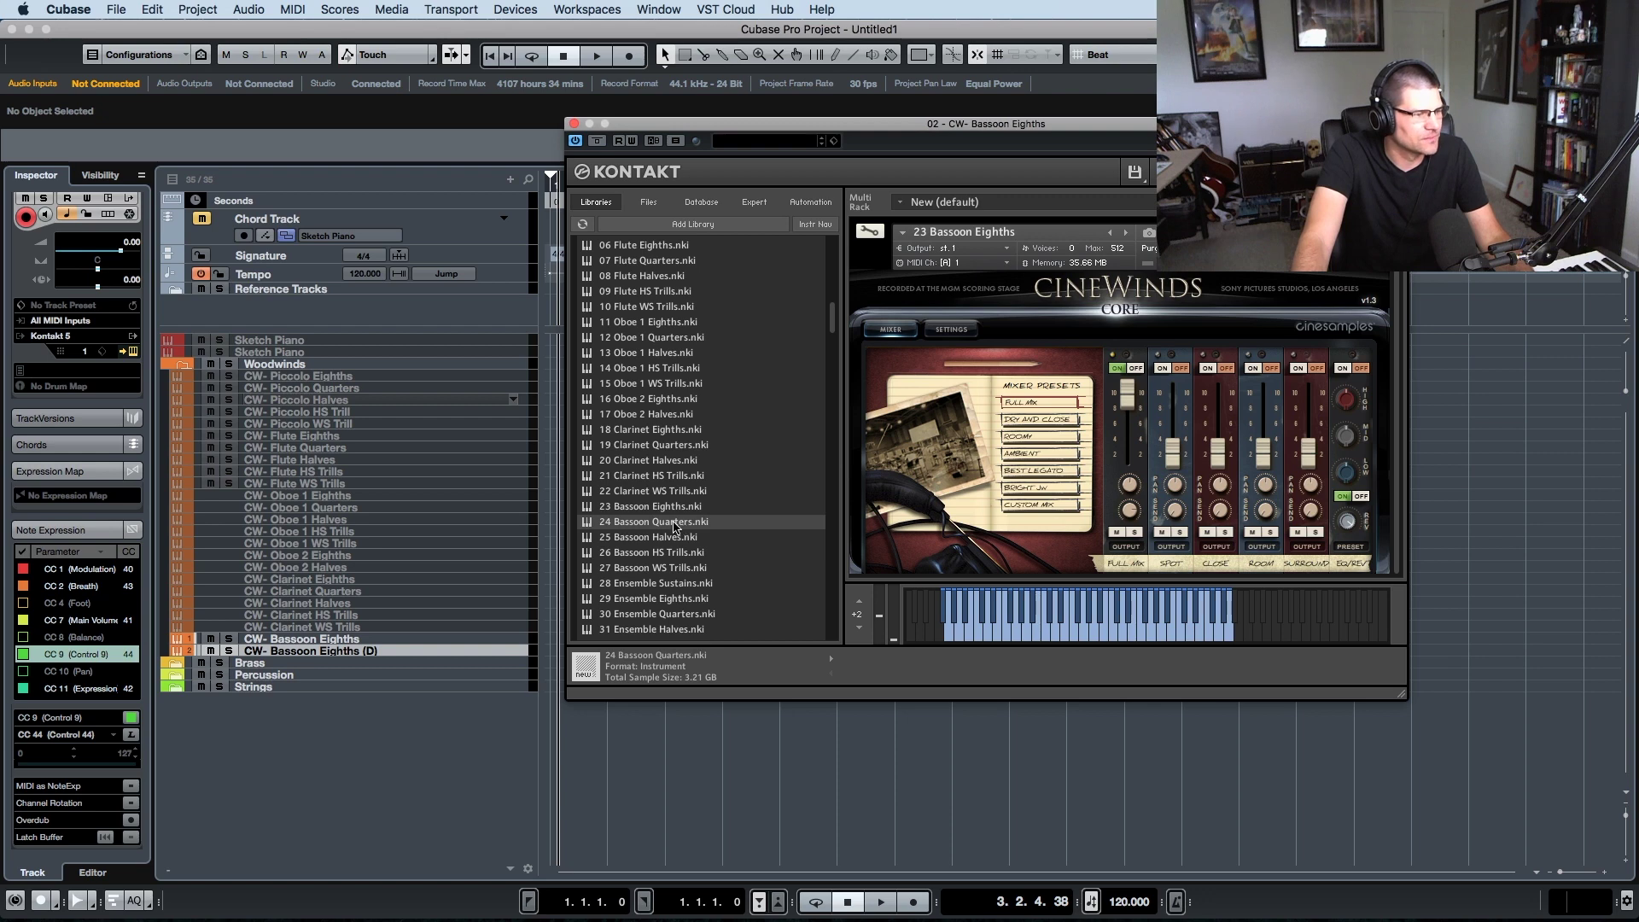
double_click(675, 523)
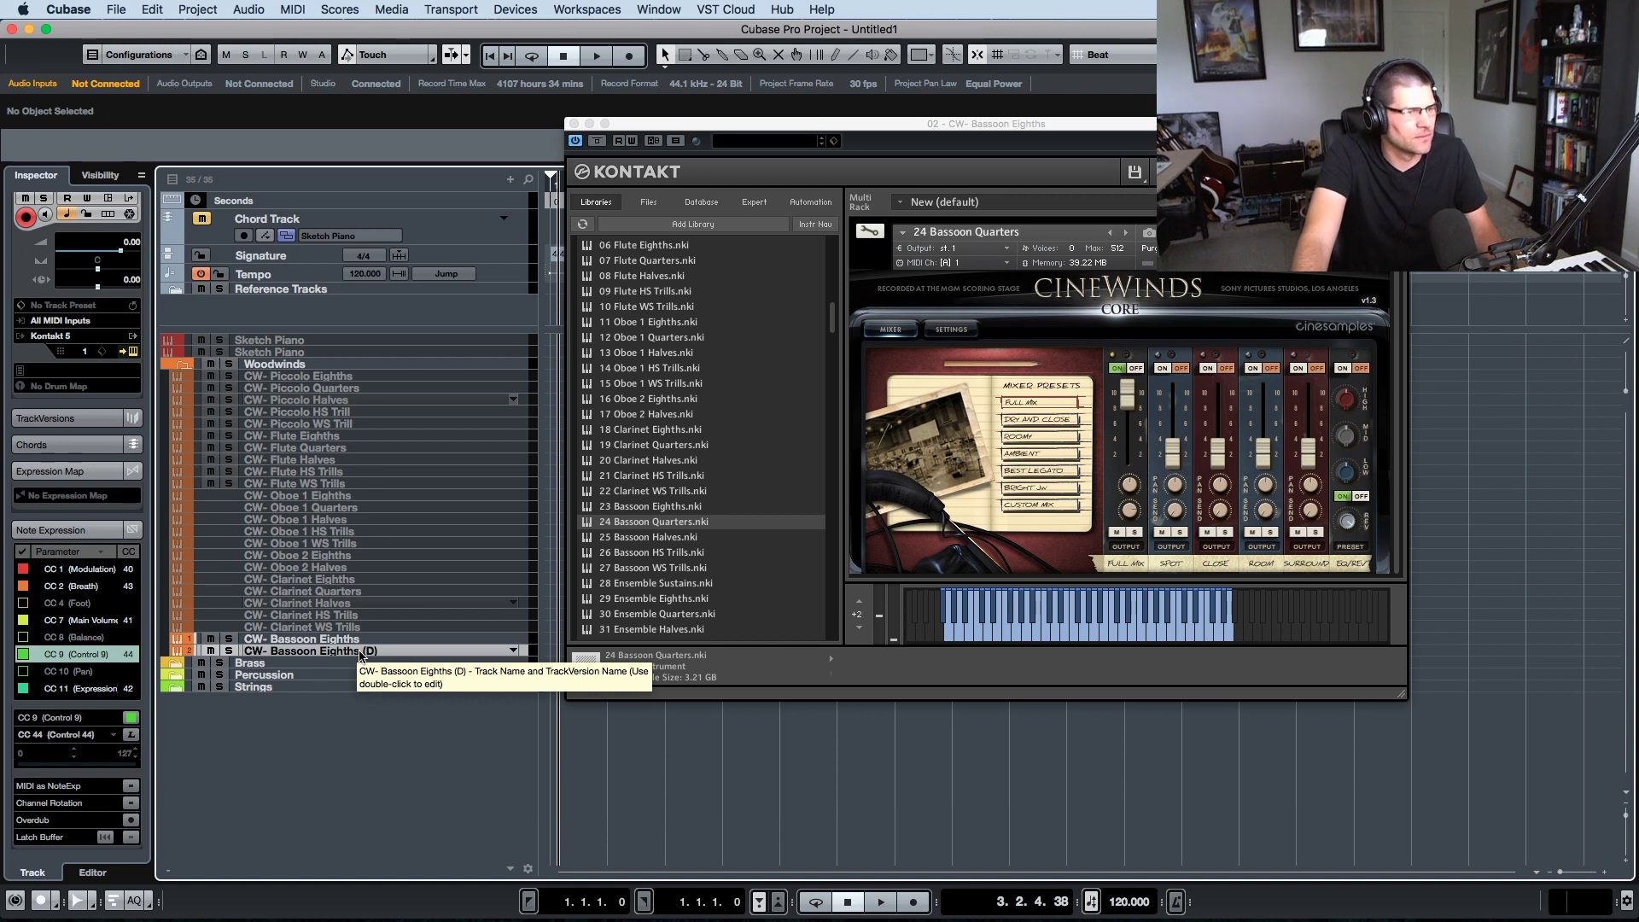
- Rename the duplicated Bassoon Eighths track as CW- Bassoon Quarters and close its Kontakt window
double_click(368, 652)
left_click(389, 651)
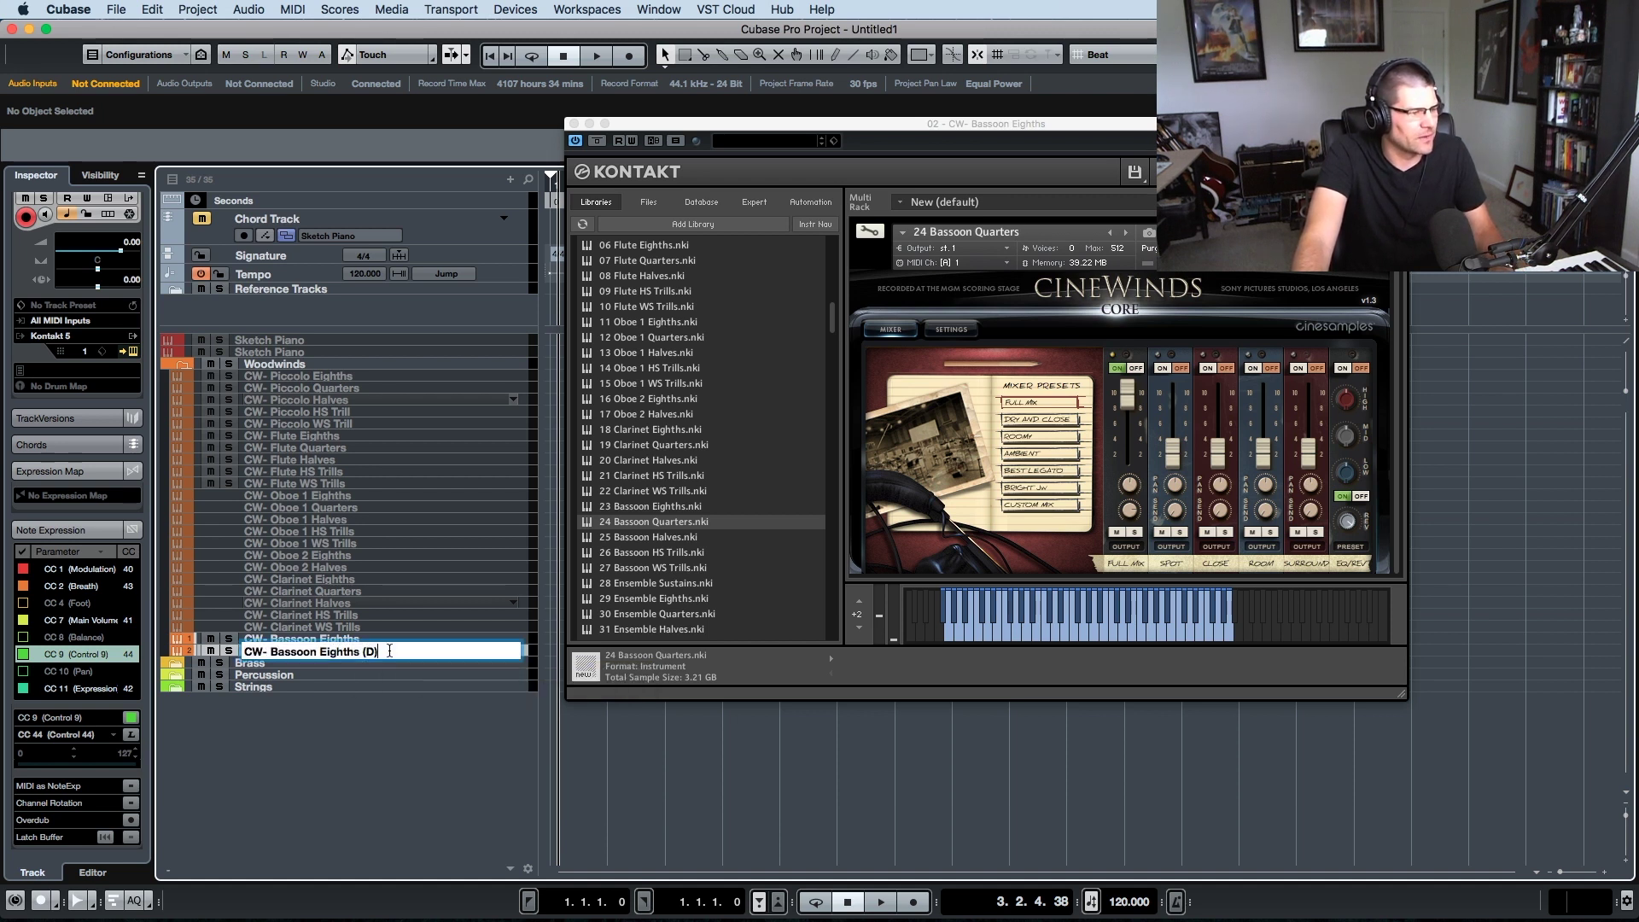
key("BackSpace")
key("BackSpace")
key("BackSpace")
key("BackSpace")
key("BackSpace")
key("BackSpace")
key("BackSpace")
key("BackSpace")
key("BackSpace")
key("BackSpace")
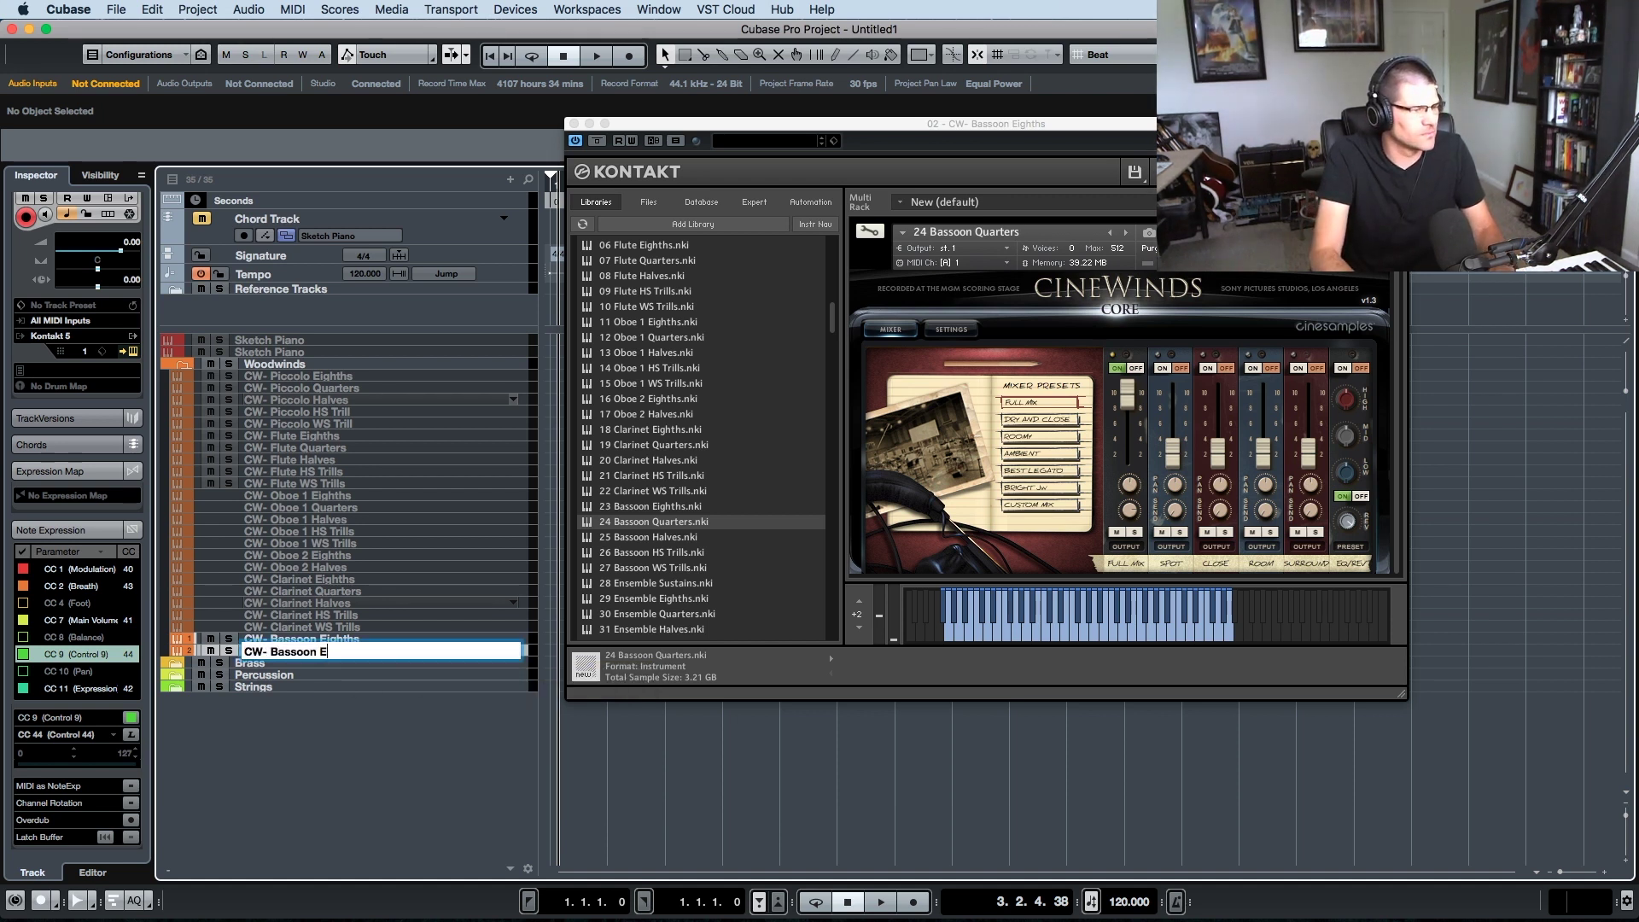
type("Quarters")
key("Return")
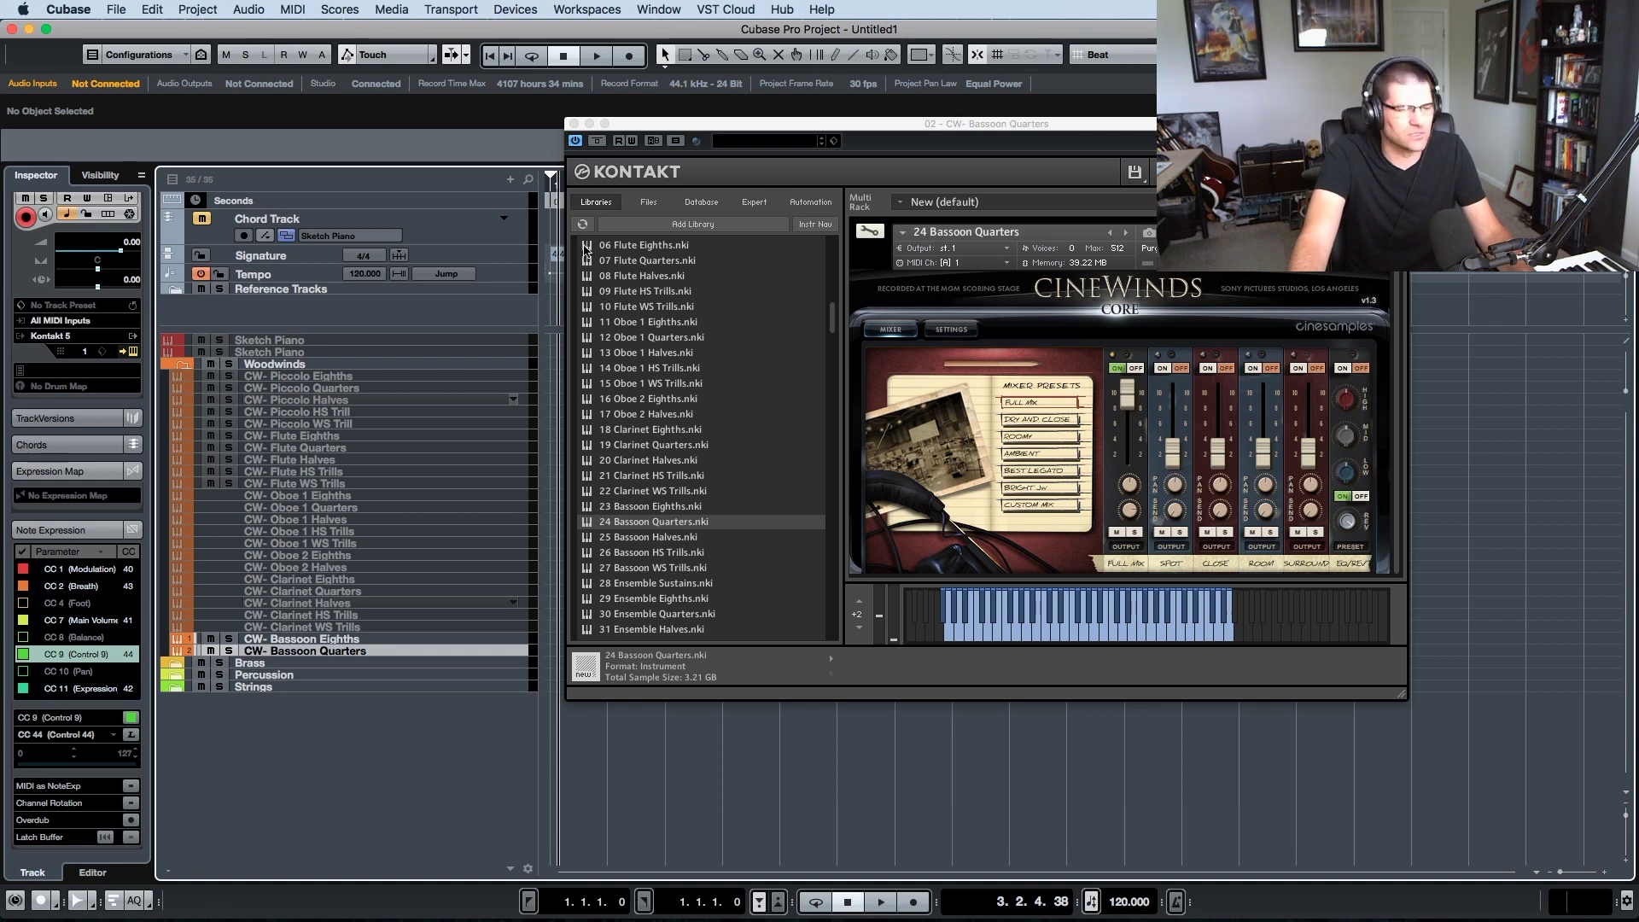
key("super+w")
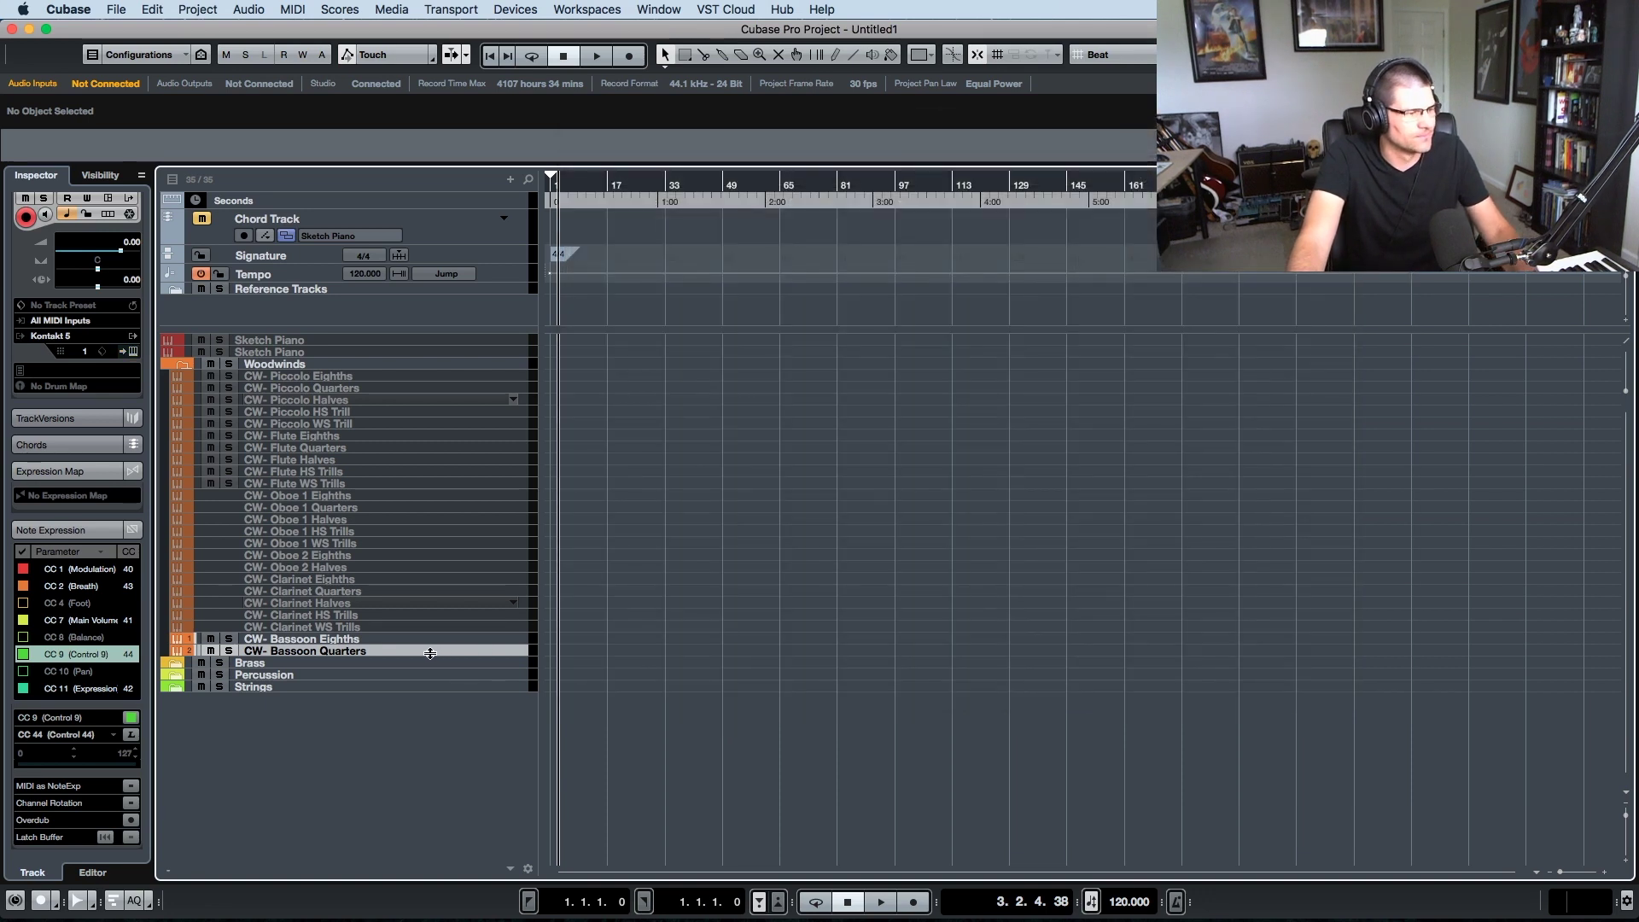
- Duplicate the CW- Bassoon Quarters track and load the CineWinds CORE patch 25 Bassoon Halves into the duplicate's Kontakt
right_click(427, 652)
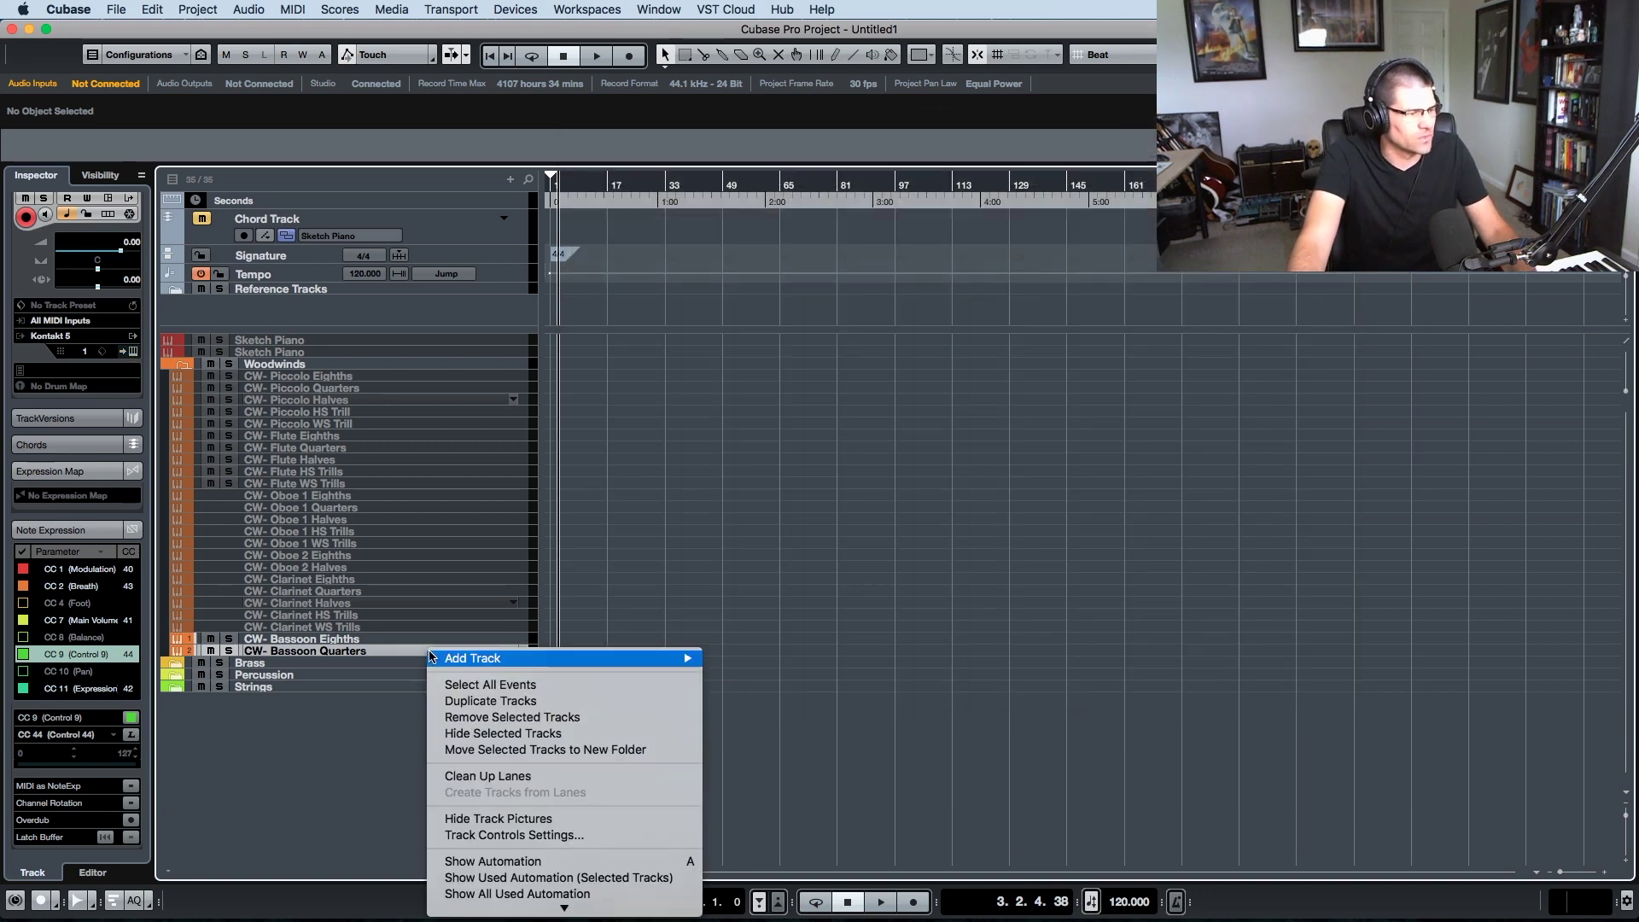
left_click(490, 700)
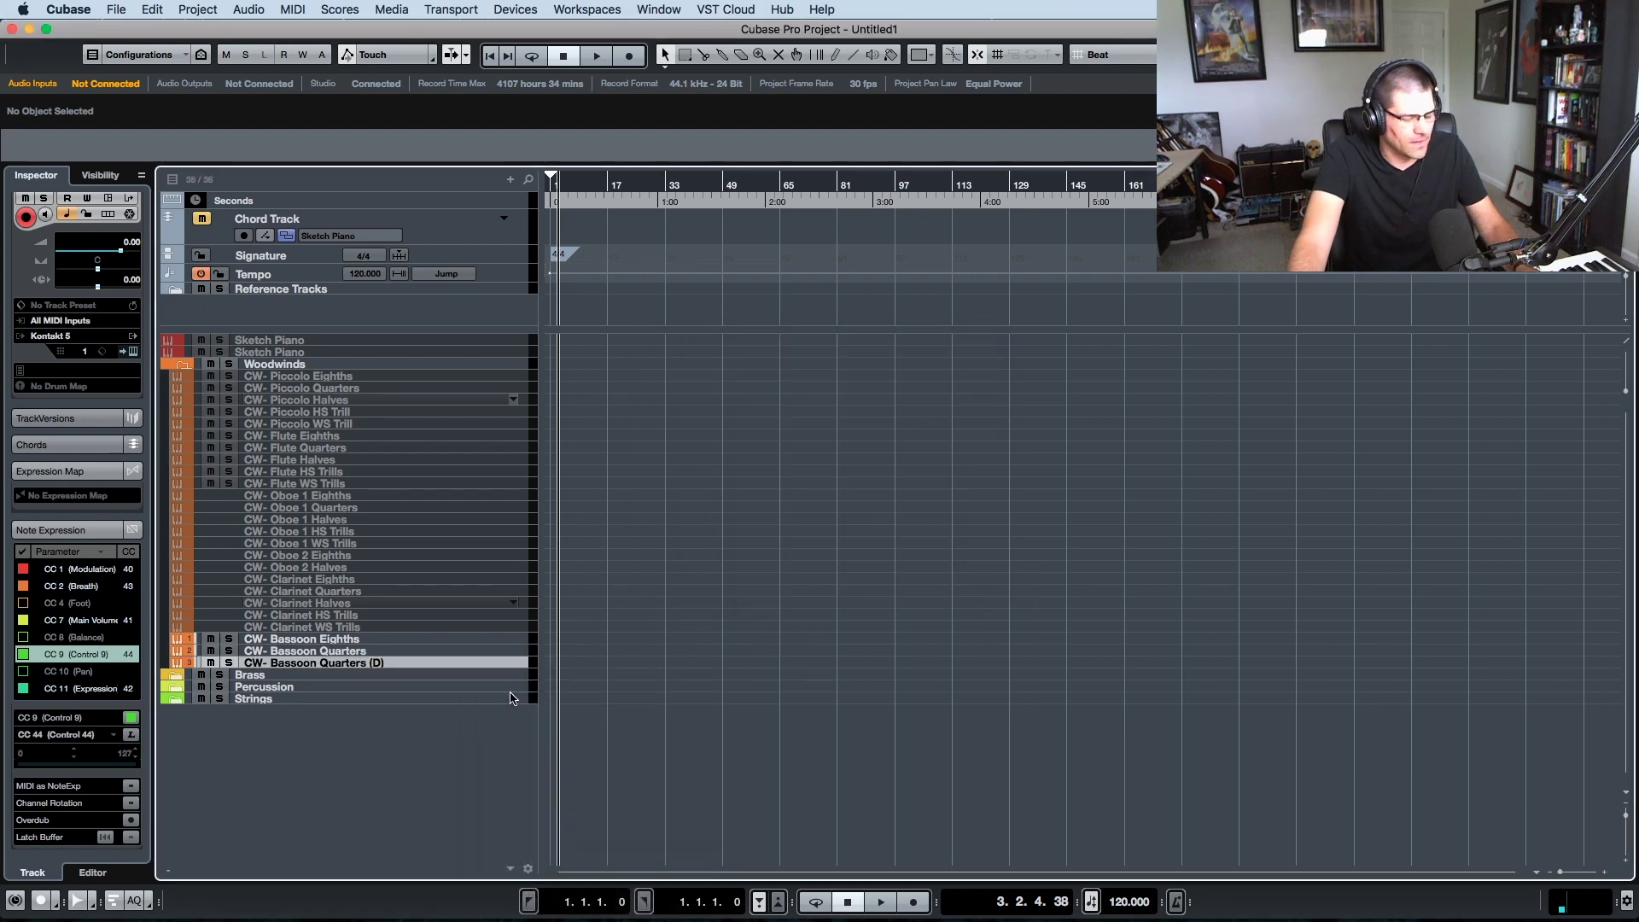
scroll(571, 595, "down", 6)
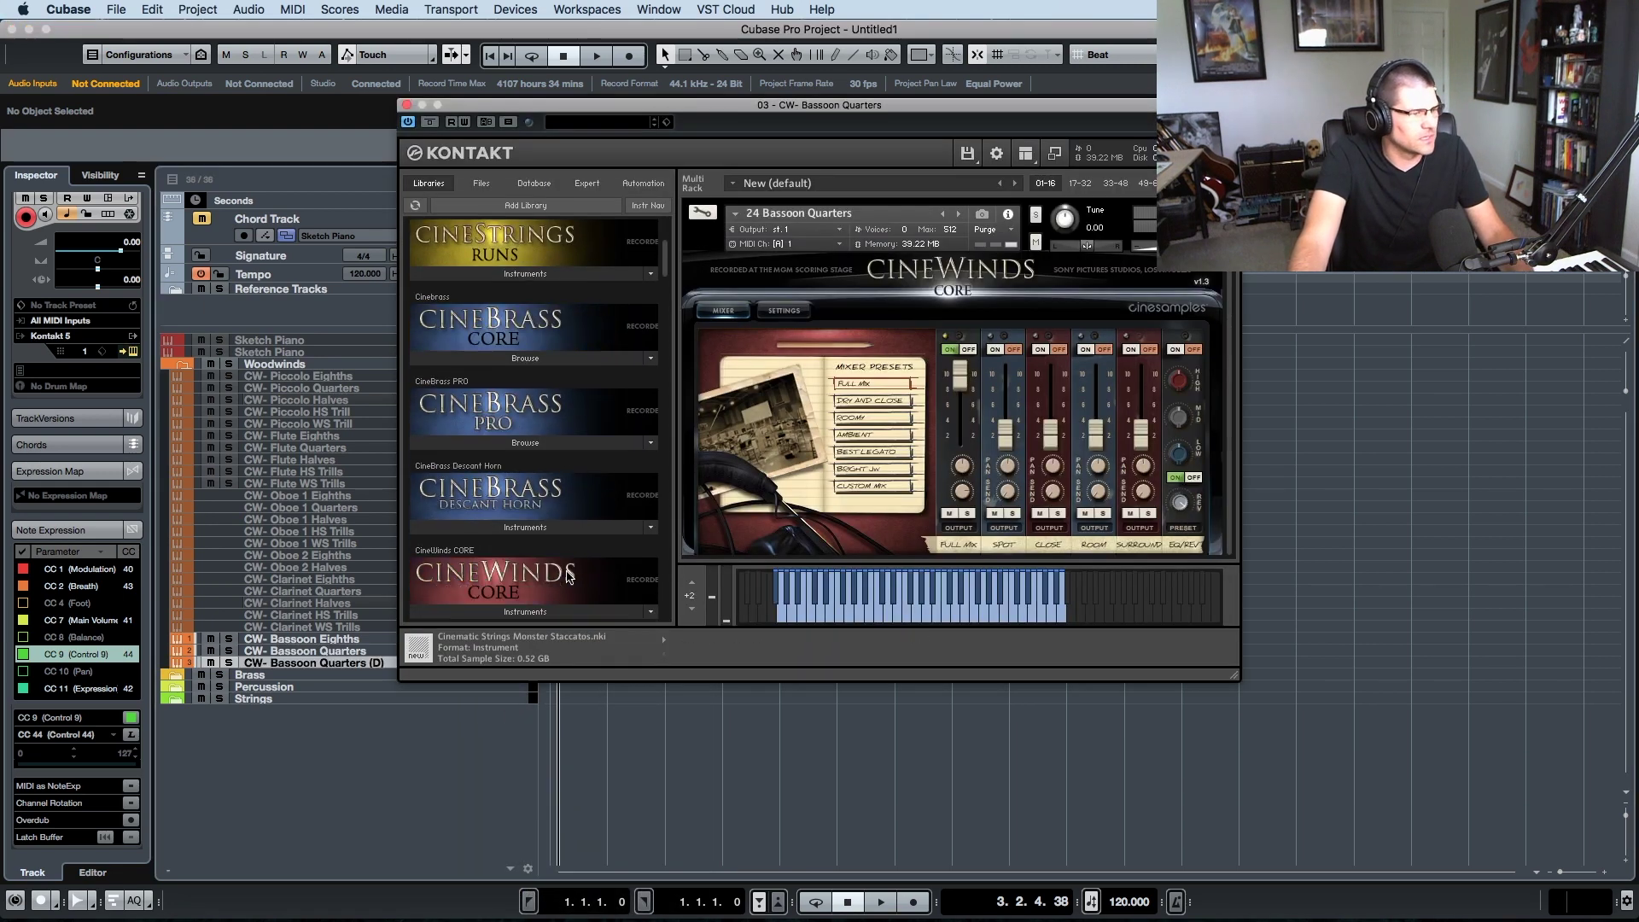
left_click(570, 513)
scroll(570, 512, "down", 3)
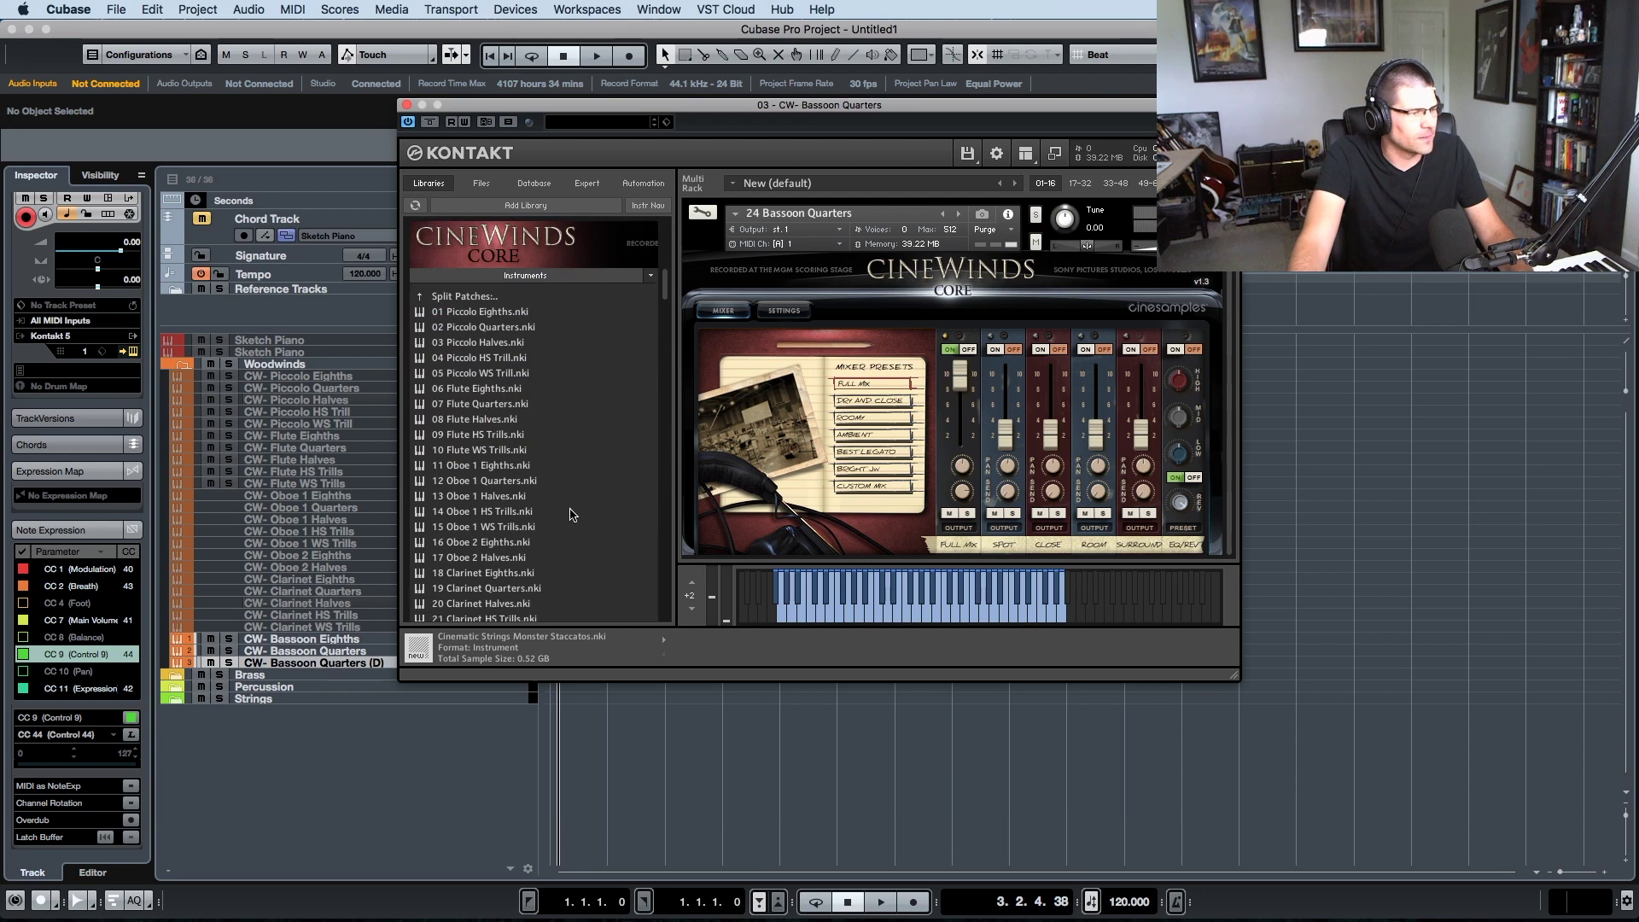
scroll(570, 515, "down", 2)
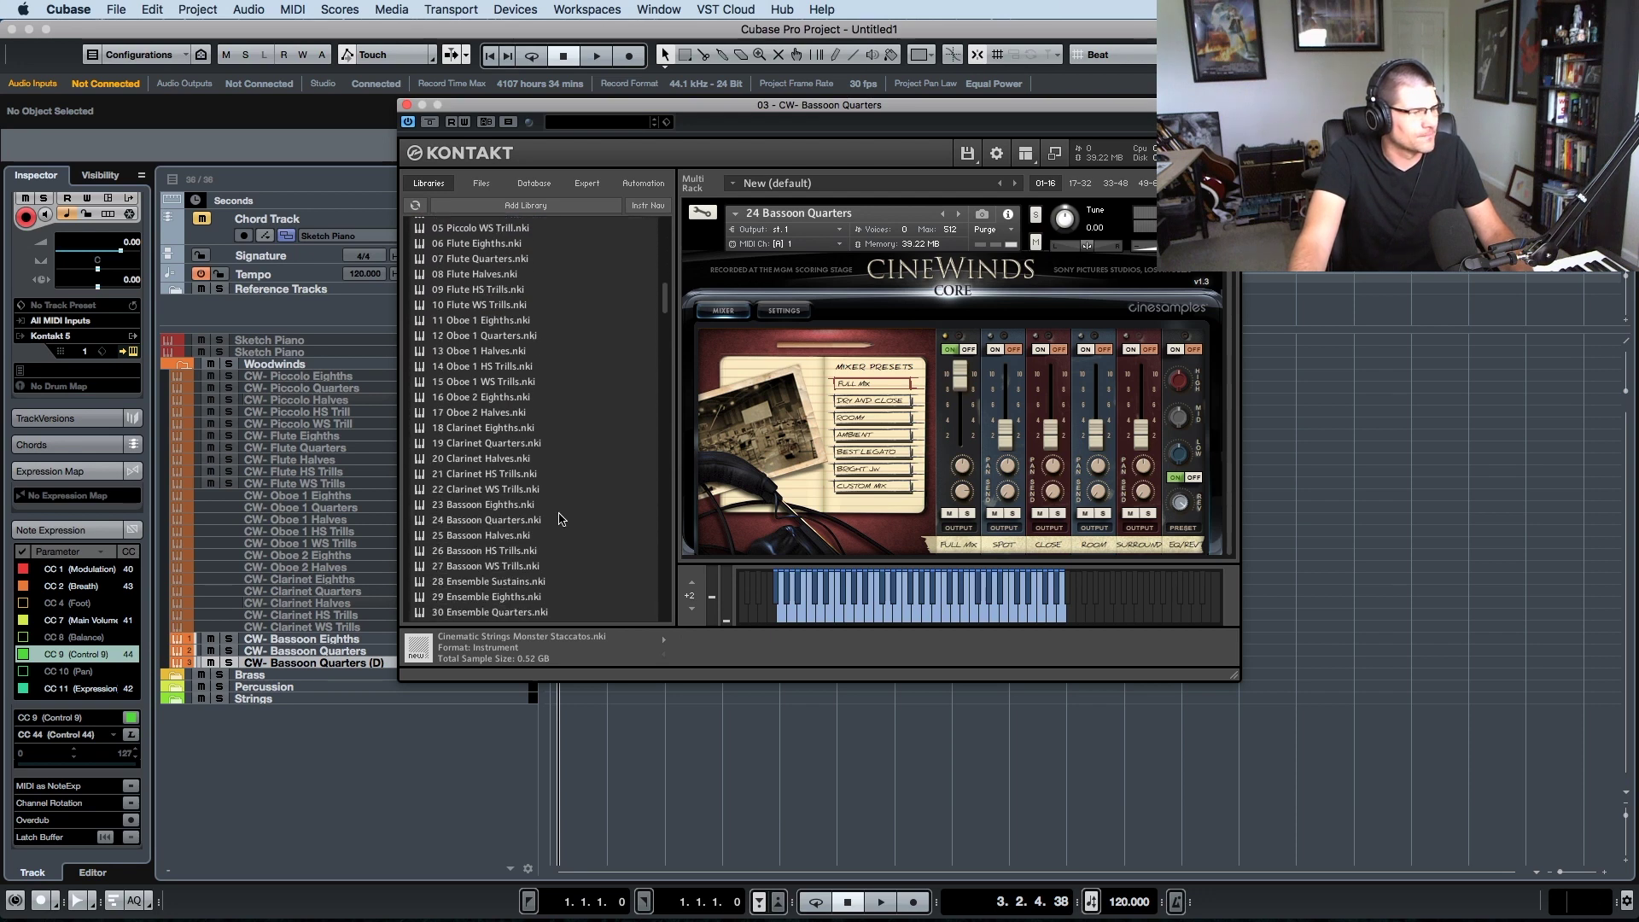
left_click(516, 539)
double_click(493, 539)
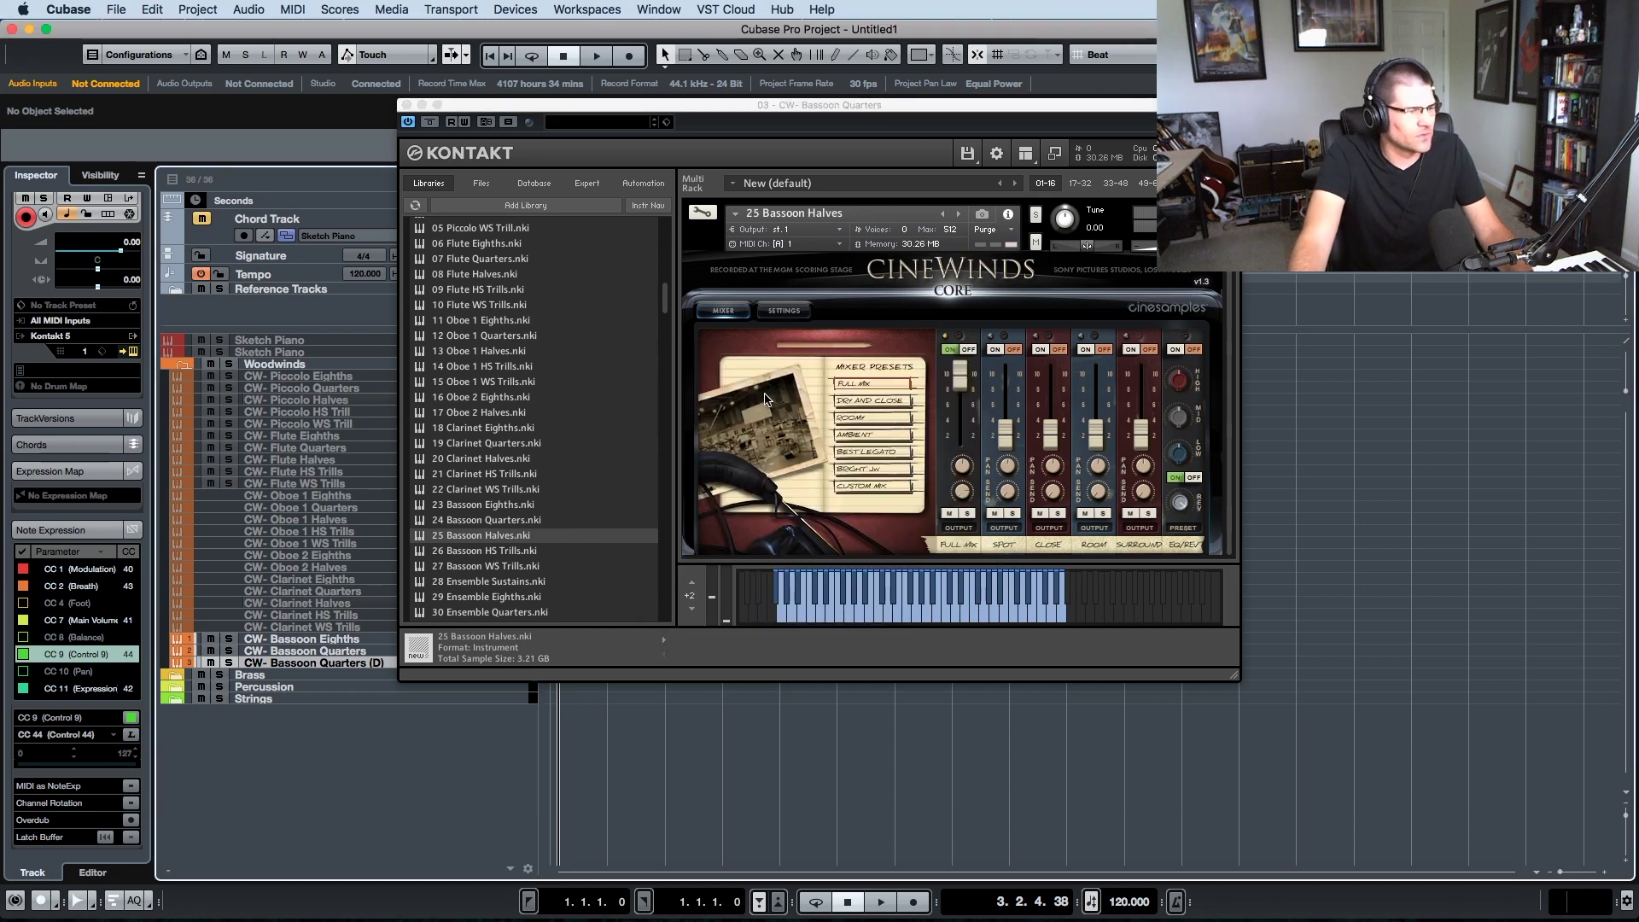
- Rename the duplicated Bassoon Quarters track as CW- Bassoon Halves and close its Kontakt window
left_click_drag(540, 112, 705, 148)
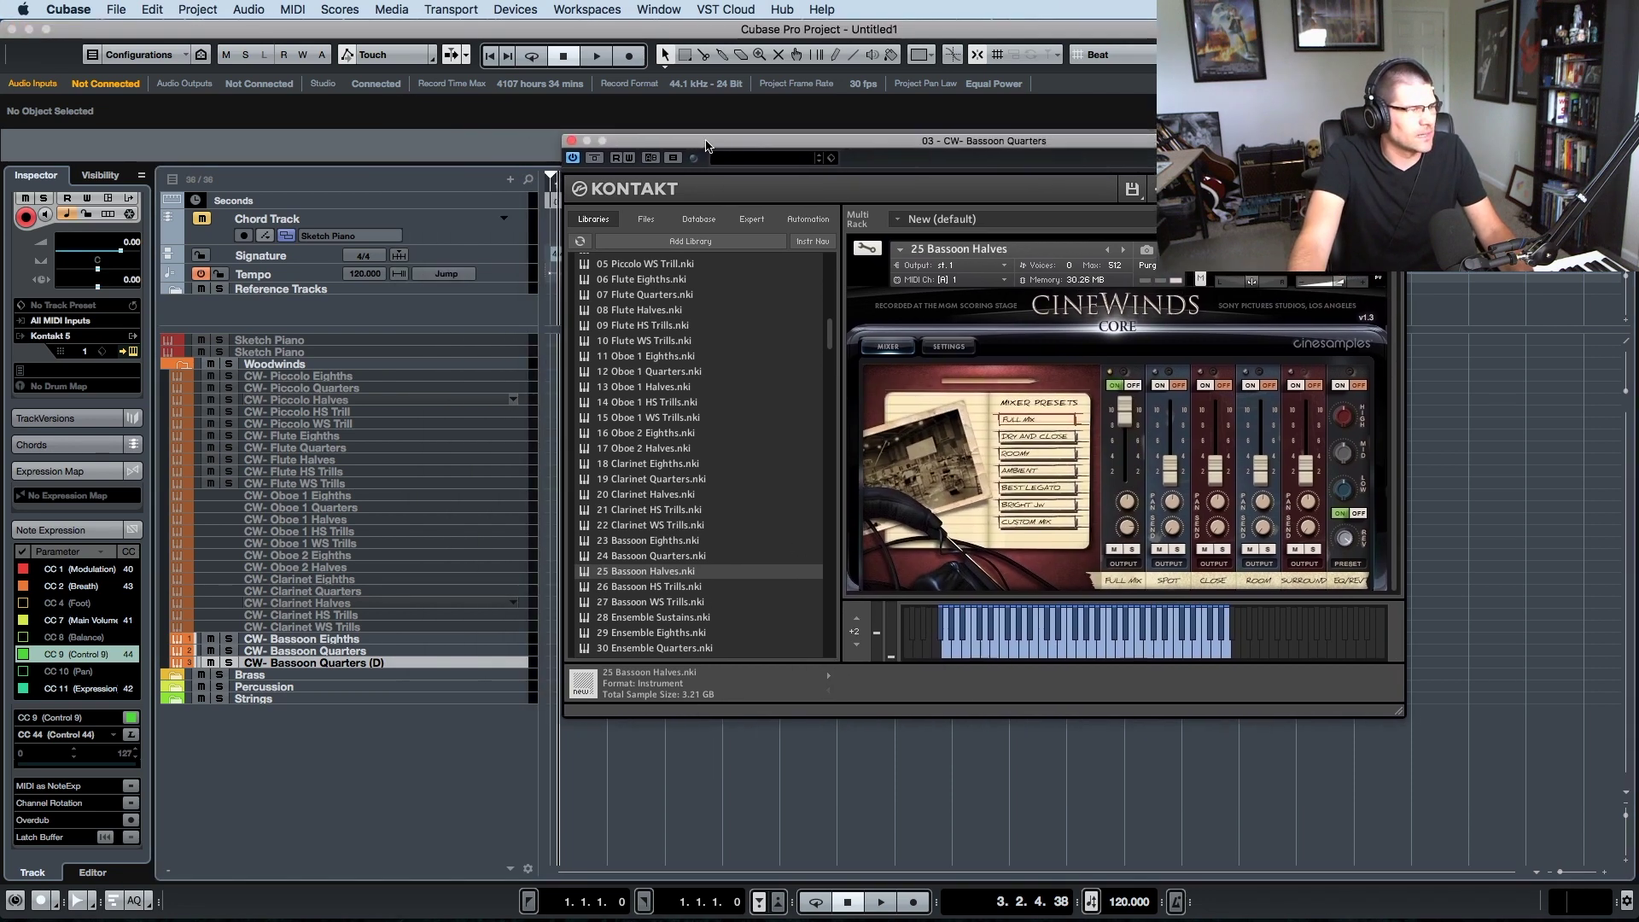
left_click(356, 666)
double_click(357, 666)
key("Right")
key("BackSpace")
key("BackSpace")
key("BackSpace")
key("BackSpace")
key("BackSpace")
key("BackSpace")
key("BackSpace")
key("BackSpace")
key("BackSpace")
key("BackSpace")
key("BackSpace")
key("BackSpace")
key("BackSpace")
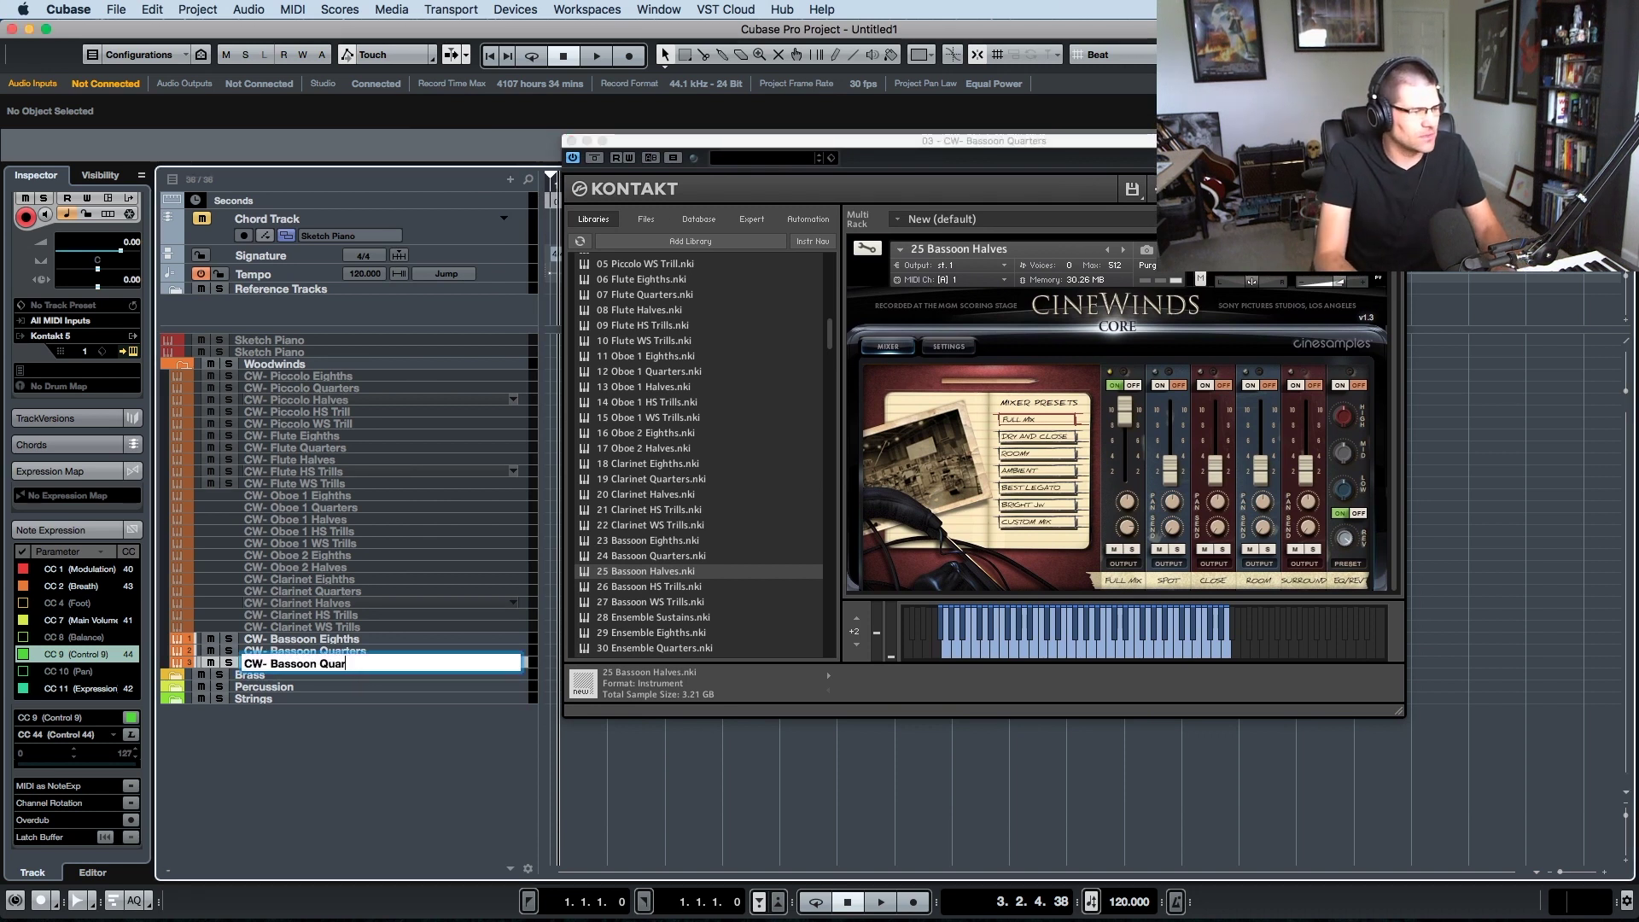
type("Halves")
key("Return")
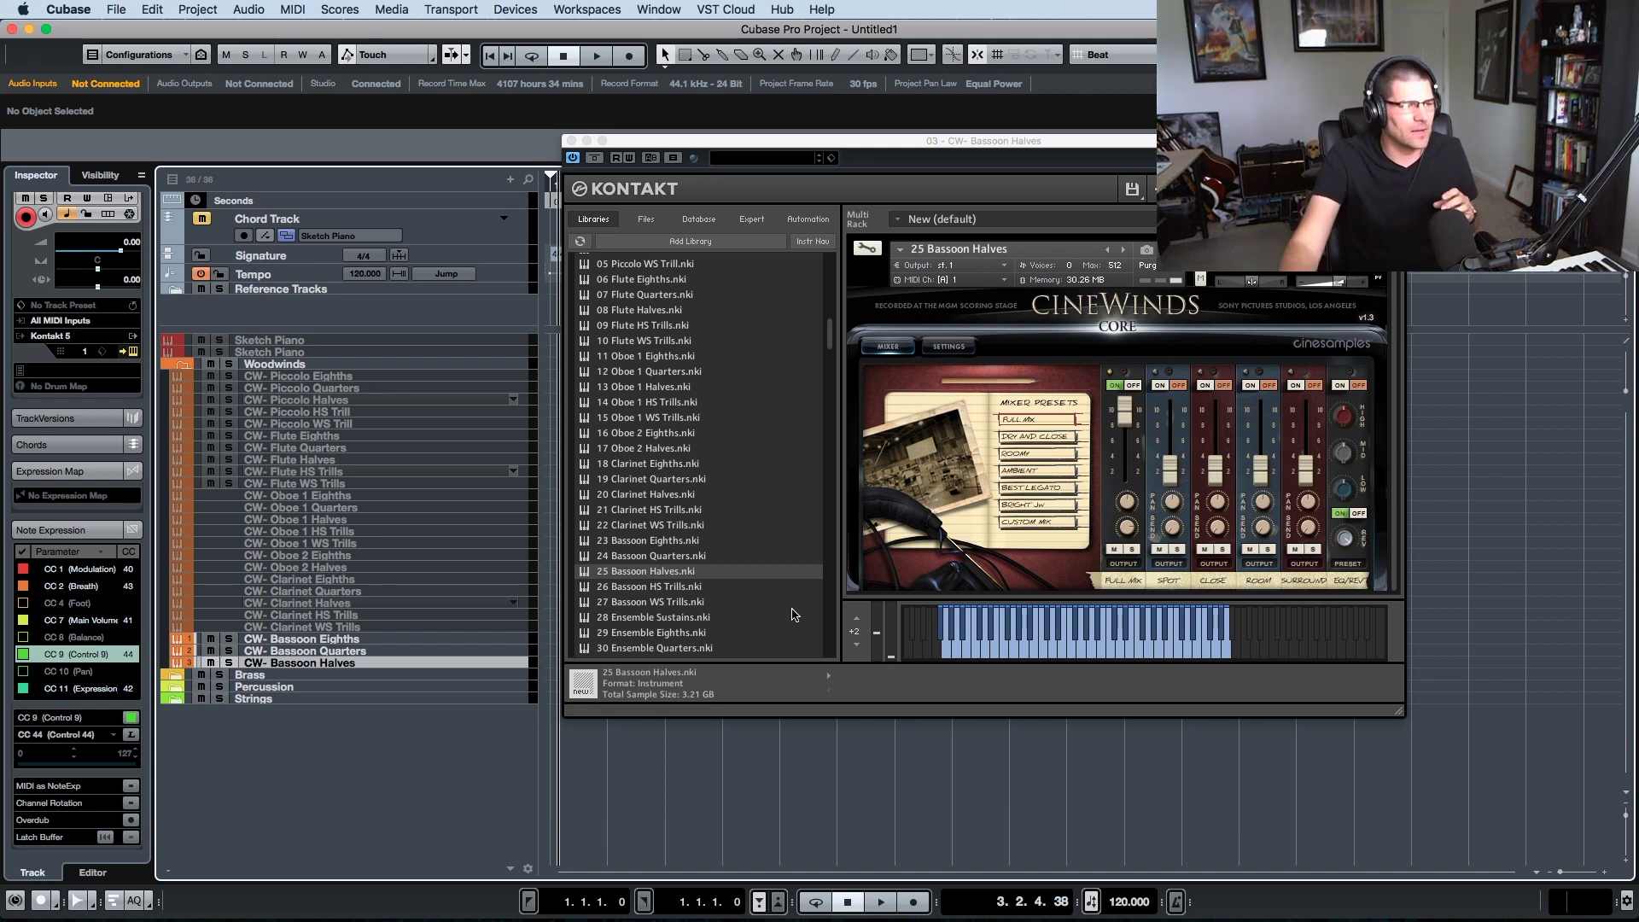
scroll(790, 615, "down", 3)
scroll(787, 615, "up", 1)
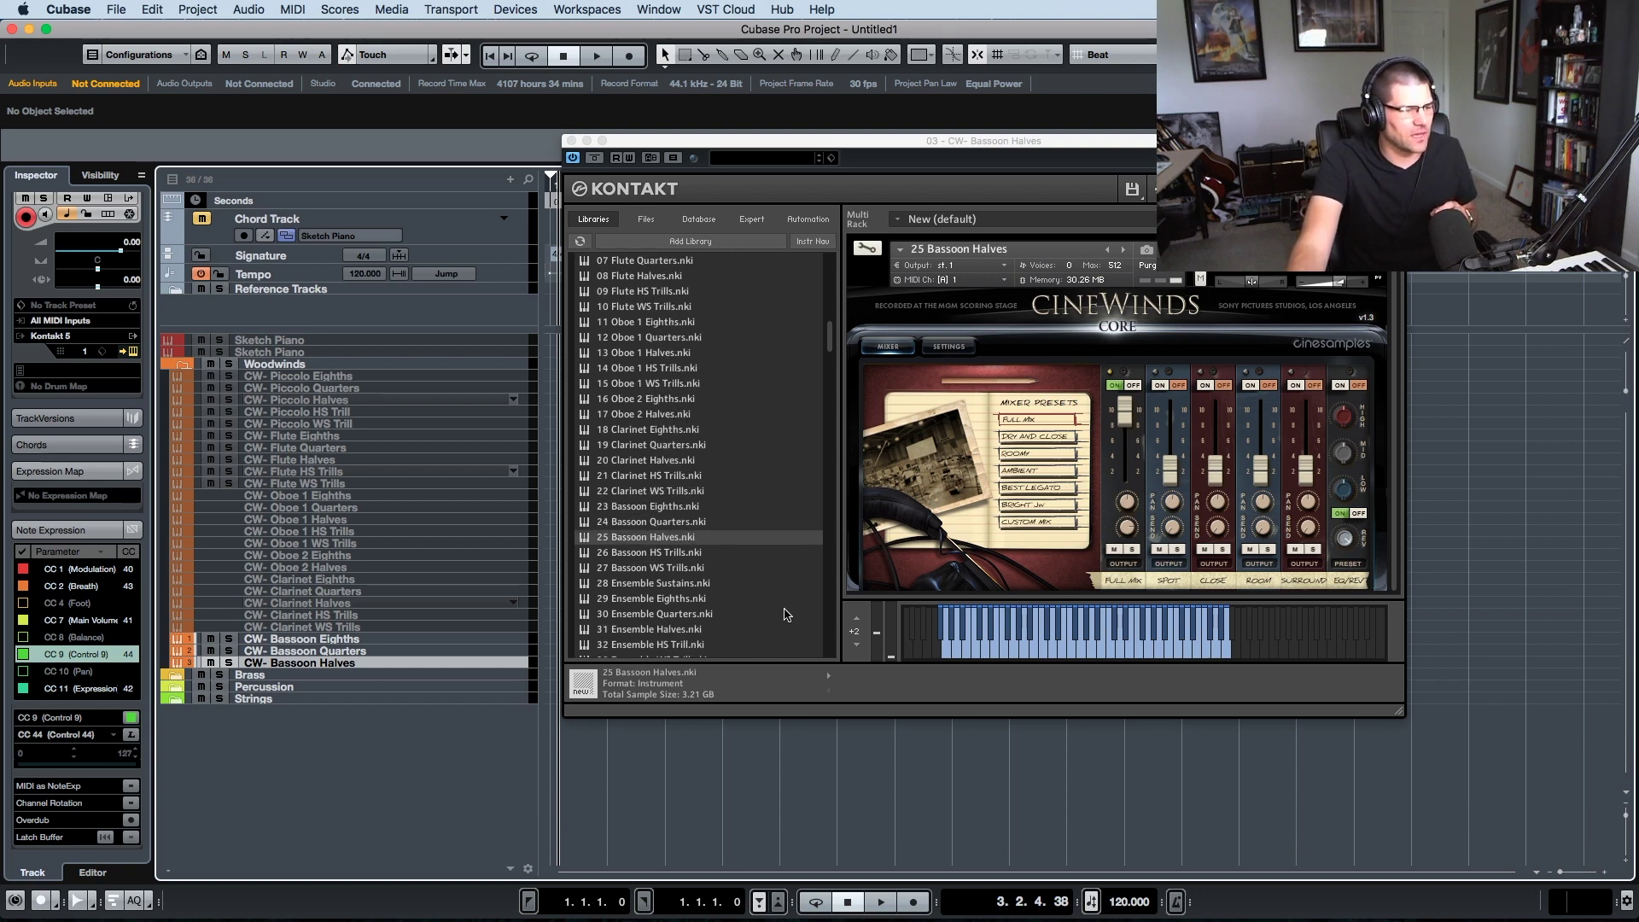
key("super+w")
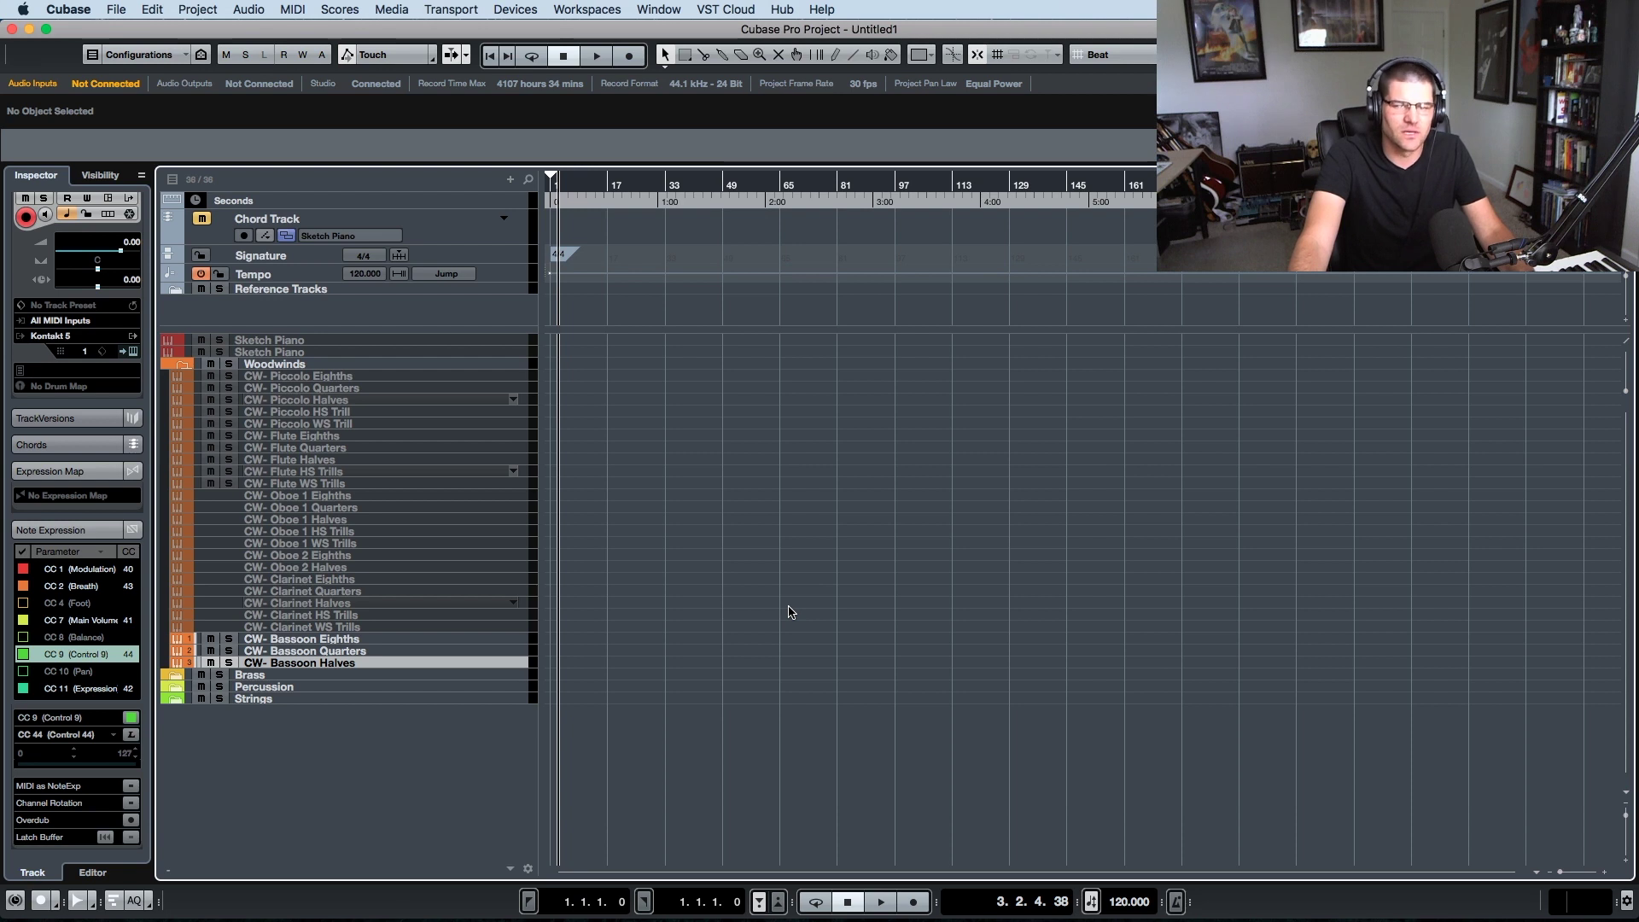
- Duplicate the CW- Bassoon Halves track and load the CineWinds CORE patch 26 Bassoon HS Trills into the duplicate's Kontakt
right_click(337, 666)
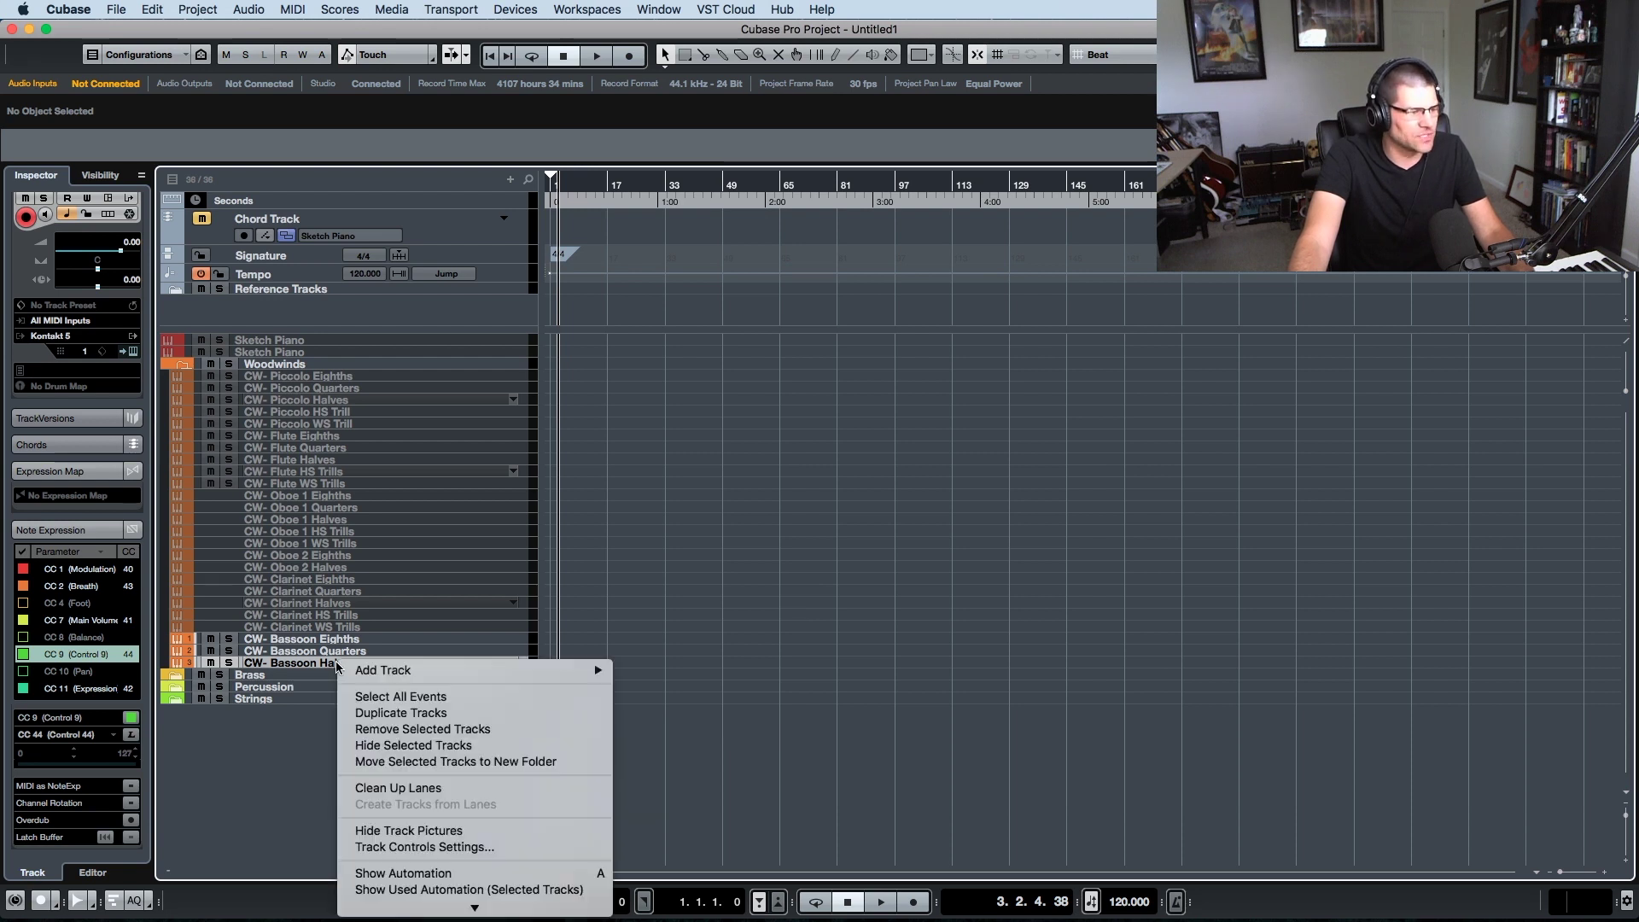
left_click(427, 713)
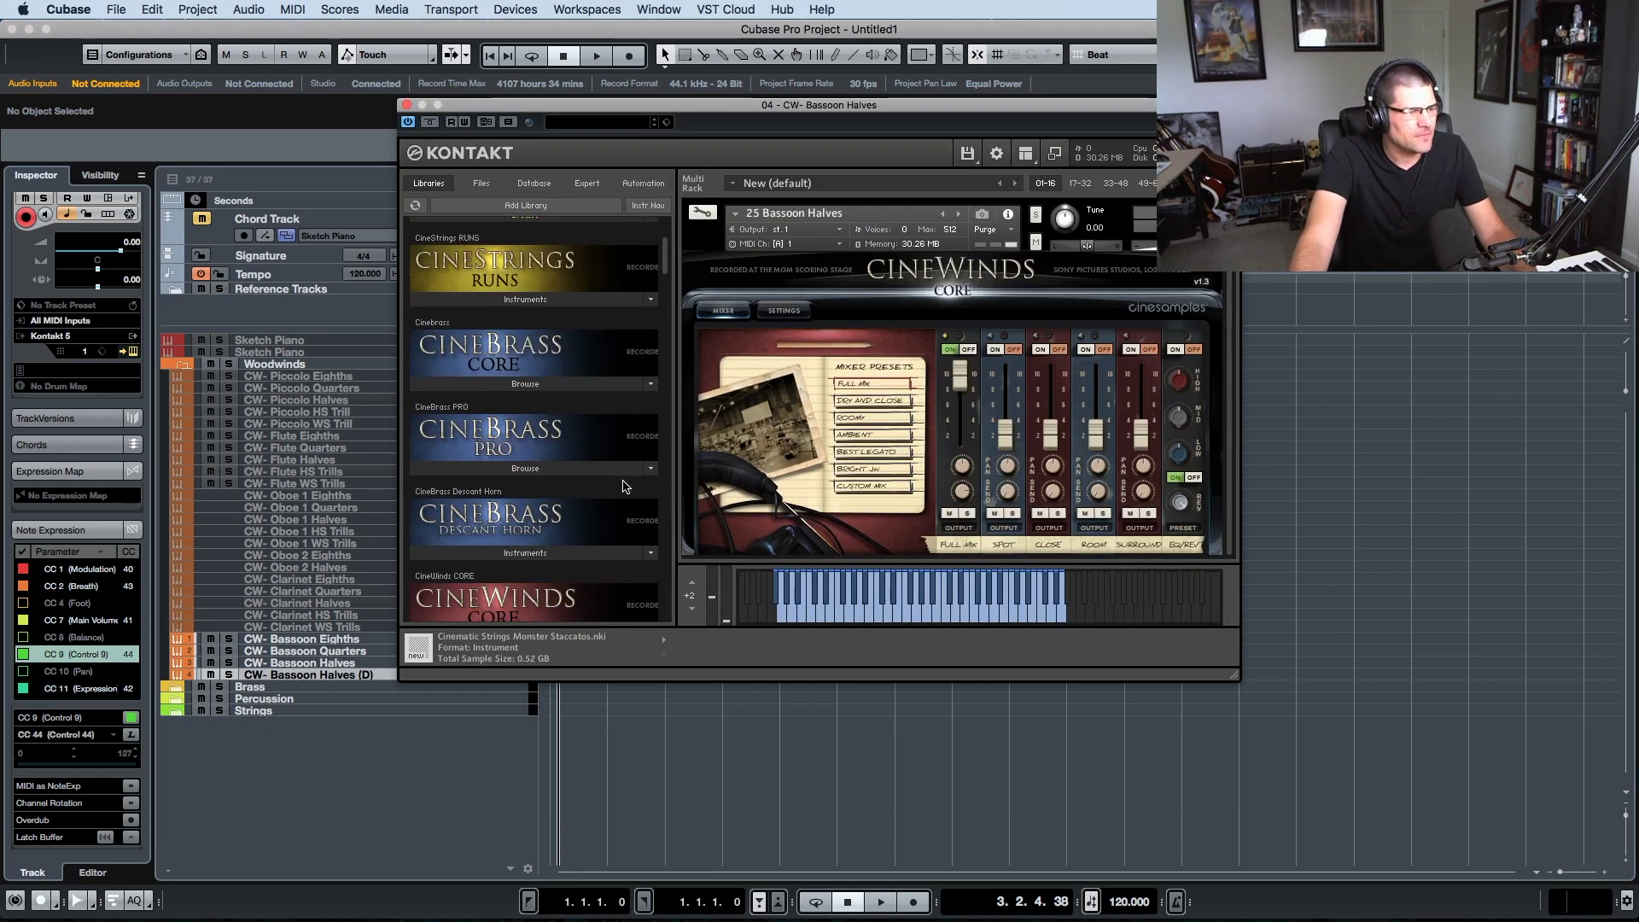
scroll(624, 487, "down", 5)
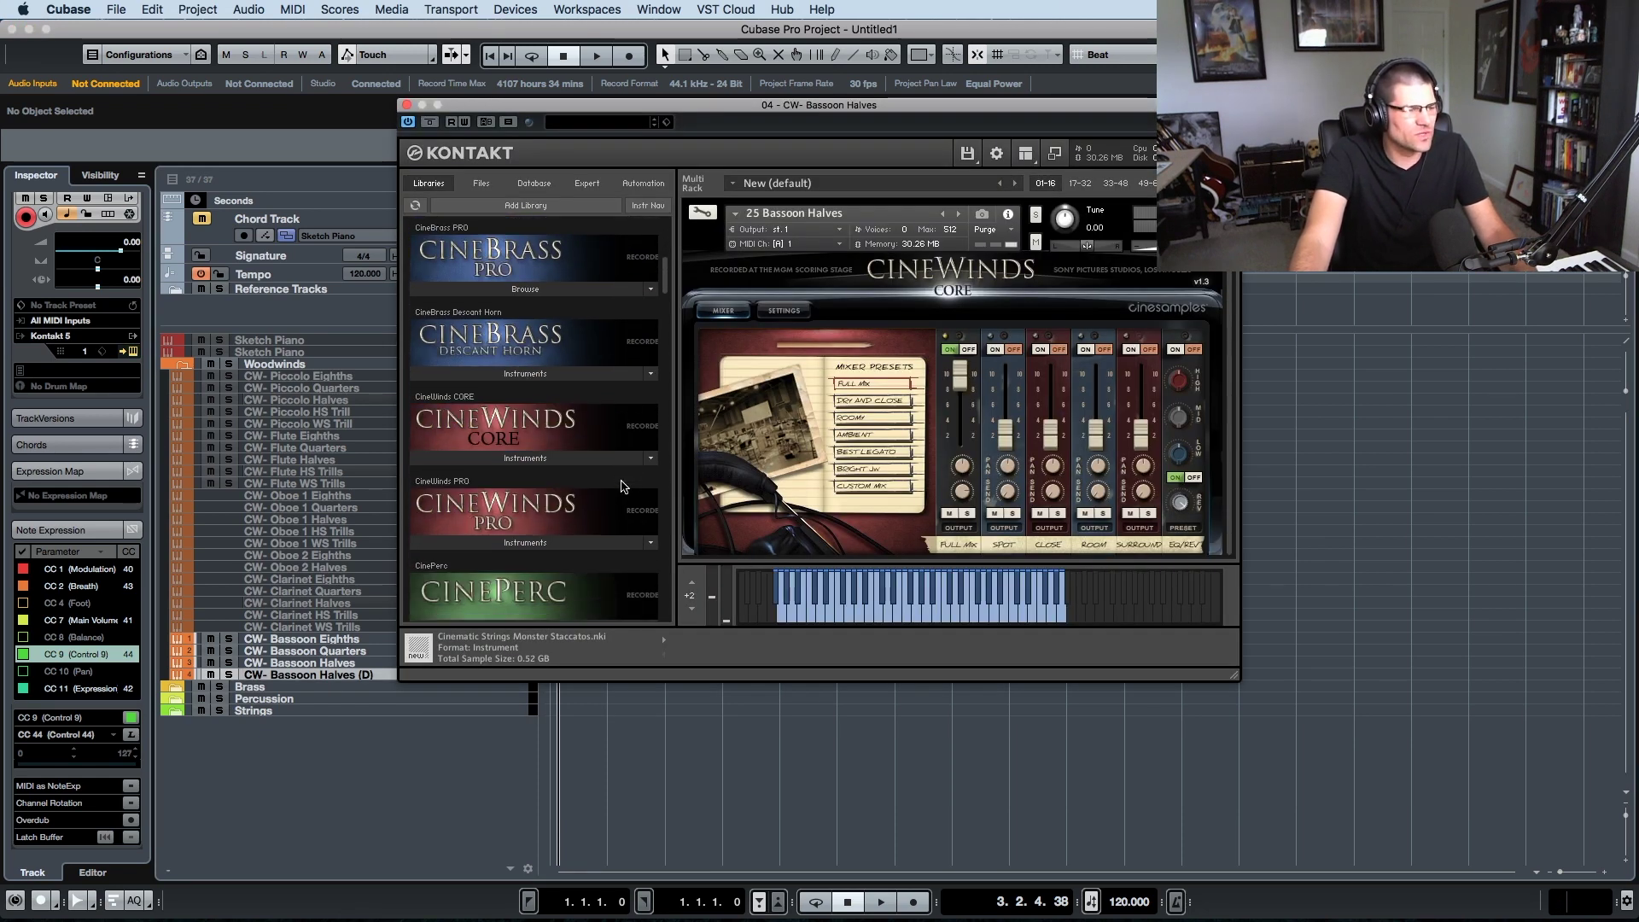
scroll(624, 485, "down", 1)
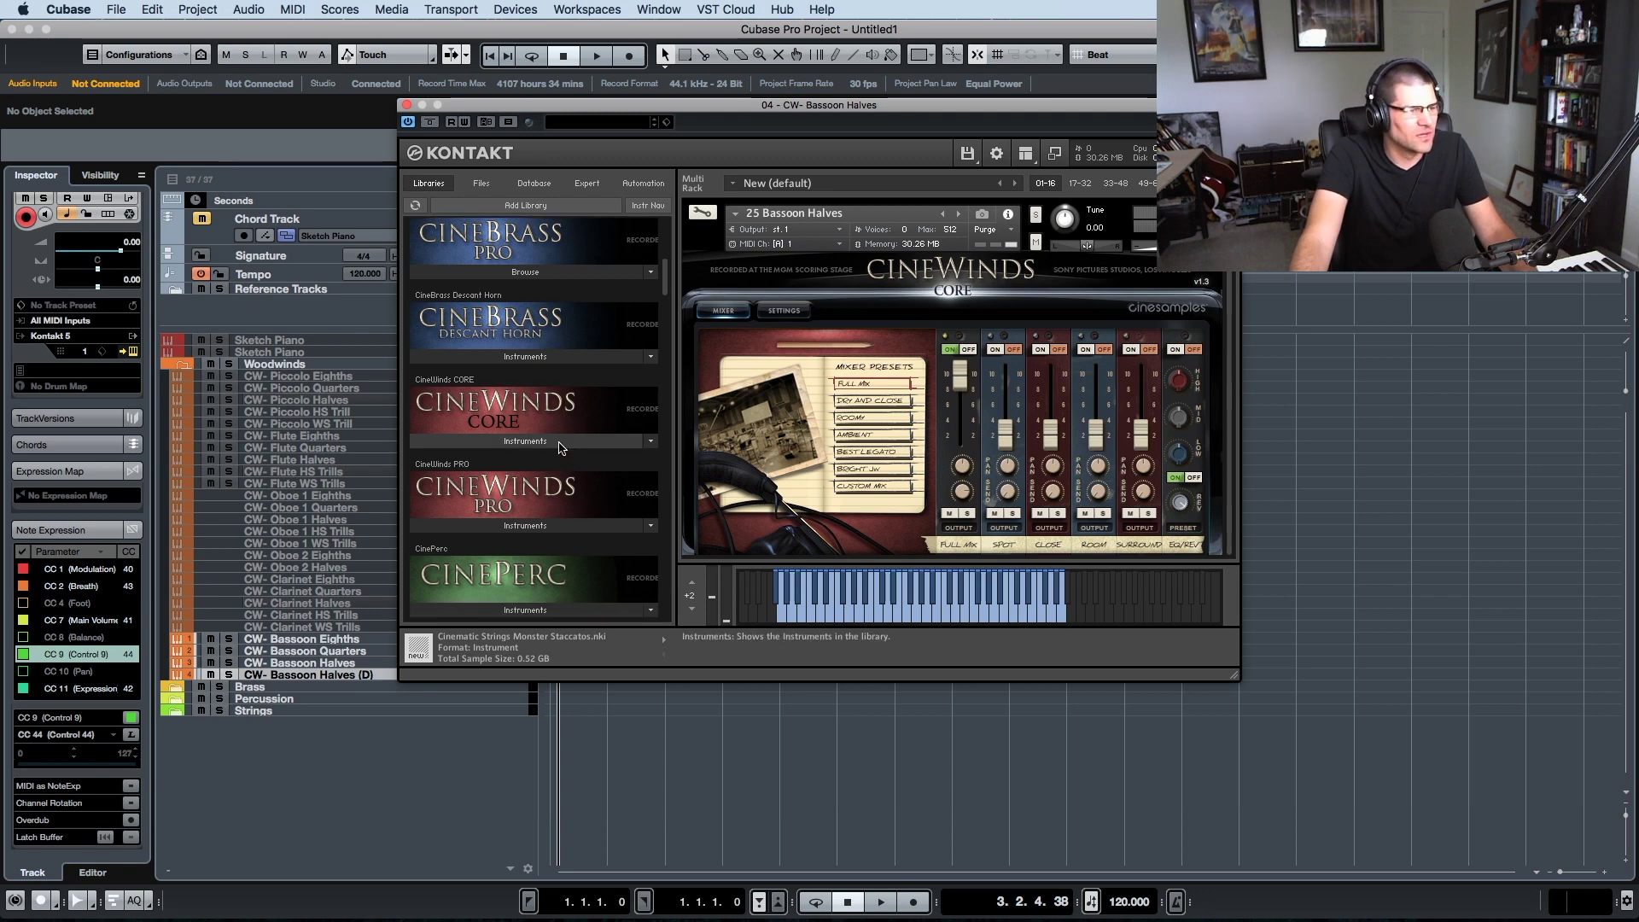
left_click(561, 442)
scroll(587, 474, "down", 3)
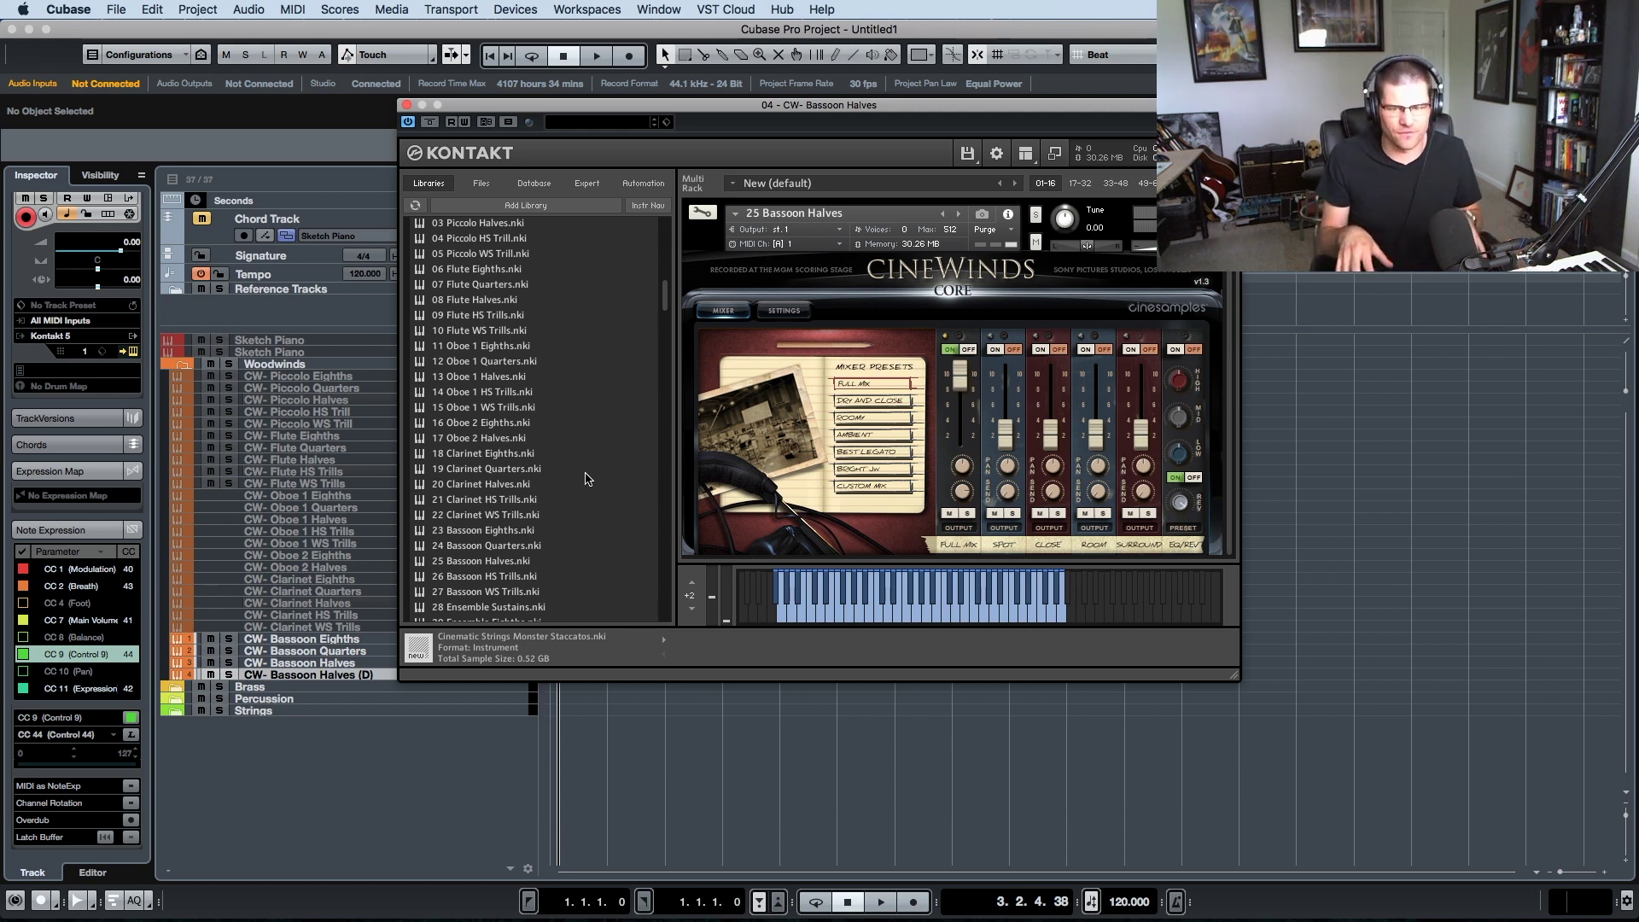
scroll(586, 479, "down", 5)
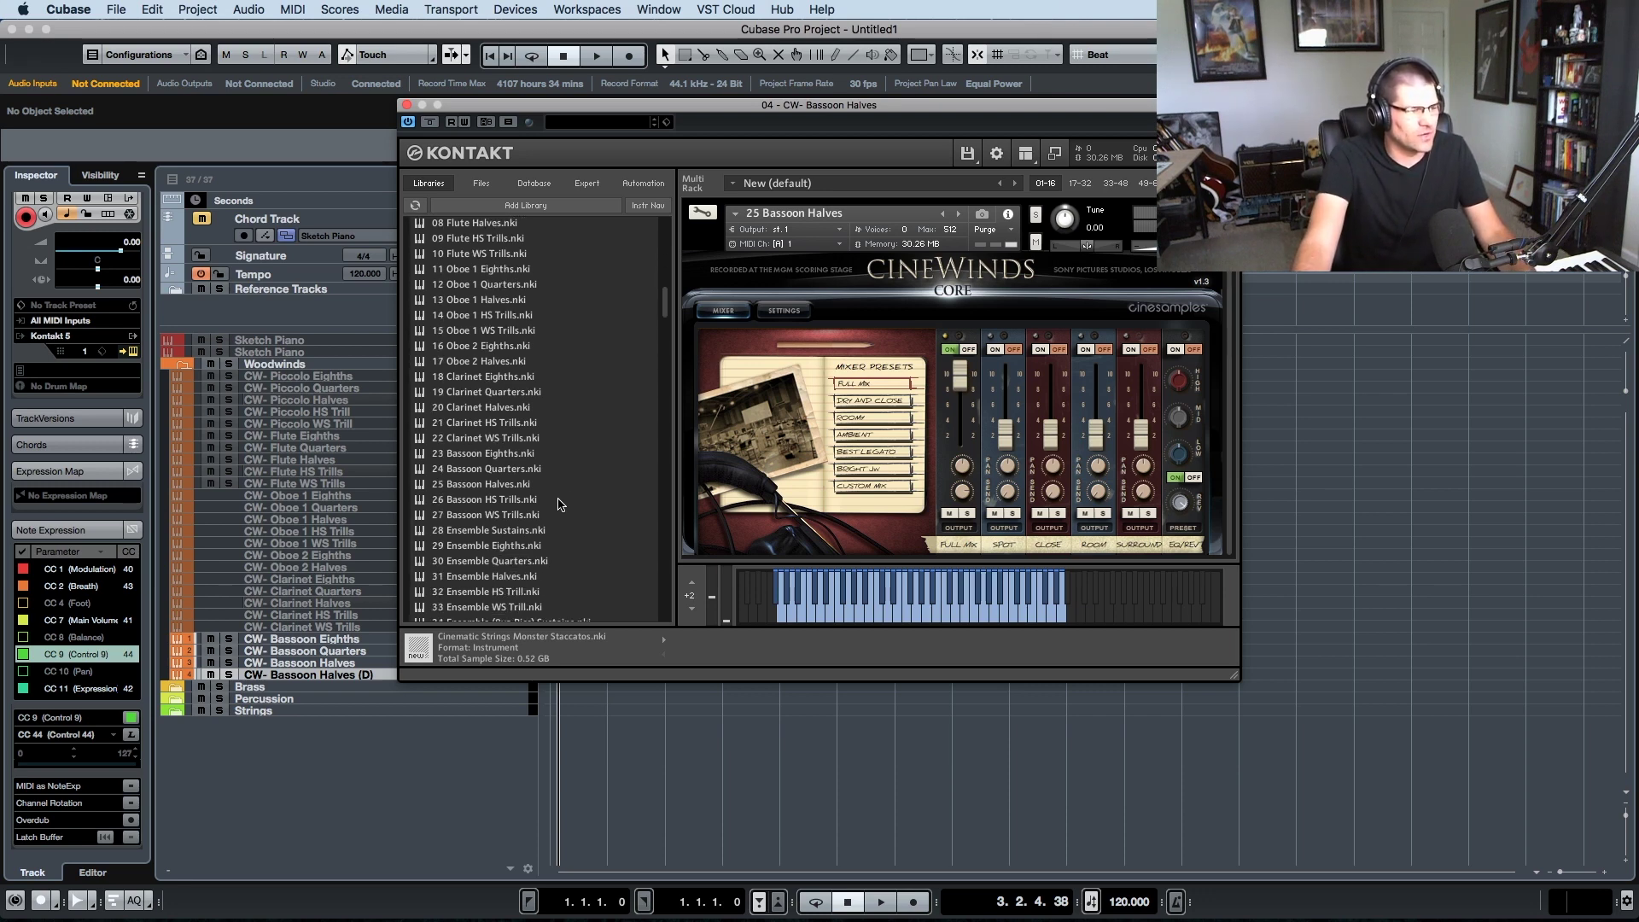
left_click_drag(516, 503, 811, 342)
- Rename the duplicated Bassoon Halves track as CW- Bassoon HS Trills and close its Kontakt window
left_click_drag(810, 105, 976, 123)
left_click(378, 676)
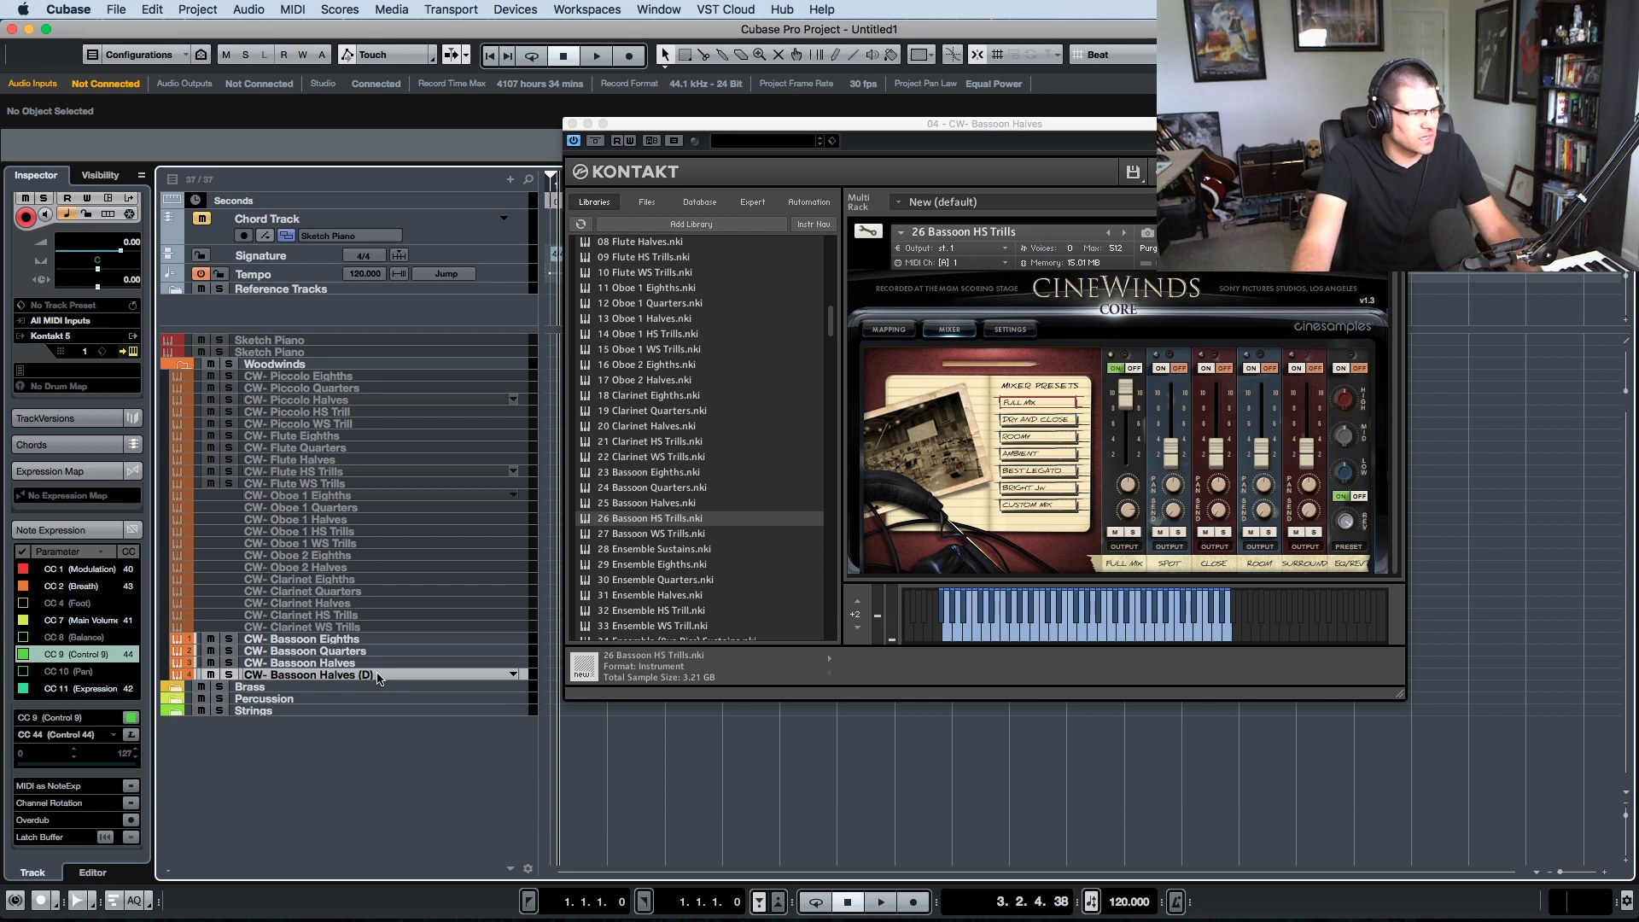
double_click(378, 675)
left_click(379, 676)
key("BackSpace")
key("BackSpace")
key("BackSpace")
key("BackSpace")
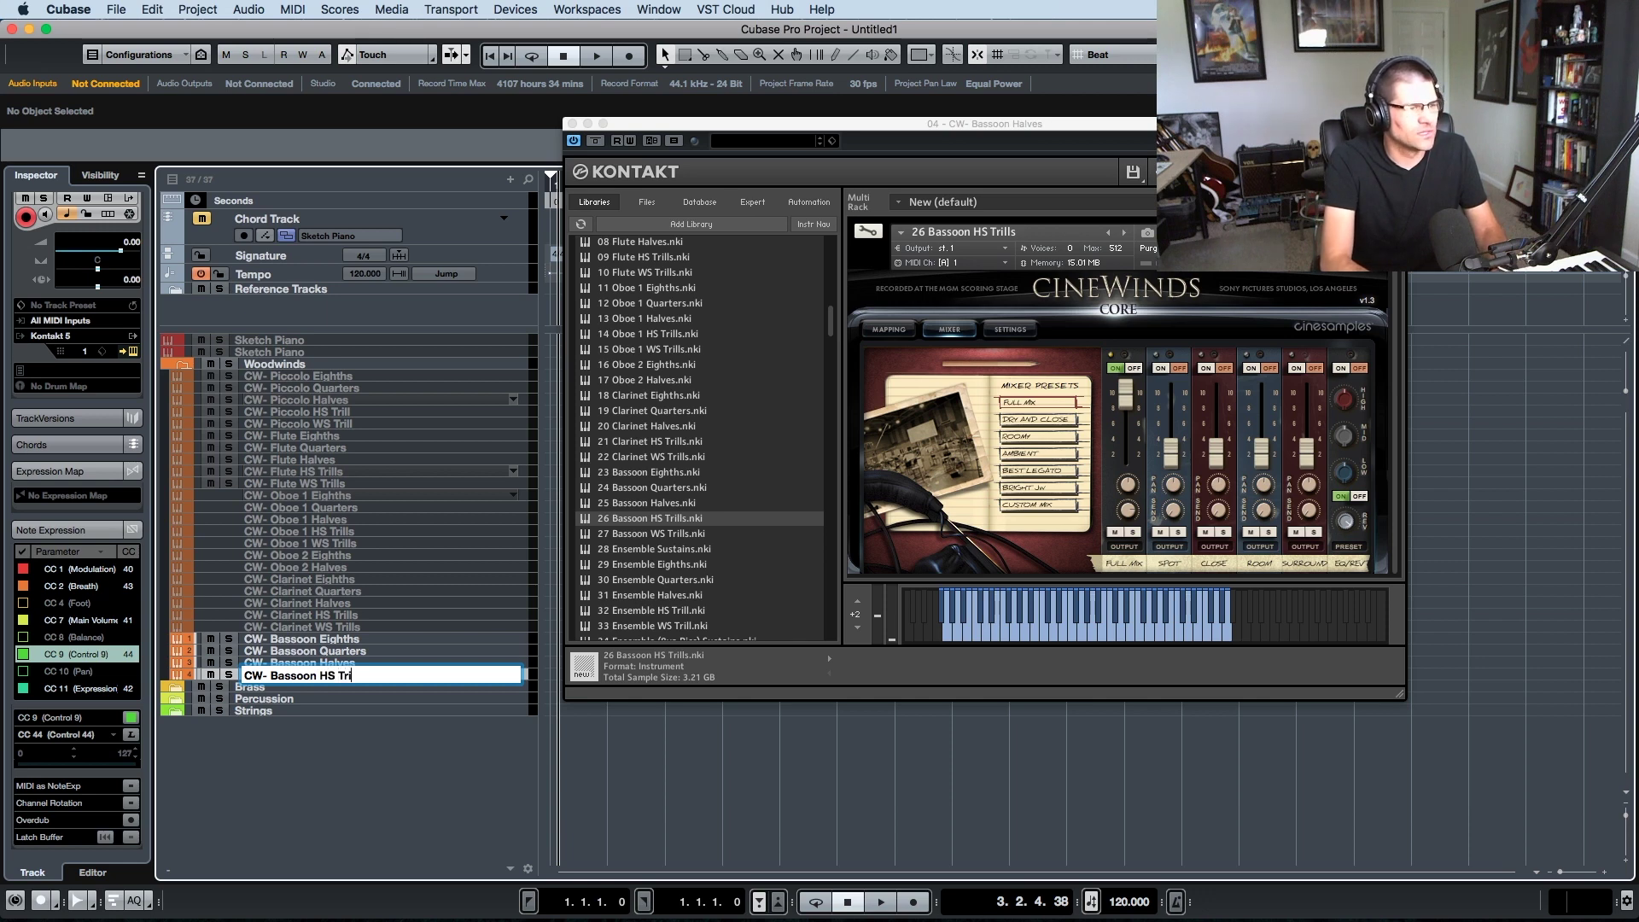
key("Return")
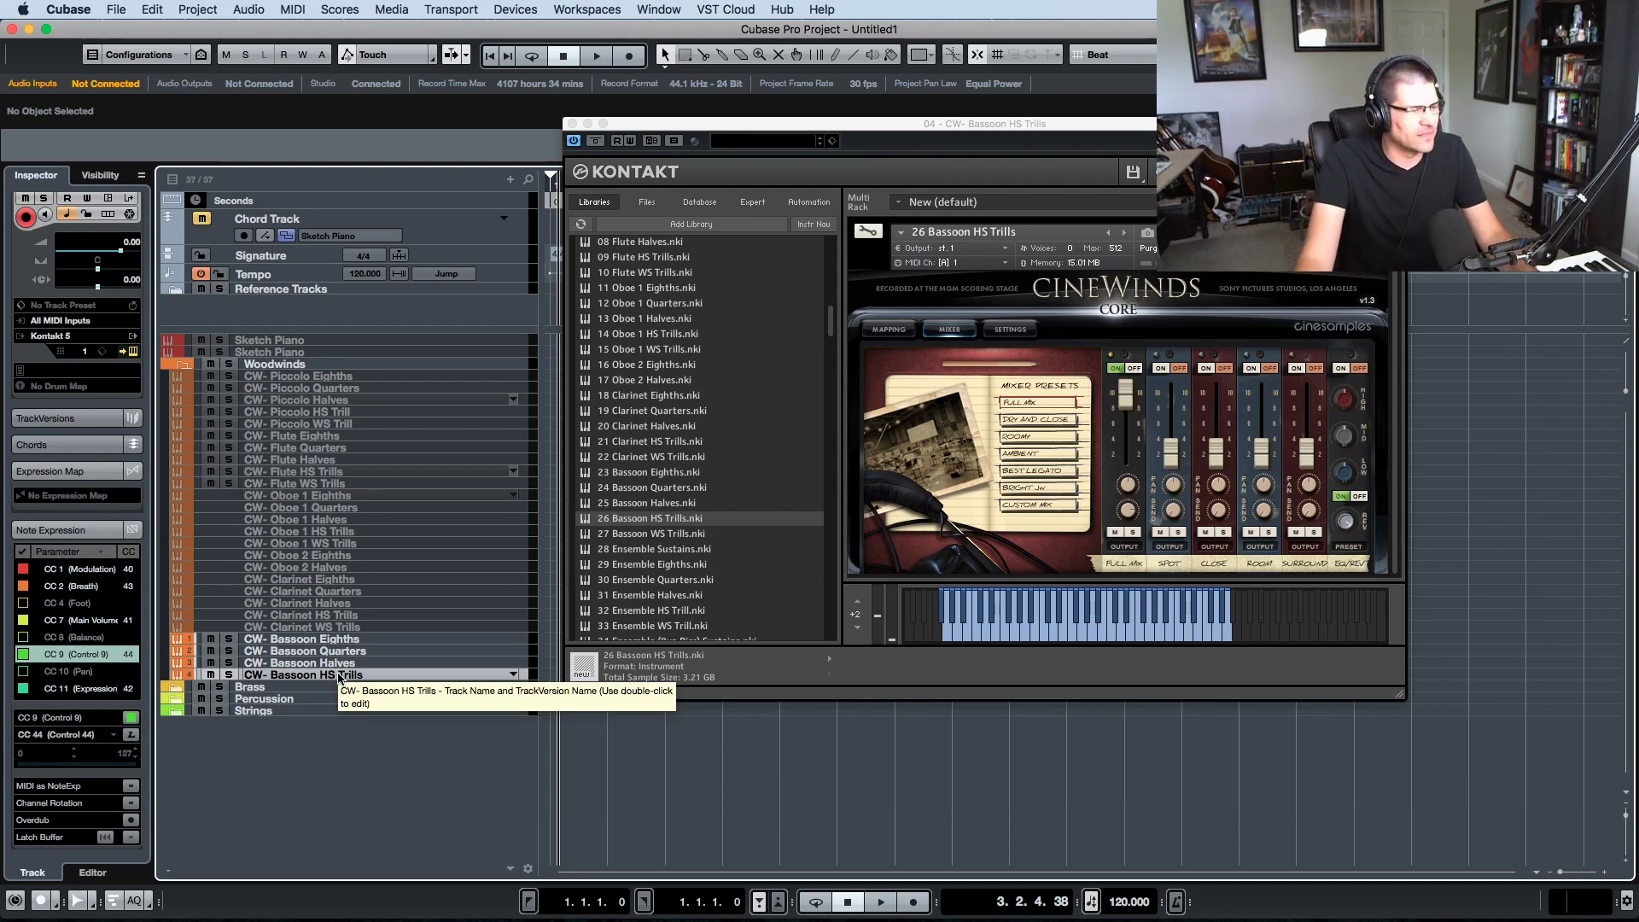
key("super+w")
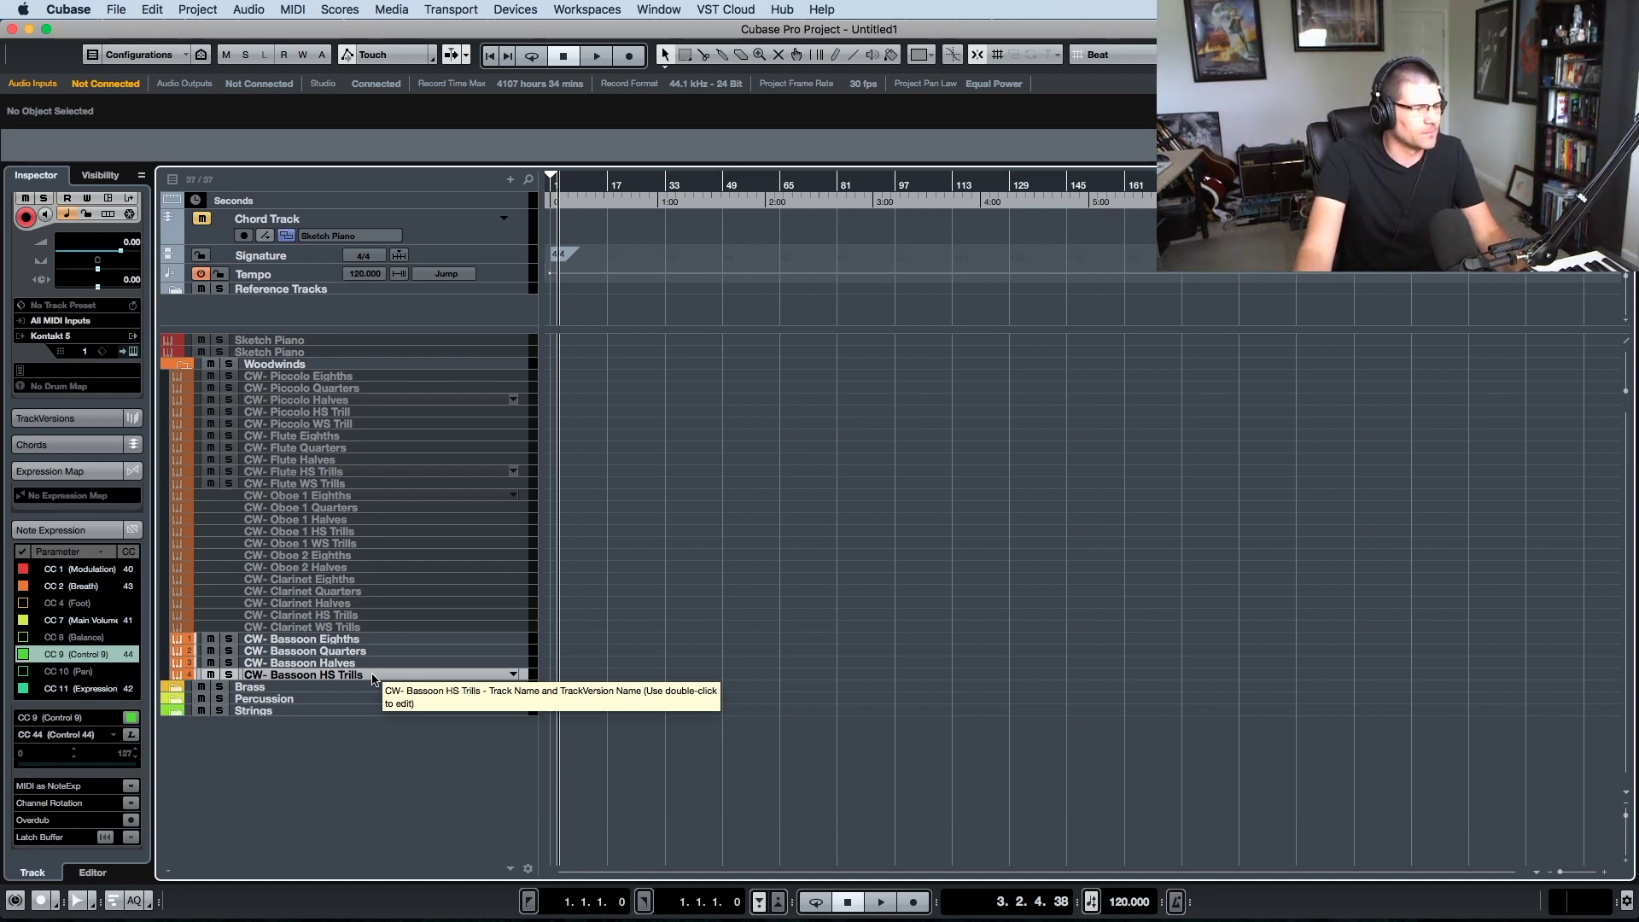
- Duplicate the CW- Bassoon HS Trills track and load the CineWinds CORE patch 27 Bassoon WS Trills into the duplicate's Kontakt
right_click(370, 675)
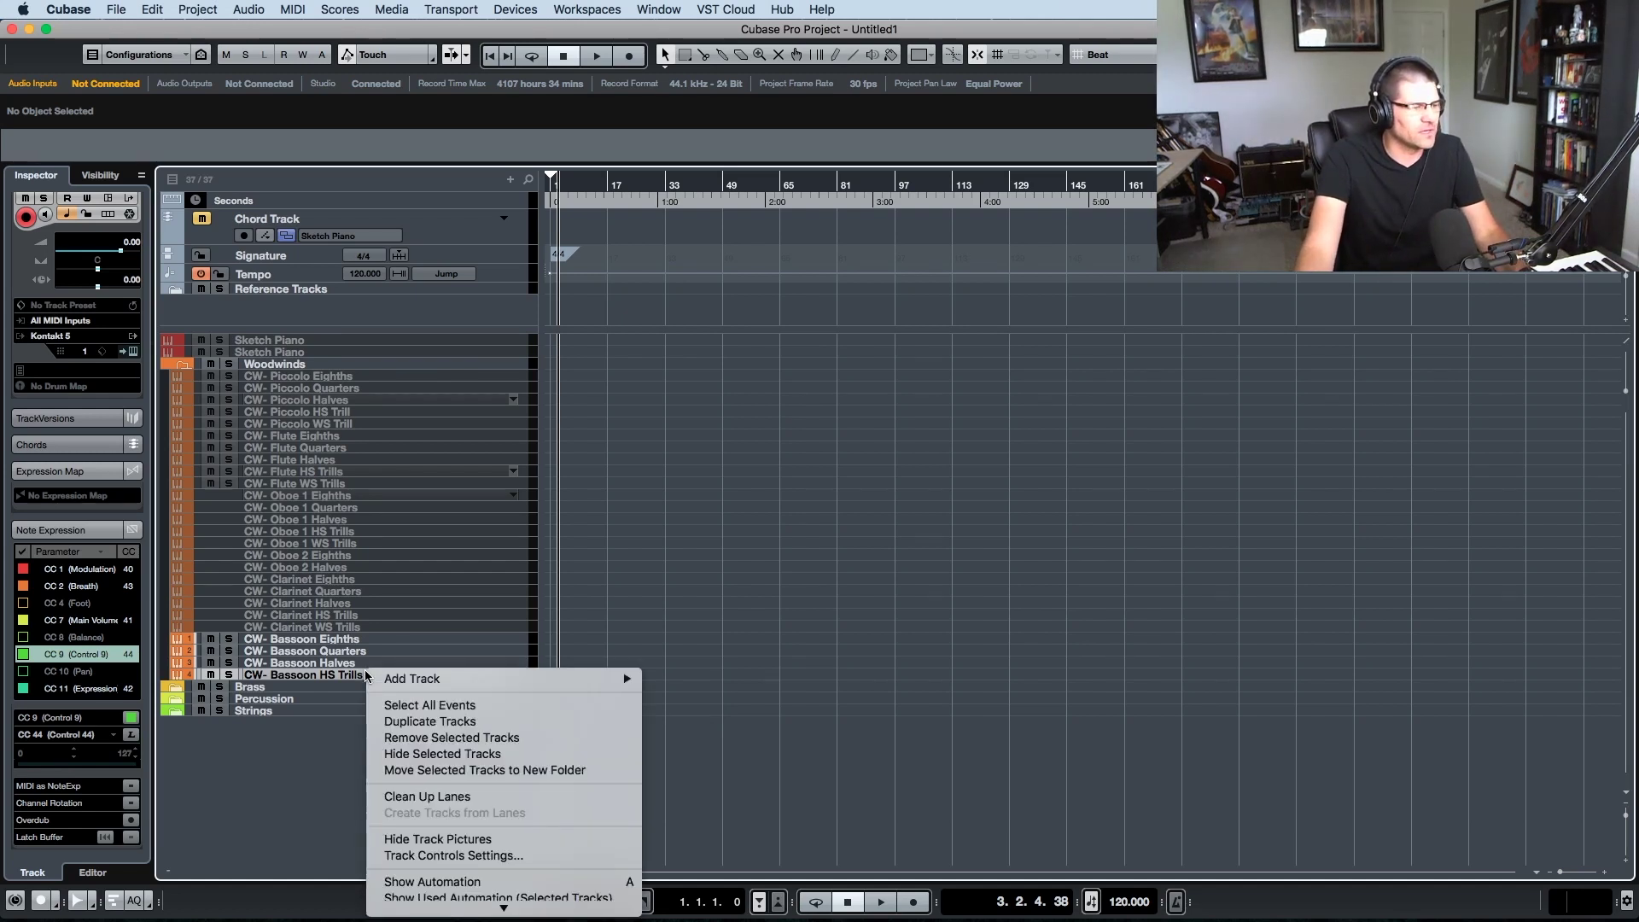
left_click(437, 722)
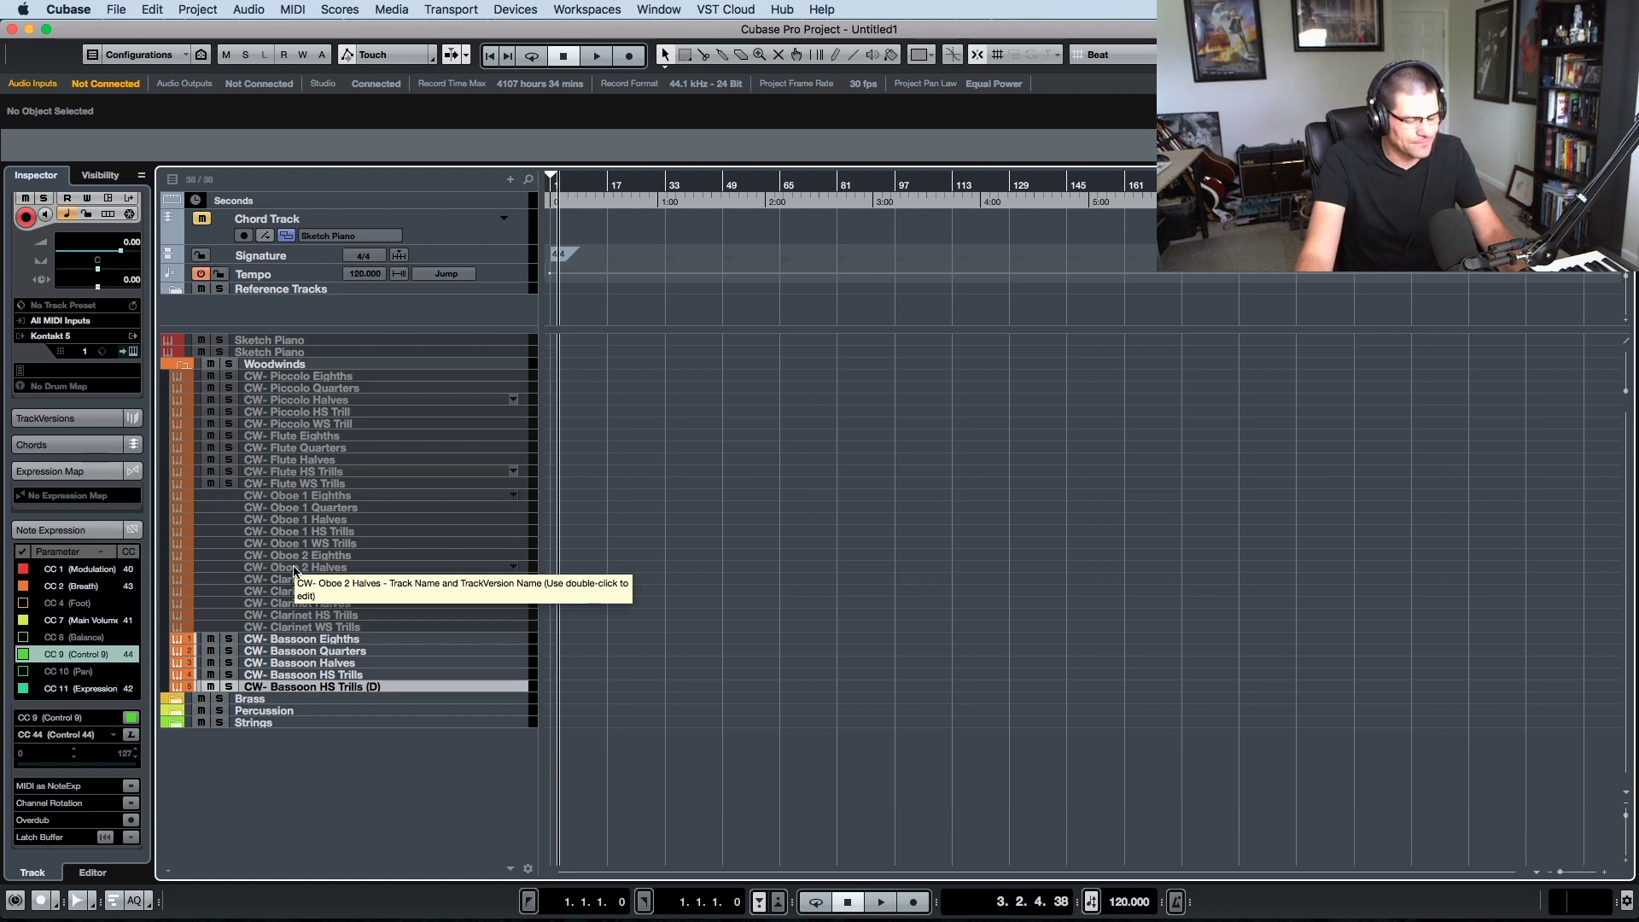
key("Return")
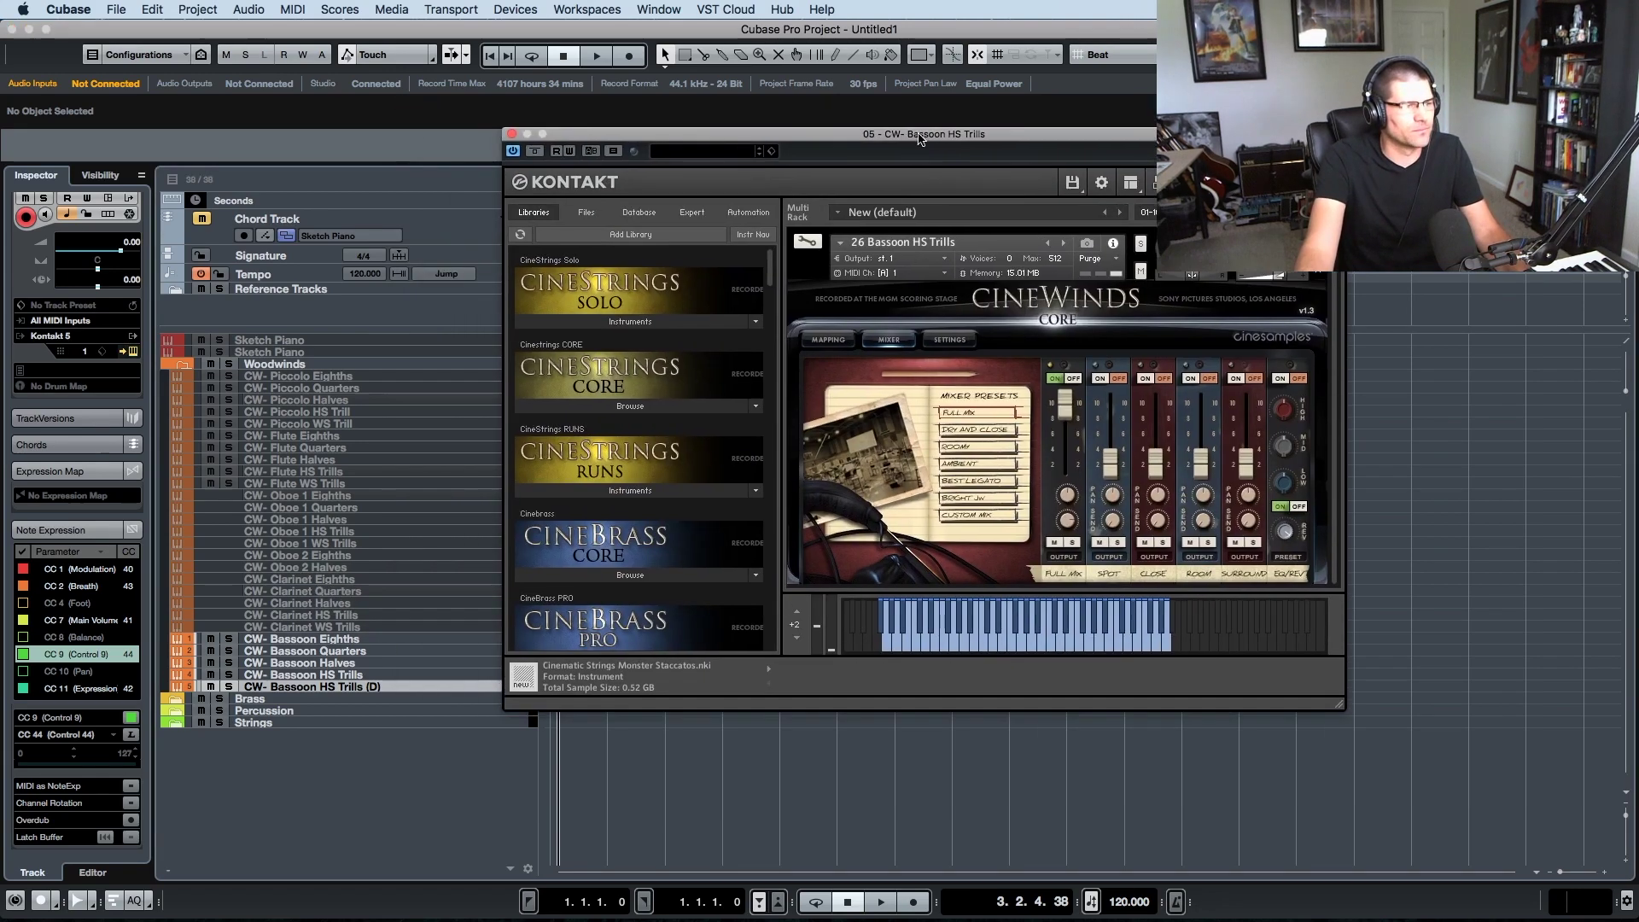
left_click_drag(919, 140, 1001, 159)
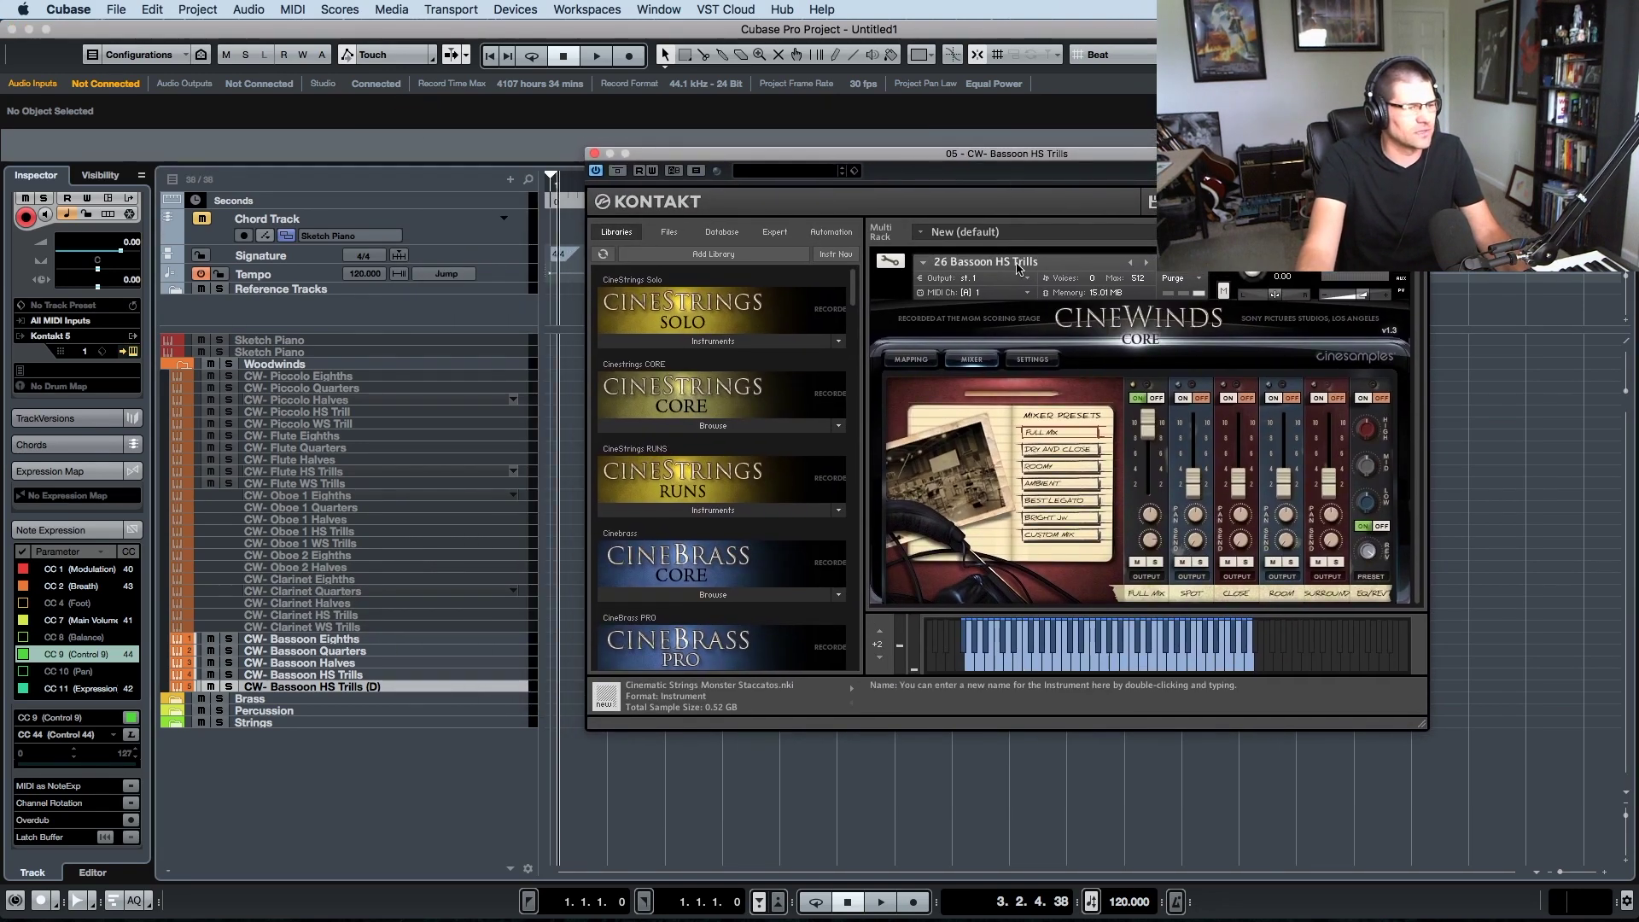
scroll(760, 465, "down", 5)
scroll(760, 465, "down", 4)
left_click(760, 468)
scroll(751, 523, "down", 5)
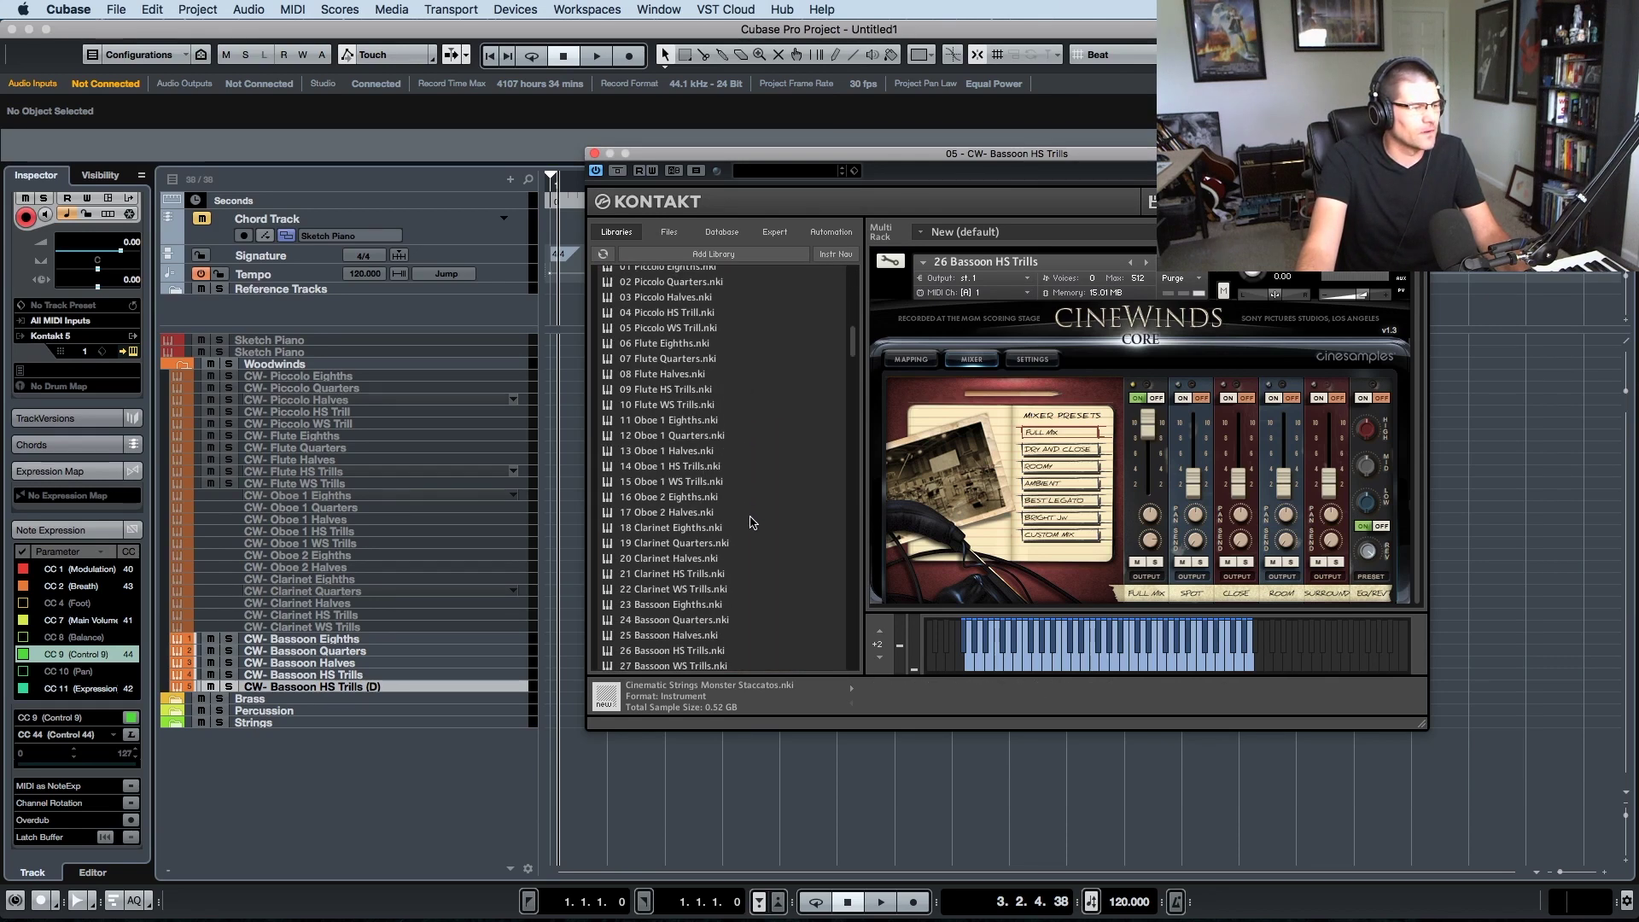
scroll(751, 532, "down", 1)
left_click_drag(709, 616, 1012, 386)
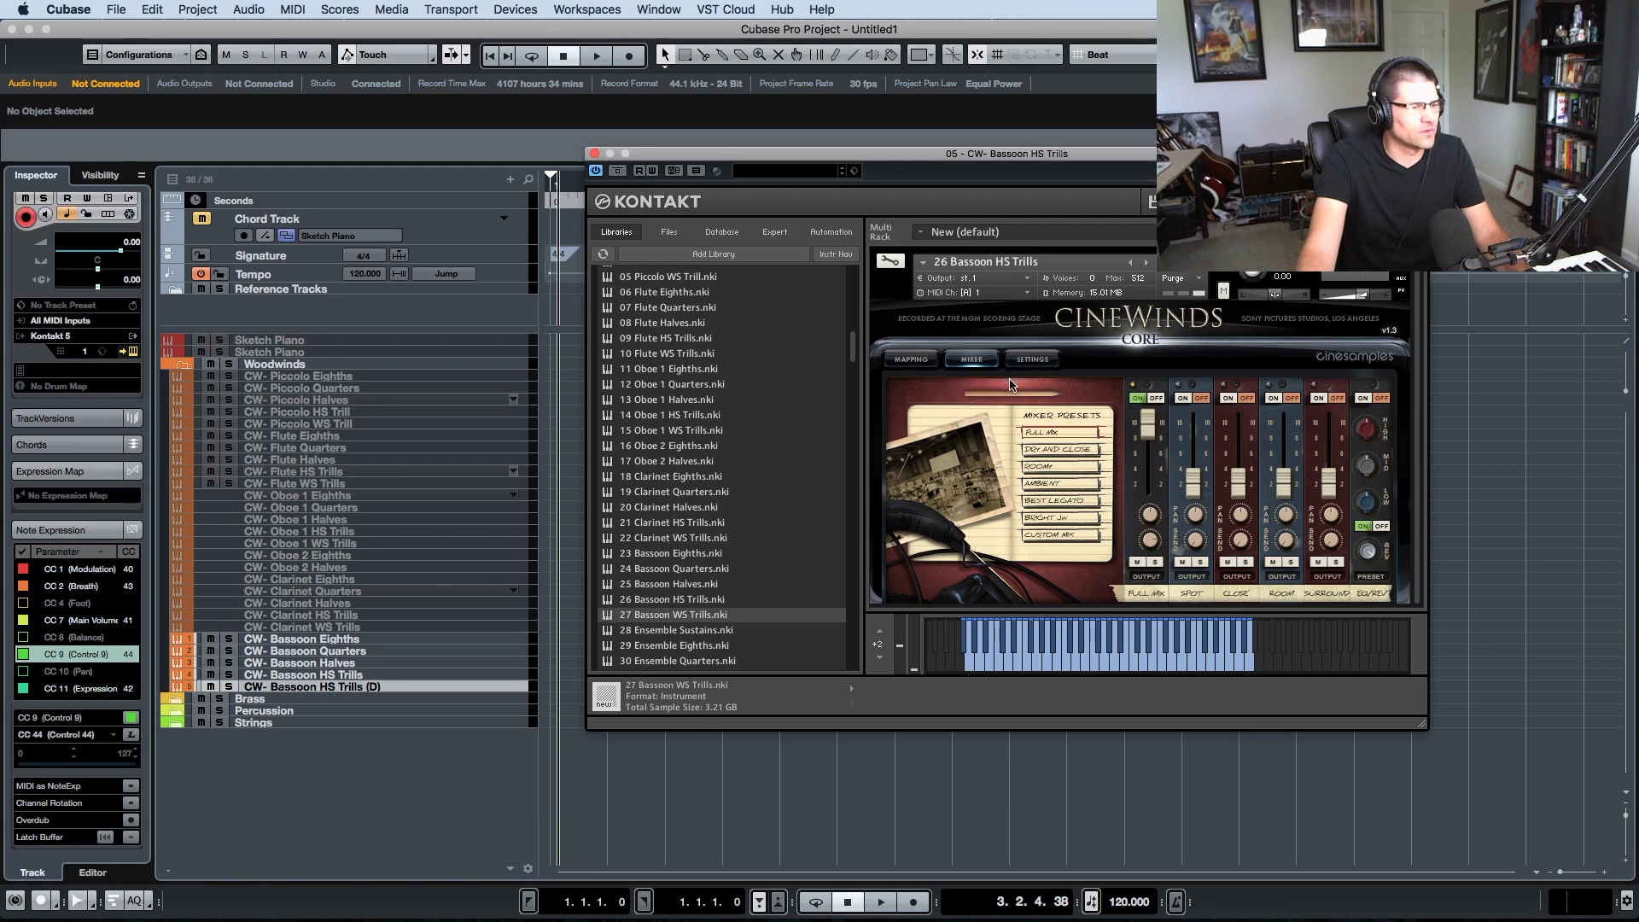
- Rename the duplicated Bassoon HS Trills track as CW- Bassoon WS Trills and close its Kontakt window
double_click(341, 687)
left_click(382, 687)
key("BackSpace")
key("BackSpace")
key("BackSpace")
key("BackSpace")
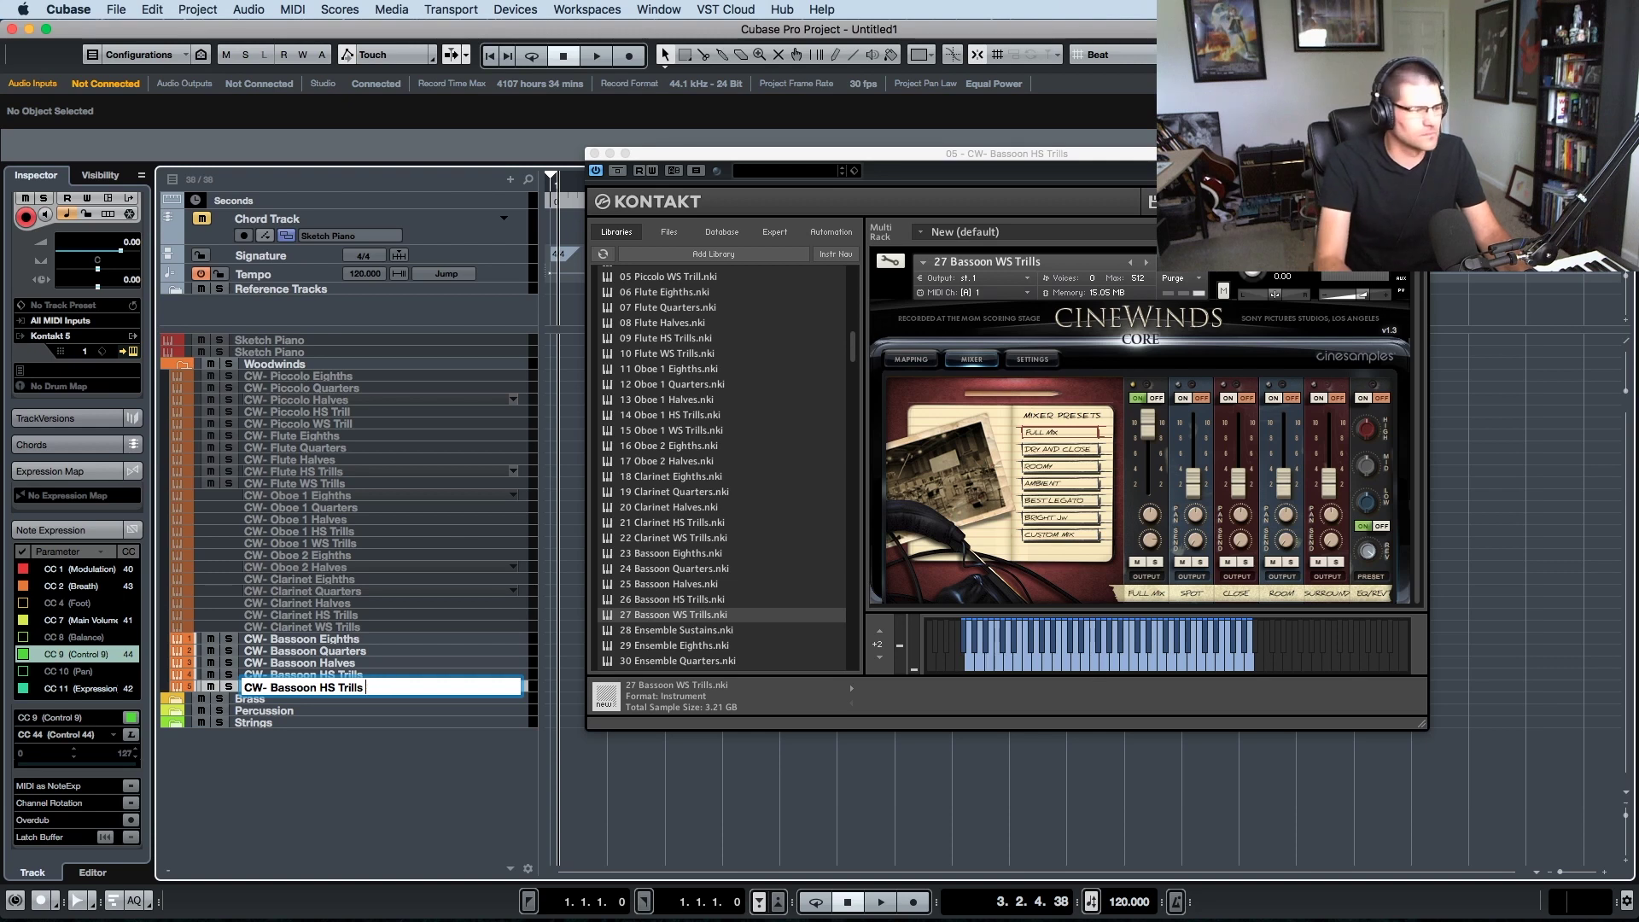
key("BackSpace")
type("W")
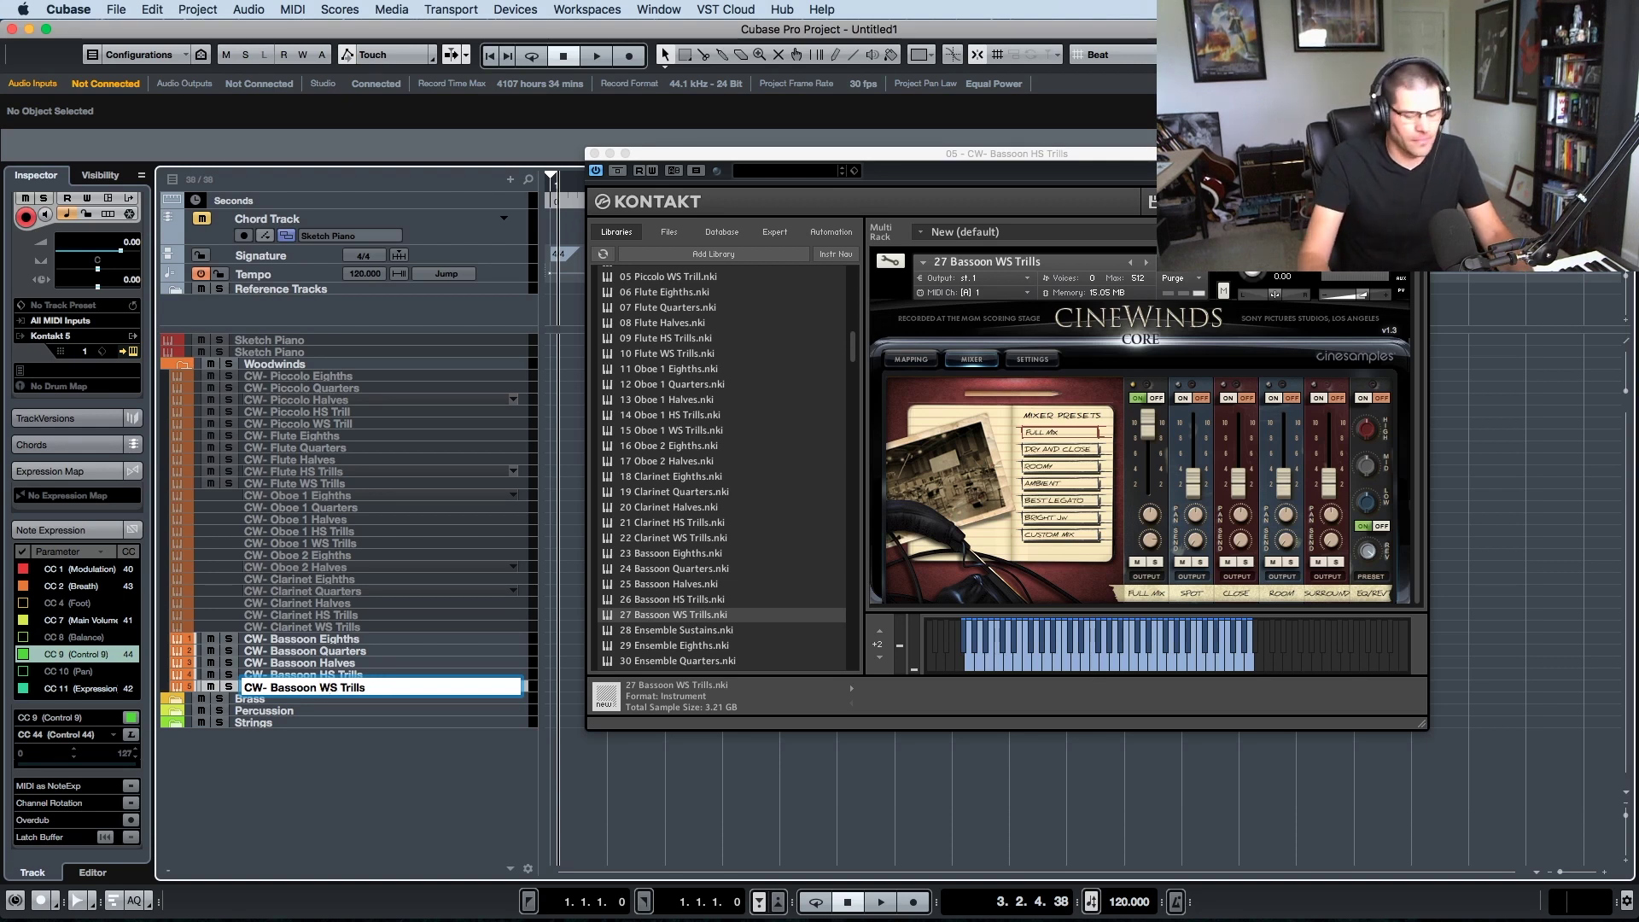
key("Return")
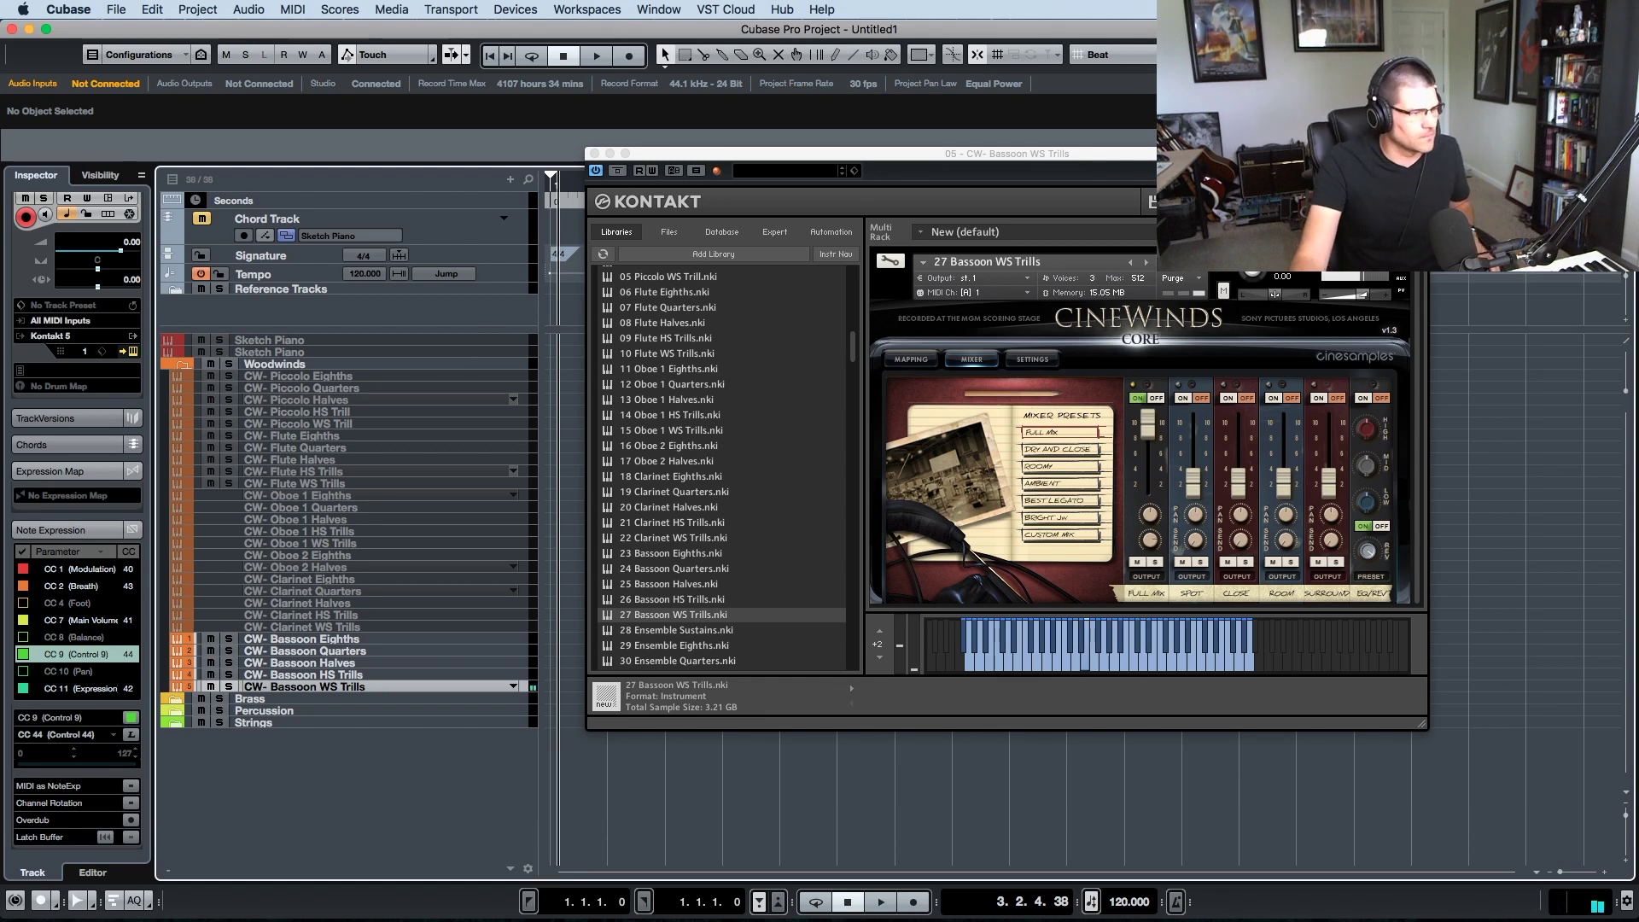
key("super+w")
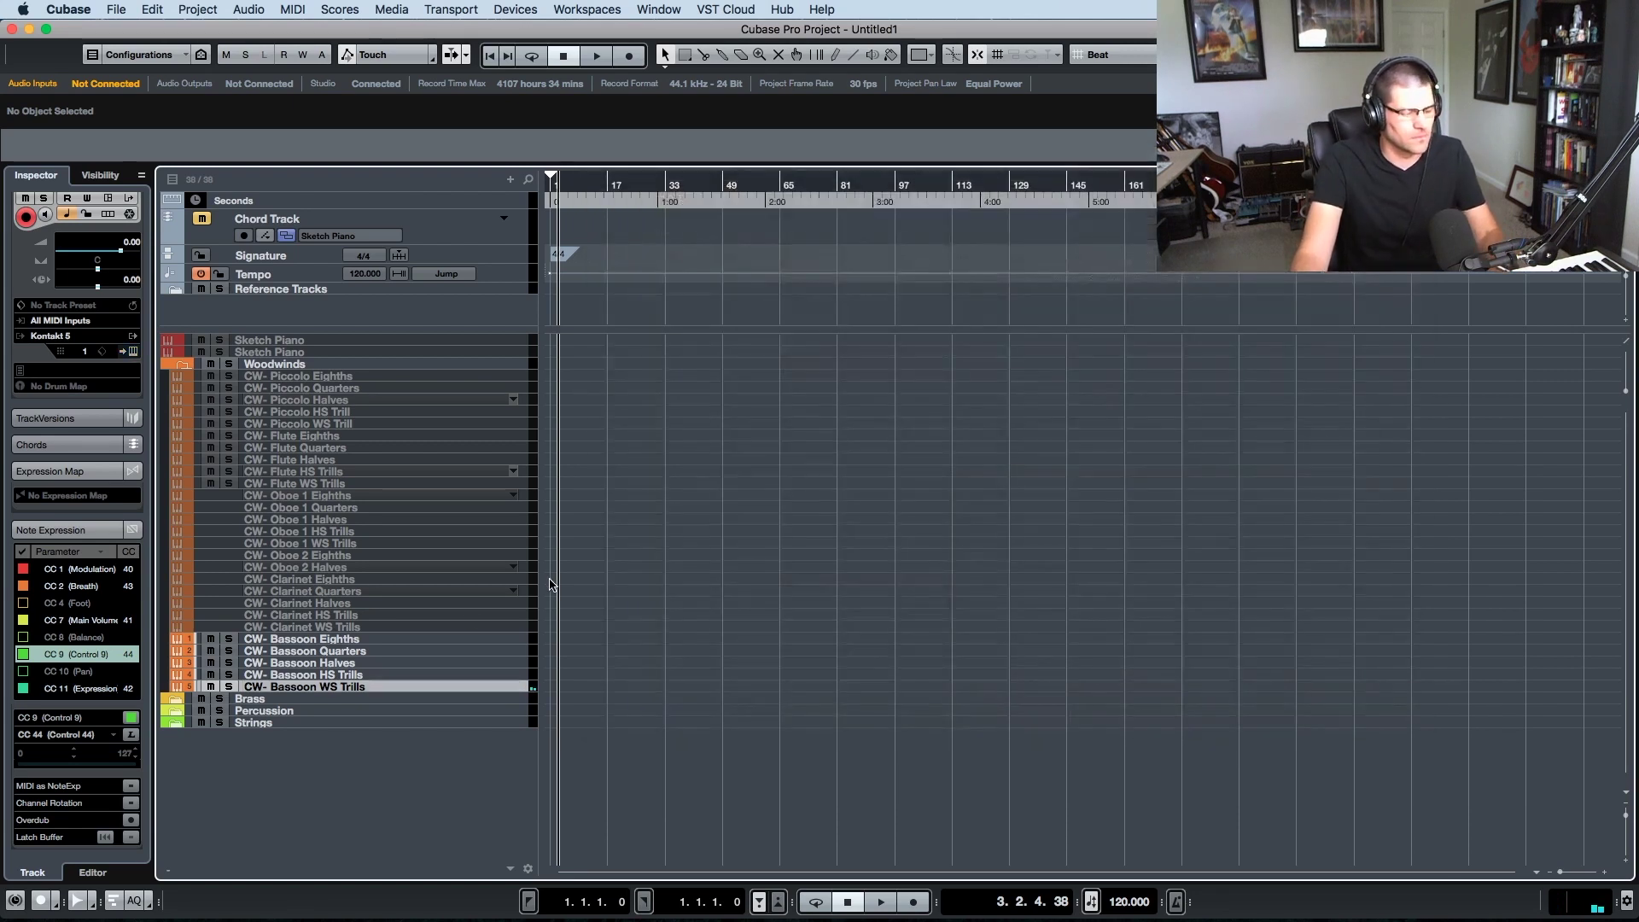
- Disable the five CW- Bassoon tracks, from Eighths through WS Trills
left_click(362, 641)
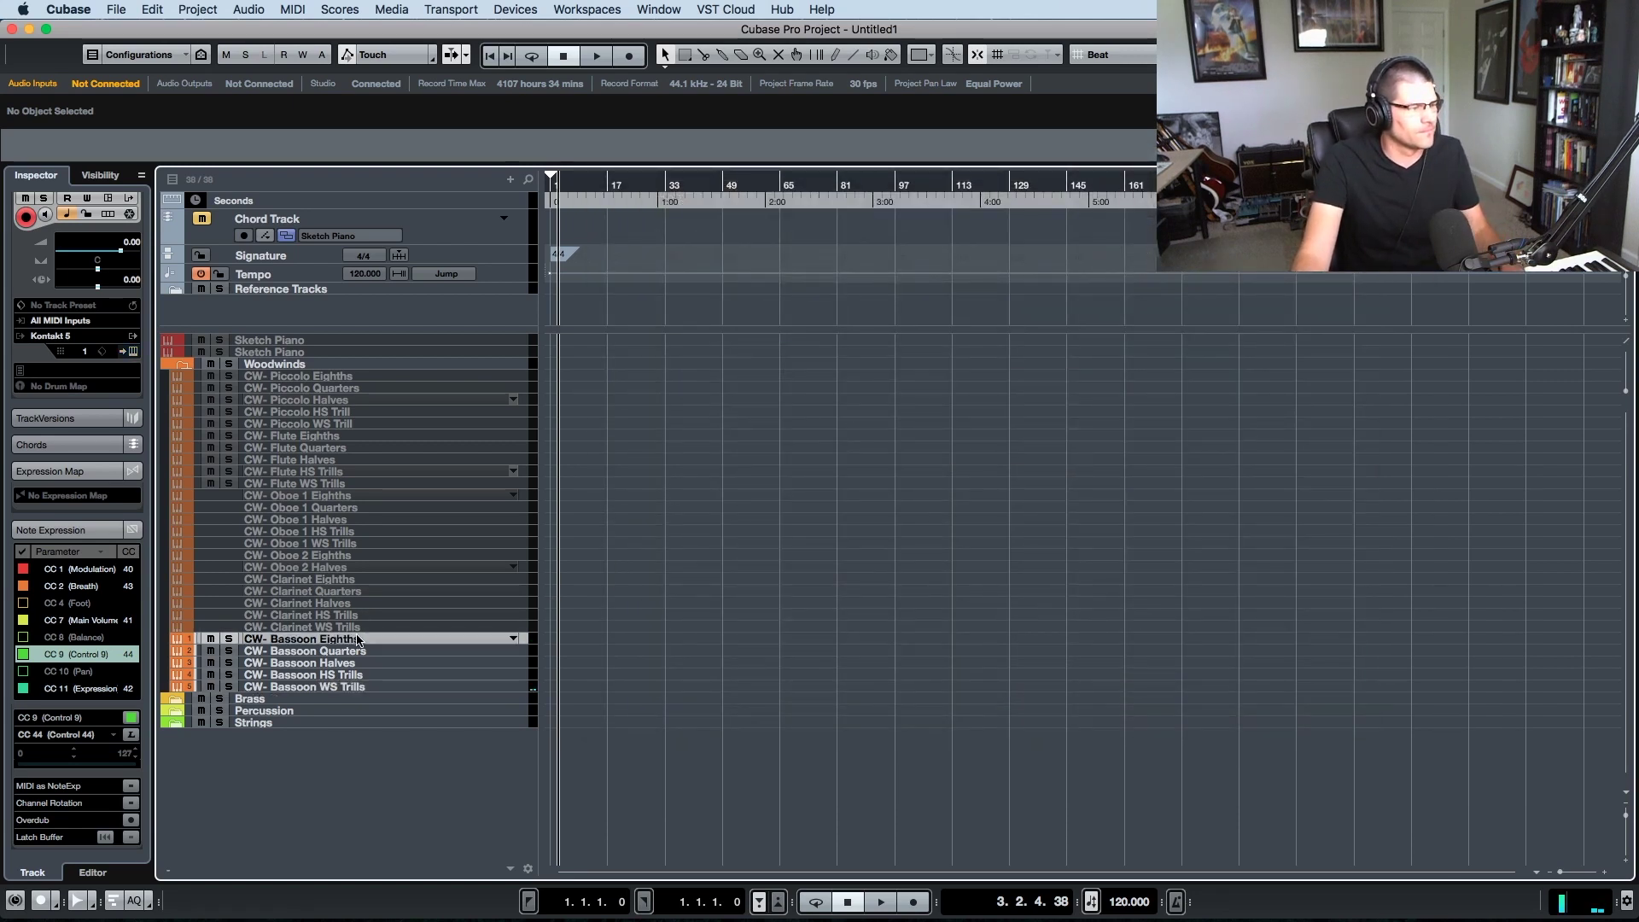
left_click(363, 687, "shift")
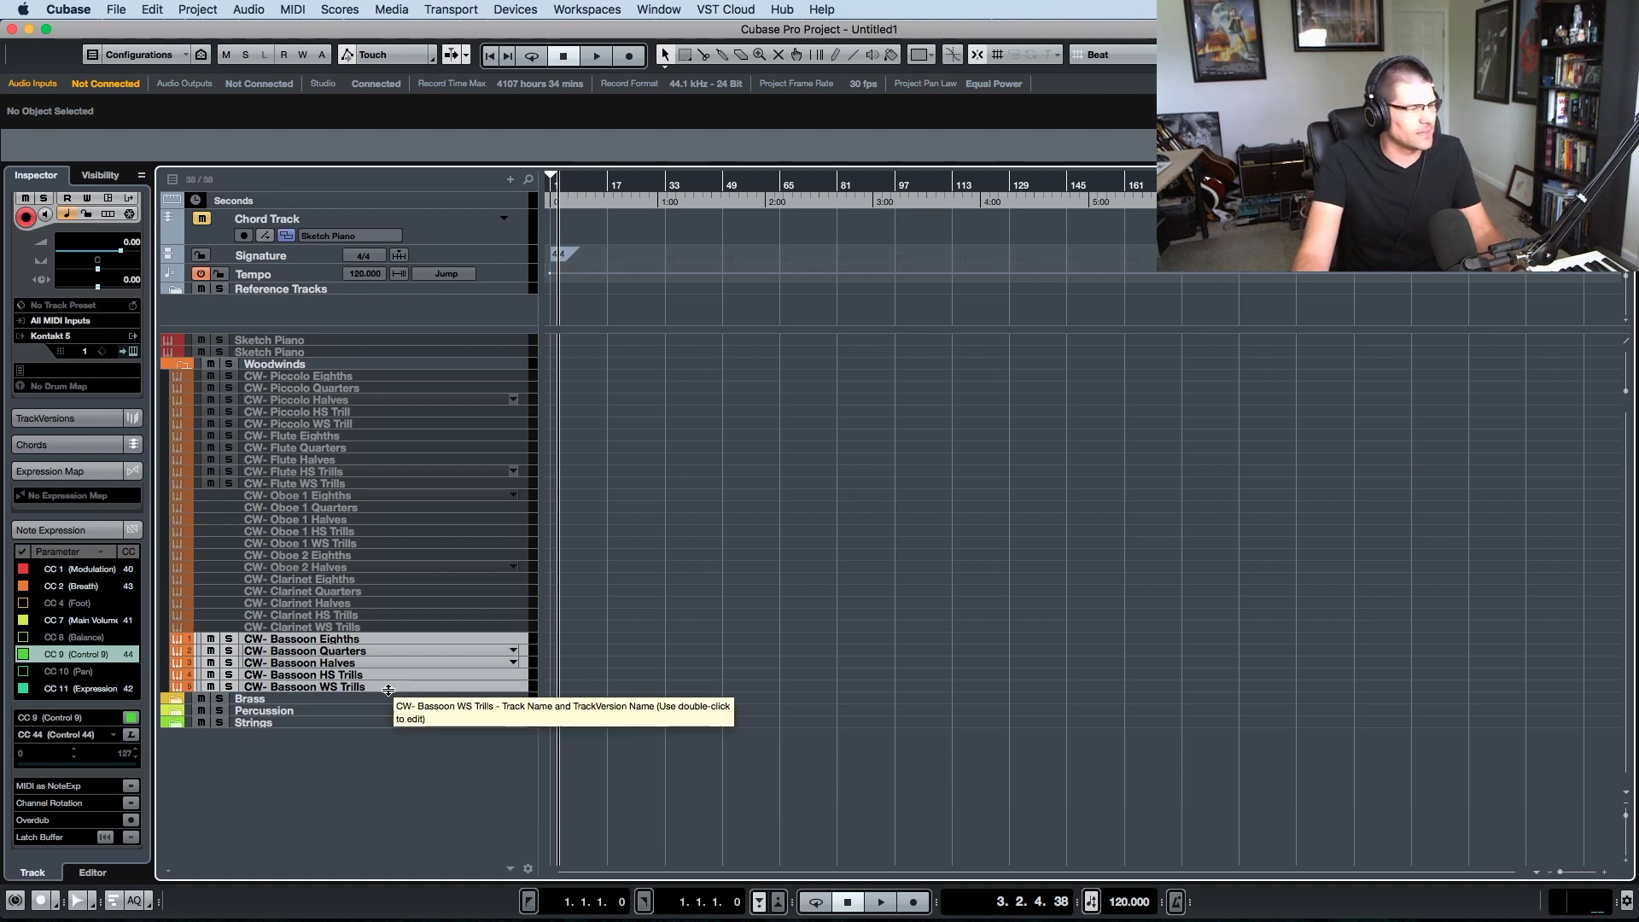
key("shift+d")
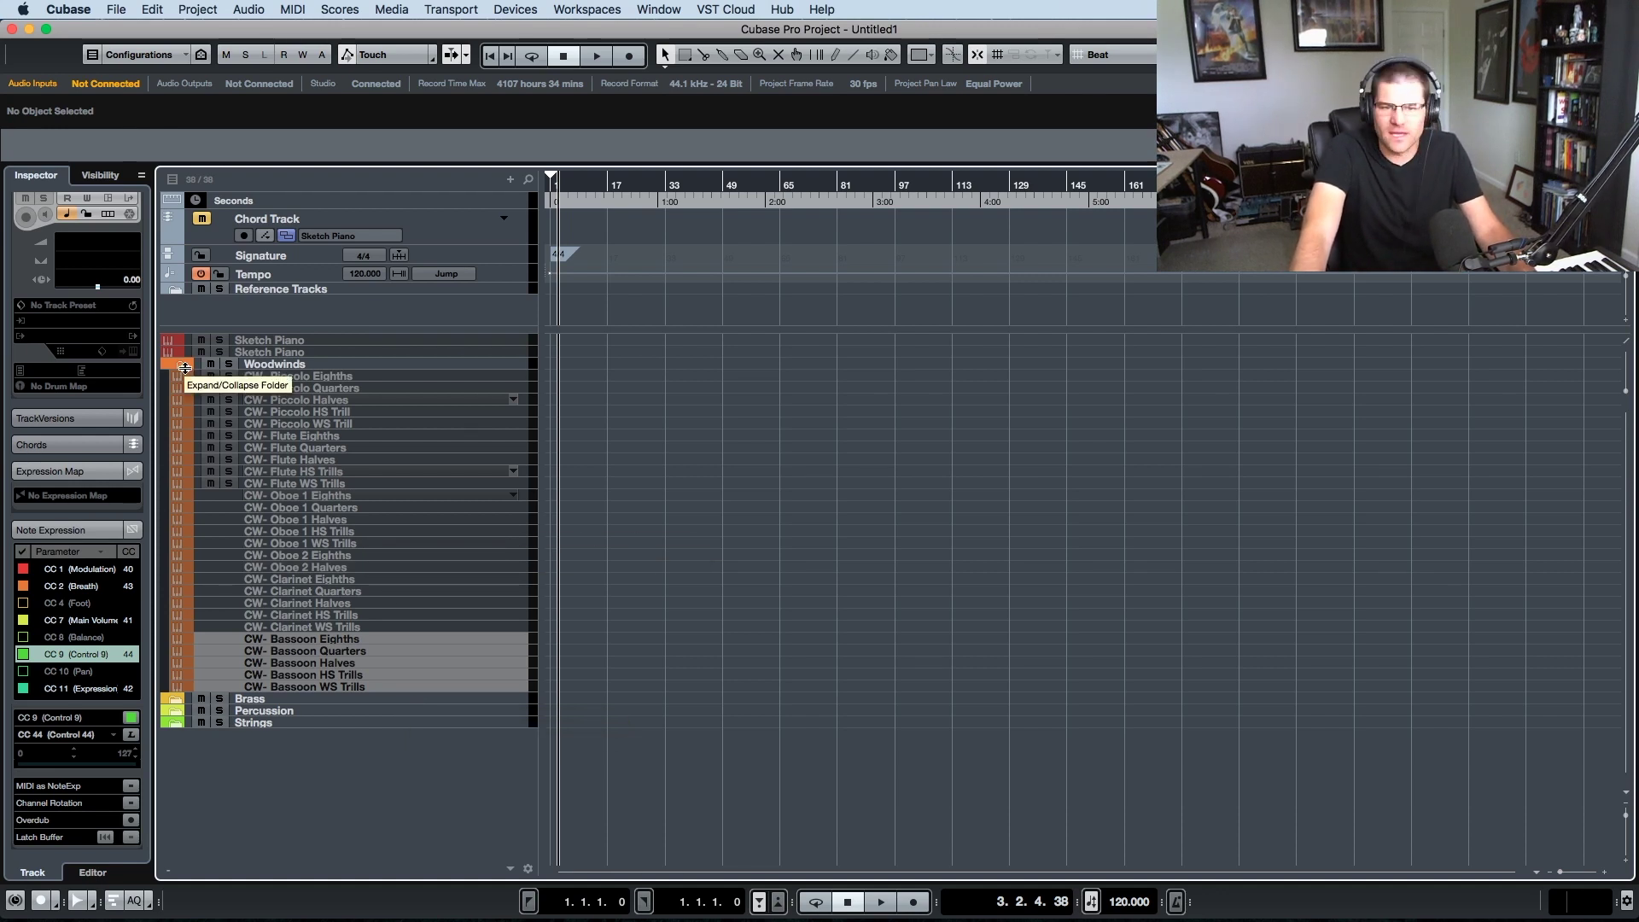
- Re-enable the CW- Bassoon WS Trills track and expand the Brass folder
left_click(362, 689)
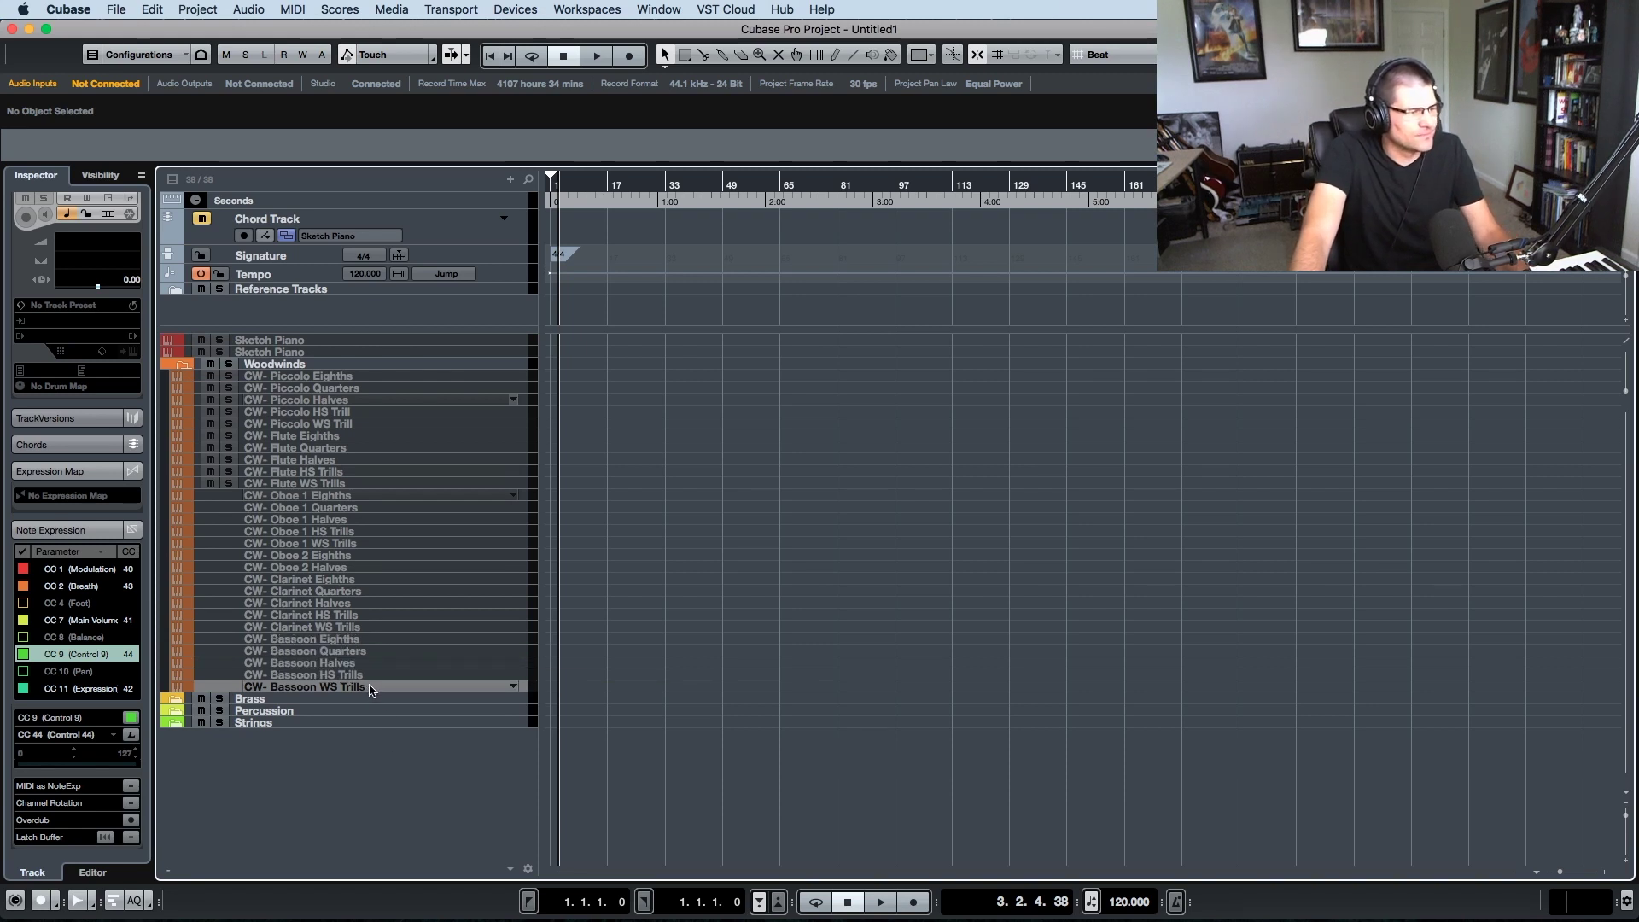
double_click(371, 689)
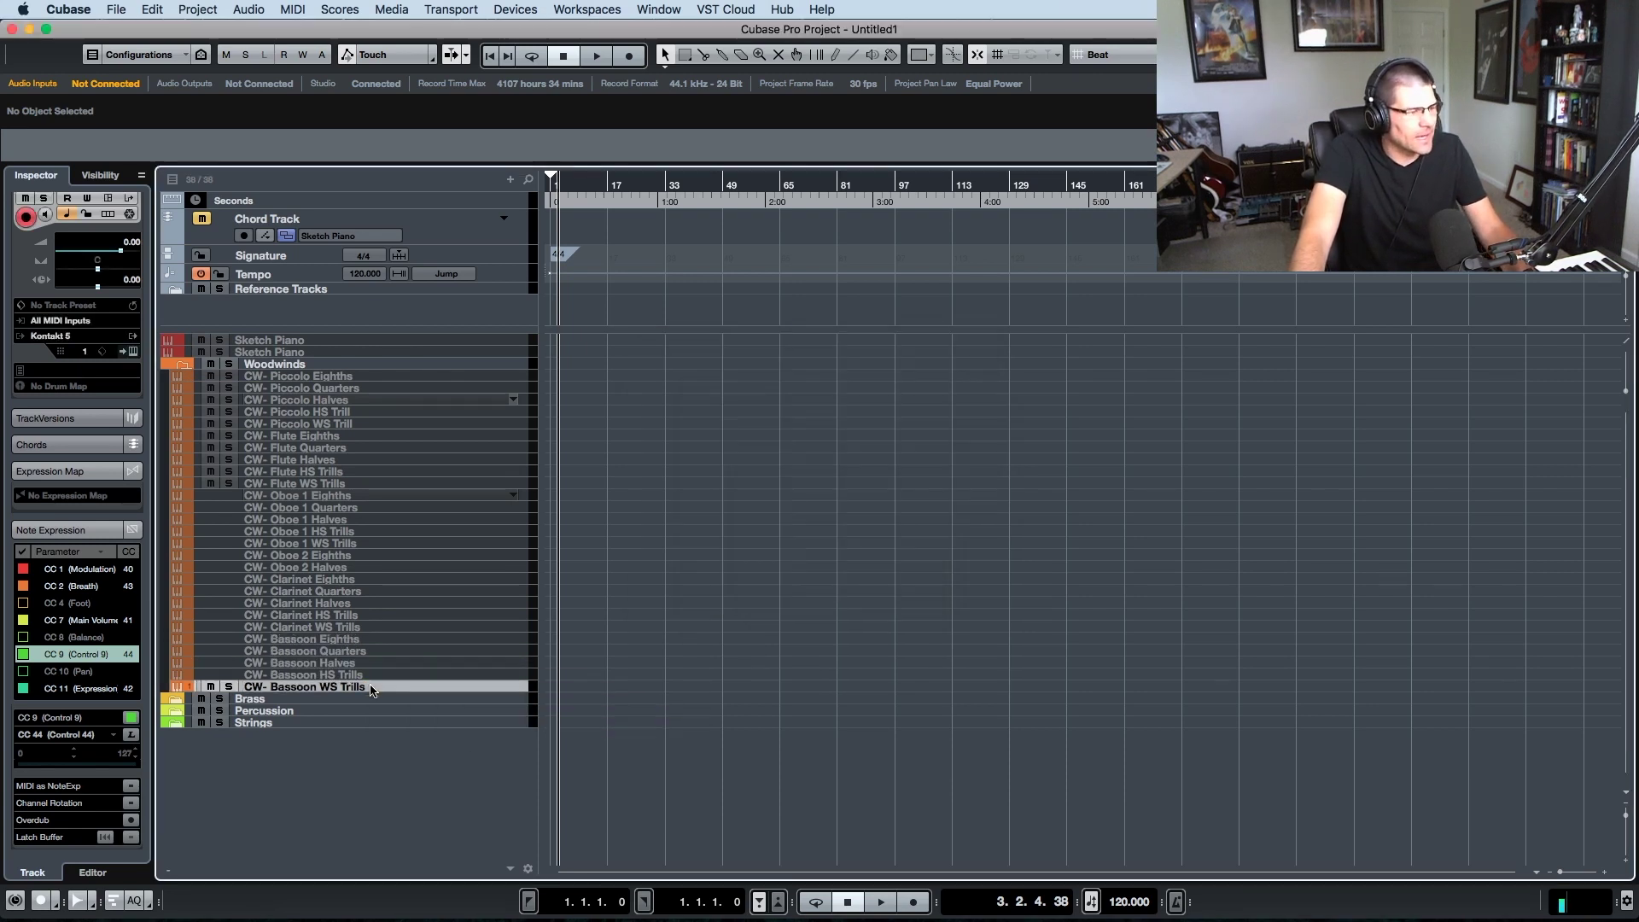
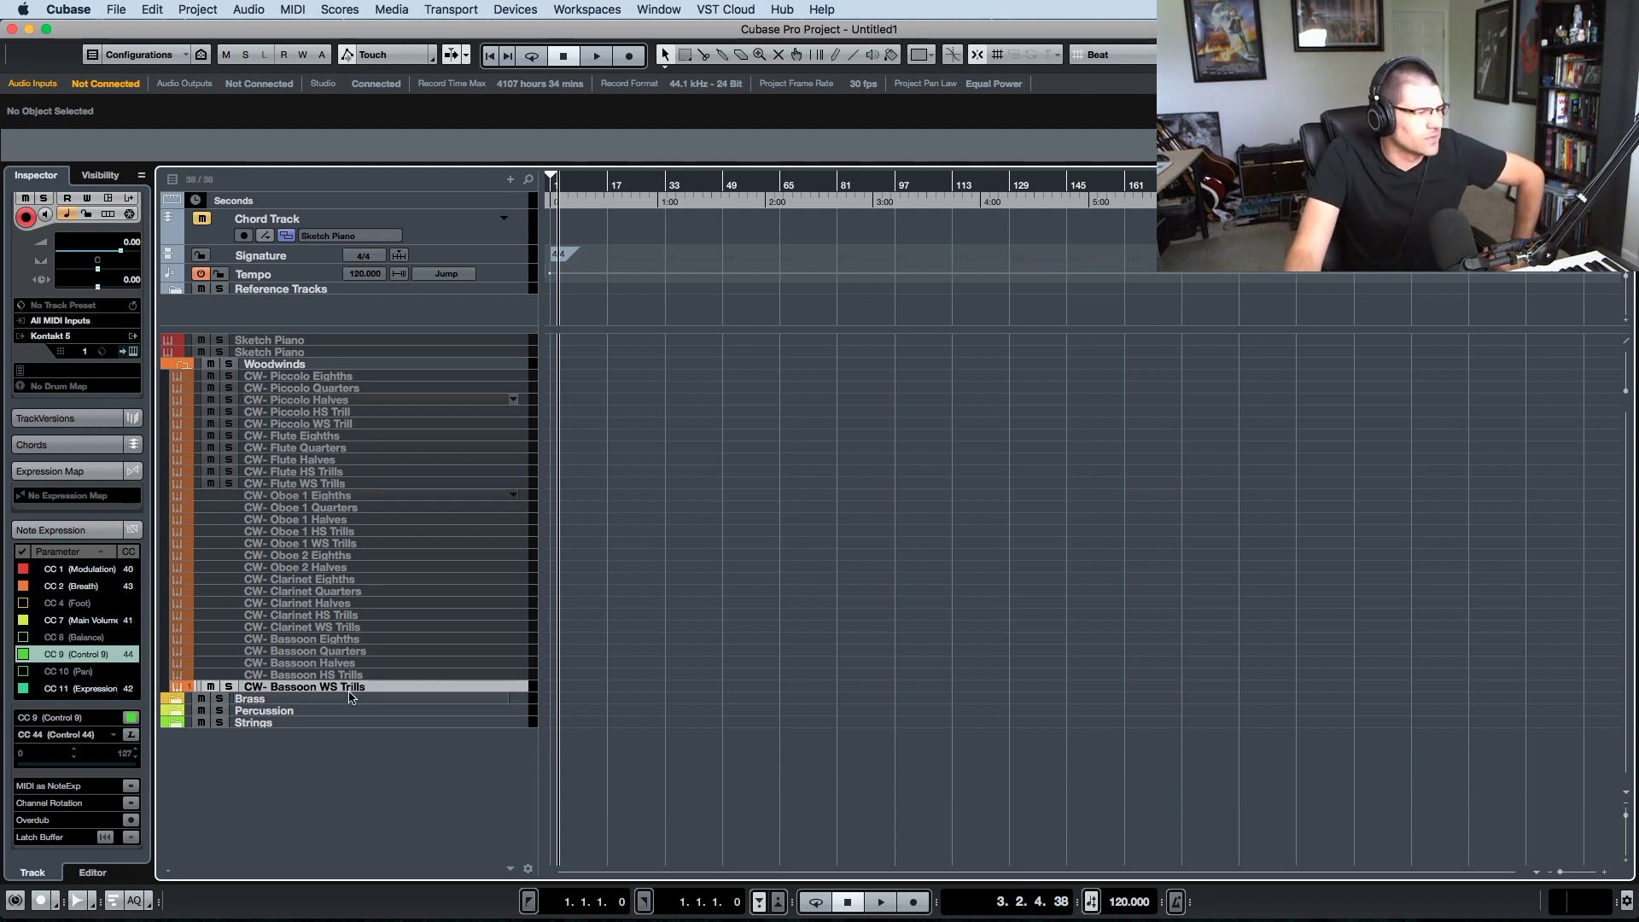
left_click(172, 699)
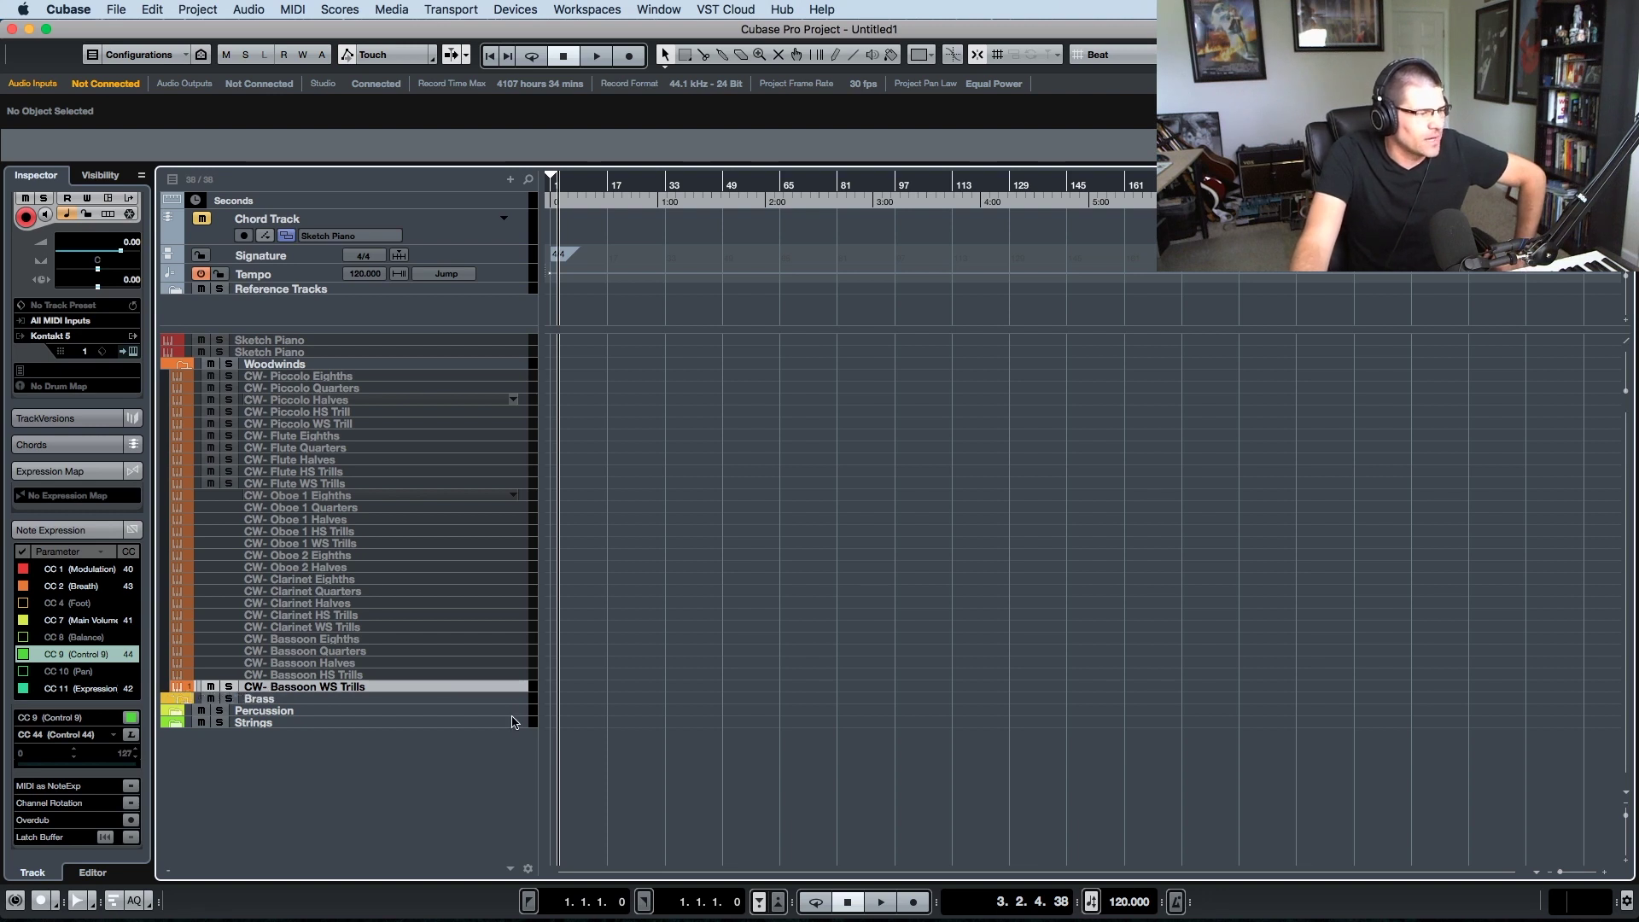
- Duplicate the CW- Bassoon WS Trills track into the Brass folder and disable the original in Woodwinds
right_click(363, 690)
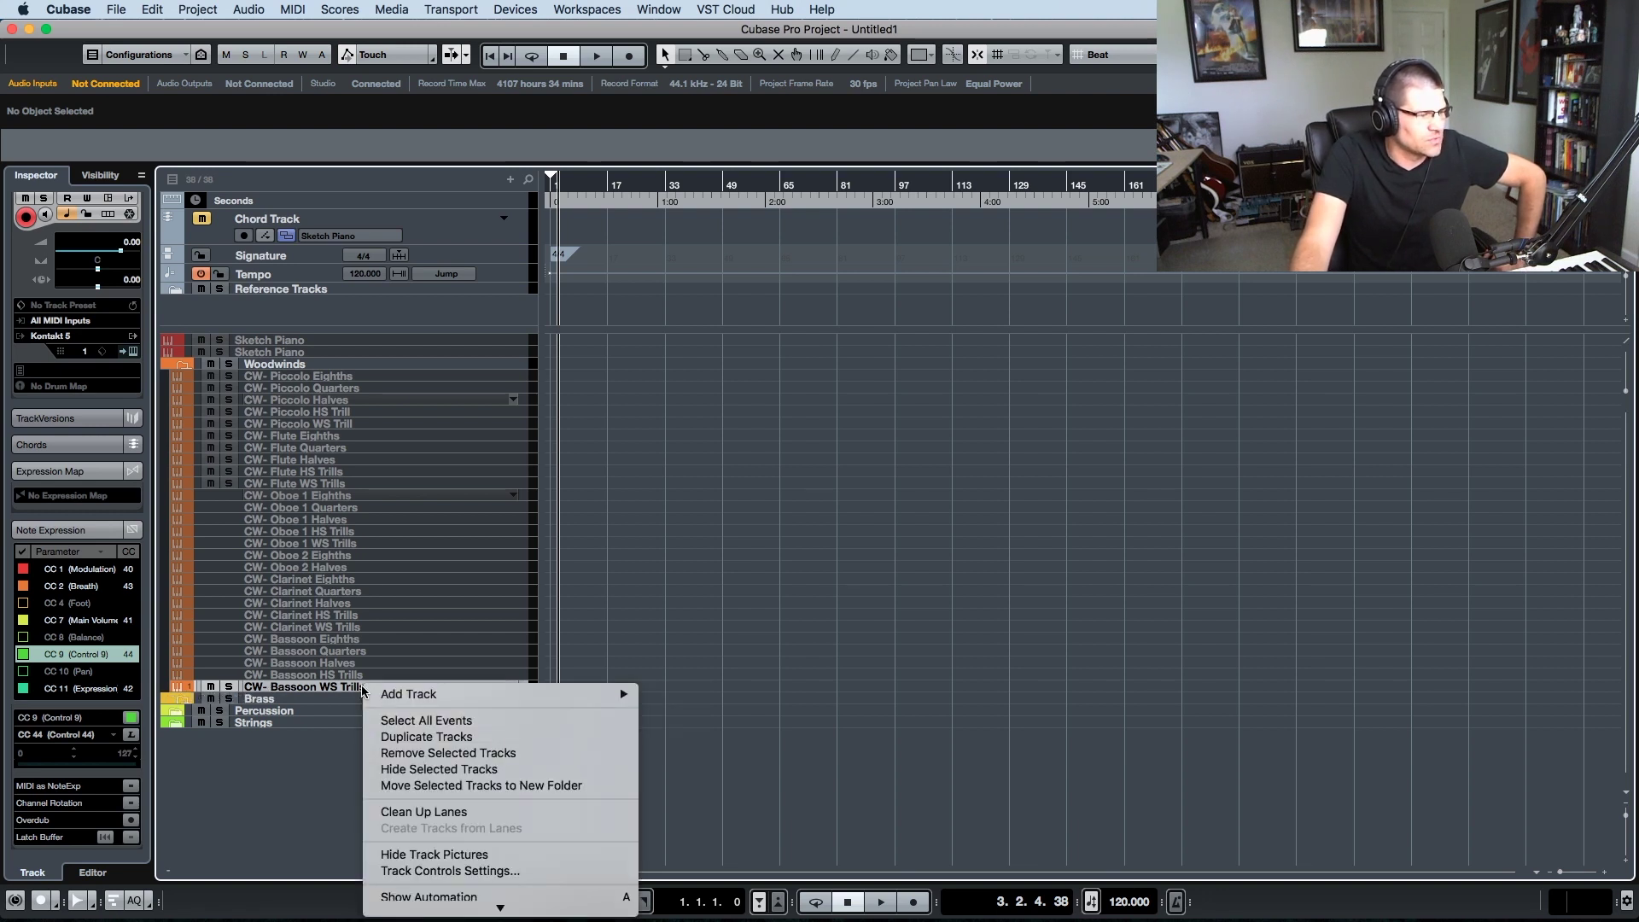
left_click(431, 738)
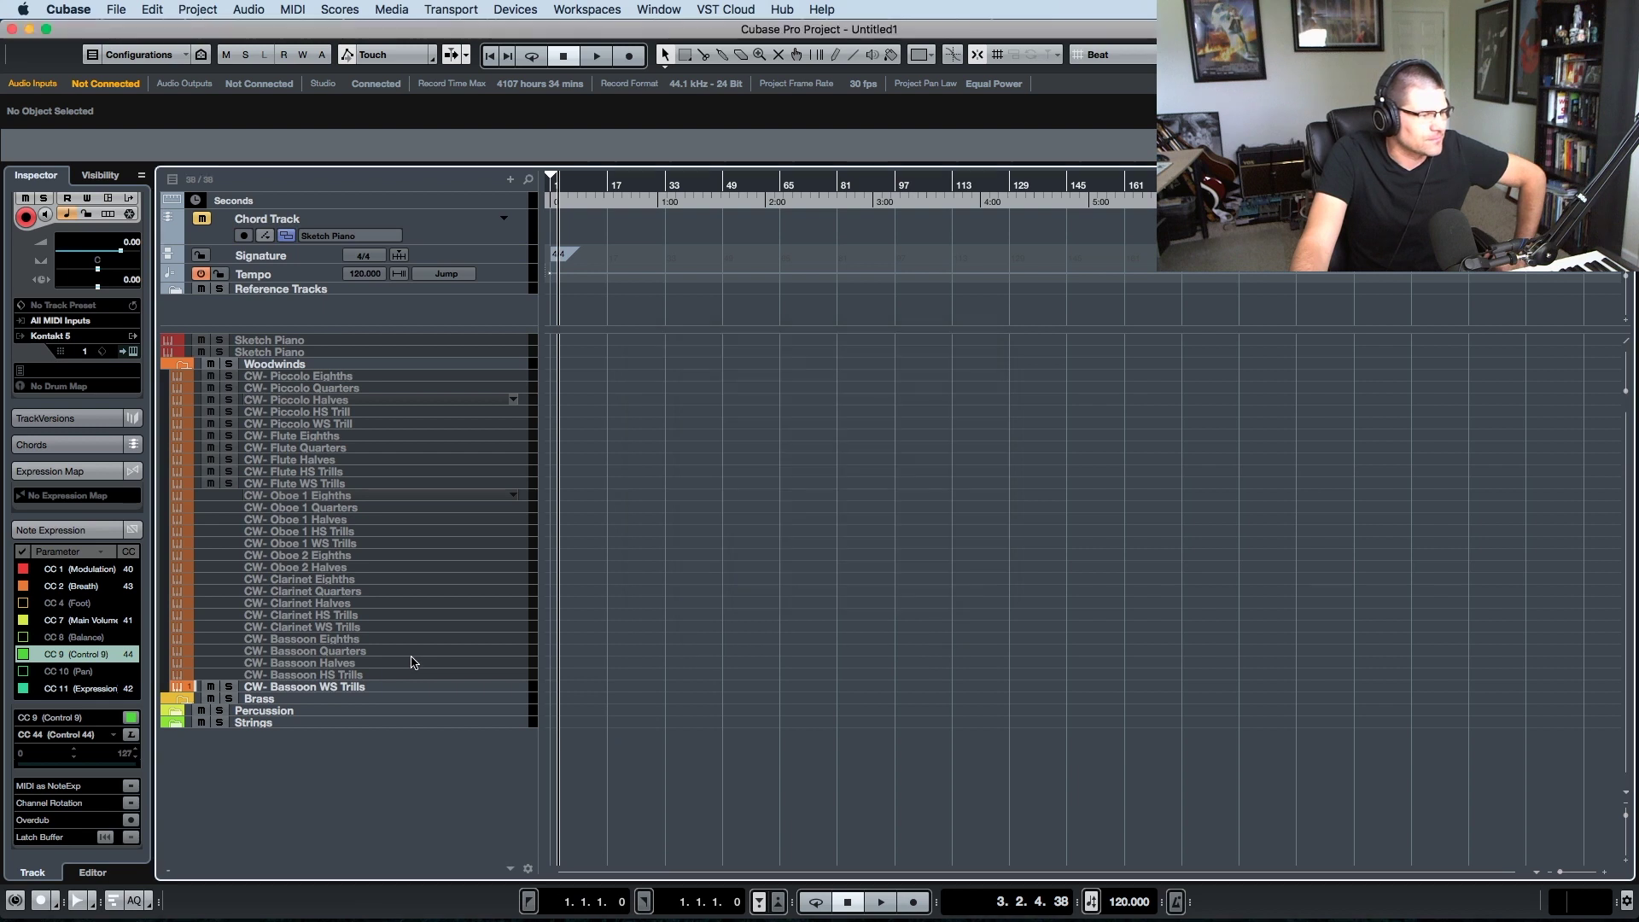
left_click_drag(350, 702, 359, 714)
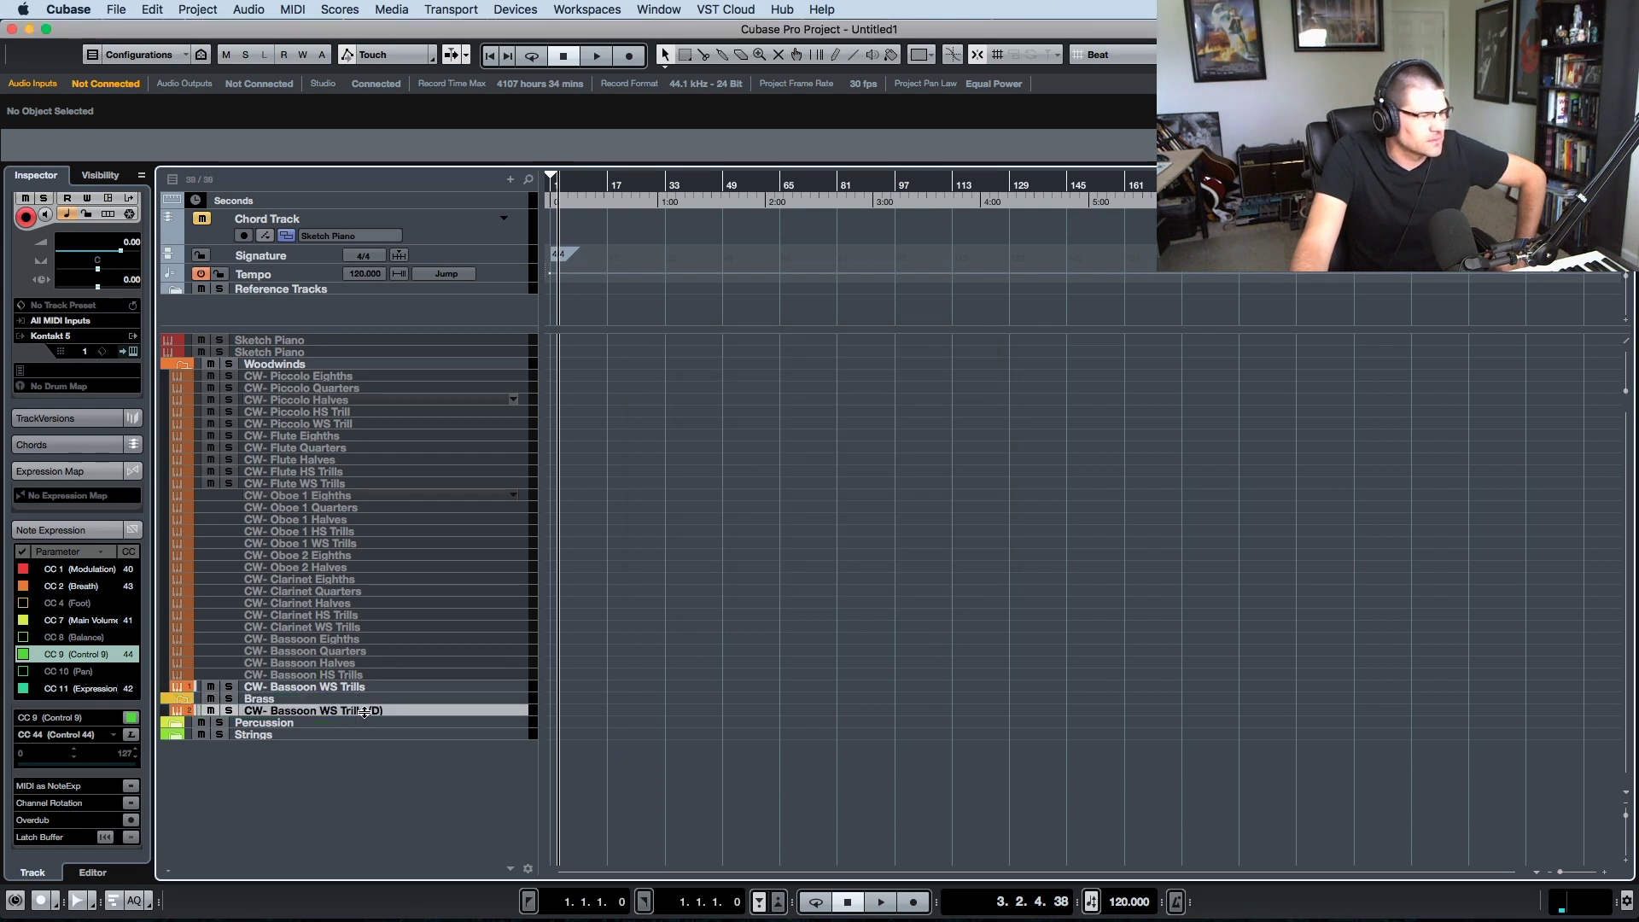
left_click(295, 690)
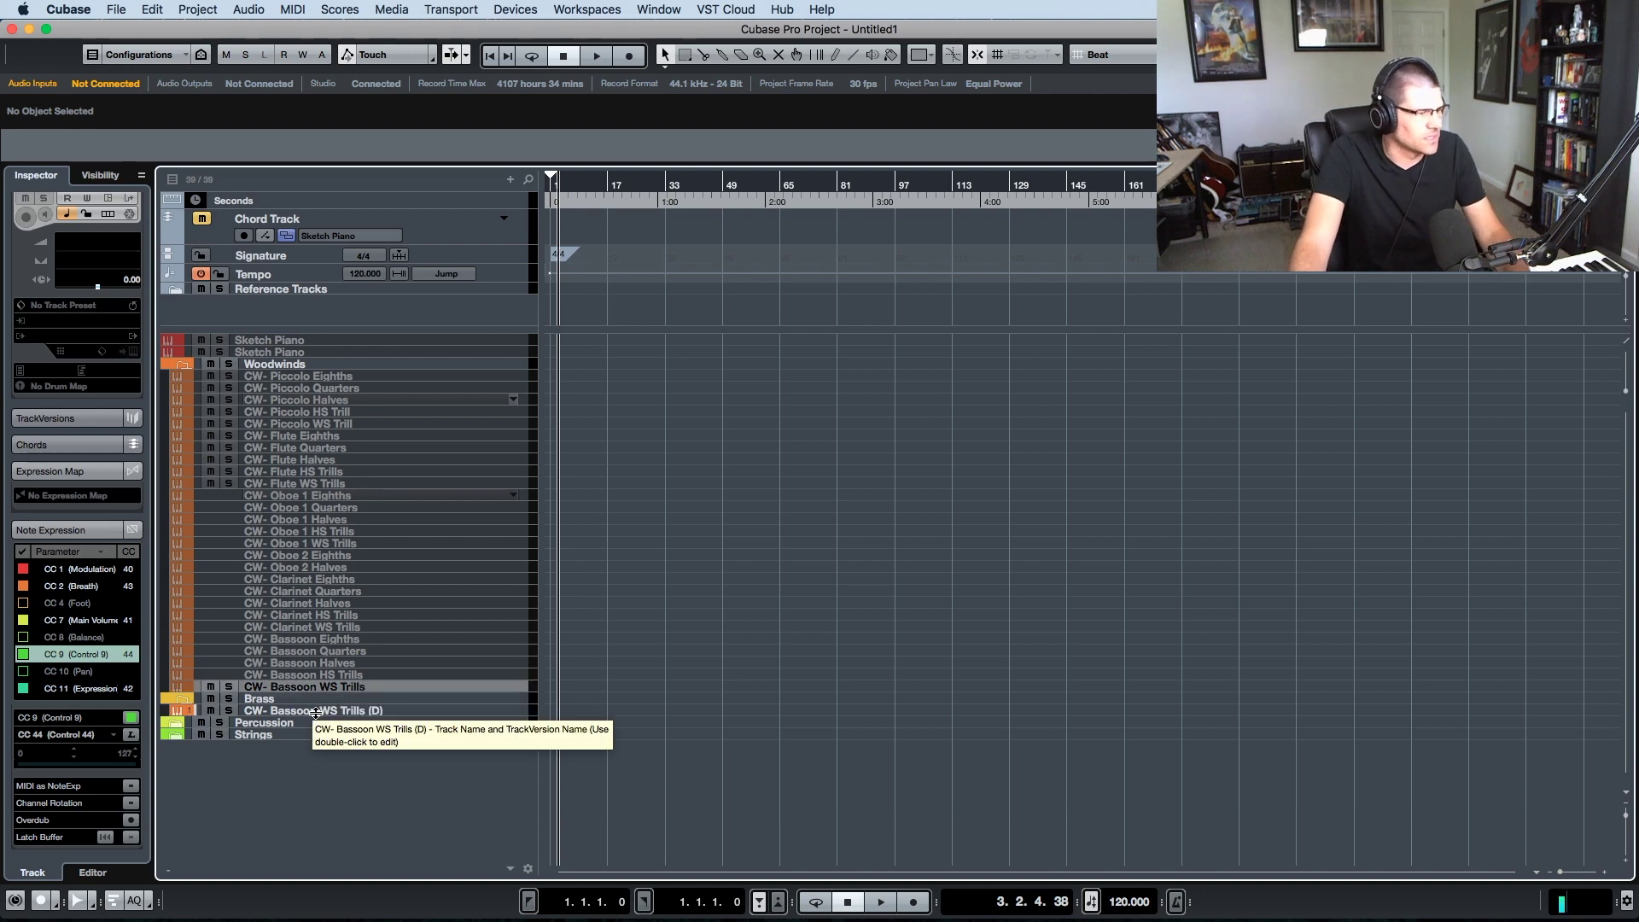
- Open the Kontakt window of the duplicated track in the Brass folder and remove its 27 Bassoon WS Trills patch
left_click(315, 713)
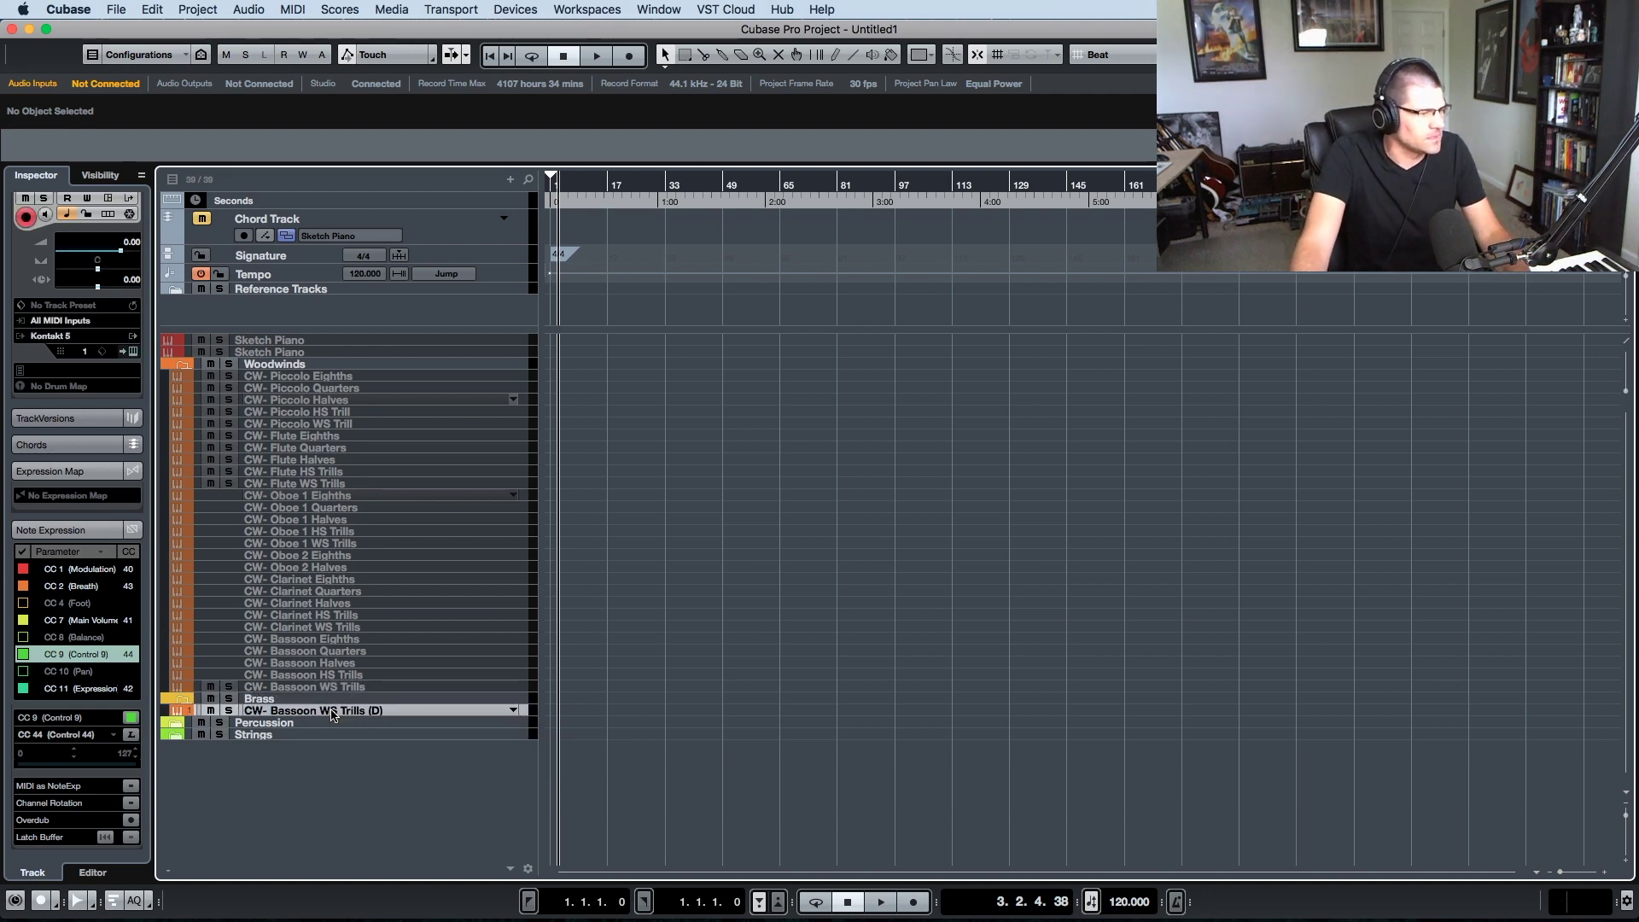
key("e")
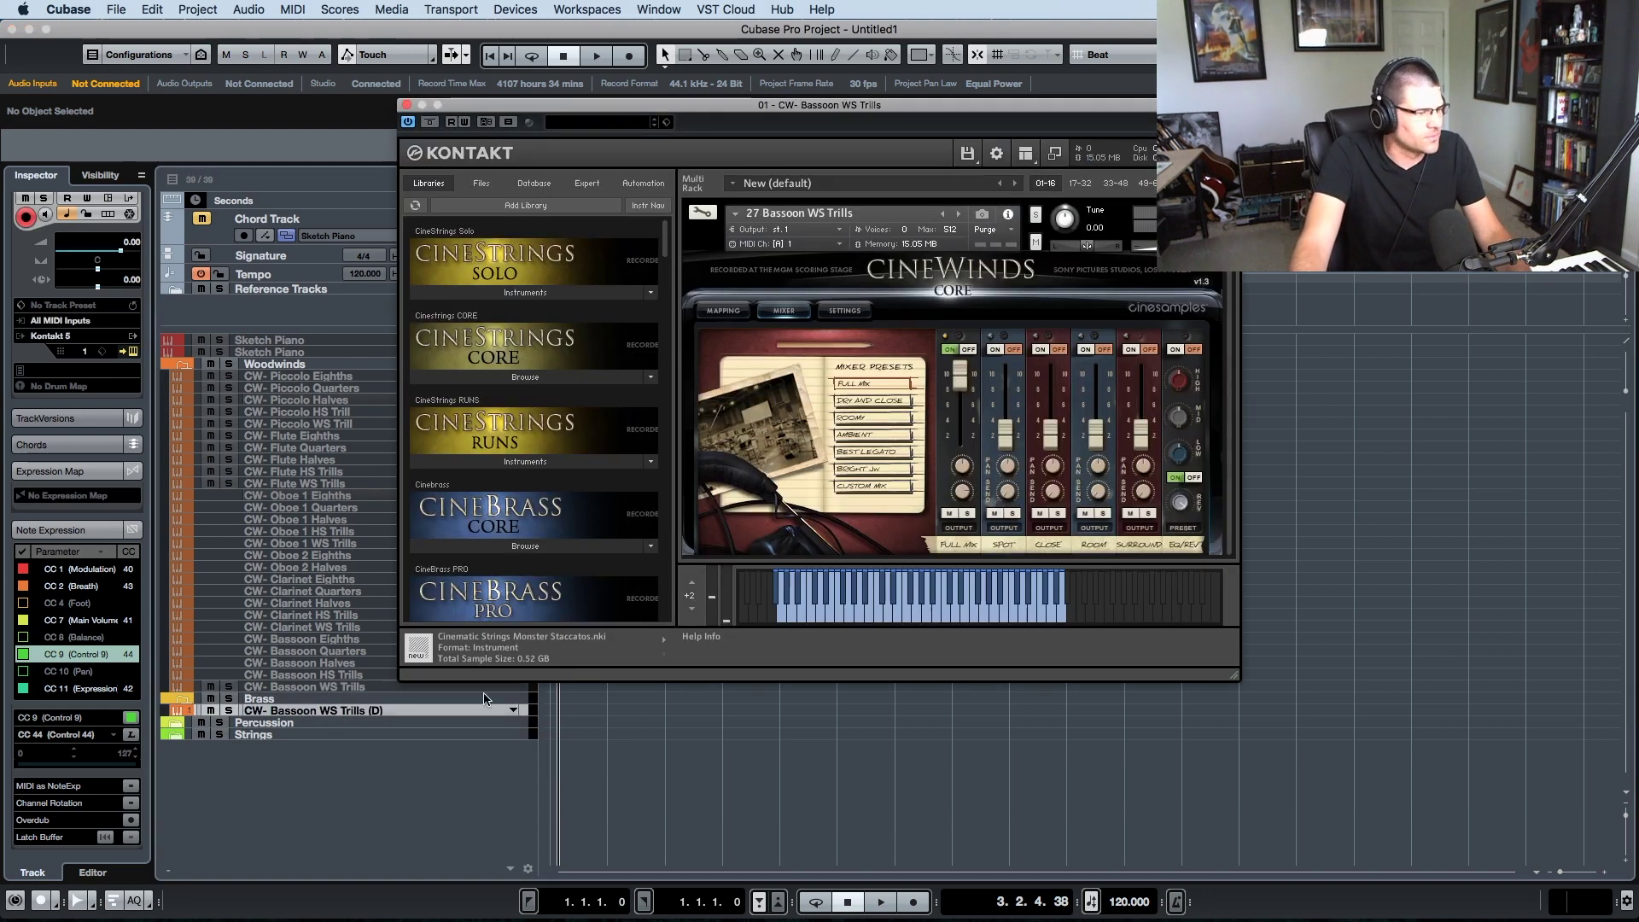
left_click_drag(771, 115, 980, 183)
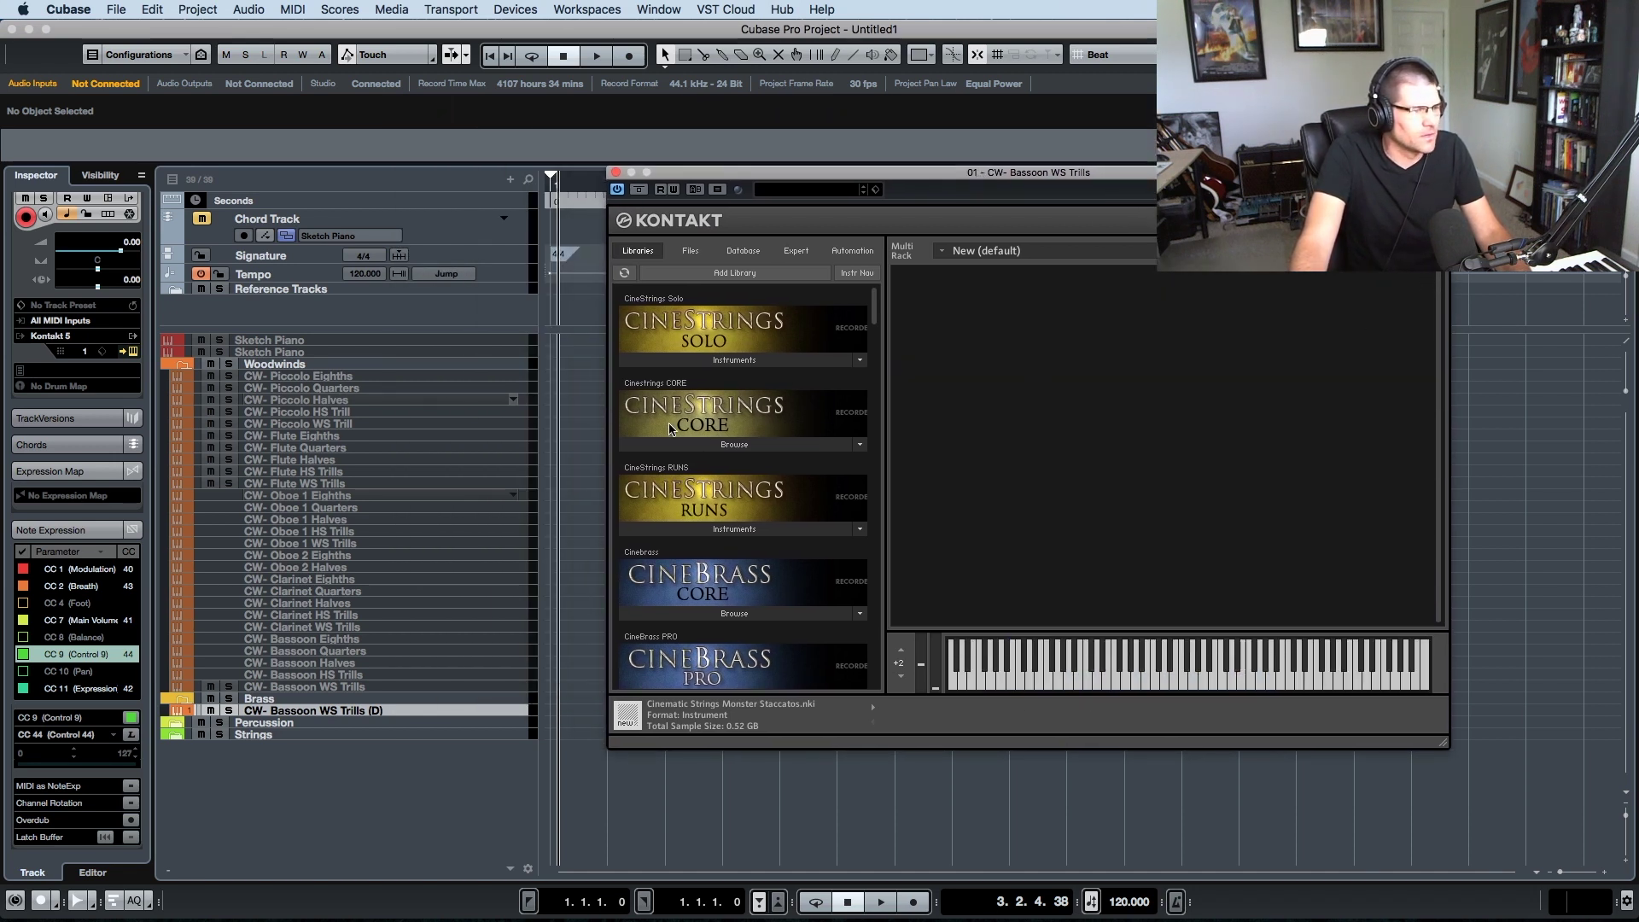
- Examine the Split Patches list of the CineWinds PRO library for further woodwind instruments, and collapse the list
scroll(795, 454, "down", 3)
scroll(794, 454, "down", 10)
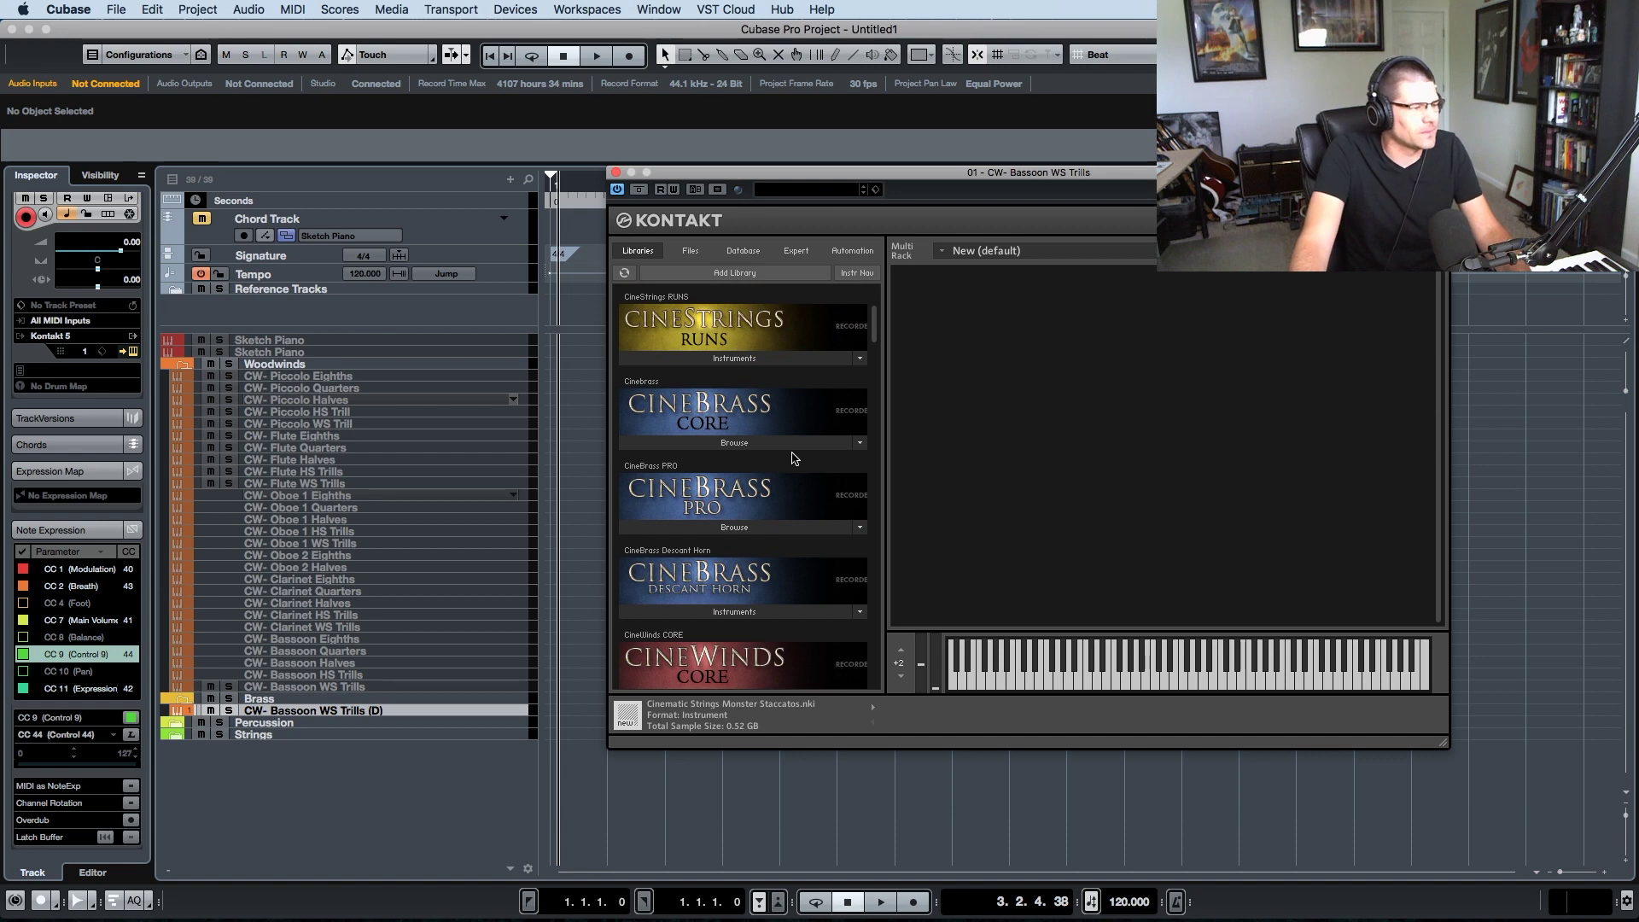
scroll(794, 458, "down", 4)
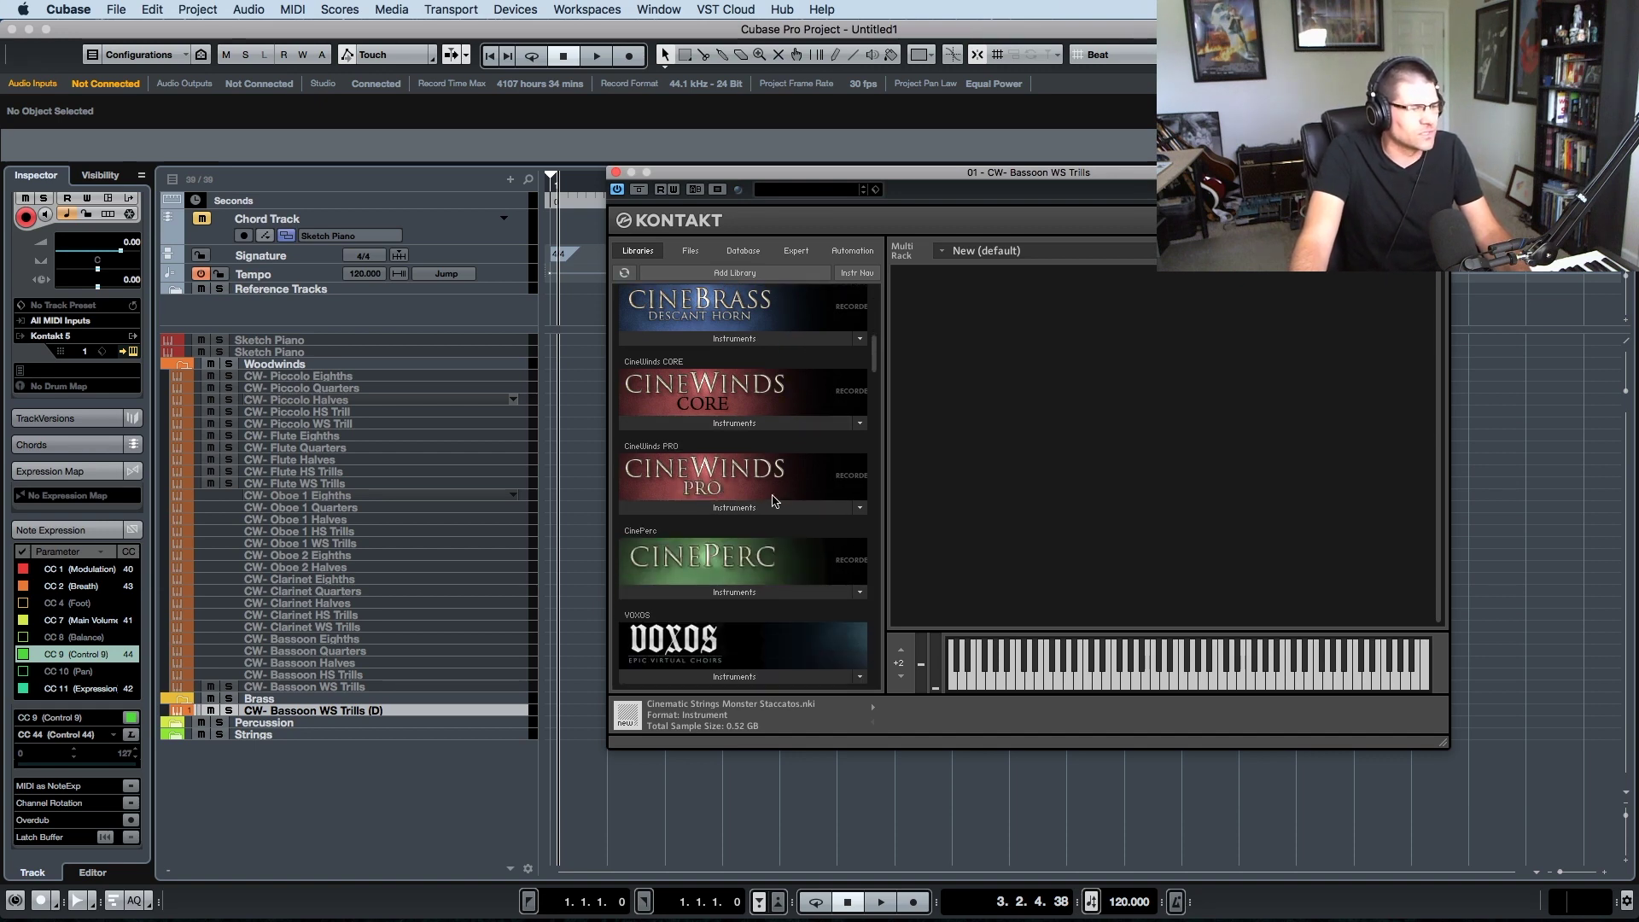
left_click(777, 506)
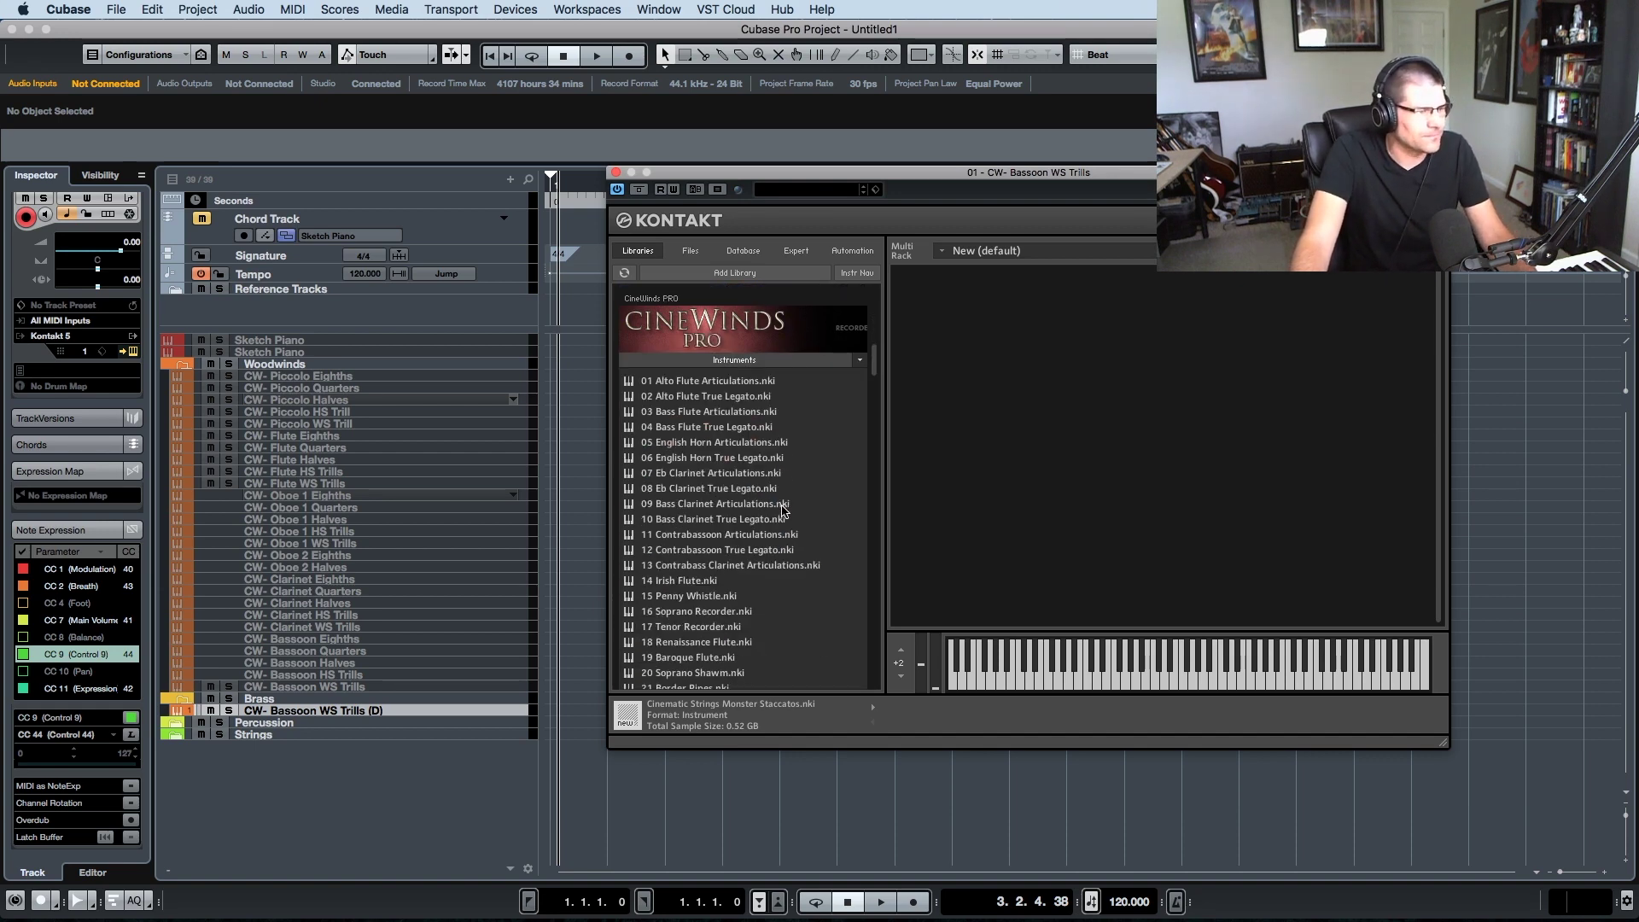
scroll(781, 508, "down", 5)
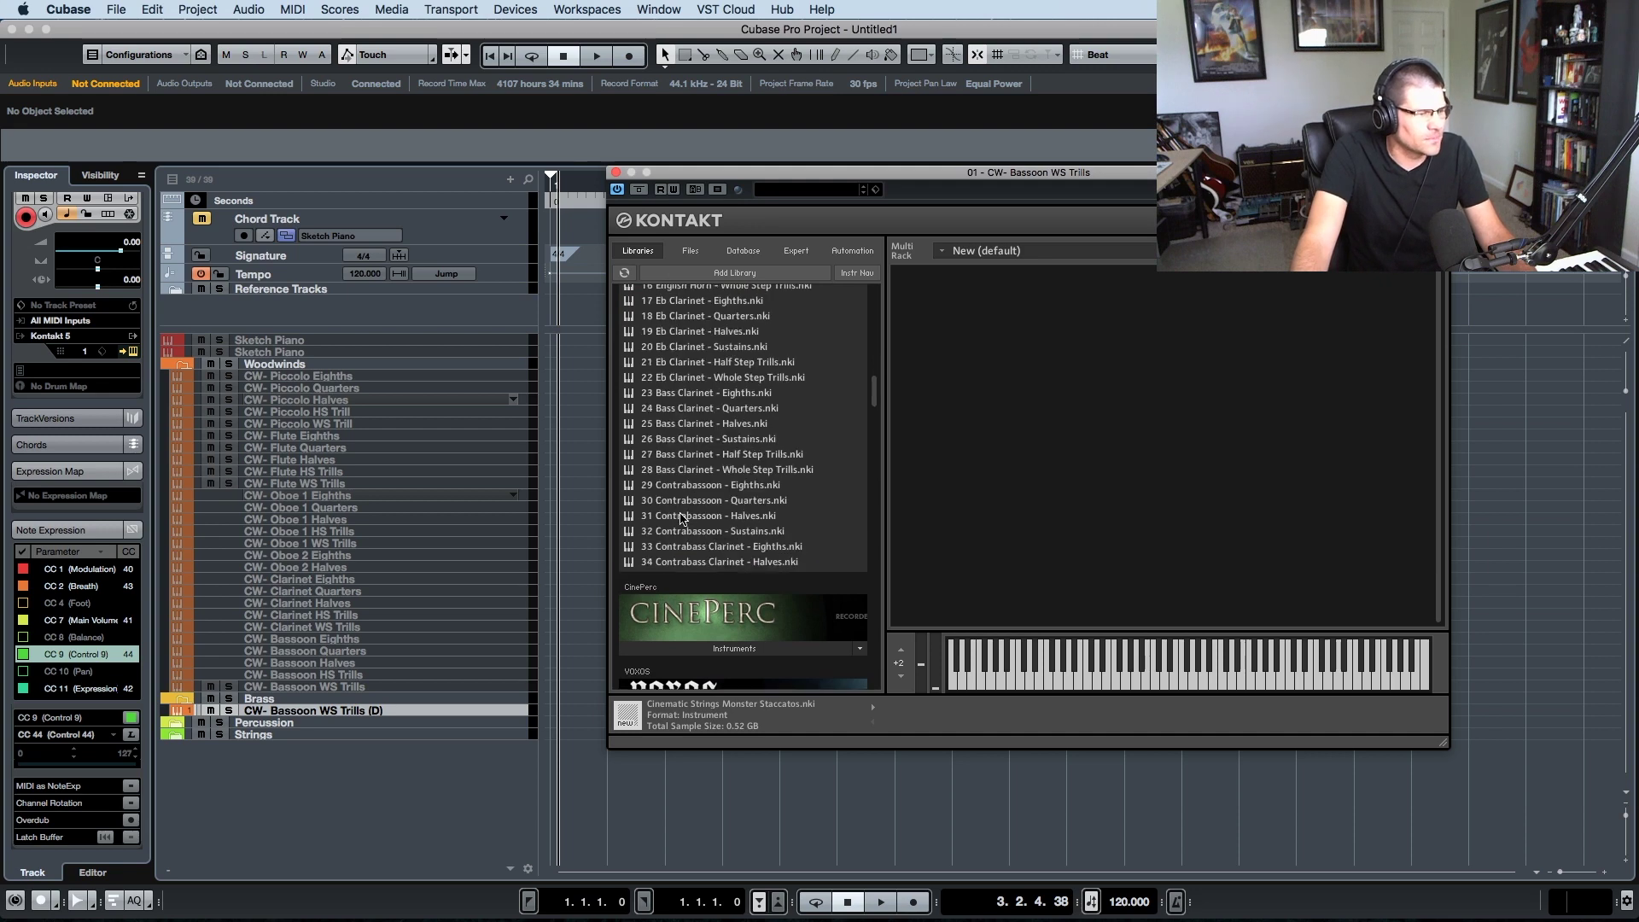
scroll(683, 518, "up", 6)
scroll(763, 475, "down", 3)
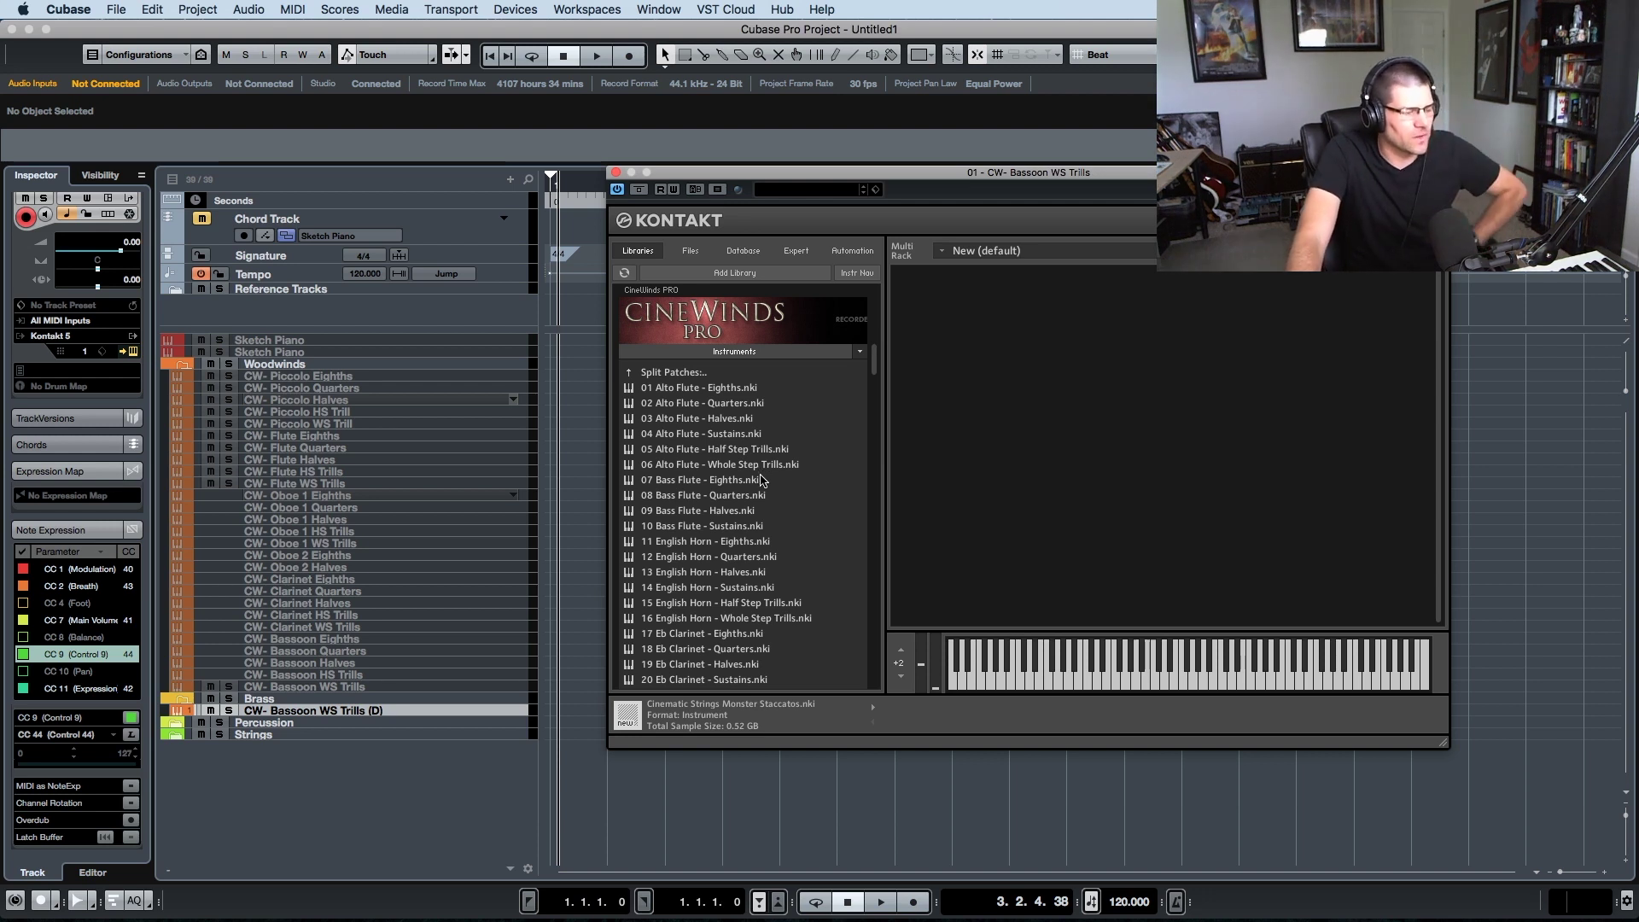
scroll(766, 480, "down", 1)
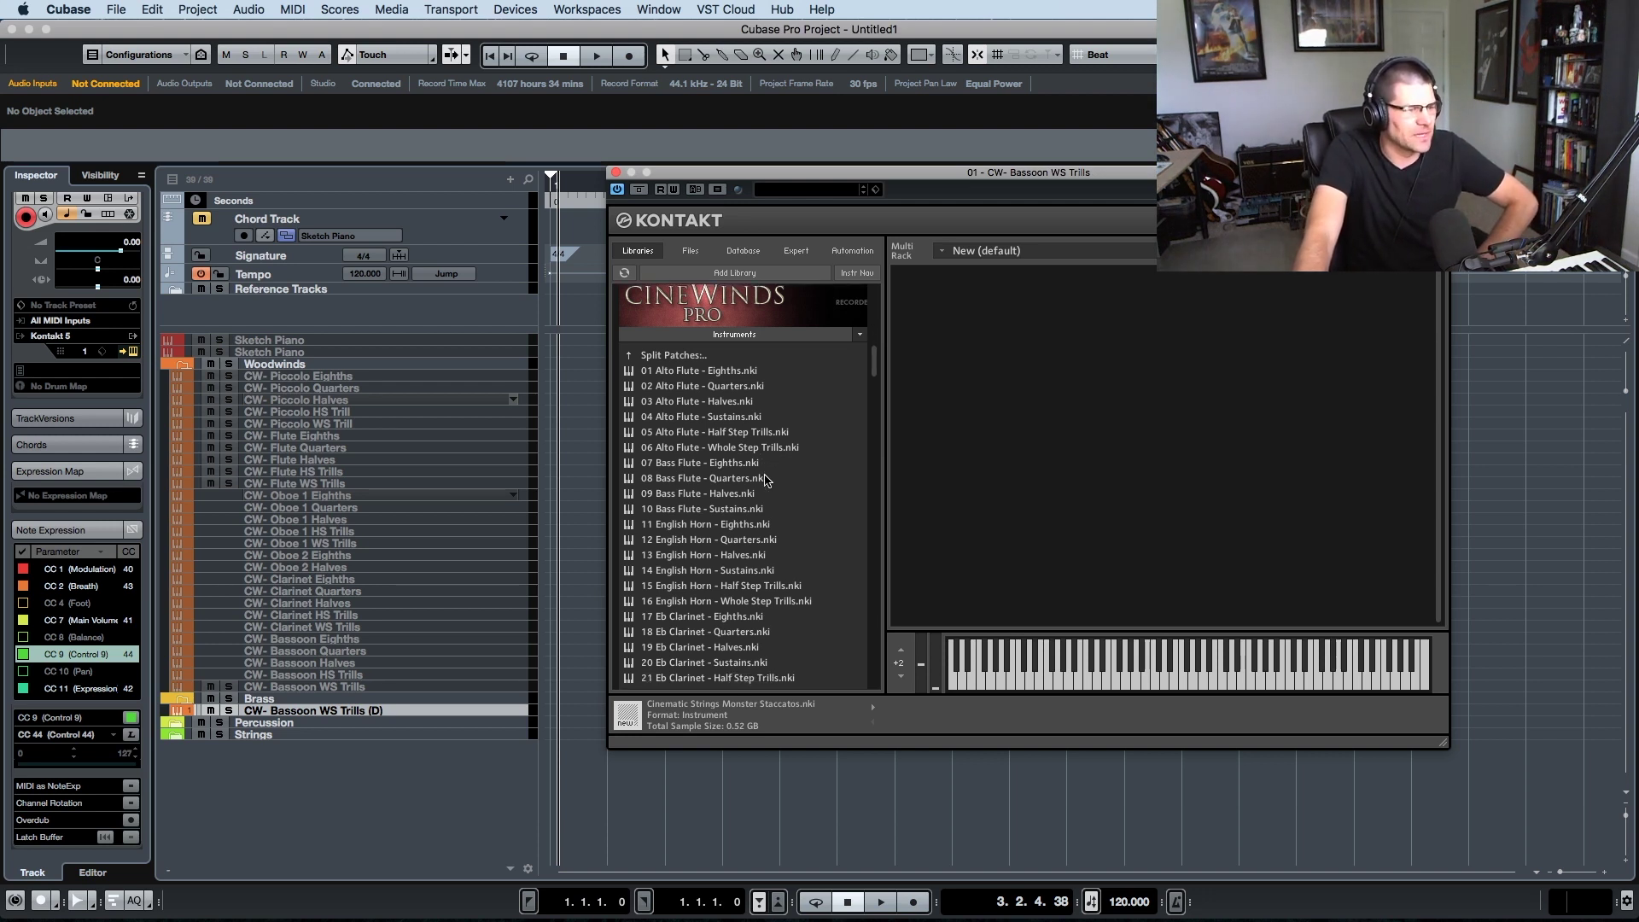
scroll(766, 481, "down", 5)
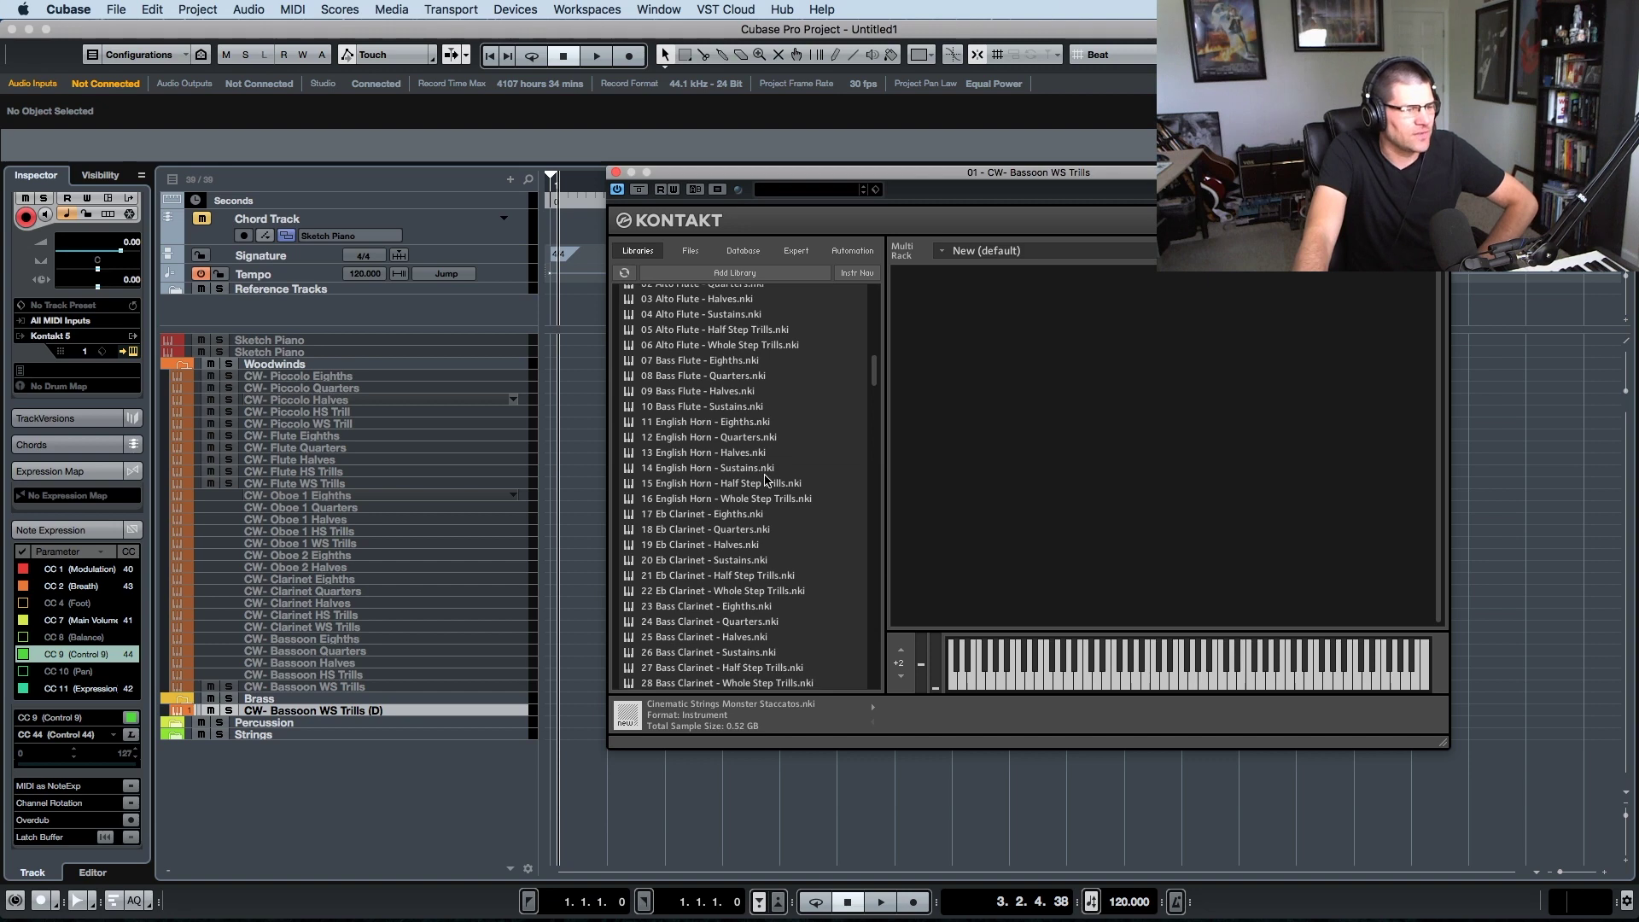
scroll(766, 481, "down", 4)
scroll(762, 482, "up", 6)
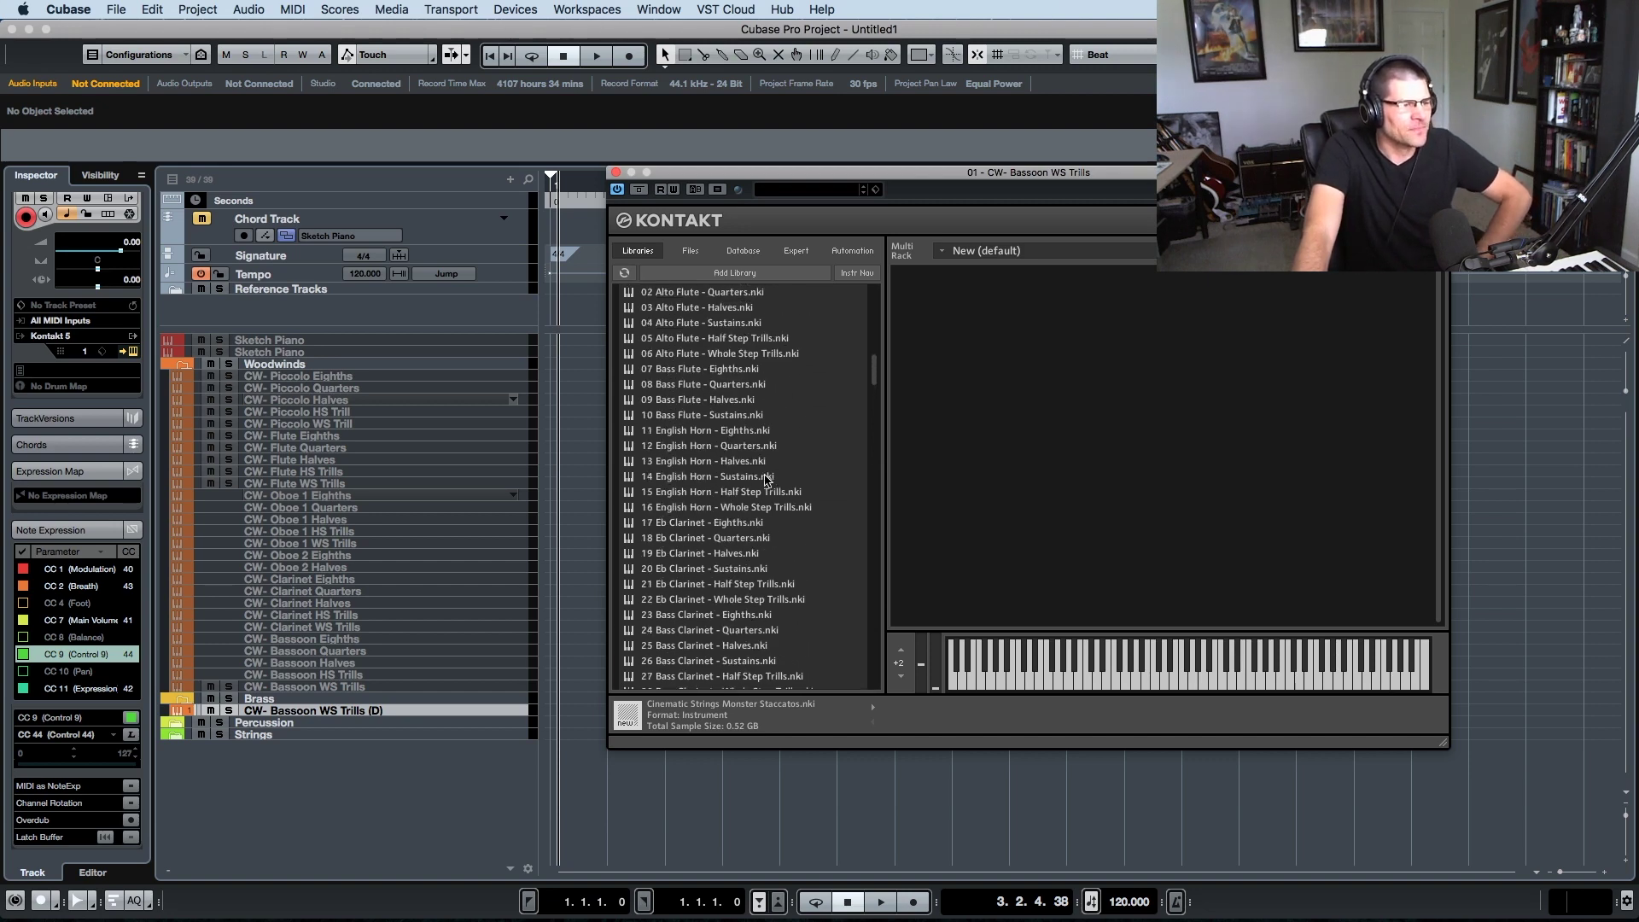
scroll(764, 482, "up", 3)
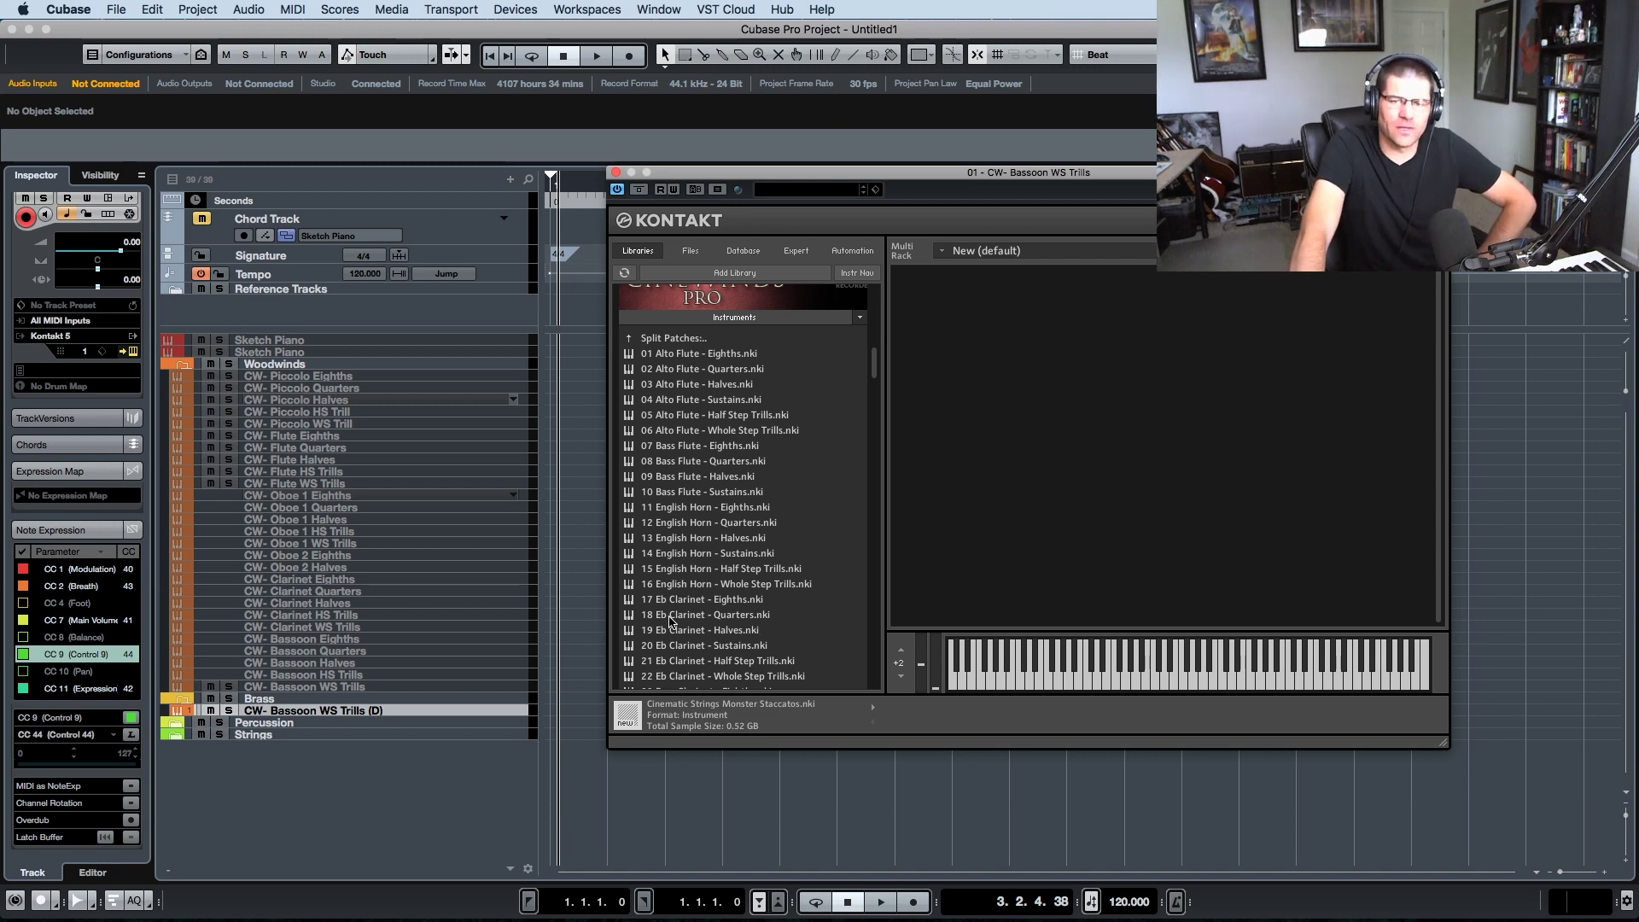
left_click(720, 324)
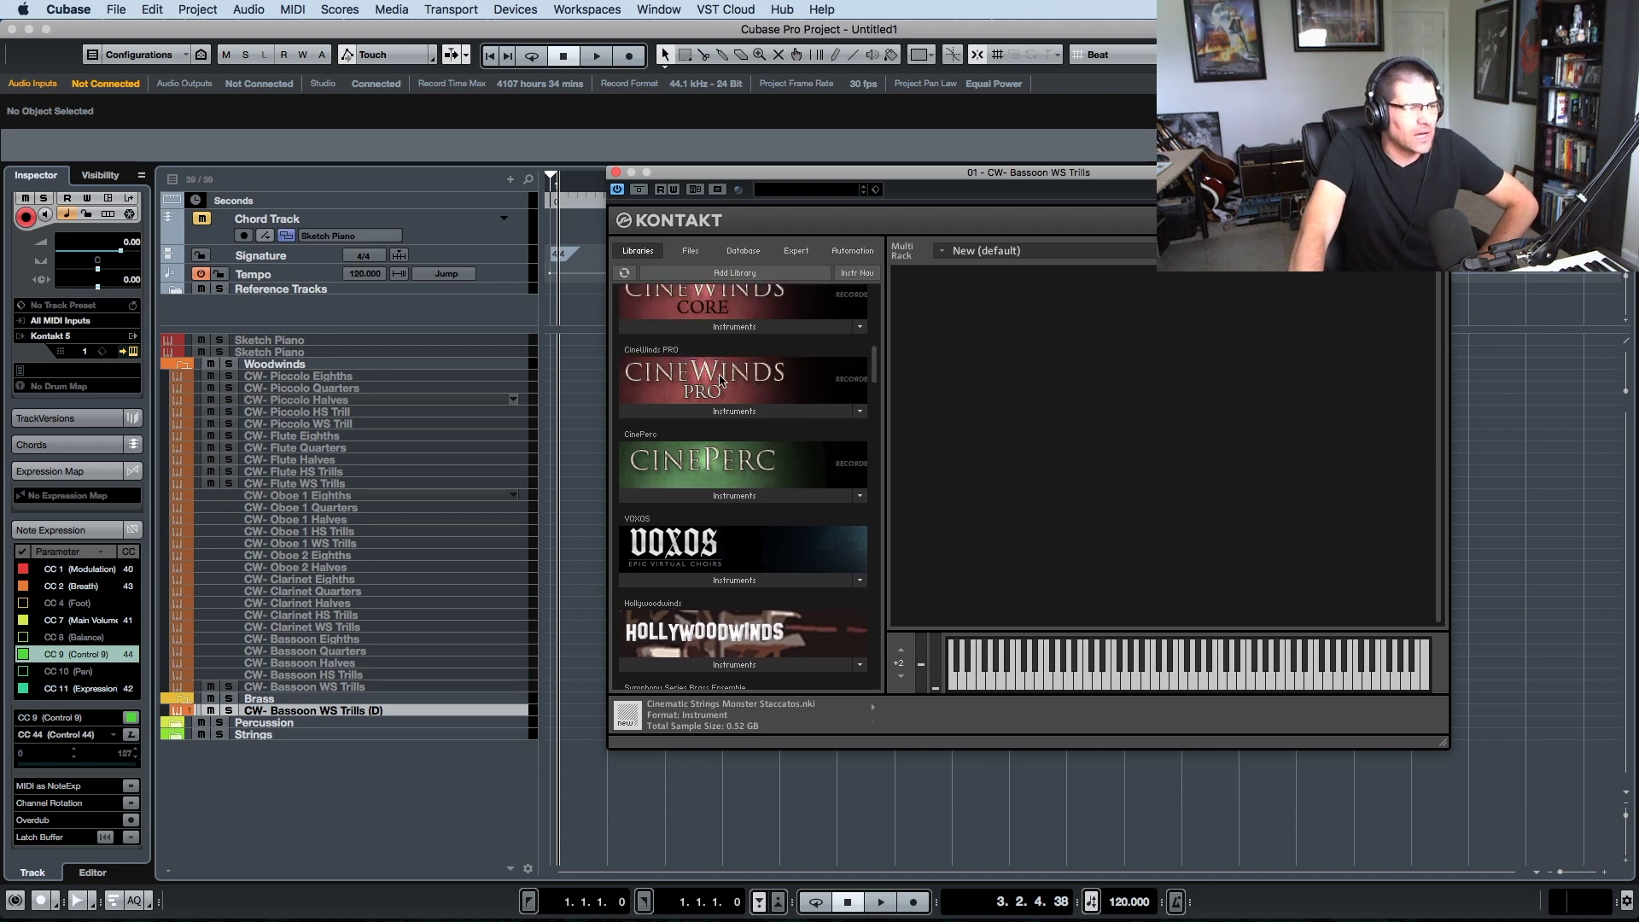
- Load the 01 Trumpets Ensemble - Eighths patch from the CineBrass CORE library's Split Patches folder
scroll(720, 380, "up", 10)
scroll(720, 380, "down", 10)
scroll(719, 380, "up", 7)
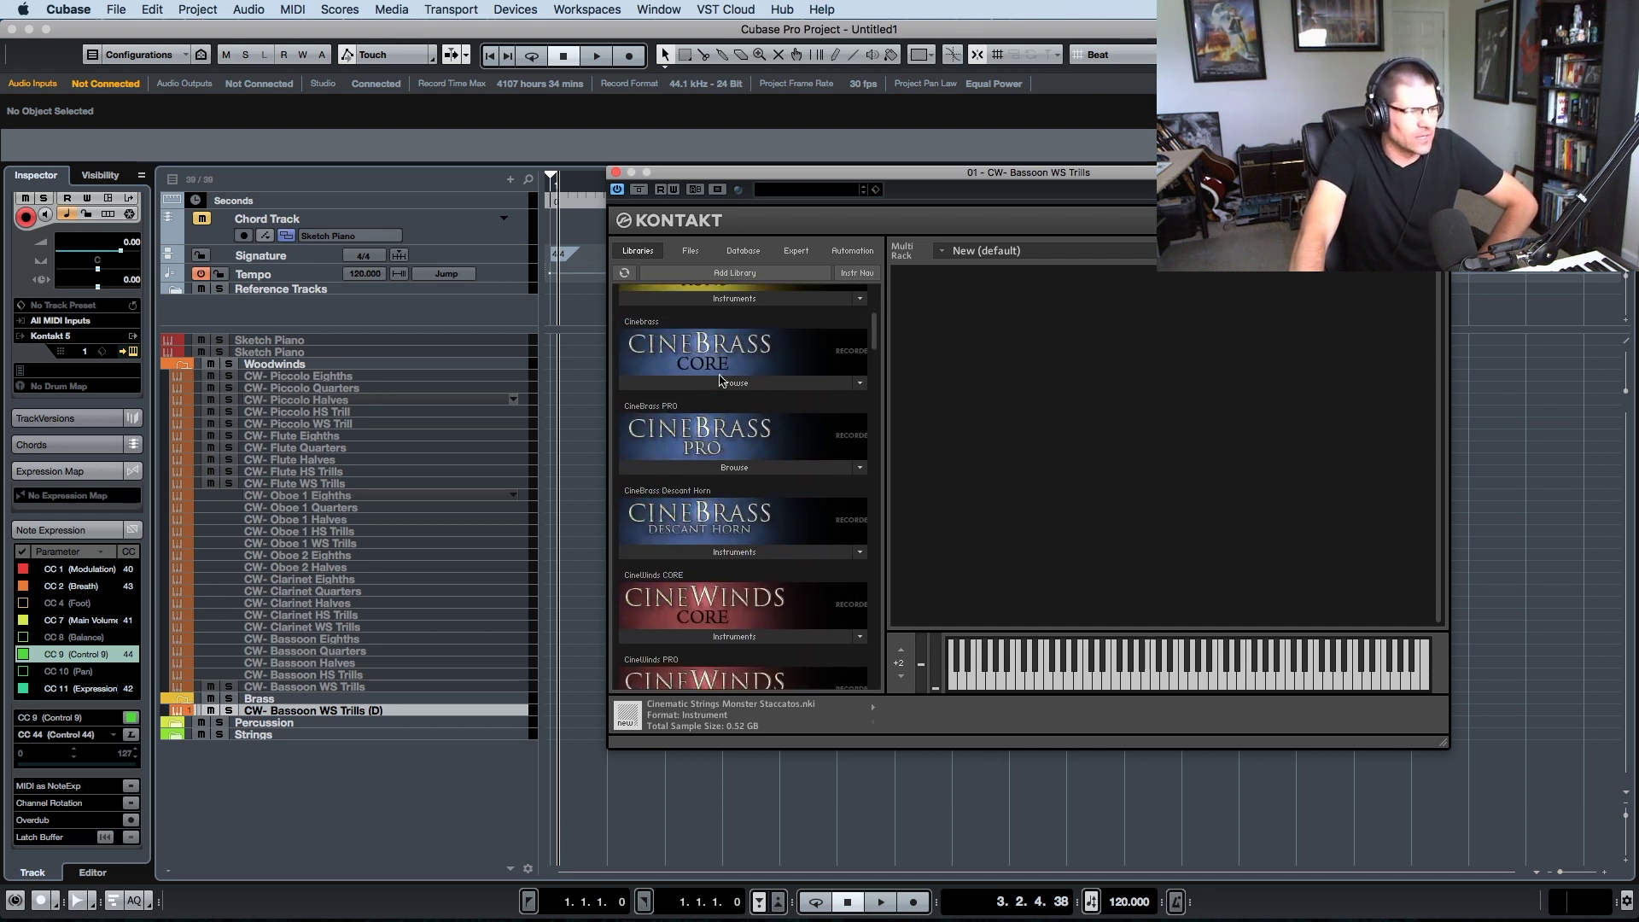
left_click(728, 384)
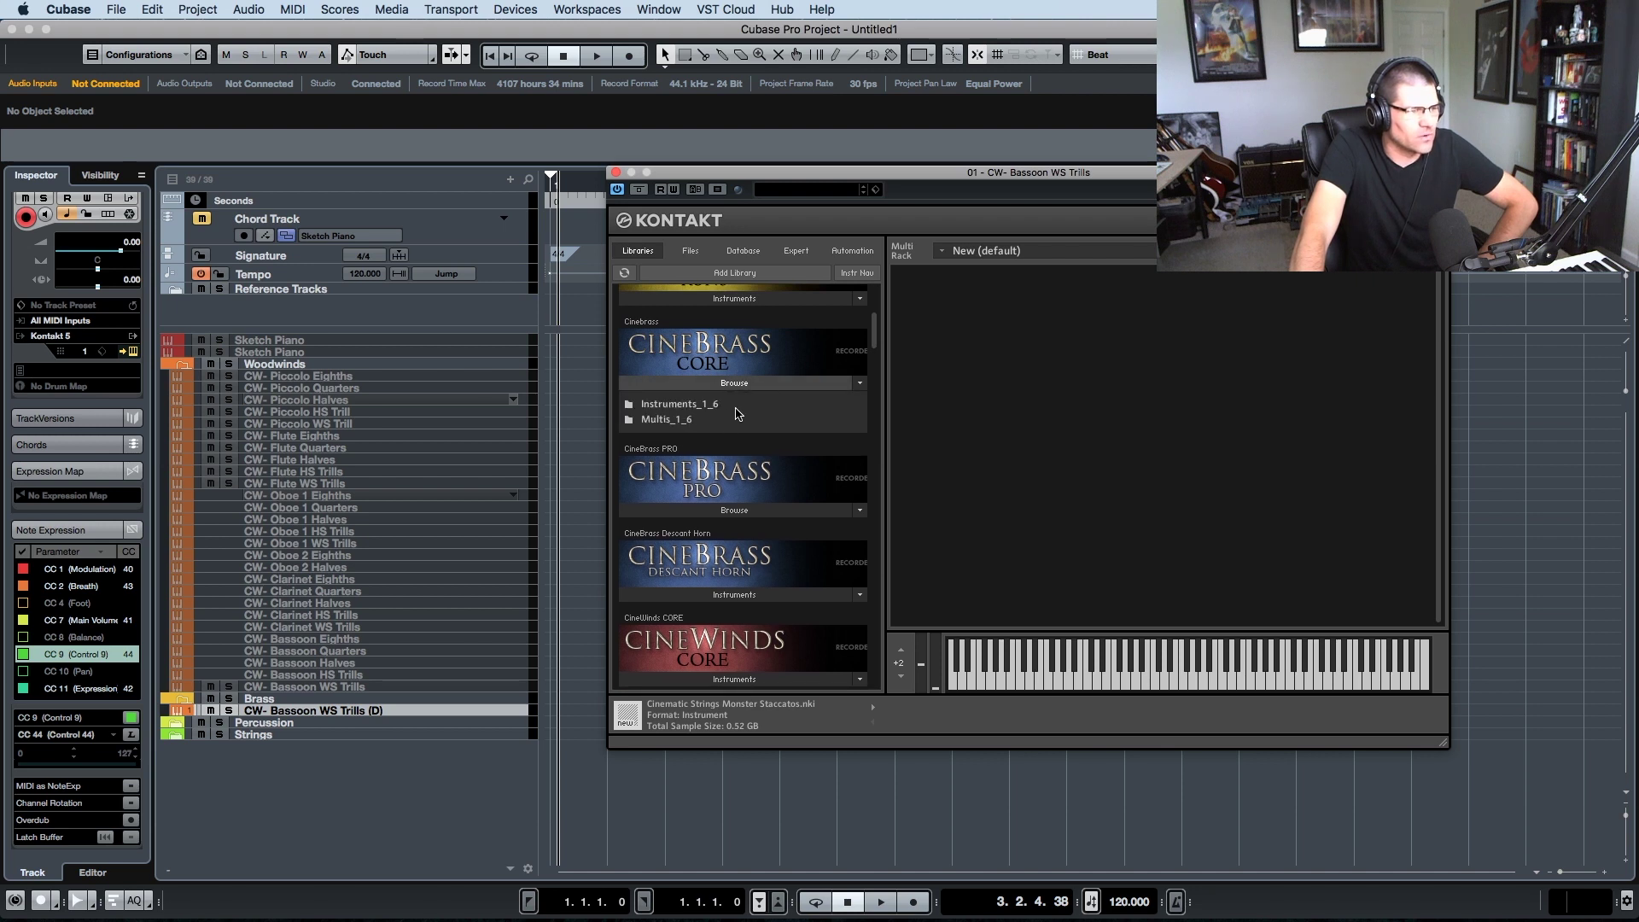
left_click(680, 404)
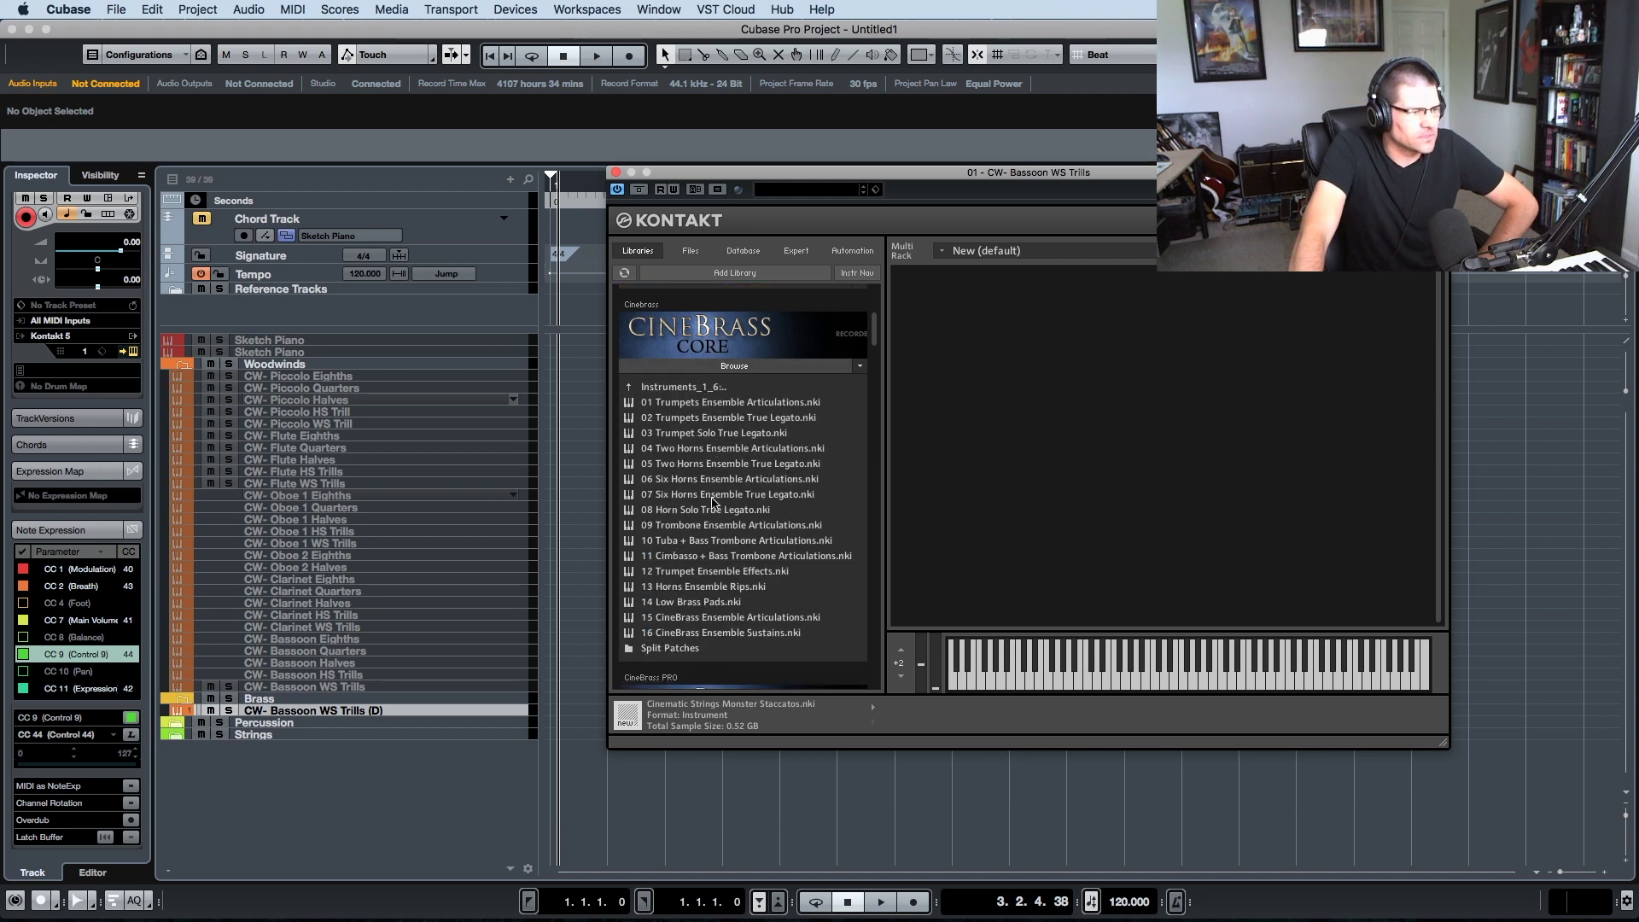
left_click(679, 648)
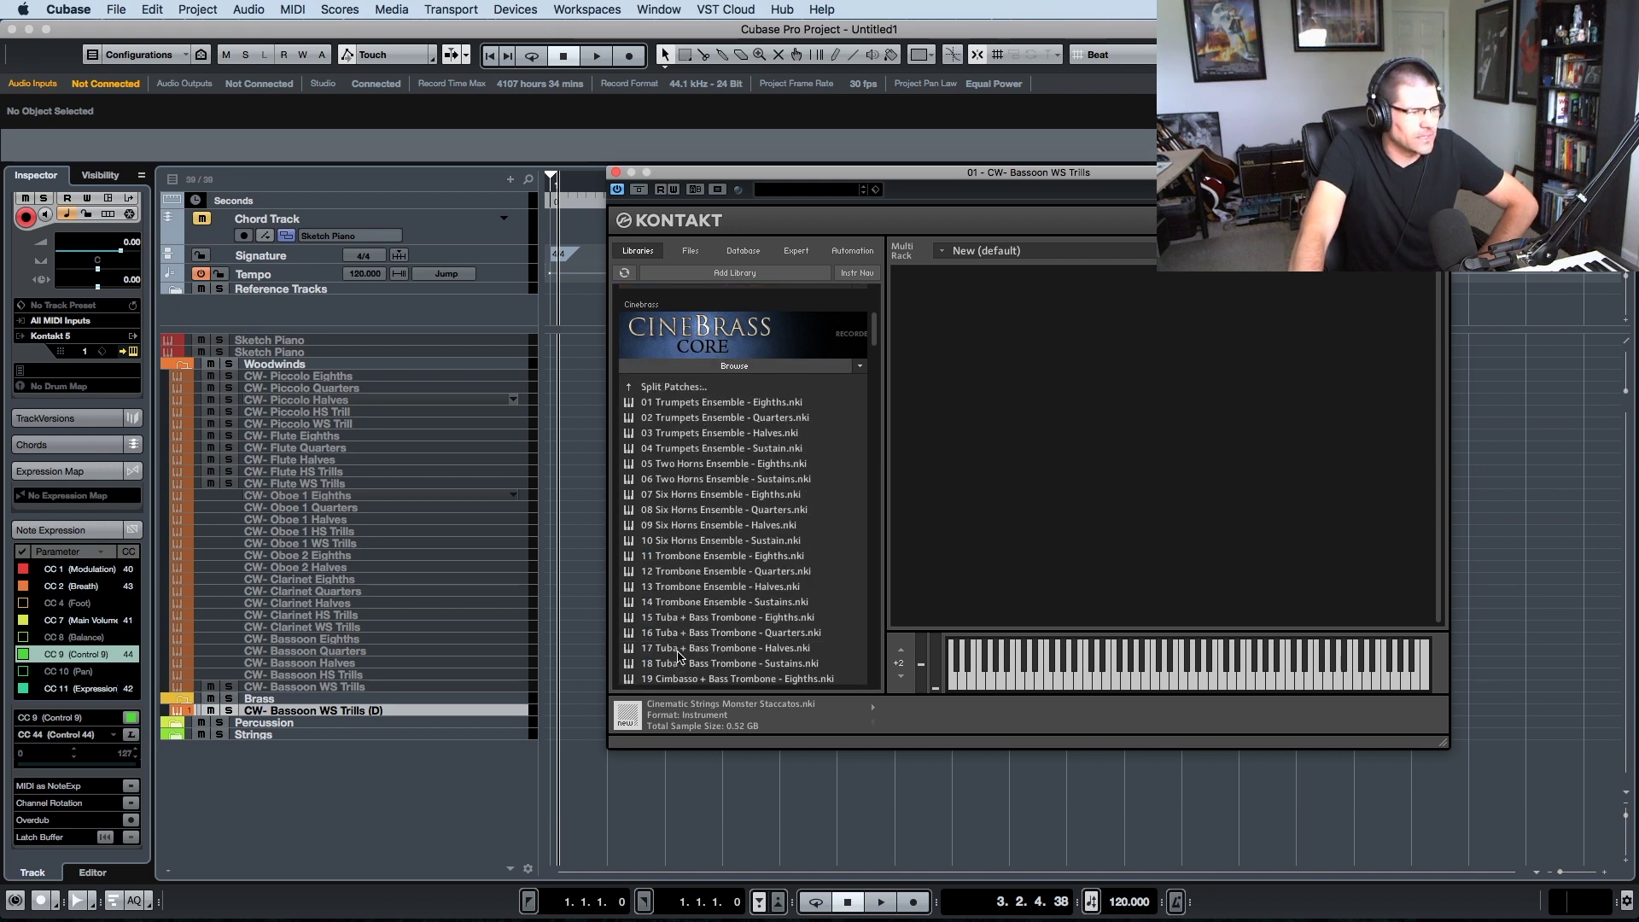
left_click(731, 399)
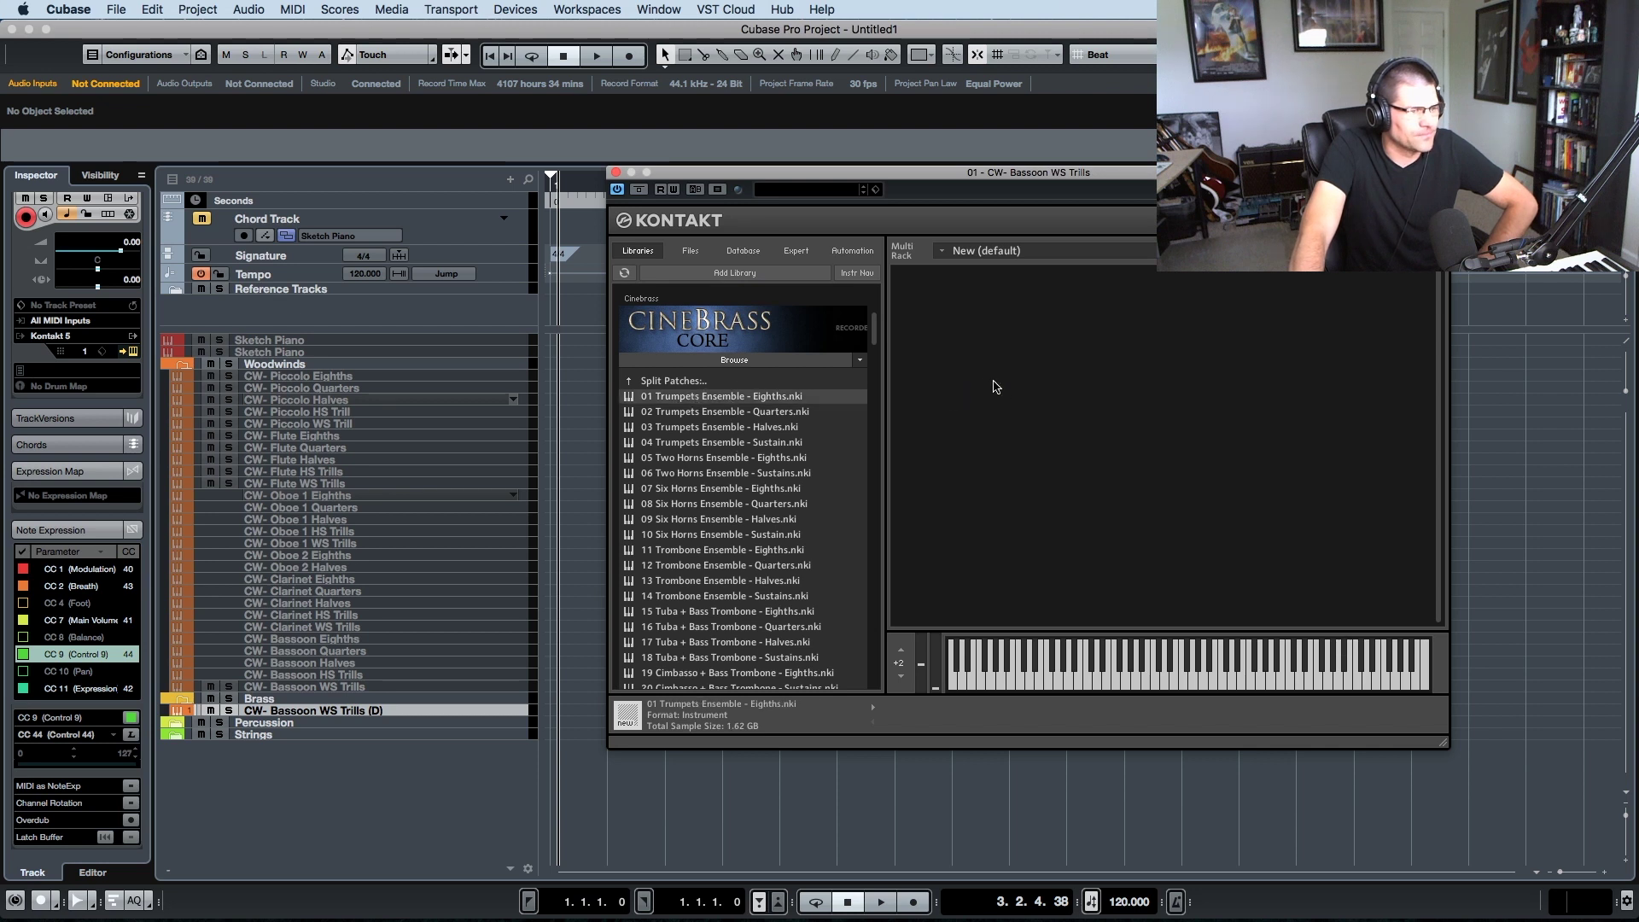
left_click_drag(997, 386, 996, 387)
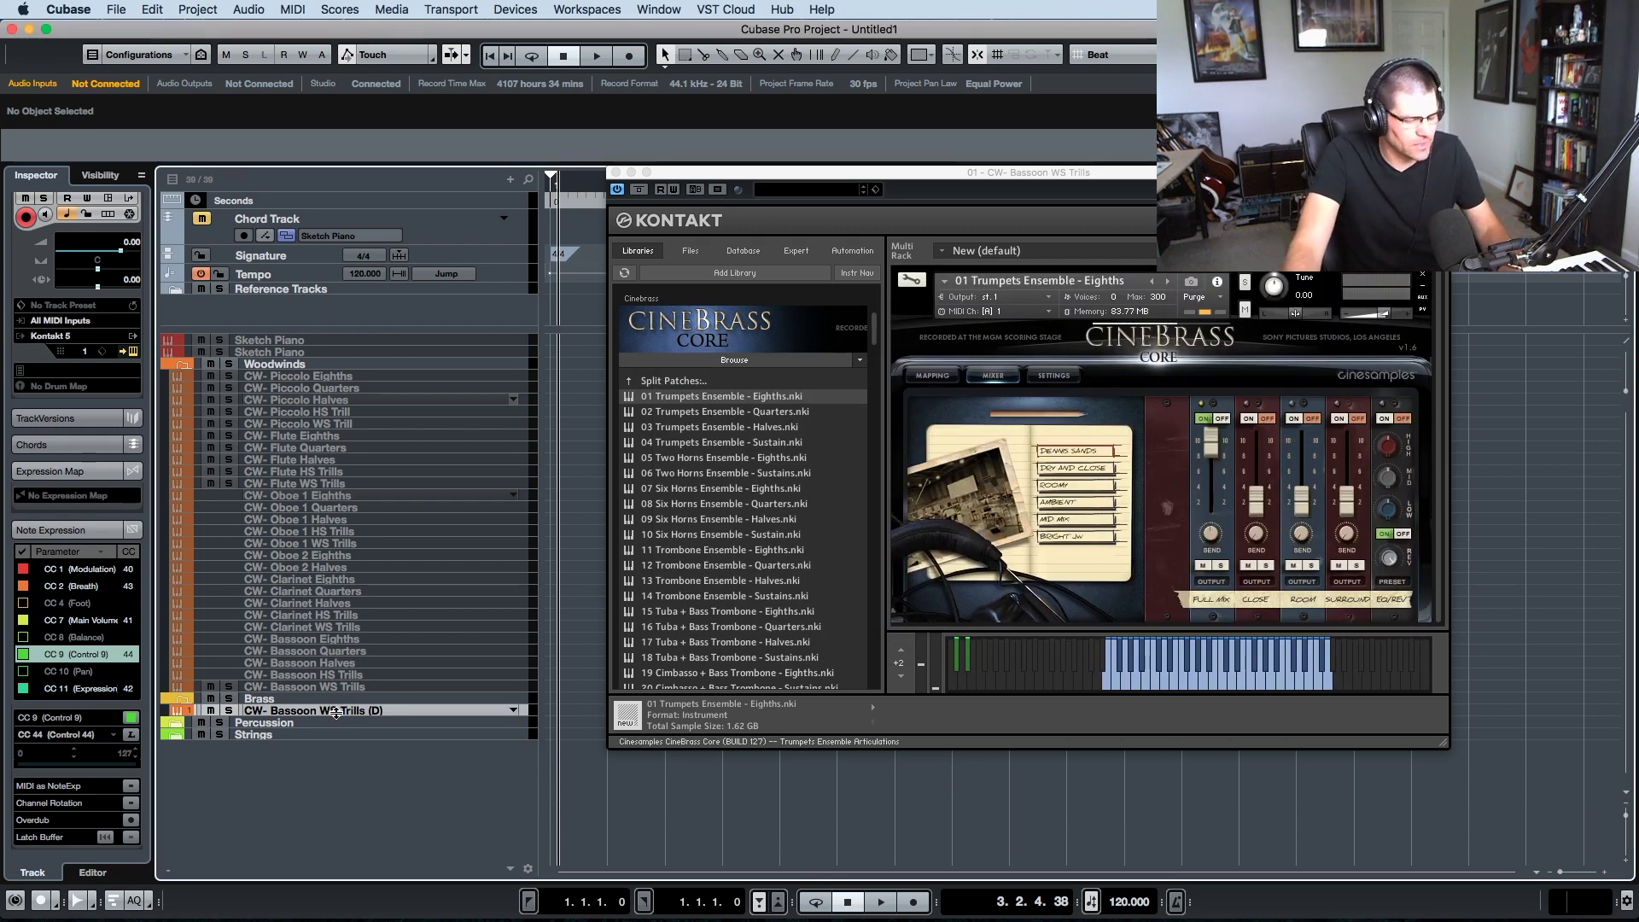
- Rename the duplicated track in the Brass folder as CBC- Trumpets Ensemle - Eighths
double_click(336, 711)
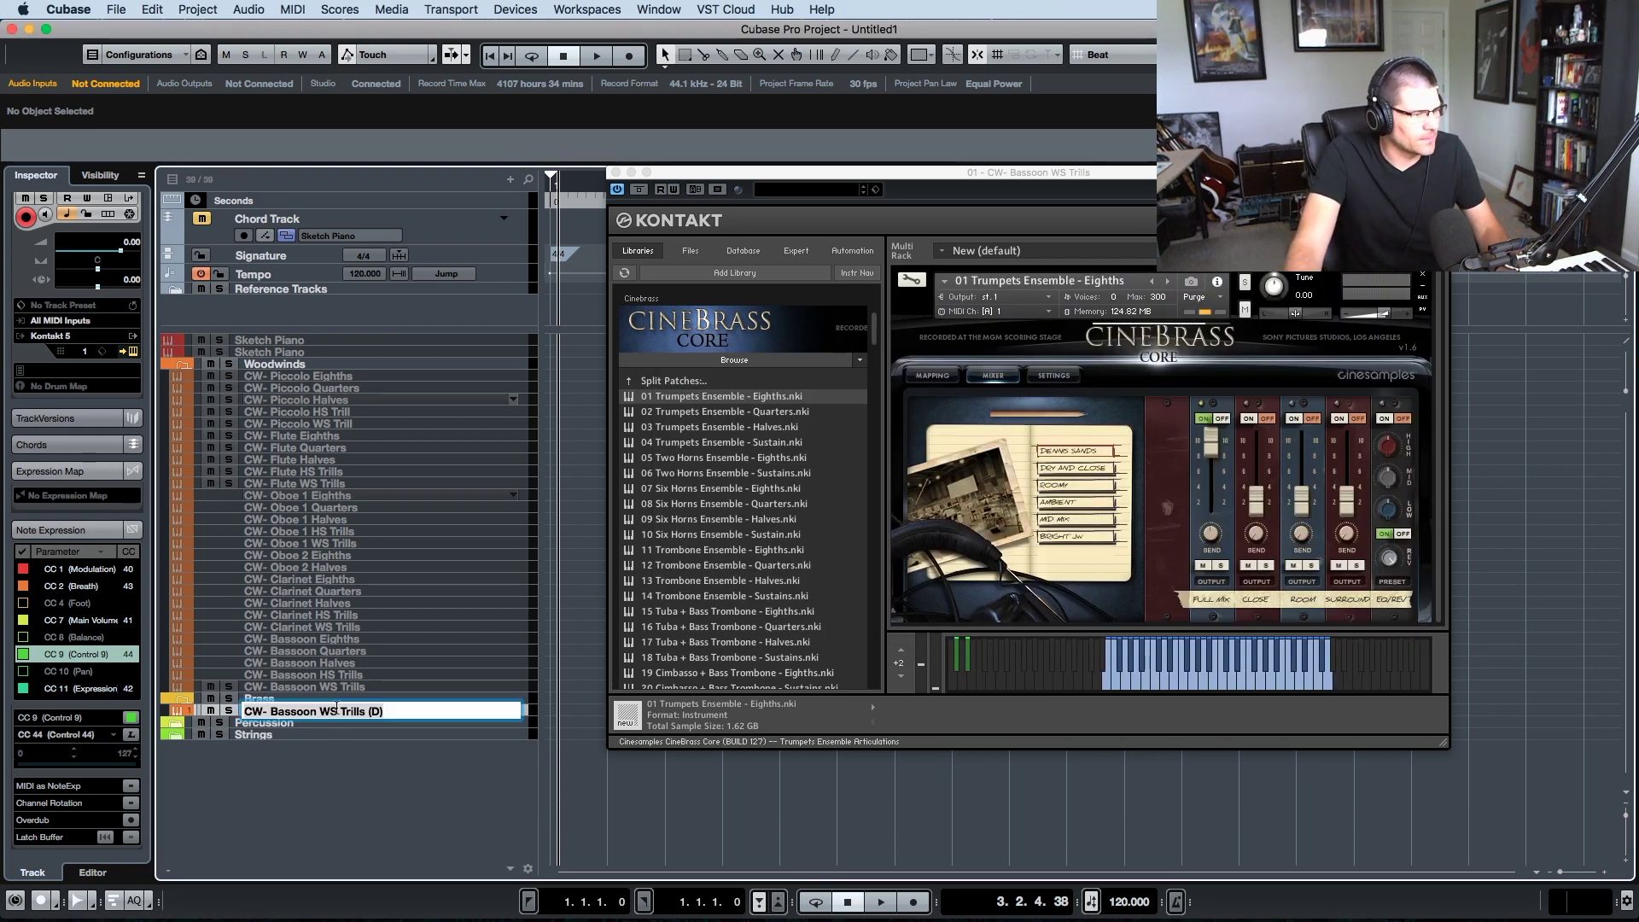
left_click(403, 711)
key("BackSpace")
key("BackSpace")
key("BackSpace")
key("BackSpace")
key("BackSpace")
key("BackSpace")
key("BackSpace")
key("BackSpace")
key("BackSpace")
key("BackSpace")
key("BackSpace")
key("BackSpace")
key("BackSpace")
key("BackSpace")
key("BackSpace")
key("BackSpace")
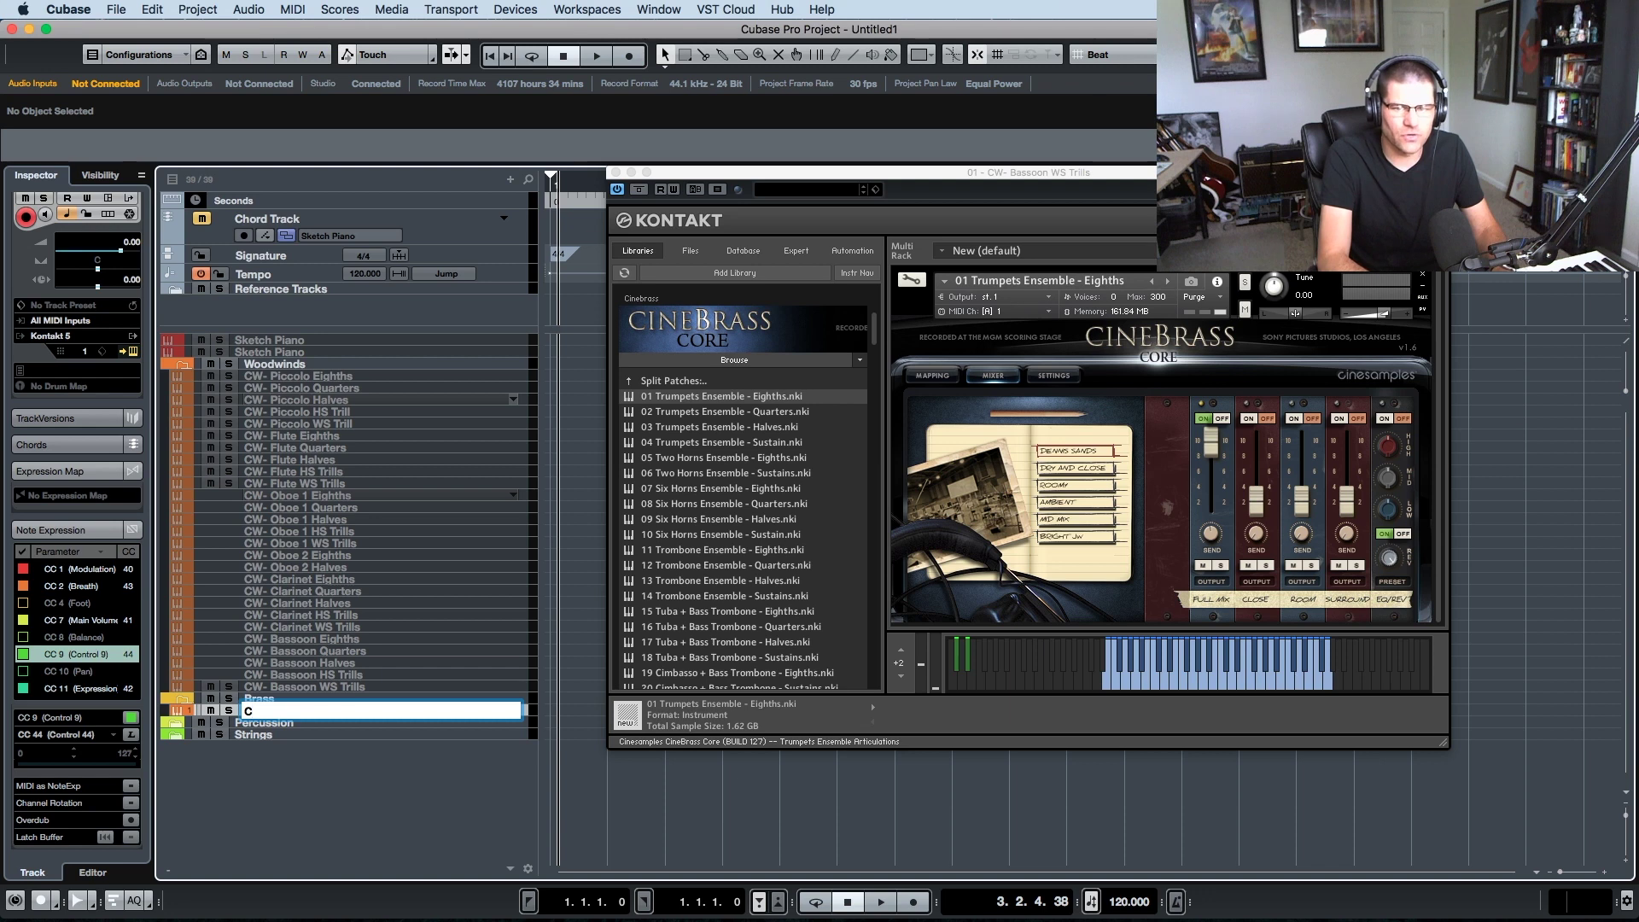
type("BC-")
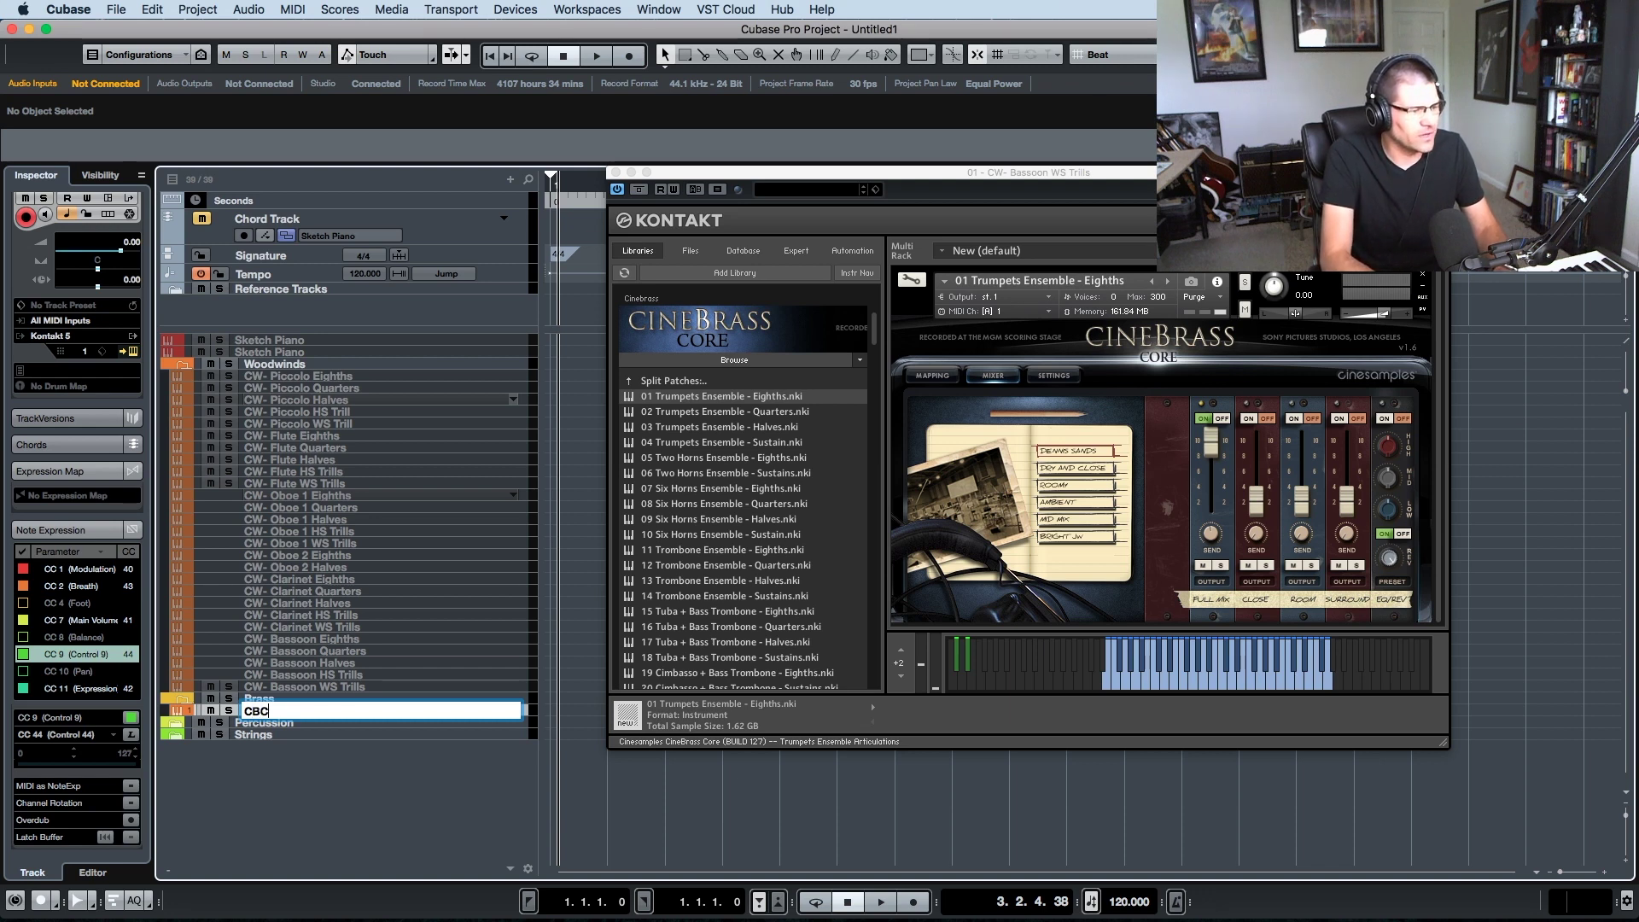
type(" Trumpets Ensem")
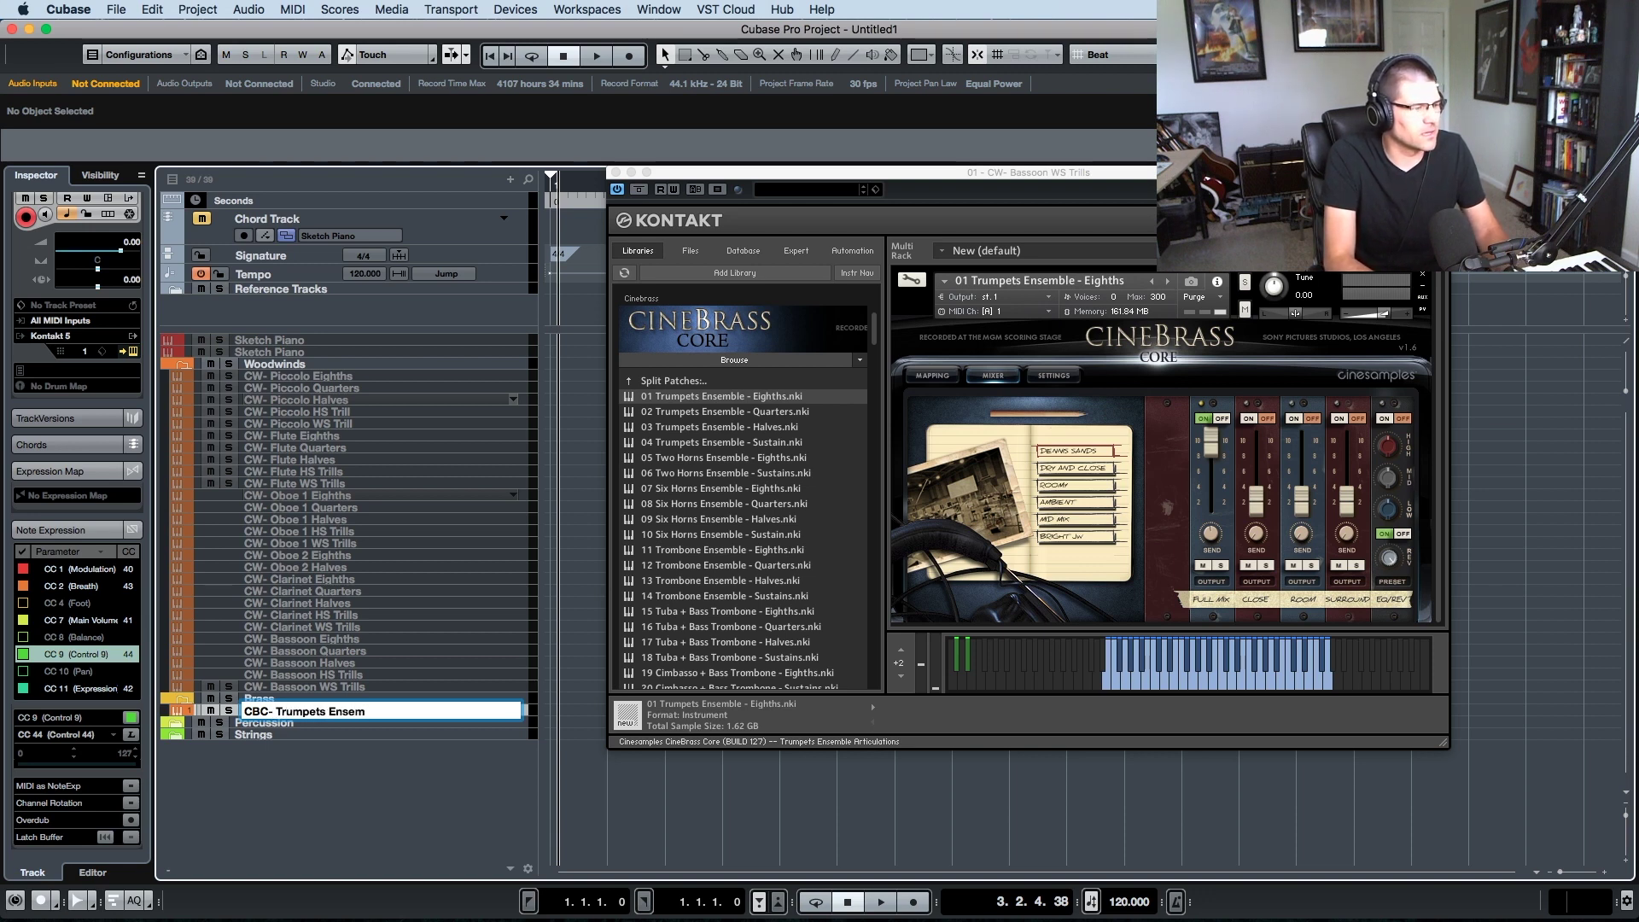
type("le - Eighths")
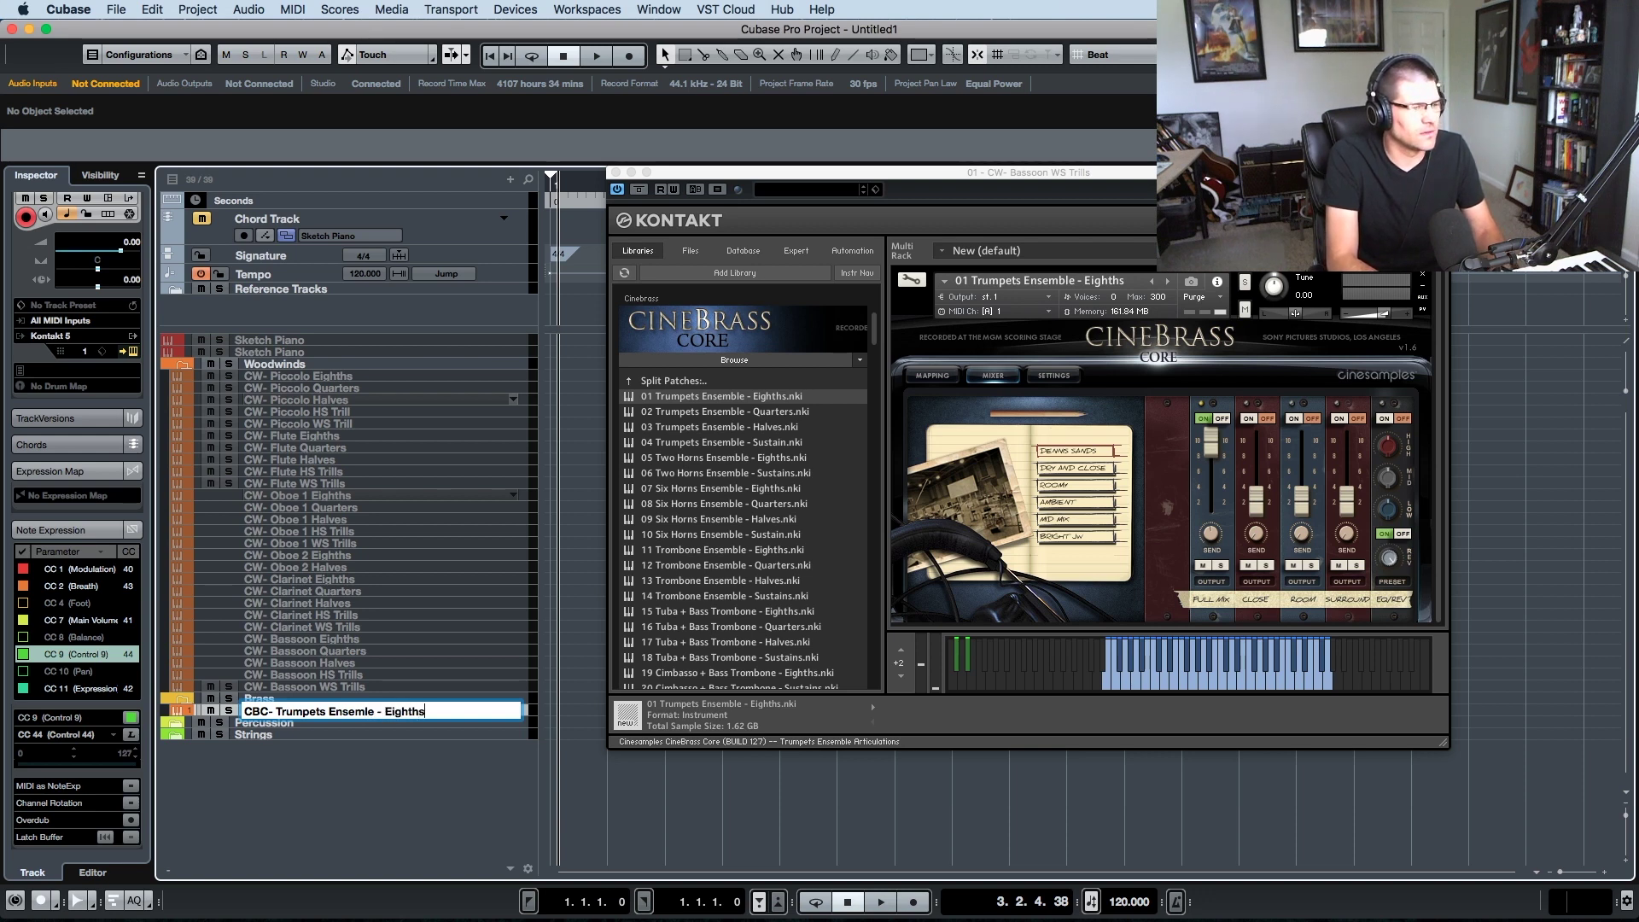
key("Return")
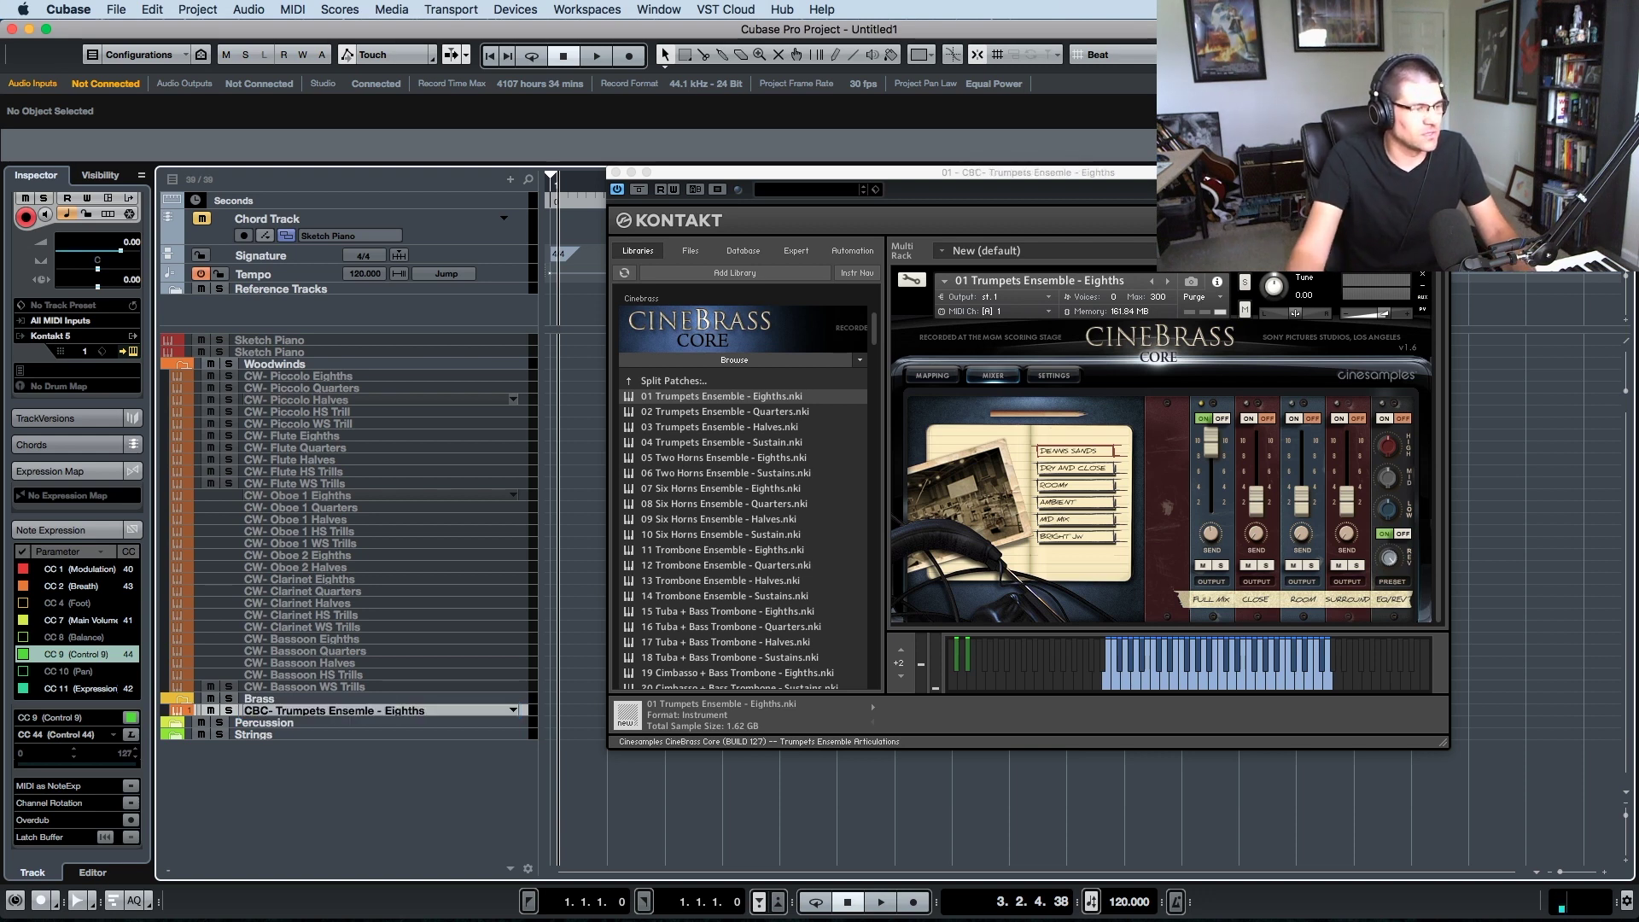
- Correct the misspelled word in the Brass track's name so it reads CBC- Trumpets Ensemble - Eighths
double_click(373, 710)
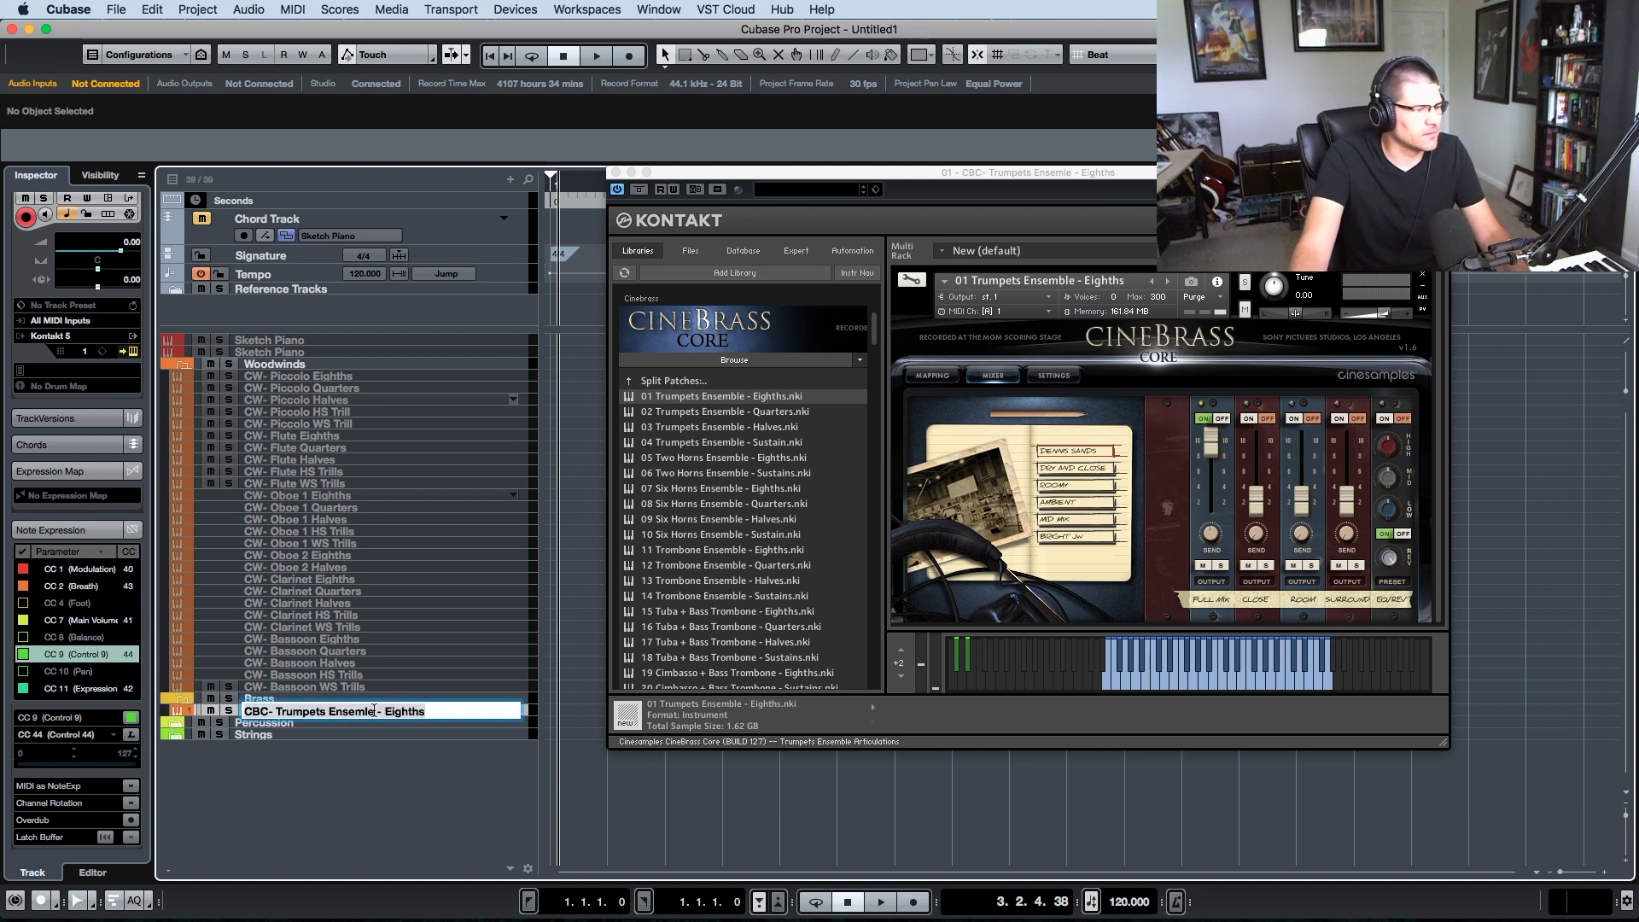
left_click(373, 711)
key("BackSpace")
key("BackSpace")
key("BackSpace")
key("BackSpace")
key("BackSpace")
key("BackSpace")
type("nsemble")
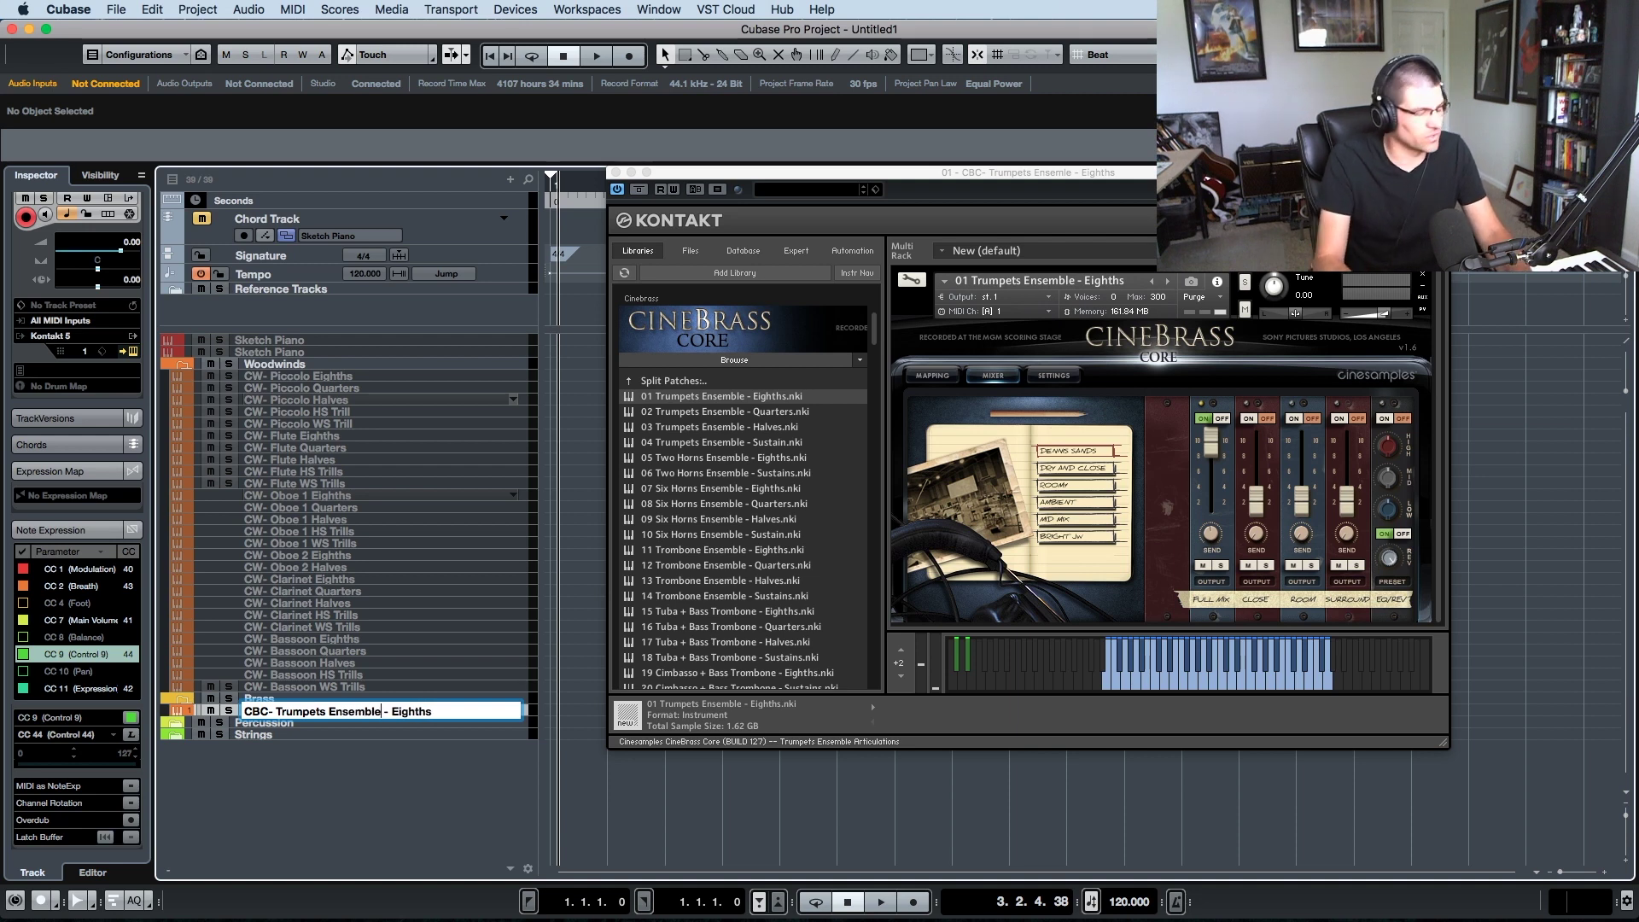
key("Return")
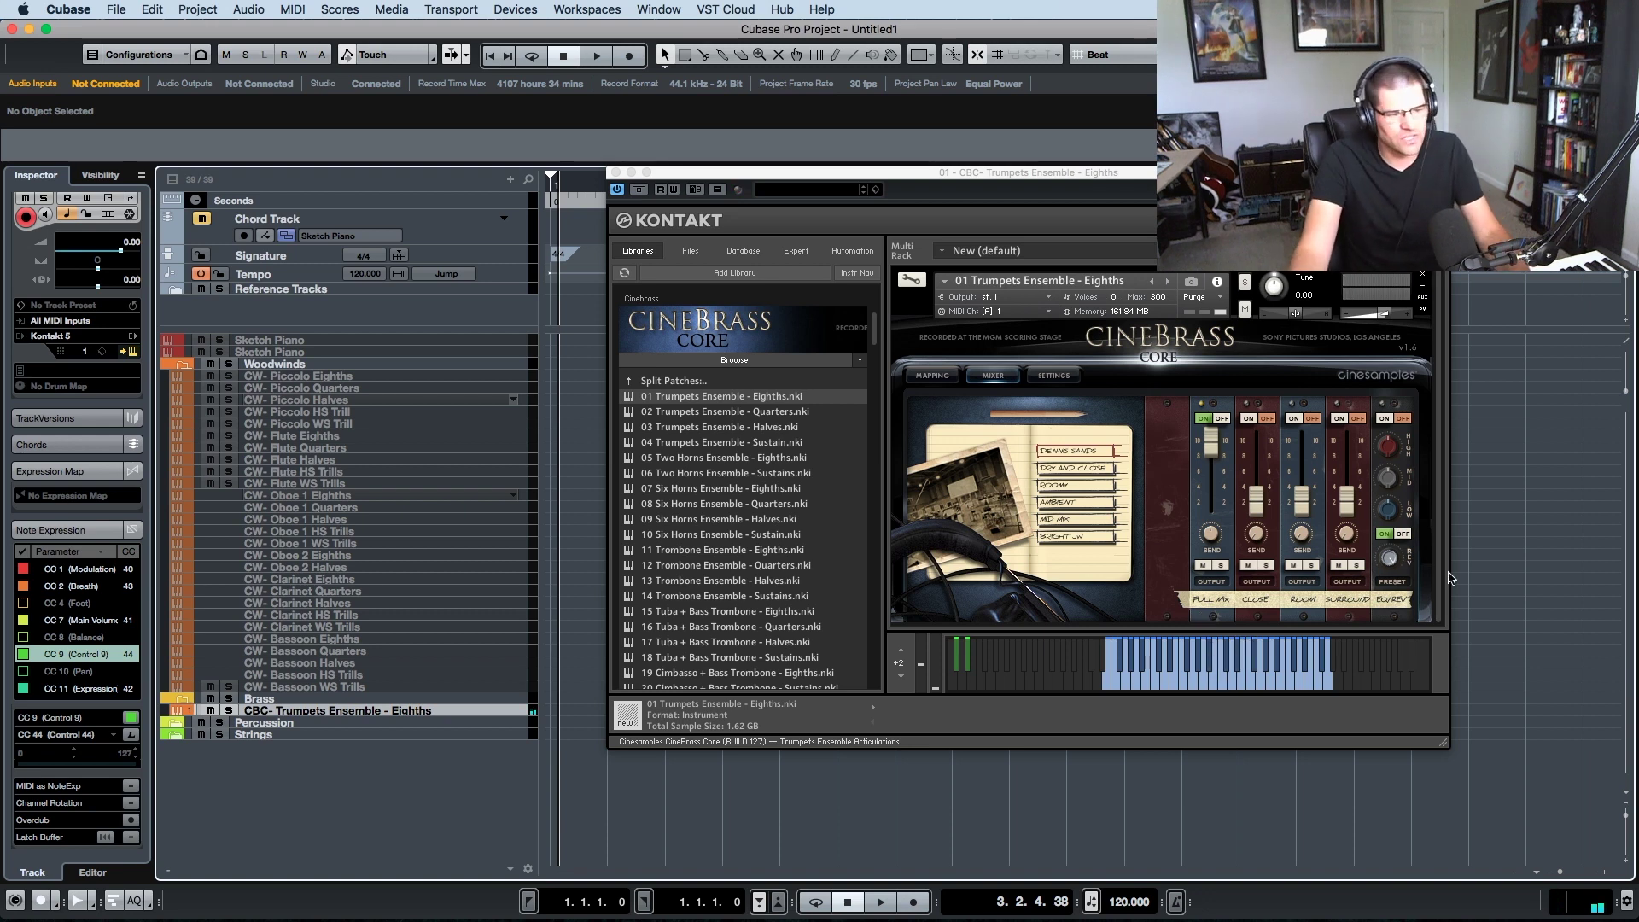
- Switch the EQ/REV effect of the Trumpets Ensemble patch off and back on
left_click(1403, 534)
left_click(1402, 534)
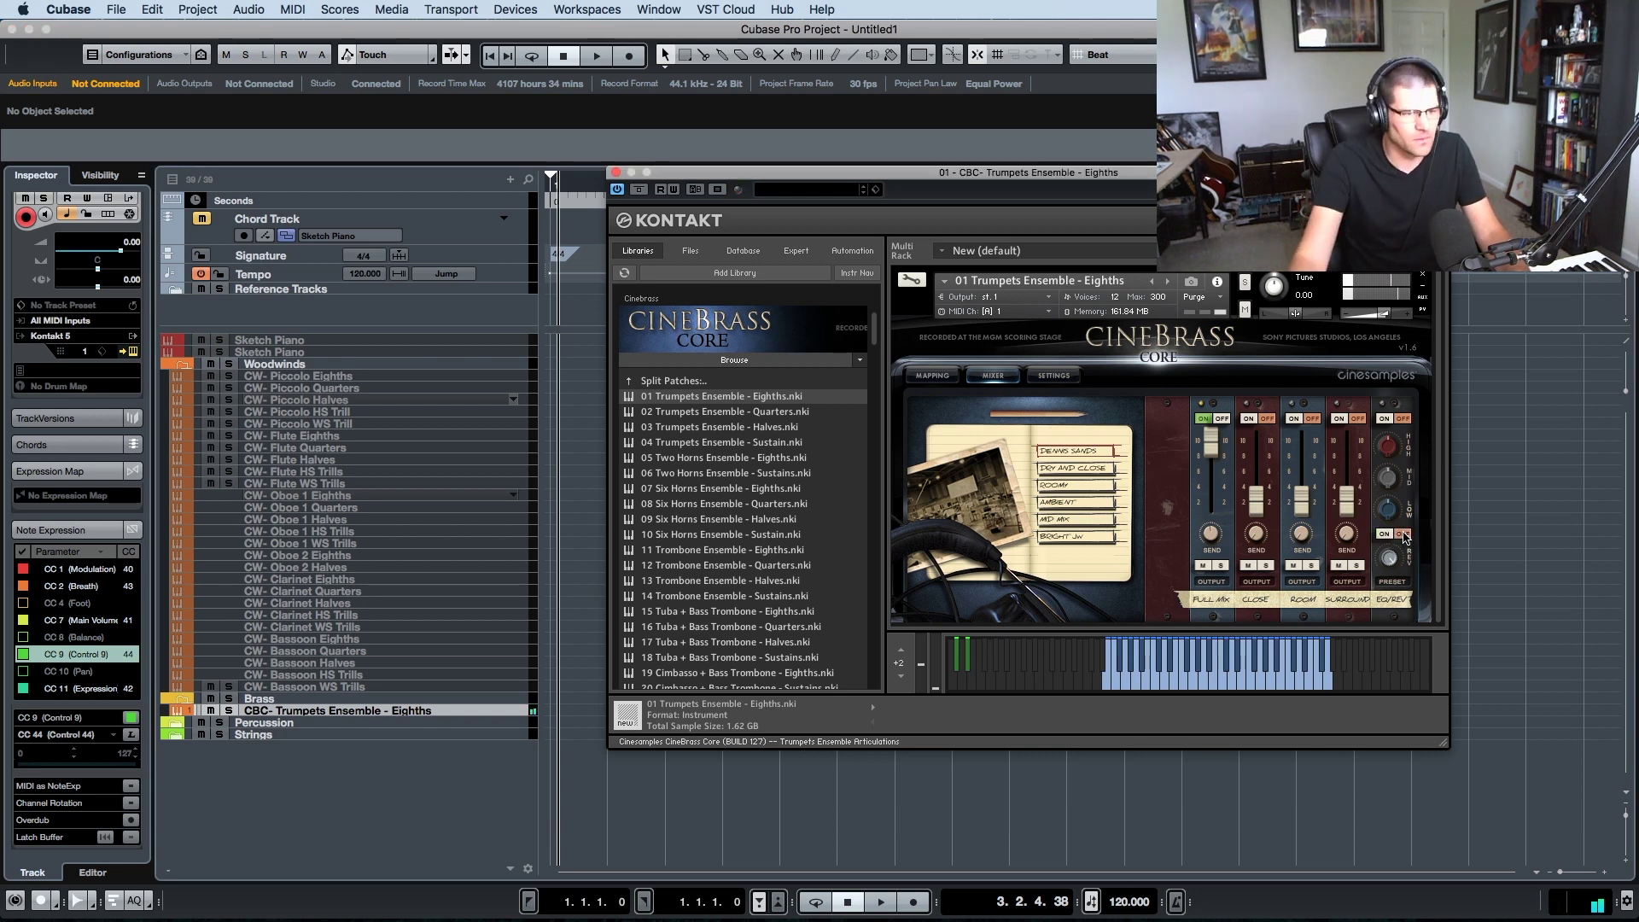
left_click(1384, 535)
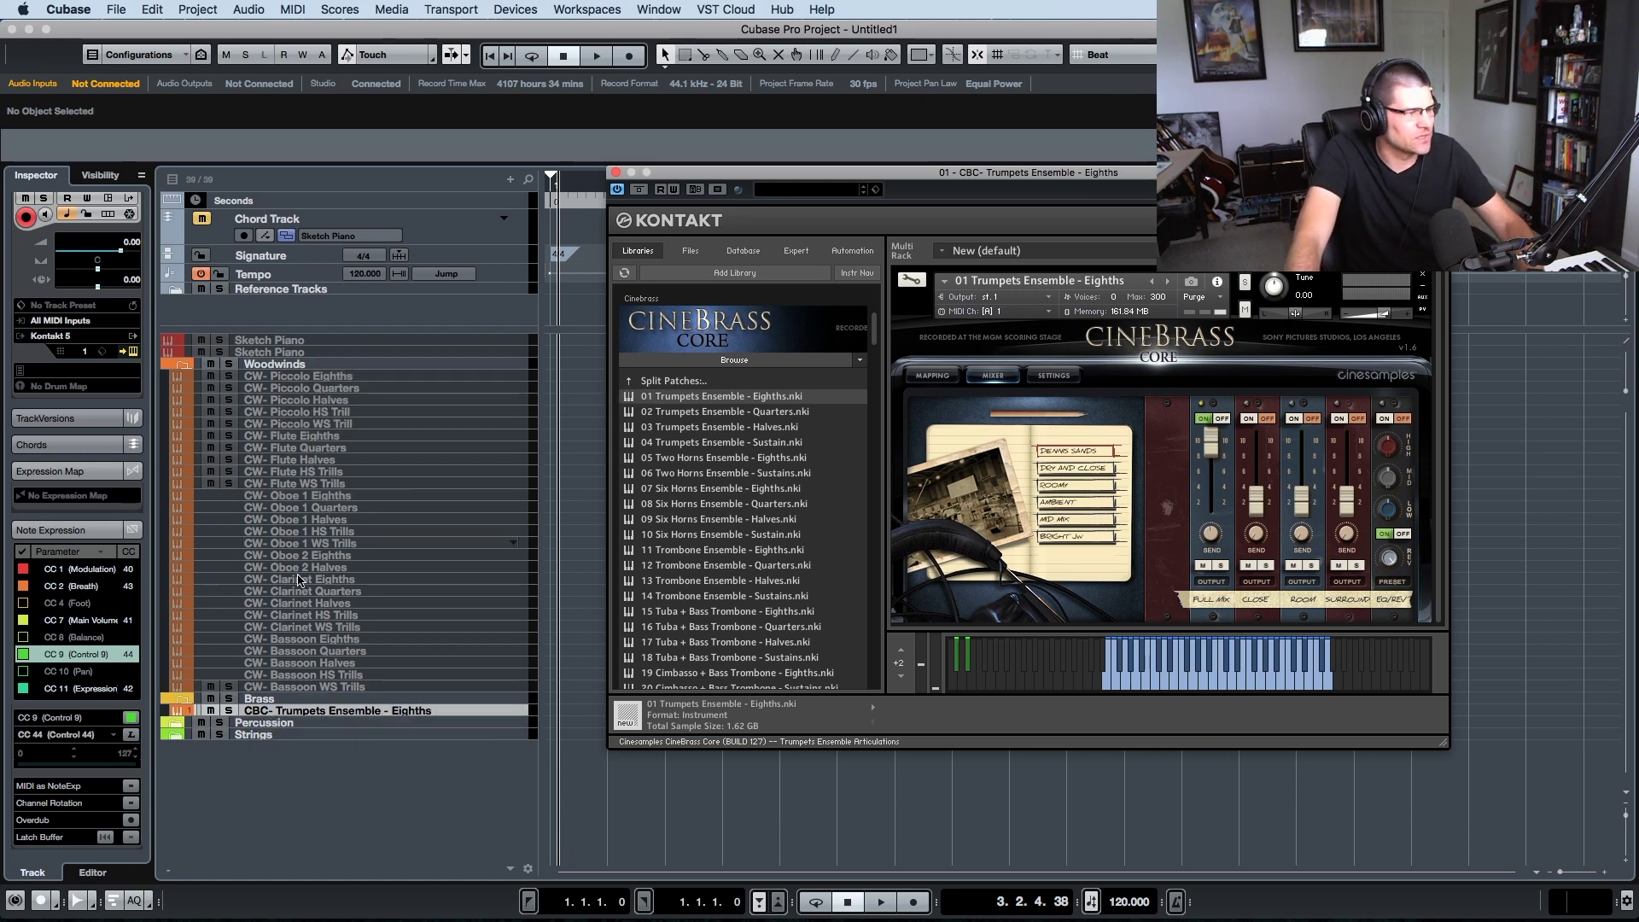
- Close the Kontakt window and duplicate the CBC- Trumpets Ensemble - Eighths track
key("super+w")
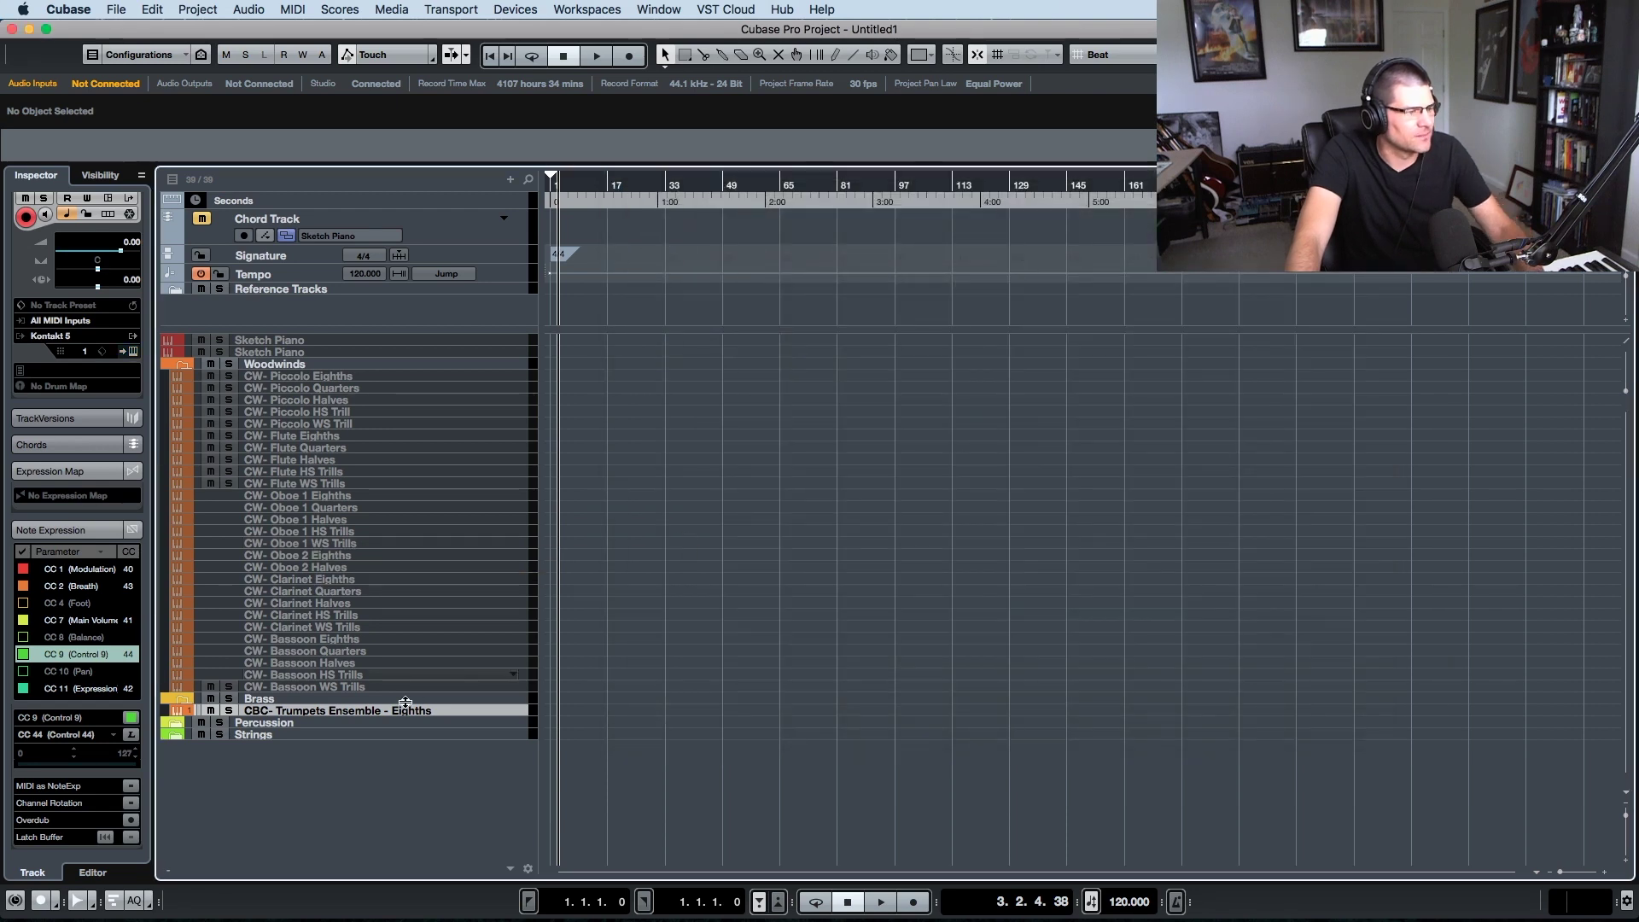
right_click(386, 715)
left_click(454, 704)
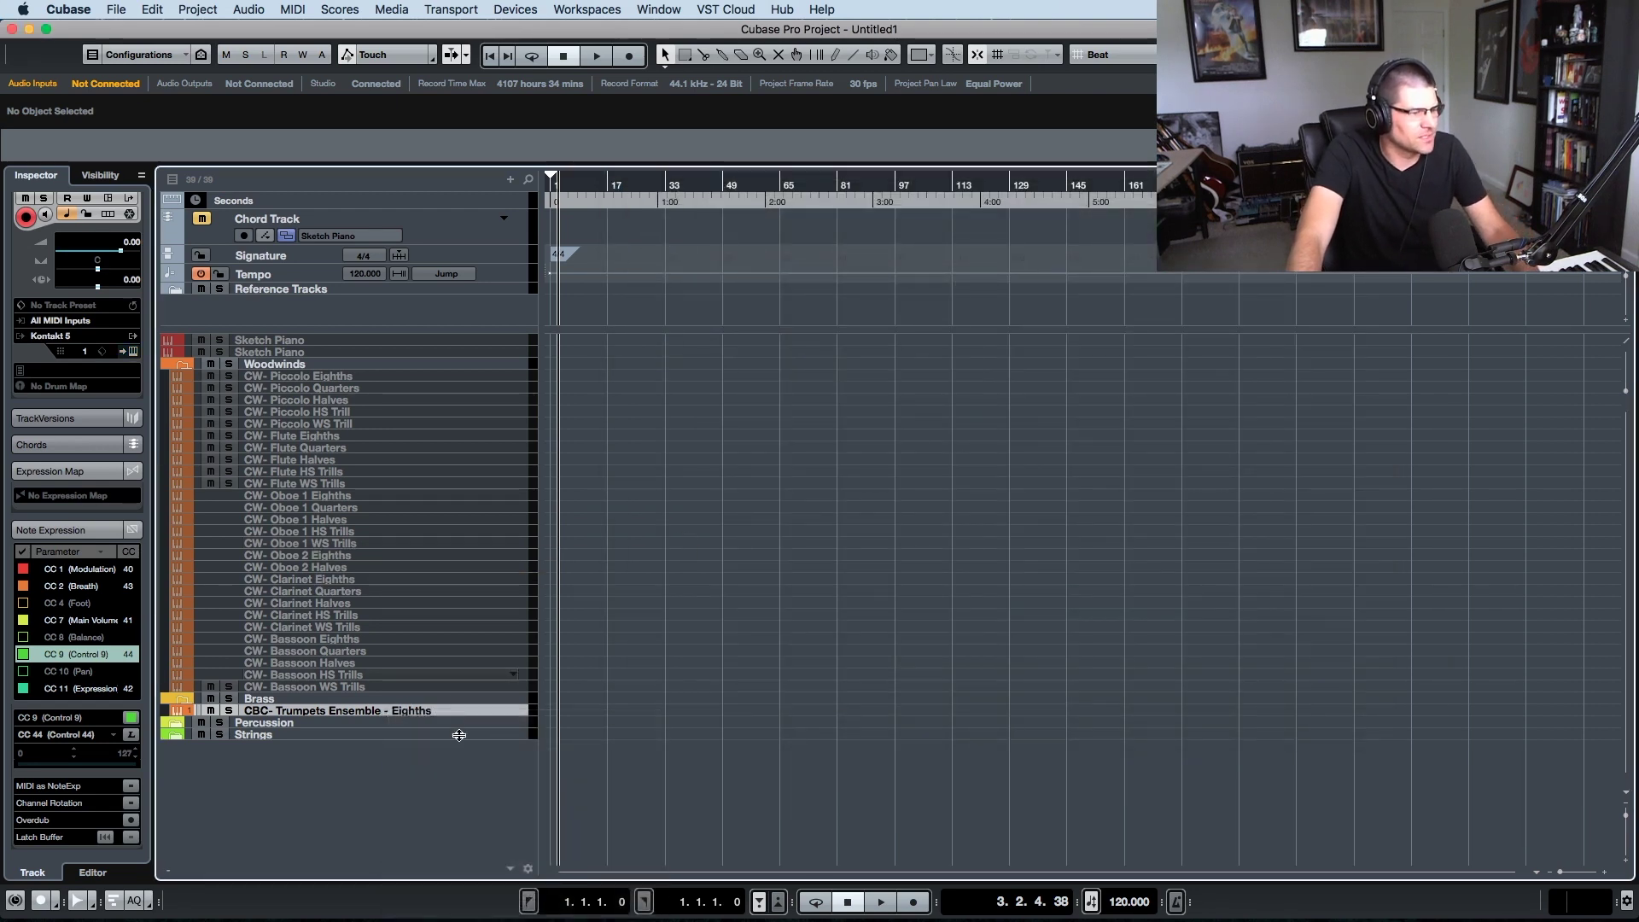
key("super+shift+d")
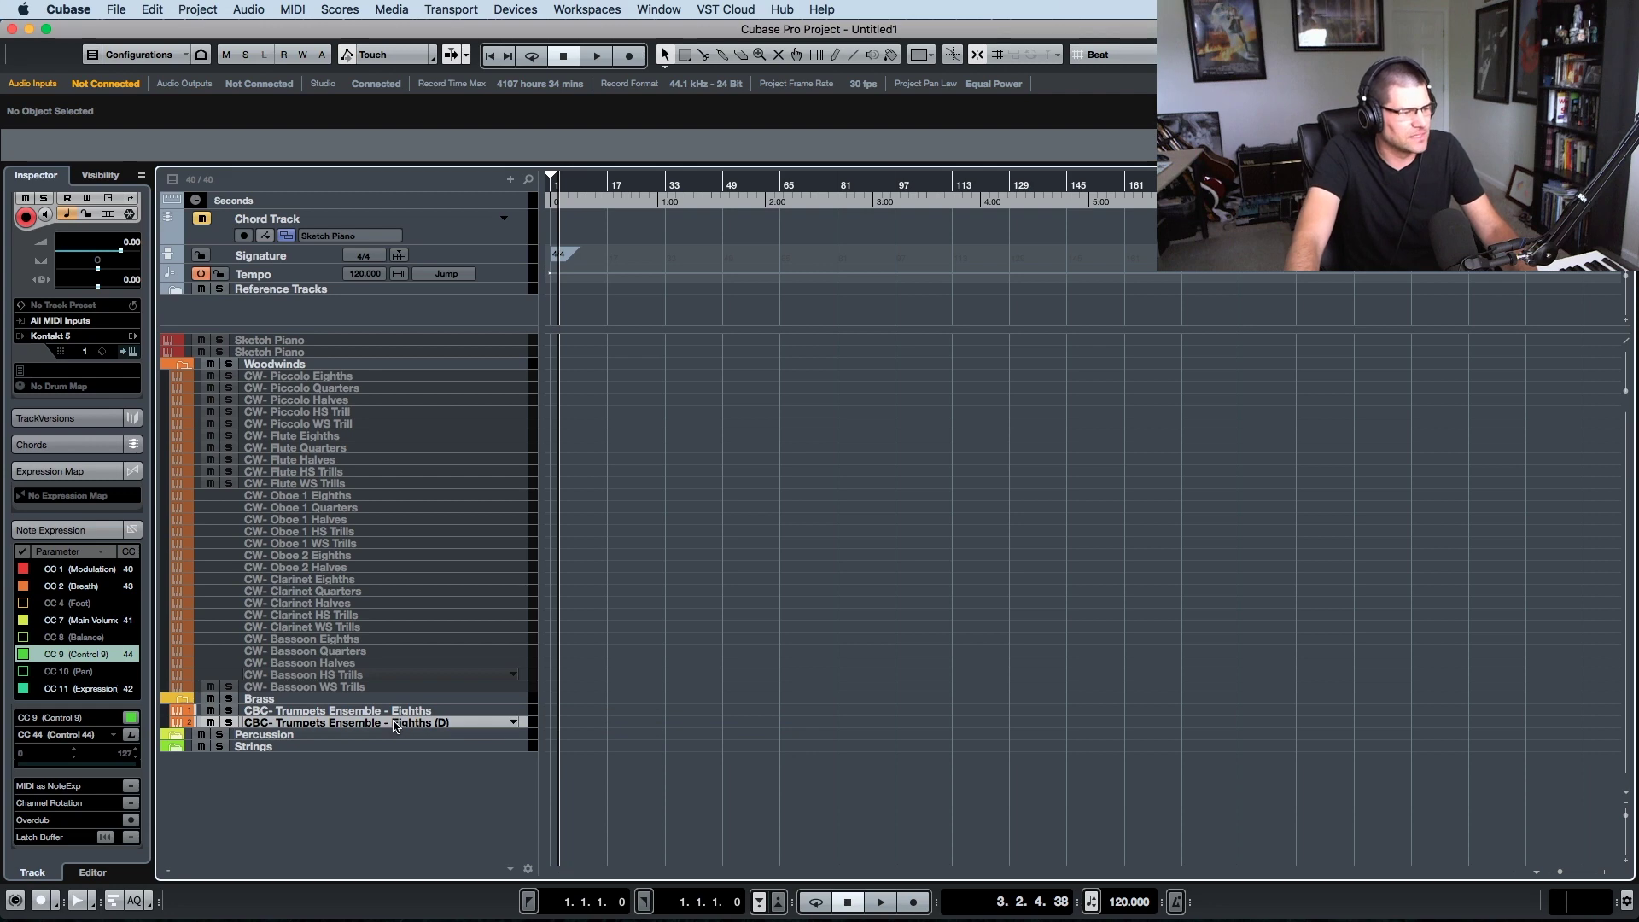
- Open the Kontakt window of the duplicated Trumpets Ensemble track and move it clear of the track list
left_click(360, 727)
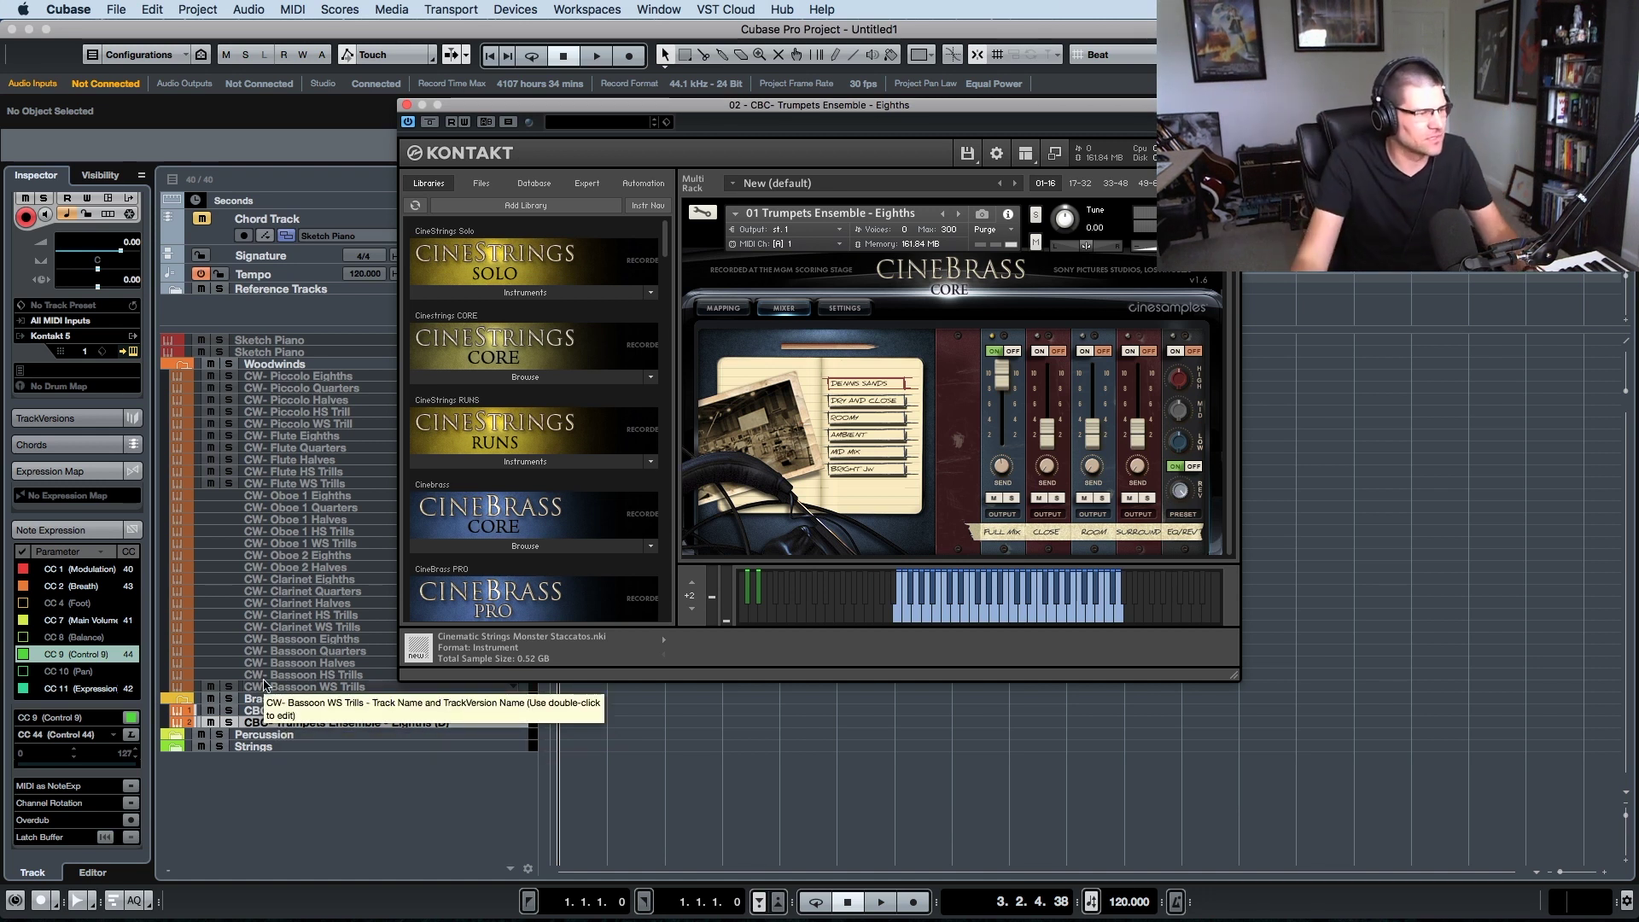
left_click(741, 31)
left_click_drag(763, 110, 905, 143)
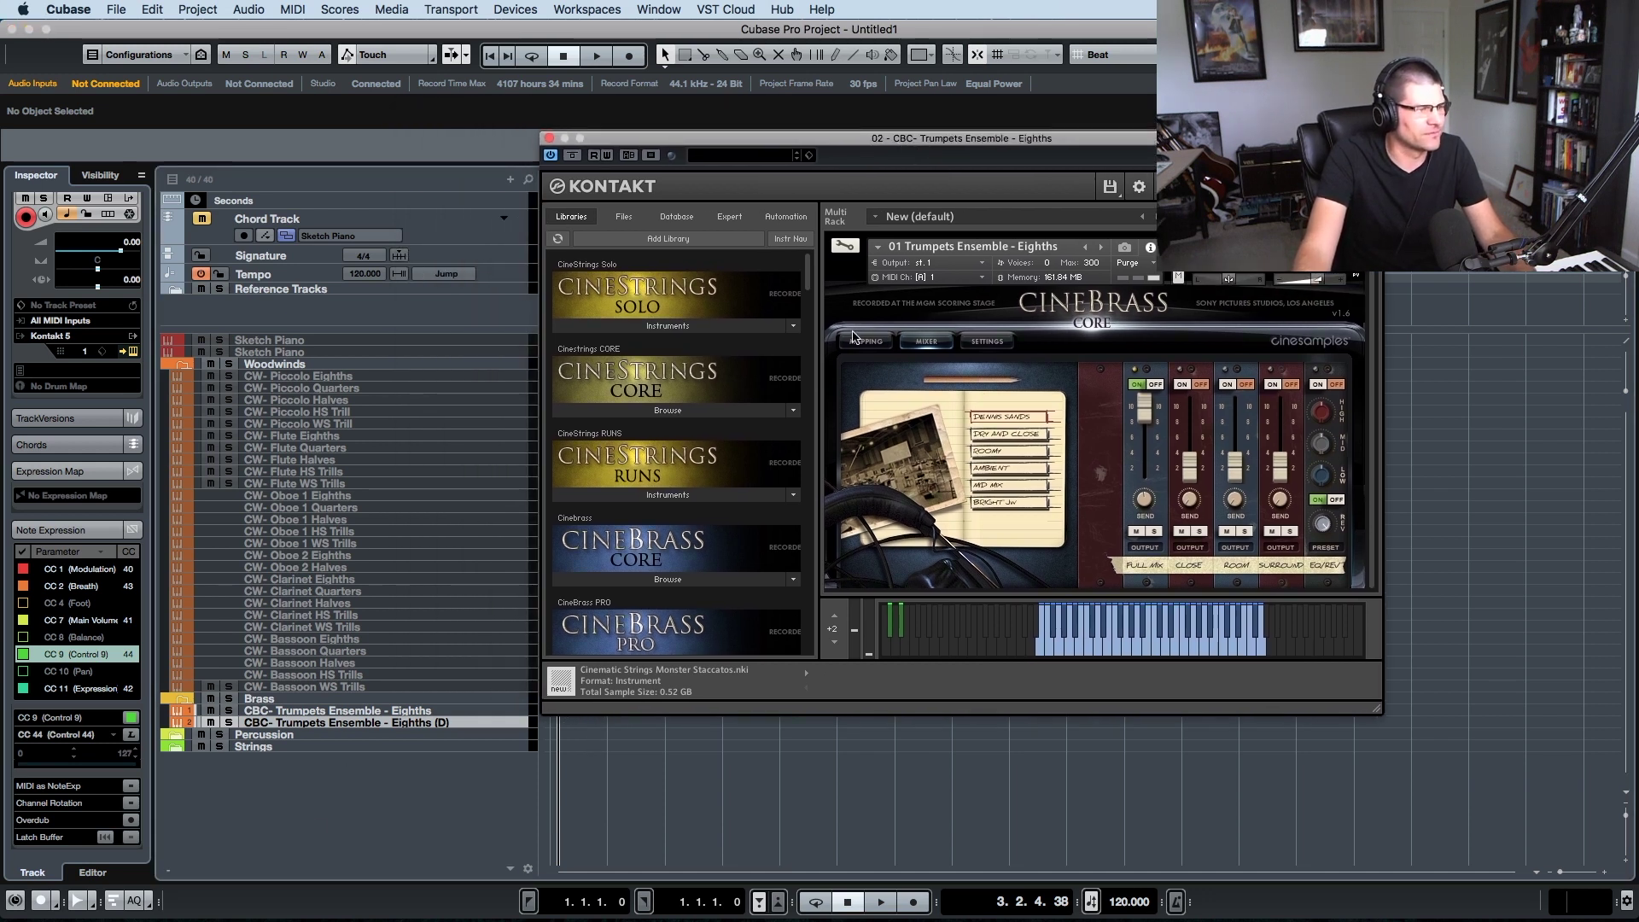
- Replace the duplicated track's patch with 02 Trumpets Ensemble - Quarters from CineBrass CORE and shift the Kontakt window aside
scroll(736, 475, "down", 1)
left_click(707, 542)
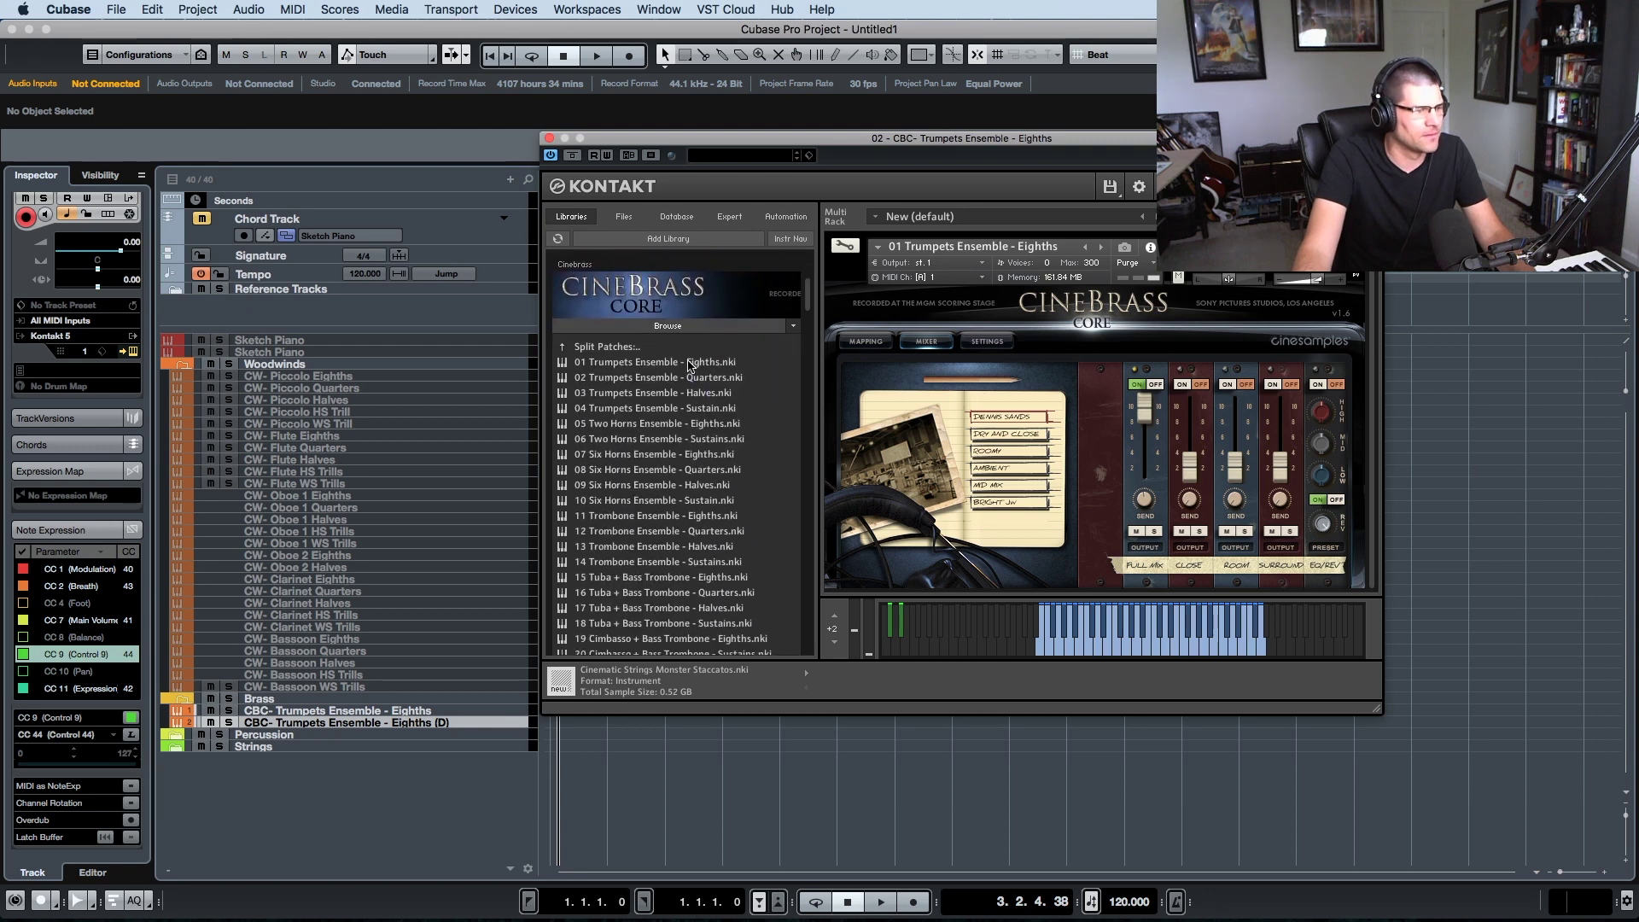
double_click(641, 381)
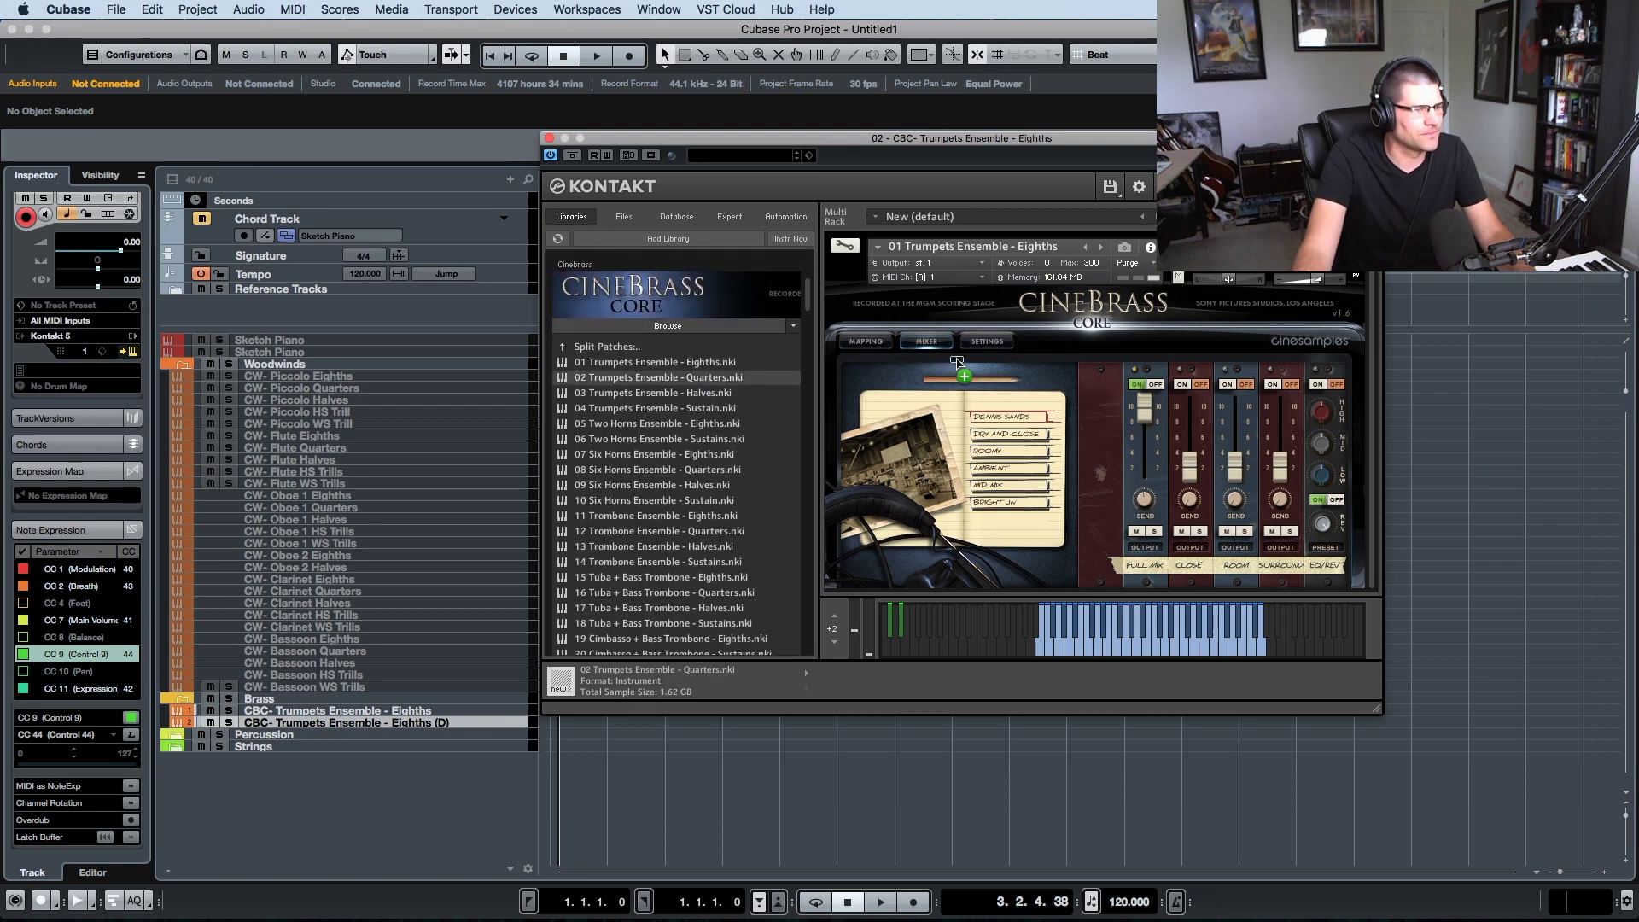
left_click_drag(851, 143, 886, 140)
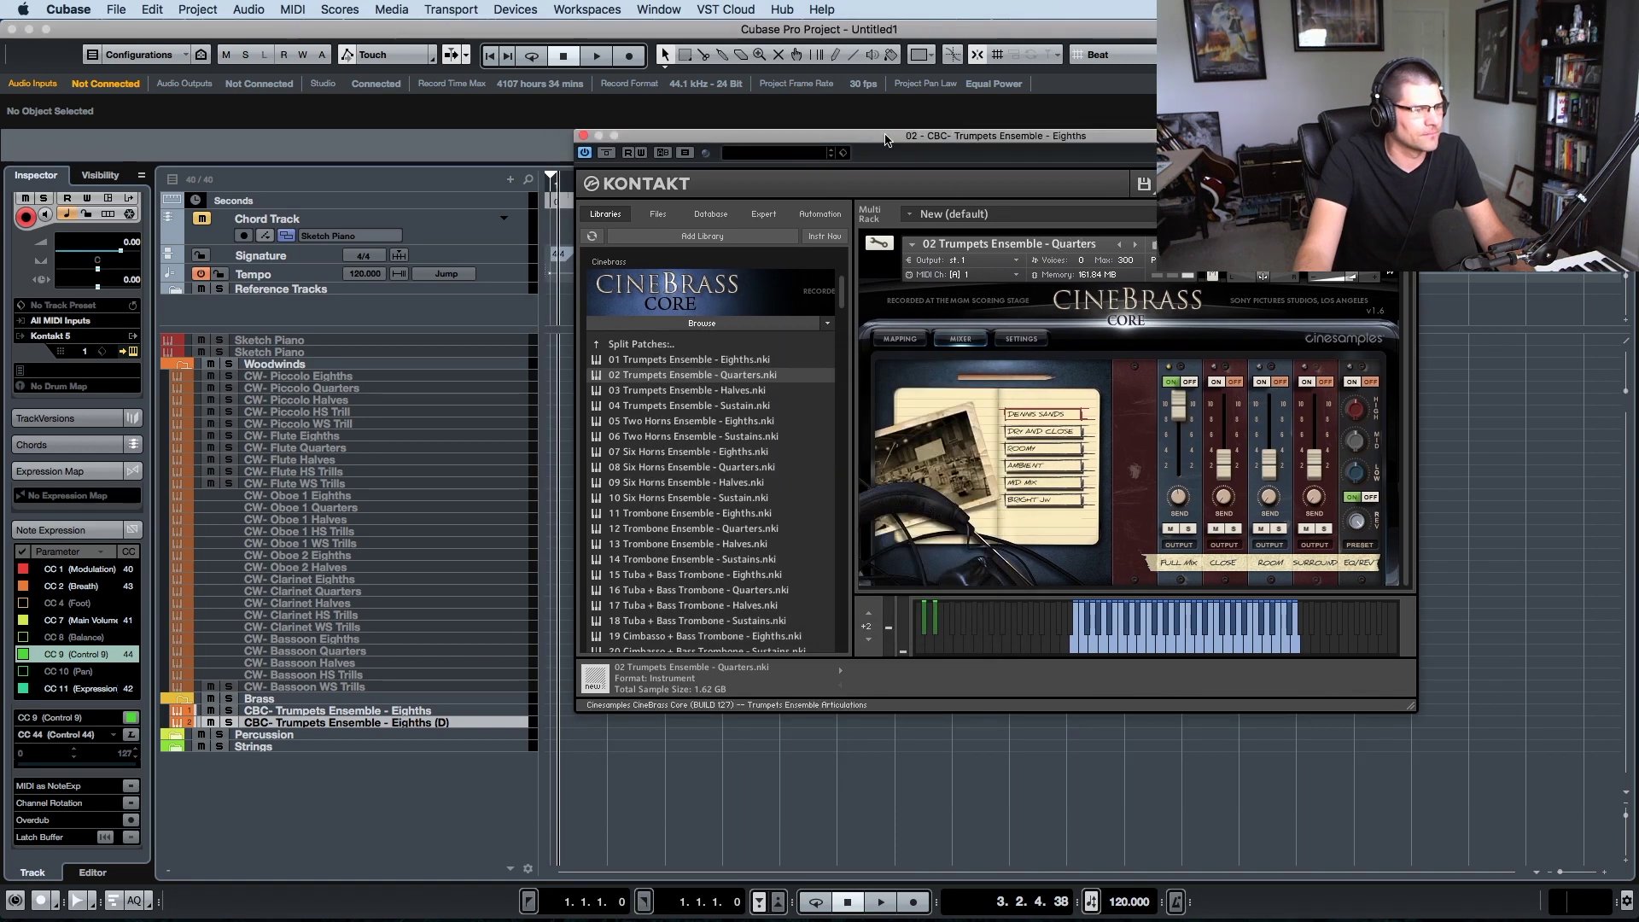
- Rename the duplicated Brass track as CBC- Trumpets Ensemble - Quarters and close its Kontakt window
left_click(318, 725)
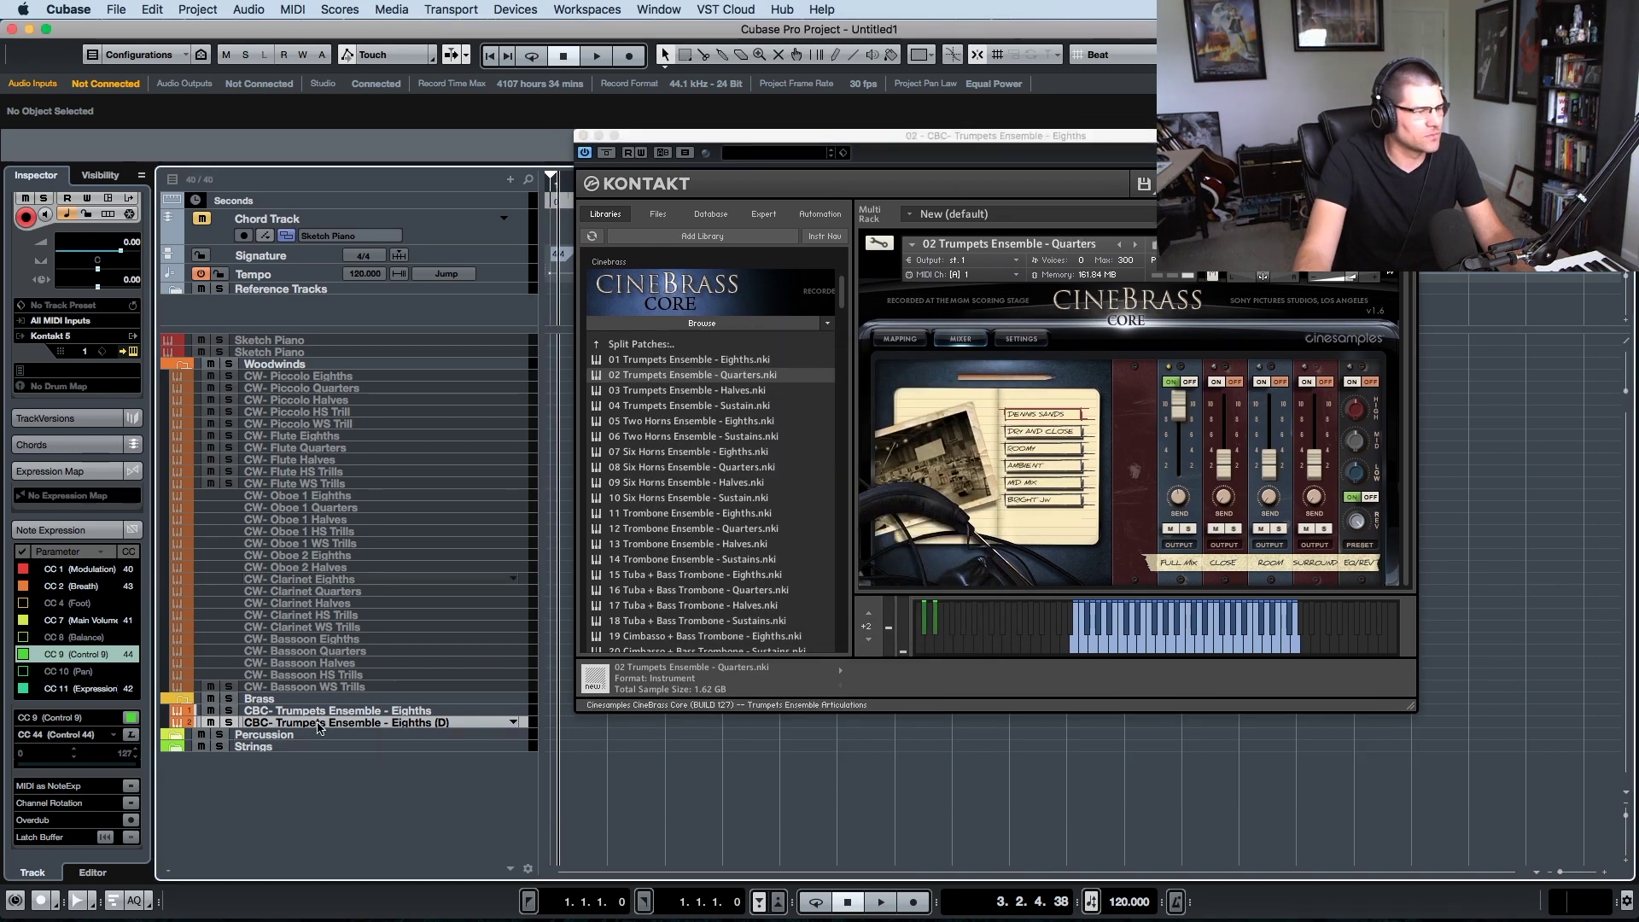
double_click(364, 724)
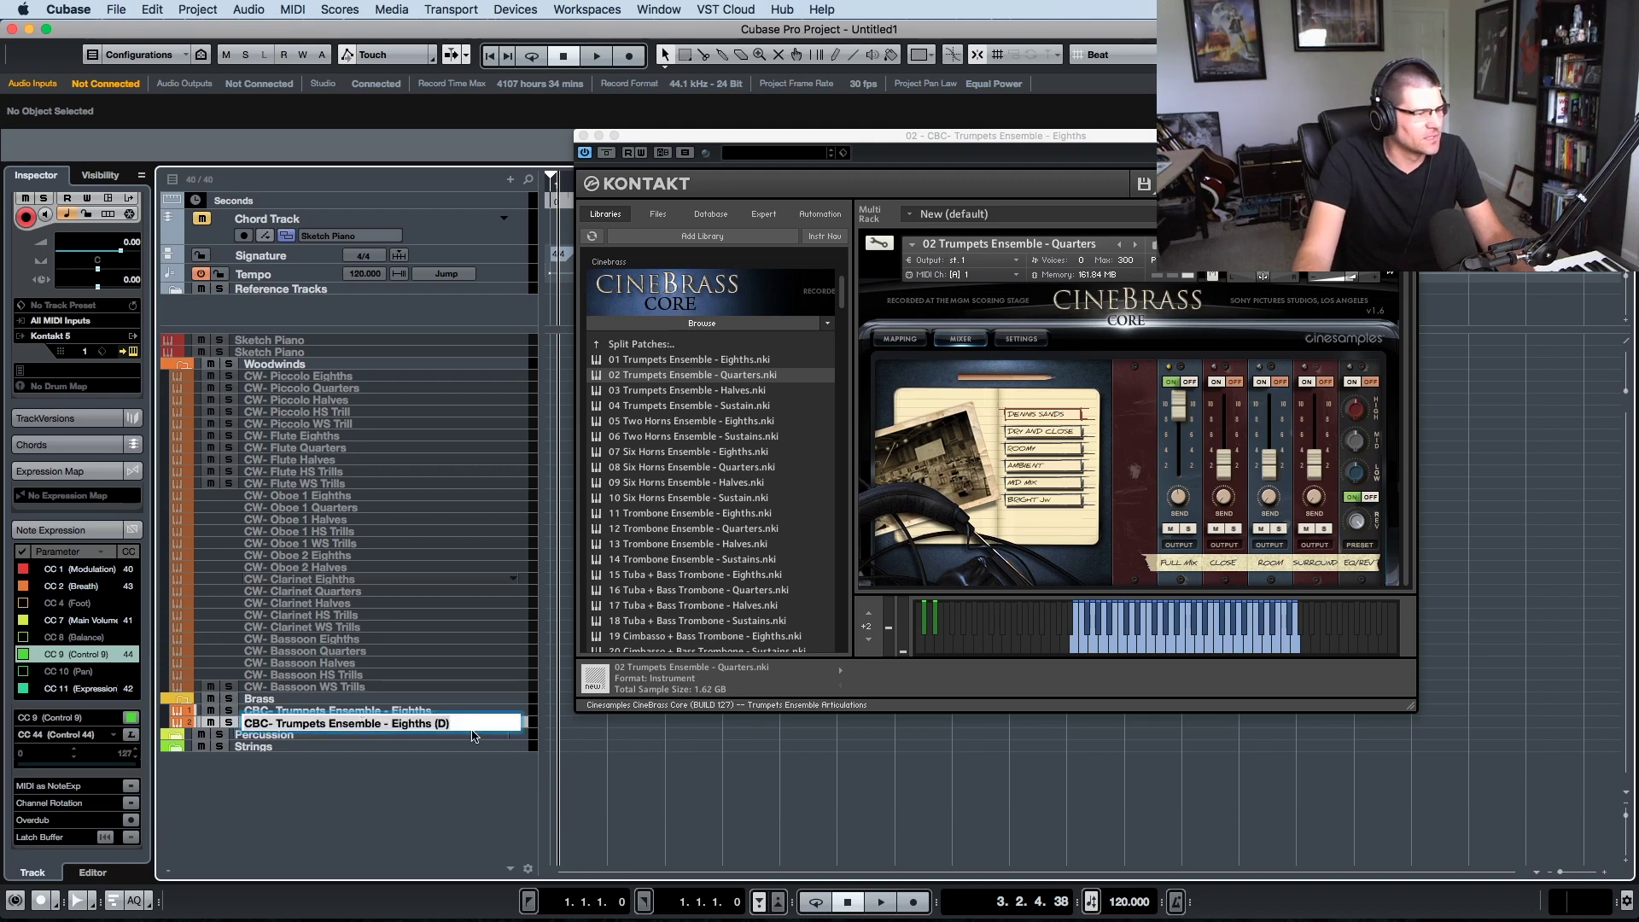
key("BackSpace")
key("BackSpace")
key("BackSpace")
key("BackSpace")
key("BackSpace")
key("BackSpace")
key("BackSpace")
key("BackSpace")
key("BackSpace")
key("BackSpace")
type("Quarters")
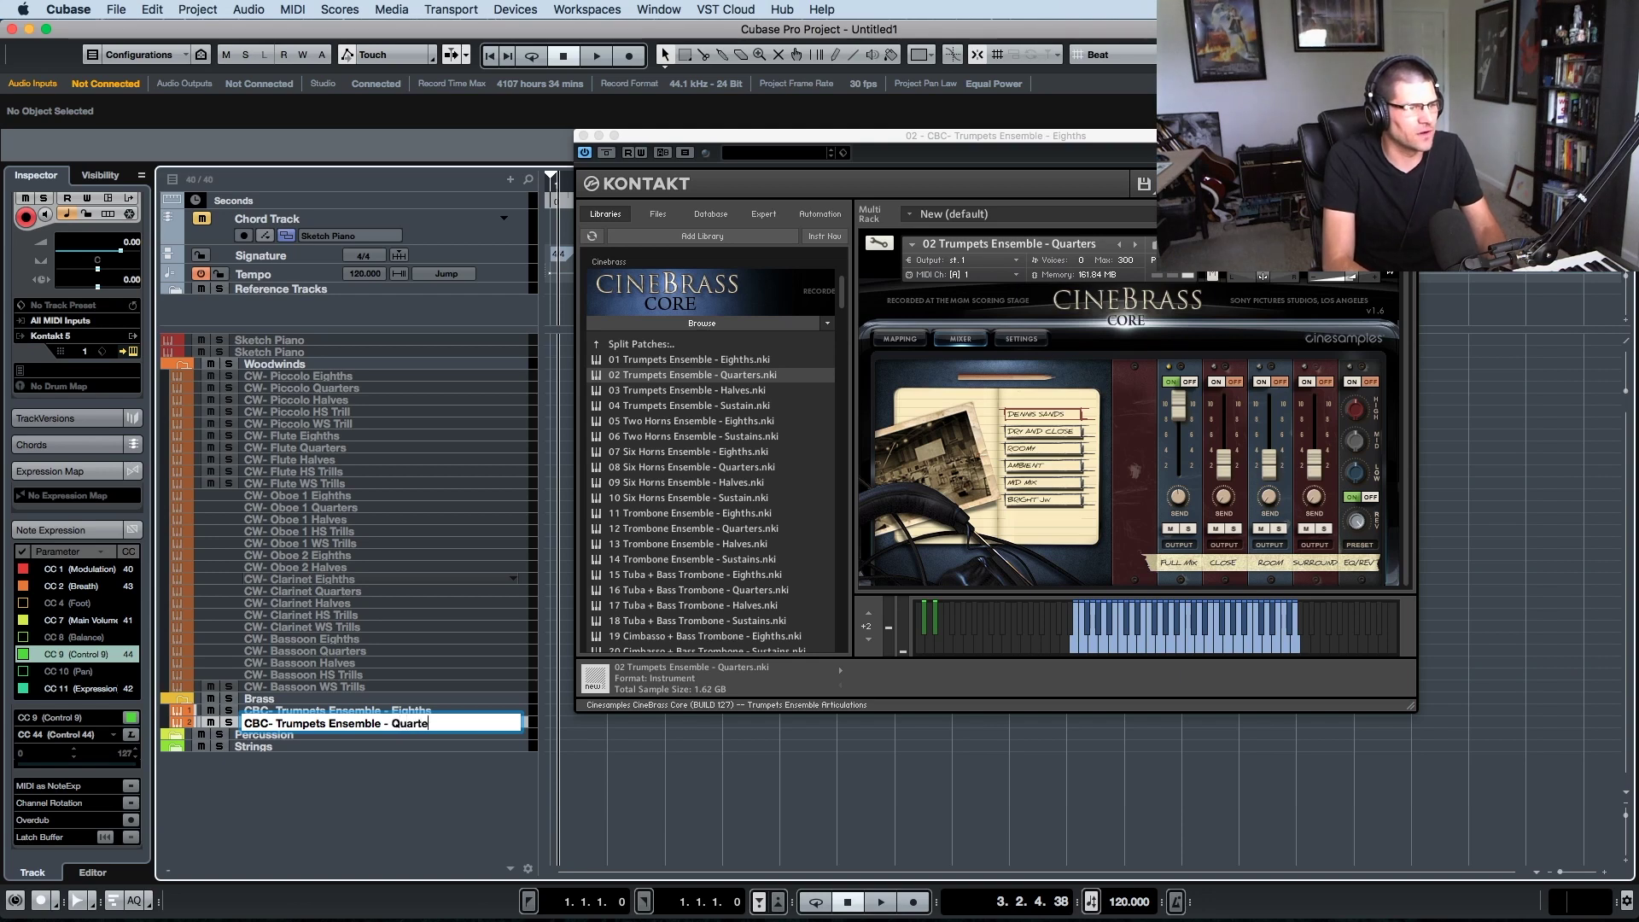
key("Return")
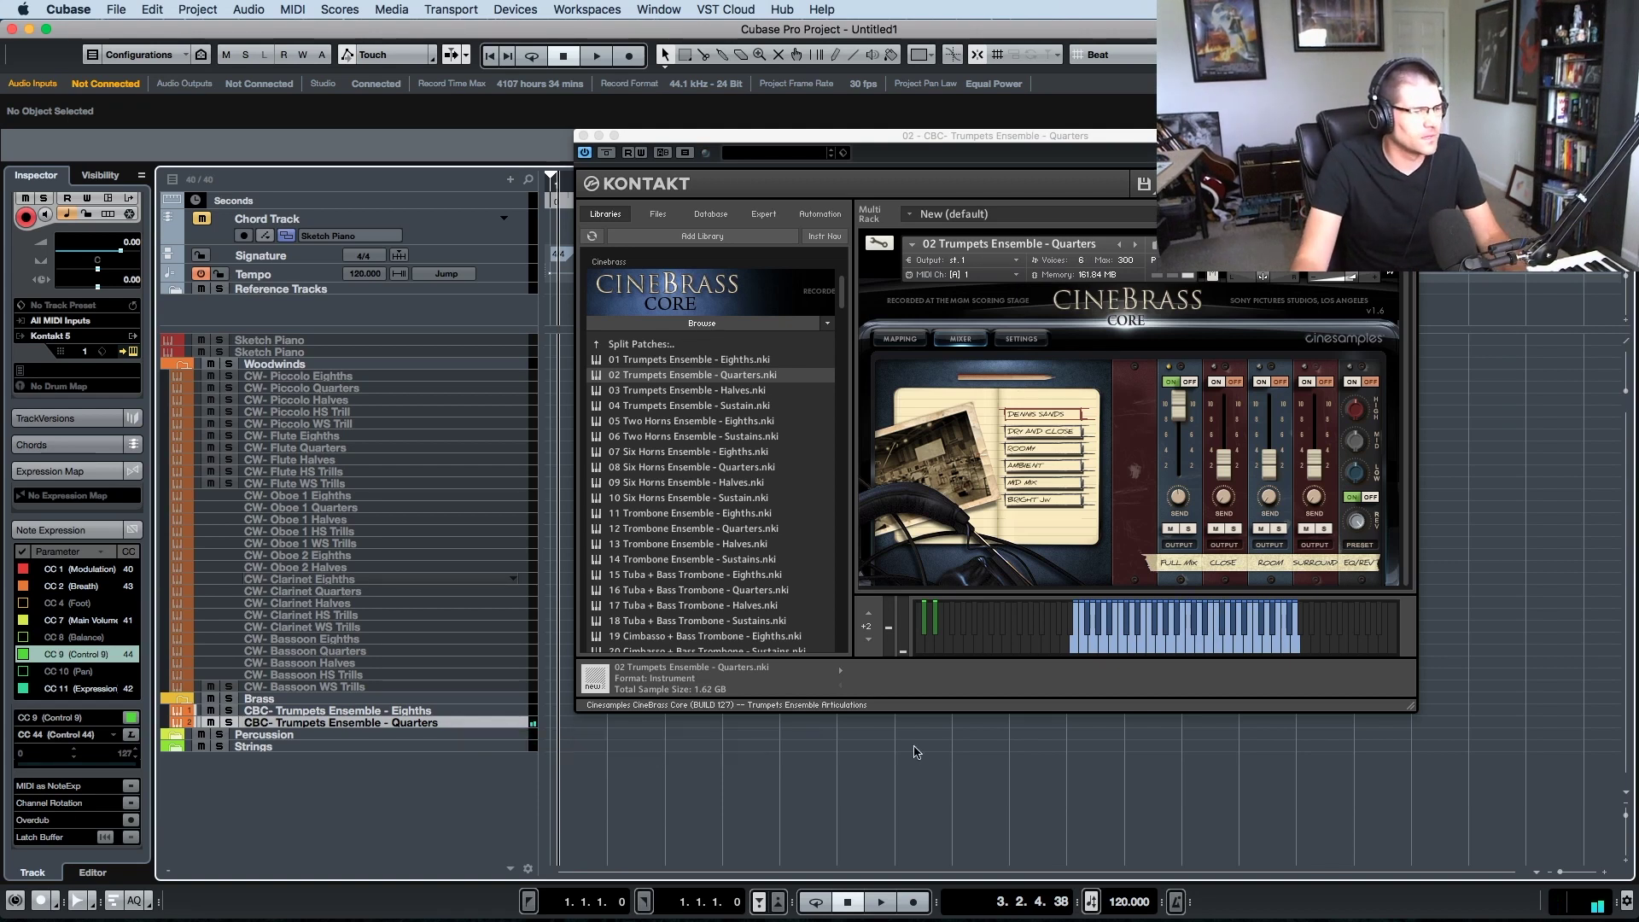
left_click(582, 136)
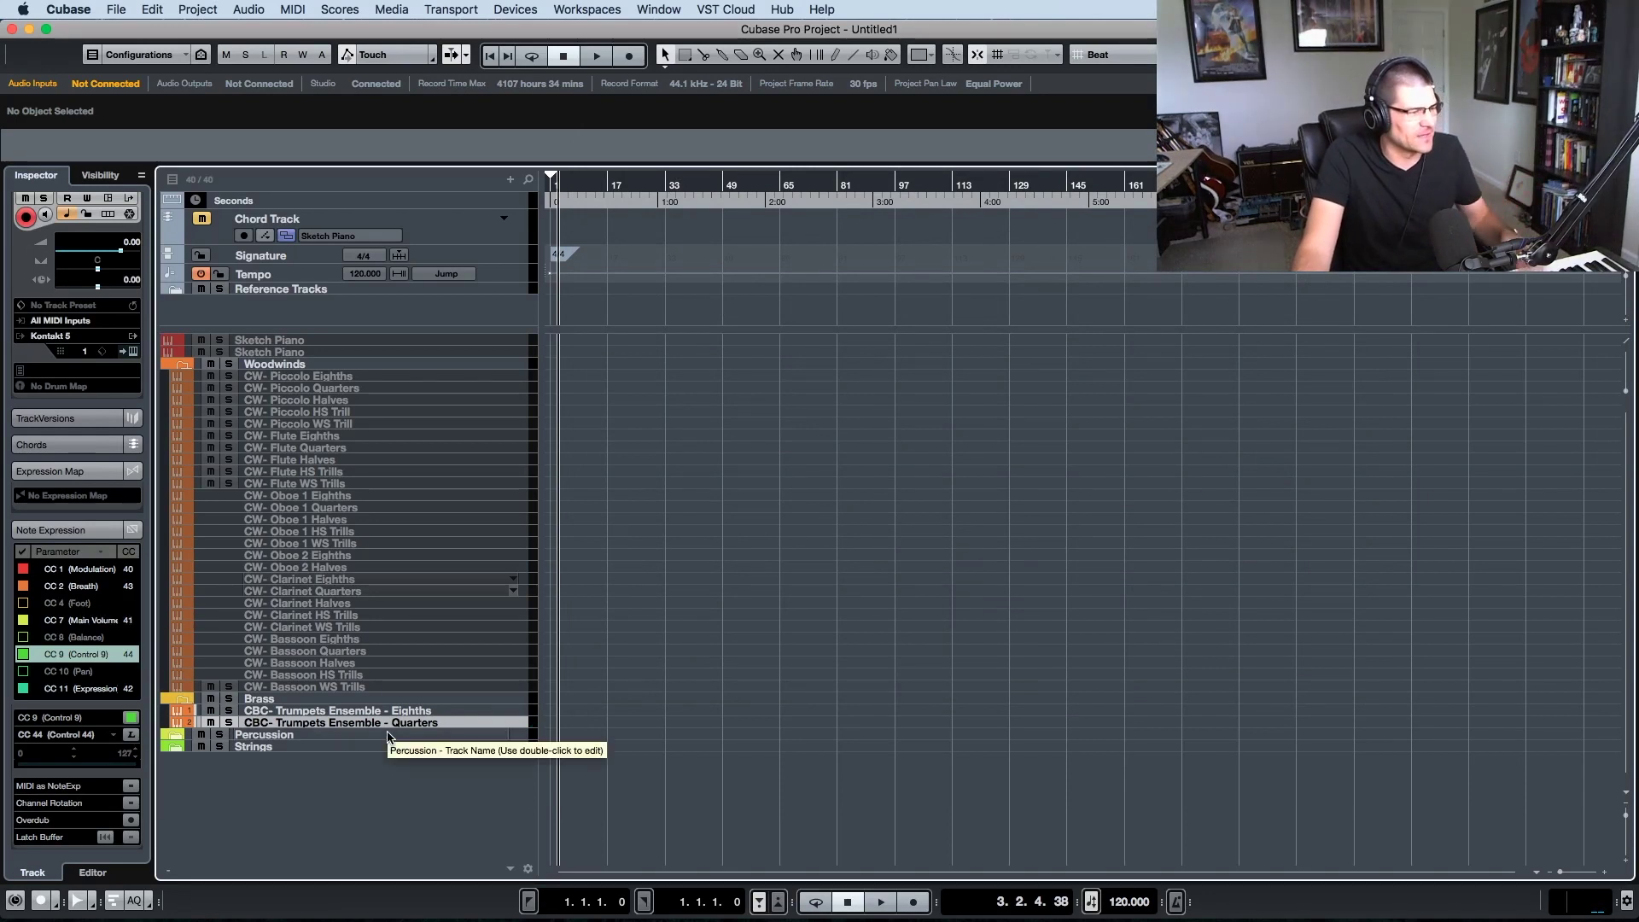
- Colour the Eighths and Quarters Trumpets Ensemble tracks yellow like their Brass folder
left_click(365, 711, "shift")
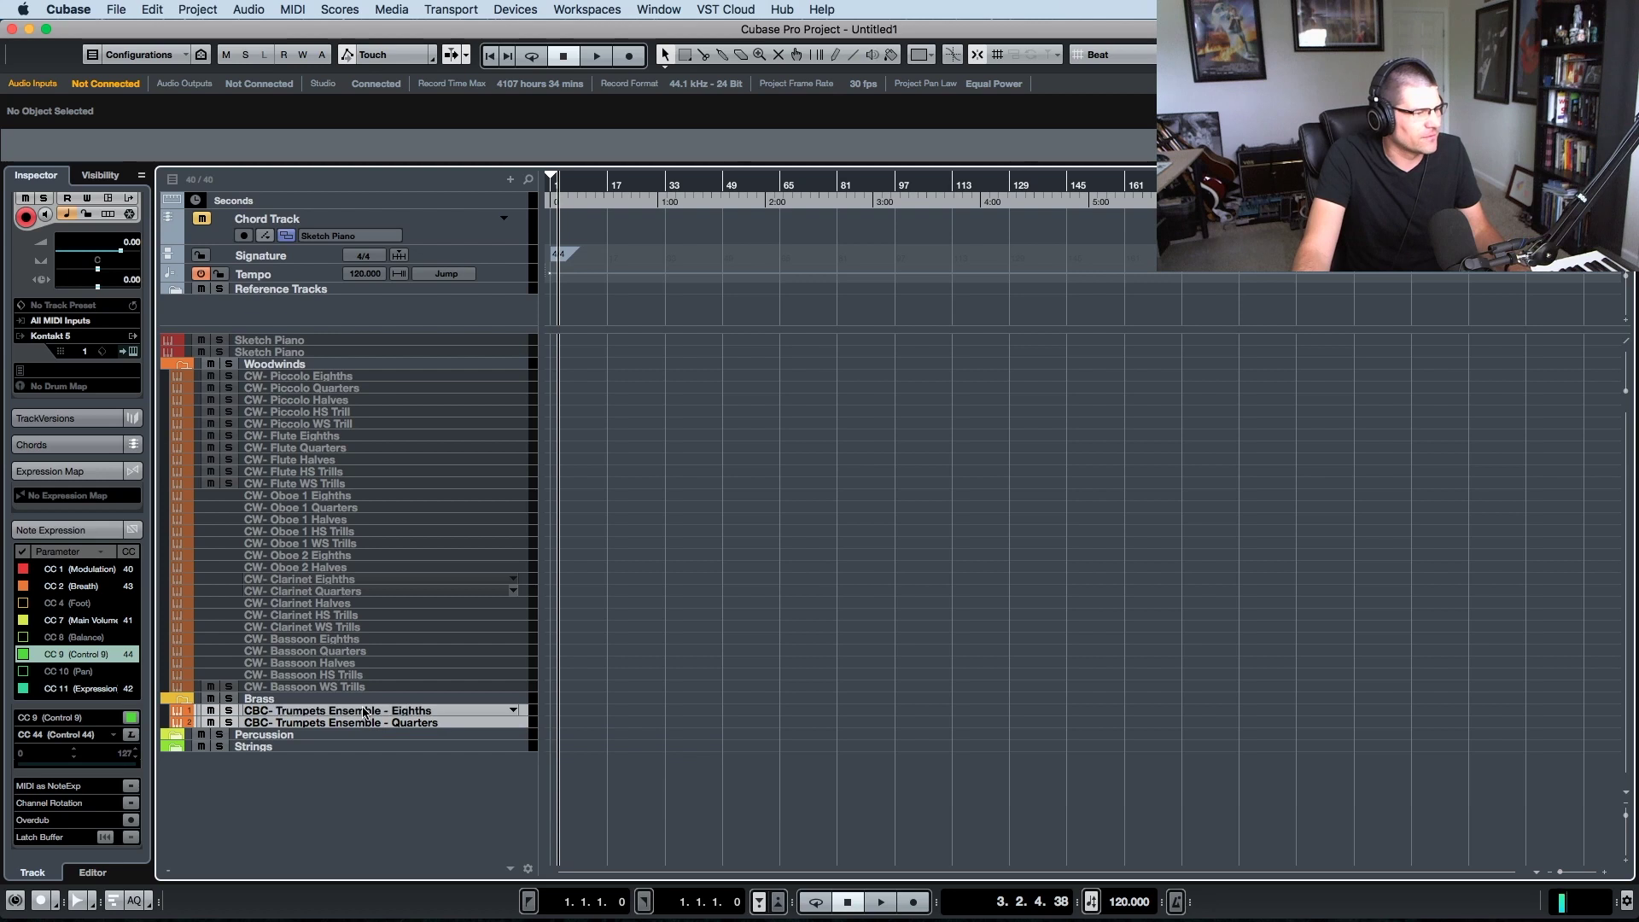
left_click(932, 58)
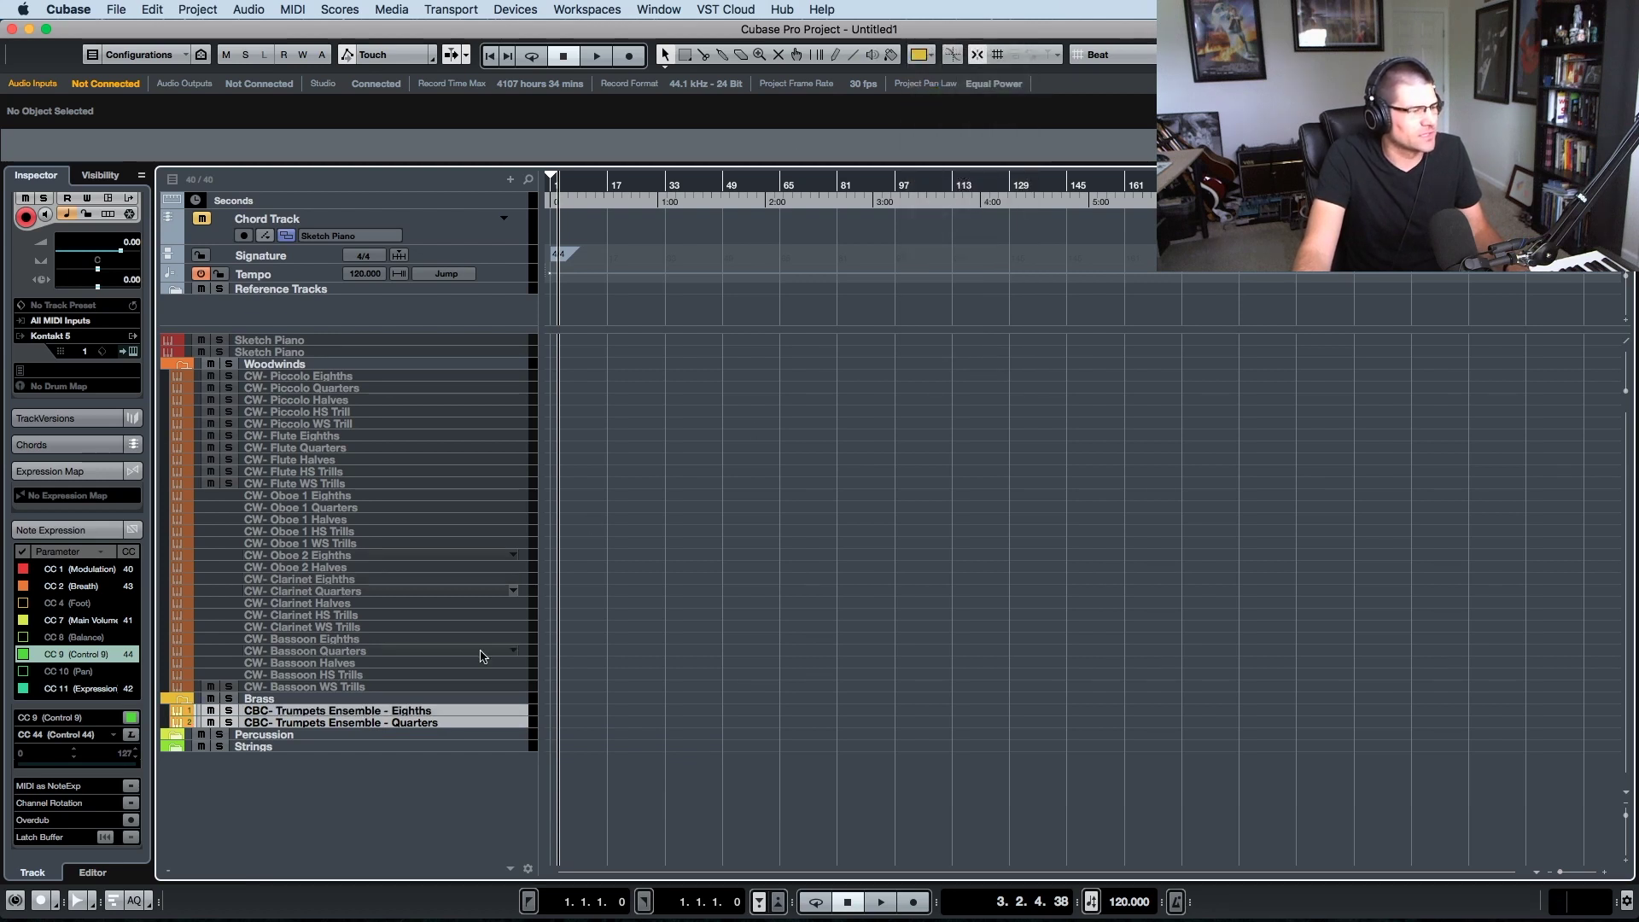
left_click_drag(364, 709, 364, 707)
- Duplicate the CBC- Trumpets Ensemble - Quarters track
left_click(415, 724)
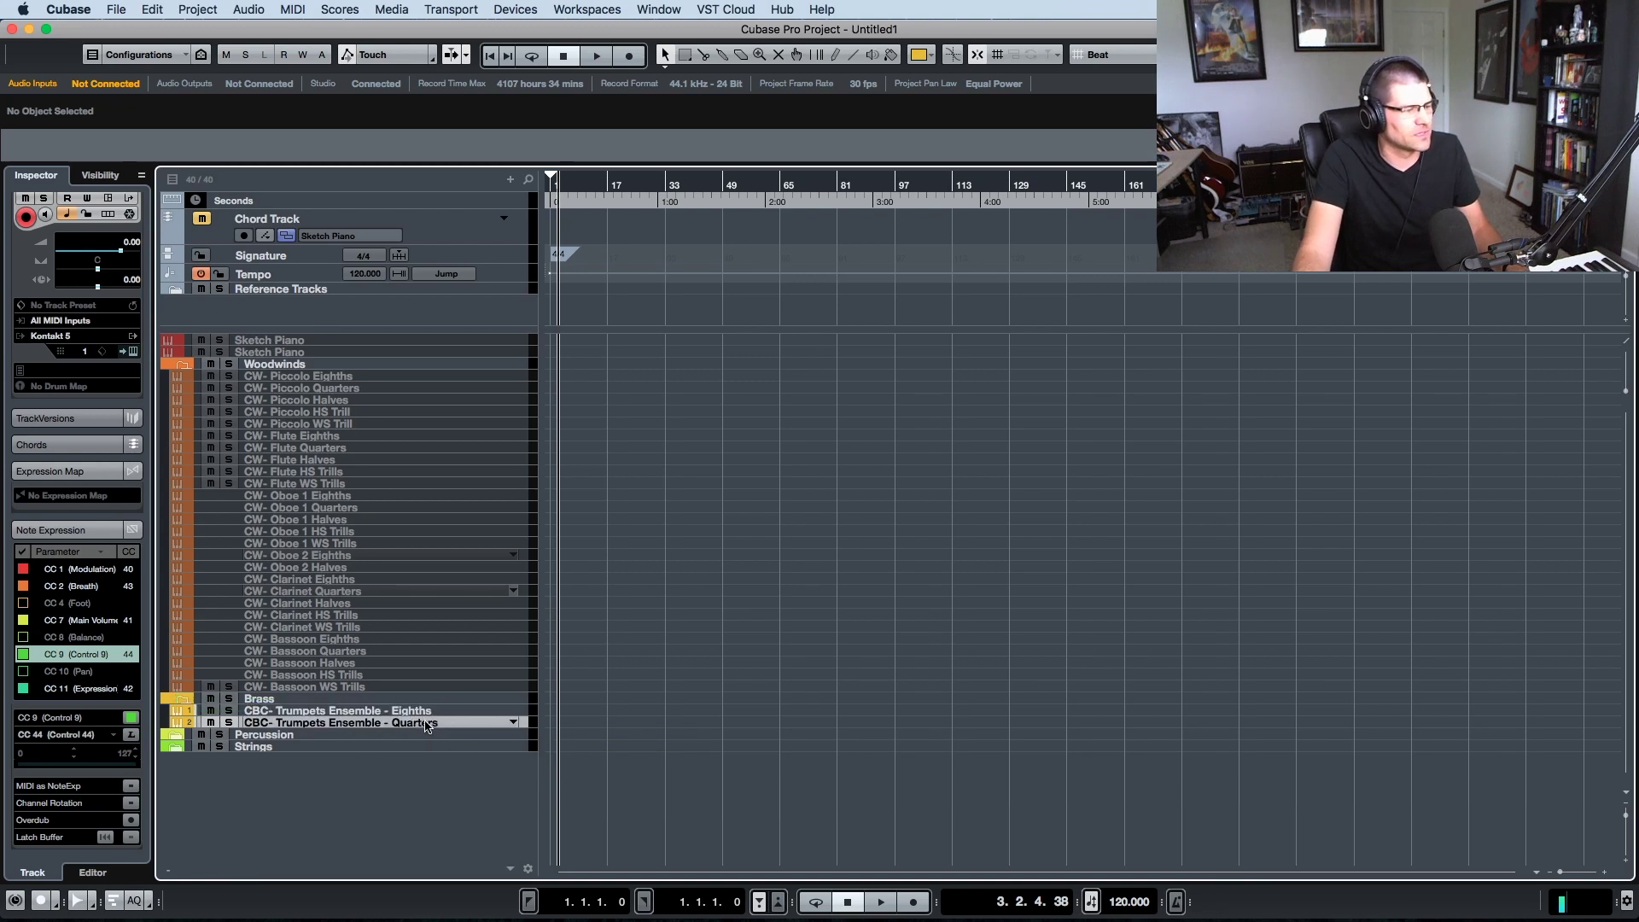
right_click(421, 723)
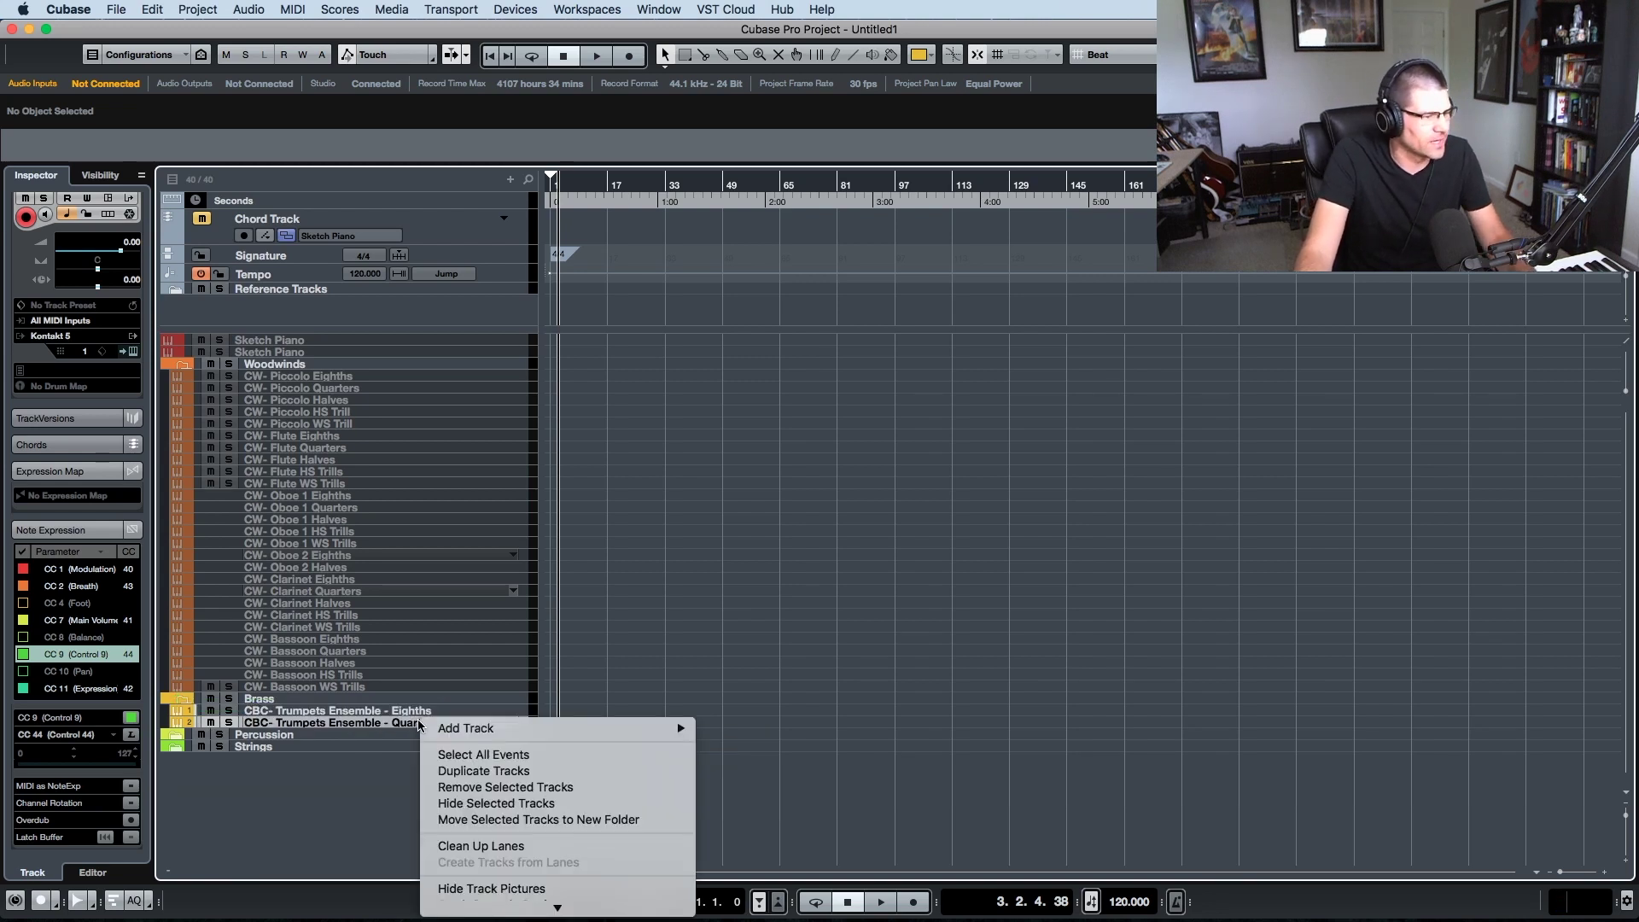
left_click(483, 772)
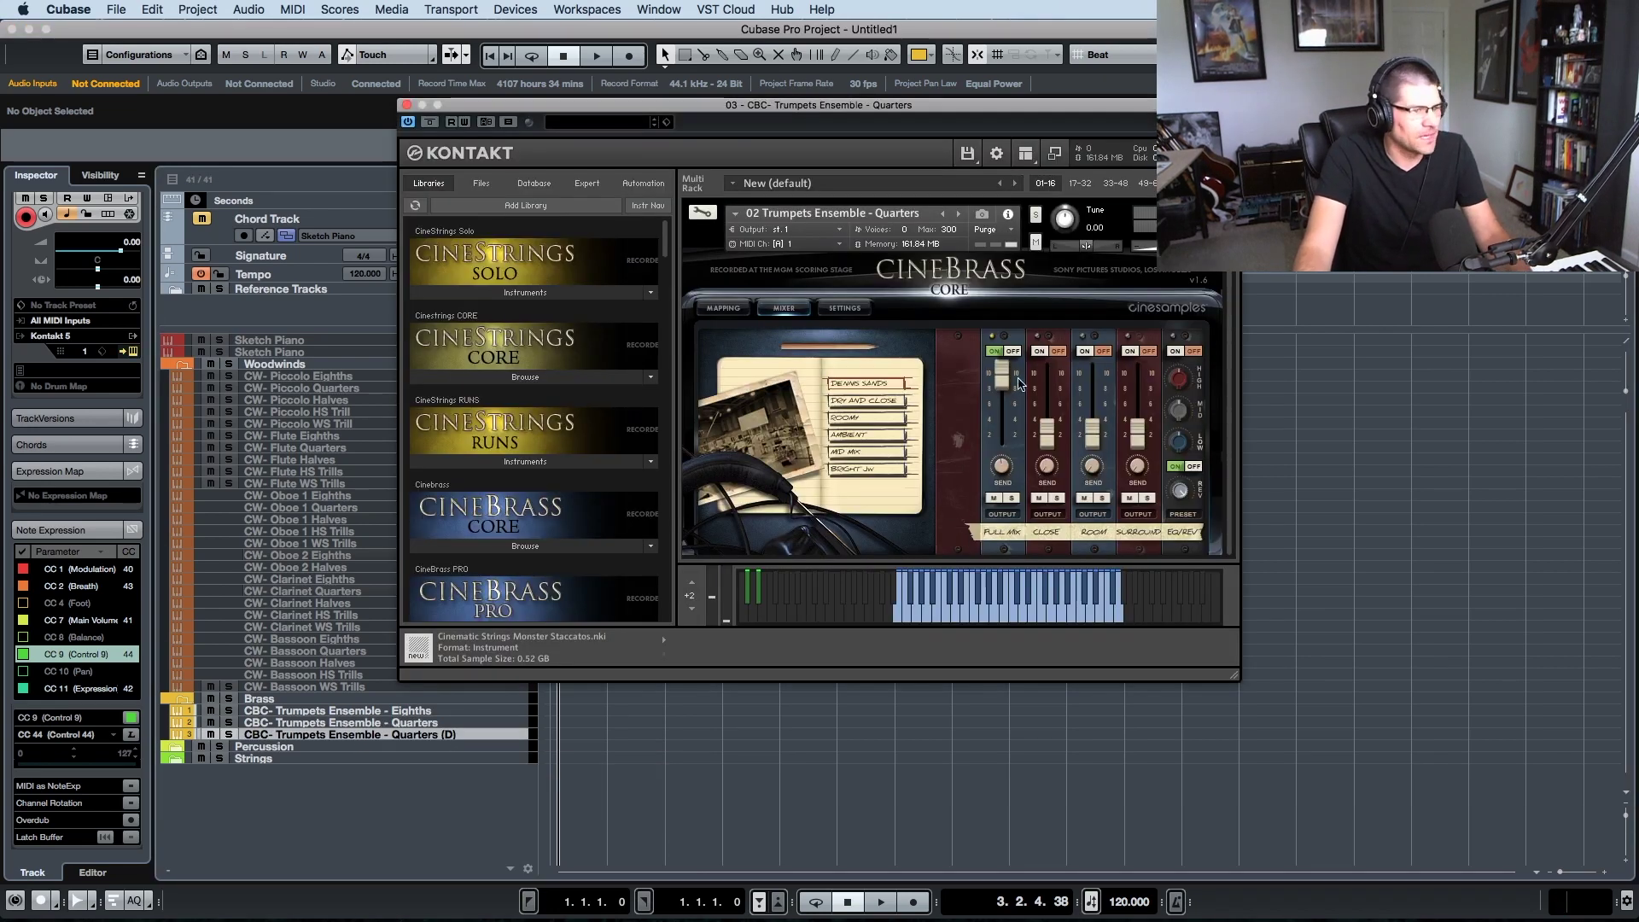
- Load the CineBrass CORE patch 03 Trumpets Ensemble - Halves in the new duplicate and move its Kontakt window off the track list
scroll(555, 453, "down", 3)
left_click(556, 438)
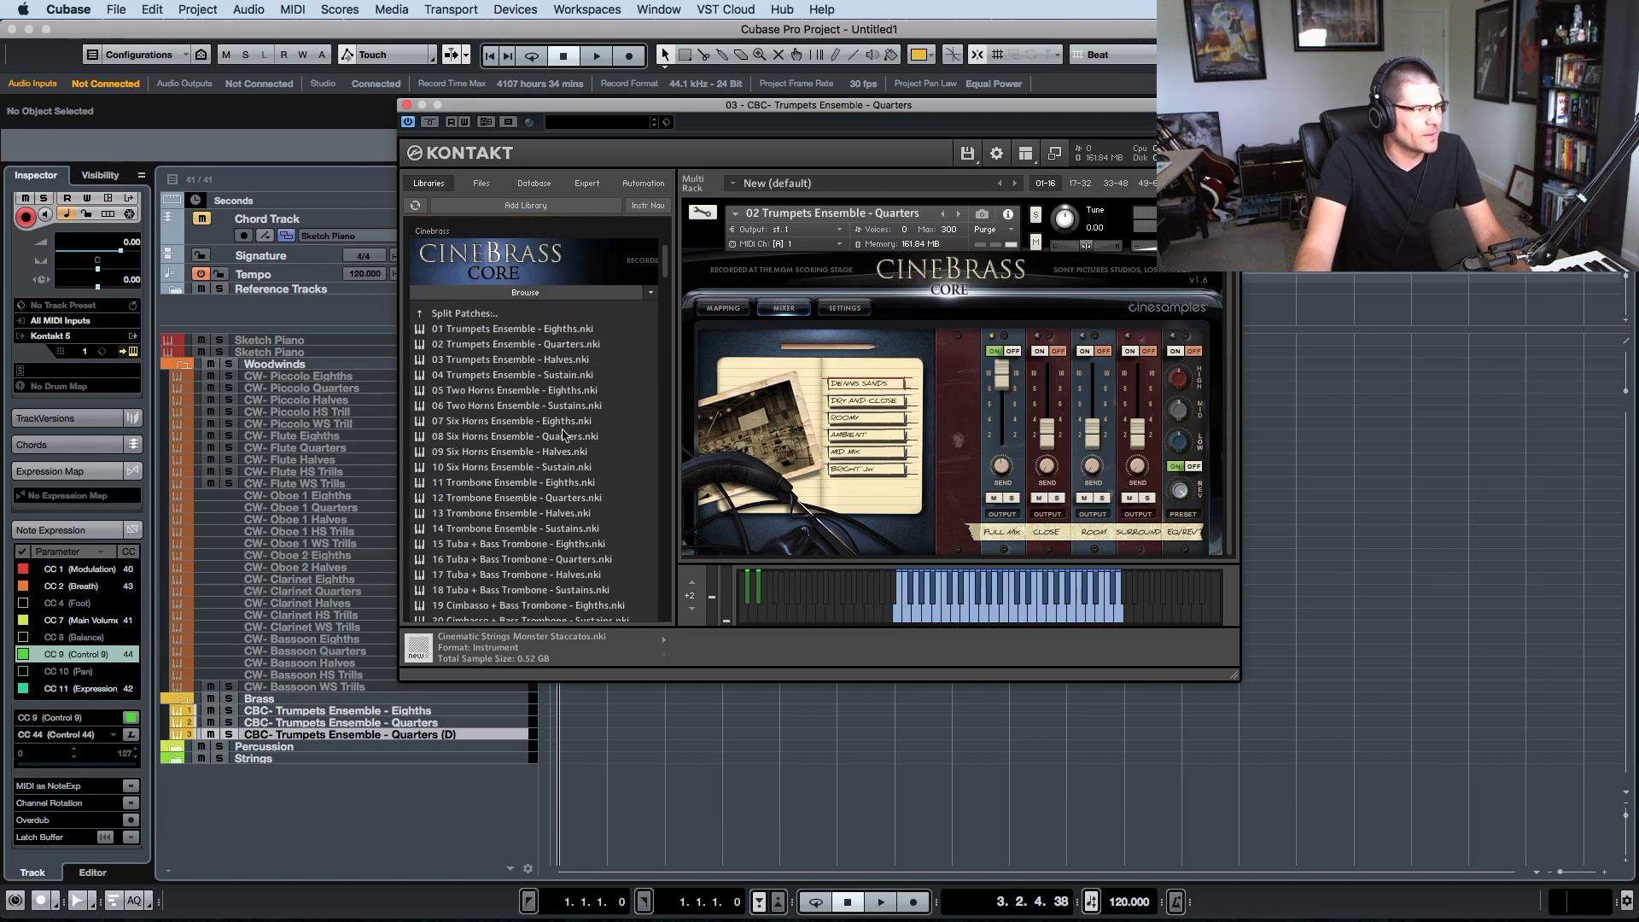
left_click_drag(547, 361, 845, 357)
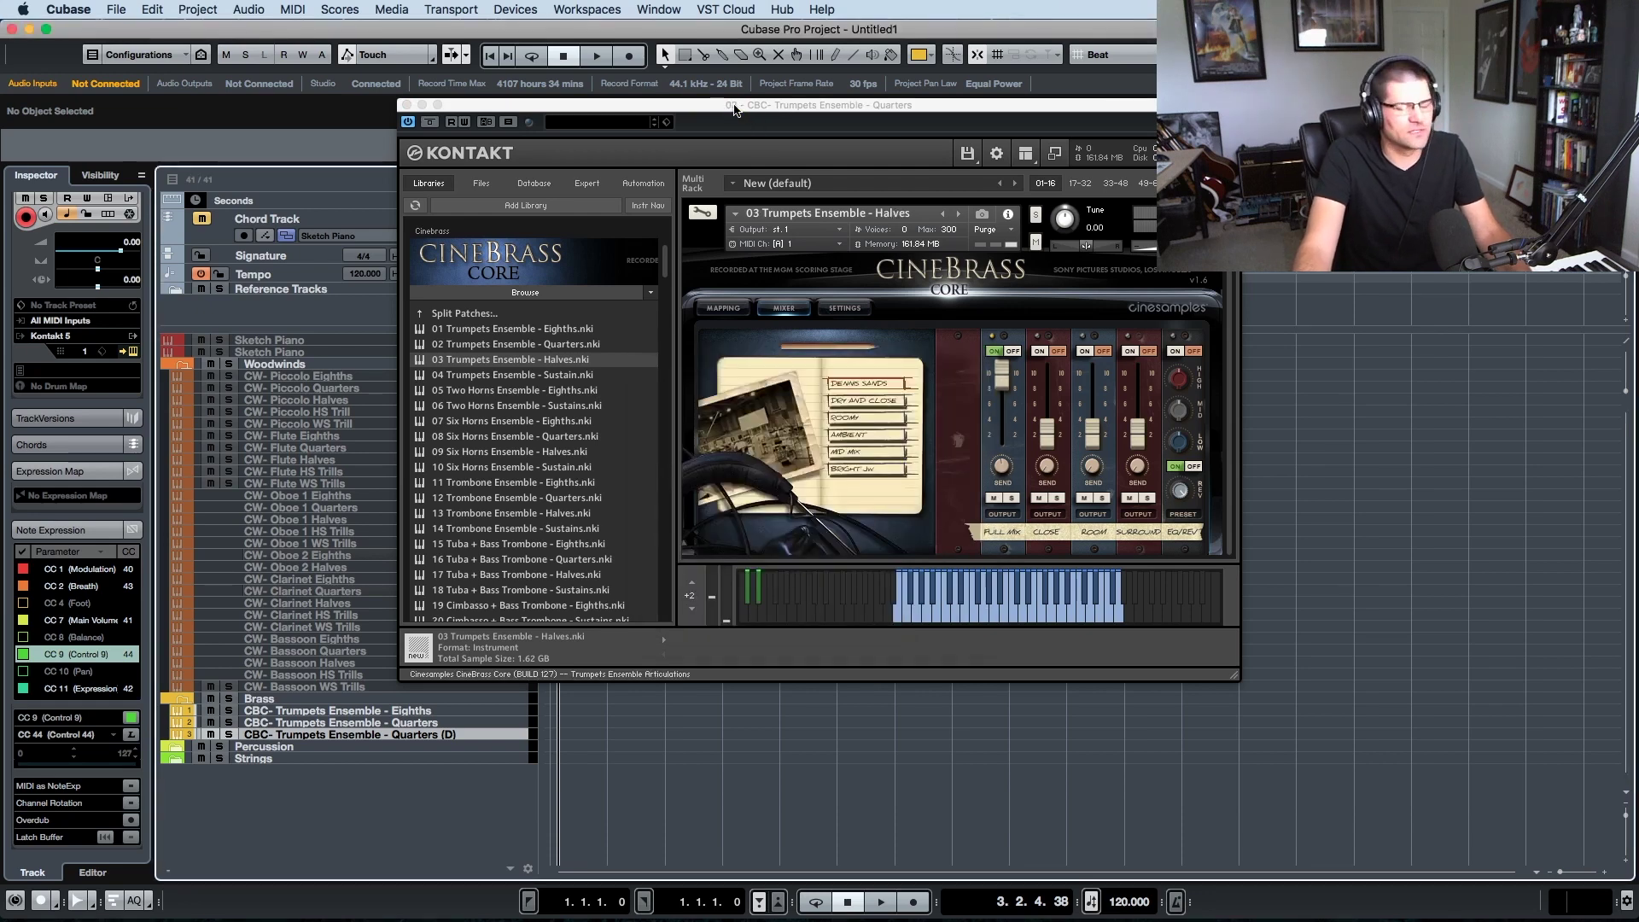
left_click_drag(734, 104, 919, 128)
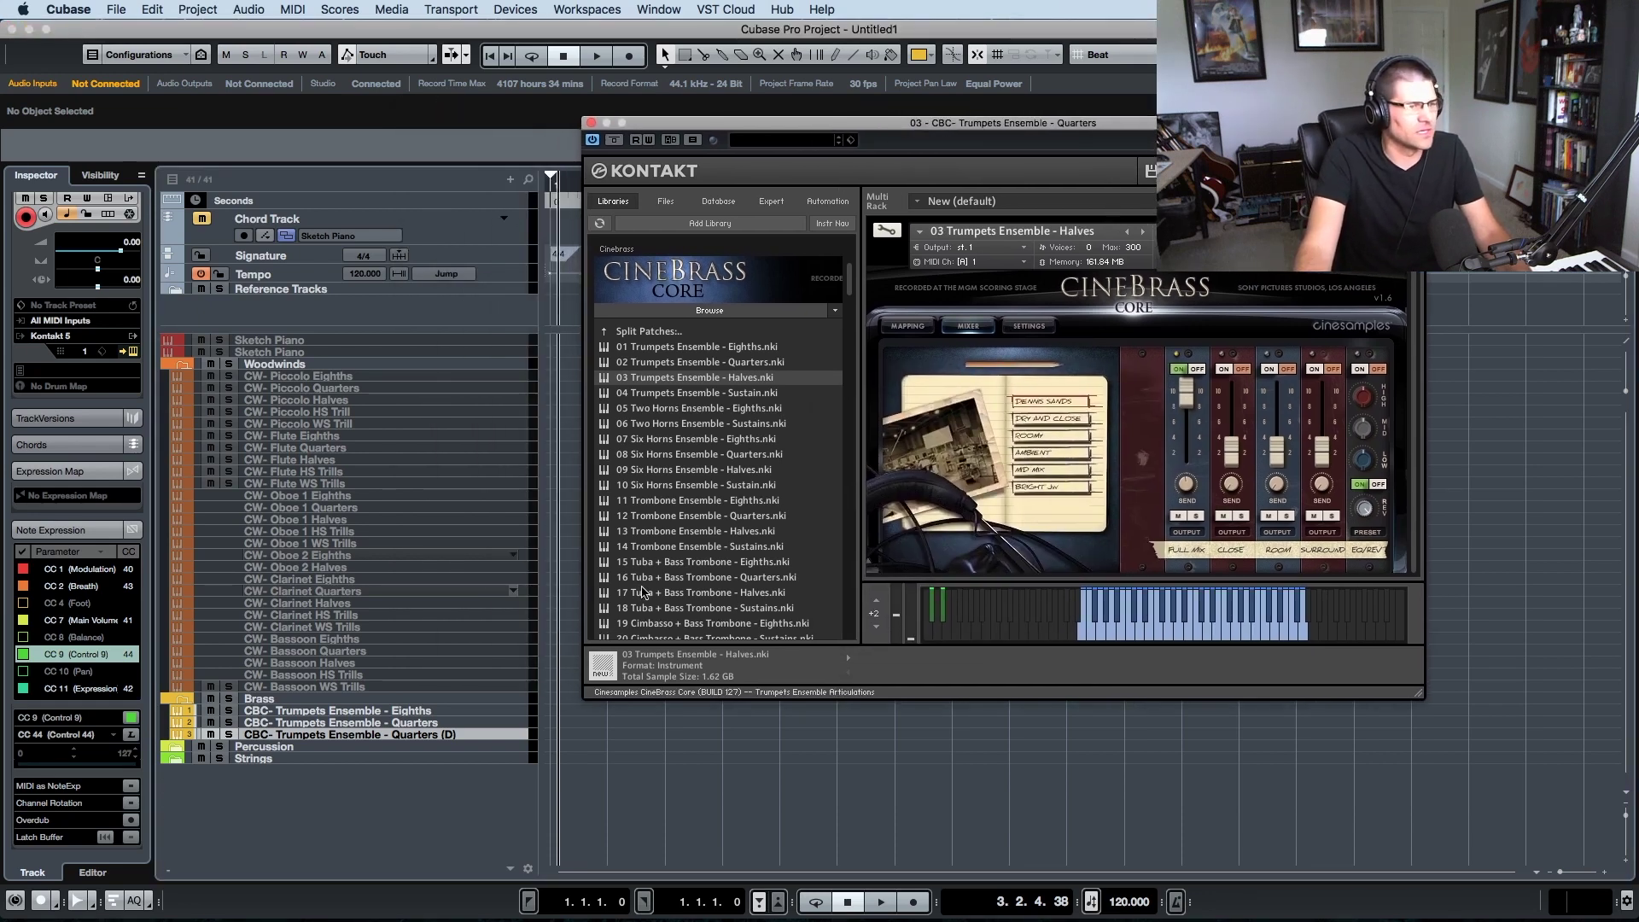
- Rename the duplicated Quarters track as CBC- Trumpets Ensemble - Halves
left_click(427, 738)
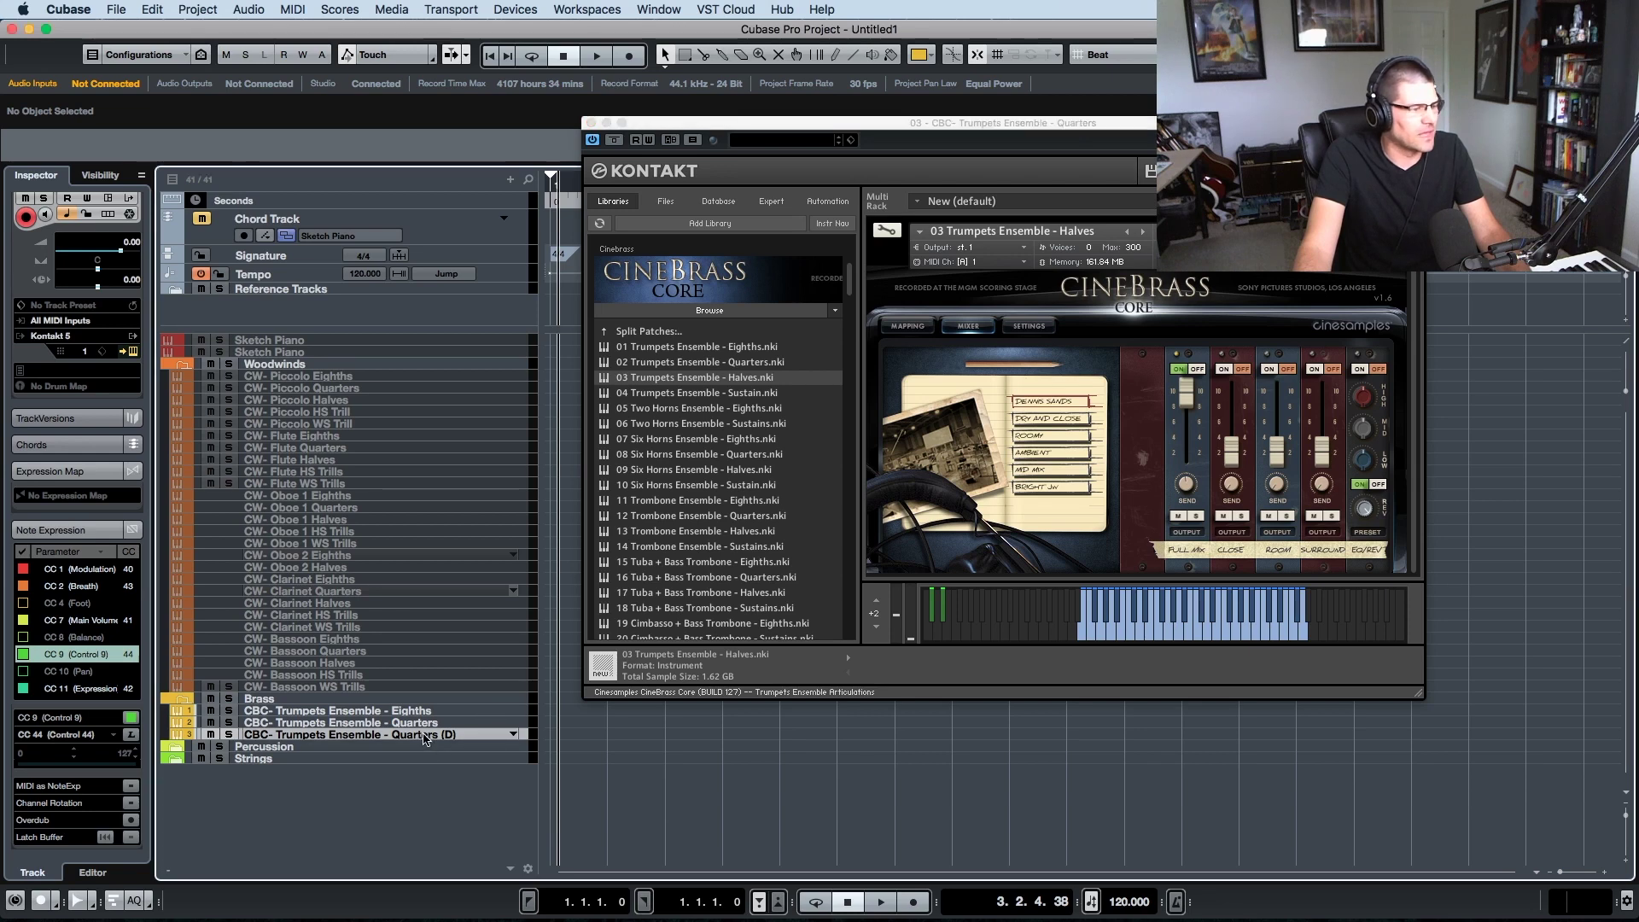
double_click(426, 737)
key("BackSpace")
key("BackSpace")
key("BackSpace")
key("BackSpace")
key("BackSpace")
key("BackSpace")
key("BackSpace")
key("BackSpace")
key("BackSpace")
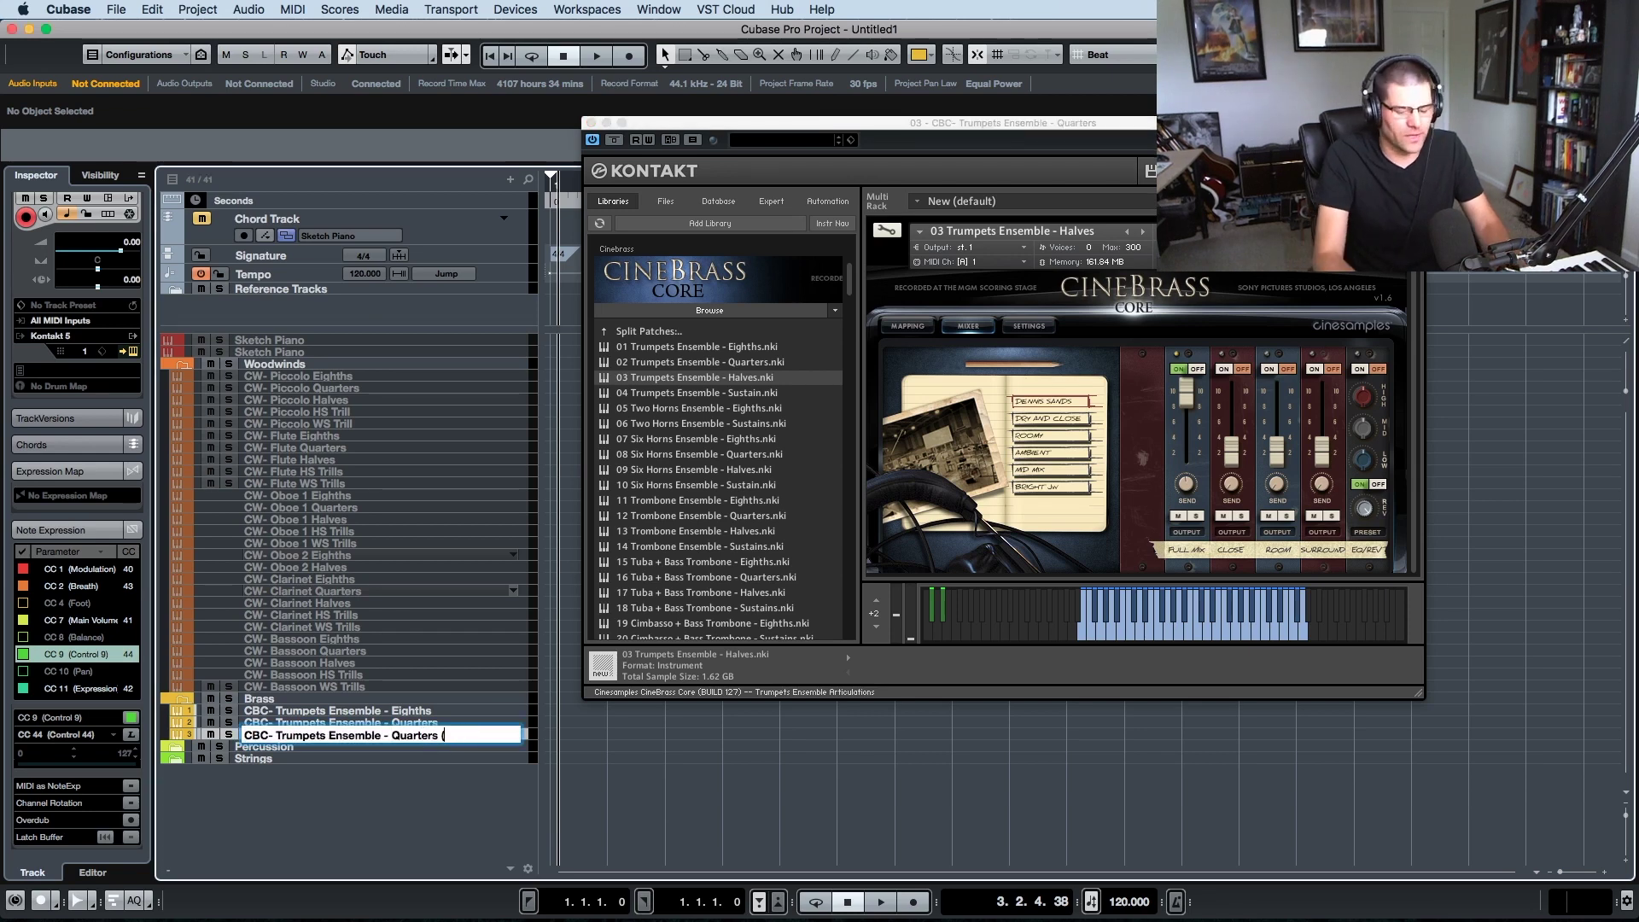
key("BackSpace")
key("BackSpace")
key("BackSpace")
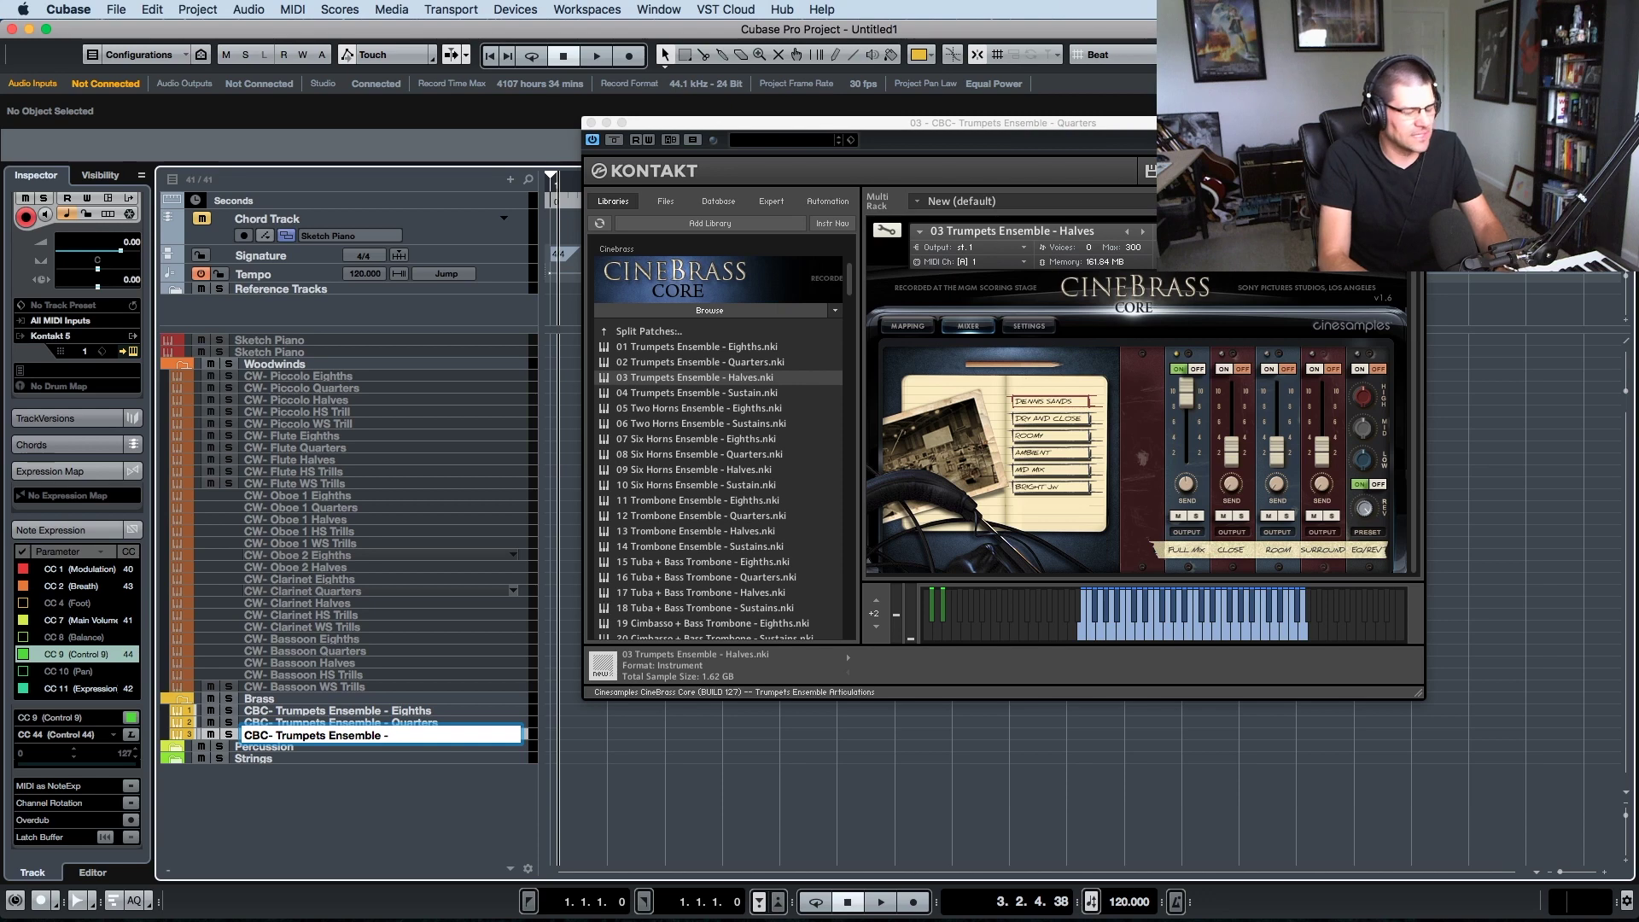
type("Halves")
key("Return")
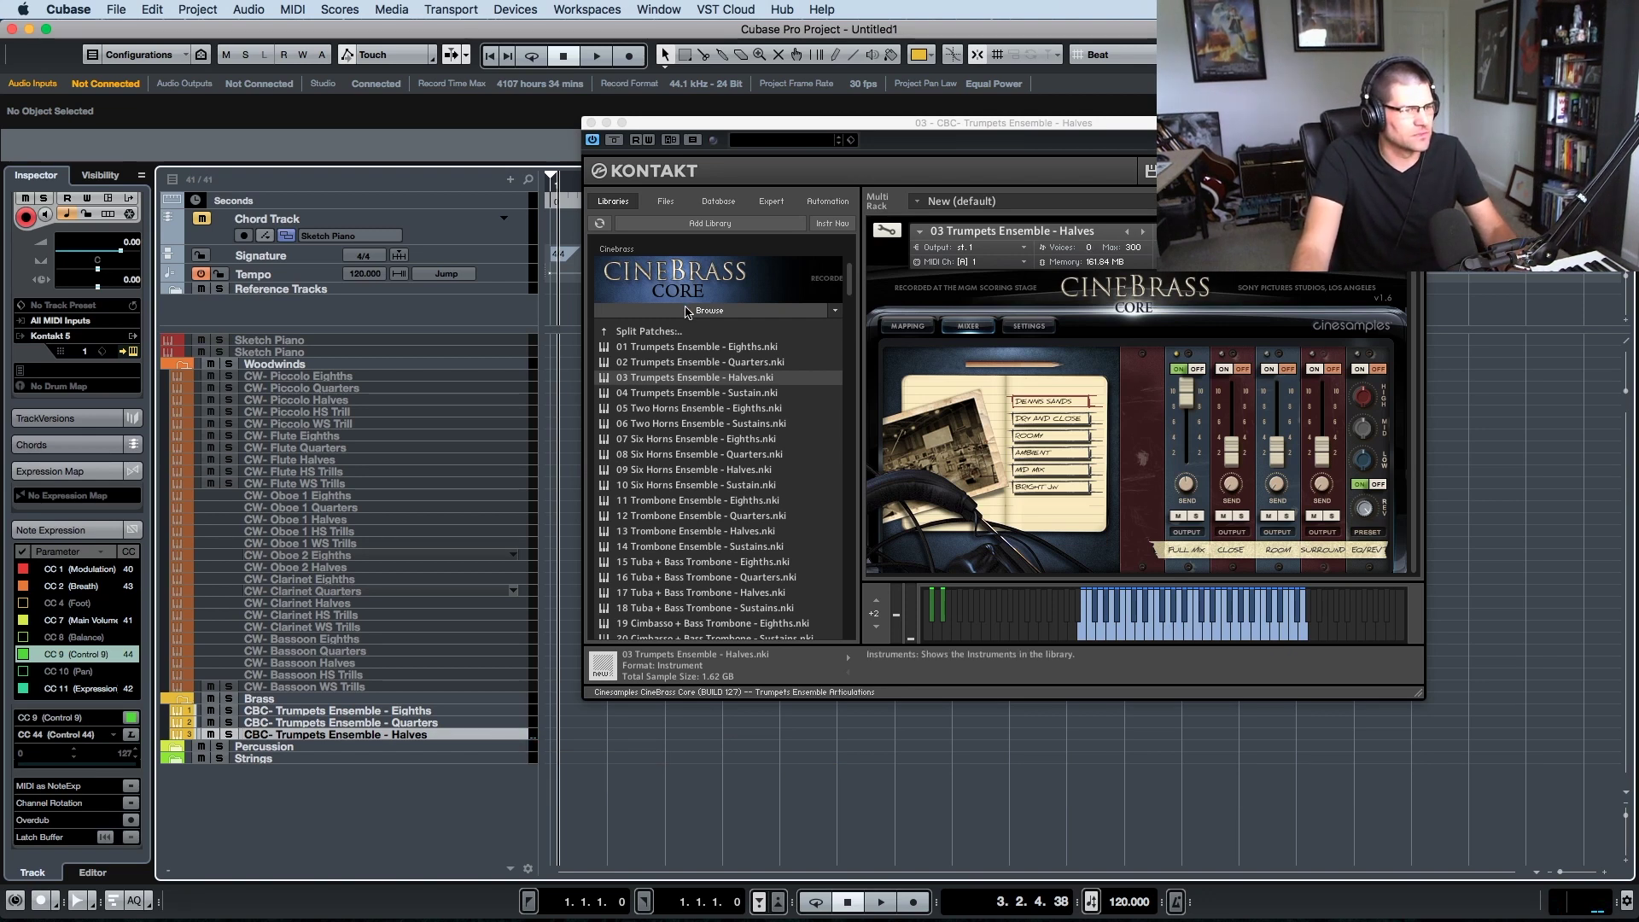
- Close the Kontakt window and duplicate the CBC- Trumpets Ensemble - Halves track
key("super+w")
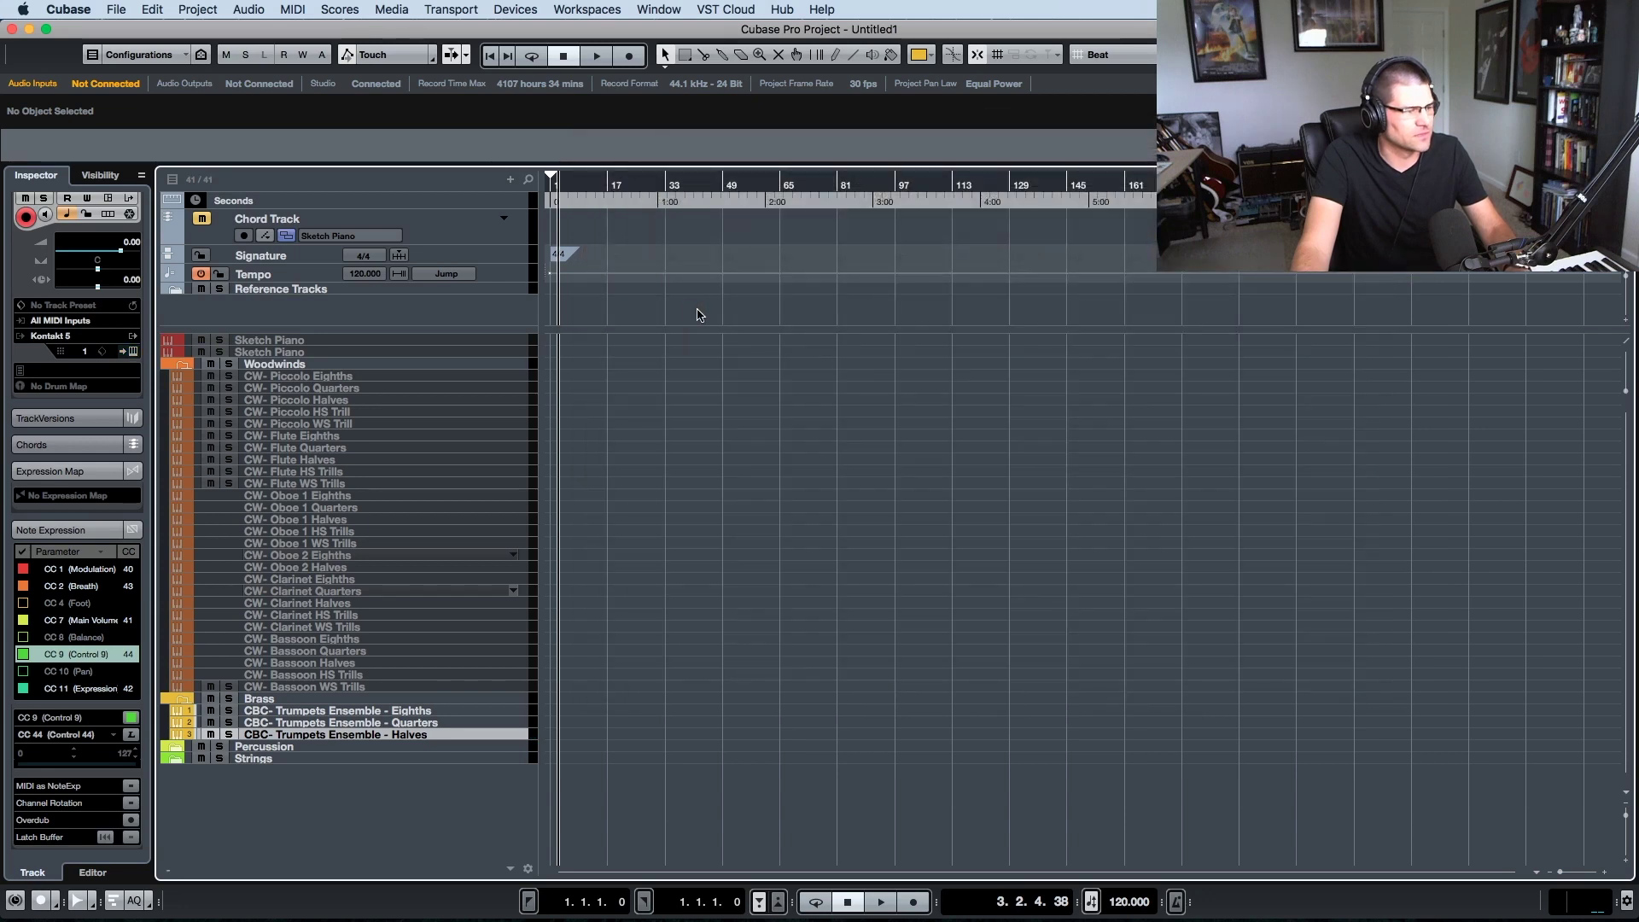
right_click(436, 733)
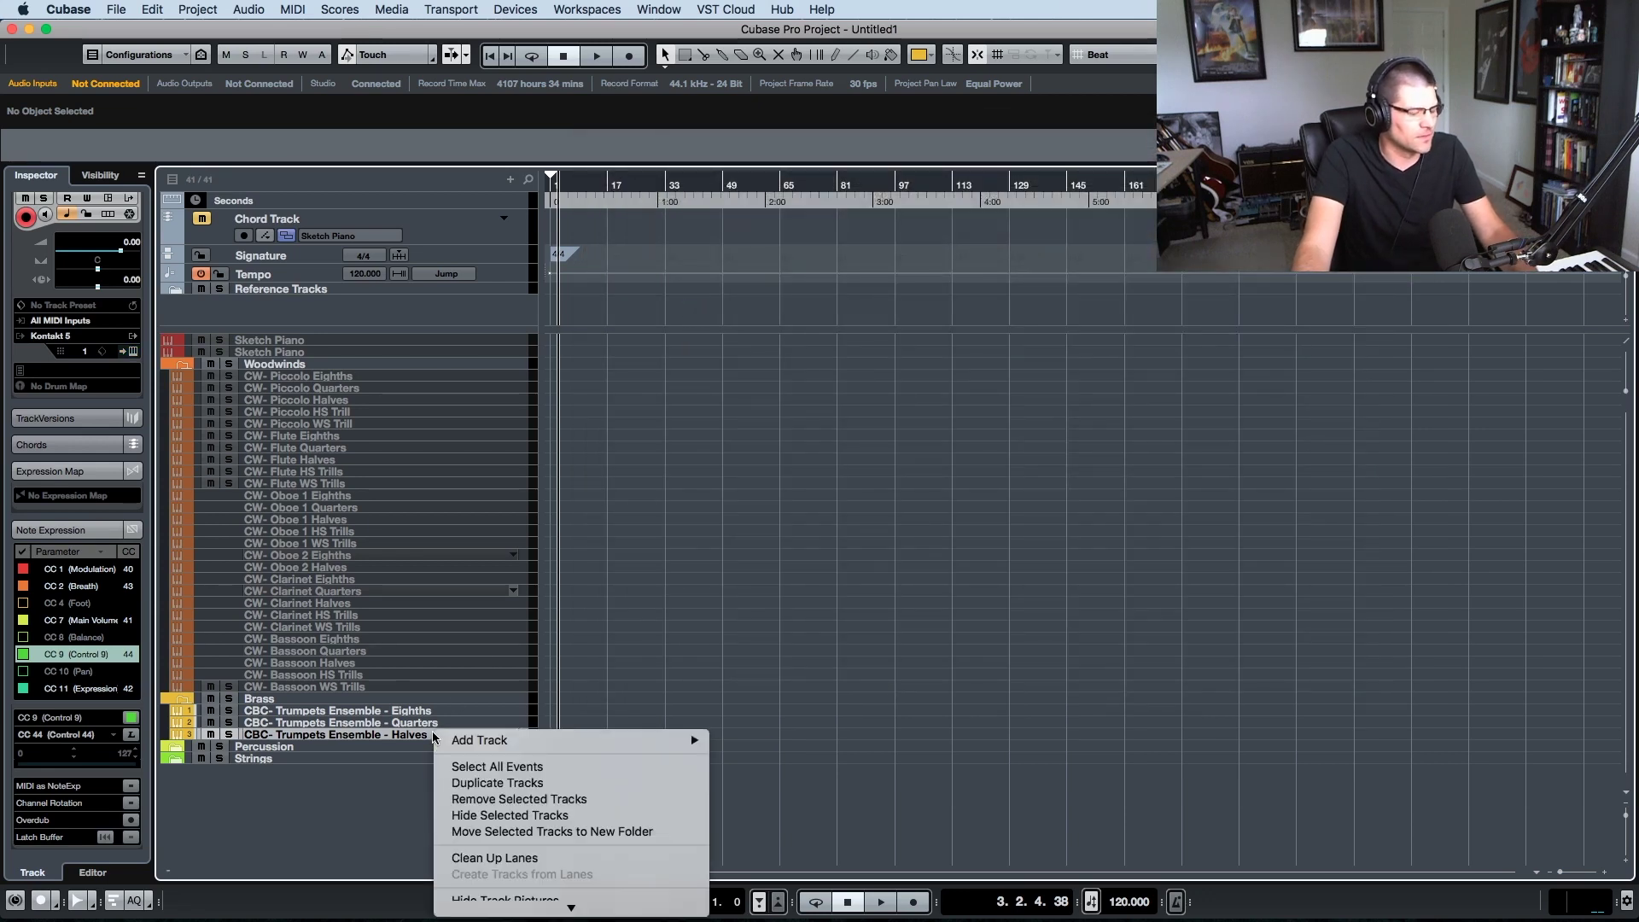
left_click(504, 784)
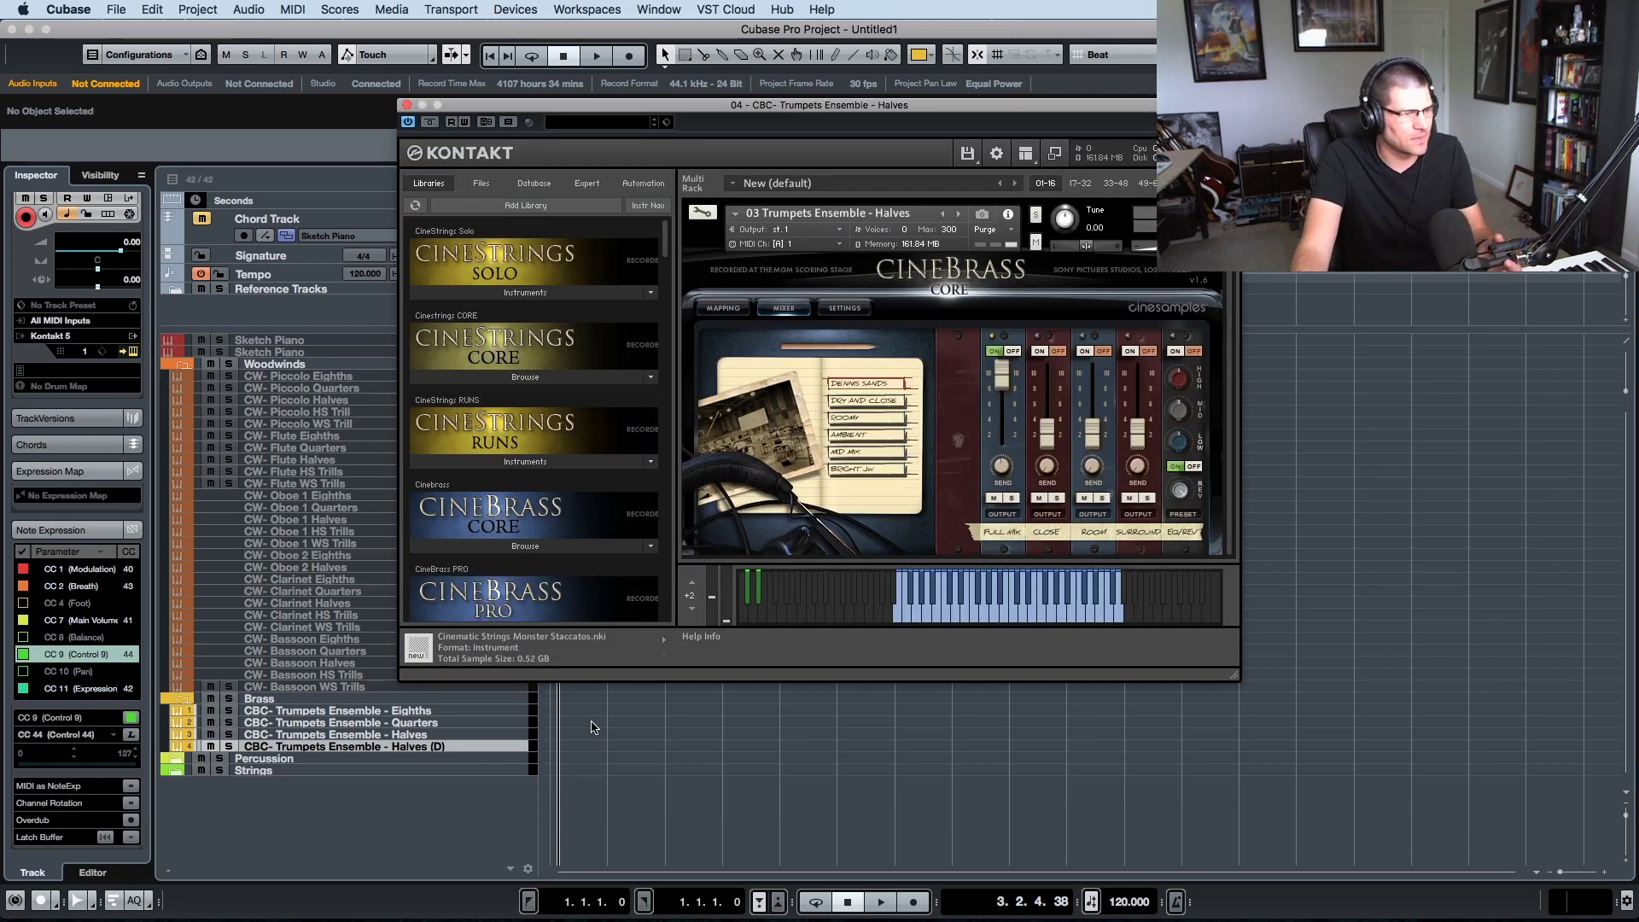
- Load the CineBrass CORE patch 04 Trumpets Ensemble - Sustain in the duplicated Halves track and move its Kontakt window clear of the track list
scroll(574, 511, "down", 1)
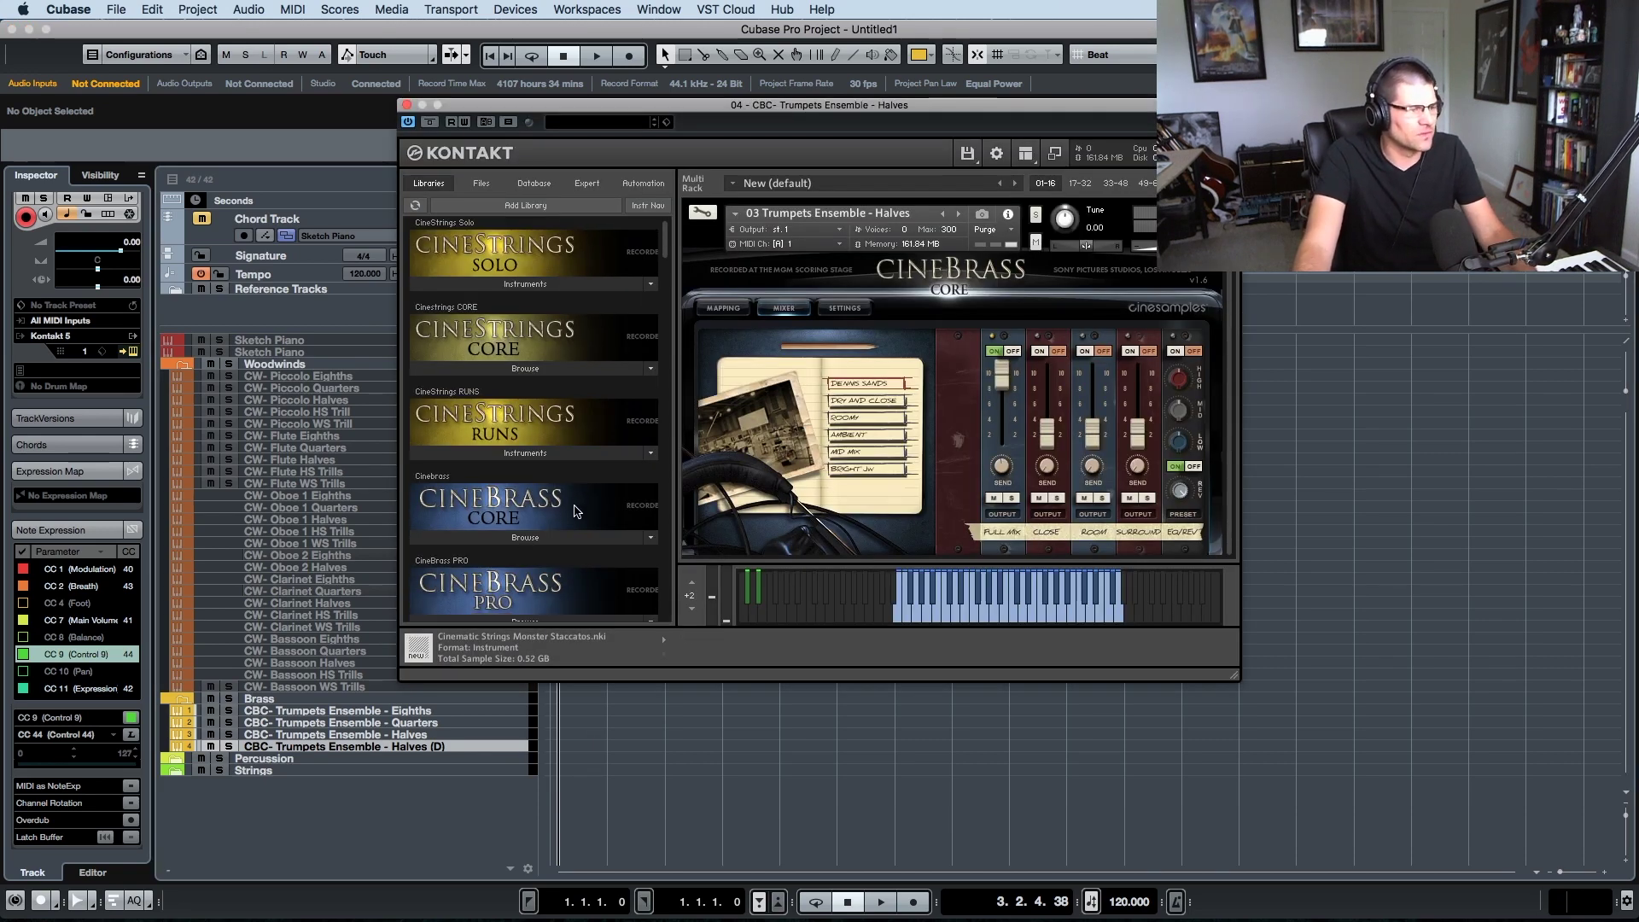
left_click(566, 538)
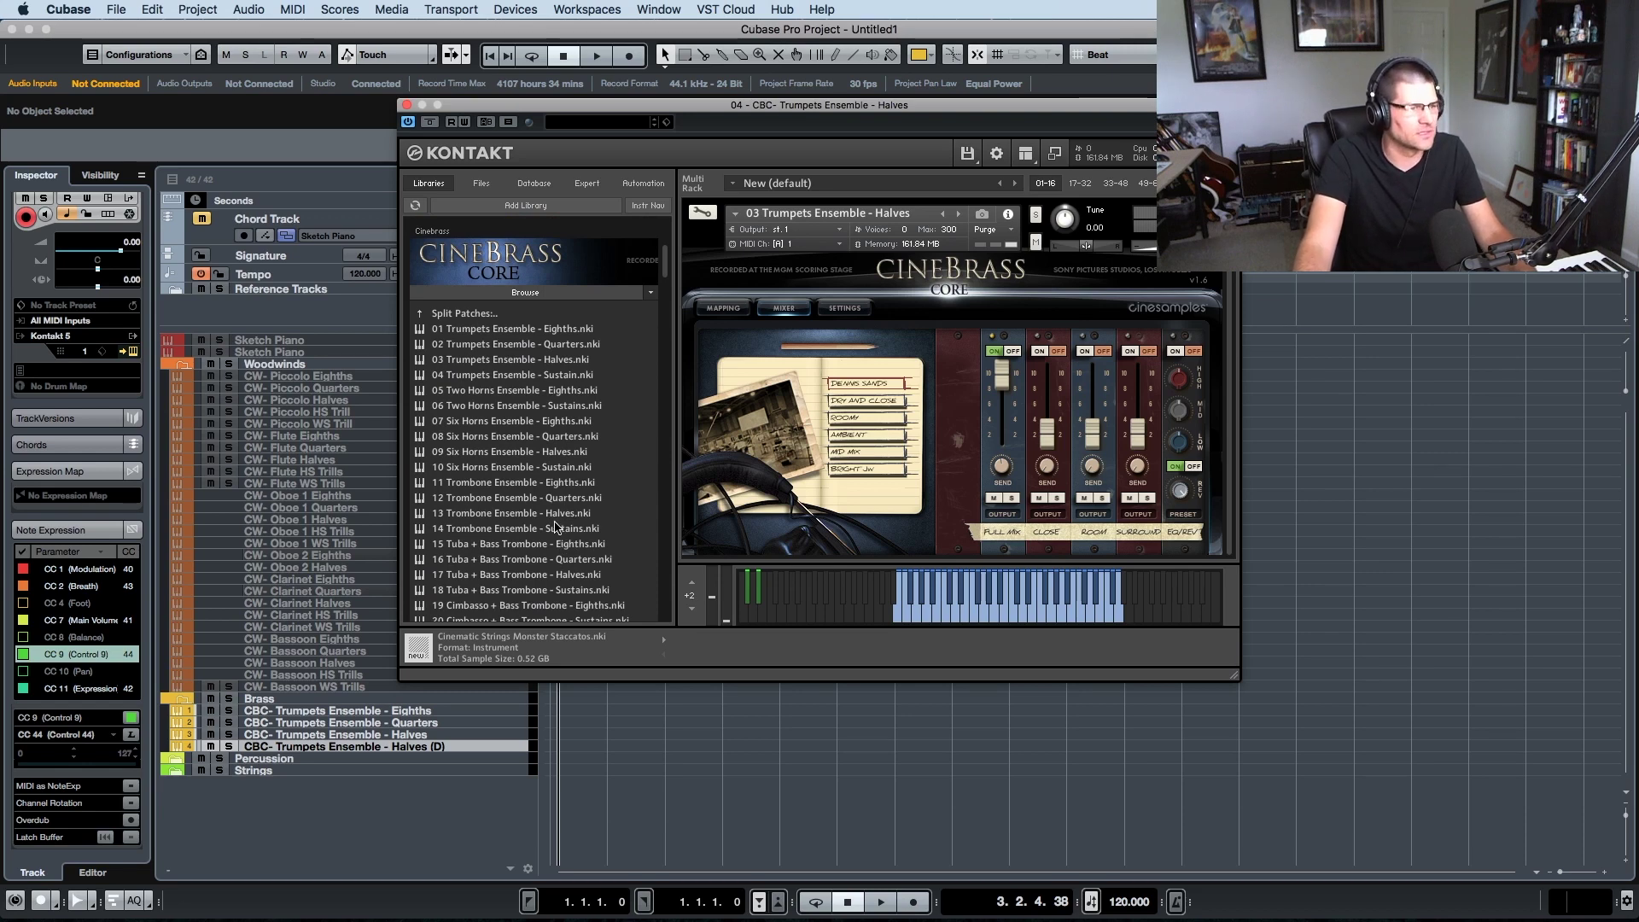
left_click_drag(553, 381, 882, 333)
left_click_drag(693, 106, 865, 119)
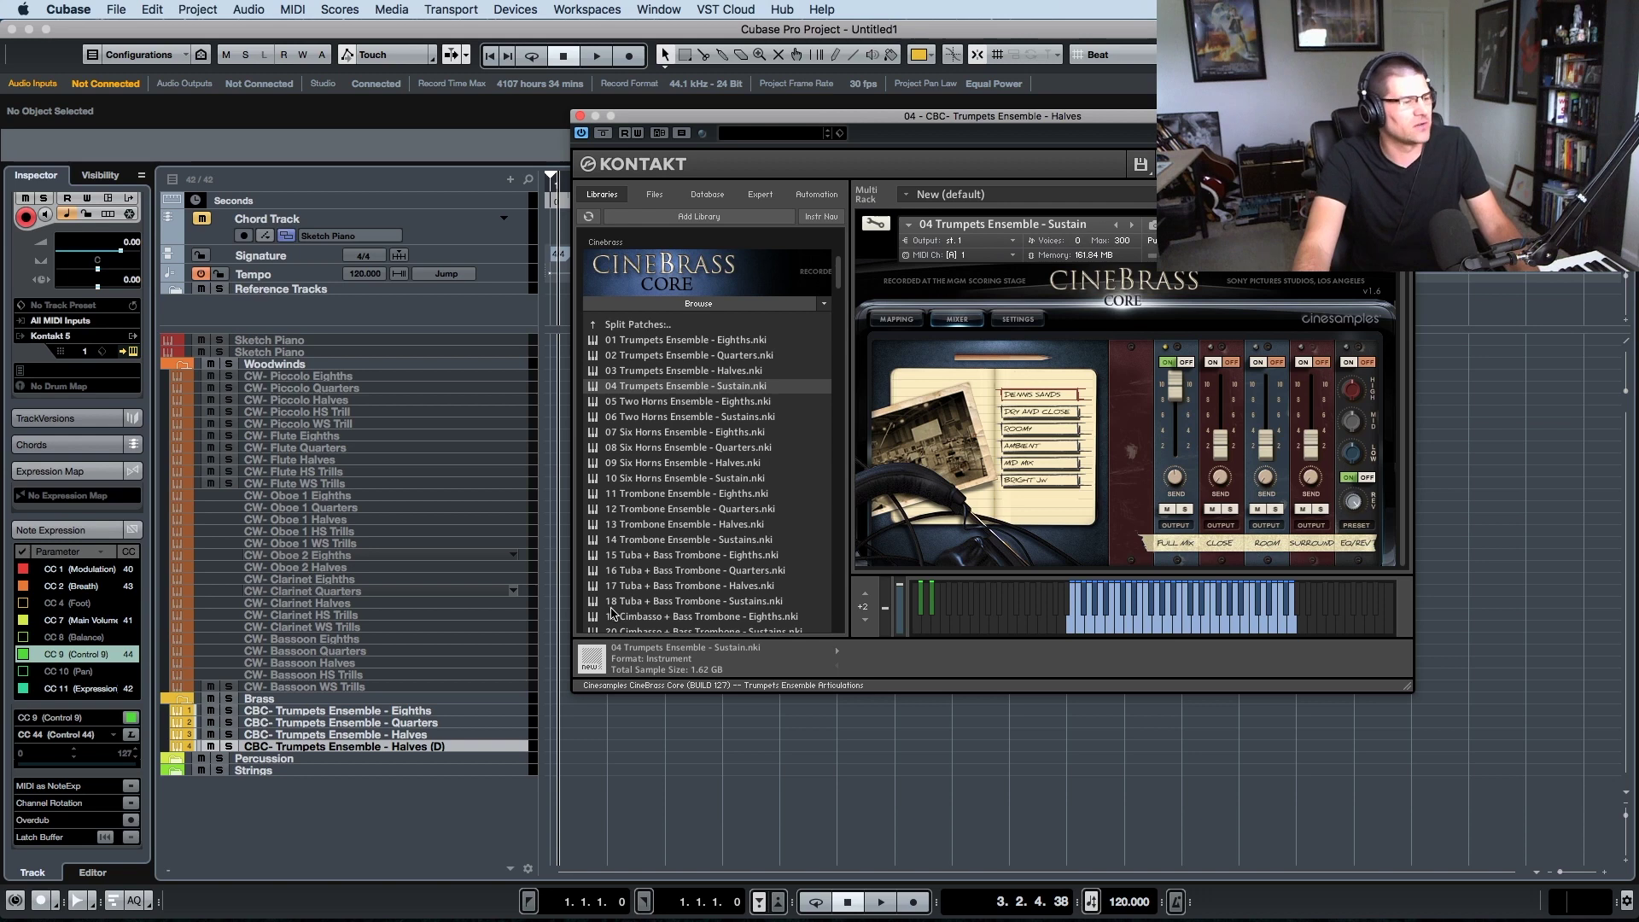
- Rename the duplicated Halves track as CBC- Trumpets Ensemble - Sustain
left_click(434, 749)
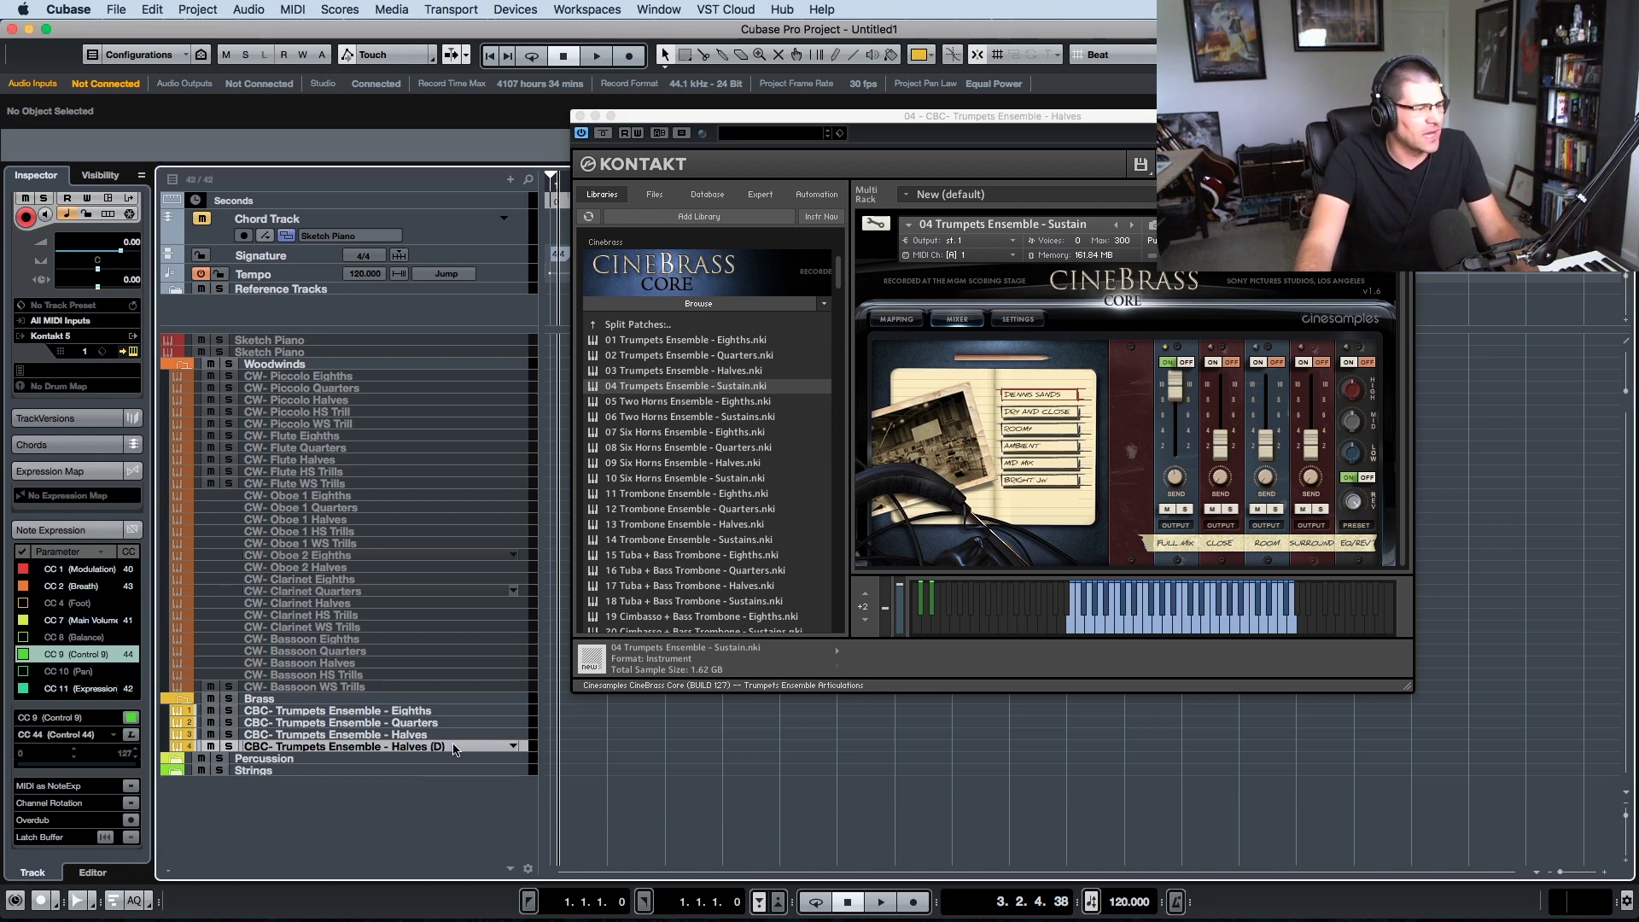
double_click(438, 748)
left_click(451, 746)
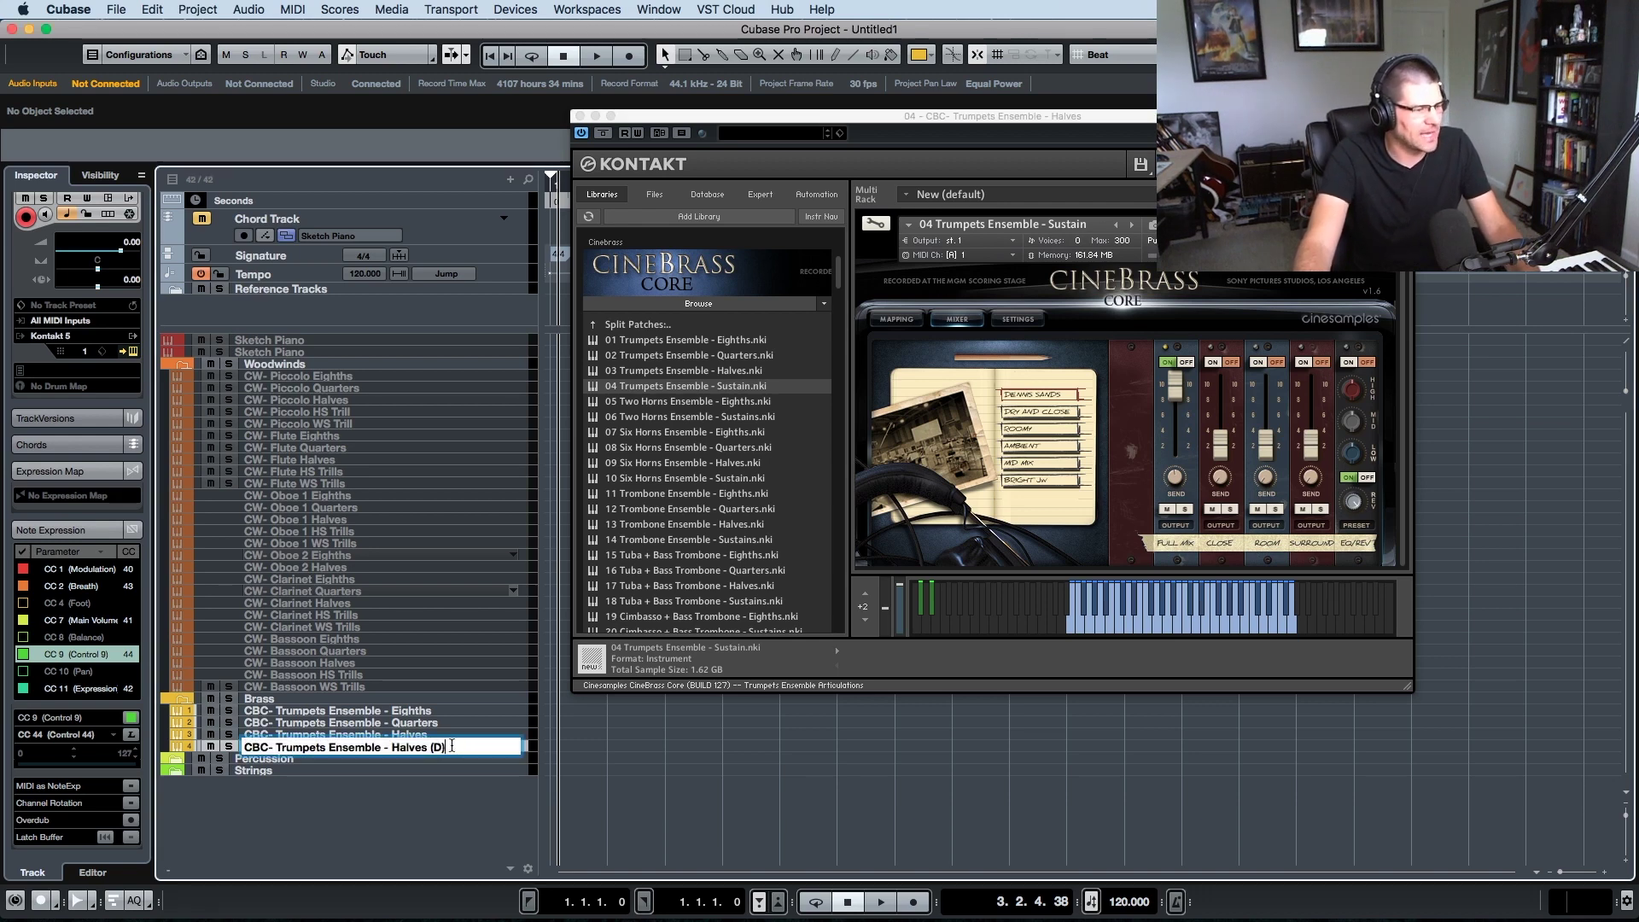
key("BackSpace")
key("BackSpace")
key("BackSpace")
key("BackSpace")
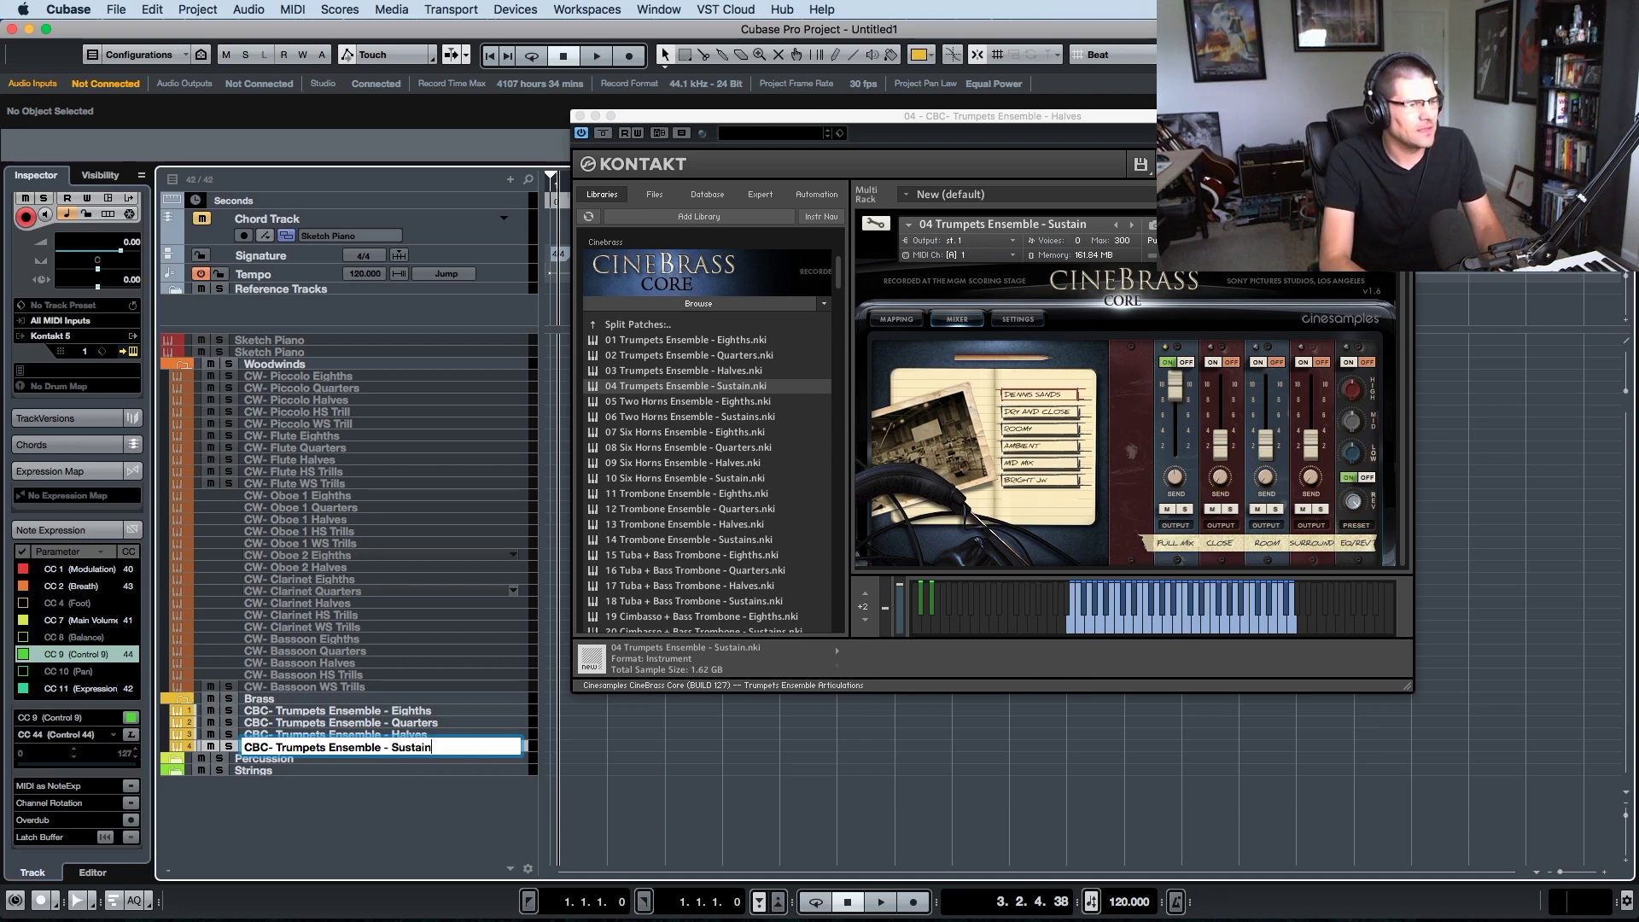
type("Sustain")
key("Return")
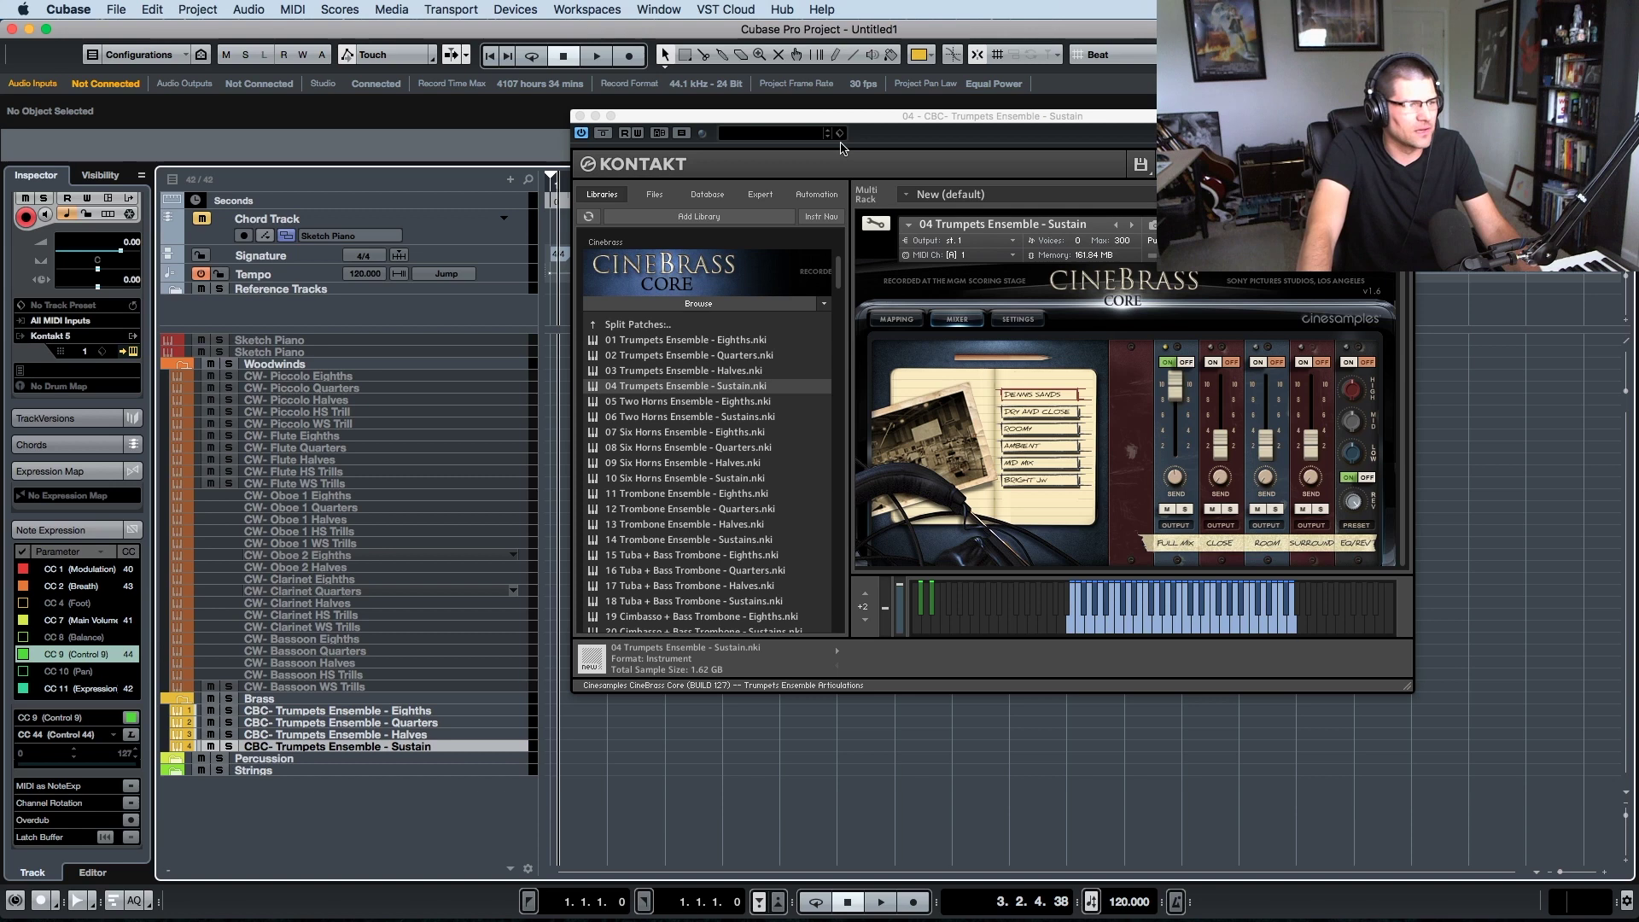
- Duplicate the CBC- Trumpets Ensemble - Sustain track and open the duplicate's Kontakt window in place of the current one
left_click_drag(840, 122, 828, 139)
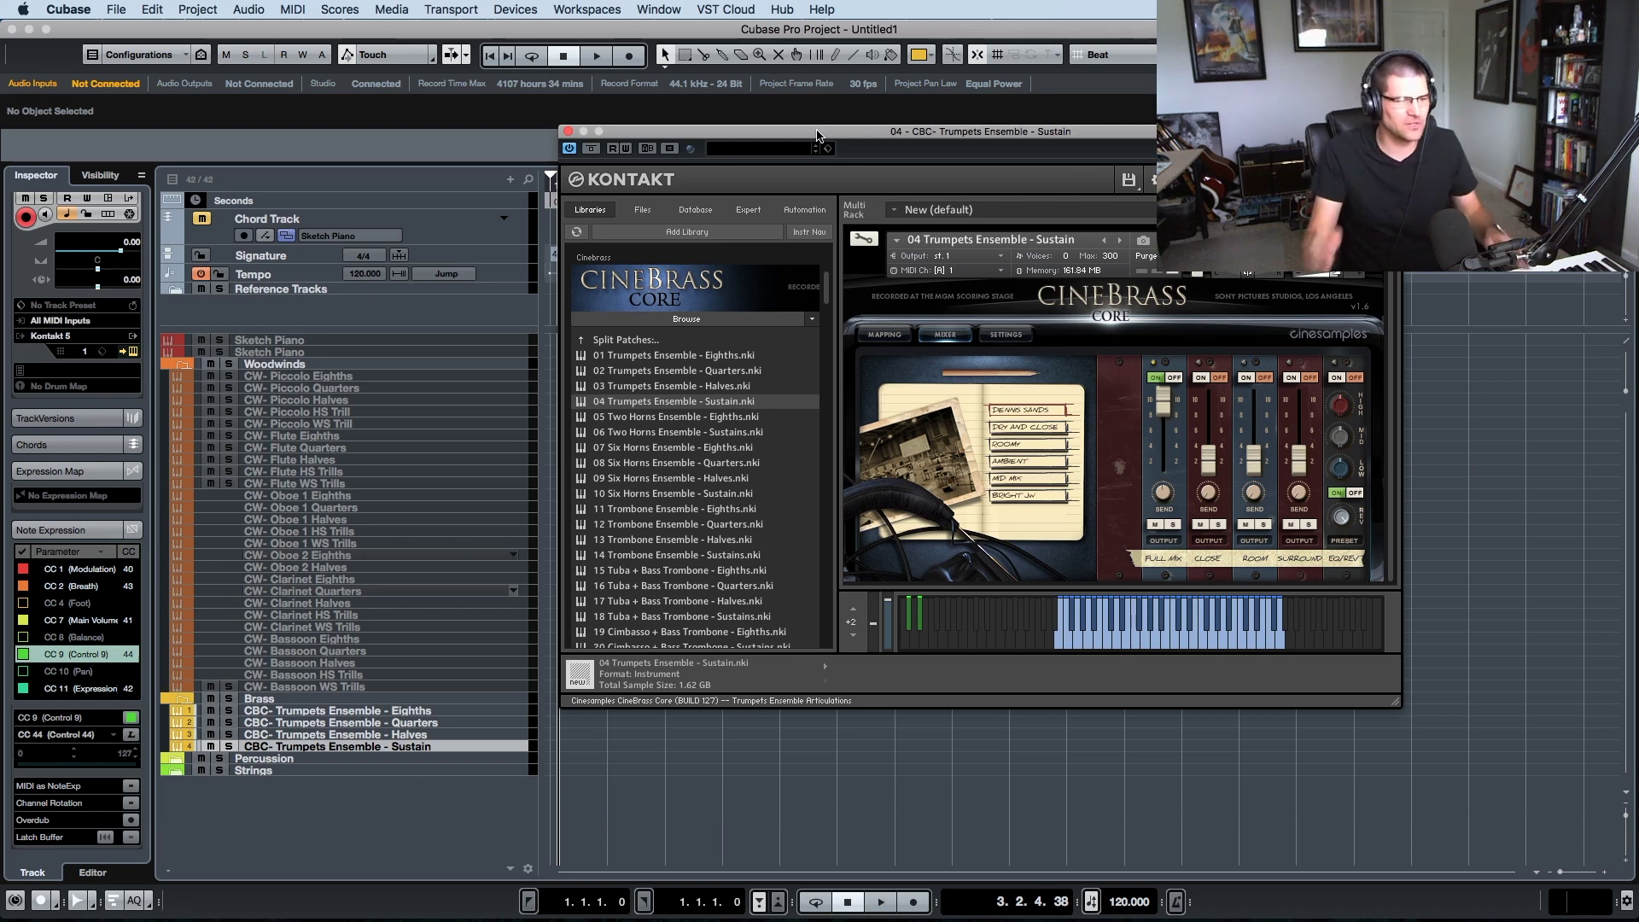
key("super+w")
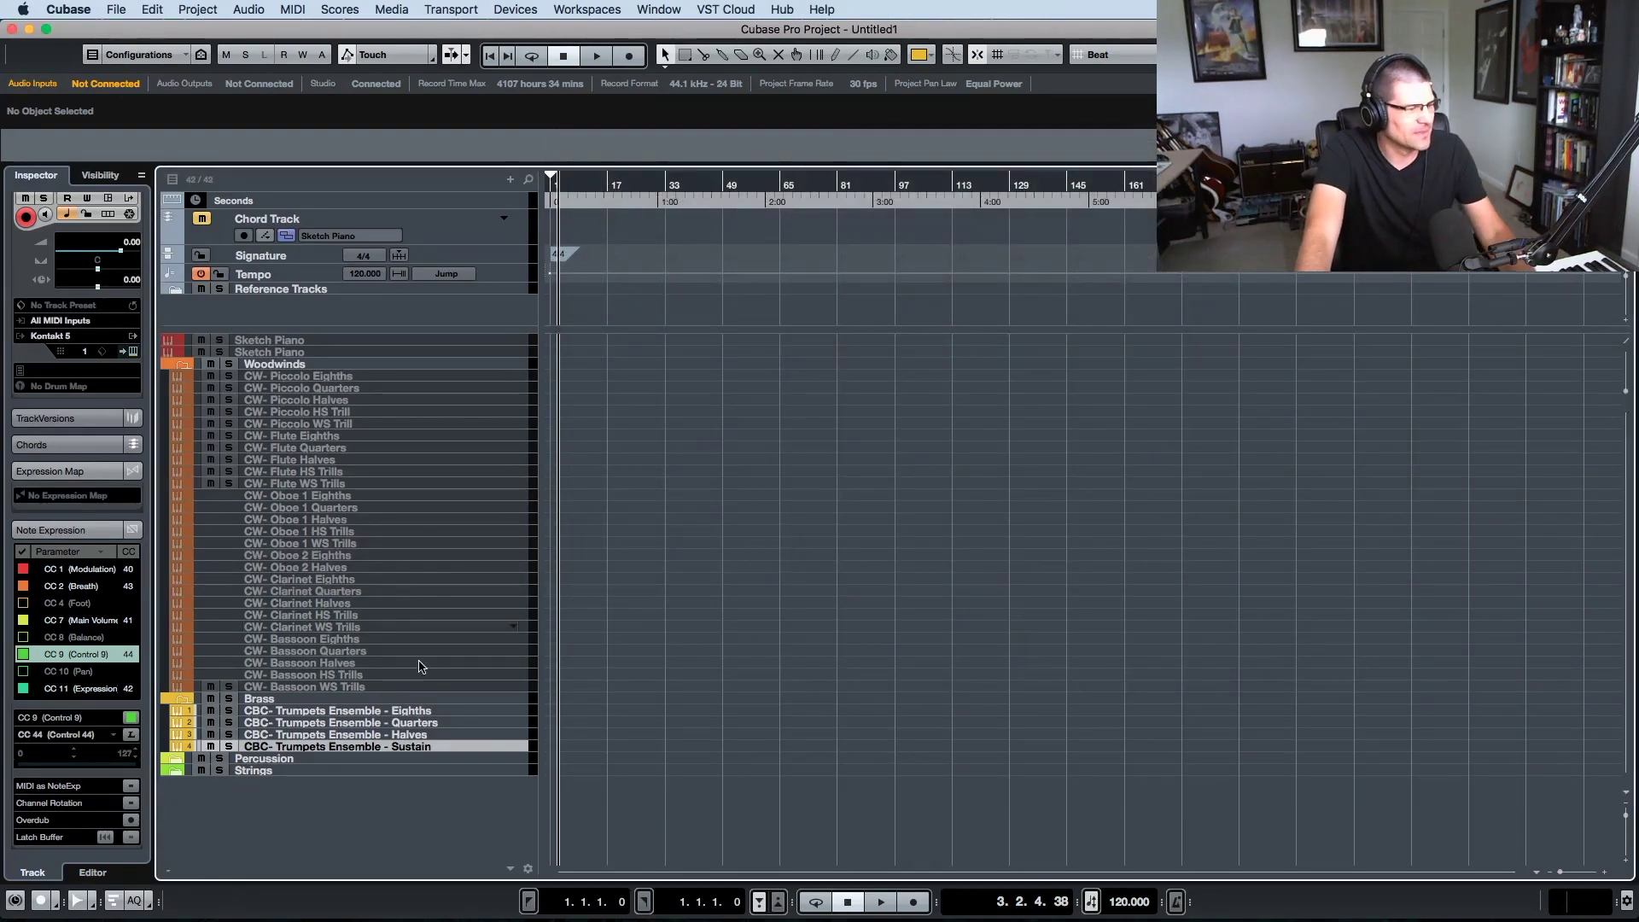
right_click(425, 749)
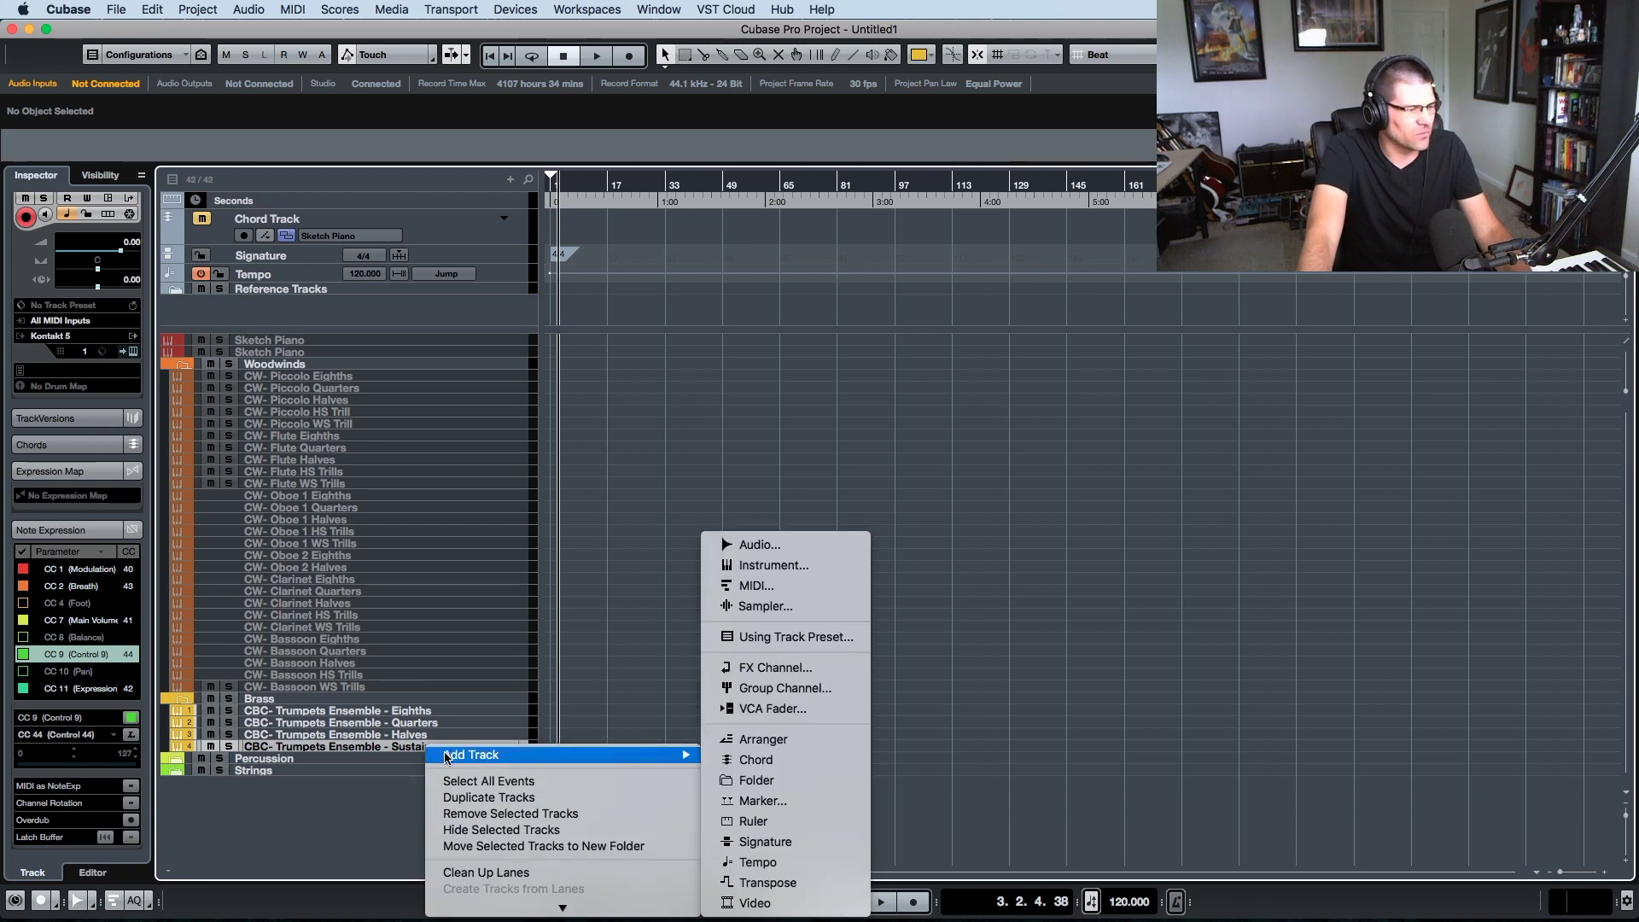
left_click(514, 797)
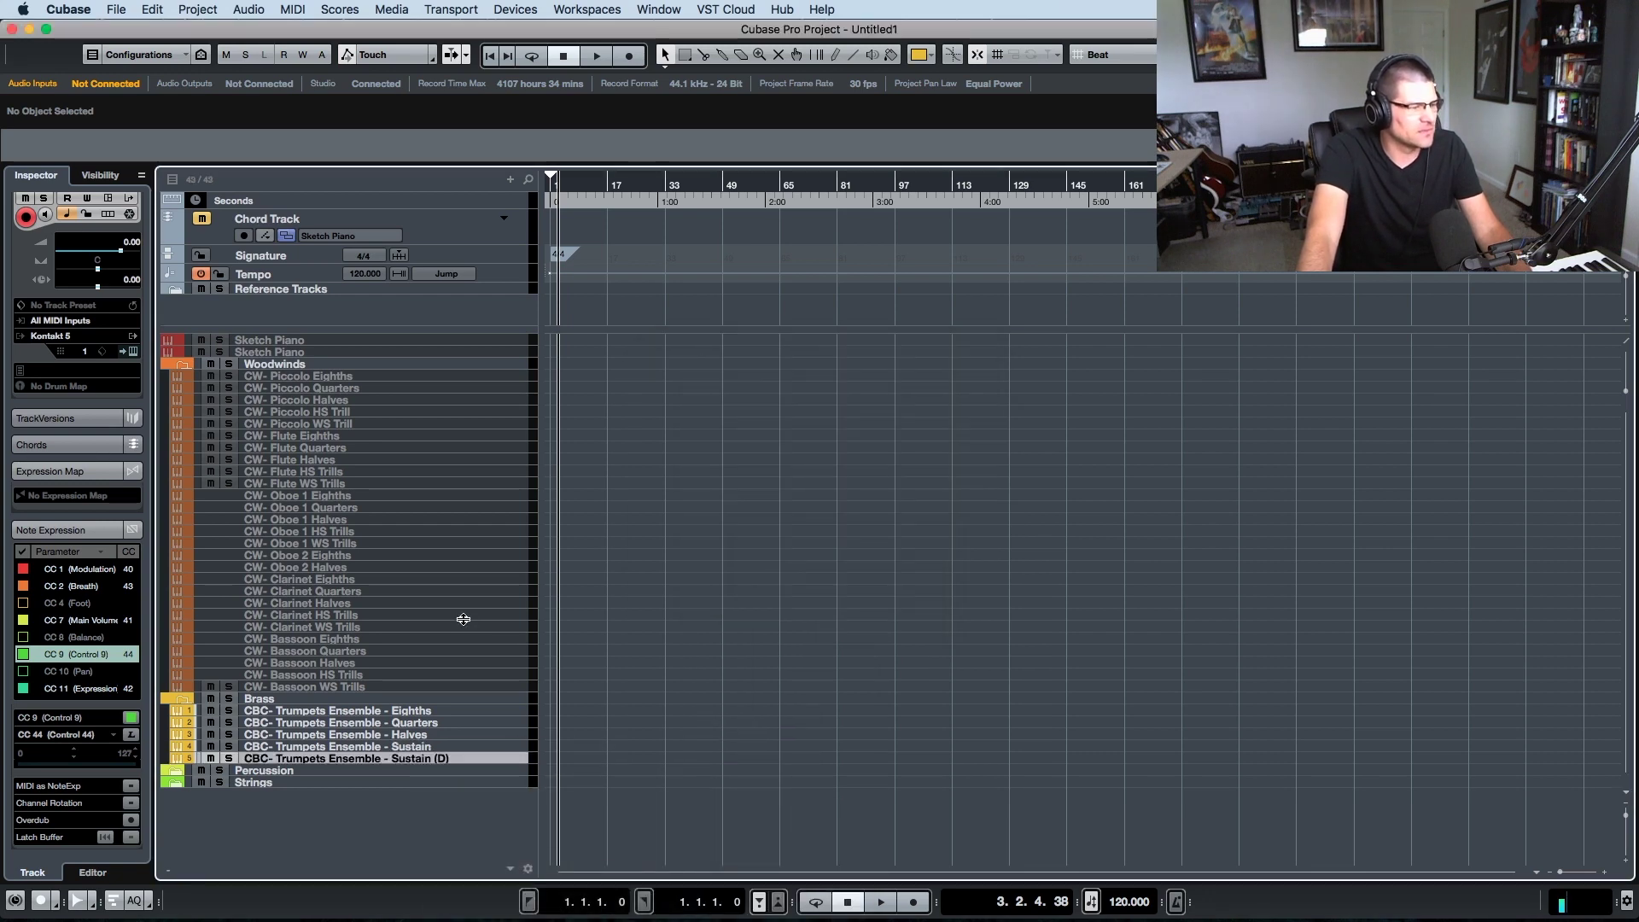
key("alt+shift+e")
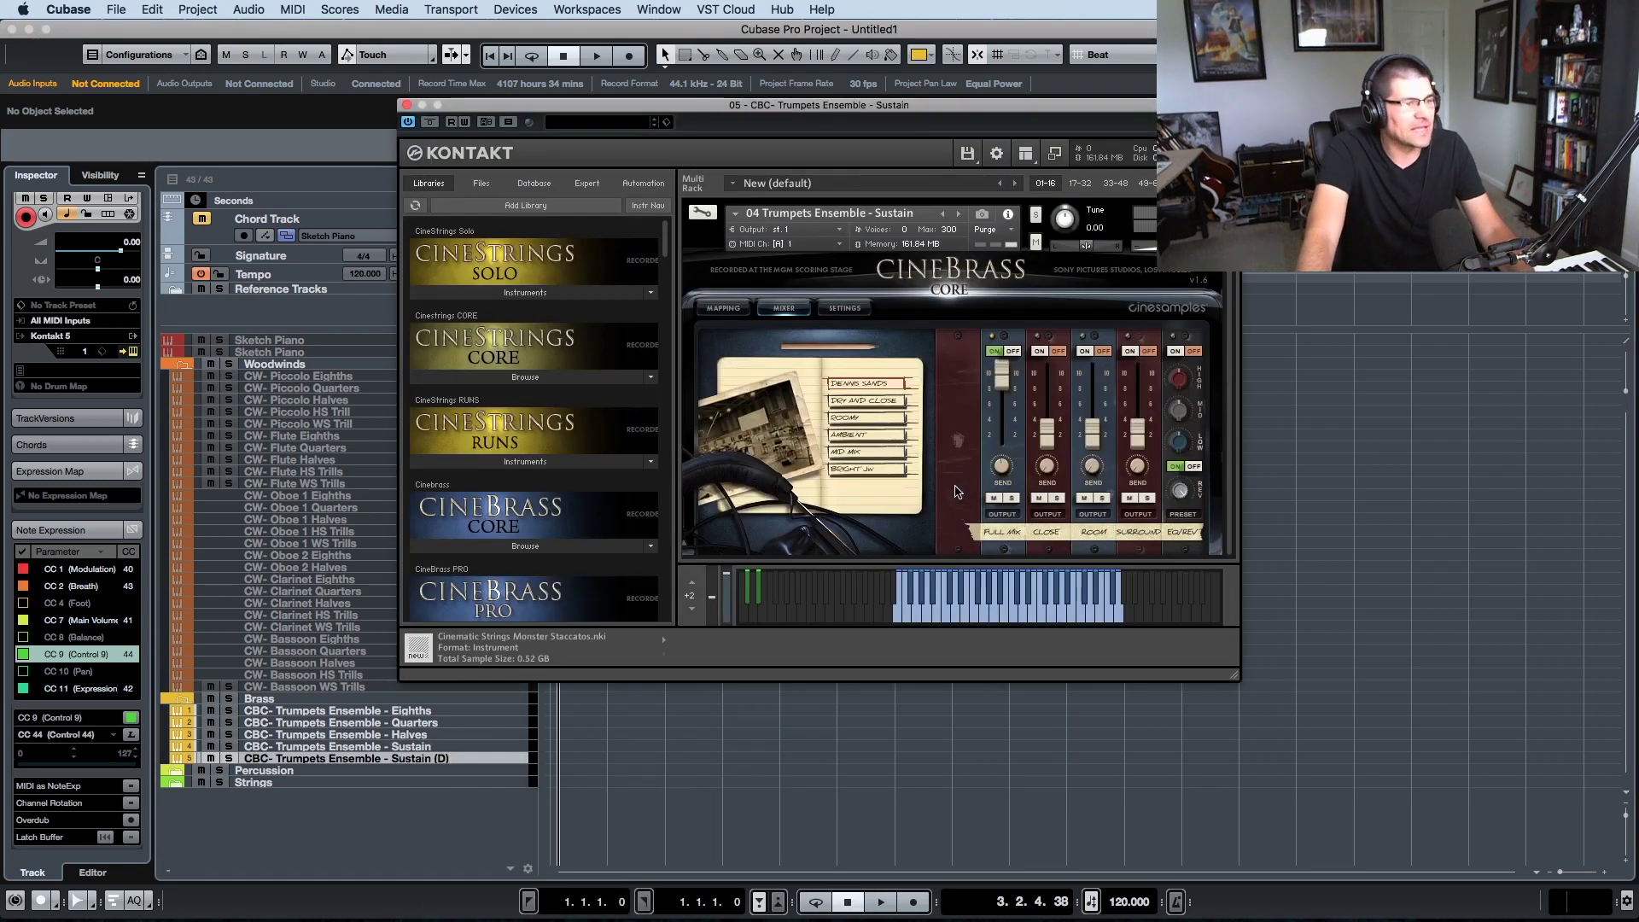
- Load the CineBrass CORE patch 05 Two Horns Ensemble - Eighths in the duplicated Sustain track, keeping its Kontakt window clear of the track list
left_click_drag(866, 105, 1054, 146)
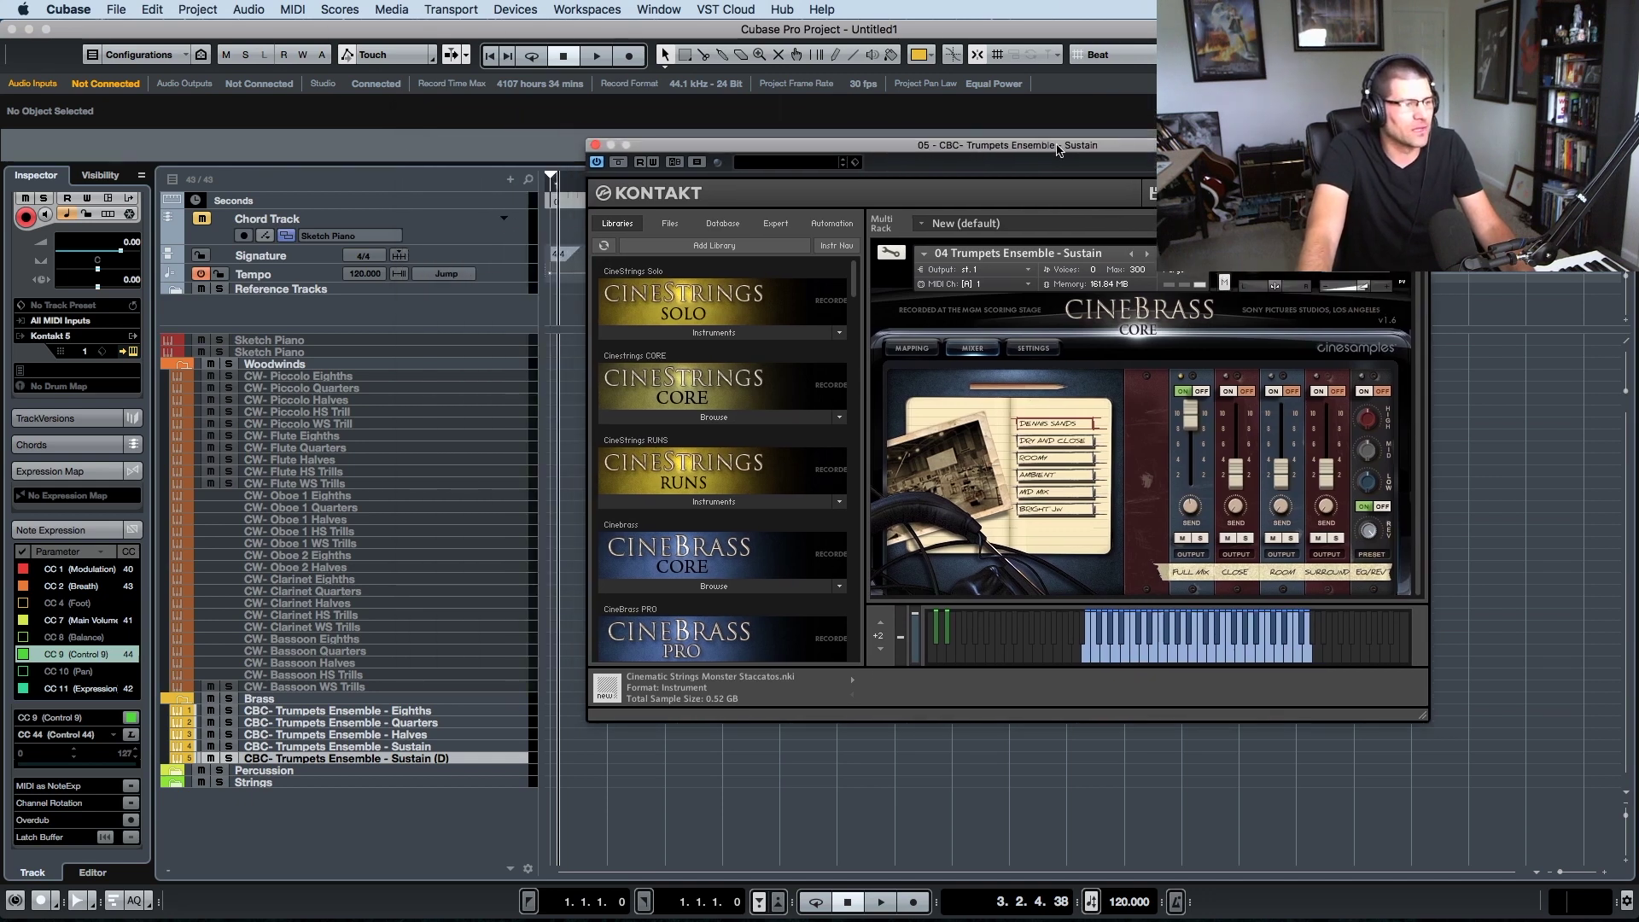
scroll(713, 513, "down", 2)
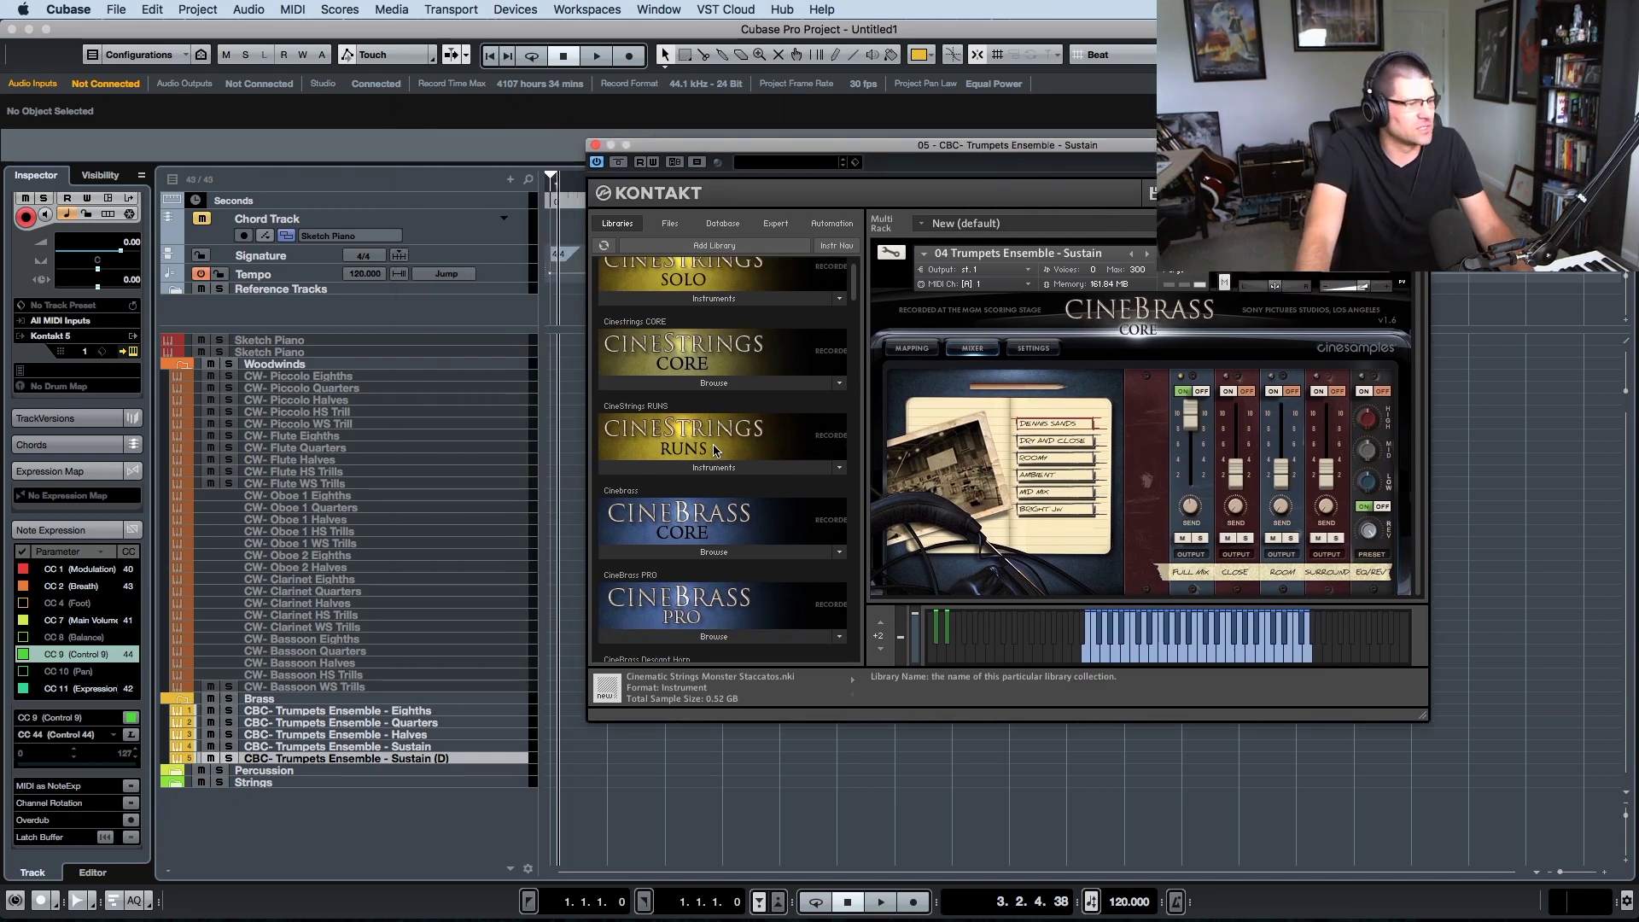
left_click(715, 553)
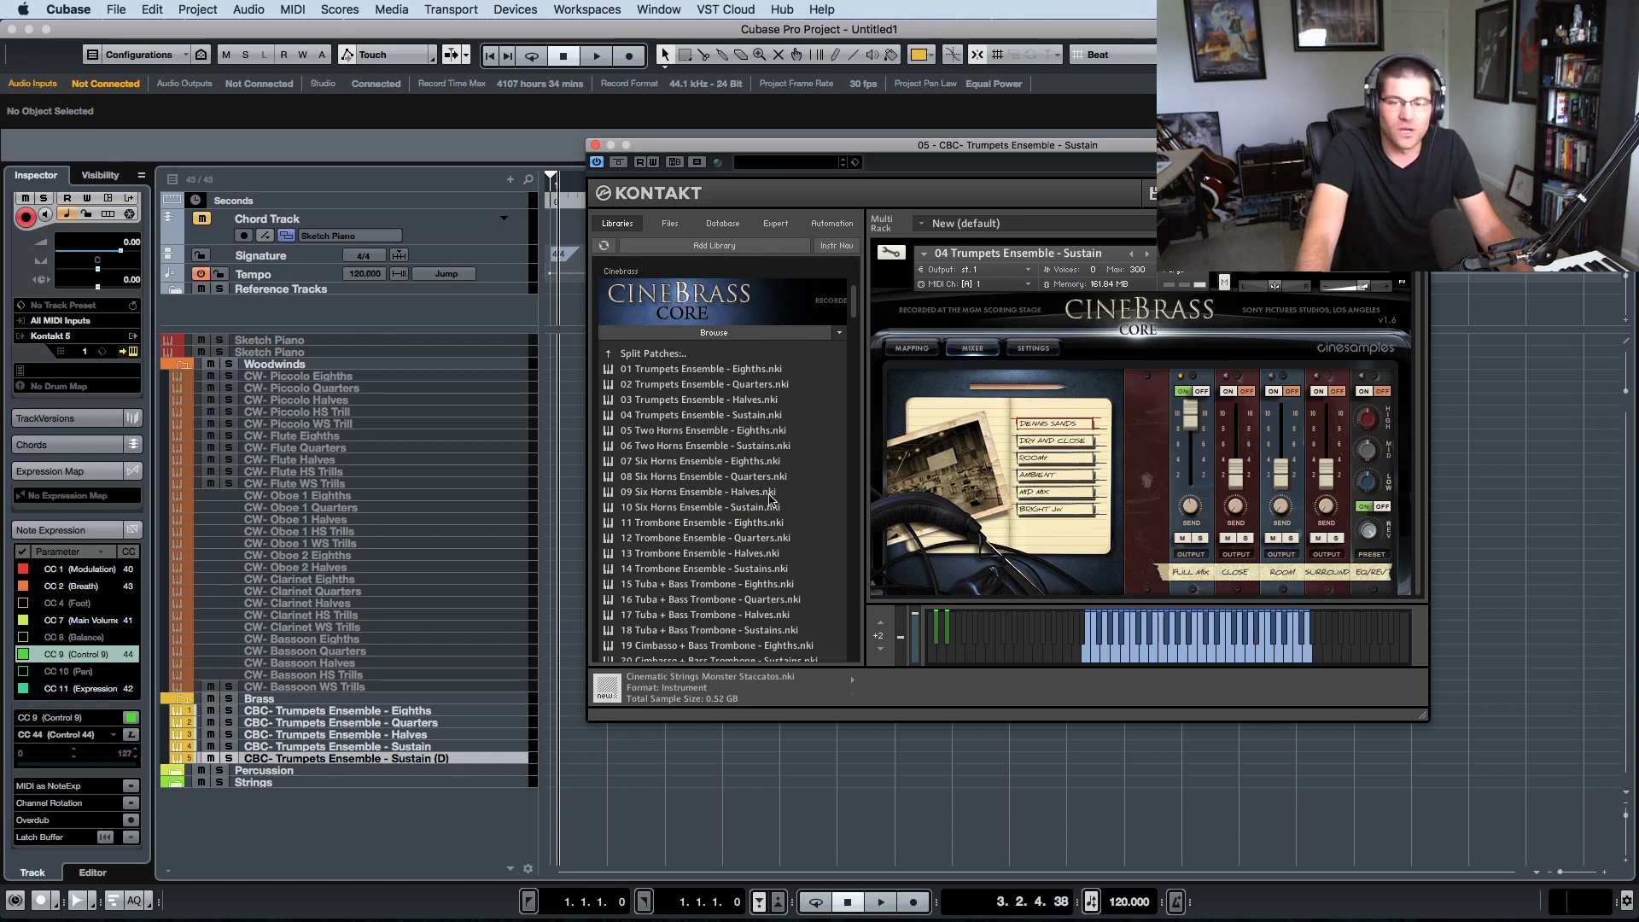
left_click(744, 420)
left_click_drag(743, 431, 1082, 373)
left_click_drag(839, 145, 854, 140)
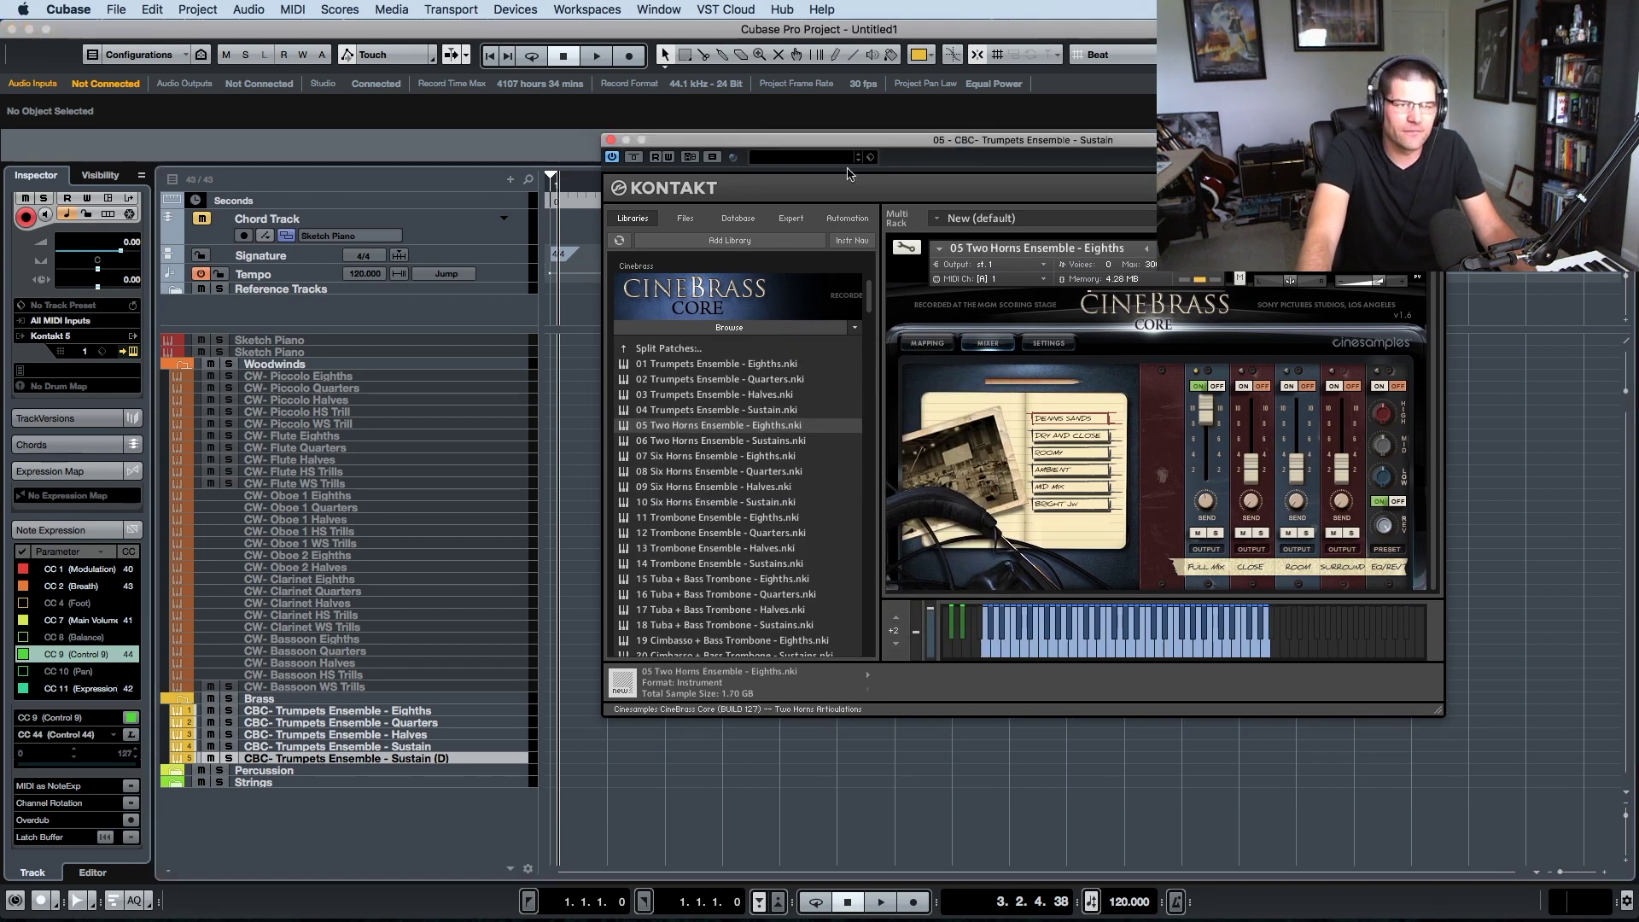
- Rename the duplicated Sustain track as CBC- Two Horns Ensemble - Eighths and close its Kontakt window
left_click(424, 784)
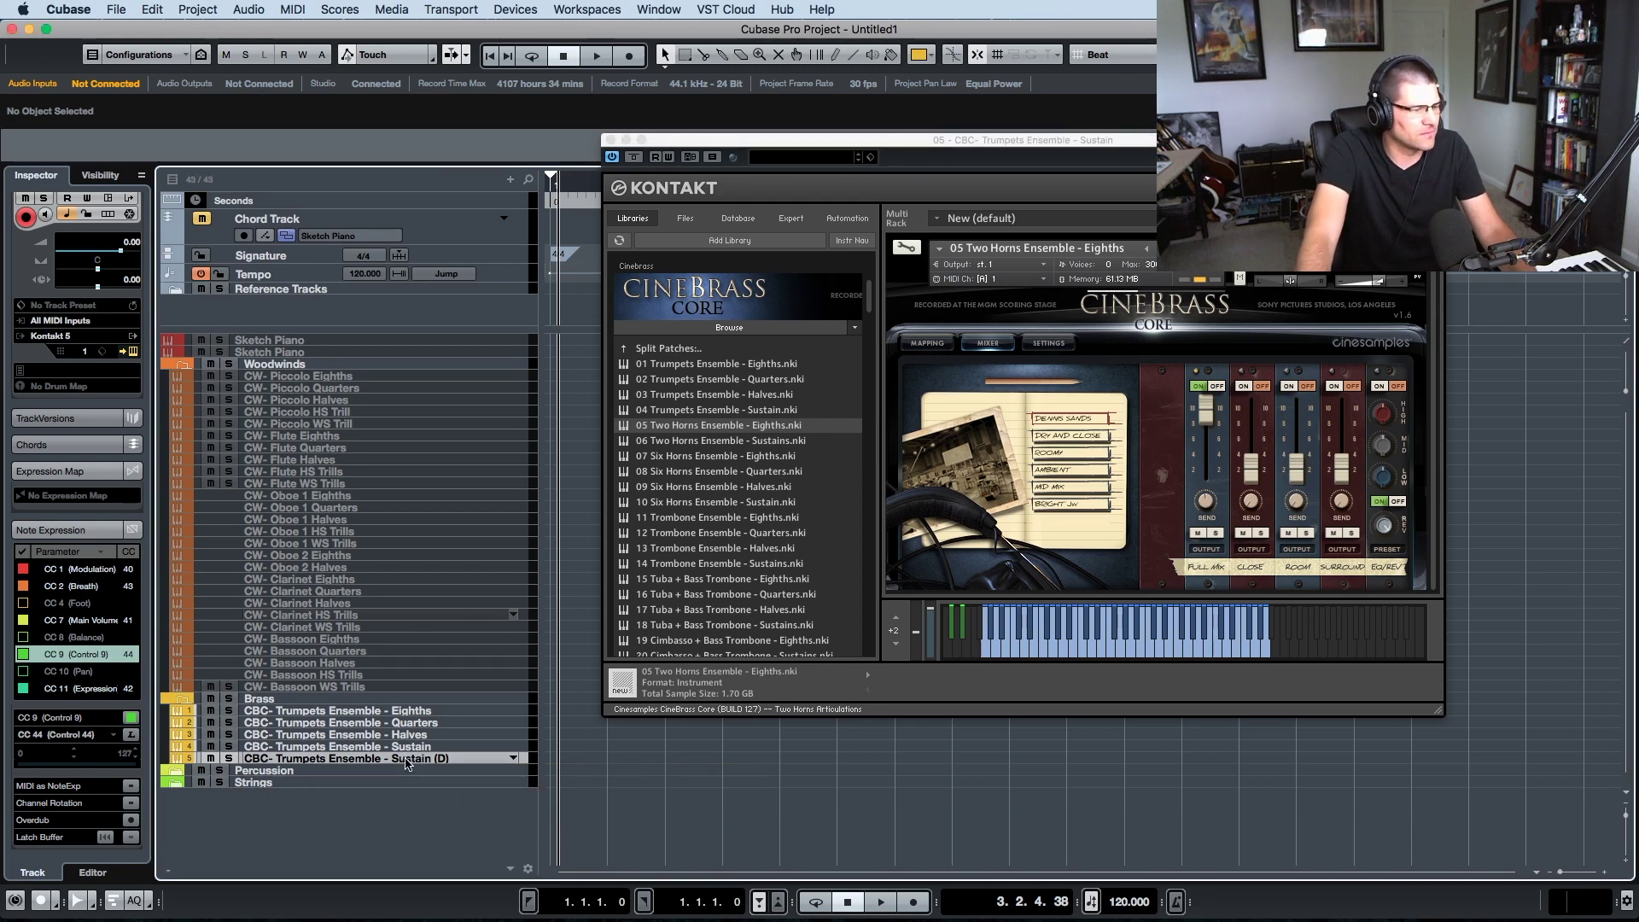
double_click(424, 762)
left_click(481, 762)
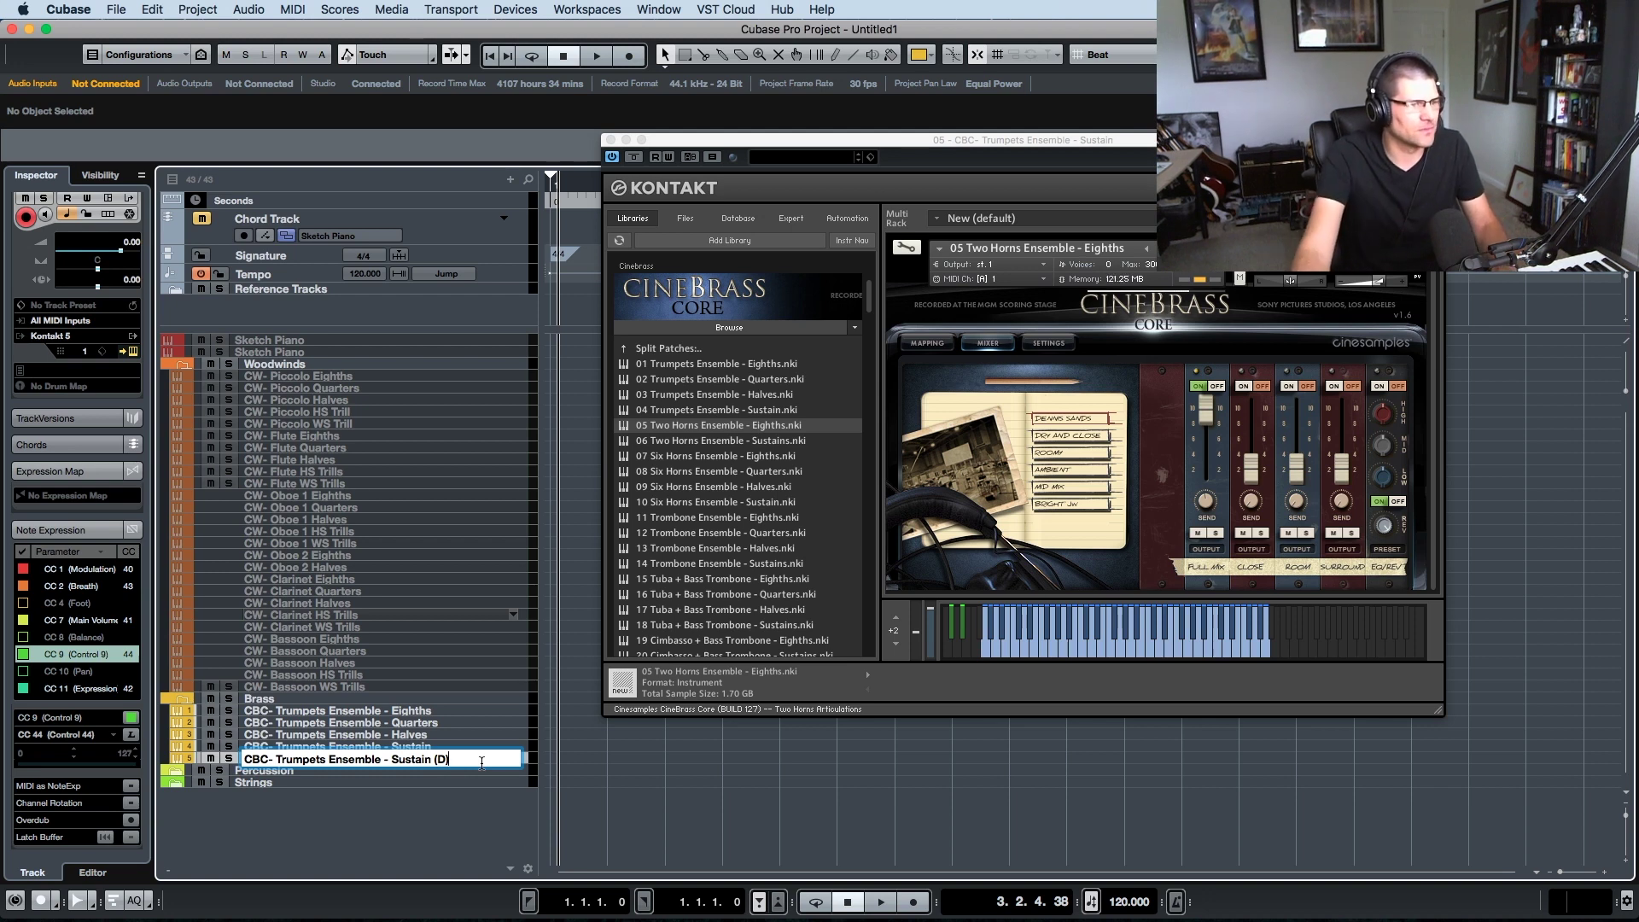
left_click(281, 760)
key("shift+super+Right")
type("Two Horn")
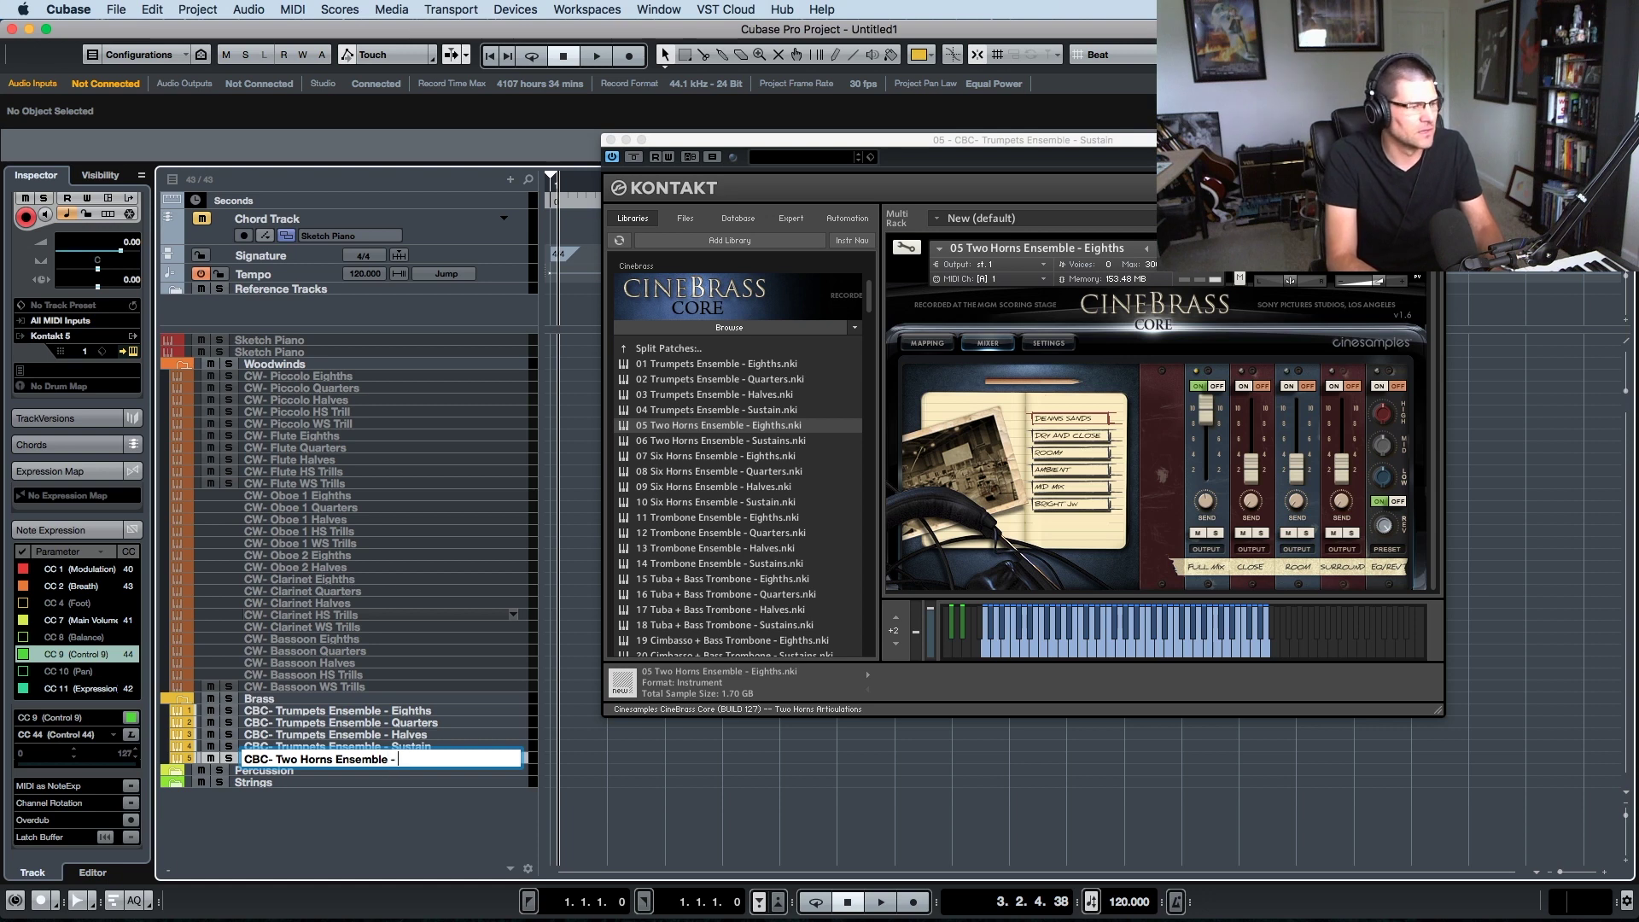
type("th")
key("BackSpace")
key("BackSpace")
key("BackSpace")
key("BackSpace")
key("BackSpace")
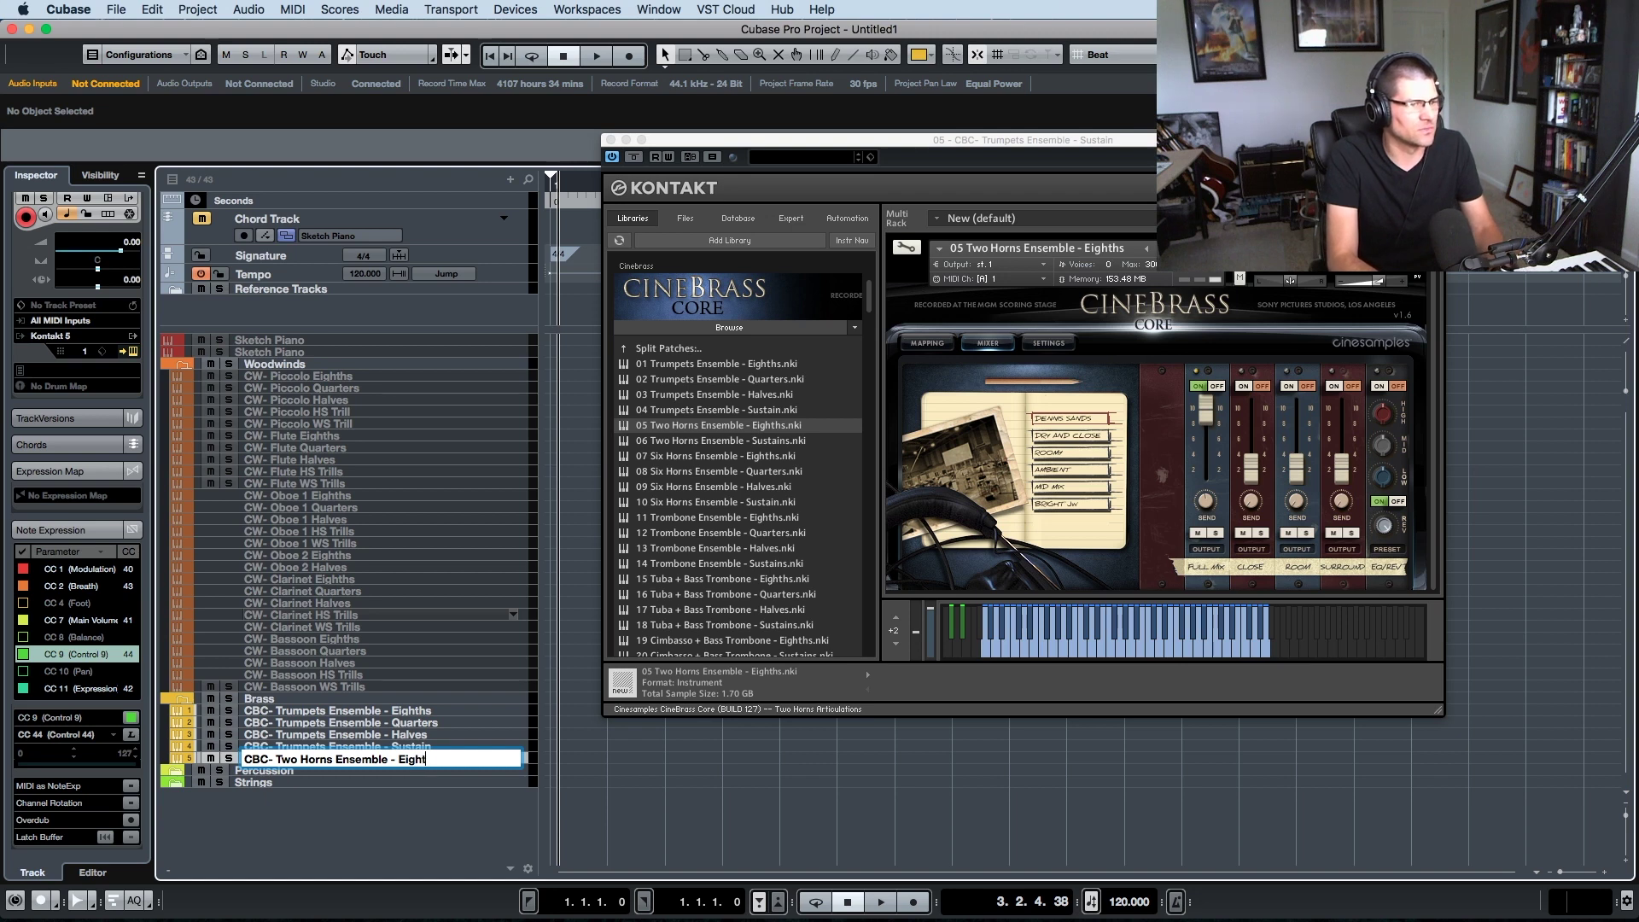
key("Return")
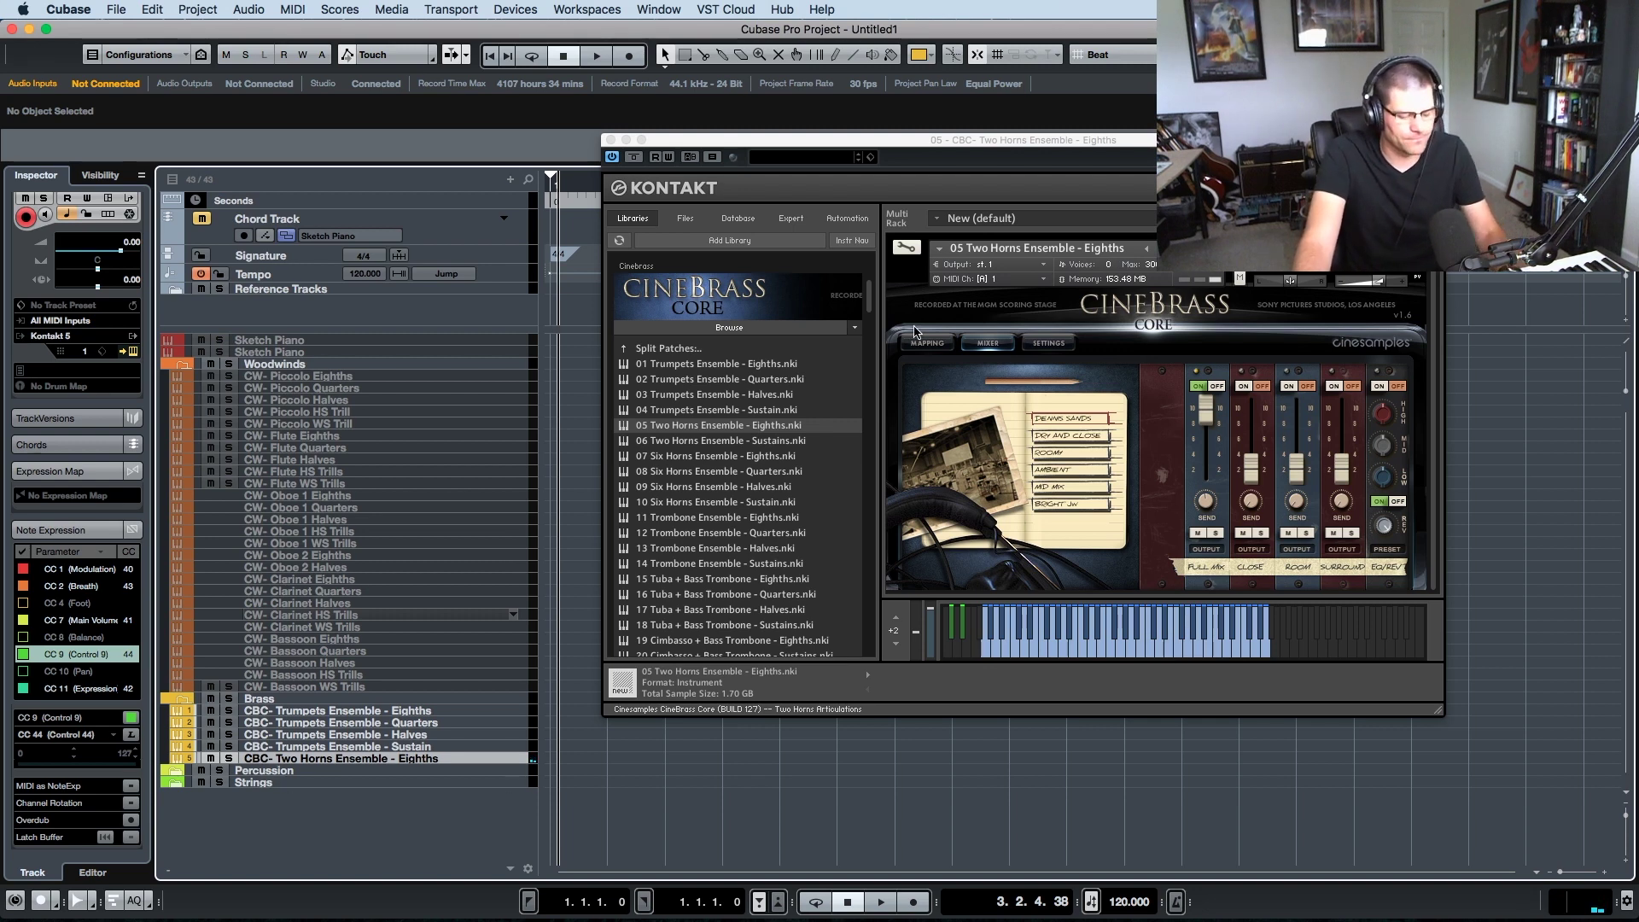
key("super+w")
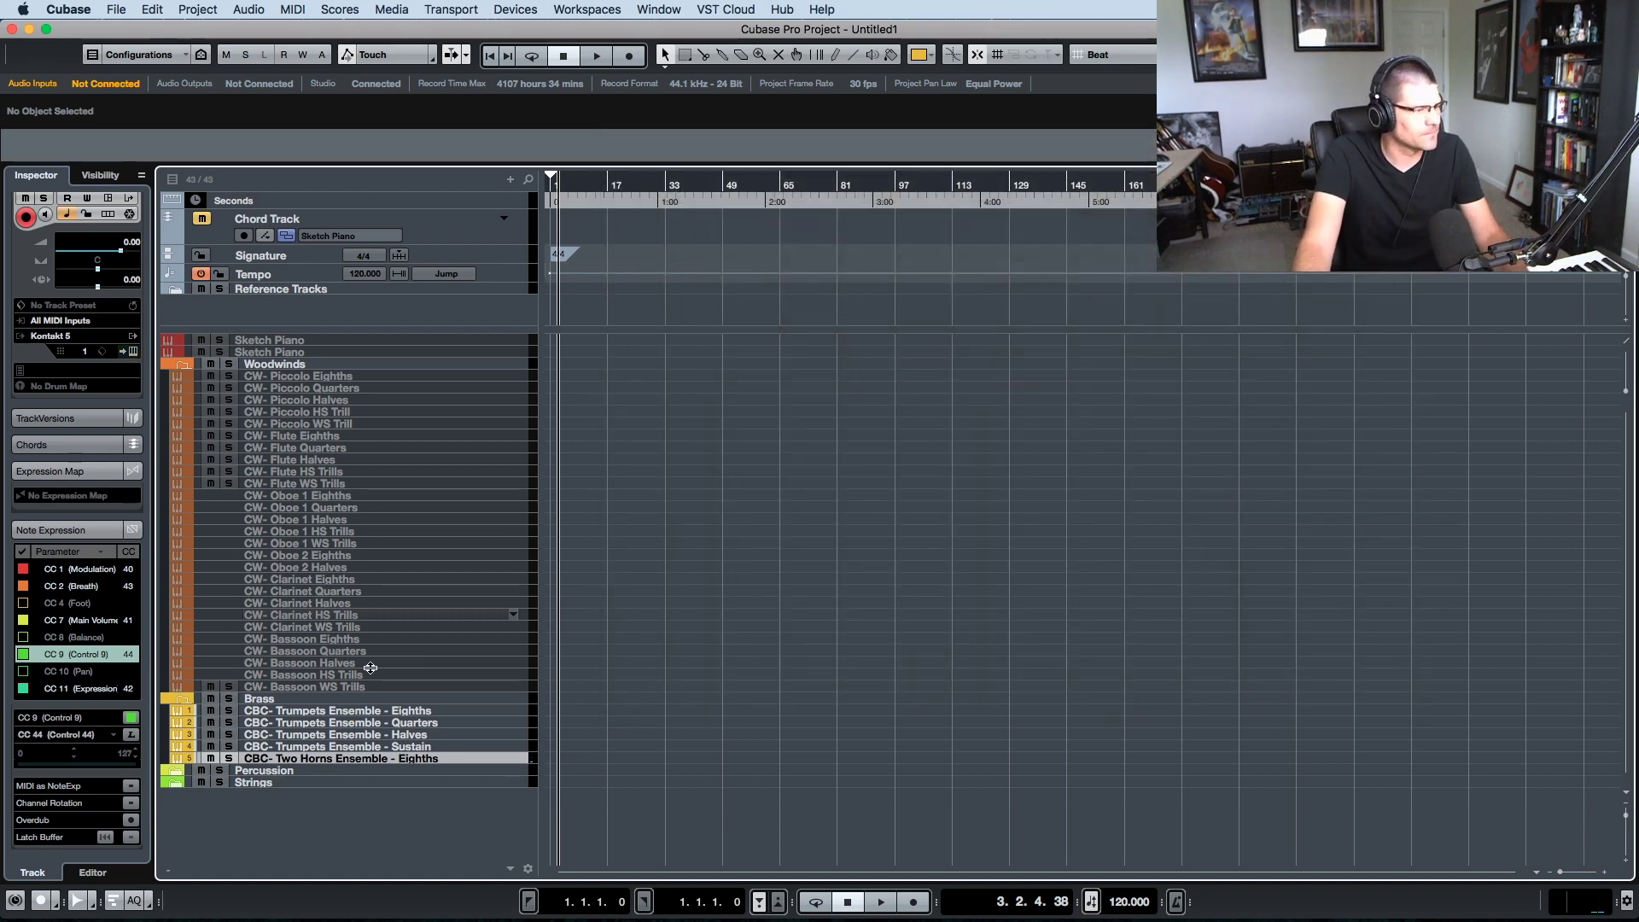
- Enable all the CW tracks in the Woodwinds folder and check the memory usage in Activity Monitor
left_click(329, 687)
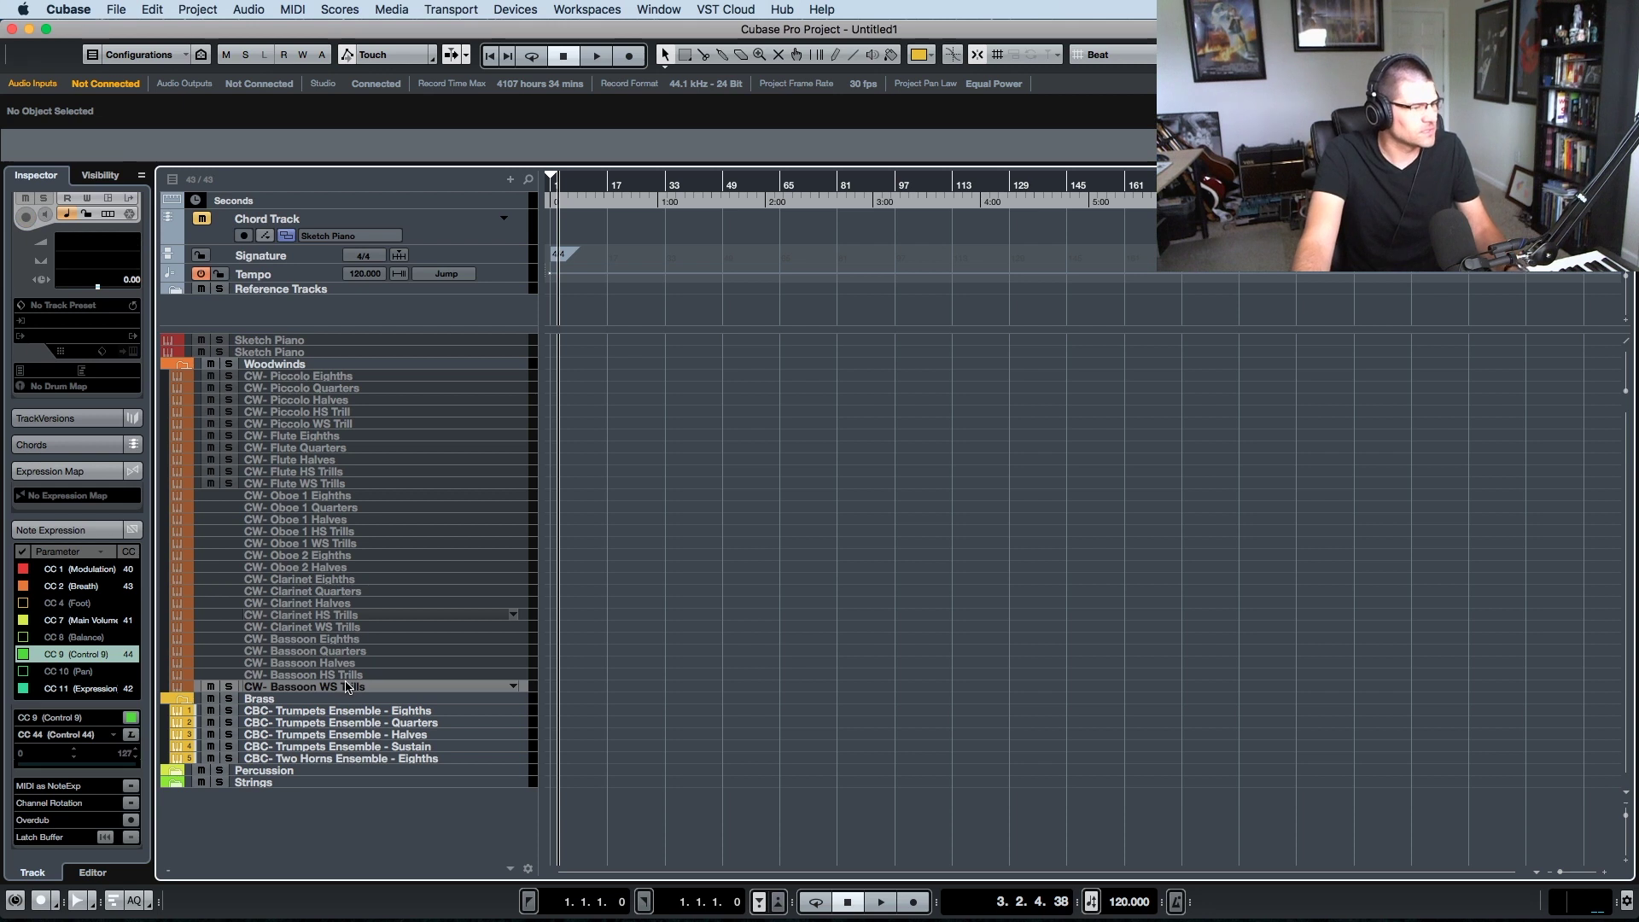
left_click(312, 376, "shift")
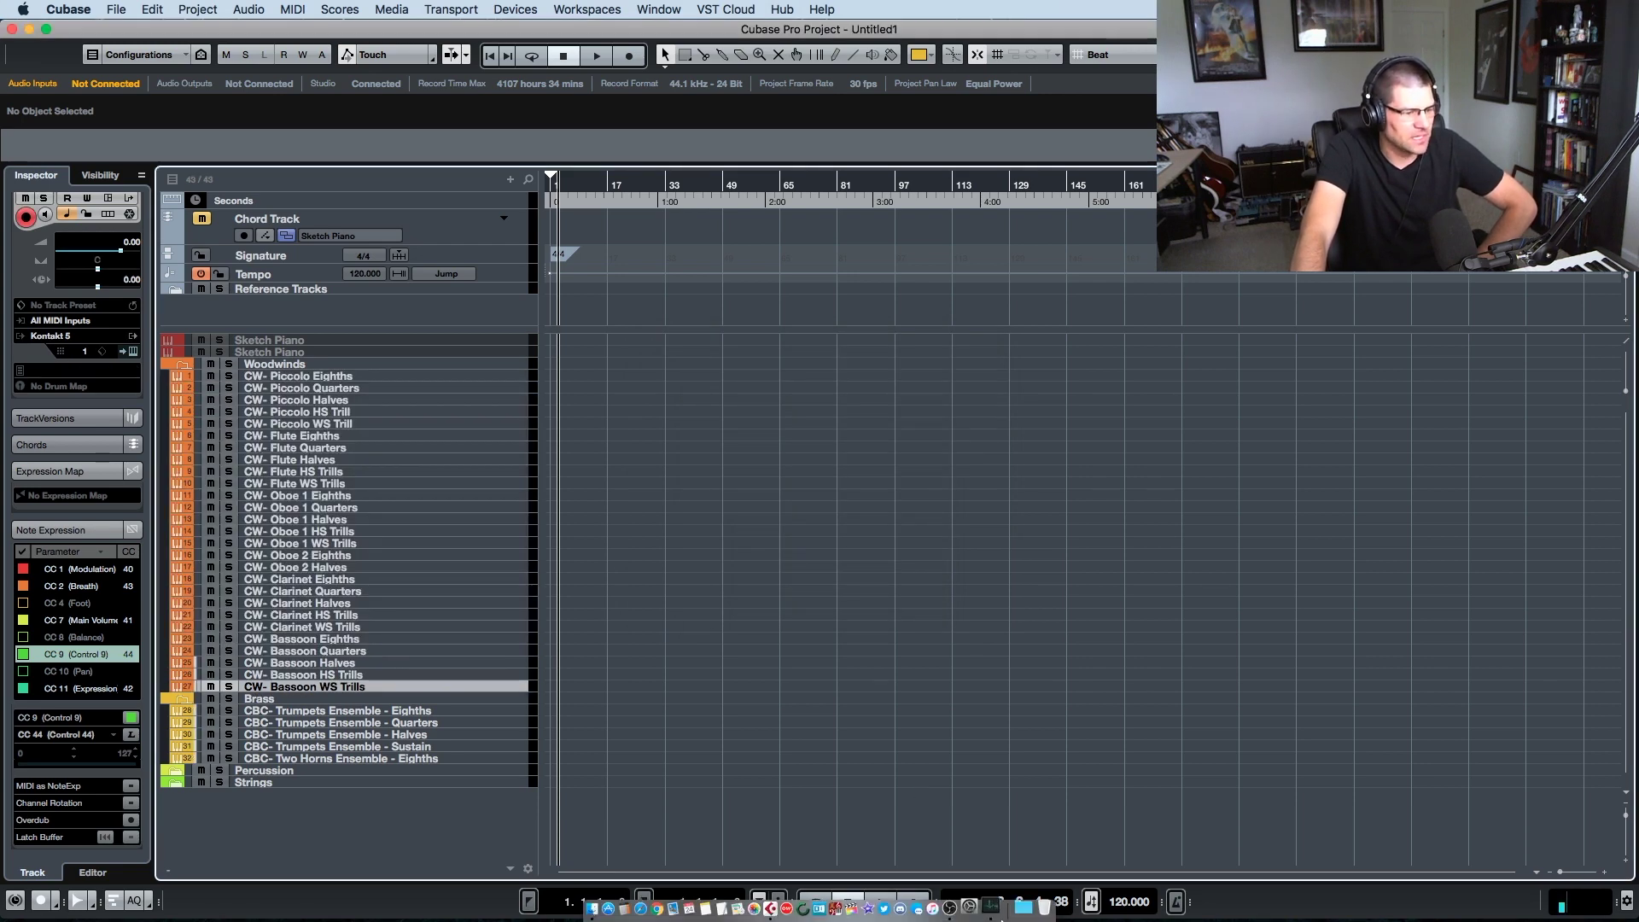
left_click(996, 908)
right_click(996, 908)
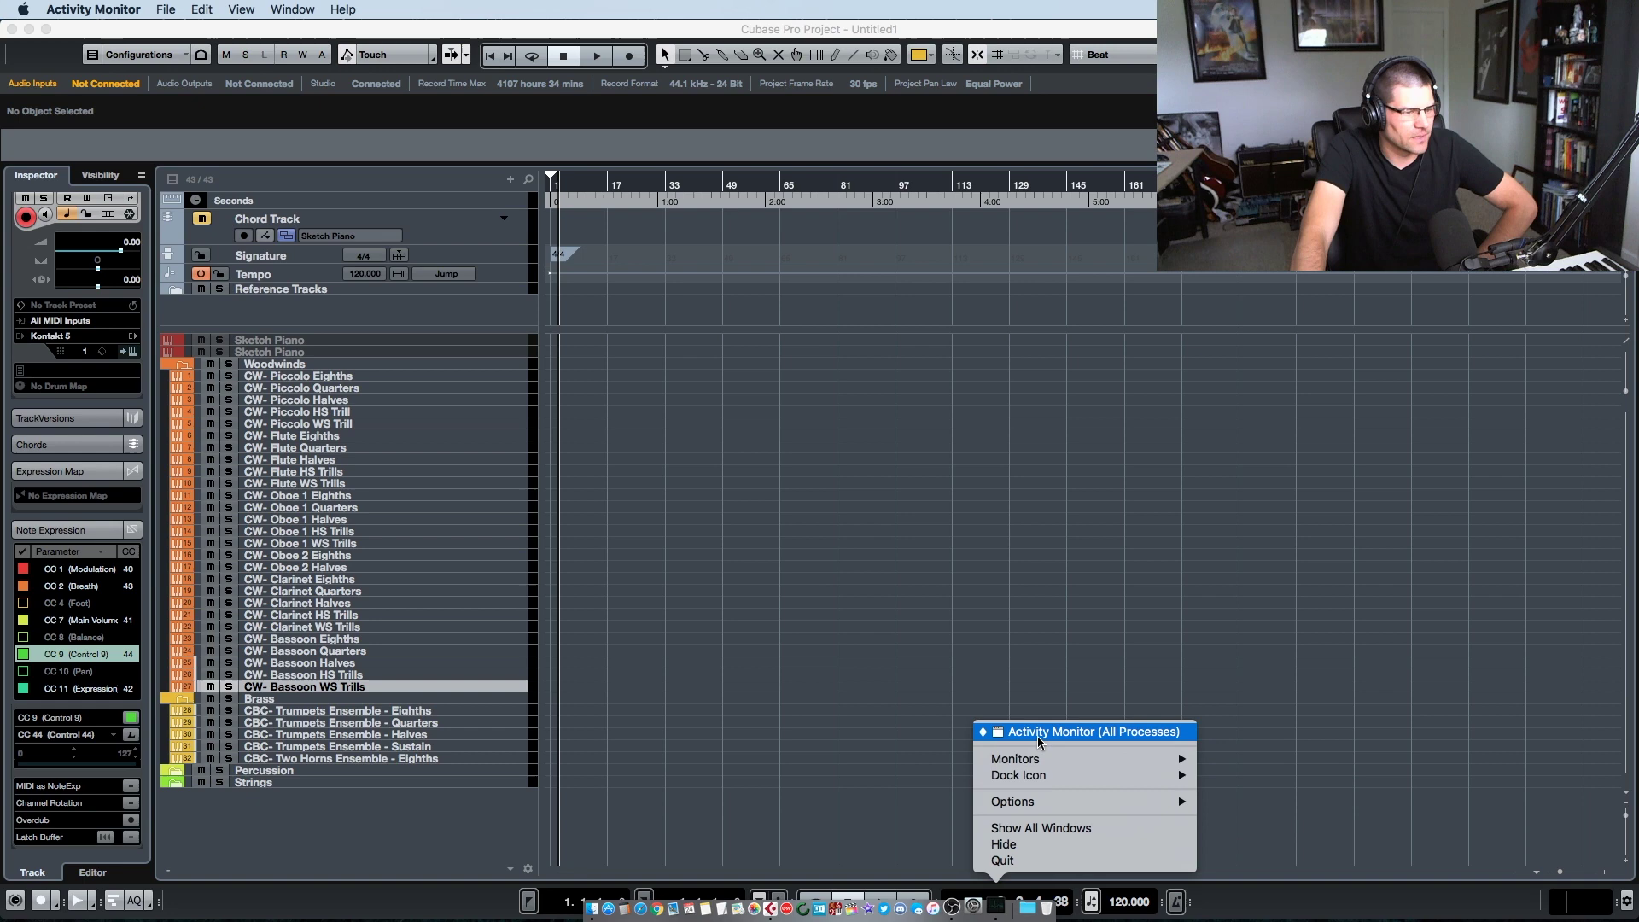
left_click(1037, 732)
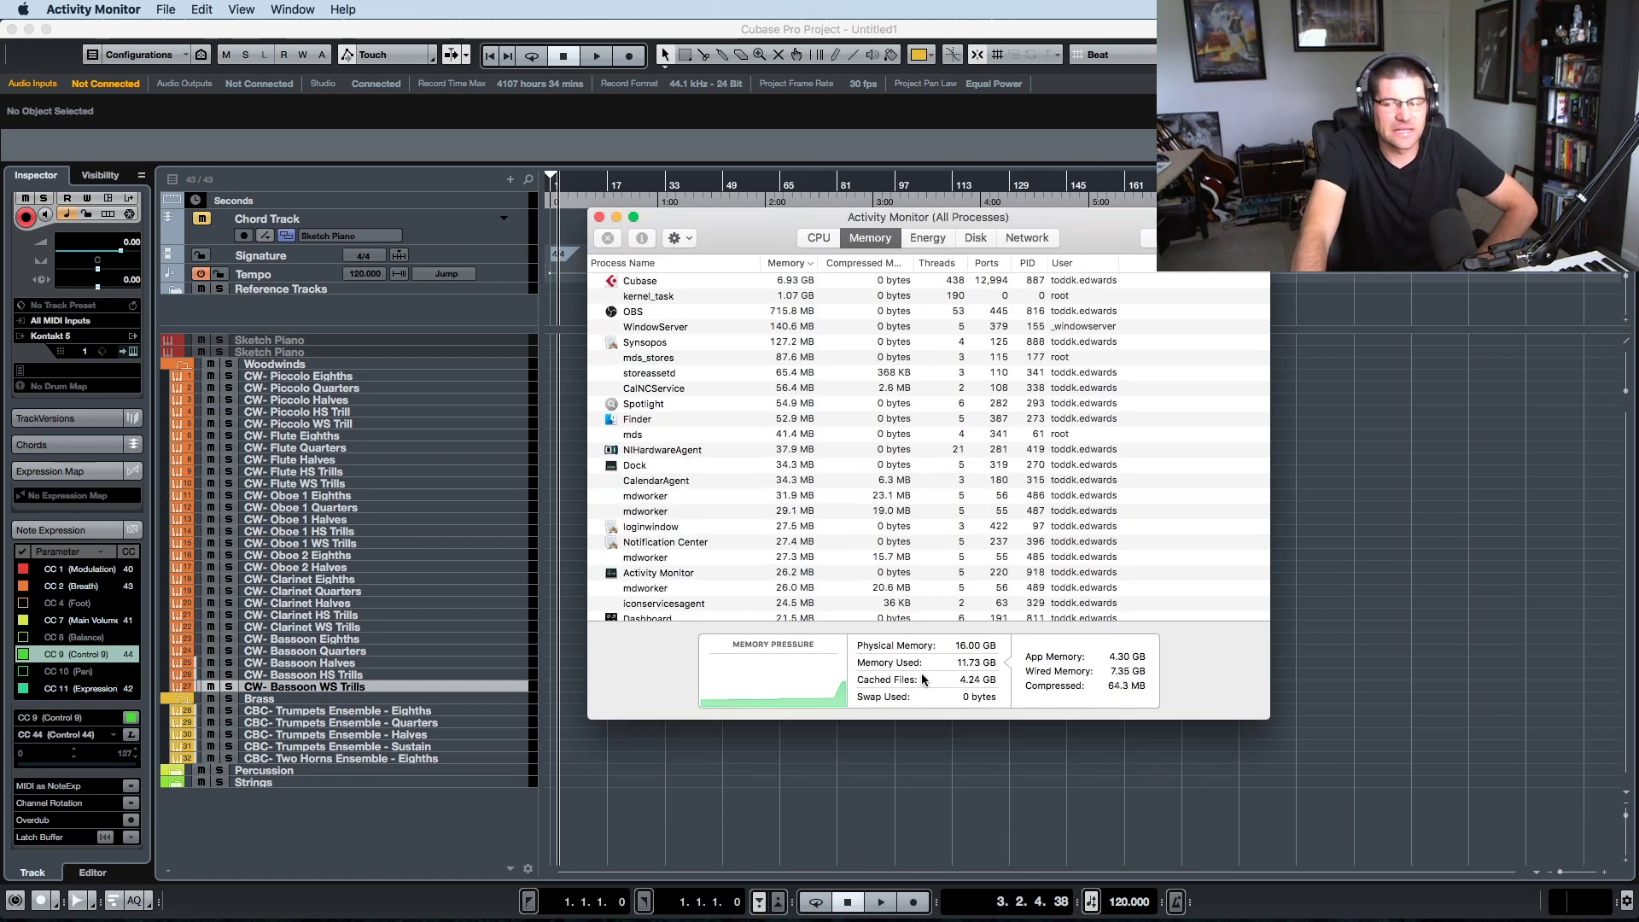
mouse_move(922, 679)
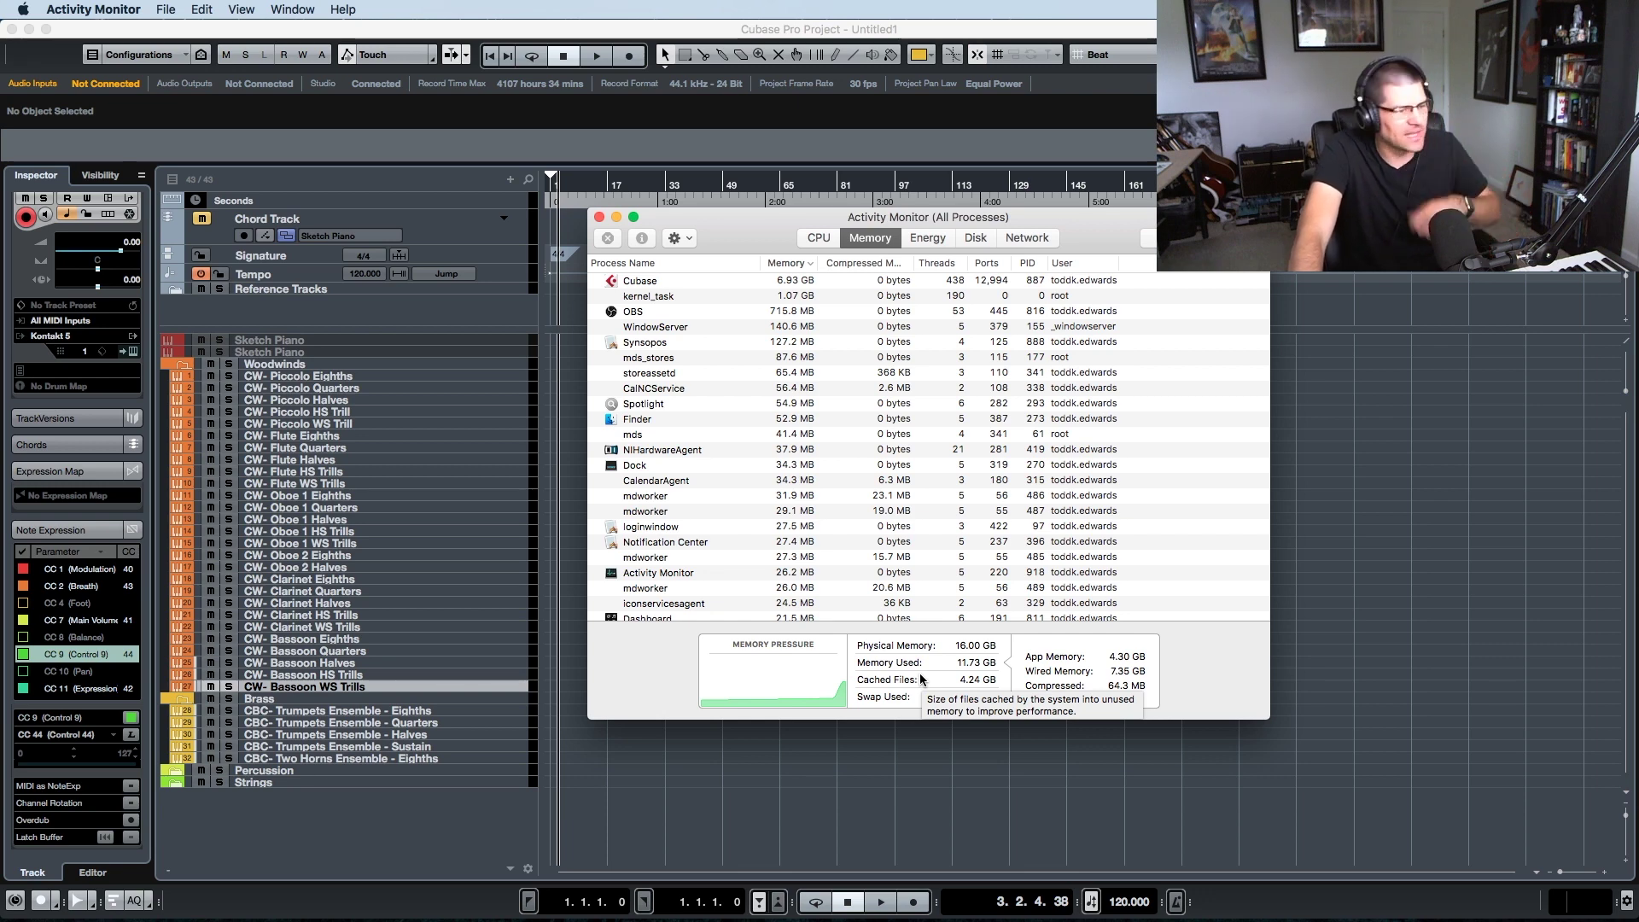
- Back in Cubase, disable all the CW woodwind tracks and the four CBC- Trumpets Ensemble tracks
left_click(333, 378)
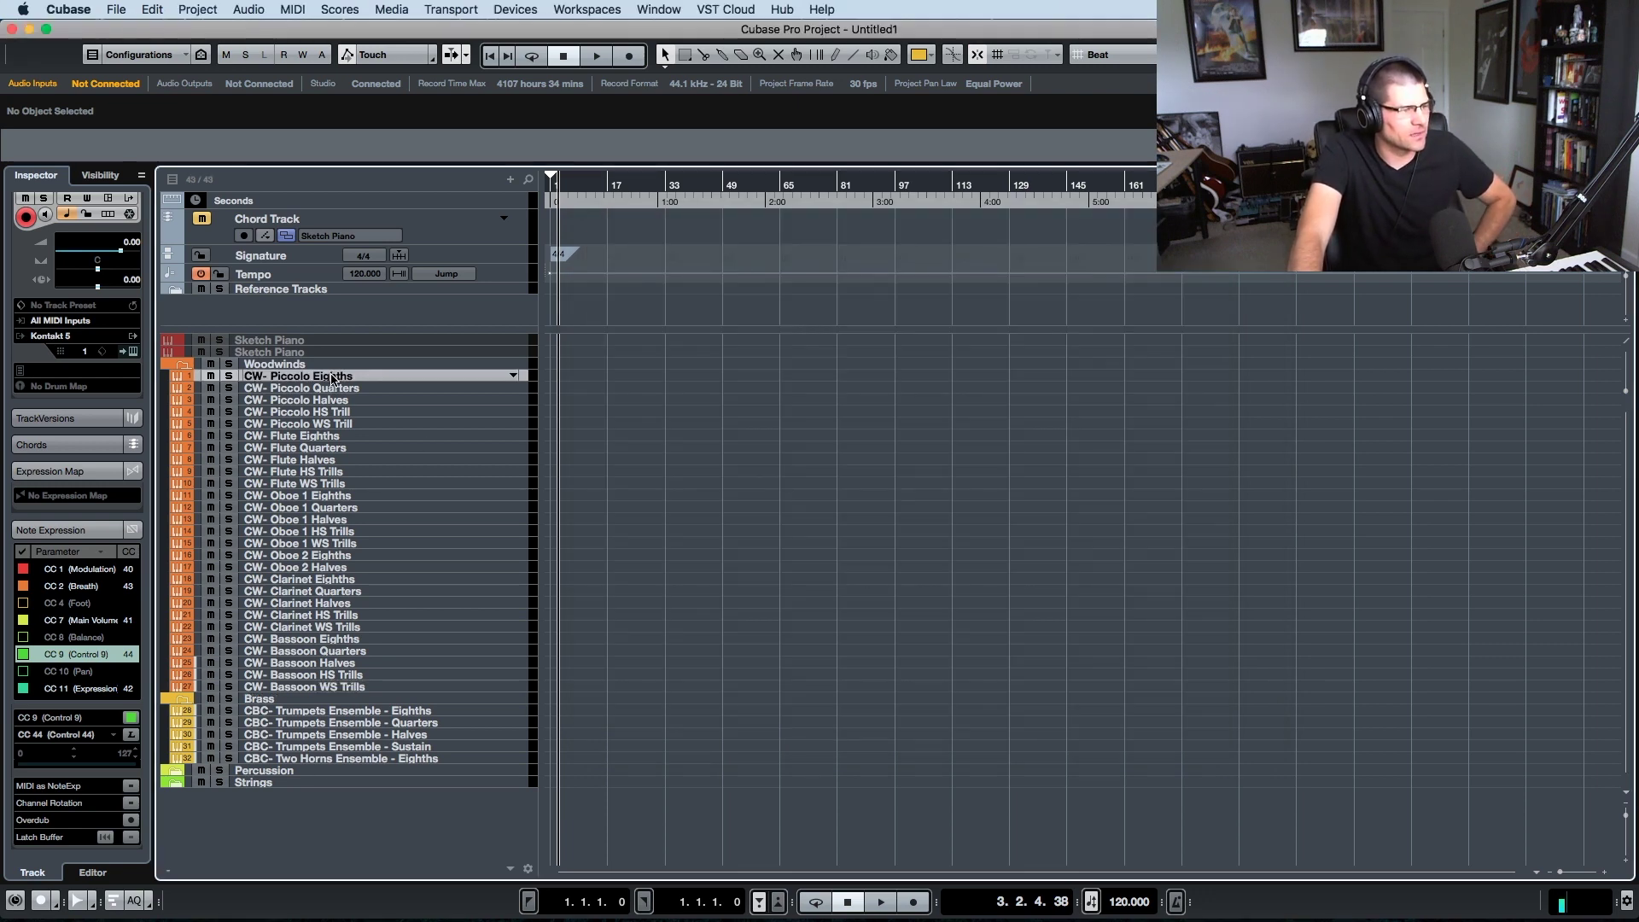
left_click(323, 687, "shift")
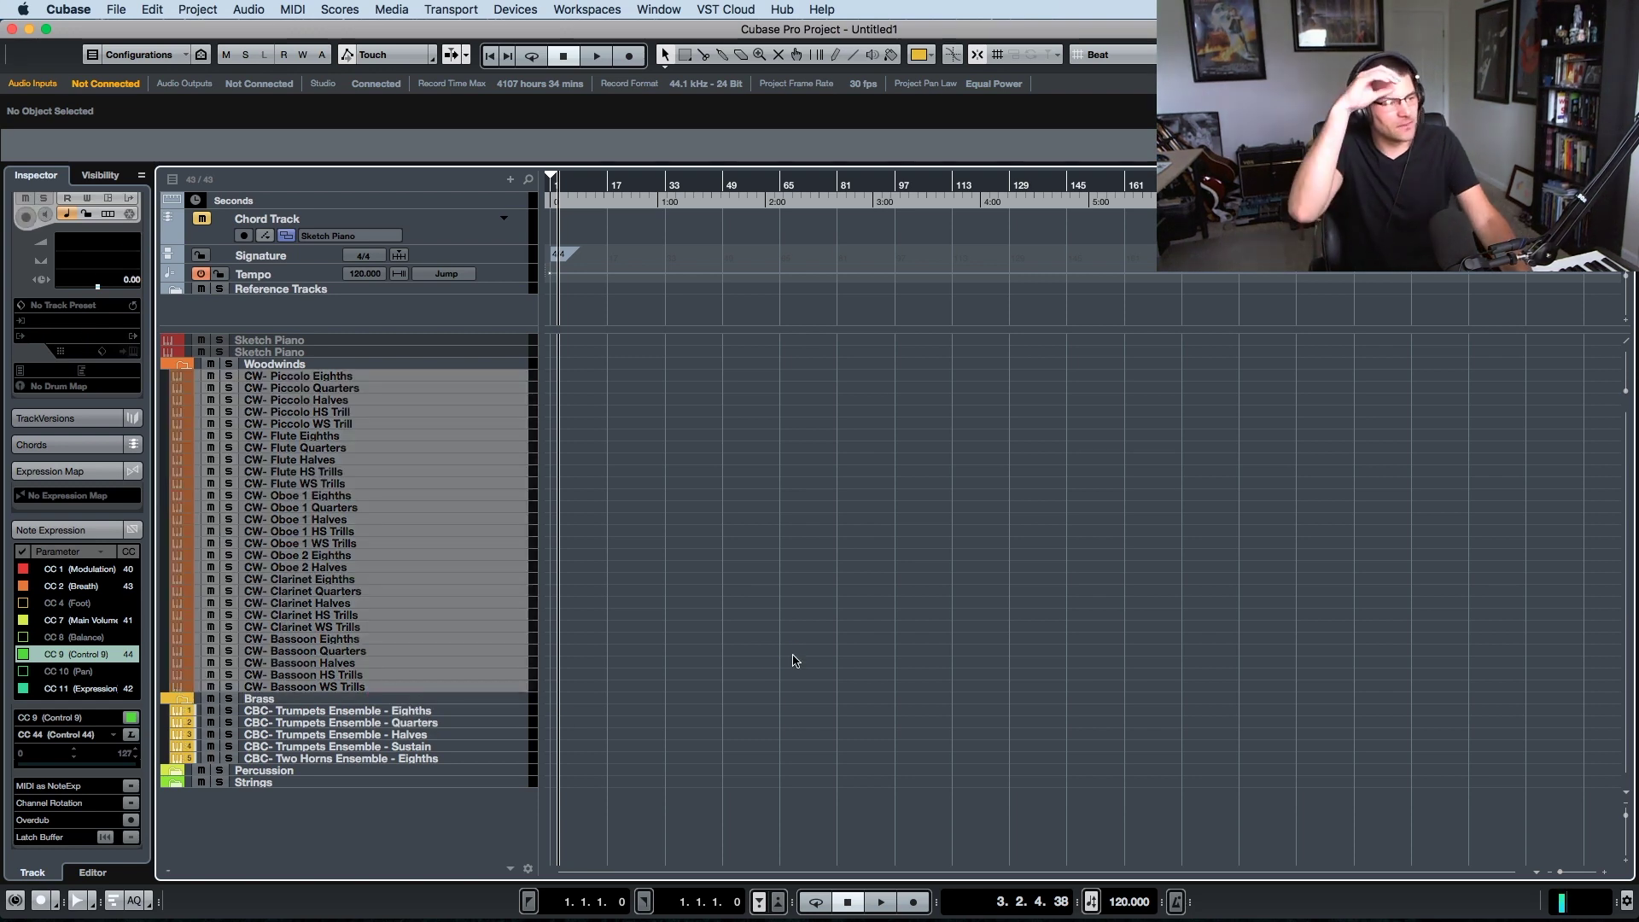
left_click(380, 711)
left_click(405, 747, "shift")
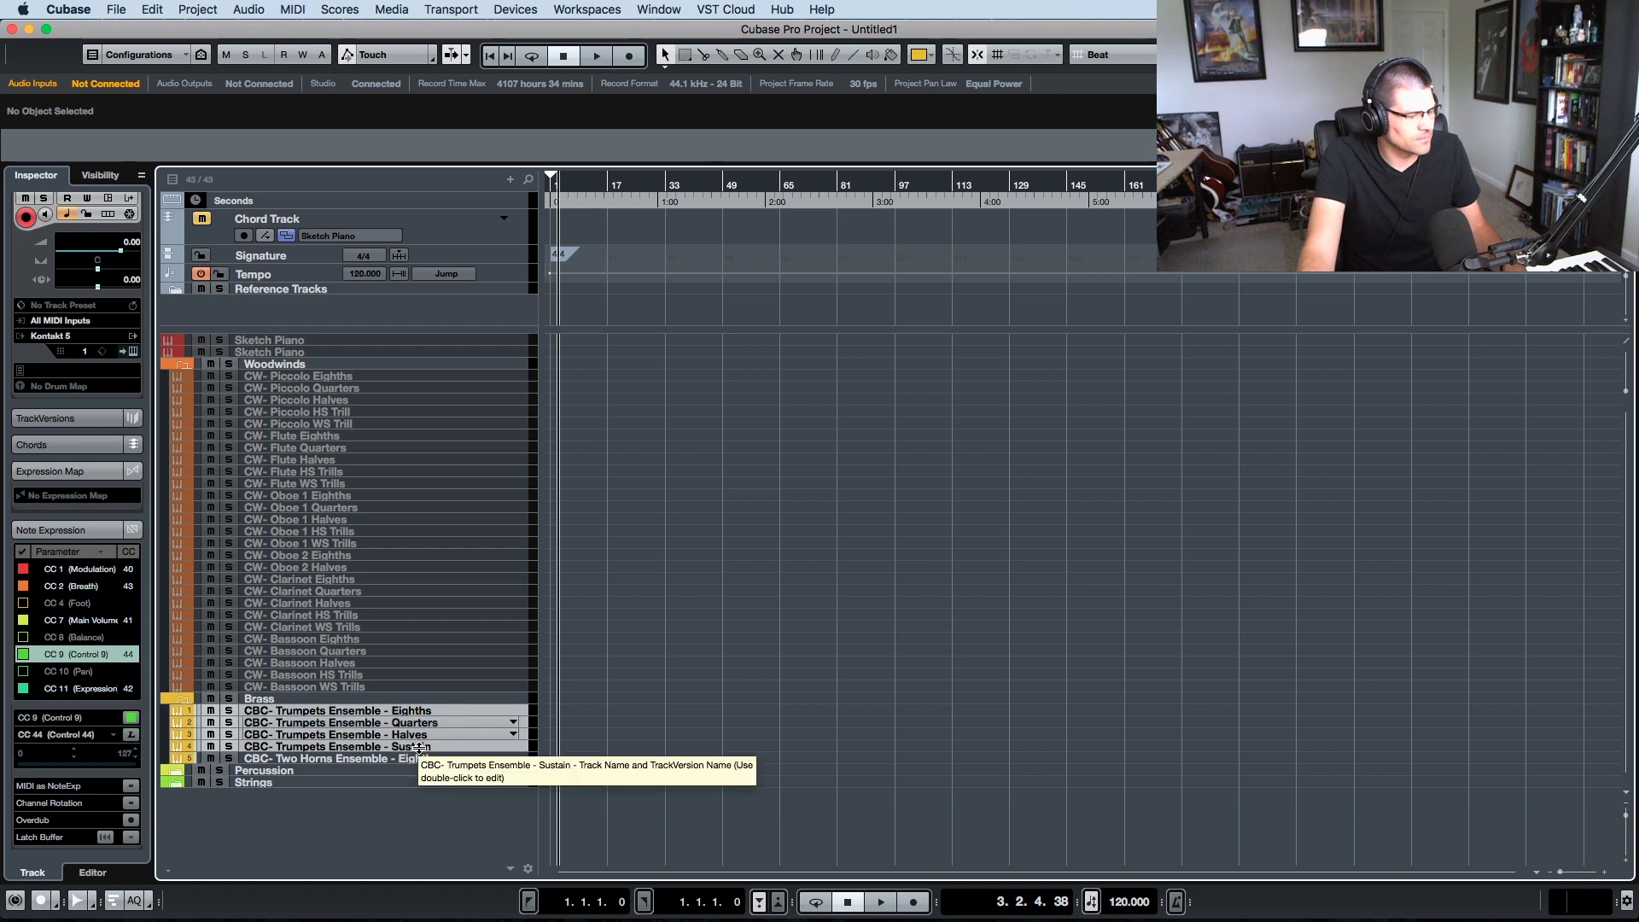
key("shift+d")
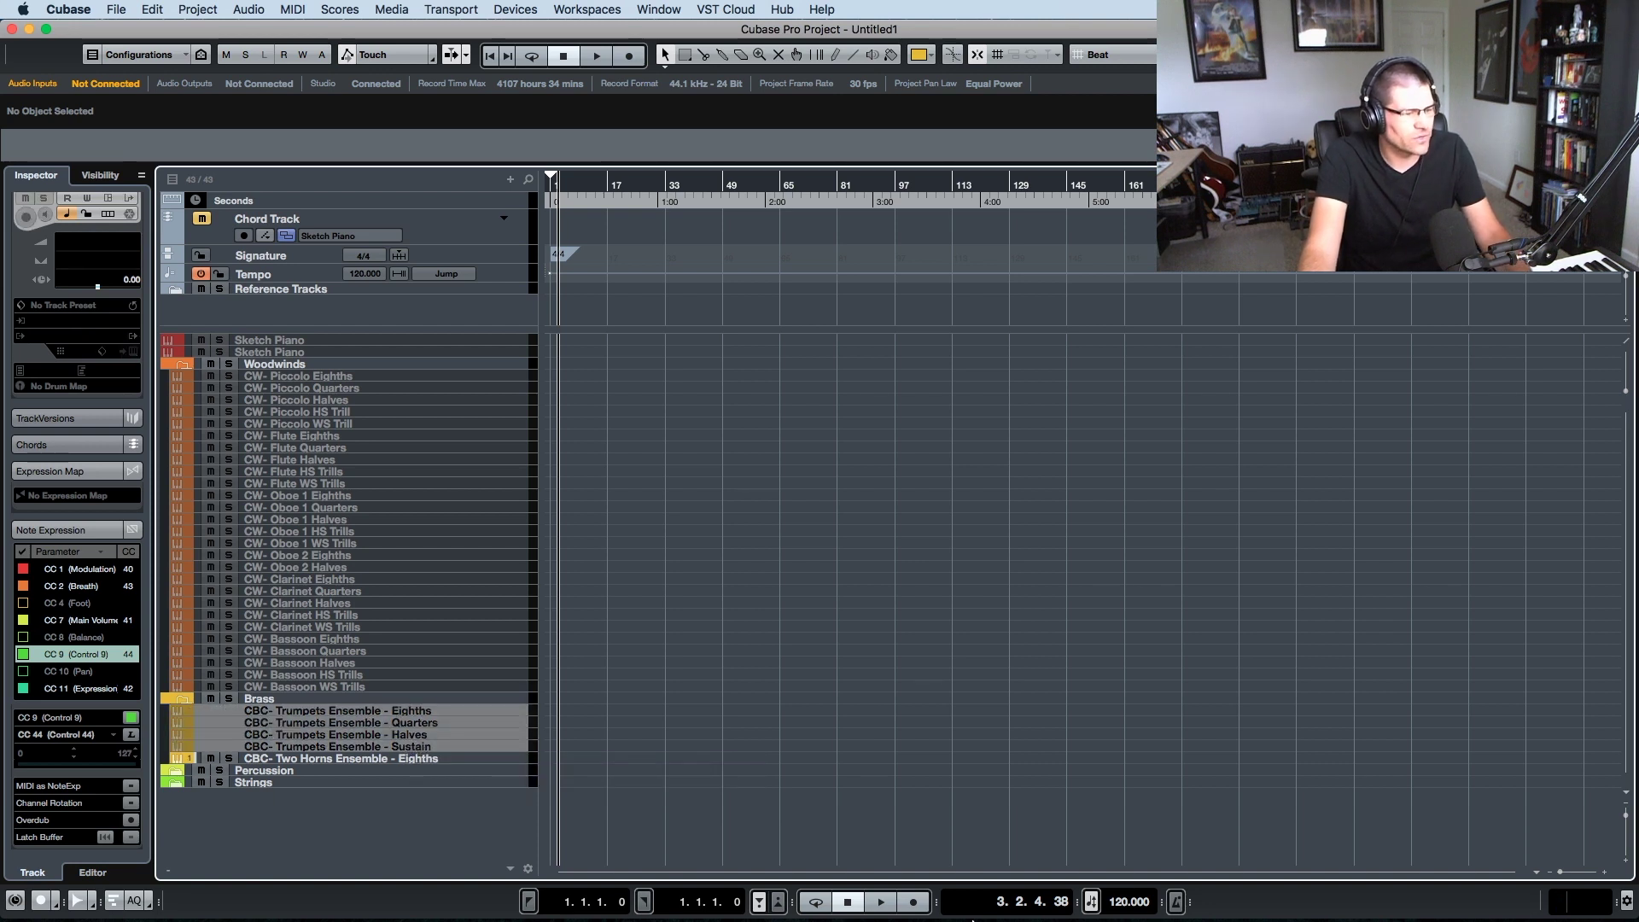
- Switch to Activity Monitor to check the memory usage with the tracks disabled, and minimize its window
right_click(994, 907)
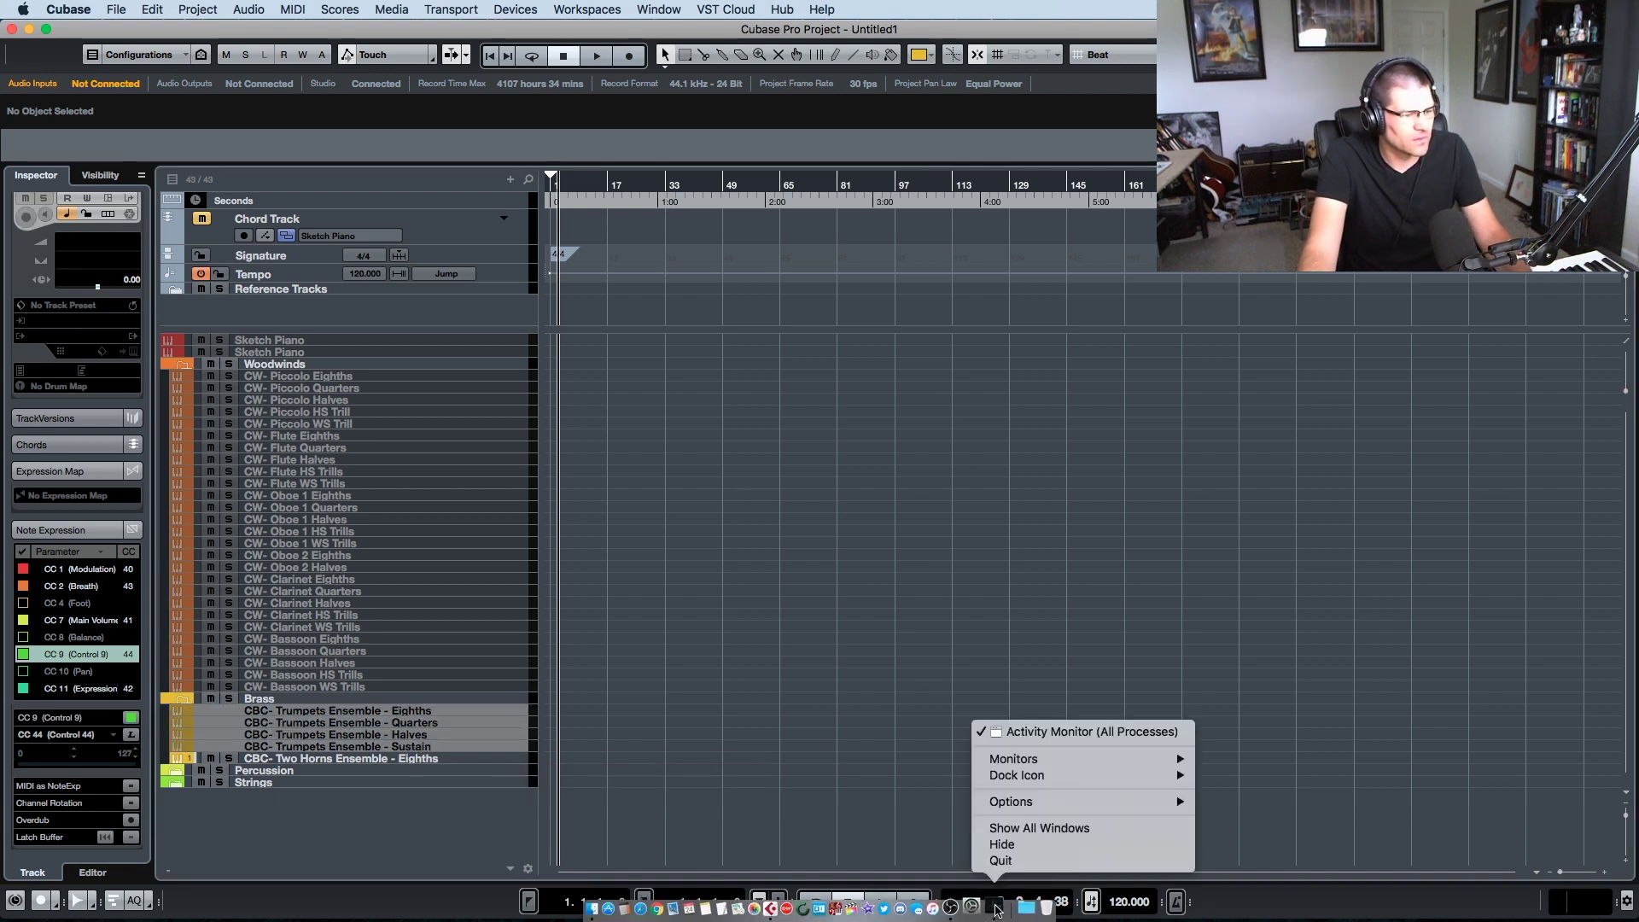
left_click(1022, 736)
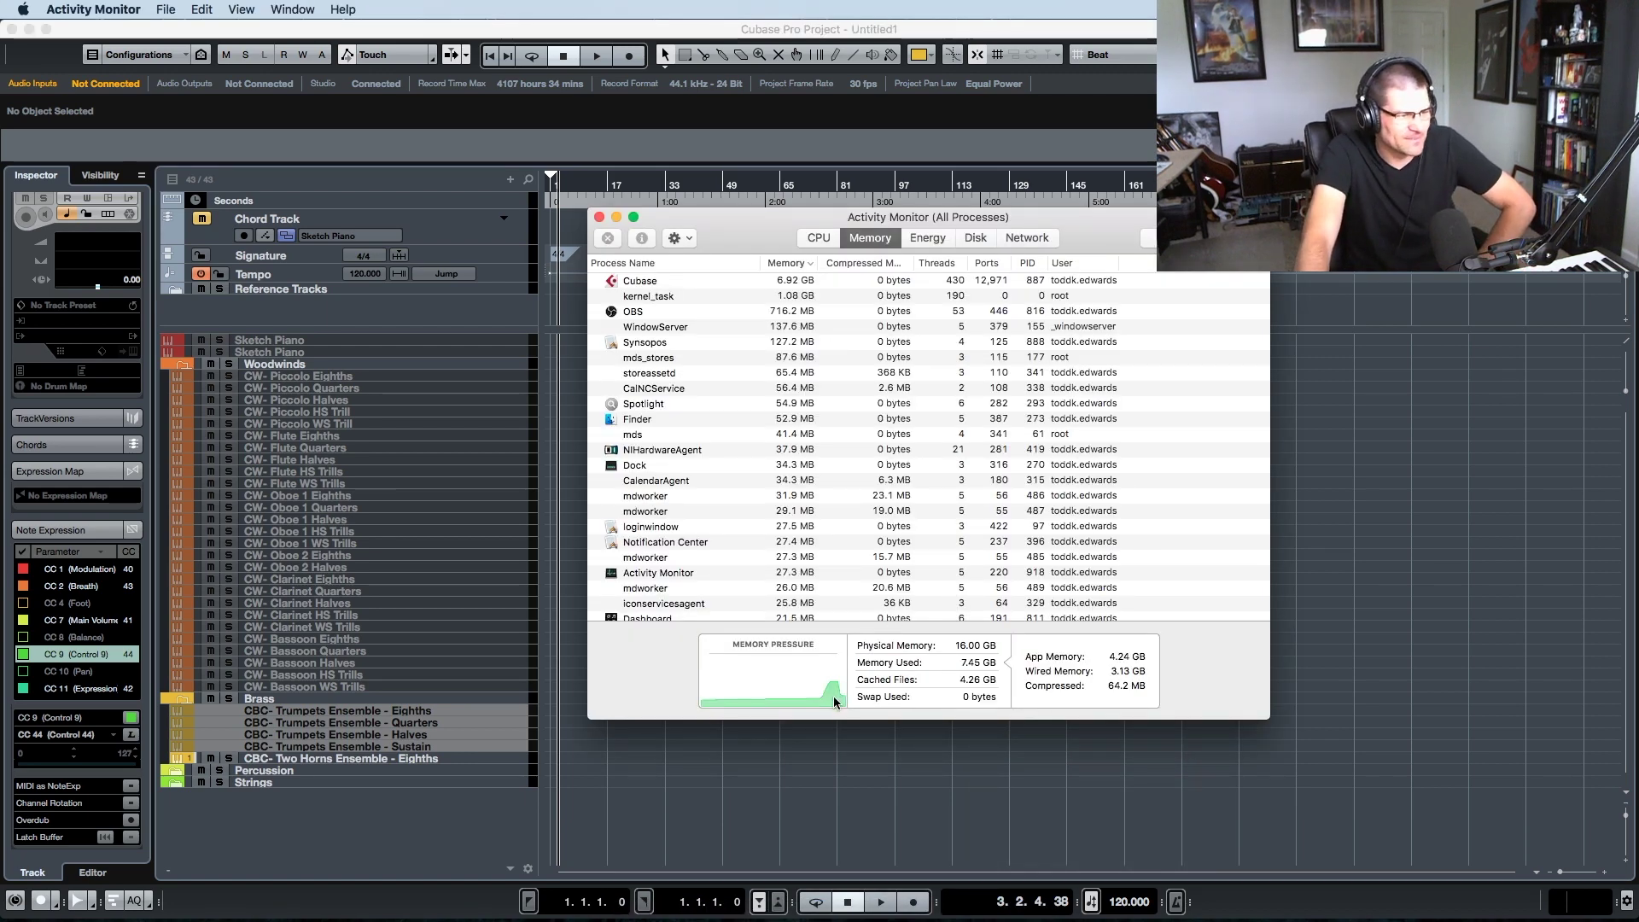
mouse_move(833, 698)
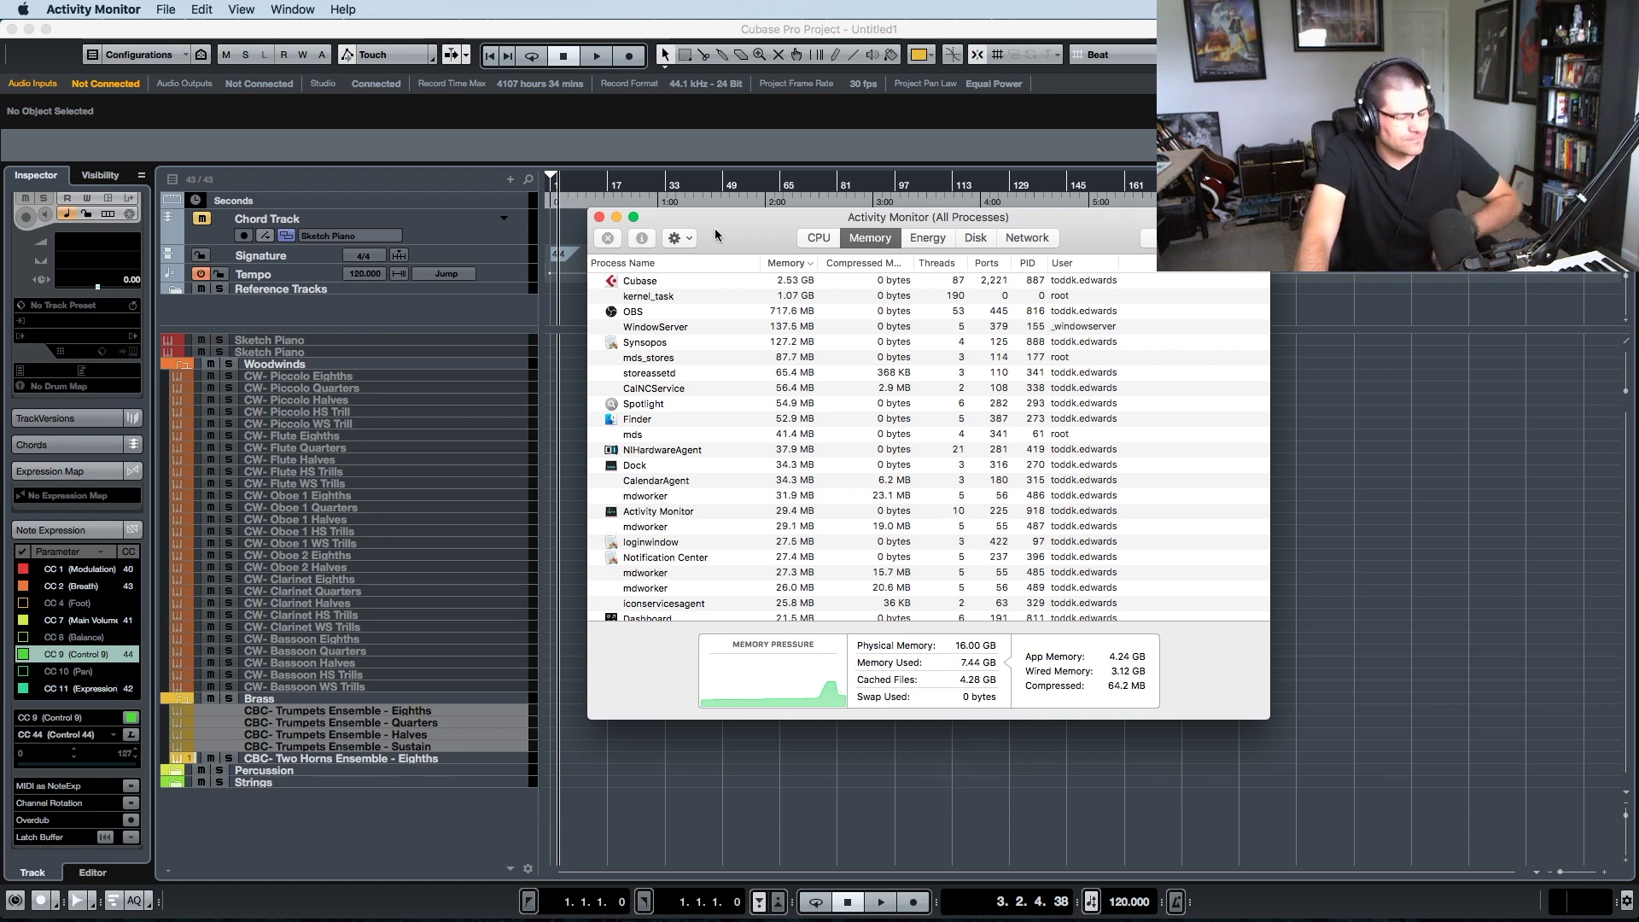
key("super+m")
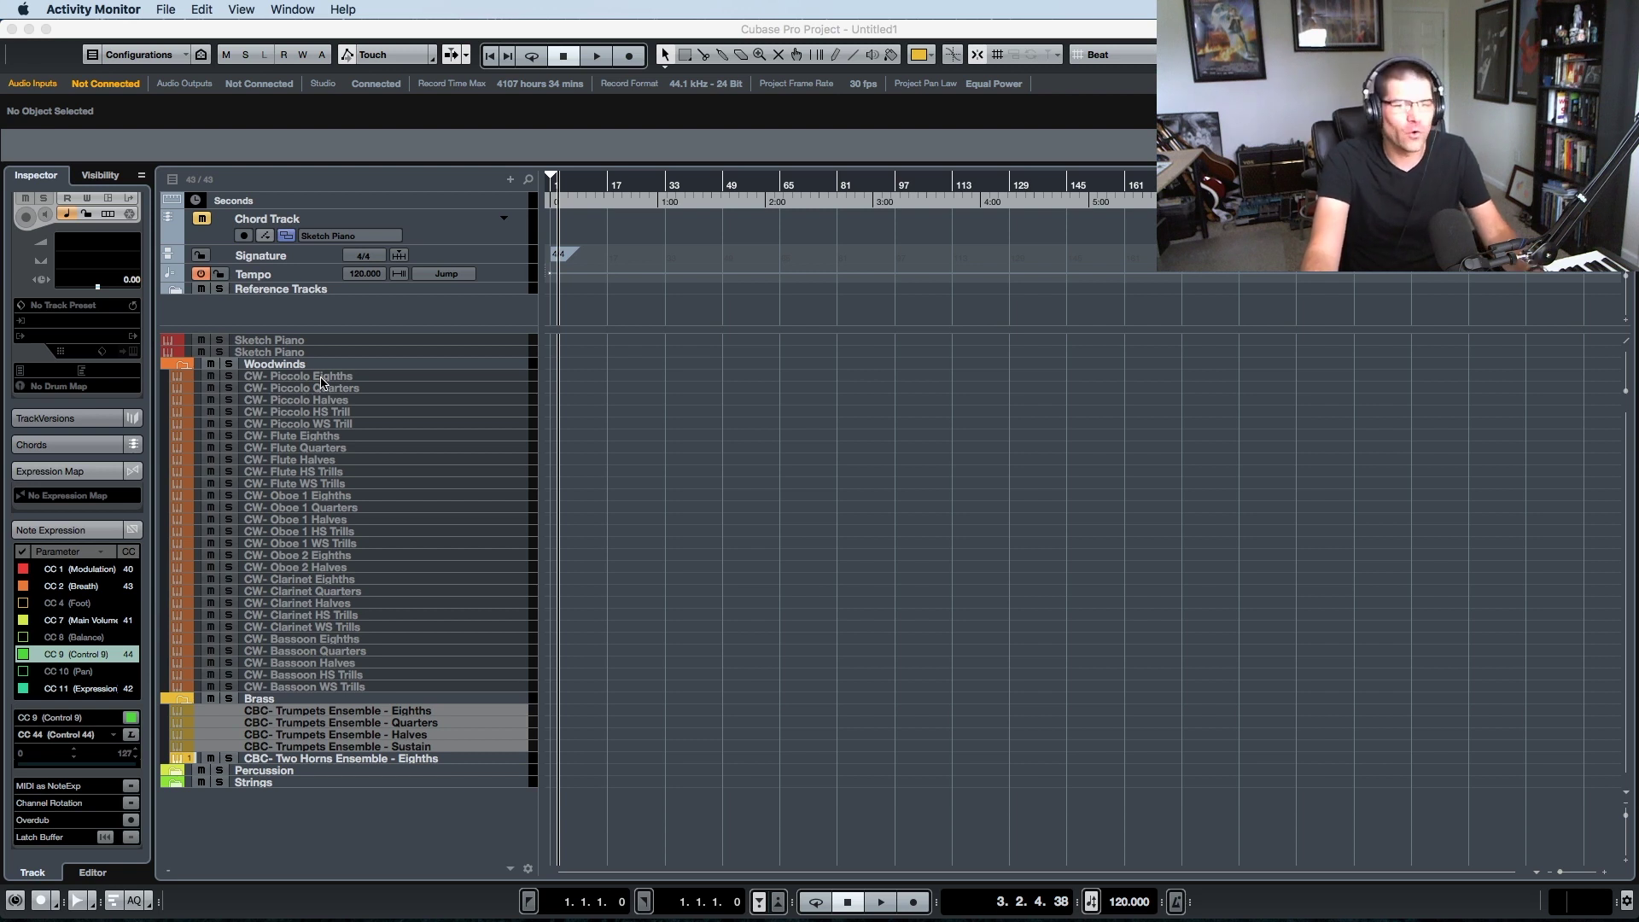
- Enable every track from Sketch Piano through CBC- Trumpets Ensemble - Sustain, check the memory usage in Activity Monitor and return to Cubase
left_click(303, 343)
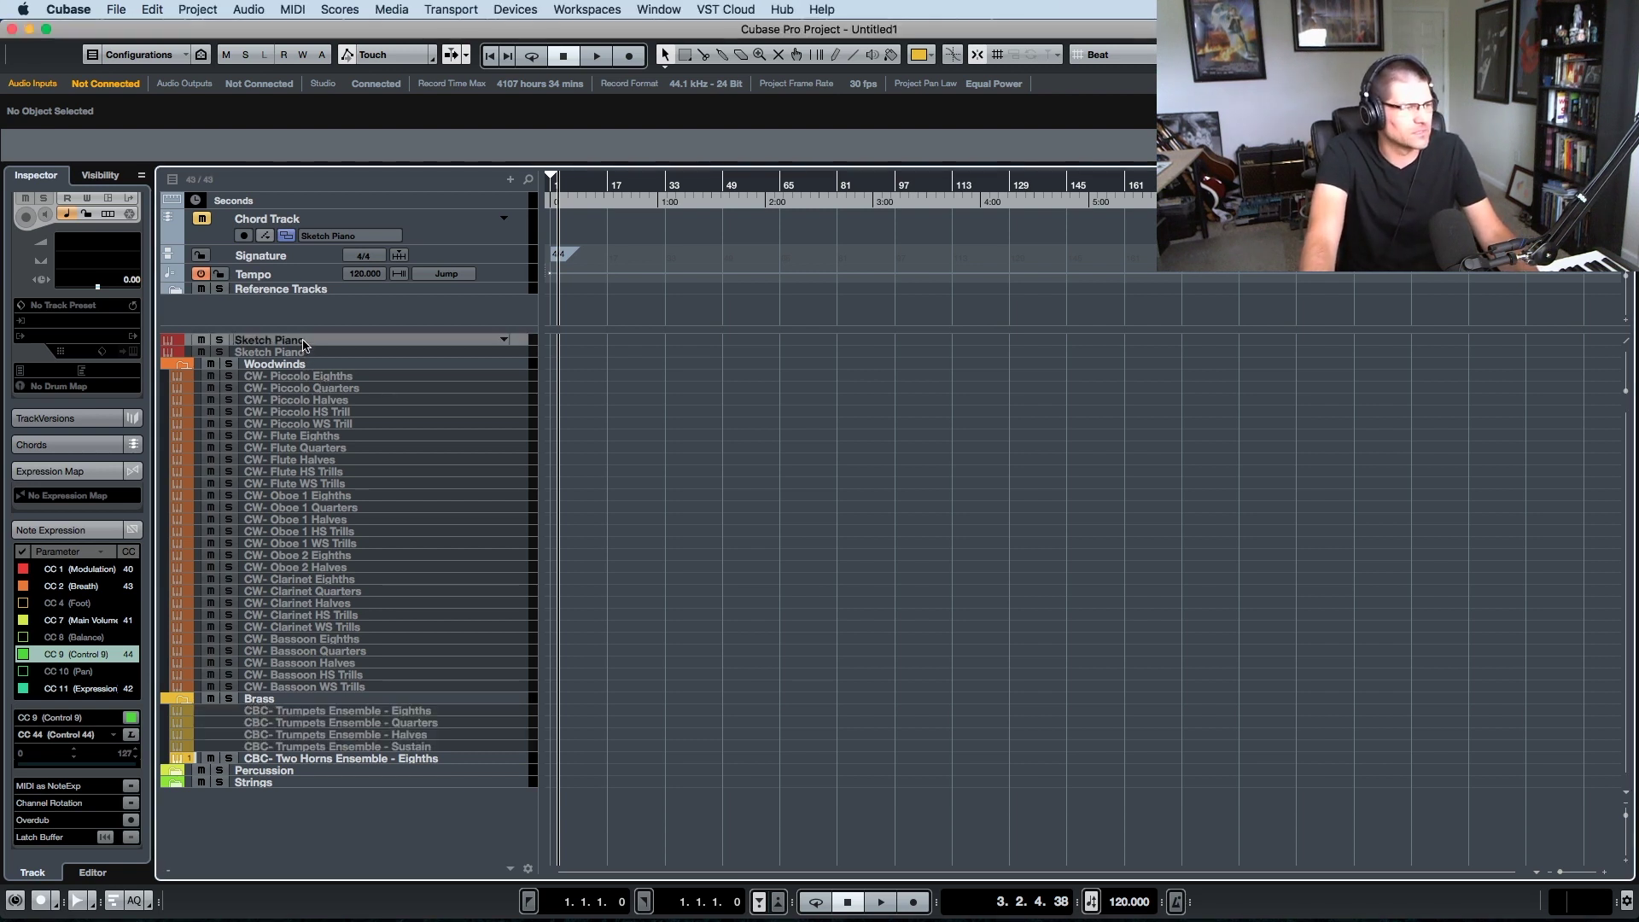
left_click(326, 687, "shift")
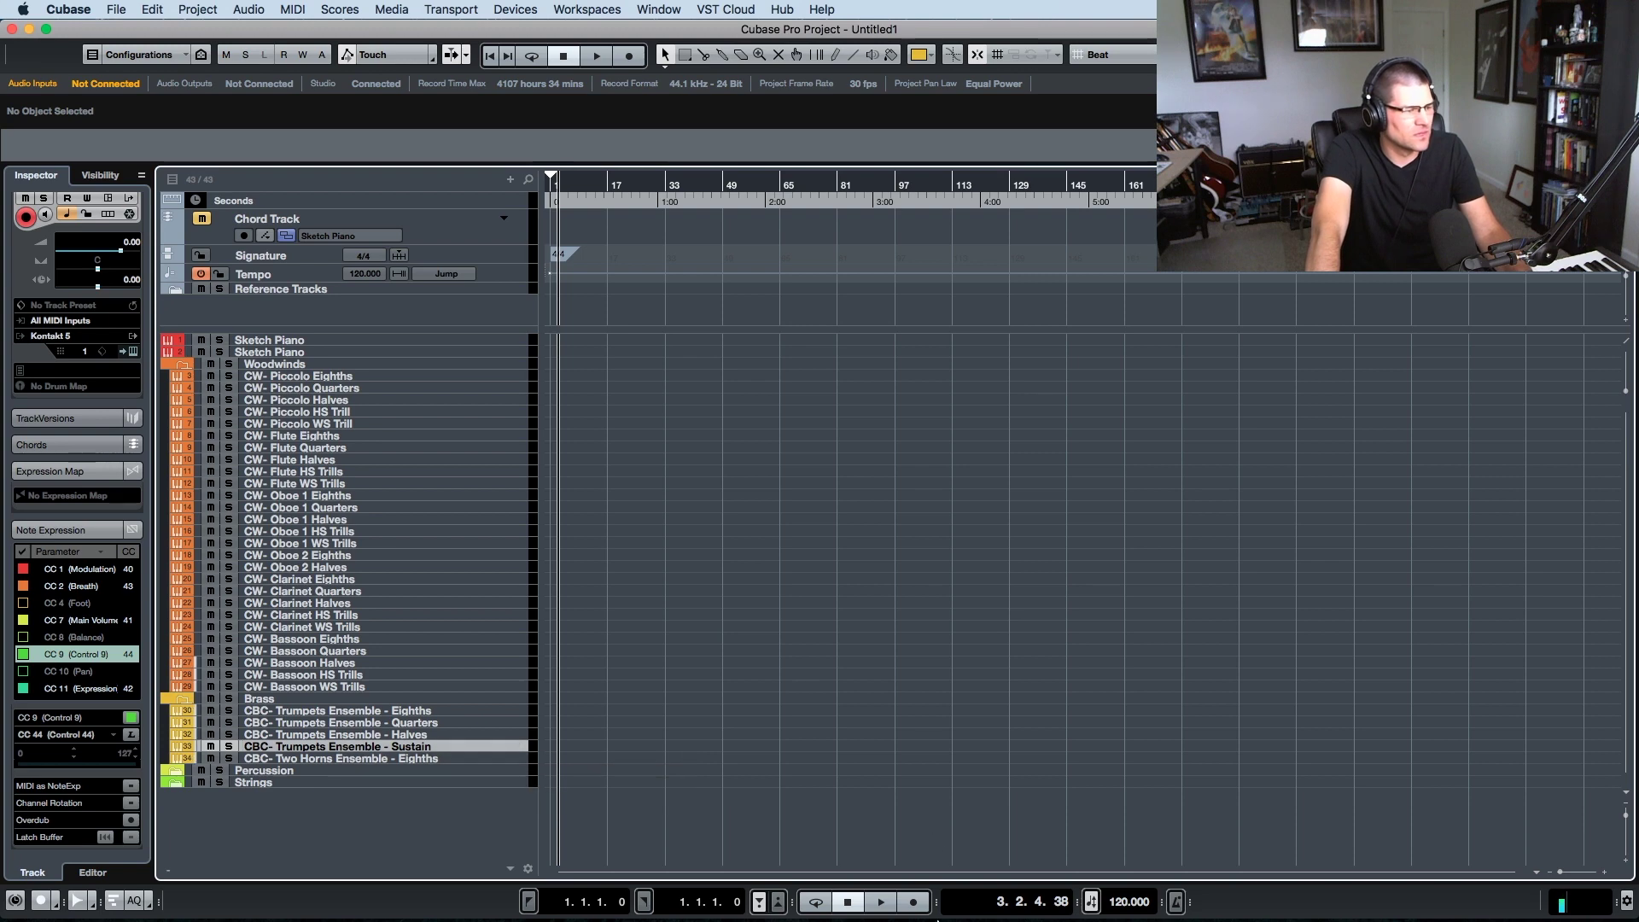
mouse_move(957, 917)
right_click(995, 908)
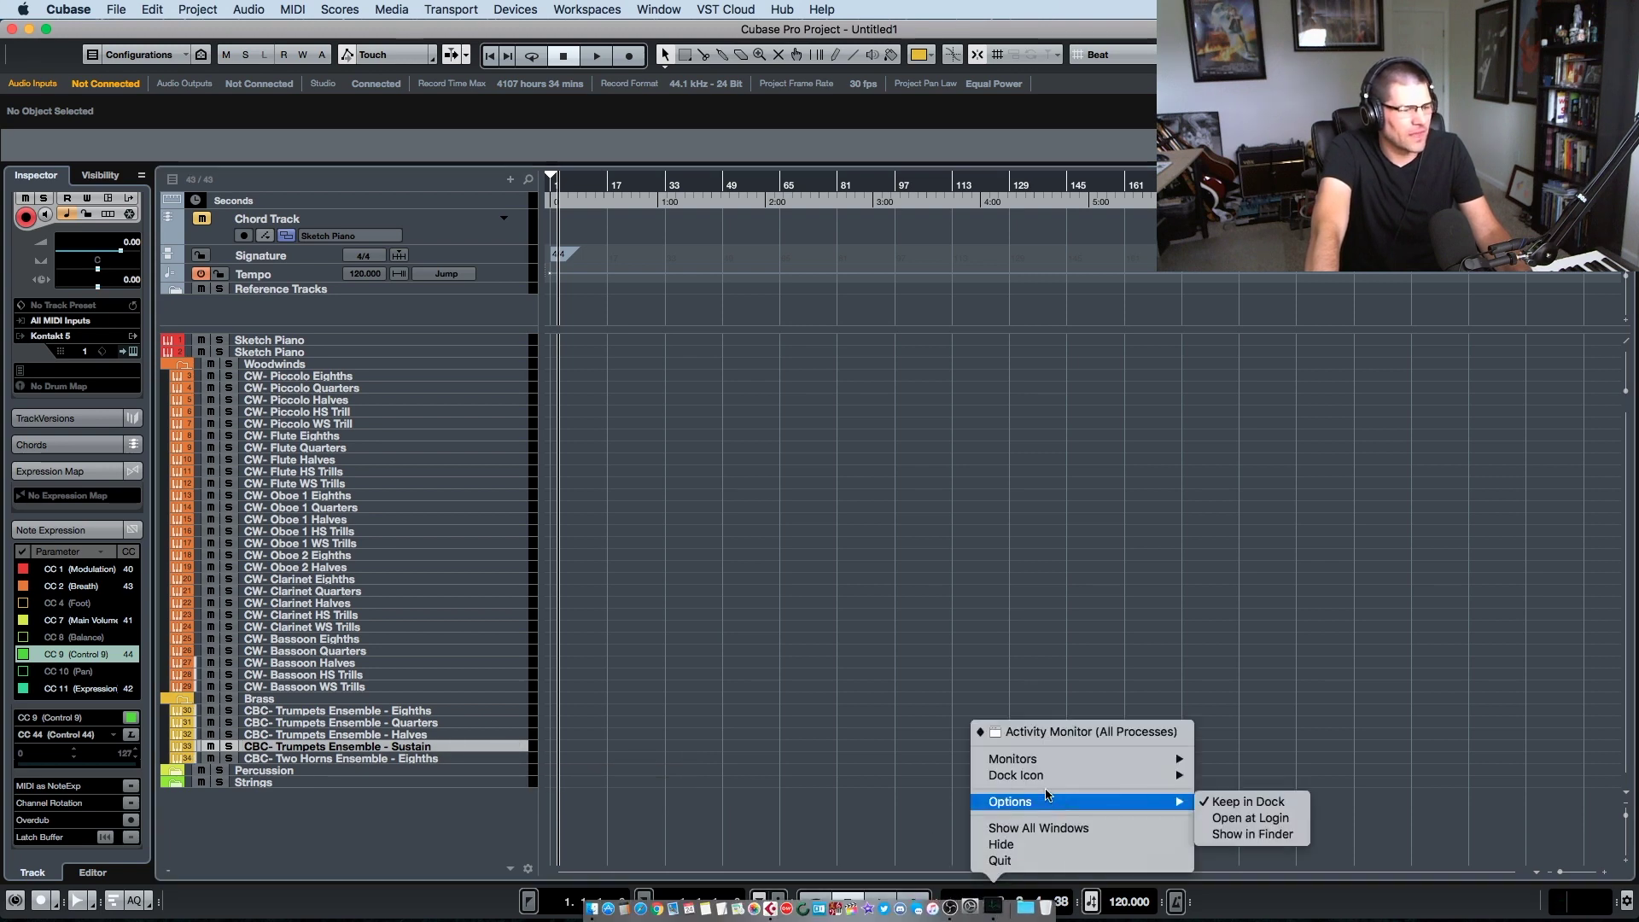
left_click(1063, 736)
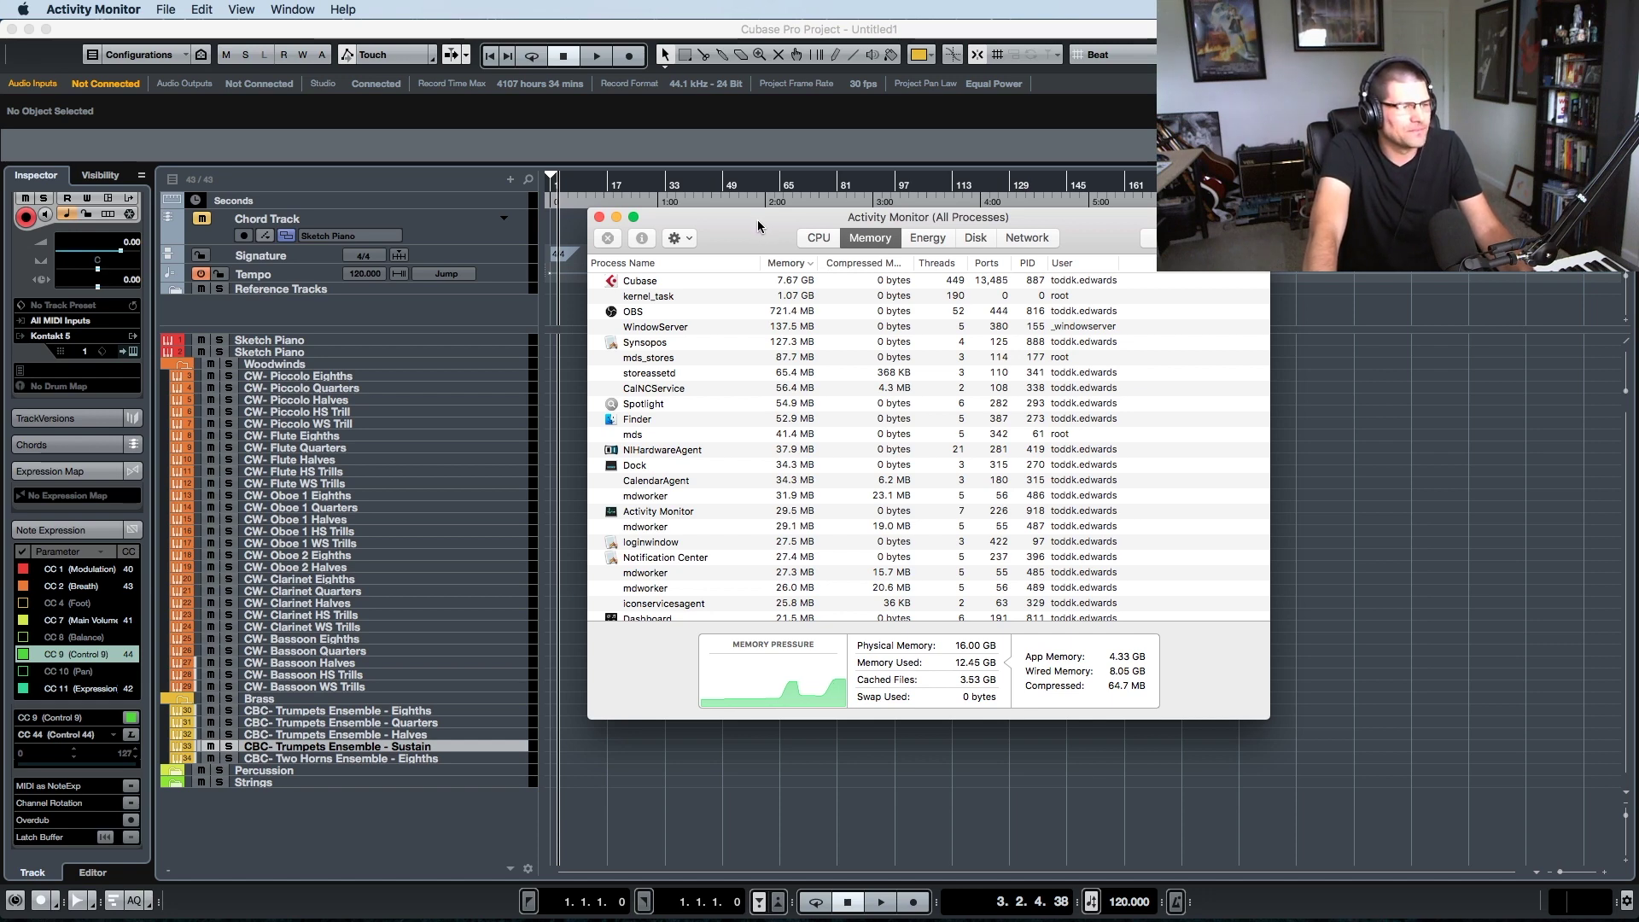
key("super+w")
left_click(674, 607)
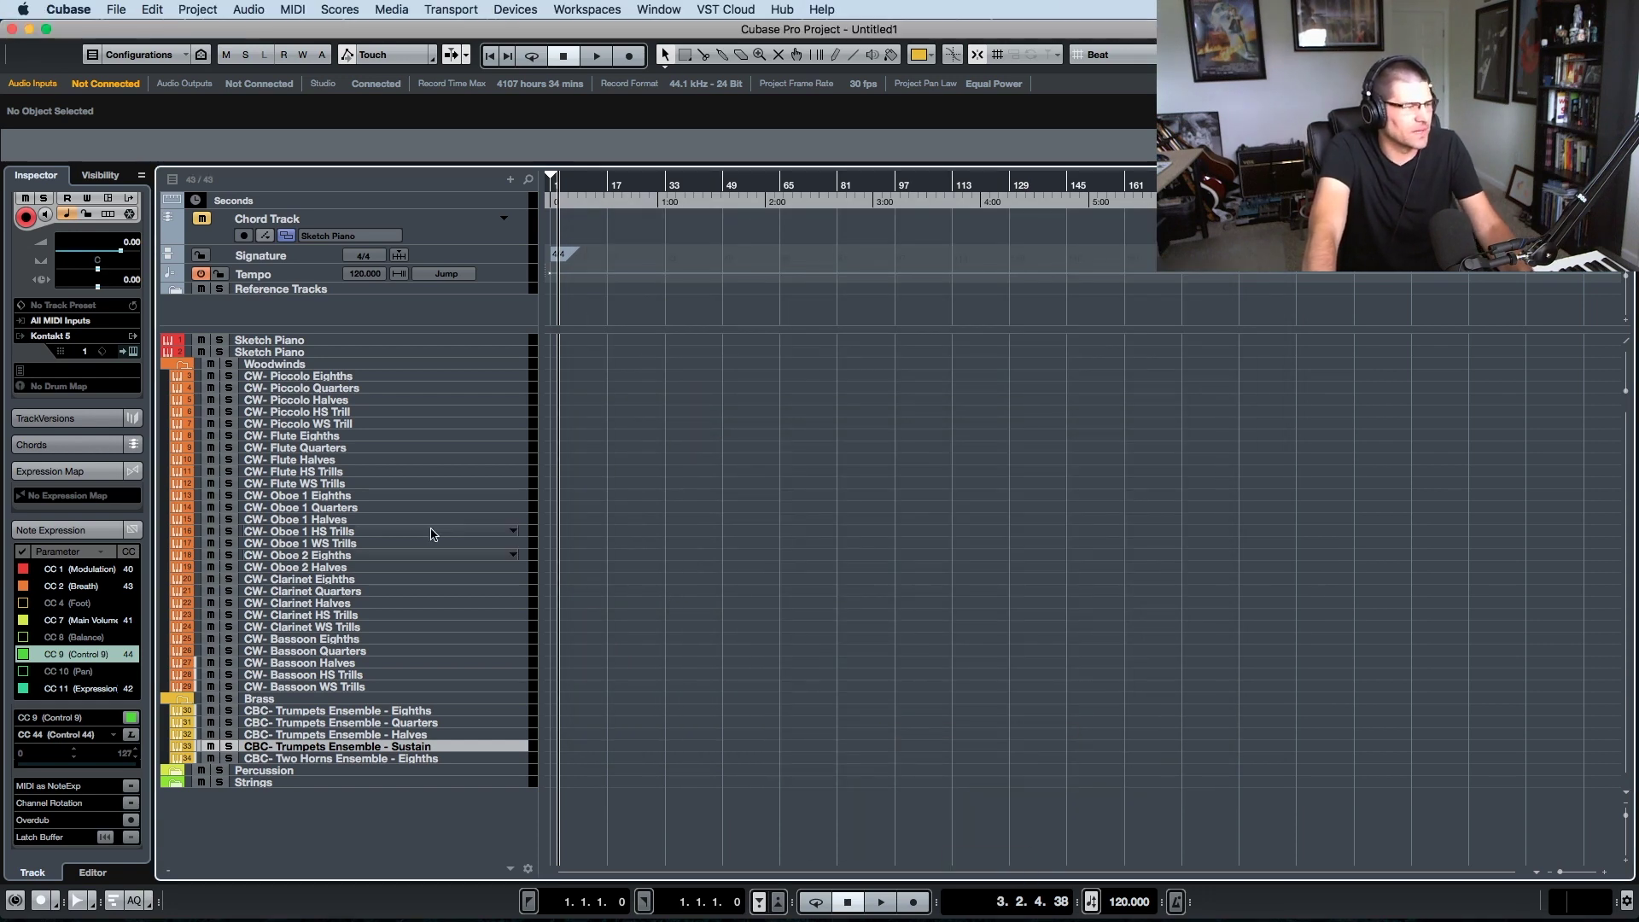
- Disable all the CW woodwind tracks, both Sketch Piano tracks and the four CBC- Trumpets Ensemble tracks
left_click(277, 687)
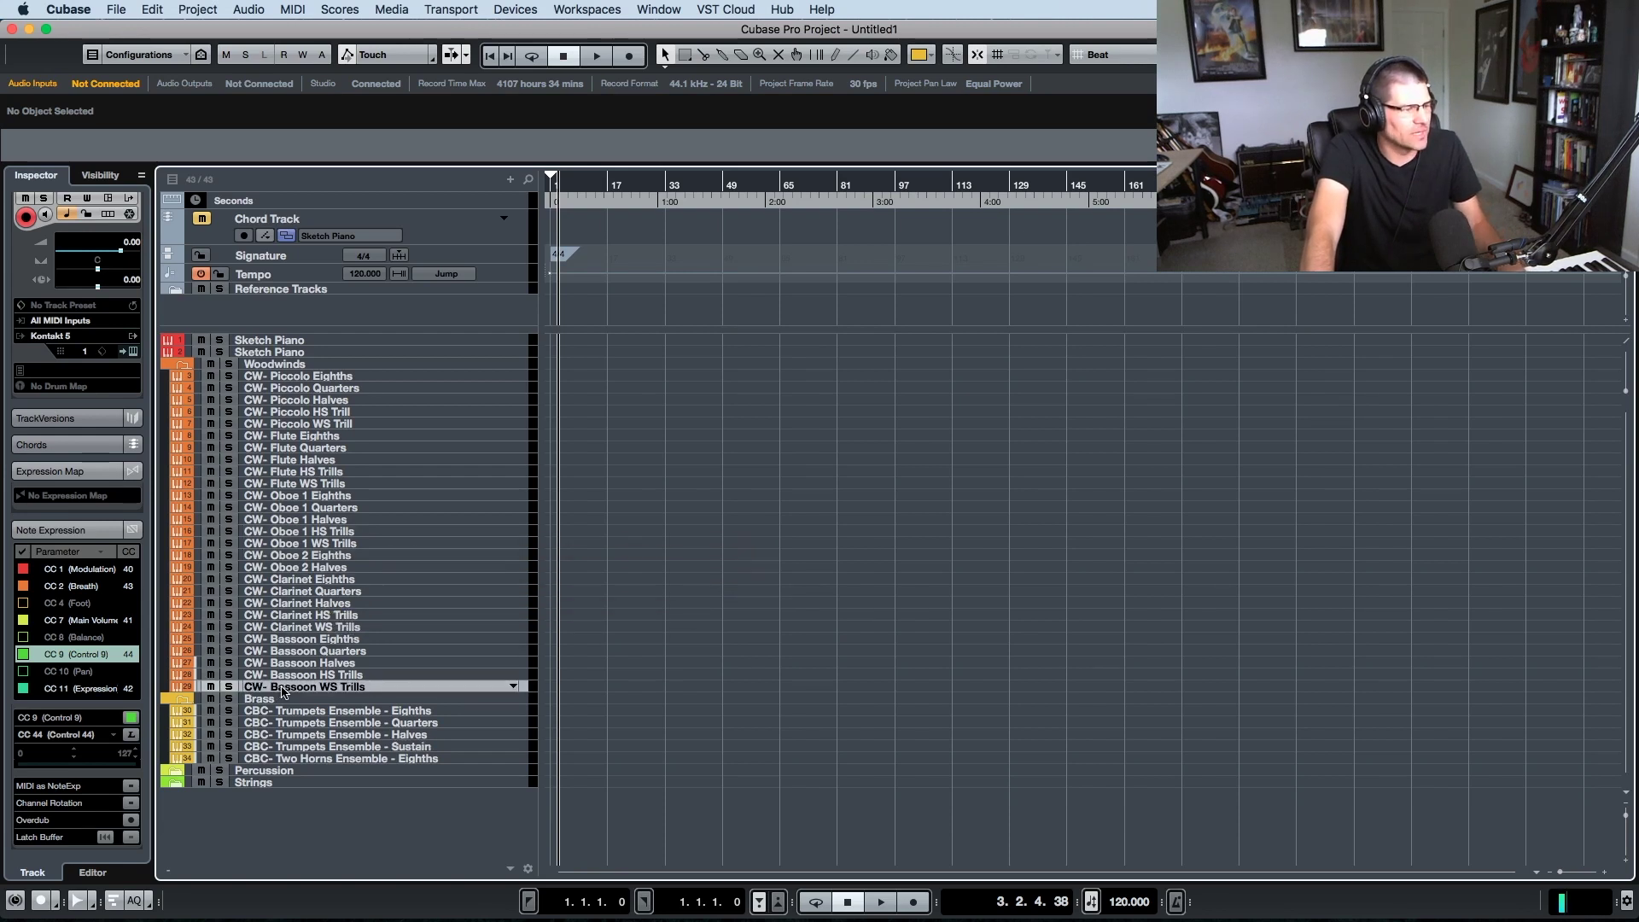
left_click(294, 377, "shift")
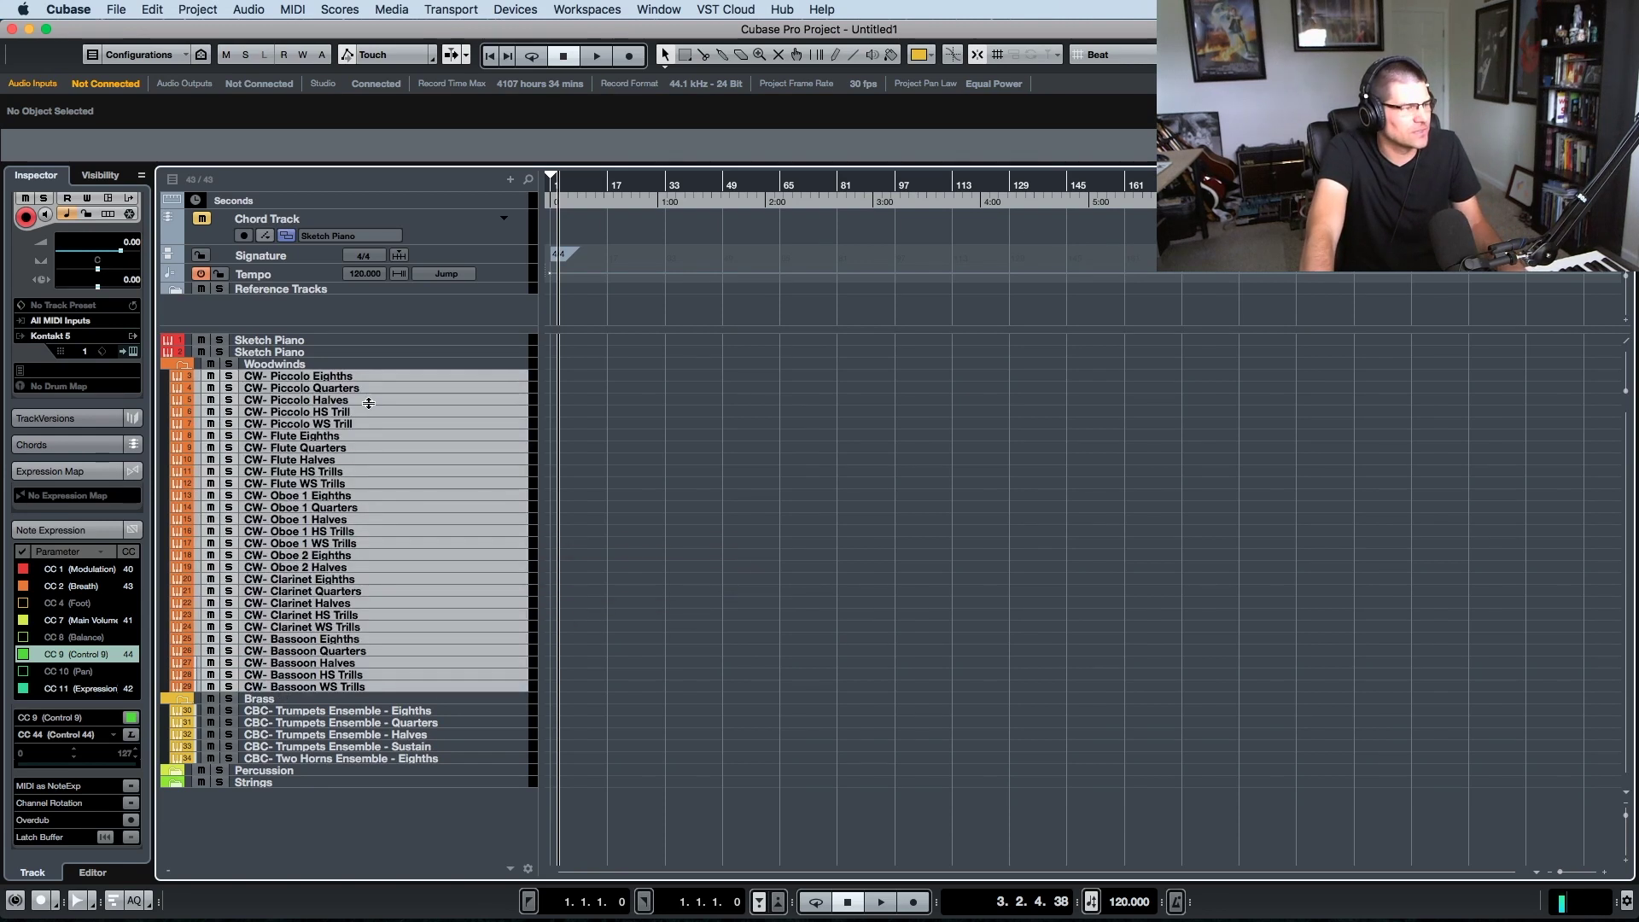
left_click(296, 342)
left_click(299, 352, "shift")
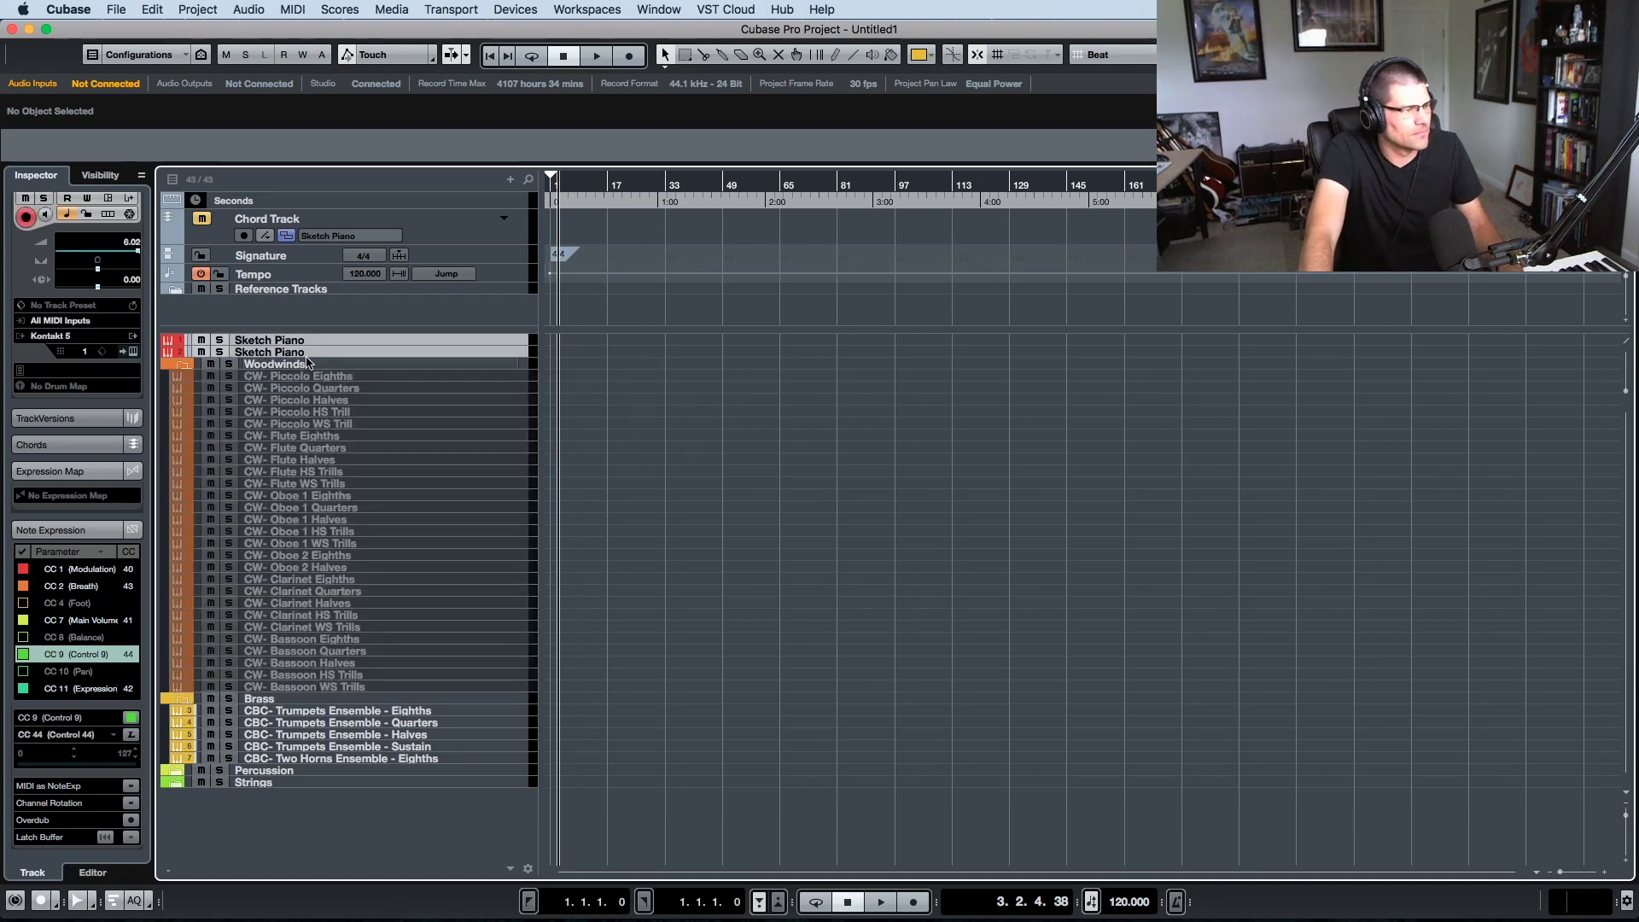
left_click(339, 714)
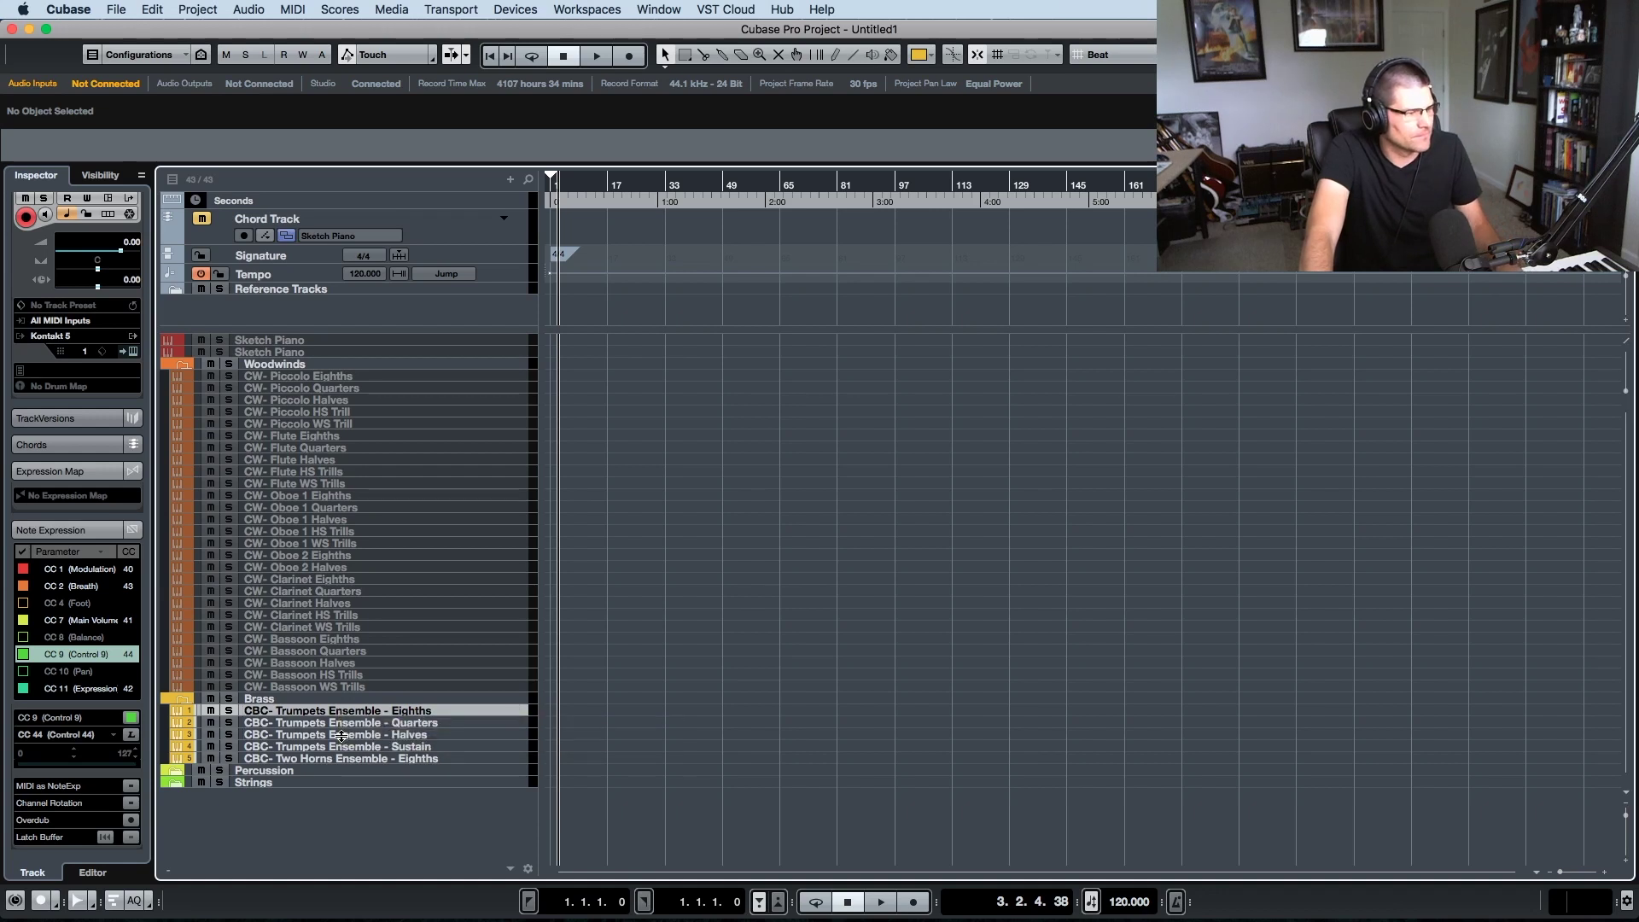
left_click(347, 746, "shift")
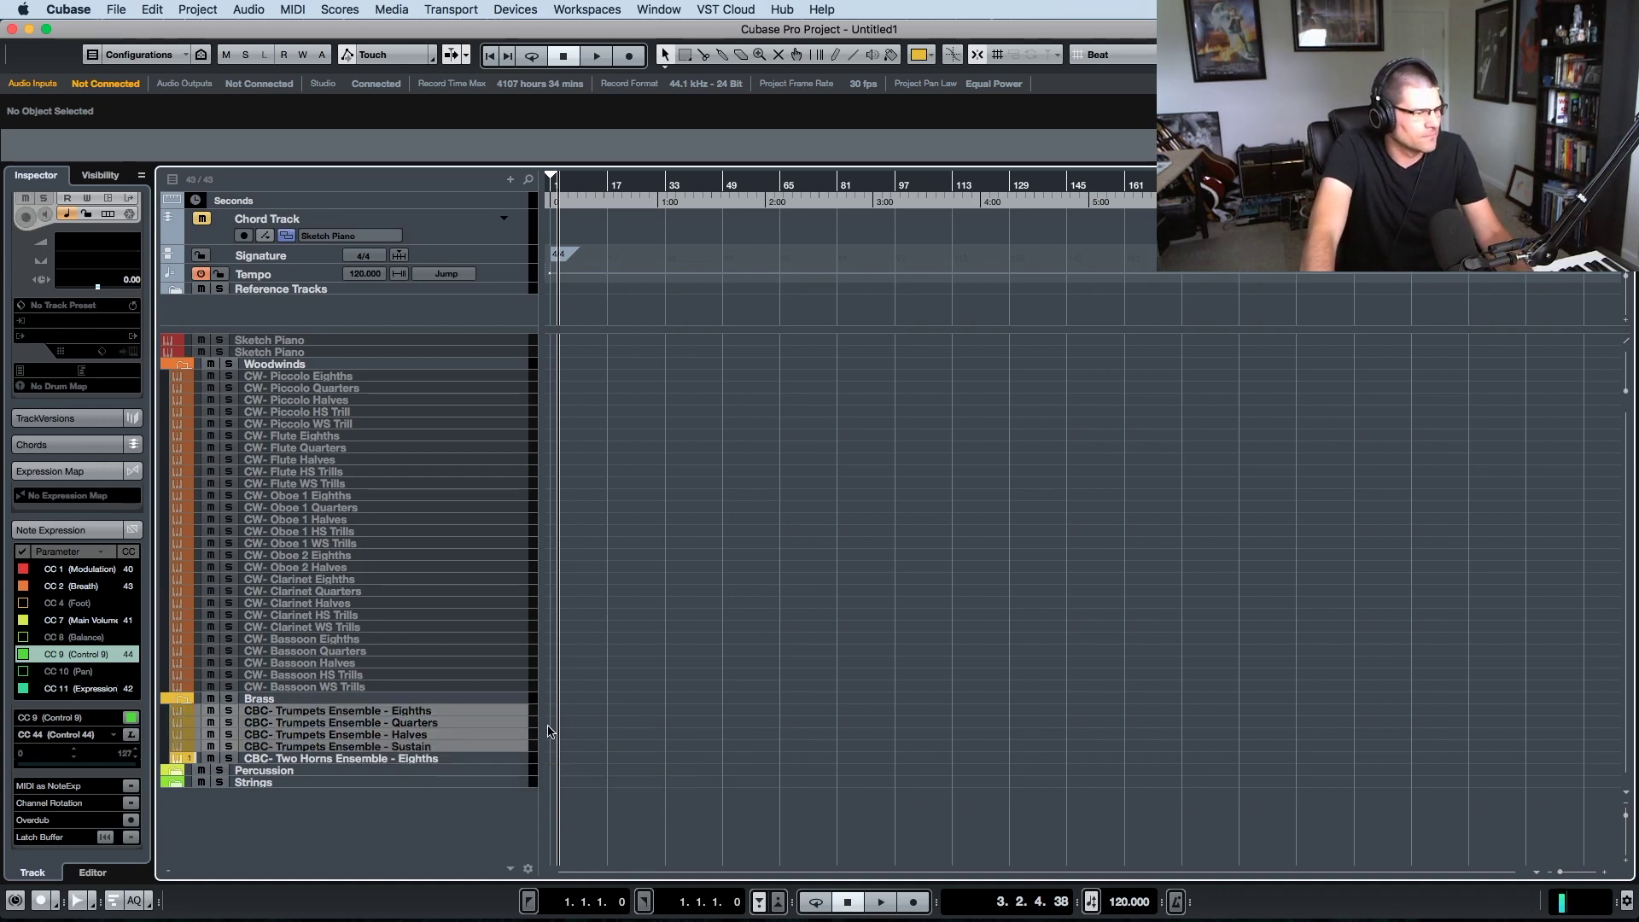
- Duplicate the CBC- Two Horns Ensemble - Eighths track
right_click(422, 760)
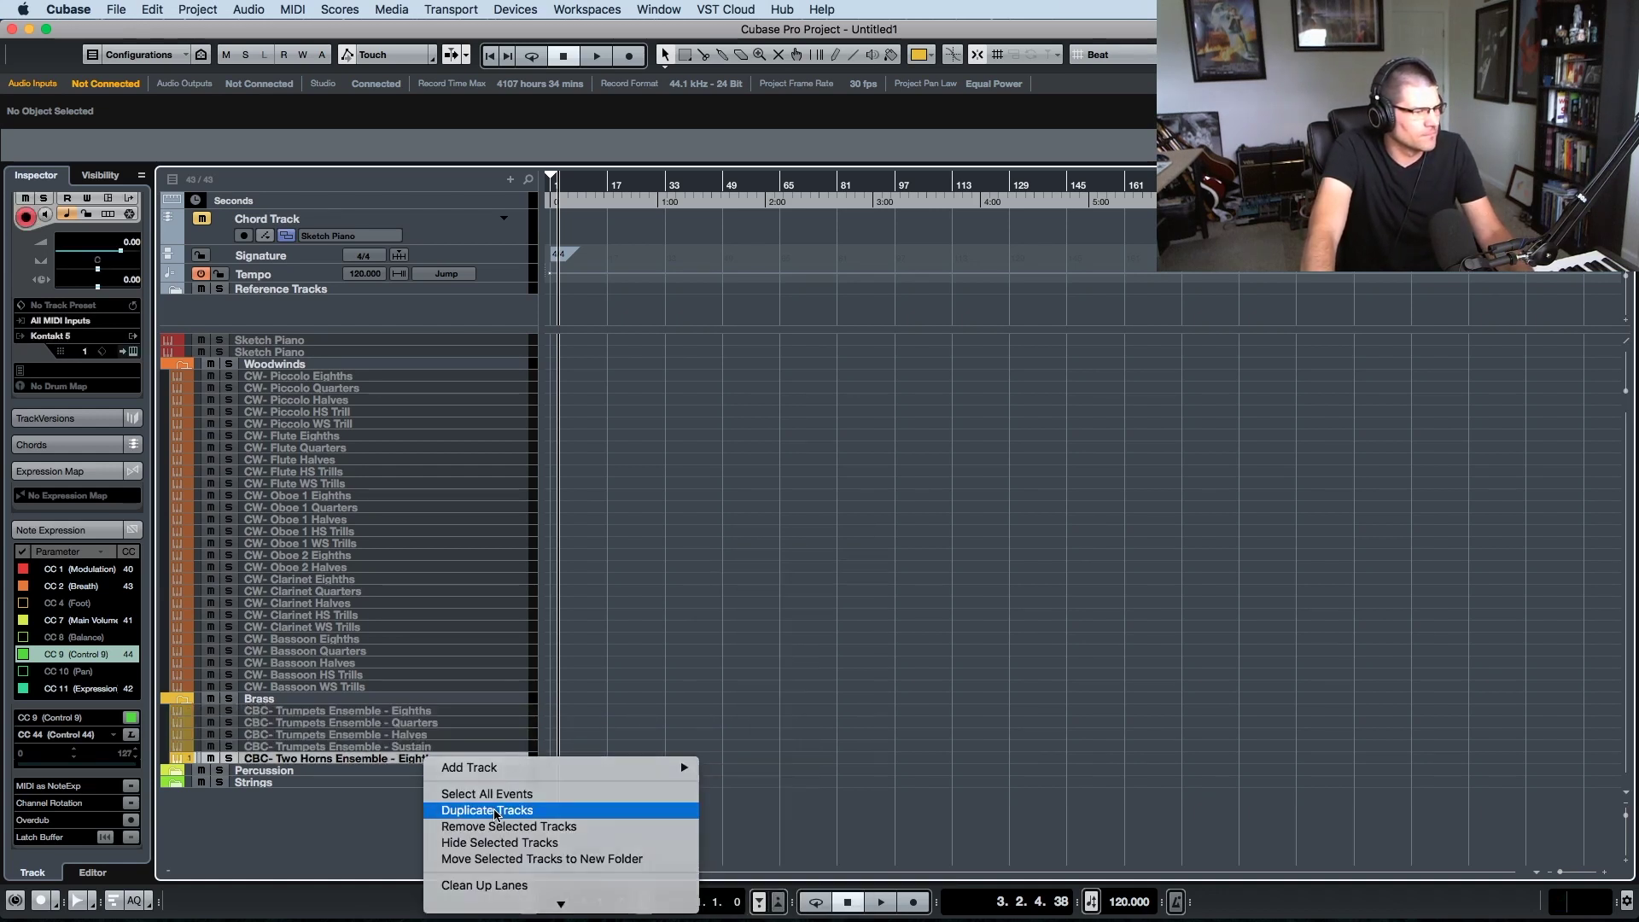
left_click(512, 810)
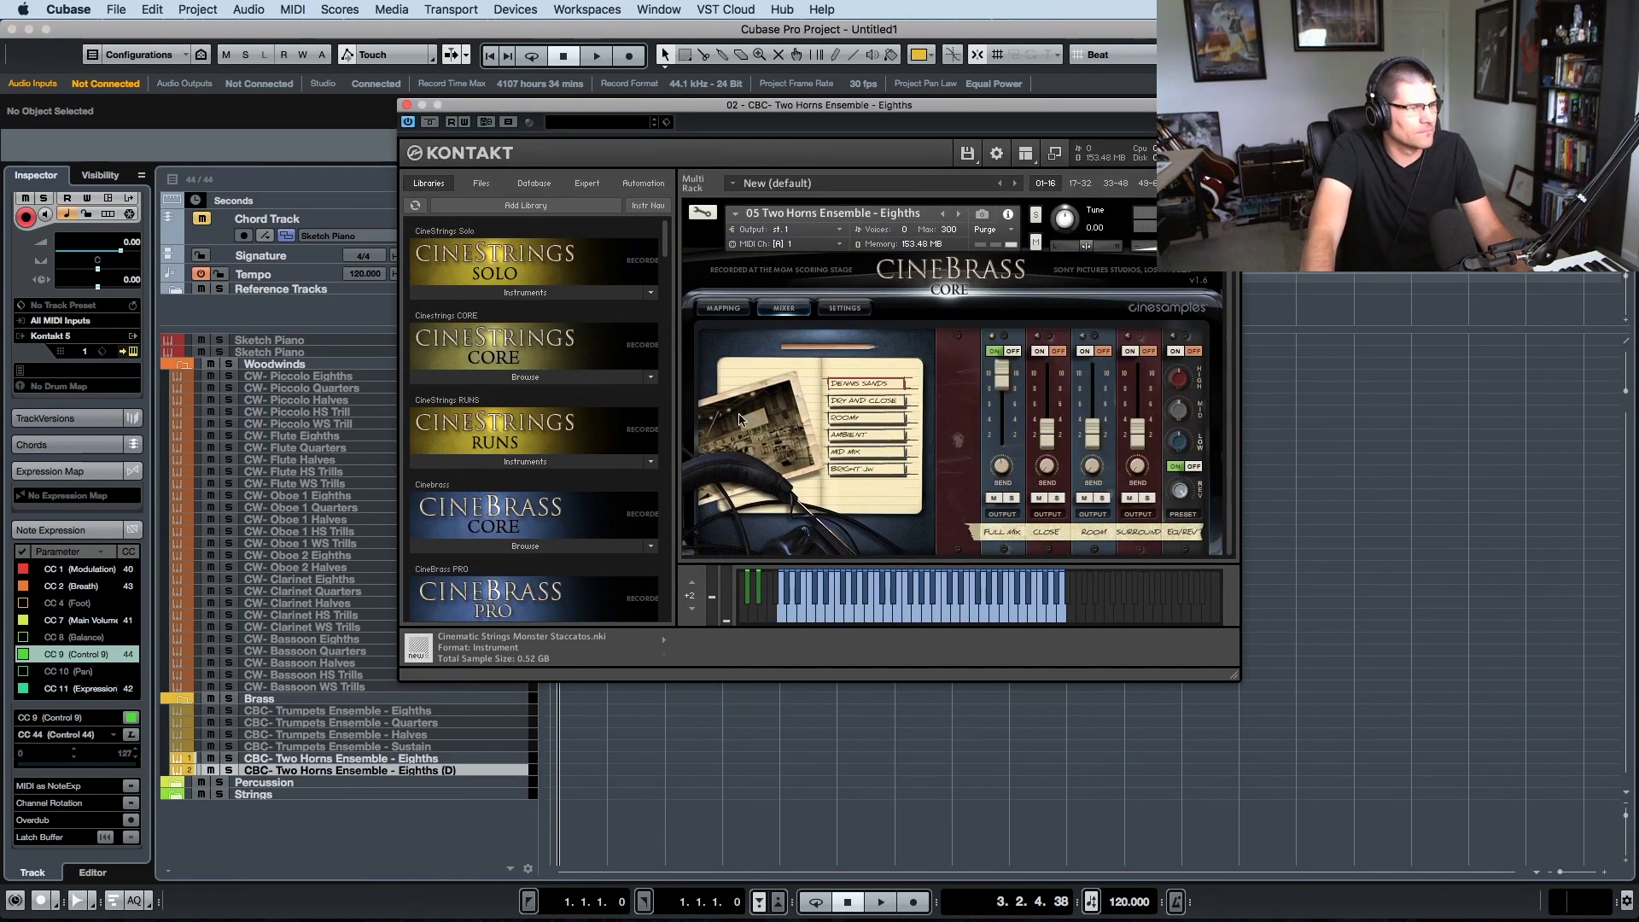
- Load 06 Two Horns Ensemble - Sustains in the duplicated horns track and rename the track CBC- Two Horns Ensemble - Sustains
left_click(958, 215)
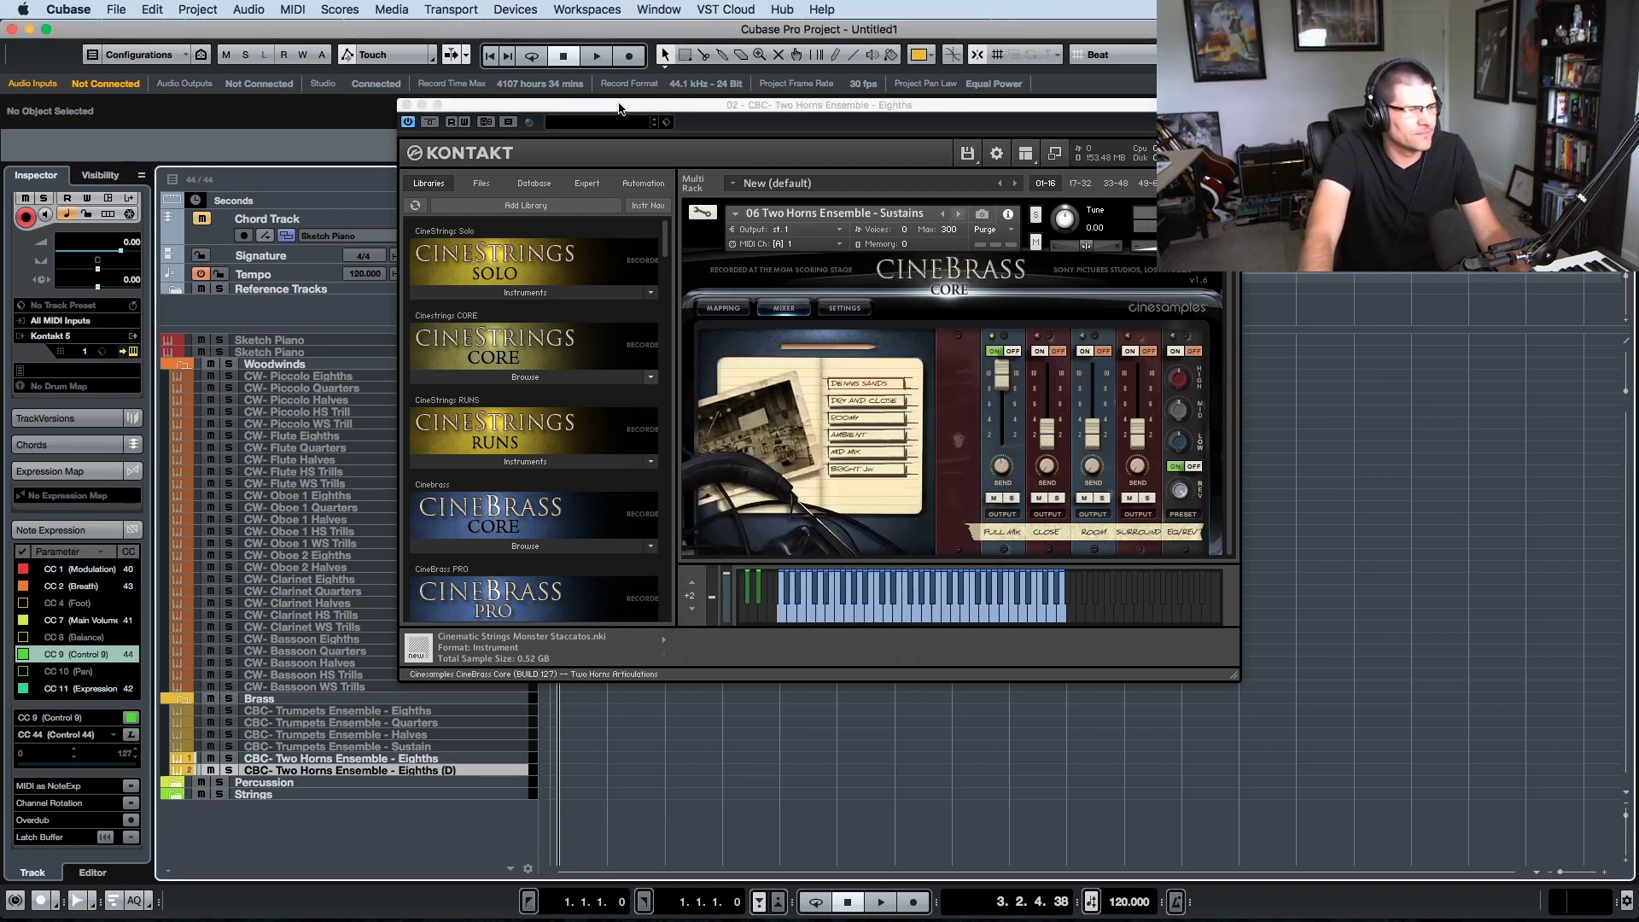
left_click_drag(619, 108, 780, 113)
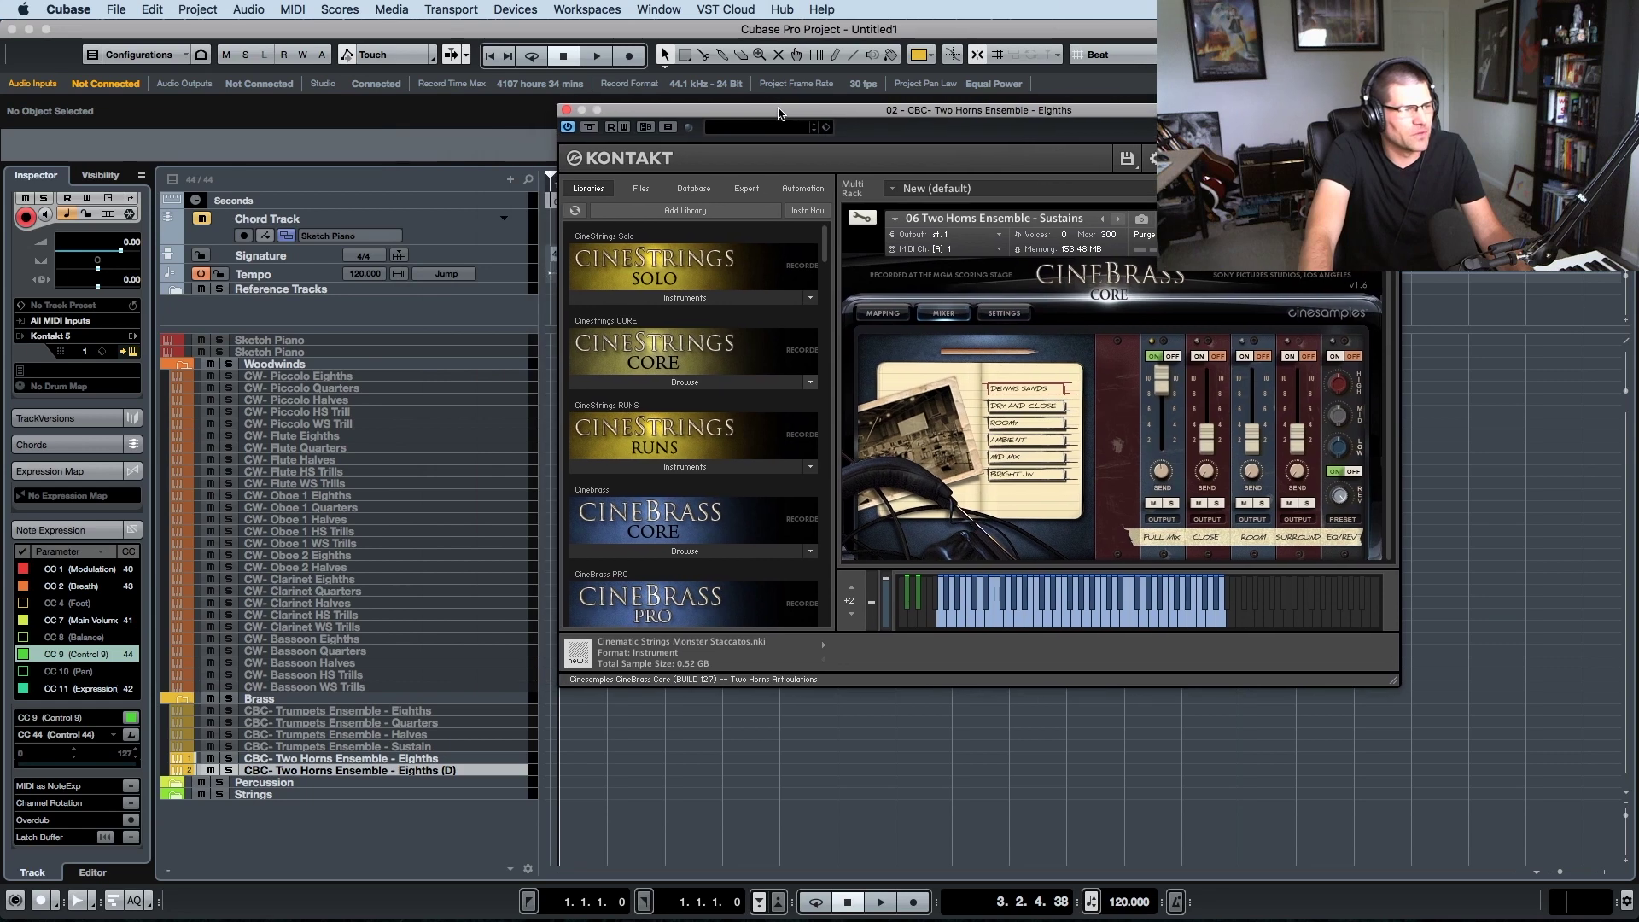
left_click(434, 774)
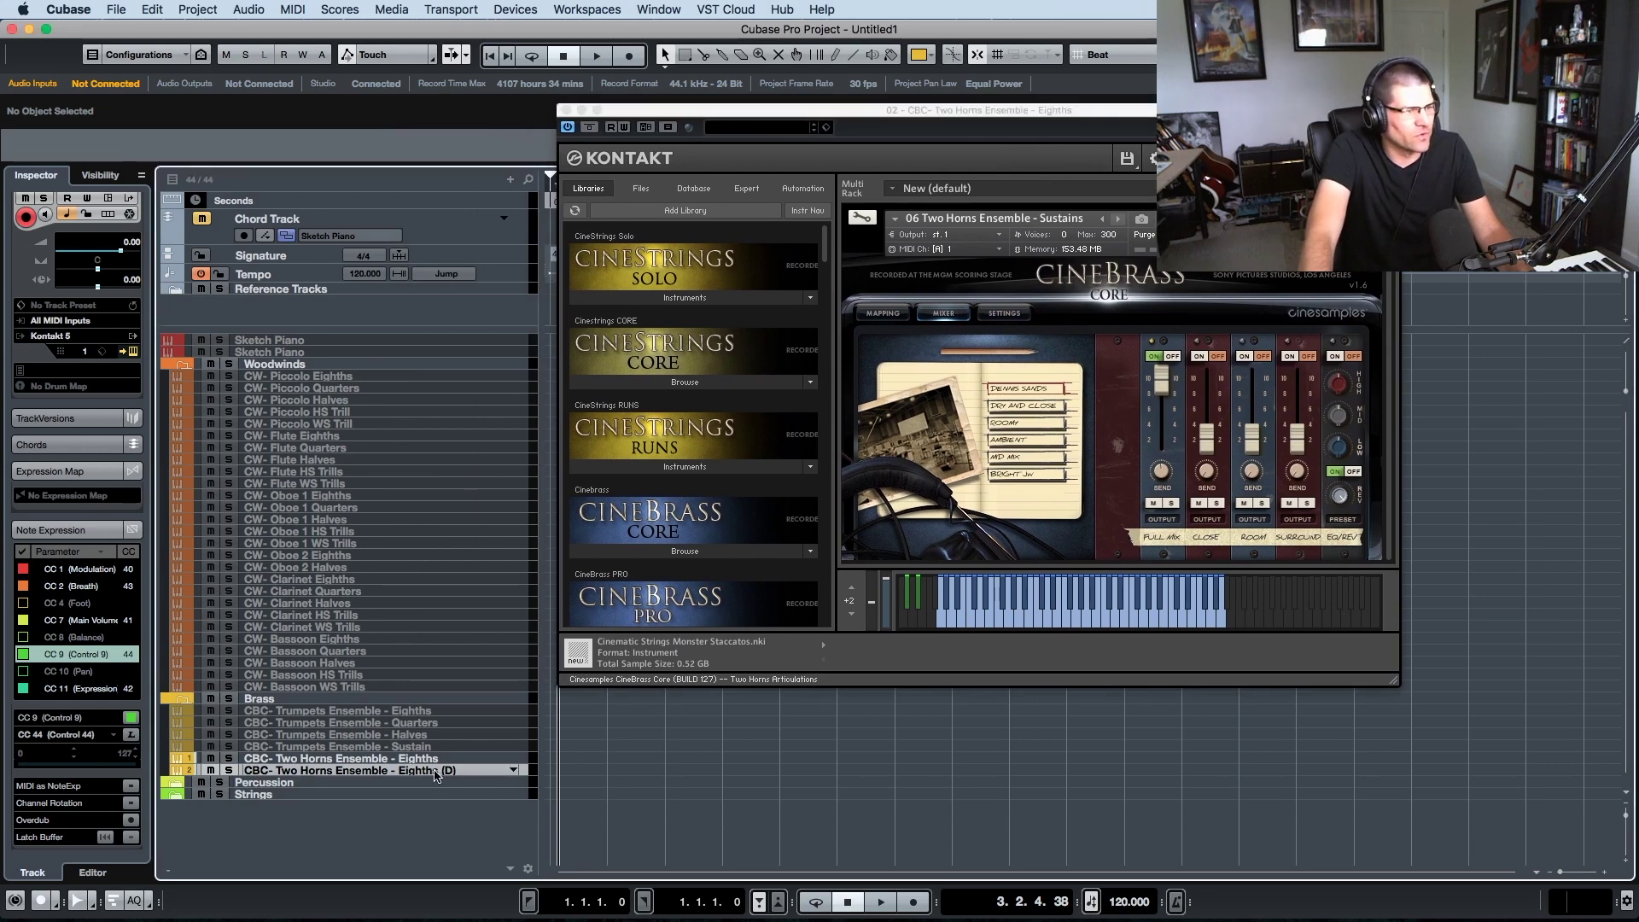
left_click(469, 772)
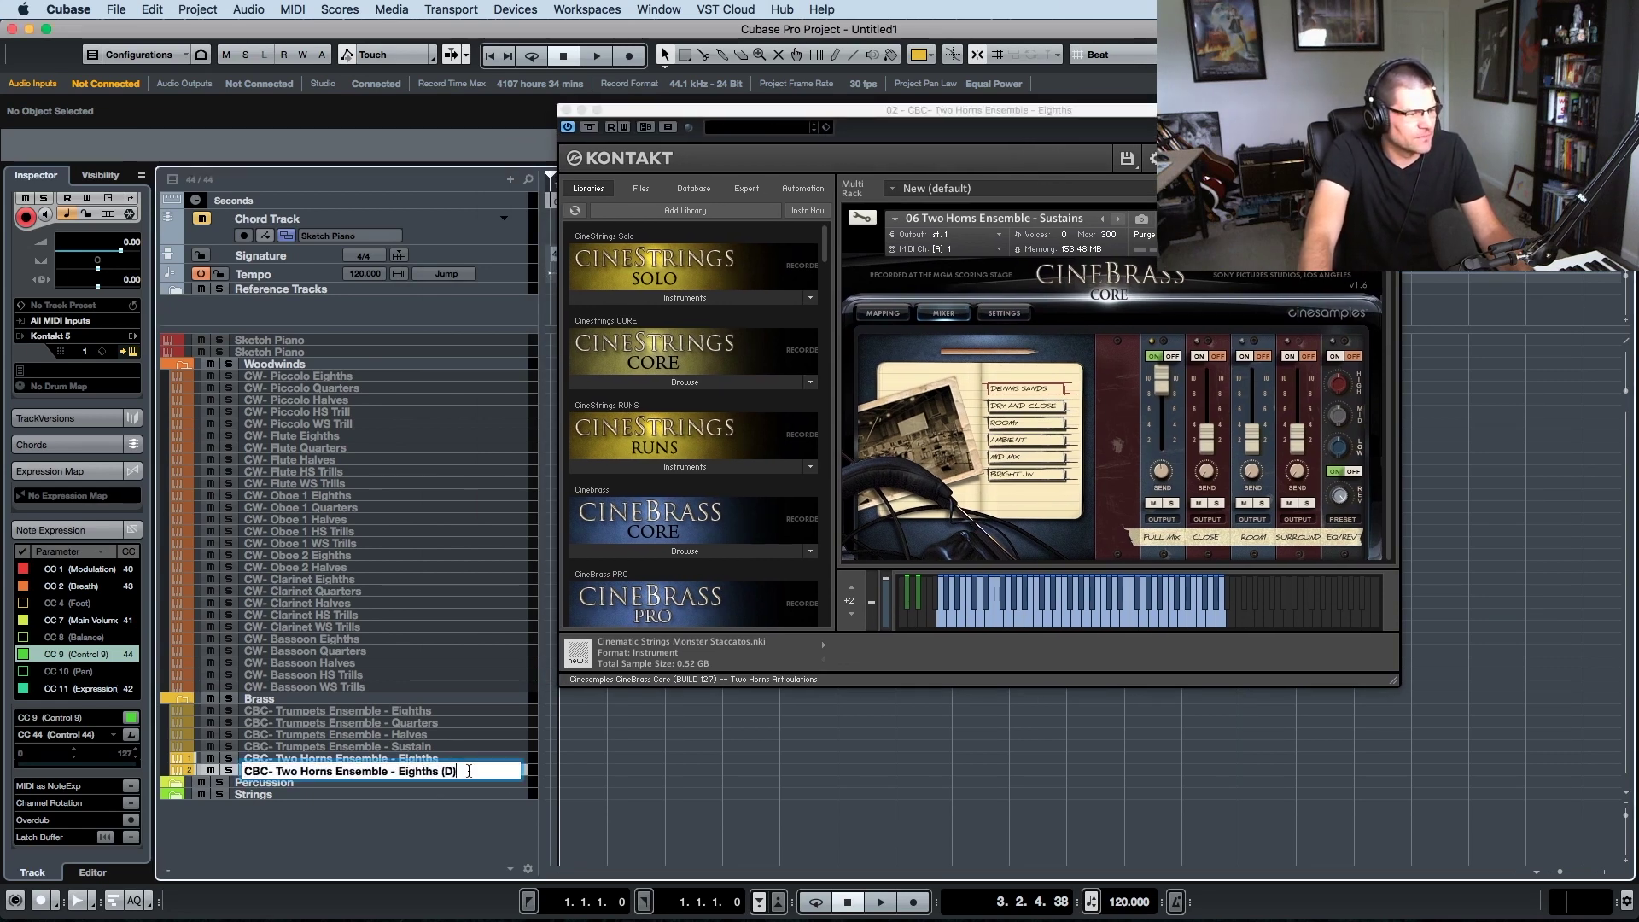
key("BackSpace")
key("BackSpace")
key("BackSpace")
key("BackSpace")
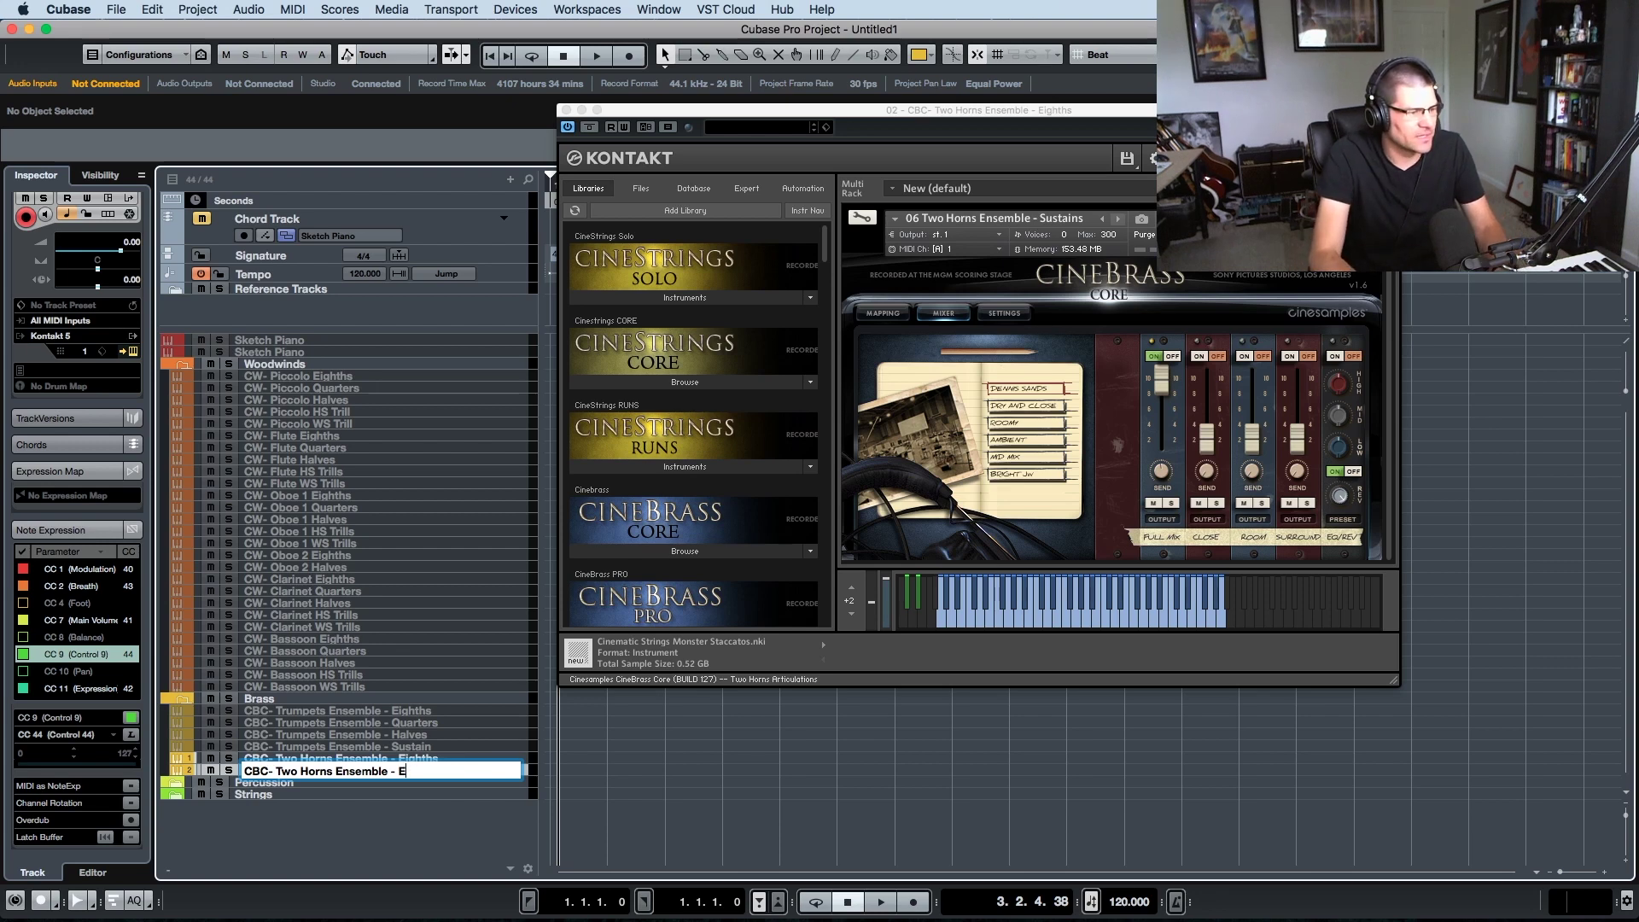
key("BackSpace")
type("Su")
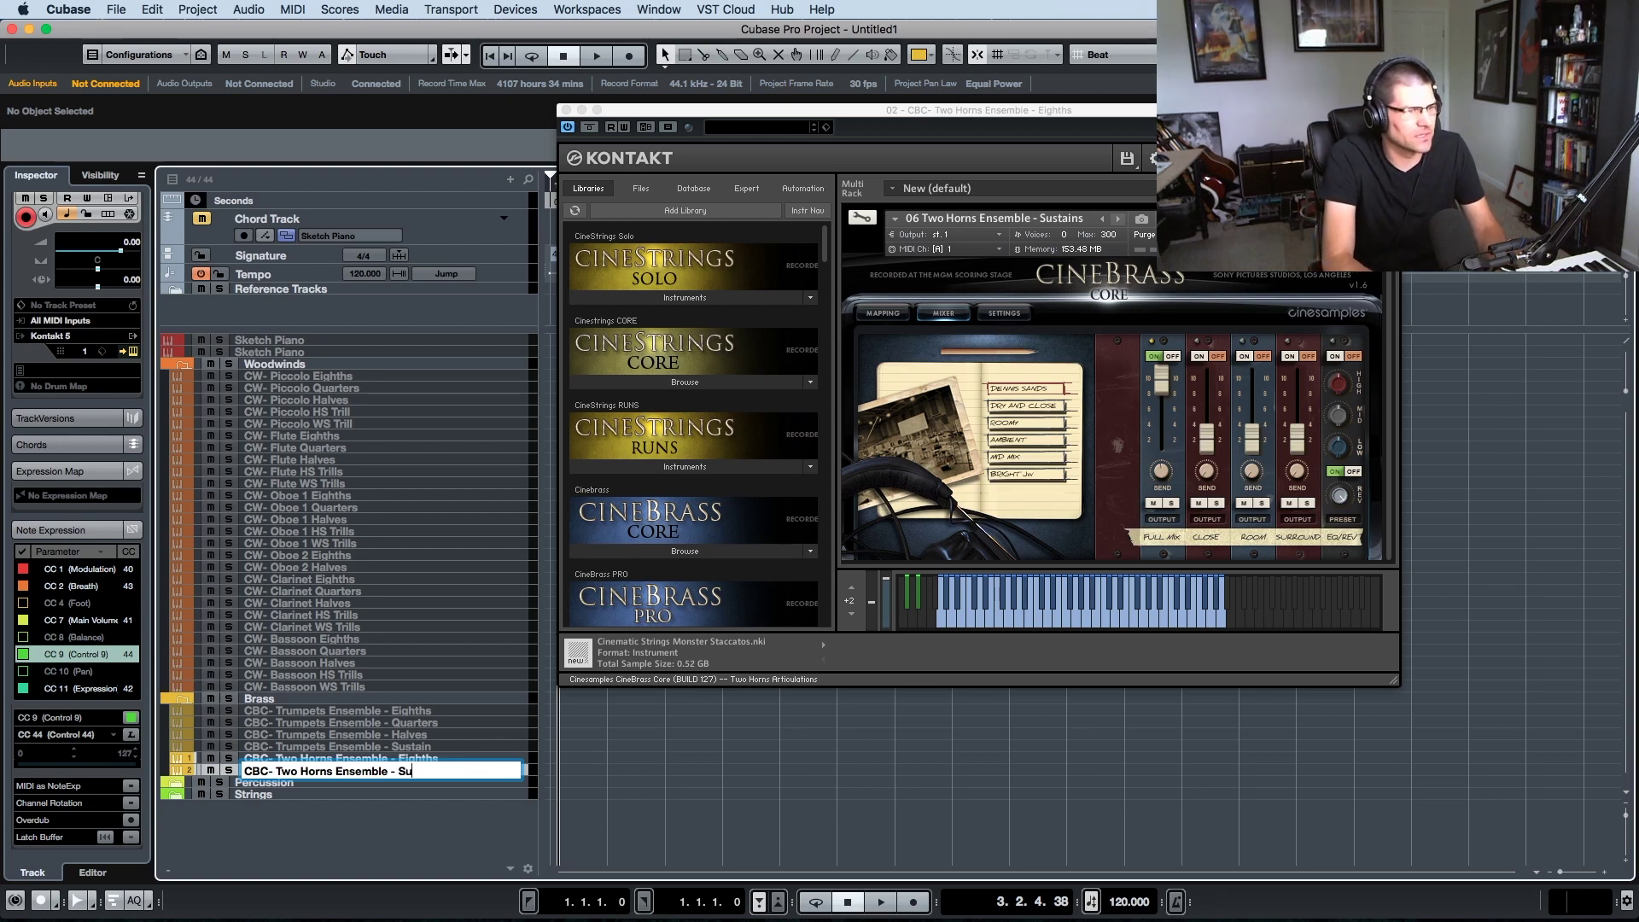
type("stains")
key("Return")
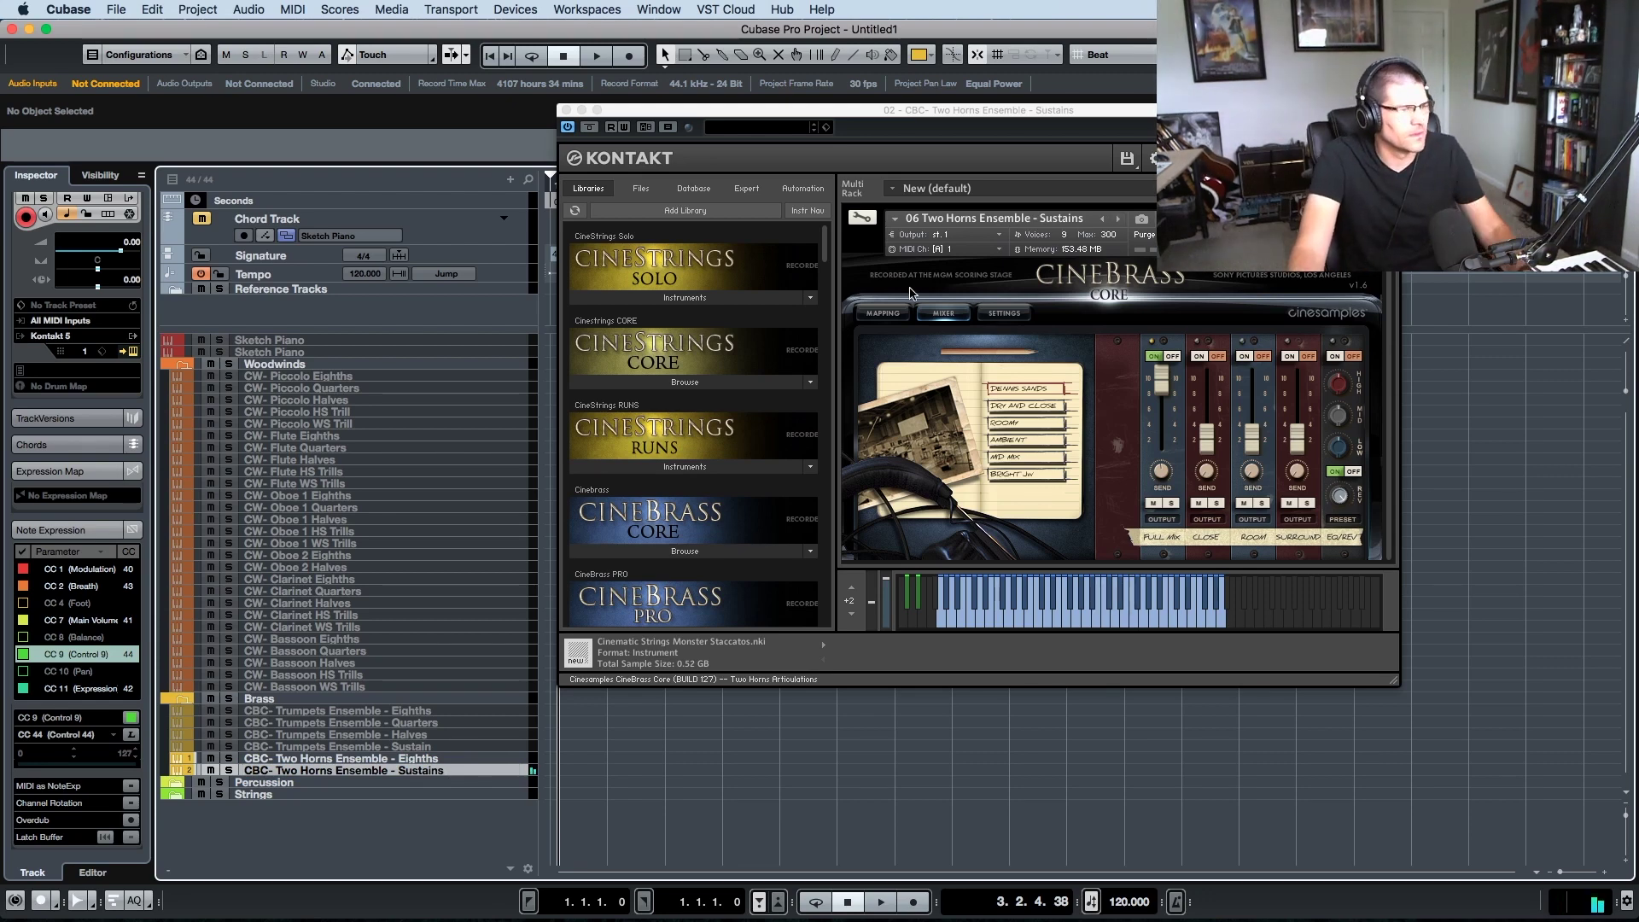
key("super+w")
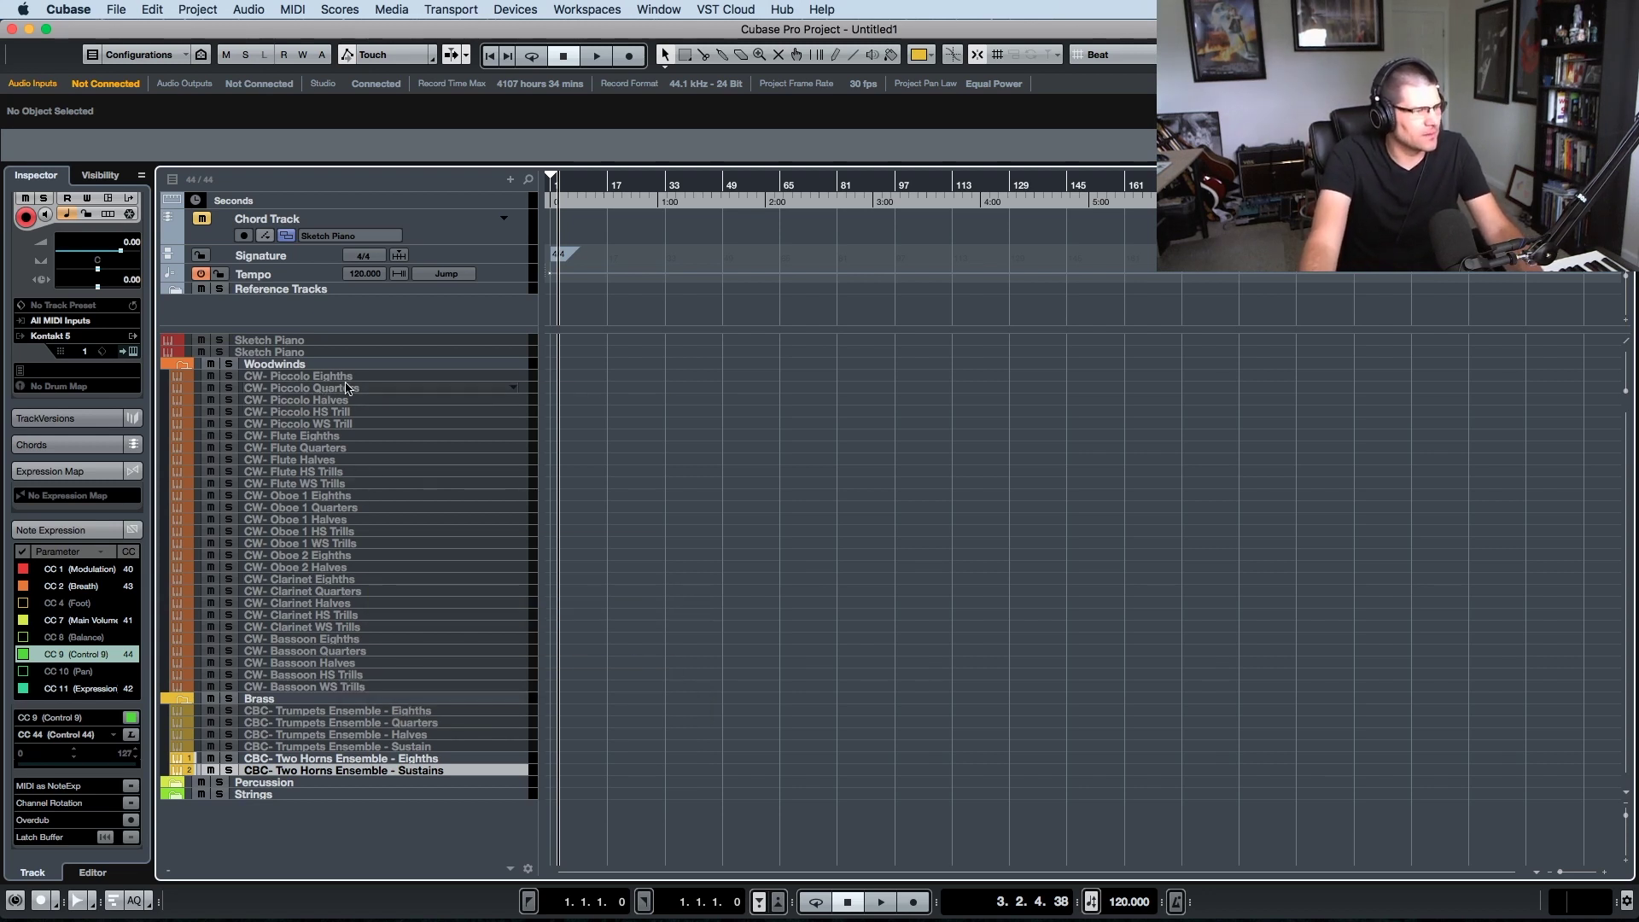
- Disable the CBC- Two Horns Ensemble - Eighths track
left_click(372, 759)
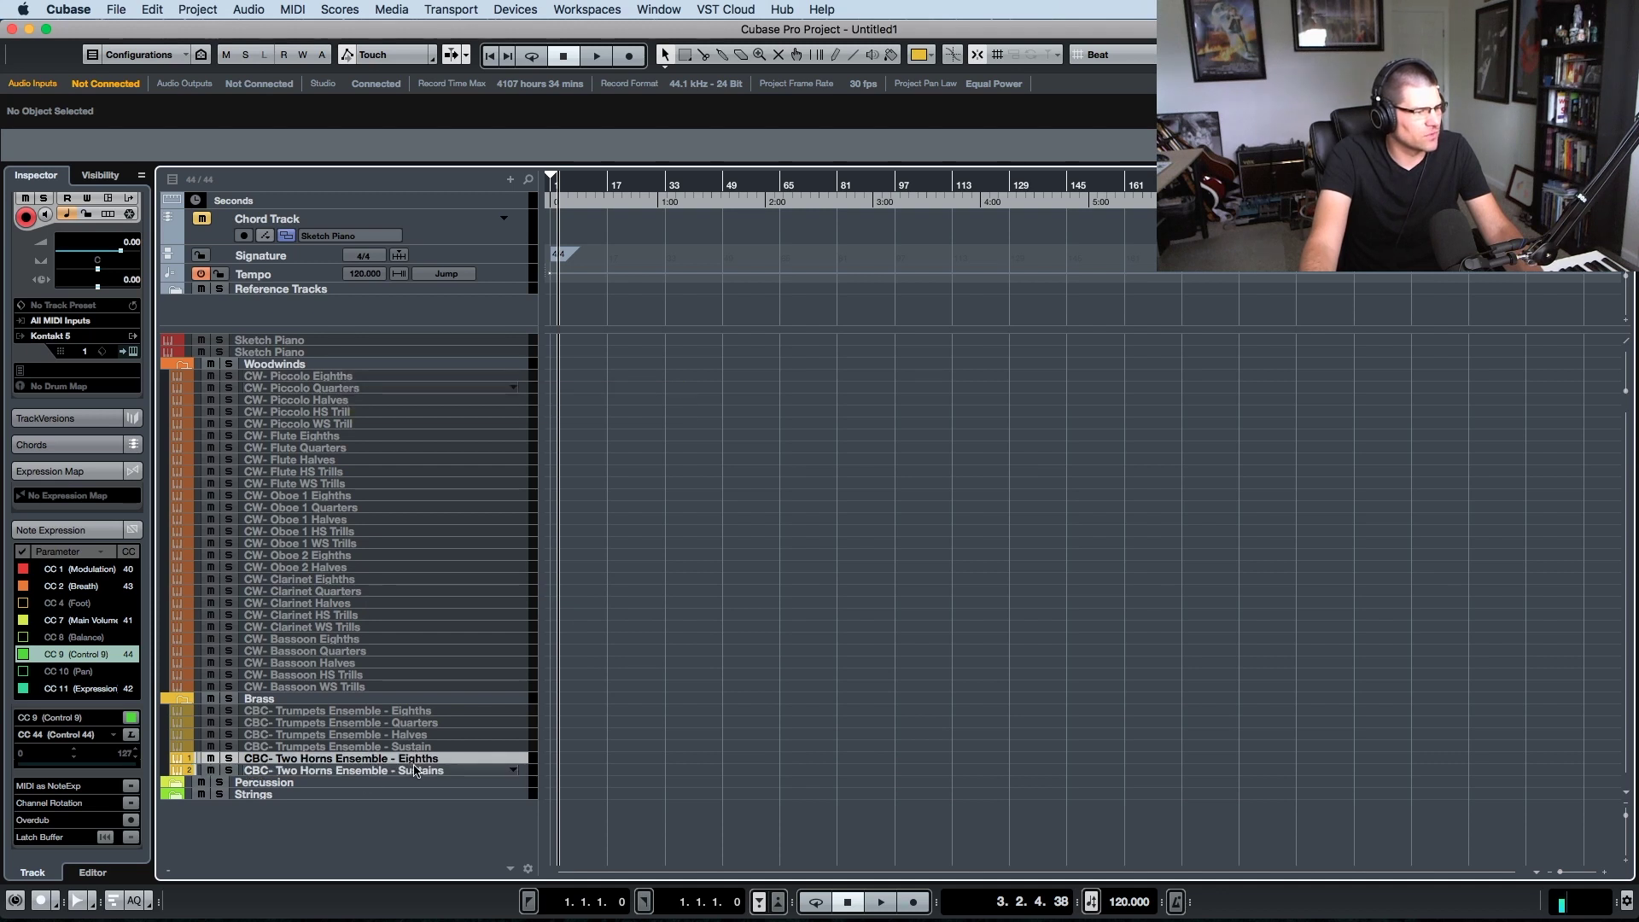
left_click_drag(419, 767, 406, 736)
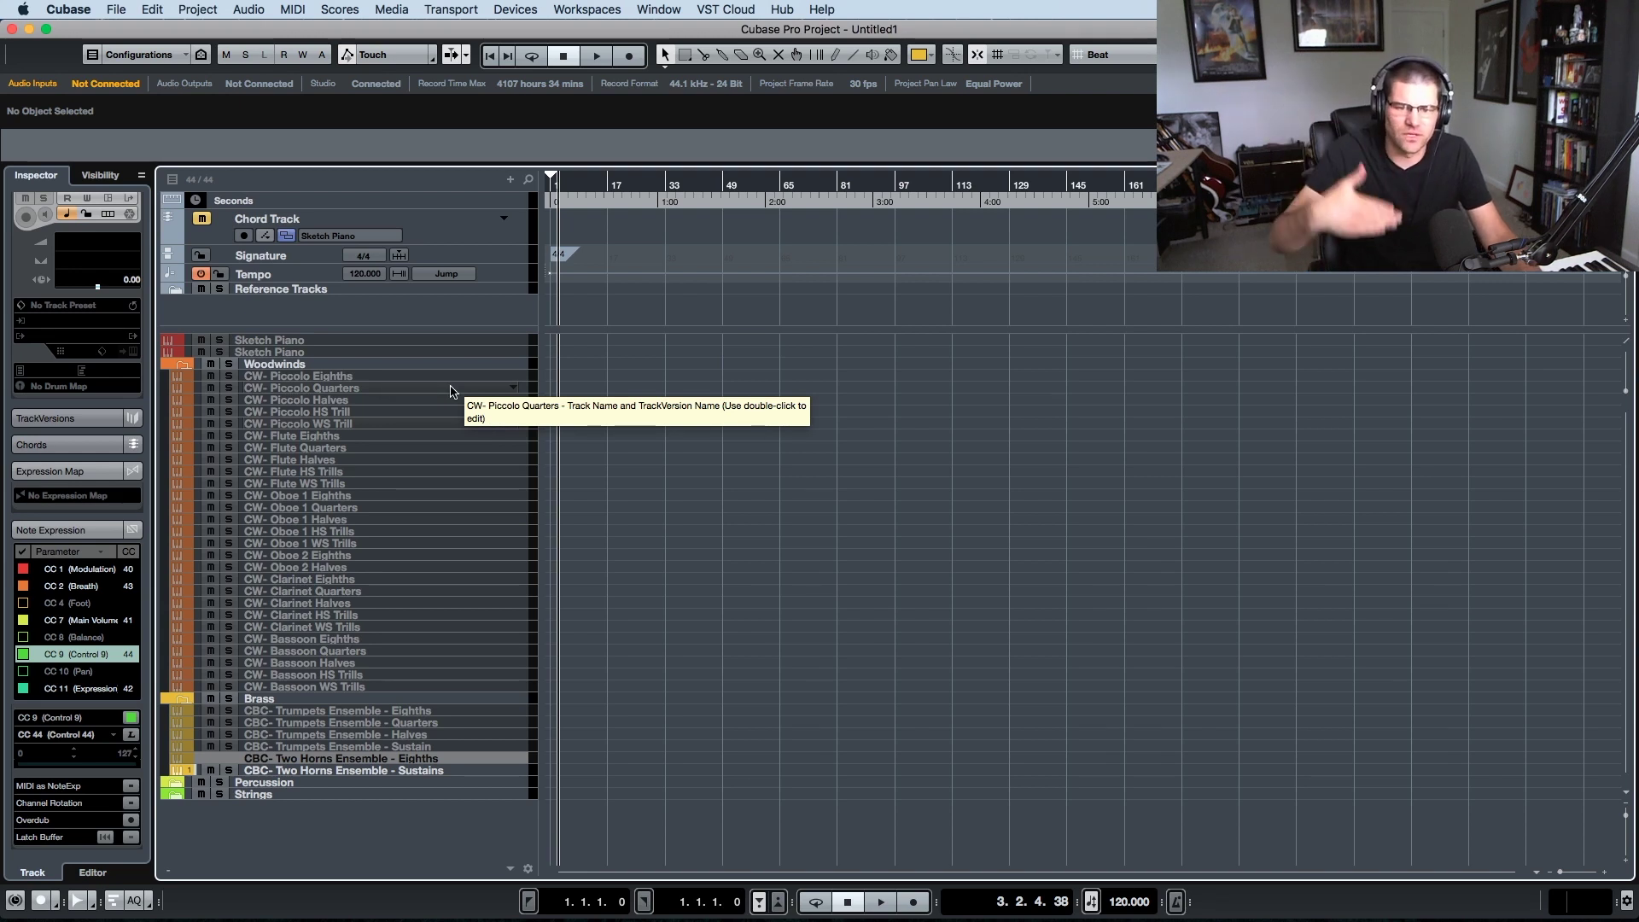
- Duplicate the CBC- Two Horns Ensemble - Sustains track and load 07 Six Horns Ensemble - Eighths into the copy
left_click(382, 771)
right_click(389, 771)
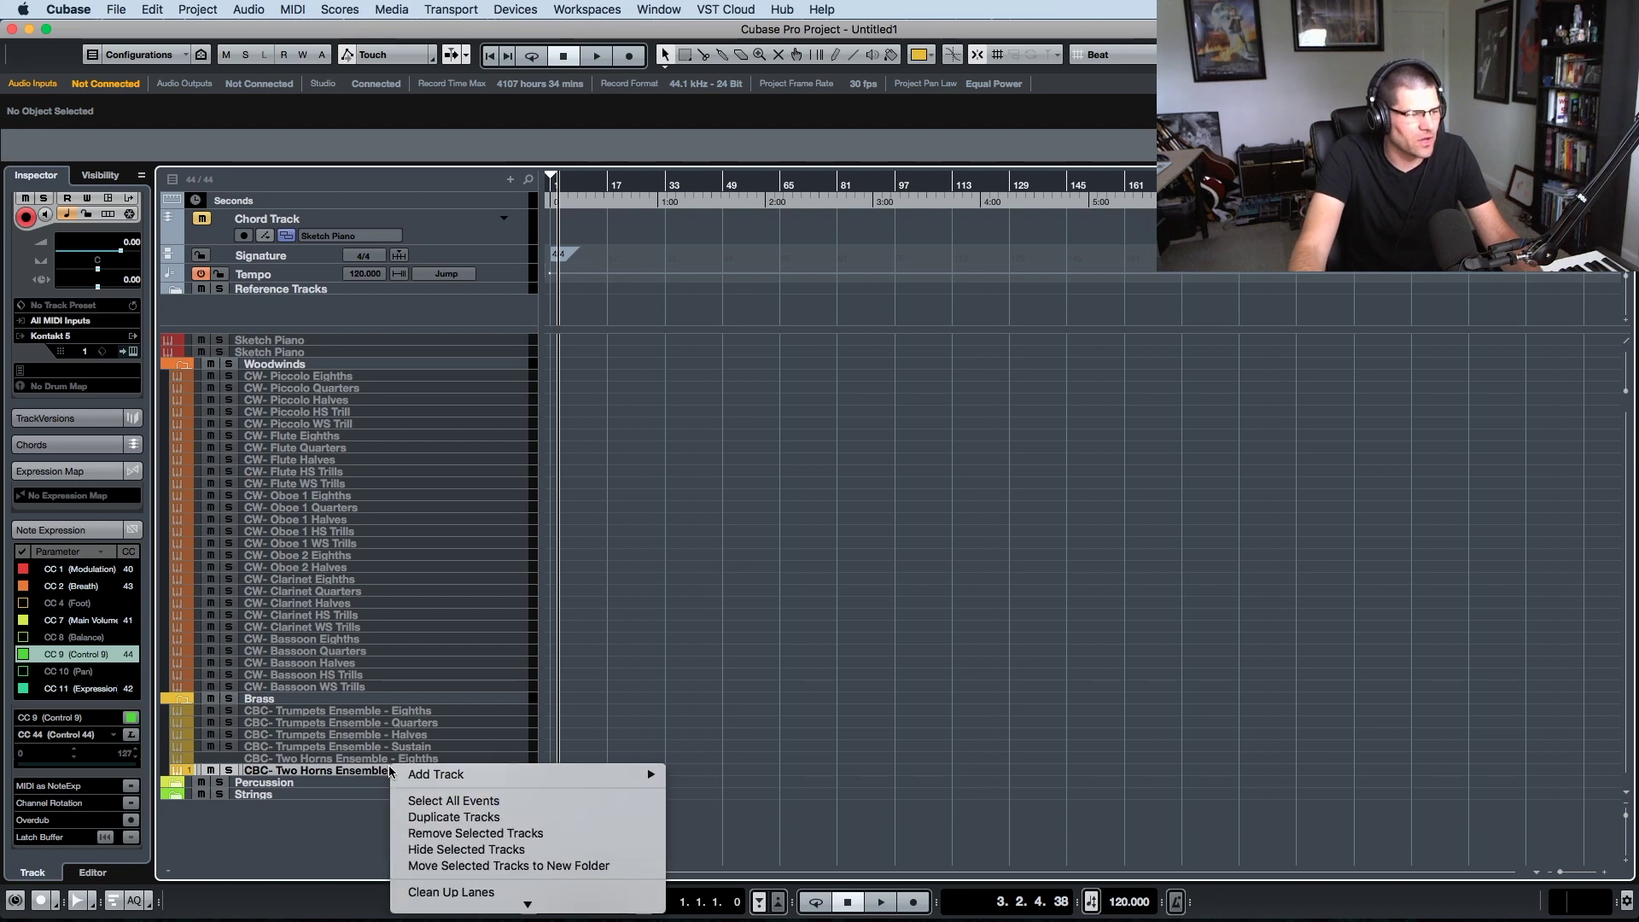
left_click(461, 817)
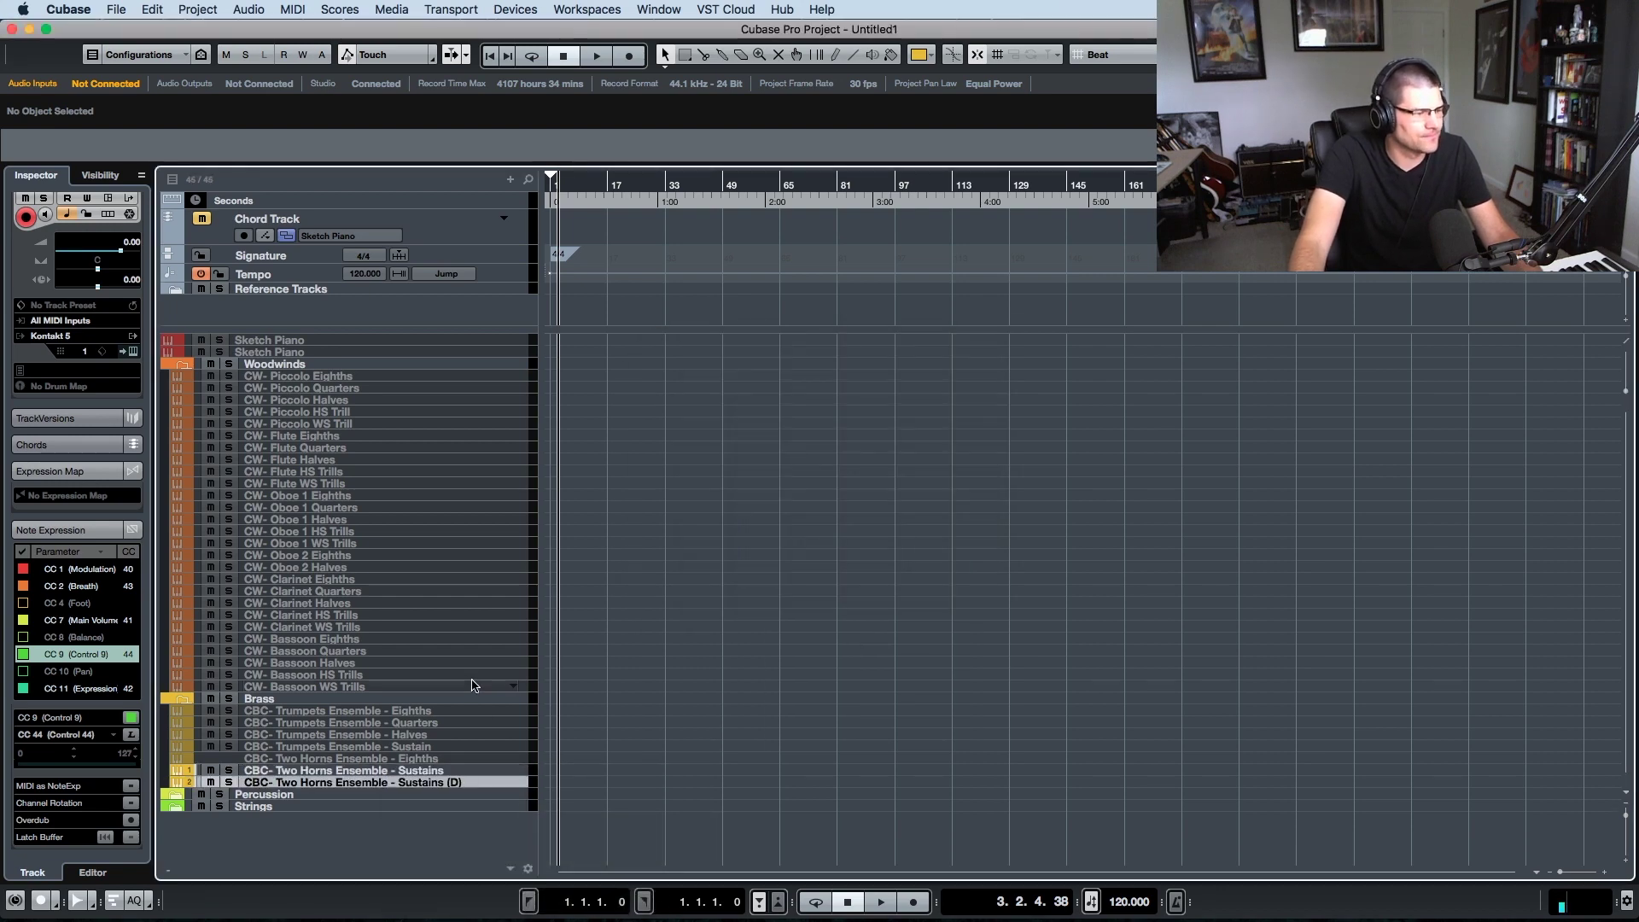
key("e")
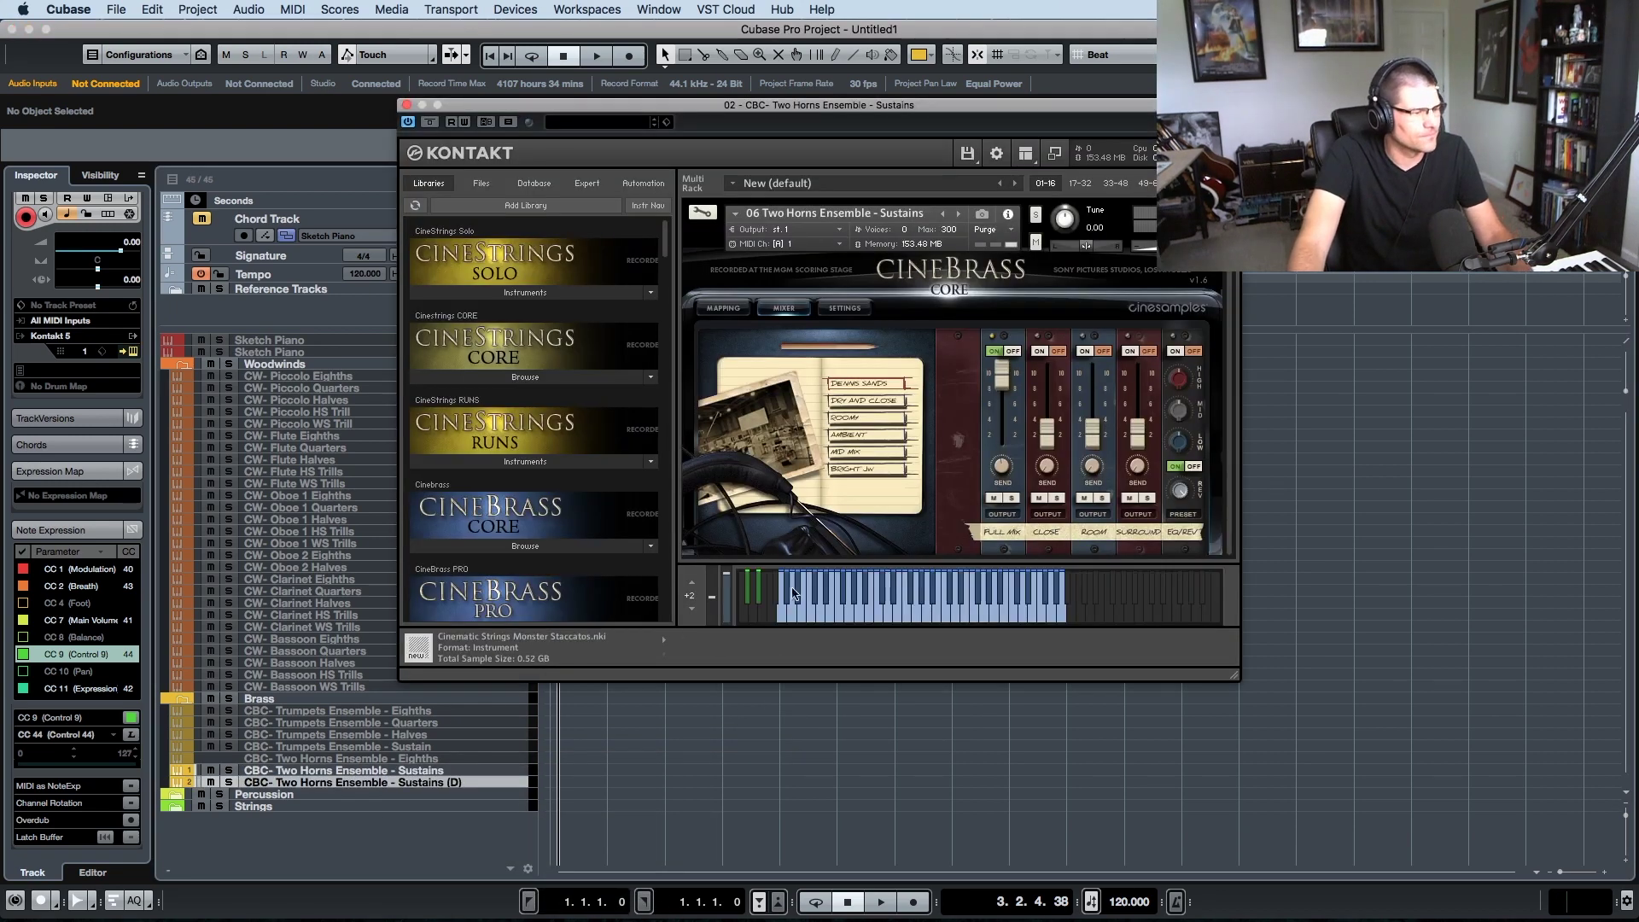
left_click(958, 214)
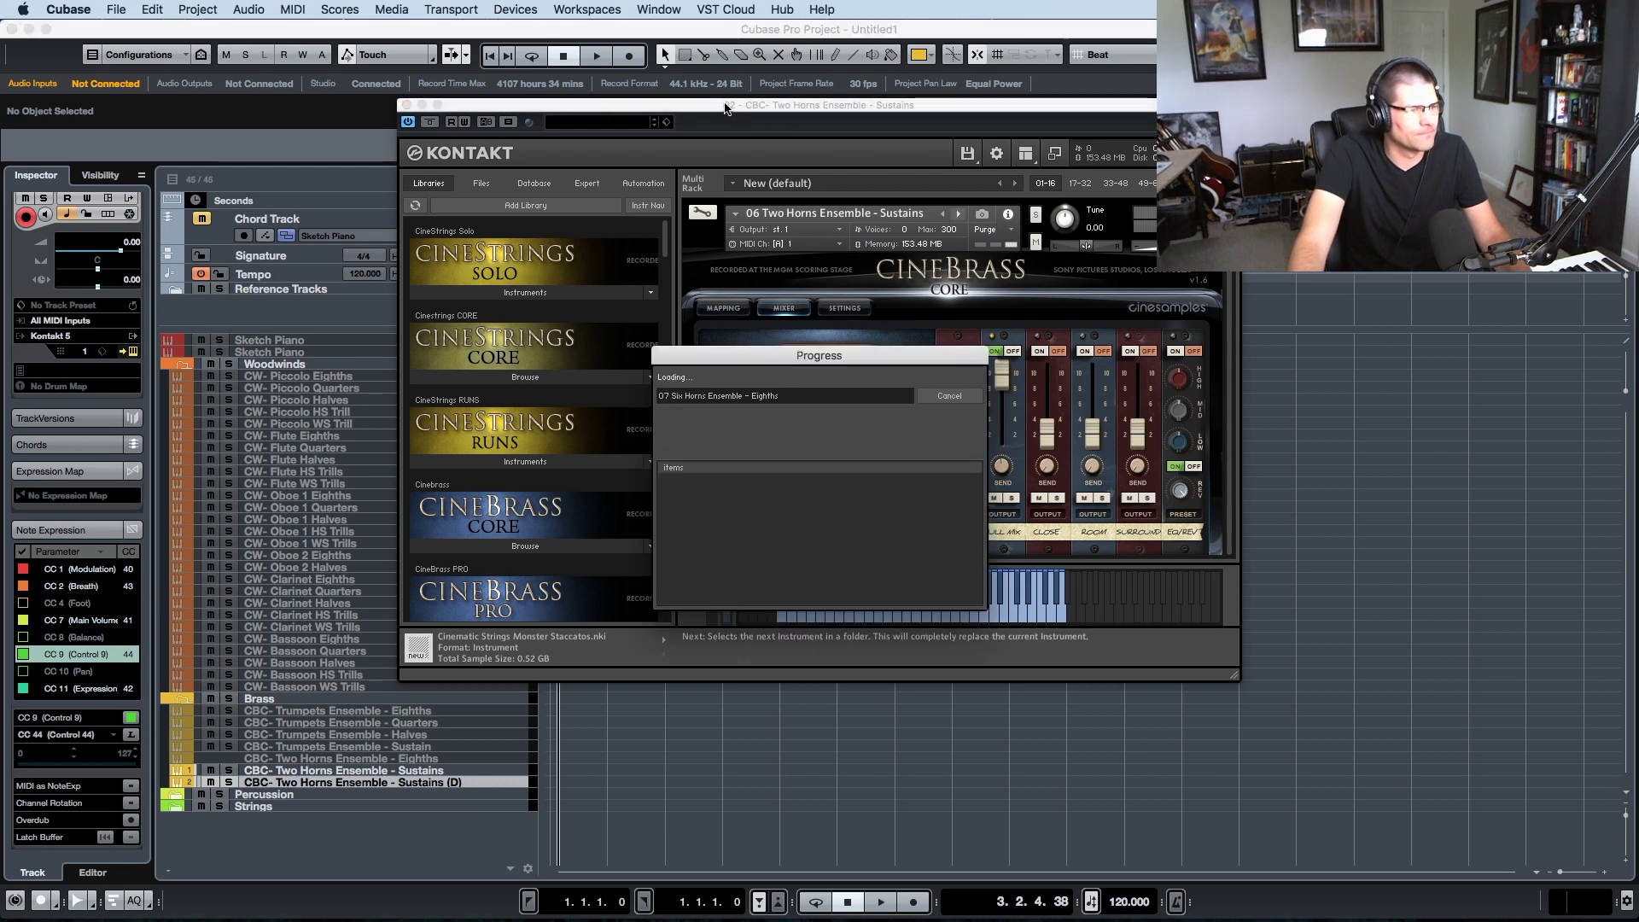
left_click_drag(726, 108, 909, 113)
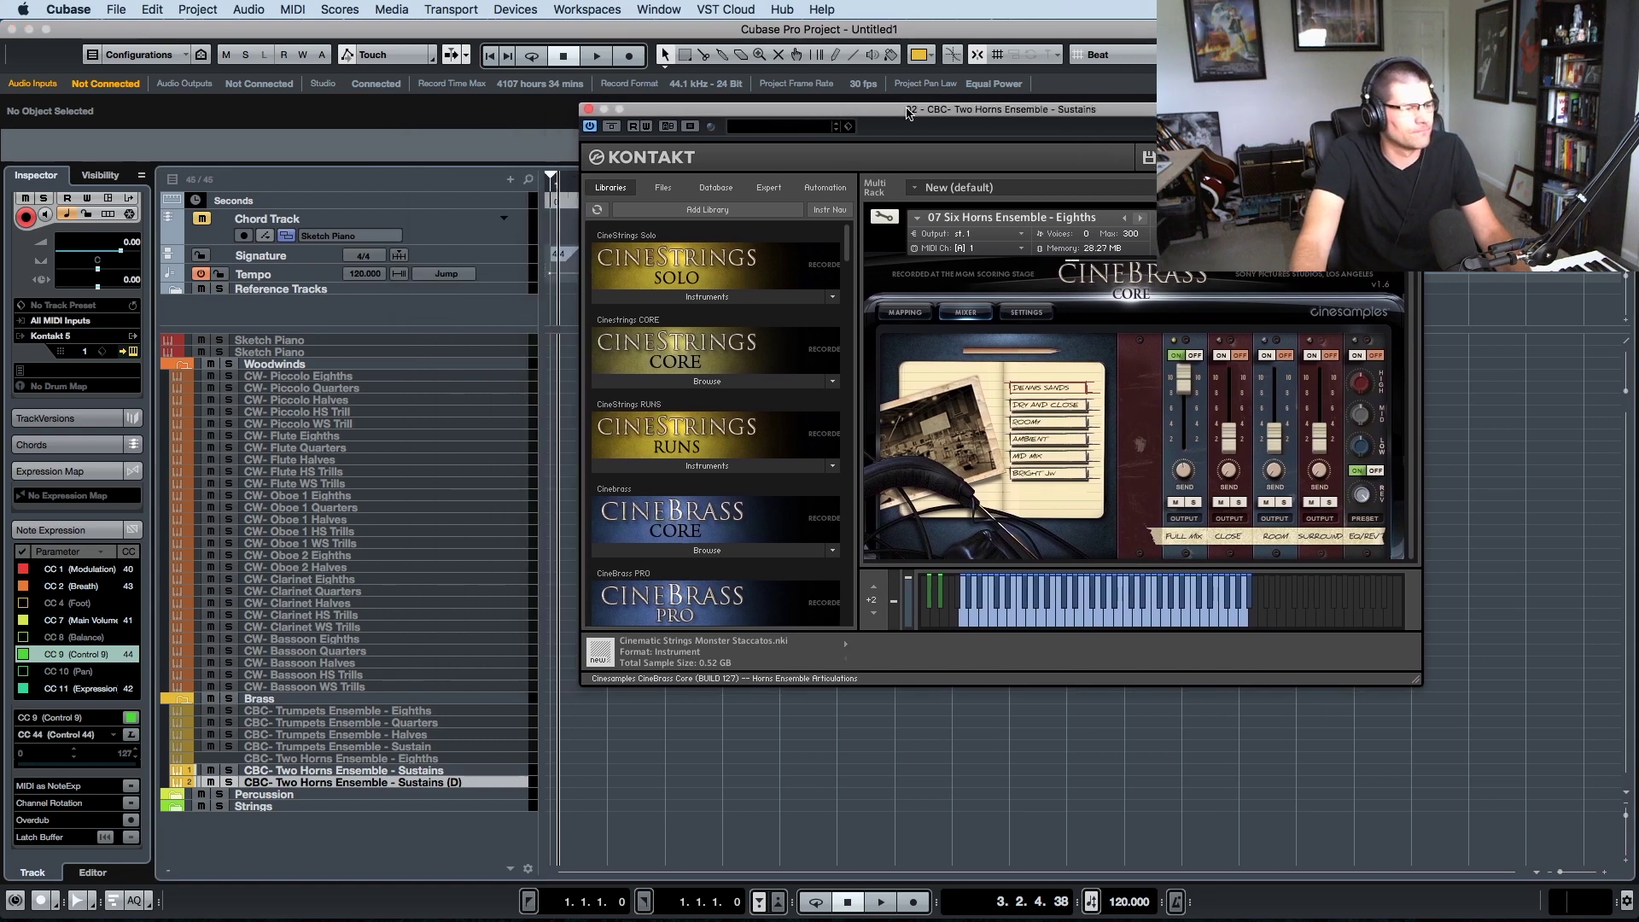
- Rename the duplicated Two Horns Sustains track as CBC- Six Horns Ensemble - Eighths
left_click(396, 783)
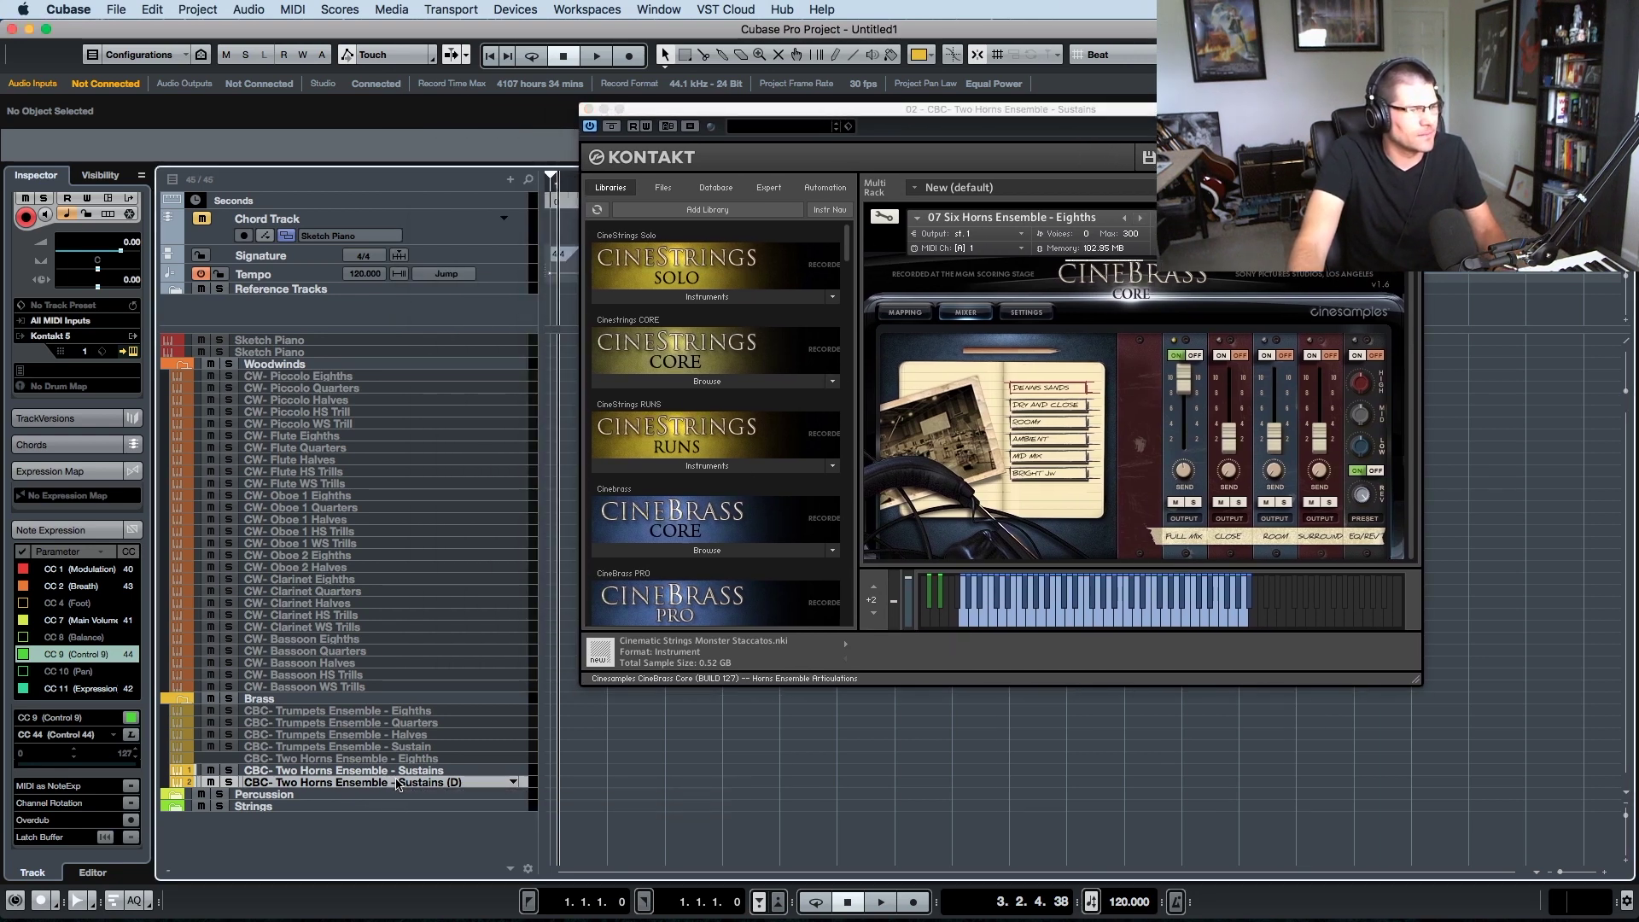
double_click(468, 784)
left_click(470, 783)
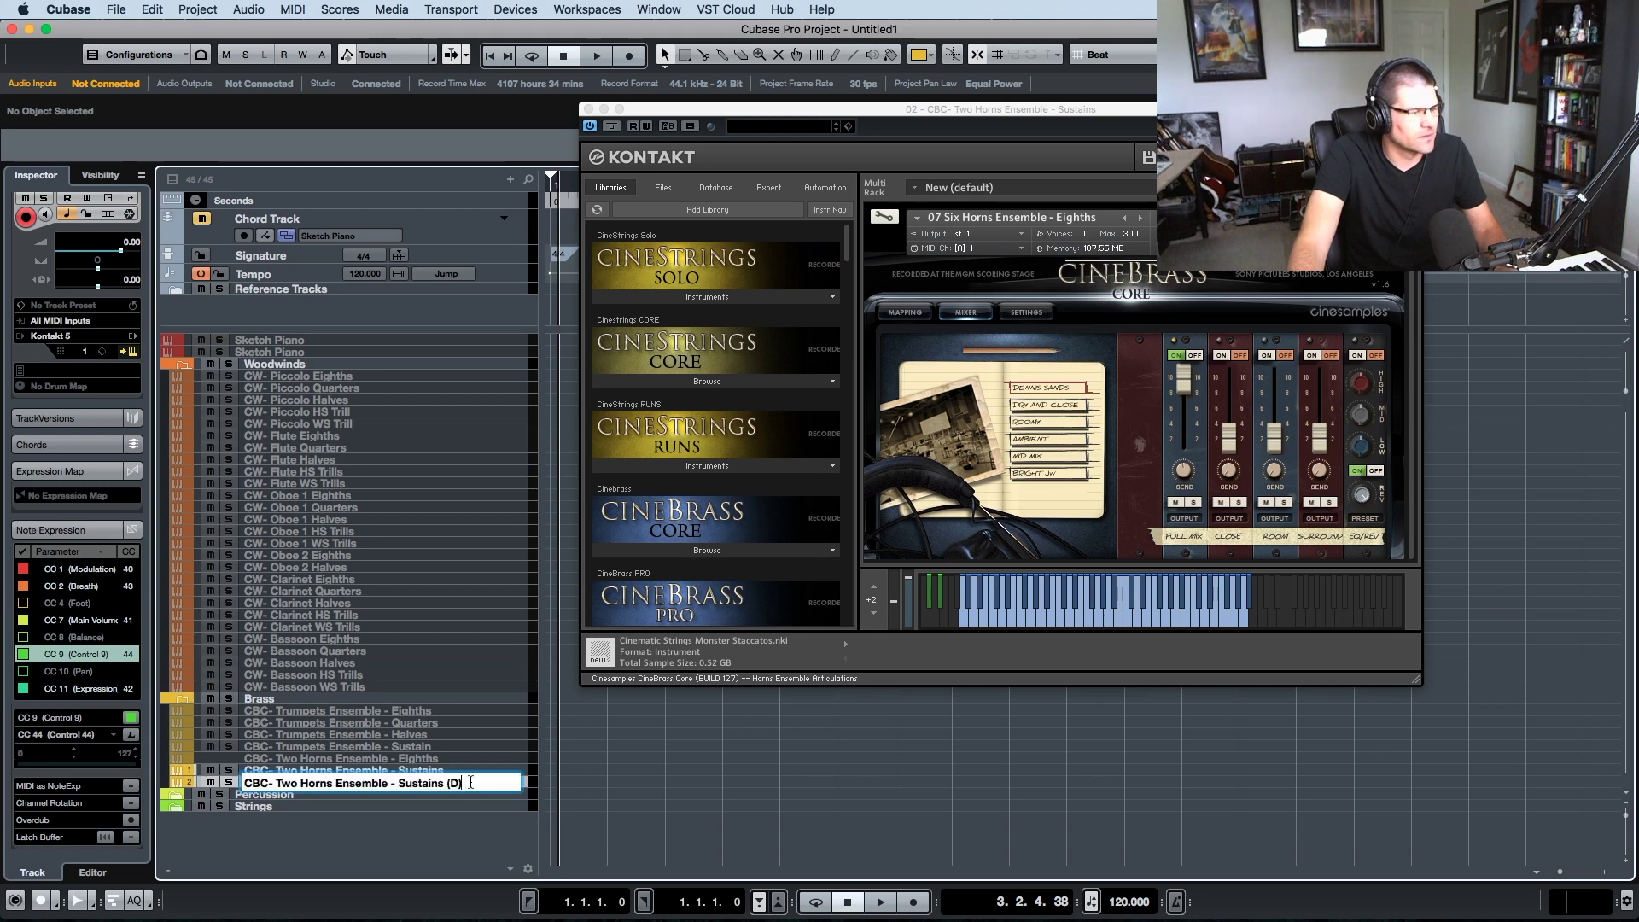
key("BackSpace")
key("BackSpace")
key("BackSpace")
key("BackSpace")
key("BackSpace")
key("BackSpace")
key("BackSpace")
key("BackSpace")
key("BackSpace")
key("BackSpace")
key("BackSpace")
key("BackSpace")
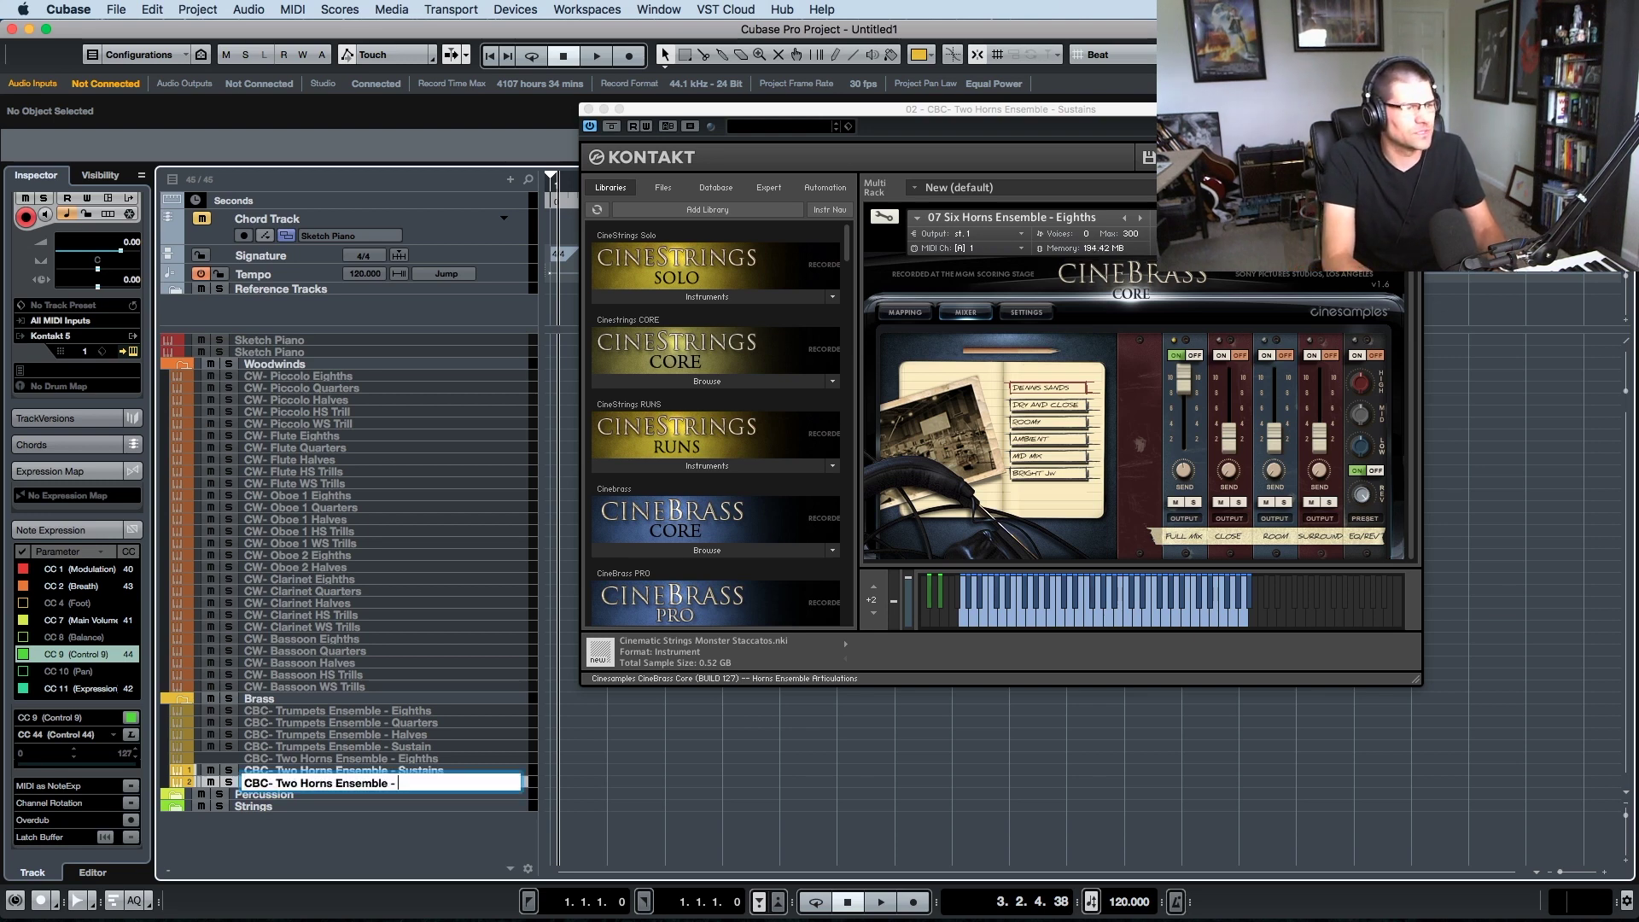
key("BackSpace")
key("BackSpace")
key("BackSpace")
key("BackSpace")
key("BackSpace")
key("BackSpace")
key("BackSpace")
key("BackSpace")
key("BackSpace")
key("BackSpace")
key("BackSpace")
key("BackSpace")
key("BackSpace")
key("BackSpace")
key("BackSpace")
key("BackSpace")
key("BackSpace")
key("BackSpace")
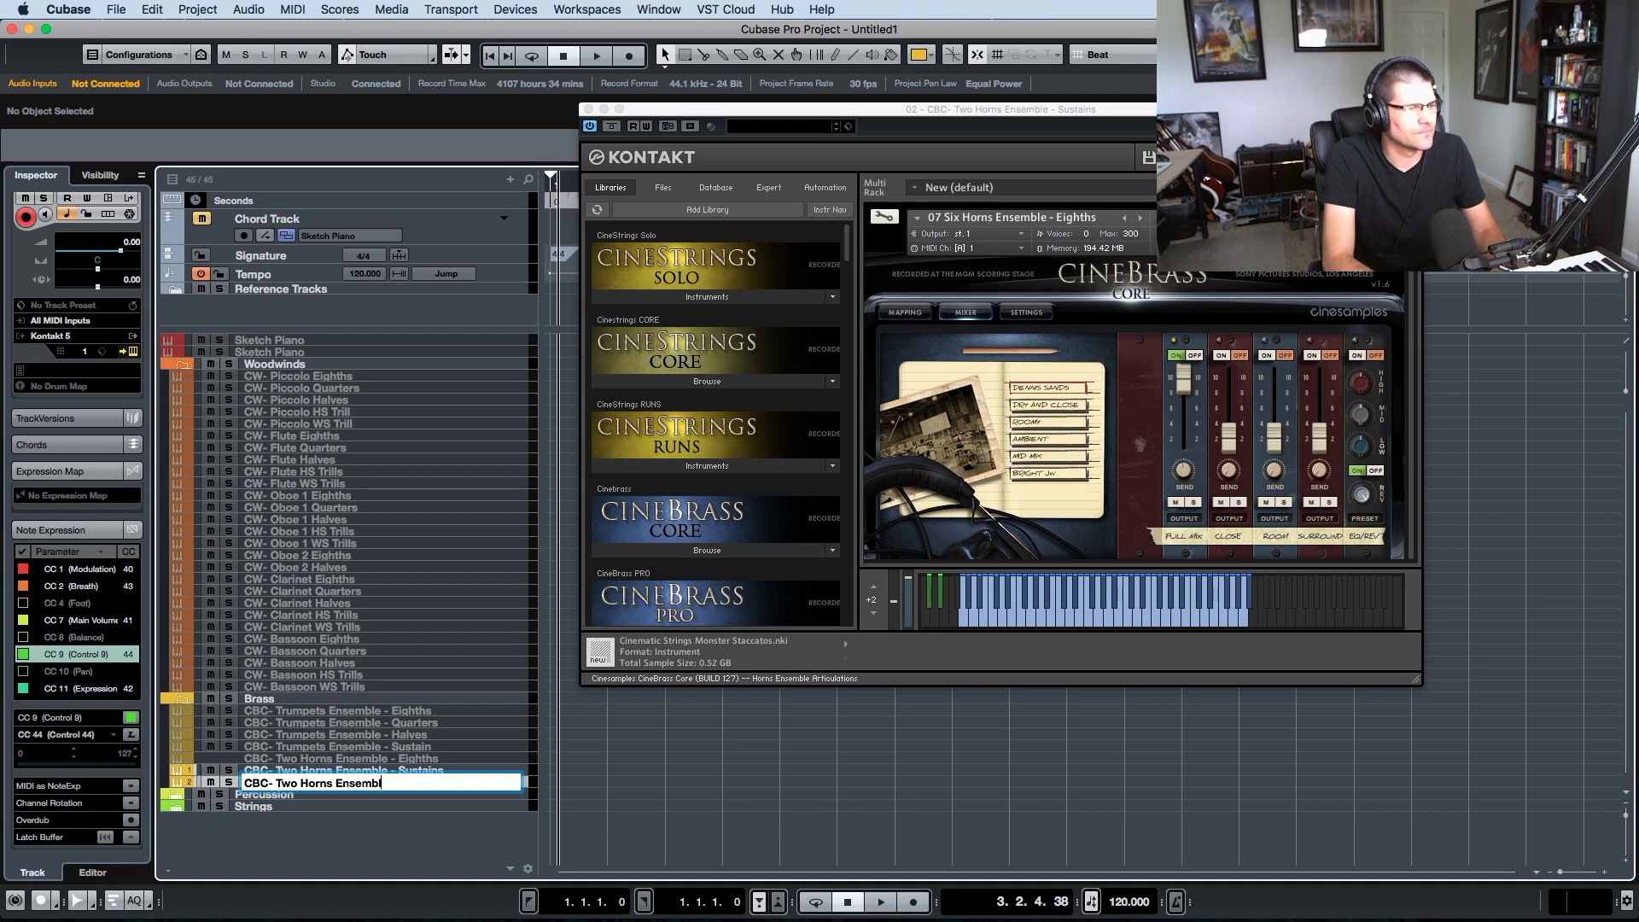
key("BackSpace")
key("BackSpace")
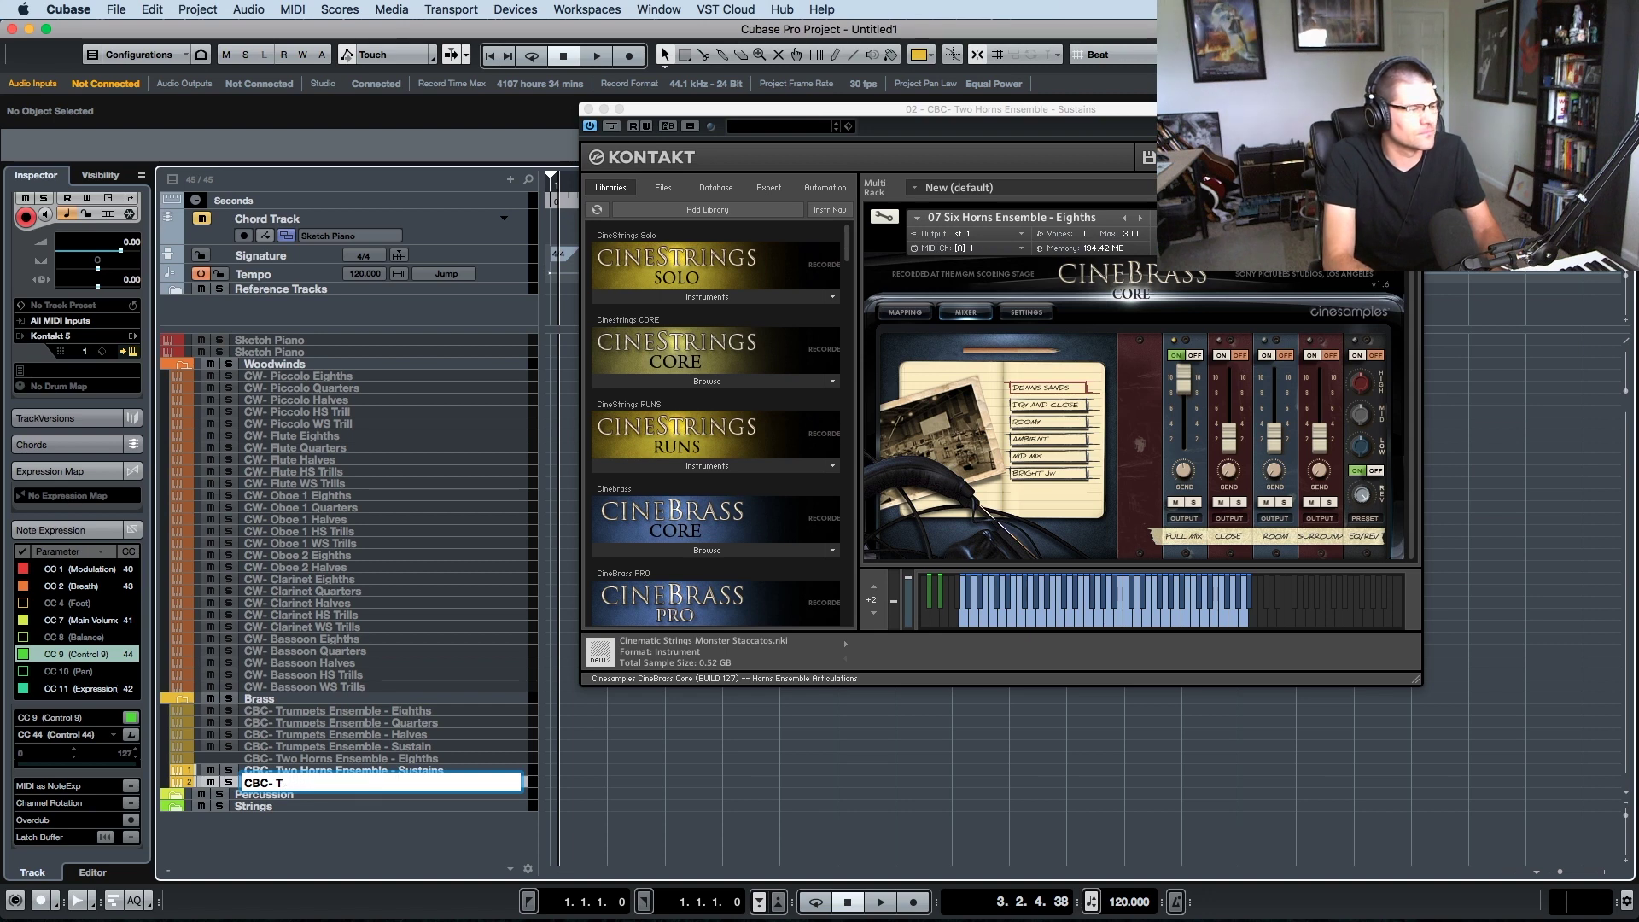
type("Six Ho")
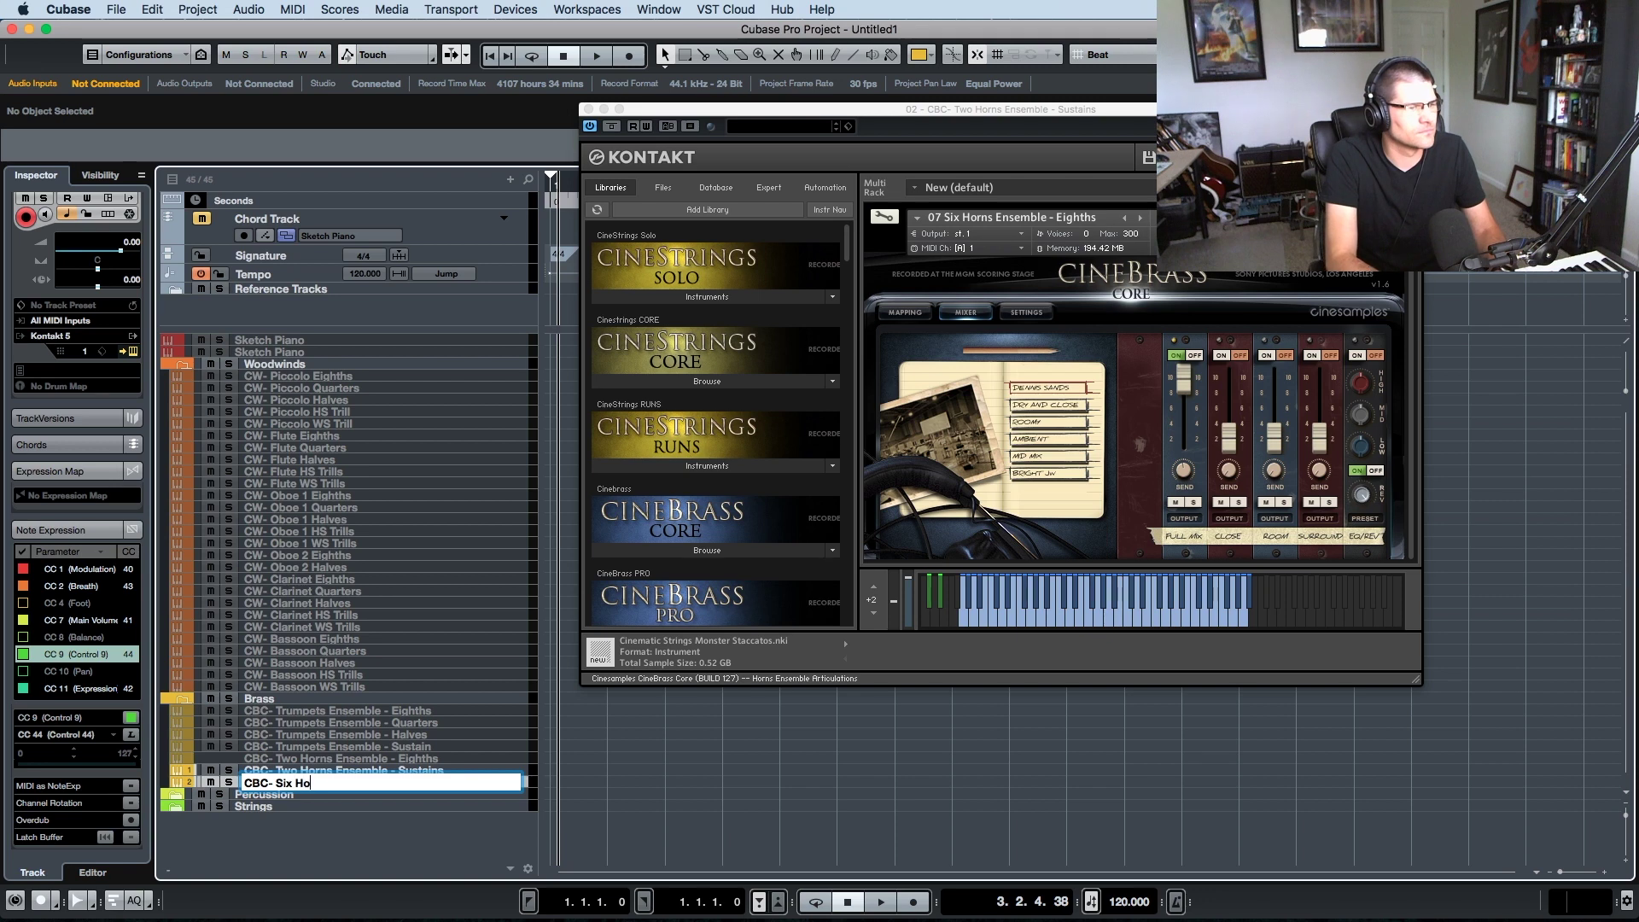
type("rns Ensem")
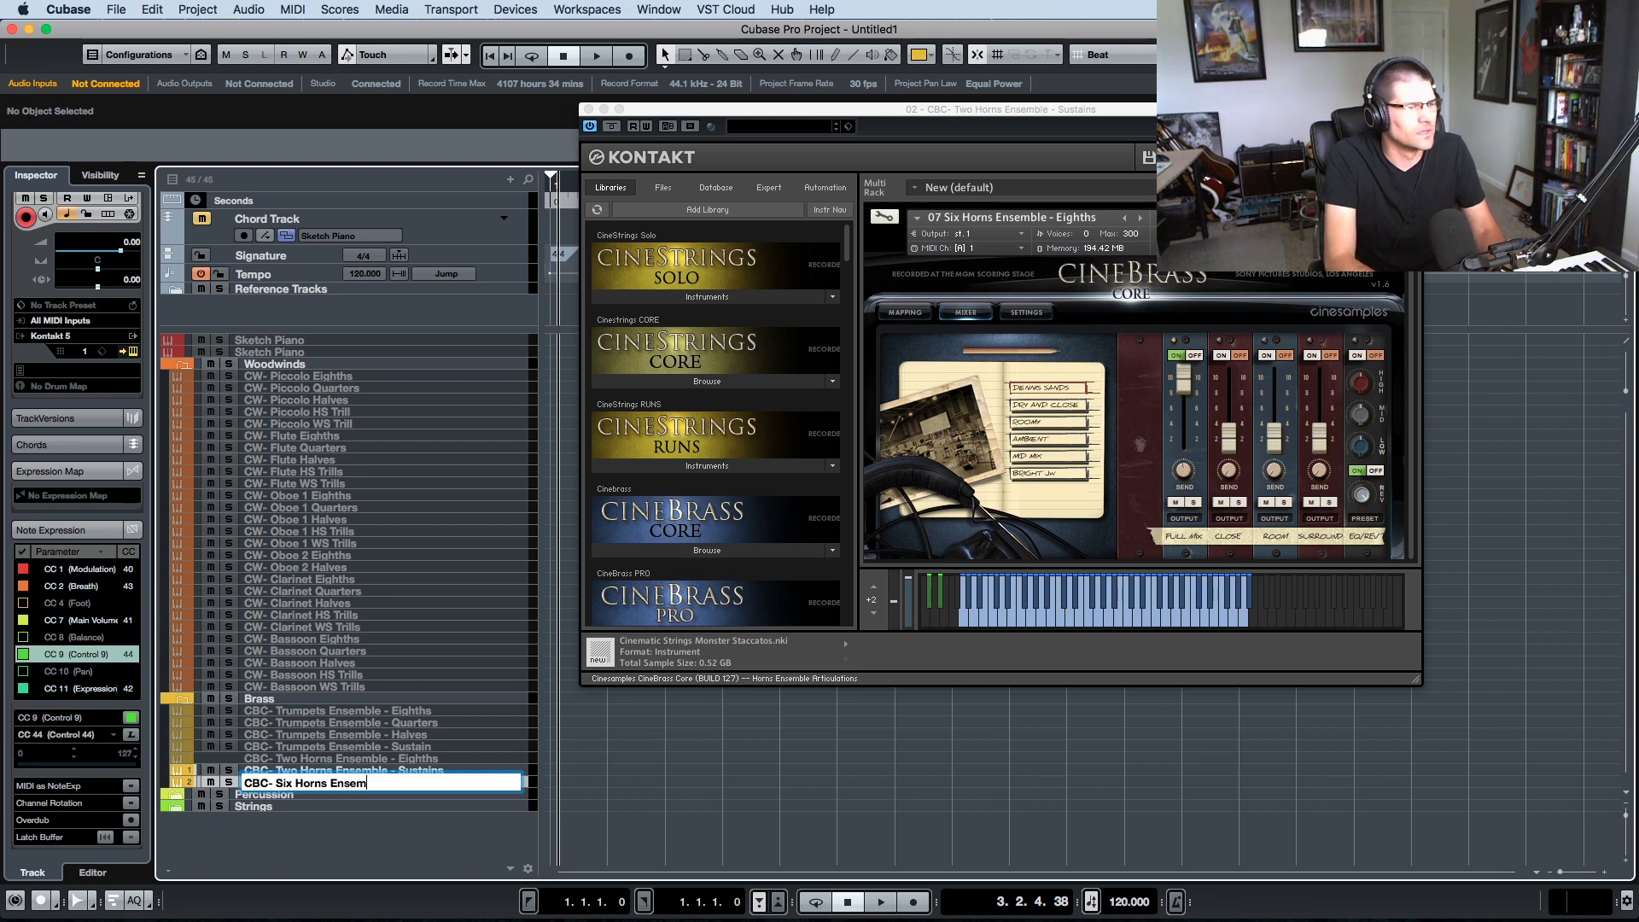
type("ble - Eighhth")
key("BackSpace")
key("BackSpace")
type("ths")
key("Return")
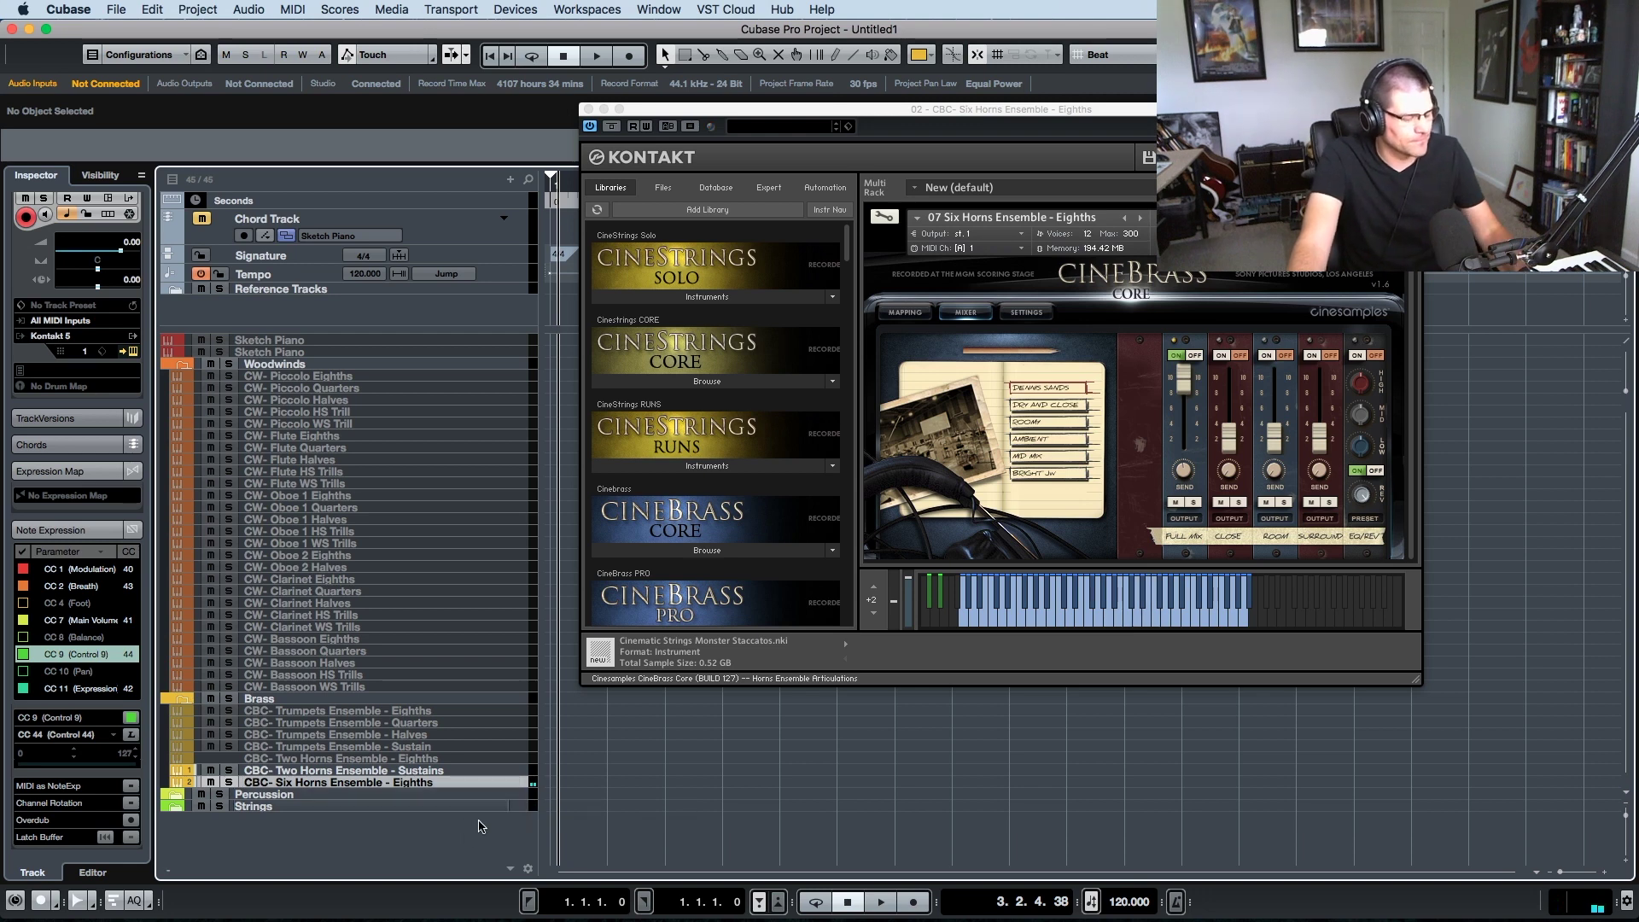
- Disable the CBC- Two Horns Ensemble - Sustains track and close the Six Horns instrument window
left_click(379, 772)
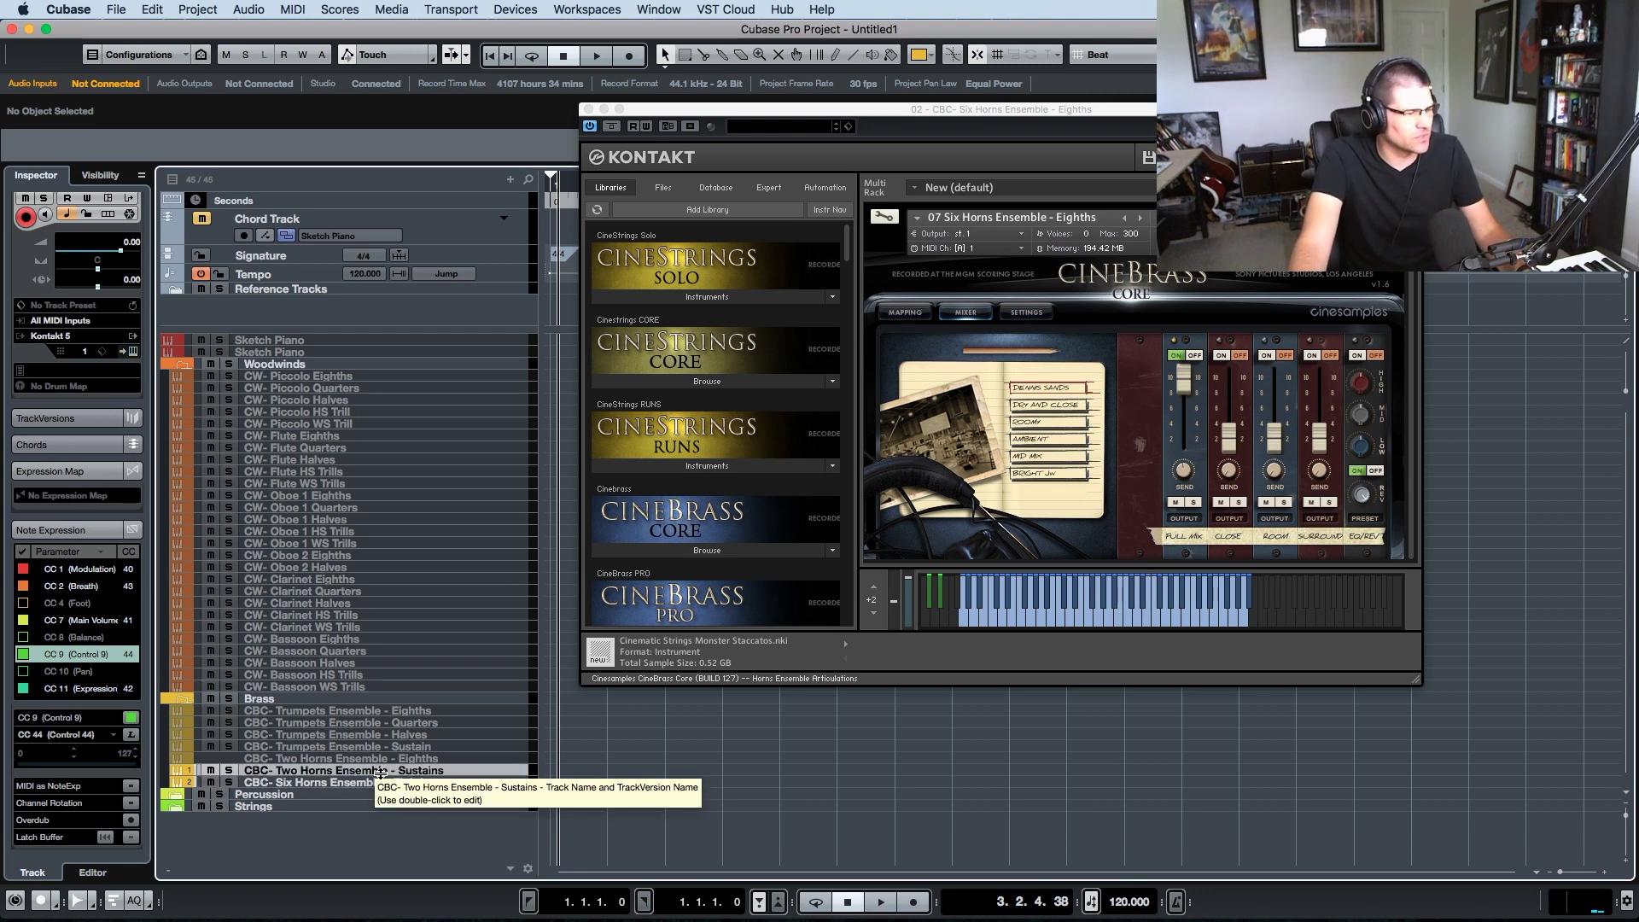
left_click(299, 794)
left_click(342, 783)
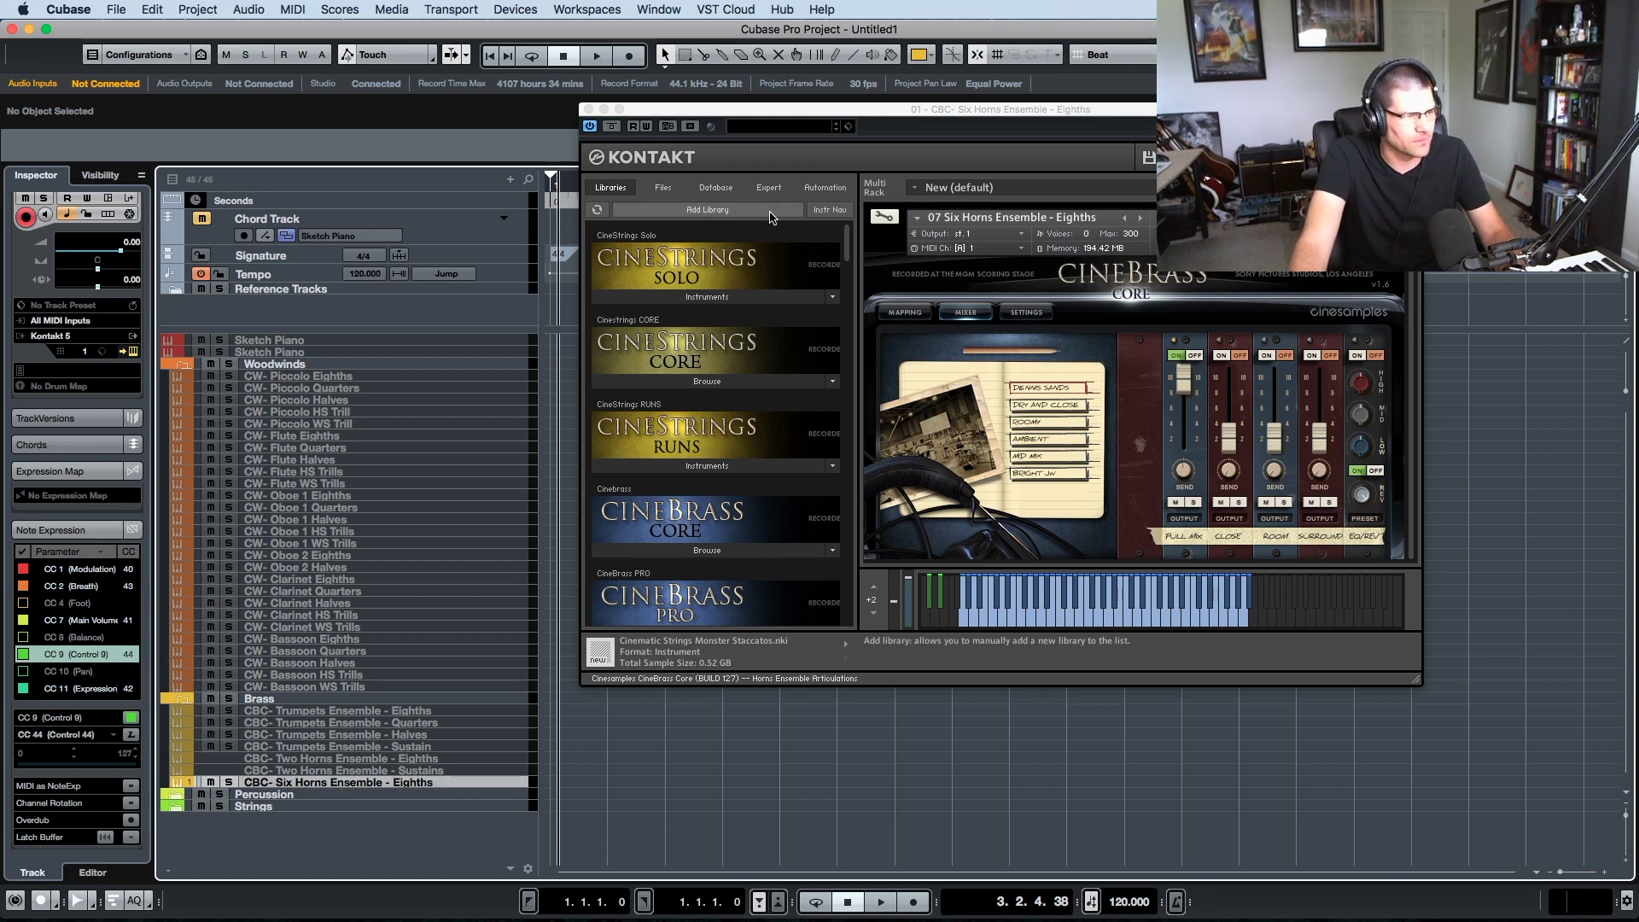
key("super+w")
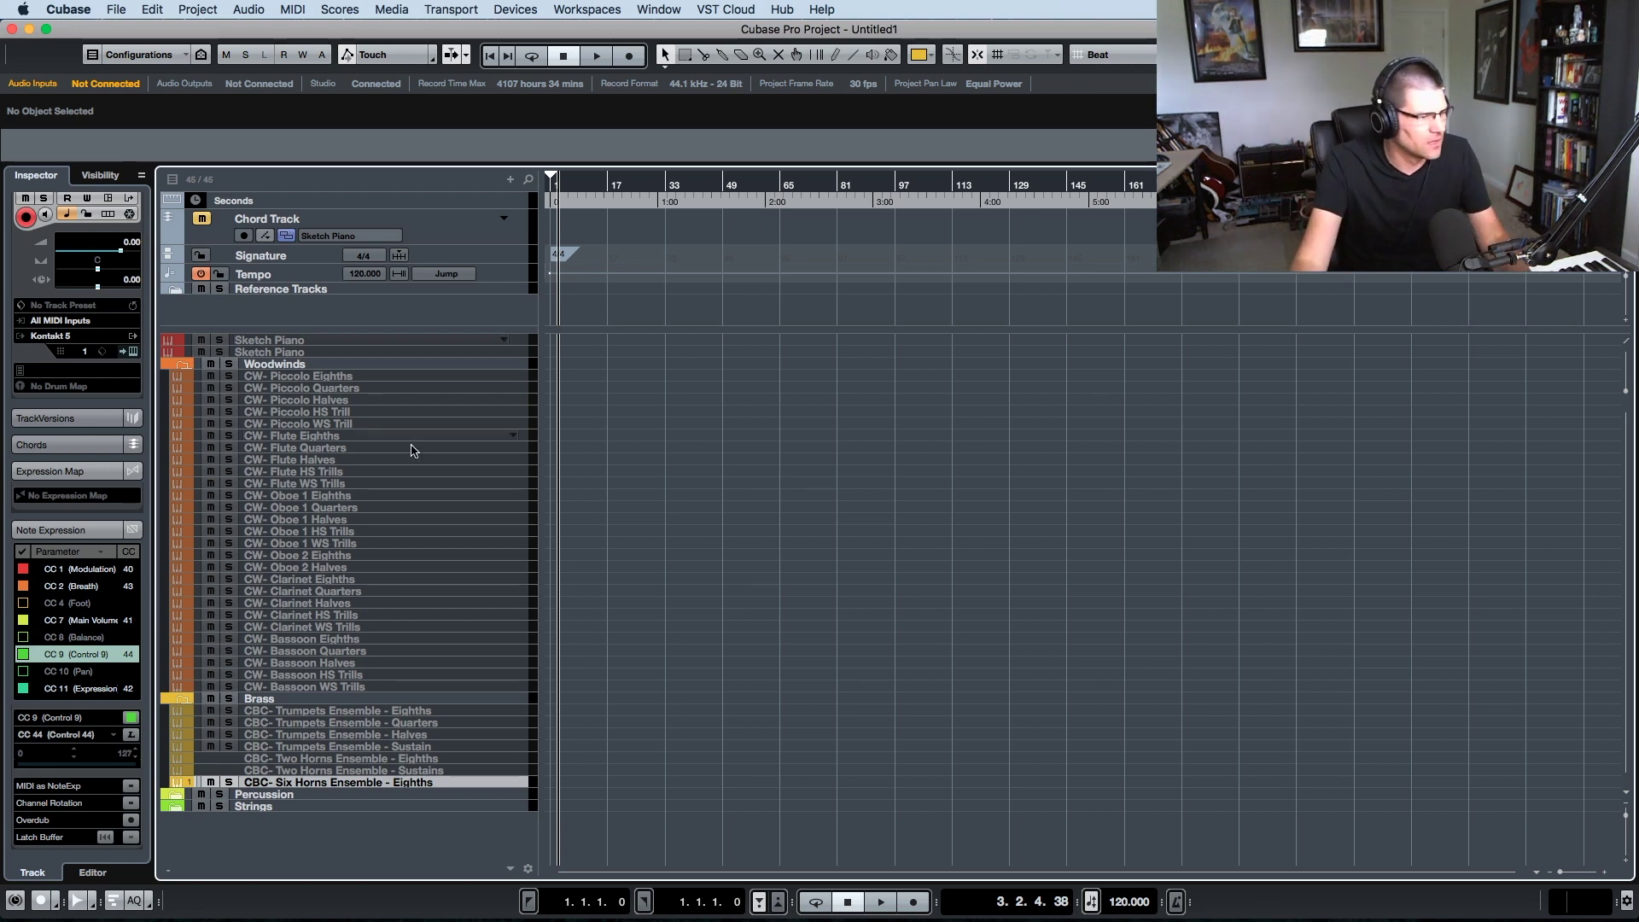
- Duplicate the CBC- Six Horns Ensemble - Eighths track, browse the CineBrass CORE patches and load 08 Six Horns Ensemble - Quarters into the copy
right_click(427, 780)
left_click(508, 833)
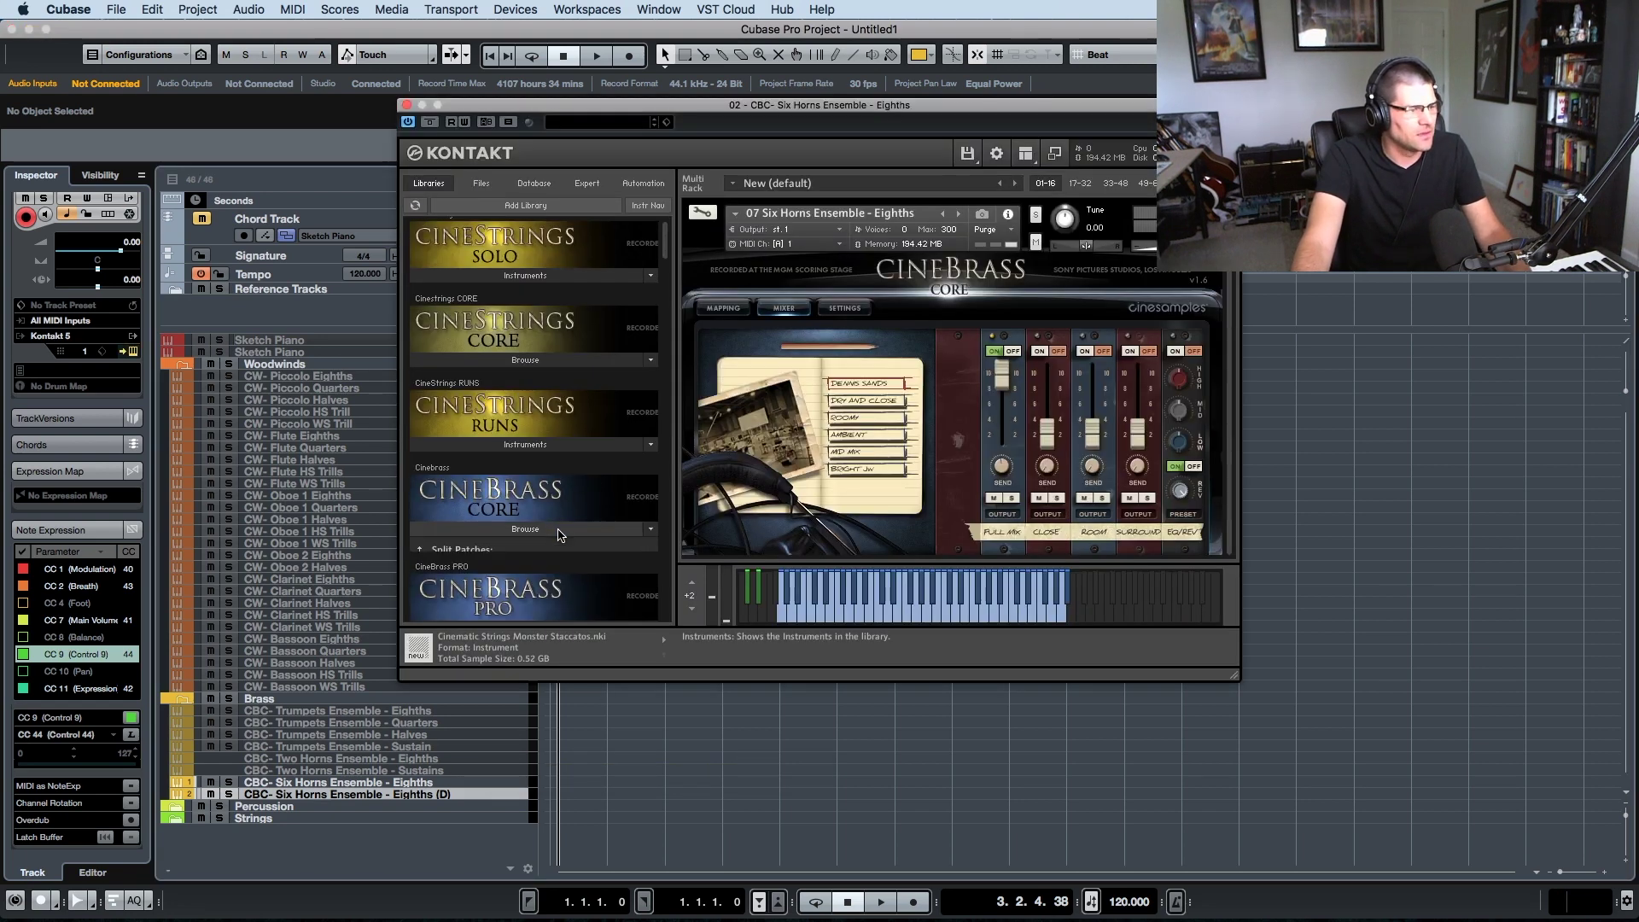
left_click(559, 529)
scroll(551, 538, "down", 5)
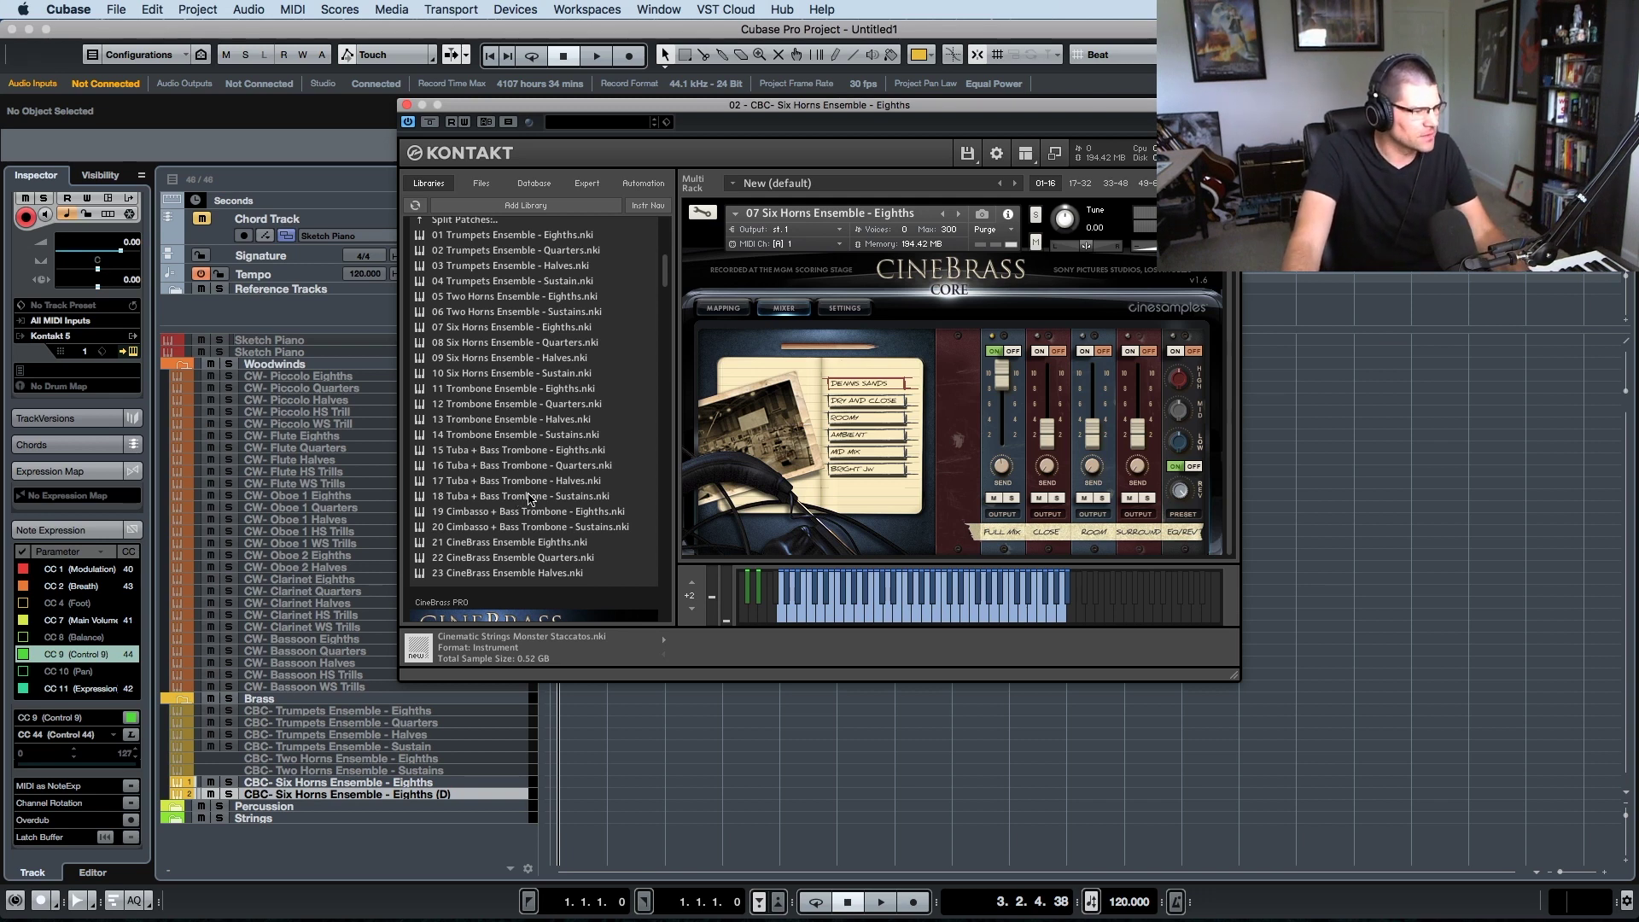
left_click(959, 214)
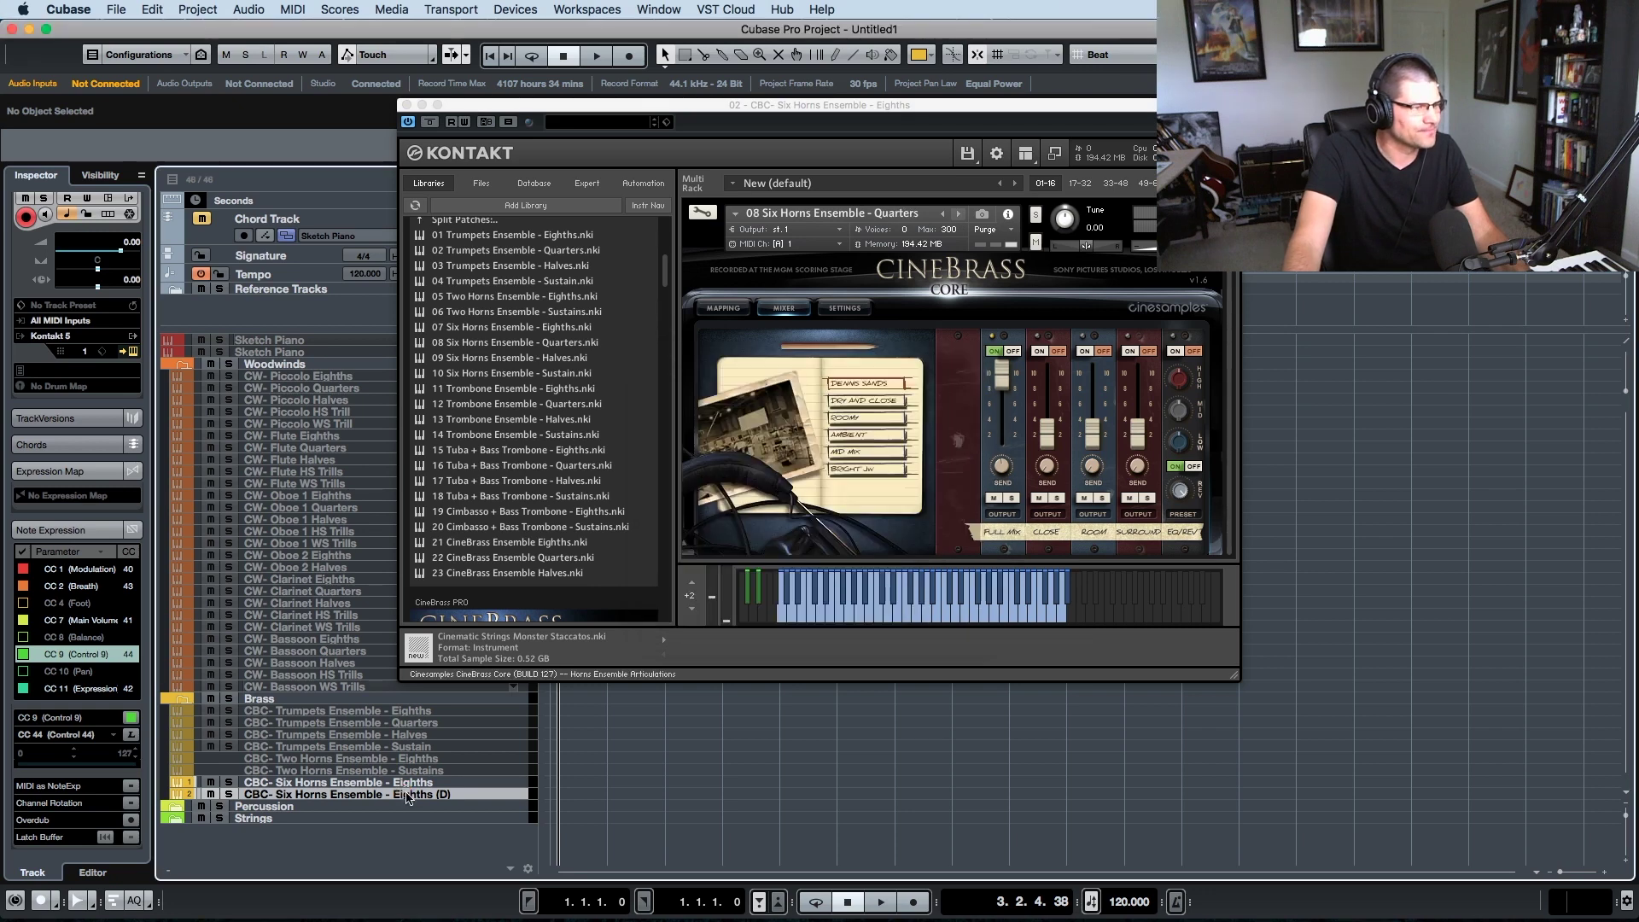
- Rename the duplicated Six Horns track as CBC- Six Horns Ensemble - Quarters and close its instrument window
double_click(408, 799)
key("Right")
key("BackSpace")
key("BackSpace")
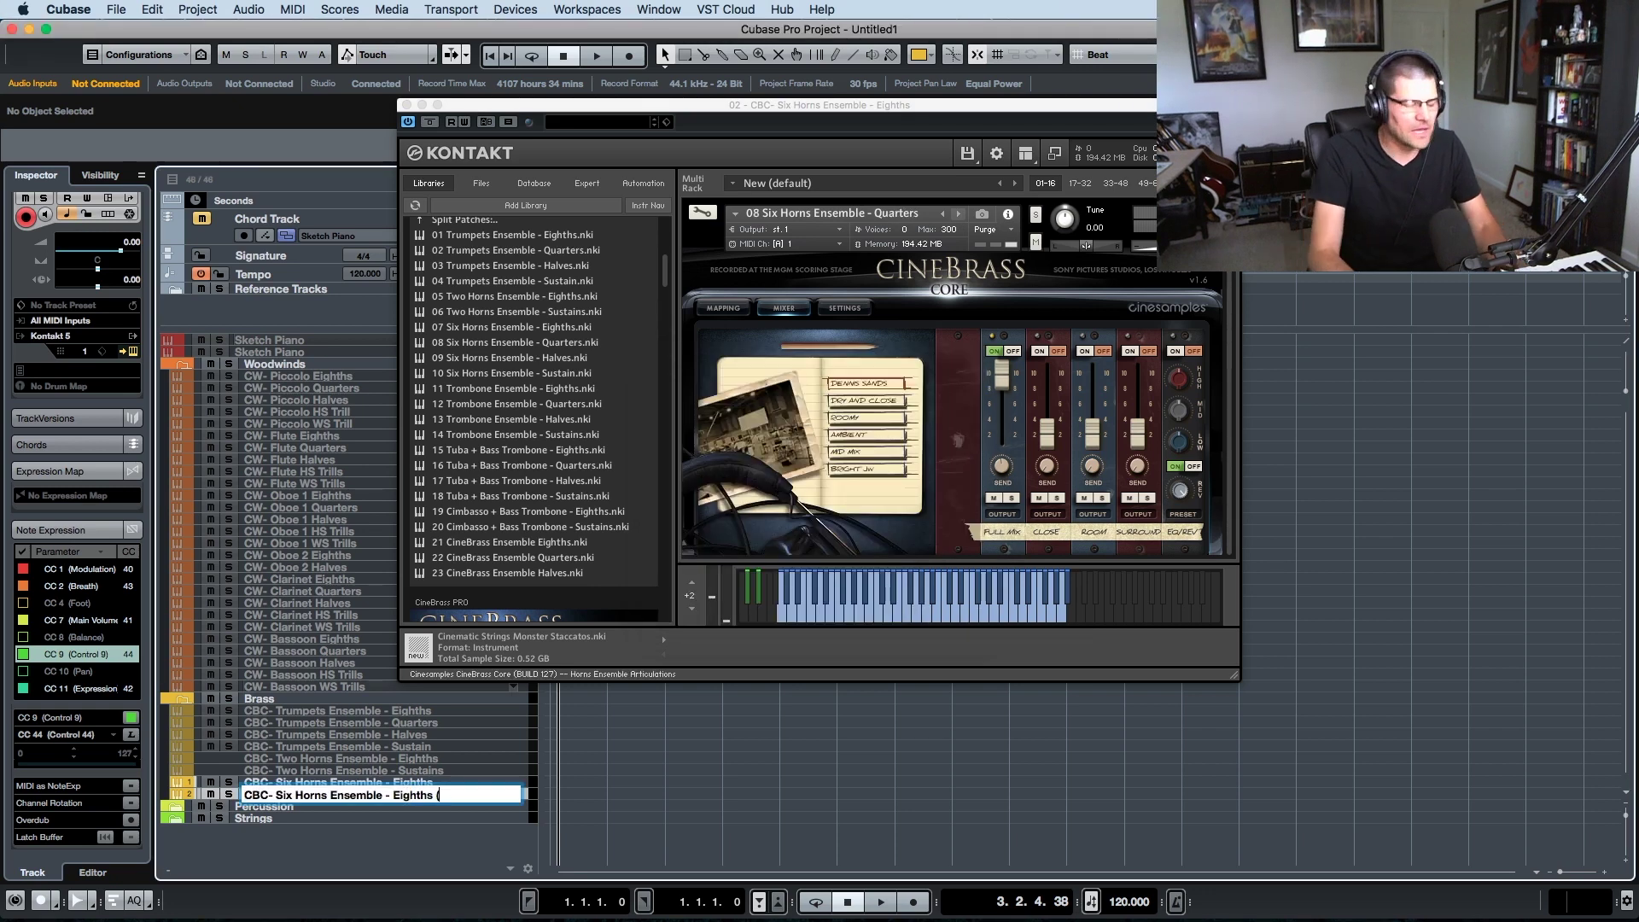
key("BackSpace")
key("BackSpace")
key("BackSpace")
key("BackSpace")
key("BackSpace")
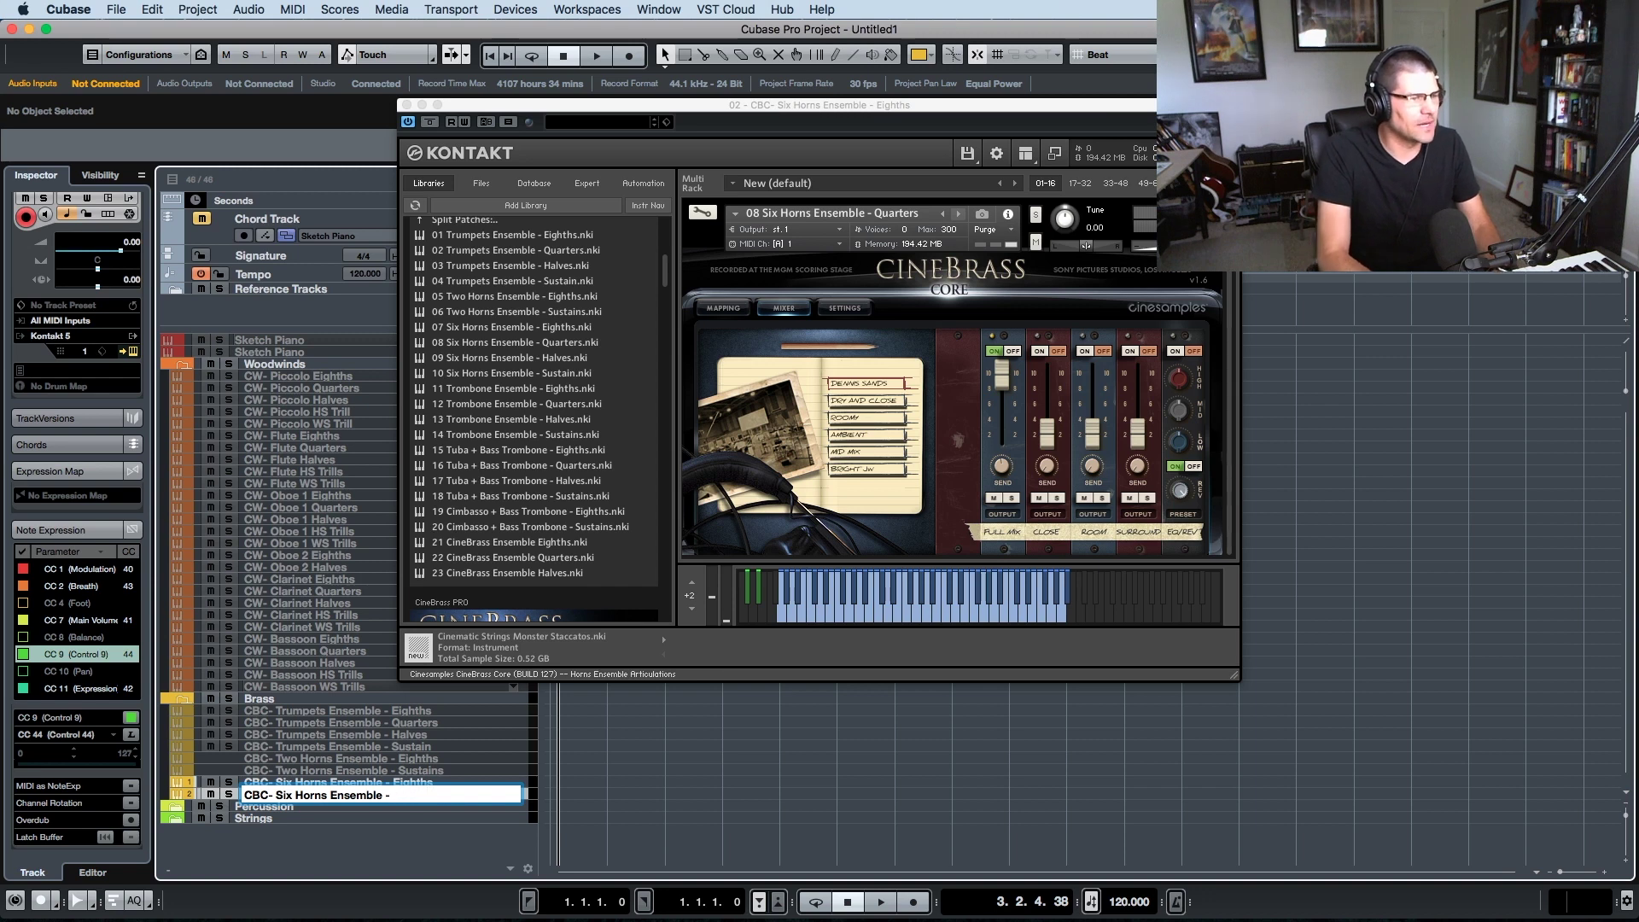
type("Quarters")
key("Return")
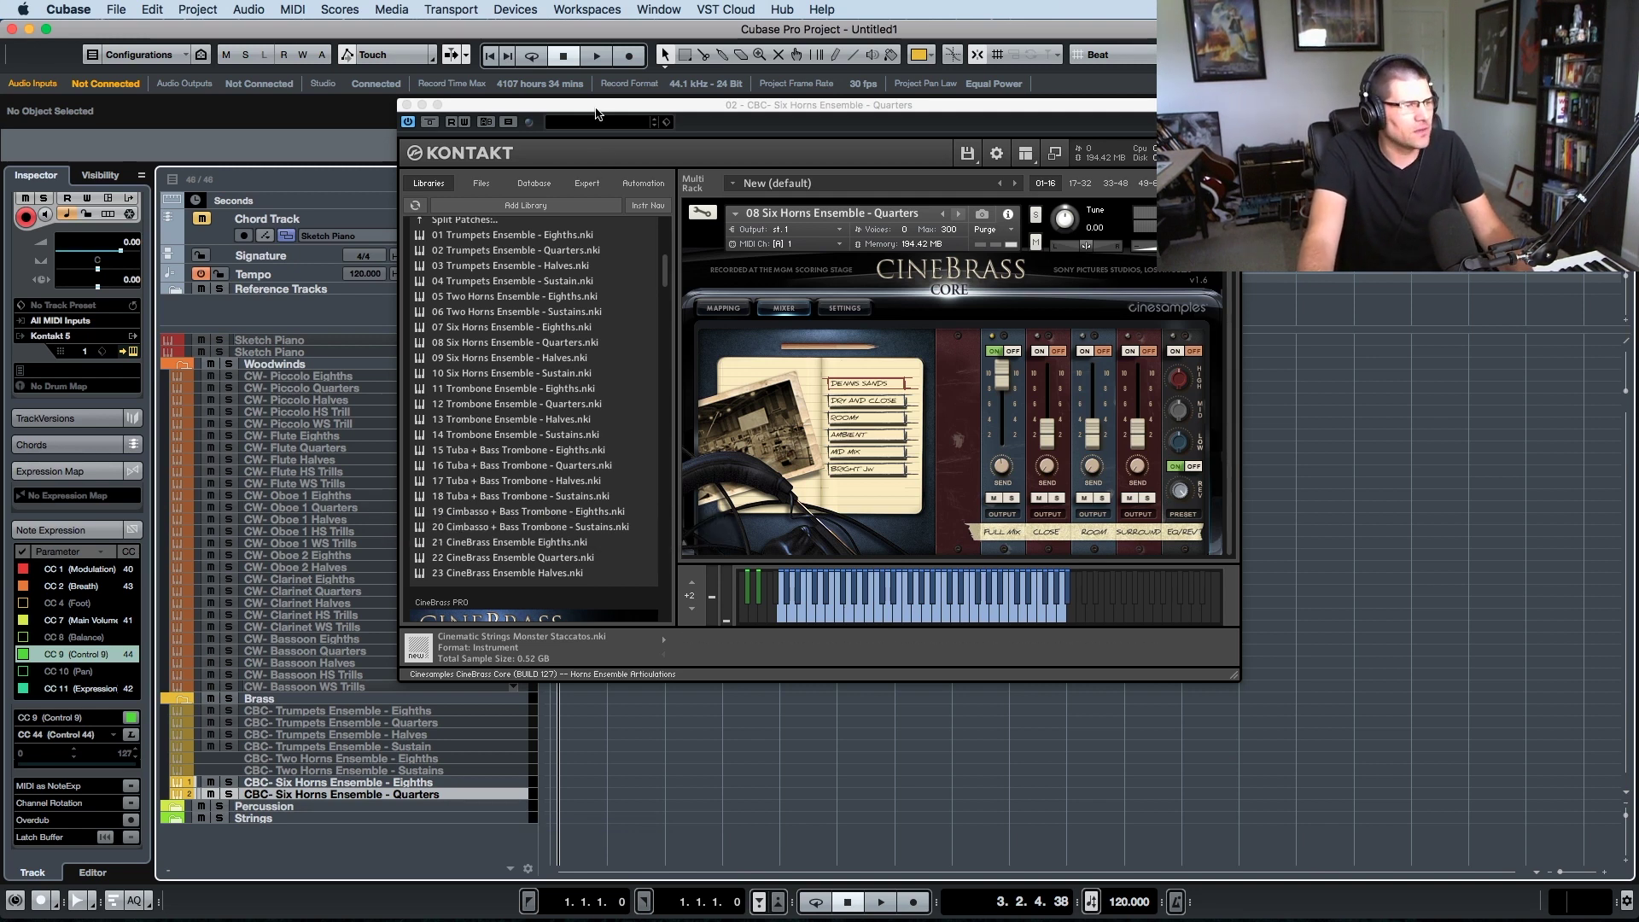
left_click_drag(598, 112, 783, 156)
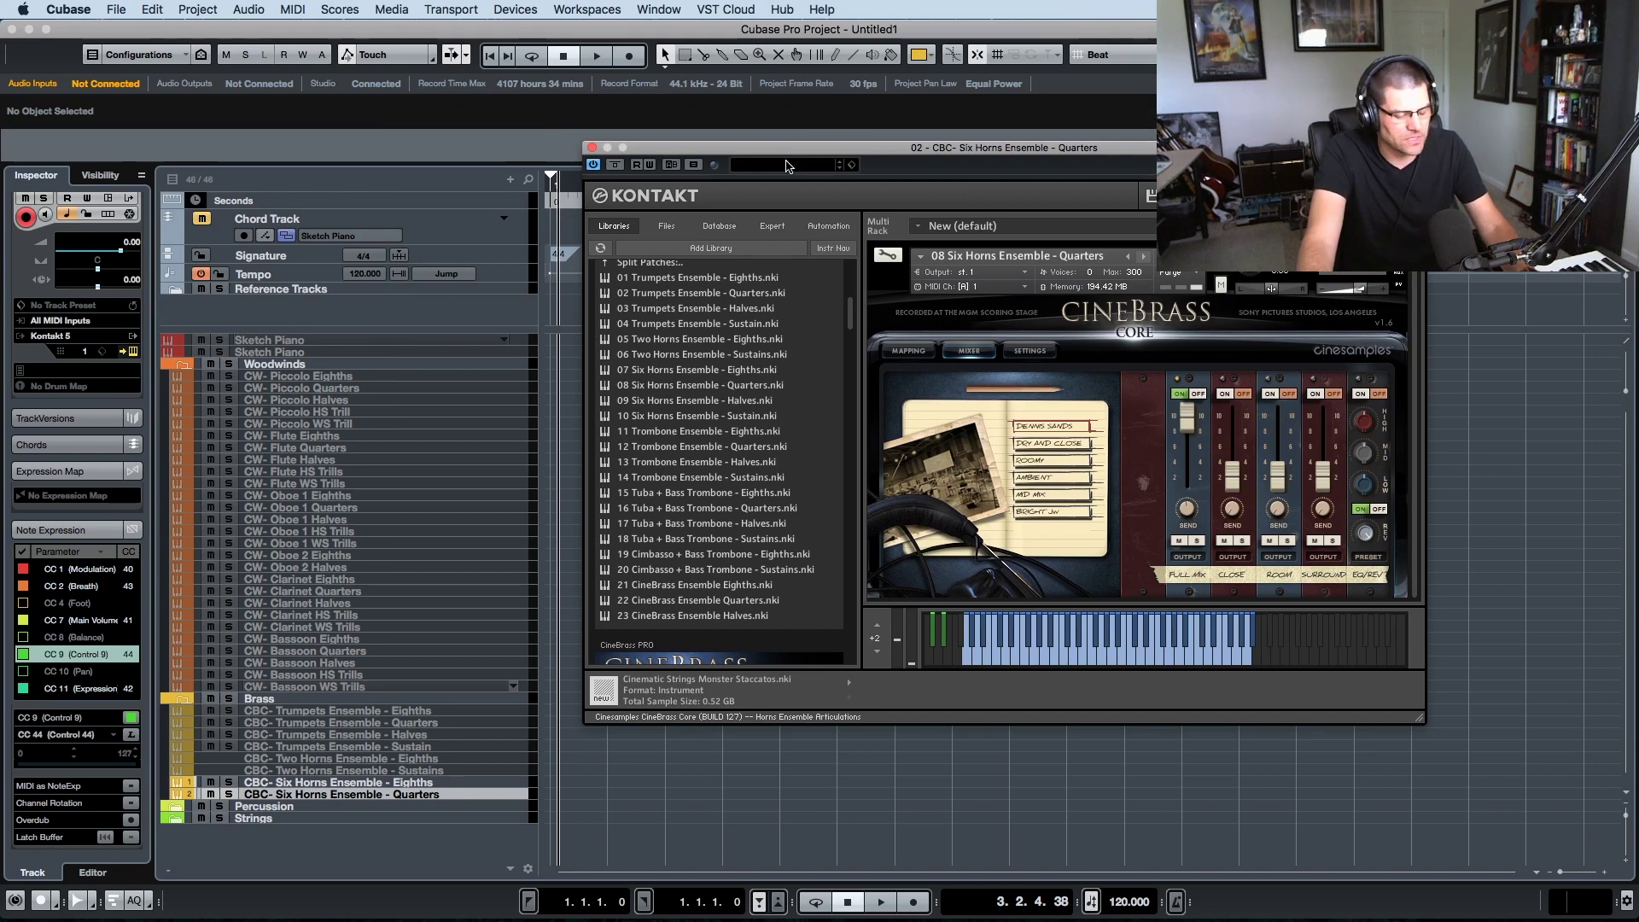
key("super+w")
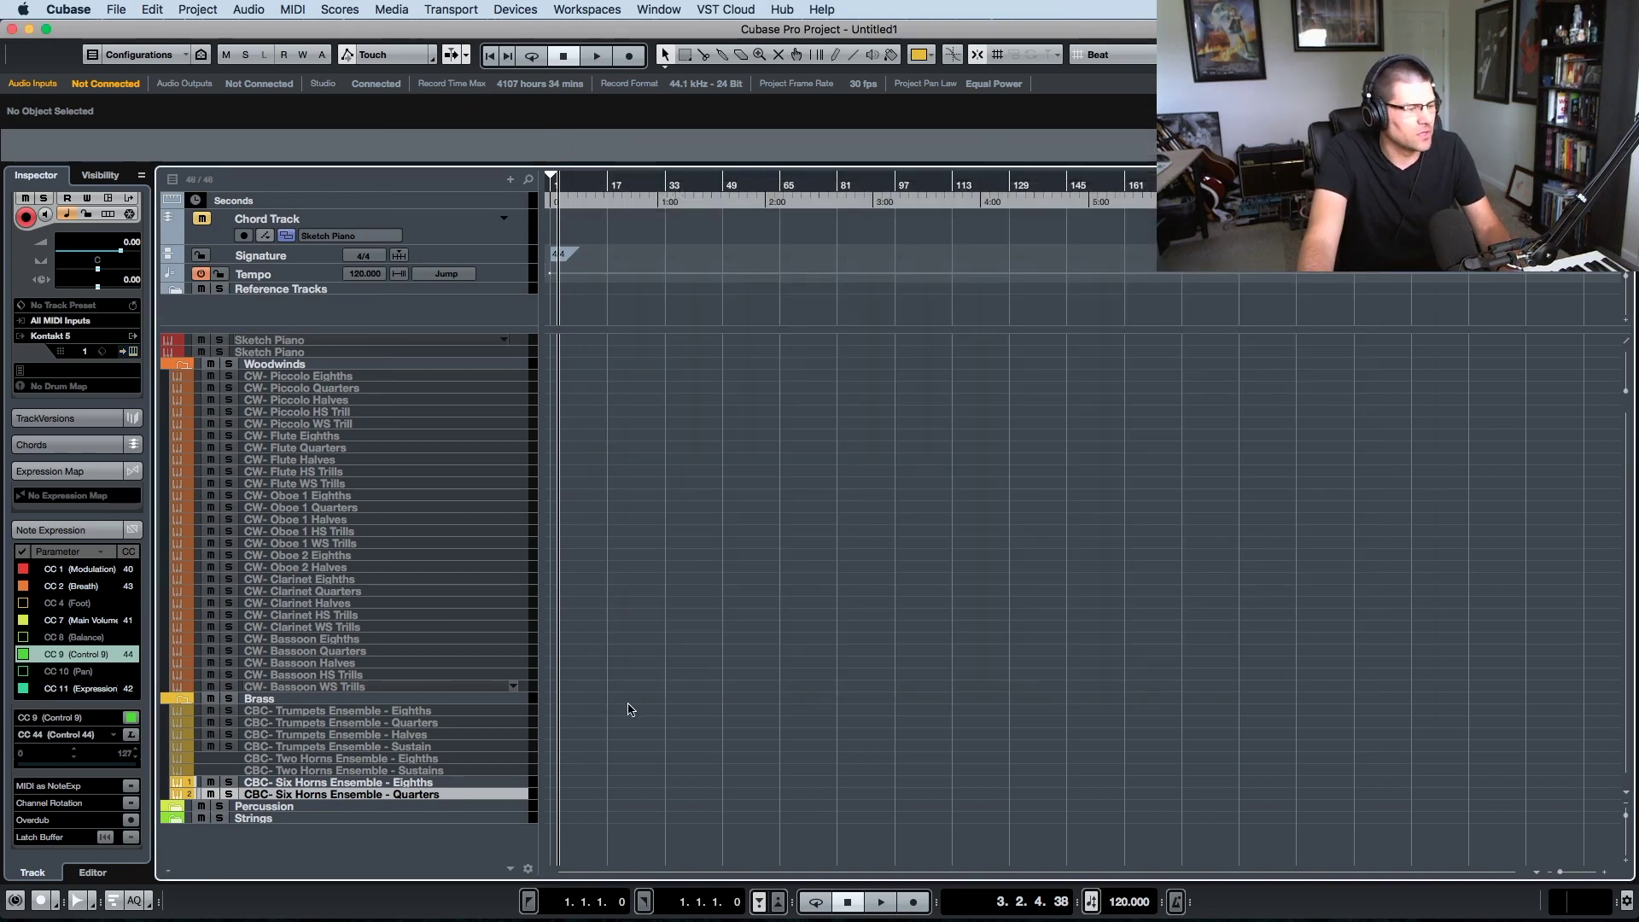
- Duplicate the CBC- Six Horns Ensemble - Quarters track
right_click(454, 793)
left_click(517, 844)
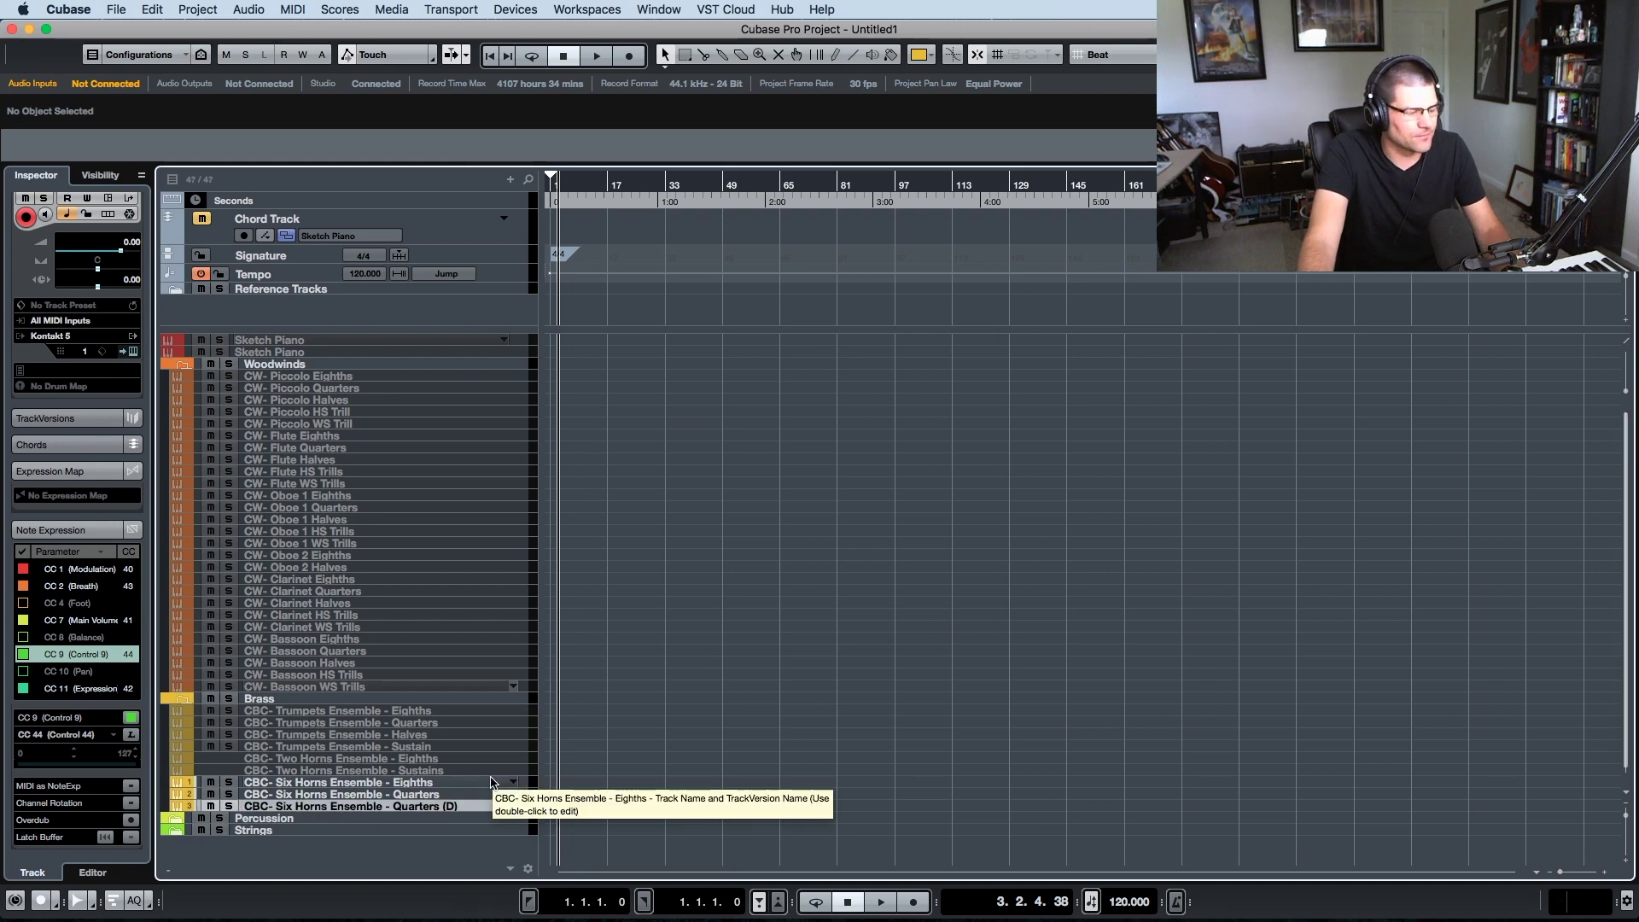
- Open the duplicated Six Horns Quarters track's instrument and load 09 Six Horns Ensemble - Halves into it
key("F11")
left_click_drag(845, 109, 1022, 144)
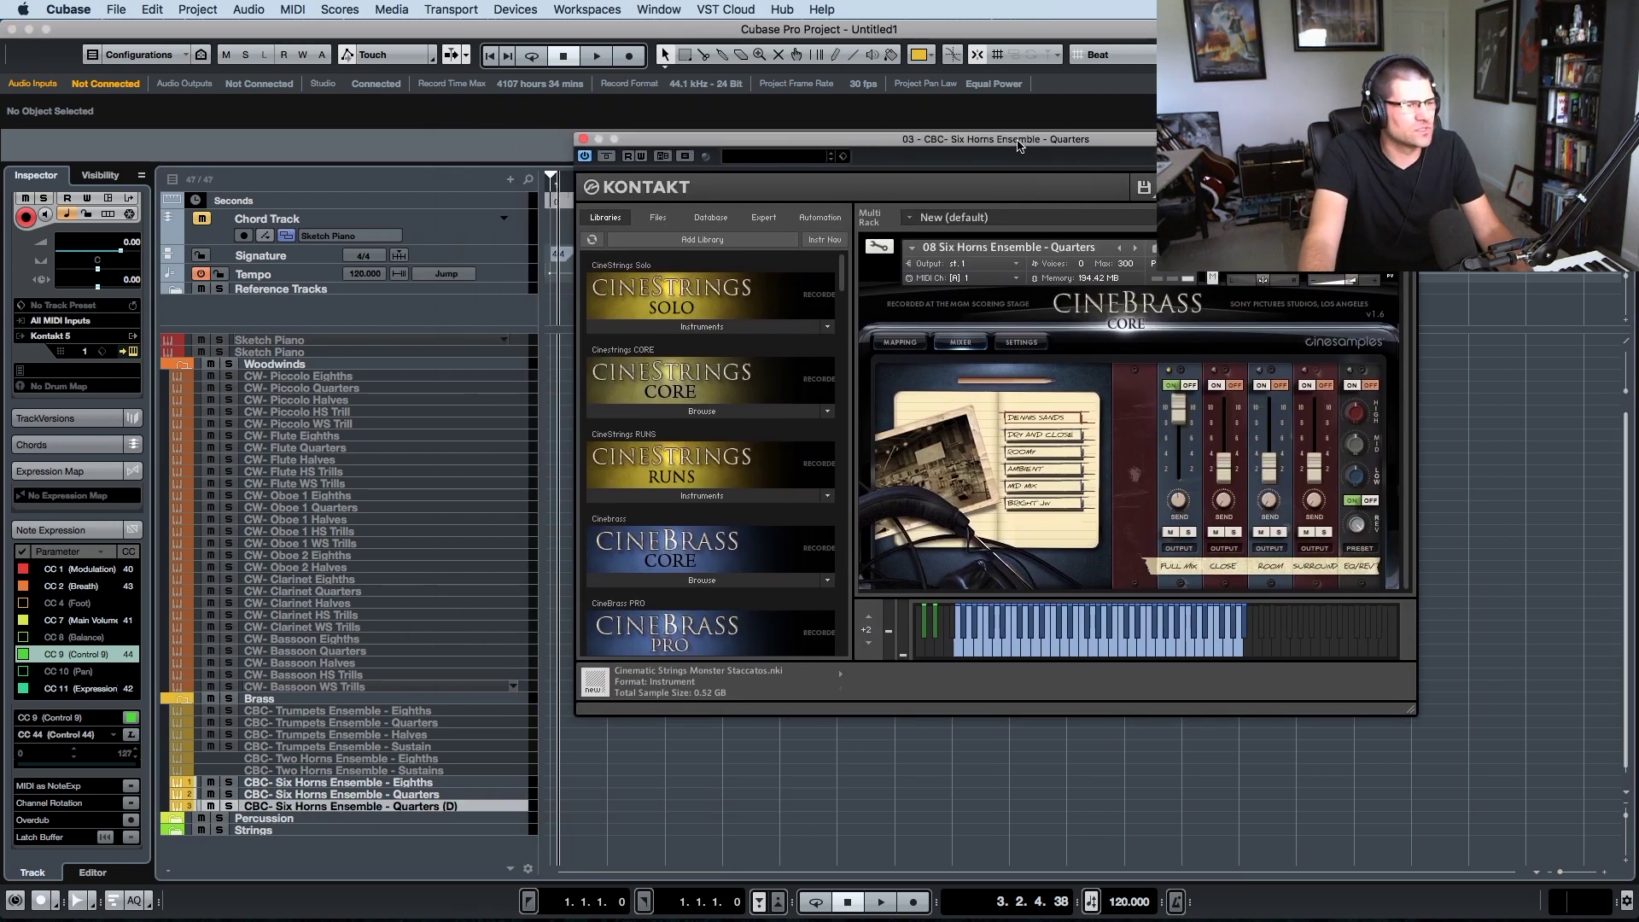
left_click(1134, 249)
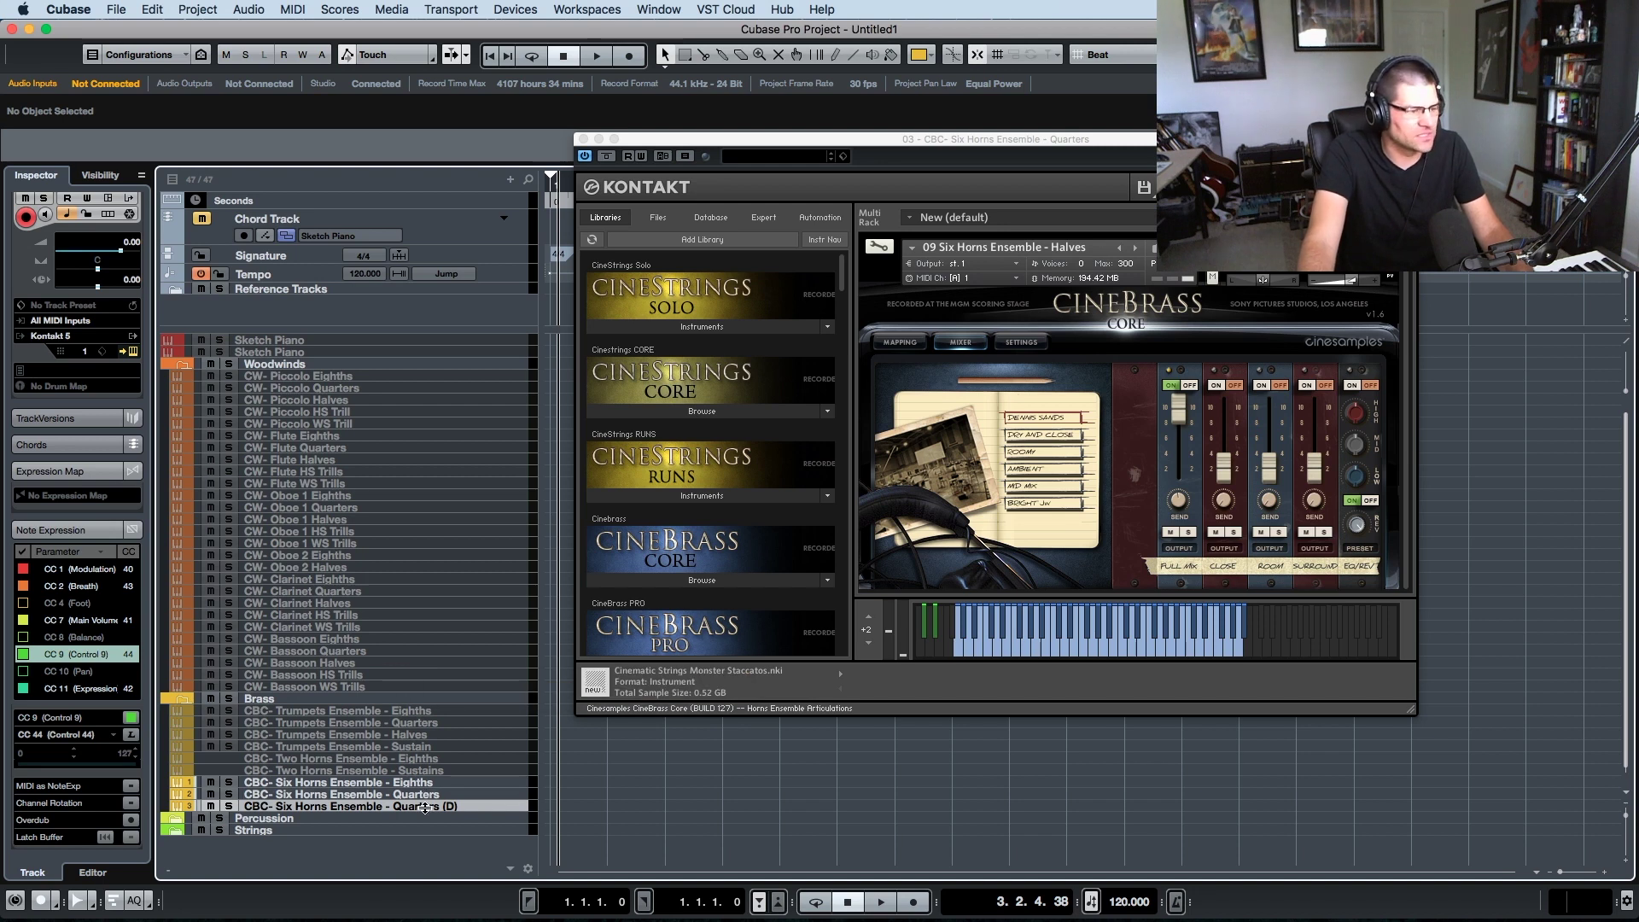
- Rename the duplicated Quarters track as CBC- Six Horns Ensemble - Halves and close its instrument window
double_click(515, 806)
left_click(489, 806)
key("BackSpace")
key("BackSpace")
key("BackSpace")
key("BackSpace")
key("BackSpace")
key("BackSpace")
key("BackSpace")
key("BackSpace")
key("BackSpace")
key("BackSpace")
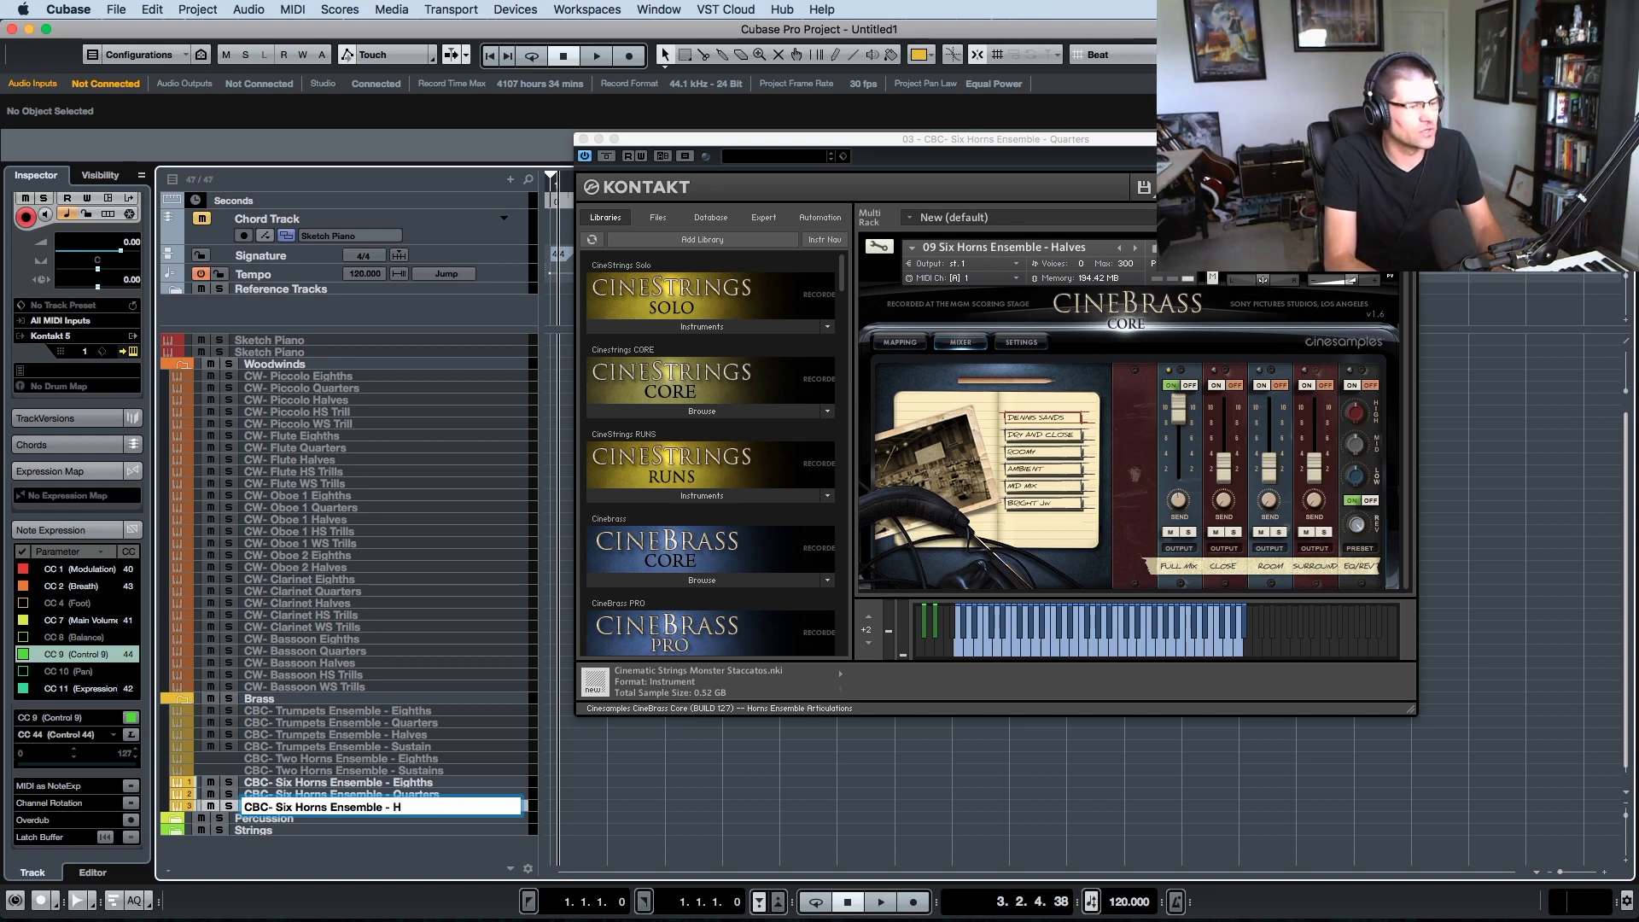
key("Return")
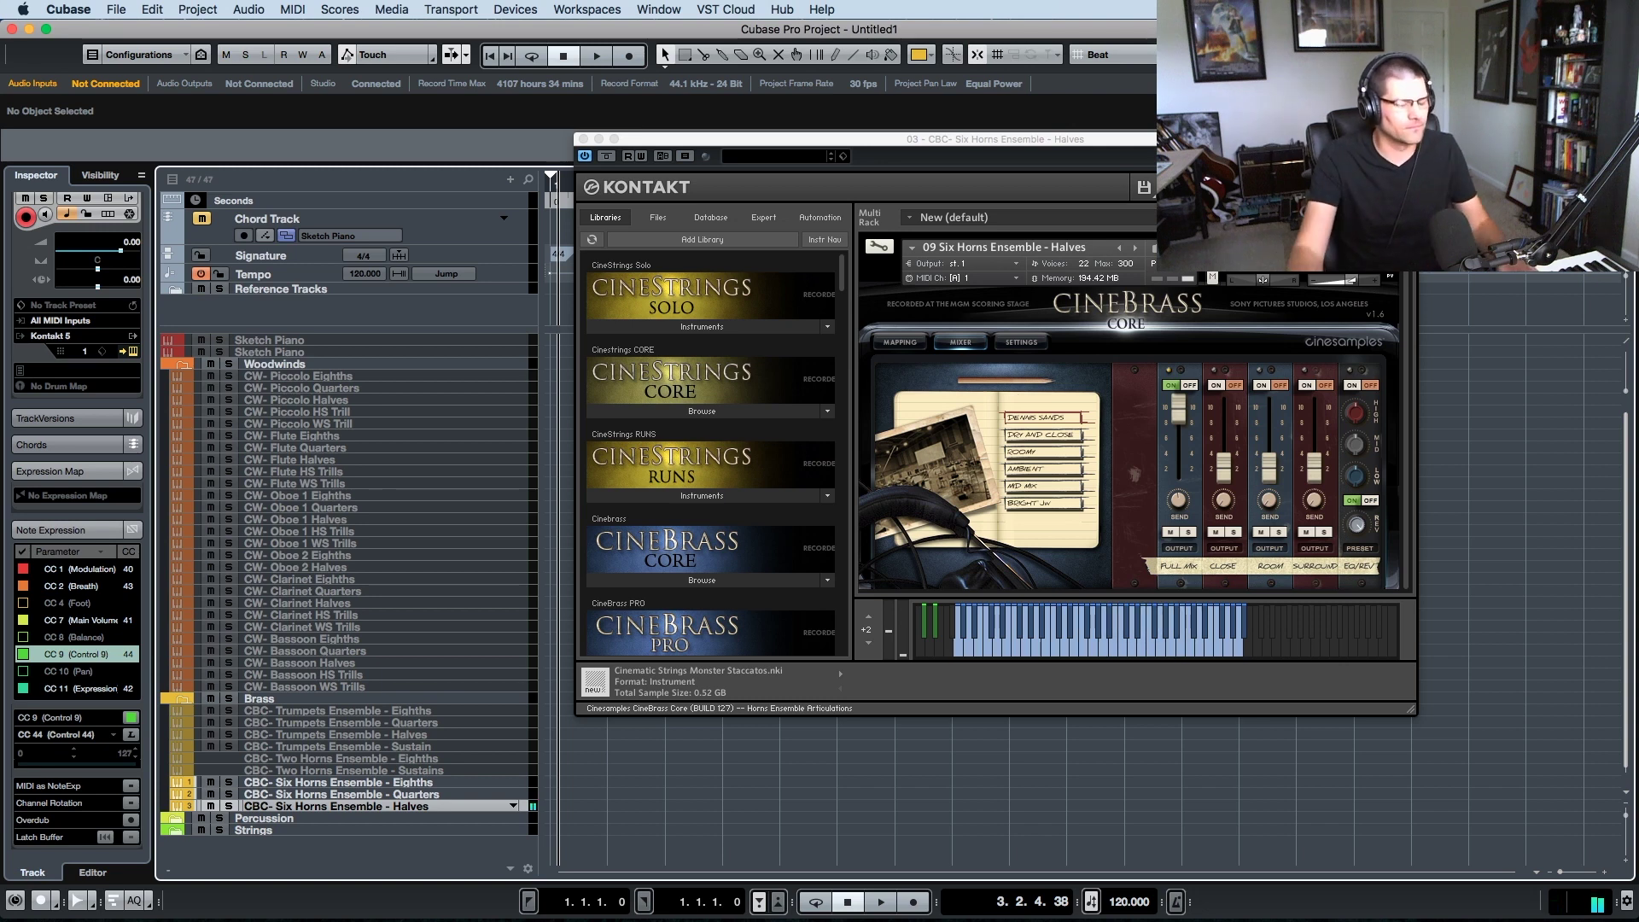
key("super+w")
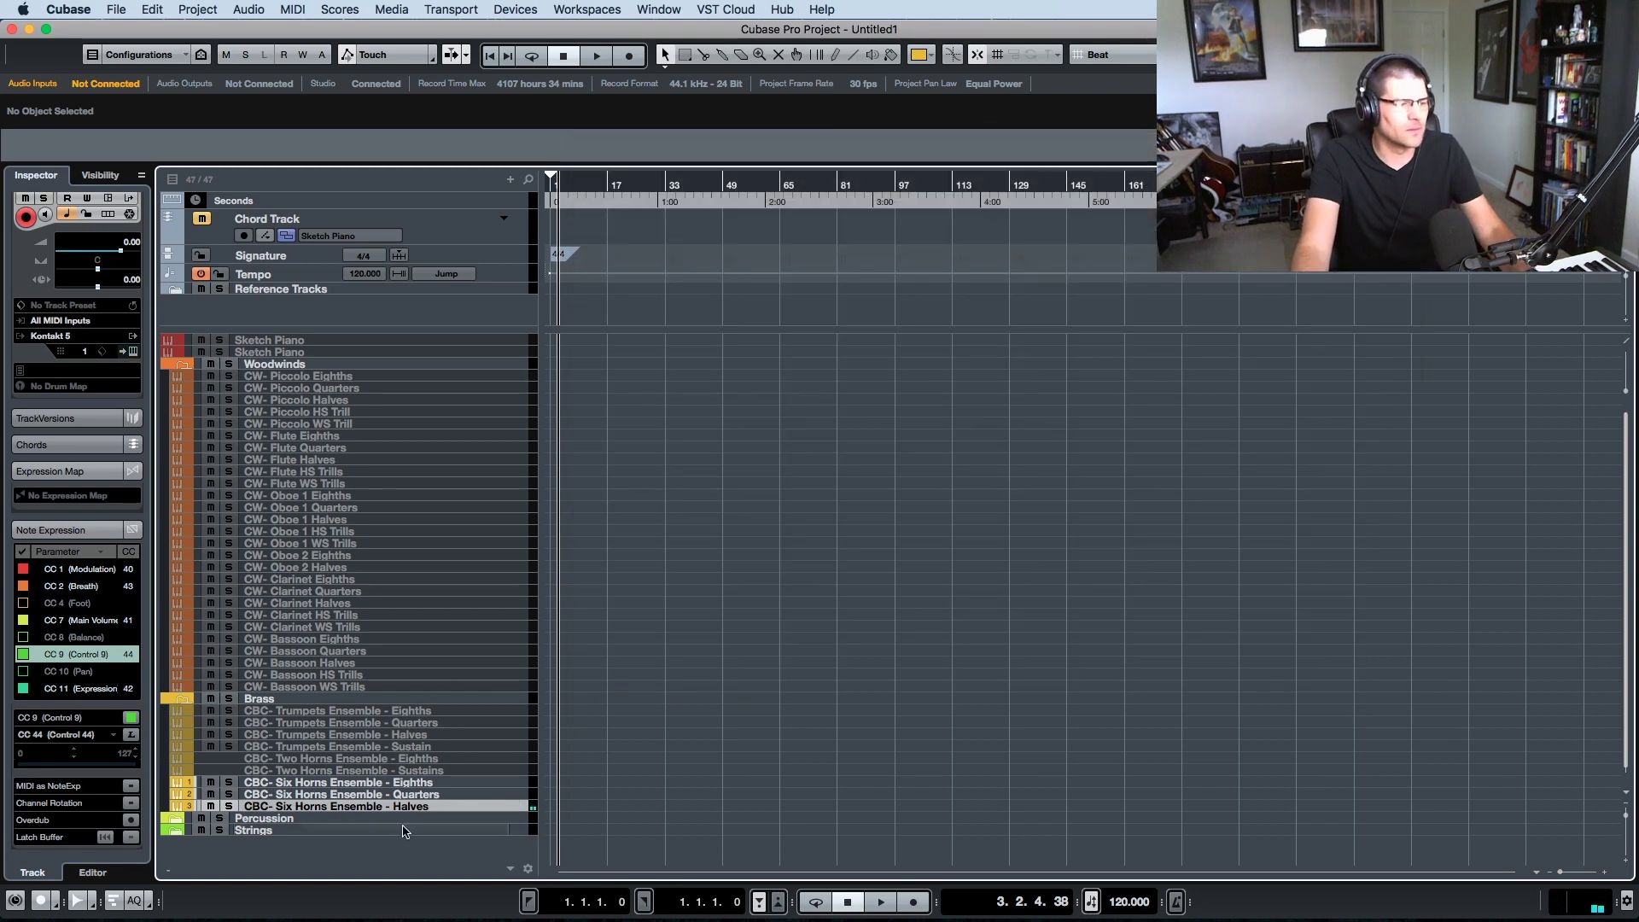
- Disable the CBC- Six Horns Ensemble - Eighths and Quarters tracks
left_click(401, 784)
left_click(403, 795, "shift")
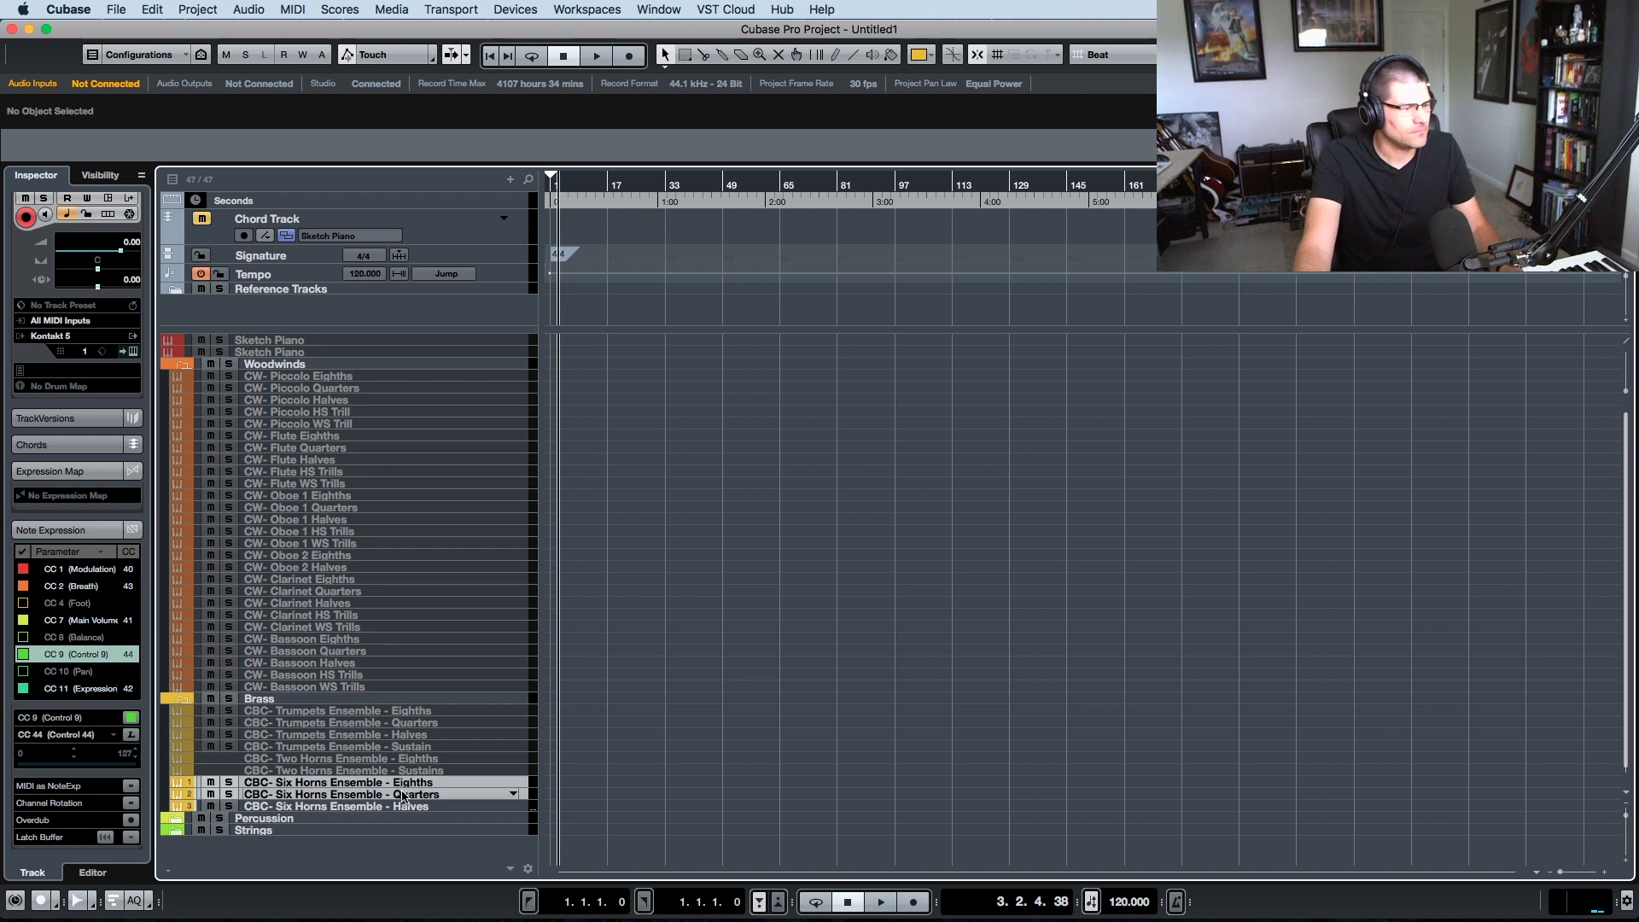
left_click(510, 822)
- Duplicate the CBC- Six Horns Ensemble - Halves track and load 10 Six Horns Ensemble - Sustain into the copy
right_click(447, 811)
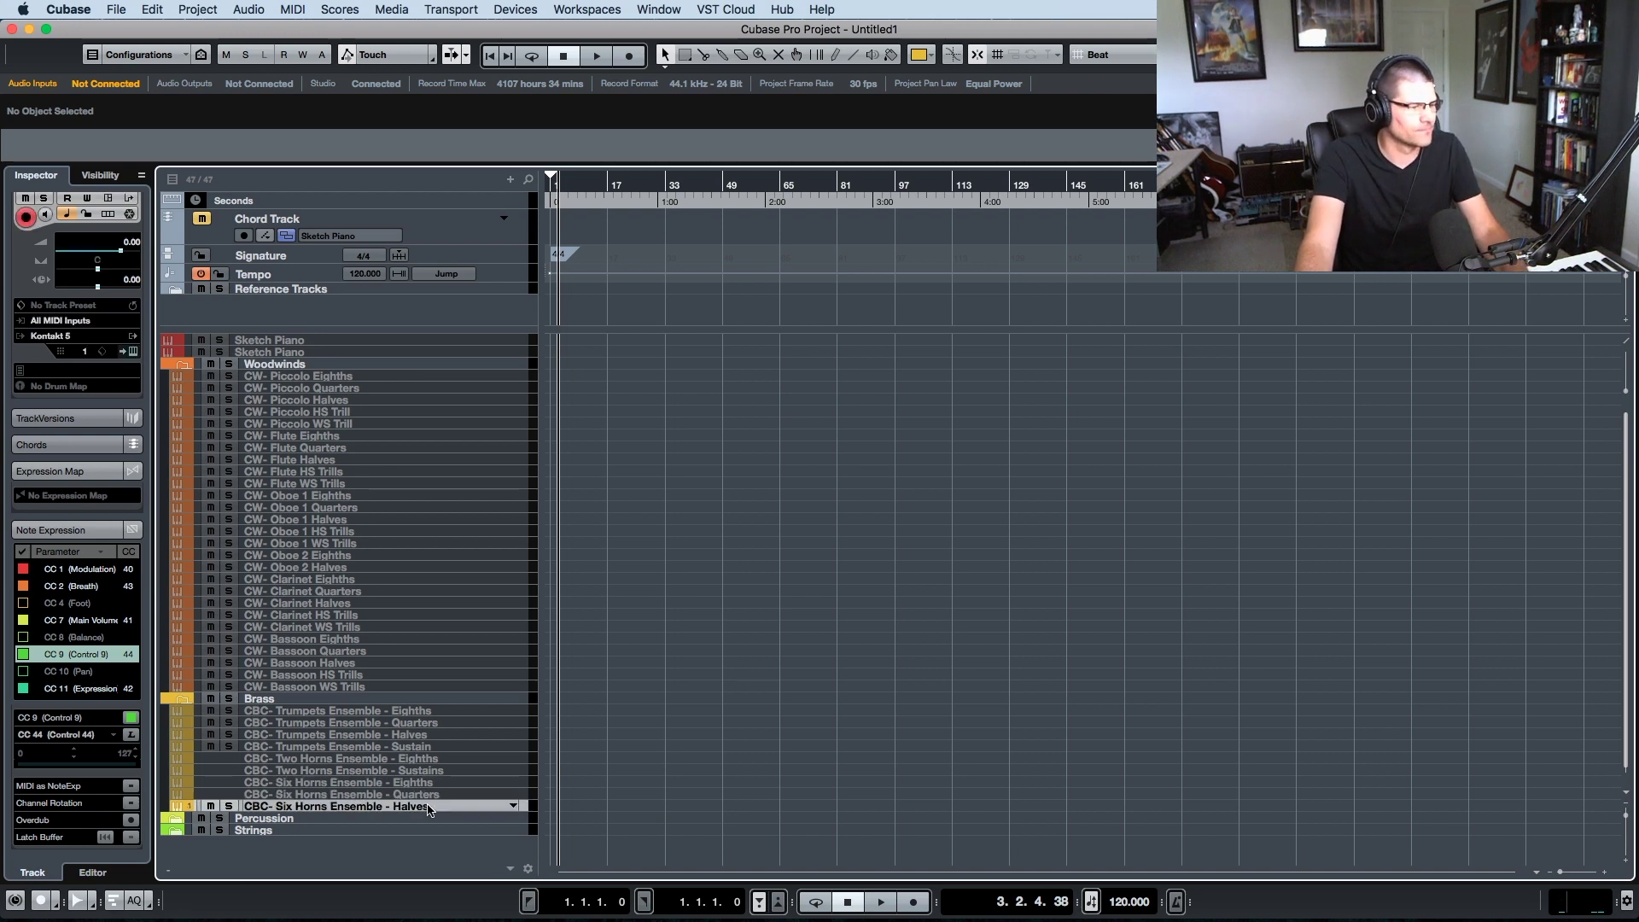
left_click(492, 856)
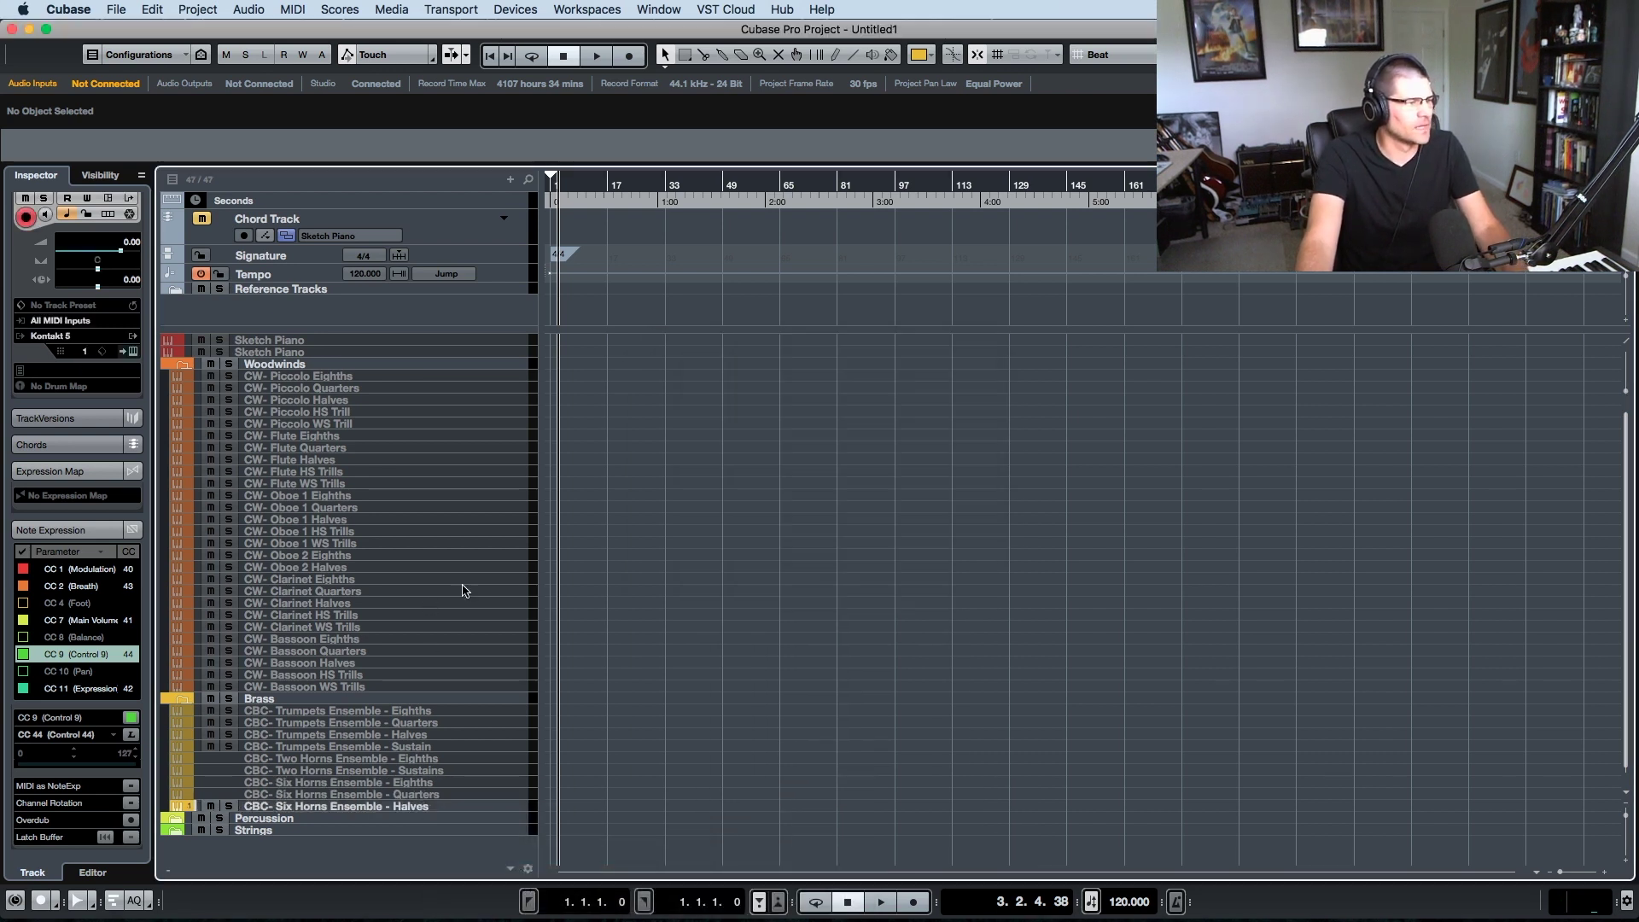
scroll(431, 544, "down", 1)
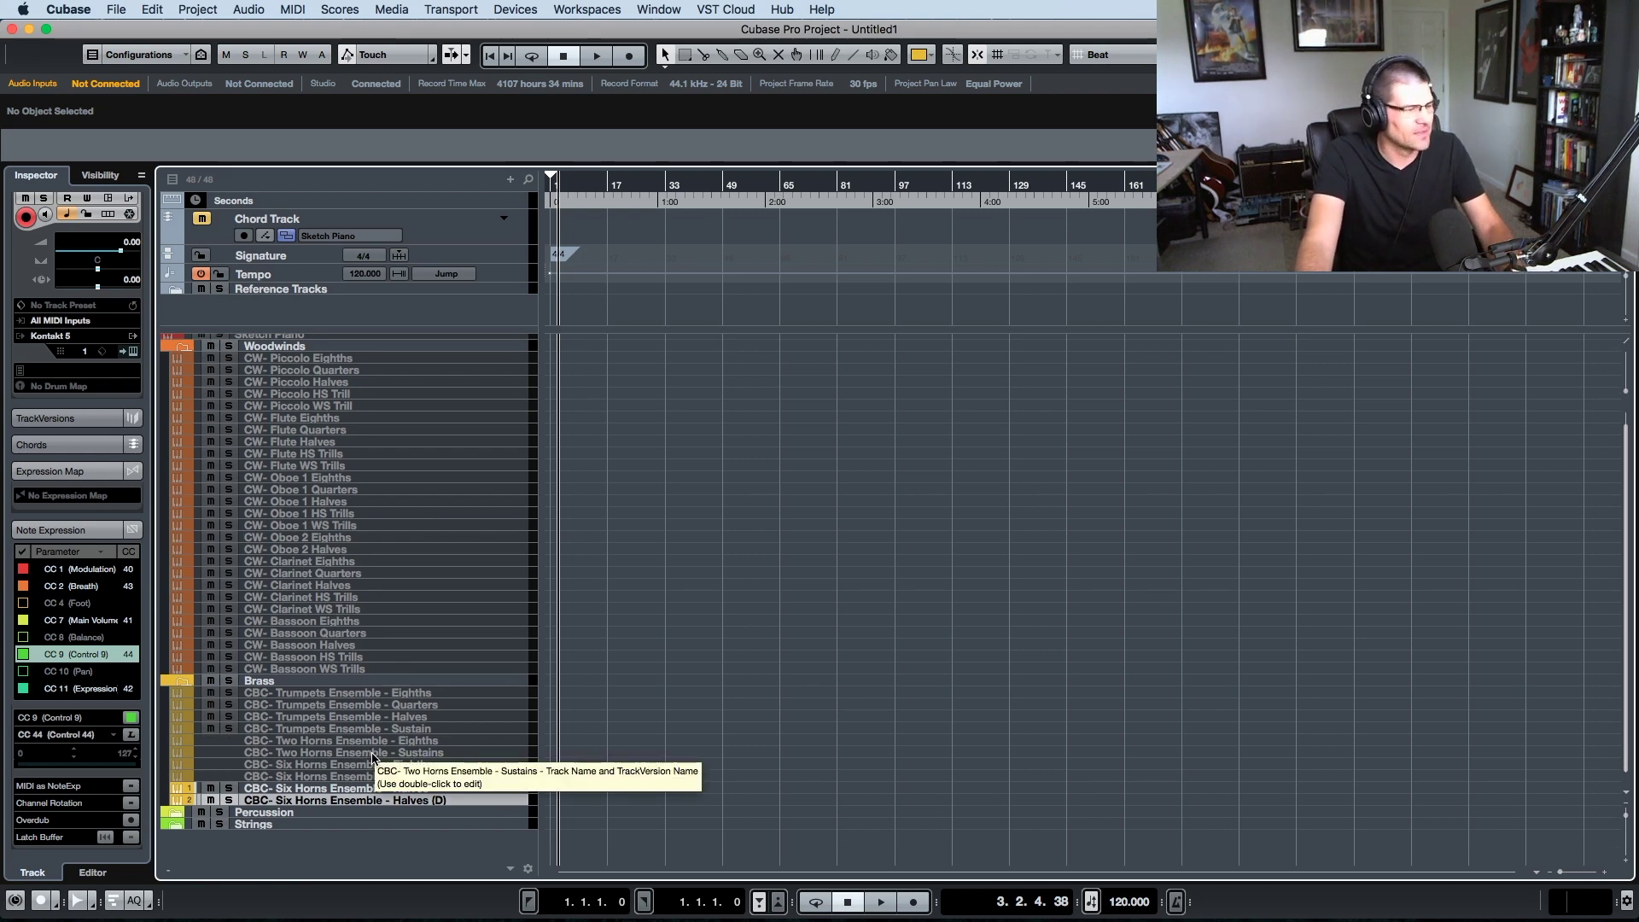
key("e")
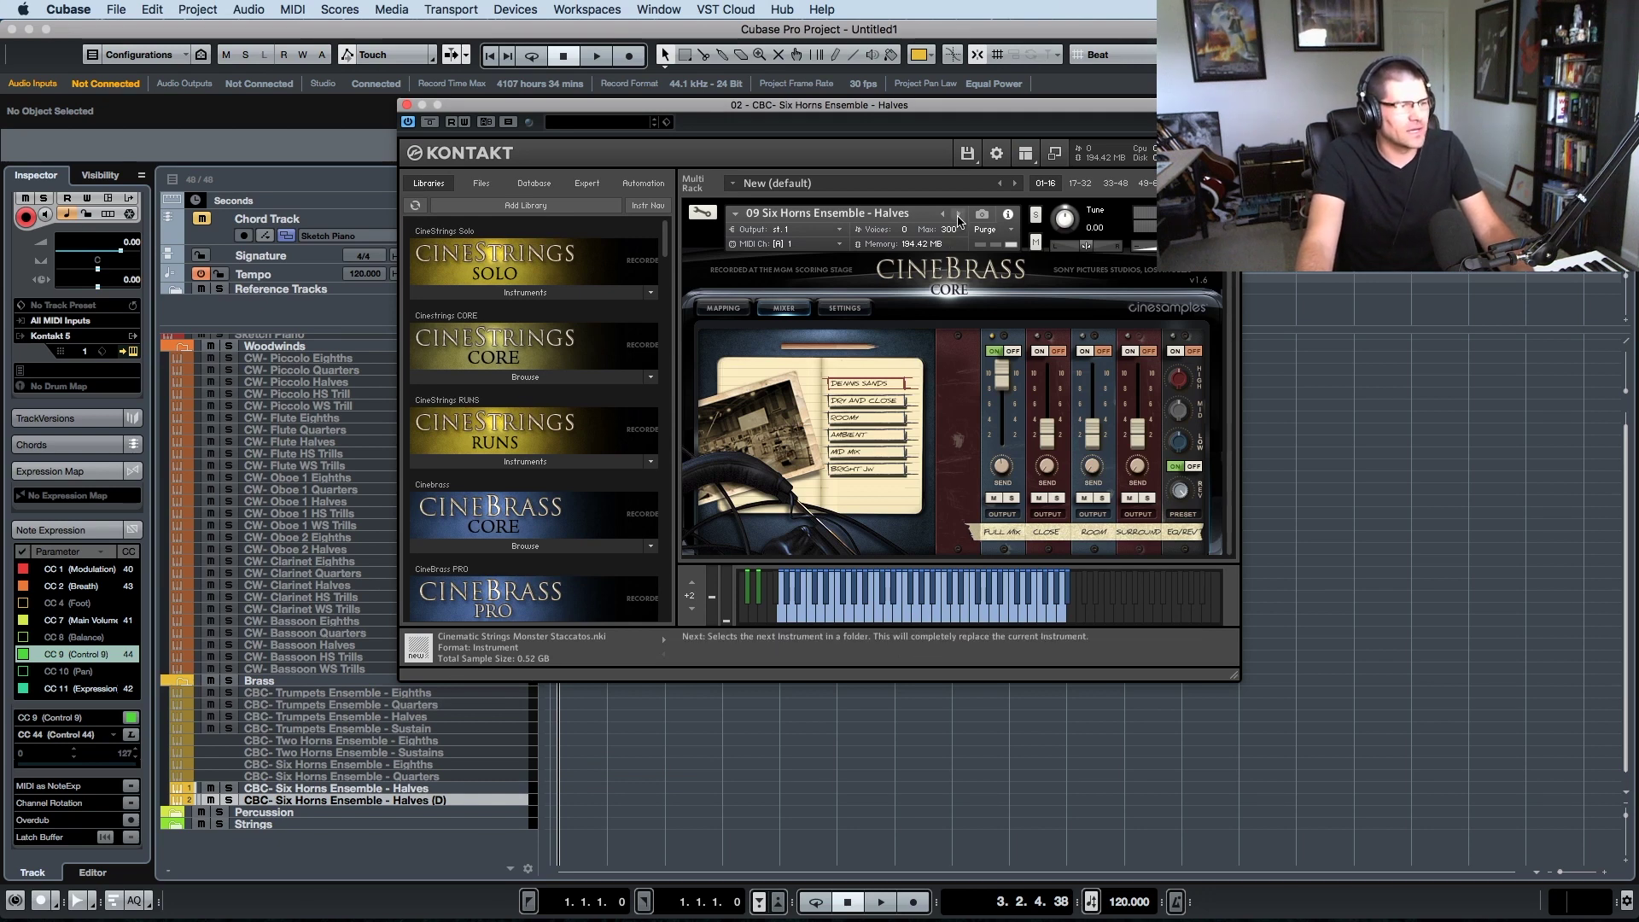
left_click(959, 217)
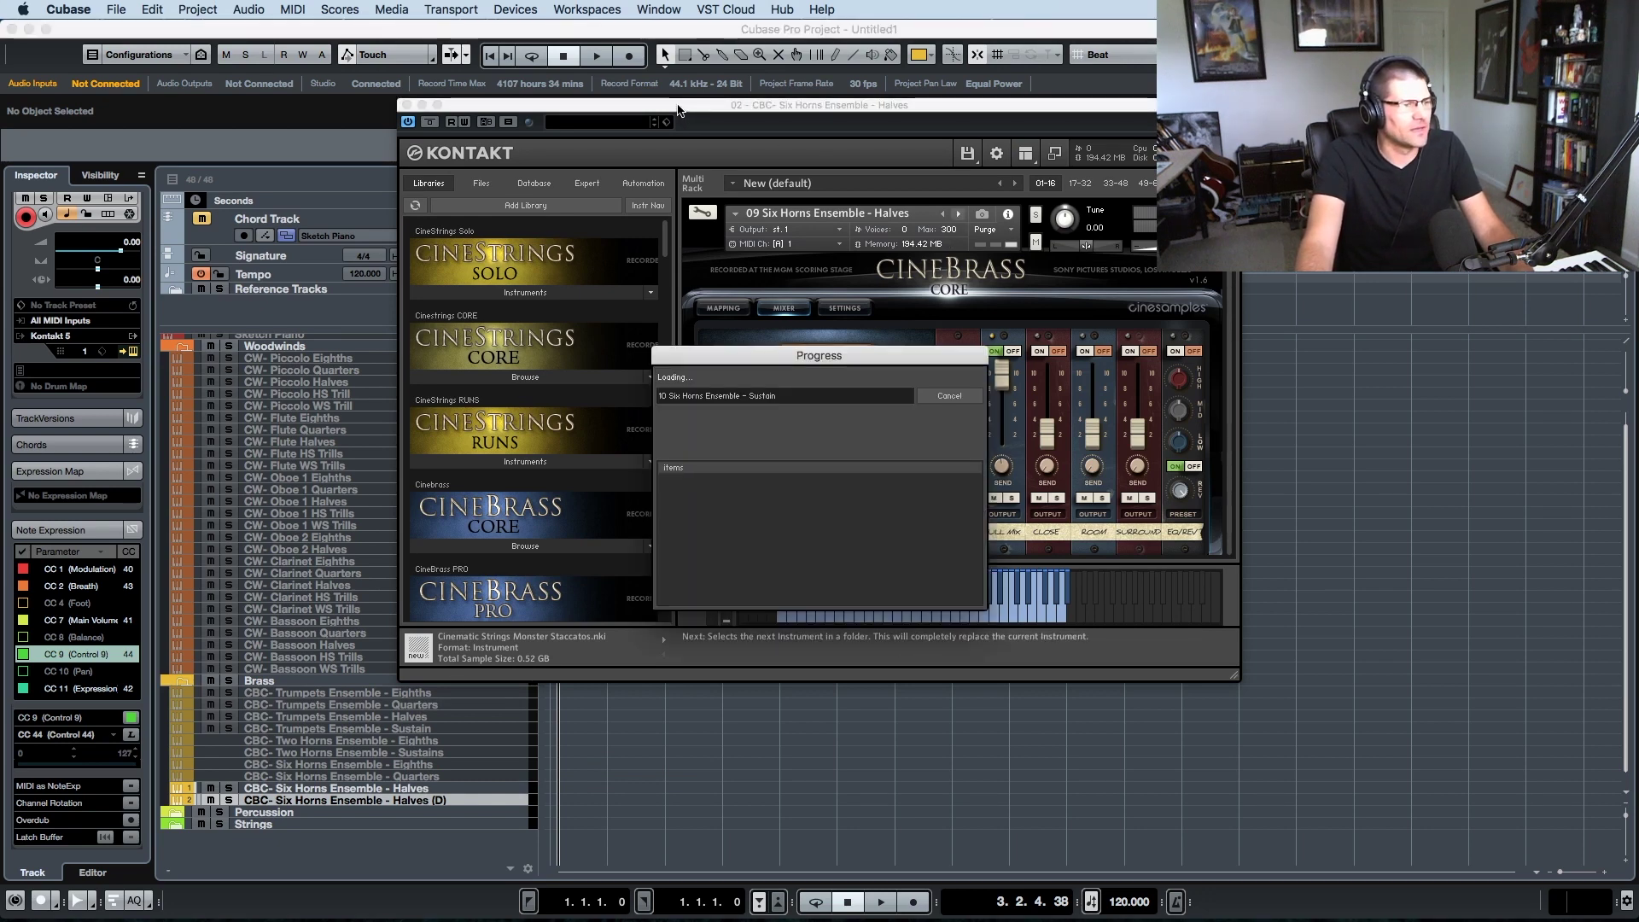
left_click_drag(678, 109, 846, 135)
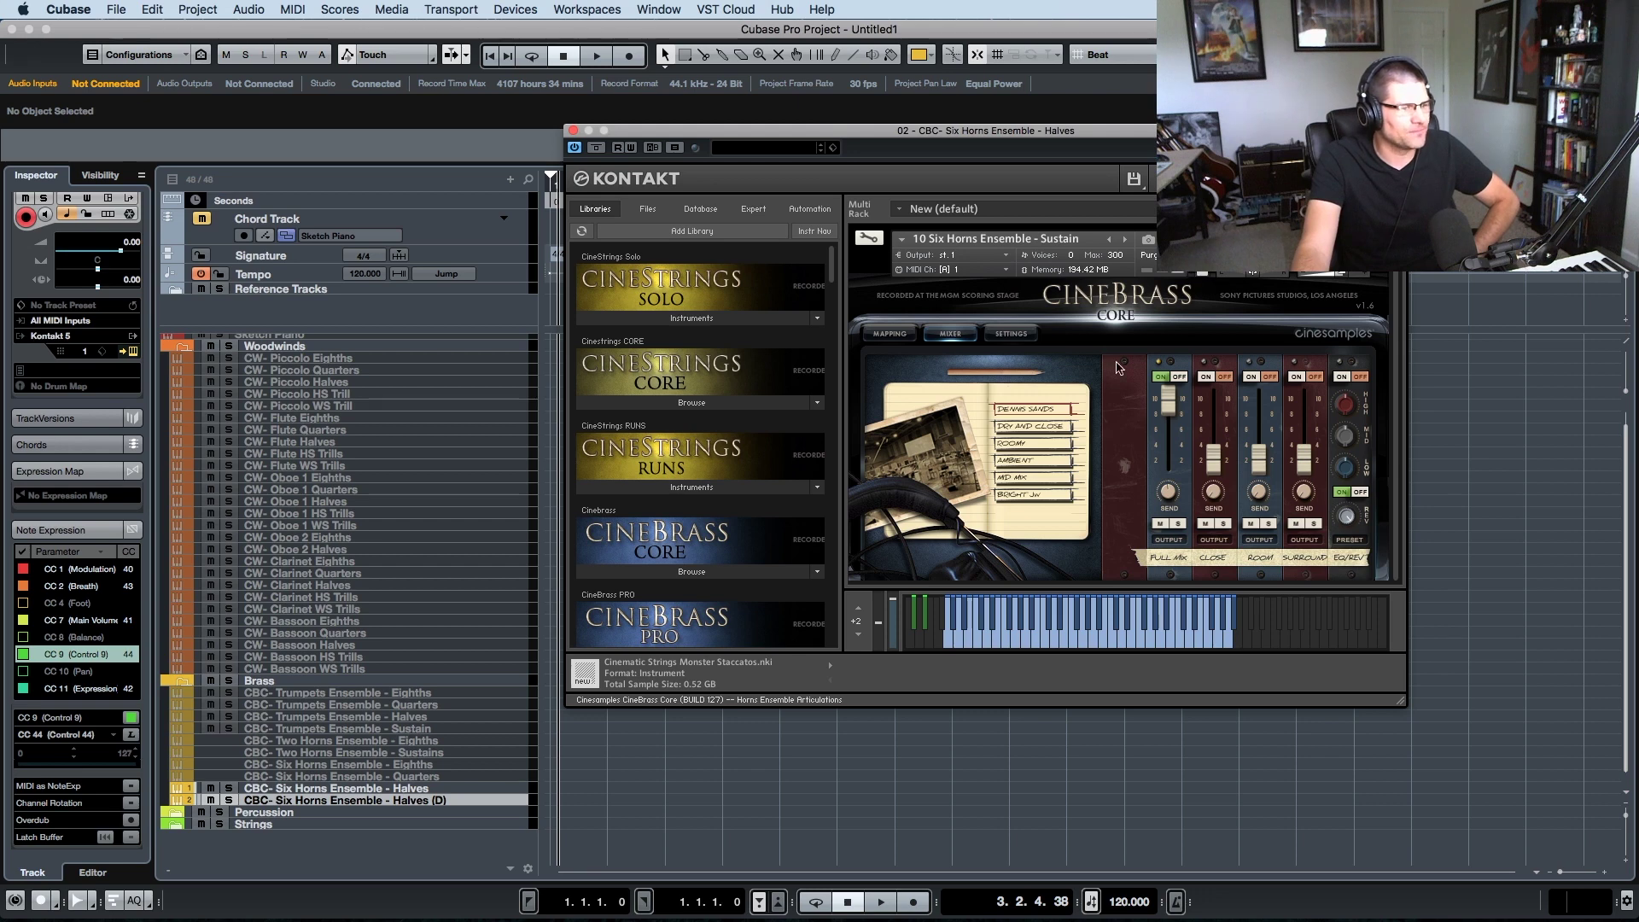
- Rename the duplicated Halves track as CBC- Six Horns Ensemble - Sustain
left_click(412, 801)
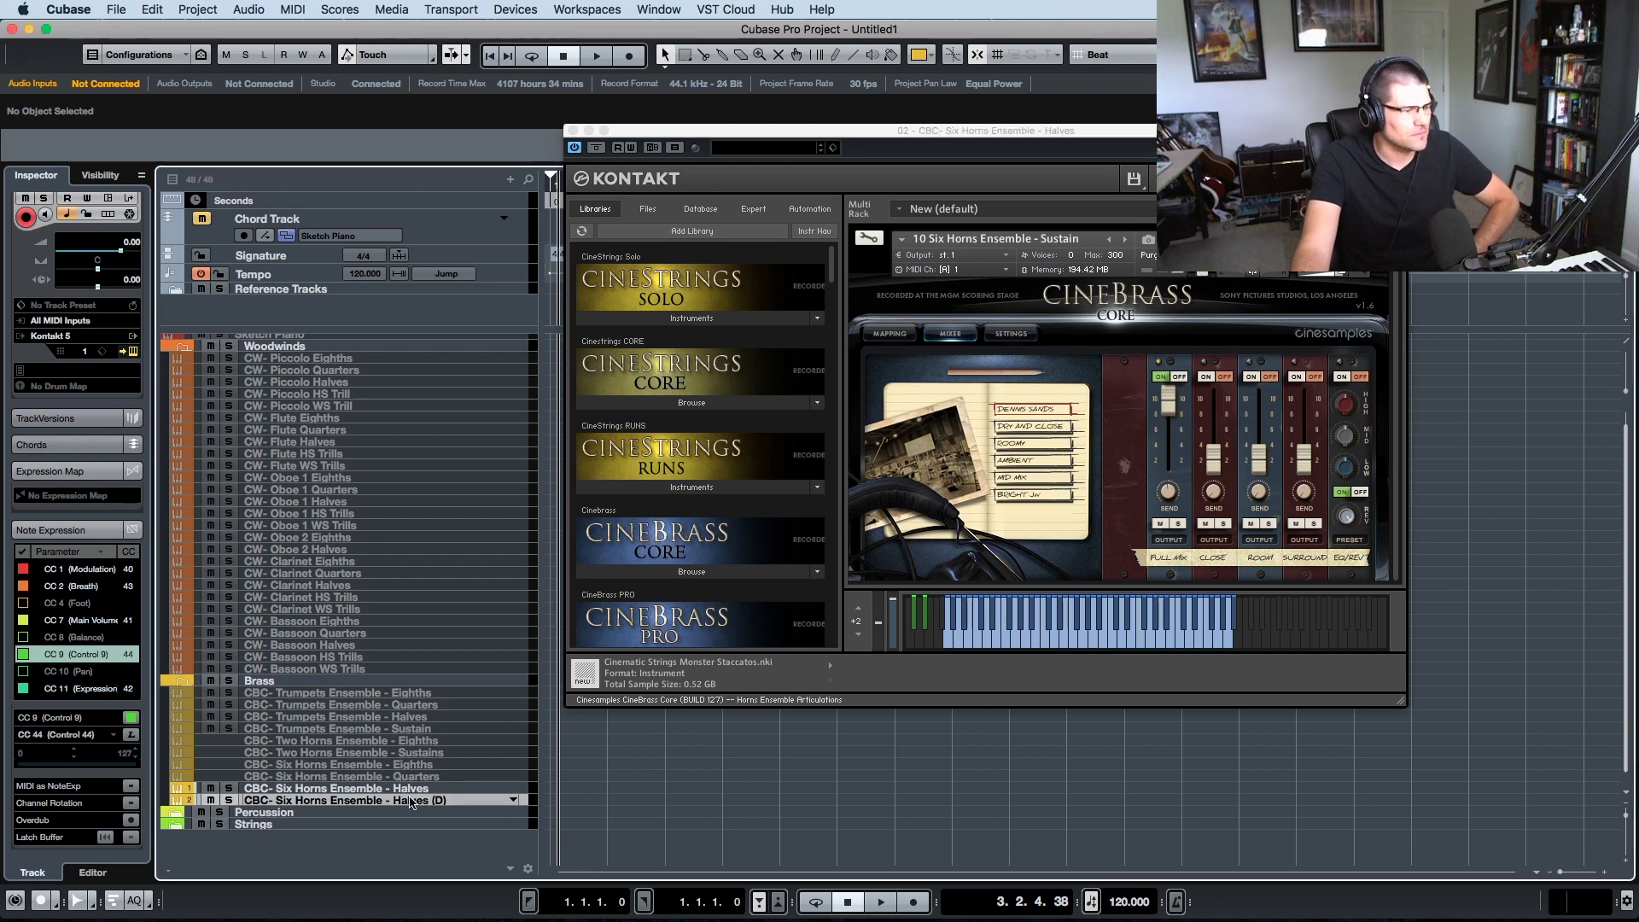
double_click(413, 803)
left_click(472, 800)
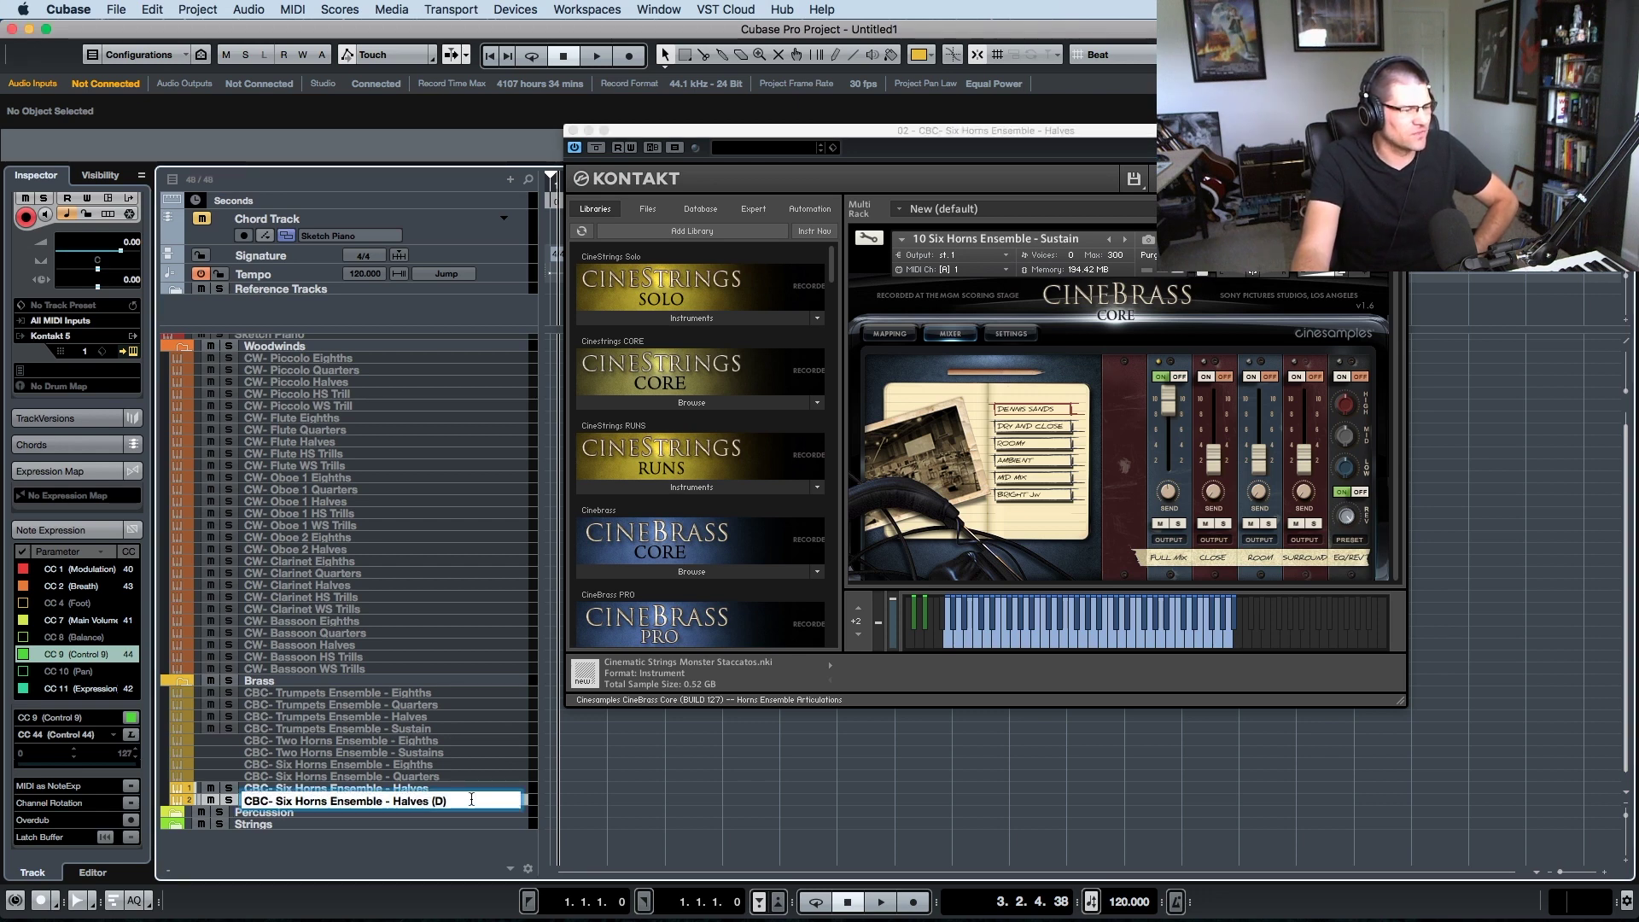
key("BackSpace")
key("BackSpace")
key("BackSpace")
key("BackSpace")
key("BackSpace")
key("BackSpace")
key("BackSpace")
key("BackSpace")
key("BackSpace")
key("BackSpace")
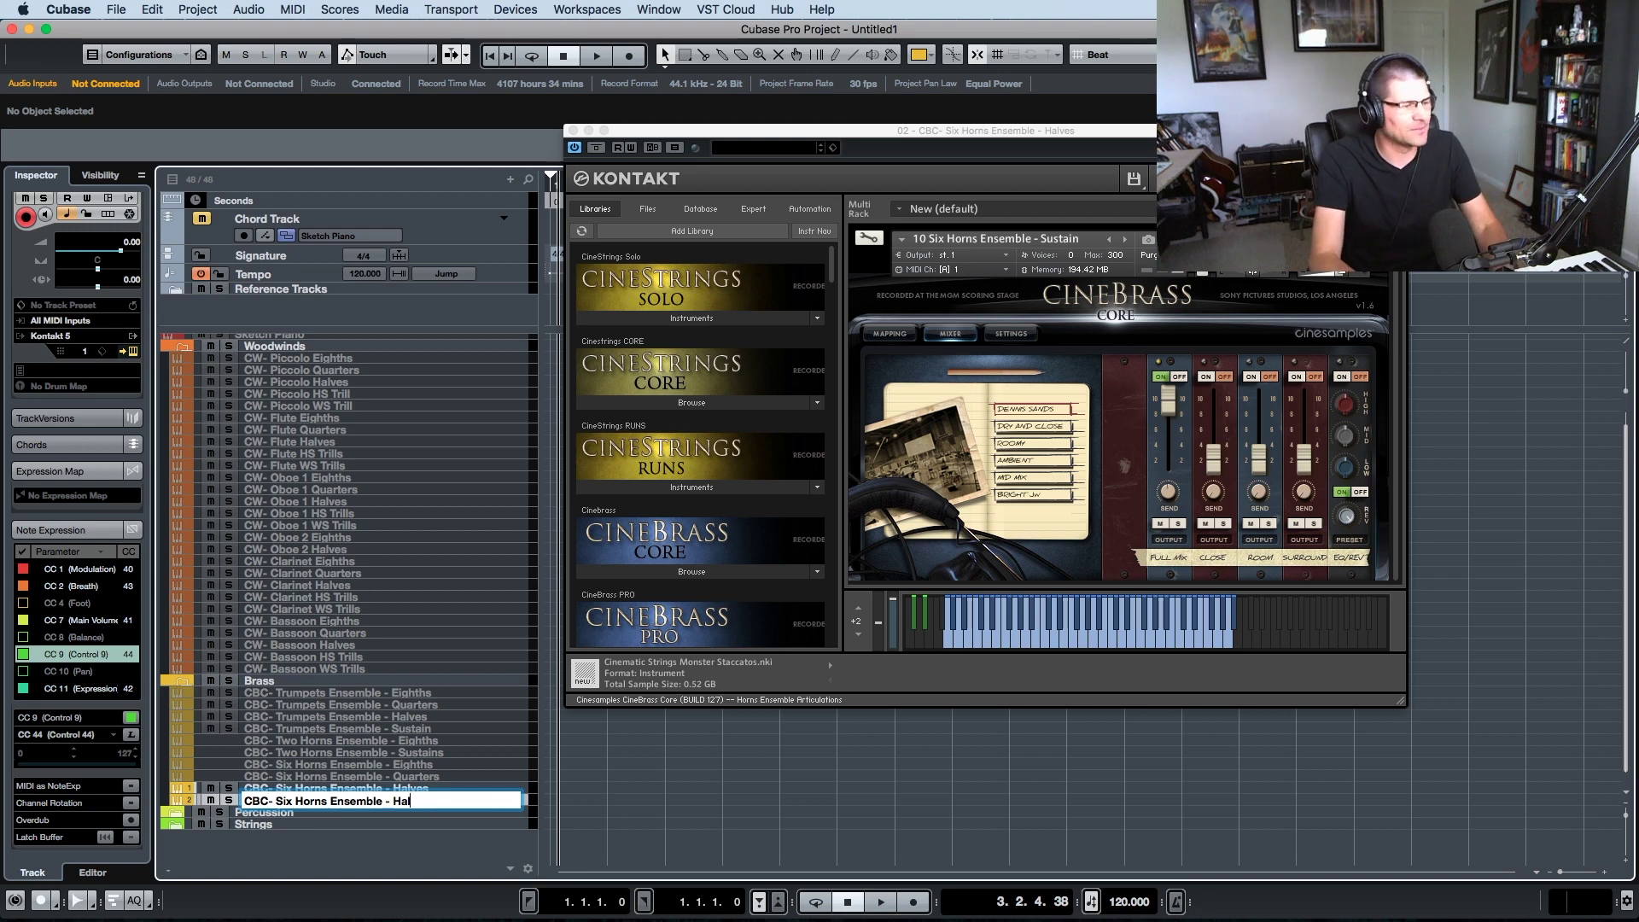
type("Sustain")
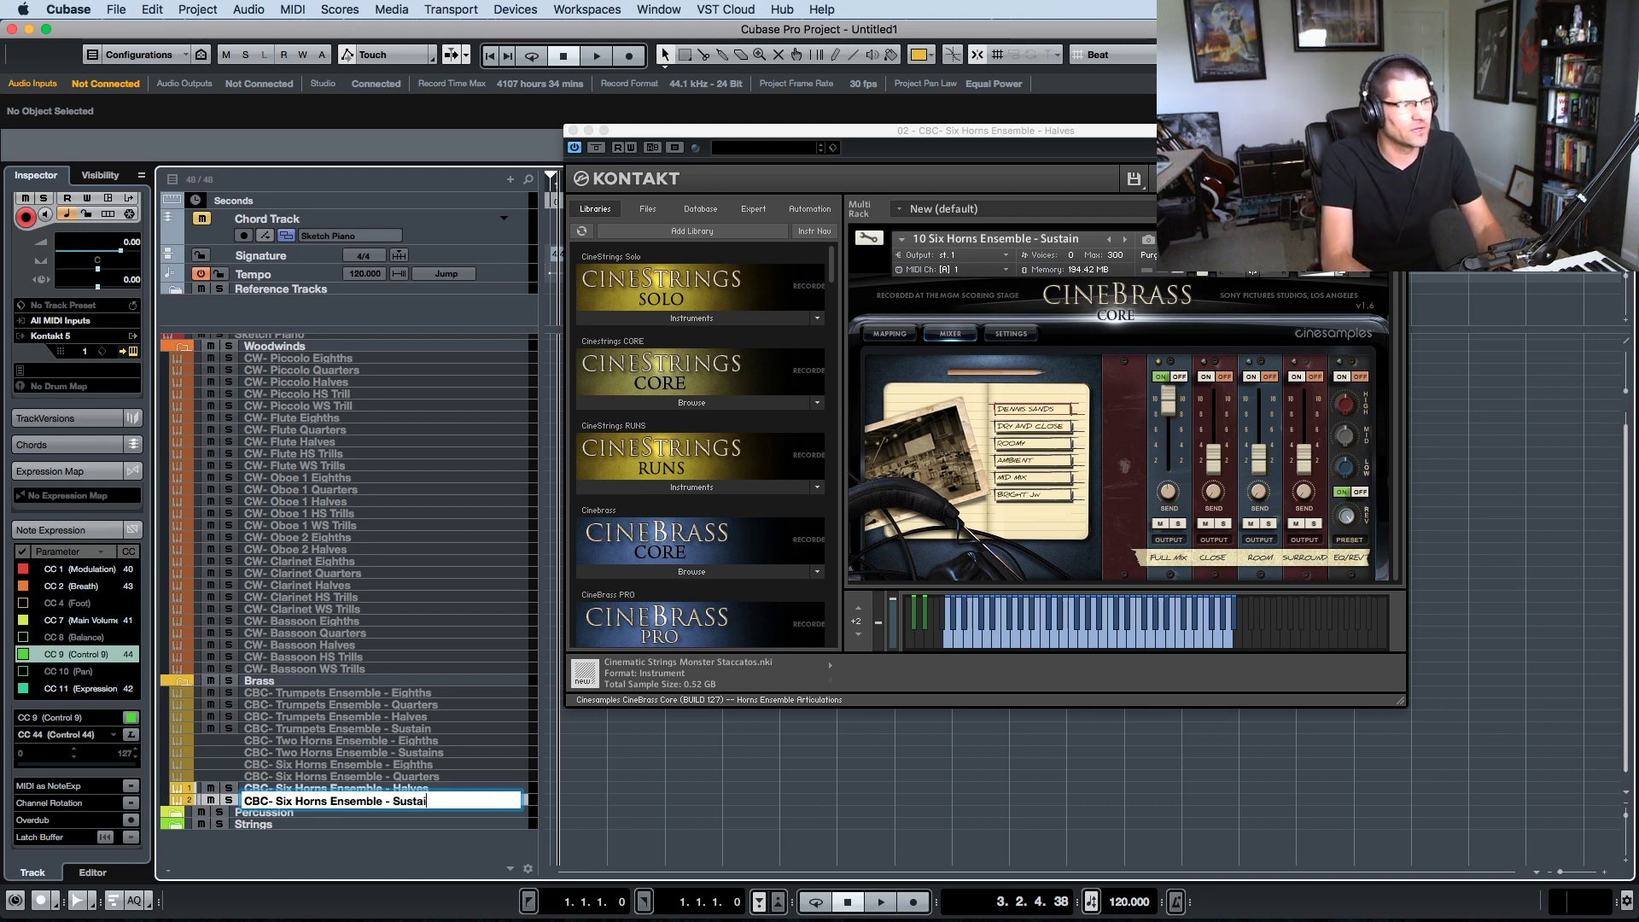
key("Return")
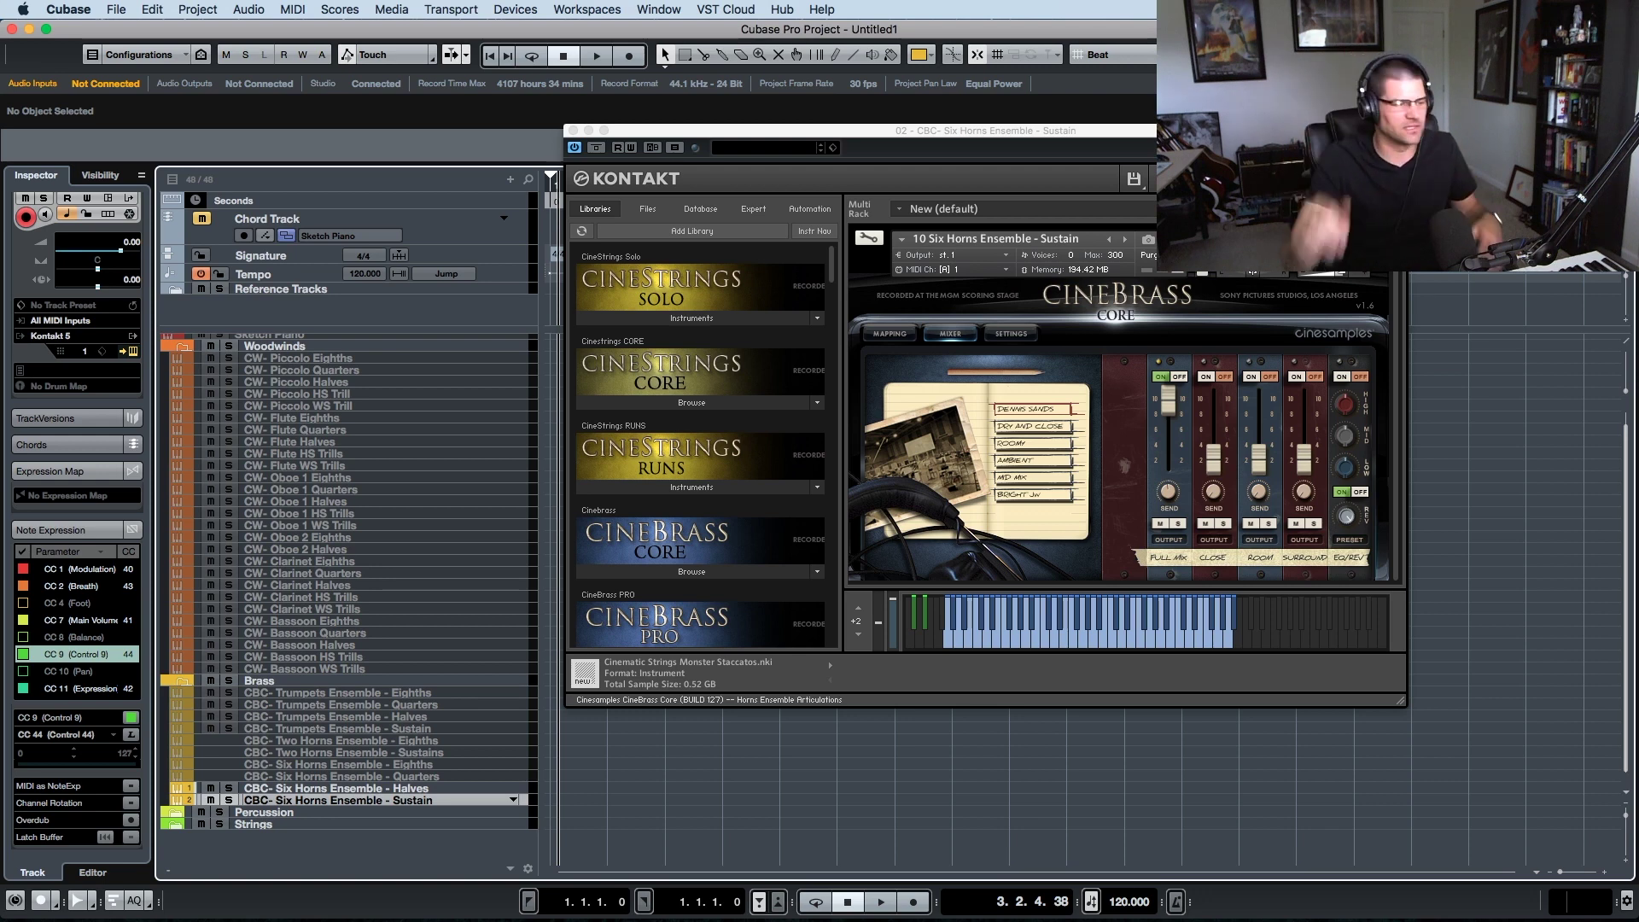
- Disable the CBC- Six Horns Ensemble - Halves track and close the Sustain instrument window
left_click(382, 791)
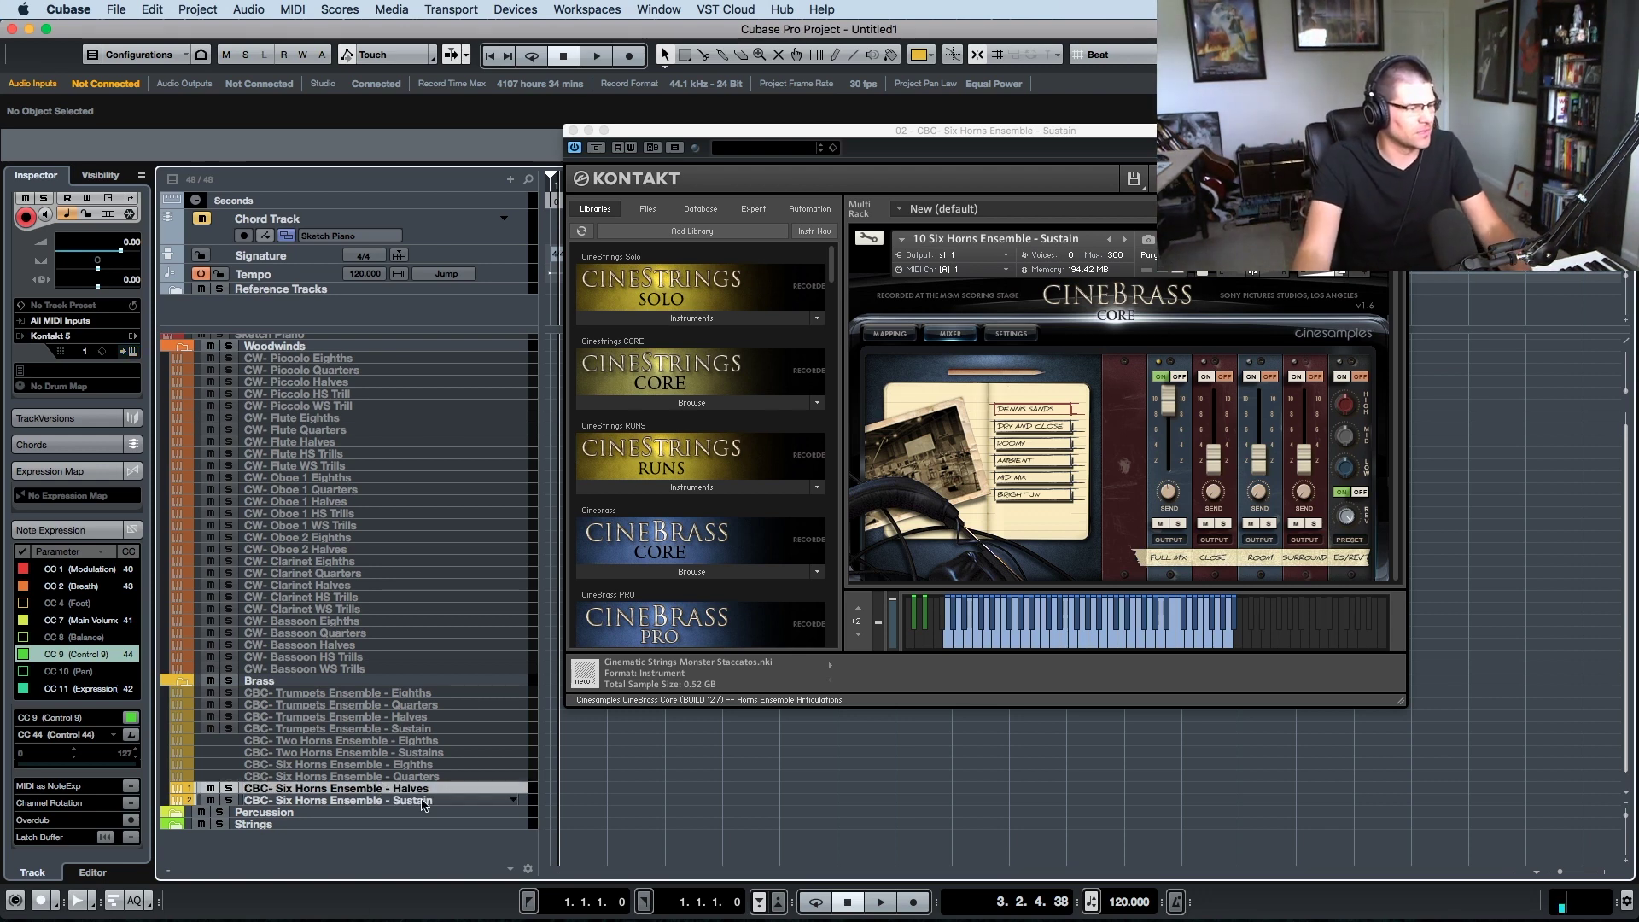
left_click(330, 493)
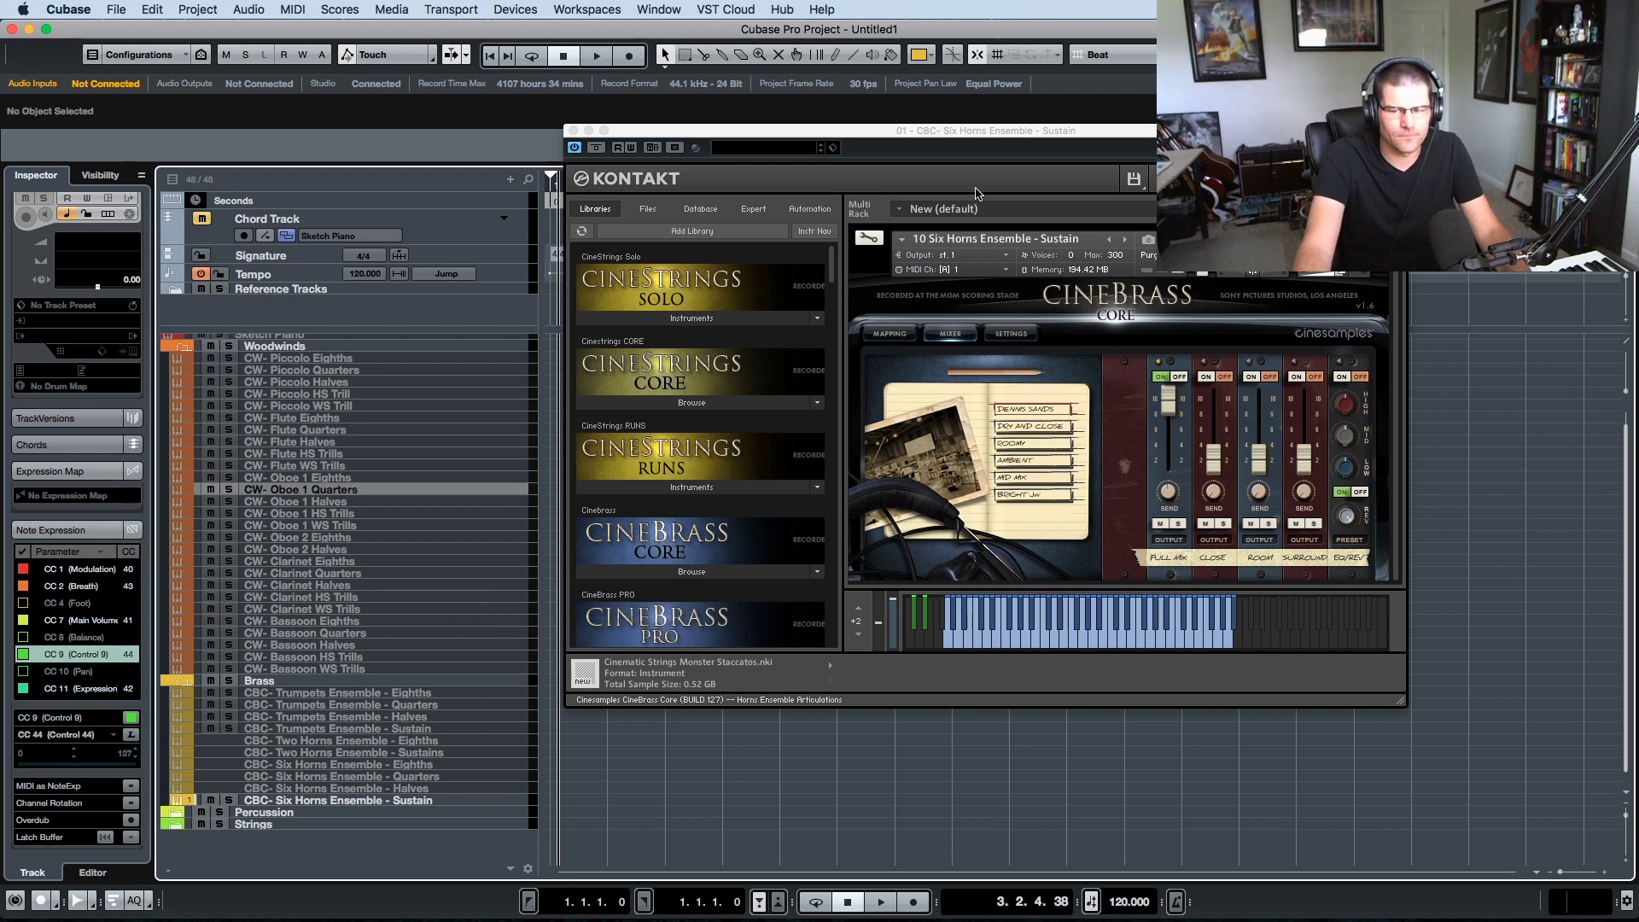
left_click(404, 803)
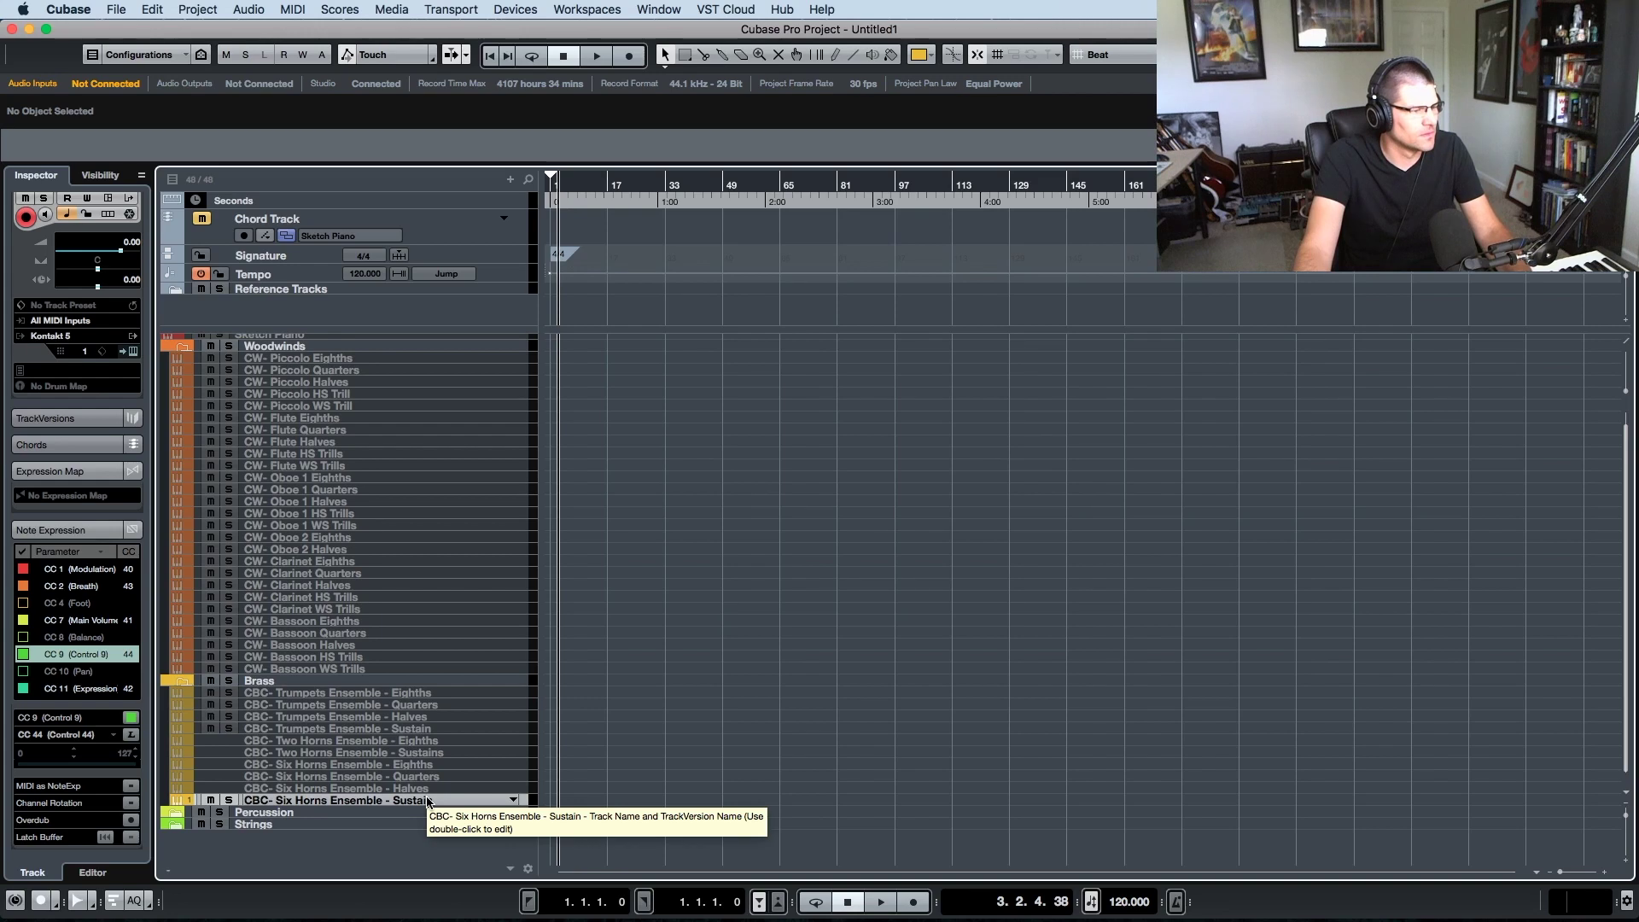
- Duplicate the CBC- Six Horns Ensemble - Sustain track and load the CineBrass CORE patch 11 Trombone Ensemble - Eighths into the copy
right_click(427, 803)
left_click(466, 849)
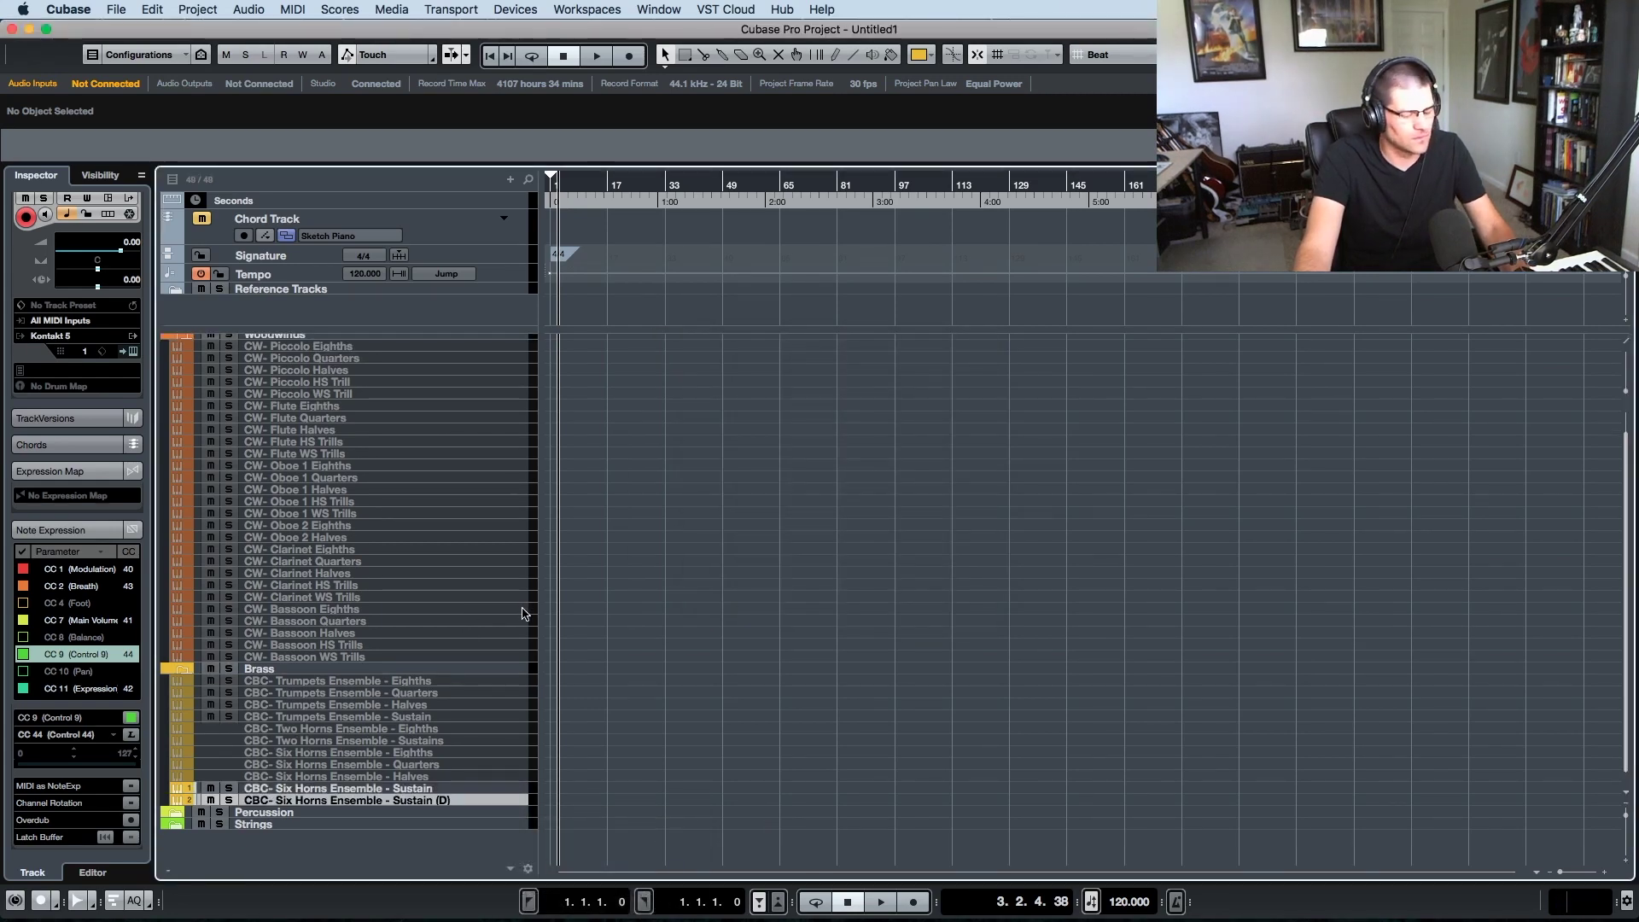
scroll(547, 513, "down", 1)
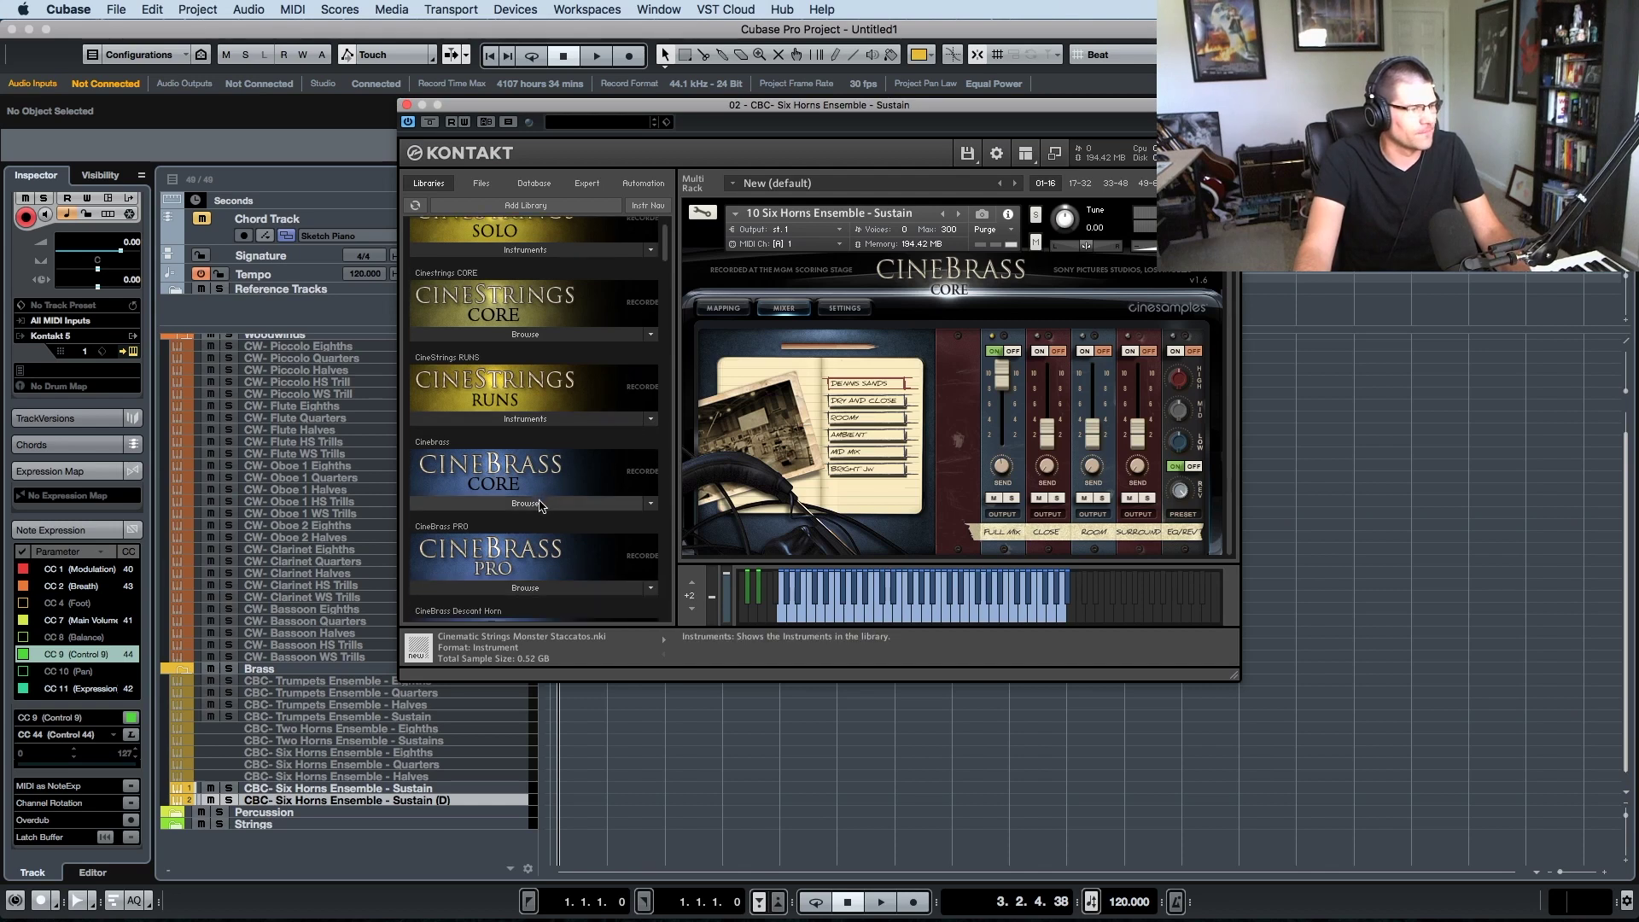
left_click(570, 507)
scroll(564, 504, "down", 1)
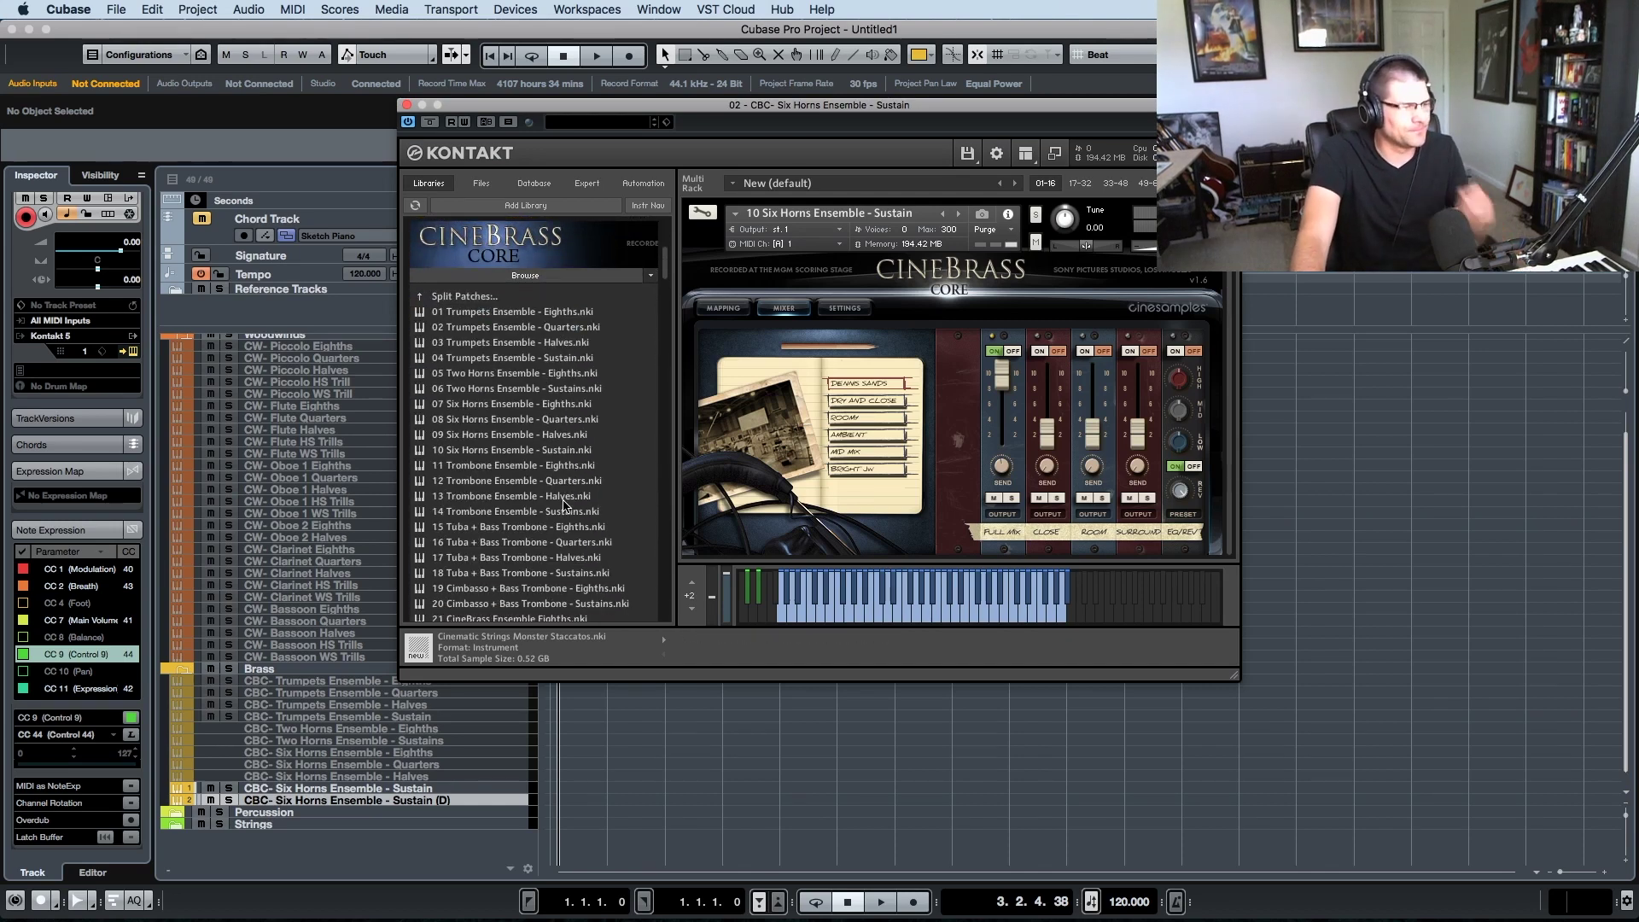
scroll(563, 506, "down", 1)
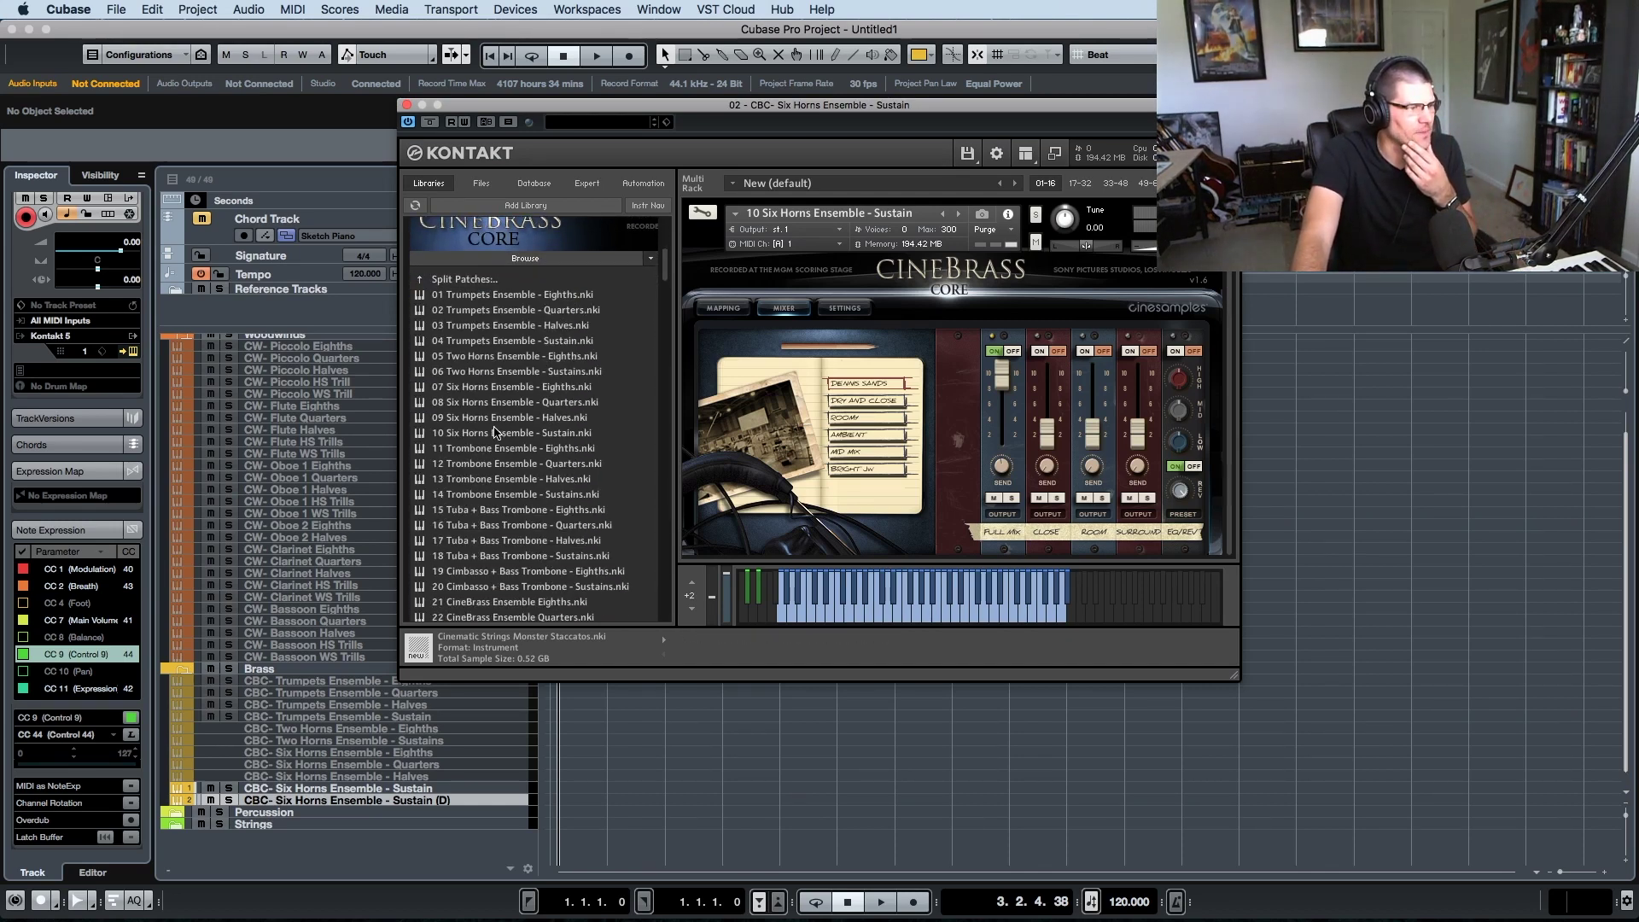
left_click(959, 213)
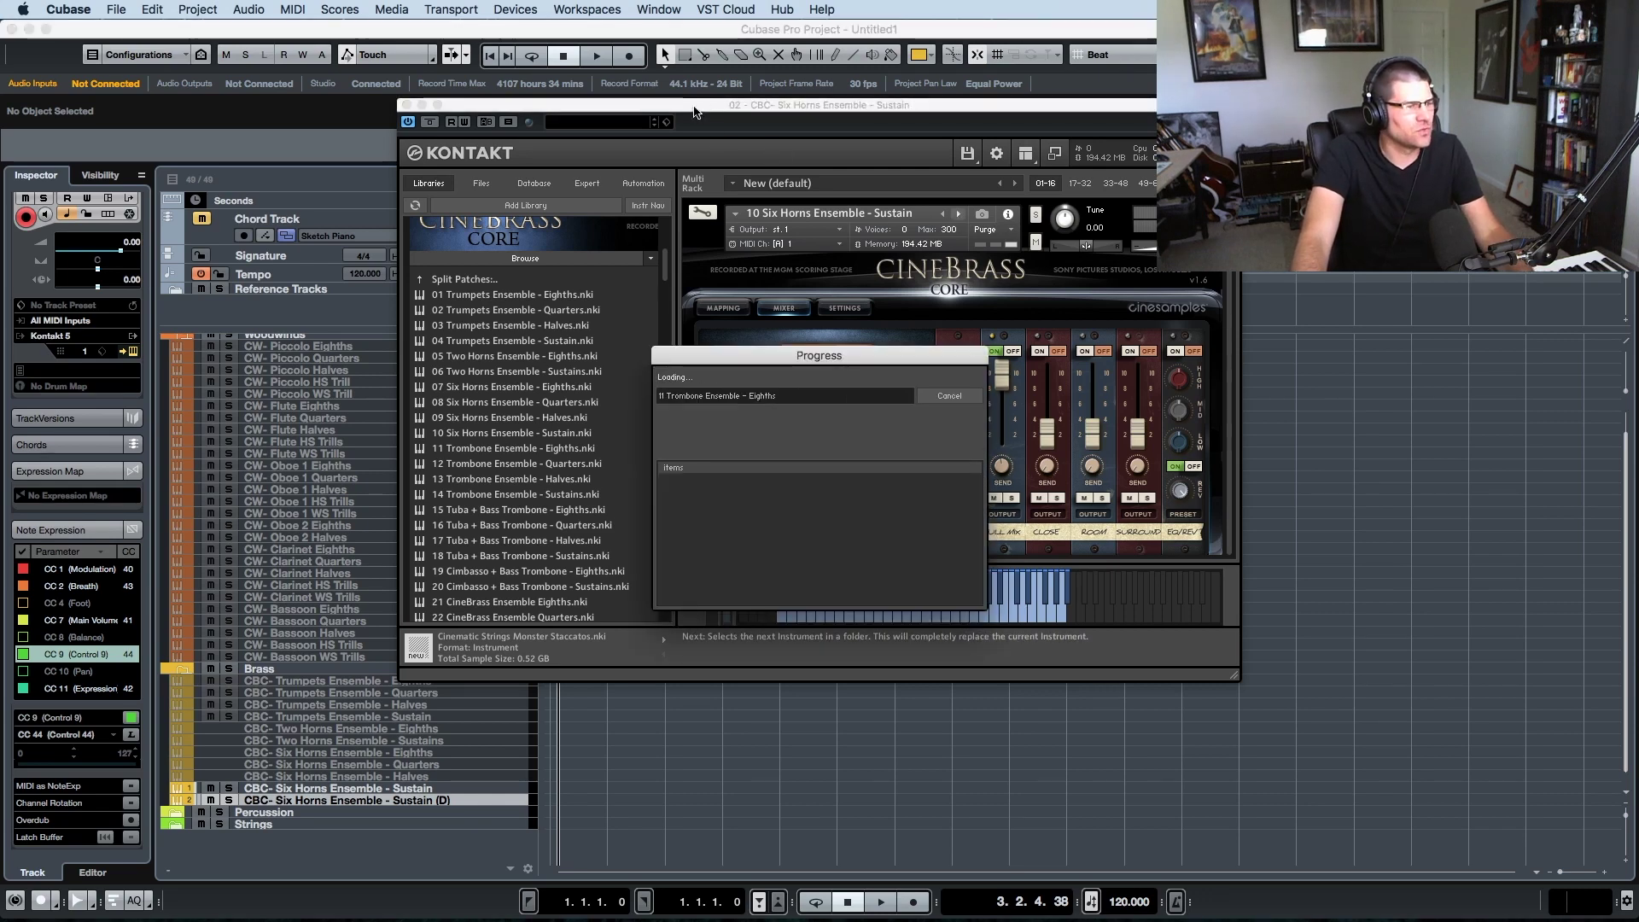
left_click_drag(693, 111, 840, 127)
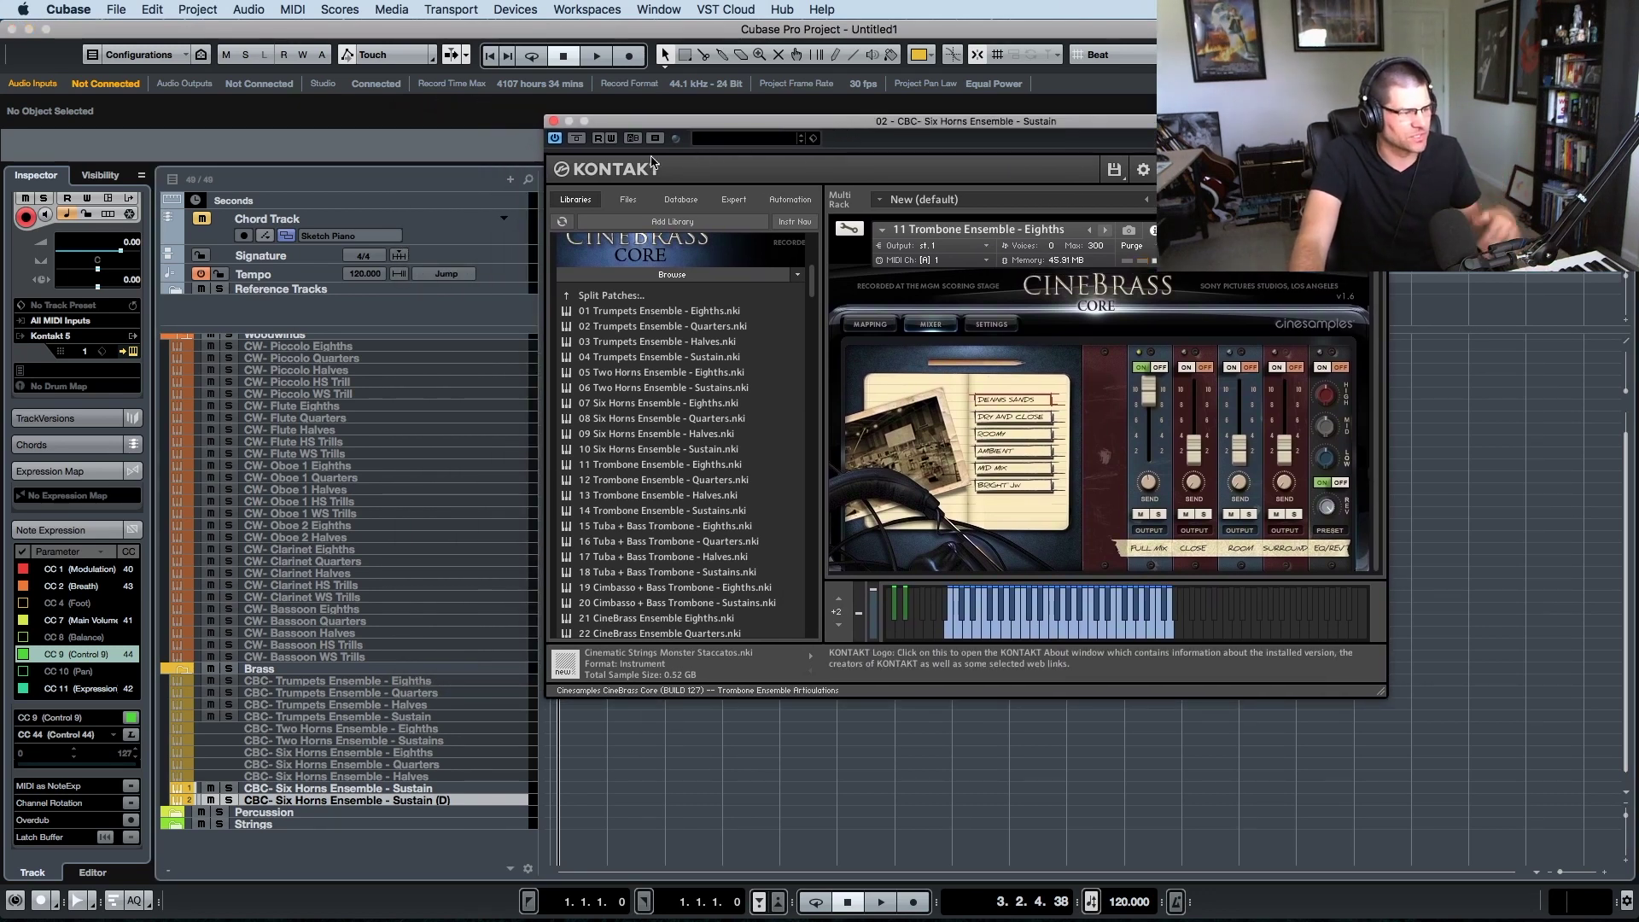
- Close the copy's instrument window and disable the original CBC- Six Horns Ensemble - Sustain track
left_click(553, 122)
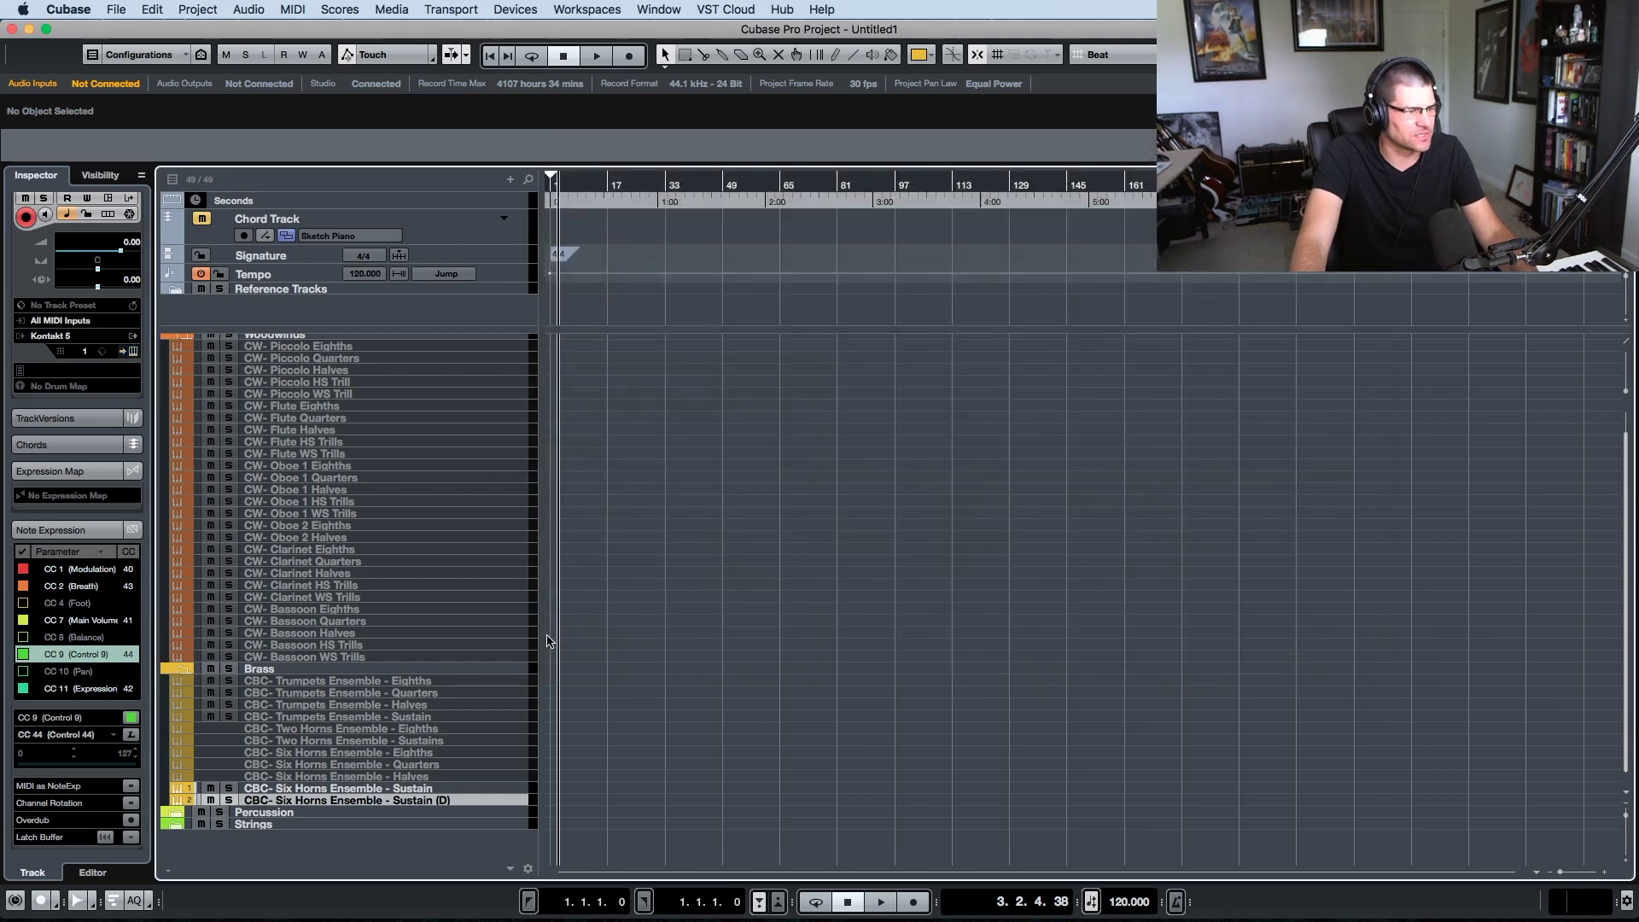
left_click(406, 791)
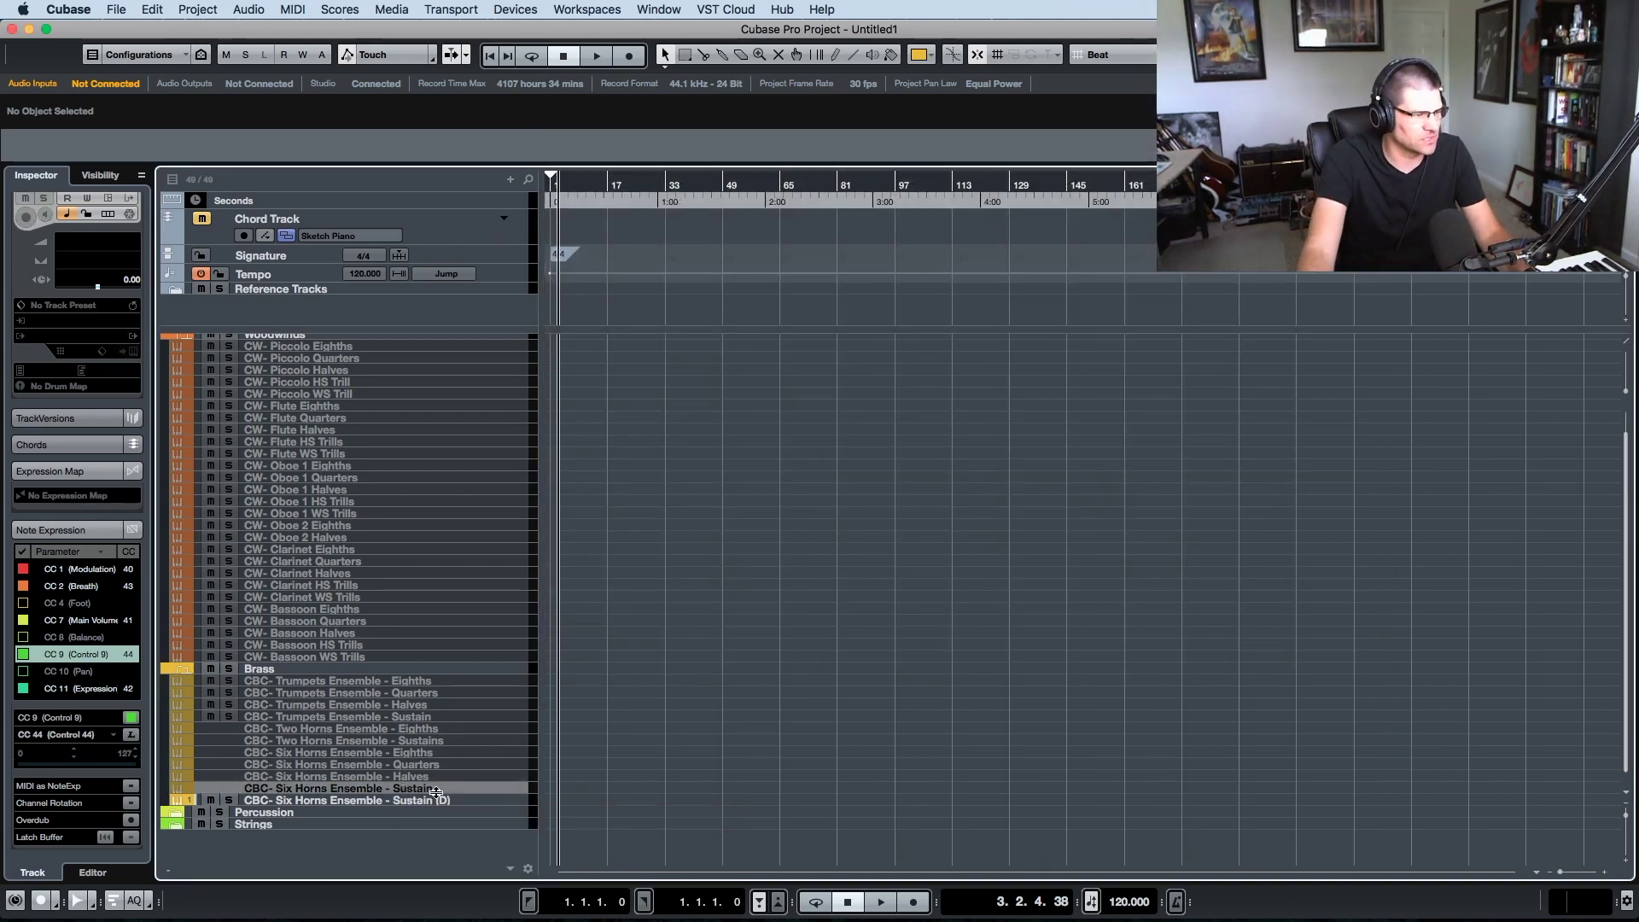
- Rename the duplicated Sustain track as CBC- Trombone Ensemble - Eighths and close its instrument window
left_click(420, 804)
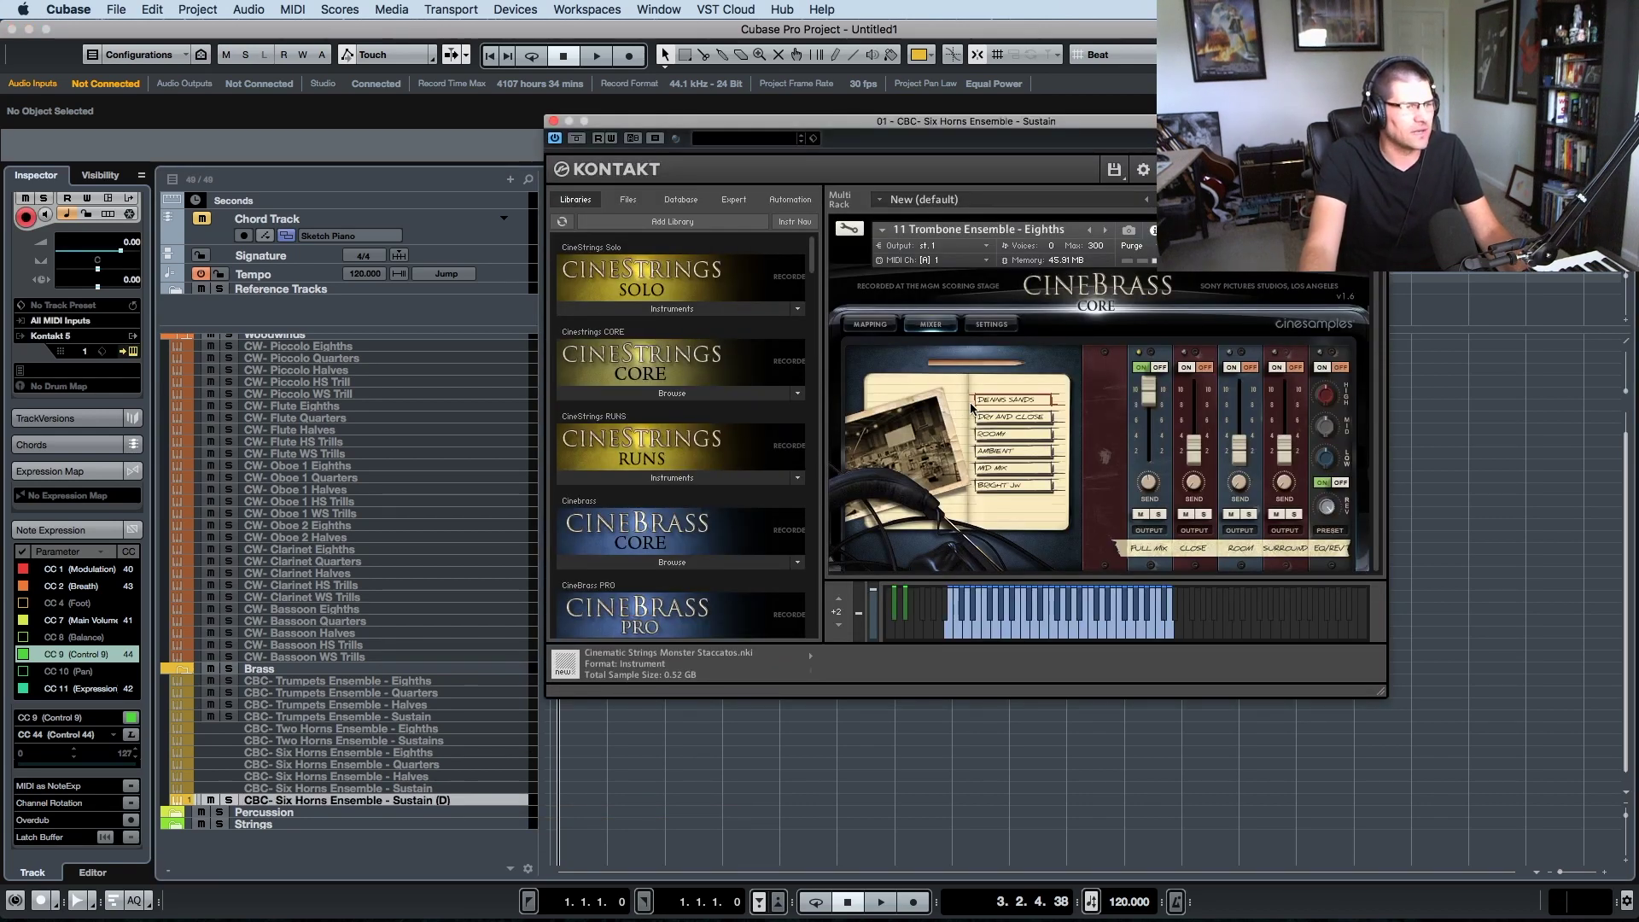
double_click(380, 800)
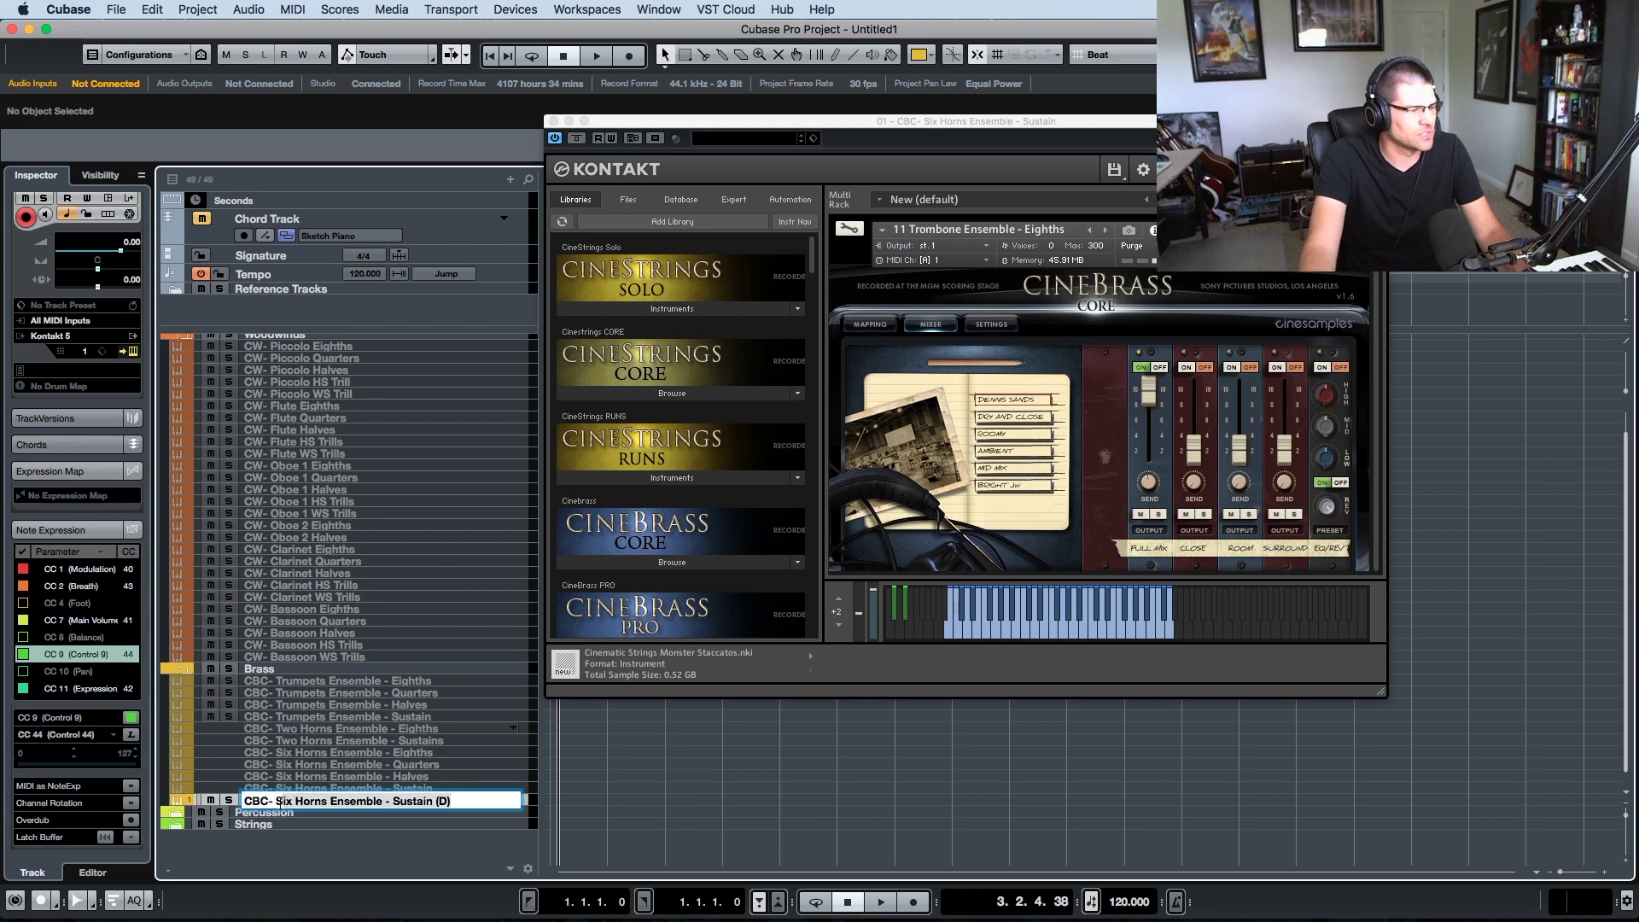
left_click_drag(276, 800, 520, 801)
type("T")
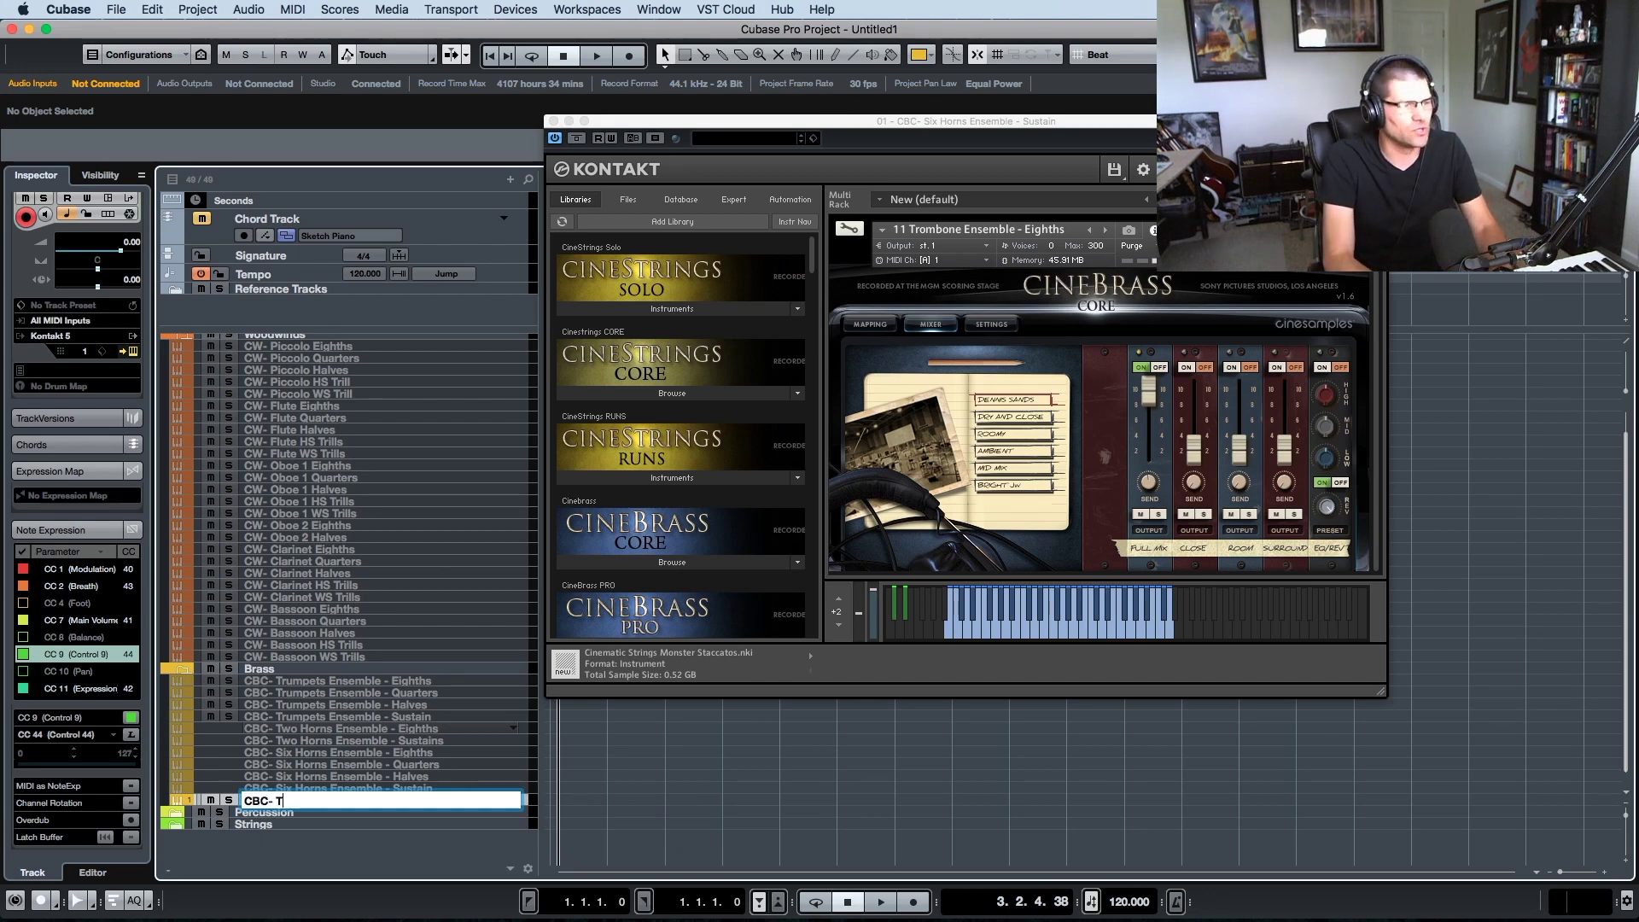
type("rombone Ensemble - Eigh")
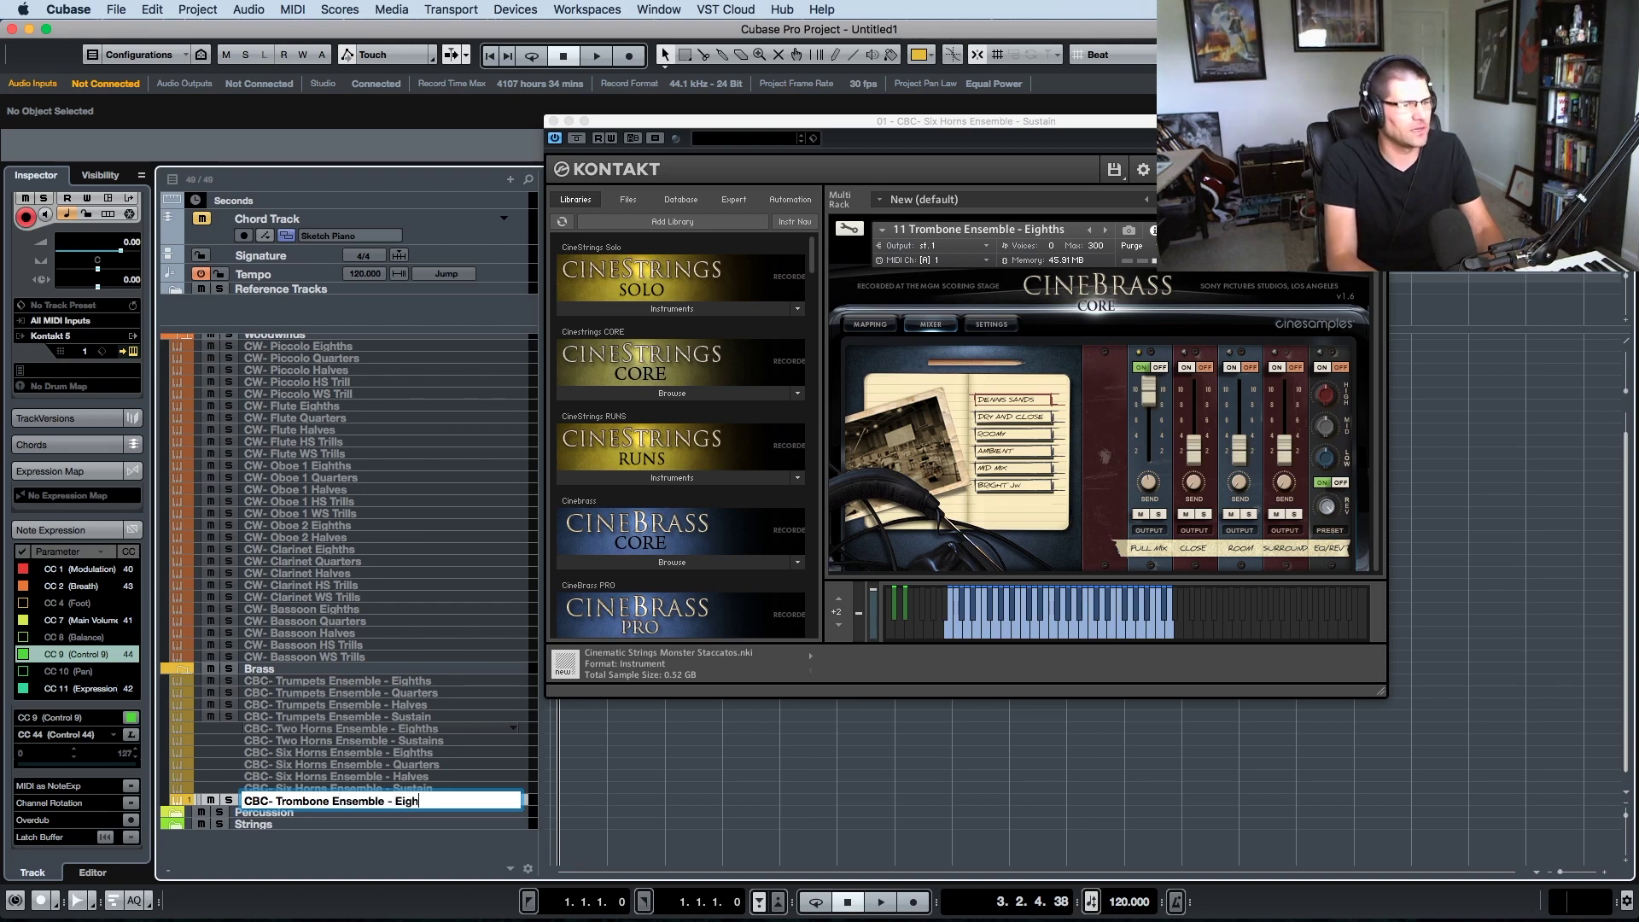
type("ths")
key("Return")
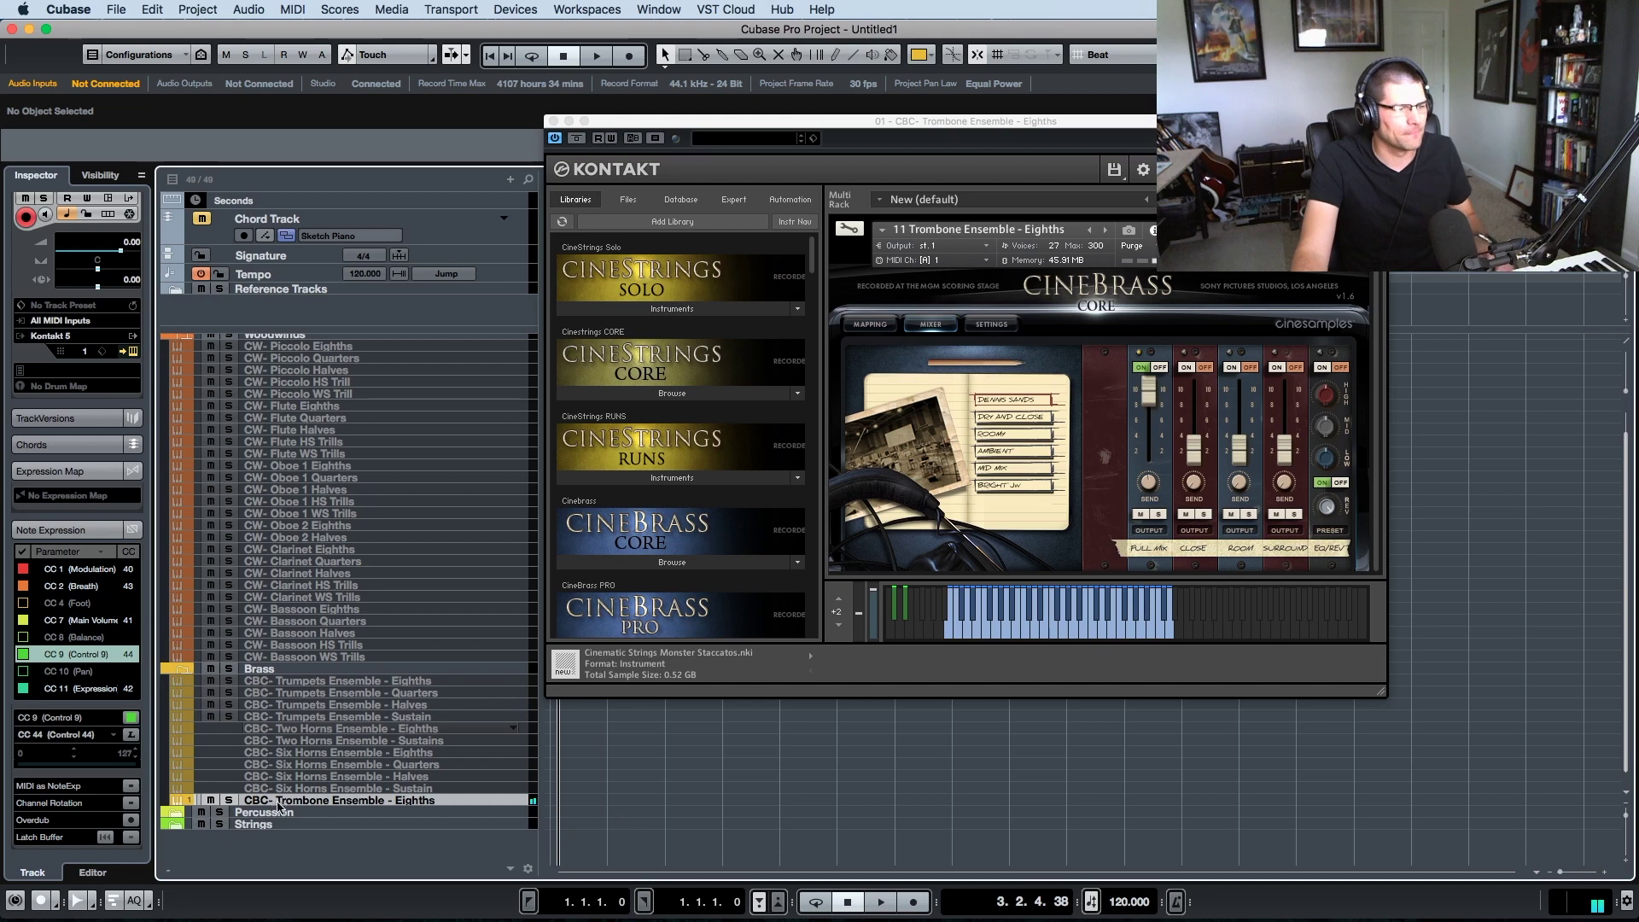
key("super+w")
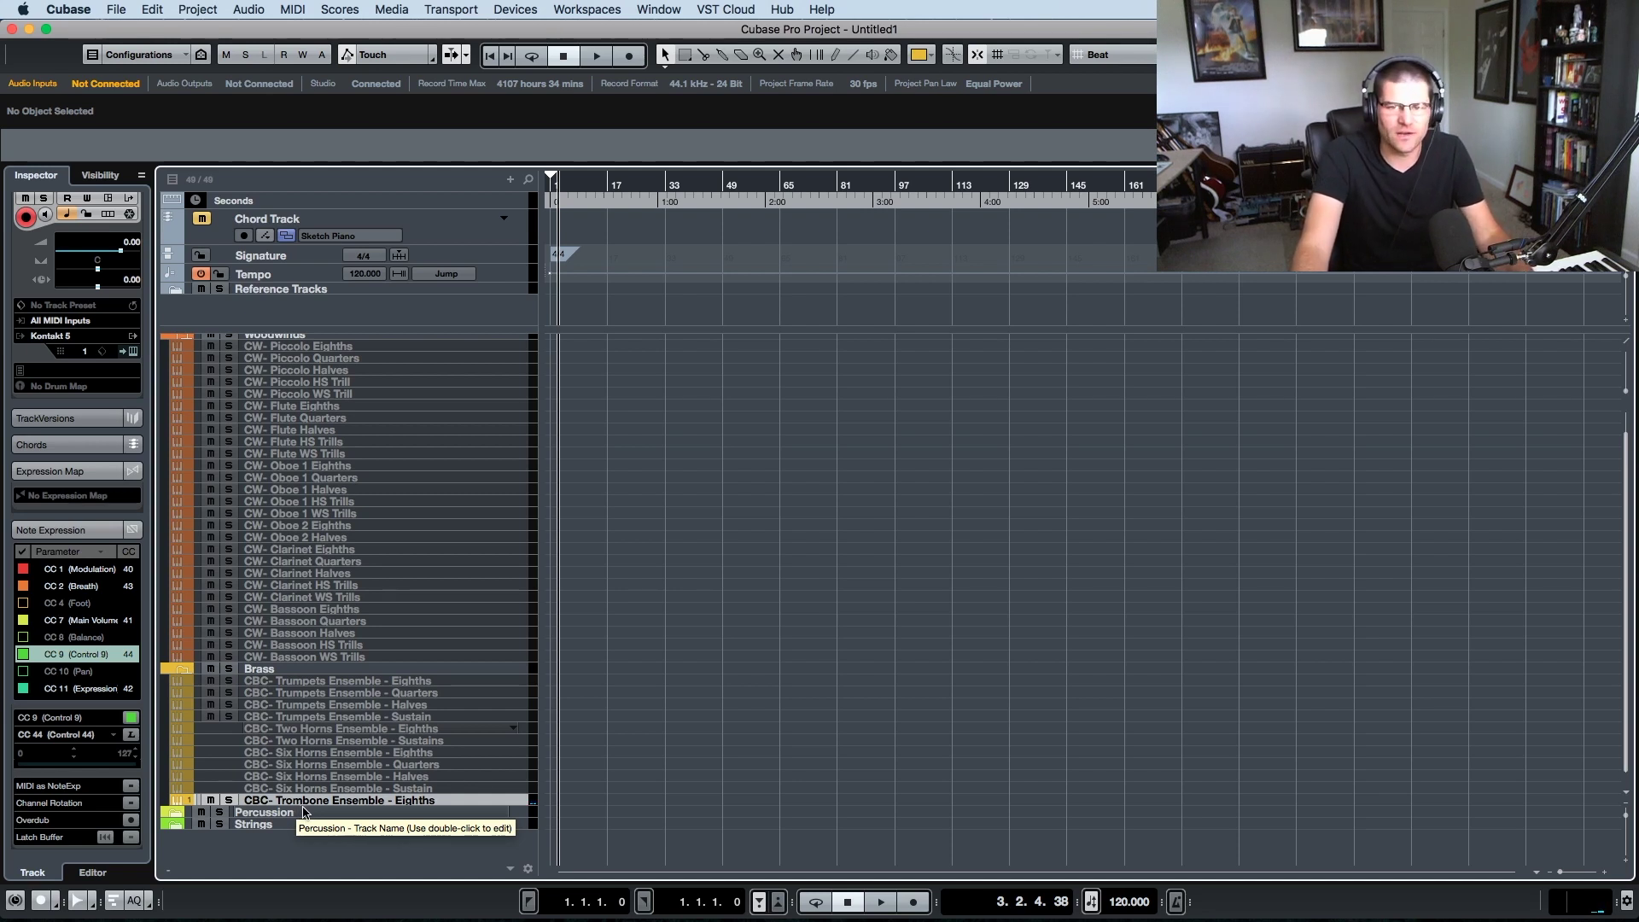
- Duplicate the CBC- Trombone Ensemble - Eighths track and load the patch 12 Trombone Ensemble - Quarters into the copy
right_click(360, 800)
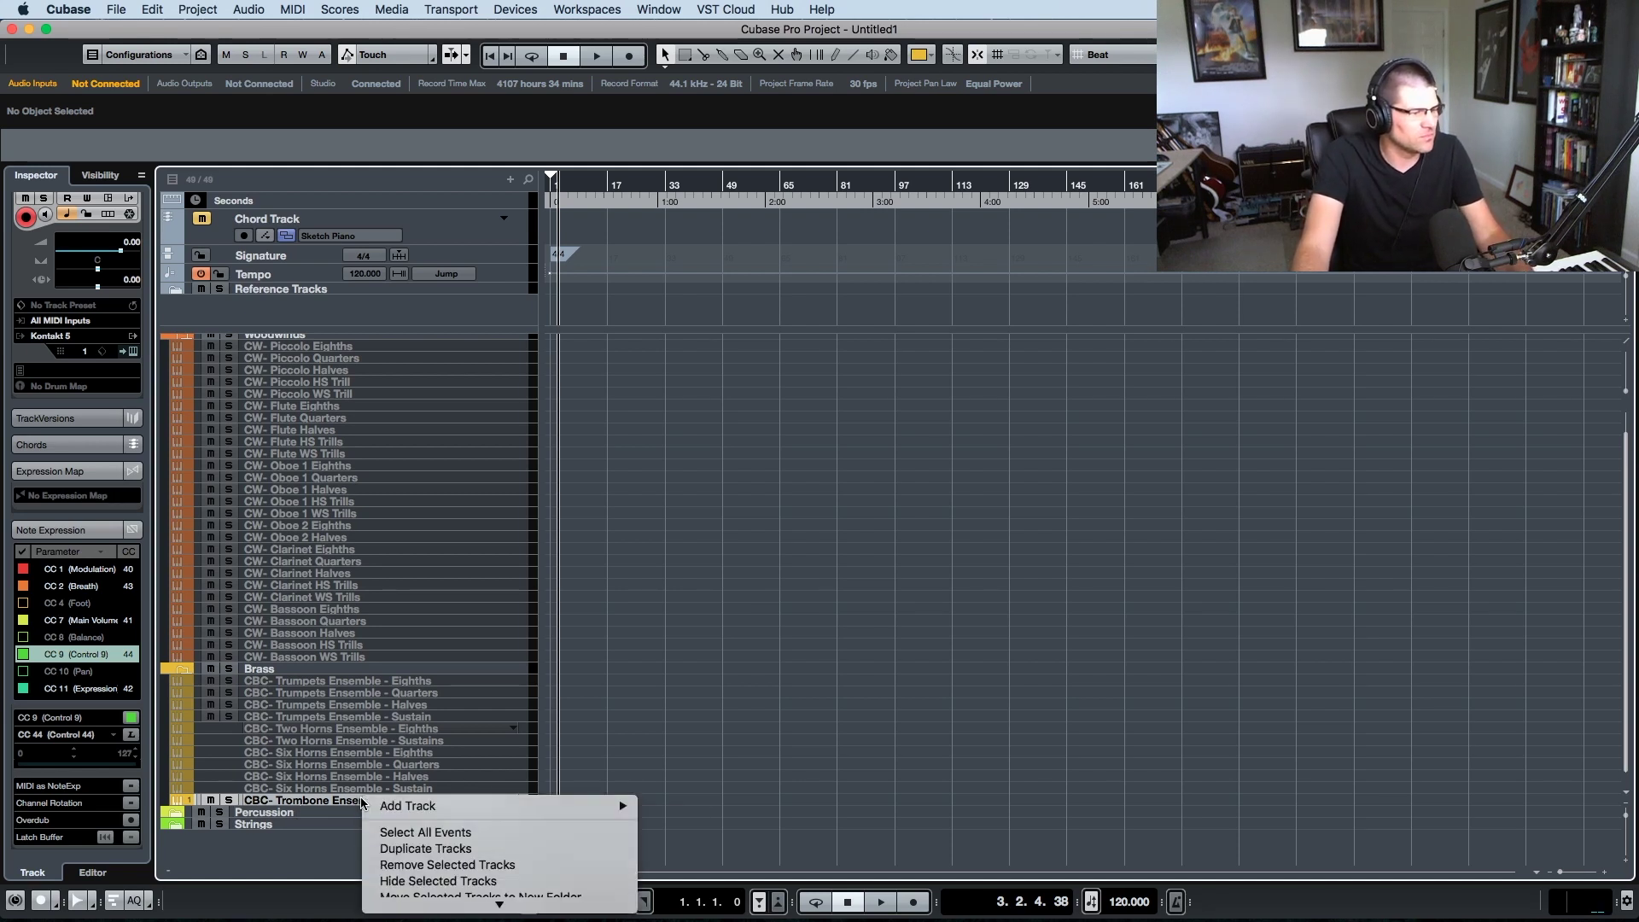
left_click(425, 848)
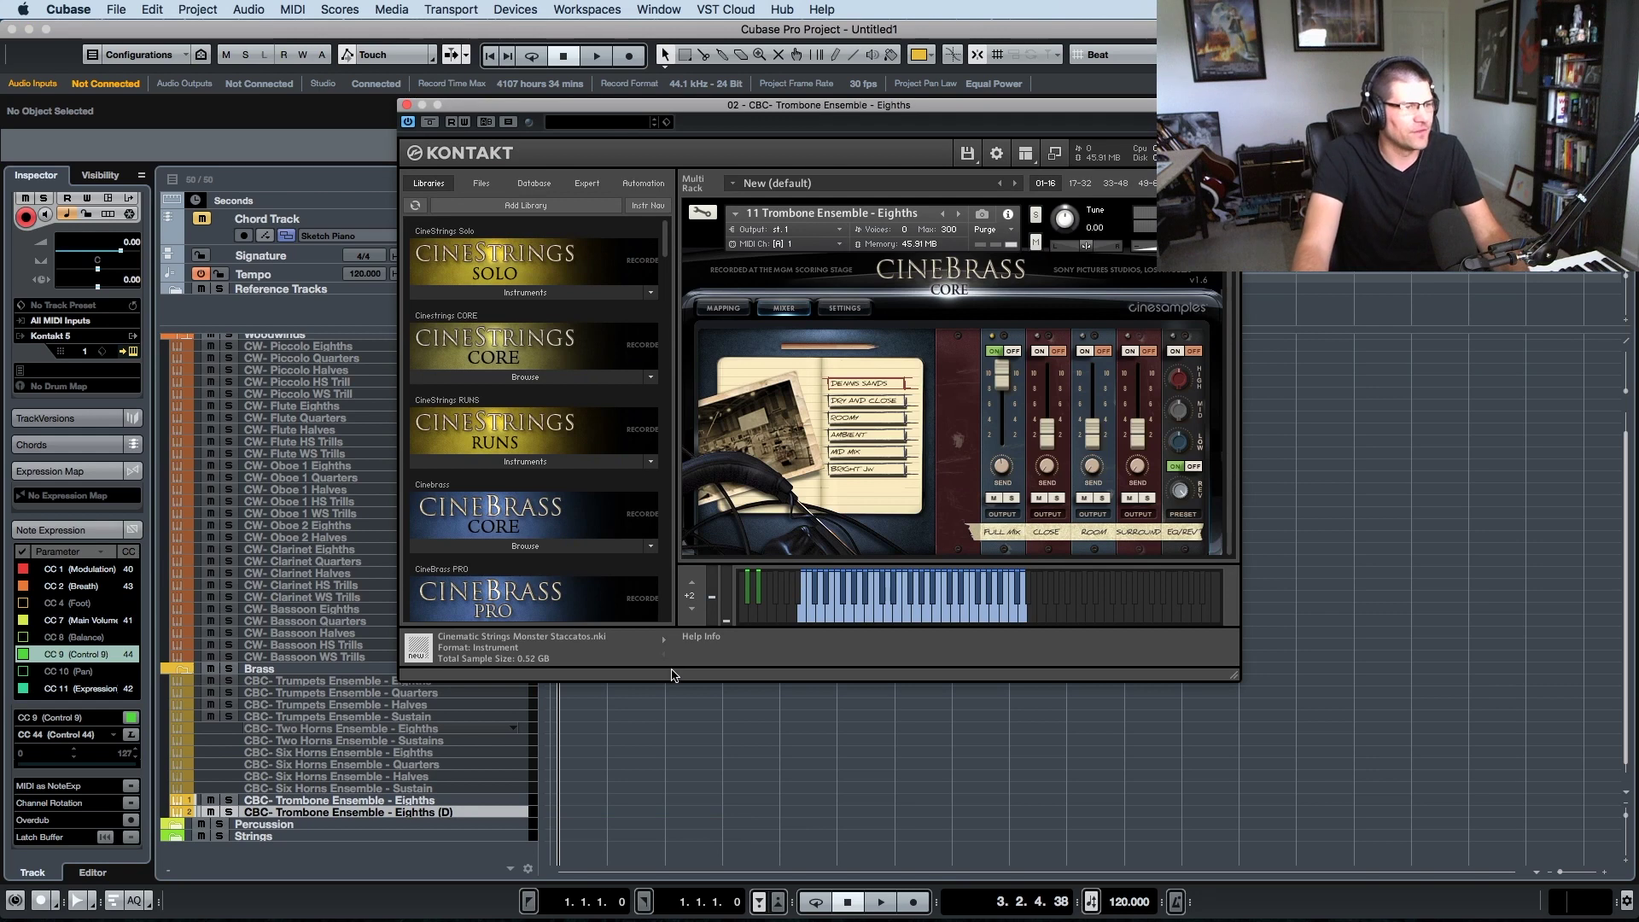
left_click_drag(888, 122, 1036, 129)
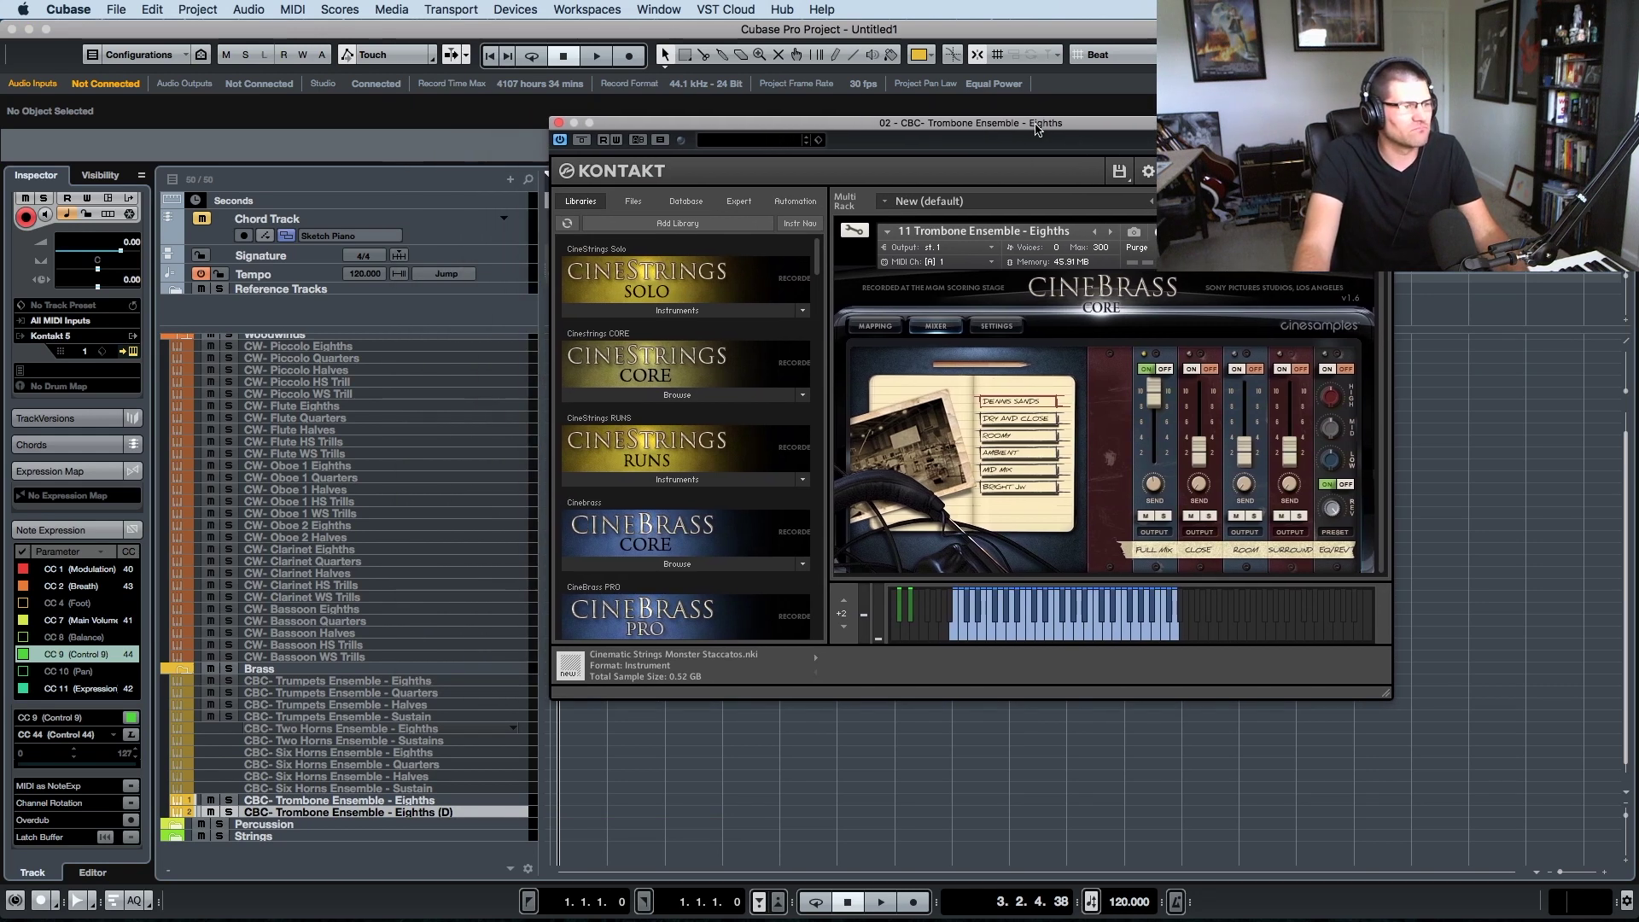
left_click(1112, 234)
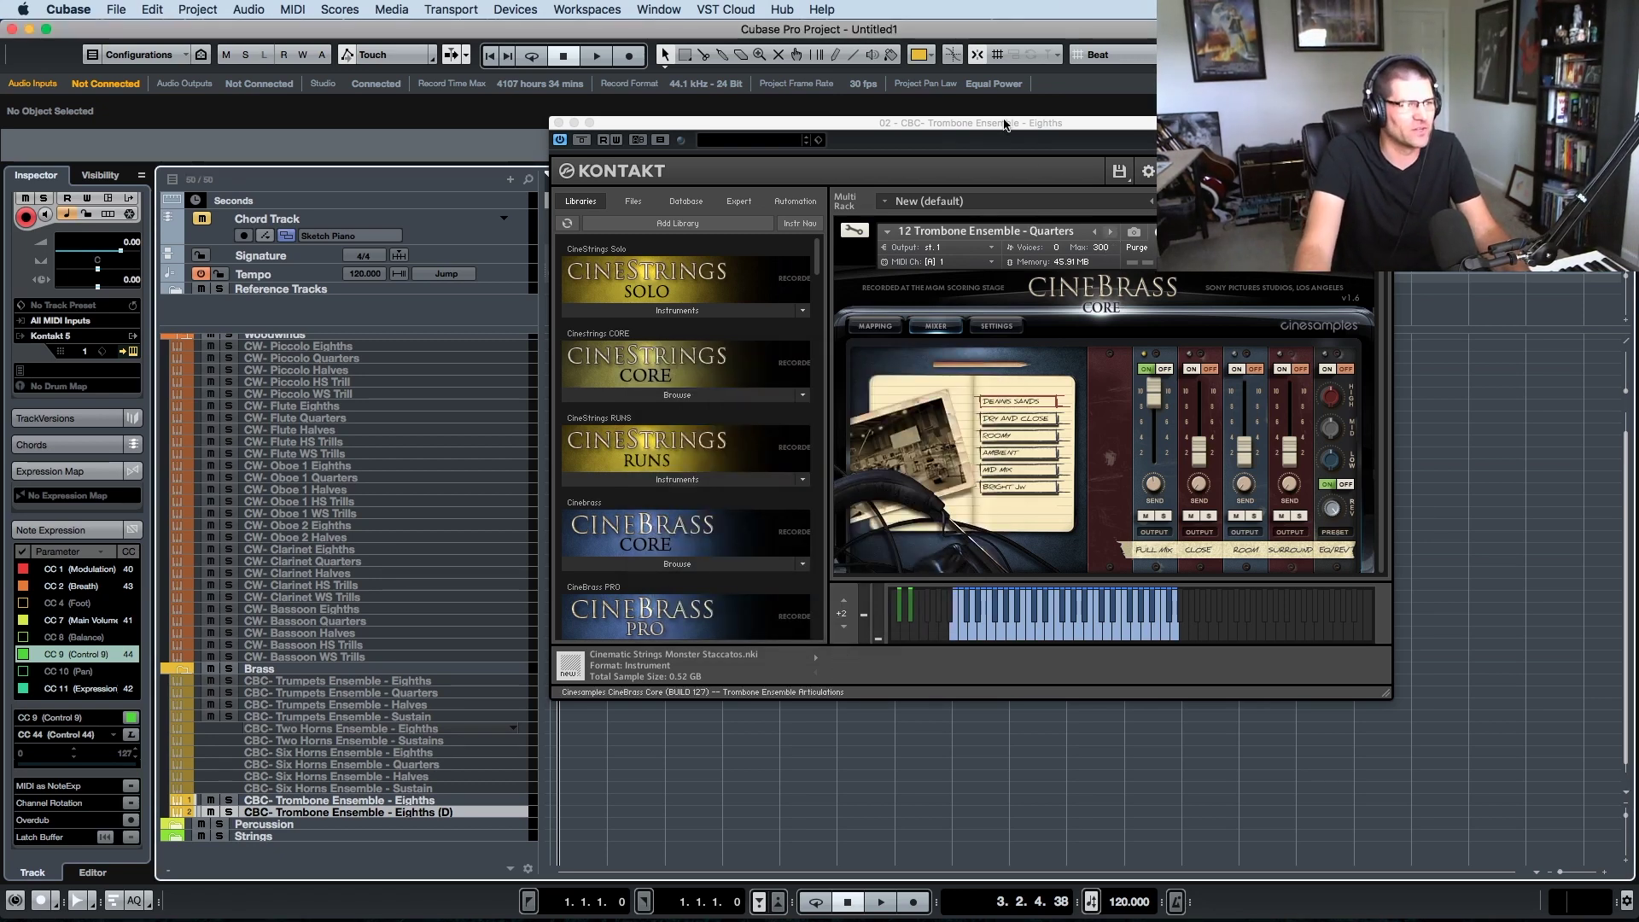
left_click_drag(1006, 126, 1011, 137)
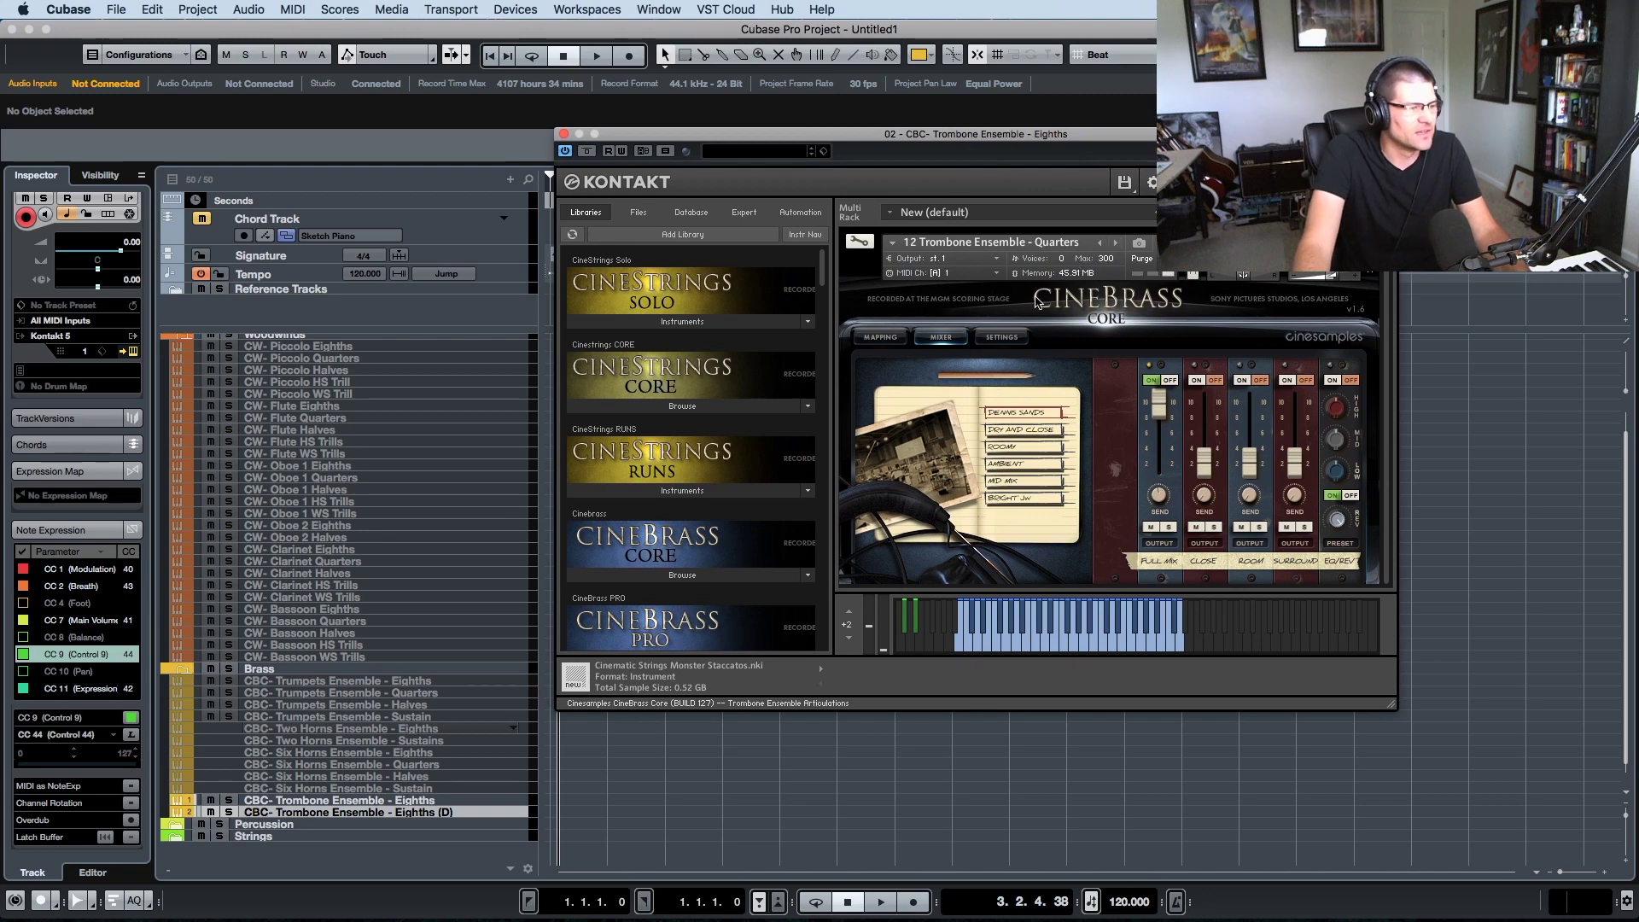
- Rename the duplicated Eighths track as CBC- Trombone Ensemble - Quarters and close its instrument window
double_click(410, 812)
key("Right")
key("BackSpace")
key("BackSpace")
key("BackSpace")
key("BackSpace")
key("BackSpace")
key("BackSpace")
key("BackSpace")
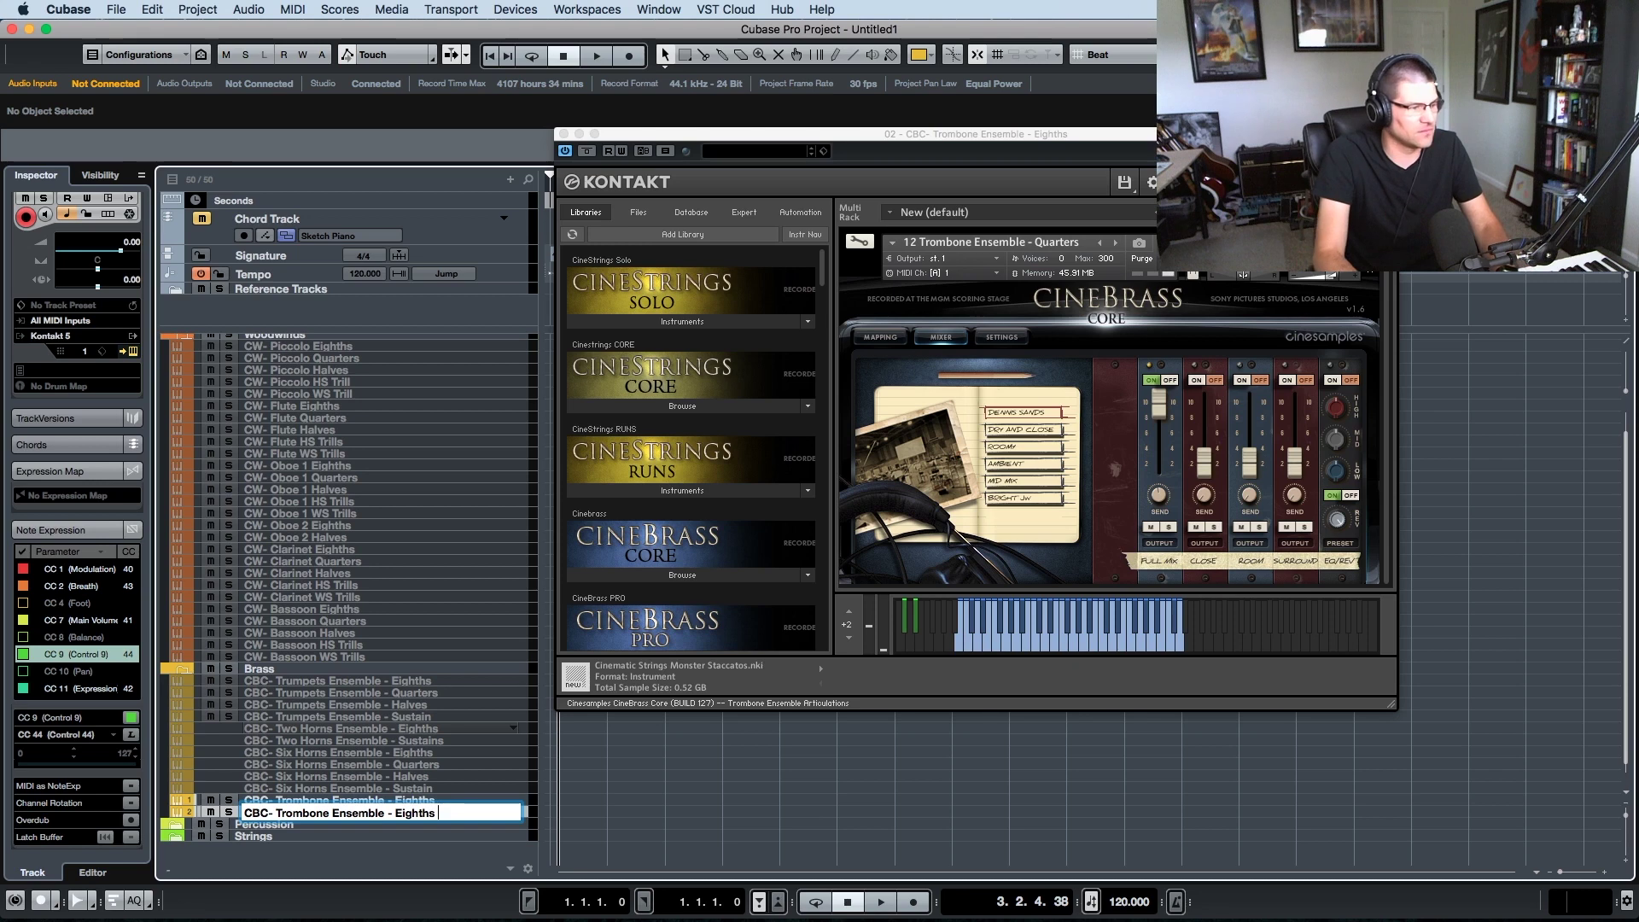
key("BackSpace")
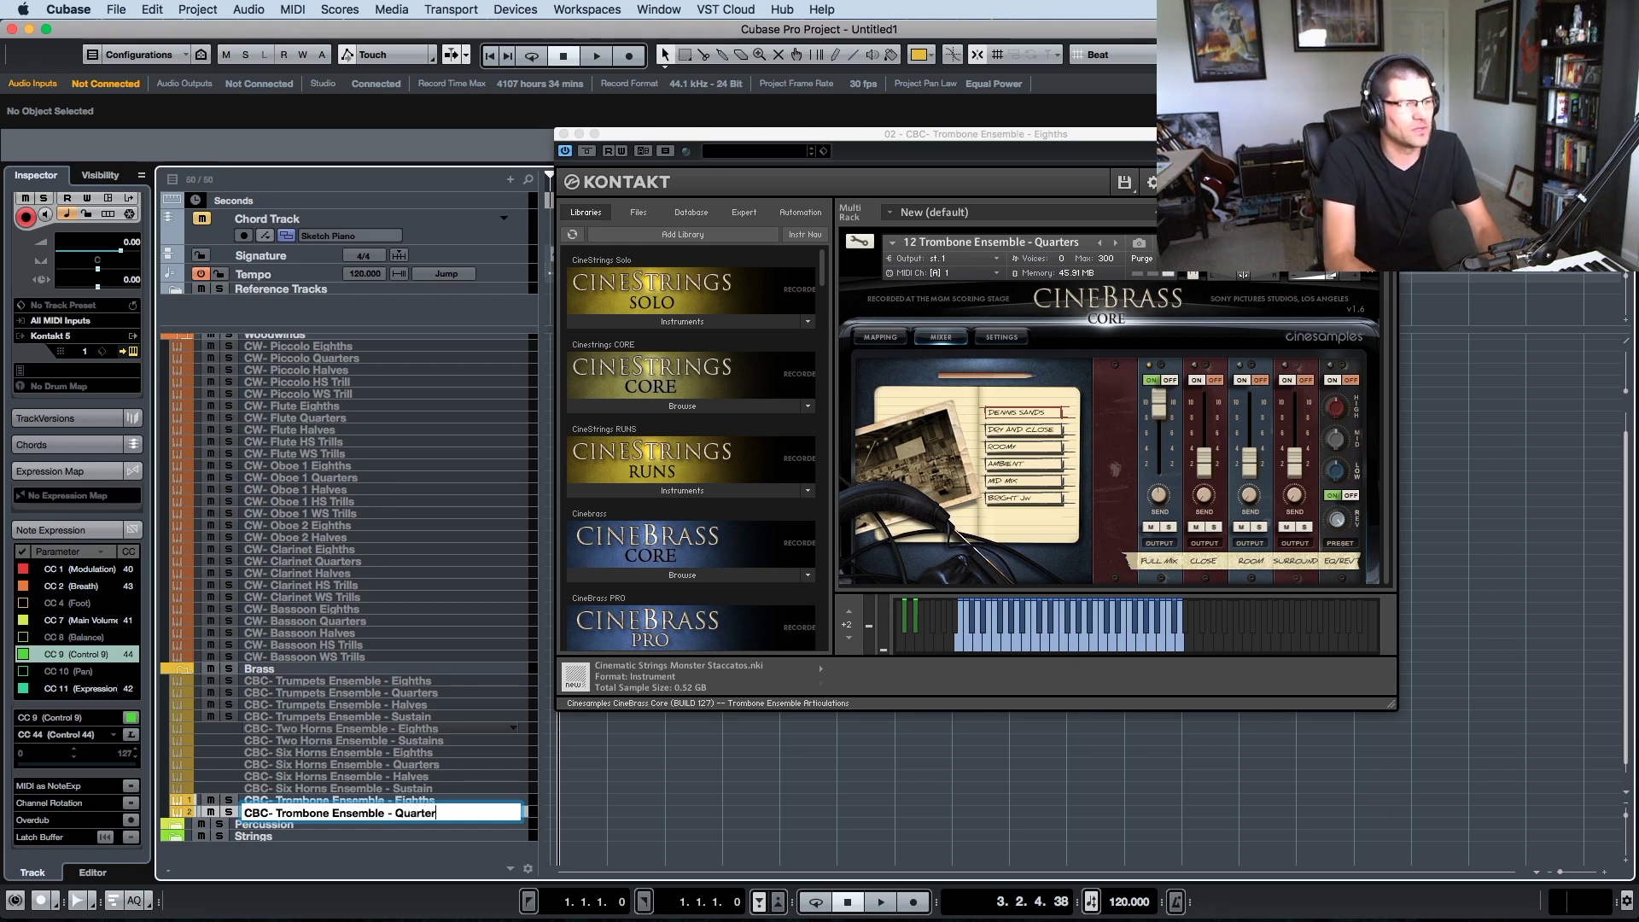
key("Return")
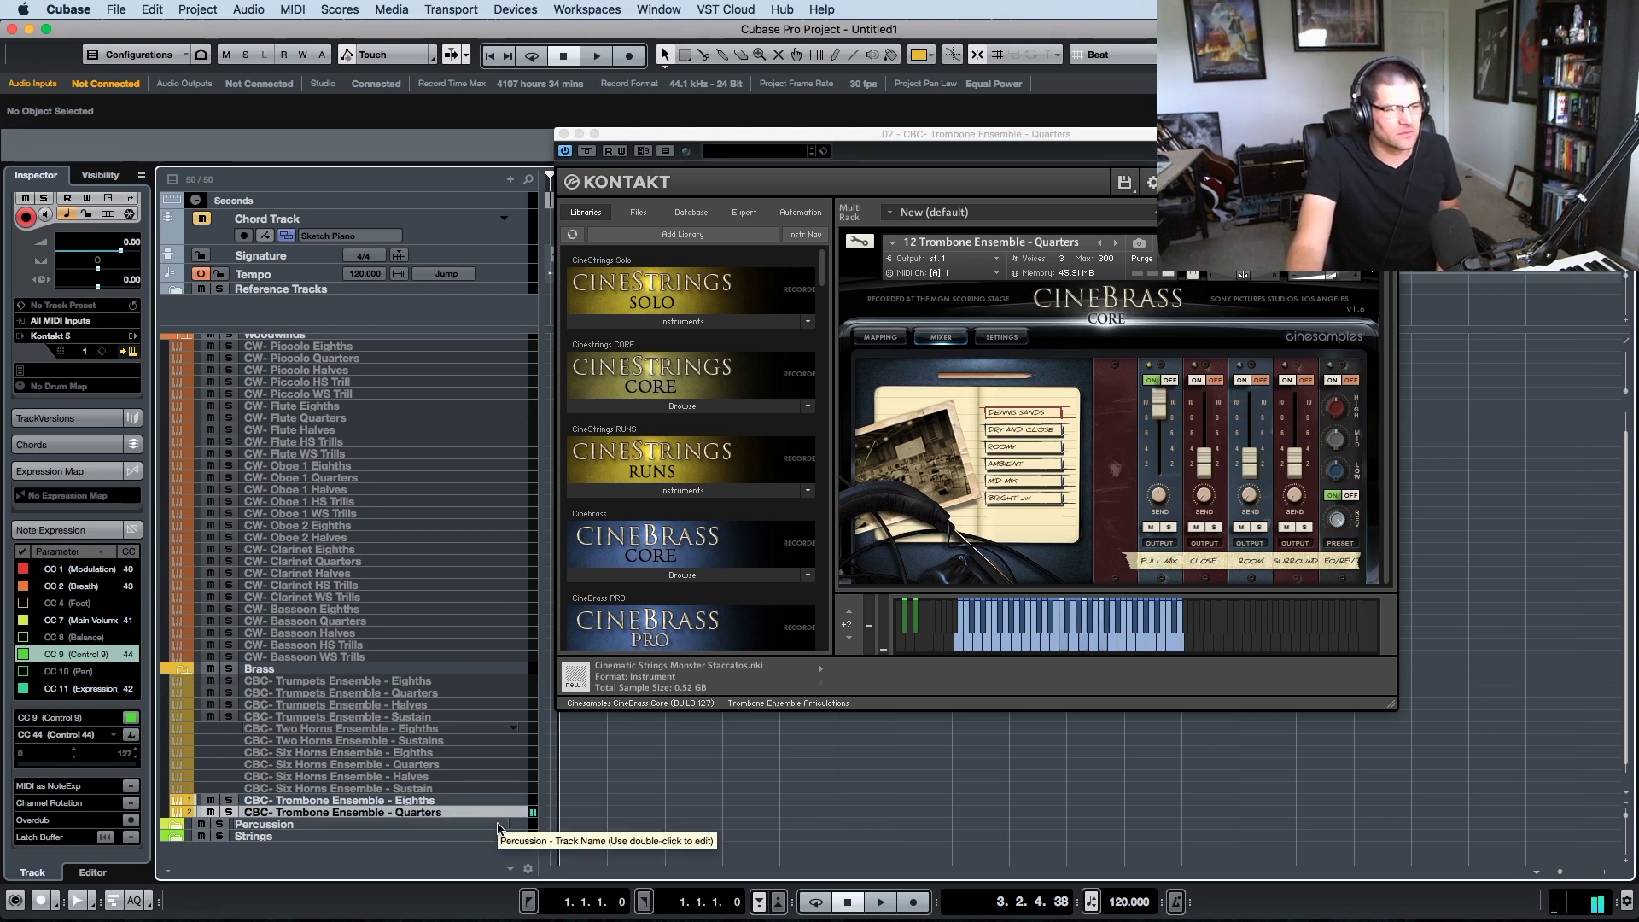
left_click_drag(634, 135, 662, 143)
key("super+w")
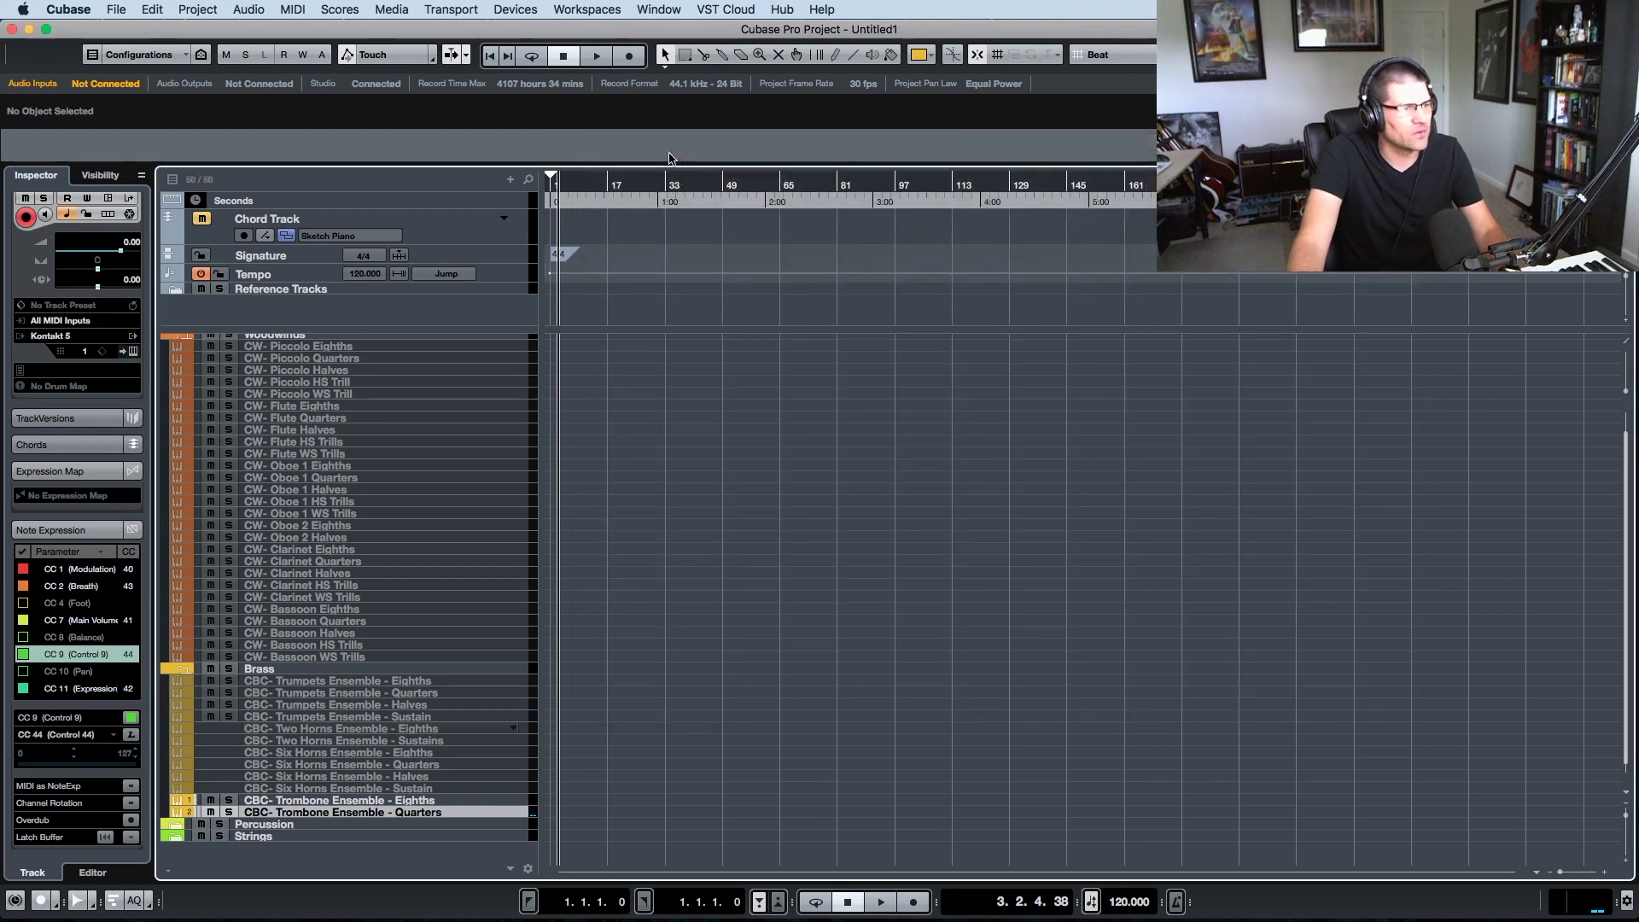
- Duplicate the CBC- Trombone Ensemble - Quarters track and load the patch 13 Trombone Ensemble - Halves into the copy
right_click(416, 818)
left_click(478, 862)
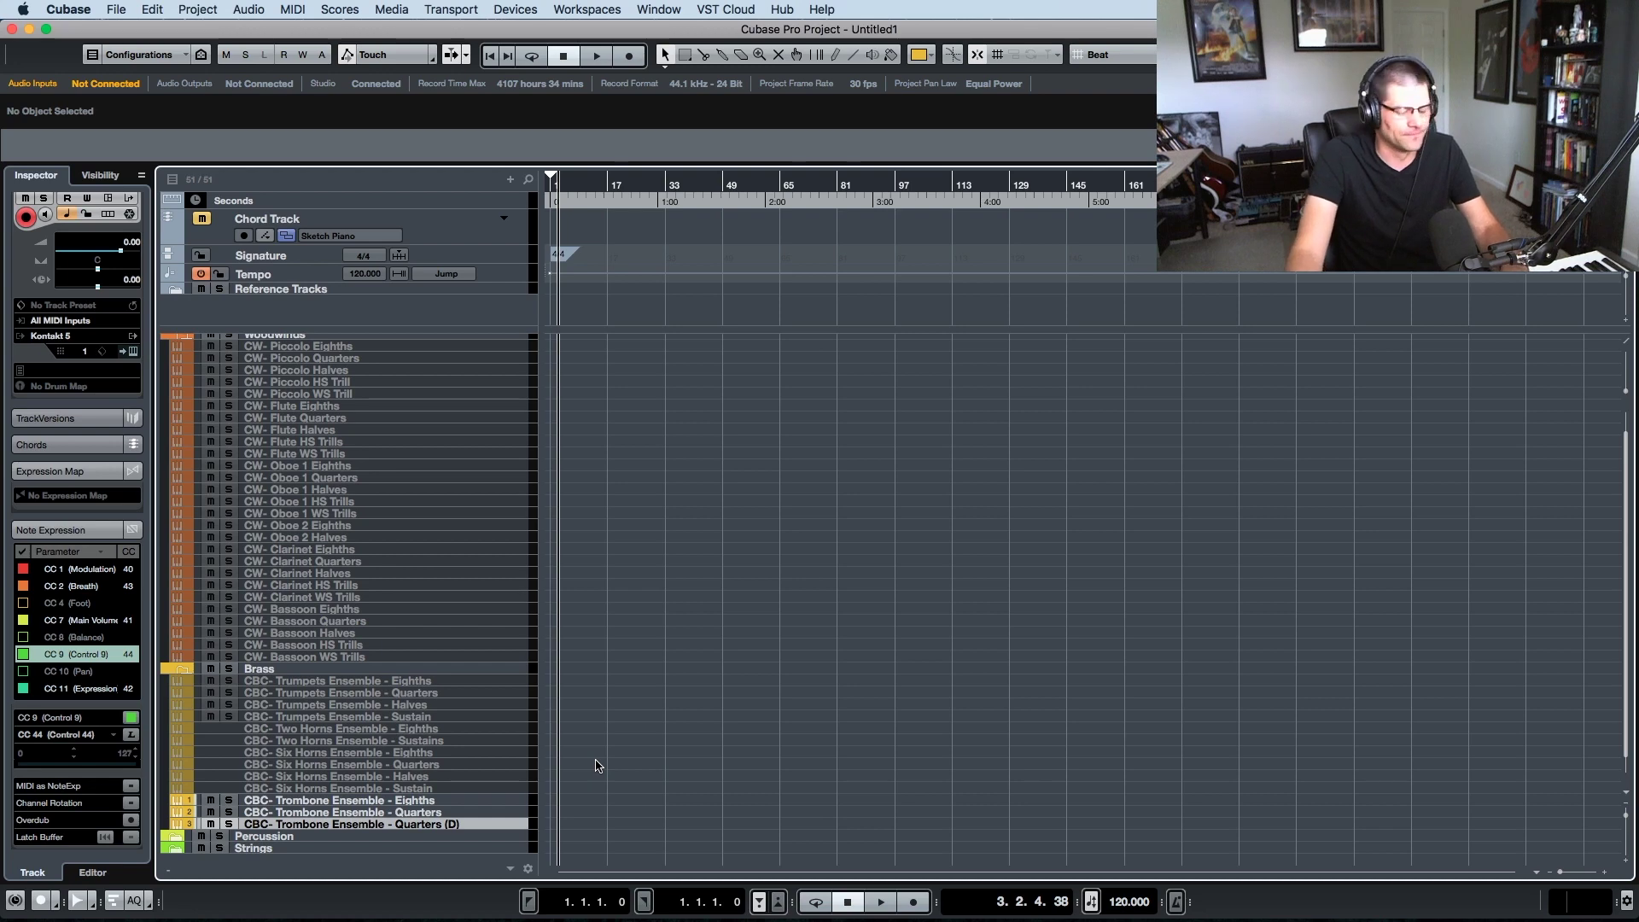
key("super+e")
left_click_drag(880, 104, 1059, 167)
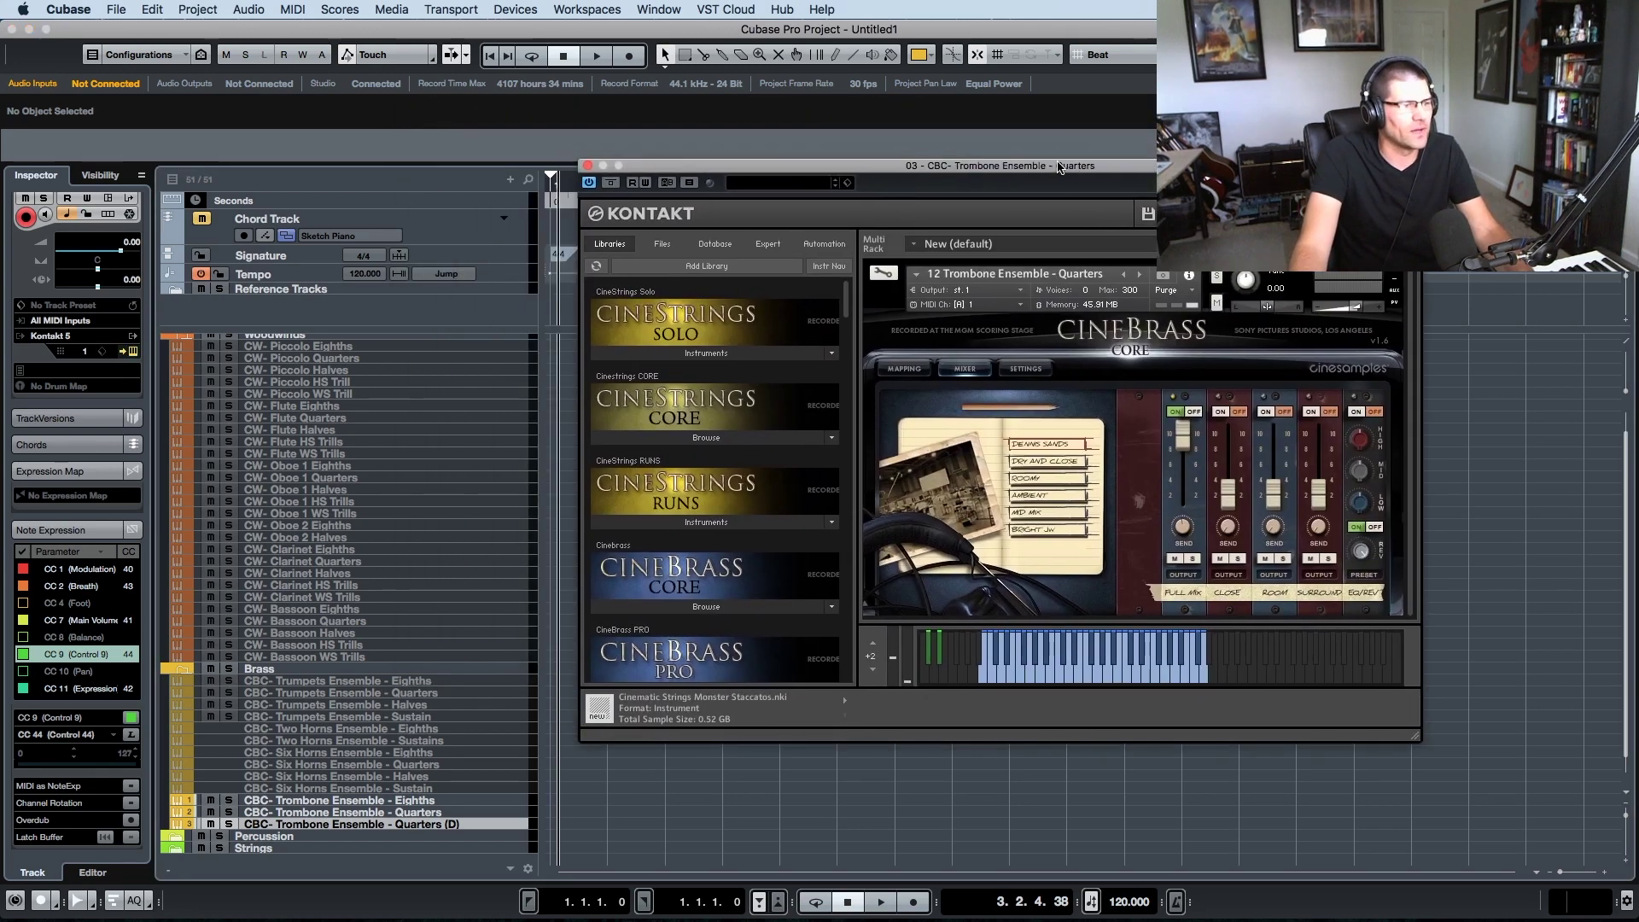
left_click(1139, 274)
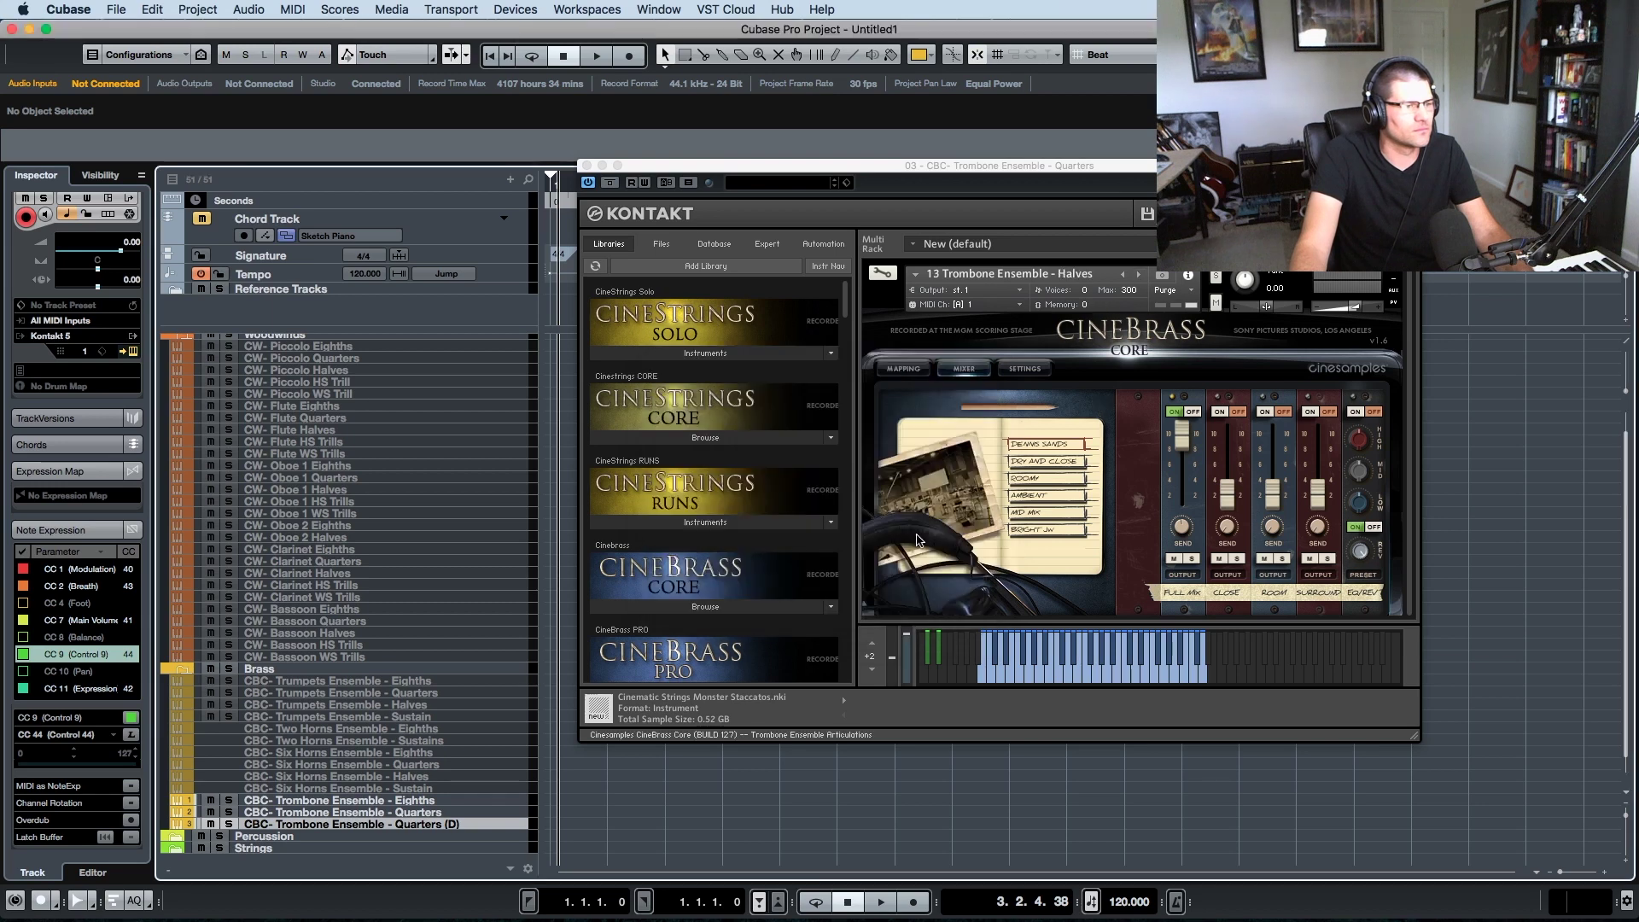
- Rename the duplicated Quarters track as CBC- Trombone Ensemble - Halves
double_click(421, 824)
key("Right")
key("BackSpace")
key("BackSpace")
key("BackSpace")
key("BackSpace")
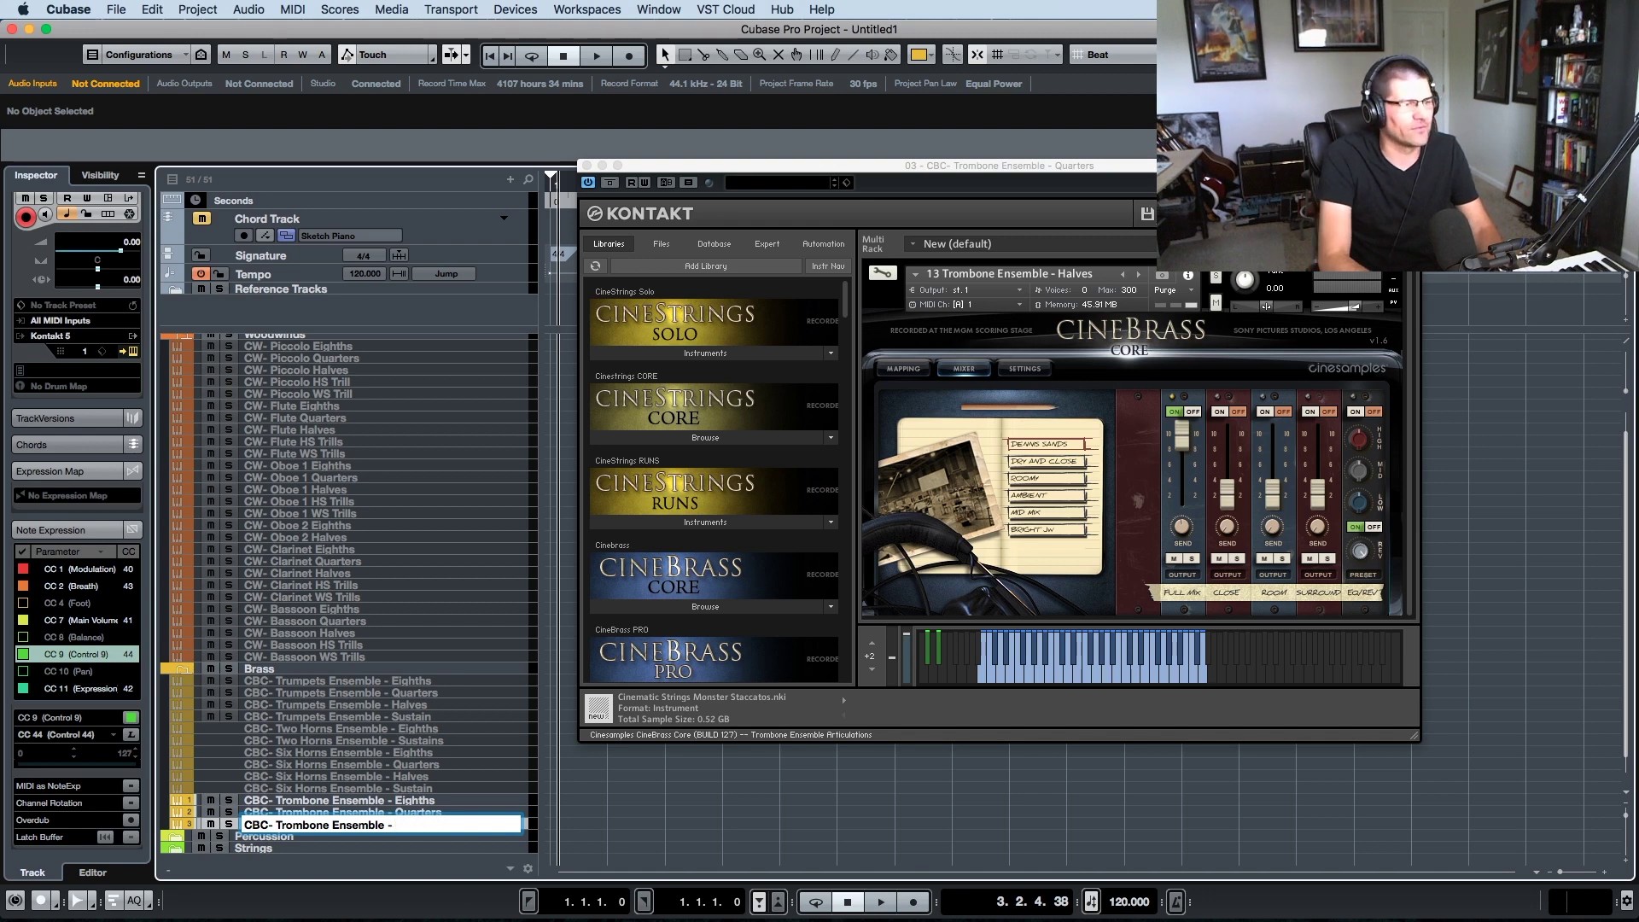
key("Return")
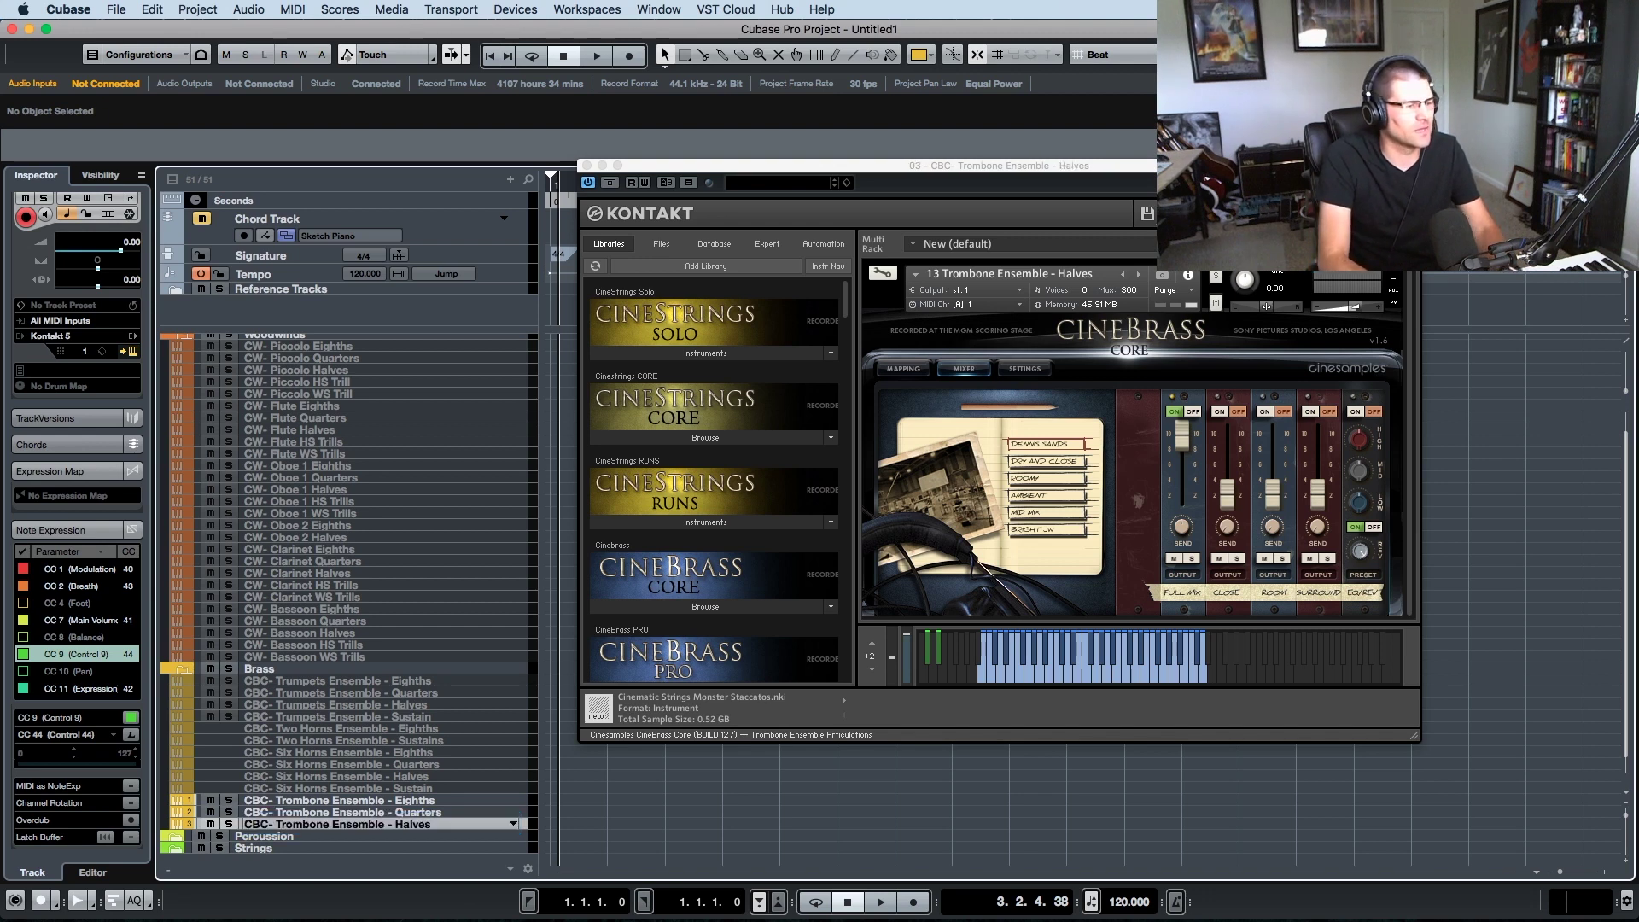
- Disable the CBC- Trombone Ensemble - Eighths and CBC- Trombone Ensemble - Quarters tracks together
left_click(425, 799)
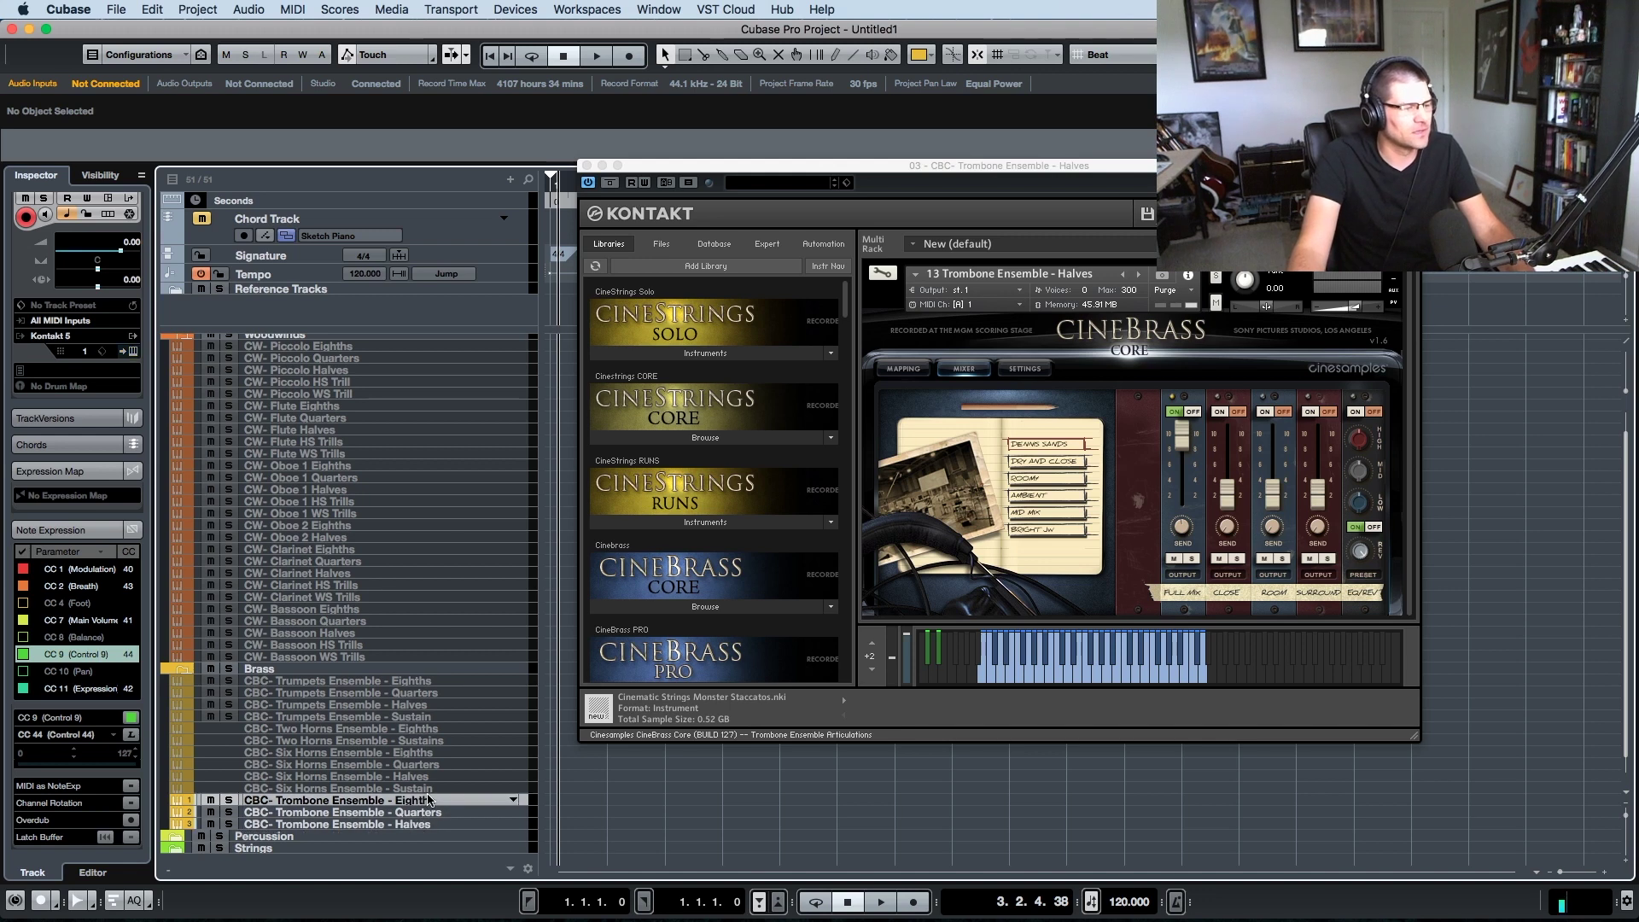
left_click(509, 815, "shift")
key("shift+d")
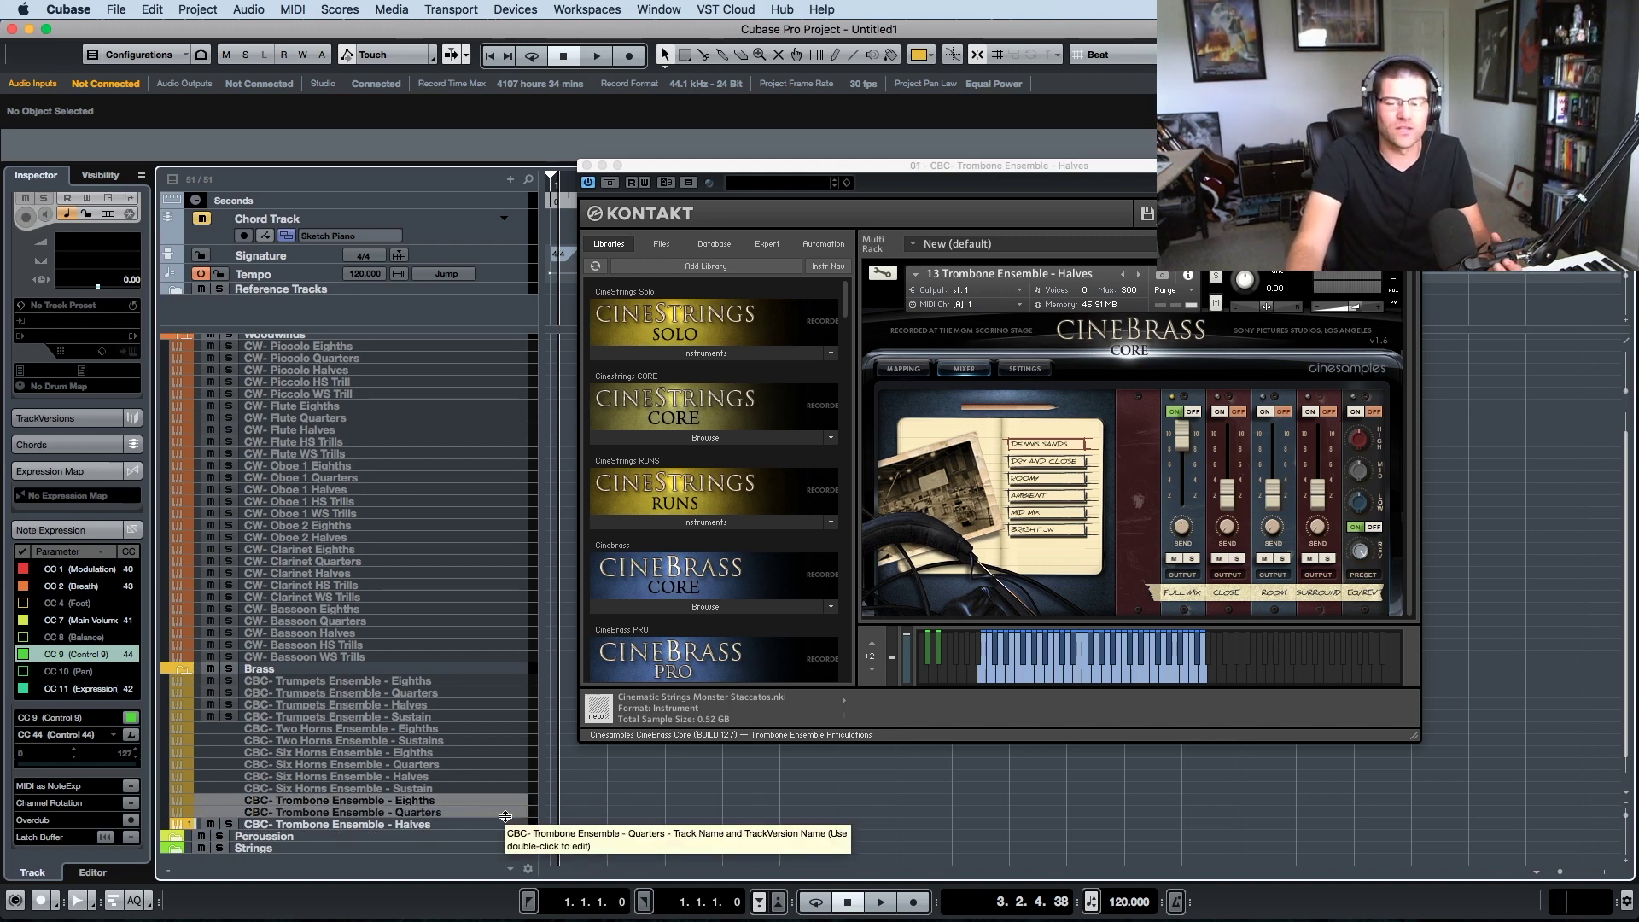
- Check the Settings page of the Trombone Ensemble - Halves instrument, return to its Mixer page and close the instrument window
left_click_drag(974, 155, 858, 140)
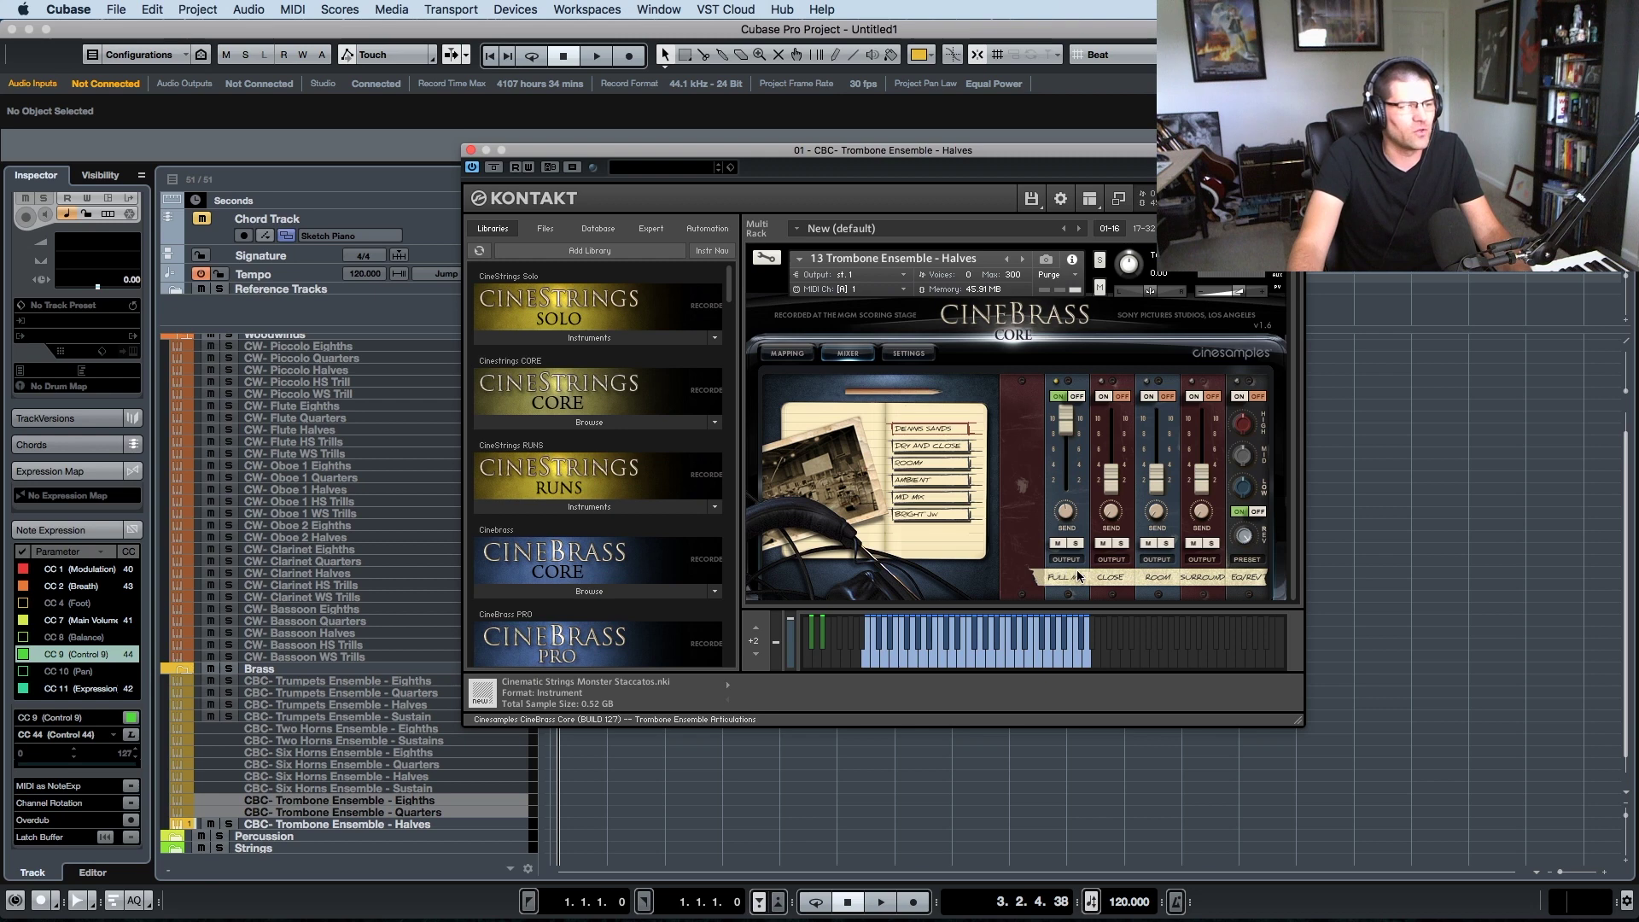
left_click(910, 352)
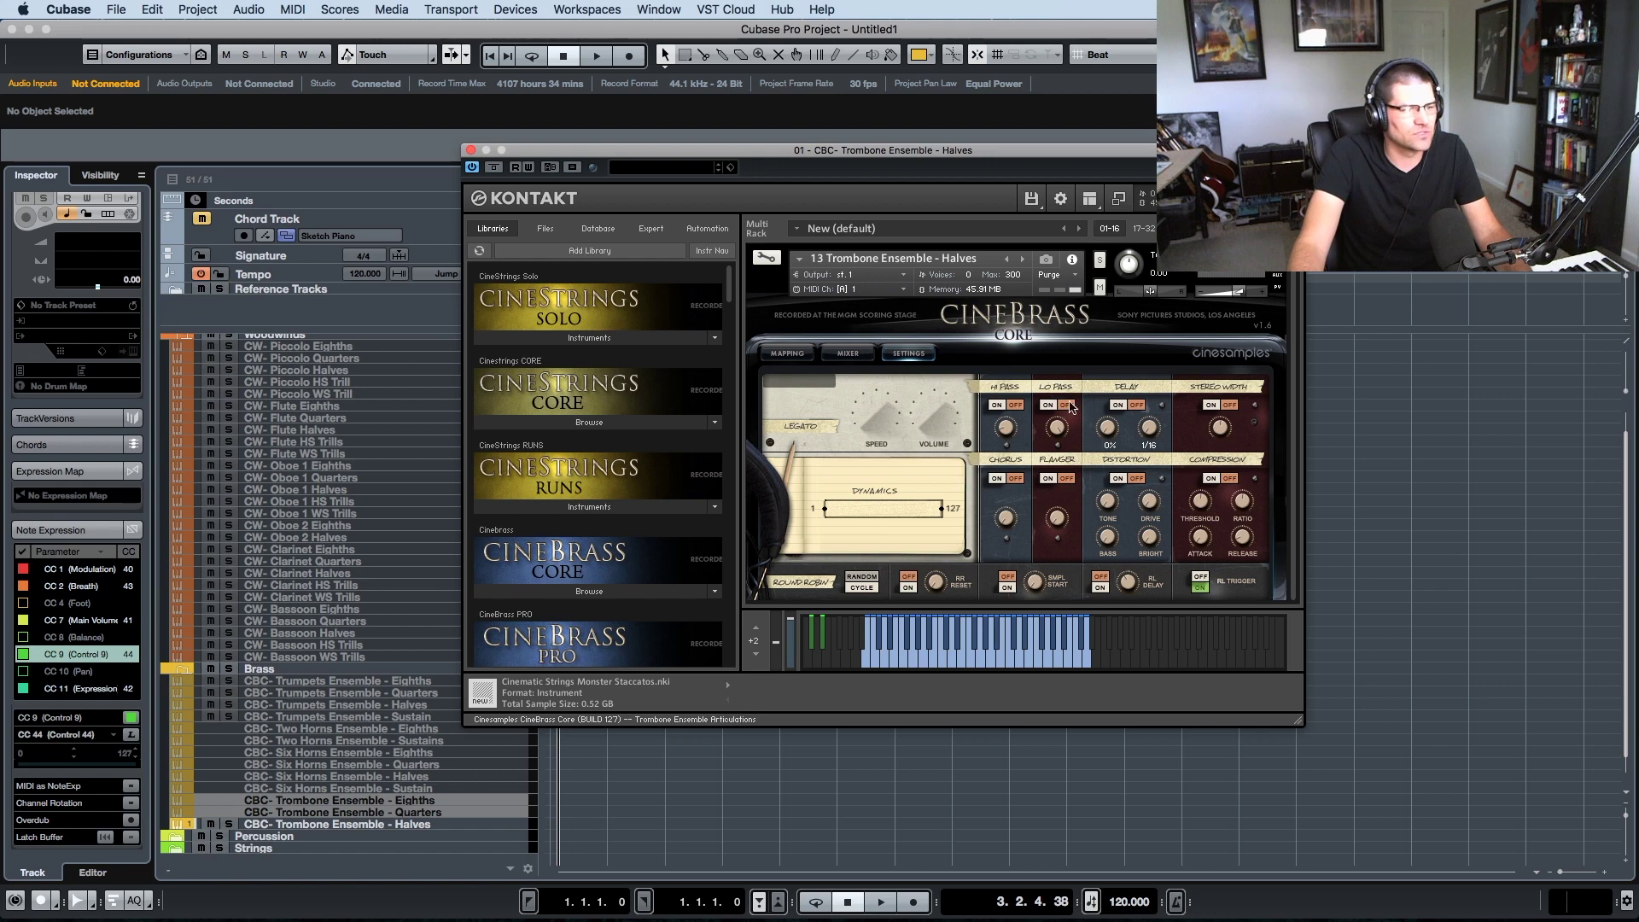
left_click(849, 355)
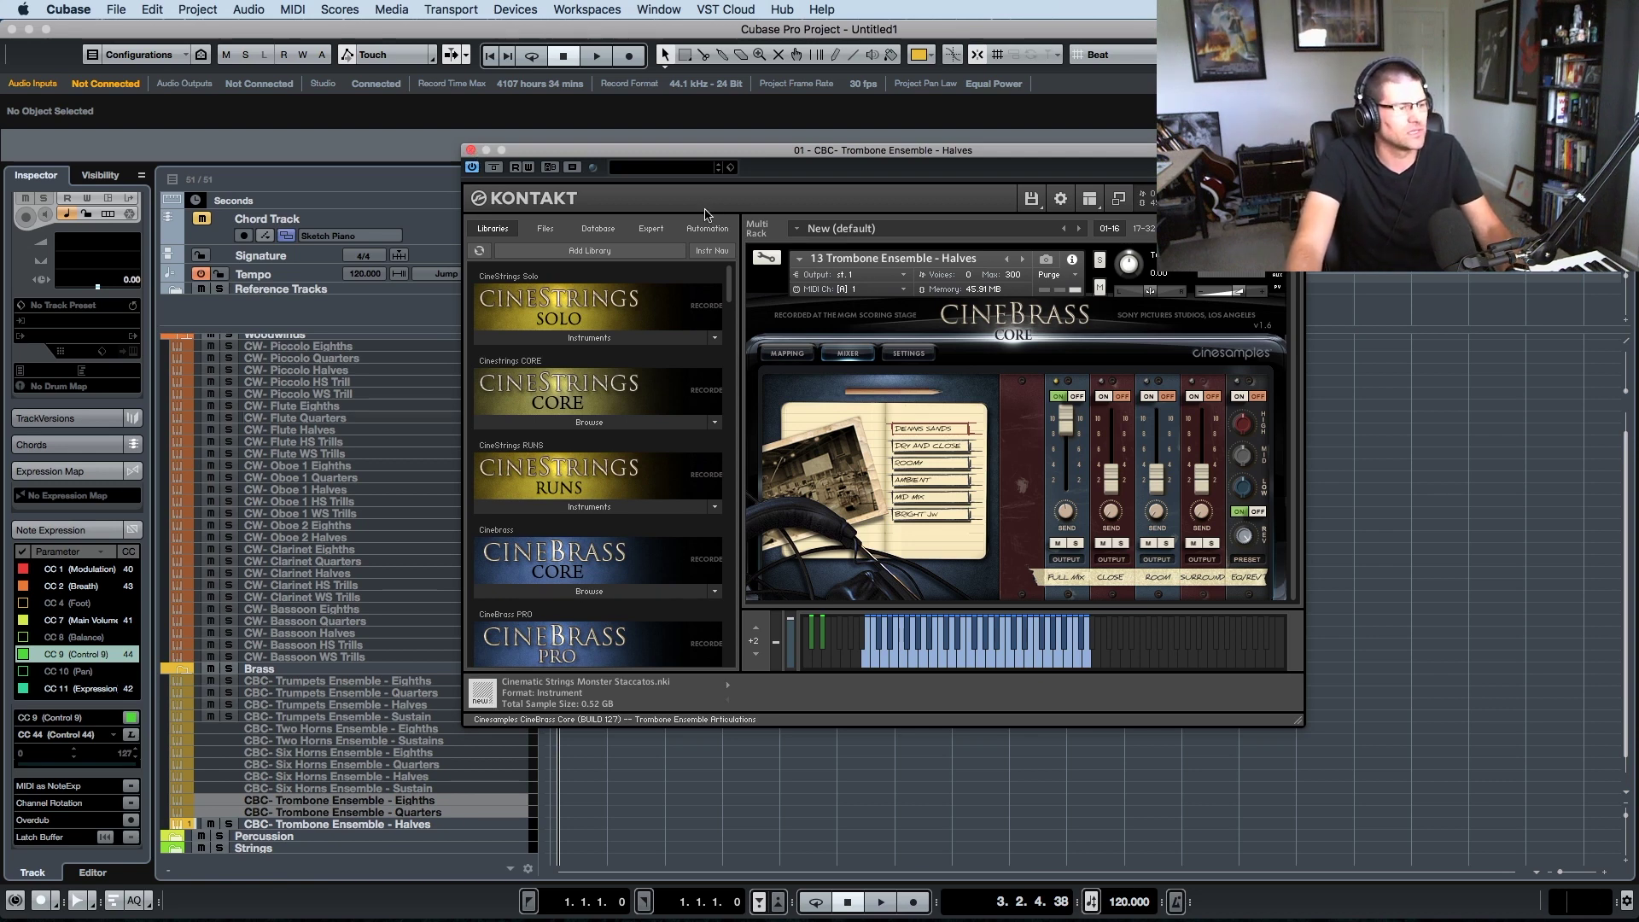
left_click(451, 825)
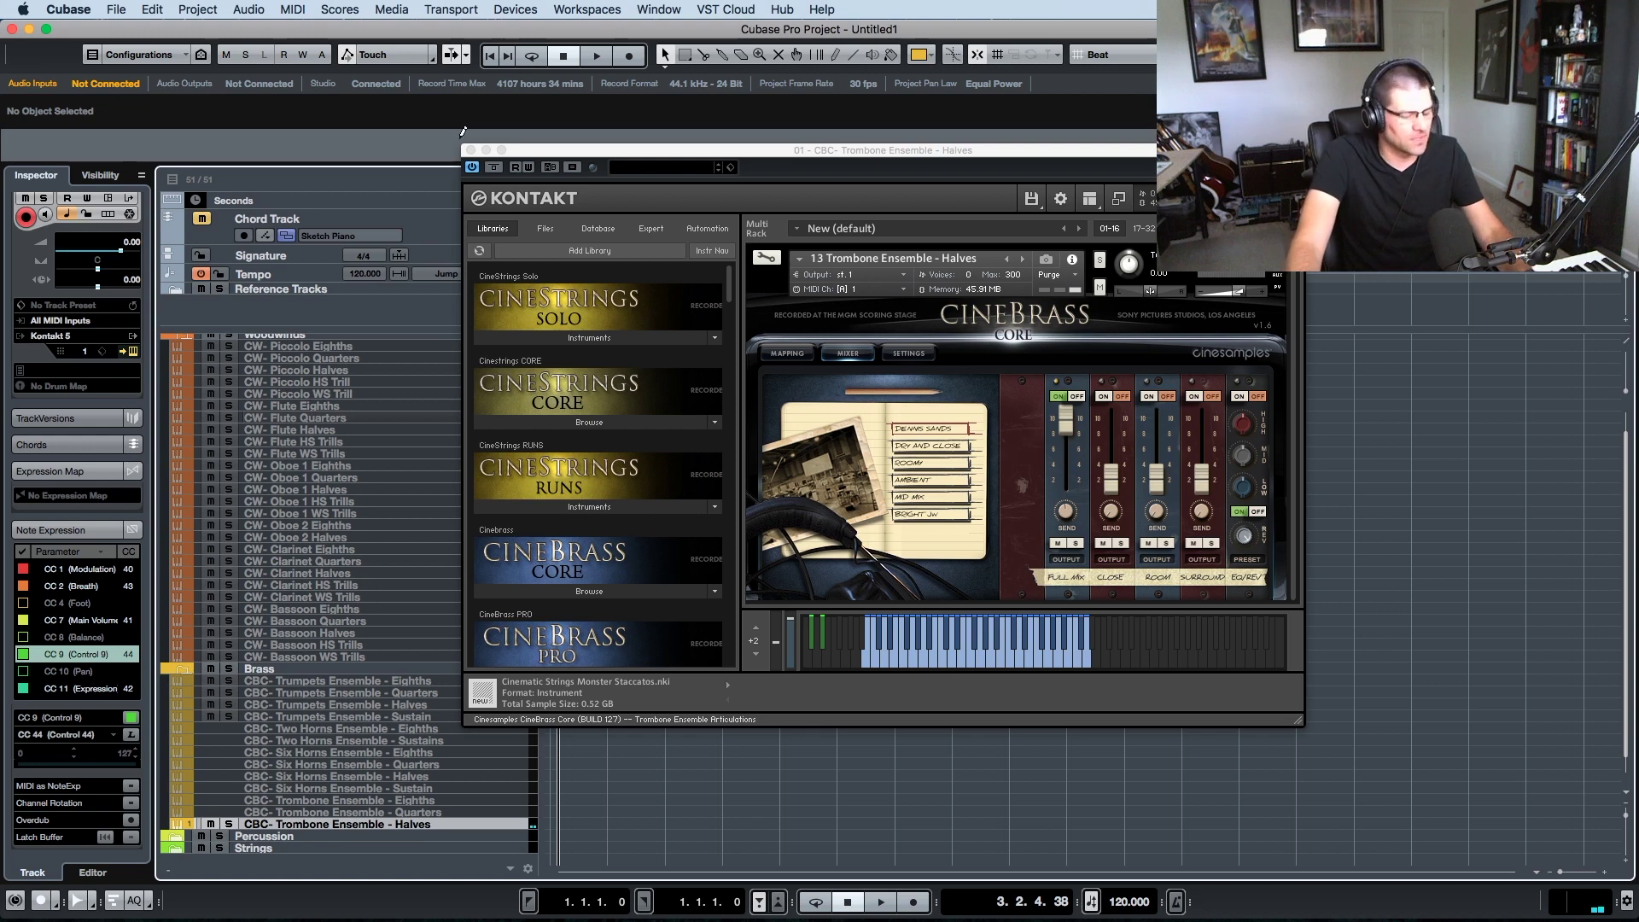
key("super+w")
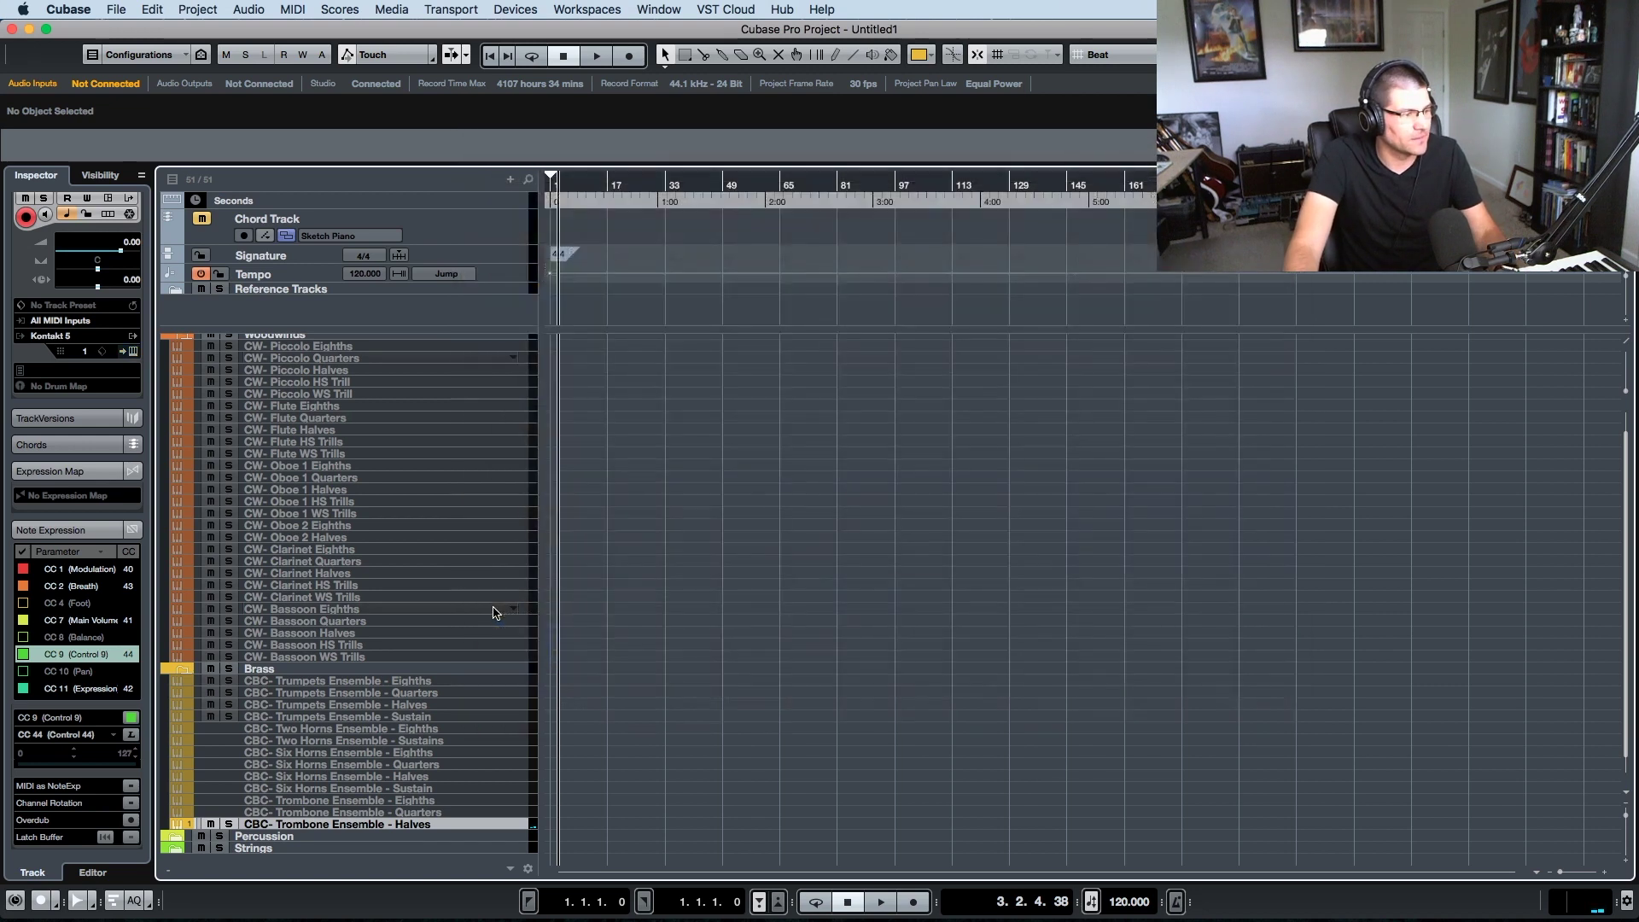
- Duplicate the CBC- Trombone Ensemble - Halves track and load the patch 14 Trombone Ensemble - Sustains into the copy
right_click(441, 824)
left_click(505, 869)
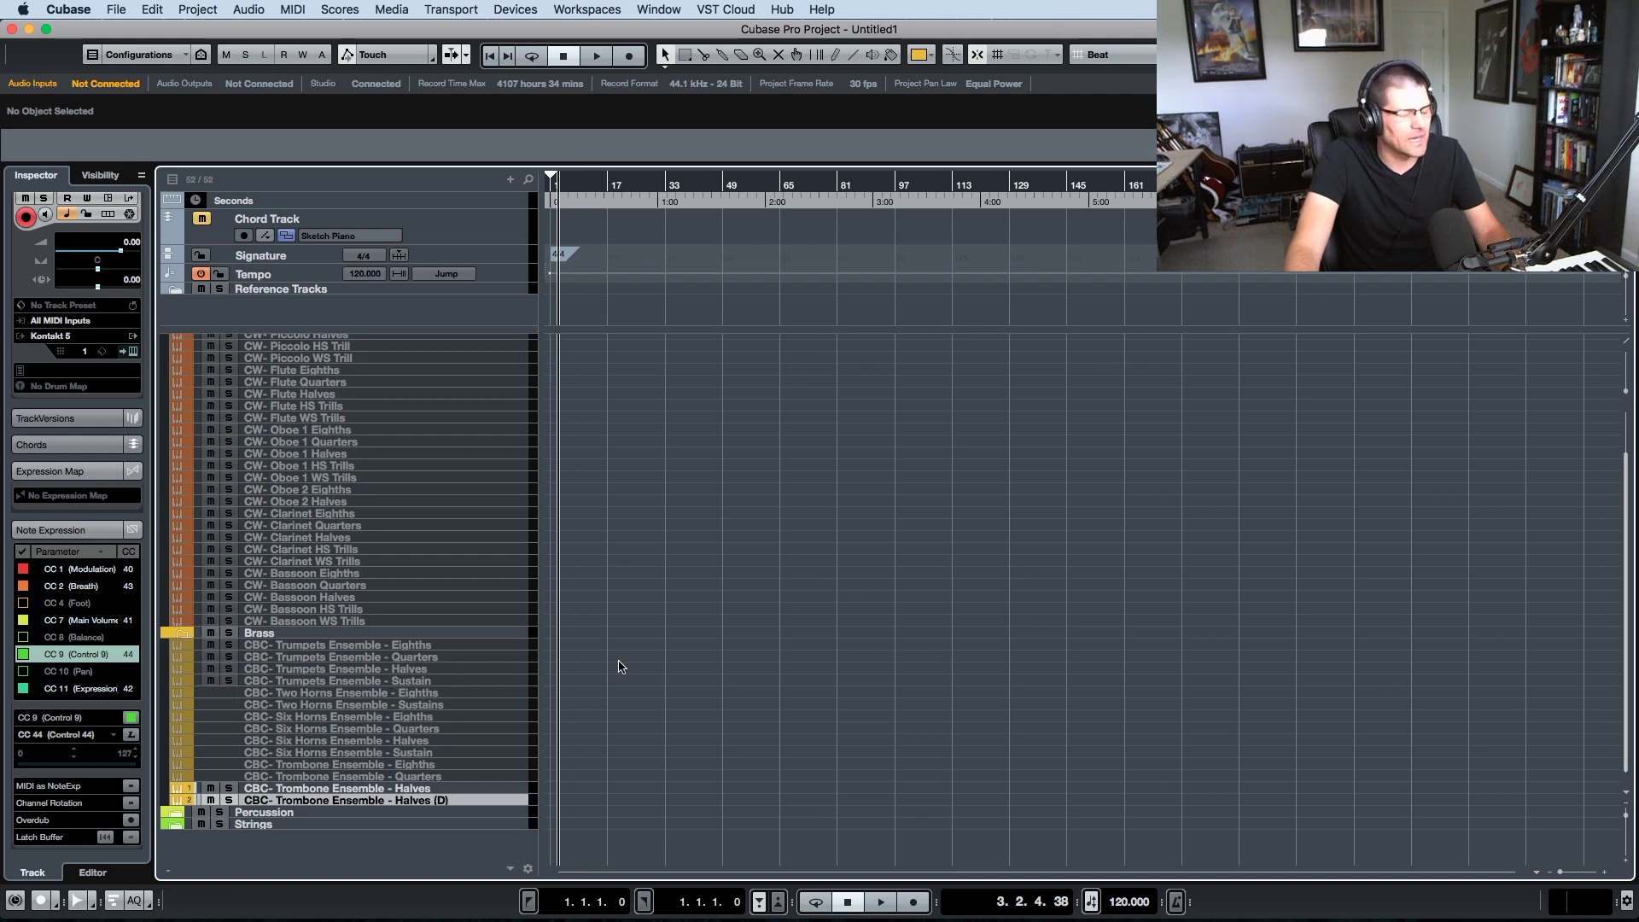
left_click(958, 218)
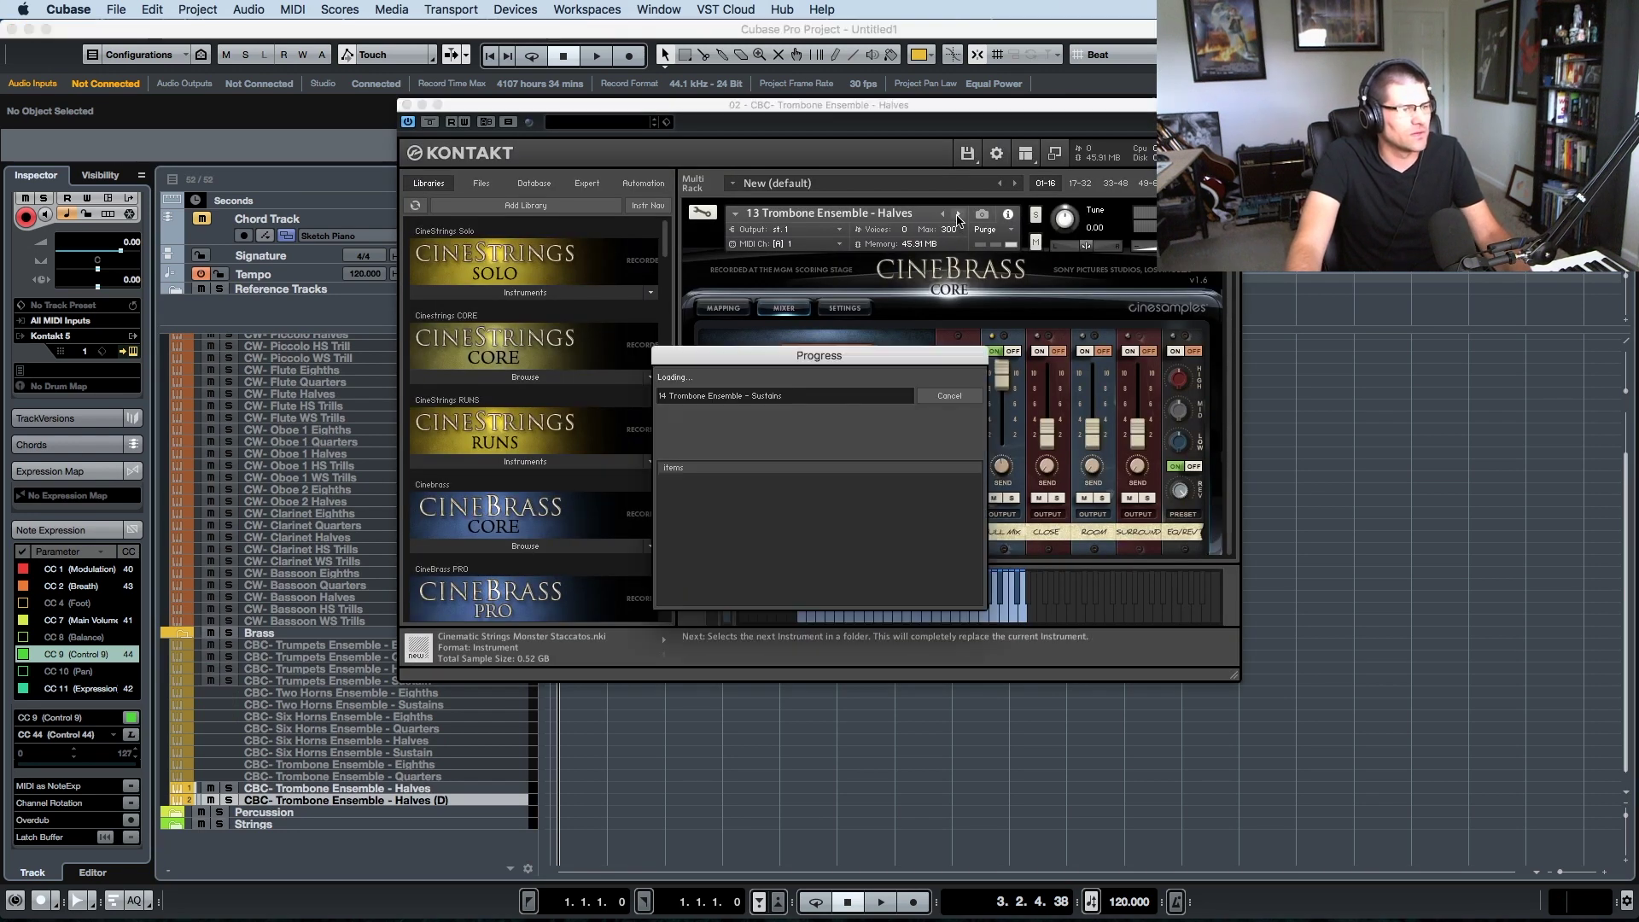
left_click_drag(791, 113, 959, 127)
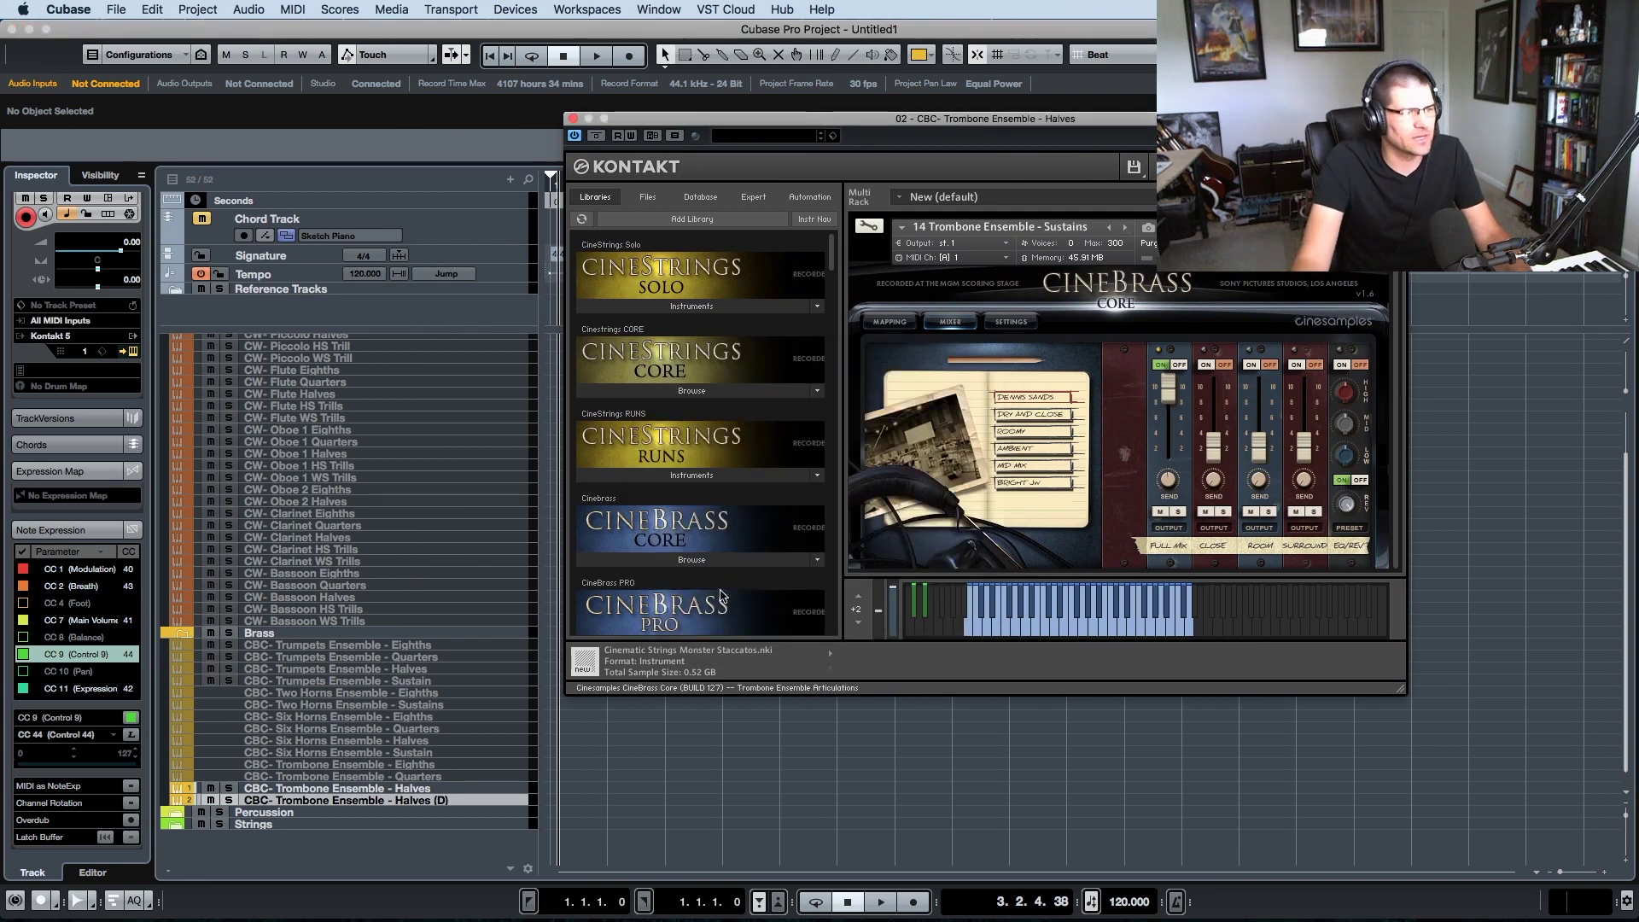
- Rename the duplicated Halves track as CBC- Trombone Ensemble - Sustains
left_click(437, 801)
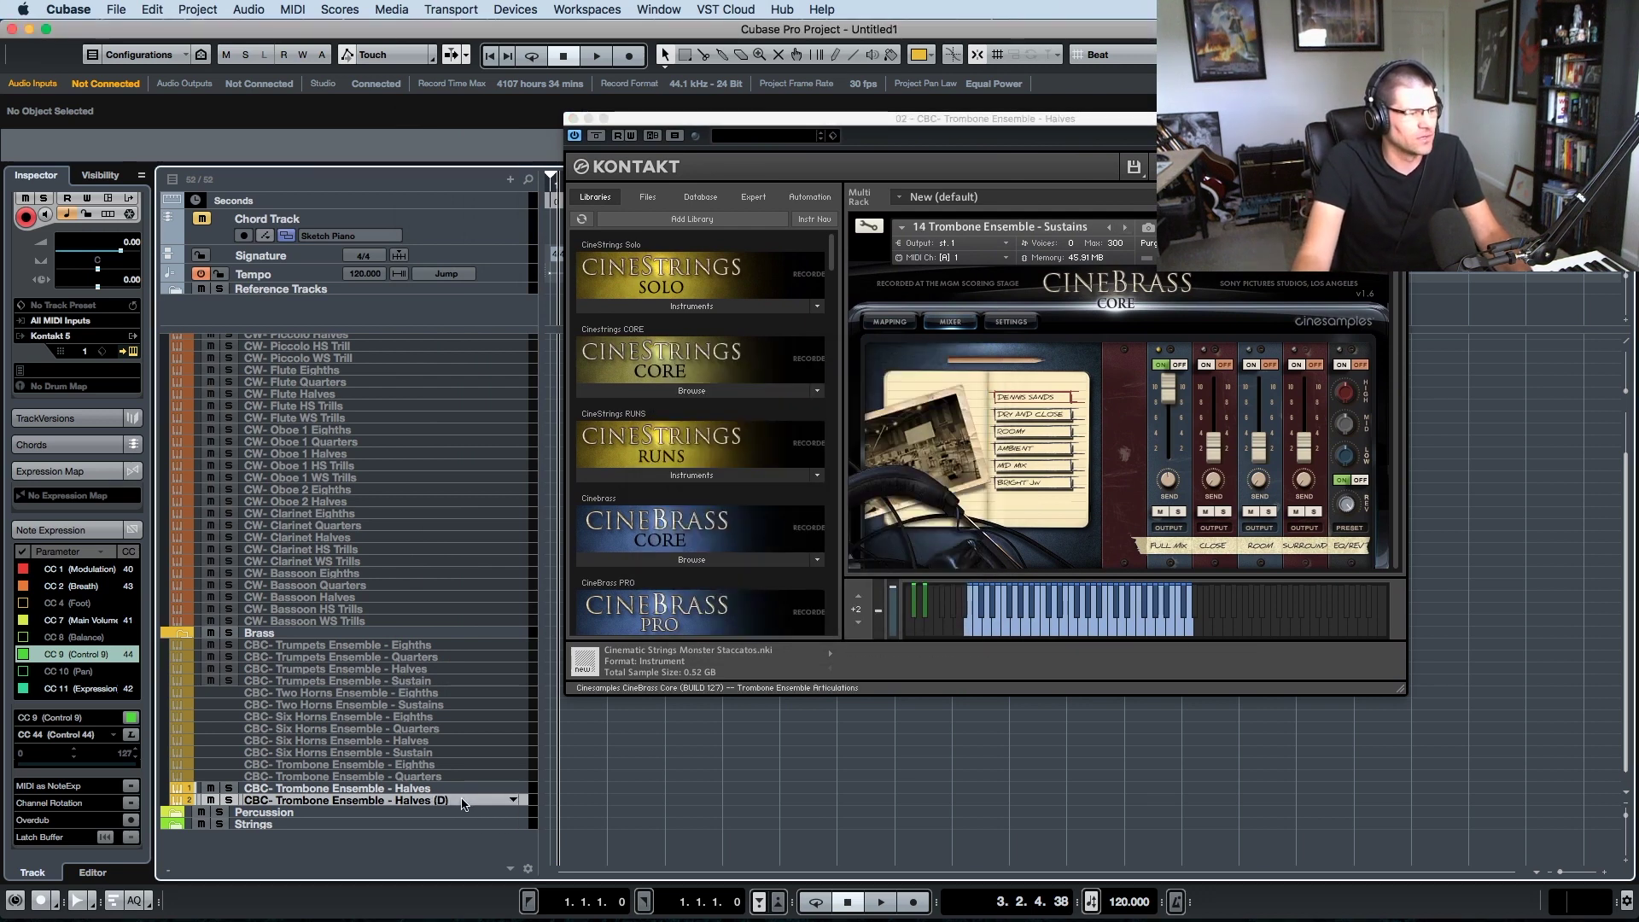
double_click(462, 803)
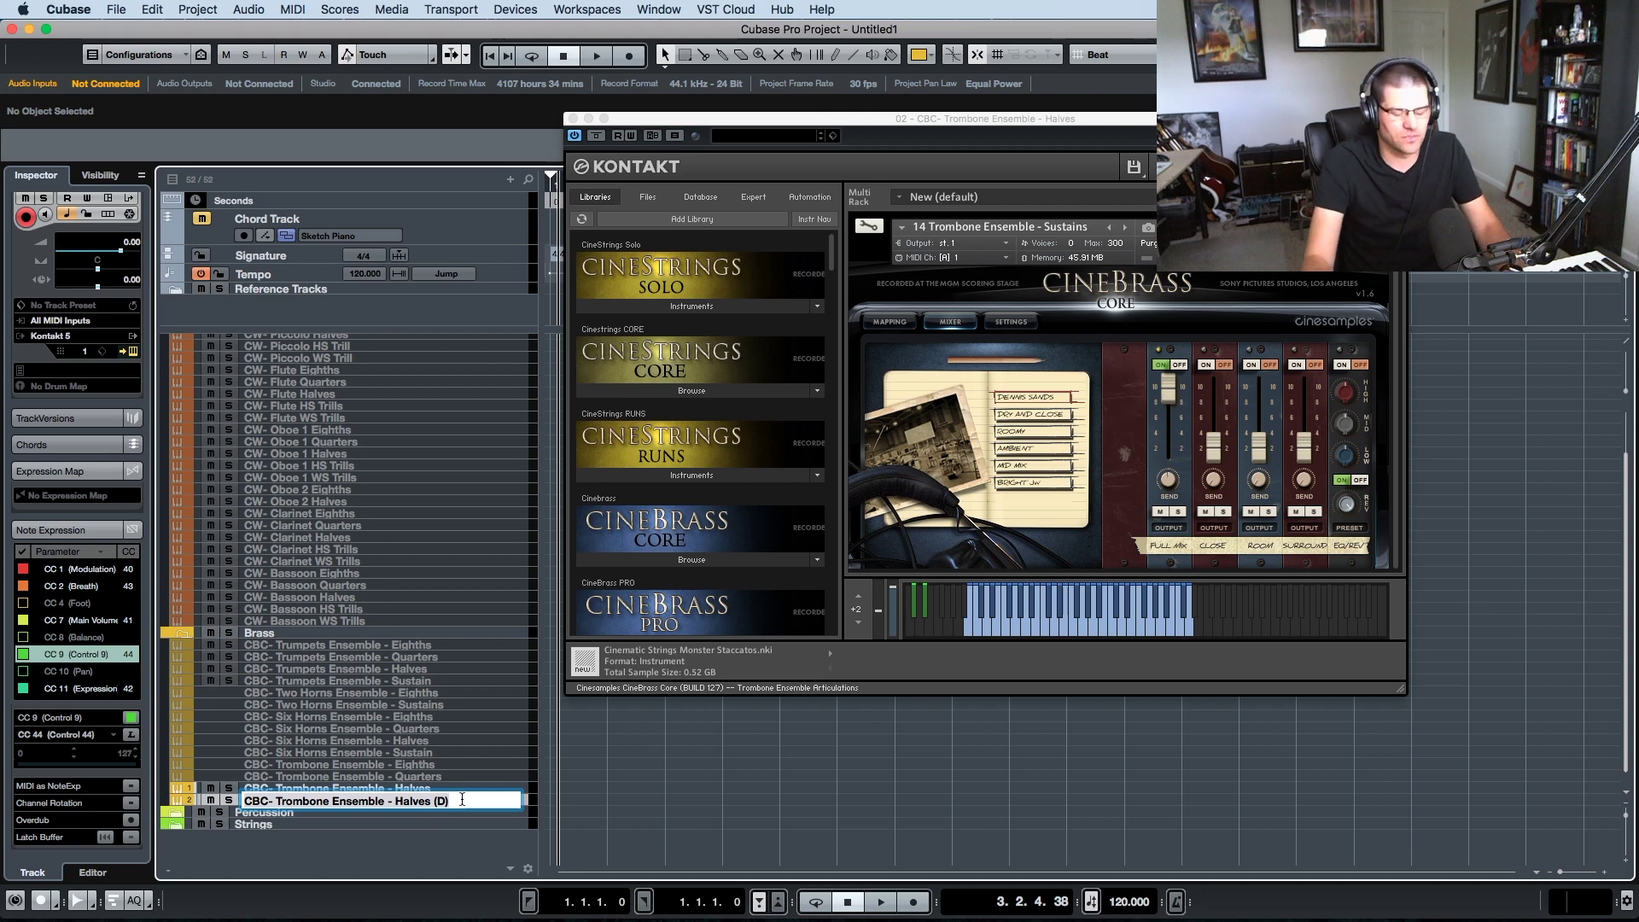
left_click(462, 801)
key("BackSpace")
key("BackSpace")
type("S")
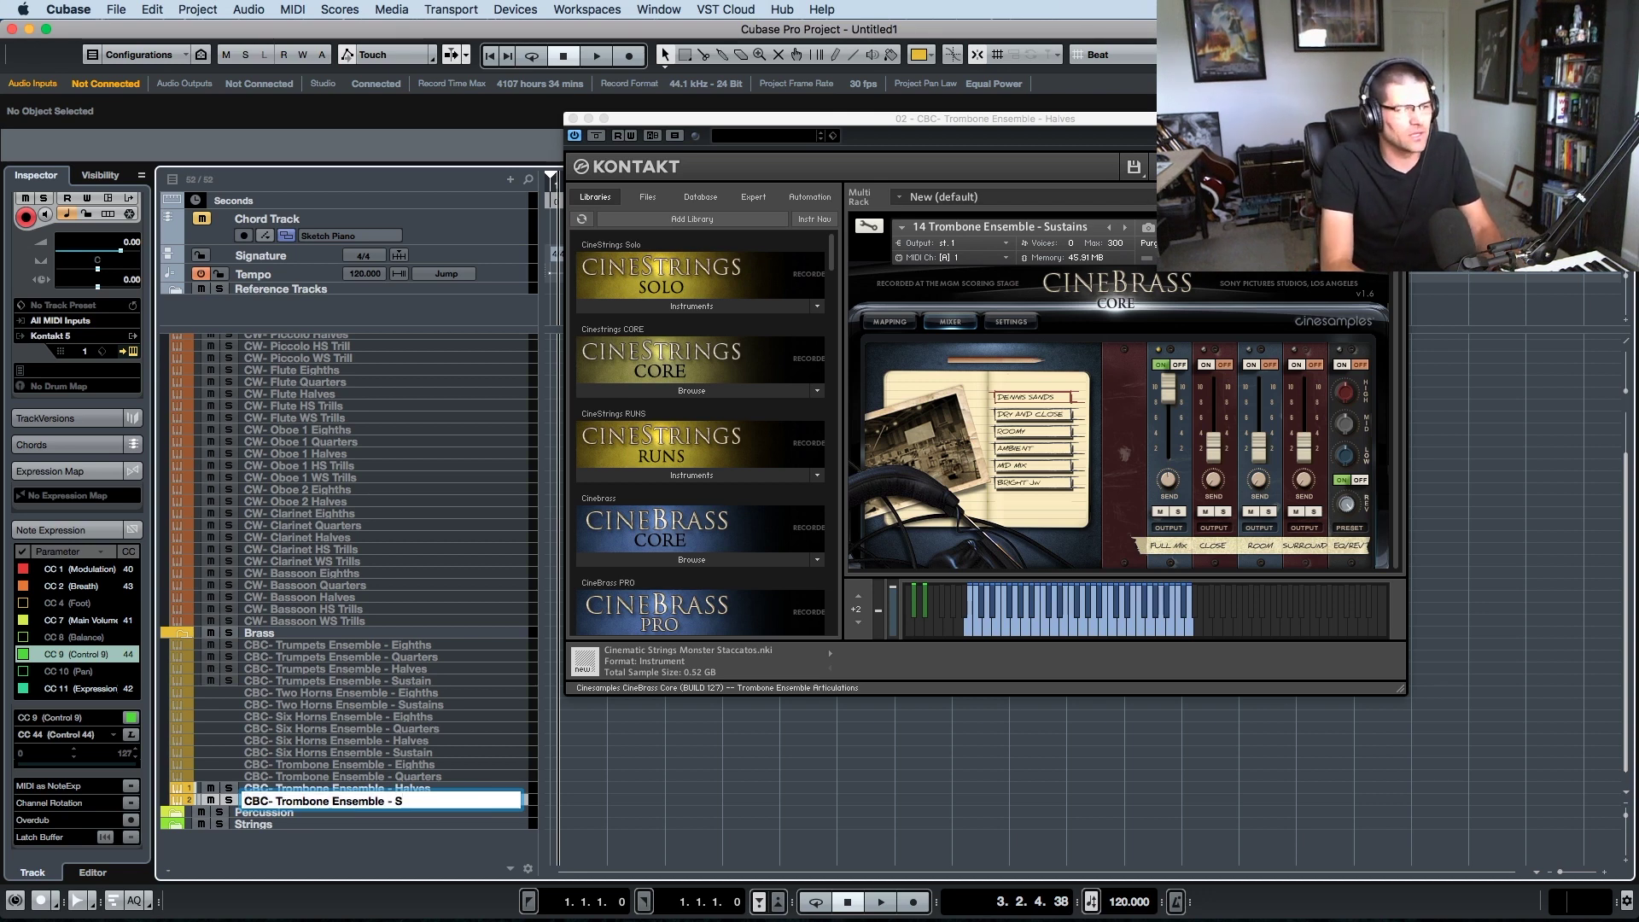
type("ustains")
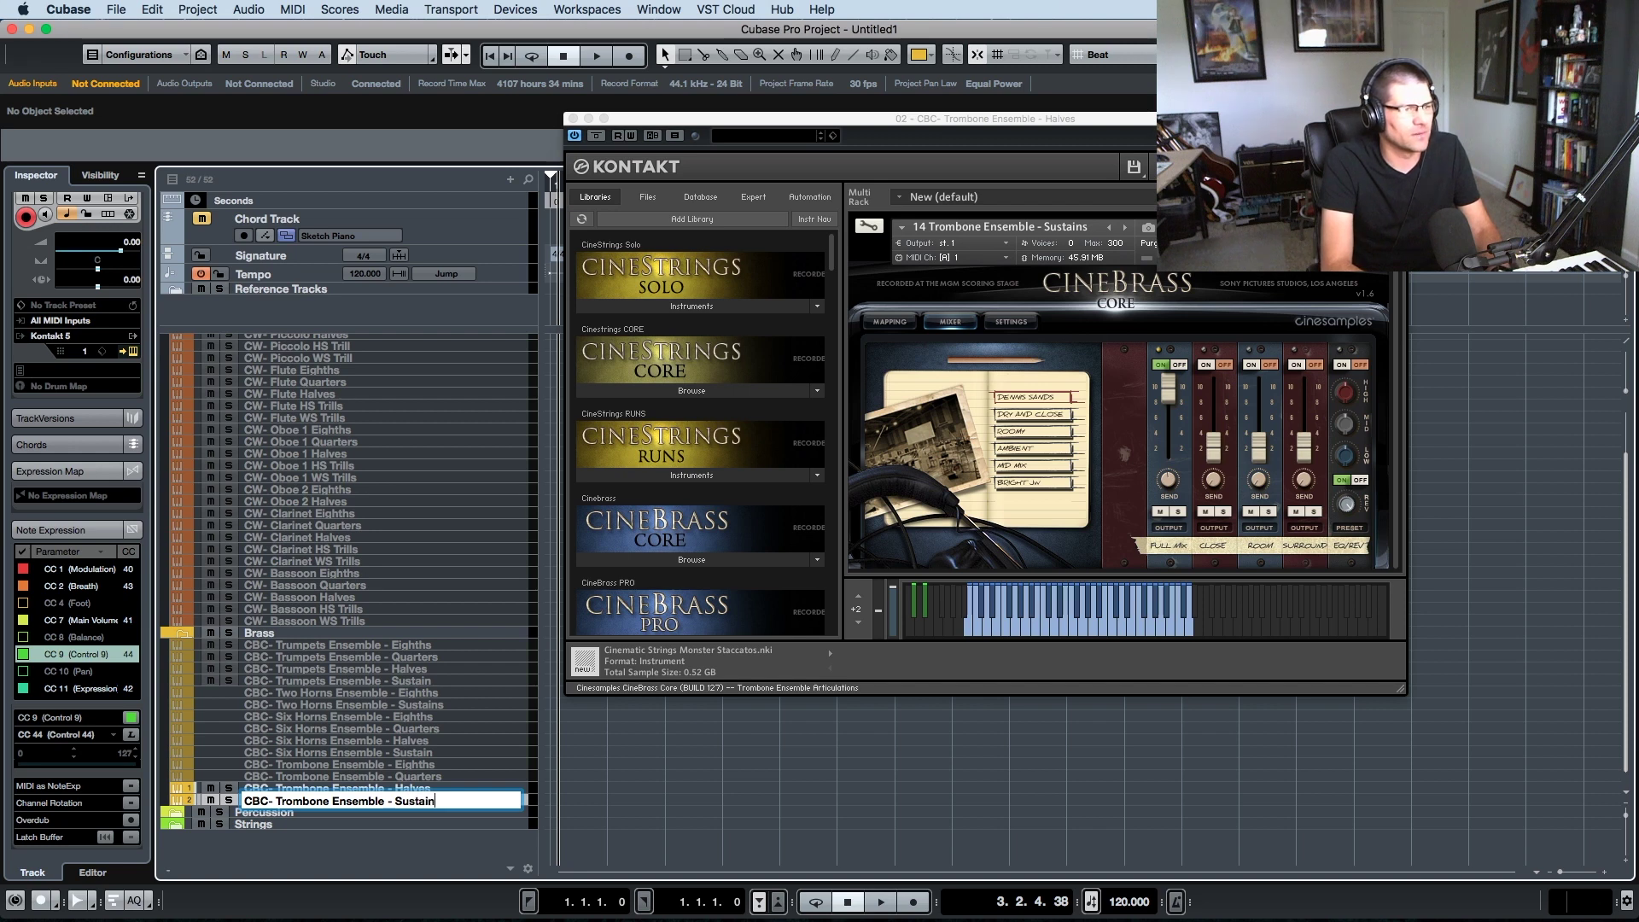
key("Return")
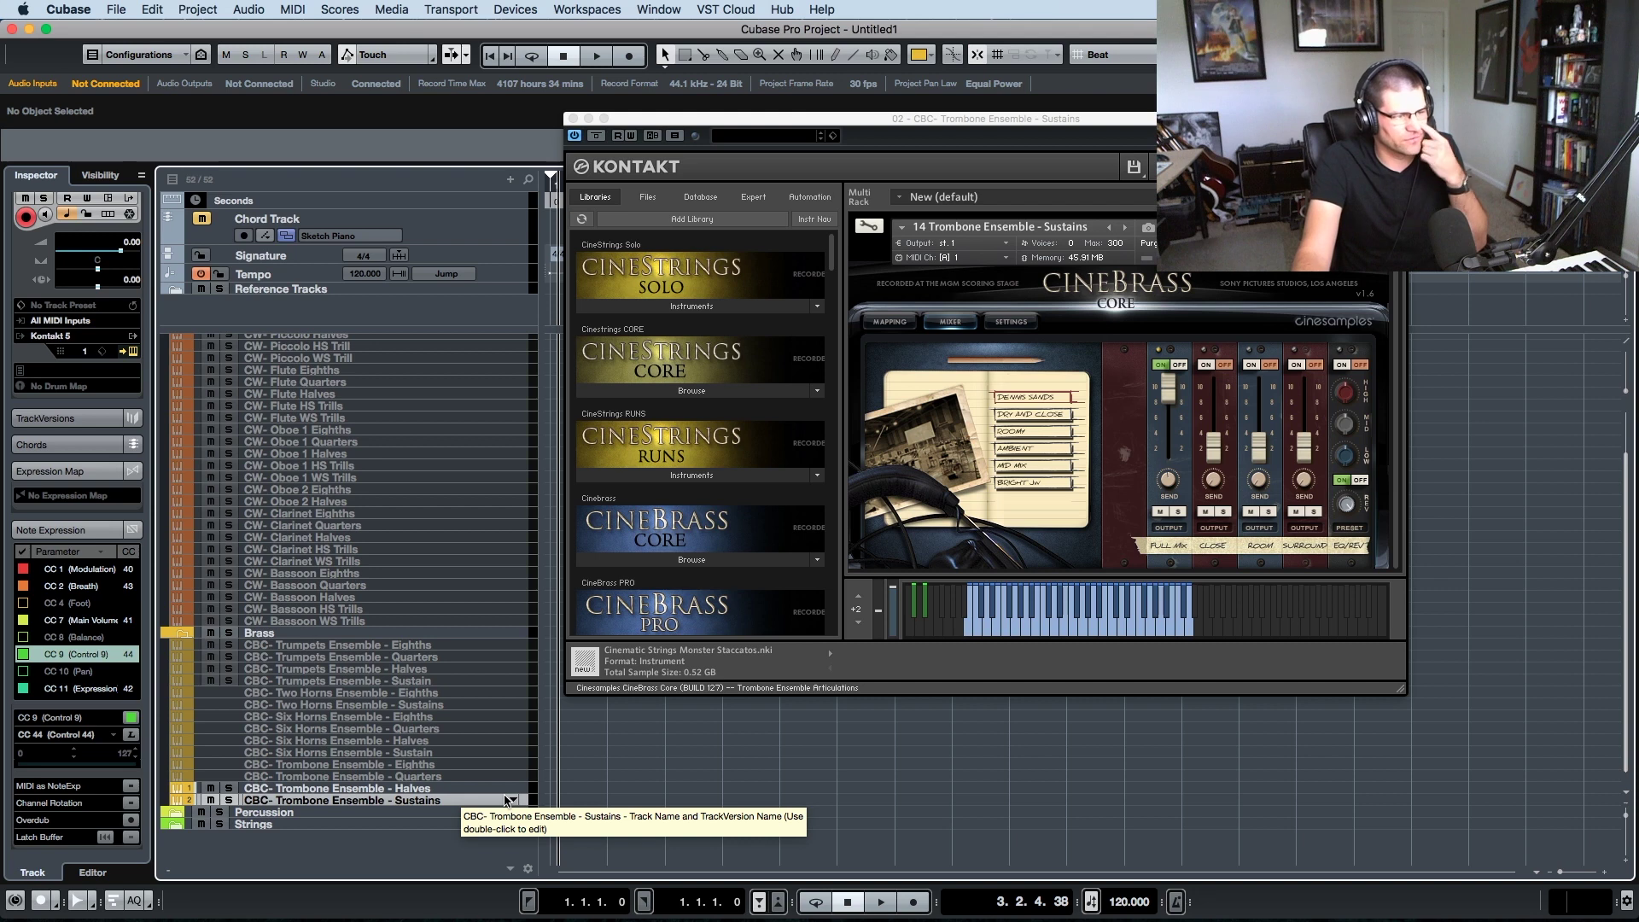
- Look through the Kontakt library list for other brass instruments and close the Sustains instrument window
scroll(781, 494, "down", 10)
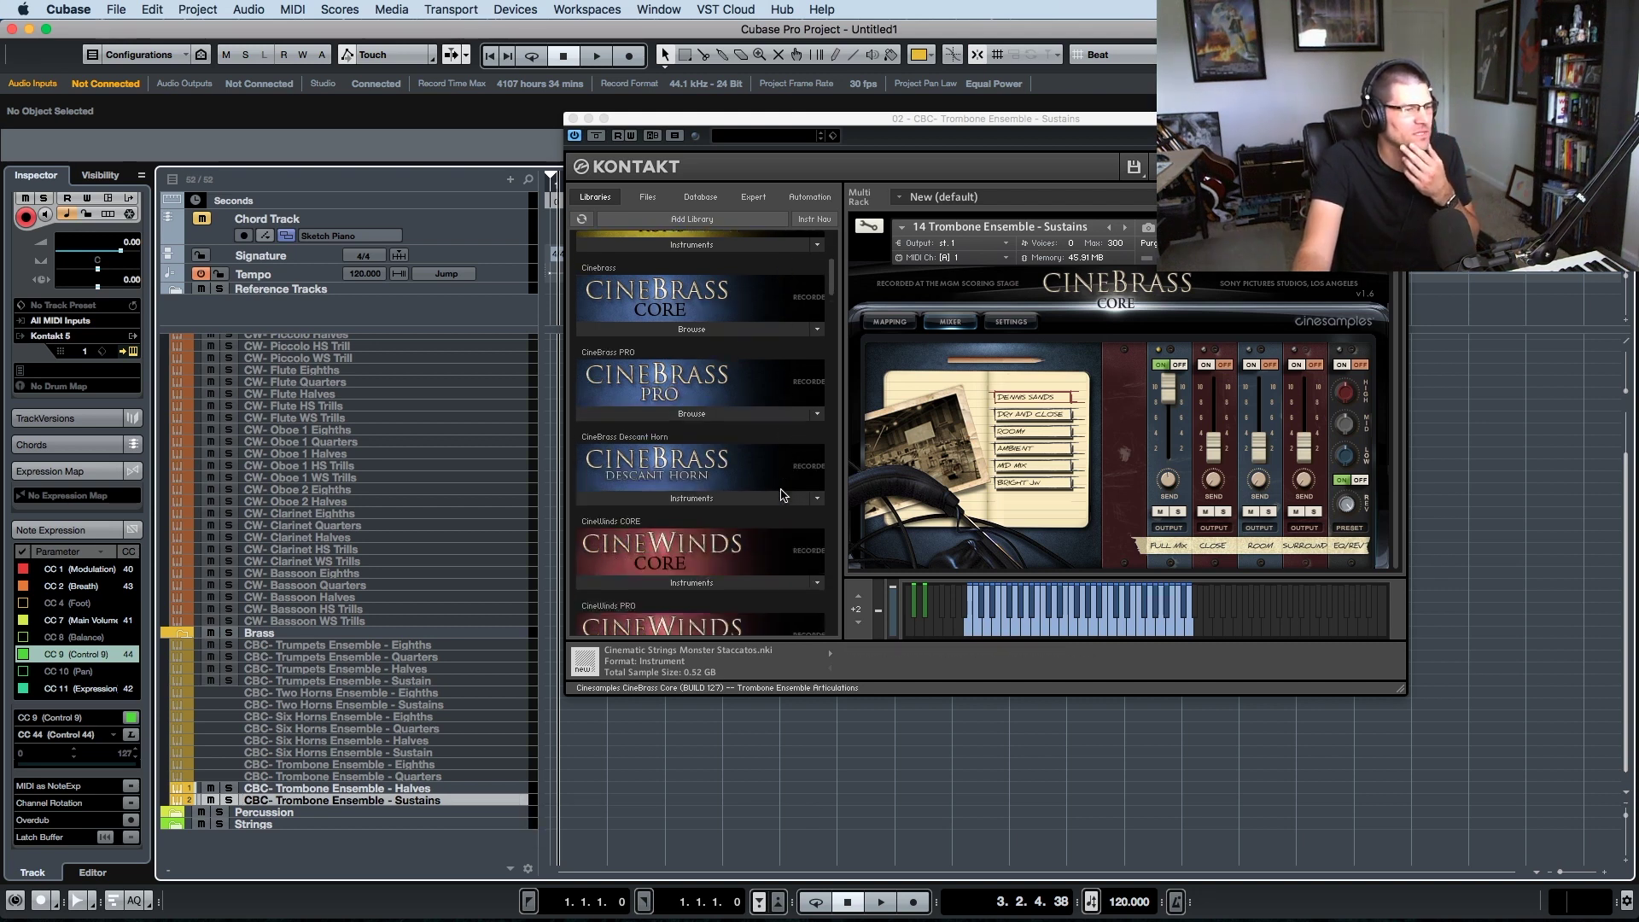
scroll(782, 494, "down", 10)
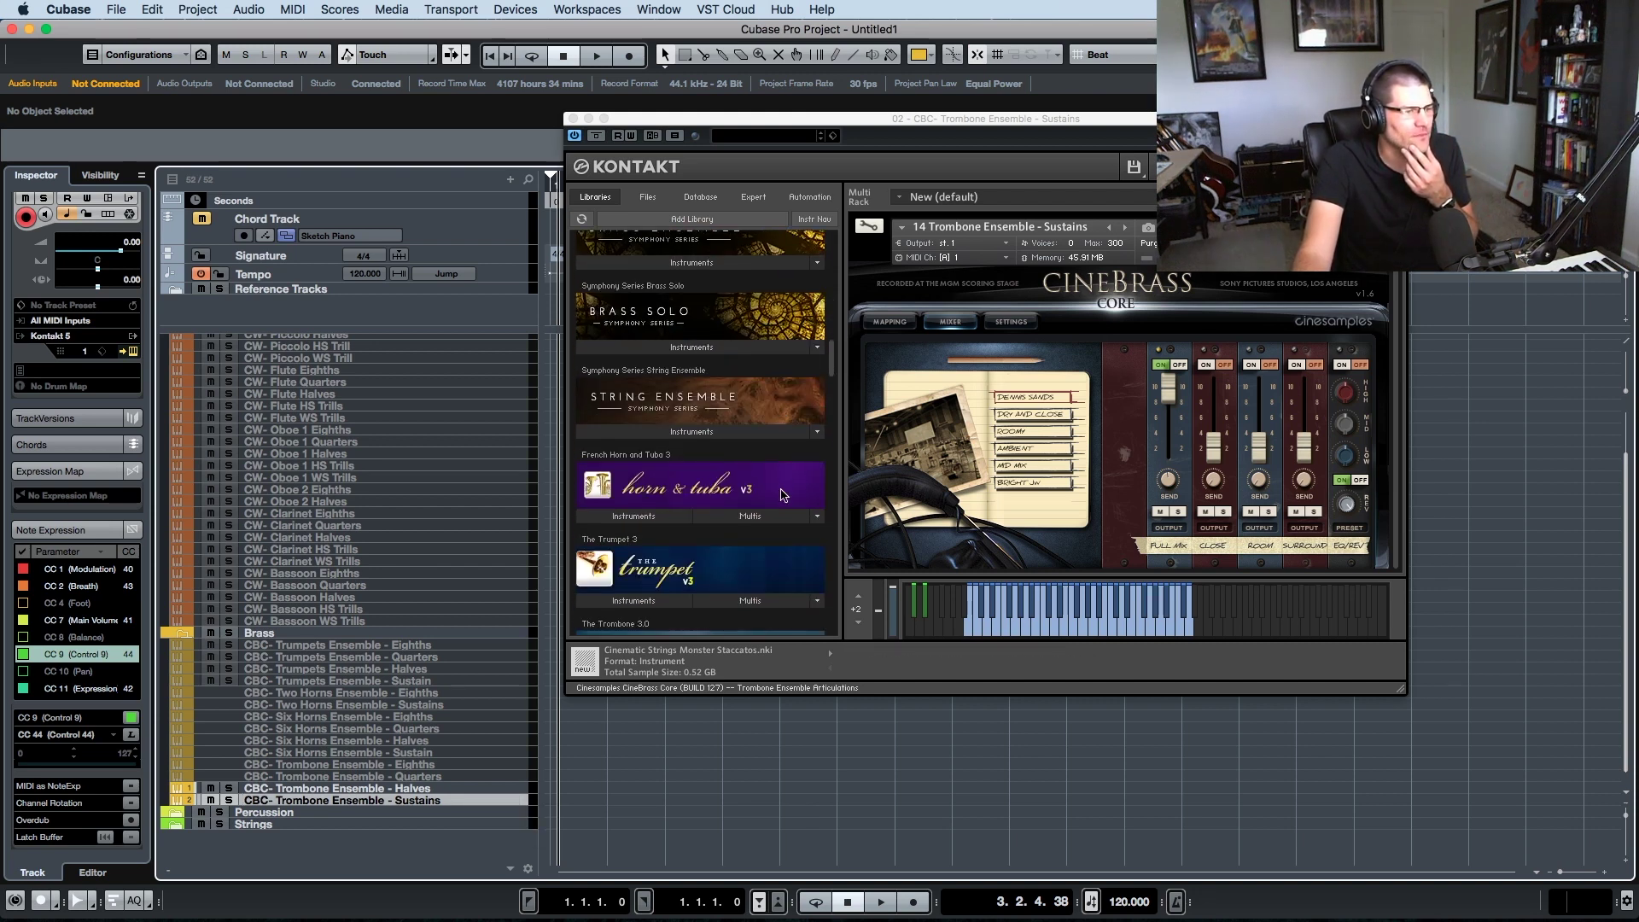
scroll(658, 545, "up", 15)
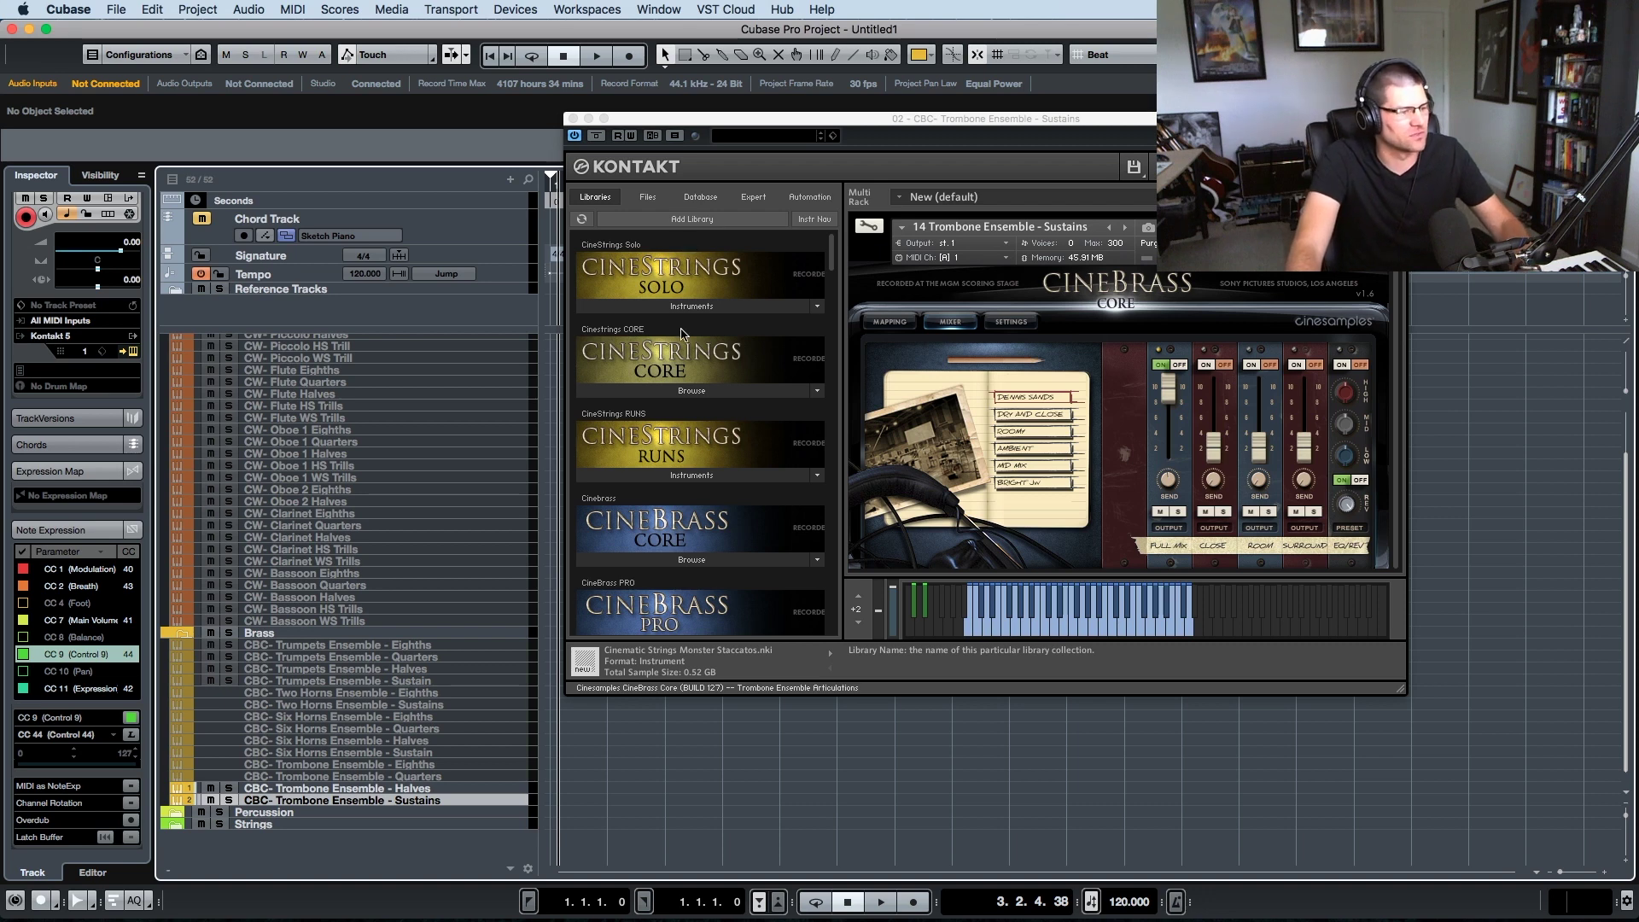
key("super+w")
- Disable the CBC- Trombone Ensemble - Halves track and duplicate the CBC- Trombone Ensemble - Sustains track
left_click(410, 789)
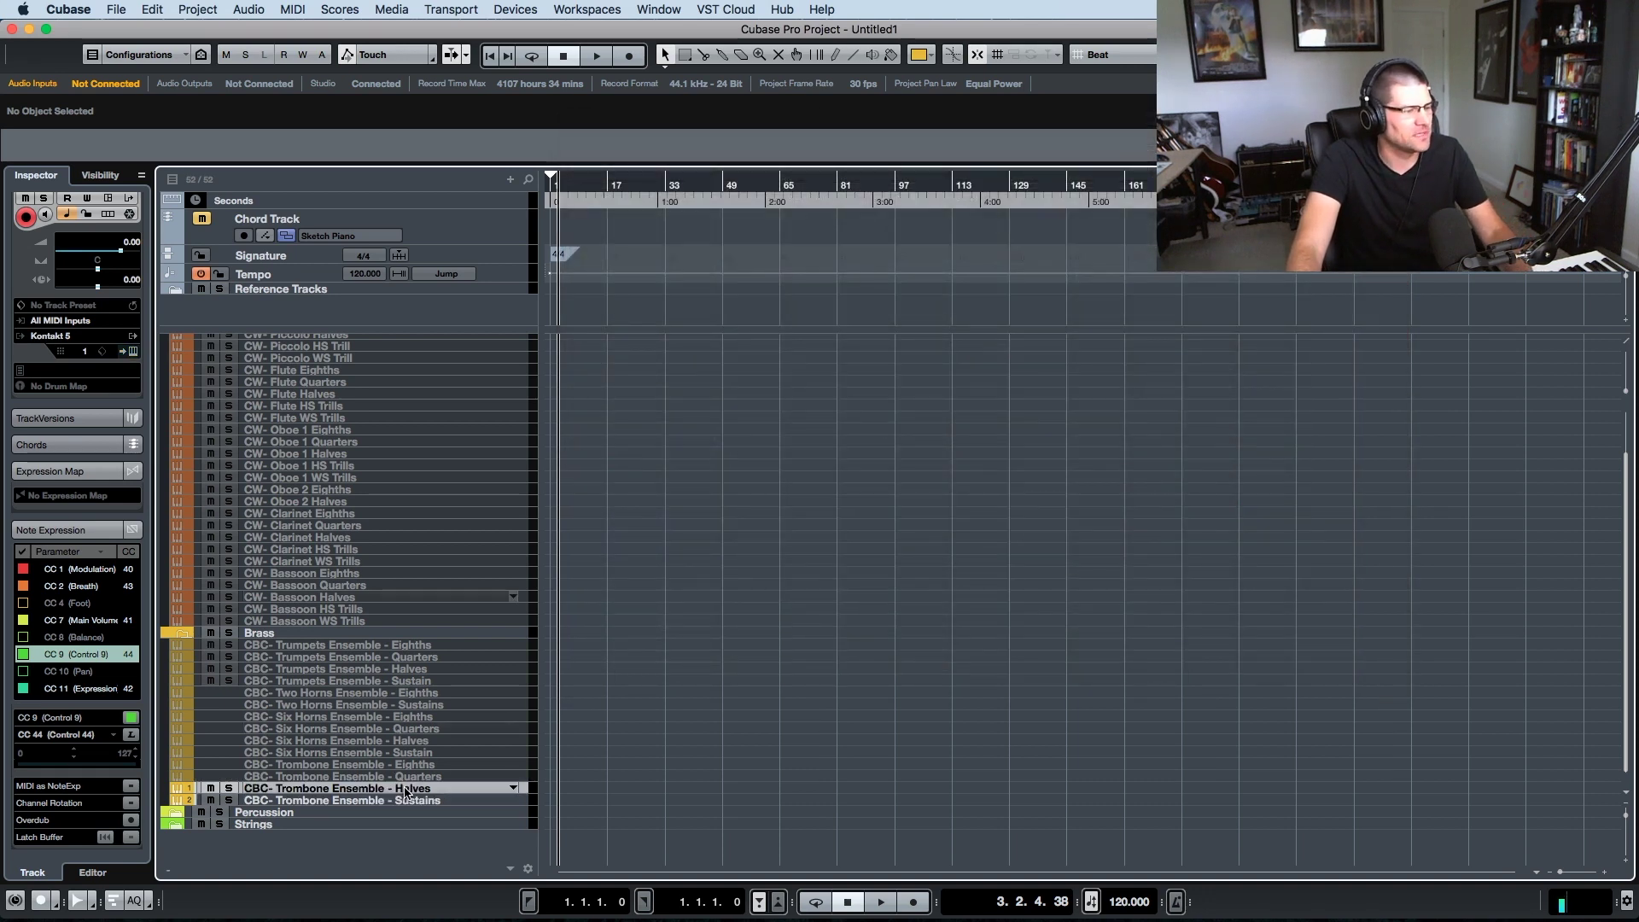
left_click(425, 800)
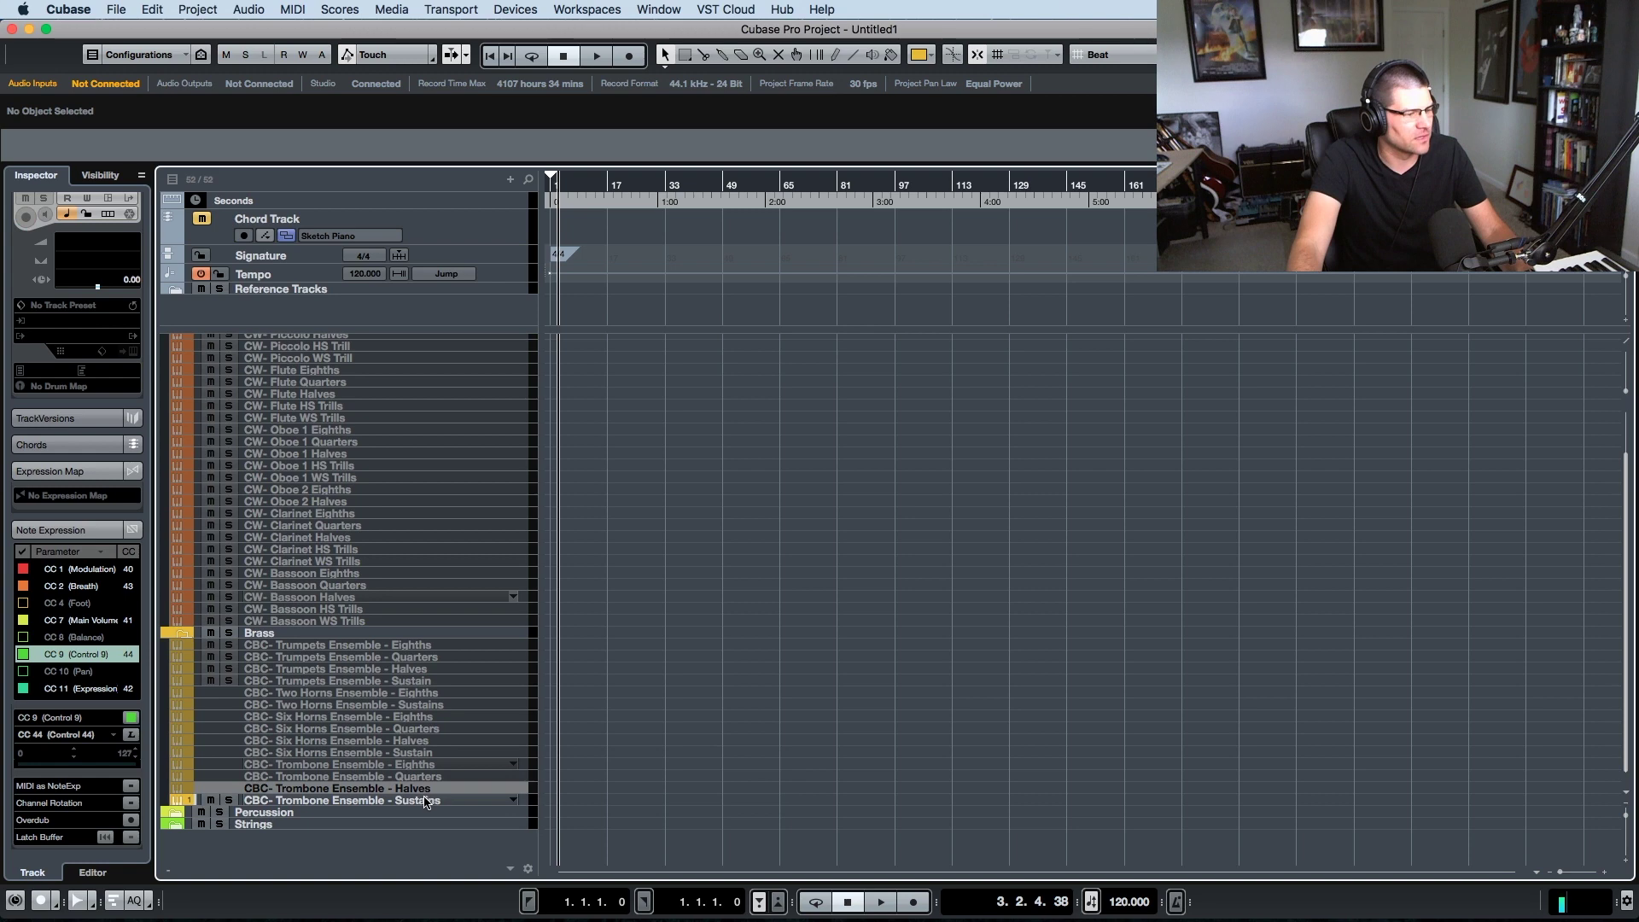
right_click(425, 800)
left_click(452, 841)
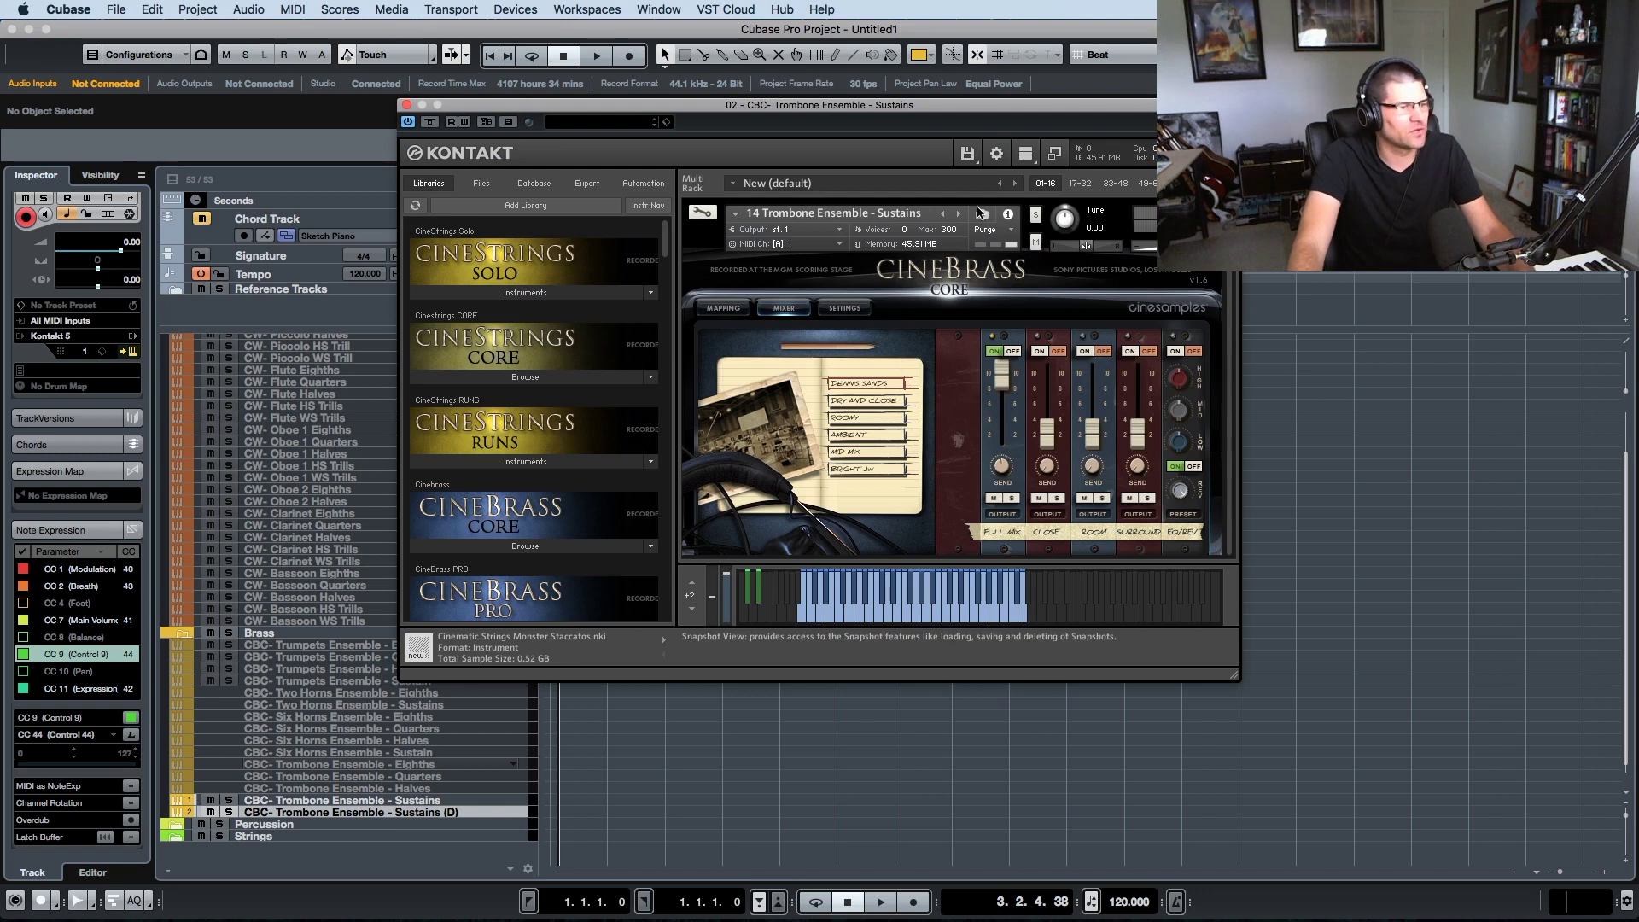
- Load the patch 15 Tuba + Bass Trombone - Eighths into the duplicated Sustains track and reposition its instrument window
left_click(959, 214)
left_click_drag(865, 111, 1040, 128)
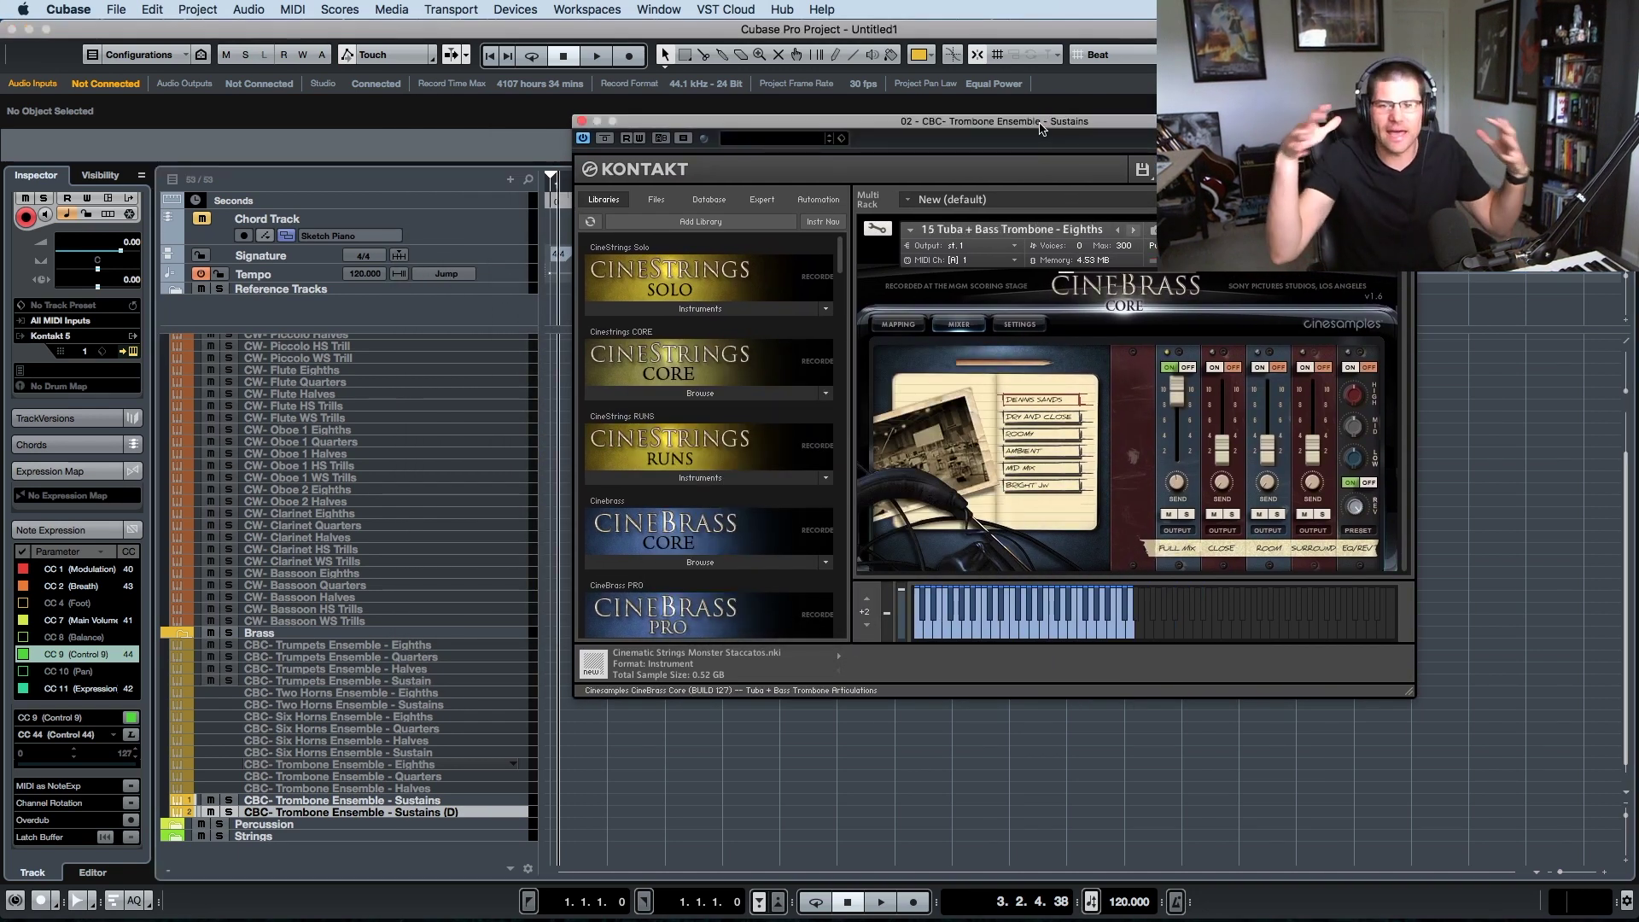
left_click_drag(1040, 128, 875, 121)
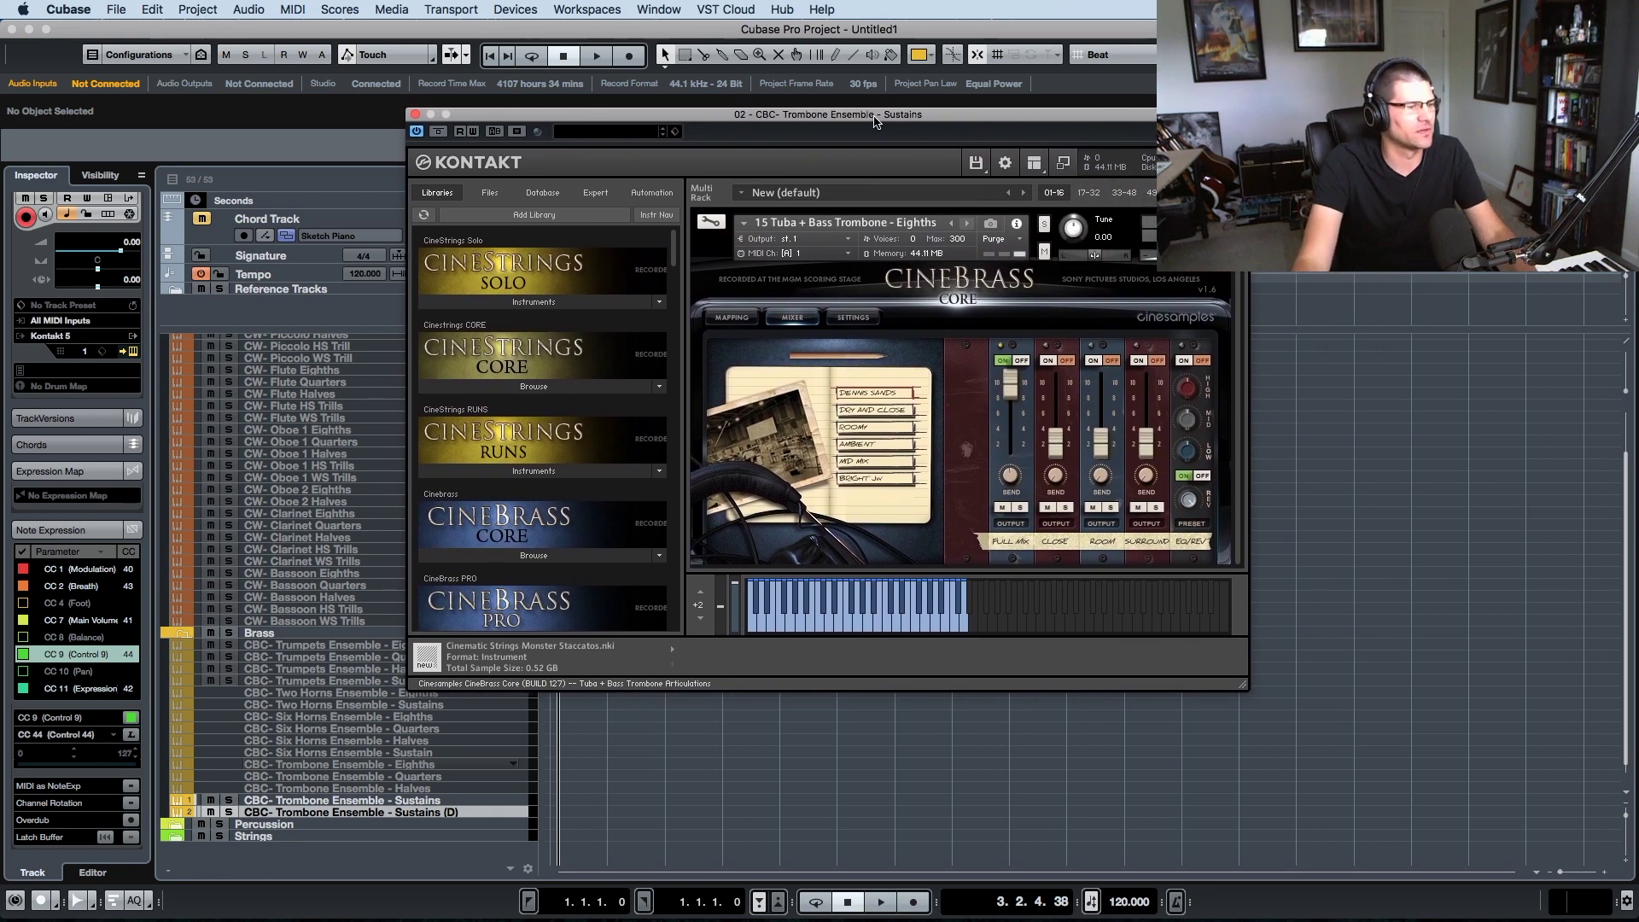
- Rename the duplicated Sustains track as CBC- Tuba + Bass Tronbone - Eighths and close its instrument window
left_click(435, 813)
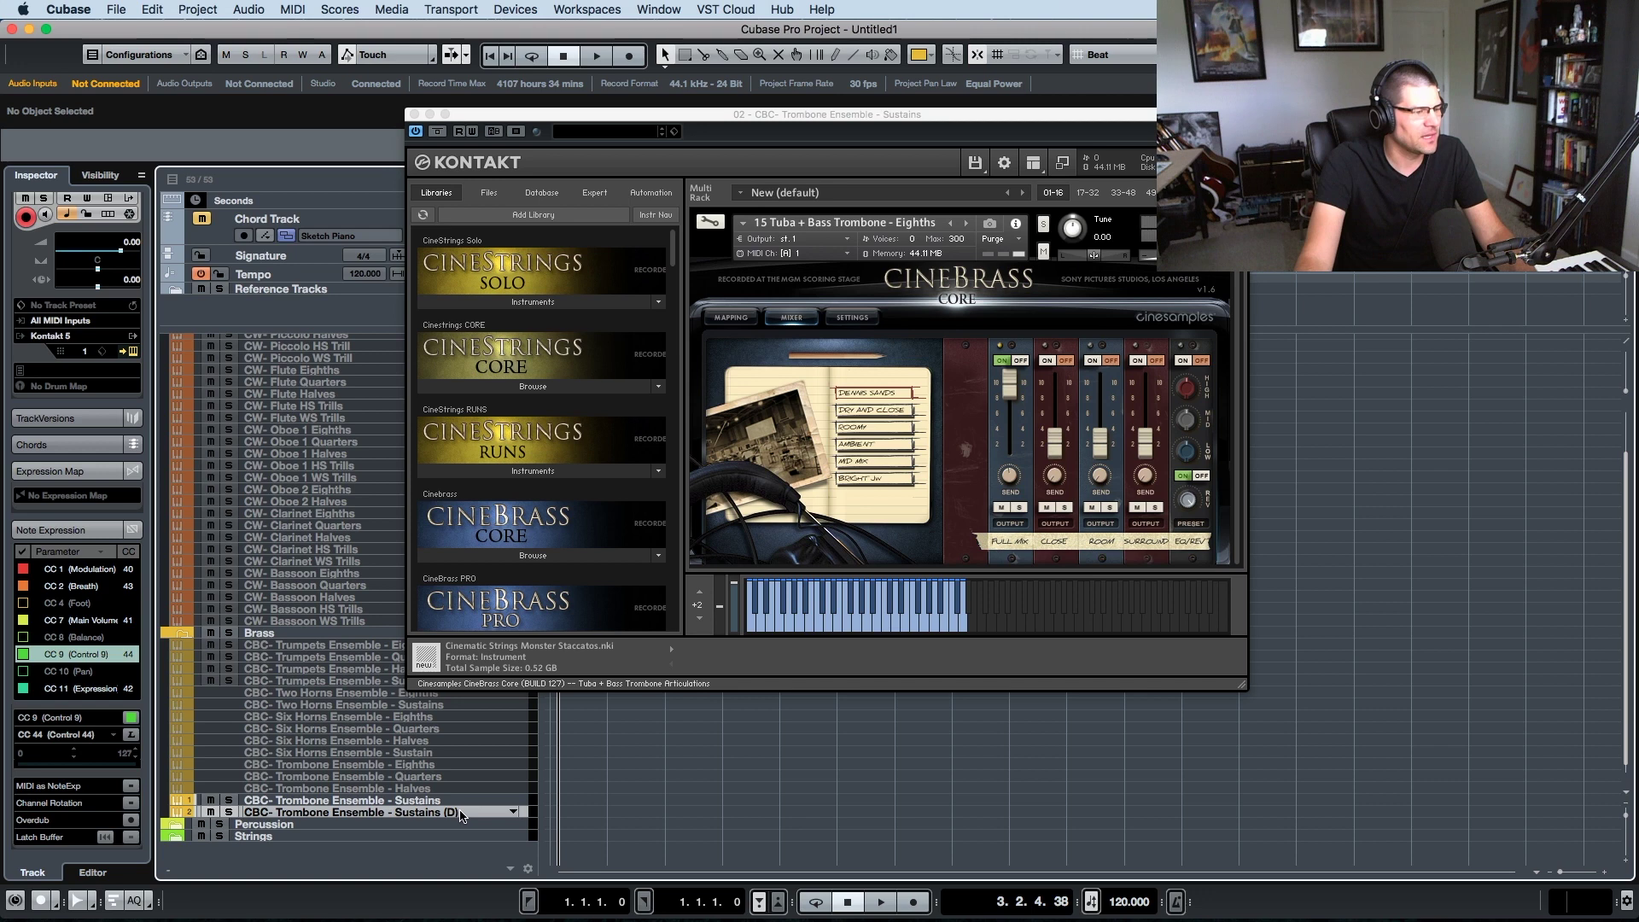
double_click(468, 816)
key("Right")
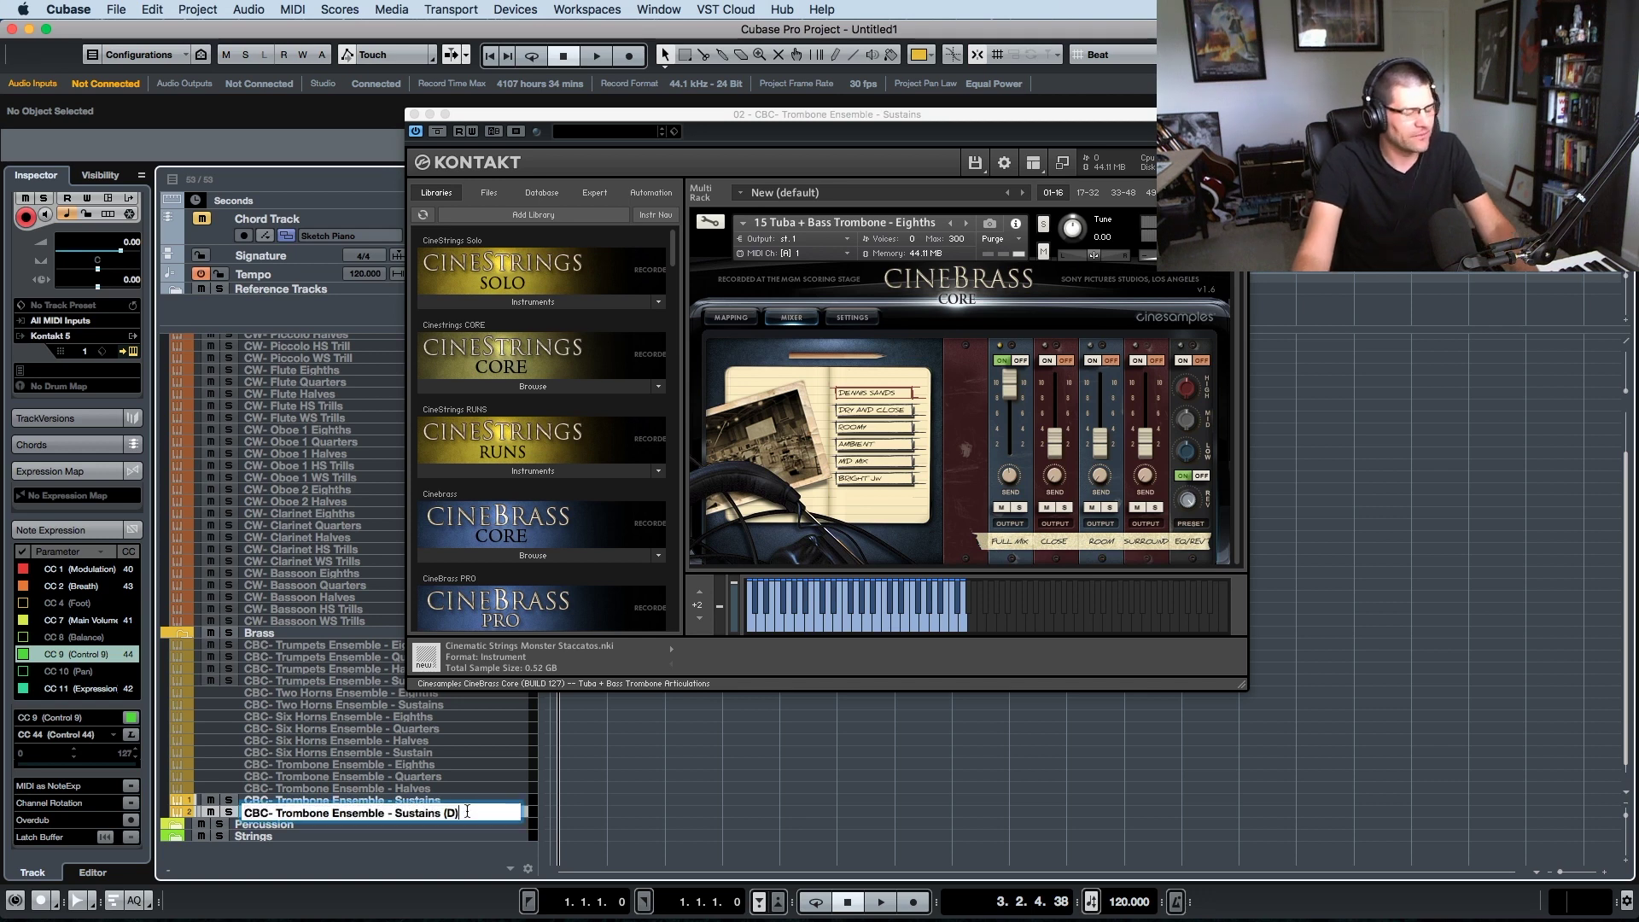
key("BackSpace")
key("BackSpace")
key("BackSpace")
key("BackSpace")
key("BackSpace")
key("BackSpace")
key("BackSpace")
key("BackSpace")
key("BackSpace")
key("BackSpace")
key("BackSpace")
key("BackSpace")
key("BackSpace")
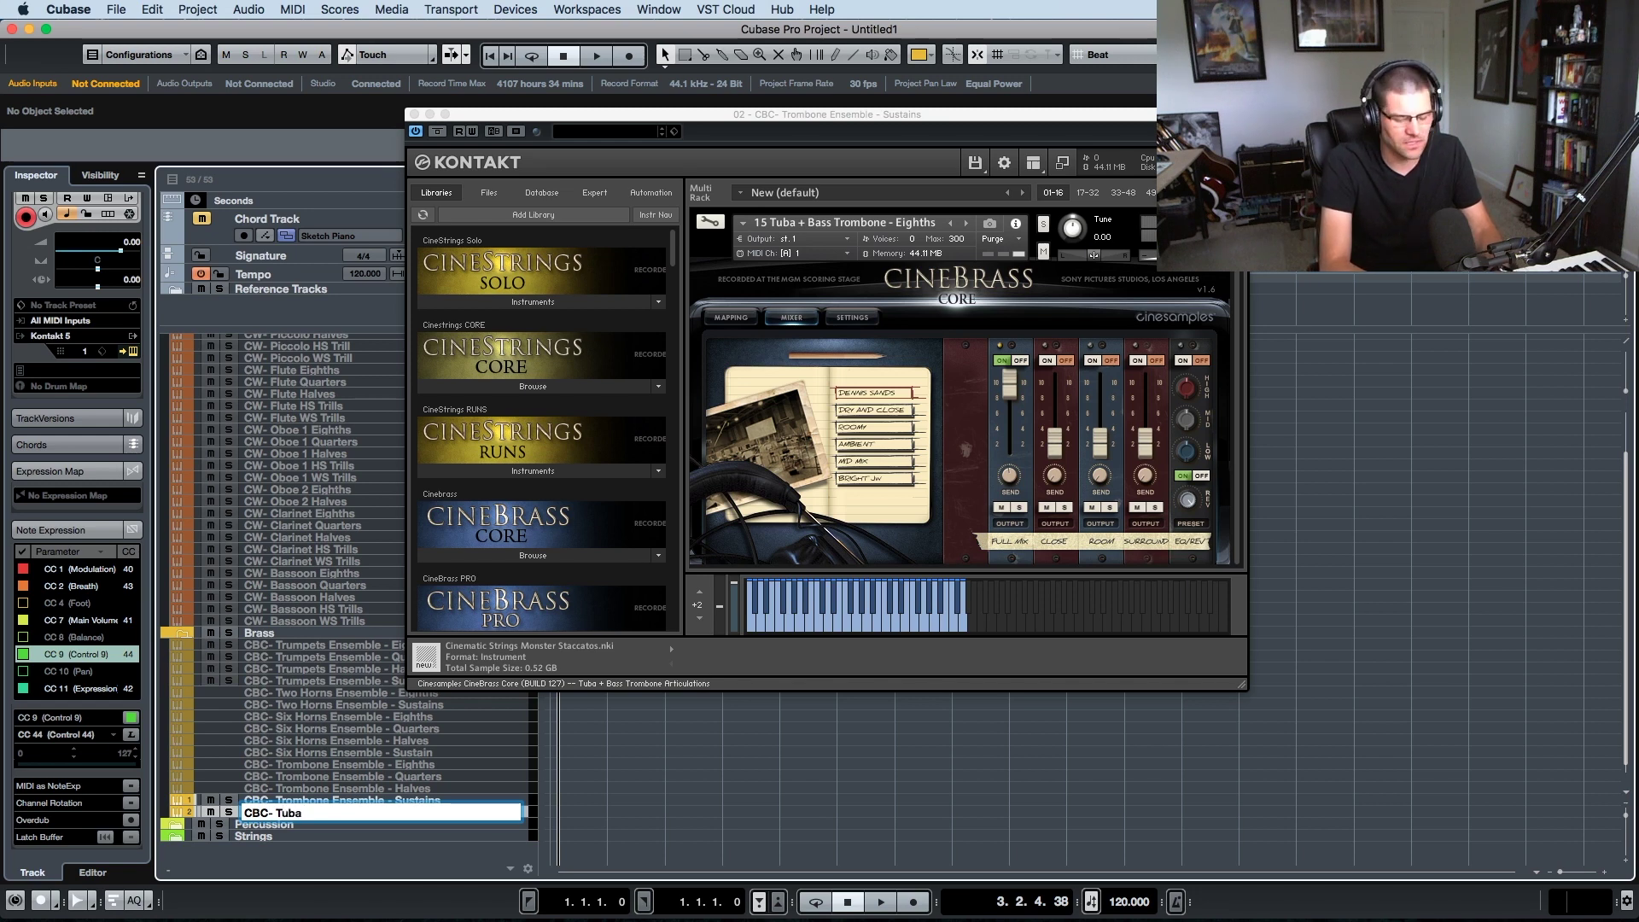
type("Tuba + Bass Tronbone - Eighths")
key("Return")
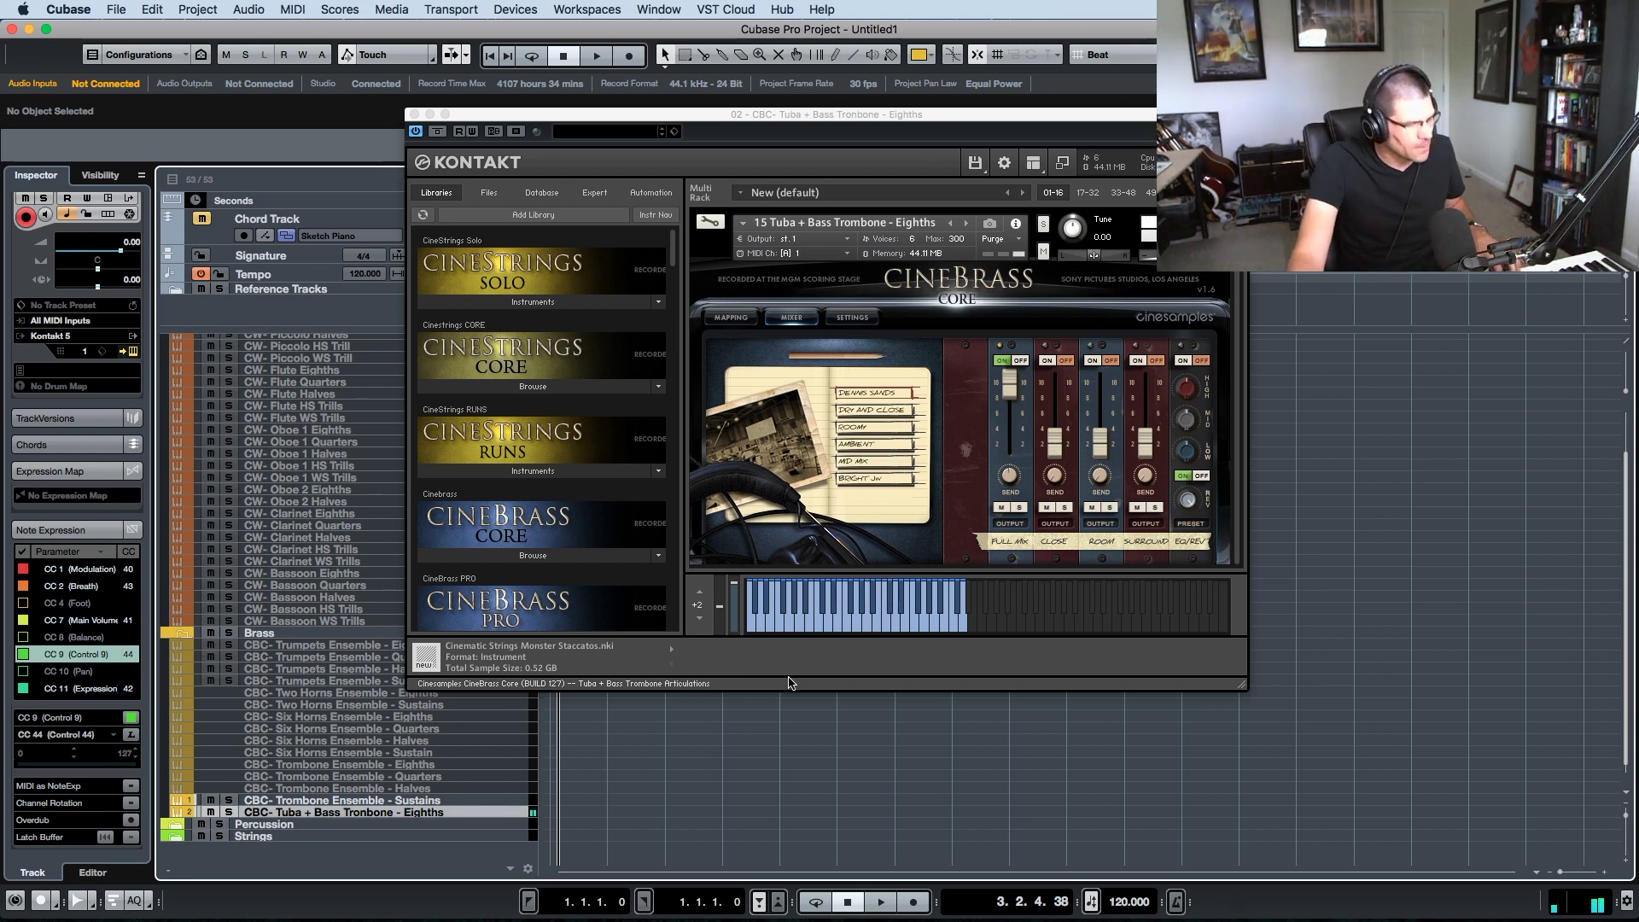
key("super+w")
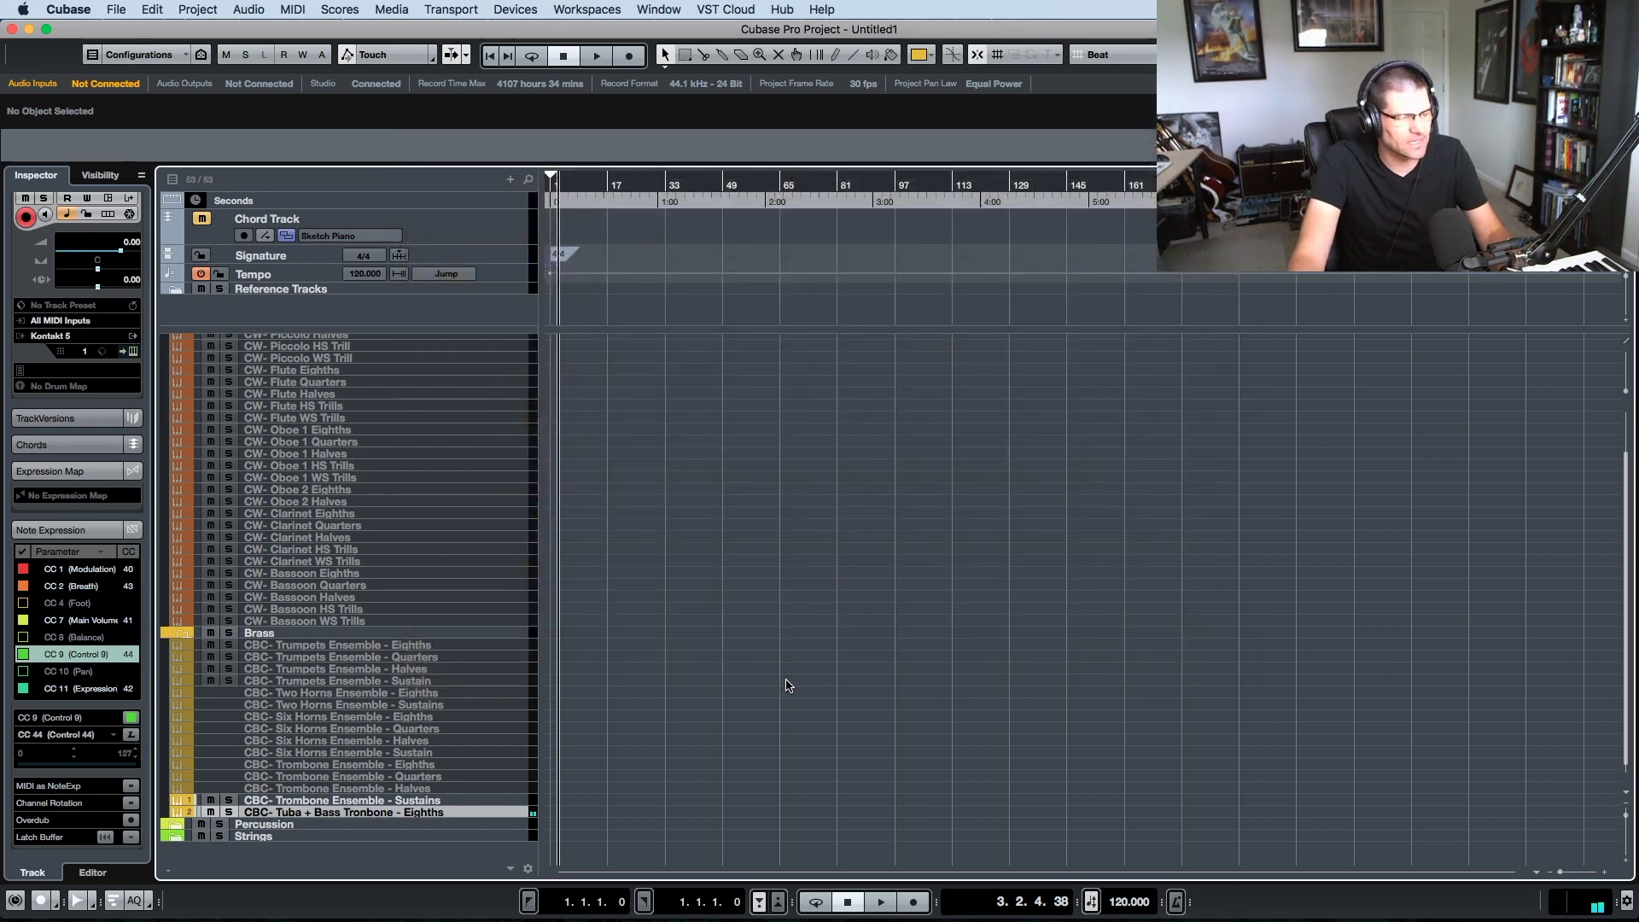
- Duplicate the CBC- Tuba + Bass Tronbone - Eighths track and load the patch 16 Tuba + Bass Trombone - Quarters into the copy
right_click(427, 817)
left_click(491, 859)
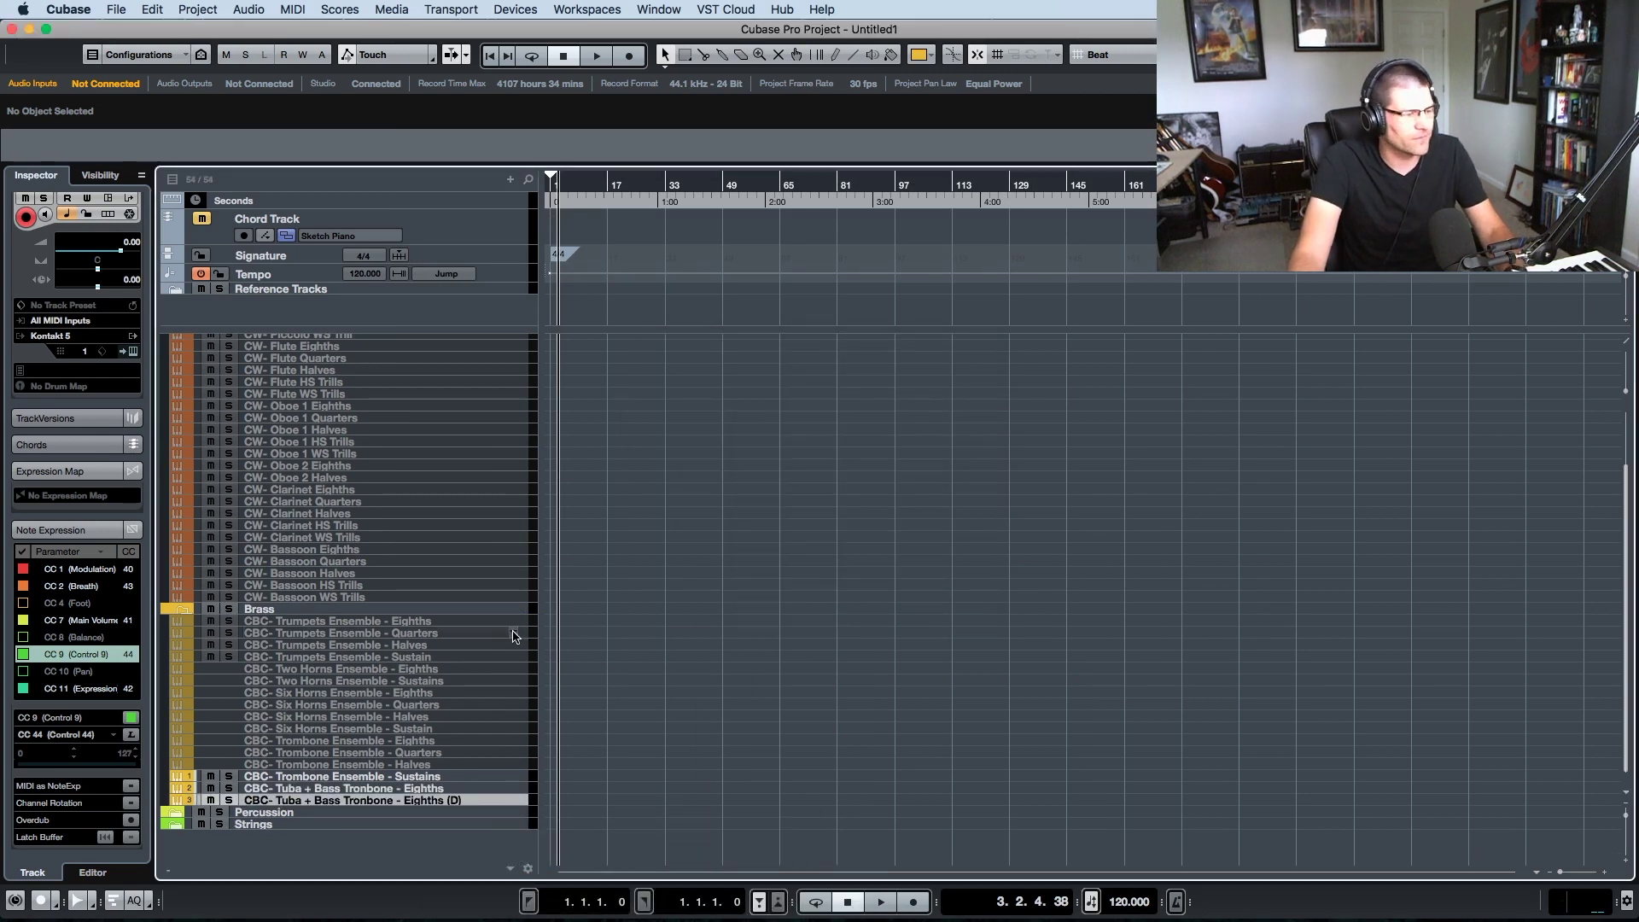
key("e")
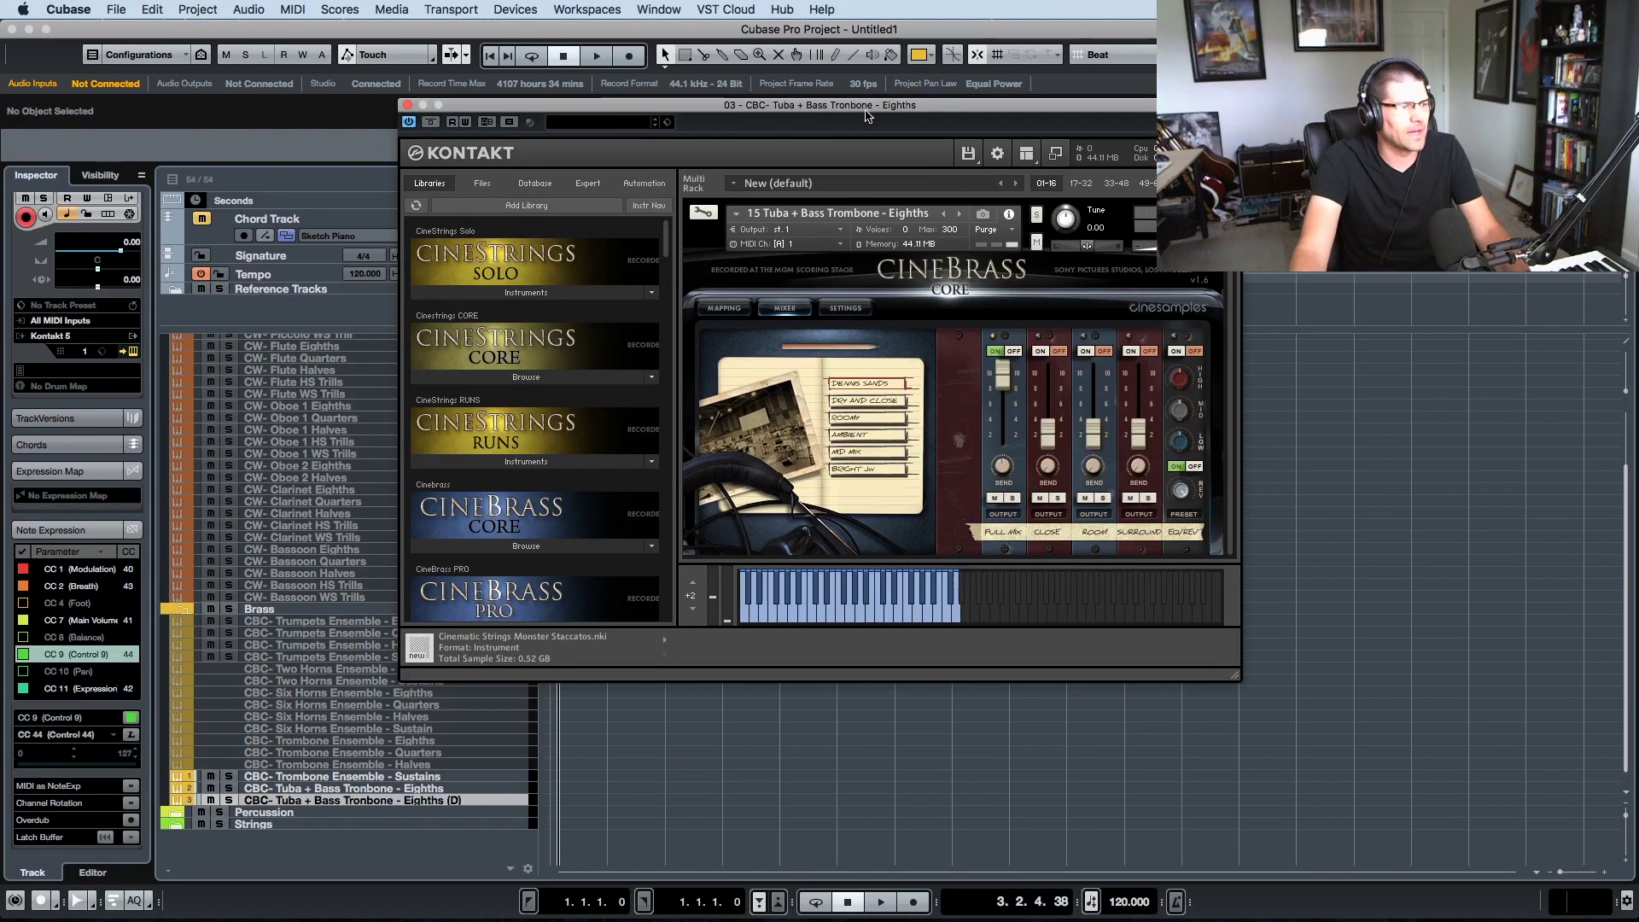
left_click(959, 215)
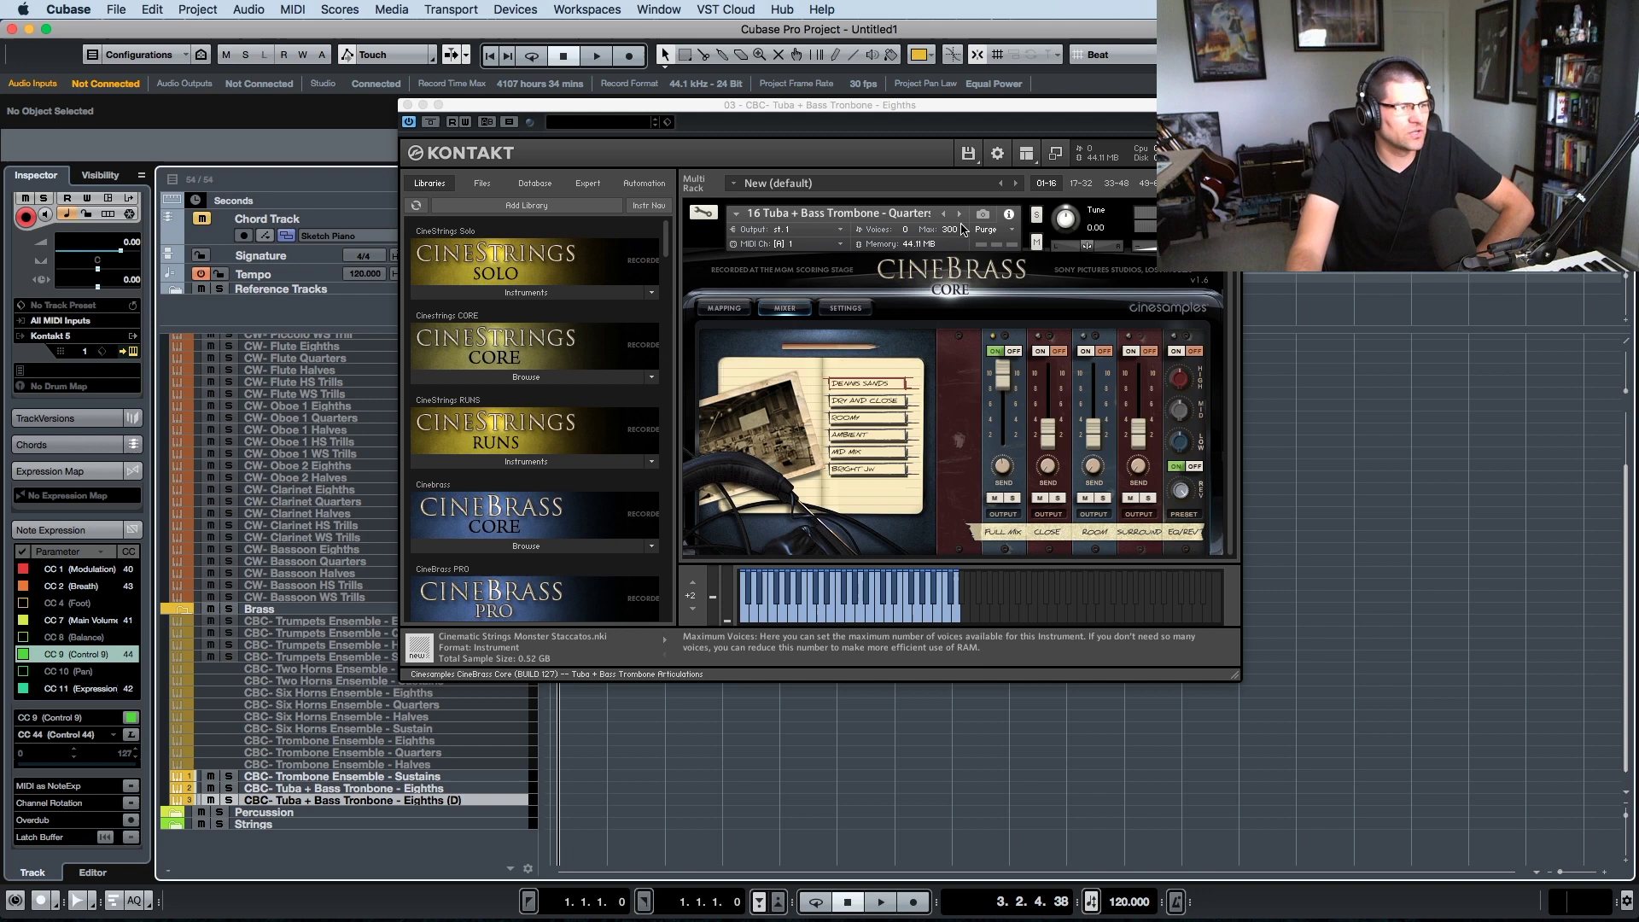
- Rename the duplicated Tuba track below the Eighths track as "CBC- Tuba + Bass Tronbone - Quarters"
double_click(472, 801)
left_click(474, 800)
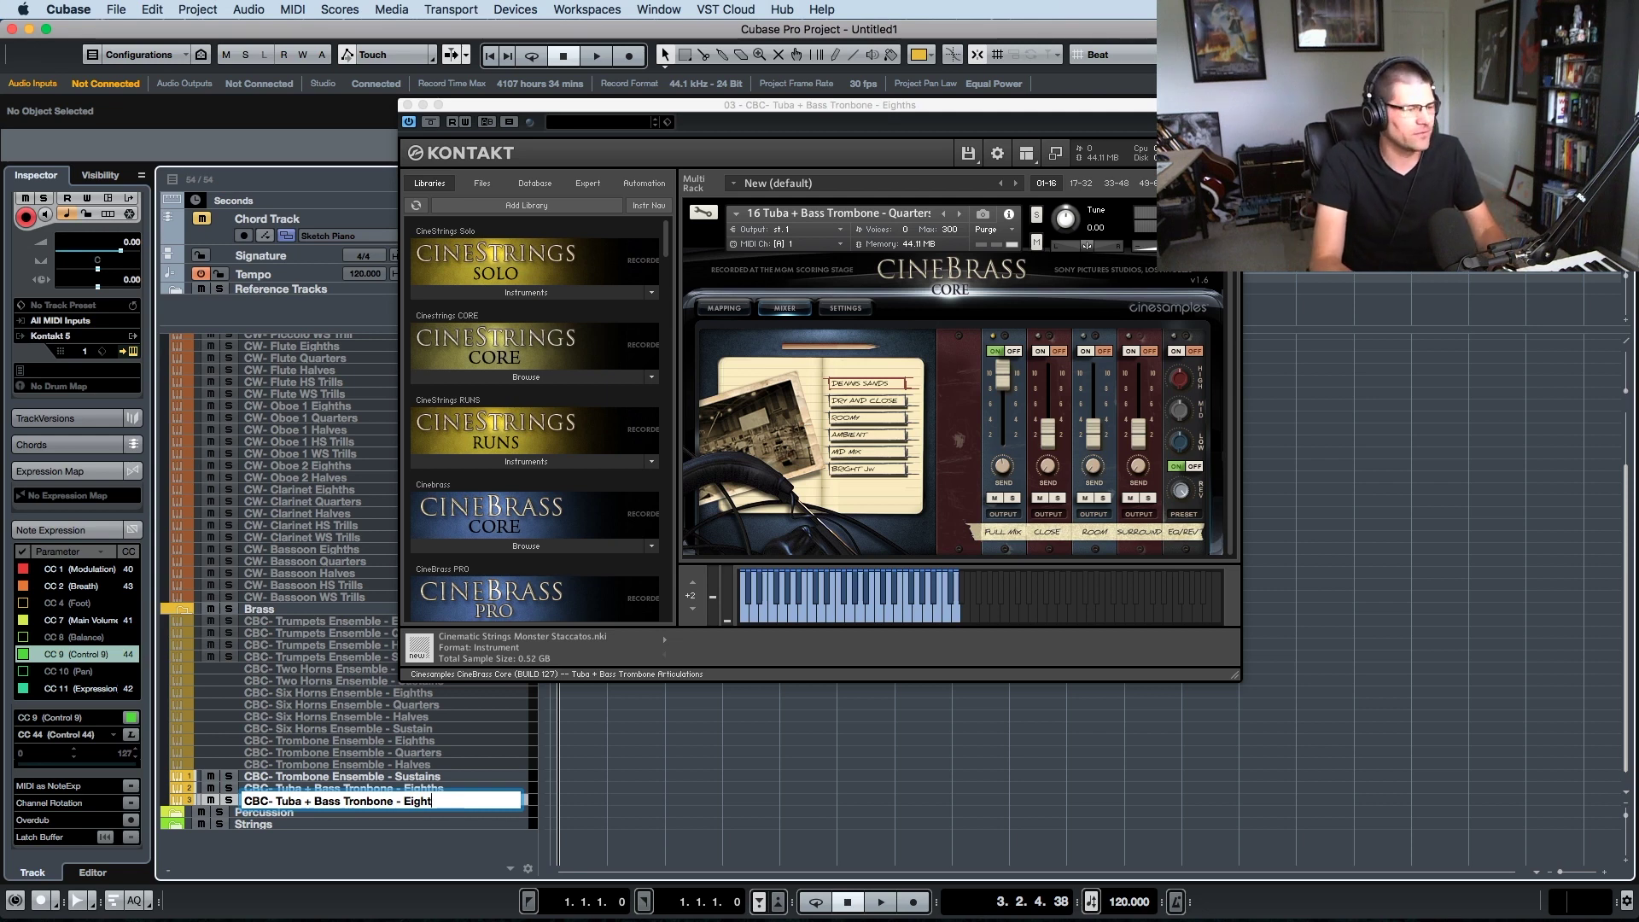
key("BackSpace")
key("BackSpace")
type("Quarters")
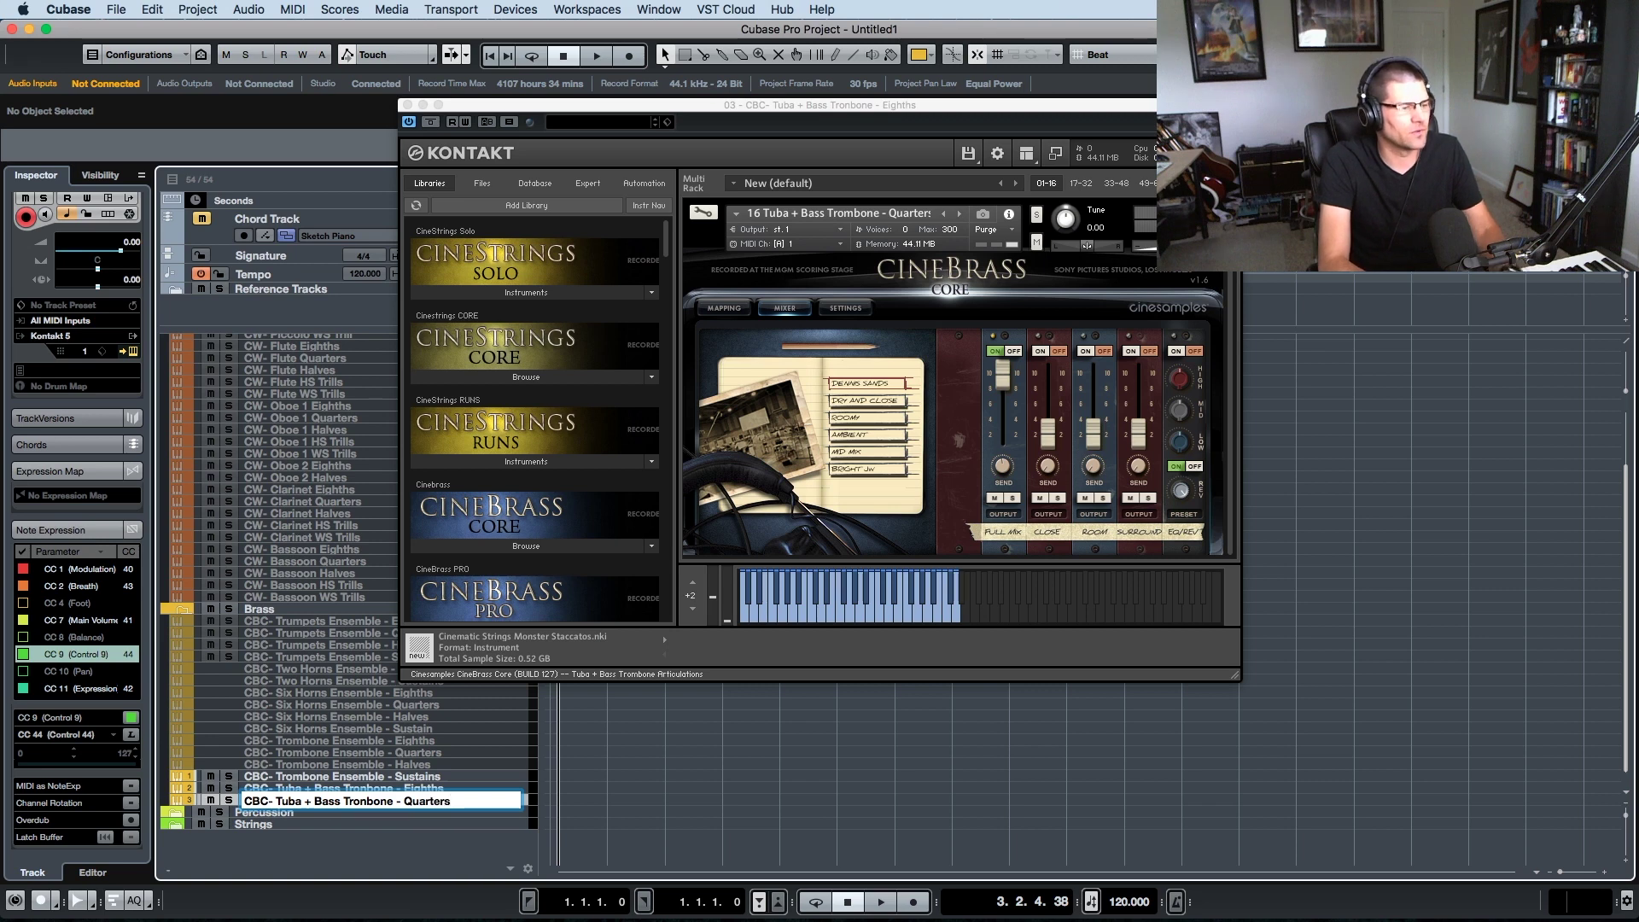
key("Return")
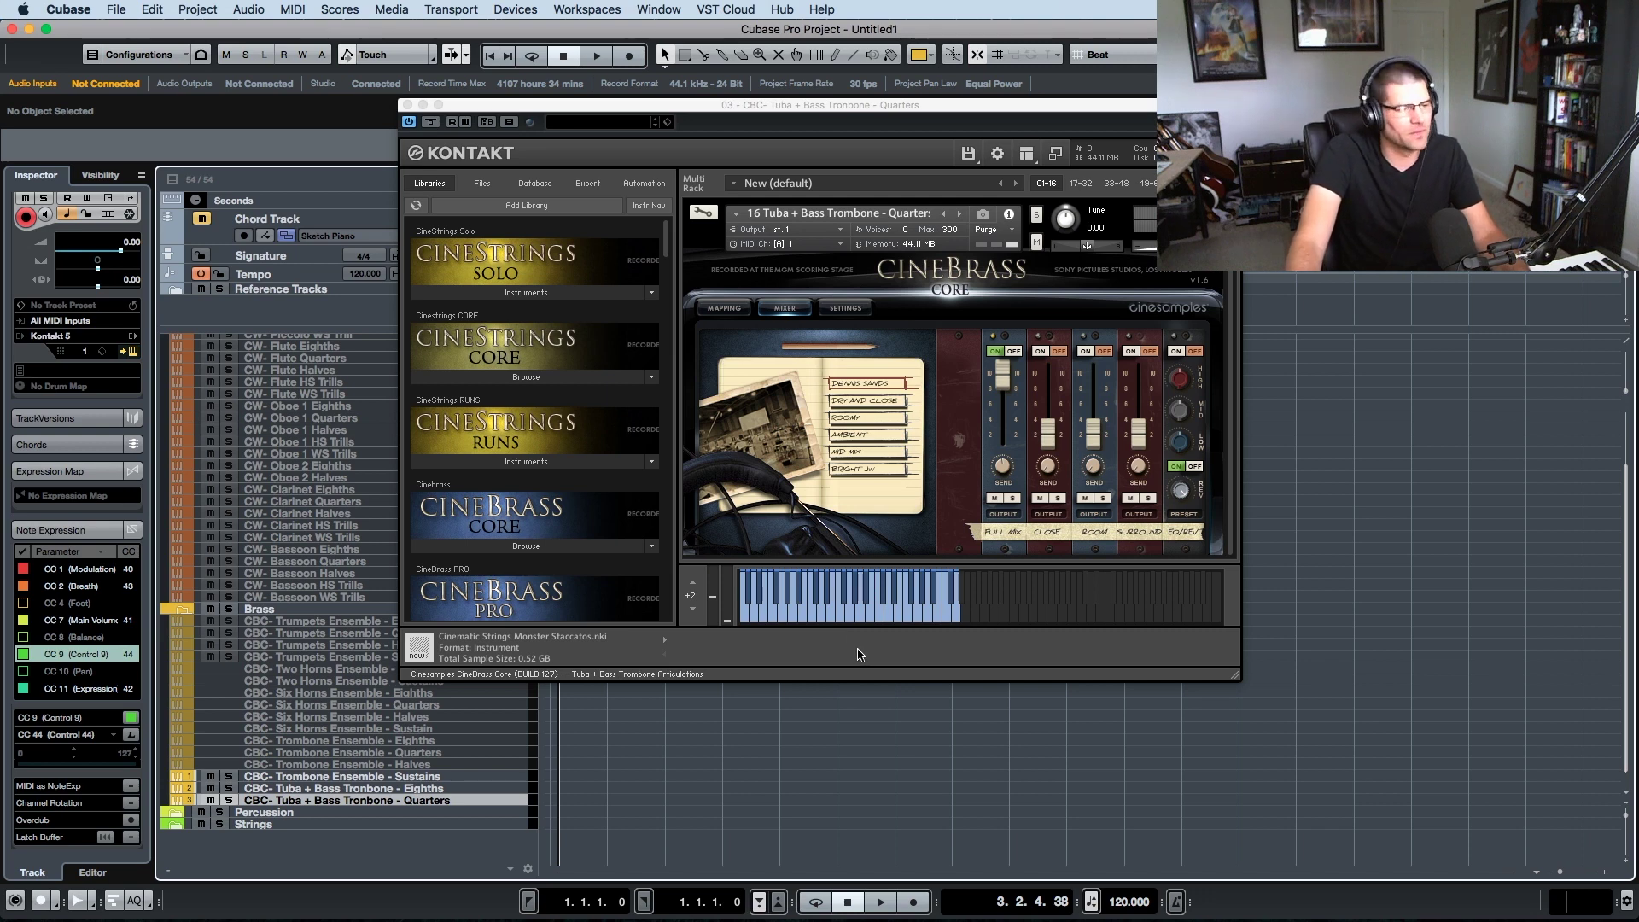
- Duplicate the Tuba Quarters track and load the 17 Tuba + Bass Trombone - Halves patch in the copy's Kontakt
key("super+w")
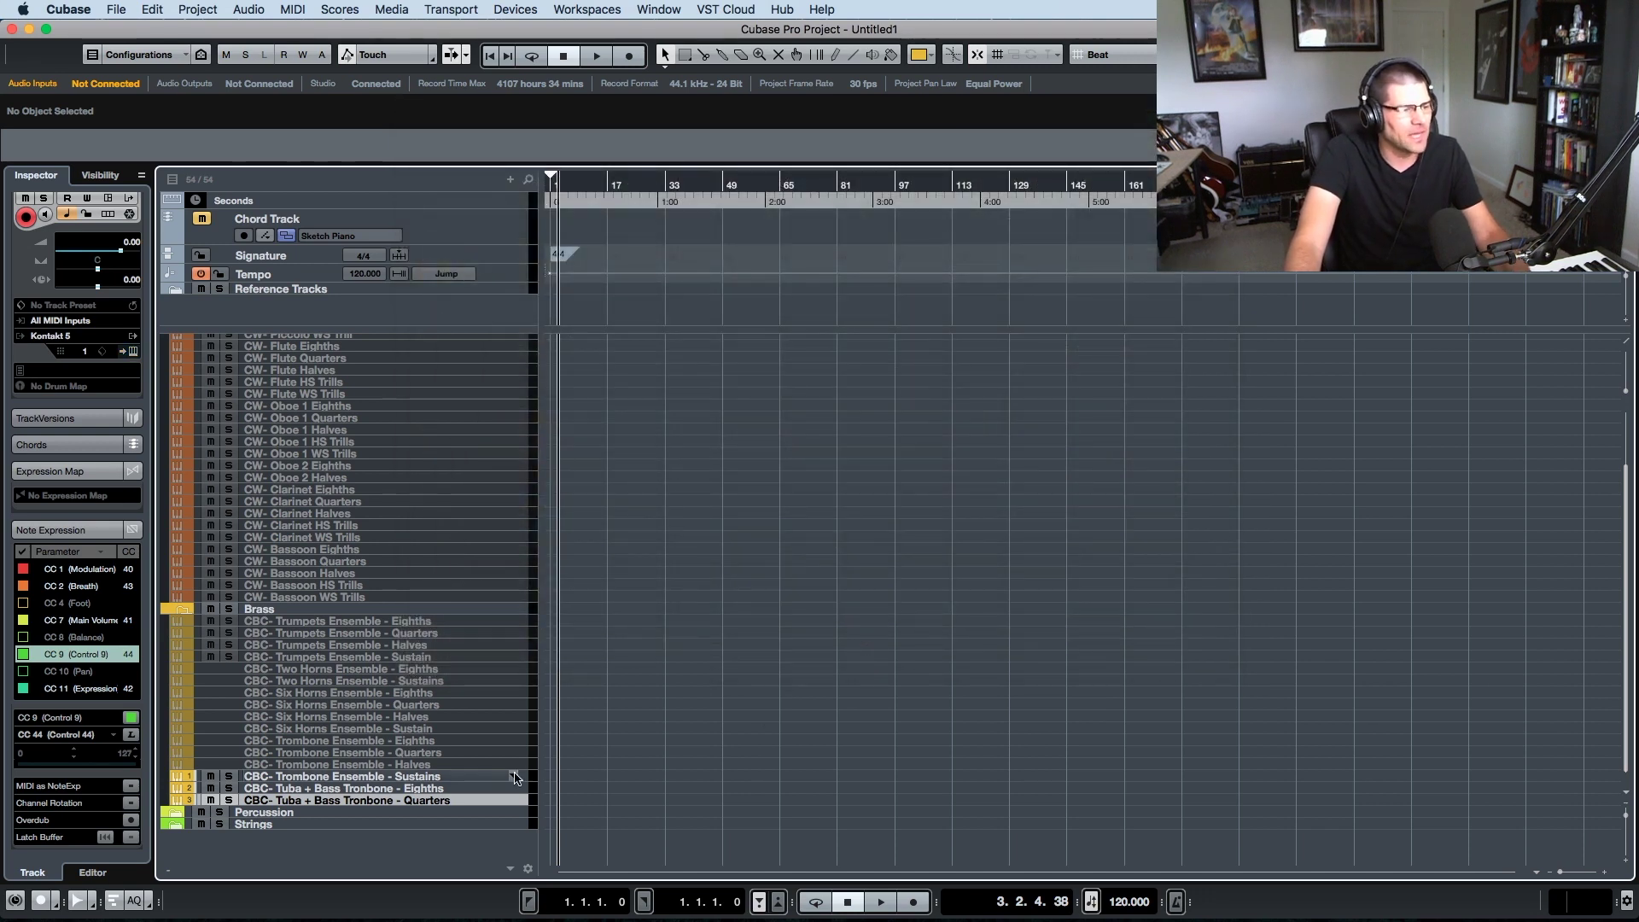
right_click(462, 801)
left_click(529, 850)
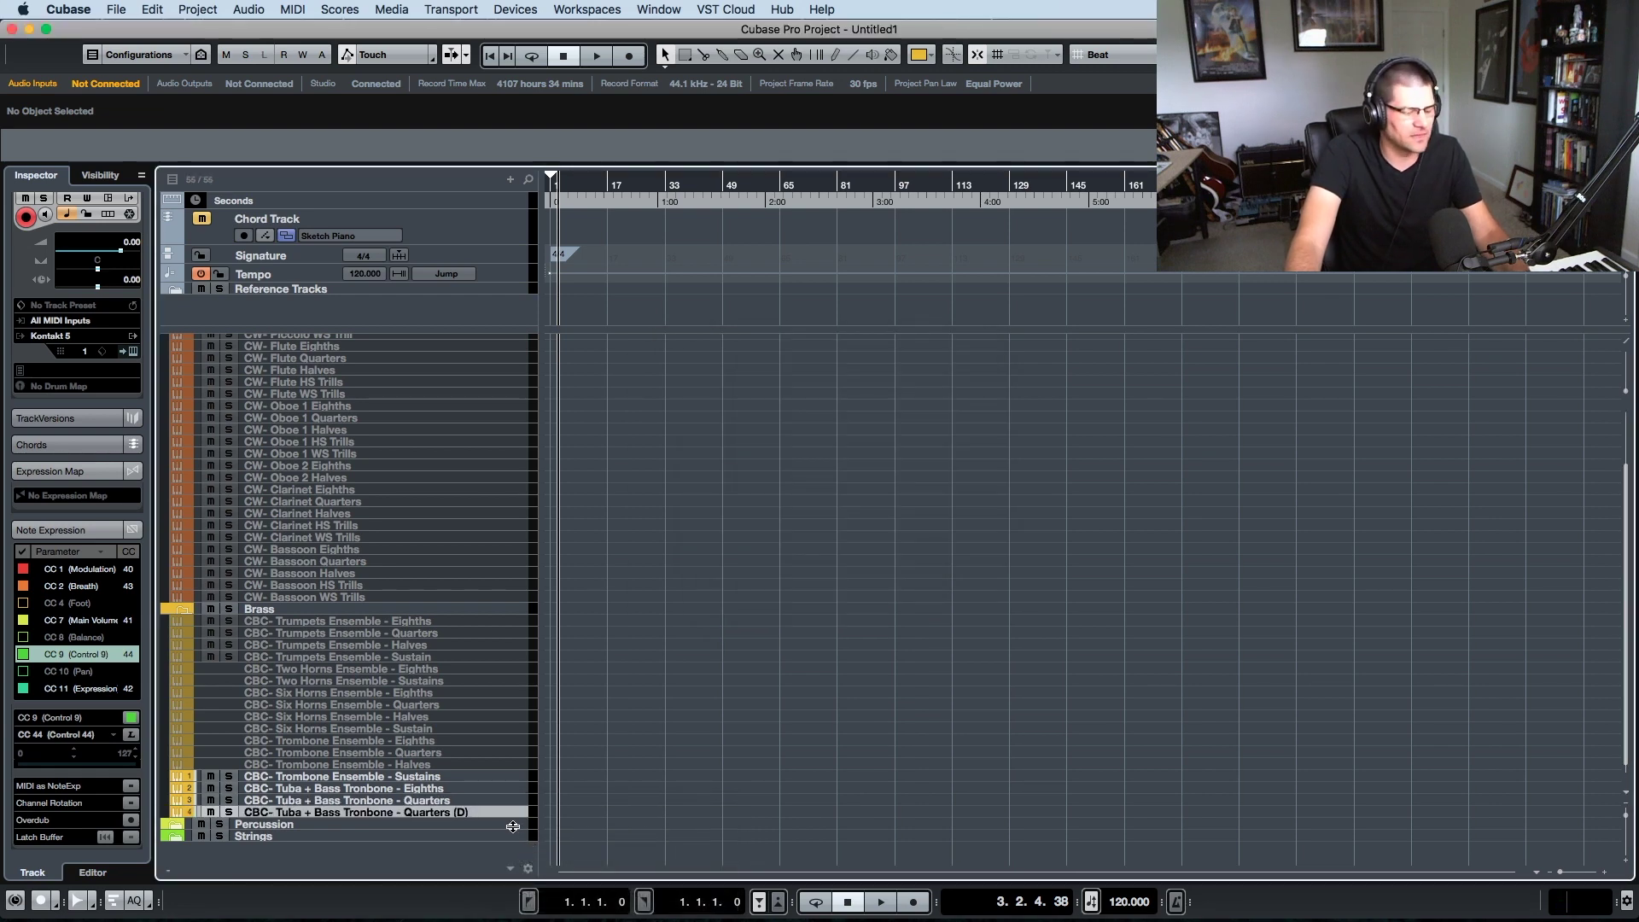
left_click_drag(791, 109, 931, 132)
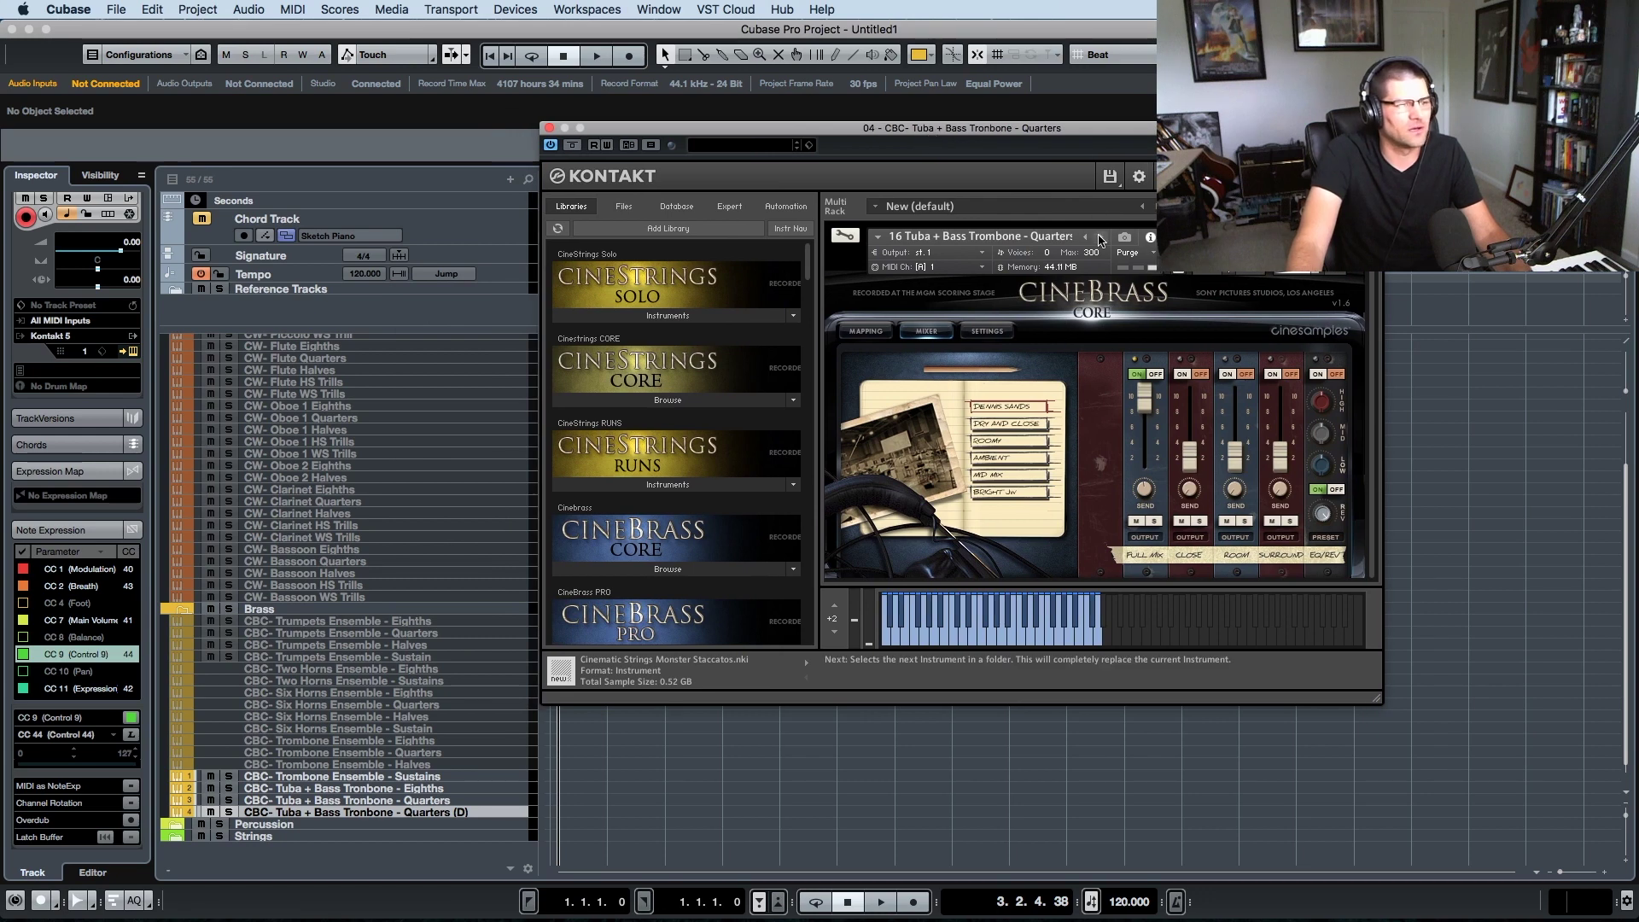
left_click(1101, 236)
left_click_drag(970, 129, 886, 121)
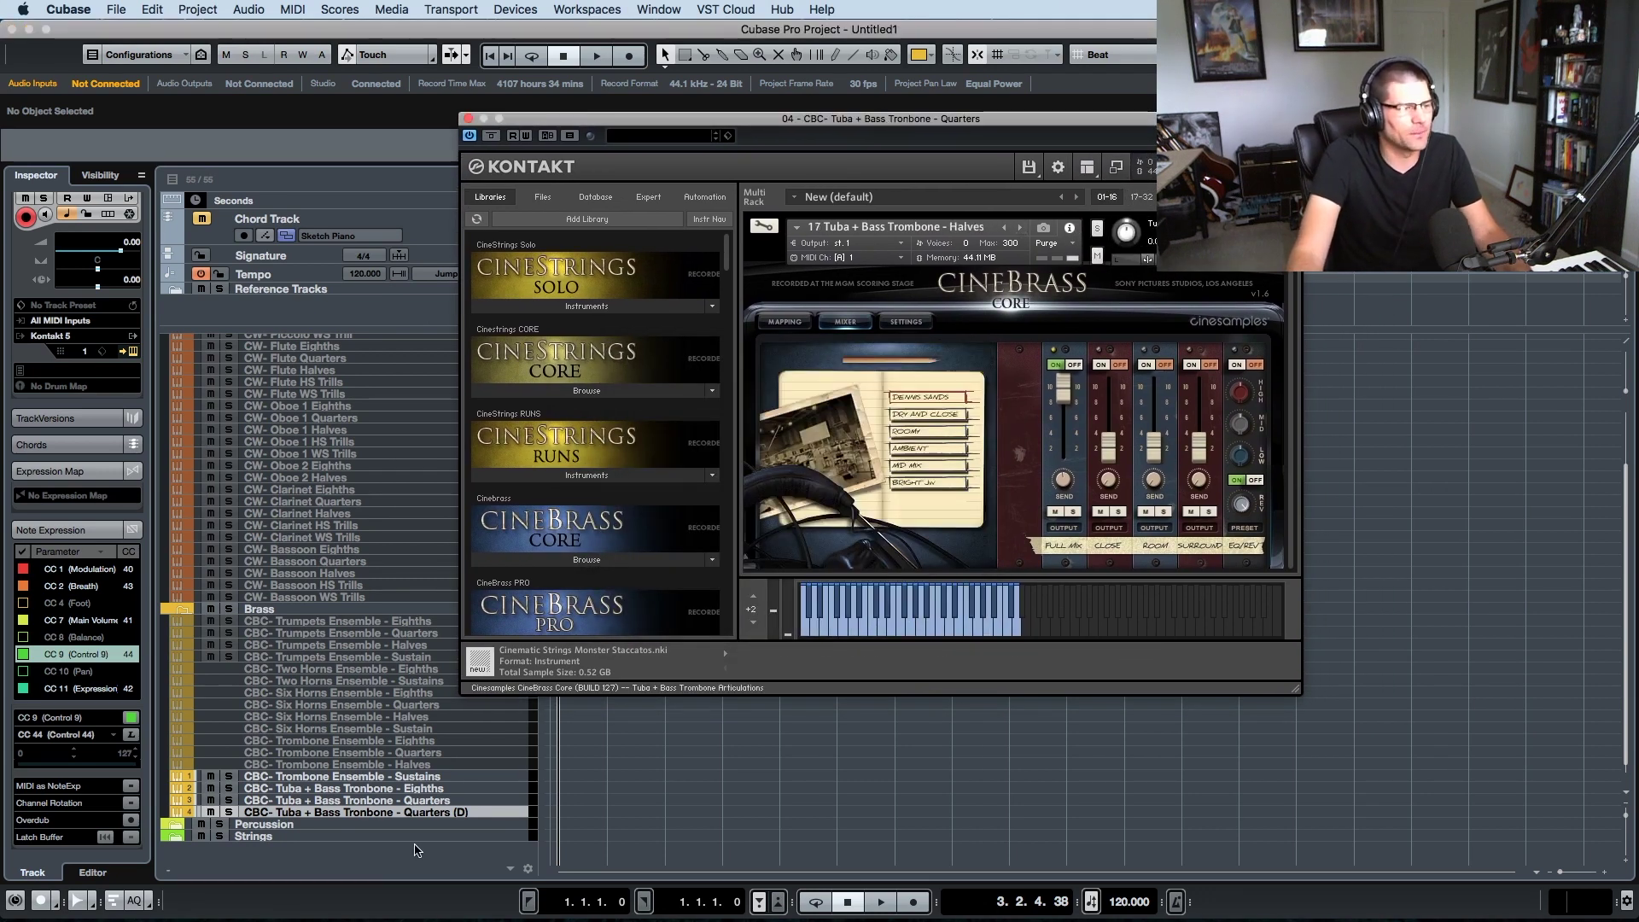
- Rename the duplicated Quarters track as "CBC- Tuba + Bass Tronbone - Halves"
double_click(434, 813)
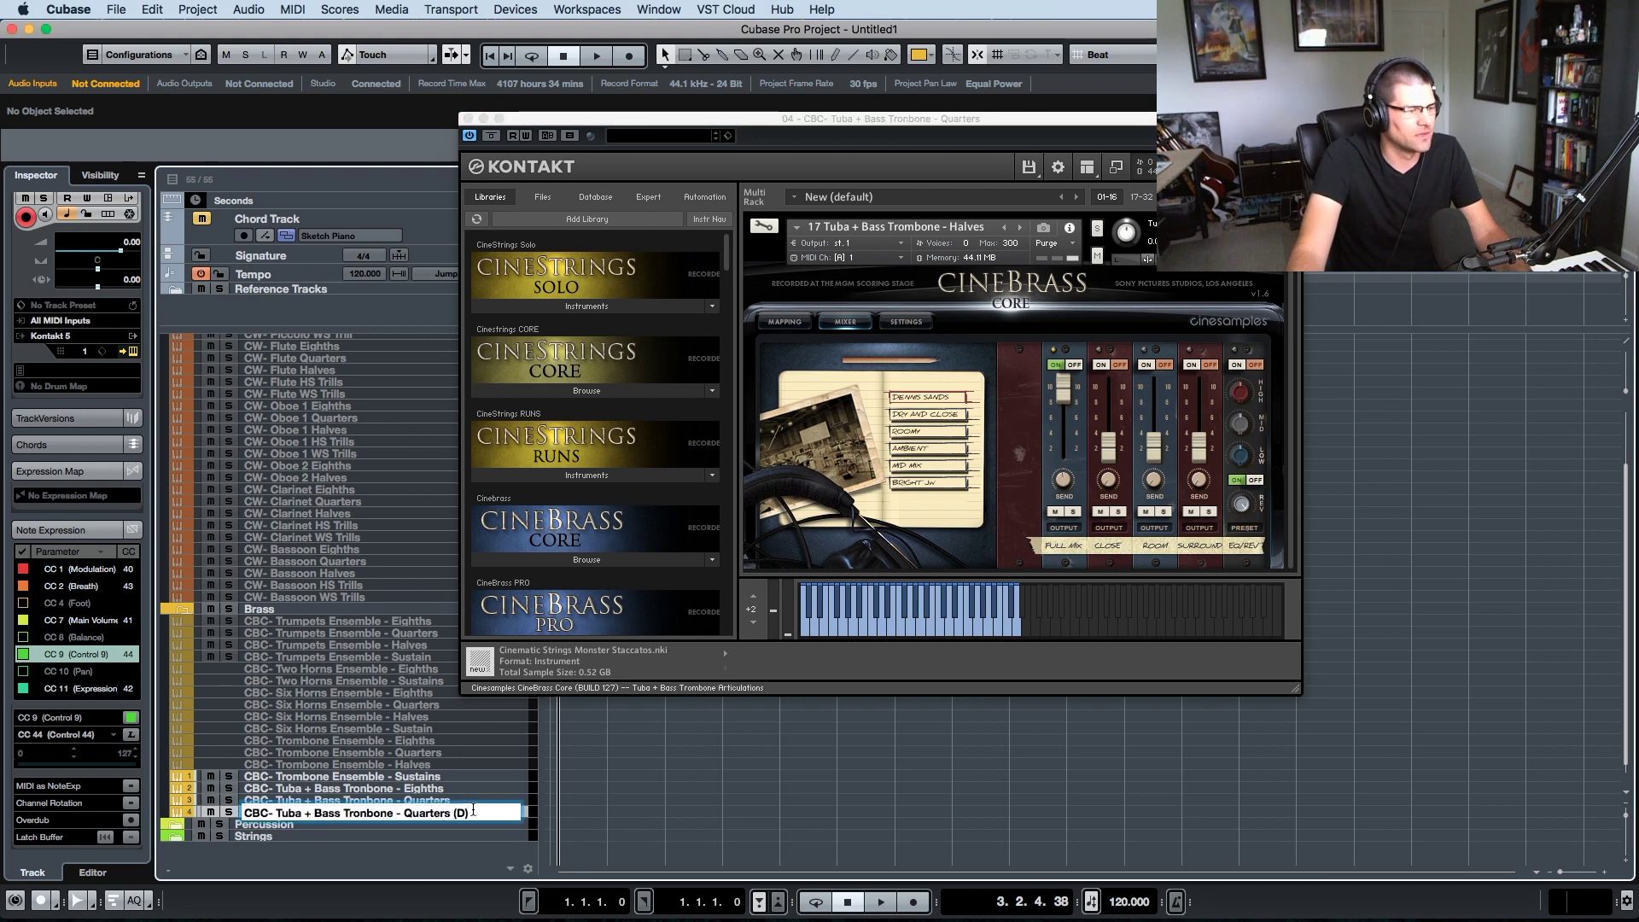
key("BackSpace")
key("BackSpace")
key("BackSpace")
key("BackSpace")
key("BackSpace")
key("BackSpace")
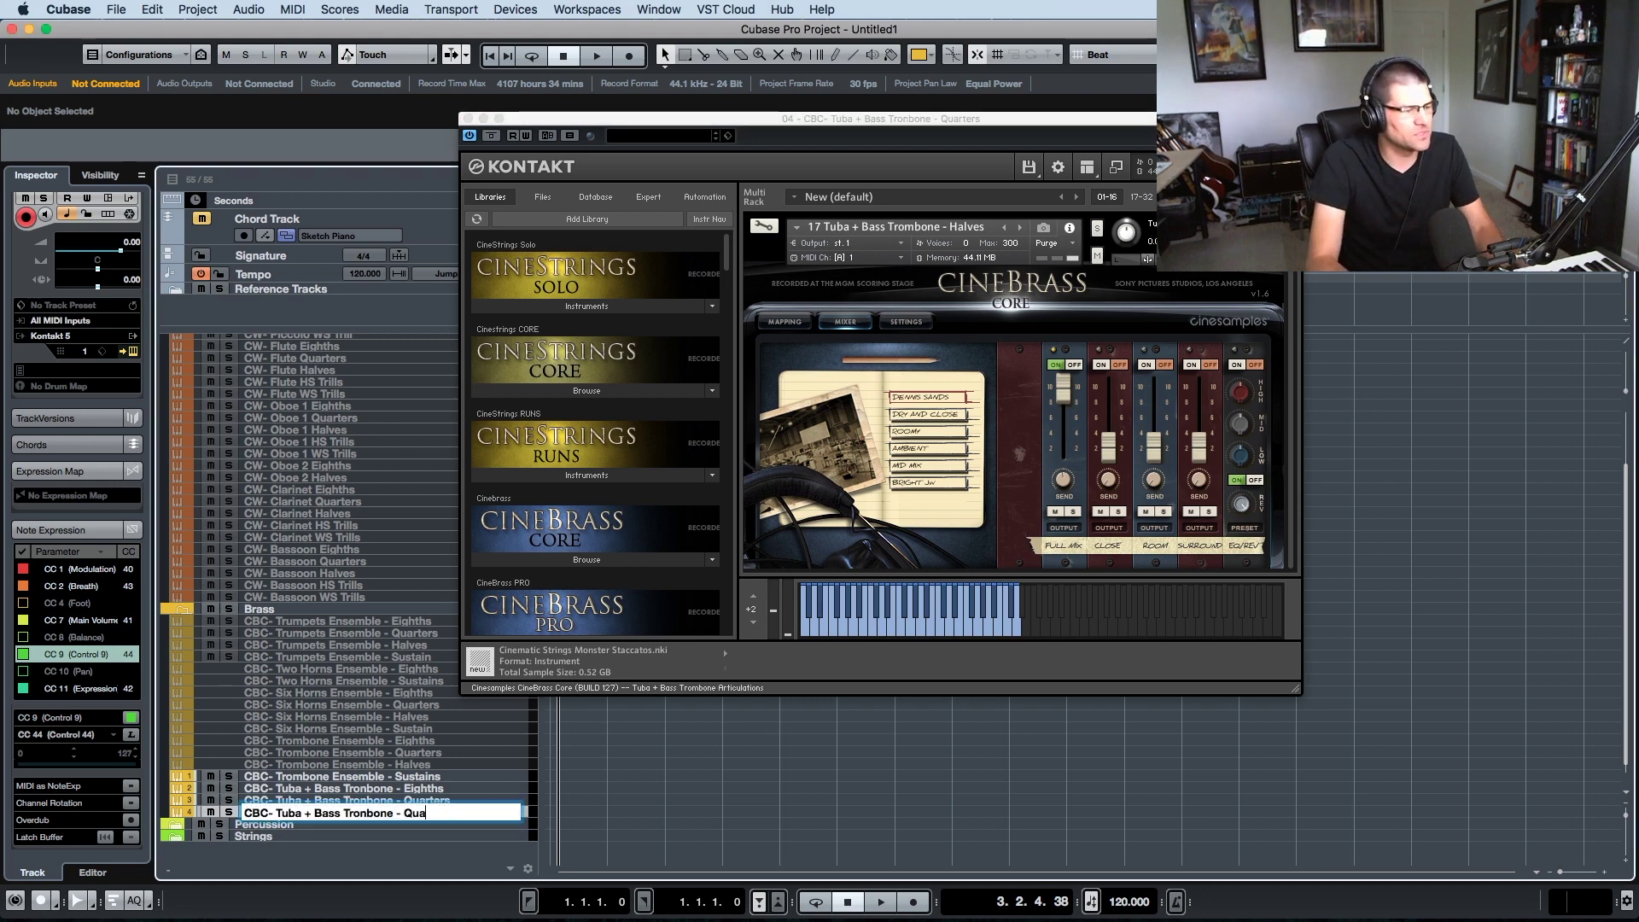
key("BackSpace")
type("Ha")
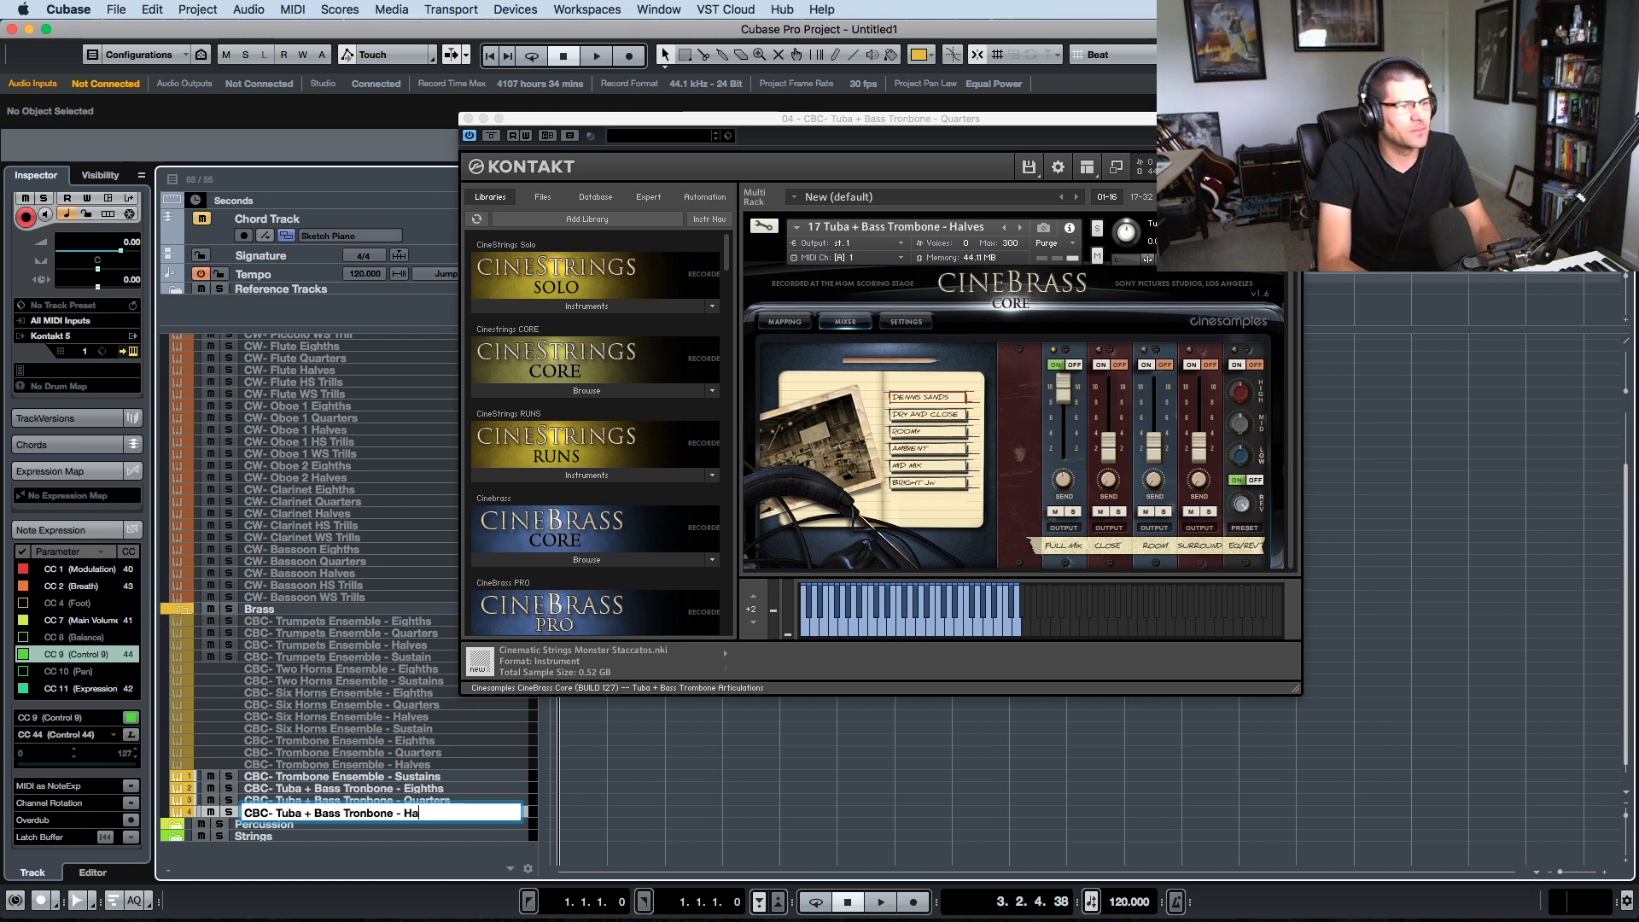
type("lves")
key("Return")
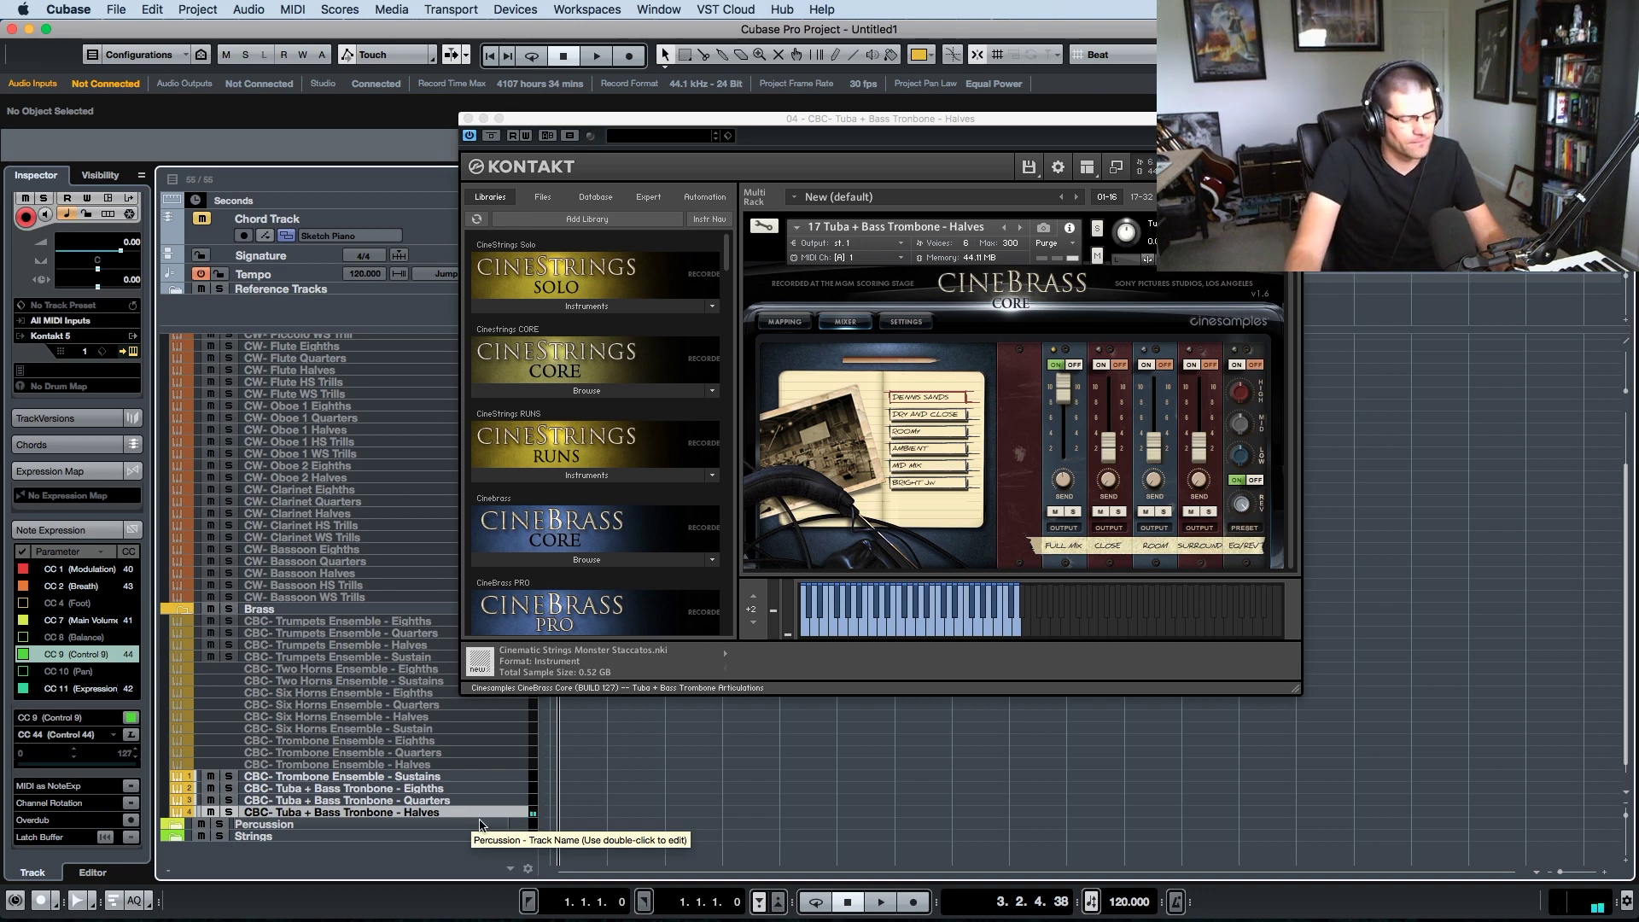
- Disable the three tracks from Trombone Ensemble - Sustains through Tuba + Bass Tronbone - Quarters
left_click(628, 758)
left_click(429, 777)
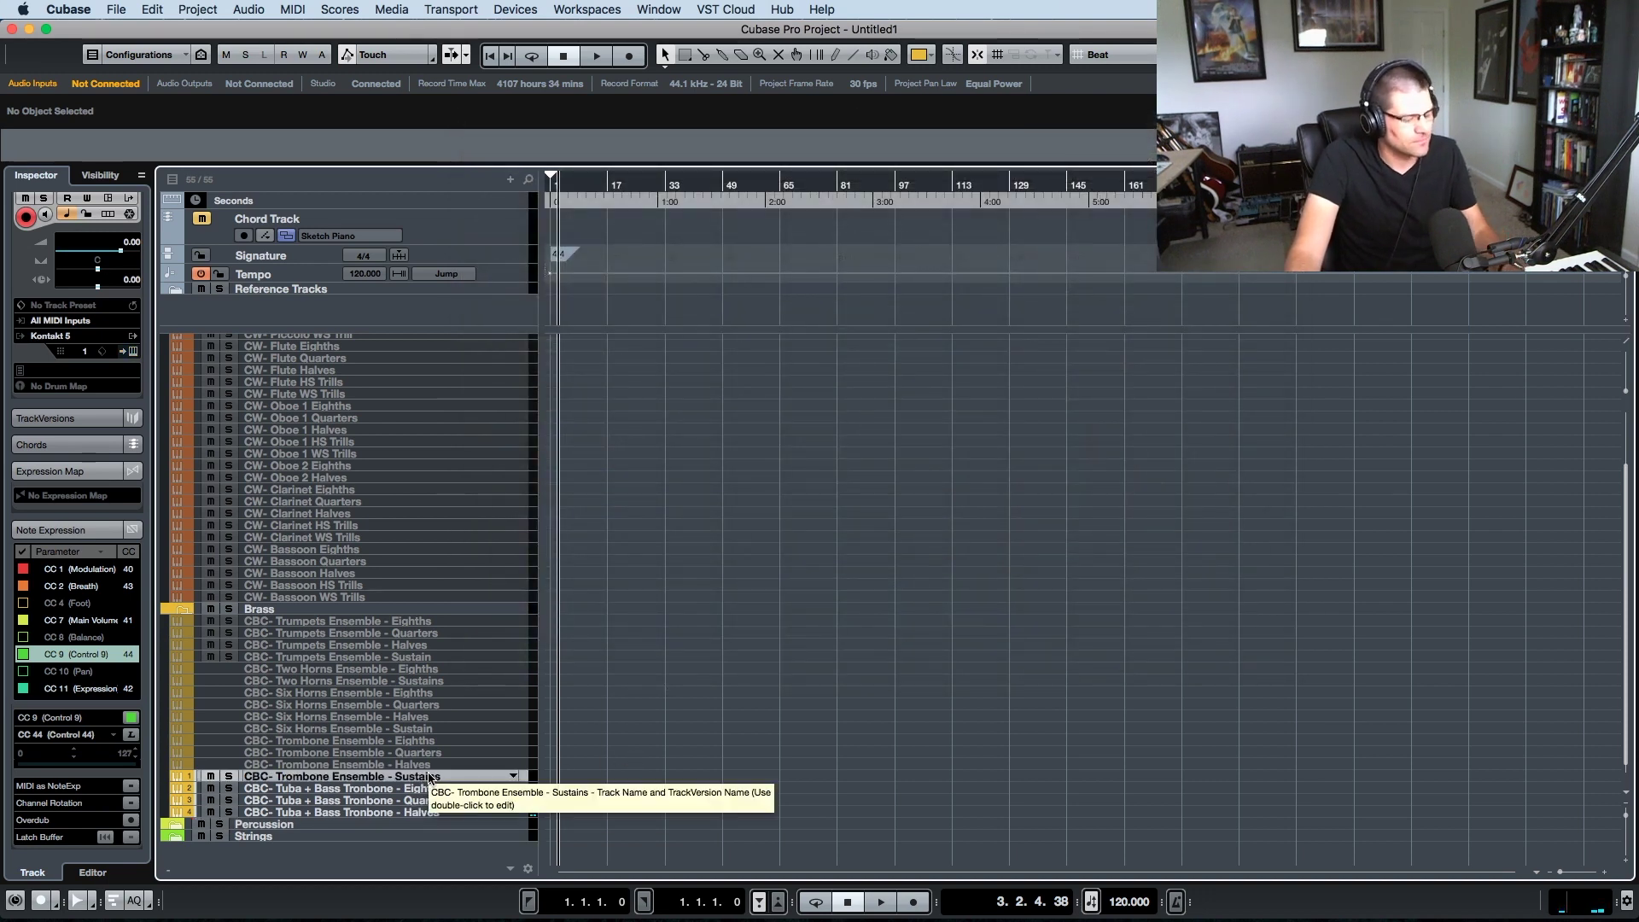
left_click(434, 797, "shift")
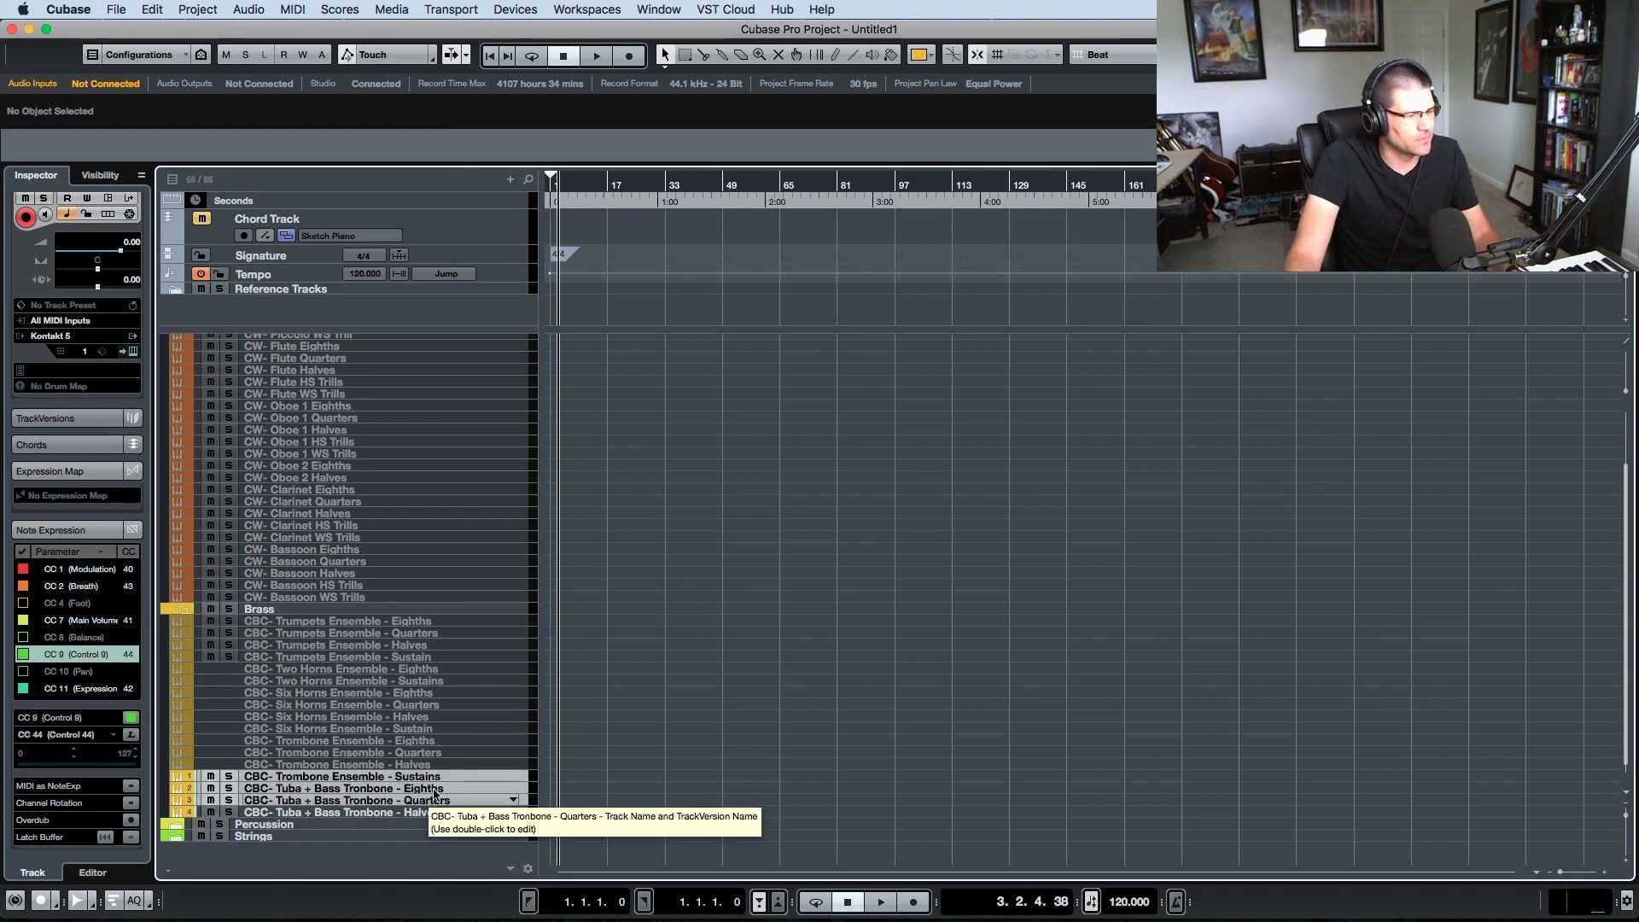
left_click(427, 812)
scroll(423, 807, "down", 1)
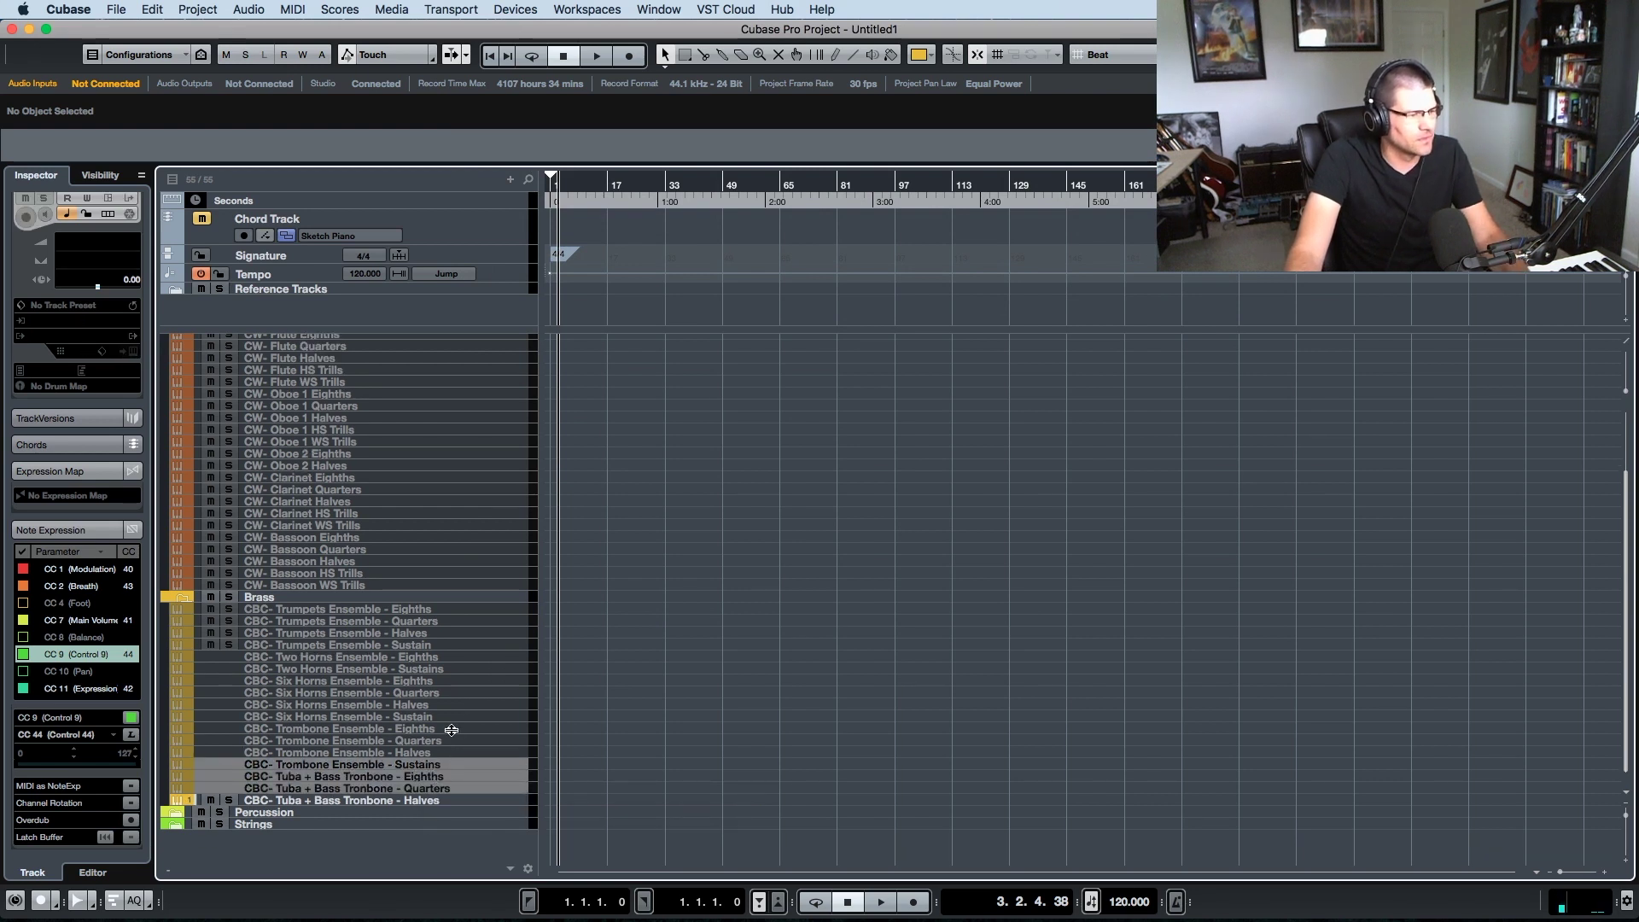
- Duplicate the Tuba Halves track and load the 18 Tuba + Bass Trombone - Sustains patch in the copy's Kontakt
right_click(418, 803)
left_click(870, 681)
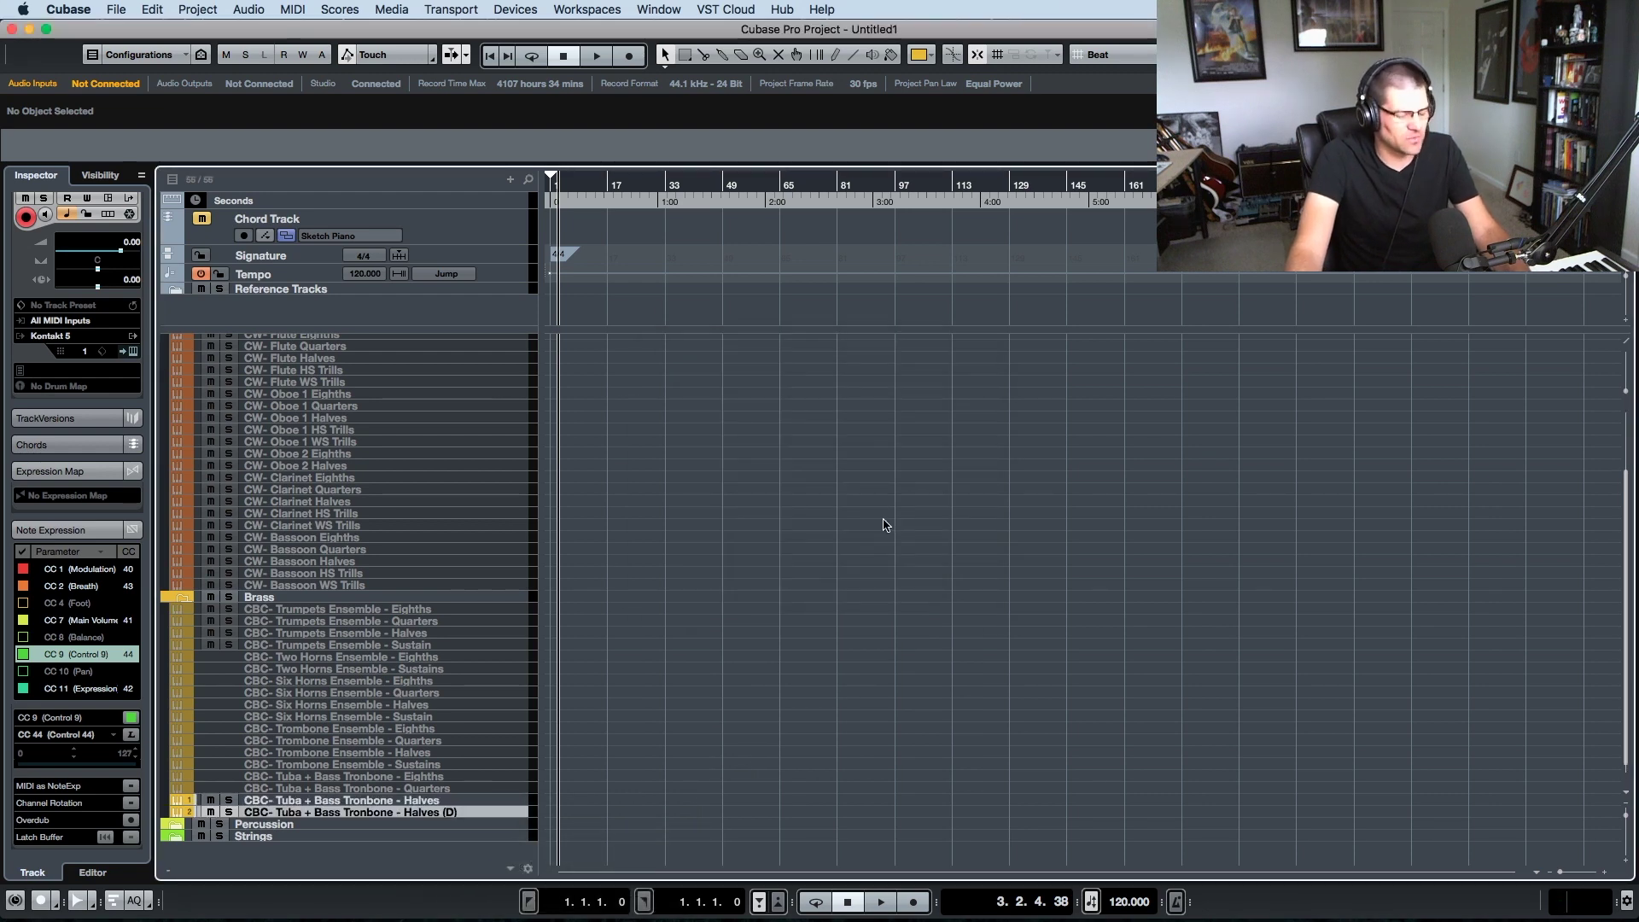
left_click_drag(911, 106, 960, 126)
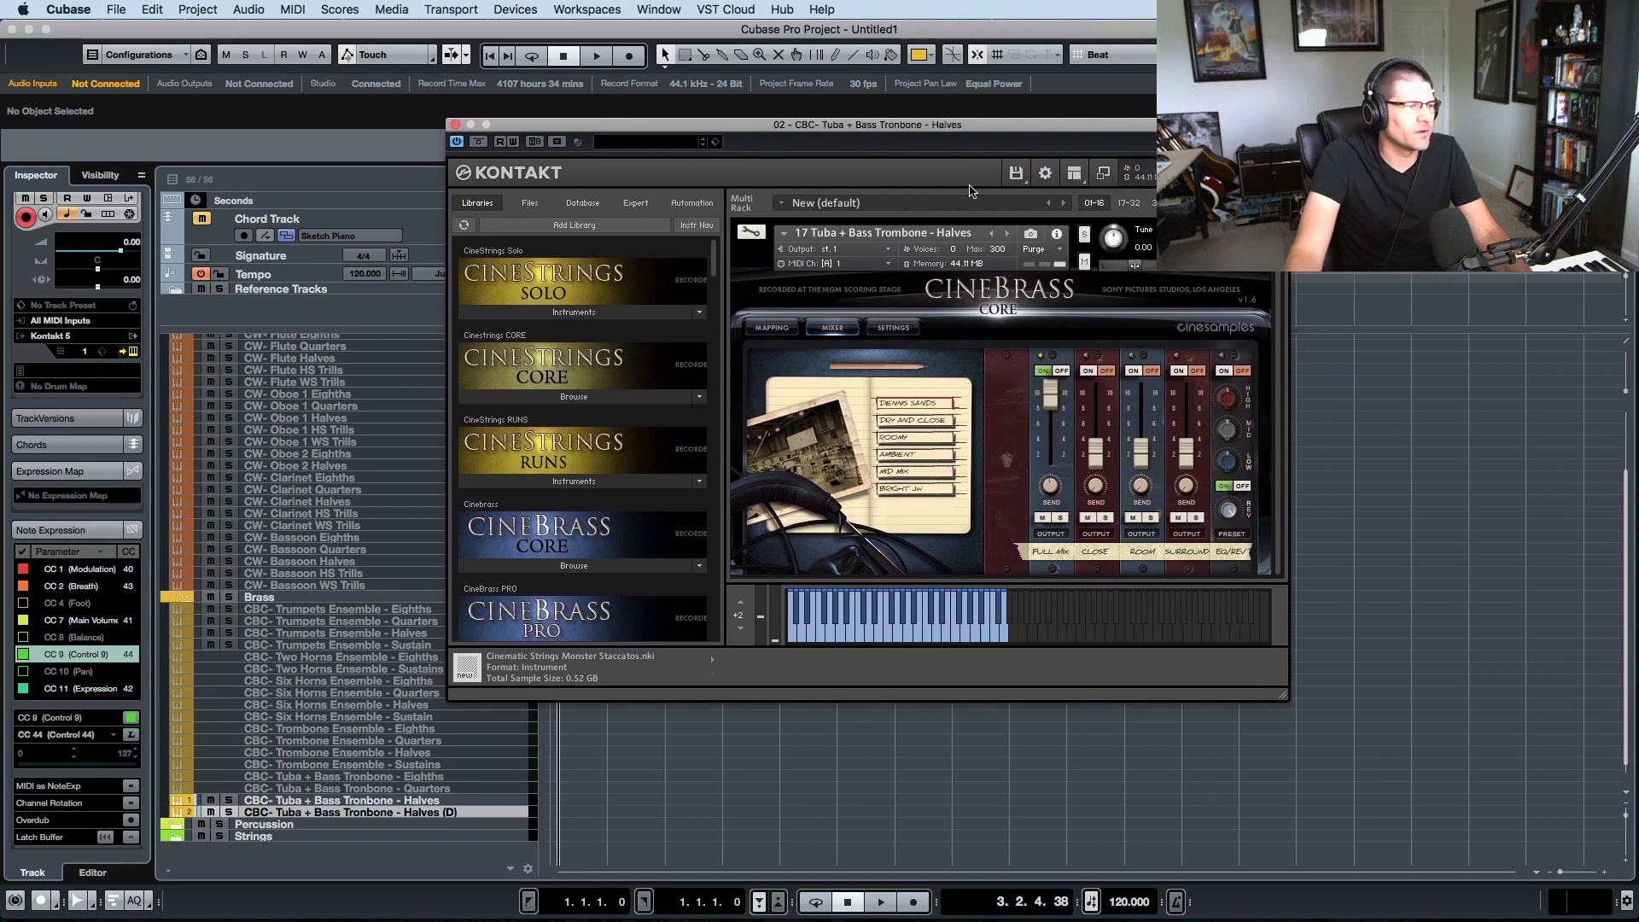
left_click(1007, 233)
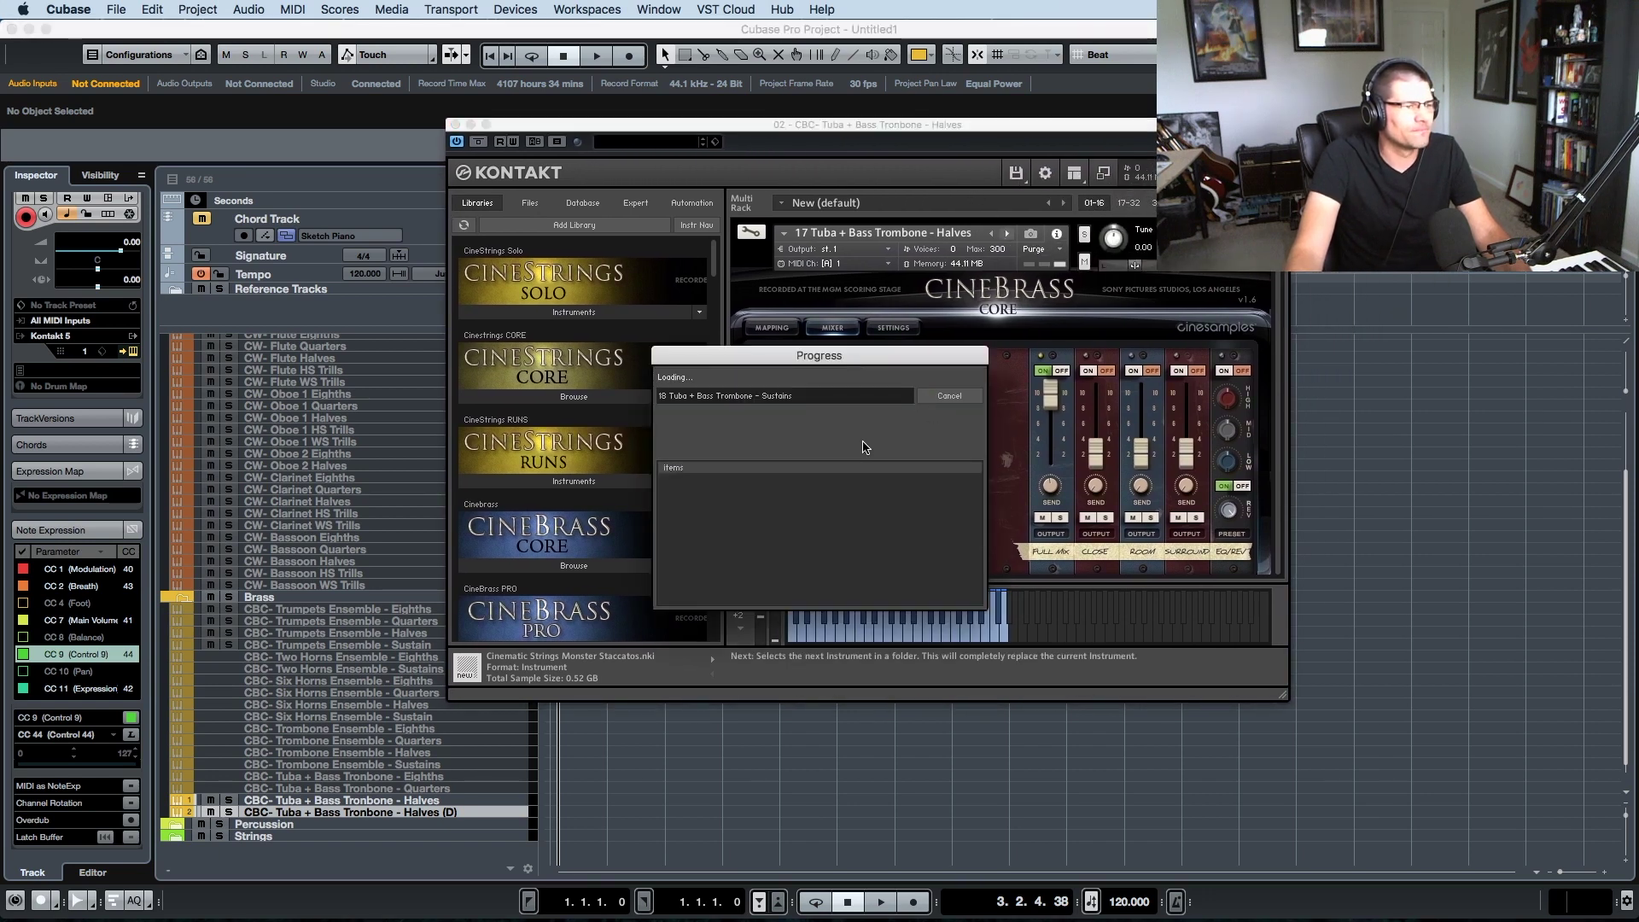
- Rename the duplicated Halves track as "CBC- Tuba + Bass Tronbone - Sustains"
double_click(462, 815)
key("Right")
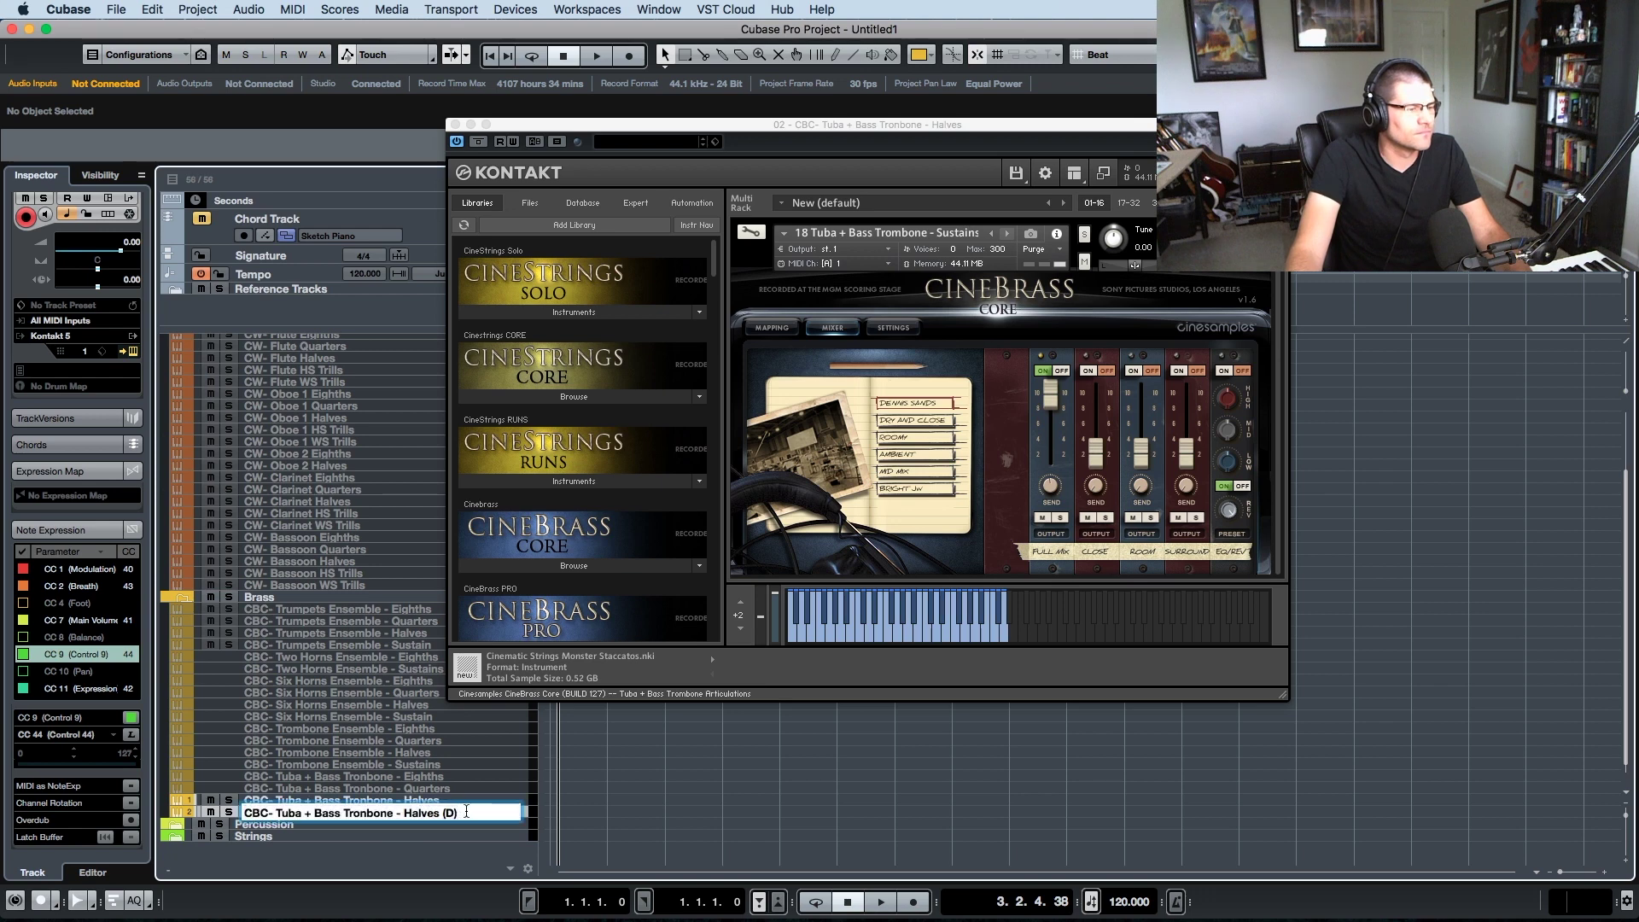
key("BackSpace")
key("BackSpace")
key("BackSpace")
key("BackSpace")
key("BackSpace")
key("BackSpace")
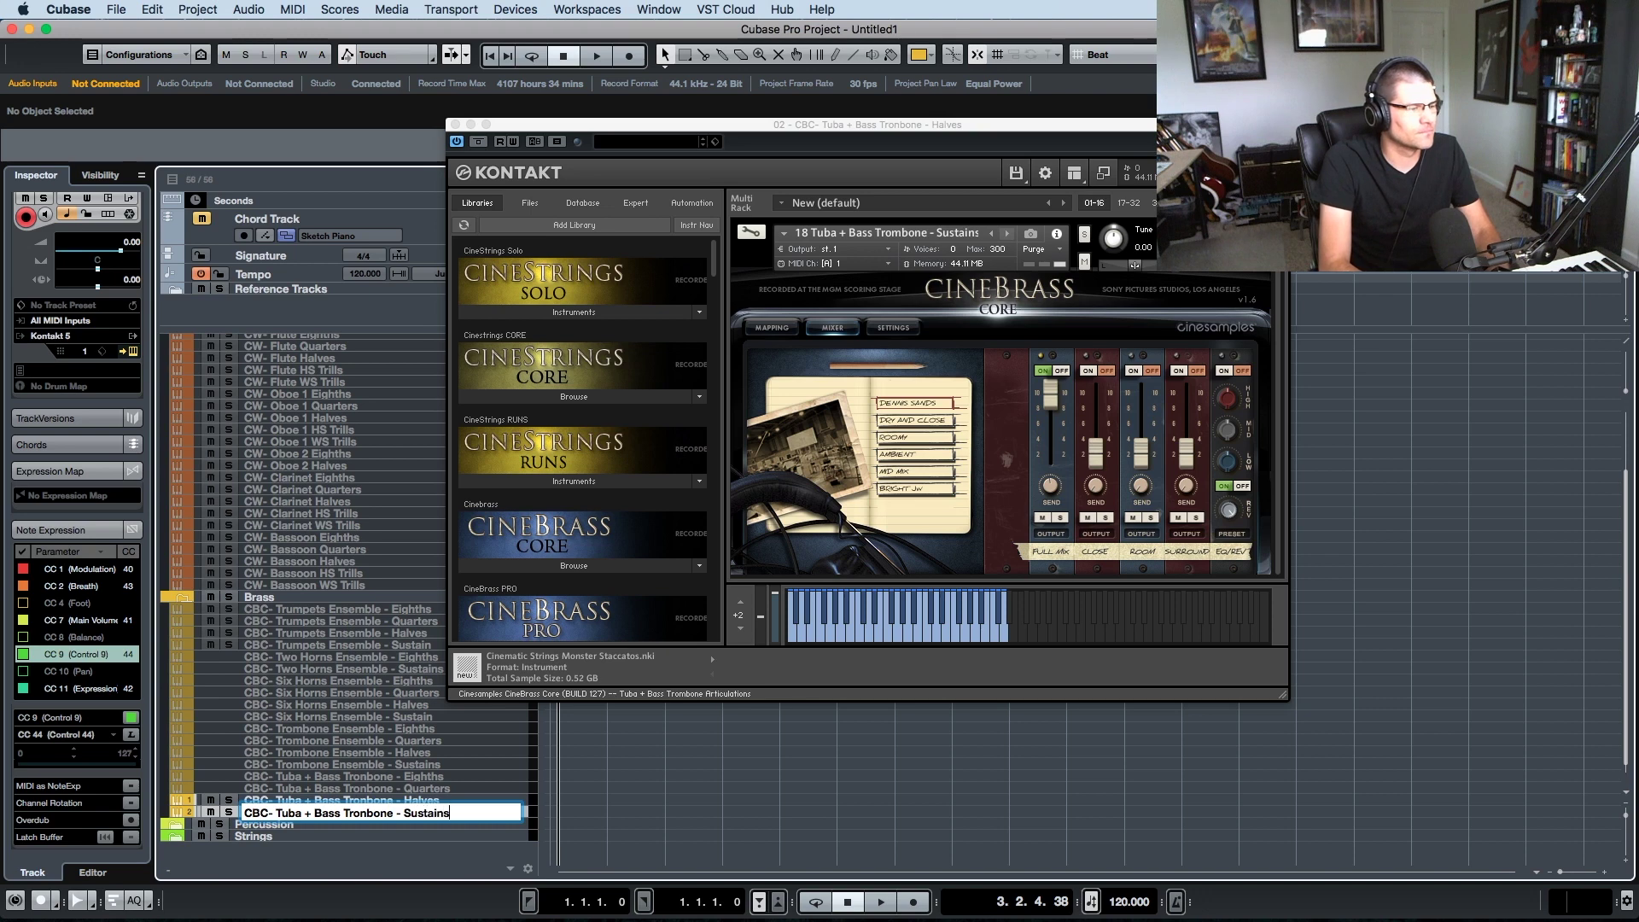
key("Return")
- Look through the CineBrass Core patch list in Kontakt and disable the Tuba + Bass Tronbone - Halves track
left_click(589, 567)
scroll(598, 568, "down", 5)
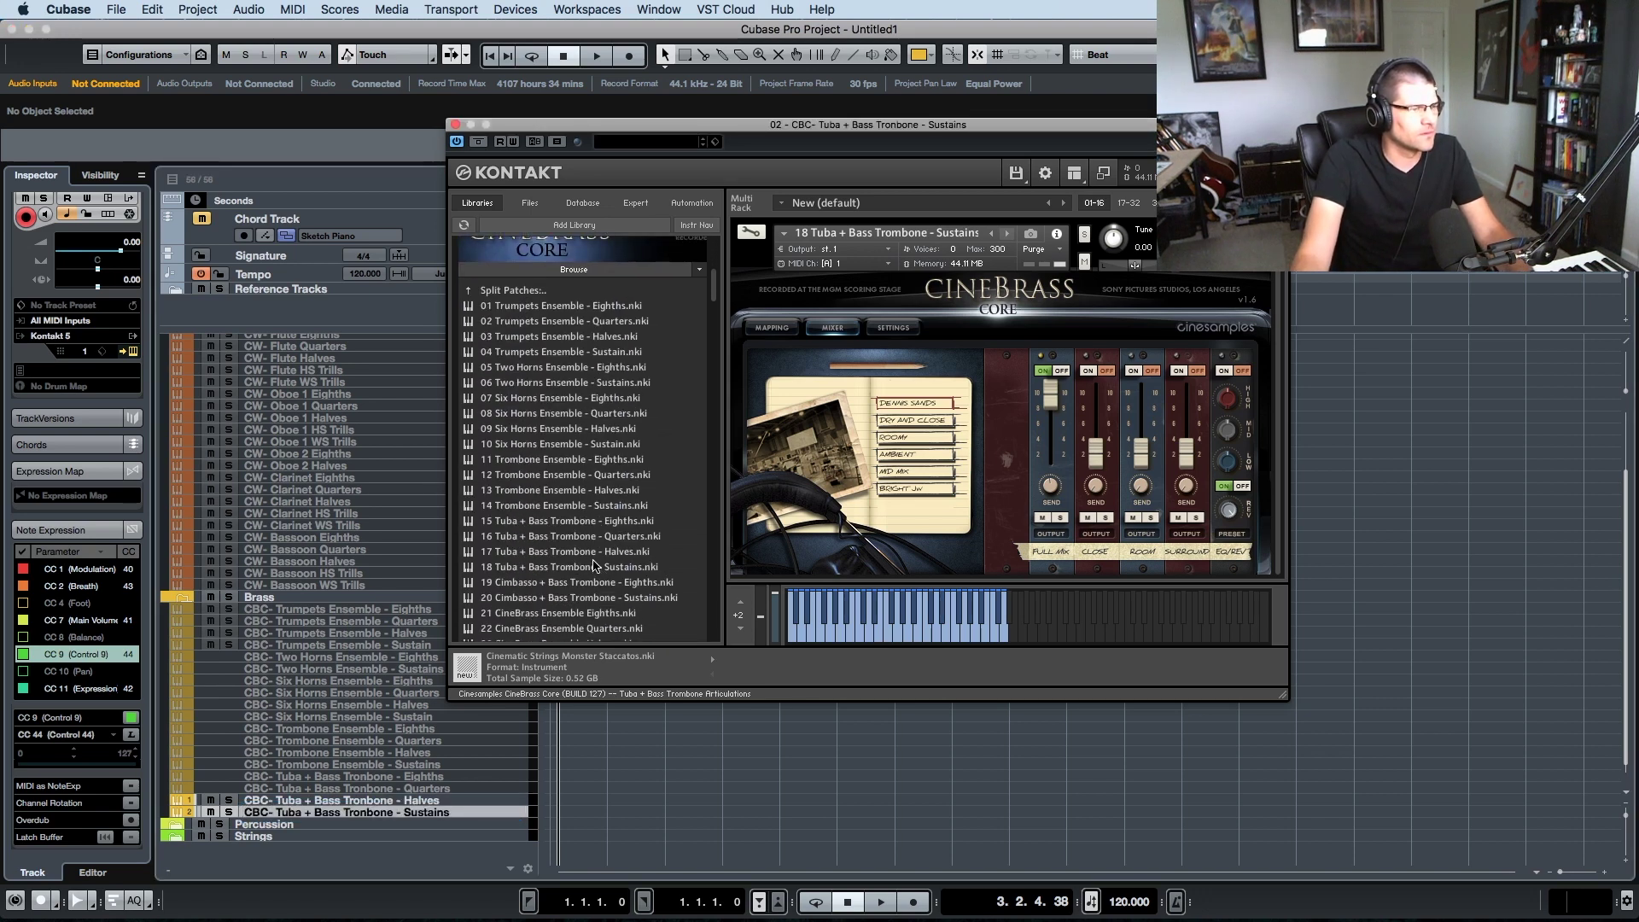
scroll(597, 567, "down", 1)
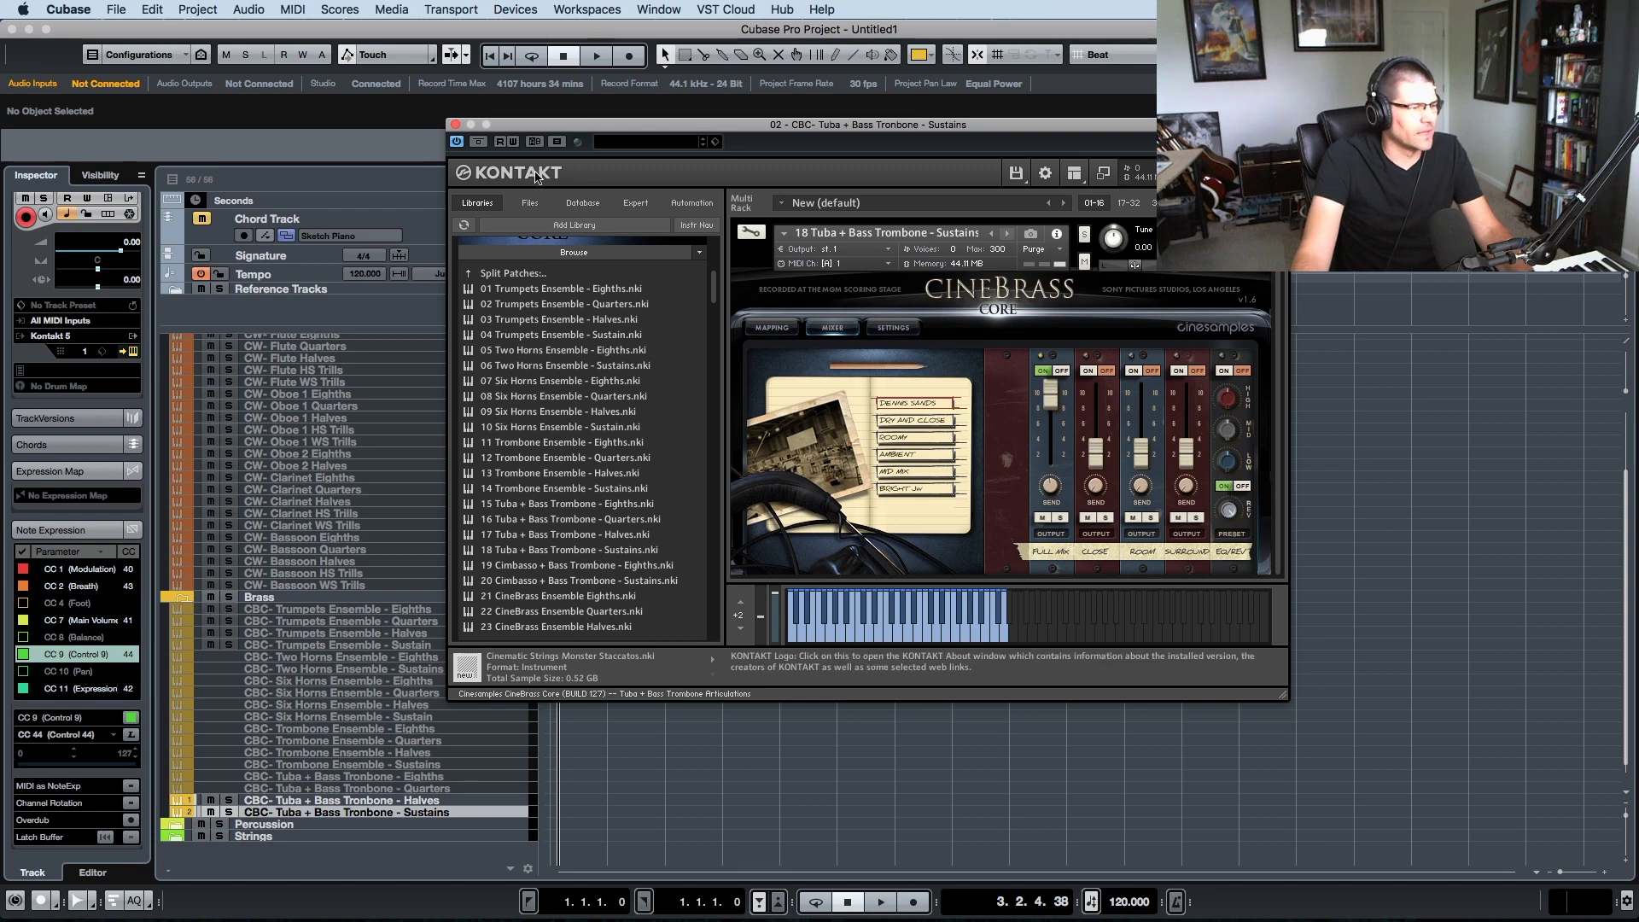
left_click(455, 125)
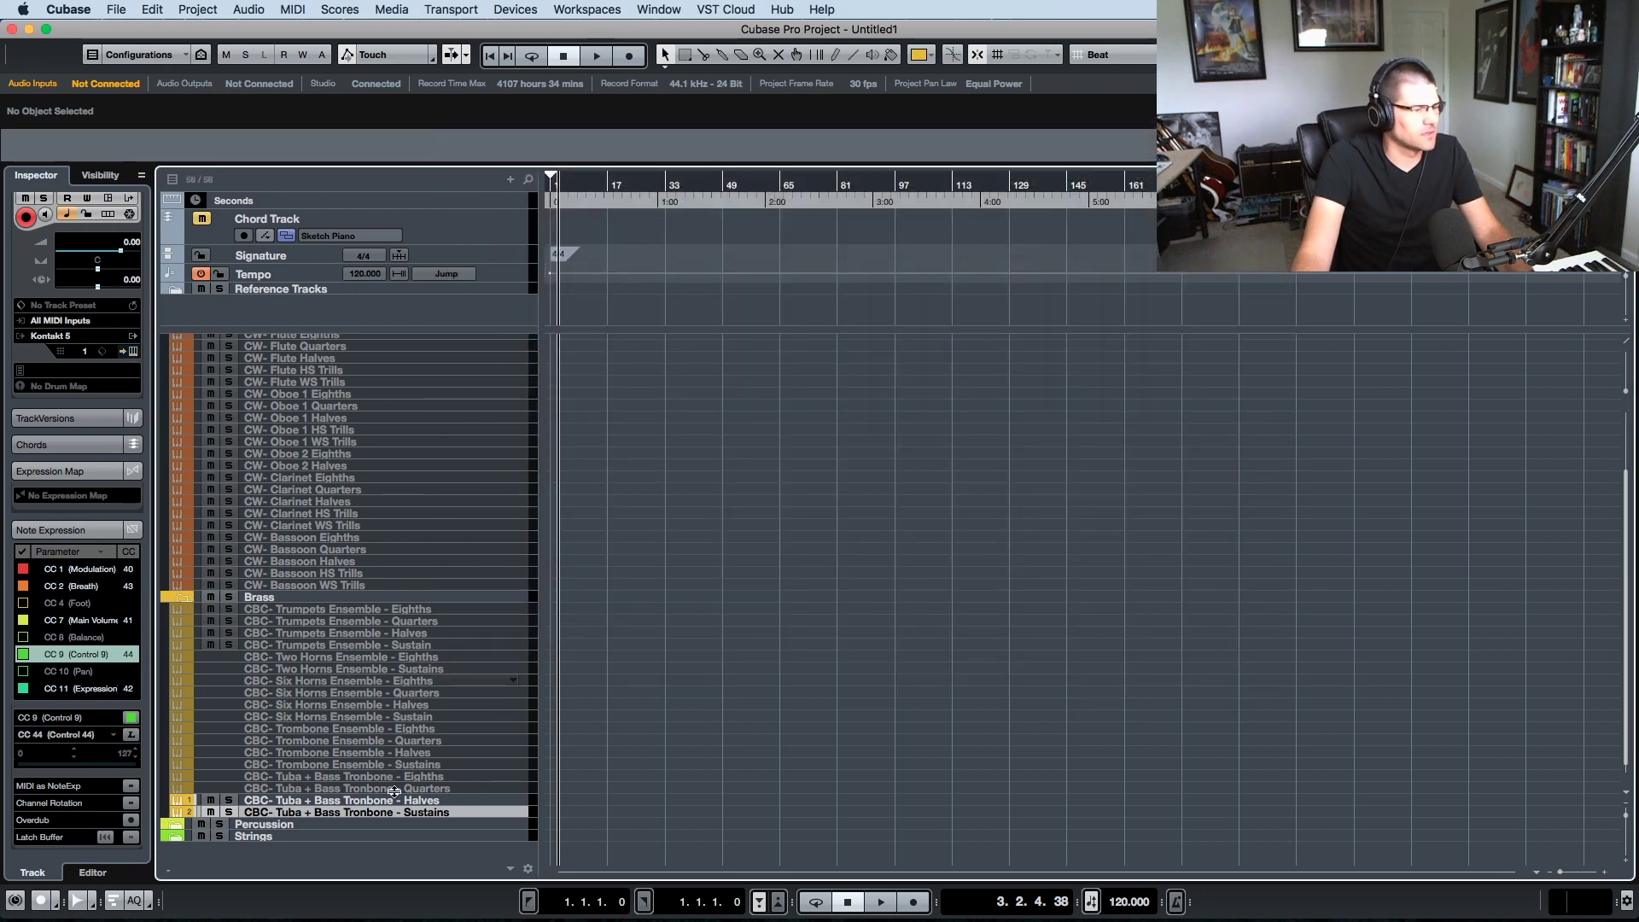
left_click(407, 801)
right_click(407, 804)
left_click(437, 713)
scroll(436, 715, "down", 1)
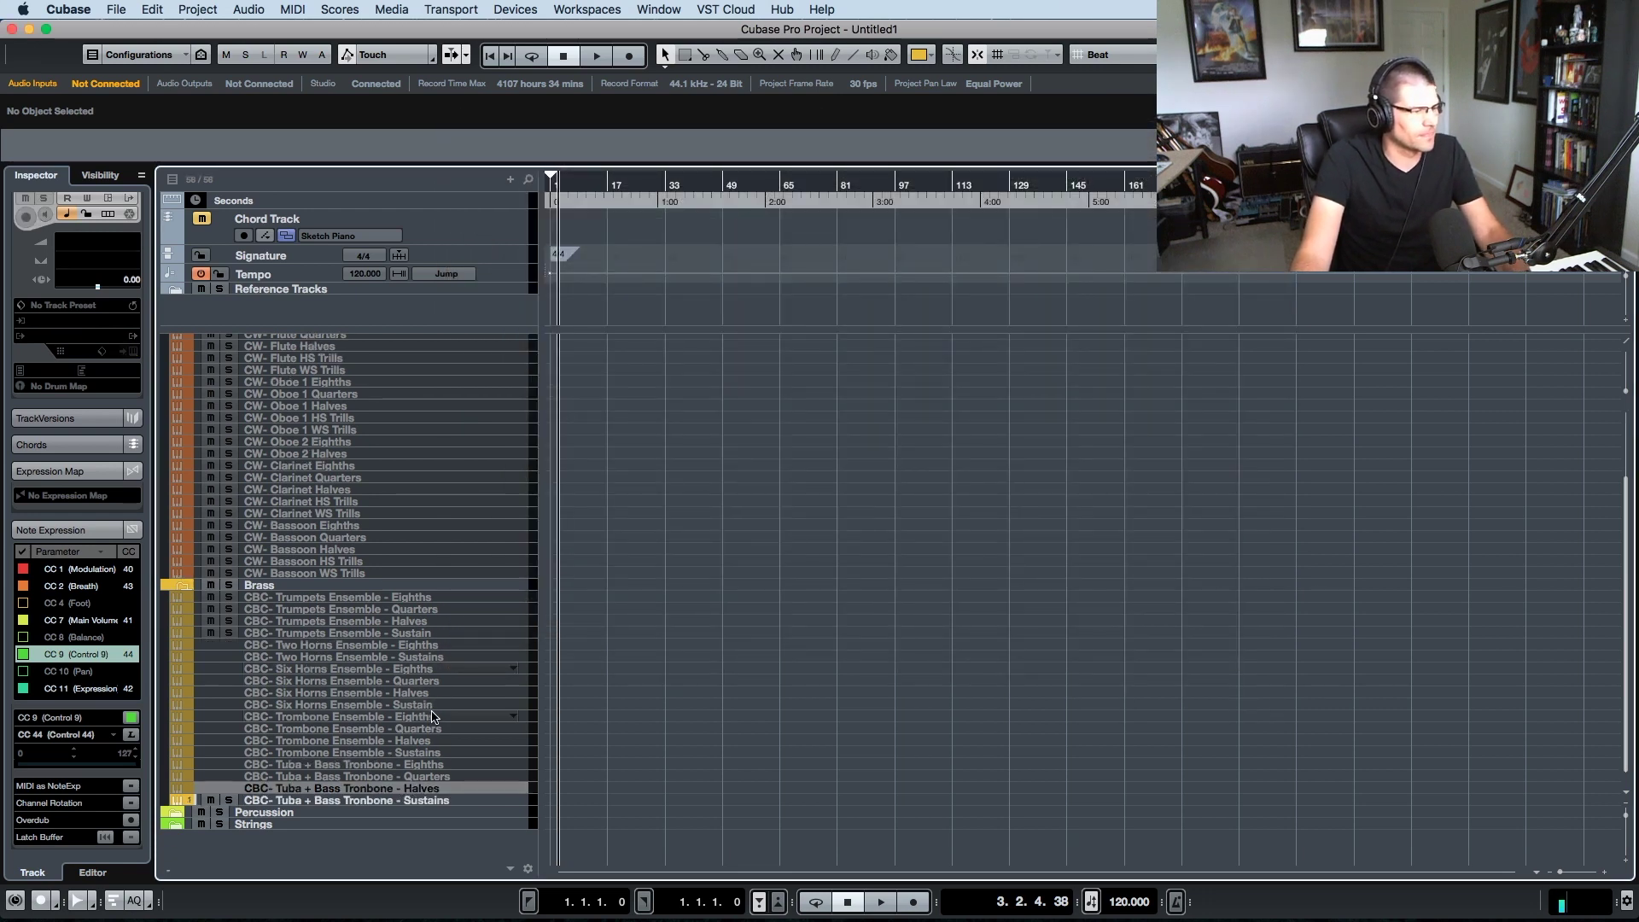
- Duplicate the Tuba + Bass Tronbone - Sustains track and move the copy into the Percussion folder
left_click(306, 804)
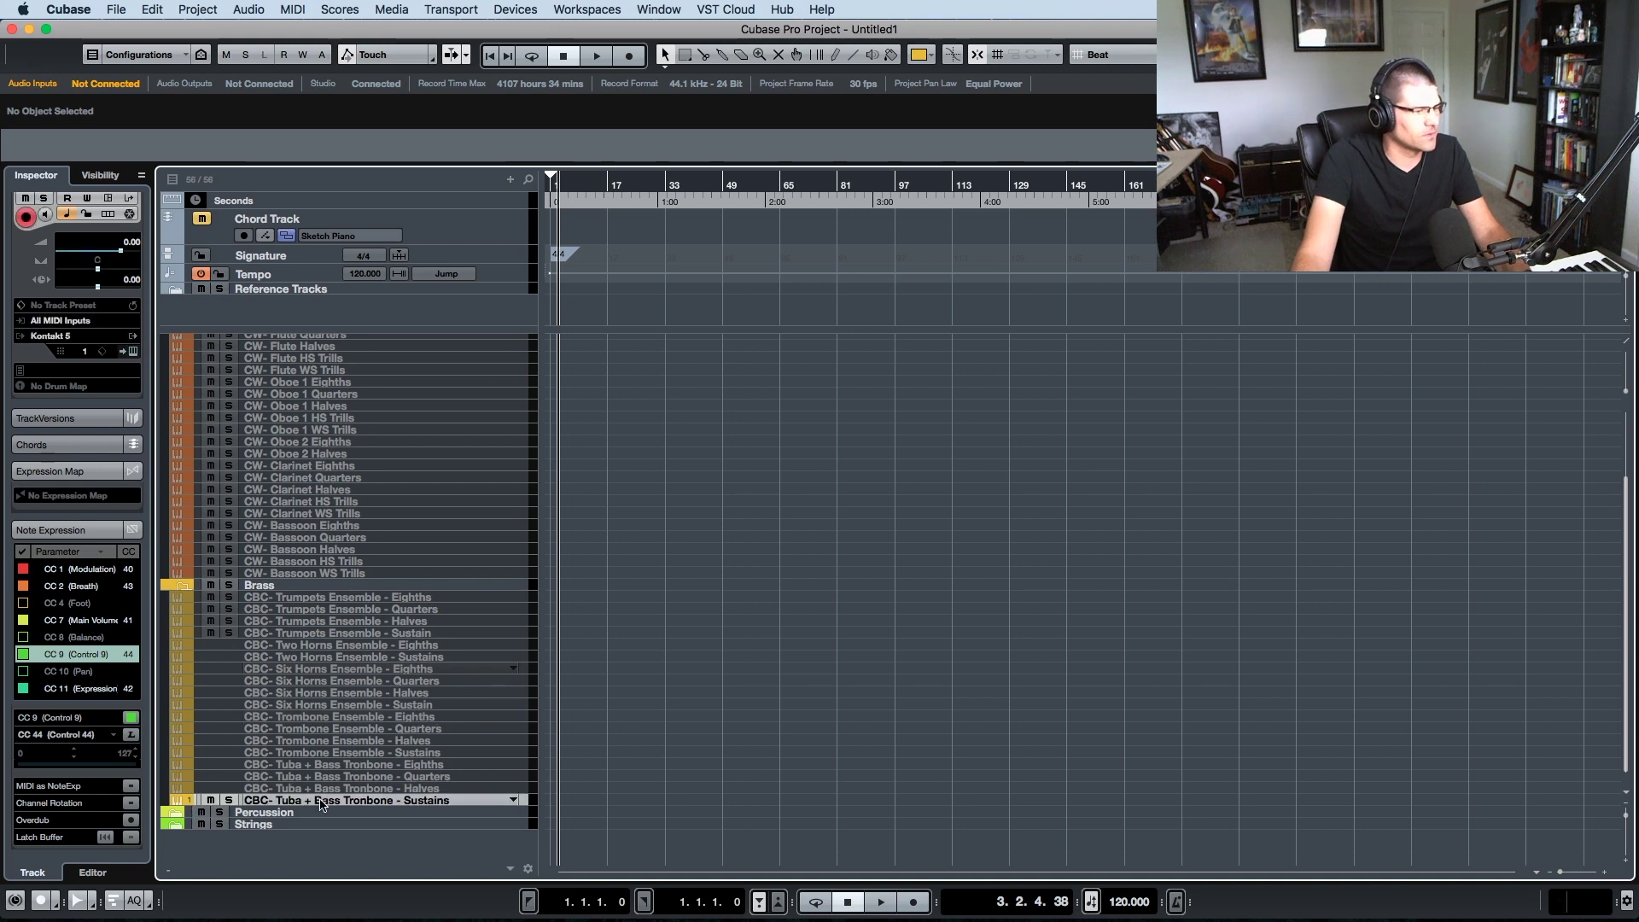
right_click(322, 800)
left_click(373, 850)
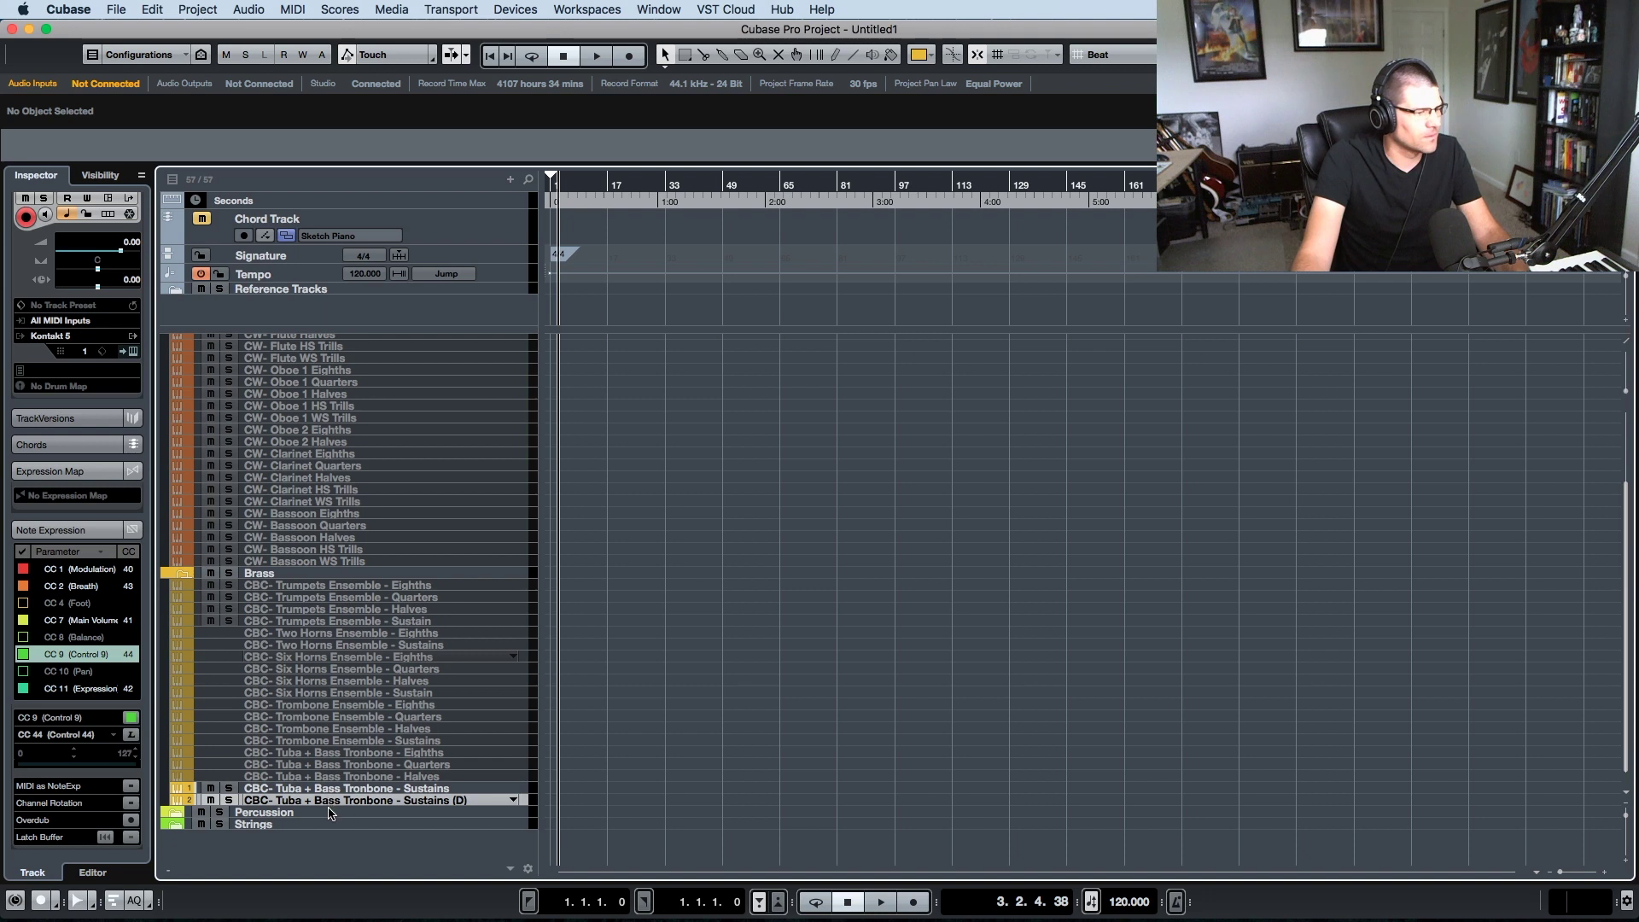
key("Delete")
left_click(268, 804)
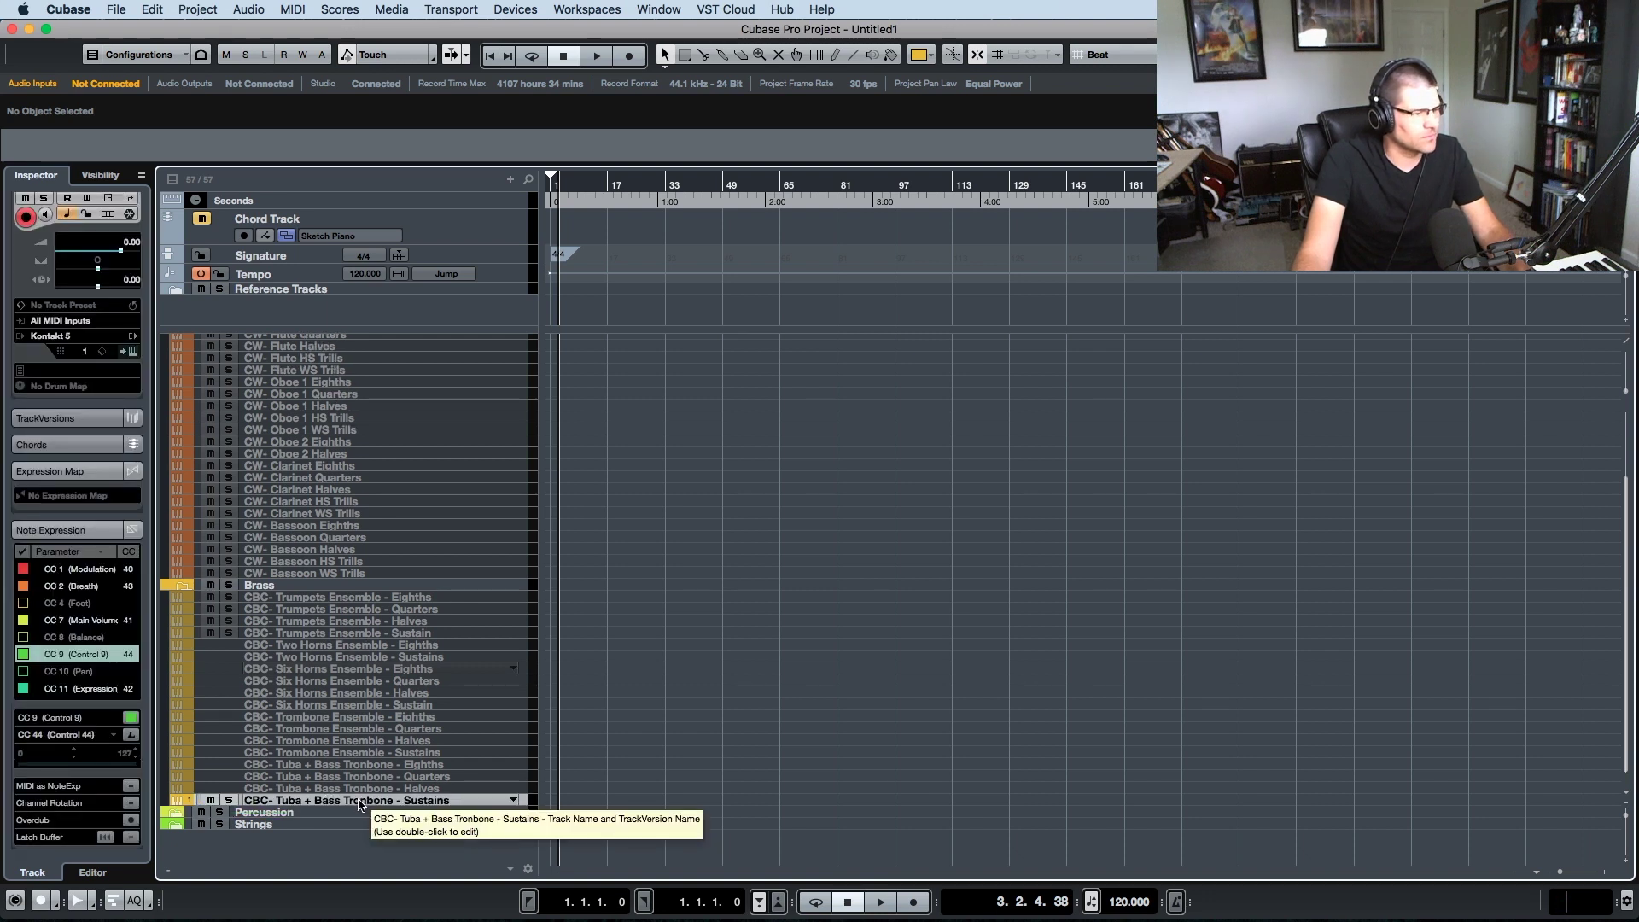
- Correct "Tronbone" to "Trombone" in the name of the Tuba Sustains track in the Brass folder
double_click(369, 801)
left_click(365, 801)
key("BackSpace")
type("m")
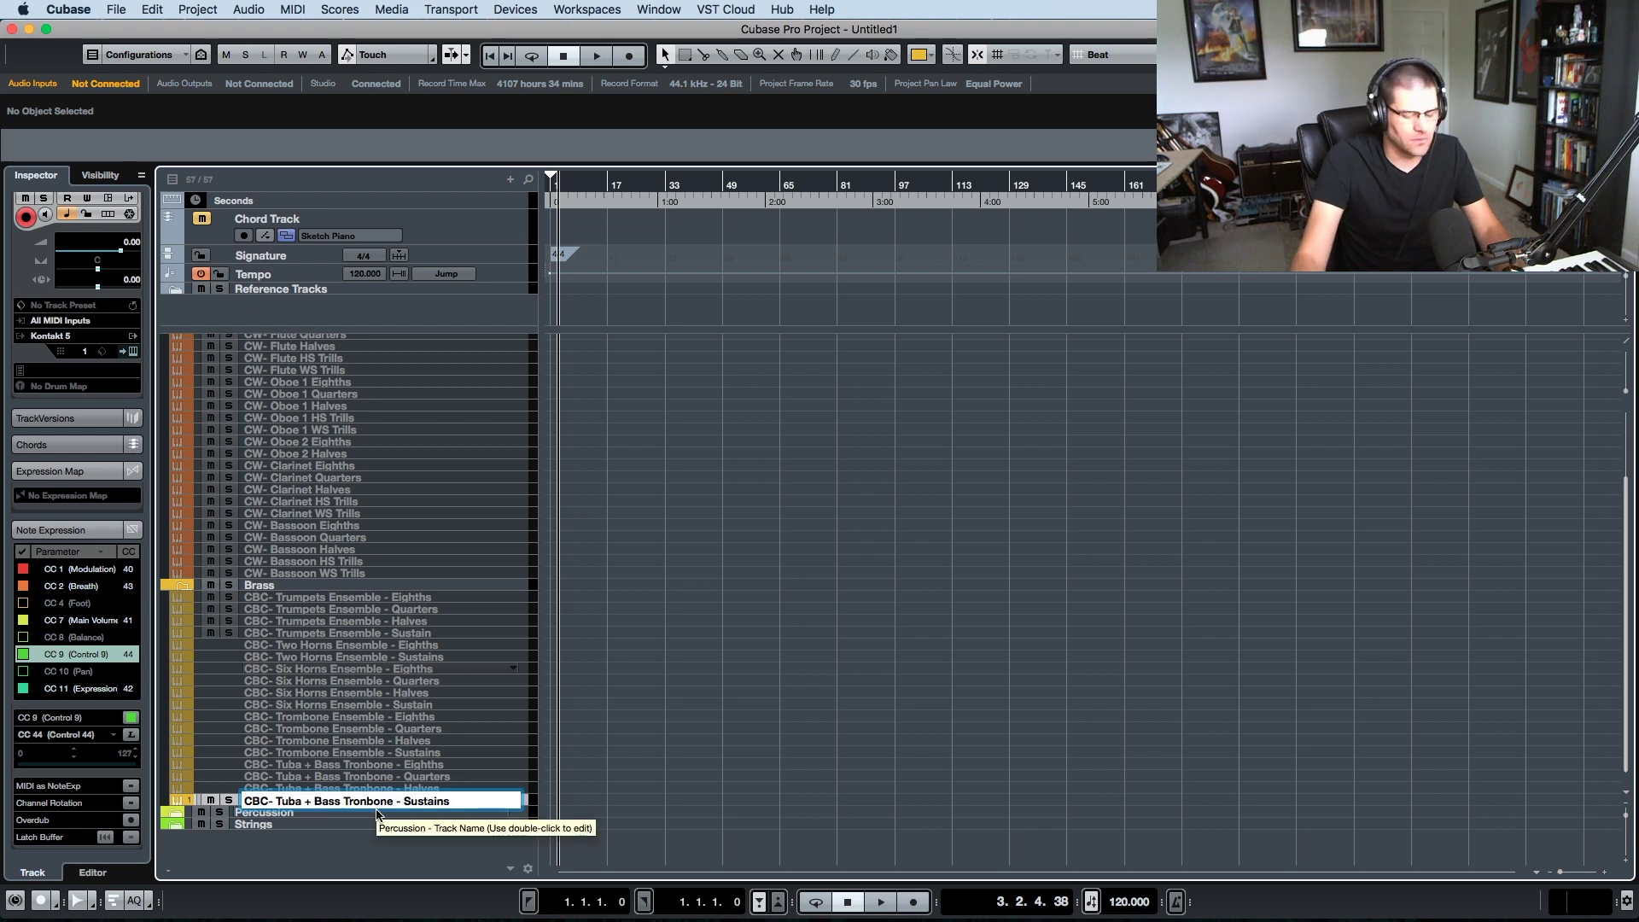
- Correct the spelling in the Tuba Halves track name so it reads "CBC- Tuba + Bass Trombone - Halves"
double_click(368, 789)
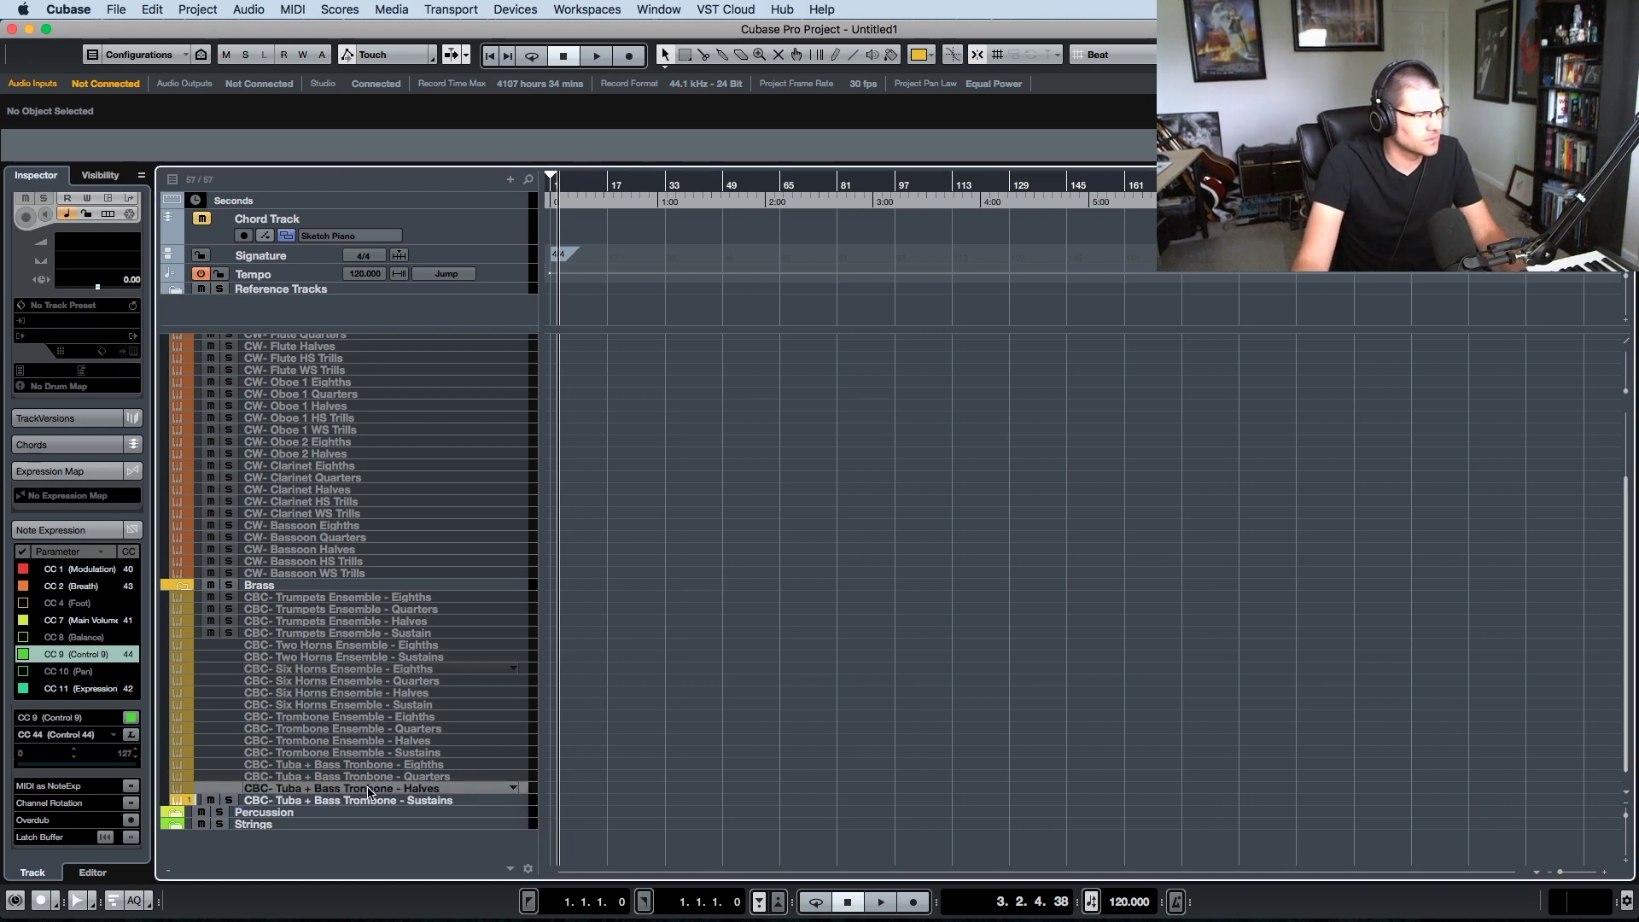
left_click(370, 789)
key("BackSpace")
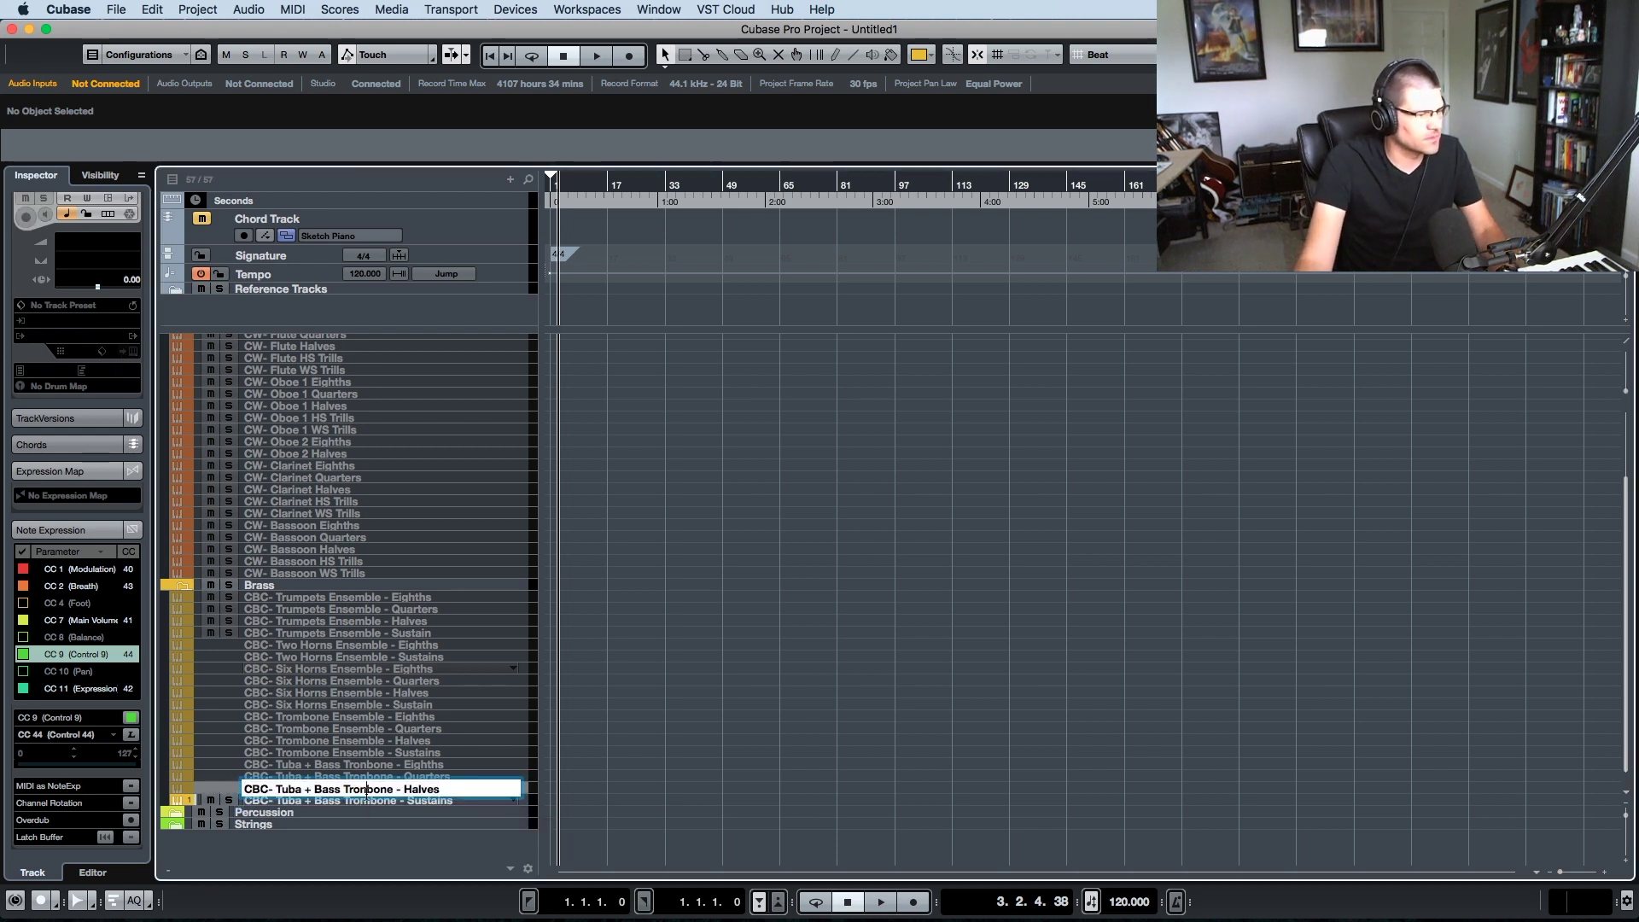
type("m")
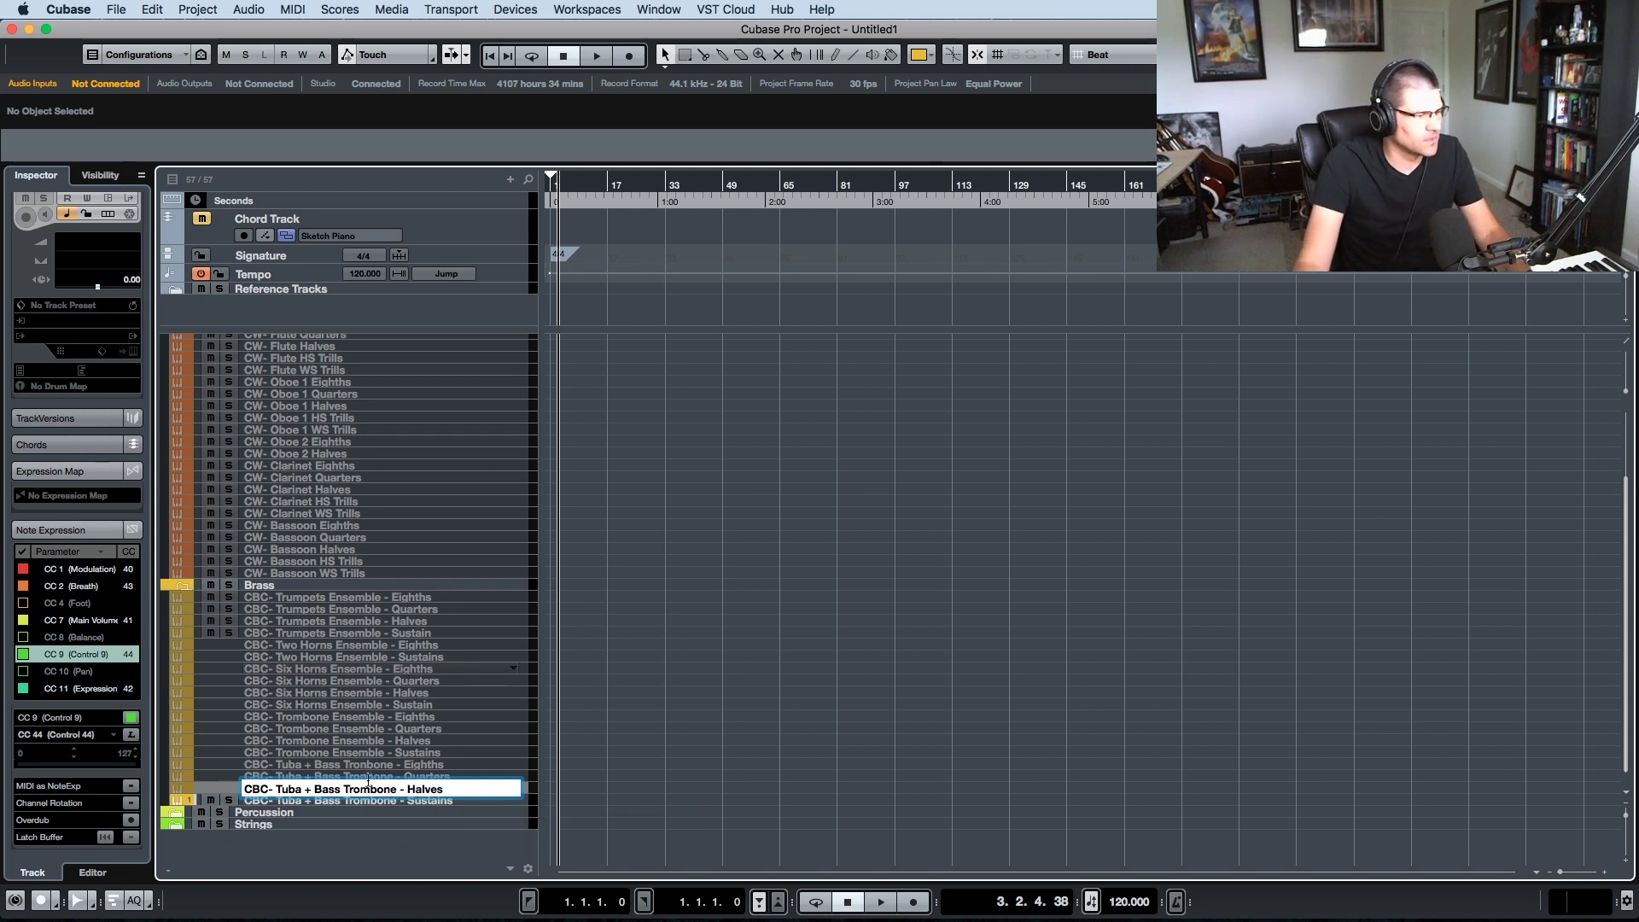
key("Return")
- Correct "Tronbone" to "Trombone" in the names of the Tuba Quarters and Tuba Eighths tracks
double_click(368, 777)
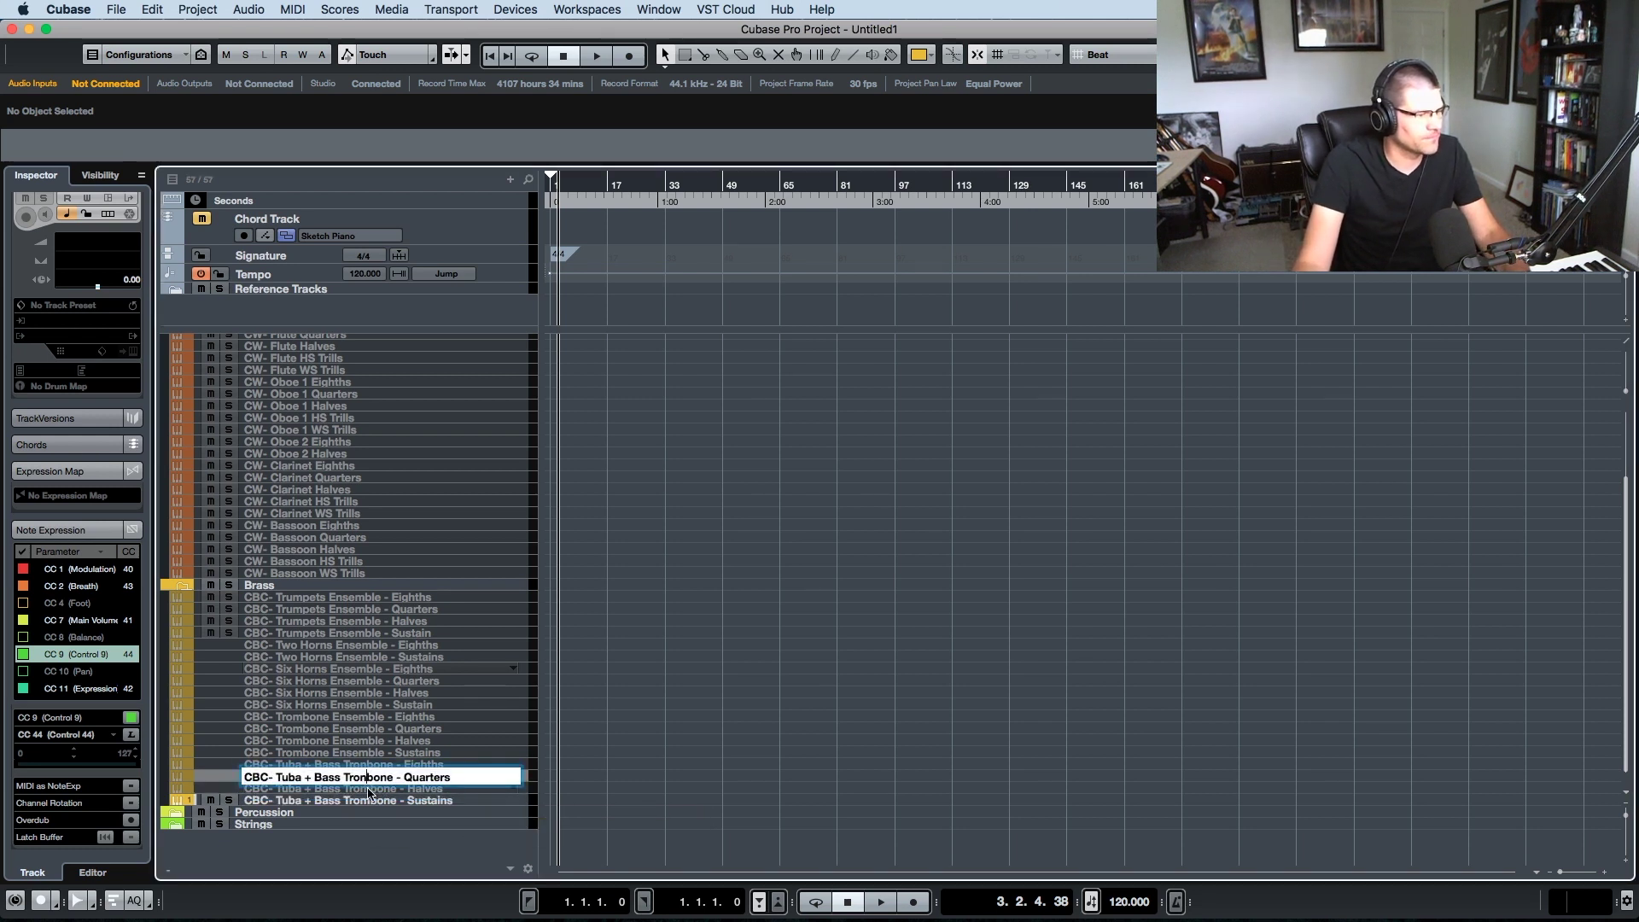
key("Return")
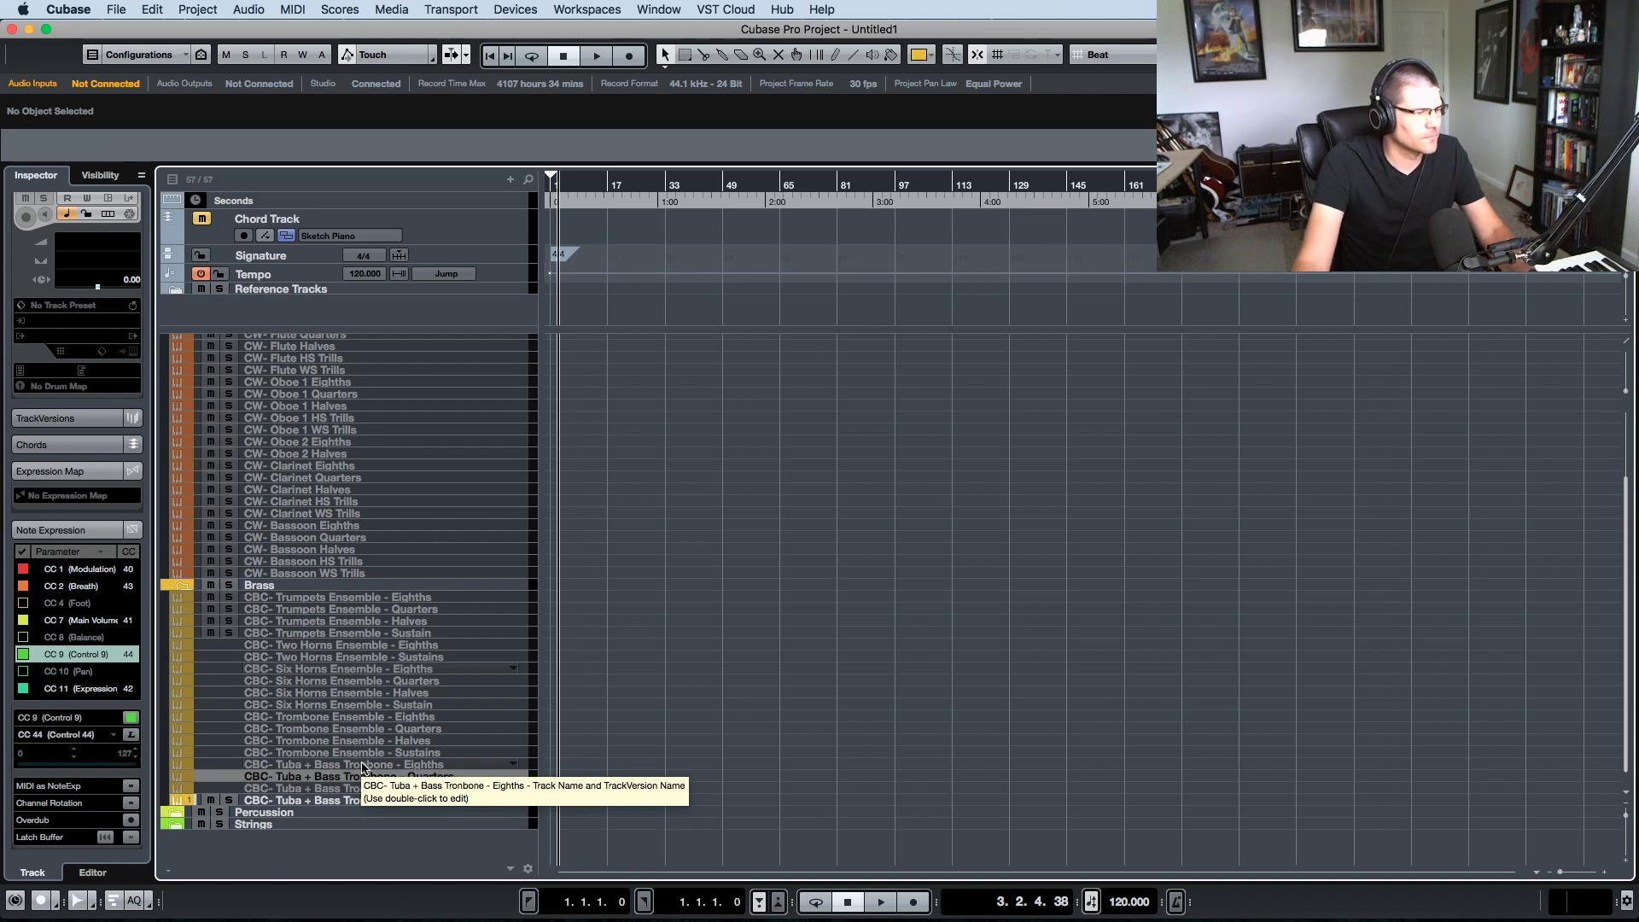
double_click(367, 765)
left_click(367, 765)
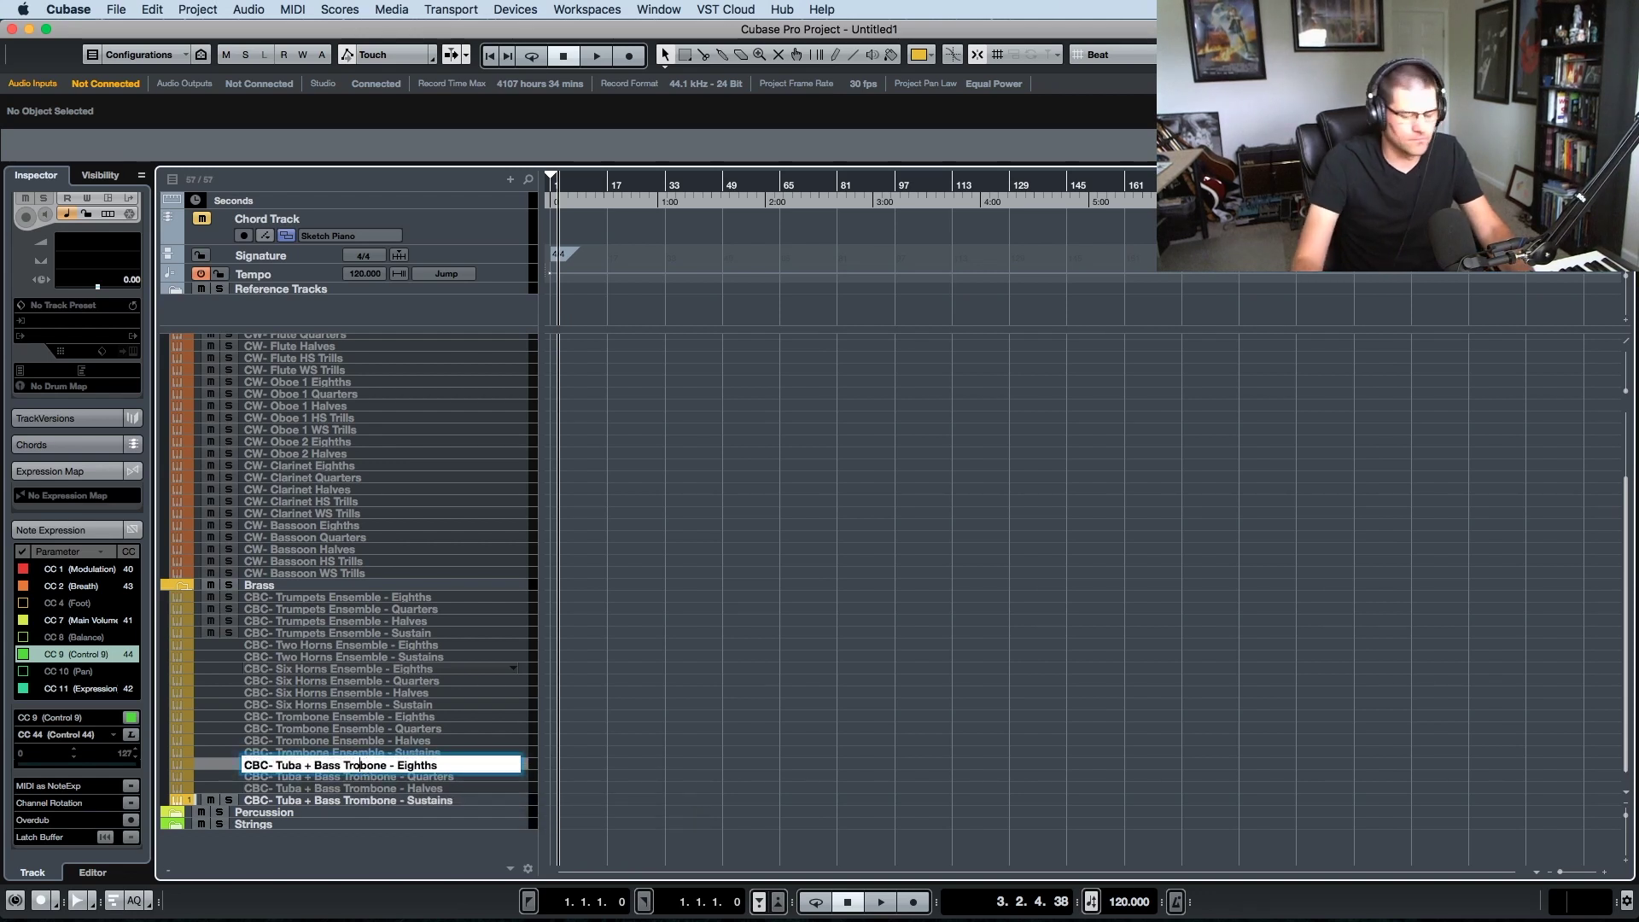
key("Return")
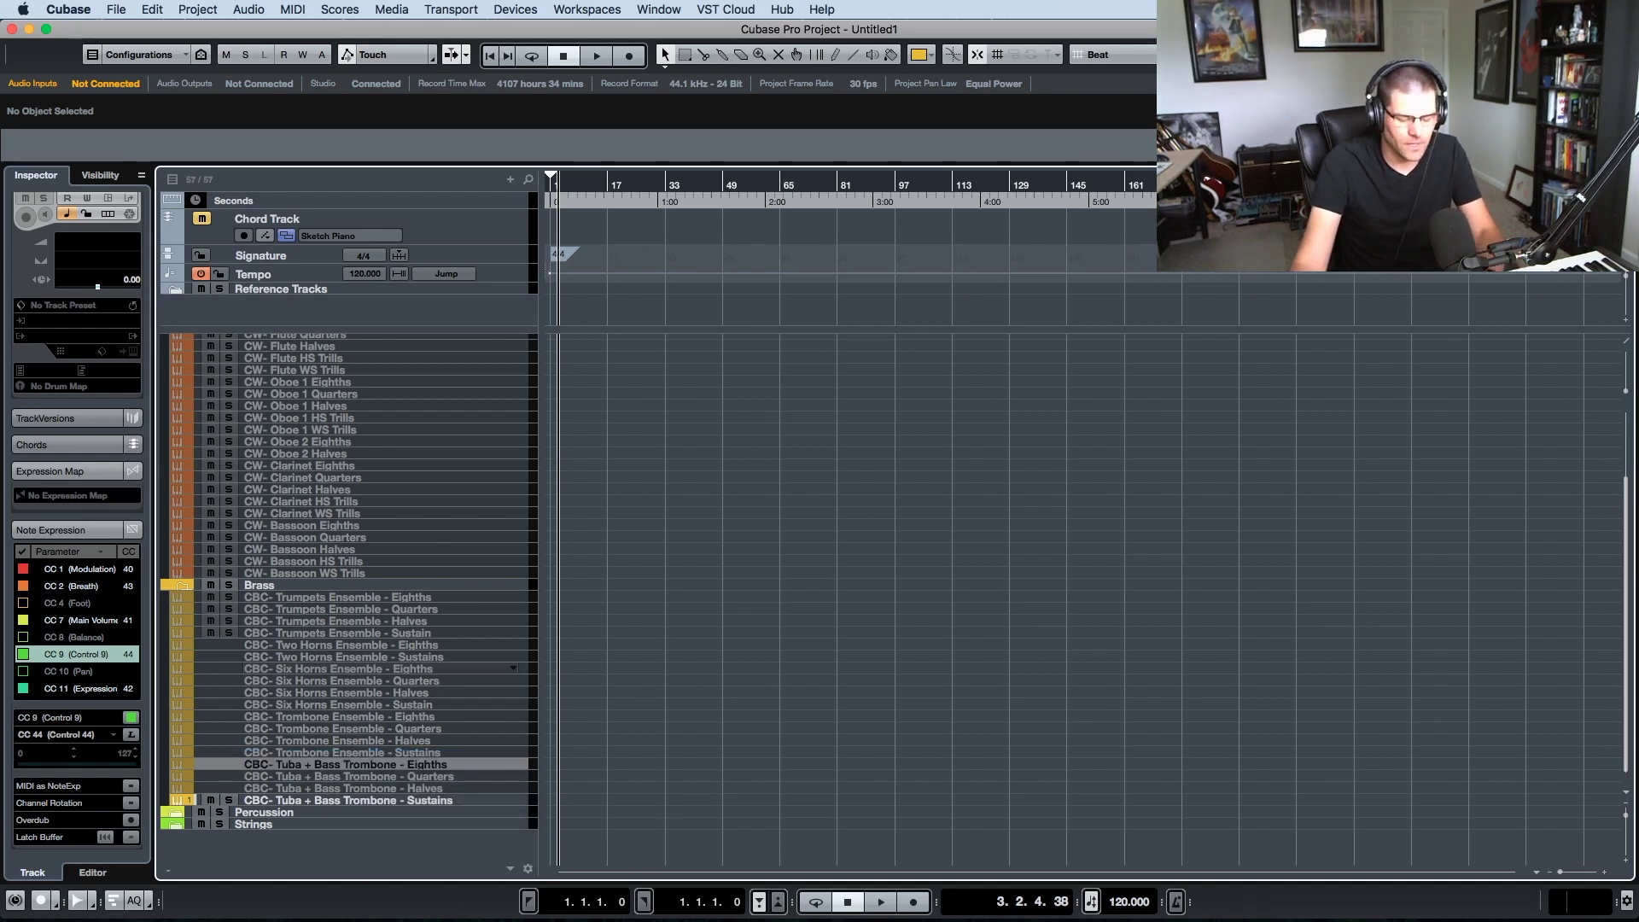
- Select the Tuba + Bass Trombone - Sustains track and expand the Percussion folder
left_click(346, 801)
left_click(180, 812)
scroll(401, 757, "down", 1)
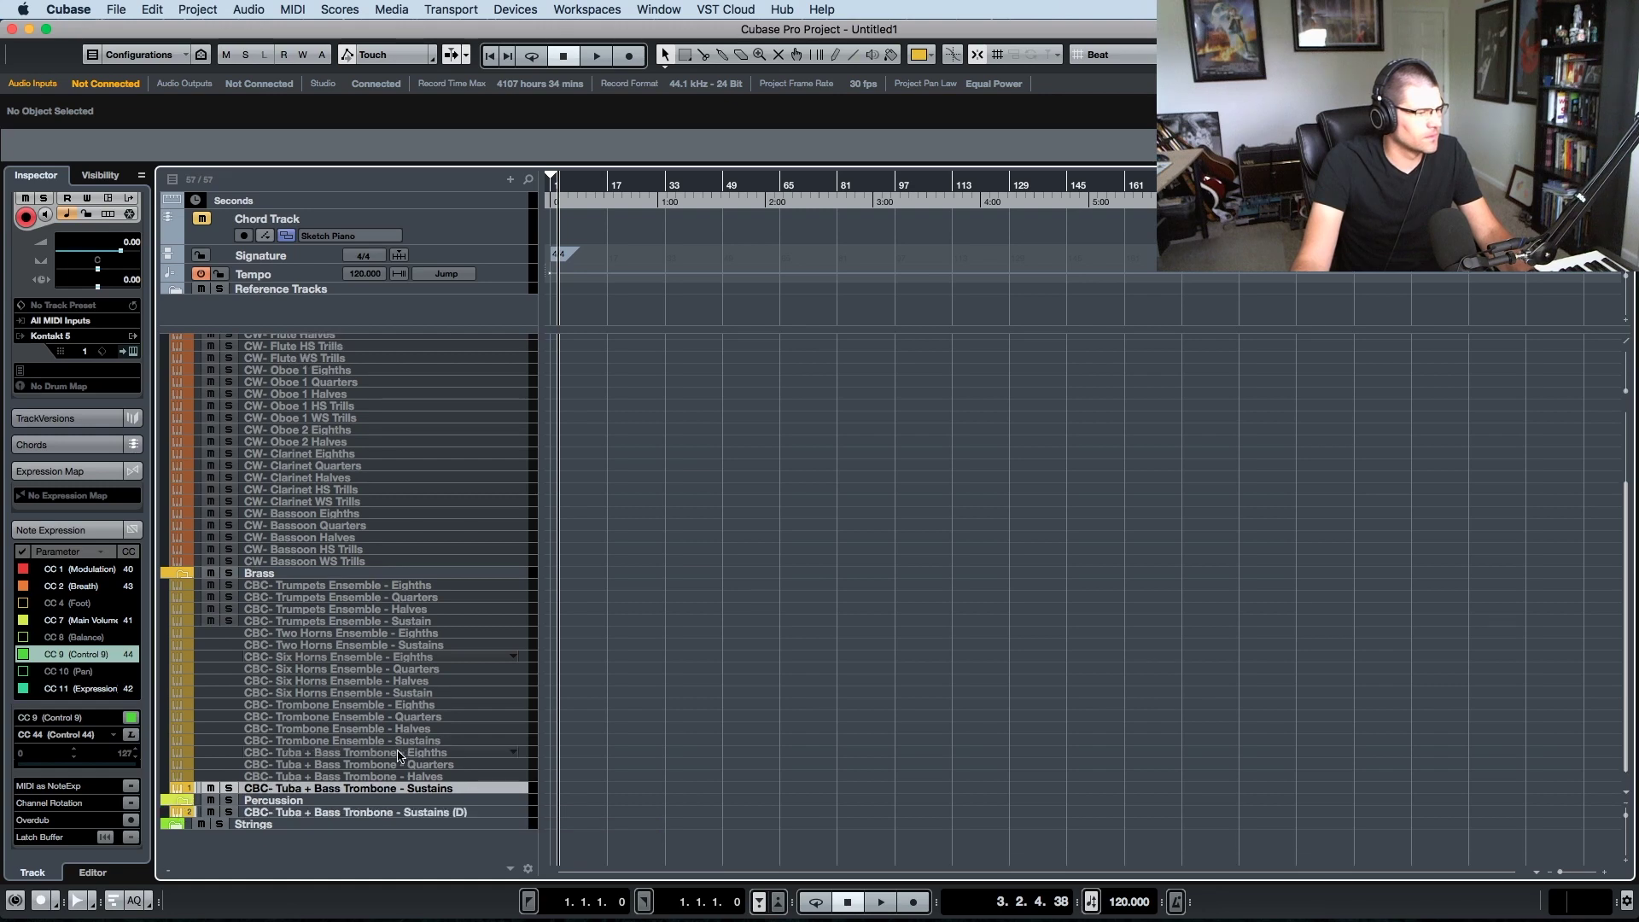
- Save the current project, including the finished Brass folder tracks, as a template
left_click(400, 812)
left_click(115, 10)
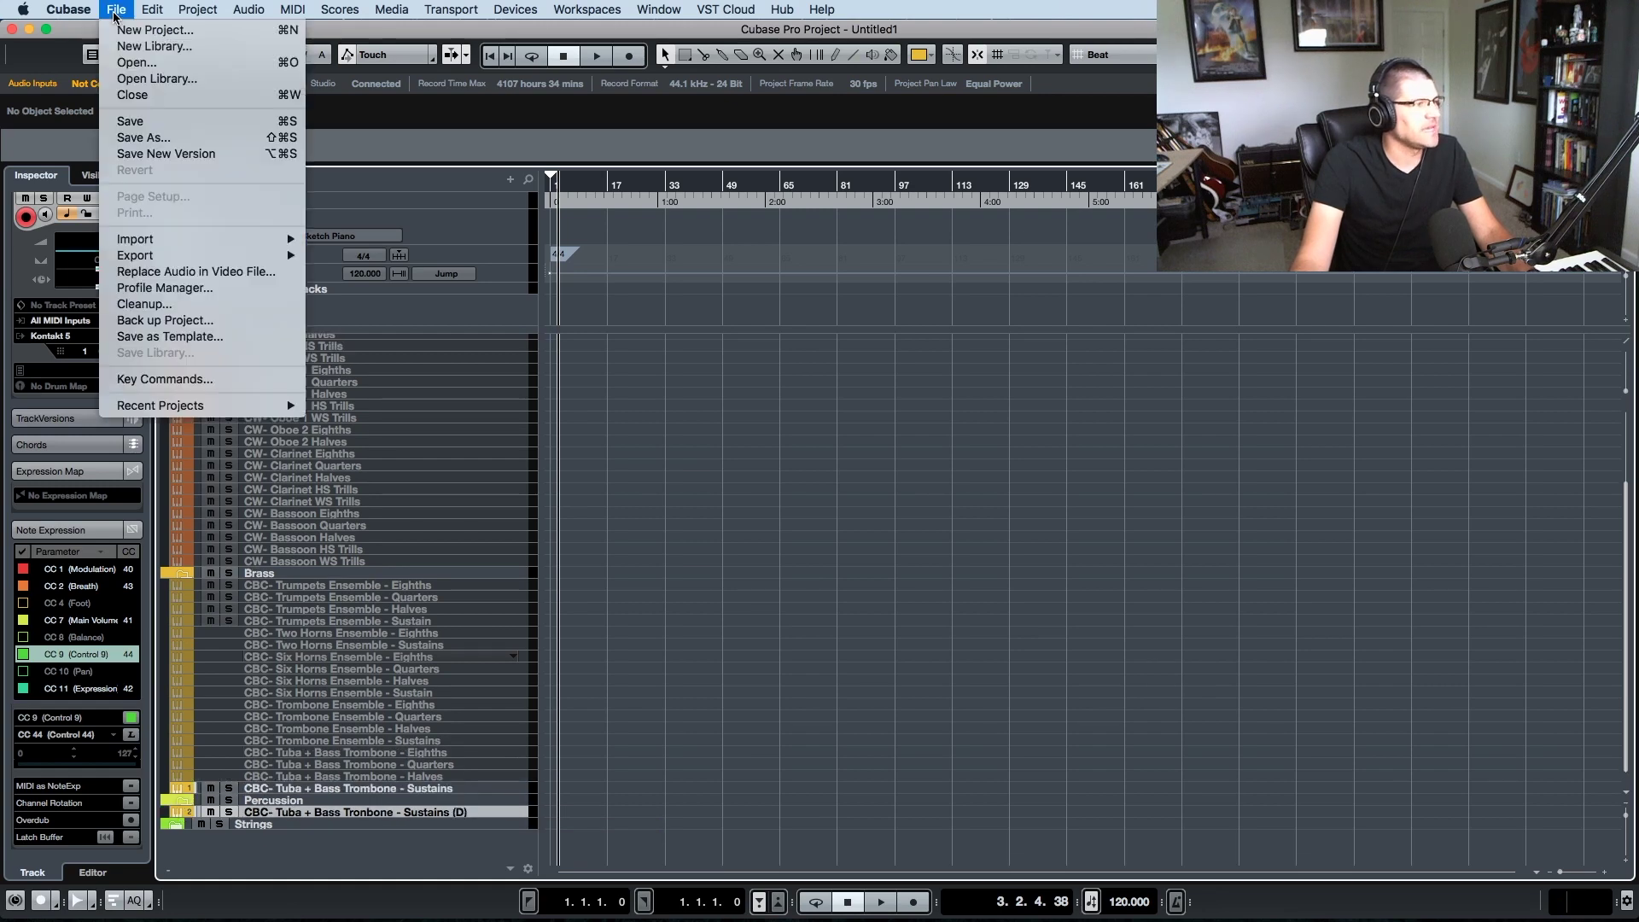
left_click(196, 337)
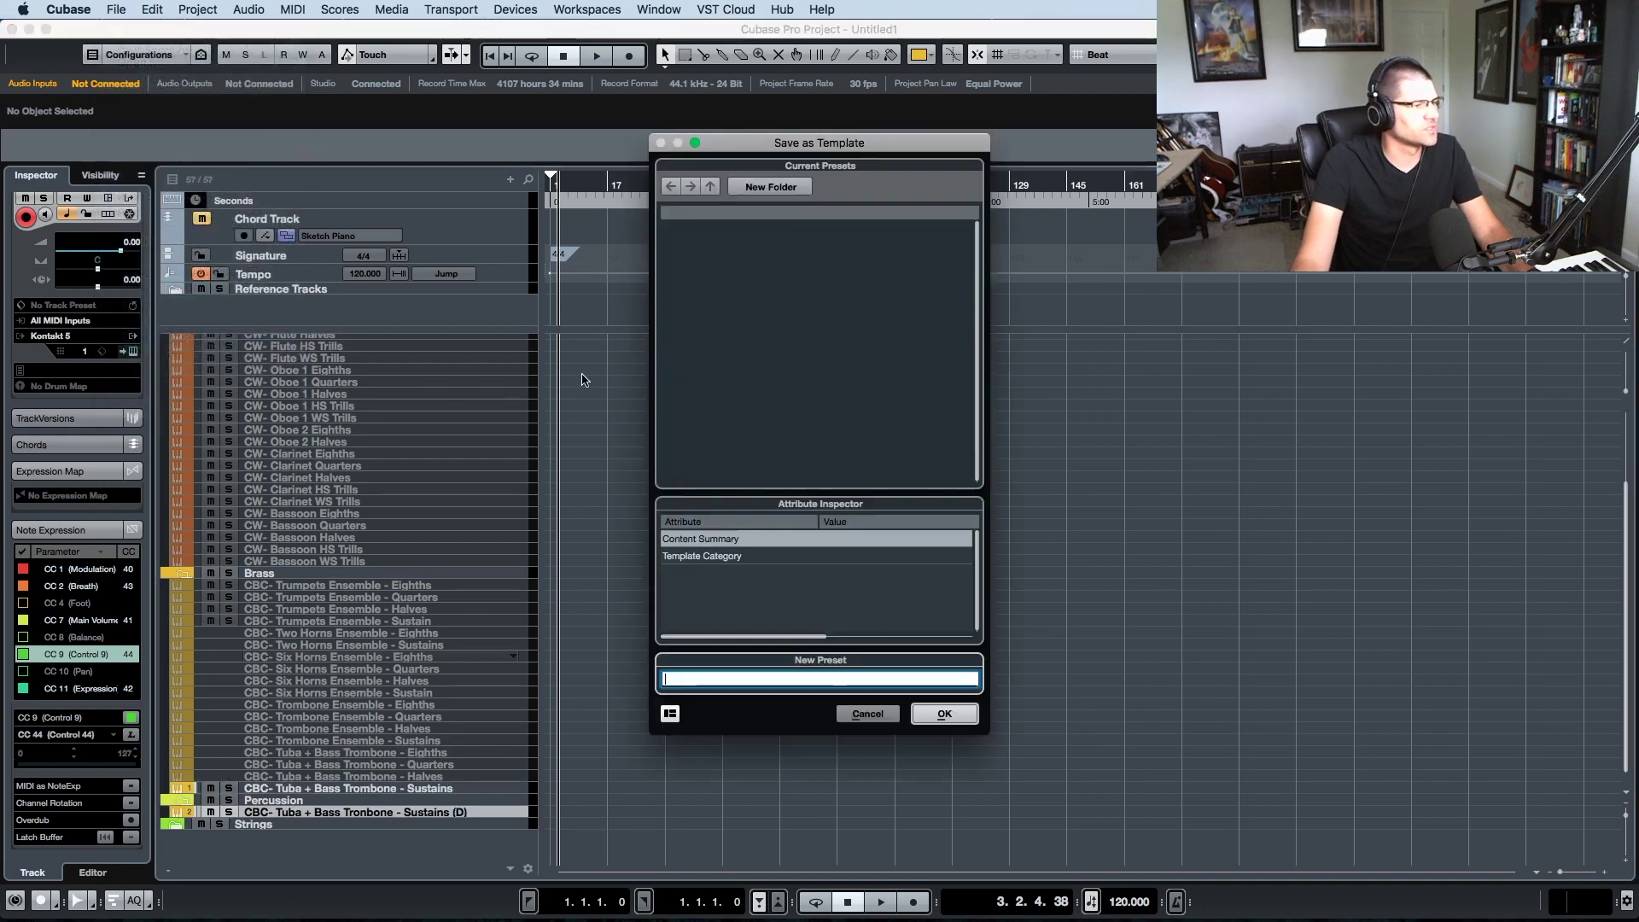
left_click(742, 230)
left_click(945, 714)
left_click(957, 325)
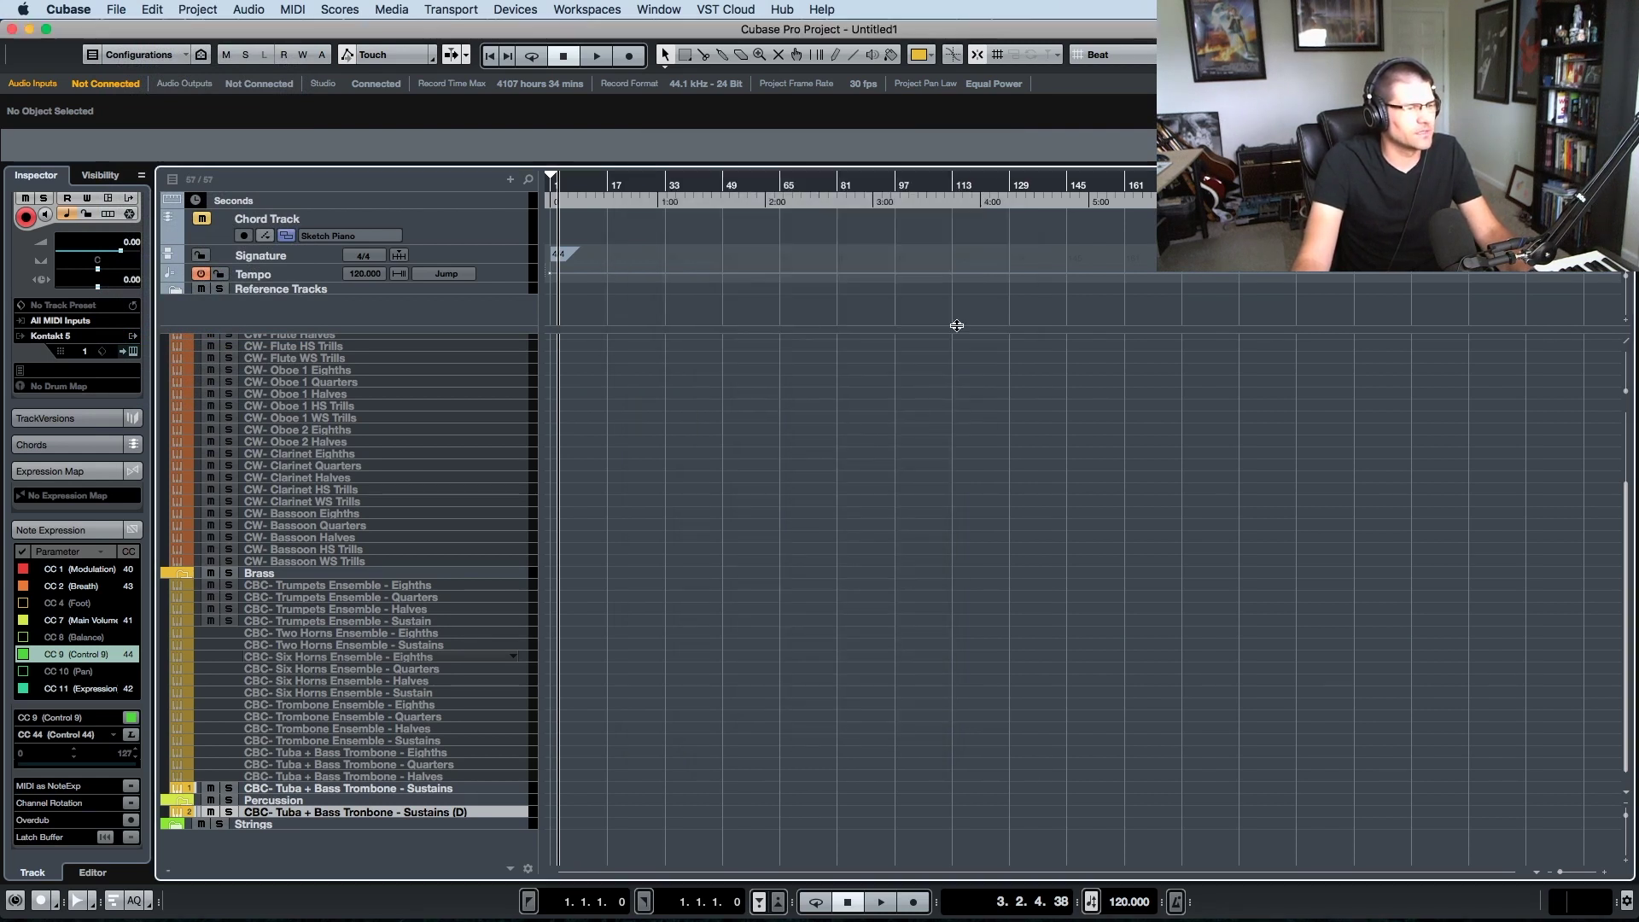
- Disable the Tuba Sustains track in the Brass folder and clear the tuba patch from its duplicate's Kontakt instrument in the Percussion folder
left_click(367, 789)
left_click(344, 813)
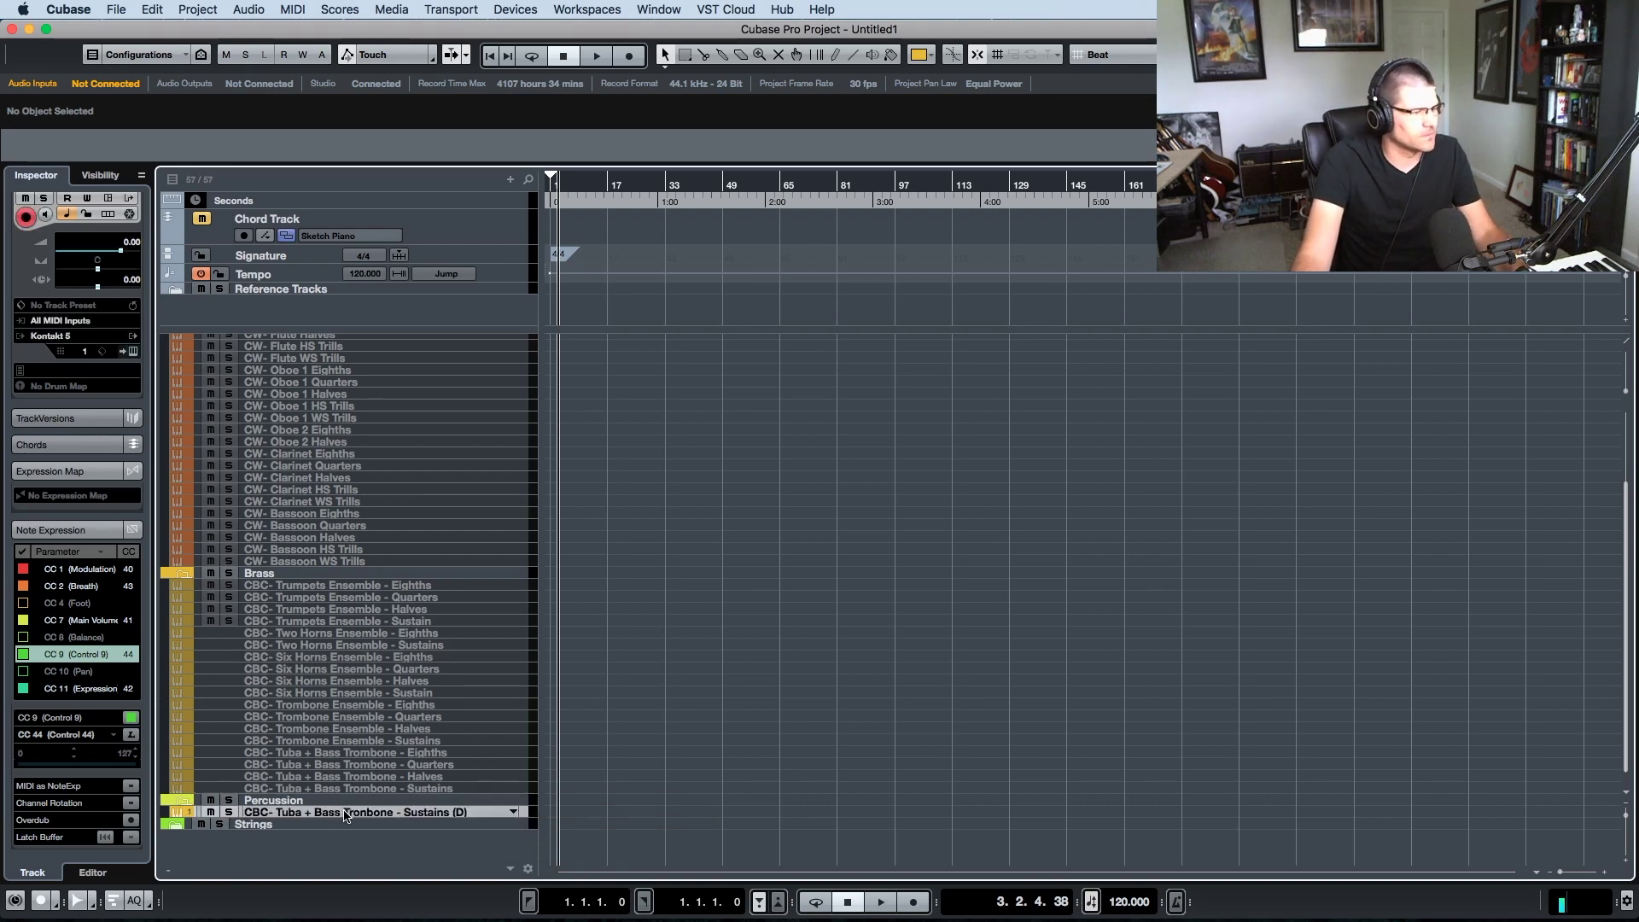
key("e")
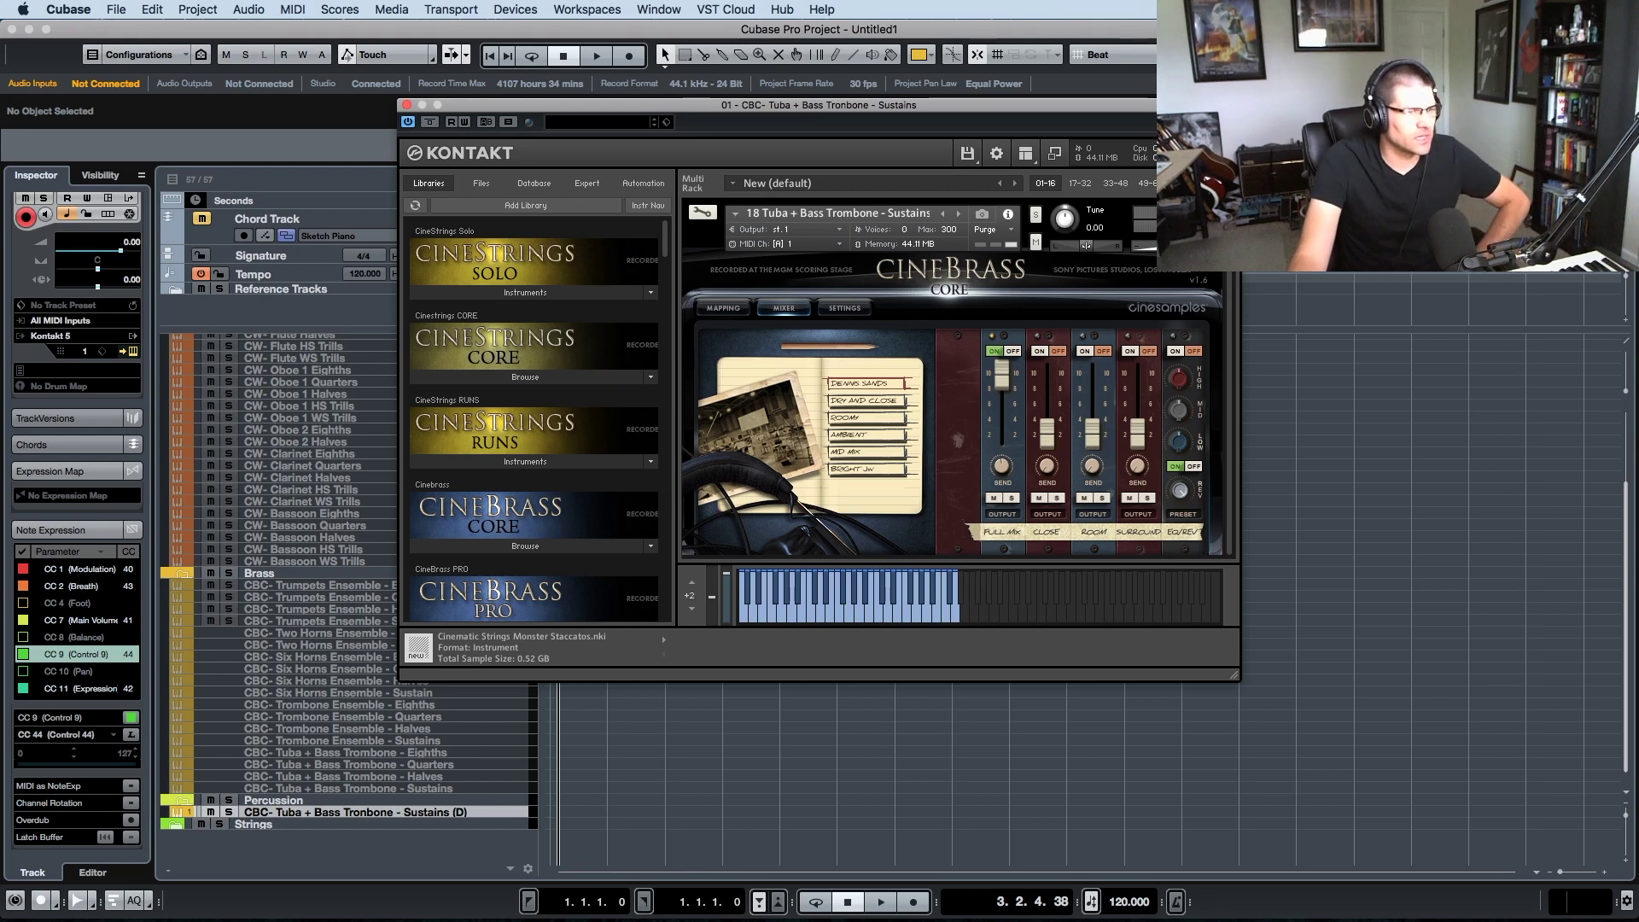
- Find the CinePerc library in Kontakt and show its instruments at the top-level category list
scroll(582, 407, "down", 5)
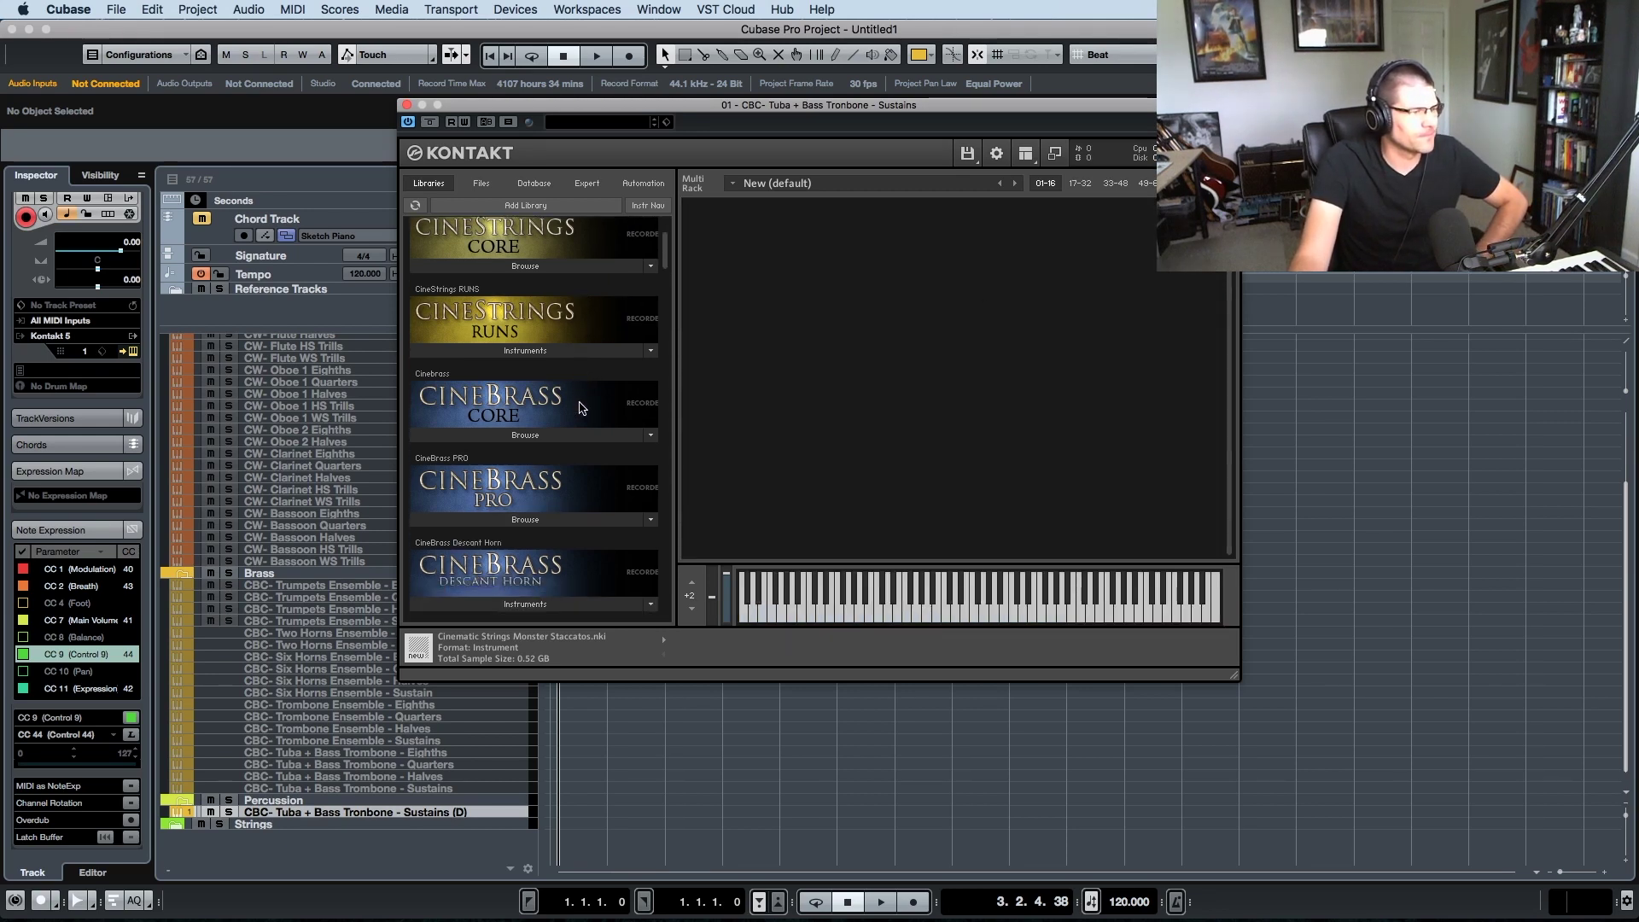
scroll(581, 407, "down", 3)
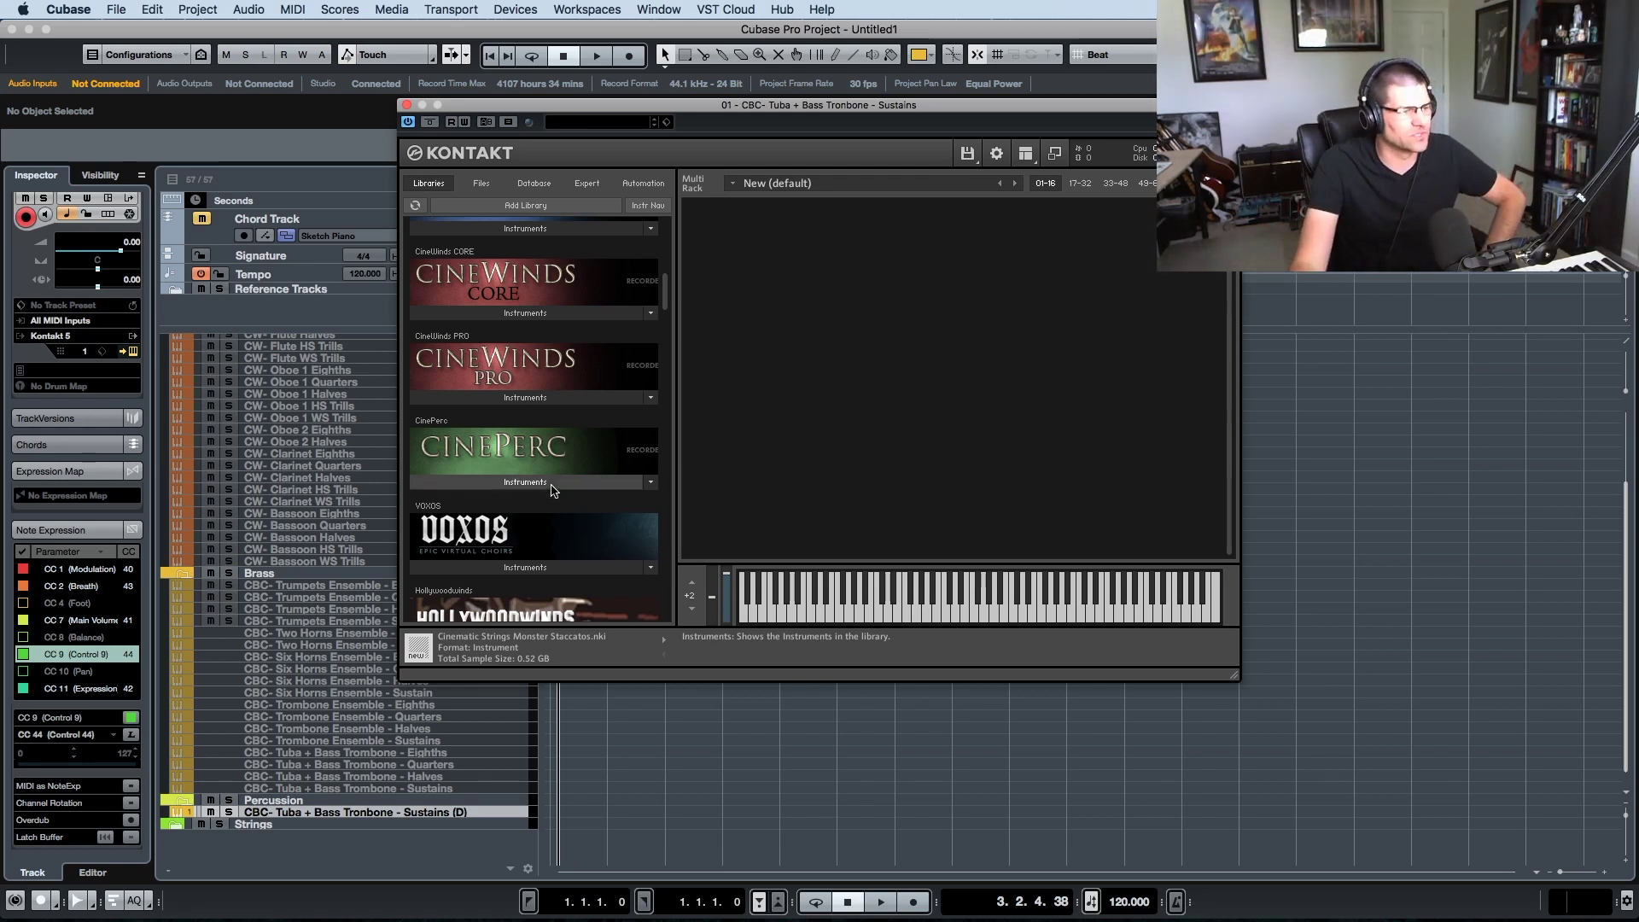
left_click(552, 484)
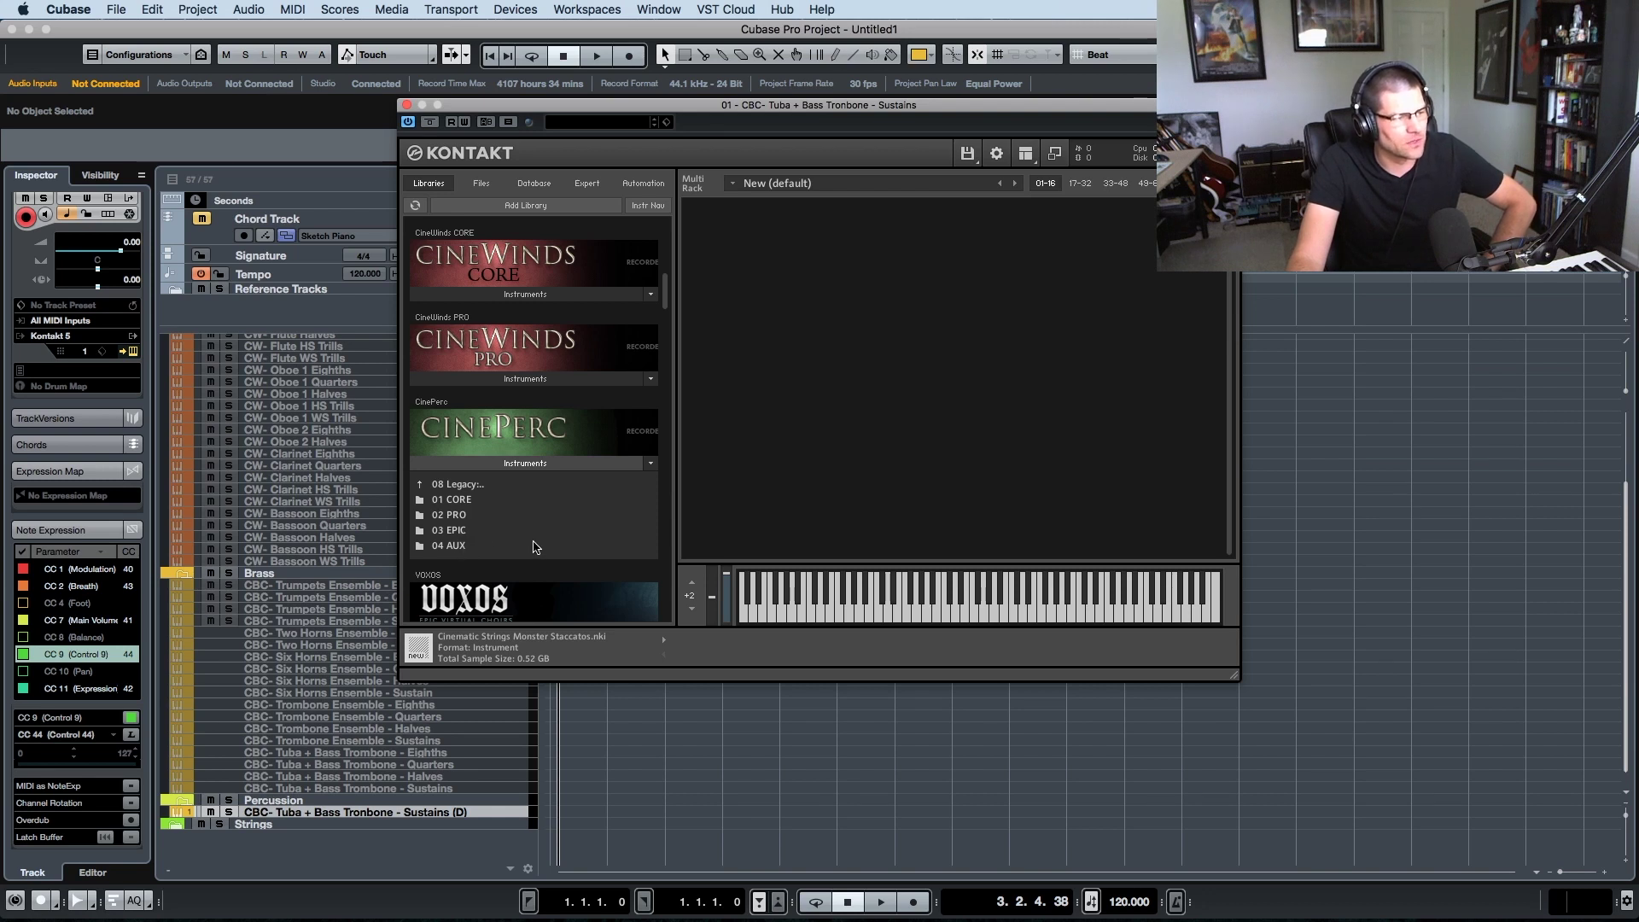
left_click(469, 487)
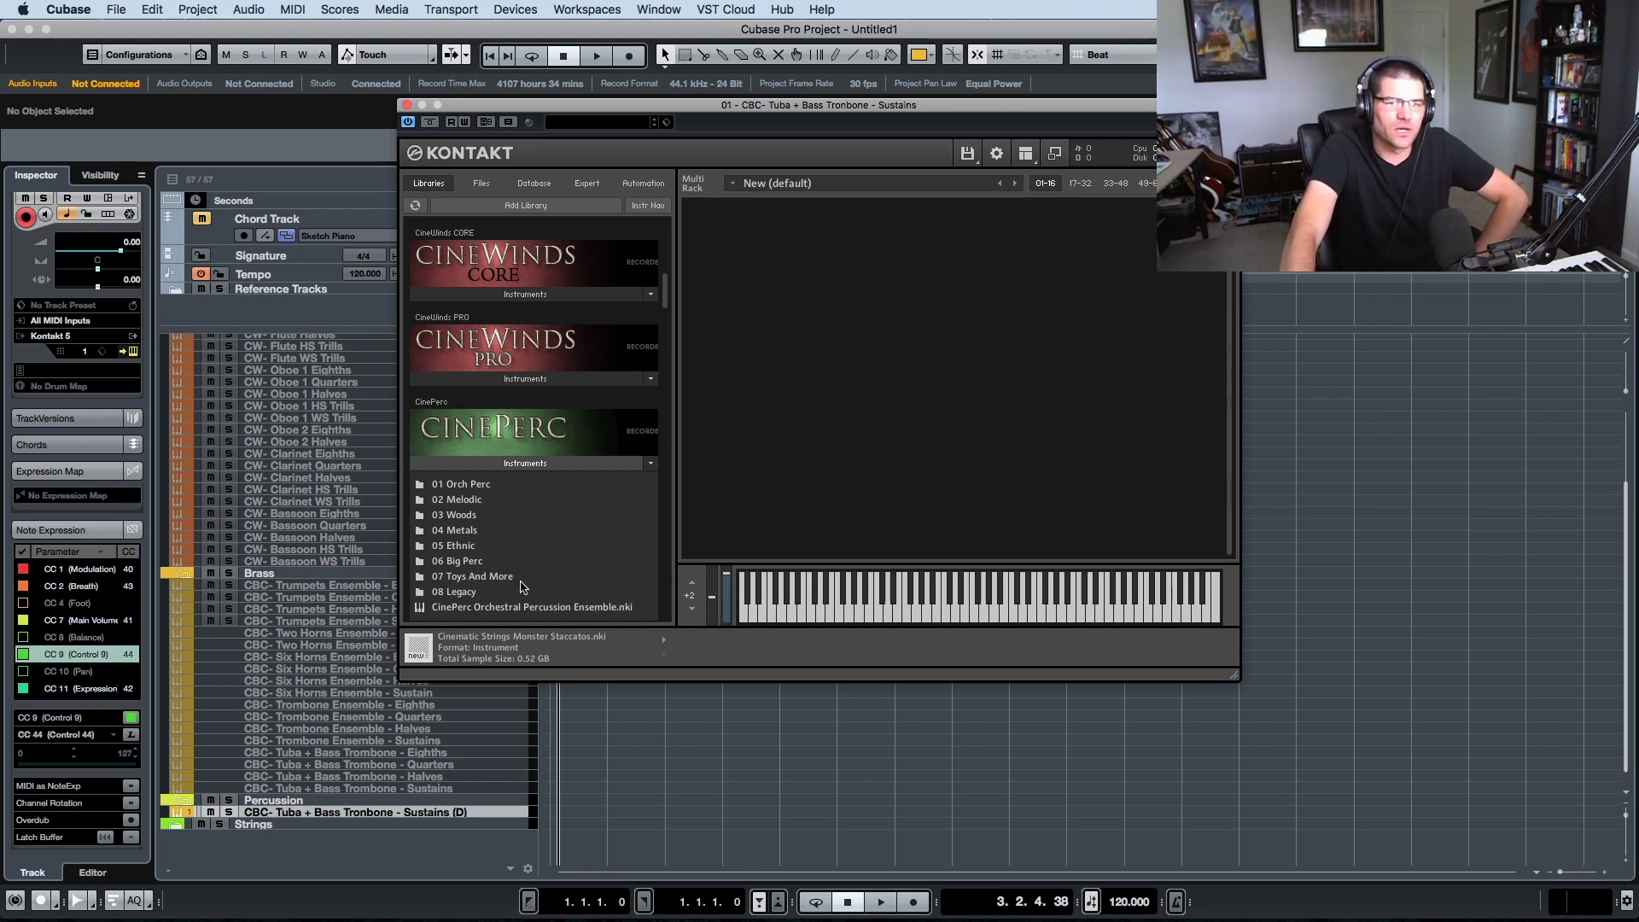
- Examine the patches in CinePerc's Orch Perc, Melodic, Woods and Metals folders
double_click(461, 484)
scroll(510, 527, "down", 5)
scroll(510, 527, "up", 6)
double_click(453, 410)
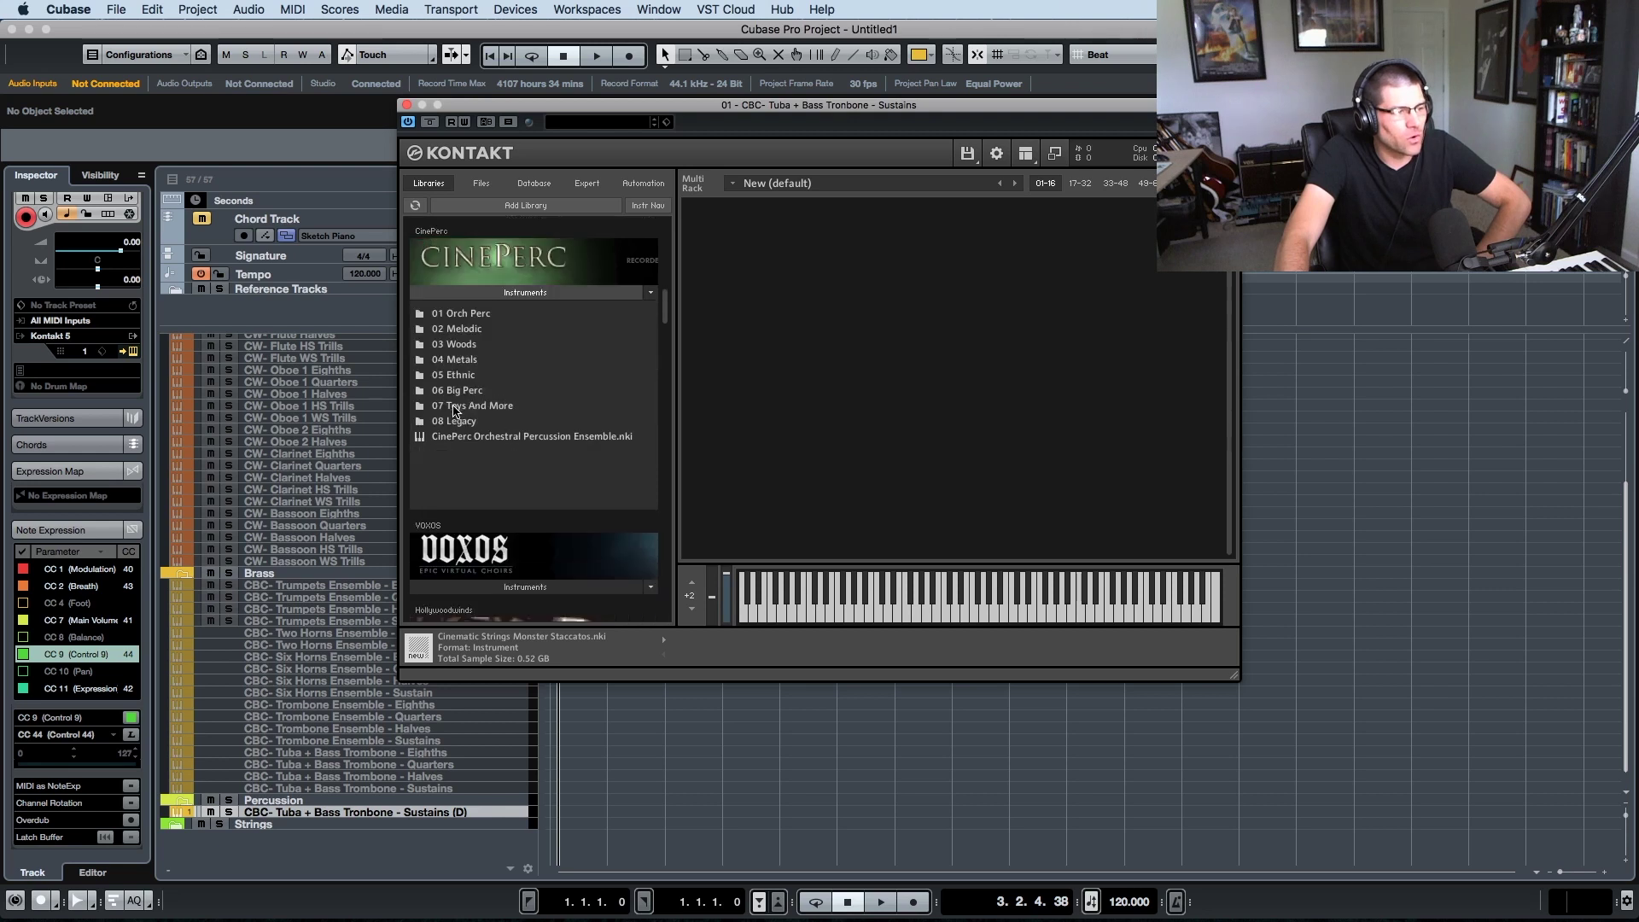
double_click(459, 329)
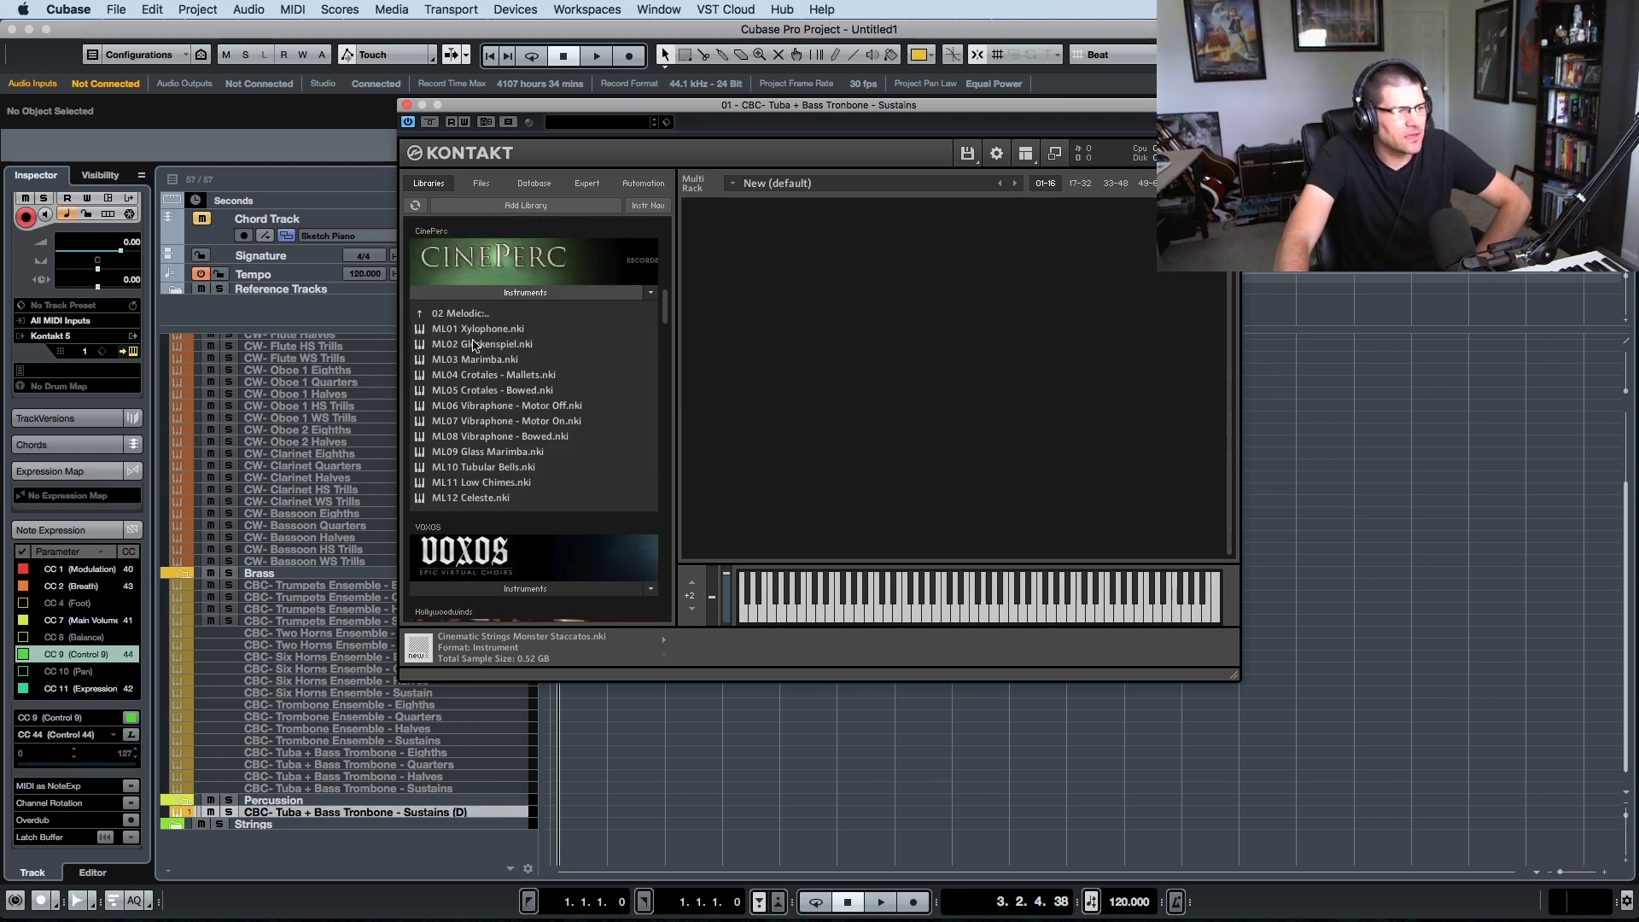
double_click(458, 315)
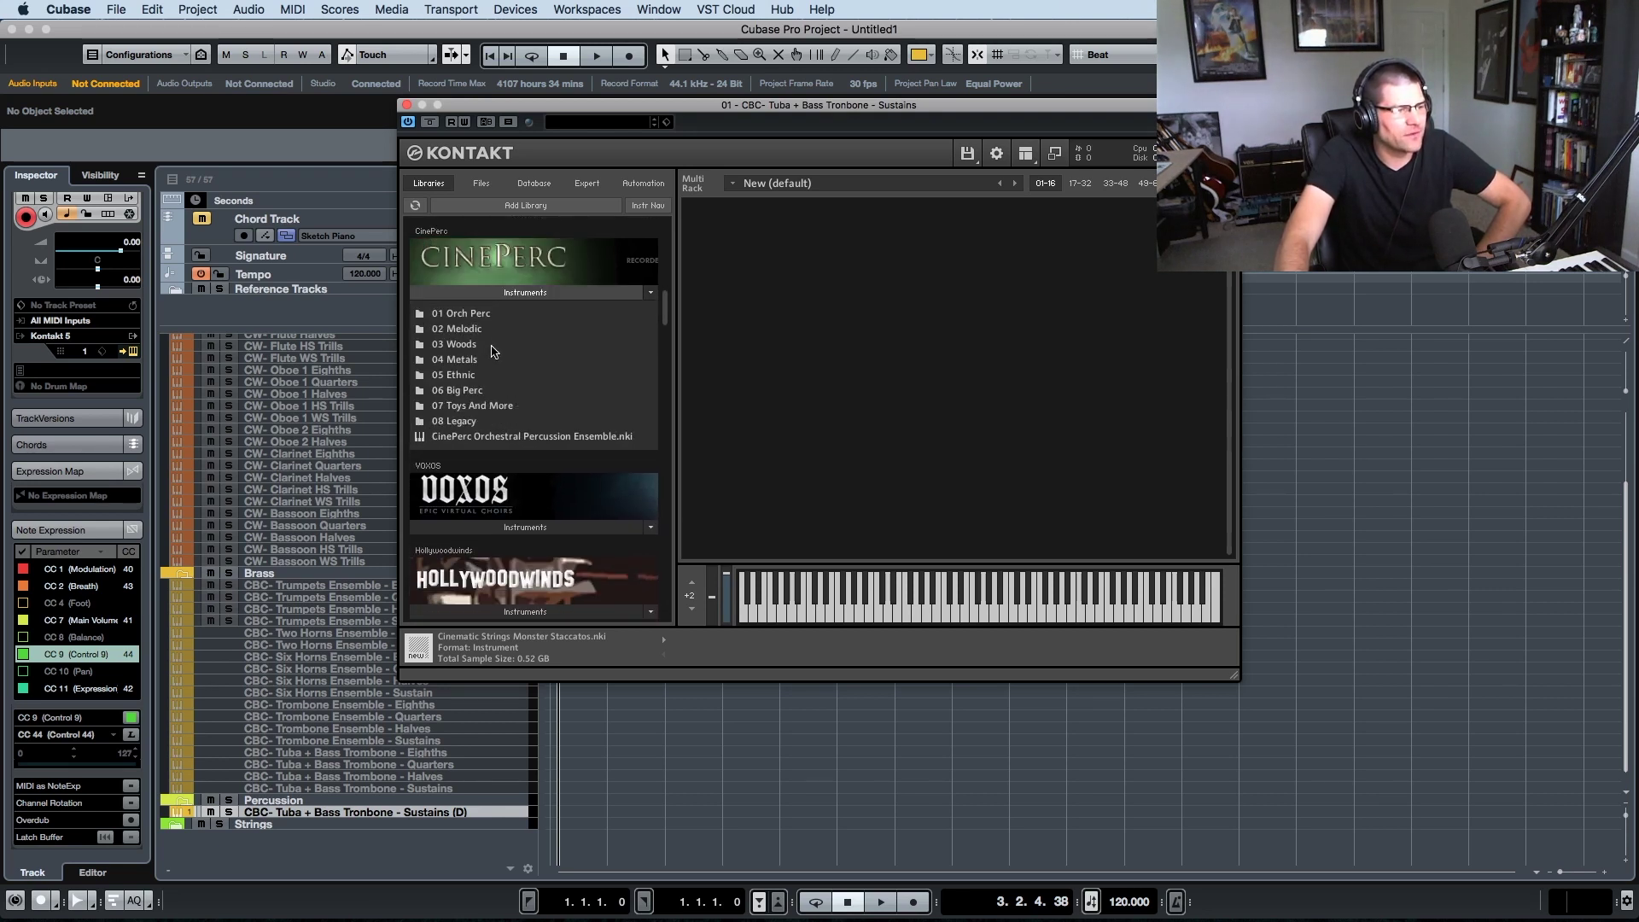
double_click(475, 345)
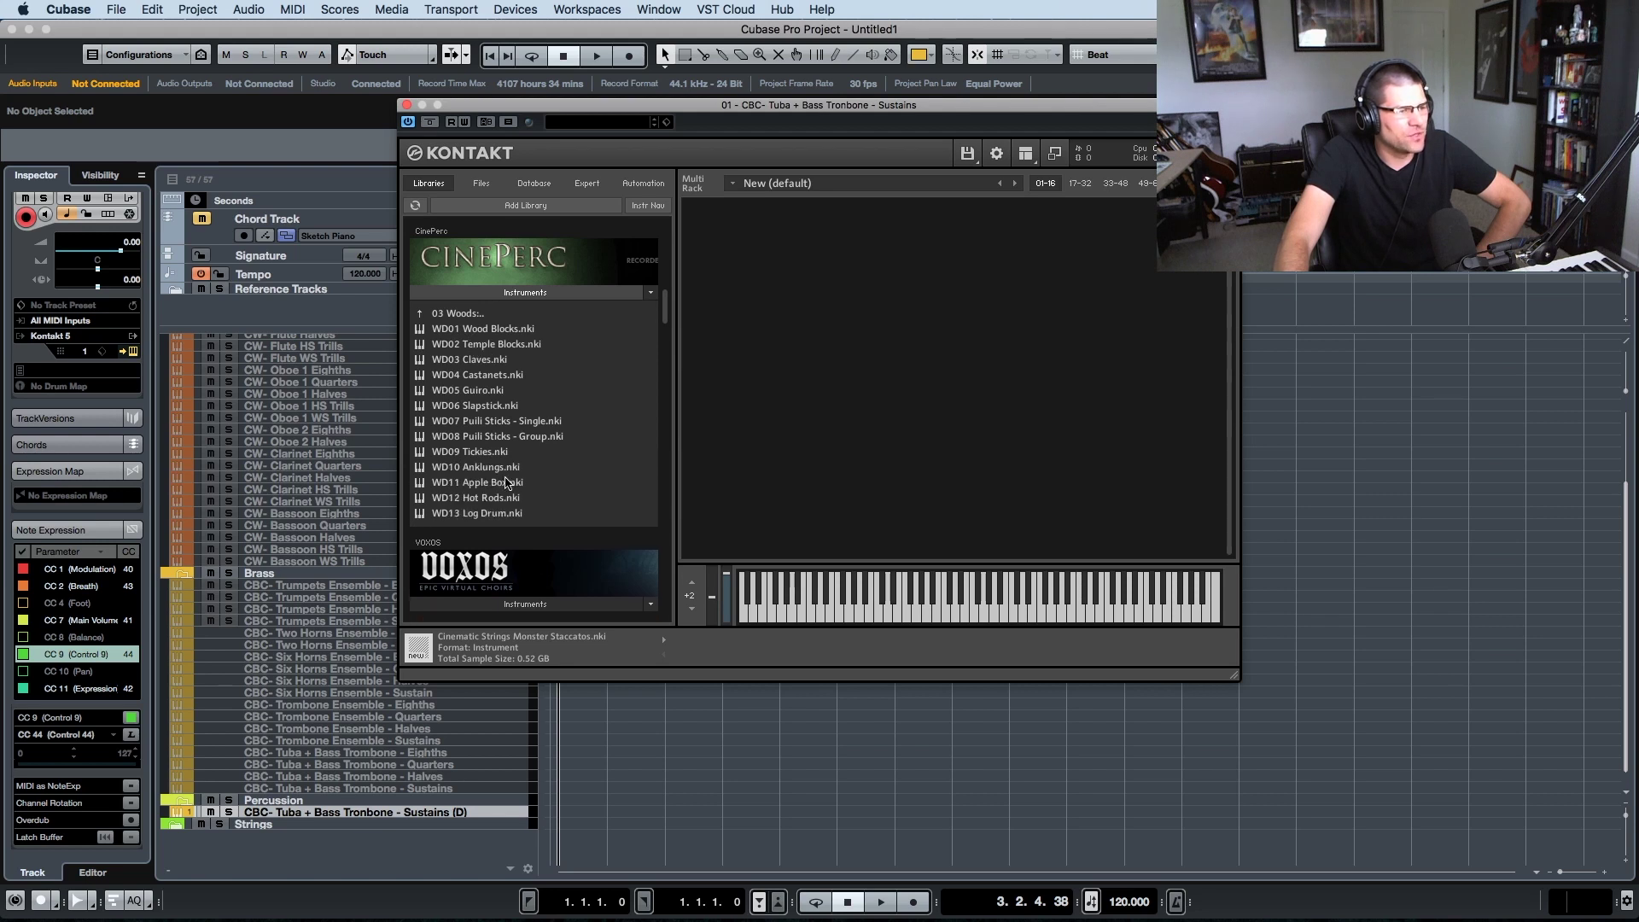
double_click(466, 314)
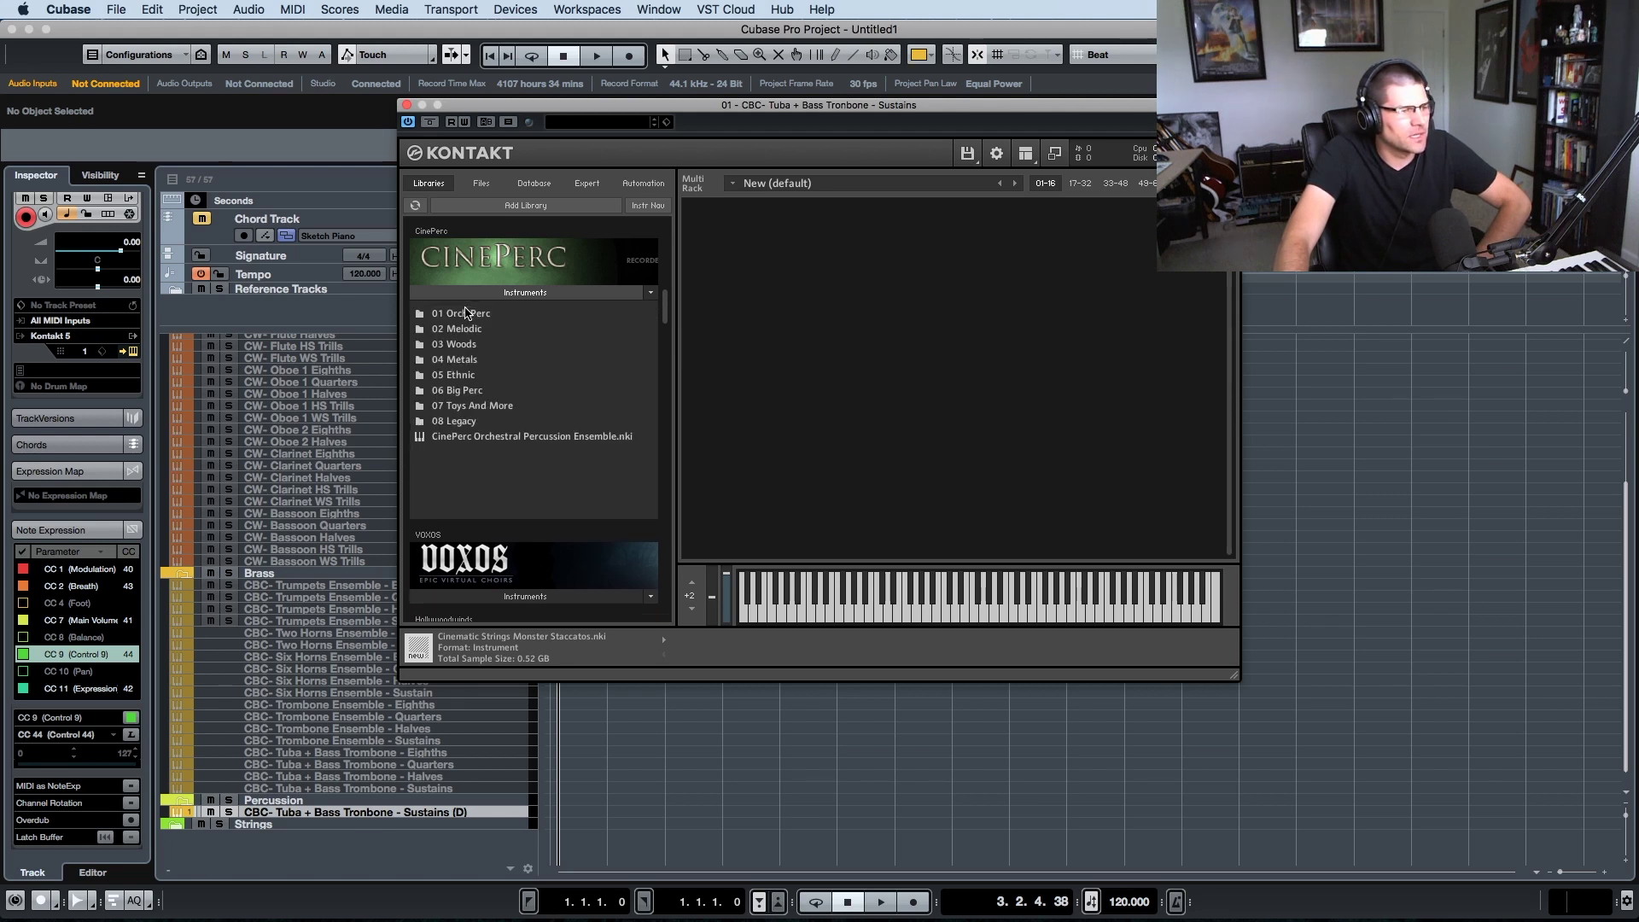
double_click(466, 361)
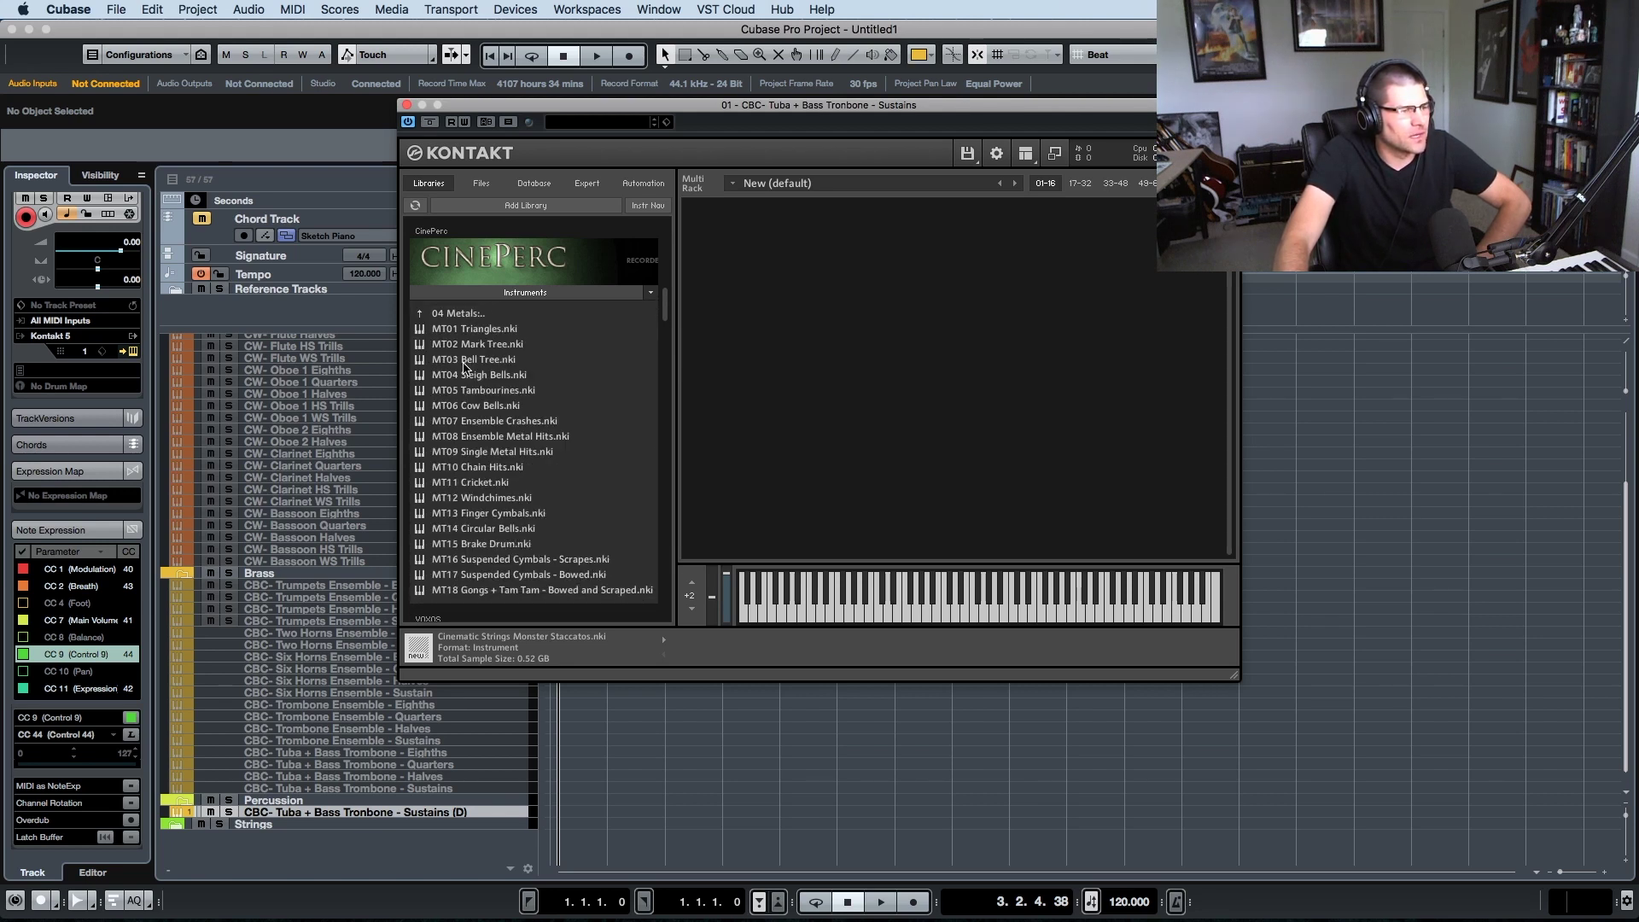
scroll(466, 368, "down", 1)
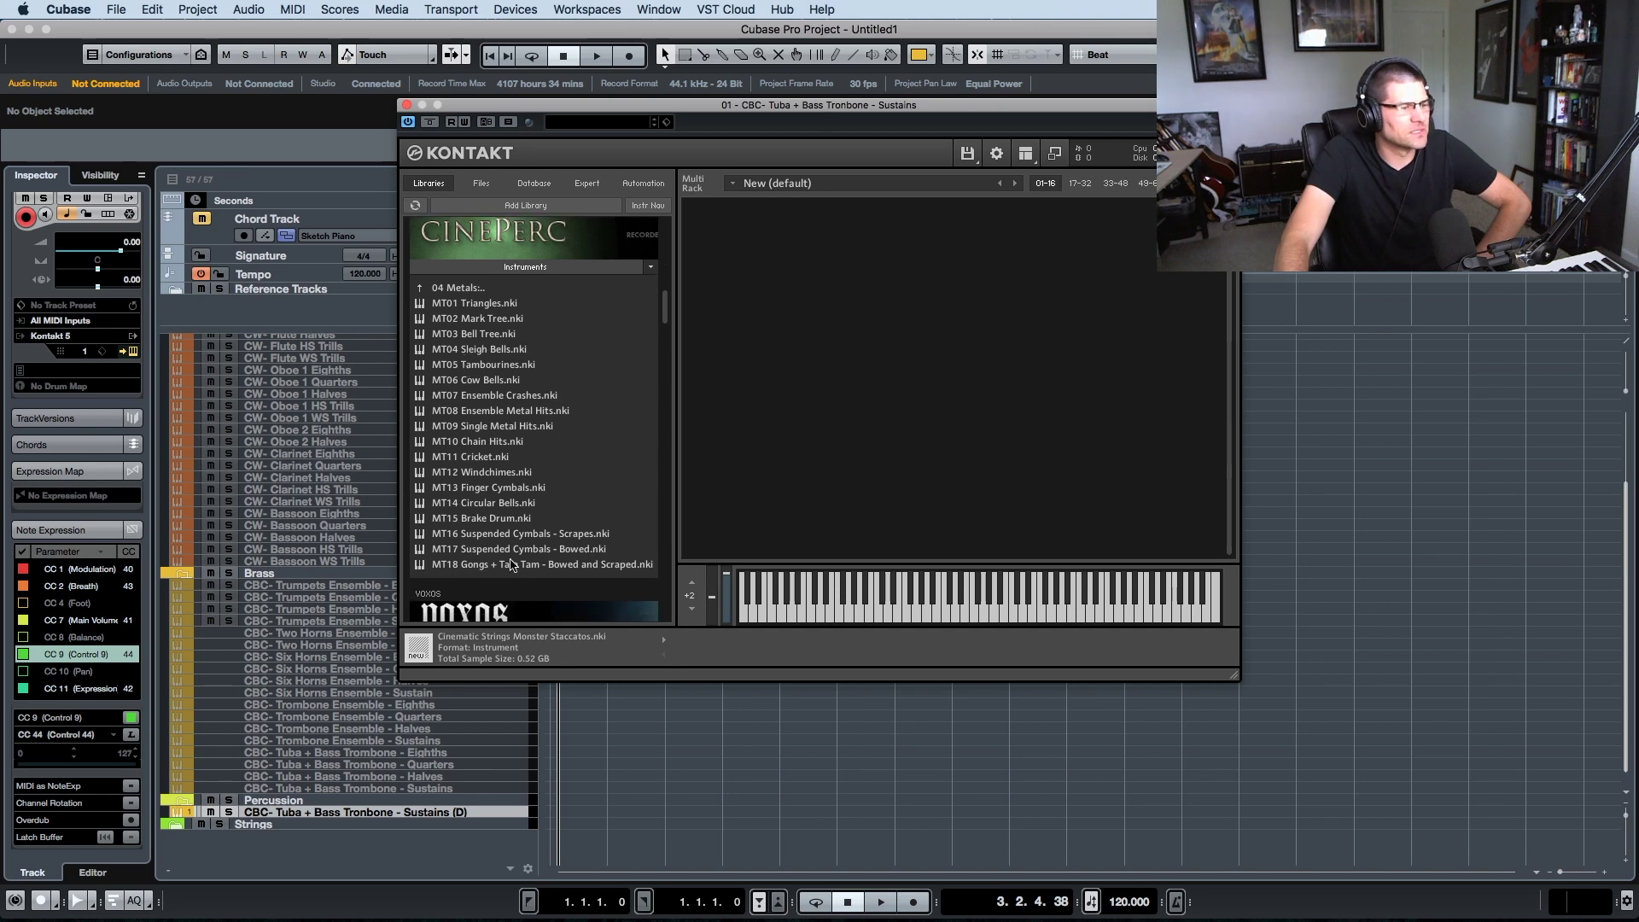
double_click(459, 288)
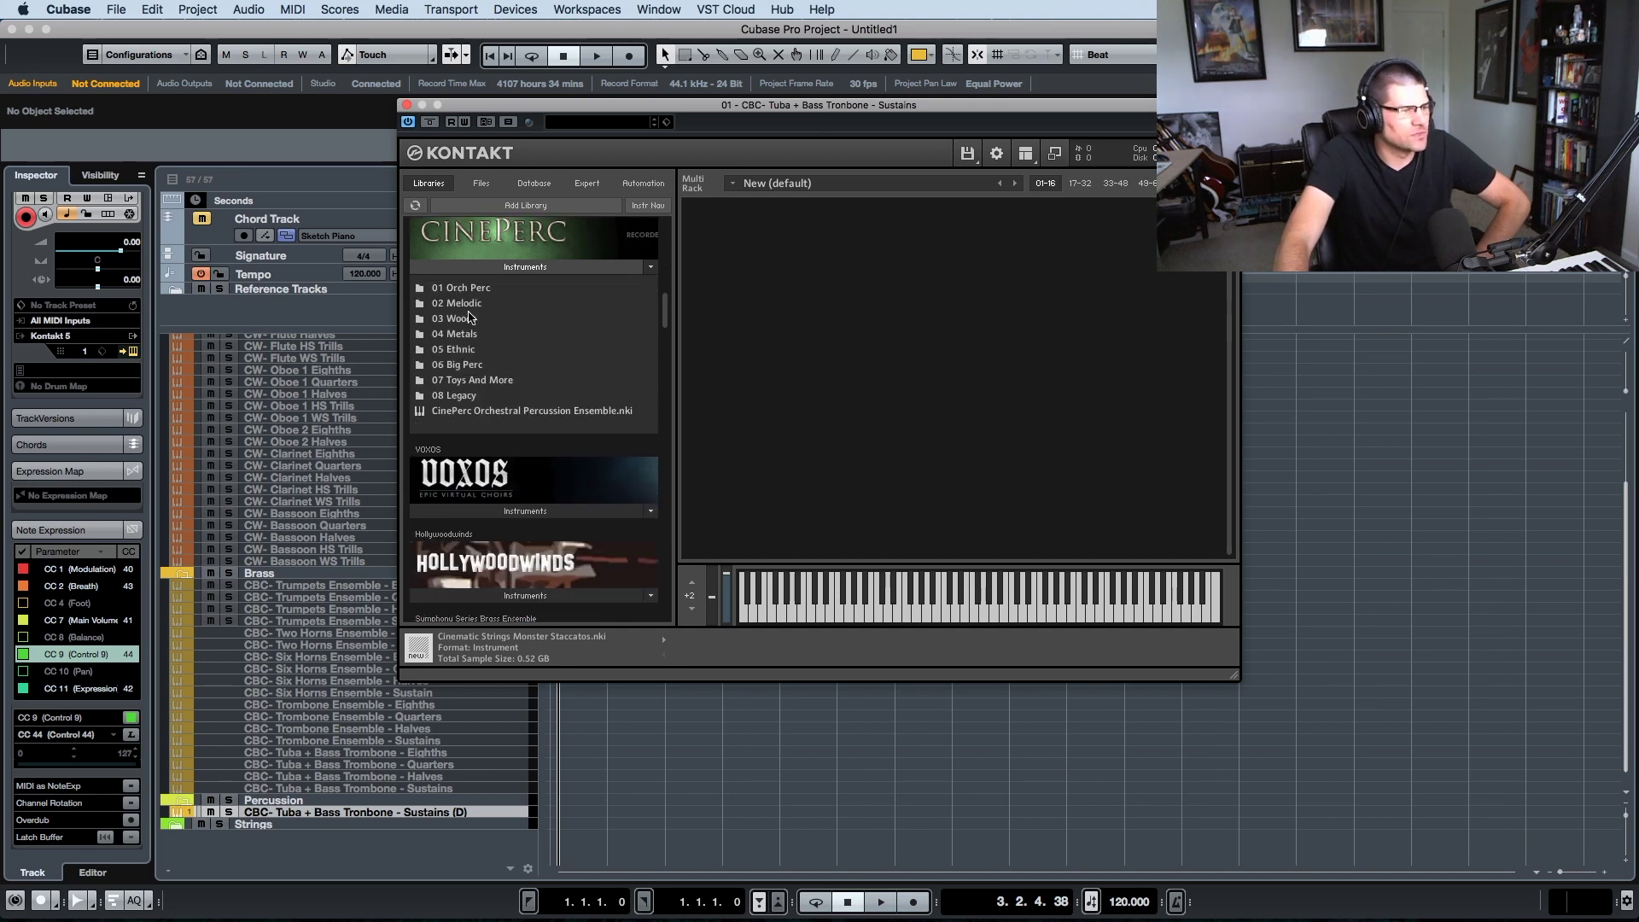
- Examine the patches in CinePerc's Big Perc, Ethnic and Toys And More folders, and look at Melodic again
double_click(479, 365)
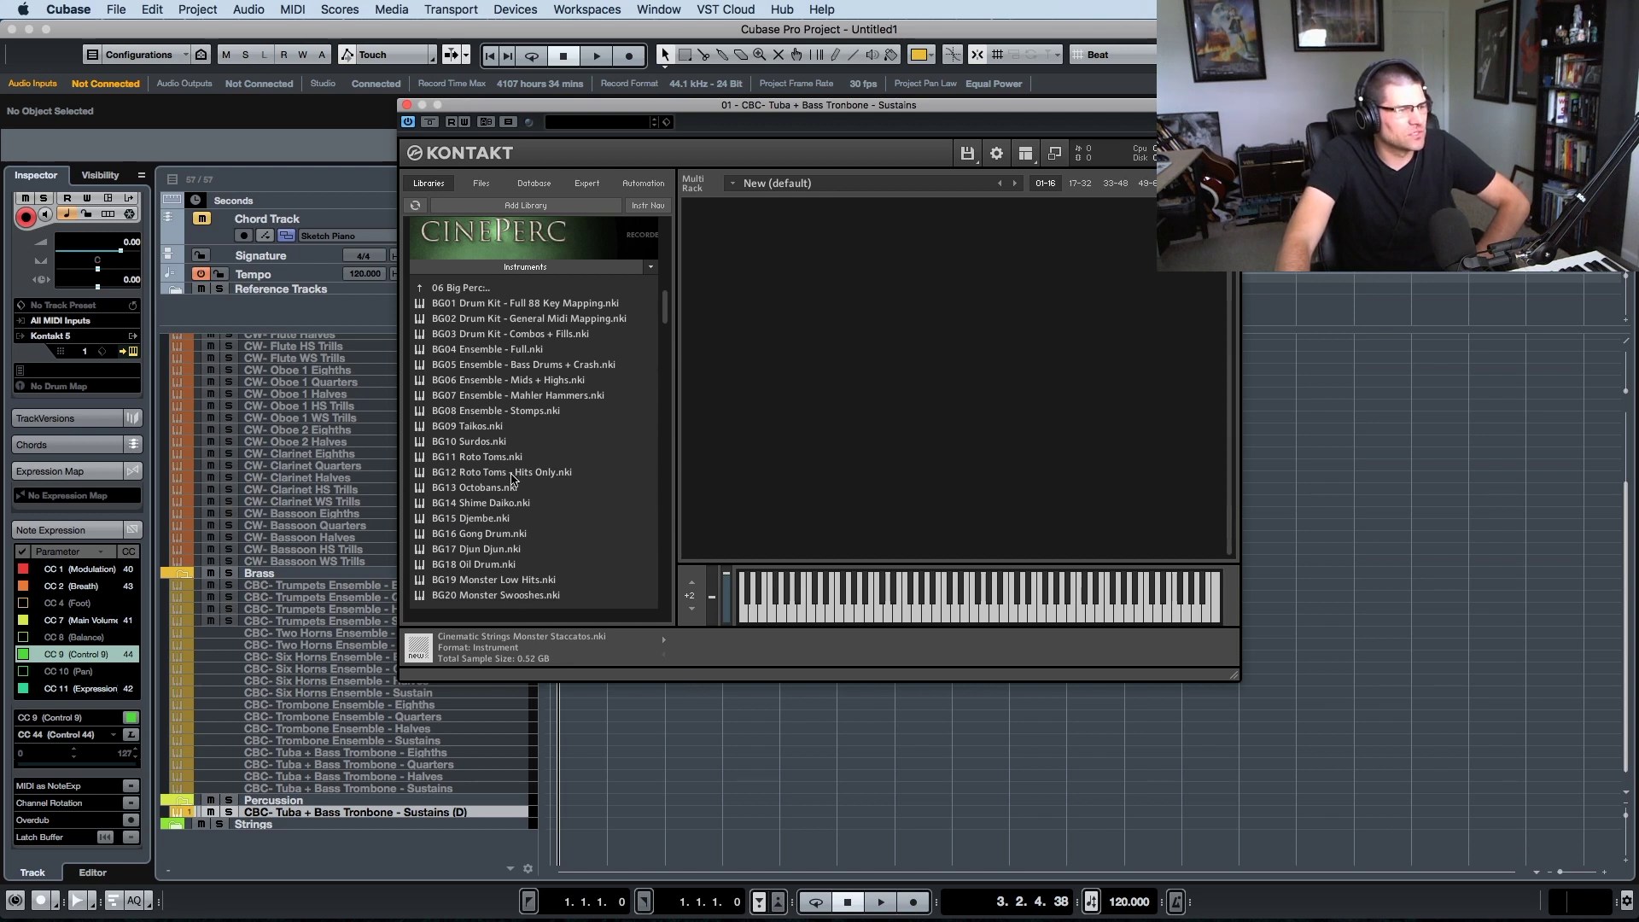
double_click(456, 290)
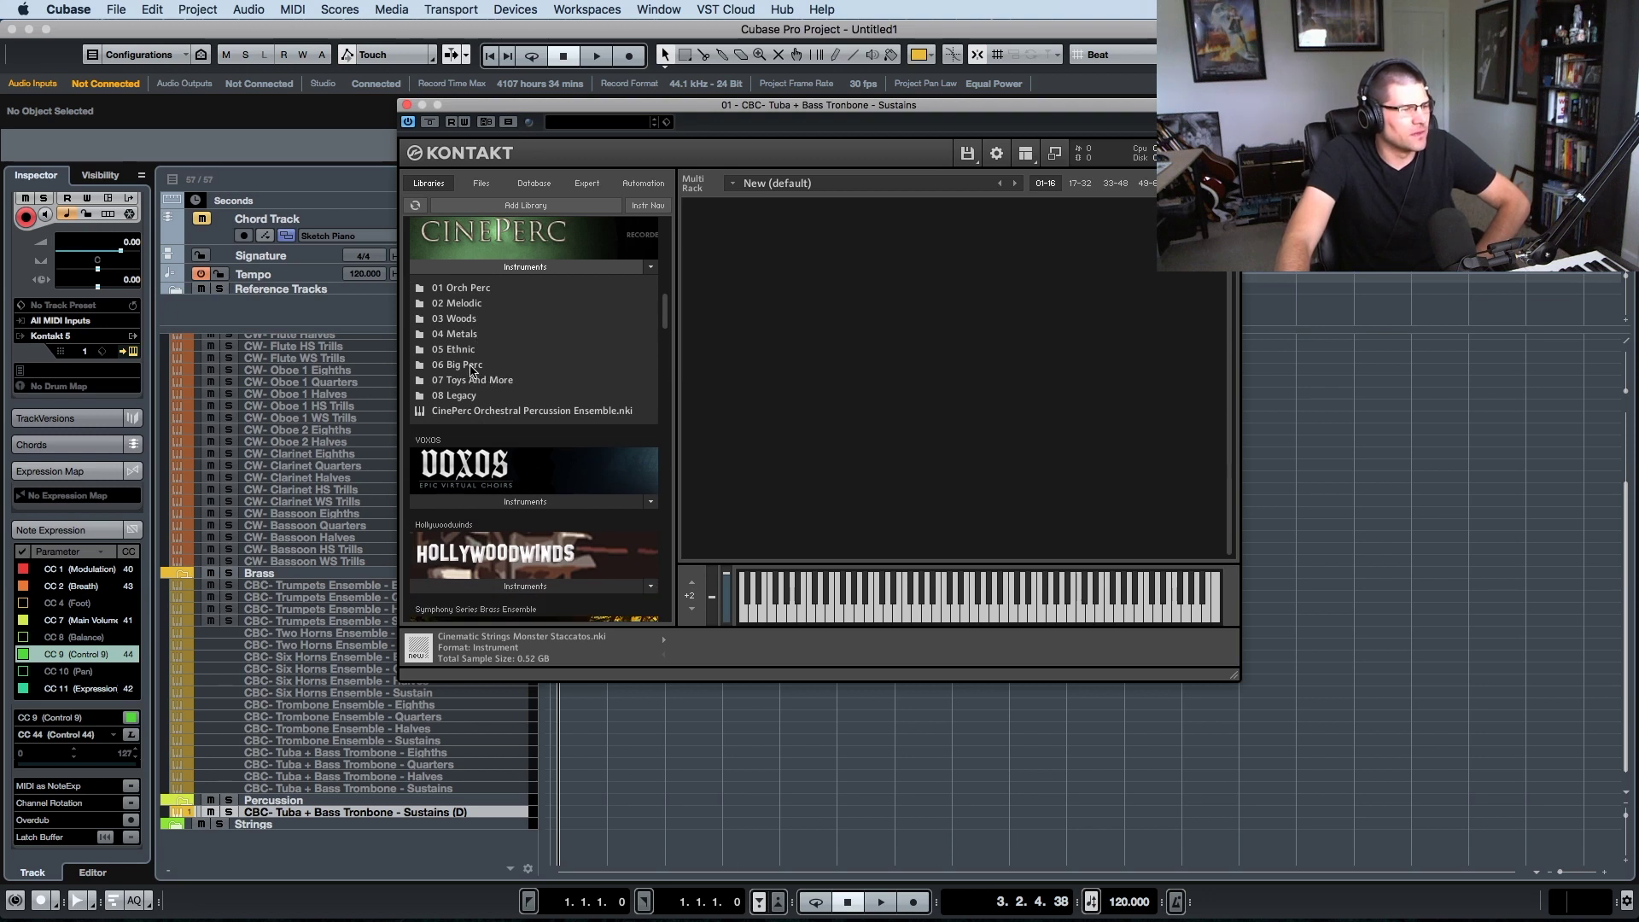
double_click(468, 350)
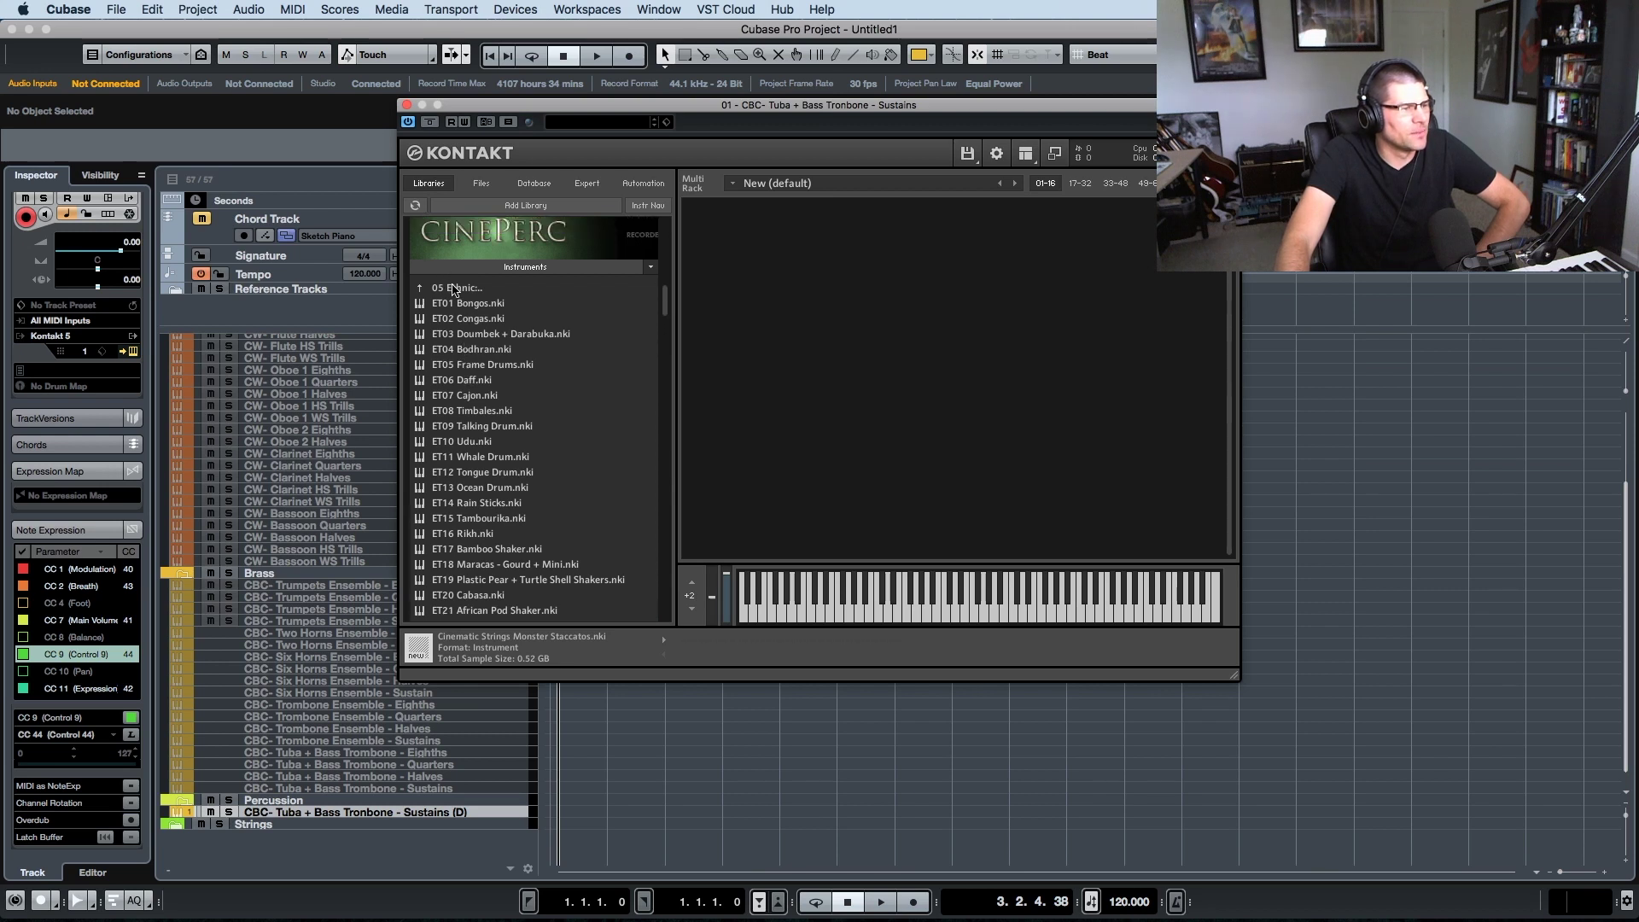
double_click(454, 289)
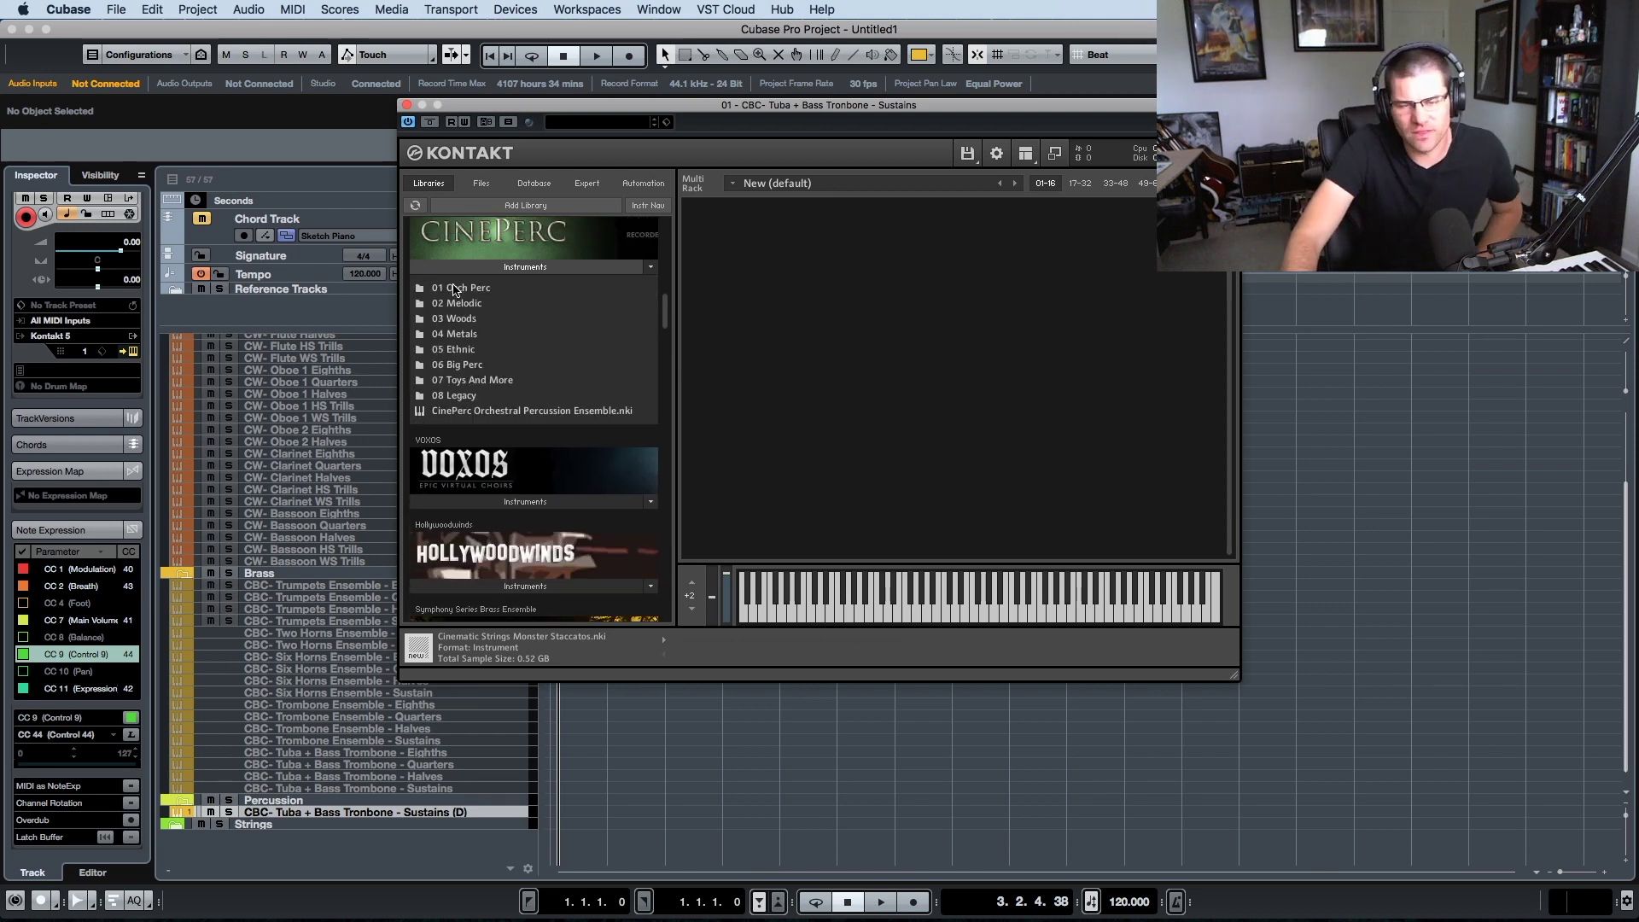
double_click(504, 380)
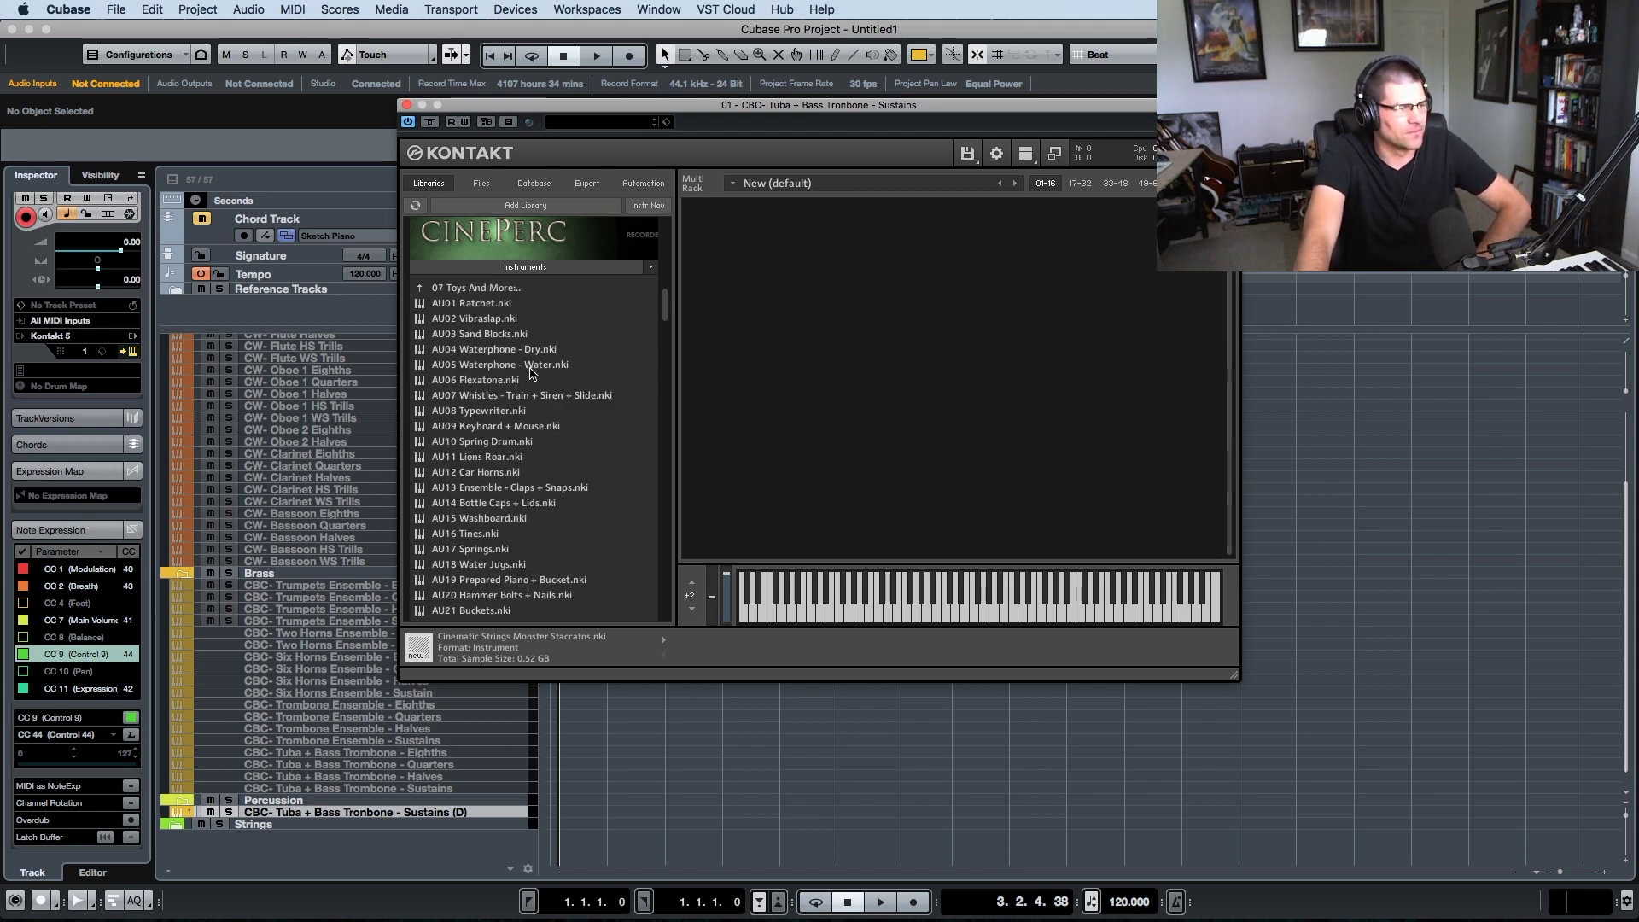
scroll(530, 373, "down", 2)
scroll(517, 359, "up", 4)
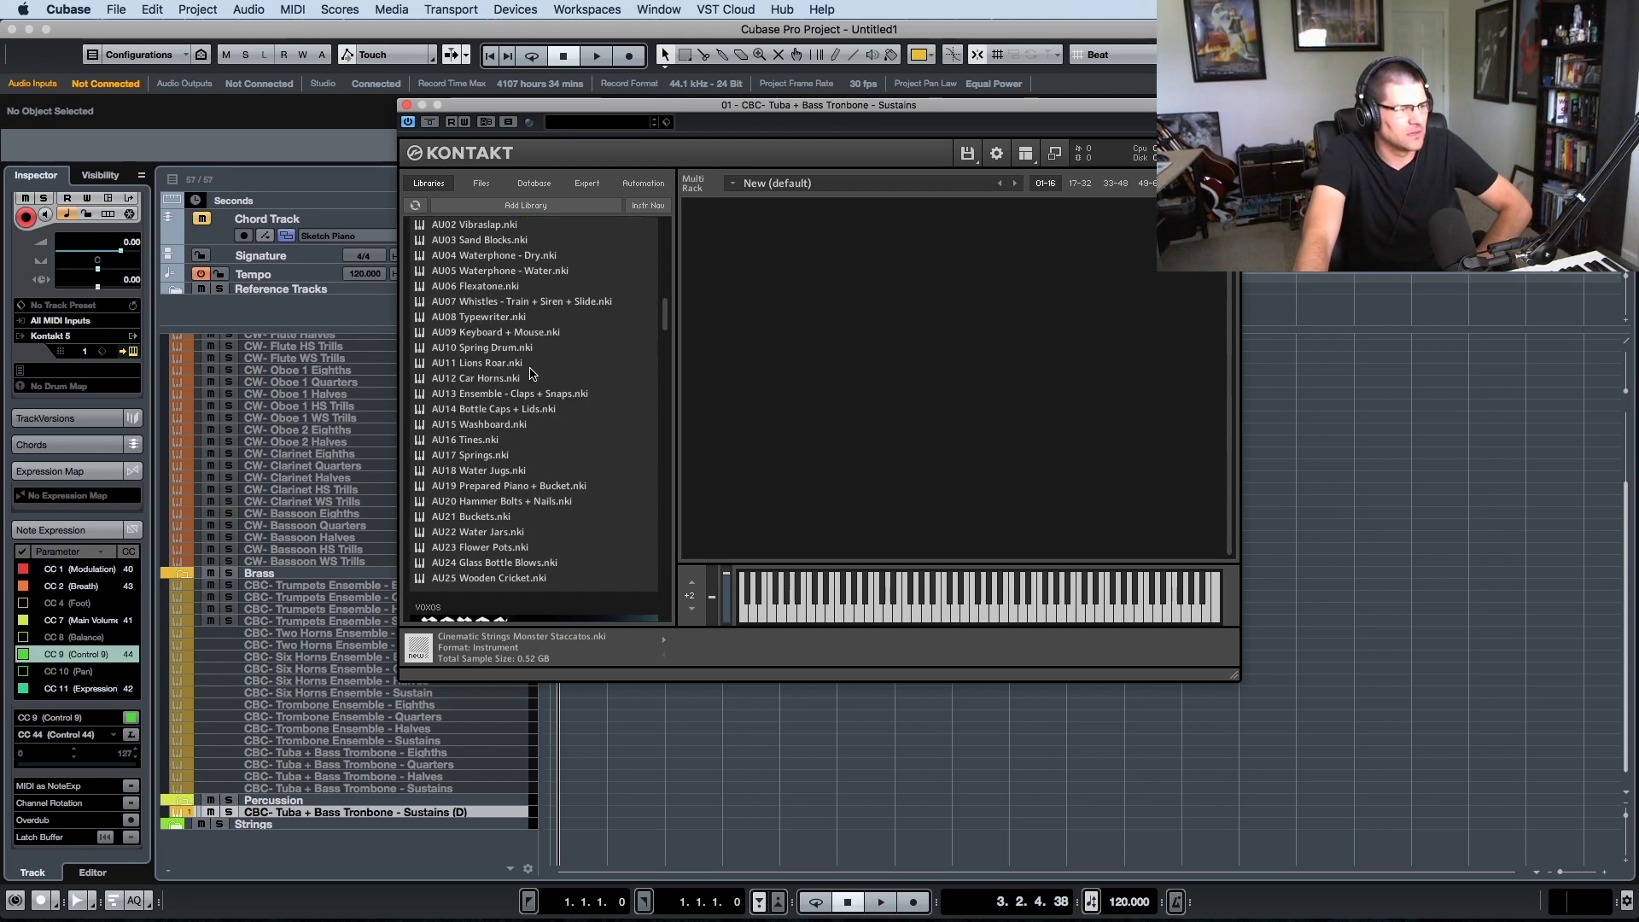
double_click(478, 325)
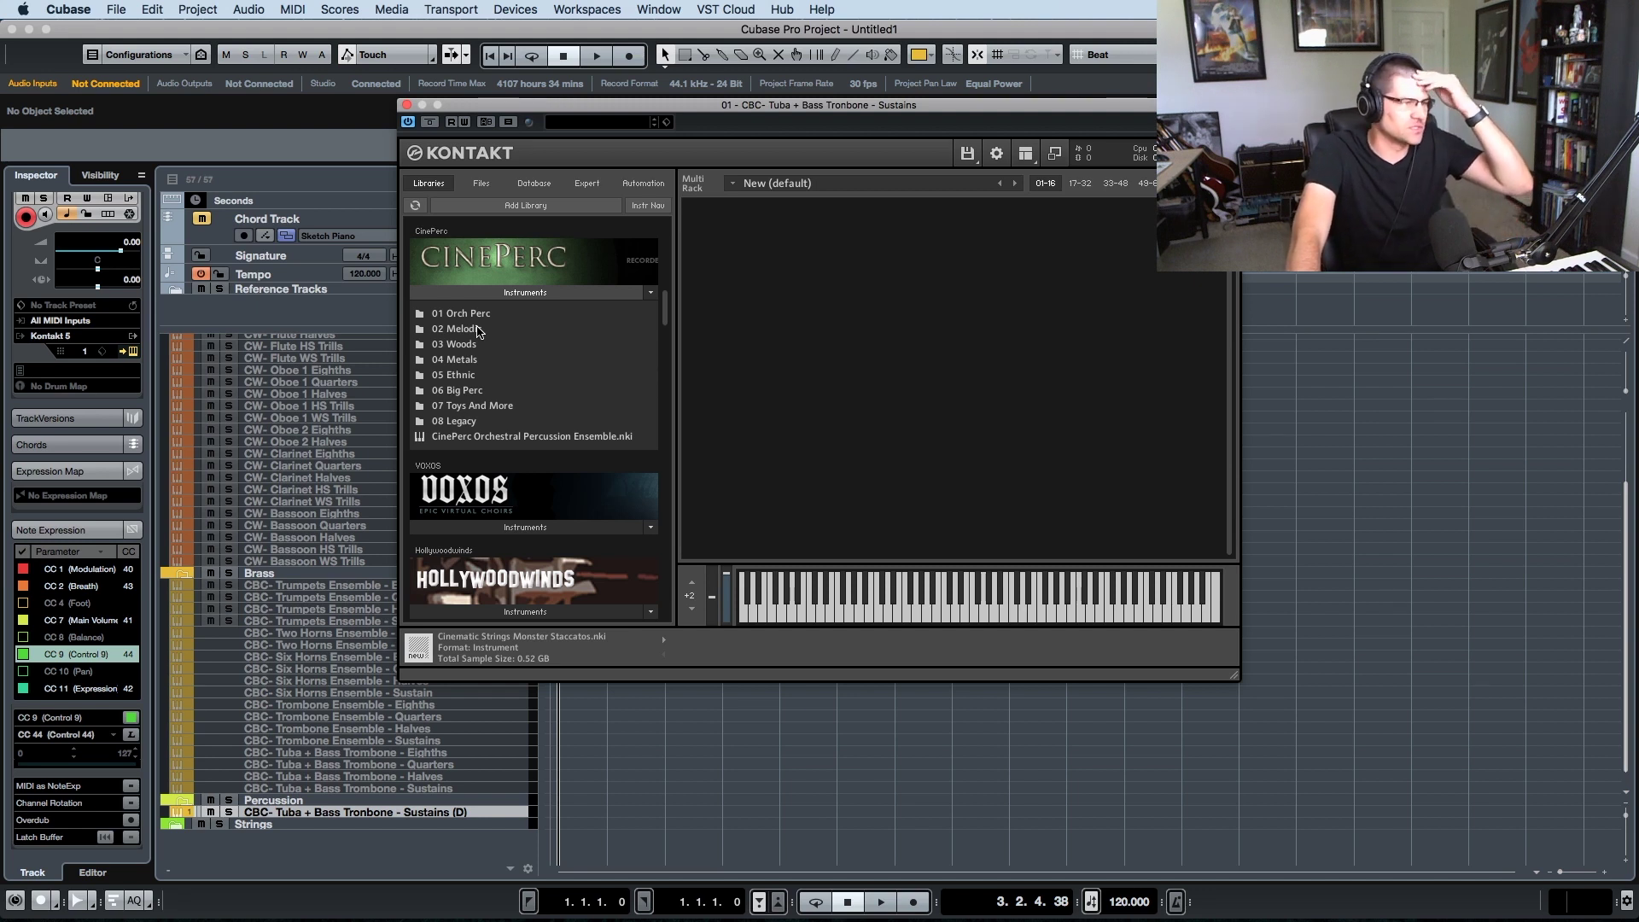
left_click(474, 330)
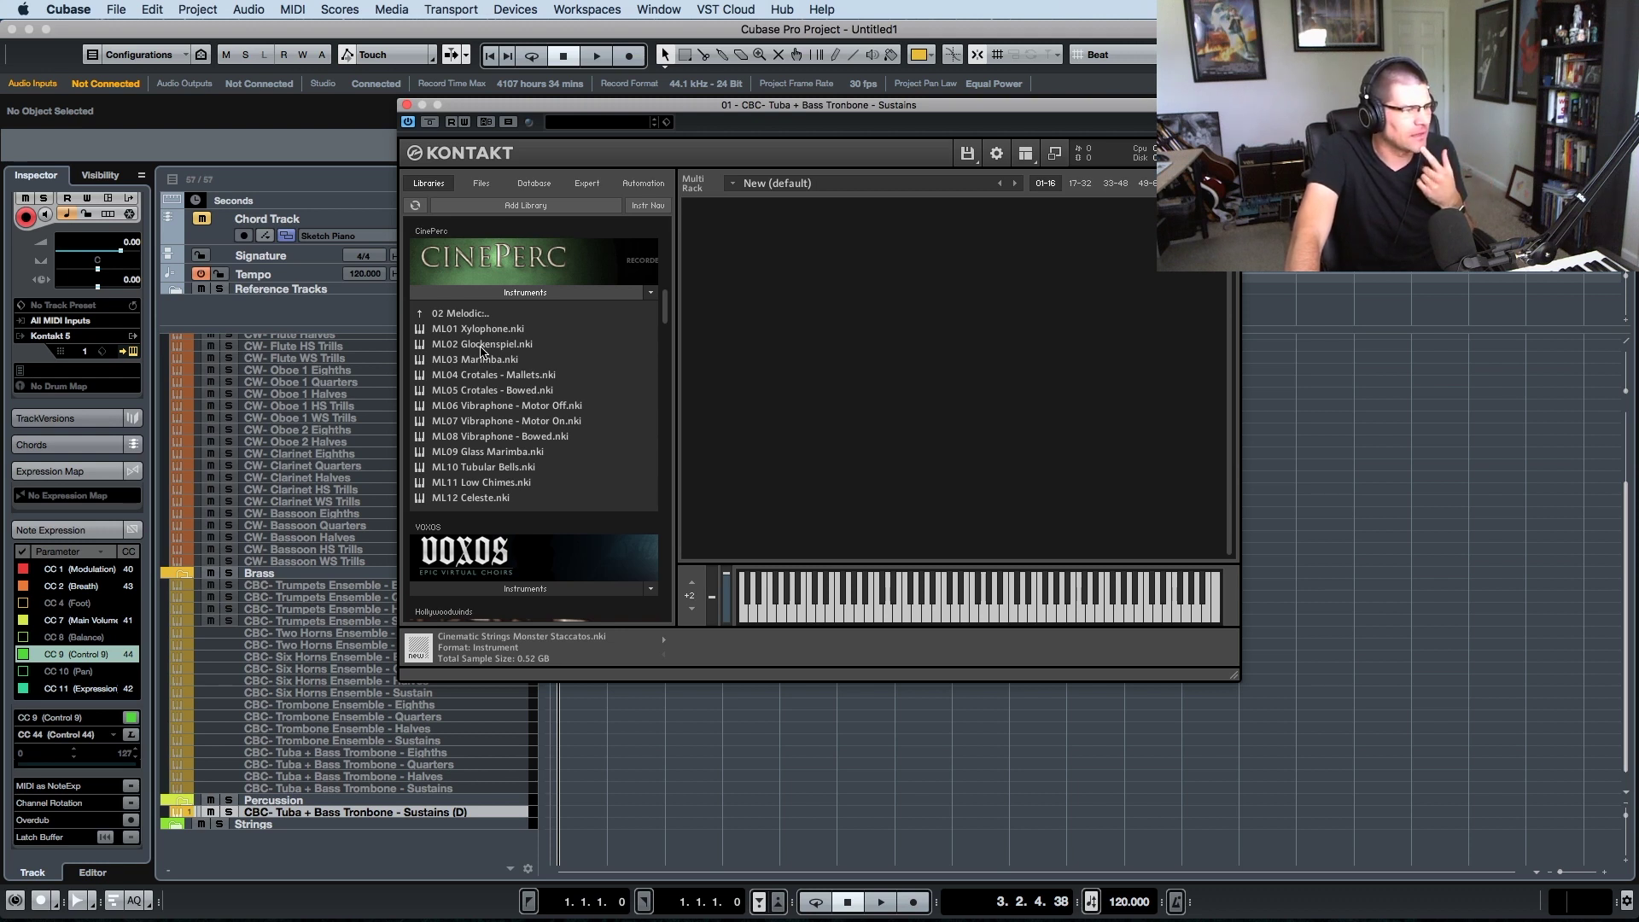
- Load OP01 Timpani - Soft Mallets from CinePerc's 01 Orch Perc folder into the Kontakt instrument
left_click(466, 314)
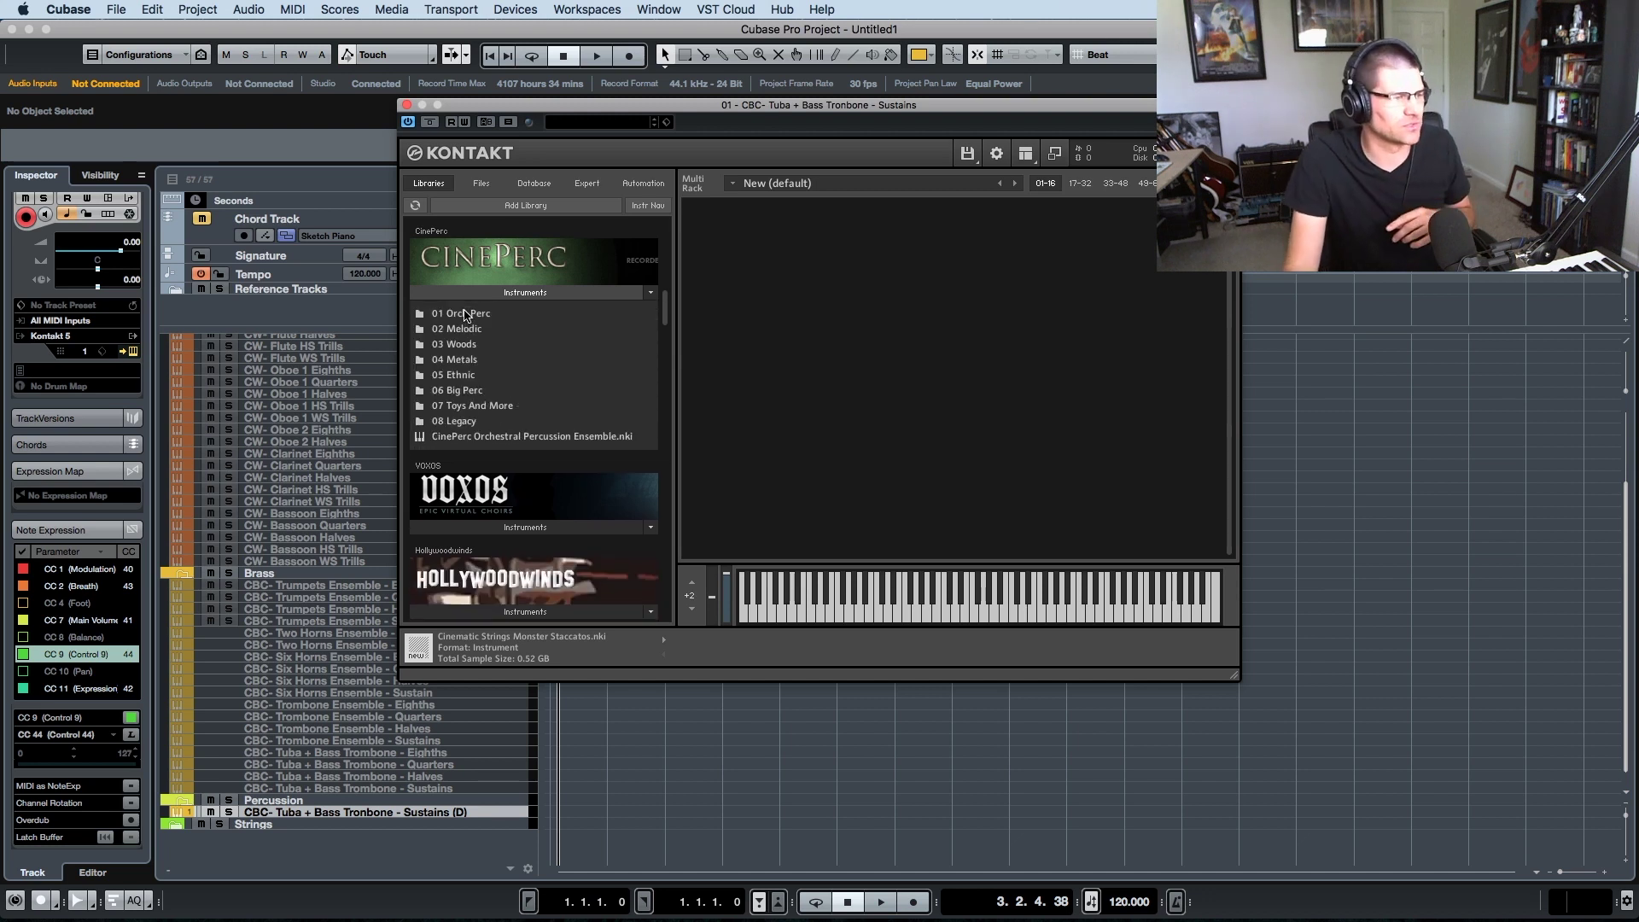
left_click(466, 315)
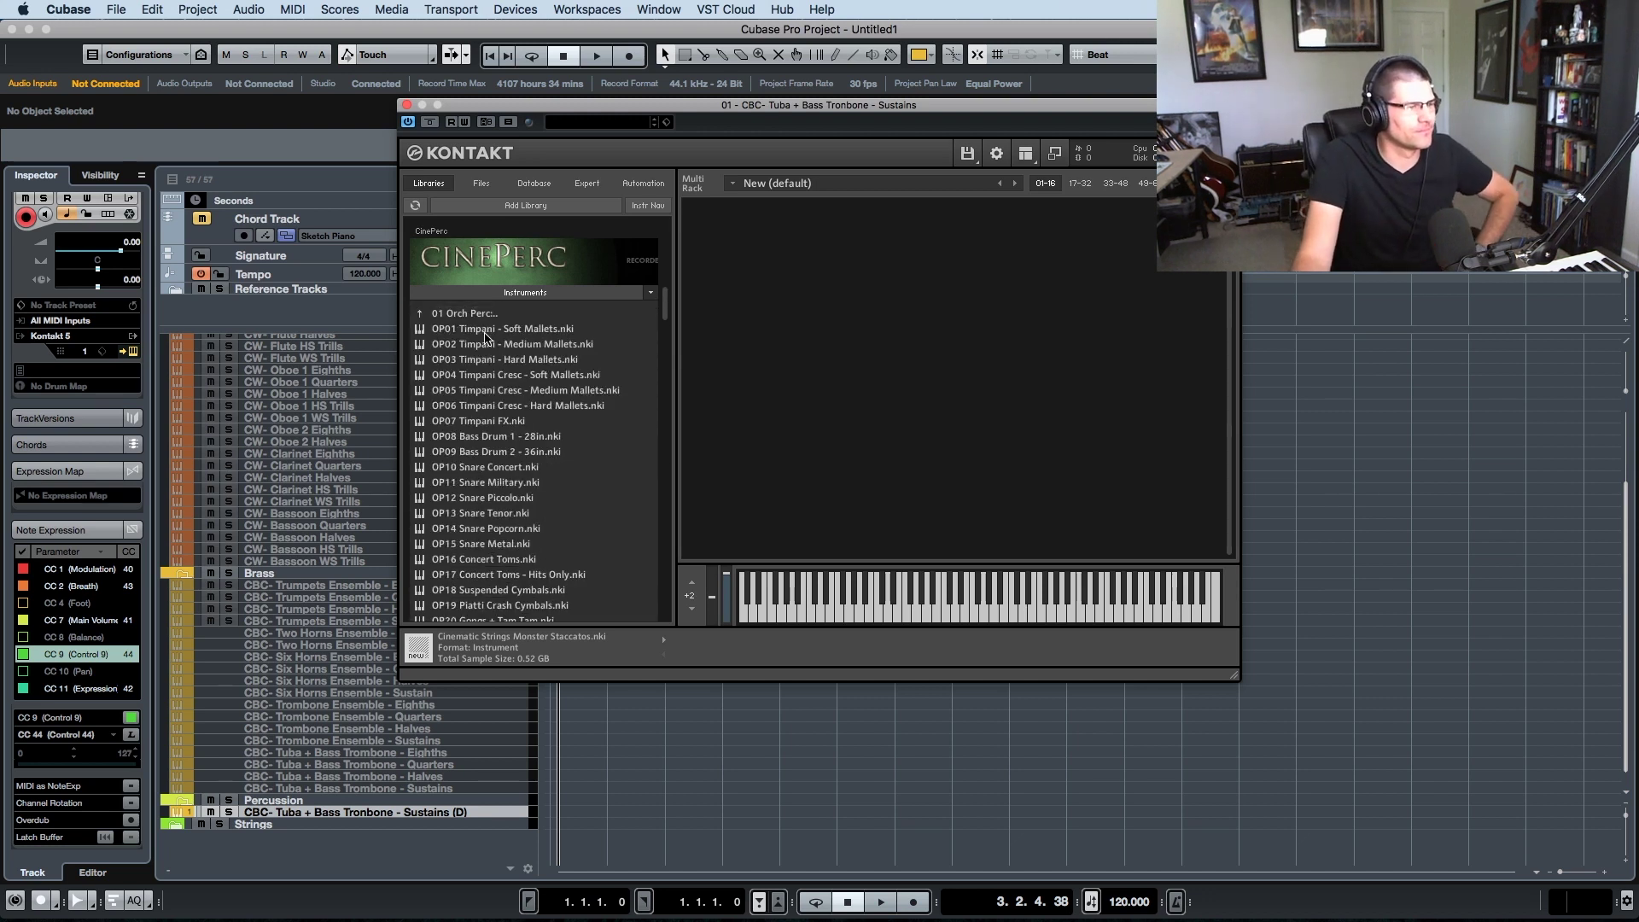
left_click_drag(480, 329, 819, 340)
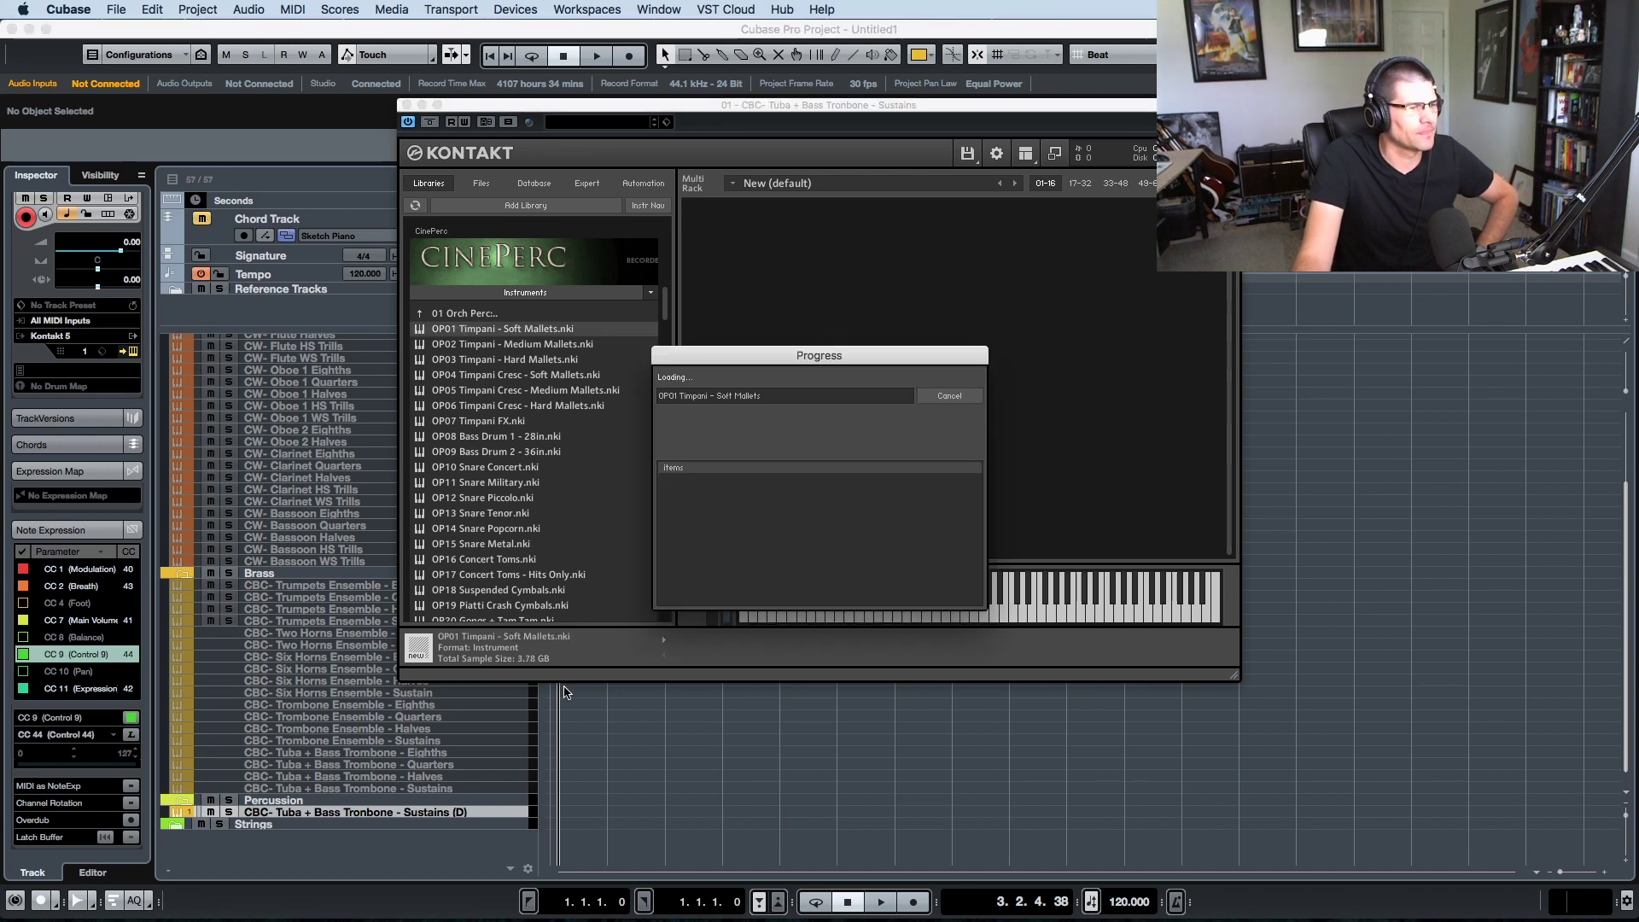
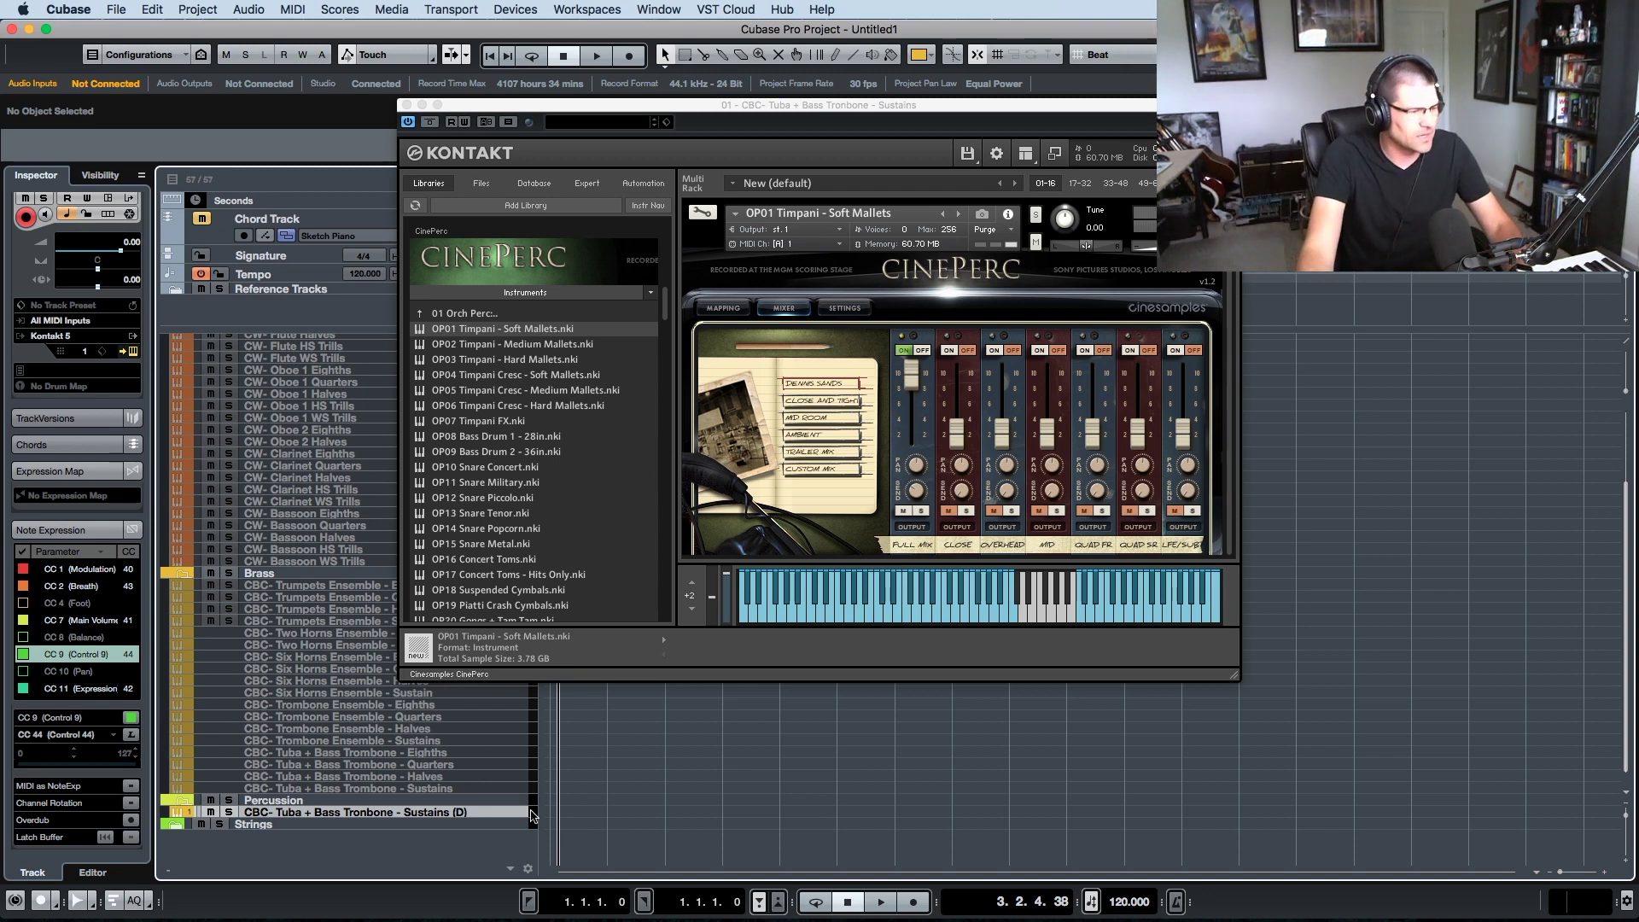
- Rename the duplicated tuba track in the Percussion folder "CP- Timpani- Soft Mallets" and close its Kontakt window
double_click(404, 814)
type("CP-")
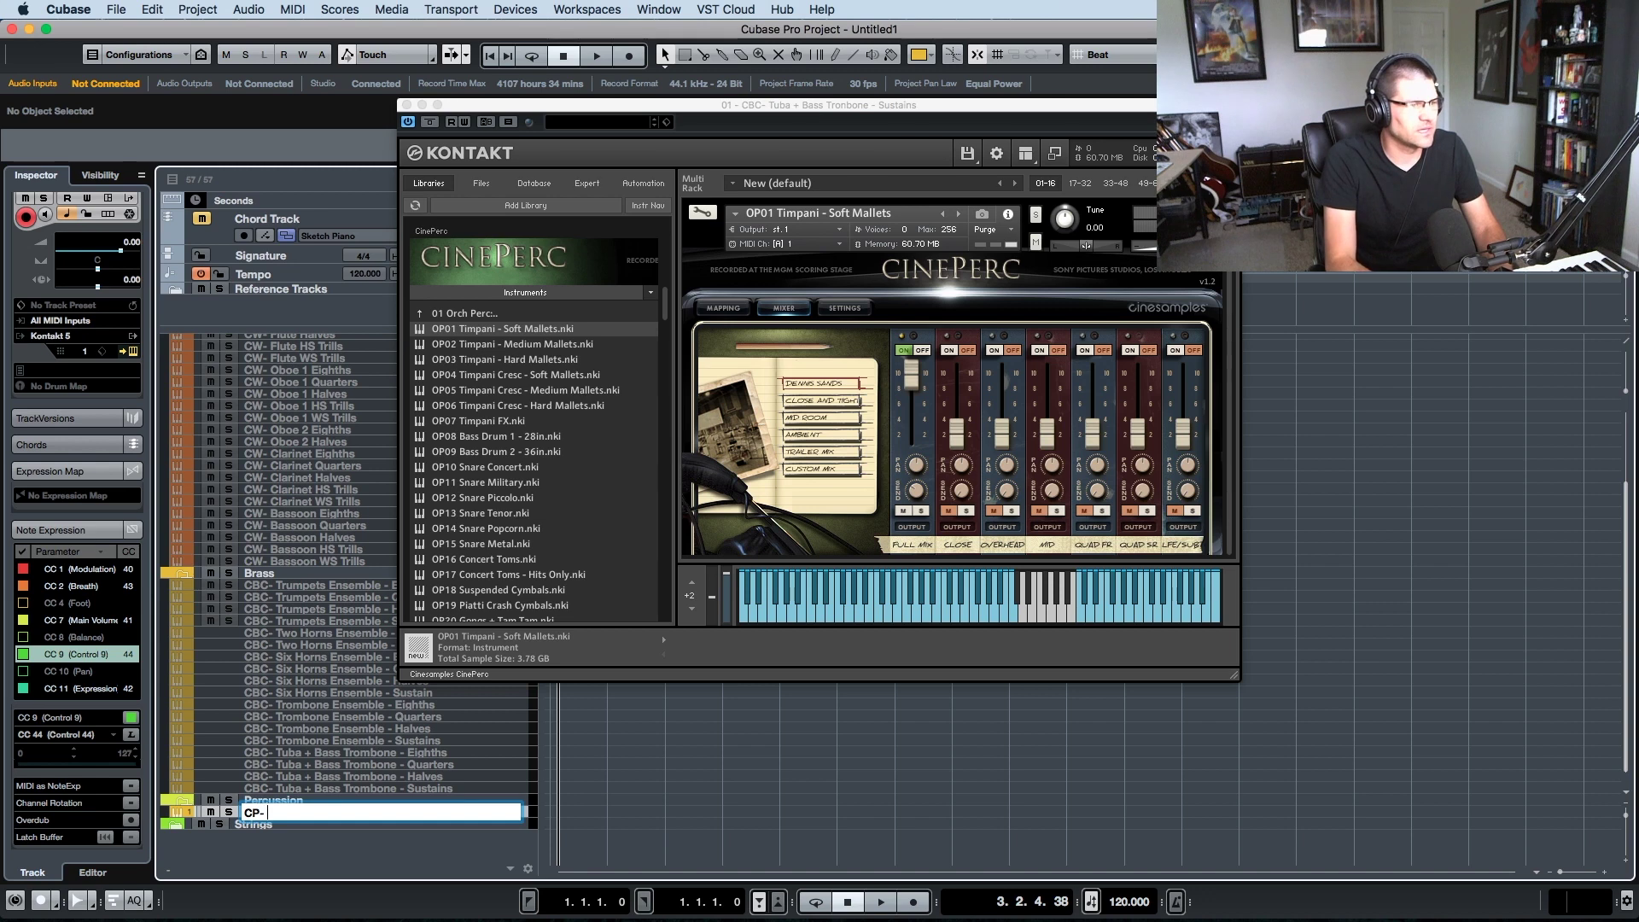
type(" Timpani- Soft Mallets")
key("Return")
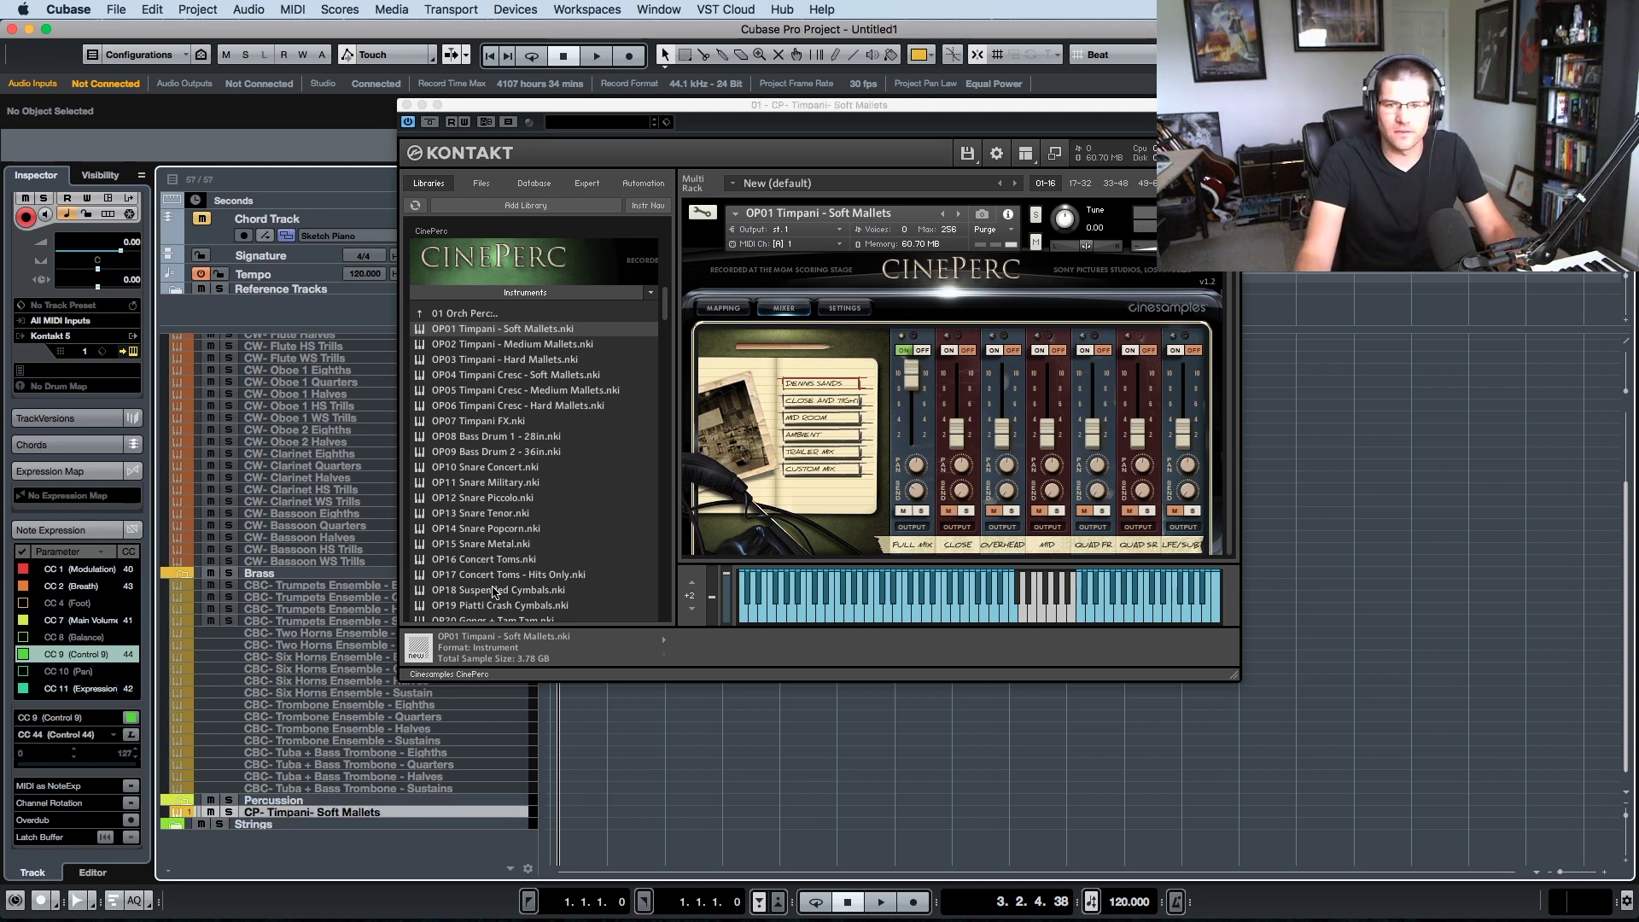
key("super+w")
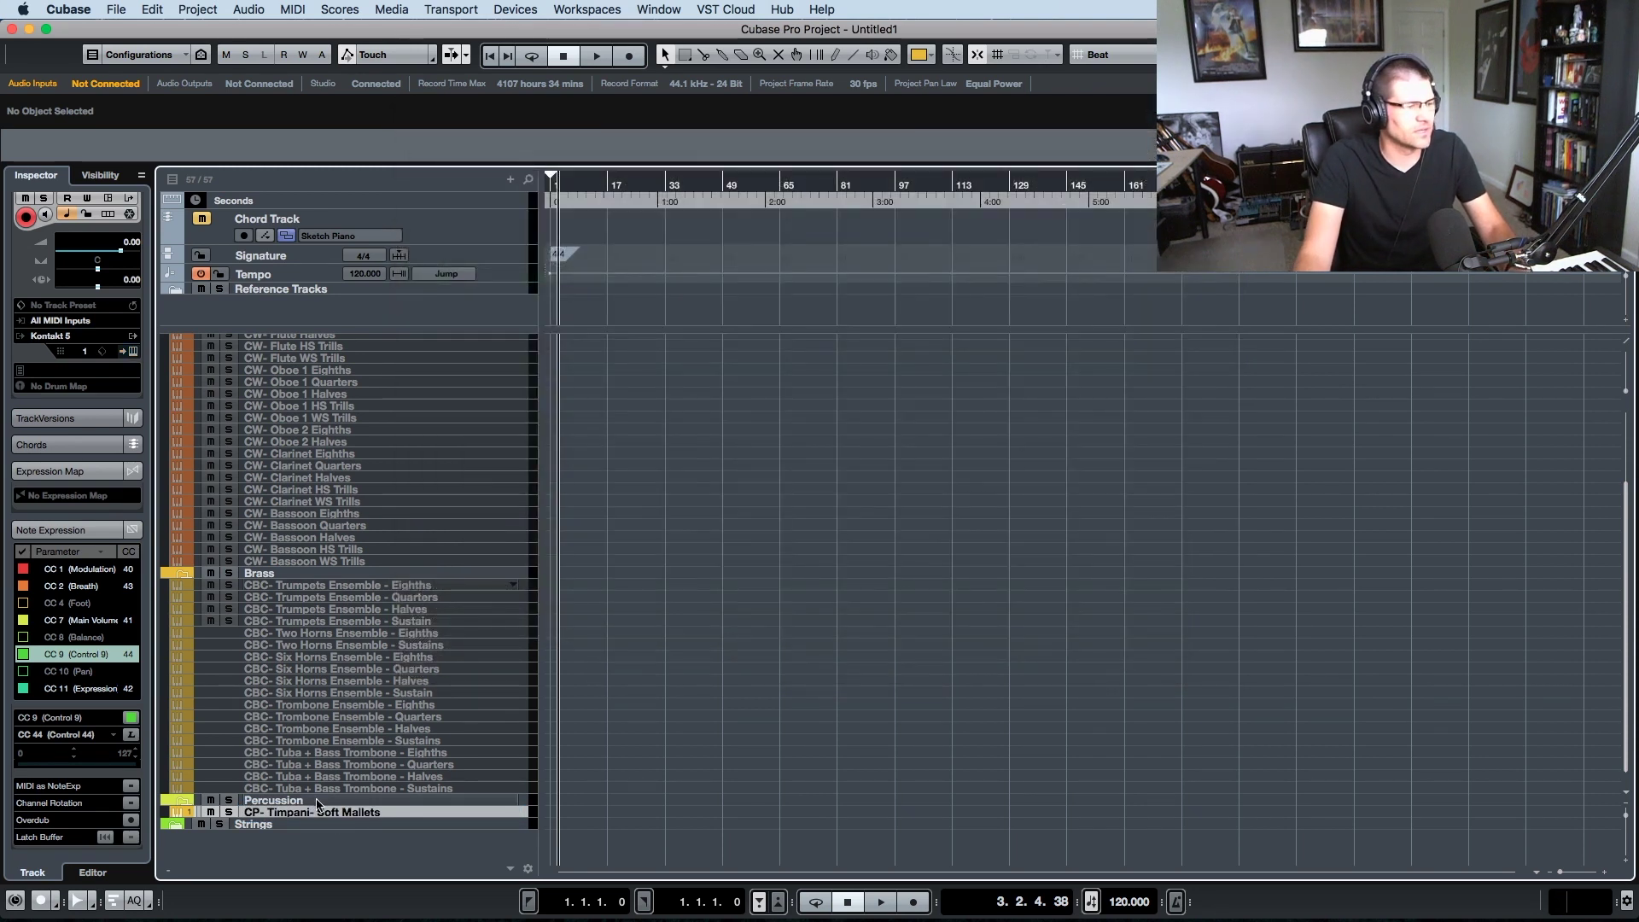
- Duplicate the CP- Timpani- Soft Mallets track and load OP02 Timpani - Medium Mallets in the copy's Kontakt instrument
right_click(369, 812)
left_click(436, 863)
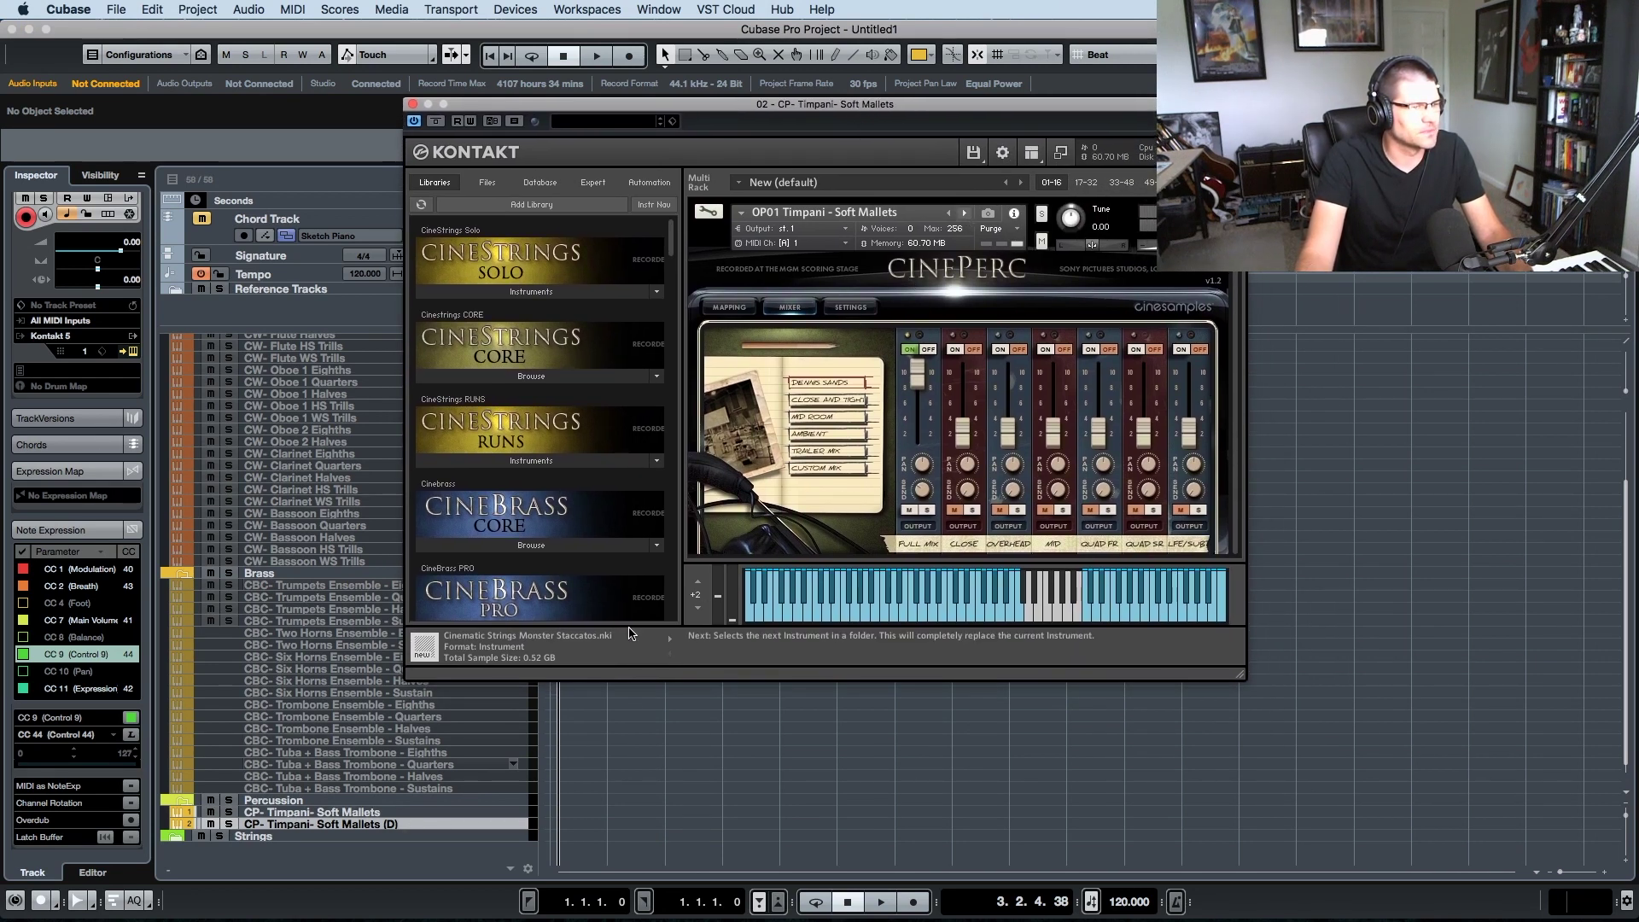
left_click(706, 606)
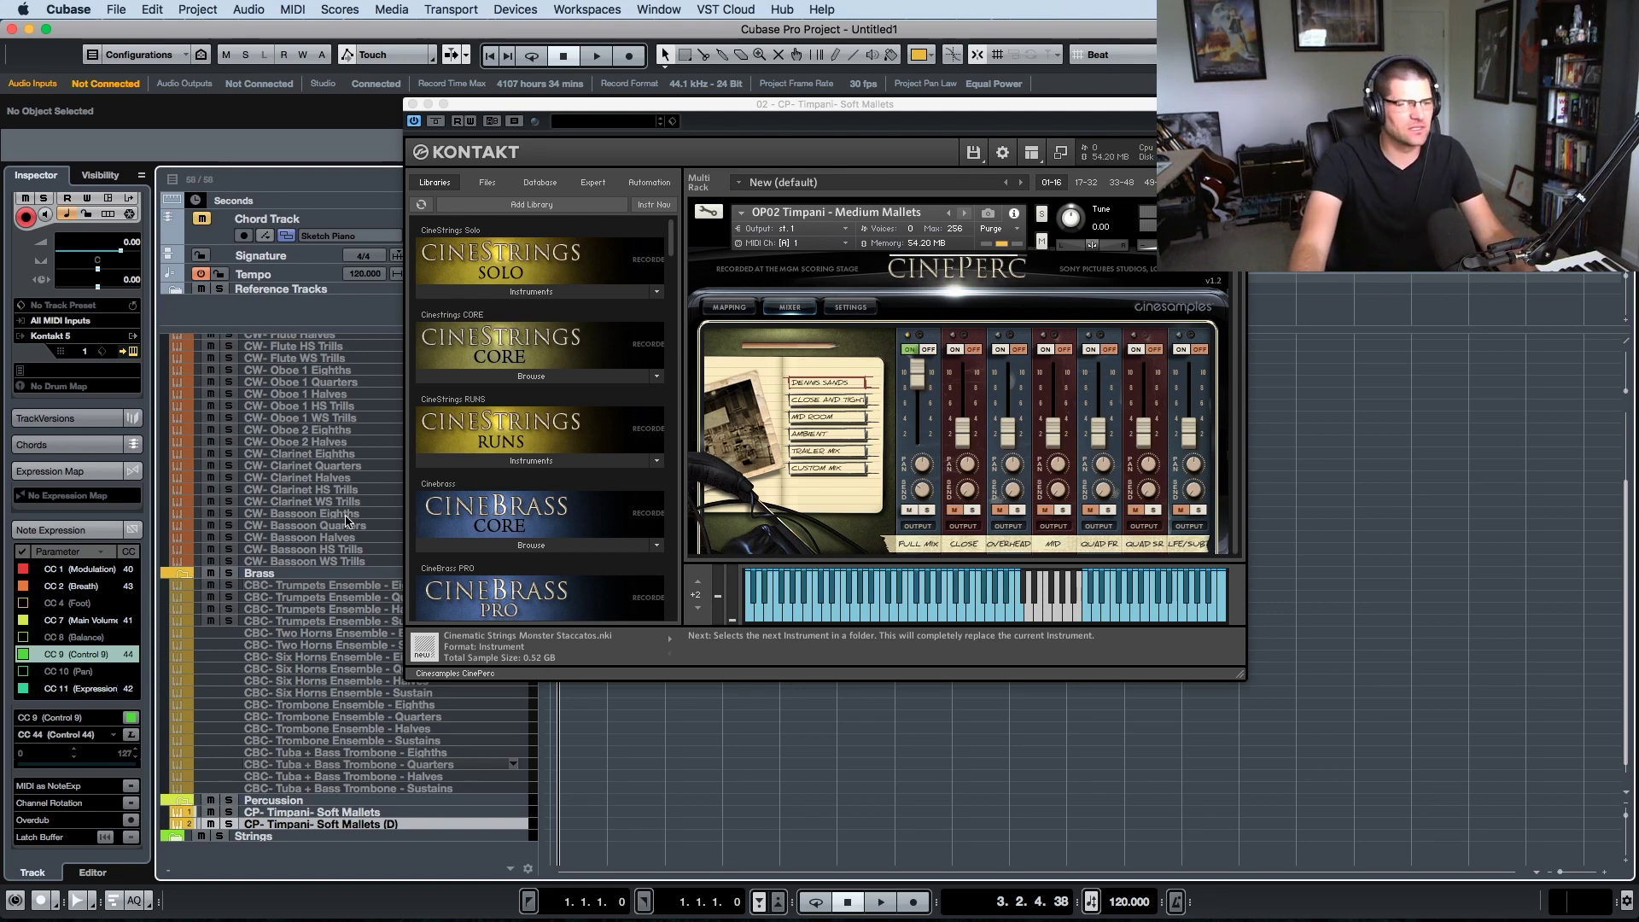
- Rename the duplicated timpani track "CP- Timpani- Medium Mallets" and close its Kontakt window
double_click(368, 825)
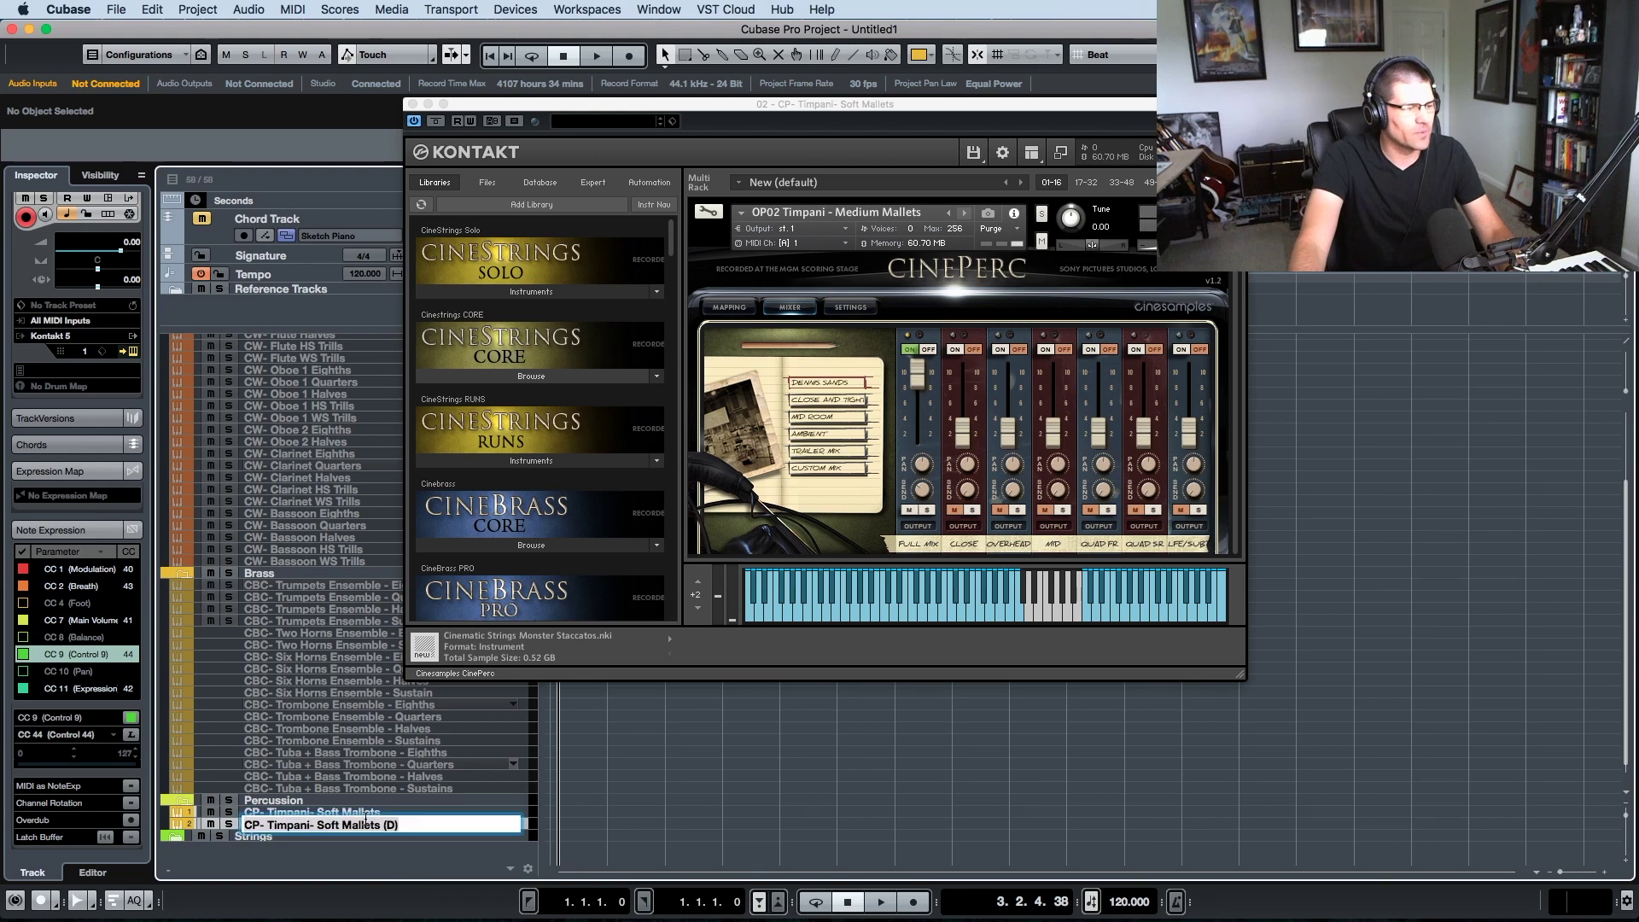
left_click(413, 825)
key("BackSpace")
key("BackSpace")
key("BackSpace")
key("BackSpace")
key("BackSpace")
key("BackSpace")
key("BackSpace")
key("BackSpace")
key("BackSpace")
key("BackSpace")
key("BackSpace")
key("BackSpace")
key("BackSpace")
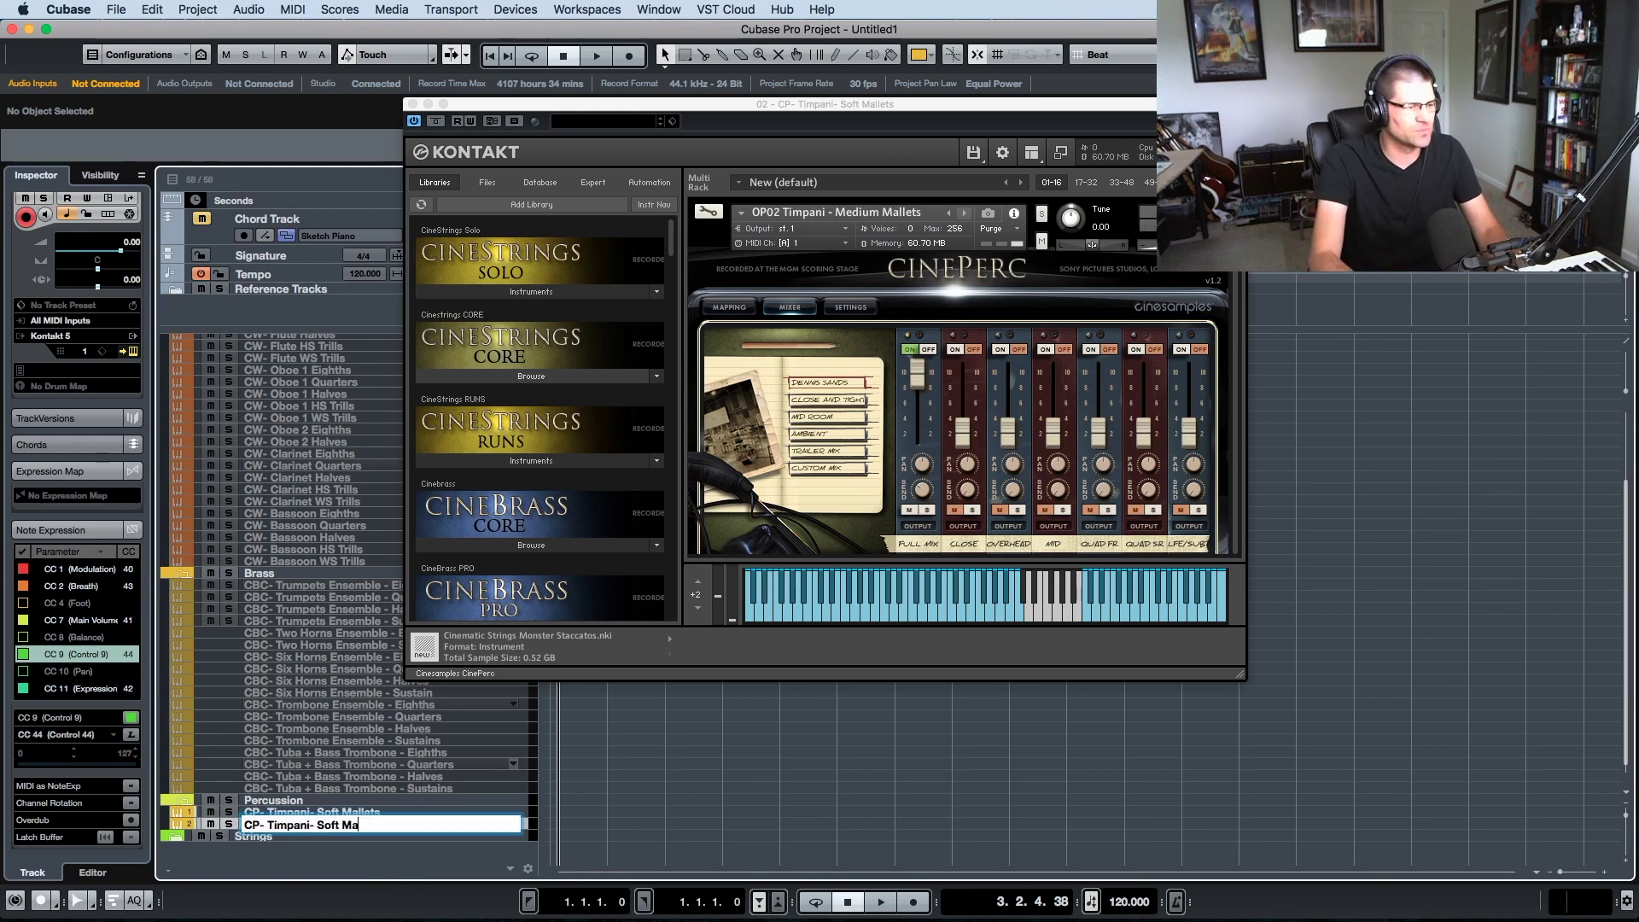
key("BackSpace")
key("BackSpace")
type("Med")
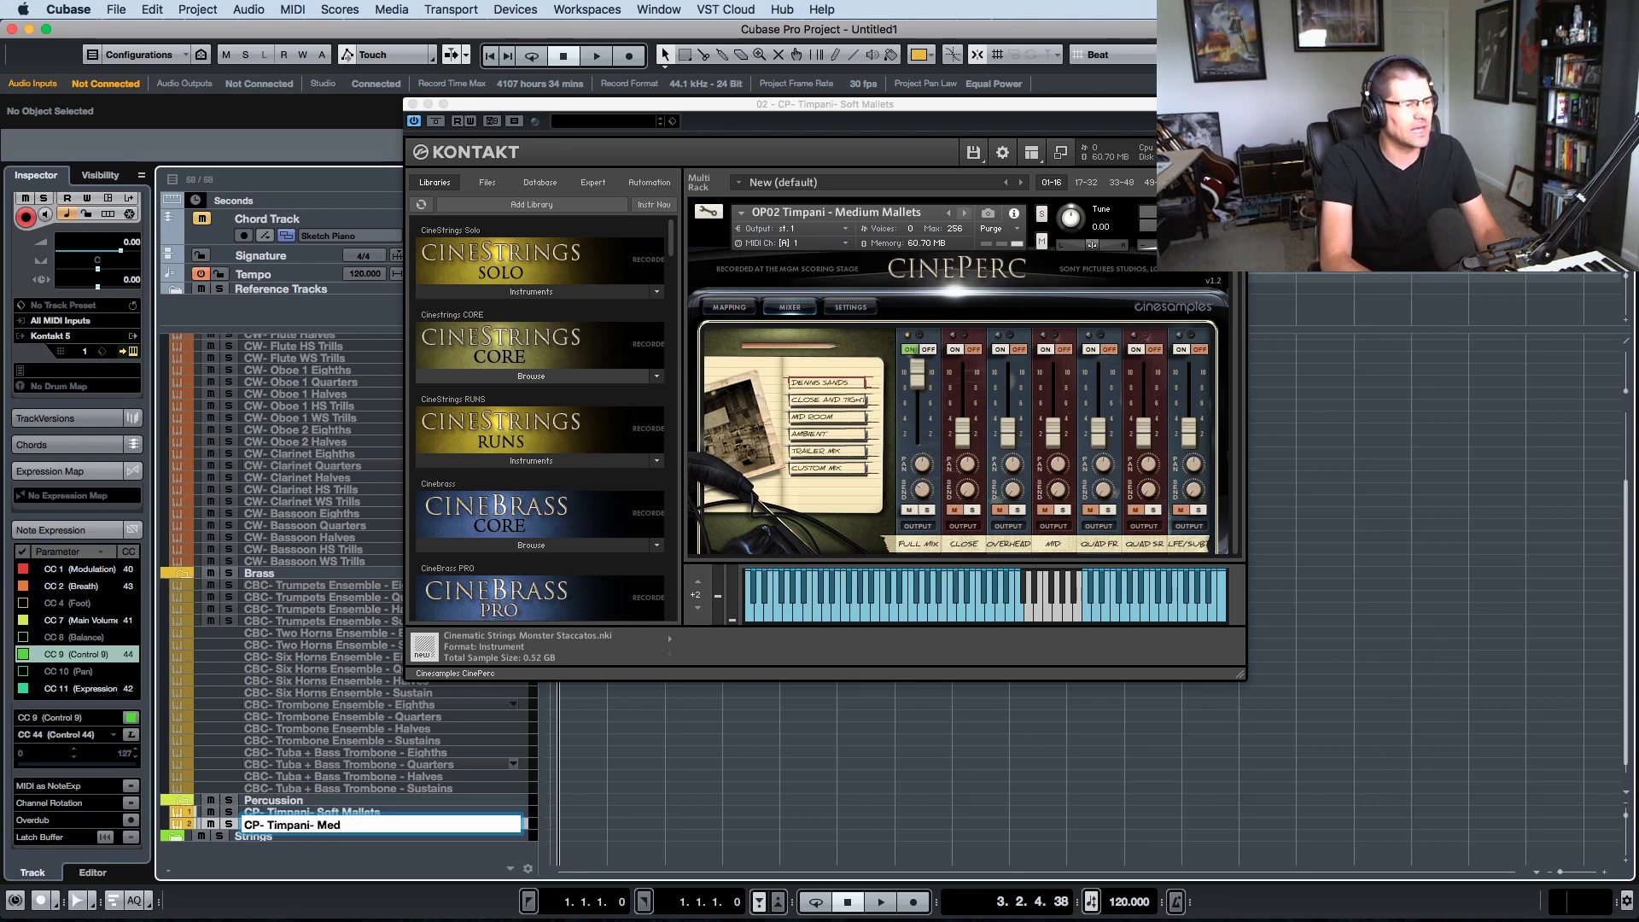
type("i")
type("um ")
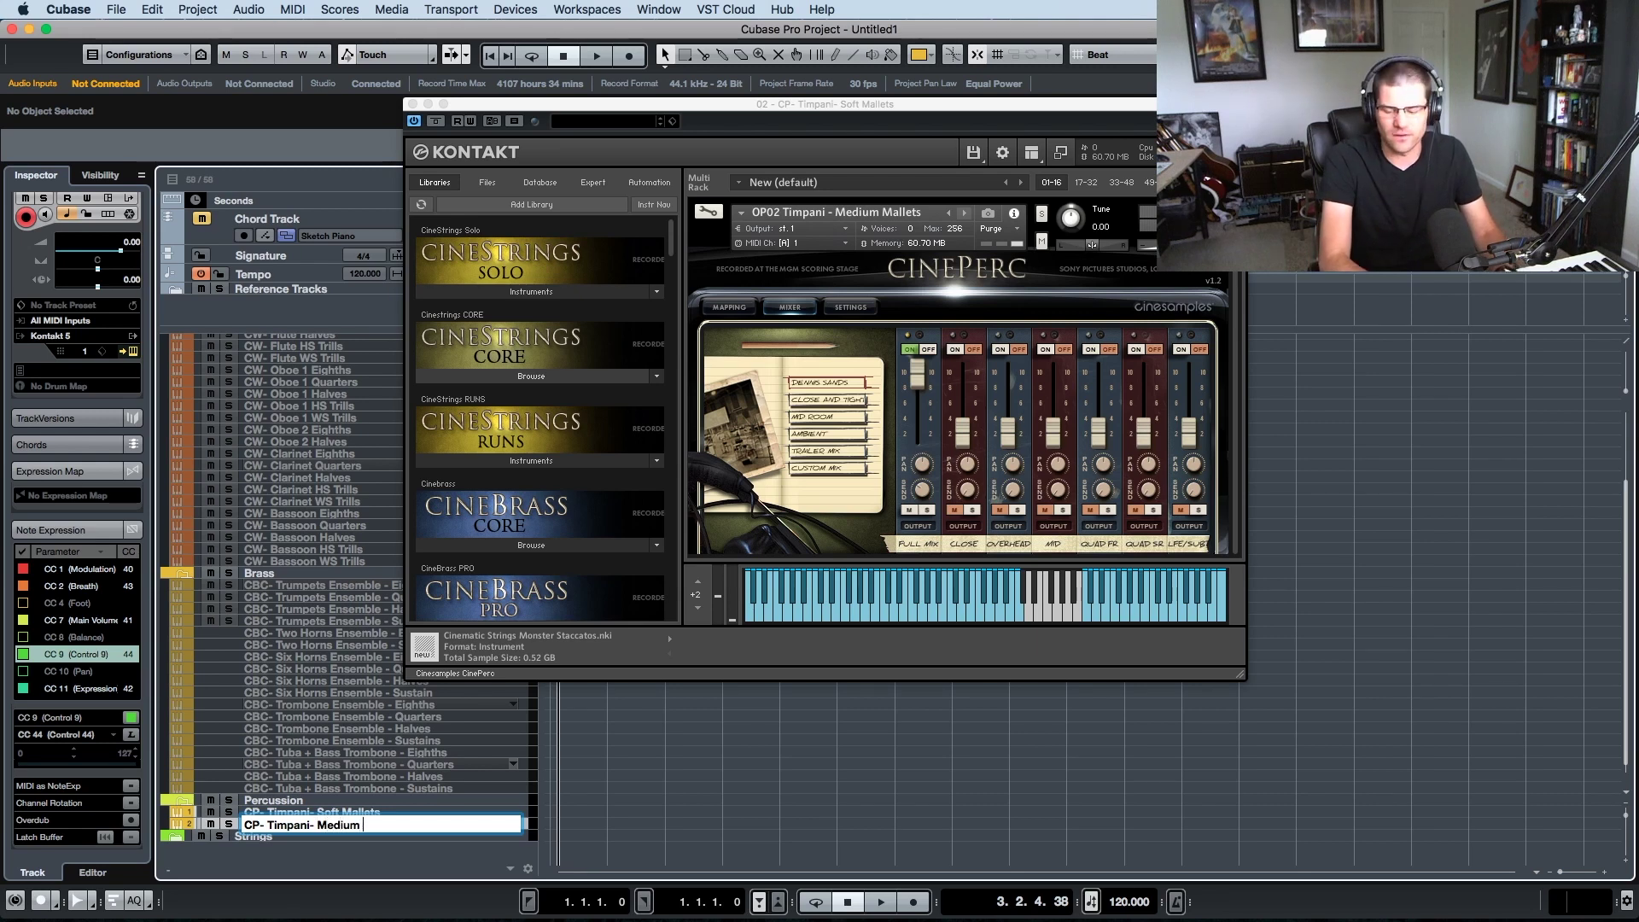
type("Mallets")
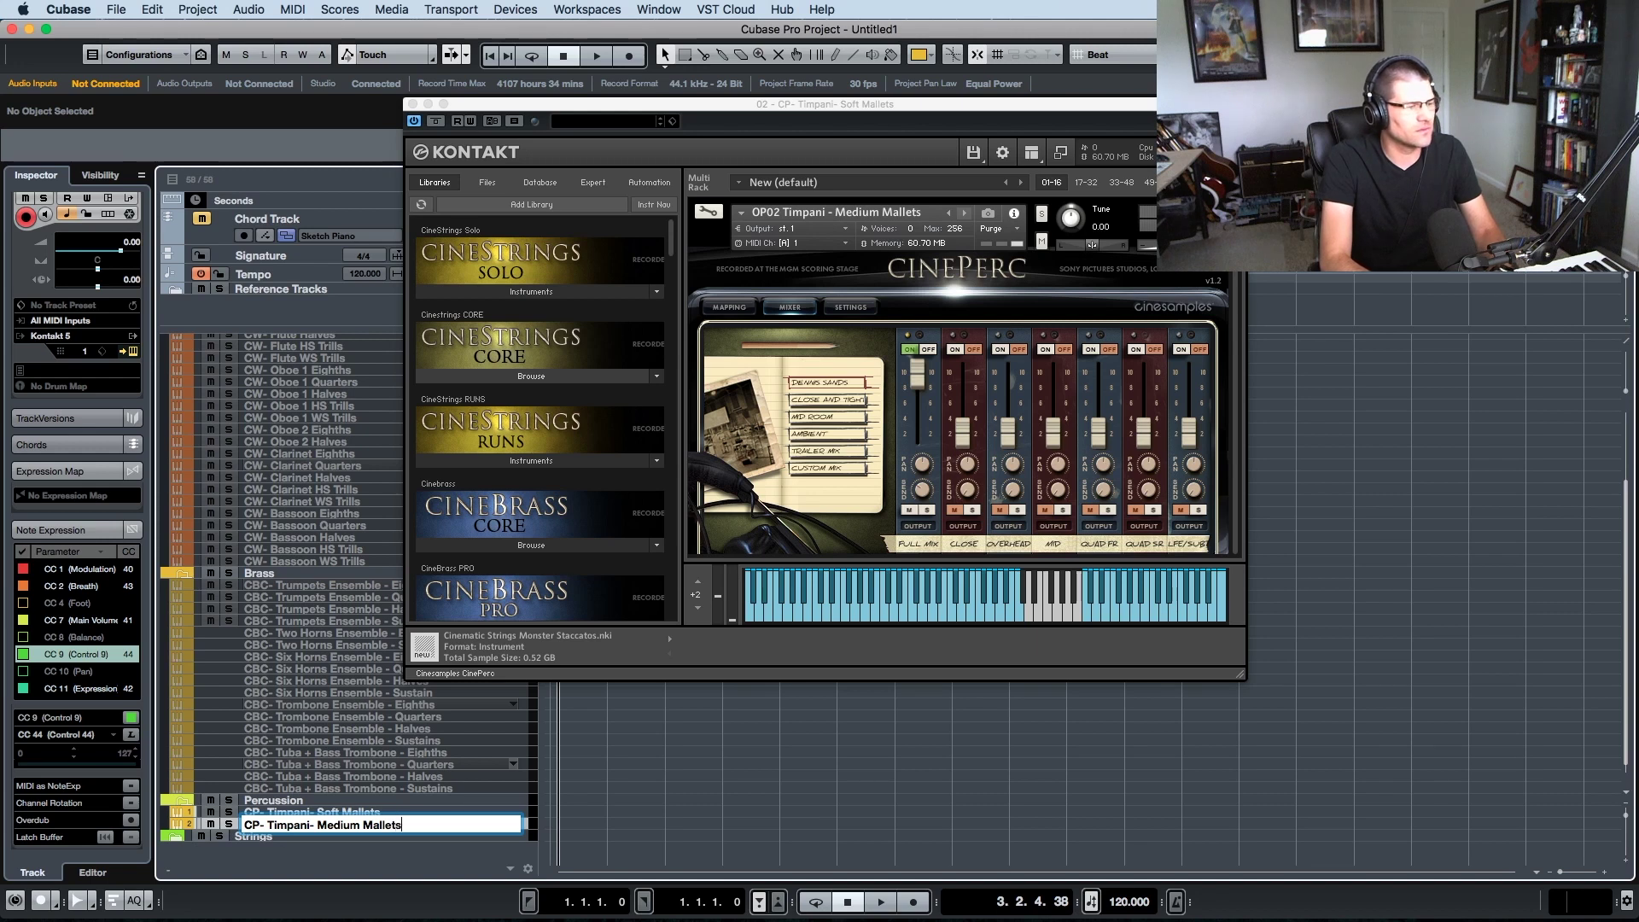
key("Return")
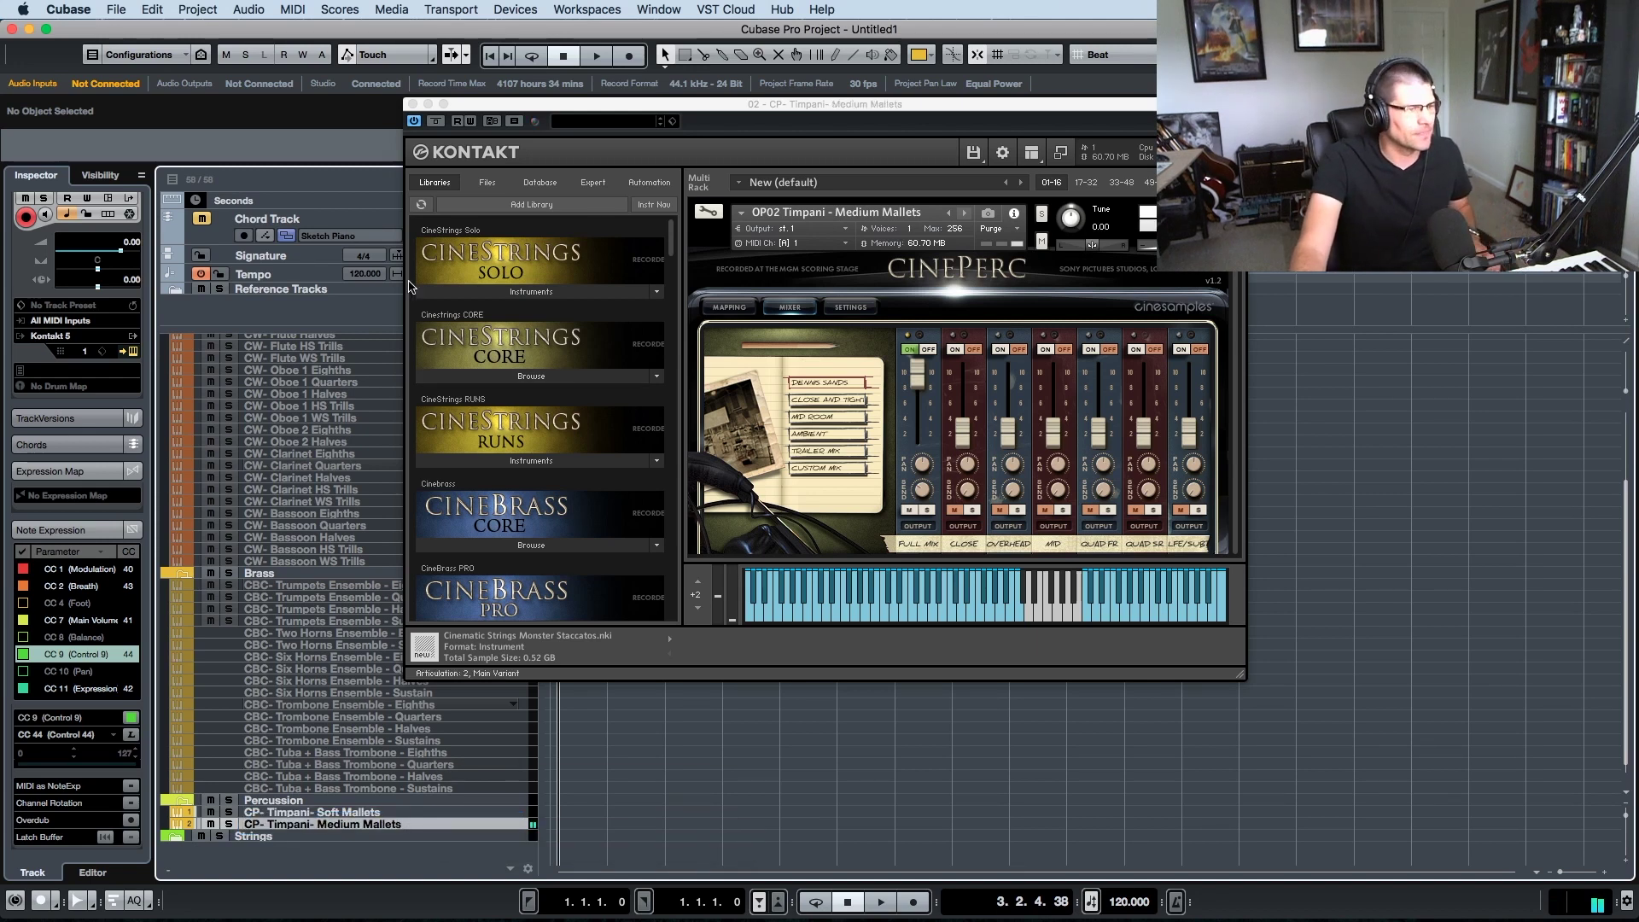
left_click(413, 104)
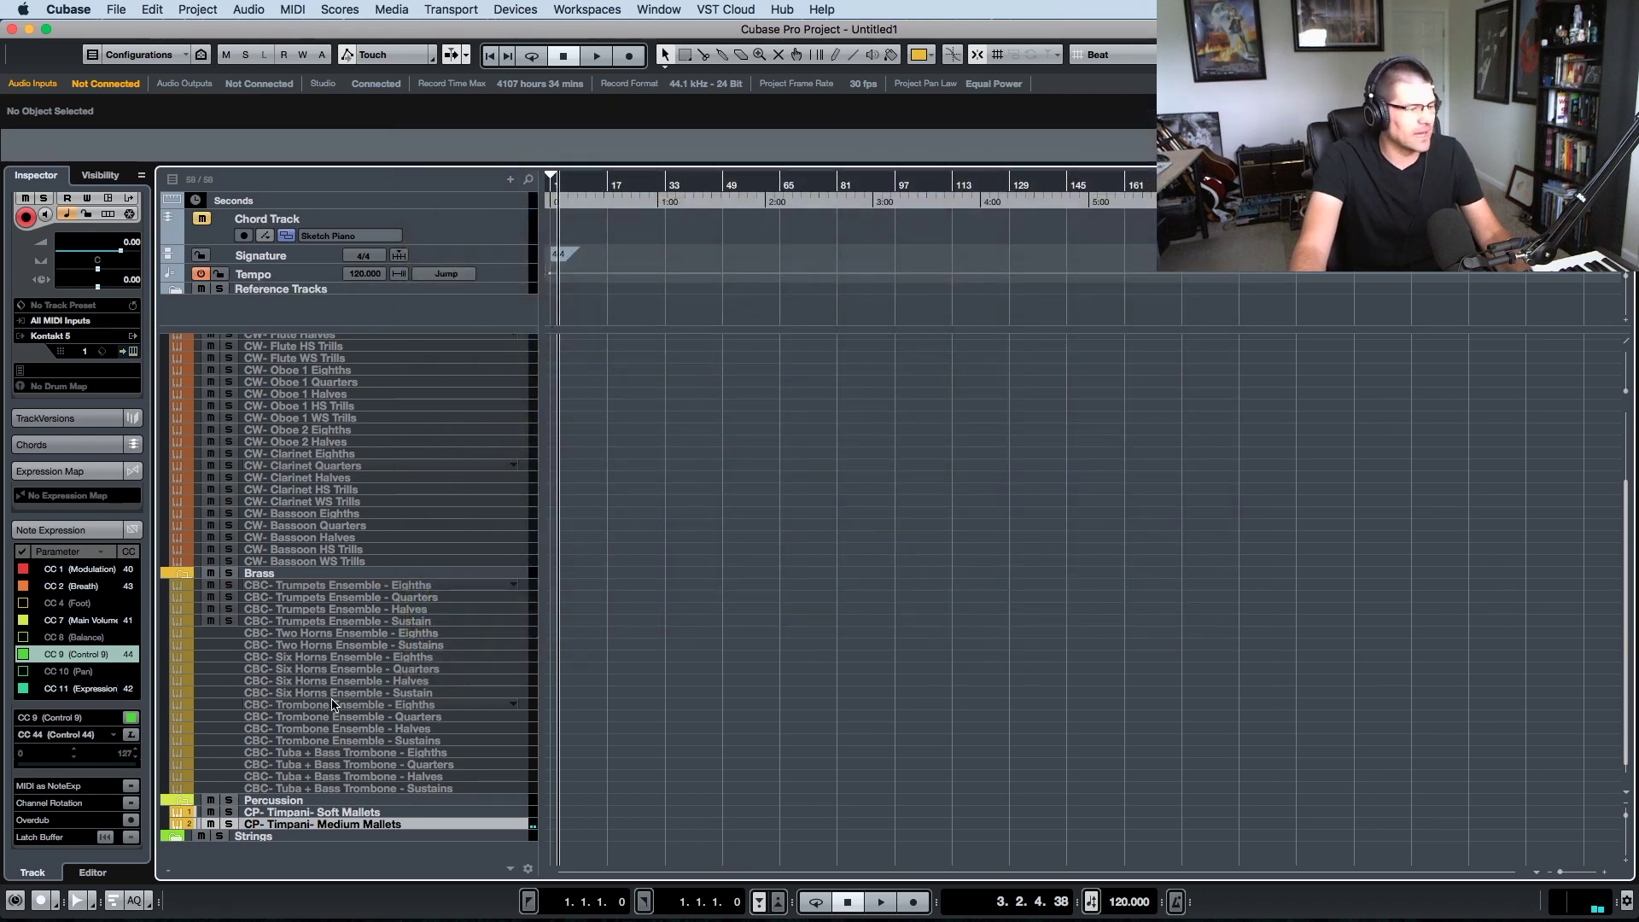
- Assign Color 4 to both the CP- Timpani- Soft Mallets and CP- Timpani- Medium Mallets tracks
left_click(348, 812, "shift")
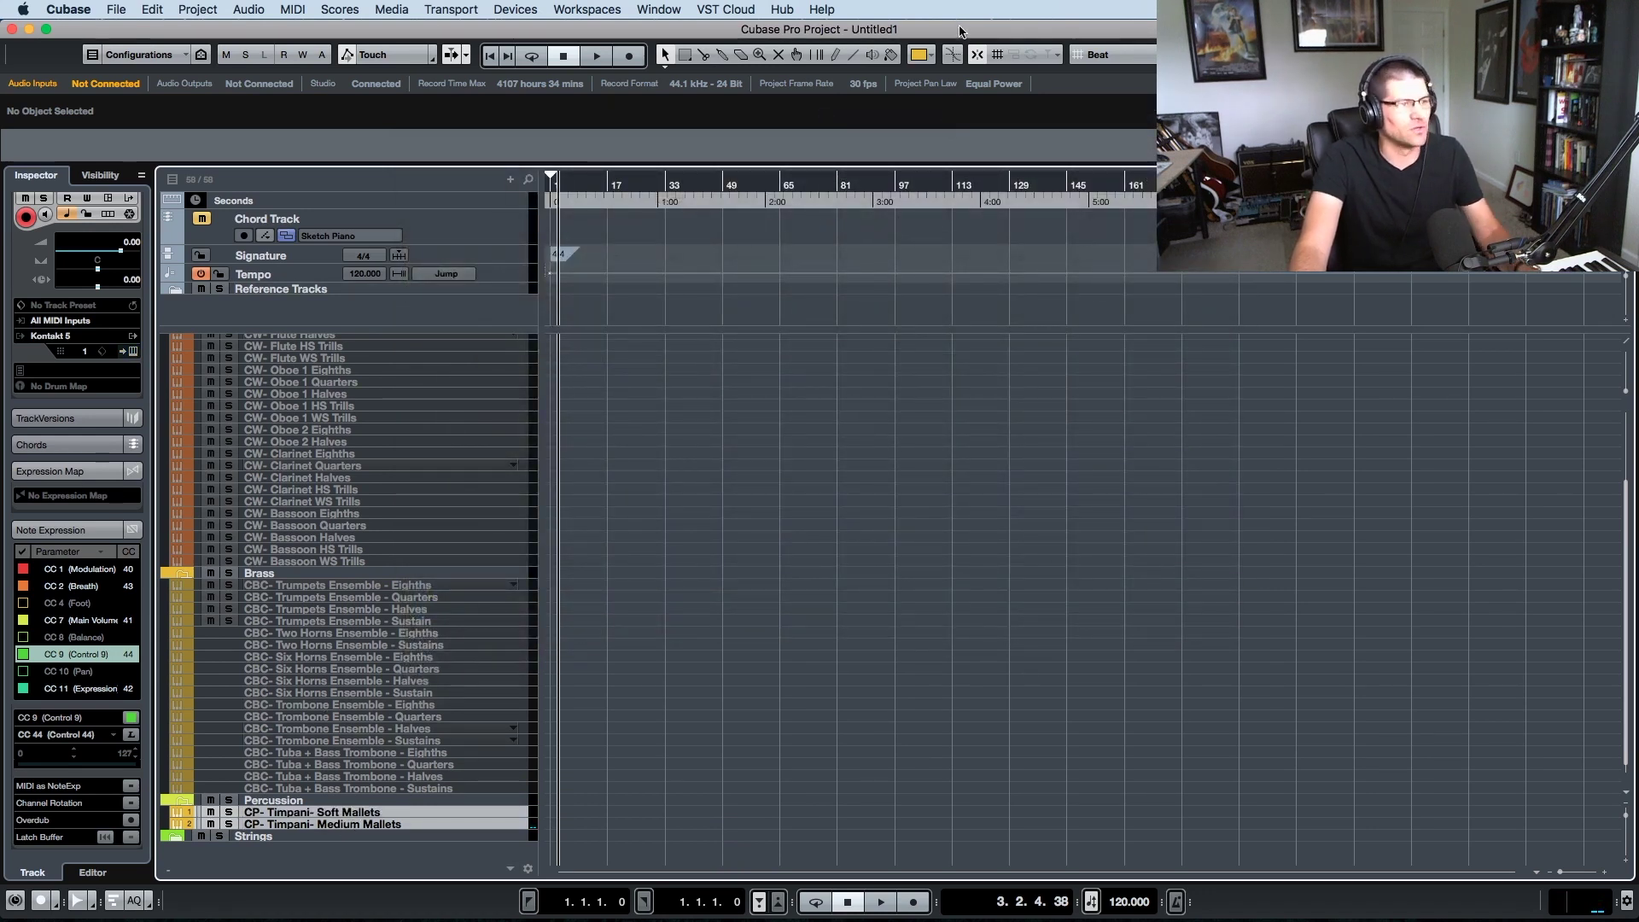
left_click(931, 55)
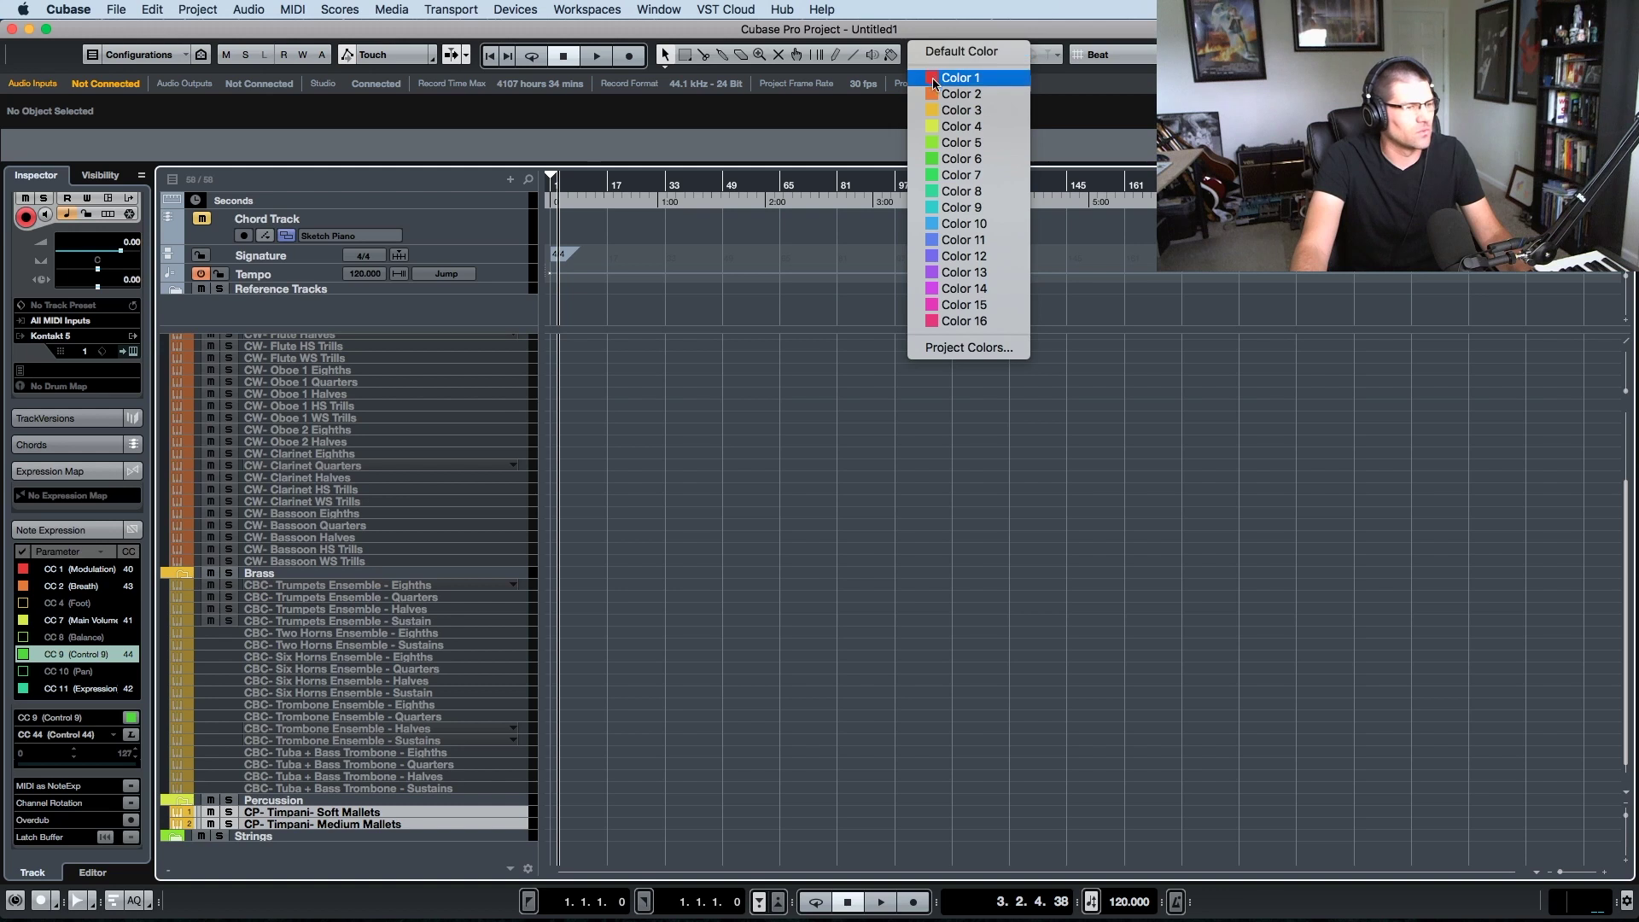
left_click(955, 127)
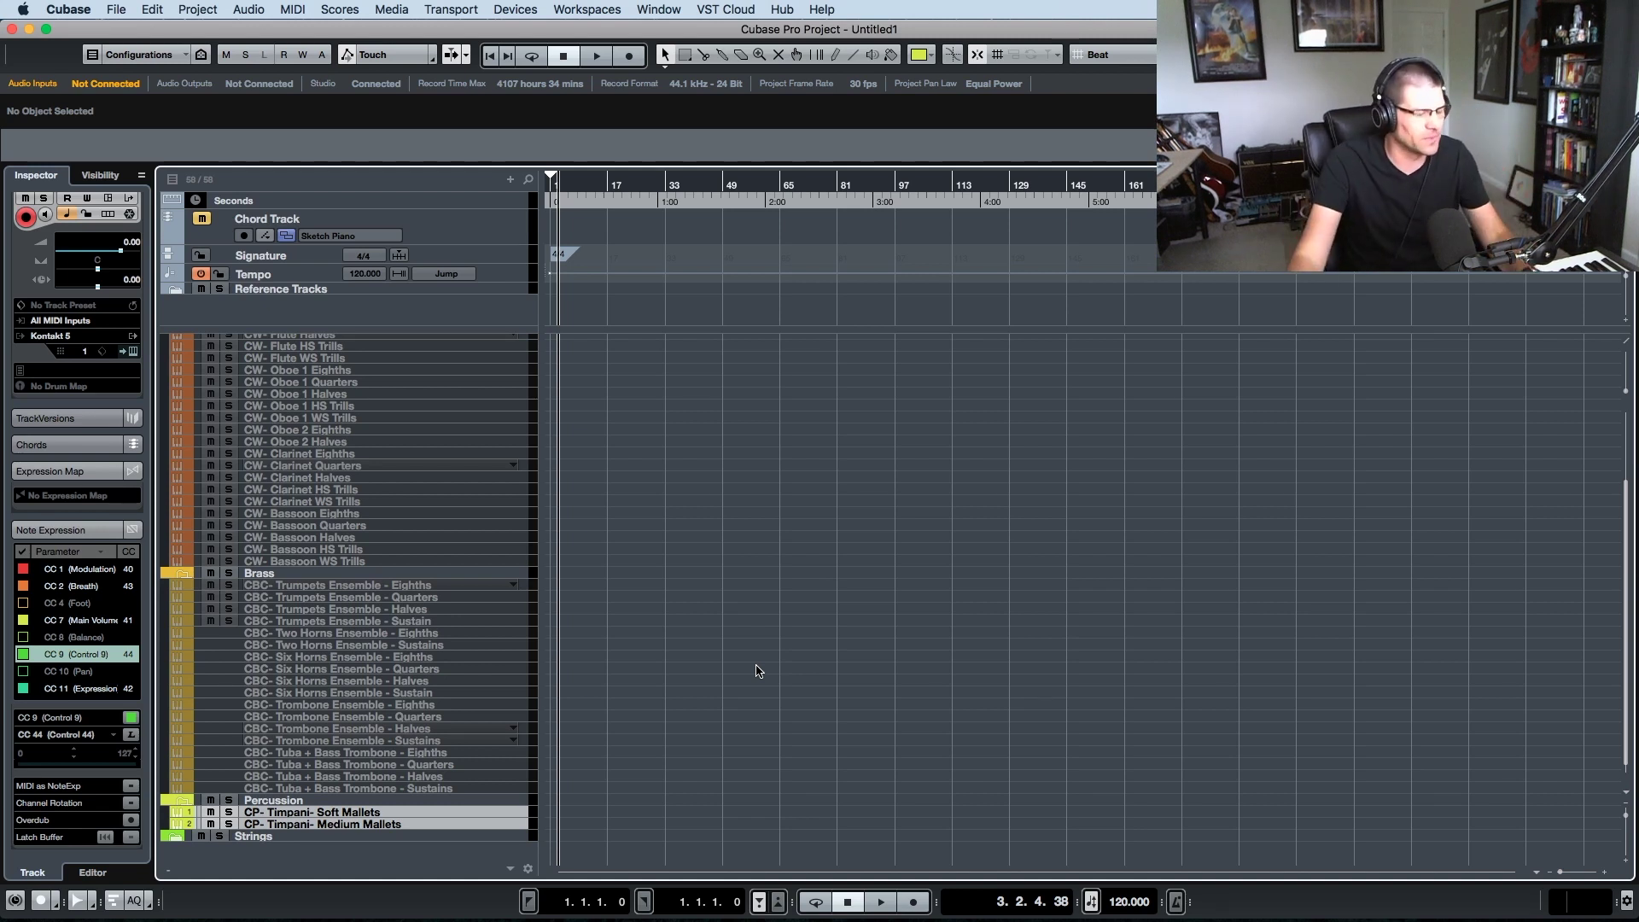
- Duplicate the CP- Timpani- Medium Mallets track and load OP03 Timpani - Hard Mallets in the copy's Kontakt instrument
right_click(348, 826)
left_click(412, 871)
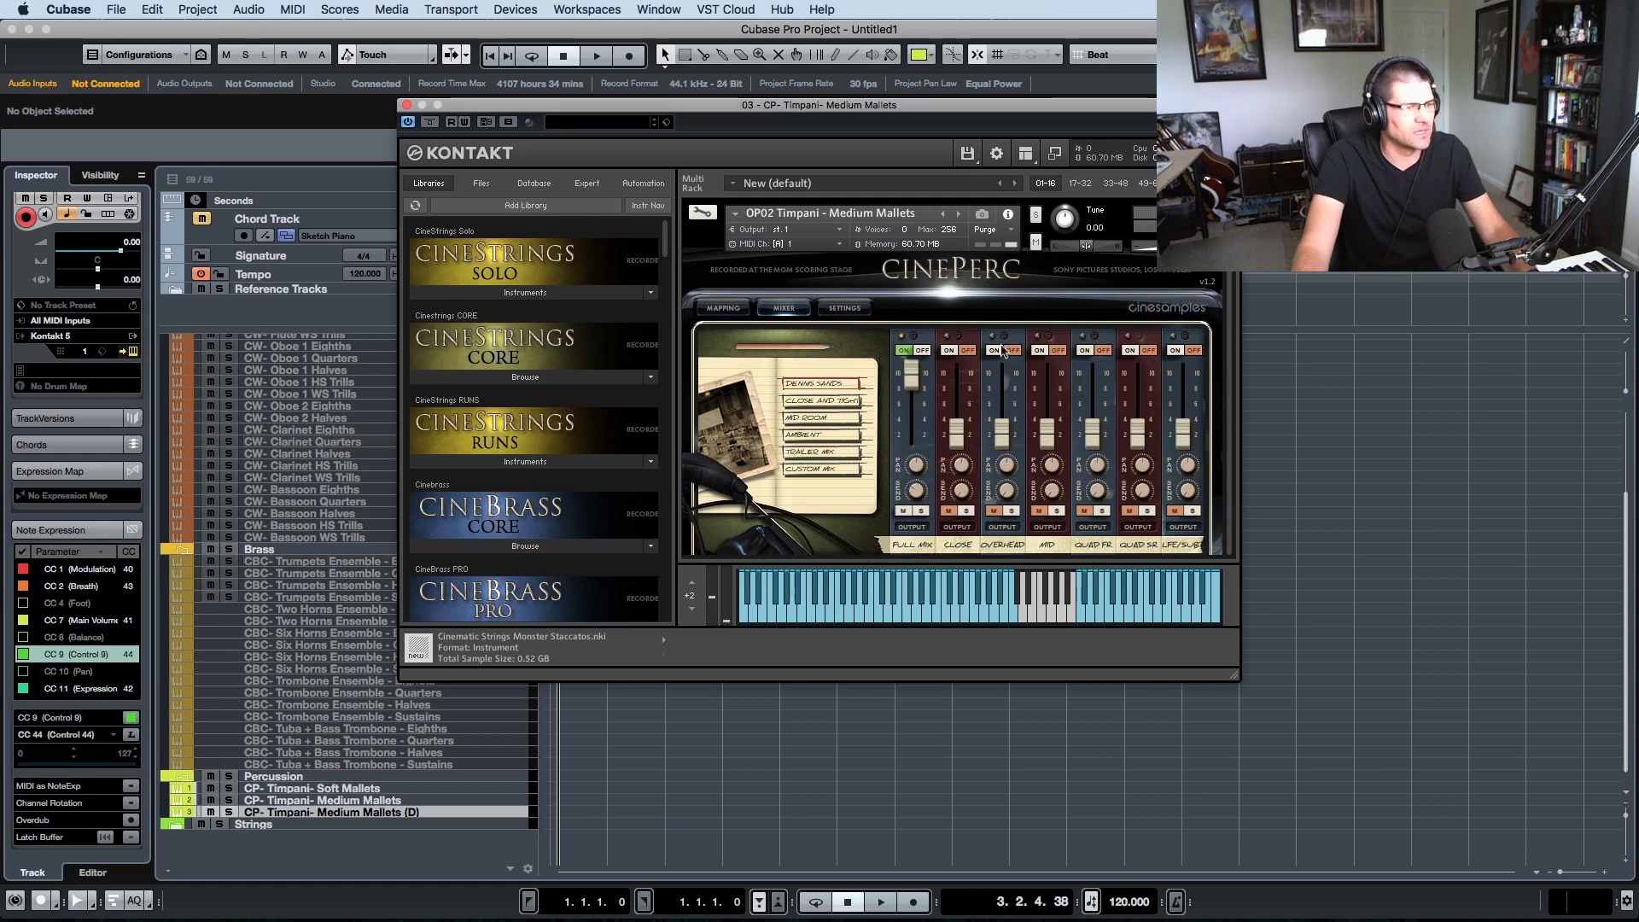
left_click(958, 214)
left_click_drag(801, 109, 961, 115)
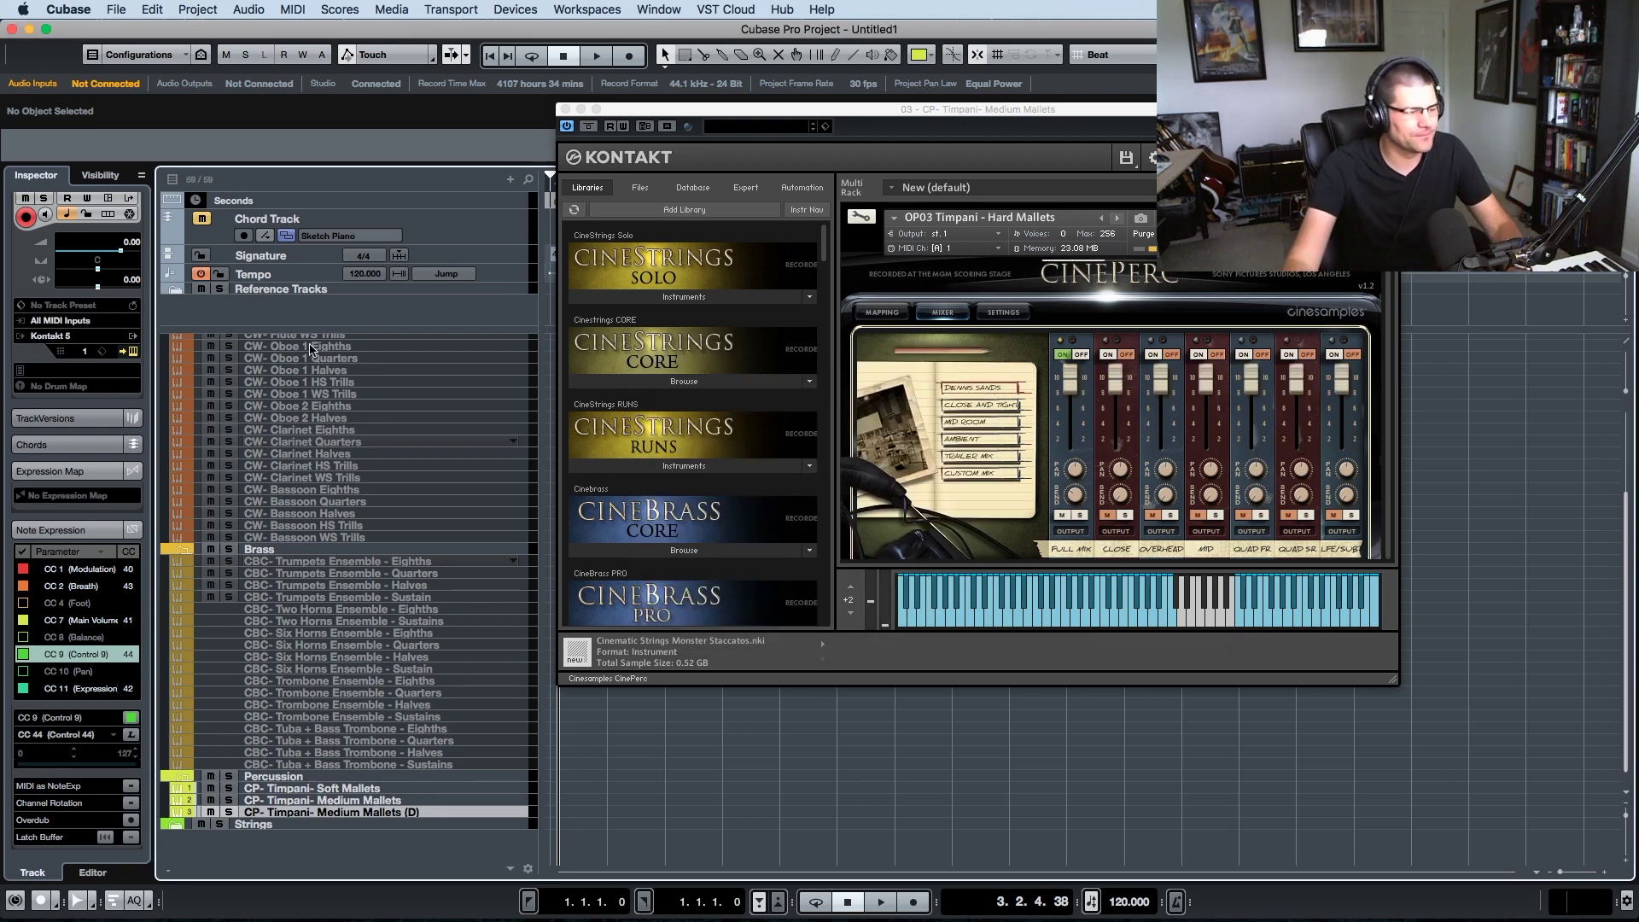
- Rename the duplicated Medium Mallets track "CP- Timpani- Hard Mallets"
left_click(562, 110)
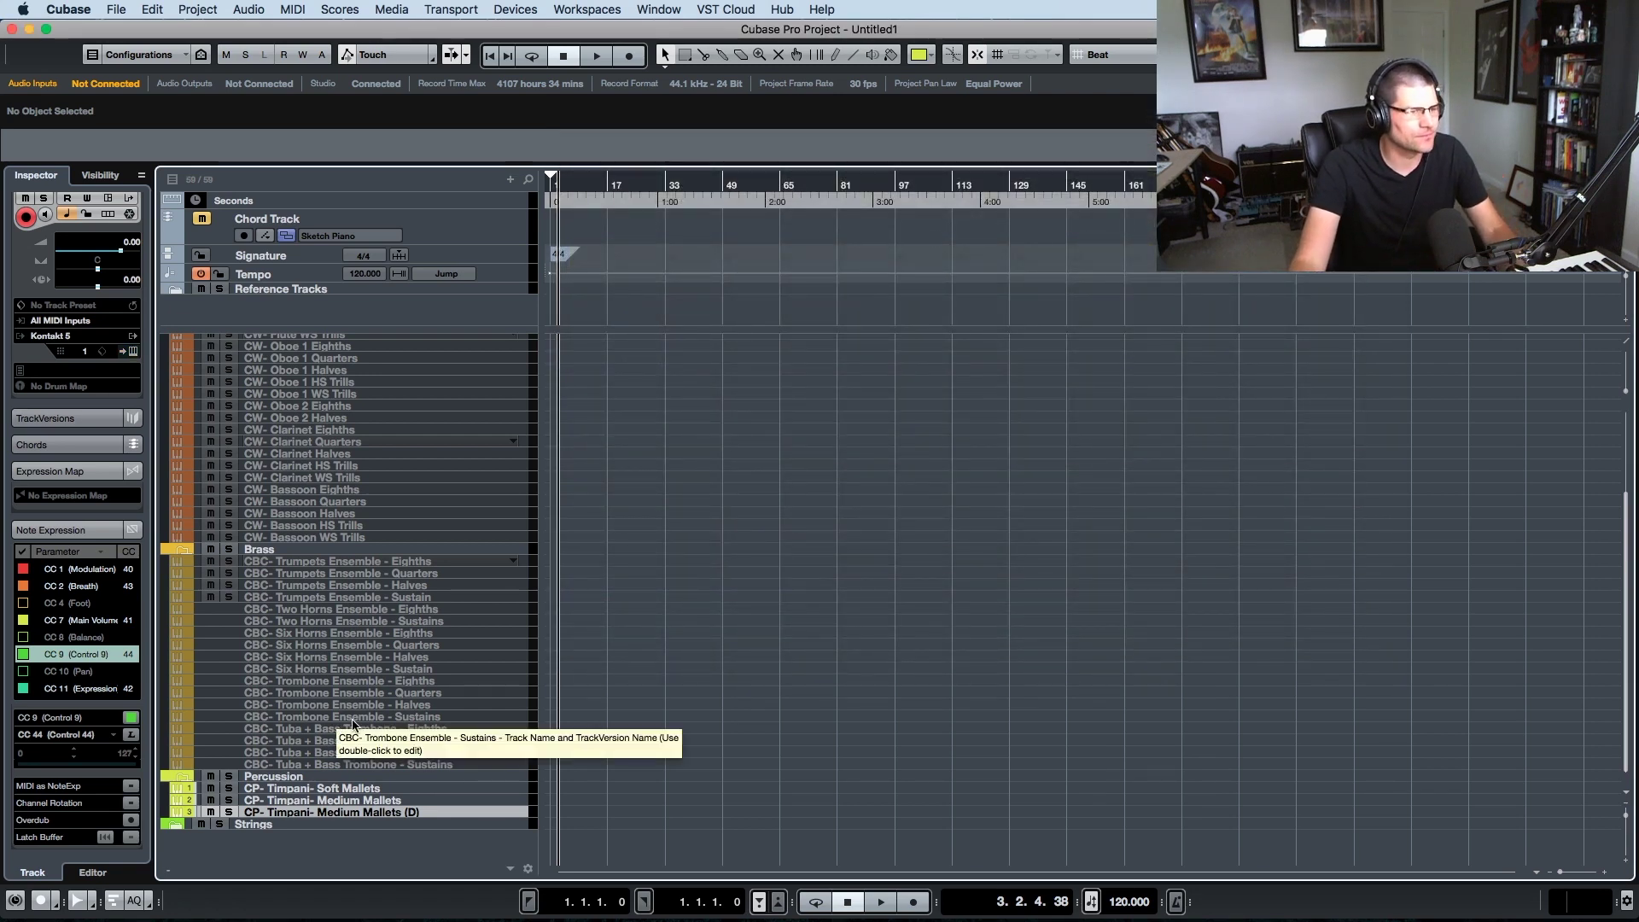
key("e")
double_click(400, 814)
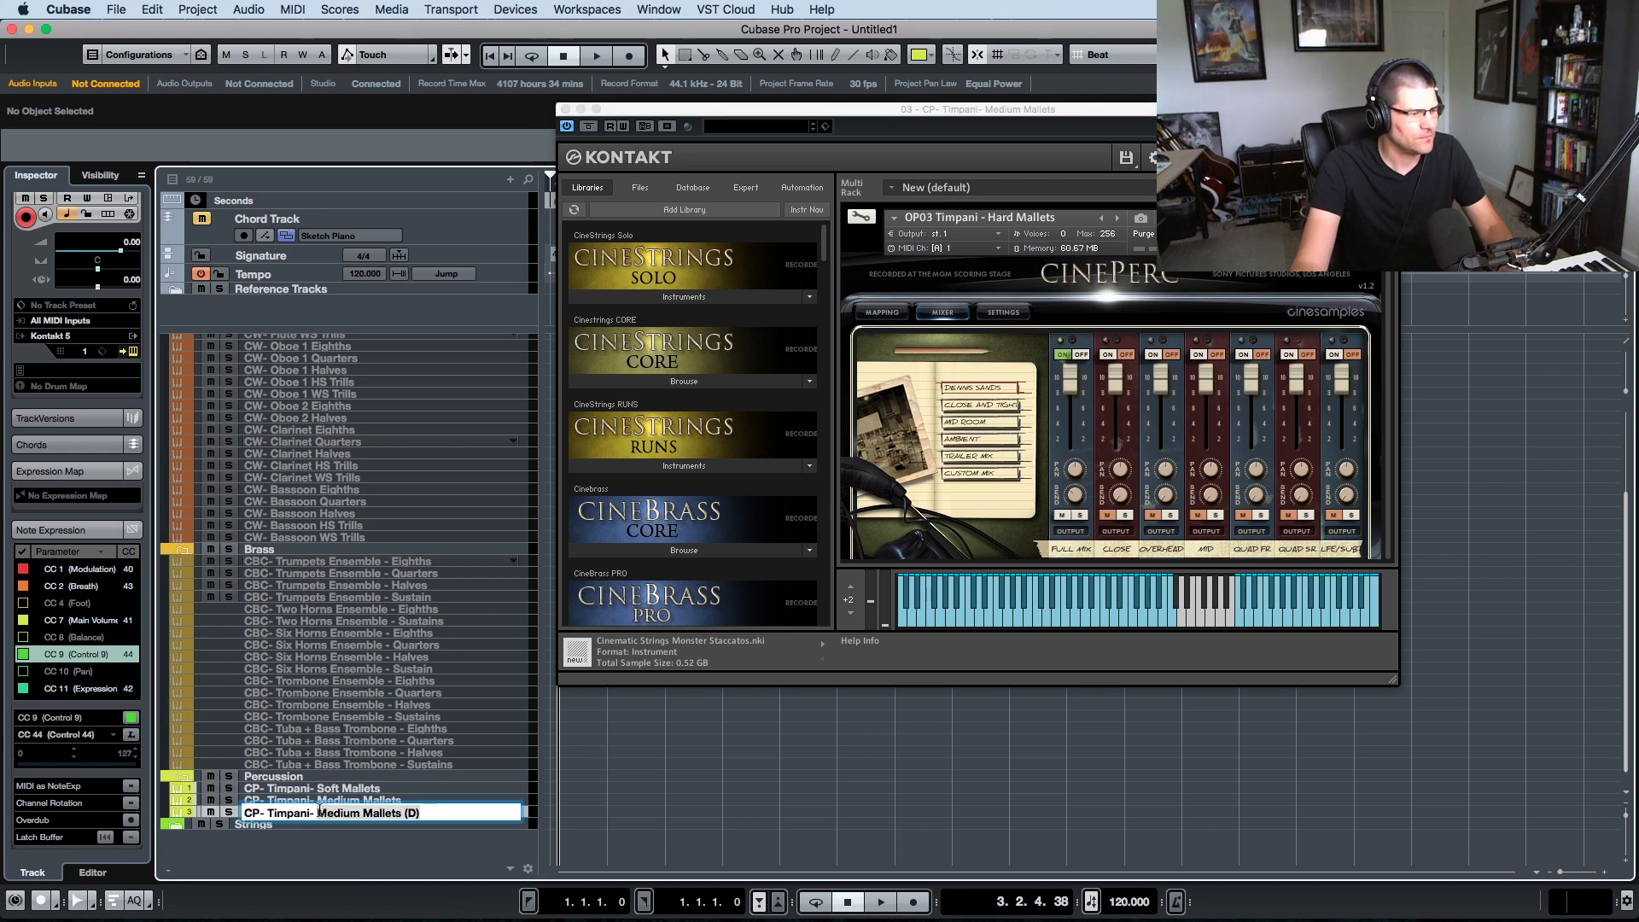
left_click_drag(320, 811, 423, 813)
type("Hard Mallet")
key("BackSpace")
type("ets")
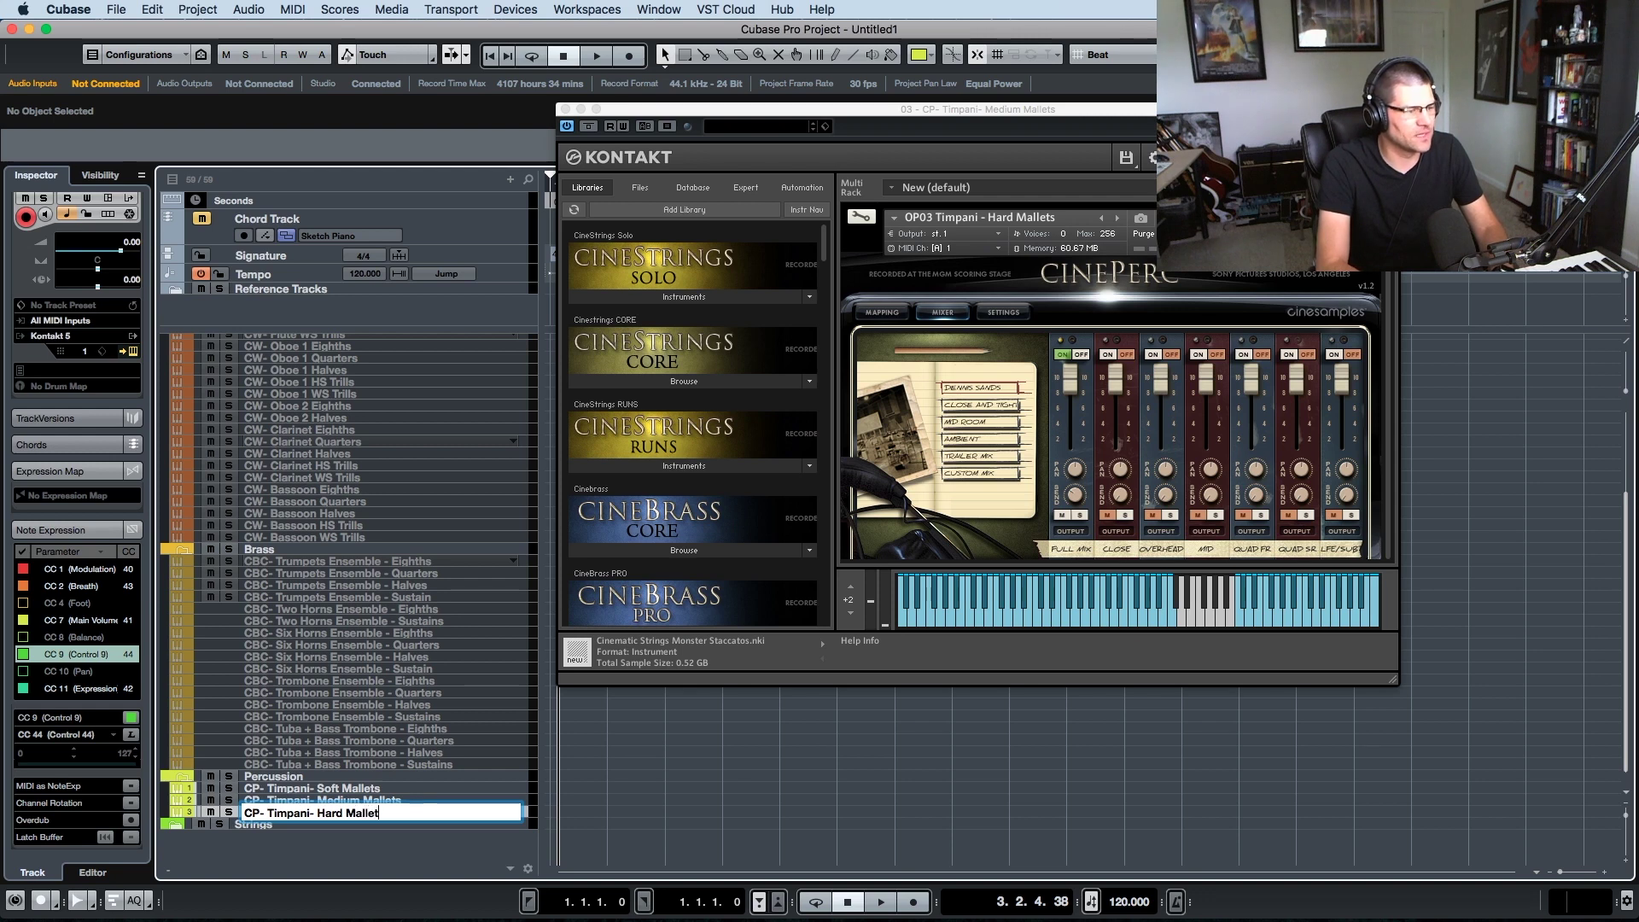
key("Return")
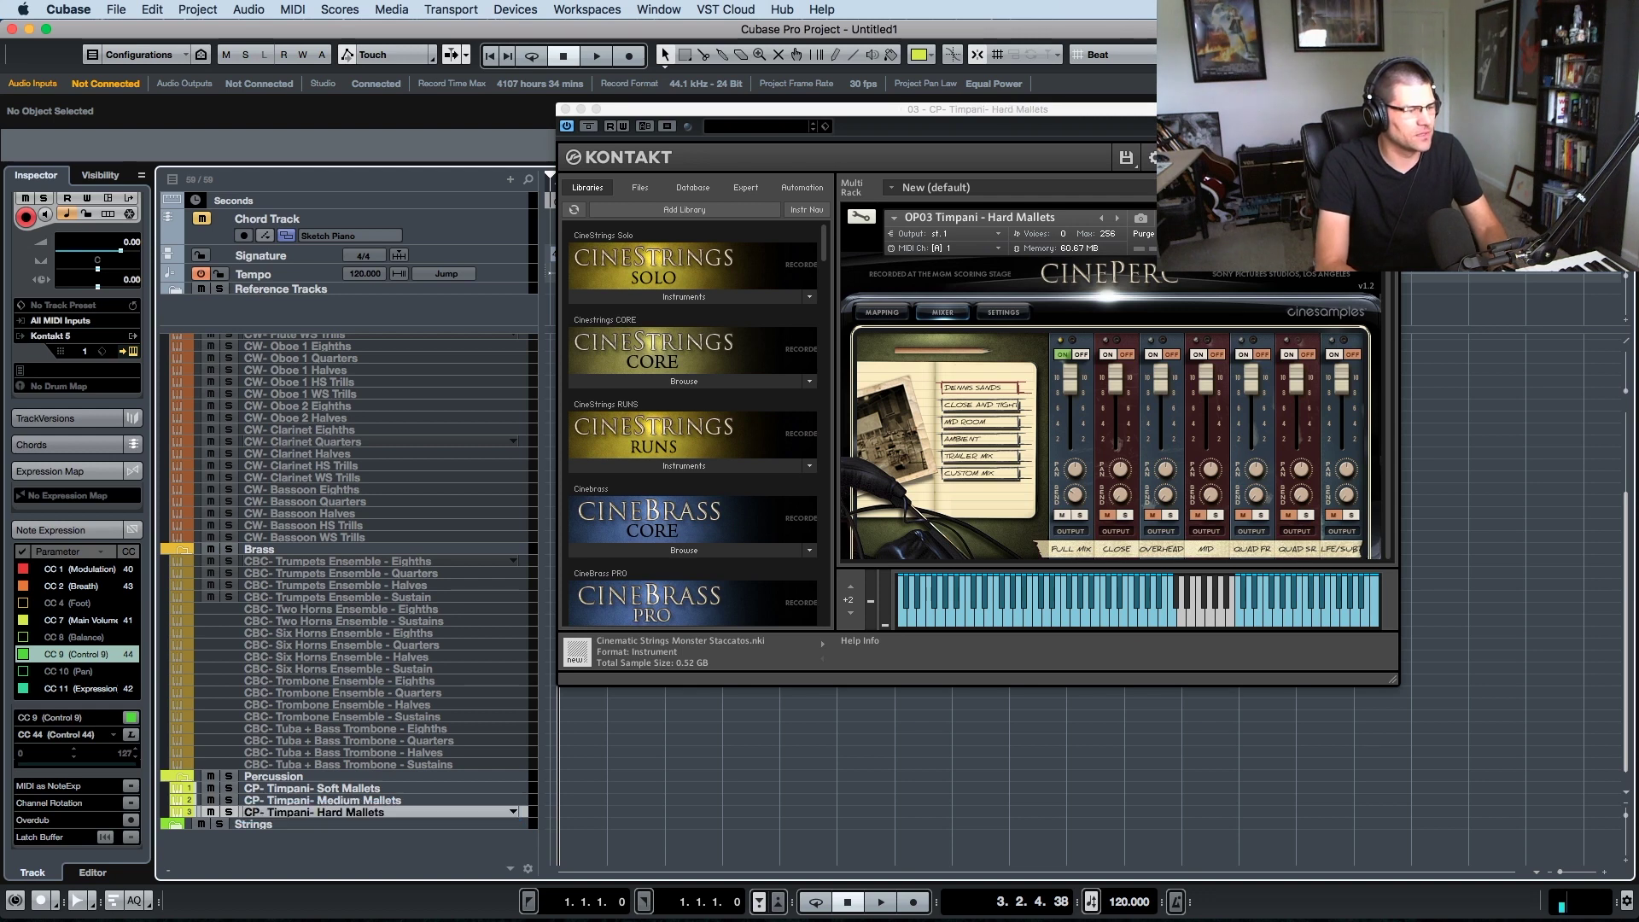
- Disable the CP- Timpani Soft Mallets and Medium Mallets tracks, and duplicate the CP- Timpani- Hard Mallets track
left_click(325, 790)
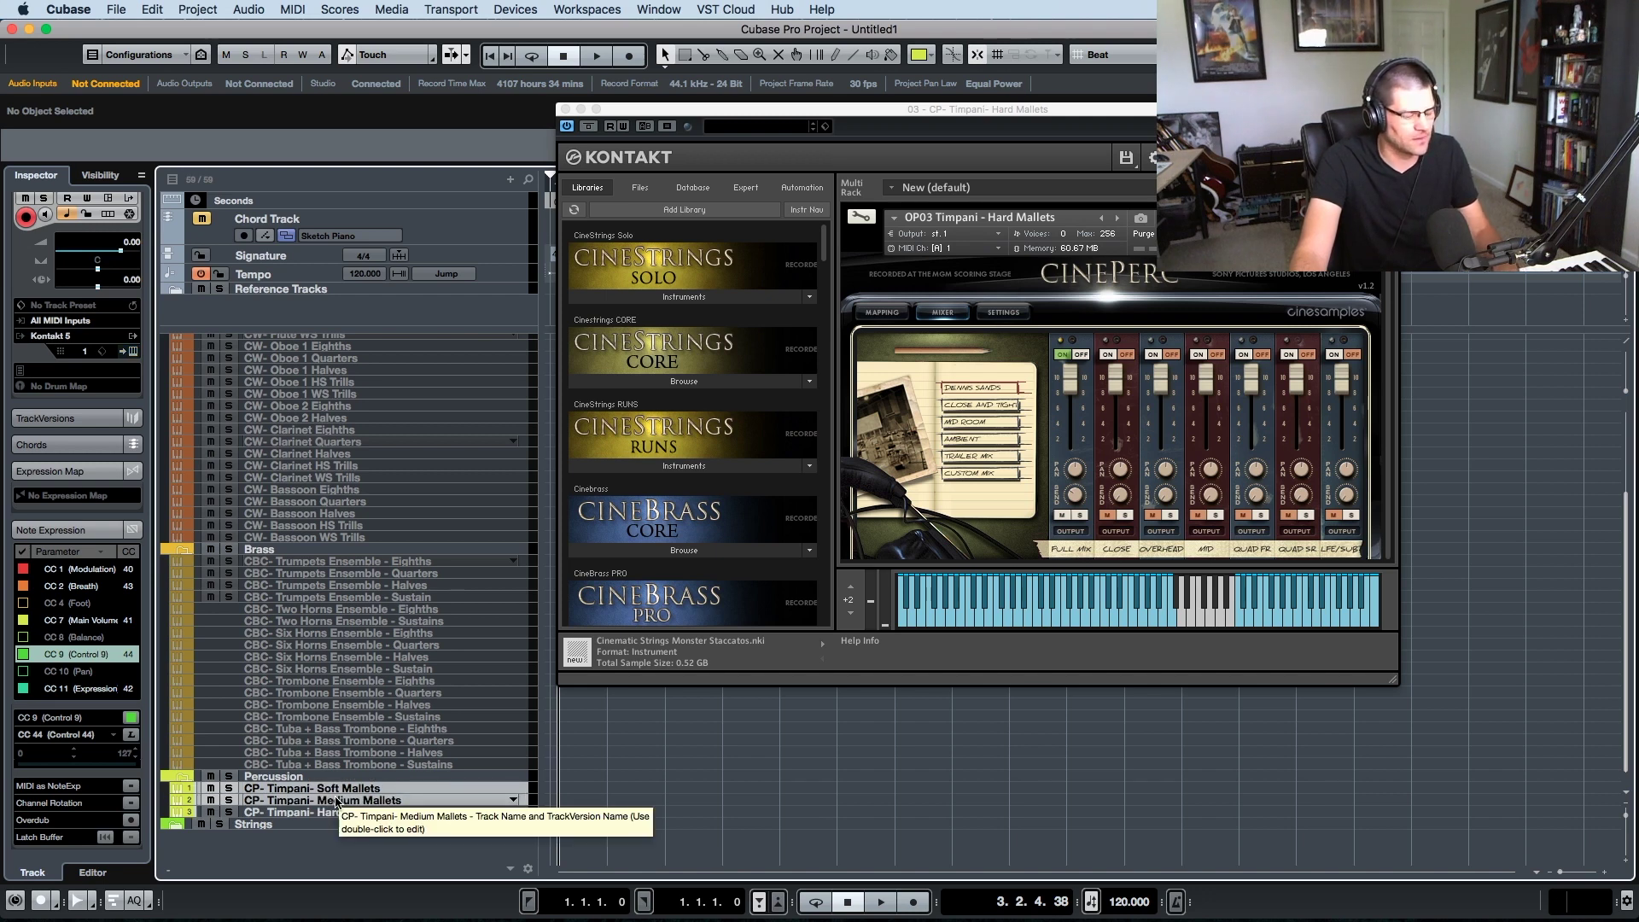
left_click(363, 812)
right_click(368, 811)
left_click(418, 864)
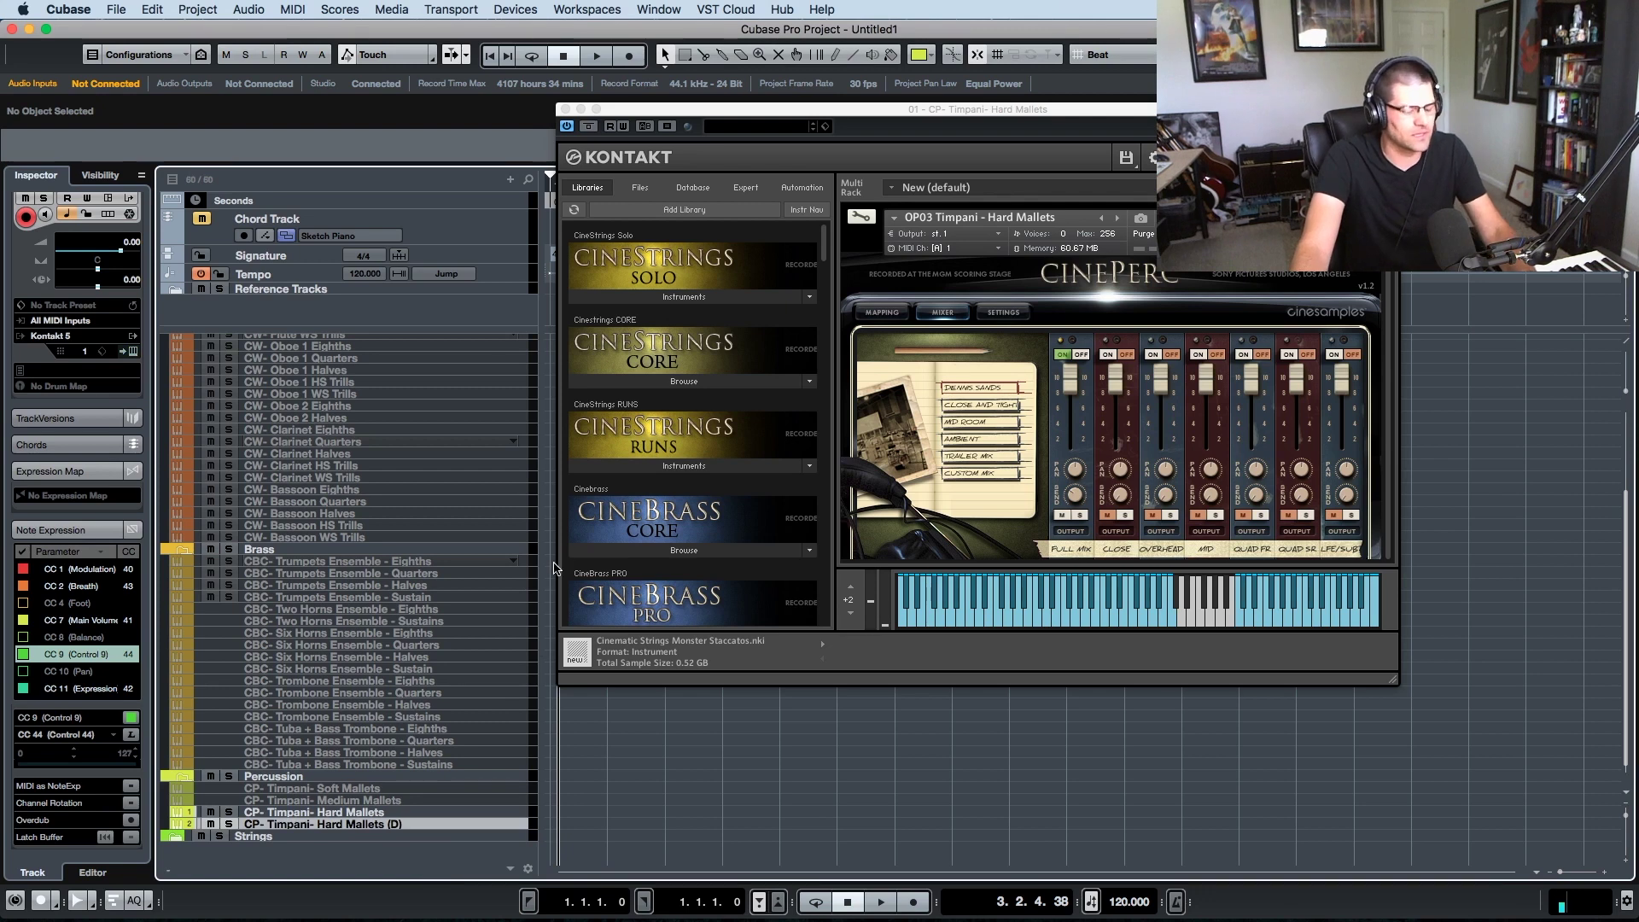
- Load OP04 Timpani Cresc - Soft Mallets in the Kontakt instrument of the duplicated Hard Mallets track
left_click(389, 813)
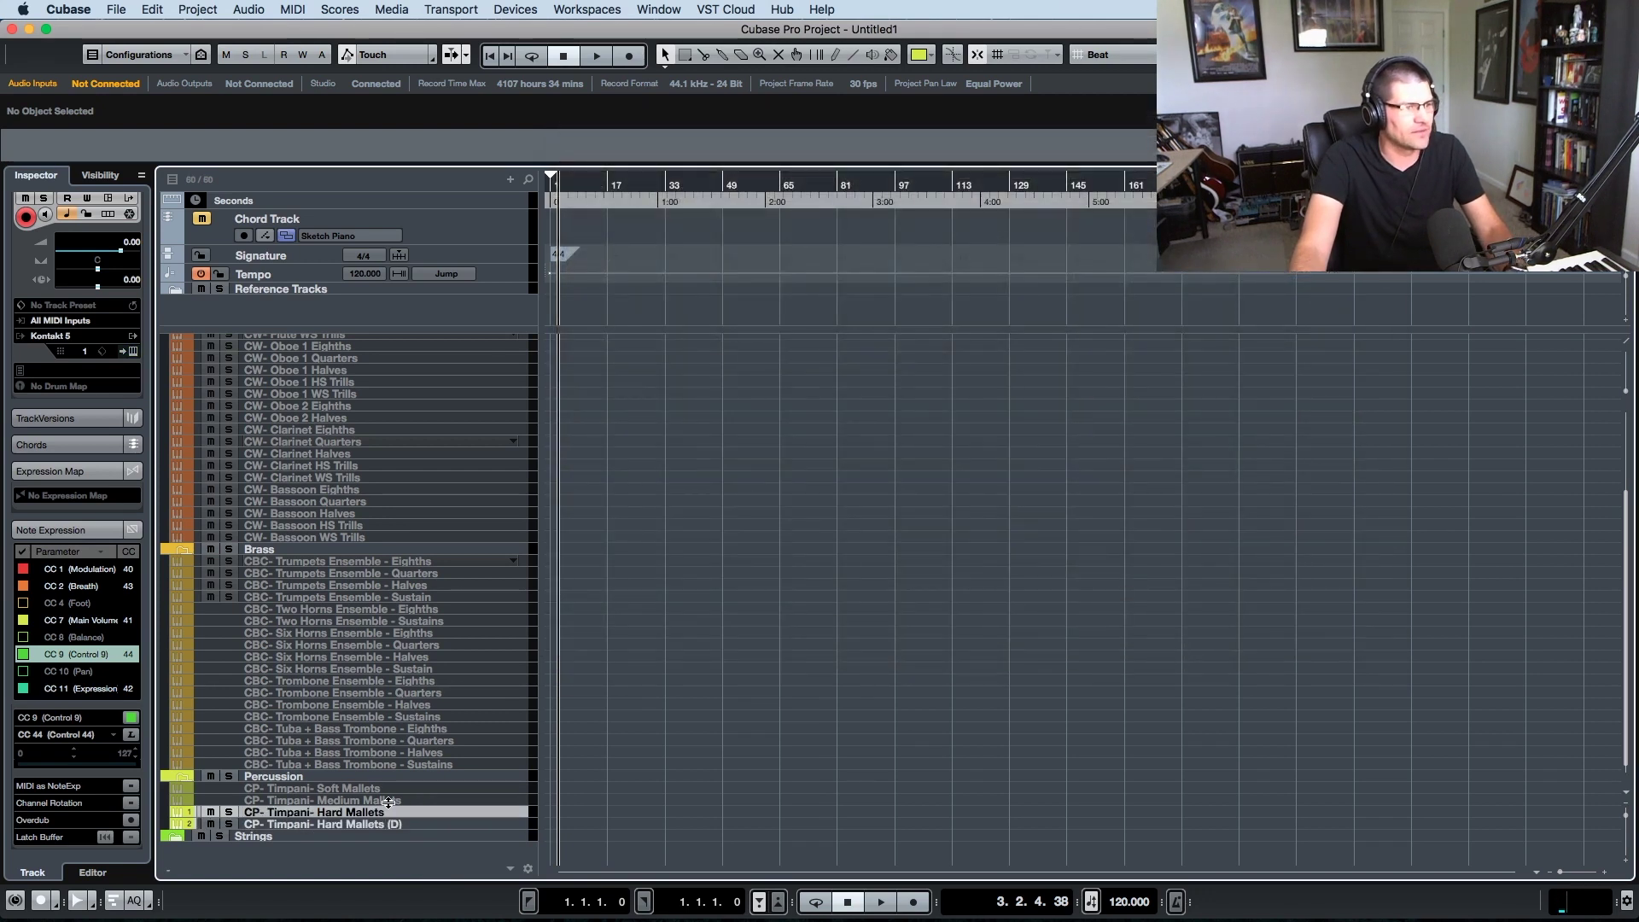
left_click(397, 824)
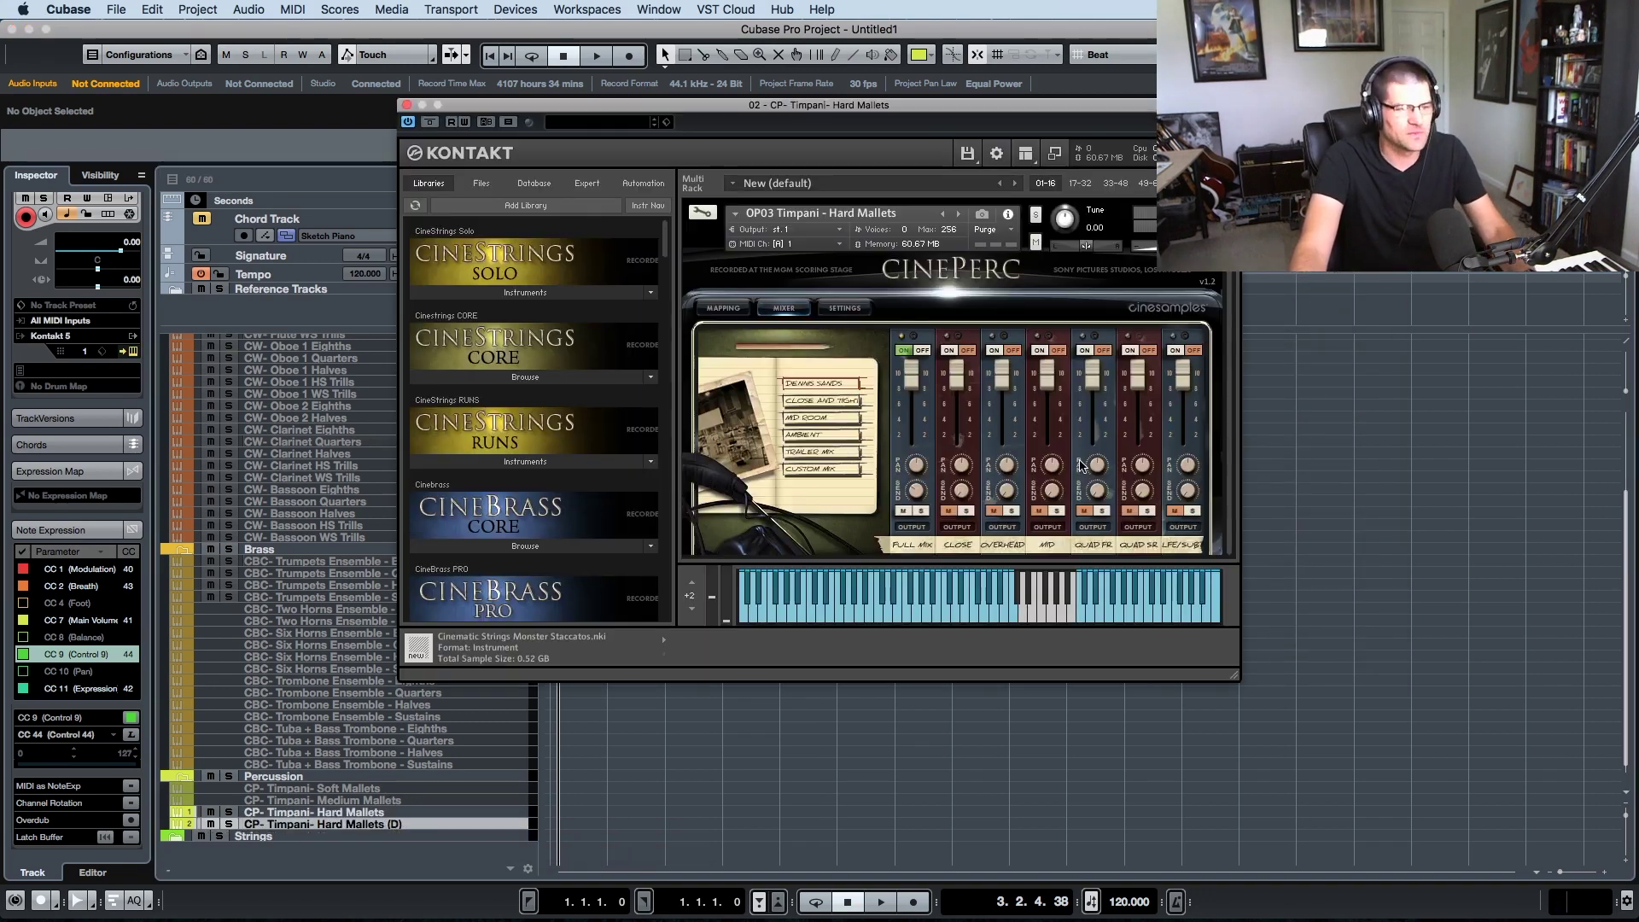
left_click_drag(864, 107, 1044, 128)
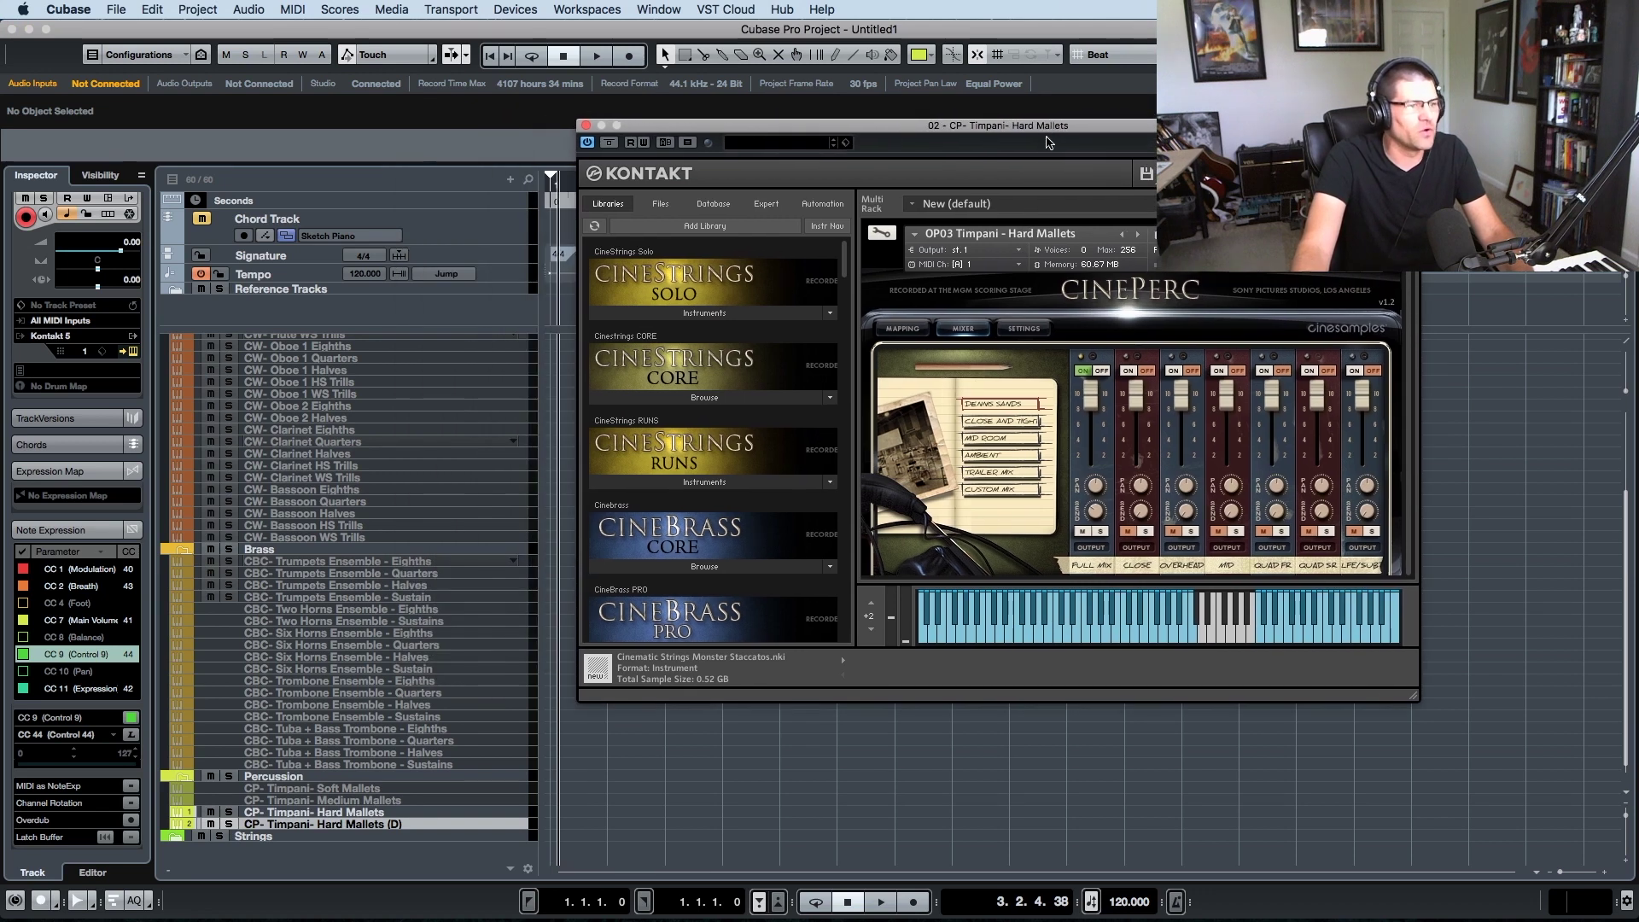
left_click(1136, 236)
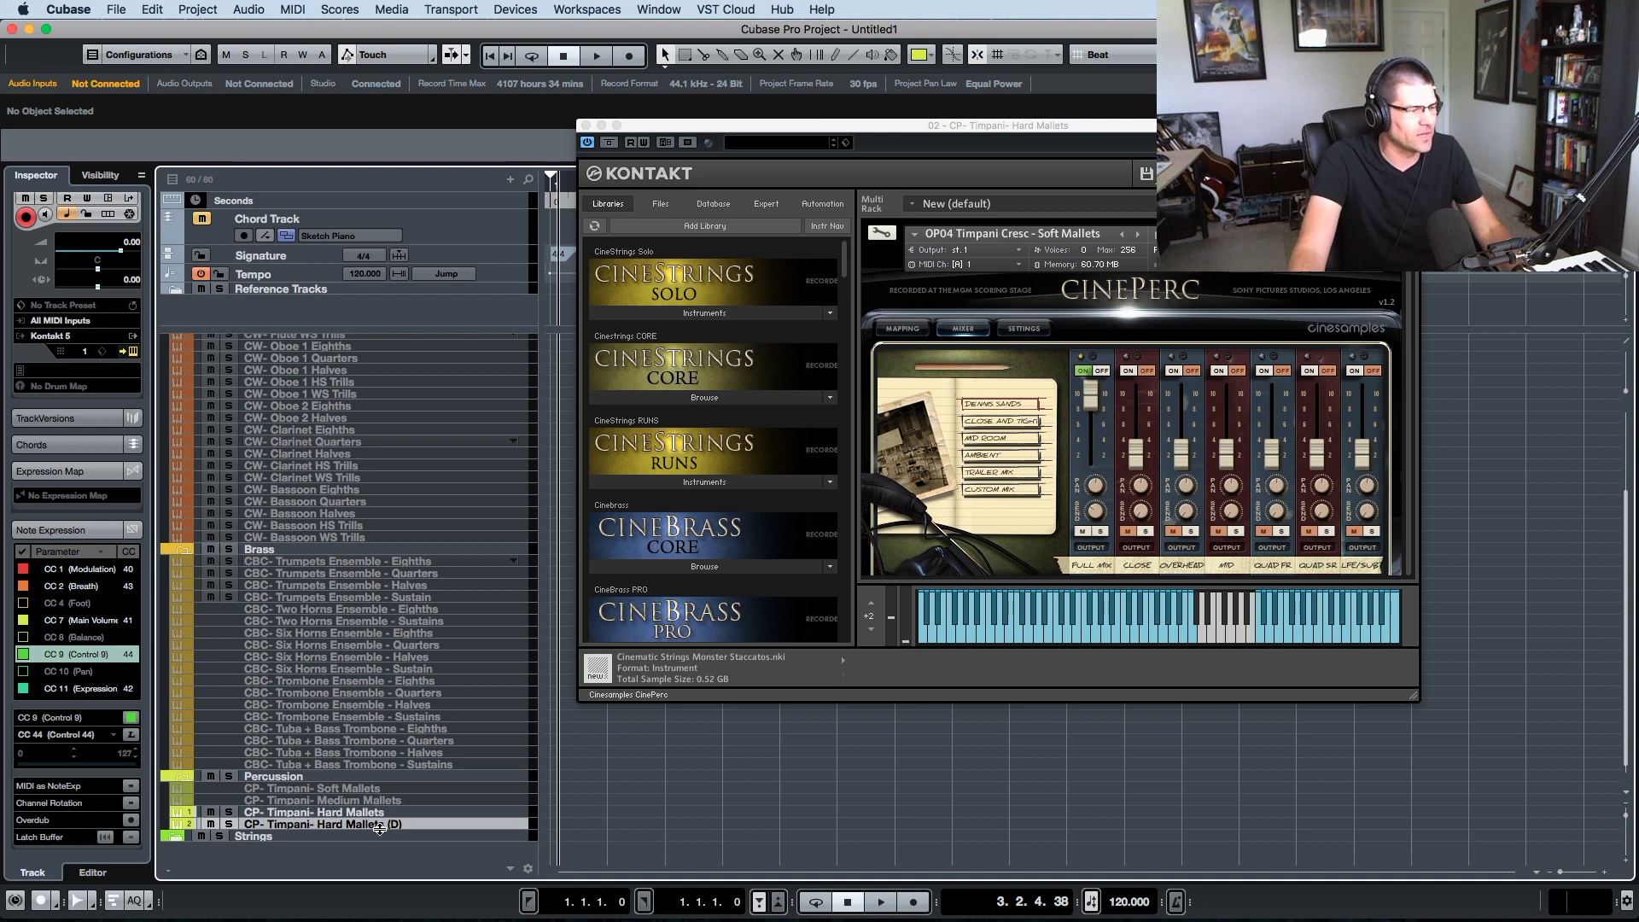
- Rename the duplicated Hard Mallets track "CP- Timpani Cresc- Soft Mallets"
double_click(419, 823)
key("BackSpace")
key("BackSpace")
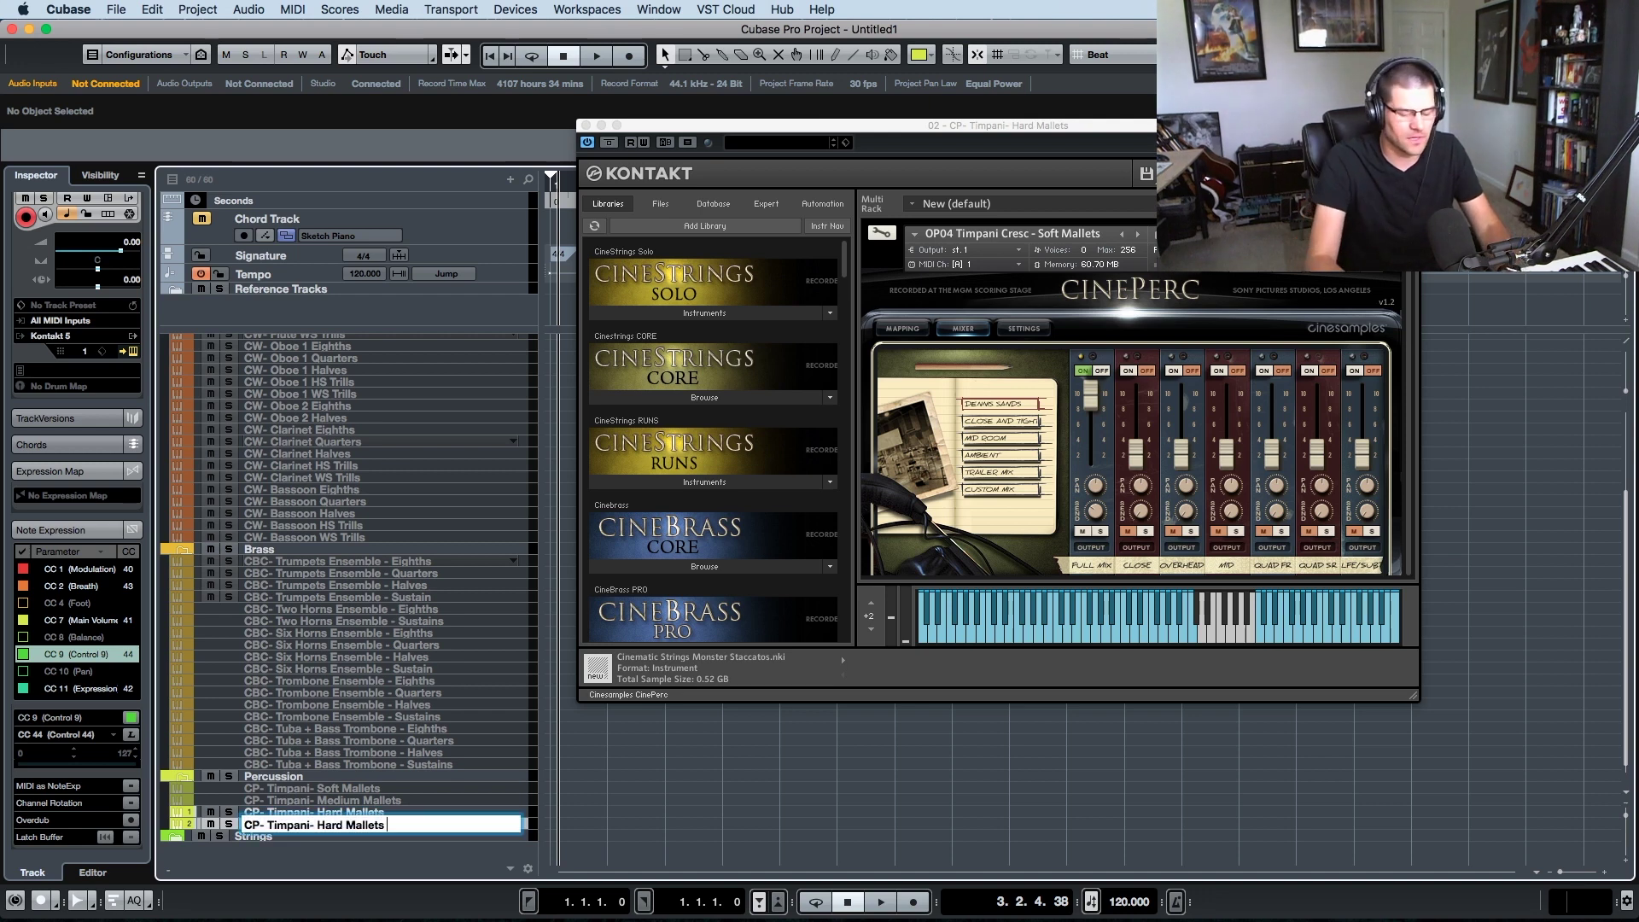
key("BackSpace")
key("BackSpace")
key("BackSpace")
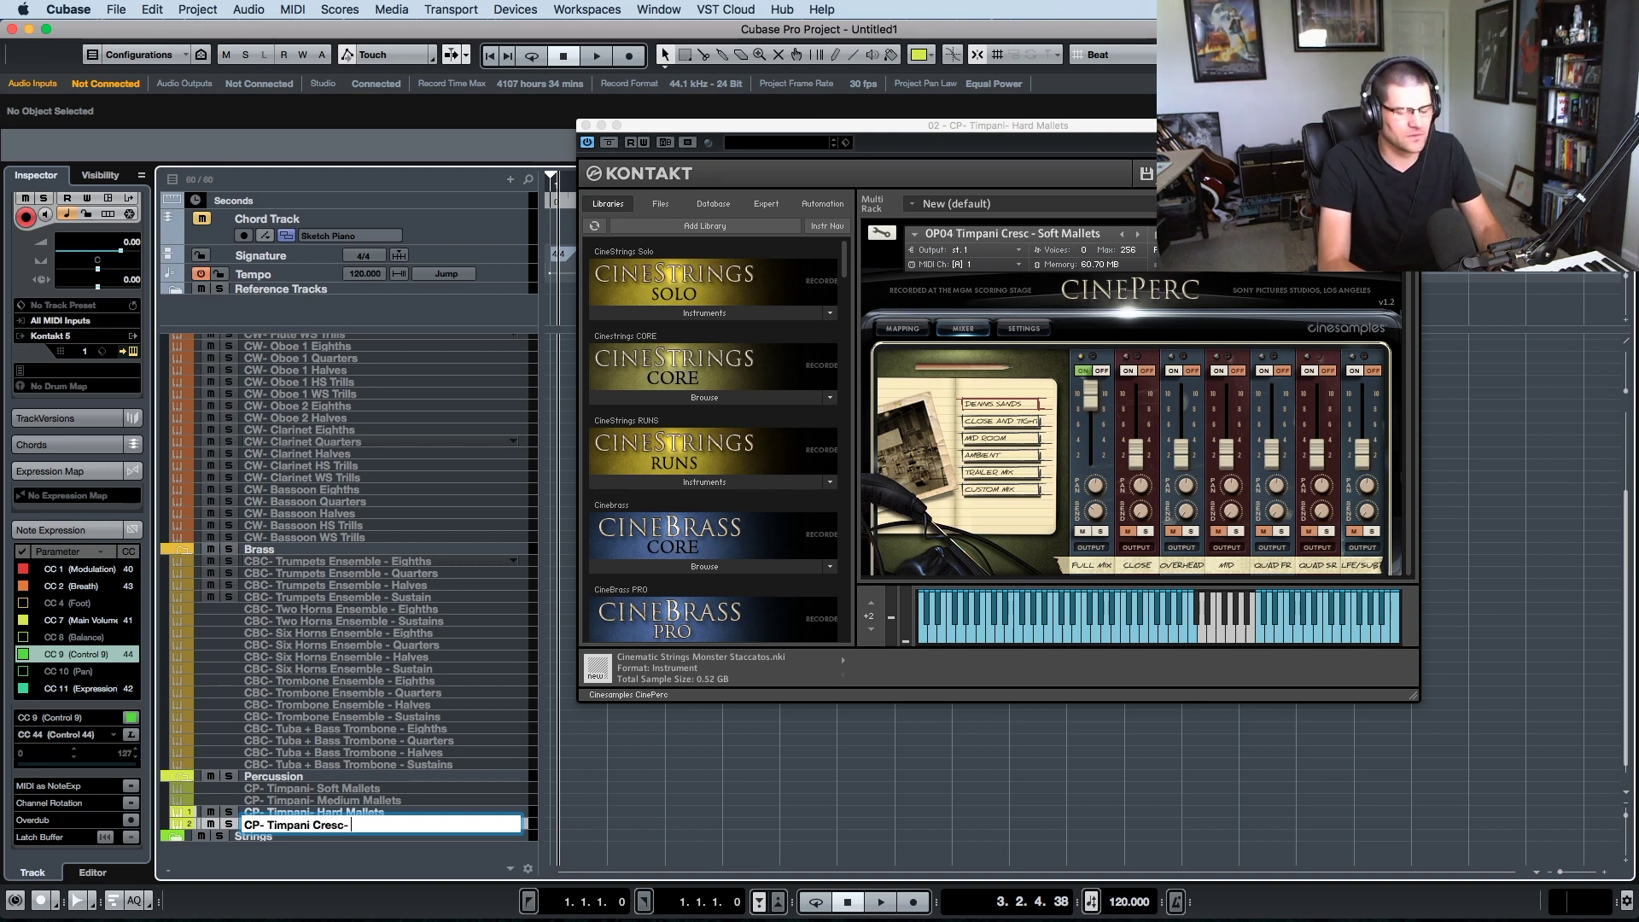
type("oft Mallets")
key("Return")
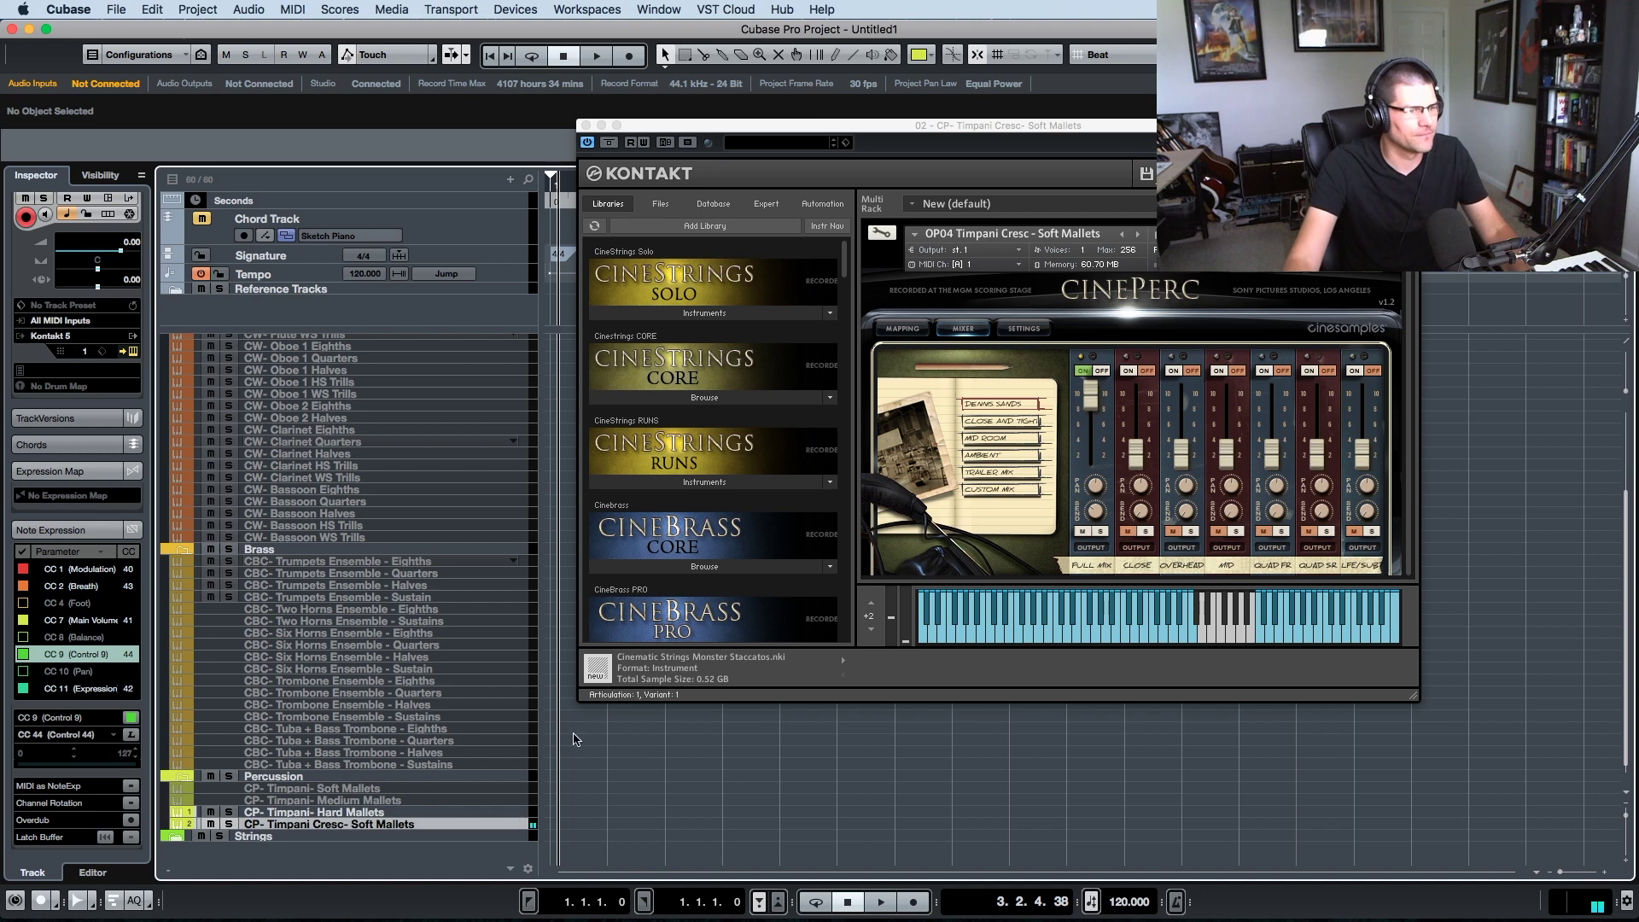
- Duplicate the CP- Timpani Cresc- Soft Mallets track and load OP05 Timpani Cresc - Medium Mallets in the copy's Kontakt instrument
right_click(454, 827)
left_click(506, 873)
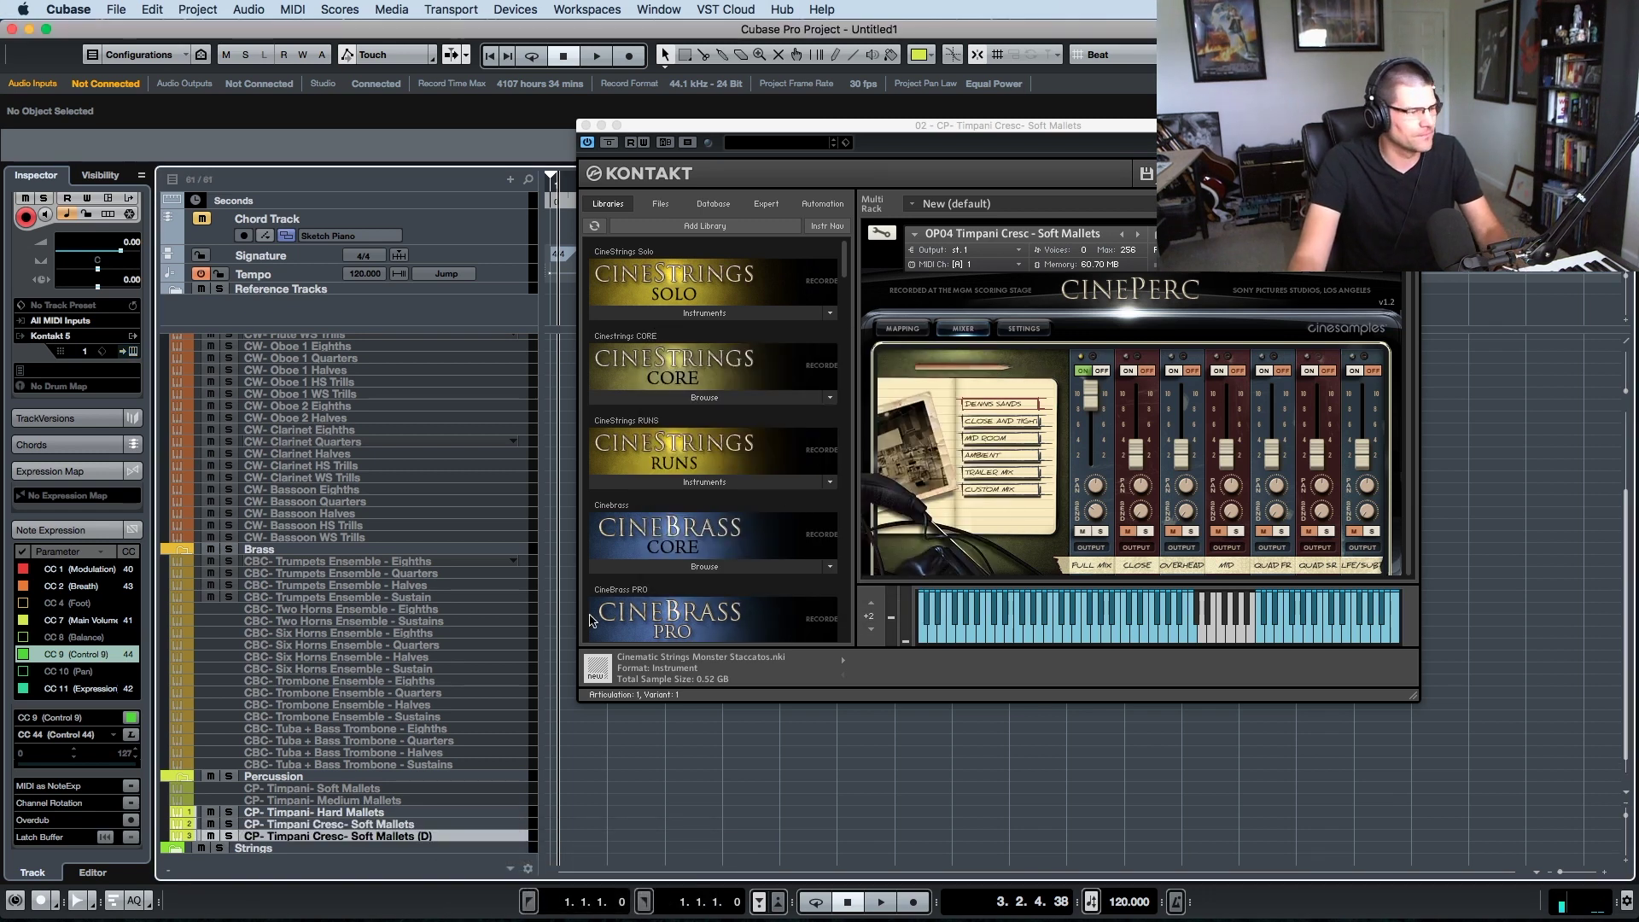
left_click(407, 826)
left_click(447, 837)
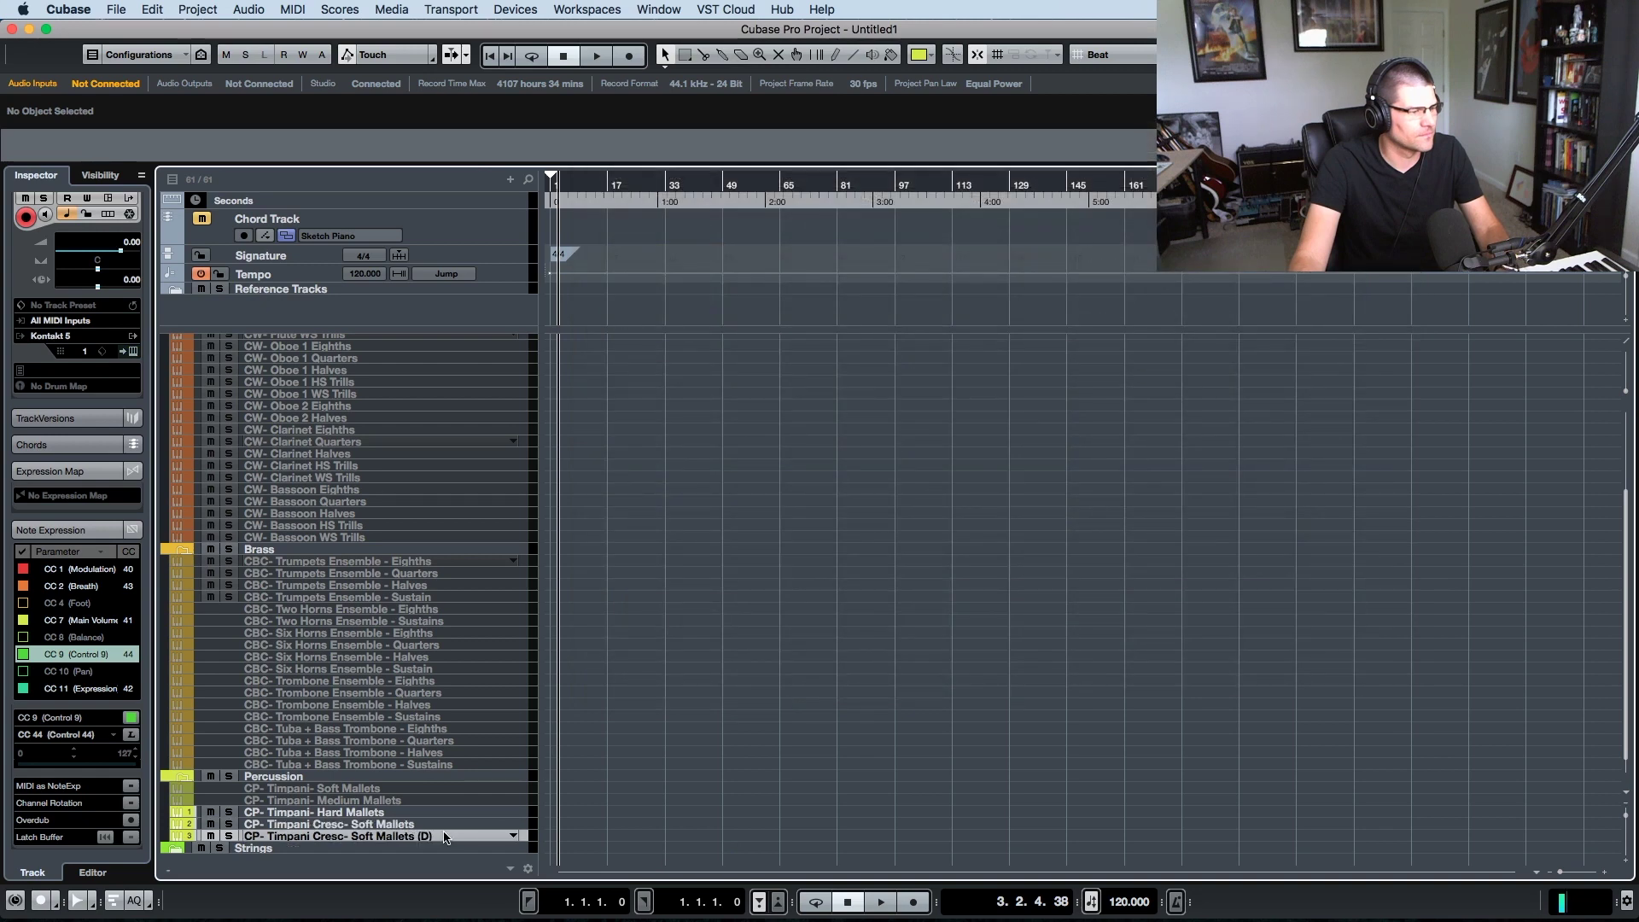
key("e")
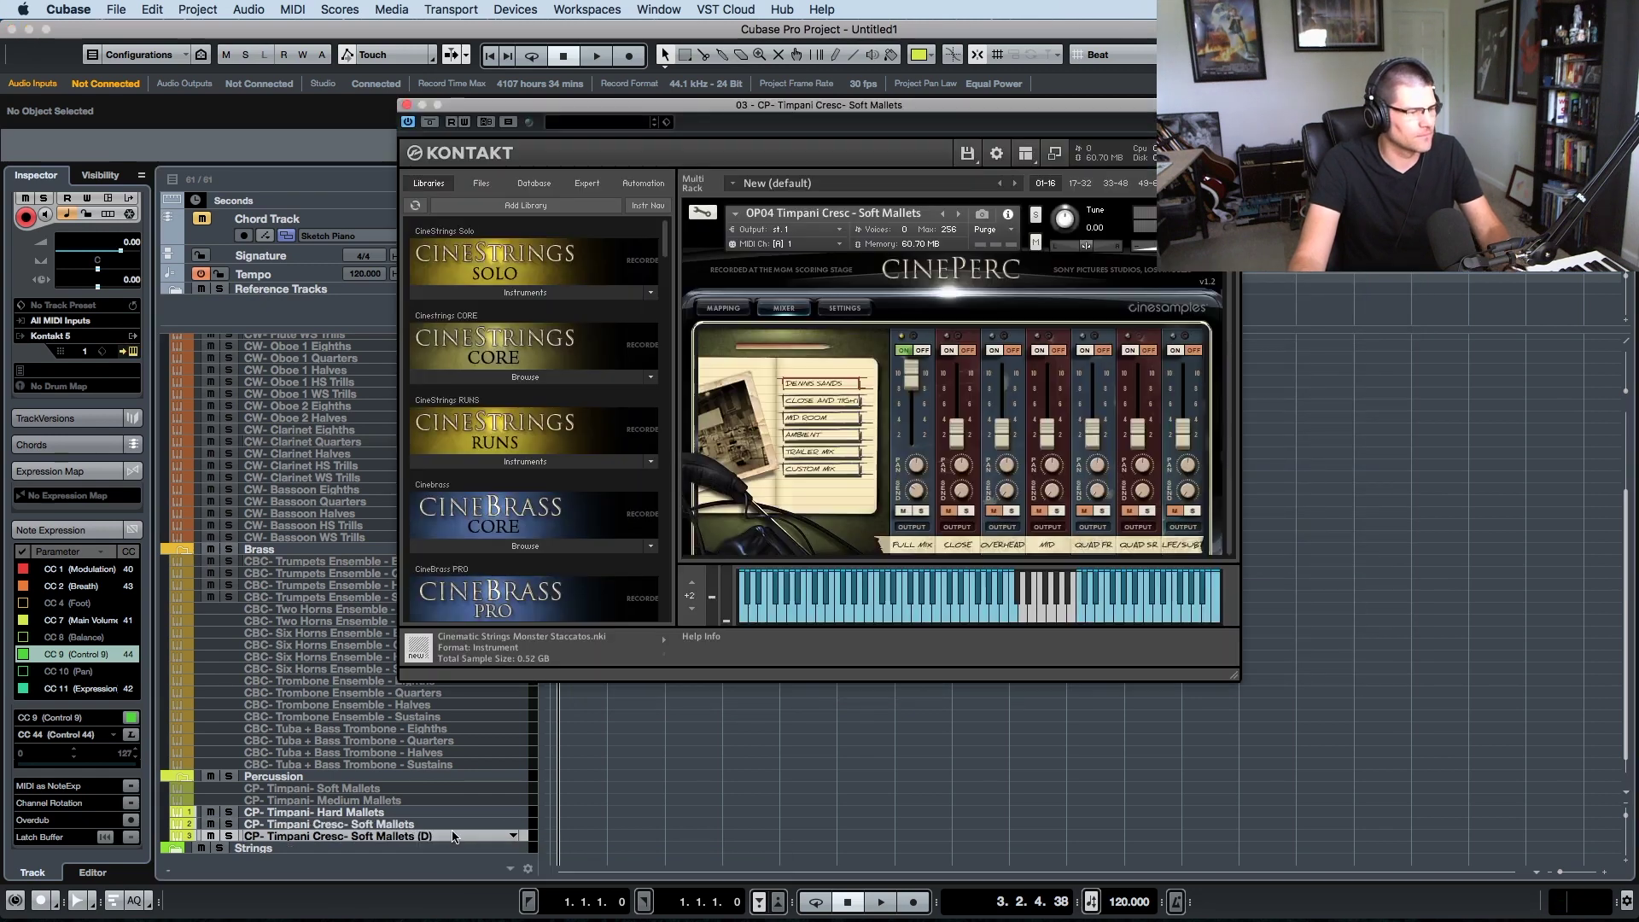
left_click(946, 214)
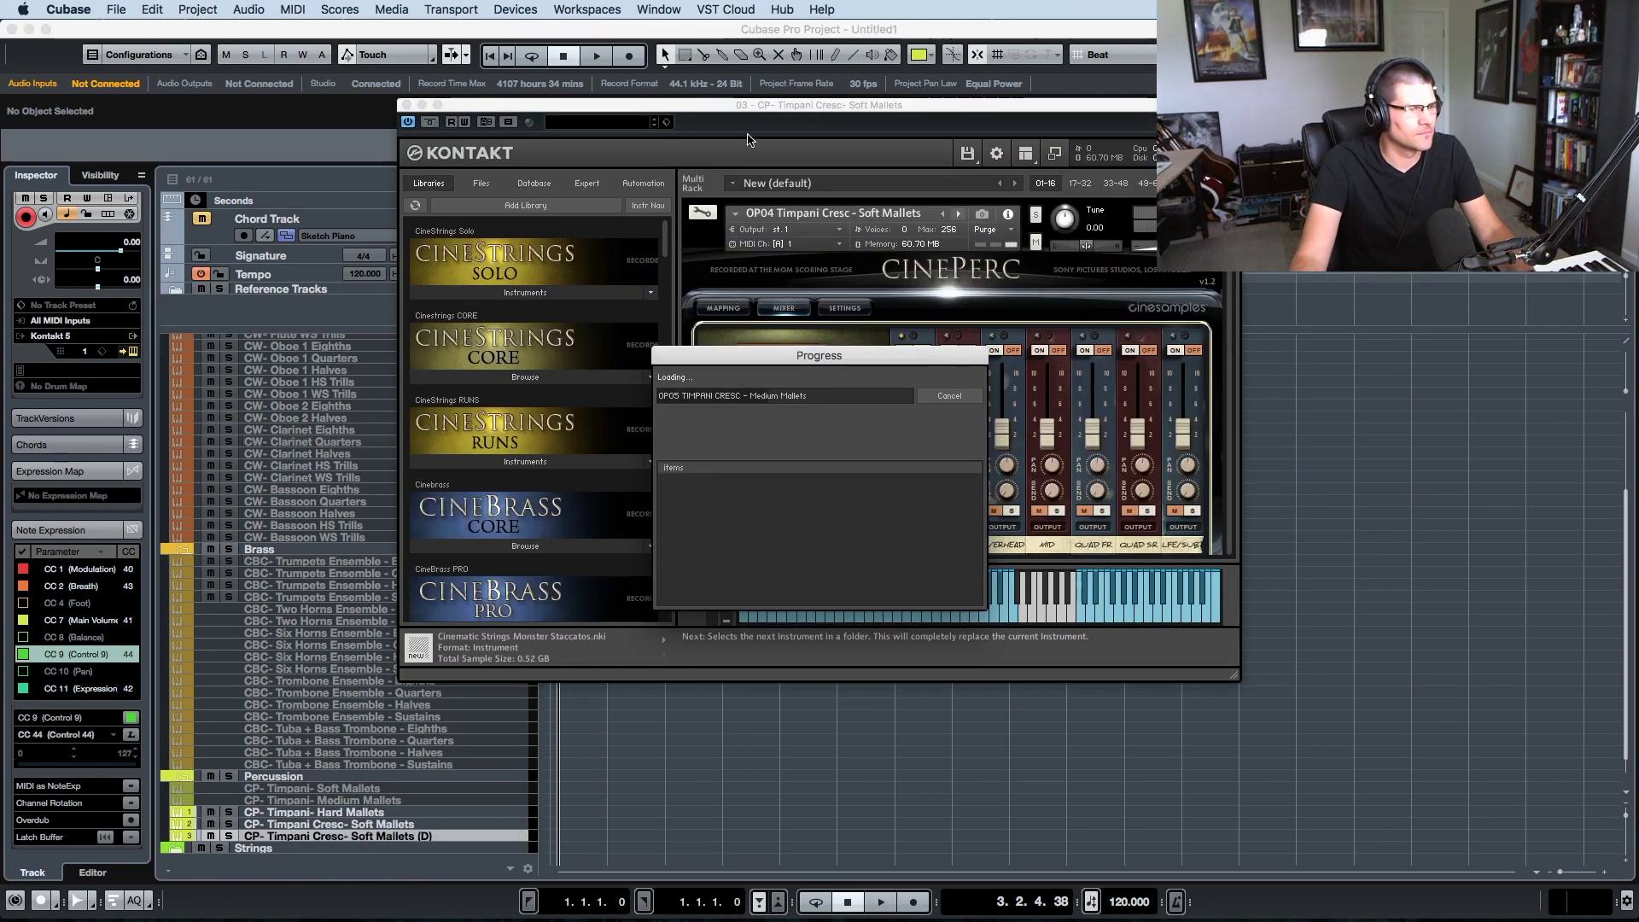
mouse_move(736, 108)
left_mouse_down()
mouse_move(861, 127)
mouse_move(707, 110)
left_mouse_up()
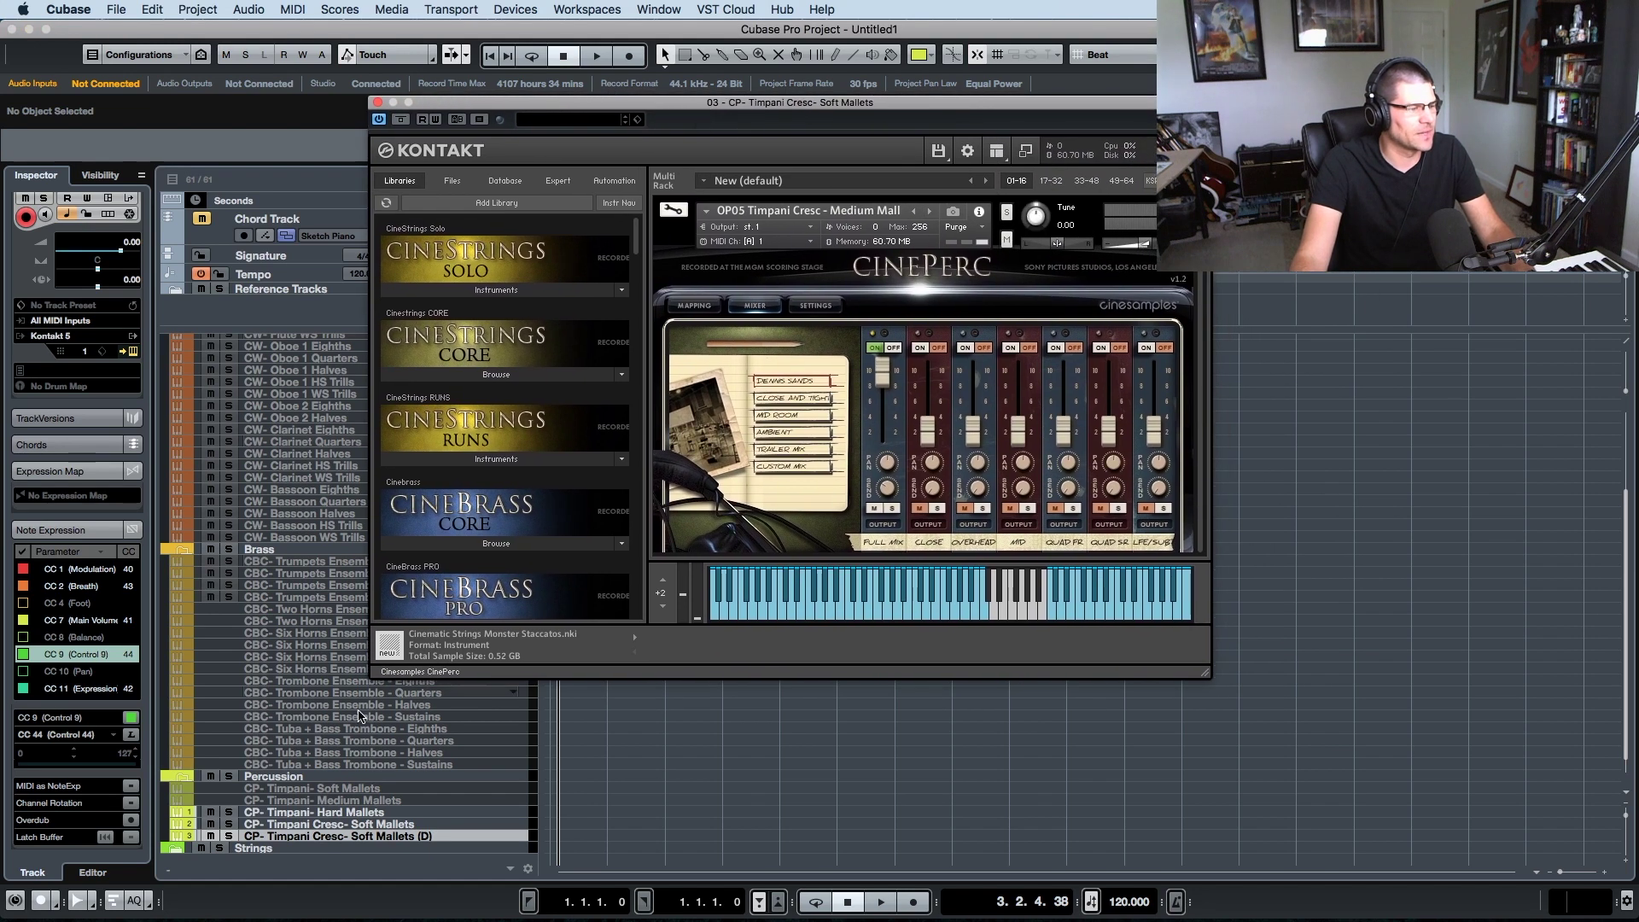
- Rename the duplicated Timpani Cresc track "CP- Timpani Cresc- Medium Mallets" and close its Kontakt window
double_click(397, 837)
key("BackSpace")
key("BackSpace")
key("BackSpace")
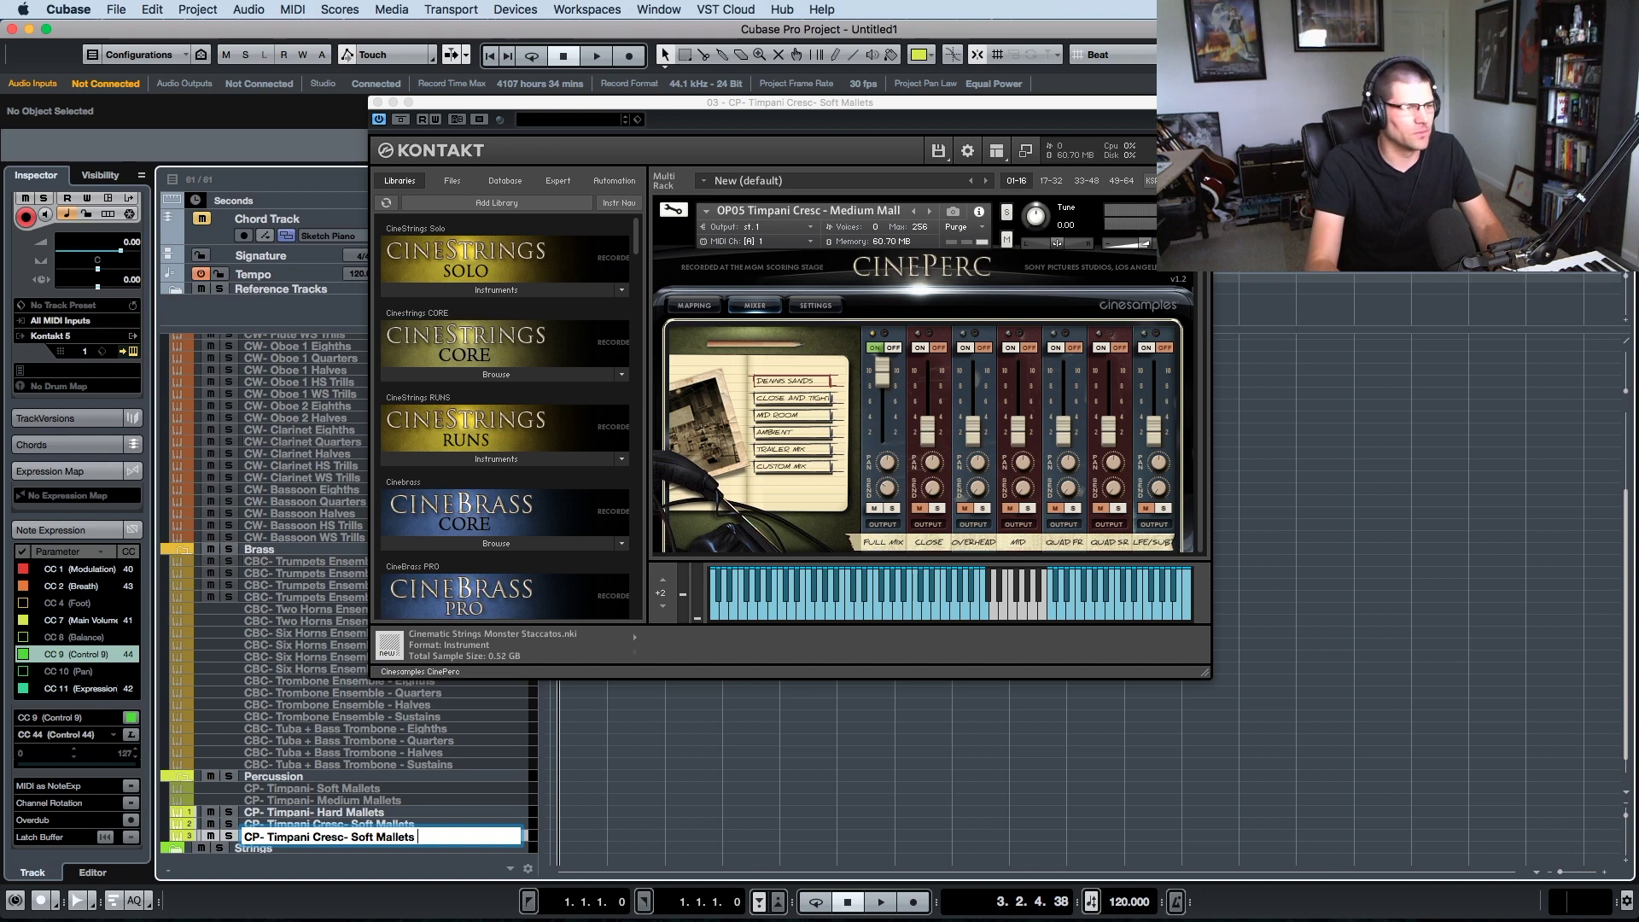
key("BackSpace")
key("BackSpace")
key("BackSpace")
key("BackSpace")
key("BackSpace")
key("BackSpace")
key("BackSpace")
key("BackSpace")
key("BackSpace")
key("BackSpace")
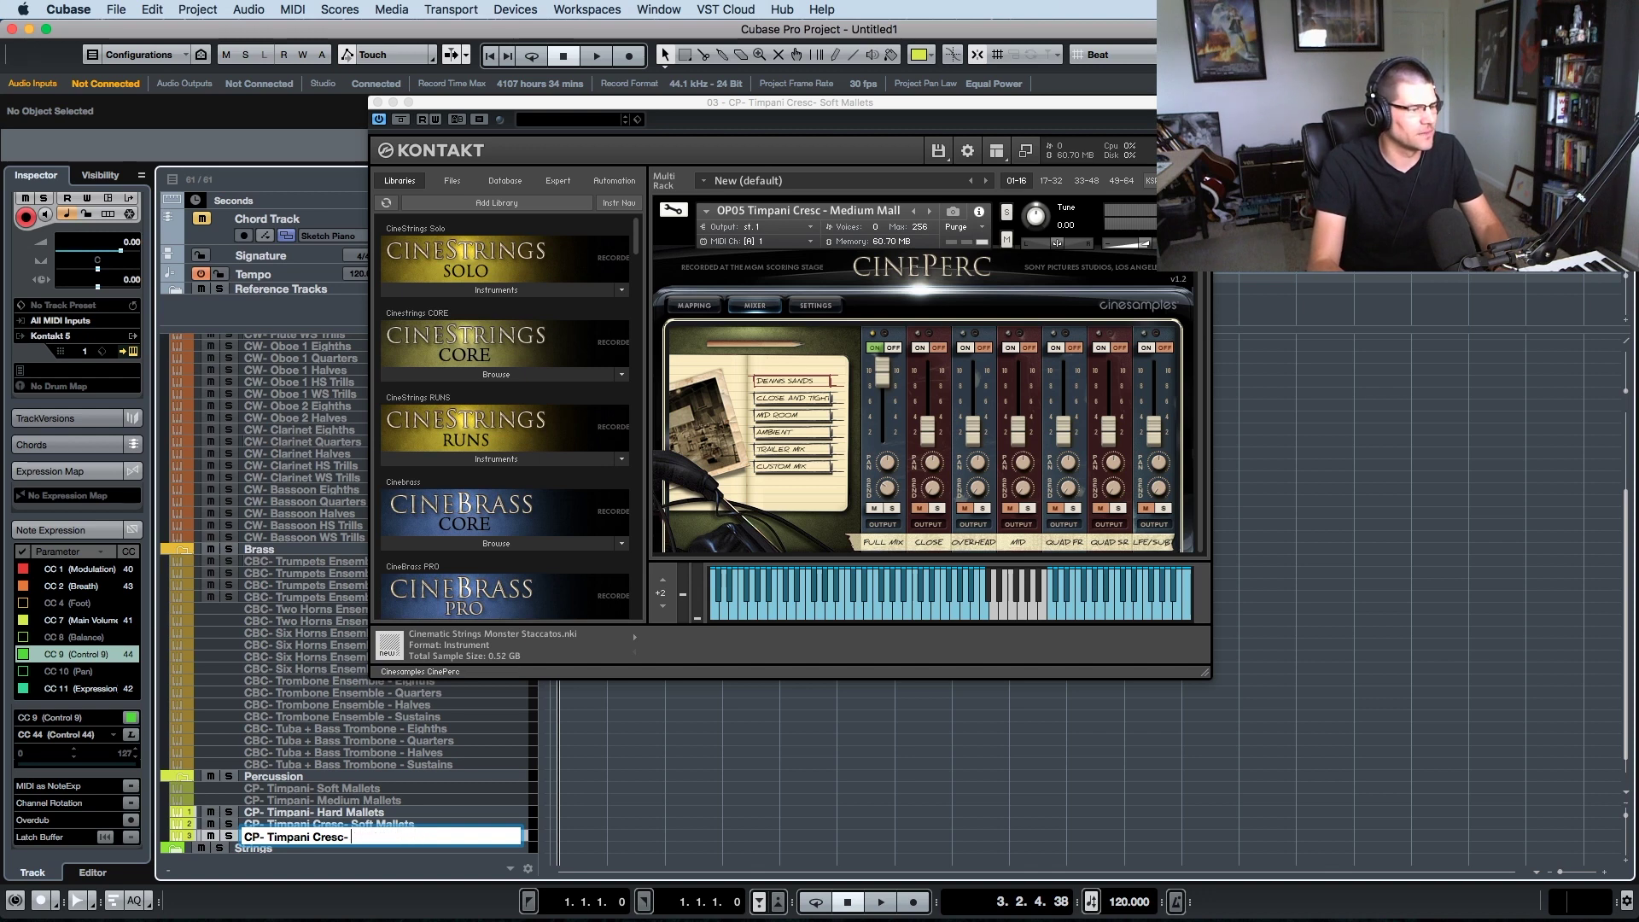
type("Medium")
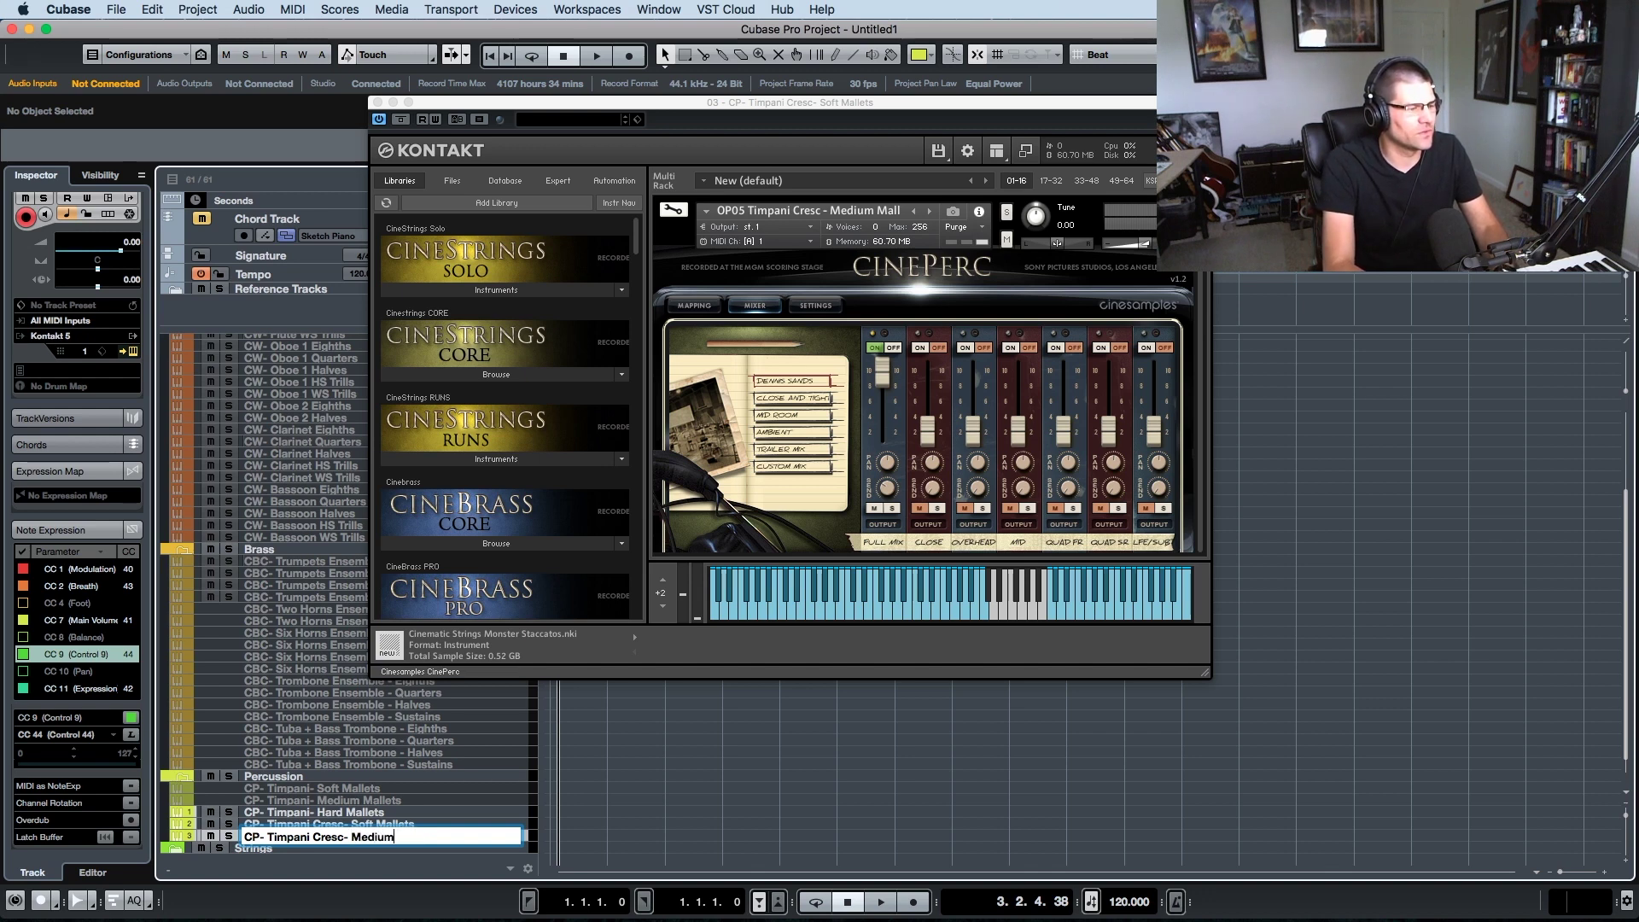
type(" Mallets")
key("Return")
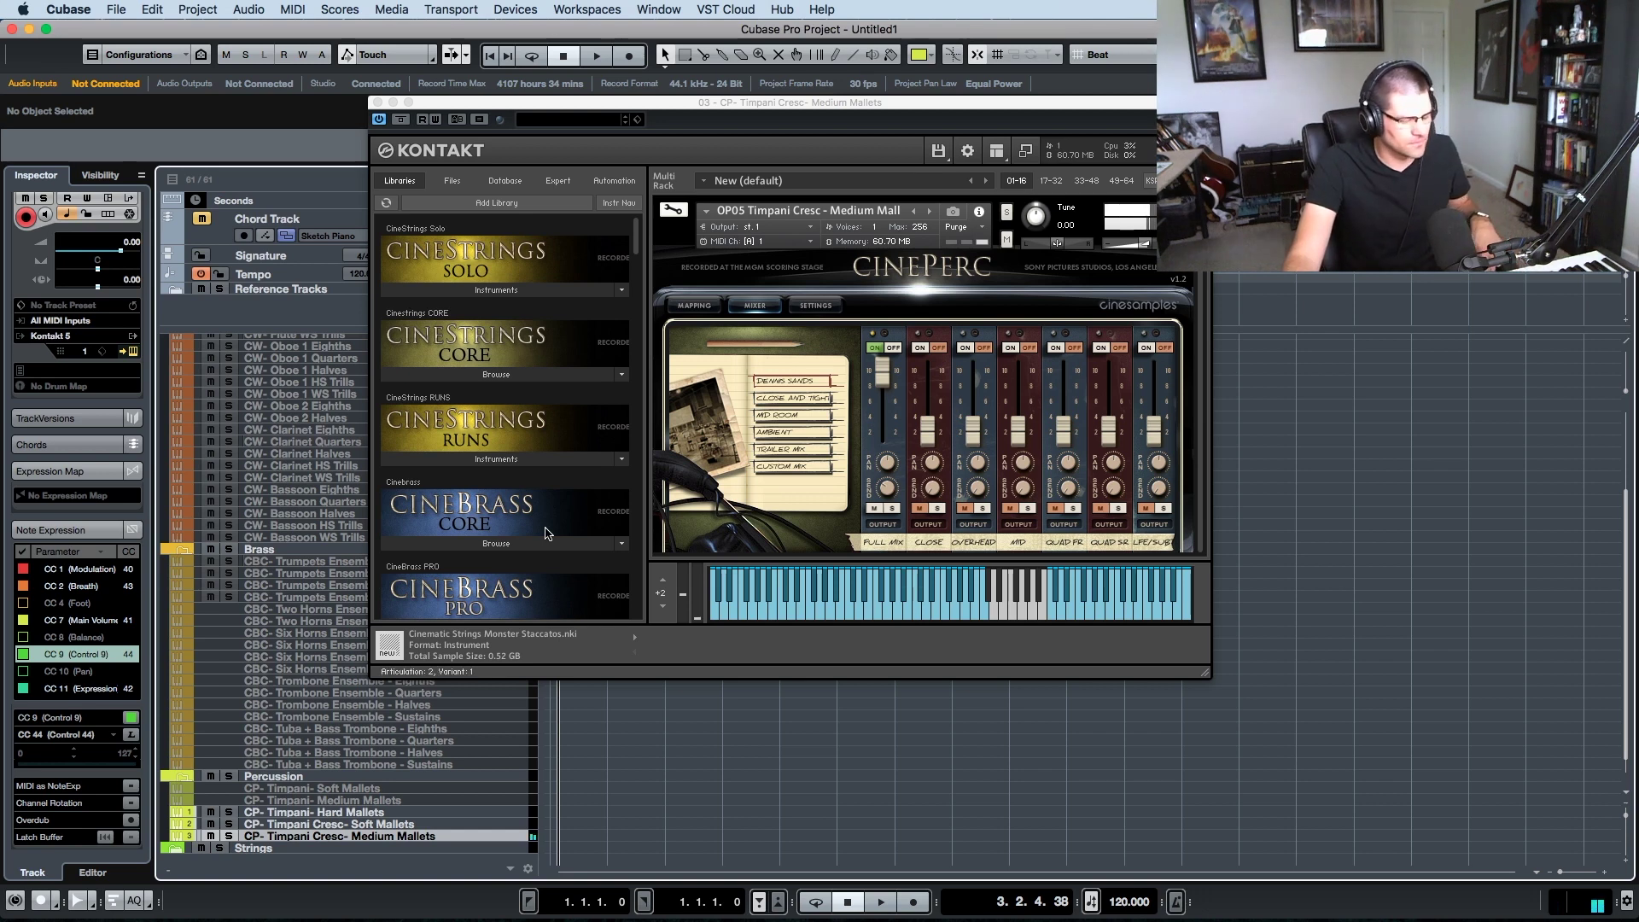
key("super+w")
- Disable the CP- Timpani- Hard Mallets and CP- Timpani Cresc- Soft Mallets tracks
left_click(393, 813)
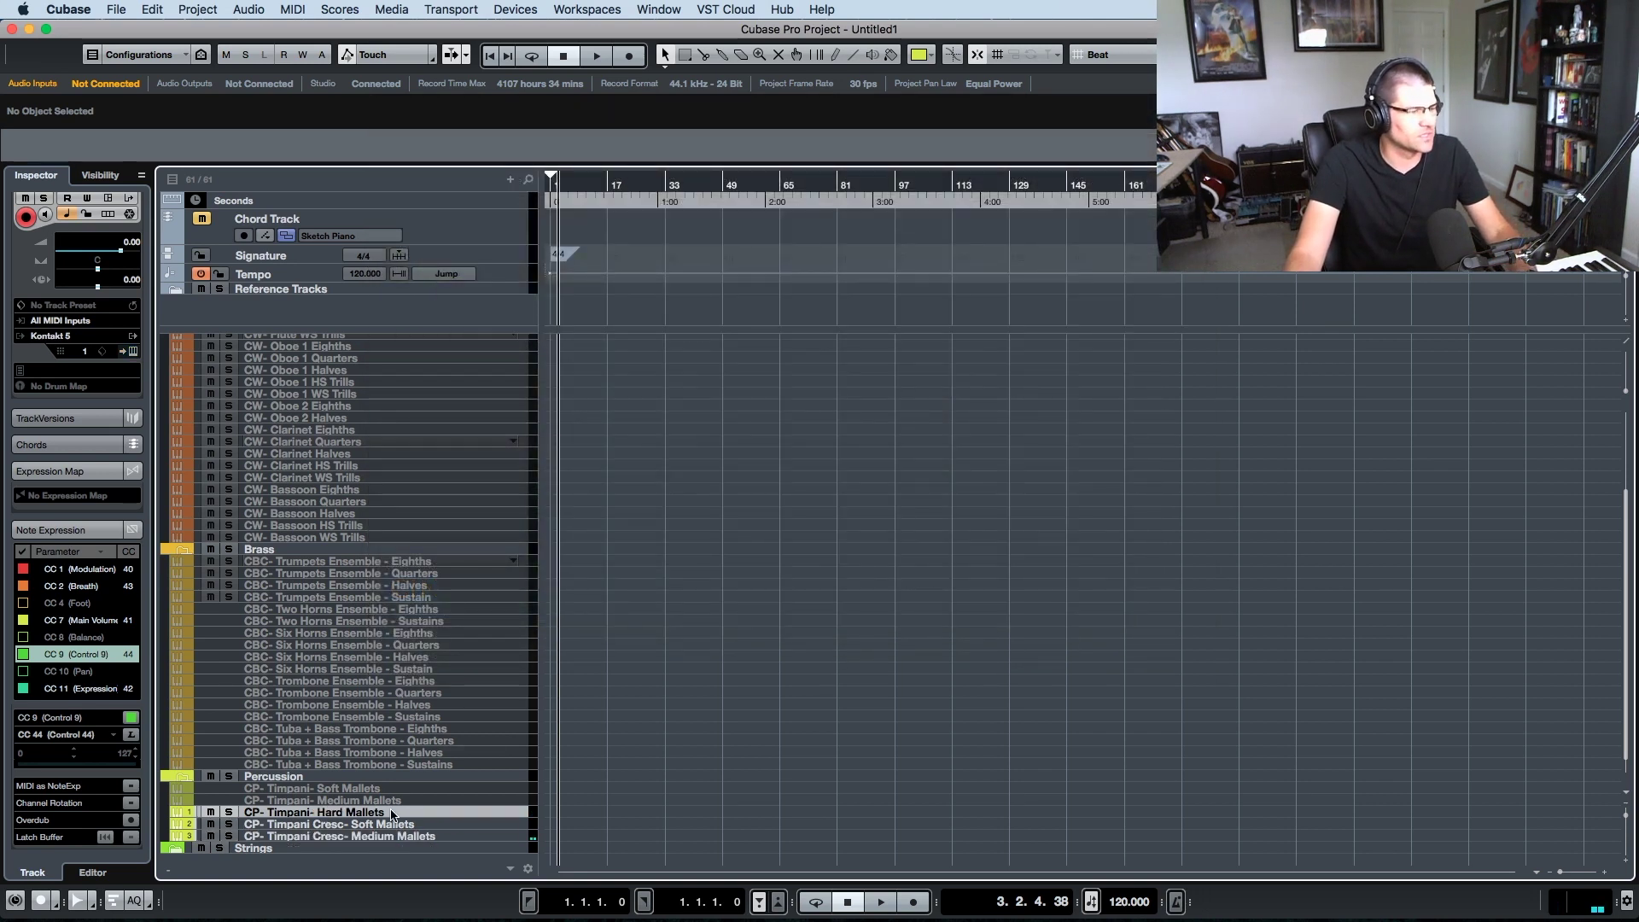
left_click(408, 838, "shift")
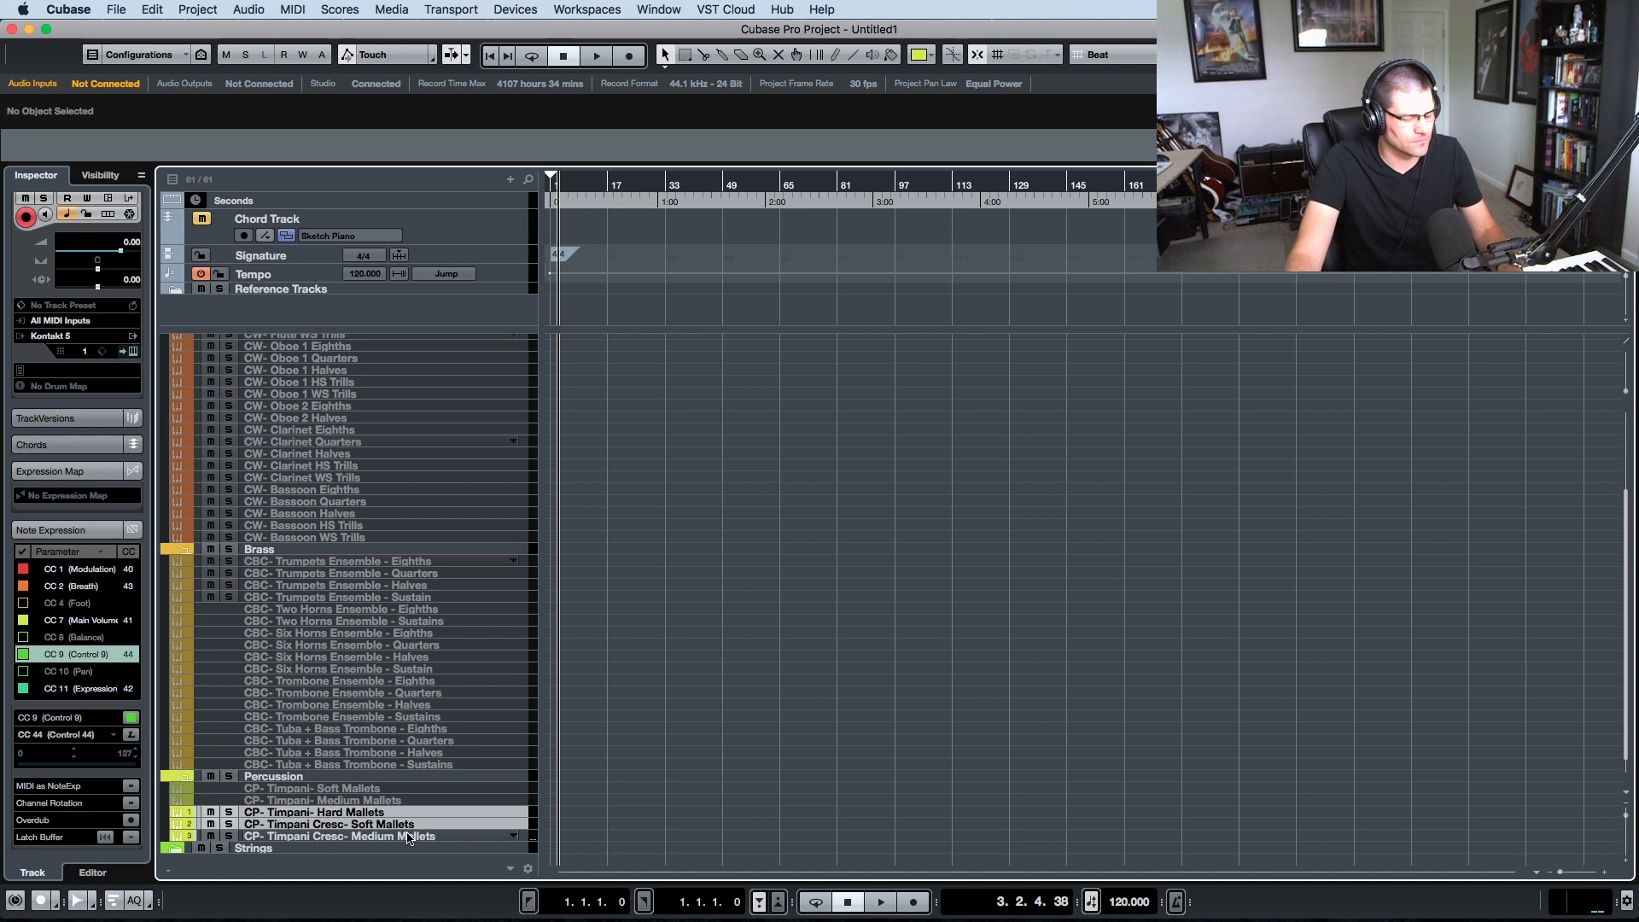
- Duplicate the CP- Timpani Cresc- Medium Mallets track and load OP06 Timpani Cresc - Hard Mallets in the copy's Kontakt instrument
left_click(408, 838)
right_click(425, 838)
mouse_move(479, 845)
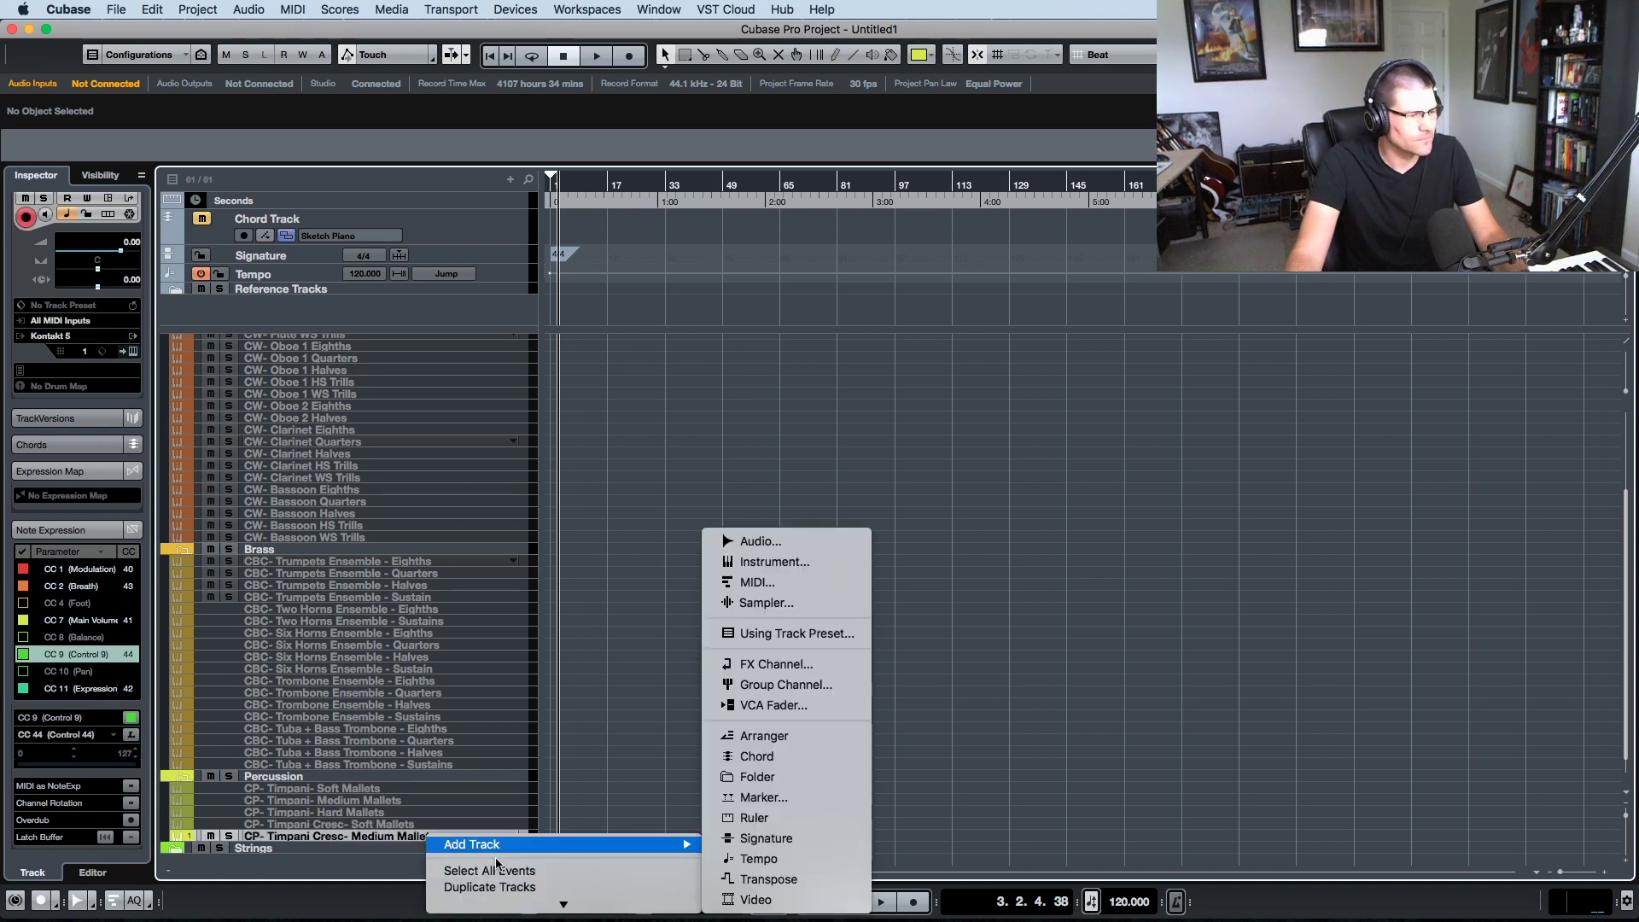
left_click(505, 781)
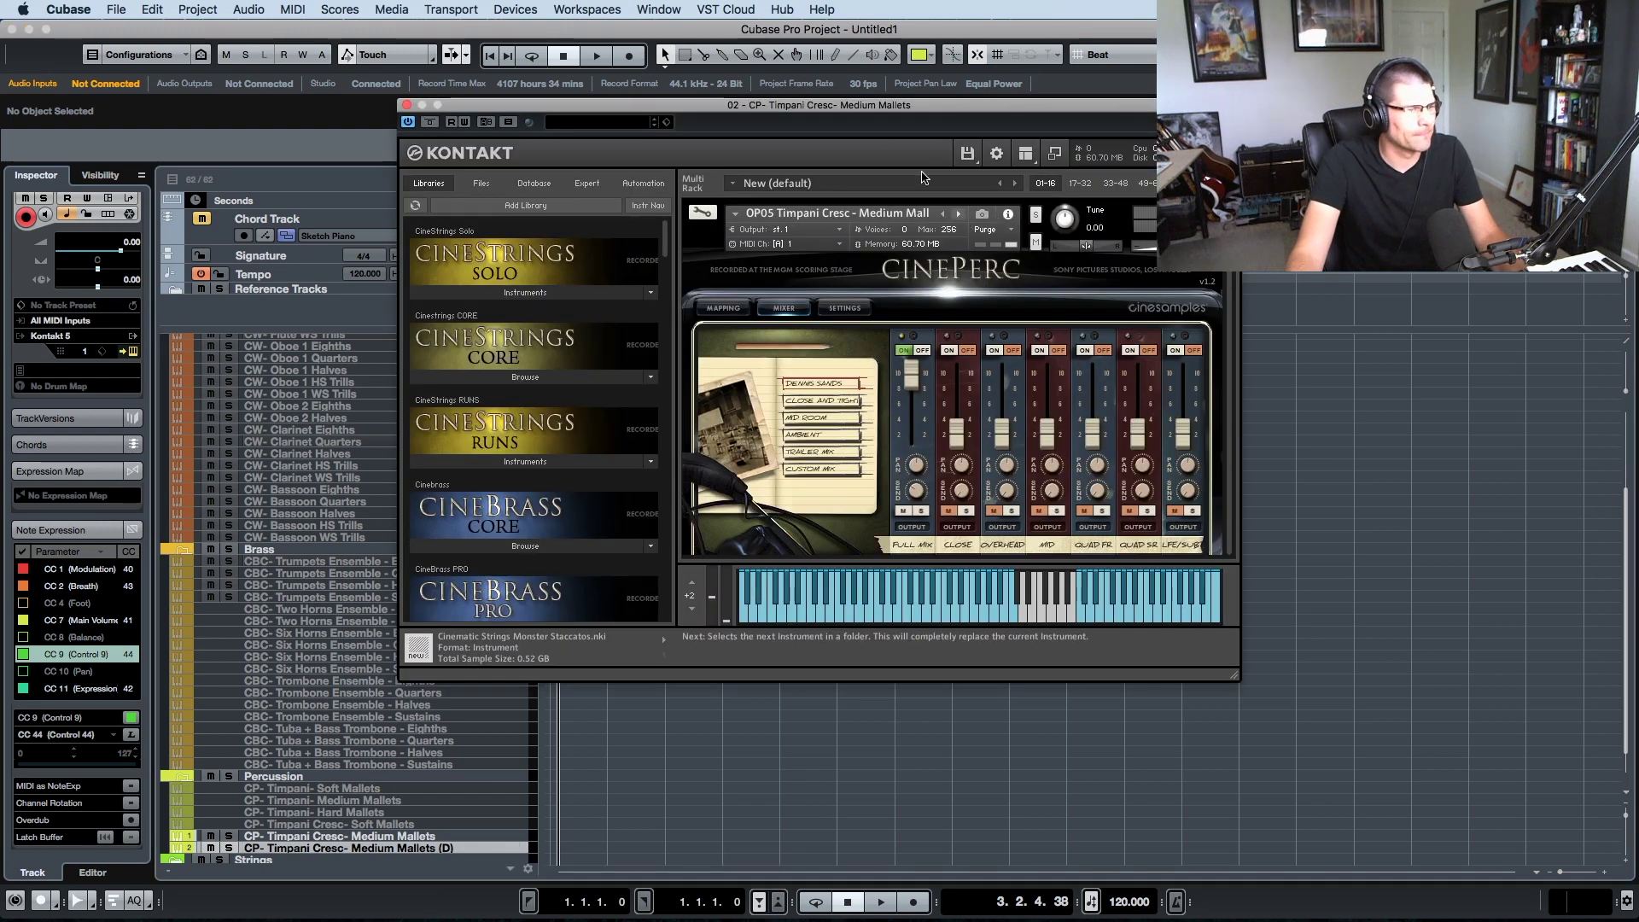
mouse_move(822, 106)
left_mouse_down()
mouse_move(918, 119)
mouse_move(841, 101)
left_mouse_up()
- Rename the duplicated Cresc Medium Mallets track "CP- Timpani Cresc- Hard Mallets" and close its Kontakt window
scroll(459, 814, "down", 3)
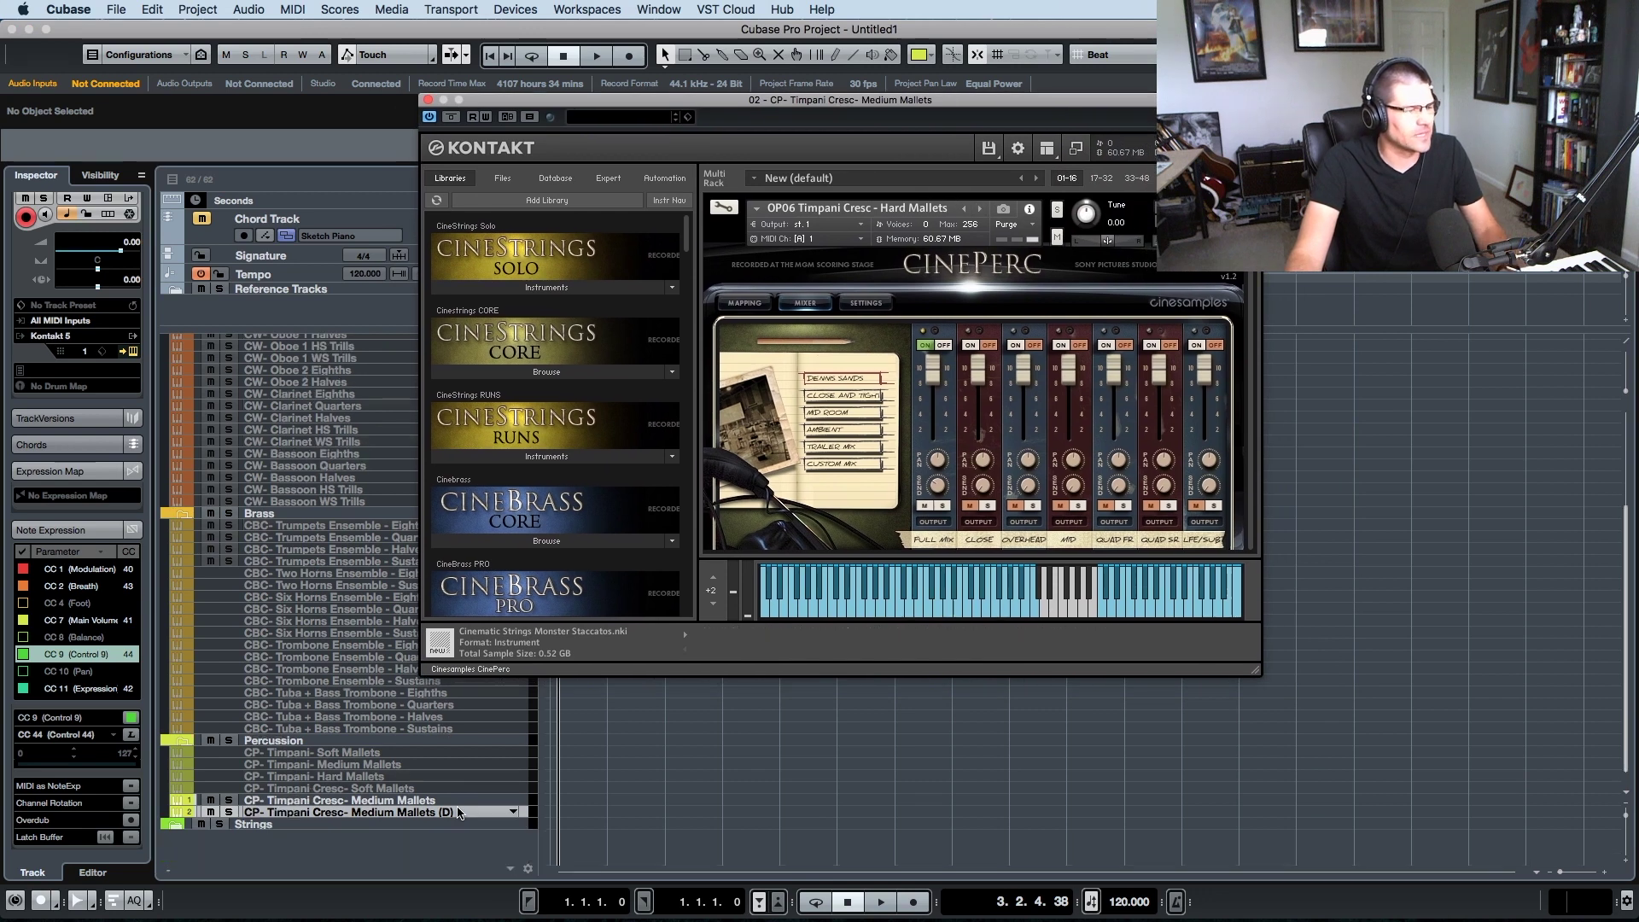
double_click(450, 812)
key("Right")
key("BackSpace")
key("BackSpace")
key("BackSpace")
key("BackSpace")
key("BackSpace")
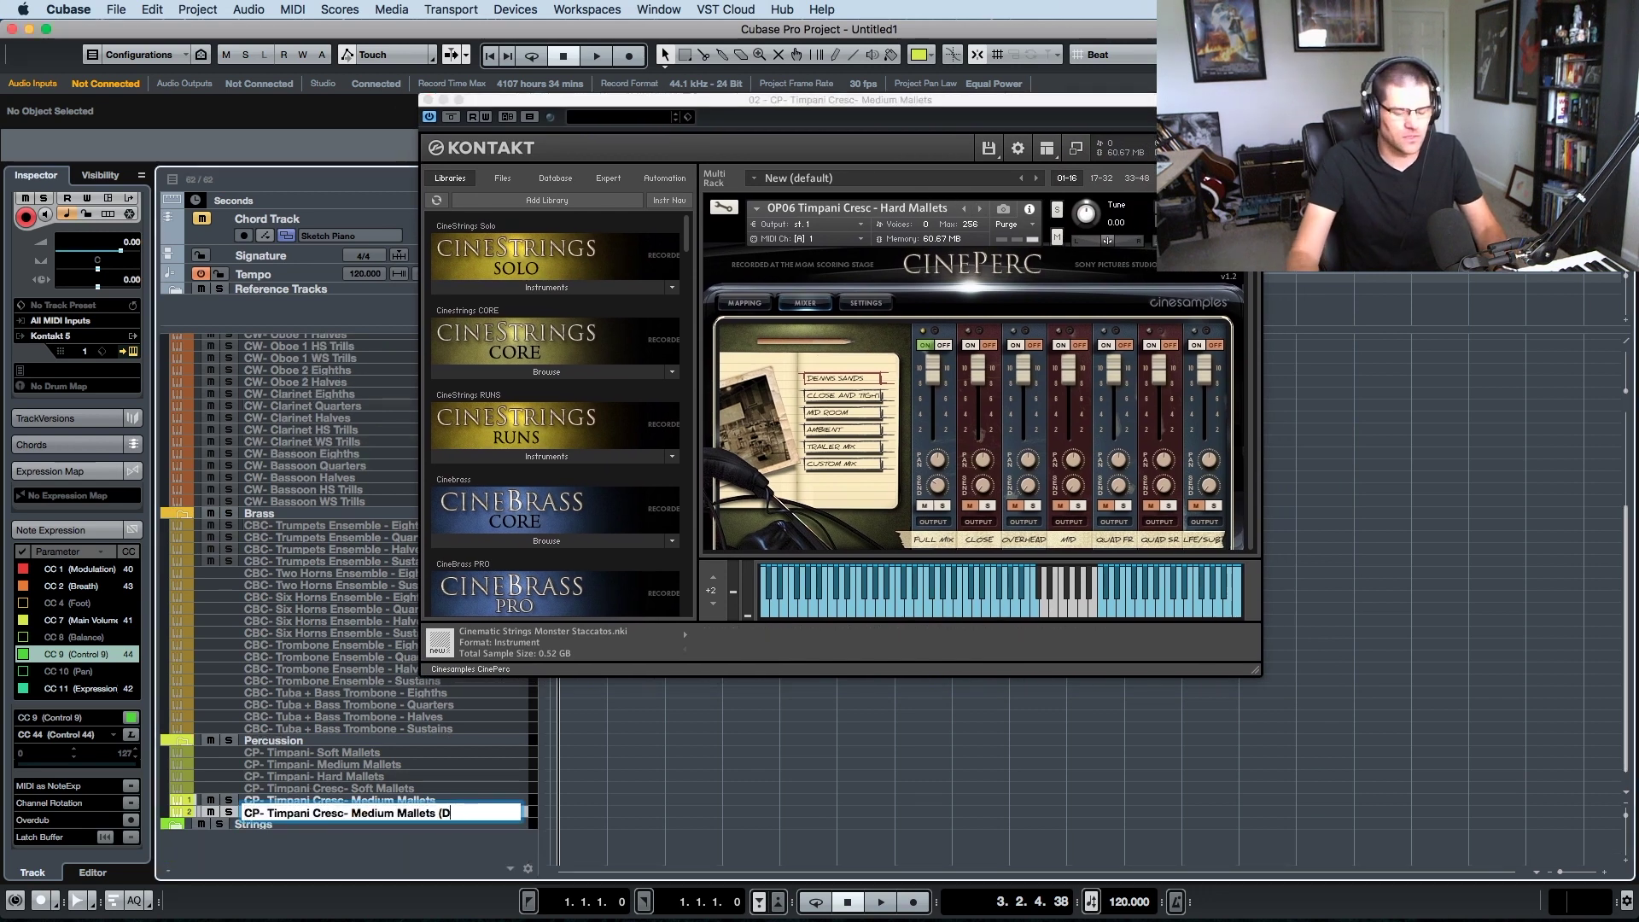
key("BackSpace")
key("BackSpace")
key("BackSpace")
key("BackSpace")
key("BackSpace")
key("BackSpace")
key("BackSpace")
key("BackSpace")
key("BackSpace")
key("BackSpace")
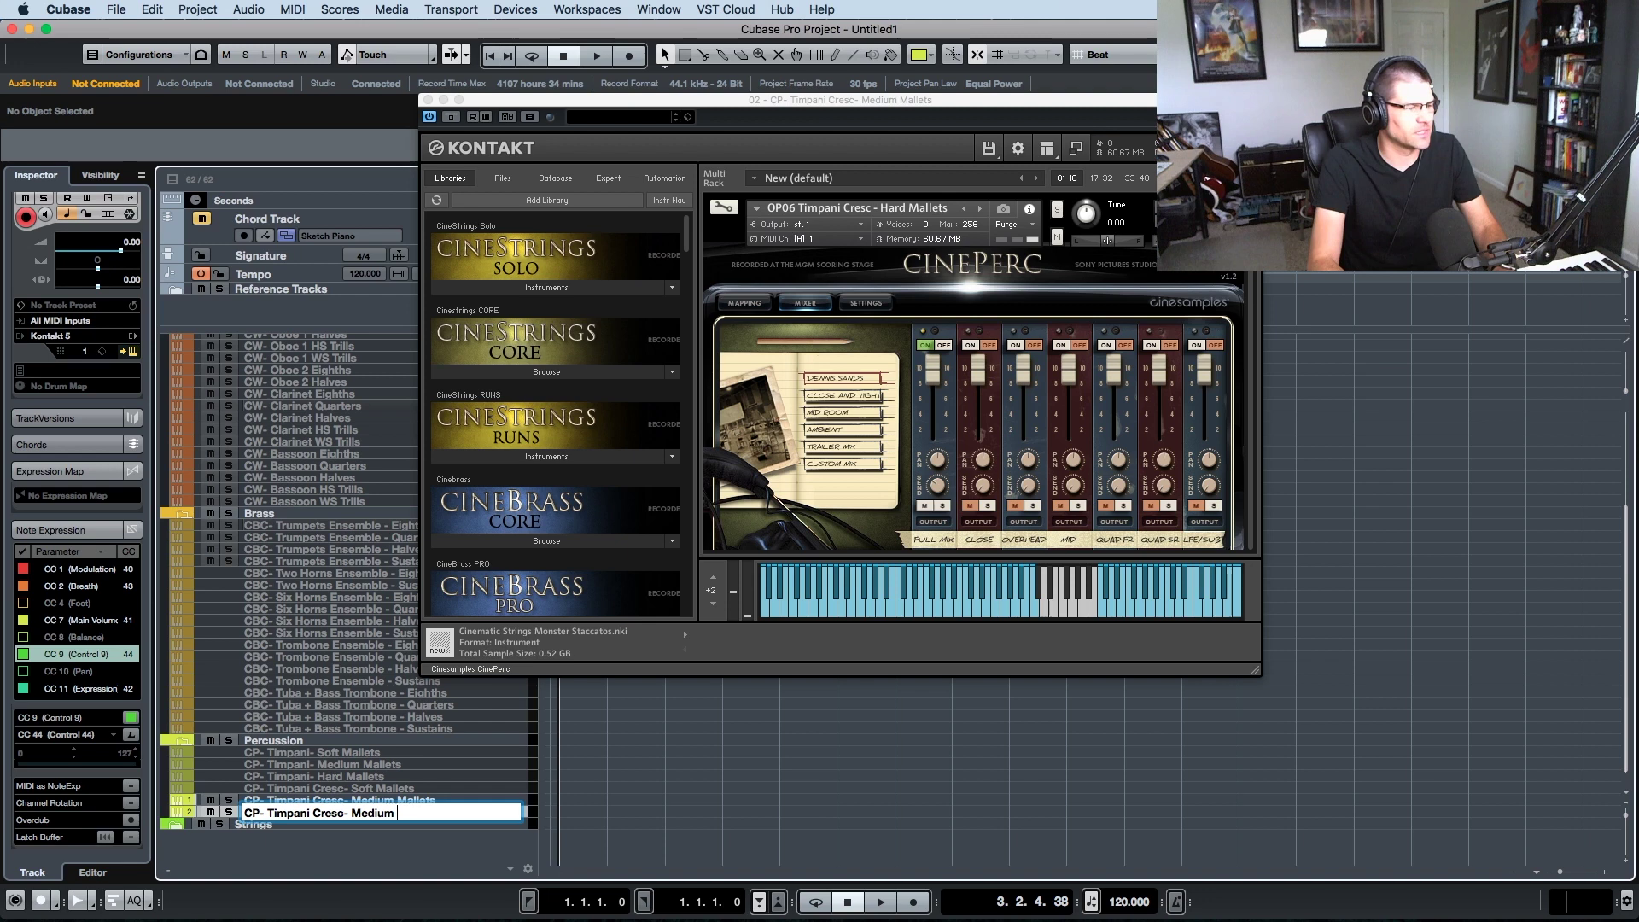
type("Har")
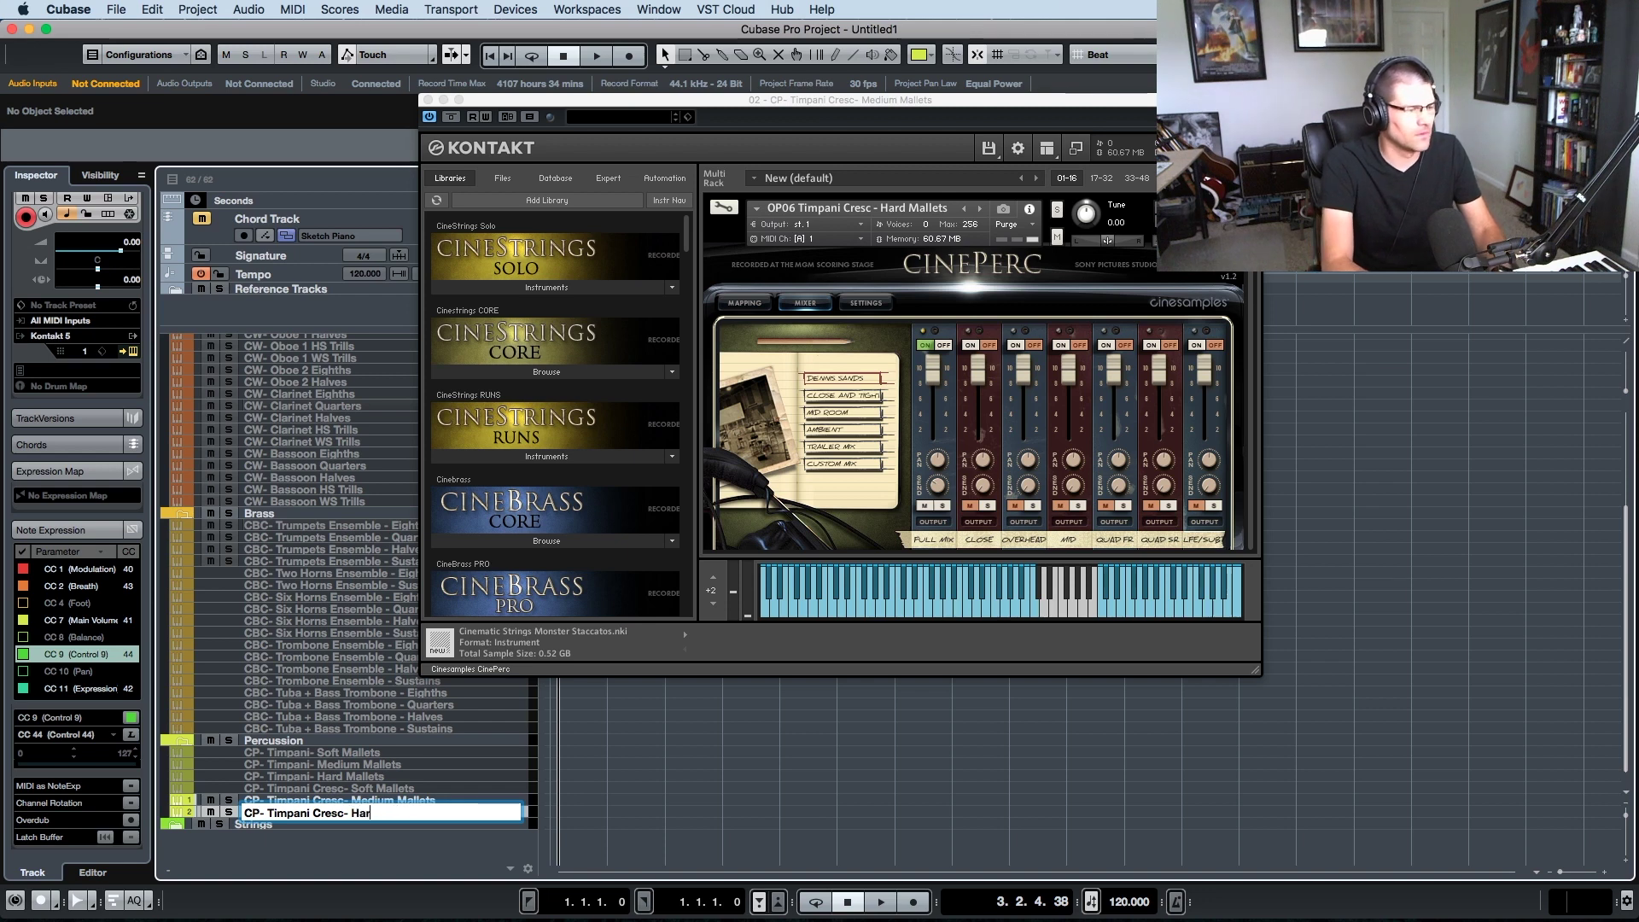
type("d Mallets")
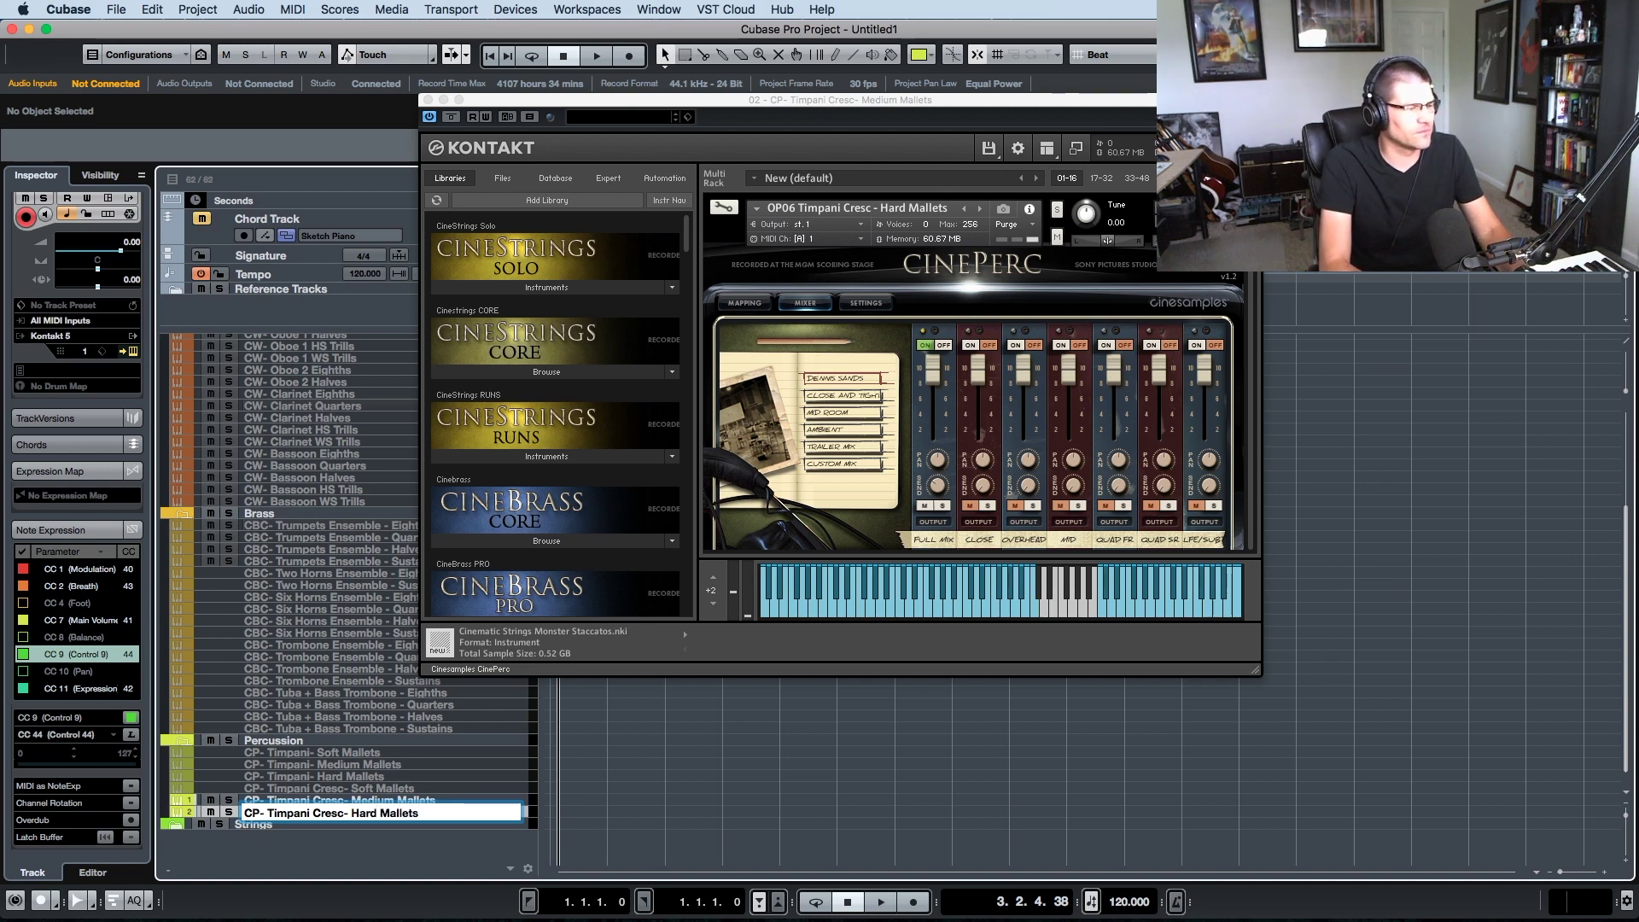
key("Return")
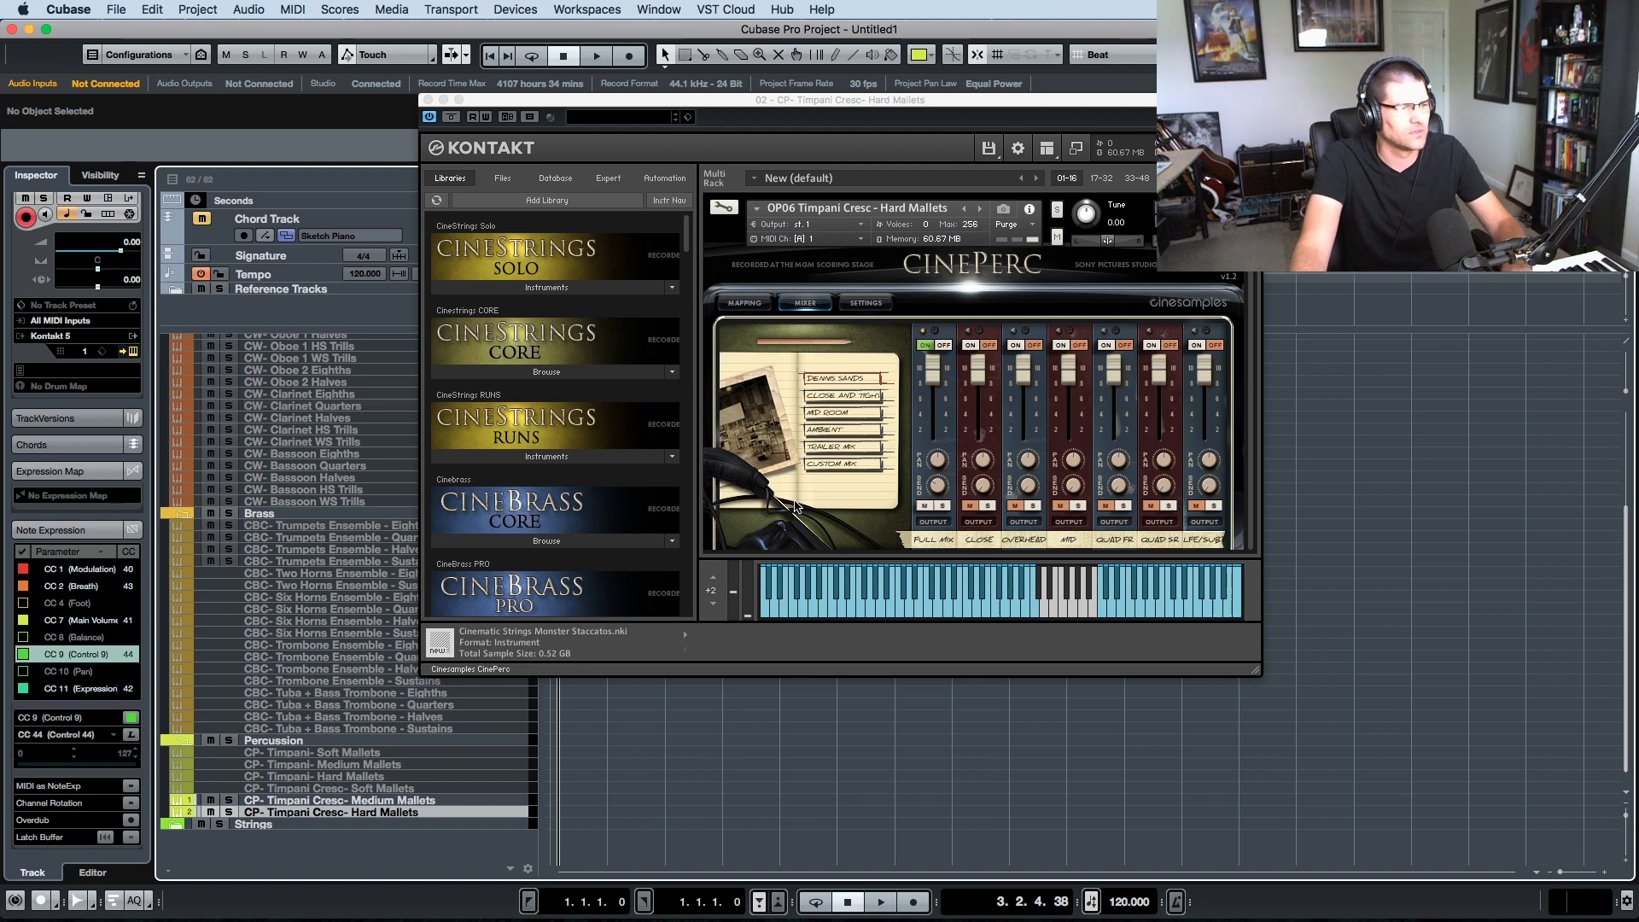
scroll(647, 436, "down", 10)
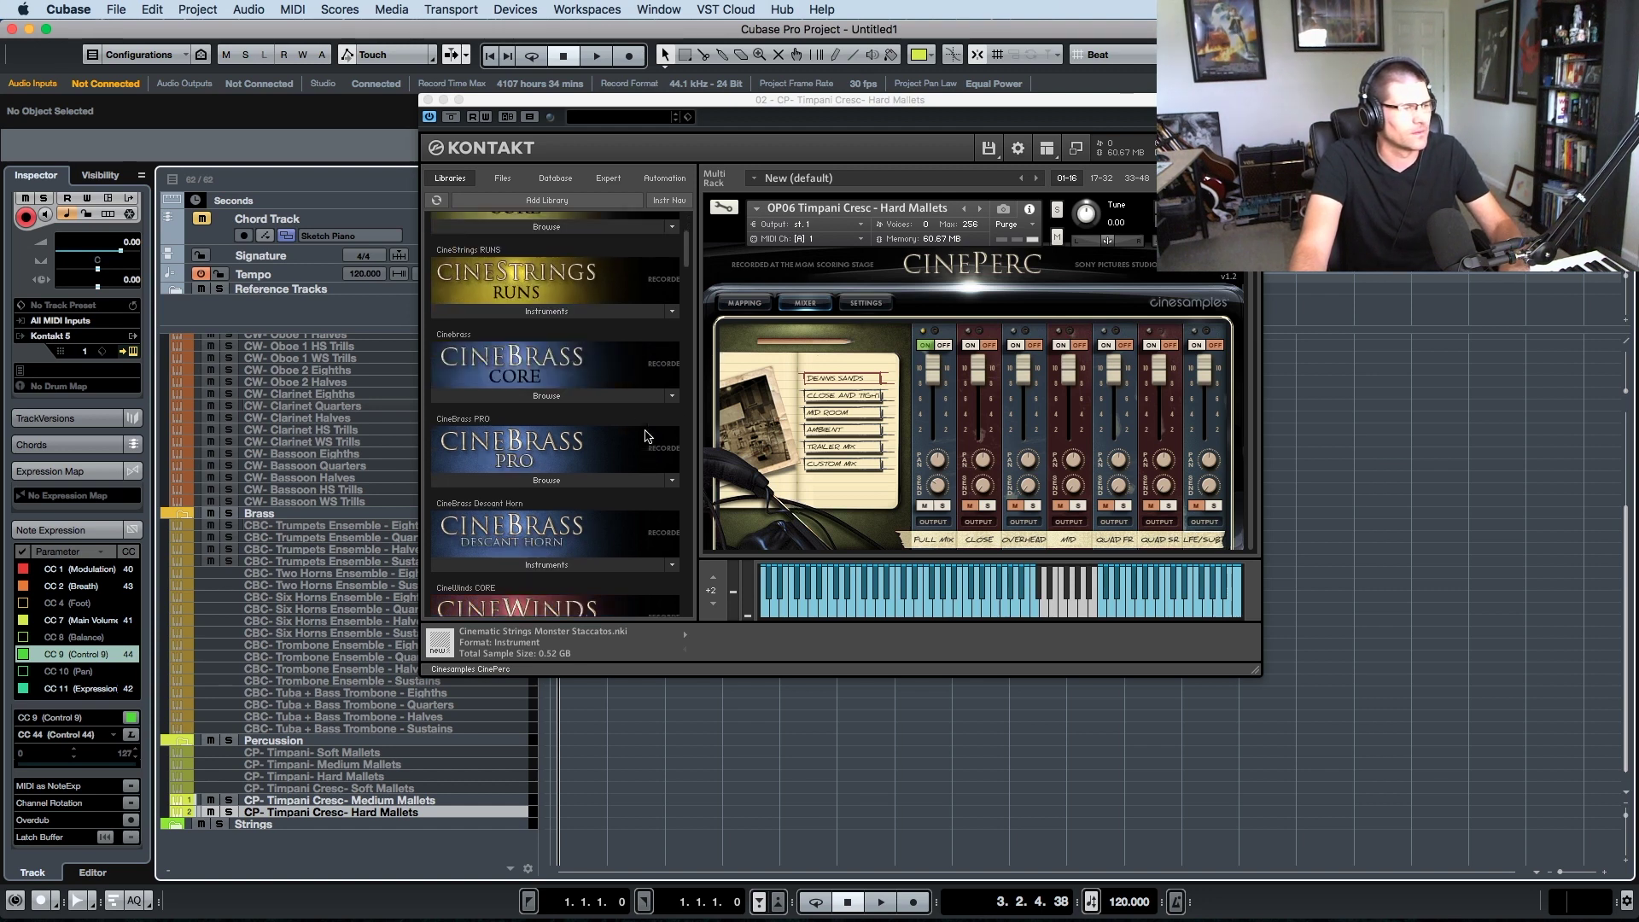
left_click(598, 528)
scroll(595, 503, "down", 5)
key("super+w")
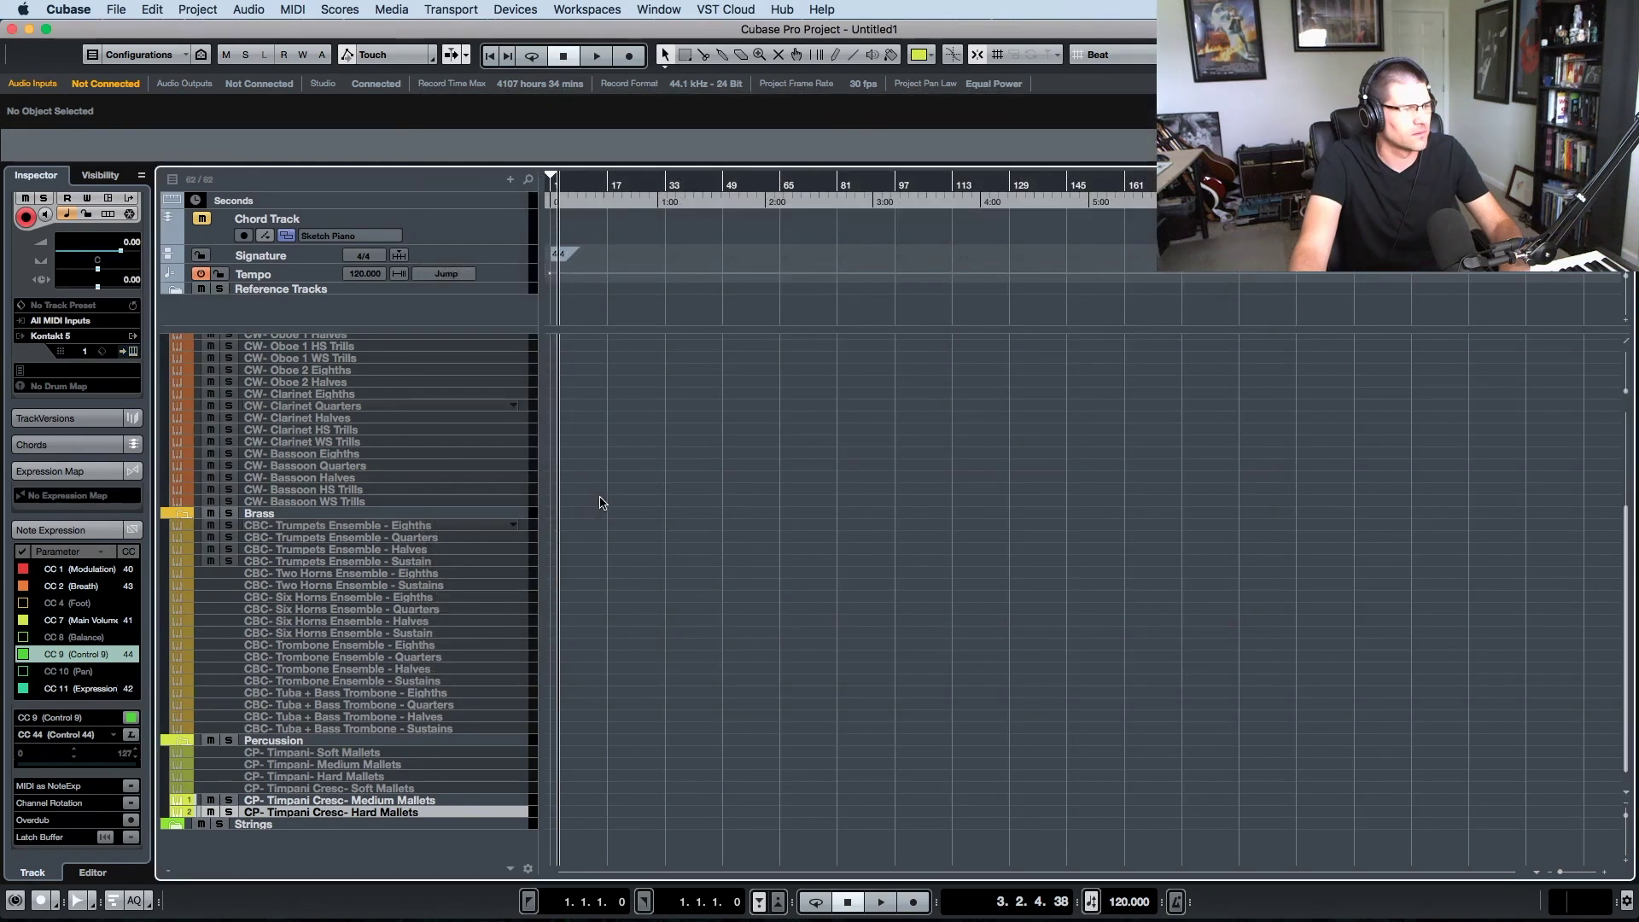
- Duplicate the CP- Timpani Cresc- Hard Mallets track and load OP07 Timpani FX in the copy's Kontakt instrument
right_click(362, 814)
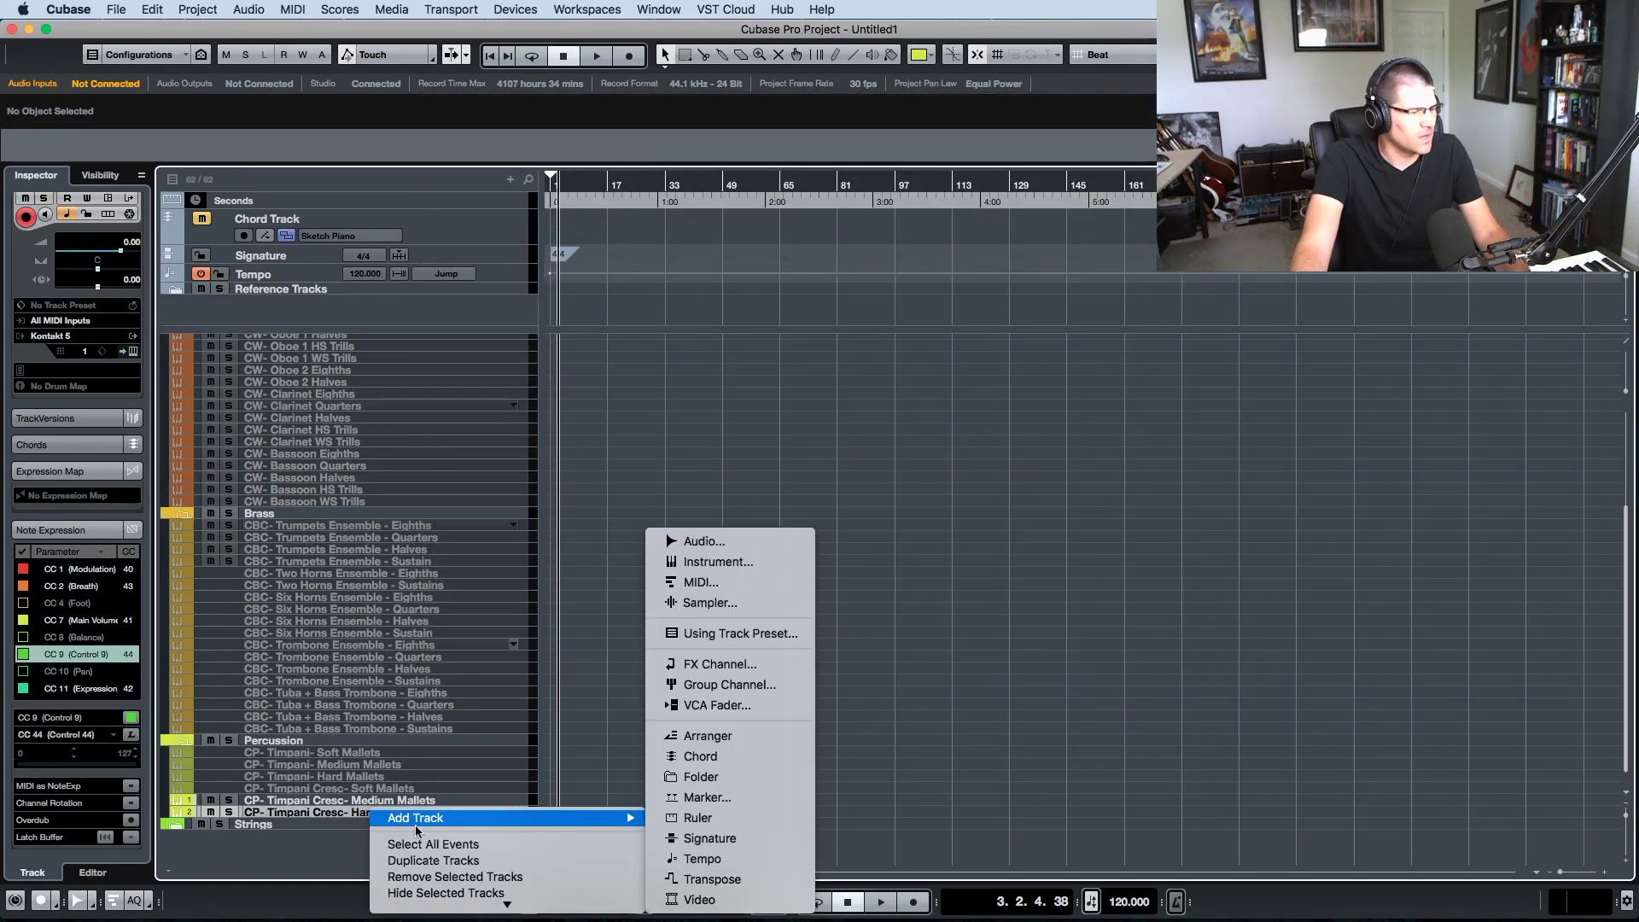
left_click(448, 860)
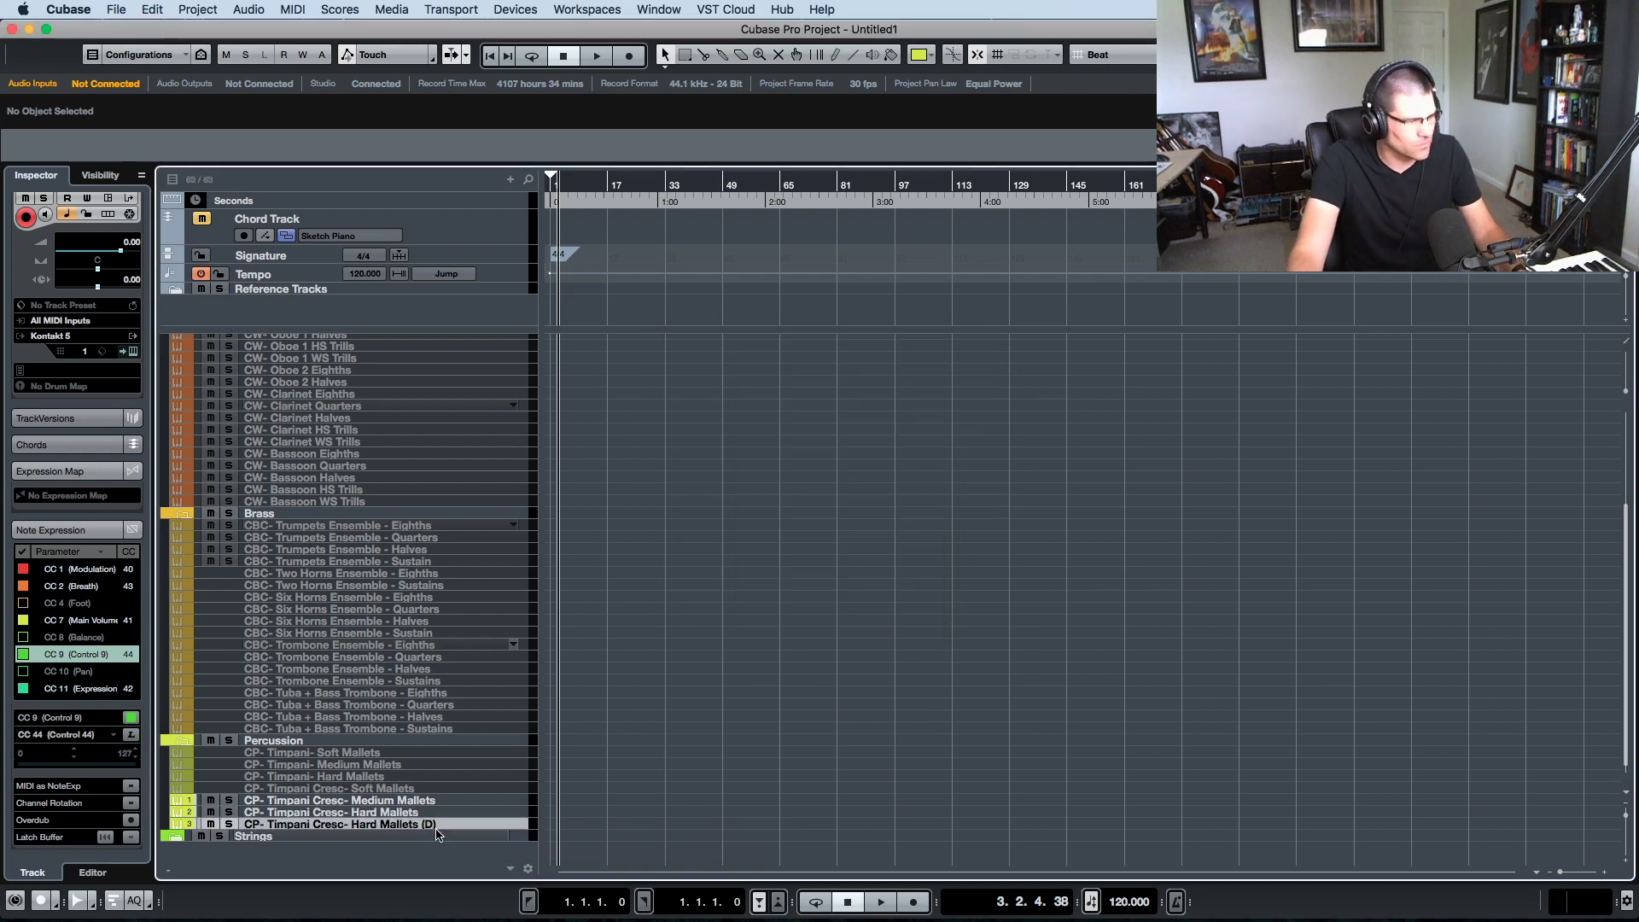
key("alt+shift+e")
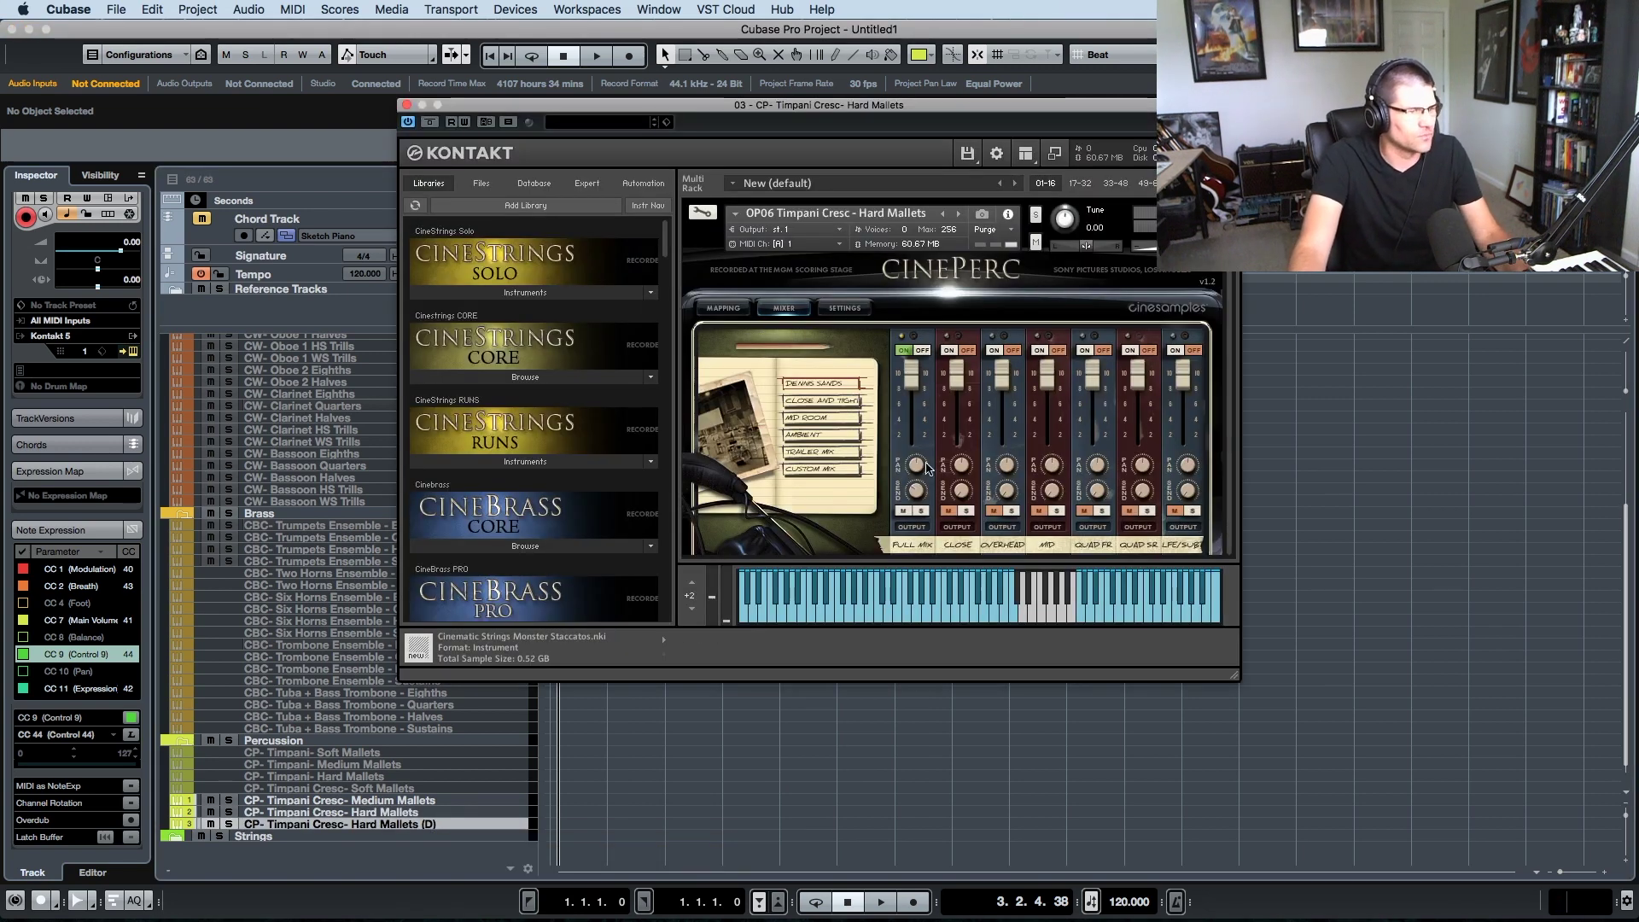
left_click(960, 216)
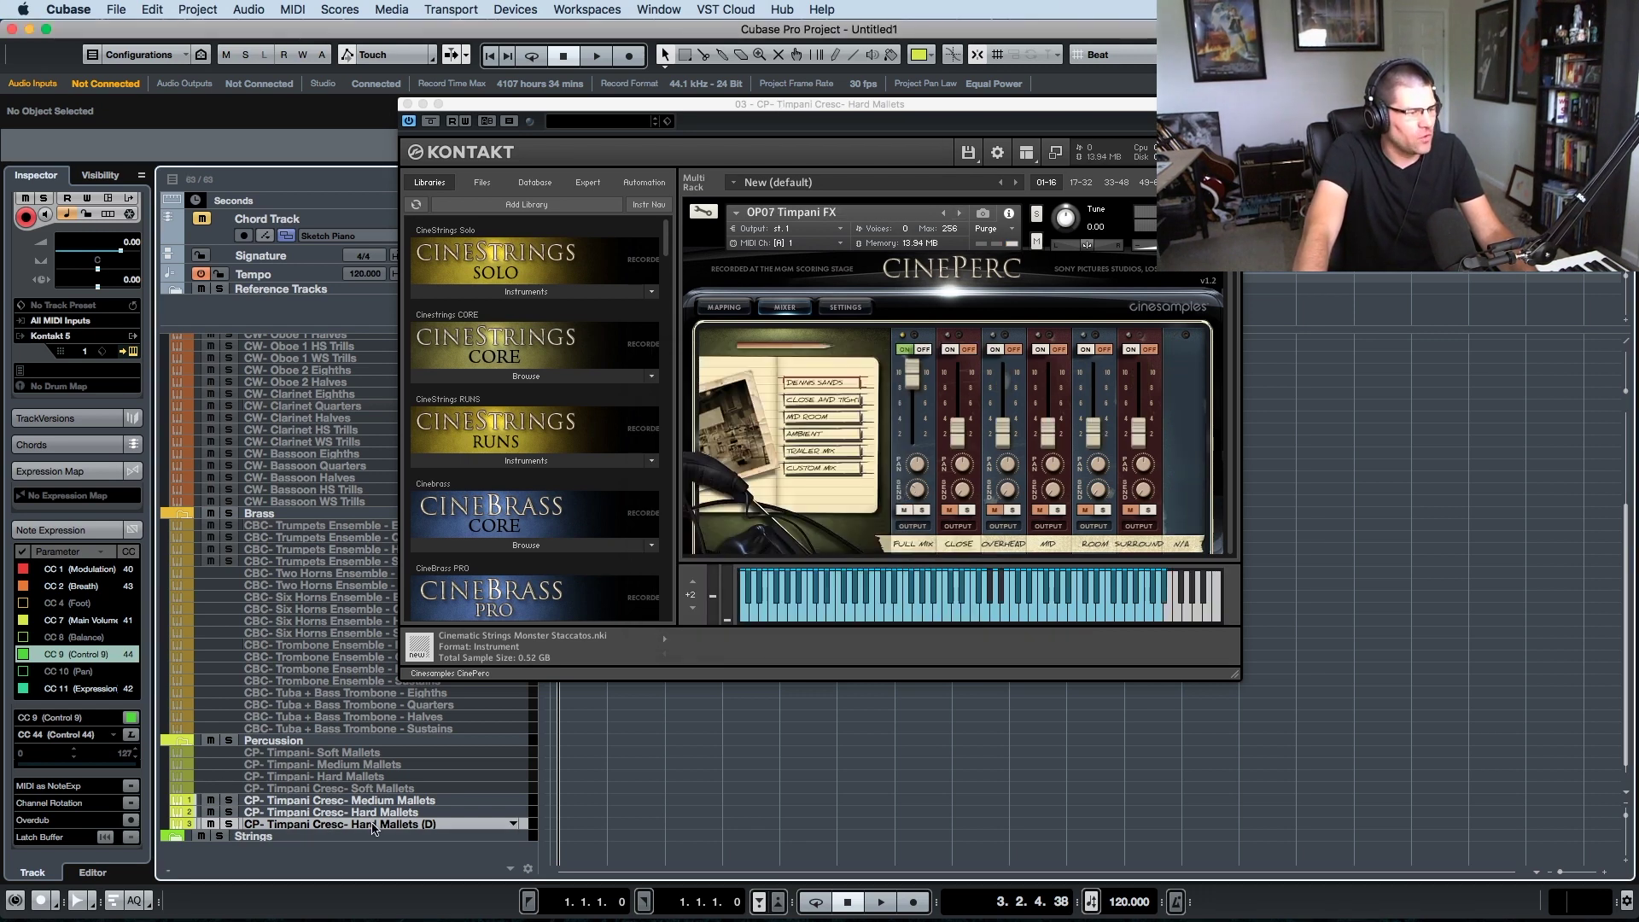
- Rename the duplicated Cresc Hard Mallets track "CP- Timpani FX" and close its Kontakt window
double_click(415, 825)
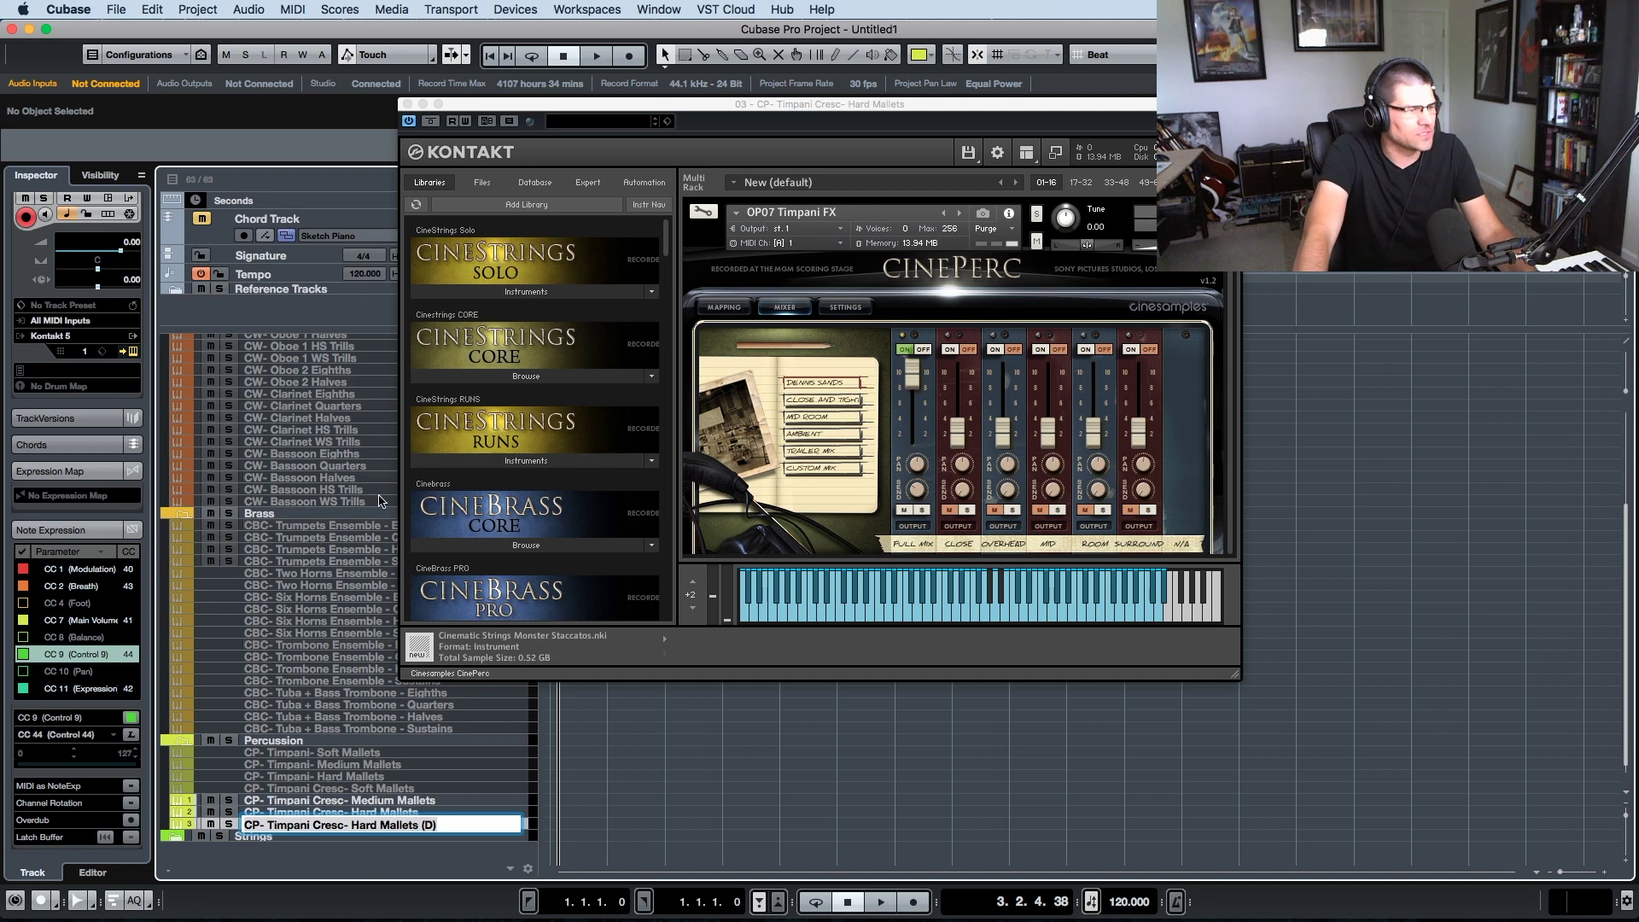
left_click(449, 825)
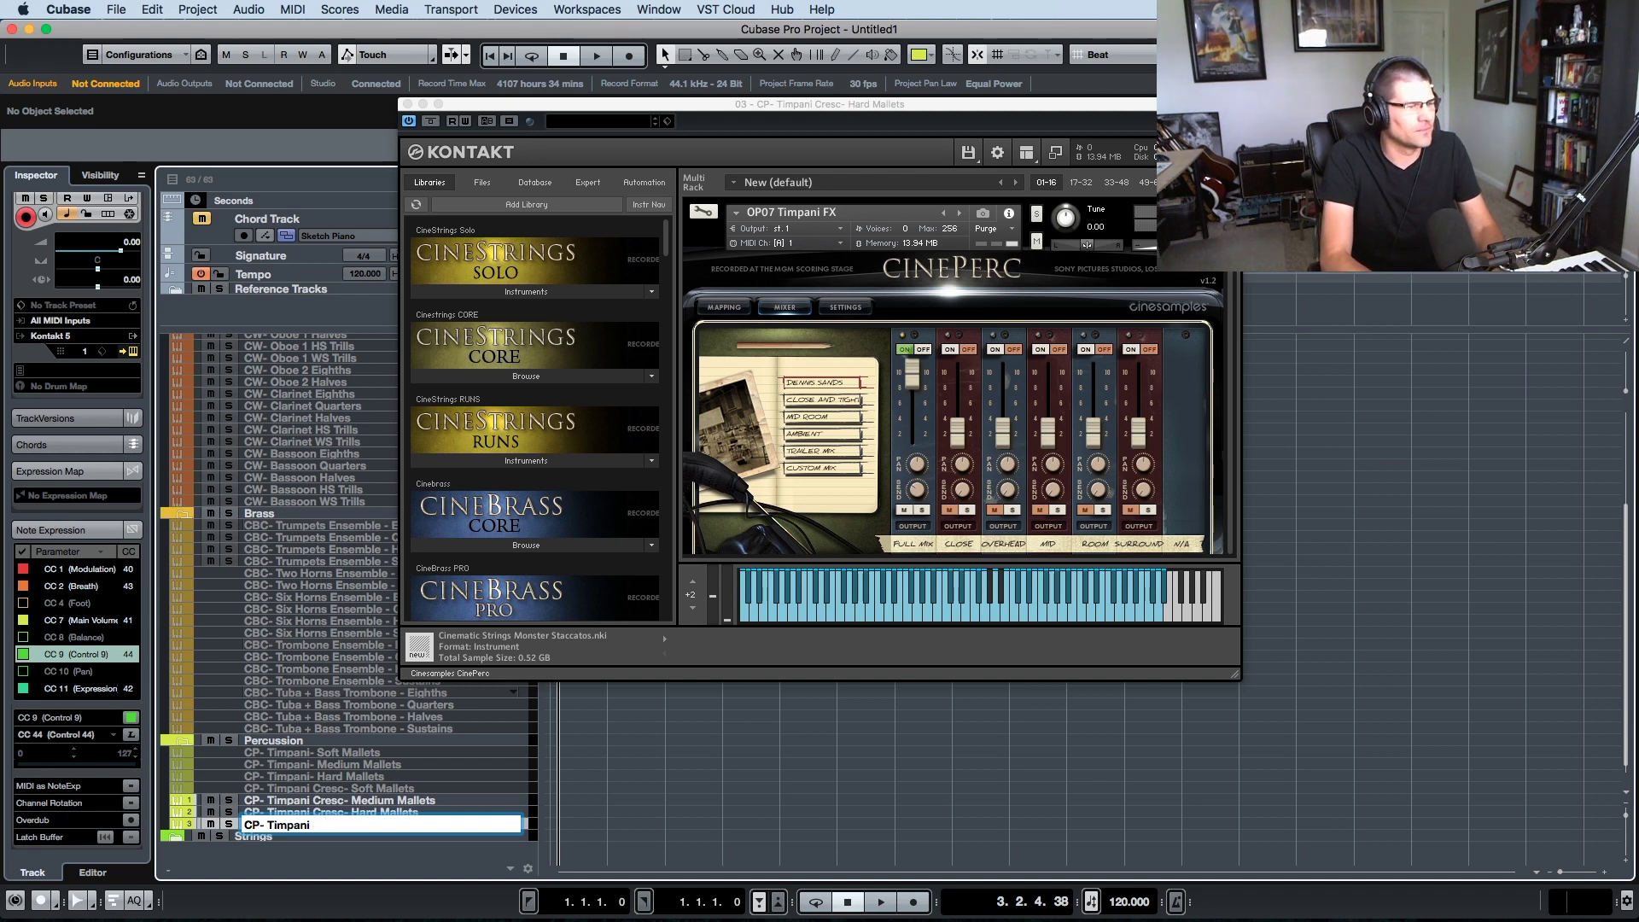
key("Return")
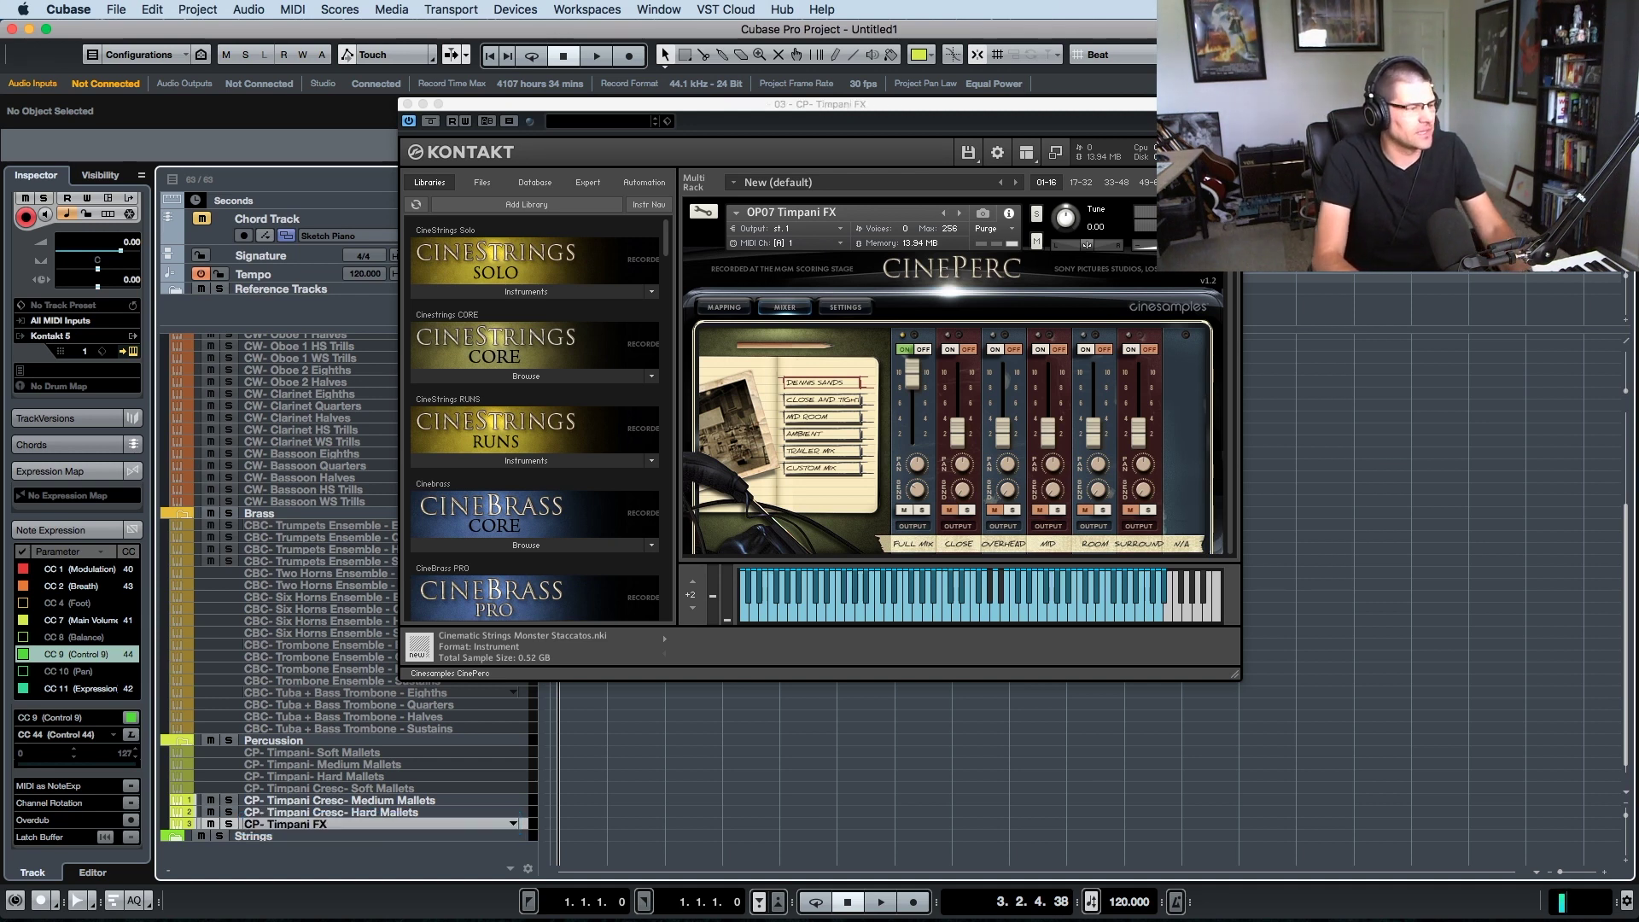
key("super+w")
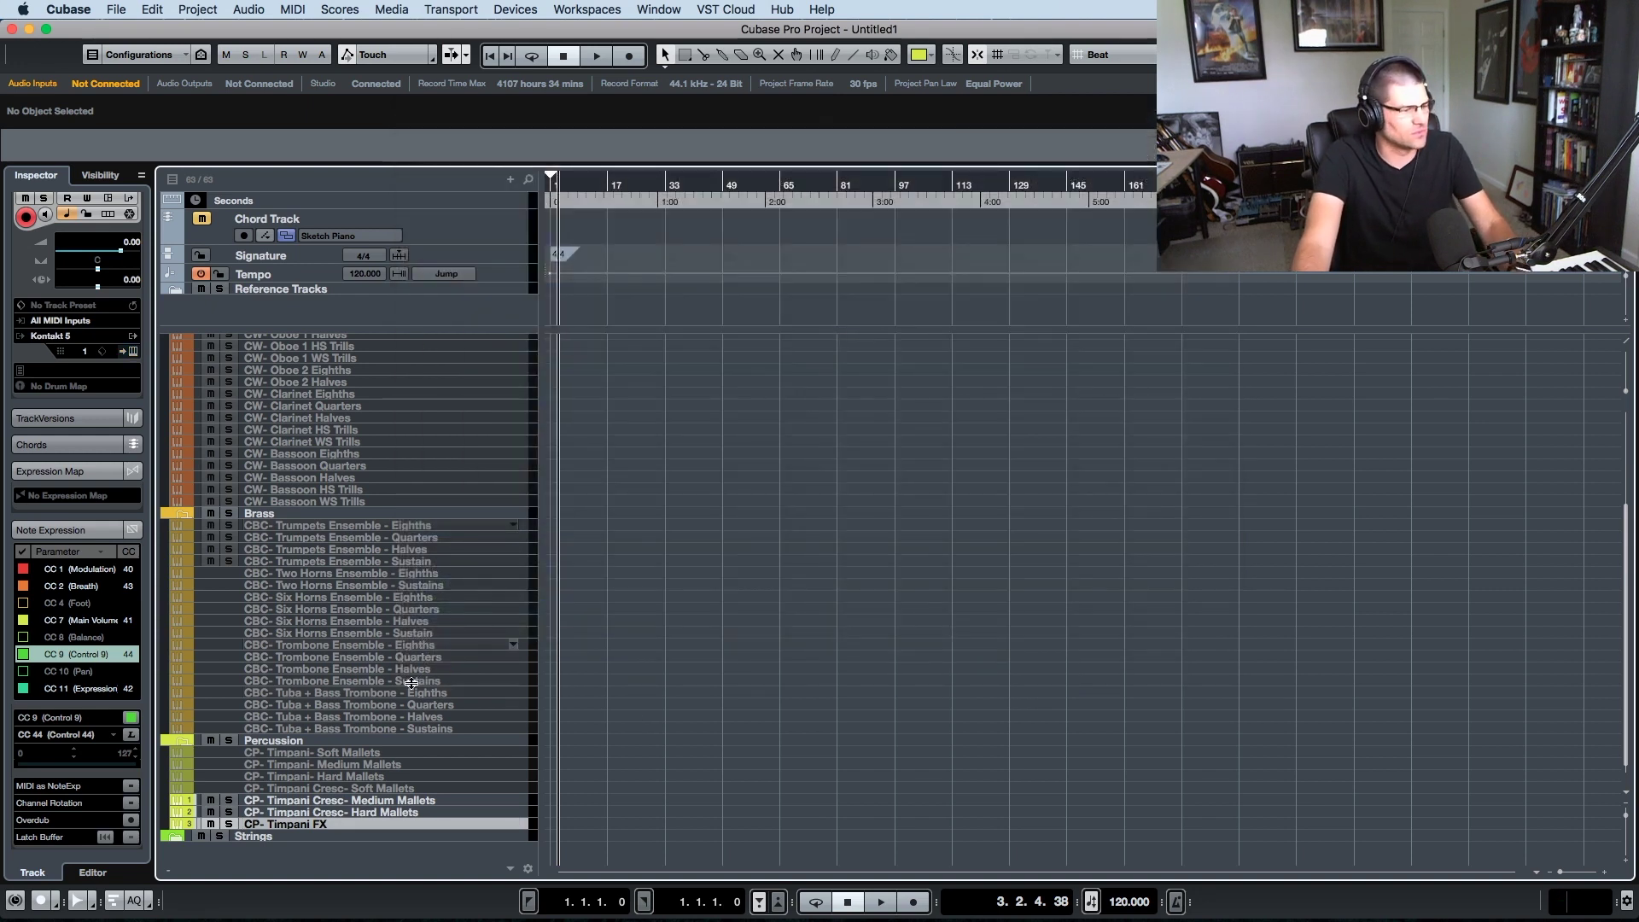
- Disable the CP- Timpani Cresc- Medium Mallets and CP- Timpani Cresc- Hard Mallets tracks
scroll(393, 683, "down", 1)
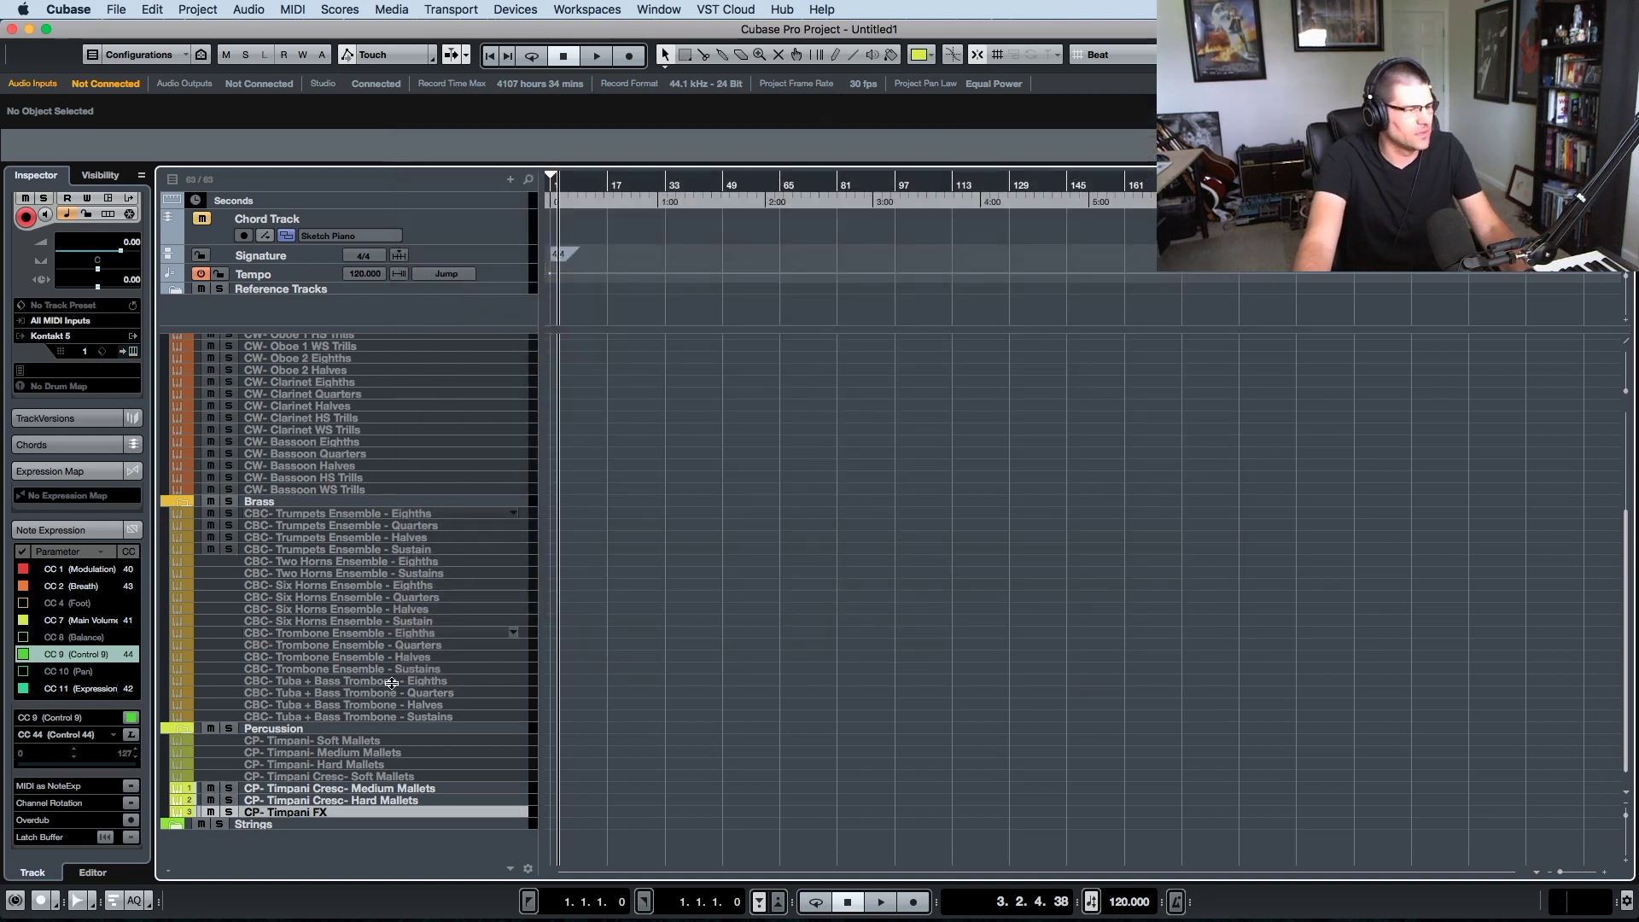
left_click(365, 788)
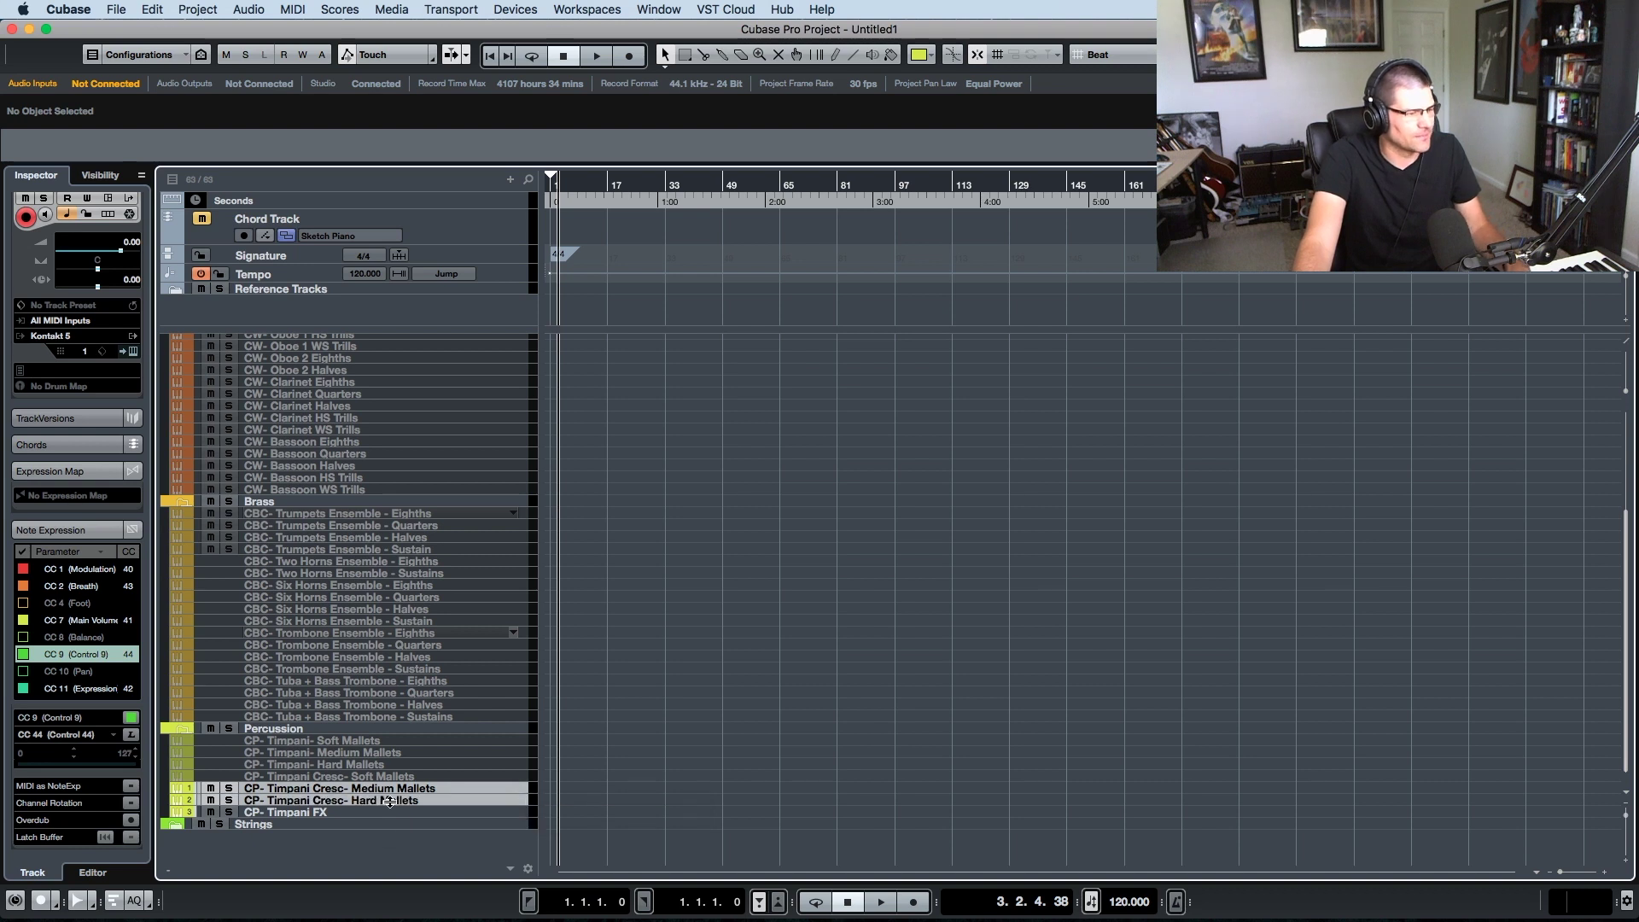
- Duplicate the CP- Timpani FX track in the Percussion folder
left_click(390, 812)
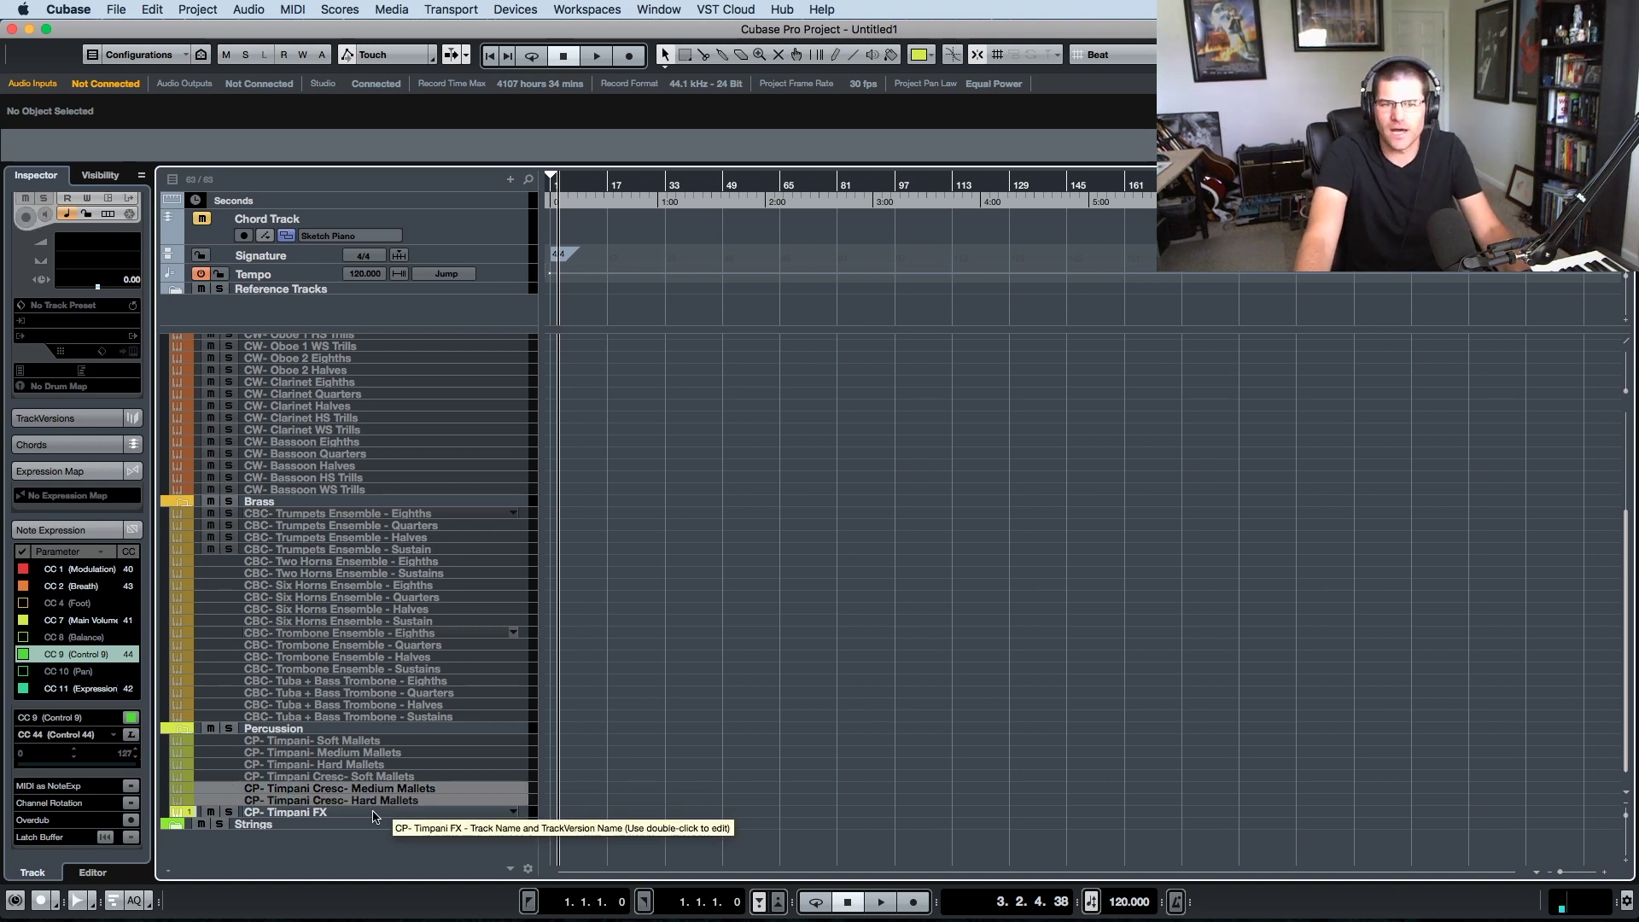
right_click(363, 818)
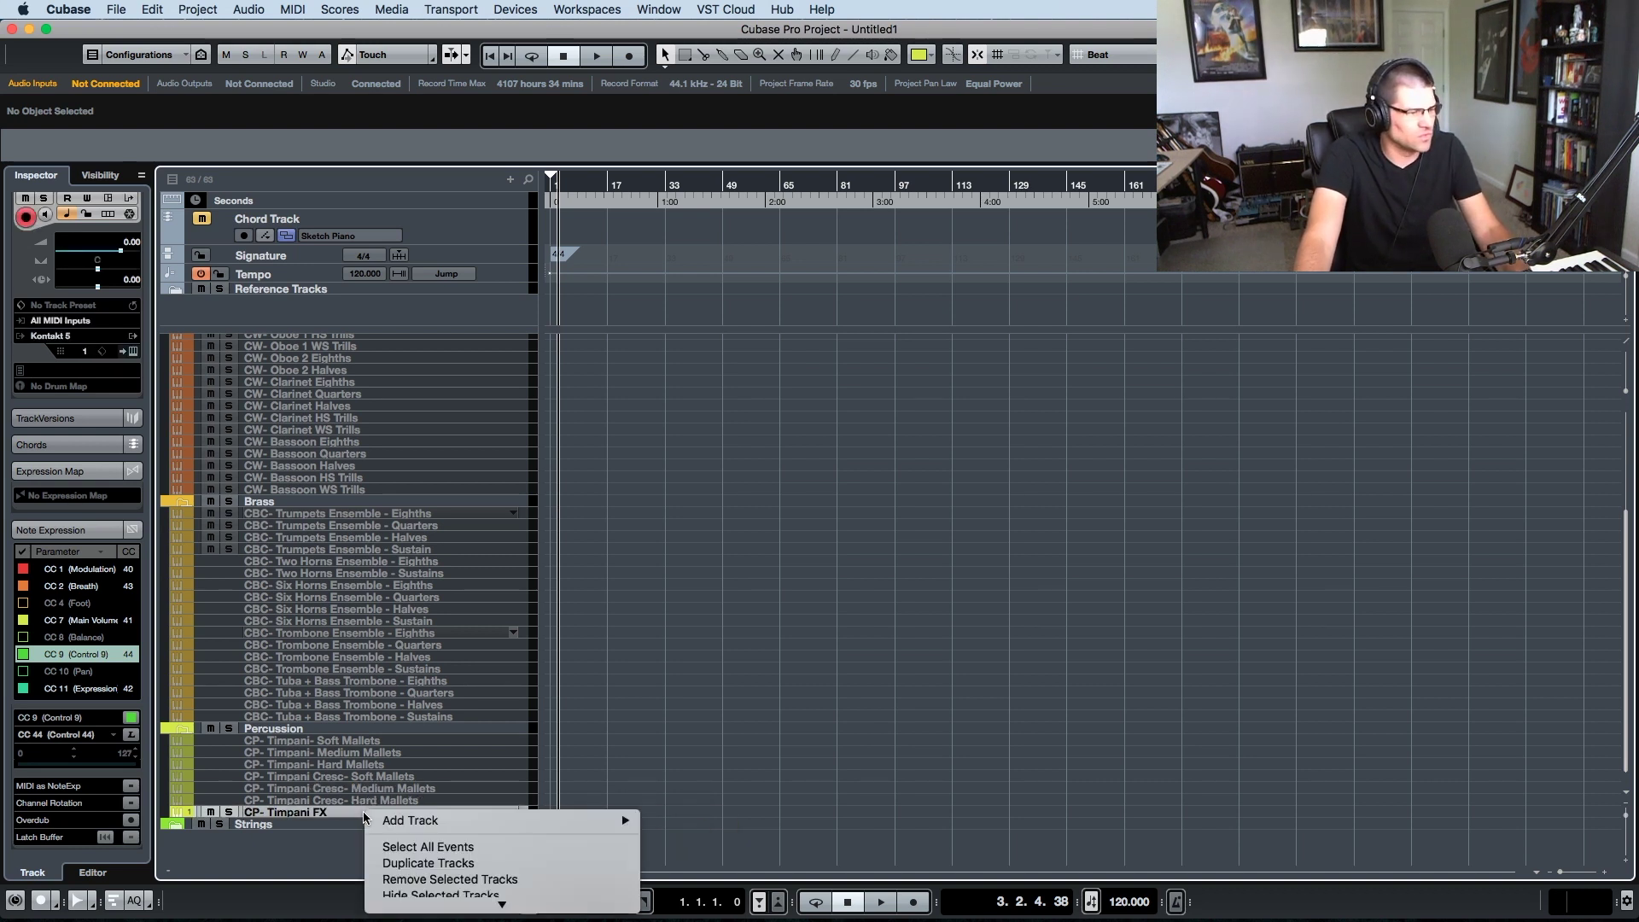
left_click(427, 863)
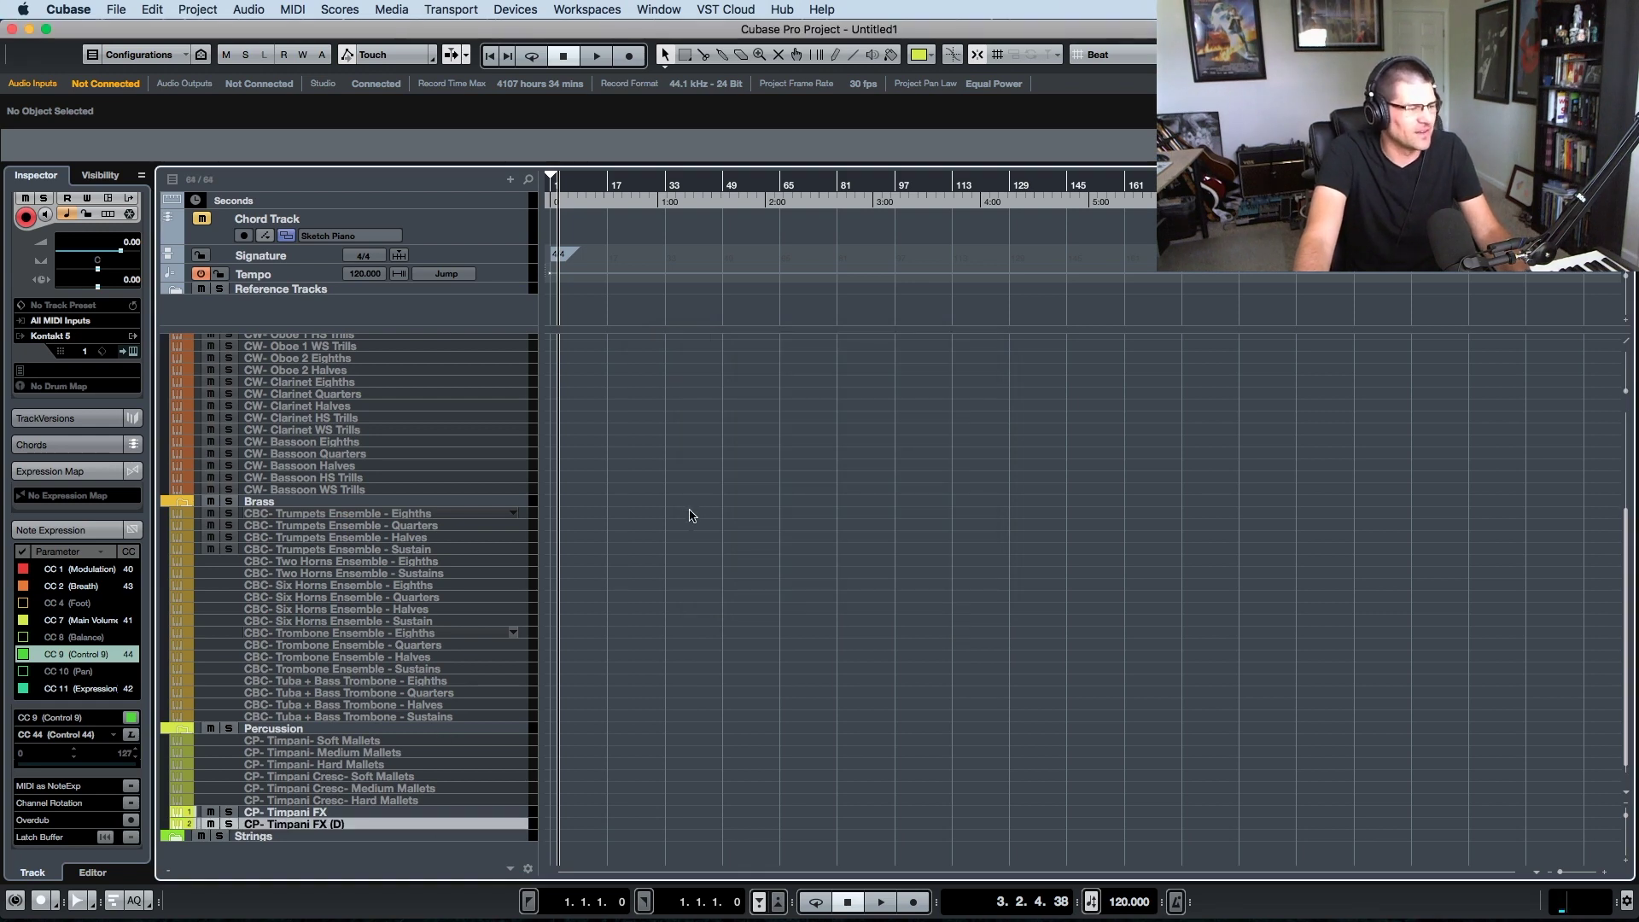
- Review the track list from the Woodwinds folder down through the Brass and Percussion tracks
scroll(508, 504, "down", 1)
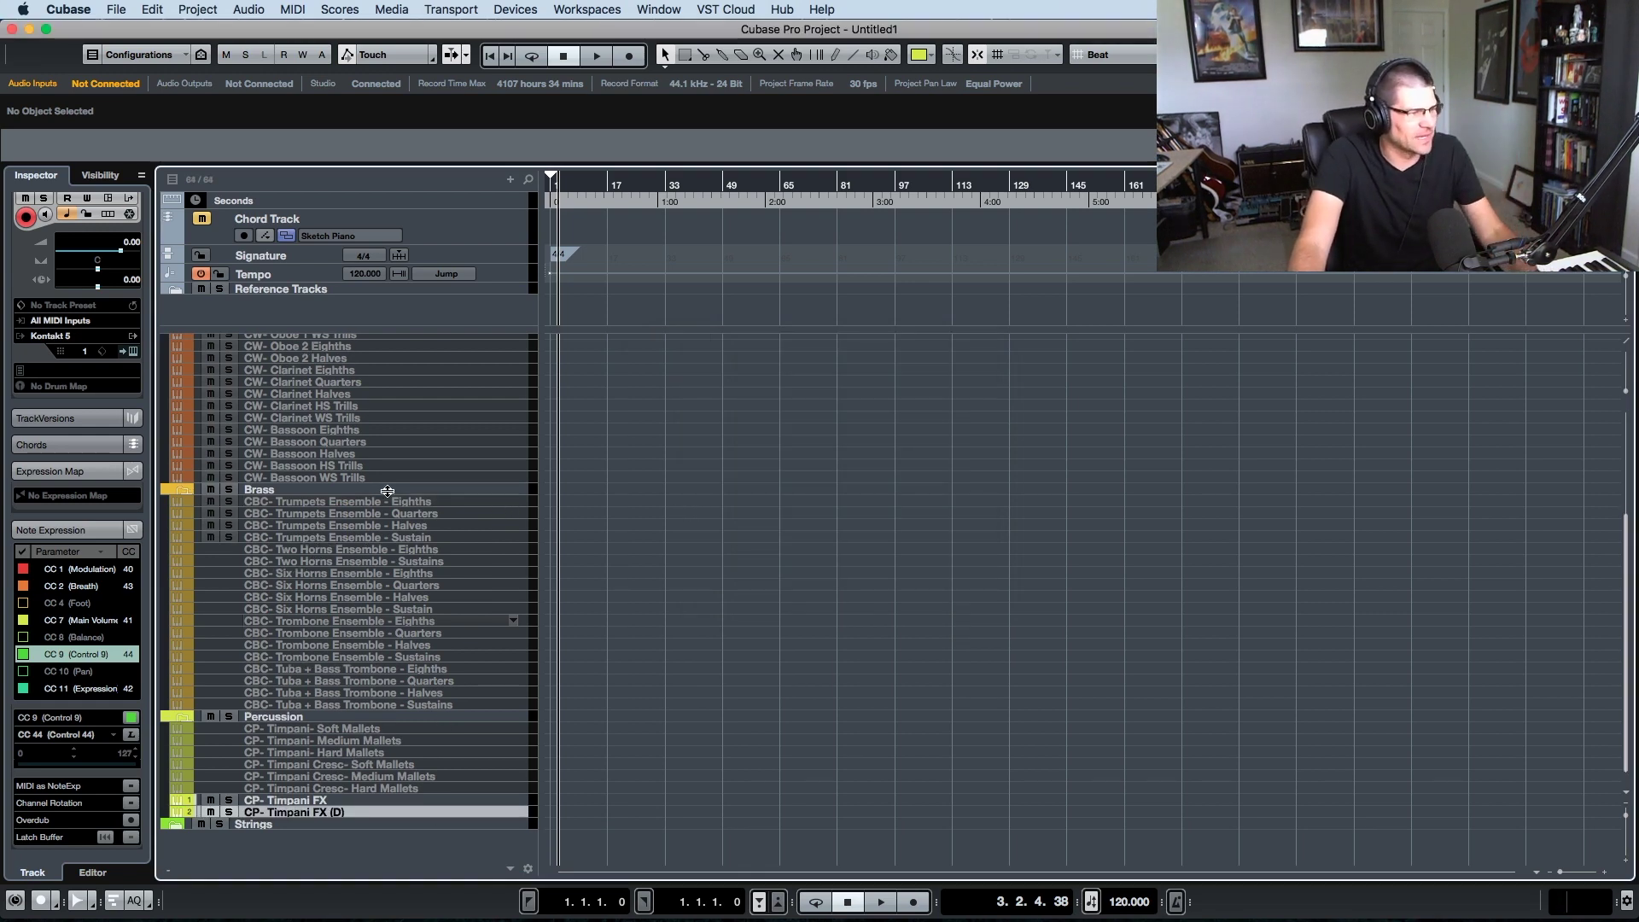
scroll(390, 499, "up", 5)
scroll(389, 500, "down", 5)
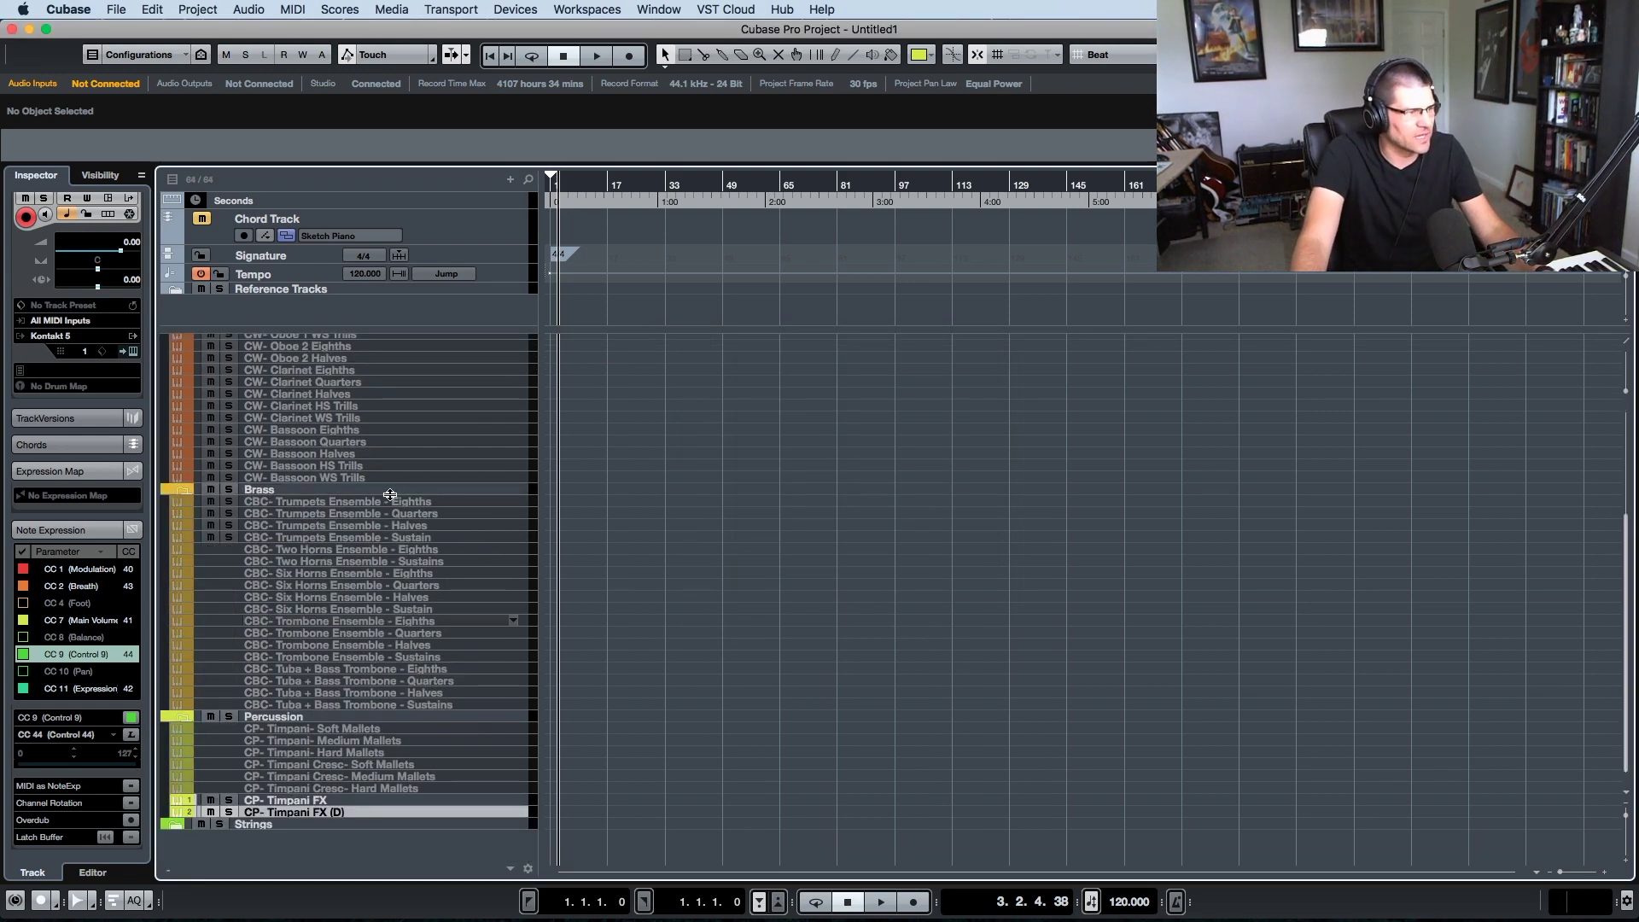
scroll(390, 495, "up", 5)
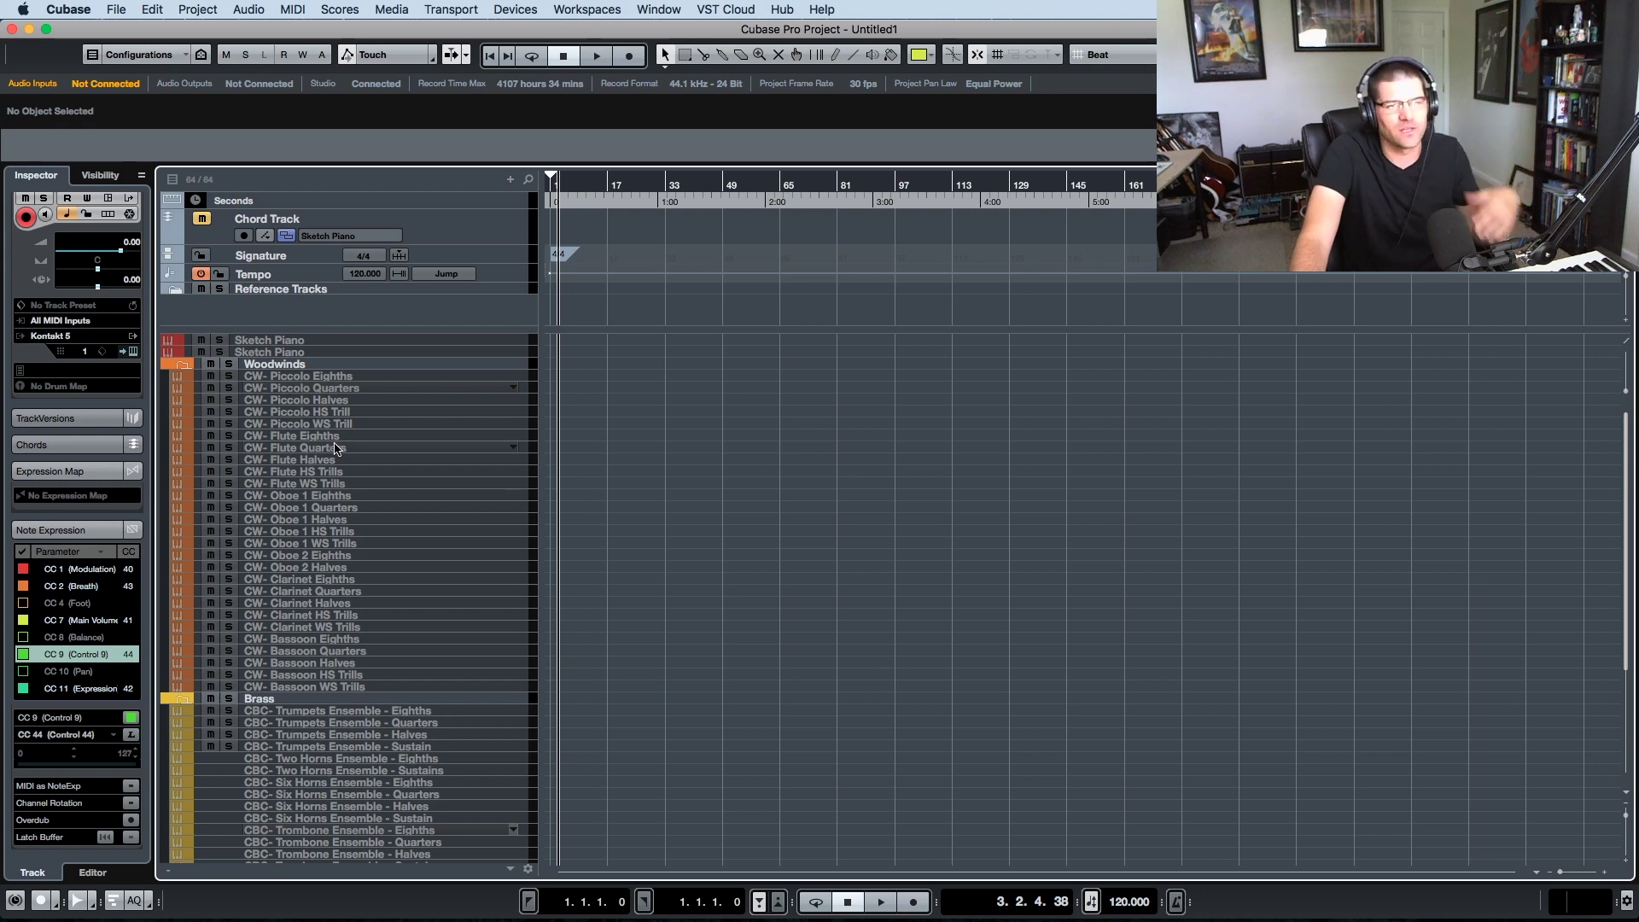
scroll(376, 495, "down", 5)
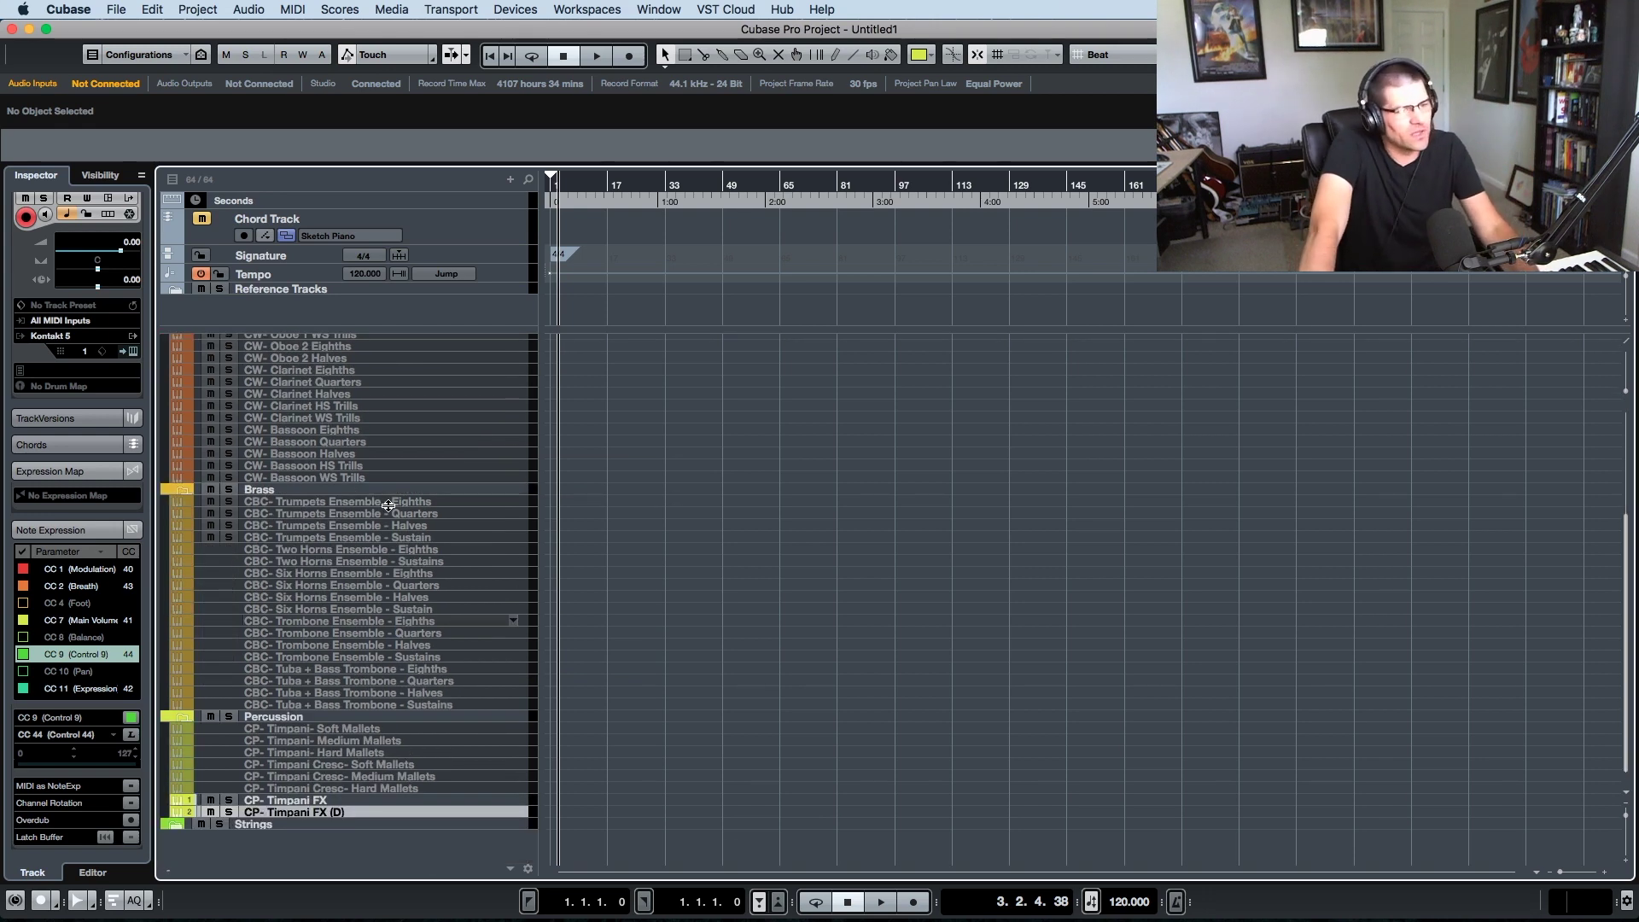
scroll(389, 505, "up", 5)
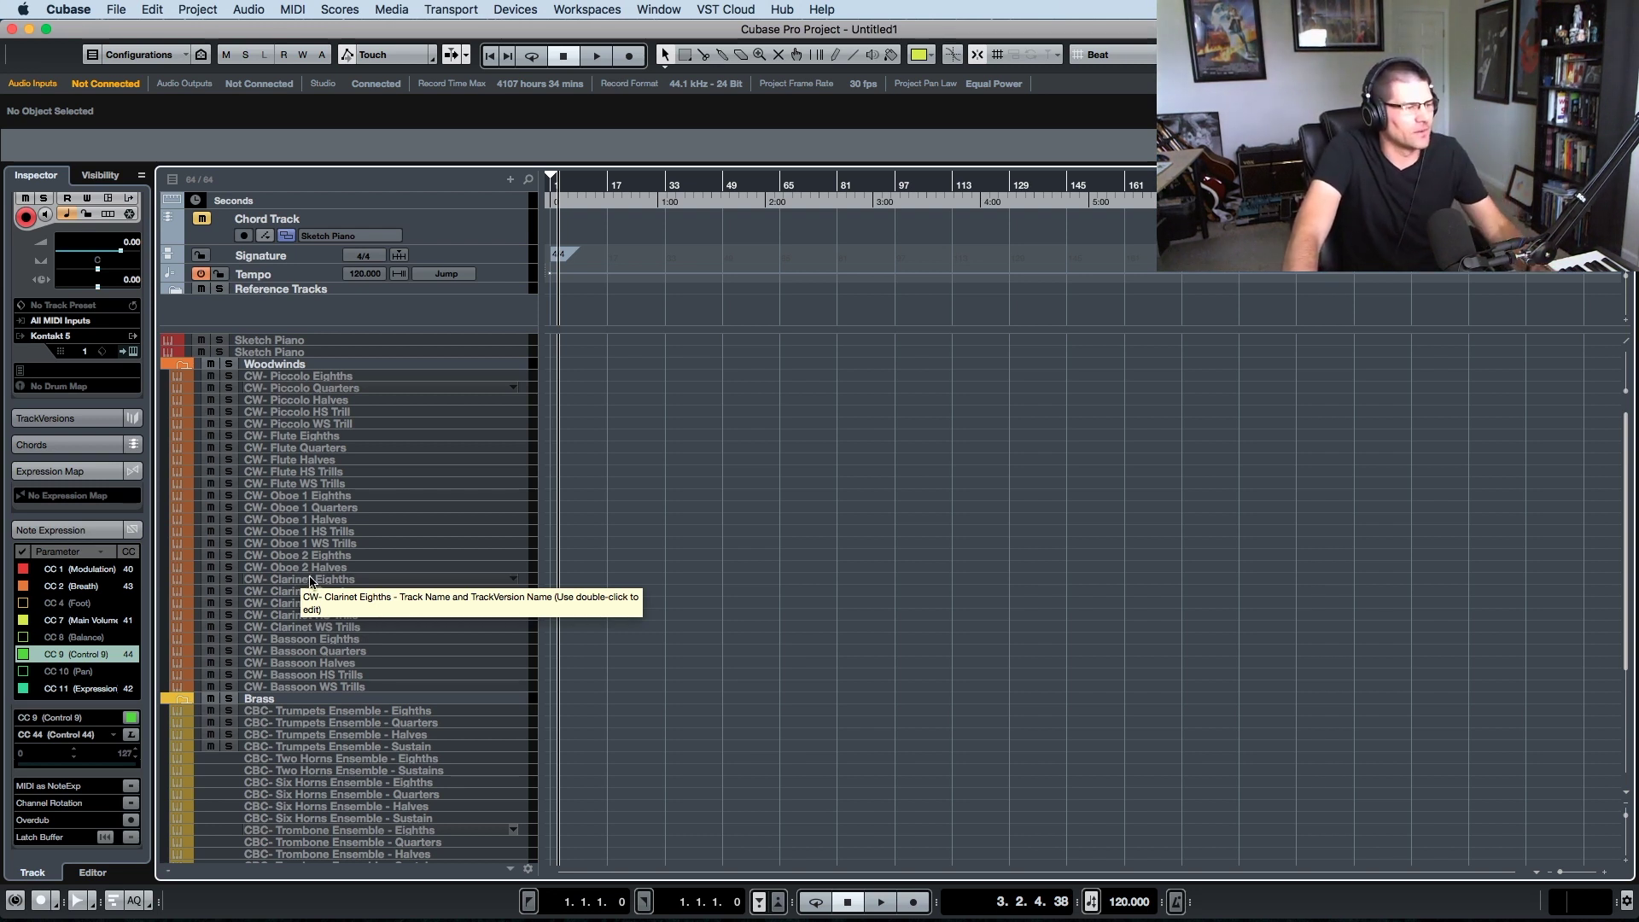
scroll(307, 583, "down", 5)
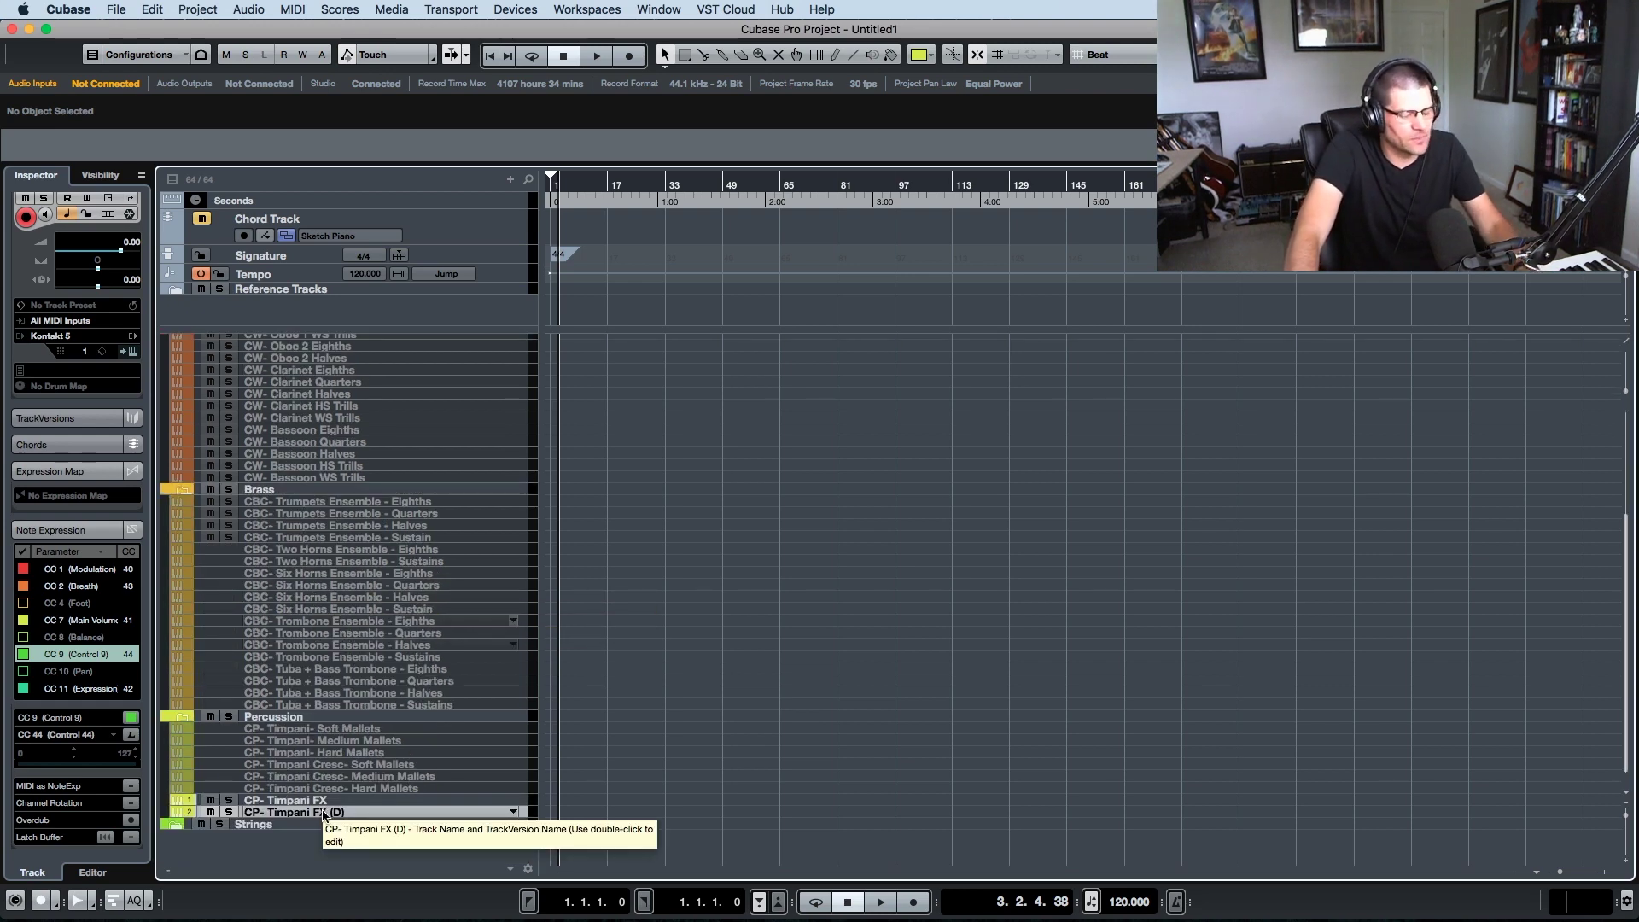
- Load OP08 Bass Drum 1 - 28in in the Kontakt instrument of the duplicated Timpani FX track and move its window off the track names
key("e")
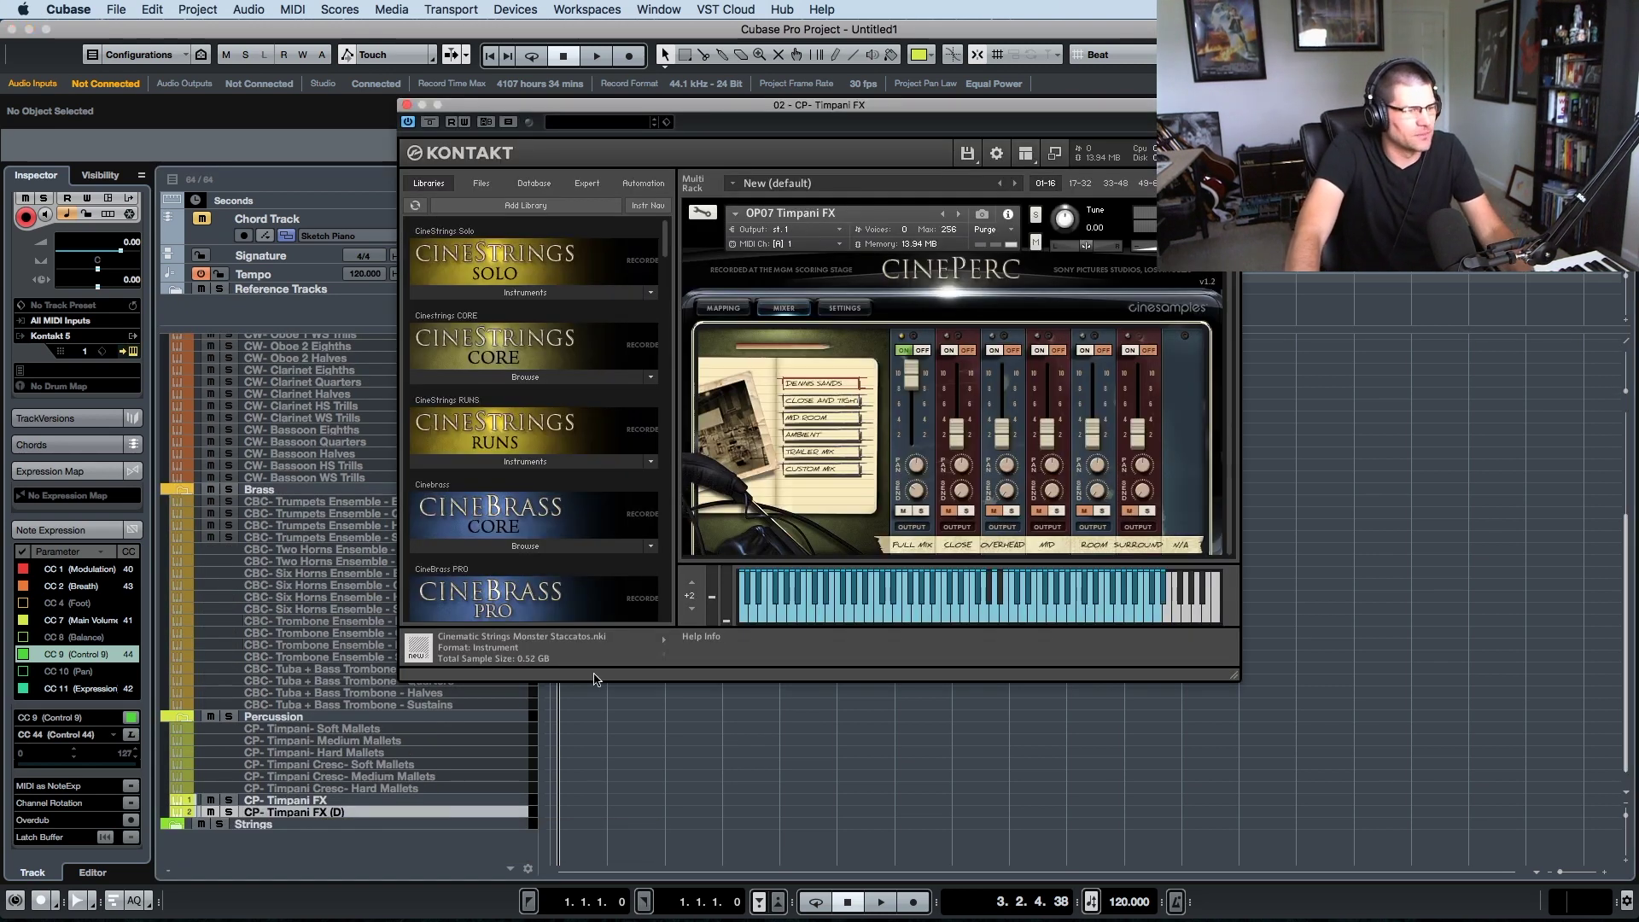
left_click(958, 214)
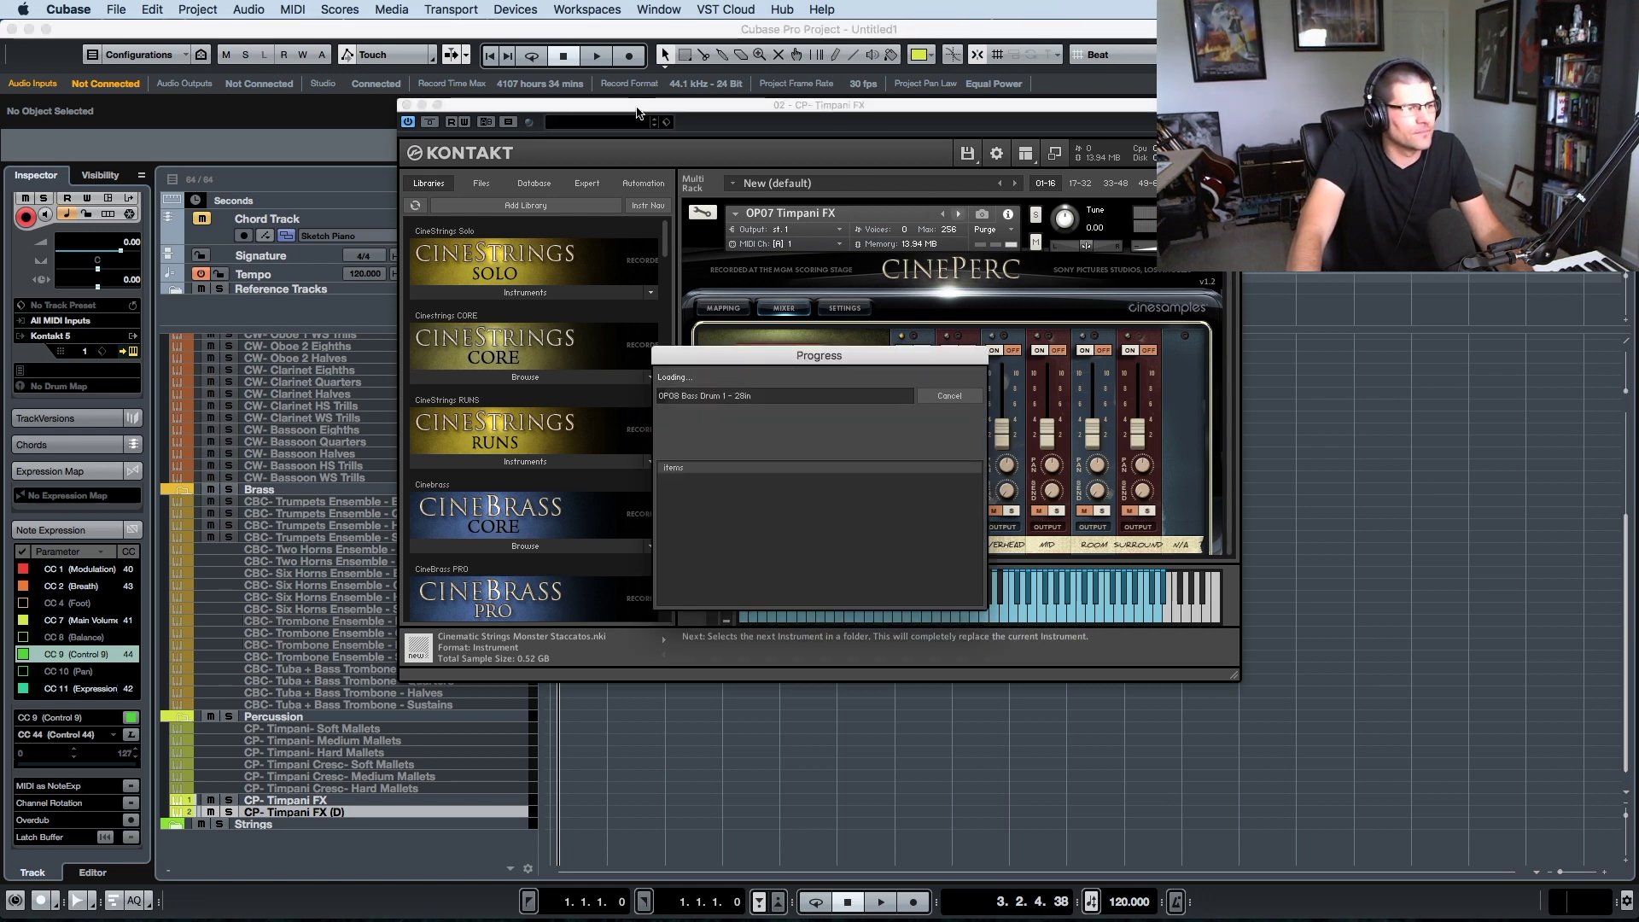
left_click_drag(636, 112, 676, 115)
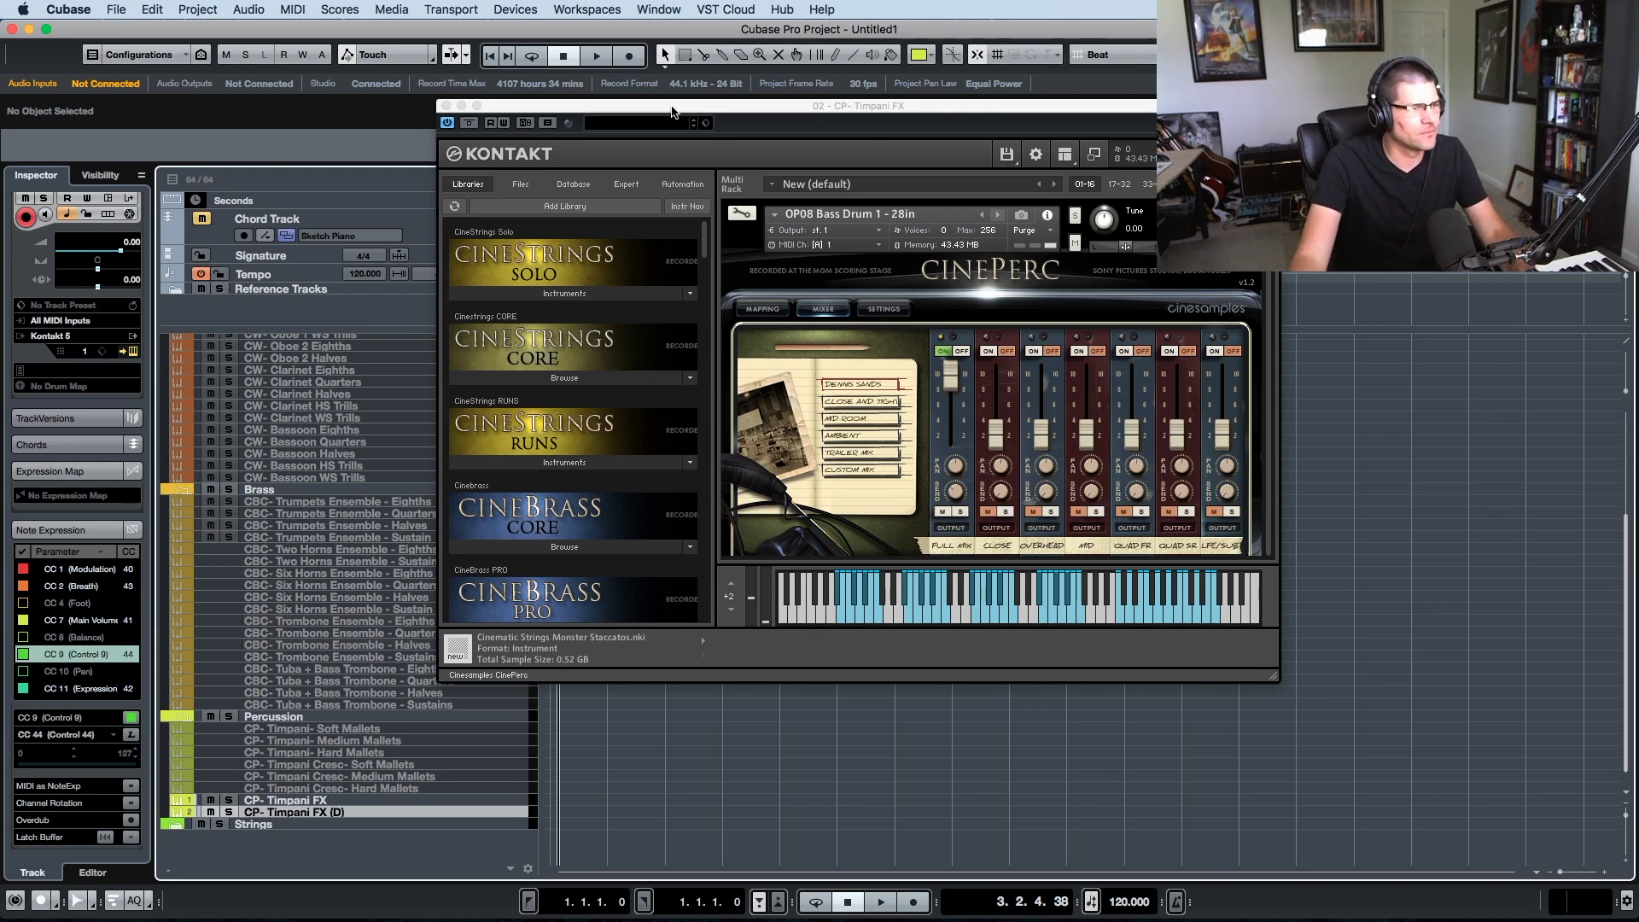
left_click_drag(677, 114, 707, 120)
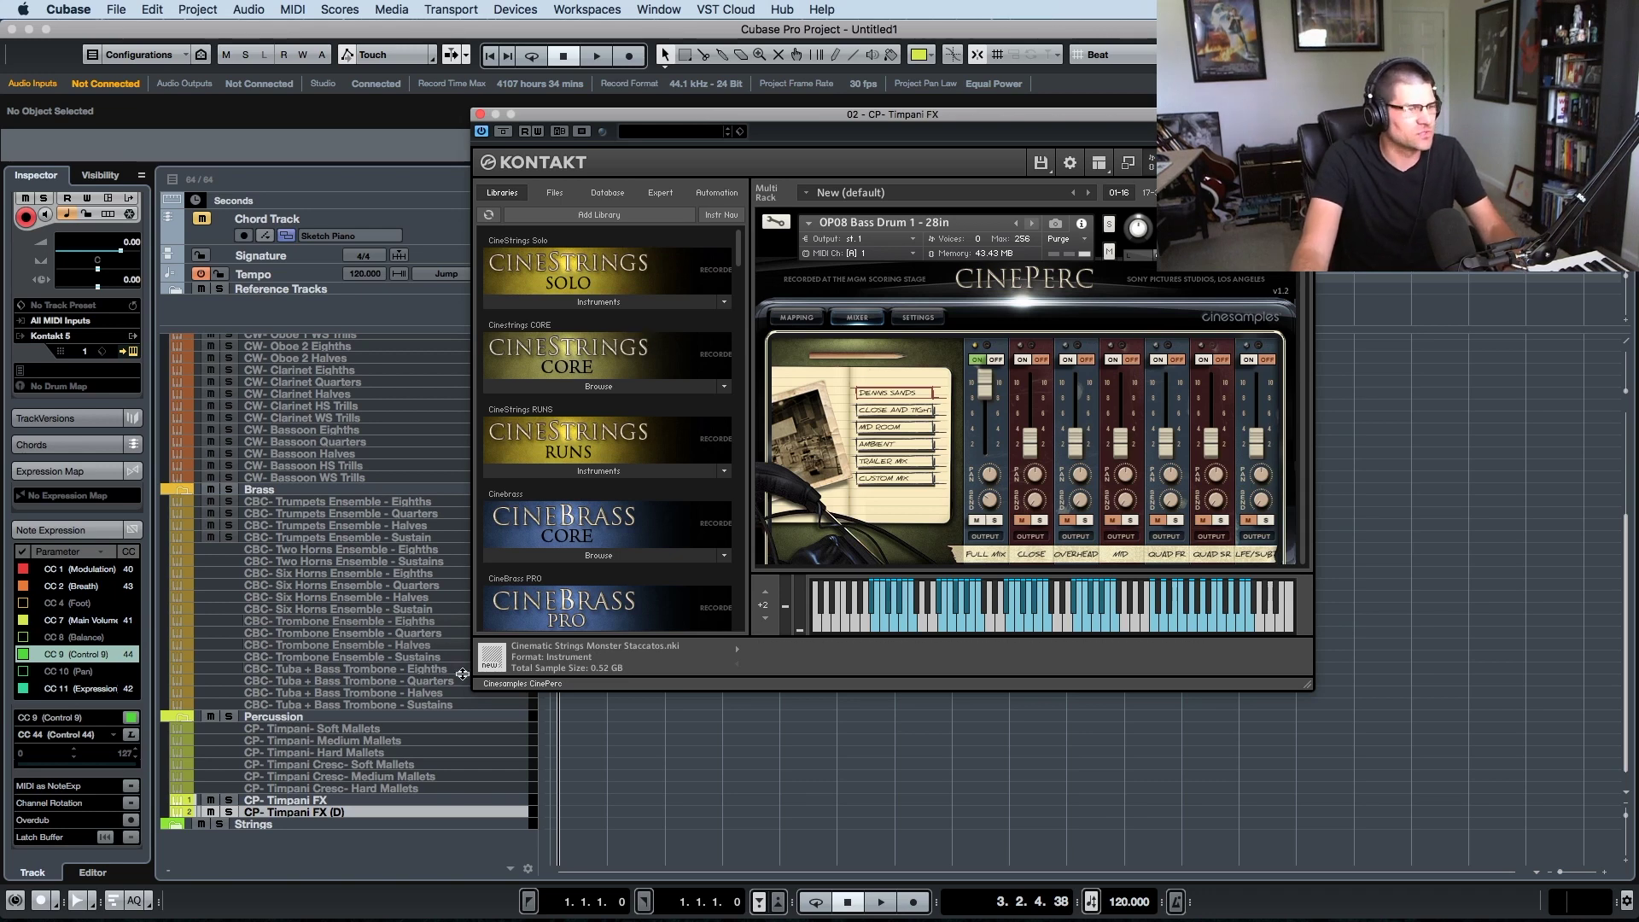
- Rename the duplicated Timpani FX track as CP- Bass Drum 1 - 28in and close its Kontakt window
left_click(316, 816)
double_click(332, 814)
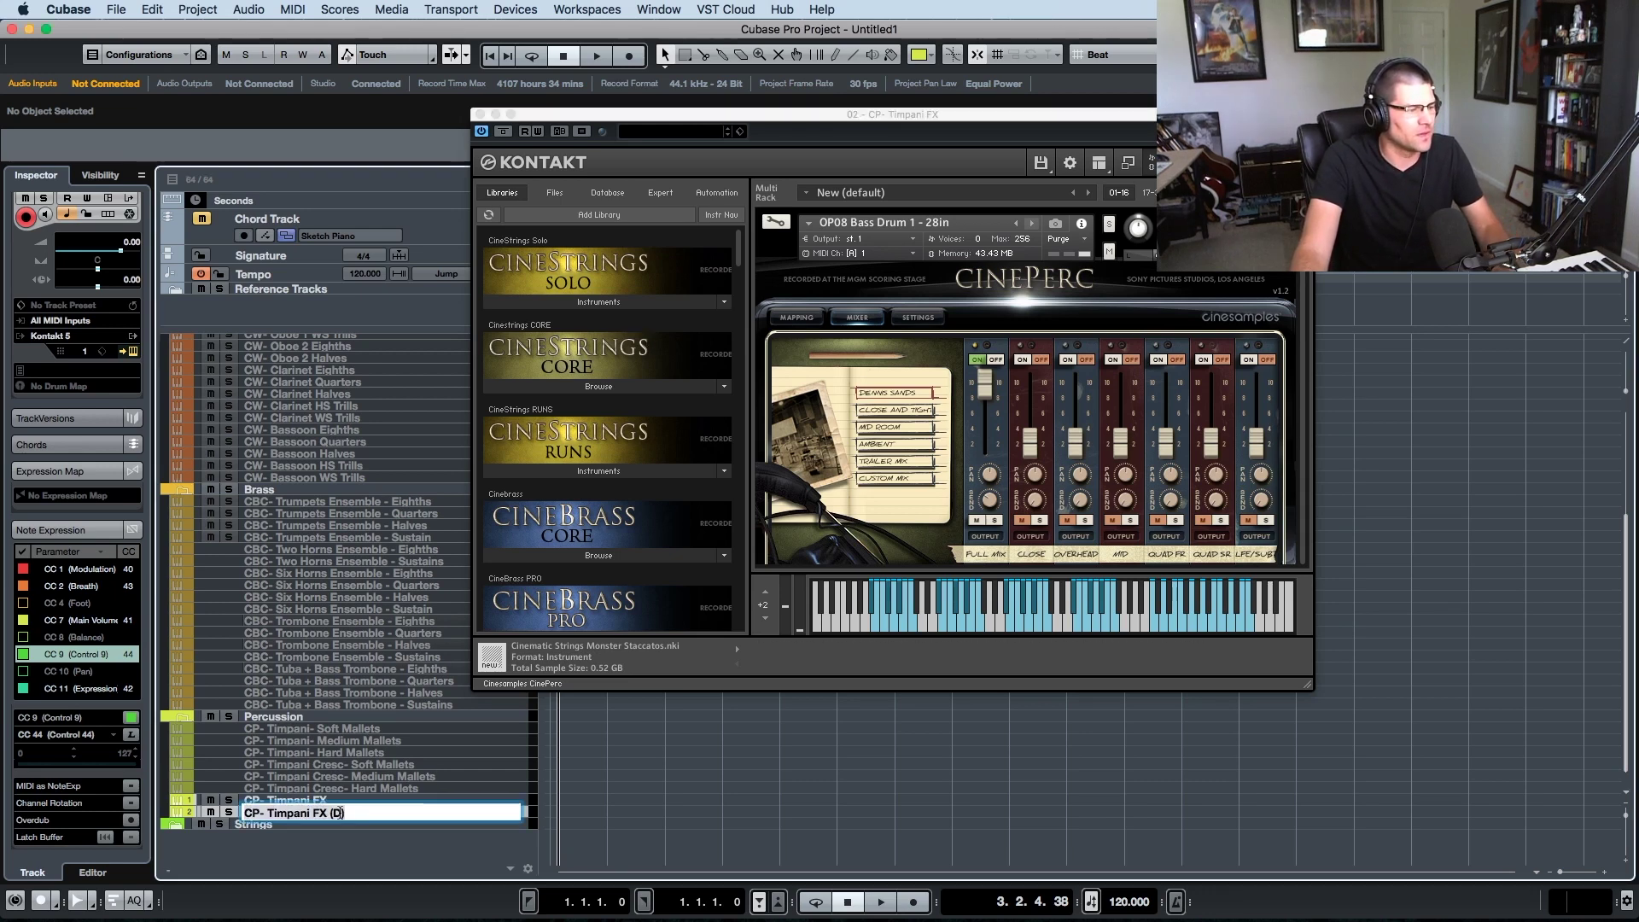
key("BackSpace")
key("BackSpace")
key("BackSpace")
key("BackSpace")
key("BackSpace")
key("BackSpace")
key("BackSpace")
key("BackSpace")
key("BackSpace")
key("BackSpace")
key("BackSpace")
key("BackSpace")
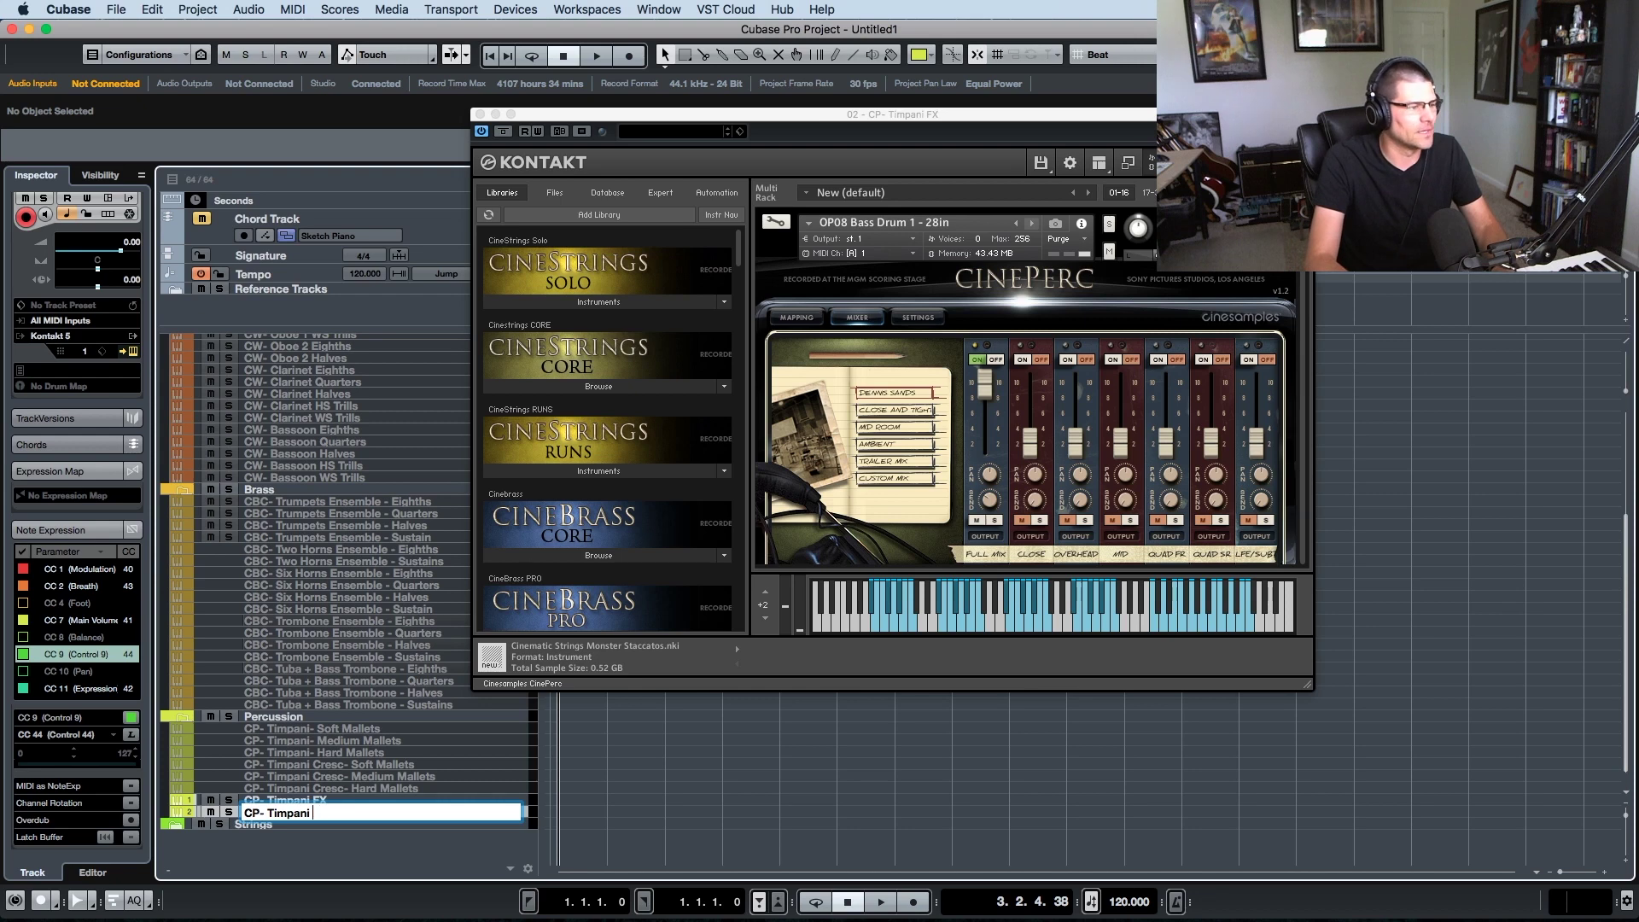
key("BackSpace")
type("B")
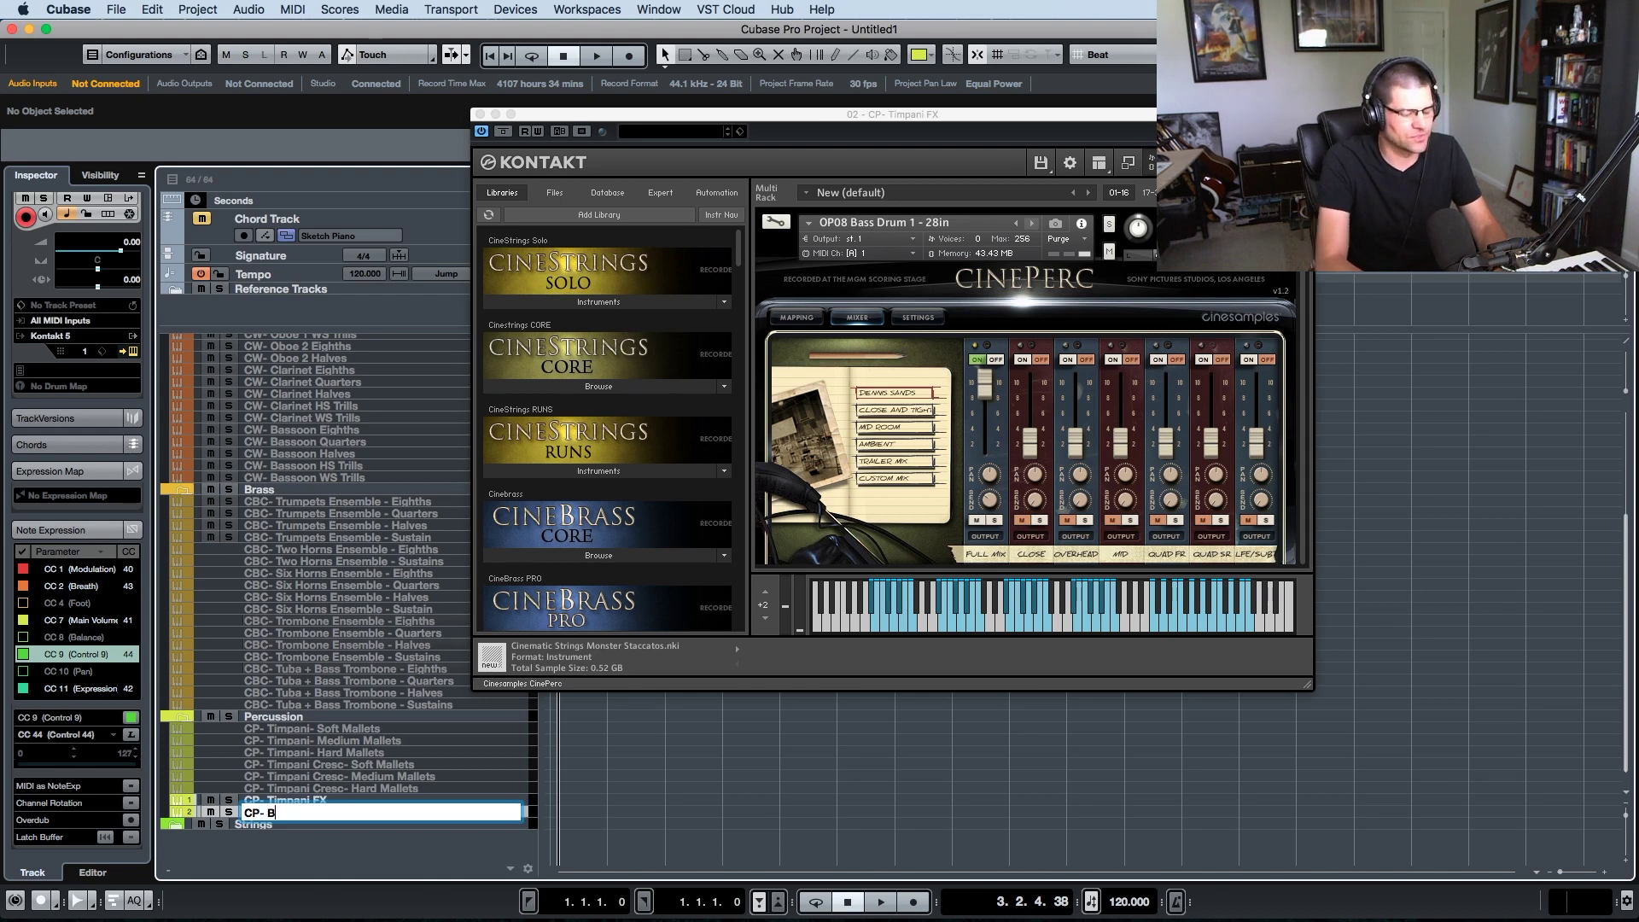
type("ass")
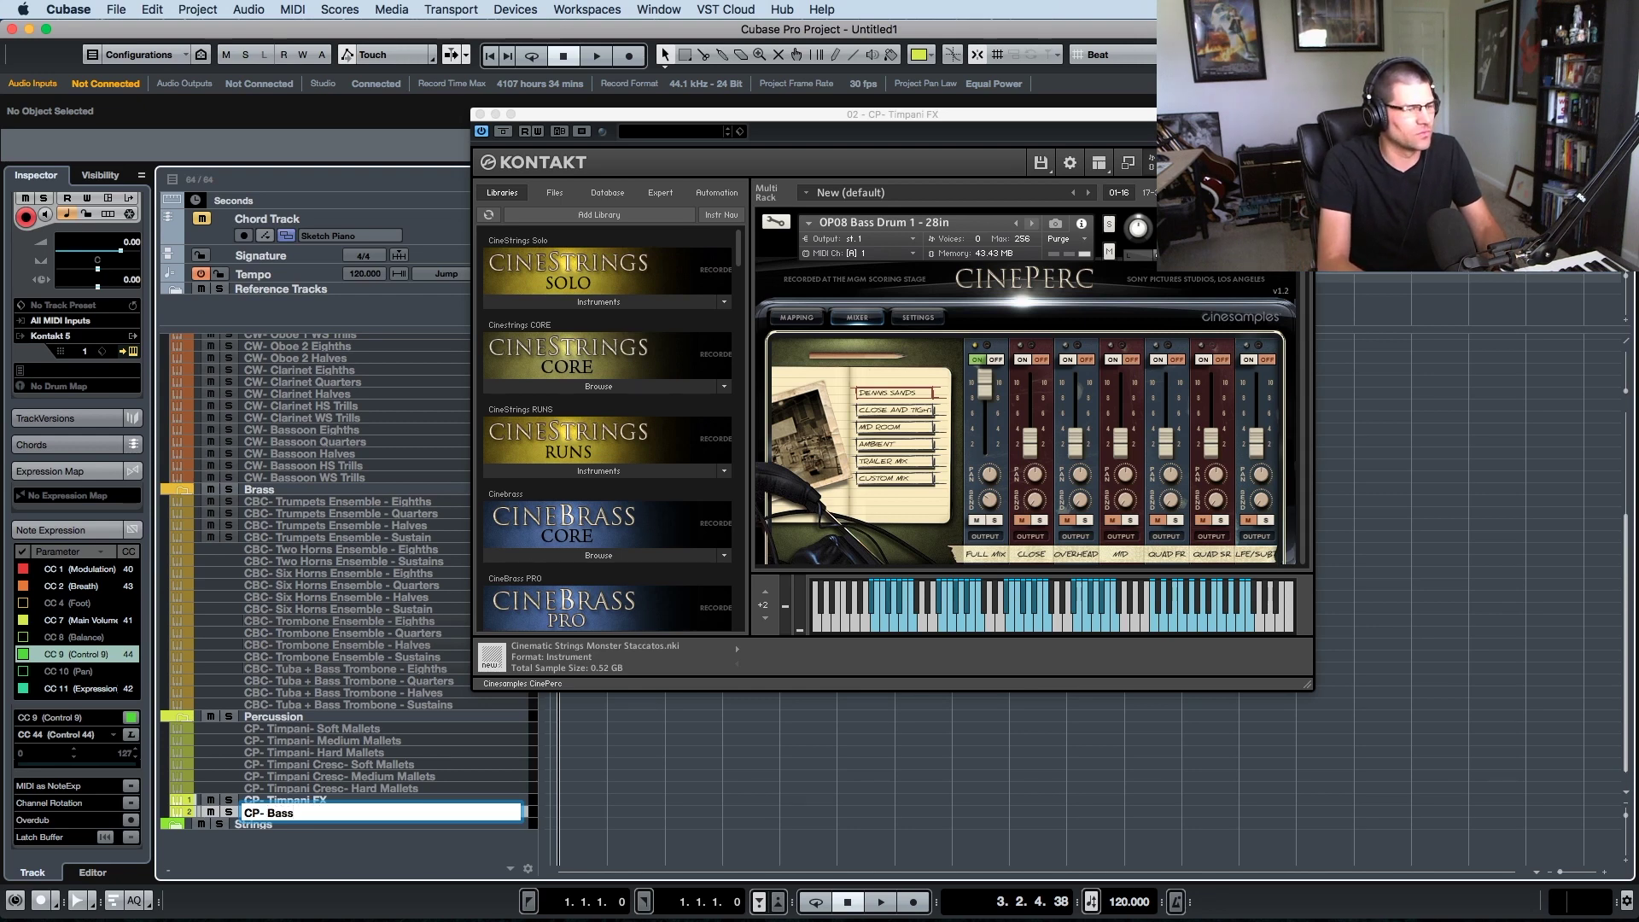
type(" Drum ")
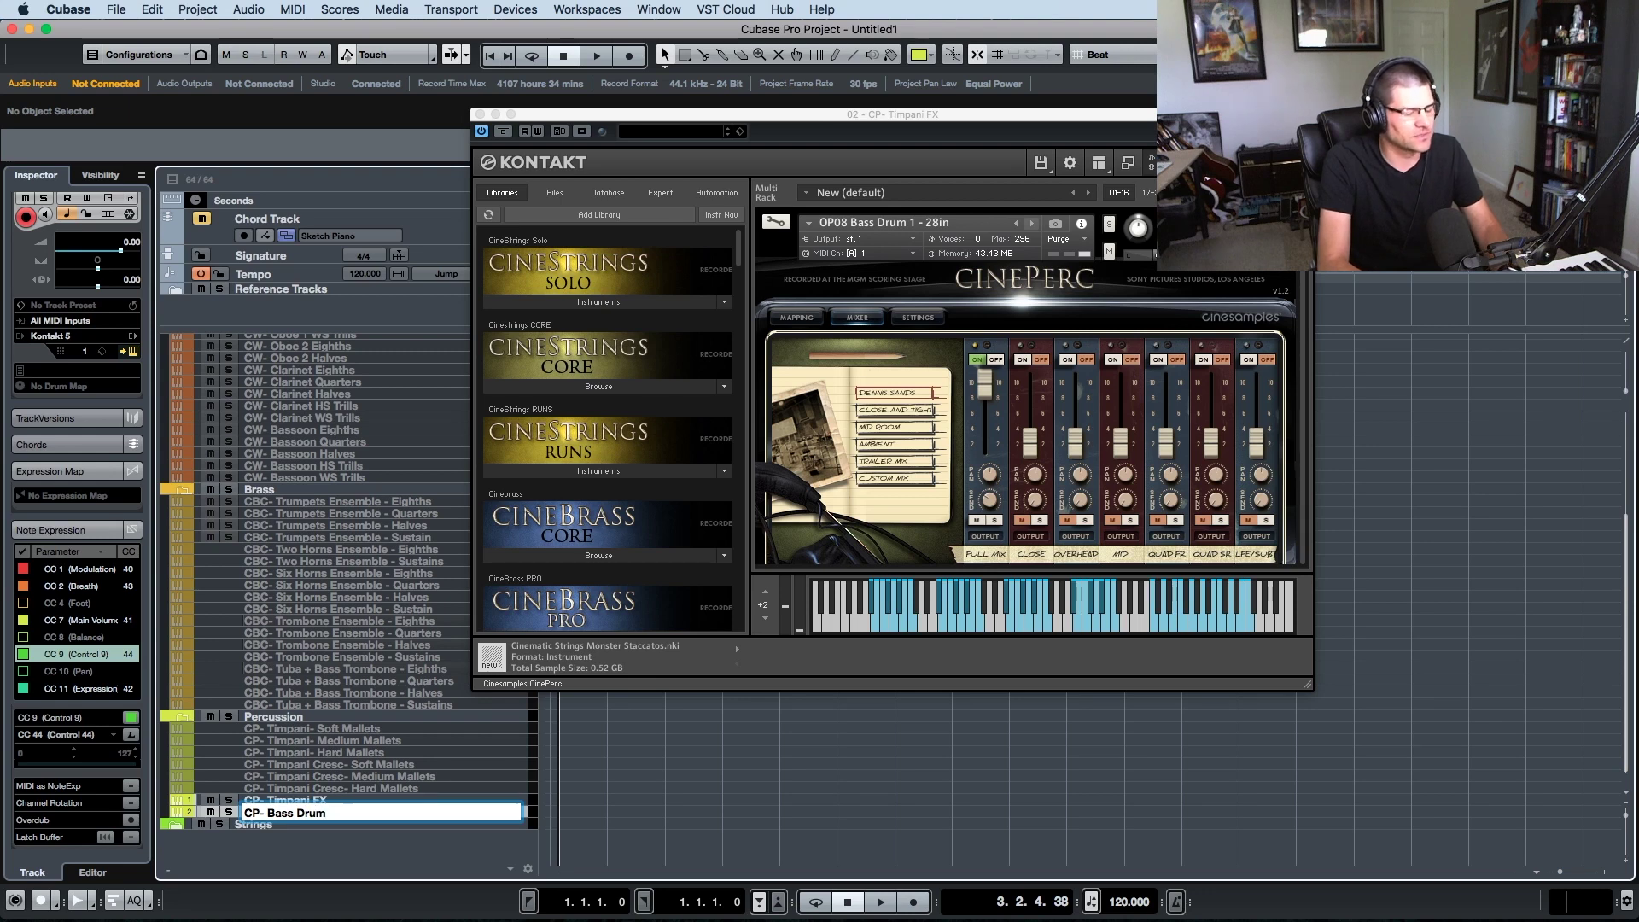
type("1 - 28in")
key("Return")
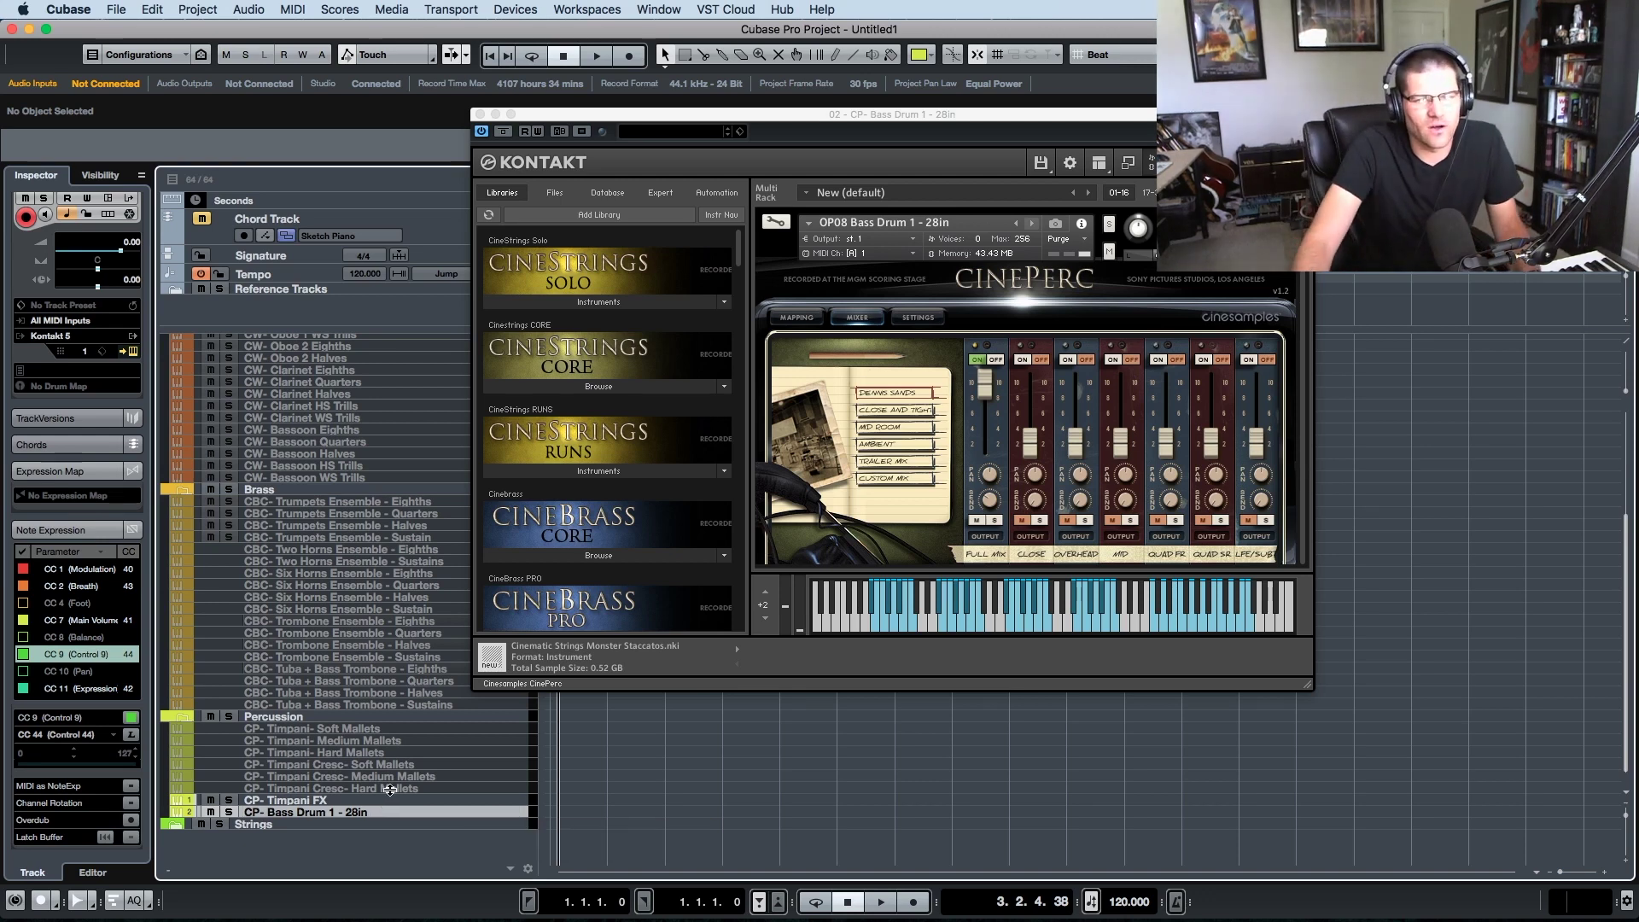
key("super+w")
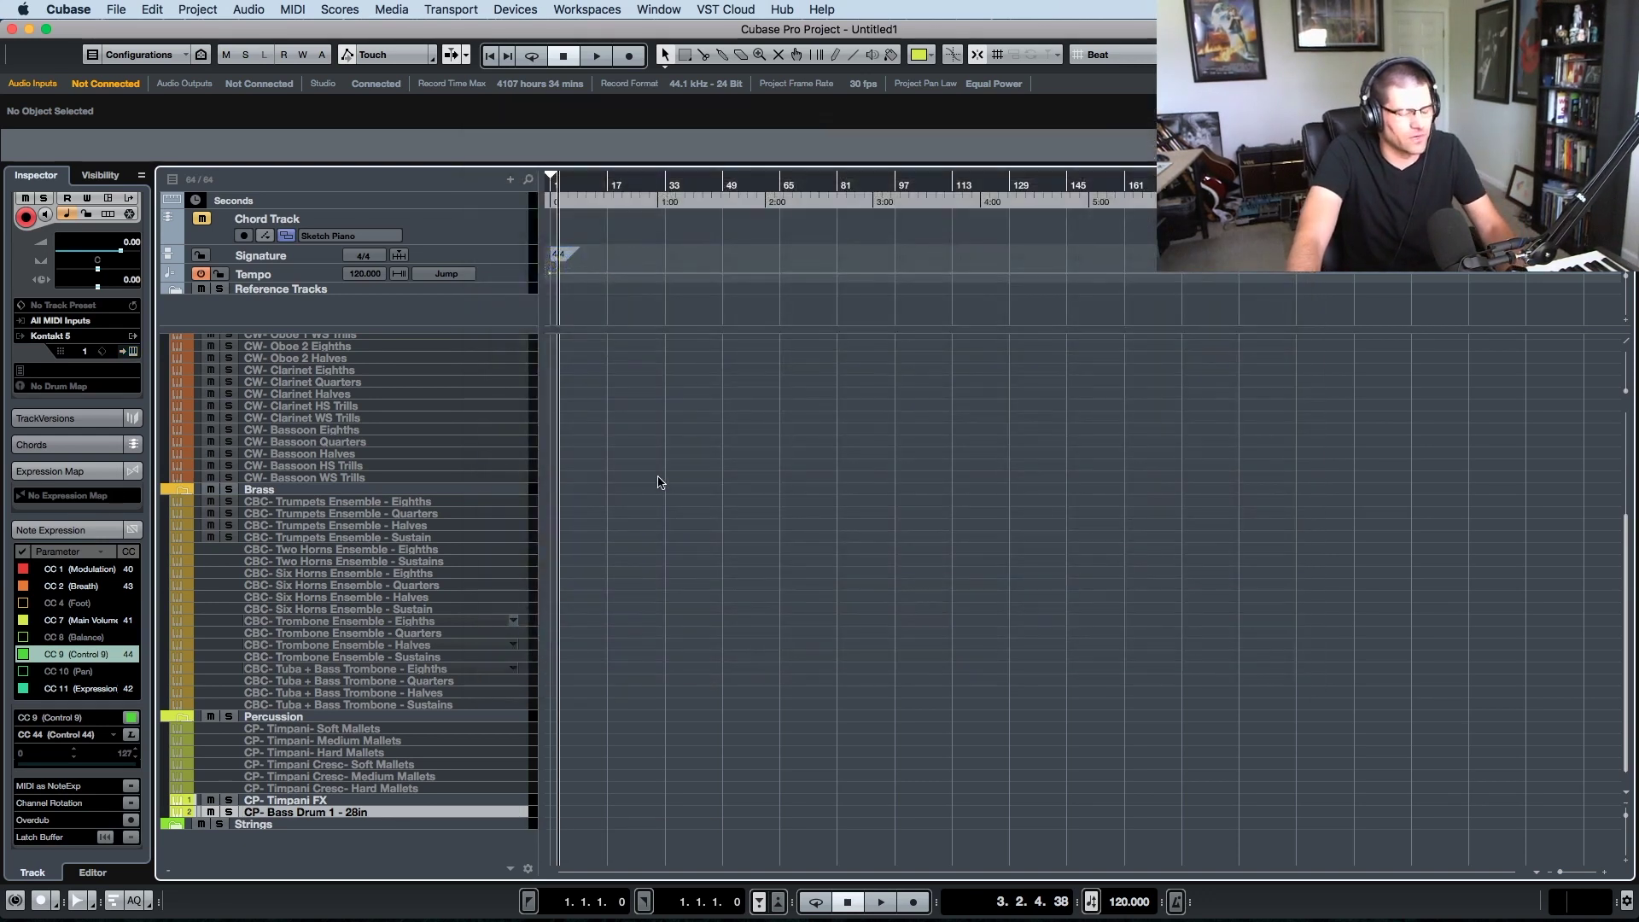
- Disable the CP- Timpani FX track in the Percussion folder
left_click(367, 800)
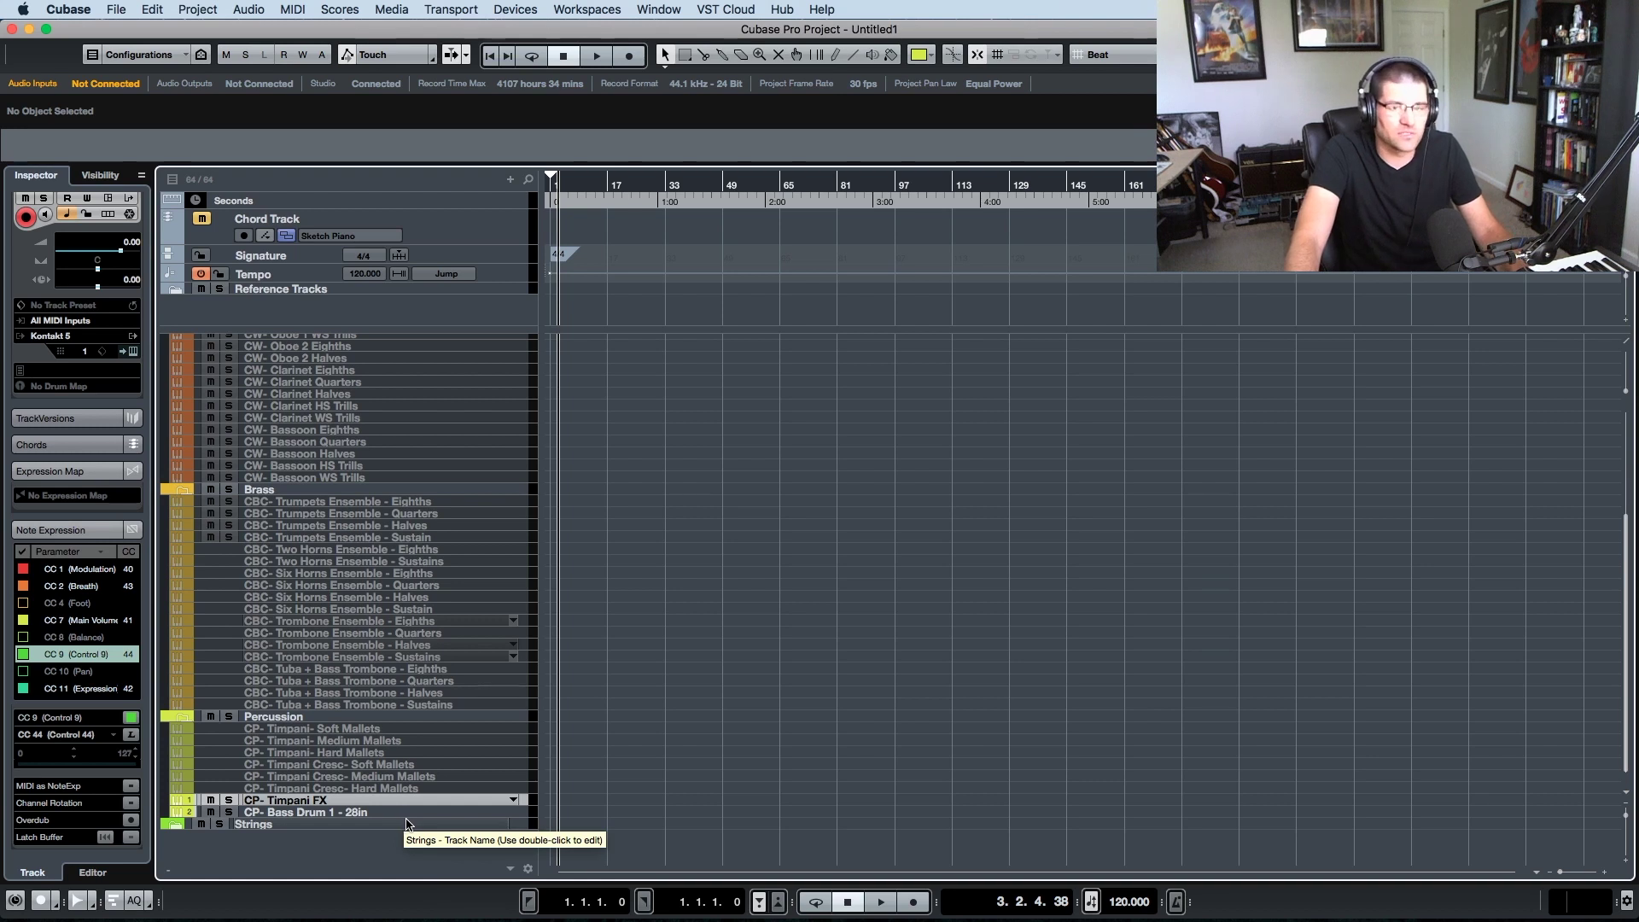
left_click(369, 813)
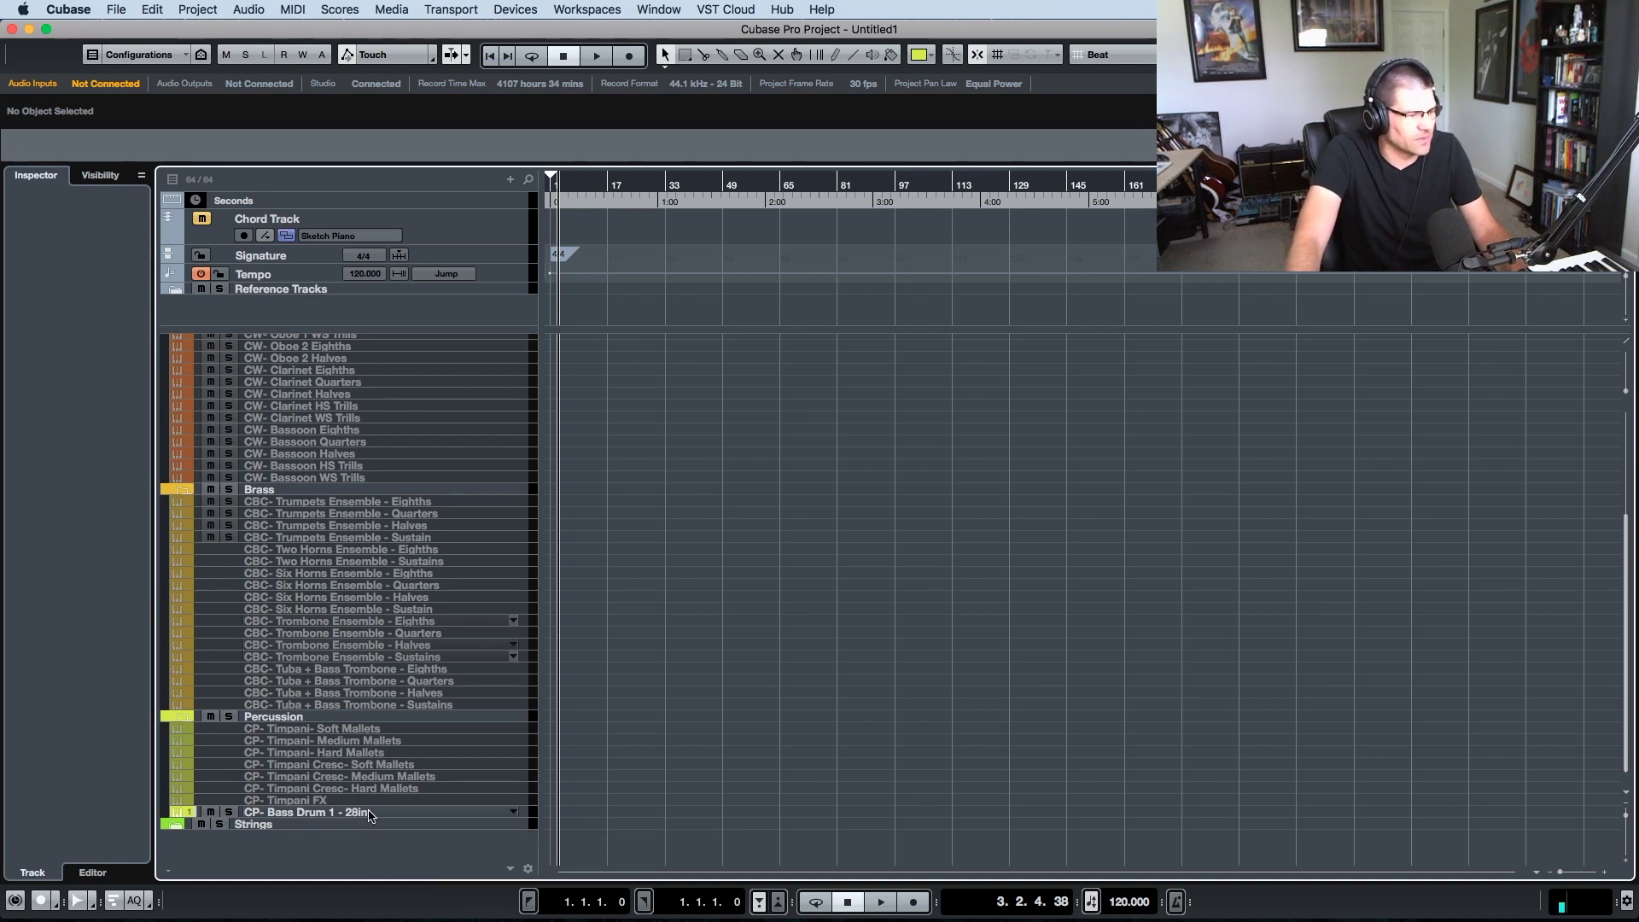
- Duplicate the CP- Bass Drum 1 - 28in track and load OP09 Bass Drum 2 - 36in in the copy's Kontakt instrument
right_click(375, 809)
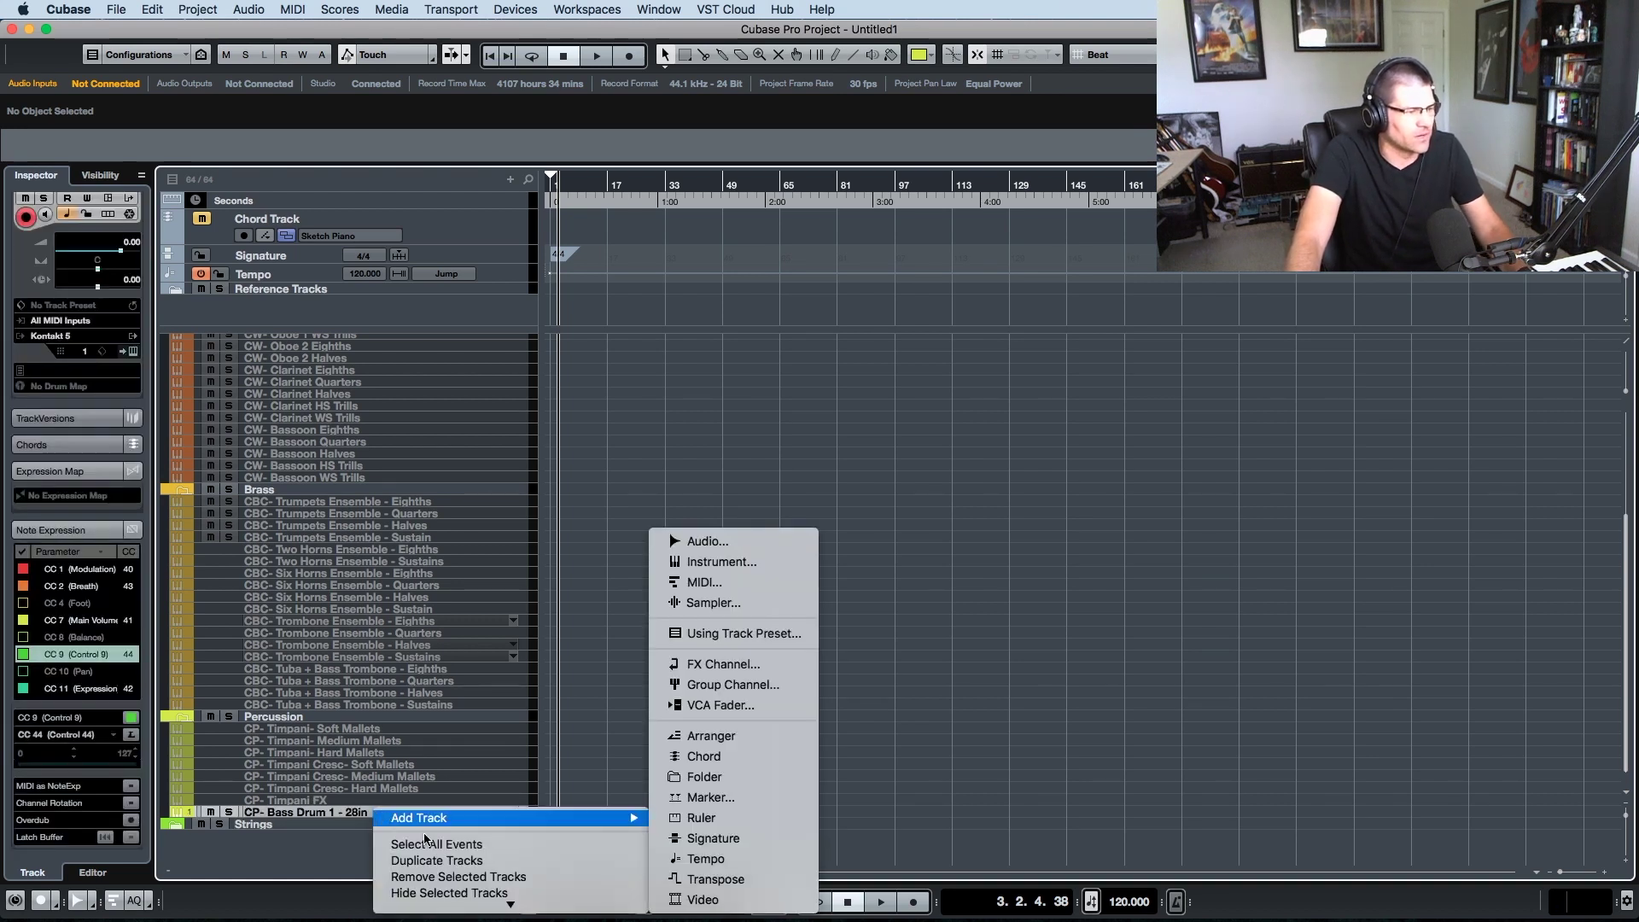
left_click(435, 860)
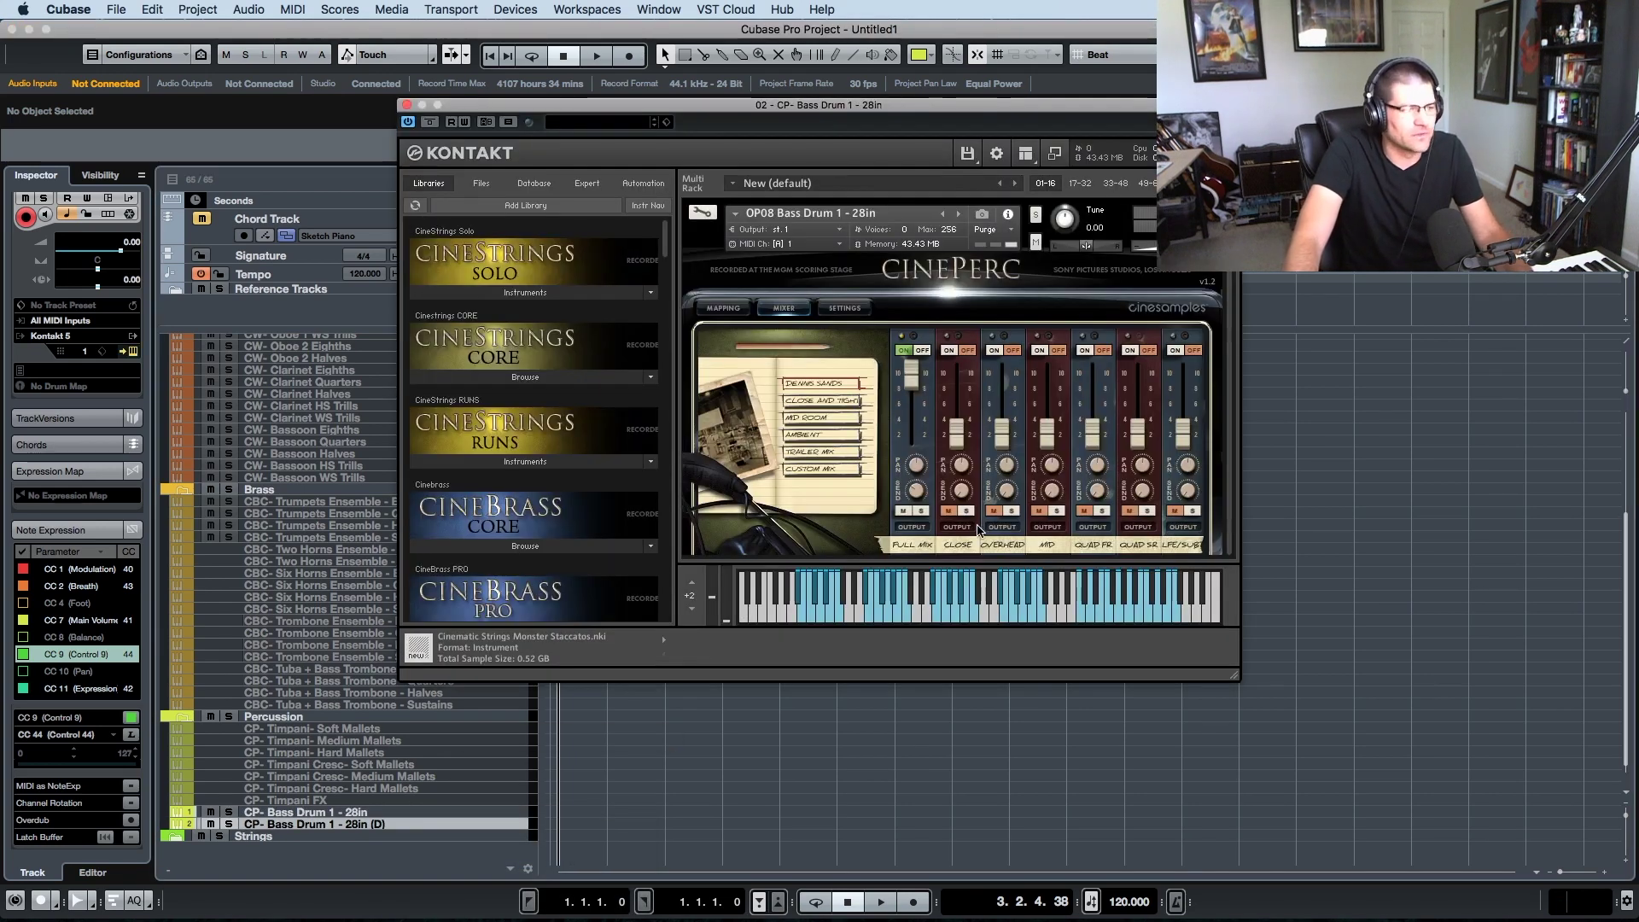
left_click(959, 217)
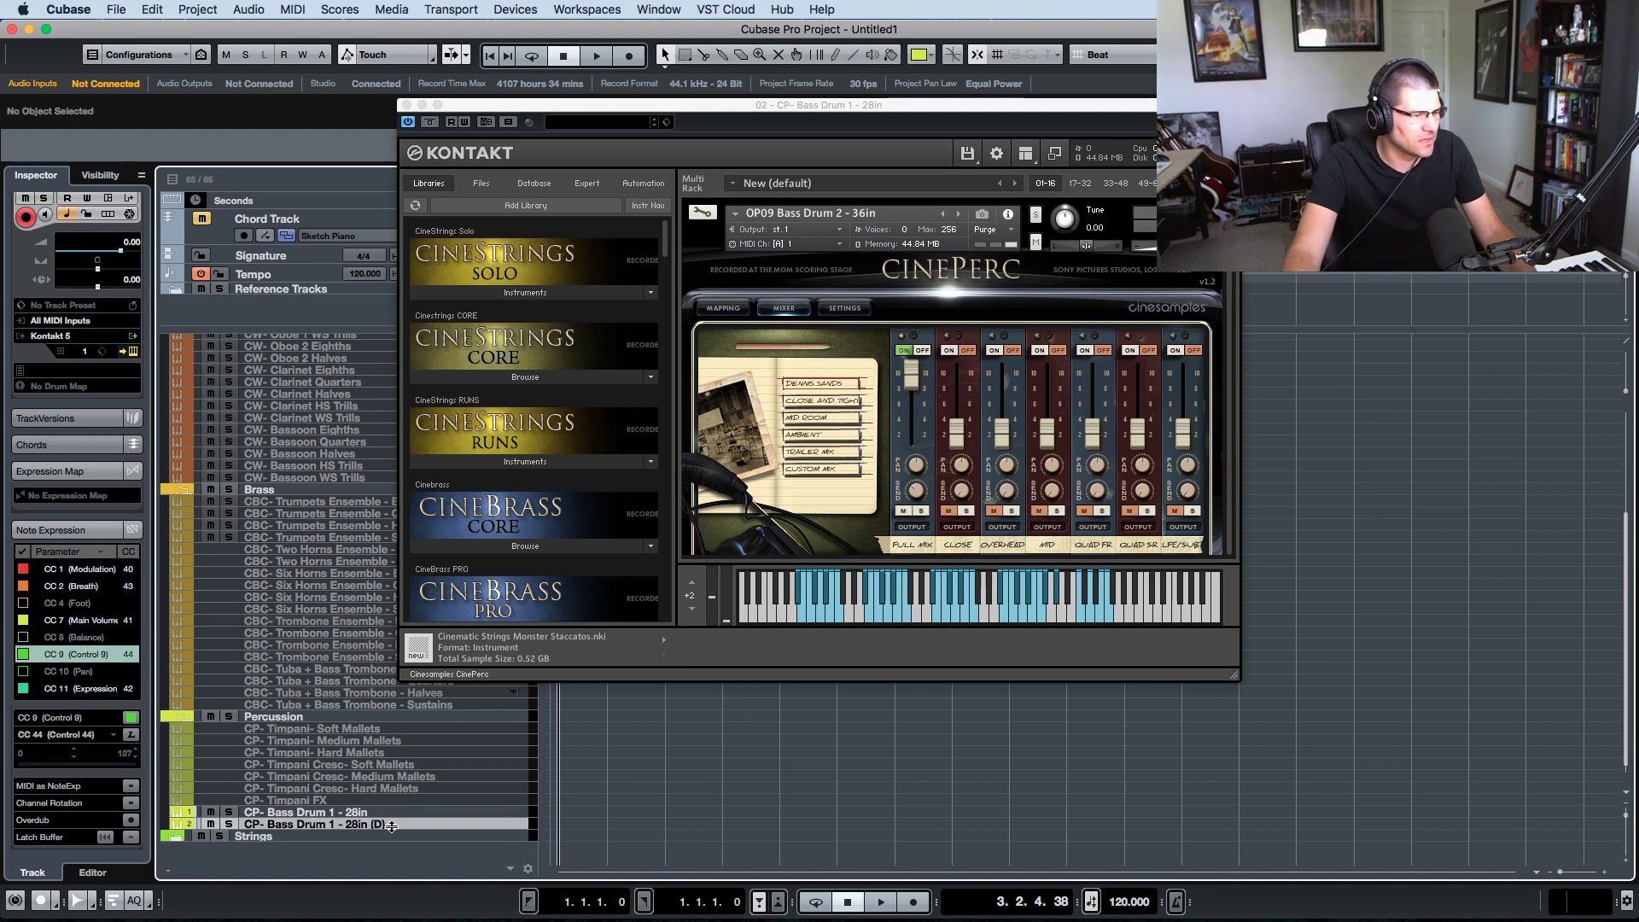
- Rename the duplicated Bass Drum 1 track as CP- Bass Drum 2 - 36in and close its Kontakt window
double_click(388, 825)
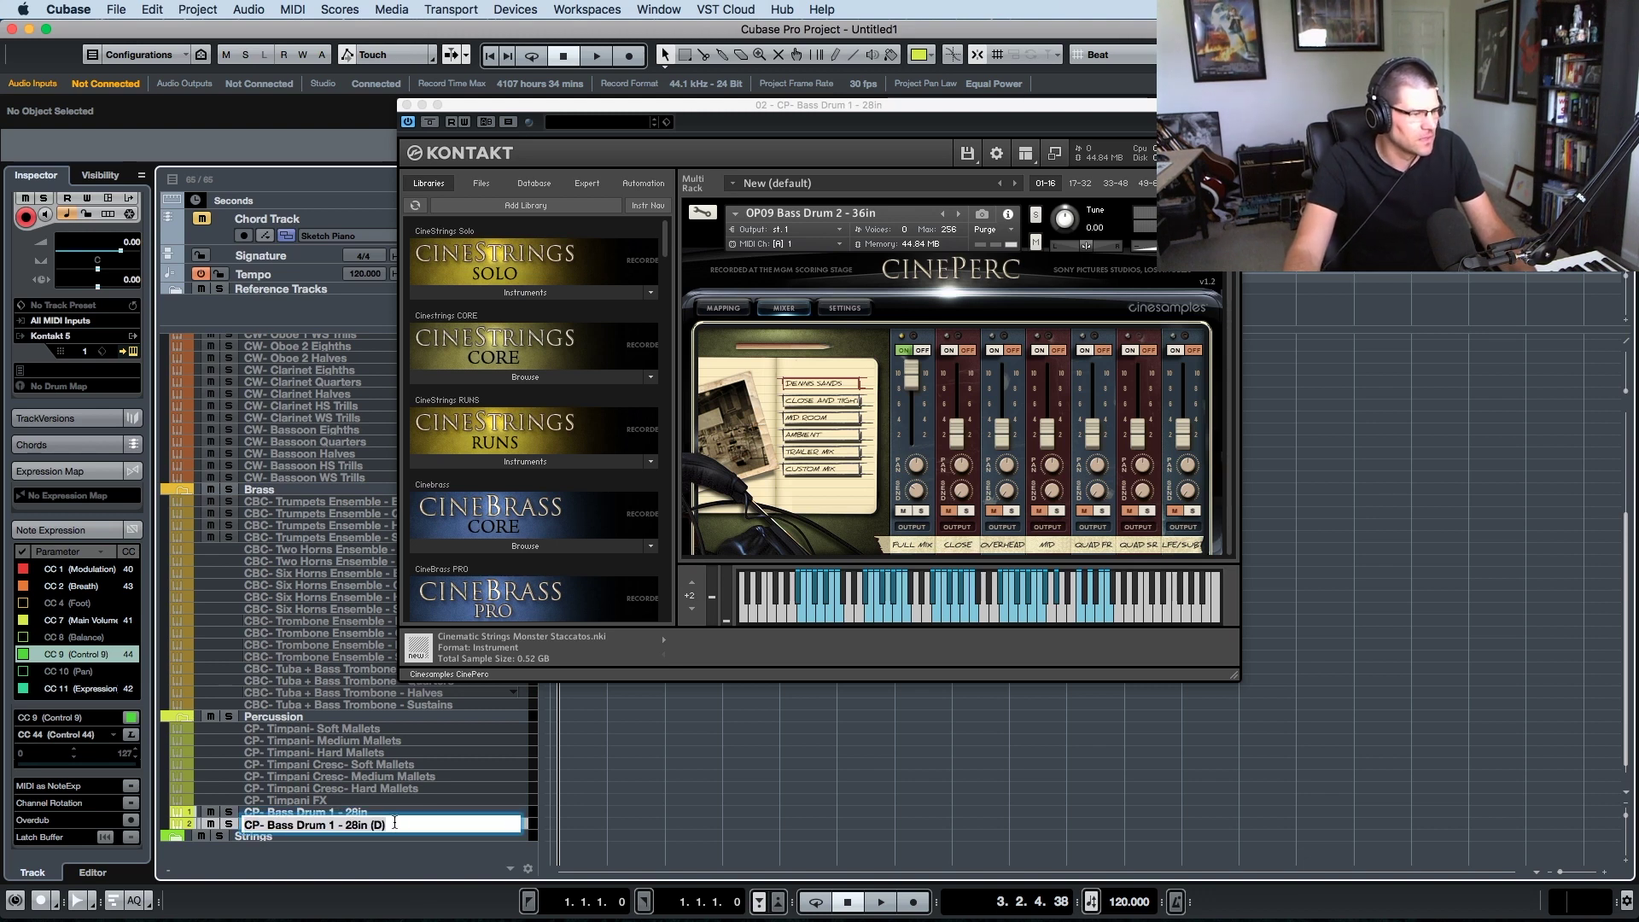
left_click(395, 824)
key("BackSpace")
key("BackSpace")
key("BackSpace")
key("BackSpace")
key("BackSpace")
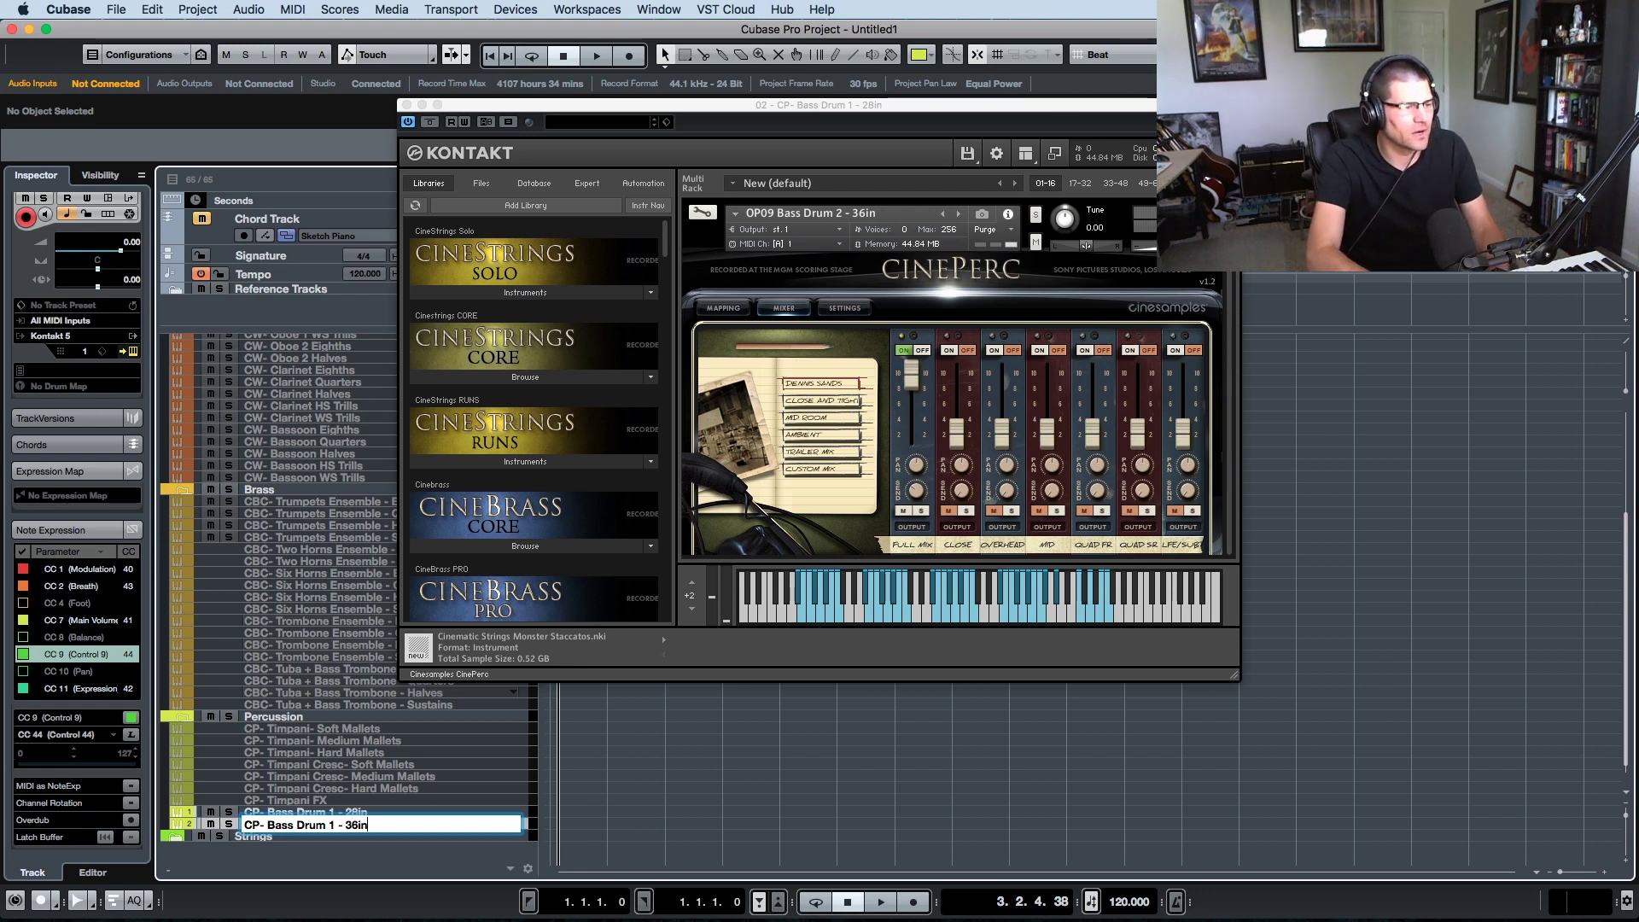
key("Left")
key("Left")
key("Left")
key("Left")
key("Left")
key("Left")
key("Left")
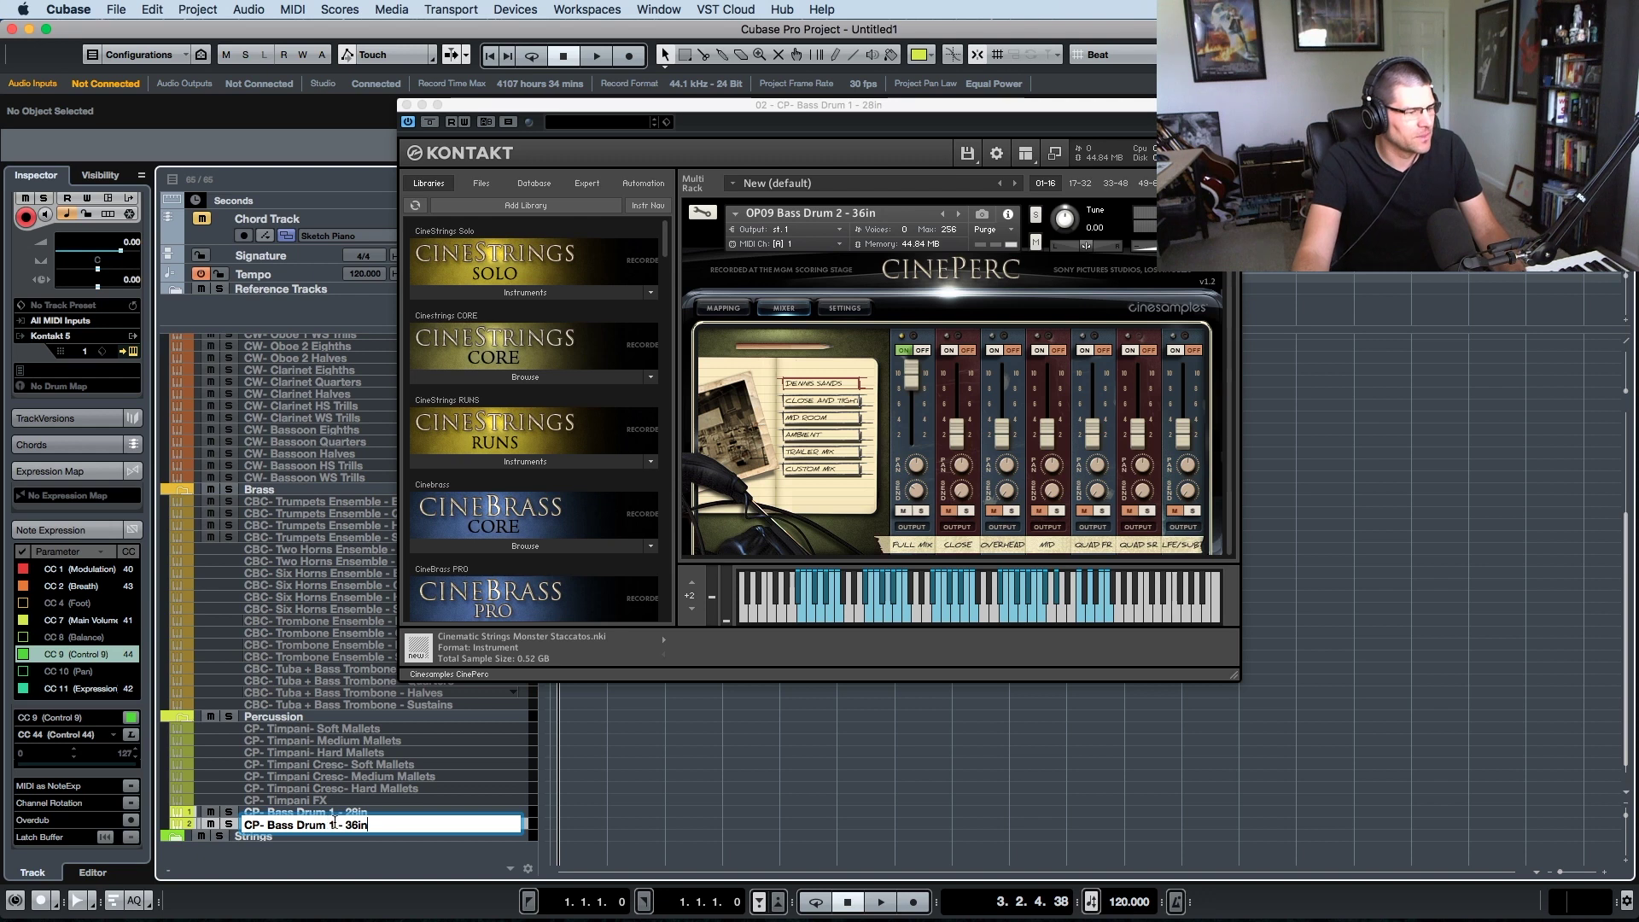
key("BackSpace")
type("2")
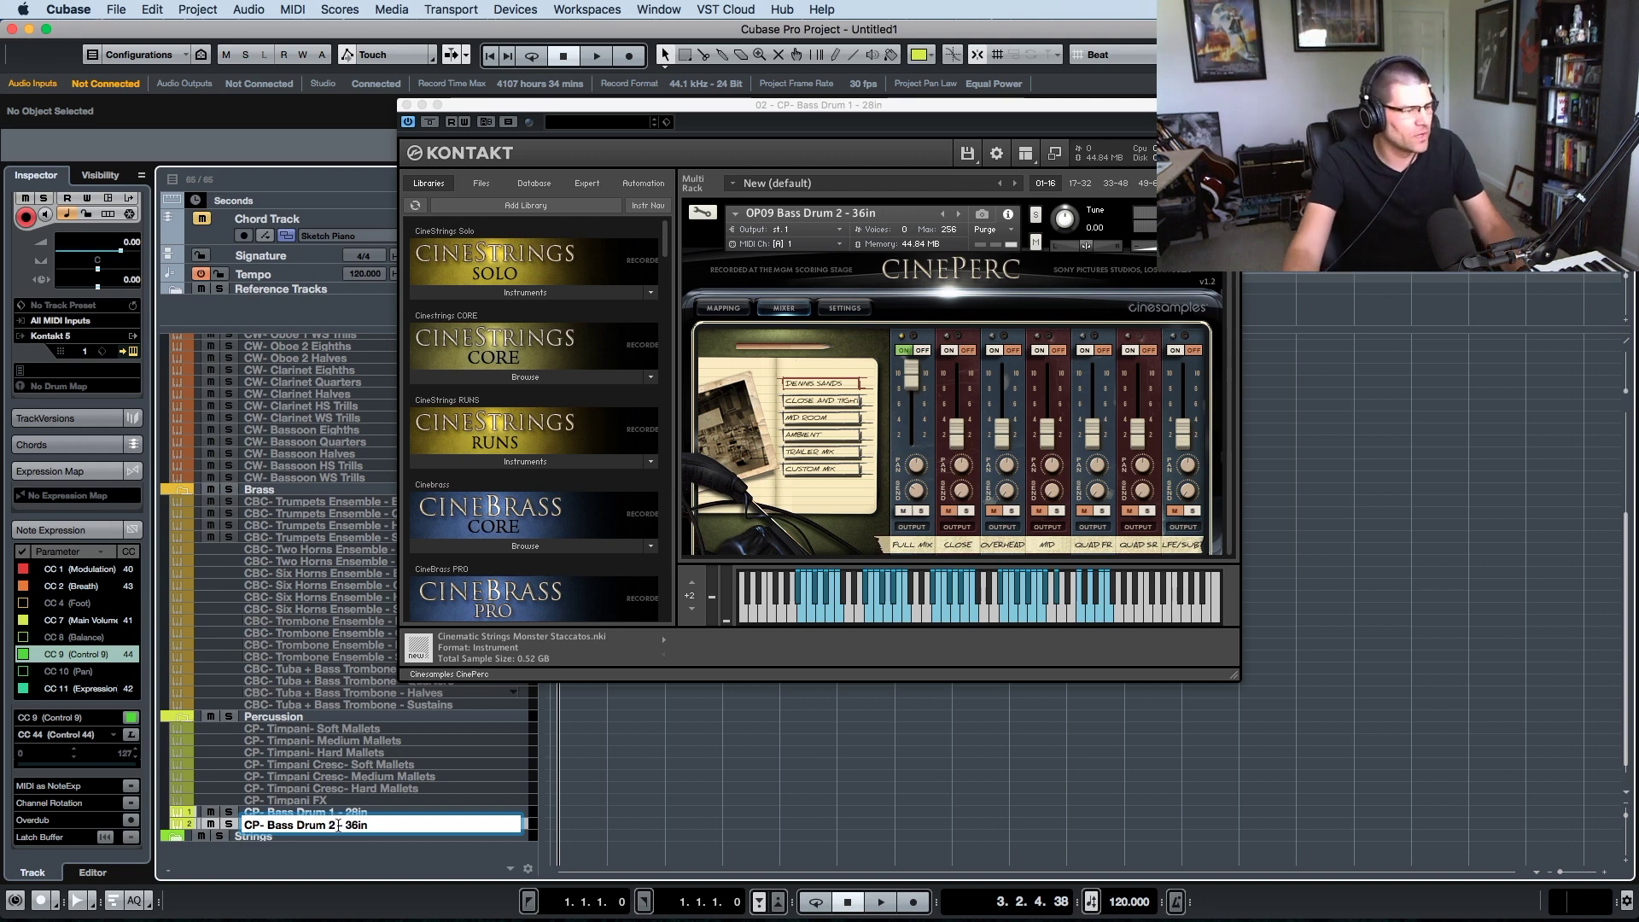
key("Return")
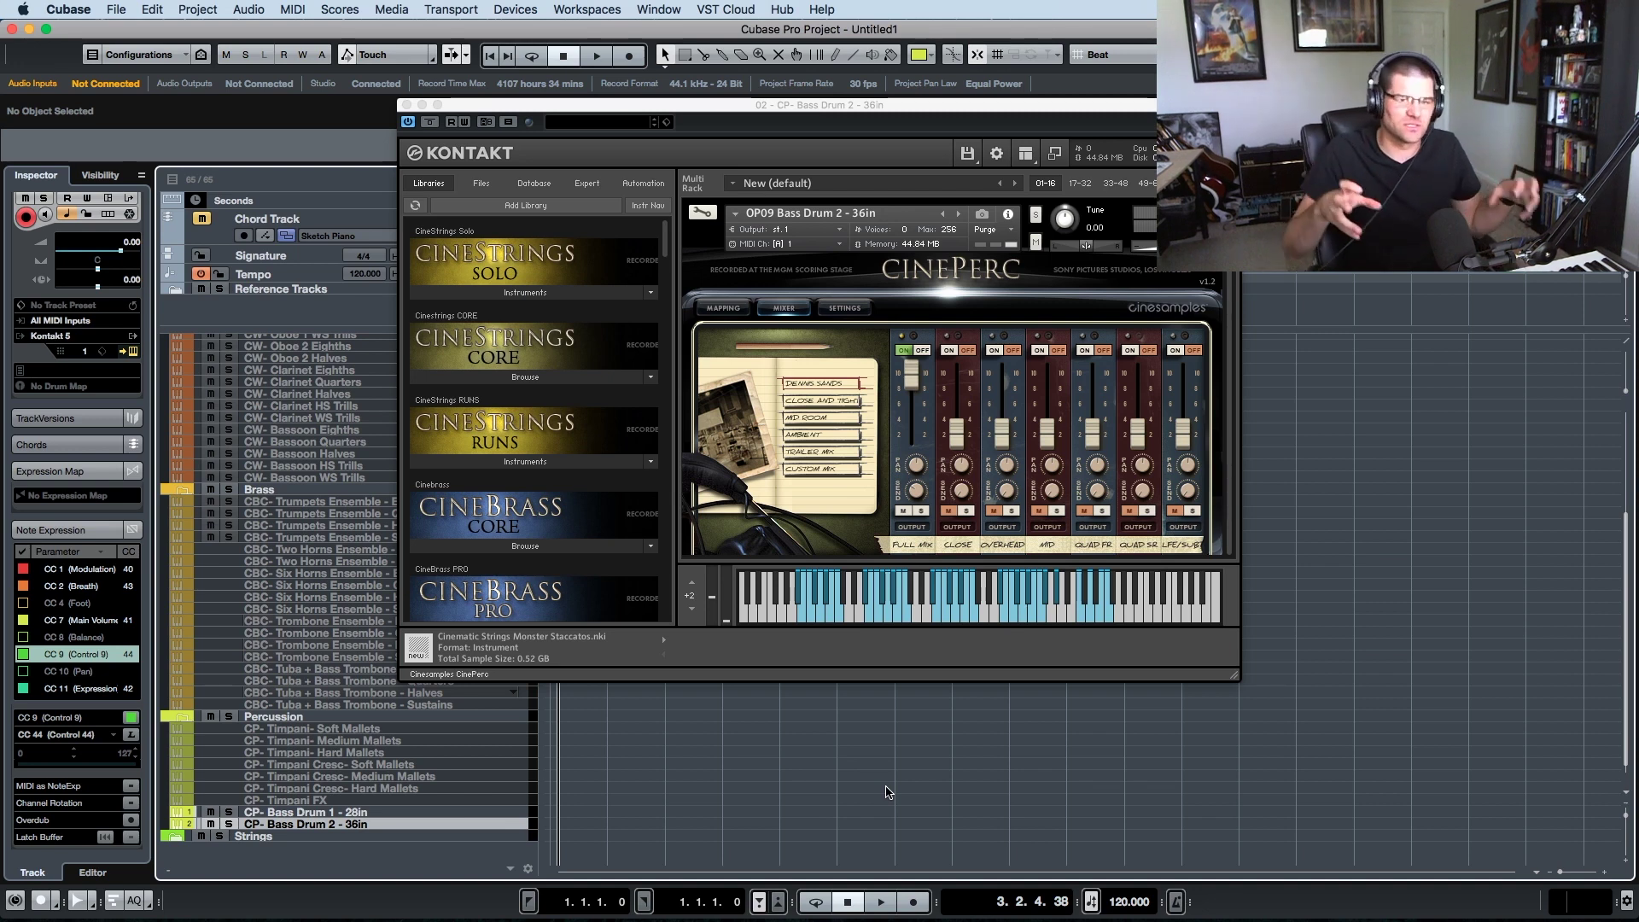
left_click(679, 111)
key("super+w")
- Duplicate the CP- Bass Drum 2 - 36in track and open the copy's Kontakt instrument
scroll(371, 813, "down", 1)
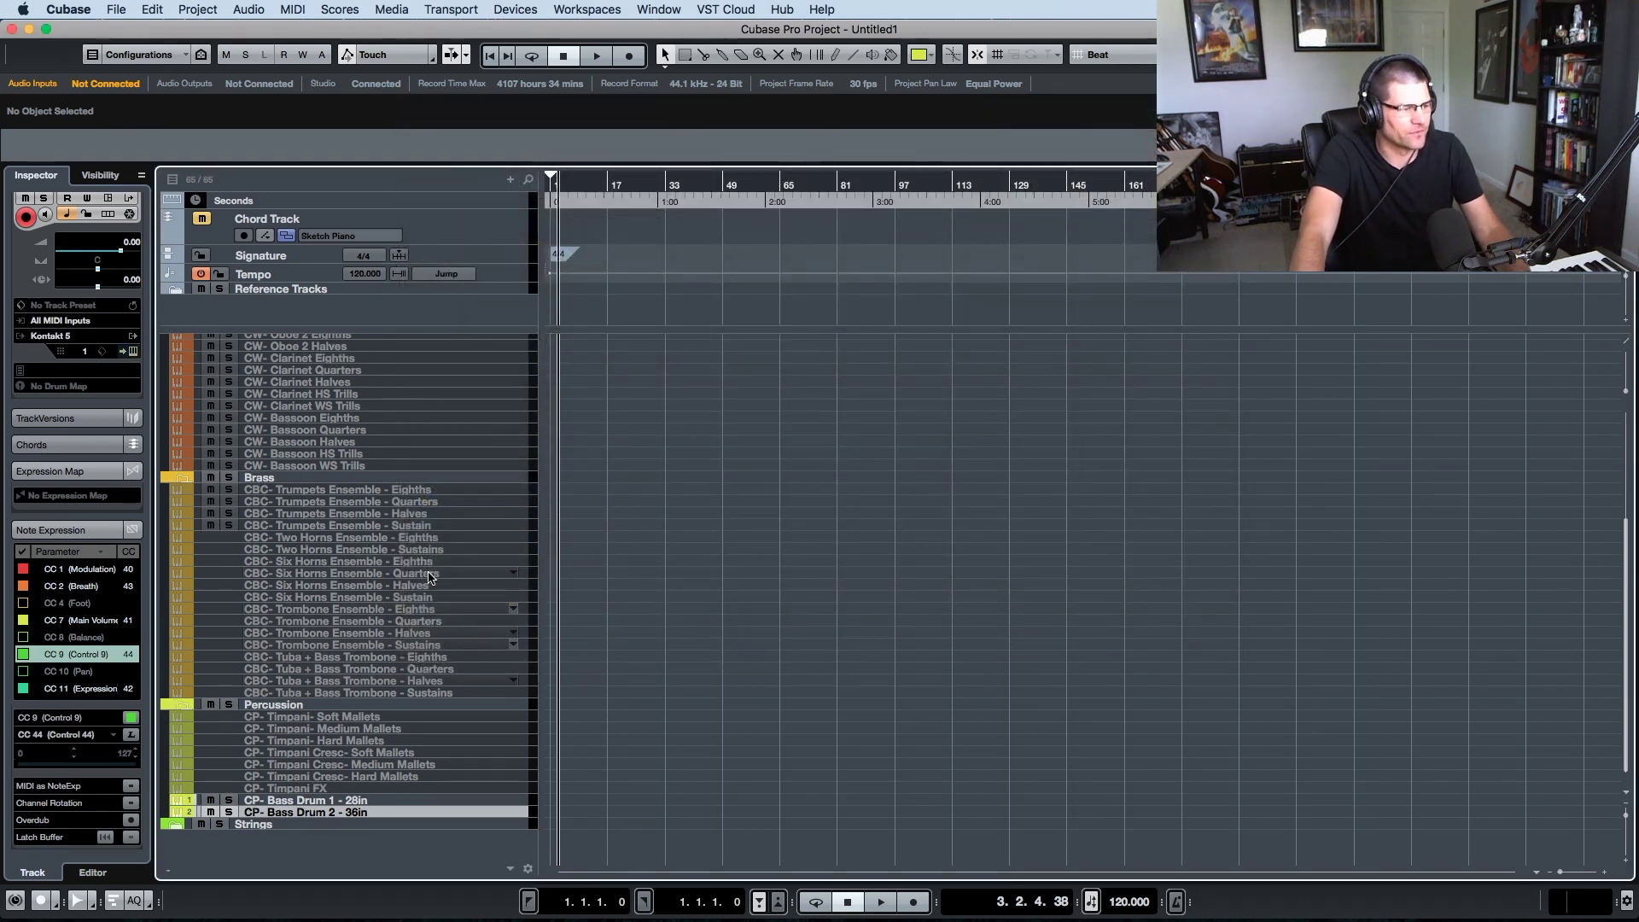
right_click(372, 814)
left_click(468, 864)
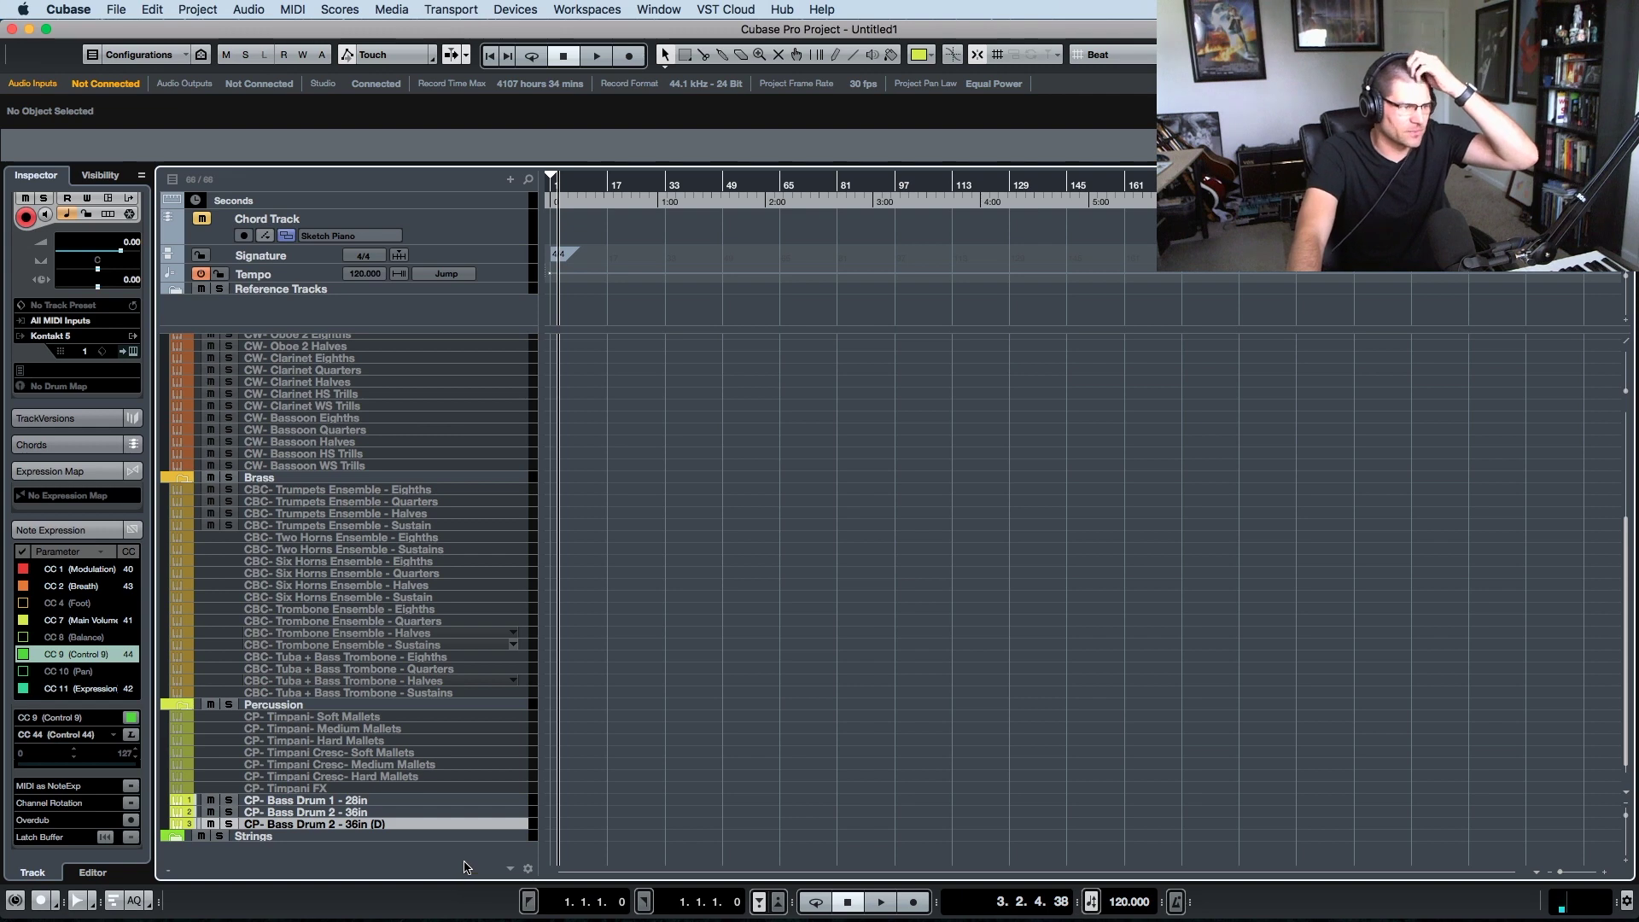
key("e")
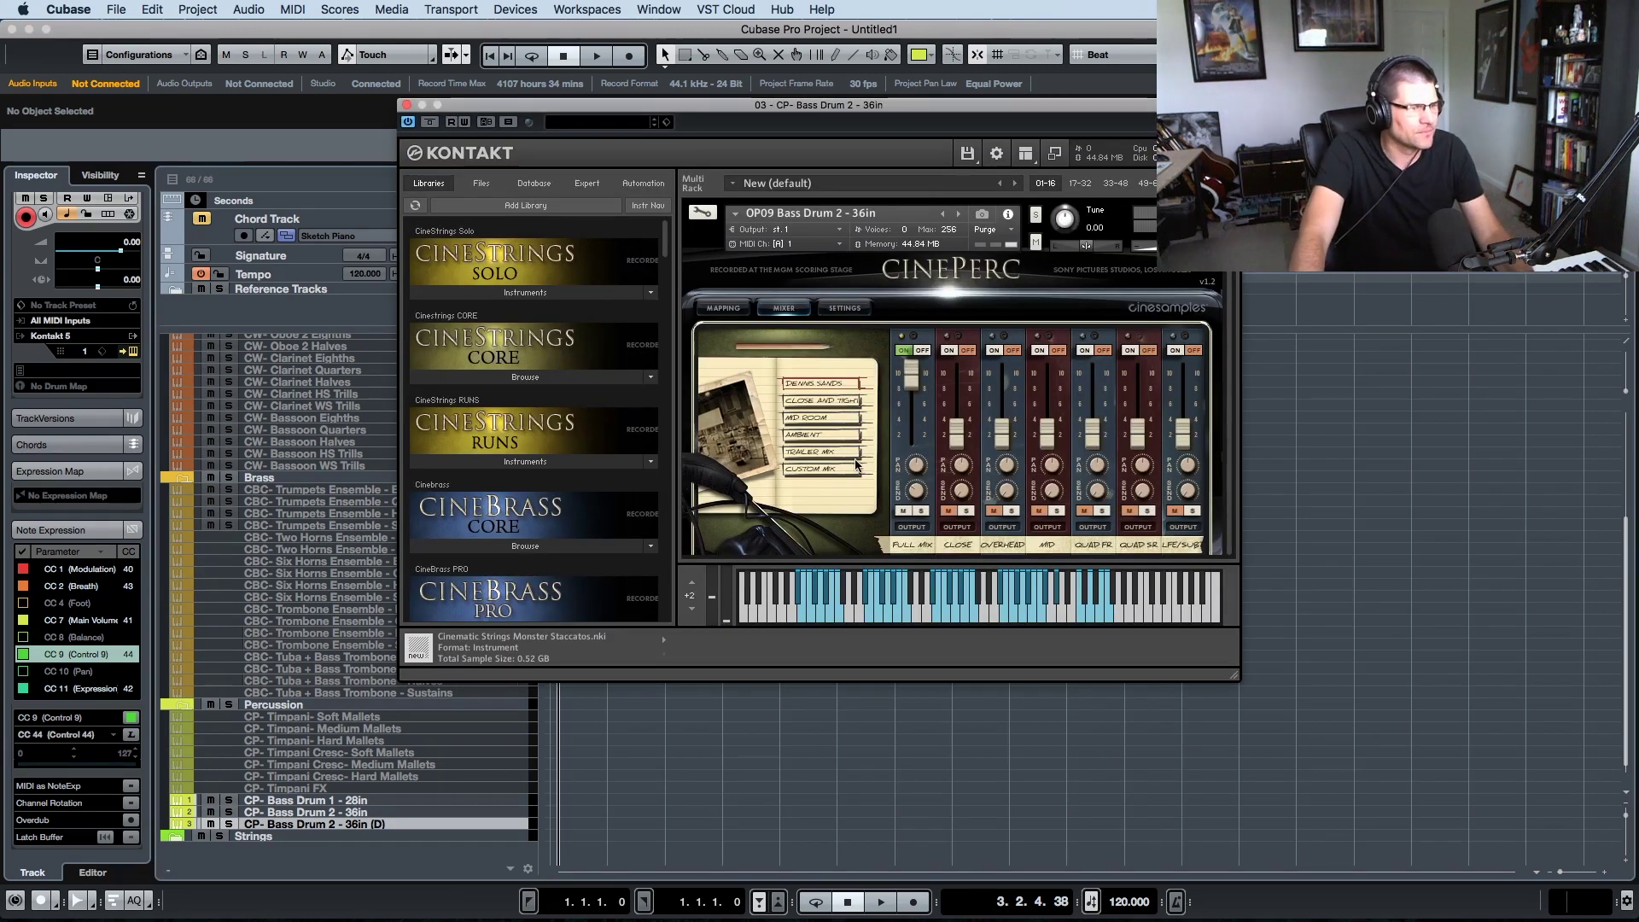
- Load OP10 Snare Concert in the duplicated track's Kontakt instrument, check its edit view and return to the CinePerc mixer
left_click(957, 214)
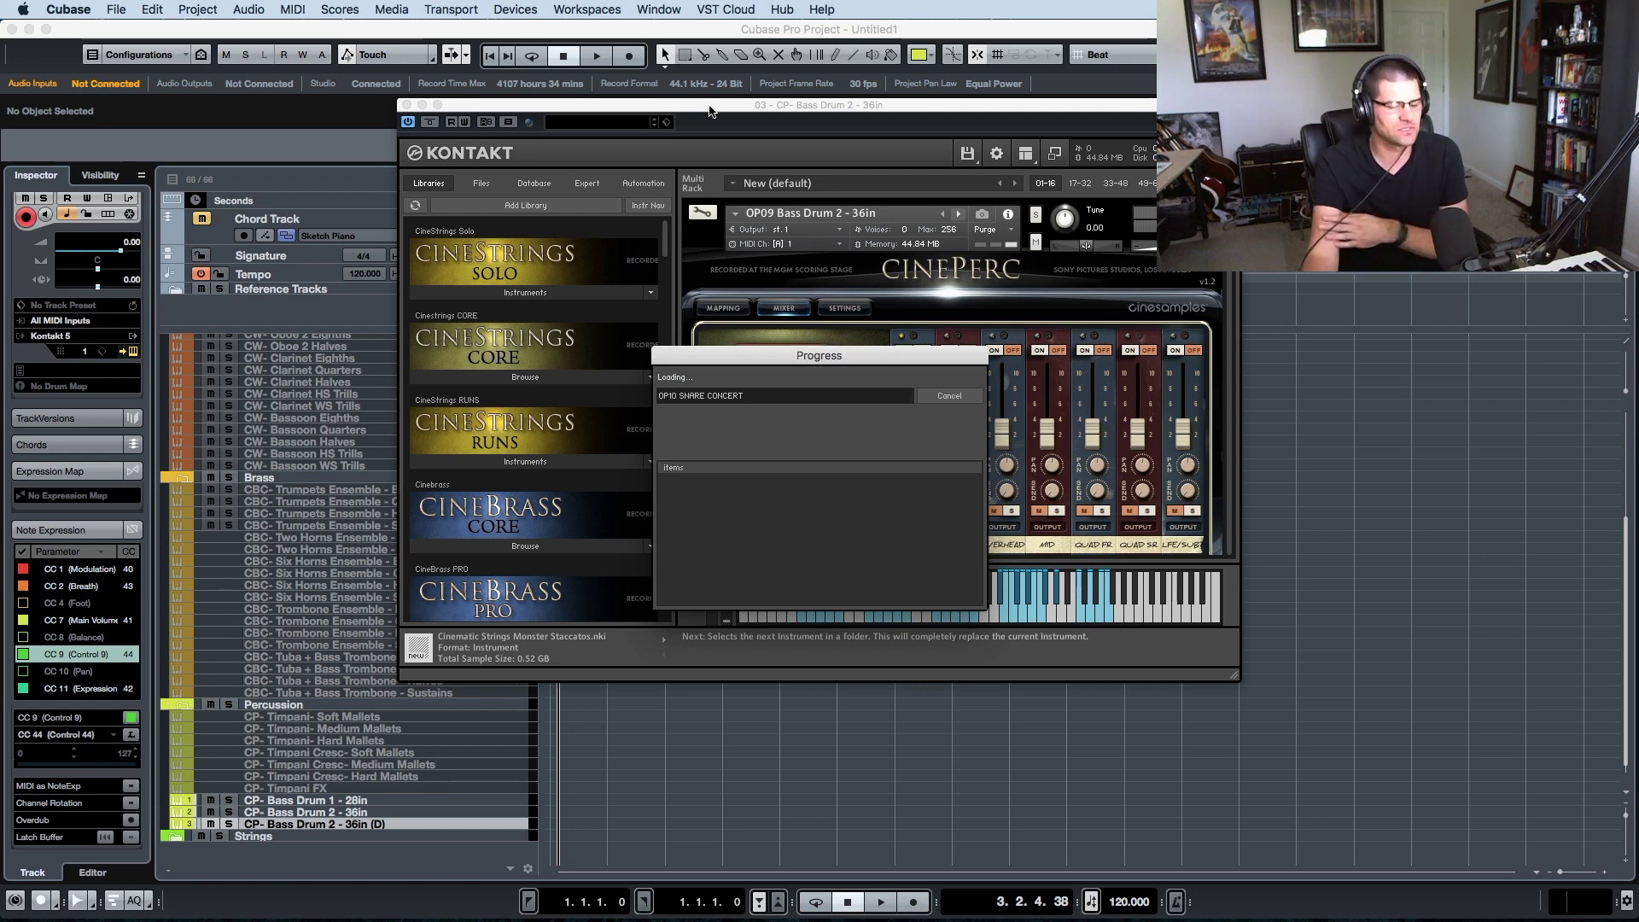
left_click(702, 214)
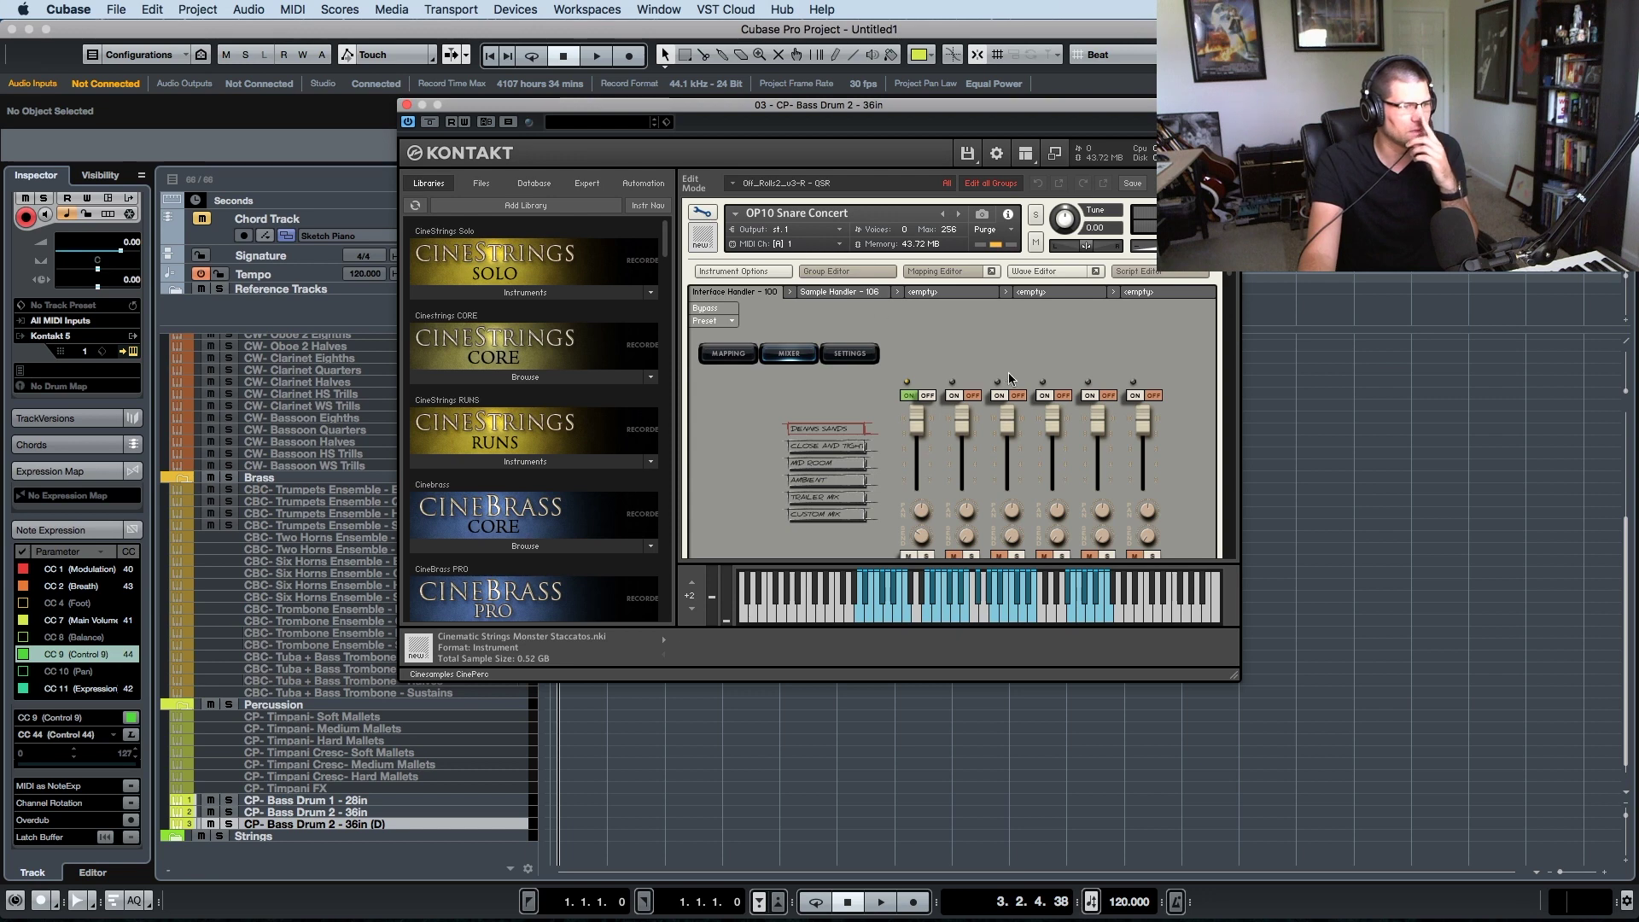
left_click(705, 217)
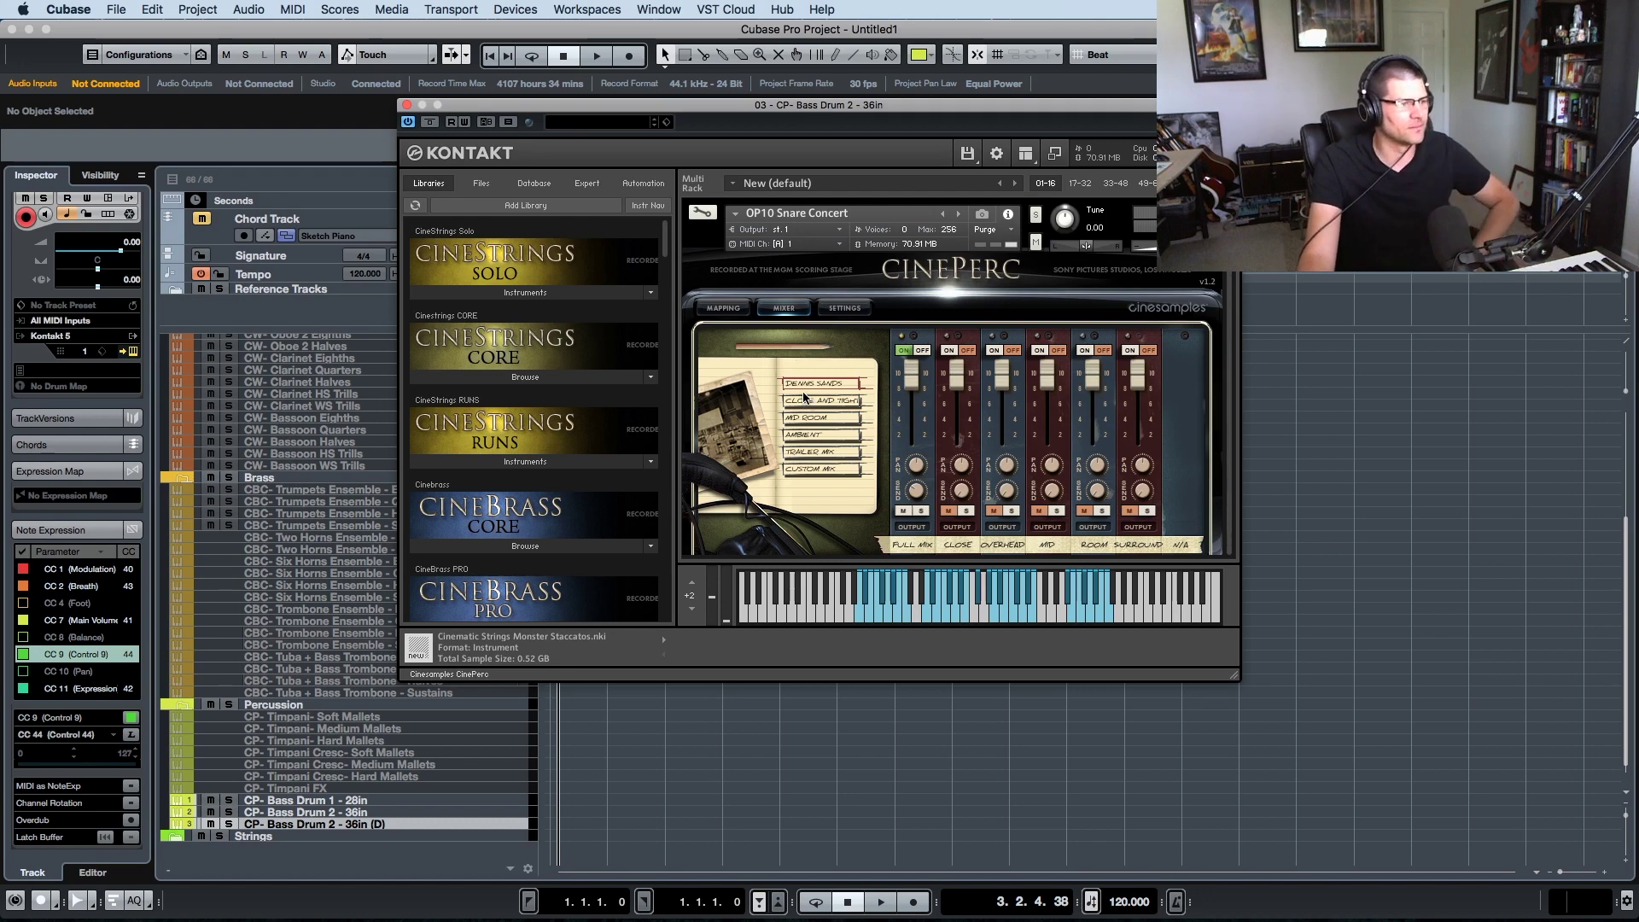
- Rename the duplicated Bass Drum 2 track as CP- Snare Concert and close its Kontakt window
left_click(381, 827)
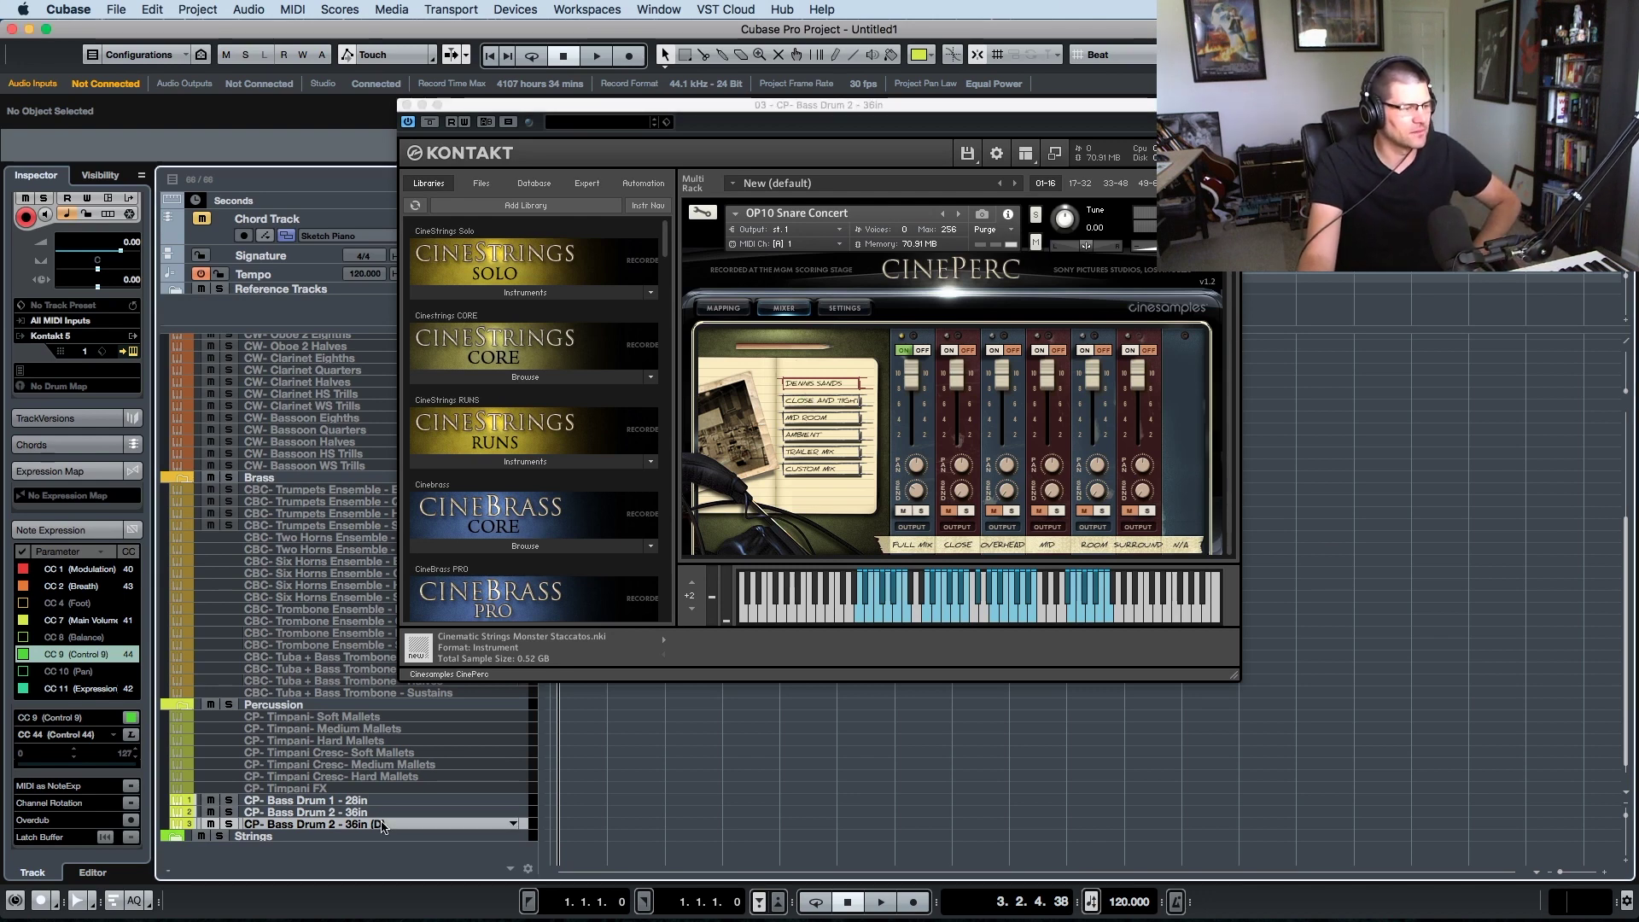
double_click(382, 825)
key("BackSpace")
key("BackSpace")
key("BackSpace")
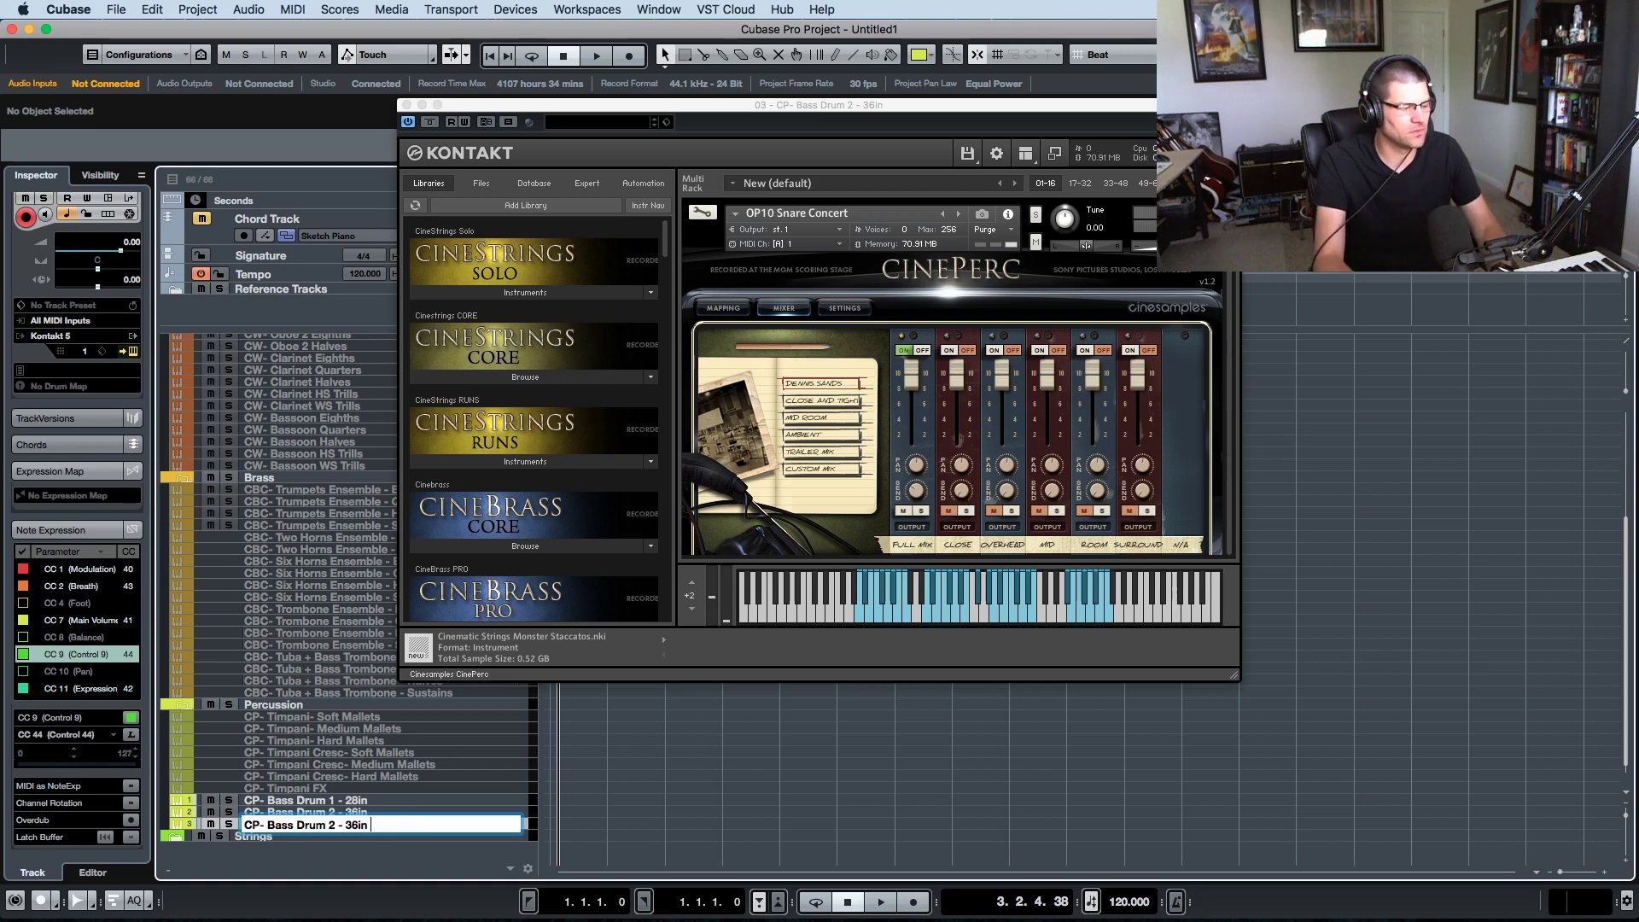
key("BackSpace")
key("BackSpace")
key("BackSpace")
key("BackSpace")
key("BackSpace")
key("BackSpace")
key("BackSpace")
key("BackSpace")
key("BackSpace")
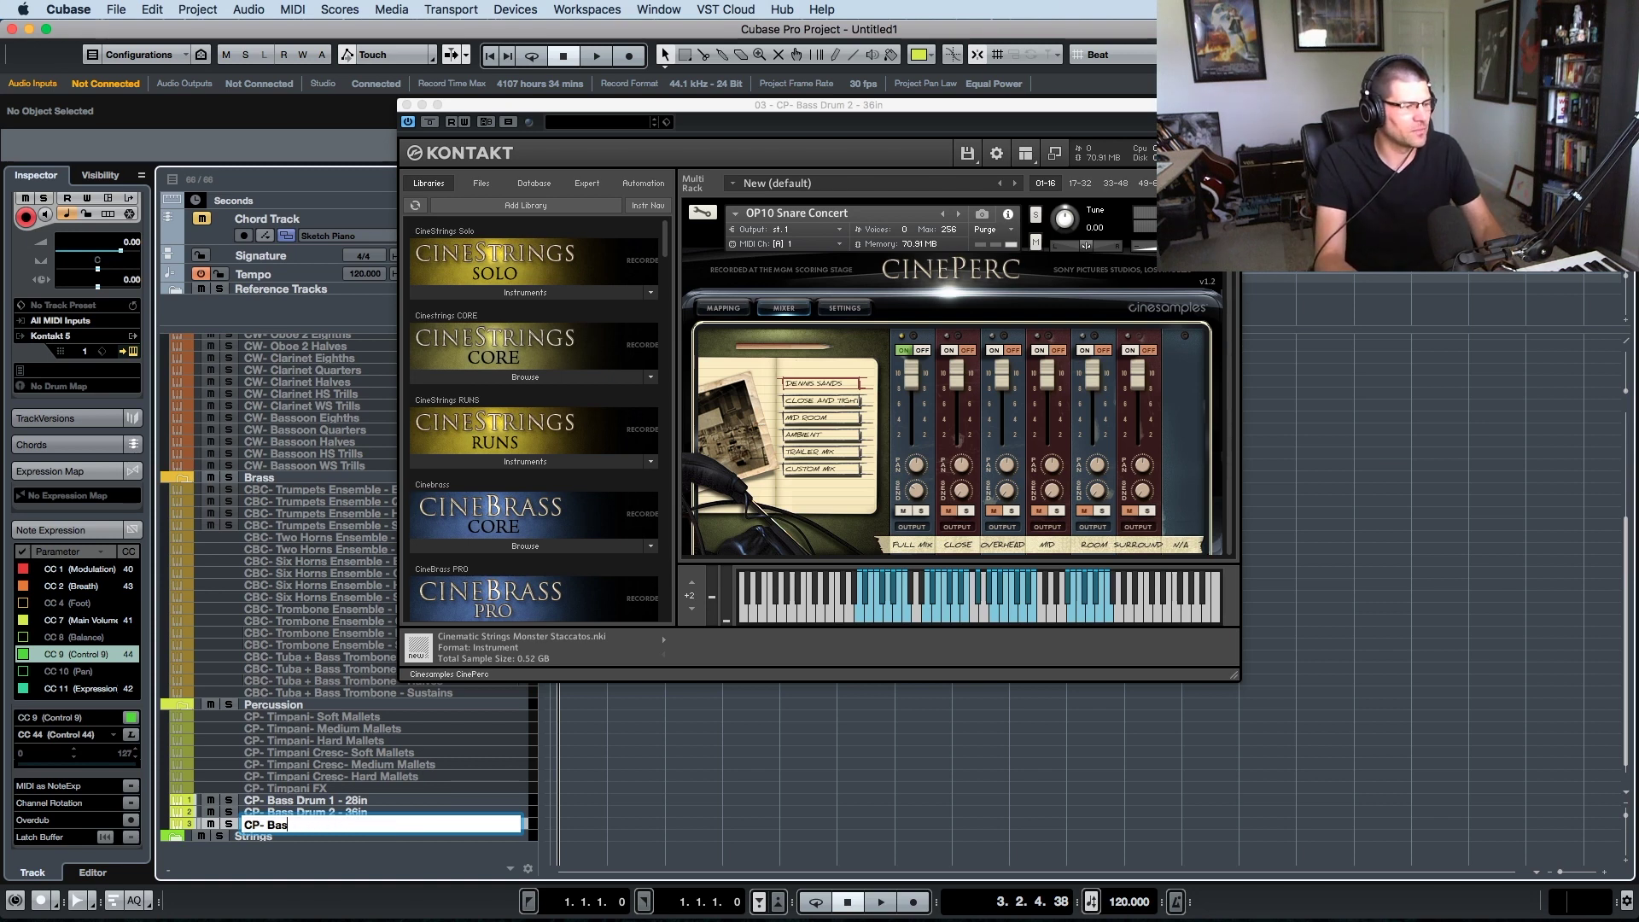
type("Snare Concert")
key("Return")
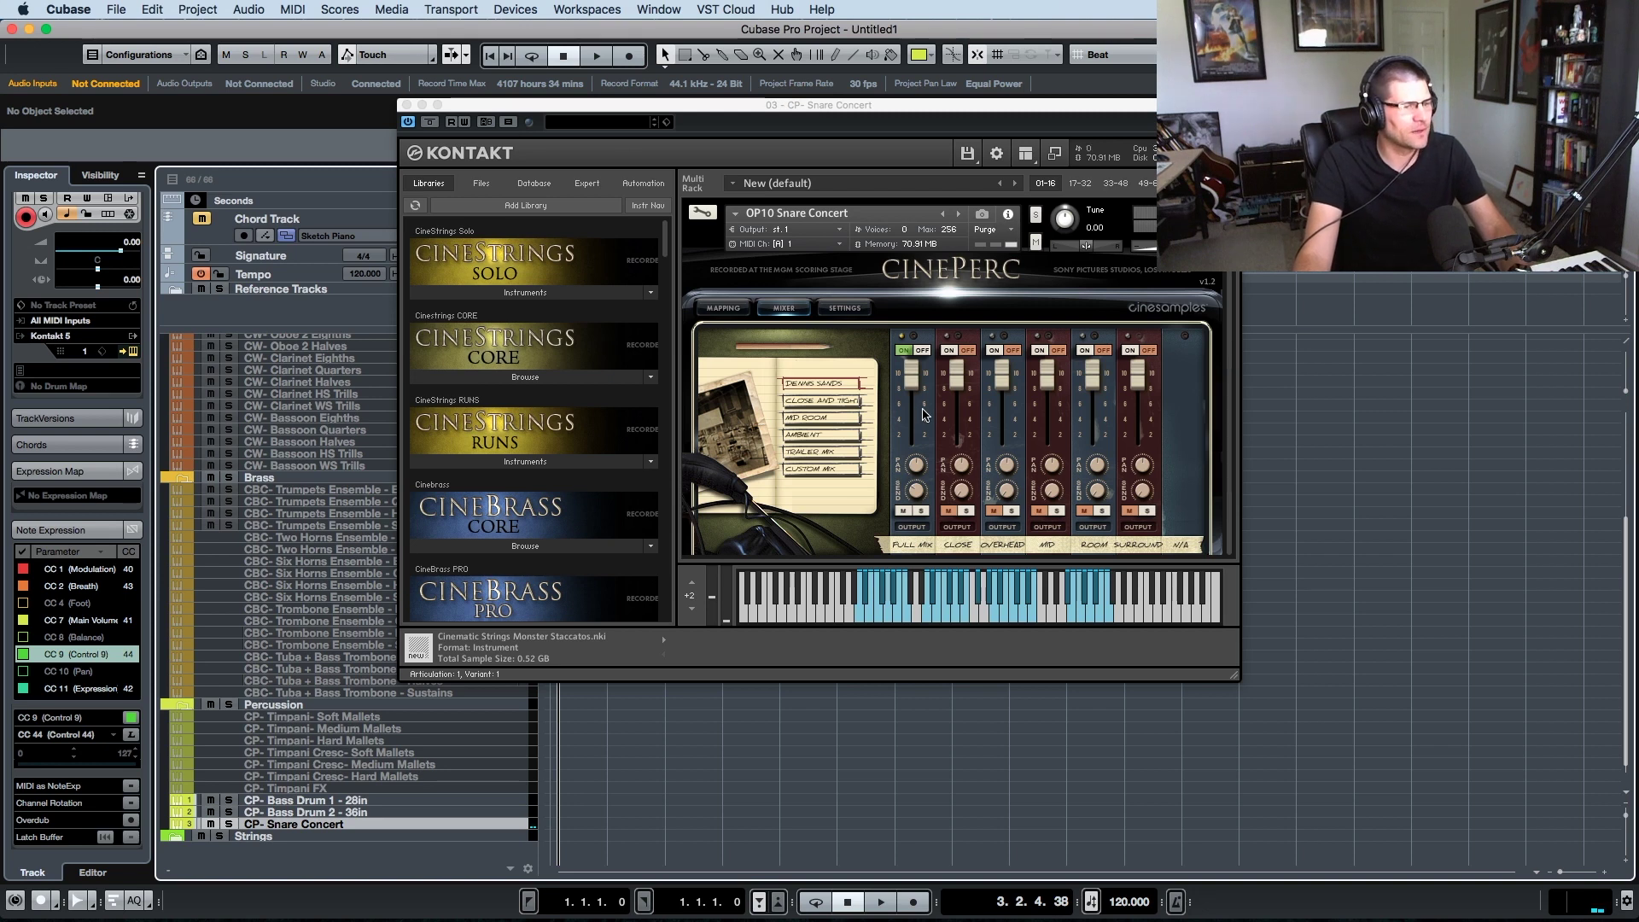
key("super+w")
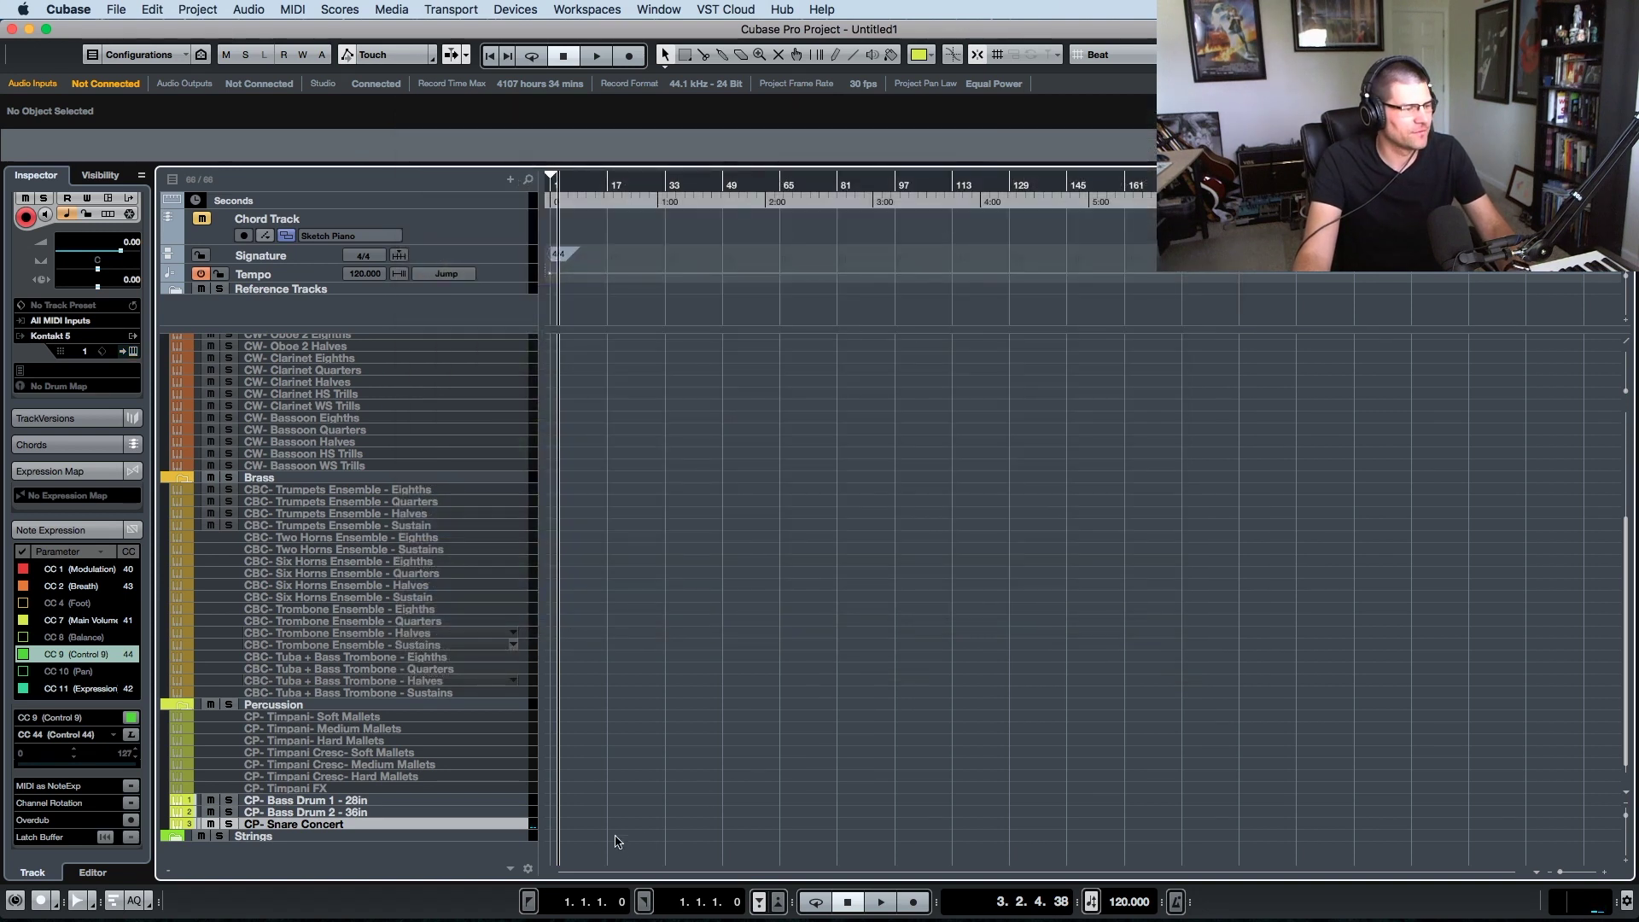
- Duplicate the CP- Snare Concert track and load OP11 Snare Military in the copy's Kontakt instrument
scroll(380, 816, "down", 1)
right_click(380, 814)
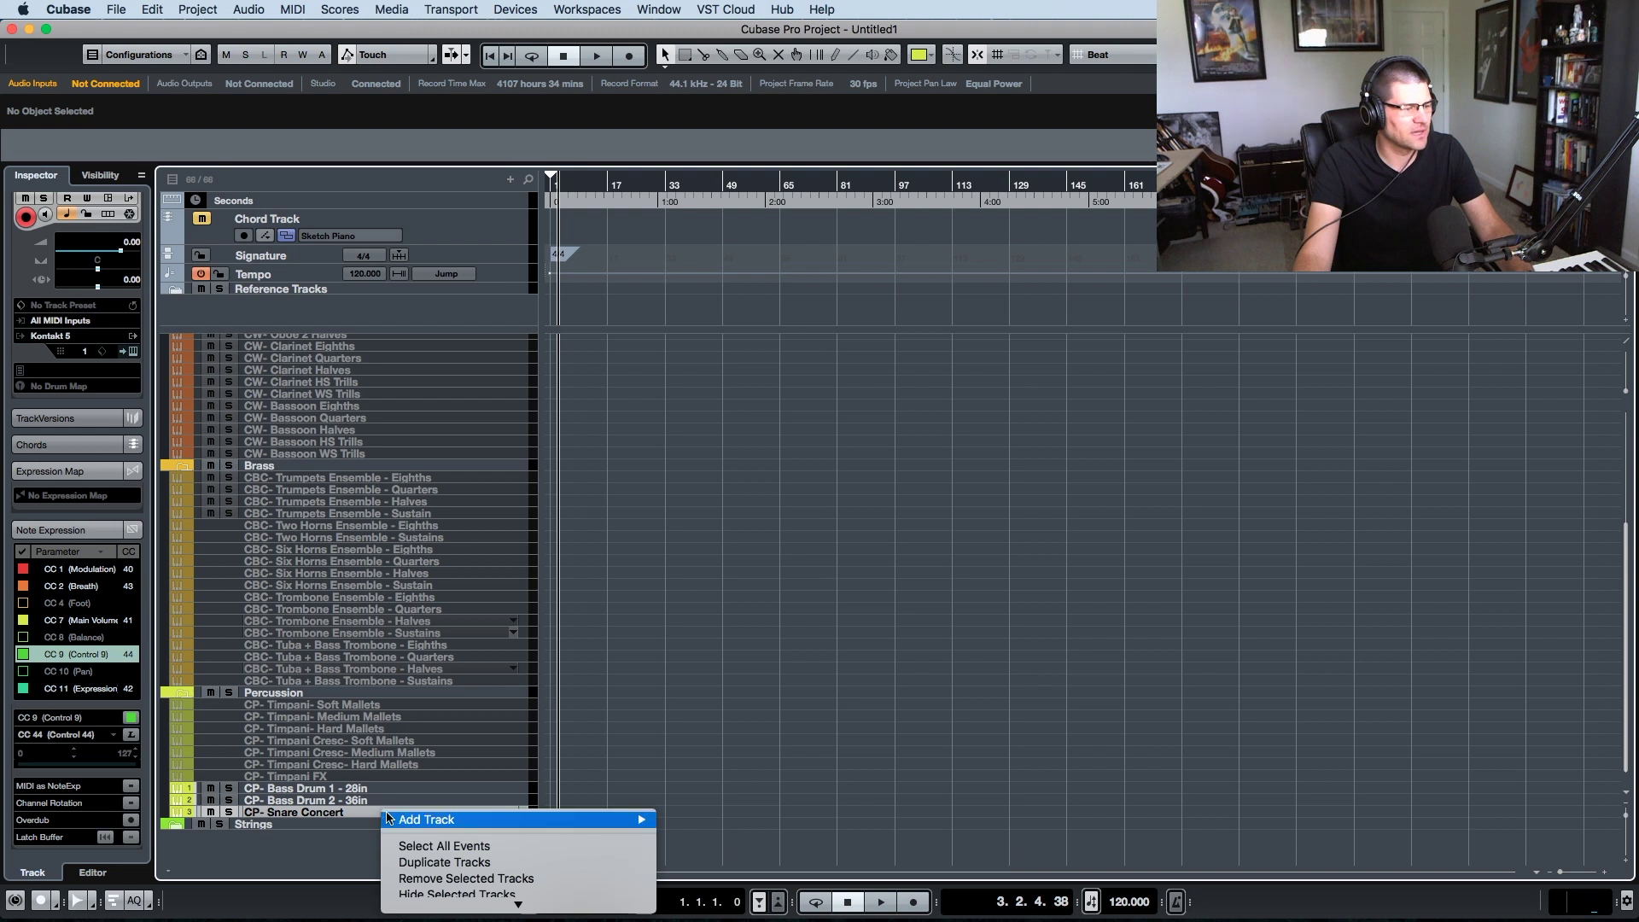
left_click(472, 864)
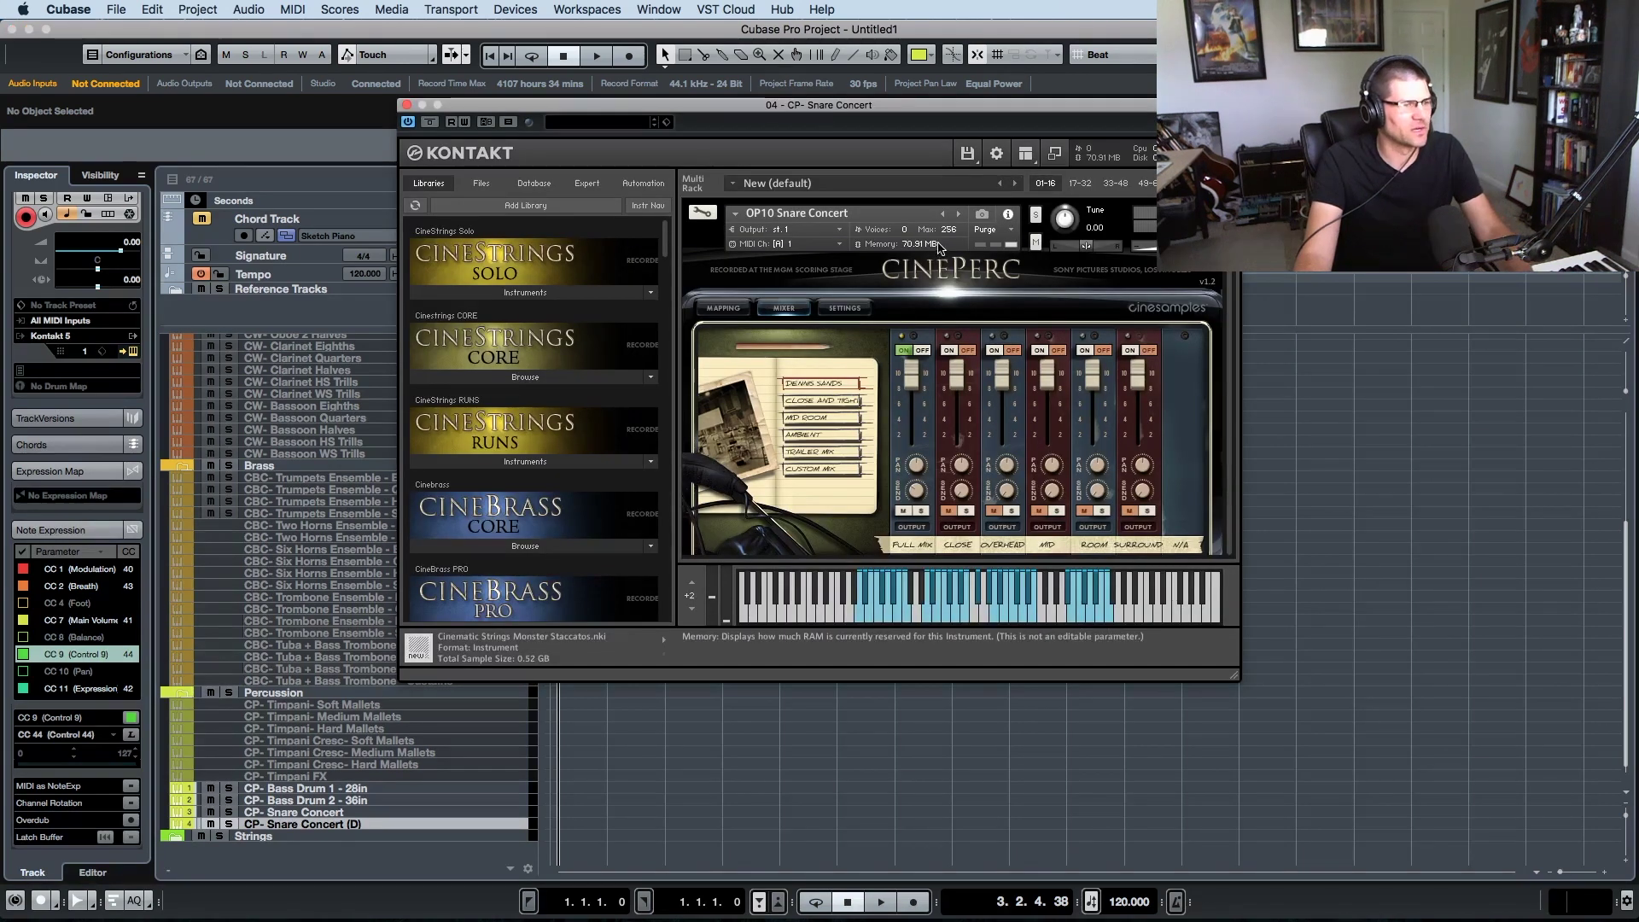
left_click(956, 218)
mouse_move(722, 108)
left_mouse_down()
mouse_move(757, 114)
mouse_move(698, 109)
left_mouse_up()
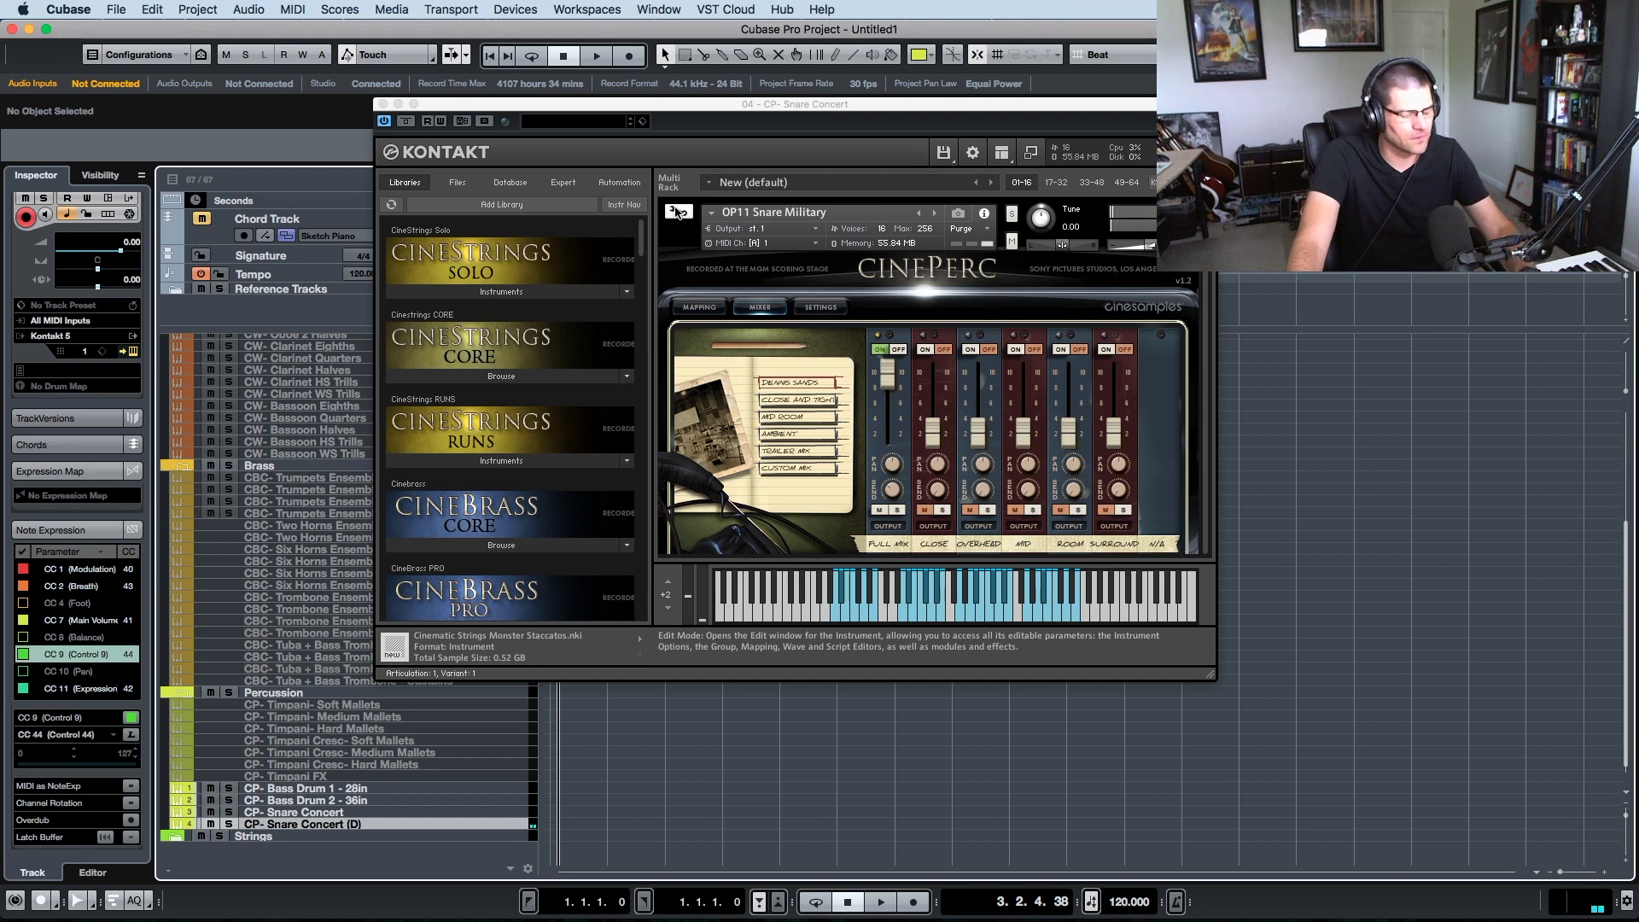
key("super+w")
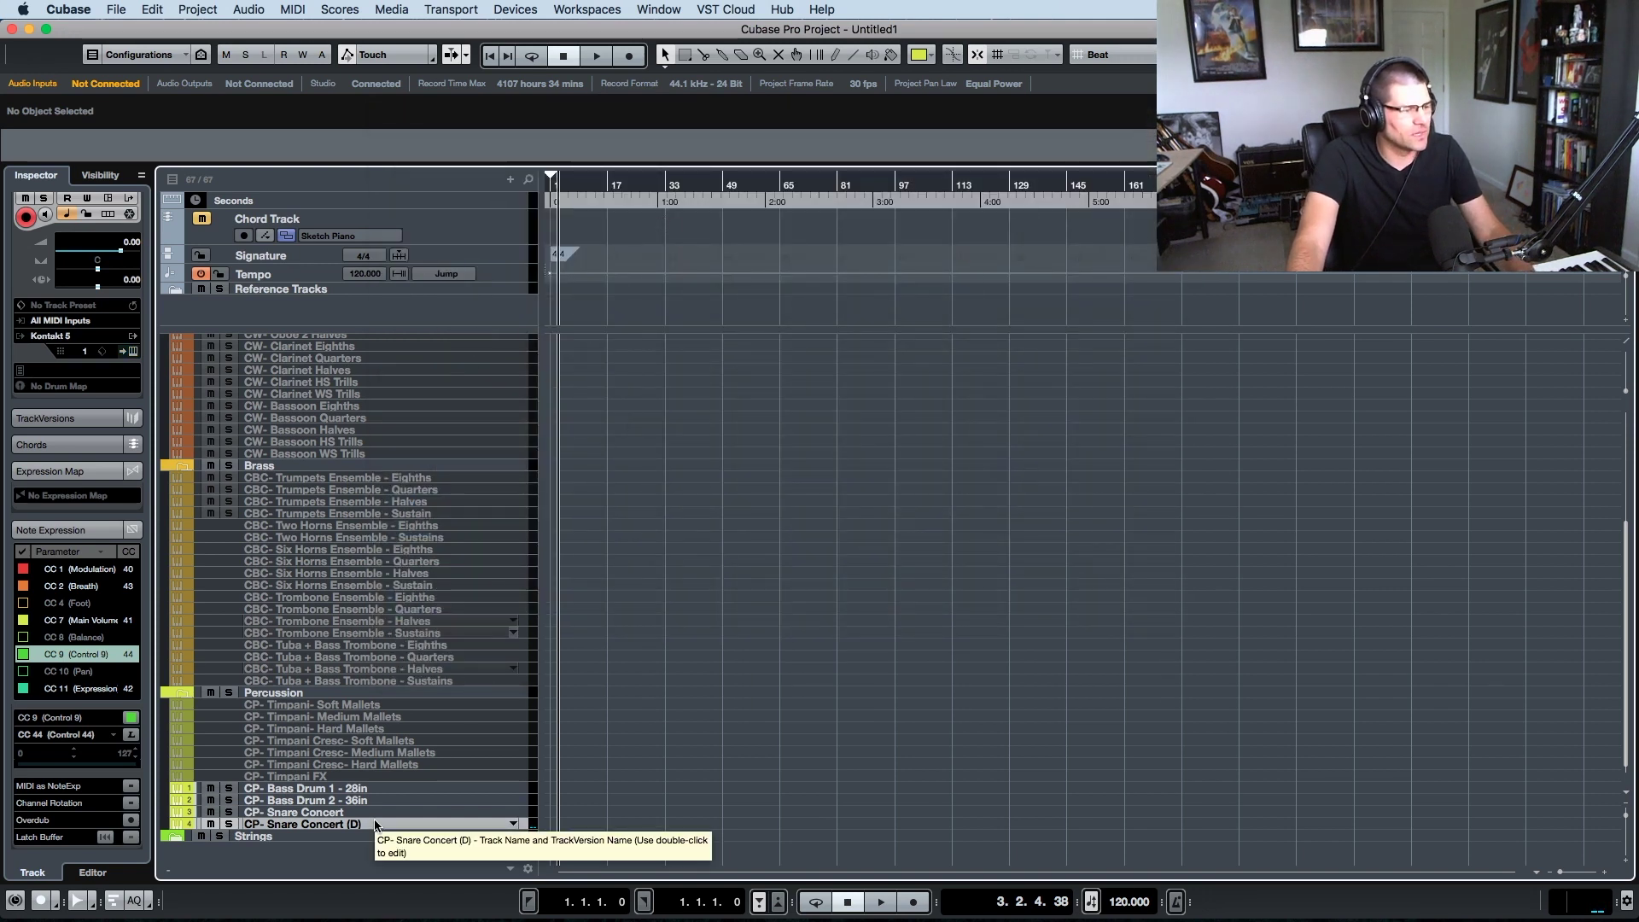
key("e")
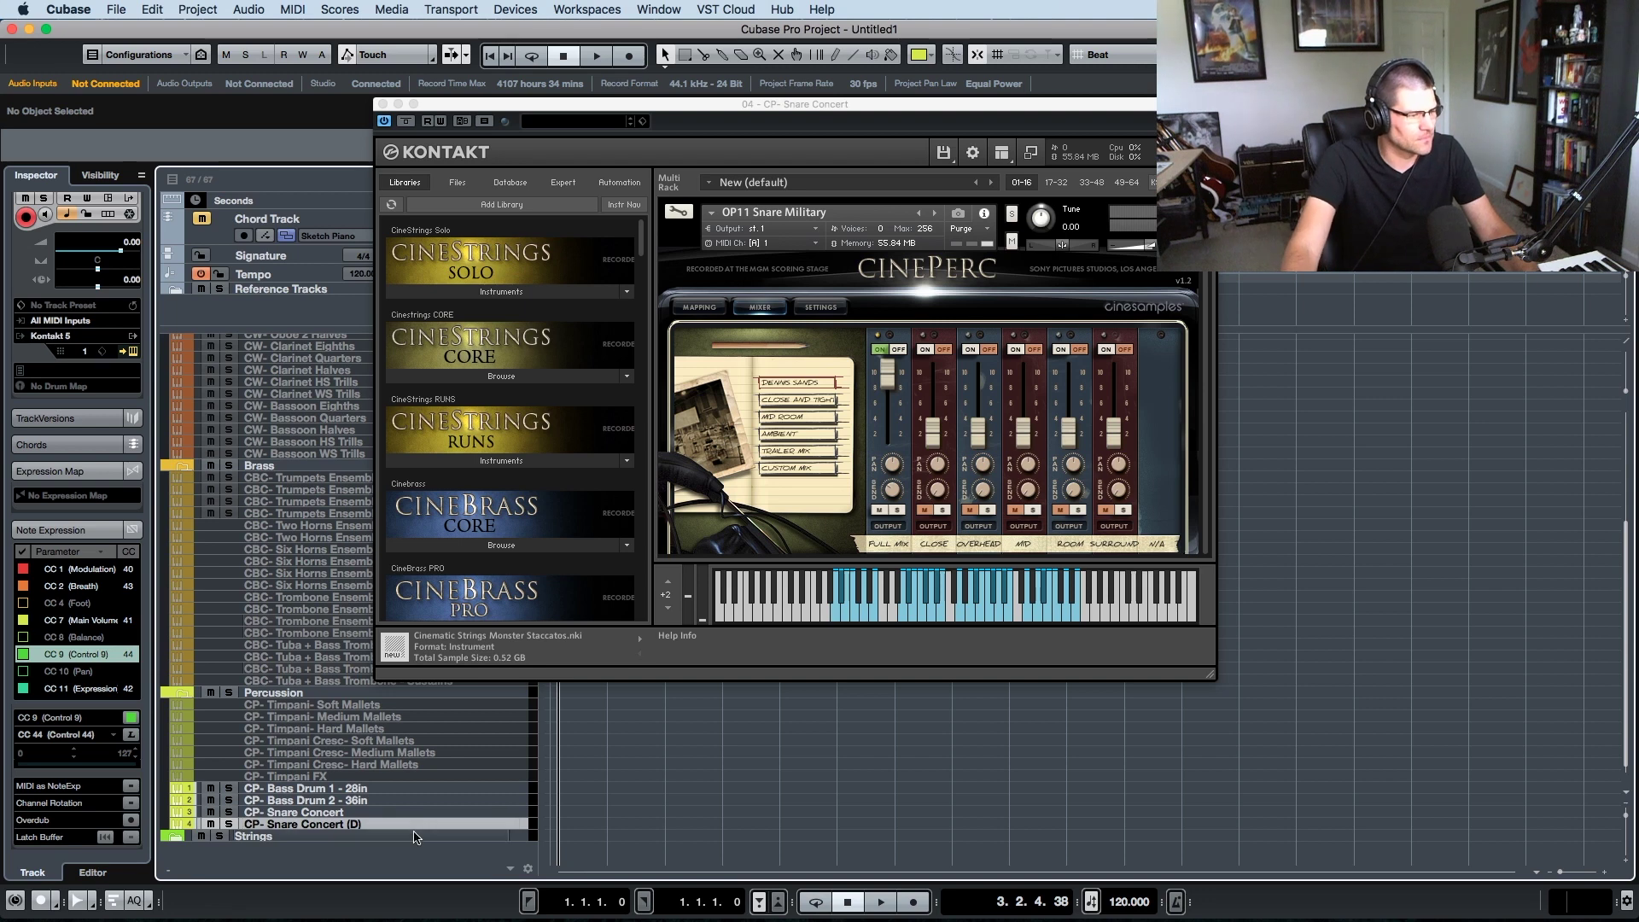
- Rename the duplicated Snare Concert track as CP- Snare Military
scroll(414, 824, "down", 1)
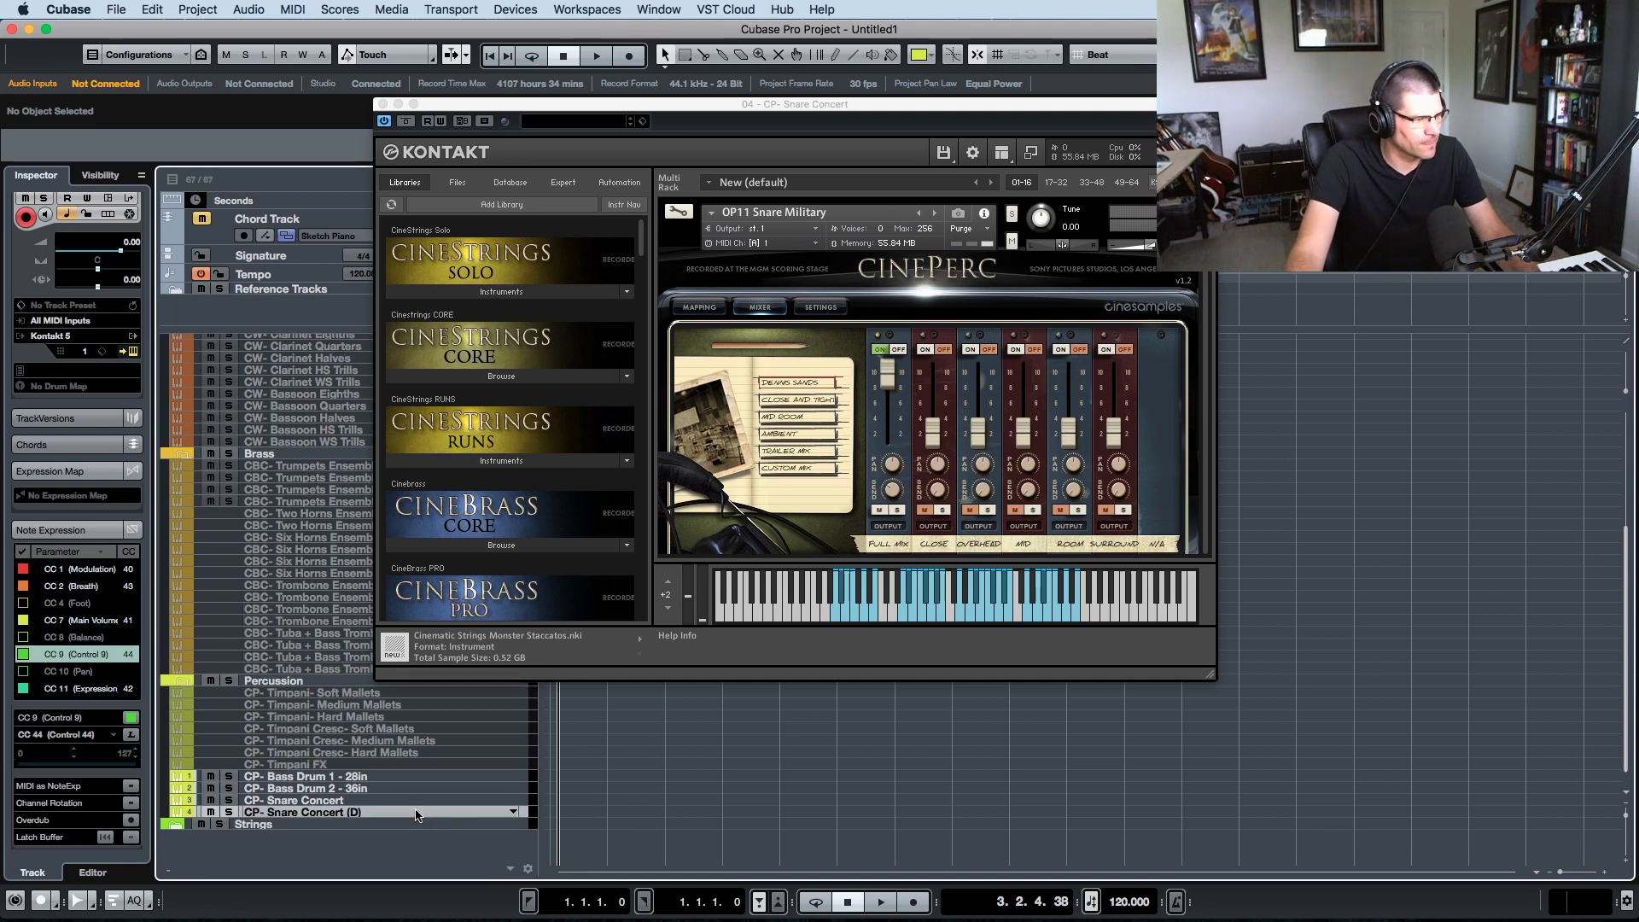
right_click(416, 815)
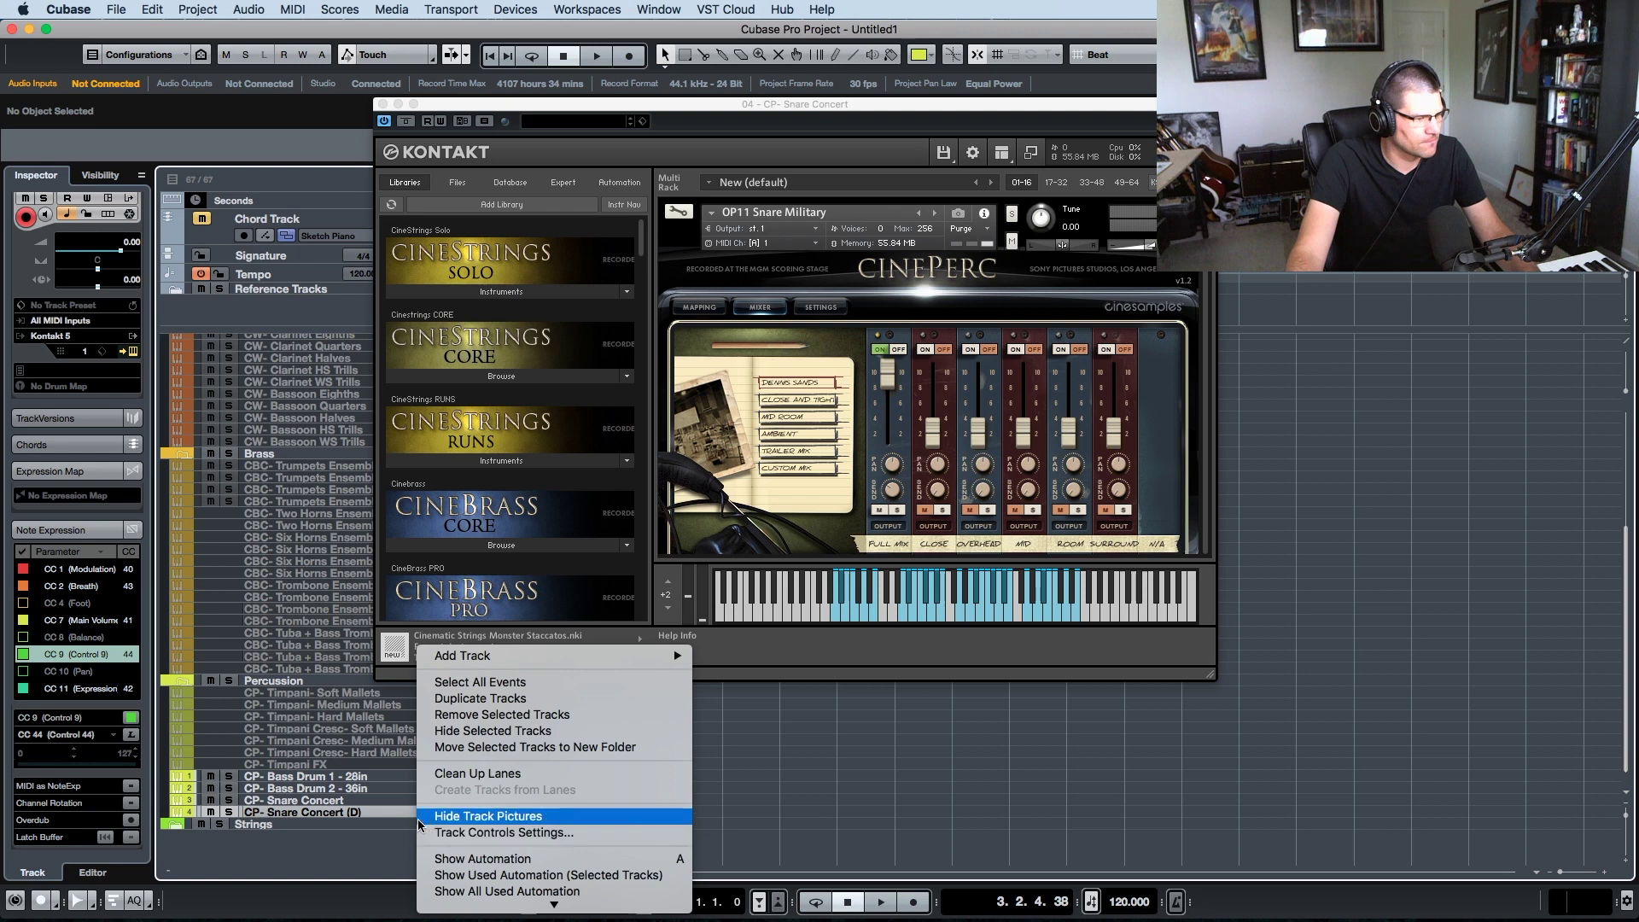
left_click(398, 816)
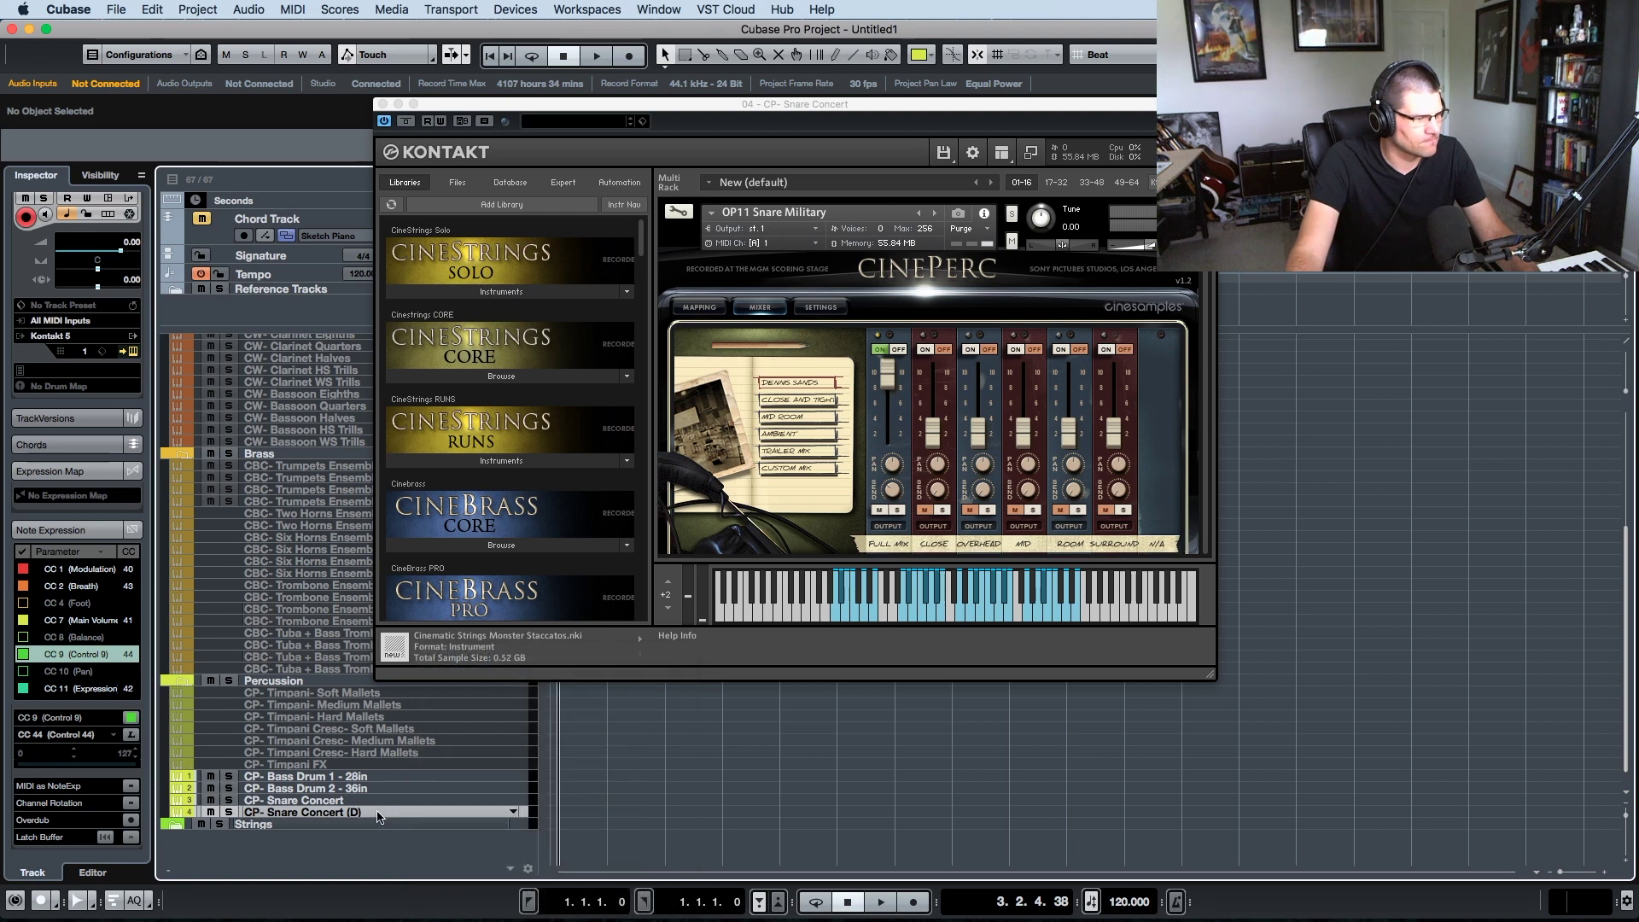
double_click(379, 815)
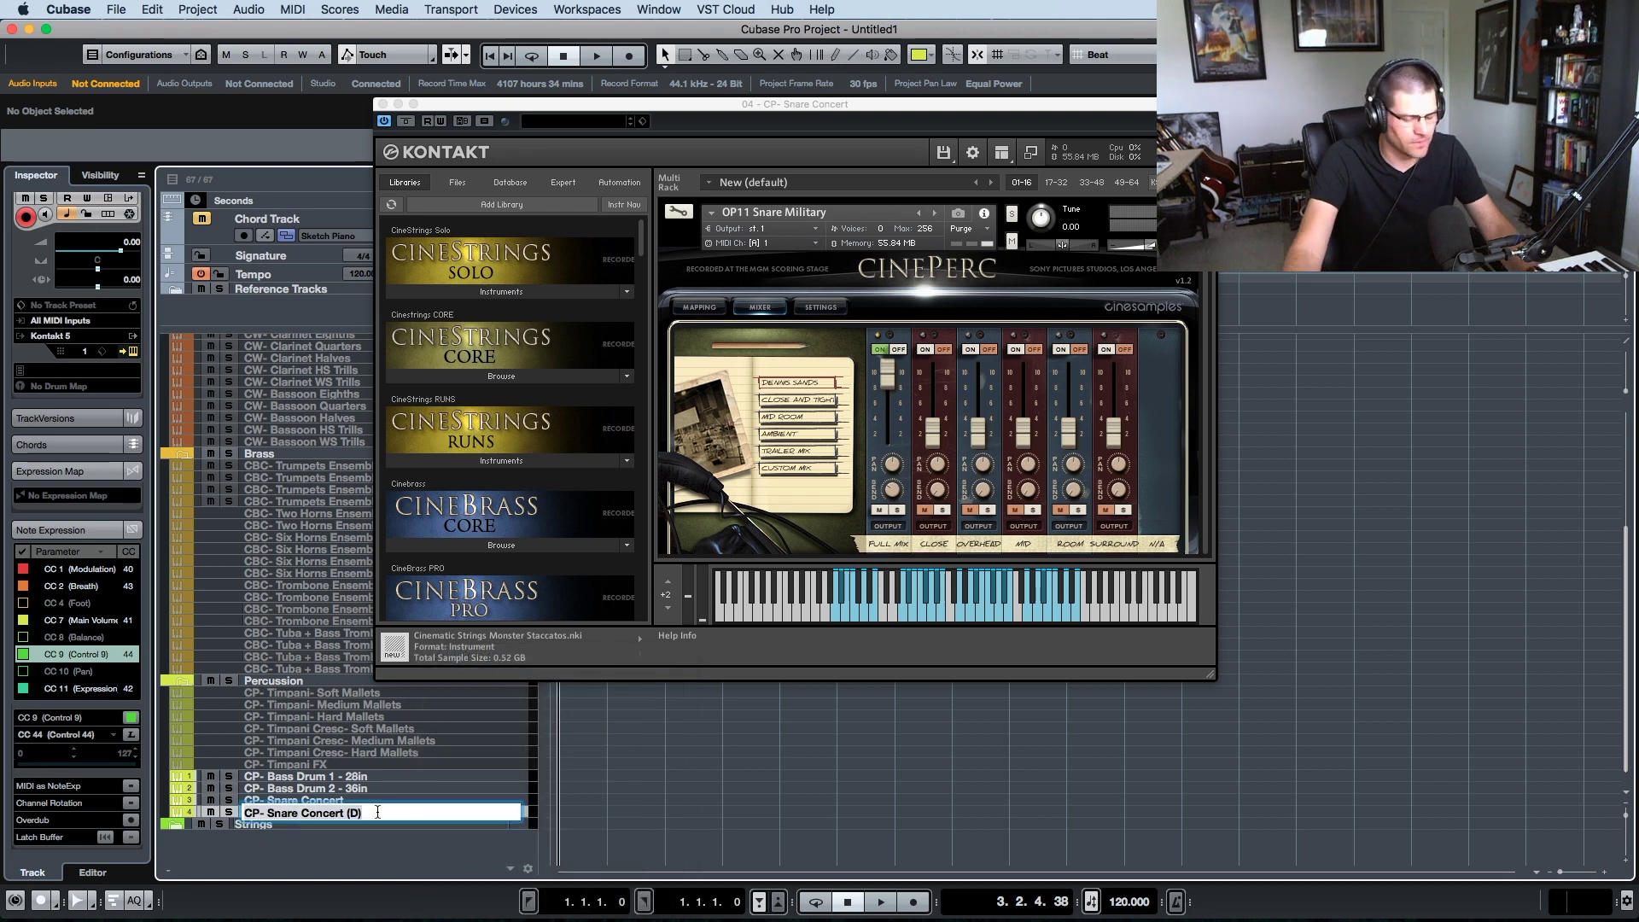
key("BackSpace")
type("CP")
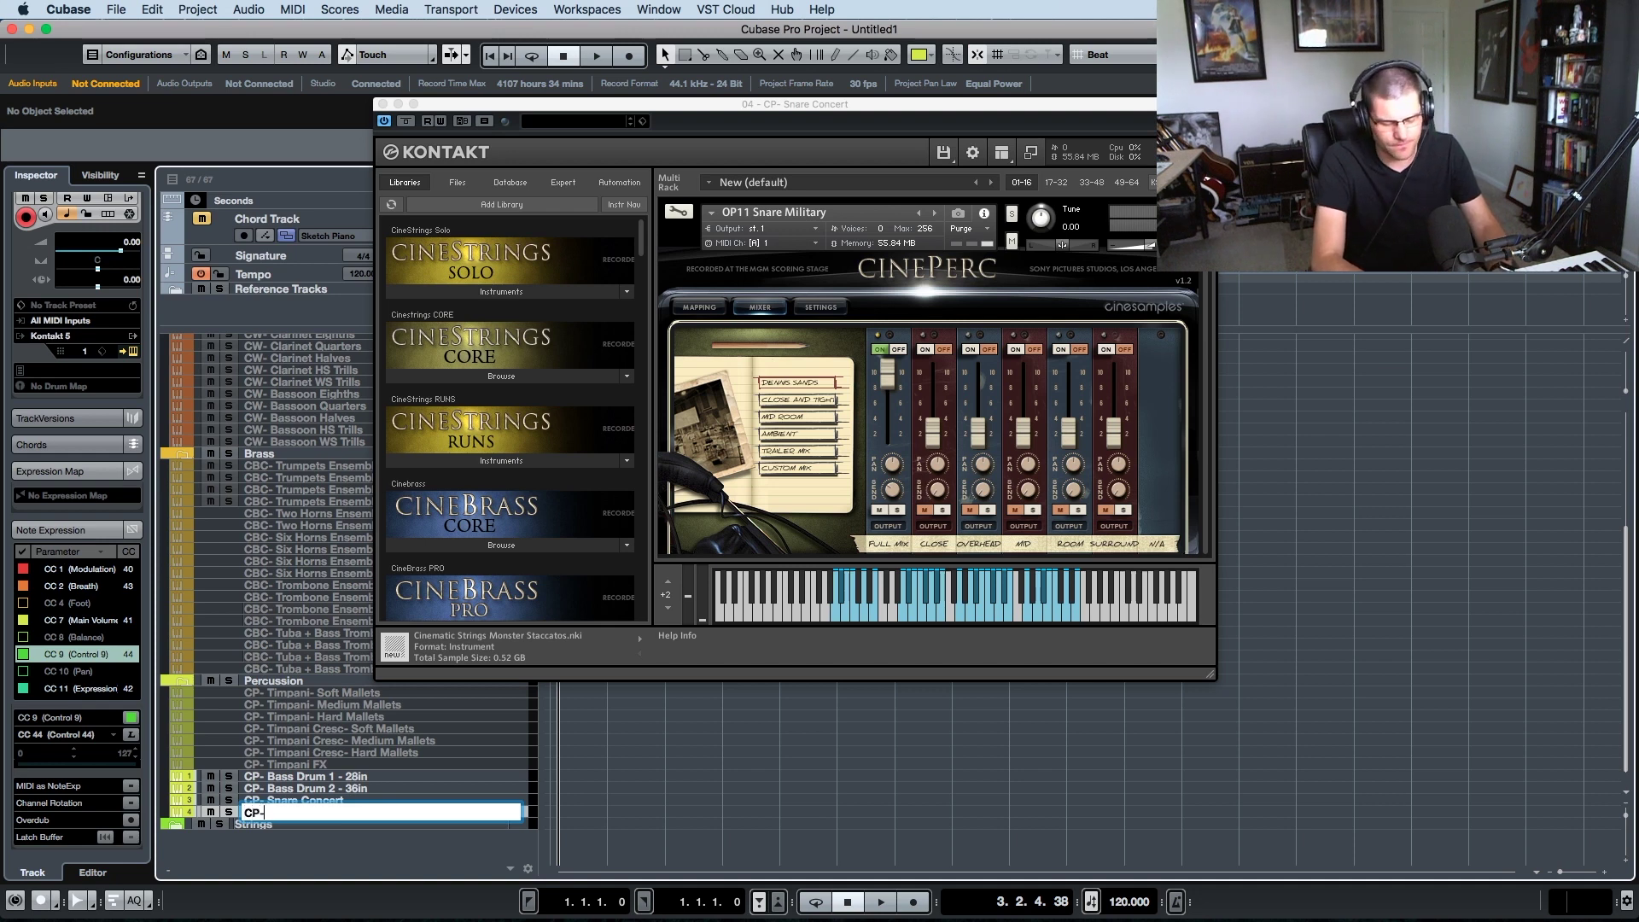
type("- Snare Military")
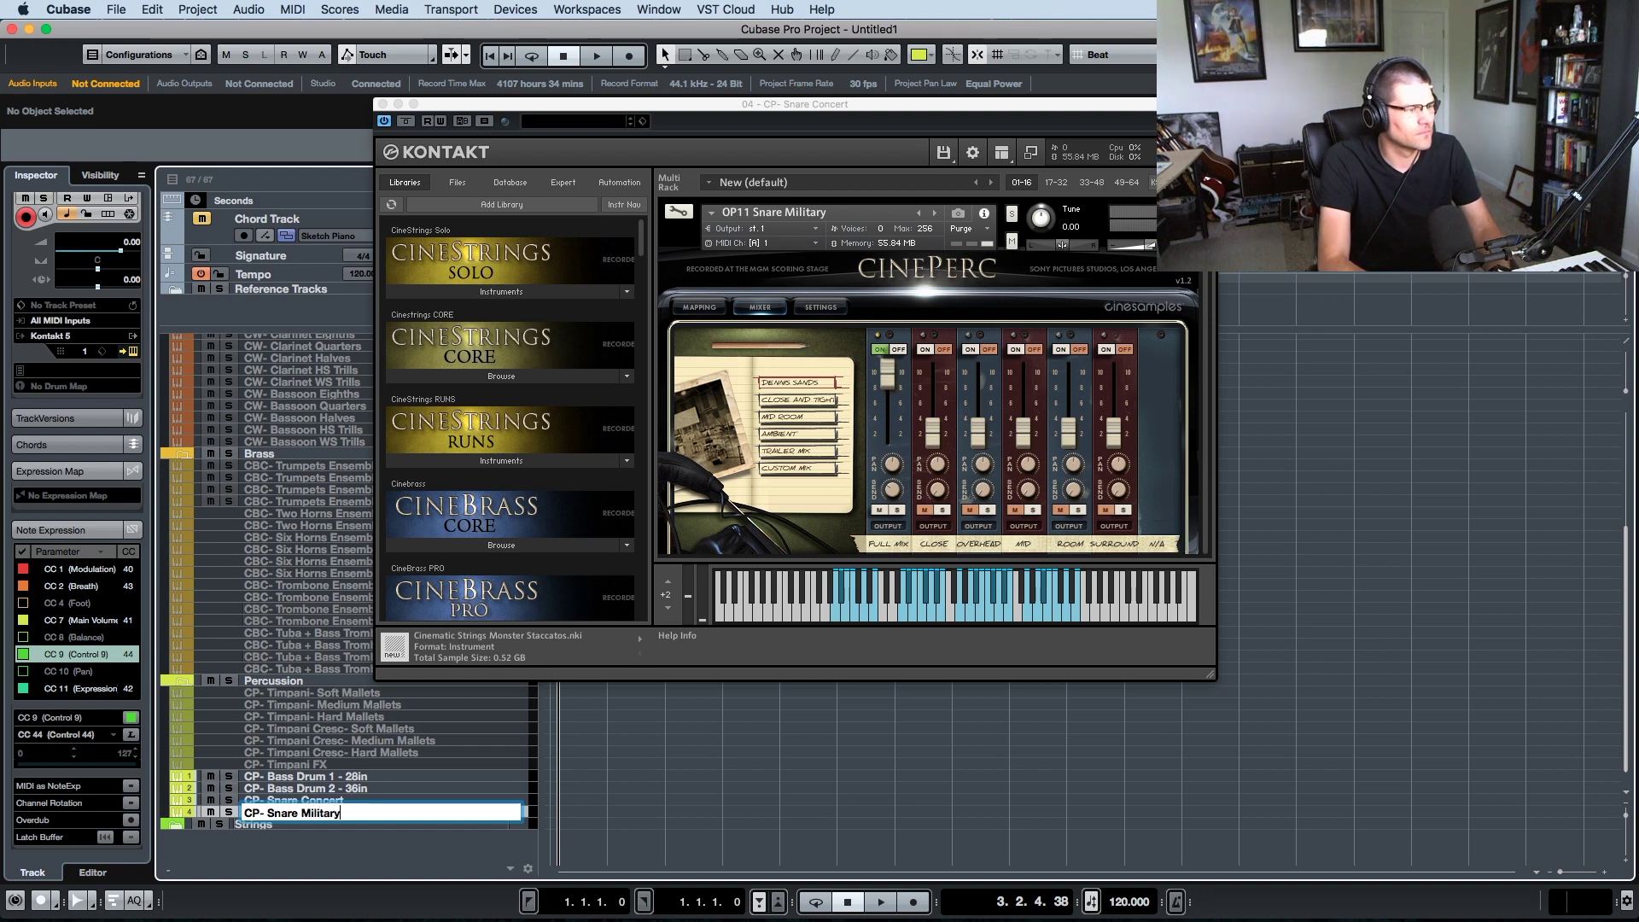
key("Return")
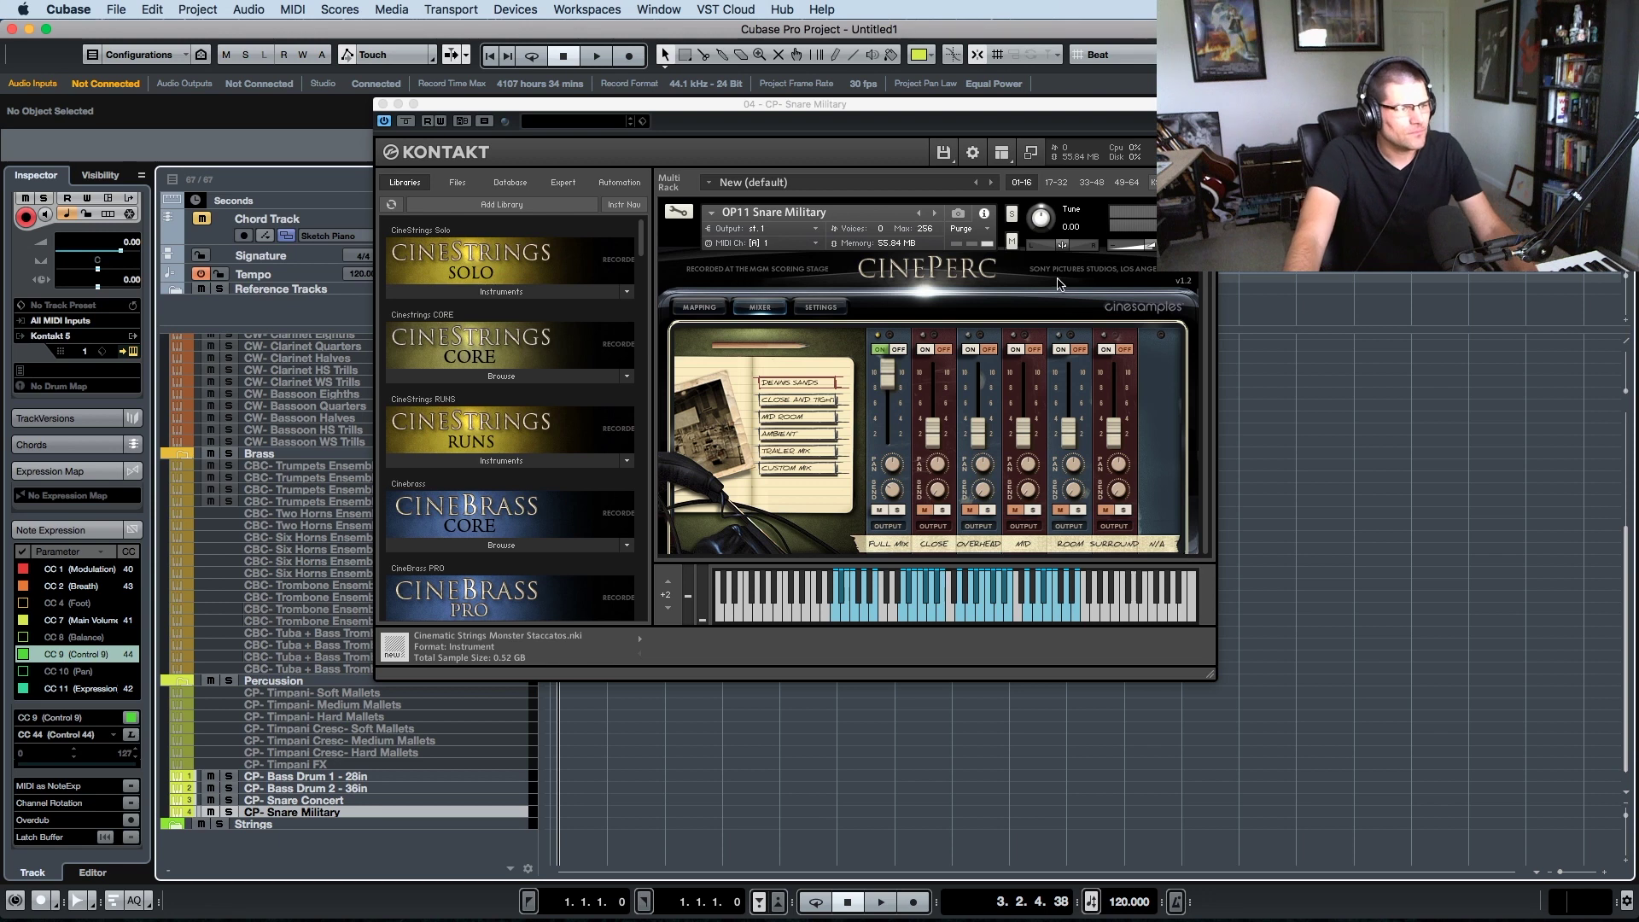
- Purge all samples of the OP11 Snare Military patch and close its Kontakt window
mouse_move(854, 105)
left_mouse_down()
mouse_move(944, 113)
mouse_move(872, 117)
left_mouse_up()
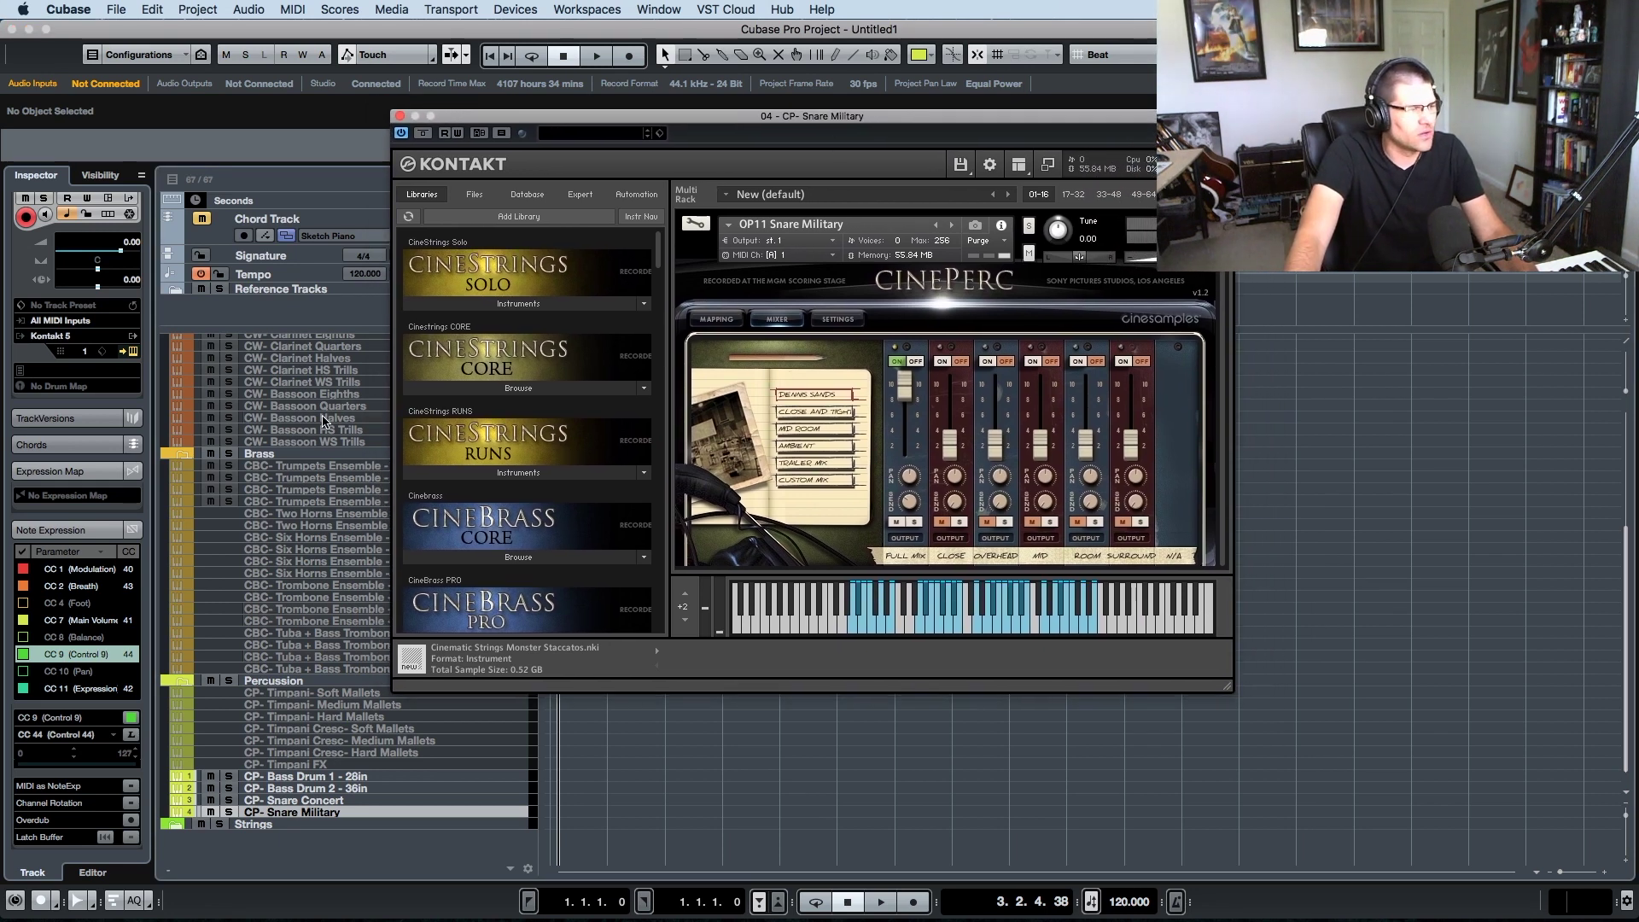
left_click(1006, 242)
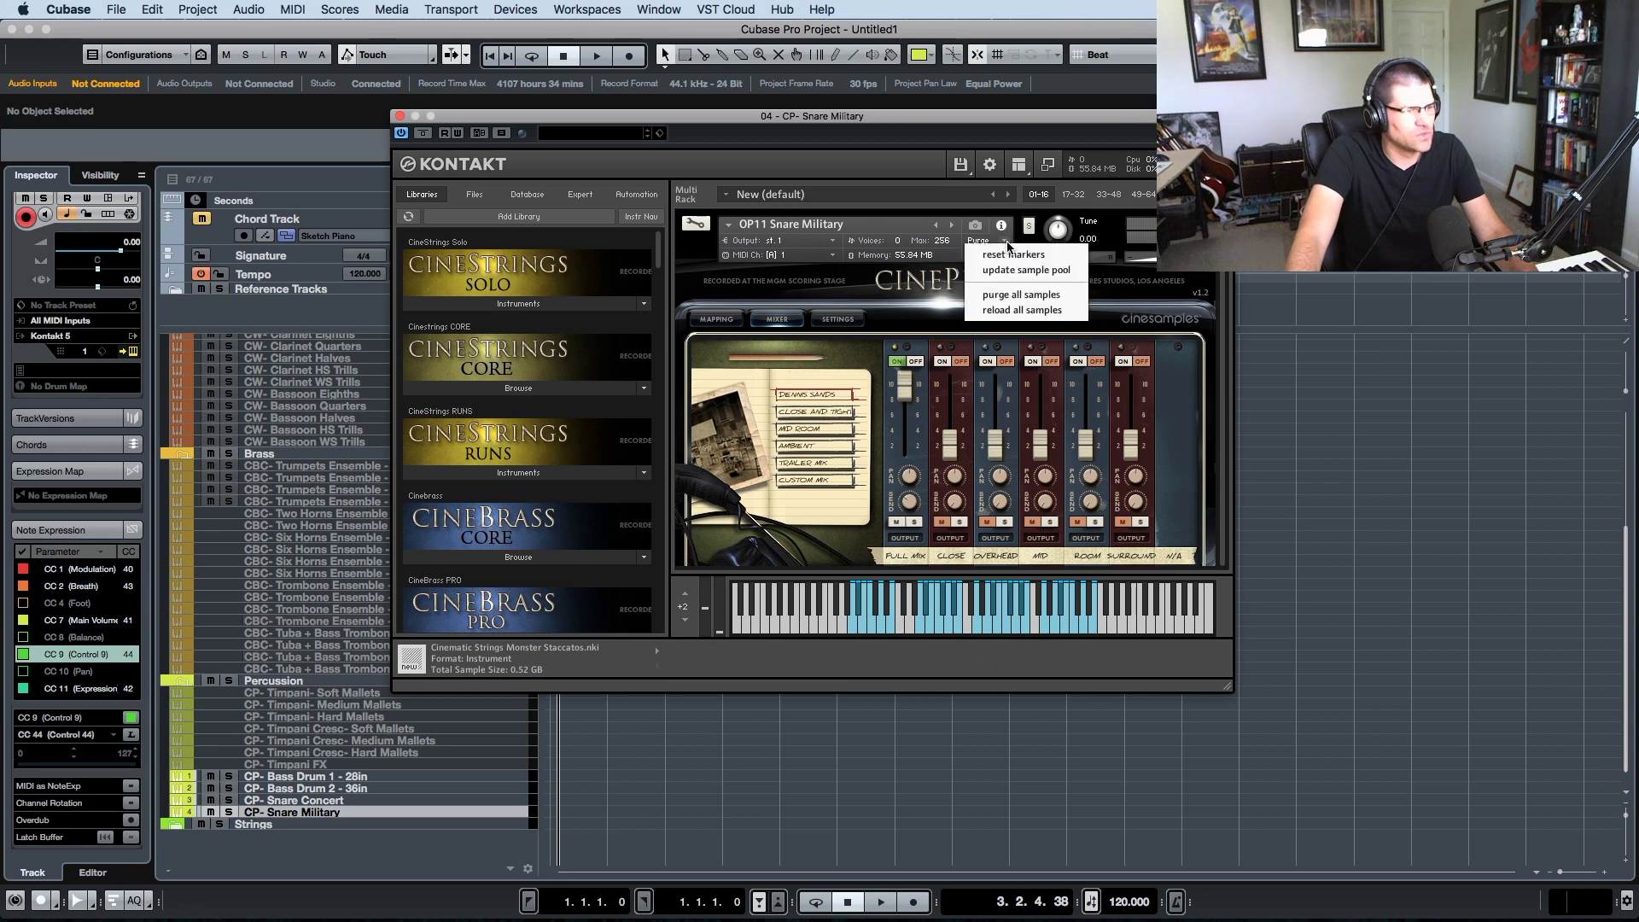
left_click(1021, 296)
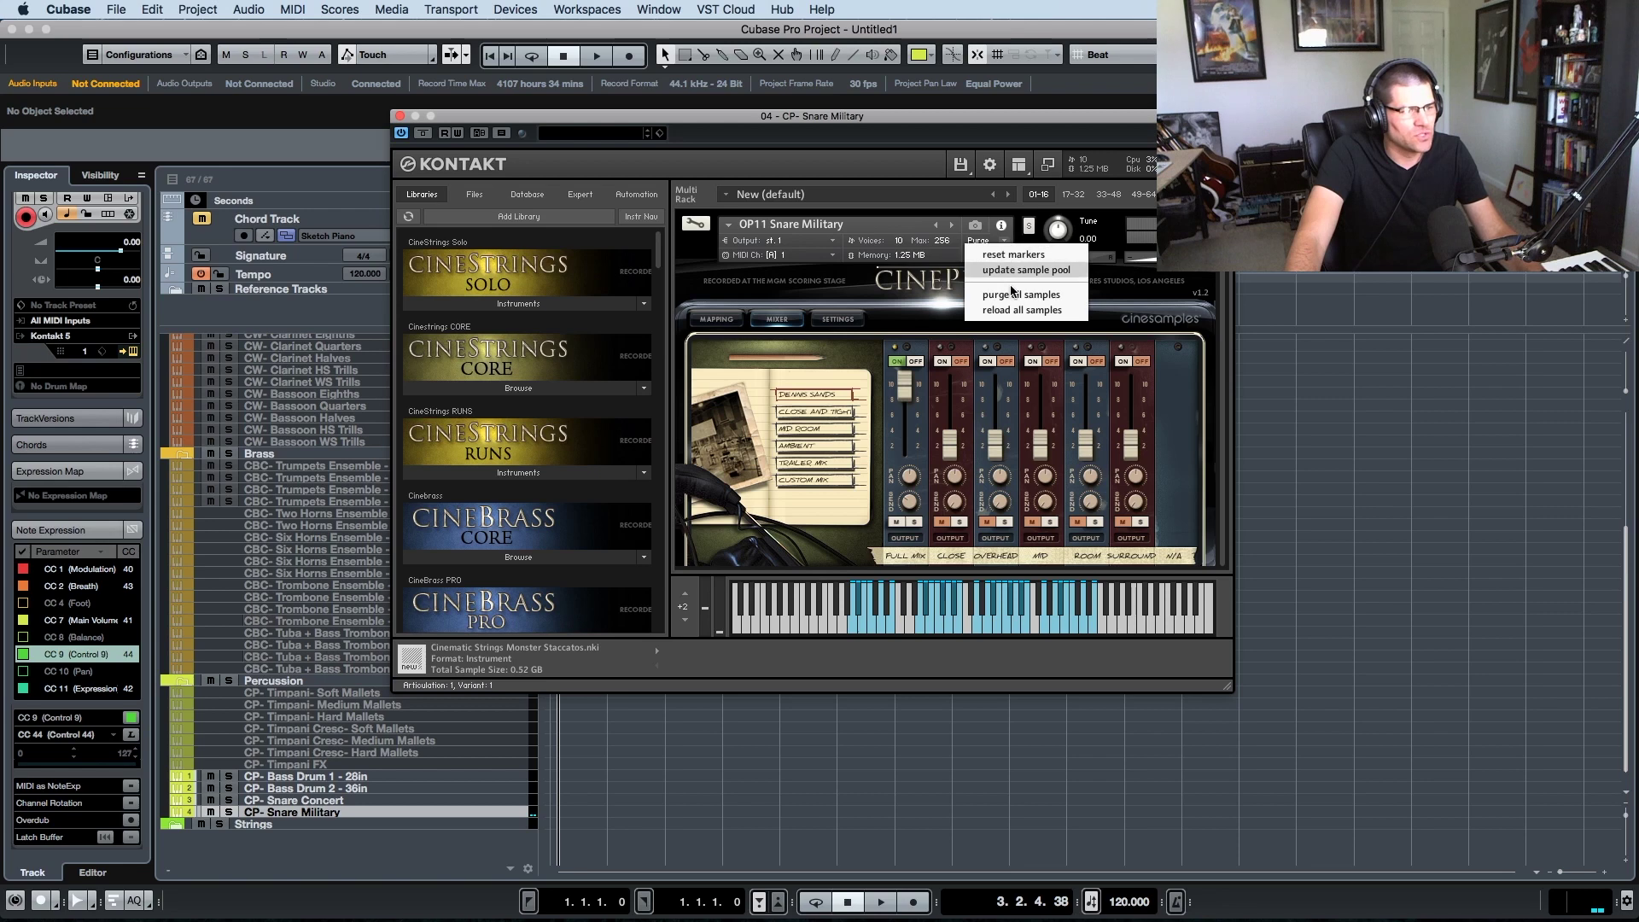
left_click(1015, 297)
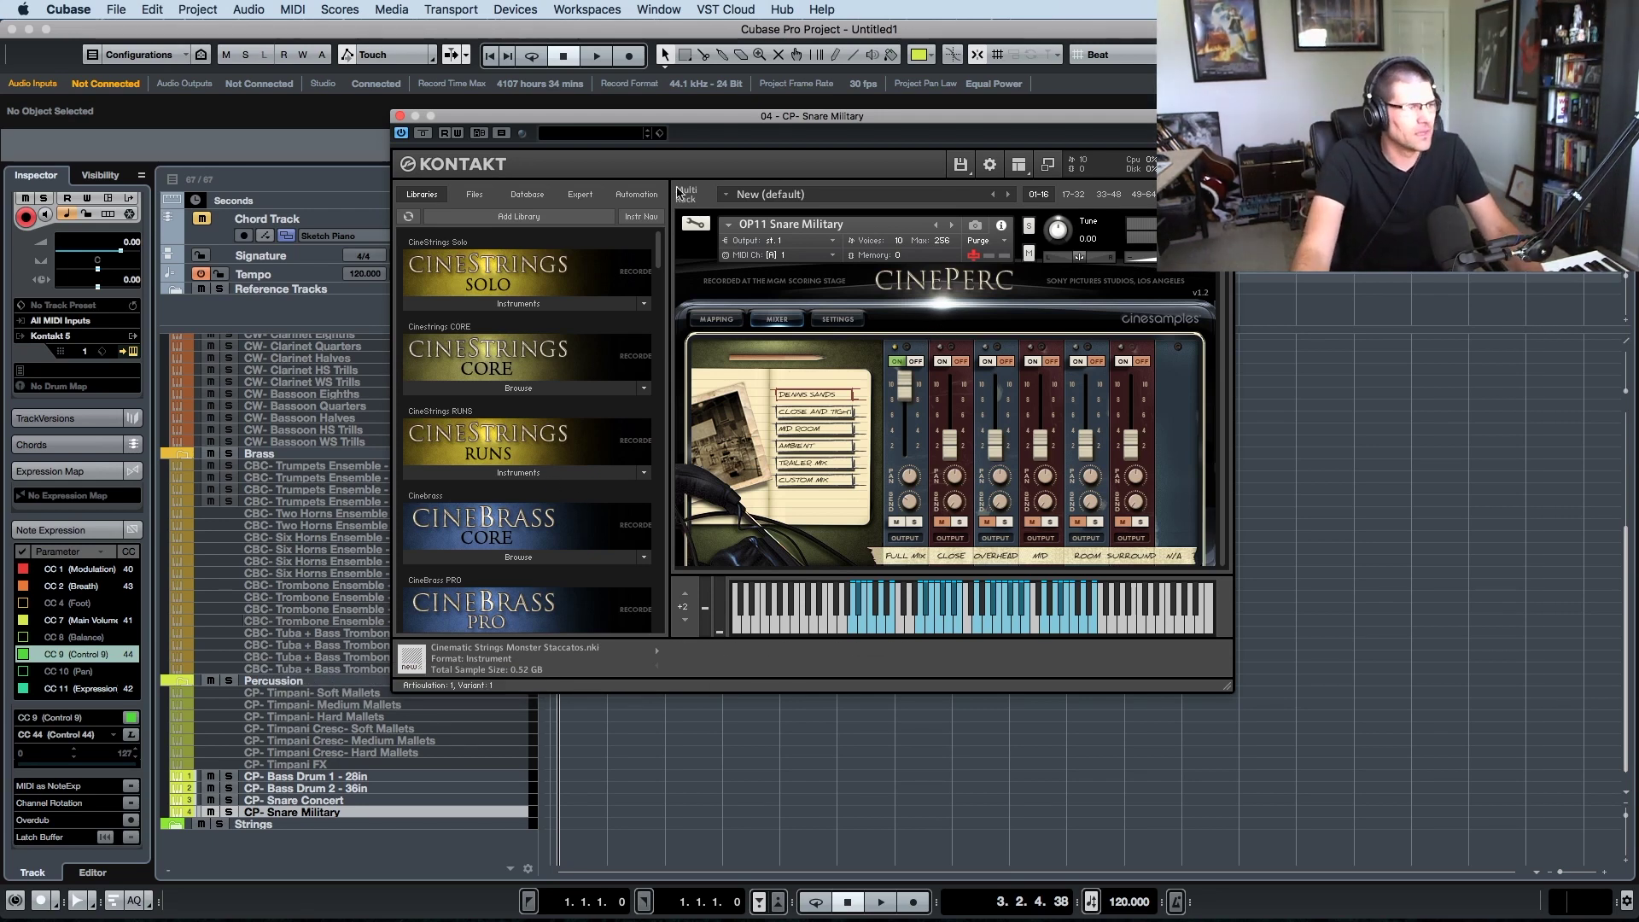
key("super+w")
- Save the project as a template, overwriting the existing Main Orchestral Template
left_click(128, 9)
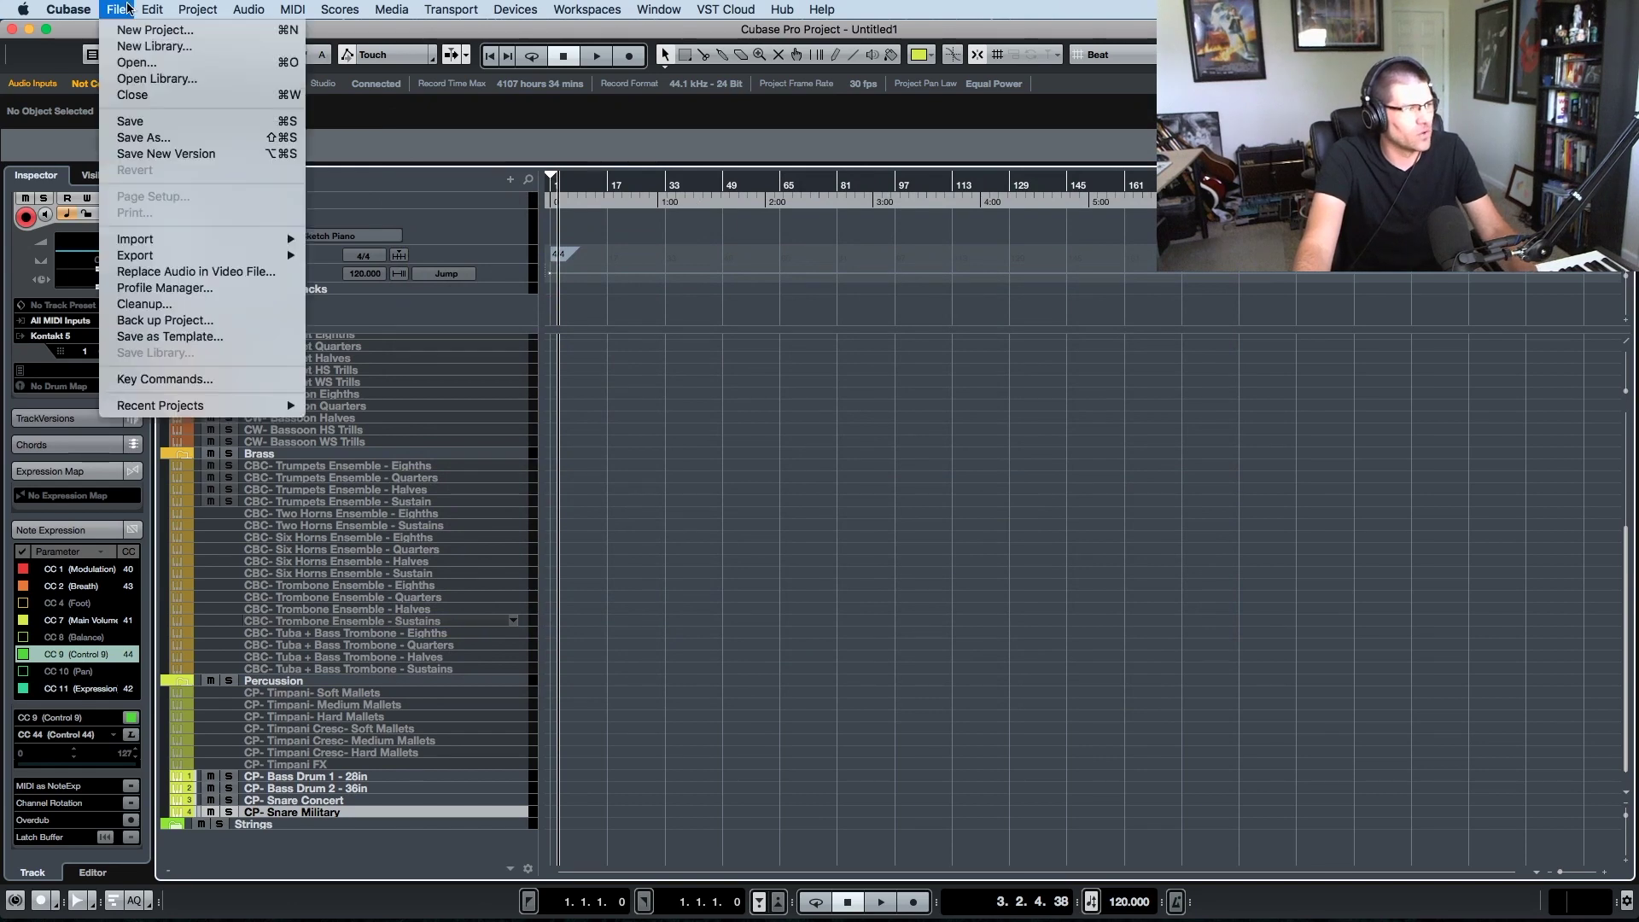
left_click(188, 336)
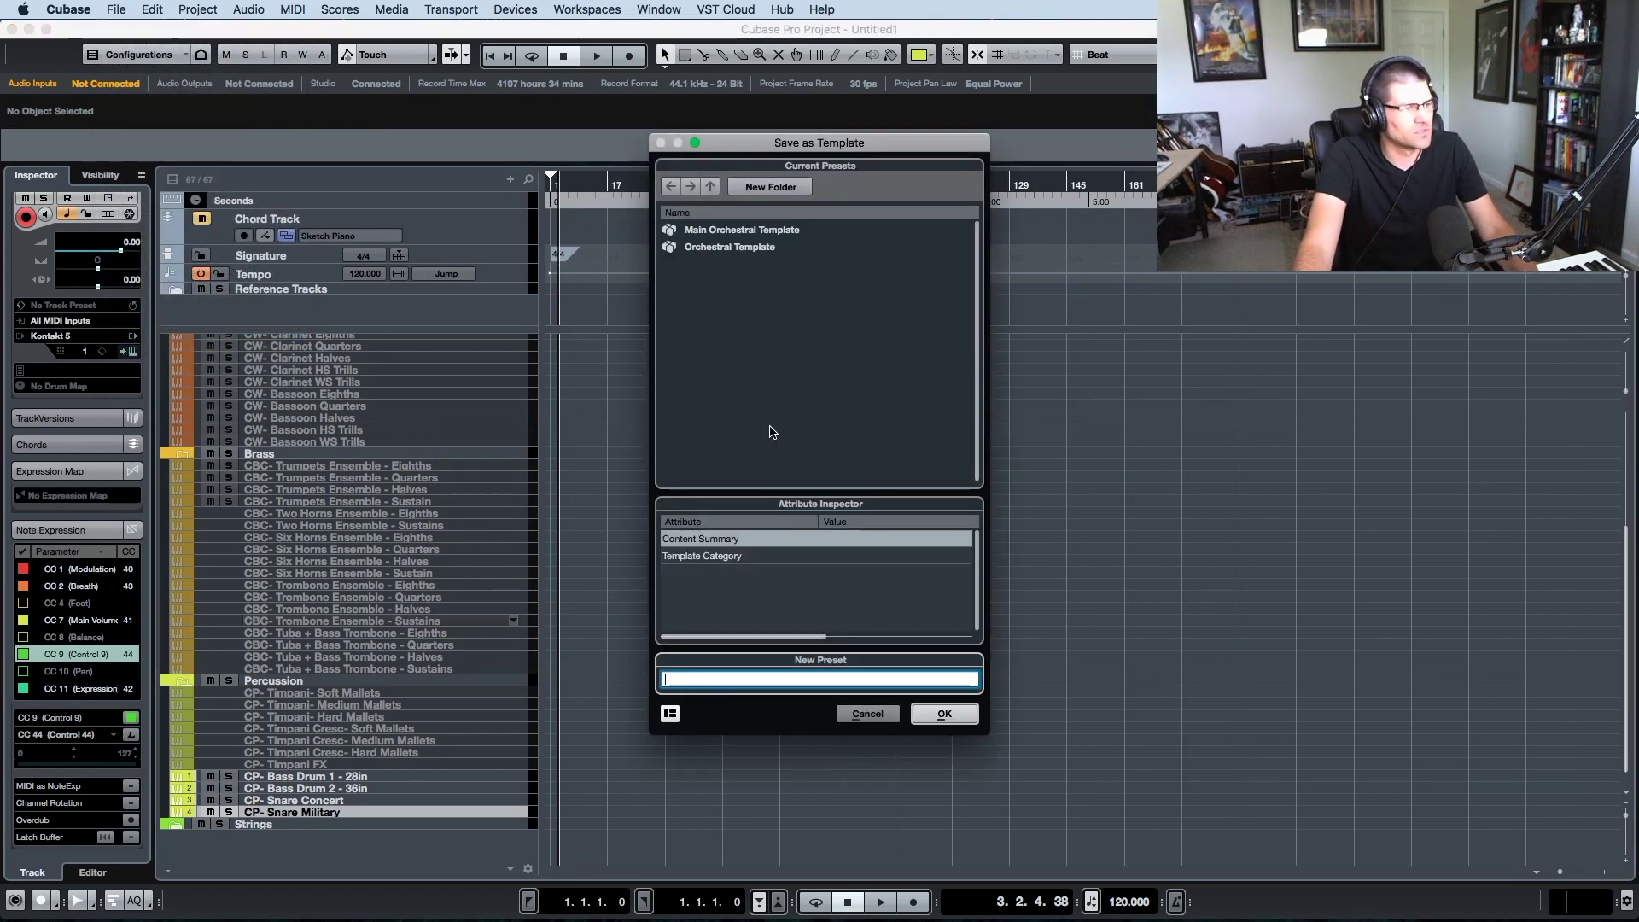
left_click(739, 230)
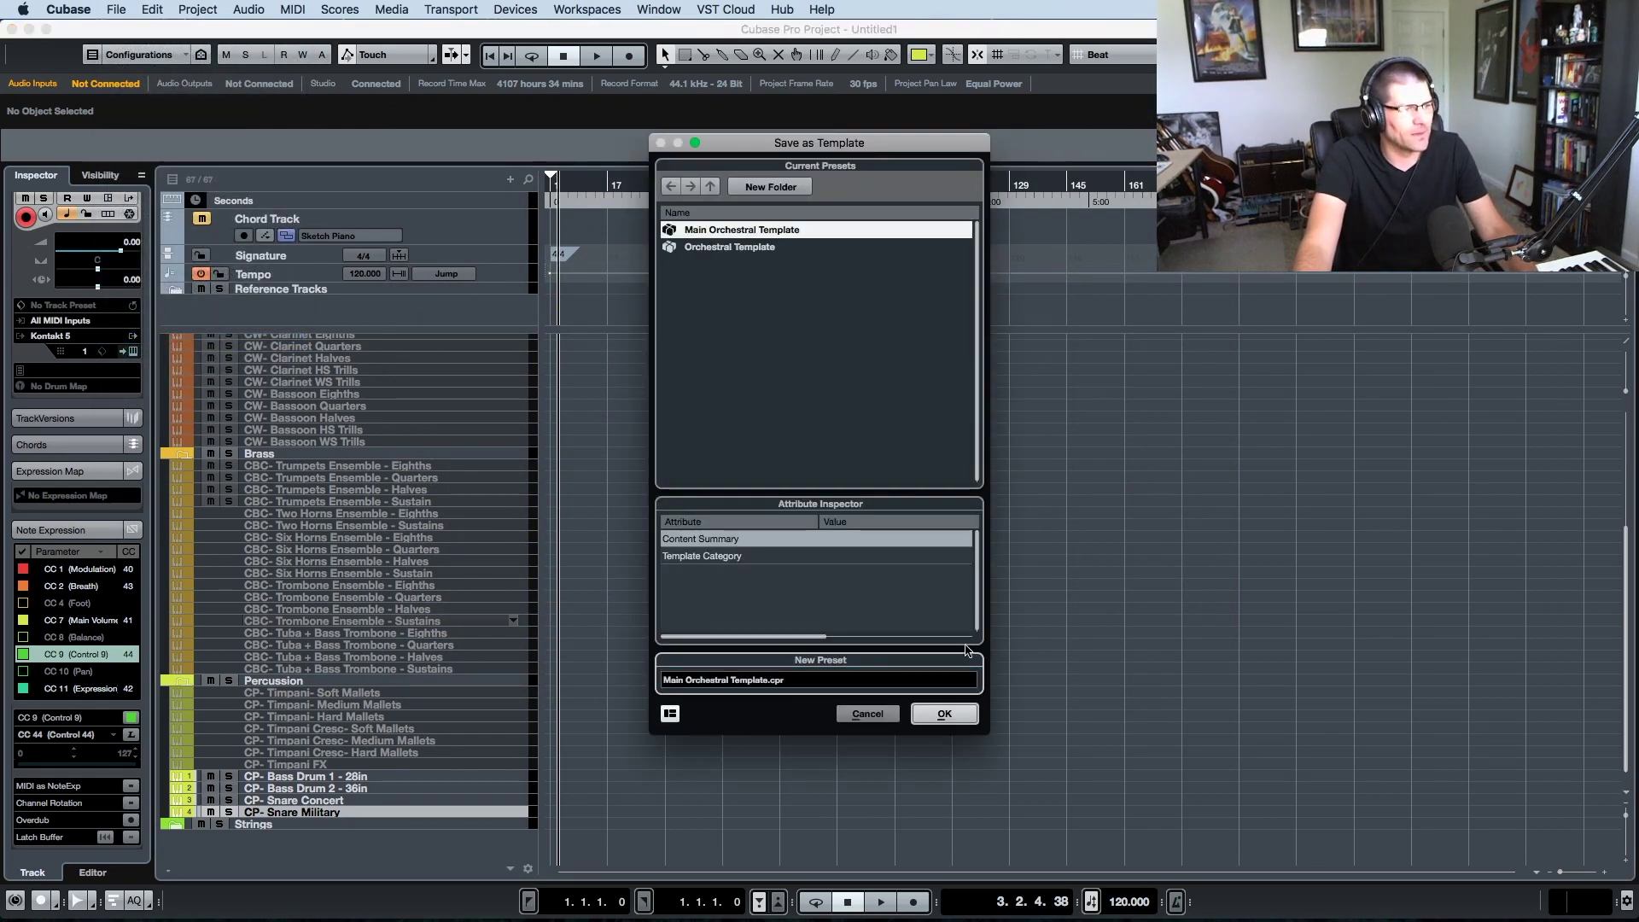
left_click(955, 715)
left_click(958, 325)
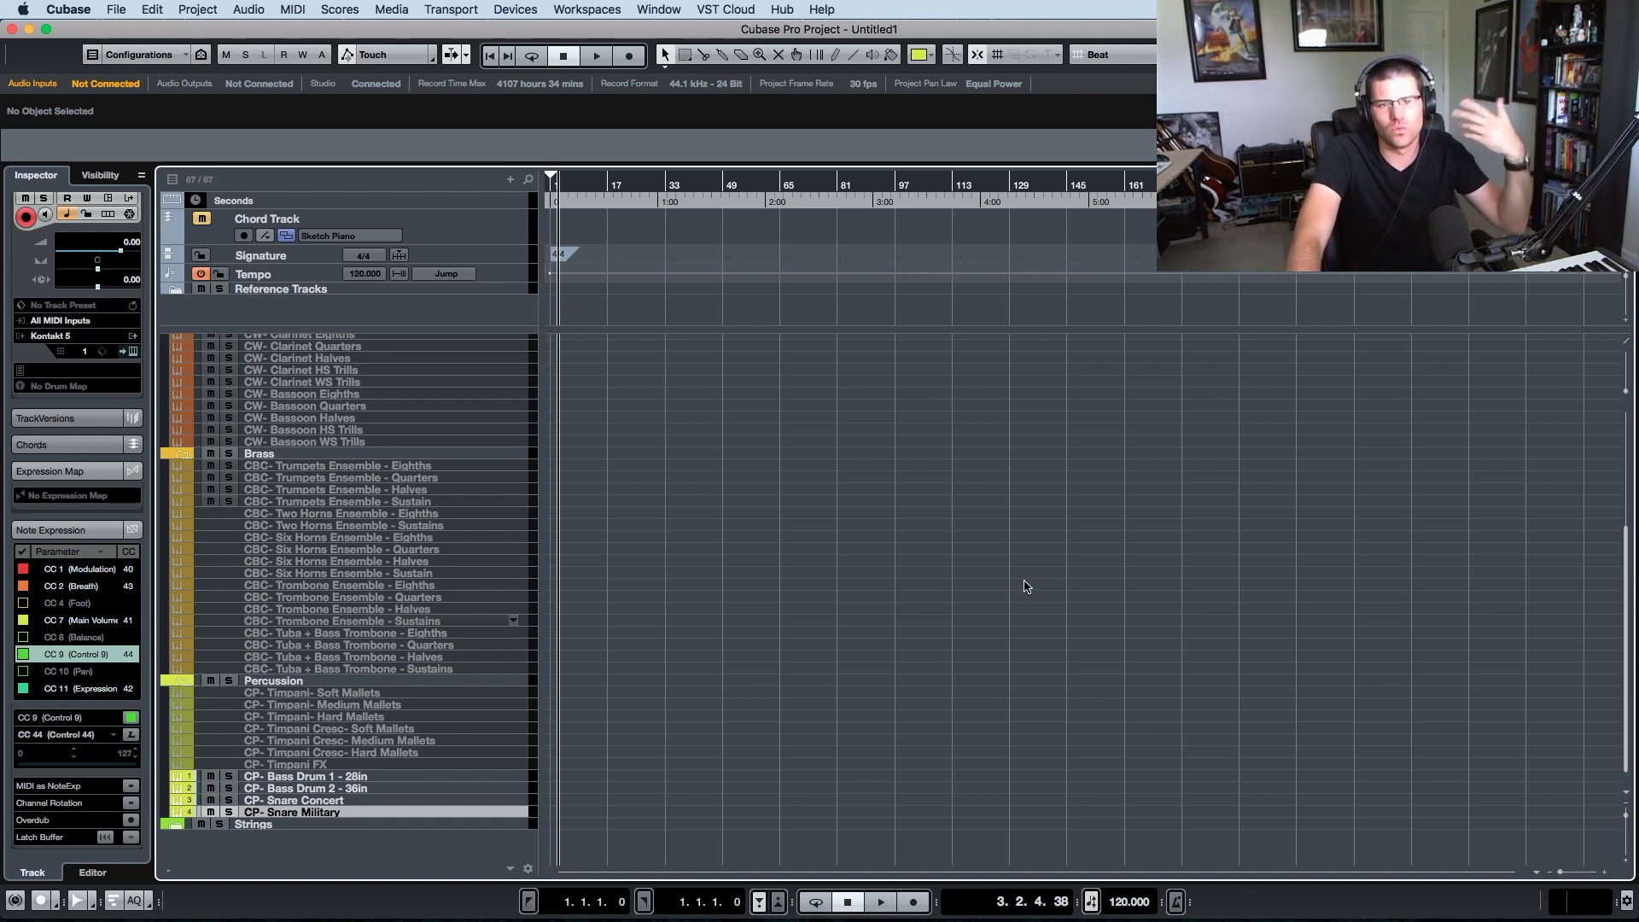
- Disable the CP- Bass Drum 1 - 28in, CP- Bass Drum 2 - 36in and CP- Snare Concert tracks
left_click(329, 777)
left_click(353, 798, "shift")
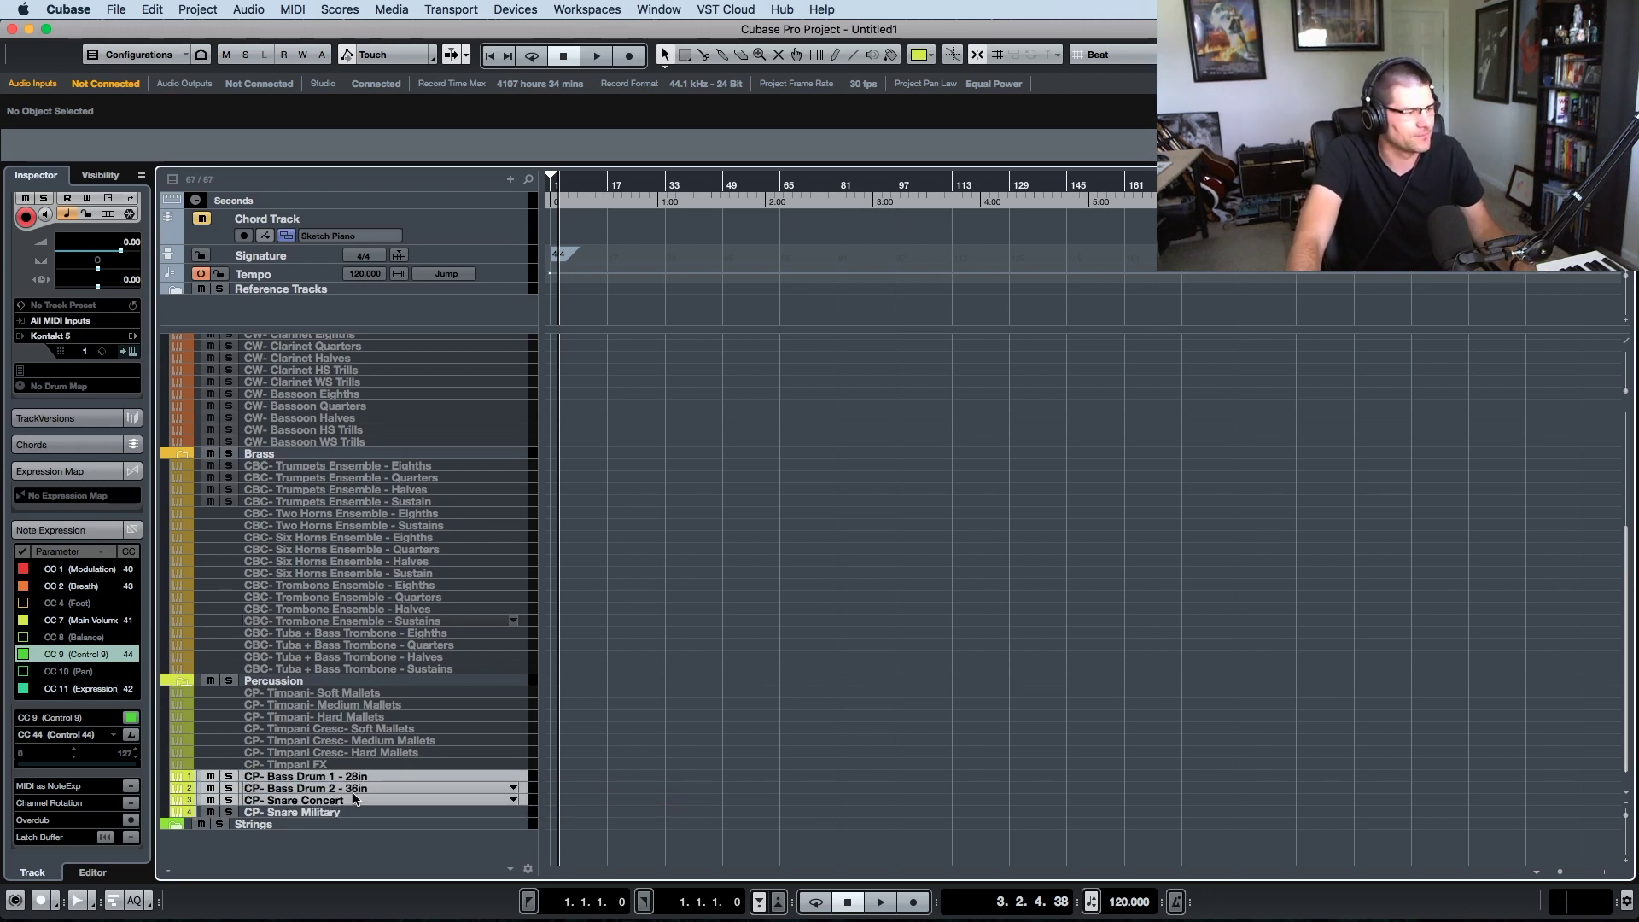
key("shift+d")
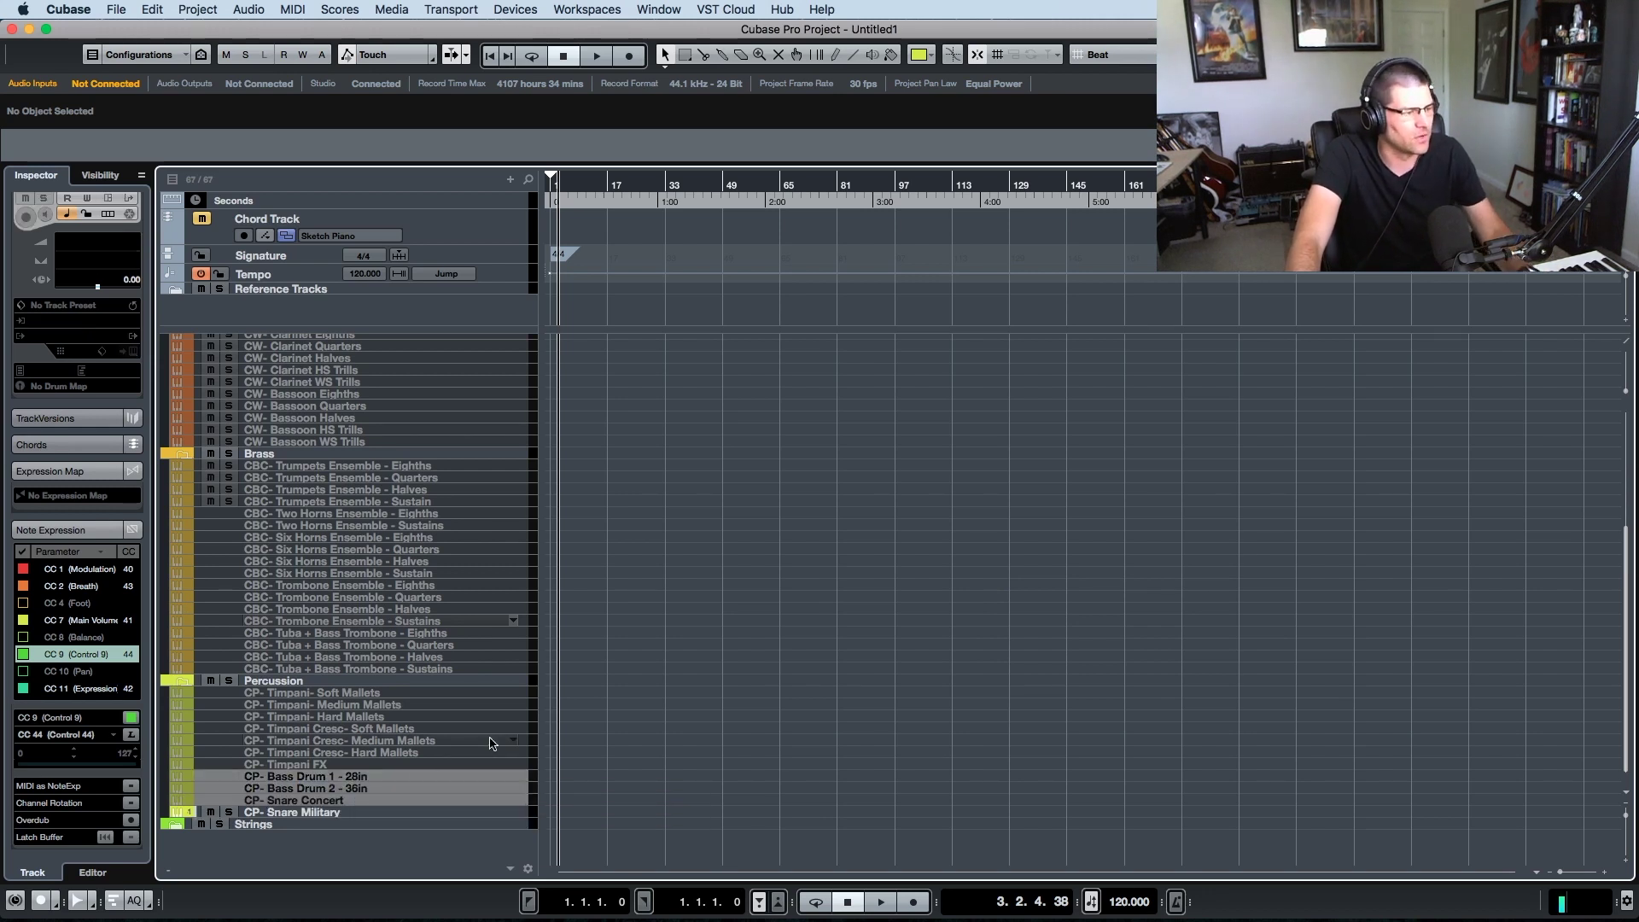
- Duplicate the CP- Snare Military track and load OP12 Snare Piccolo in the copy's Kontakt instrument
left_click(384, 815)
right_click(381, 816)
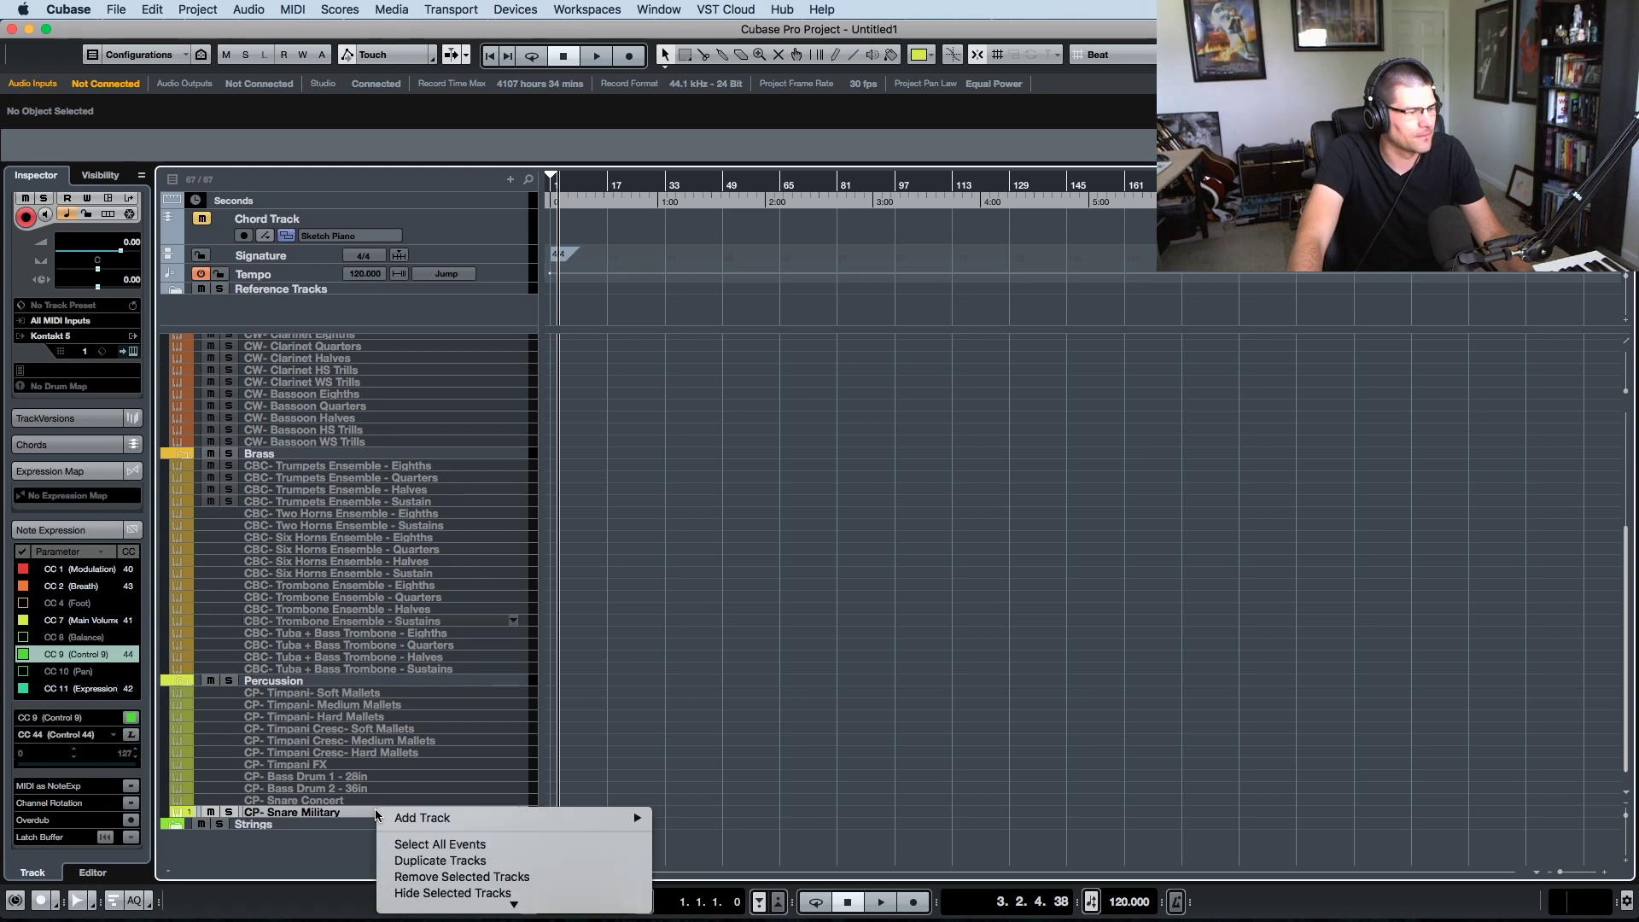
left_click(440, 861)
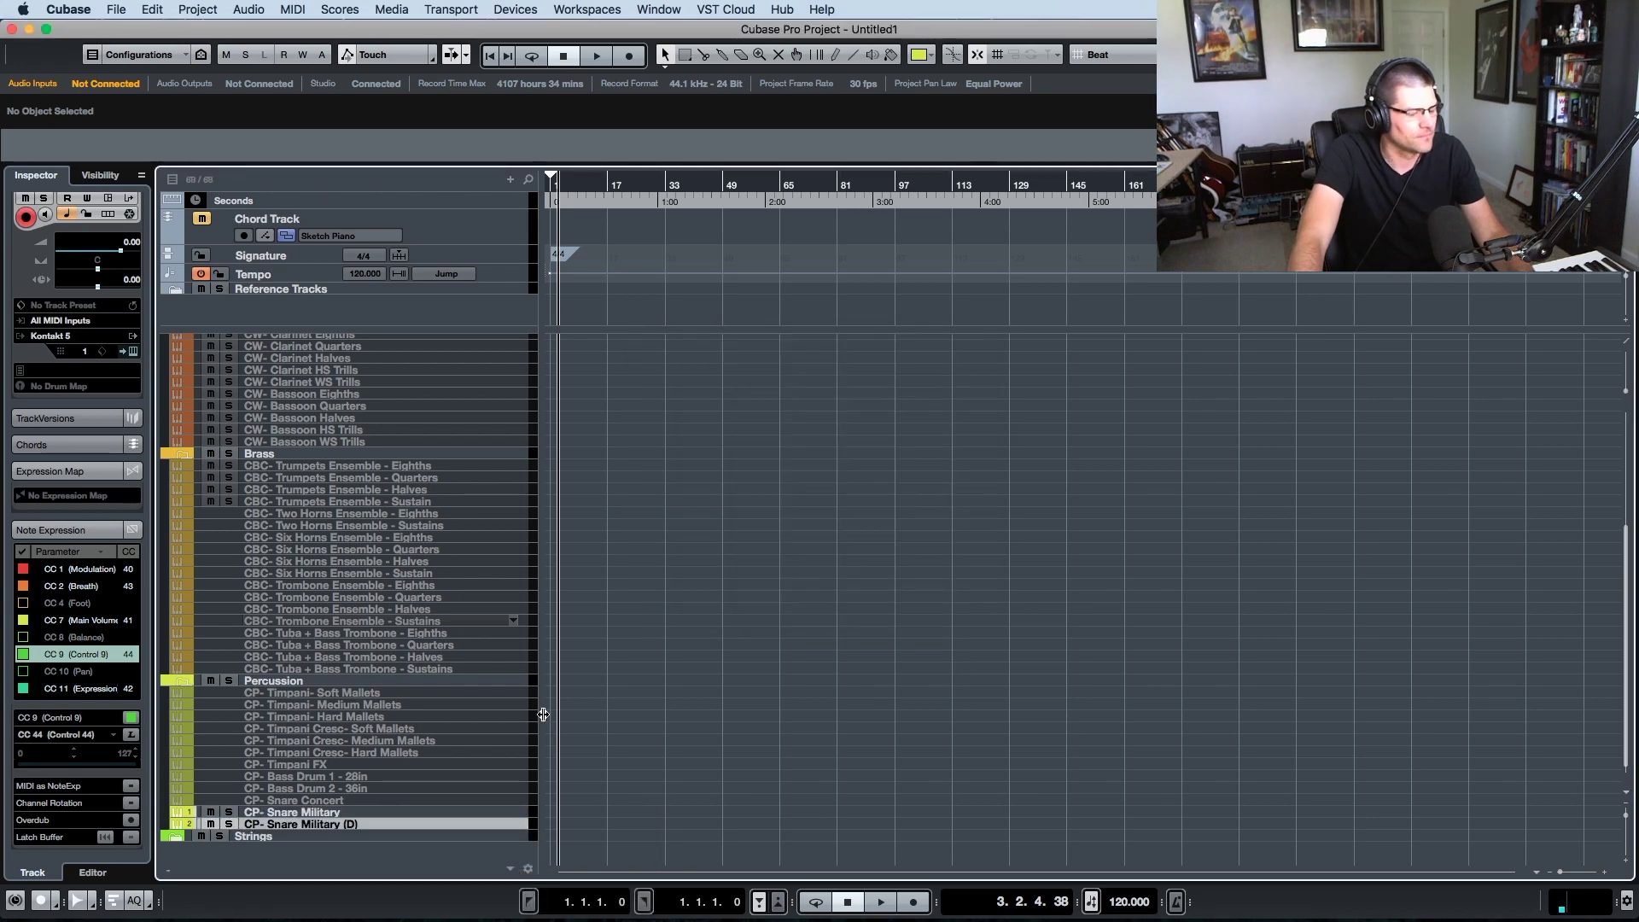
key("Return")
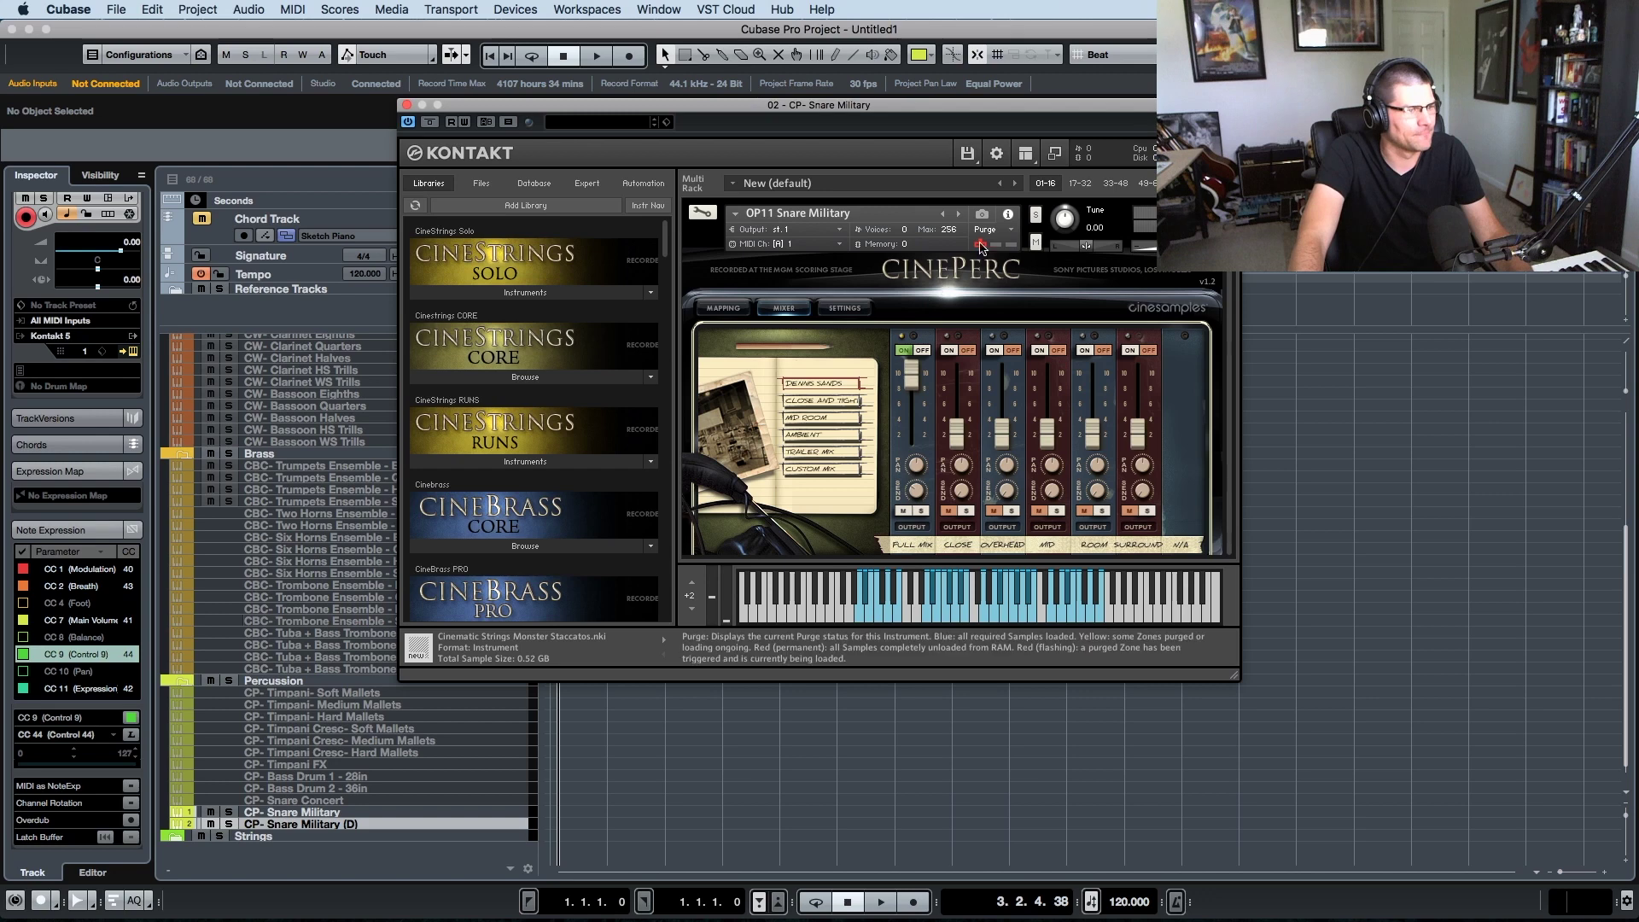
left_click(958, 212)
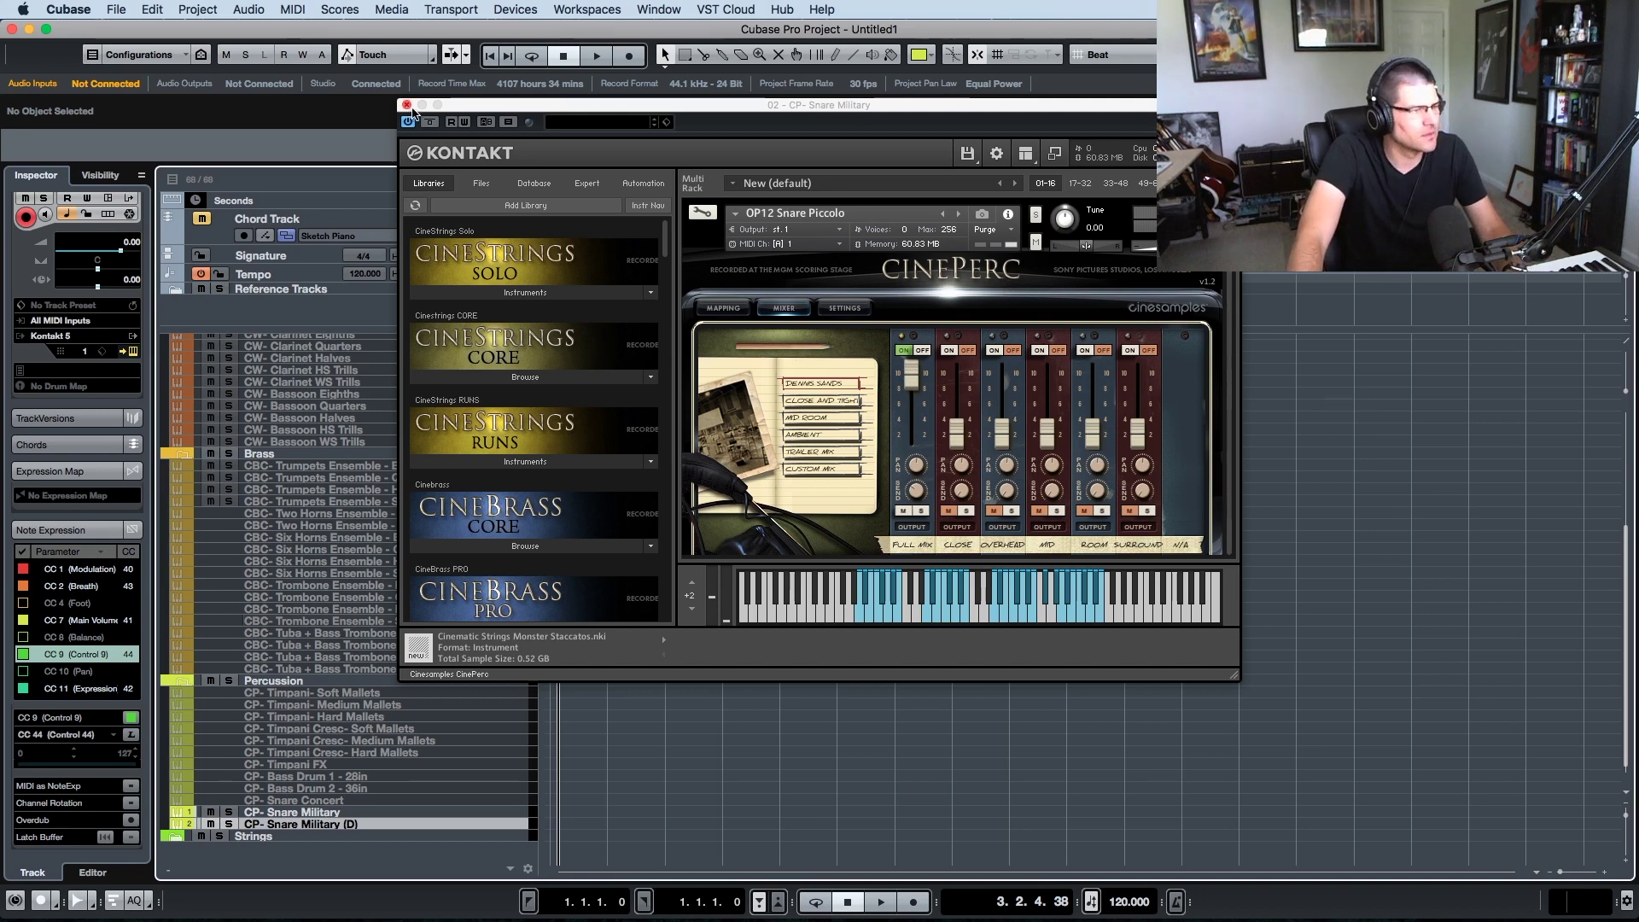
- Rename the duplicated Snare Military track as CP- Snare Piccolo and close its Kontakt window
double_click(350, 825)
left_click(350, 825)
key("BackSpace")
key("BackSpace")
key("BackSpace")
key("BackSpace")
key("BackSpace")
key("BackSpace")
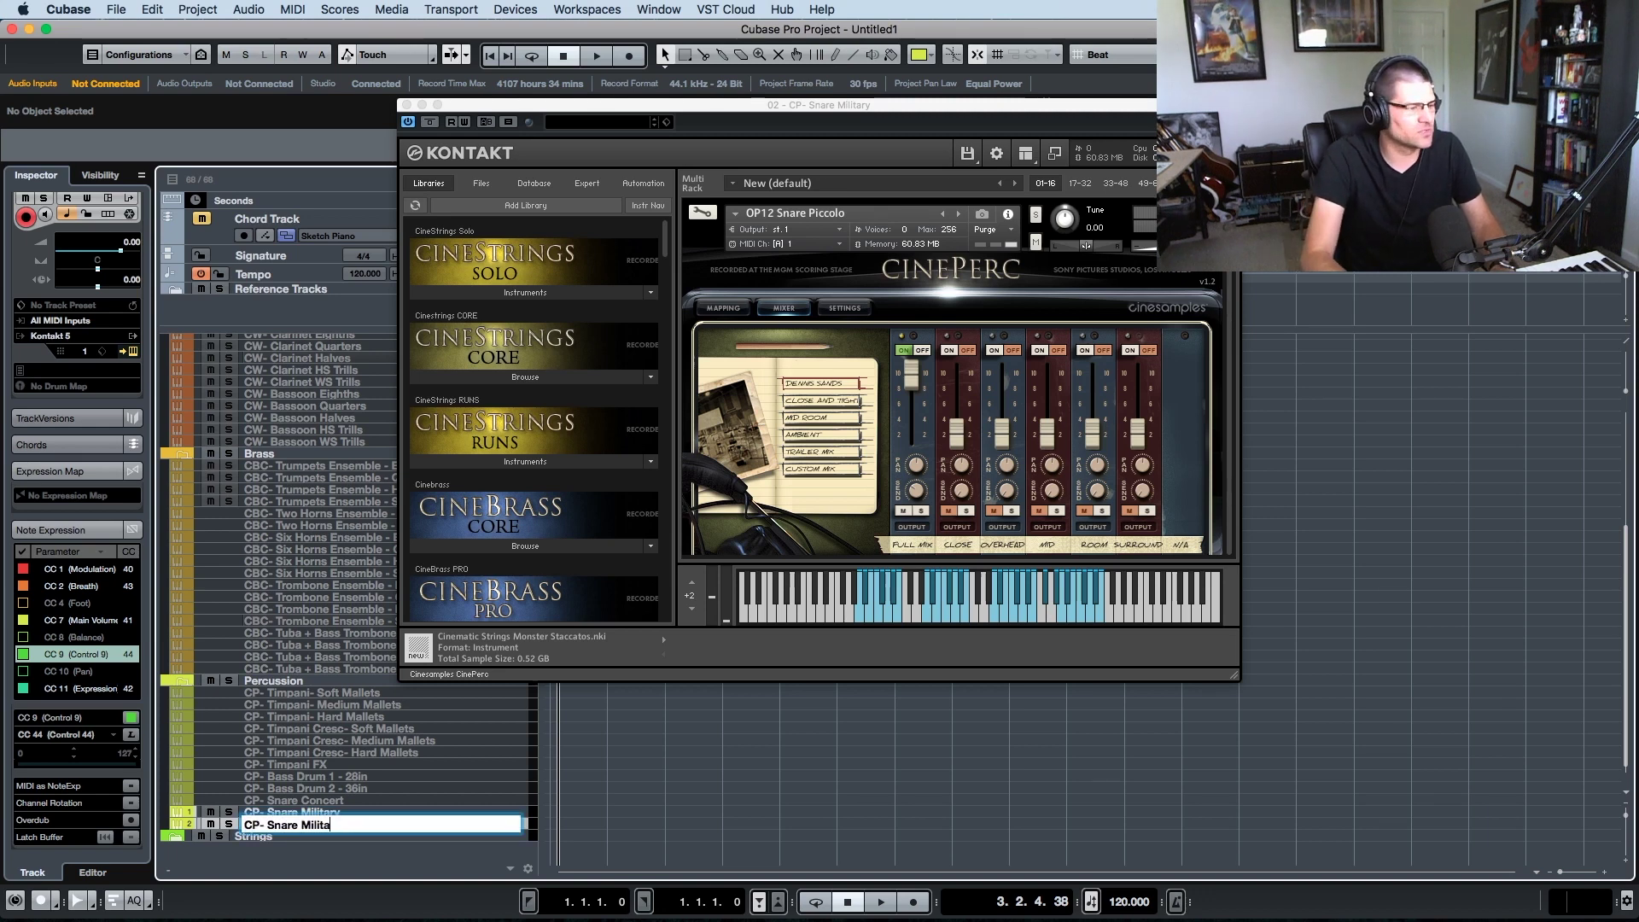
key("BackSpace")
key("BackSpace")
key("BackSpace")
key("BackSpace")
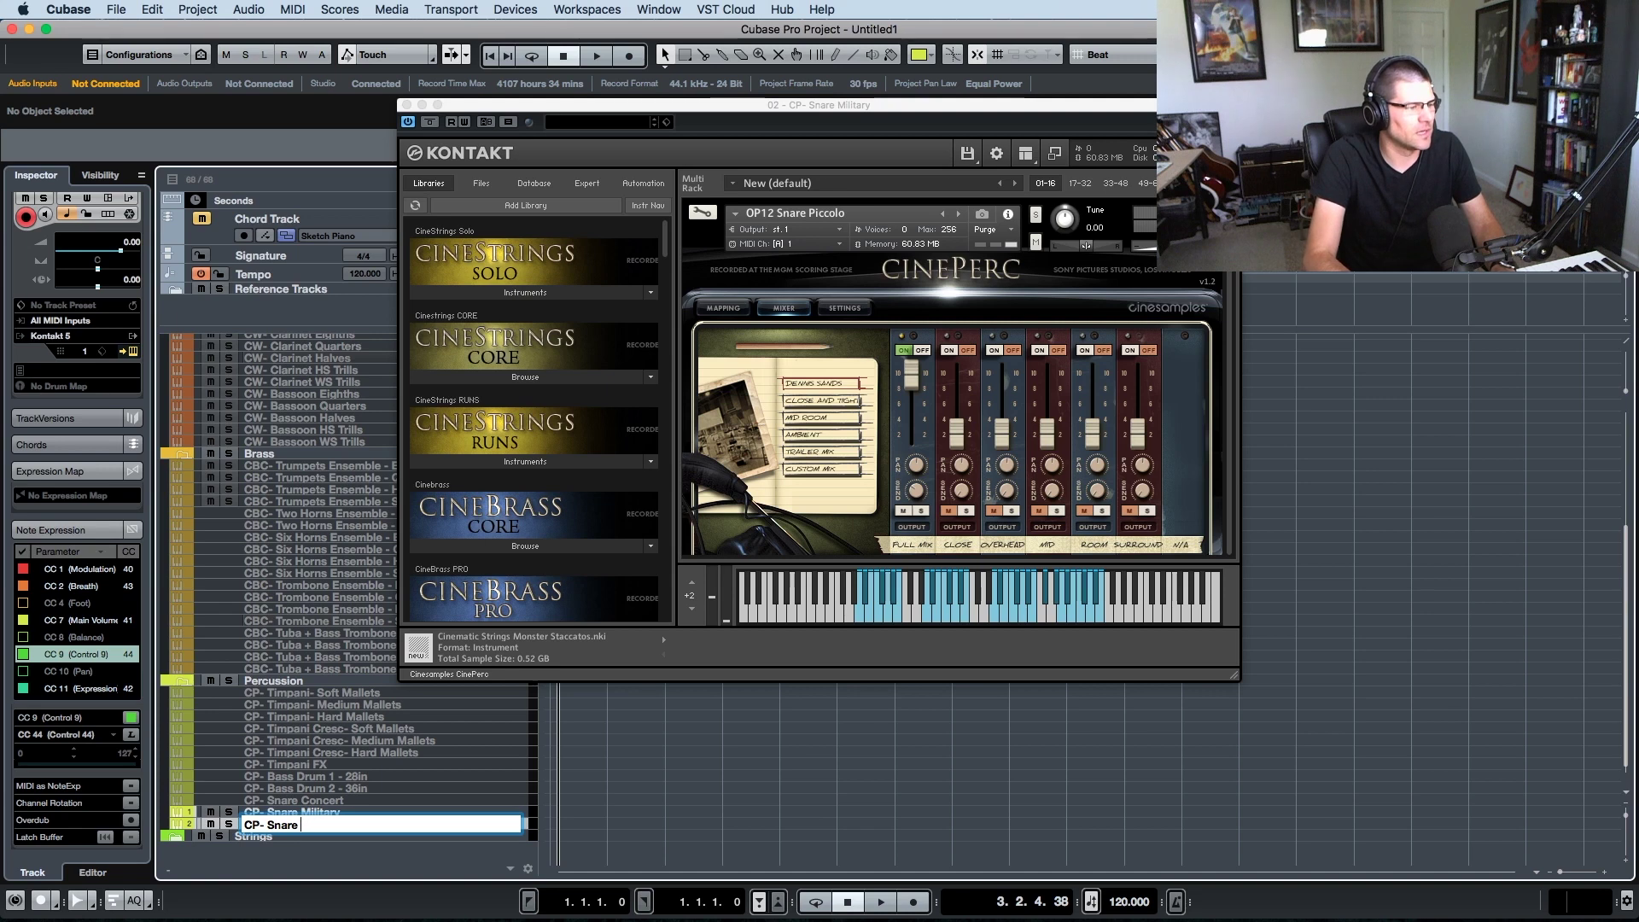
type("Piccolo")
key("Return")
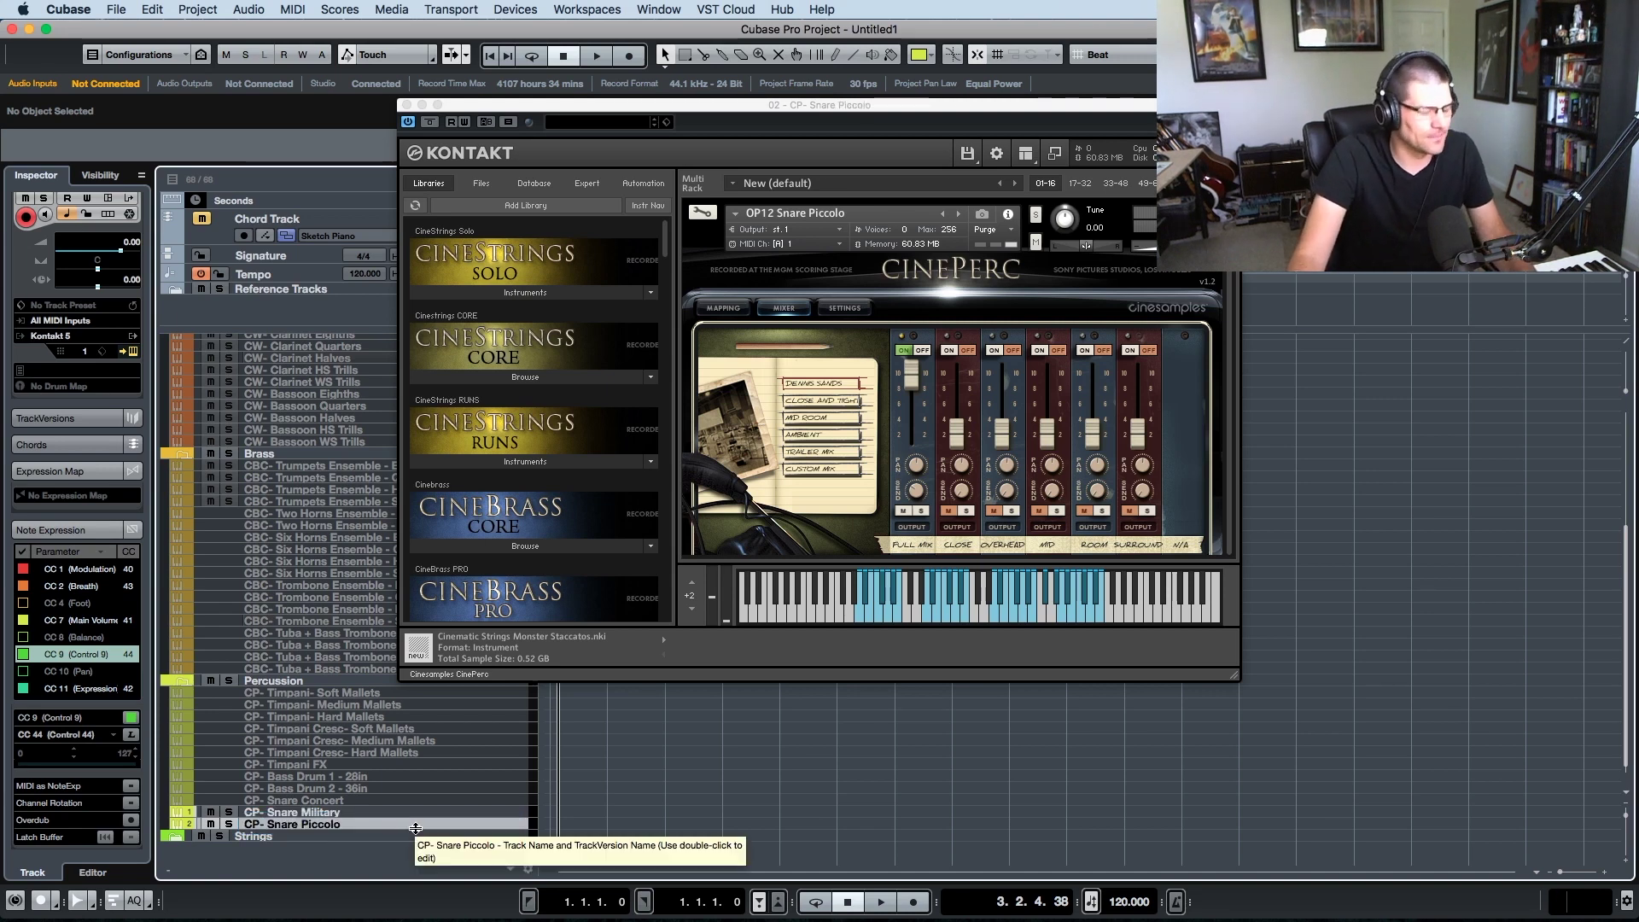
key("super+w")
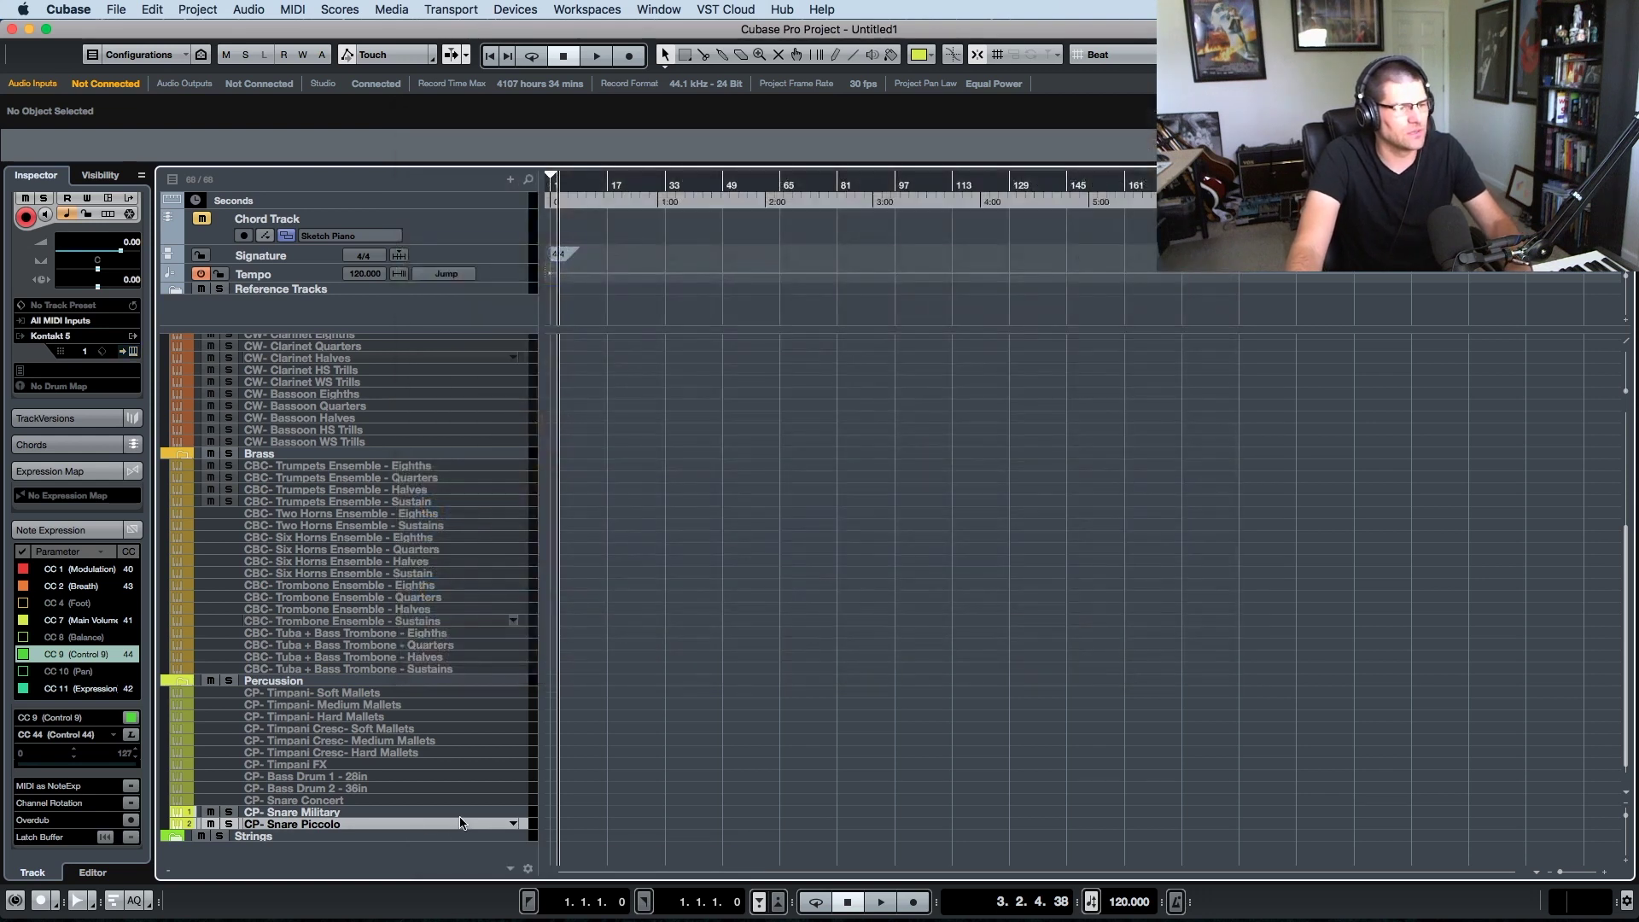
- Disable the CP- Snare Military track in the Percussion folder
scroll(446, 755, "down", 1)
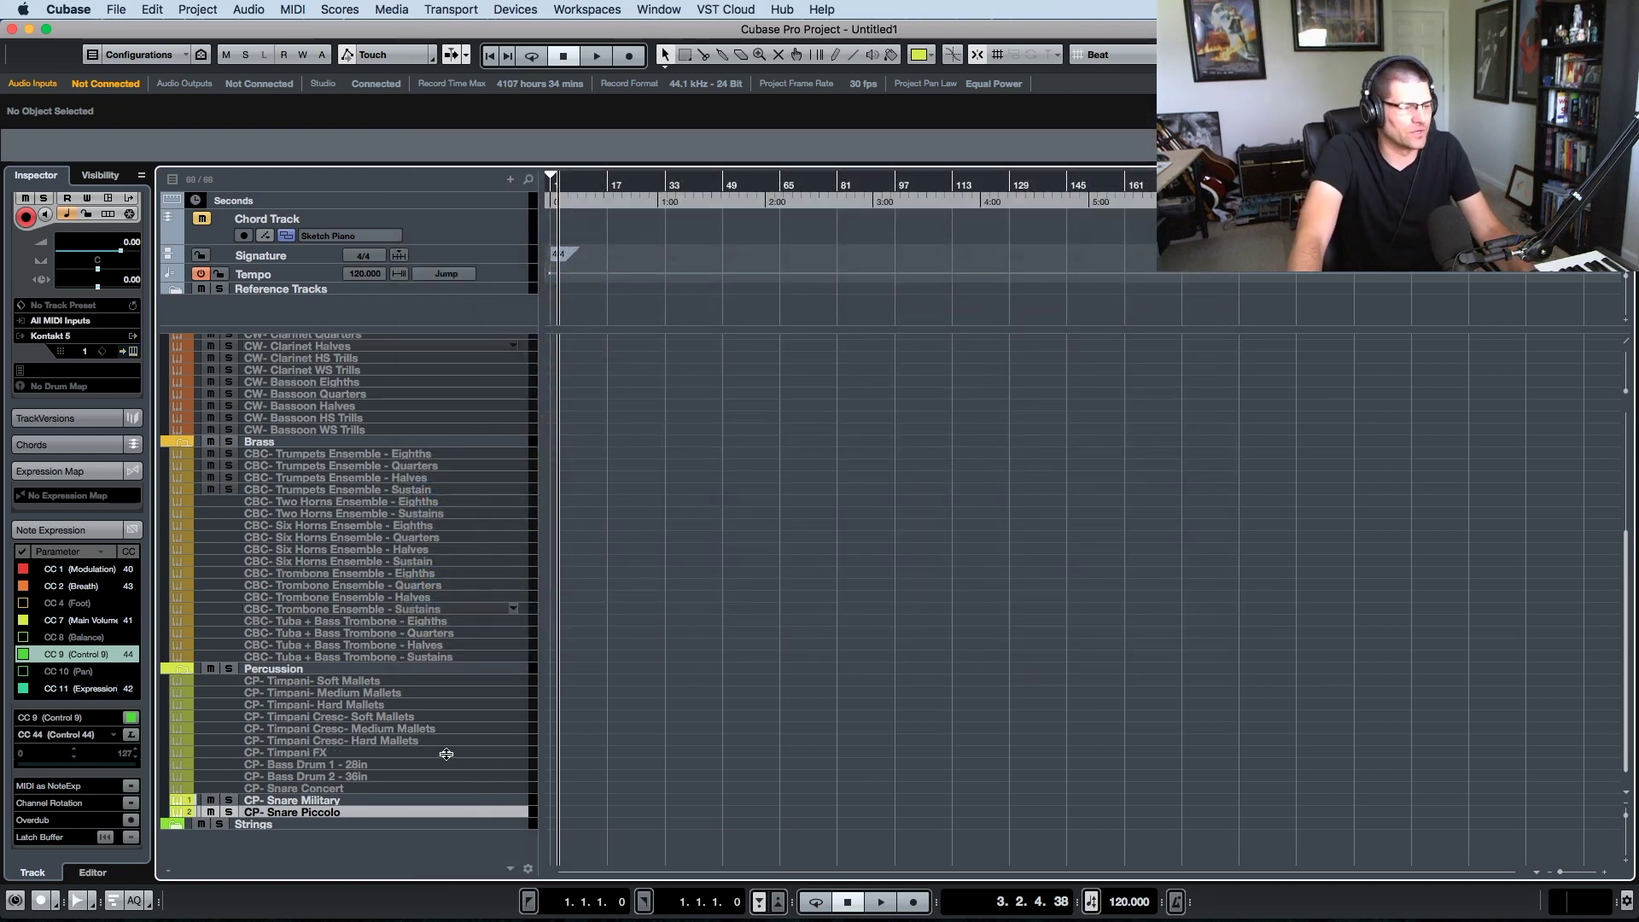
left_click(361, 805)
key("shift+d")
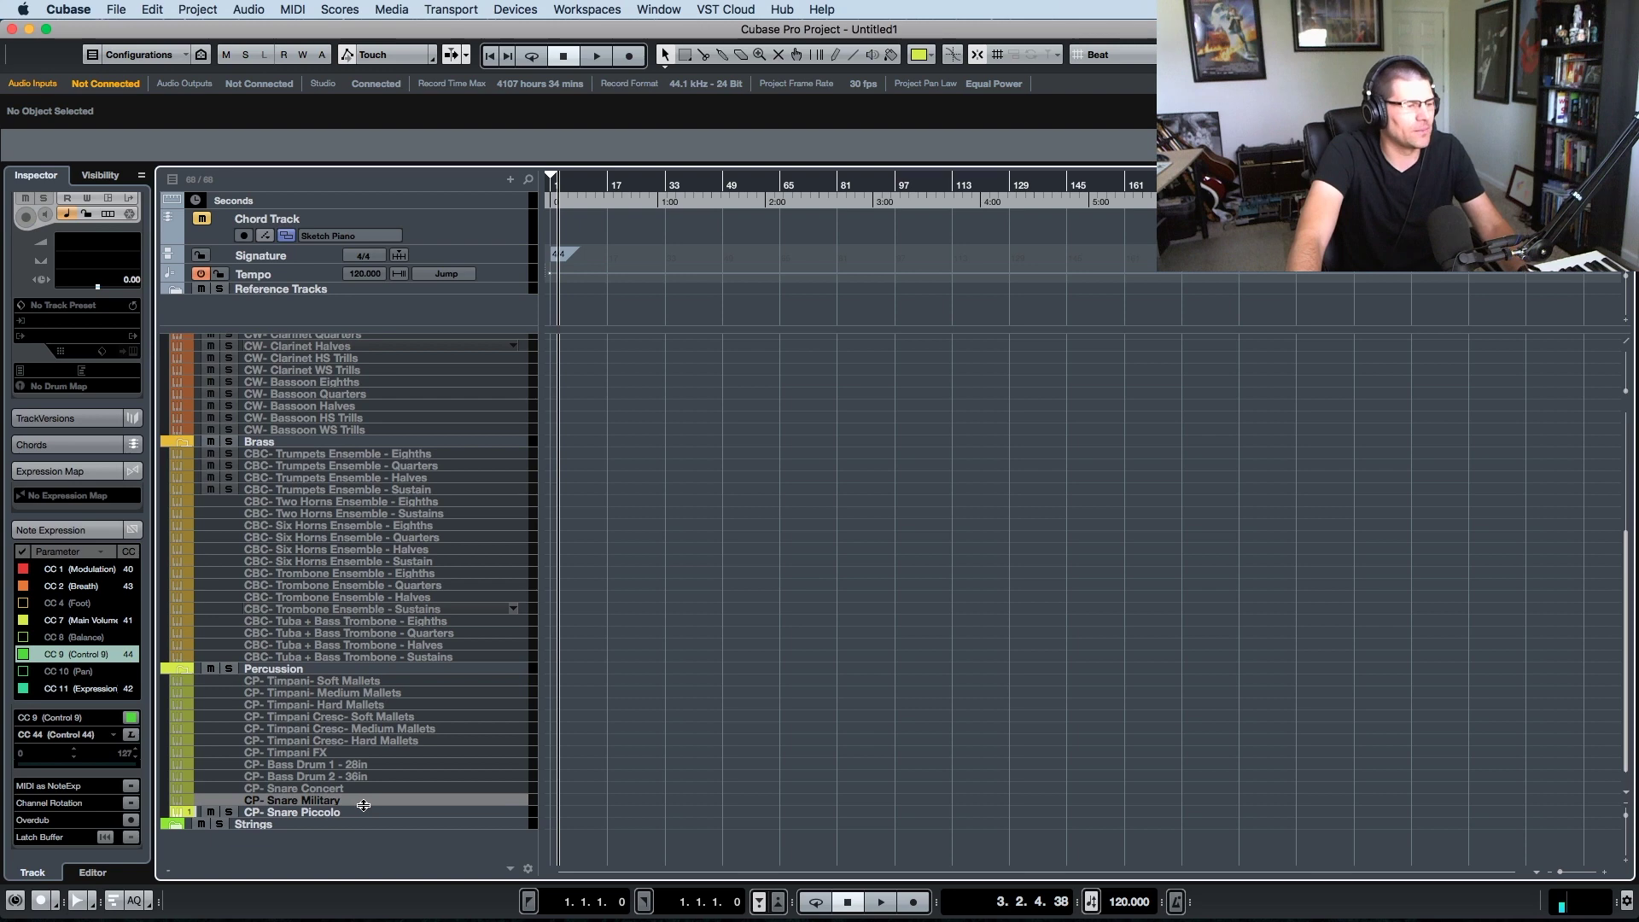
- Duplicate the CP- Snare Piccolo track and load OP13 Snare Tenor in the copy's Kontakt instrument
left_click(362, 812)
right_click(361, 812)
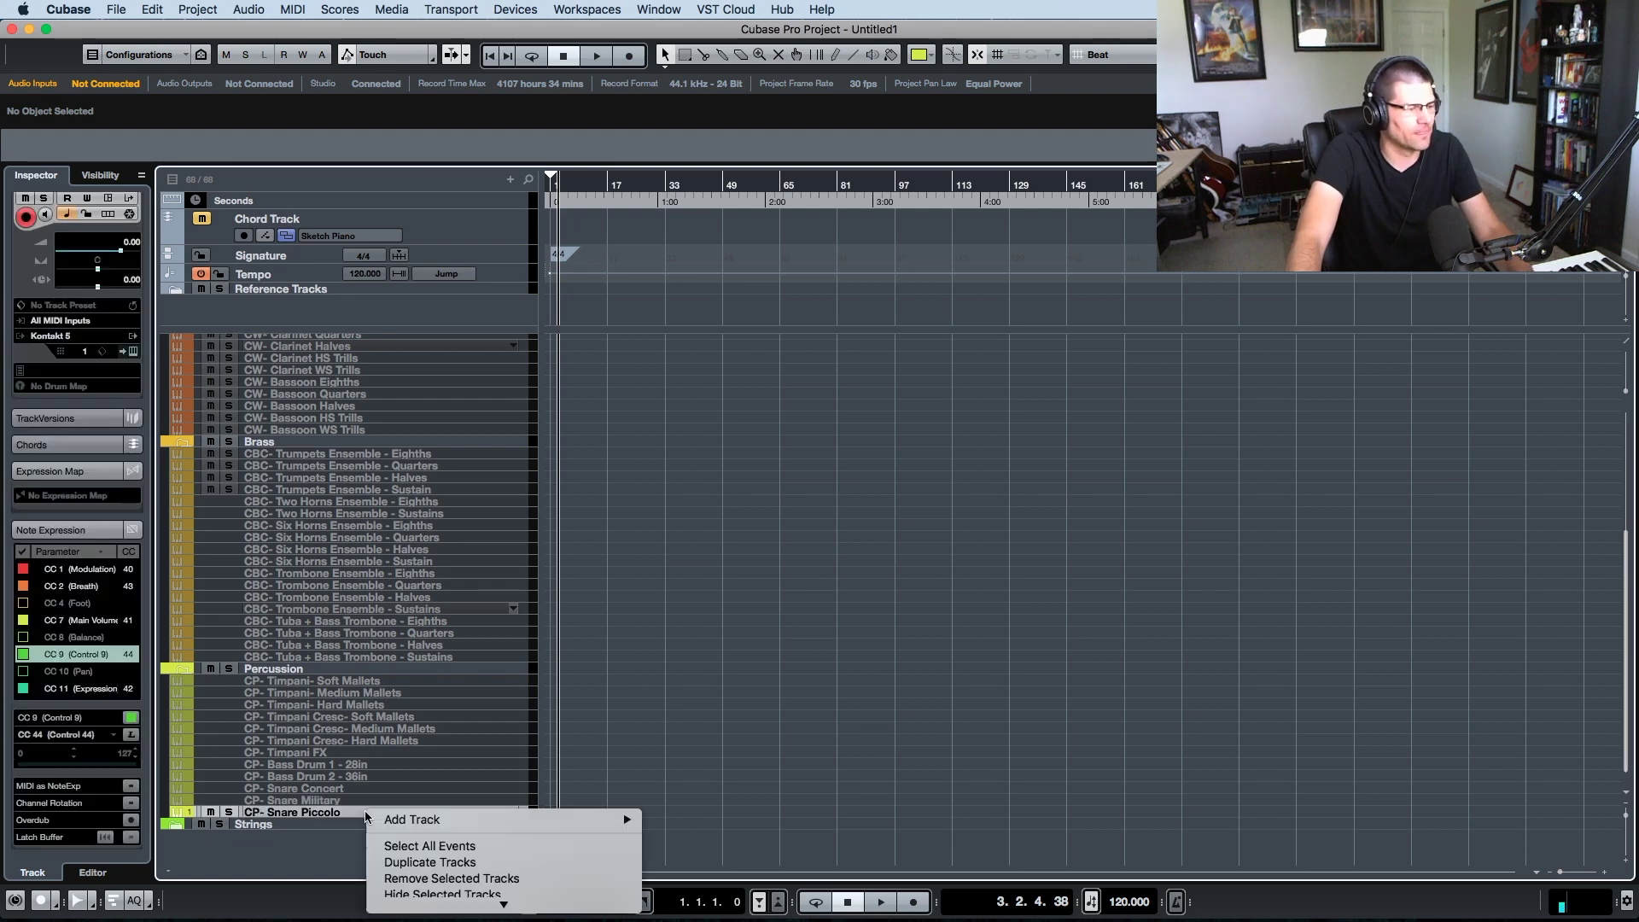
left_click(442, 861)
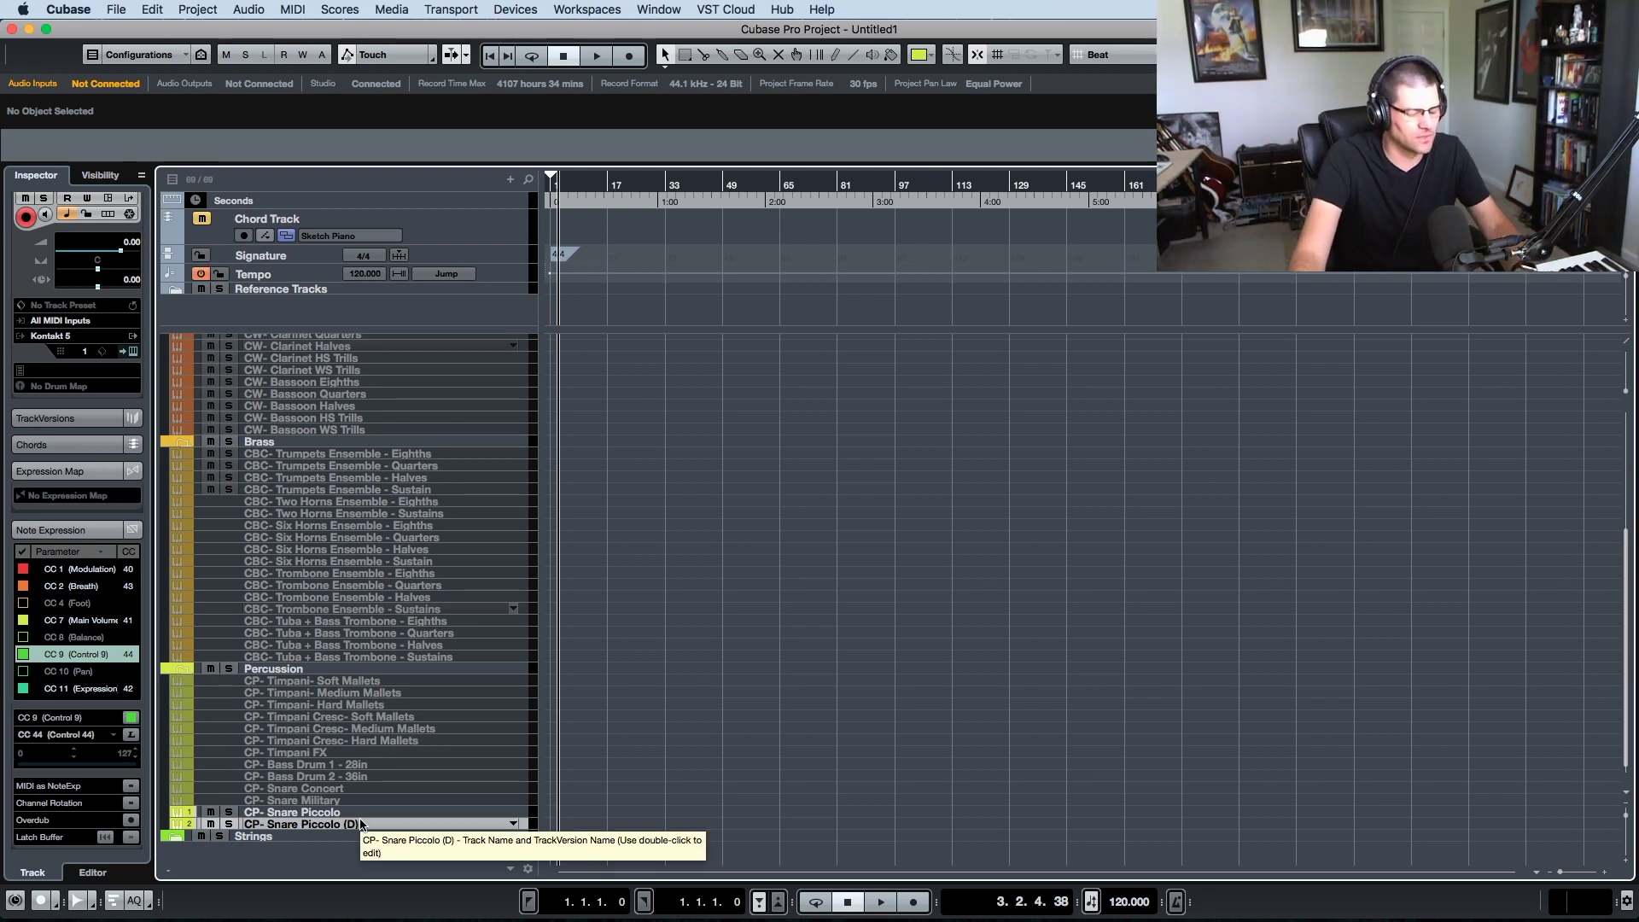
key("e")
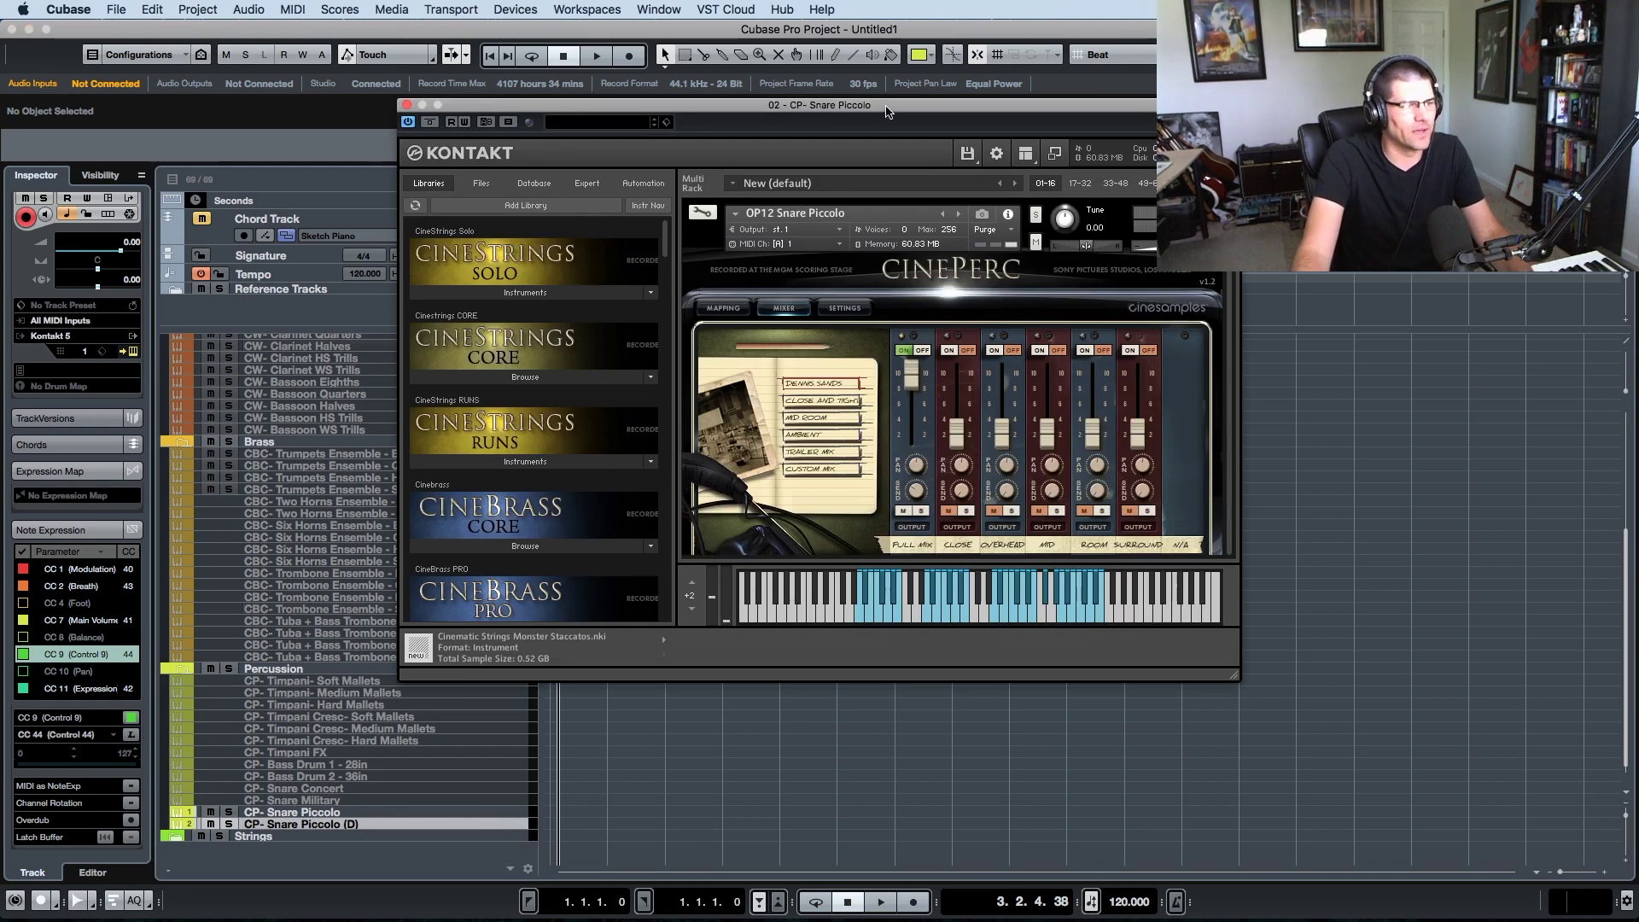
left_click_drag(886, 106, 955, 111)
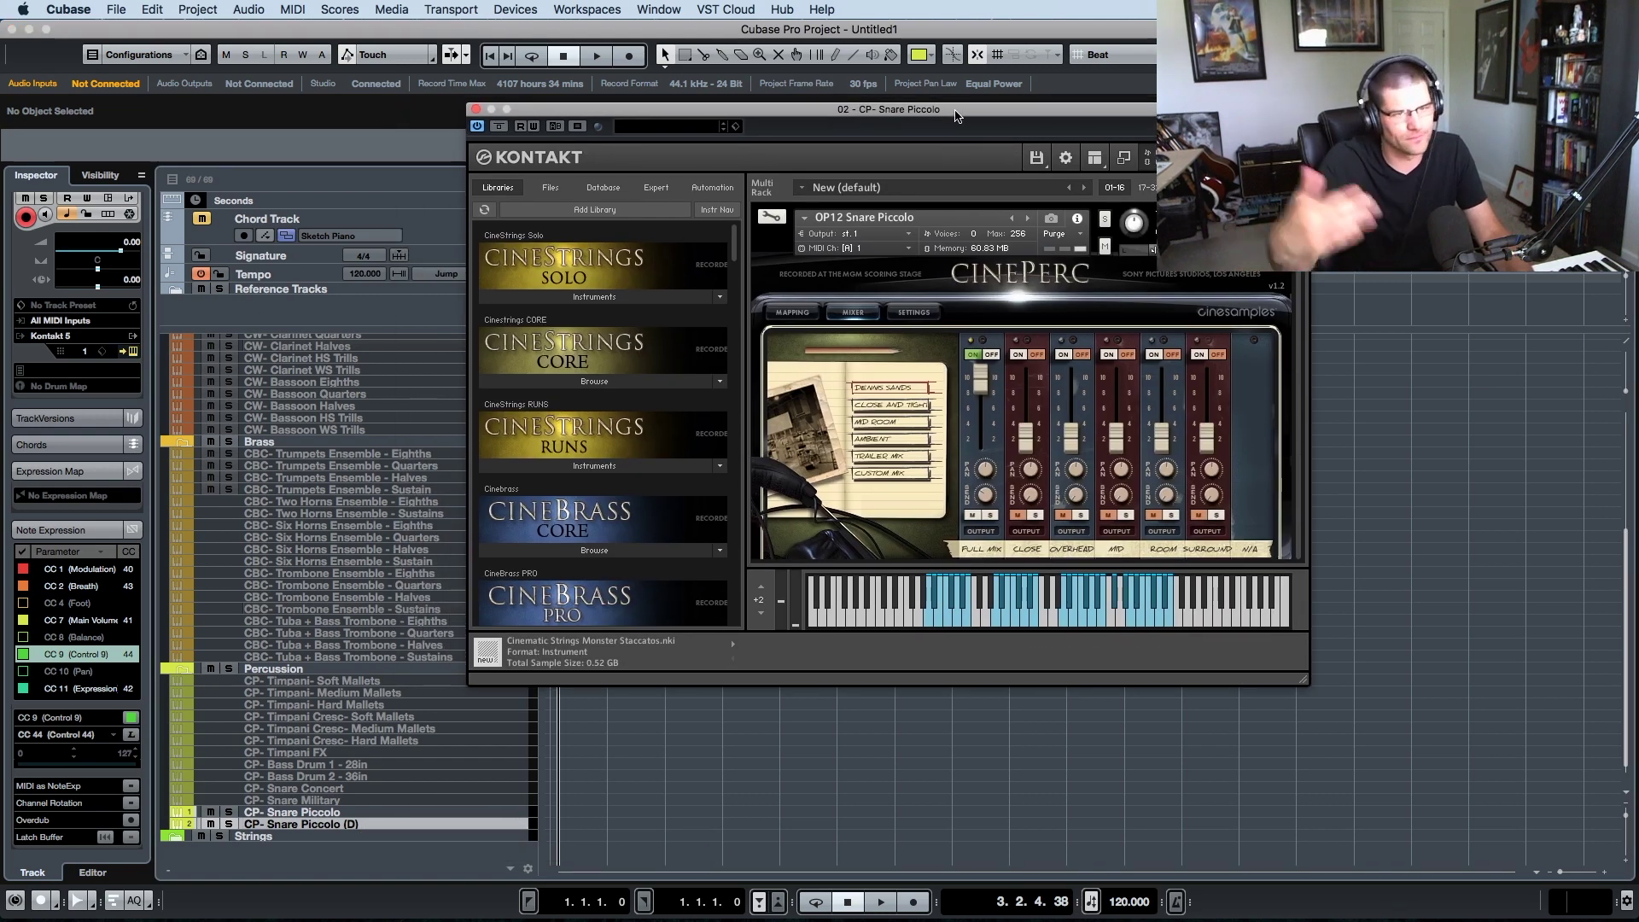
left_click(1031, 220)
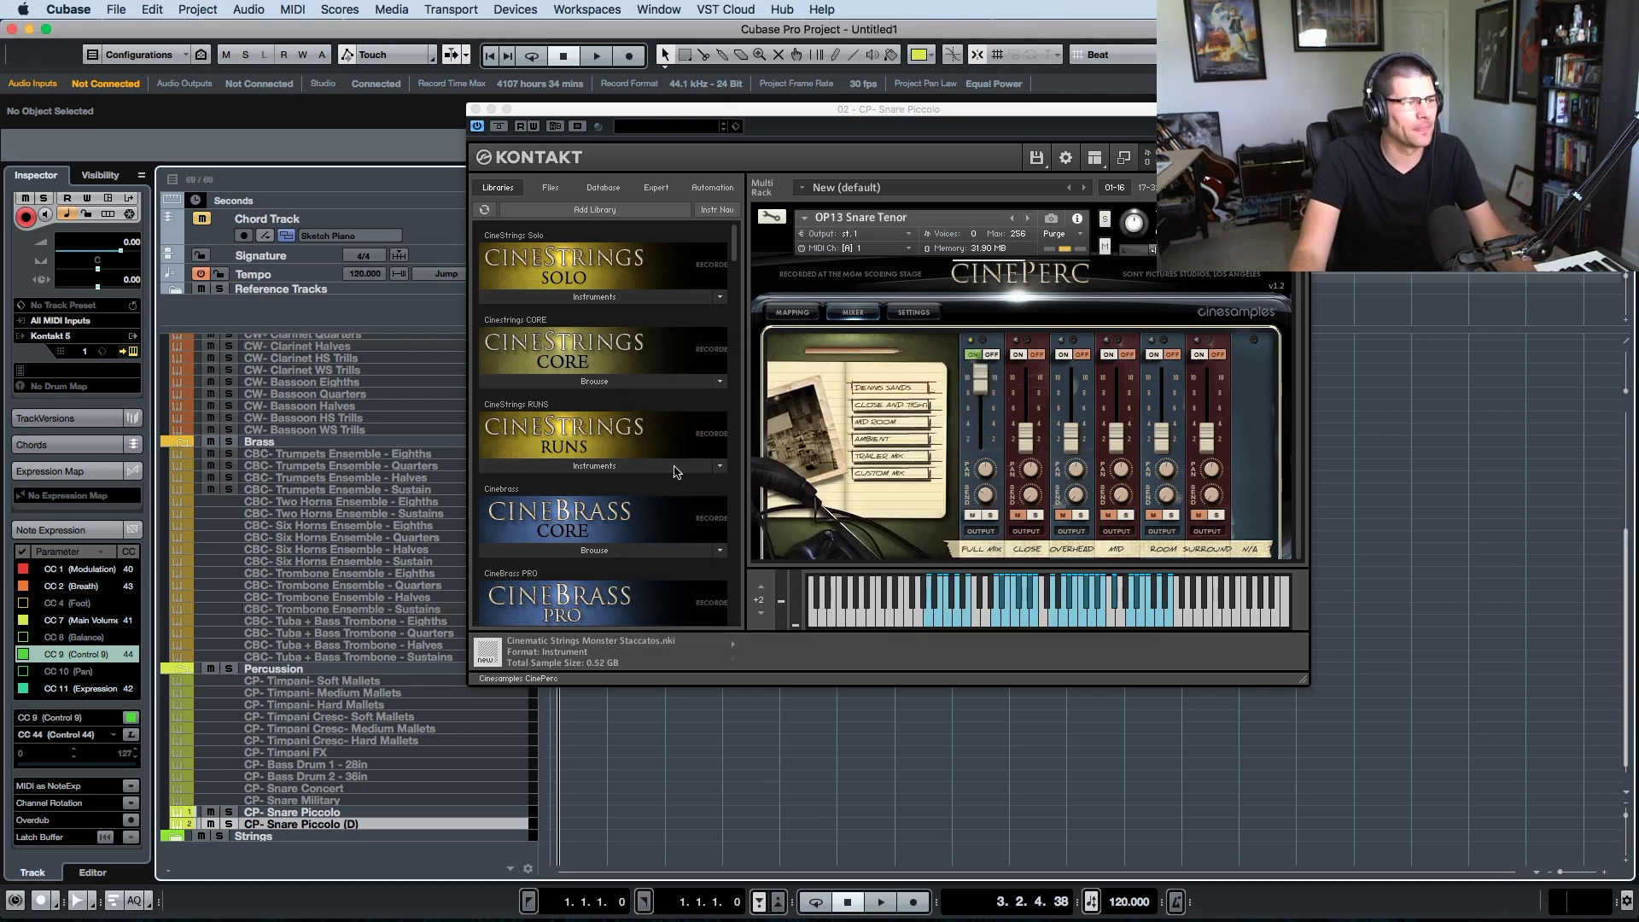
- Rename the duplicated Snare Piccolo track as CP- Snare Tenor
double_click(378, 824)
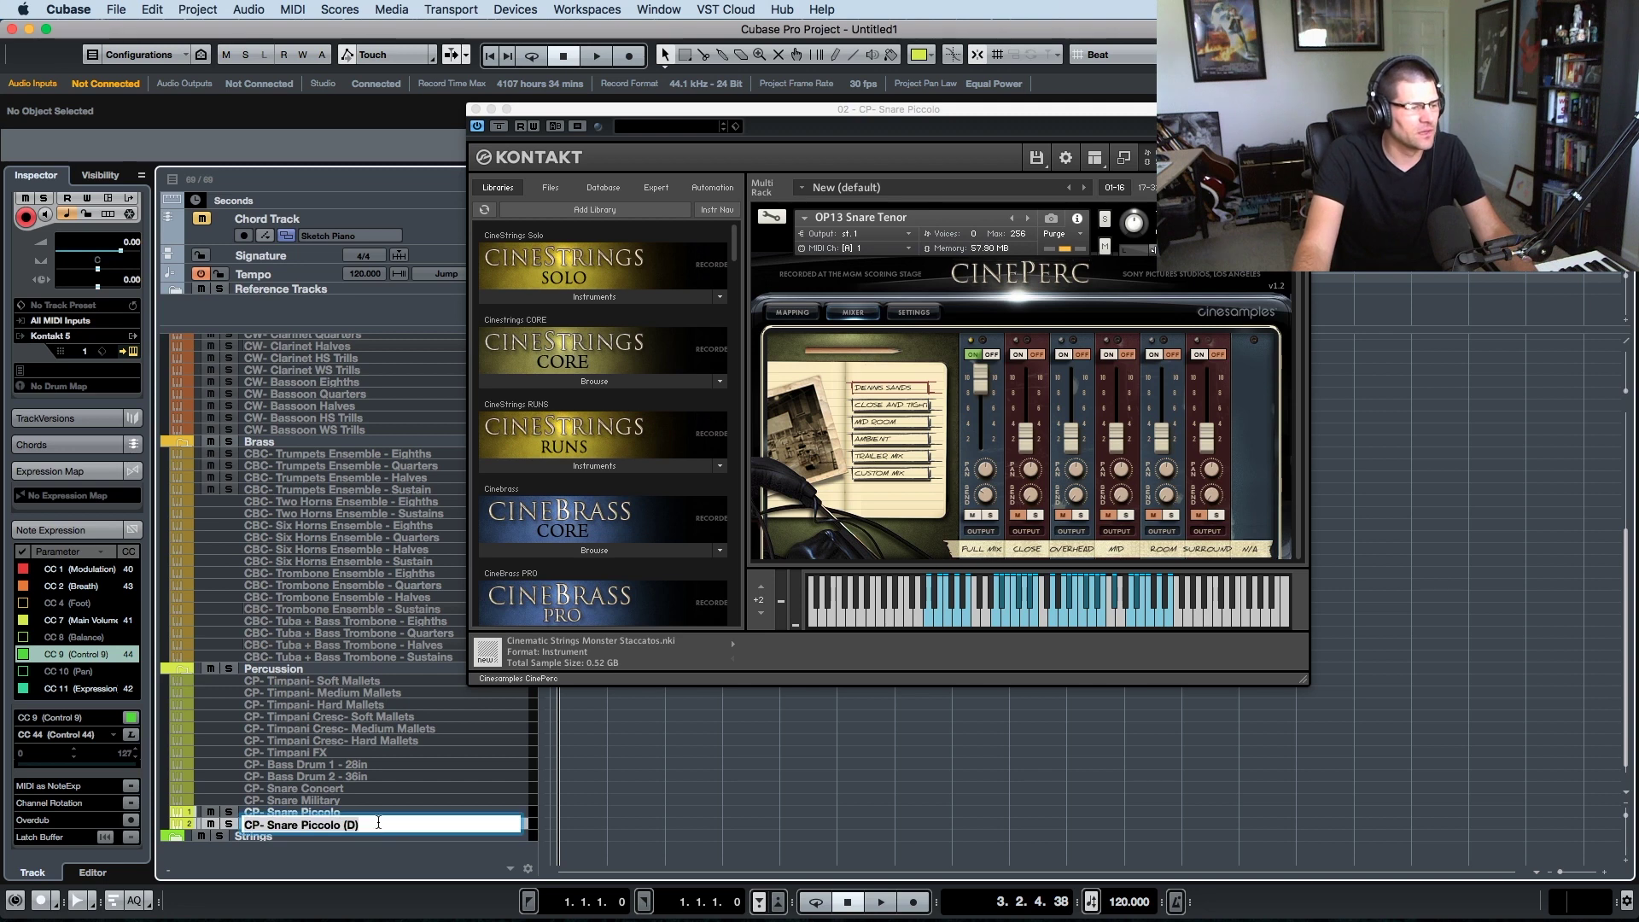
key("BackSpace")
key("BackSpace")
key("BackSpace")
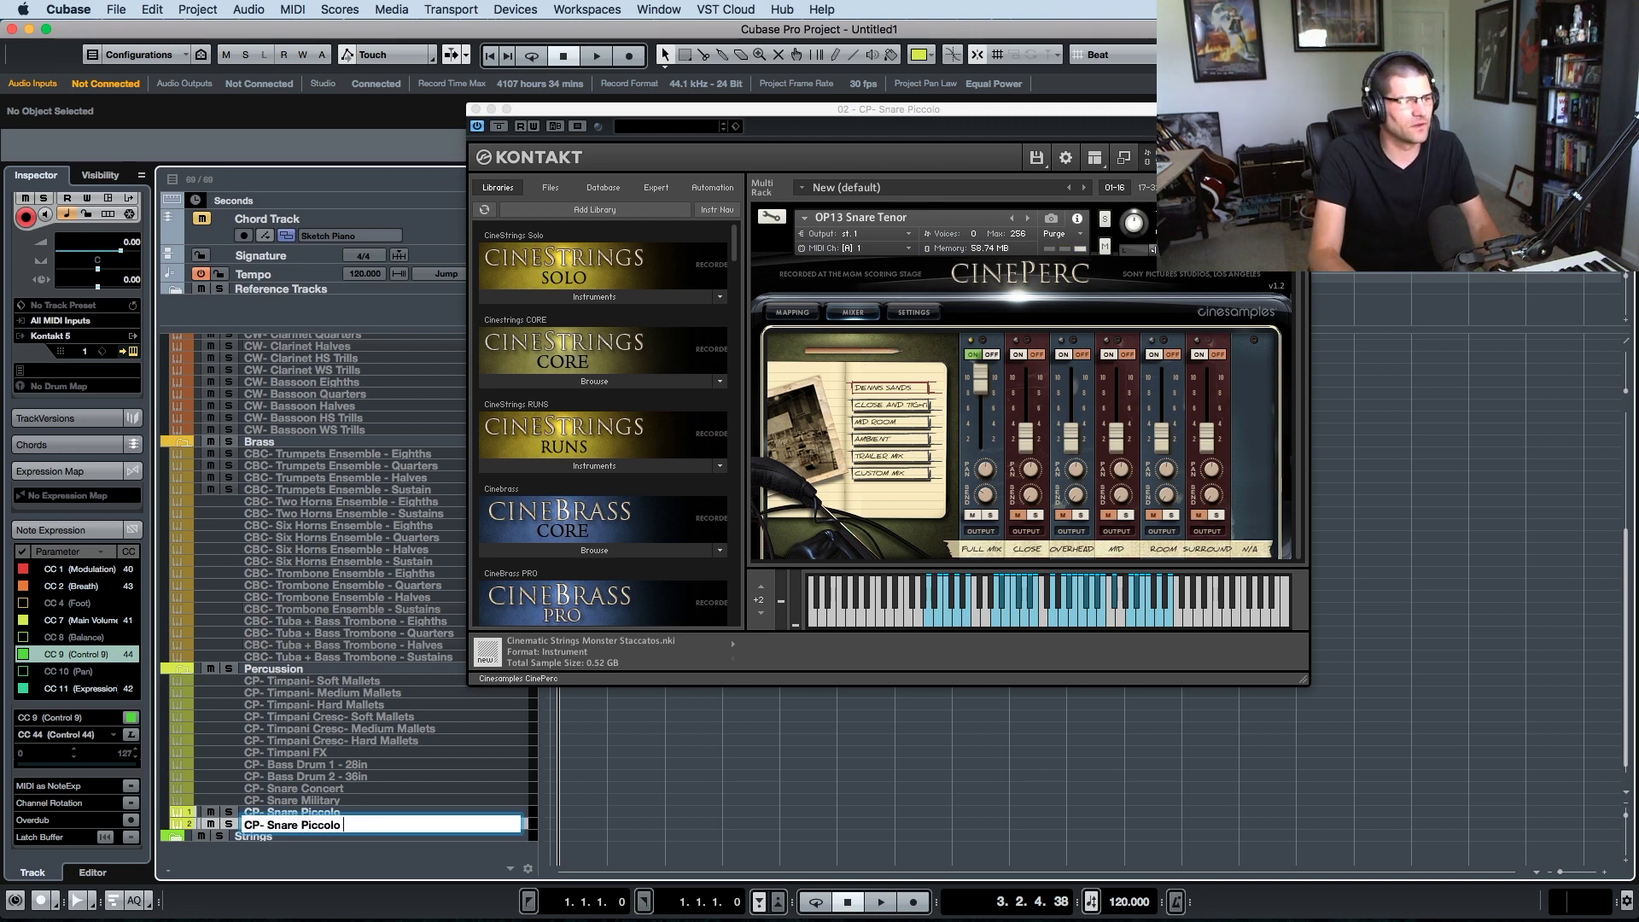
type("Tenor")
key("Return")
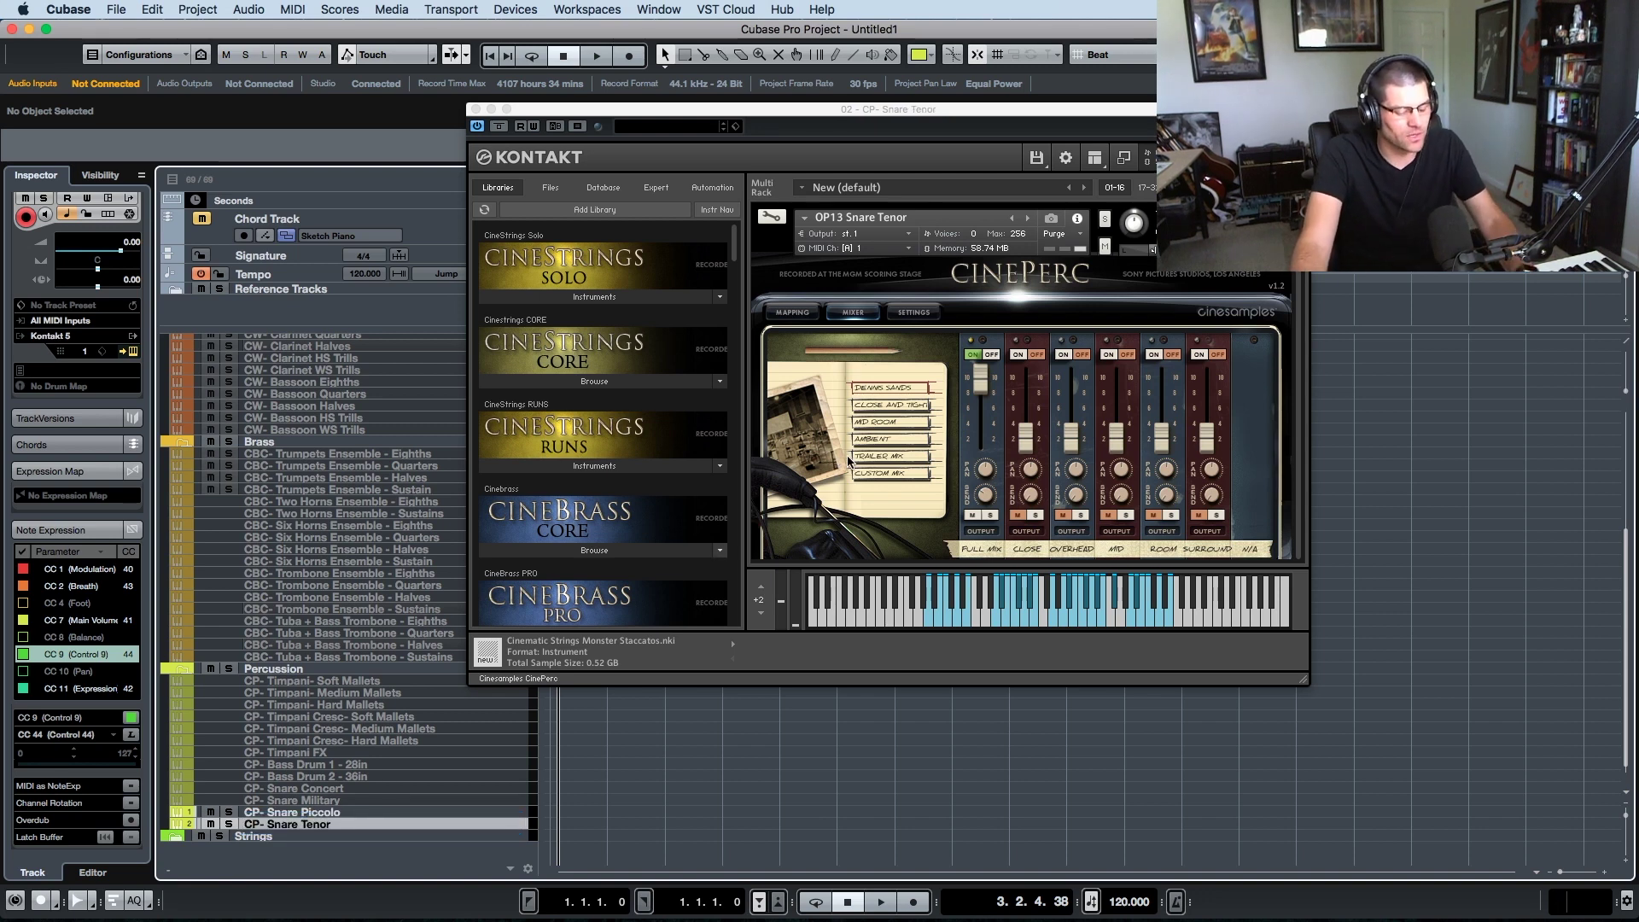
- Duplicate the CP- Snare Tenor track and load OP14 Snare Popcorn in the copy's Kontakt instrument
key("super+w")
right_click(363, 822)
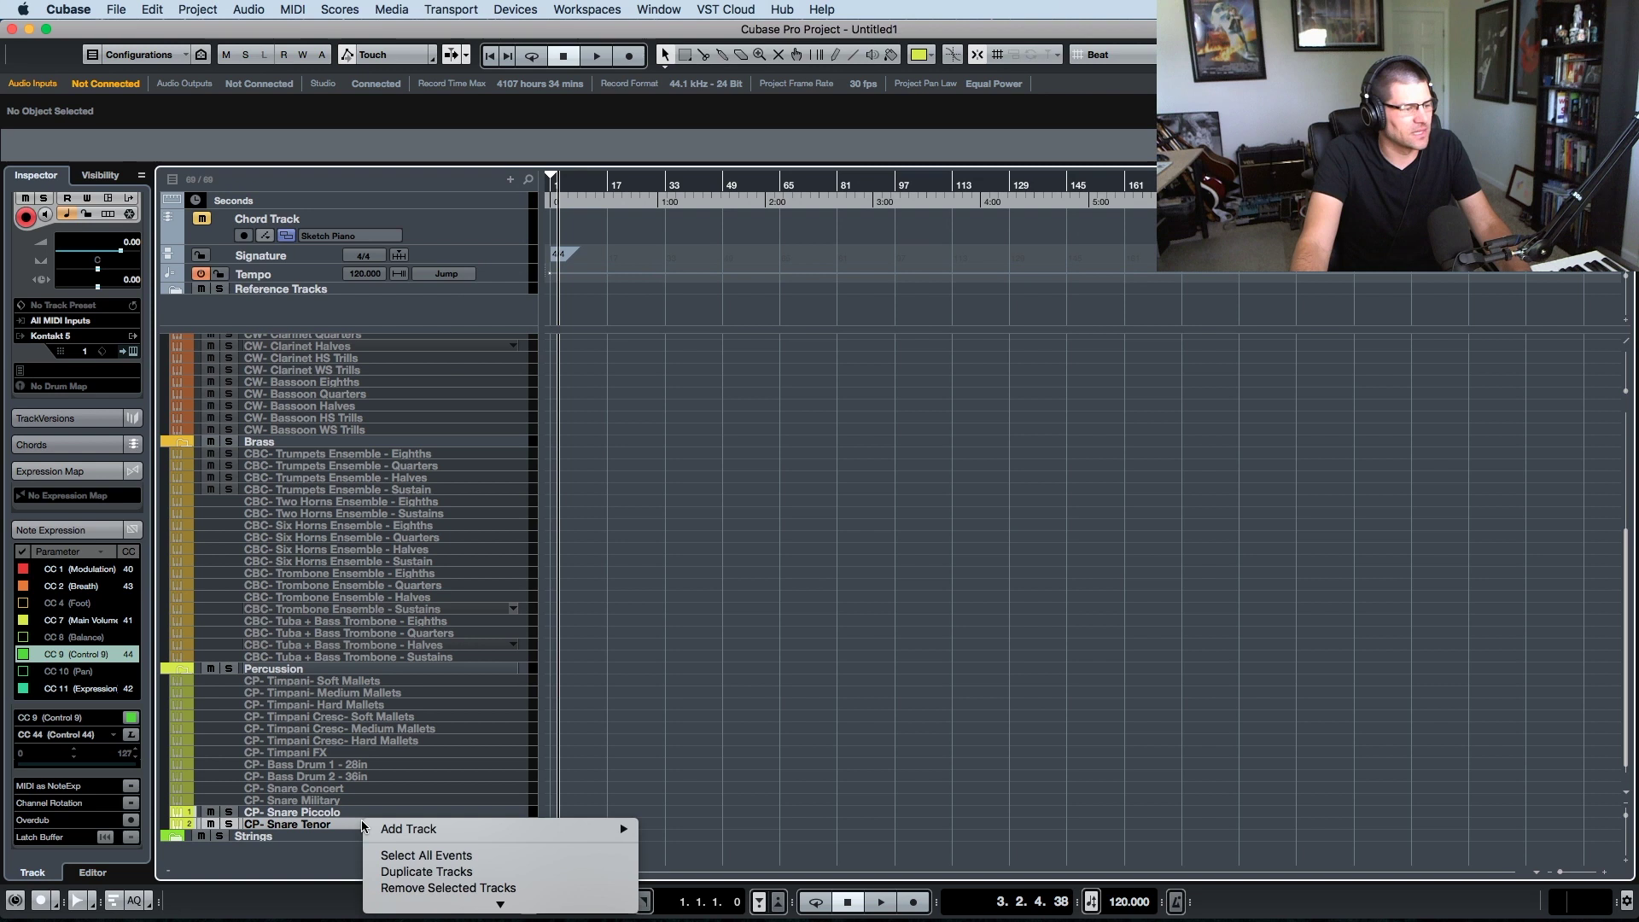
left_click(454, 872)
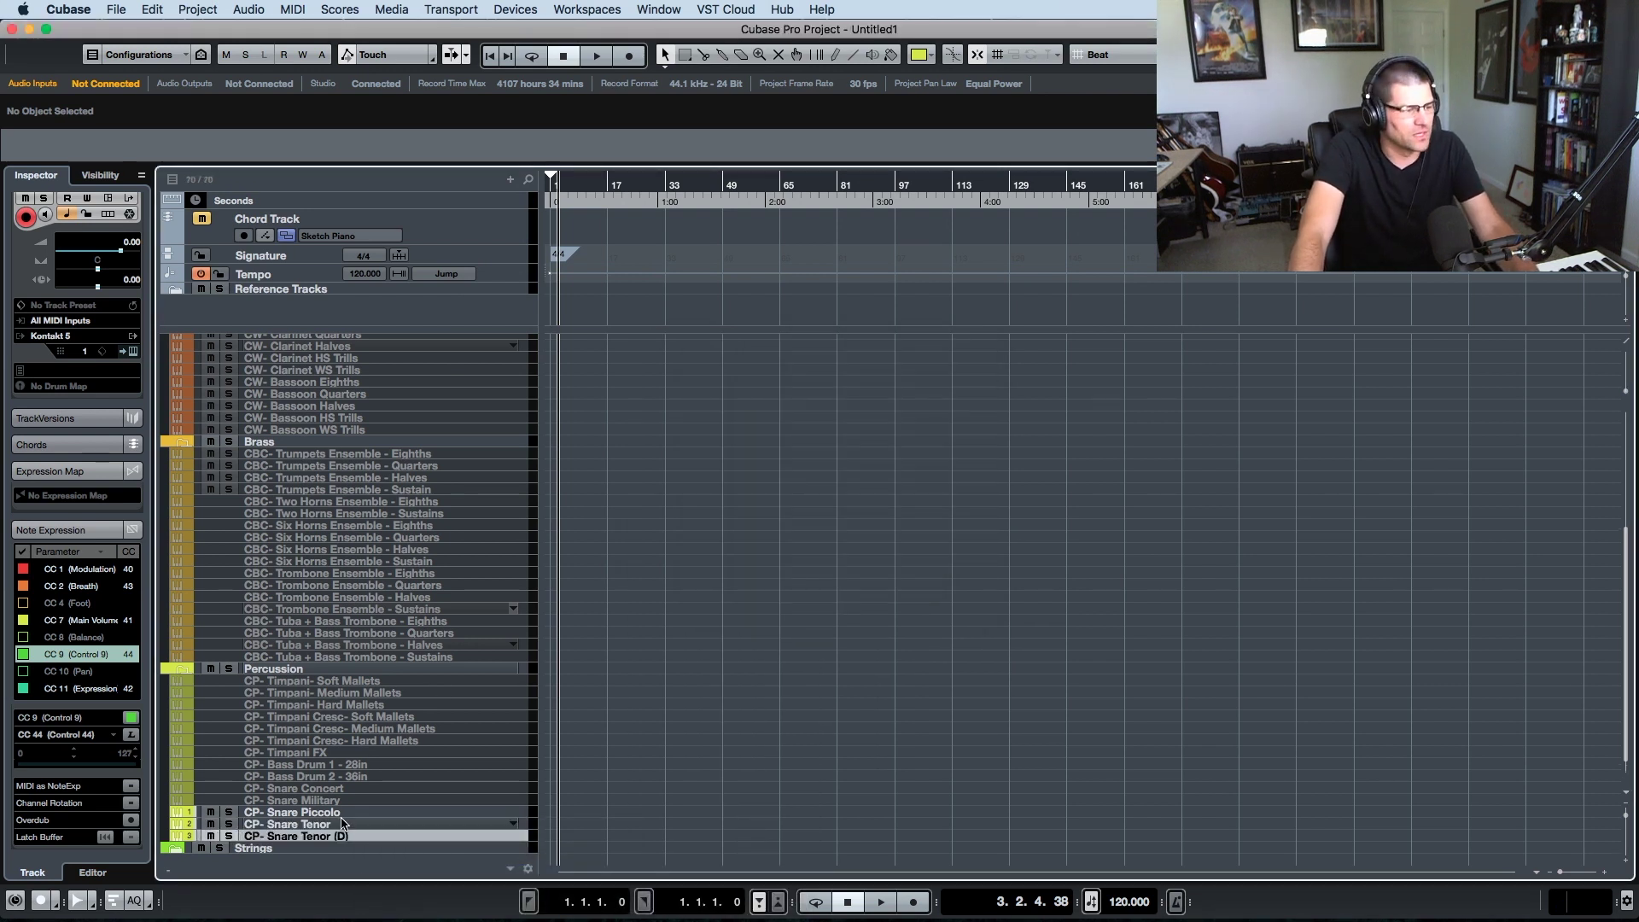
key("e")
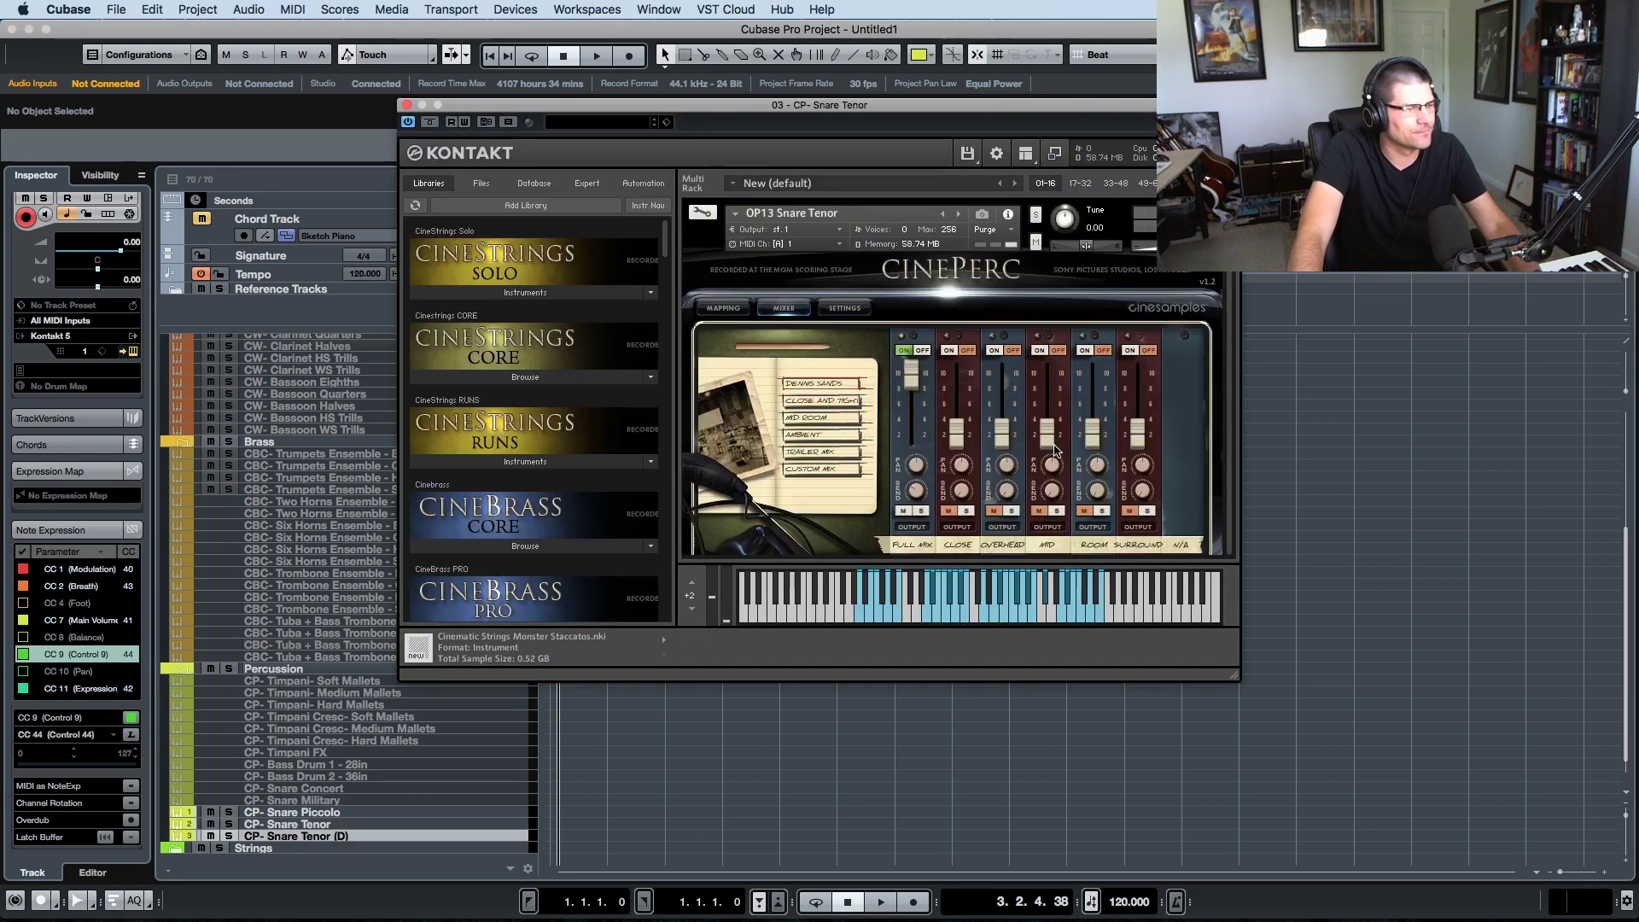
left_click(959, 215)
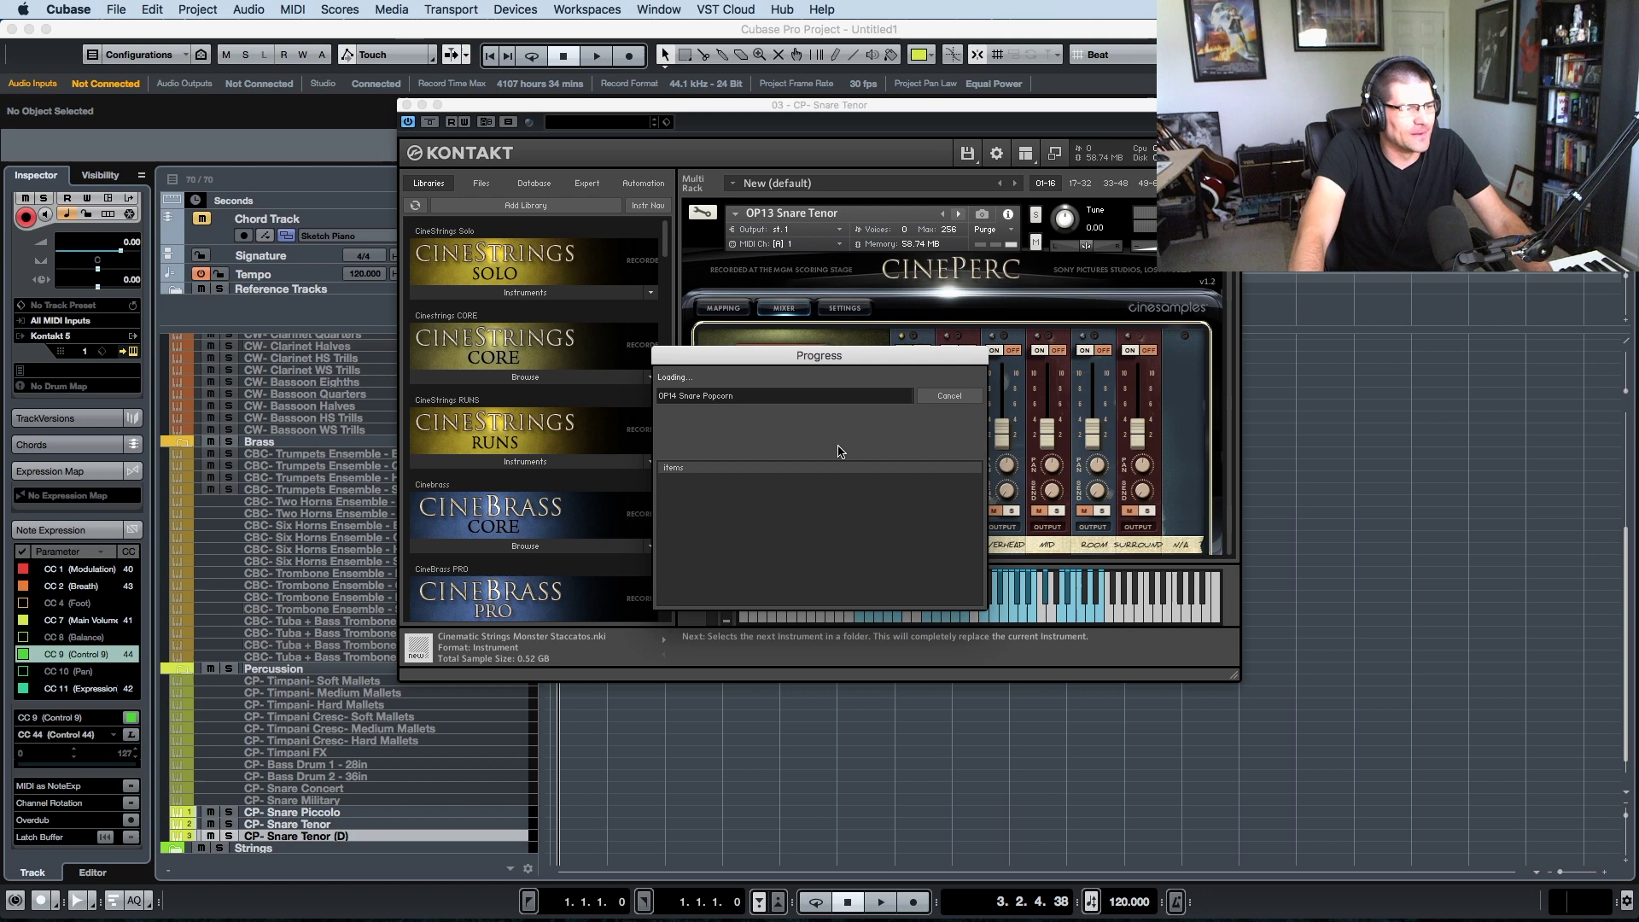
- Rename the duplicated Snare Tenor track as CP- Snare Popcorn and close its Kontakt window
double_click(350, 837)
left_click(362, 836)
key("BackSpace")
key("BackSpace")
key("BackSpace")
key("BackSpace")
key("BackSpace")
key("BackSpace")
key("BackSpace")
key("BackSpace")
type("Popcorn")
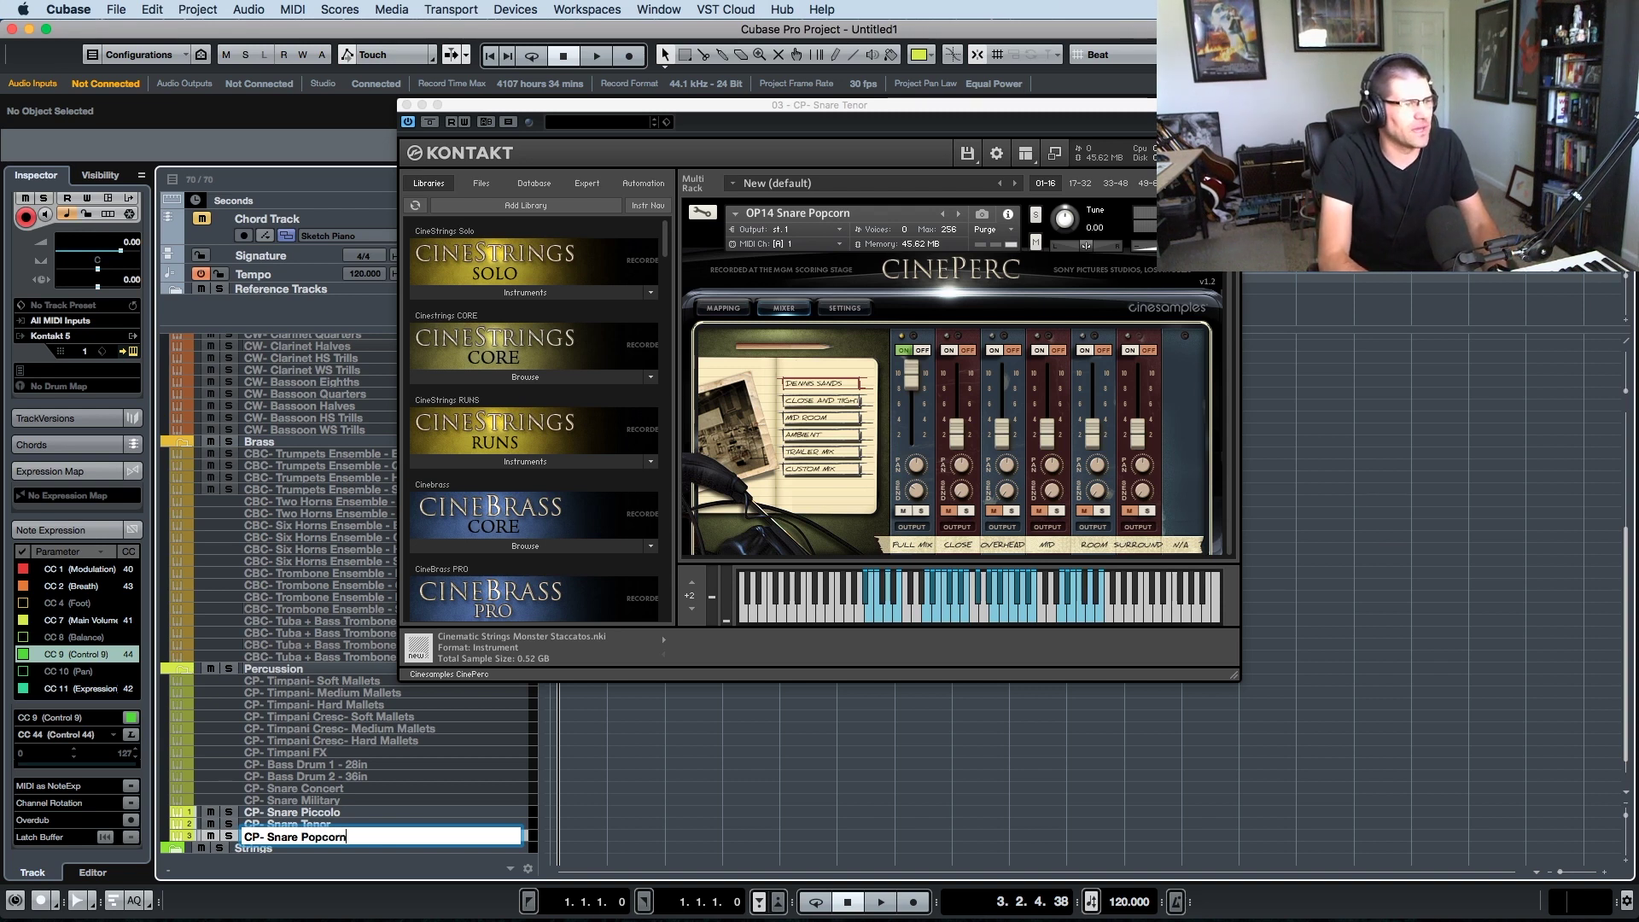
key("Return")
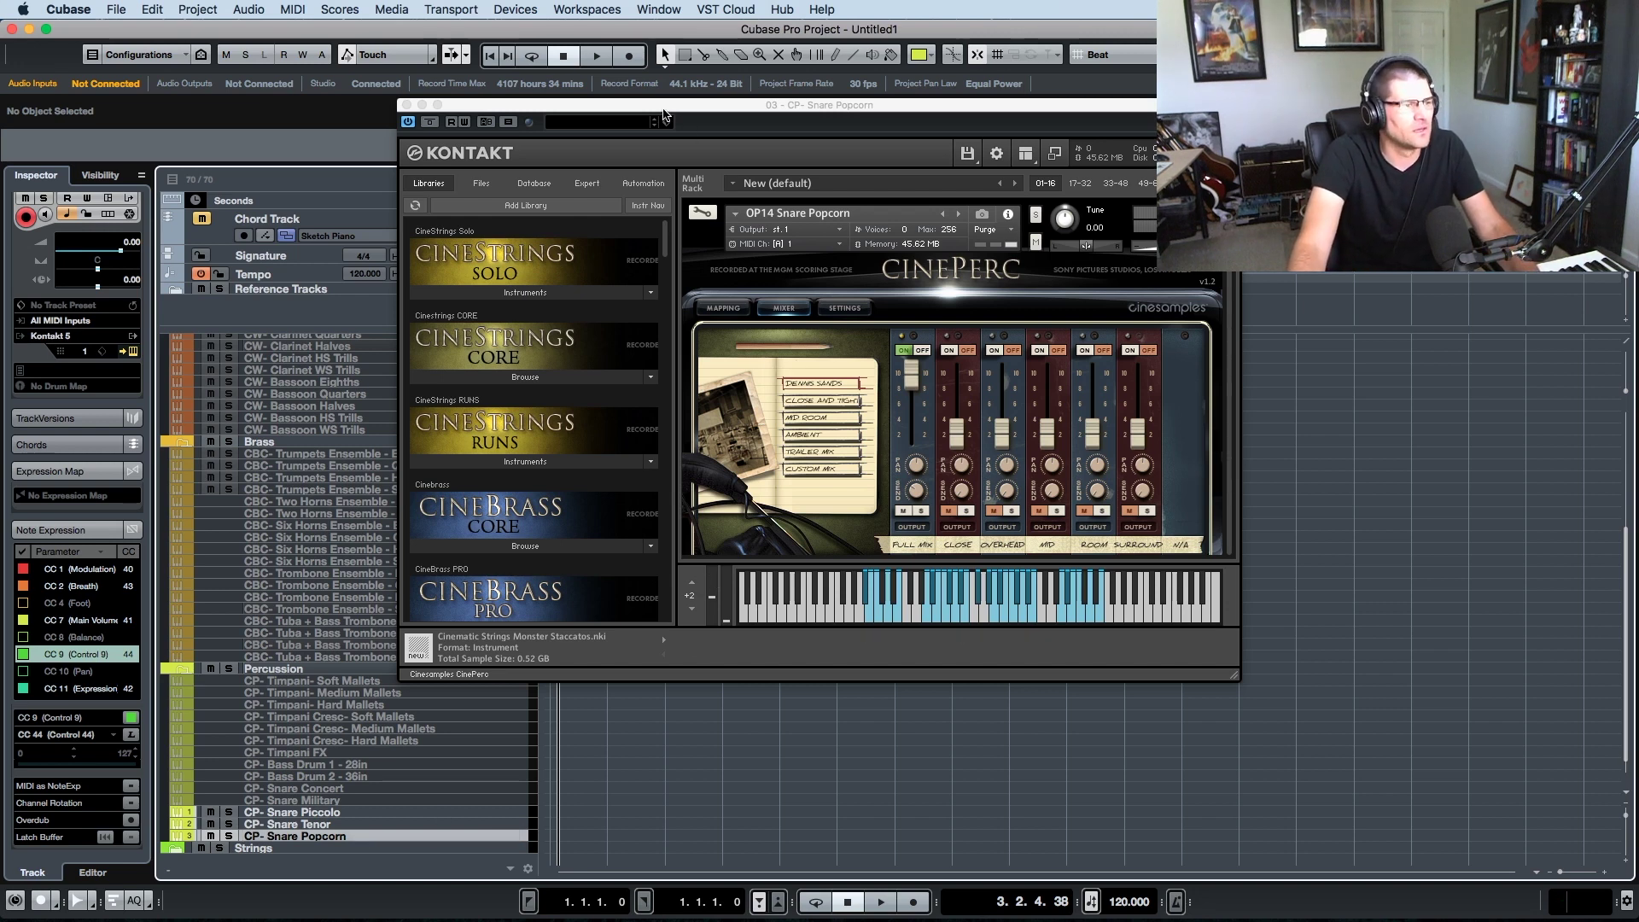
left_click_drag(668, 112, 681, 116)
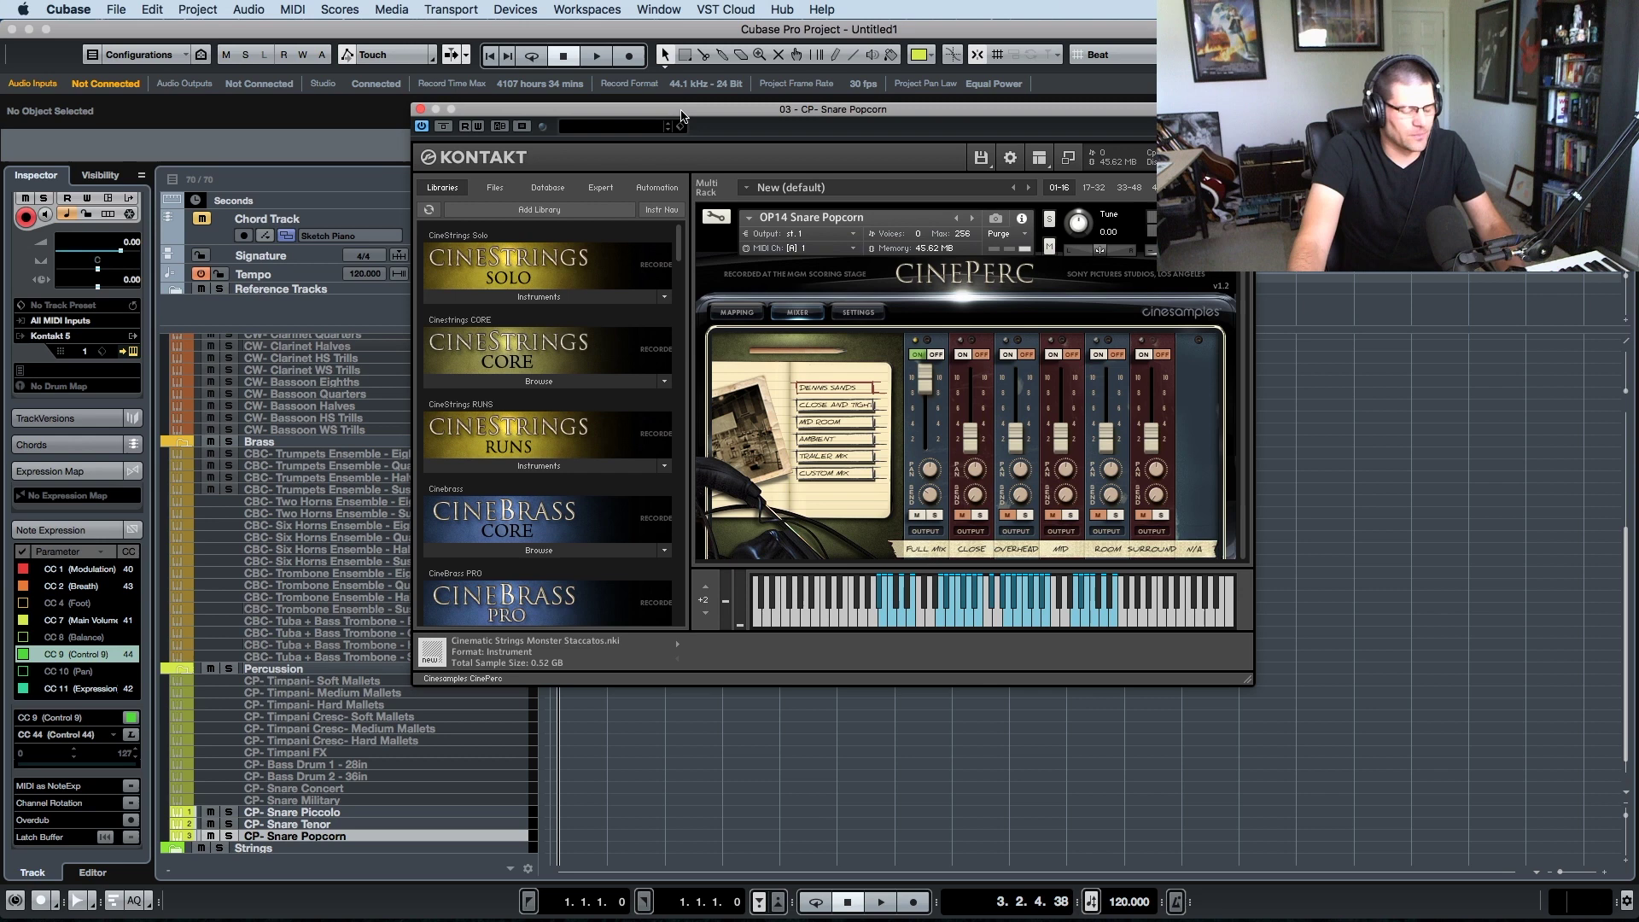
left_click(420, 110)
- Disable the CP- Snare Piccolo and CP- Snare Tenor tracks in the Percussion folder
left_click(355, 812)
left_click(356, 824, "shift")
key("shift+d")
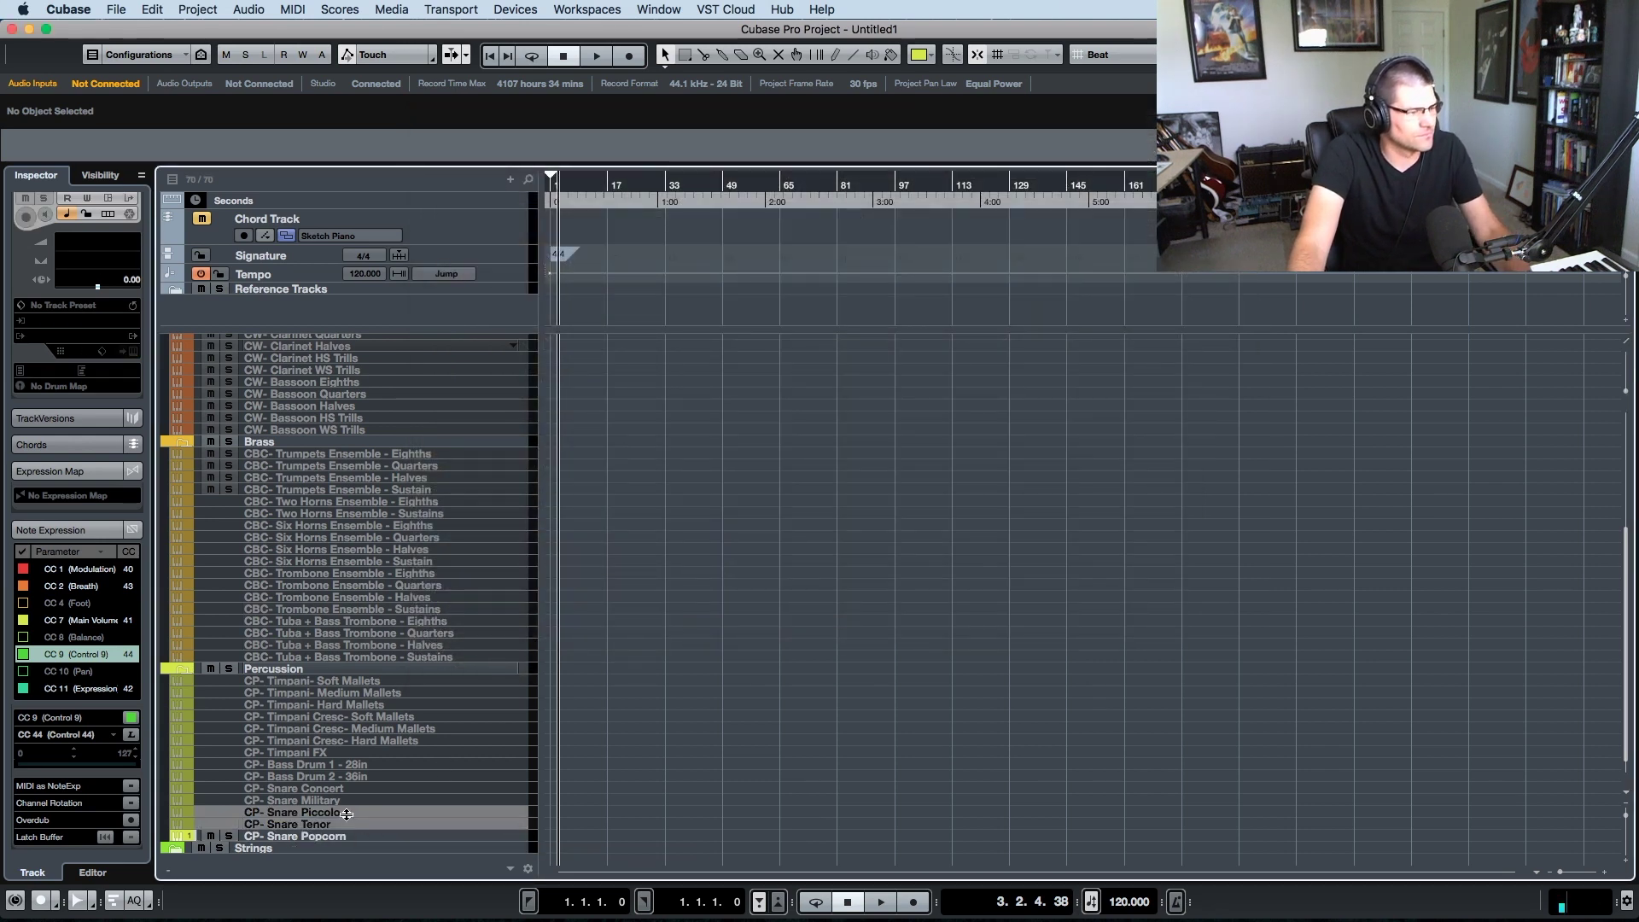
- Duplicate the CP- Snare Popcorn track and disable the original
scroll(362, 824, "down", 2)
left_click(350, 813)
right_click(350, 813)
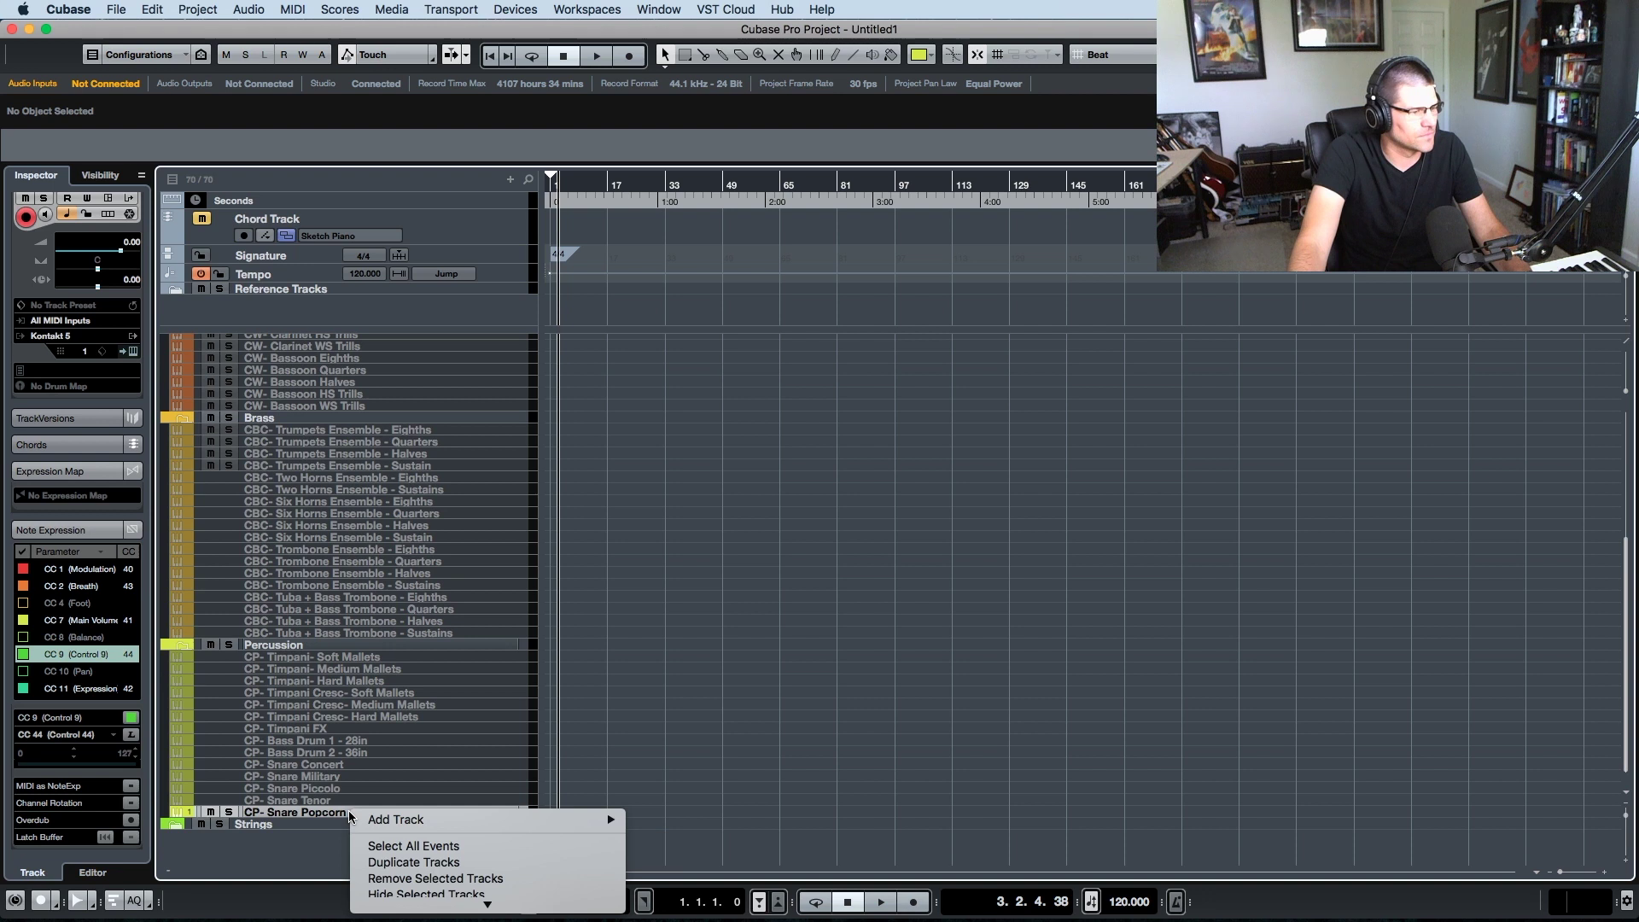
left_click(416, 863)
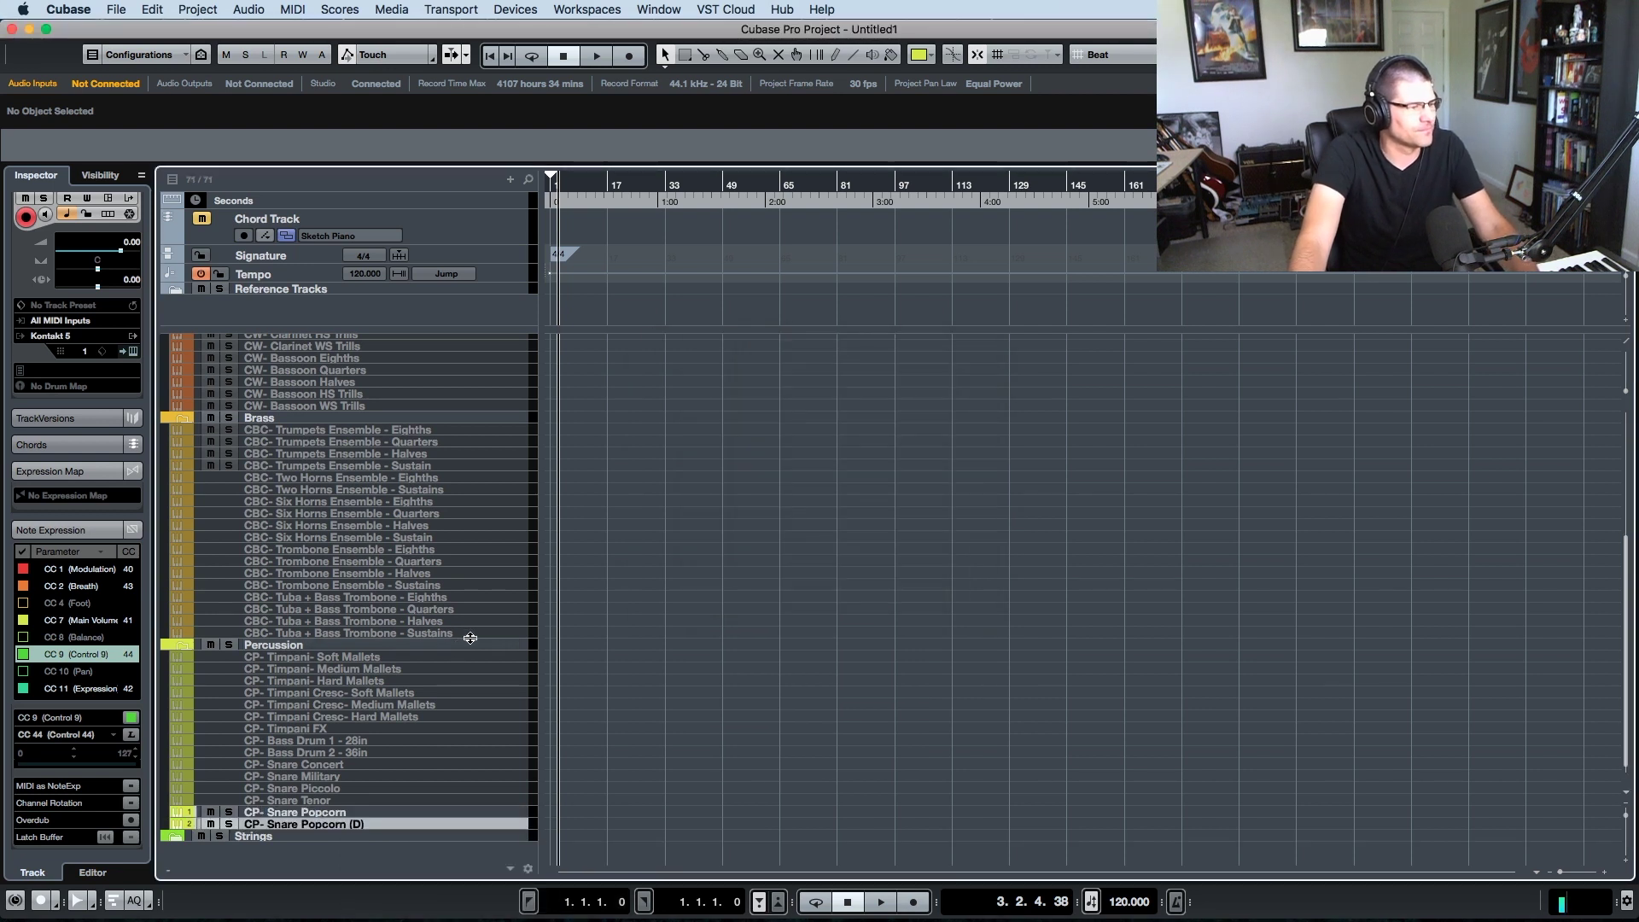
left_click(343, 813)
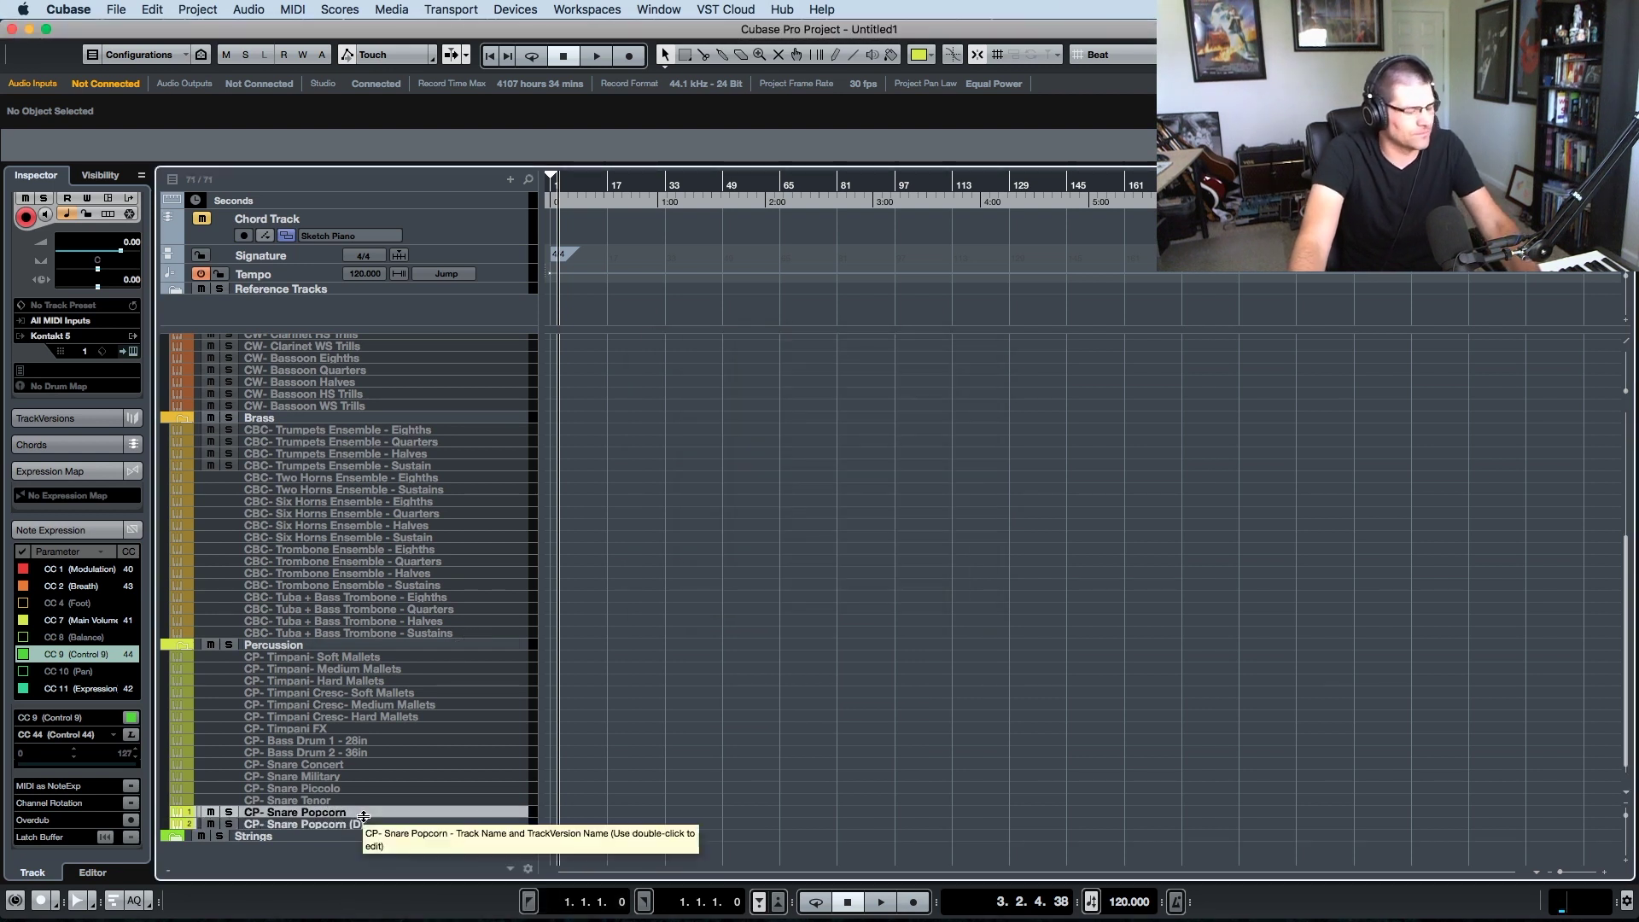
- Load OP15 Snare Metal in the Kontakt instrument of the duplicated Snare Popcorn track
left_click(359, 825)
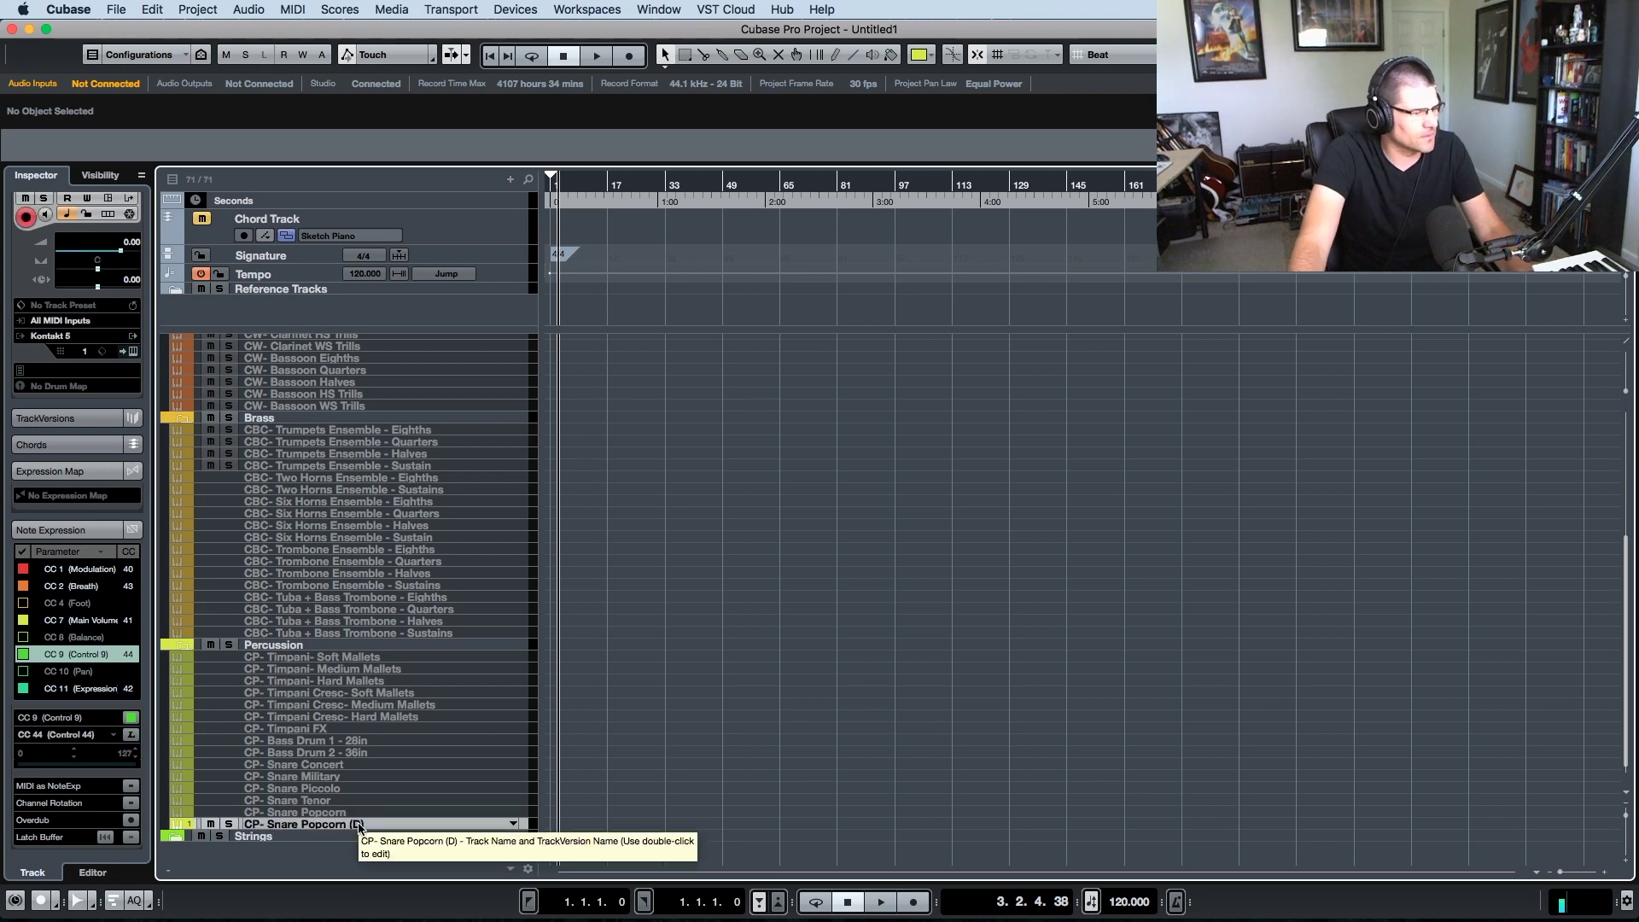
key("super+e")
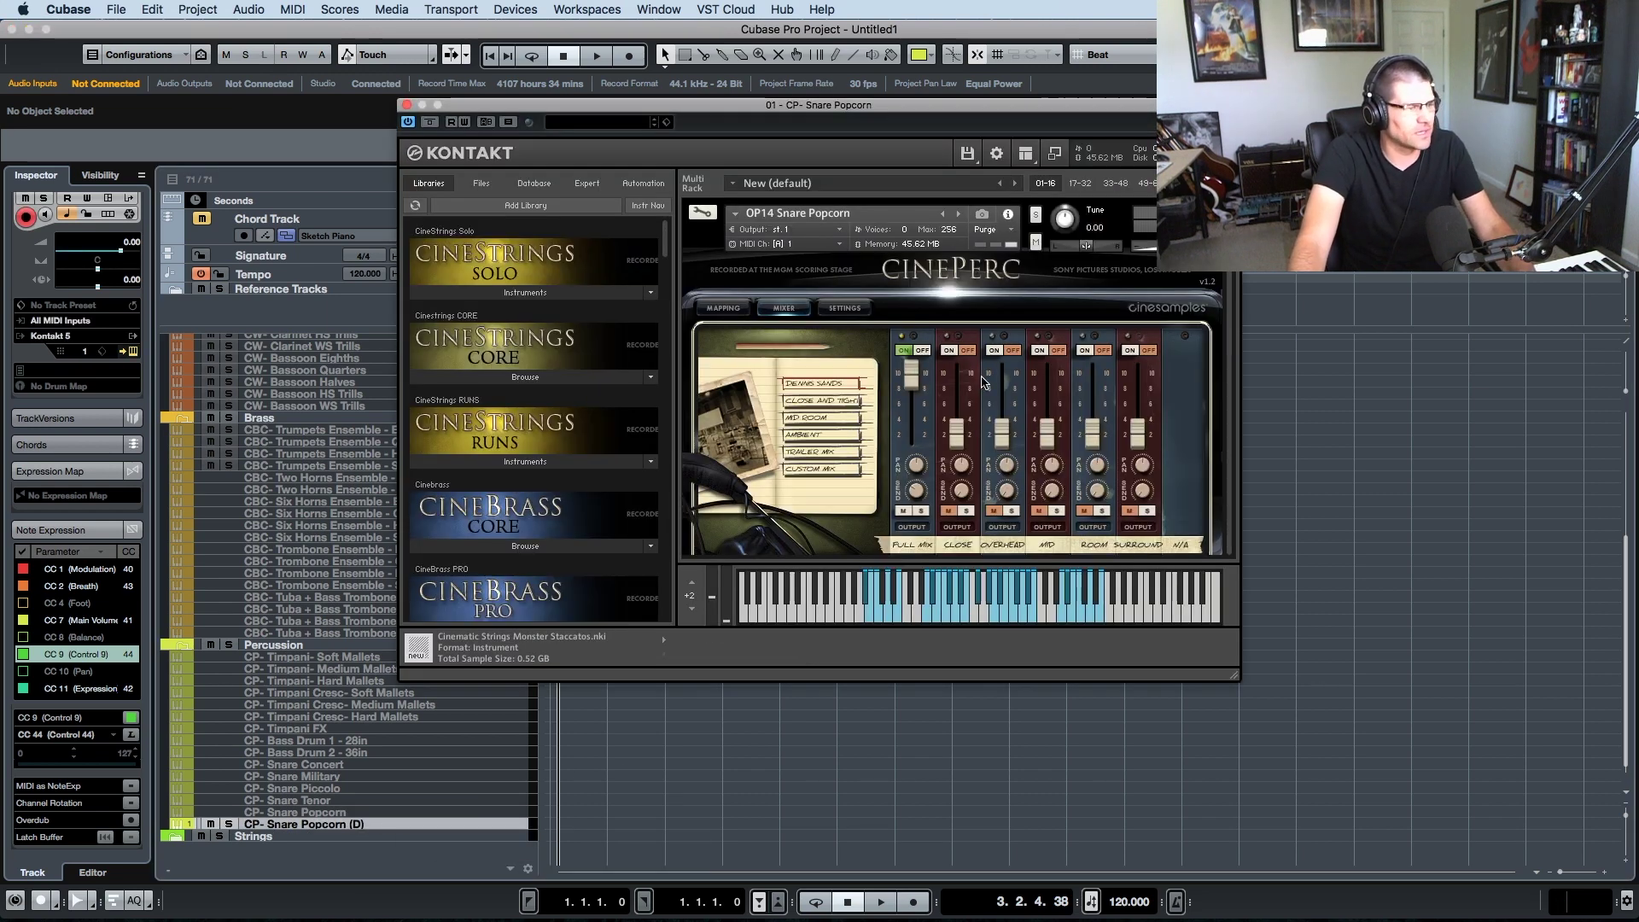
left_click(961, 215)
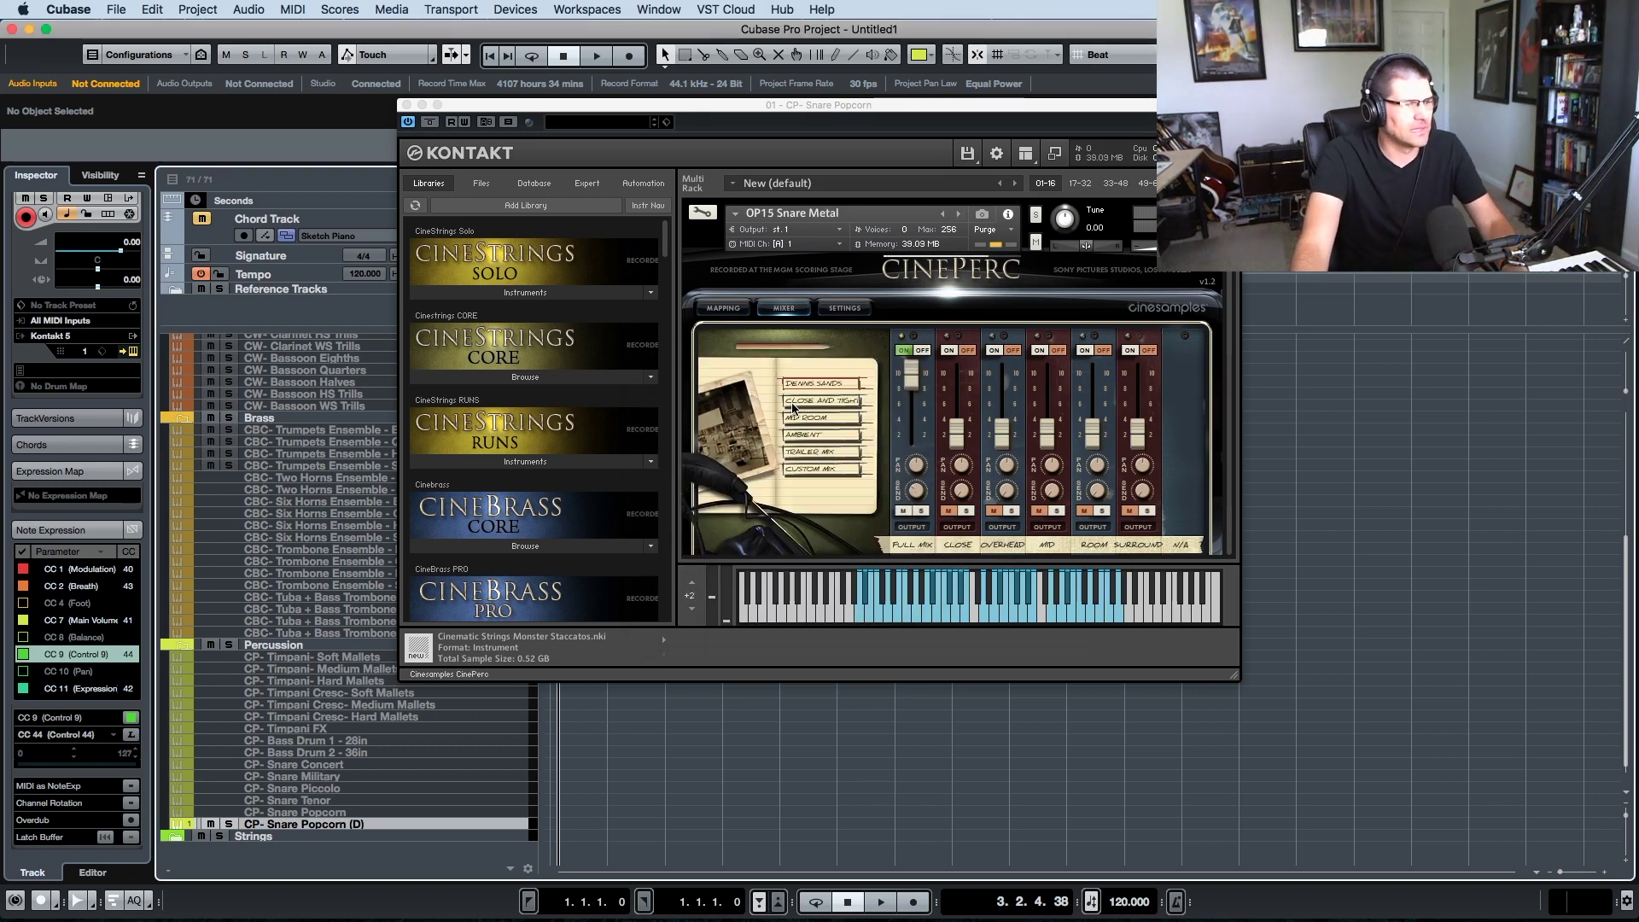
- Rename the duplicated Snare Popcorn track as CP- Snare Metal and close its Kontakt window
double_click(350, 825)
left_click(390, 823)
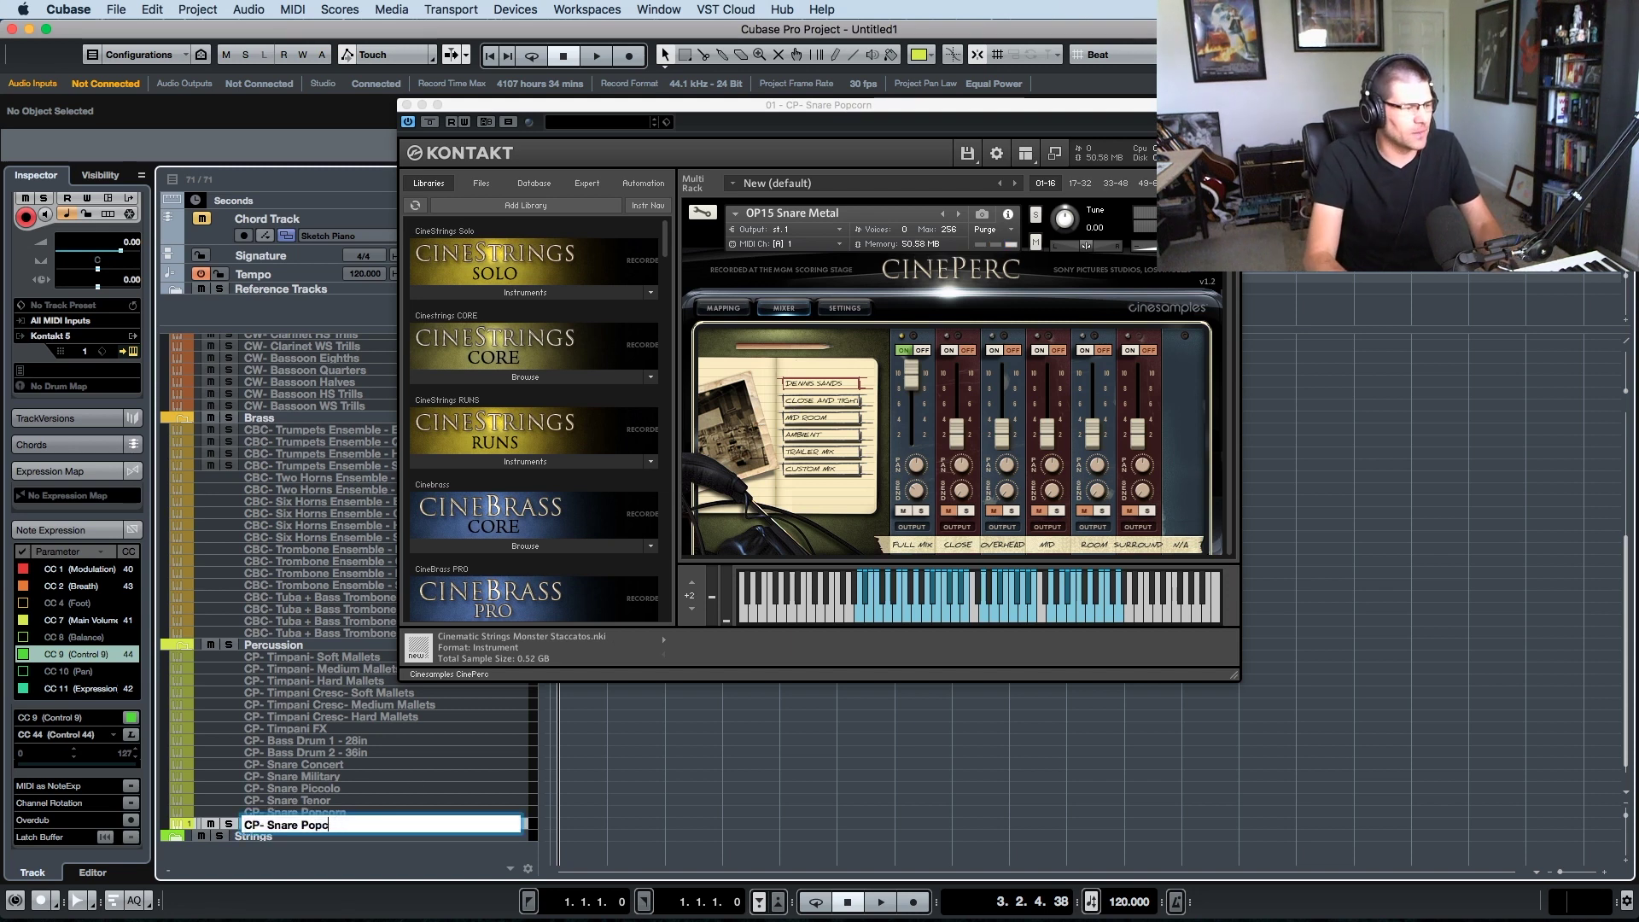
type("Metal")
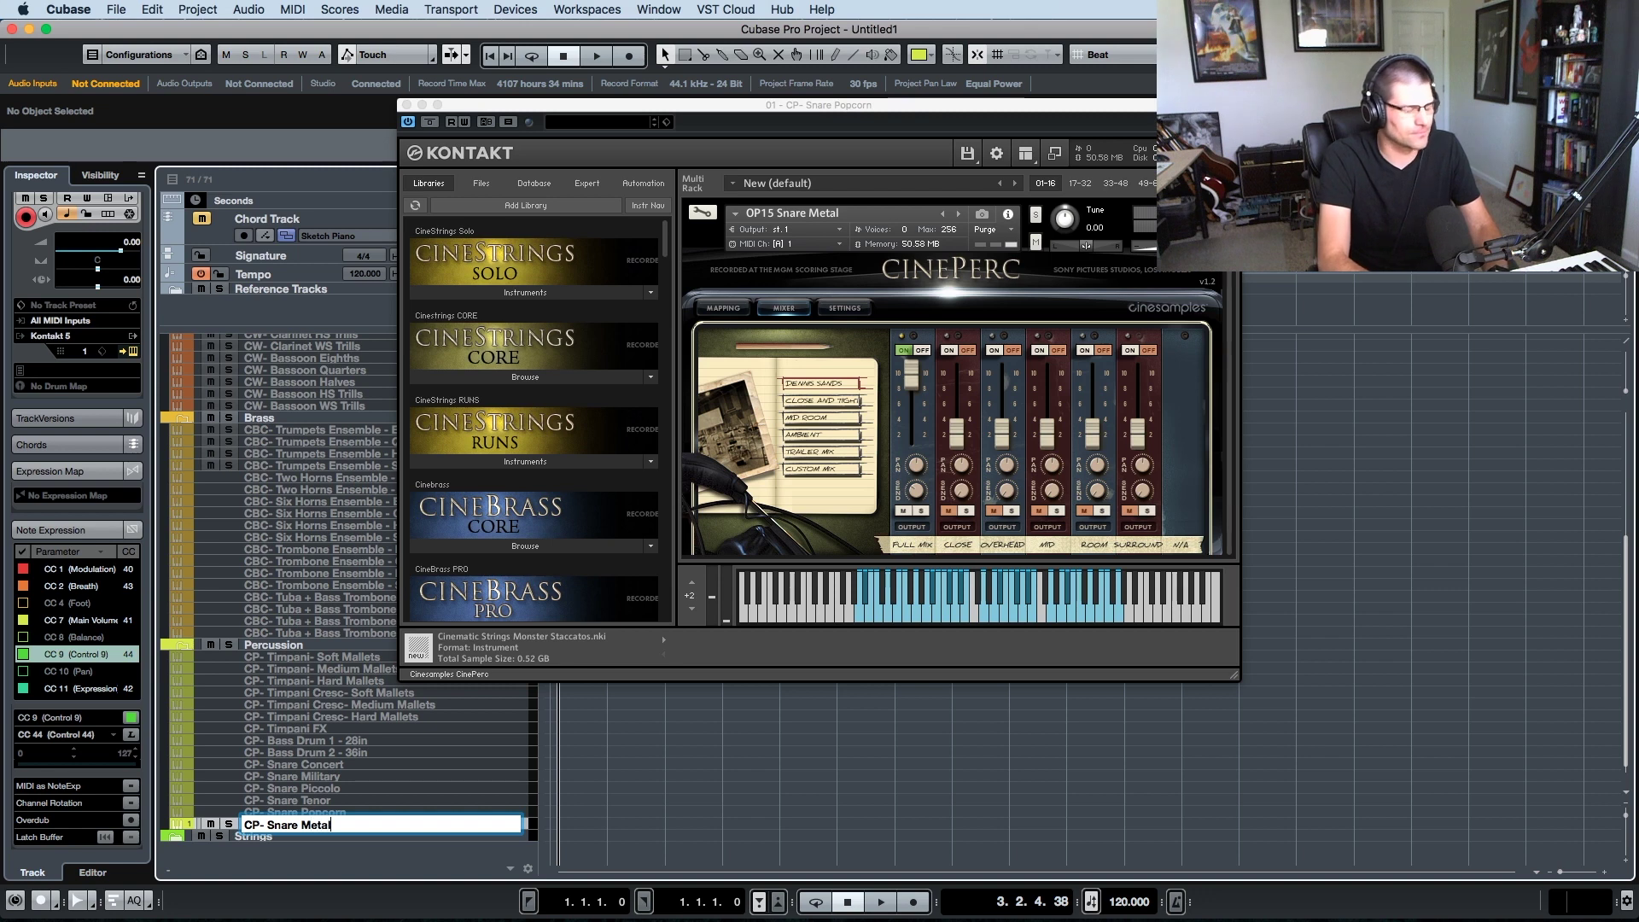
key("Return")
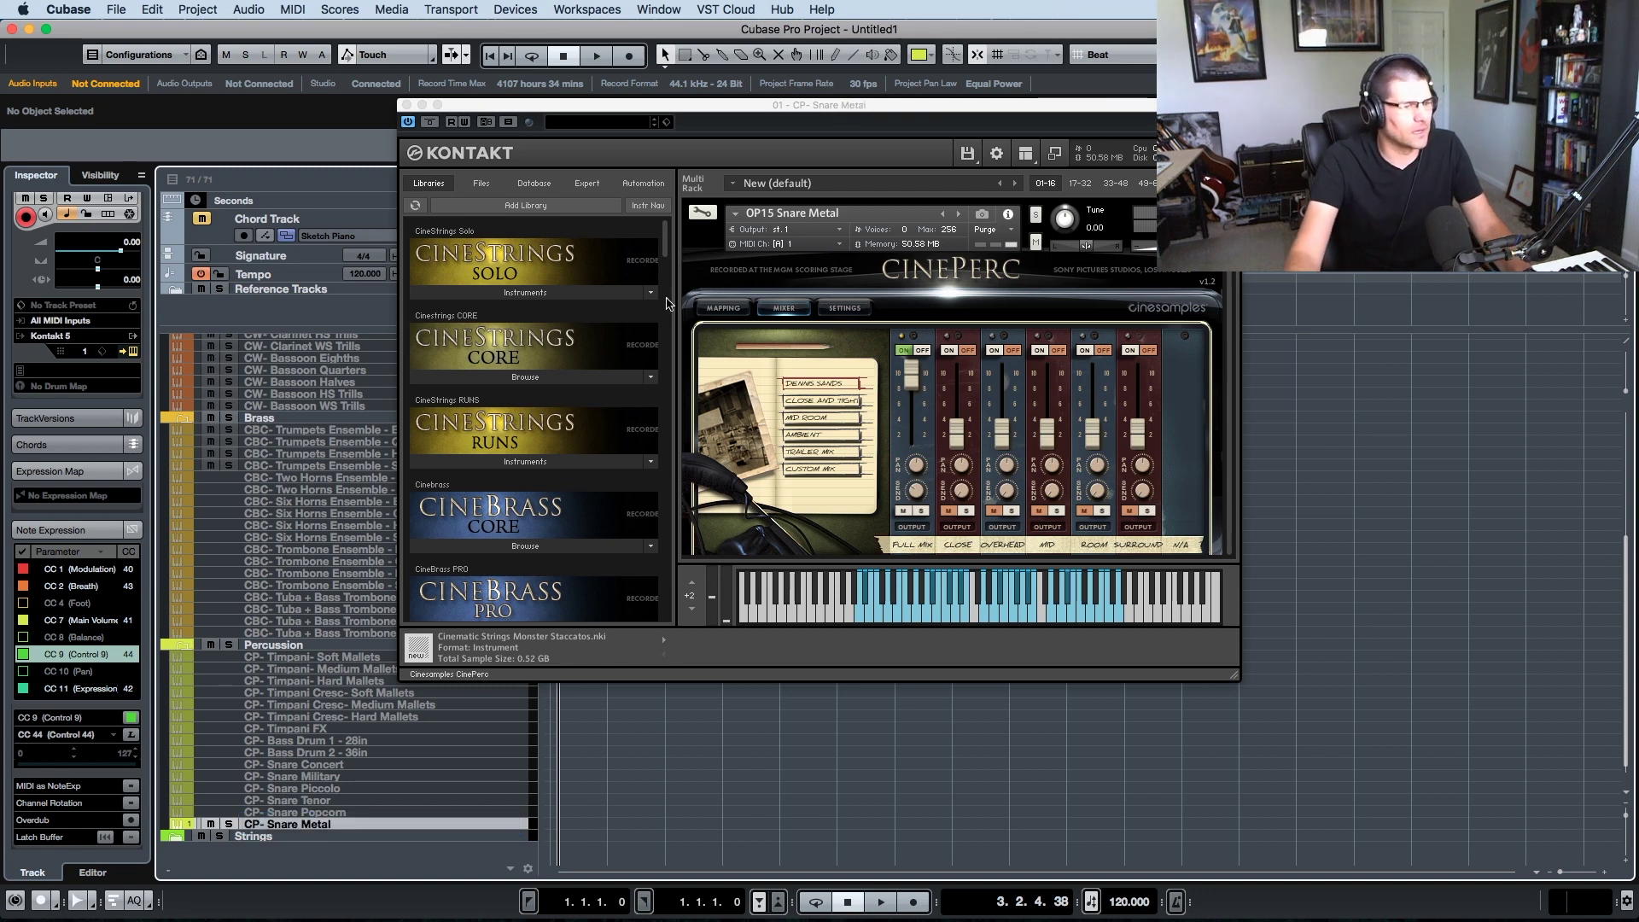
key("super+w")
- Duplicate the CP- Snare Metal track and move the copy into the Strings folder
scroll(224, 816, "down", 1)
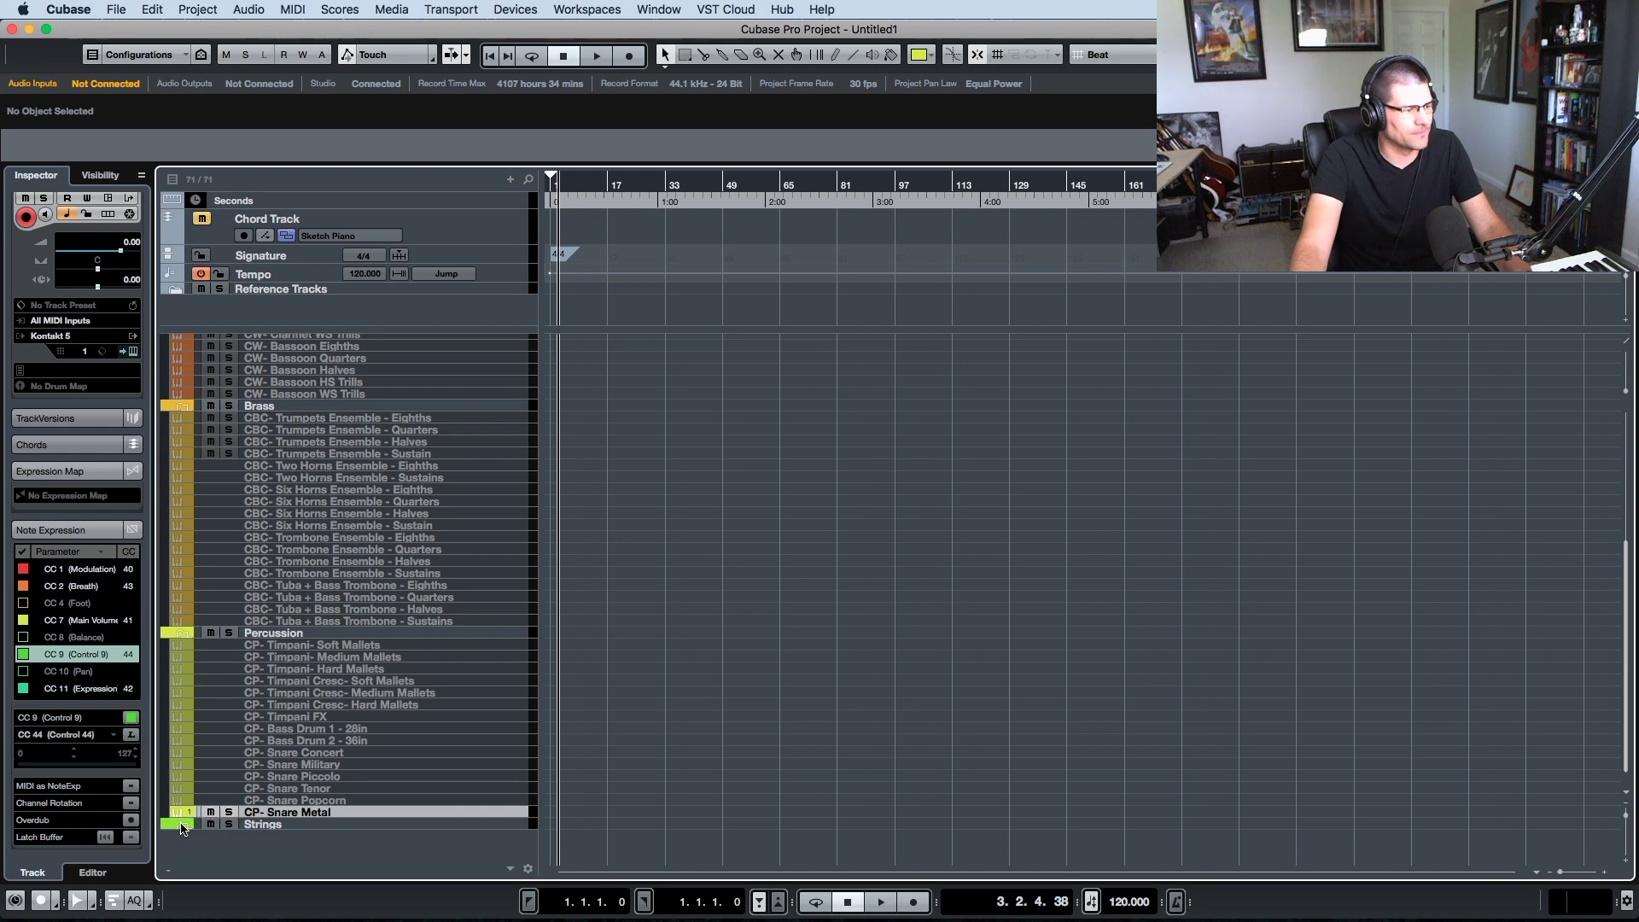
left_click(278, 827)
left_click(294, 812)
right_click(298, 811)
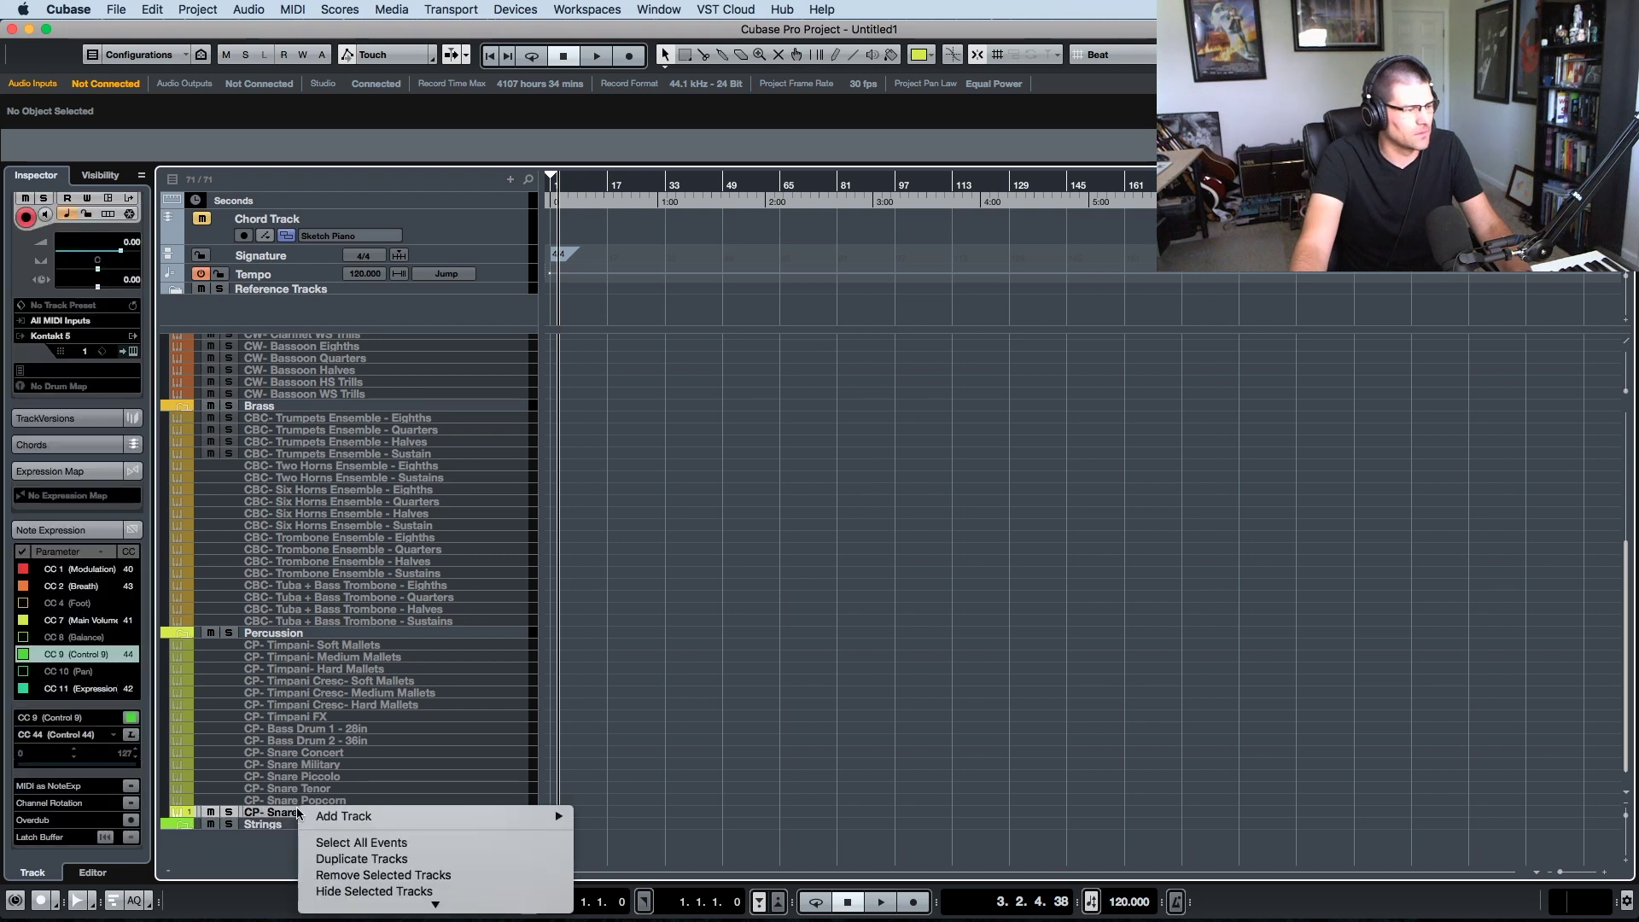
left_click(341, 859)
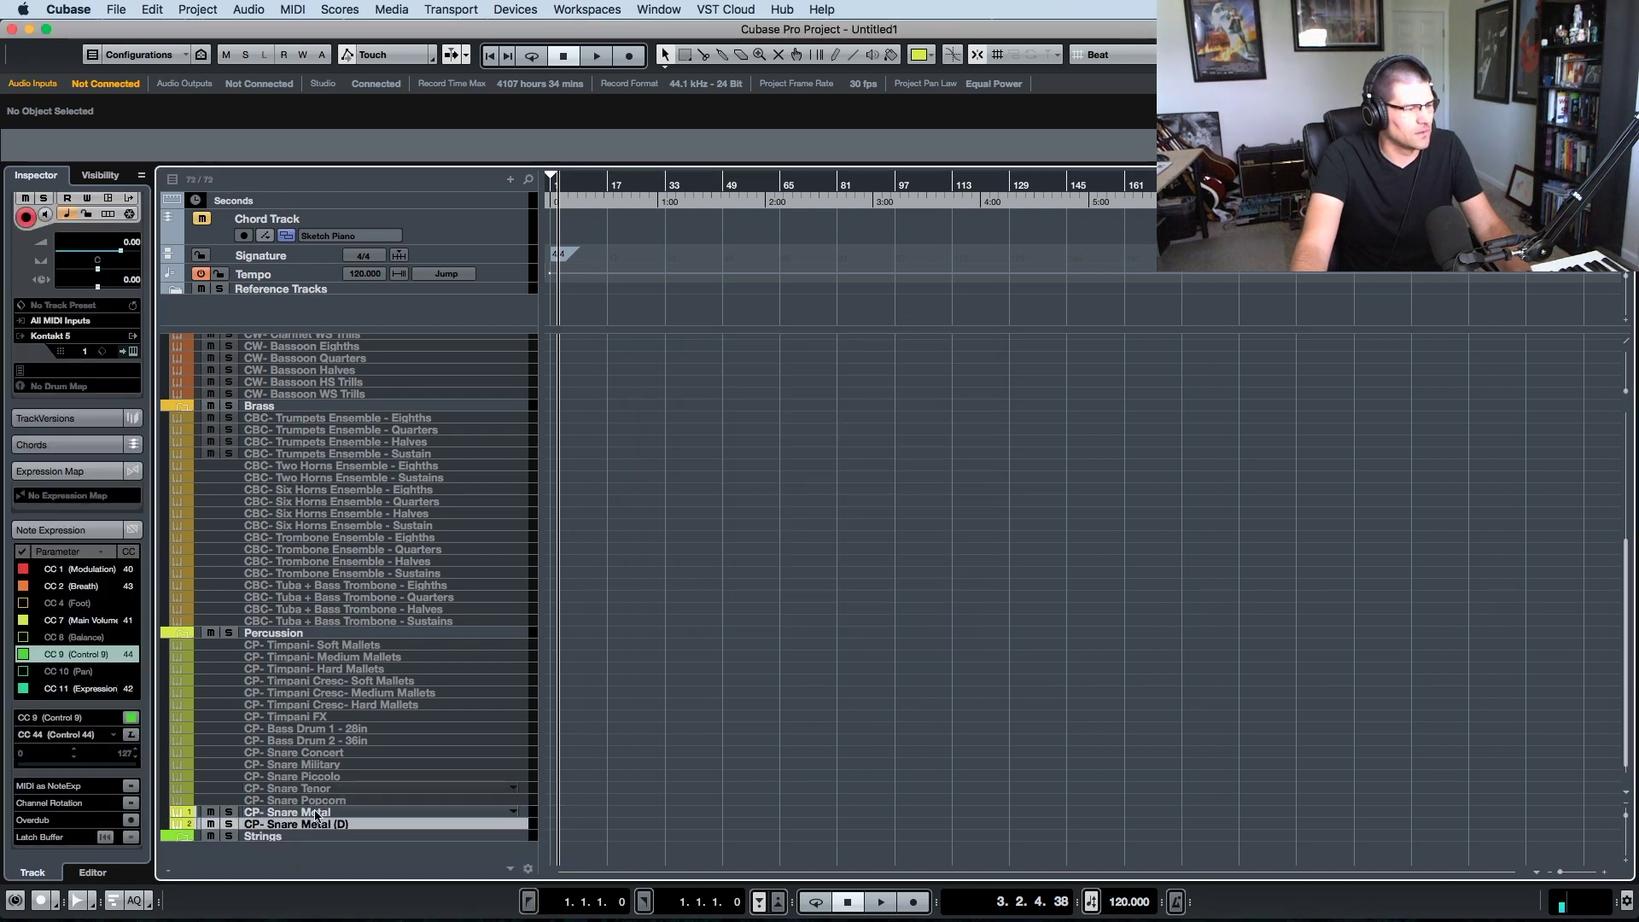
left_click_drag(320, 825, 321, 843)
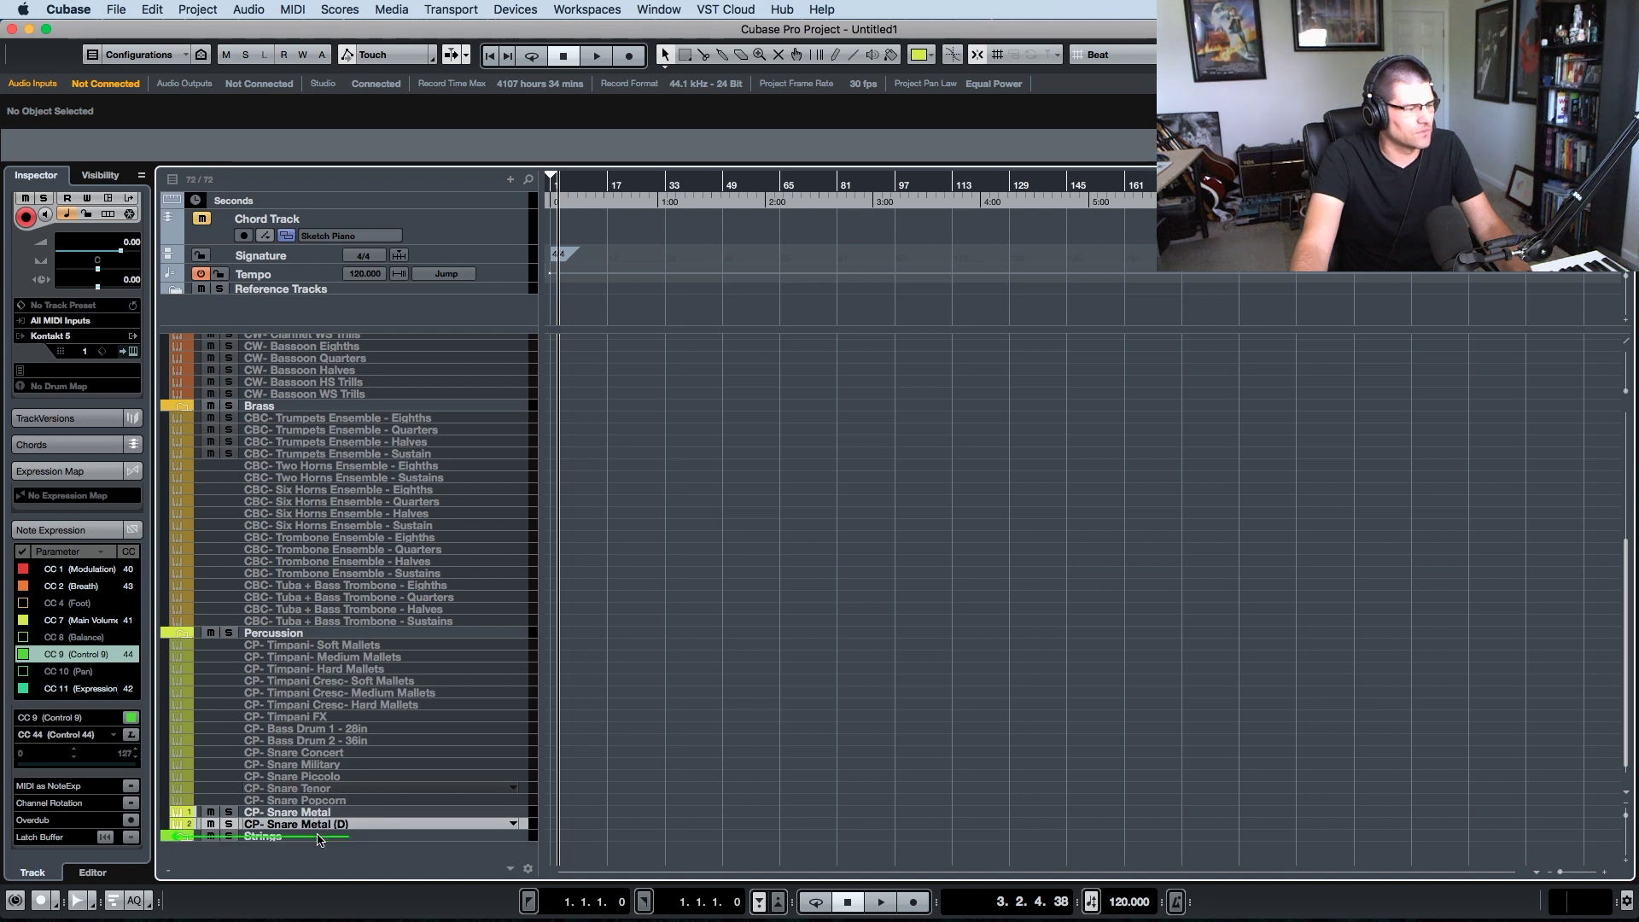
- Color the Snare Metal copy in the Strings folder green and clear its track name
left_click(931, 55)
left_click(958, 143)
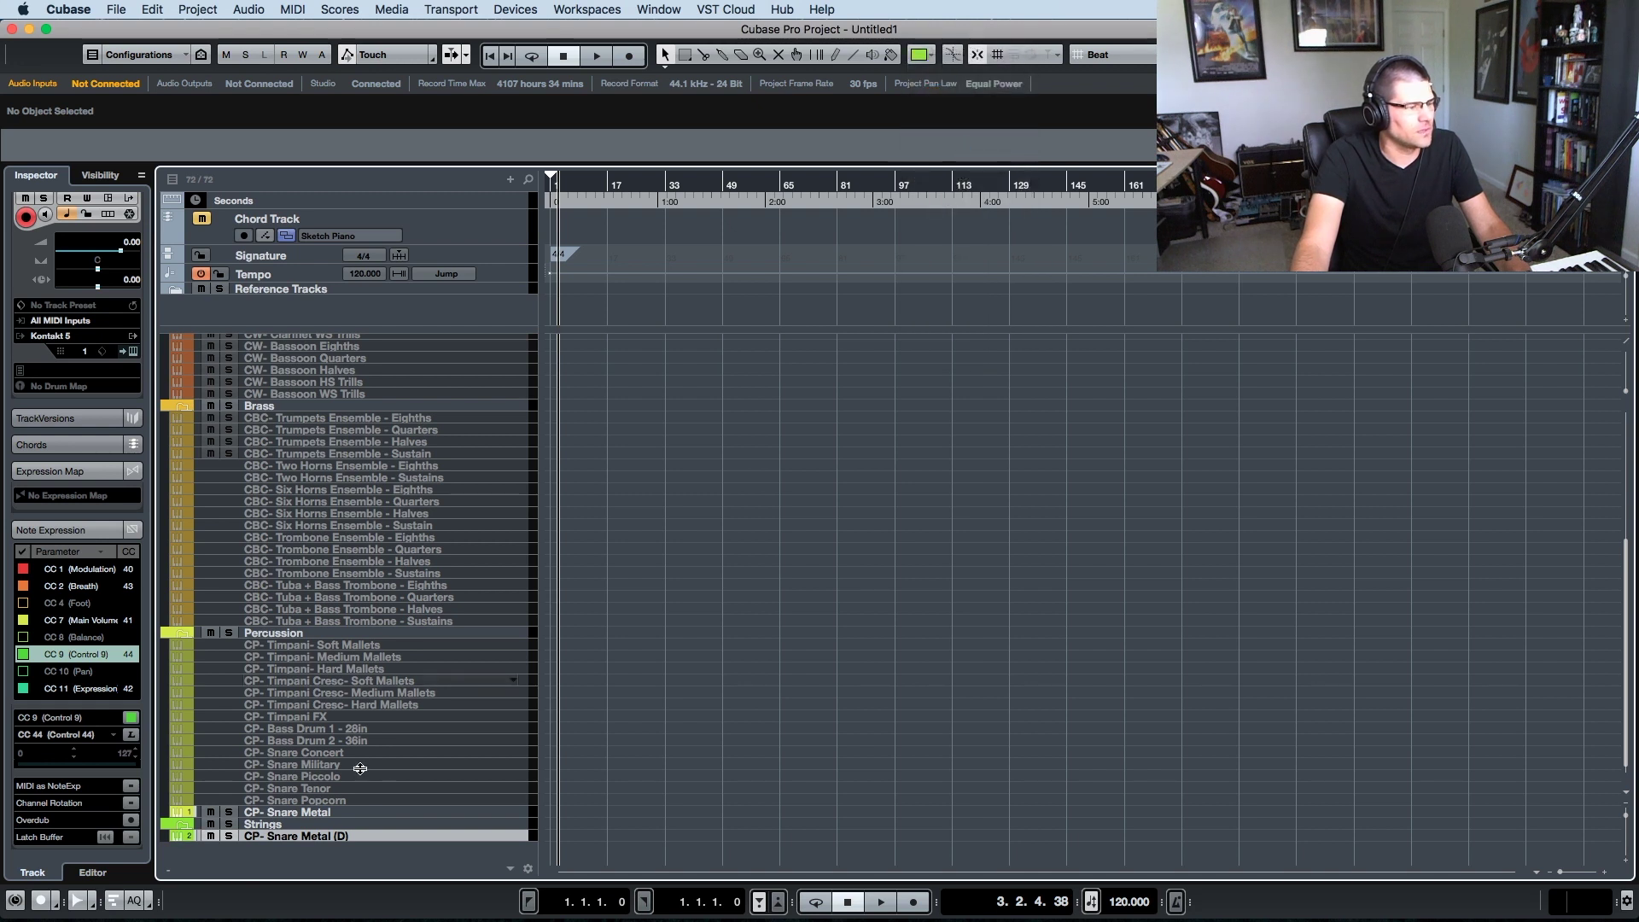
double_click(350, 837)
key("BackSpace")
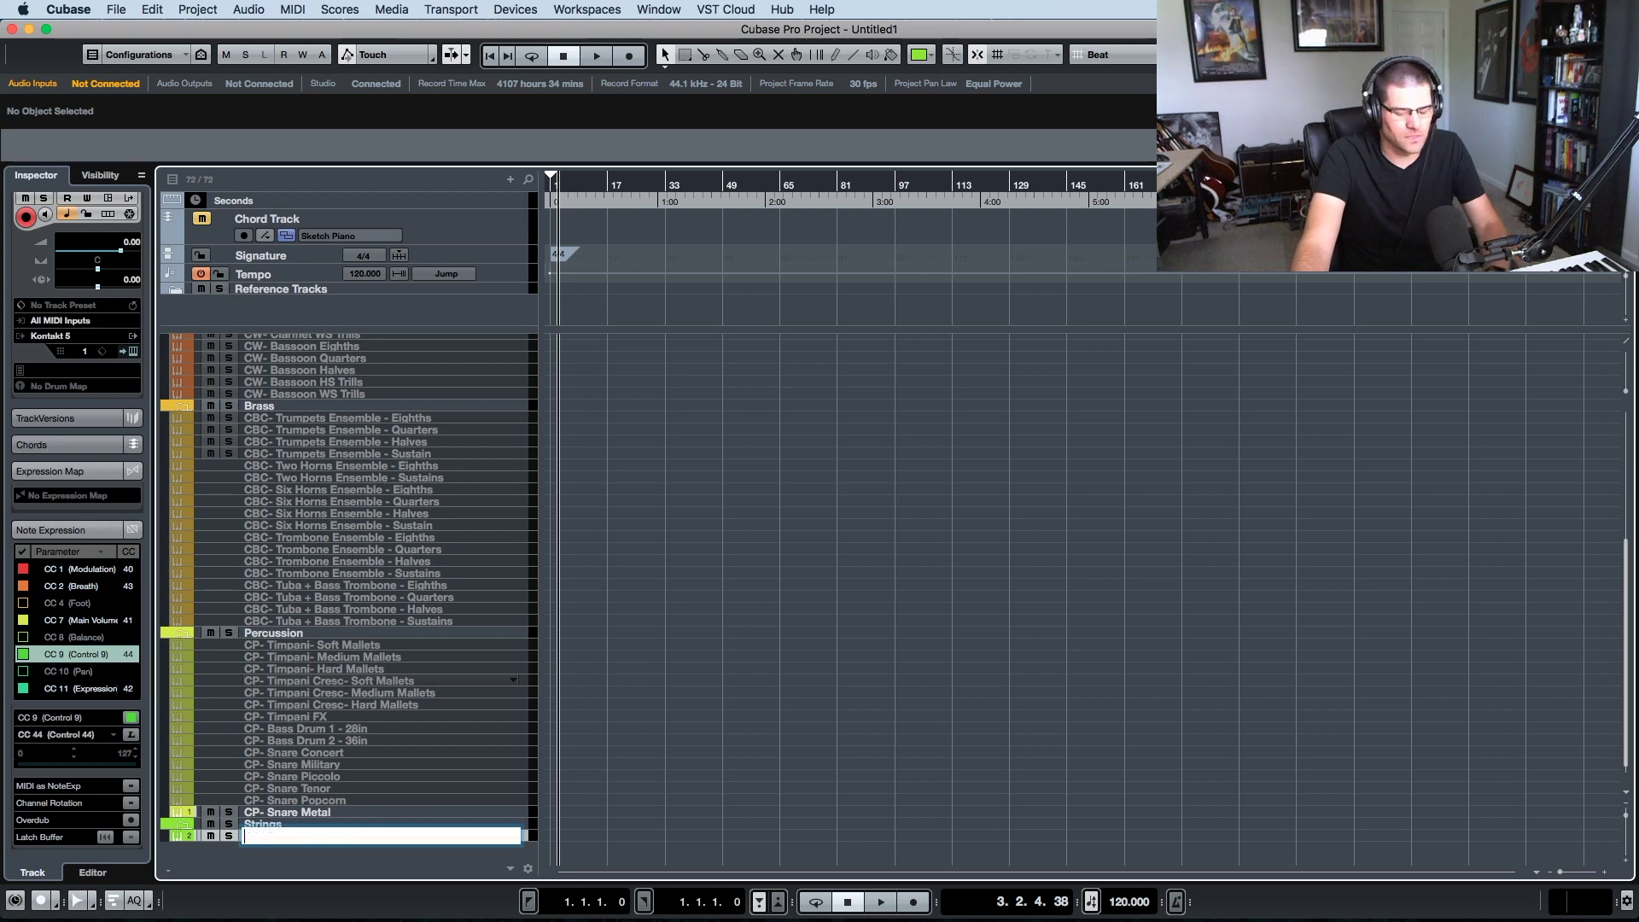
key("Return")
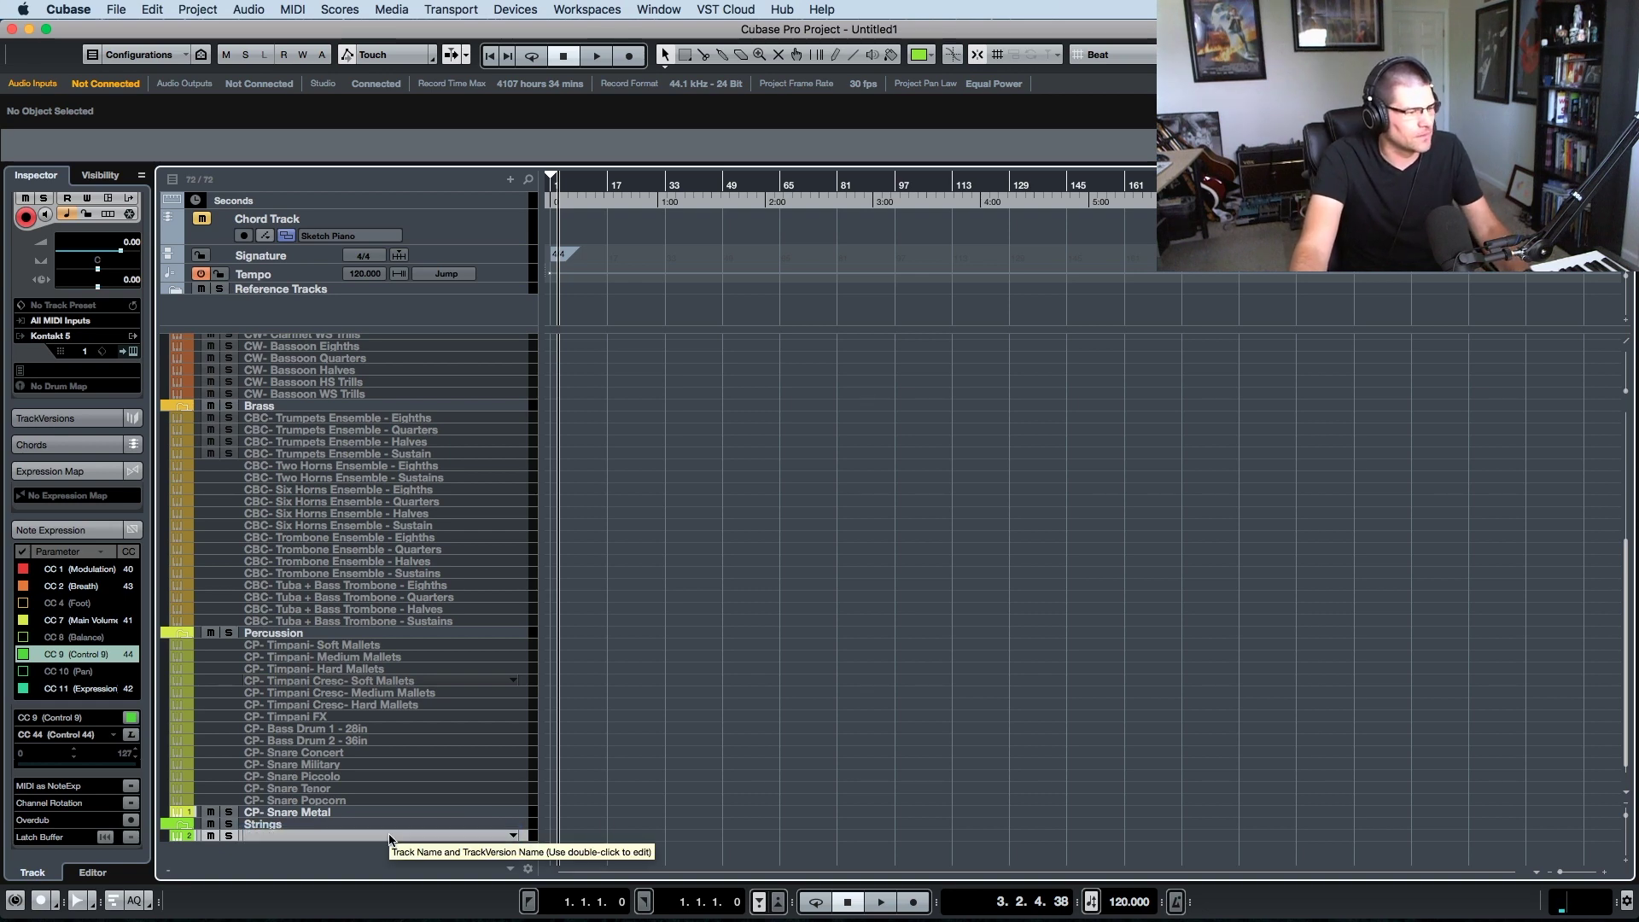
- Replace Snare Metal in the unnamed Strings track's Kontakt with 01 Violins I Articulations NVib from the CineStrings CORE Split Patches
left_click(382, 839)
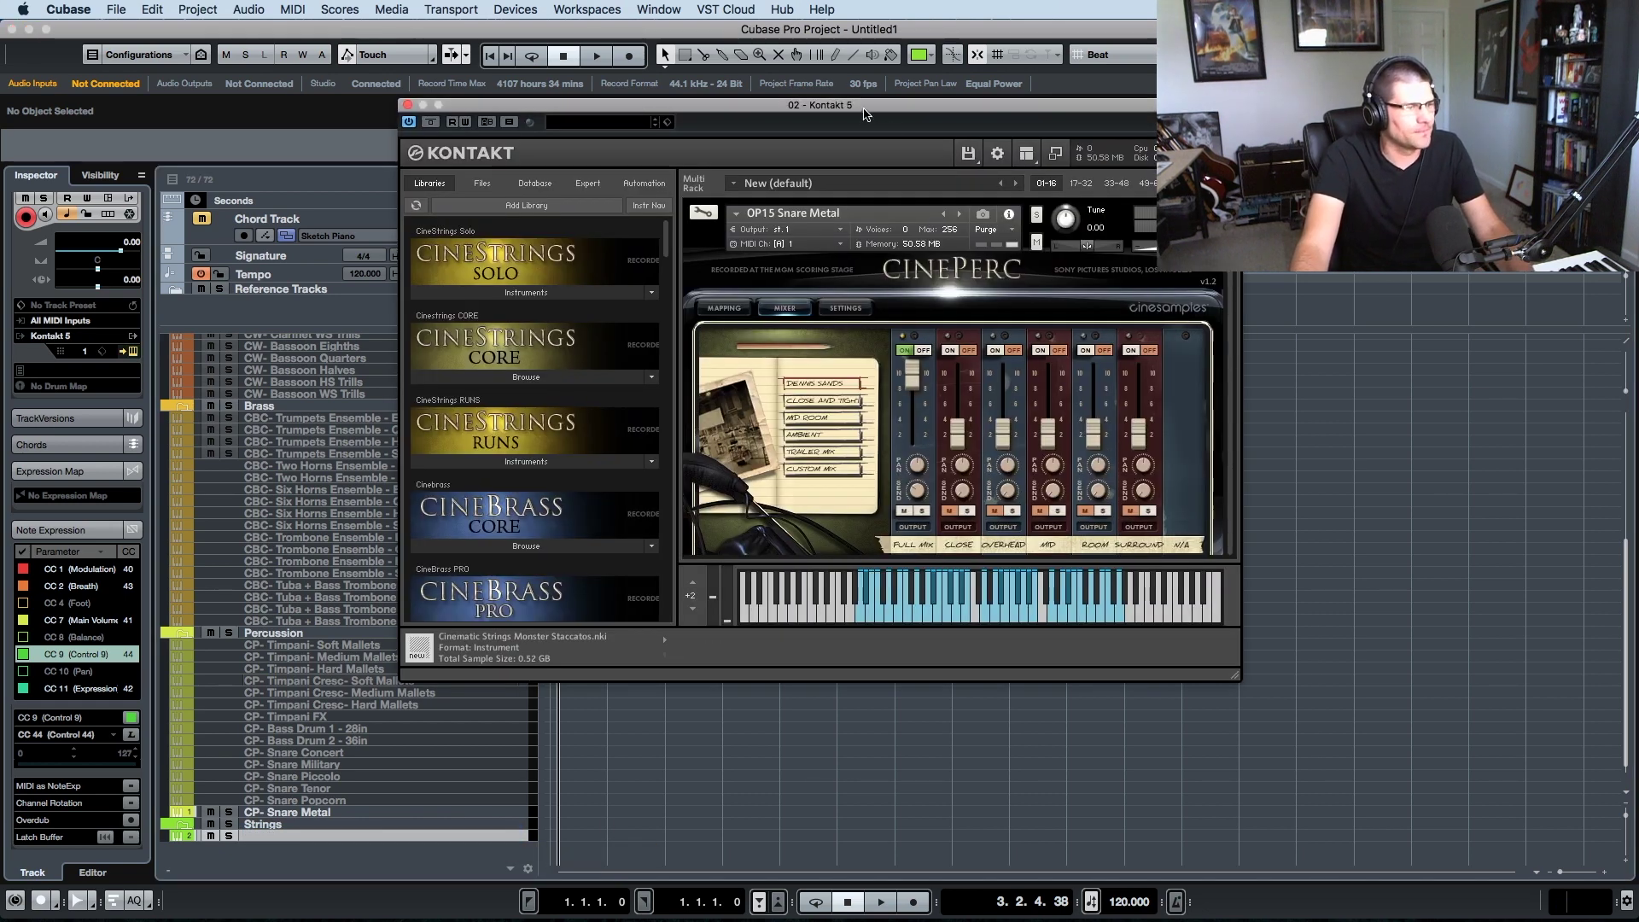
left_click(1294, 220)
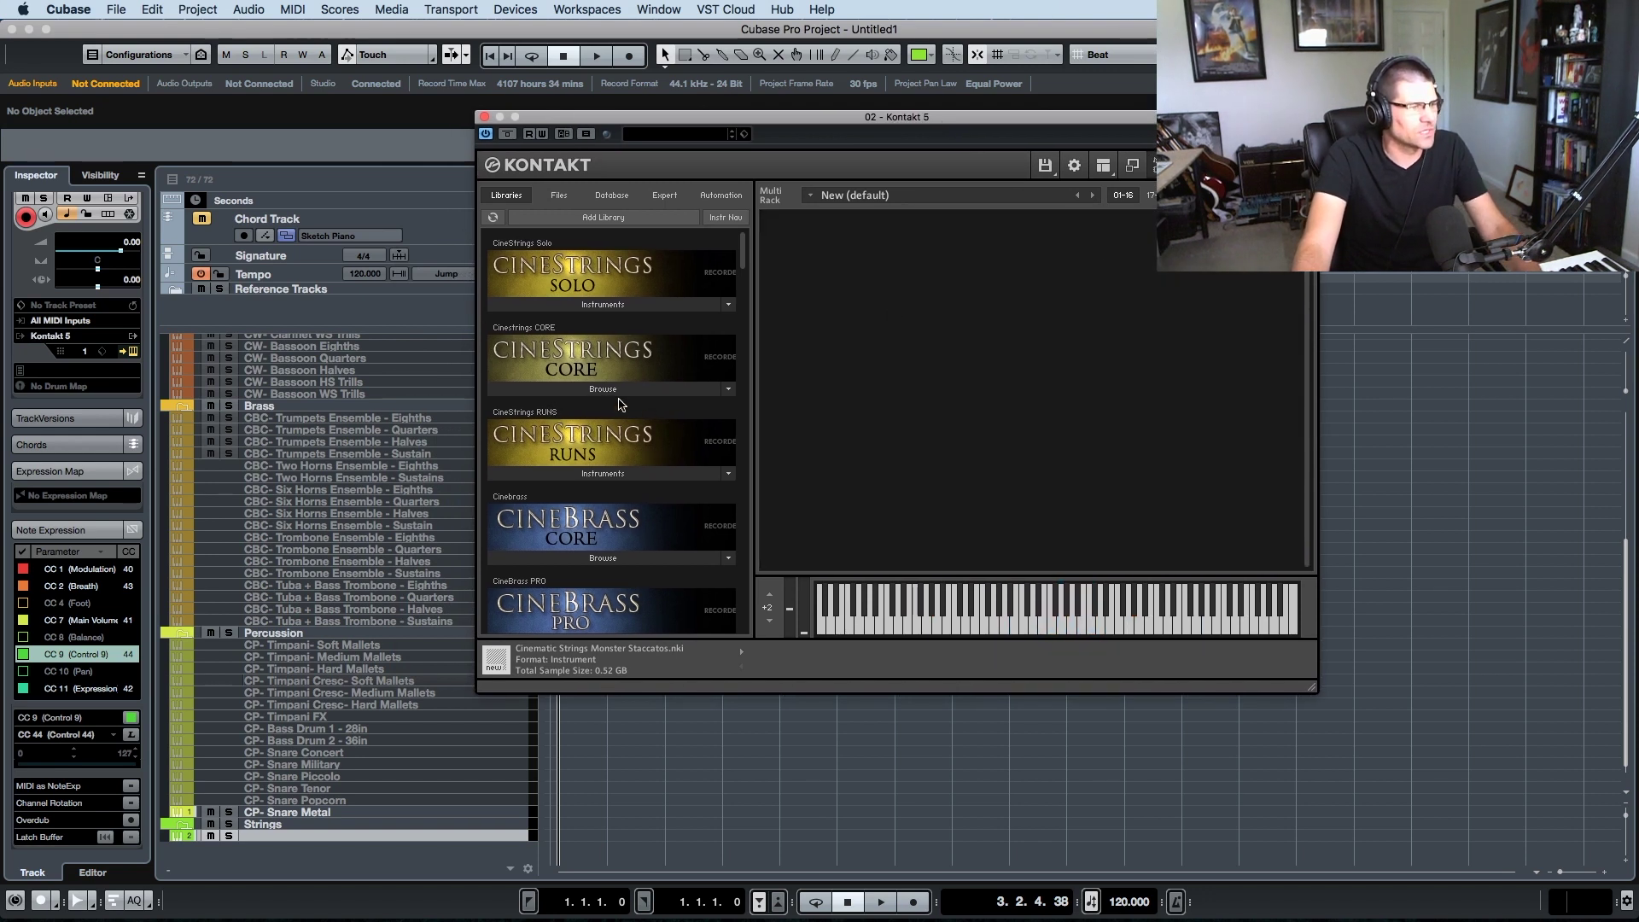
left_click(618, 394)
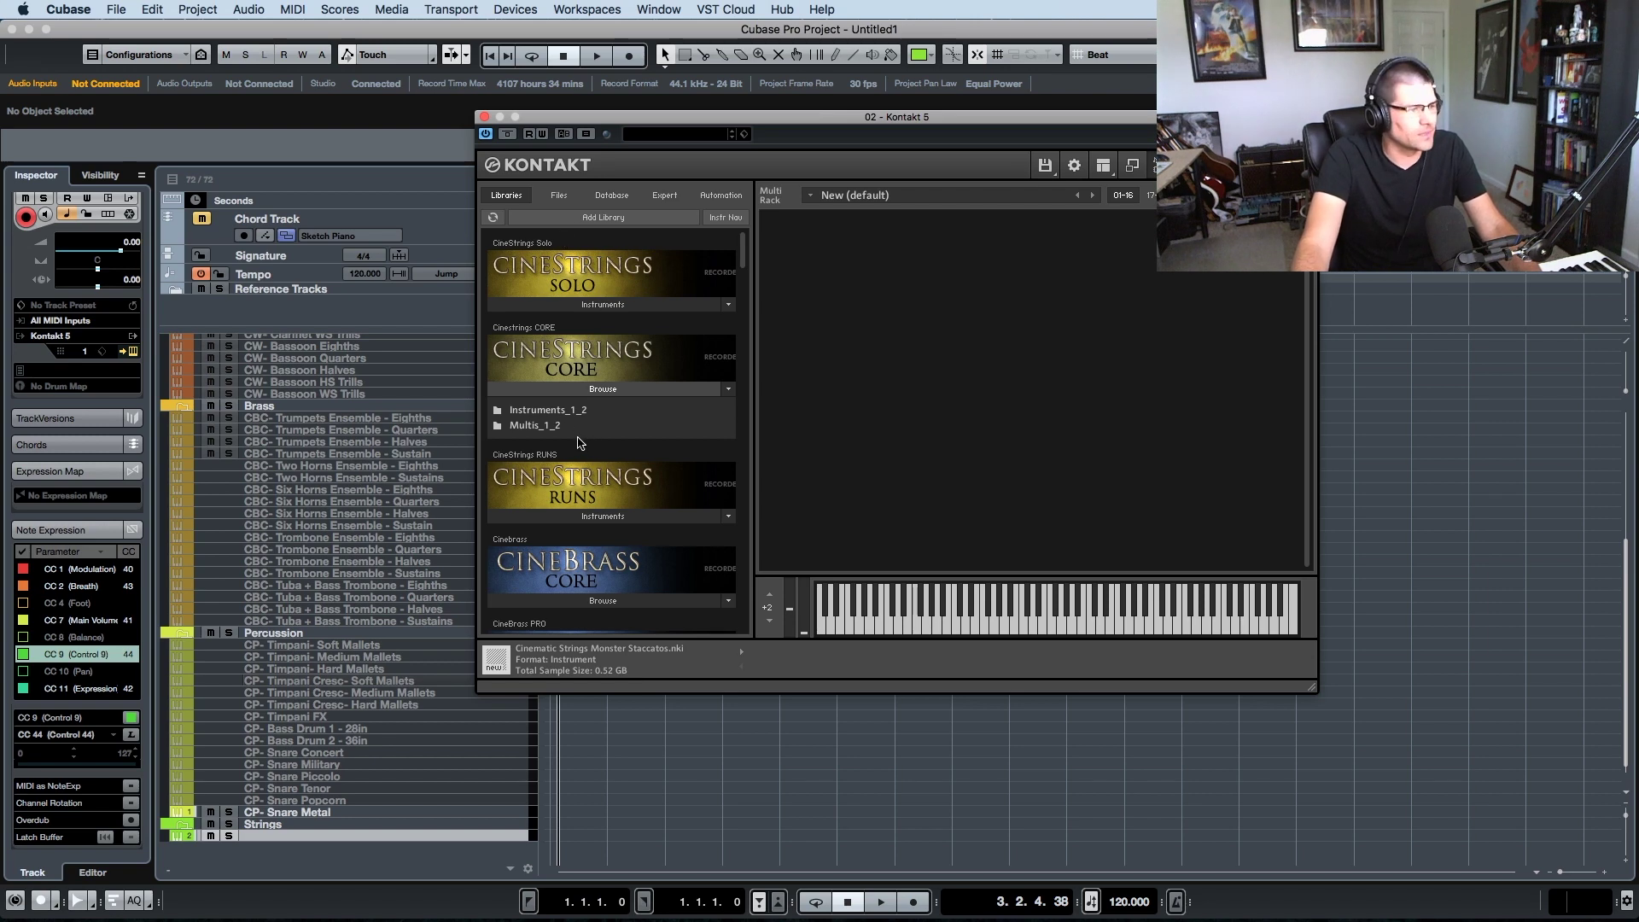
left_click(563, 413)
scroll(590, 431, "down", 5)
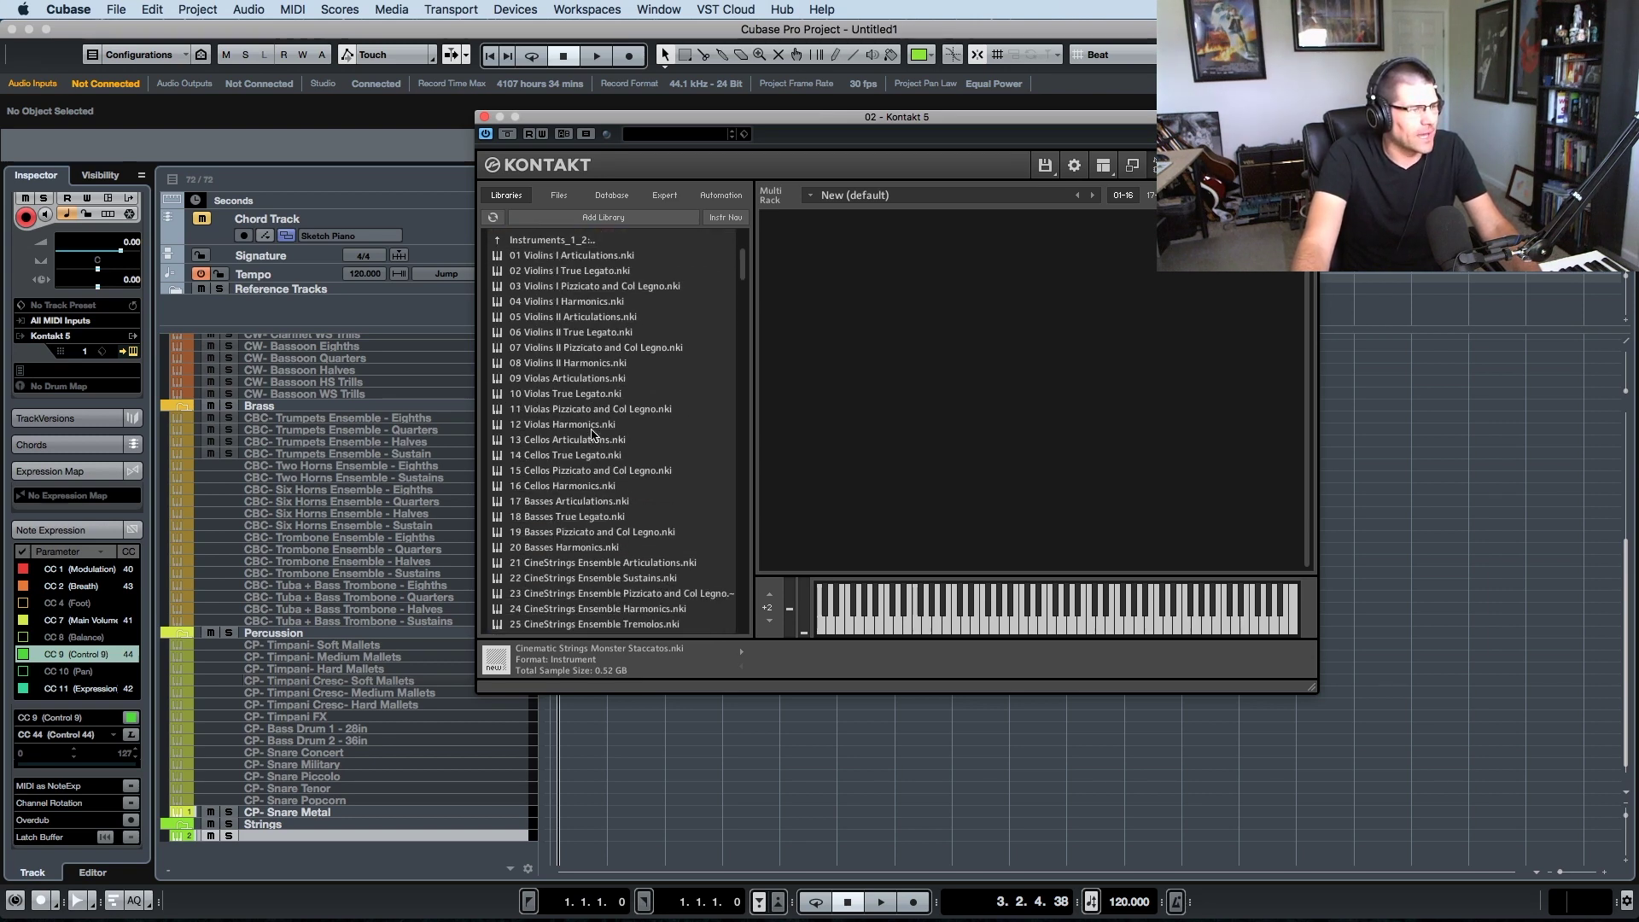
scroll(592, 435, "down", 3)
left_click(528, 451)
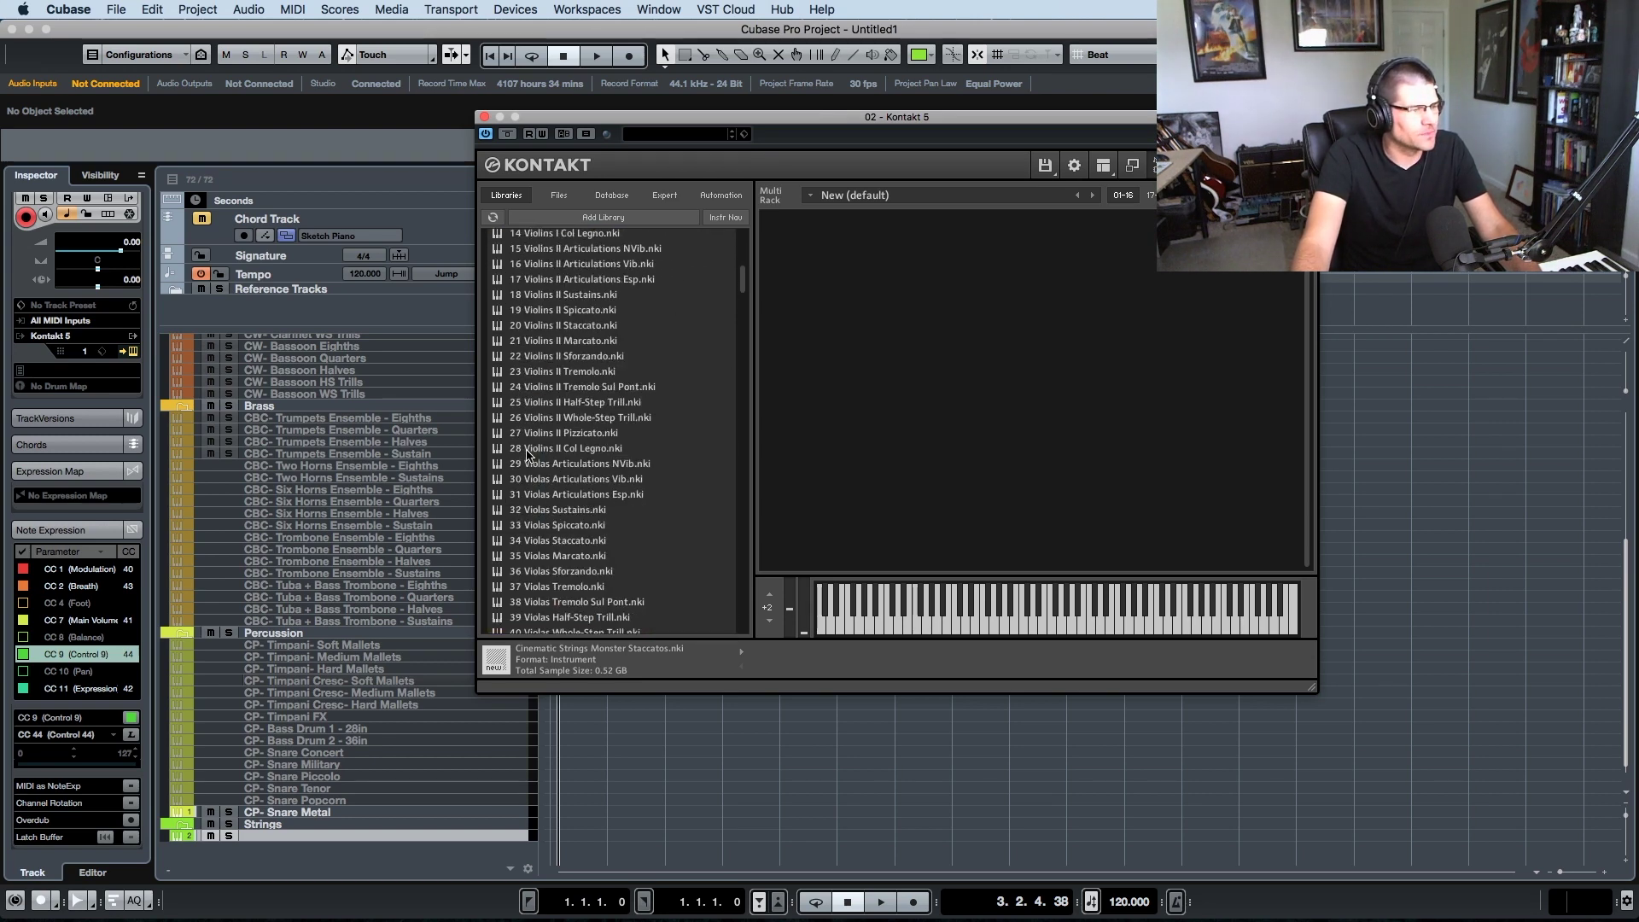
scroll(630, 402, "up", 6)
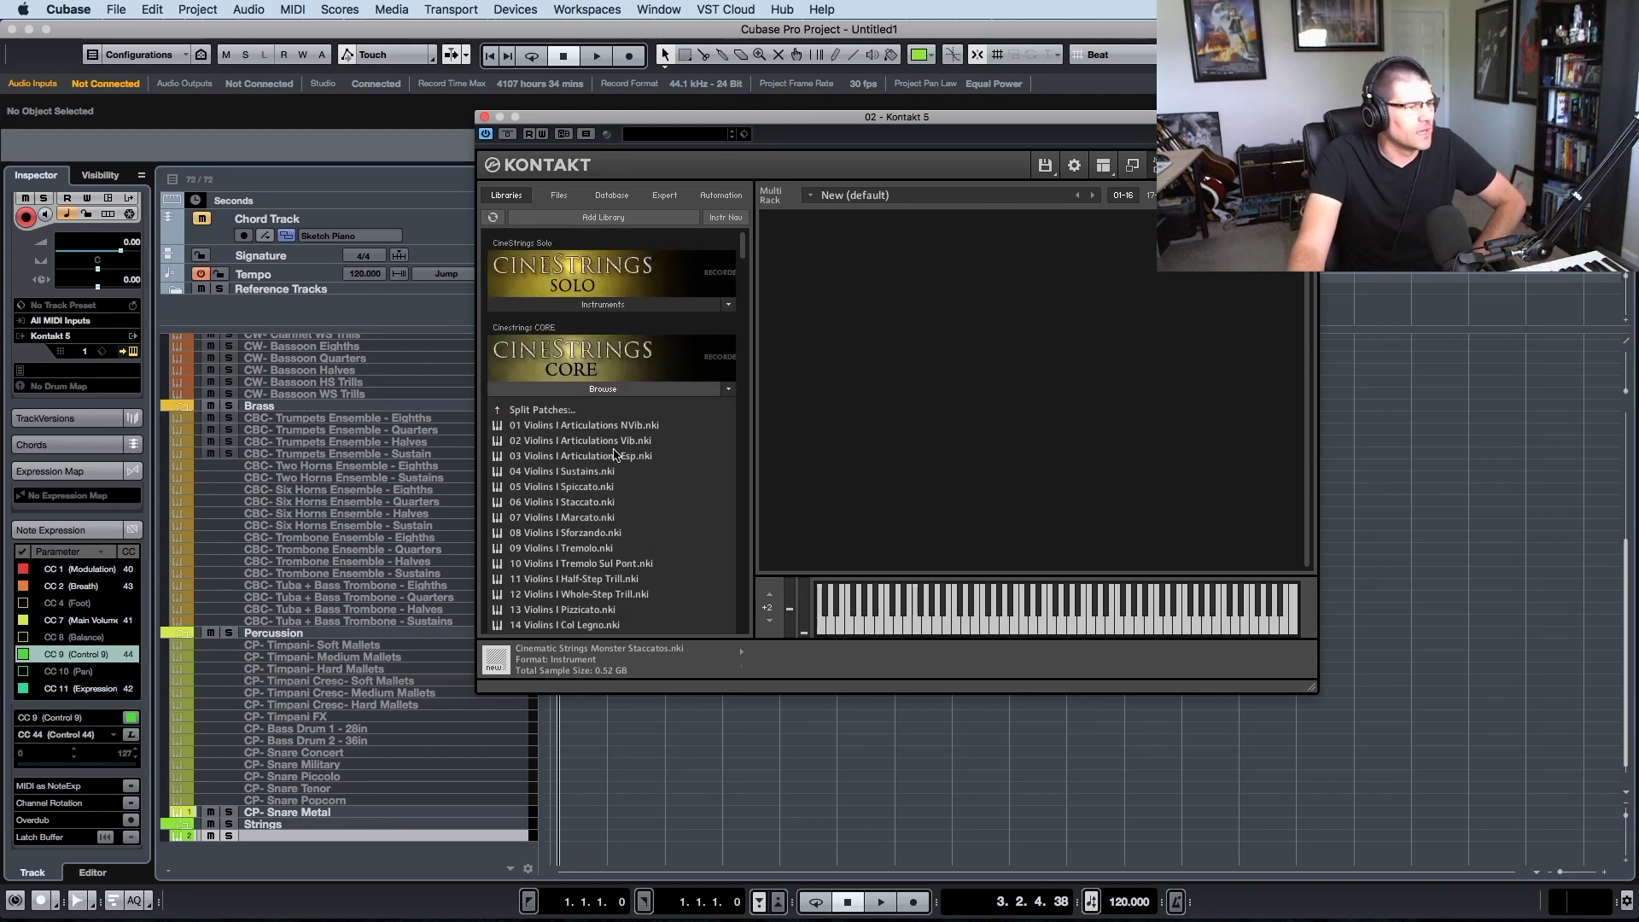
left_click(591, 427)
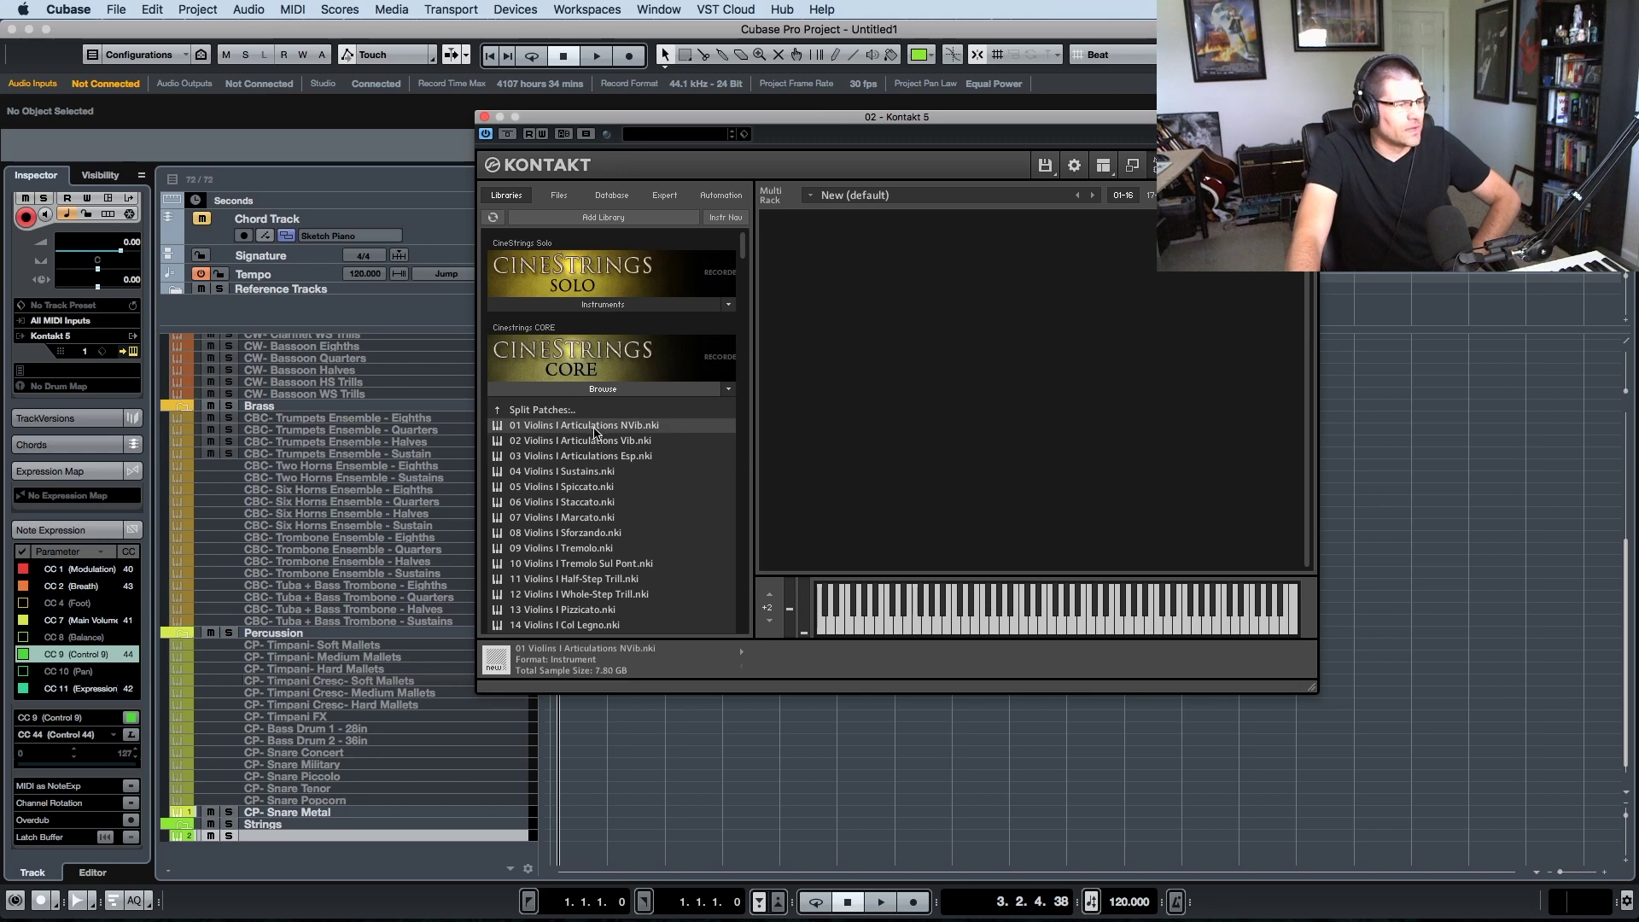
left_click_drag(918, 392, 916, 393)
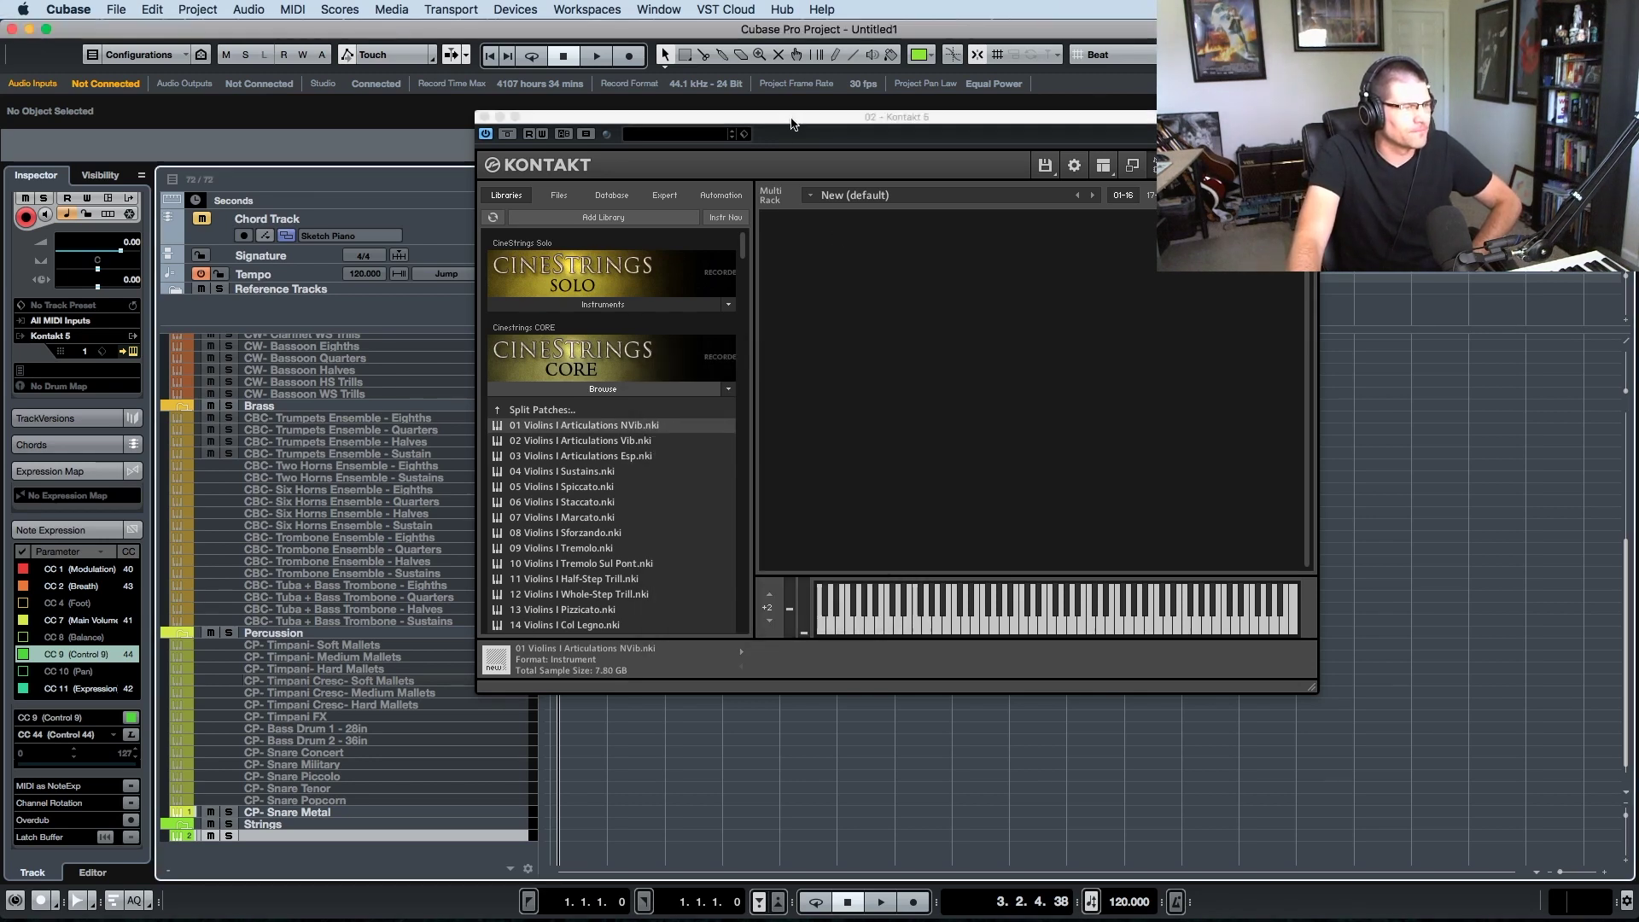
- Name the unnamed Strings track "CSC- Violins I Articulations NVib"
left_click_drag(792, 122, 815, 123)
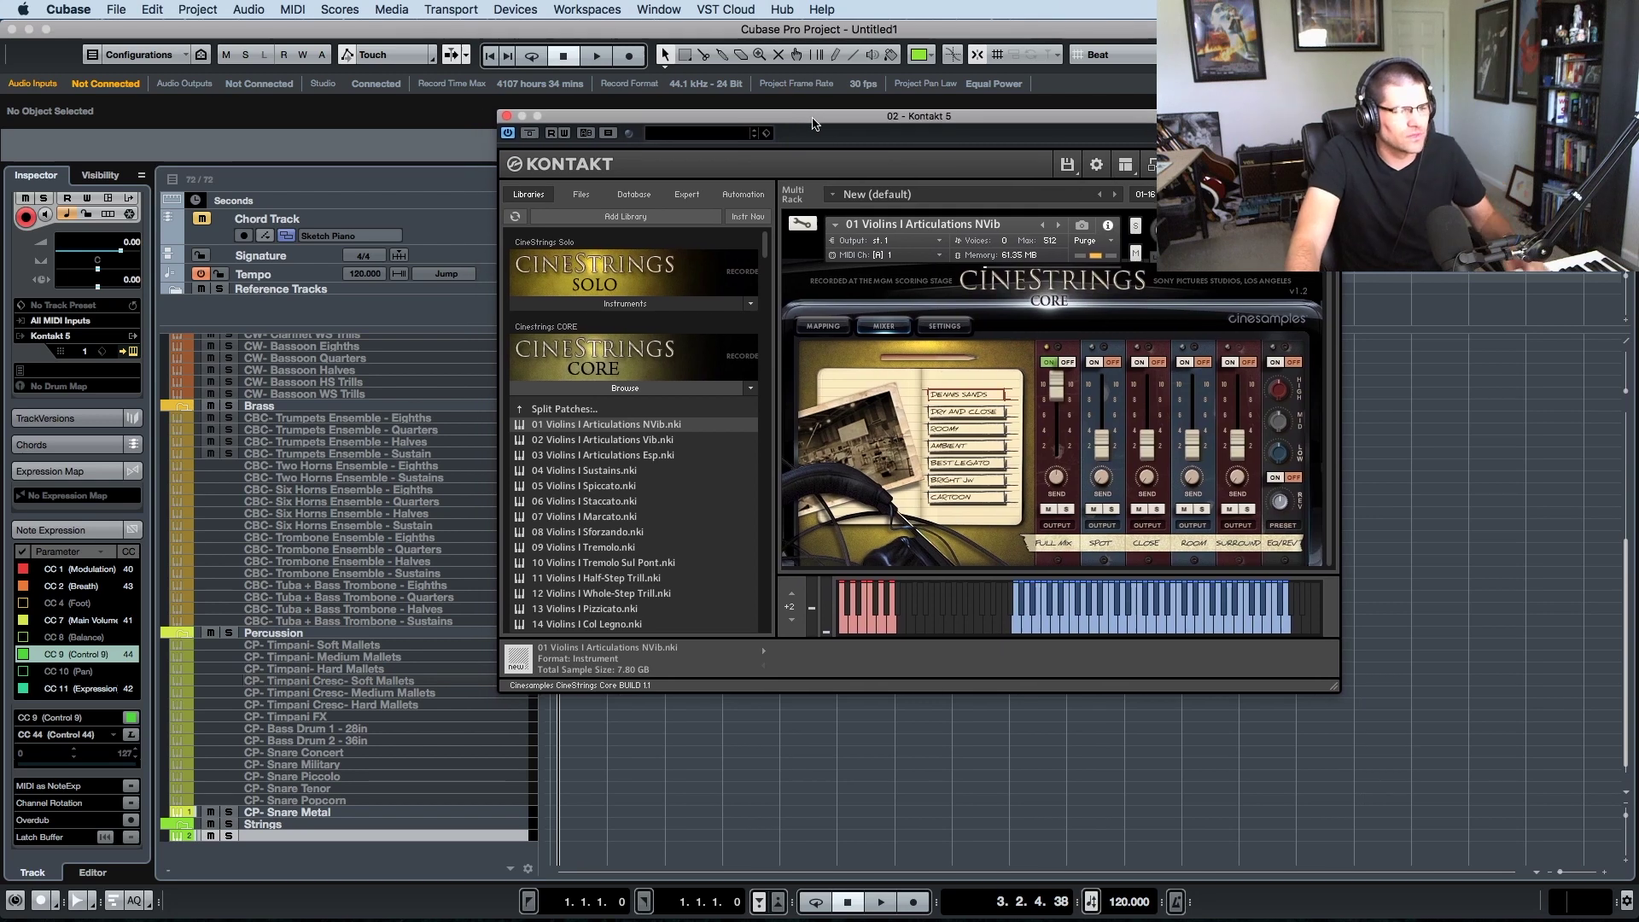
double_click(290, 836)
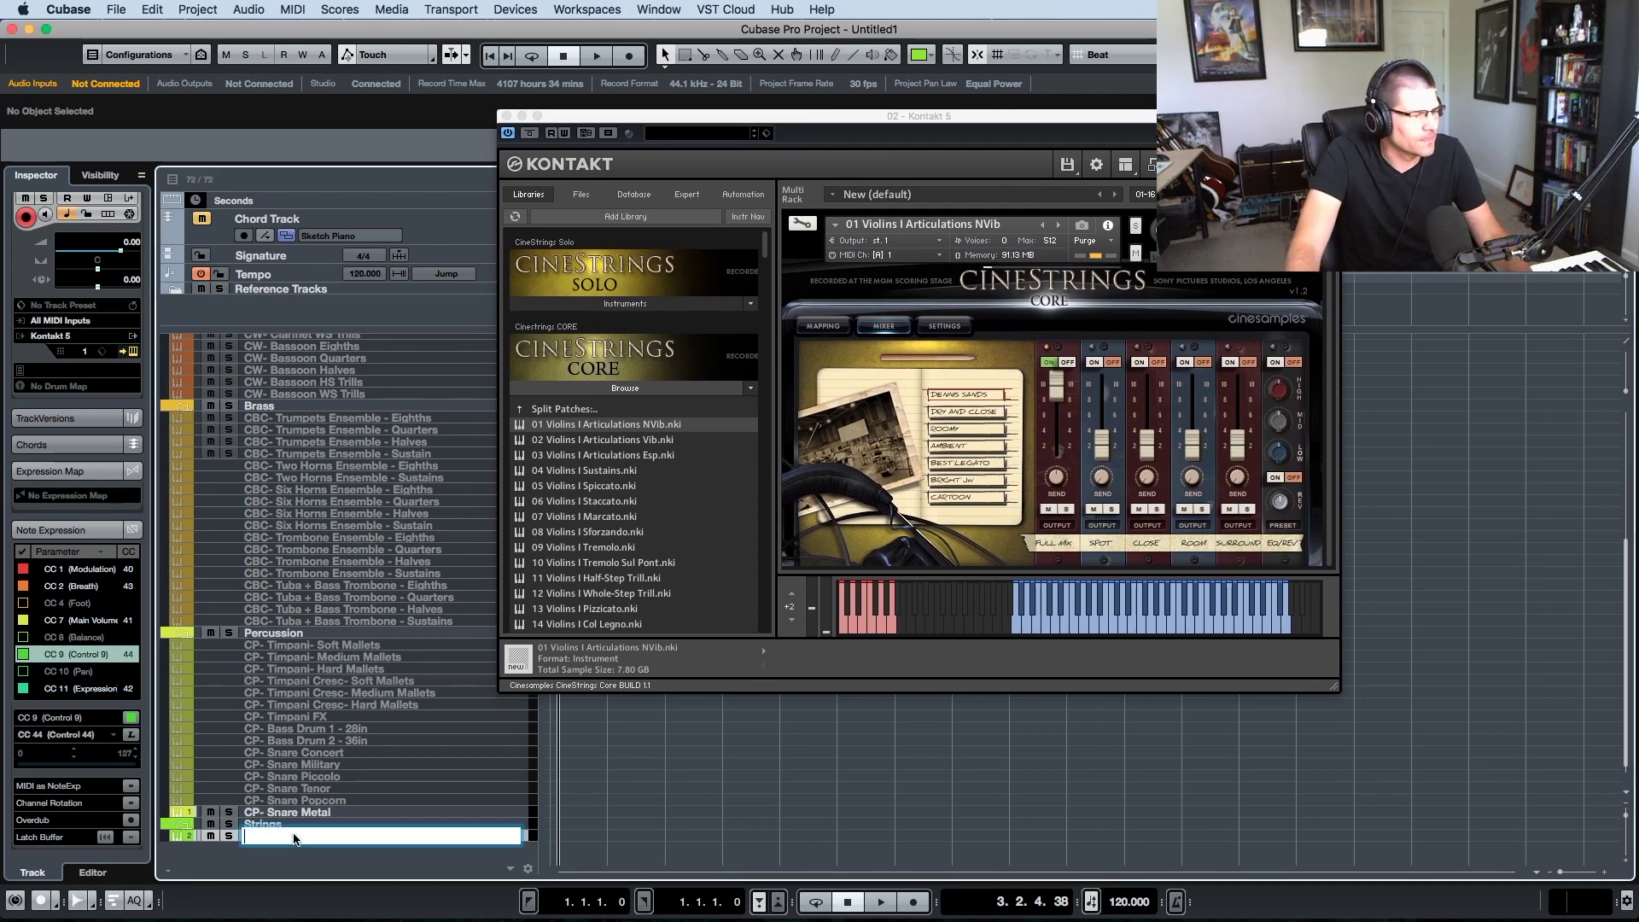
type("CSC-")
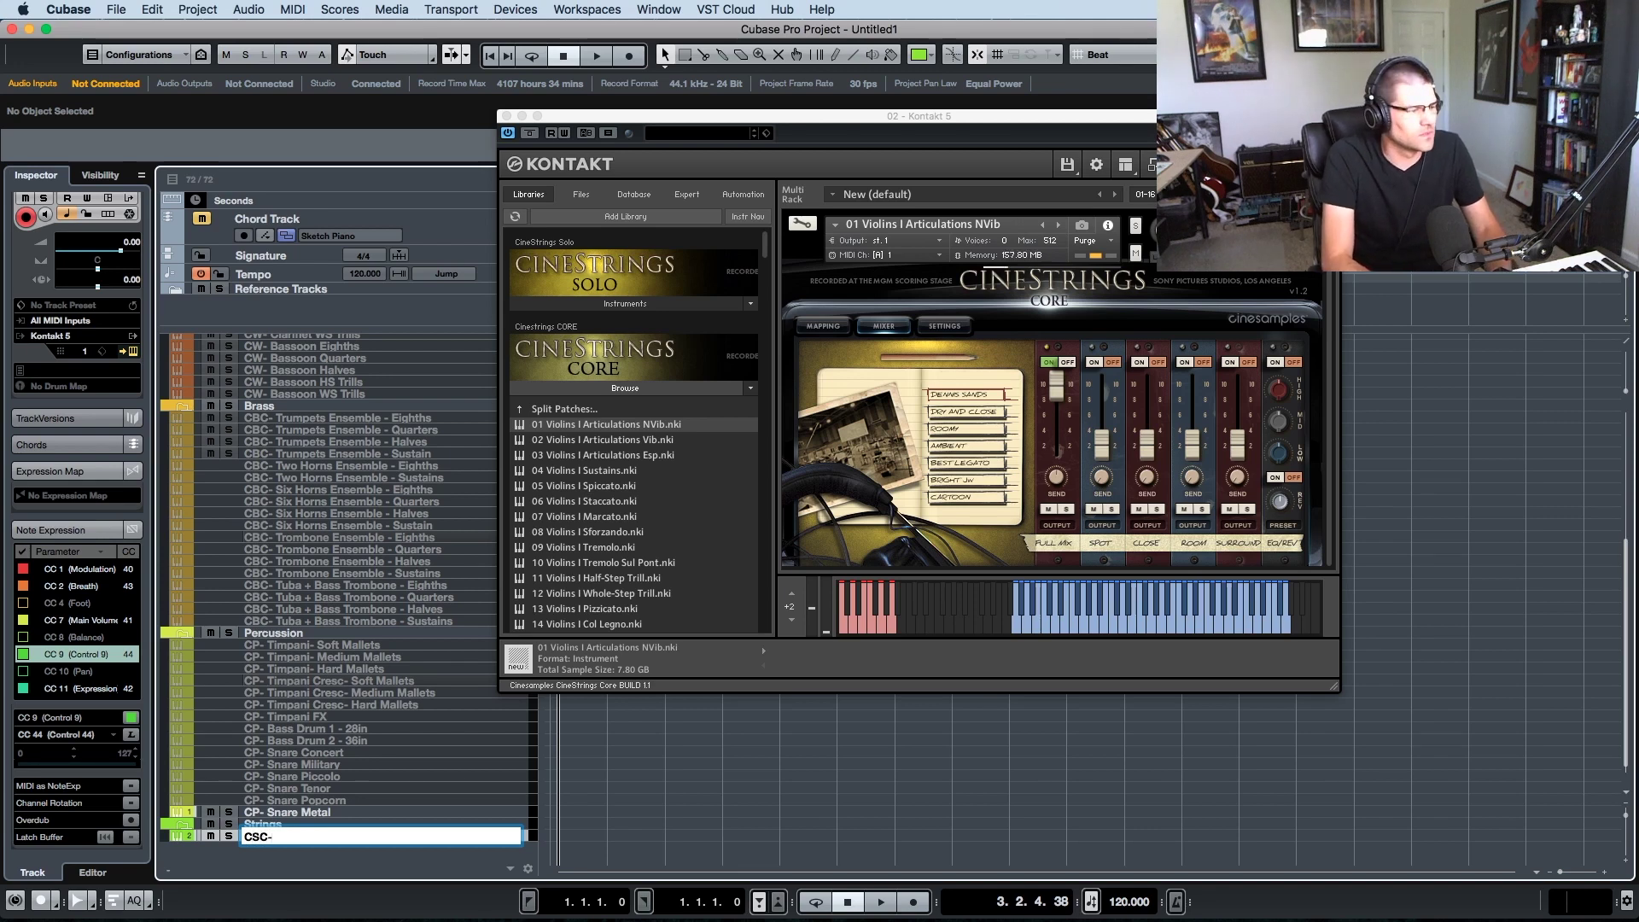
type(" Violins ")
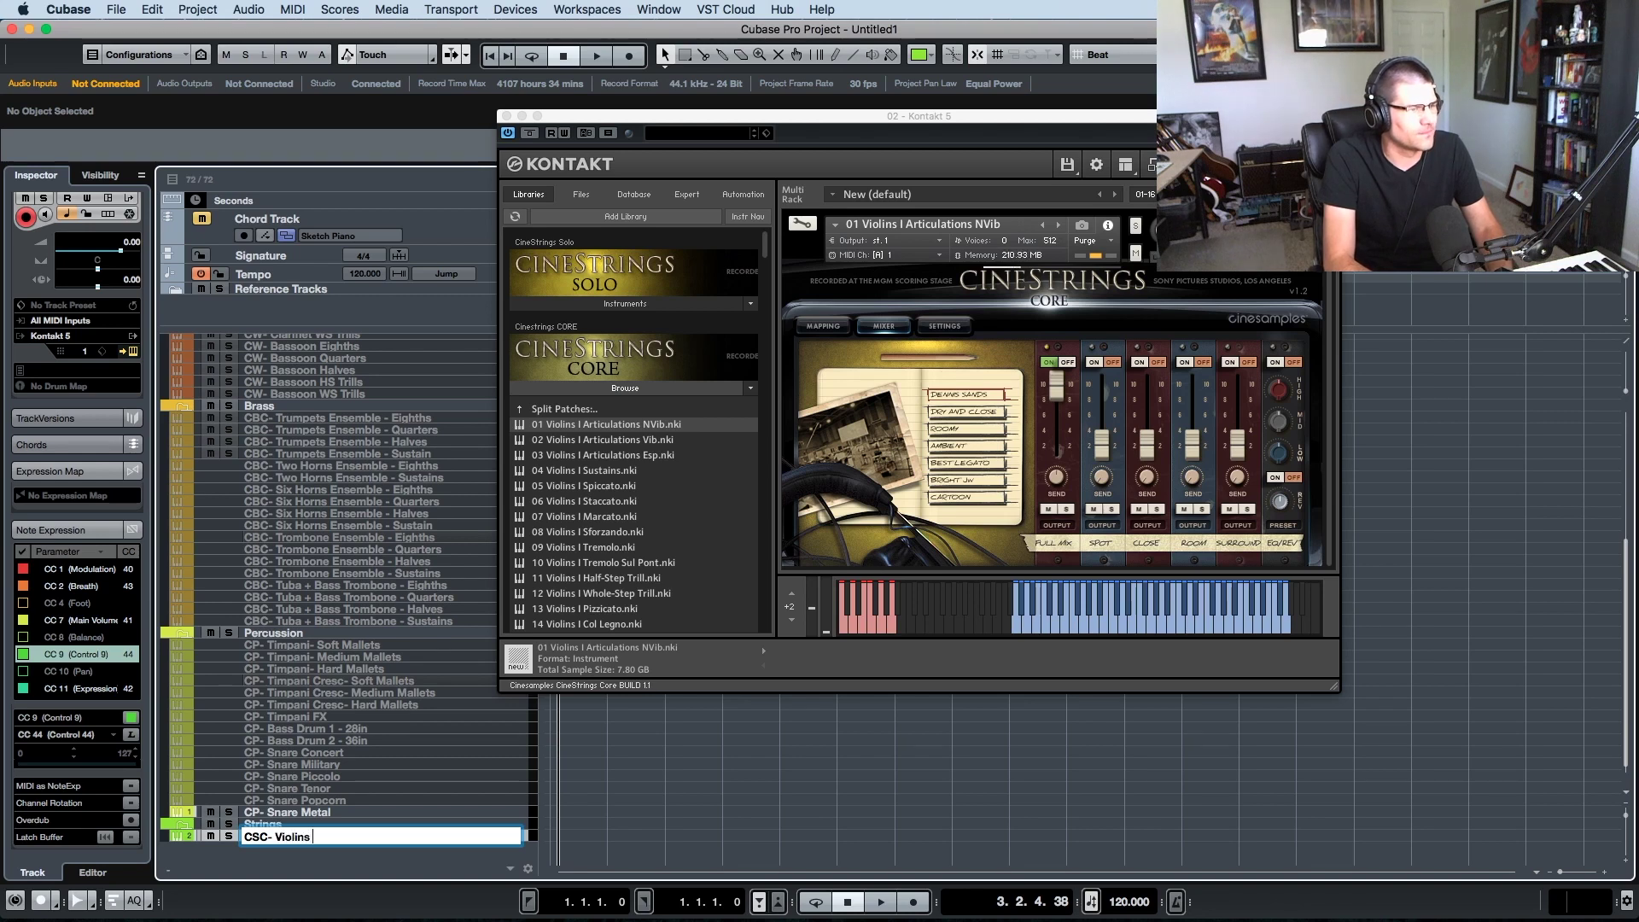
type("I Articulations")
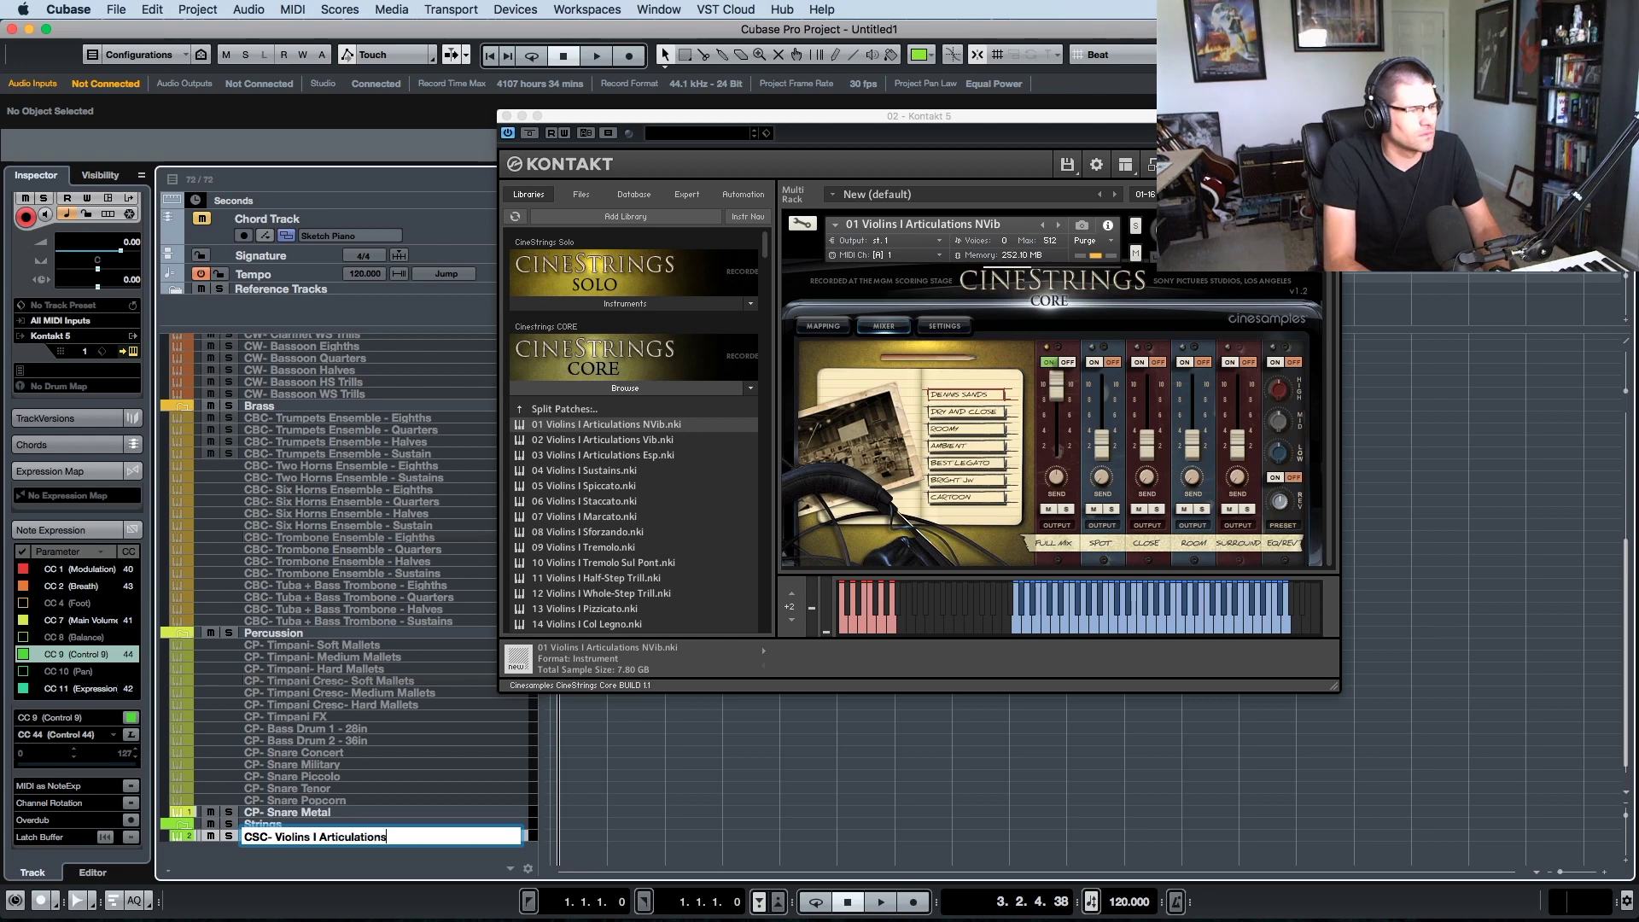
type(" NVib")
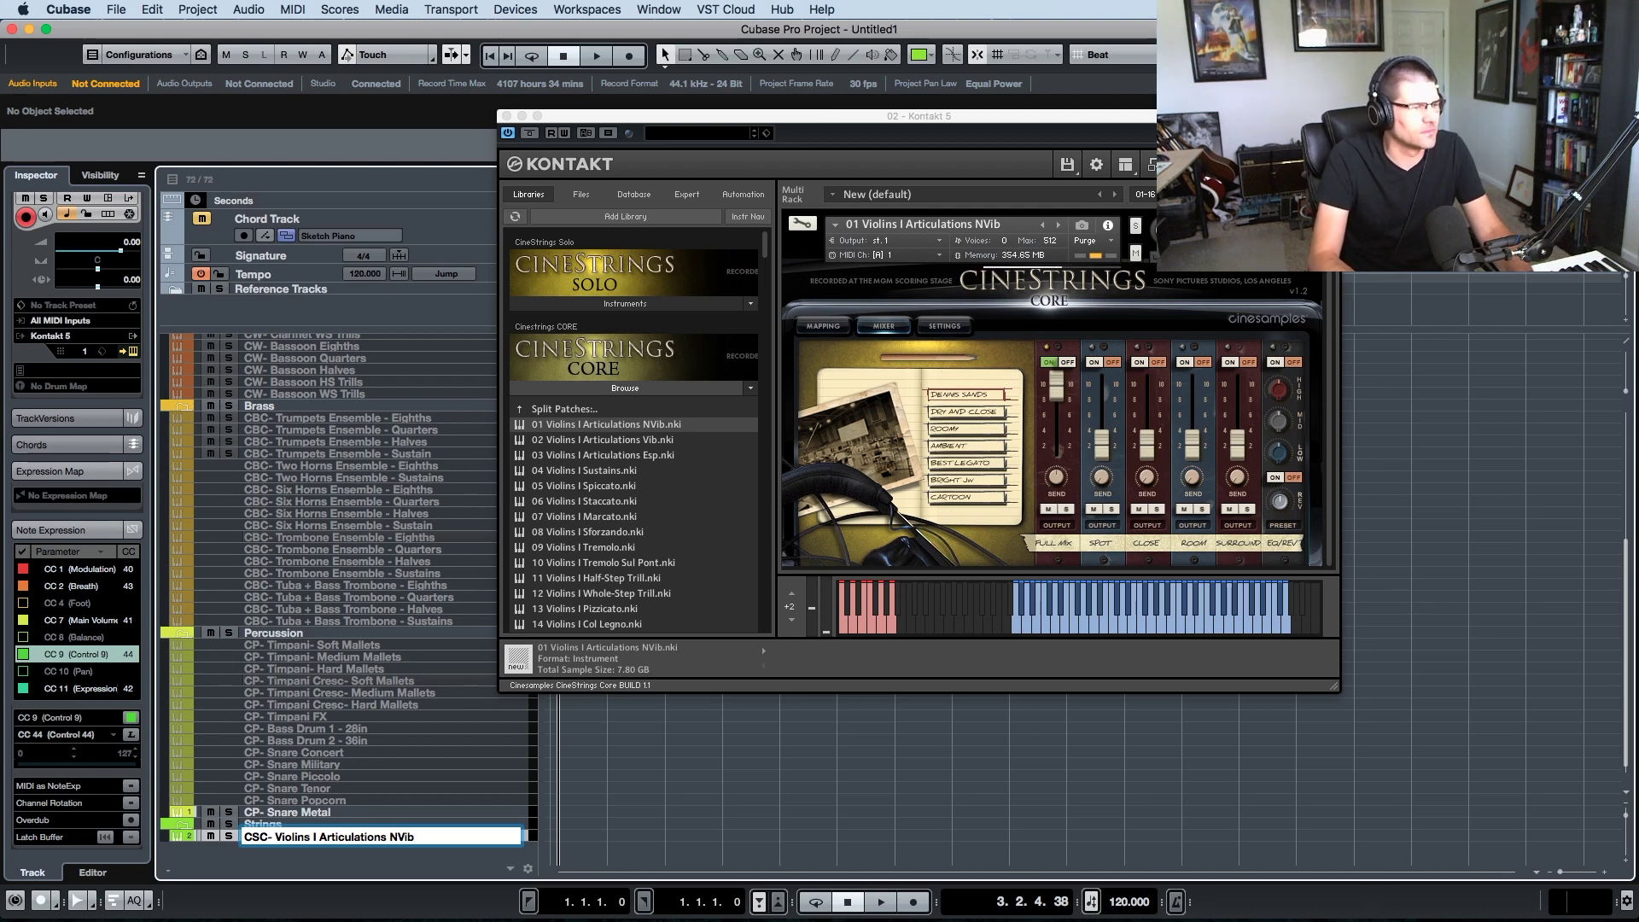
key("Return")
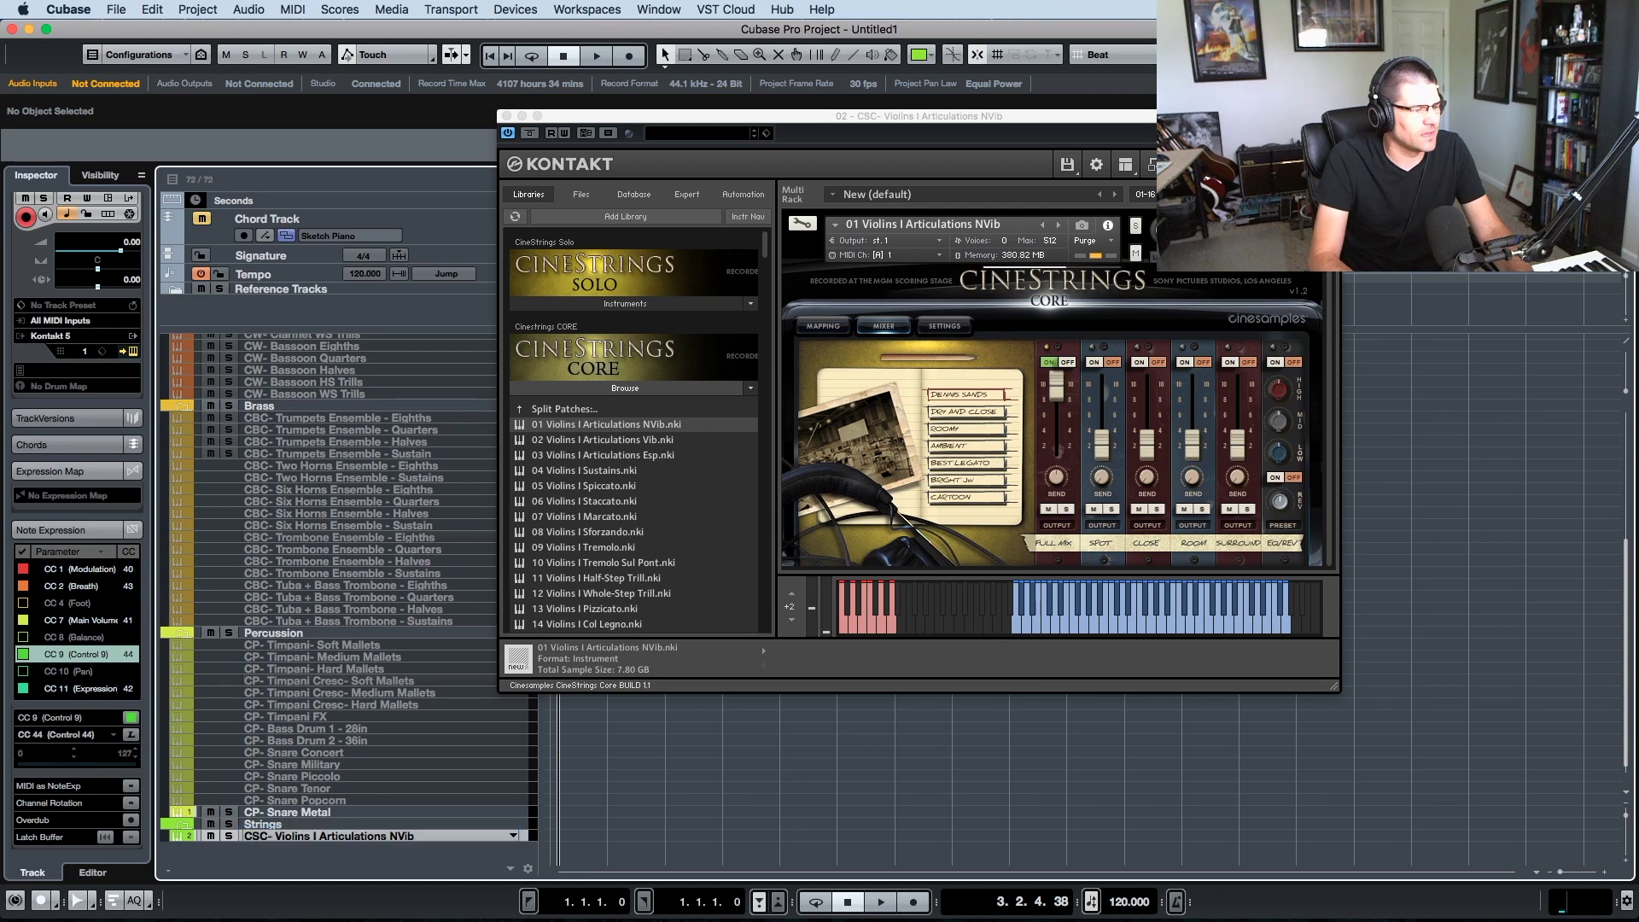
- Disable the CP- Snare Metal track and select the CSC- Violins I Articulations NVib track
left_click(337, 813)
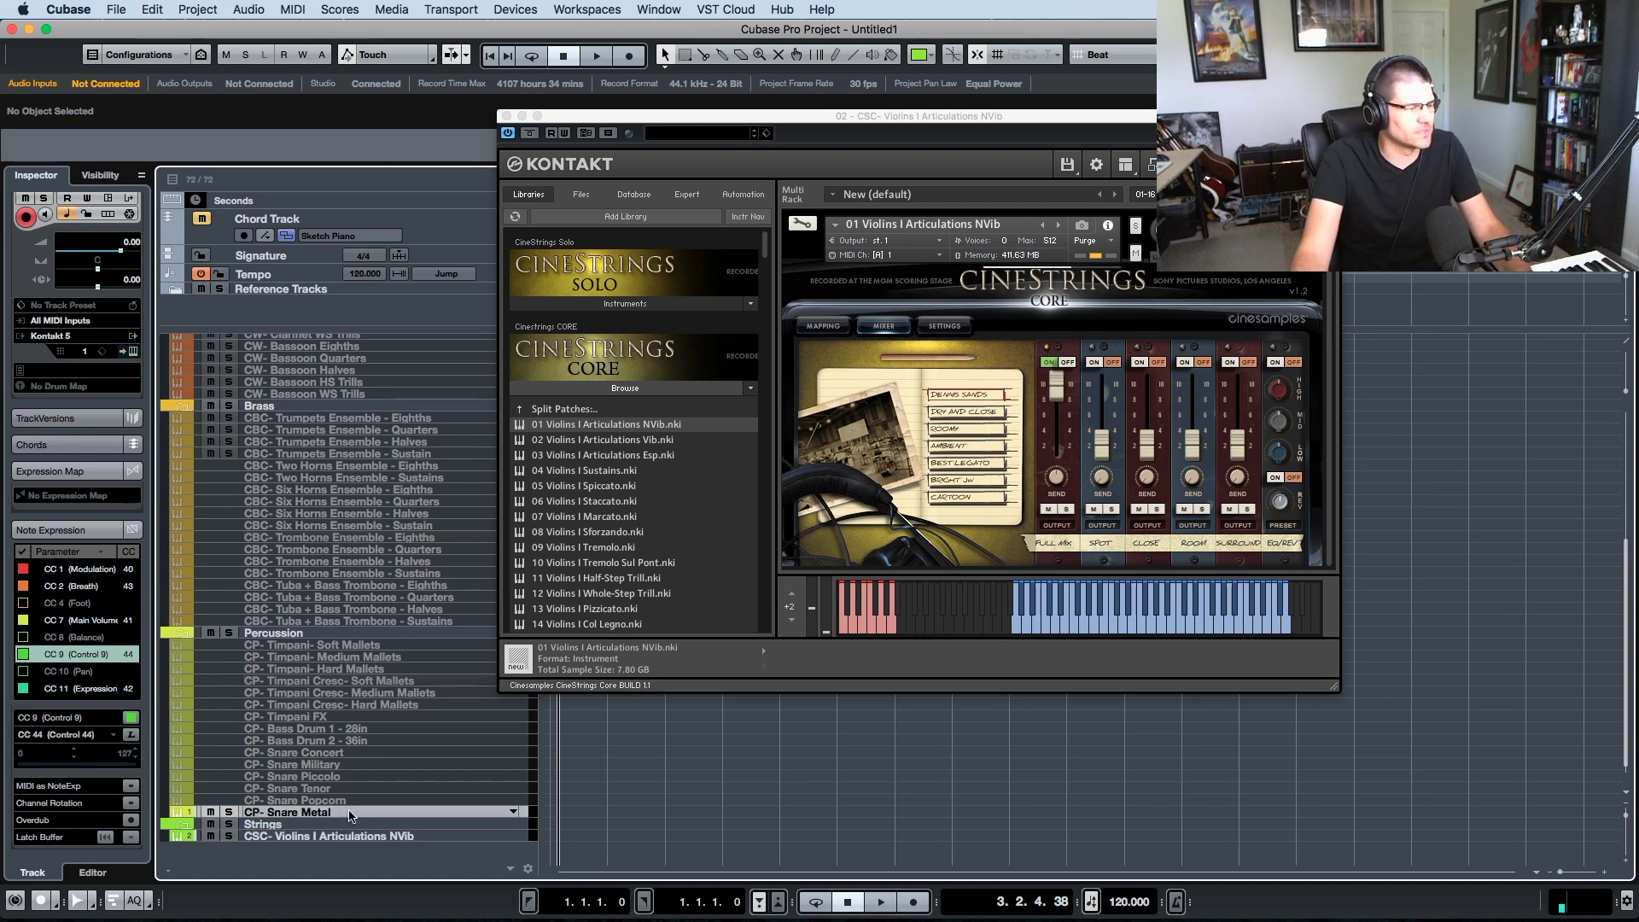
left_click(366, 838)
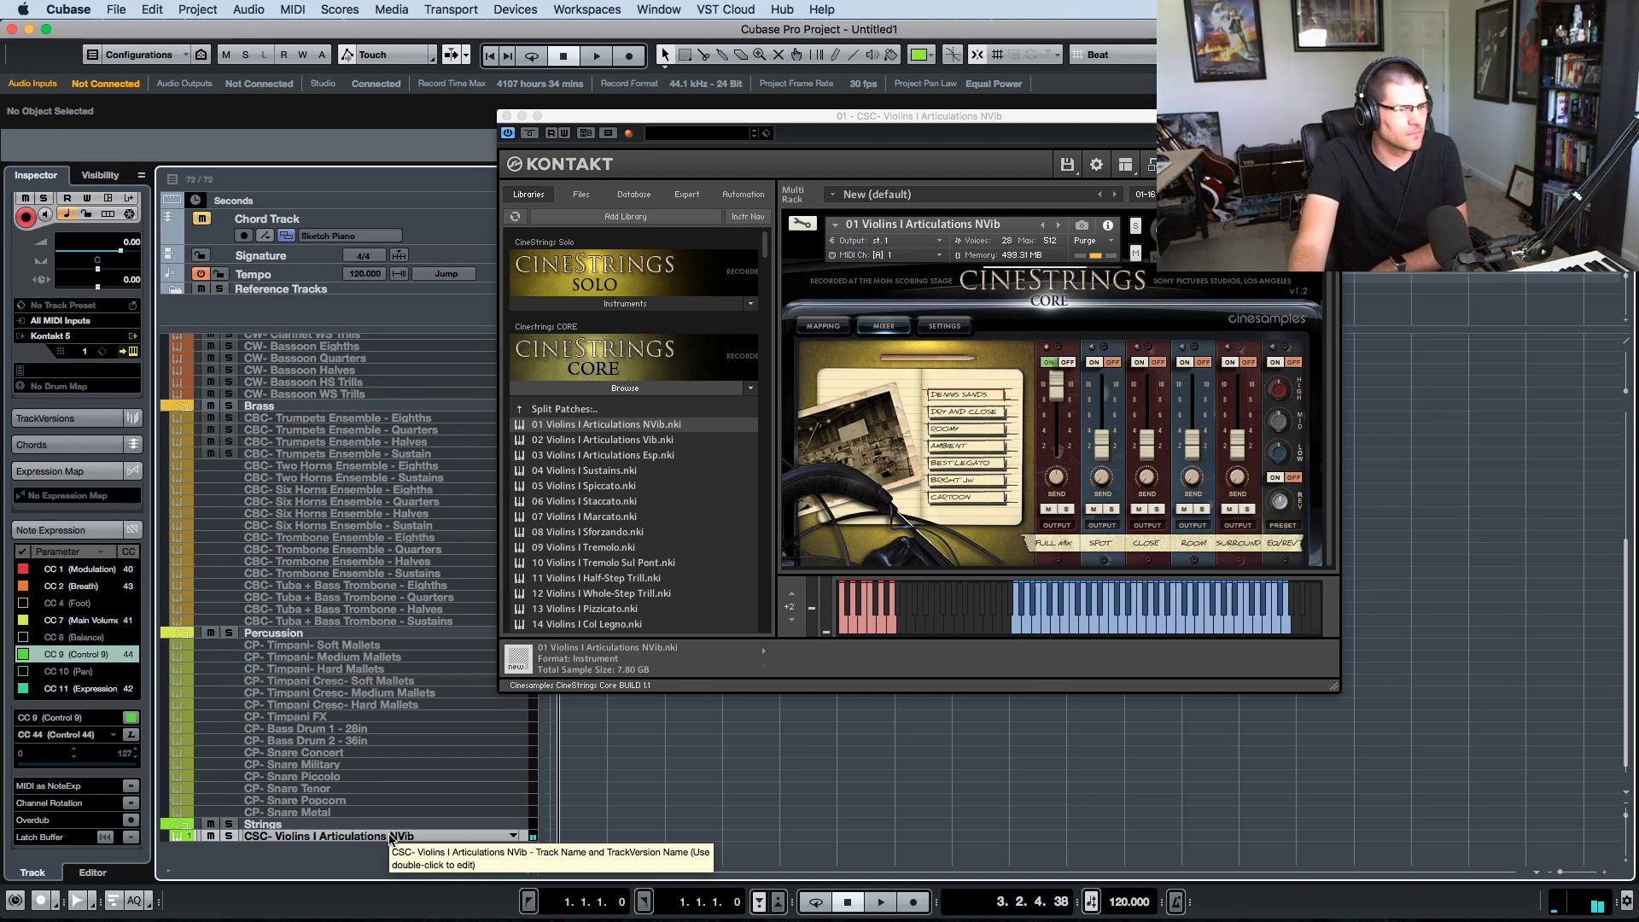
- Switch on the reverb in the EQ/REV strip of 01 Violins I Articulations NVib and close the Kontakt window
left_click(1279, 483)
left_click(1277, 484)
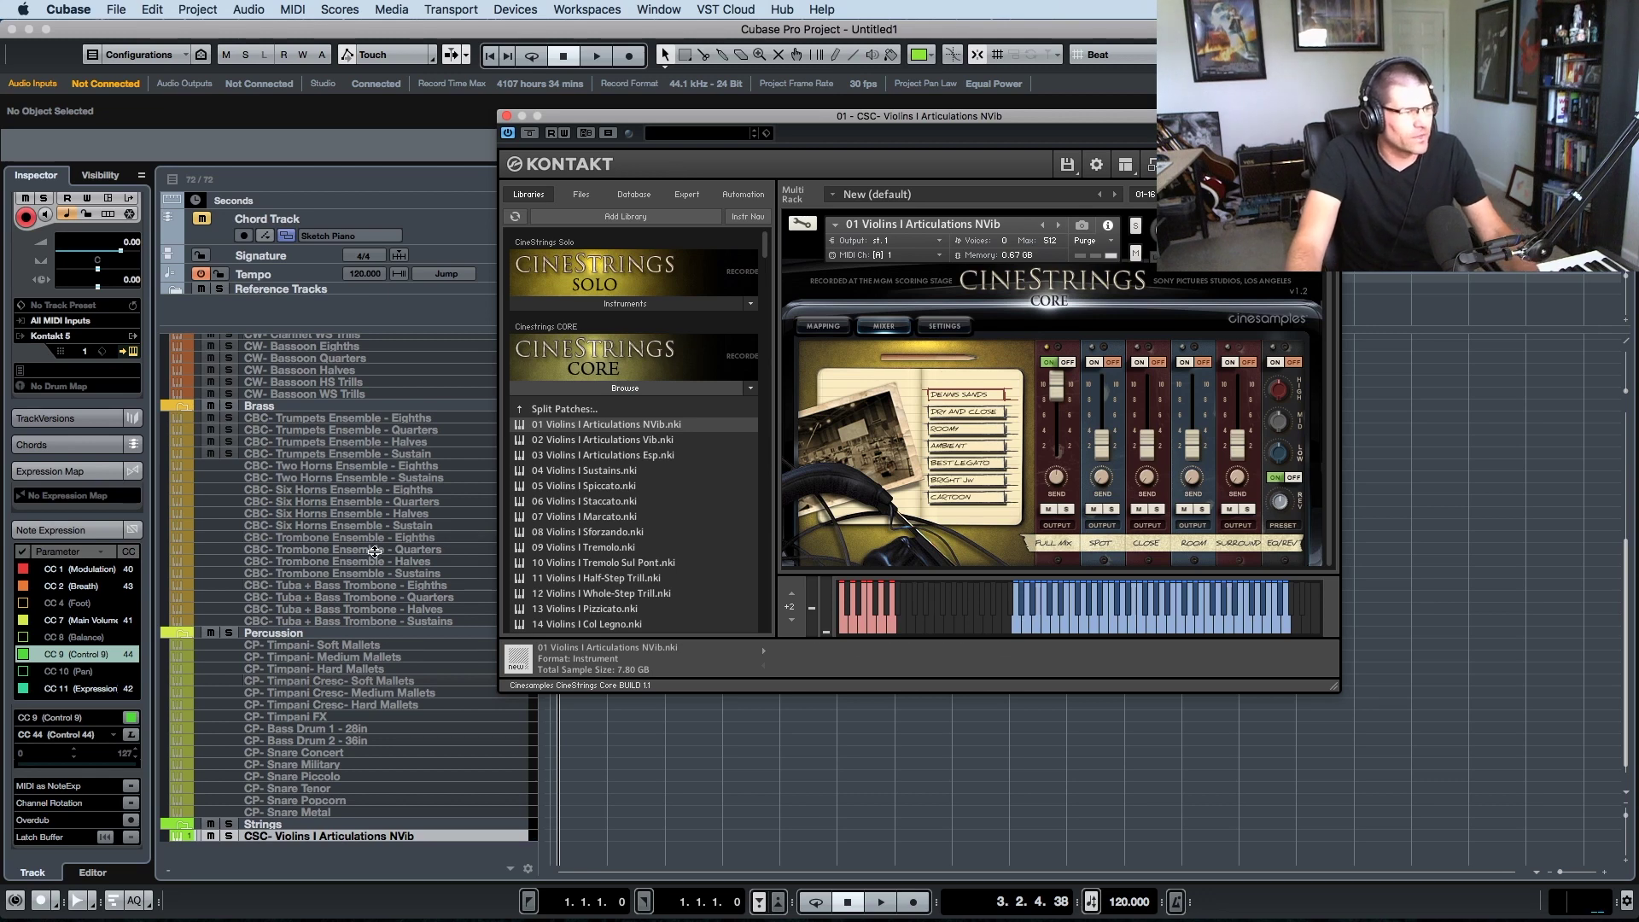
key("super+w")
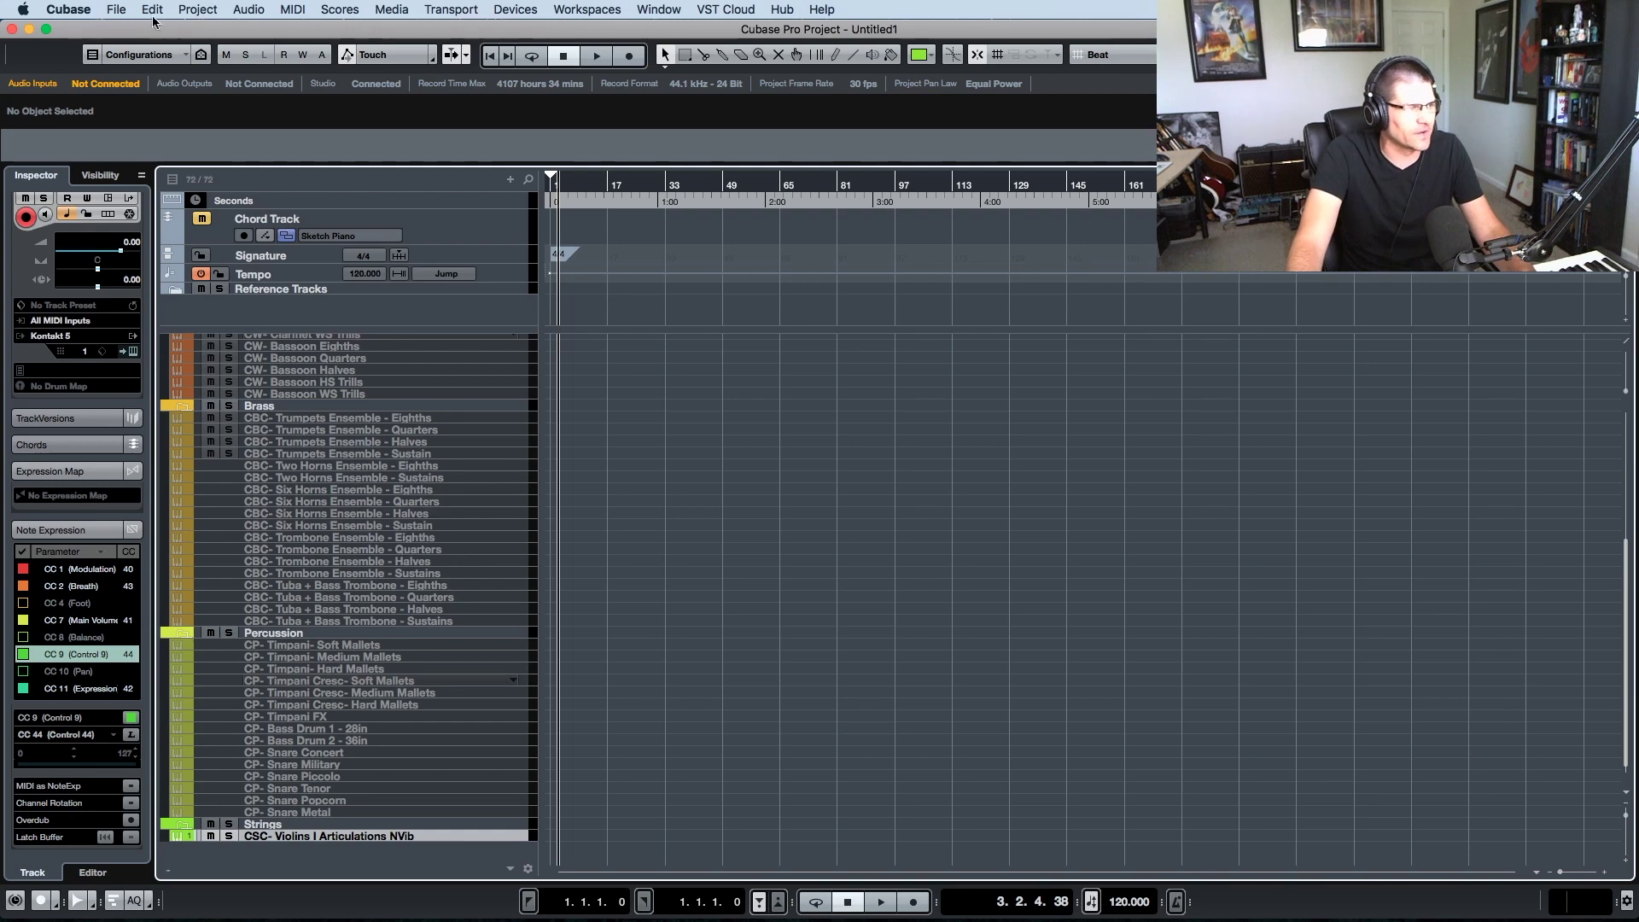
- Save the project as a template, overwriting the existing Main Orchestral Template
left_click(119, 10)
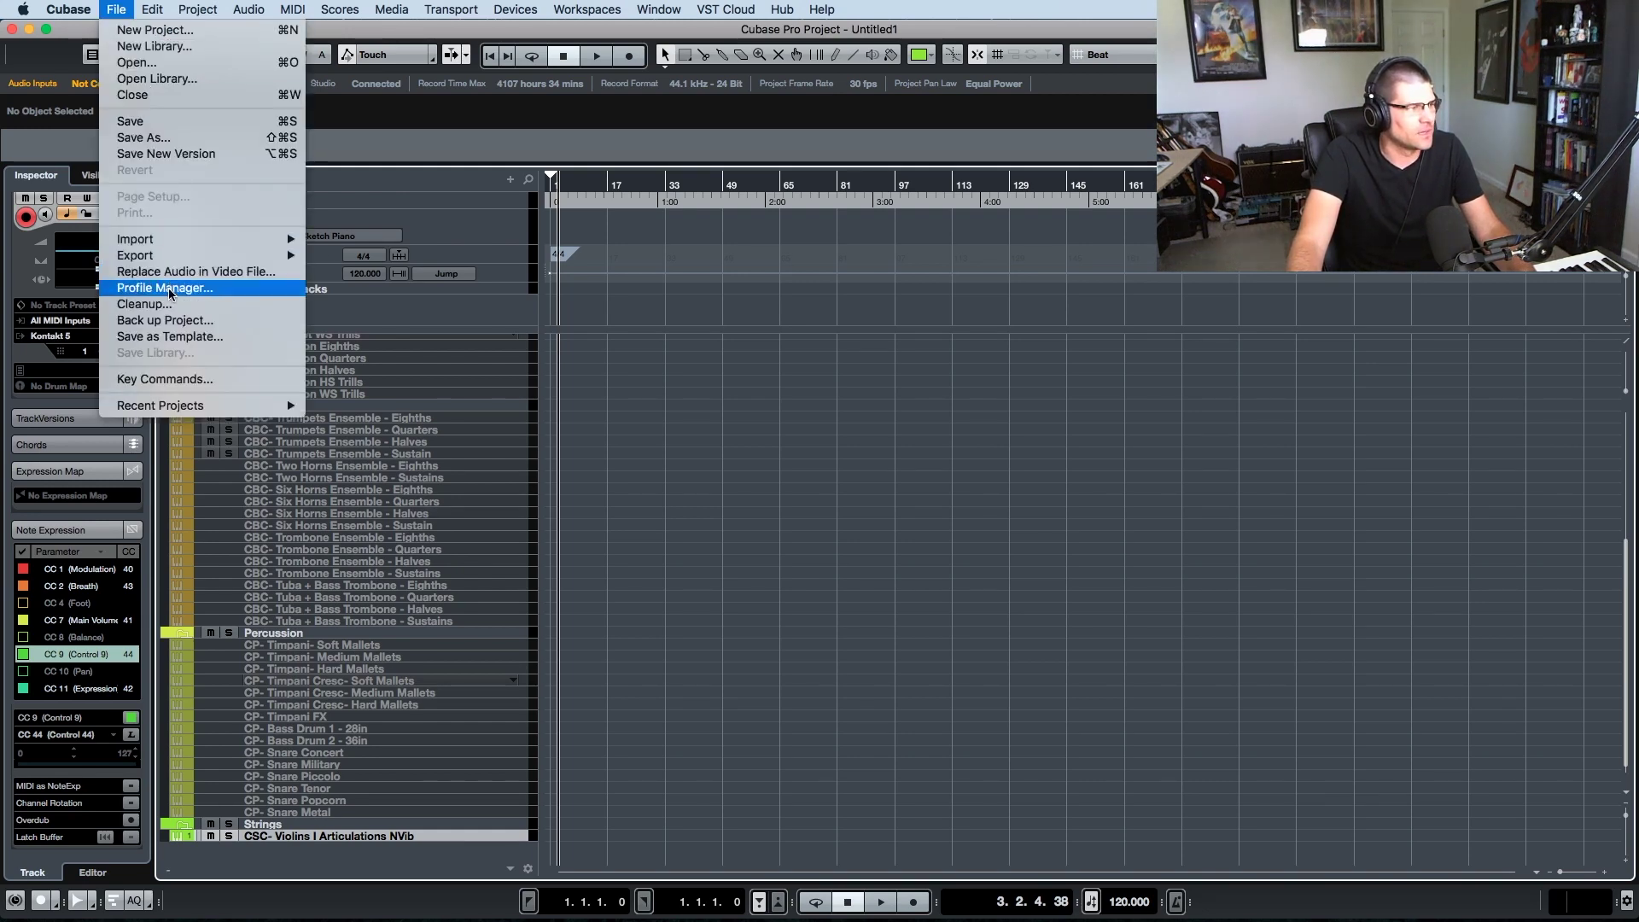
left_click(201, 337)
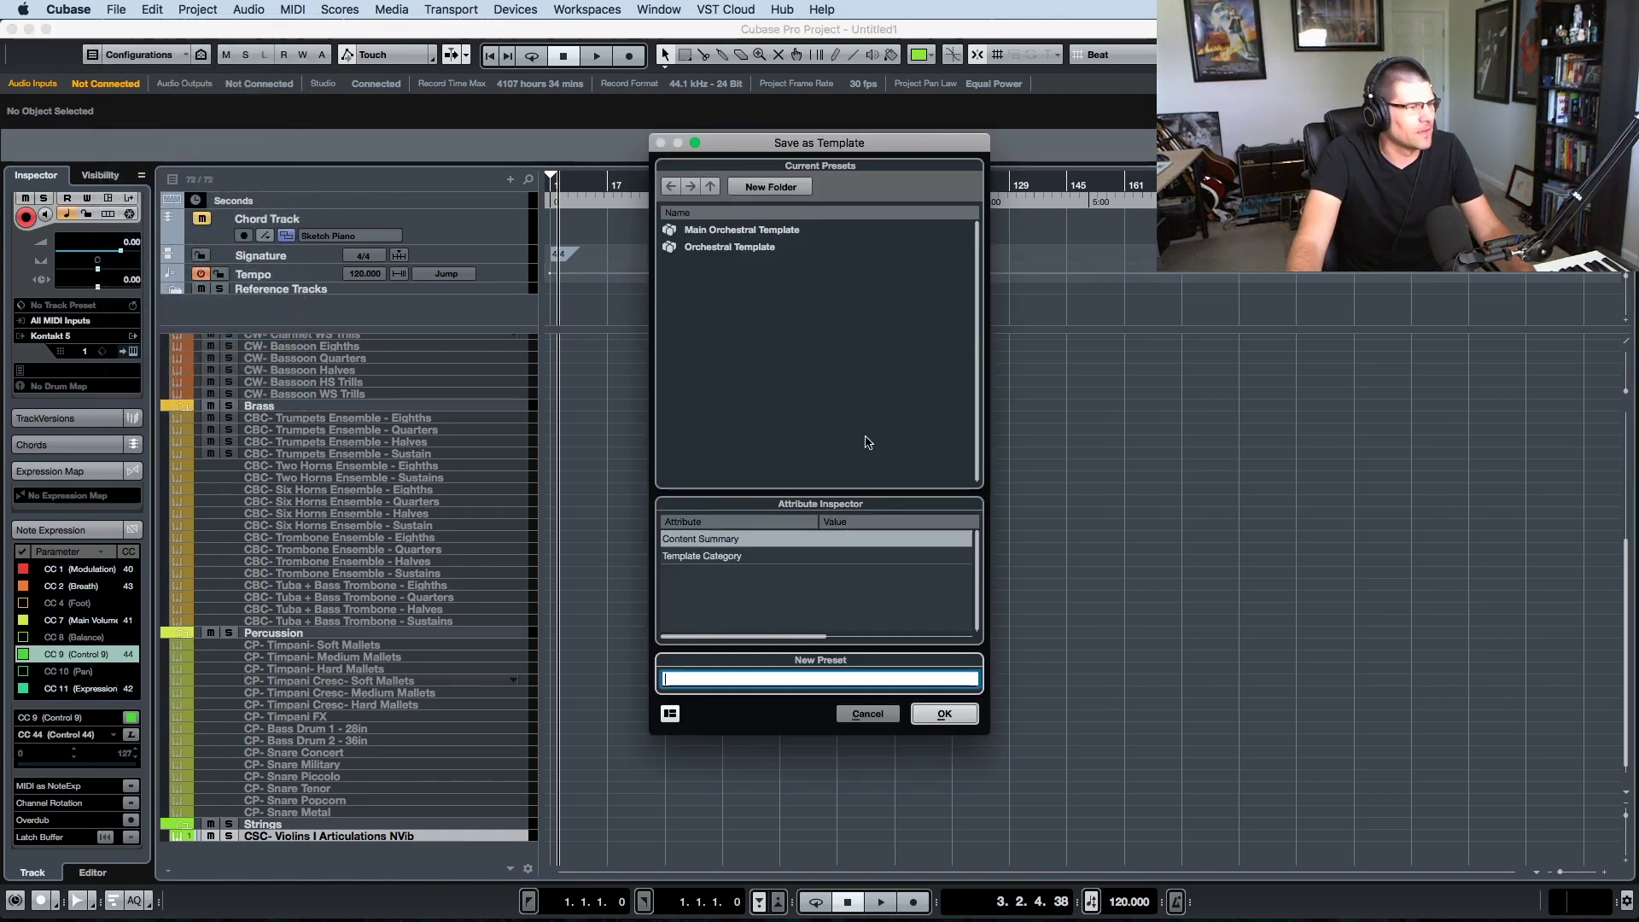
left_click(742, 229)
left_click(944, 714)
left_click(960, 326)
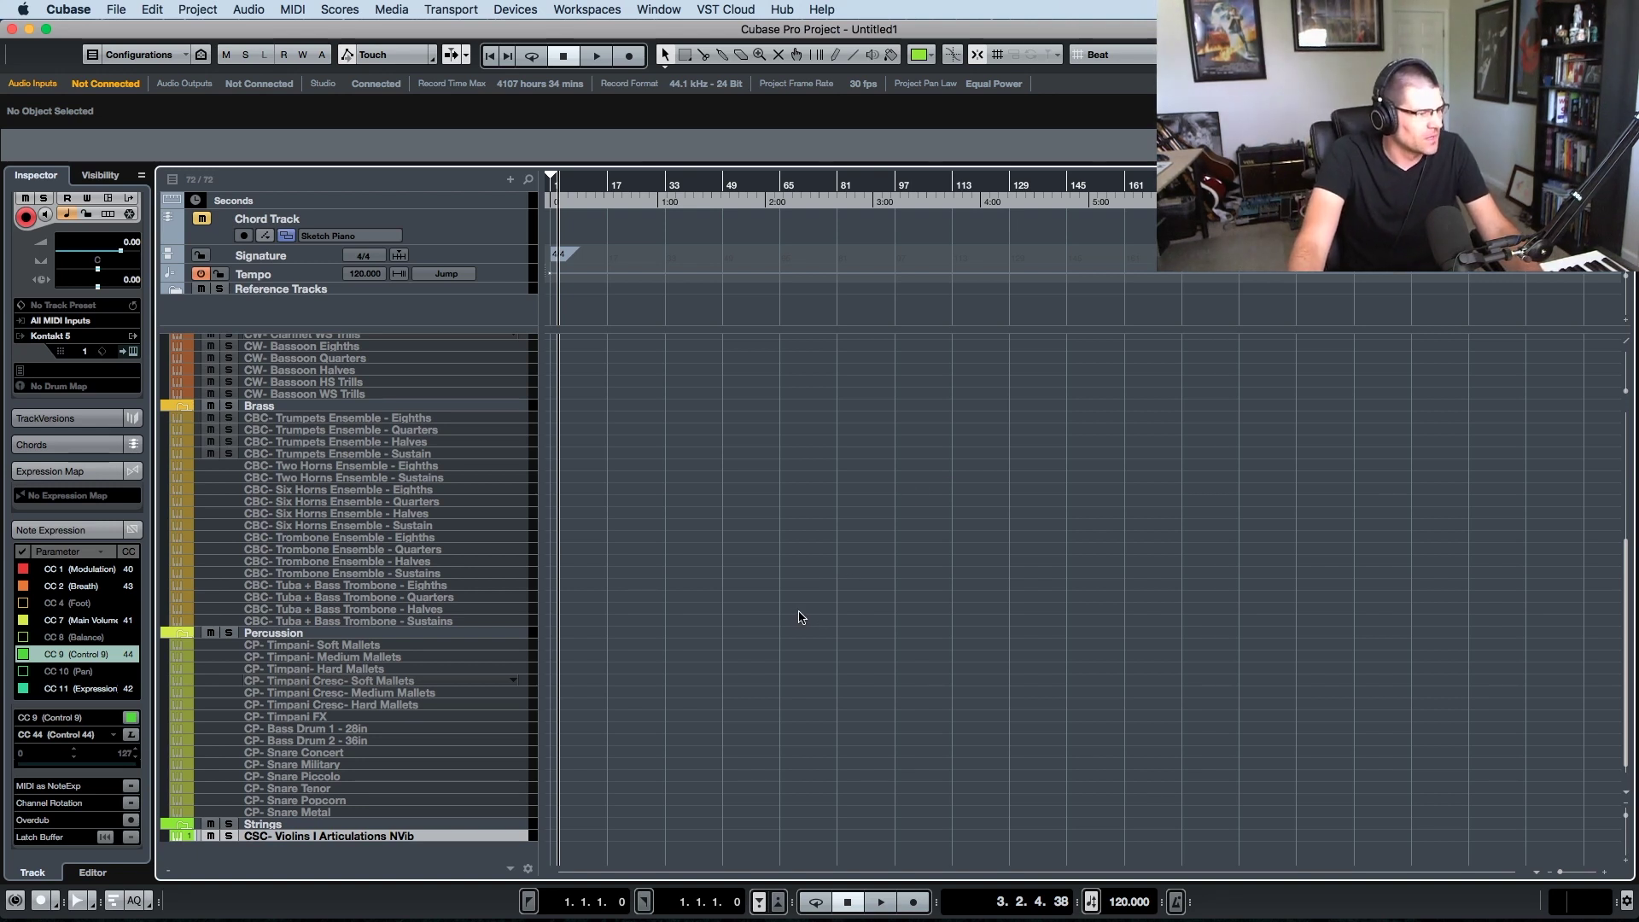
- Duplicate the CSC- Violins I Articulations NVib track and load 02 Violins I Articulations Vib in the copy's Kontakt
scroll(445, 561, "up", 5)
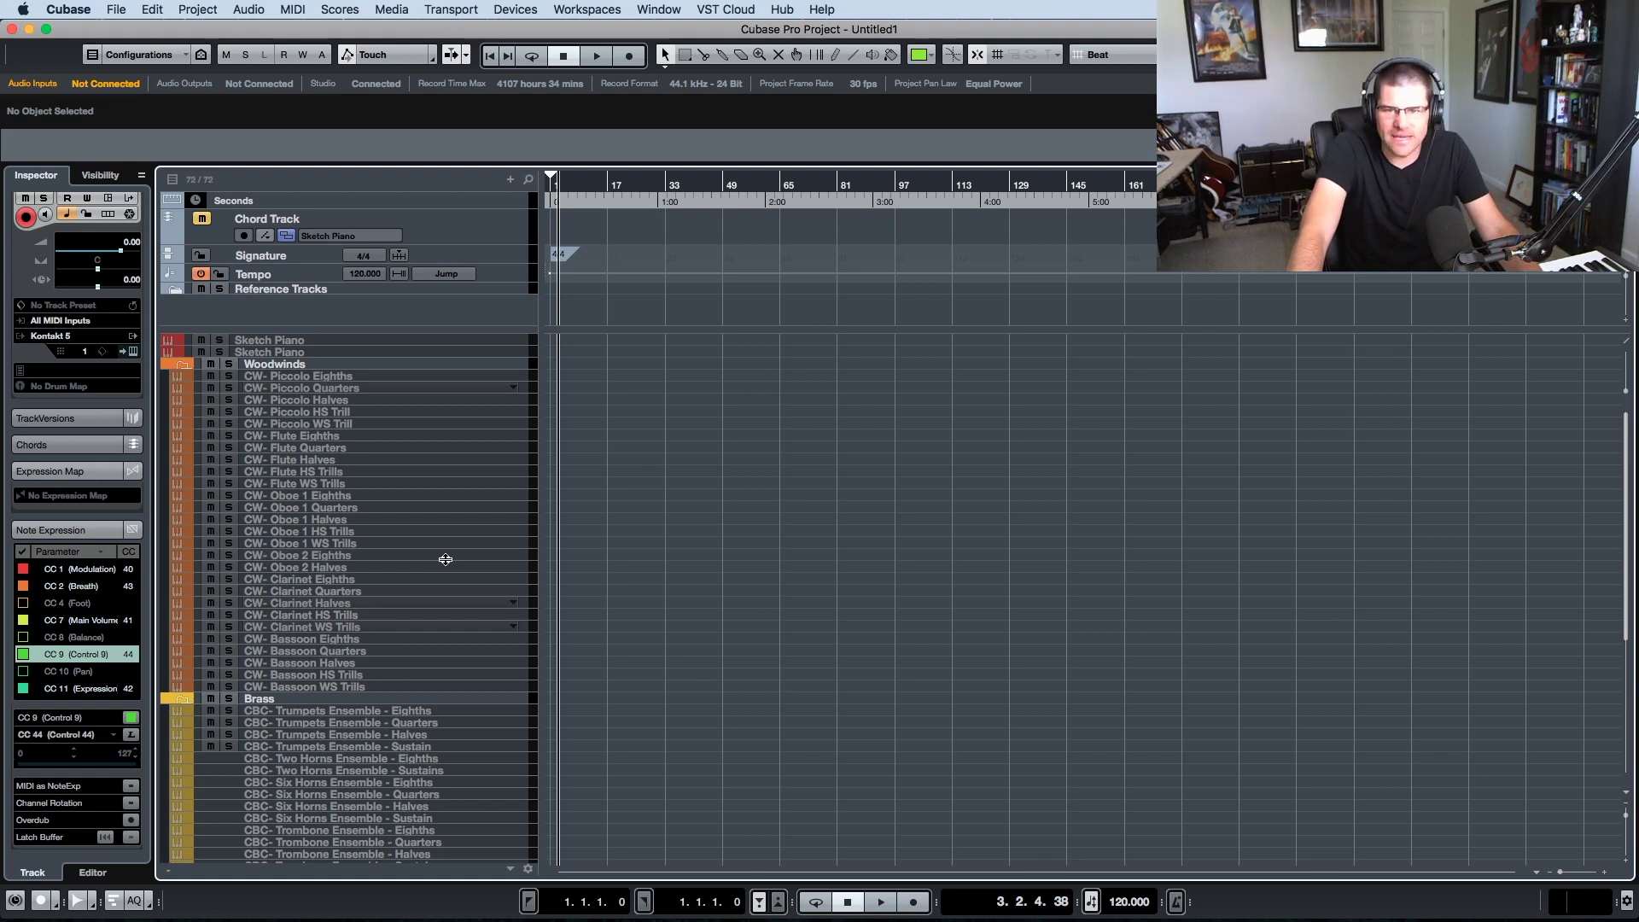
scroll(450, 562, "down", 5)
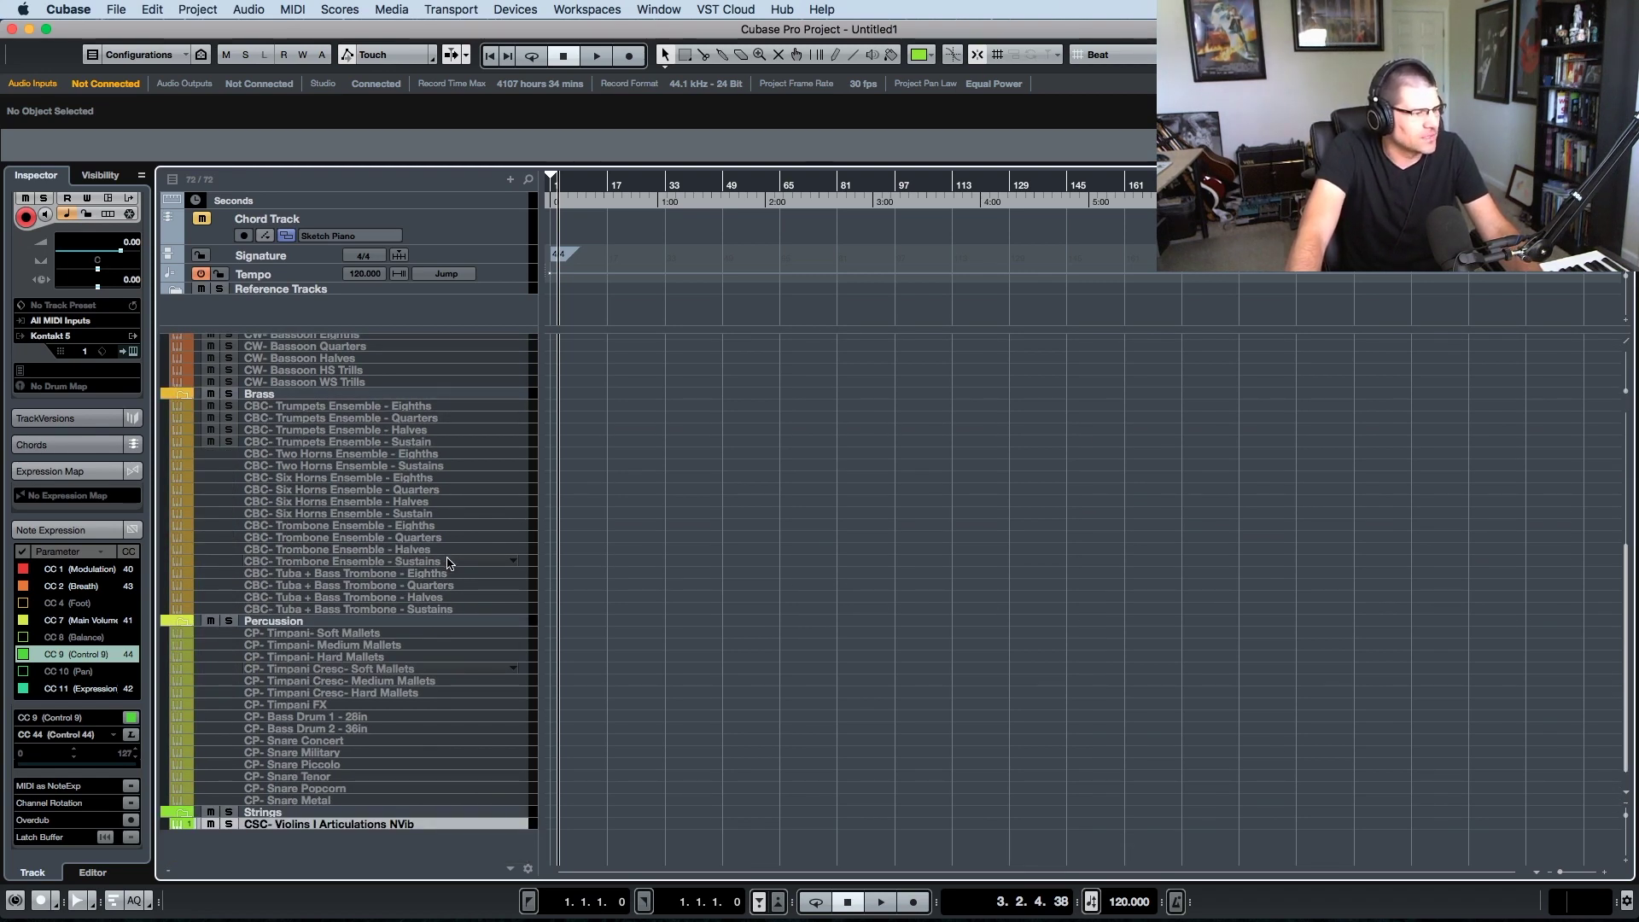
right_click(375, 814)
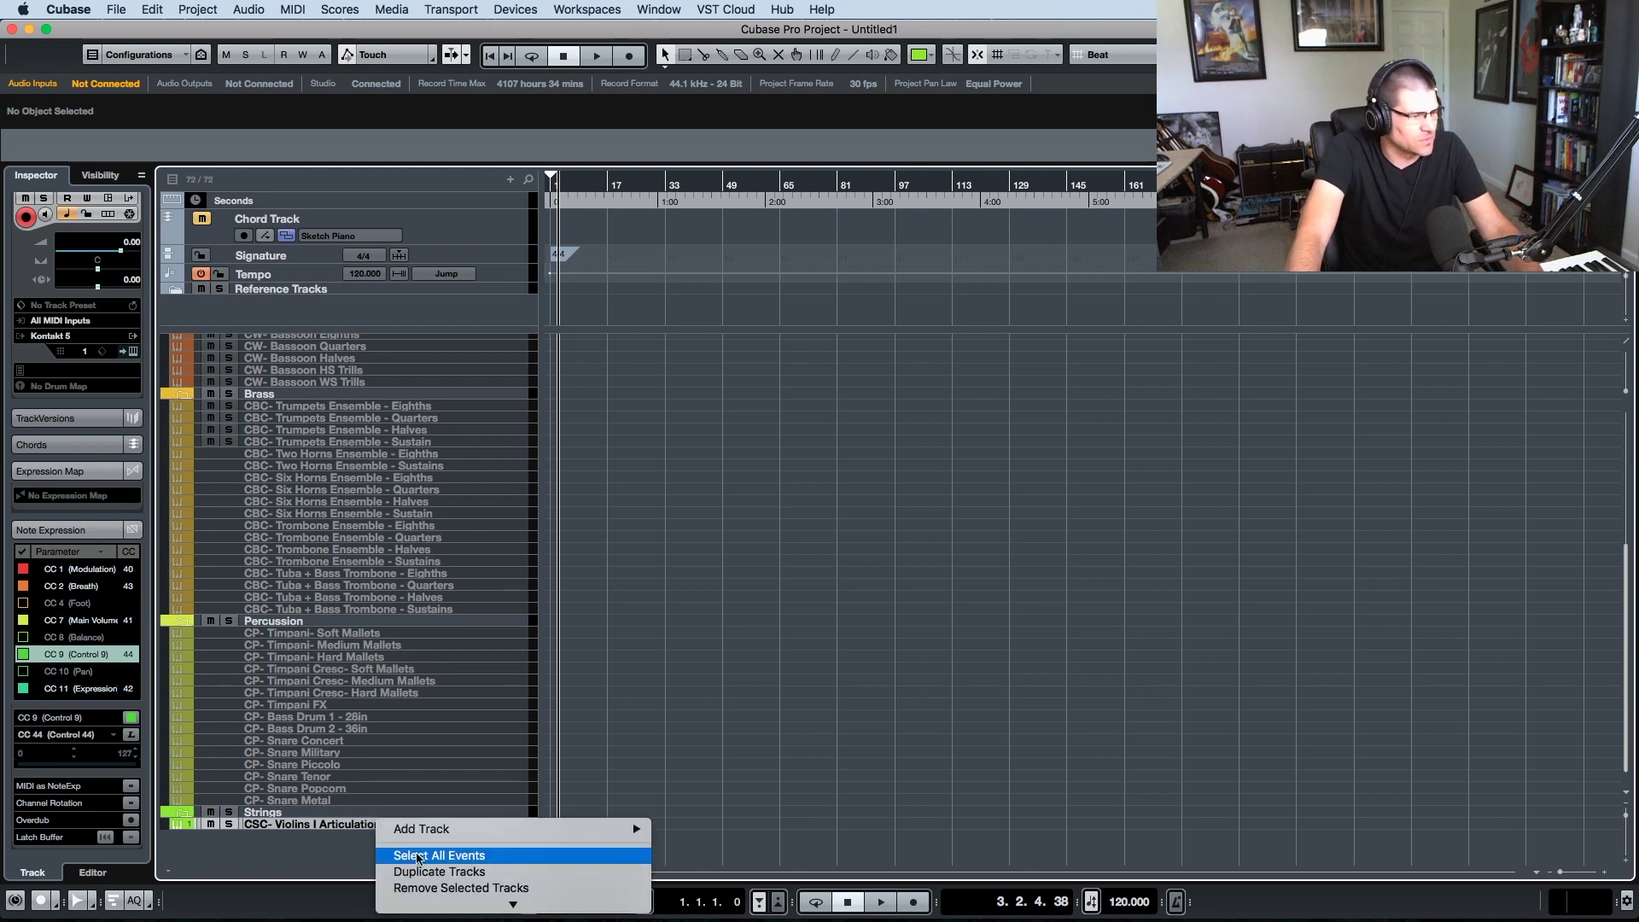
left_click(439, 791)
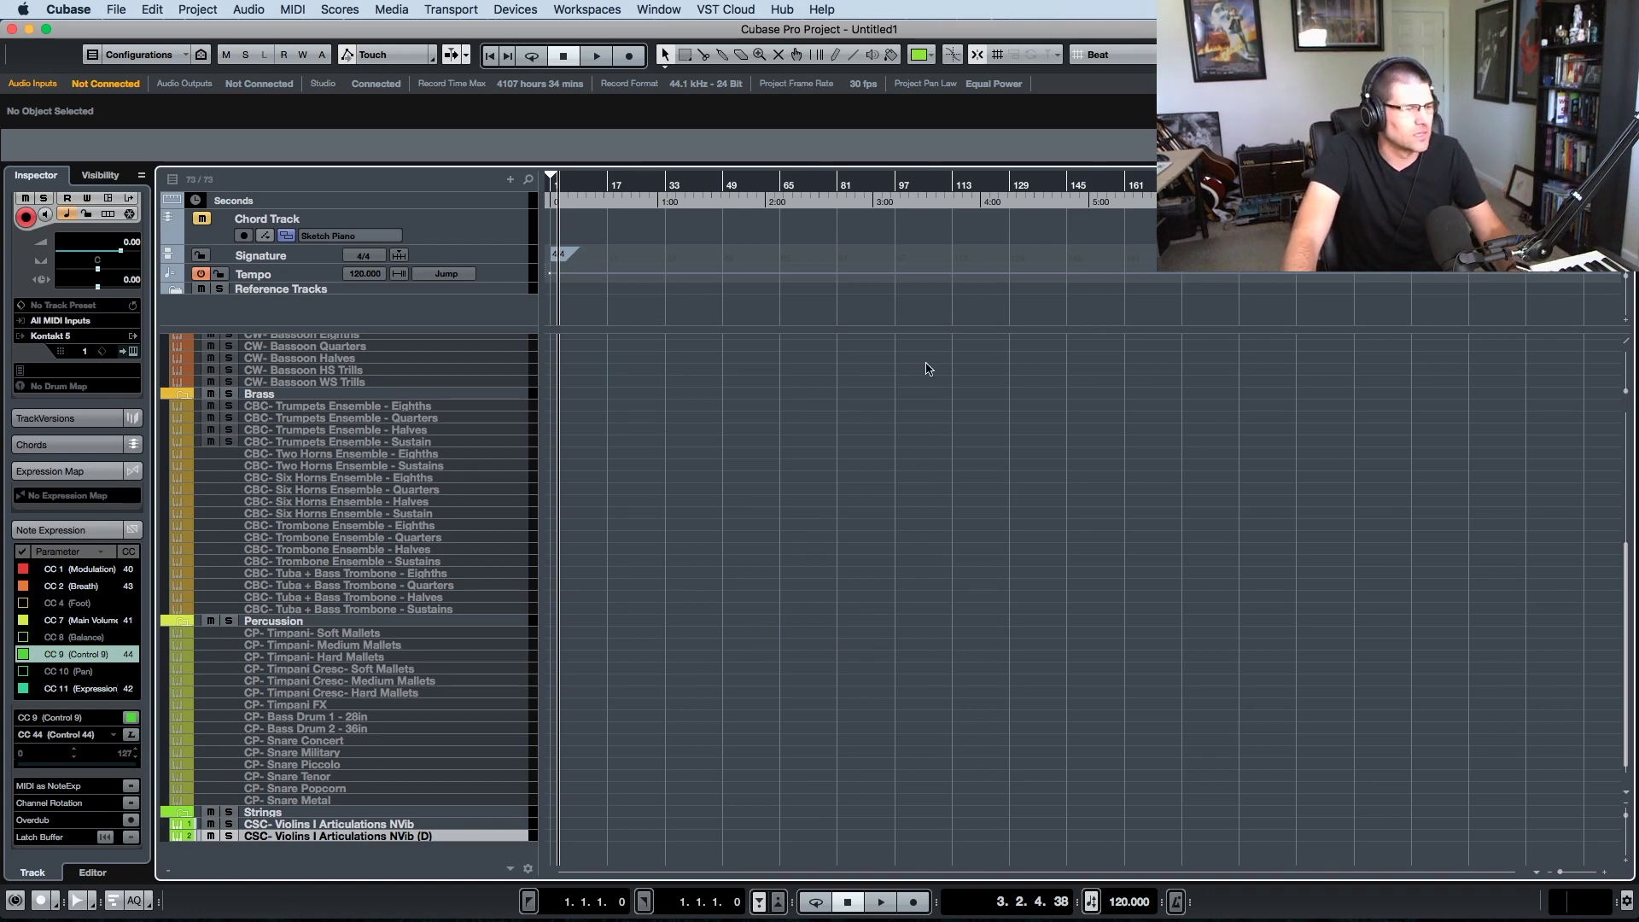
left_click(959, 217)
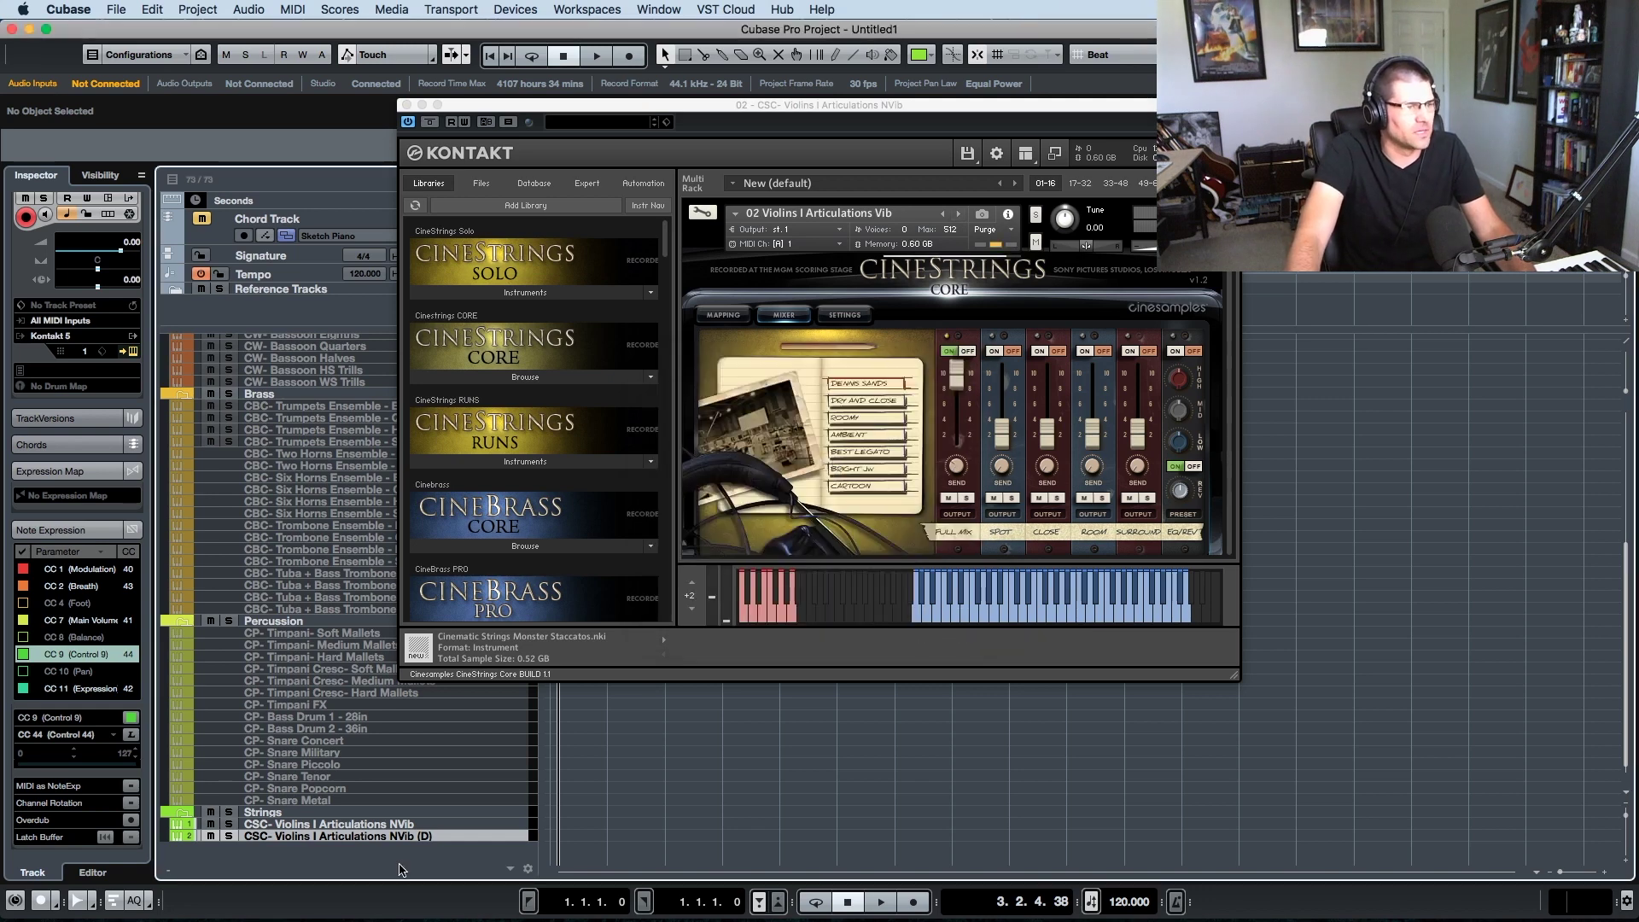
- Rename the duplicated Strings track as CSC- Violins I Articulations Vib and close its Kontakt window
double_click(382, 837)
left_click(432, 837)
key("BackSpace")
key("BackSpace")
key("BackSpace")
key("BackSpace")
key("BackSpace")
key("BackSpace")
key("BackSpace")
key("BackSpace")
type("Vib")
key("Return")
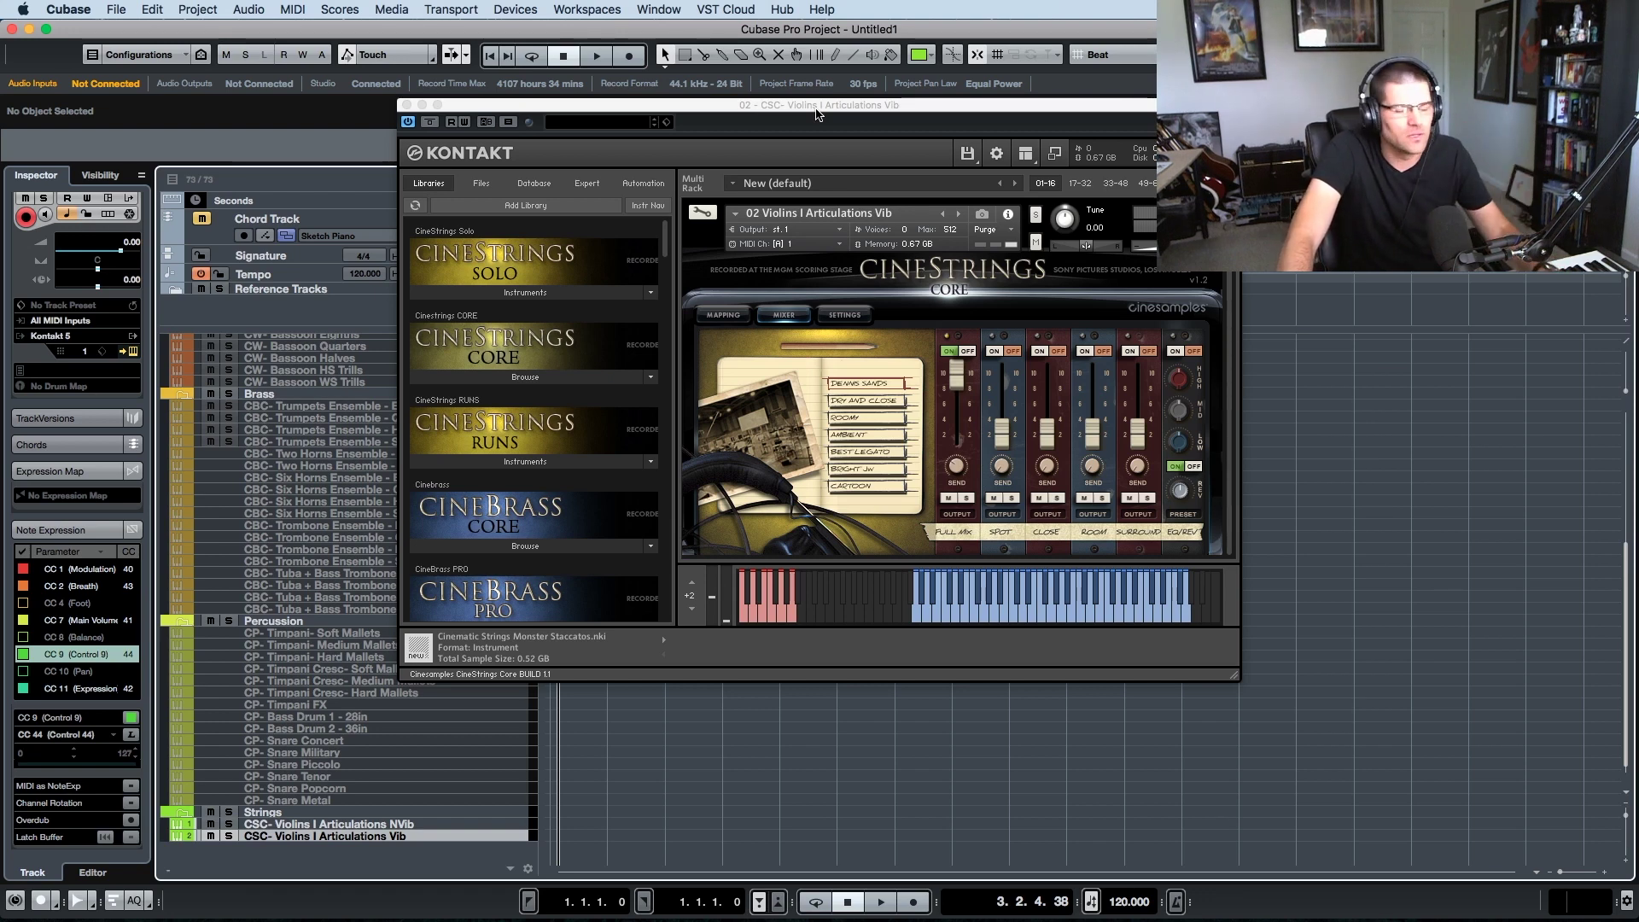
left_click_drag(817, 114, 818, 133)
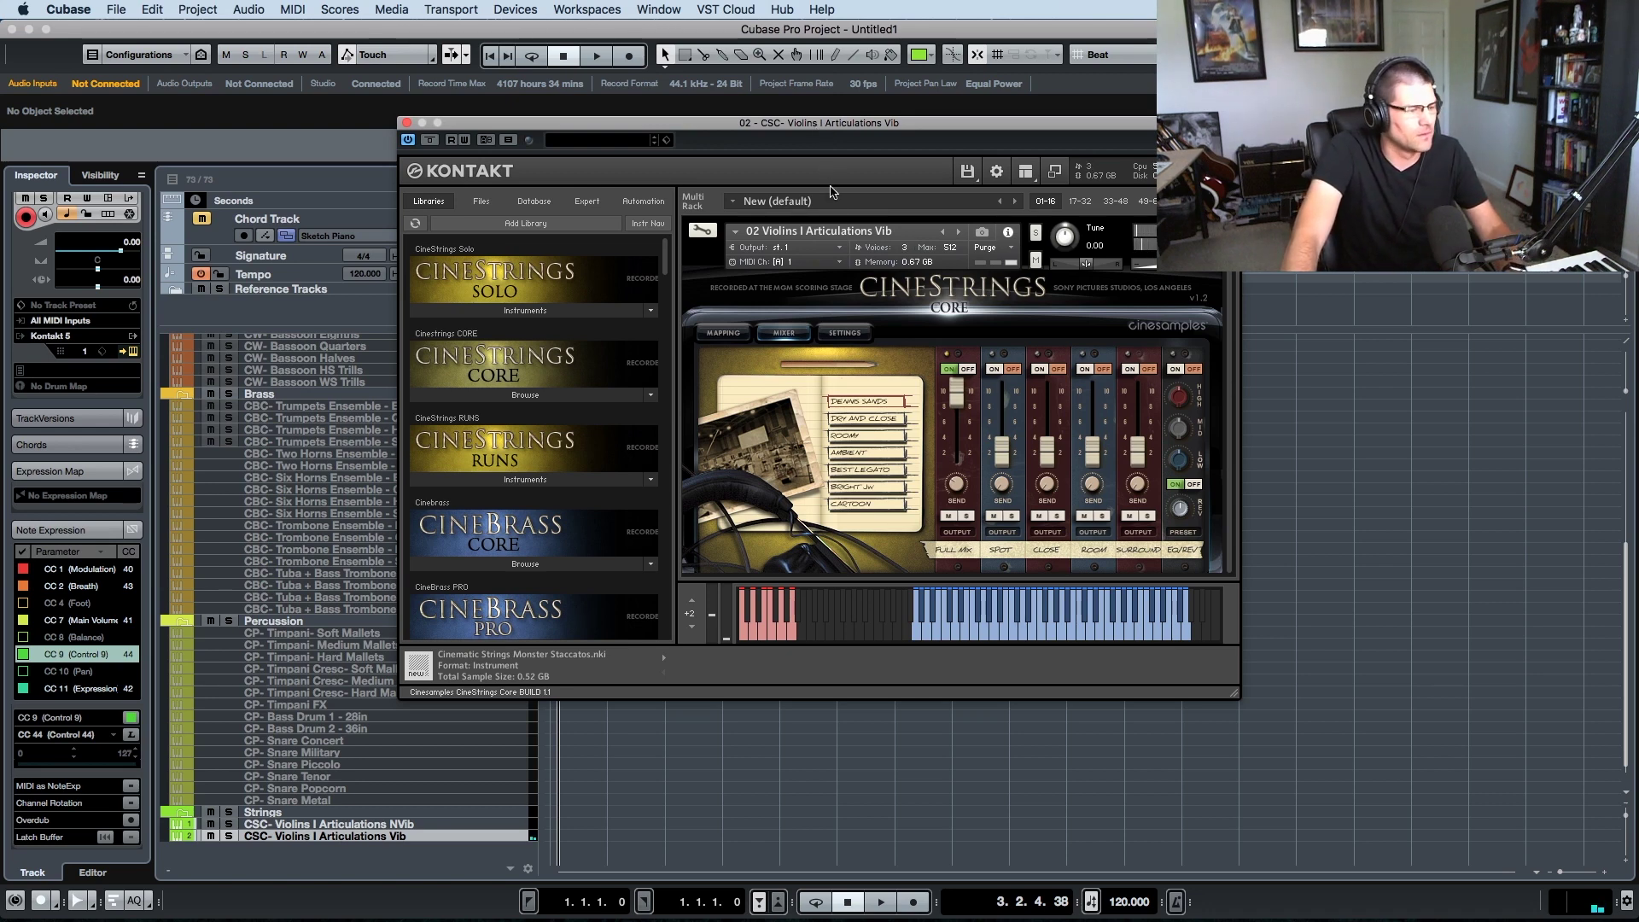
key("super+w")
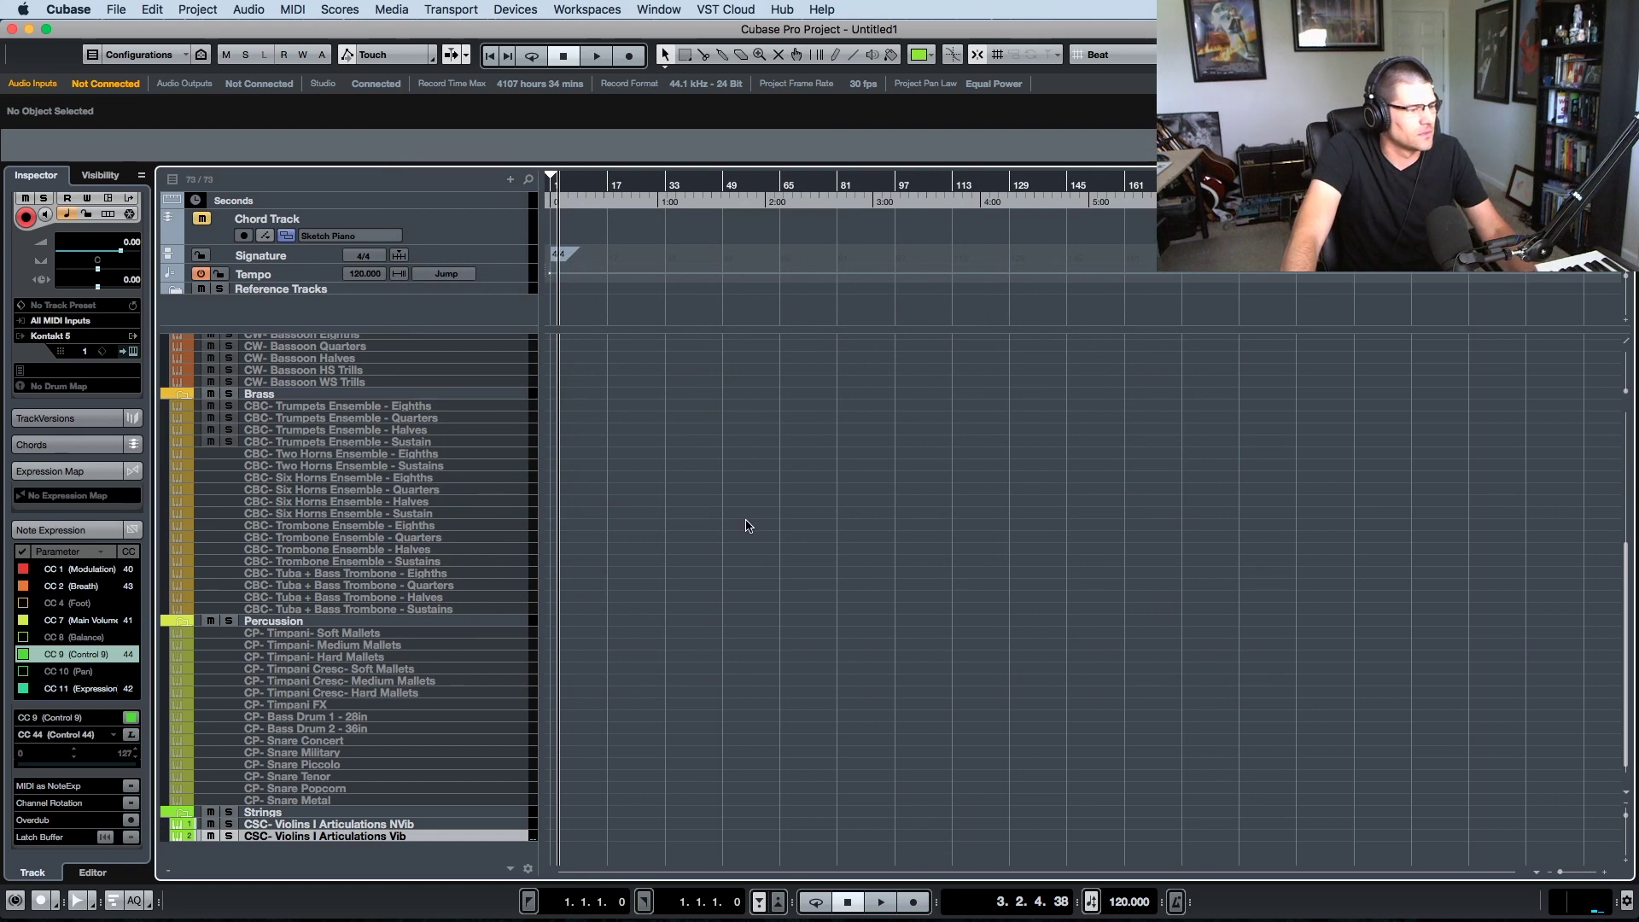
- Look up which keys are assigned to the Mixer command under Devices in the Key Commands
key("F8")
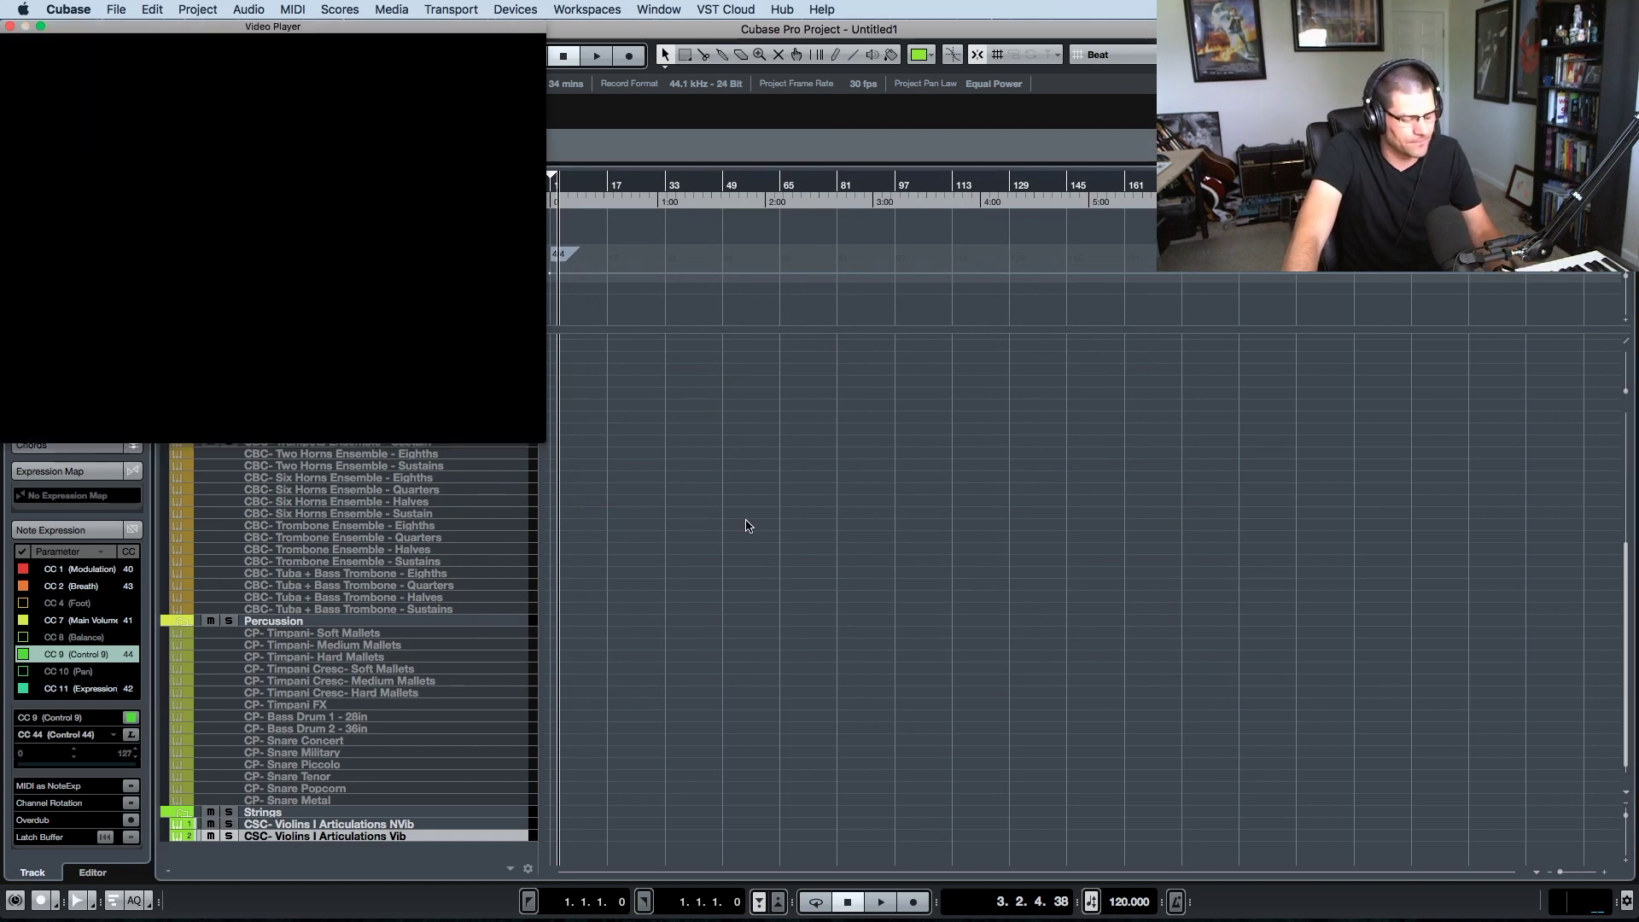
key("F8")
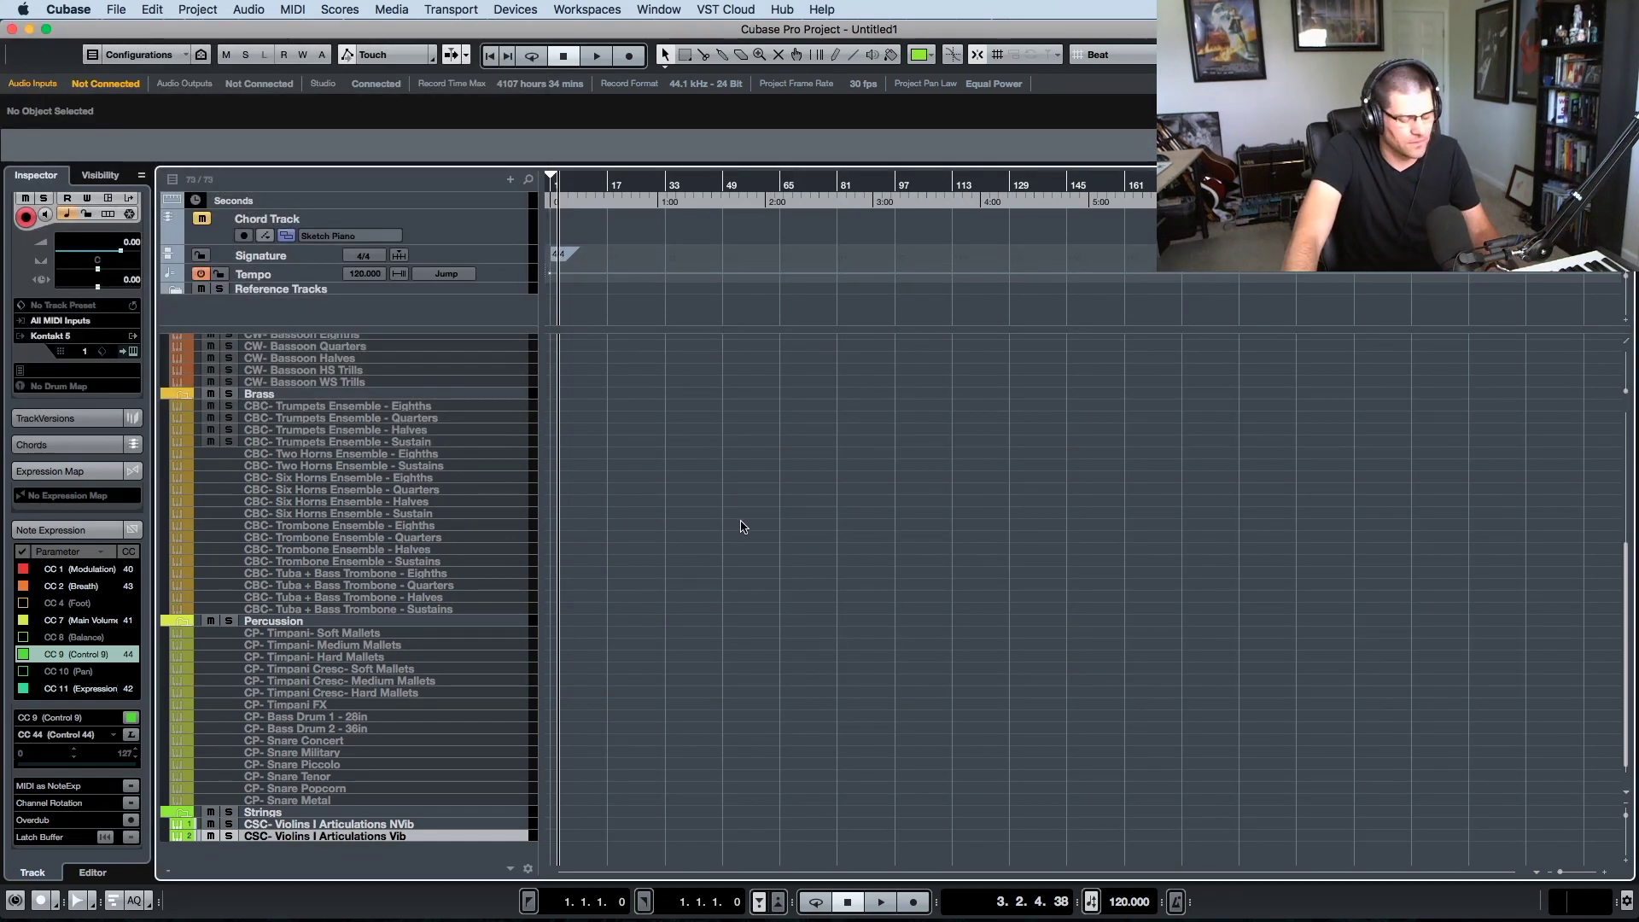
left_click(72, 9)
mouse_move(116, 9)
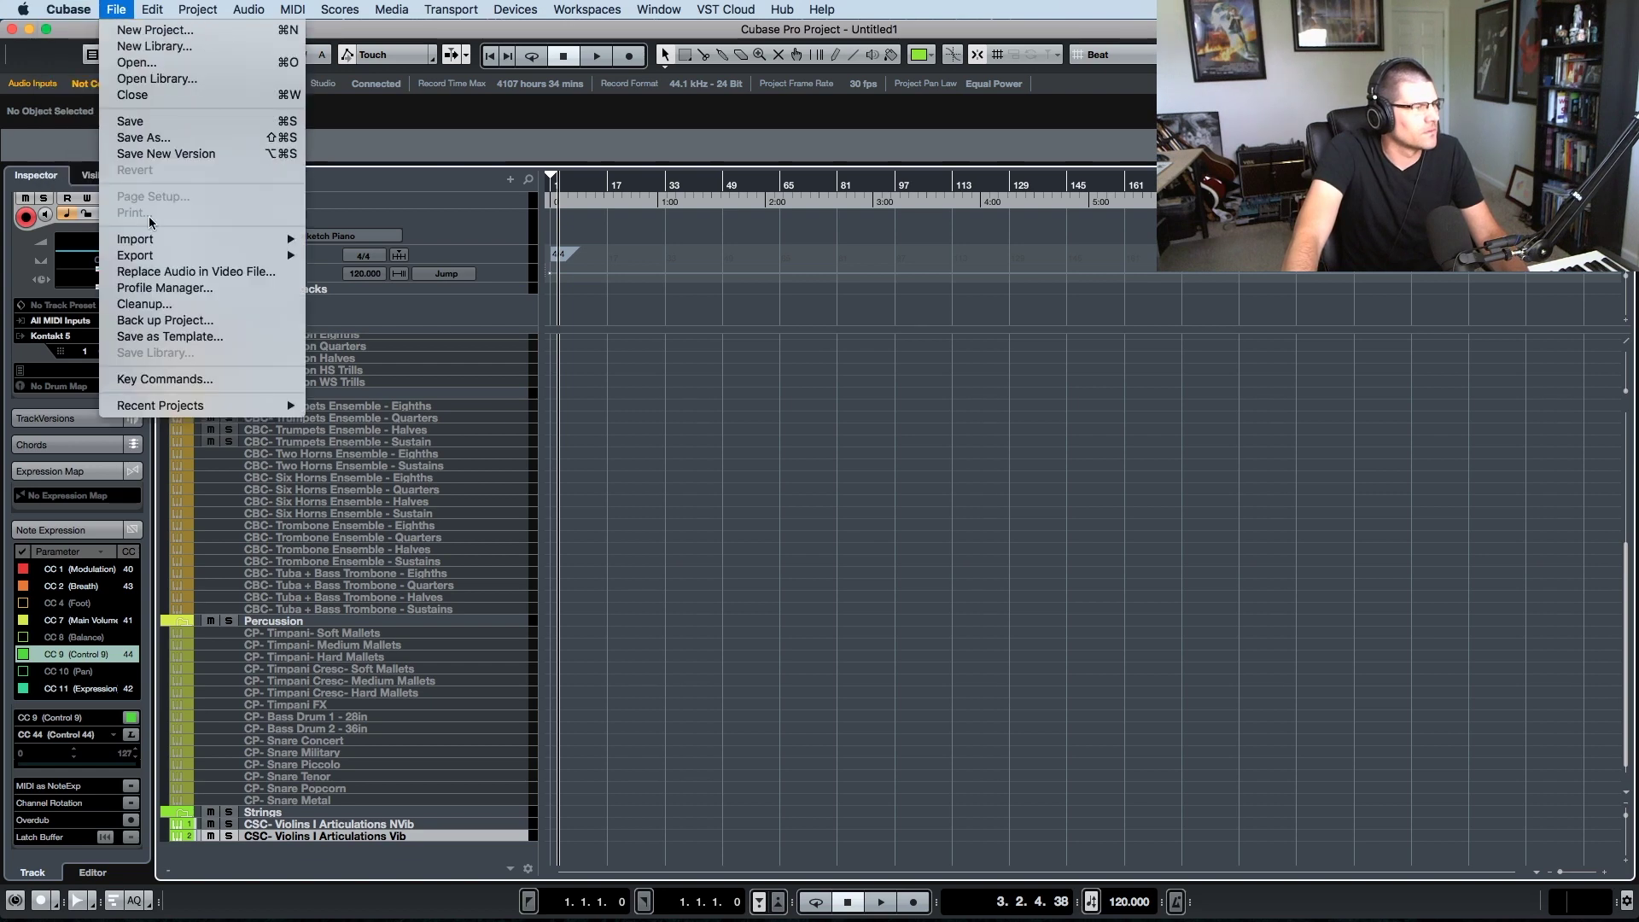
left_click(153, 379)
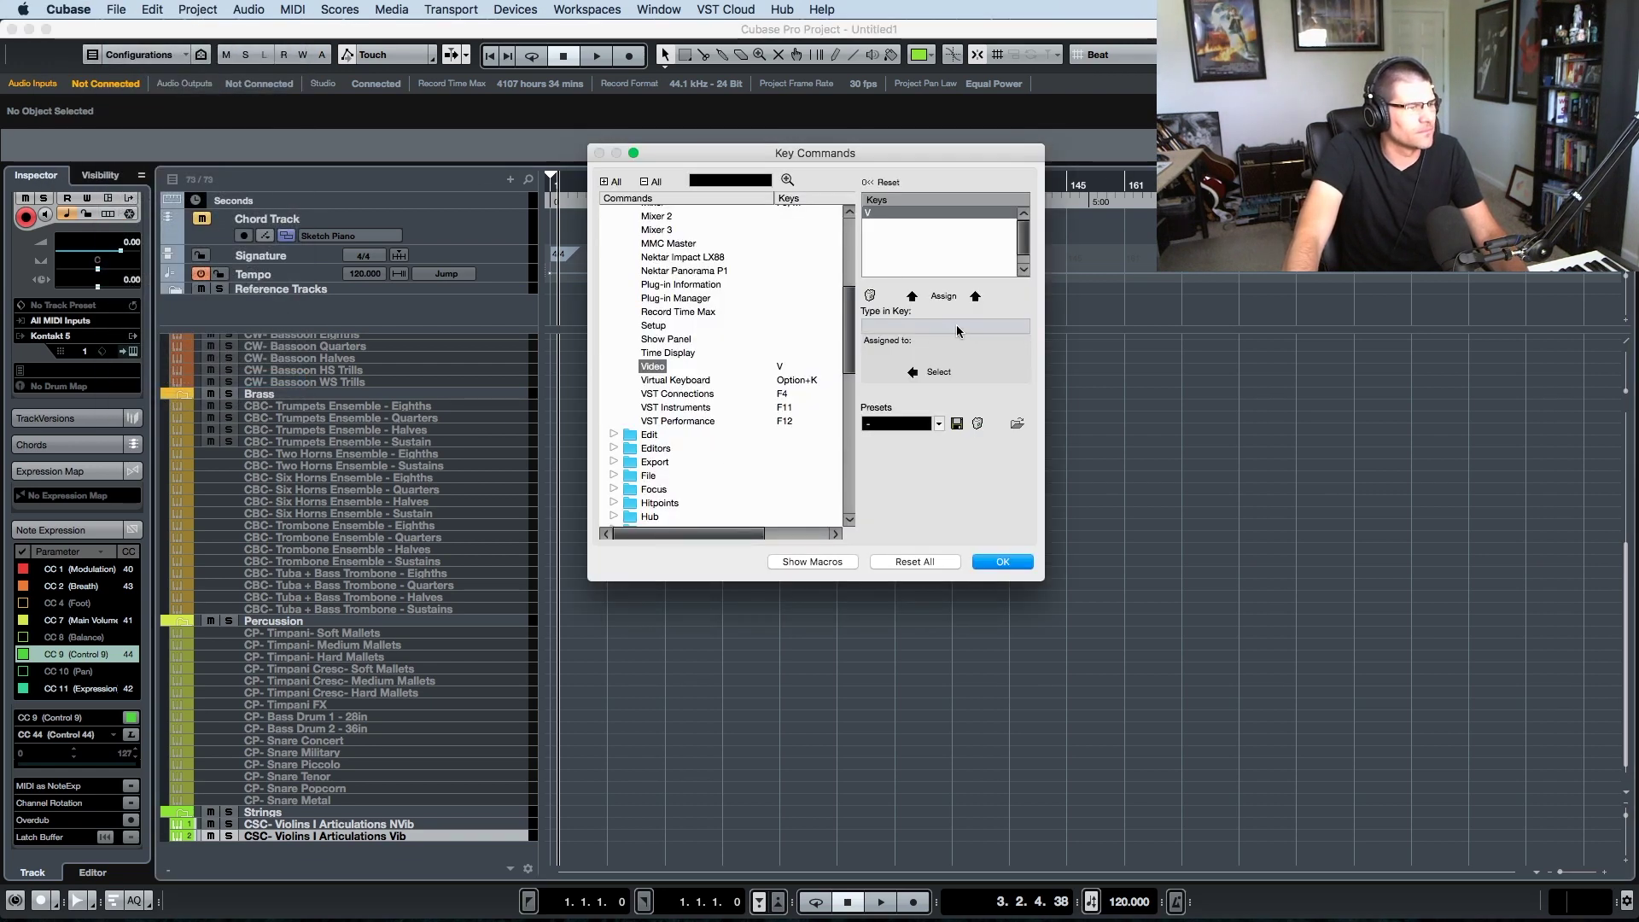
scroll(649, 331, "up", 5)
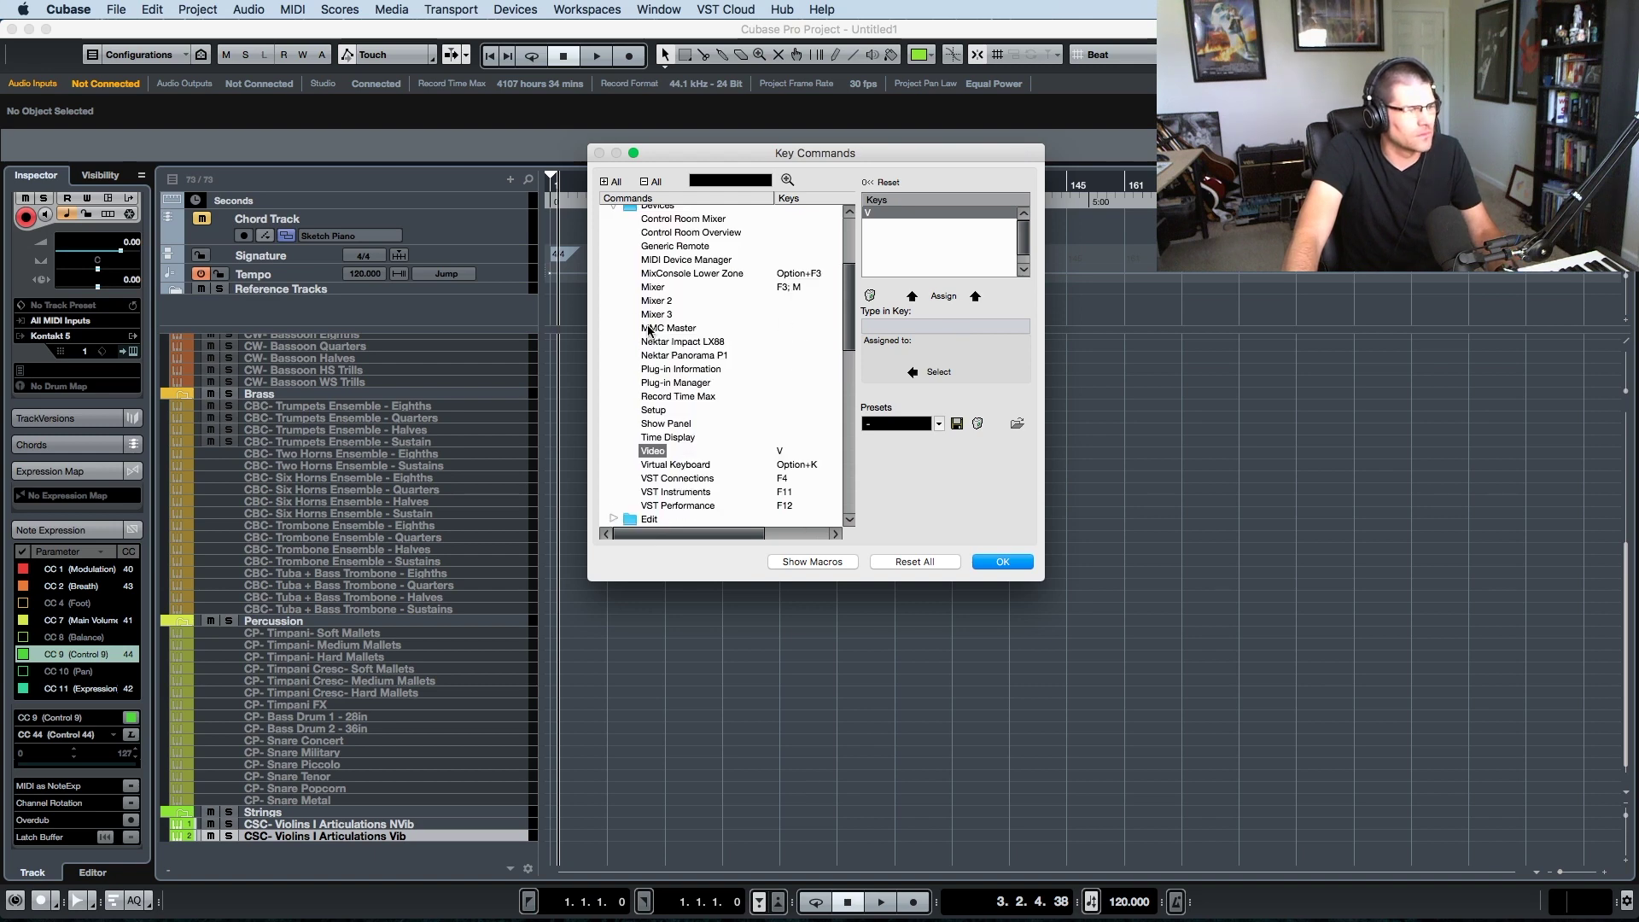
left_click(653, 288)
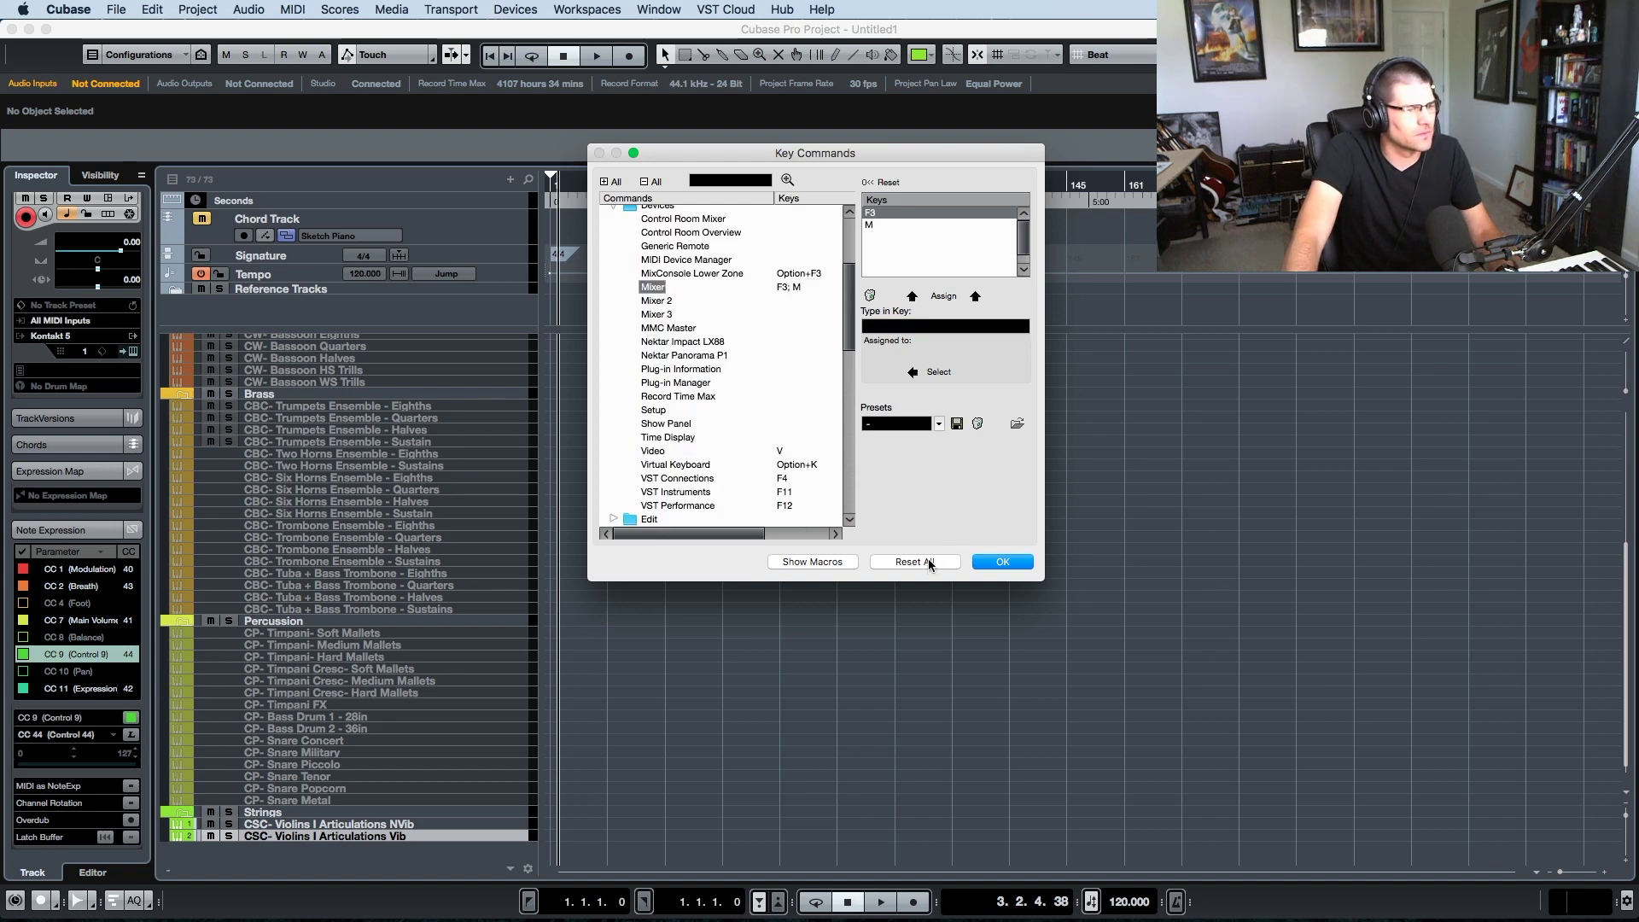
left_click(1006, 562)
- Open the MixConsole to examine the channels of the active Strings tracks, and close it again
key("m")
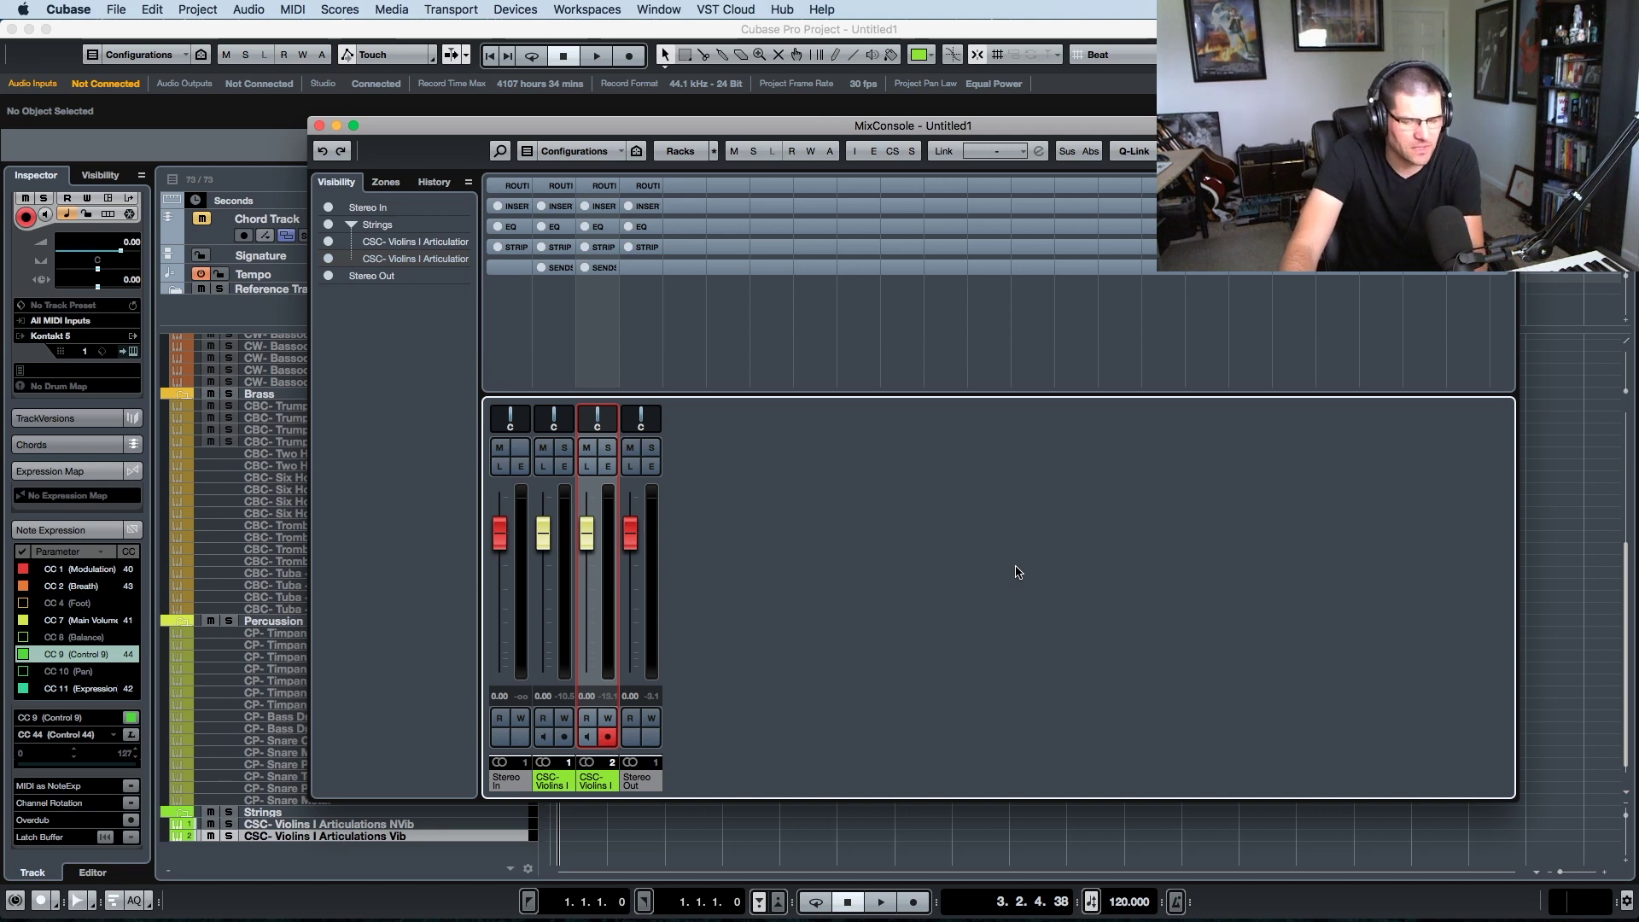
left_click_drag(626, 134, 563, 109)
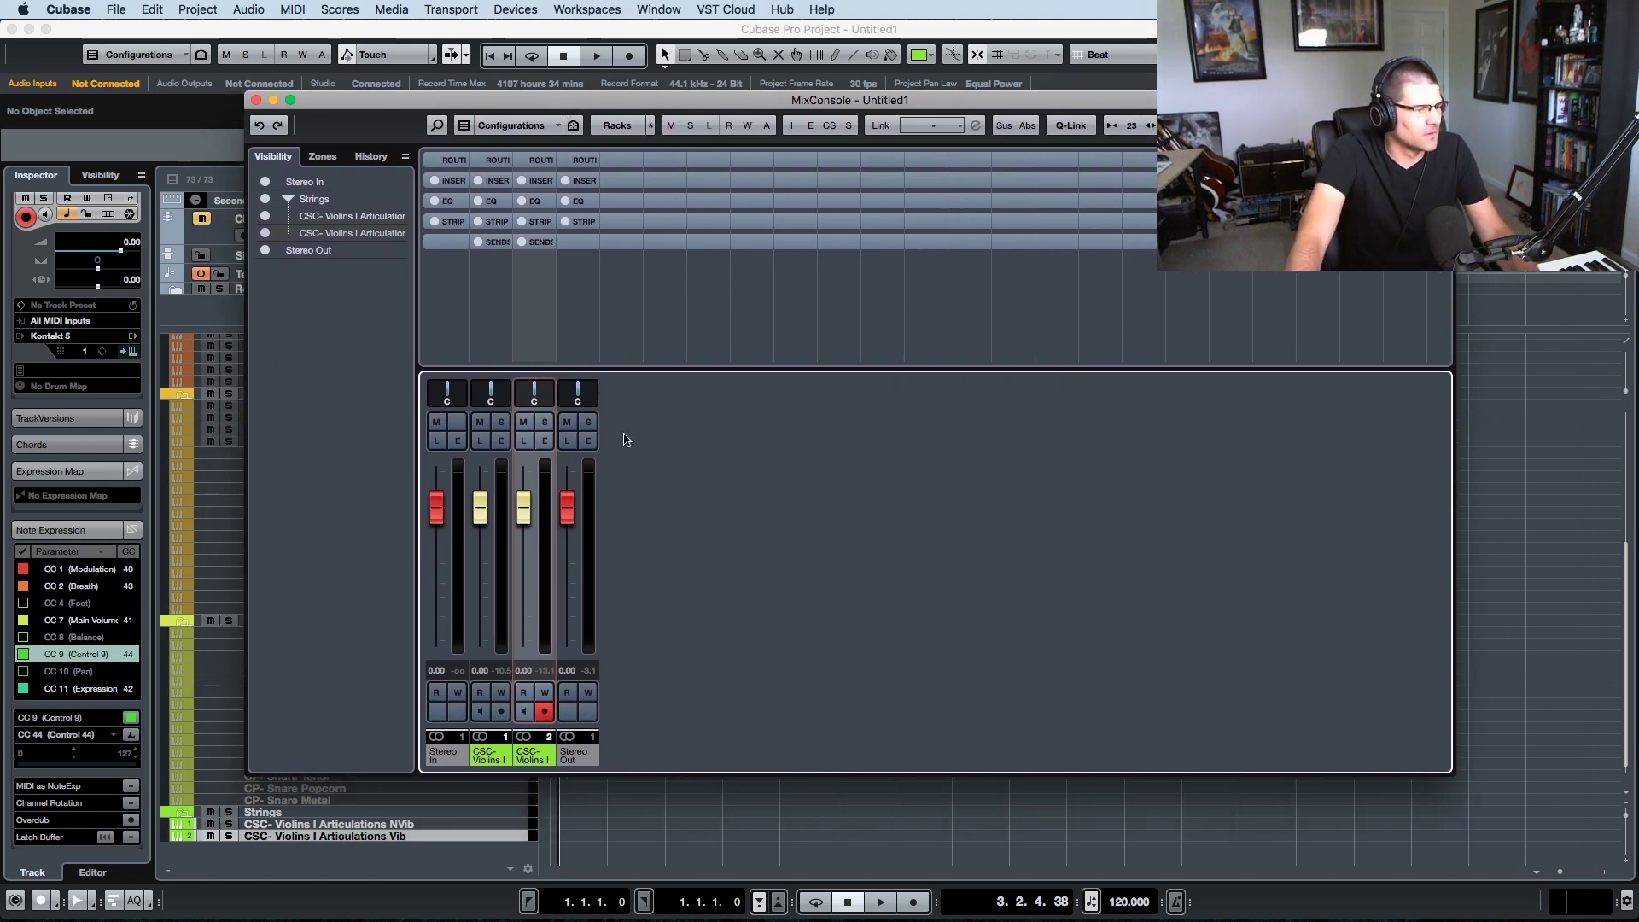
left_click(256, 101)
- Add four stereo group channel tracks inside a folder, routed to Stereo Out, and select the Group 1 track
left_click(509, 180)
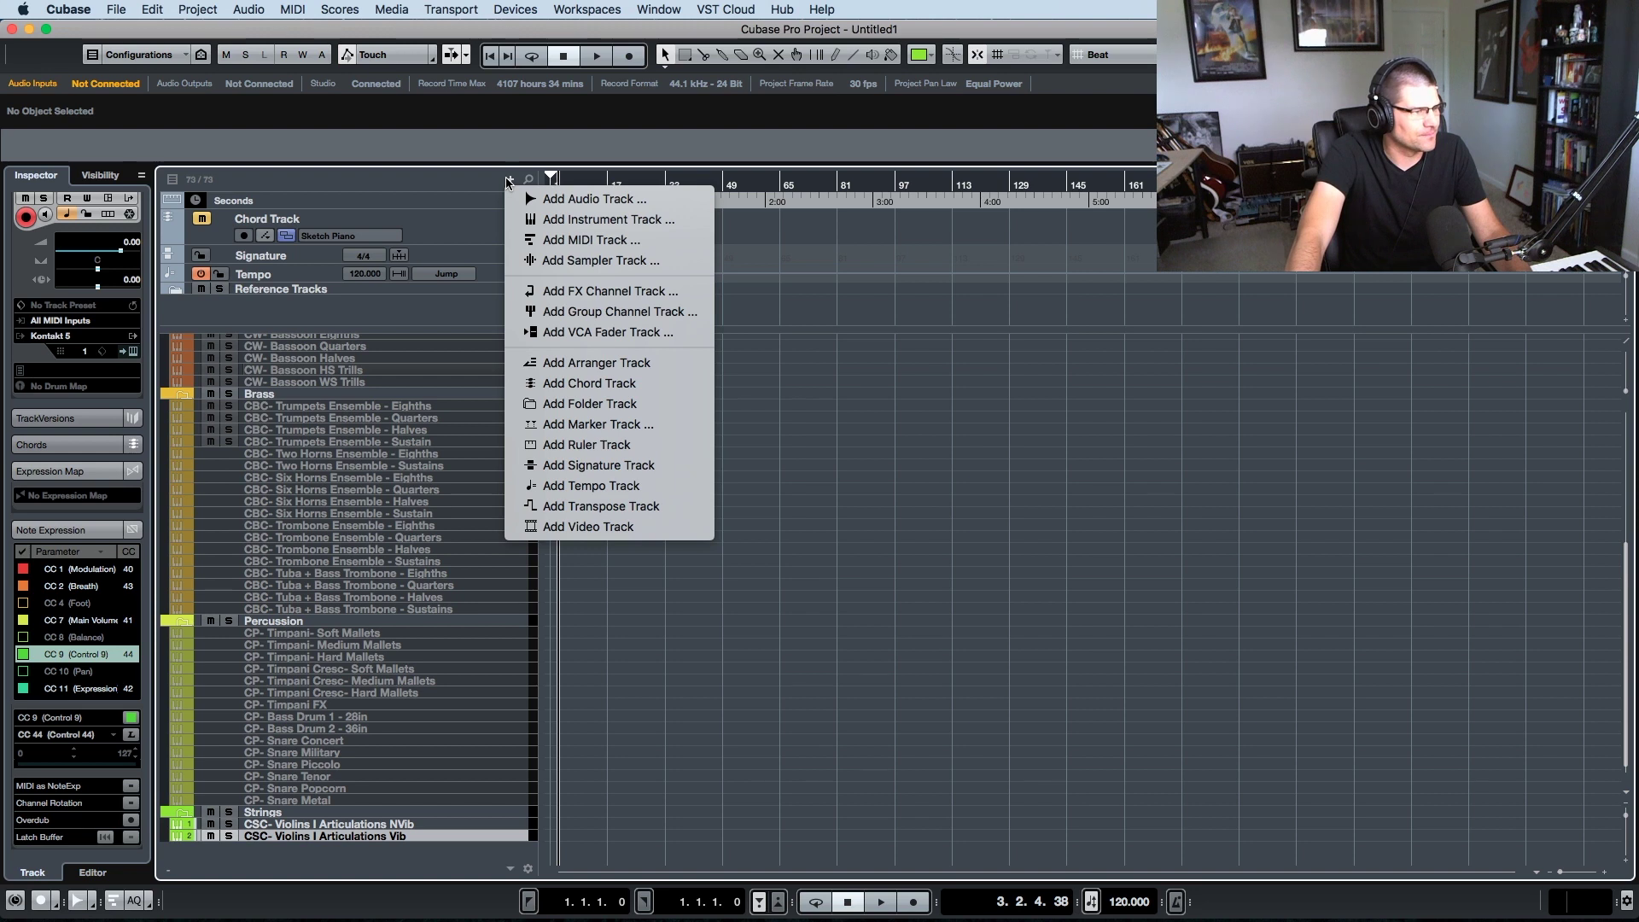
left_click(594, 313)
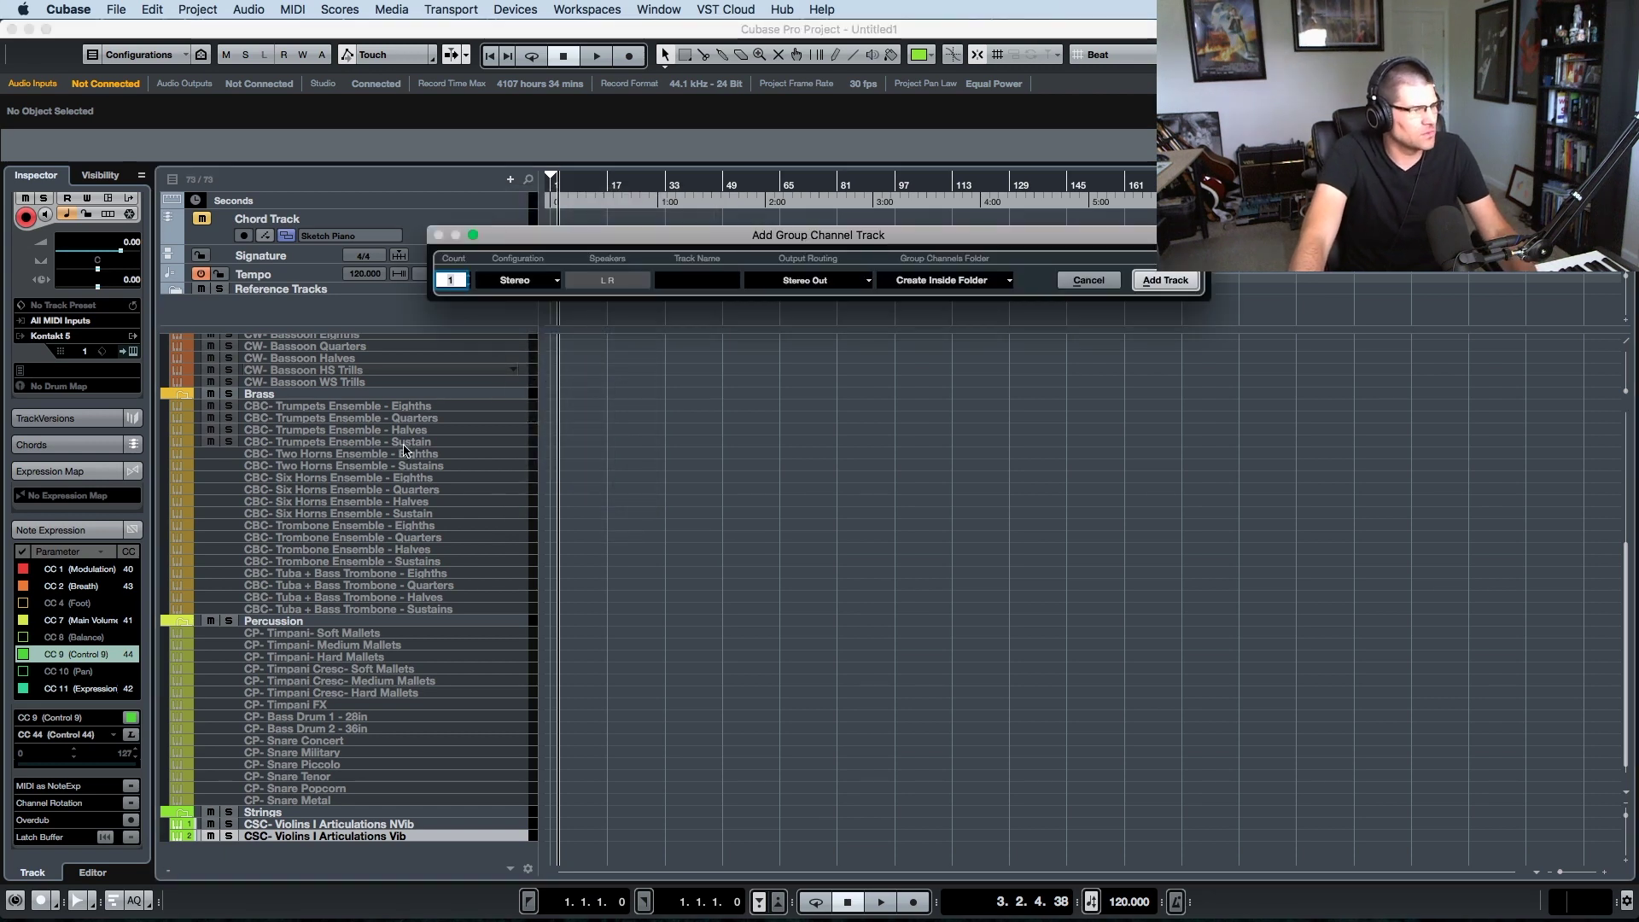
type("4")
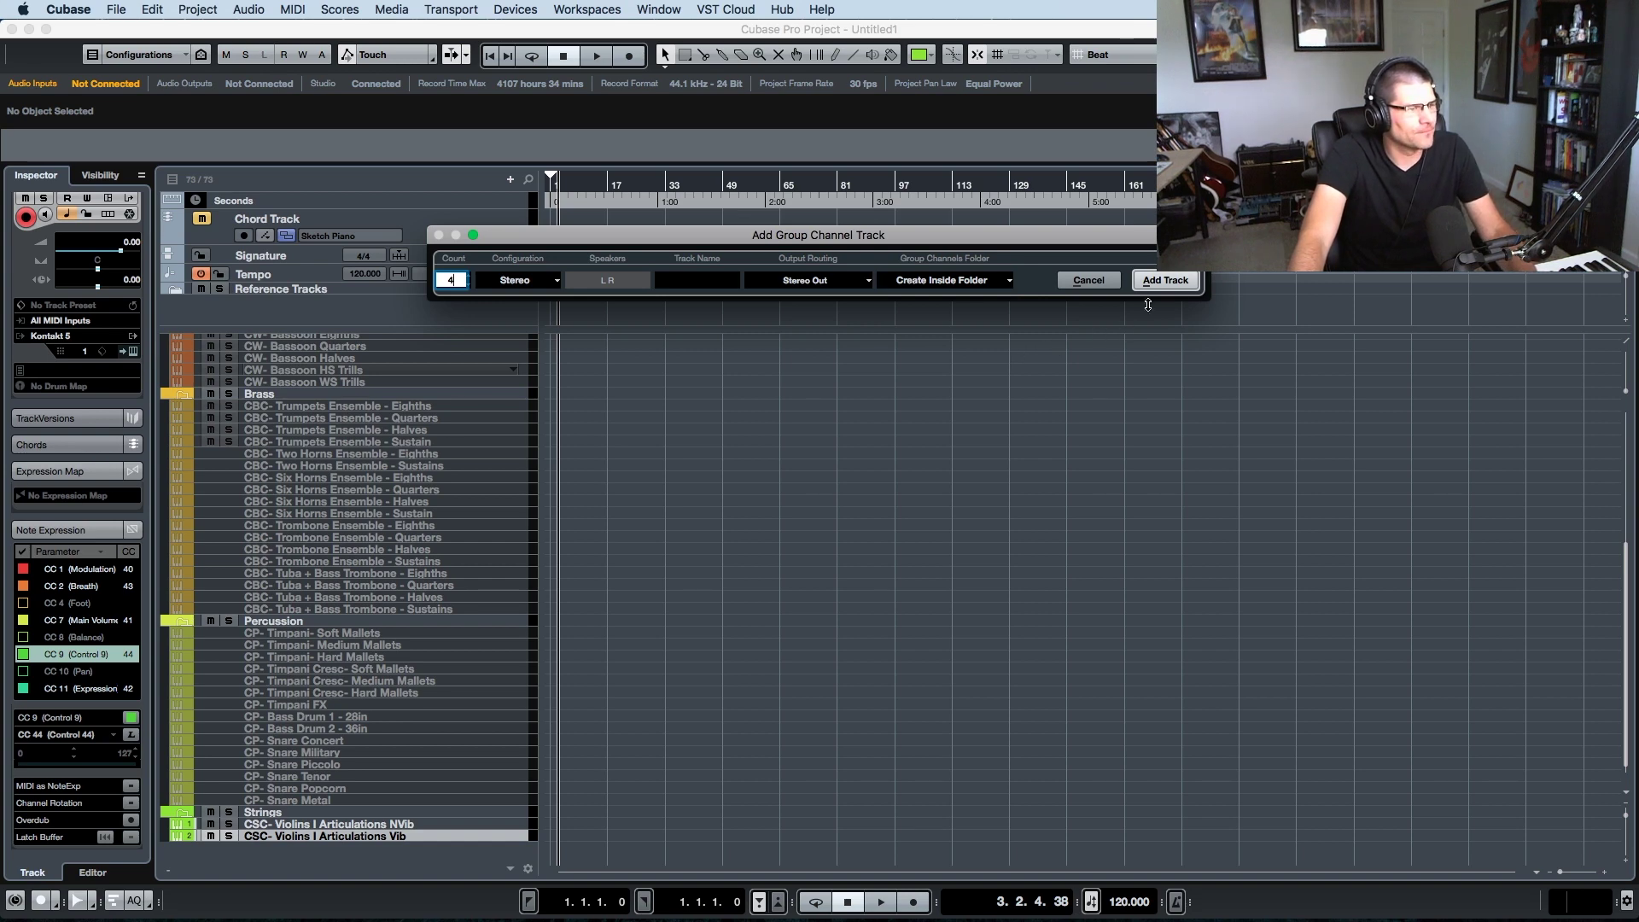
left_click(1158, 280)
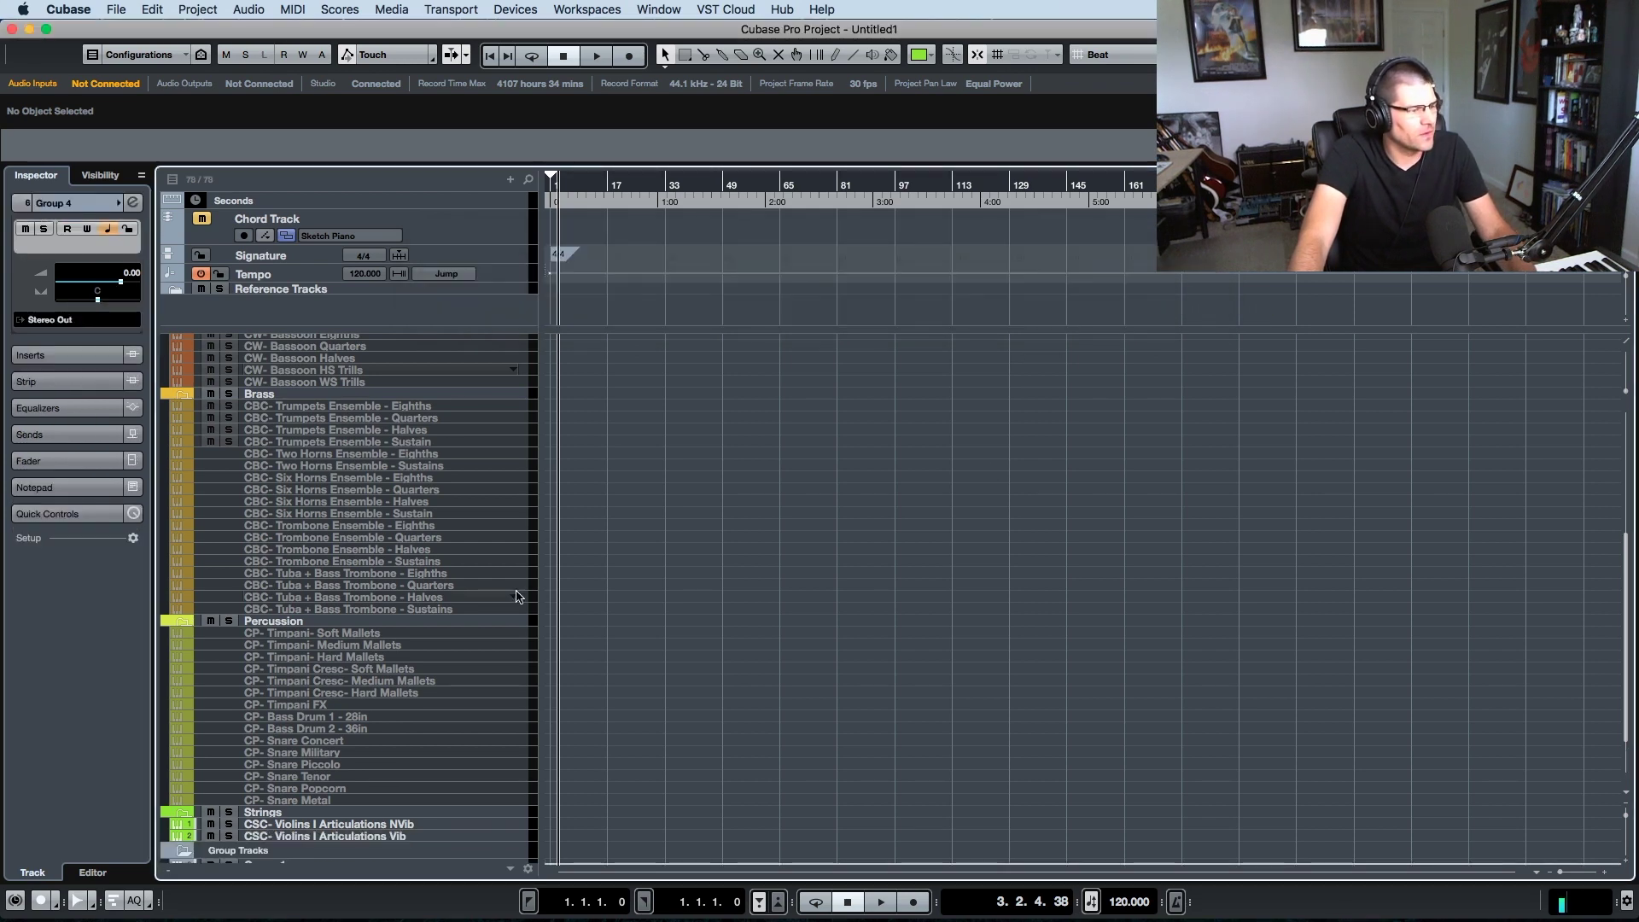
scroll(400, 591, "down", 3)
left_click(292, 789)
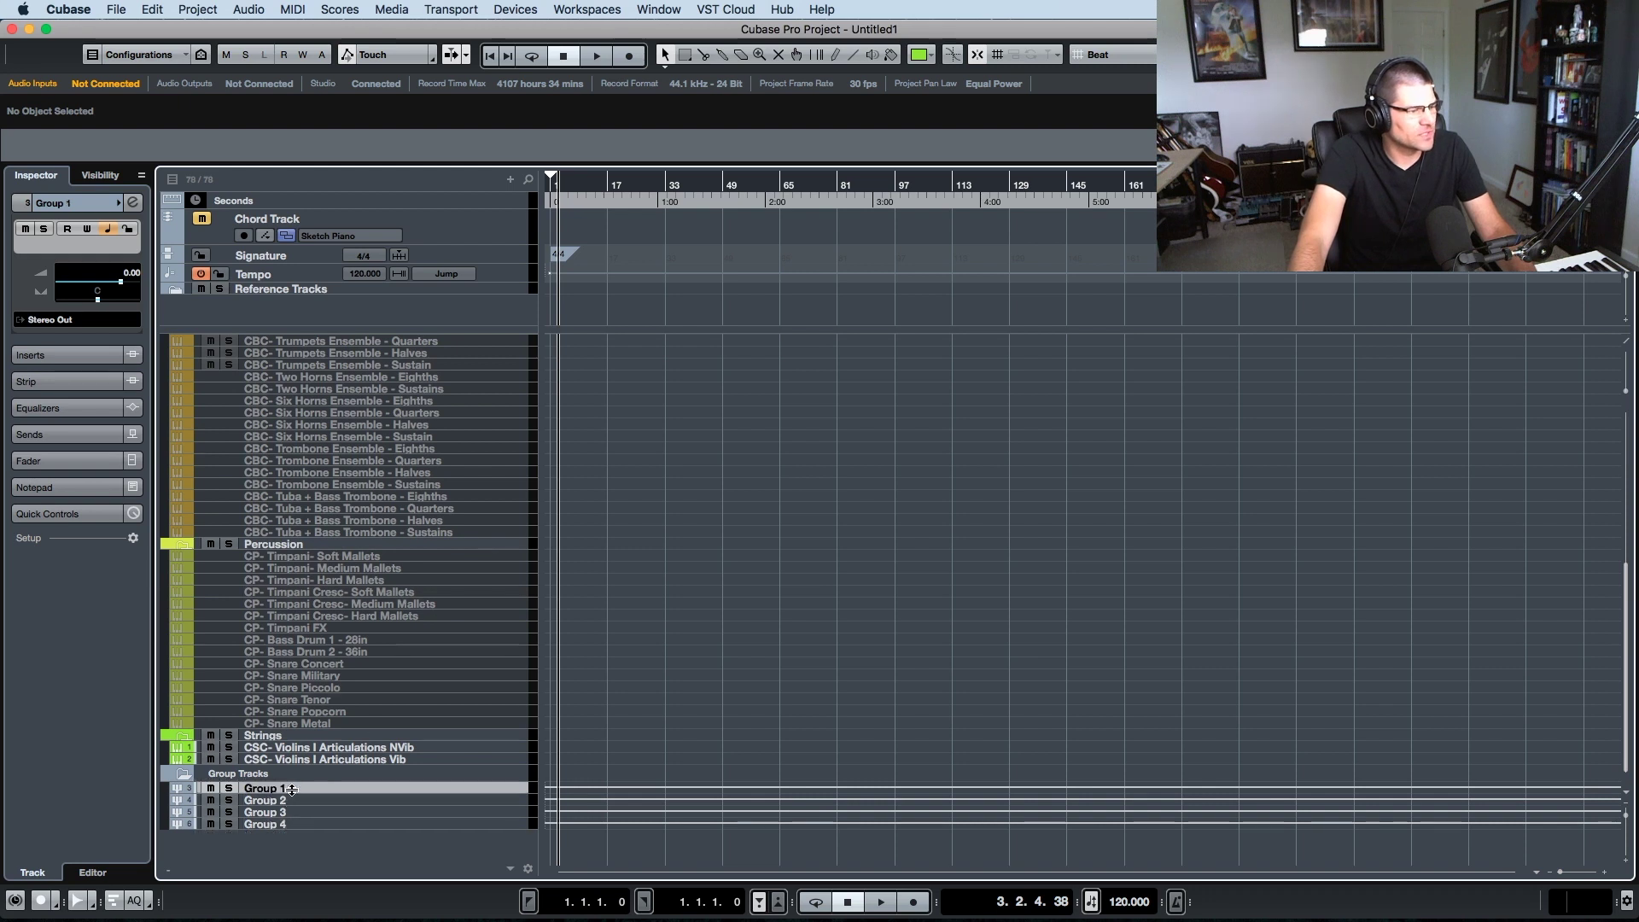
- Rename the Group 1 track as Woodwinds and the Group 2 track as Brass
double_click(294, 790)
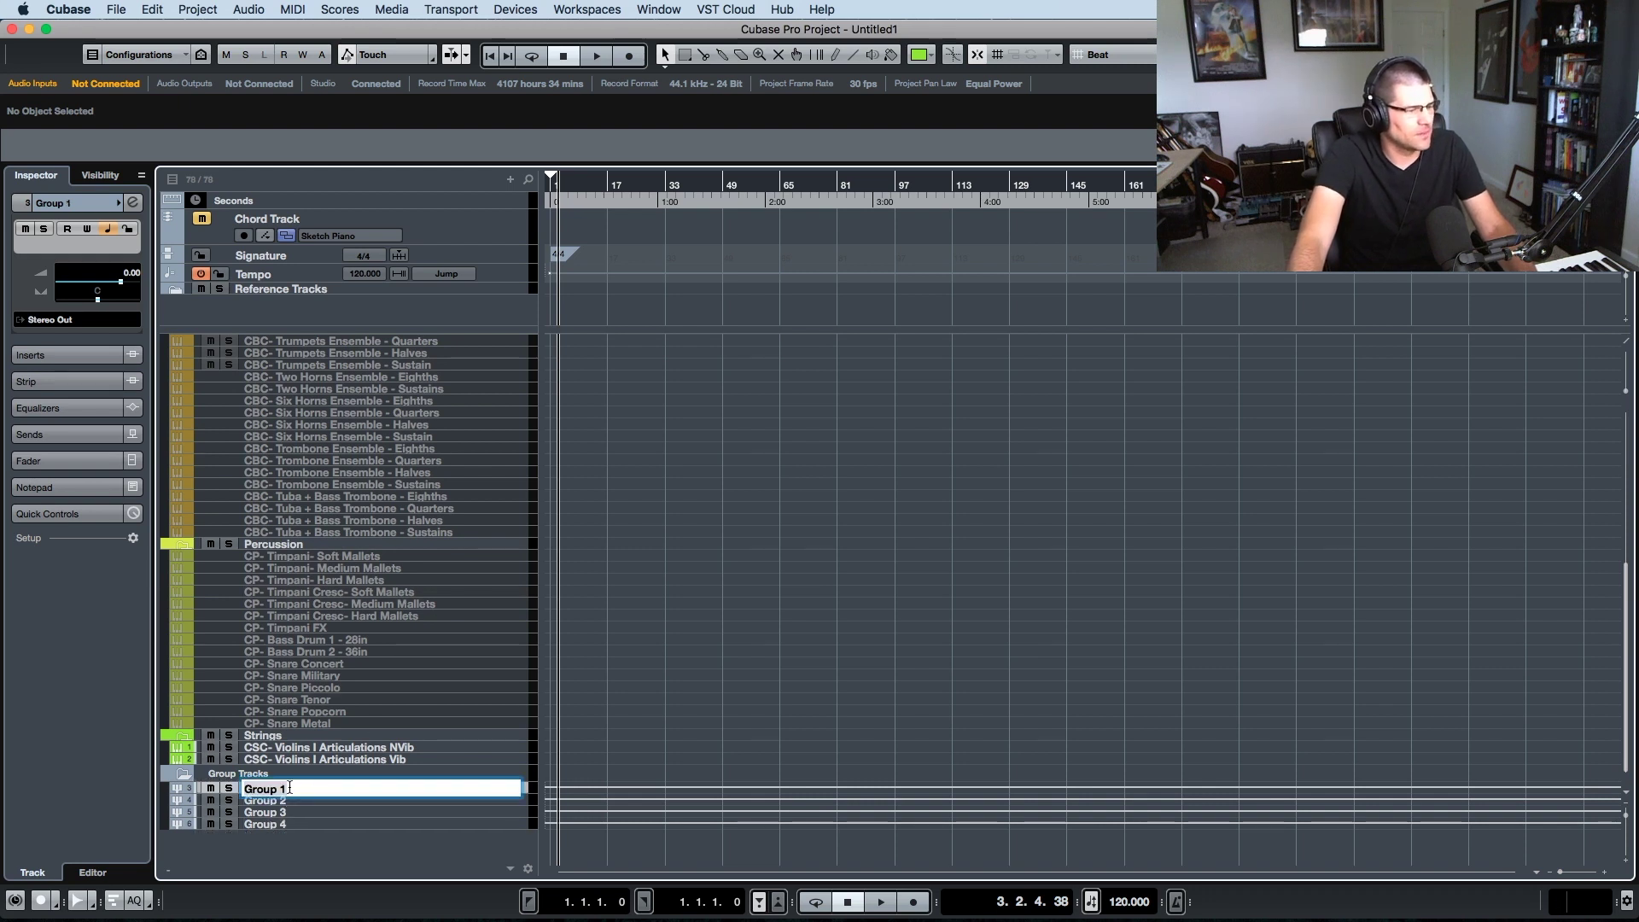
type("Woodwinds")
key("Return")
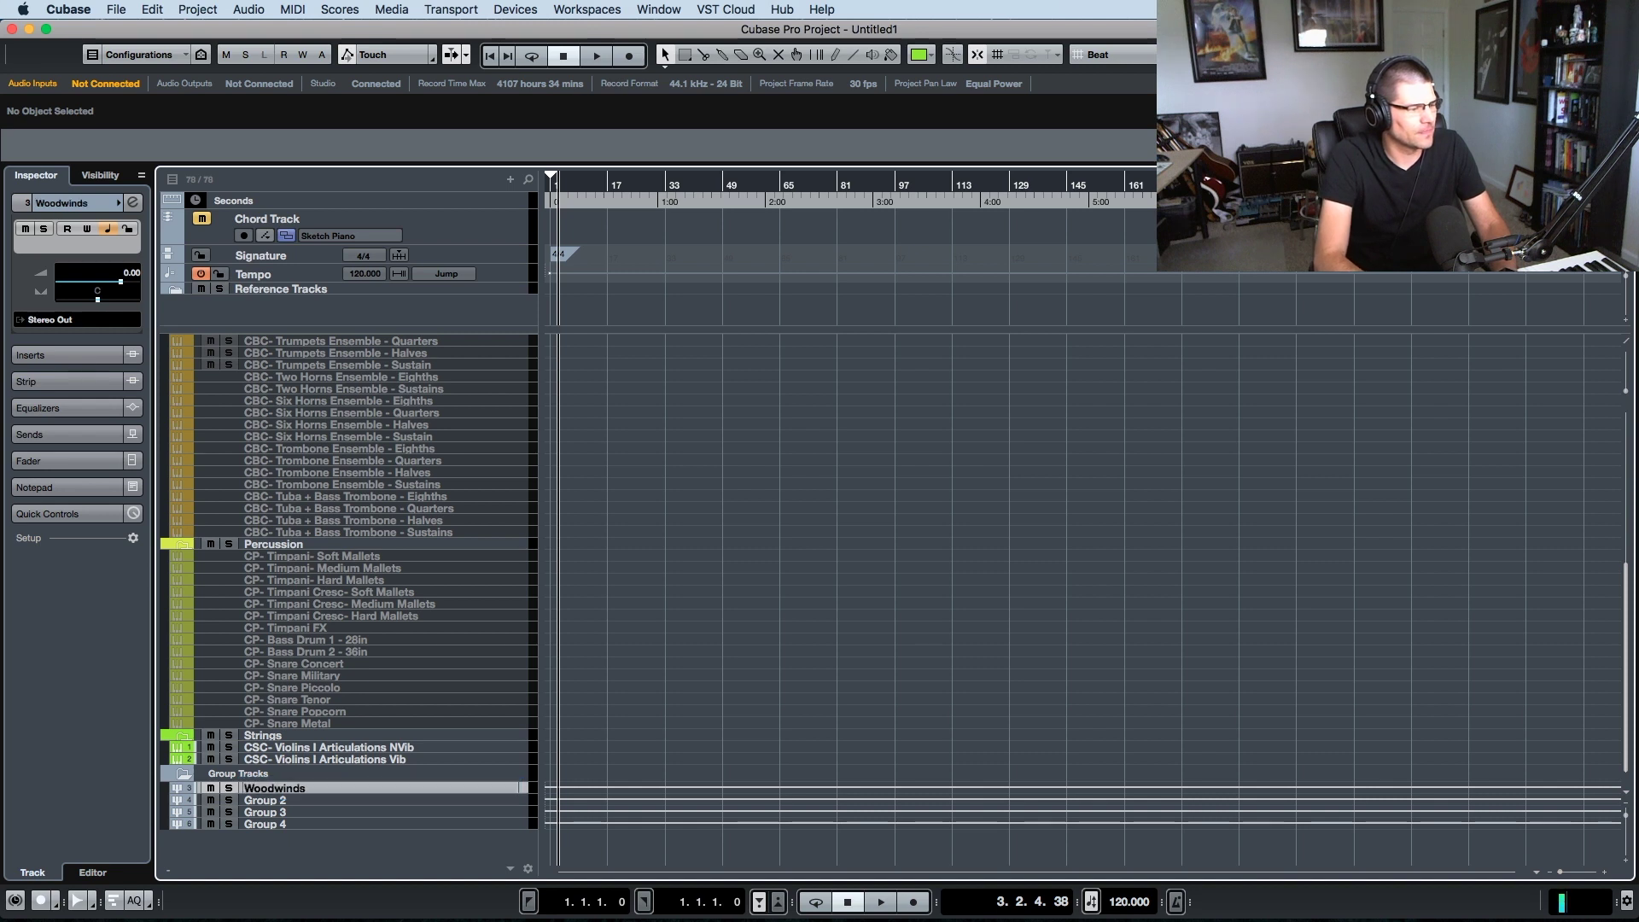
double_click(288, 801)
type("Brass")
key("Return")
- Rename the Group 3 track as Percussion and the Group 4 track as Strings
double_click(283, 813)
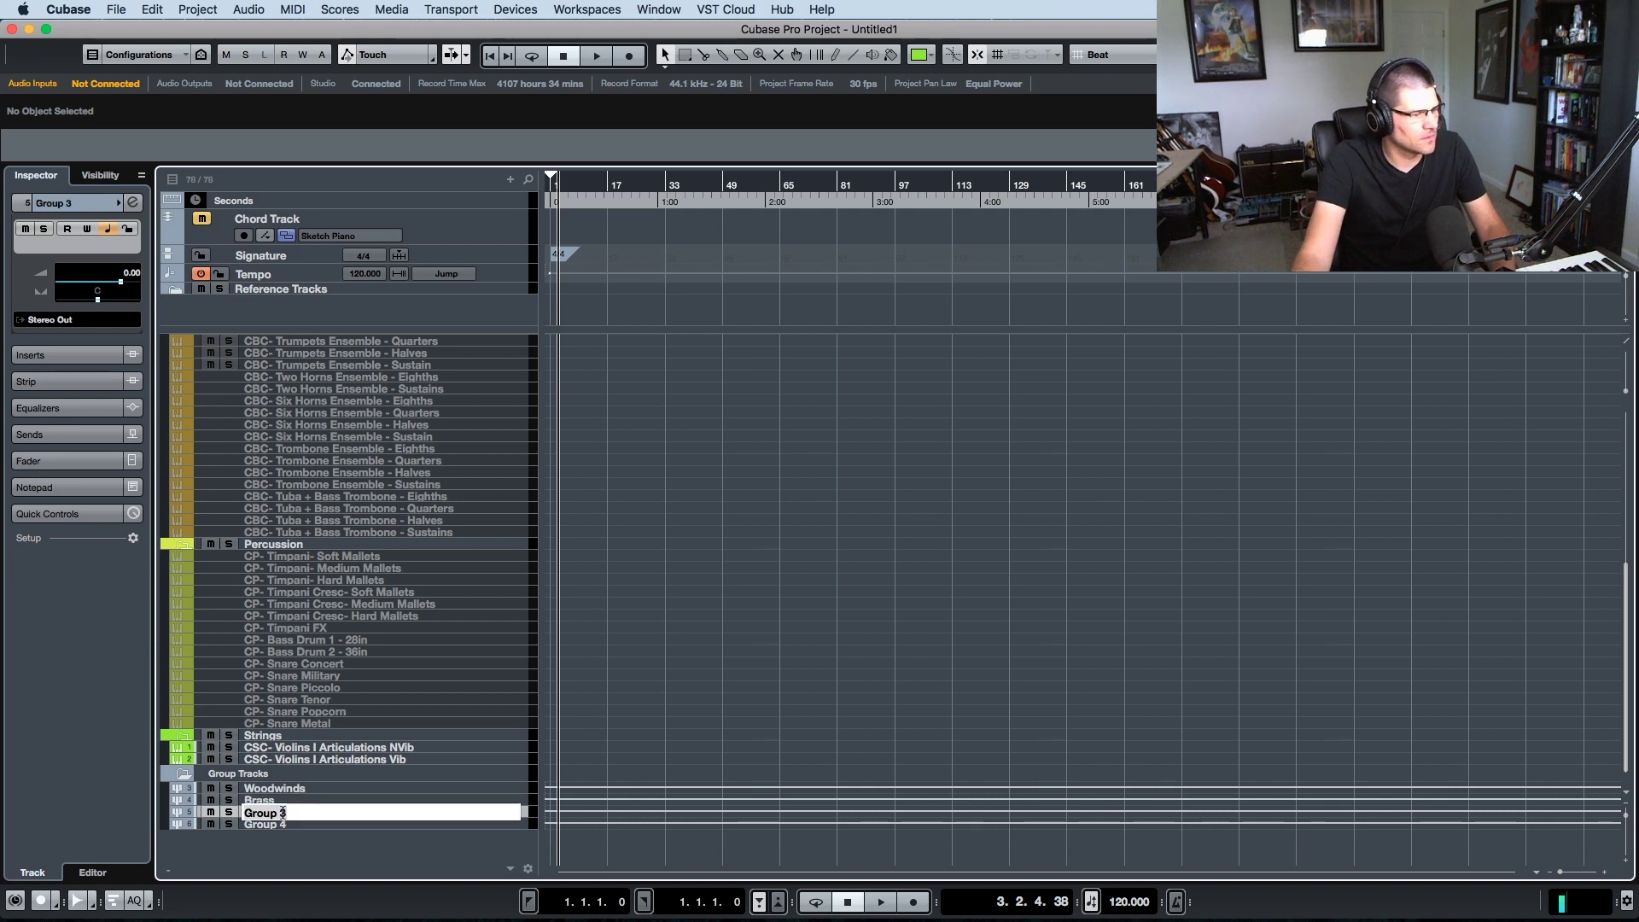
type("Percussion")
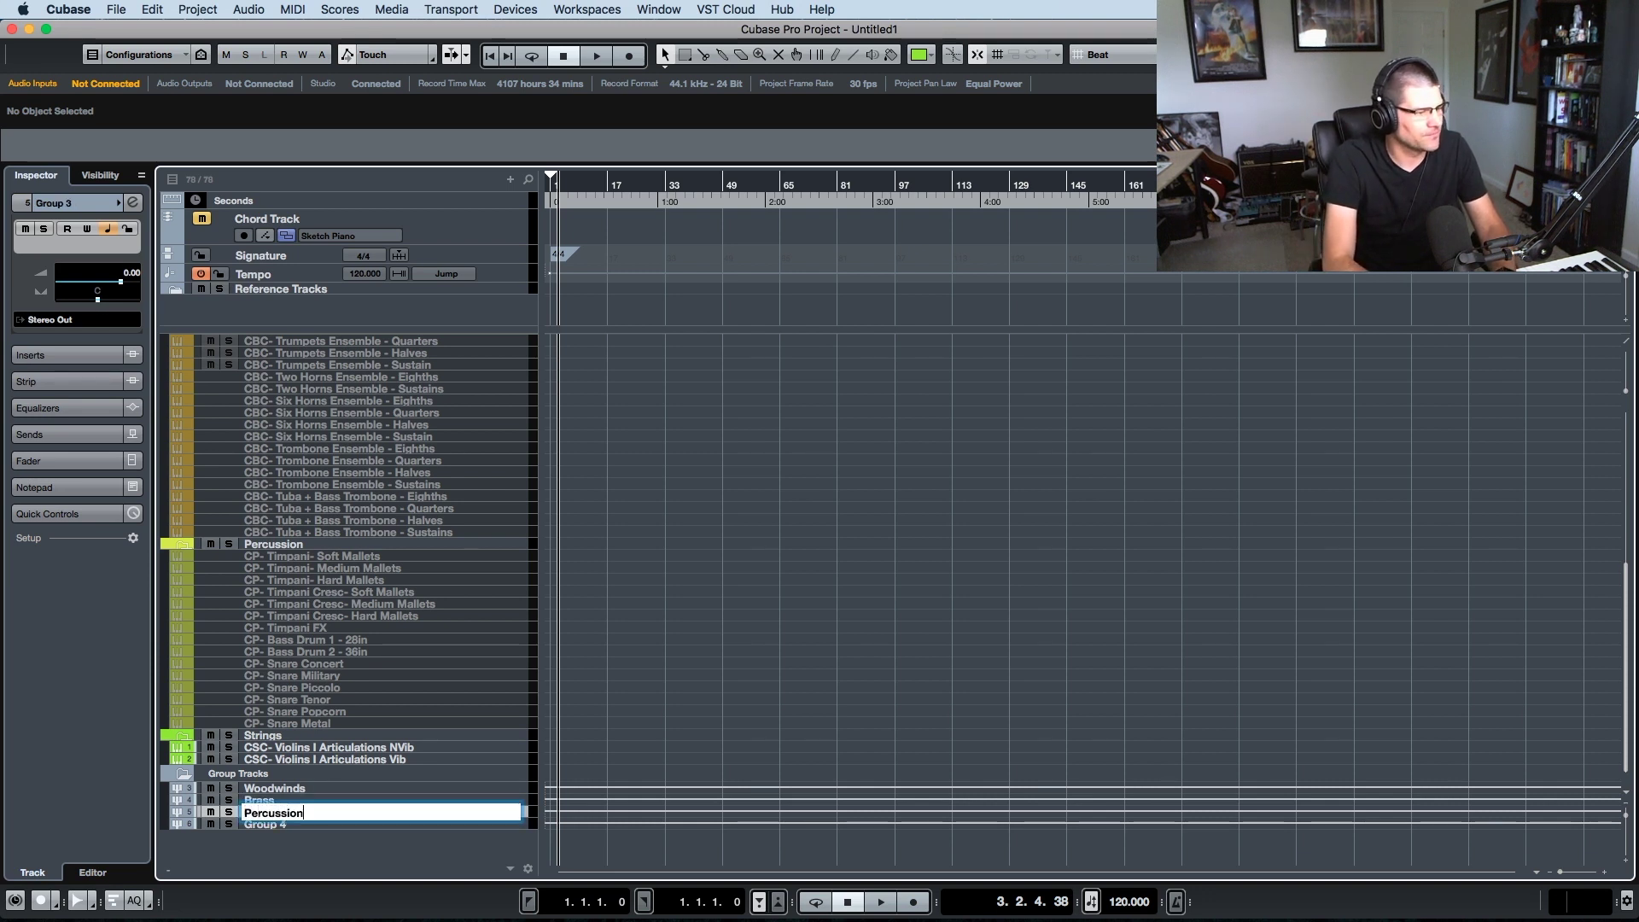
key("Return")
double_click(281, 825)
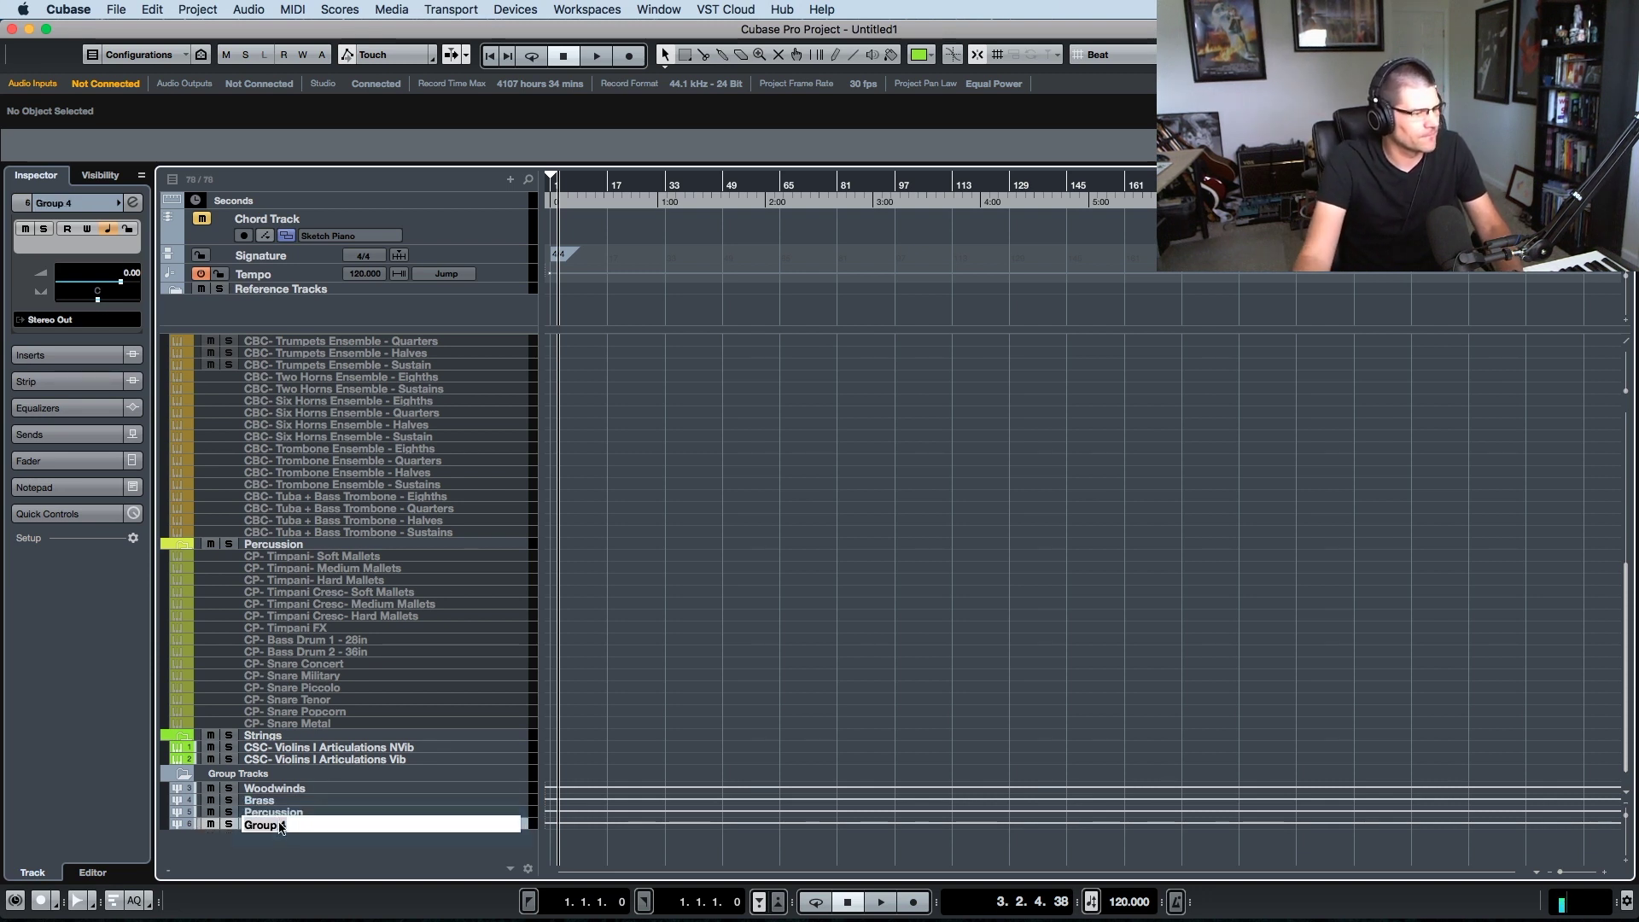
type("Strings")
key("Return")
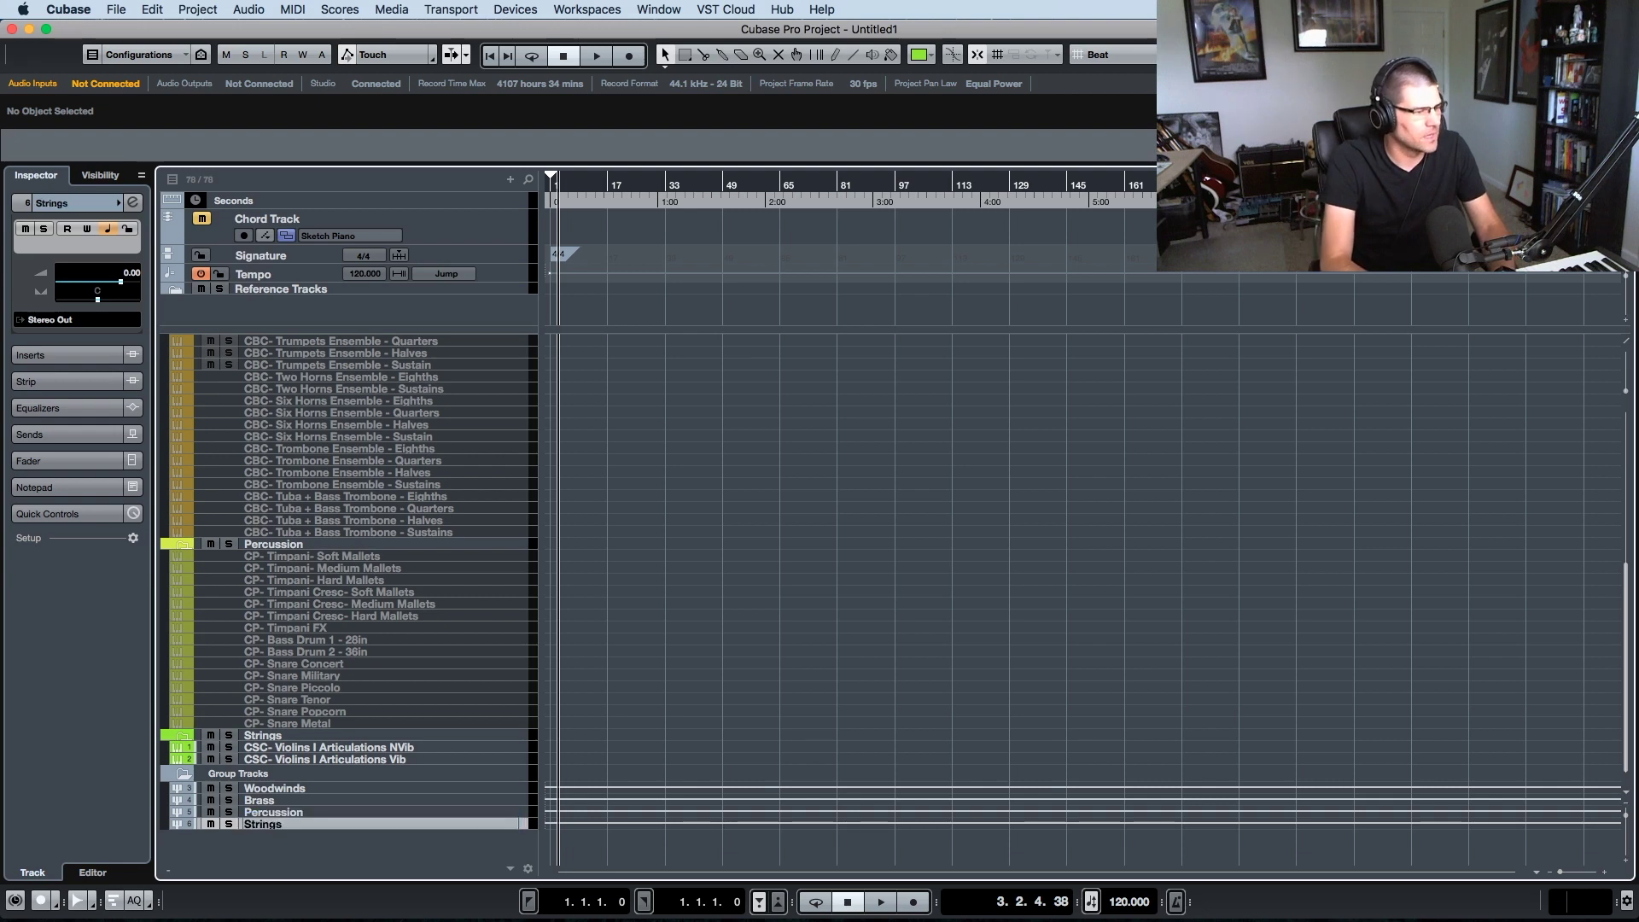
- Assign Color 2 to the Woodwinds group track to match the Woodwinds folder
left_click(281, 789)
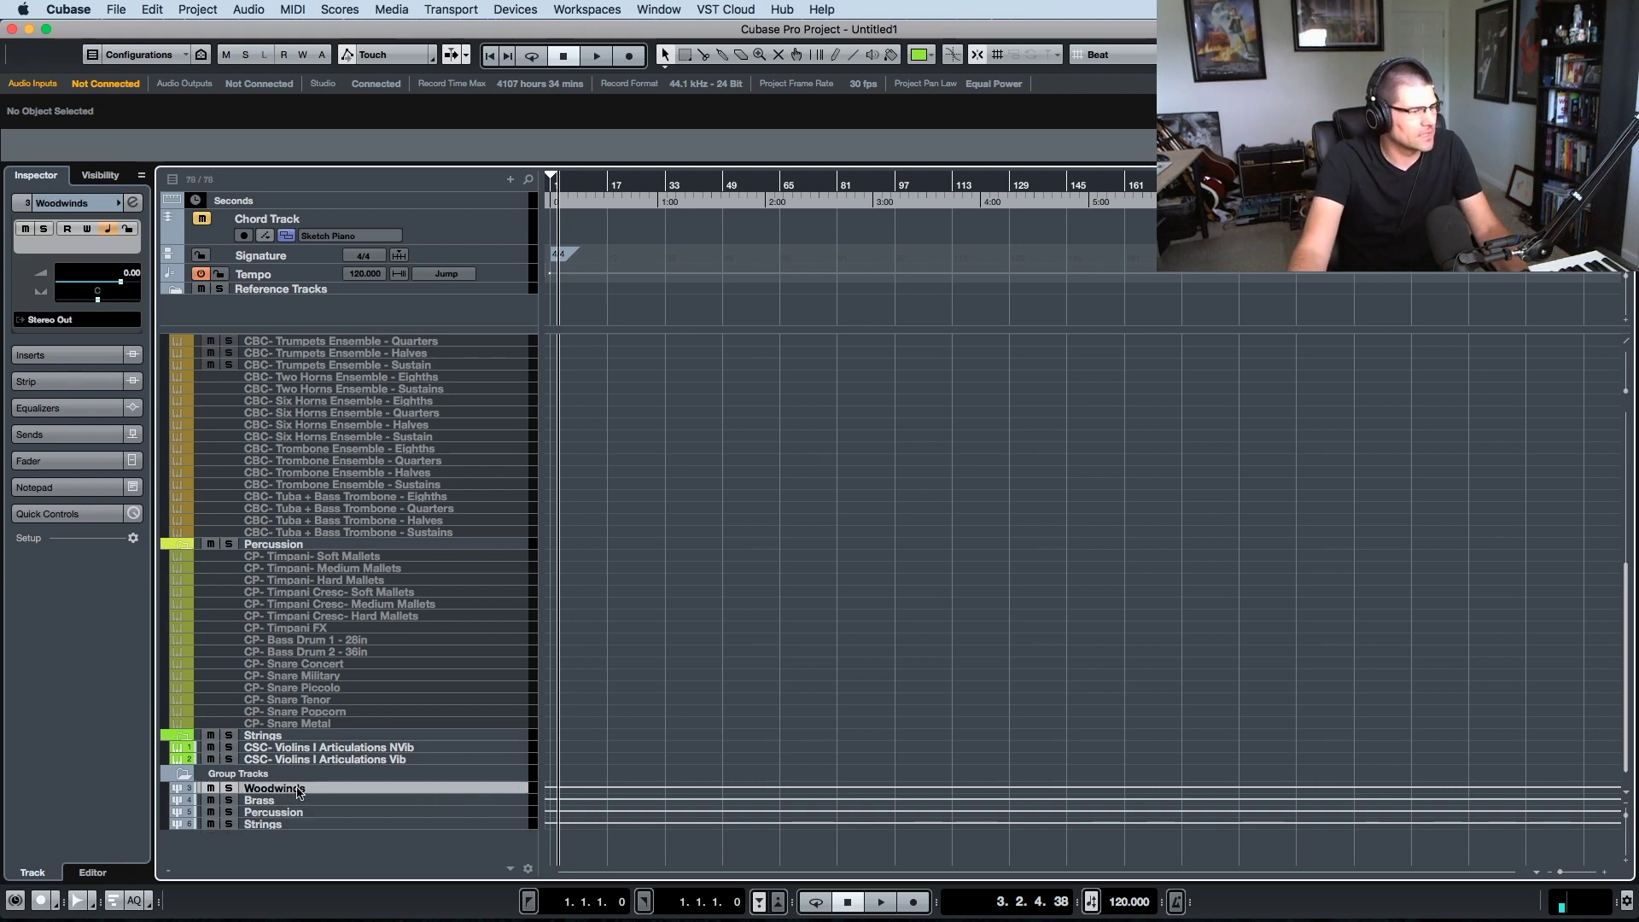
scroll(347, 595, "up", 8)
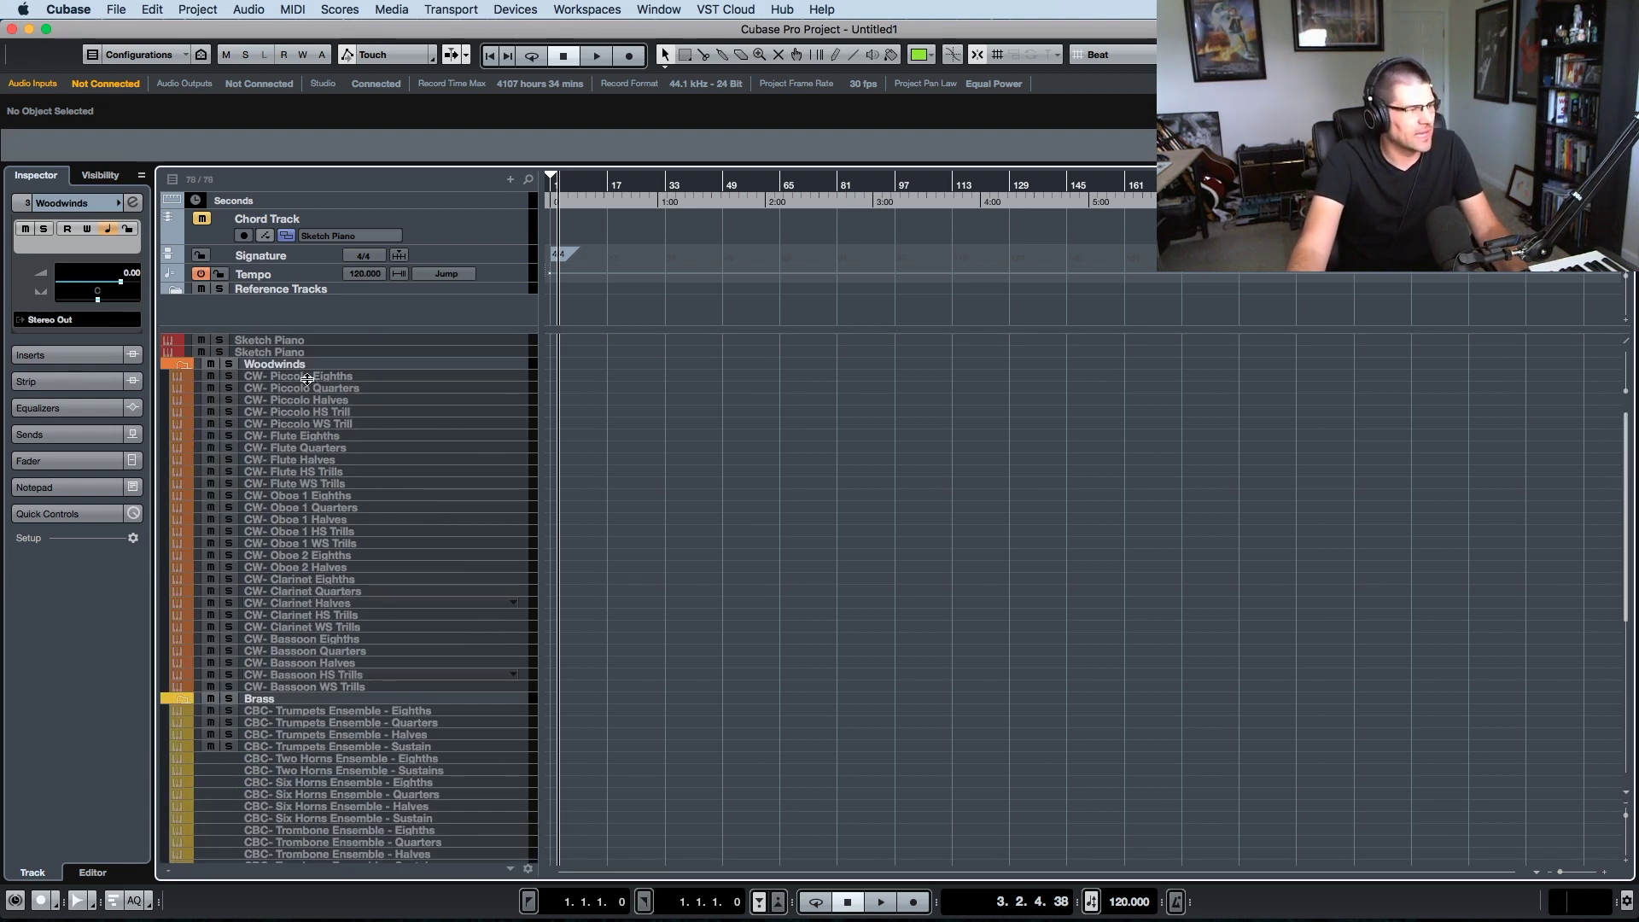
scroll(295, 555, "down", 10)
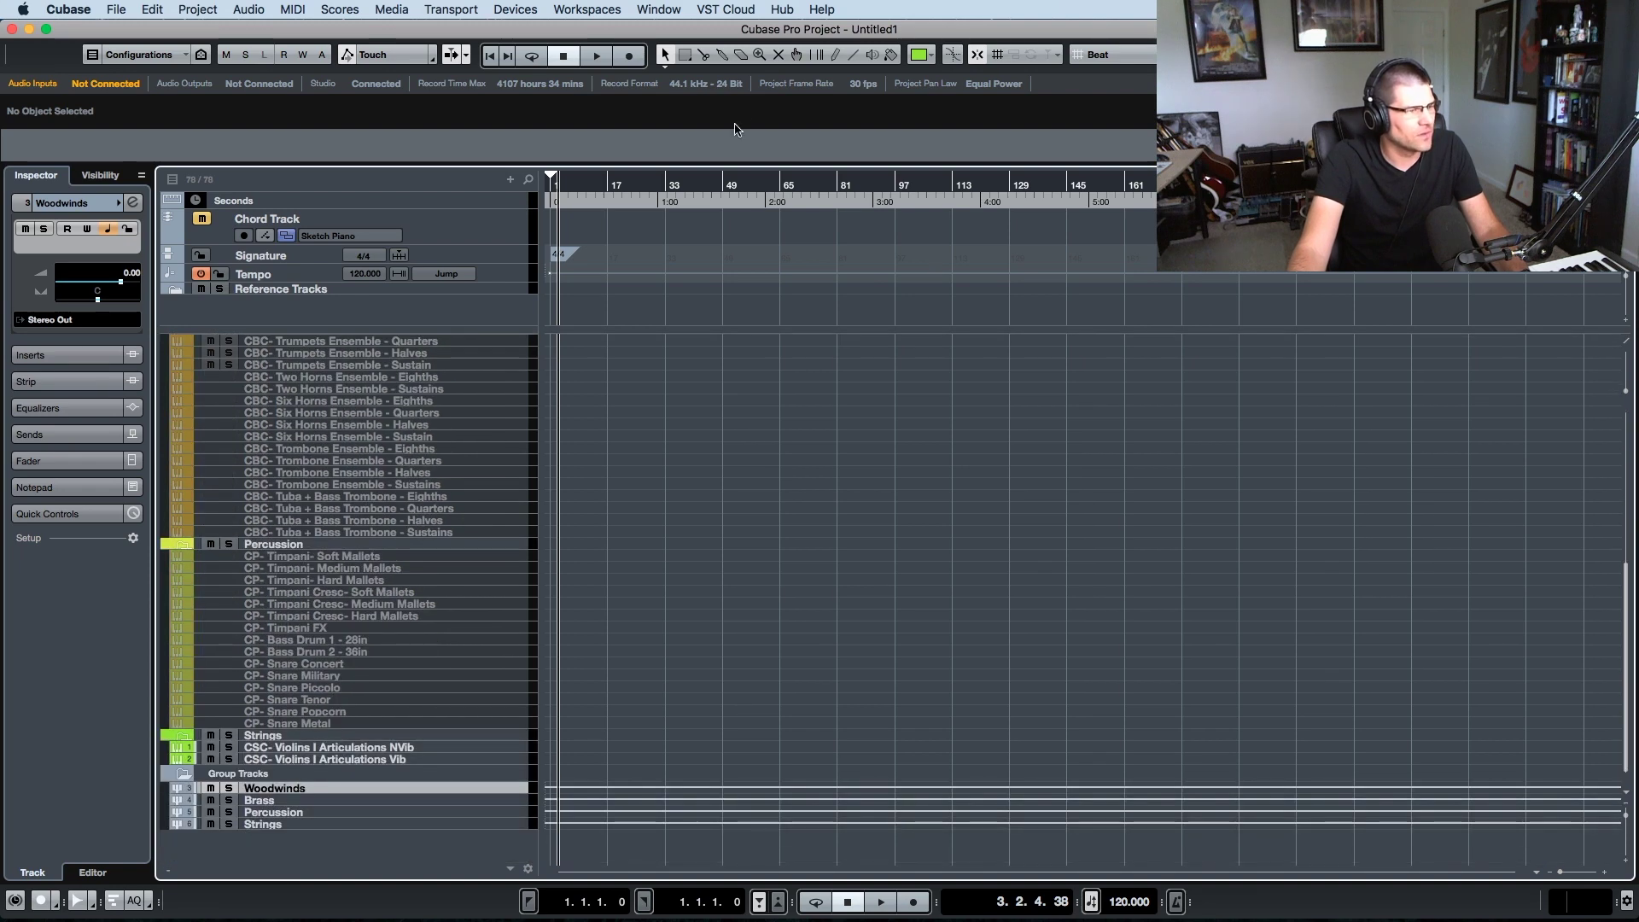
left_click(930, 54)
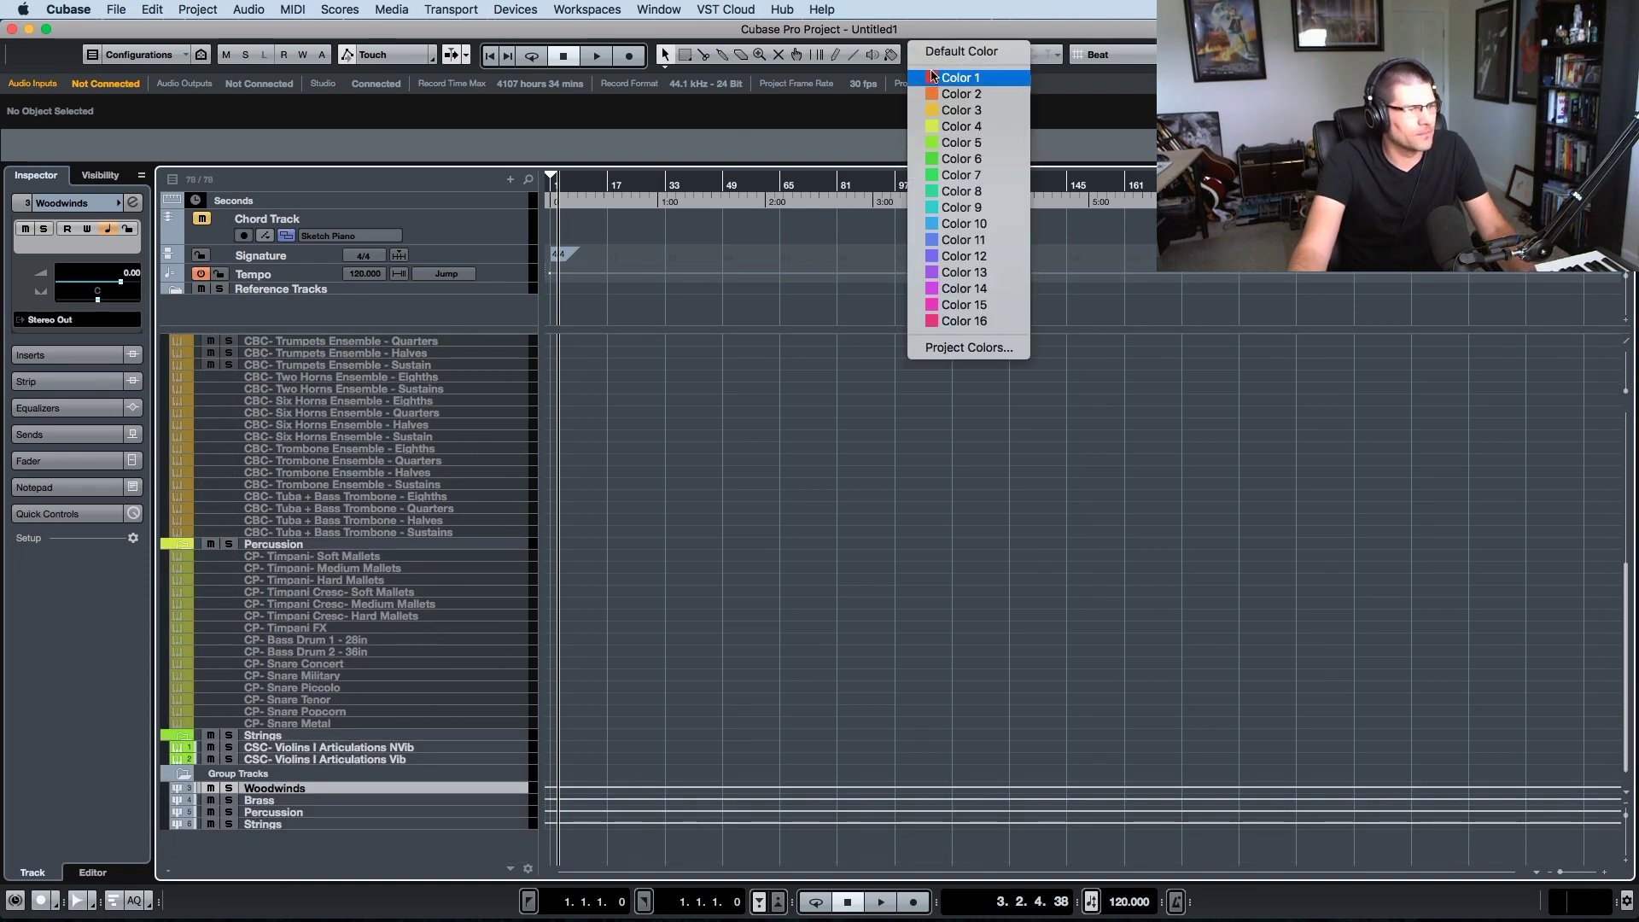
left_click(953, 96)
scroll(390, 435, "up", 10)
scroll(346, 424, "down", 10)
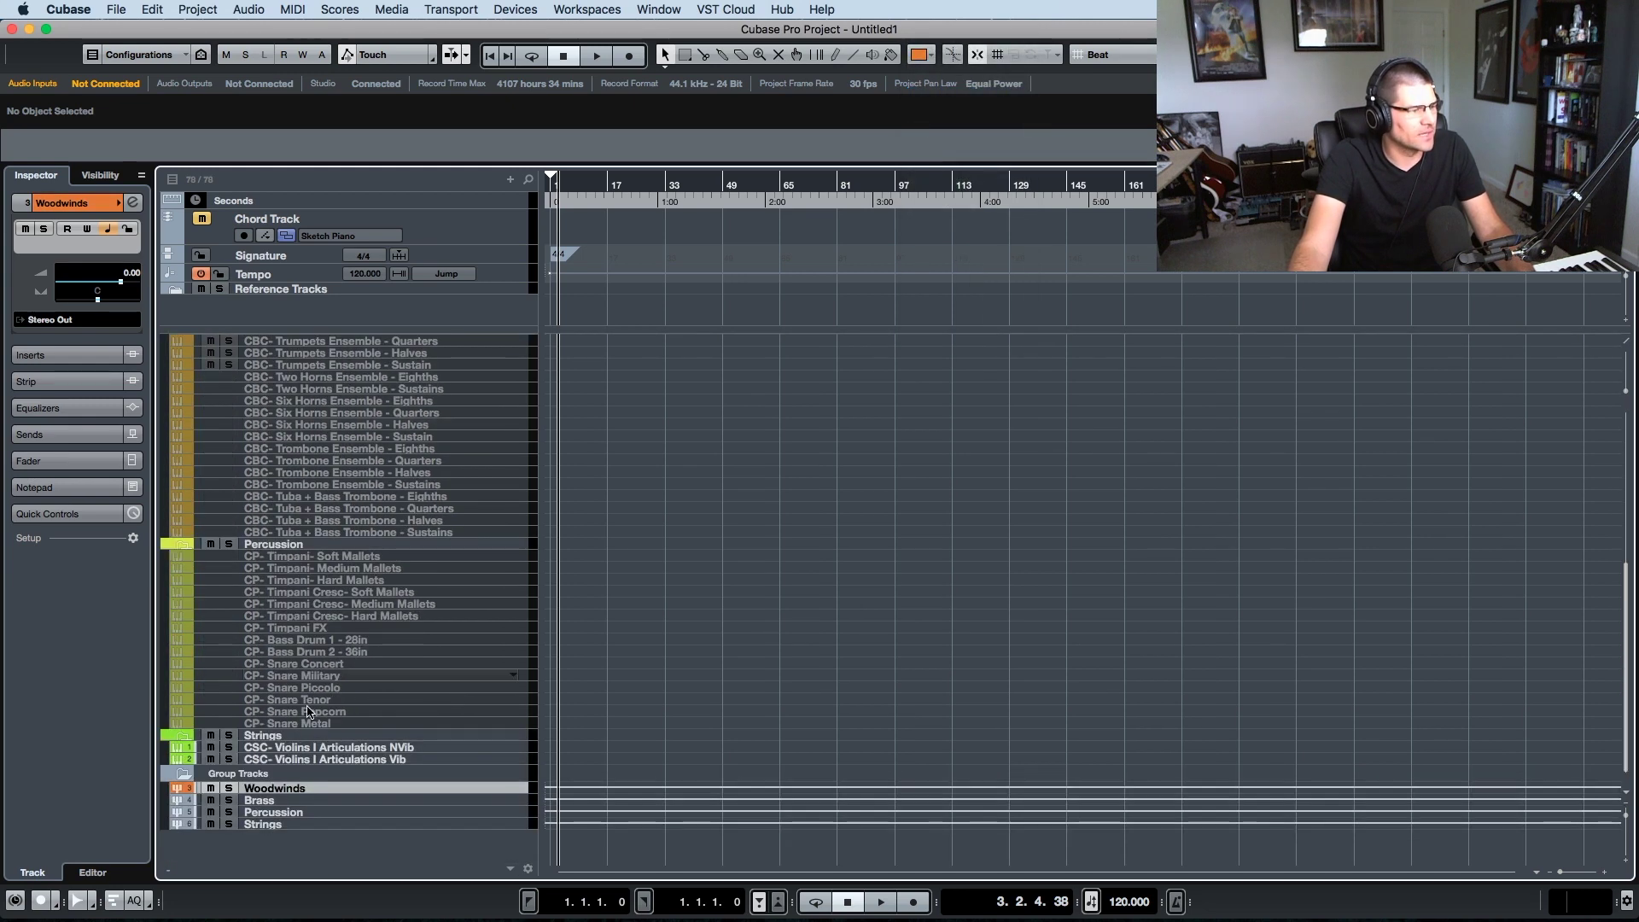
- Assign Color 3 to the Brass group track to match the Brass folder
left_click(309, 801)
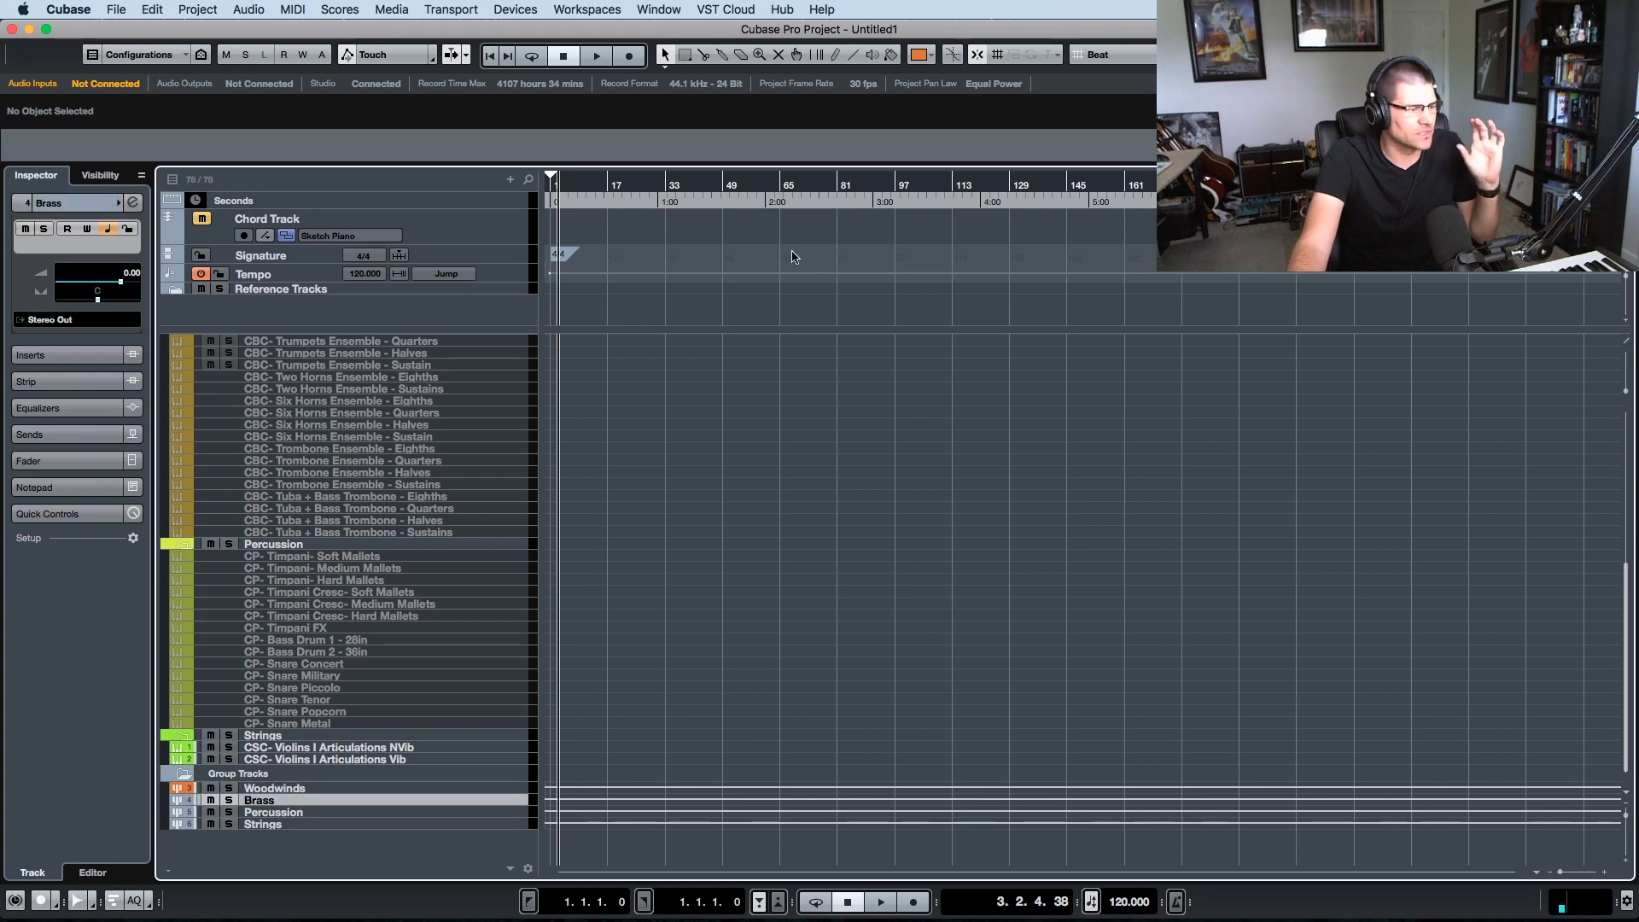
left_click(921, 55)
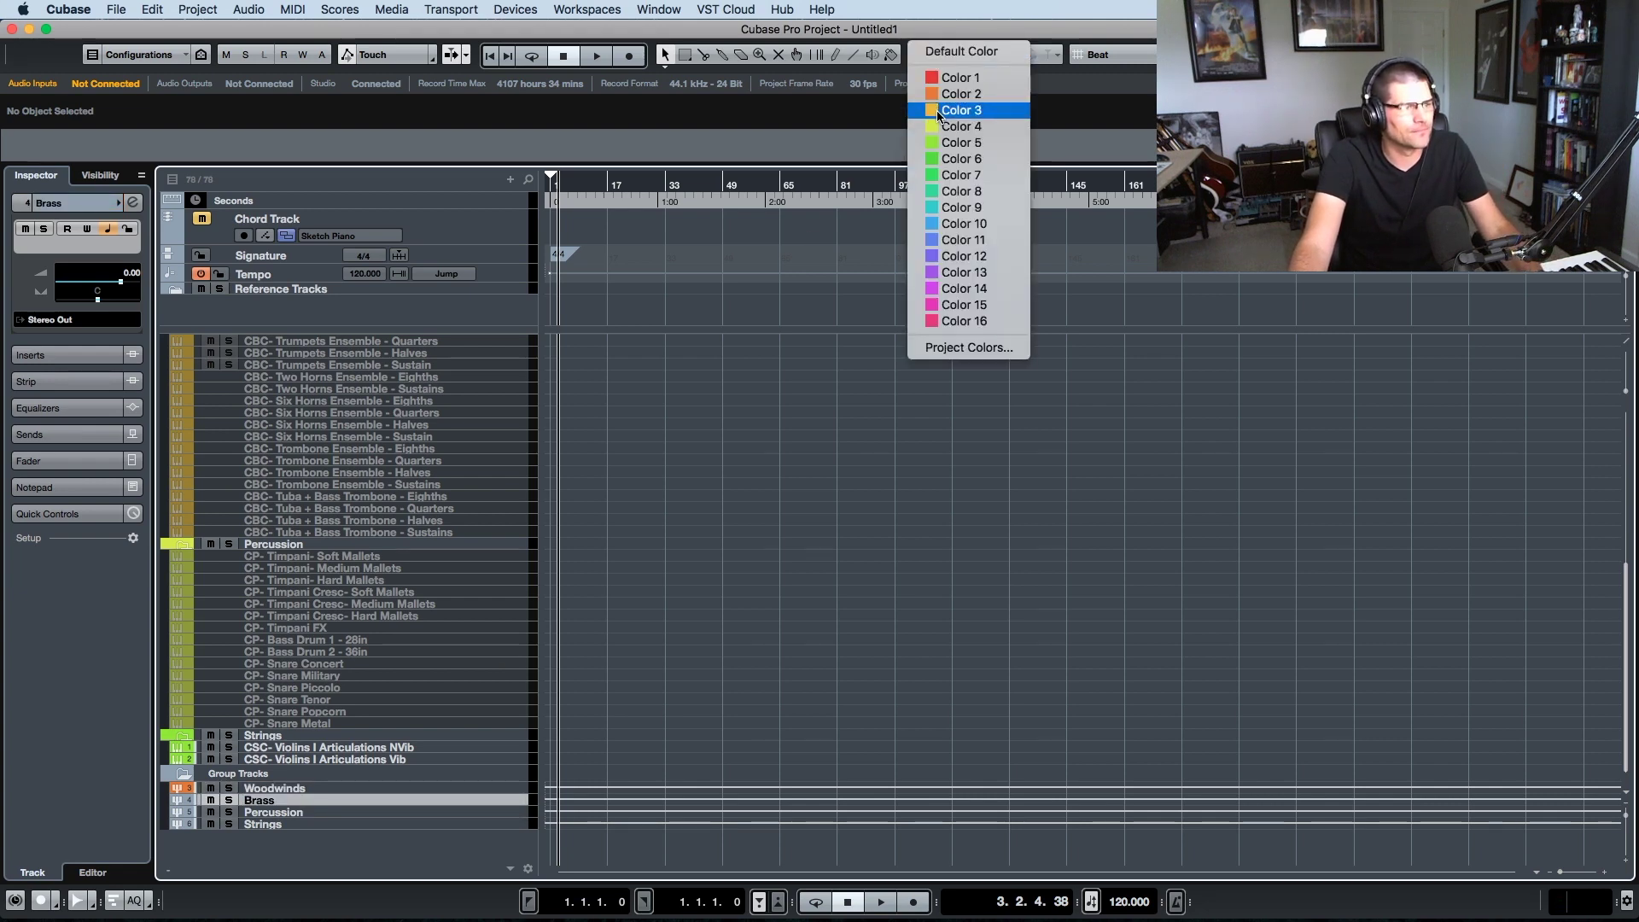
left_click(938, 111)
scroll(410, 615, "up", 4)
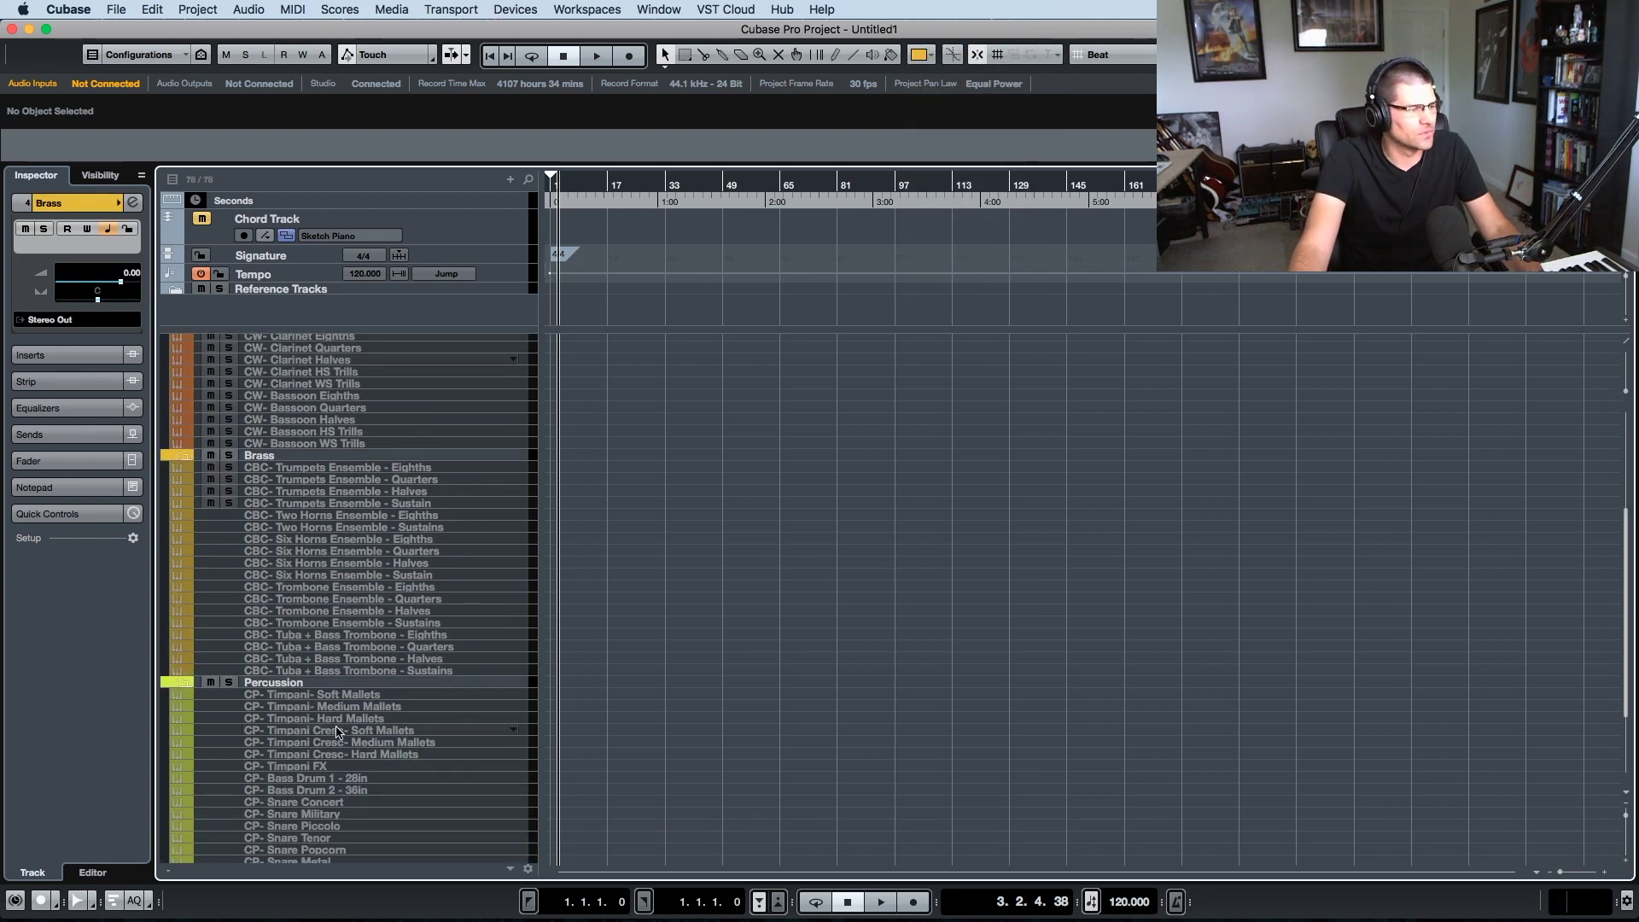
scroll(337, 728, "up", 6)
scroll(337, 727, "down", 10)
- Assign Color 4 to the Percussion group track and Color 5 to the Strings group track, and check the group channels in the MixConsole
left_click(265, 812)
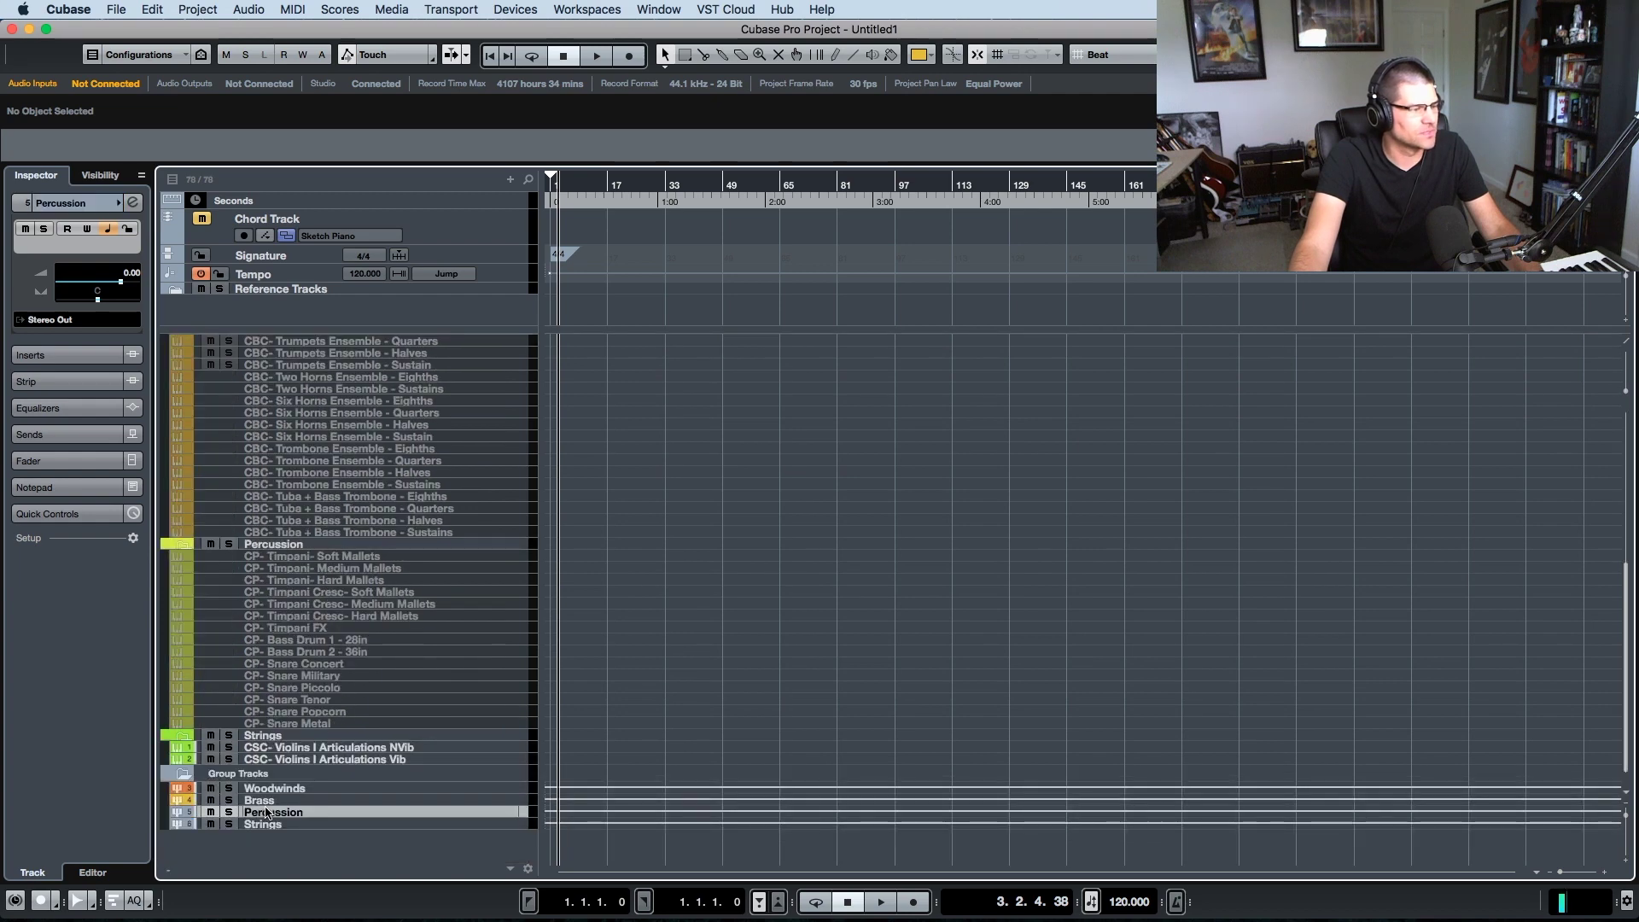
left_click(931, 63)
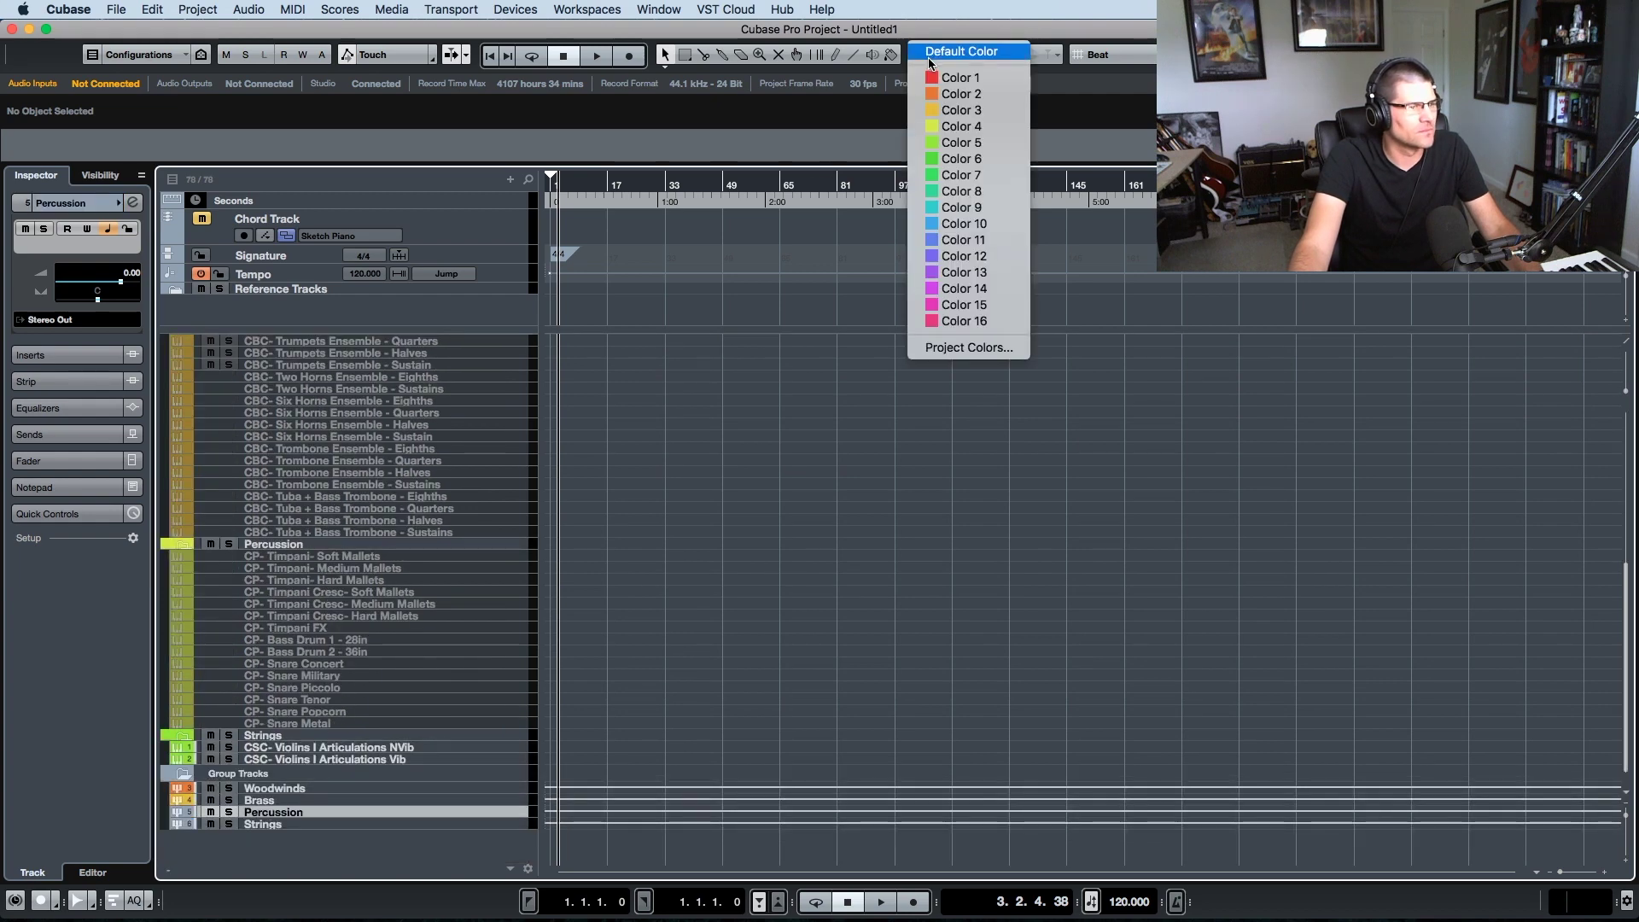
left_click(945, 129)
left_click(306, 825)
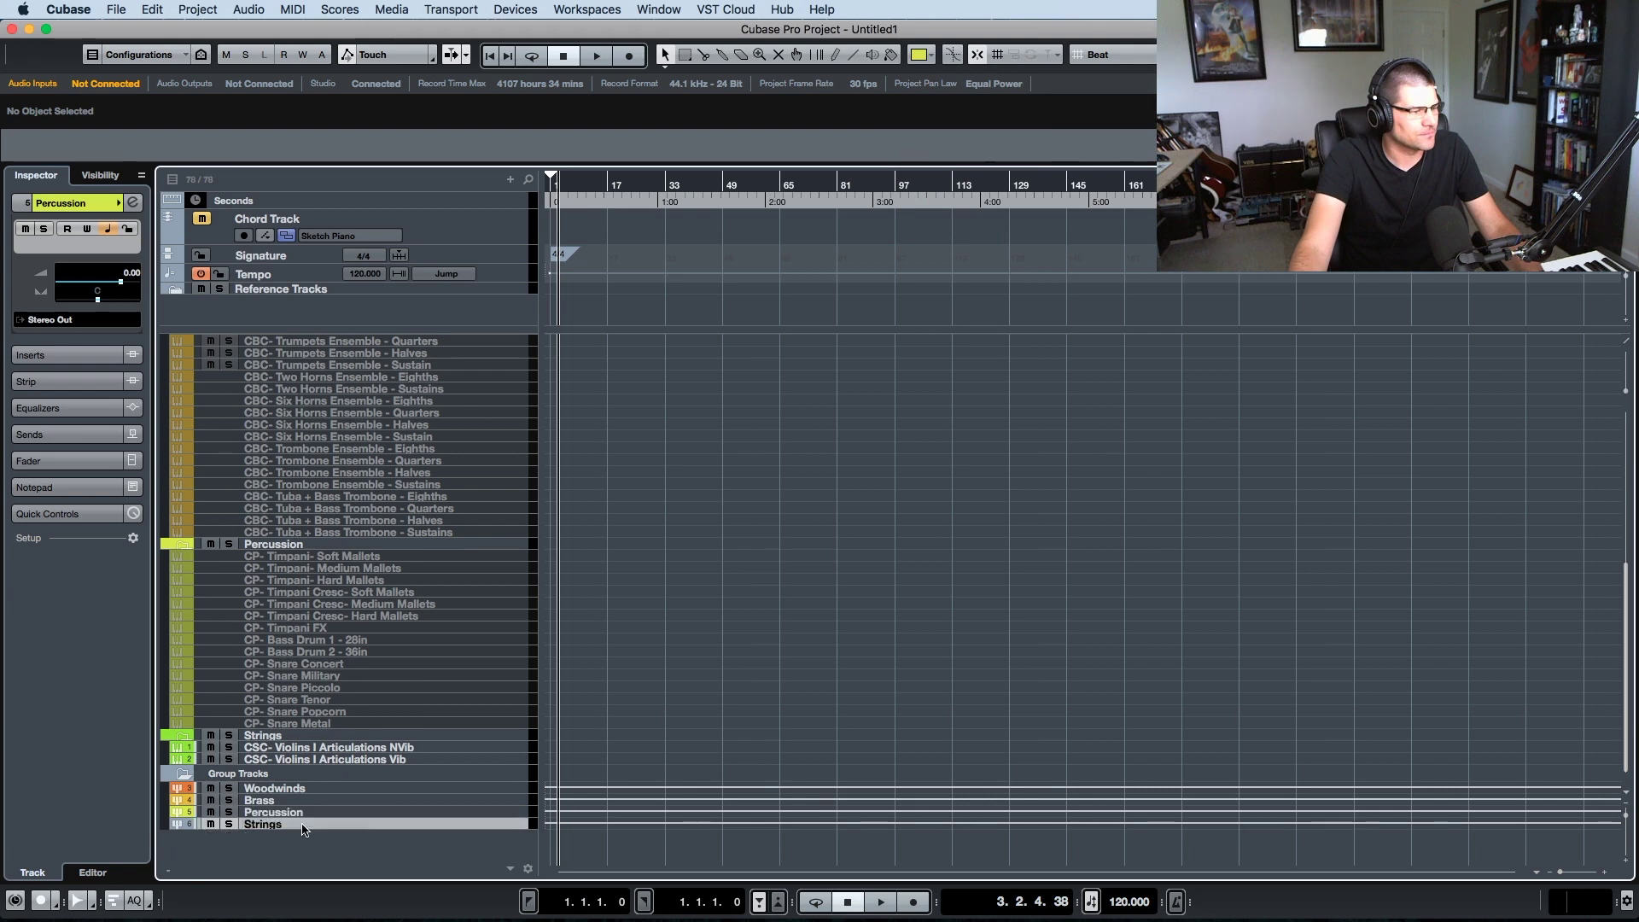
left_click(931, 54)
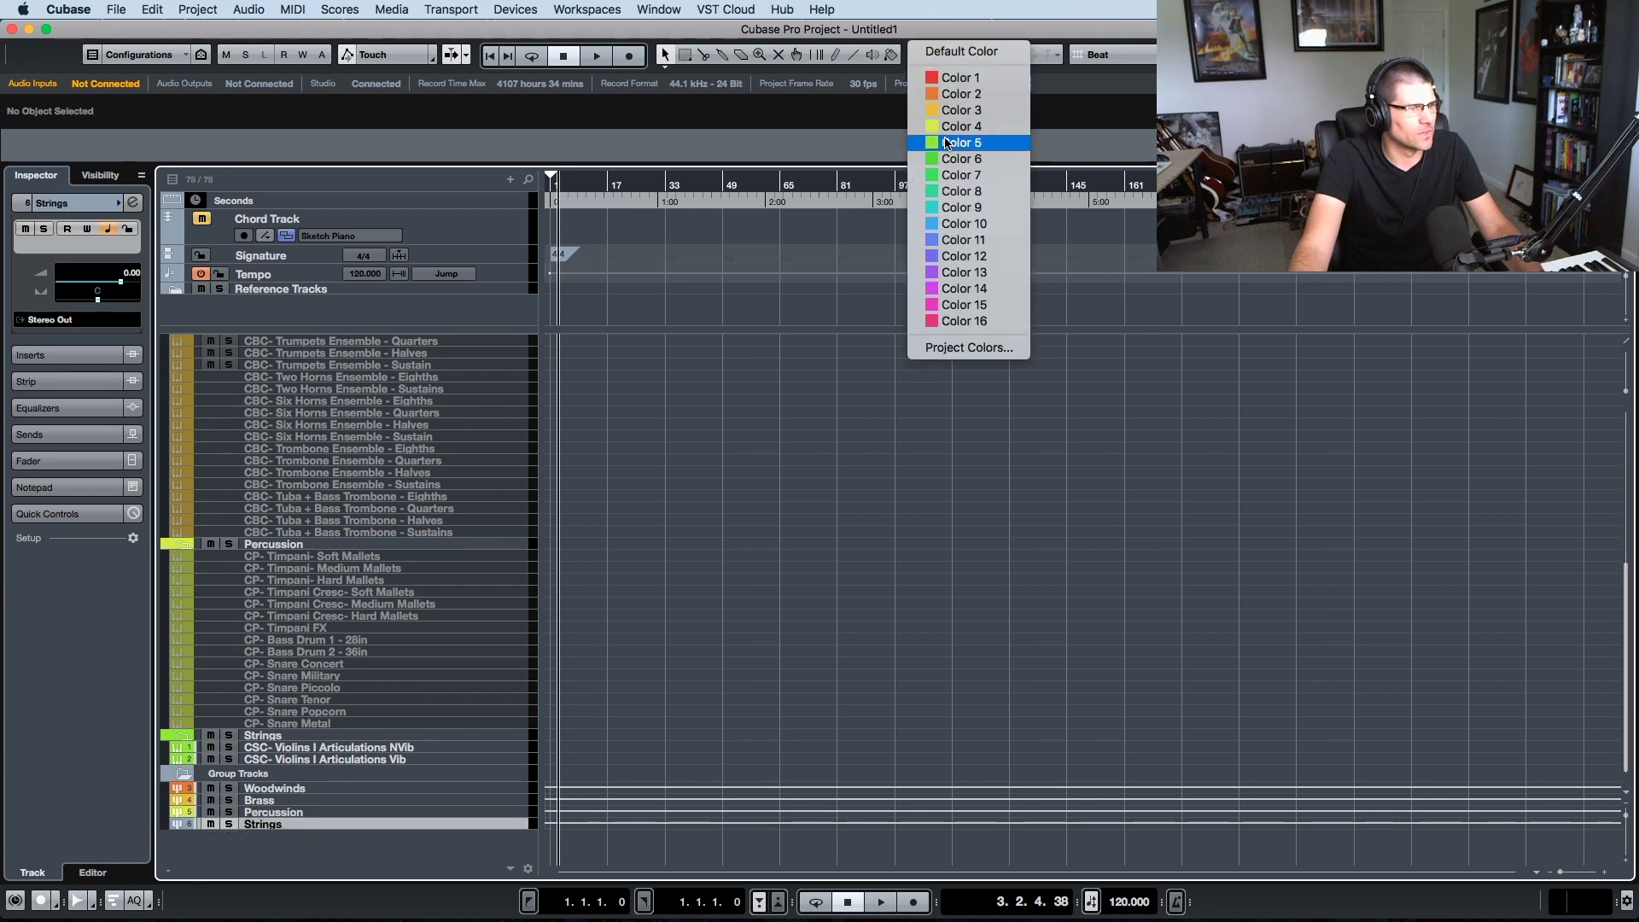
left_click(948, 140)
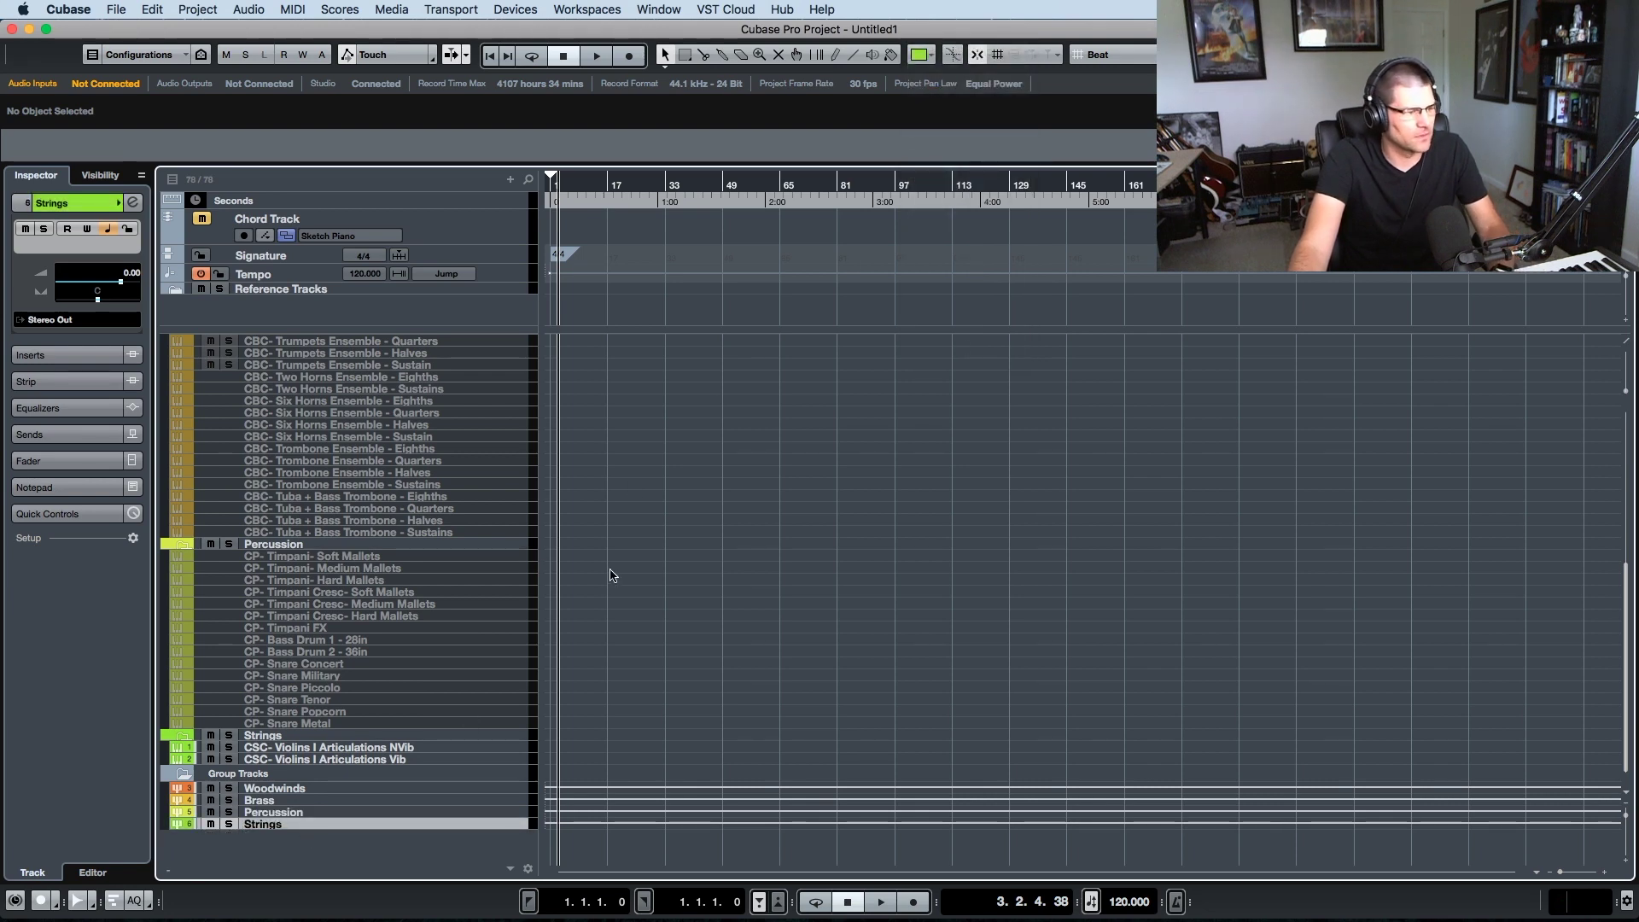
key("F3")
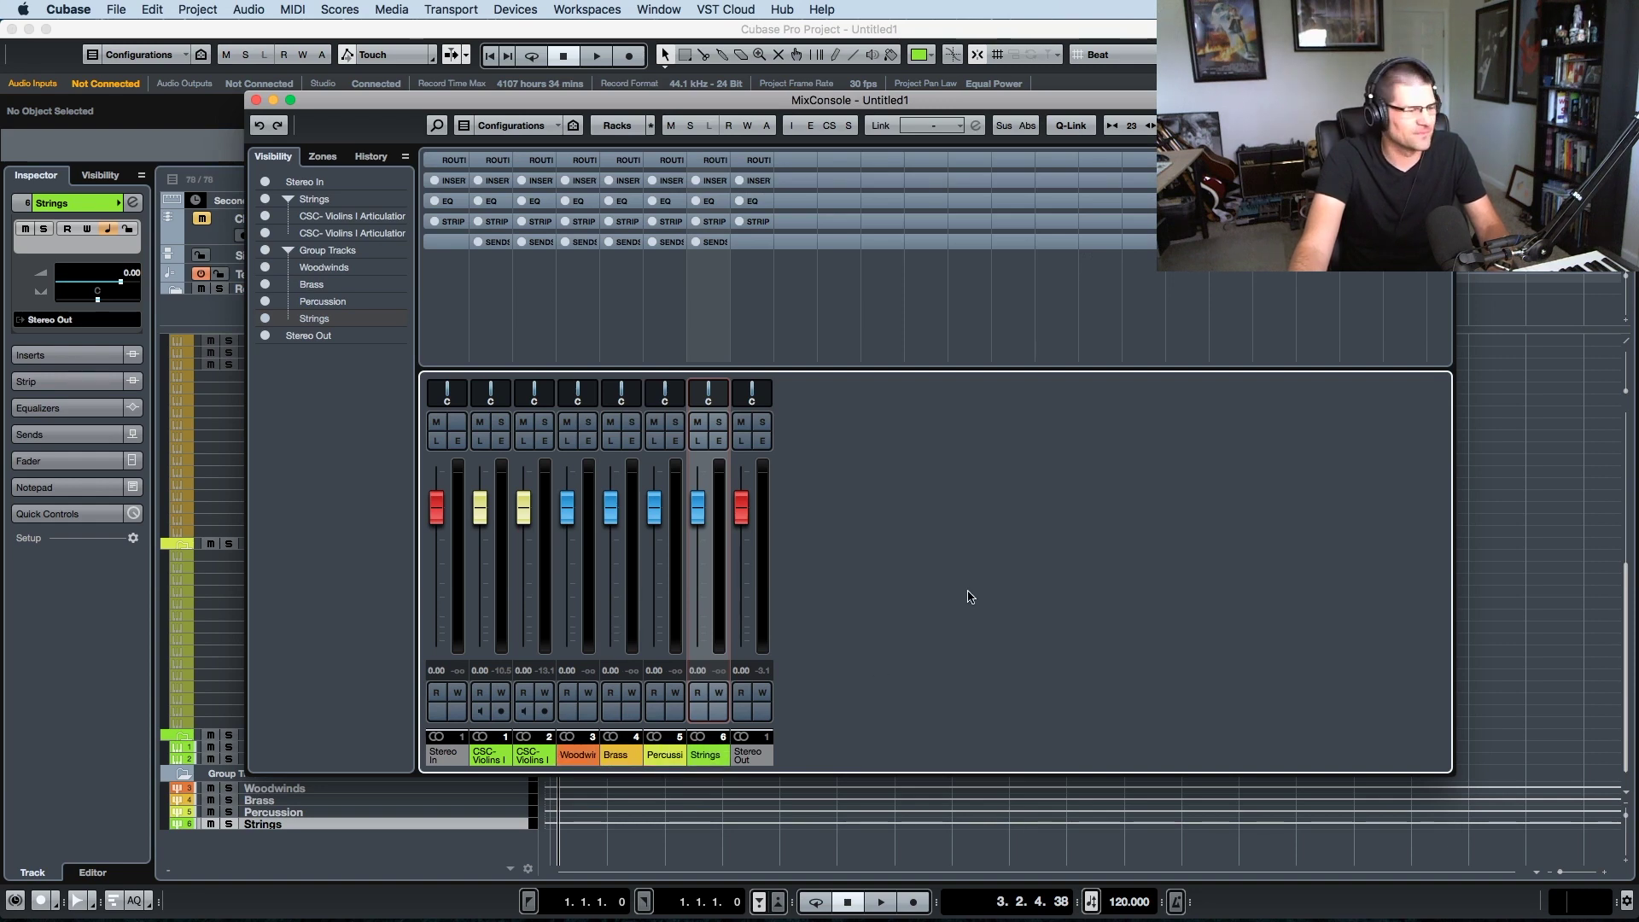
key("F3")
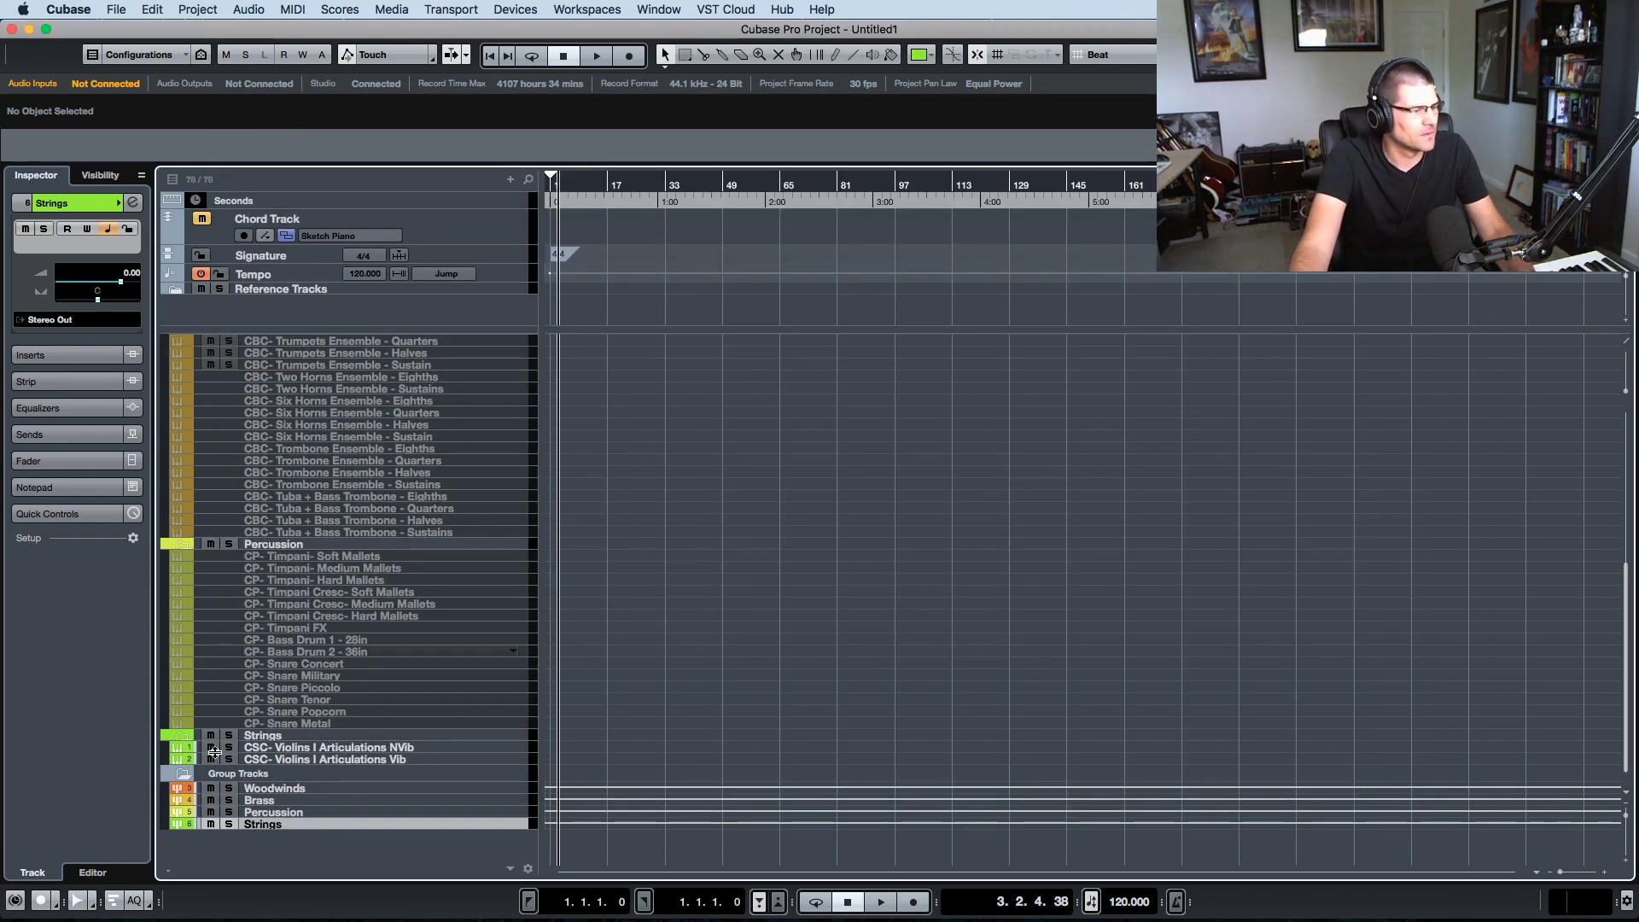
- Collapse the Group Tracks folder and hide it from the project's track list
left_click(188, 776)
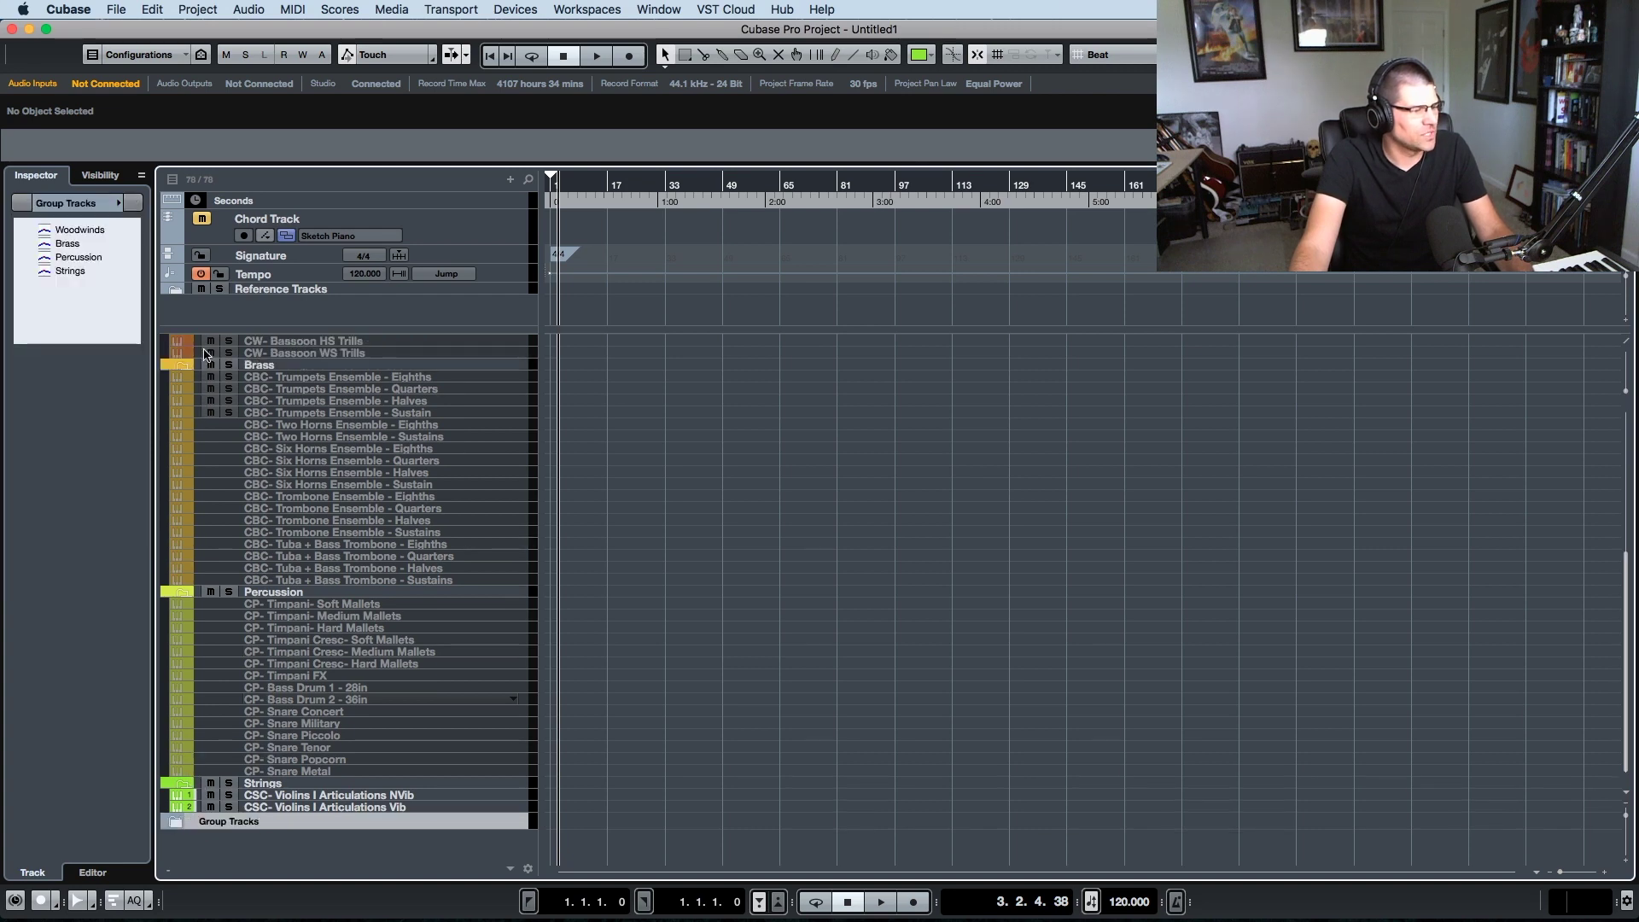
left_click(102, 177)
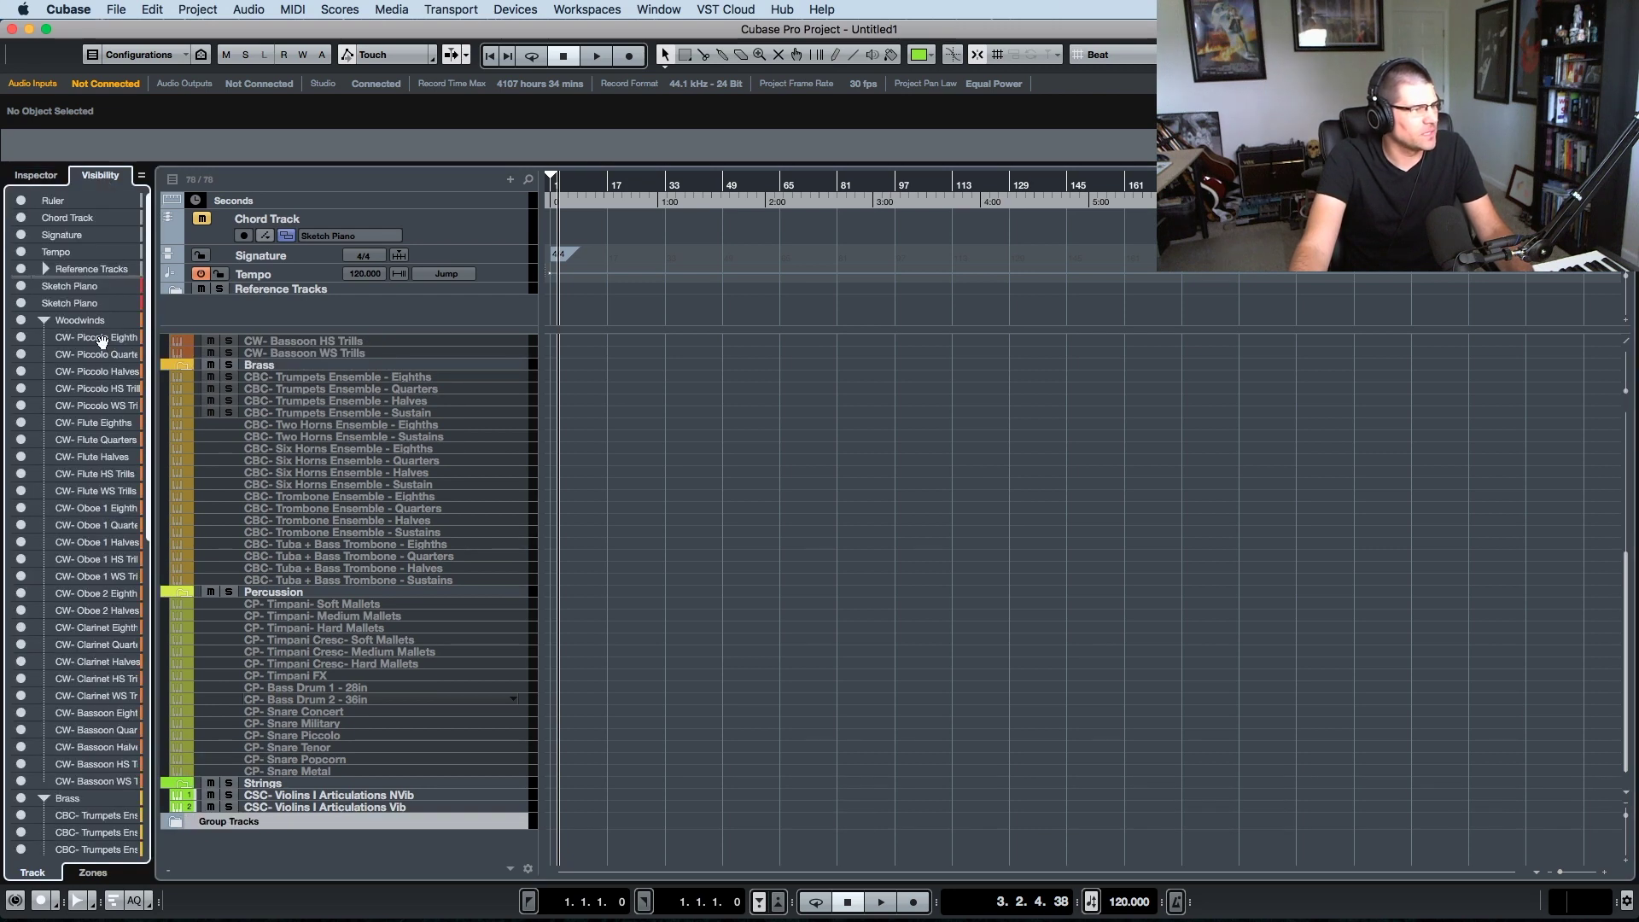
scroll(100, 342, "down", 10)
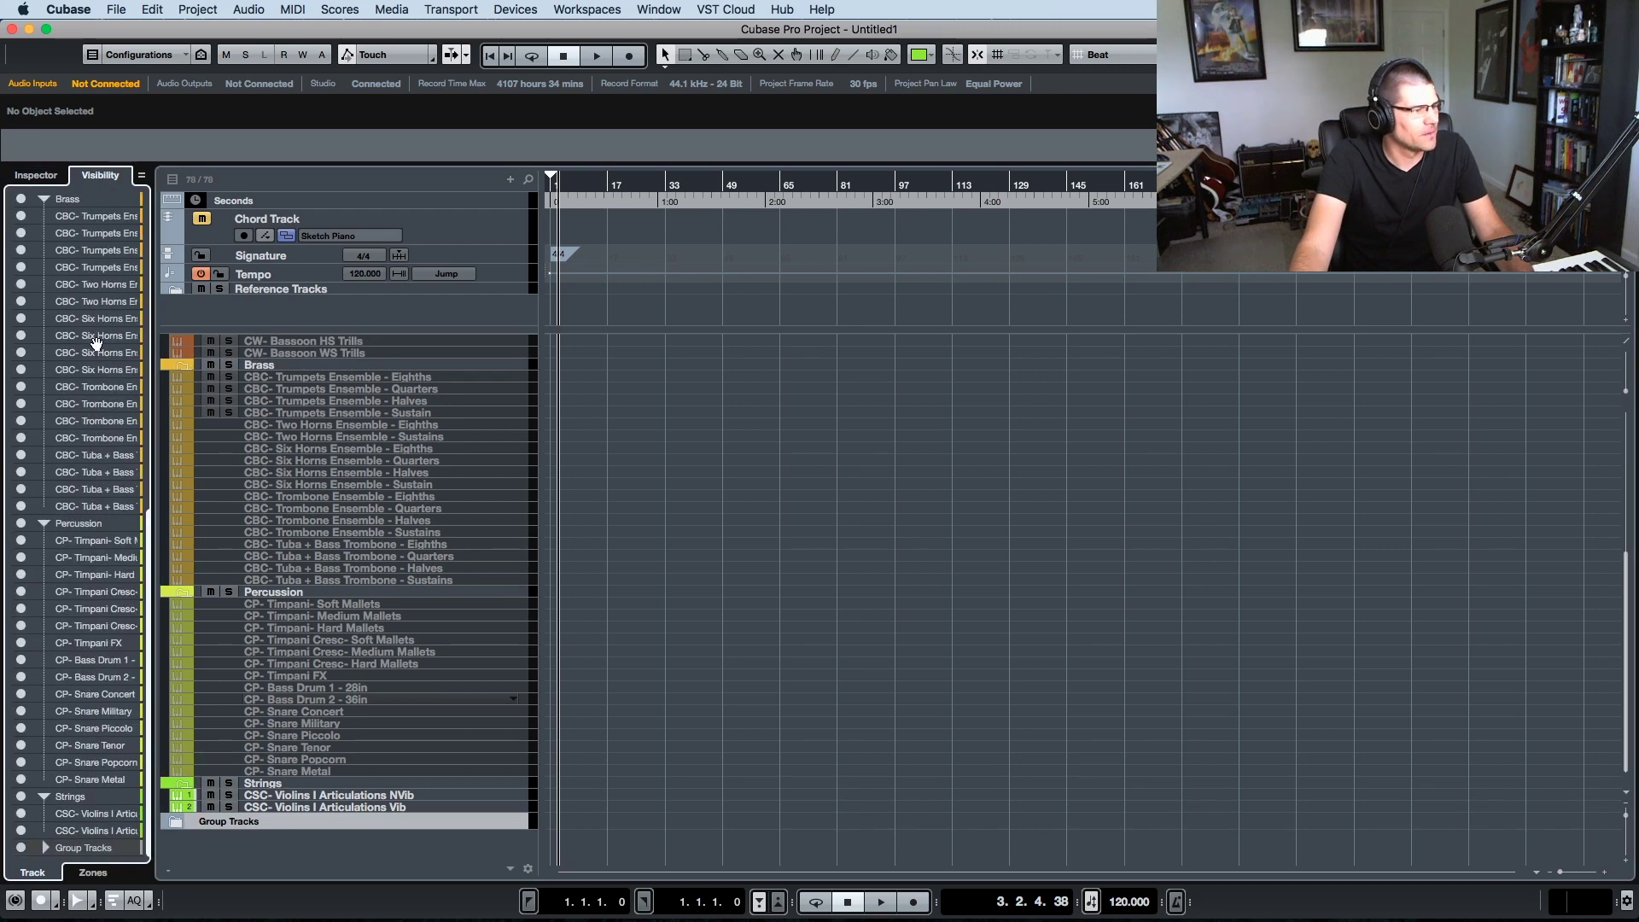
left_click(22, 848)
scroll(127, 513, "up", 10)
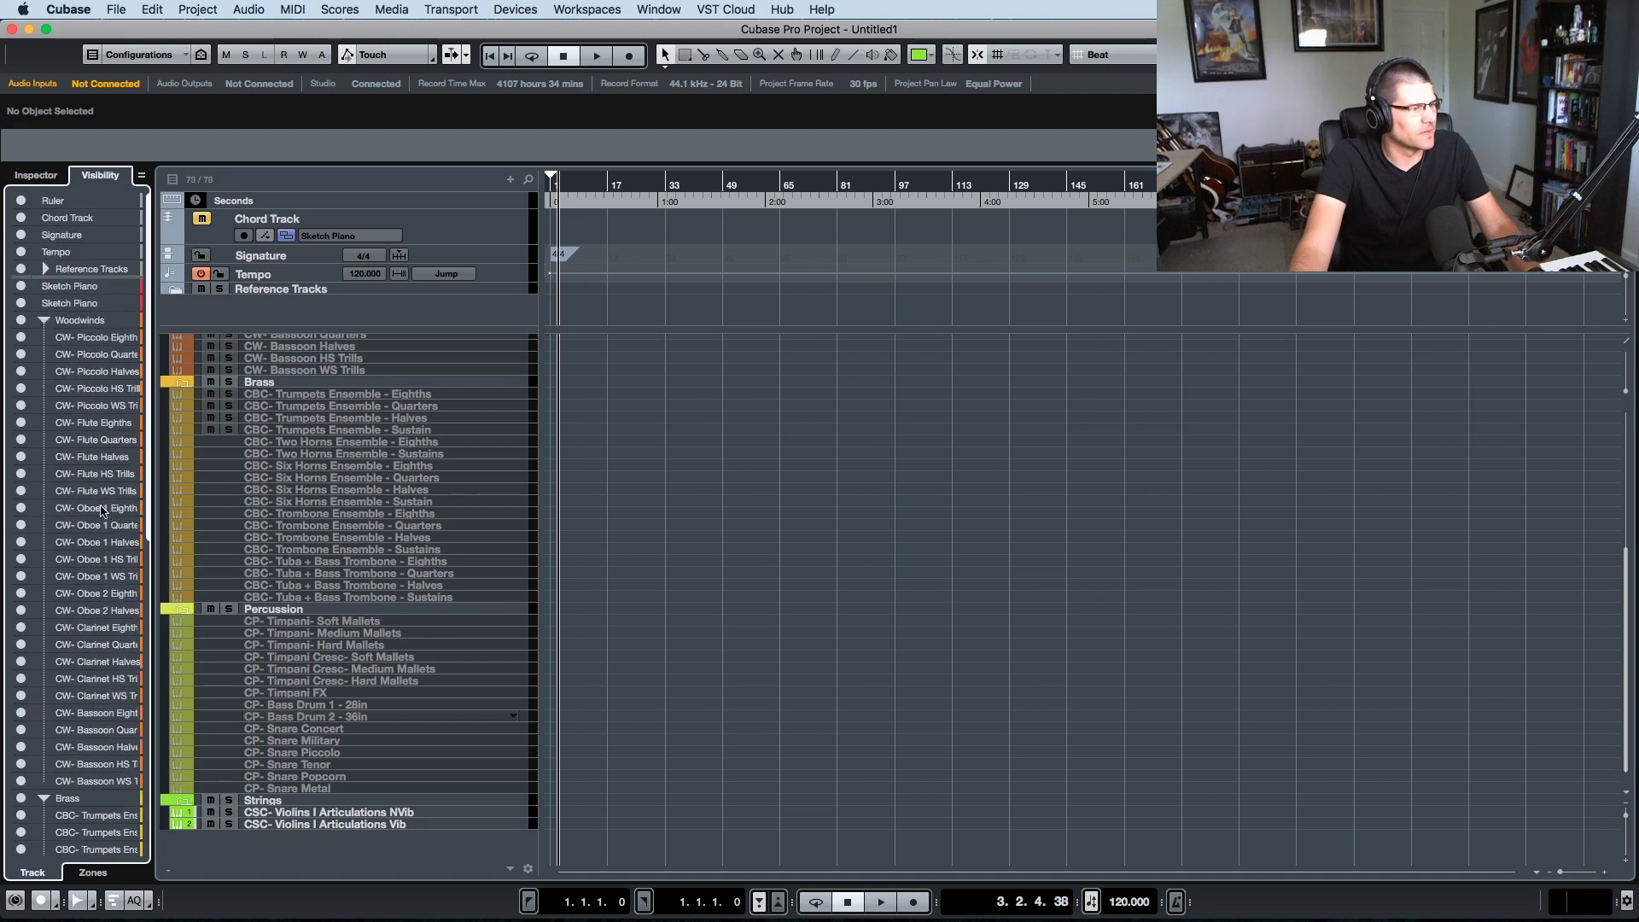
left_click(42, 177)
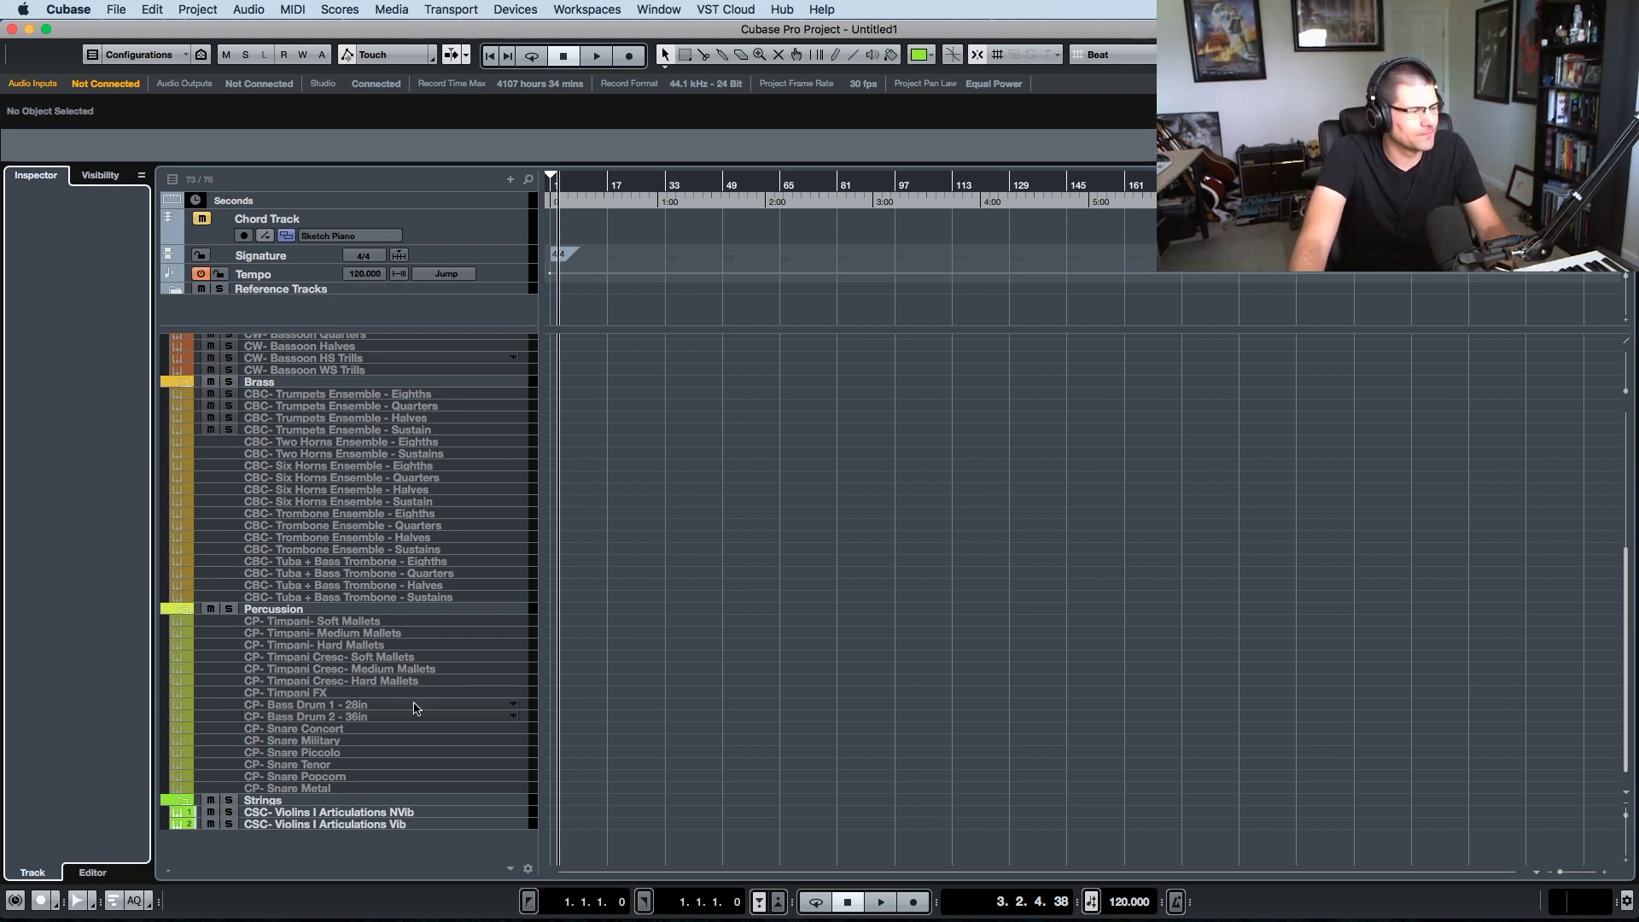
- Enable the CW- Piccolo Eighths, CBC- Trumpets Ensemble - Eighths and CP- Timpani- Soft Mallets tracks, and select CSC- Violins I Articulations NVib
scroll(412, 703, "up", 5)
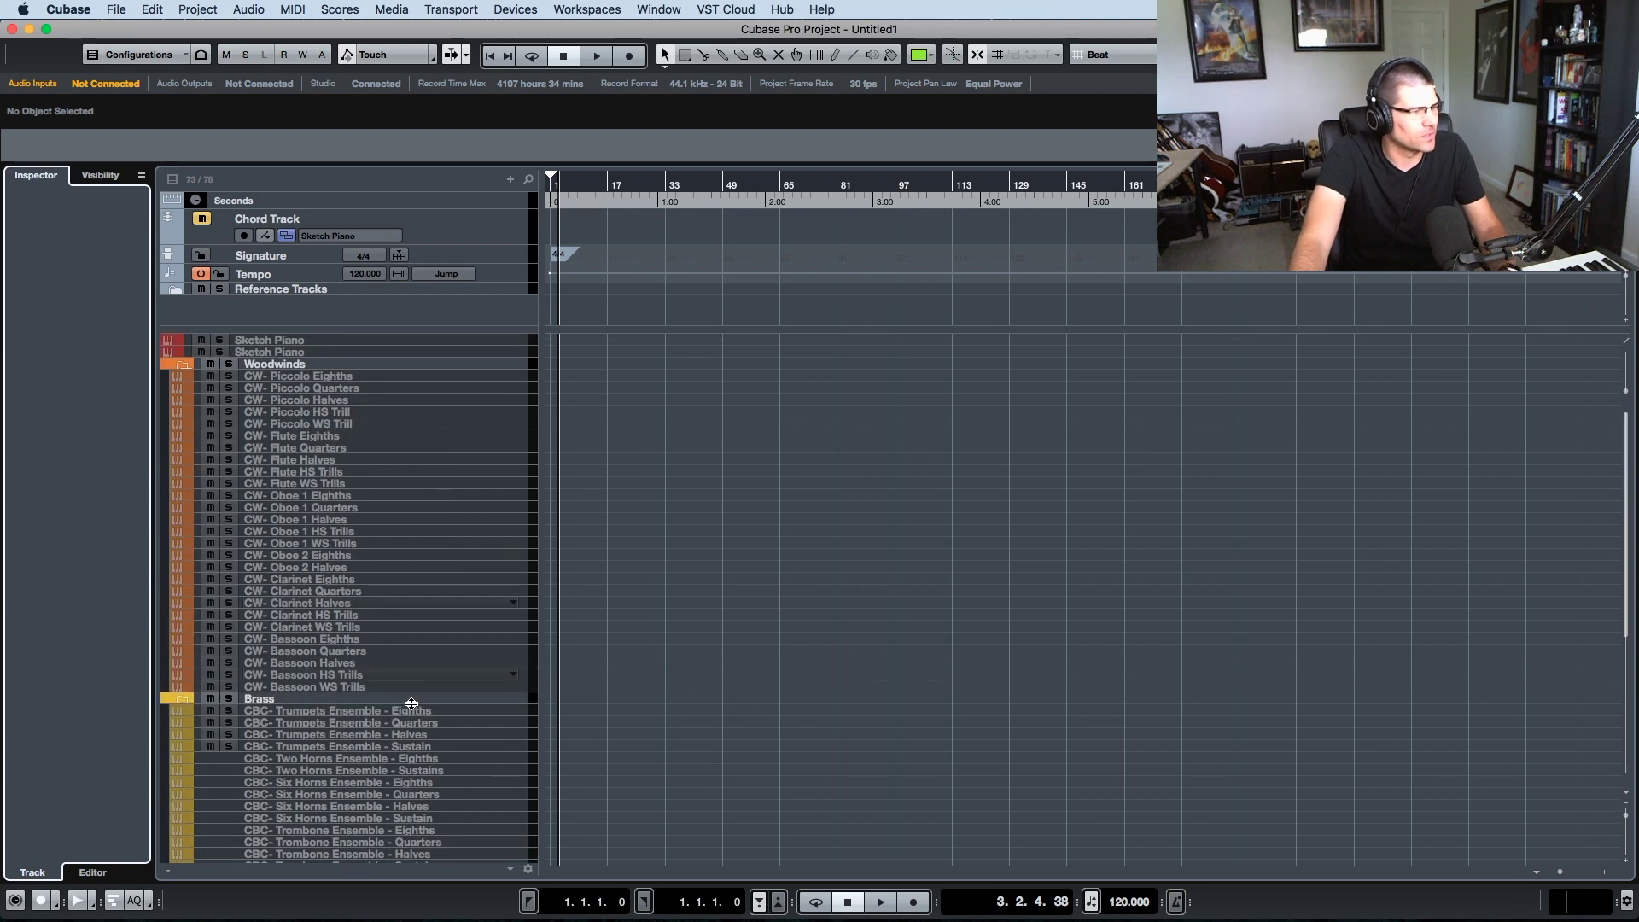
left_click(321, 377)
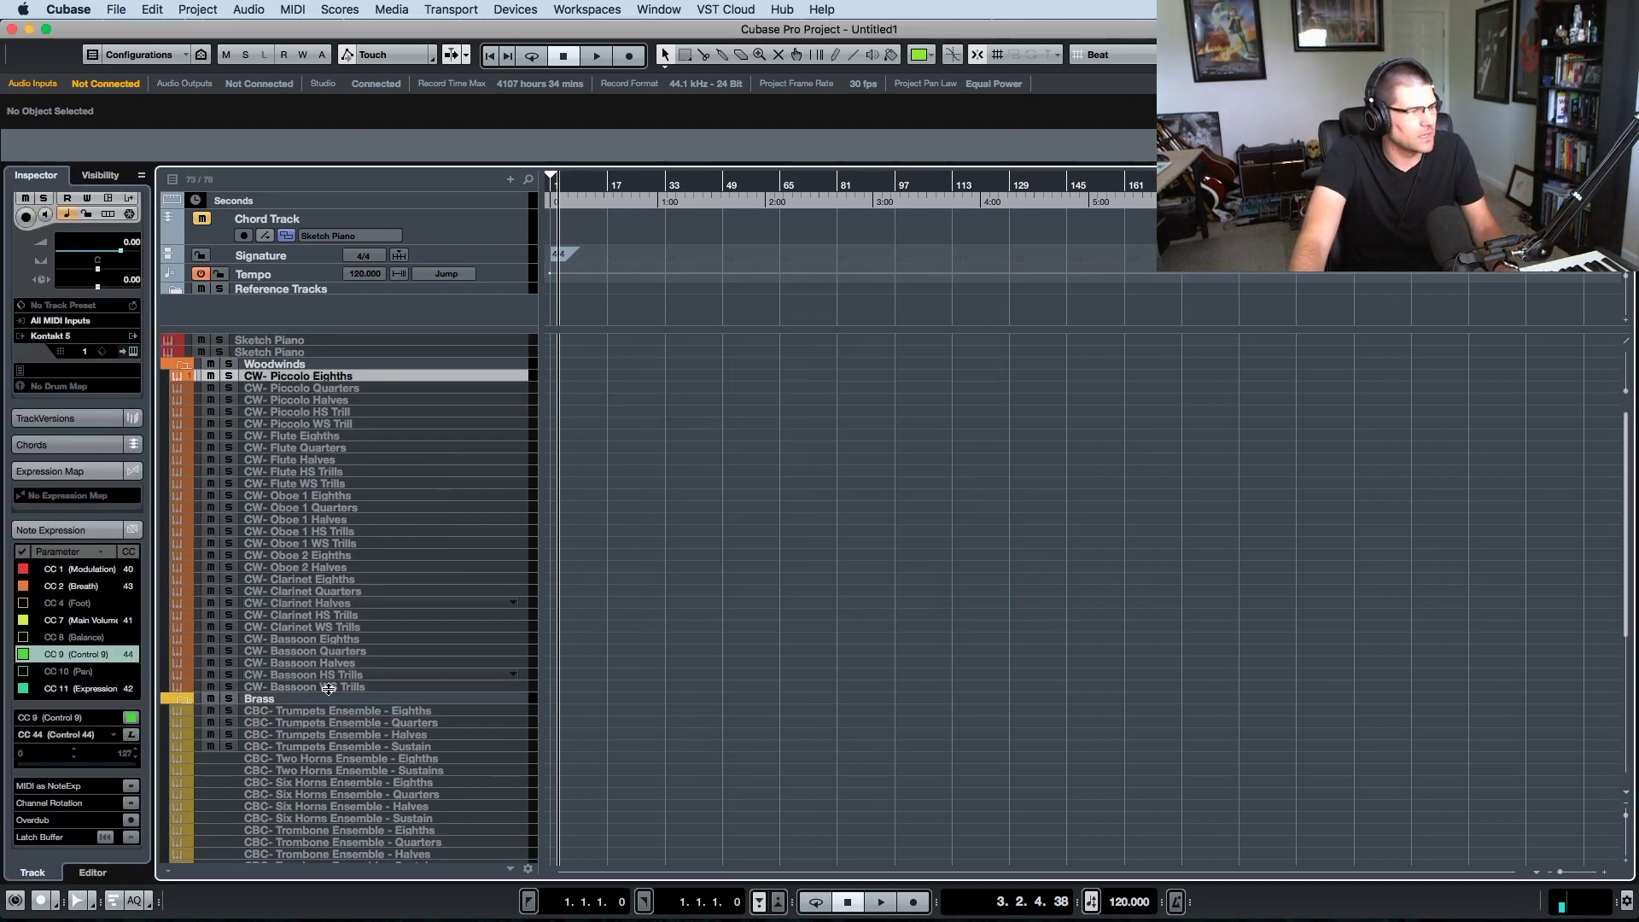
left_click(328, 712)
scroll(326, 708, "down", 5)
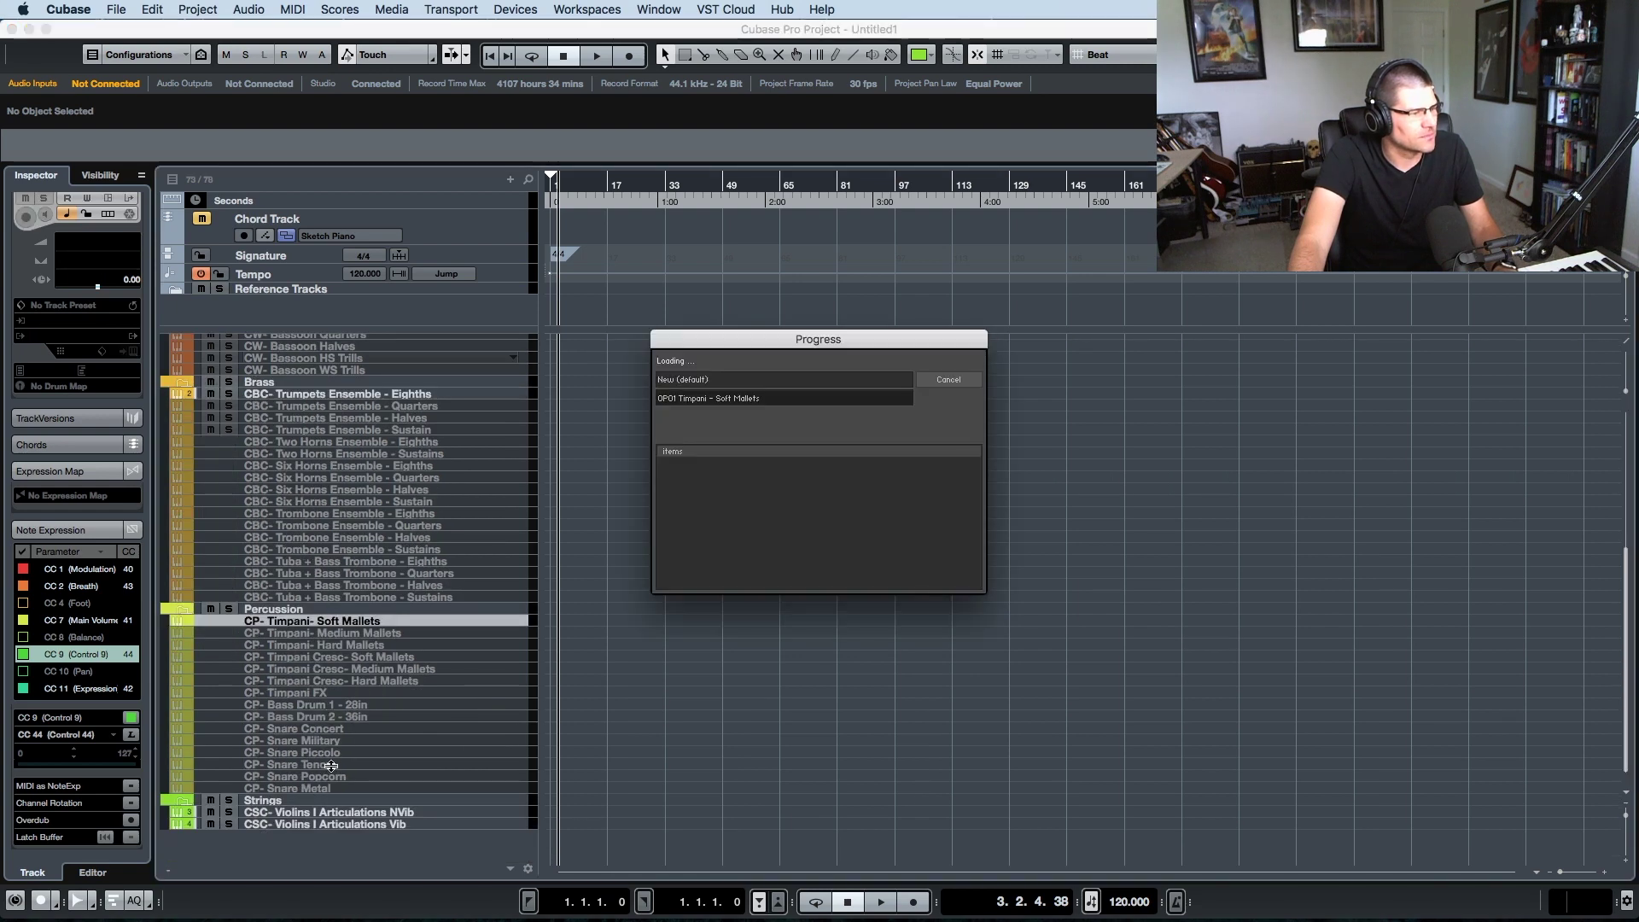
left_click(307, 813)
scroll(362, 631, "up", 8)
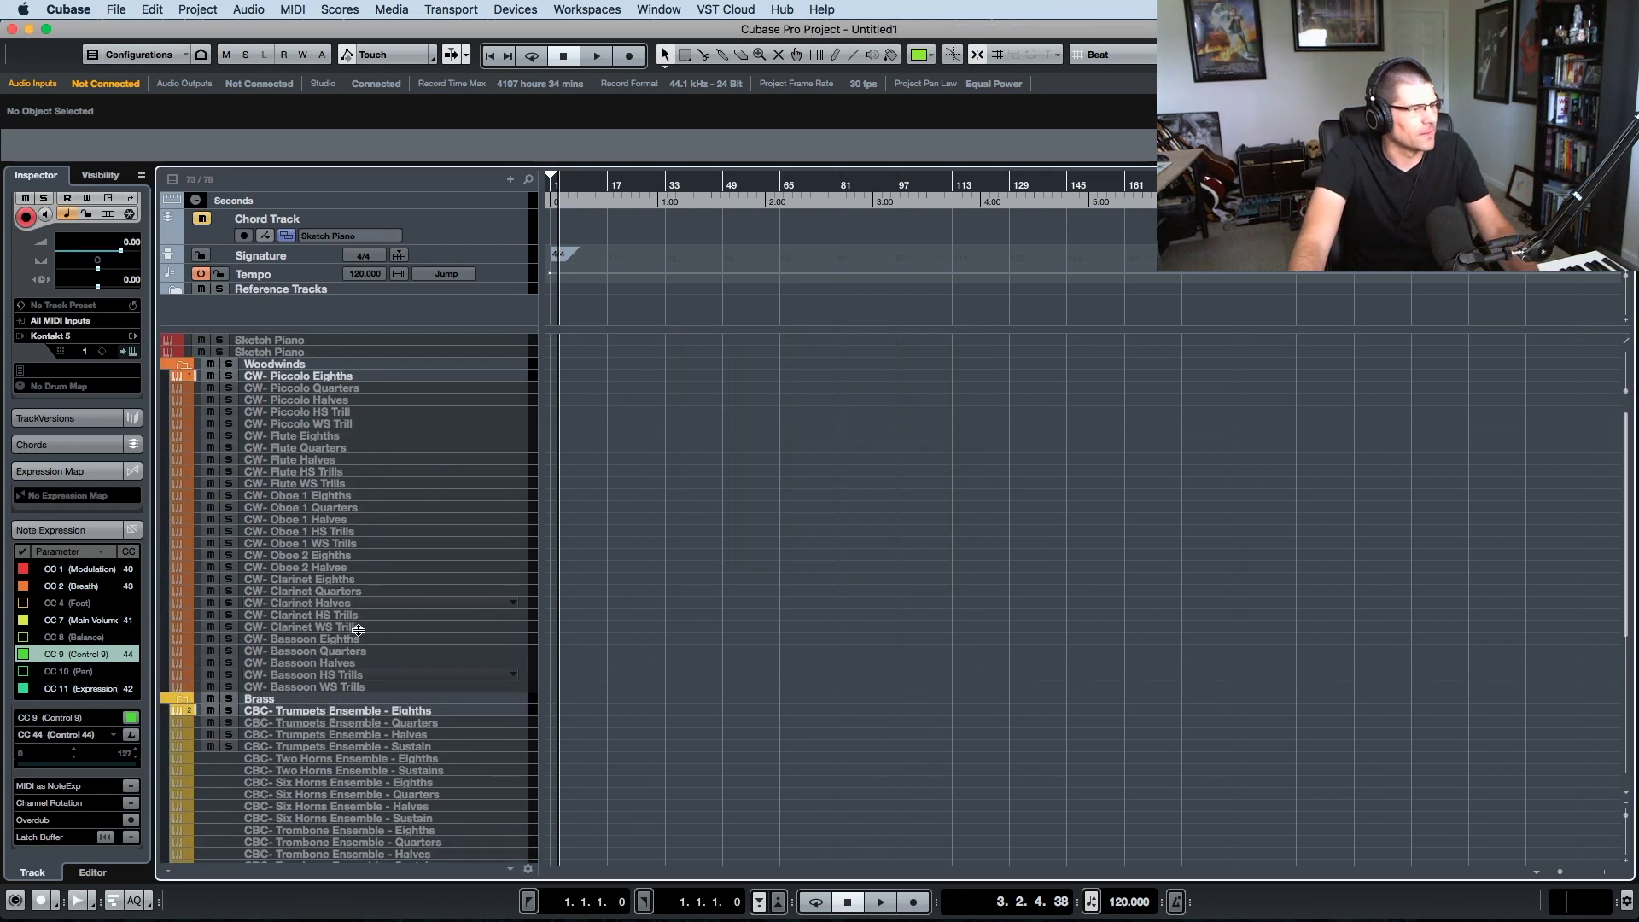
- Show the routing, sends and inserts racks in the MixConsole and route the CW- Piccolo Eighths output to the Woodwinds group
key("F3")
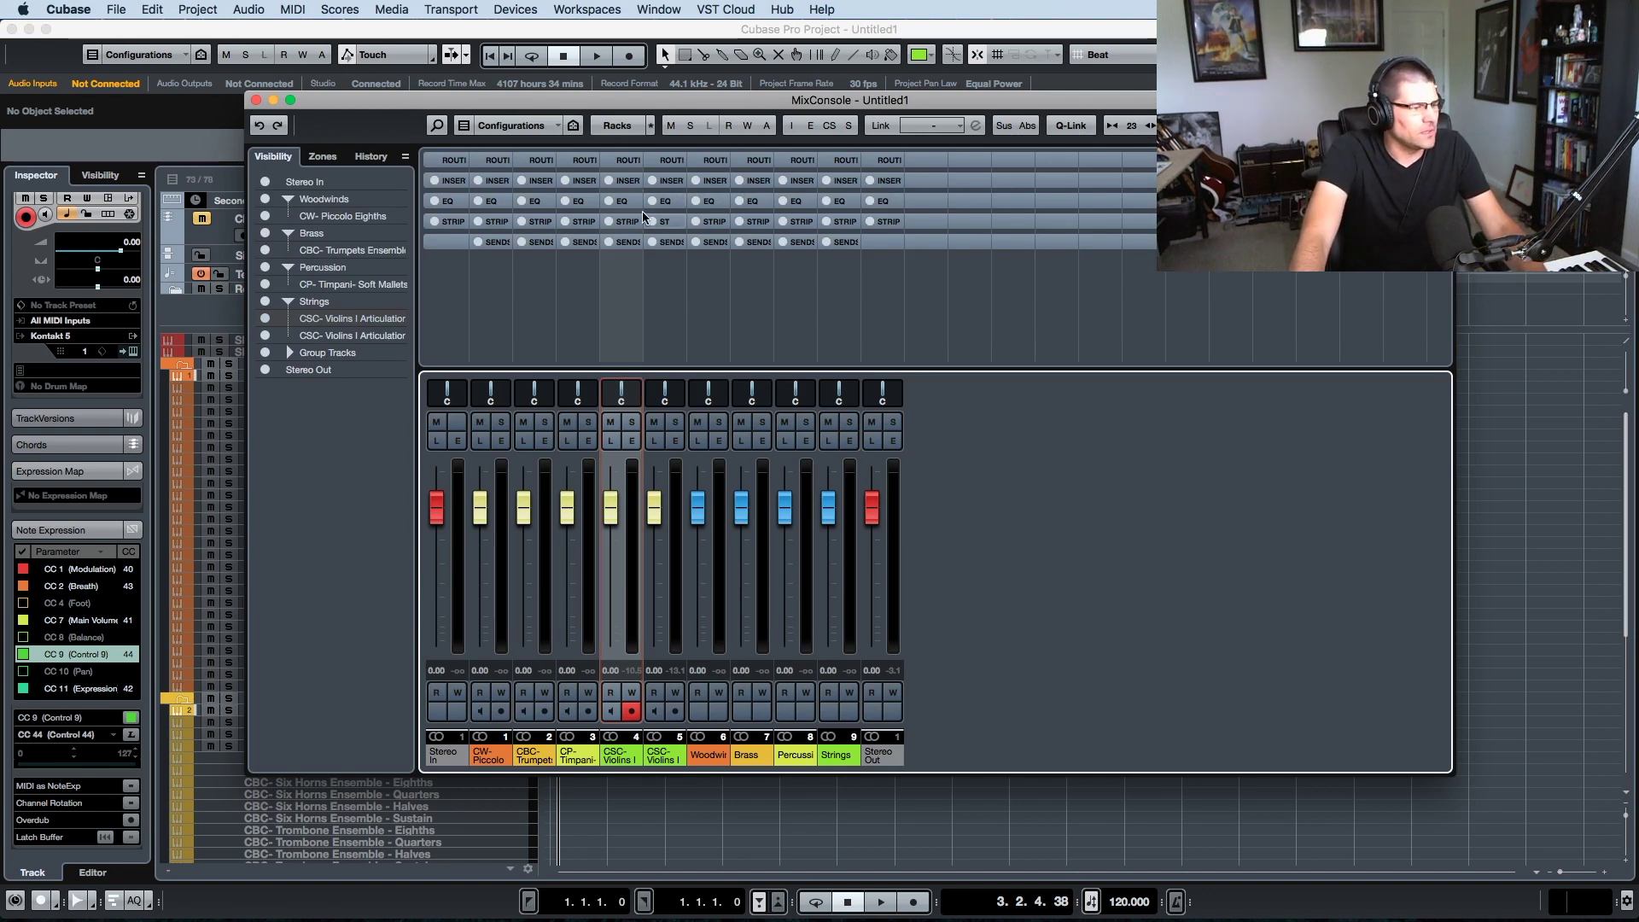
left_click(499, 161)
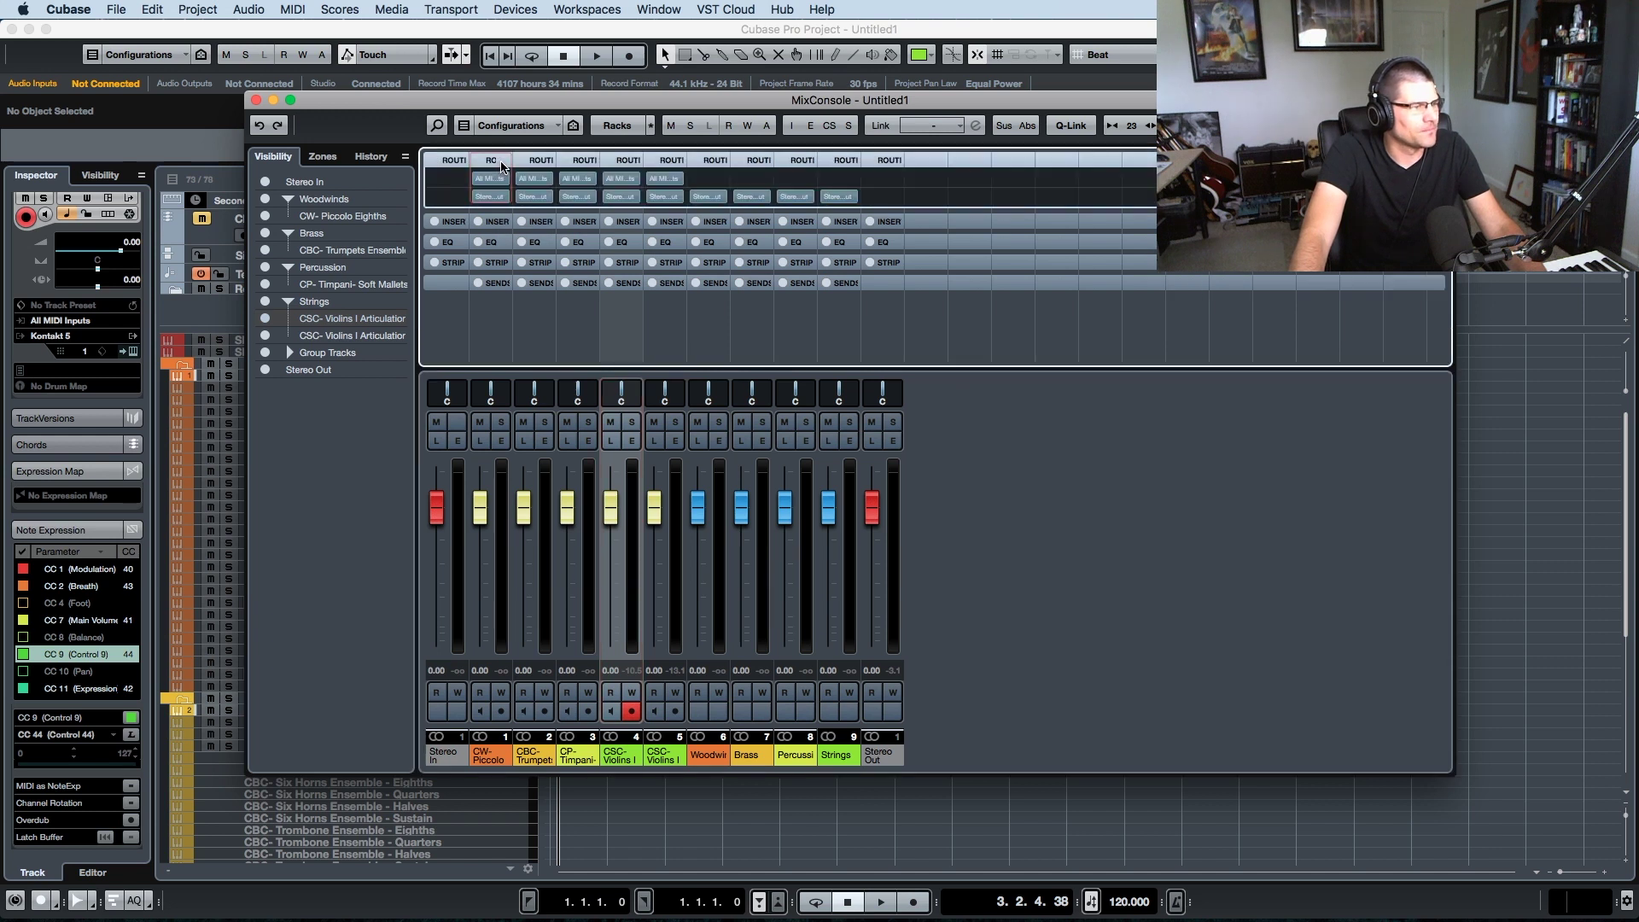
left_click(500, 282)
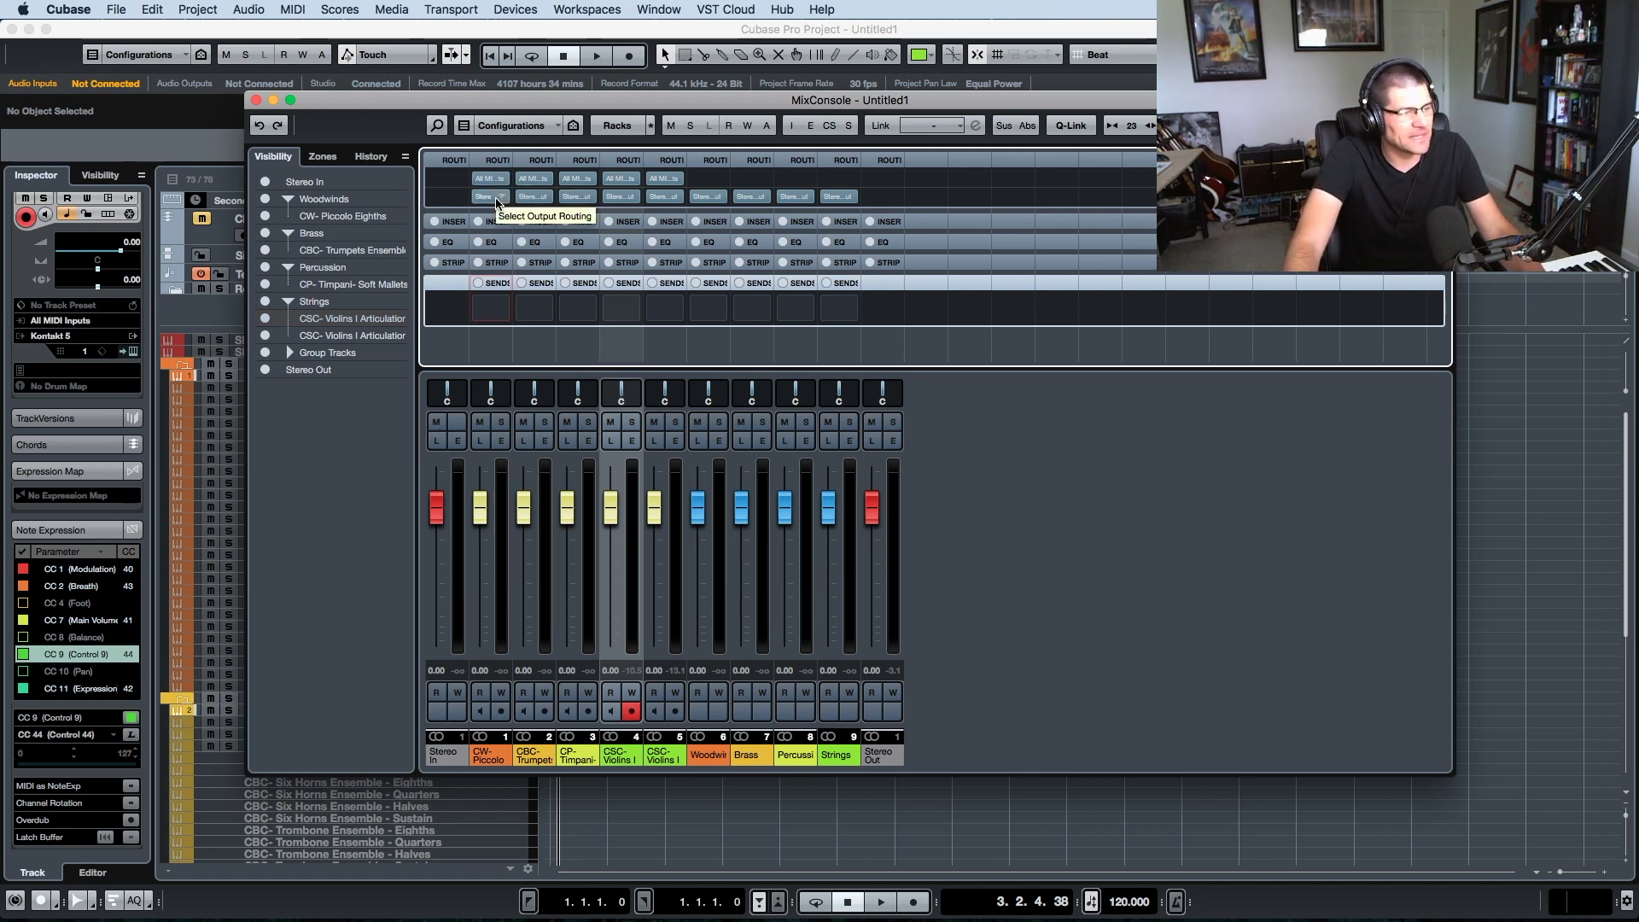
left_click(892, 225)
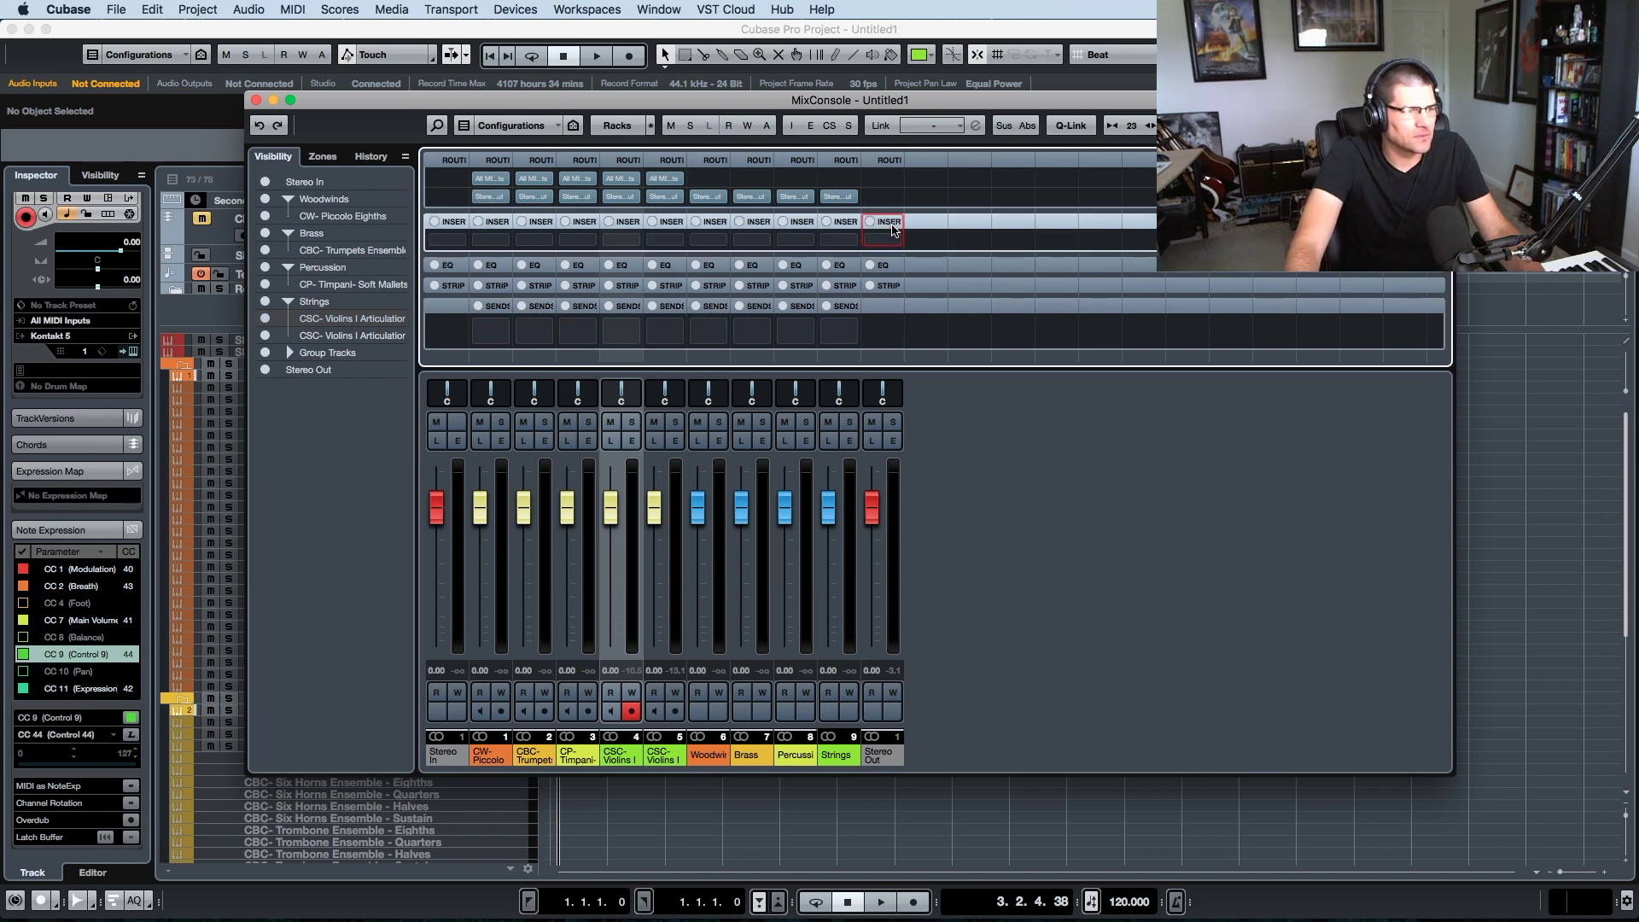
left_click(507, 200)
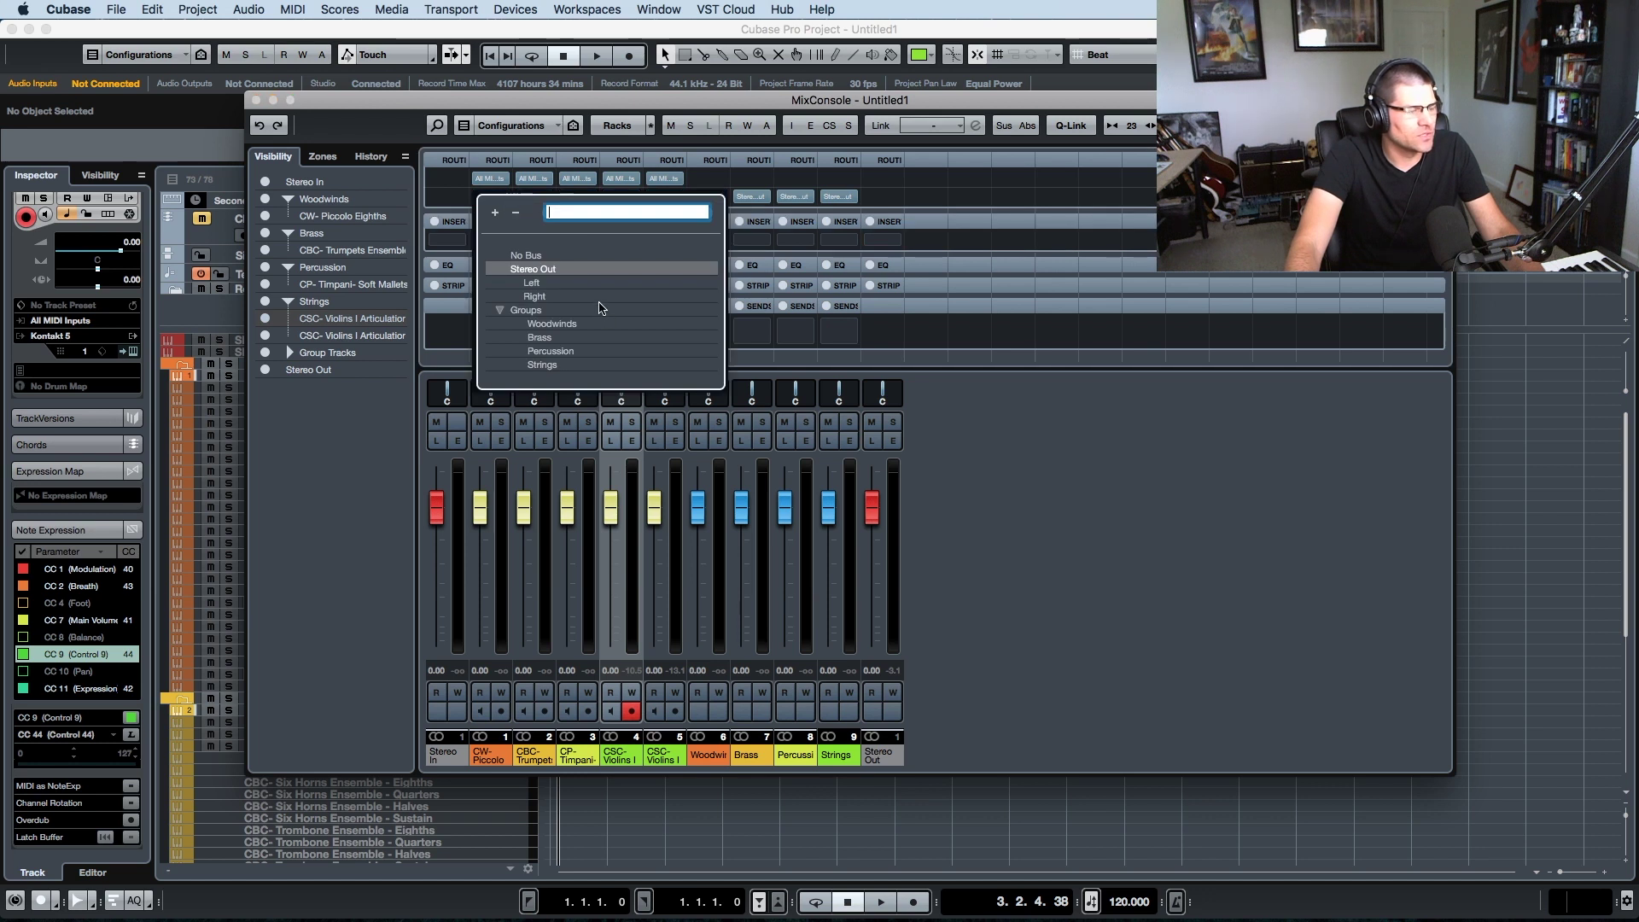
left_click(572, 325)
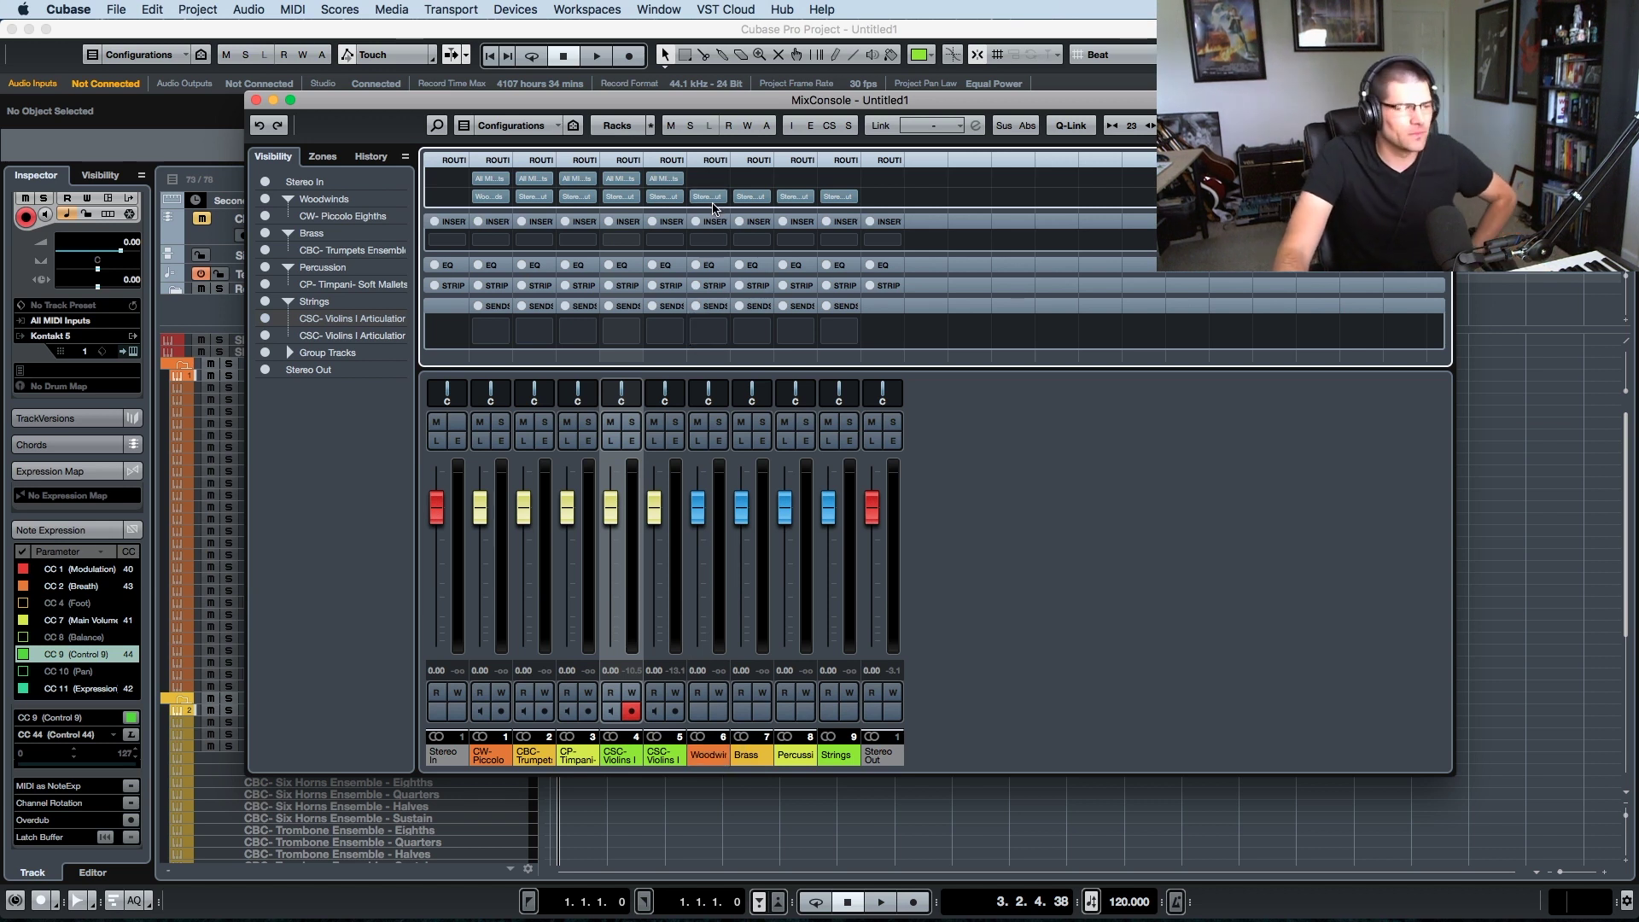
- Insert the QL Spaces reverb in the first insert slot of the Woodwinds group channel
mouse_move(708, 751)
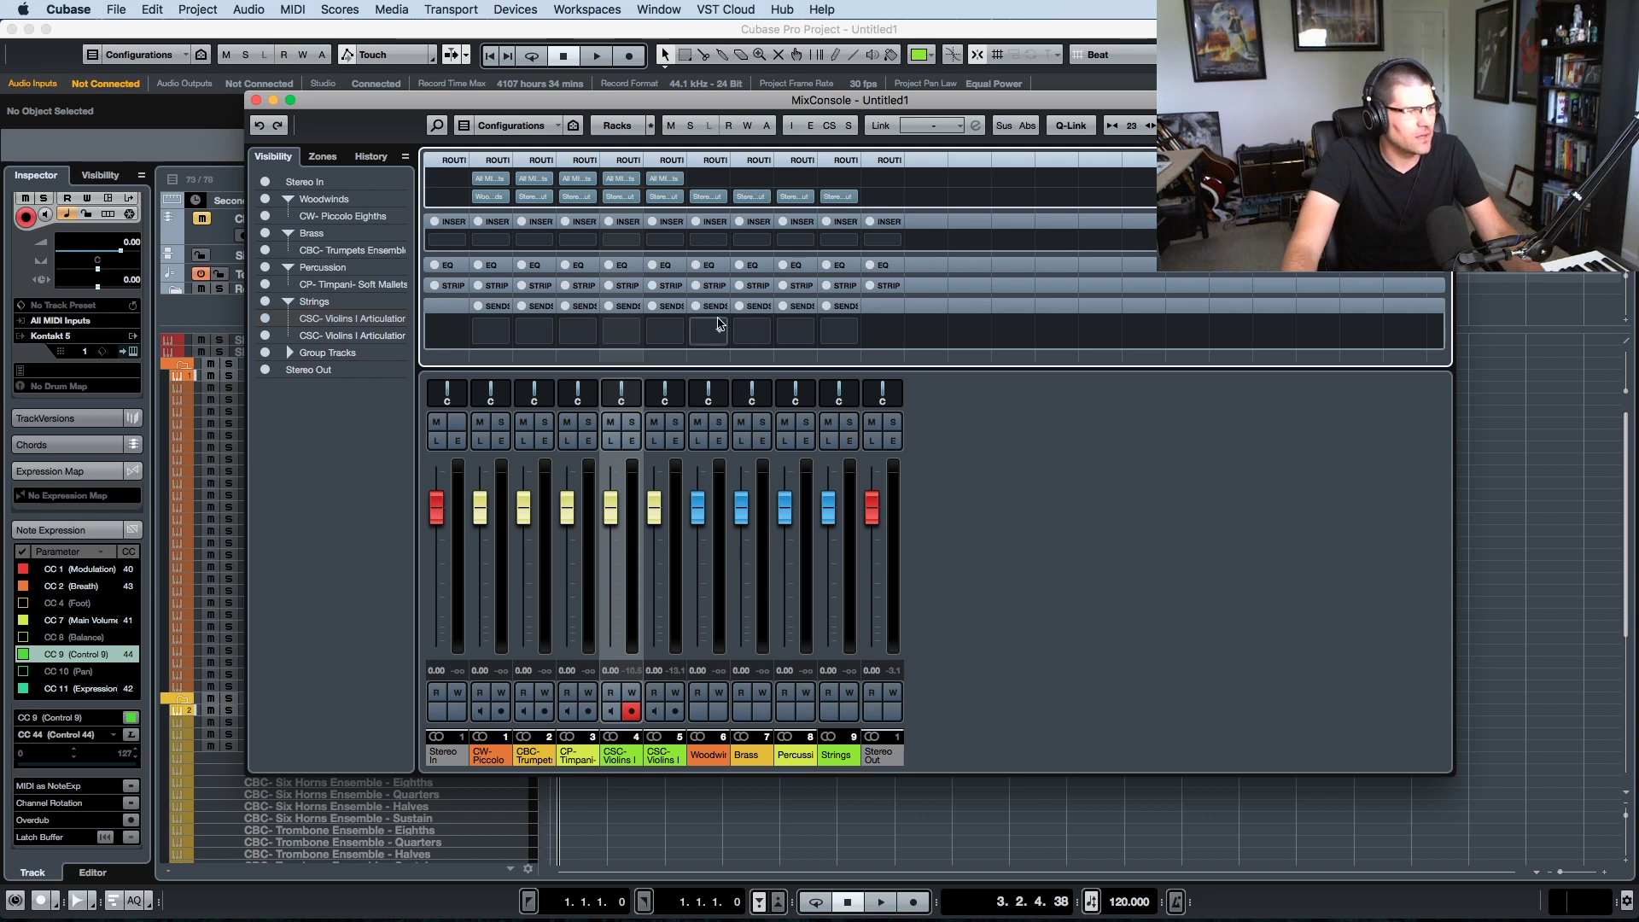
left_click(719, 242)
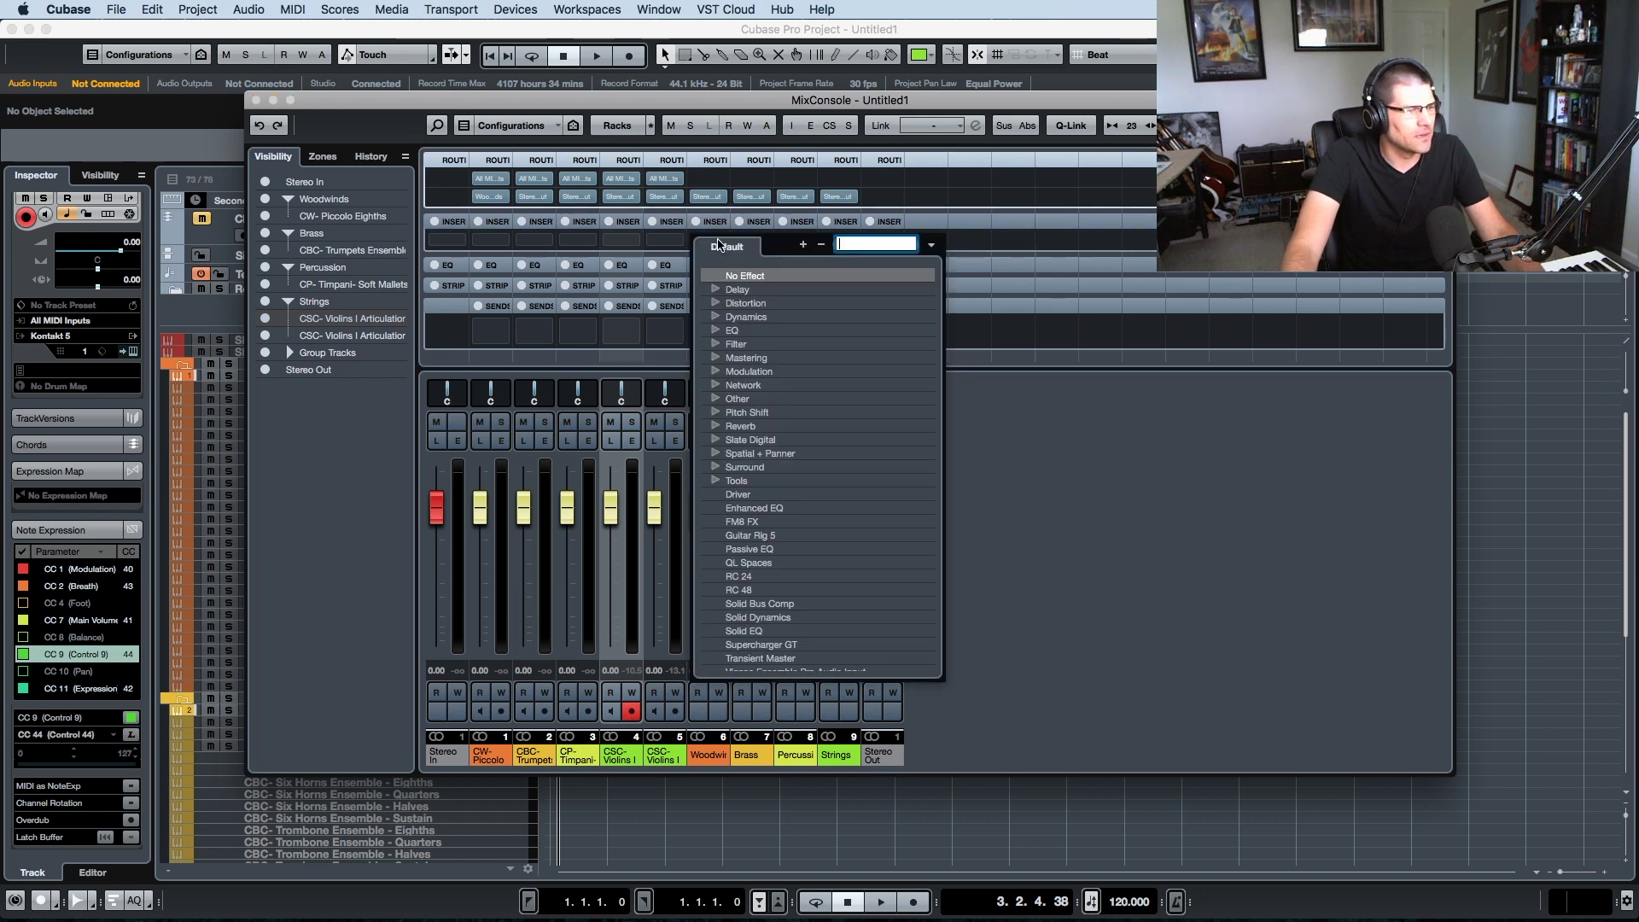
left_click(717, 428)
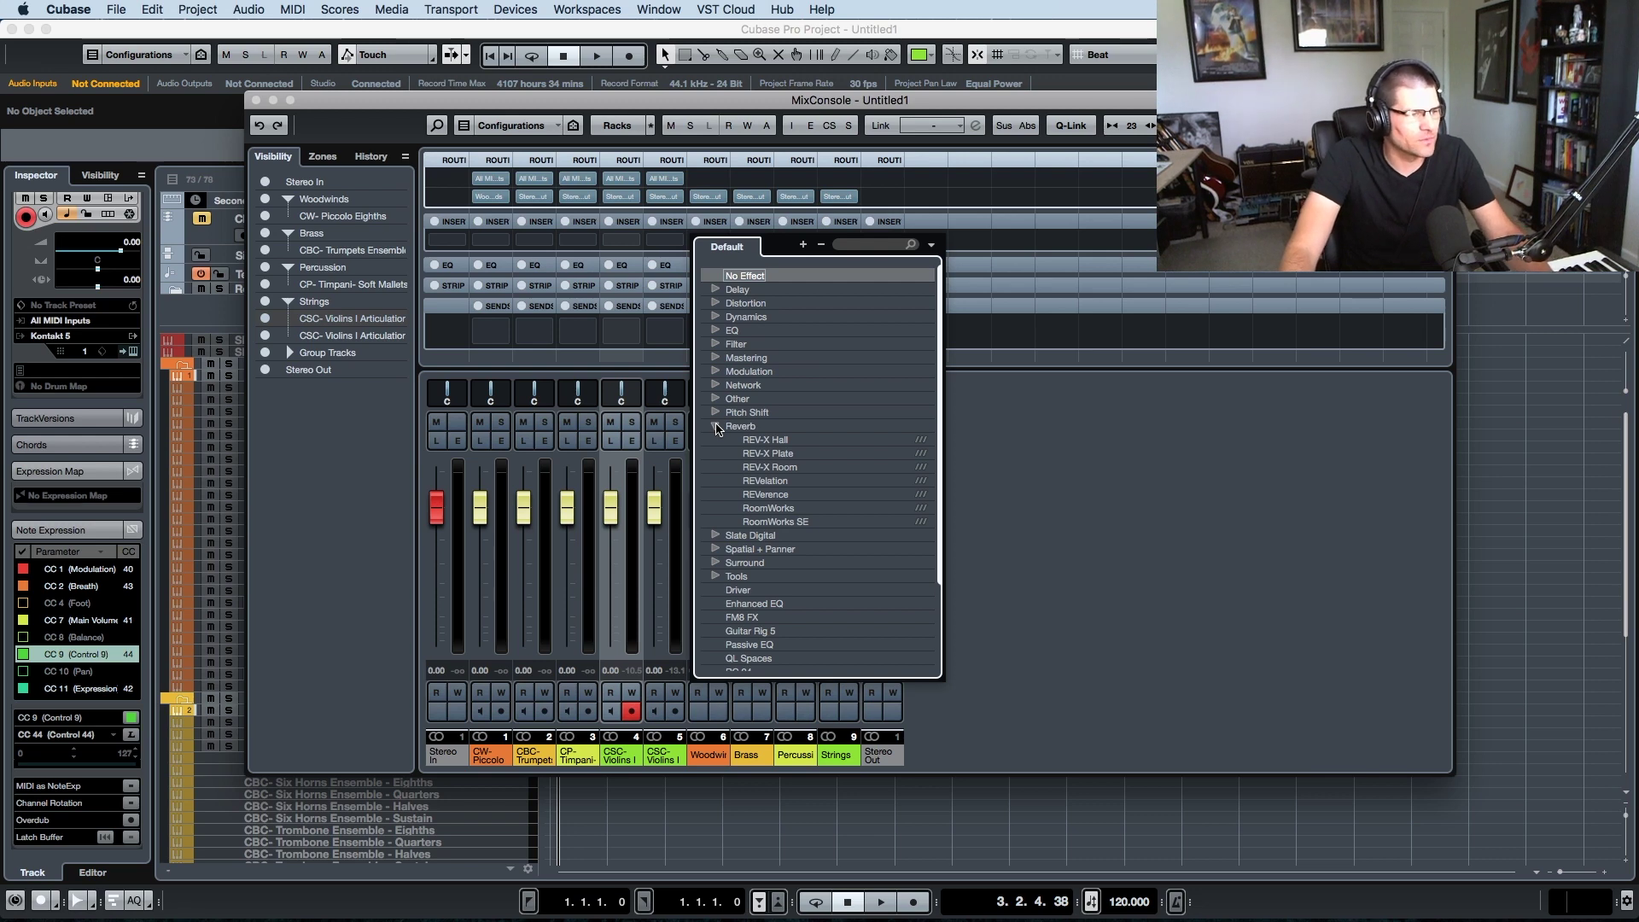
left_click(716, 426)
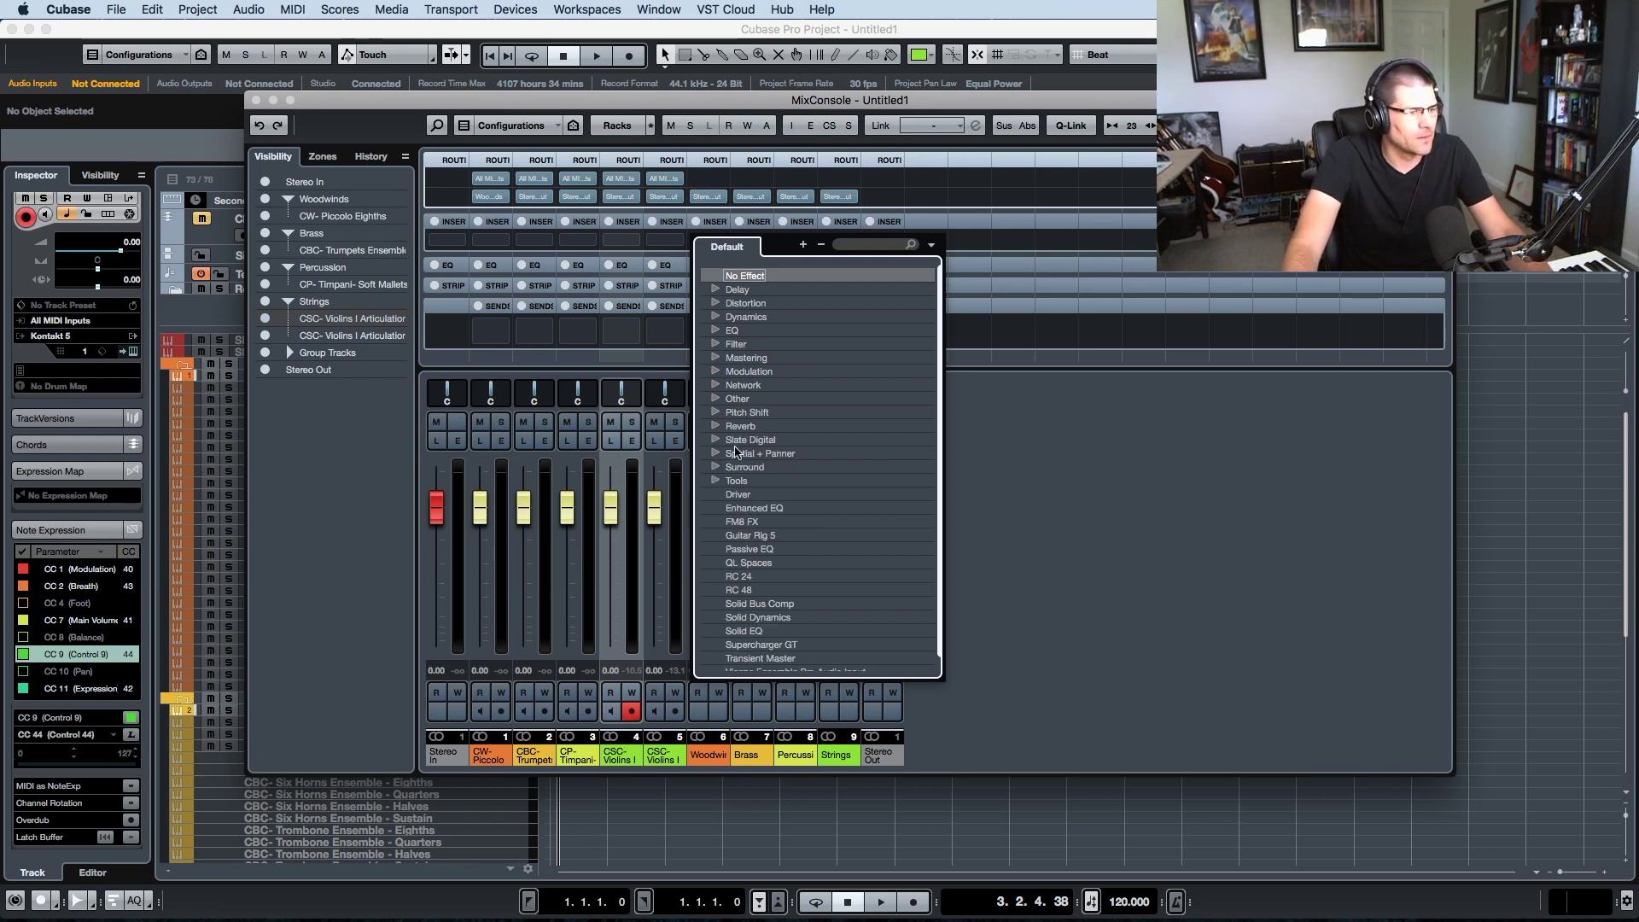
left_click(748, 562)
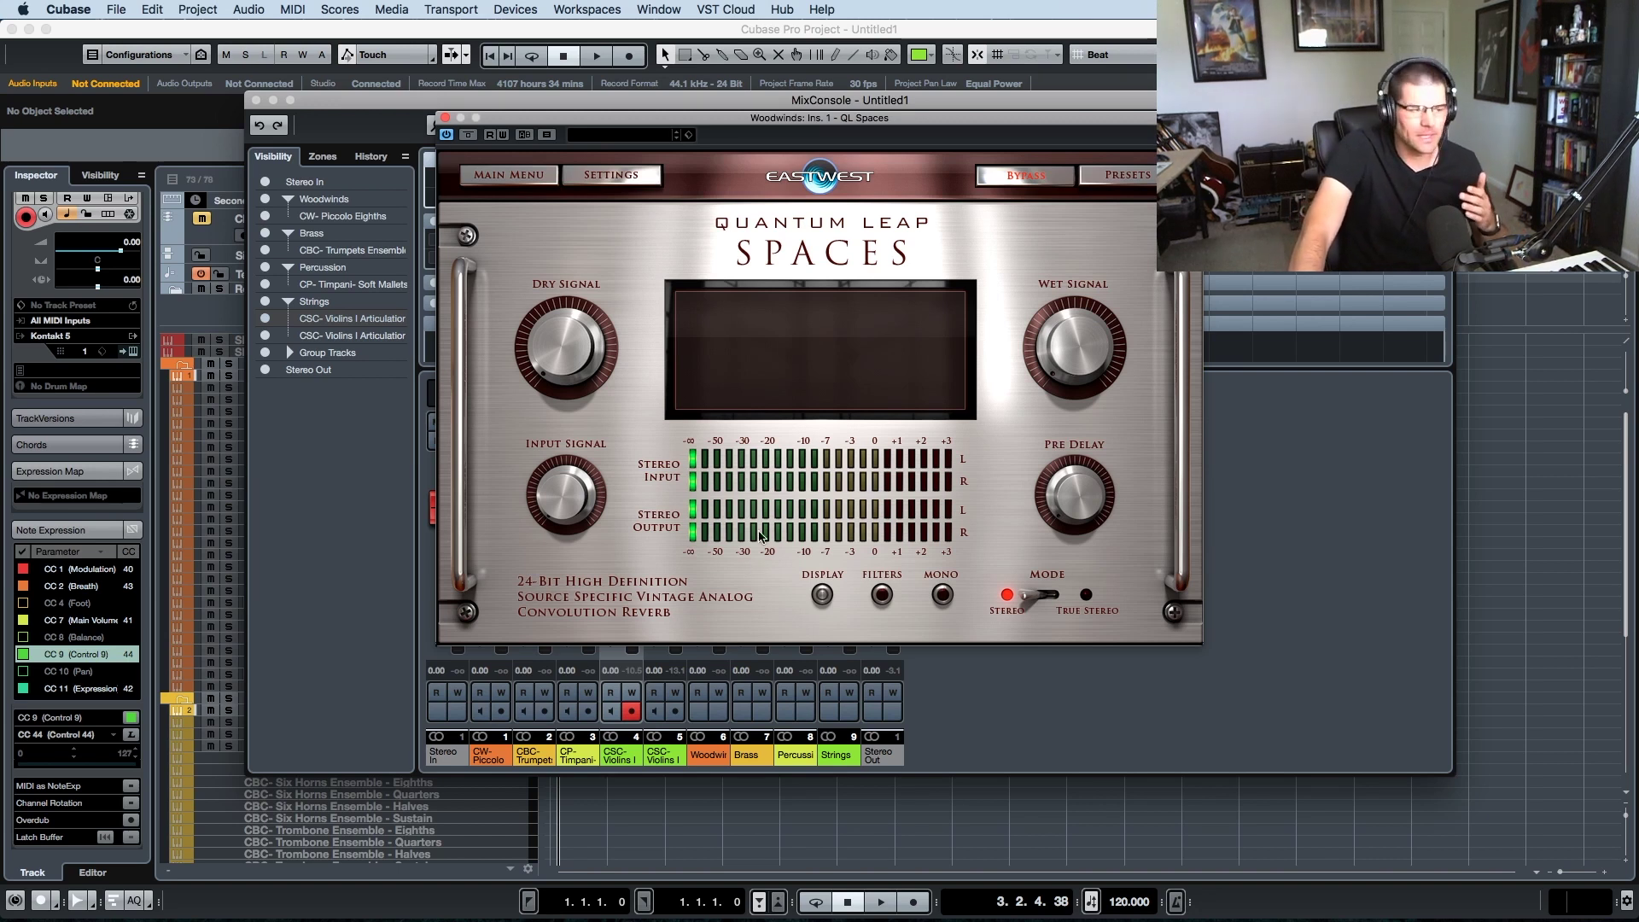
- Browse the instrument-specific QL Spaces presets, examining the Woodwinds, Strings and Orchestral Brass folders
left_click(1128, 181)
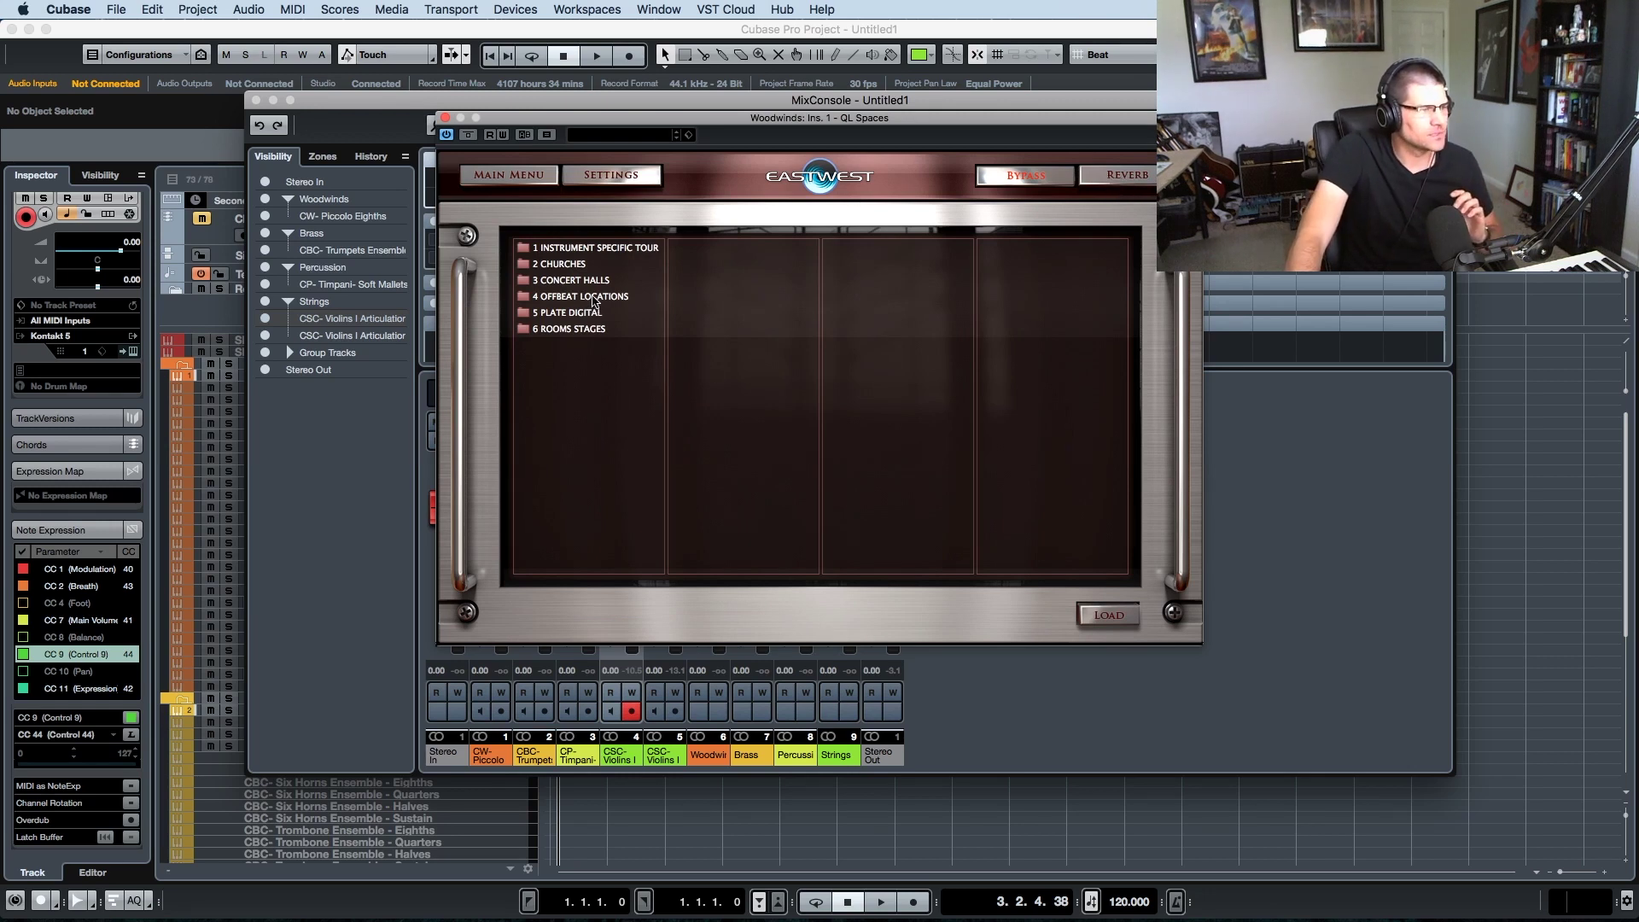
left_click(585, 251)
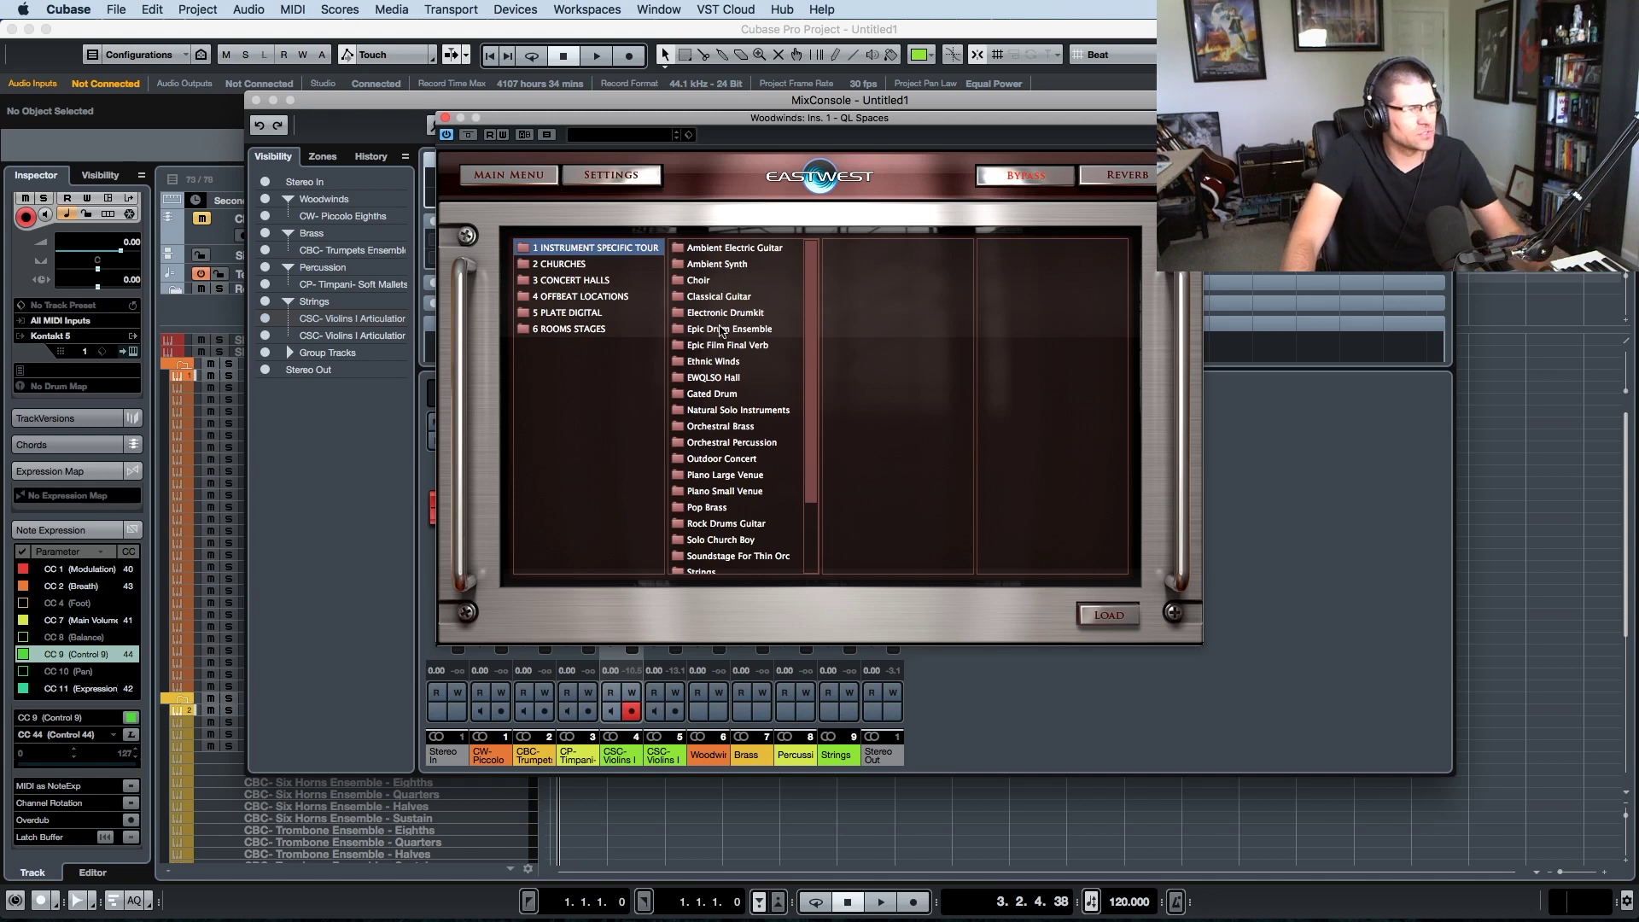
scroll(752, 424, "down", 5)
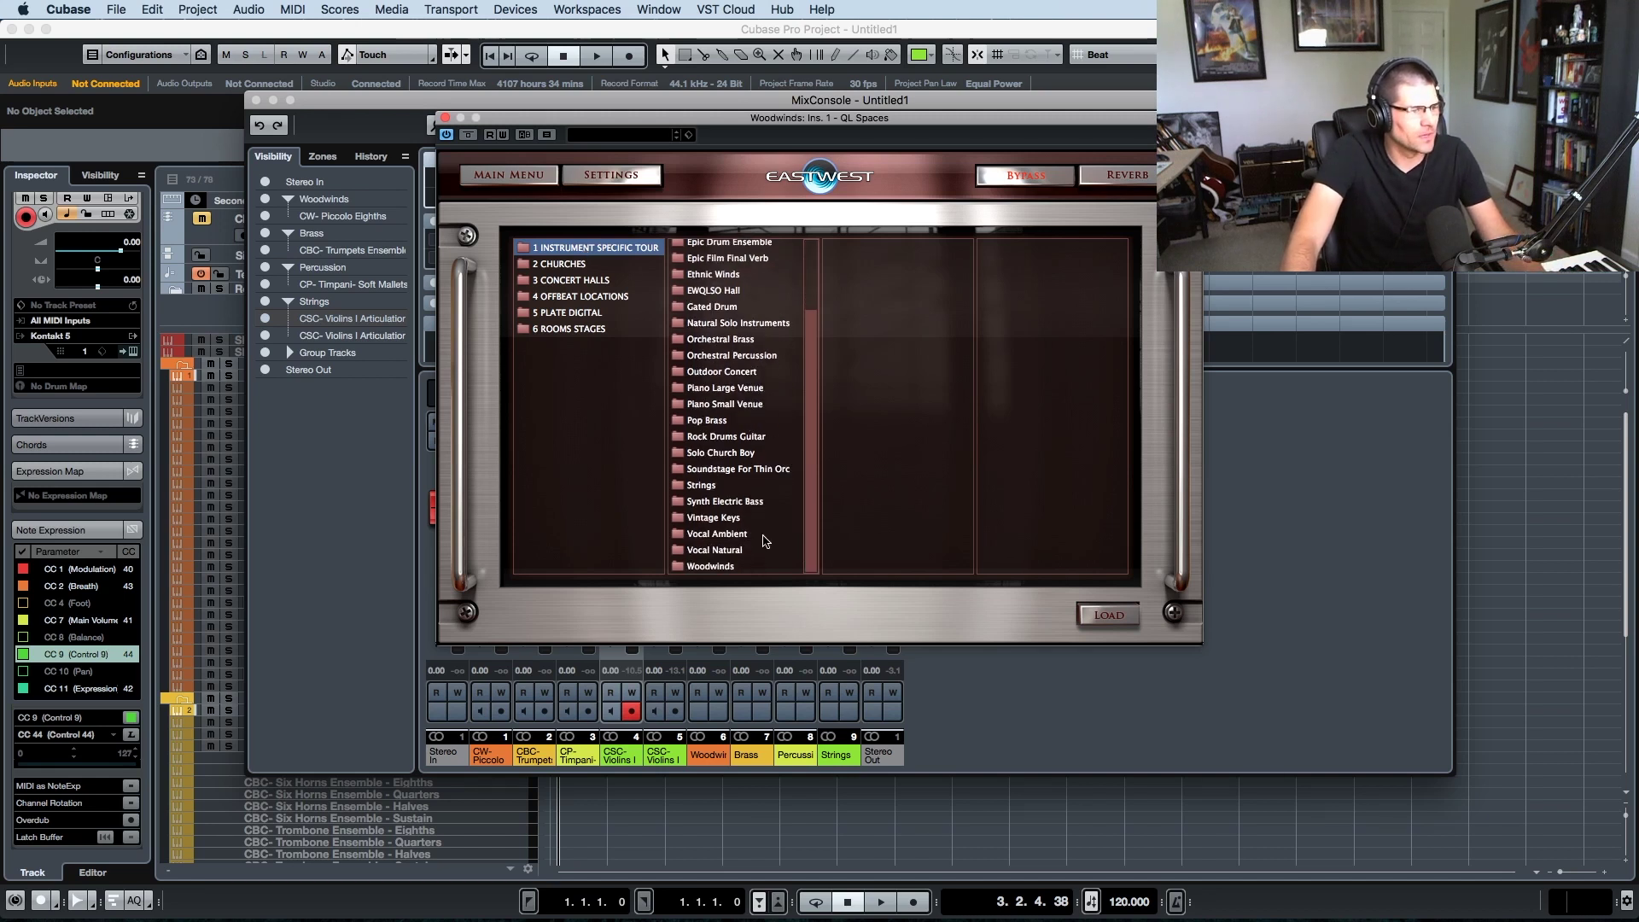
left_click(727, 568)
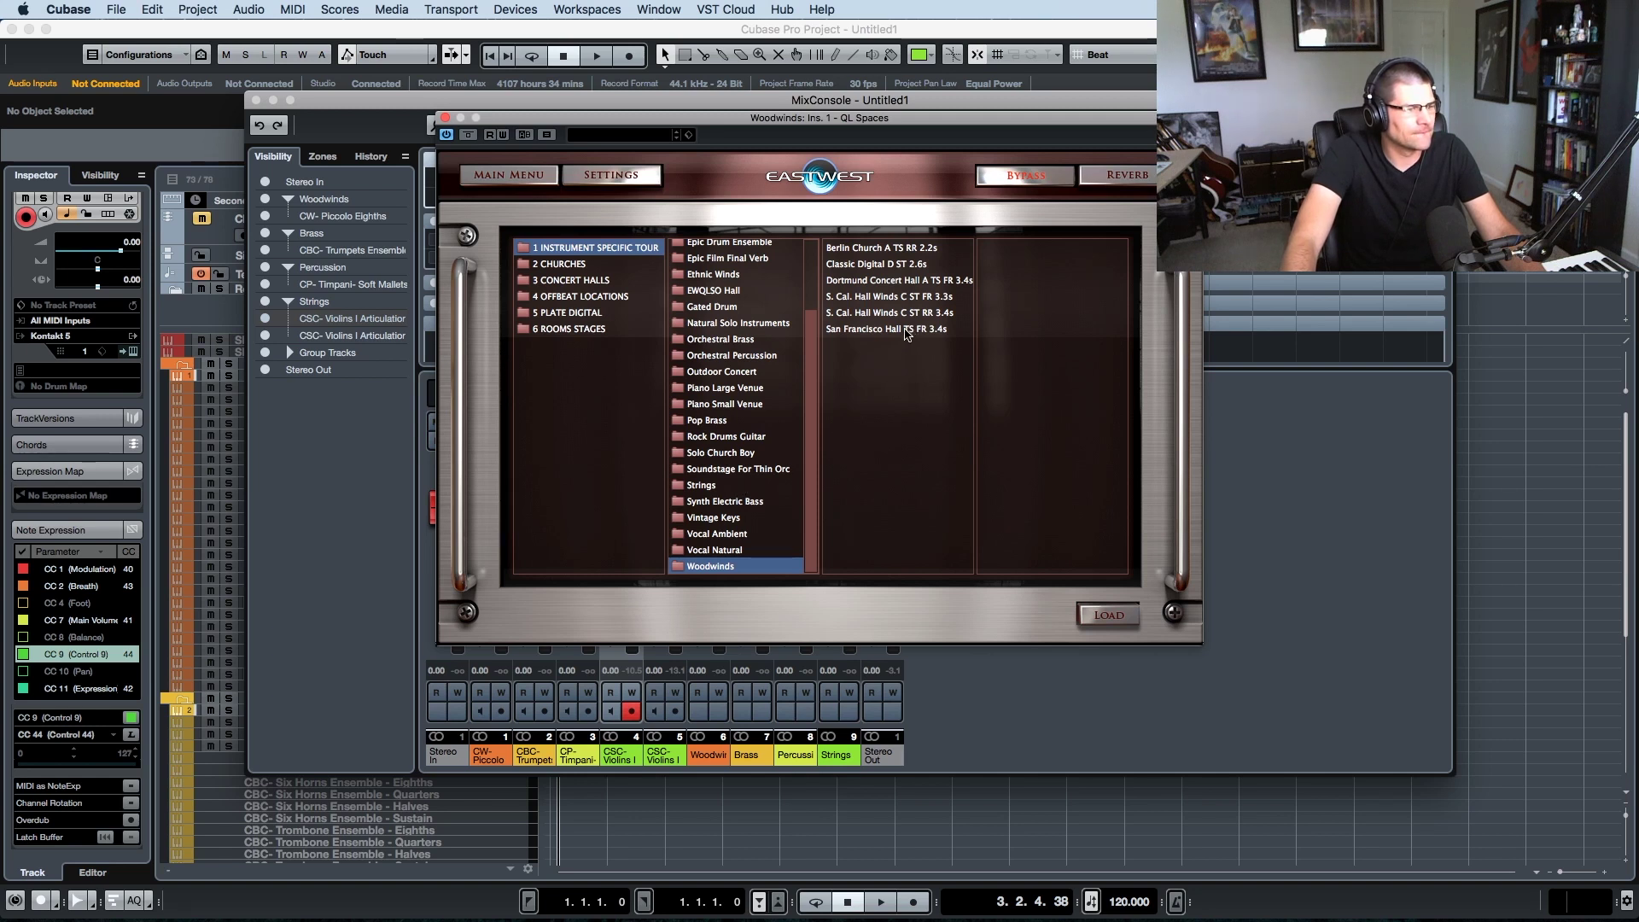
scroll(739, 388, "up", 2)
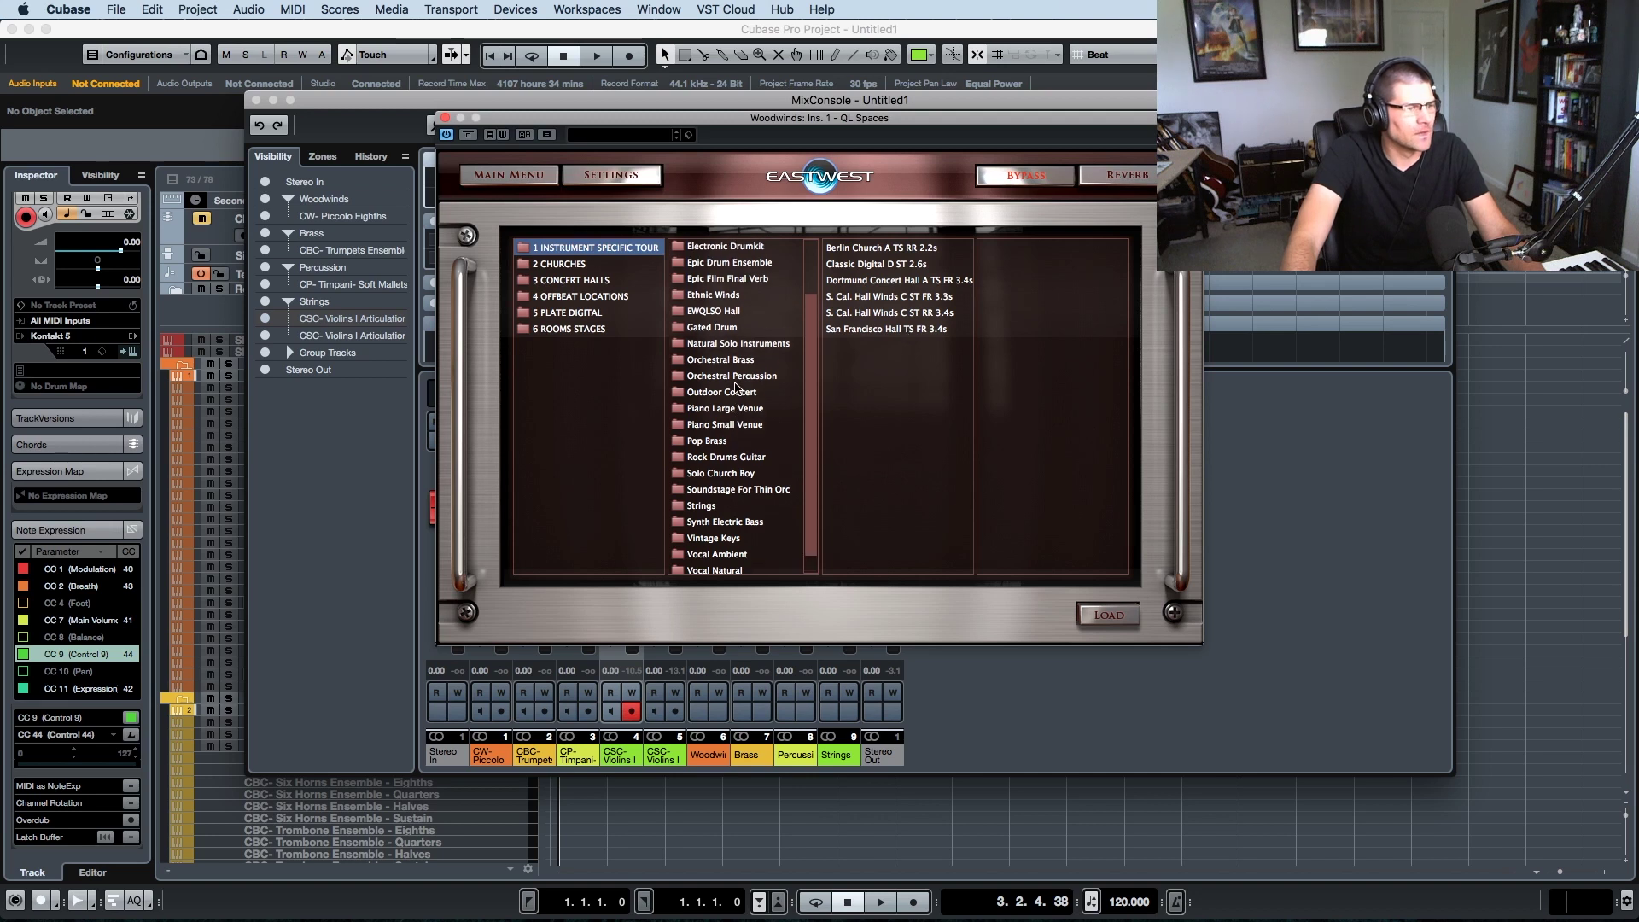
left_click(696, 510)
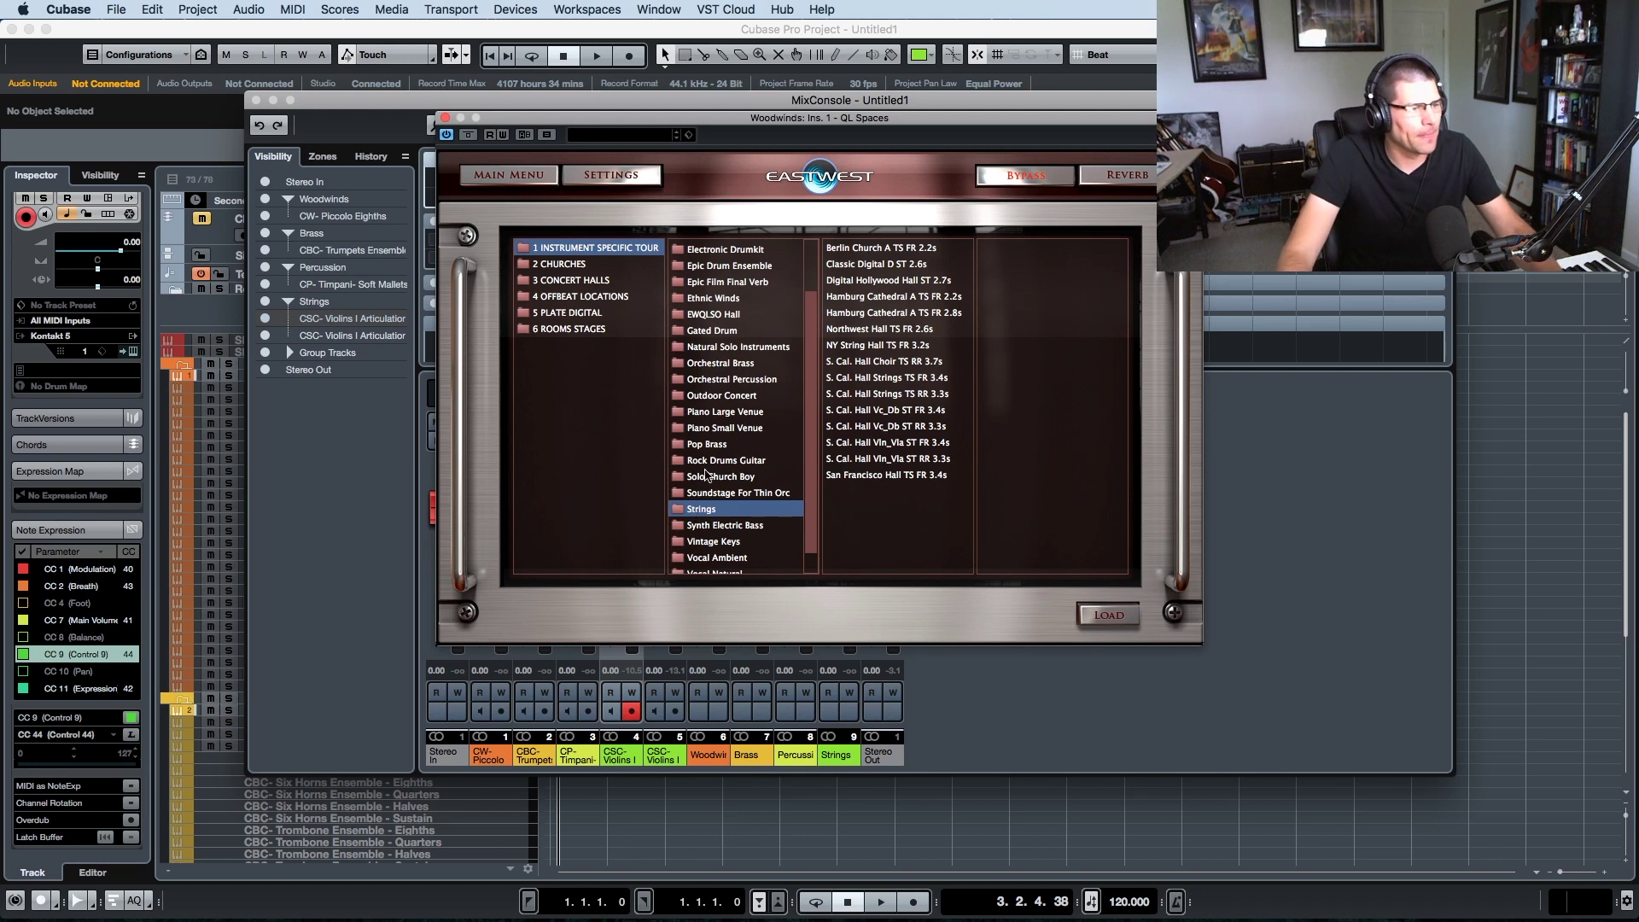
scroll(725, 503, "up", 1)
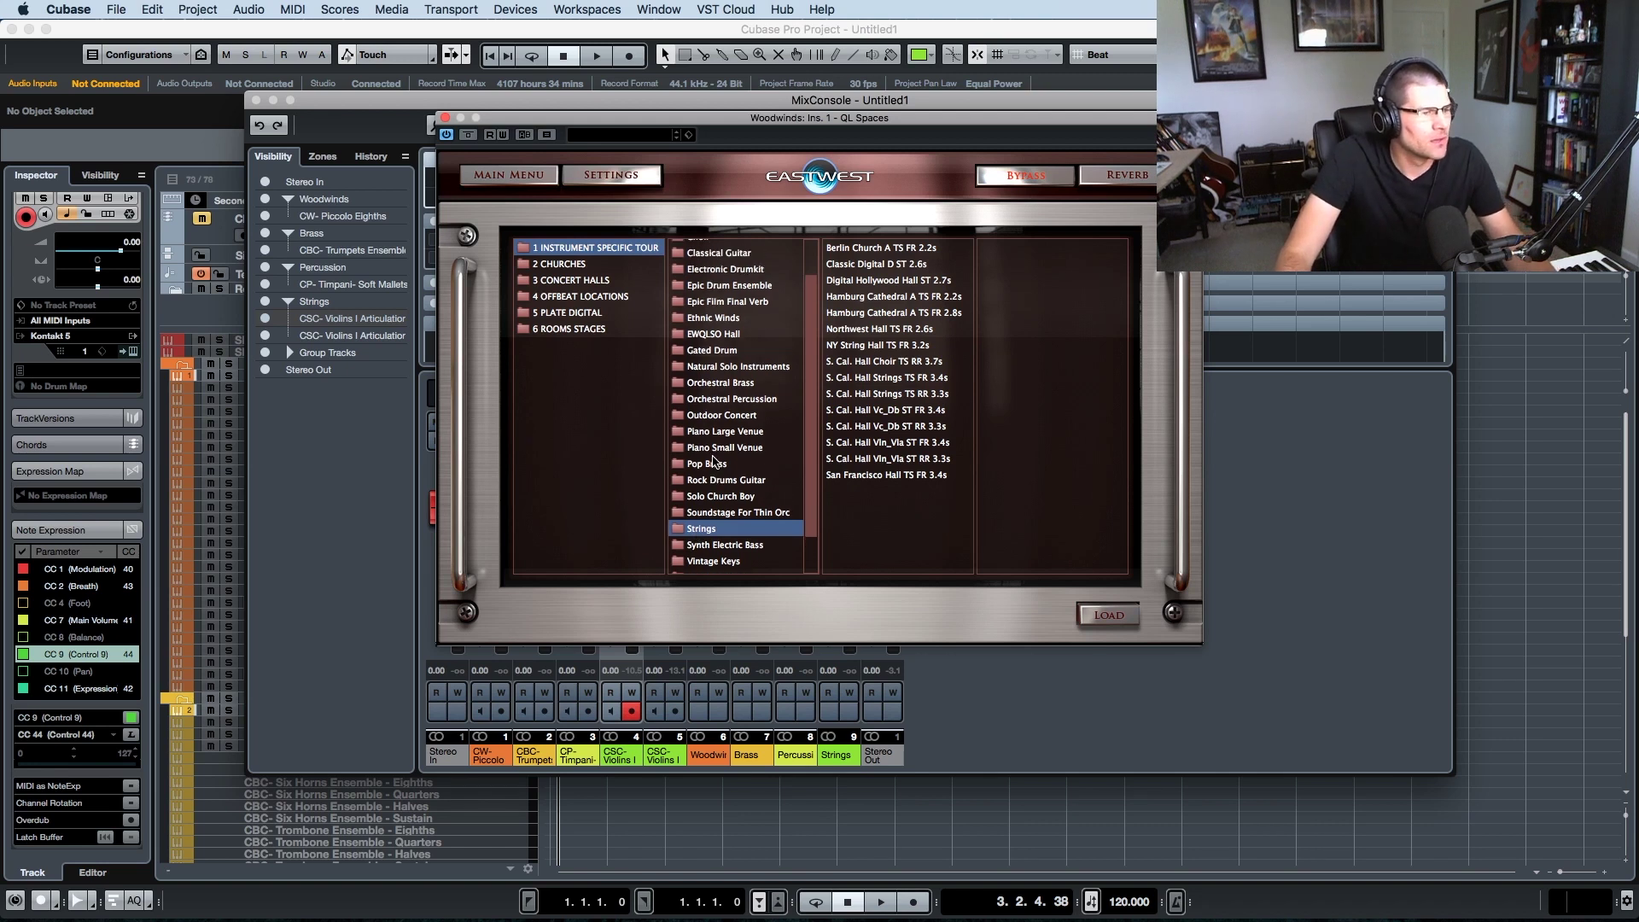
left_click(742, 386)
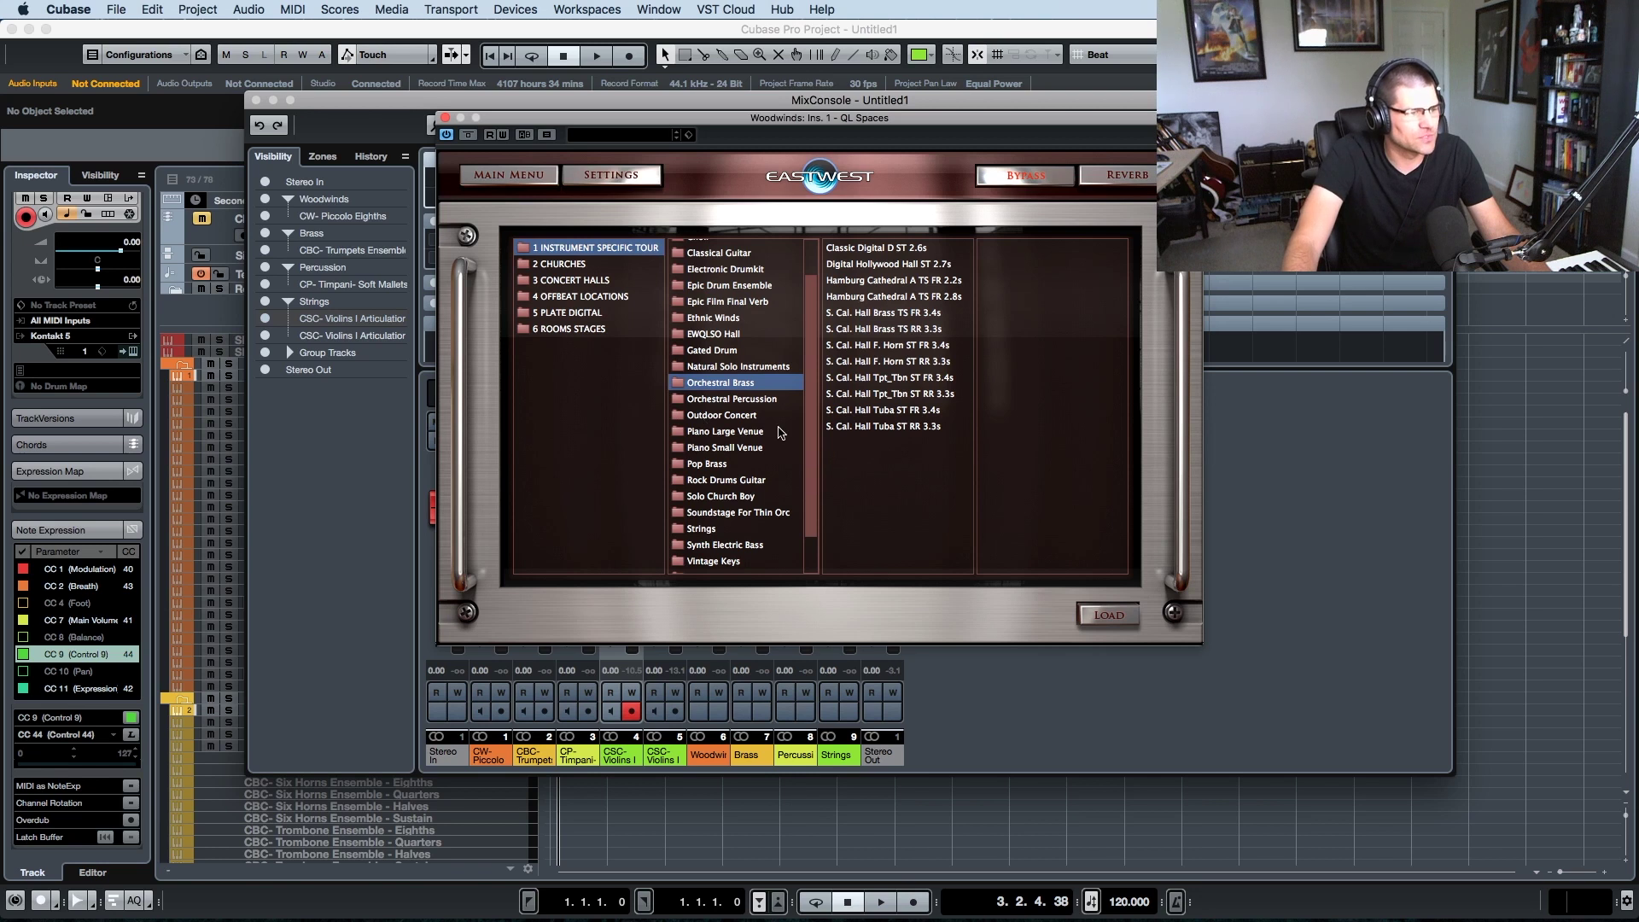
scroll(773, 431, "down", 3)
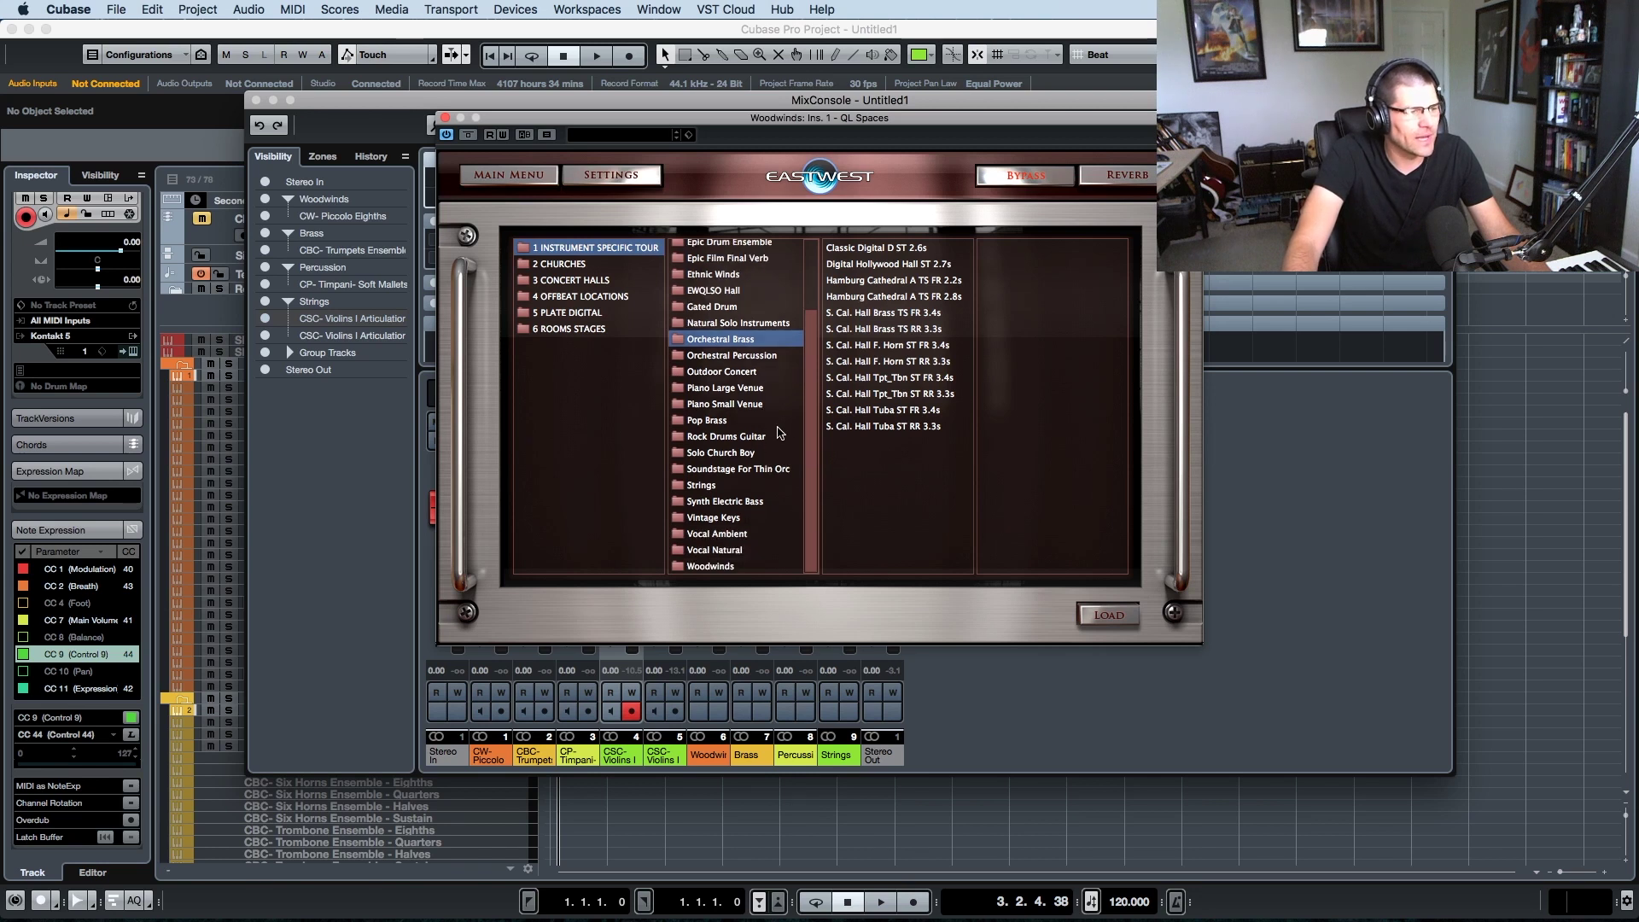
- Load the Woodwinds preset S. Cal. Hall Winds C ST RR 3.4s on the Woodwinds group's QL Spaces and close the plug-in
left_click(710, 566)
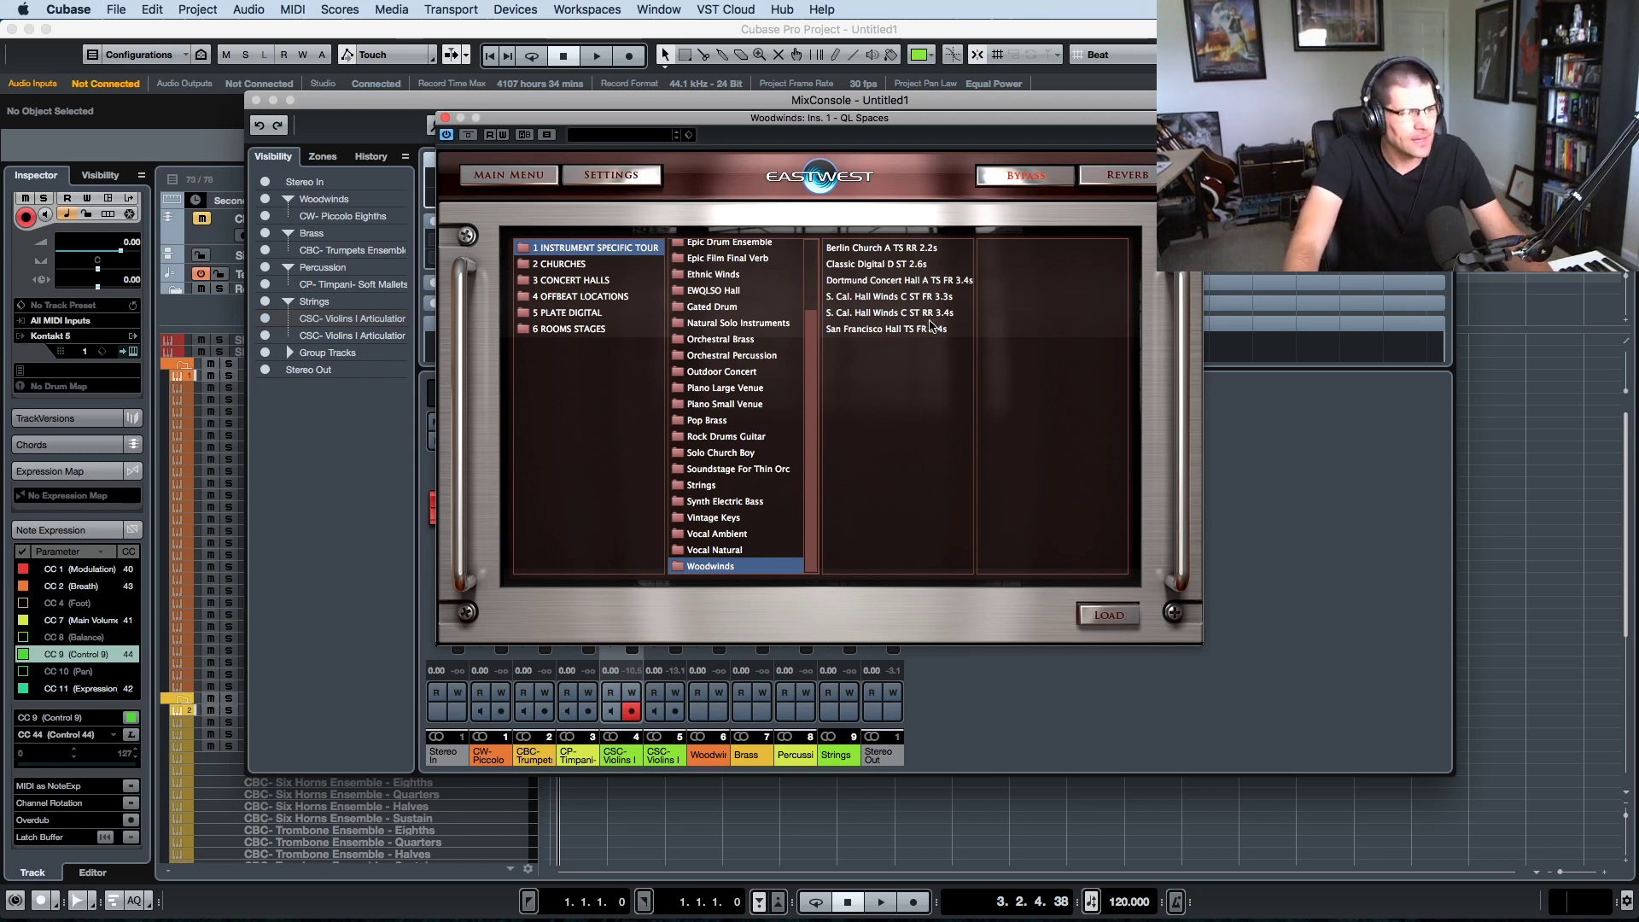
left_click(923, 313)
left_click(1109, 615)
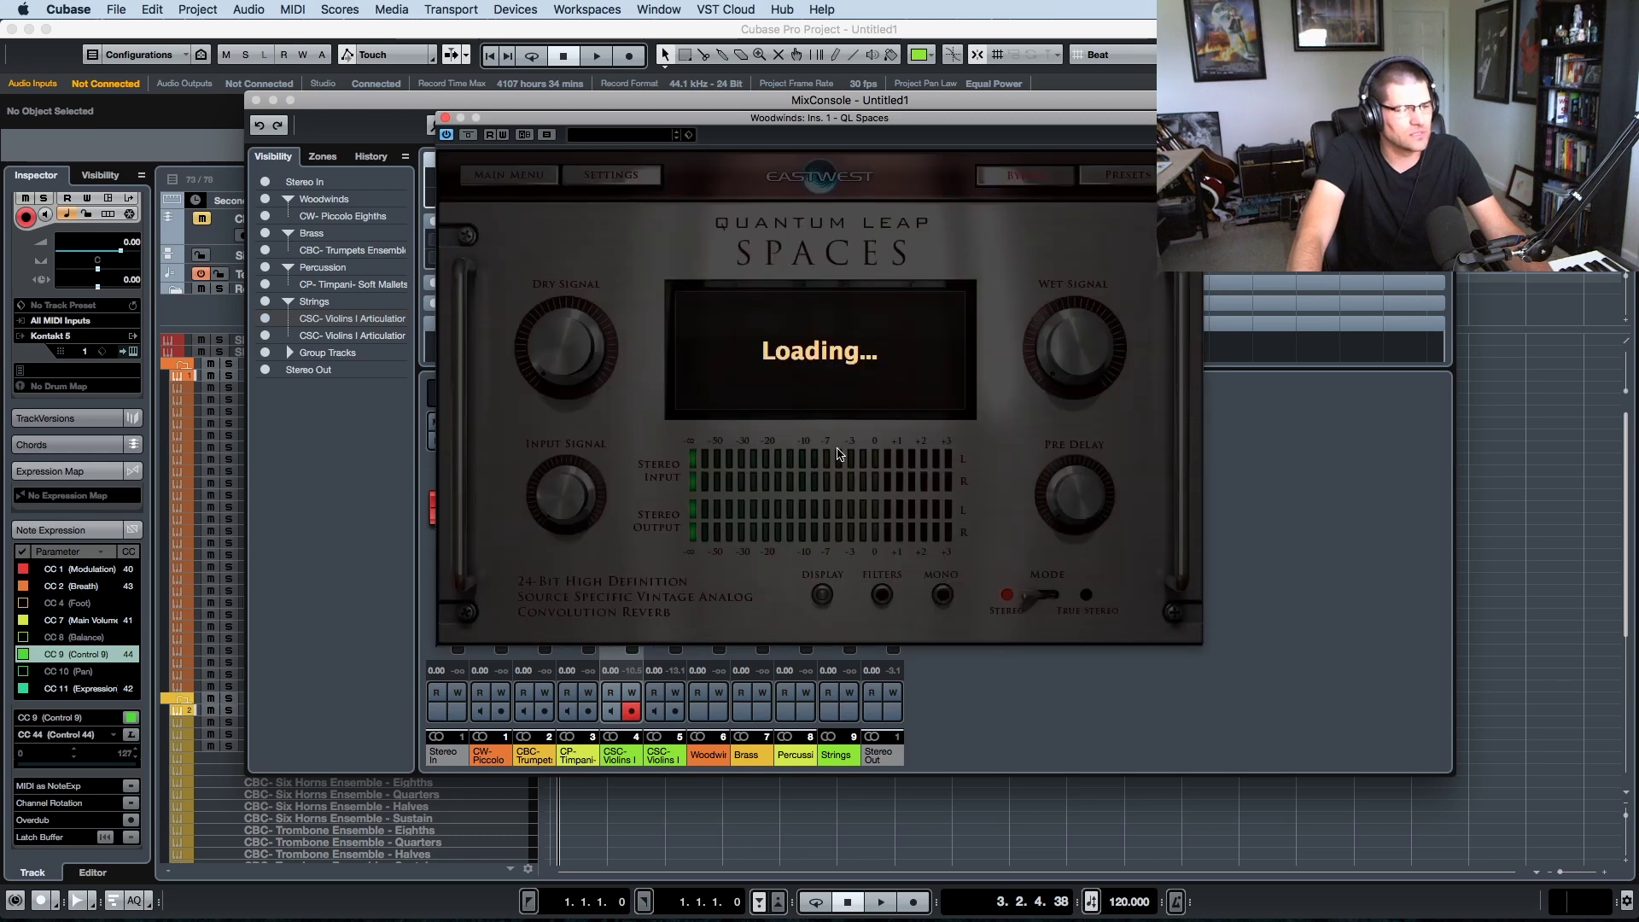
left_click(446, 119)
left_click_drag(419, 102, 484, 107)
- Select the CW- Piccolo Eighths track and insert QL Spaces in the first insert slot of its channel
key("F3")
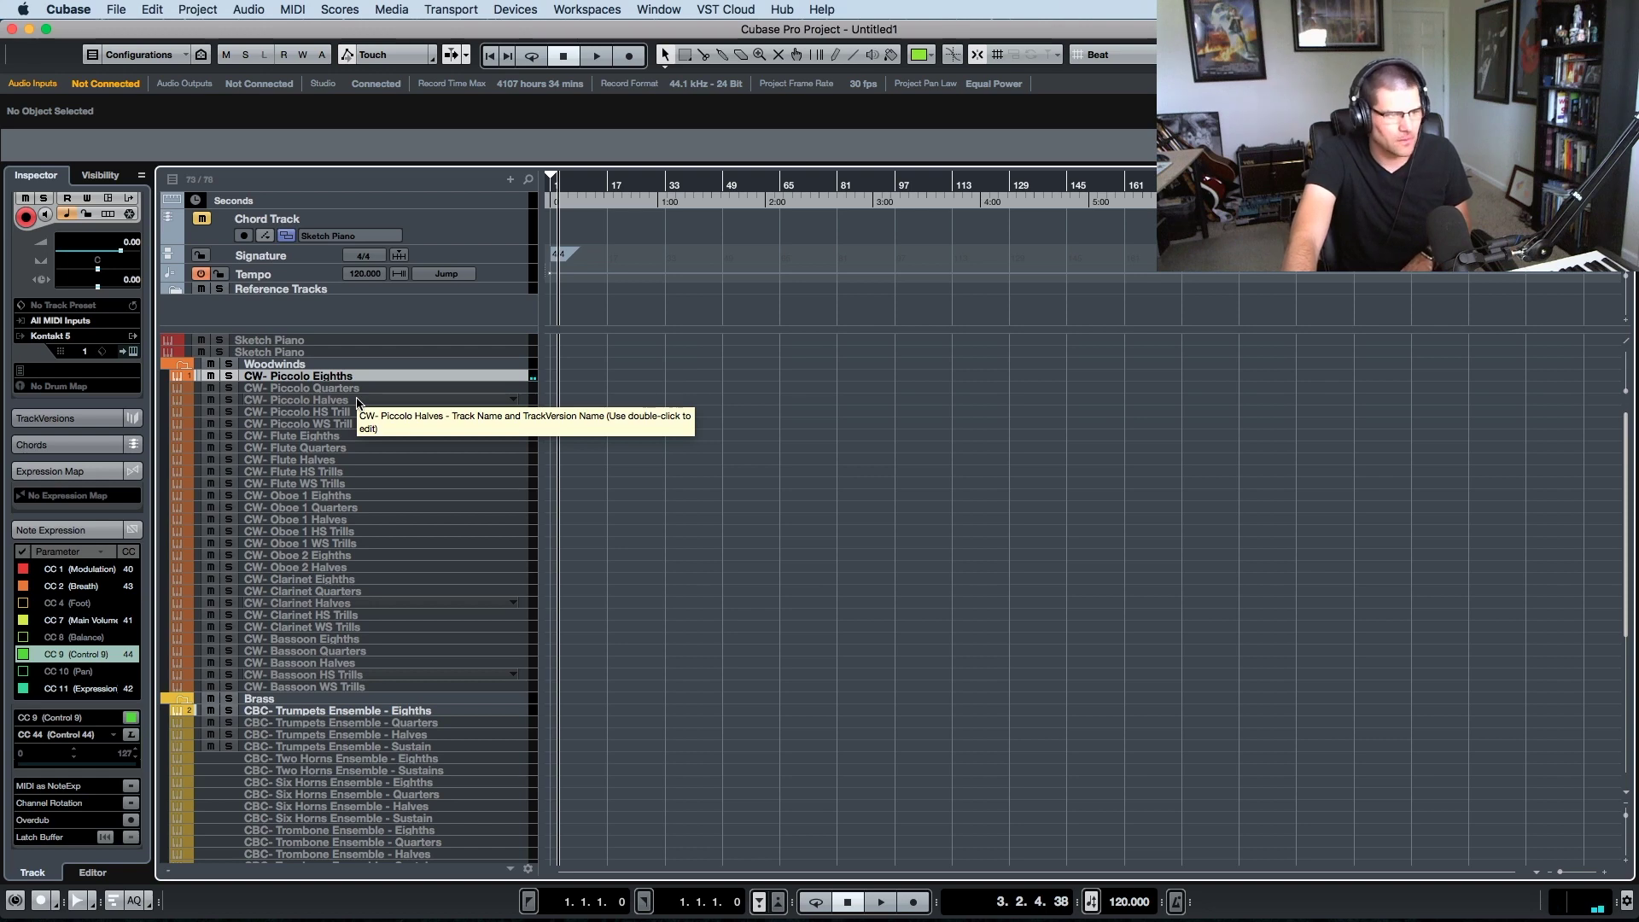
key("F3")
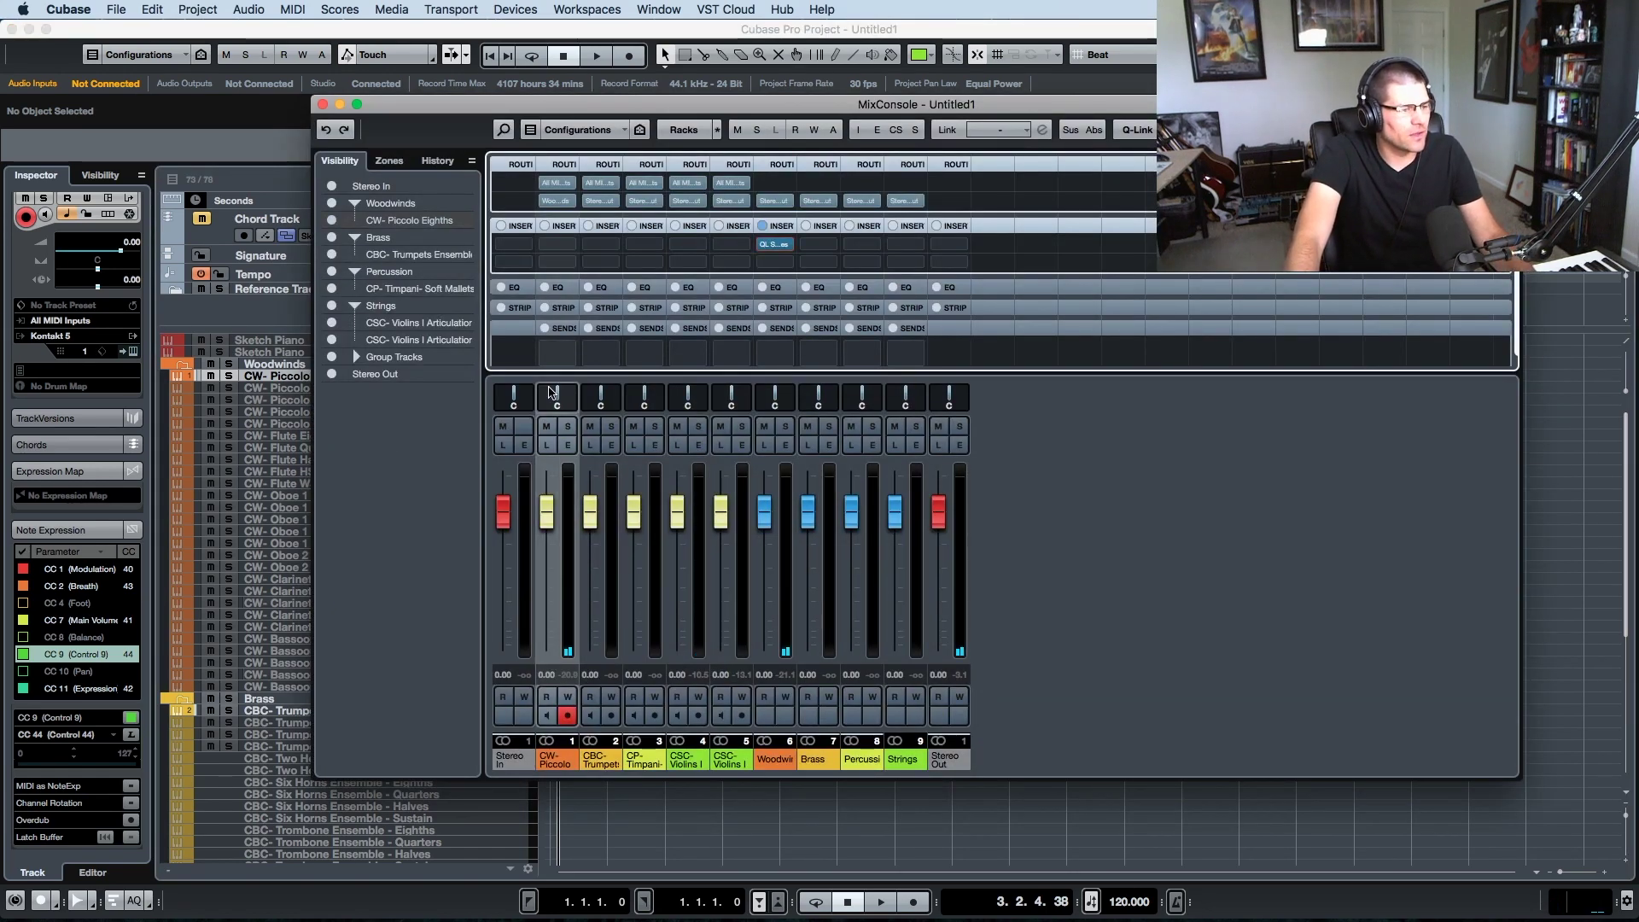
left_click(571, 249)
left_click(571, 248)
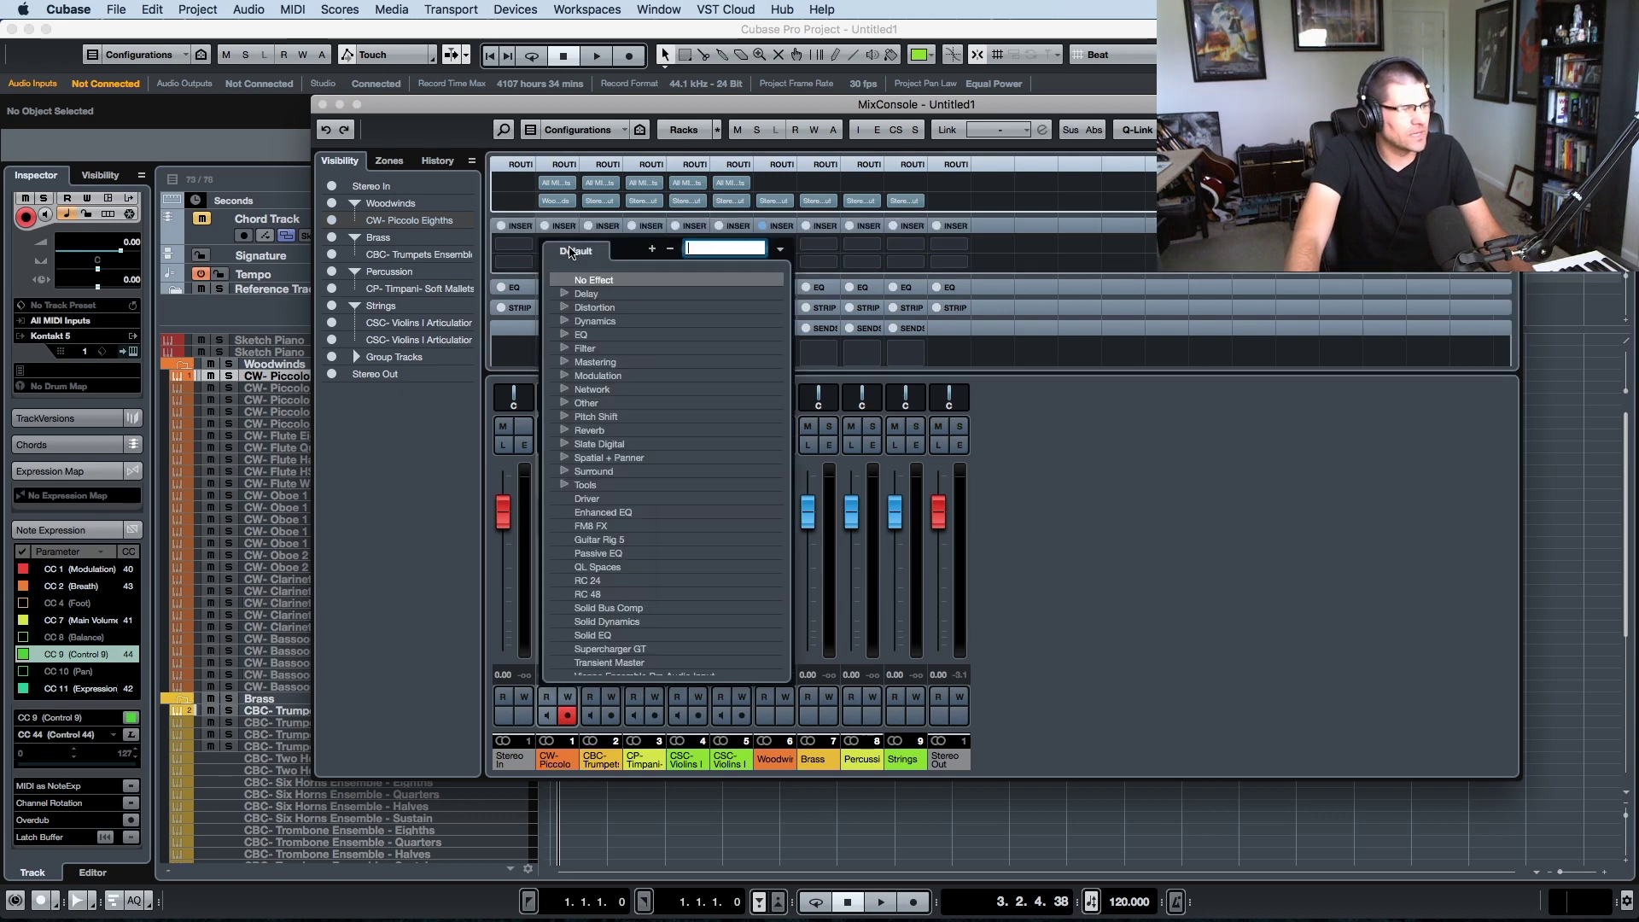
left_click(615, 568)
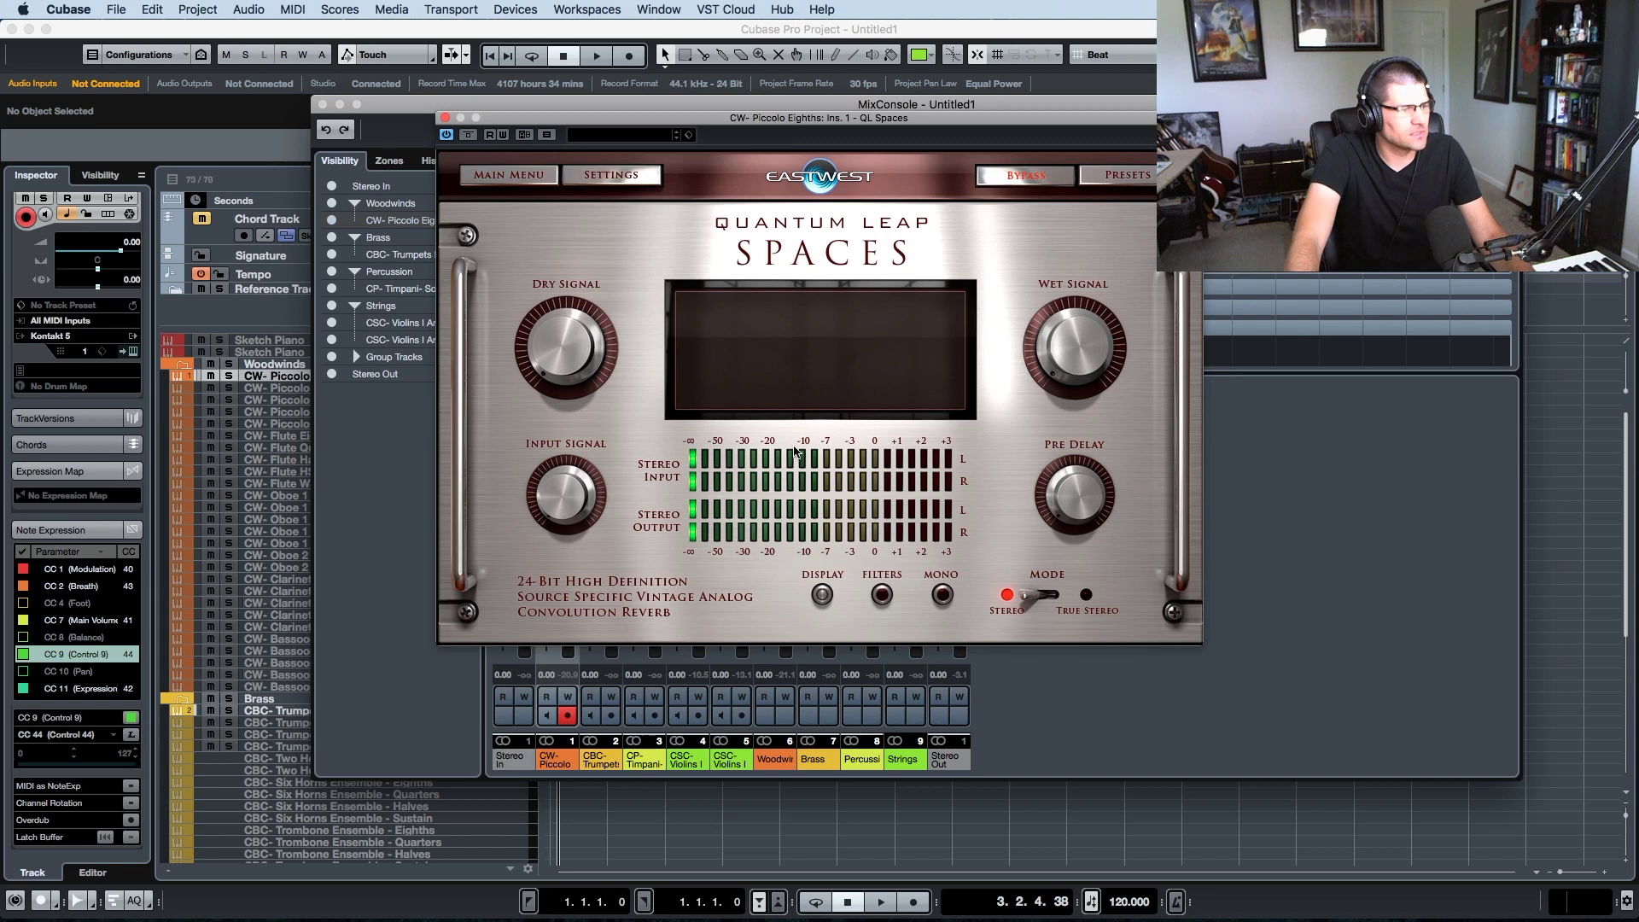
- Load the instrument-specific Woodwinds preset S. Cal. Hall Winds C ST FR 3.3s on the piccolo channel's QL Spaces and close the plug-in
left_click(1138, 186)
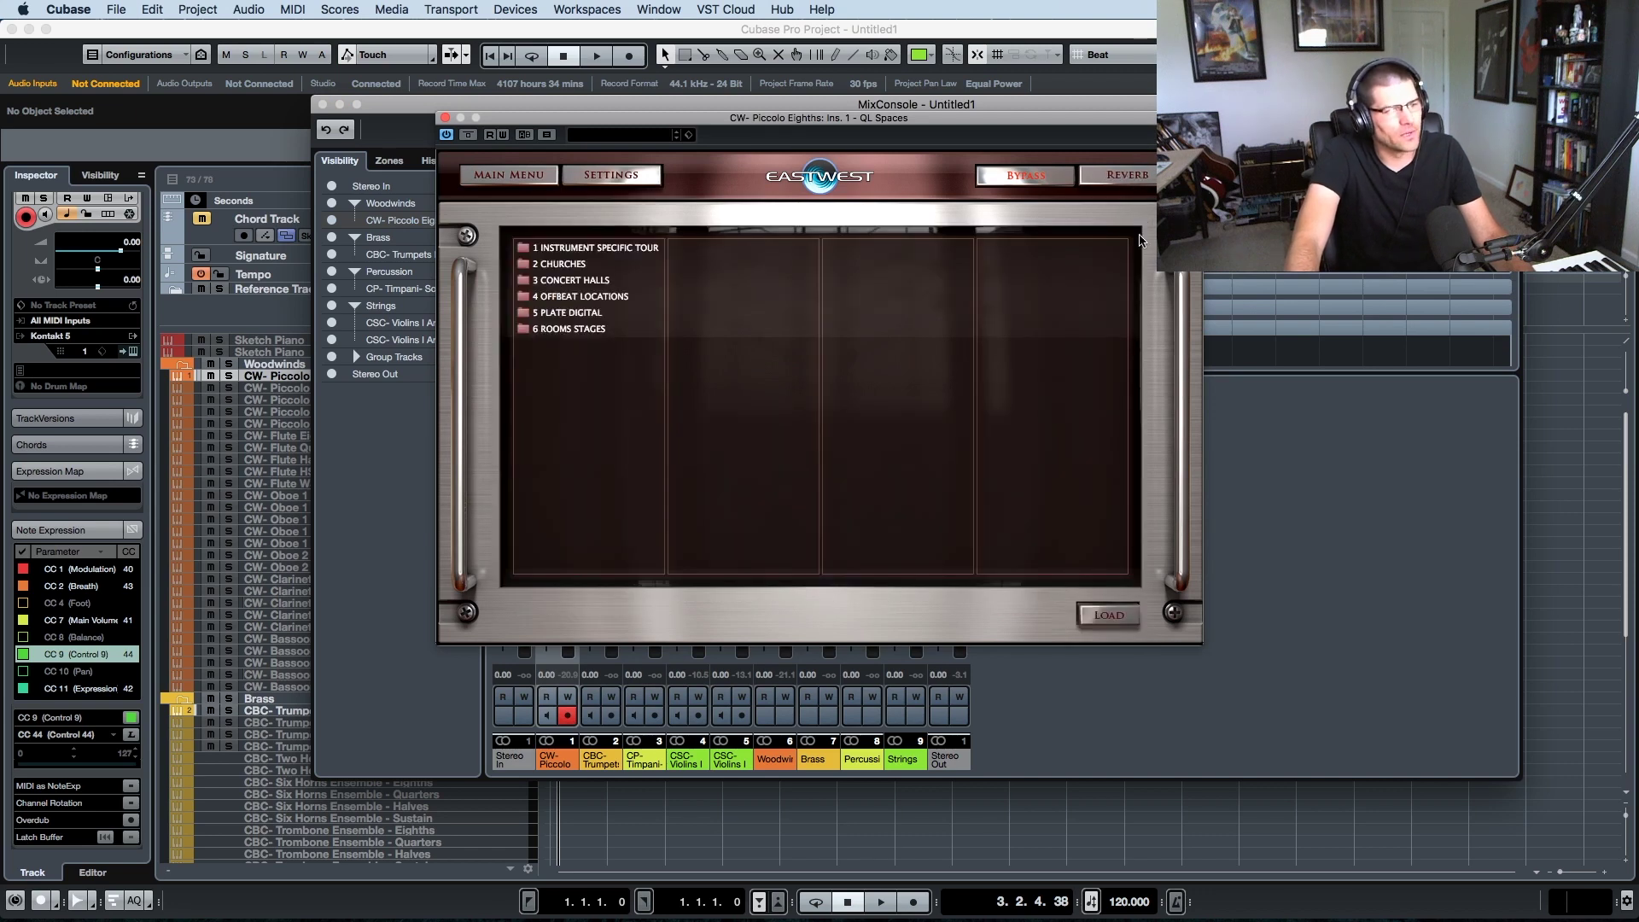
left_click(610, 249)
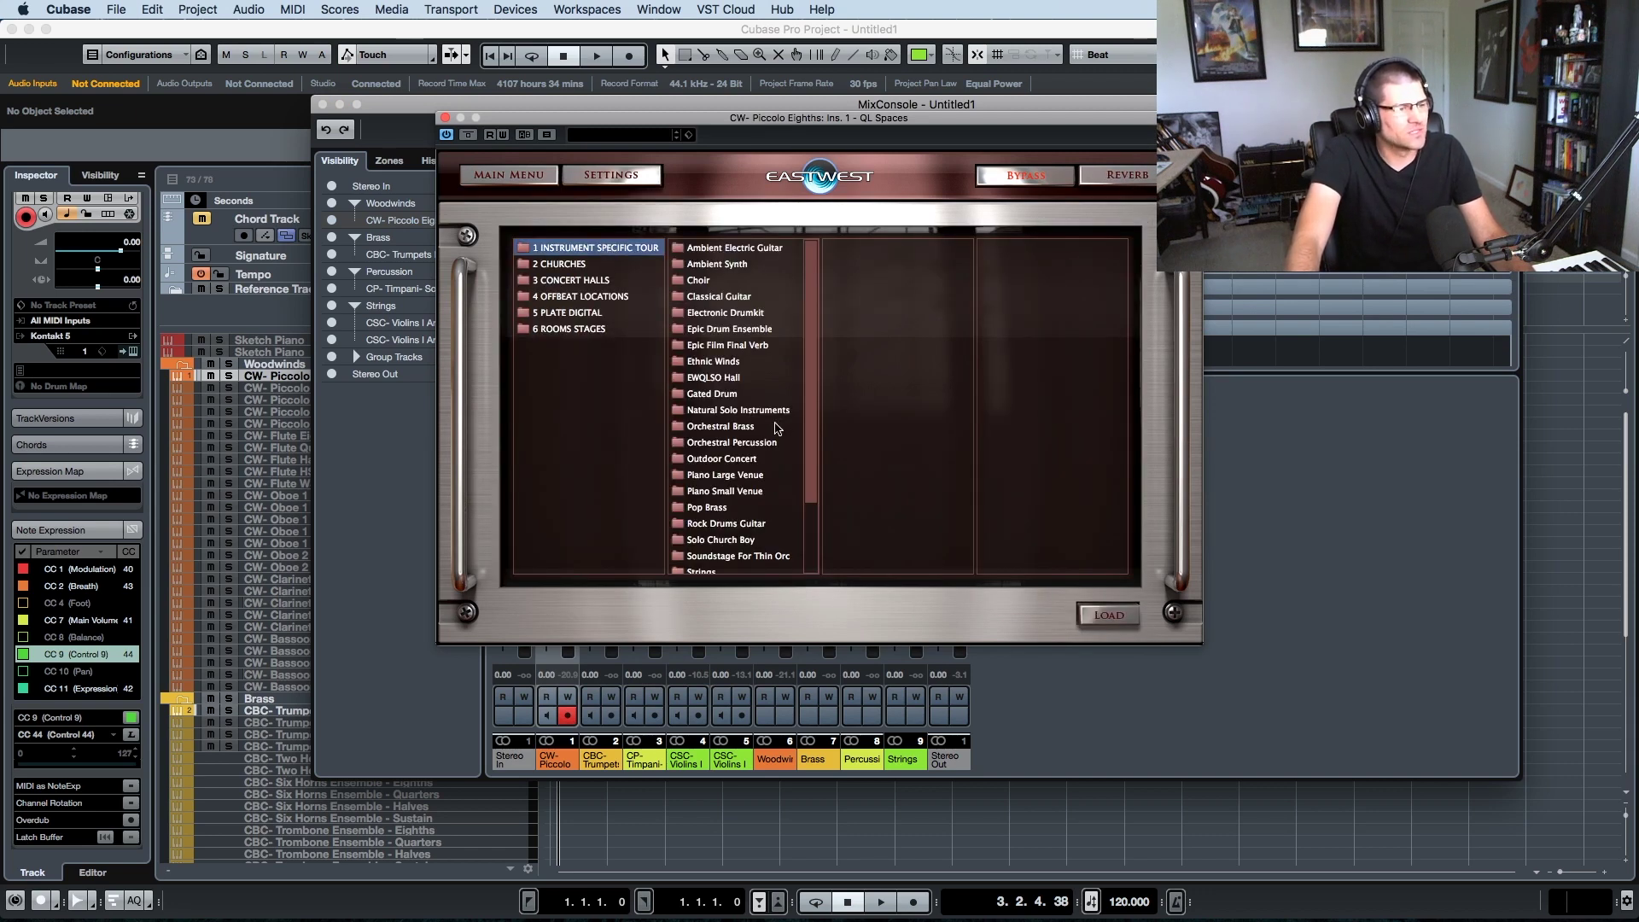
scroll(775, 428, "down", 3)
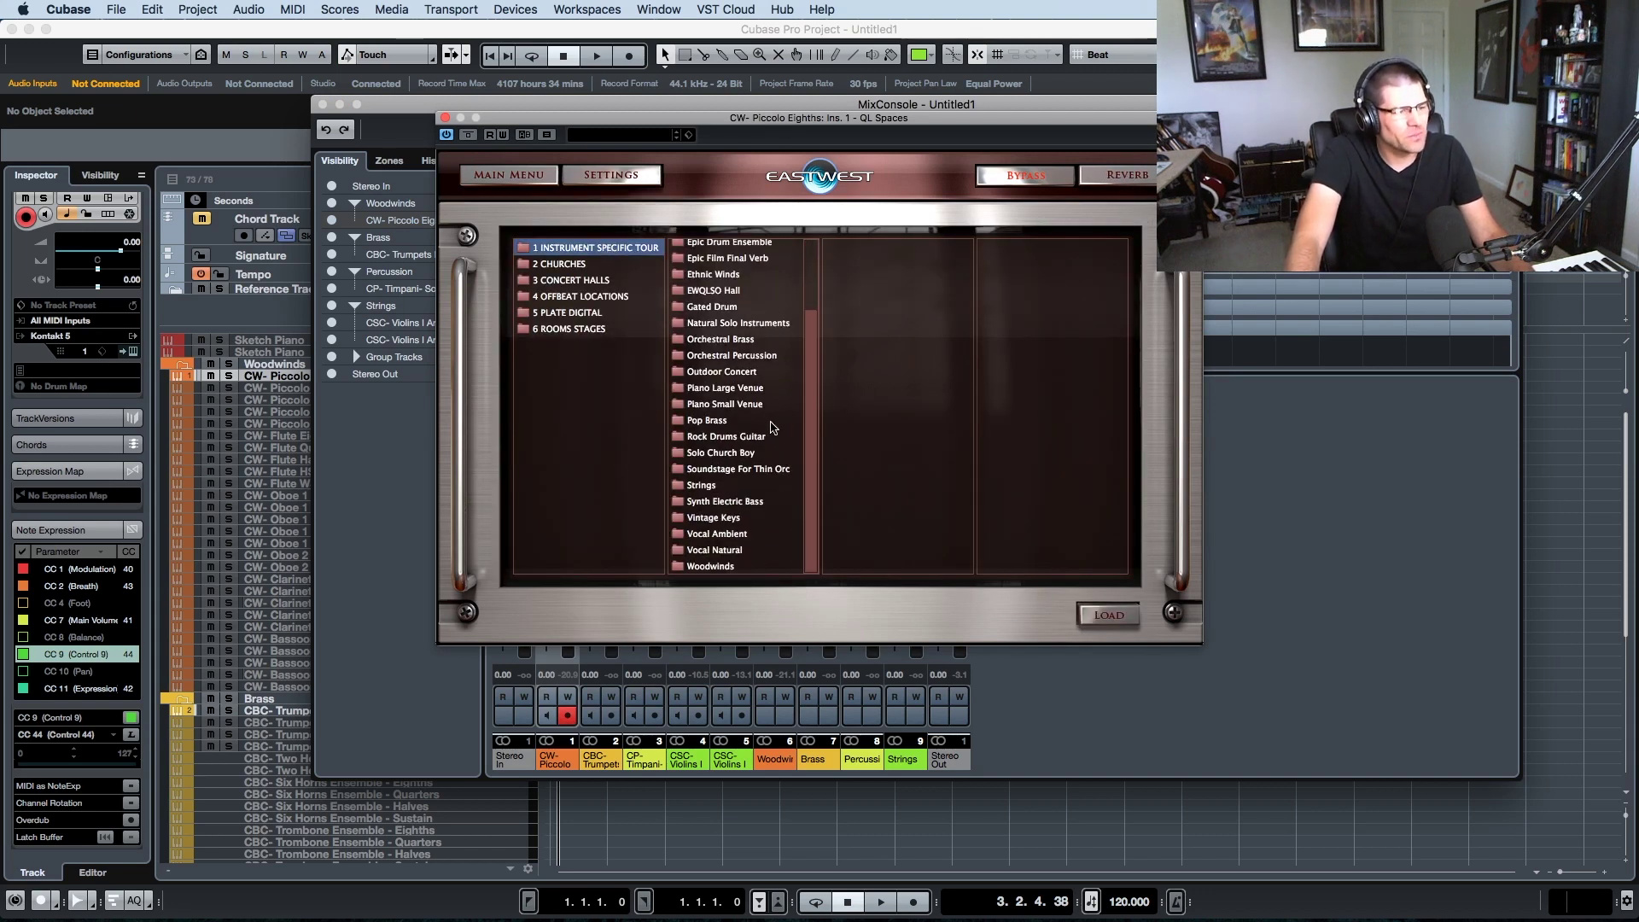
left_click(712, 566)
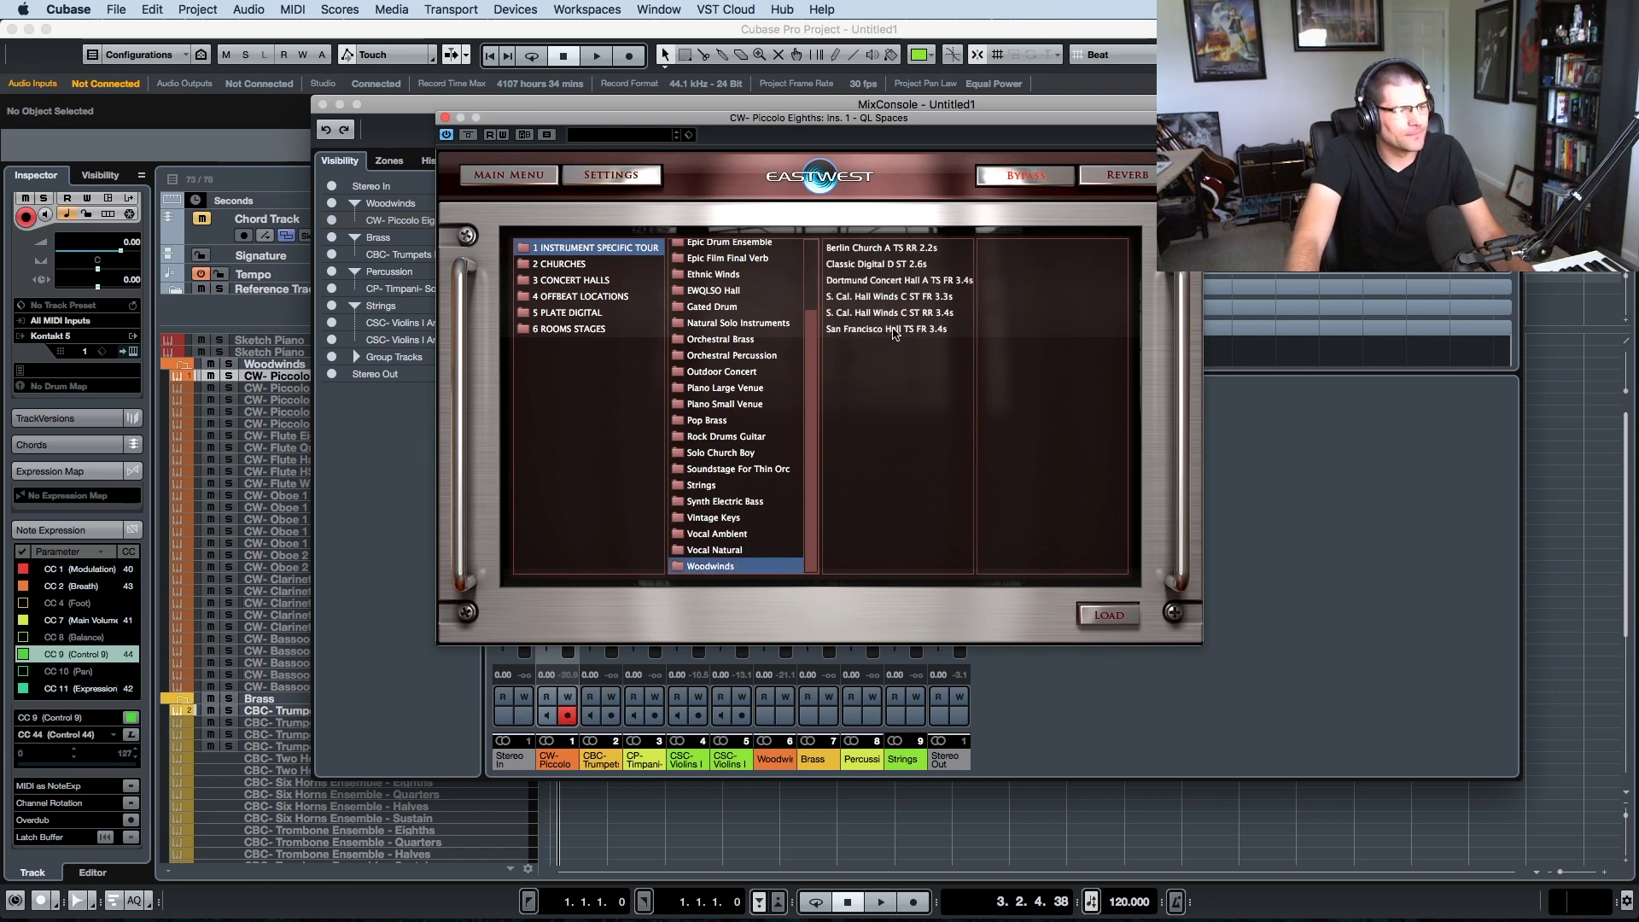
left_click(890, 298)
left_click(1109, 615)
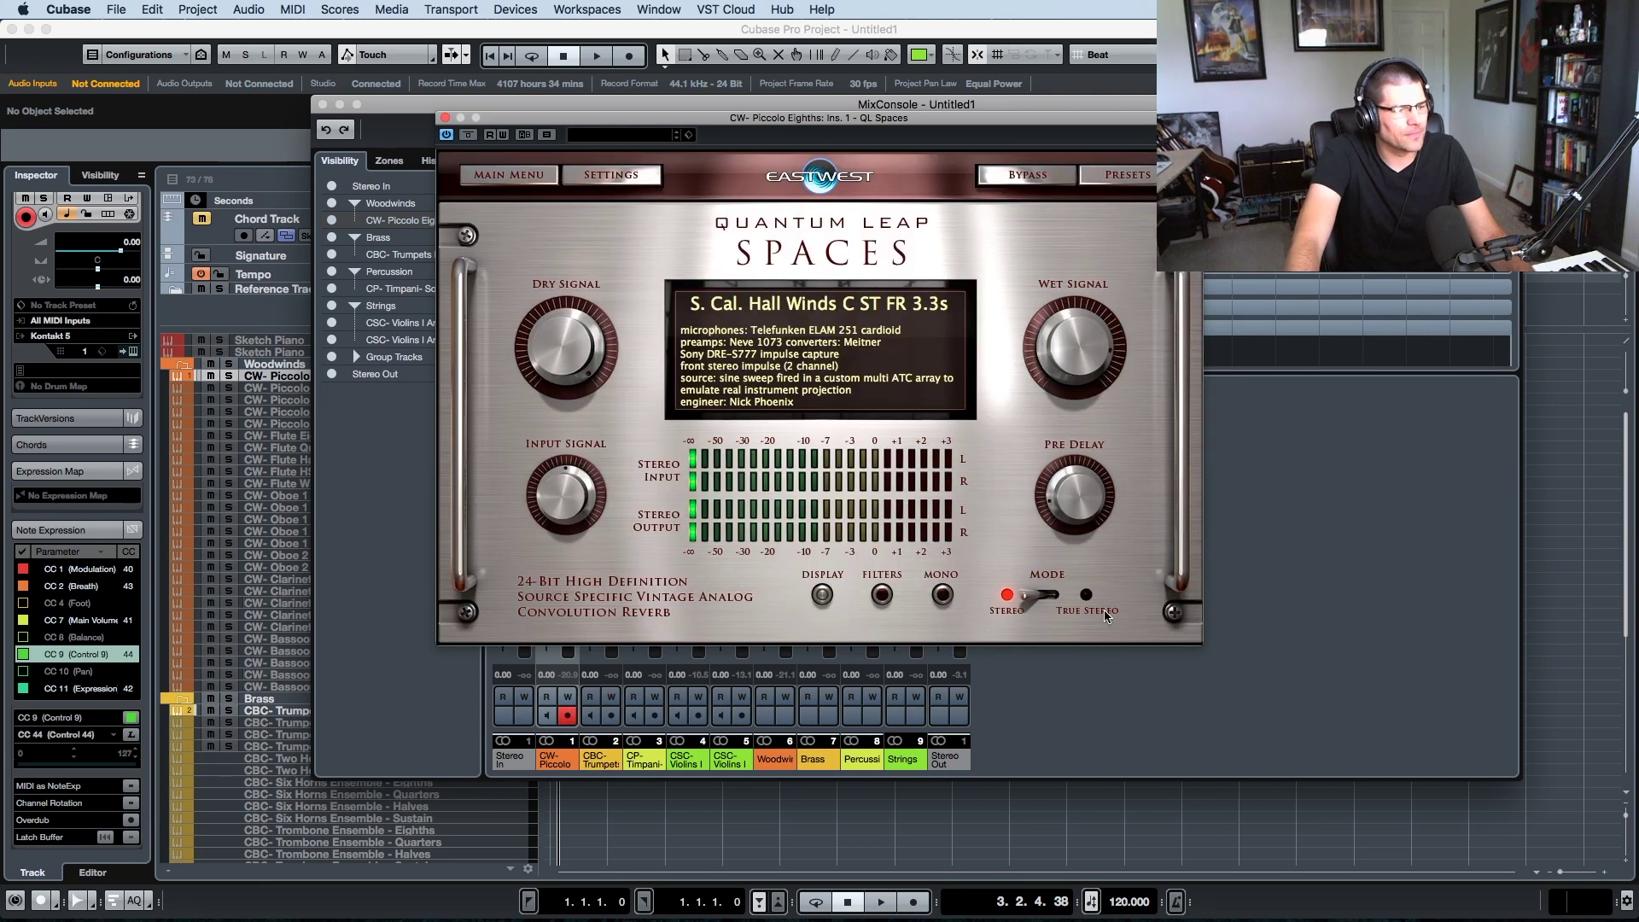
left_click(445, 118)
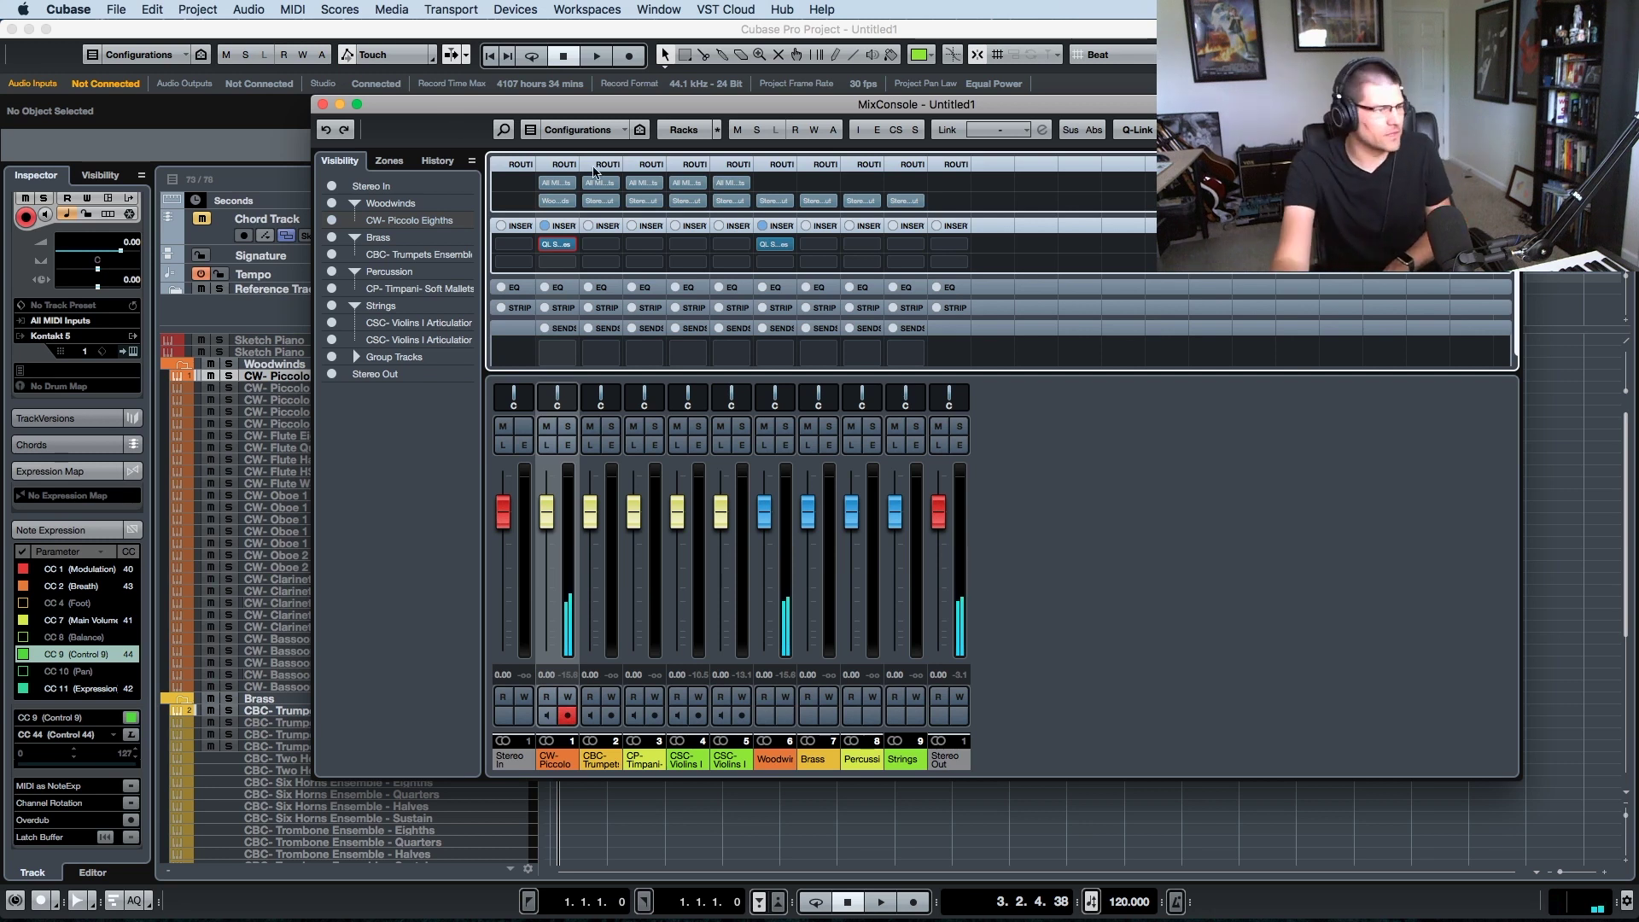
- Compare the sound with and without reverb by bypassing and re-enabling QL Spaces on the CW- Piccolo Eighths and Woodwinds channels
left_click(764, 245)
left_click(547, 245)
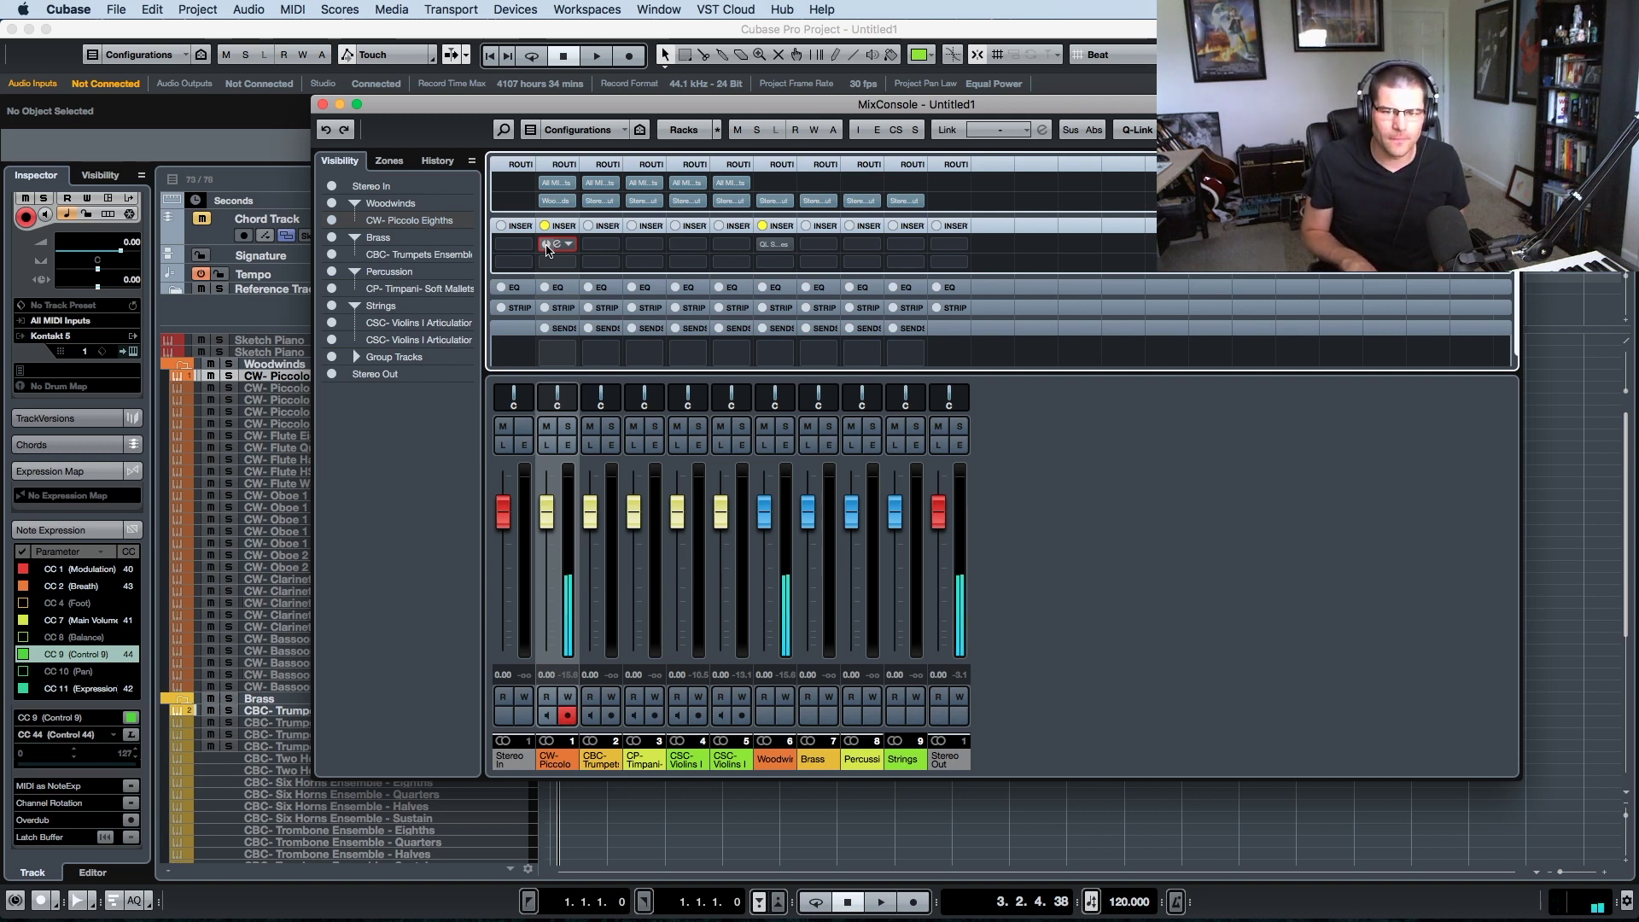
left_click(547, 245)
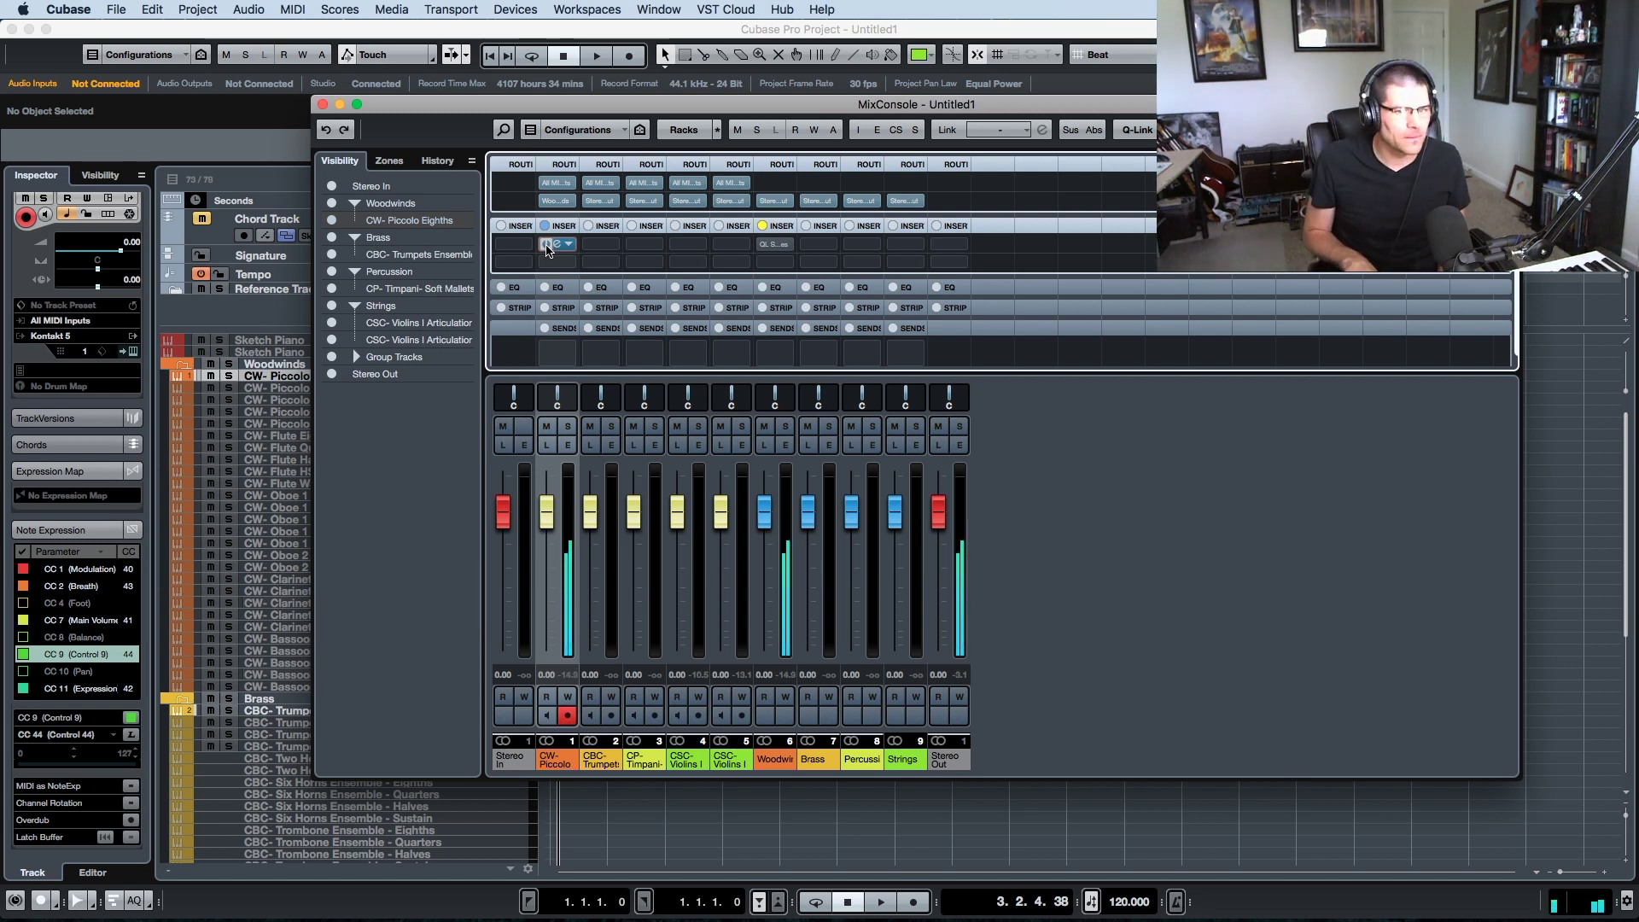
left_click(767, 246)
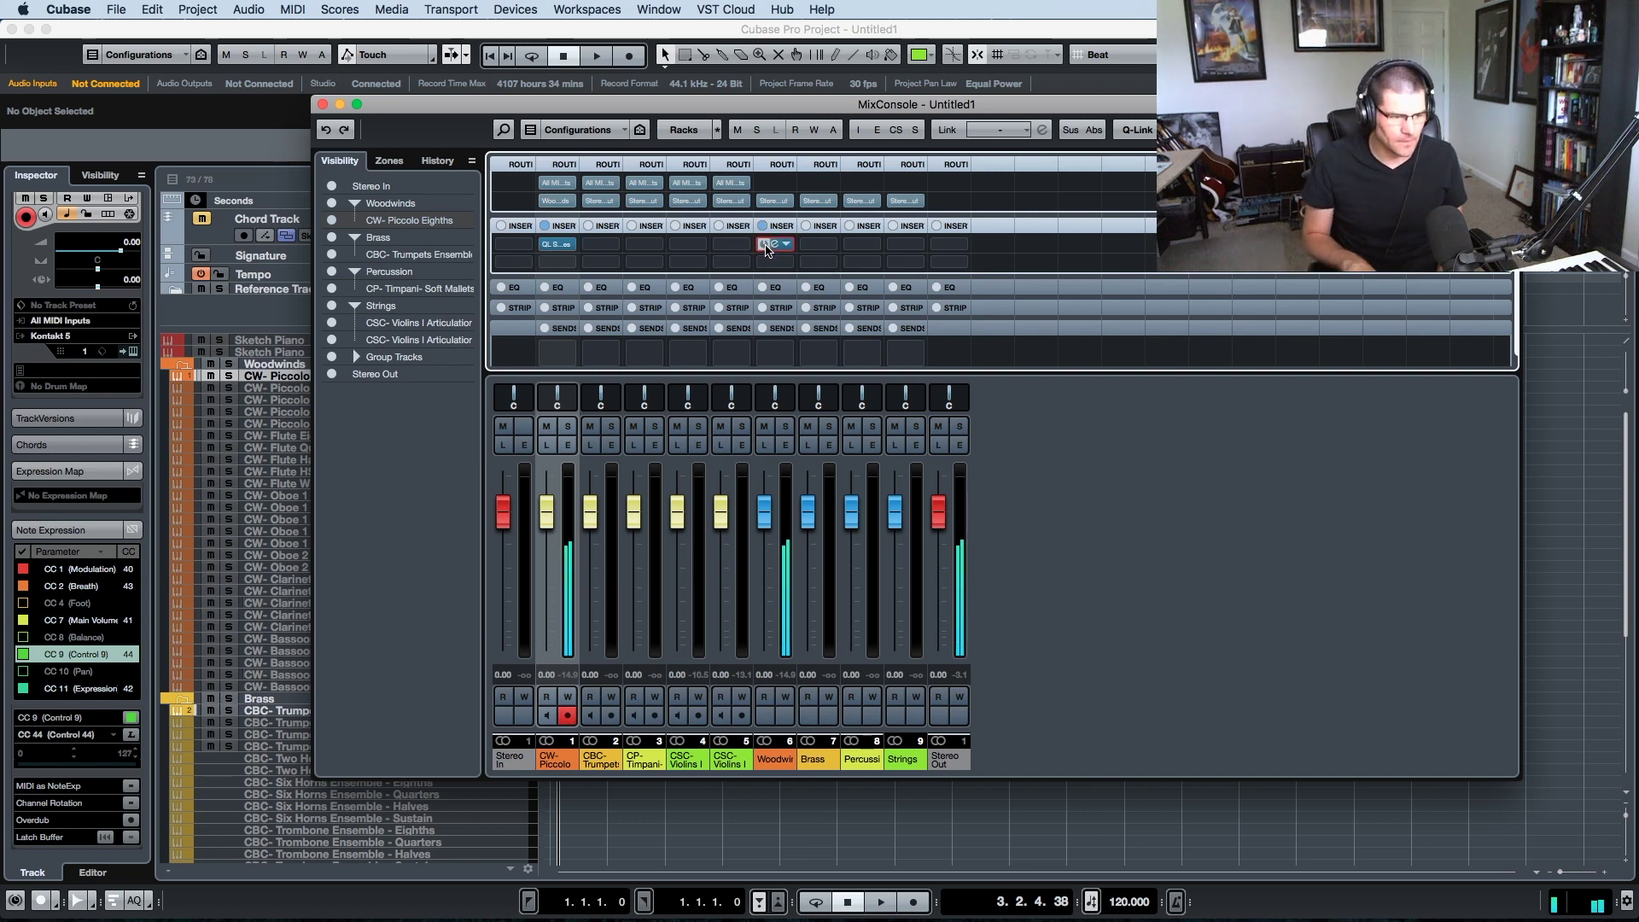
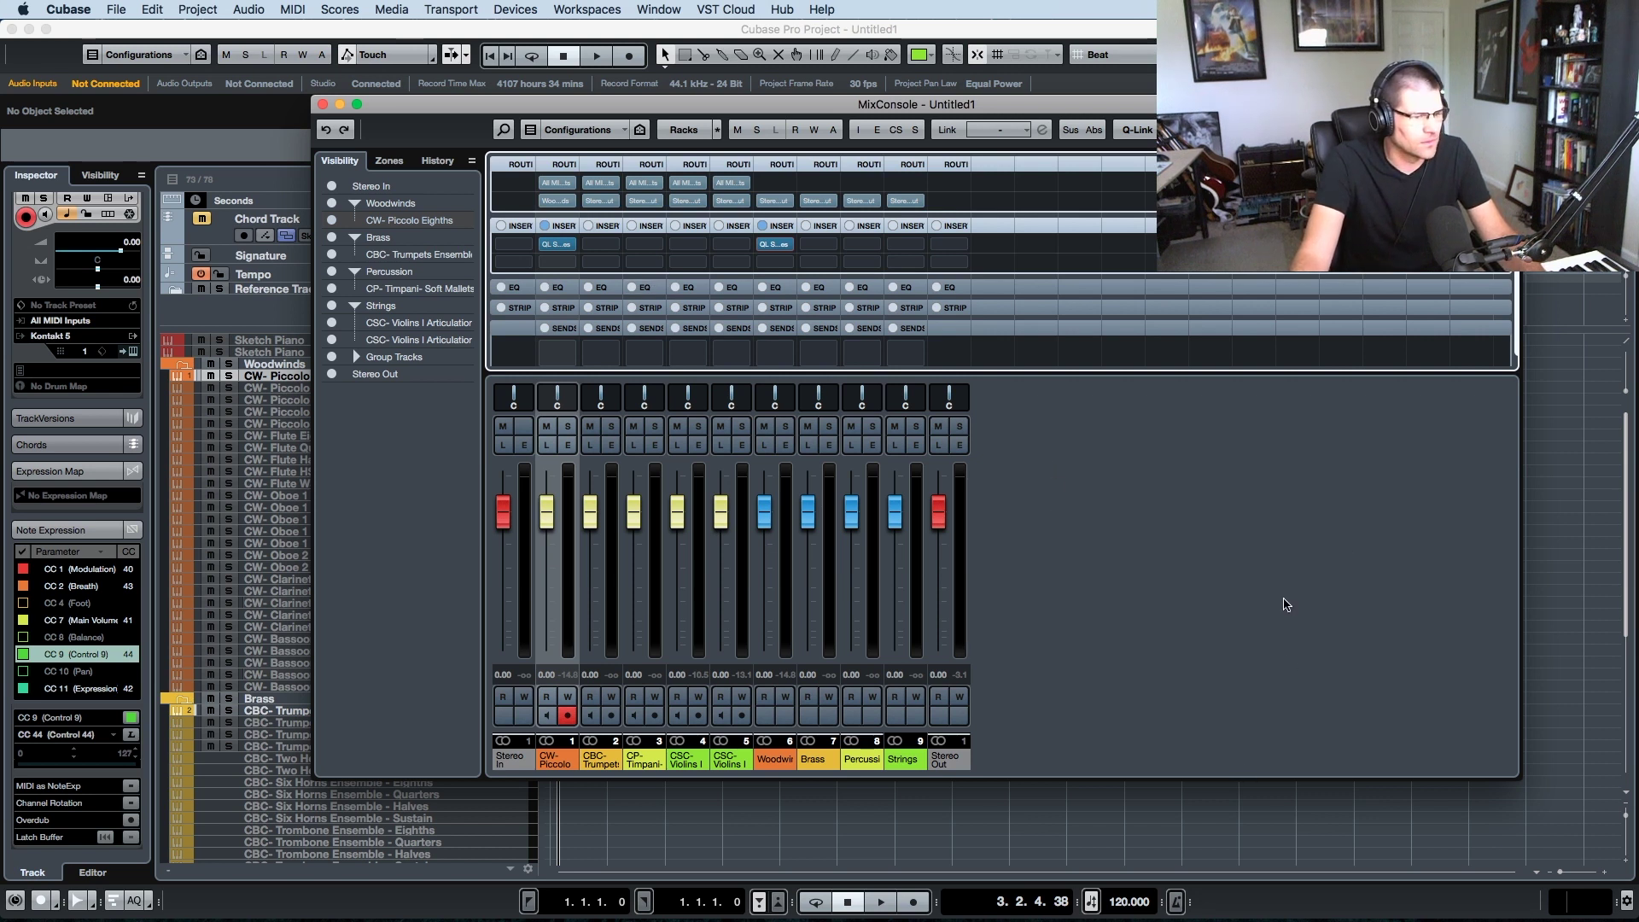
- Select the CBC- Trumpets Ensemble - Eighths track and insert QL Spaces in the first insert slot of its channel
left_click_drag(1023, 106, 1028, 110)
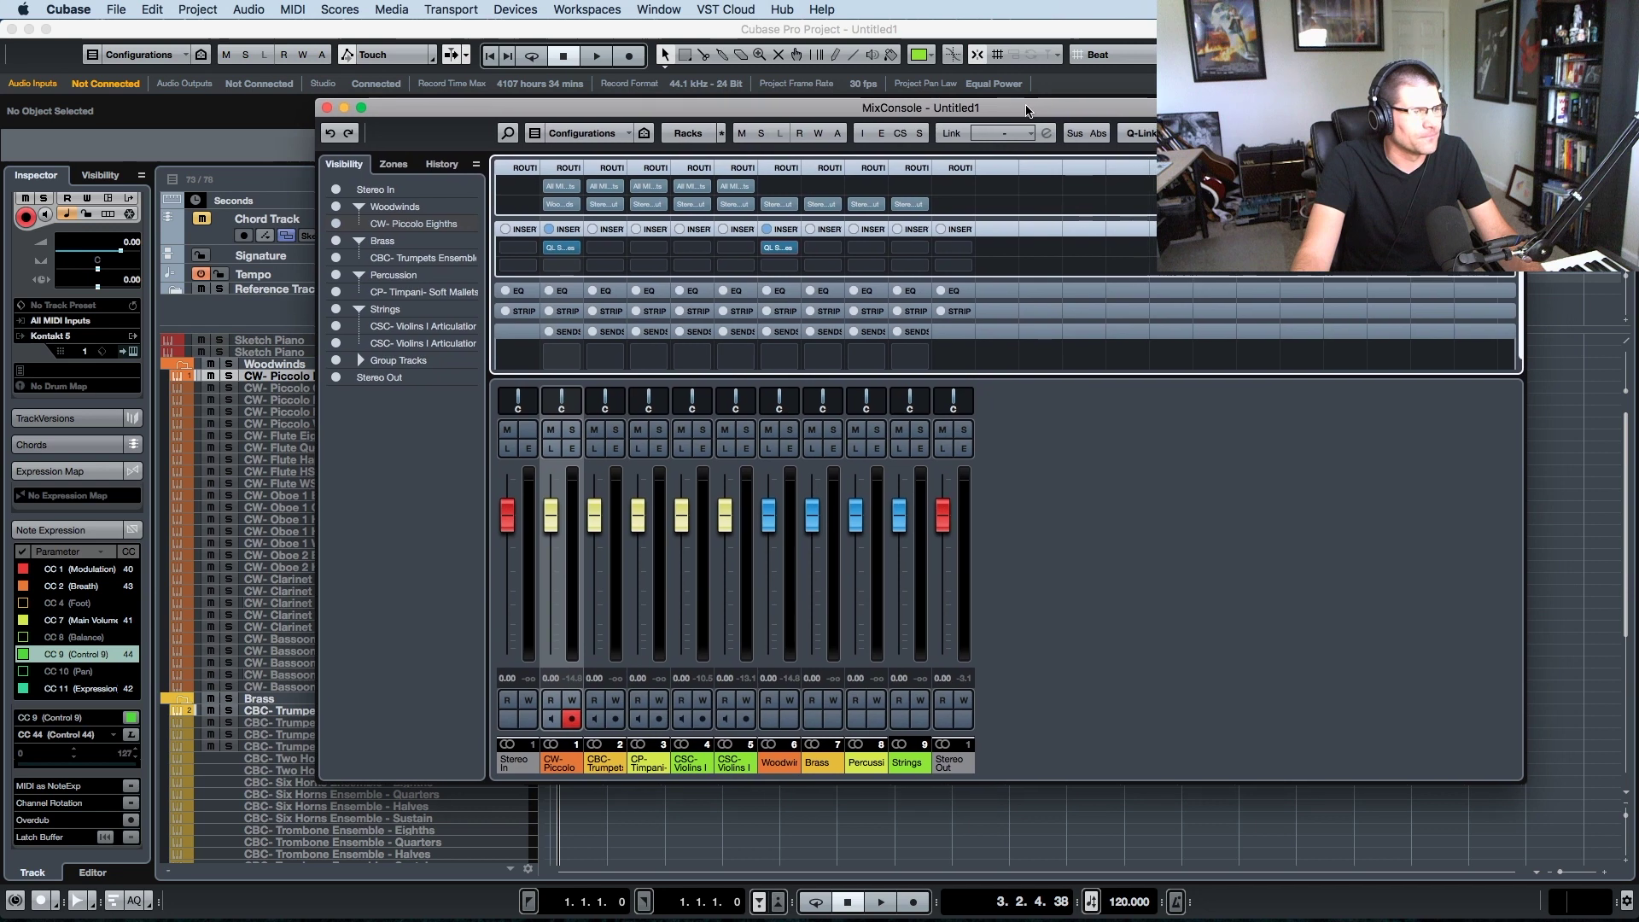
key("F3")
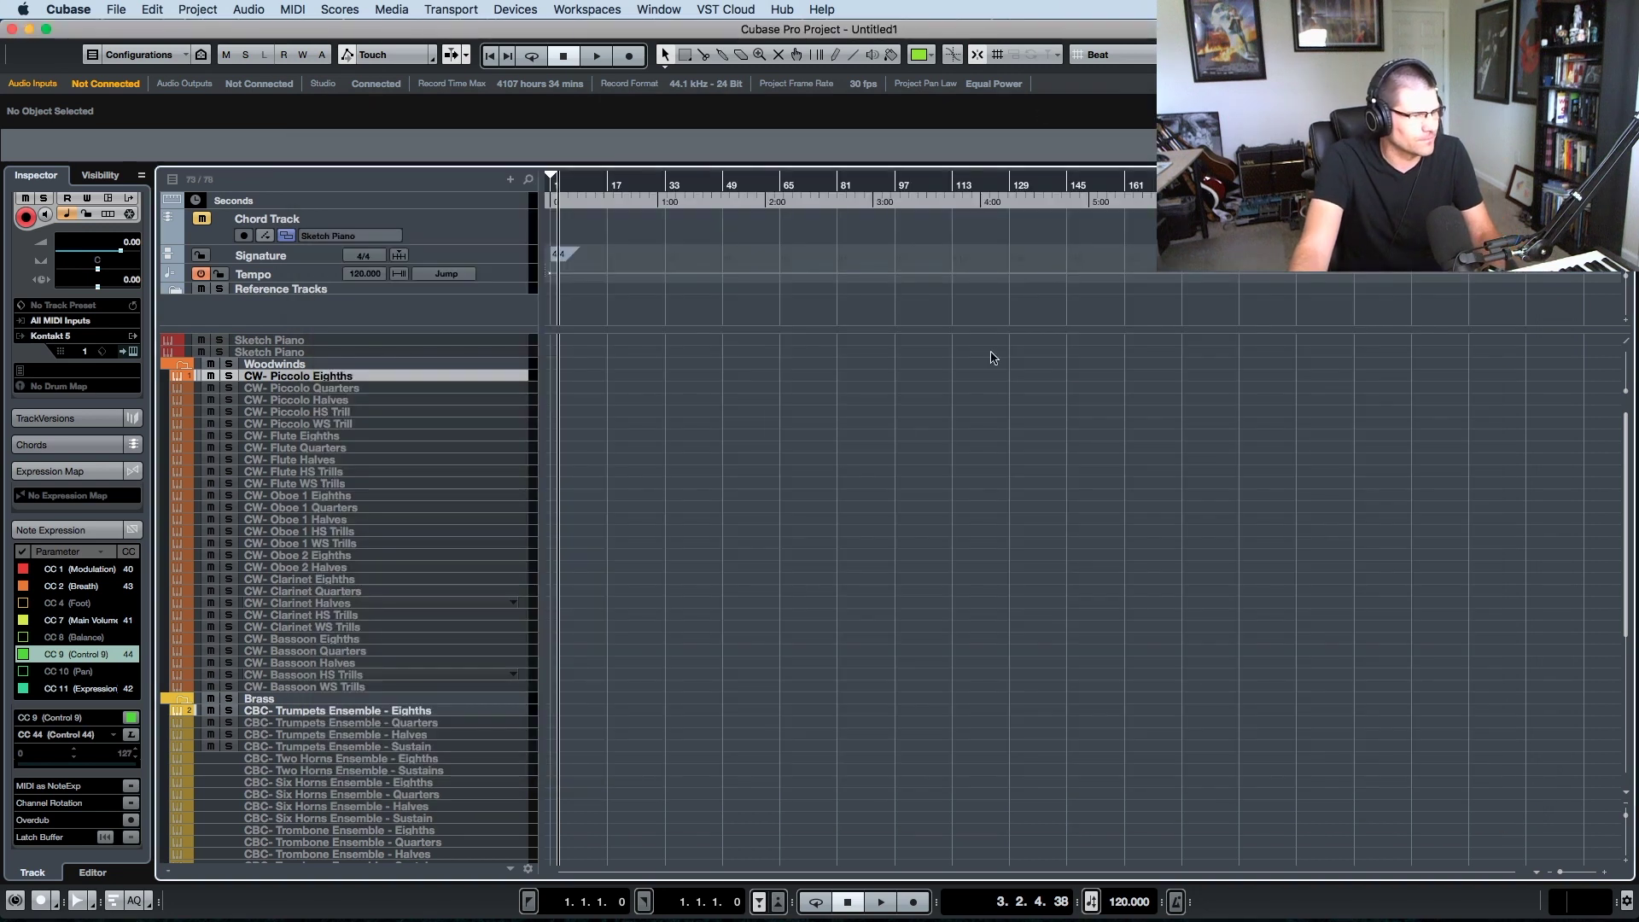
left_click(379, 710)
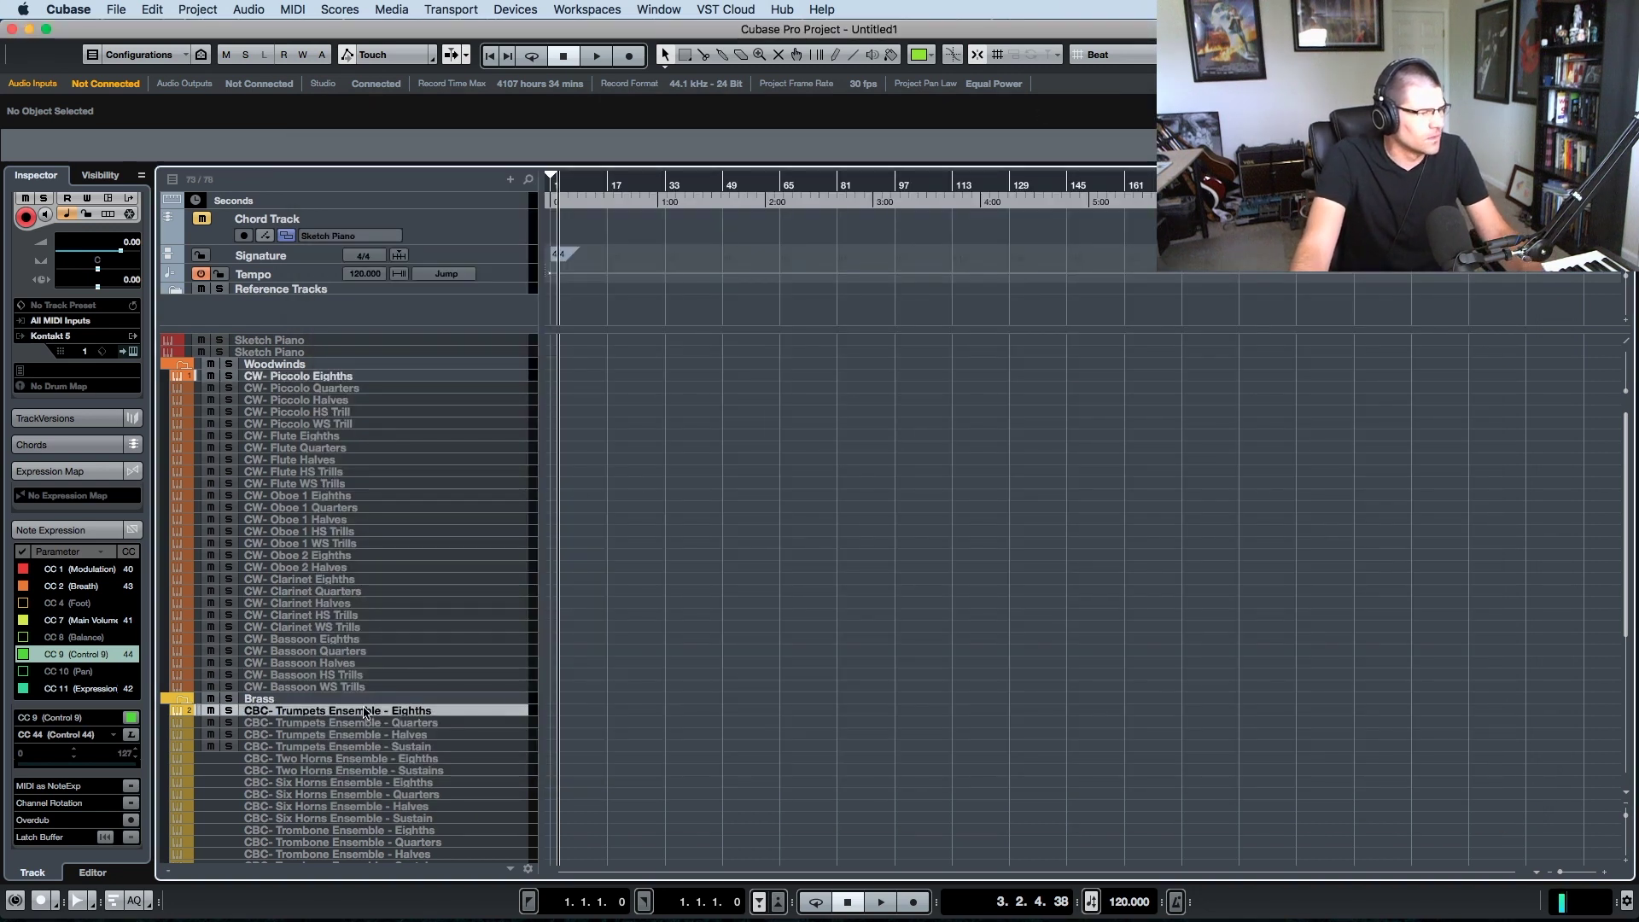
key("F3")
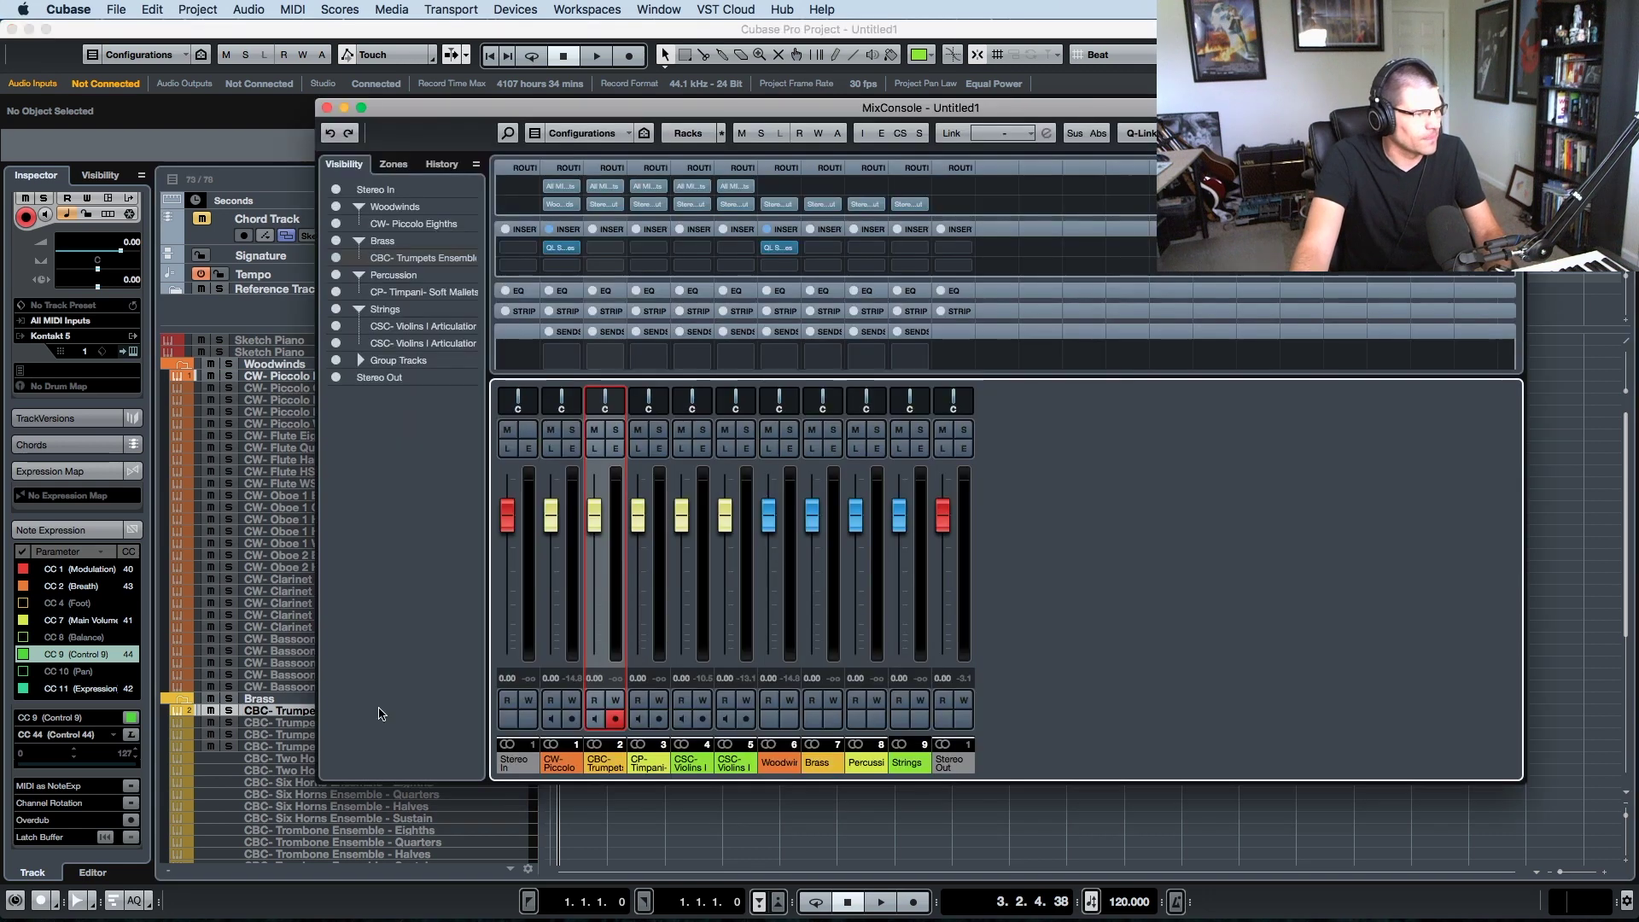
left_click(614, 250)
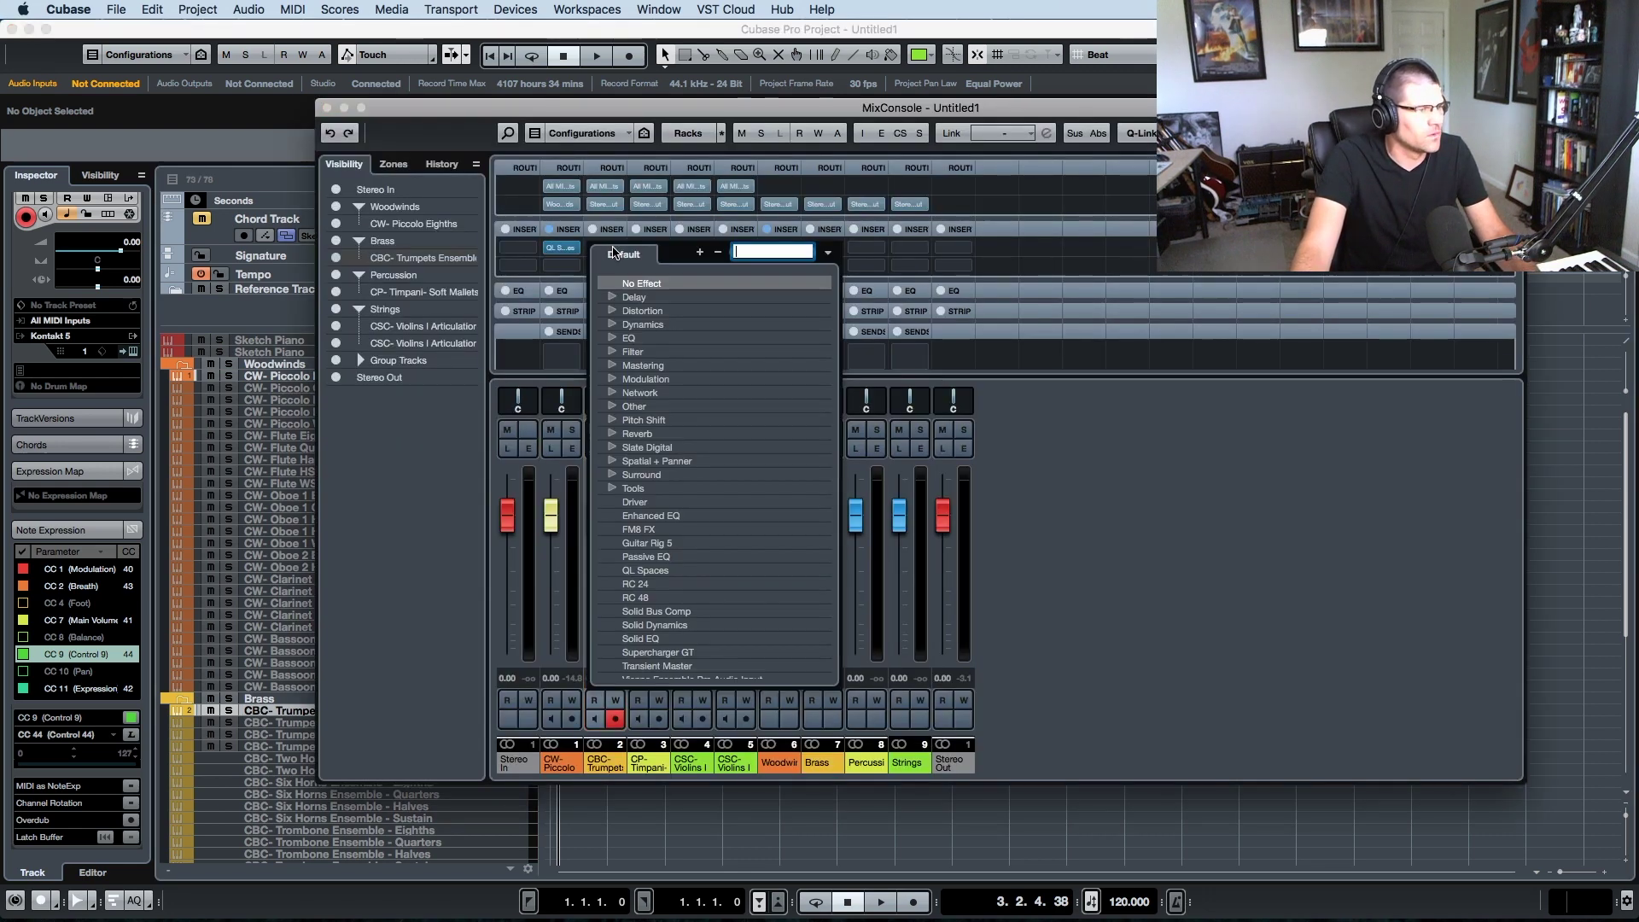
left_click(658, 571)
- Load the instrument-specific Orchestral Brass preset S. Cal. Hall Tpt_Tbn ST FR 3.4s on the trumpets channel's QL Spaces and close the plug-in
left_click(1125, 175)
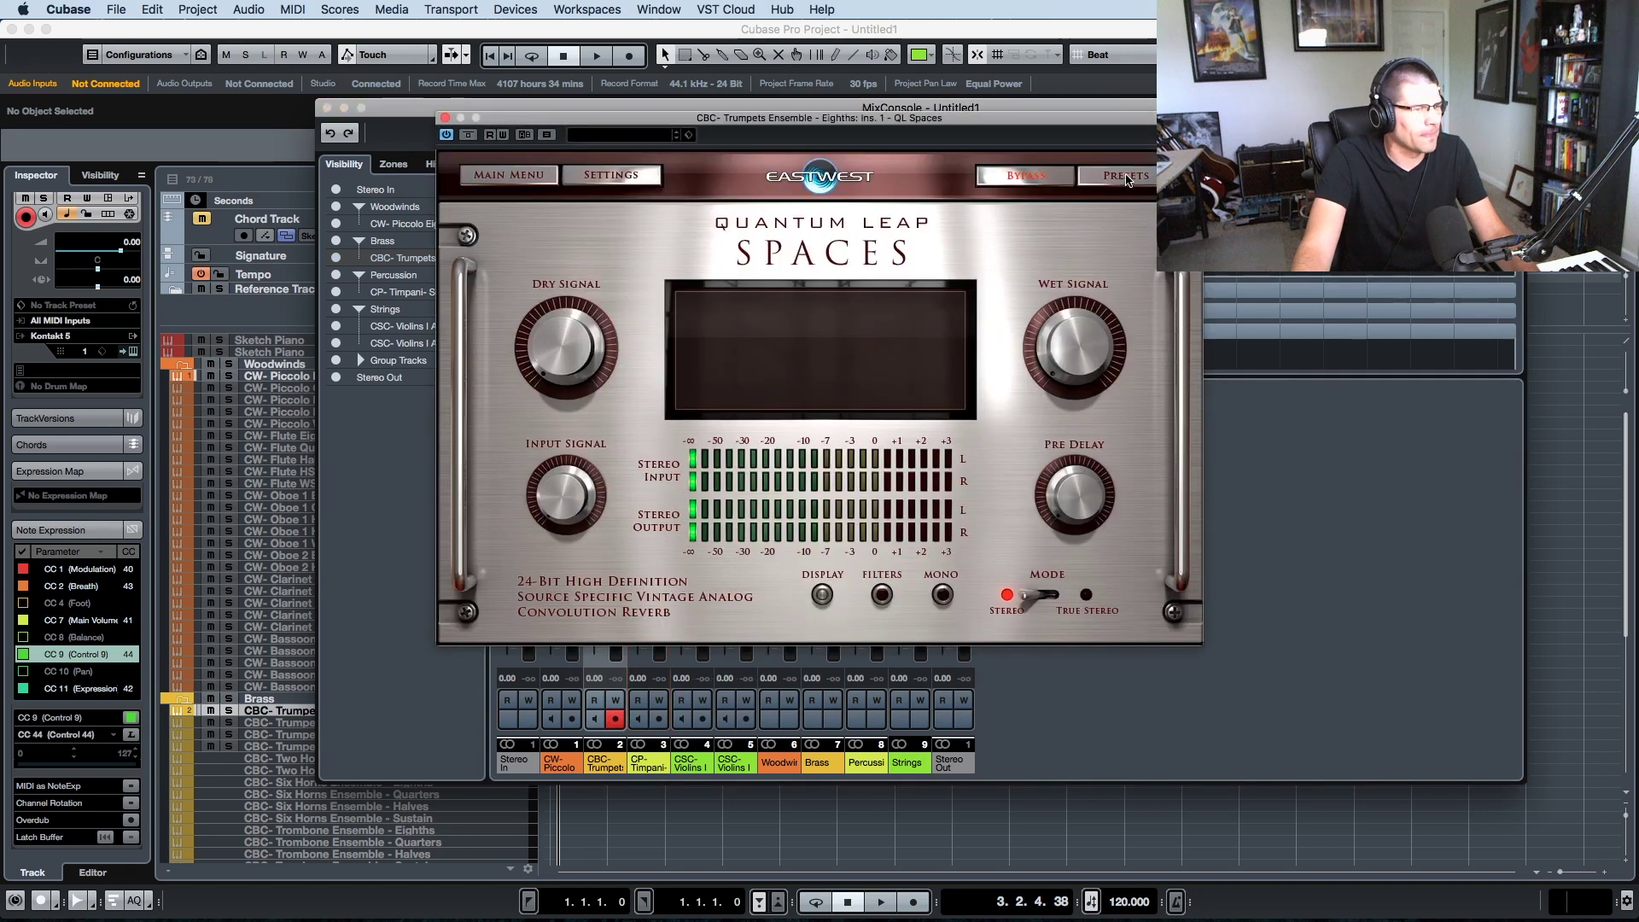
scroll(748, 444, "down", 5)
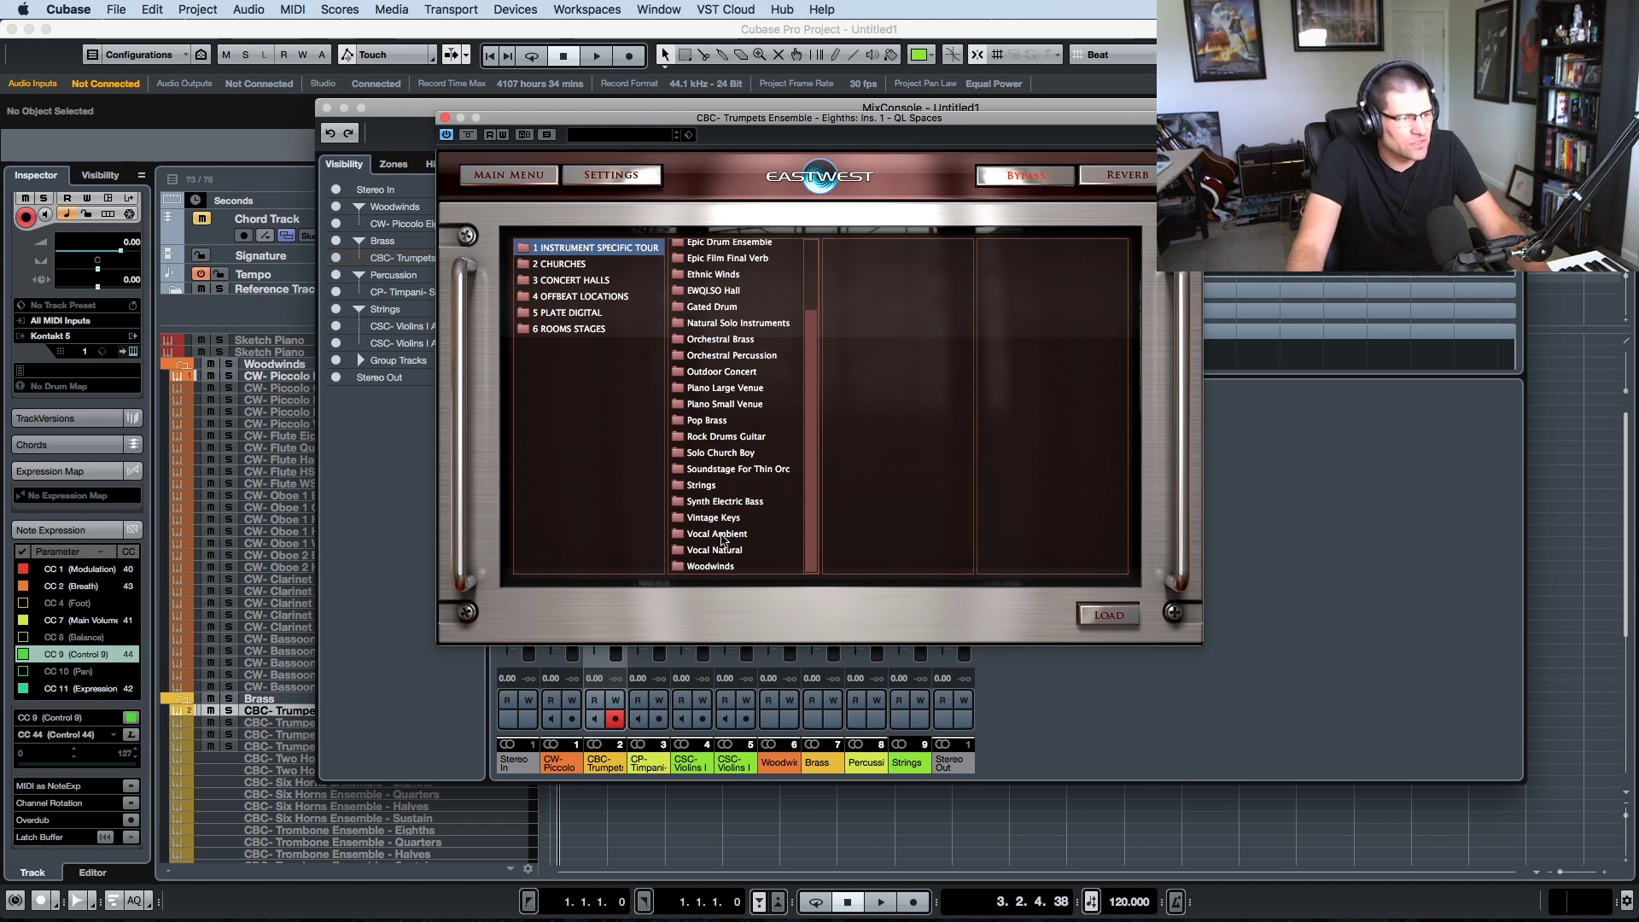
left_click(729, 341)
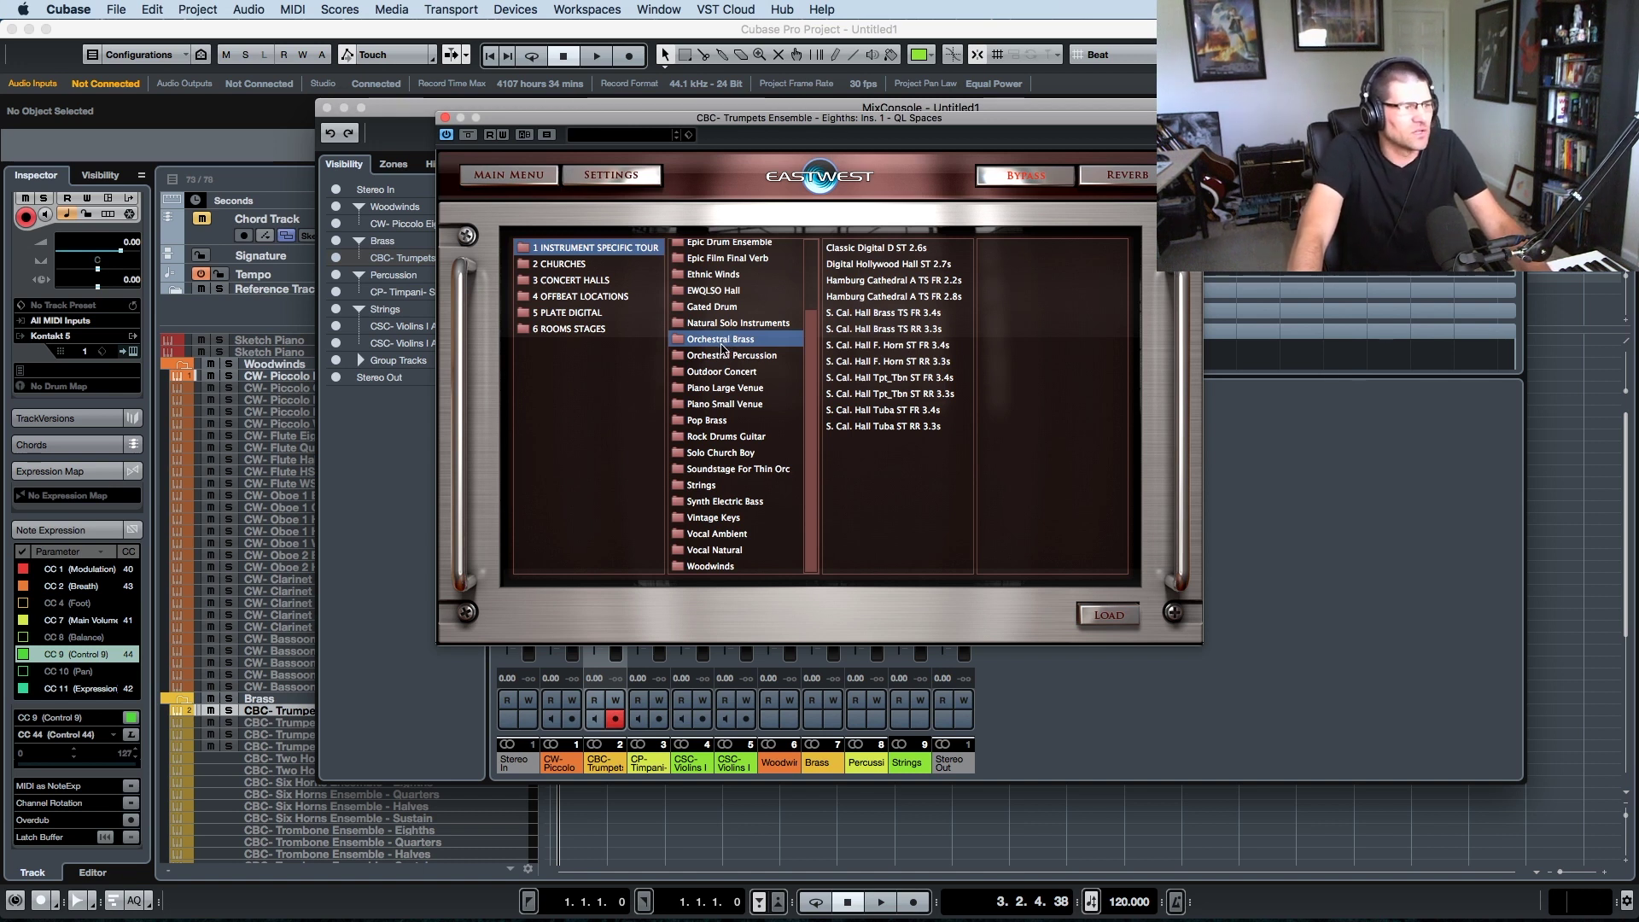
left_click(922, 317)
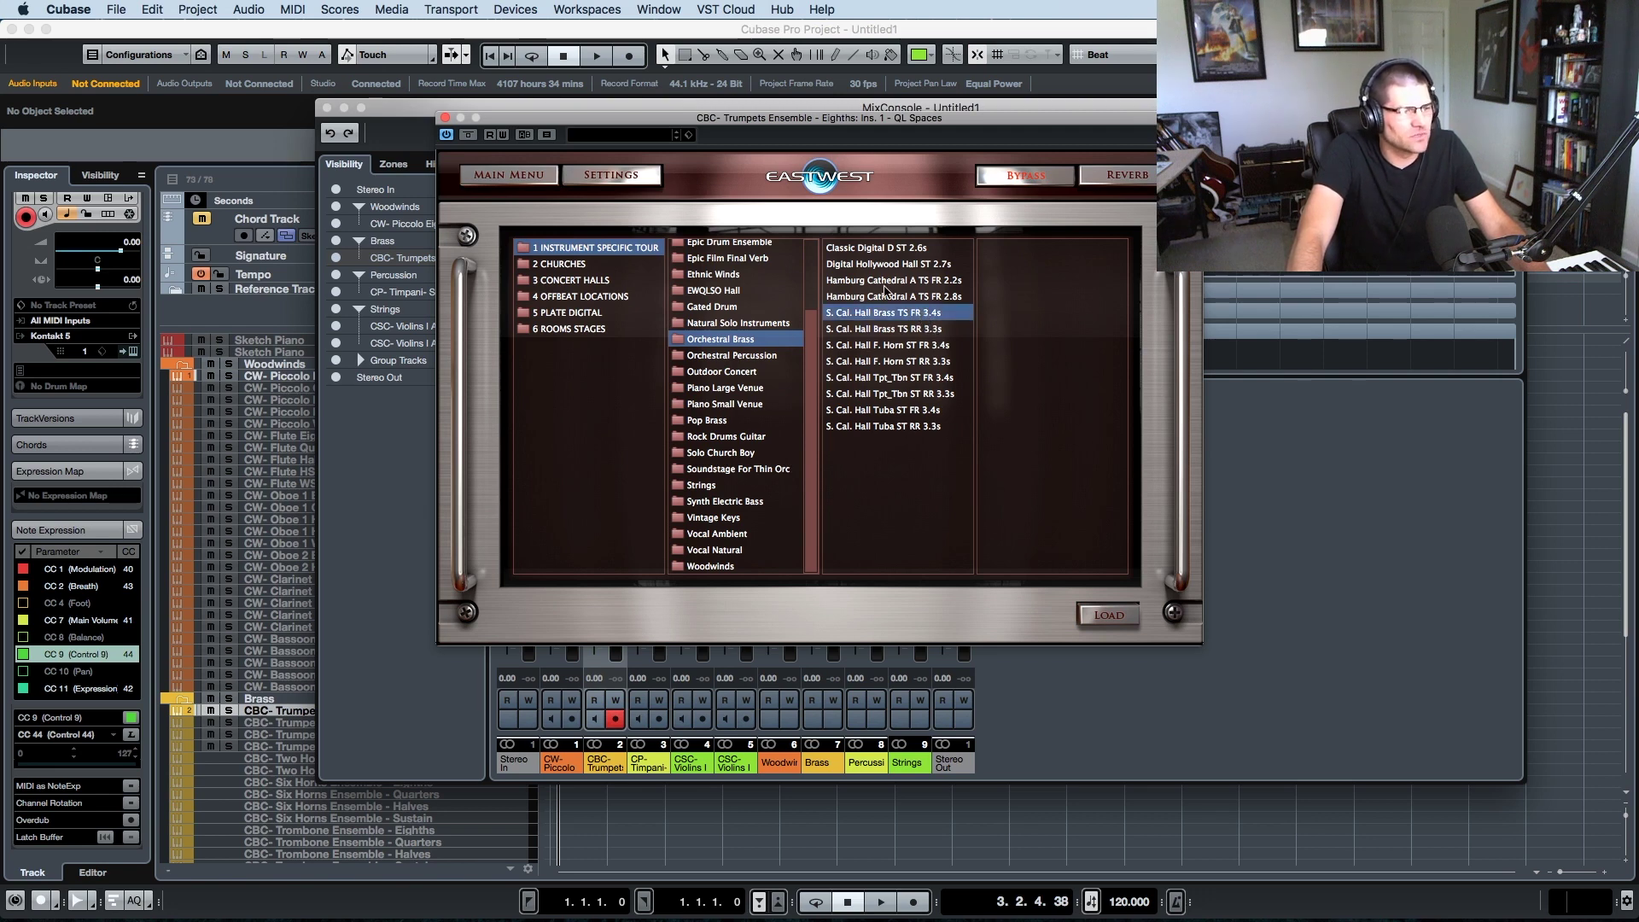
left_click(910, 379)
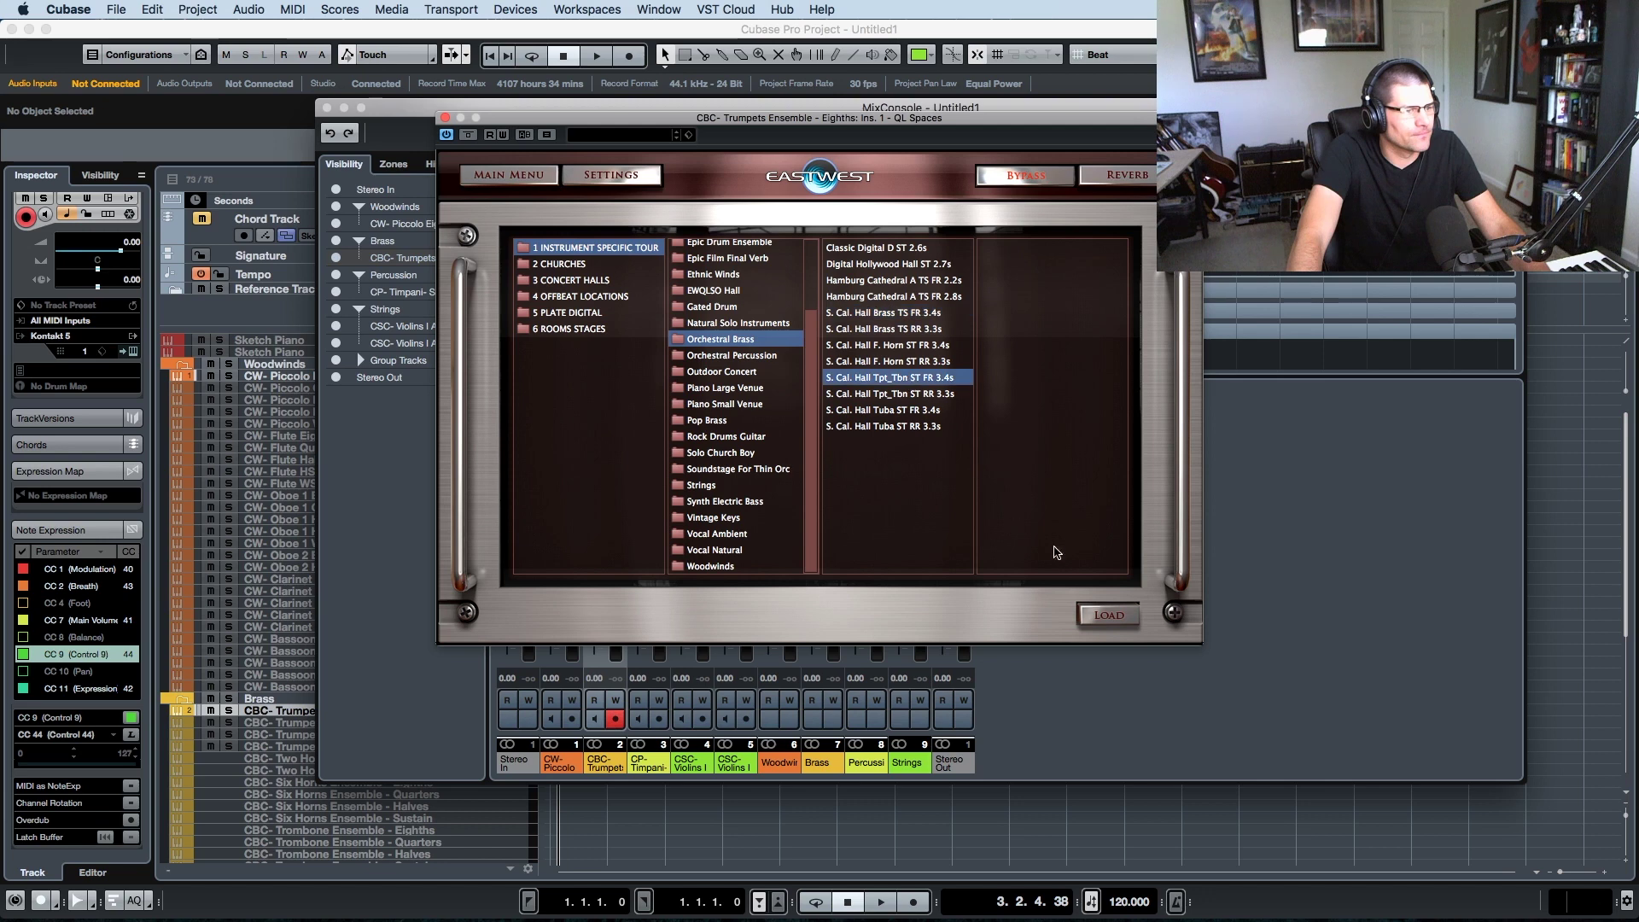
left_click(1107, 616)
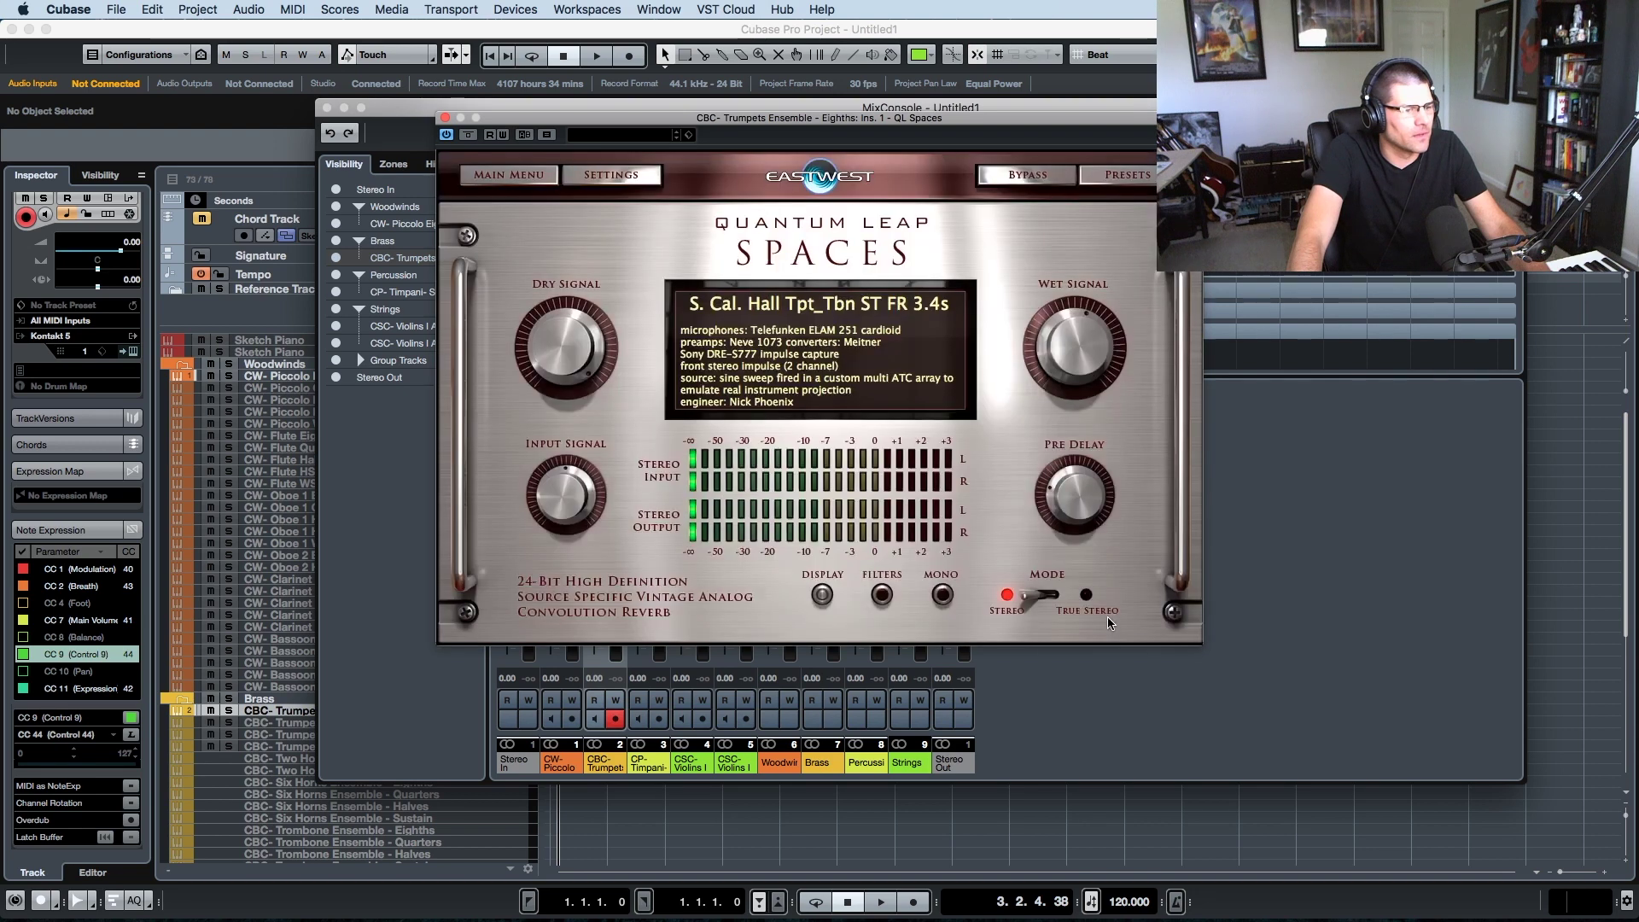
left_click(445, 117)
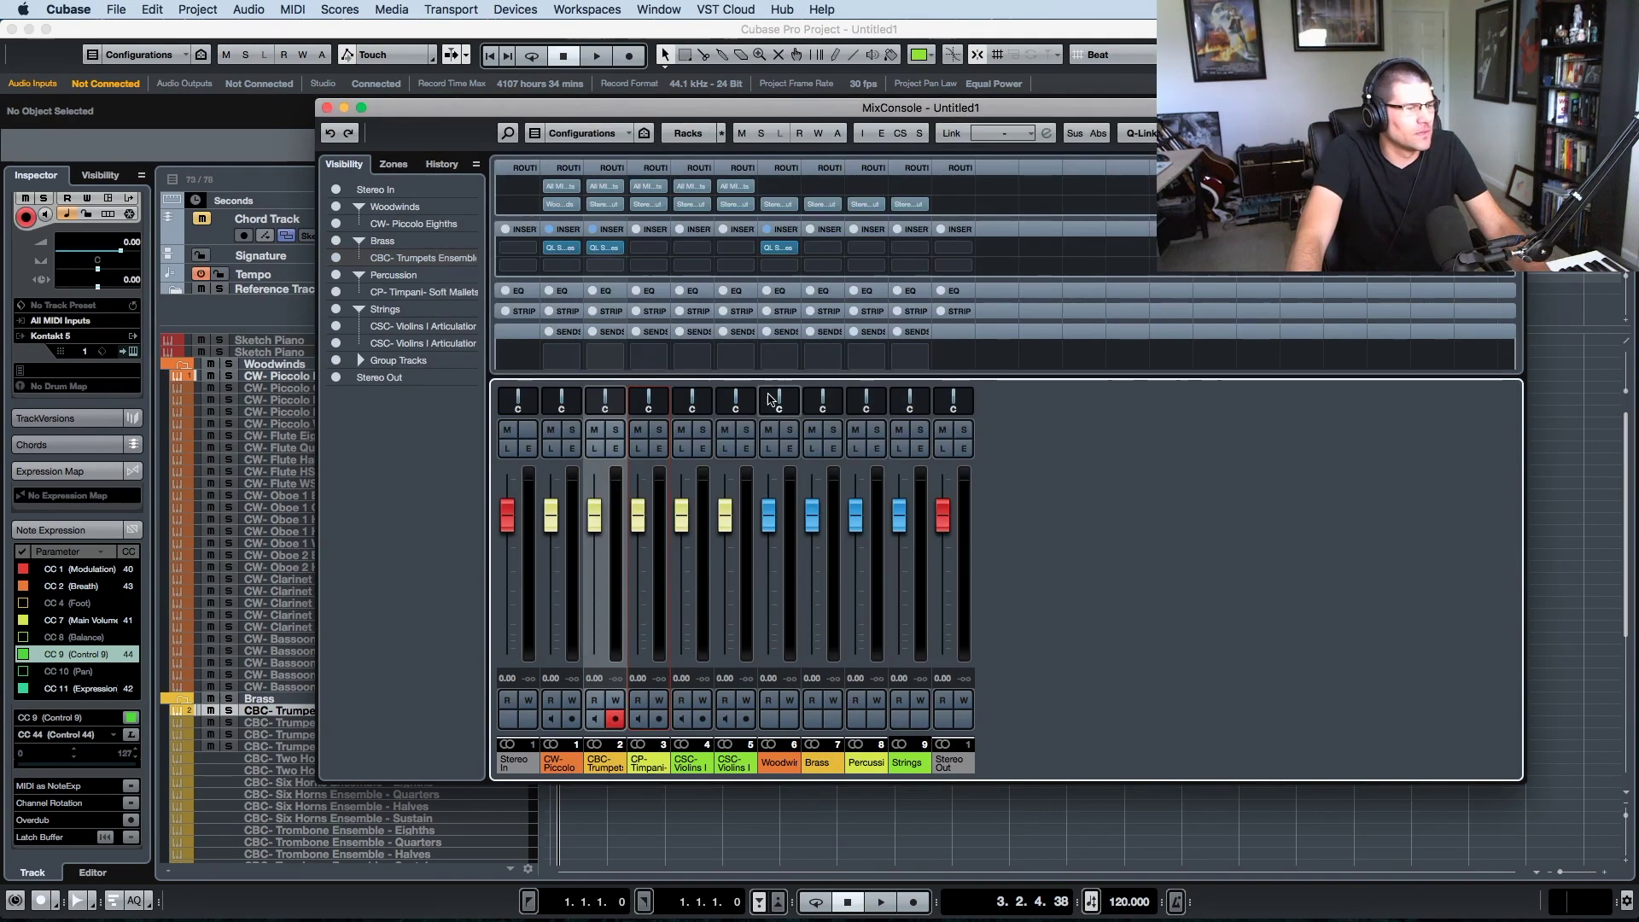
- Insert QL Spaces on the Brass group channel and load the Orchestral Brass preset S. Cal. Hall Brass TS RR 3.3s
left_click(833, 249)
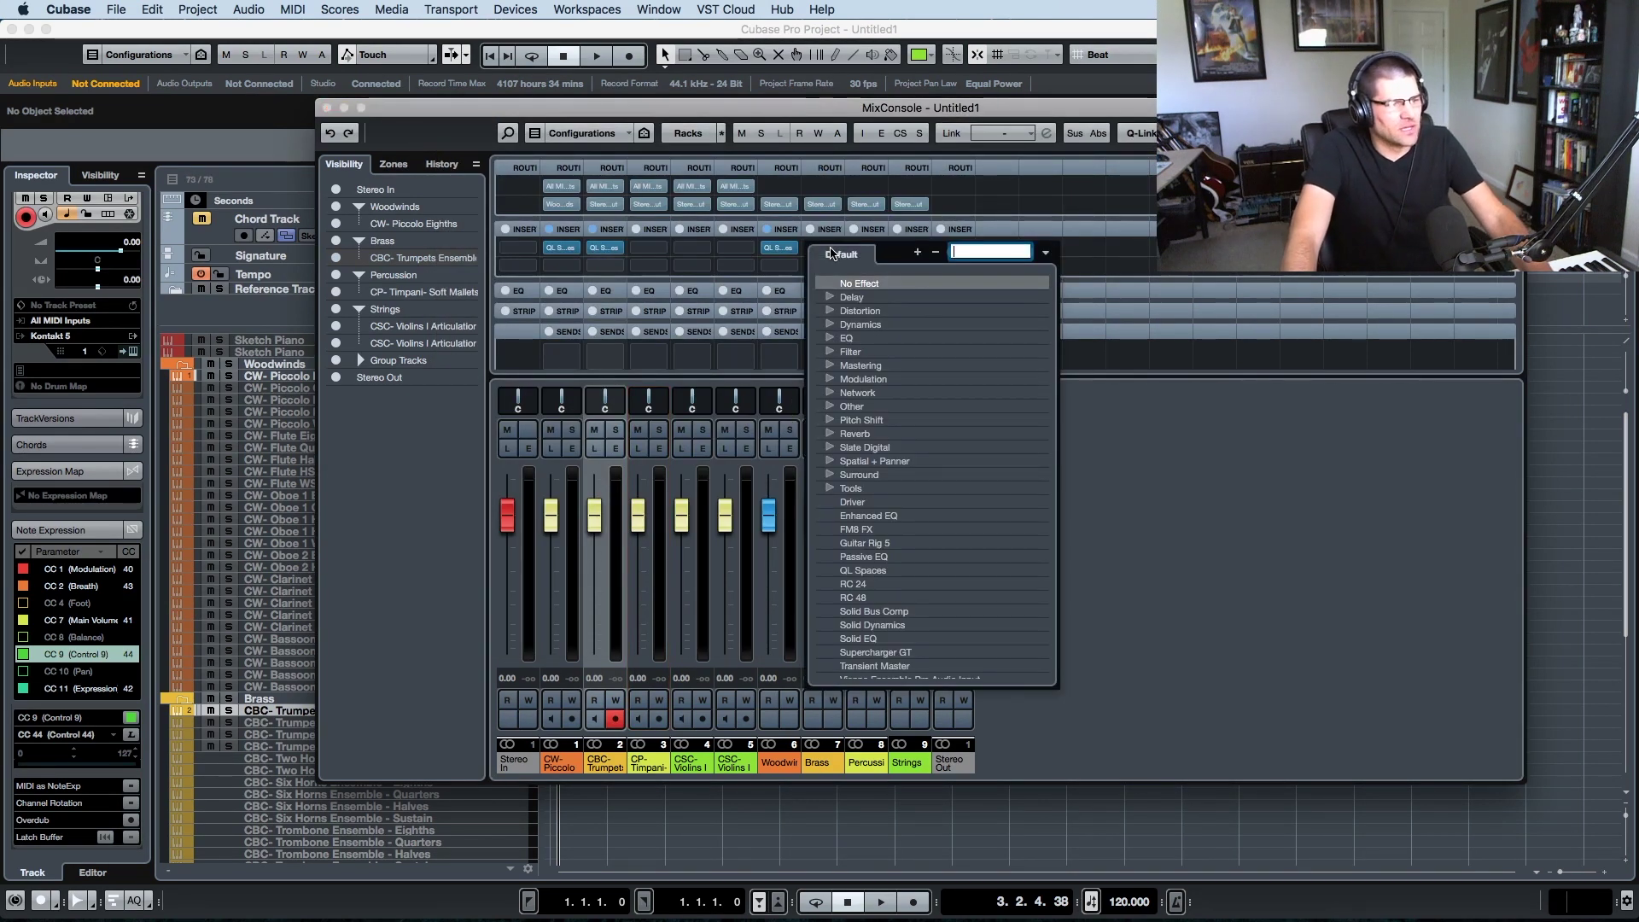
left_click(880, 571)
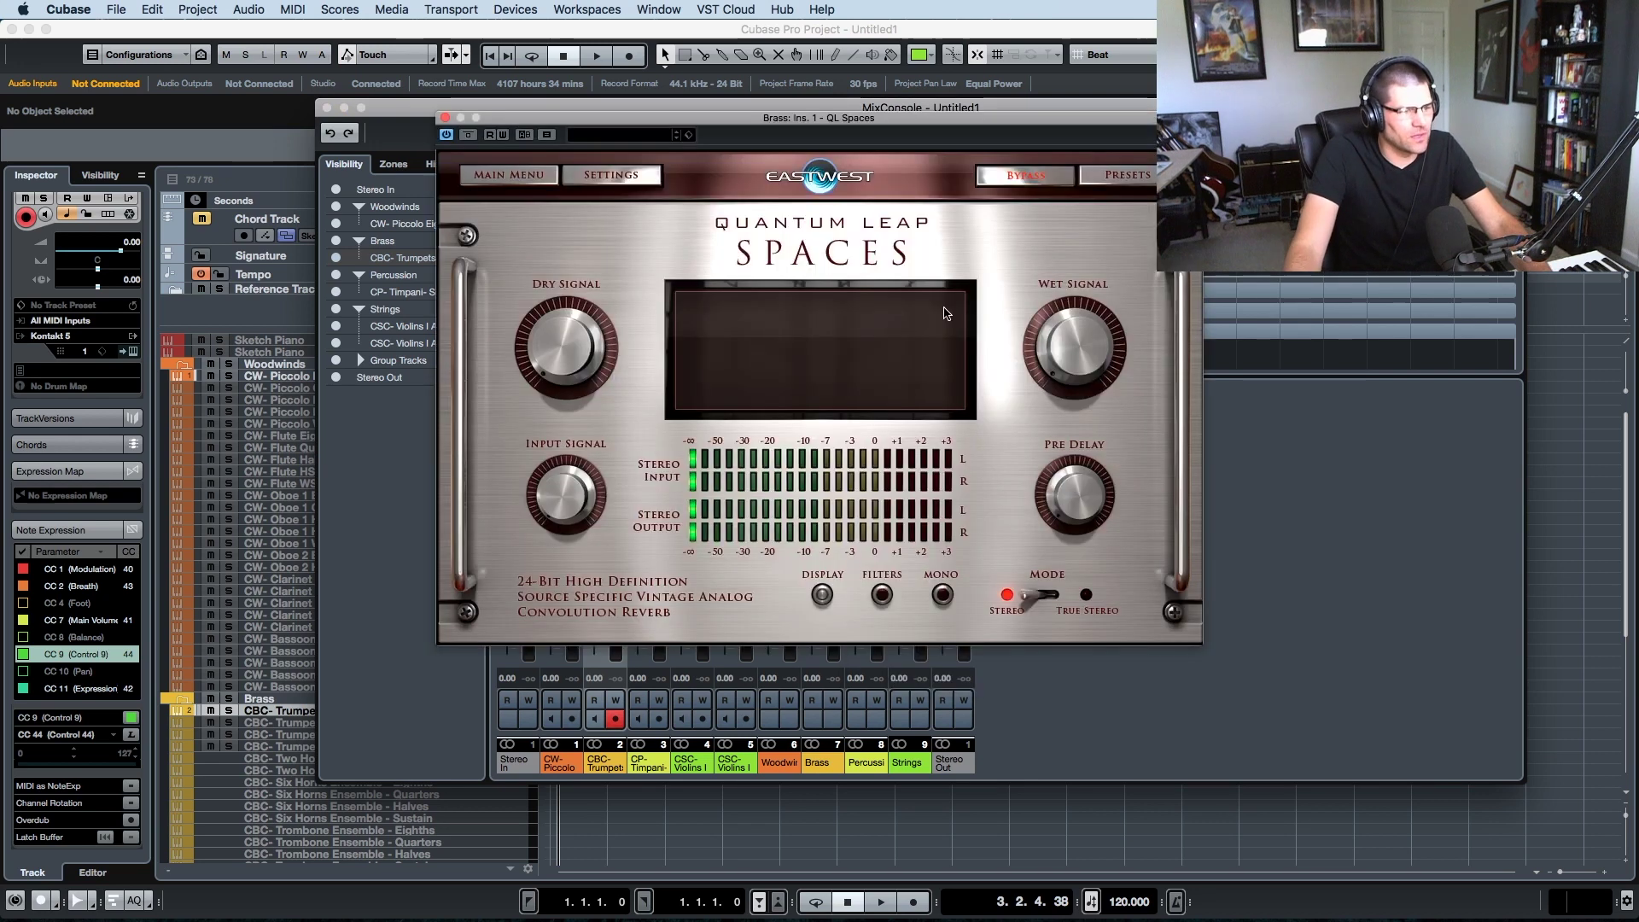
left_click(1128, 174)
scroll(713, 385, "down", 3)
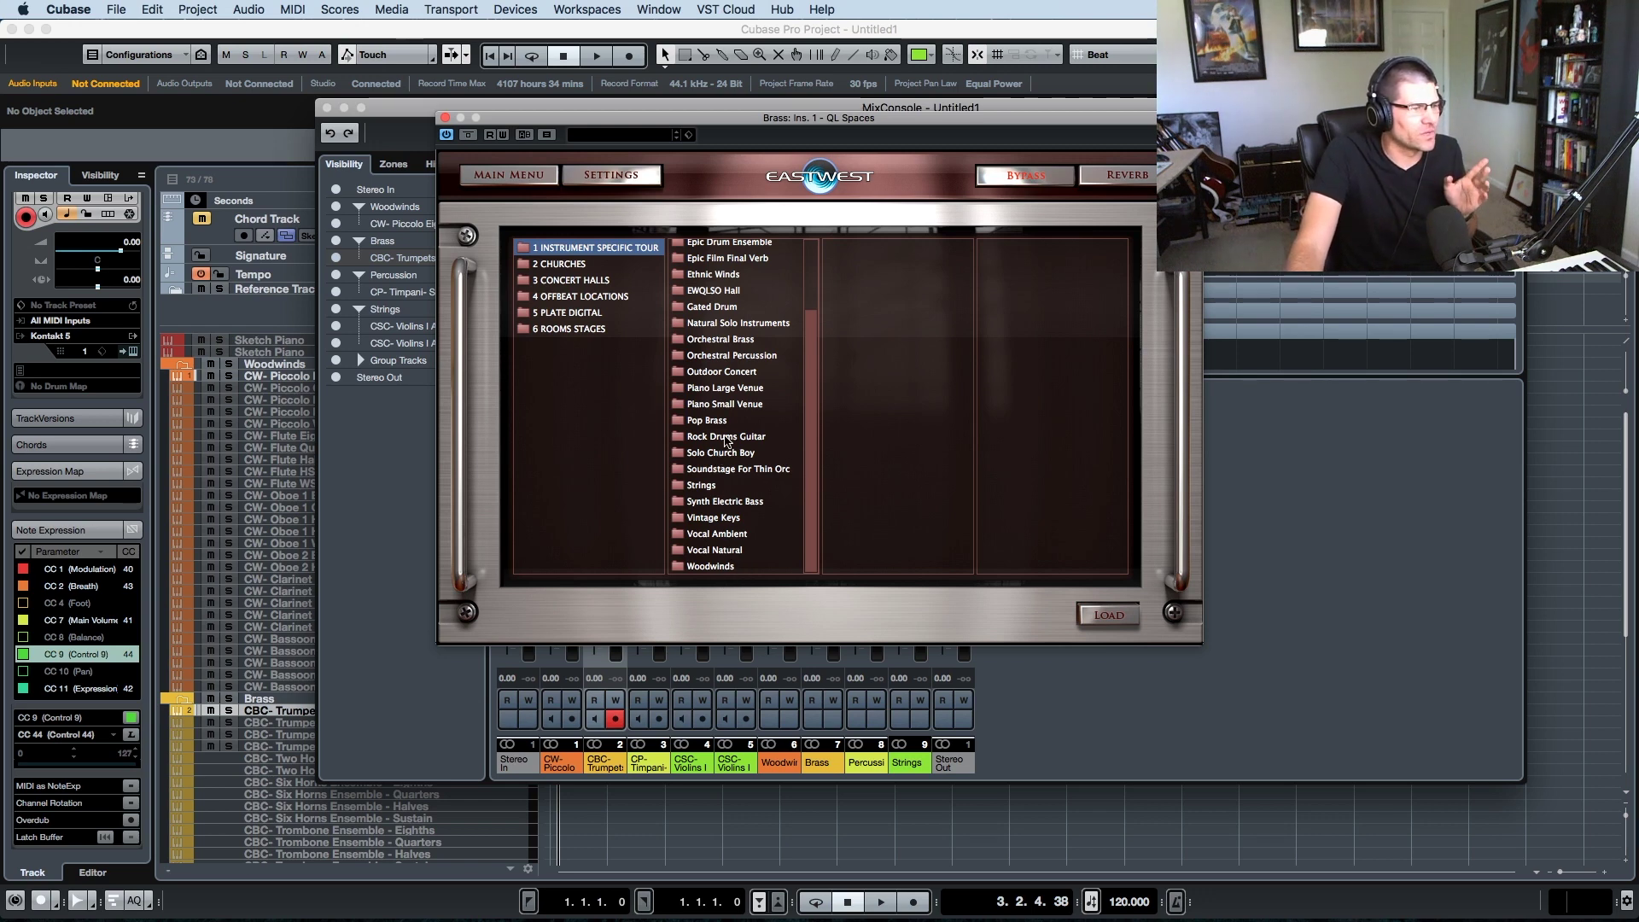
left_click(728, 340)
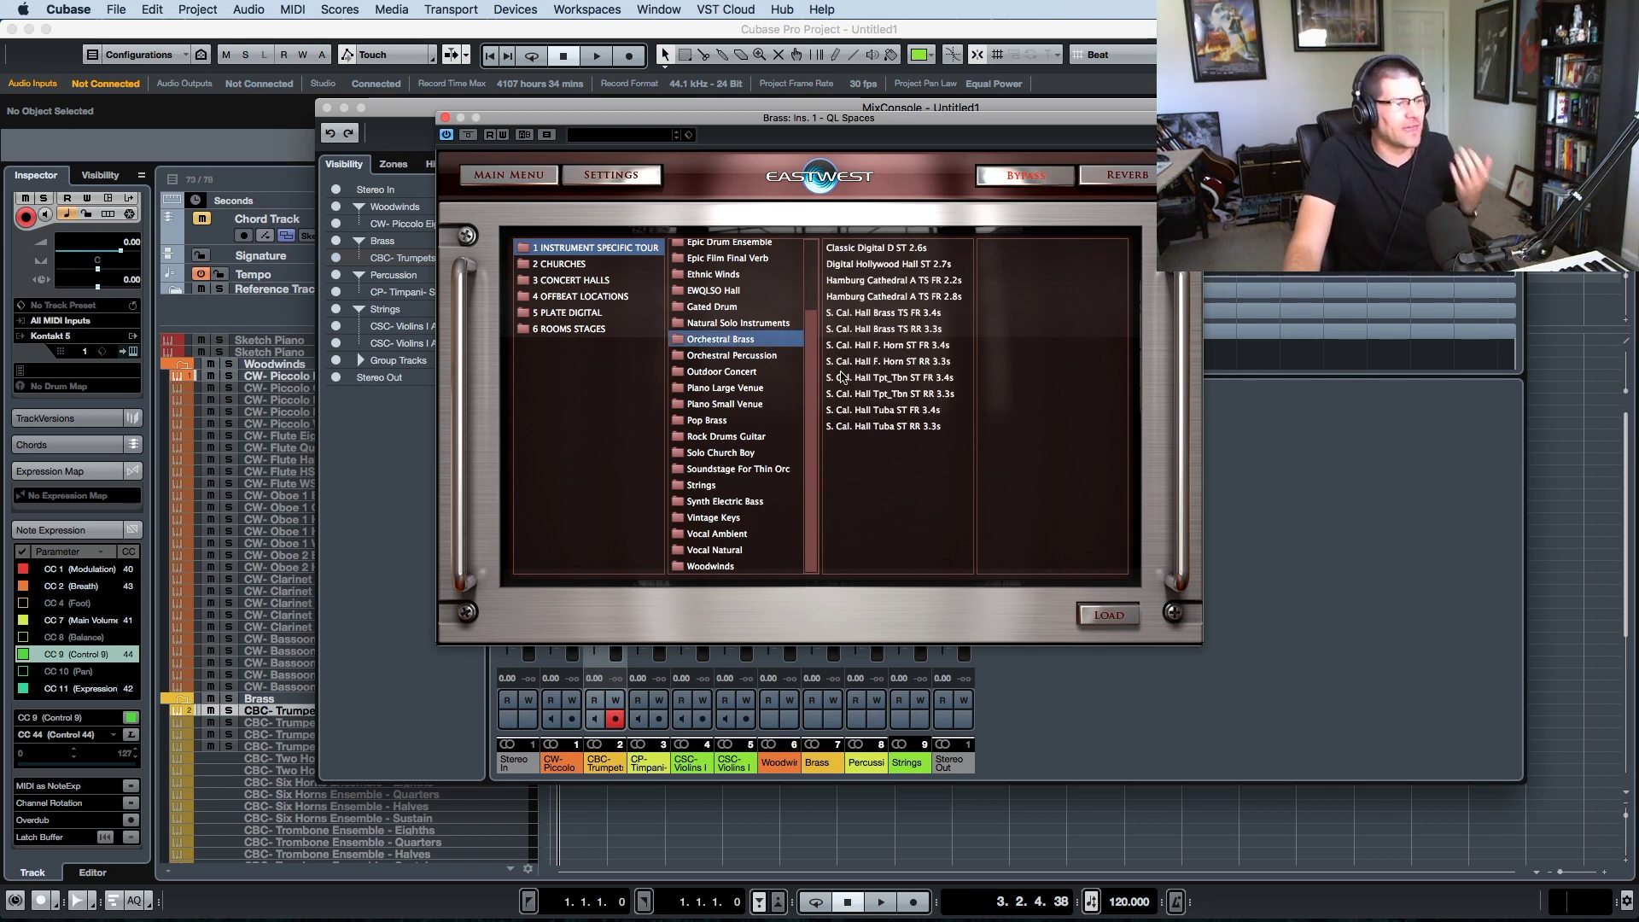
left_click(912, 331)
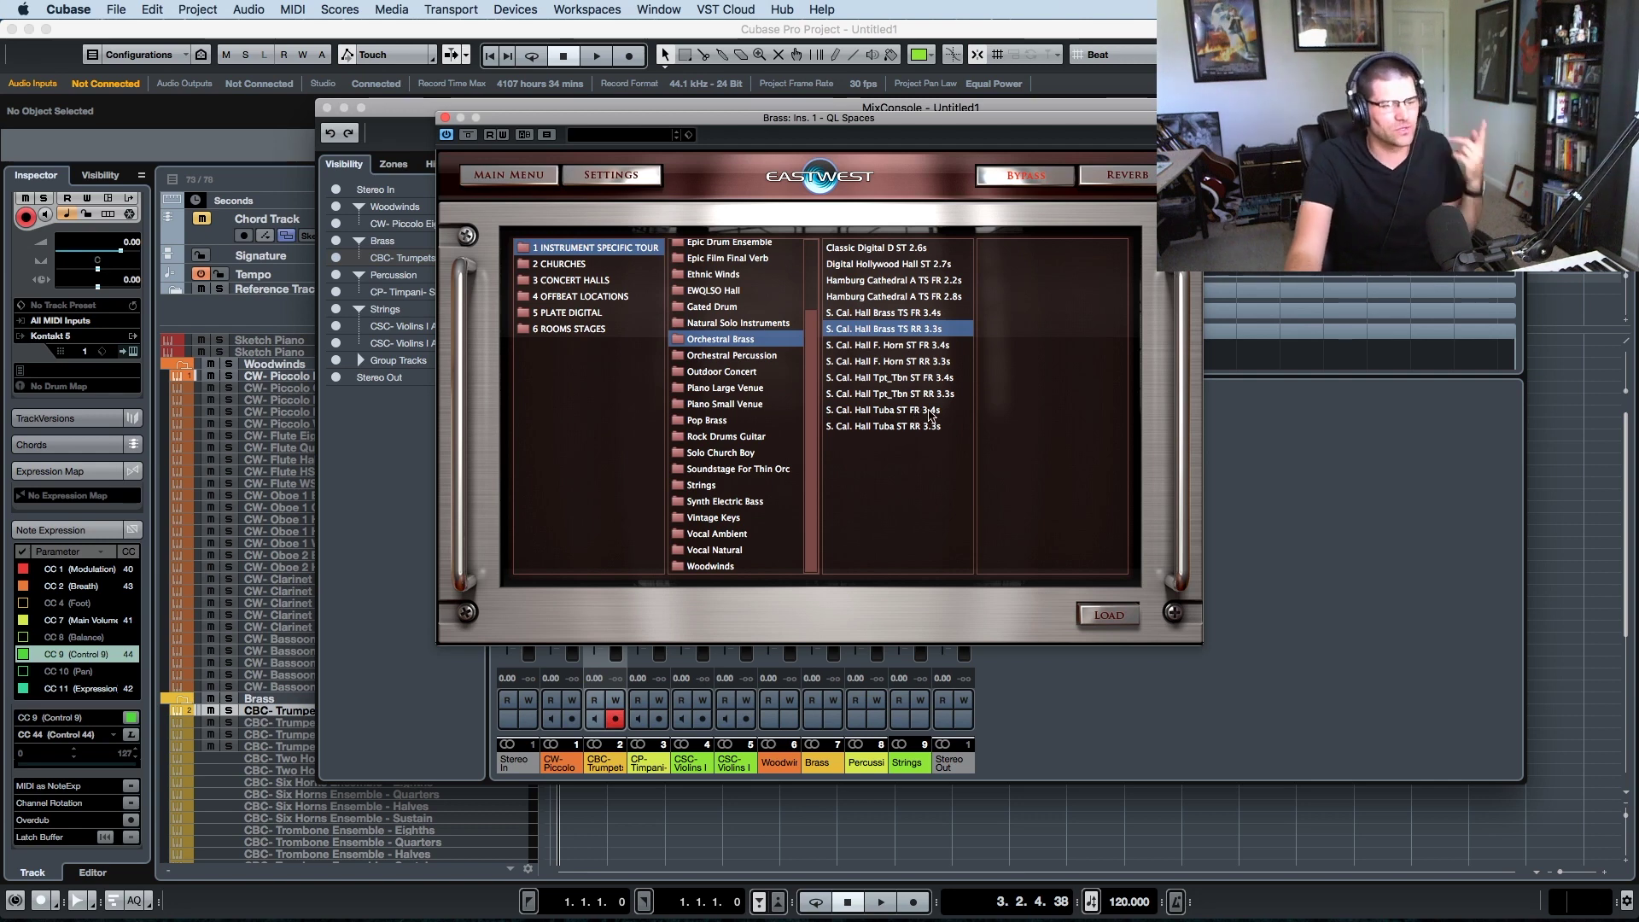
left_click(1110, 615)
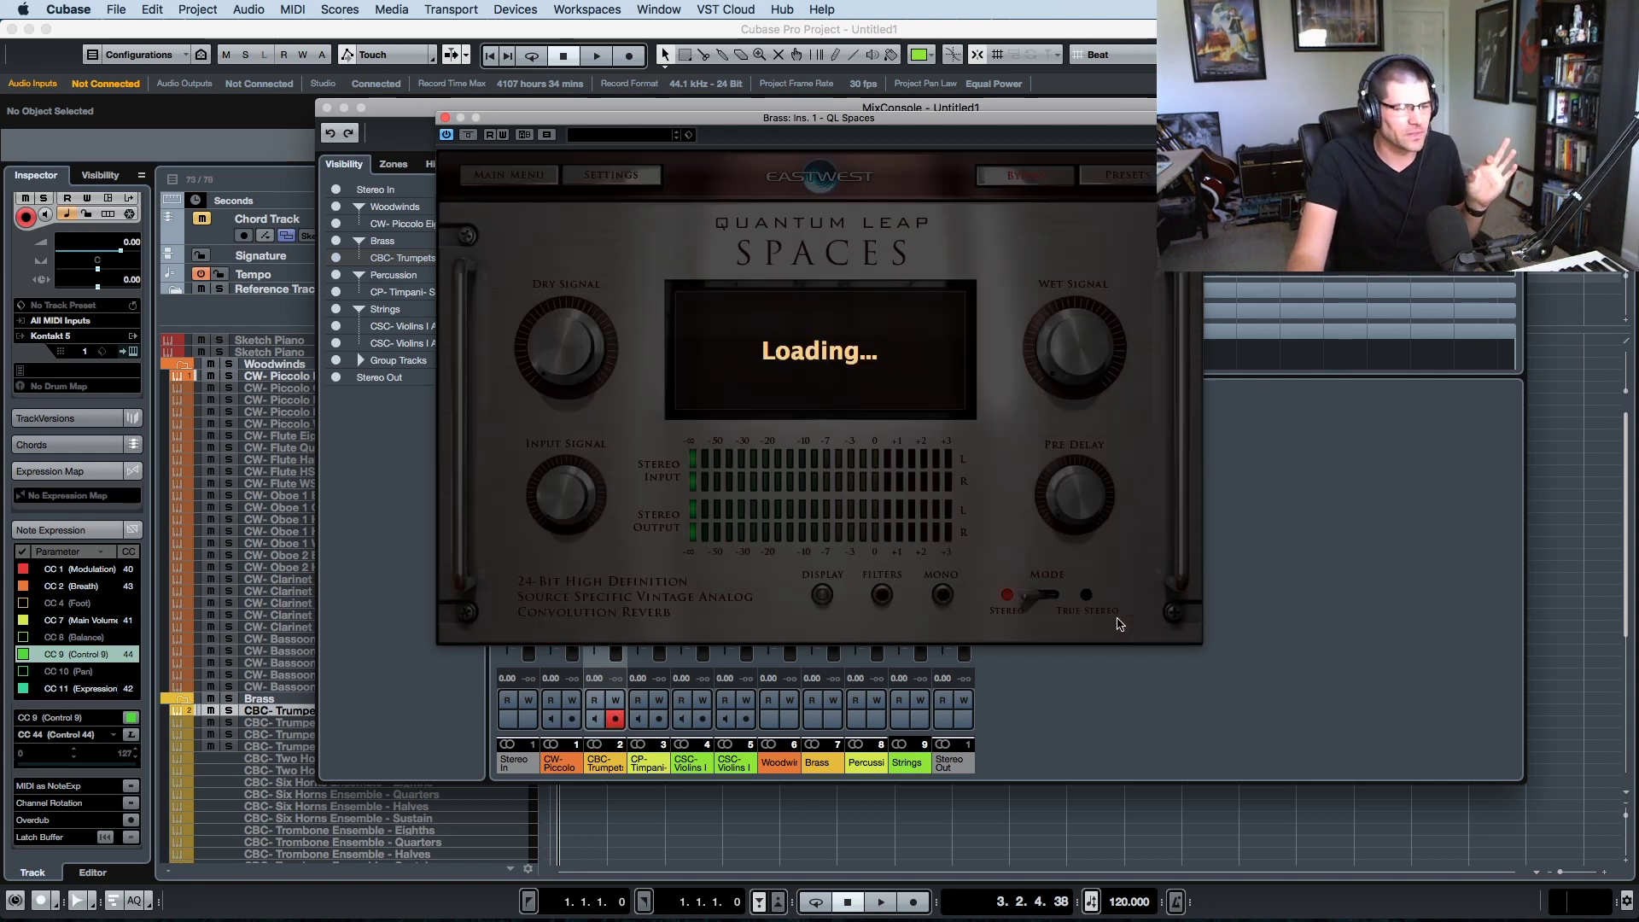
left_click(443, 117)
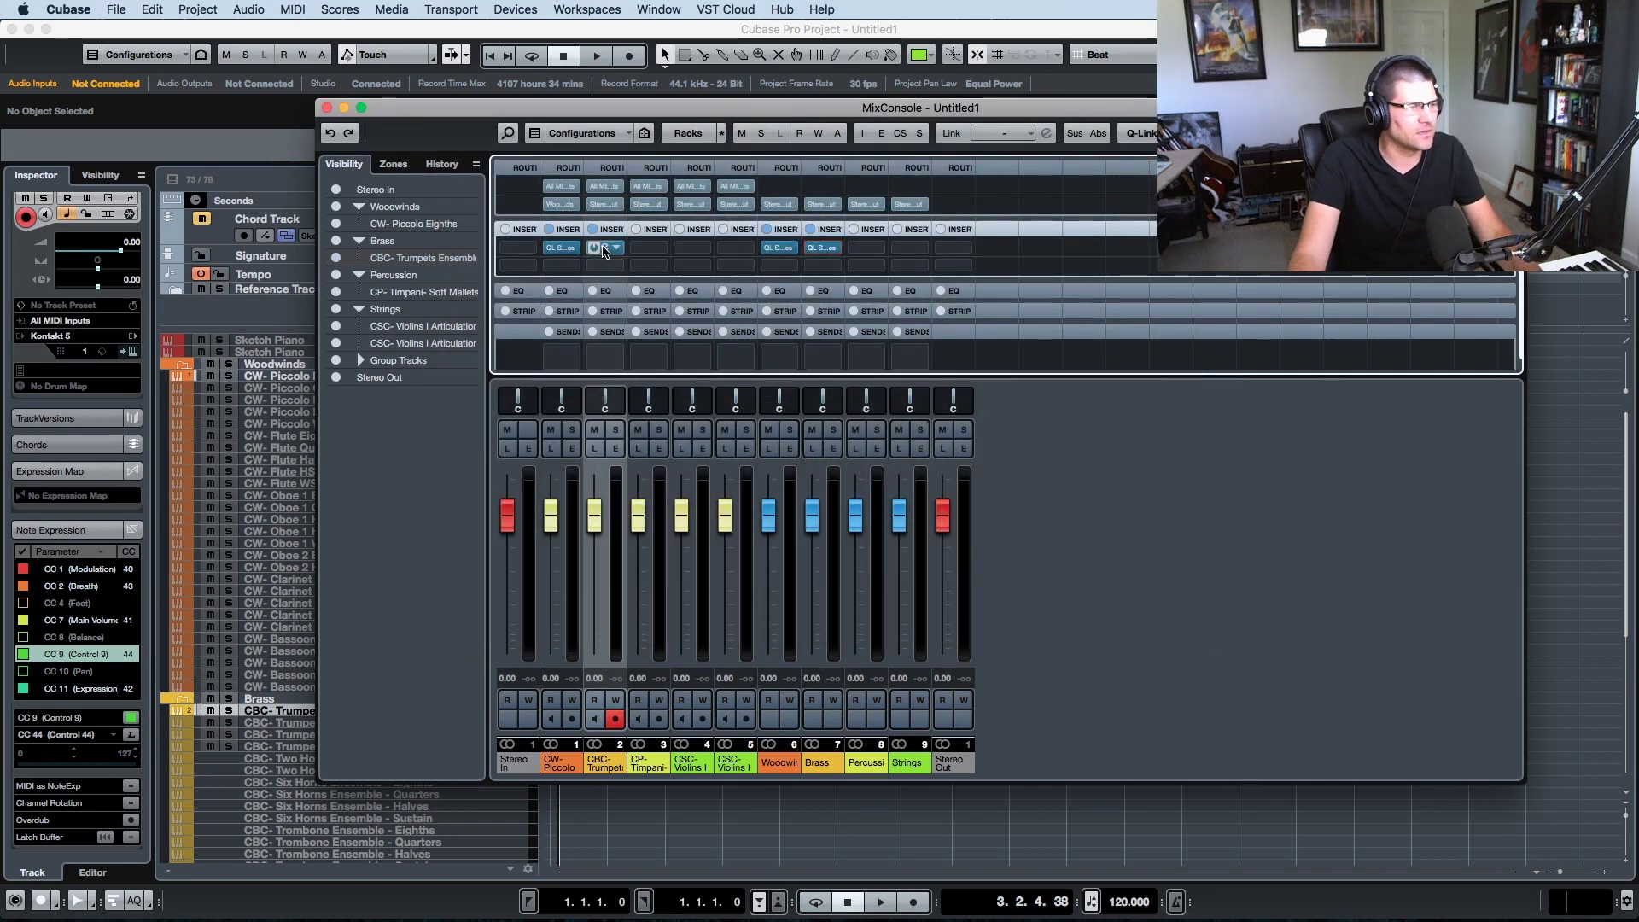
- Review the QL Spaces presets loaded on the trumpets channel and the Brass group, closing each plug-in window
double_click(607, 248)
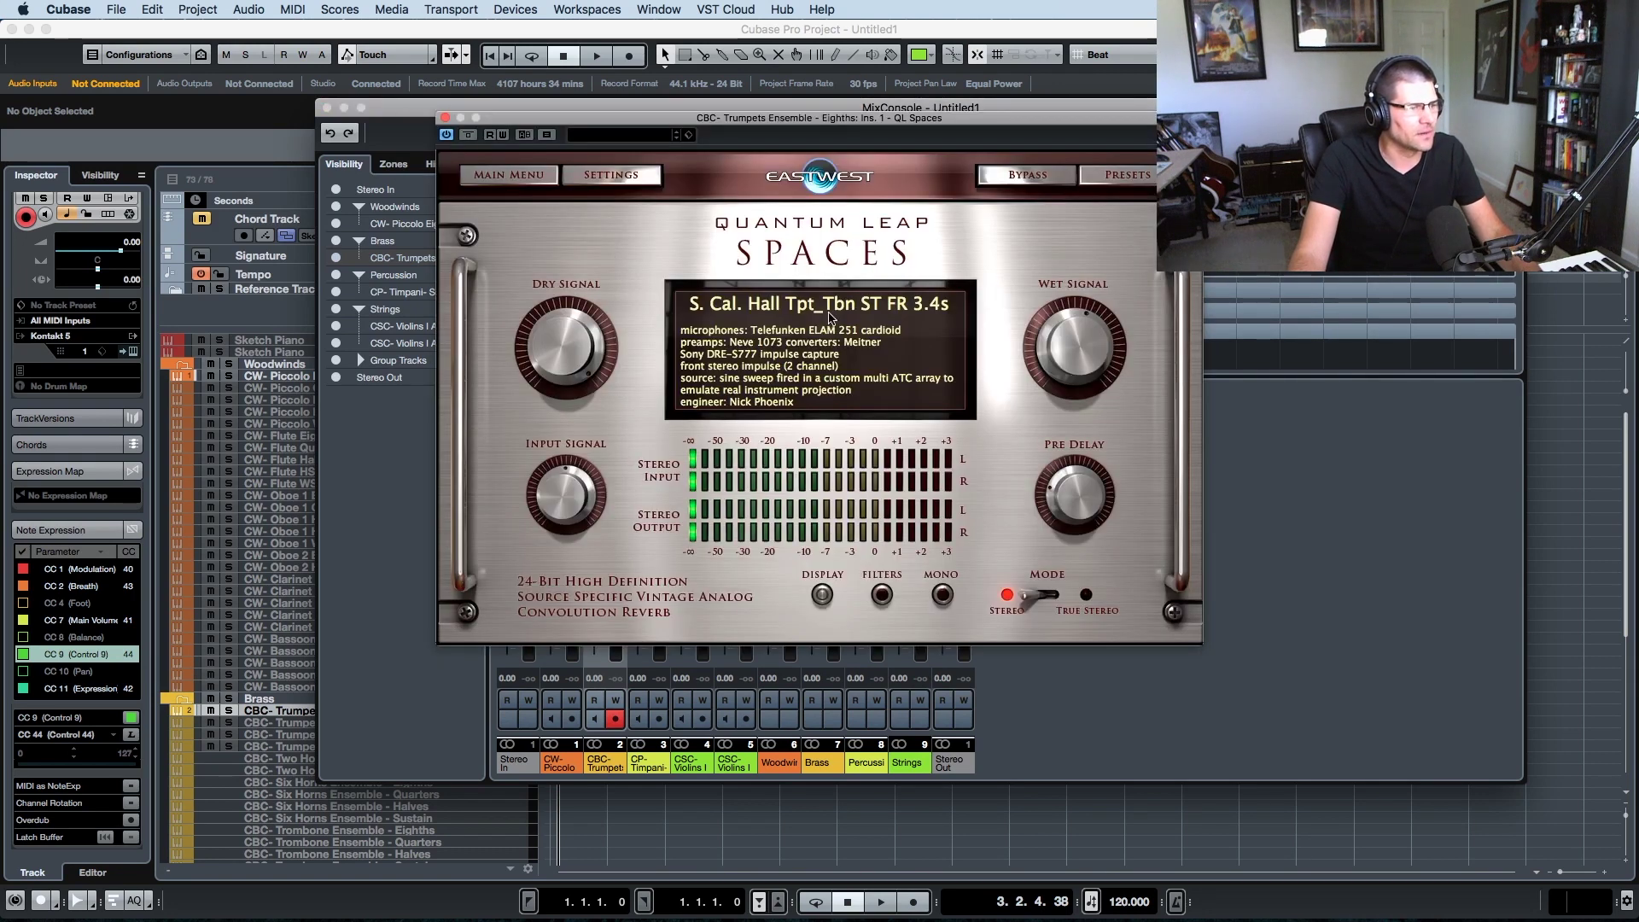
left_click(444, 117)
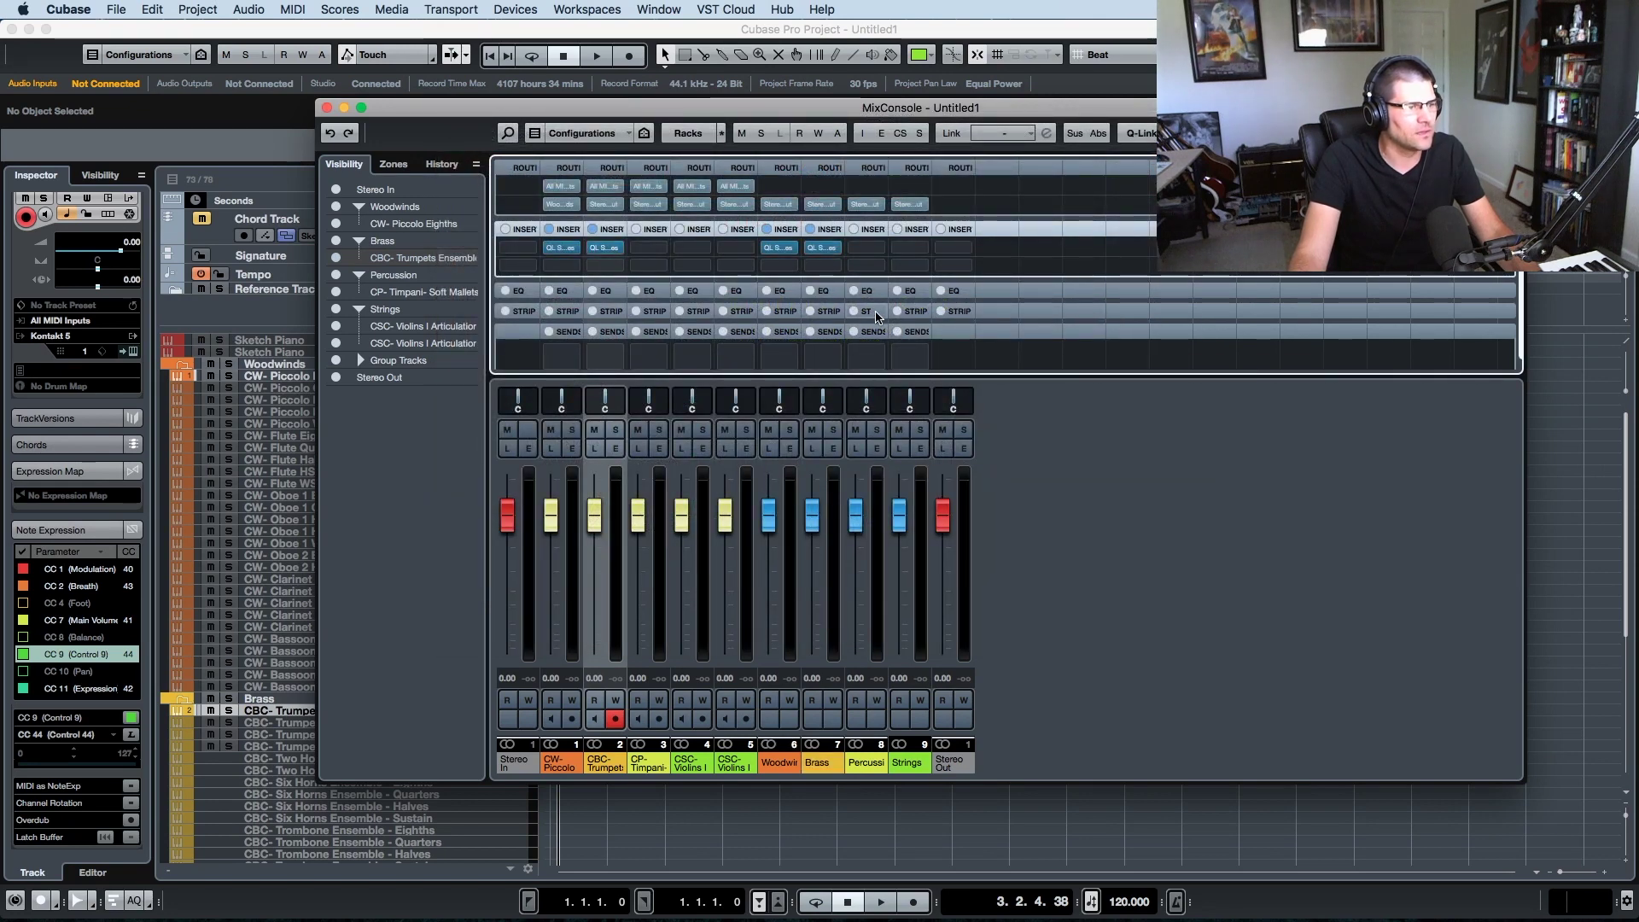
left_click(821, 250)
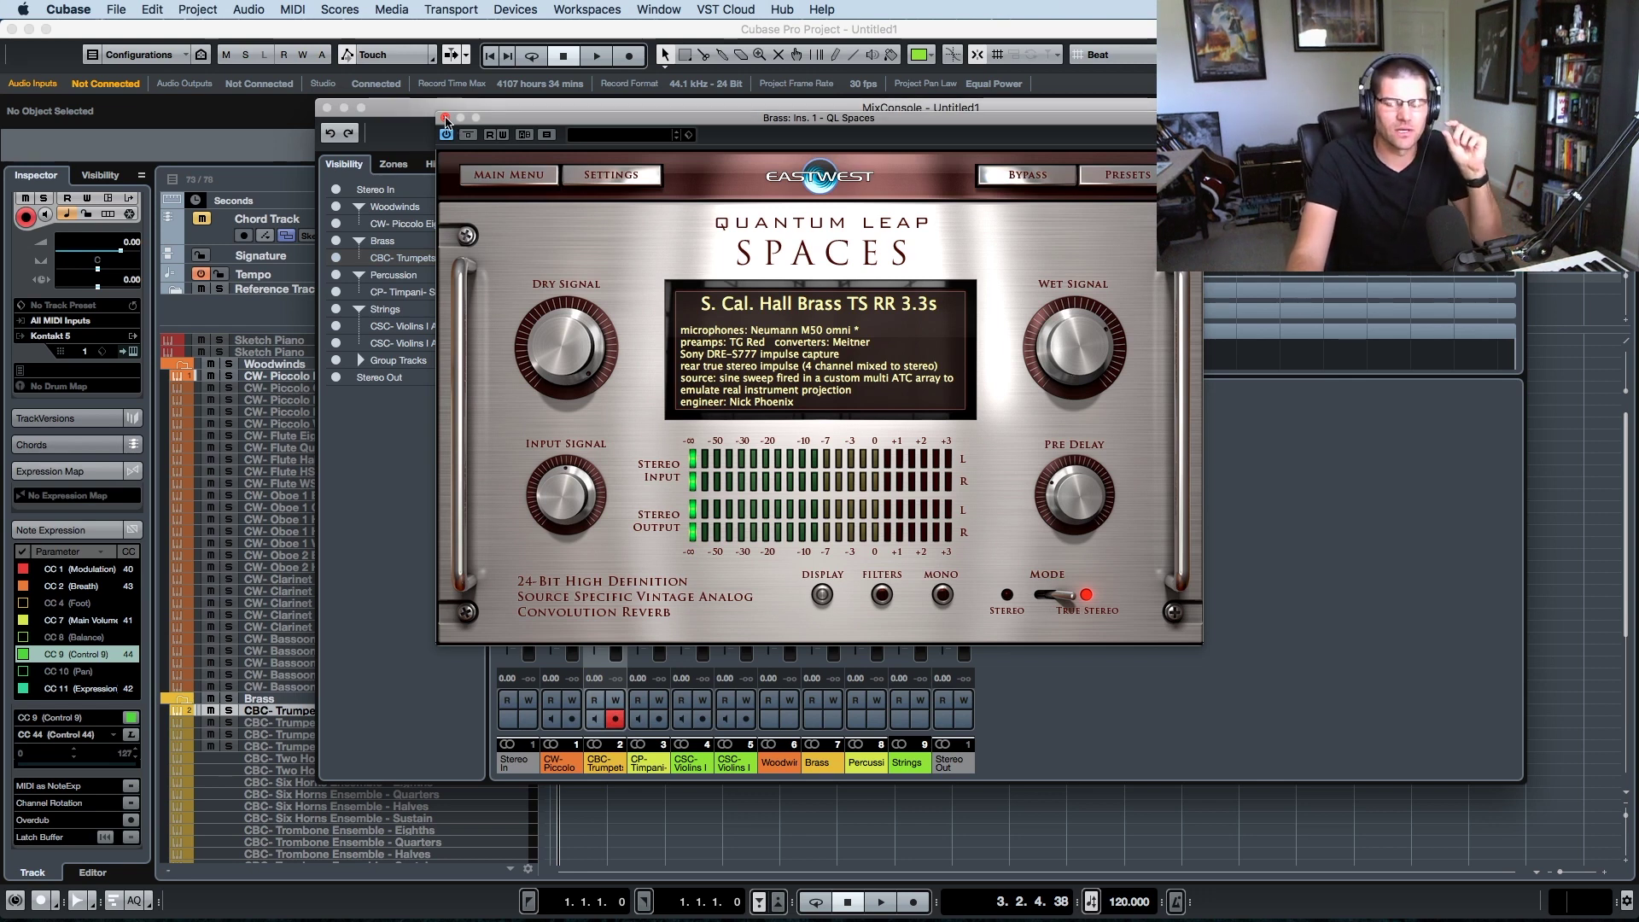
left_click(446, 118)
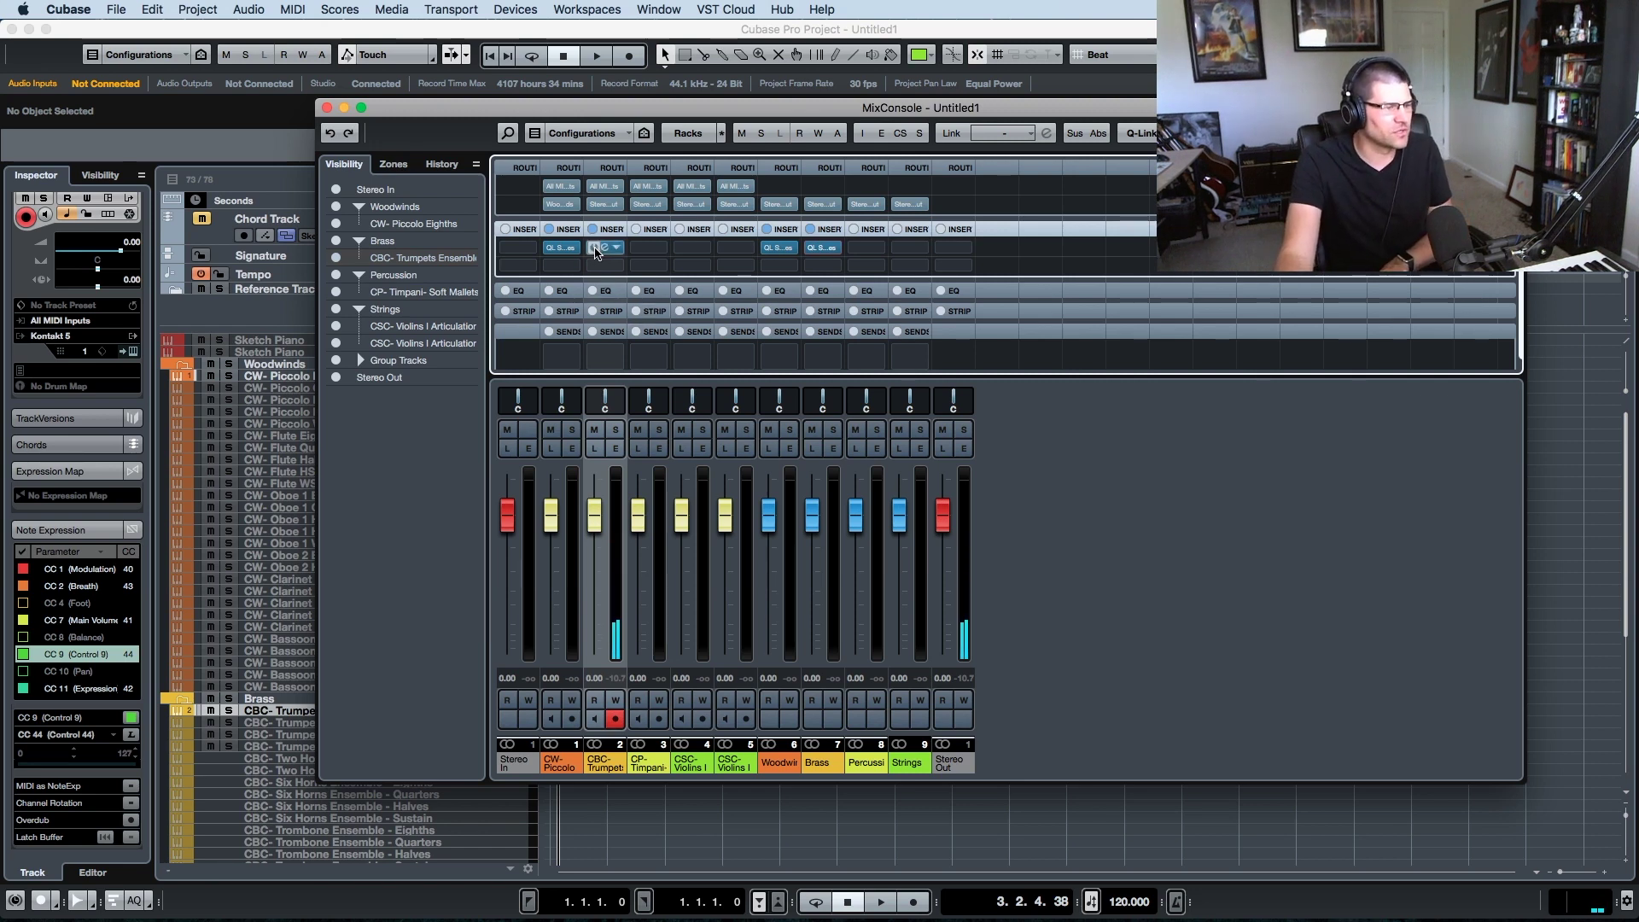
- Compare the trumpet sound with and without reverb by bypassing and re-enabling QL Spaces on the trumpets and Brass channels
left_click(812, 247)
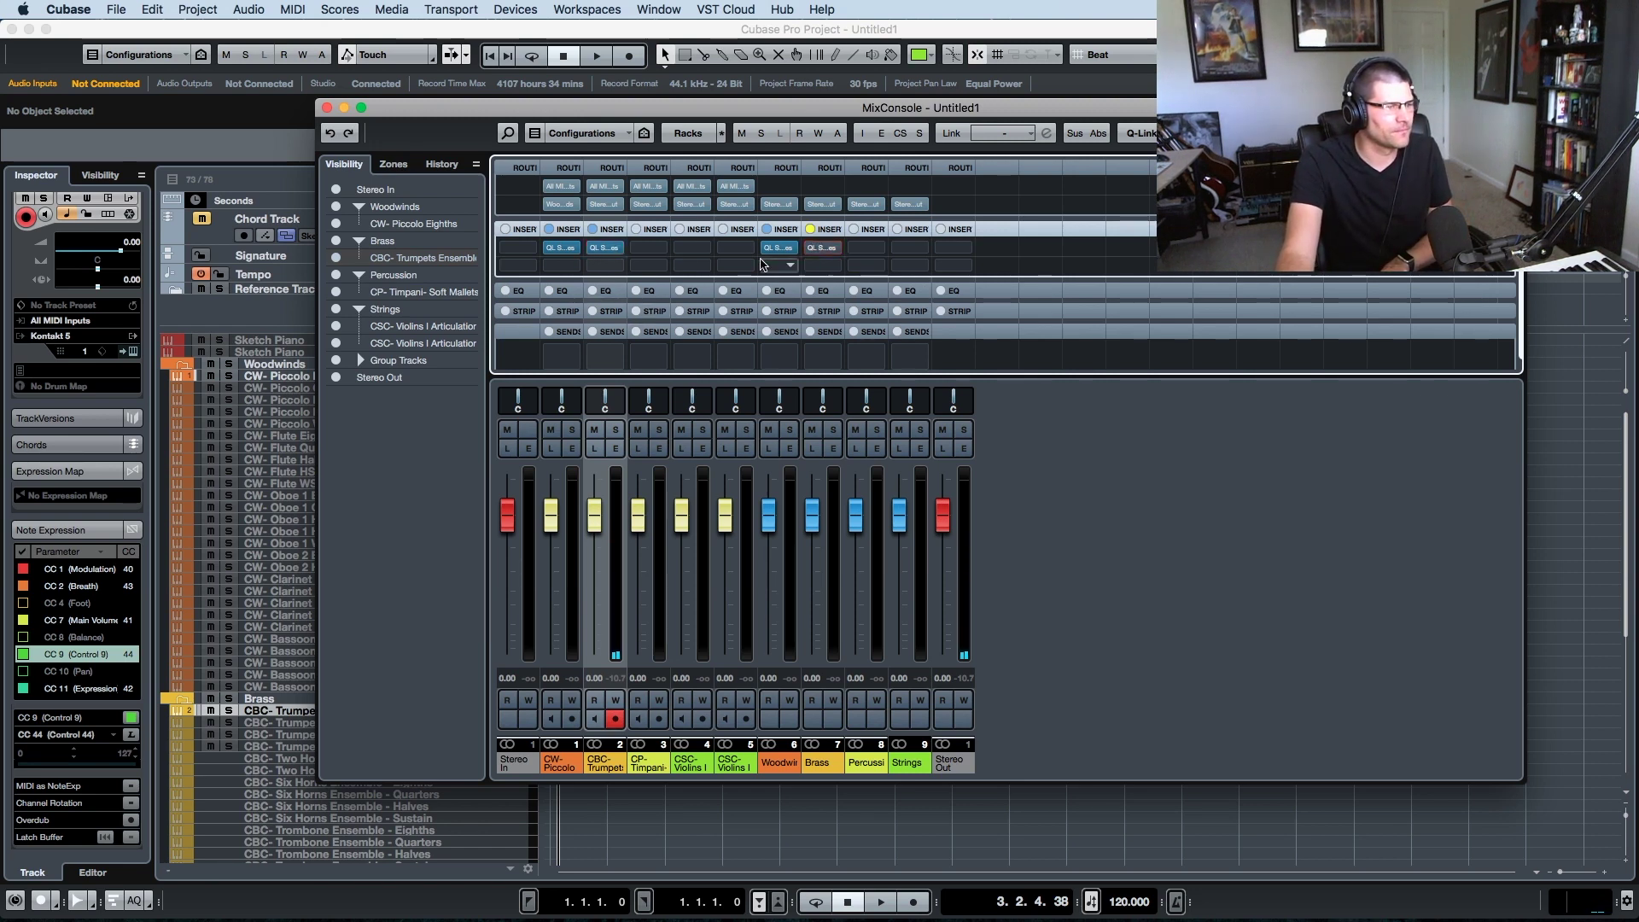
left_click(595, 249)
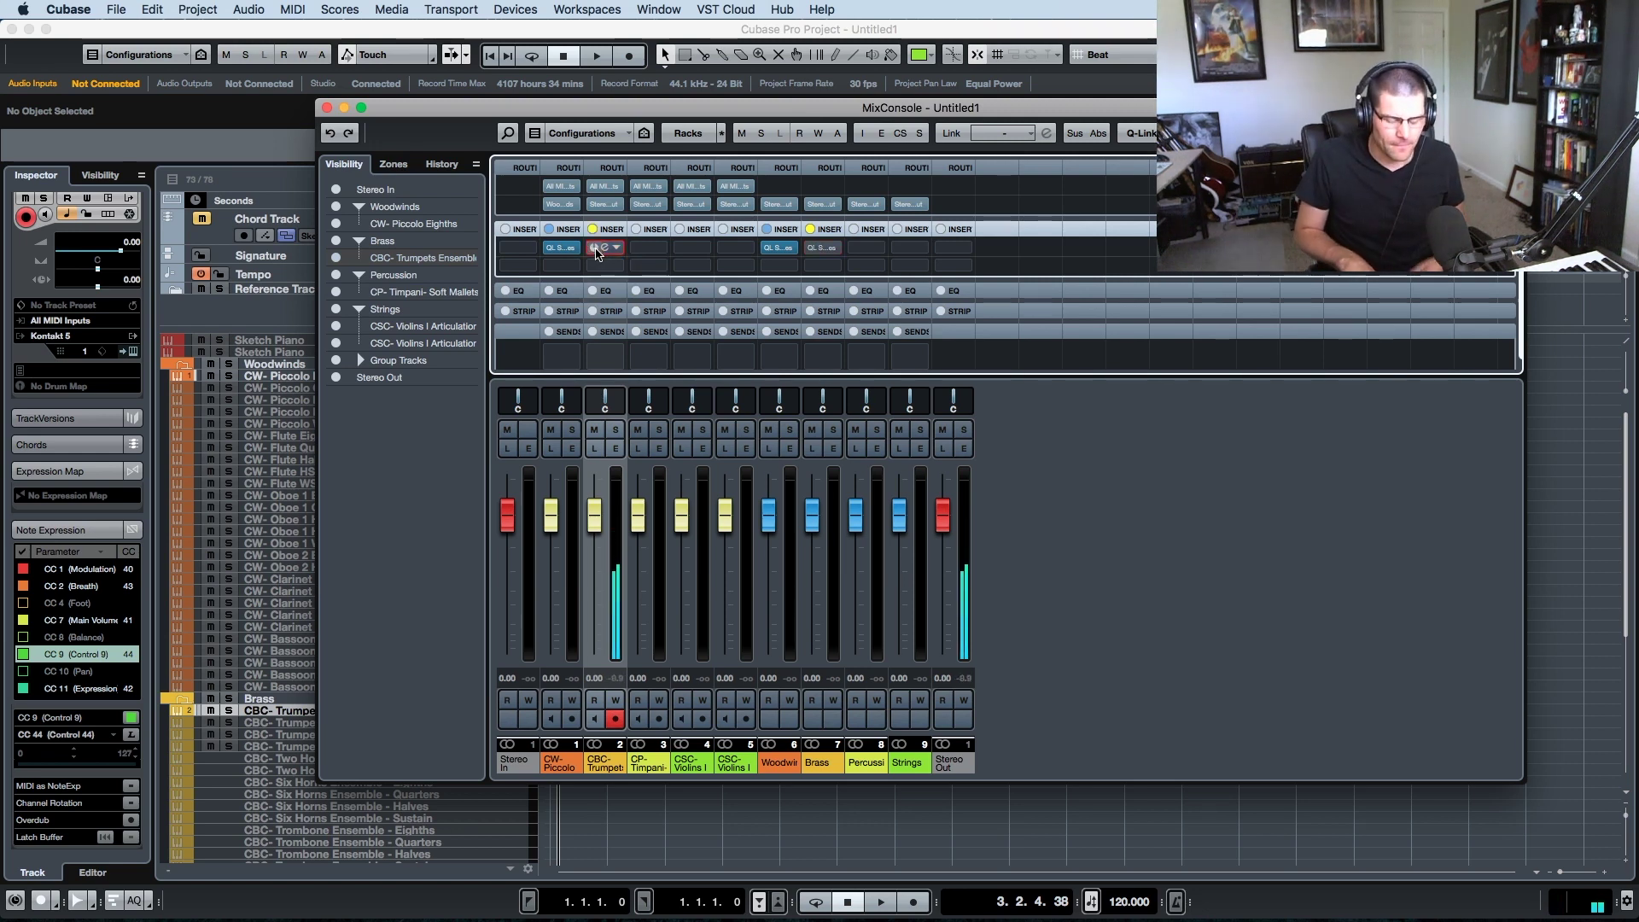
left_click(596, 249)
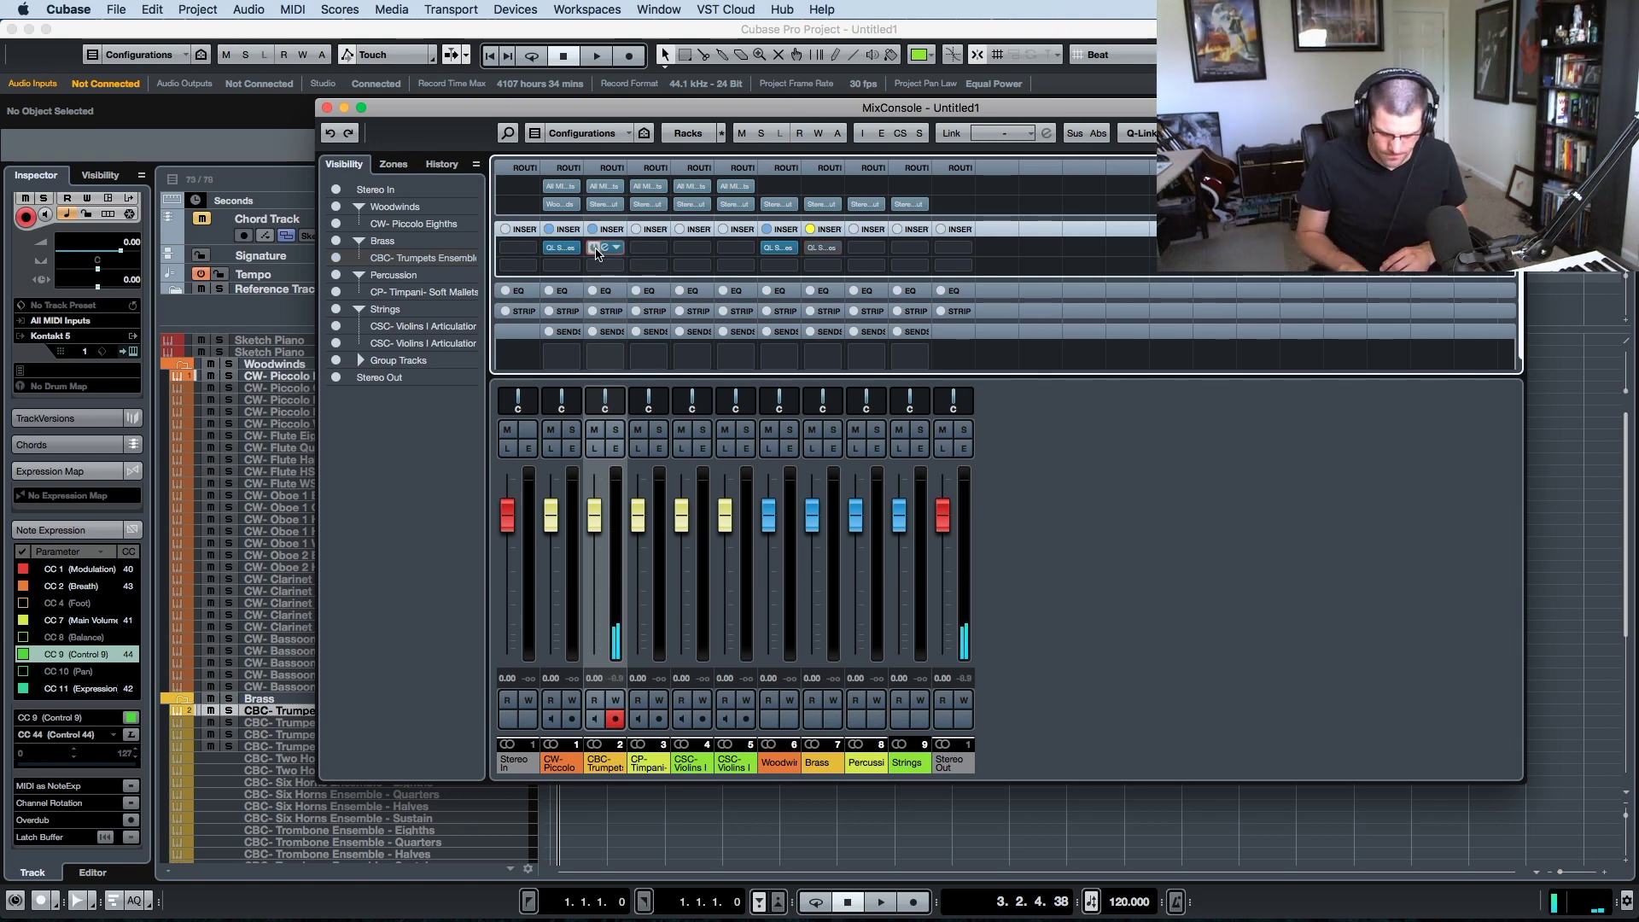
left_click(813, 249)
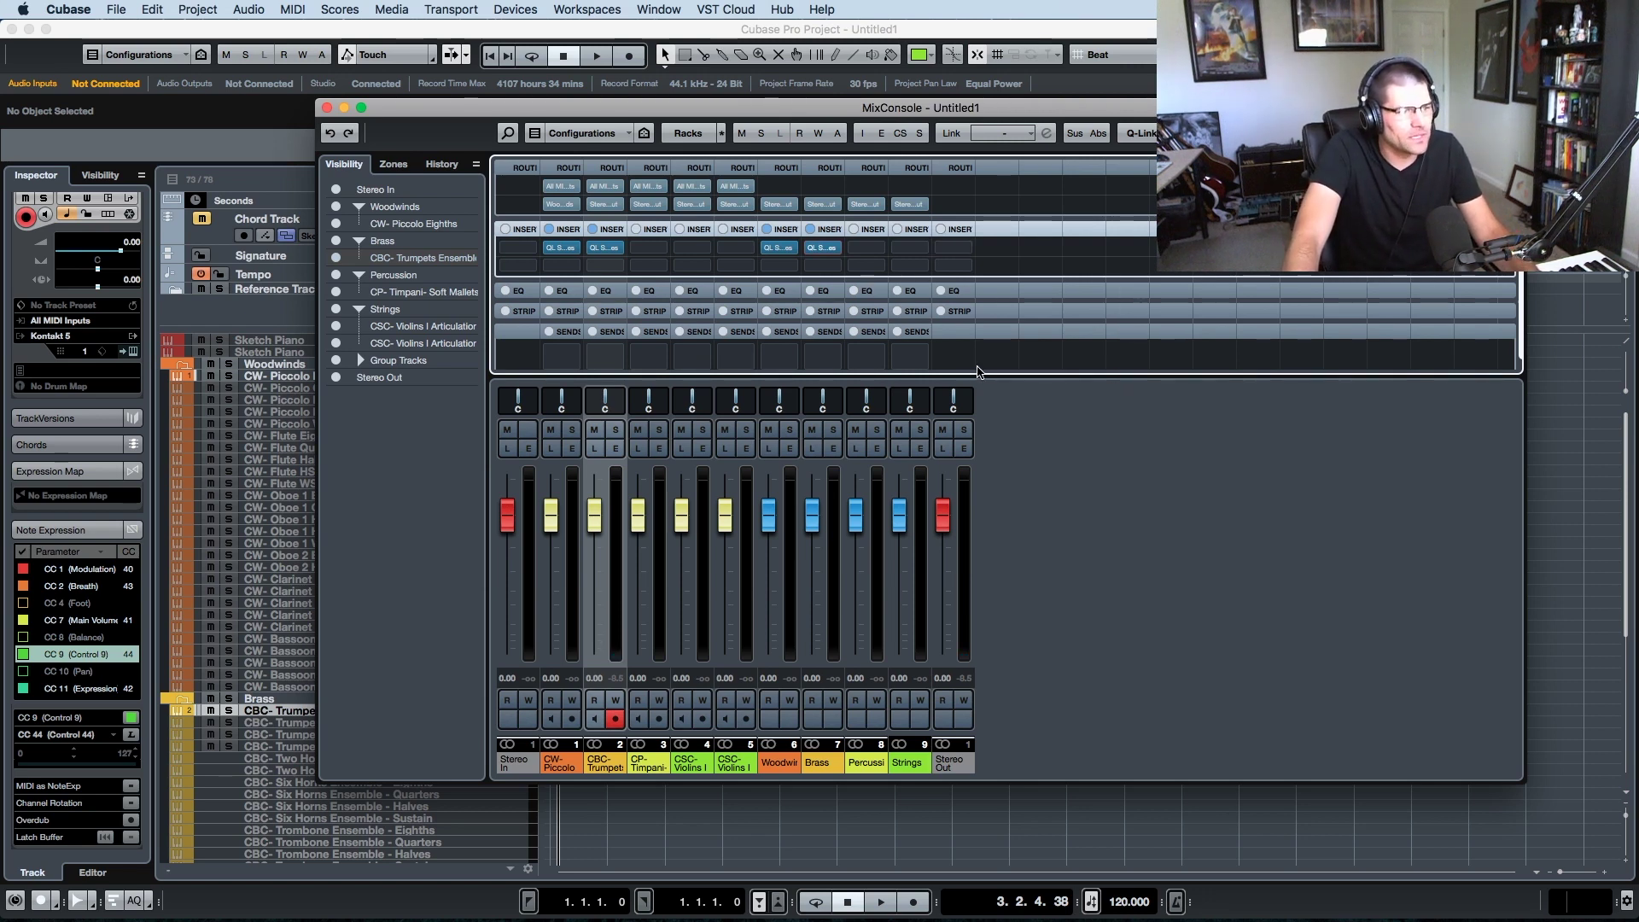
- Insert Slate Digital's VBC Rack in the Stereo Out channel's first insert slot, load its FG-Red preset 04 Glue and close the plug-in
left_click(960, 249)
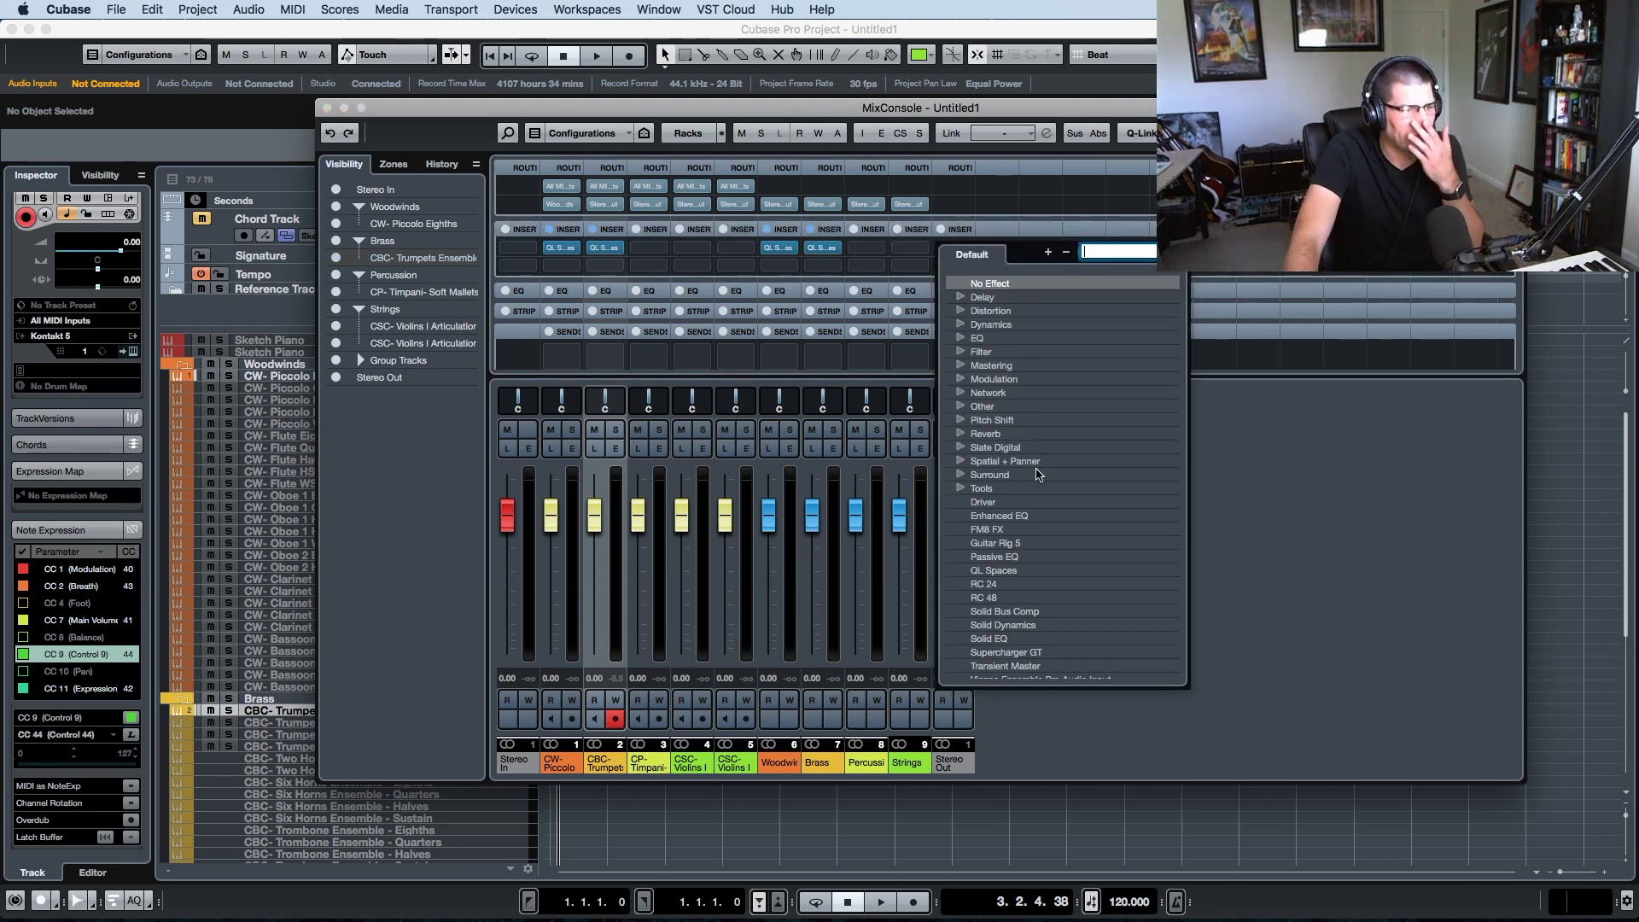
scroll(1042, 474, "down", 1)
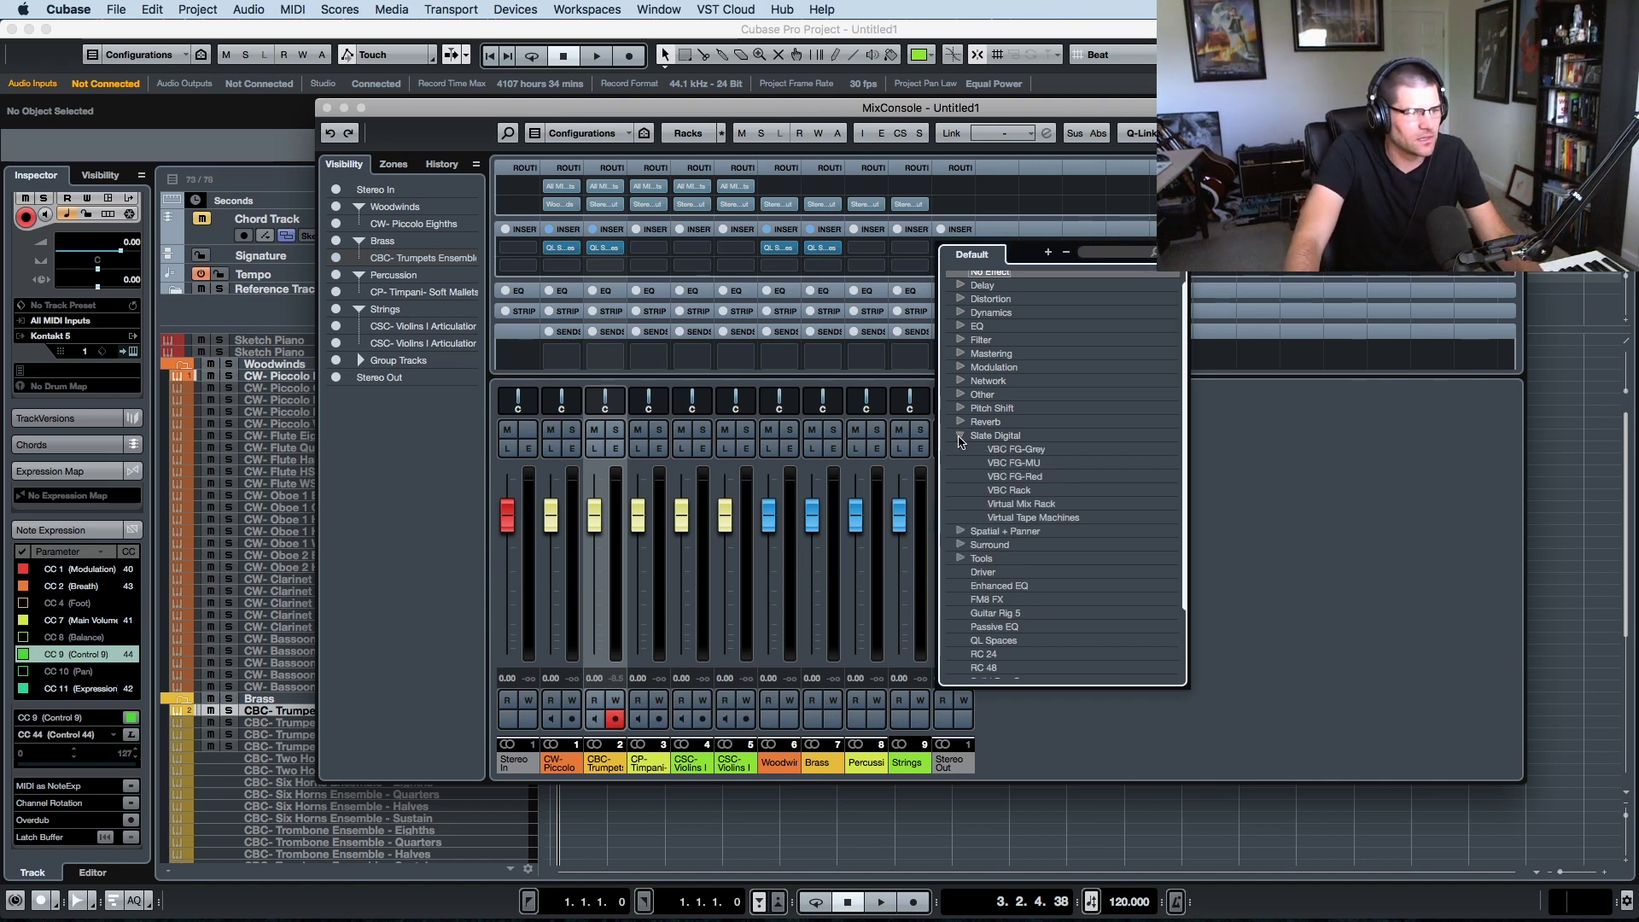
key("Escape")
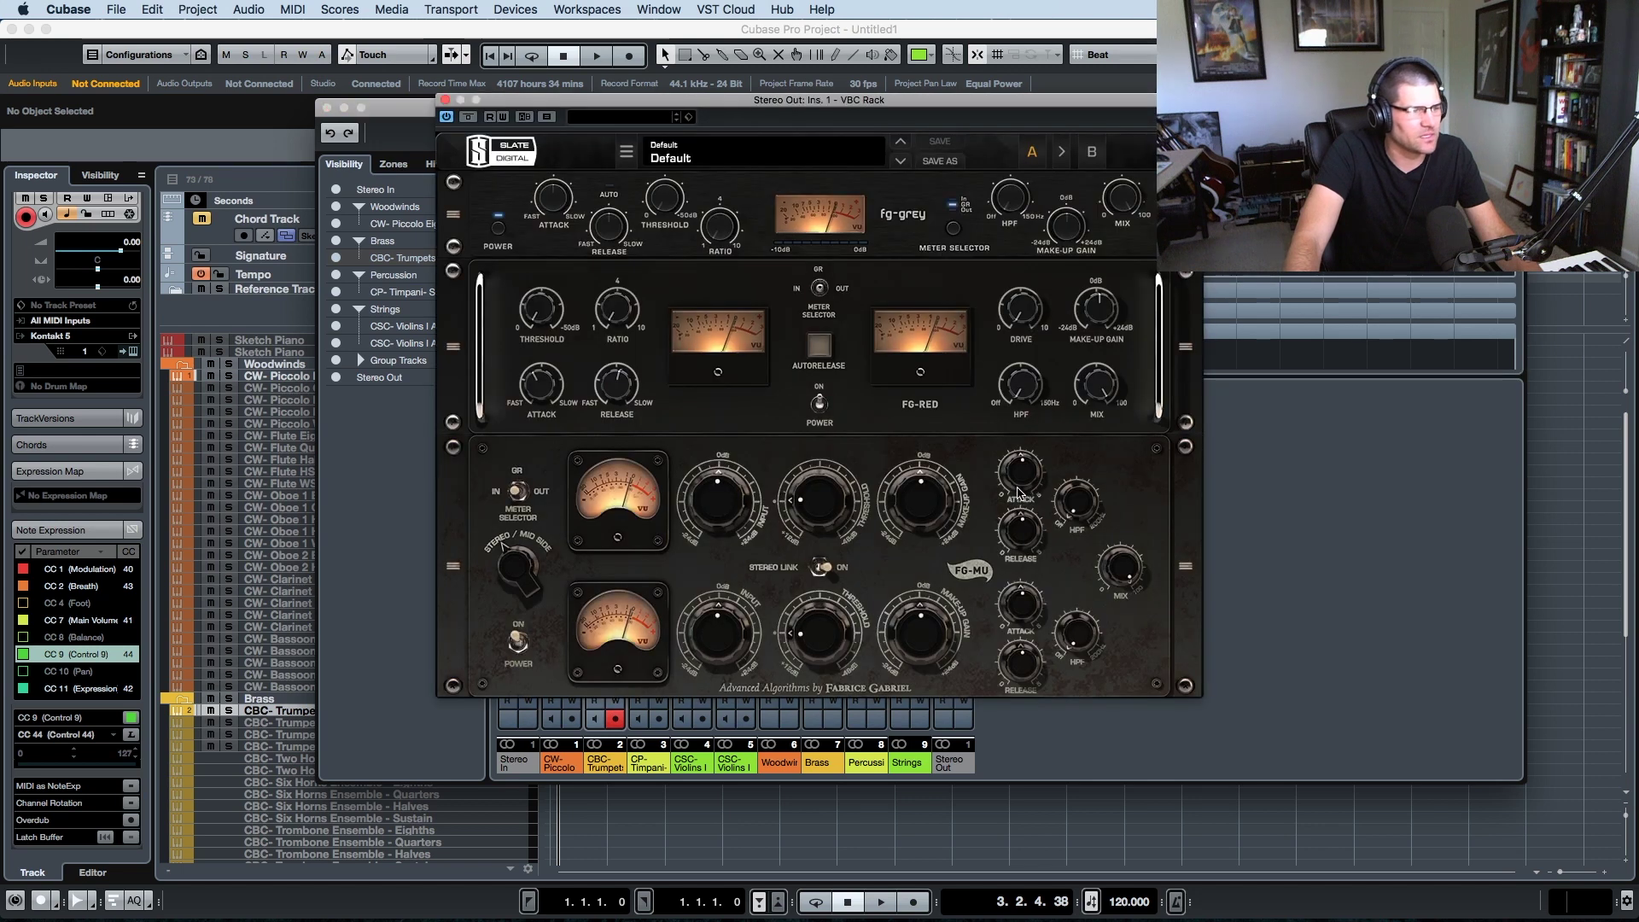
left_click(762, 156)
mouse_move(727, 202)
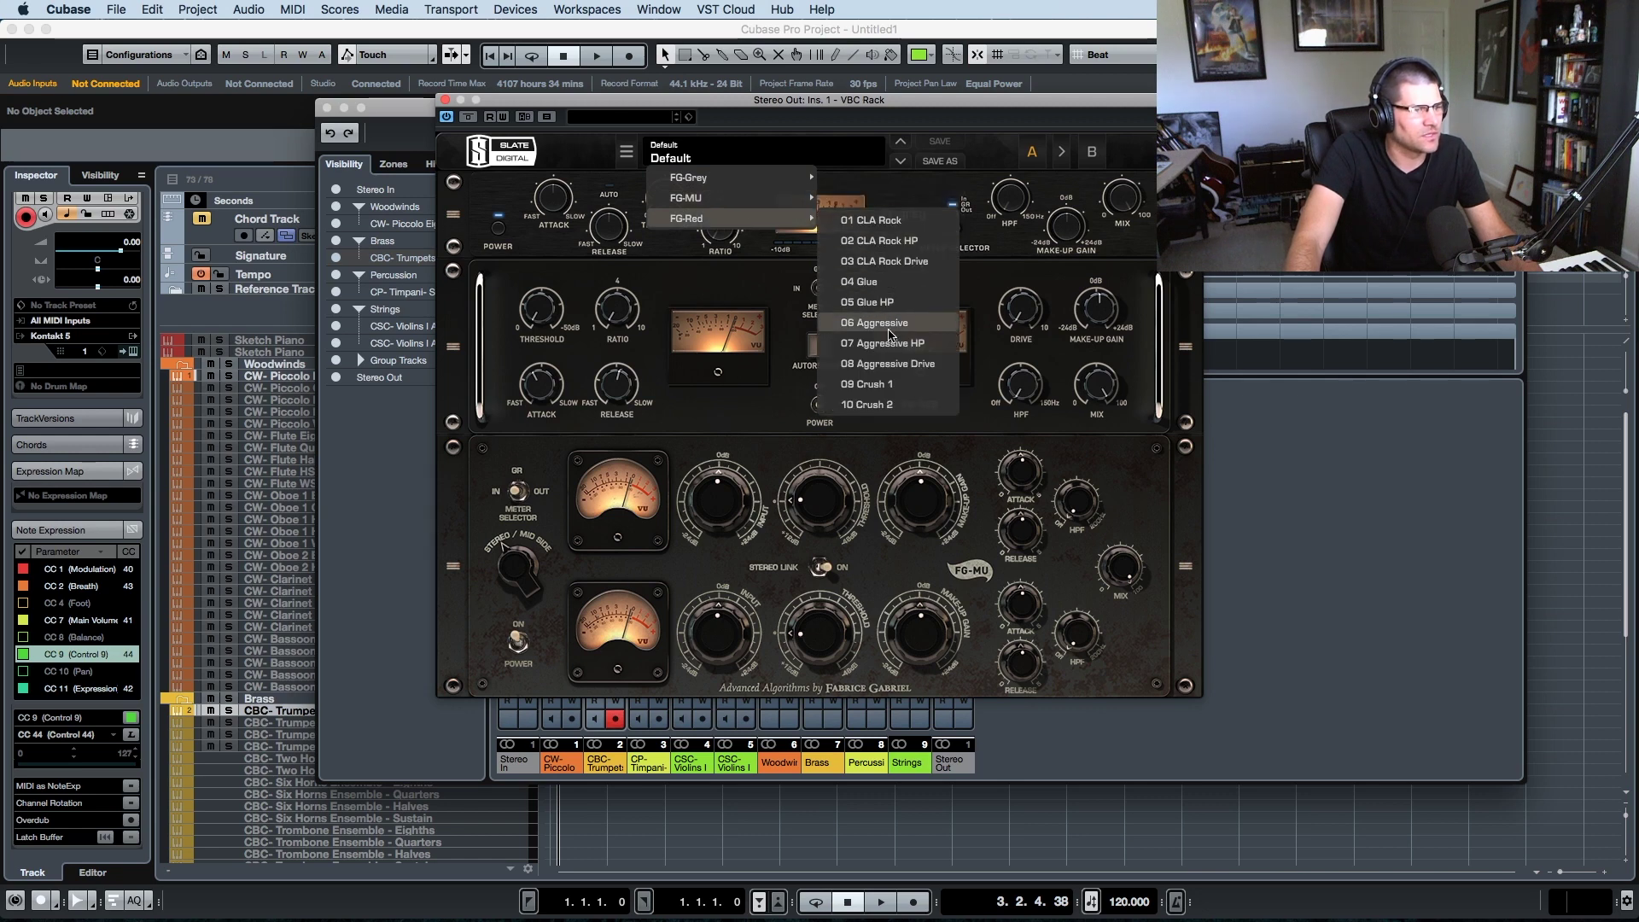
left_click(884, 283)
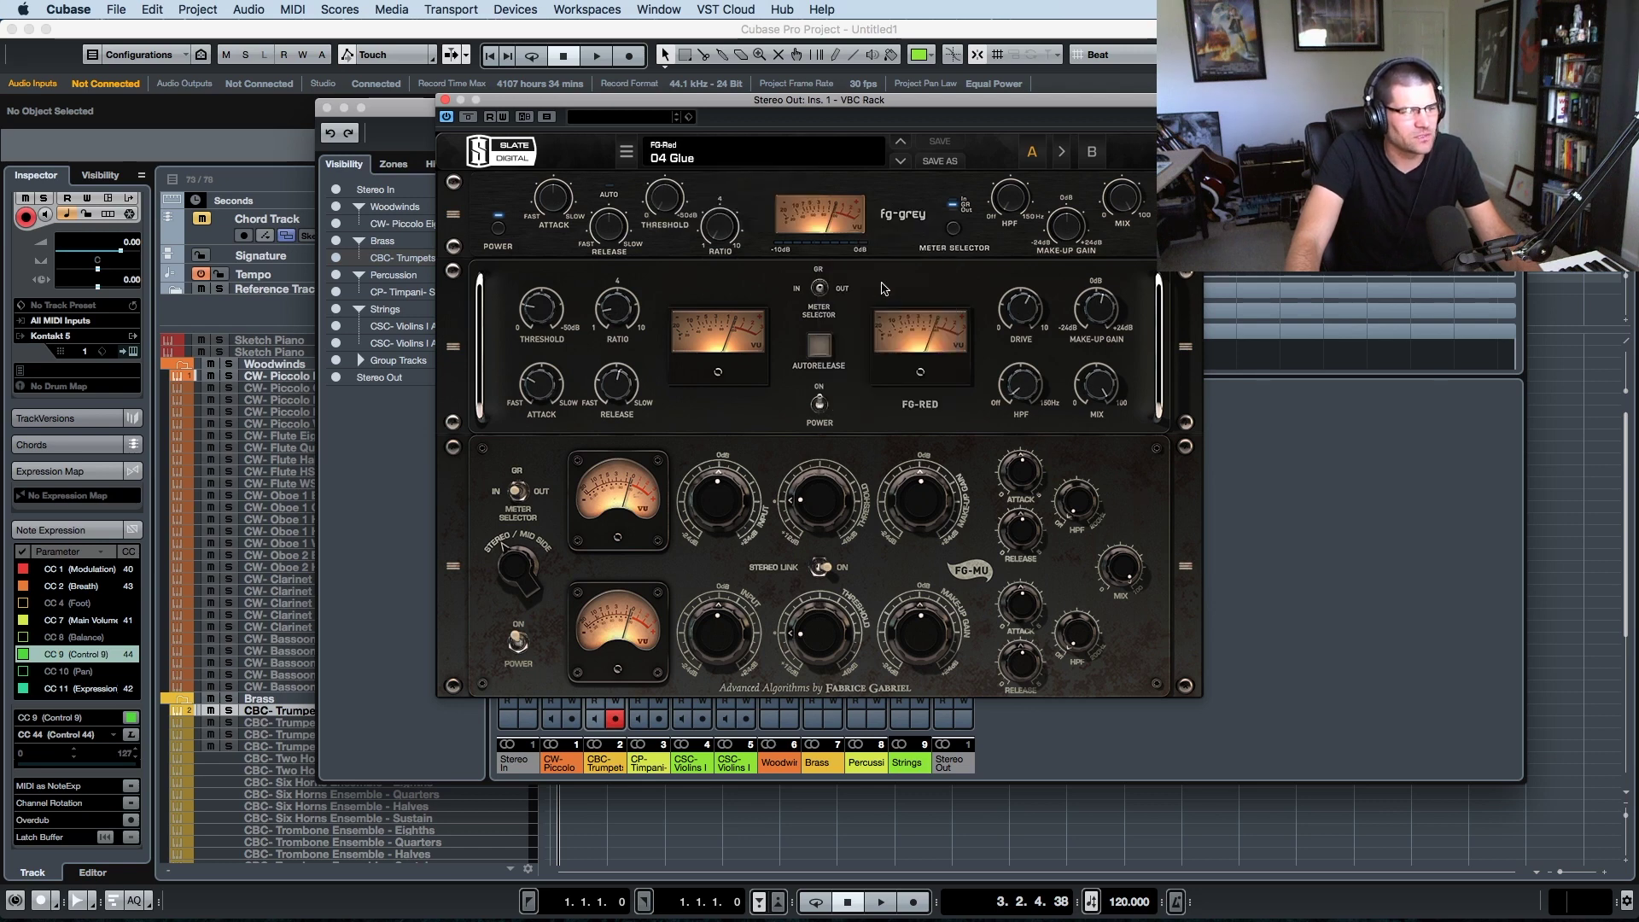
left_click(446, 101)
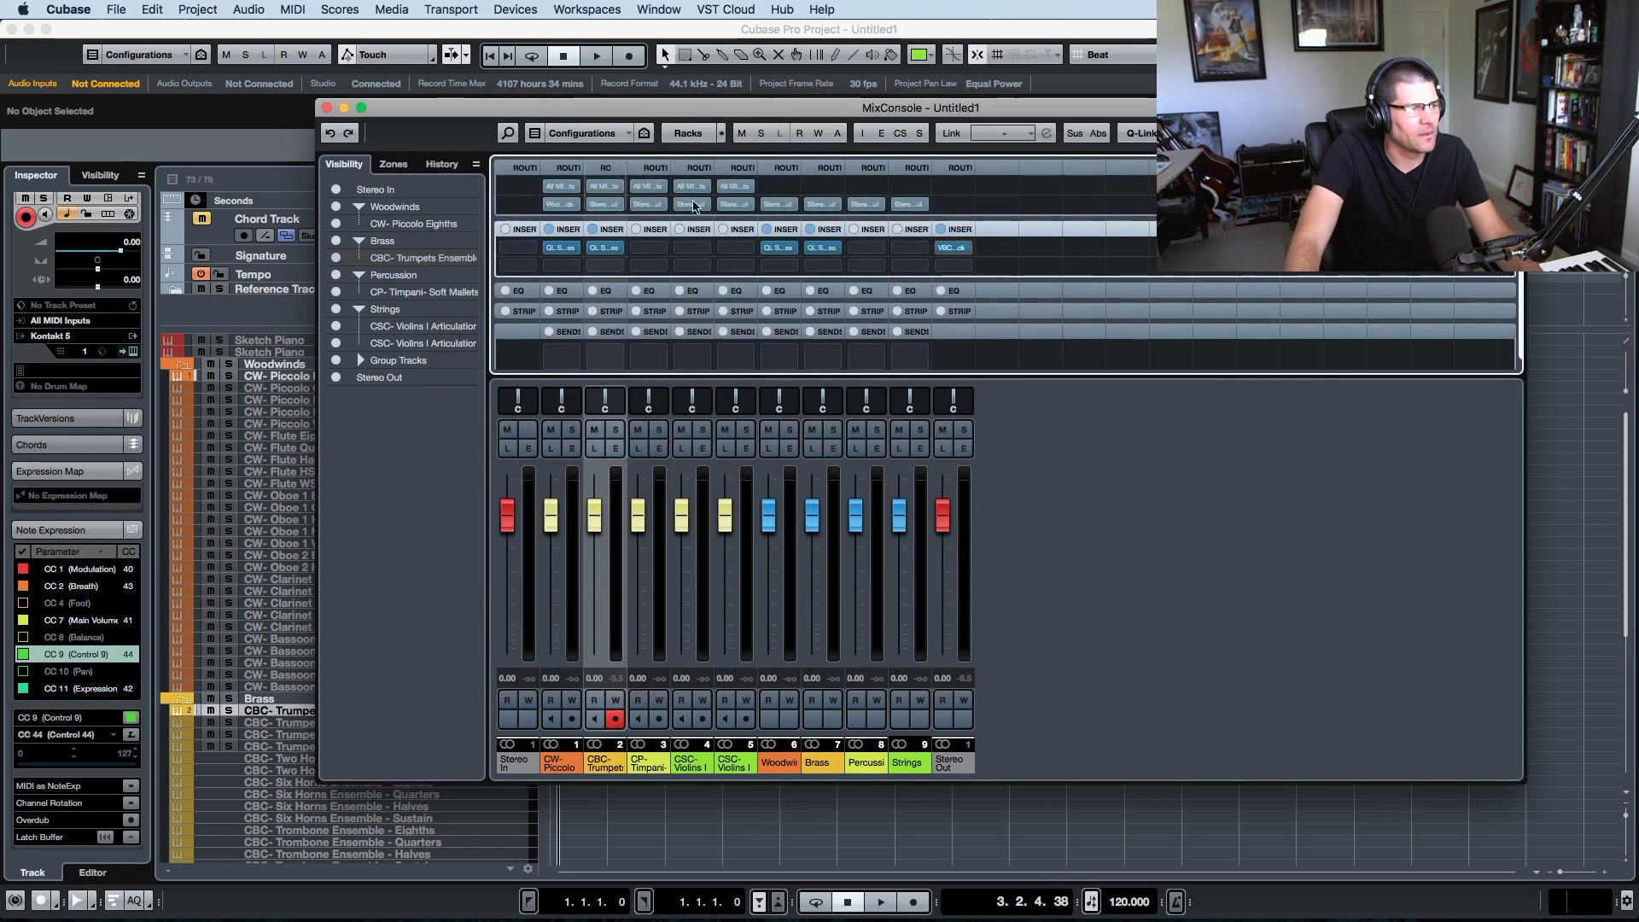
- Insert Slate Digital's Virtual Tape Machines in the Stereo Out channel's second insert slot, closing the plug-in and the MixConsole
left_click(953, 265)
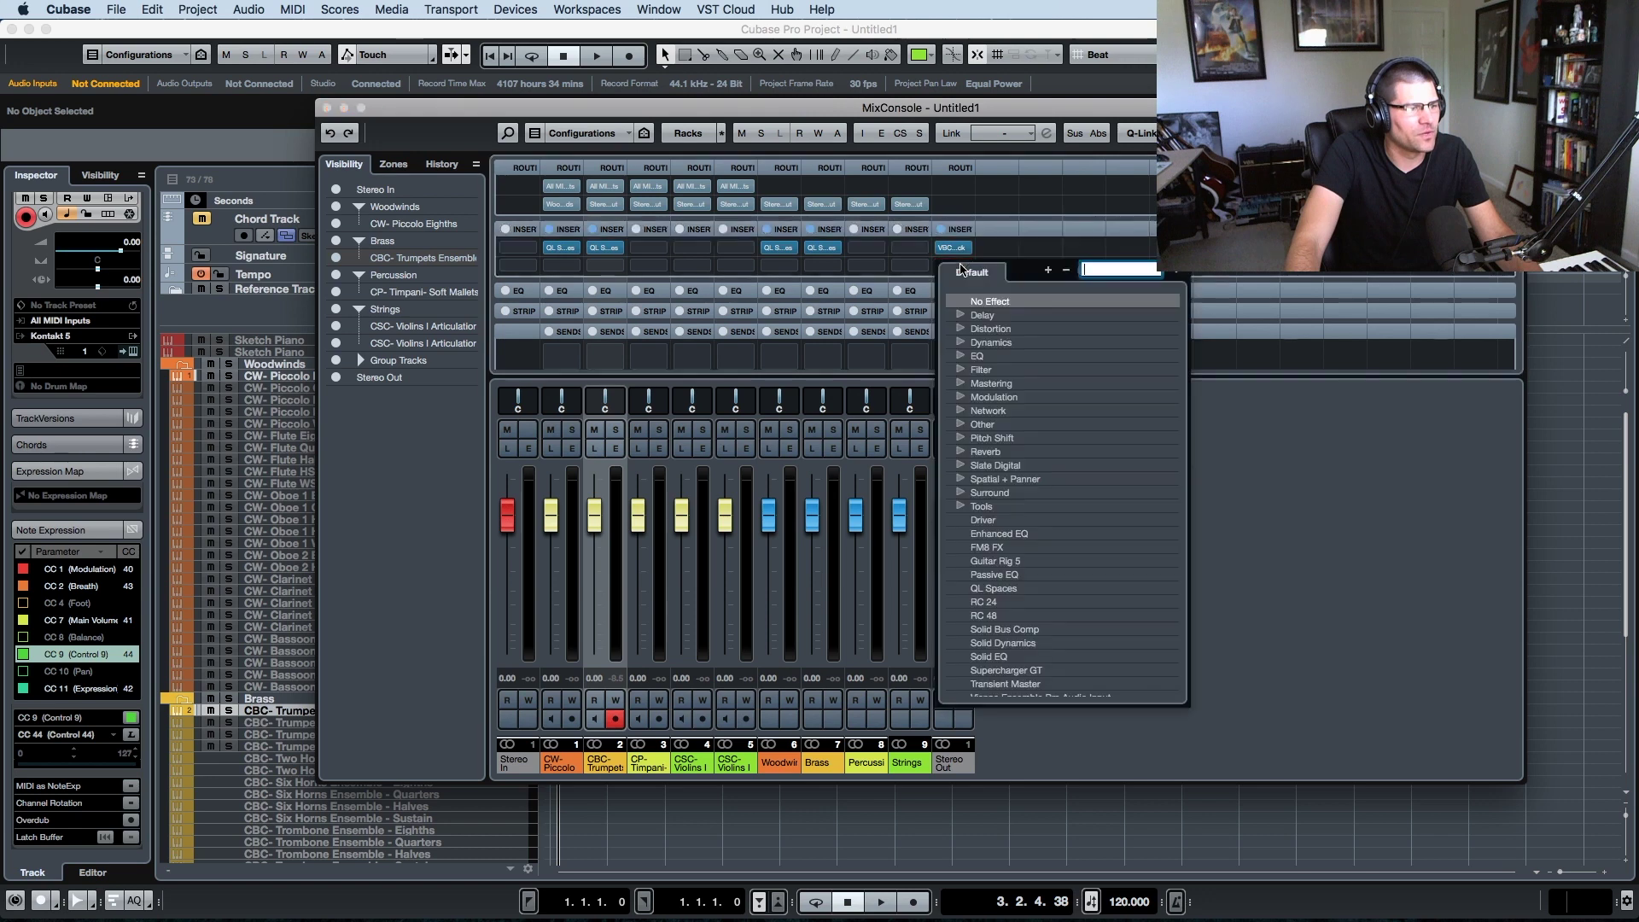
left_click(962, 465)
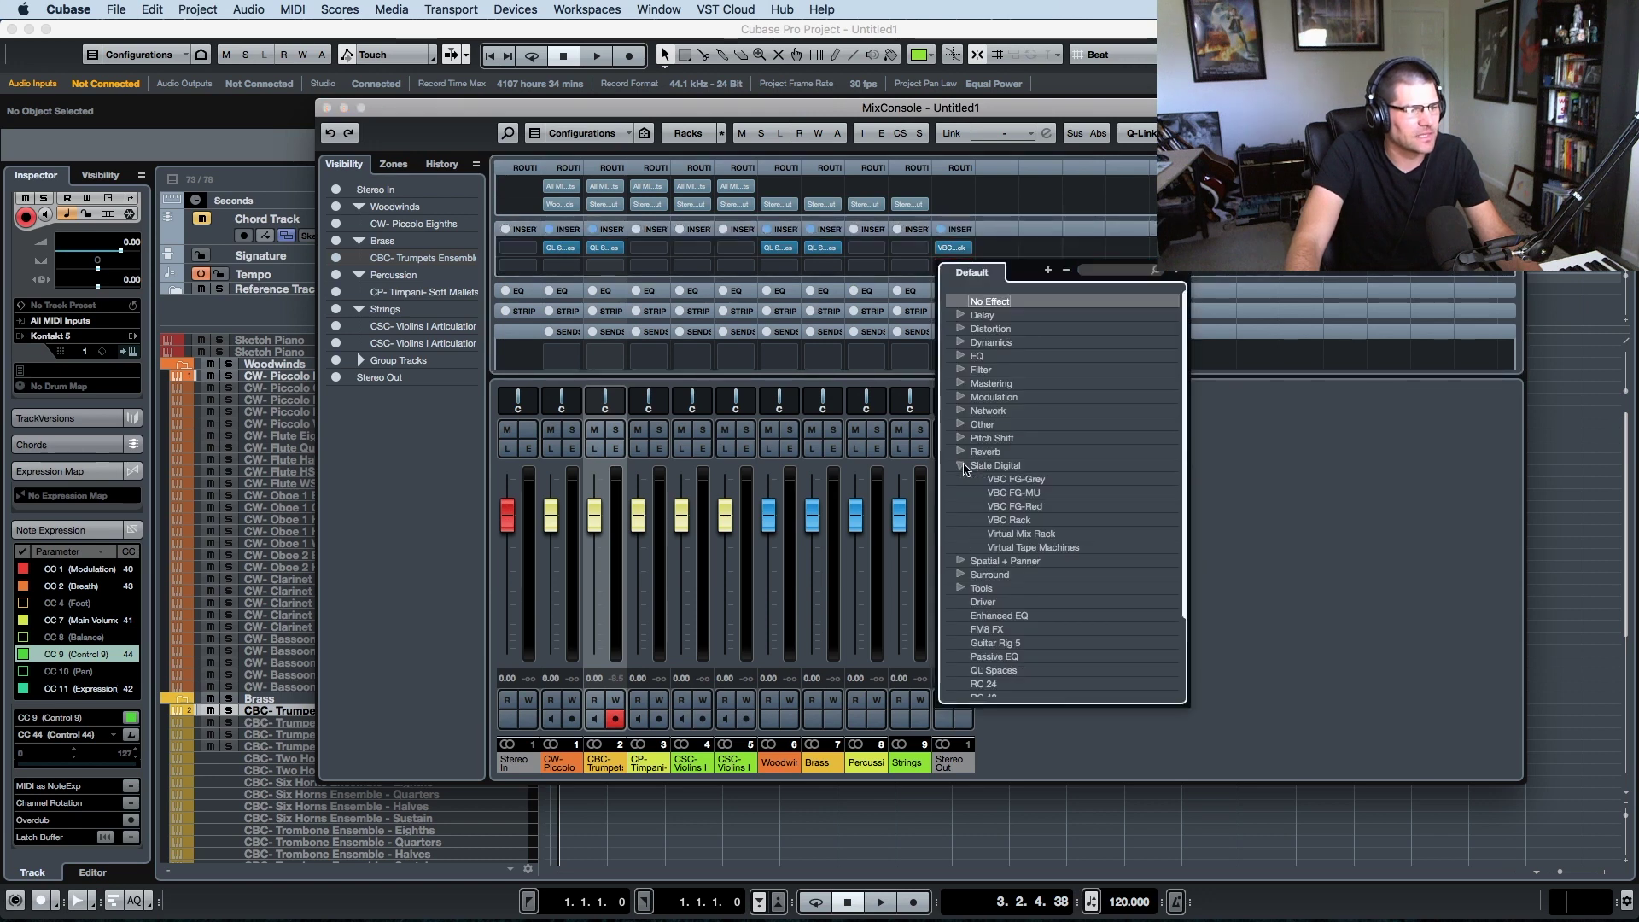
left_click(1033, 547)
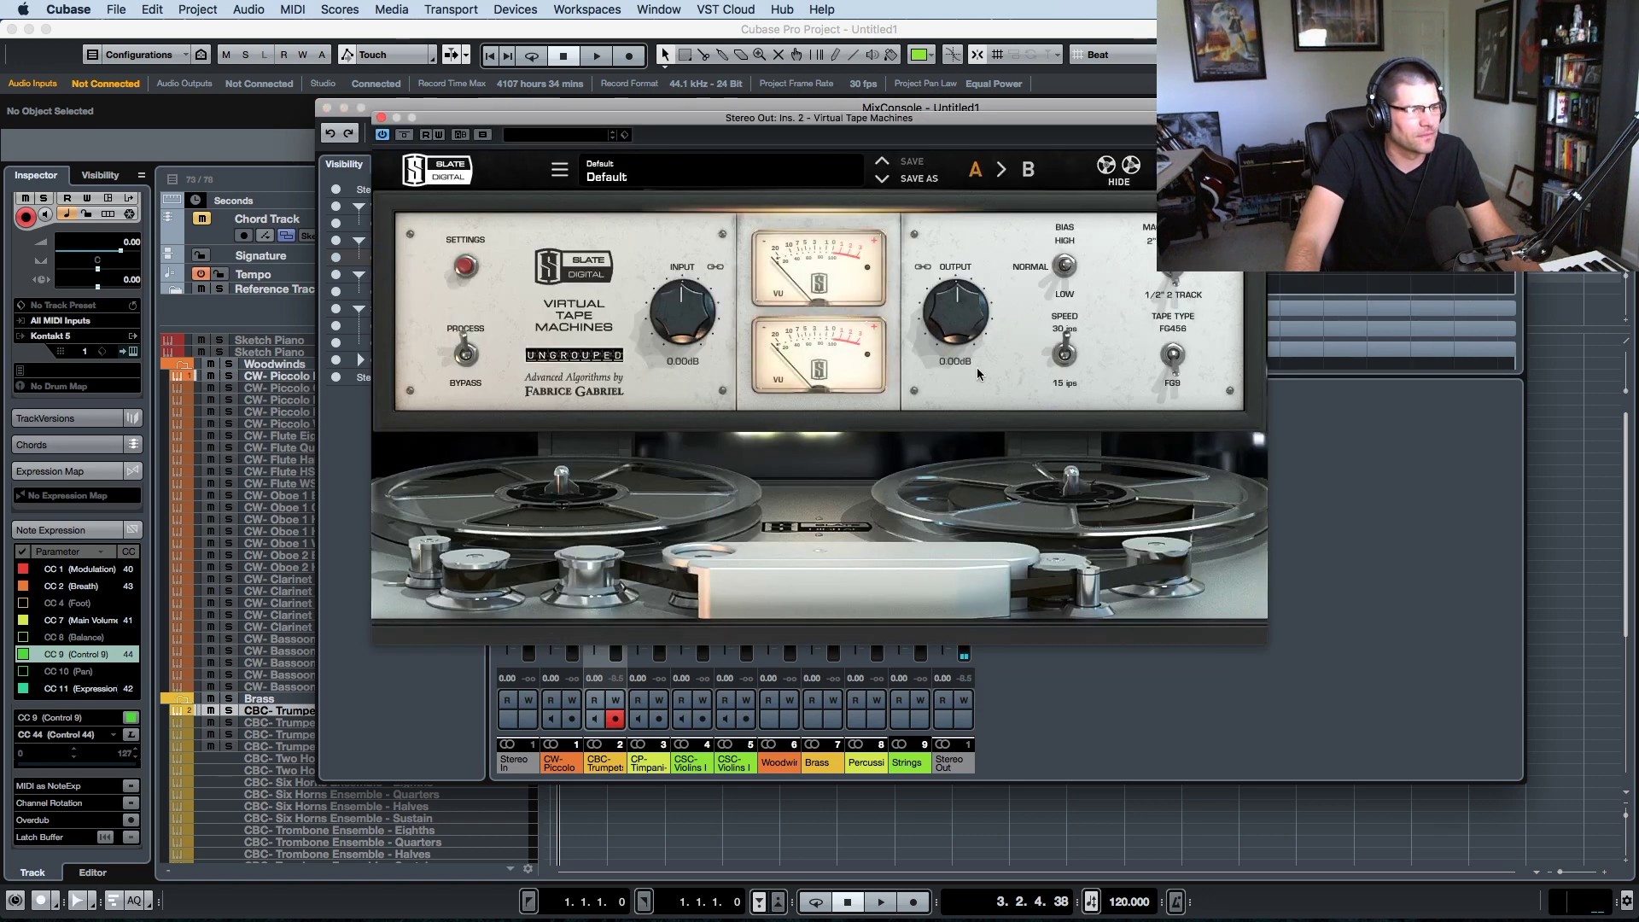
left_click(382, 118)
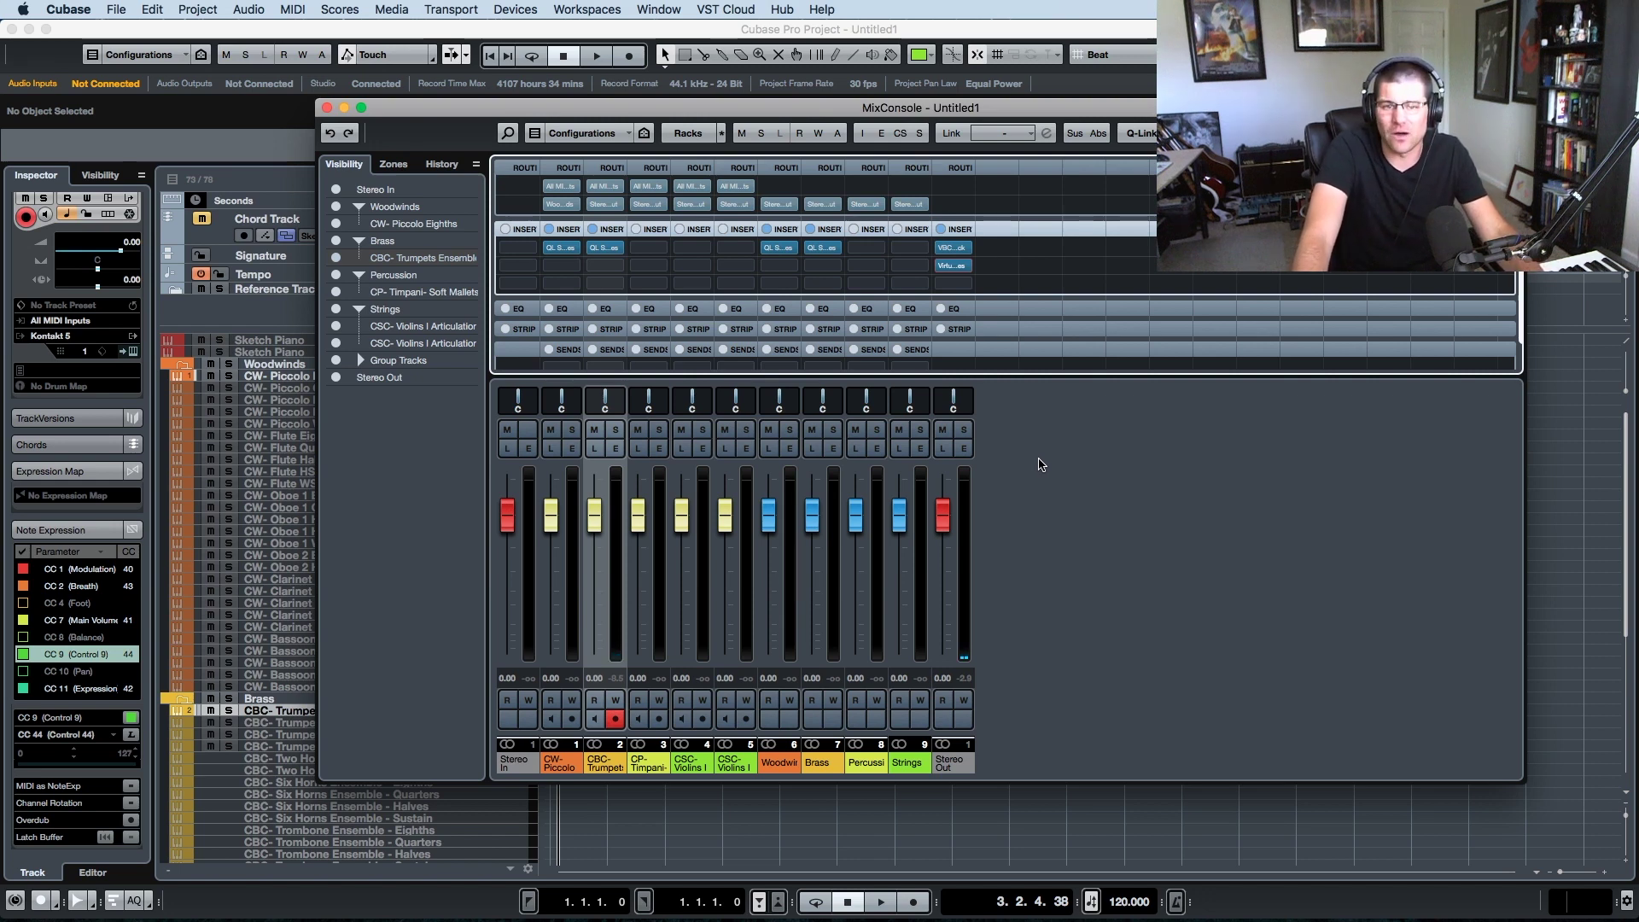
key("F3")
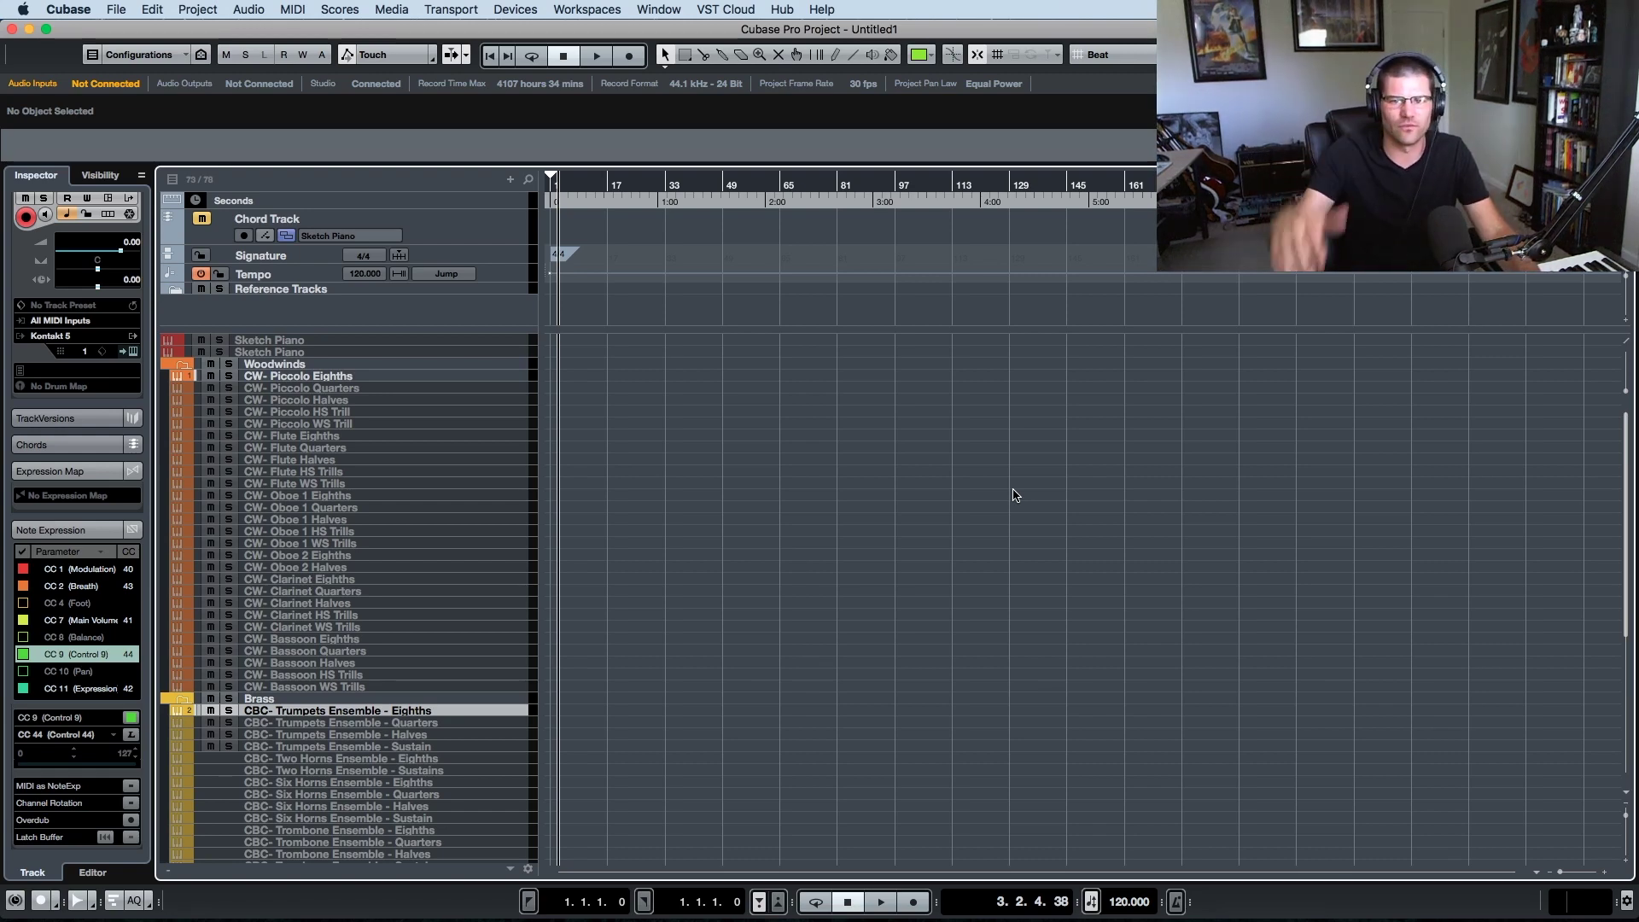
scroll(611, 486, "down", 8)
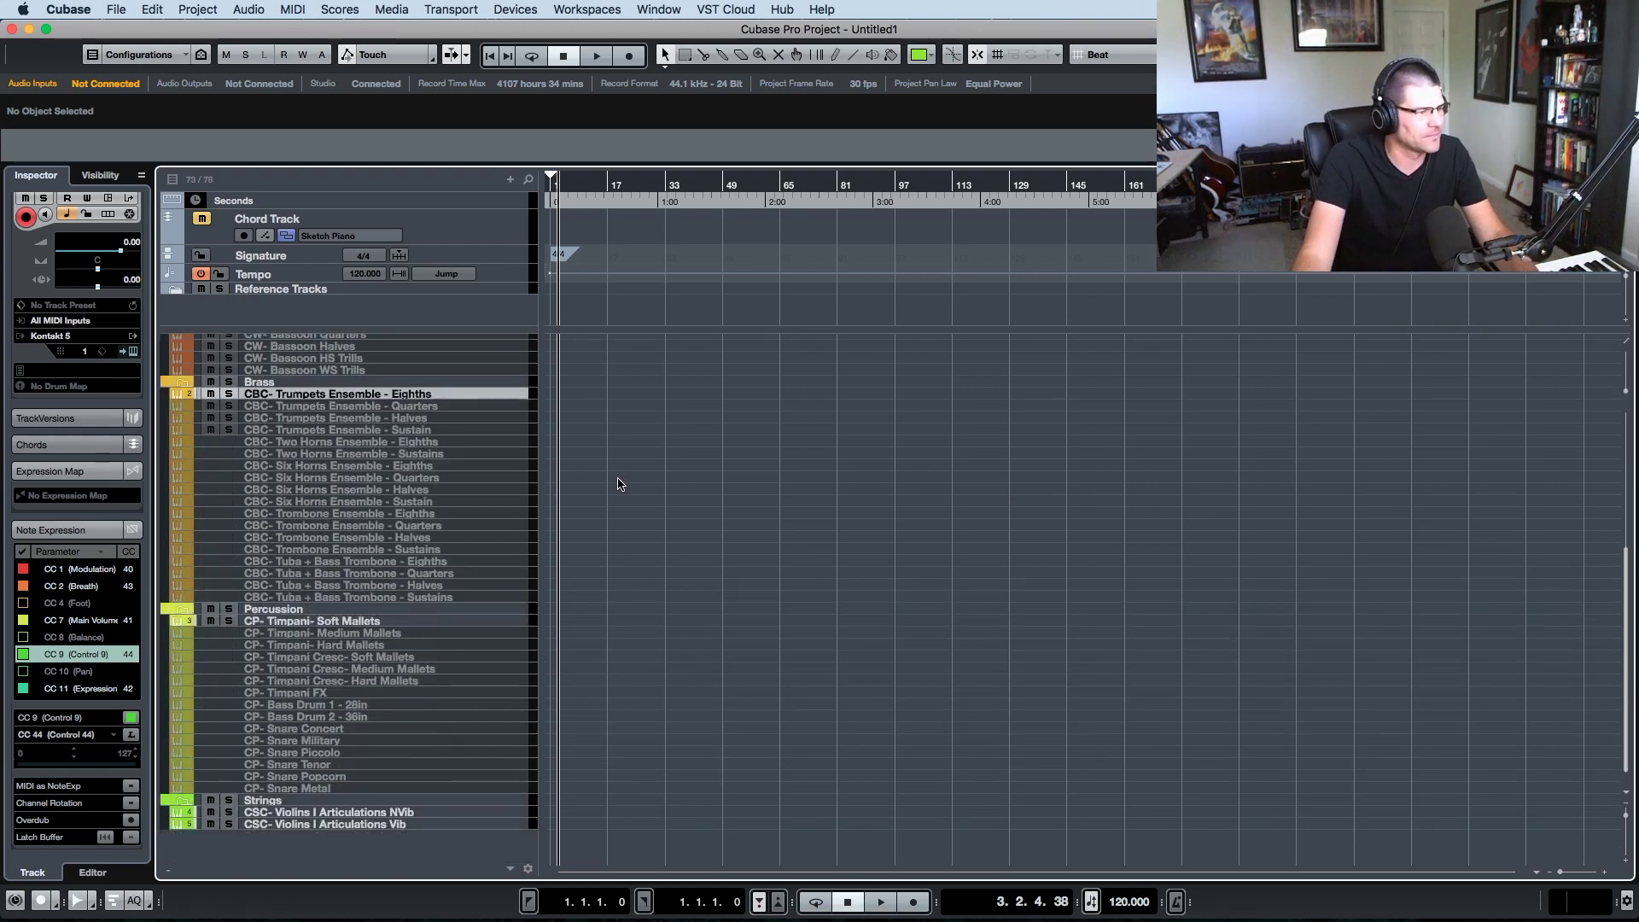
scroll(620, 485, "up", 8)
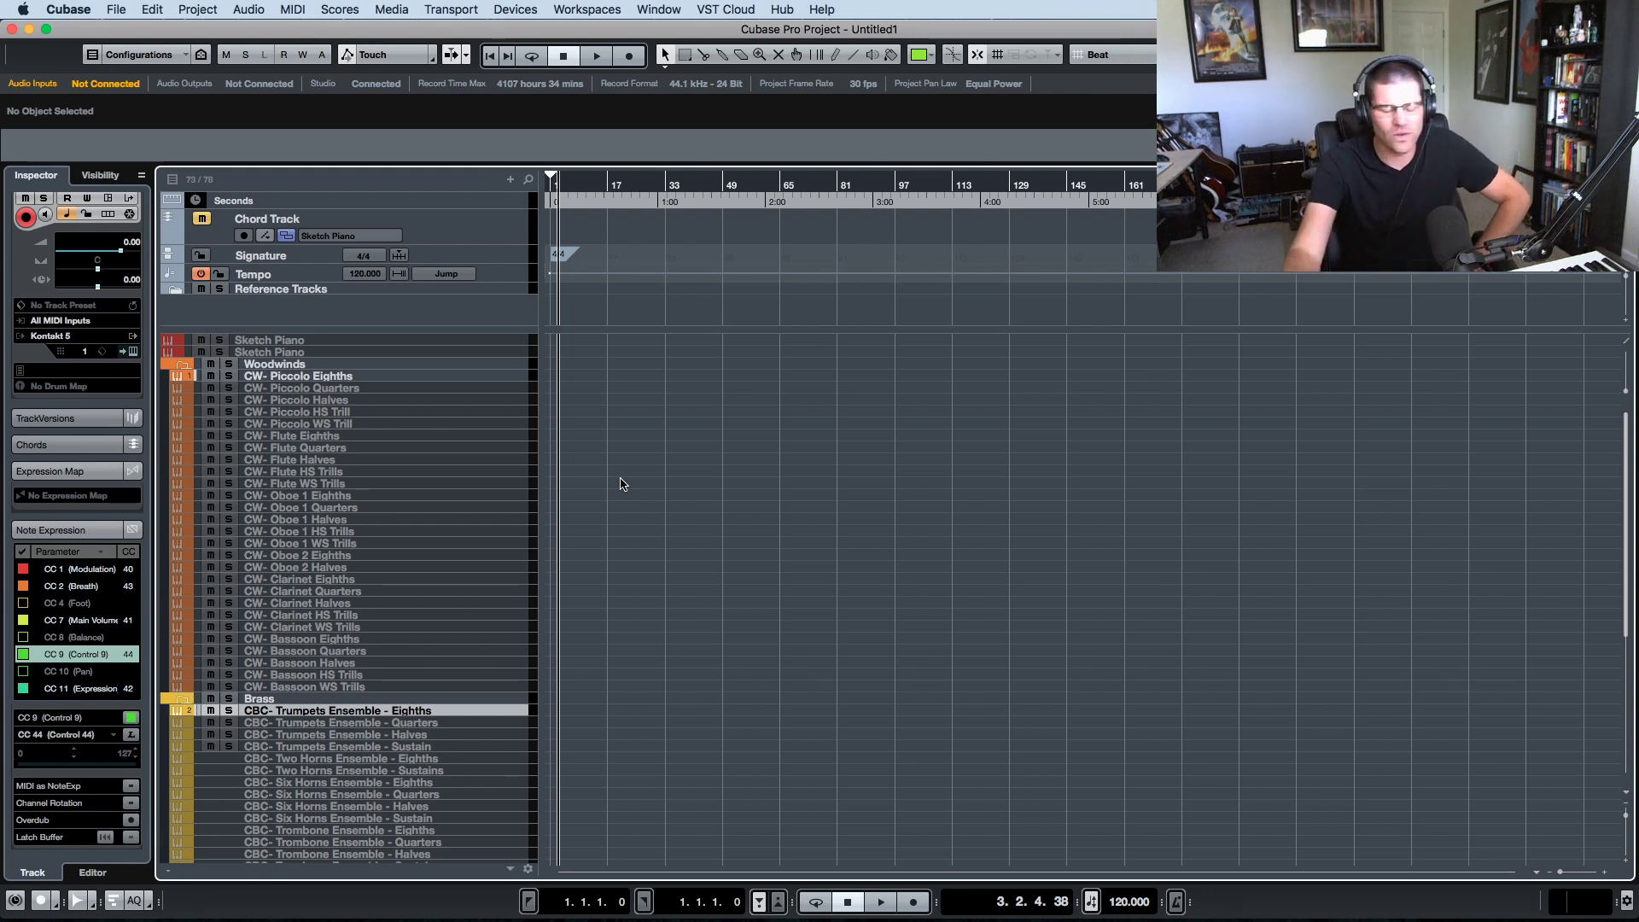
left_click(115, 12)
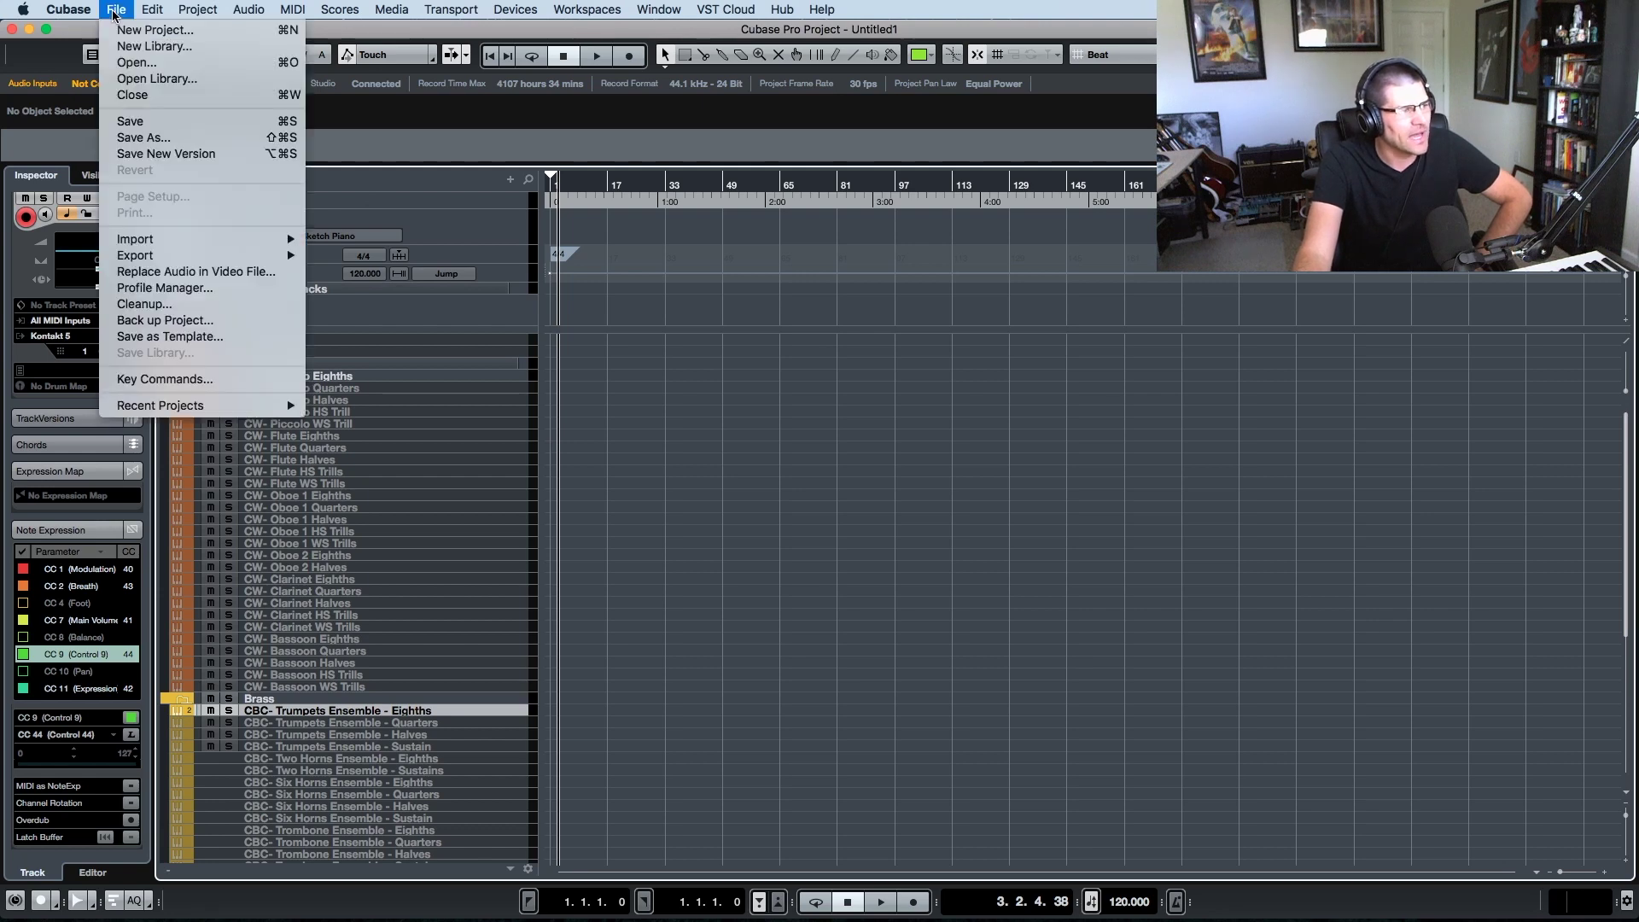
left_click(114, 12)
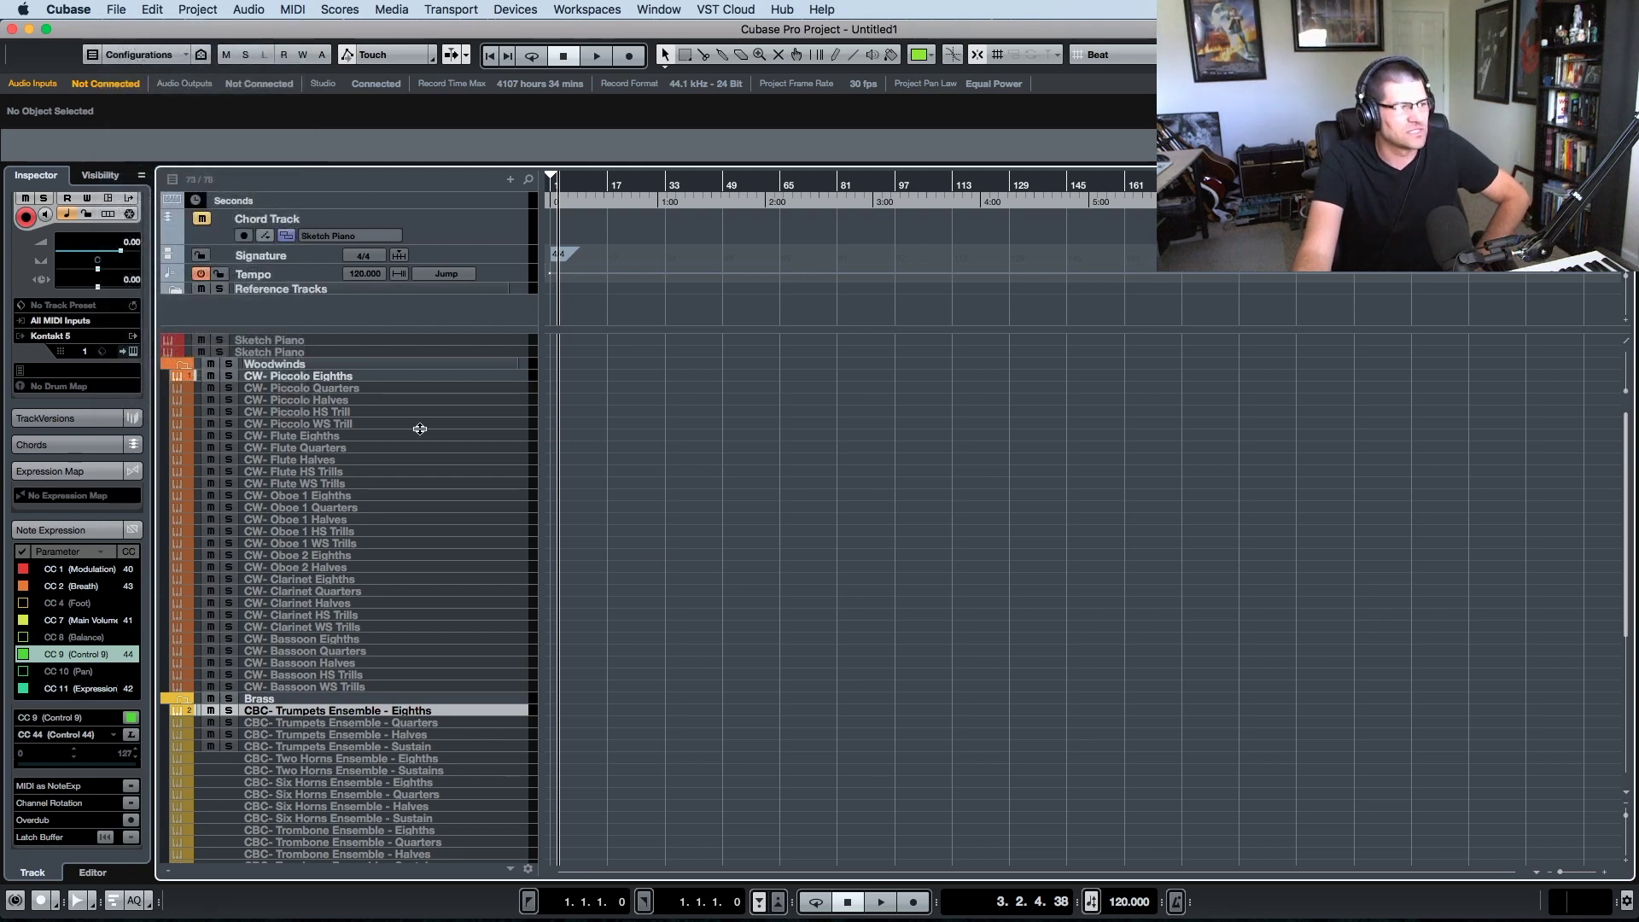
left_click(117, 12)
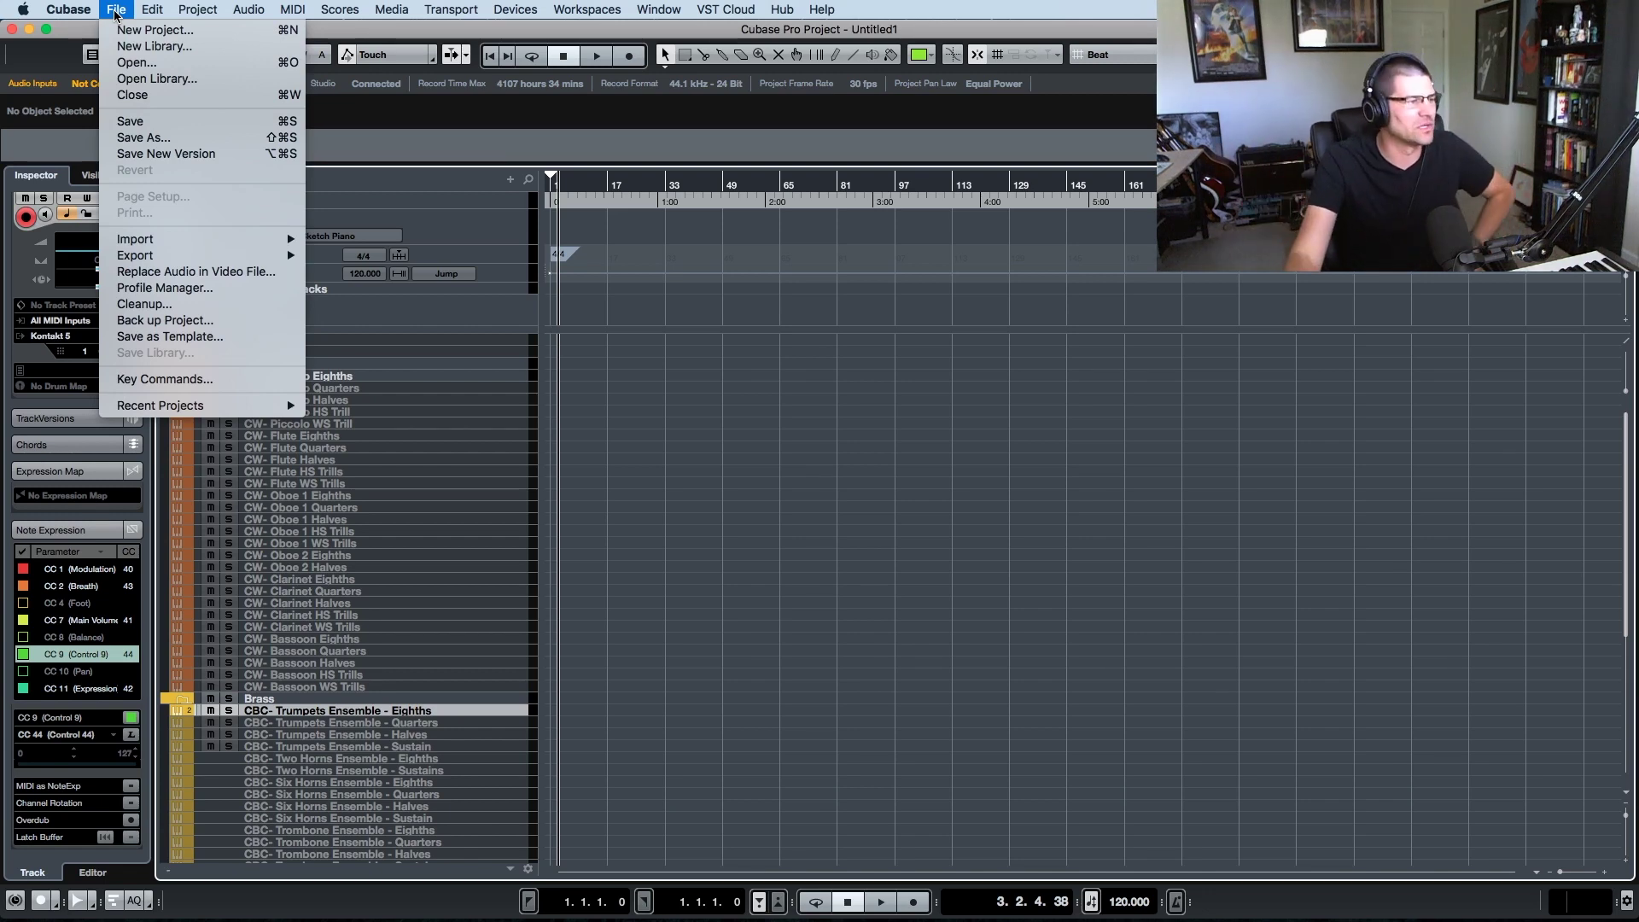
left_click(724, 426)
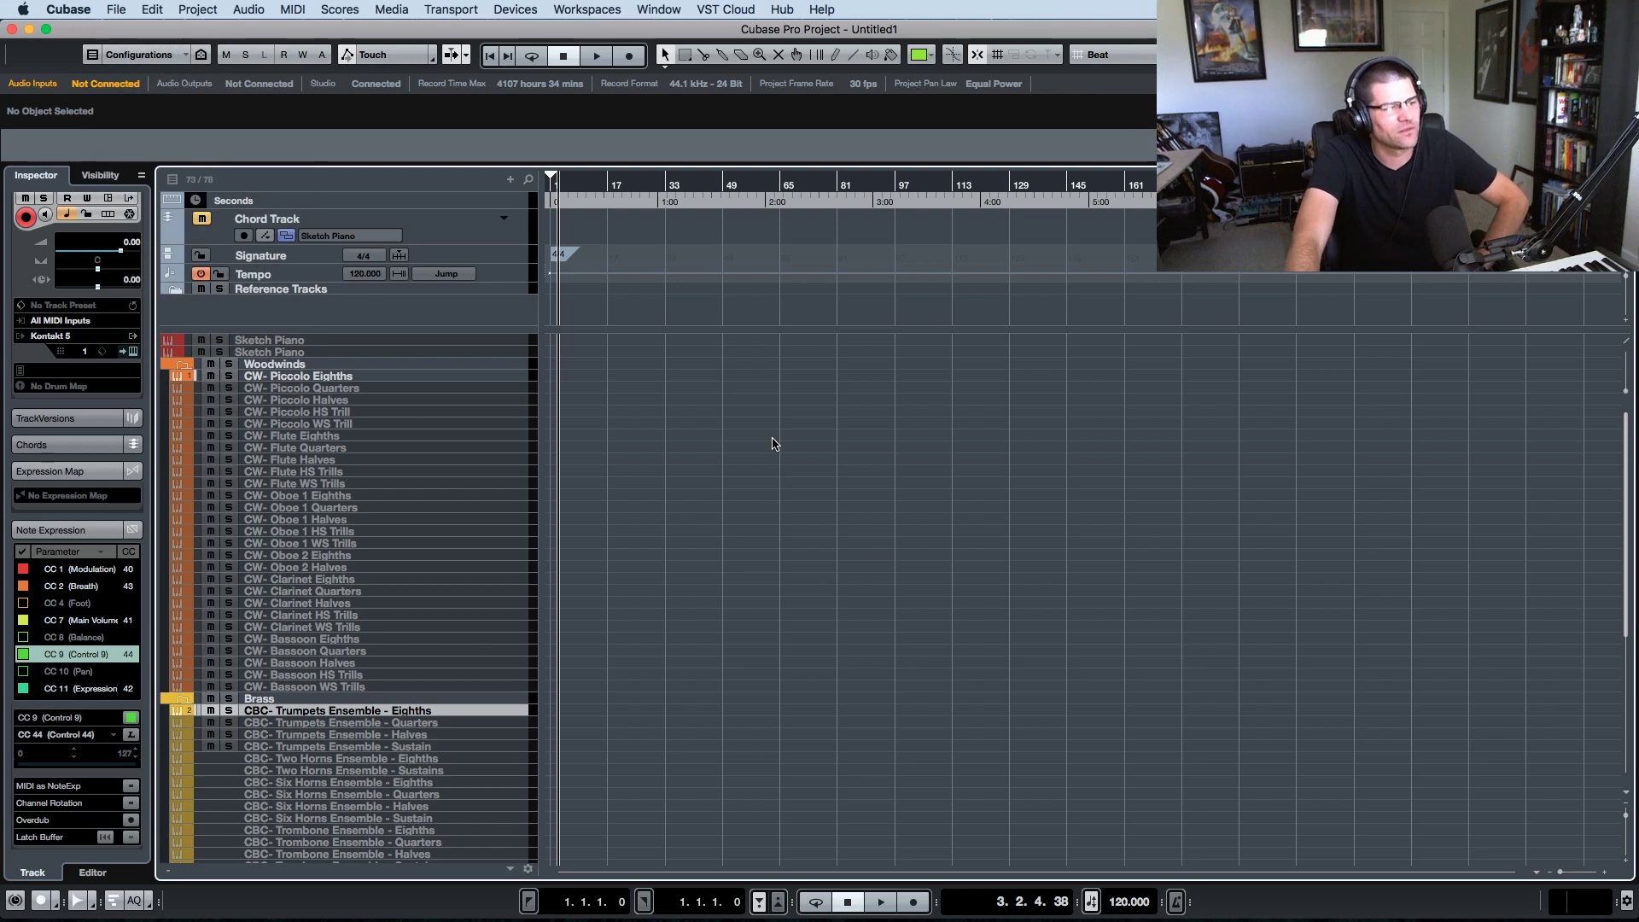